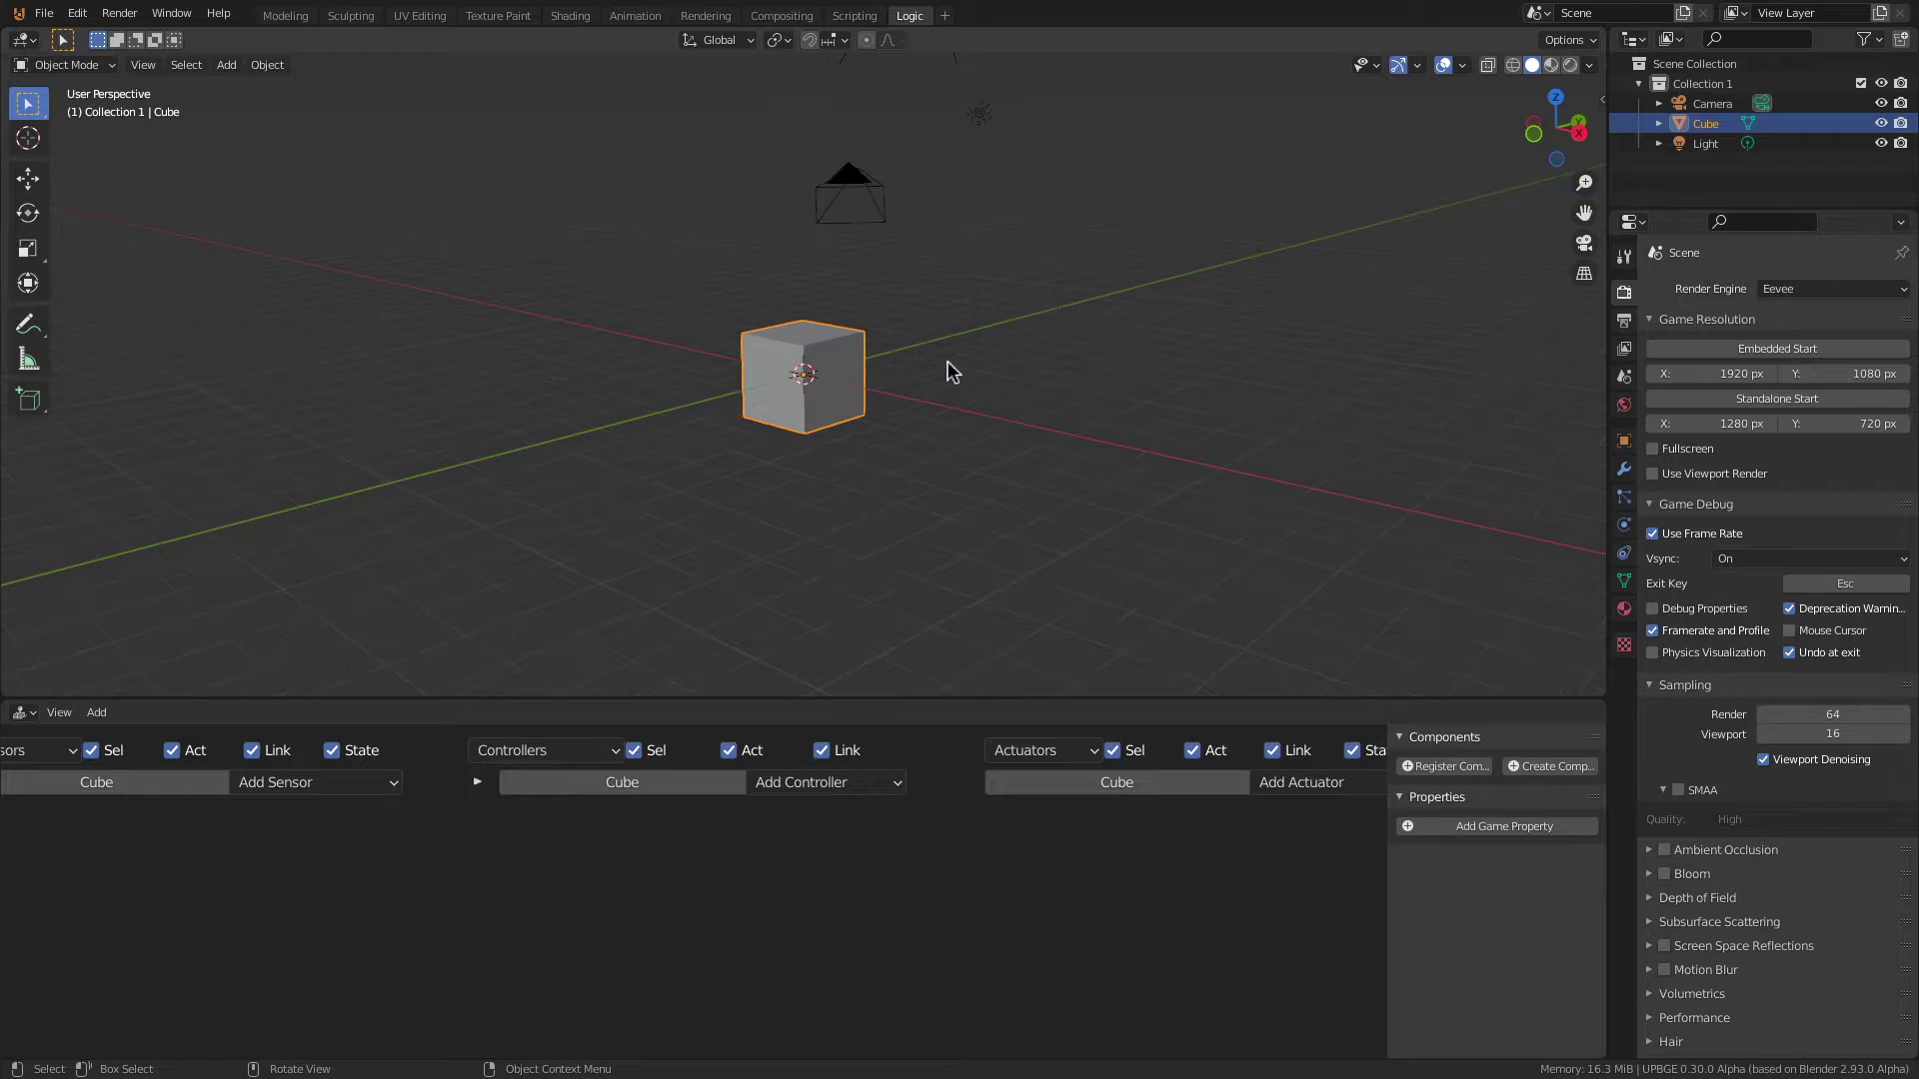
Step: Delete the default cube and the light from the scene
middle_click_drag(926, 342, 845, 380)
left_click(807, 356)
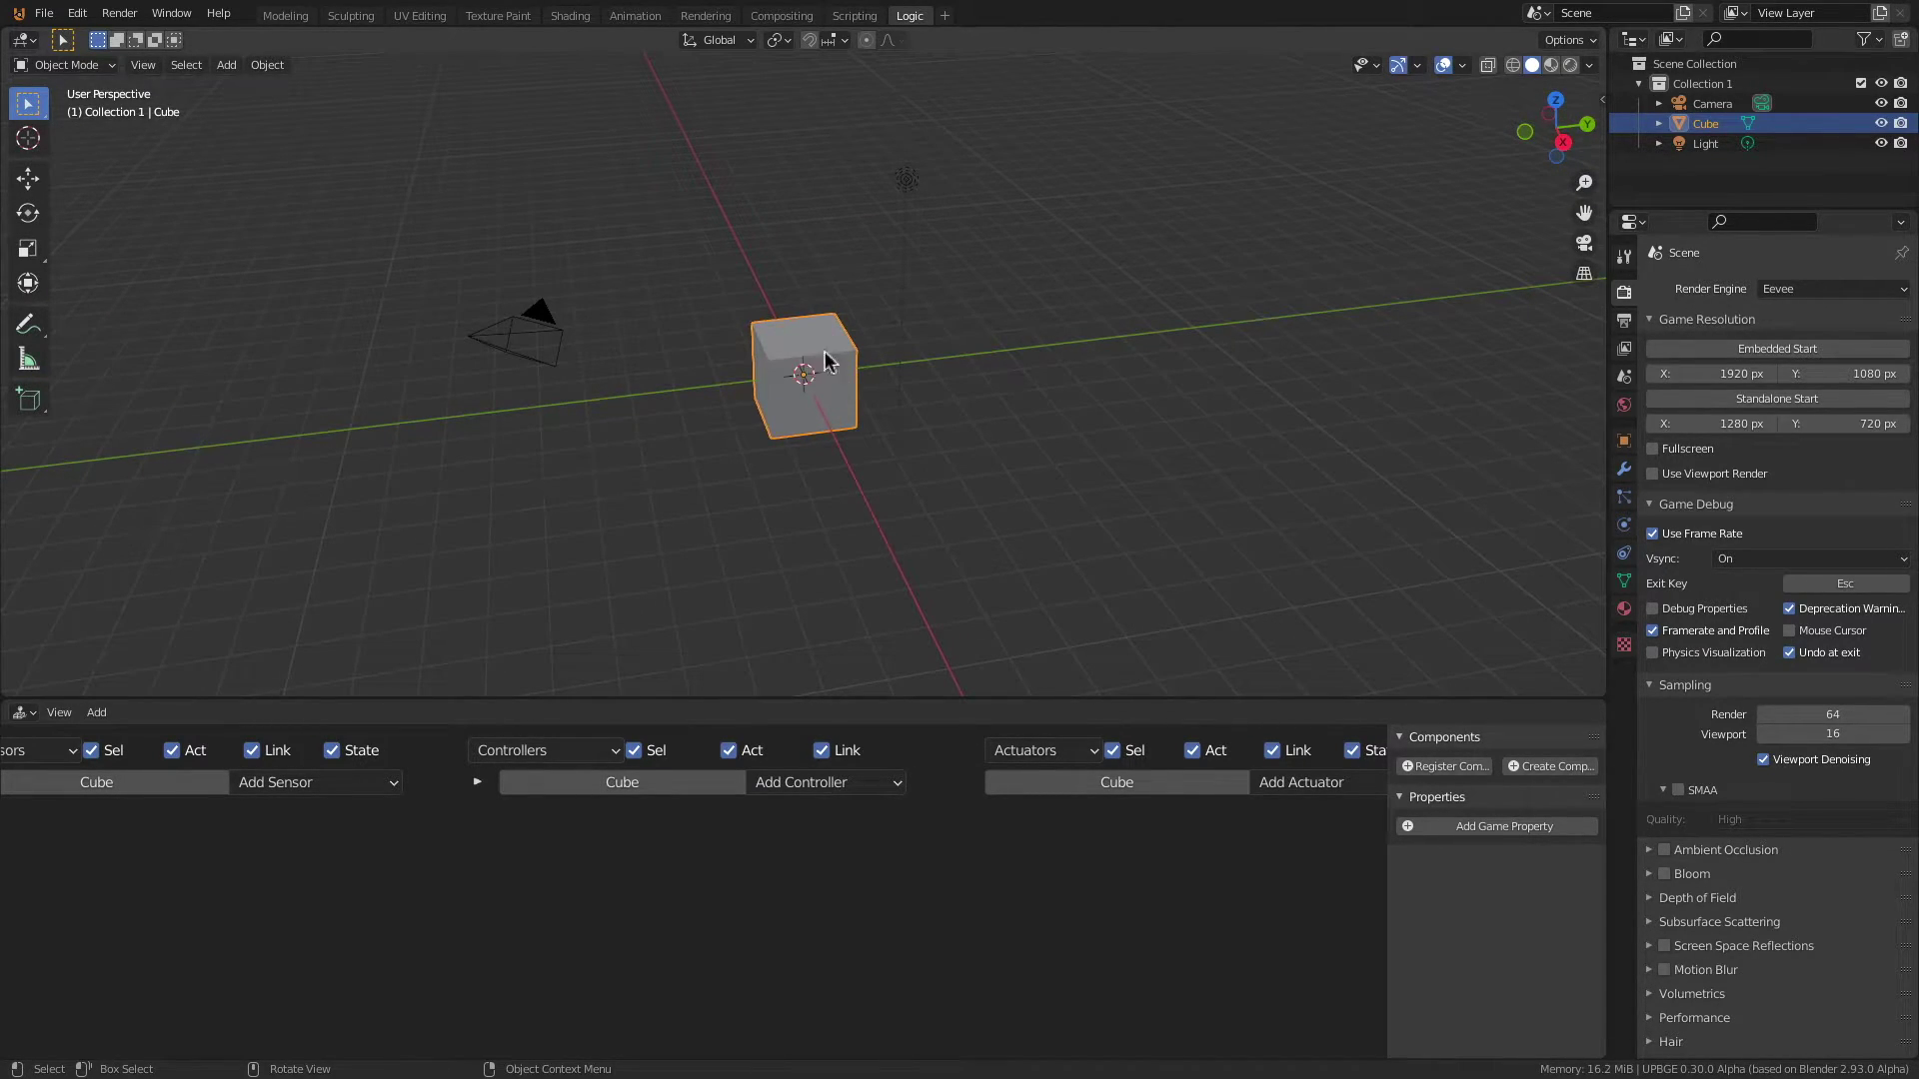
left_click(902, 183, "shift")
key("x")
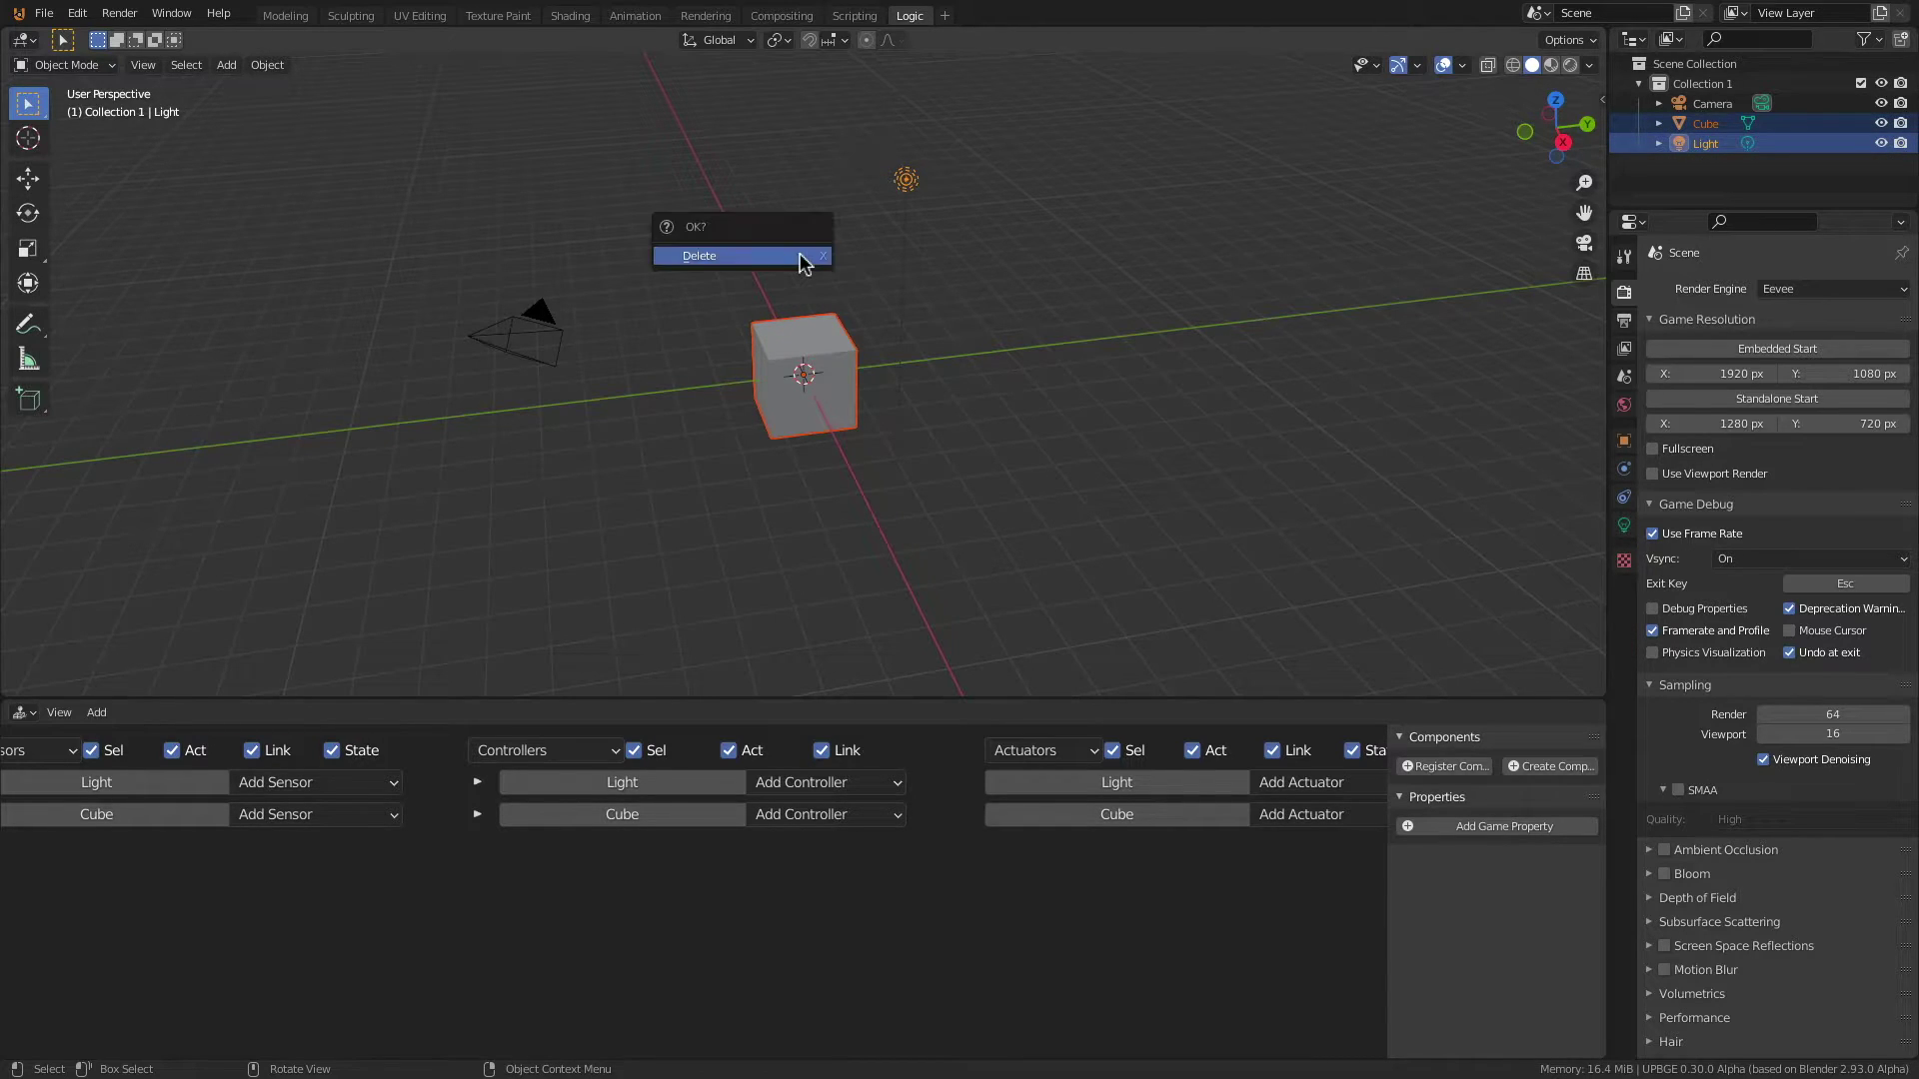
left_click(799, 258)
Step: Clear the camera's rotation and location, then raise it 10 m straight up along Z
left_click(519, 350)
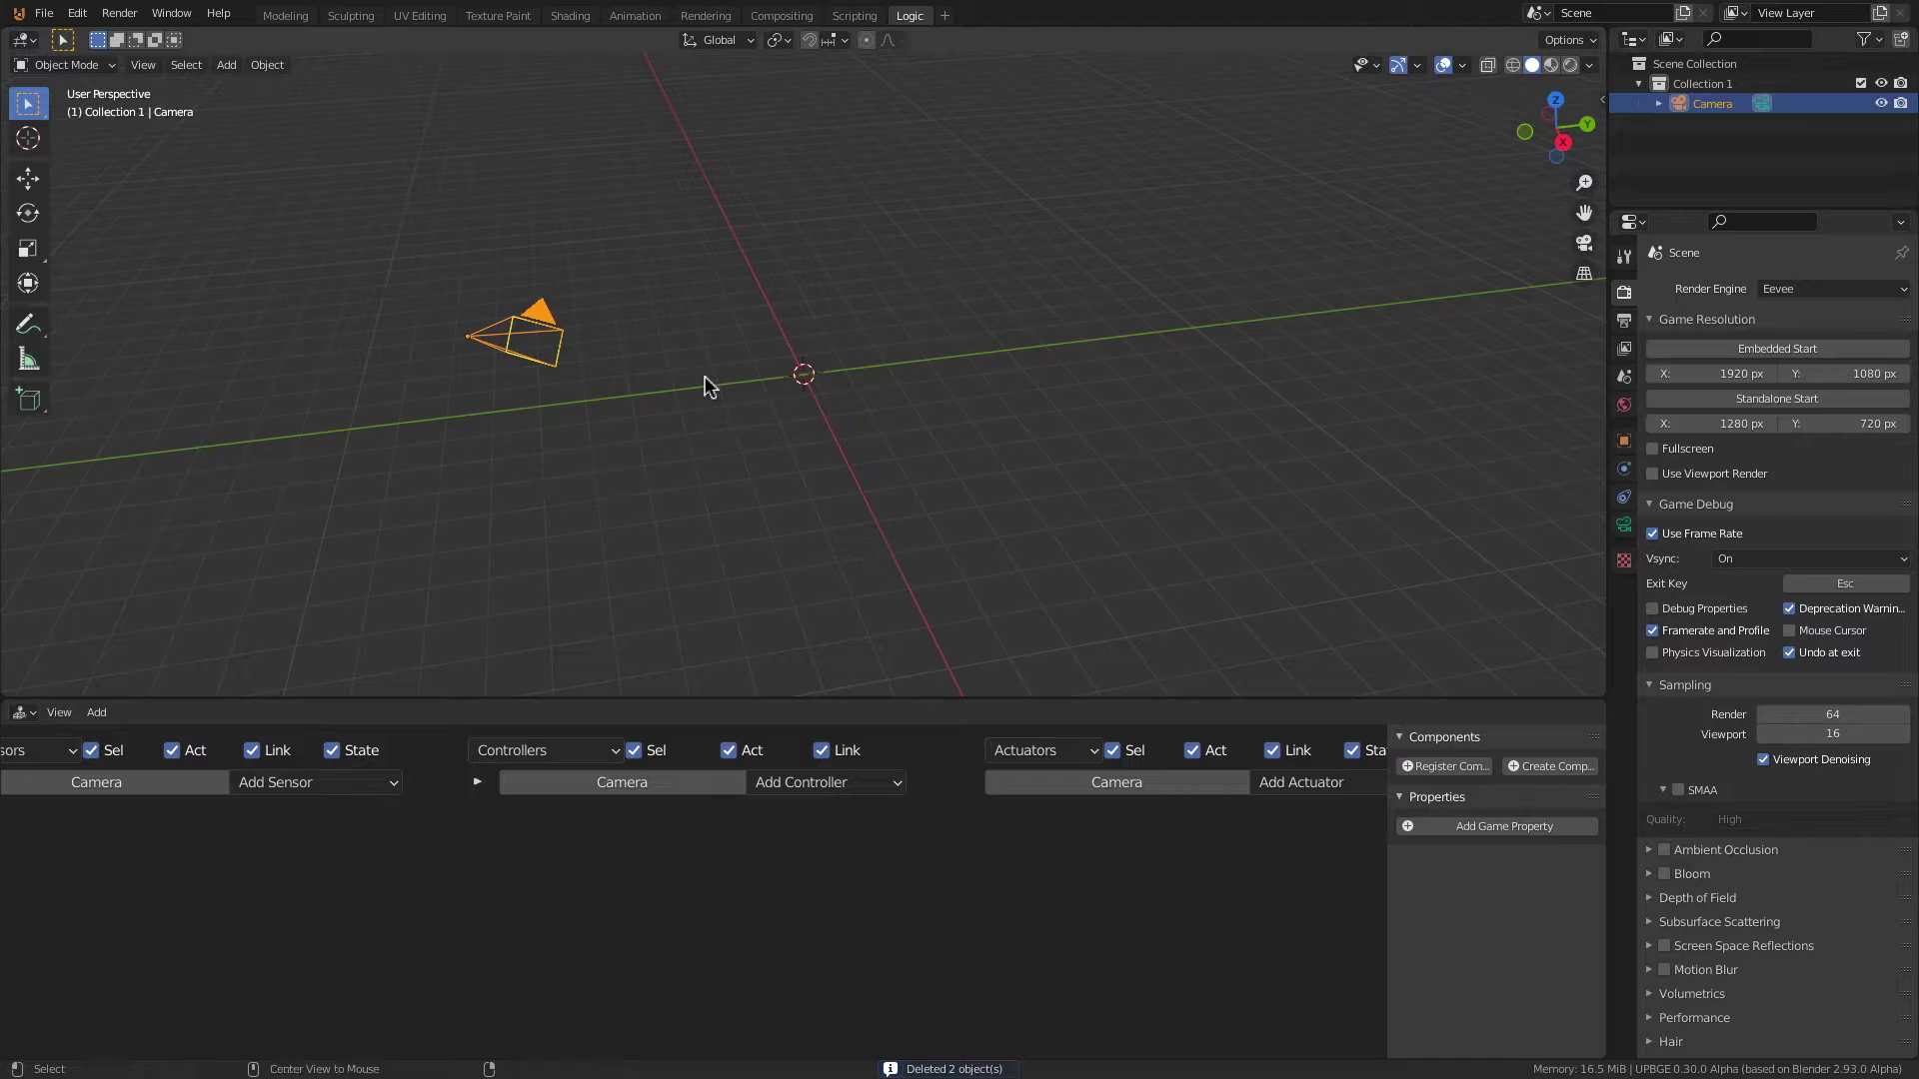
key("alt+r")
key("alt+g")
key("KP_1")
key("KP_3")
scroll(770, 509, "down", 1)
key("g")
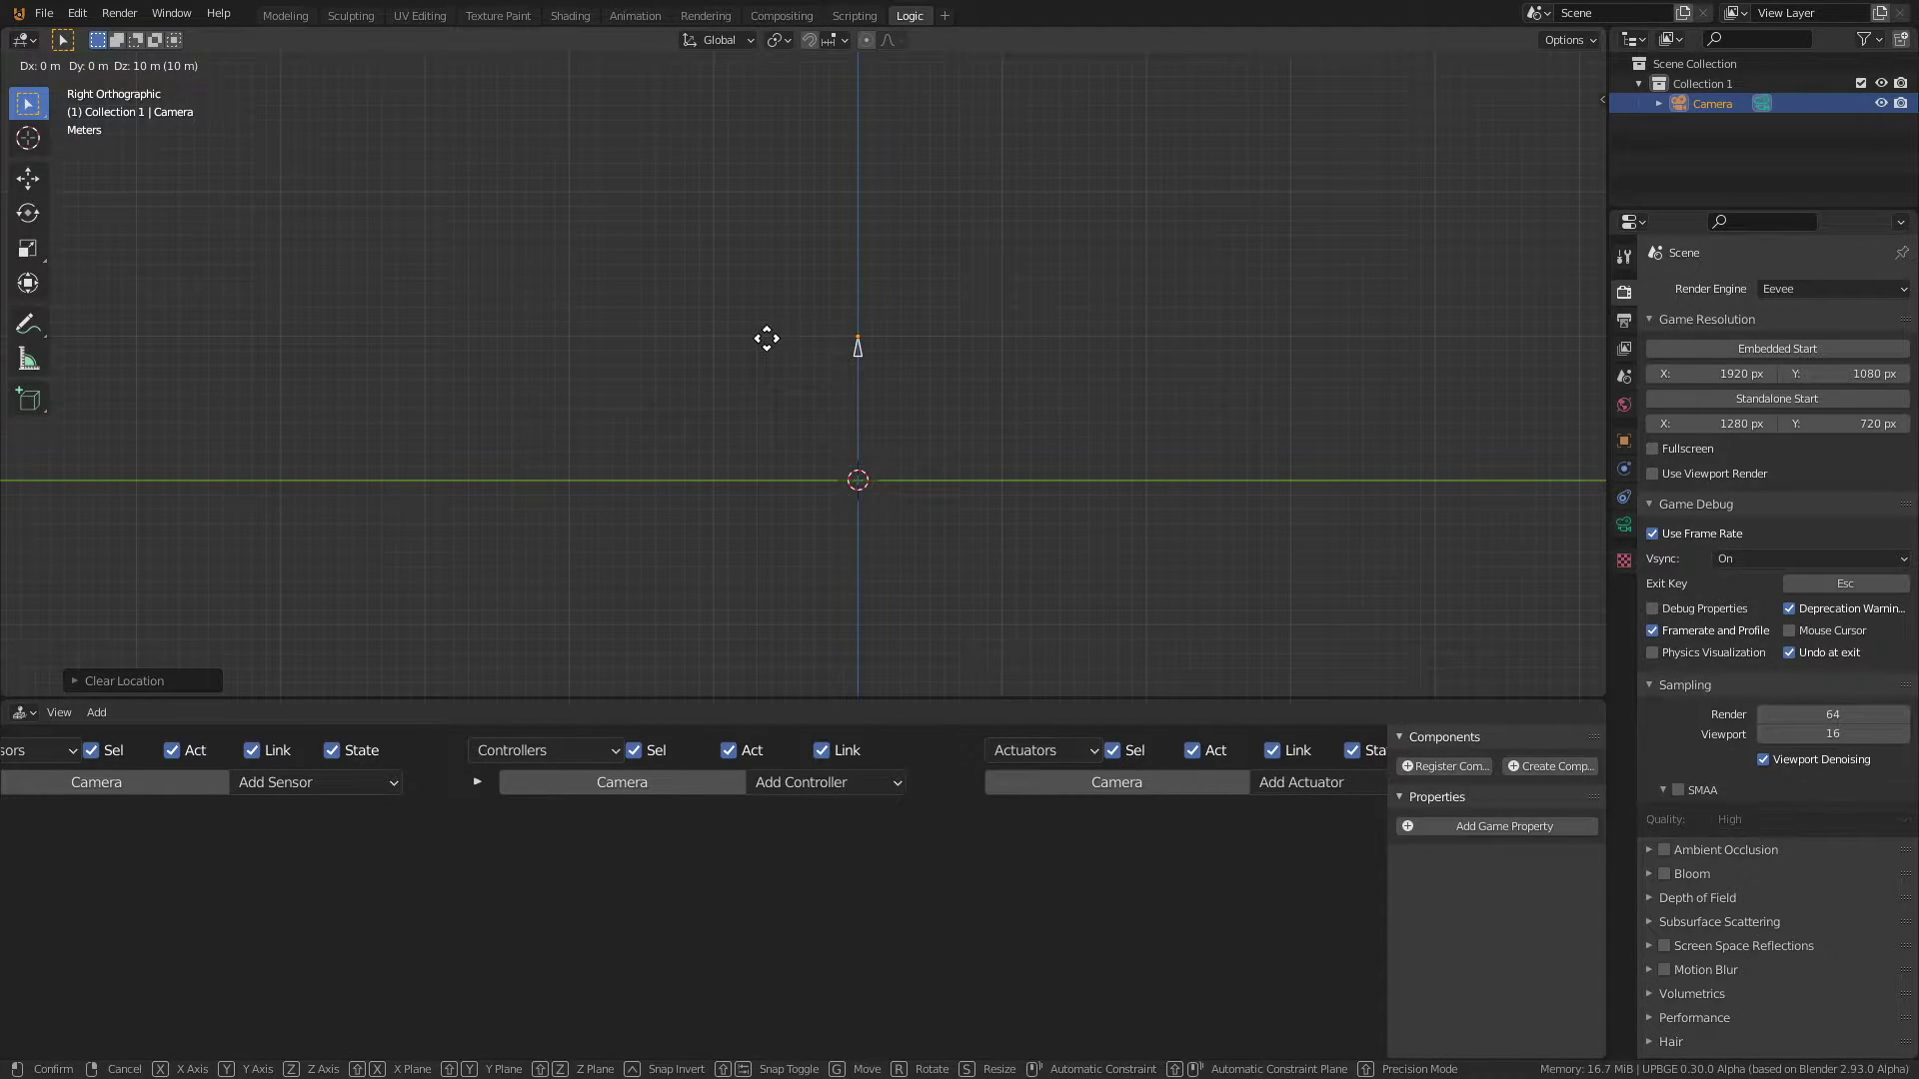
left_click(766, 339)
scroll(789, 410, "down", 2)
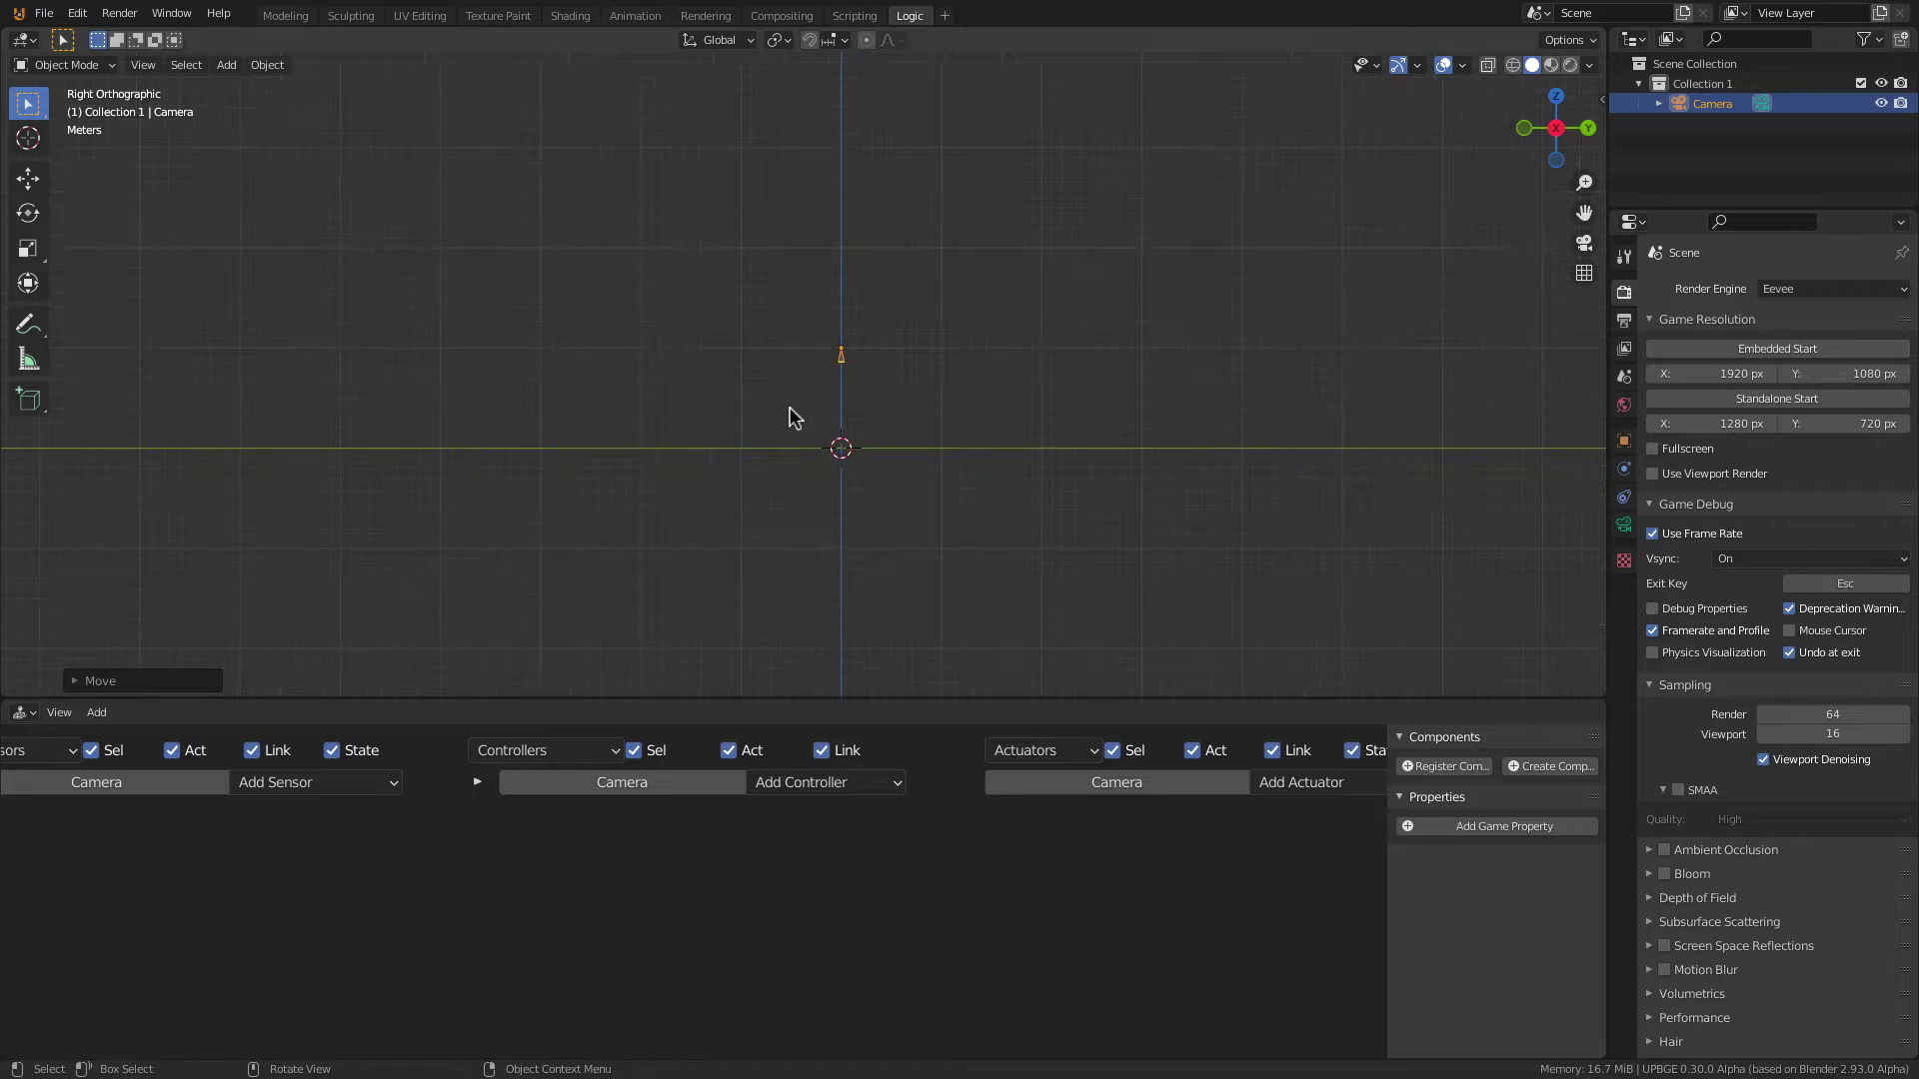
middle_click_drag(667, 399, 695, 435, "shift")
Step: Look through the camera and set the embedded game resolution's X value to 1080 px for a square frame
key("KP_0")
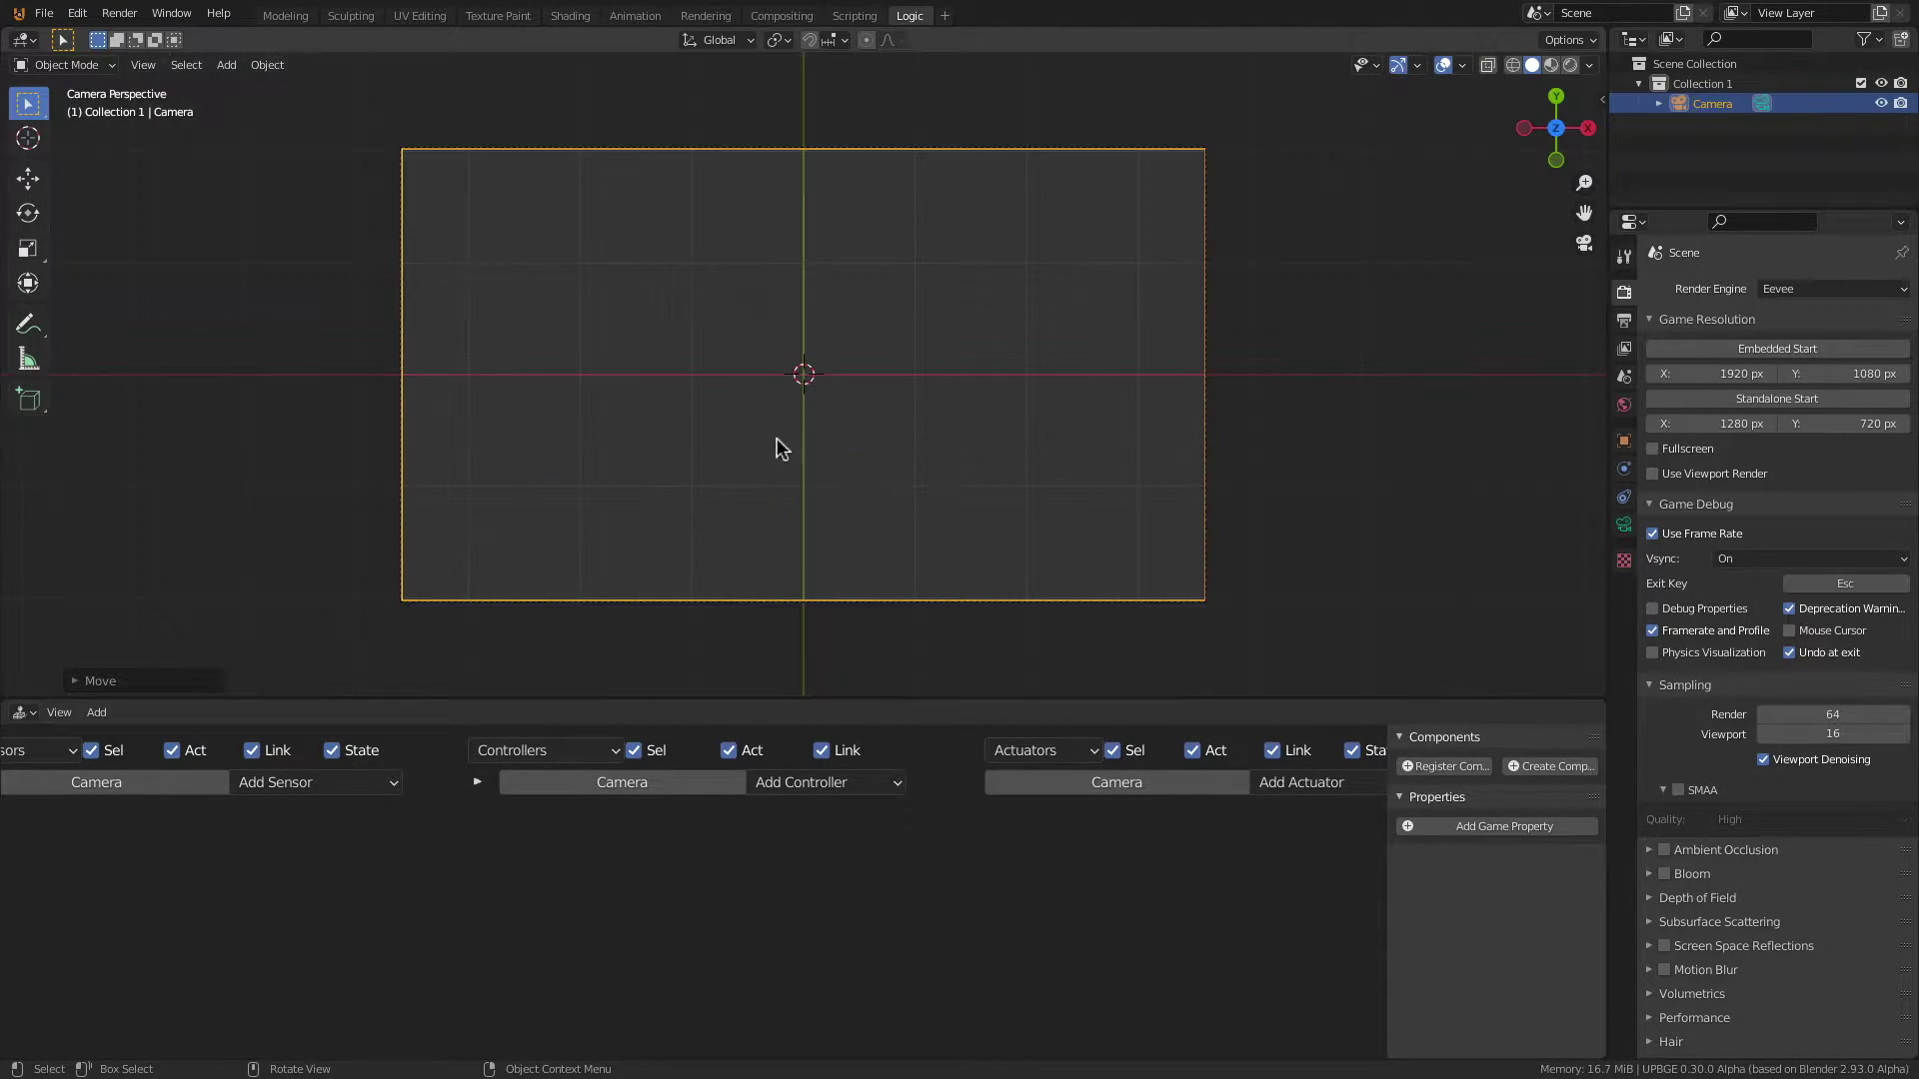
scroll(964, 403, "down", 2)
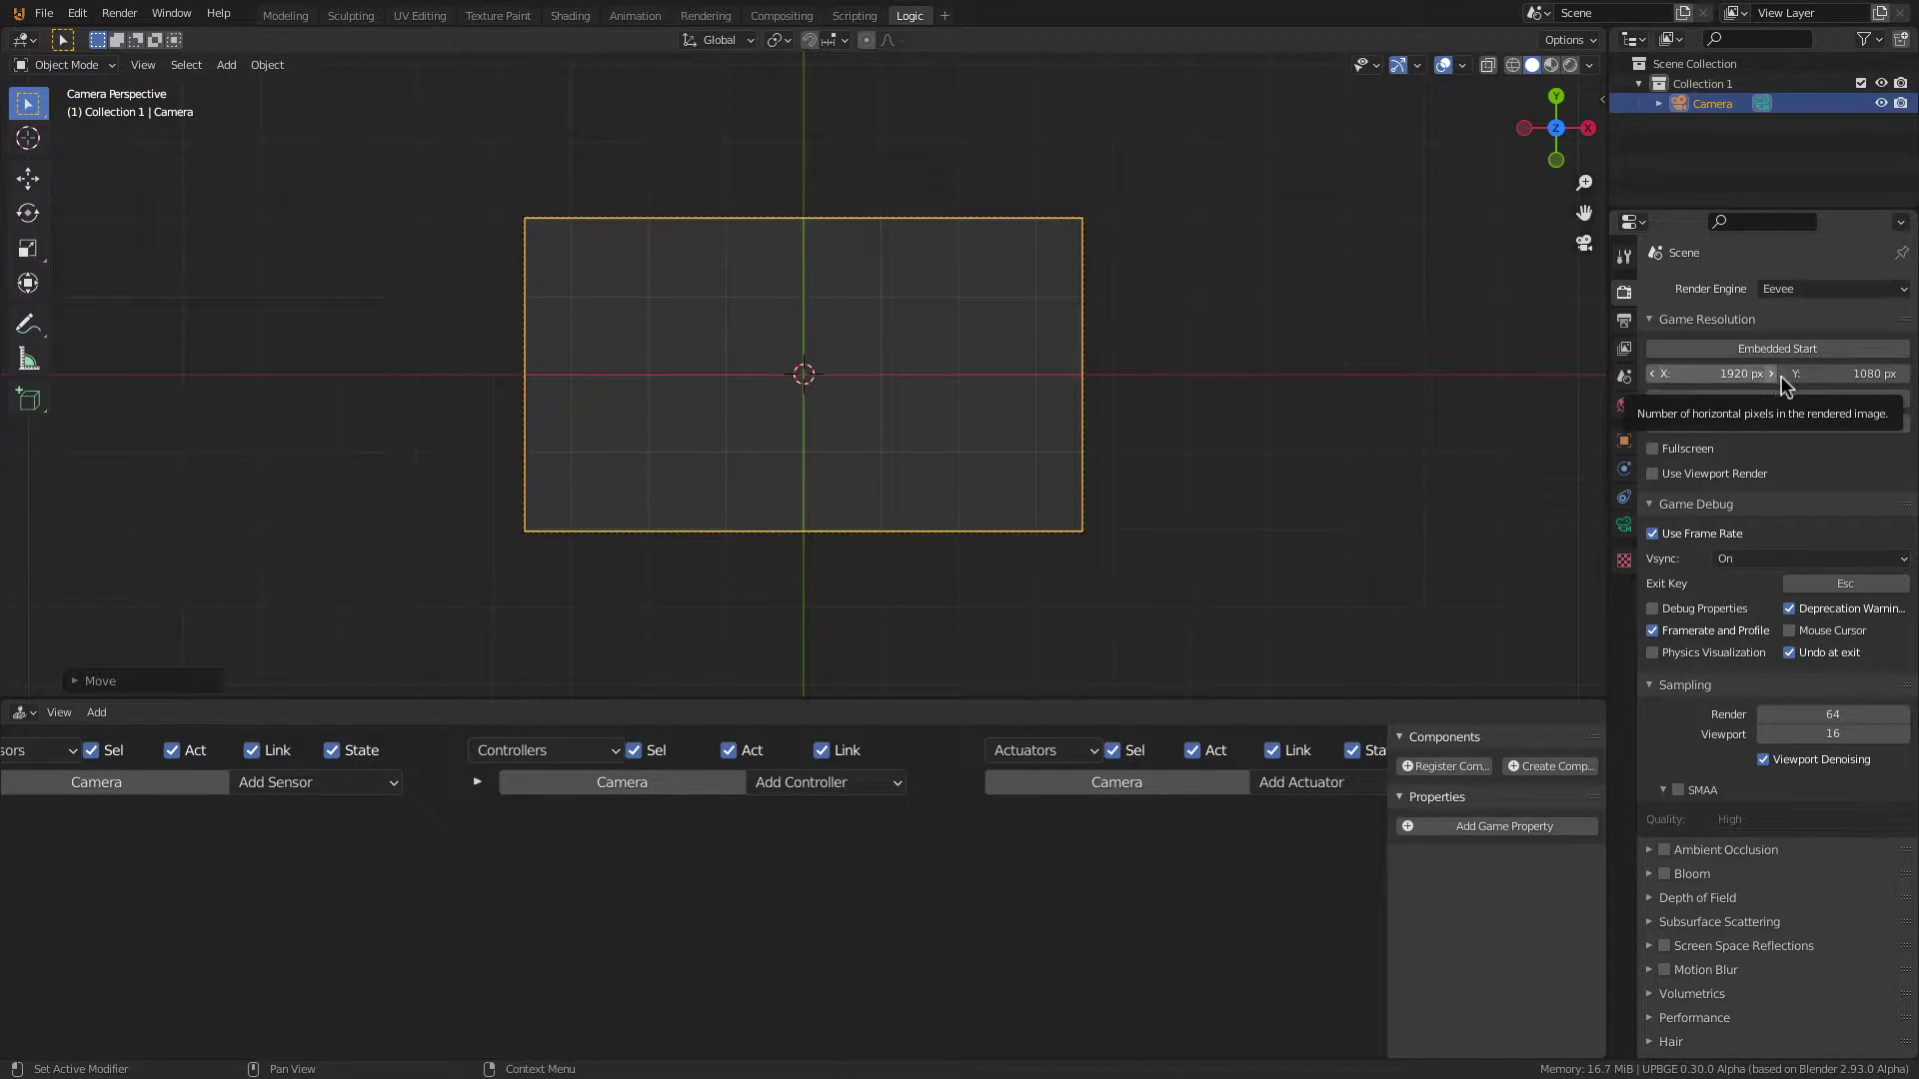
double_click(1849, 374)
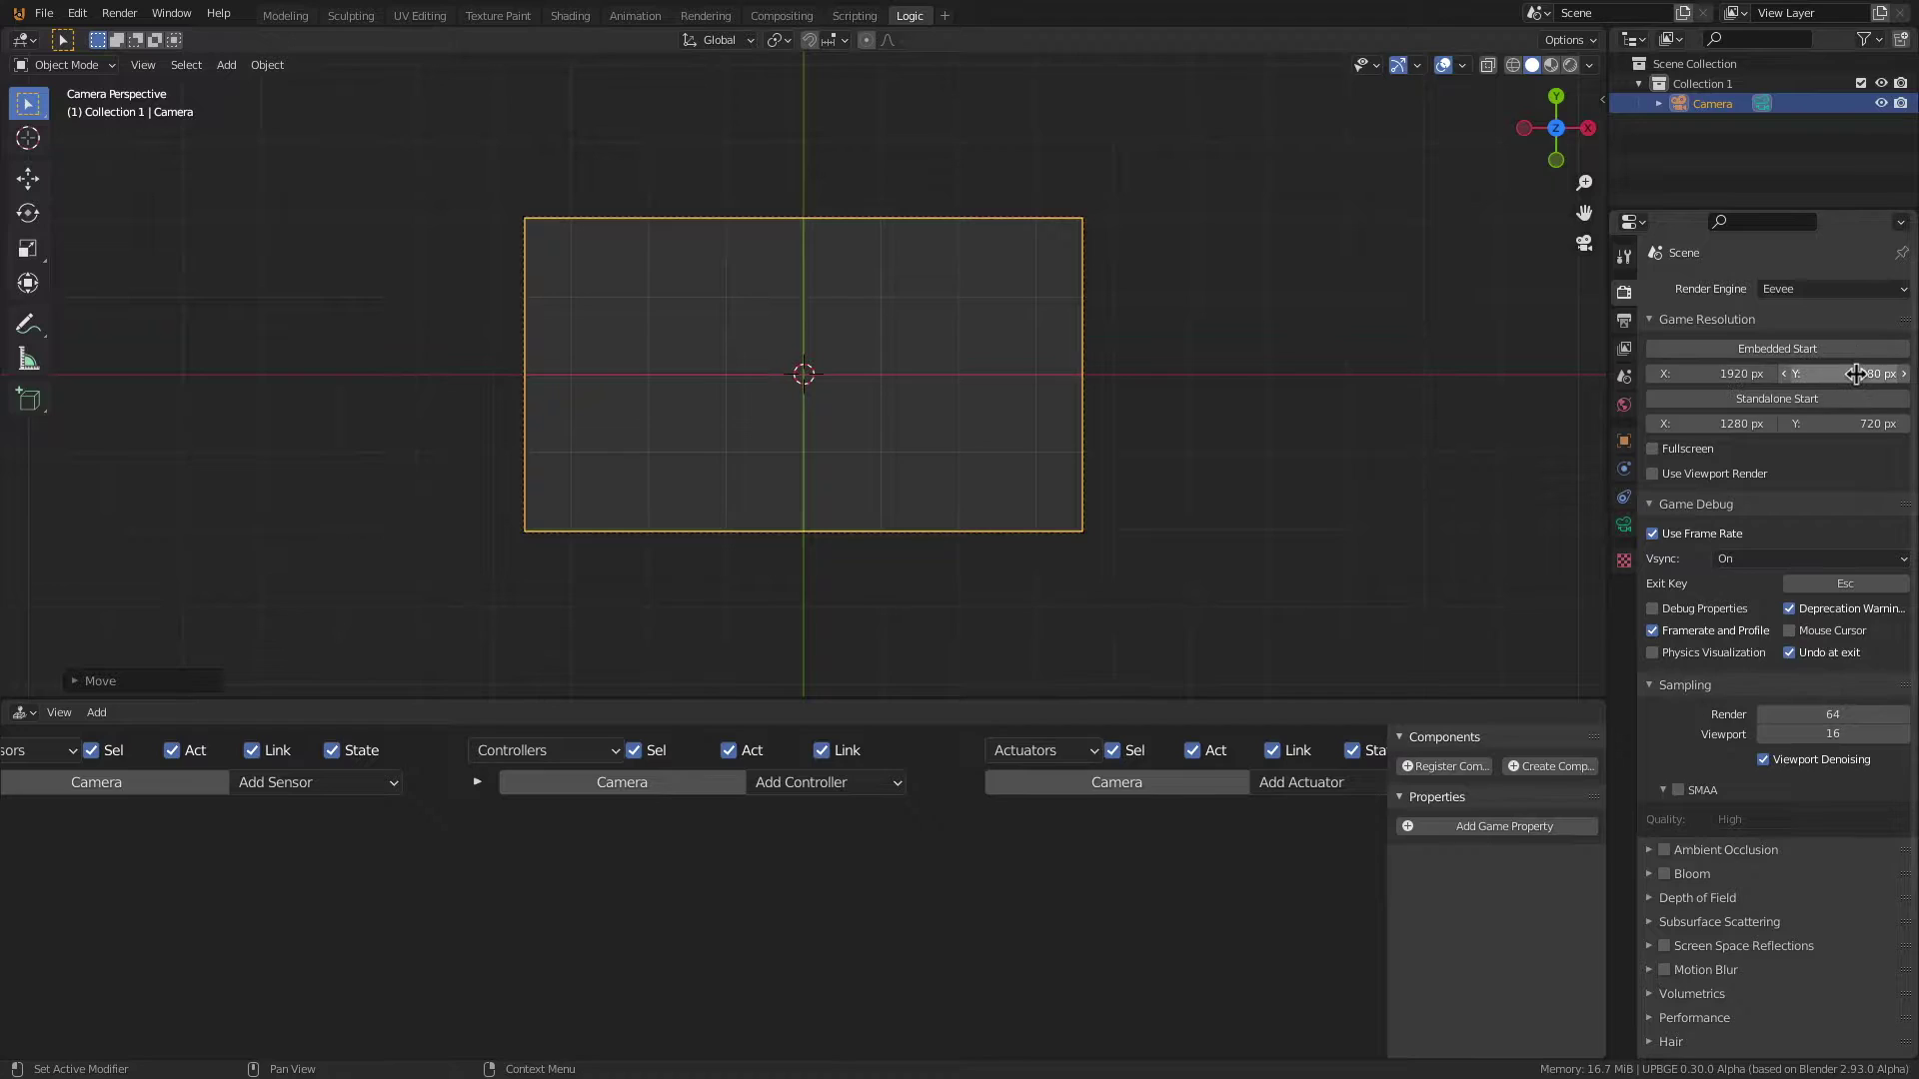
double_click(1709, 374)
type("1080")
key("Return")
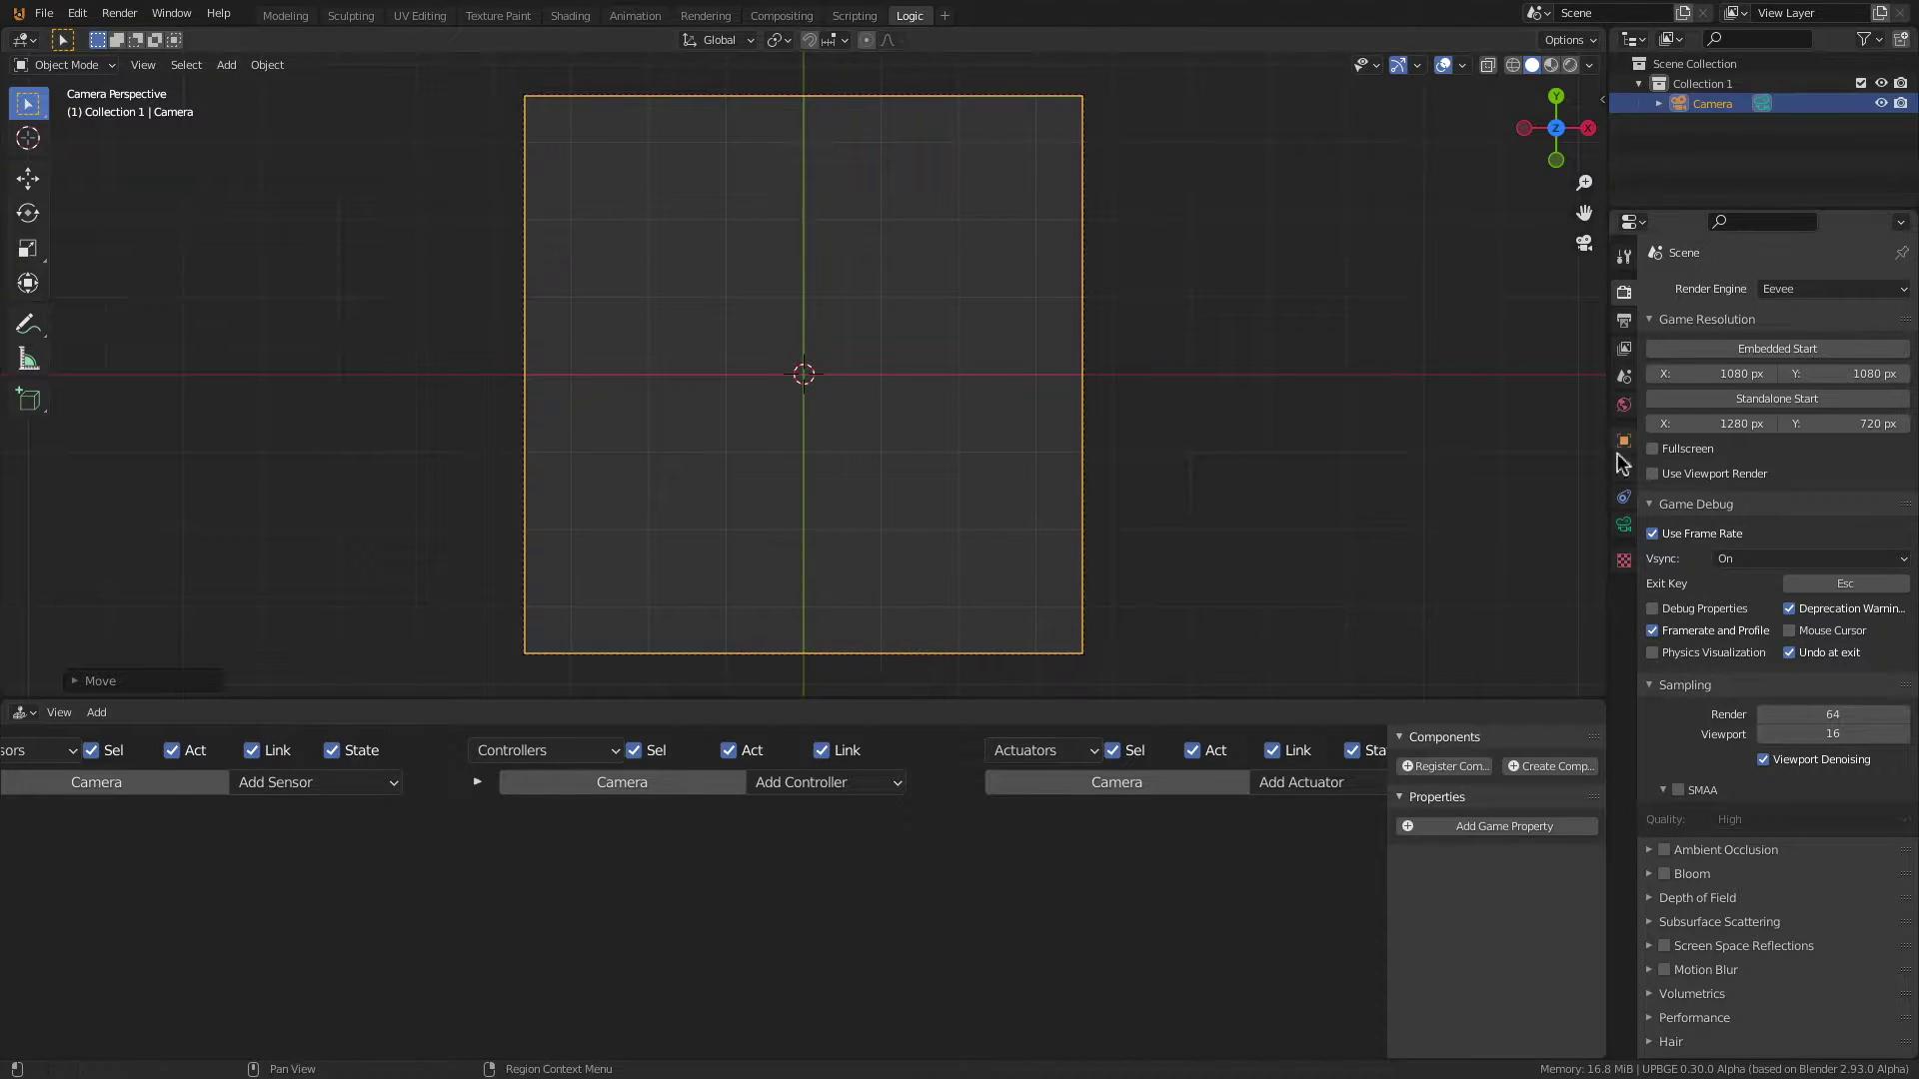
Step: Change the camera's lens type to Orthographic and set its orthographic scale to 8
left_click(1623, 525)
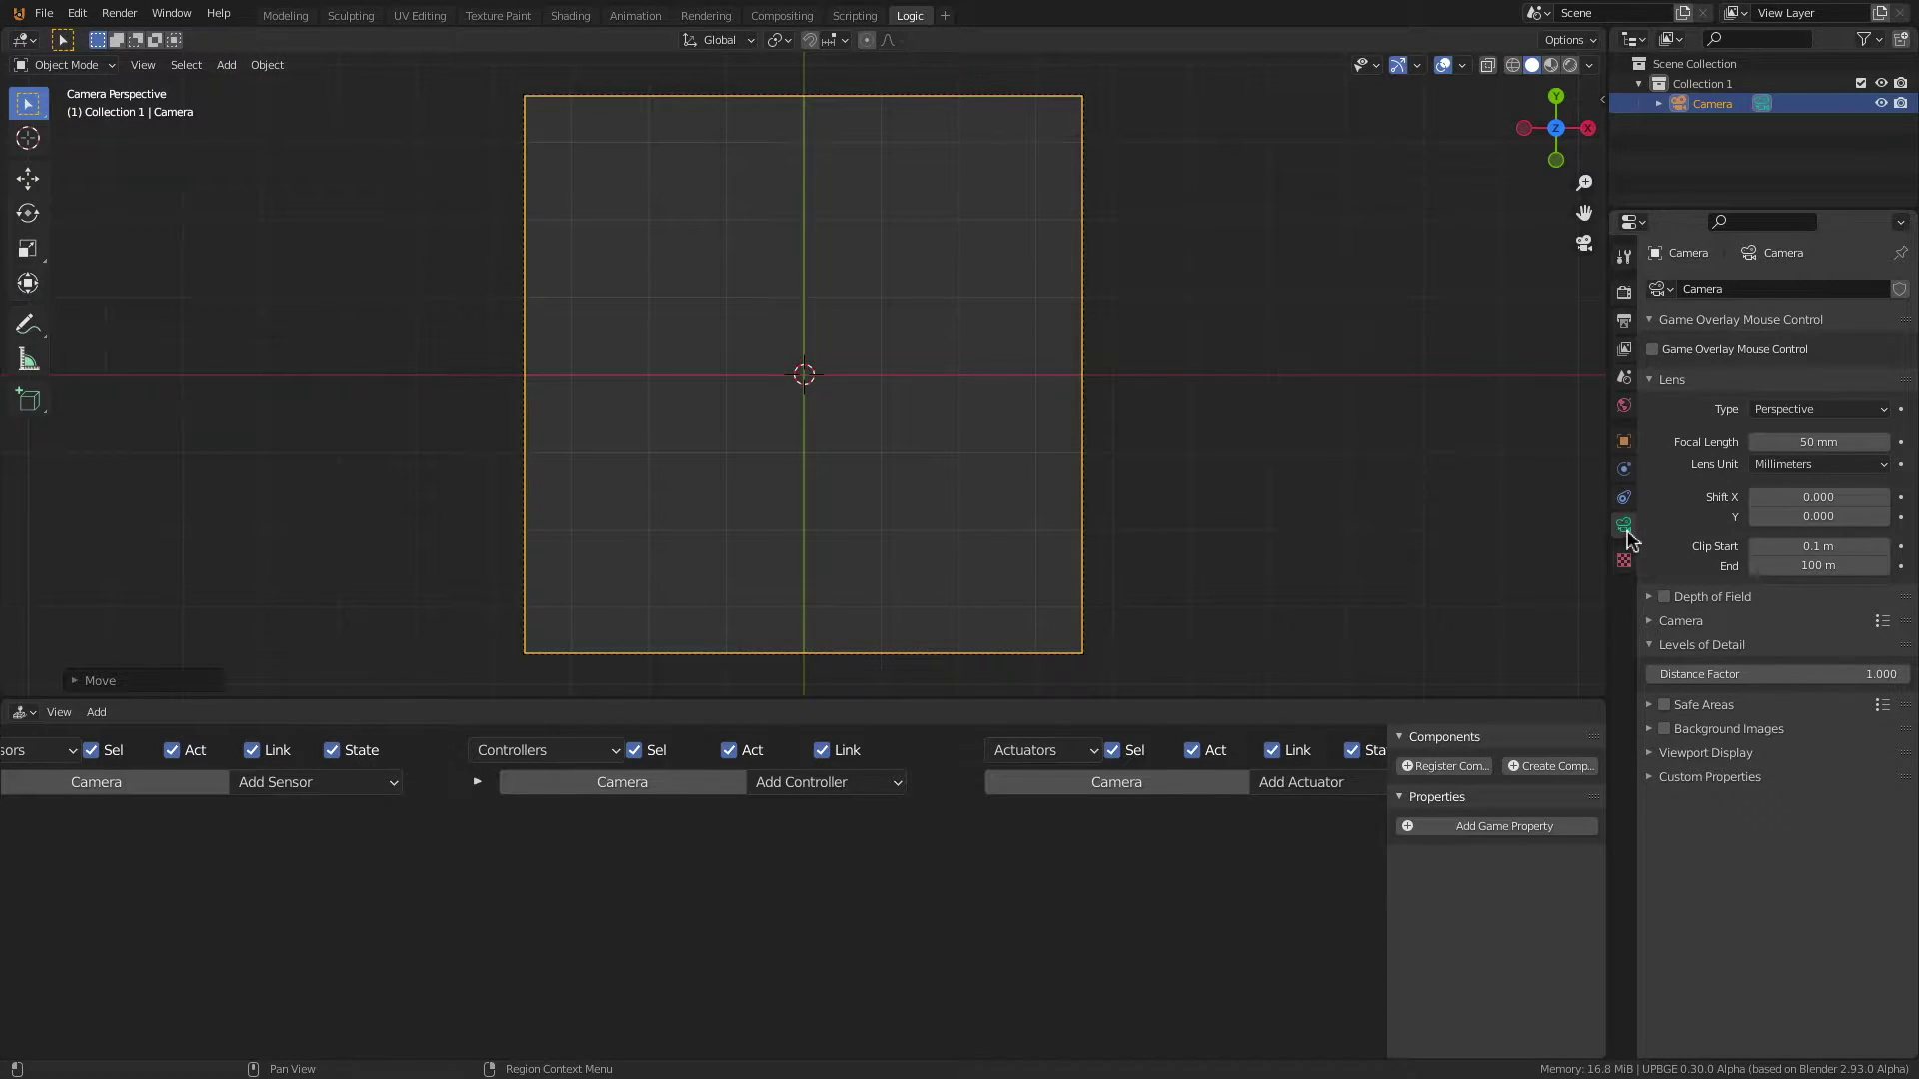
left_click(1777, 410)
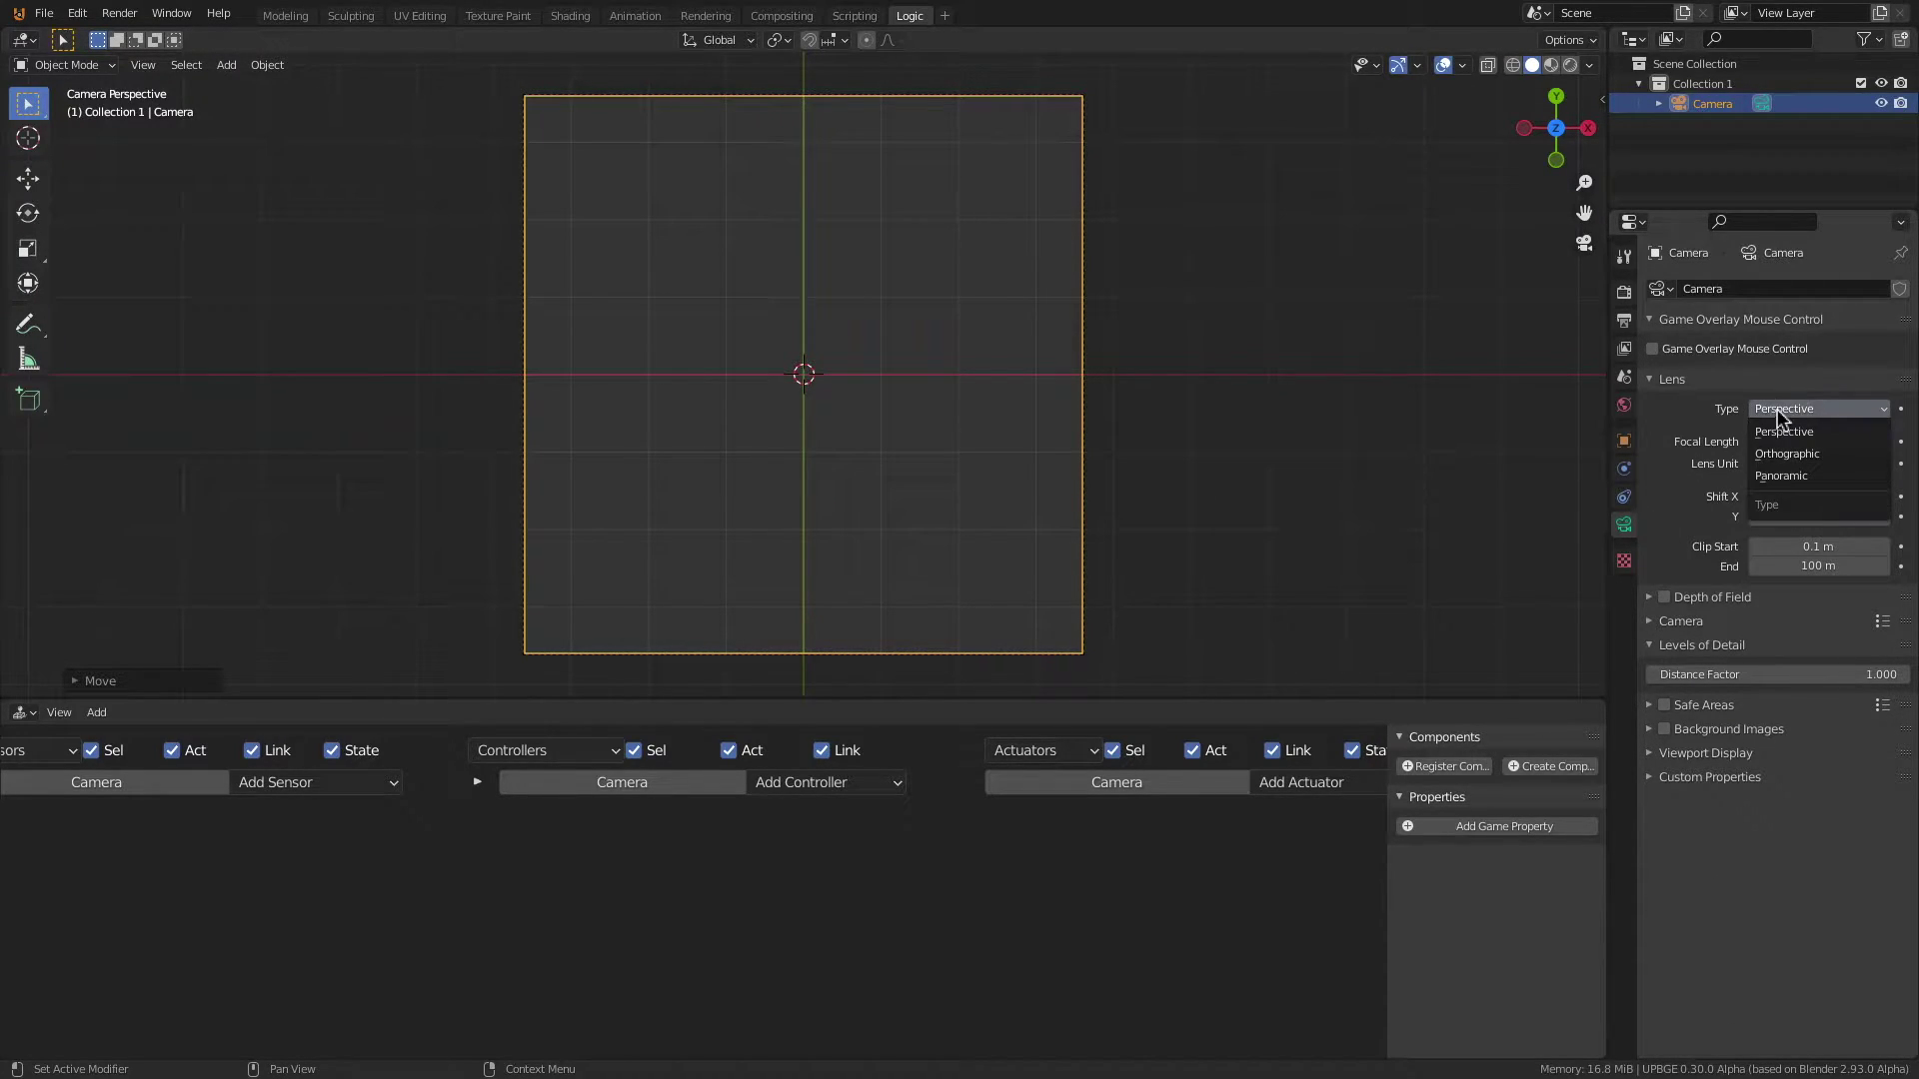
left_click(1785, 455)
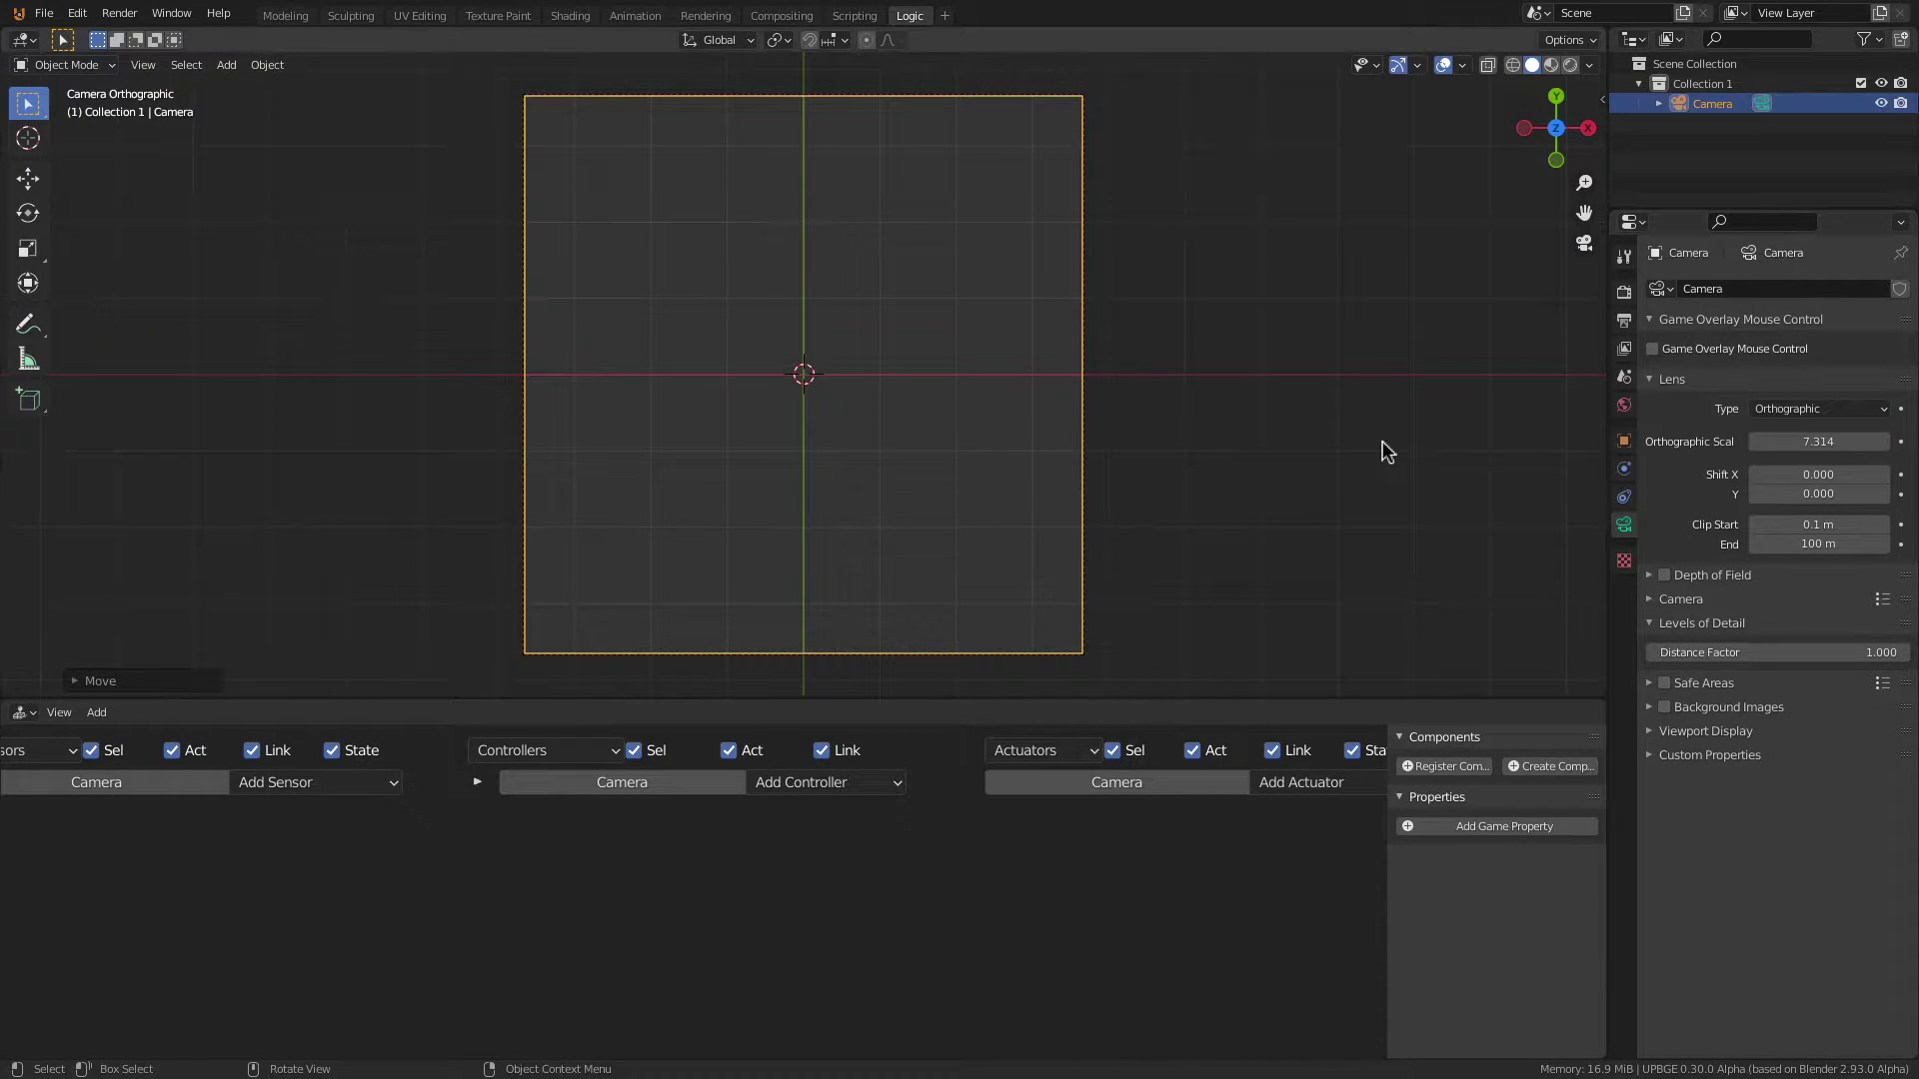
left_click(1831, 443)
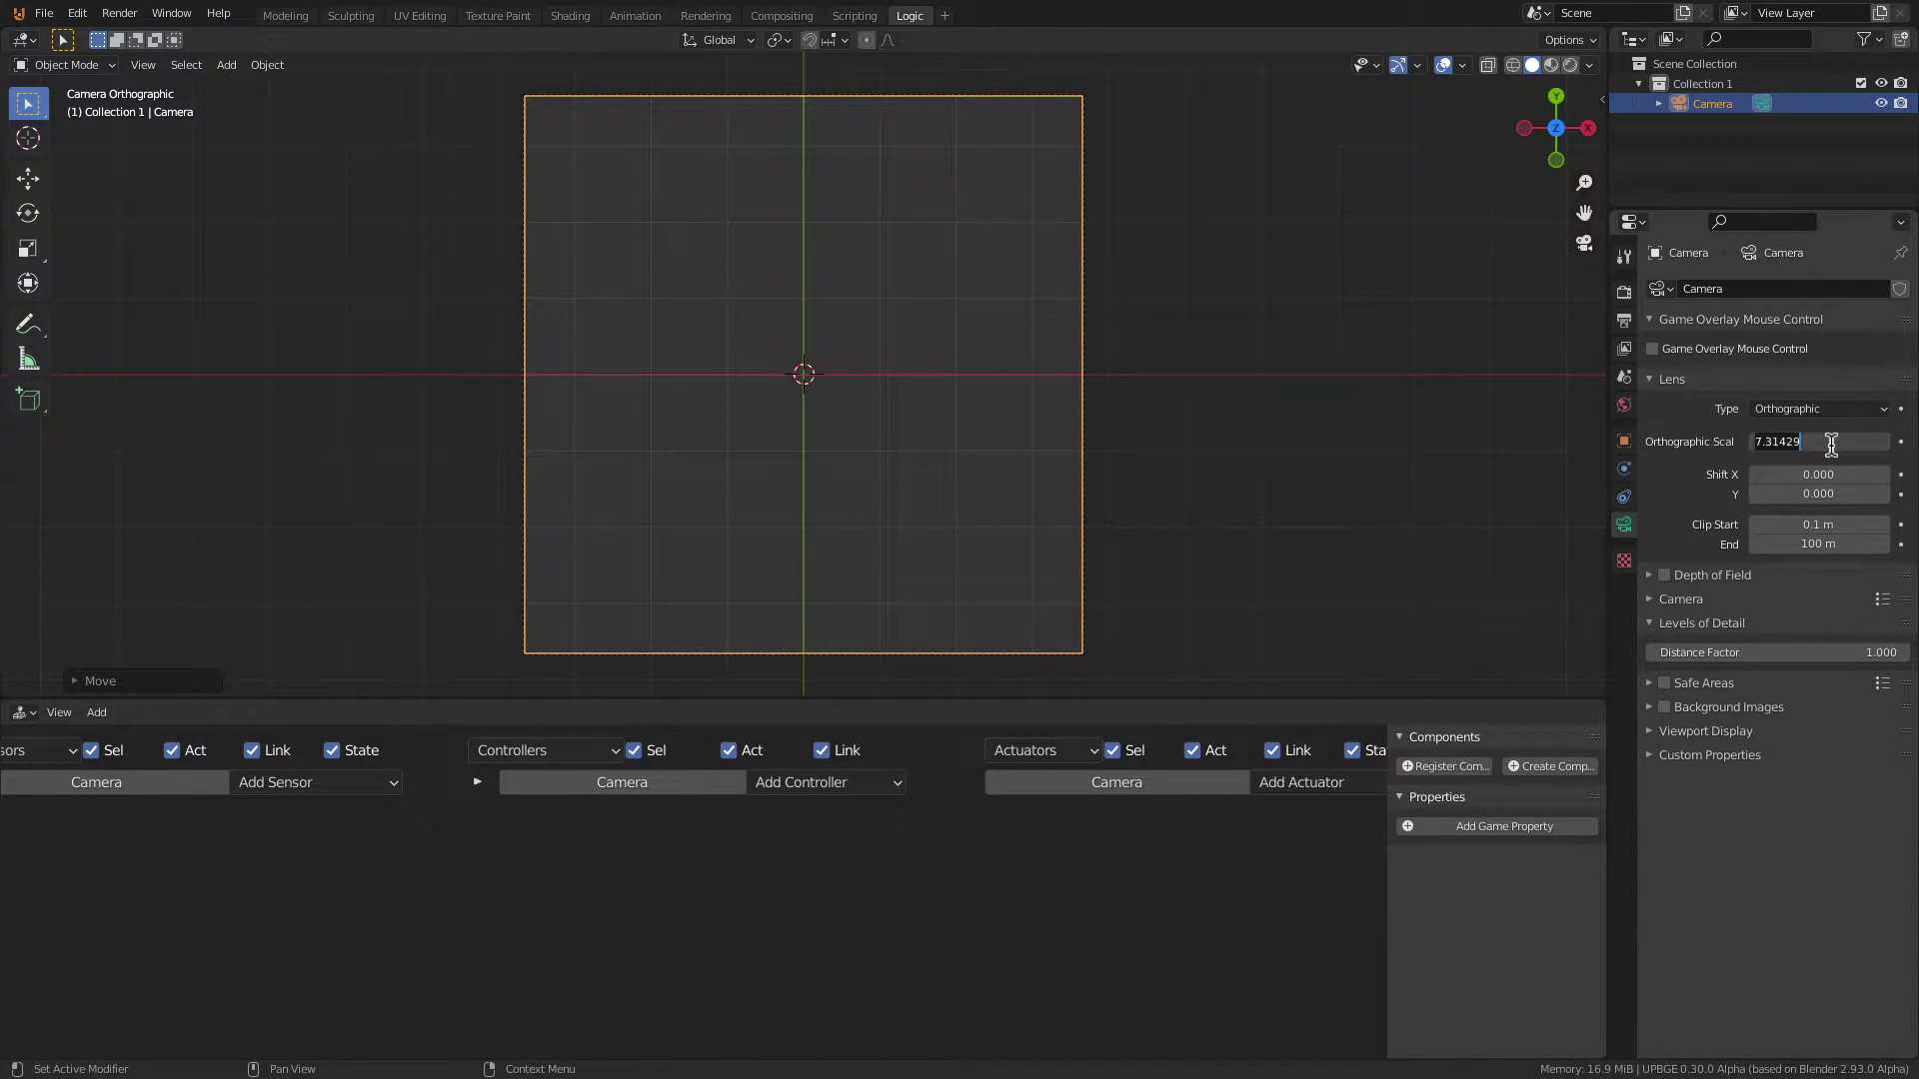
type("8")
key("Return")
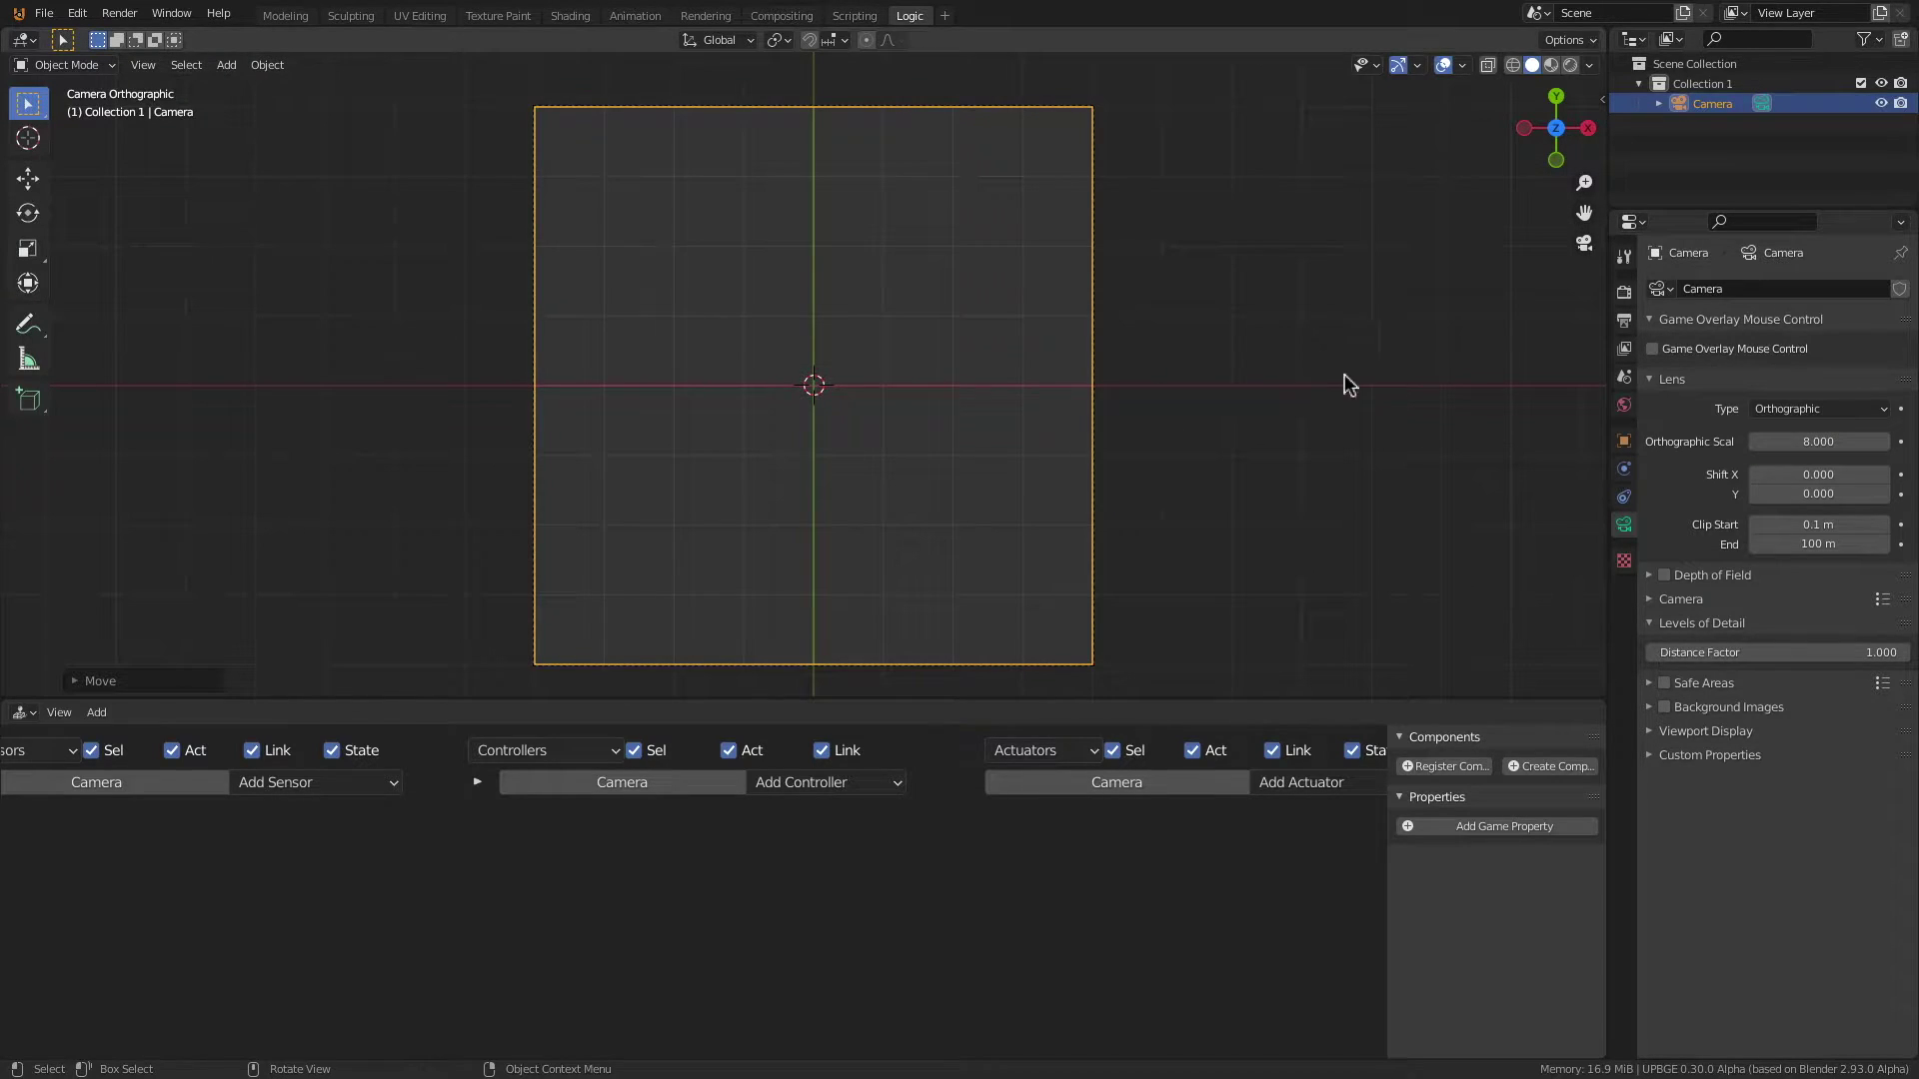
Step: In the game debug settings, disable Framerate and Profile and enable Mouse Cursor and Debug Properties
left_click(1625, 293)
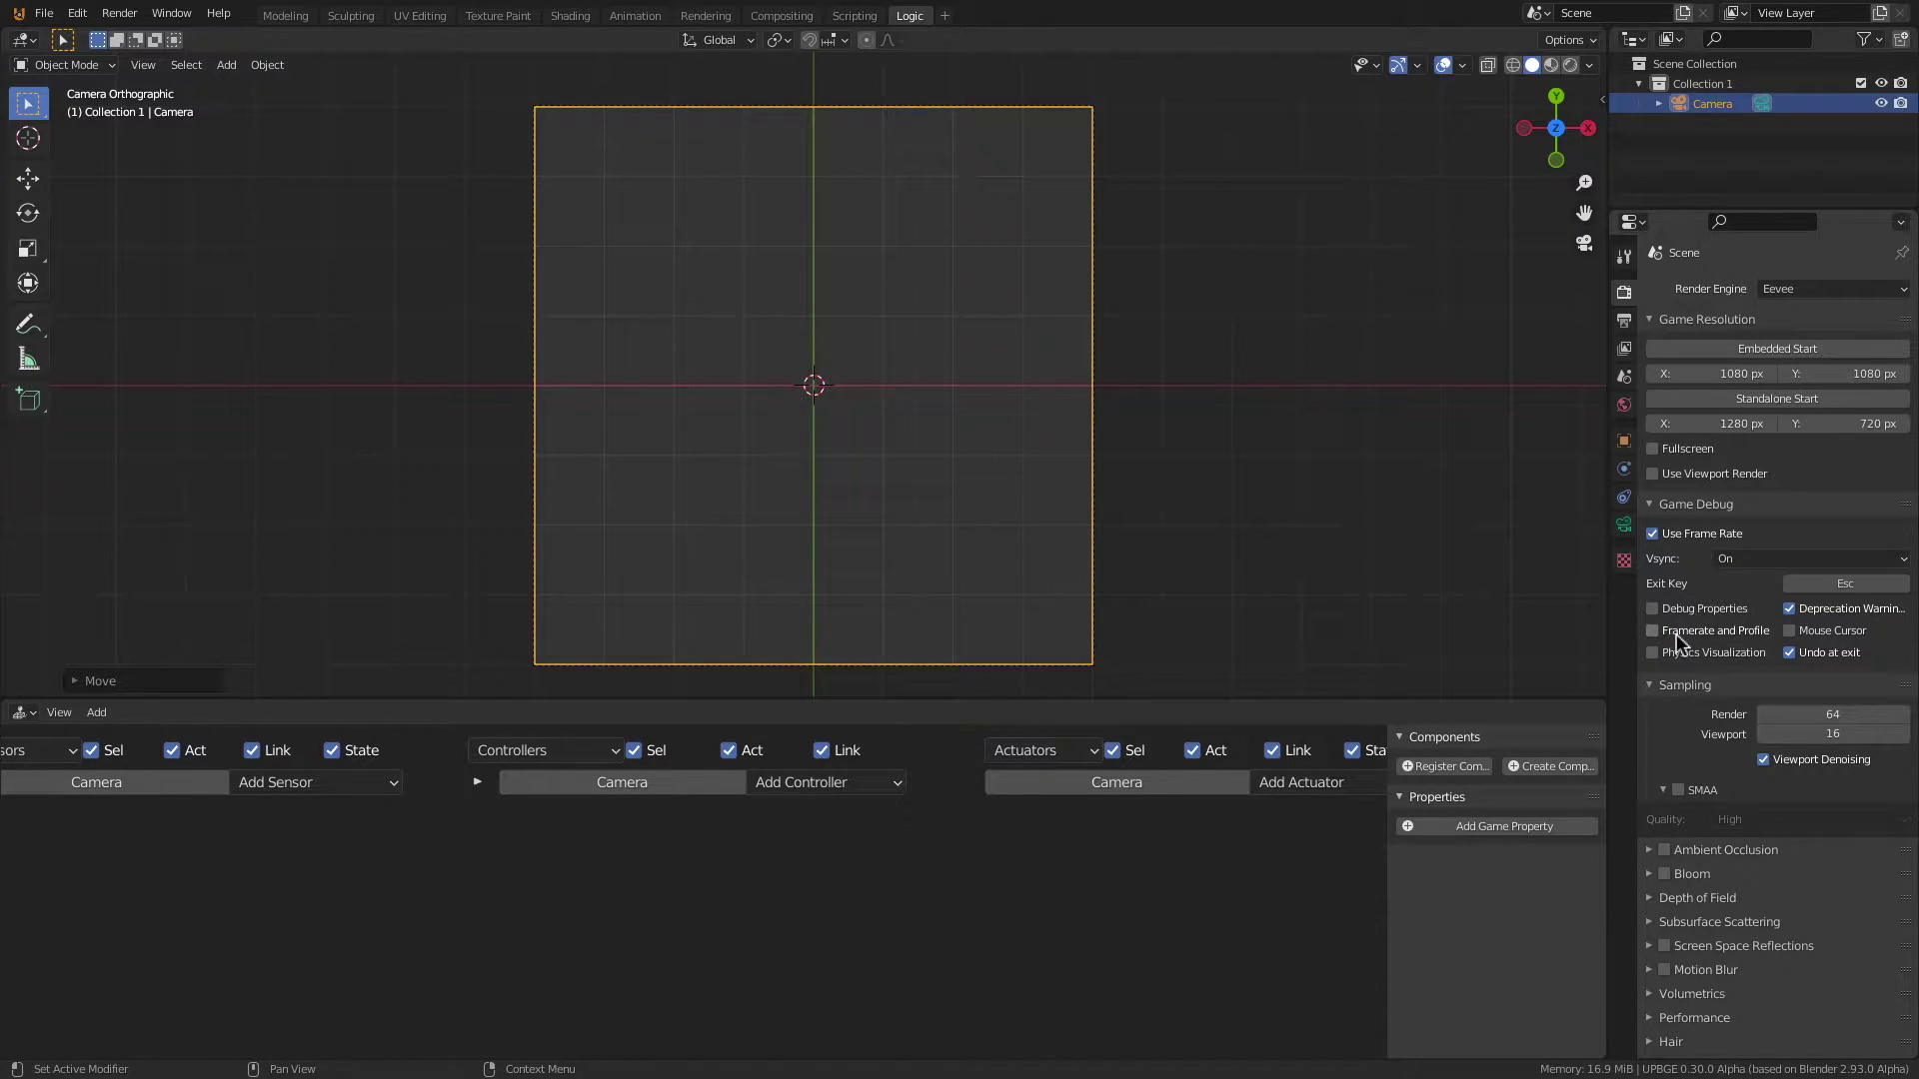
left_click(1802, 632)
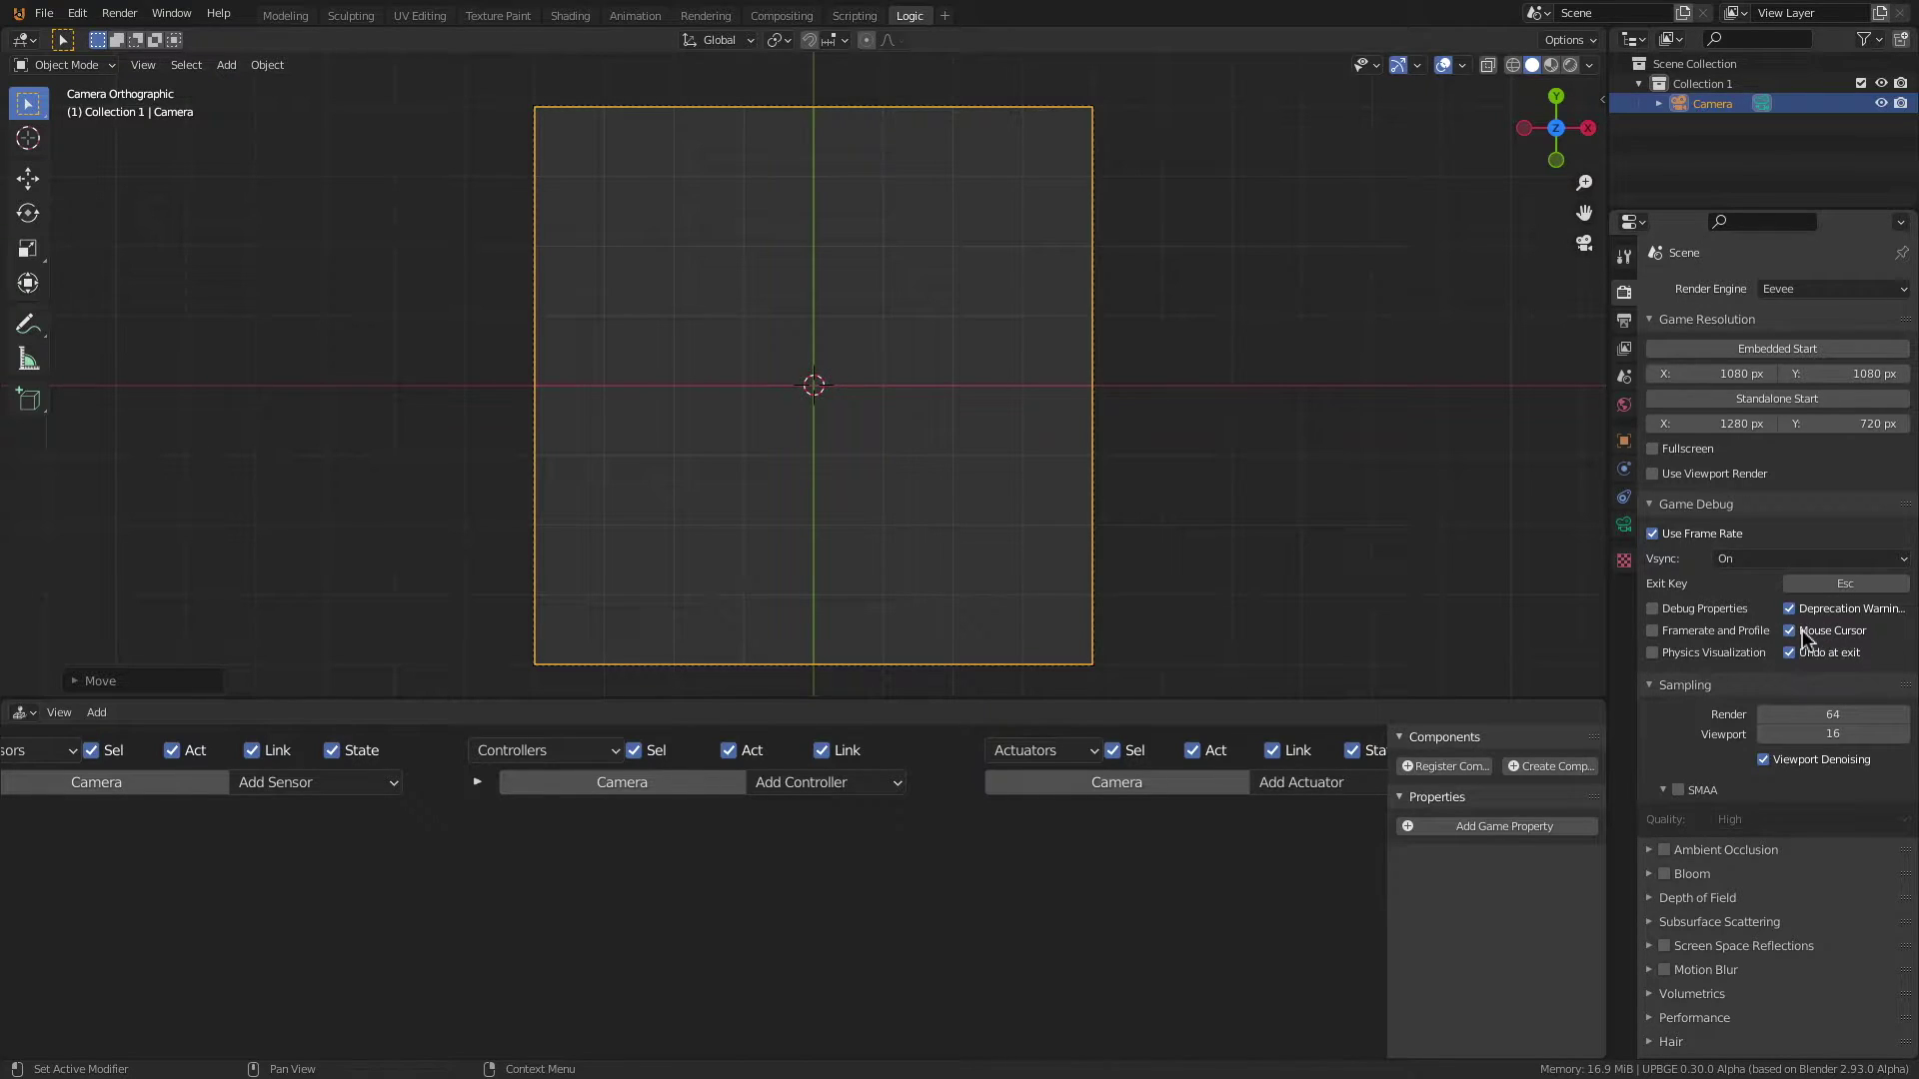
left_click(1663, 608)
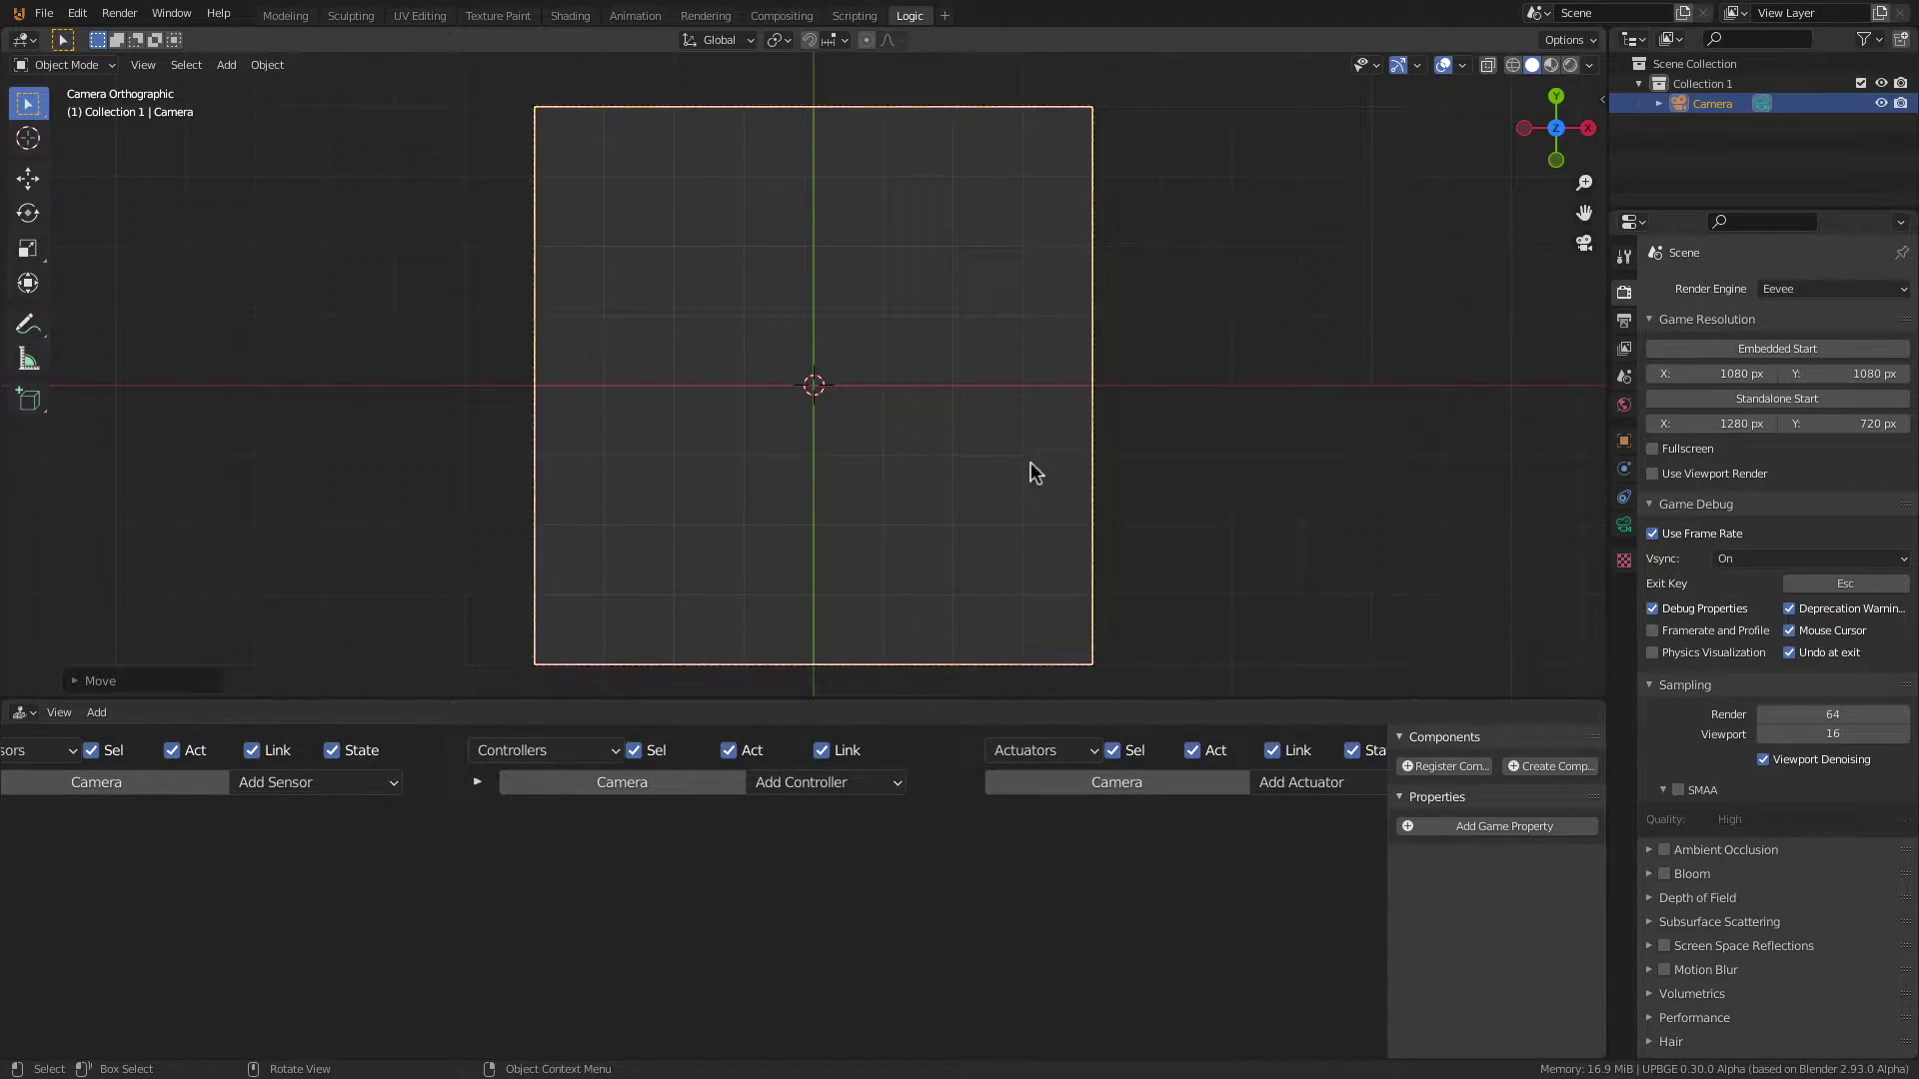
Step: Leave the camera view and add a plane mesh at the world origin
scroll(805, 449, "down", 2)
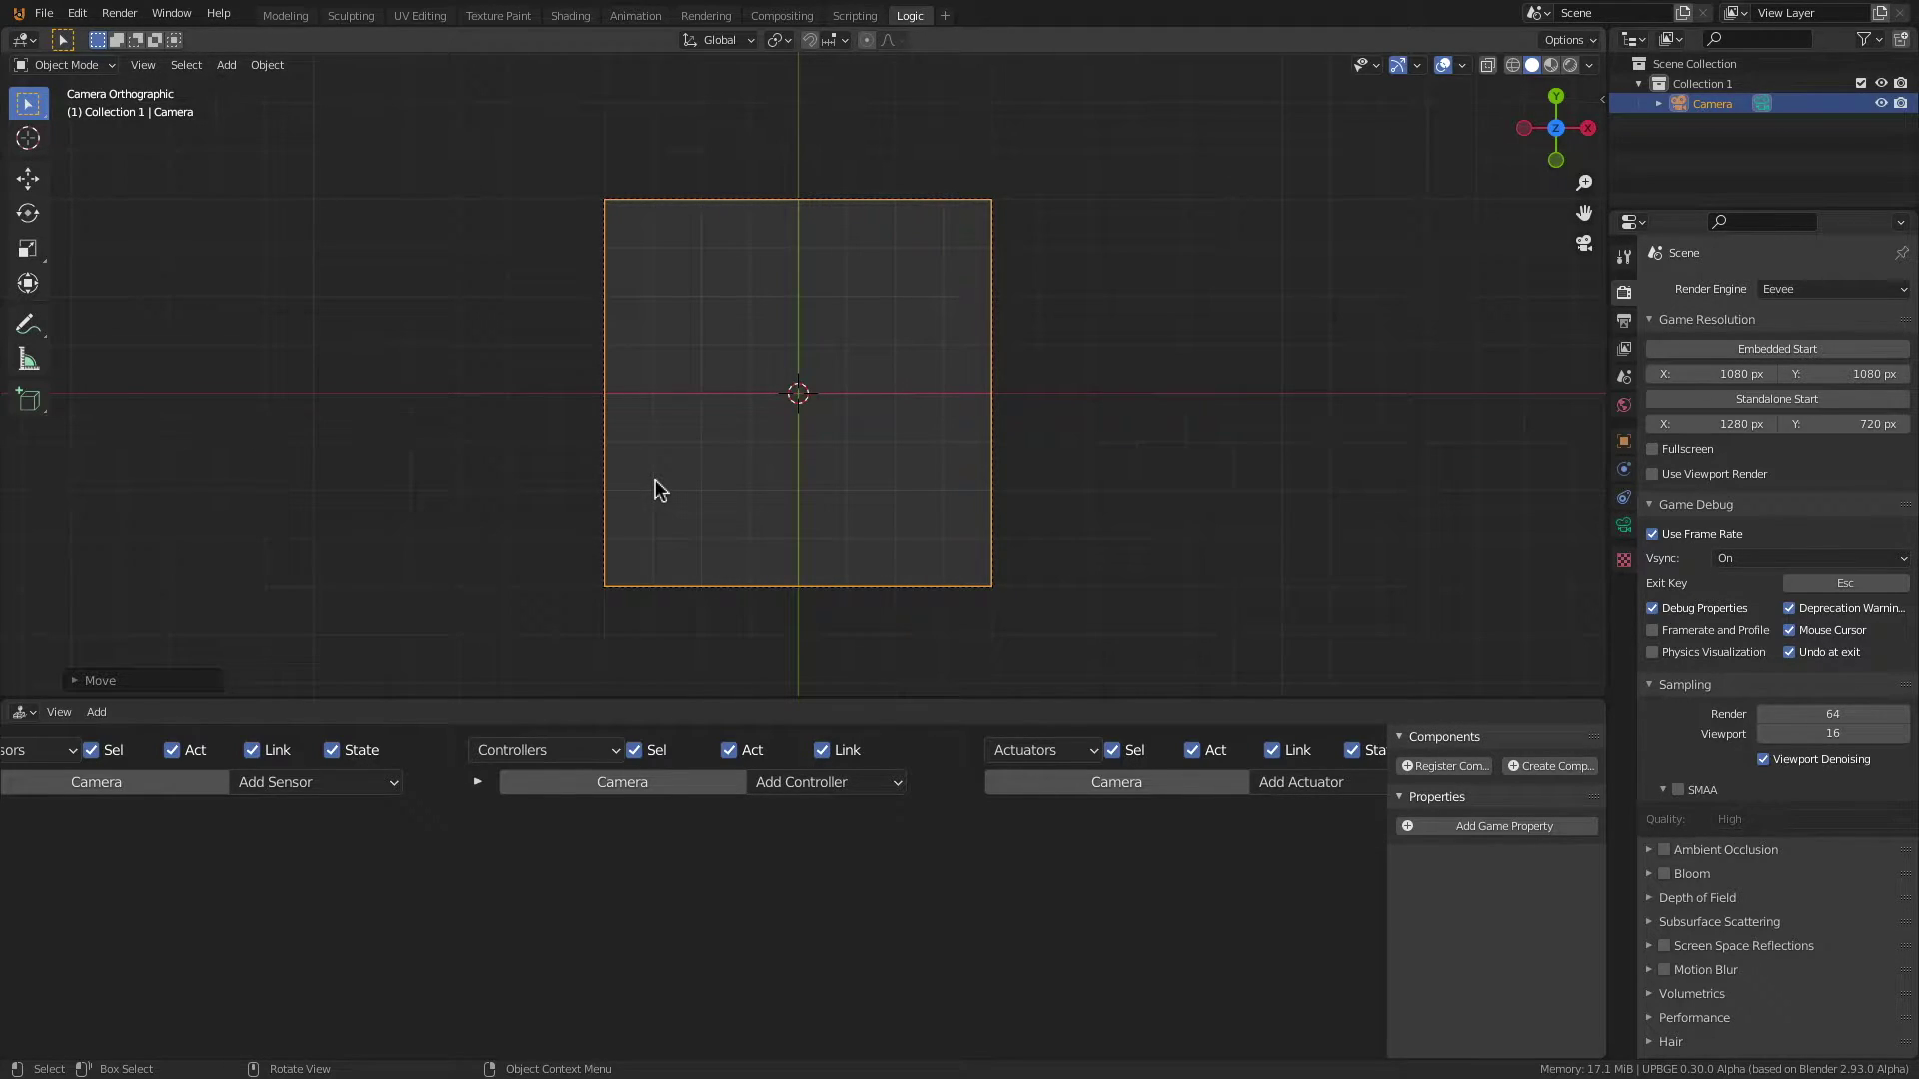
scroll(662, 461, "up", 2)
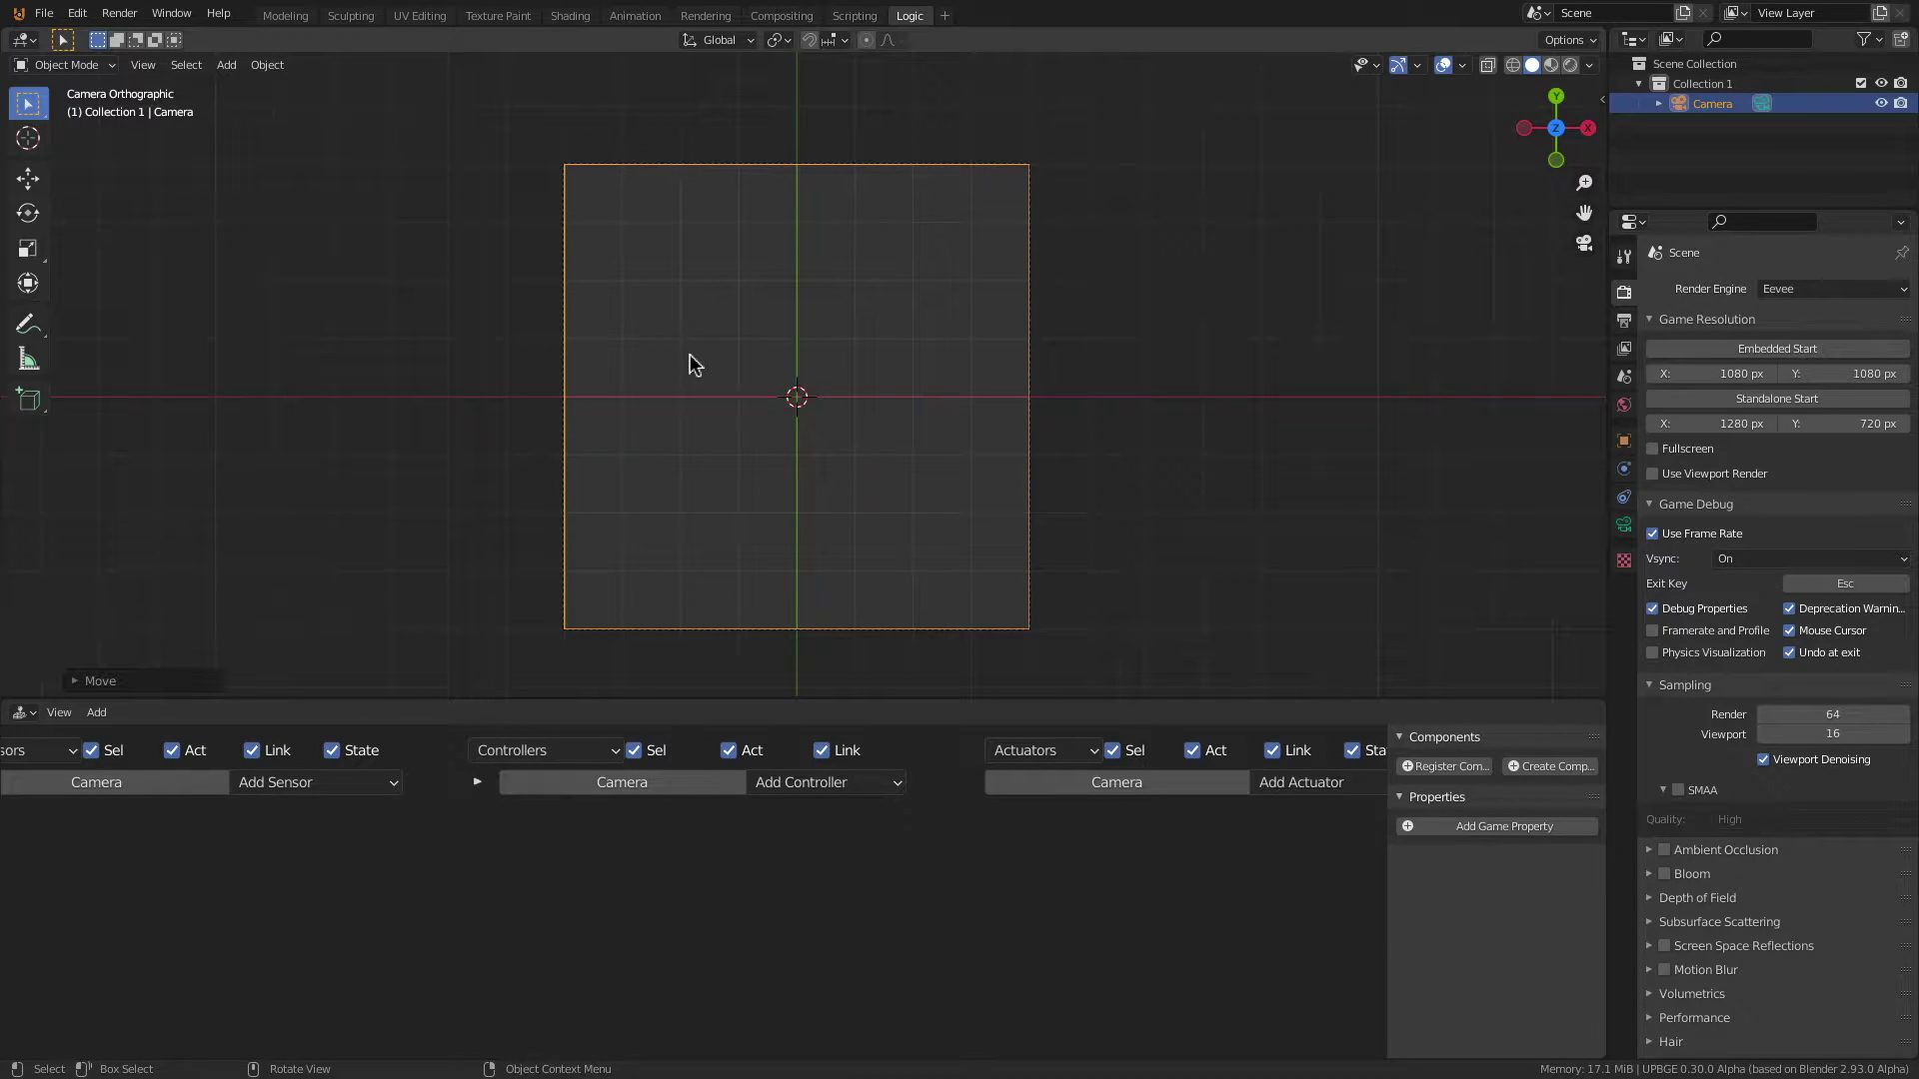
key("KP_0")
scroll(800, 310, "up", 8)
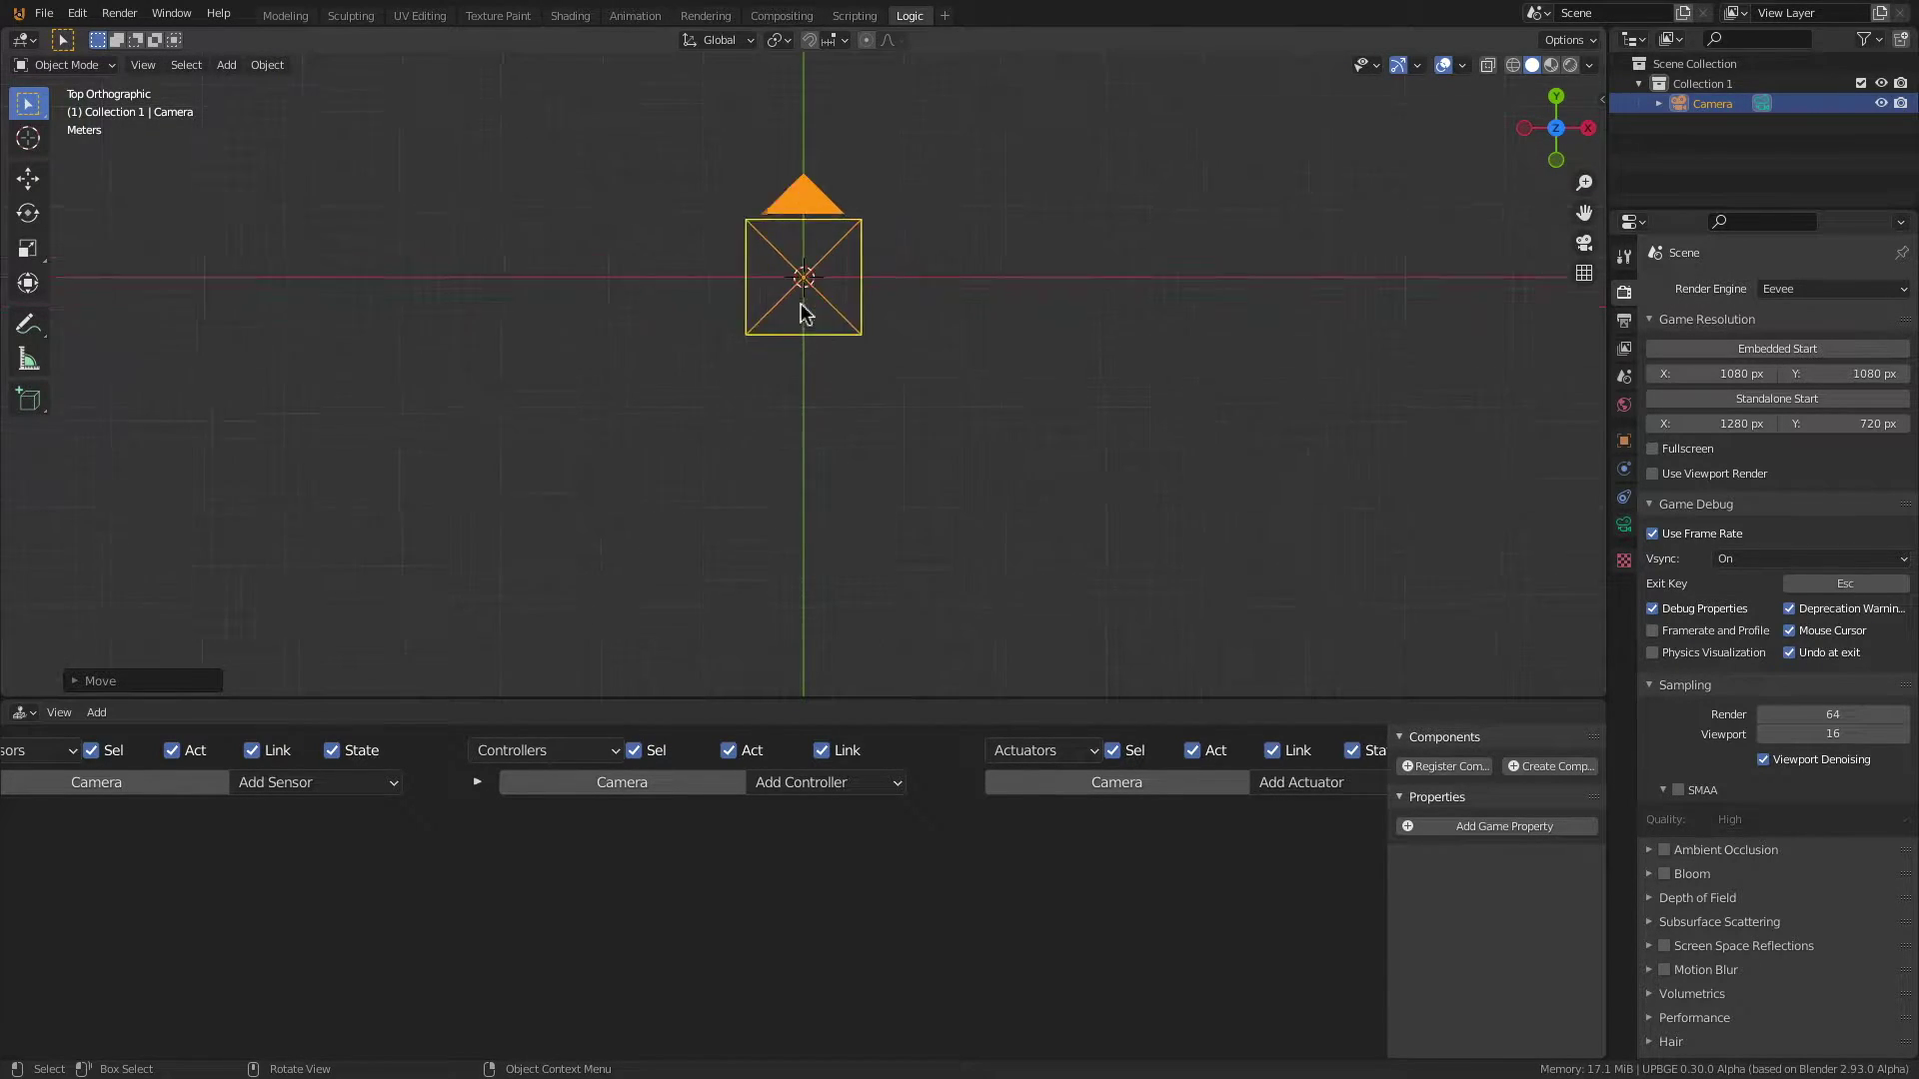
scroll(795, 314, "up", 3)
middle_click_drag(742, 248, 826, 634, "shift")
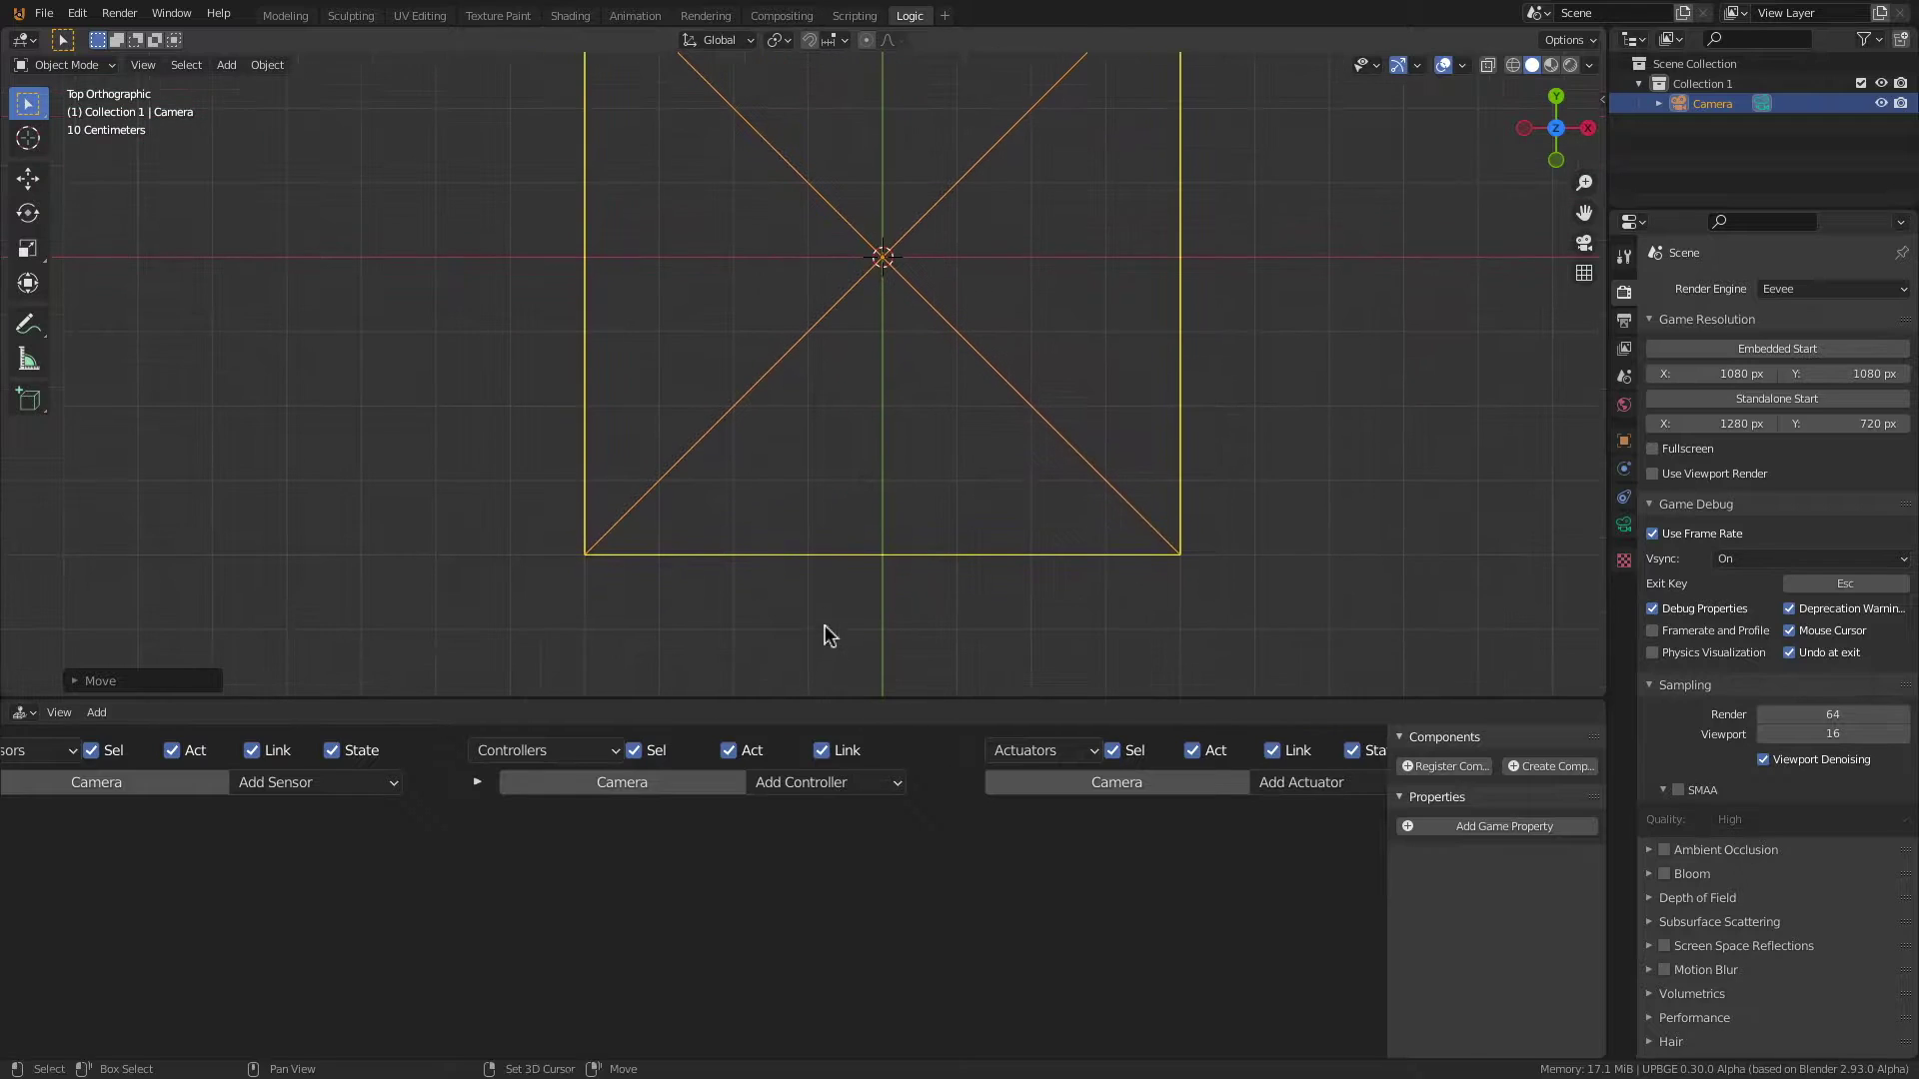
key("shift+a")
mouse_move(776, 300)
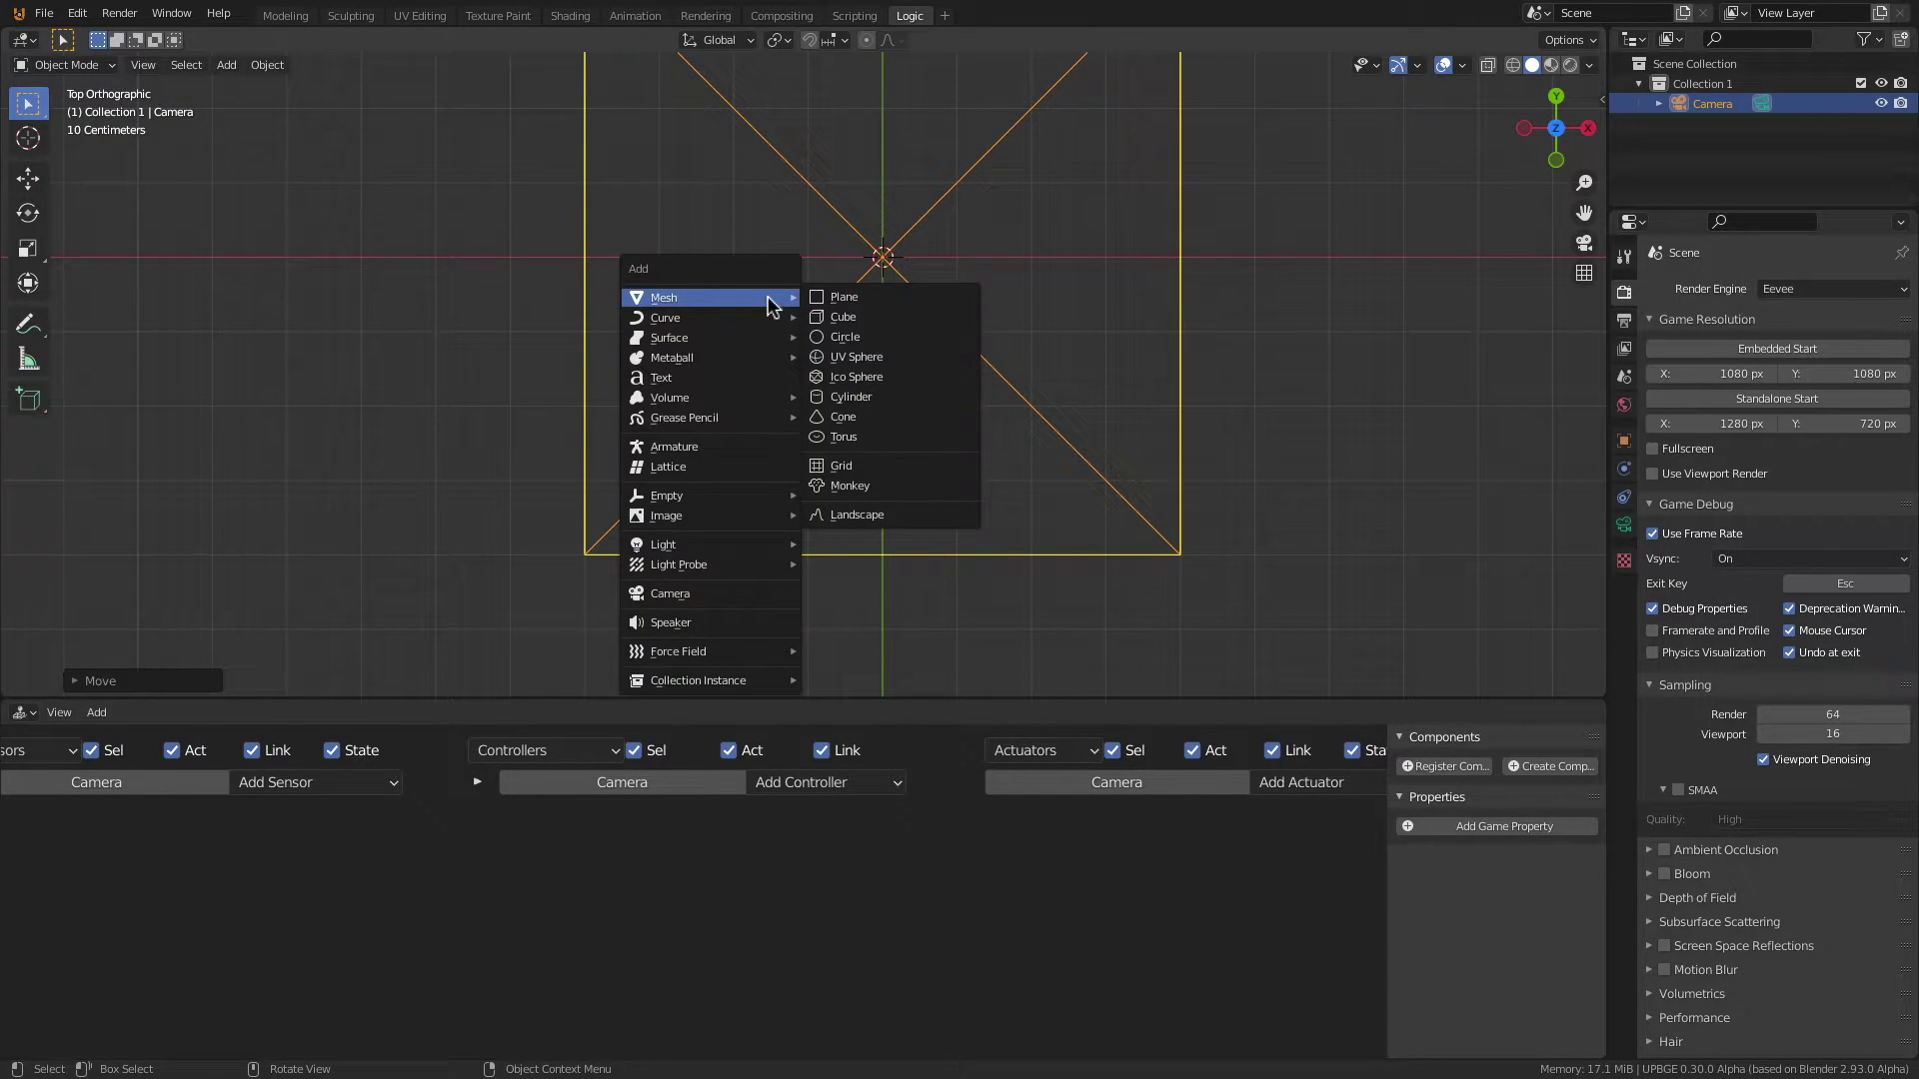
left_click(865, 297)
middle_click_drag(1004, 242, 989, 250, "shift")
Step: Rename the new plane object as CASE COL1.001
double_click(1706, 122)
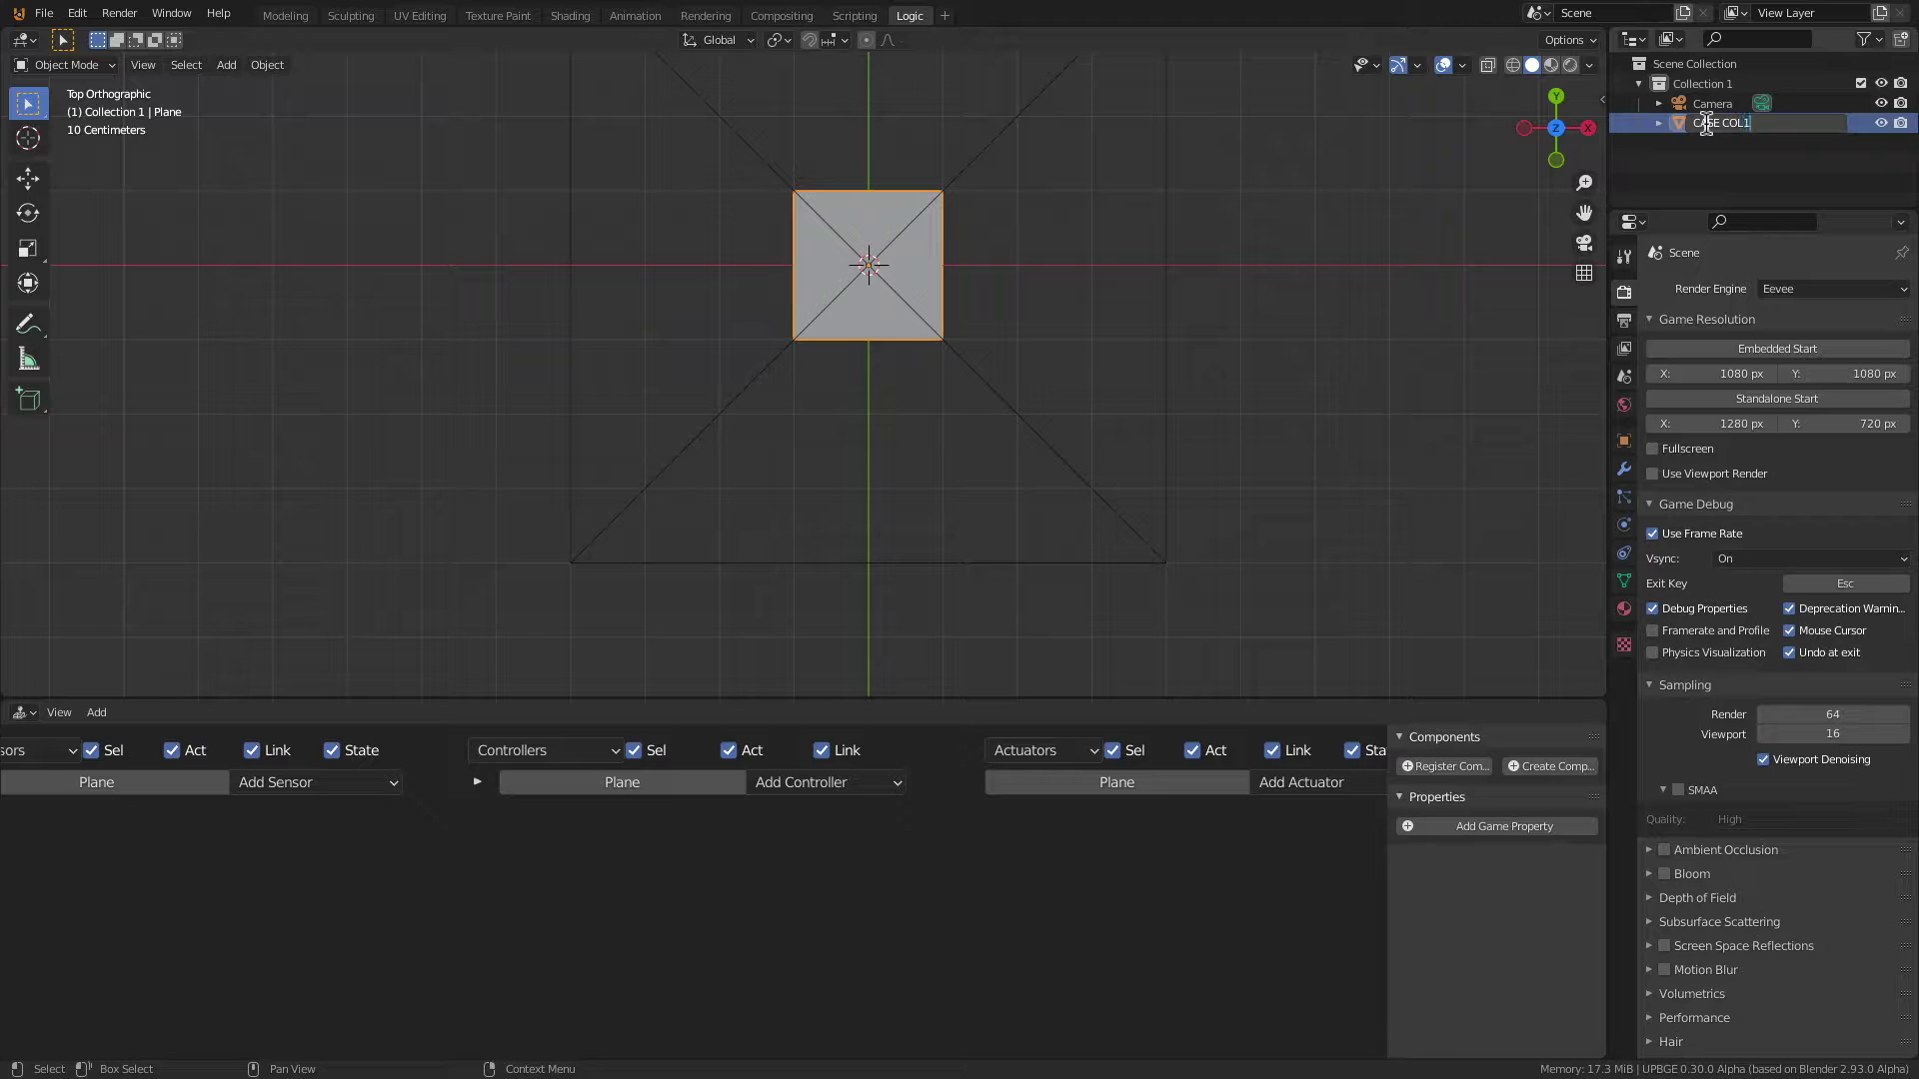
type("CASE COL1.001")
key("Return")
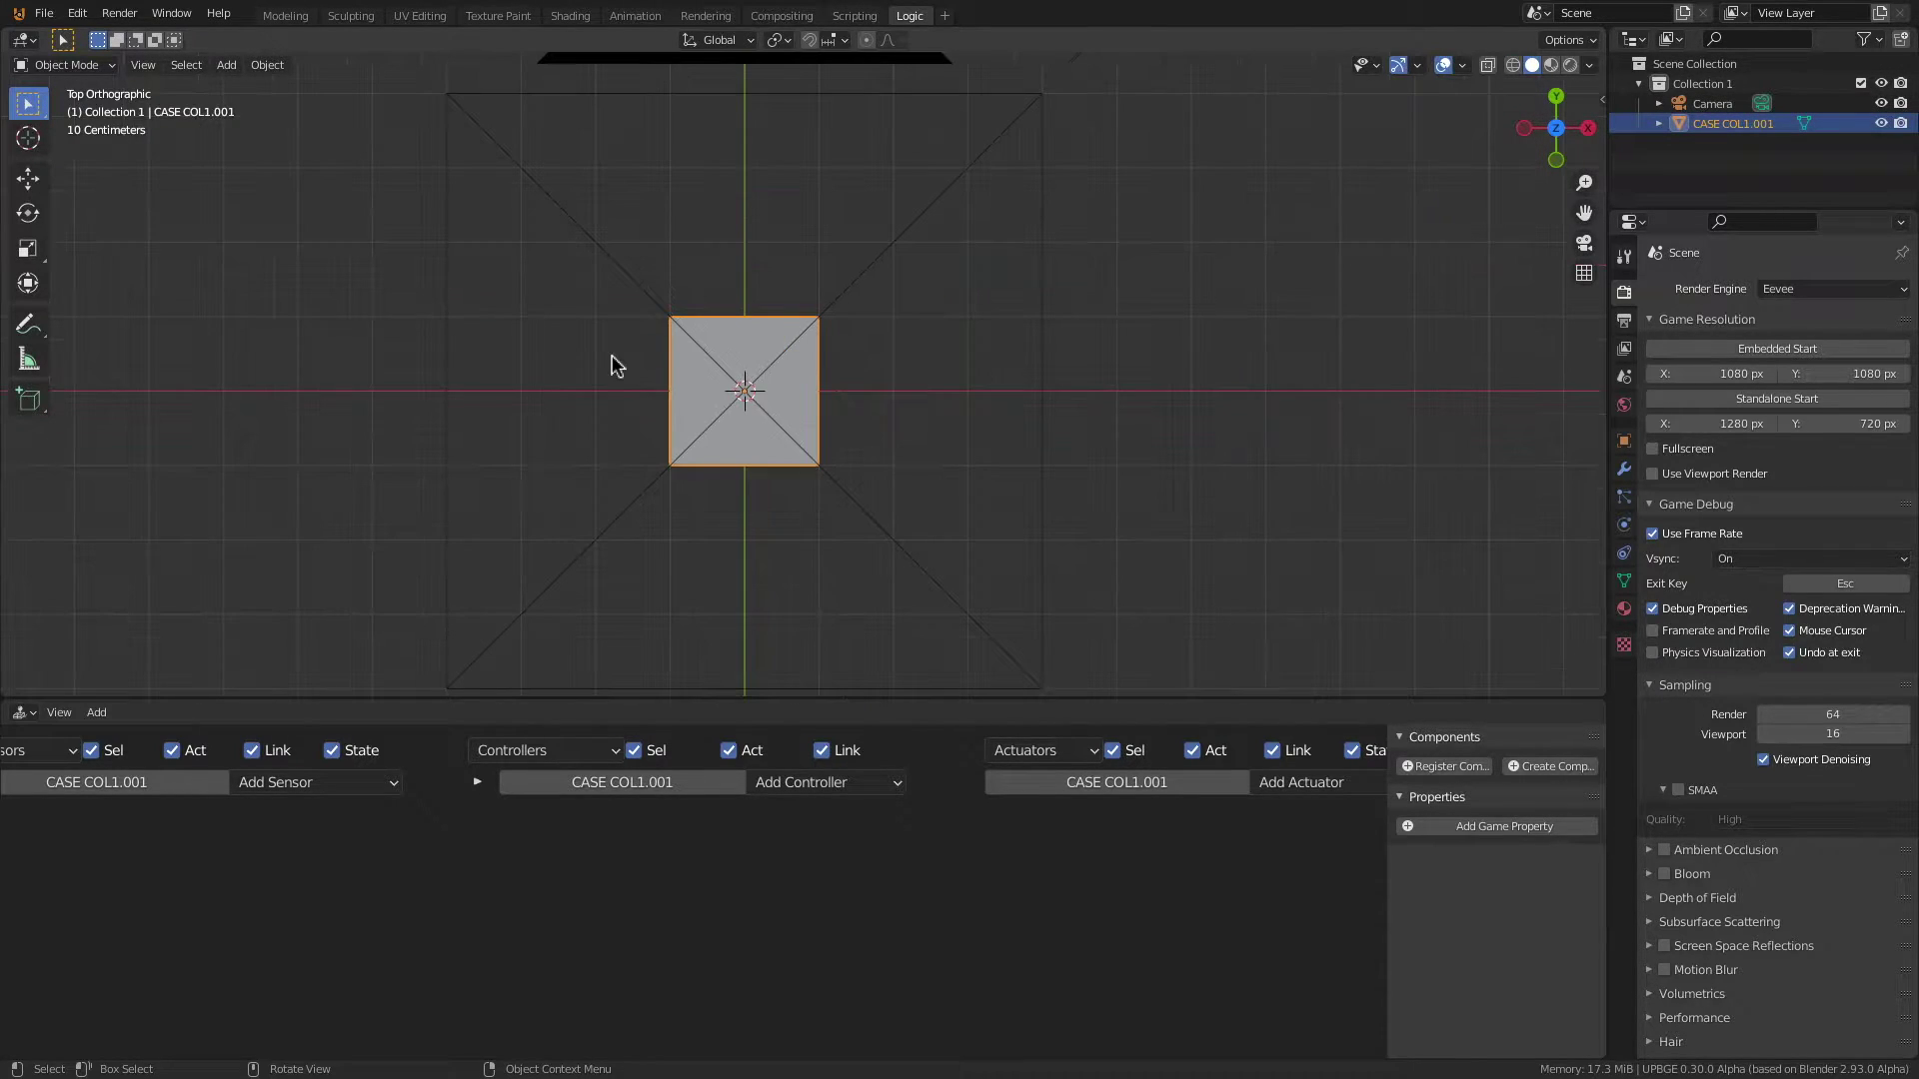
Step: Scale the CASE COL1.001 plane uniformly by 0.5
type("s0")
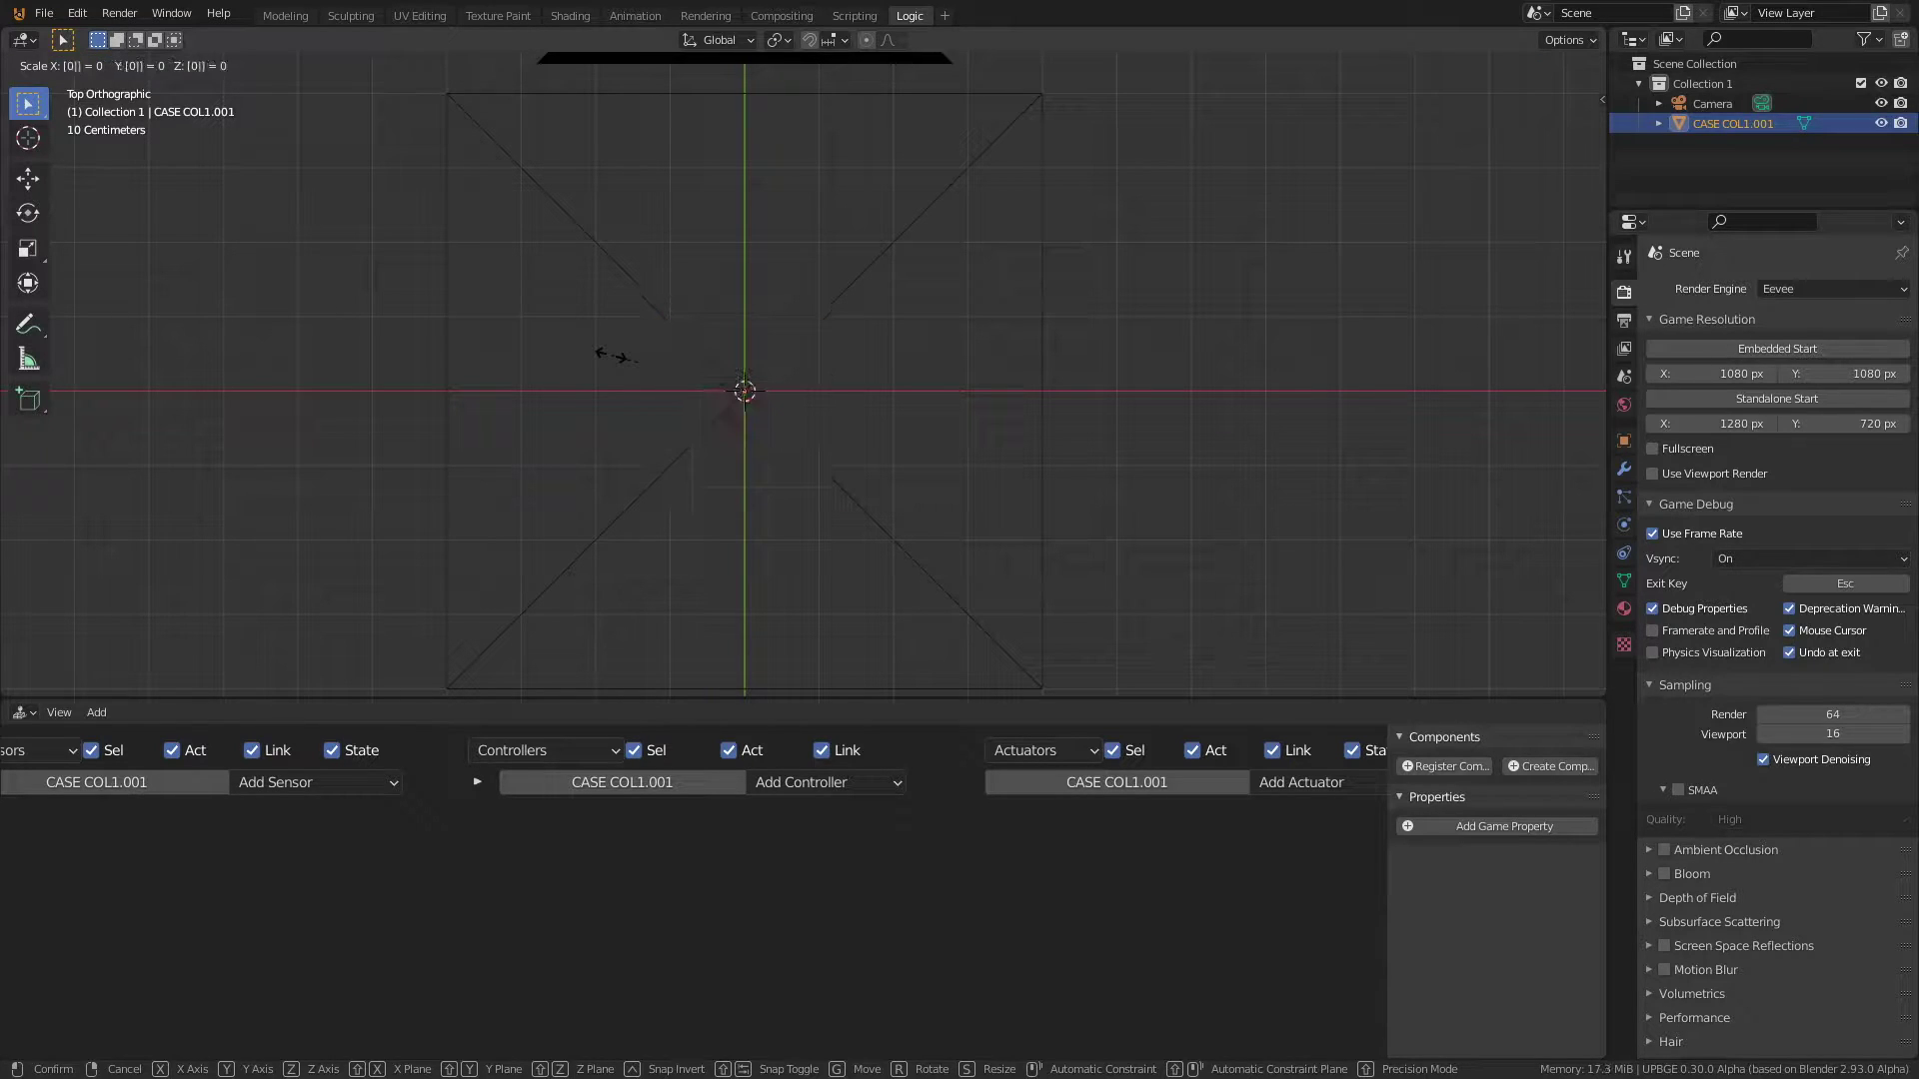
type(".5")
key("Return")
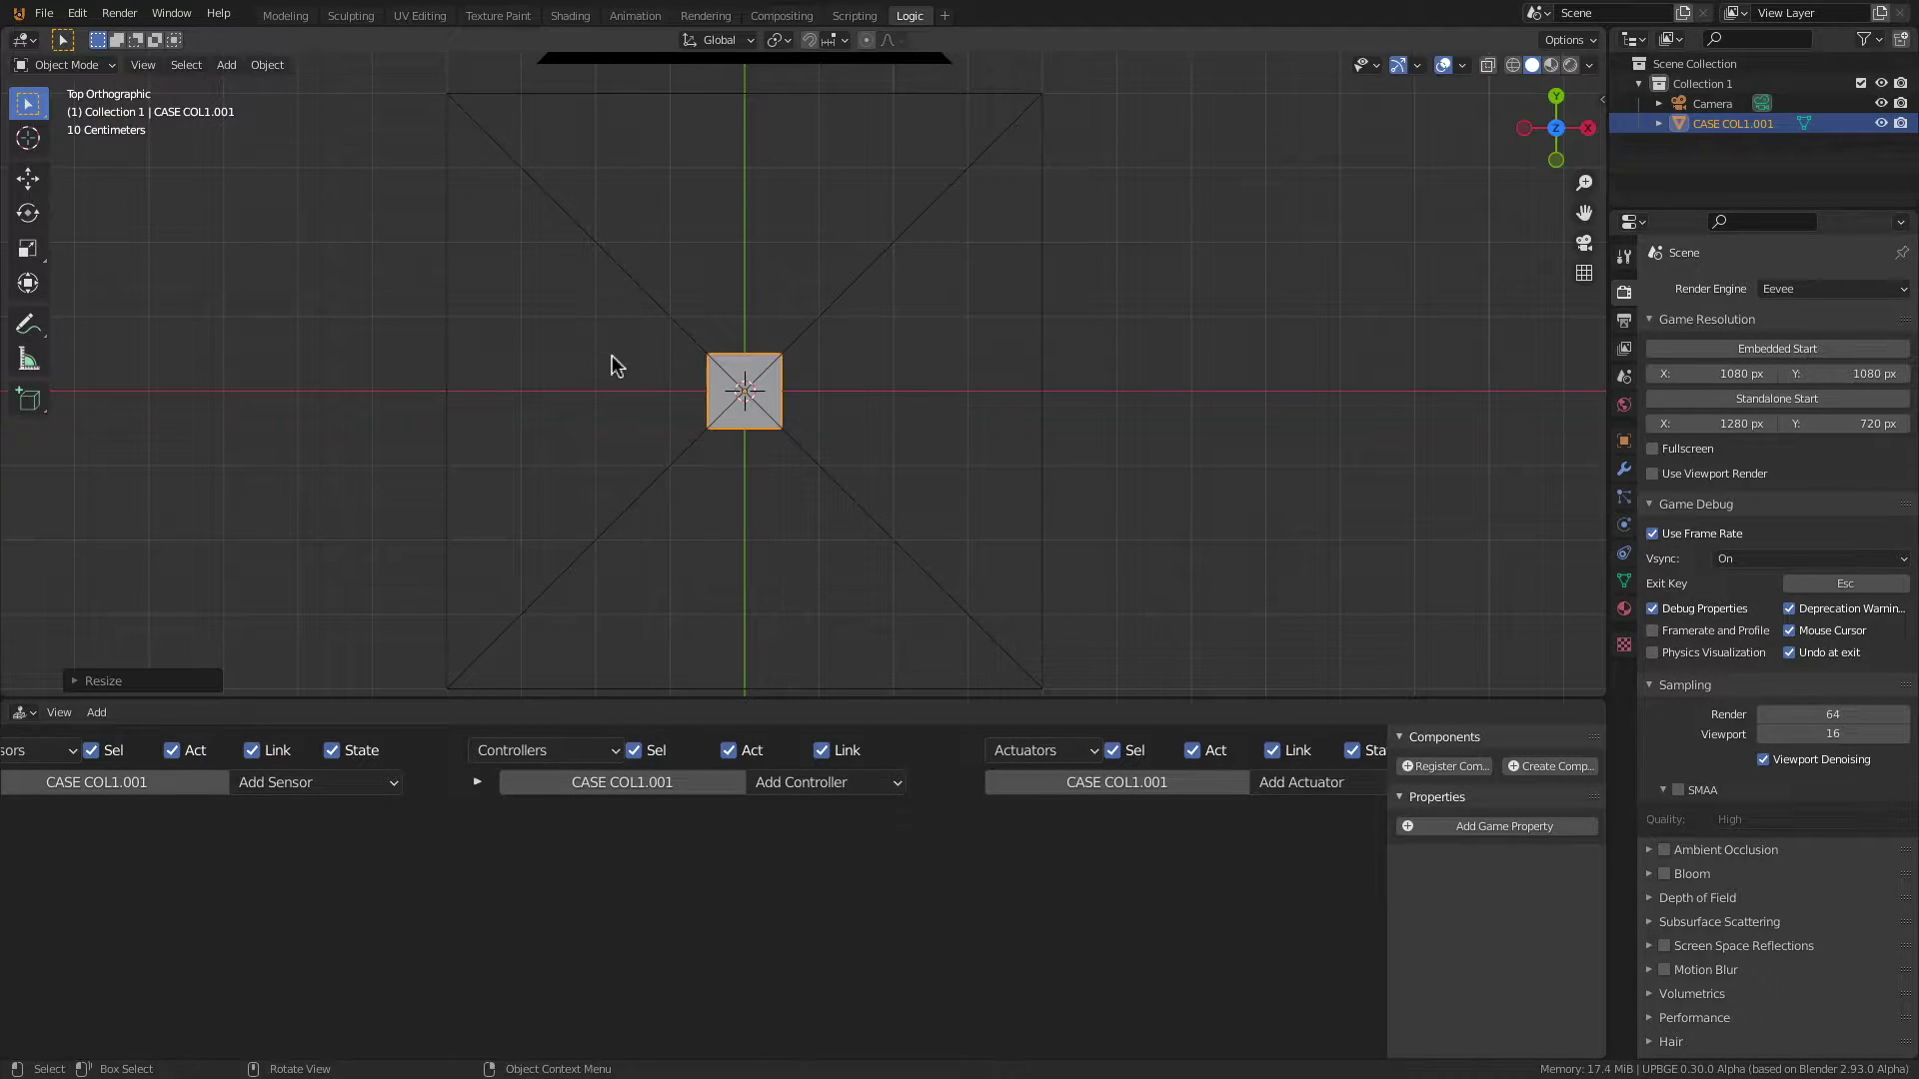
Step: Enter Edit Mode on the plane and delete only its face, keeping the square's edges and vertices
scroll(705, 315, "down", 2)
middle_click_drag(680, 305, 869, 372, "shift")
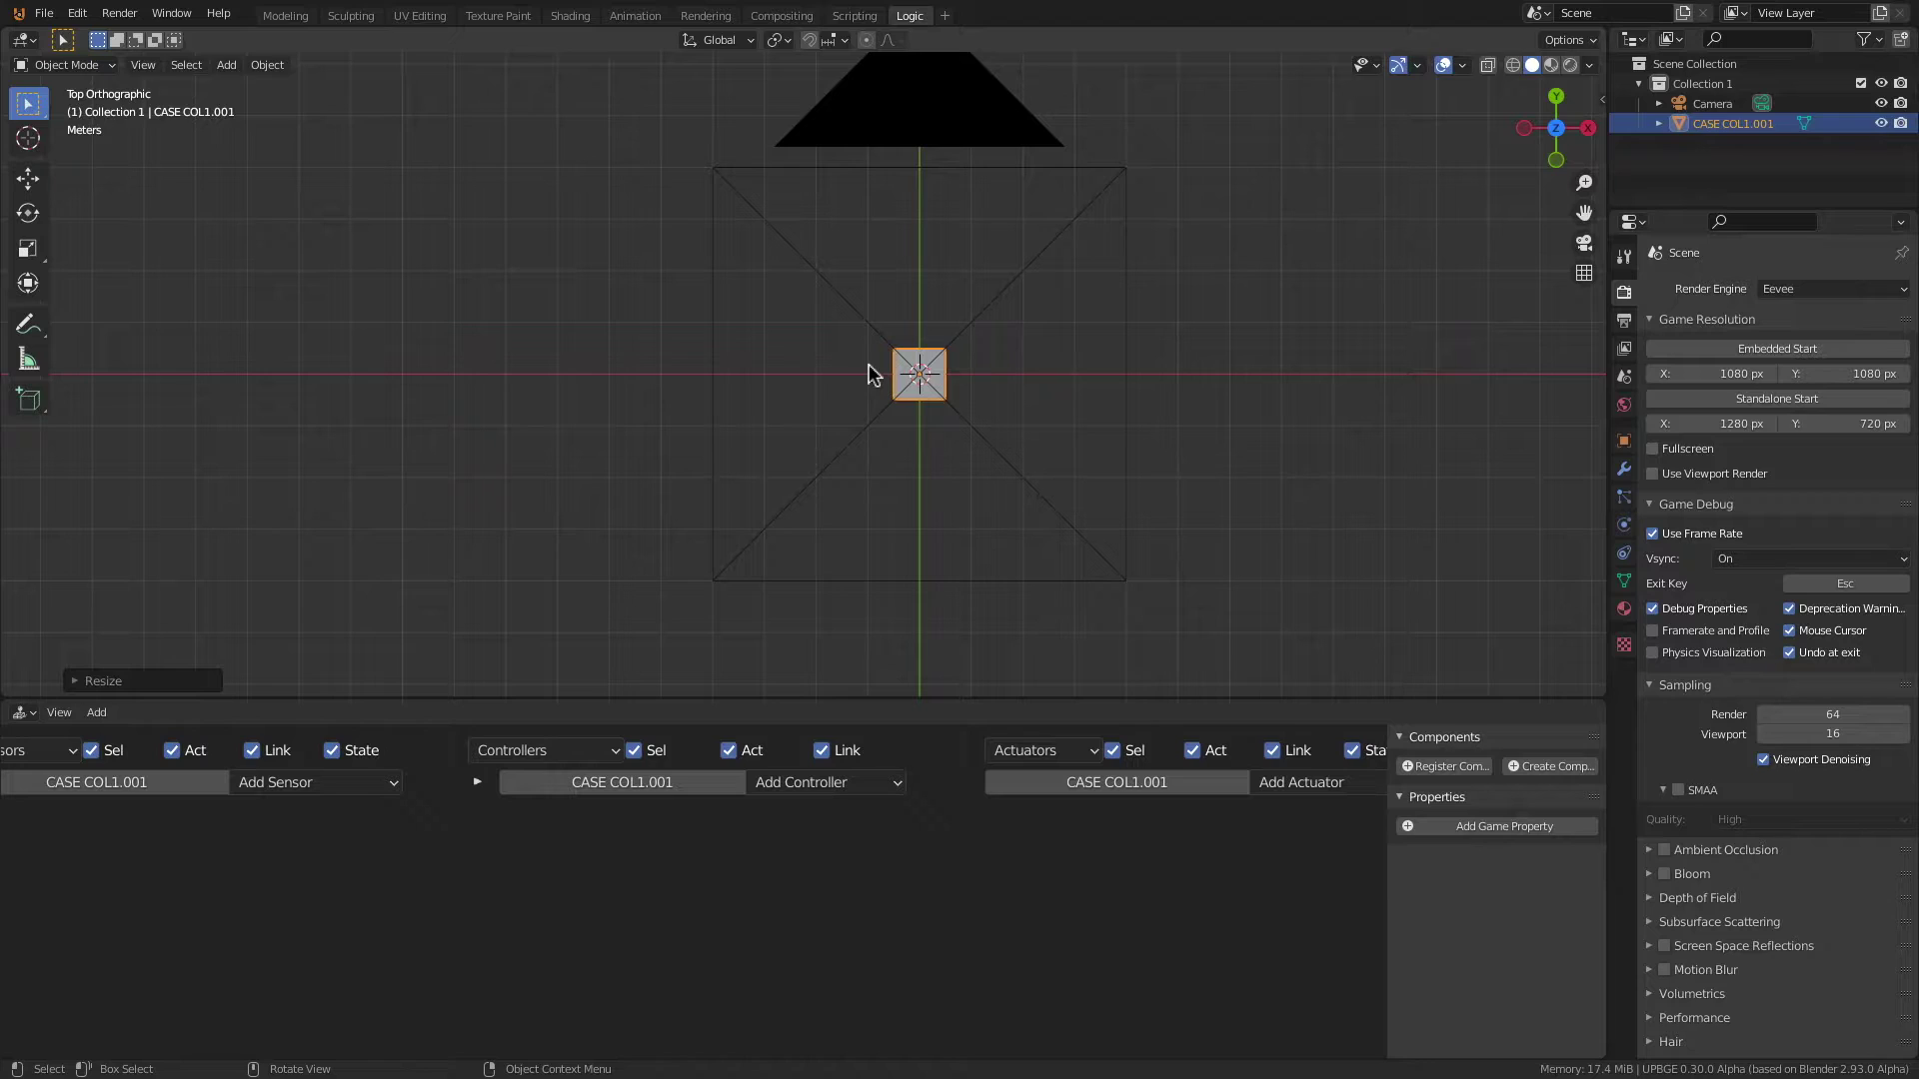
key("Tab")
scroll(921, 379, "up", 6)
middle_click_drag(788, 303, 542, 306, "shift")
key("x")
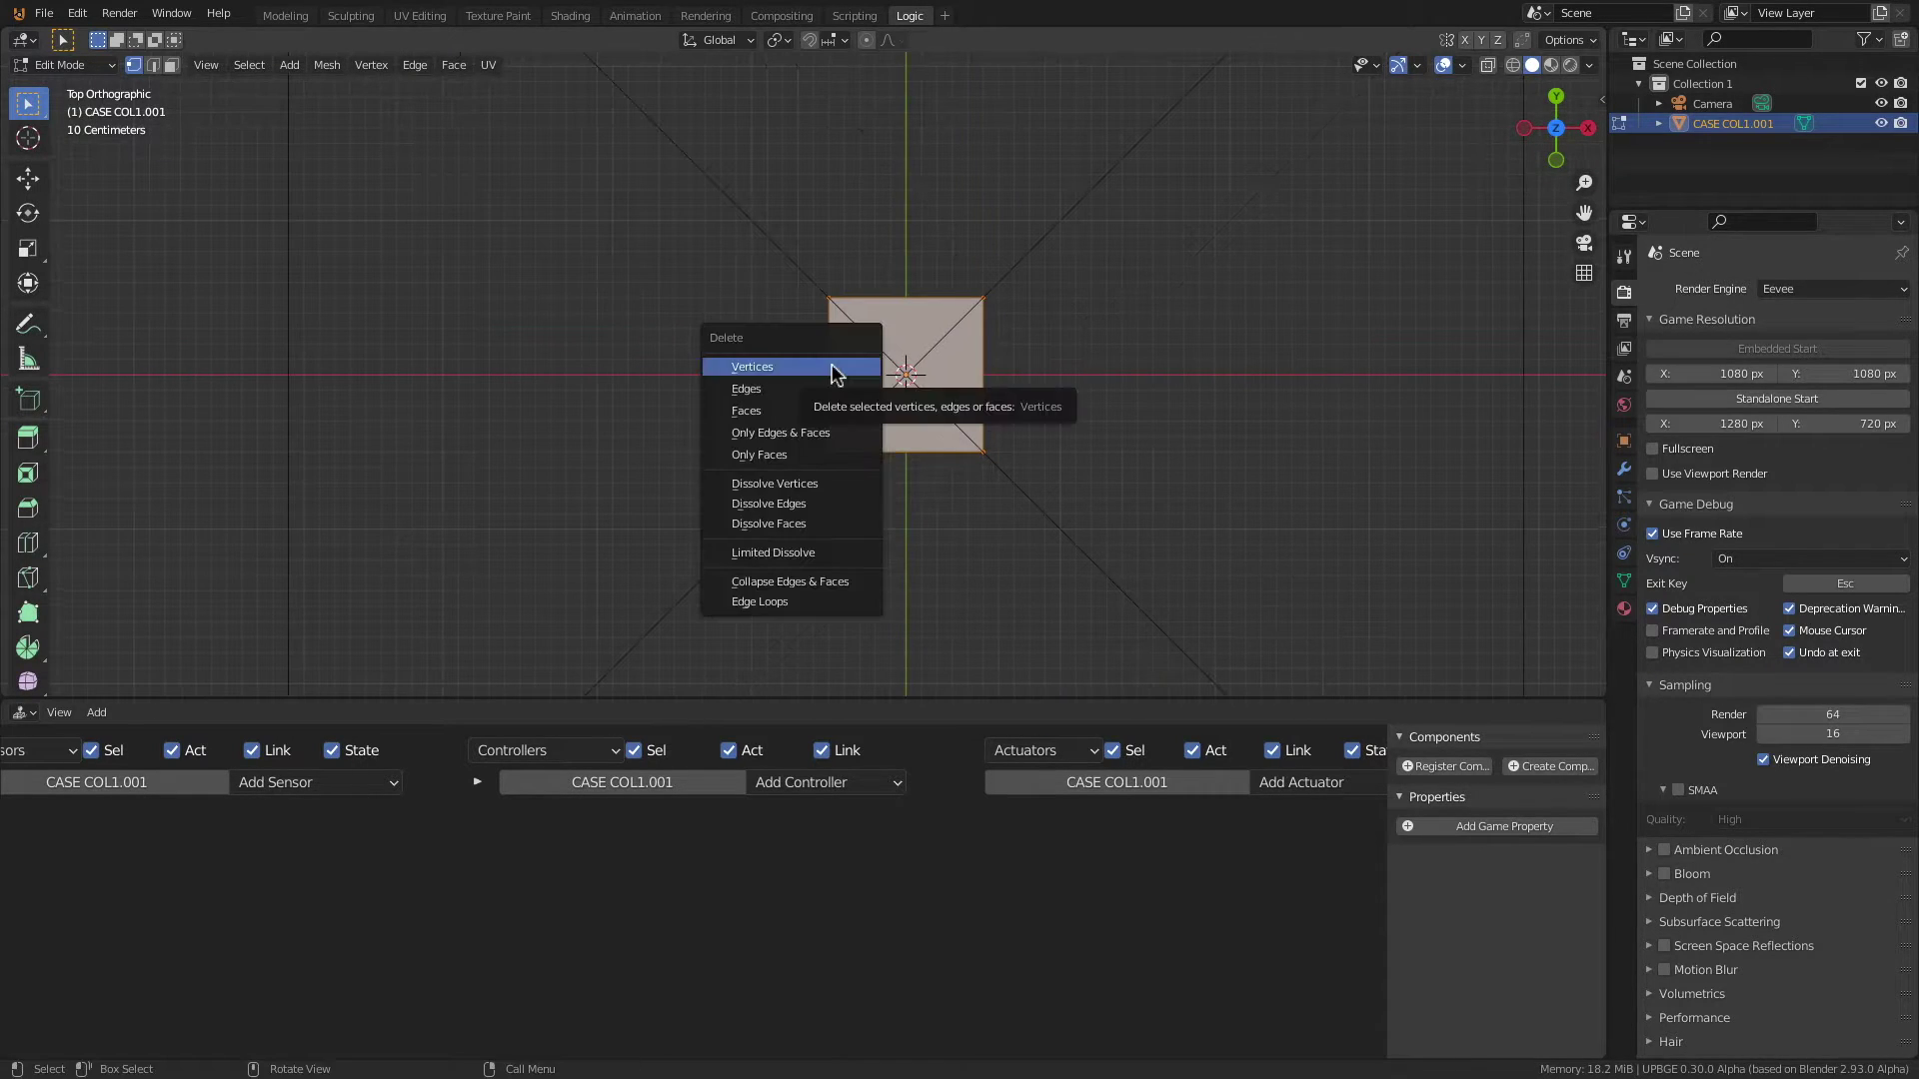
left_click(782, 458)
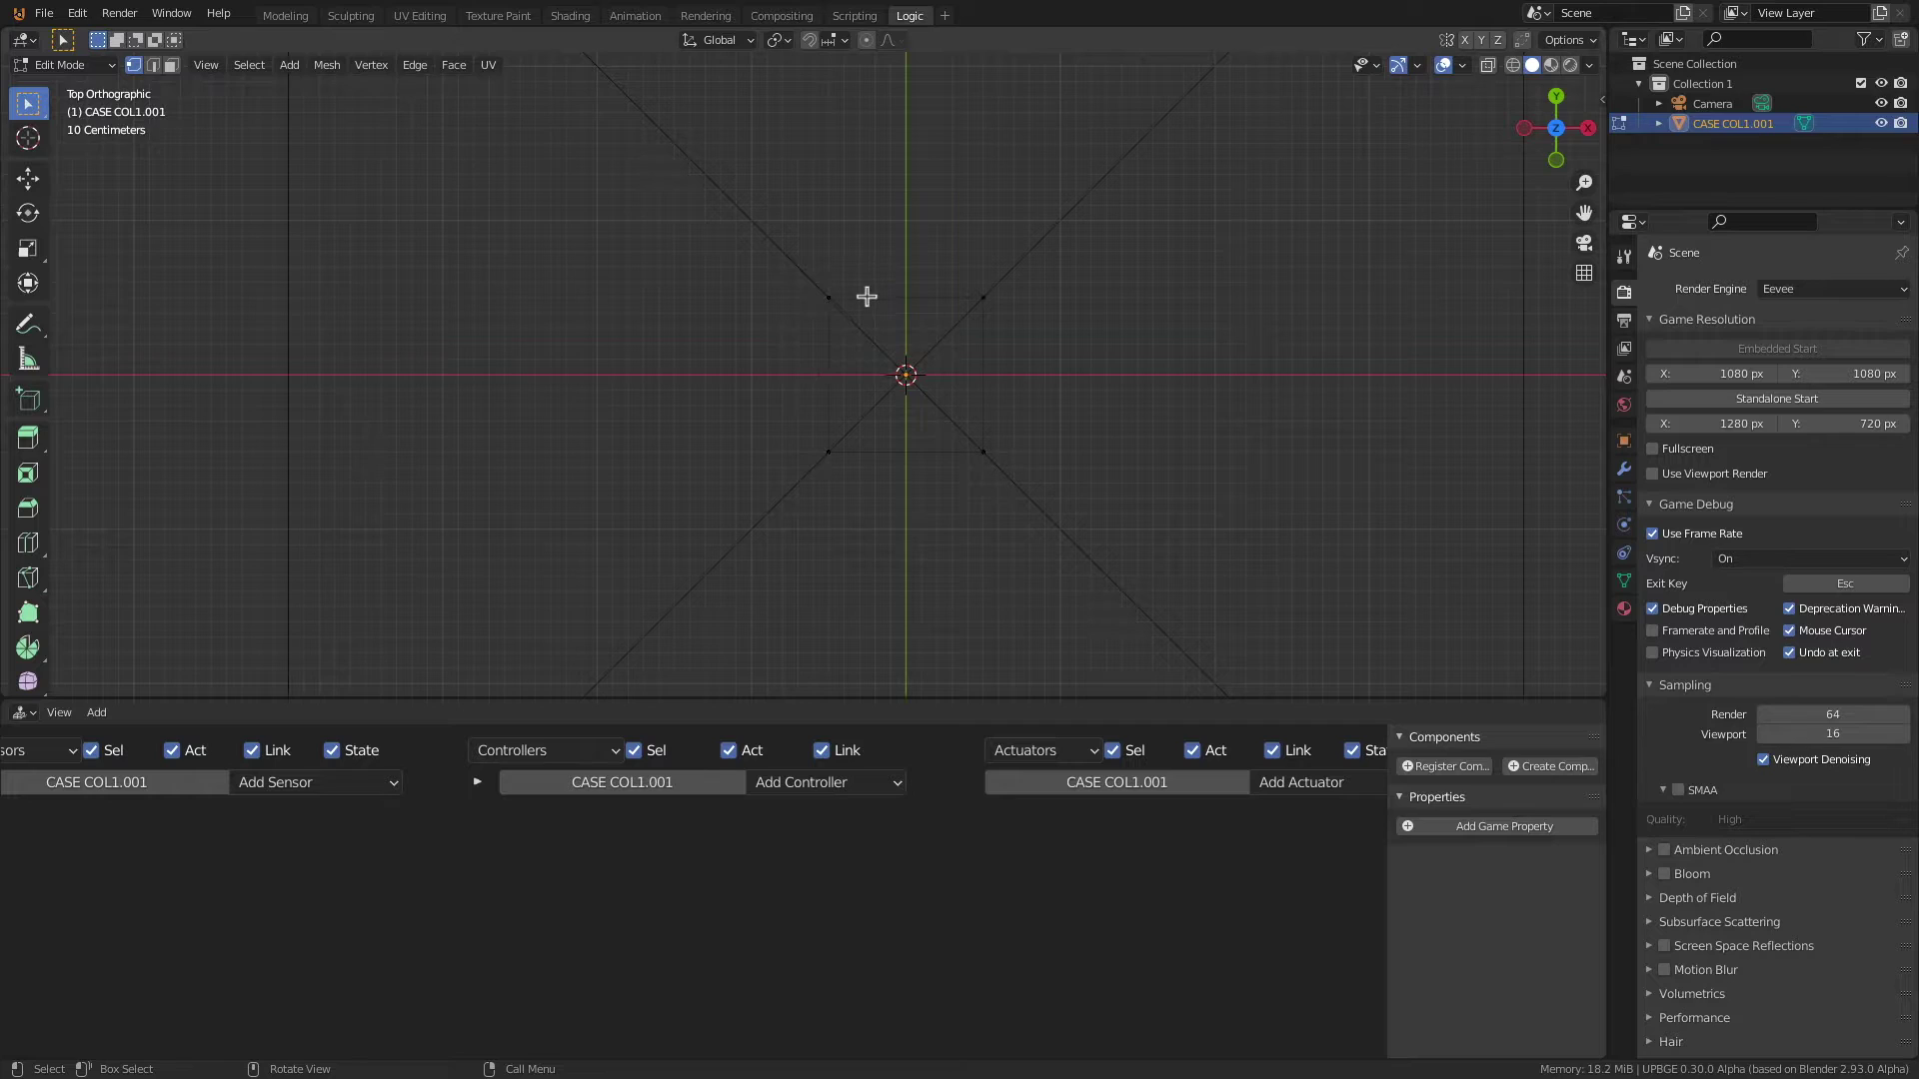
Step: Add a circle to the mesh at its centre and scale it down to fit just inside the square outline
key("shift+a")
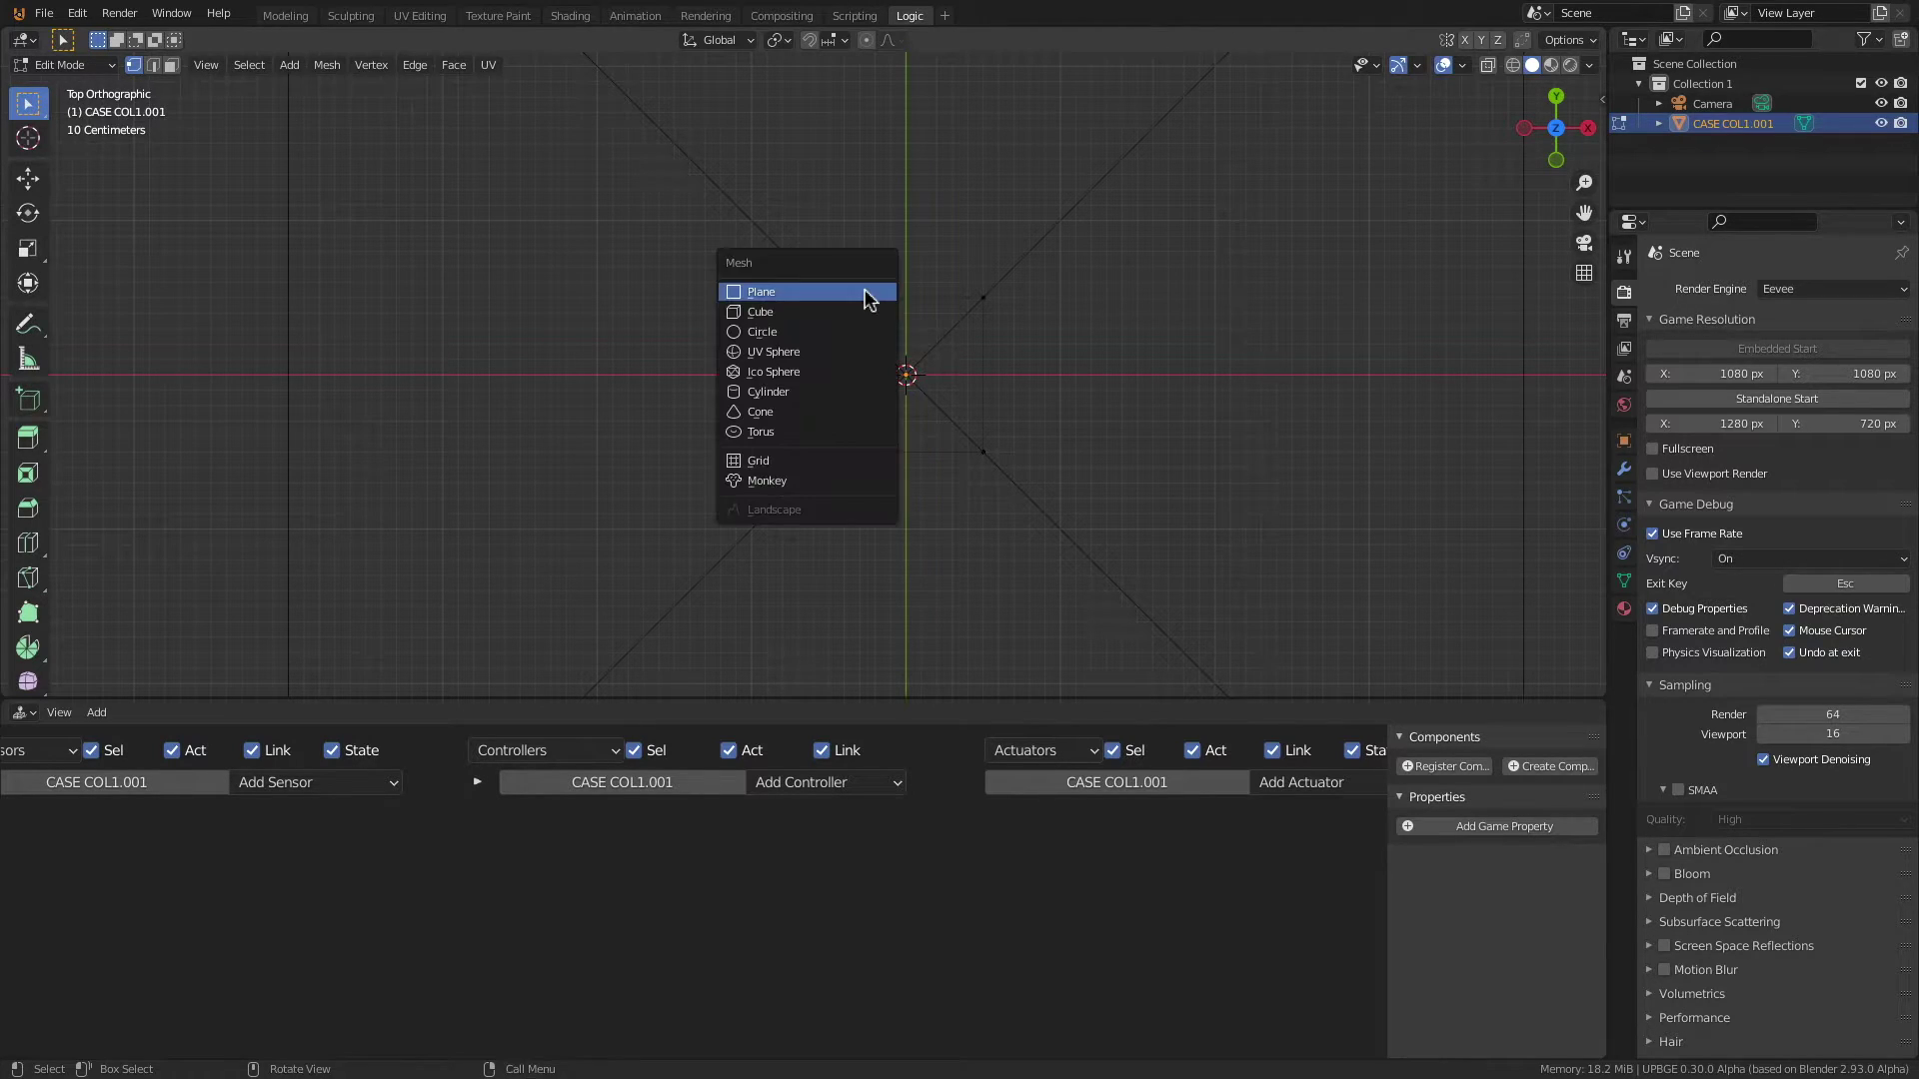
left_click(803, 333)
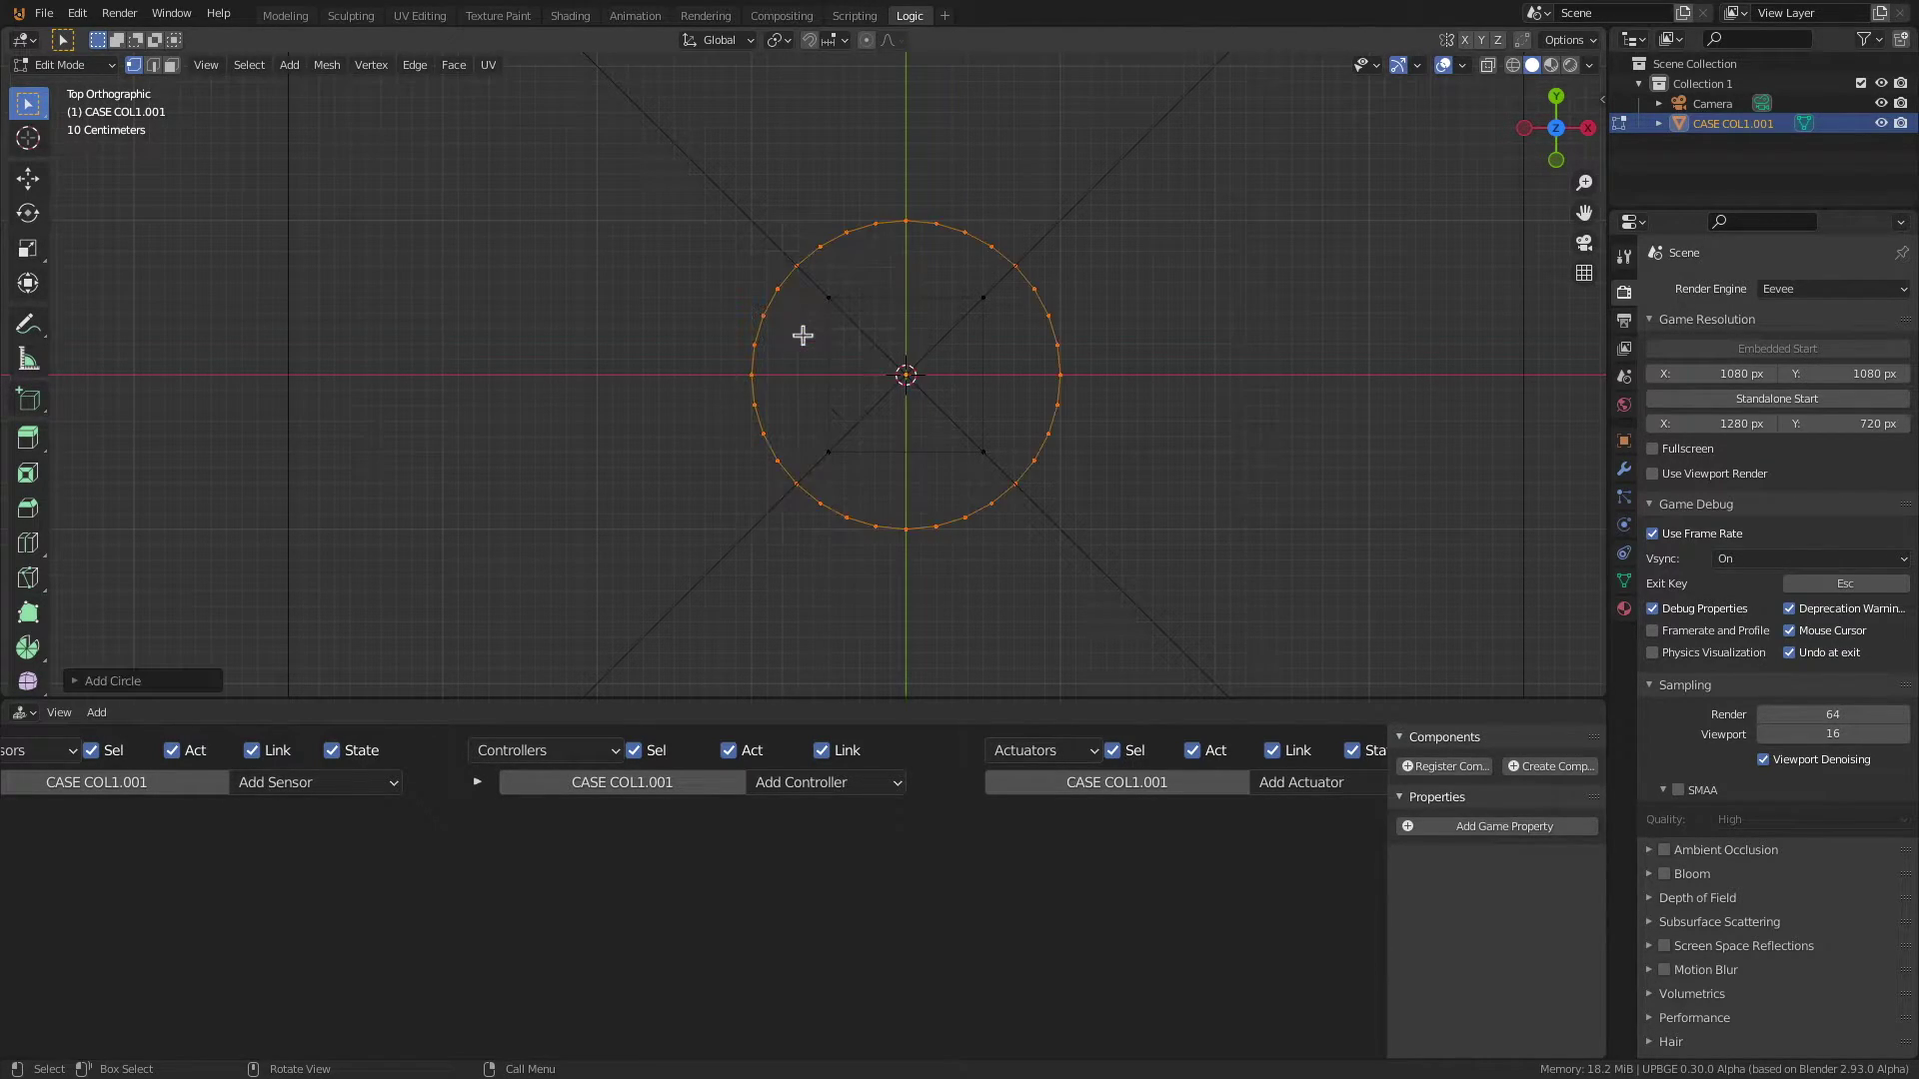
key("s")
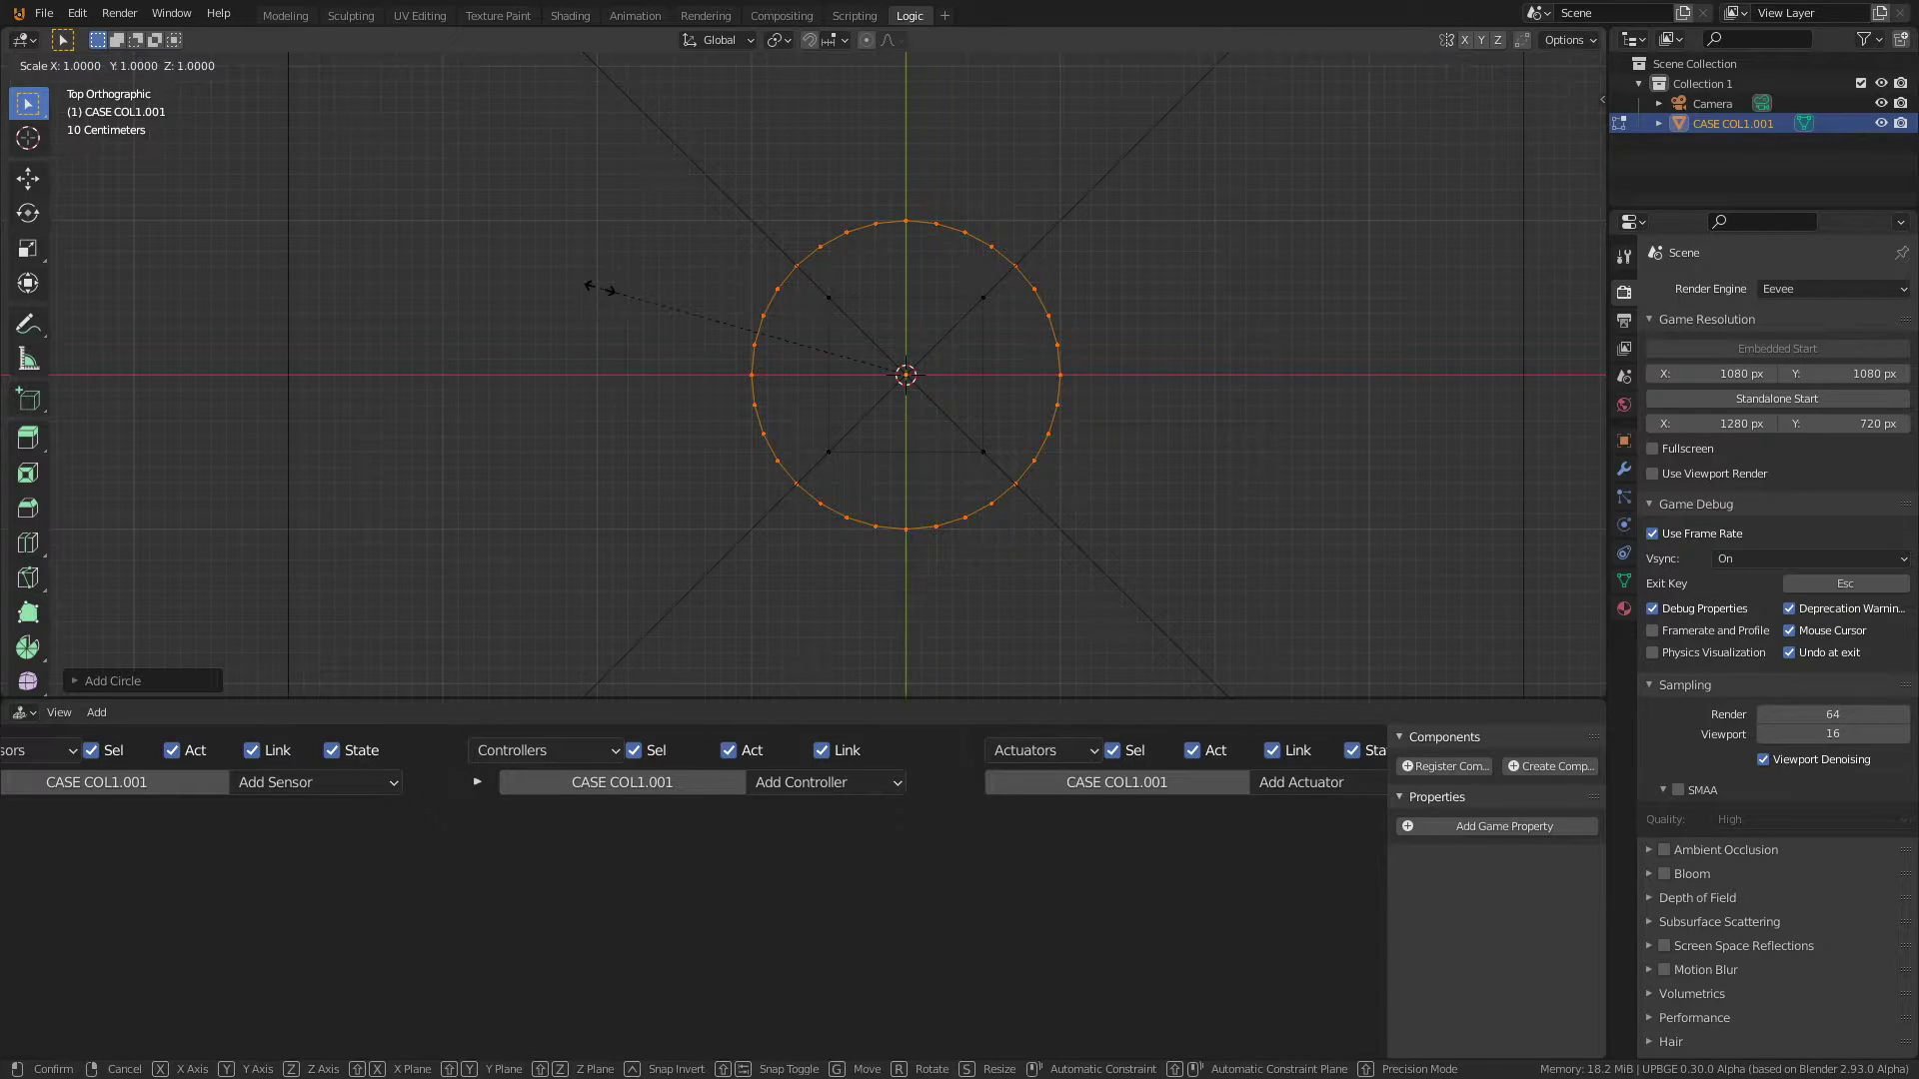
left_click(785, 325)
Step: Fill the upper and lower halves of the area between the circle and the square outline with faces
scroll(890, 299, "up", 4)
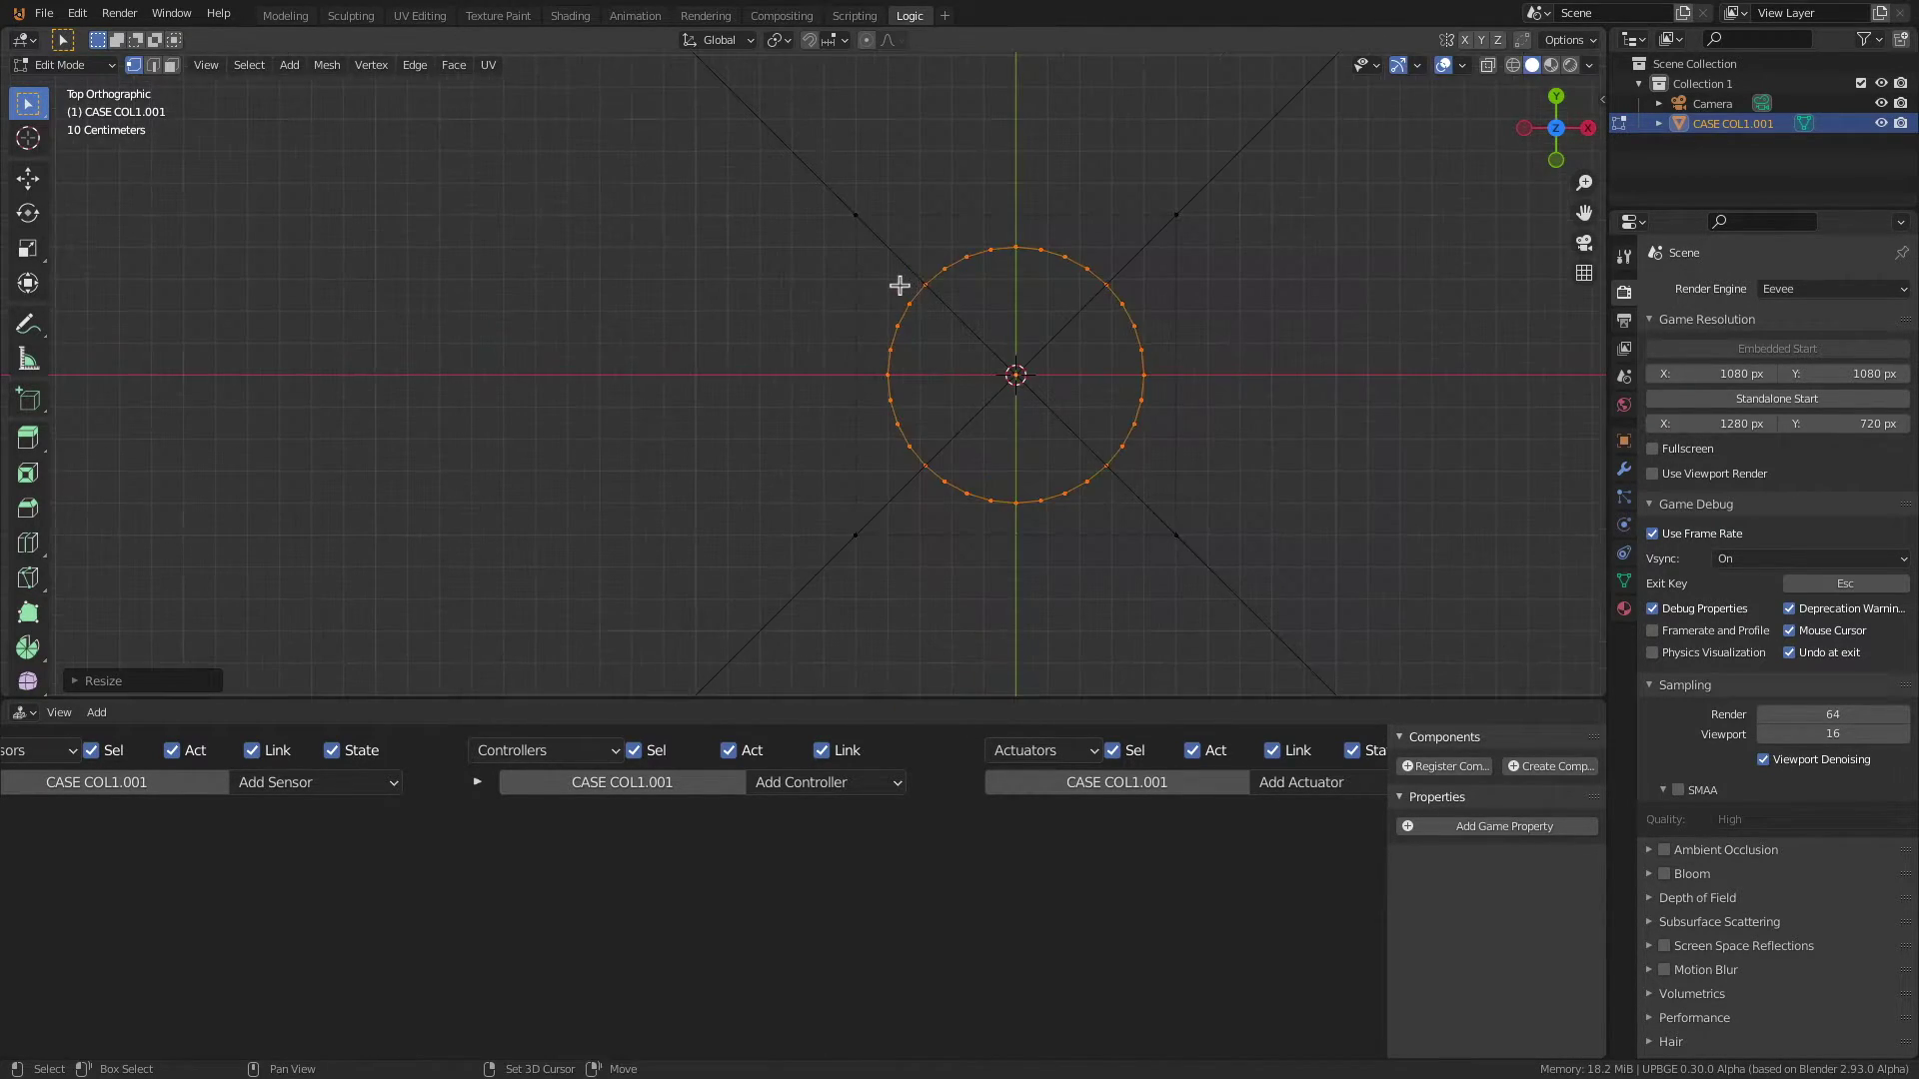
middle_click_drag(870, 286, 727, 287, "shift")
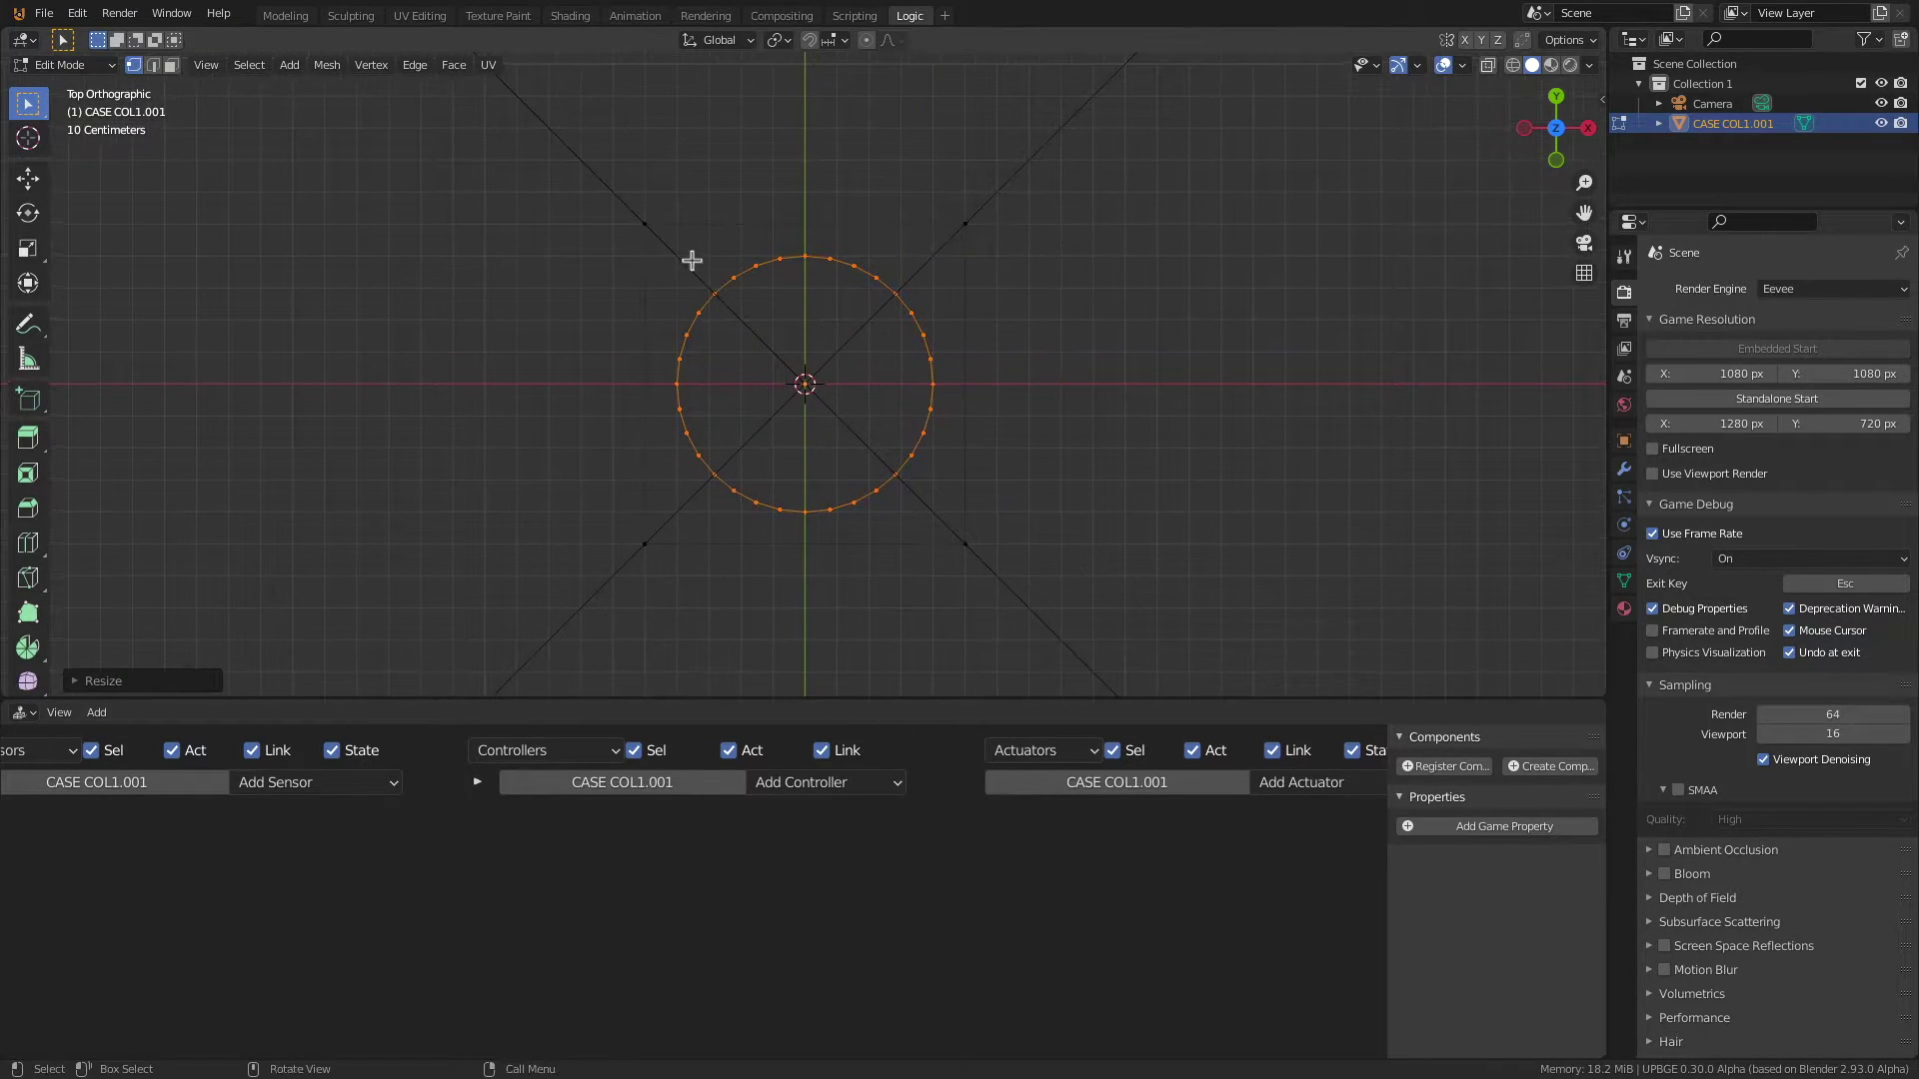
left_click_drag(571, 178, 1081, 388)
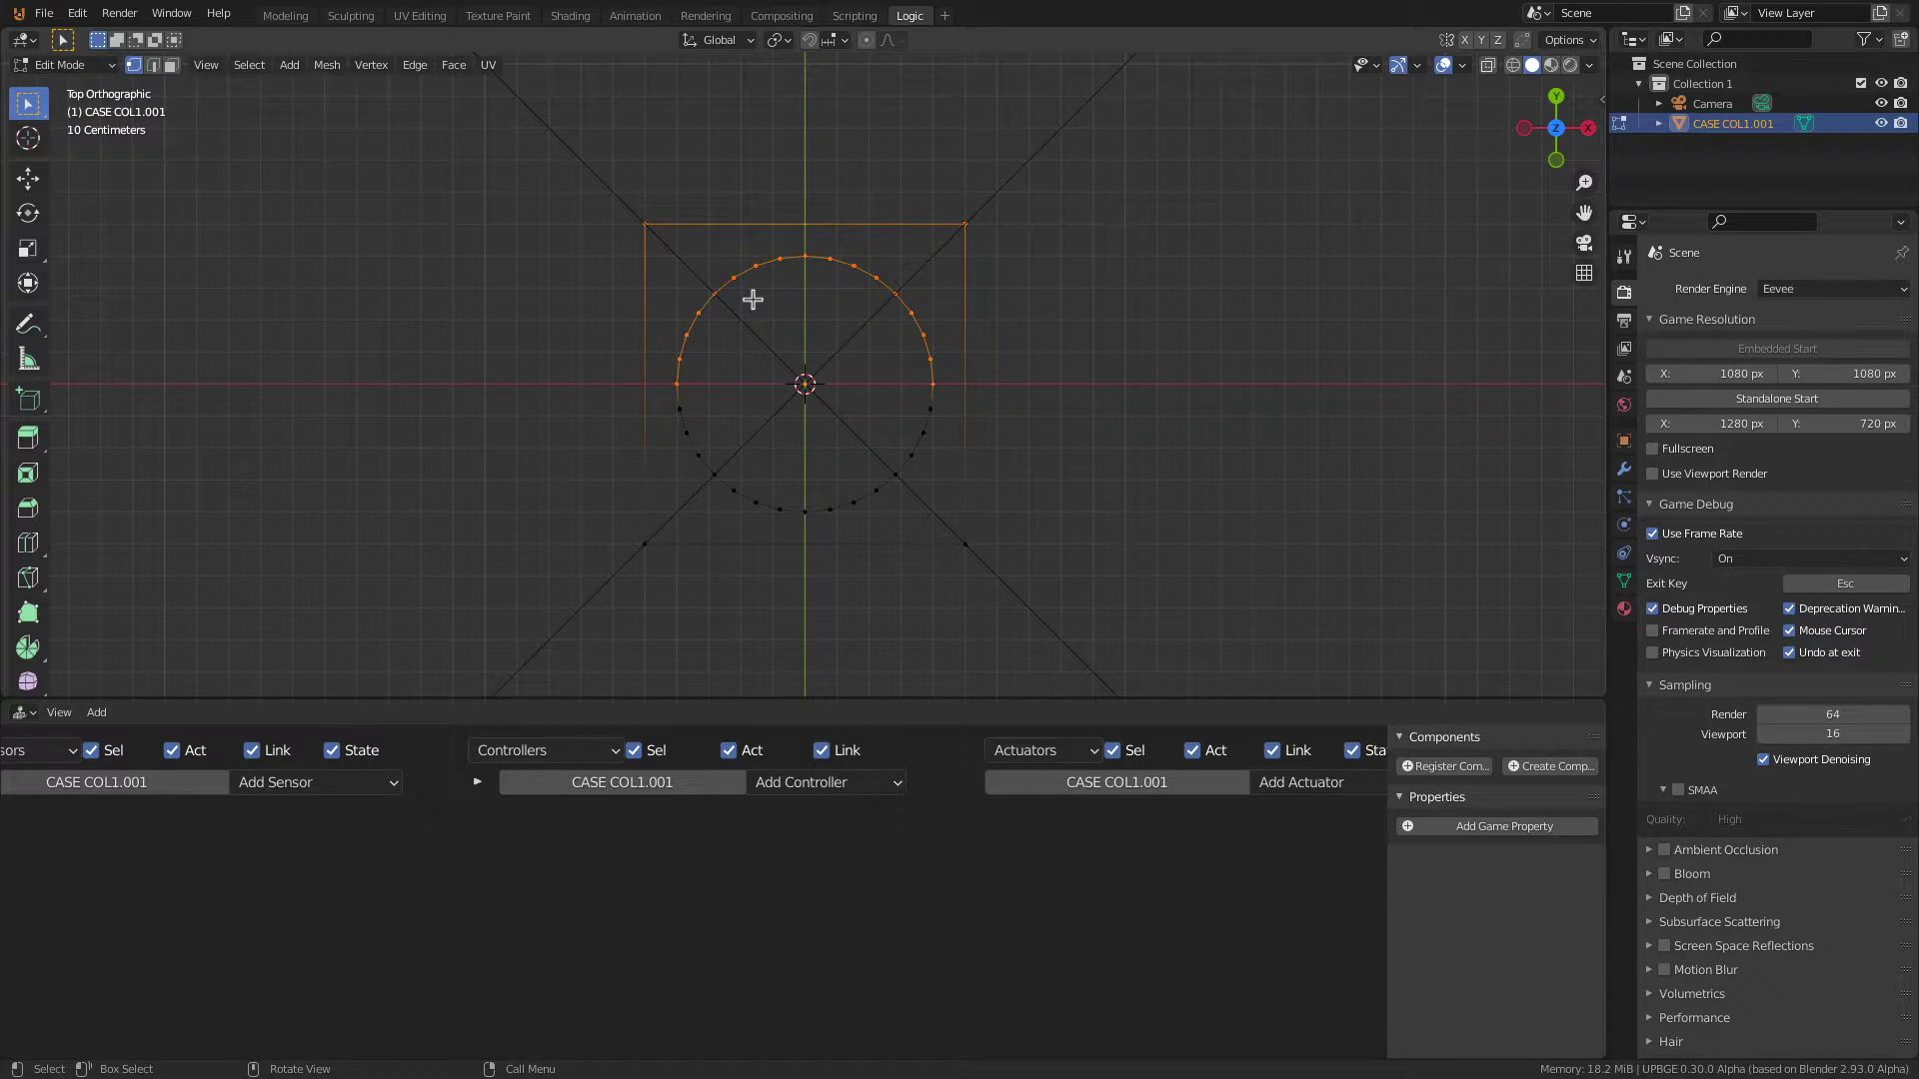
key("f")
left_click_drag(598, 386, 1109, 594)
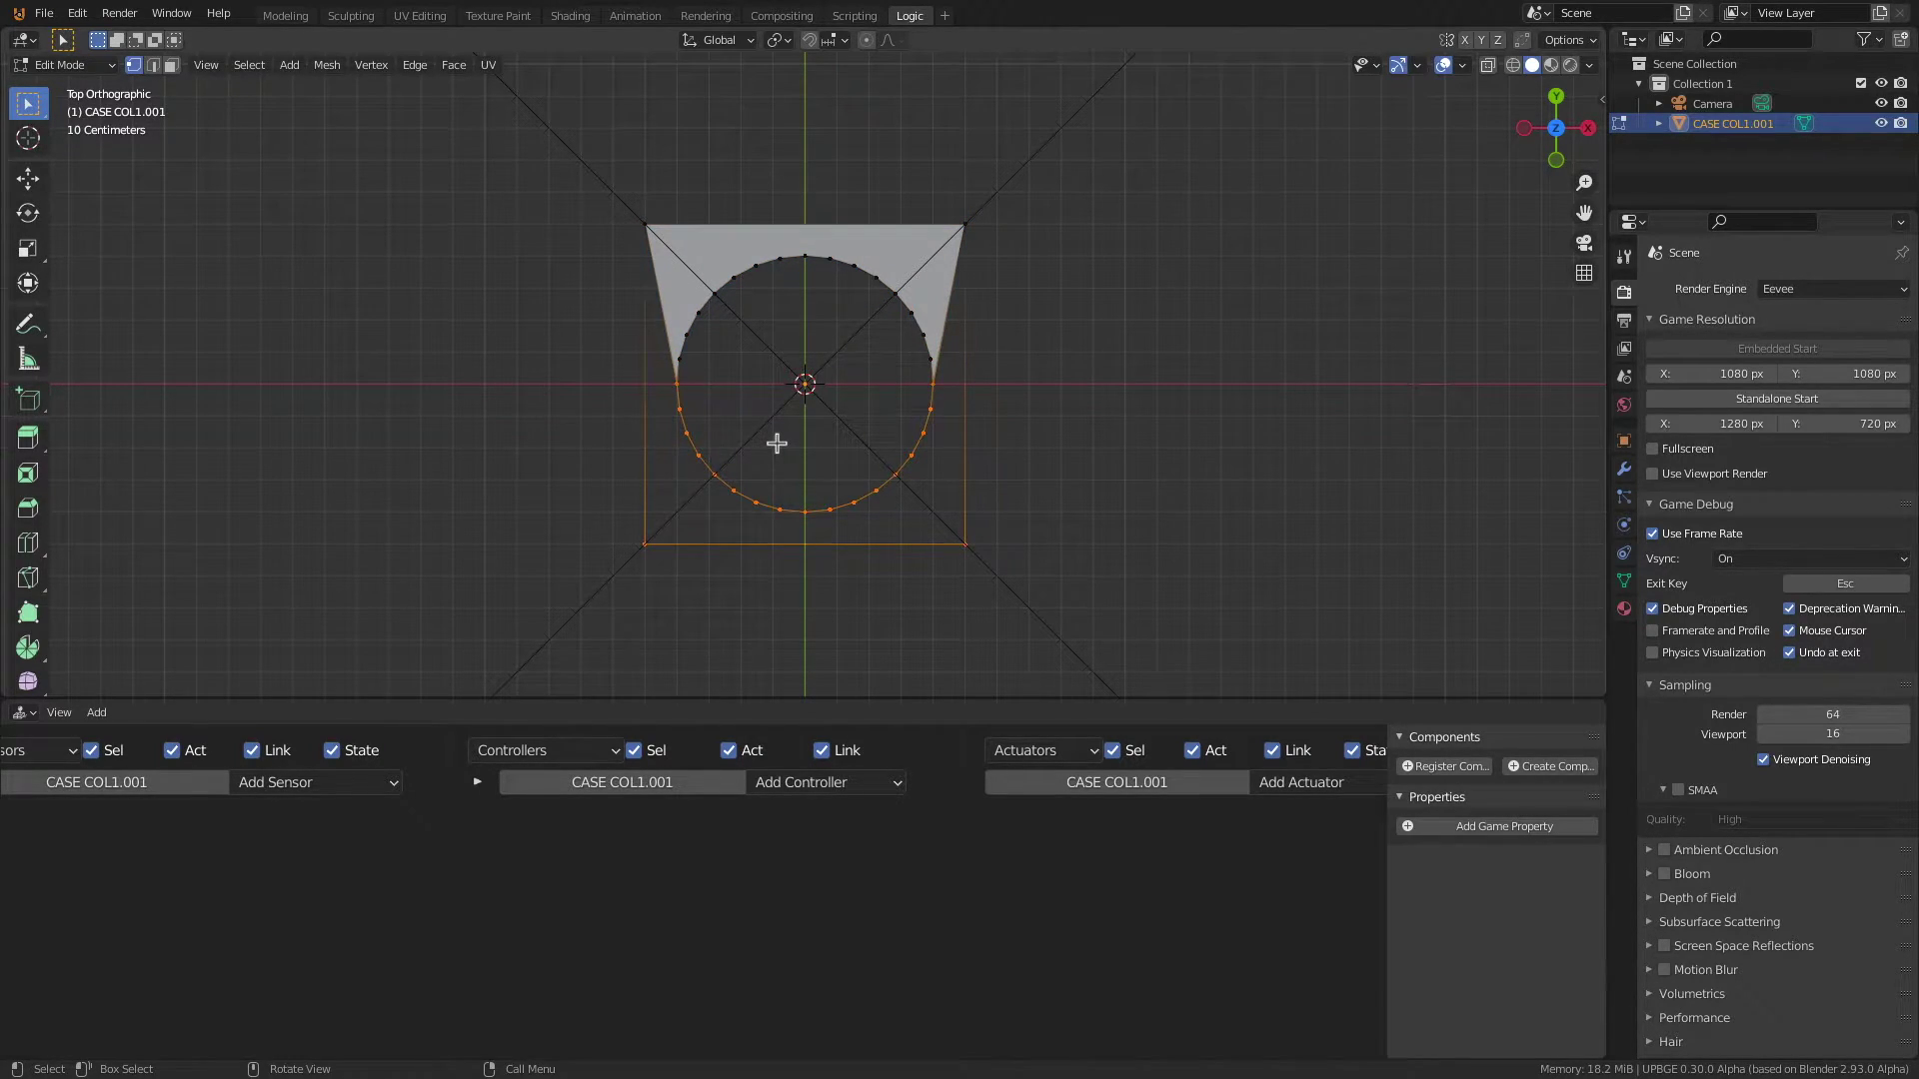
key("f")
Step: Fill the two remaining triangular gaps between the circle and the square's vertical sides, and return to Object Mode
left_click(677, 383)
left_click(634, 240, "shift")
left_click(638, 549, "shift")
key("f")
left_click(964, 224)
left_click(933, 384, "shift")
left_click(964, 543, "shift")
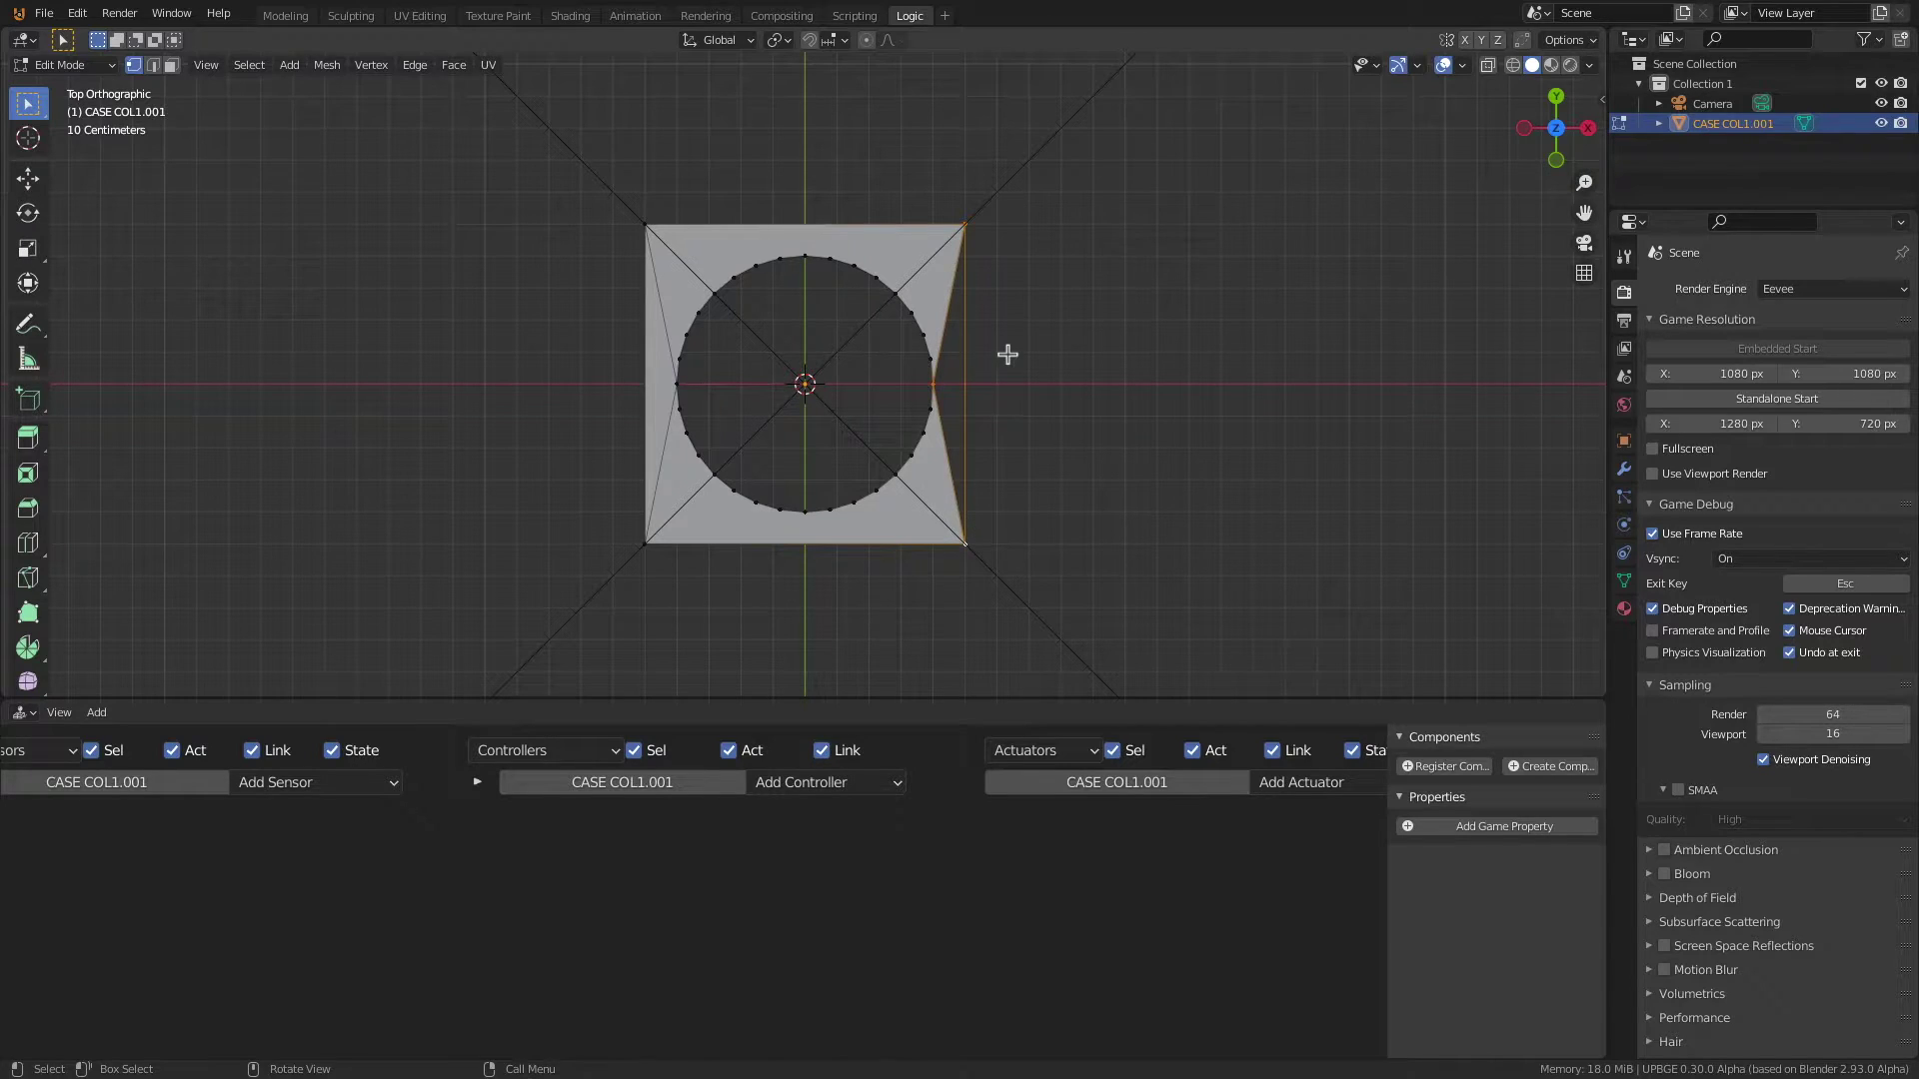
key("f")
key("Tab")
scroll(1000, 340, "down", 8)
scroll(1003, 350, "up", 4)
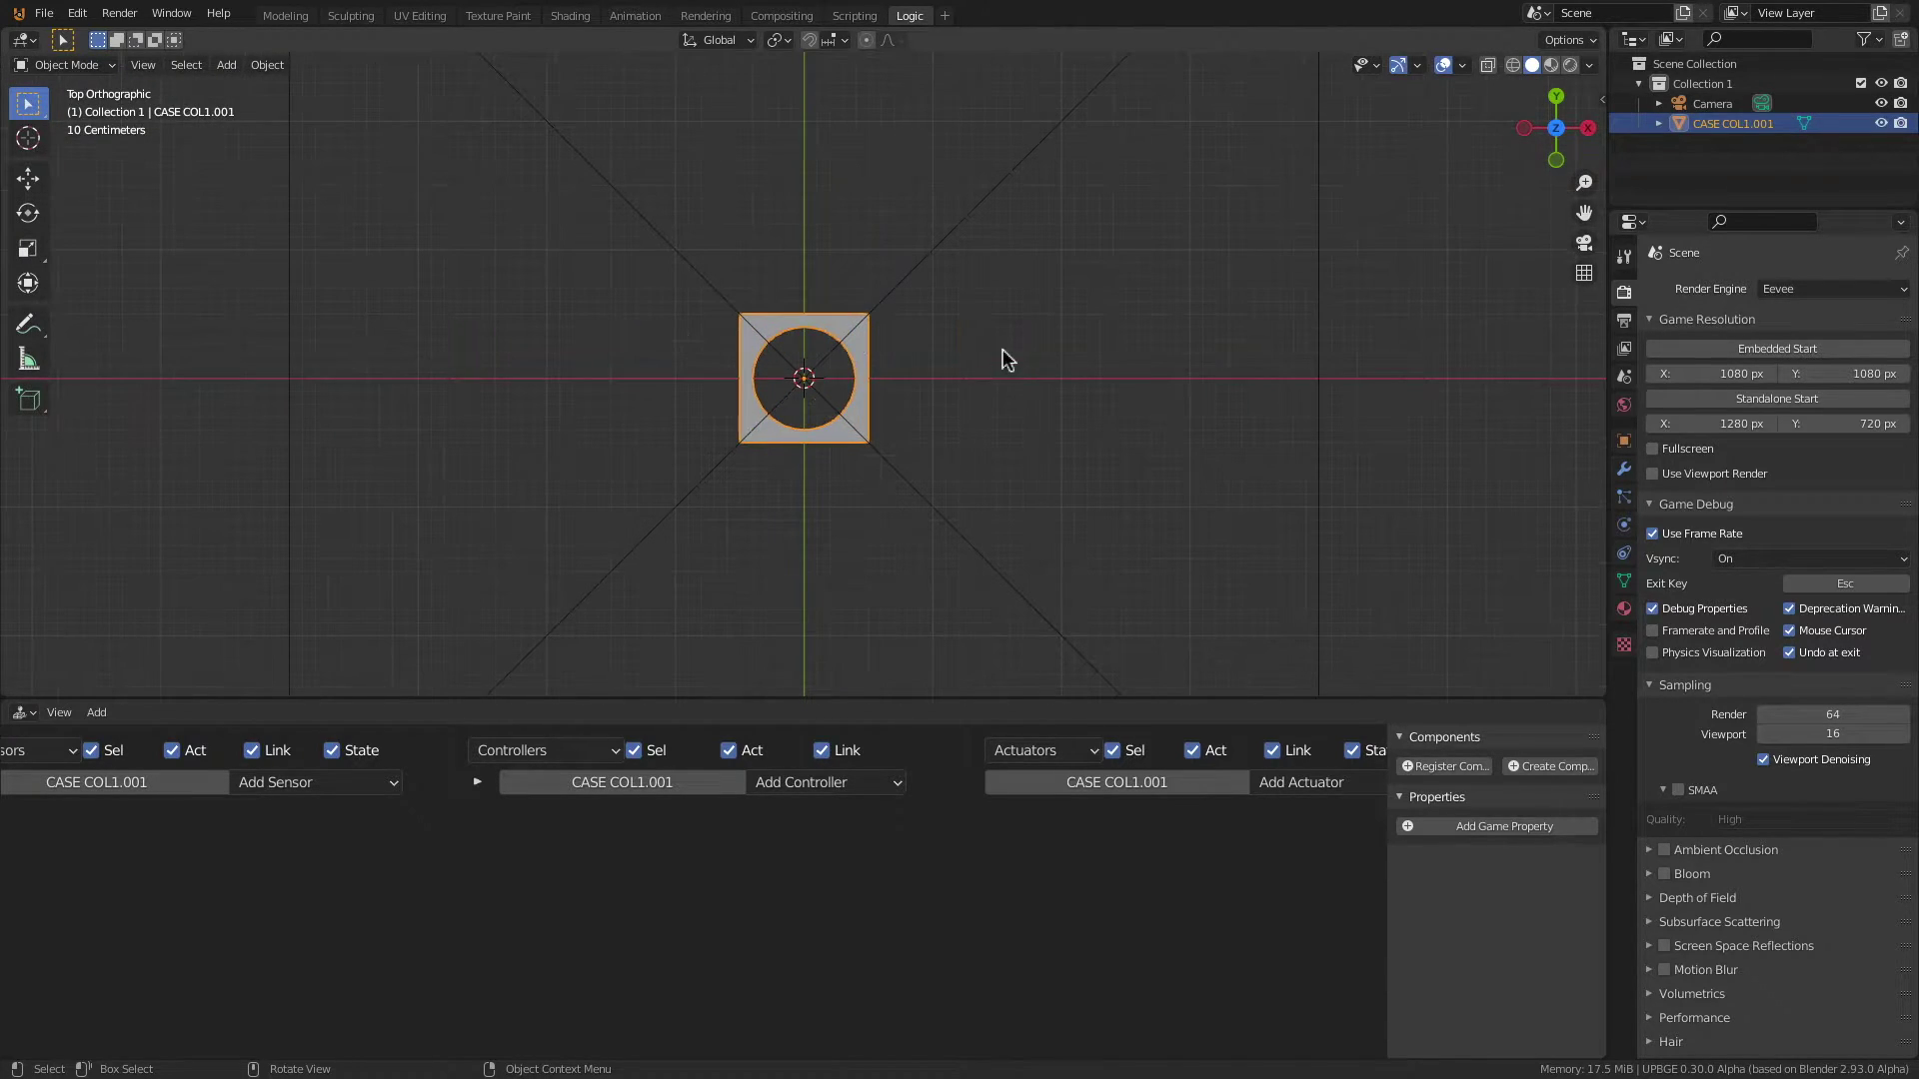
Step: Show the cell's transform values and apply its scale
key("n")
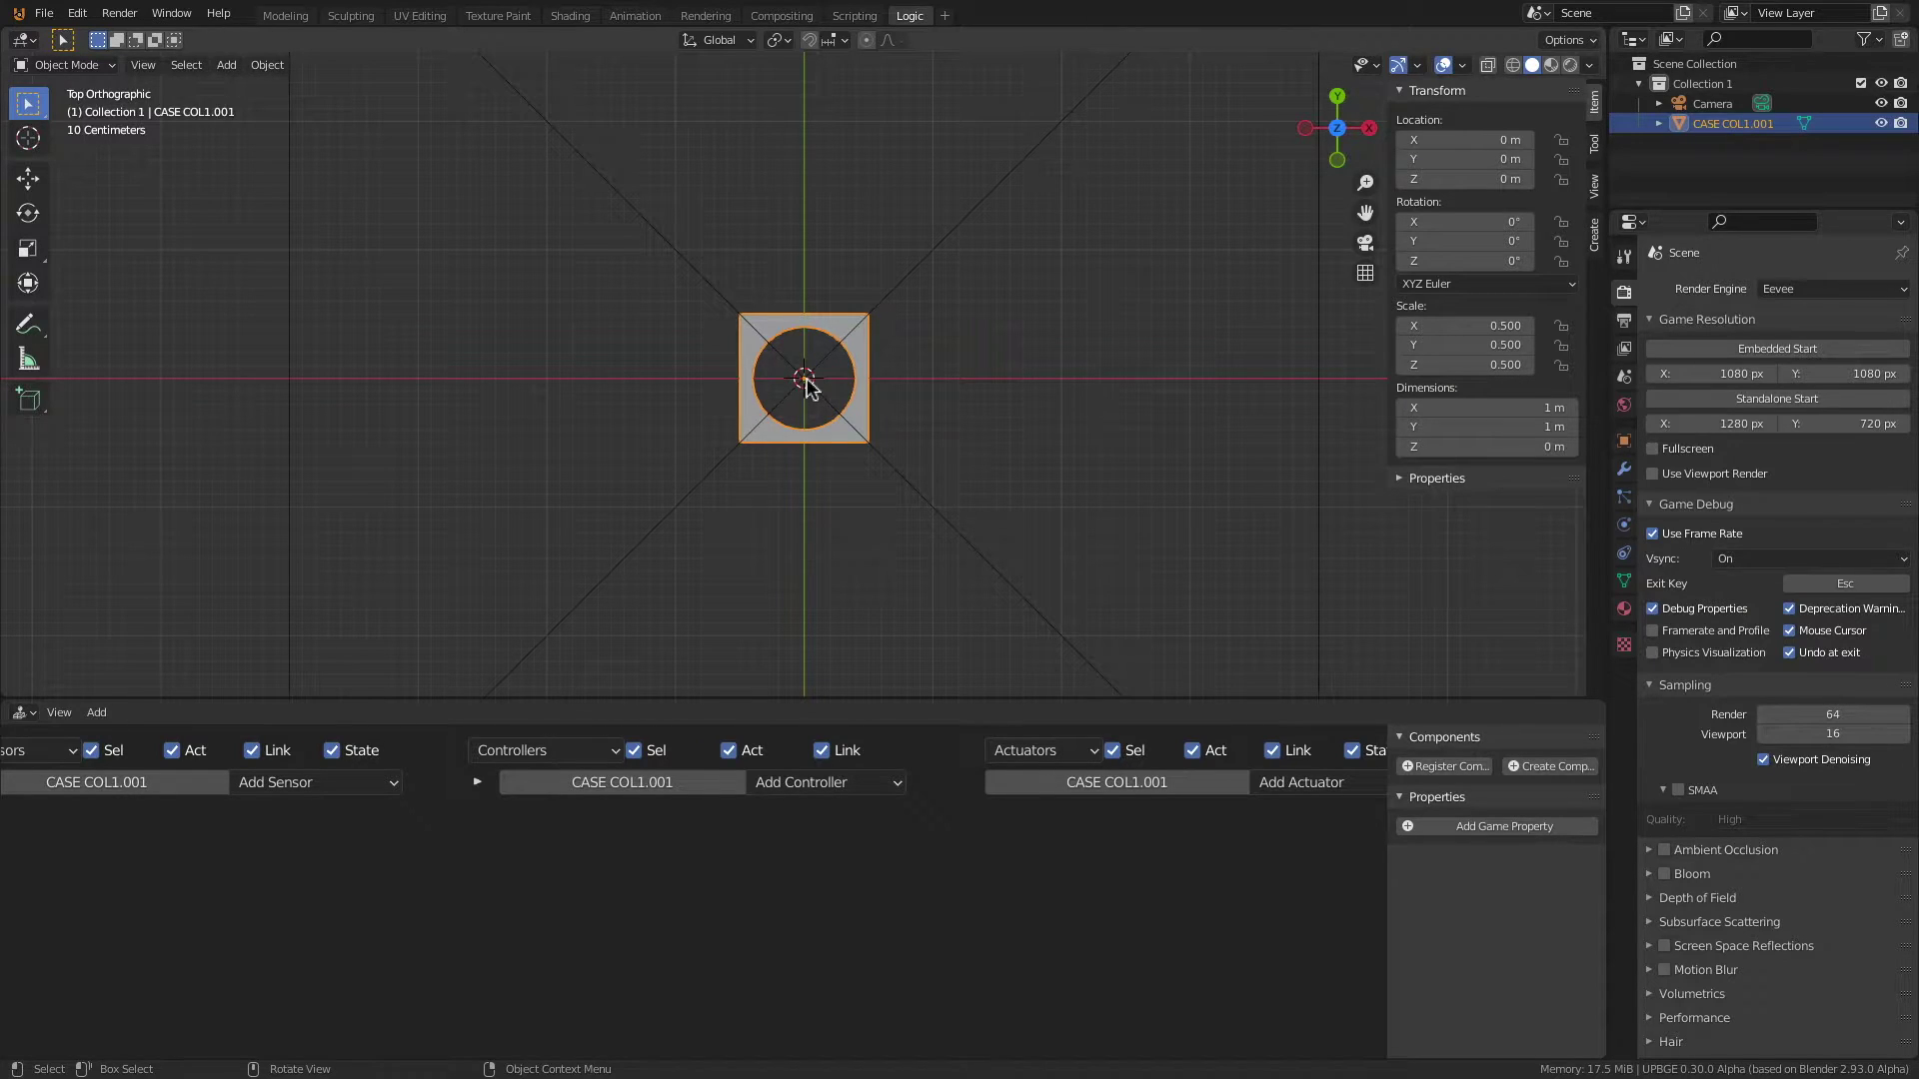
key("ctrl+a")
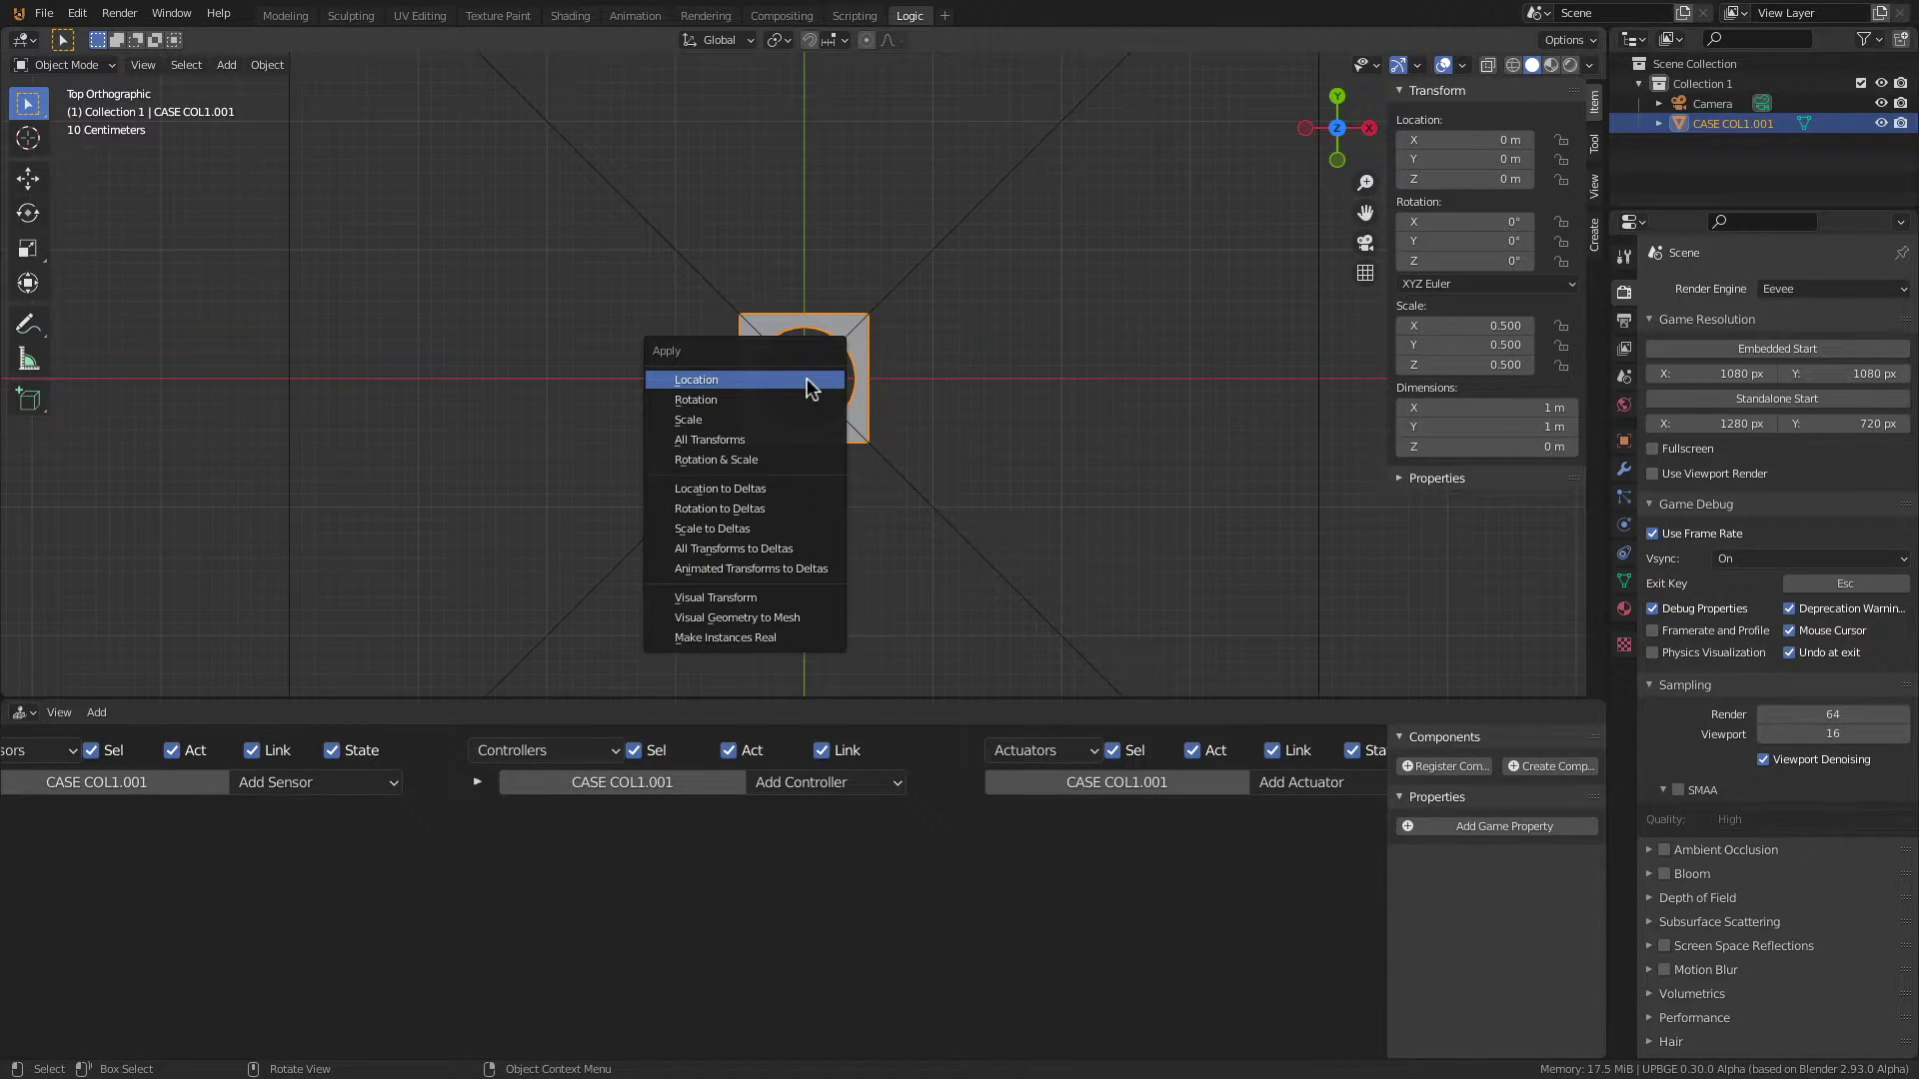
left_click(753, 416)
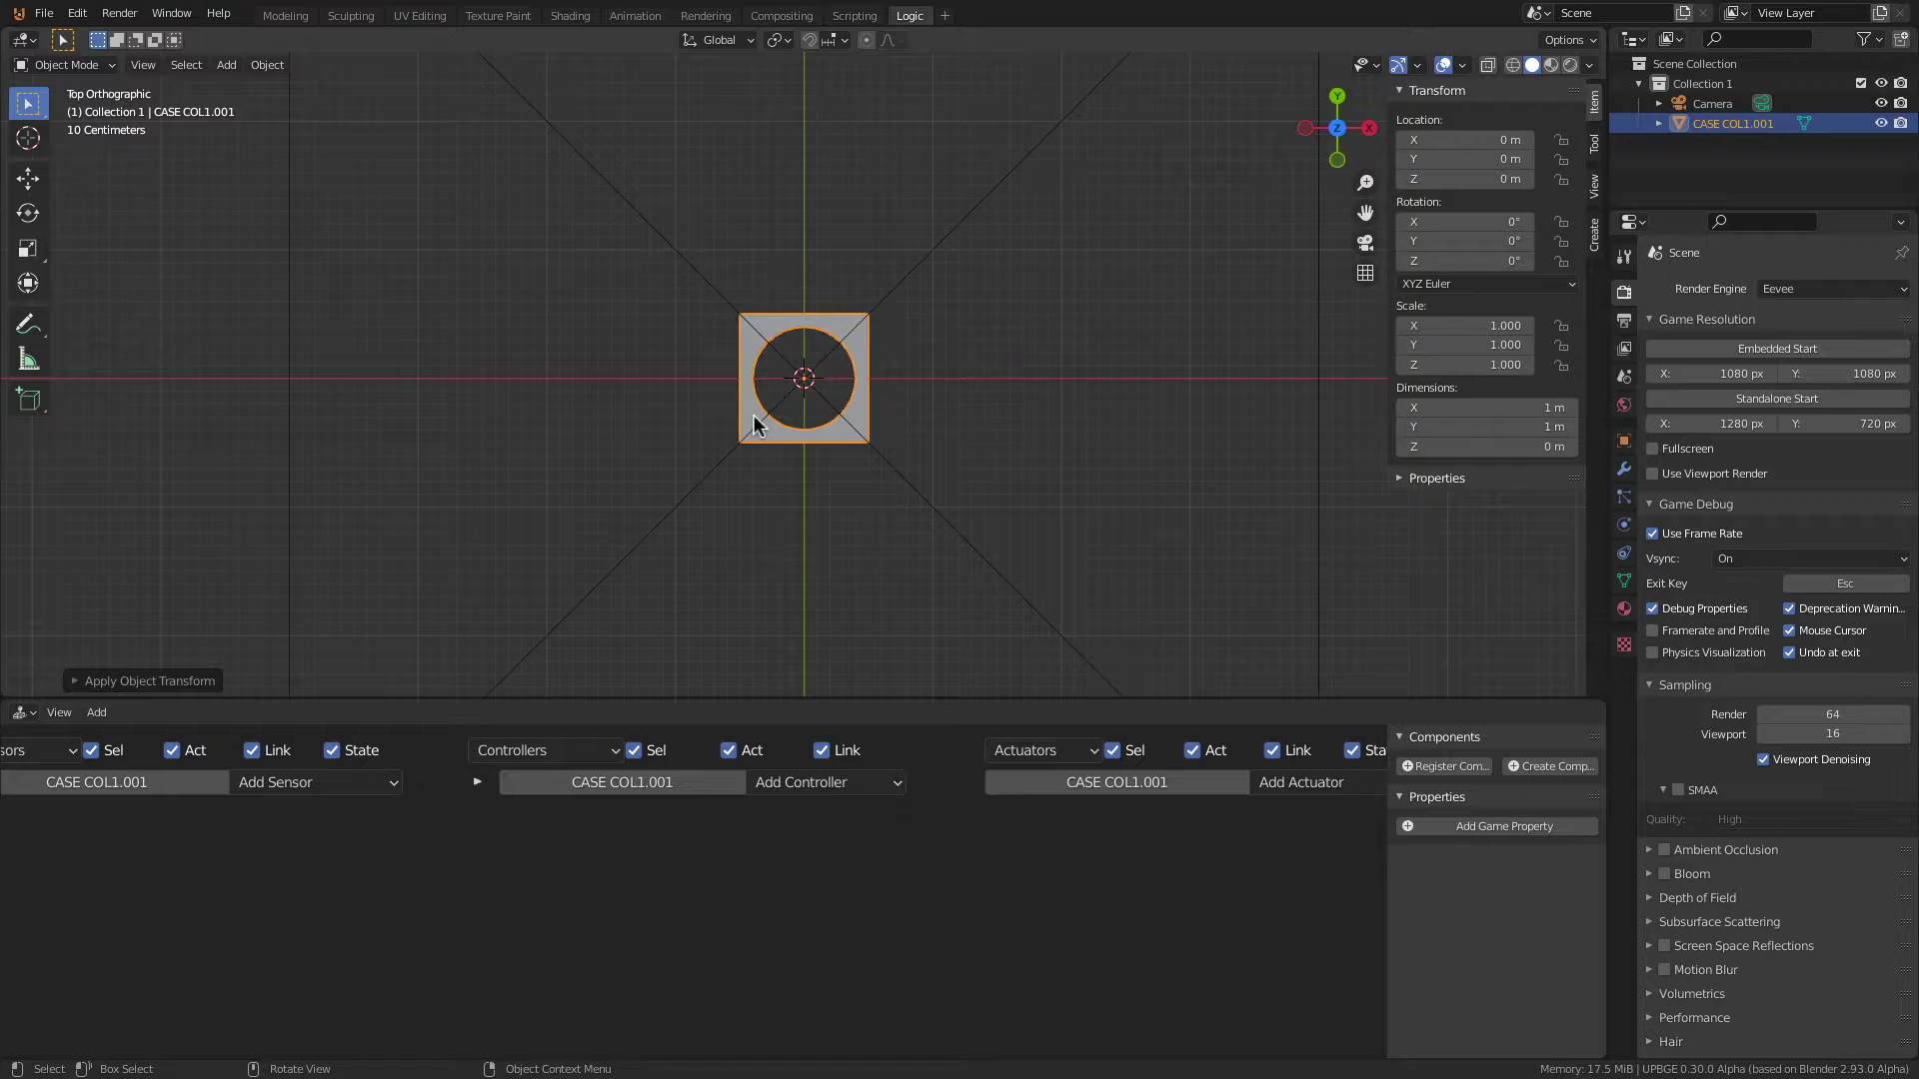
key("Home")
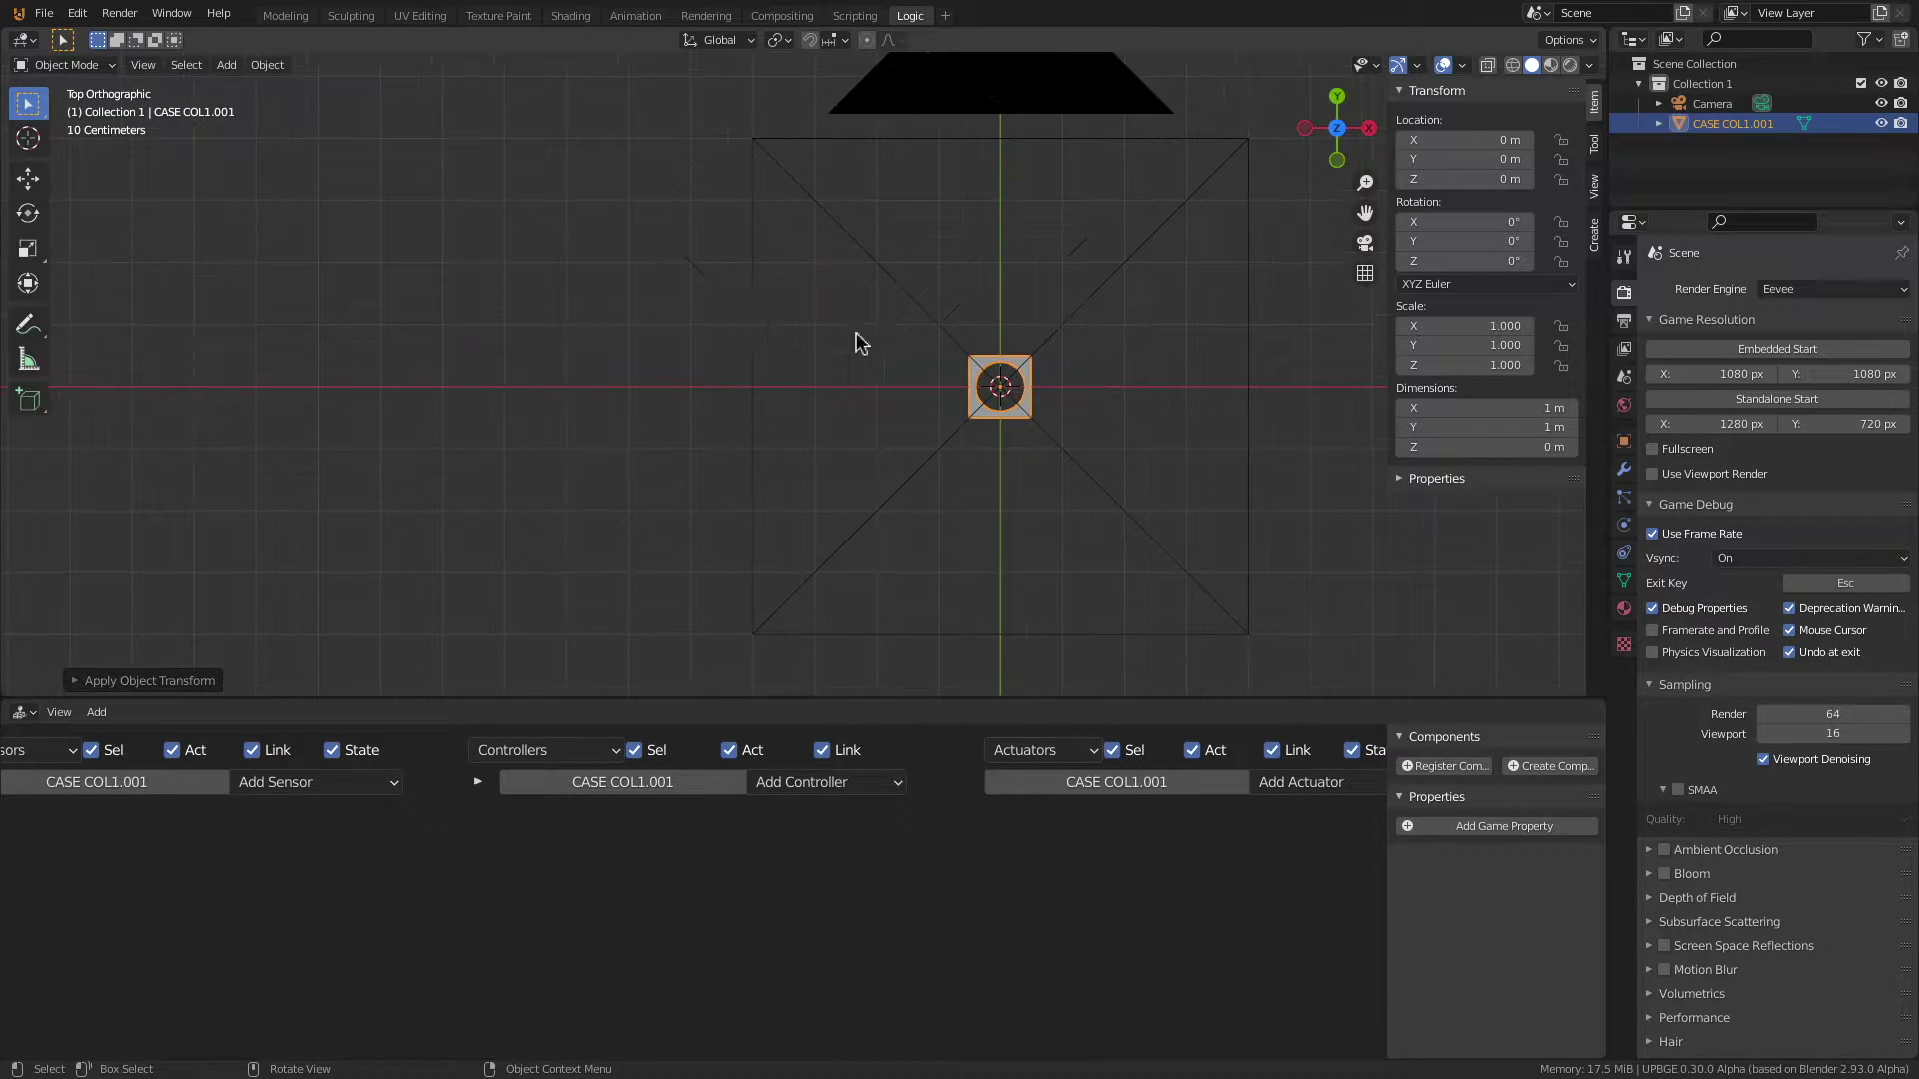
Step: Assign the existing material named Material to the cell and rename it BLEU
left_click(1623, 609)
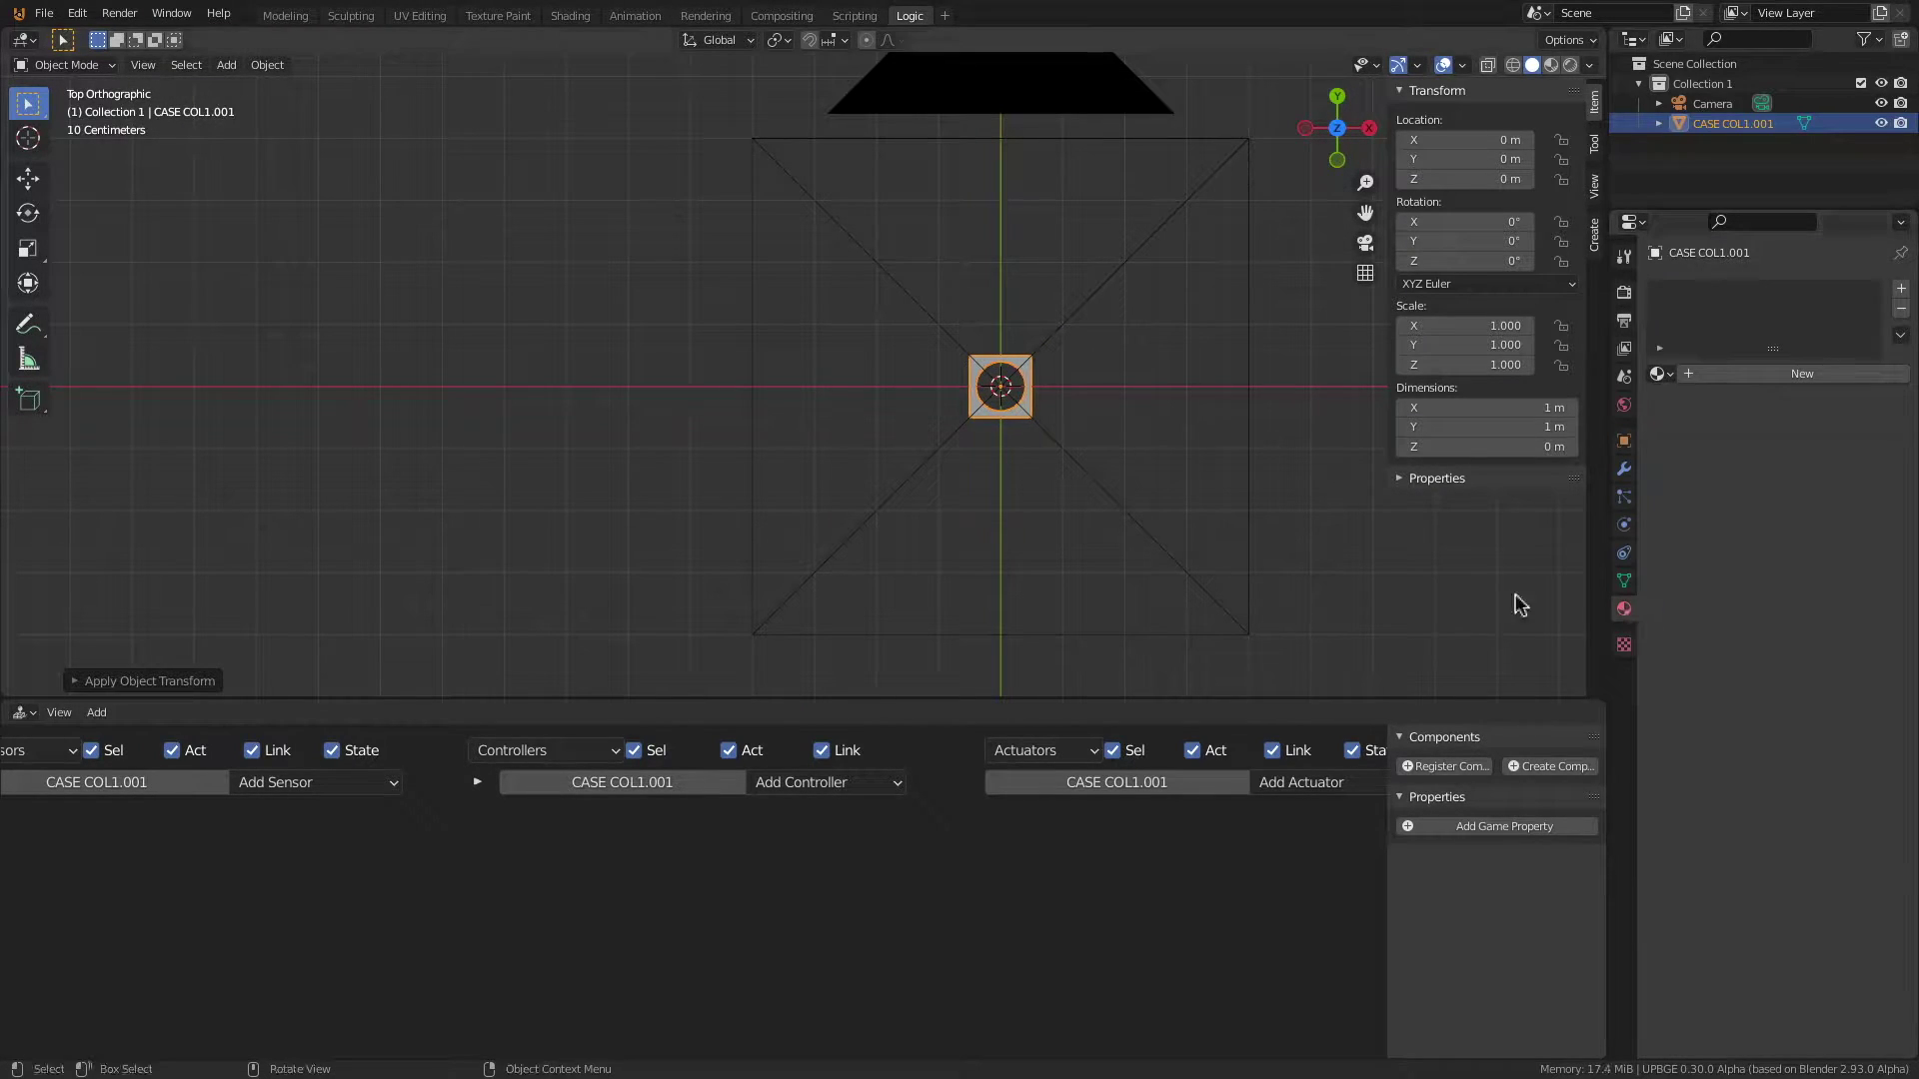
left_click(1661, 375)
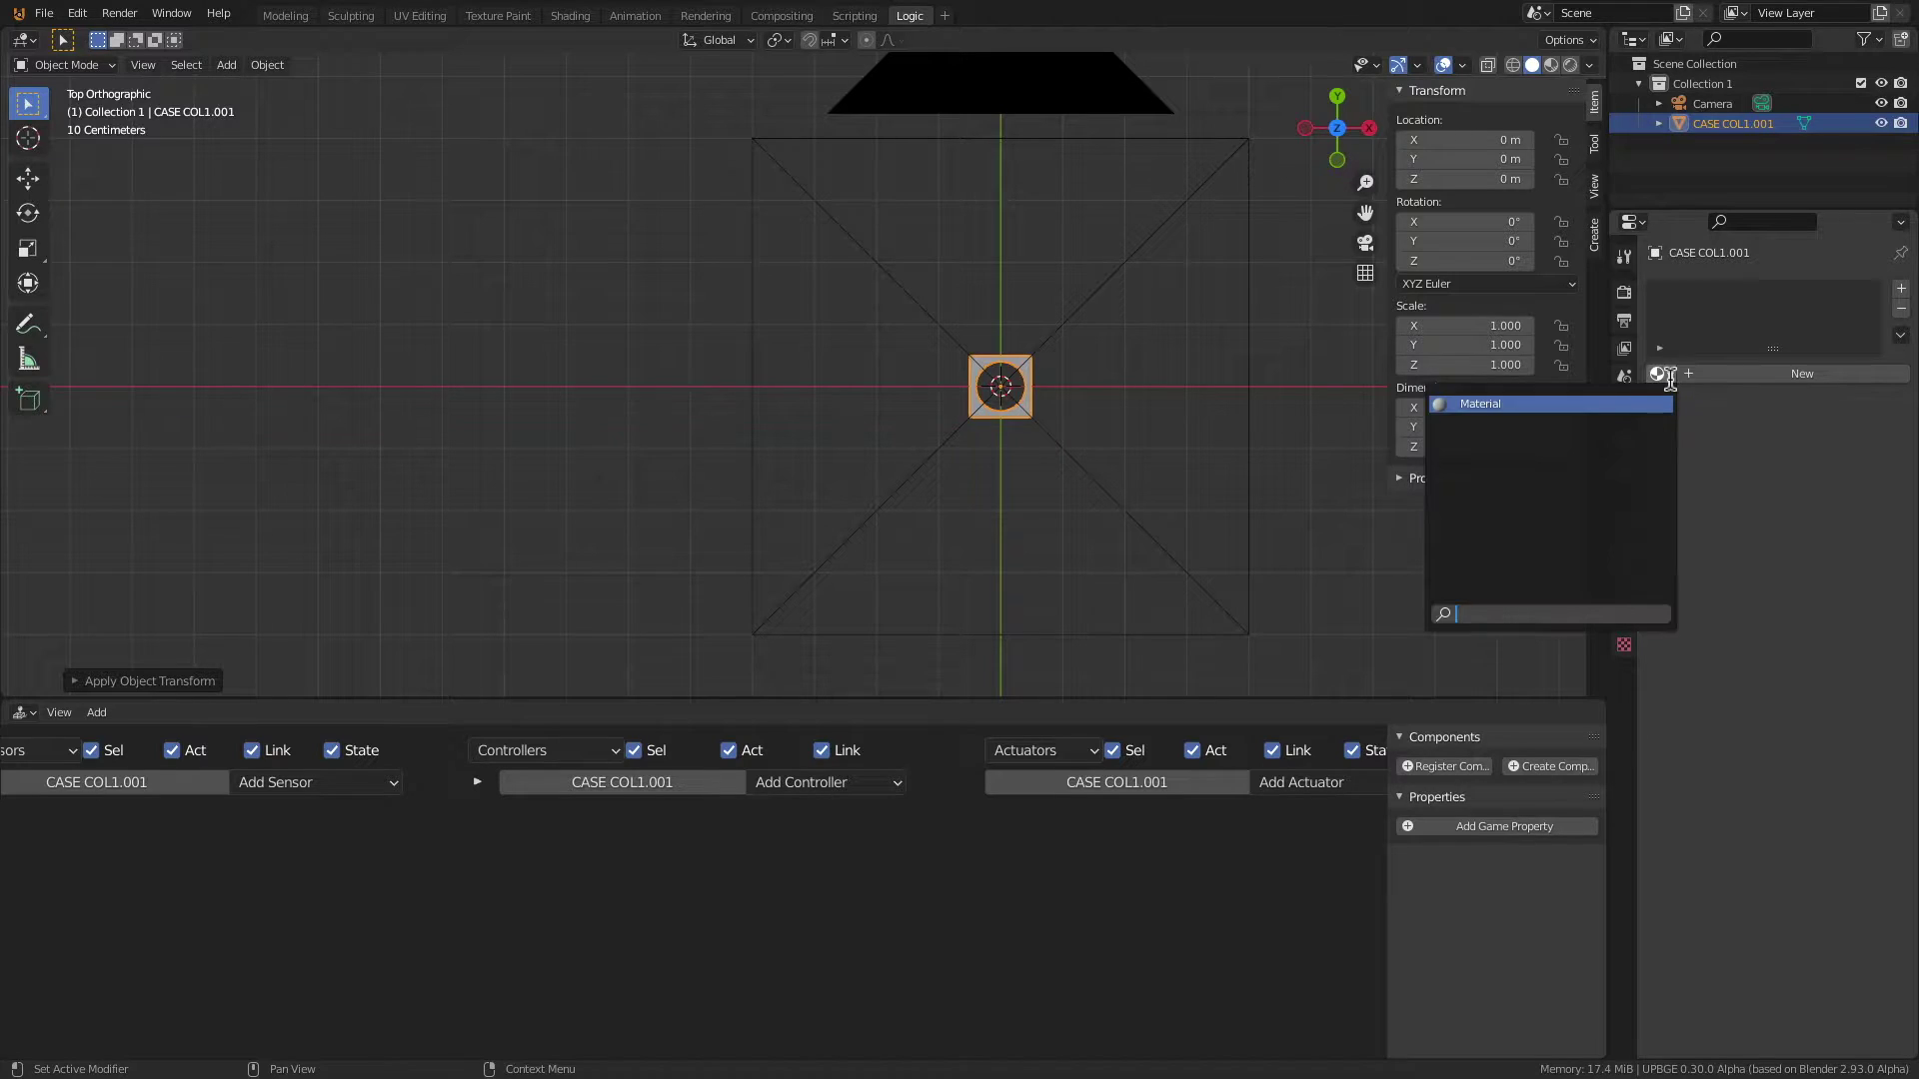
left_click(1545, 405)
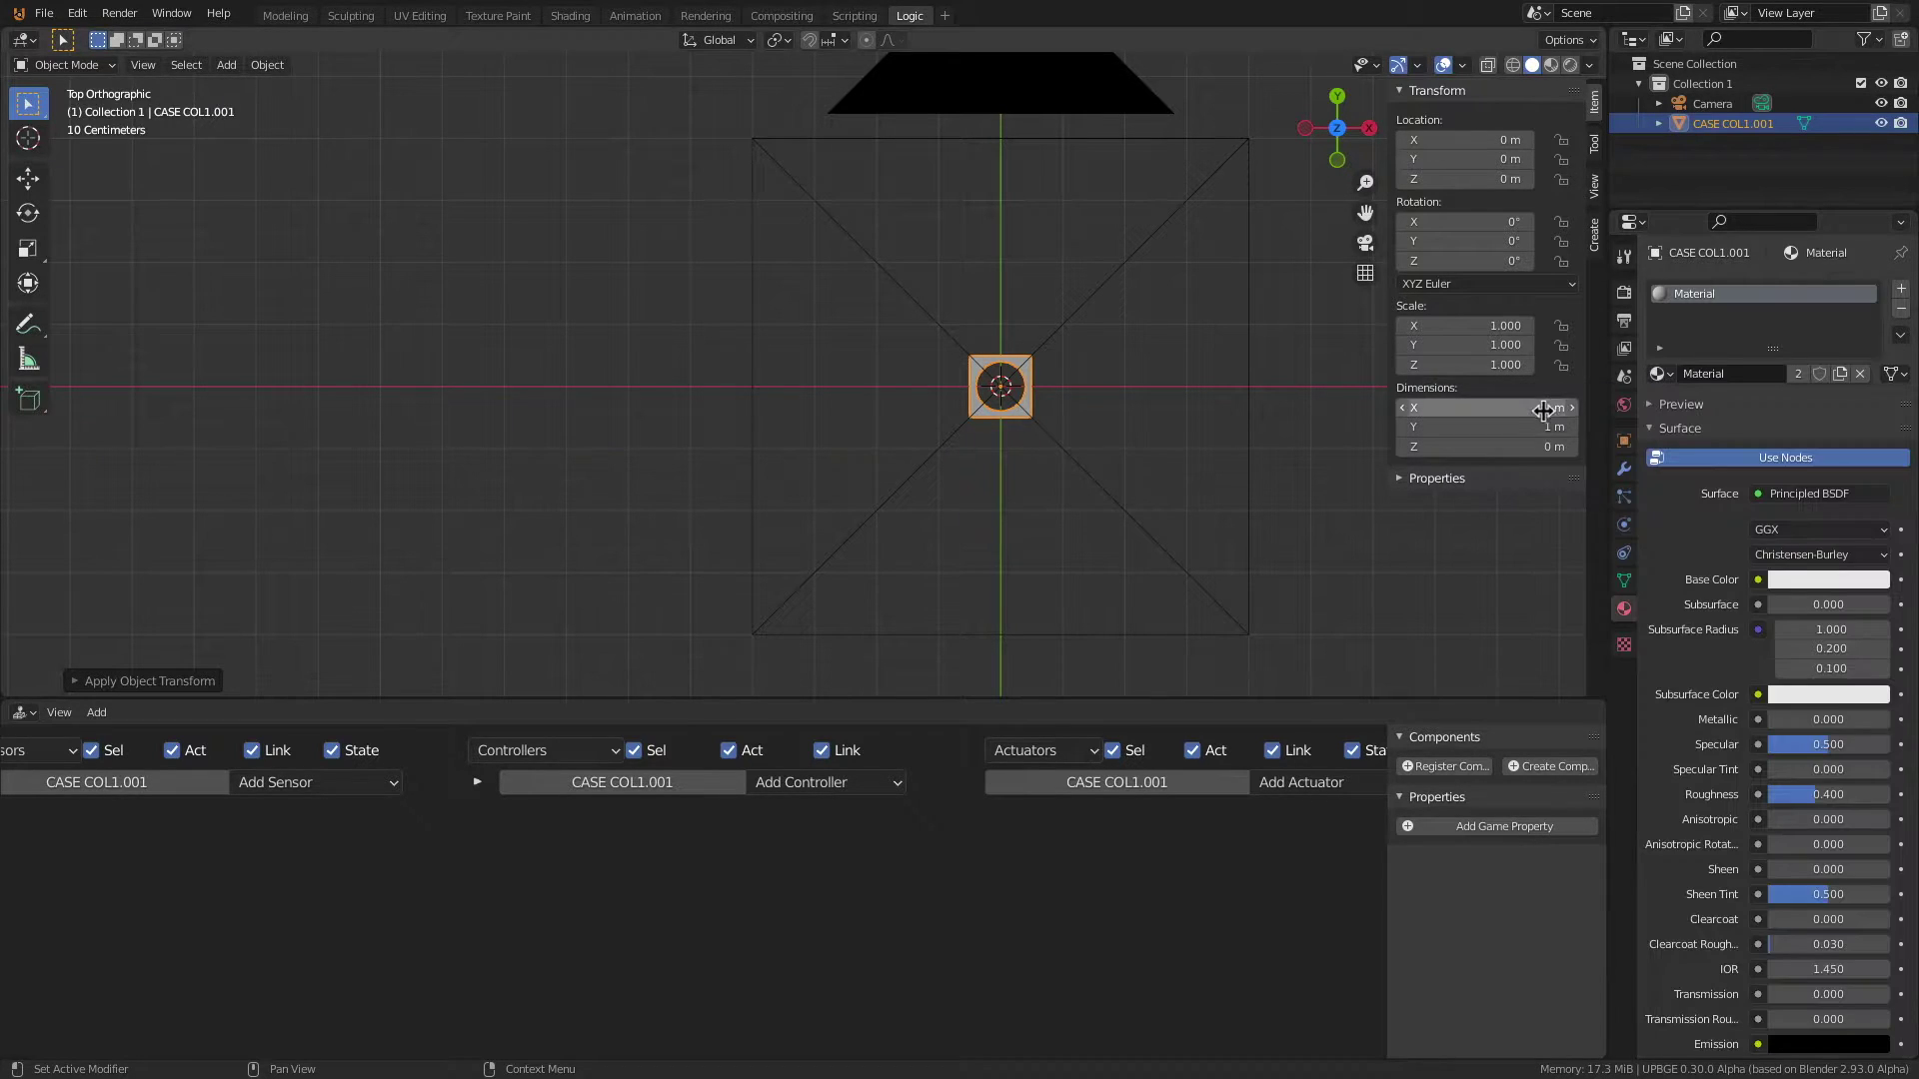
double_click(1712, 300)
type("BLEU")
key("Return")
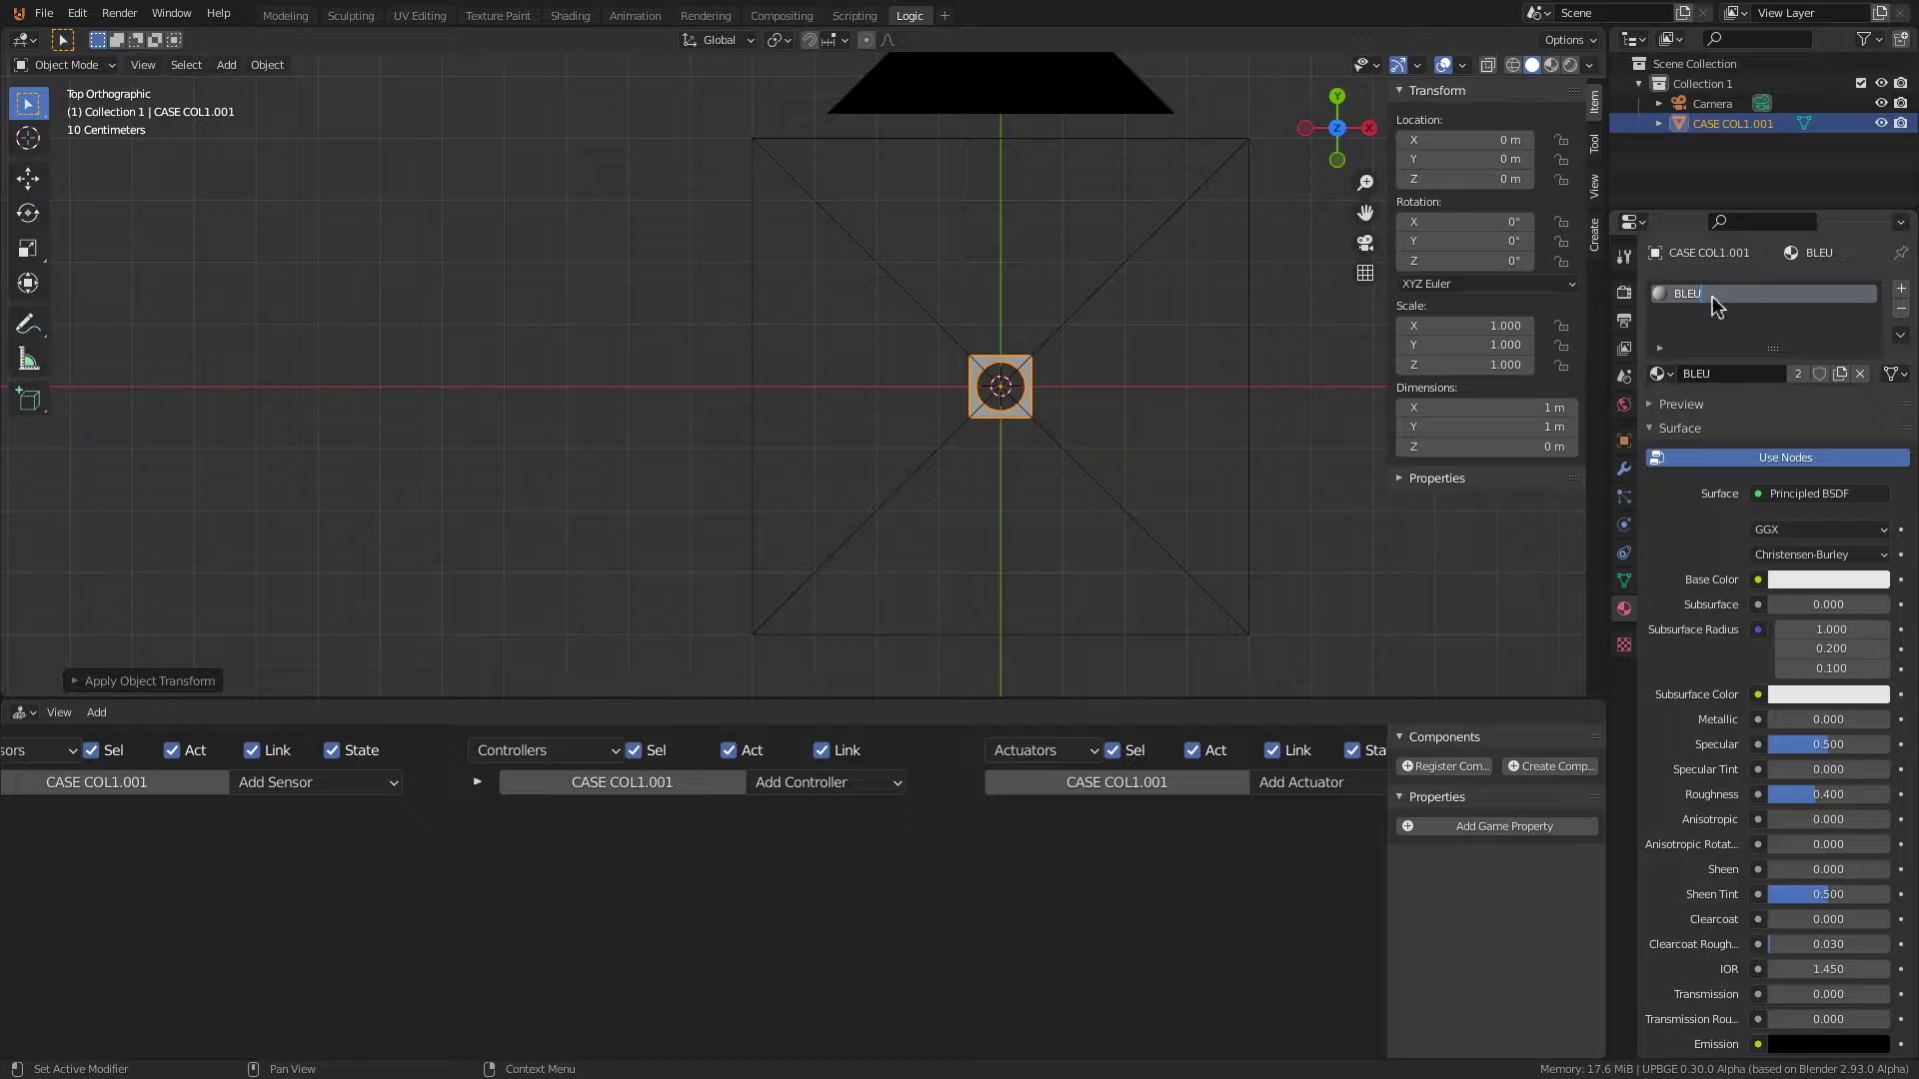
Step: Set the BLEU material's base color to a saturated blue and switch the viewport shading to Material Preview
left_click(1799, 580)
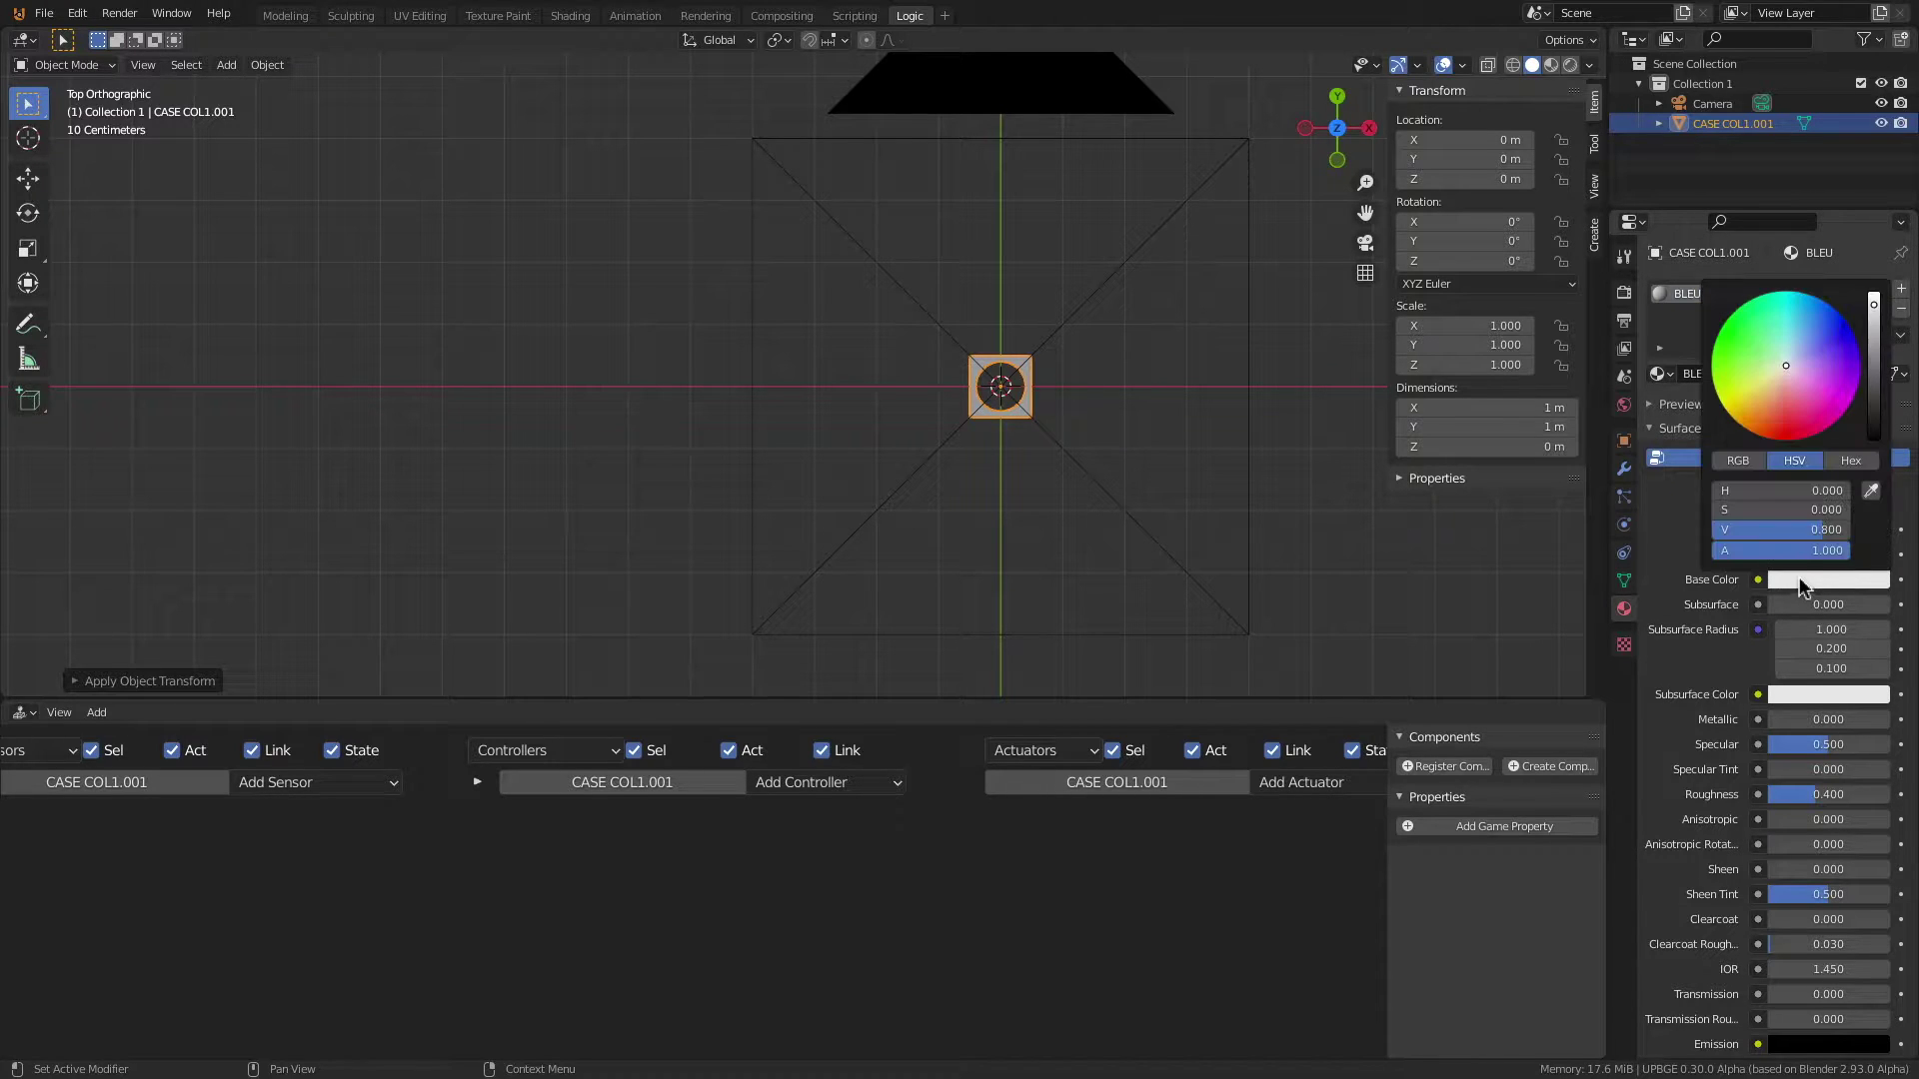
left_click(1833, 327)
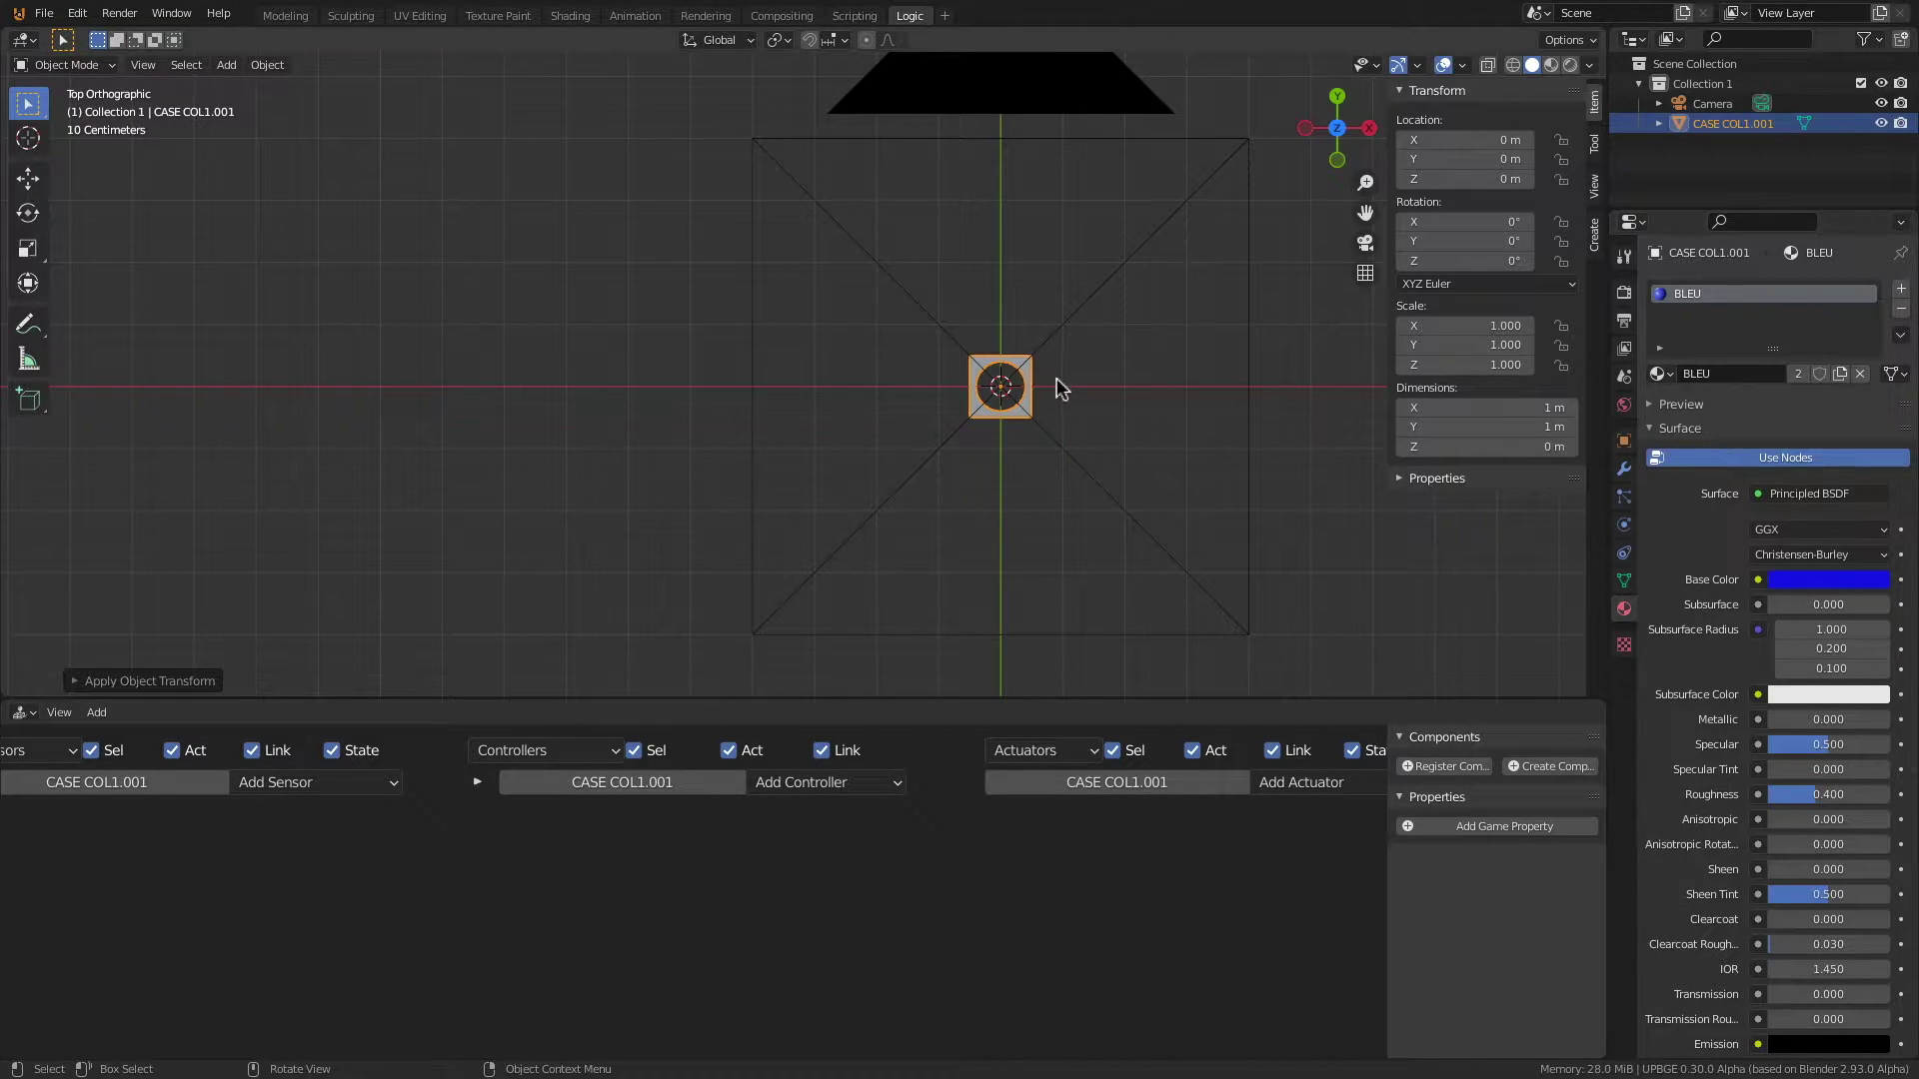
key("z")
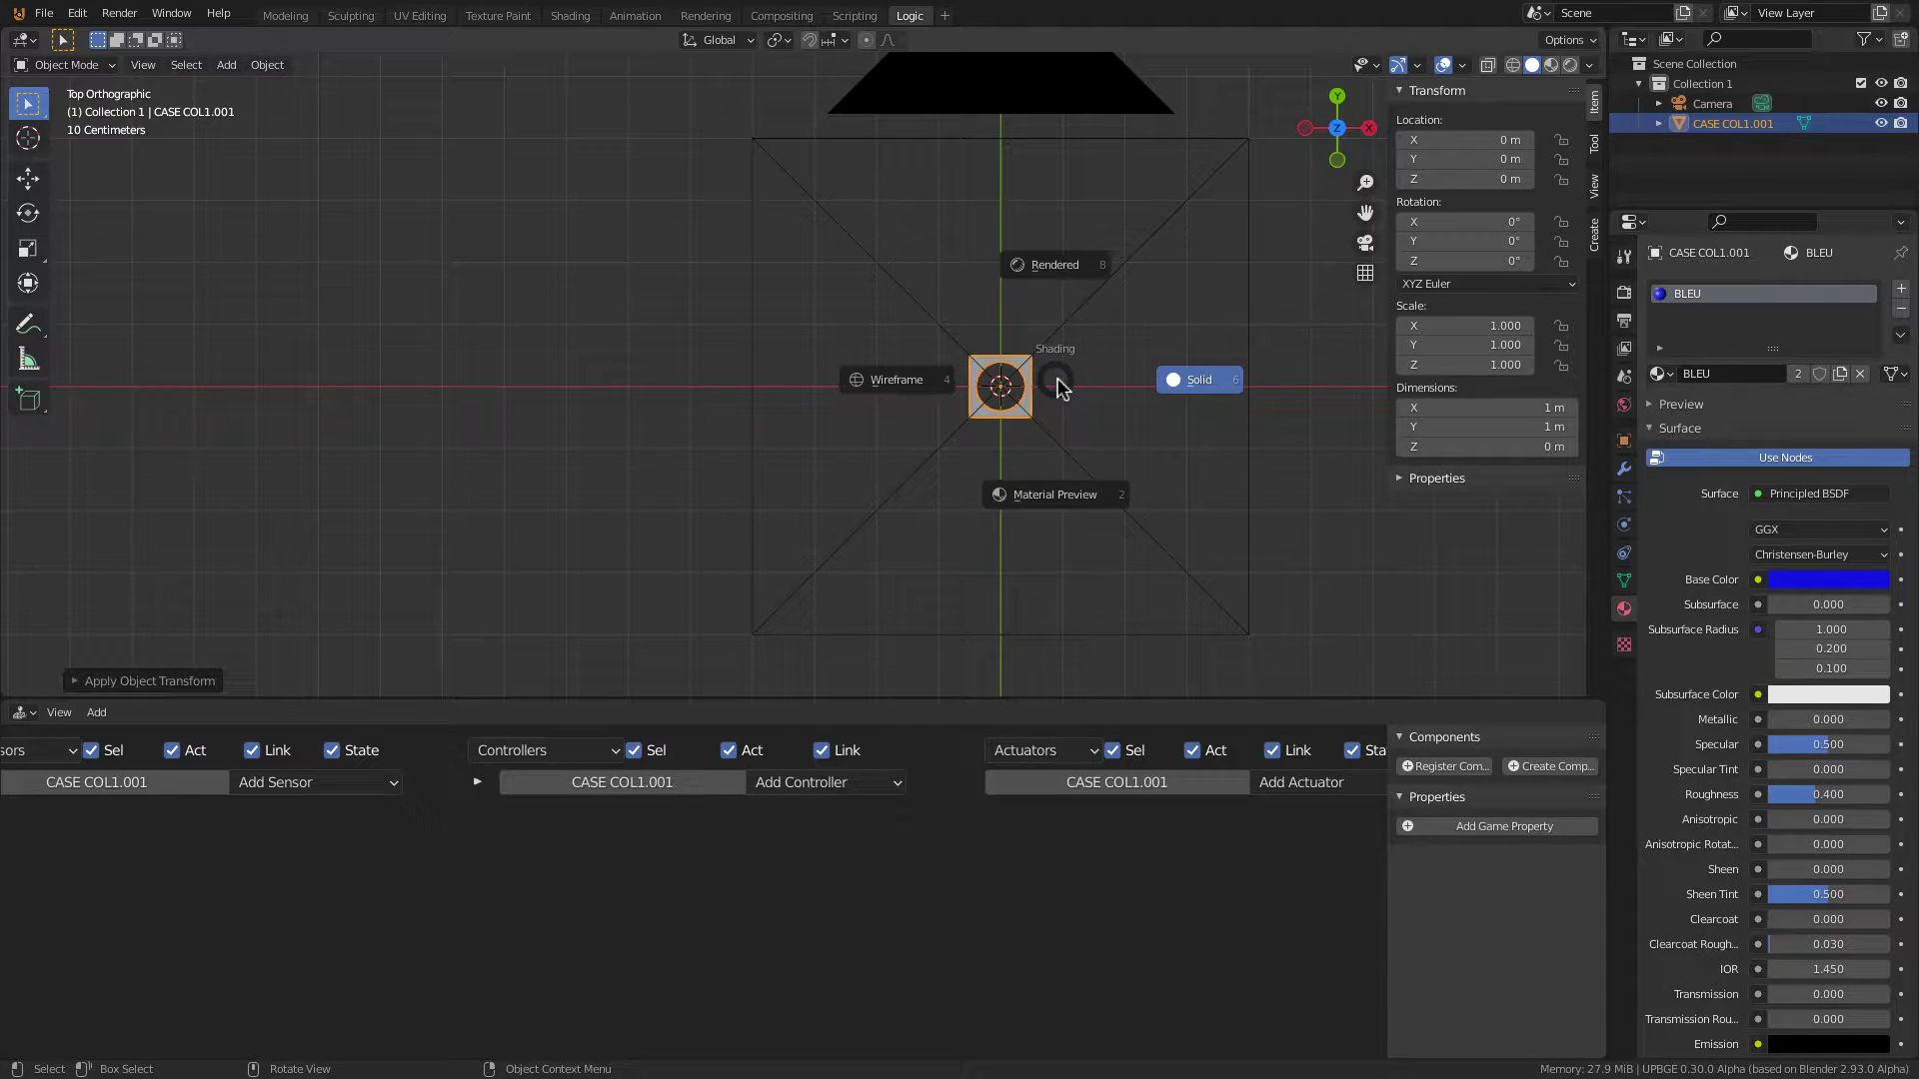
left_click(1061, 500)
scroll(1028, 330, "up", 5)
middle_click_drag(1143, 385, 853, 385, "shift")
scroll(974, 355, "down", 6)
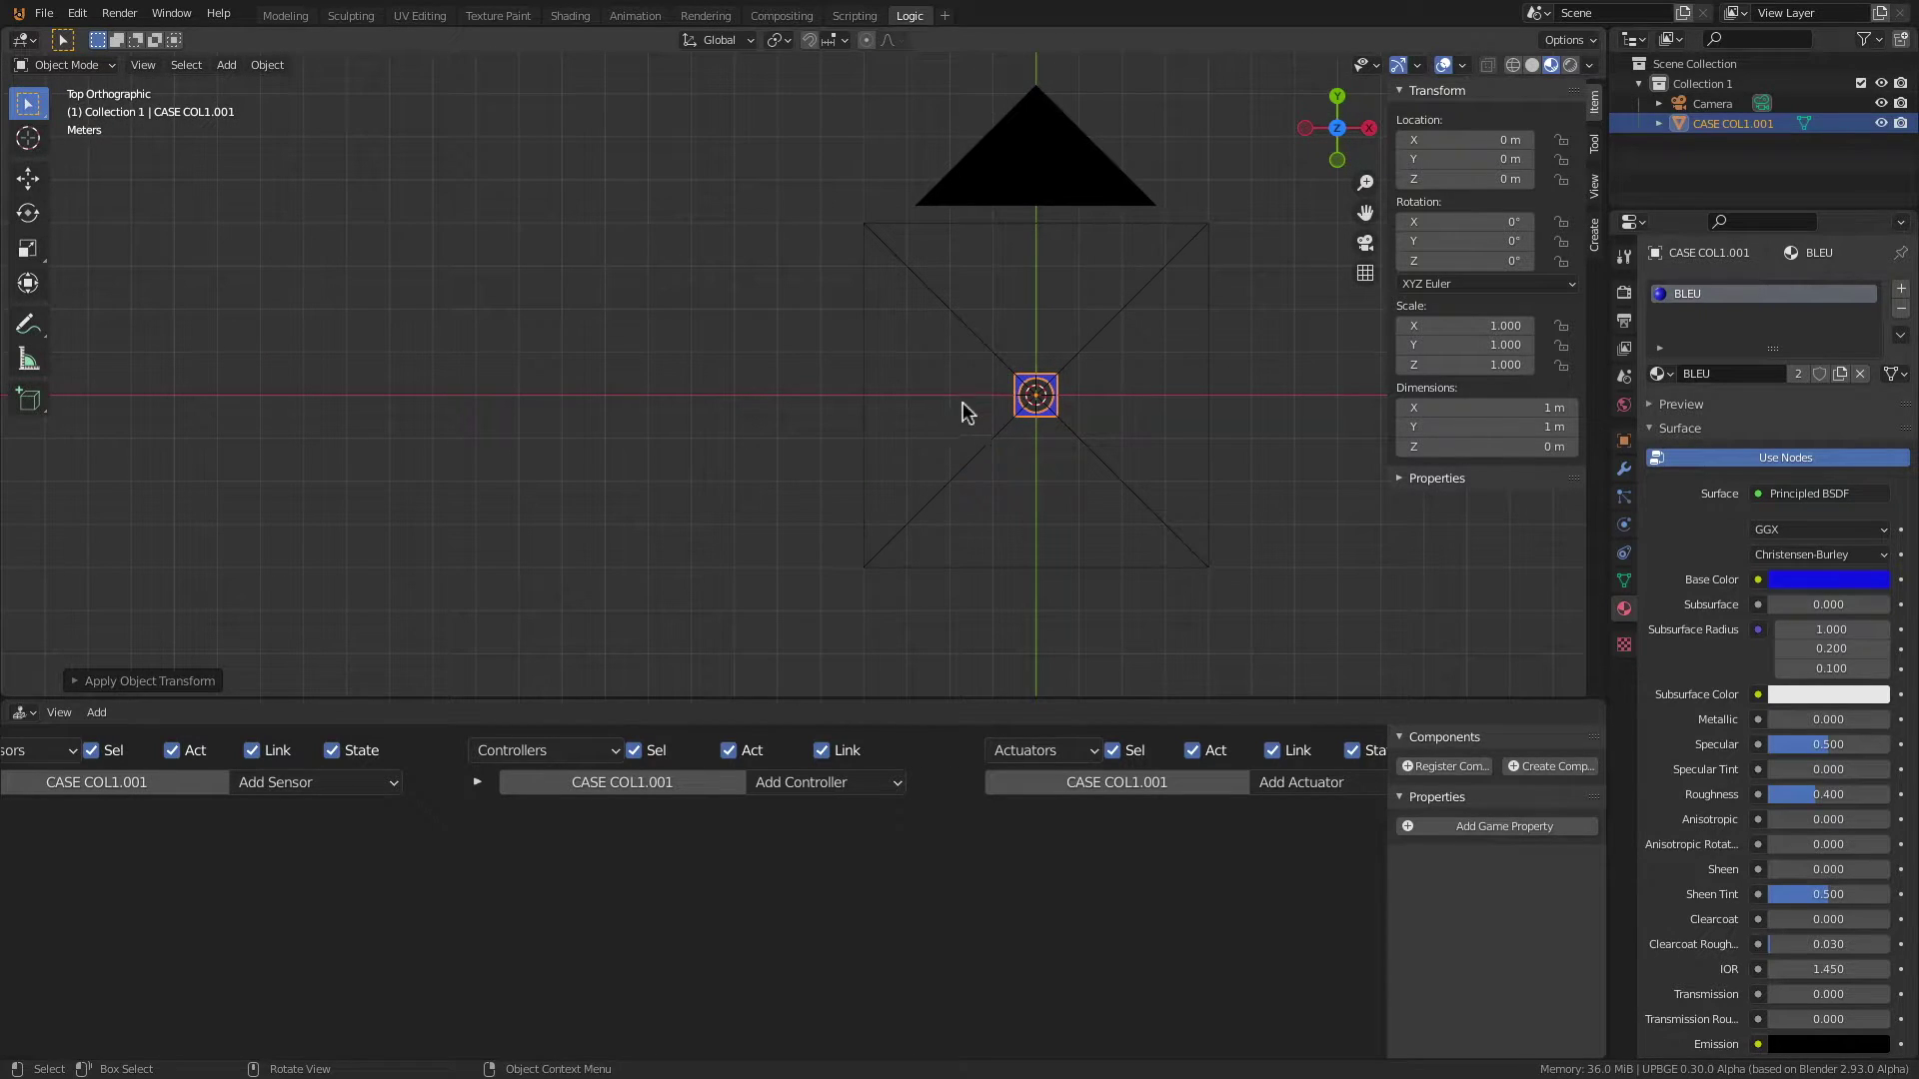
Step: Move the cell by -3 m along X and -3 m along Y, into the lower-left corner of the camera frame
key("g")
key("x")
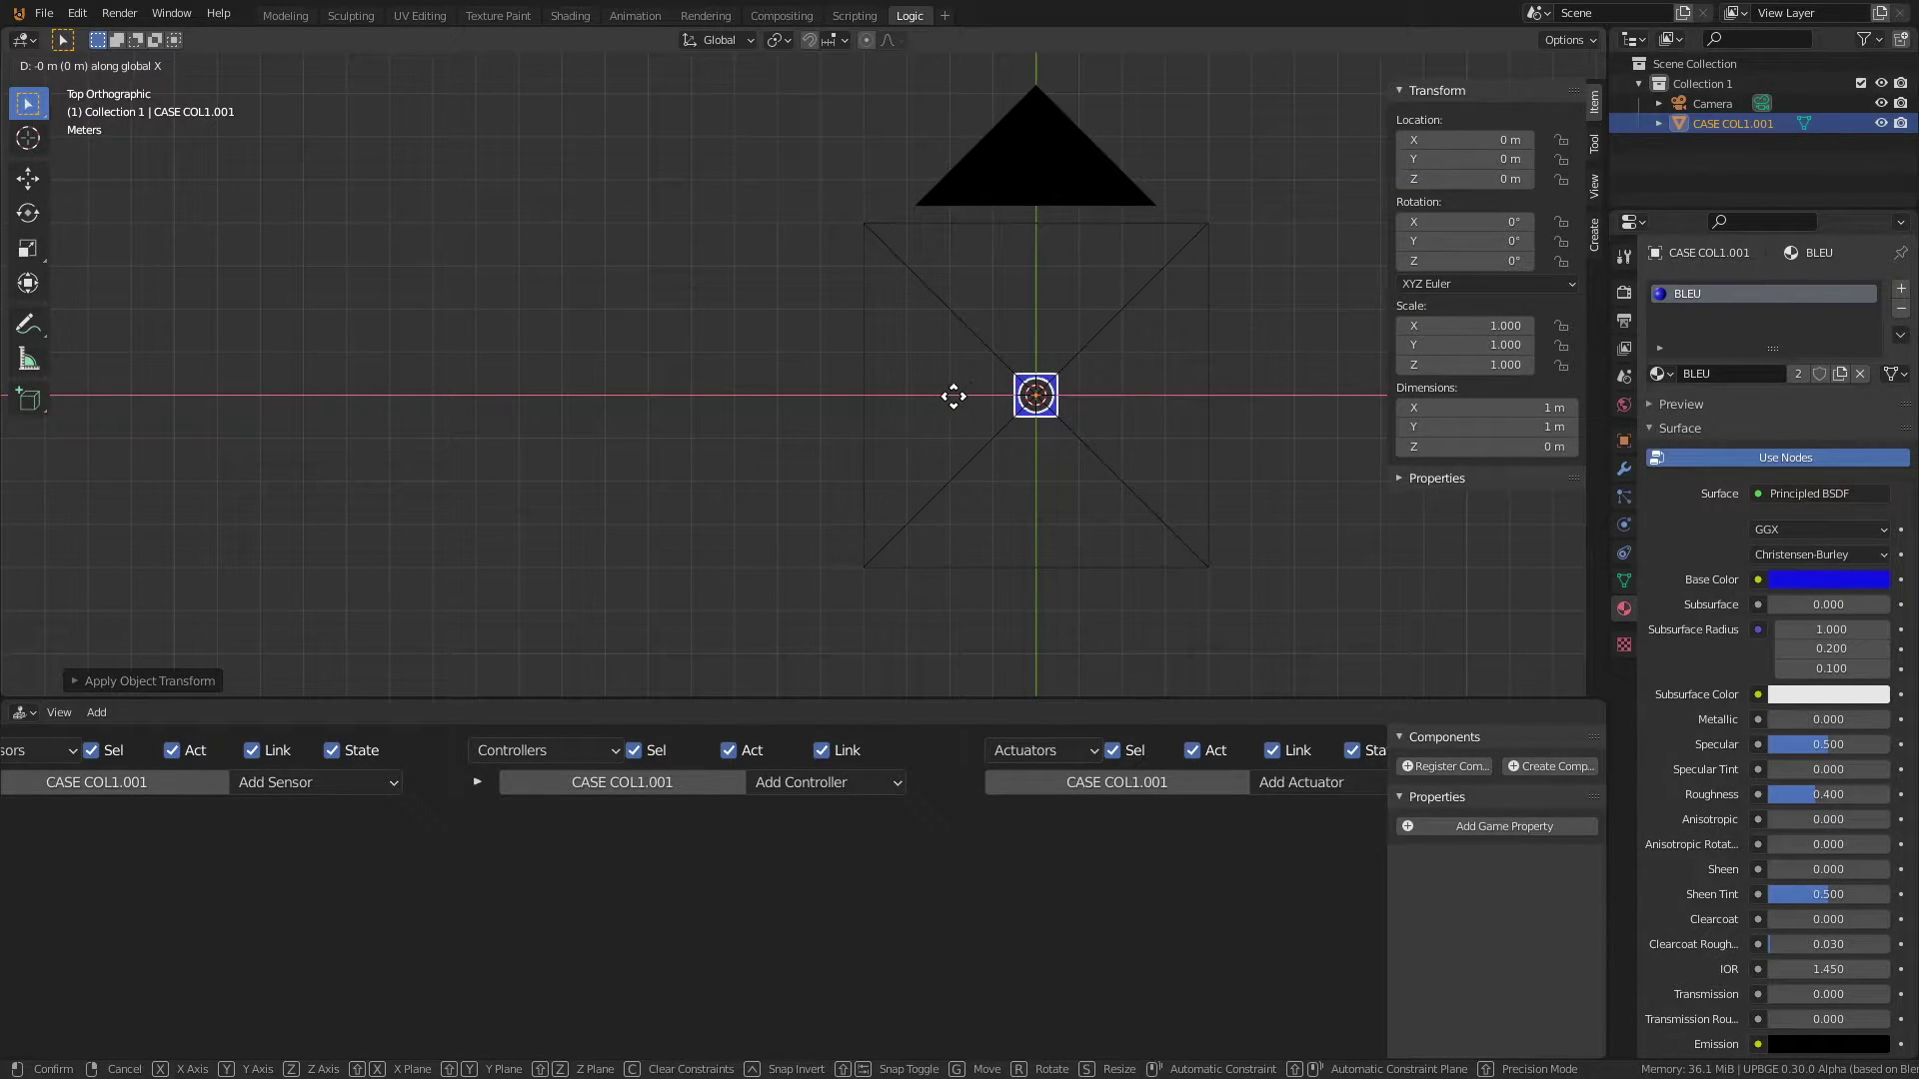
left_click(850, 387)
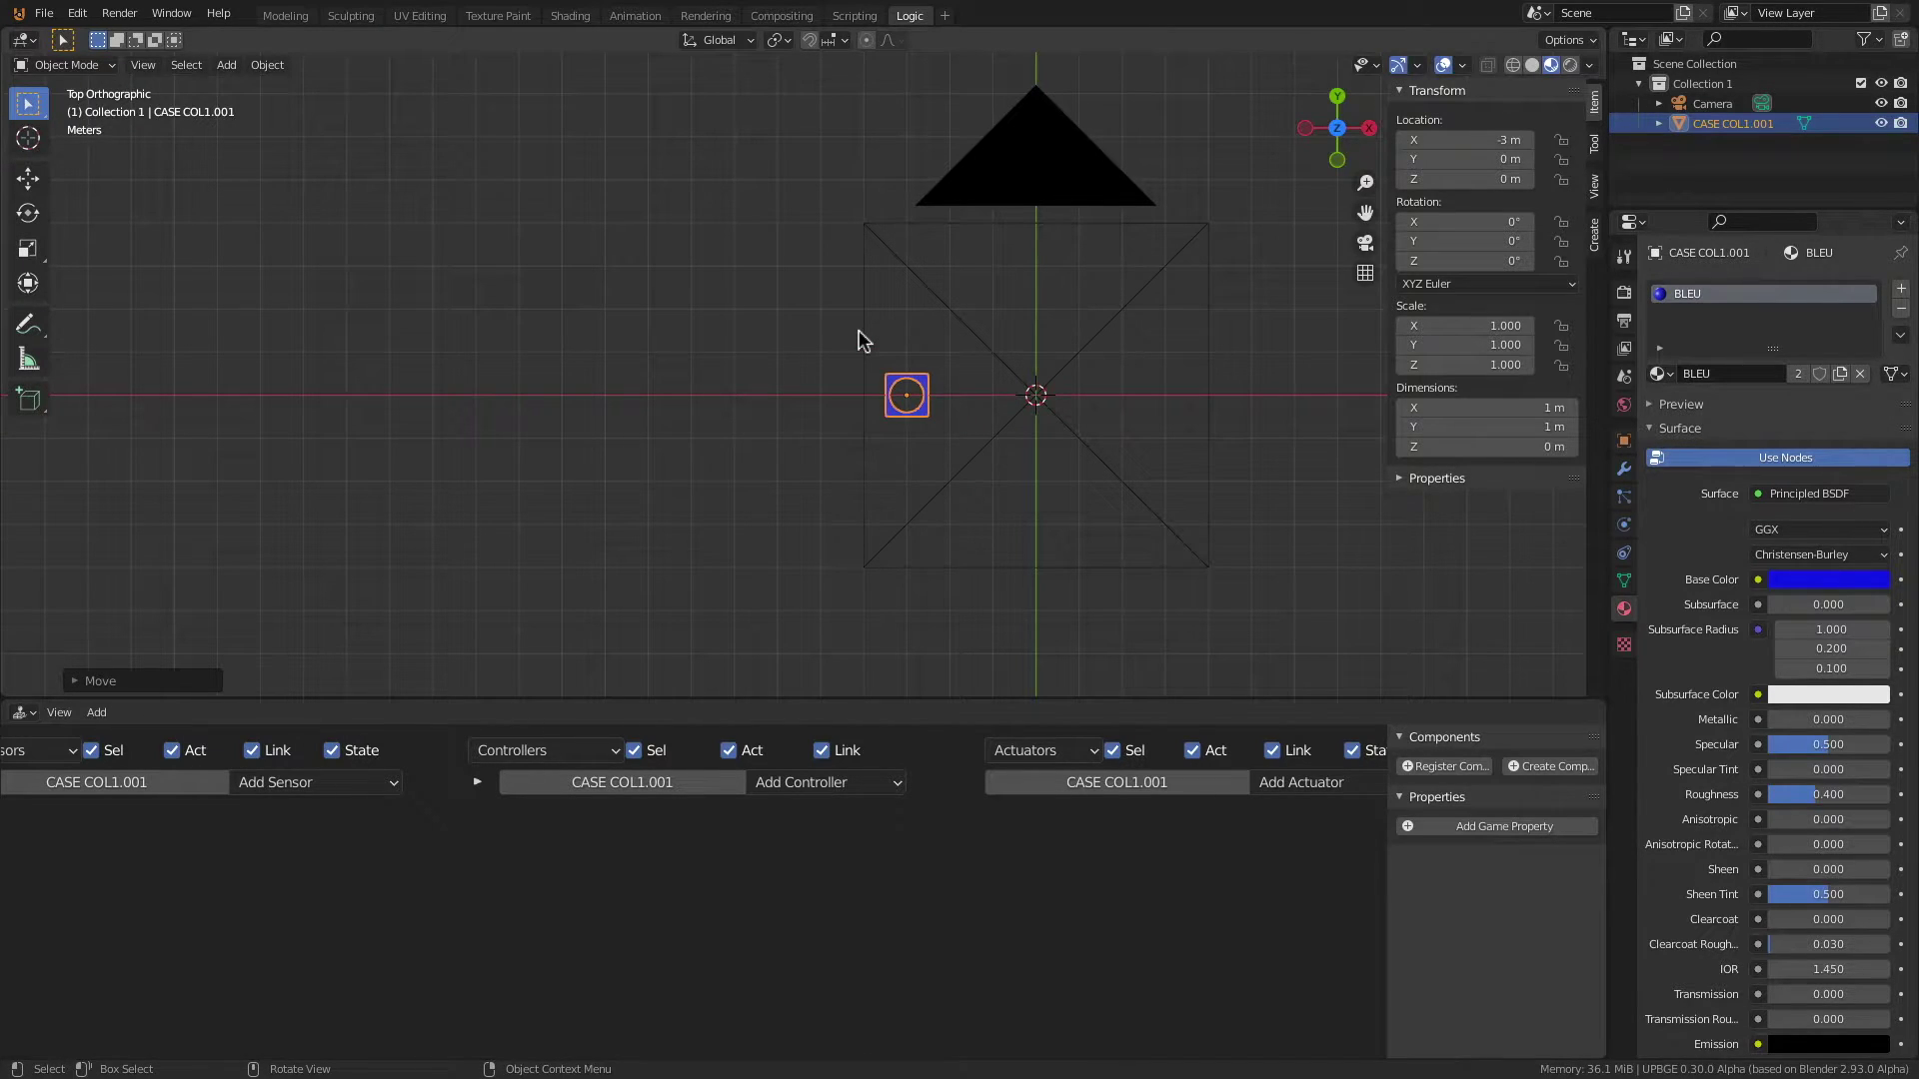
key("g")
key("y")
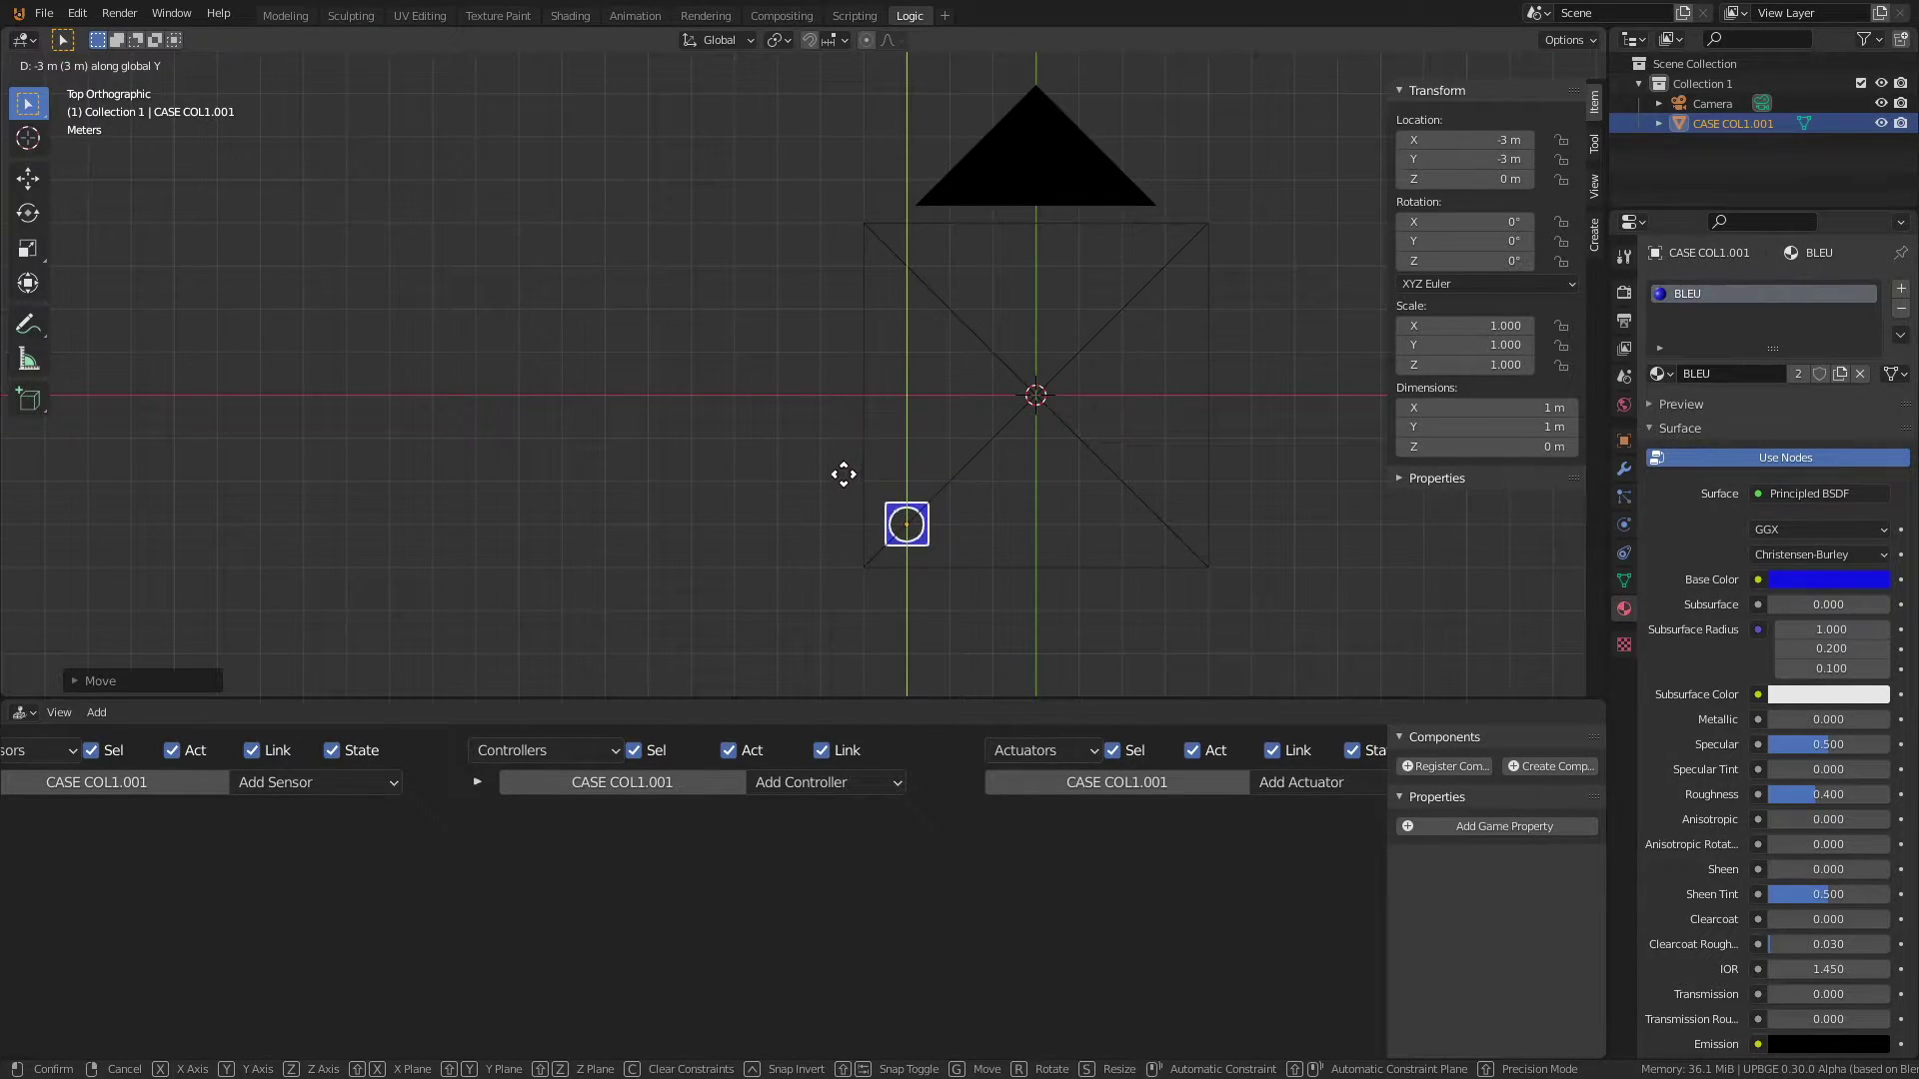
left_click(844, 467)
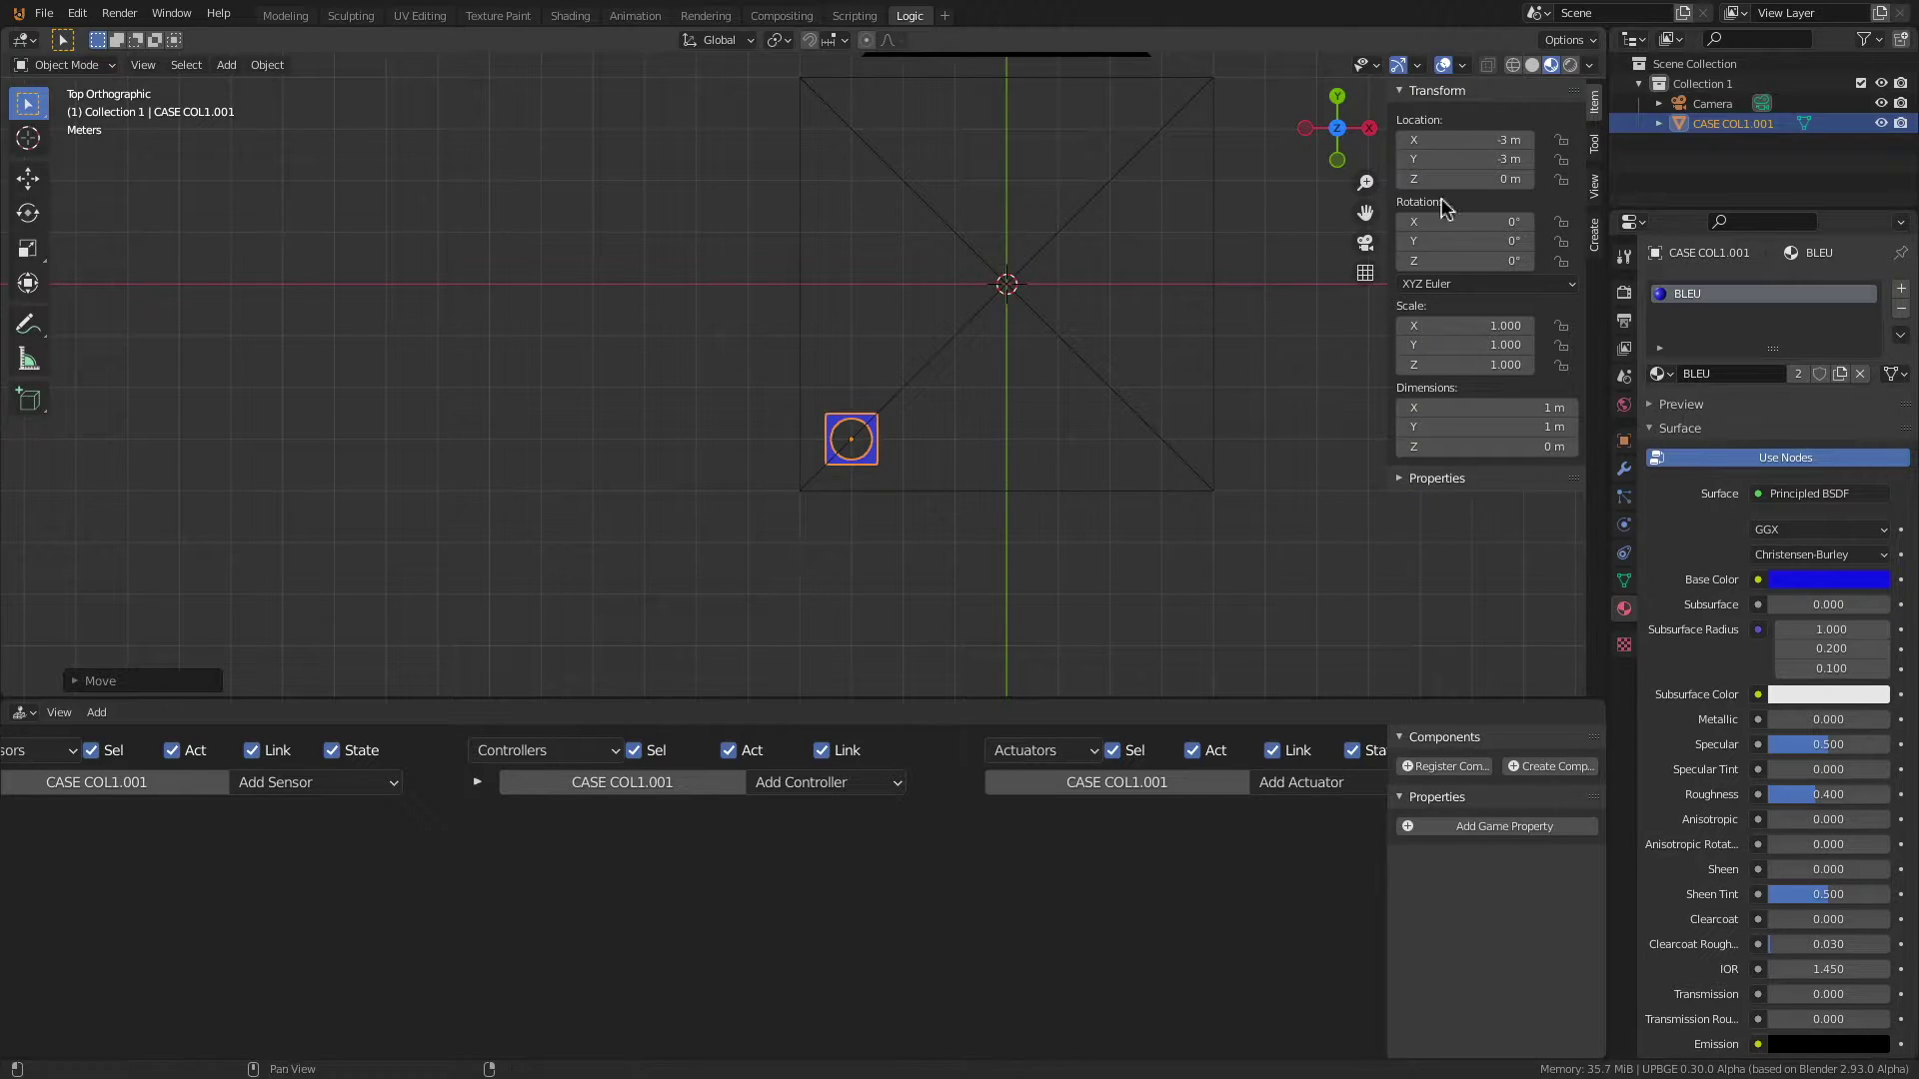
key("n")
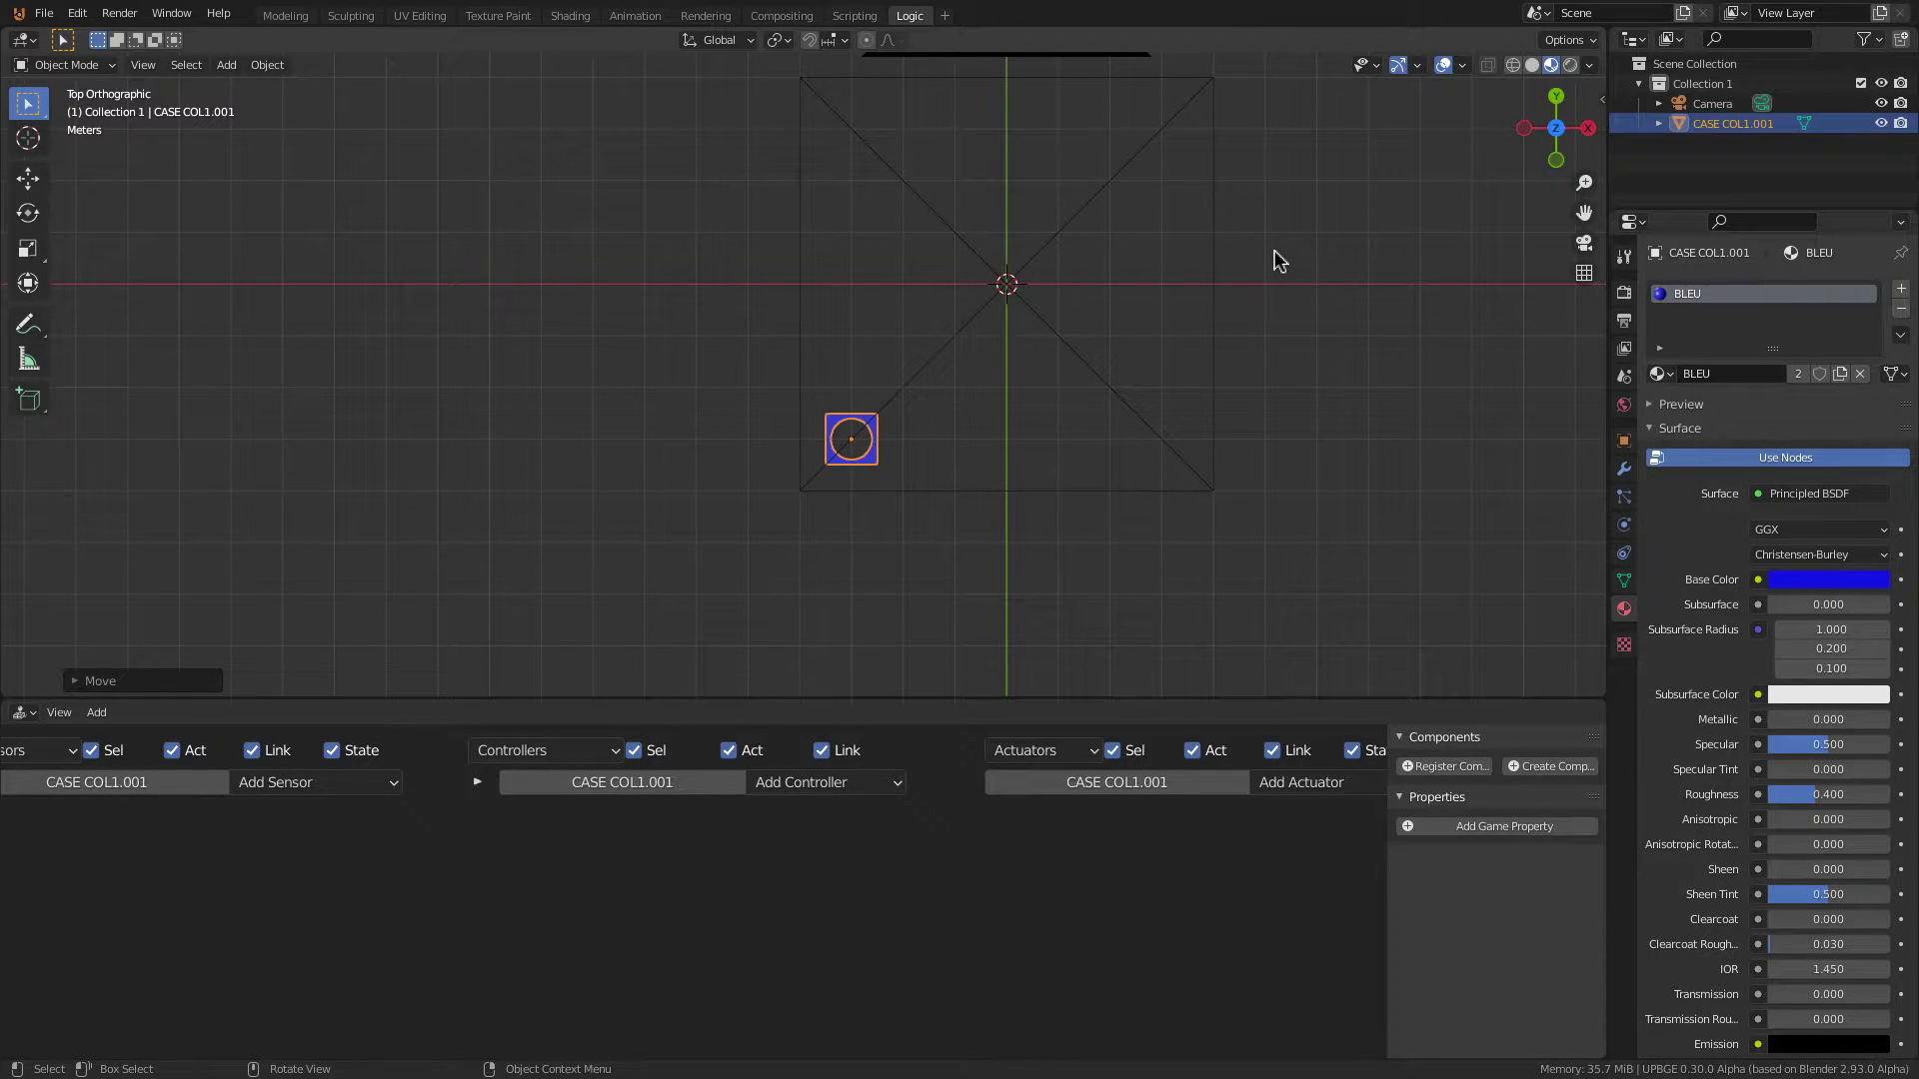
scroll(899, 450, "up", 1)
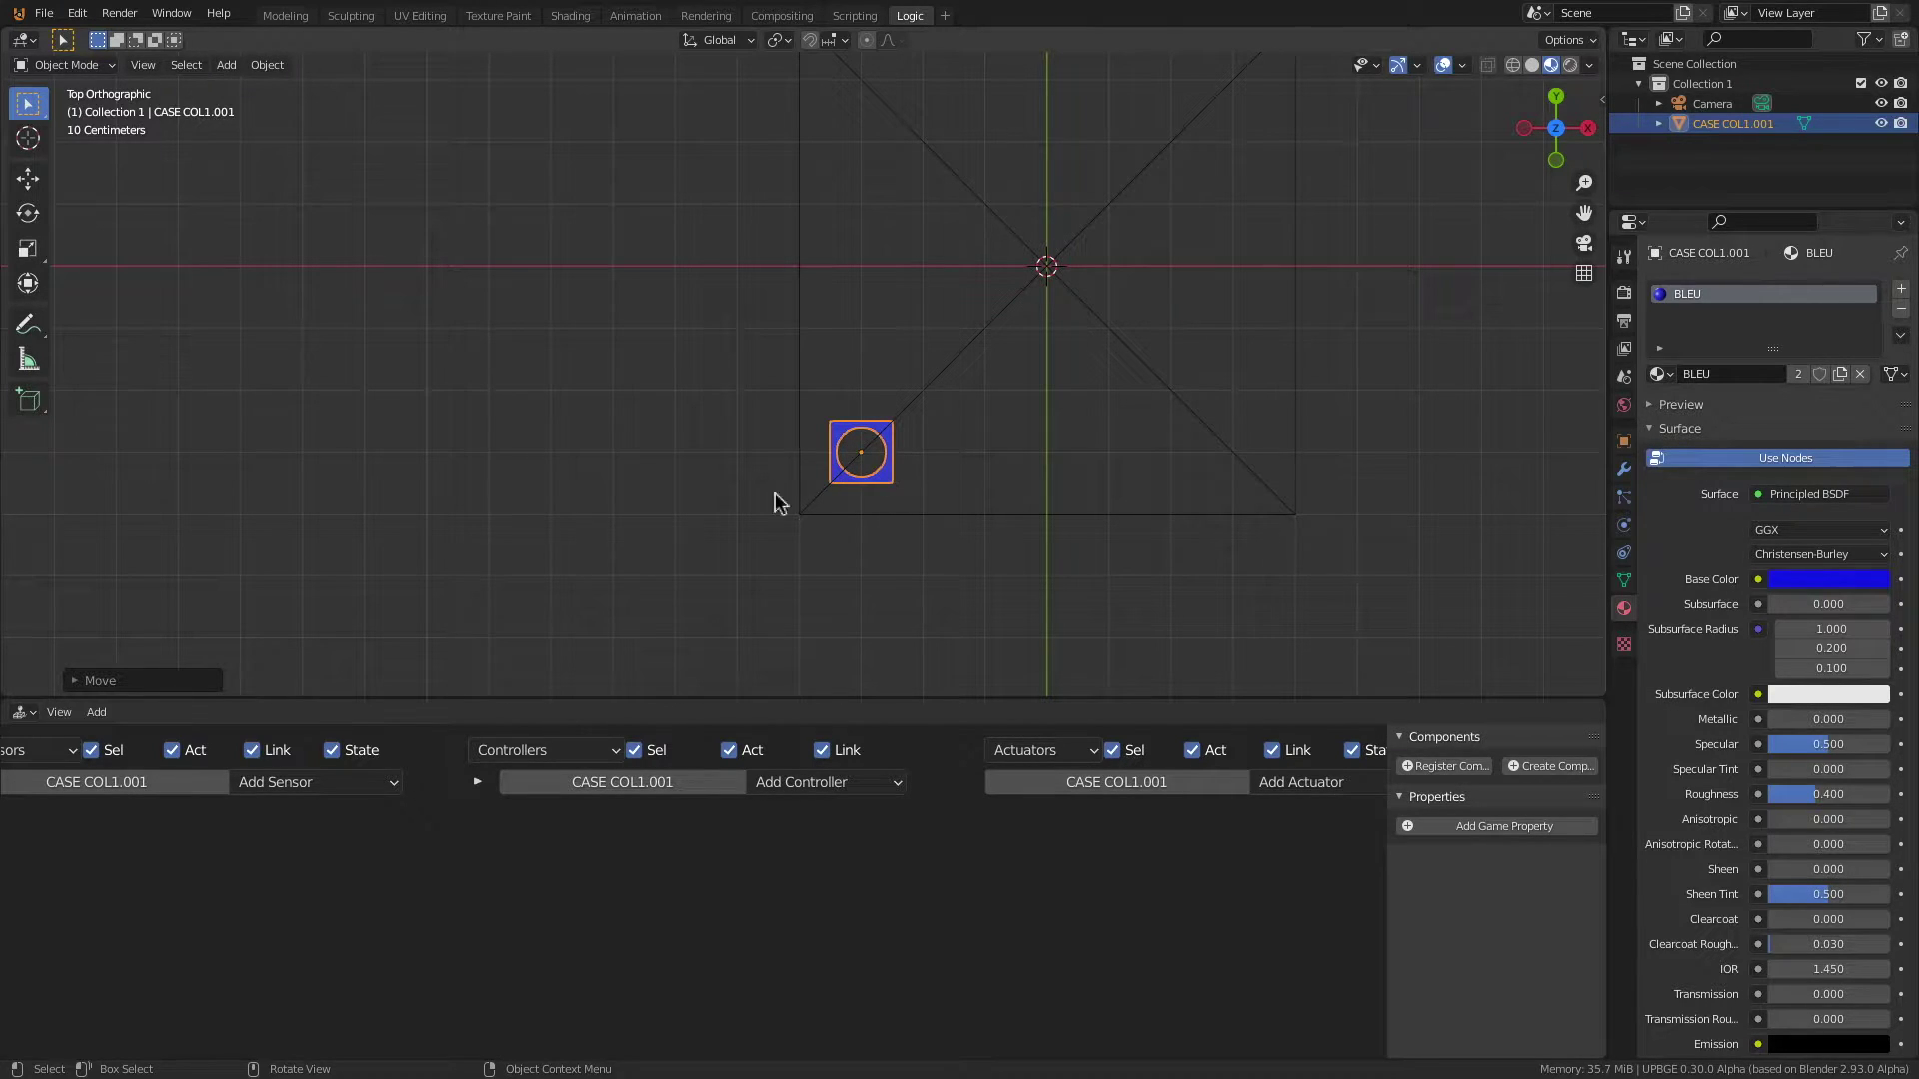
Step: Add a String game property named ETAT CASE with the value VIDE to the cell and enable its debug display
left_click_drag(1385, 879, 1161, 859)
left_click(1324, 826)
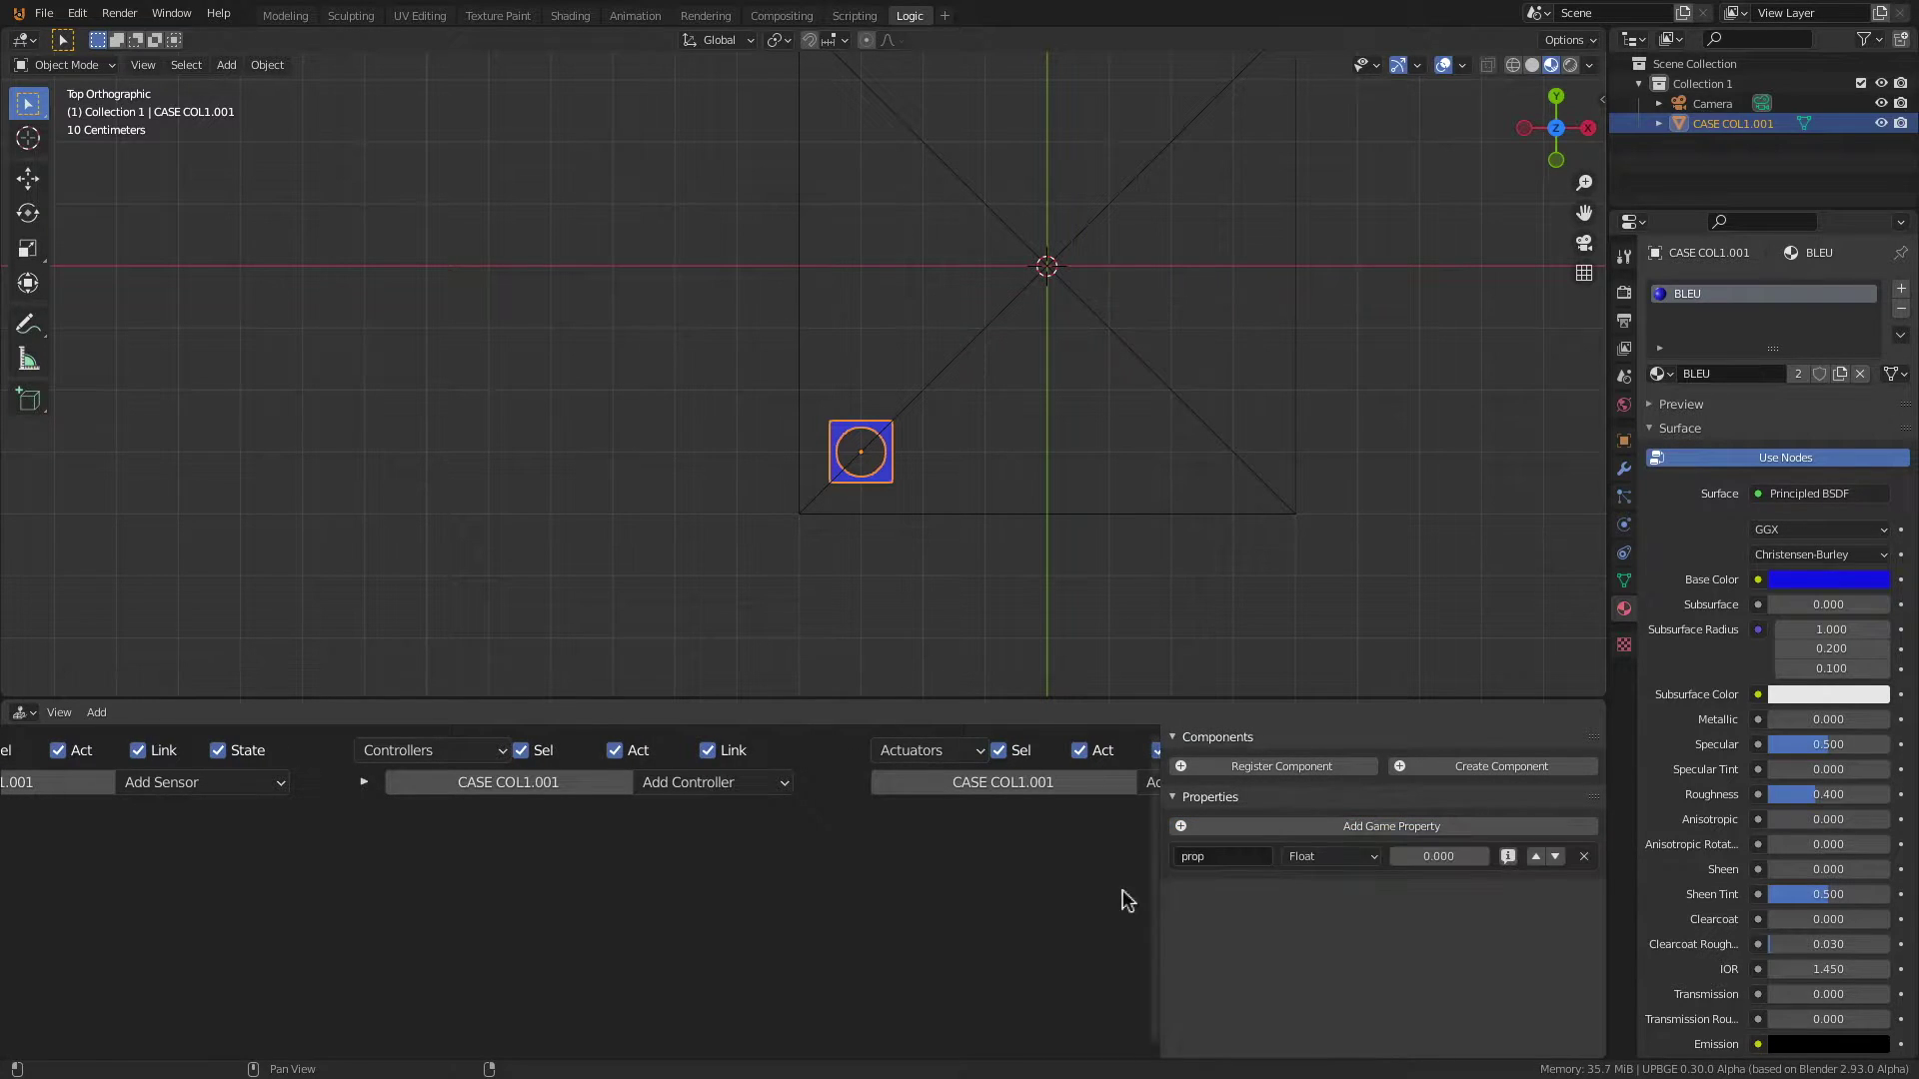
left_click(1326, 860)
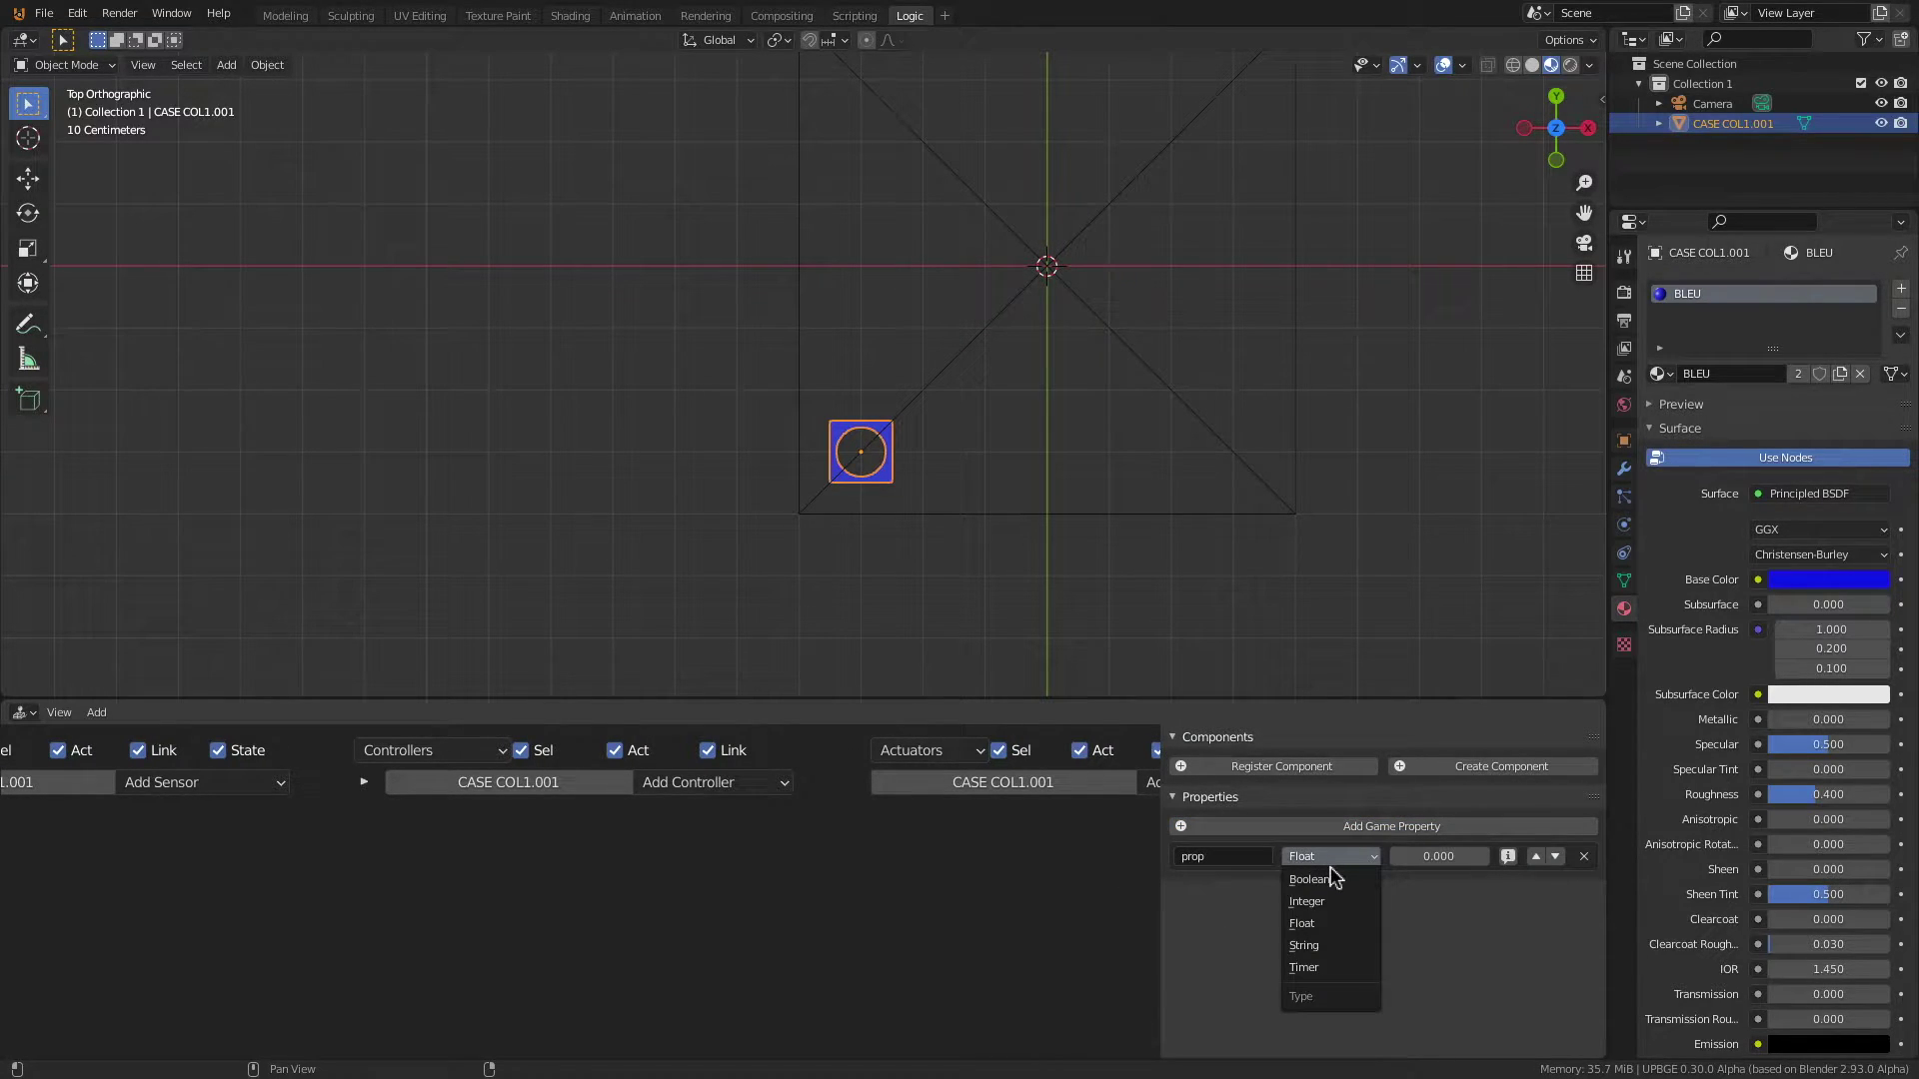
left_click(1323, 946)
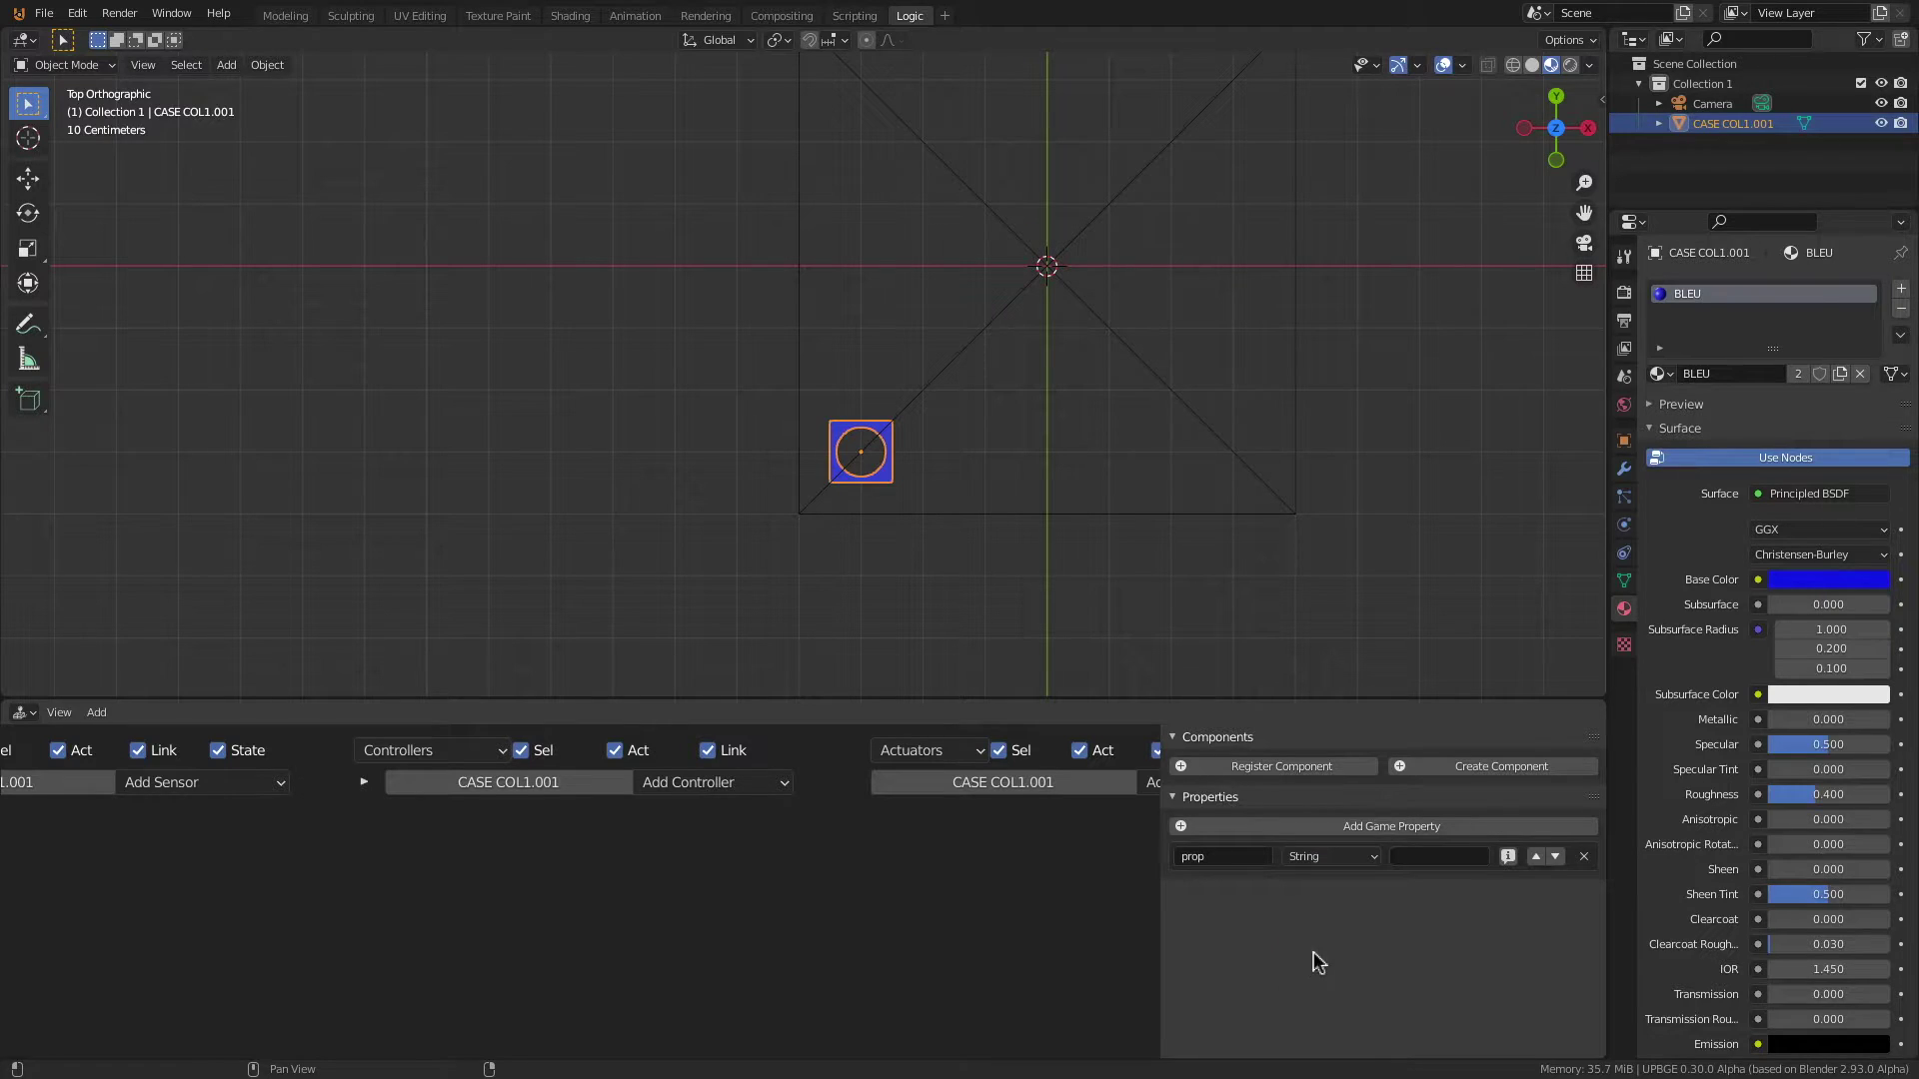
left_click(1211, 859)
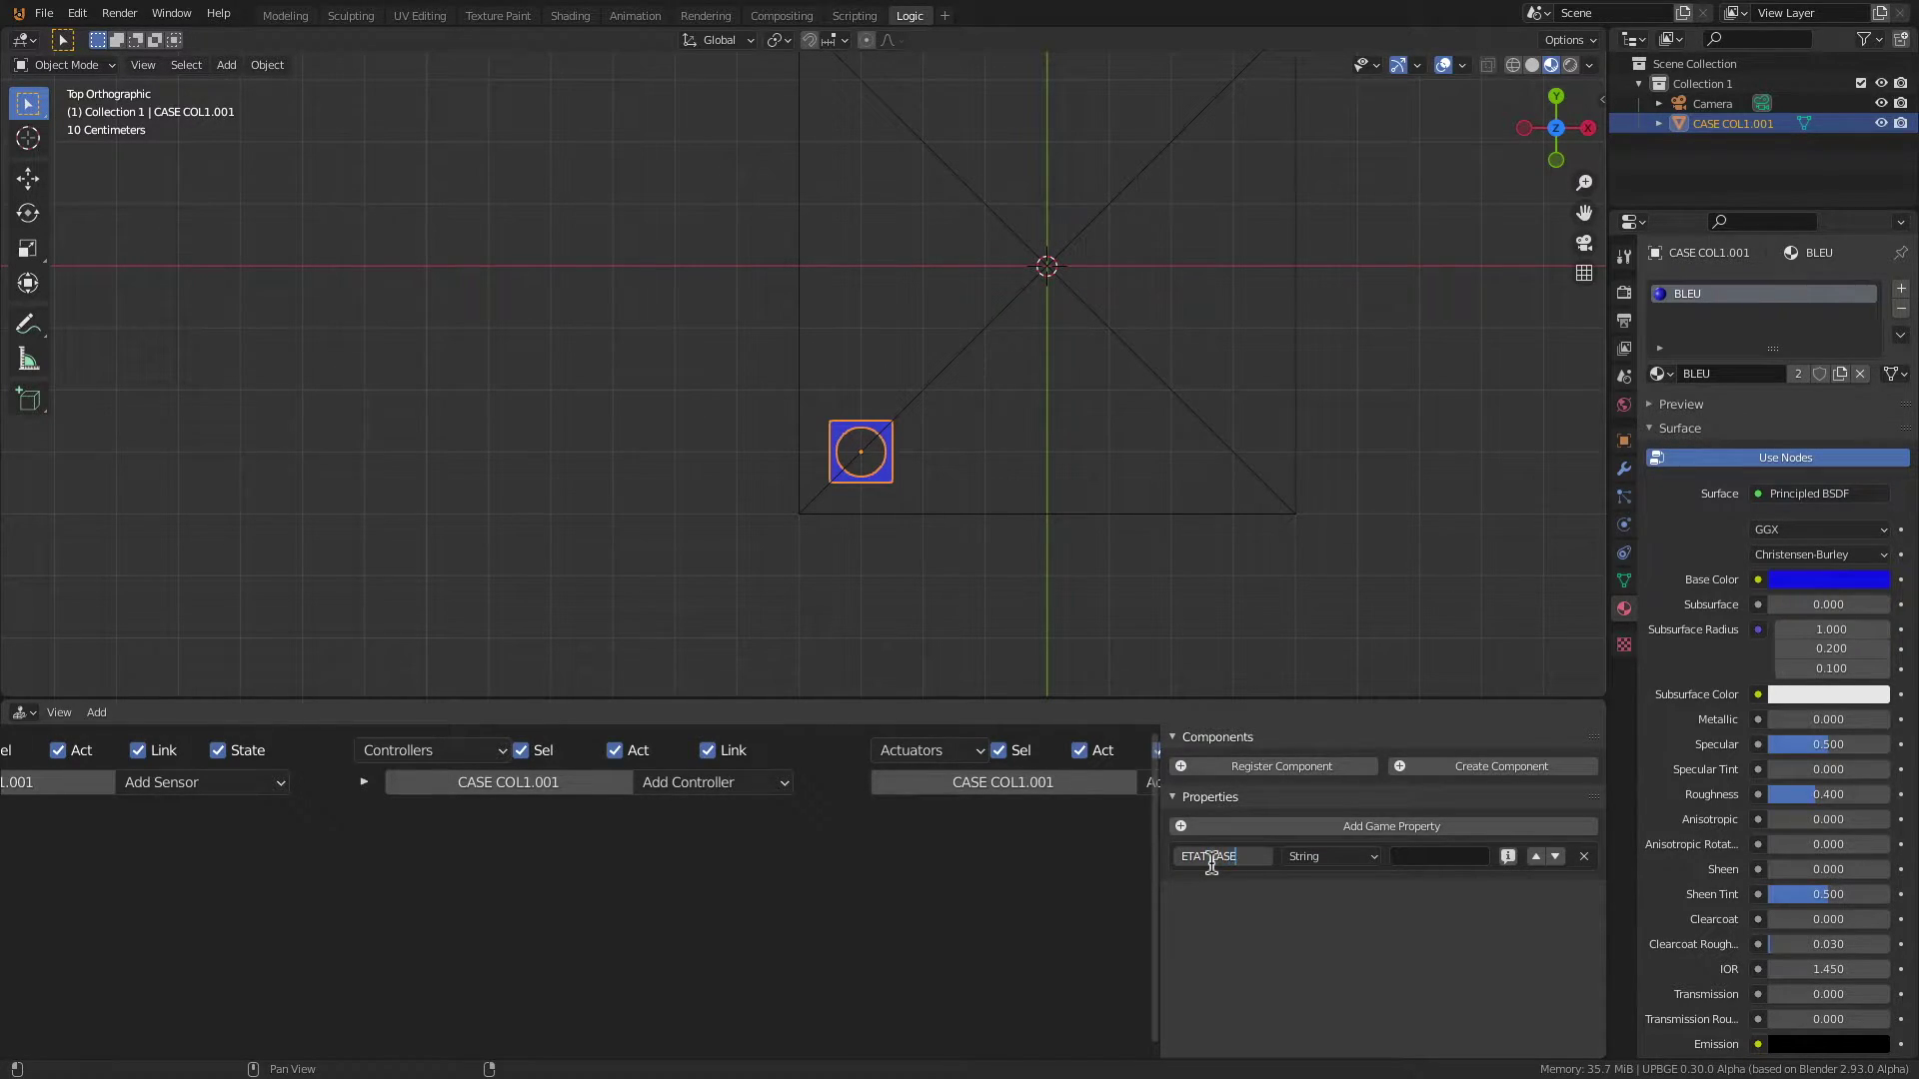
key("Return")
left_click(1427, 861)
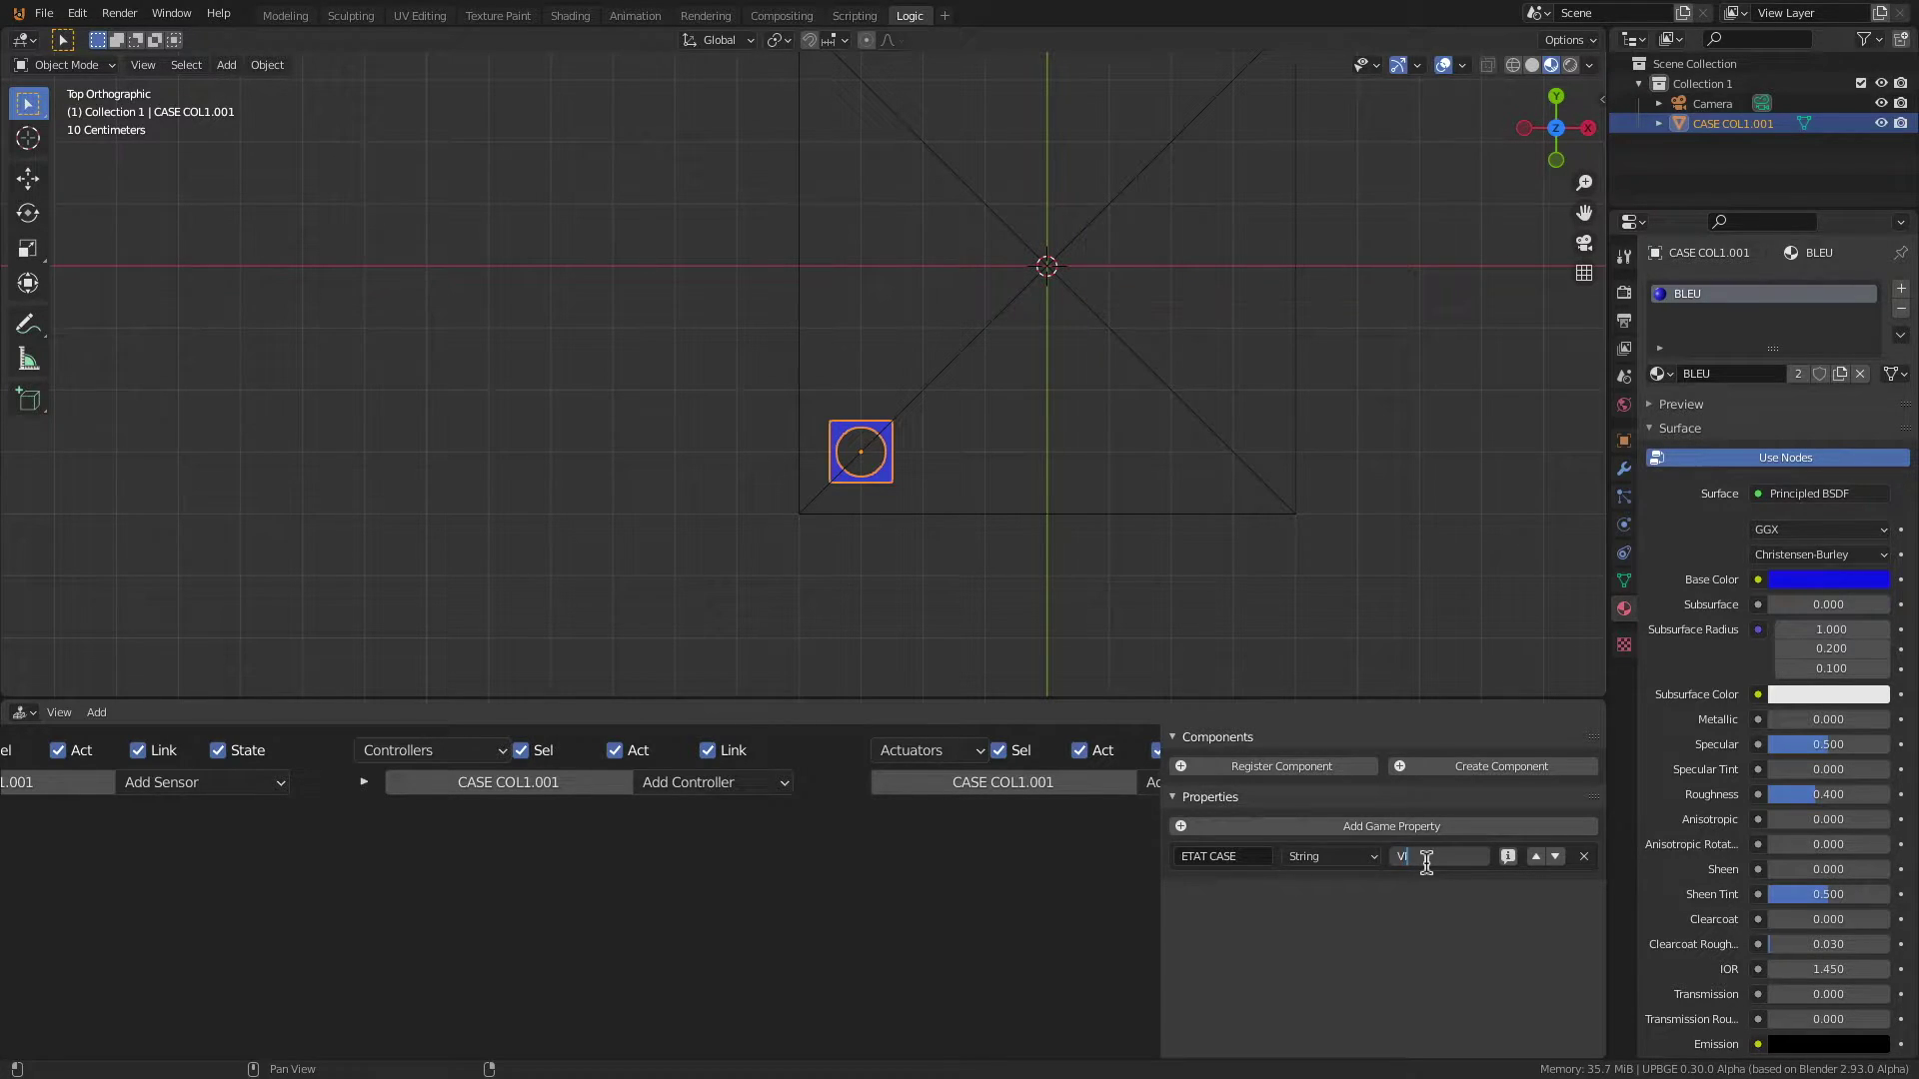
key("Return")
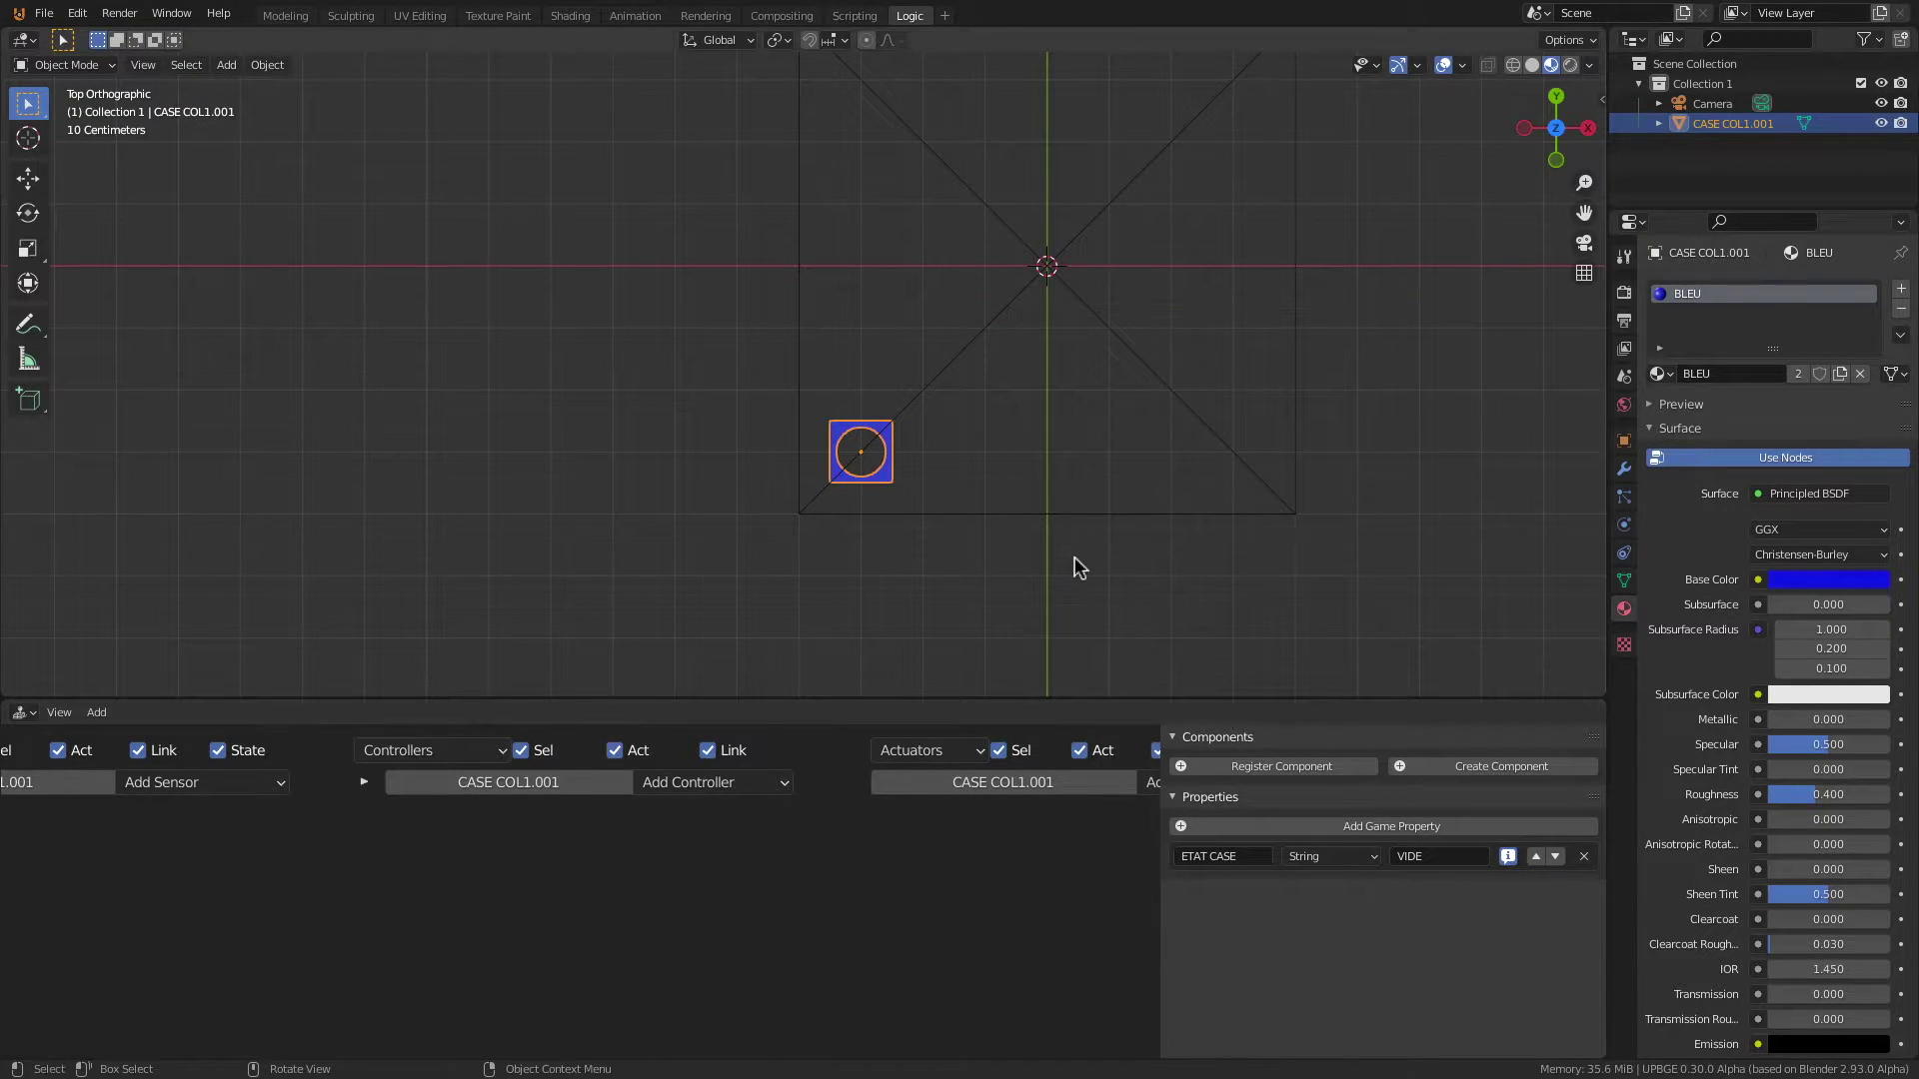
Step: Run the game to check the cell's rendering and the ETAT CASE debug output, and stop it
key("p")
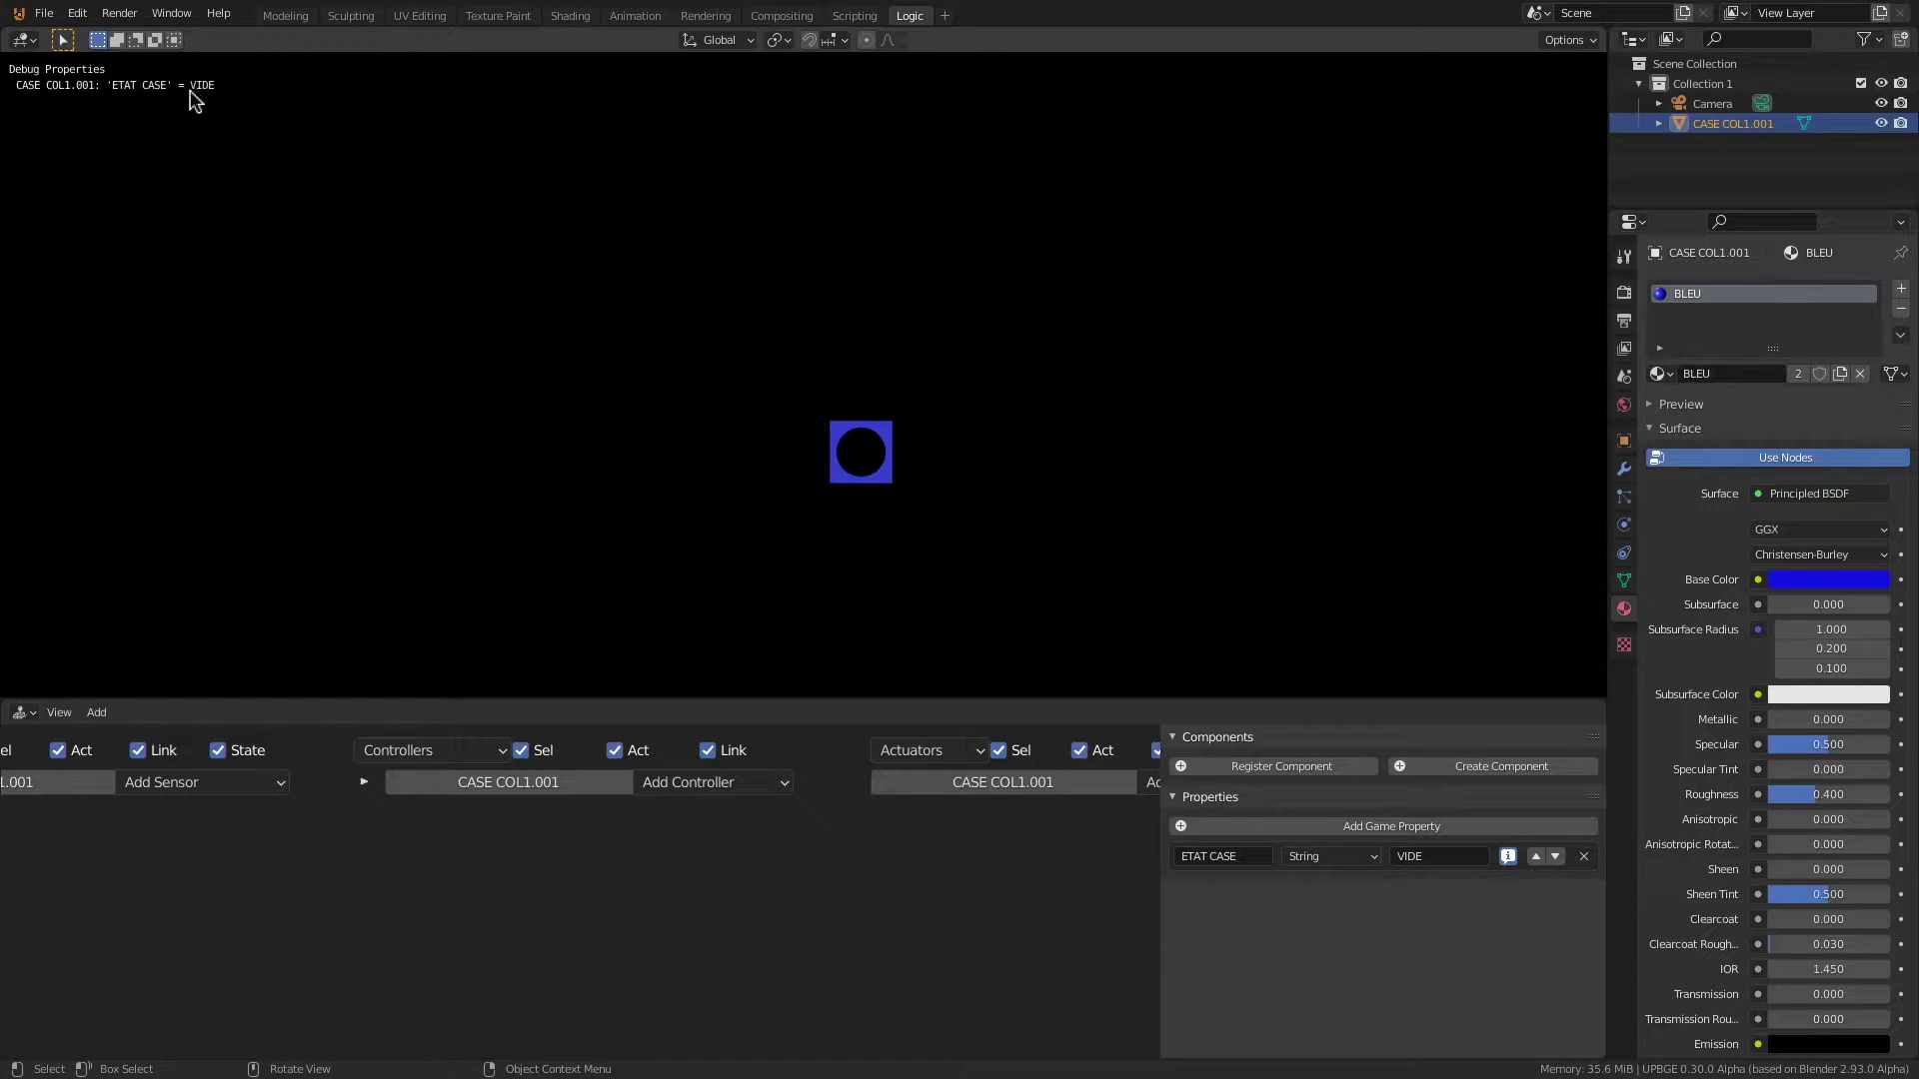
key("Escape")
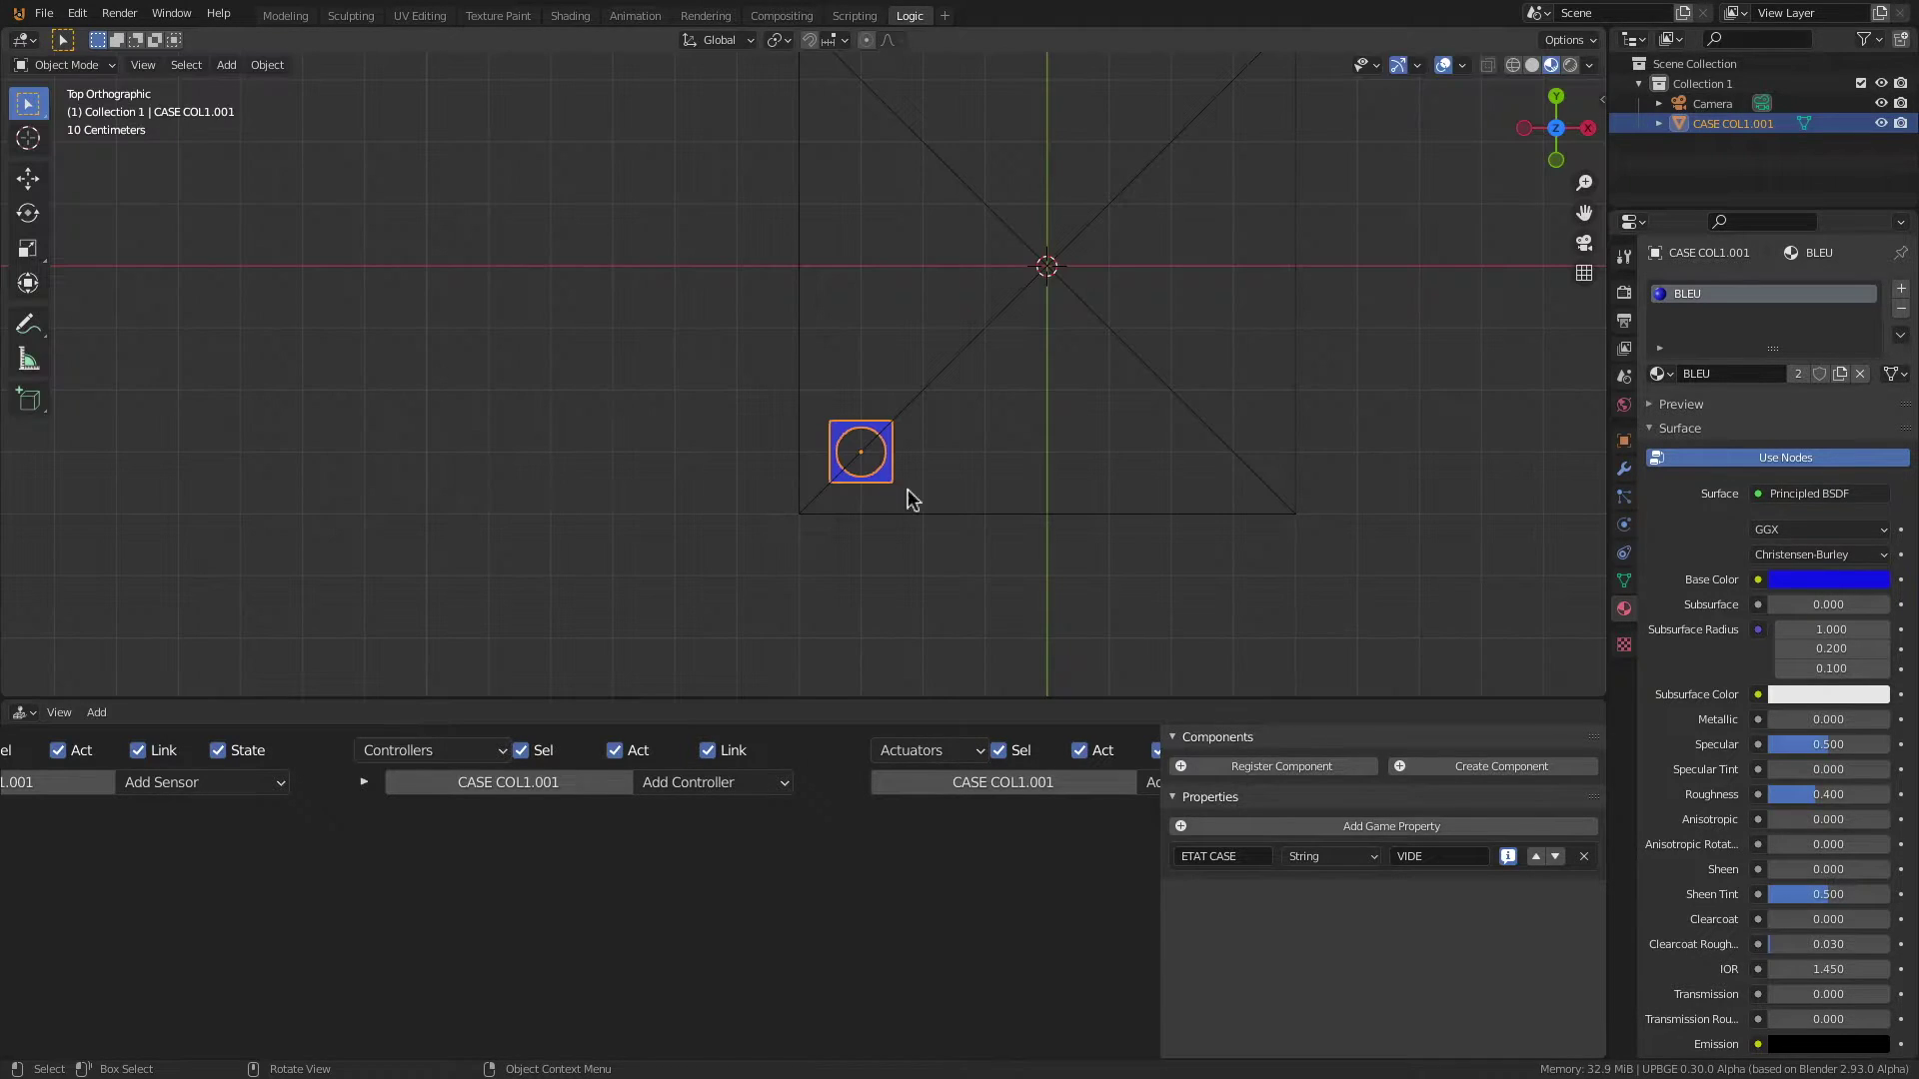
Step: Duplicate the blue cell and place the copy 1 m along X, directly beside the original
middle_click_drag(867, 475, 803, 522, "shift")
scroll(857, 530, "down", 1)
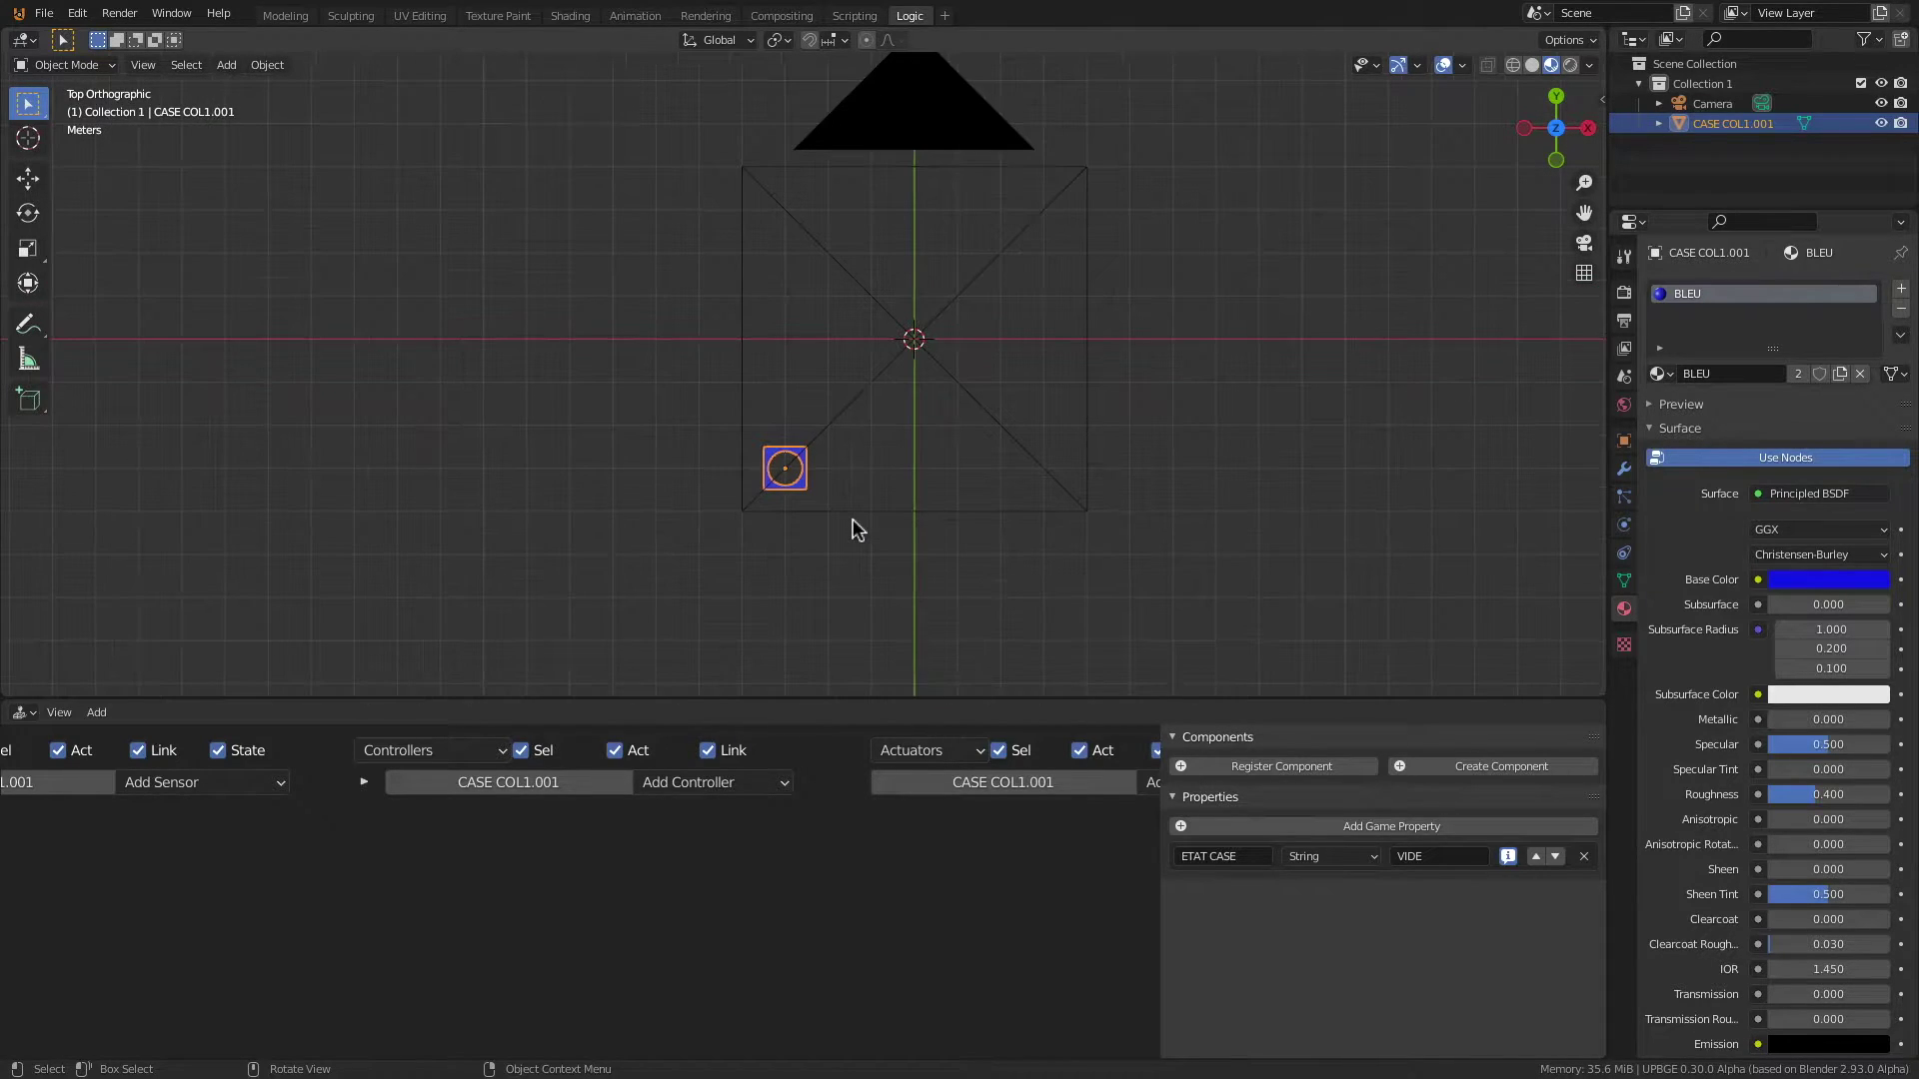
key("shift+d")
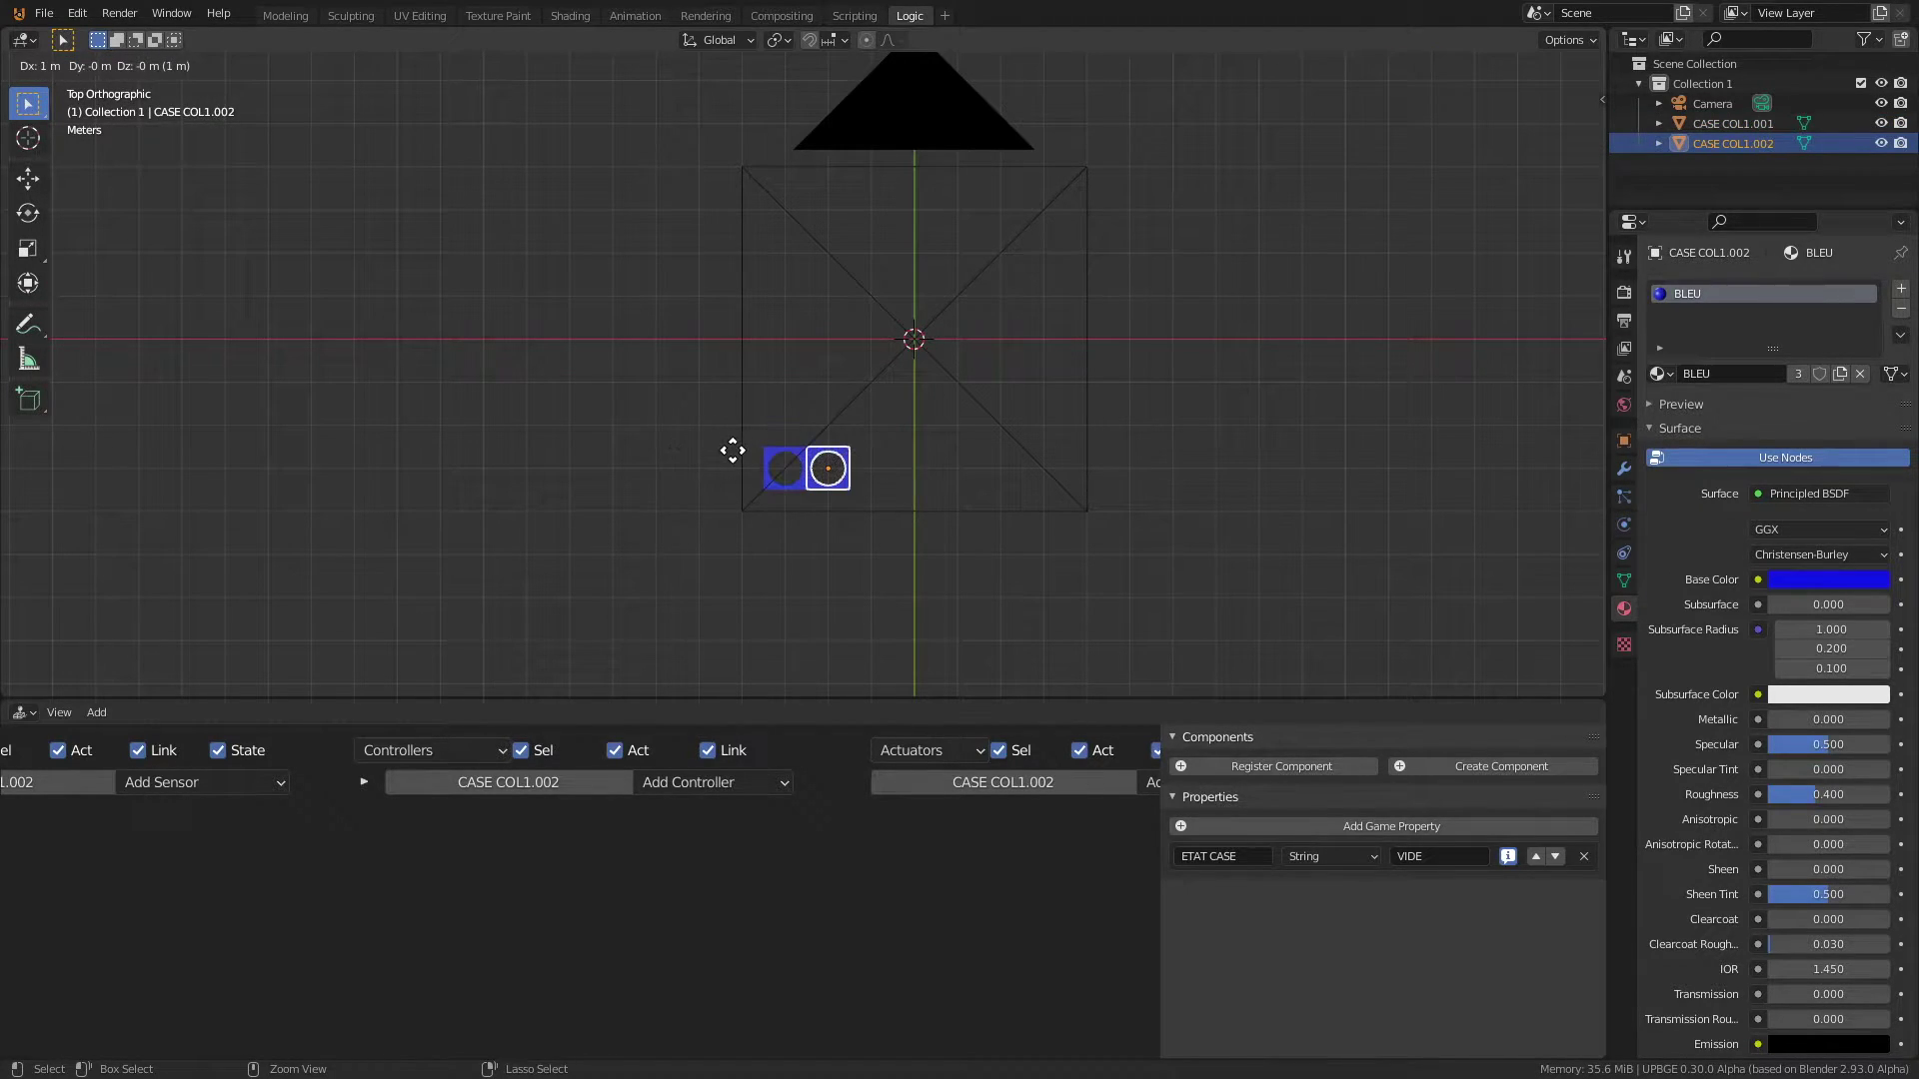
left_click(732, 449)
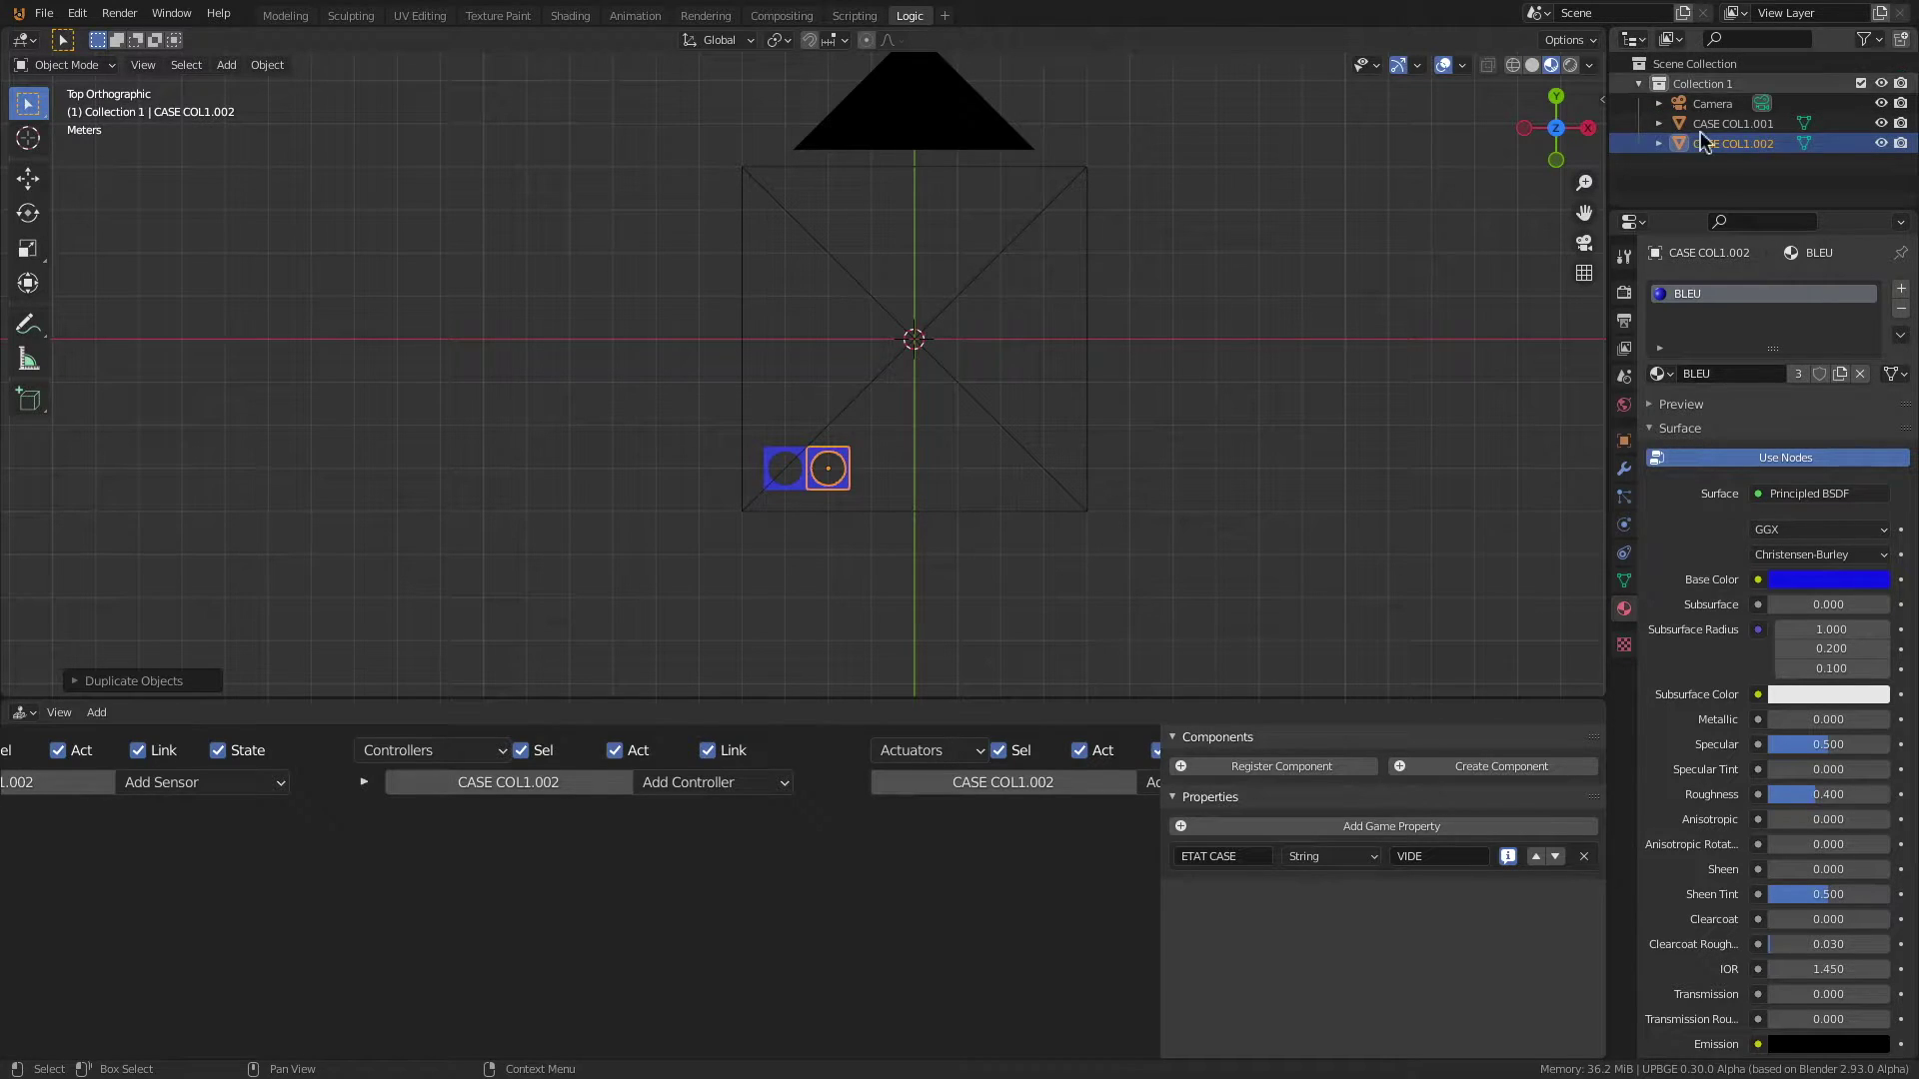
Step: Rename the second cell CASE COL2.001 and place a duplicate directly beside it along X, named CASE COL3.001
double_click(1738, 145)
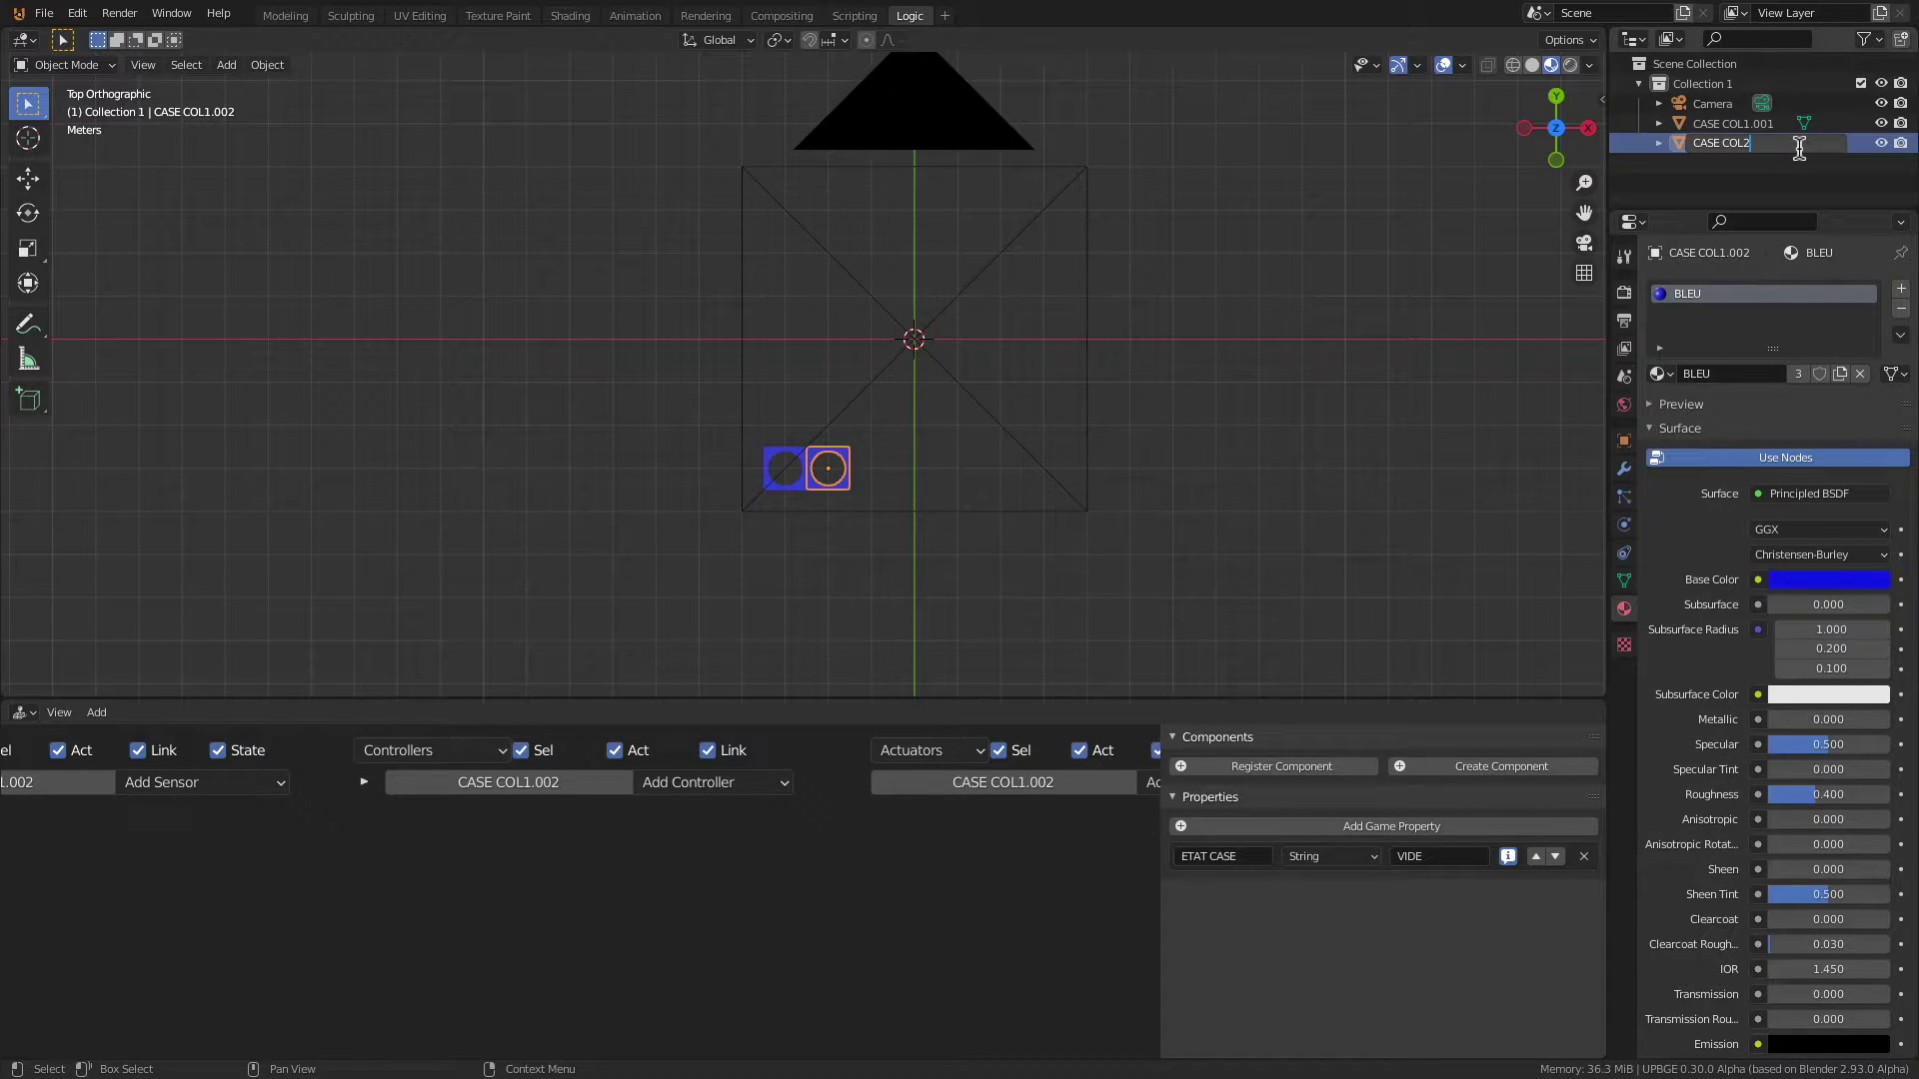
key("Return")
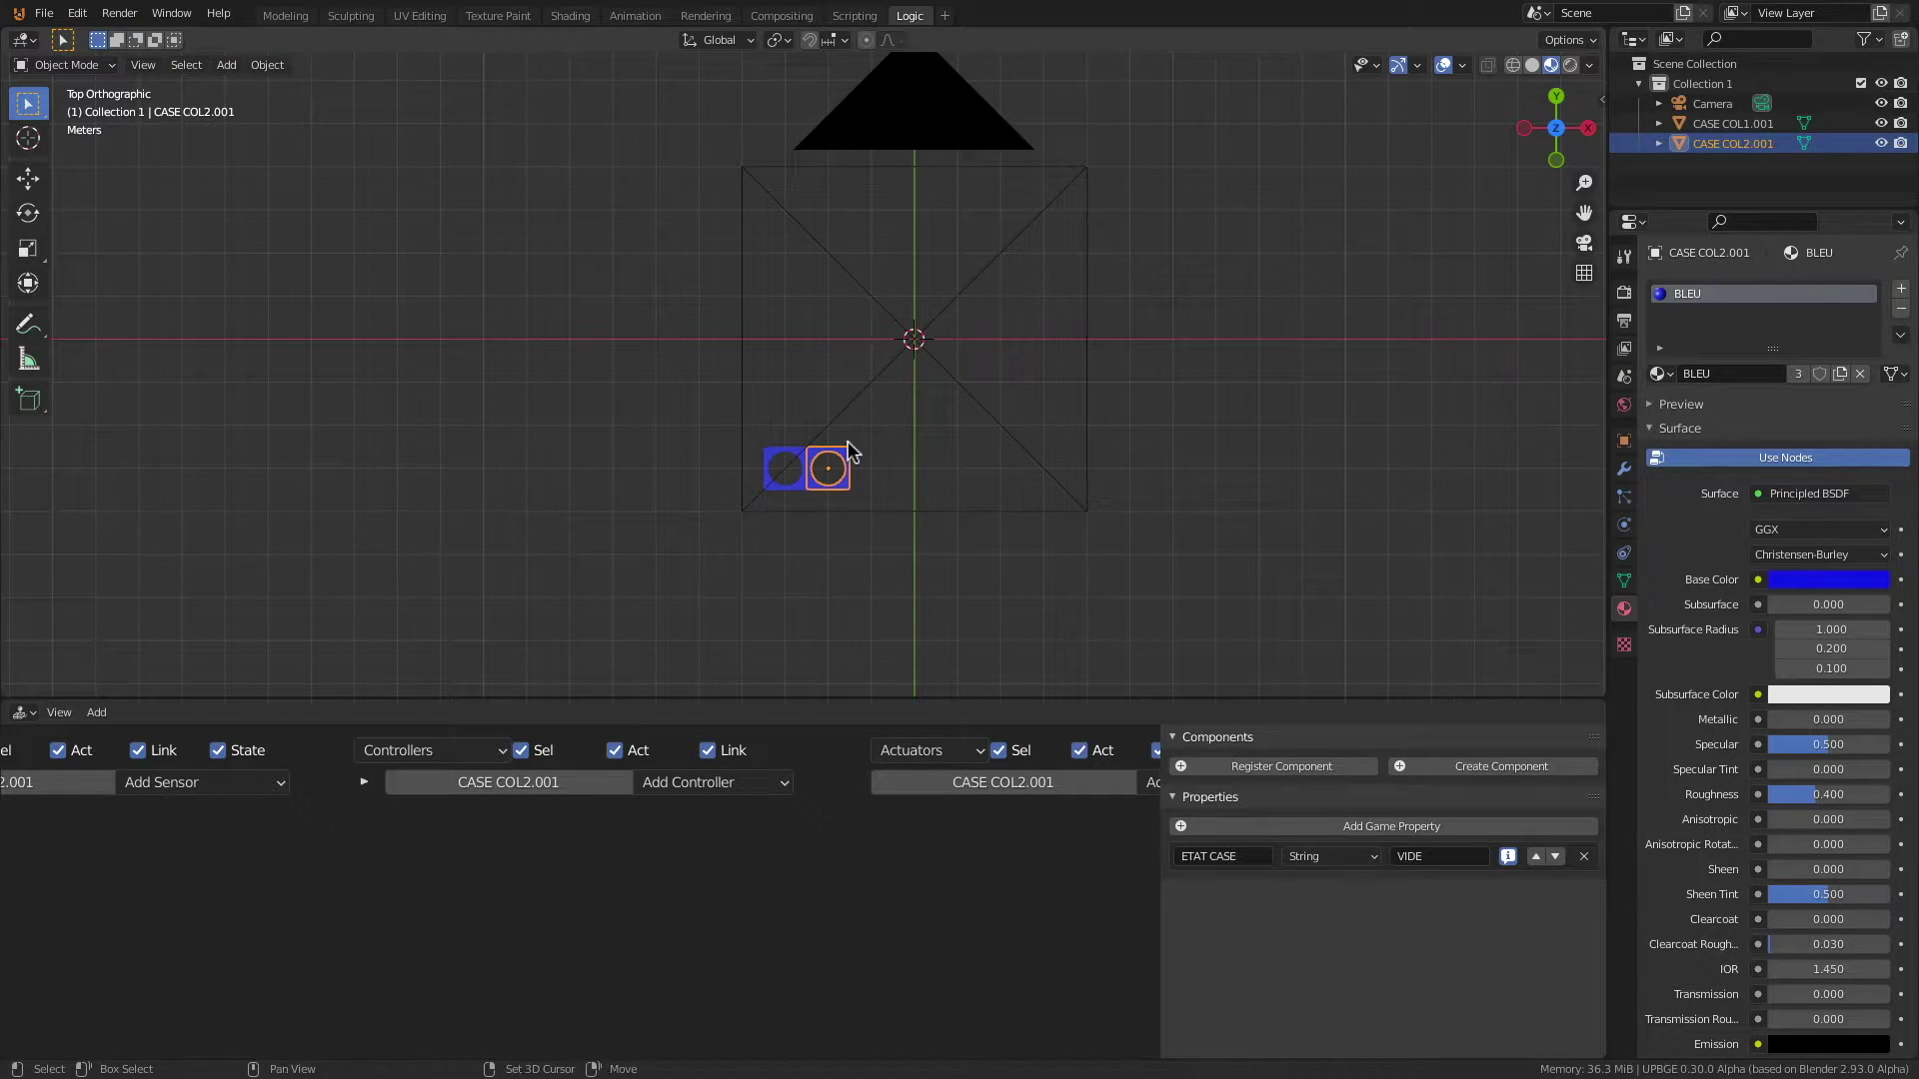
key("shift+d")
left_click(905, 452)
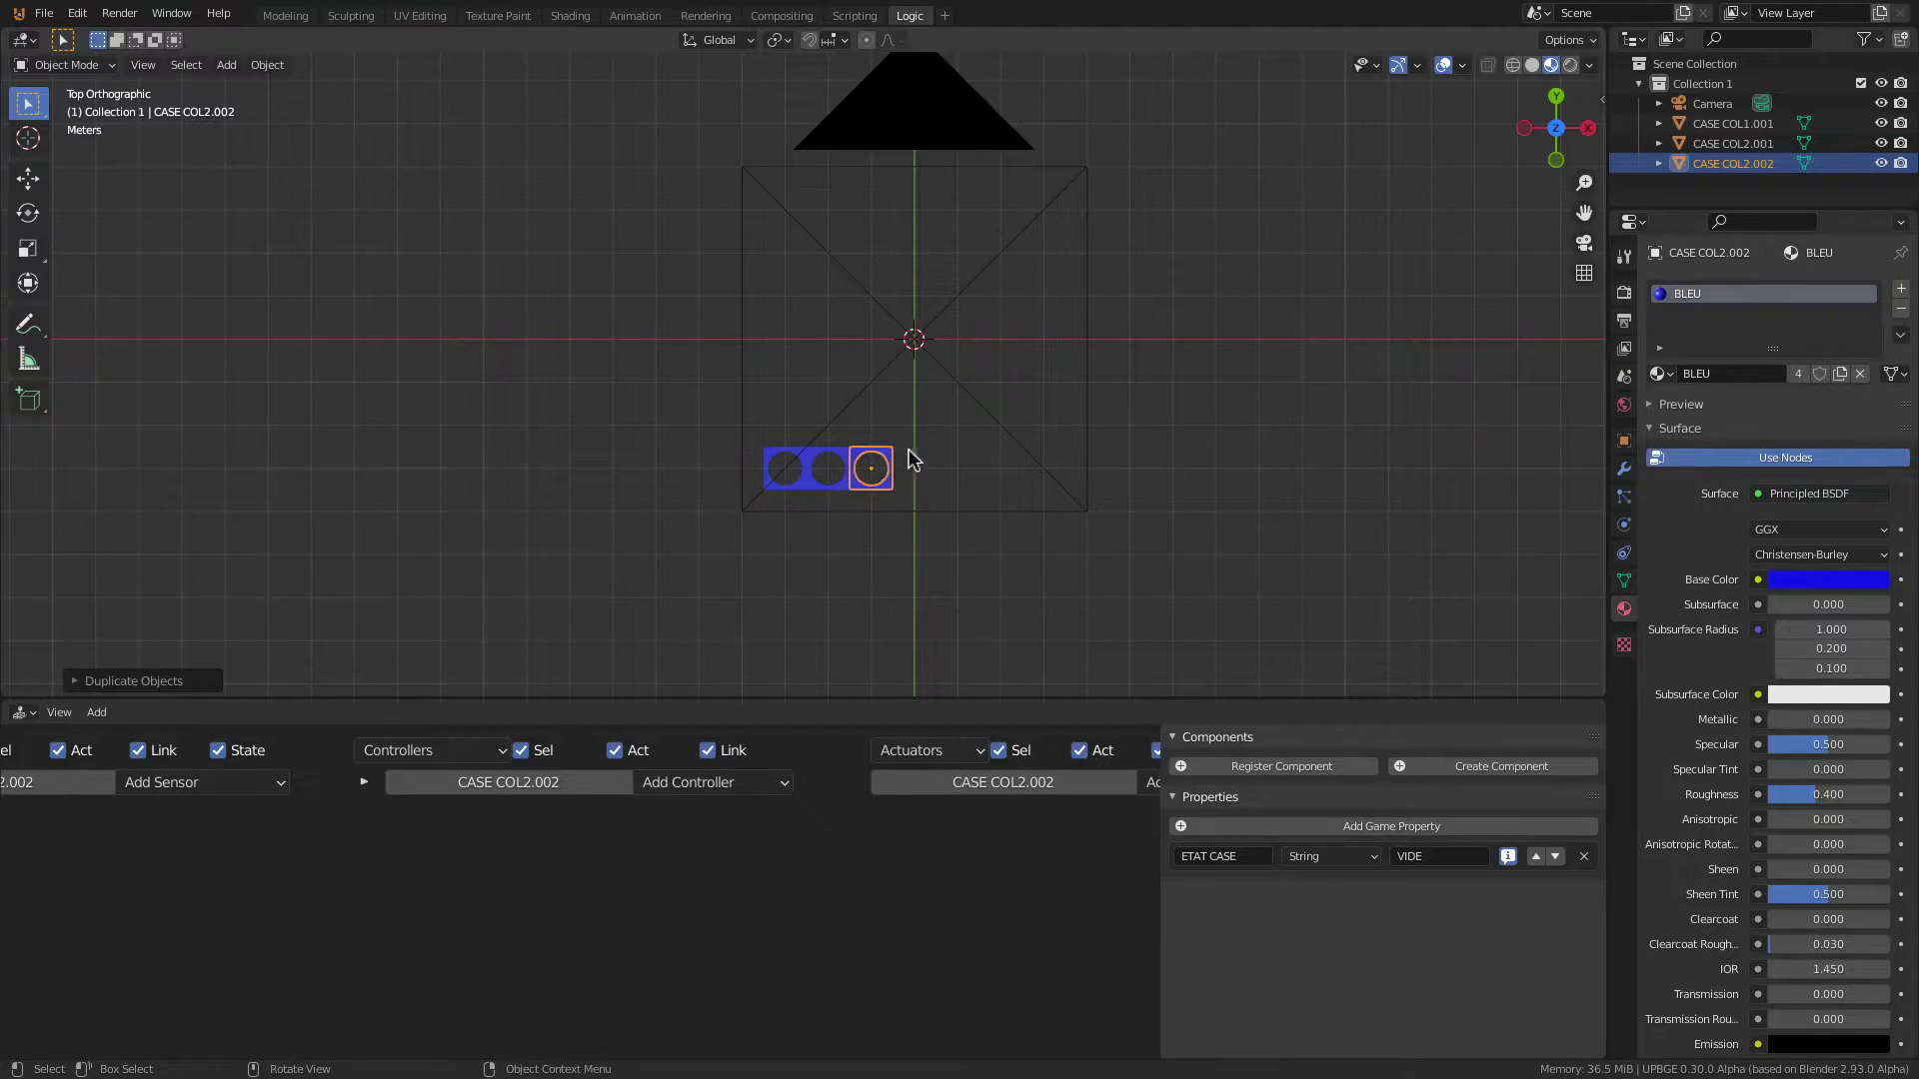
double_click(1767, 162)
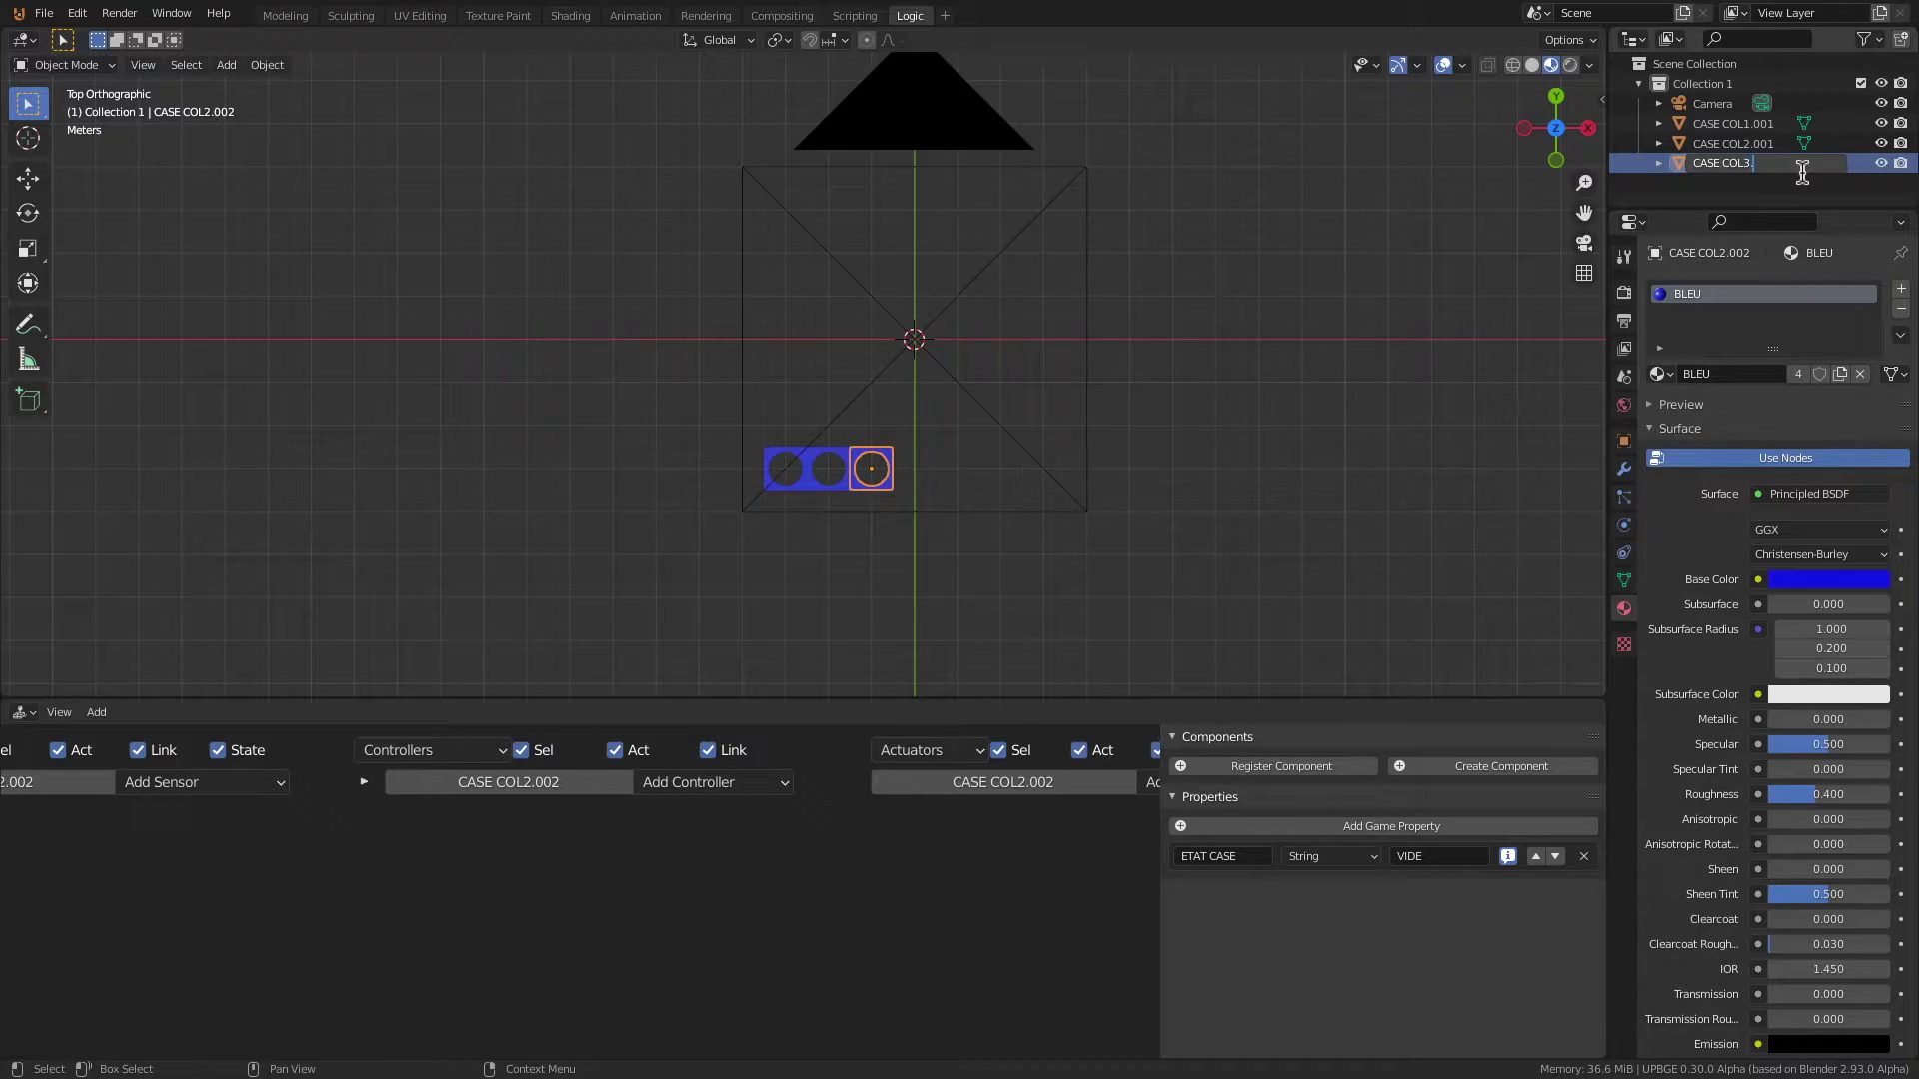
key("Return")
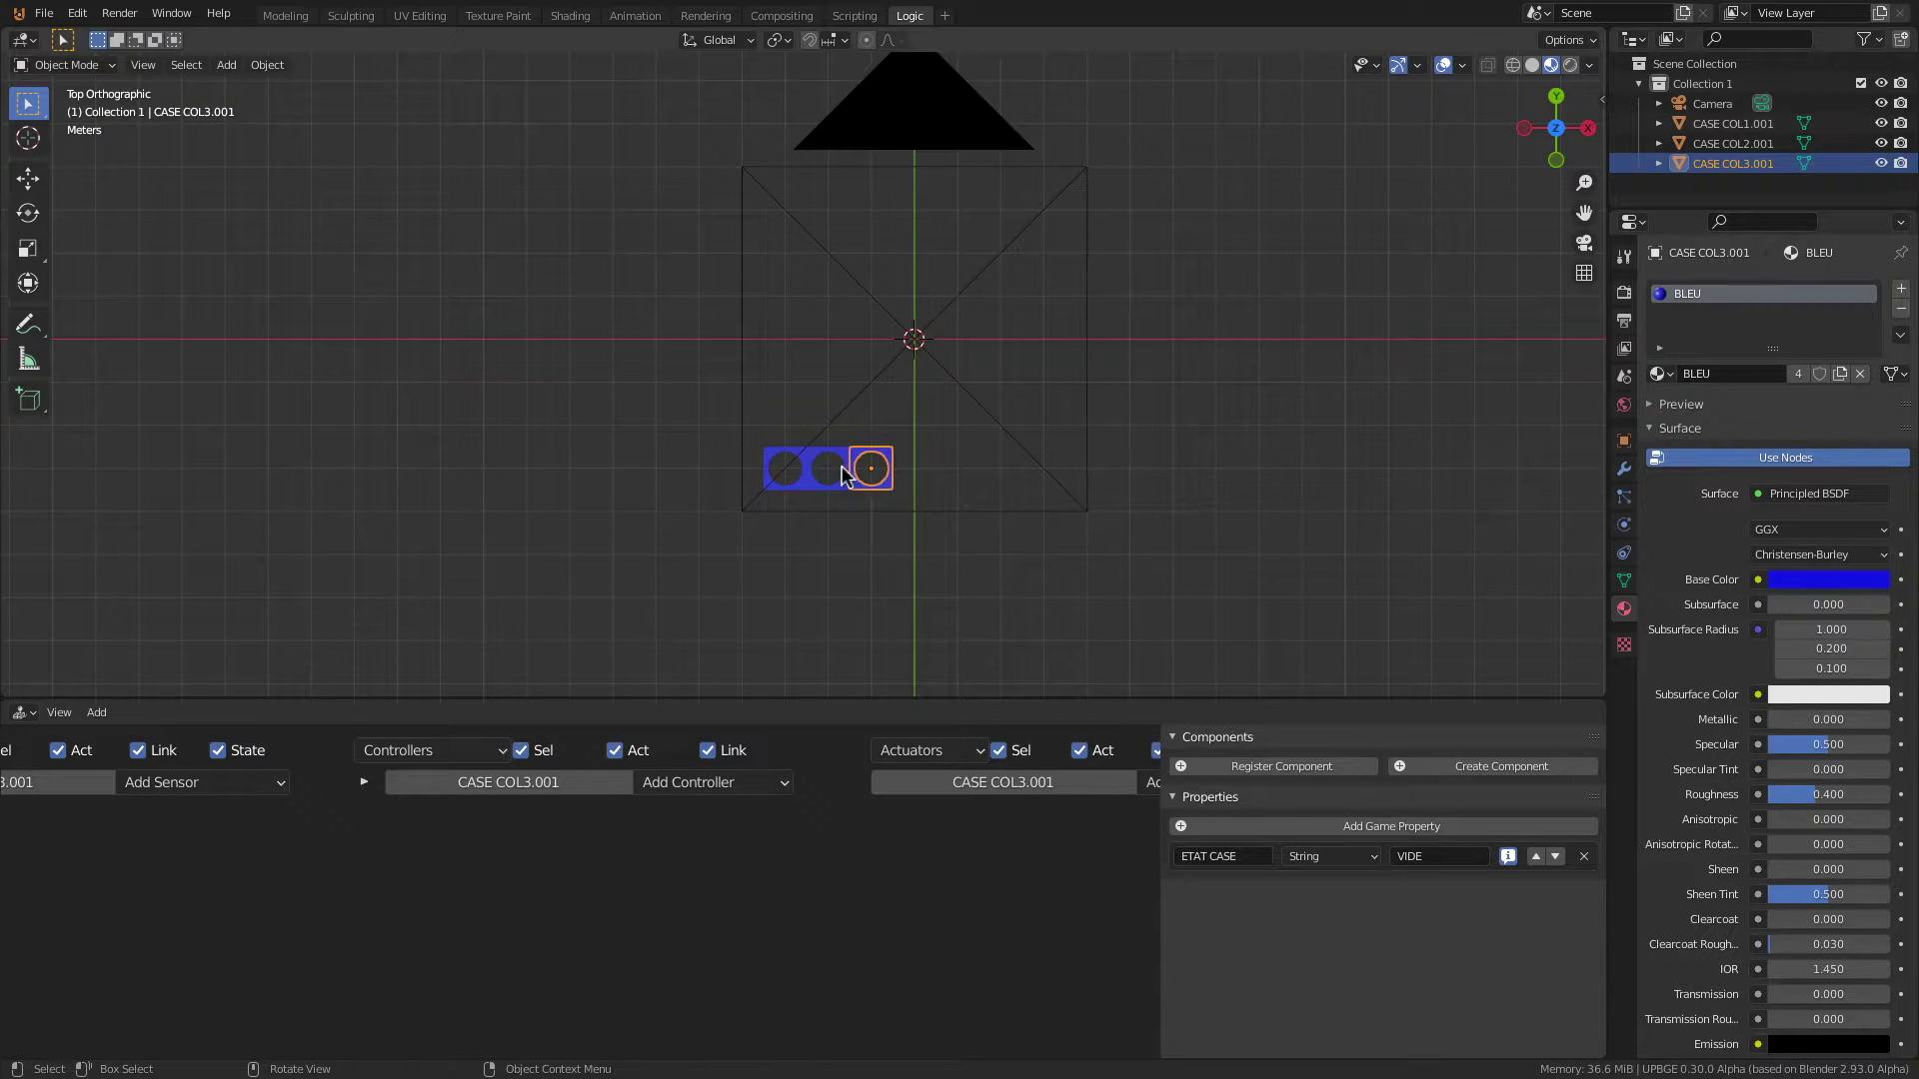
Step: Duplicate the third cell, place the copy directly beside it along X, and rename it CASE COL4.001
key("shift+d")
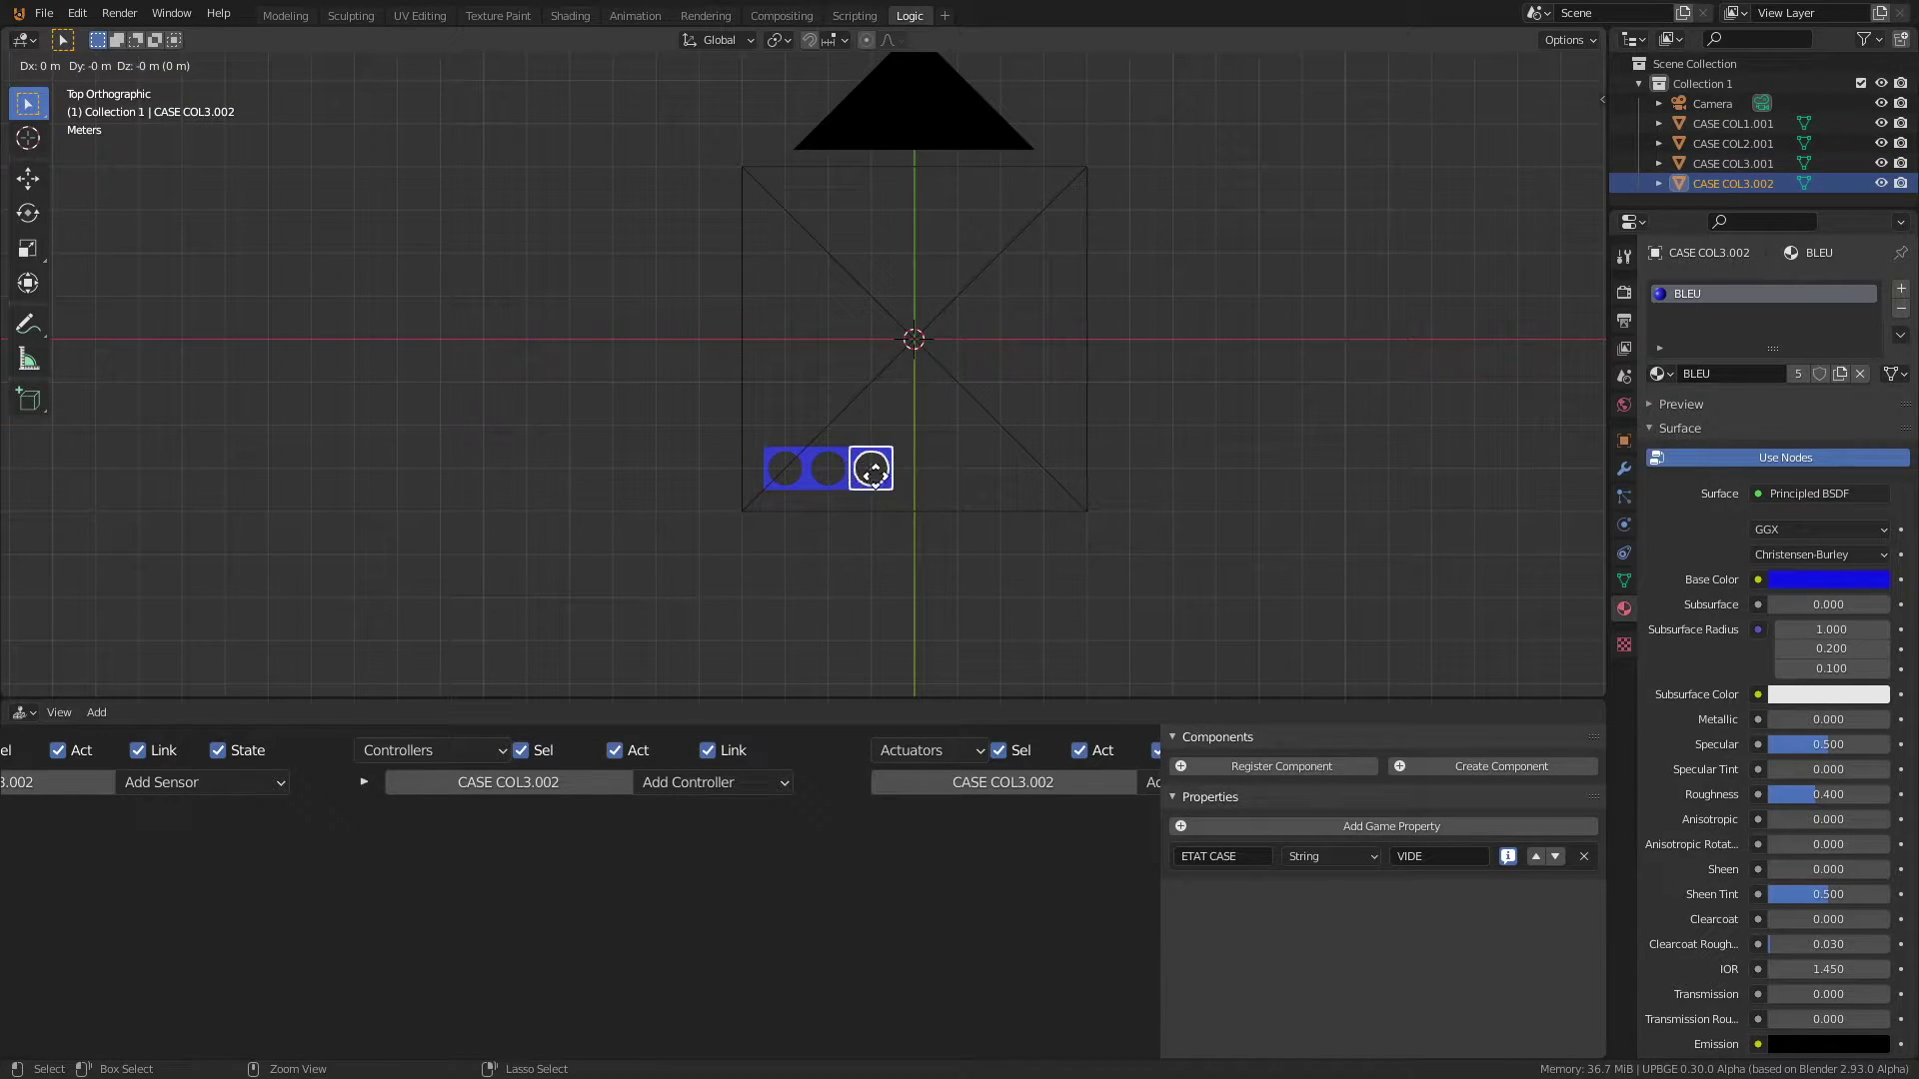
left_click(884, 475)
double_click(1764, 184)
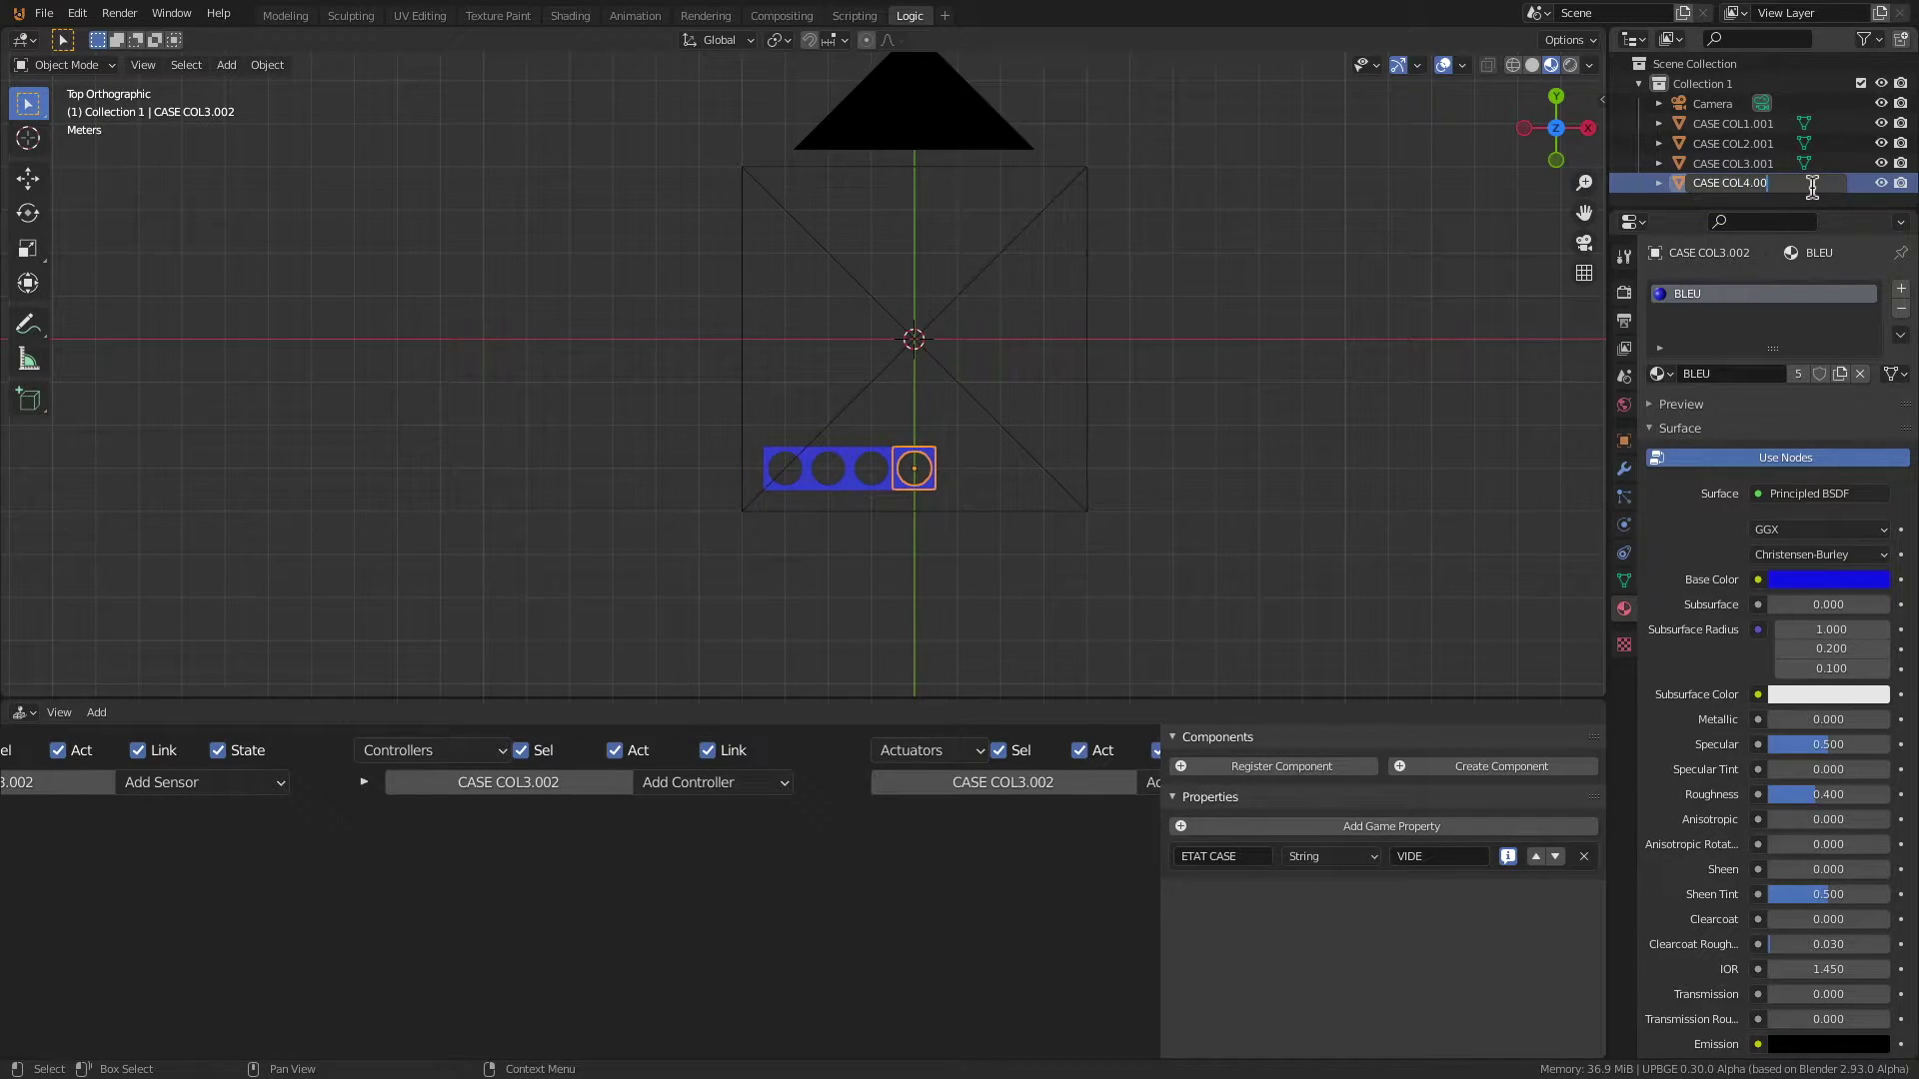
key("Return")
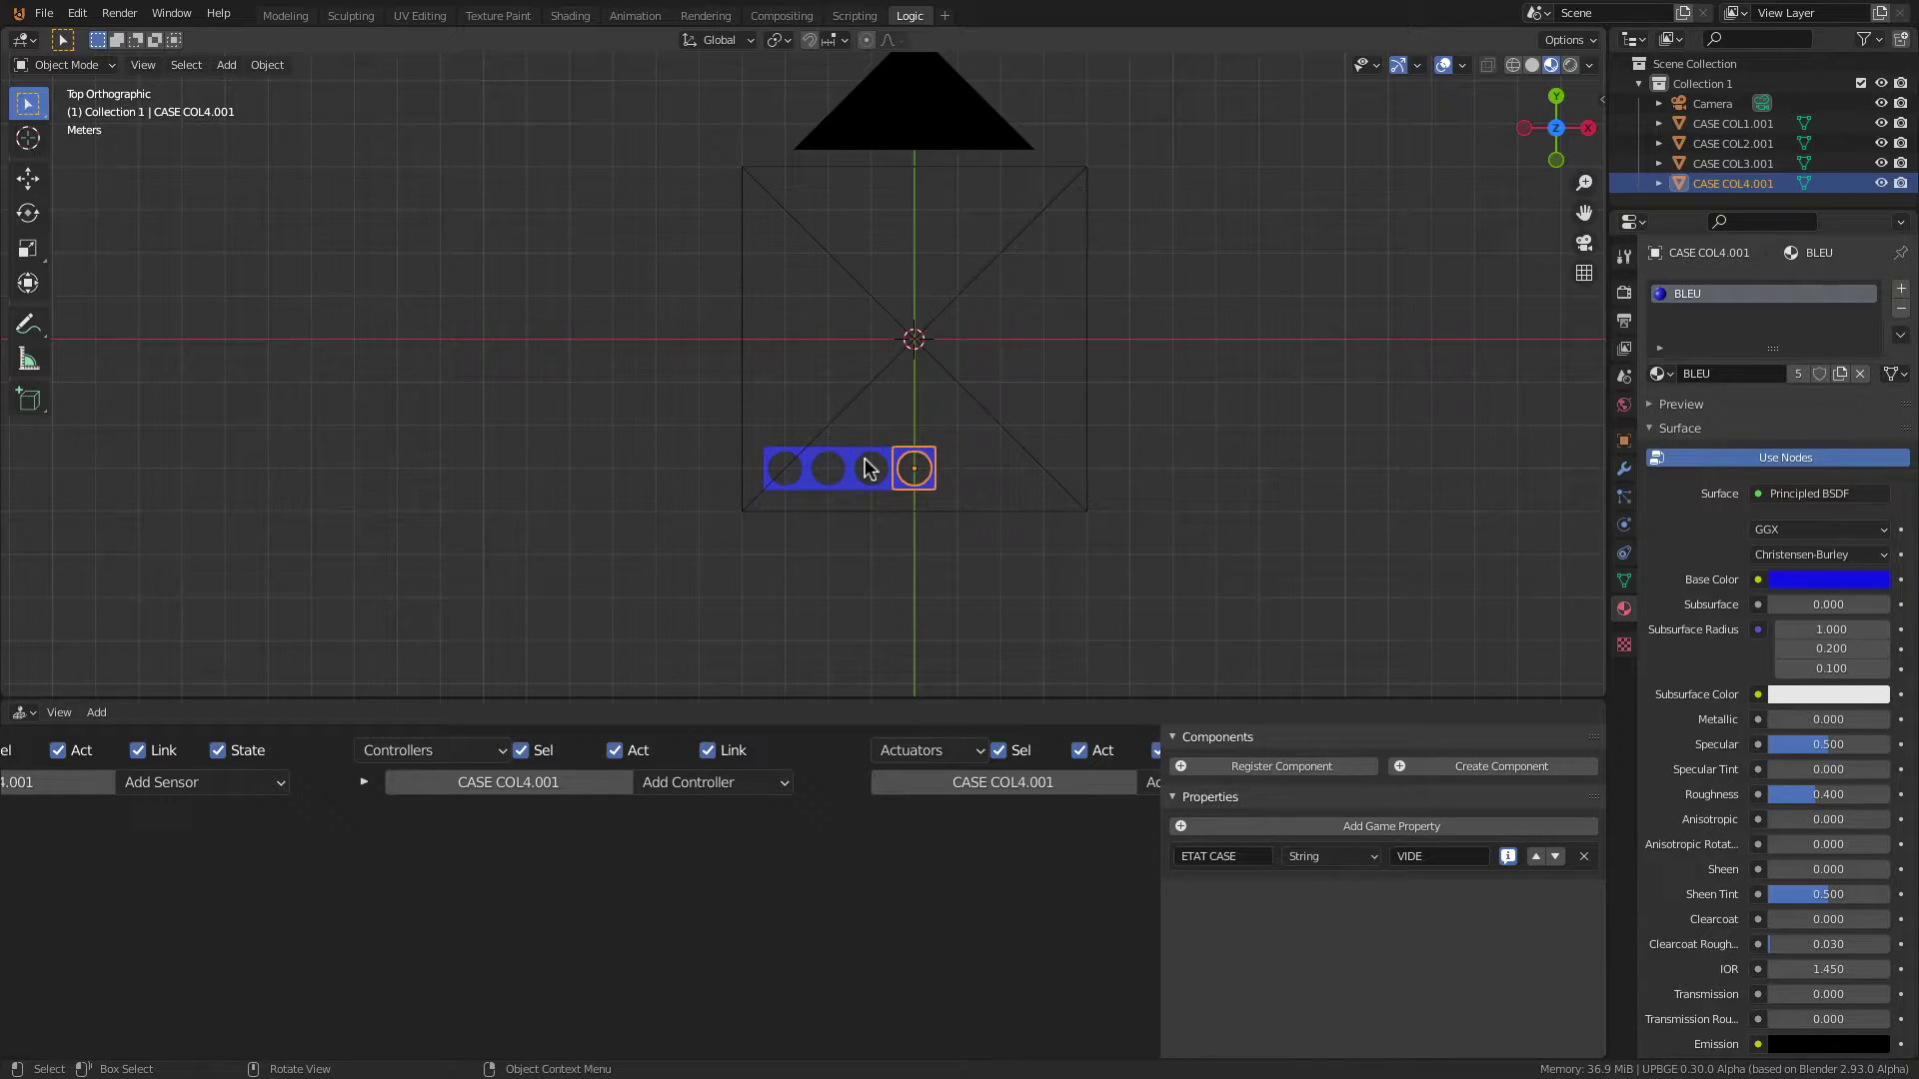
Step: Duplicate the fourth cell, place the copy directly beside it along X, and rename it CASE COL5.001
key("shift+d")
left_click(915, 470)
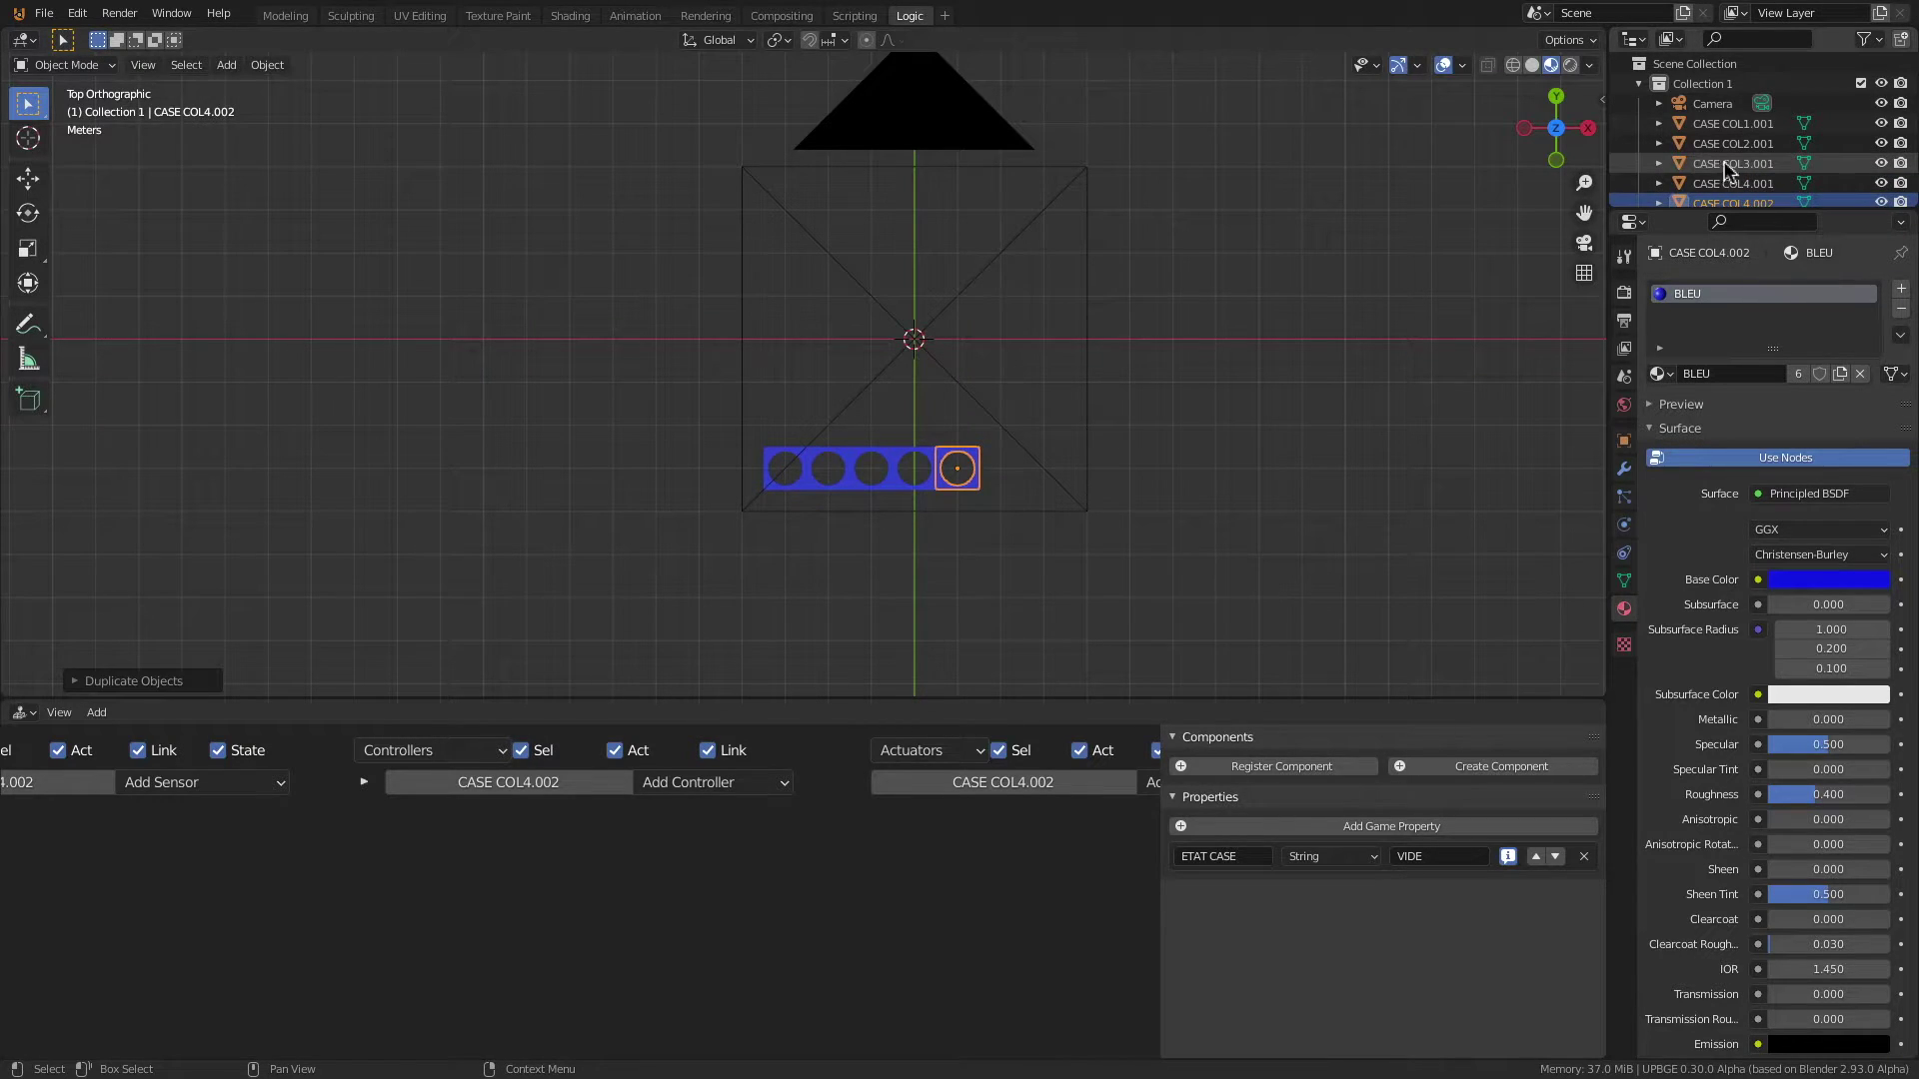
scroll(1727, 168, "down", 1)
double_click(1782, 190)
key("BackSpace")
key("BackSpace")
key("BackSpace")
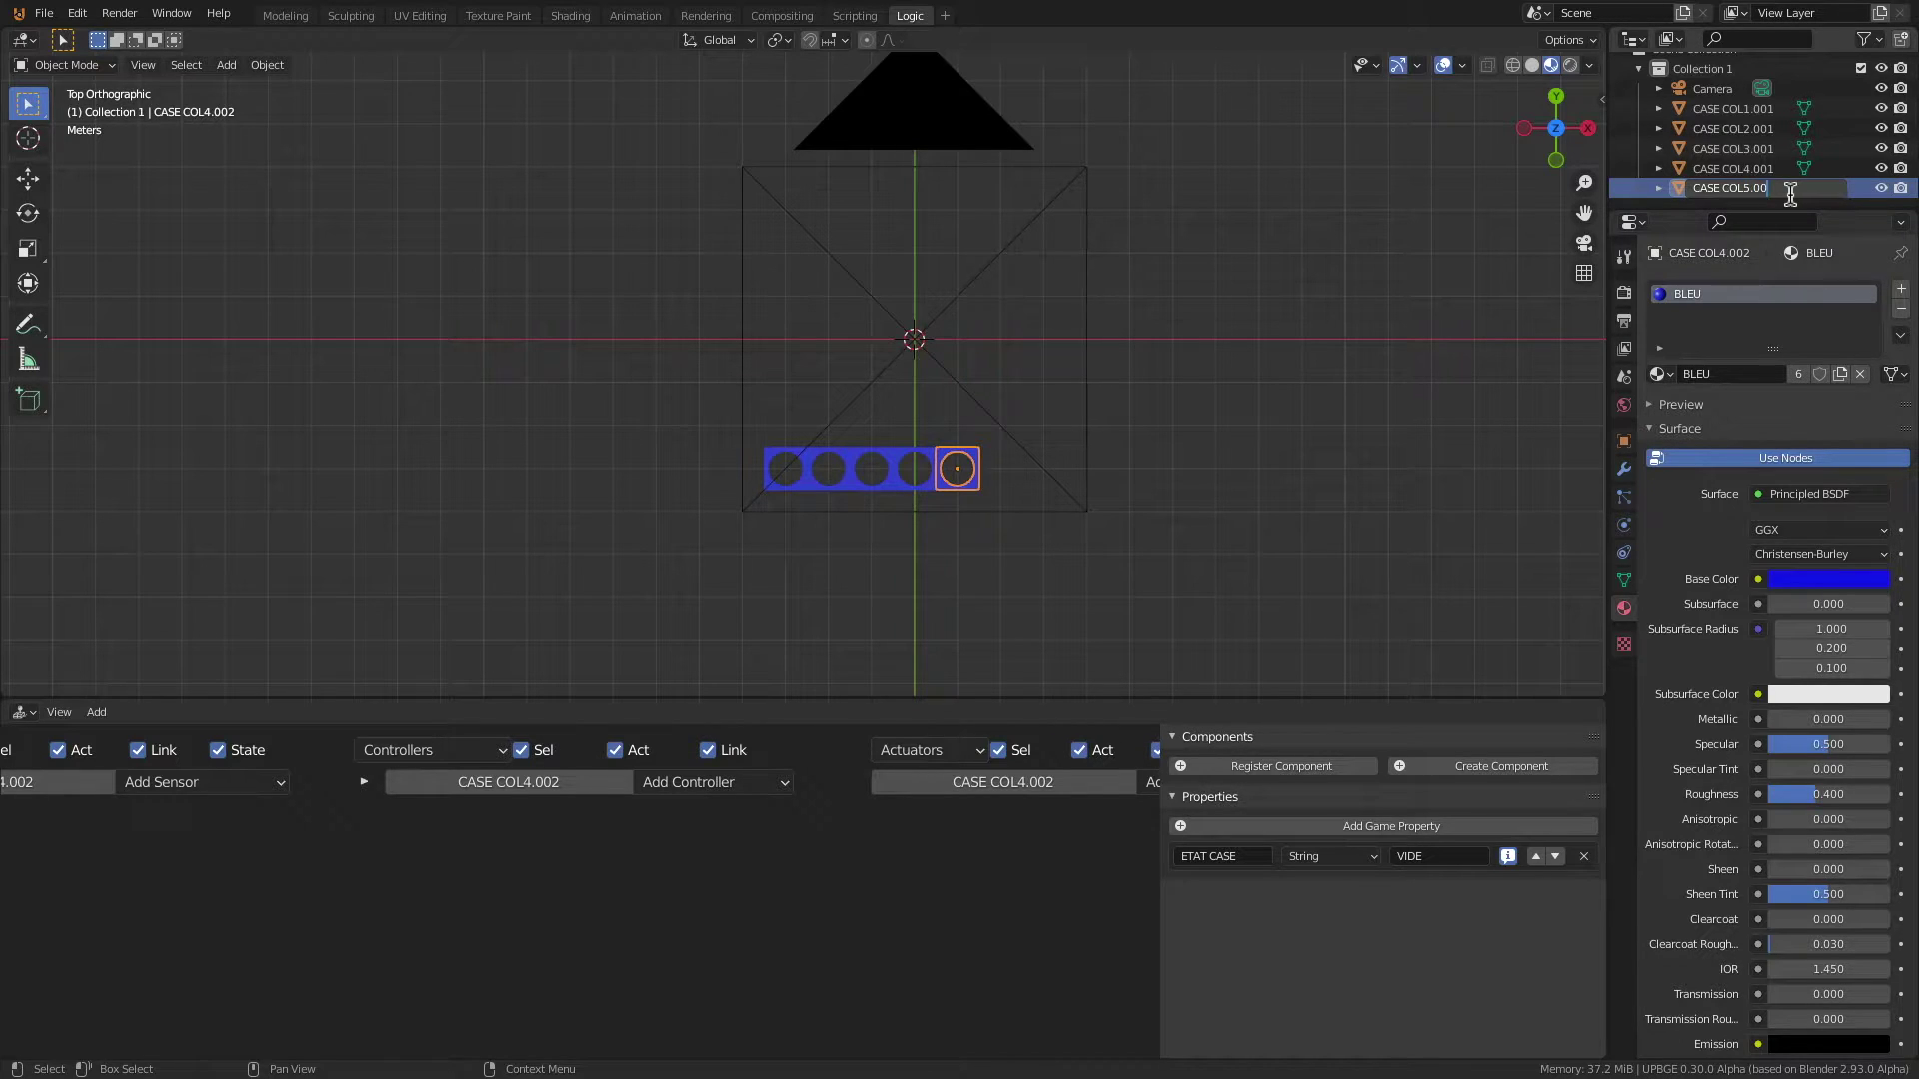
type("5.001")
key("Return")
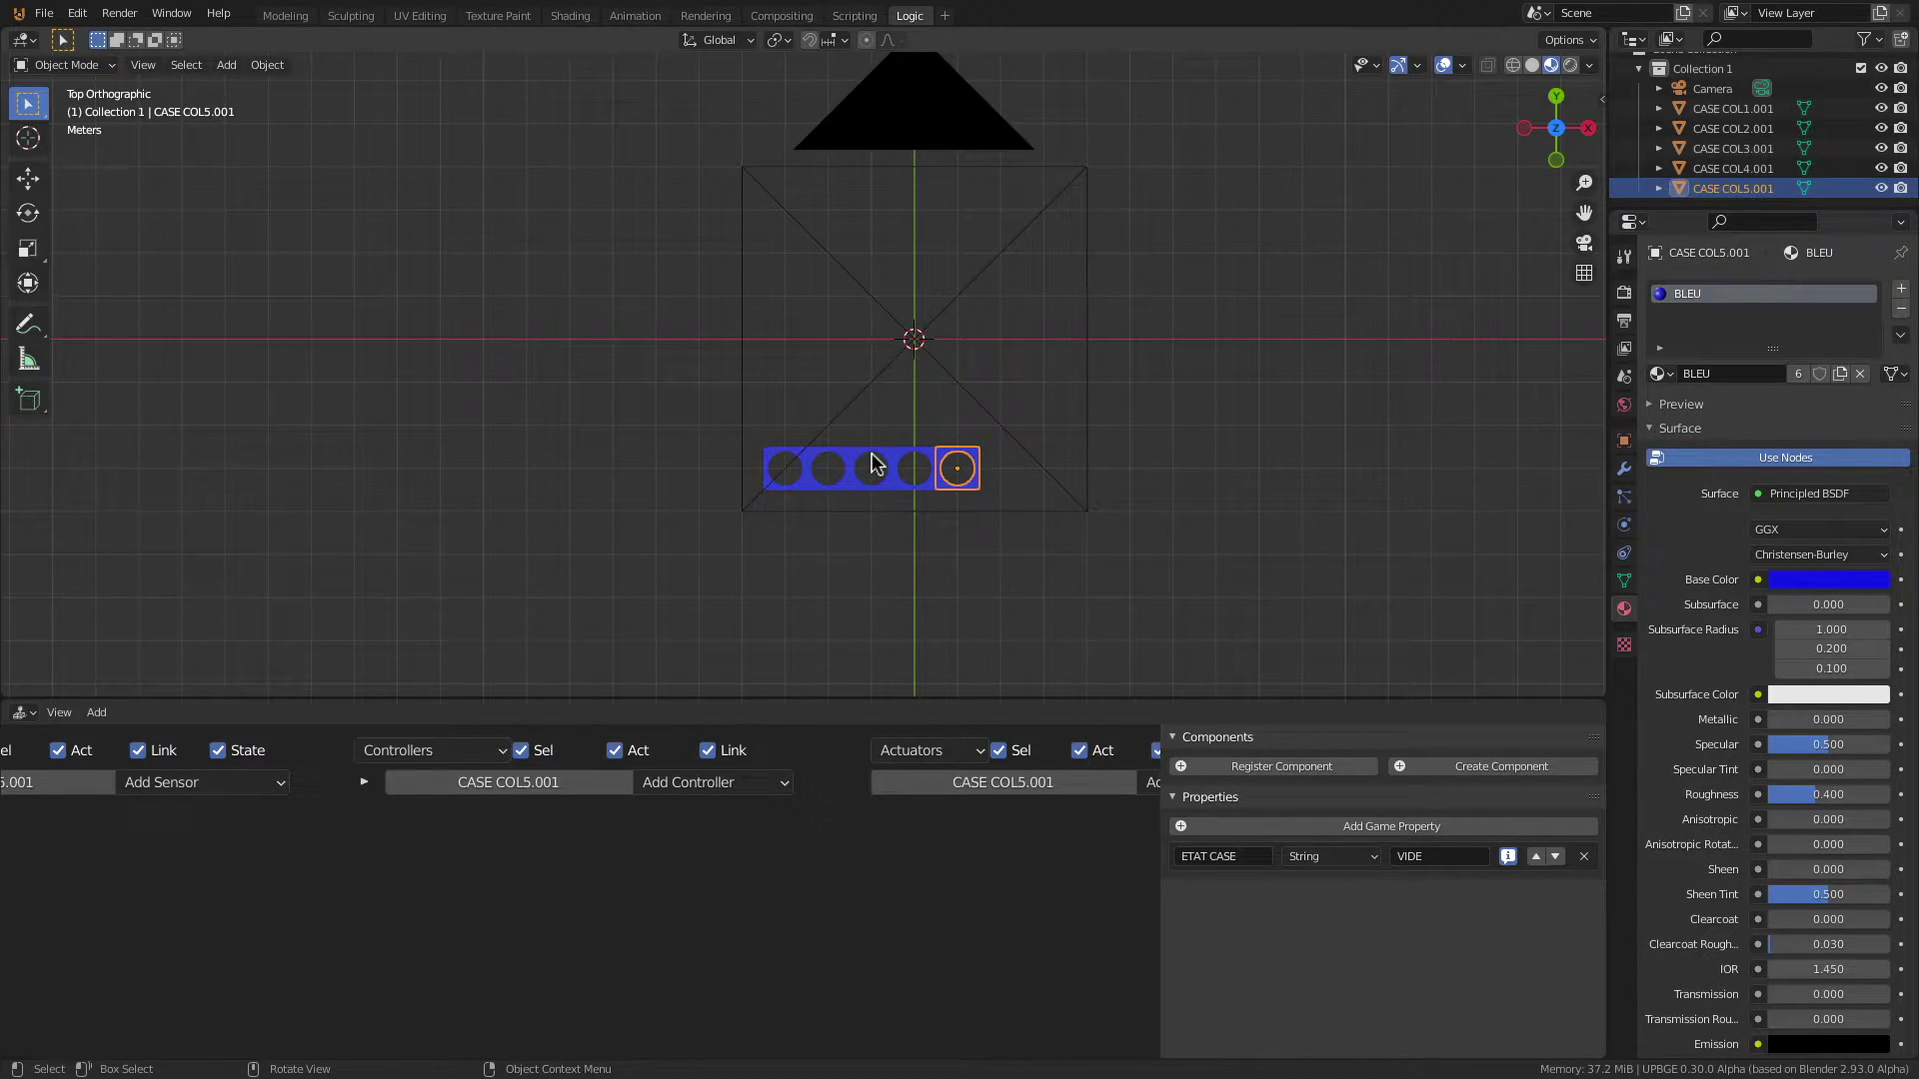
Step: Duplicate the fifth cell, place the copy directly beside it along X, and rename it CASE COL6.001
key("shift+d")
left_click(917, 464)
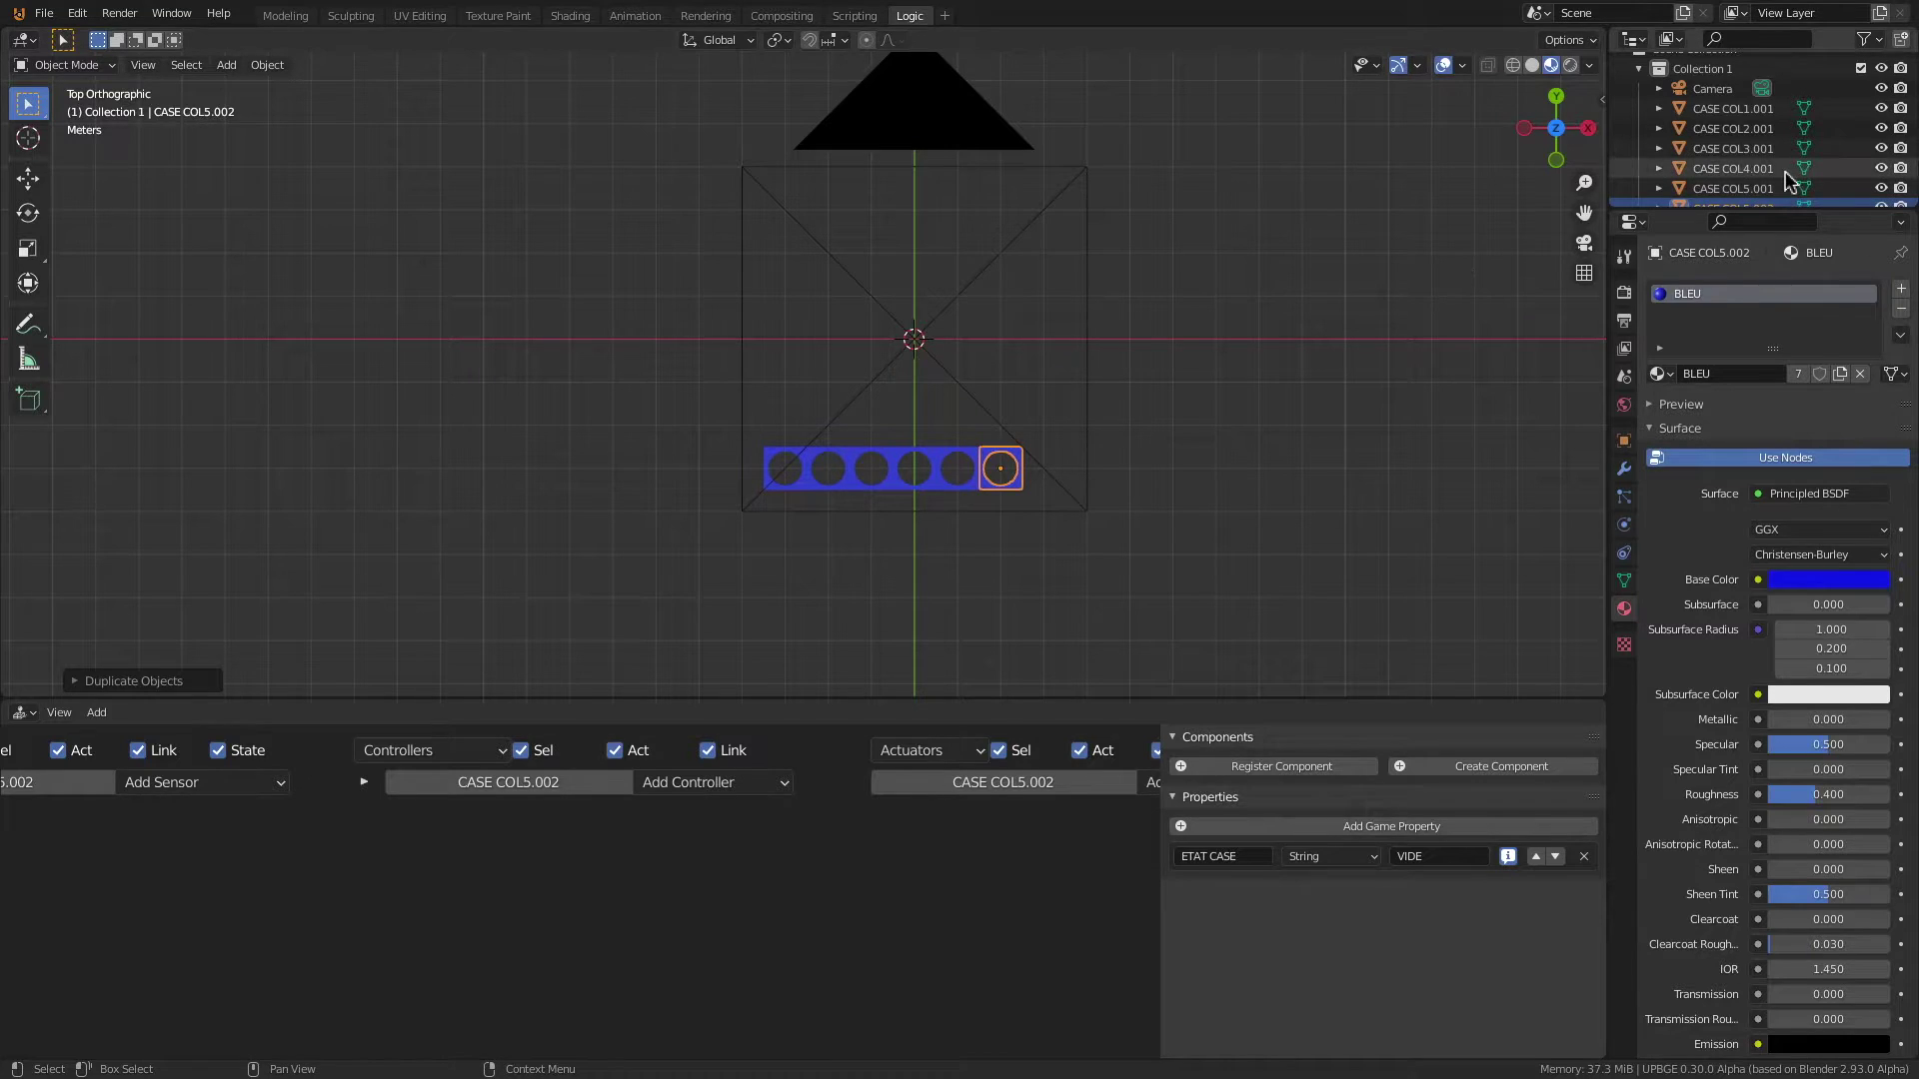
scroll(1759, 178, "down", 1)
double_click(1743, 186)
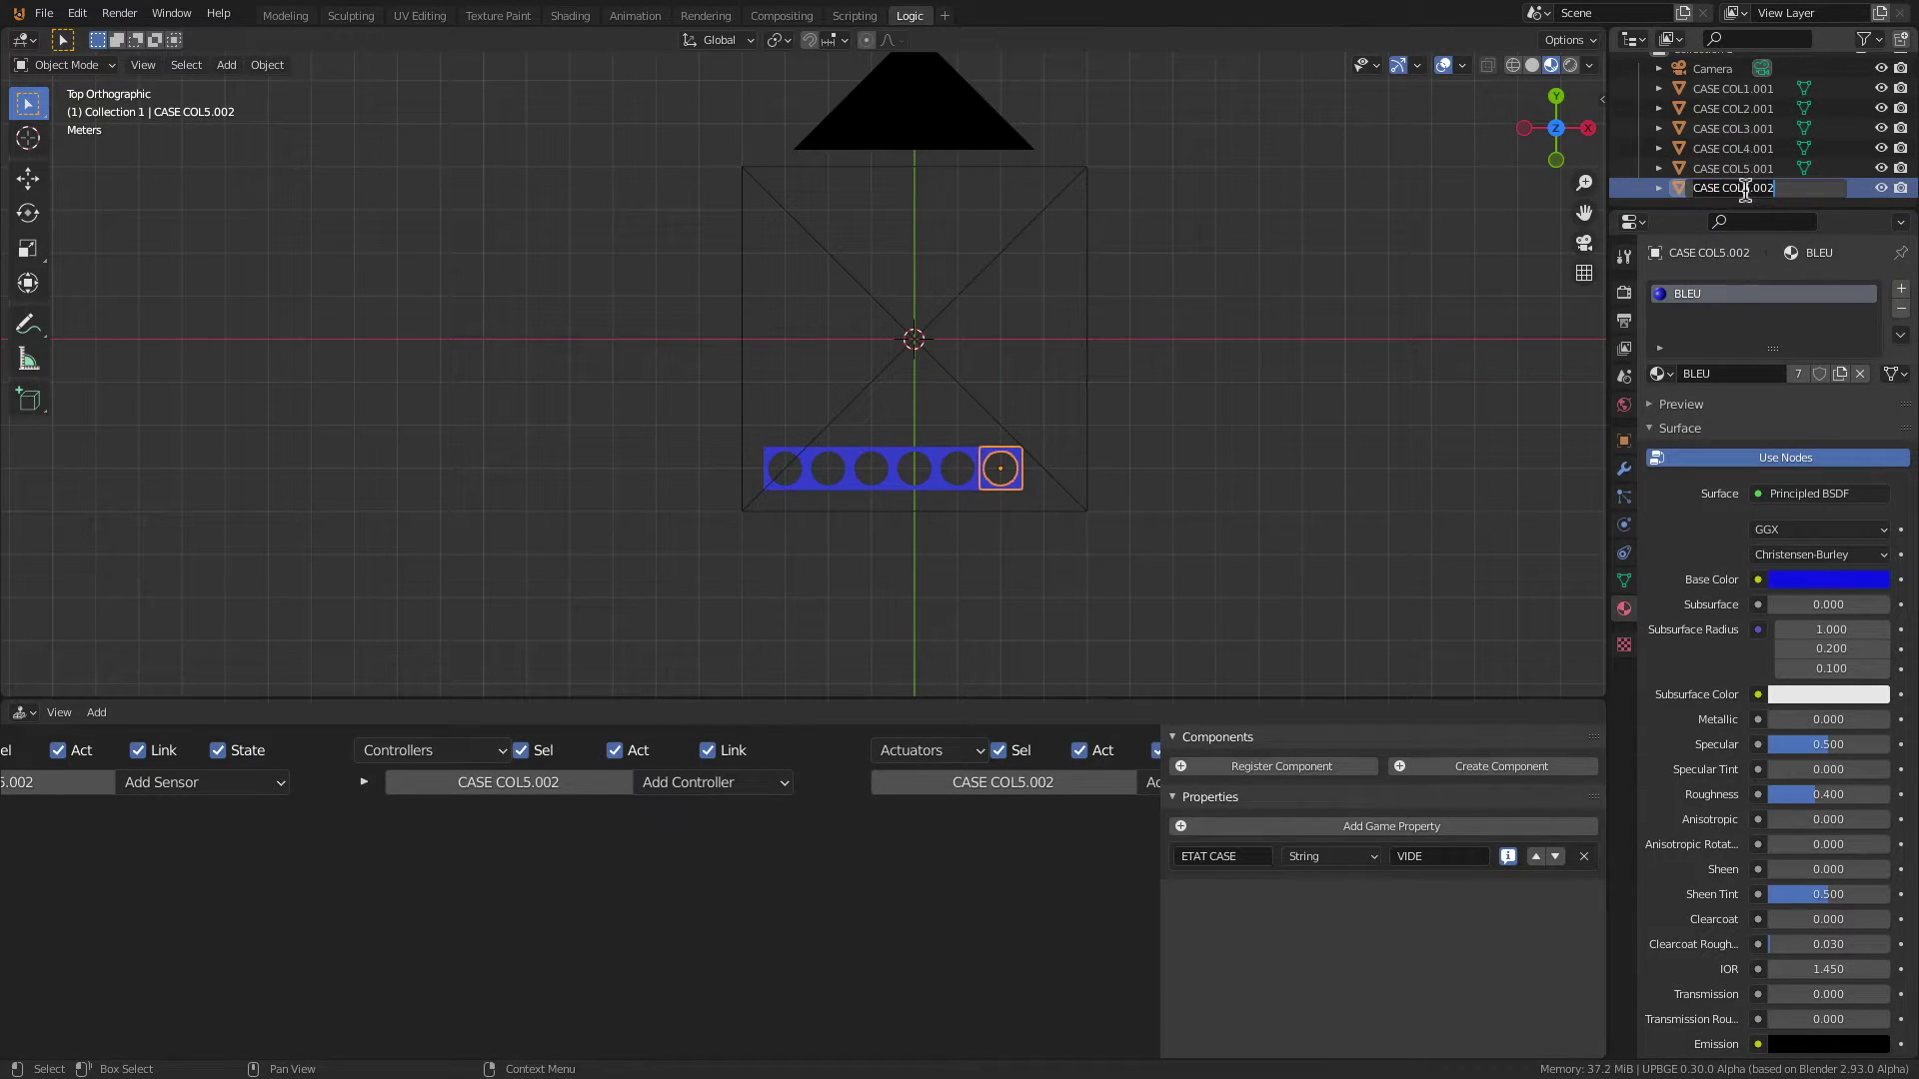
key("BackSpace")
key("Return")
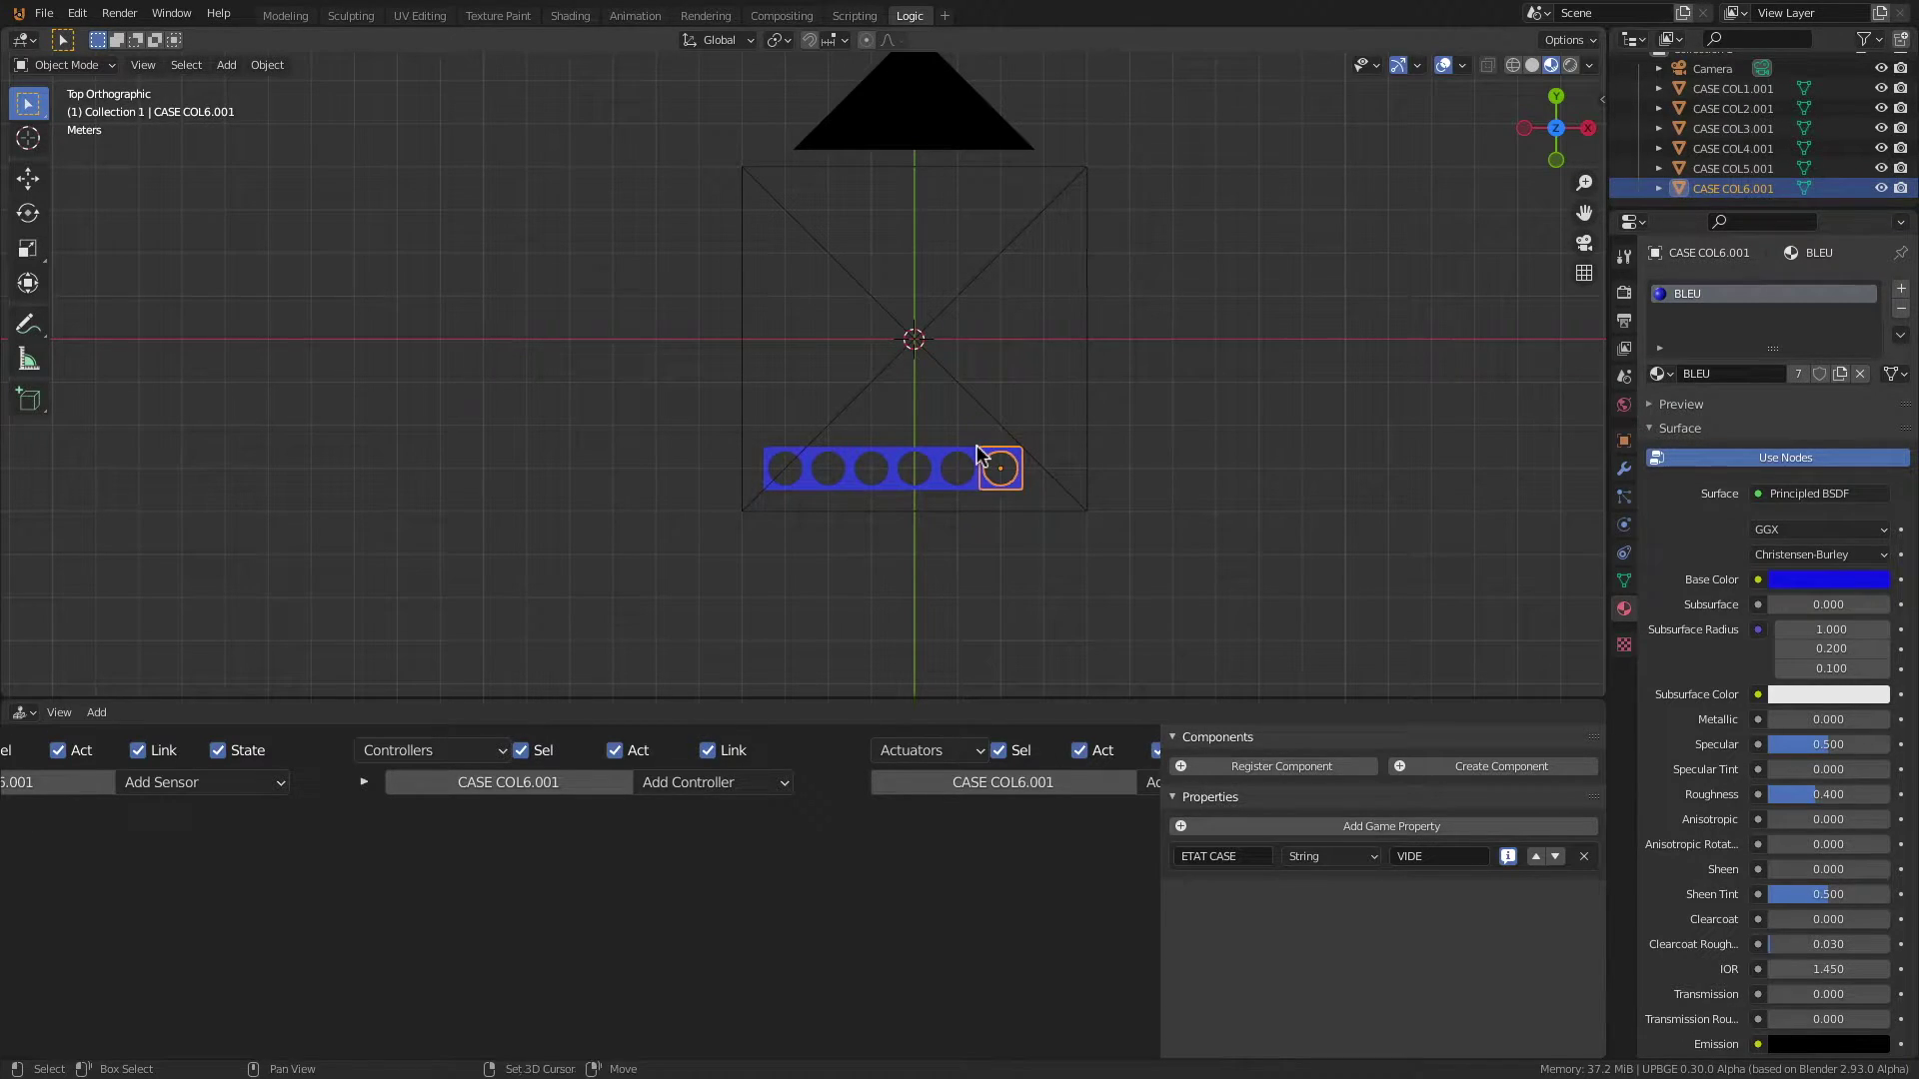
Step: Duplicate the sixth cell, place the copy directly beside it along X, and rename it CASE COL7.001
key("shift+d")
left_click(1024, 451)
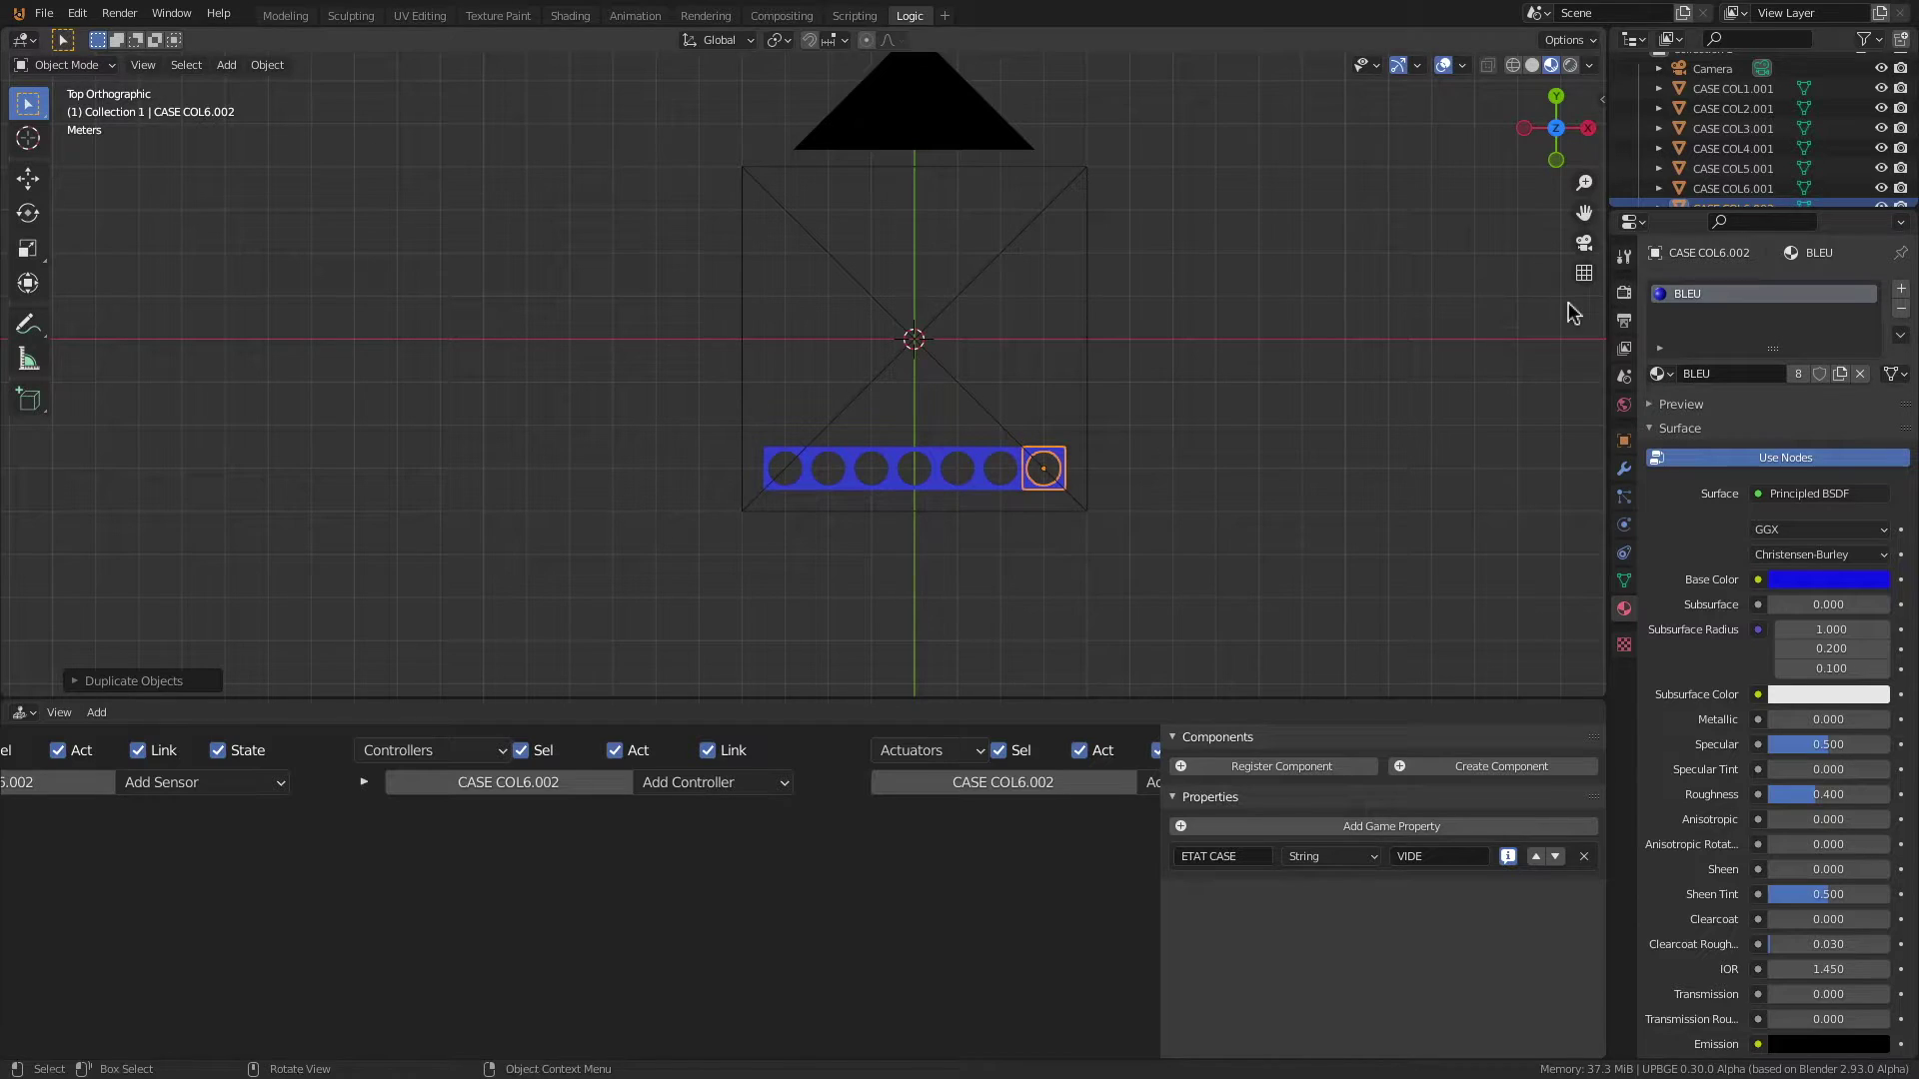
scroll(1755, 133, "down", 1)
double_click(1755, 188)
left_click(1802, 188)
key("BackSpace")
key("BackSpace")
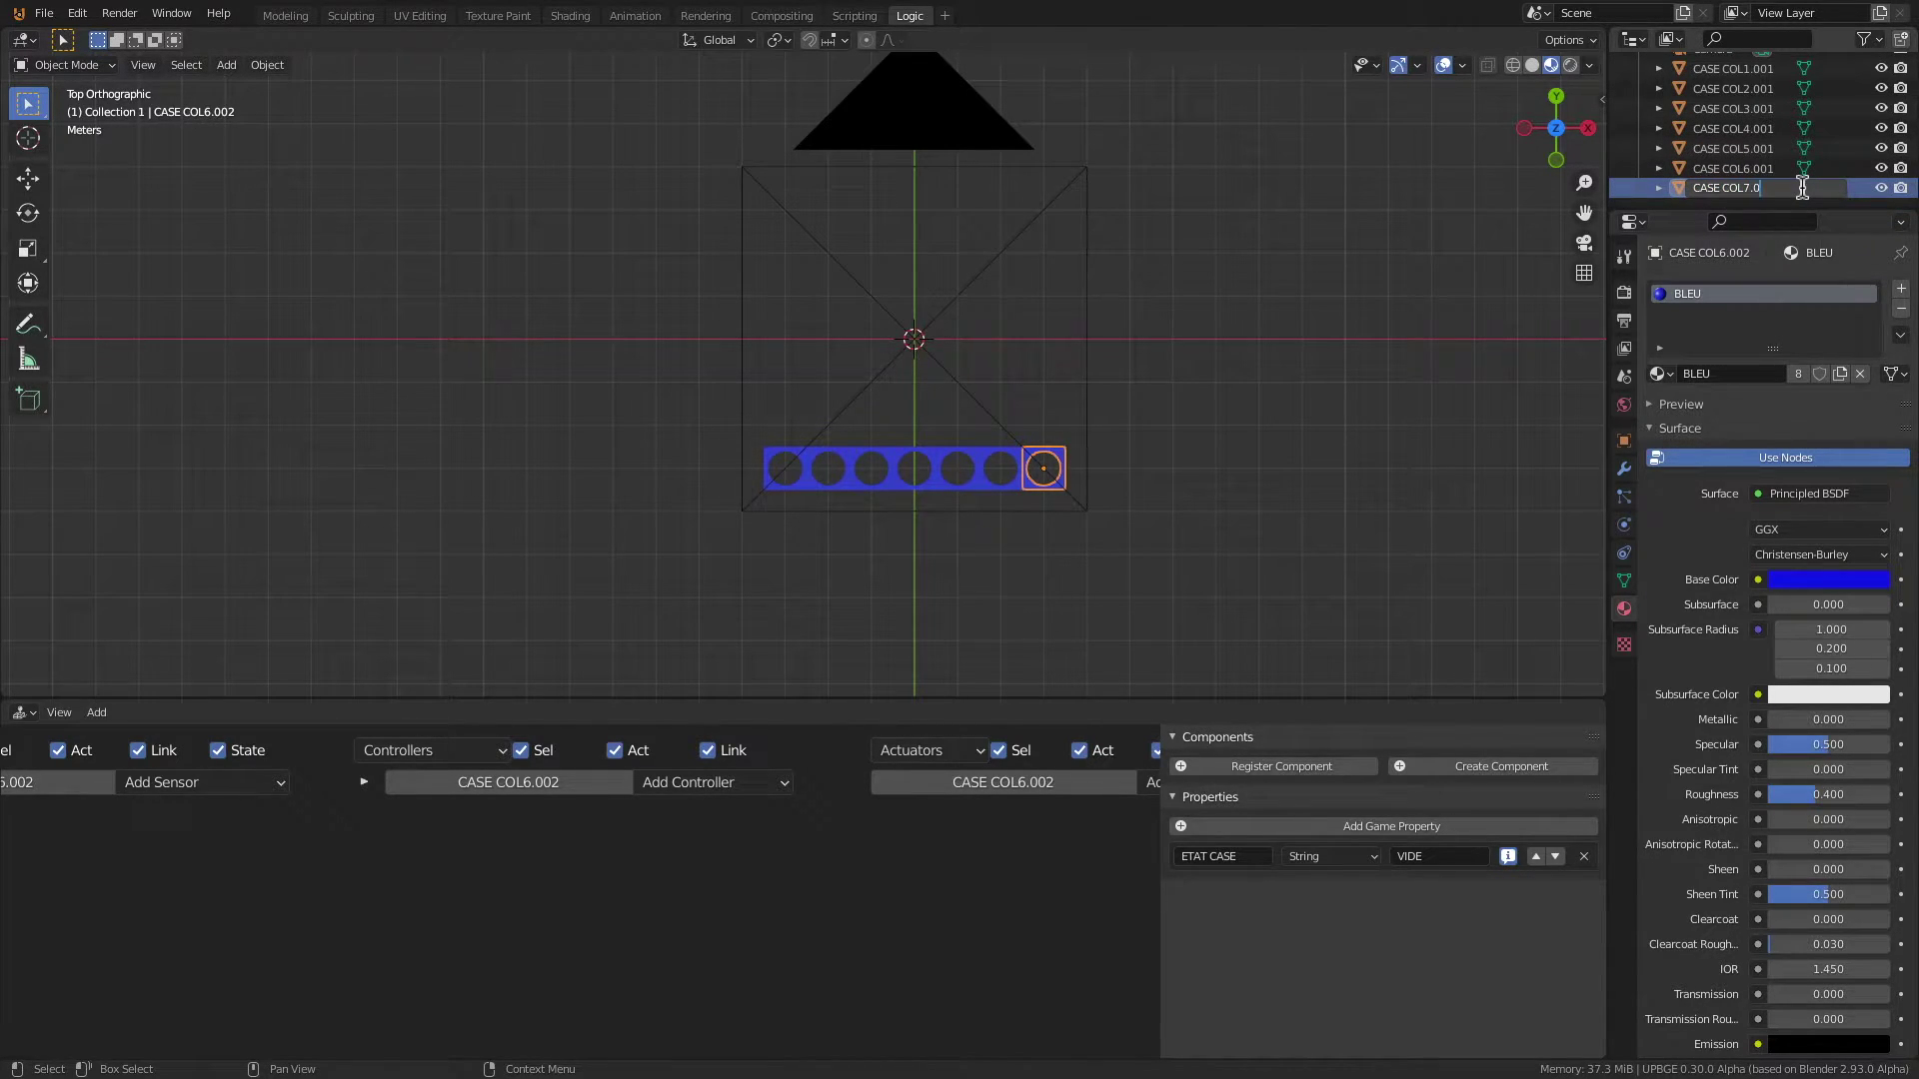
type("1")
key("Return")
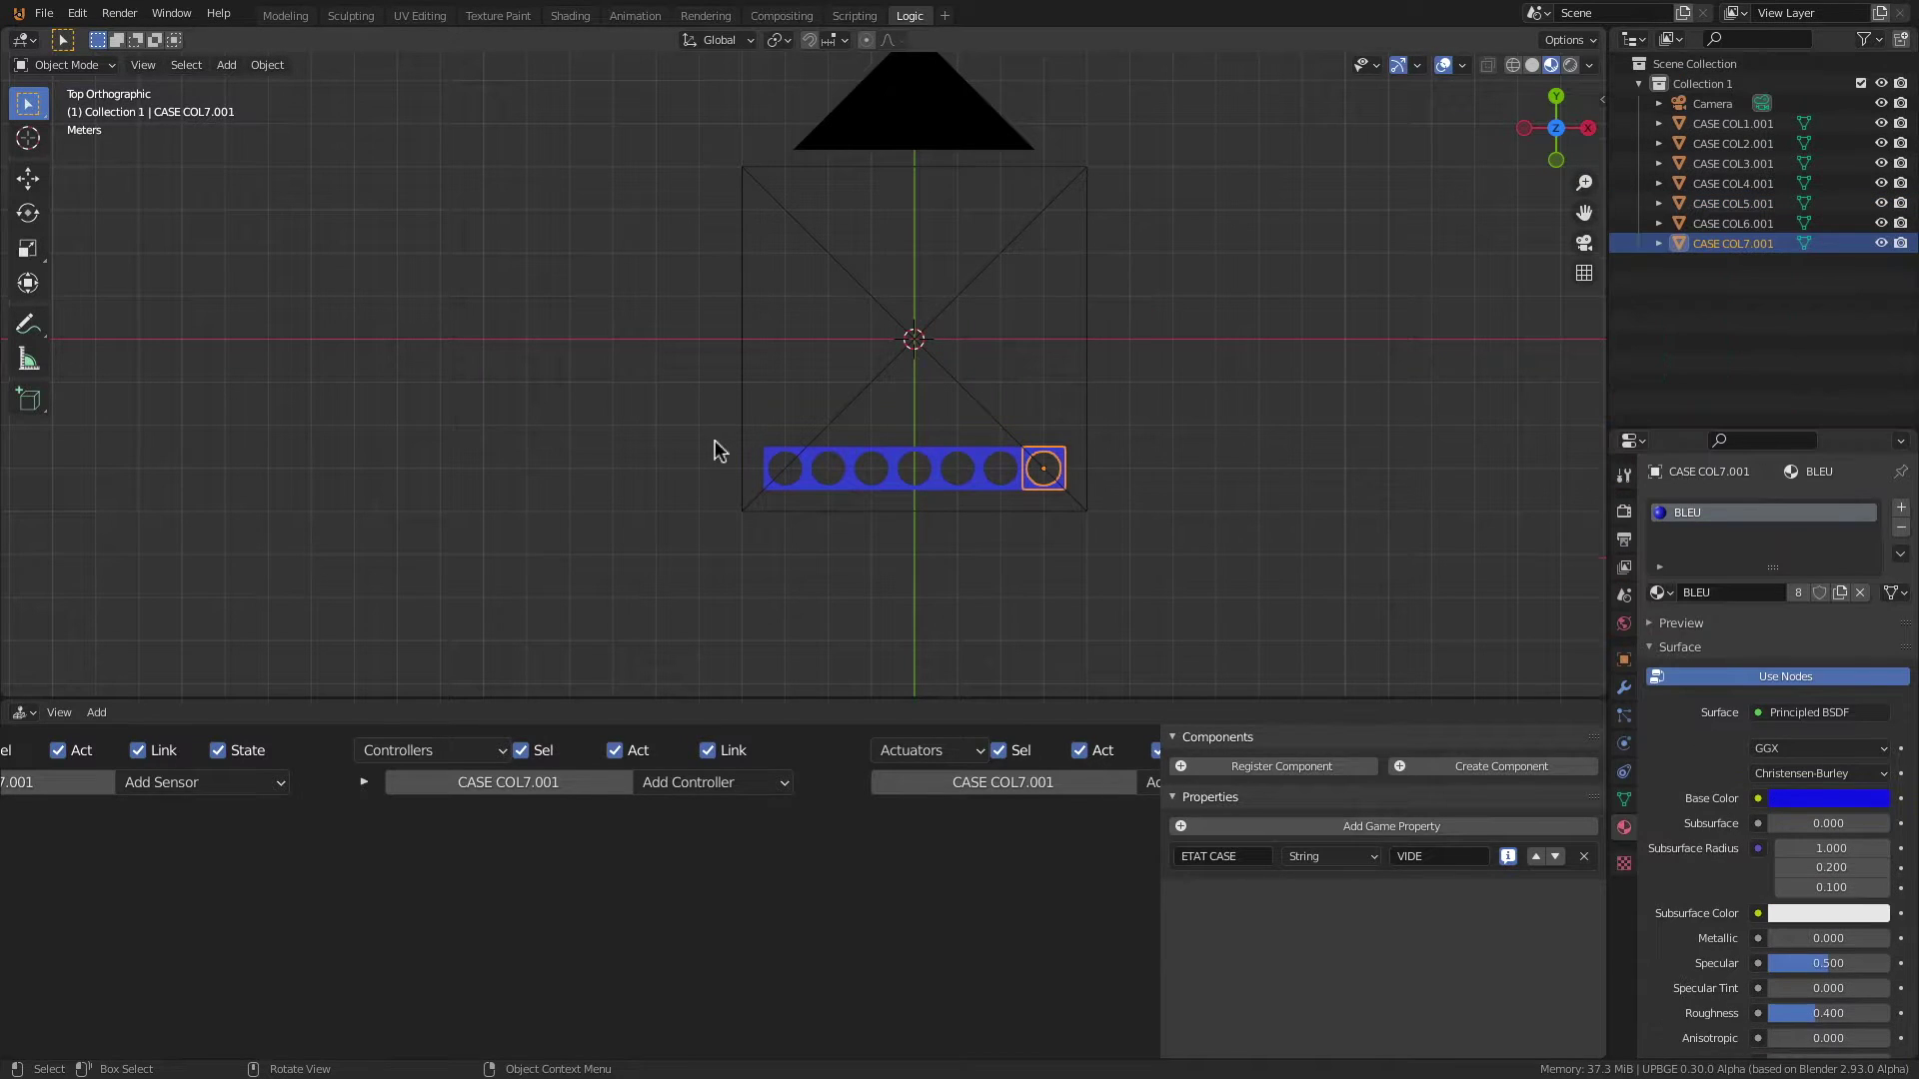
Step: Select all seven cells of the row and duplicate them directly above as a second row
scroll(770, 447, "up", 1)
middle_click_drag(656, 343, 643, 437, "shift")
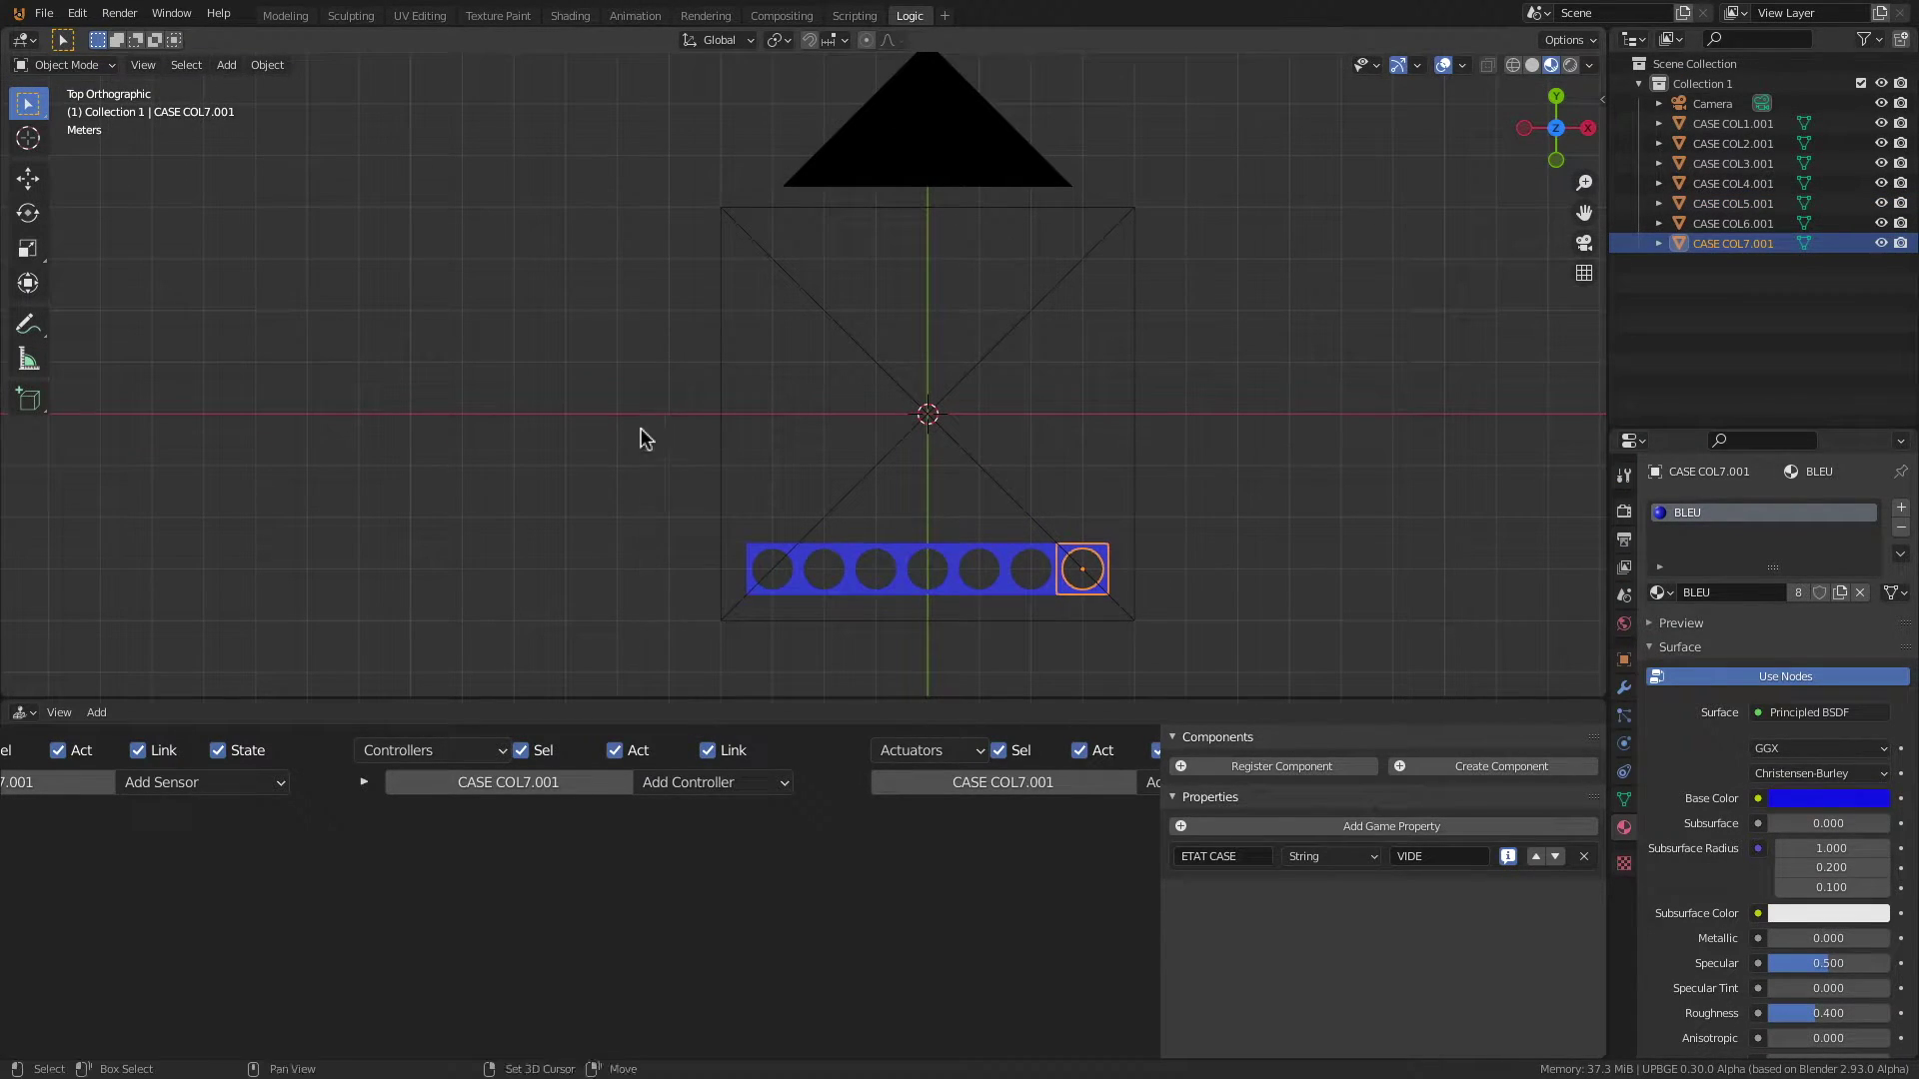
left_click(784, 585)
left_click(836, 594, "shift")
left_click(892, 596, "shift")
left_click(935, 595, "shift")
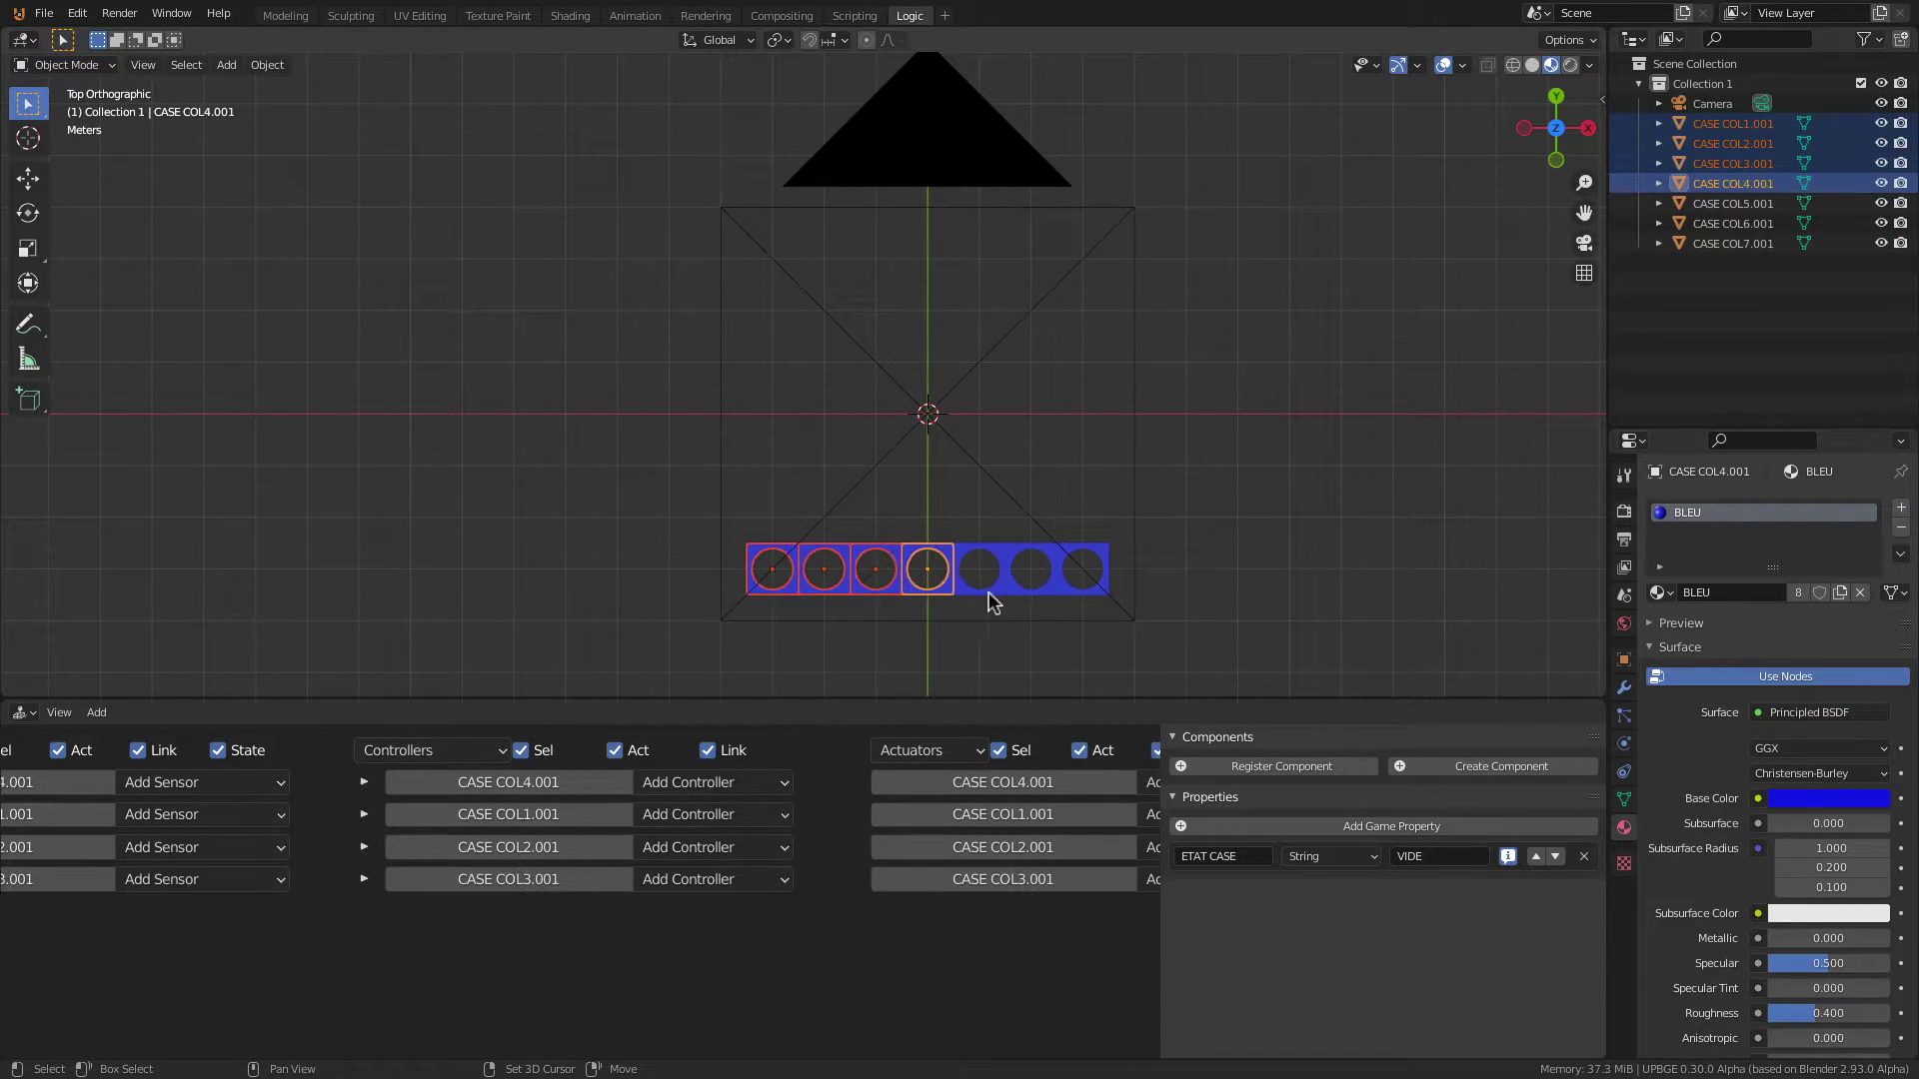
left_click(985, 595, "shift")
left_click(1034, 597, "shift")
left_click(1086, 600, "shift")
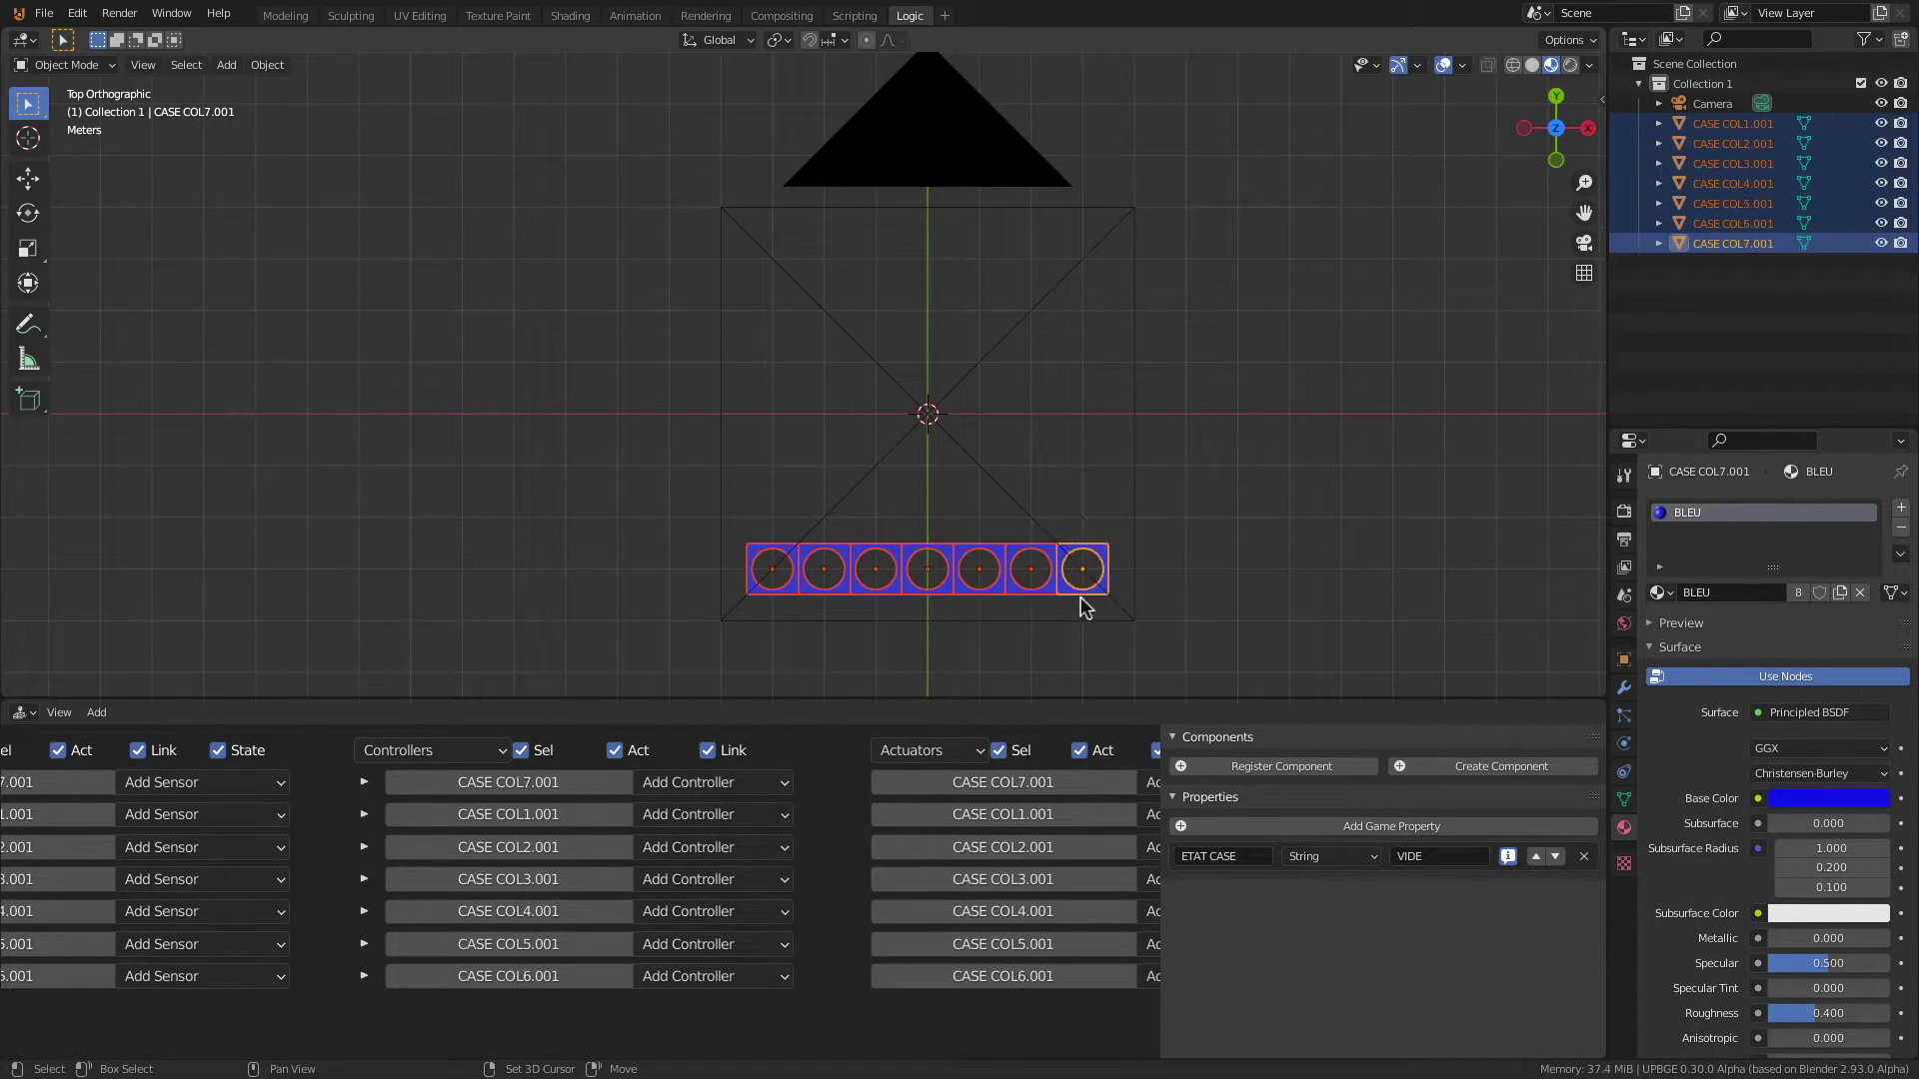
key("shift+d")
left_click(694, 494)
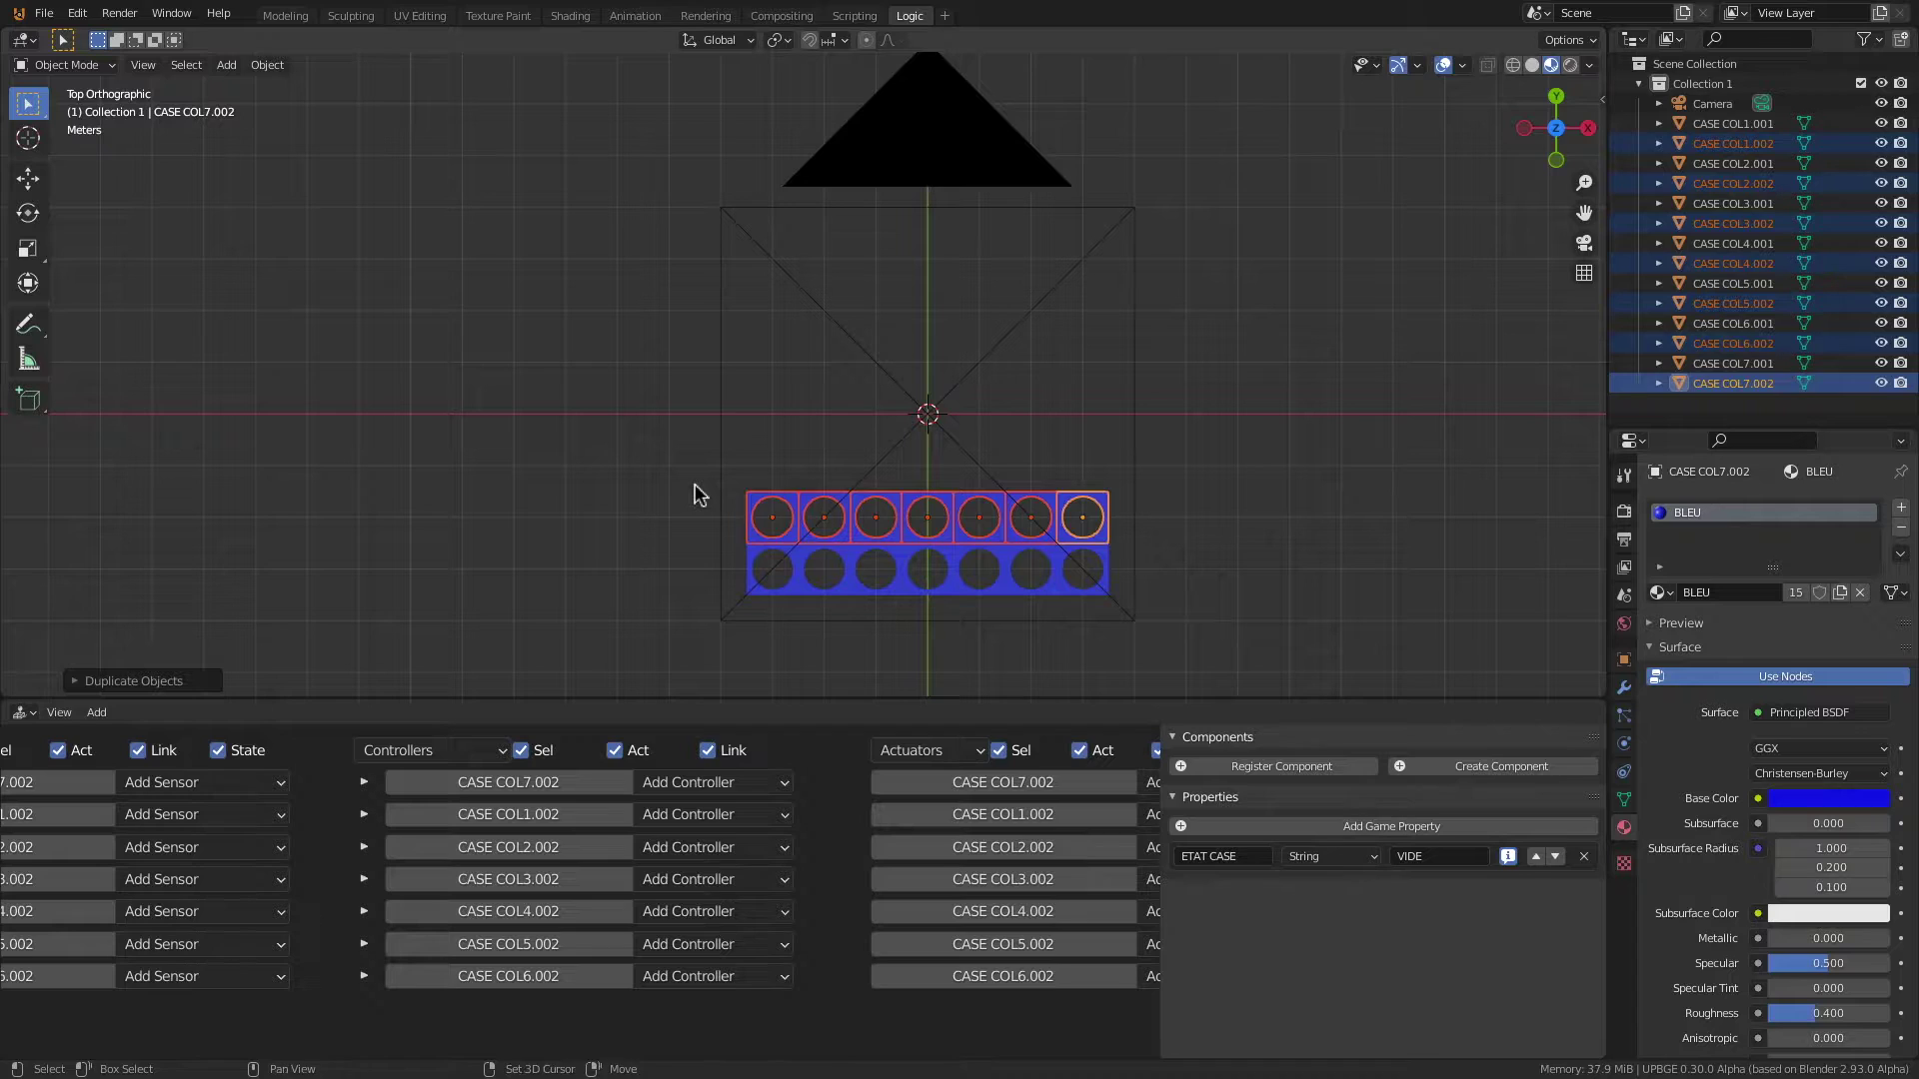
Step: Duplicate the seven-cell row four more times along Y, stacking each copy directly above the last to complete six rows
key("shift+d")
left_click(713, 440)
key("shift+d")
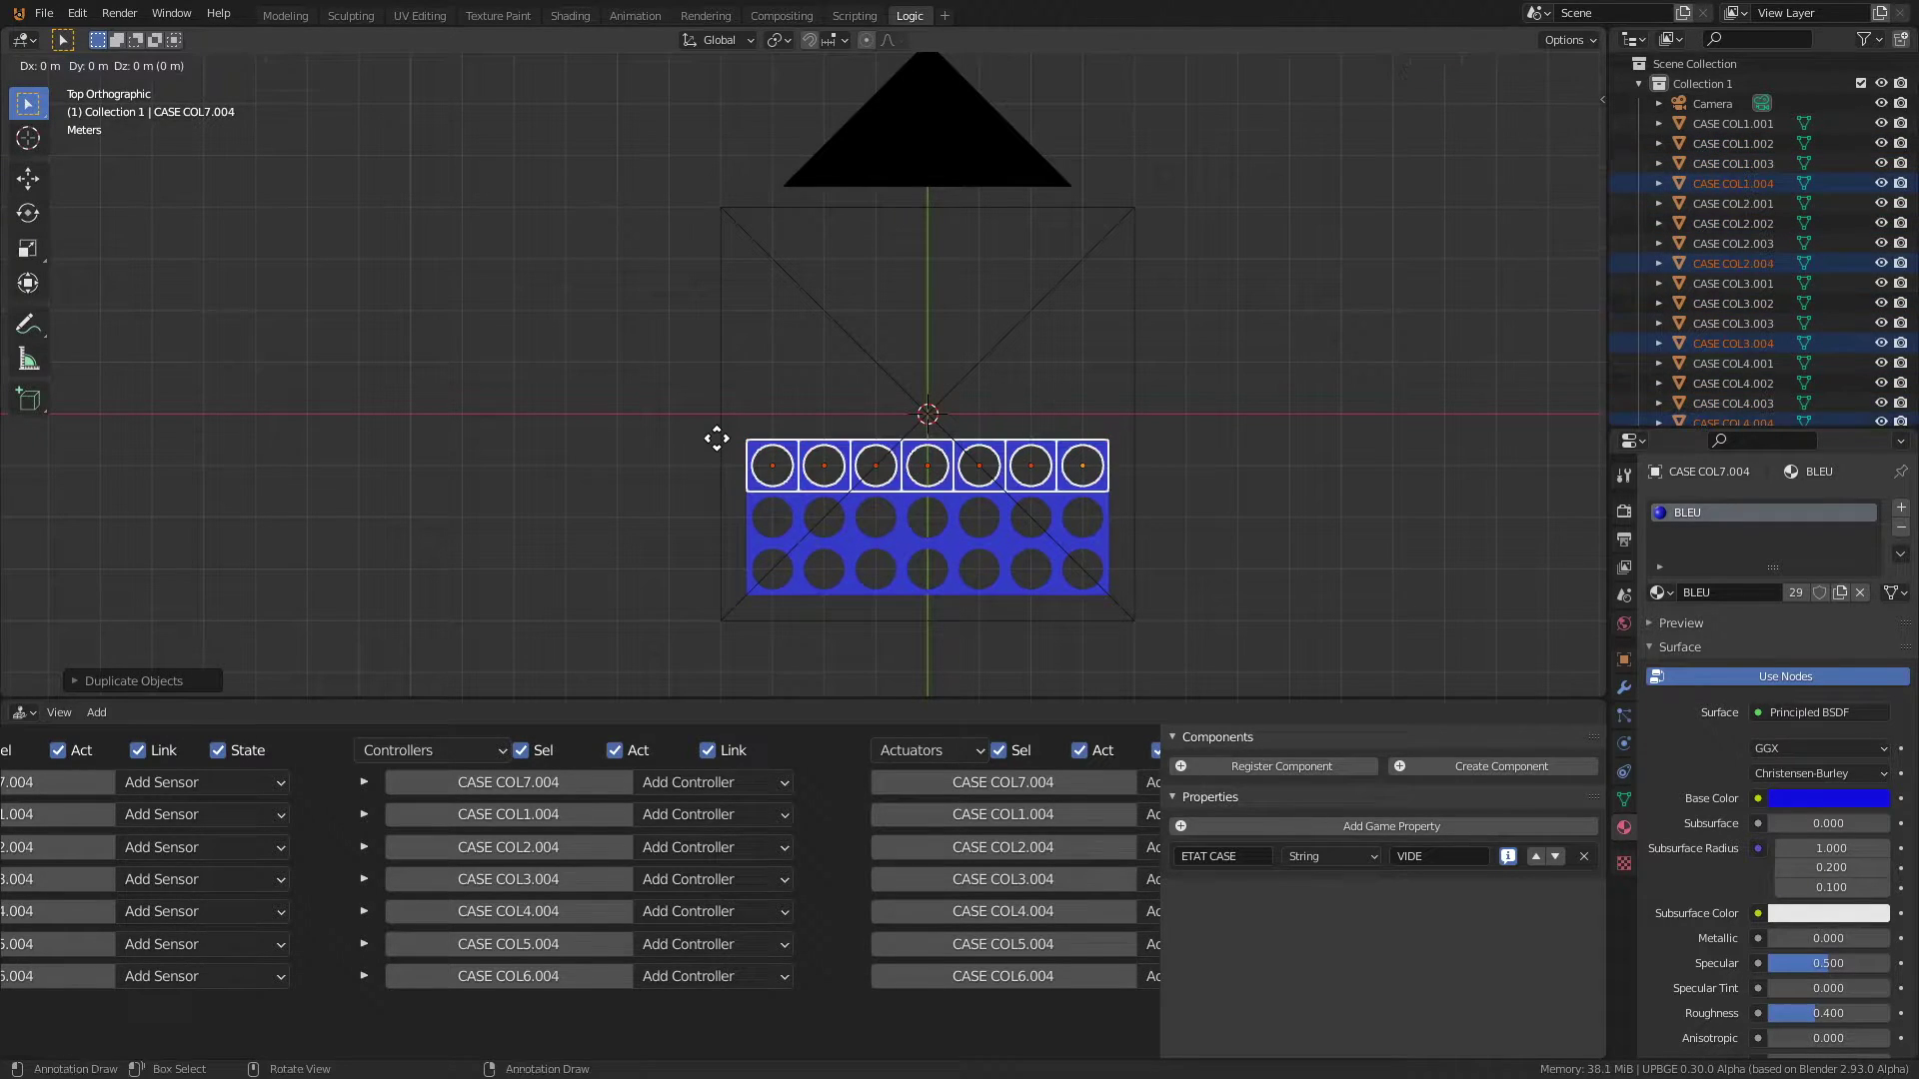
left_click(719, 399)
key("shift+d")
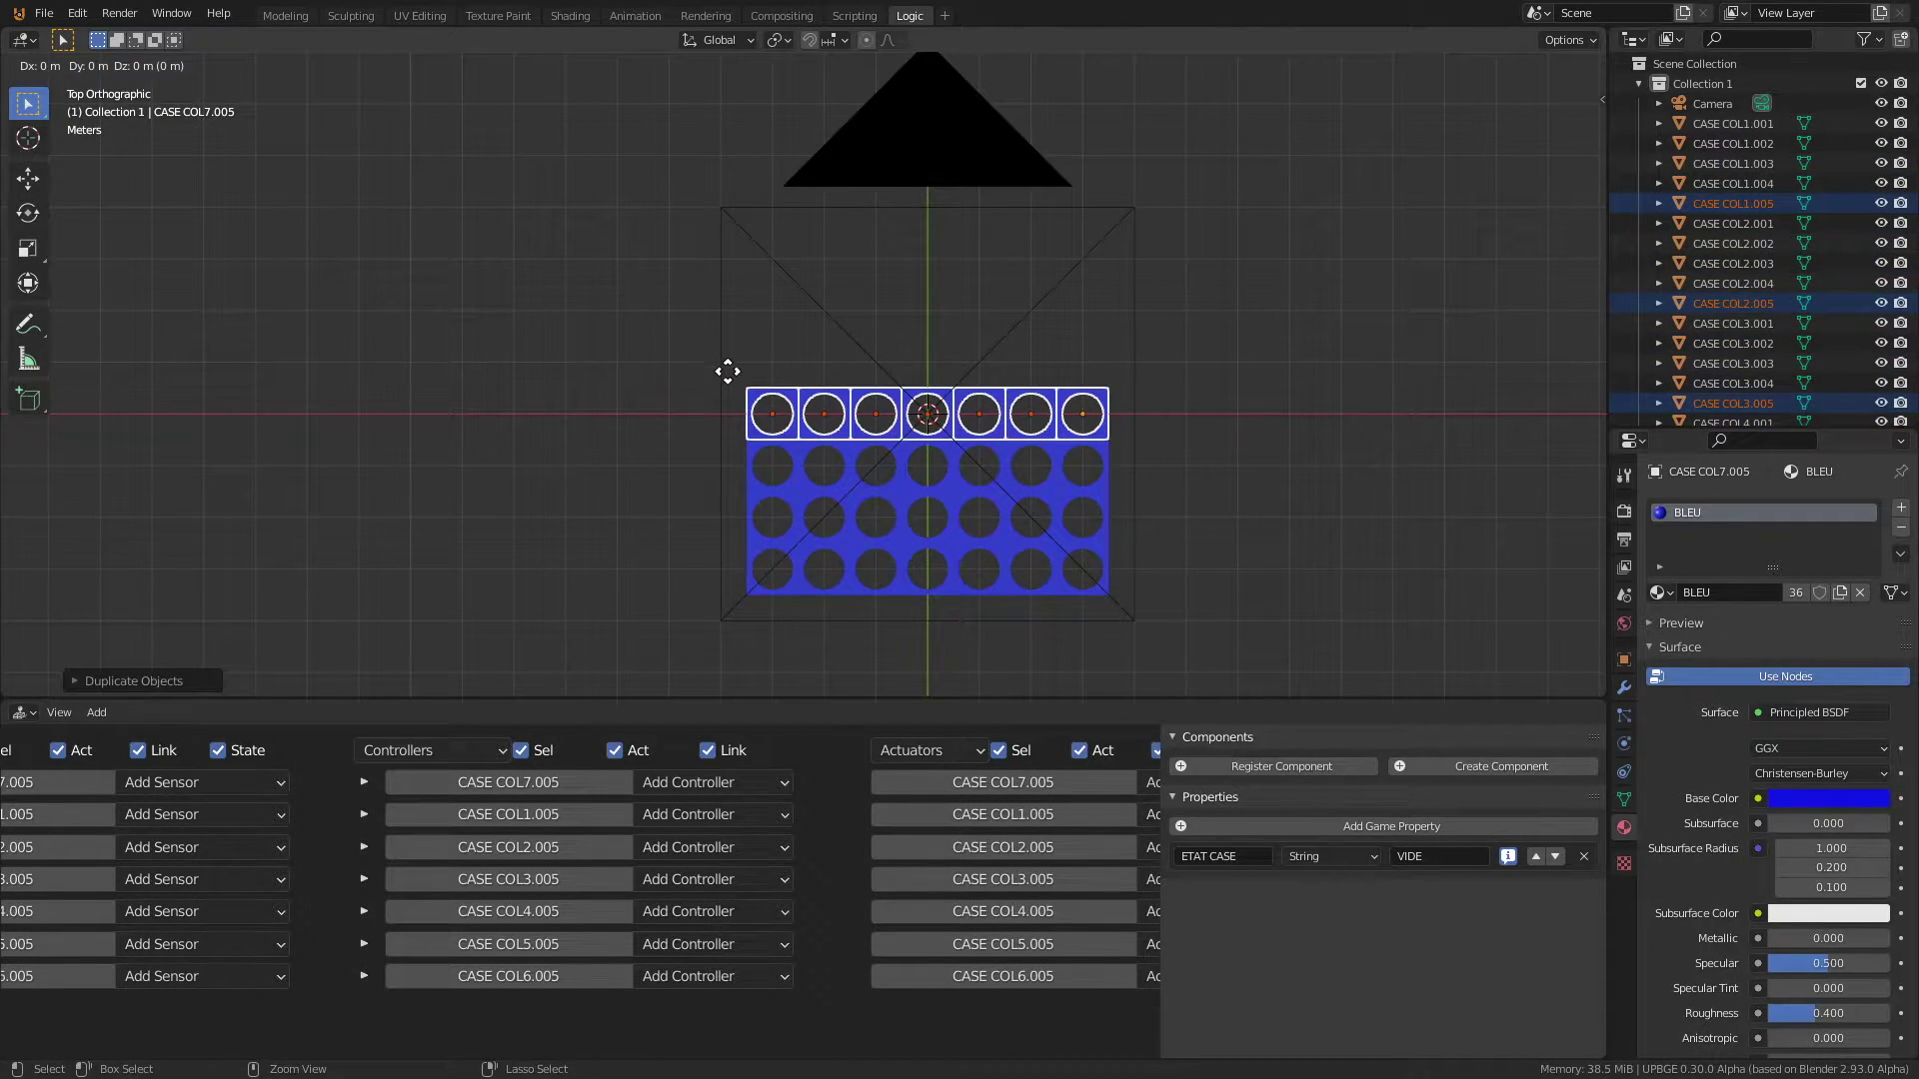
left_click(725, 360)
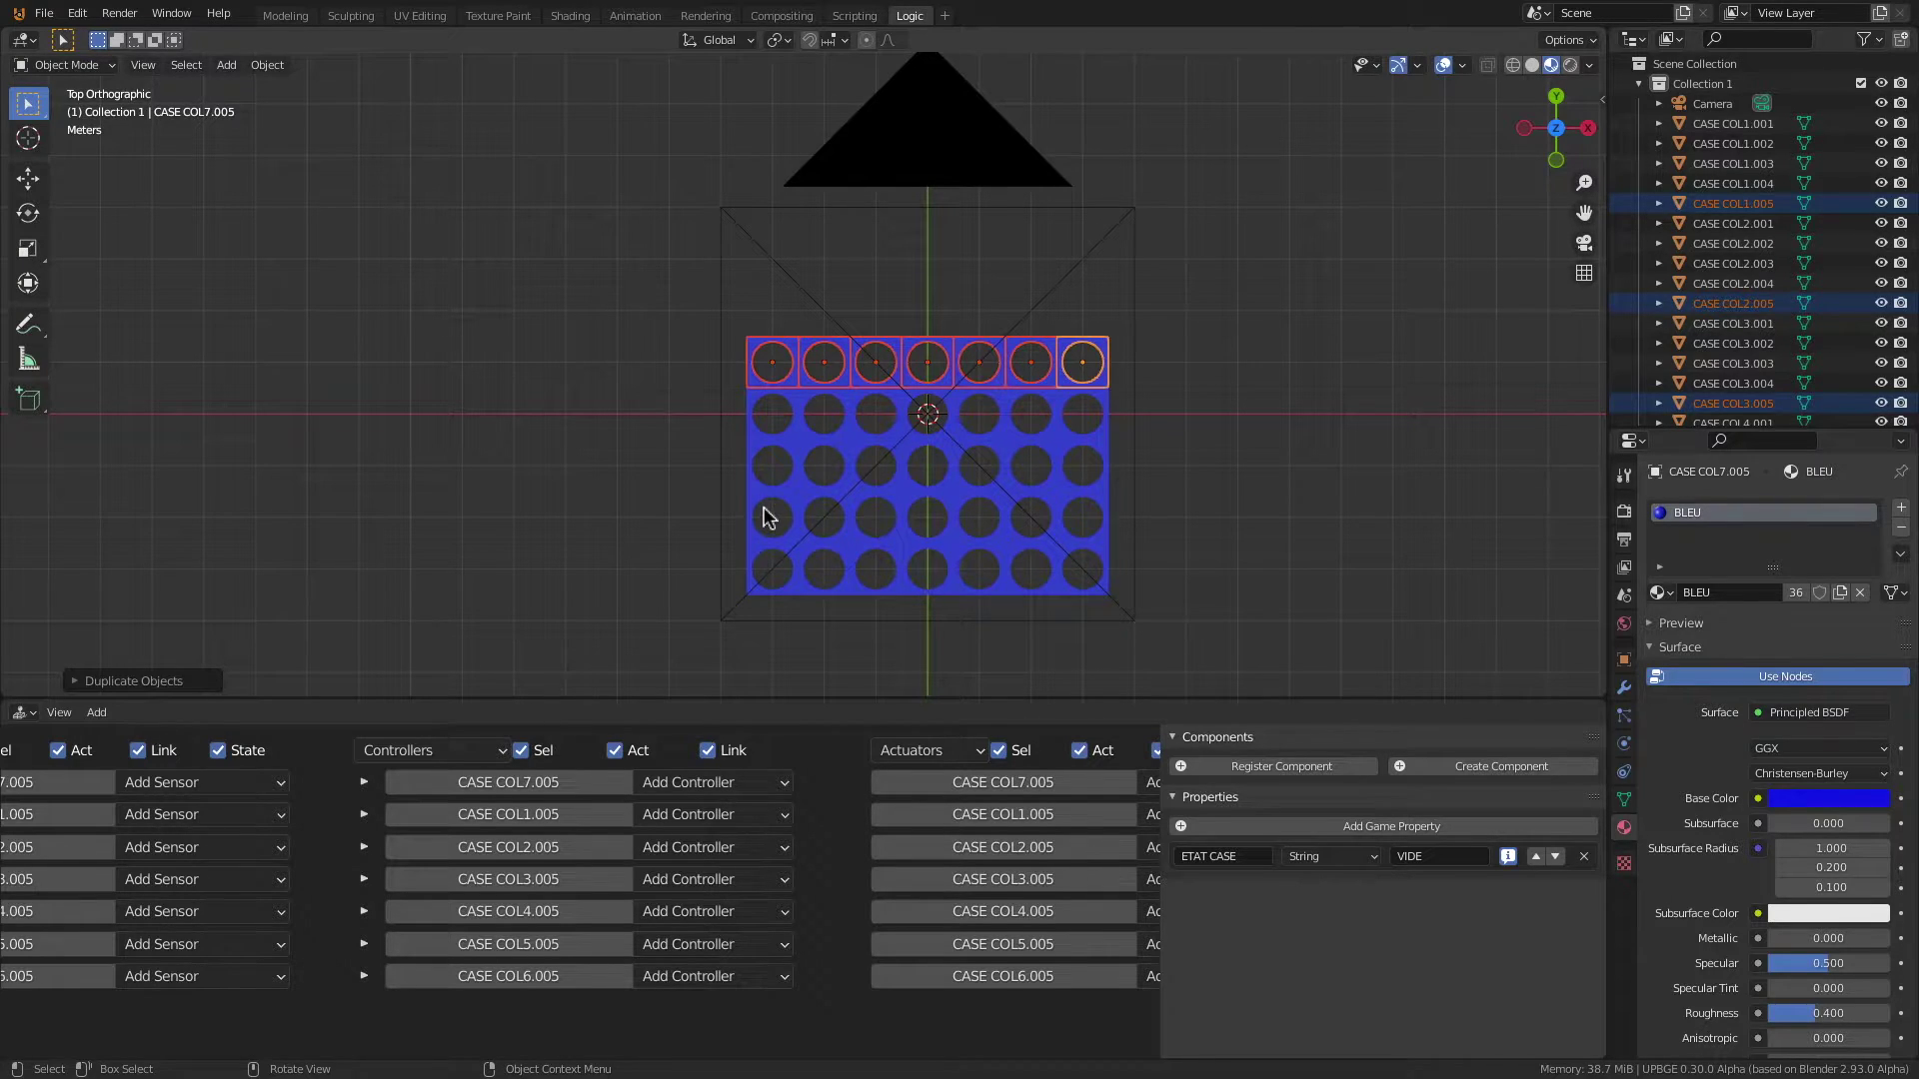
key("shift+d")
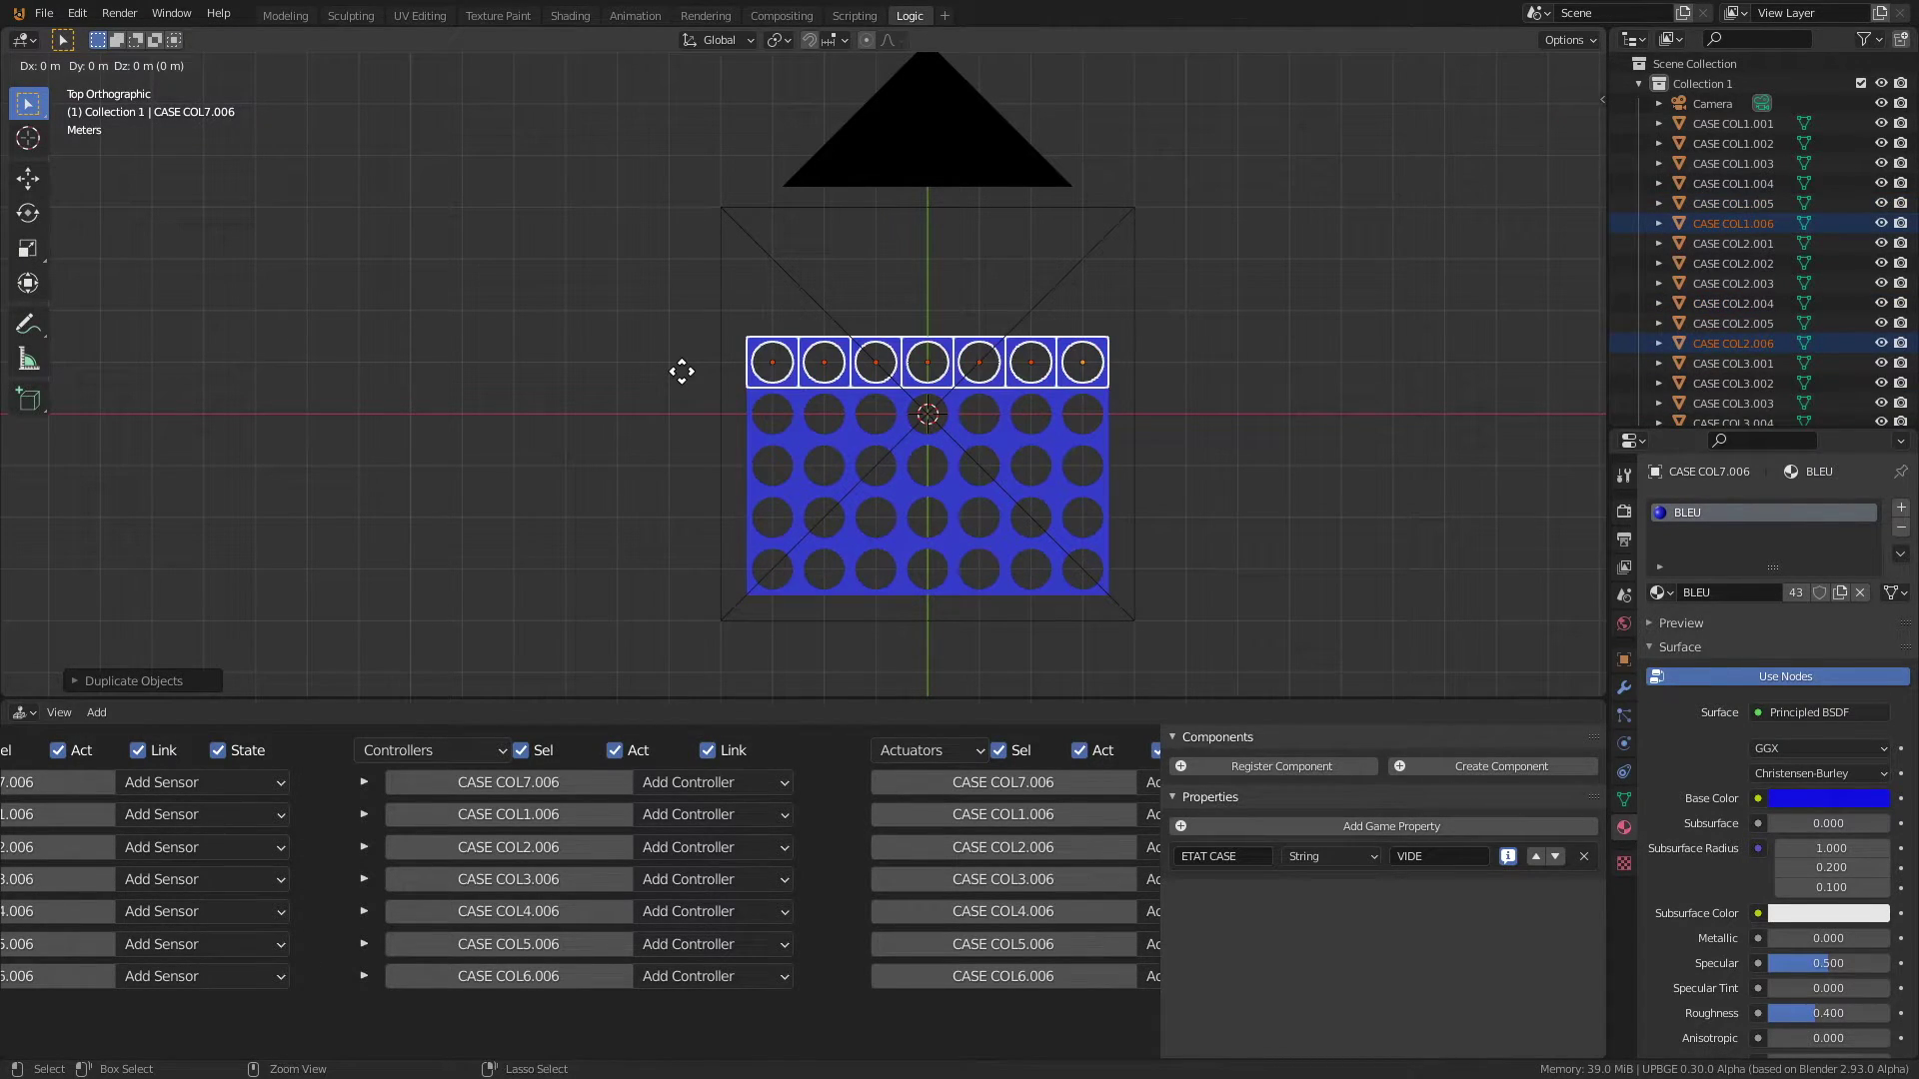
left_click(686, 335)
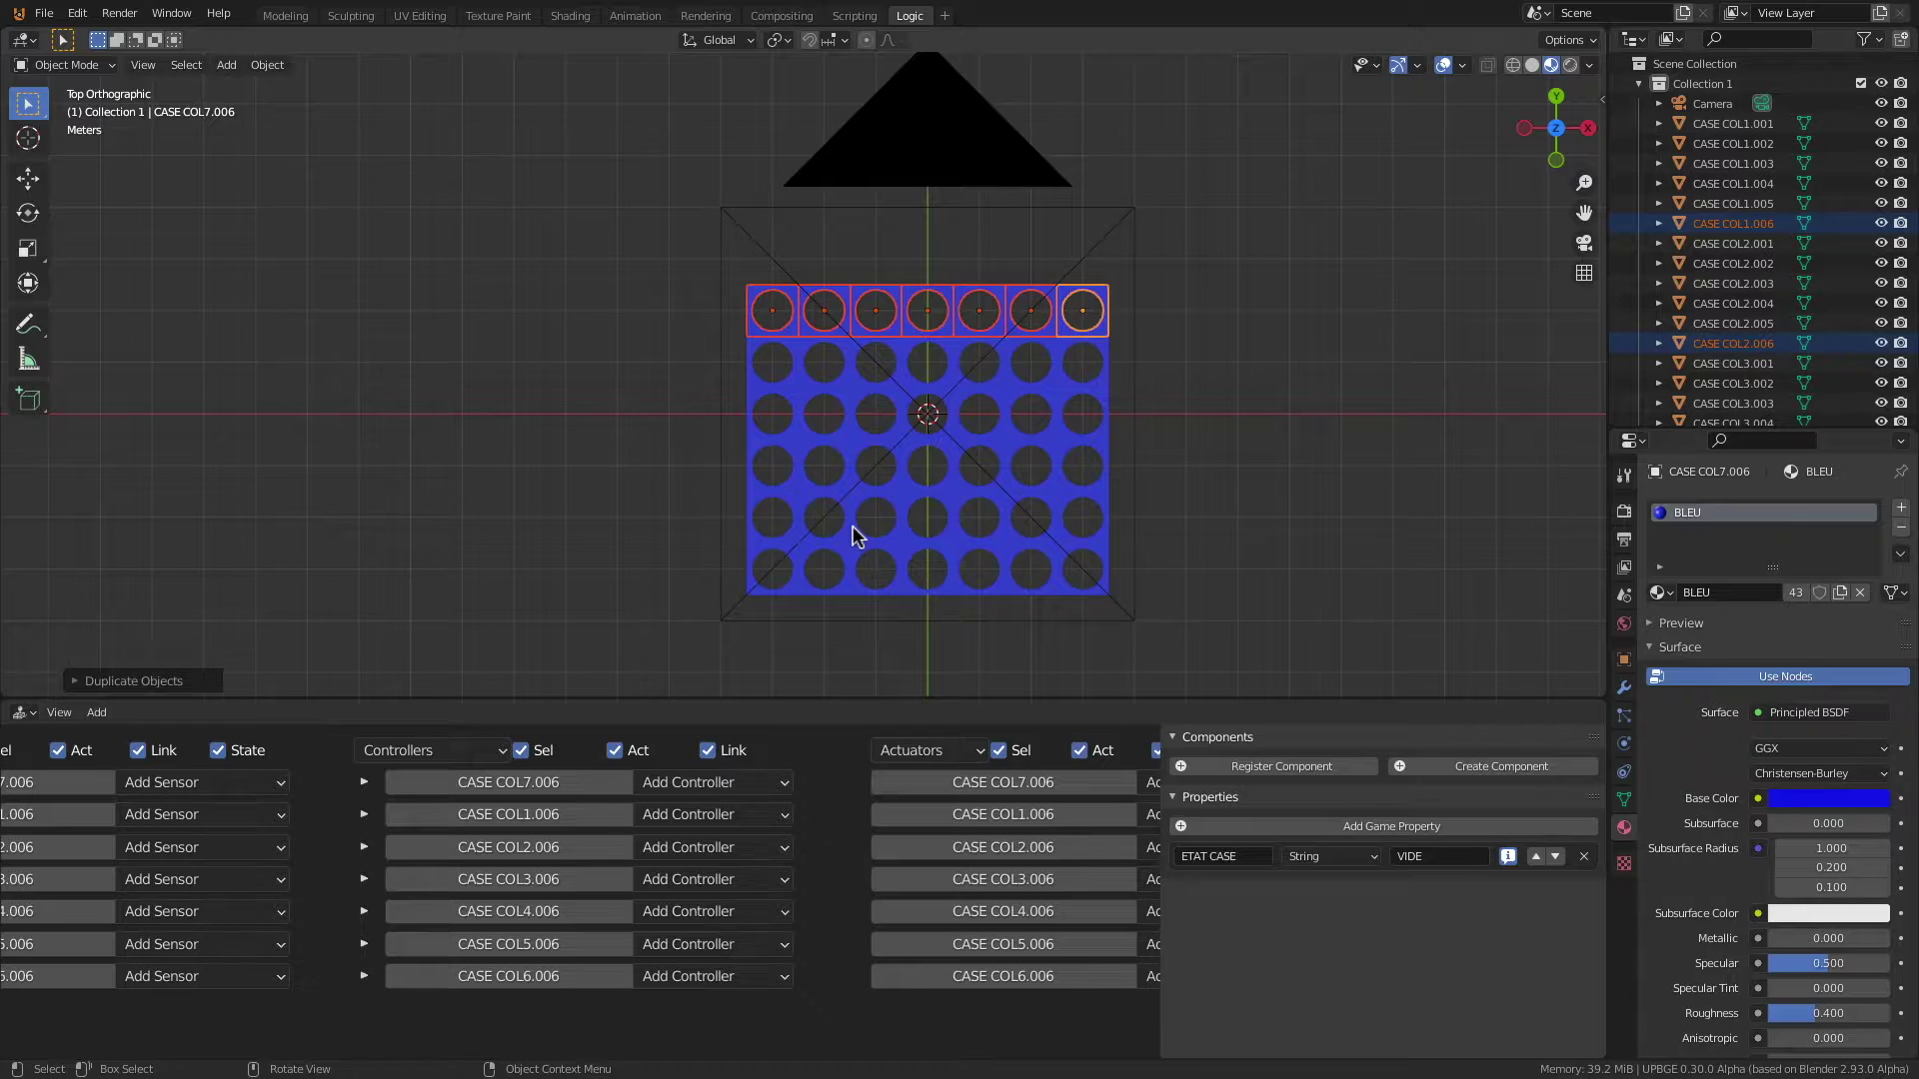
Step: Select all board cells without the camera and move them 0.5 m along Y to center the board in the camera frame
scroll(854, 525, "up", 1)
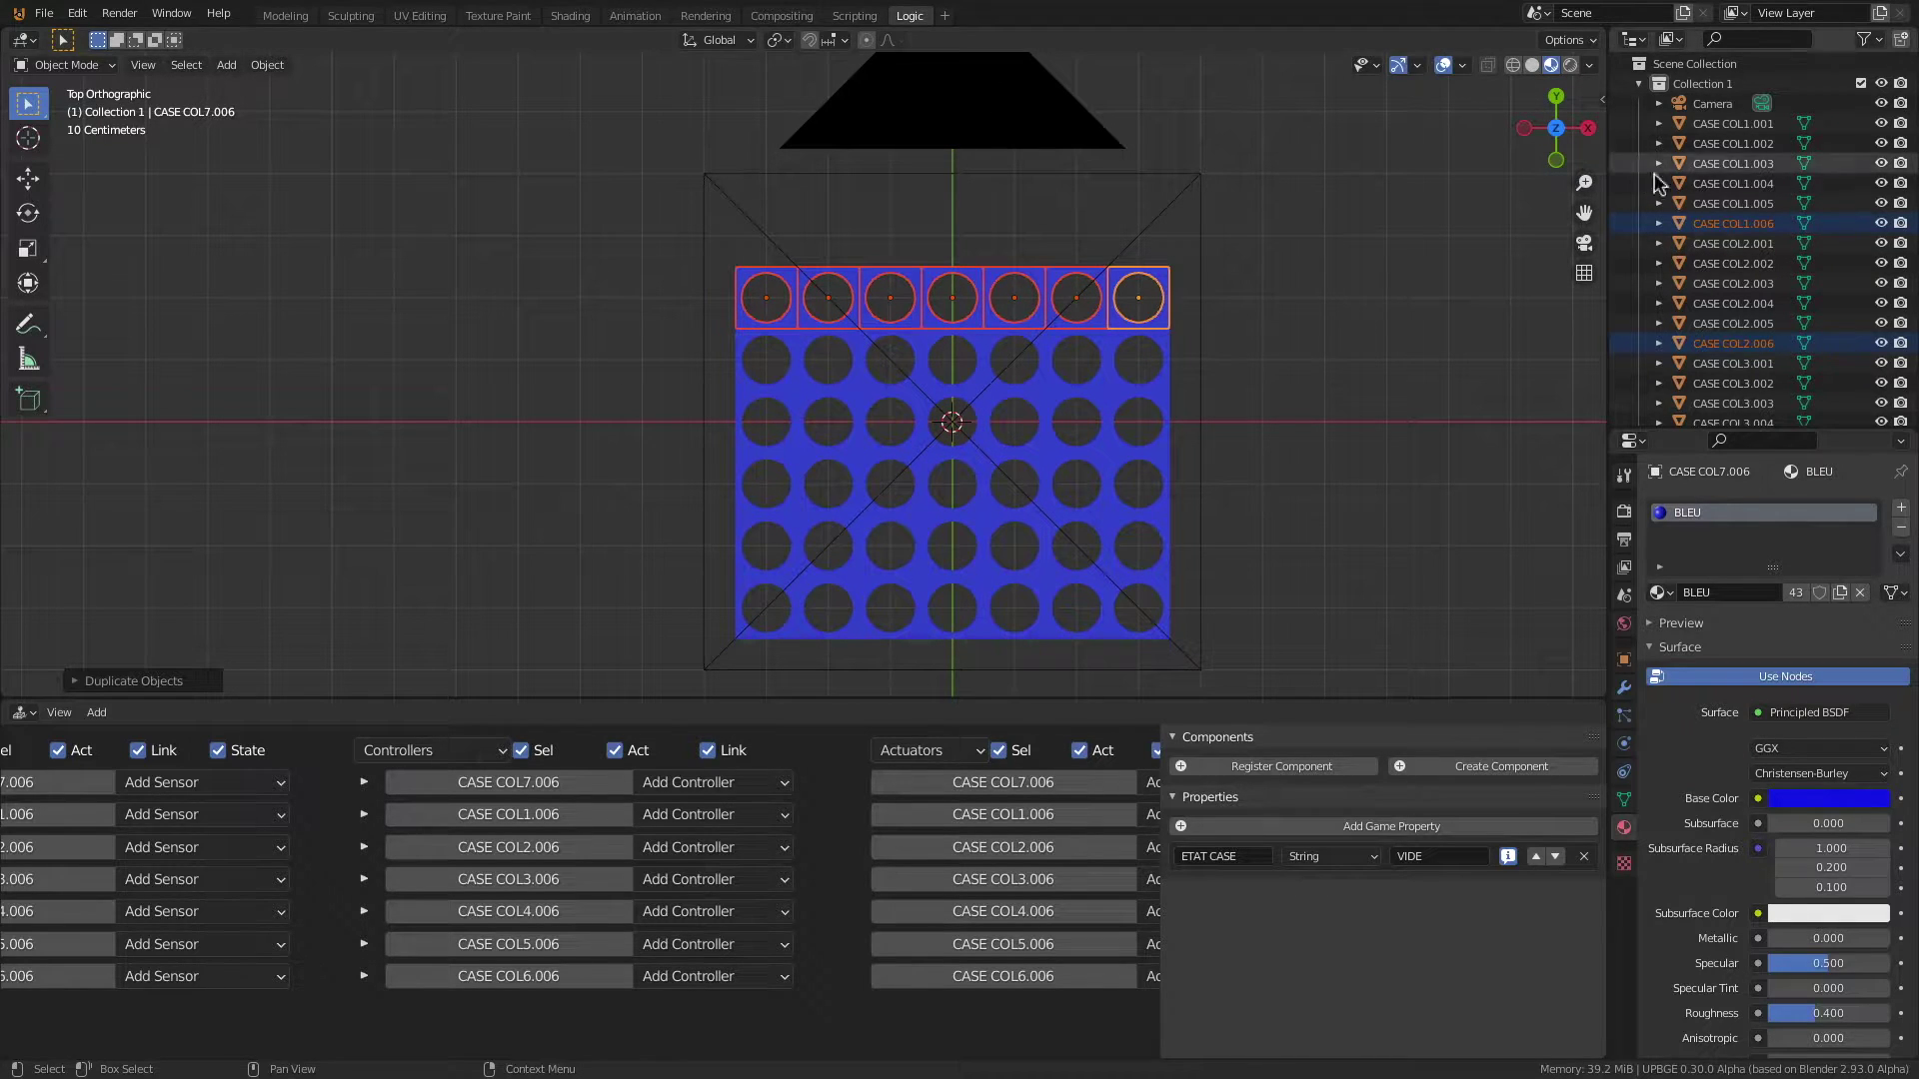
left_click(1736, 124)
scroll(1725, 219, "down", 12)
key("a")
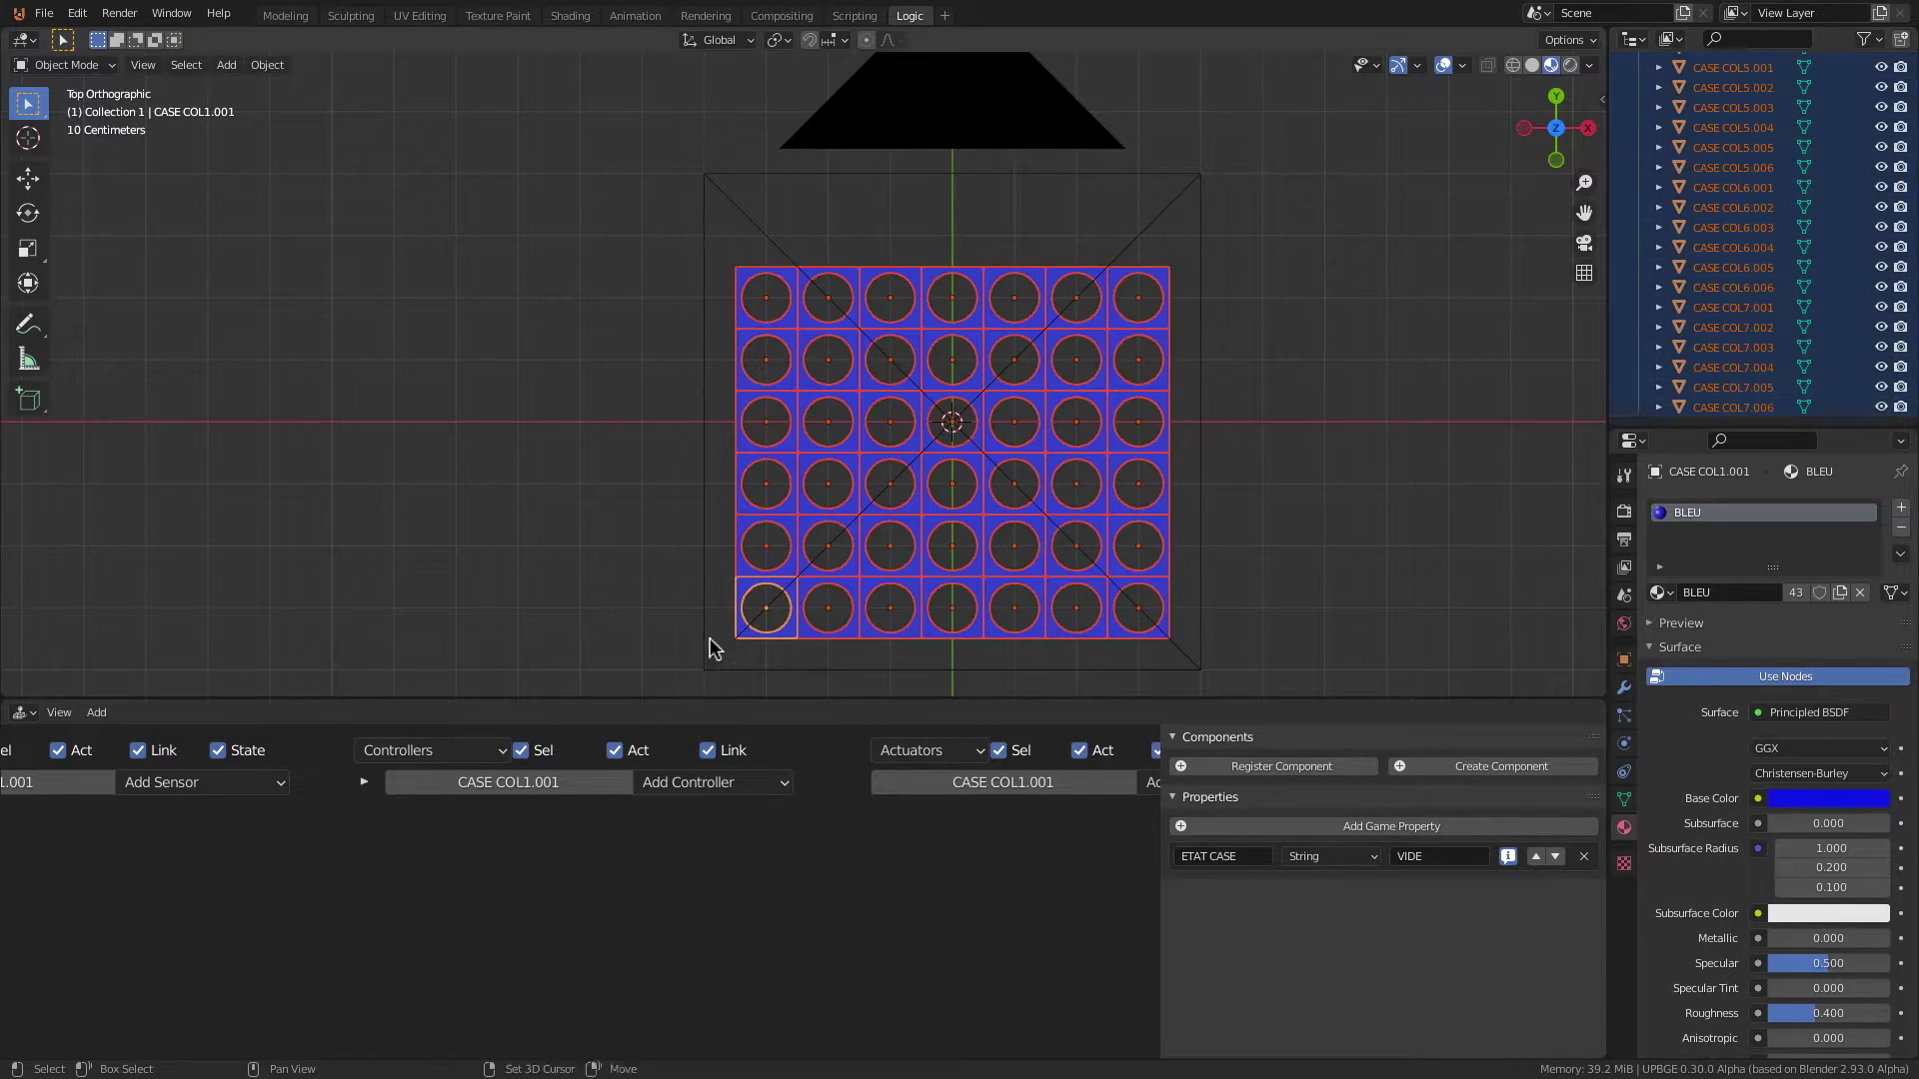
scroll(729, 493, "up", 6)
scroll(656, 598, "down", 2)
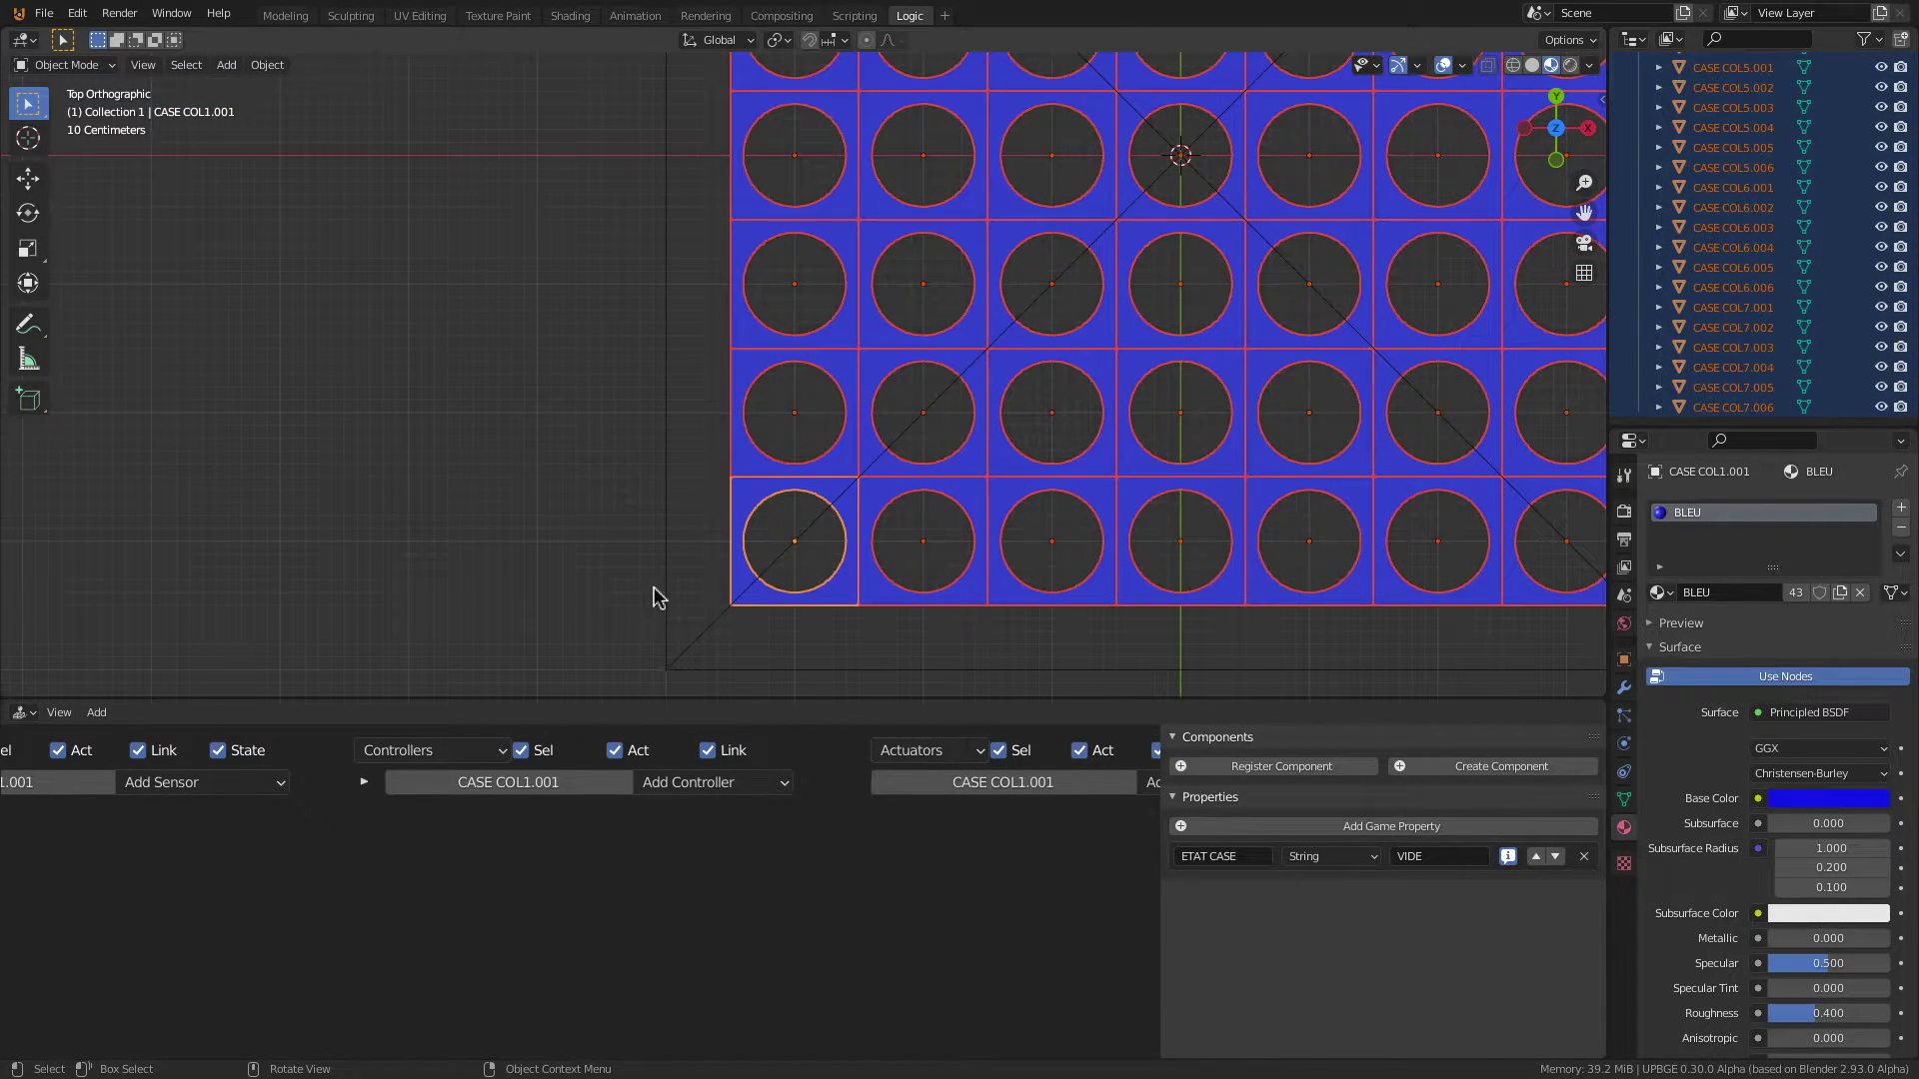
key("g")
key("y")
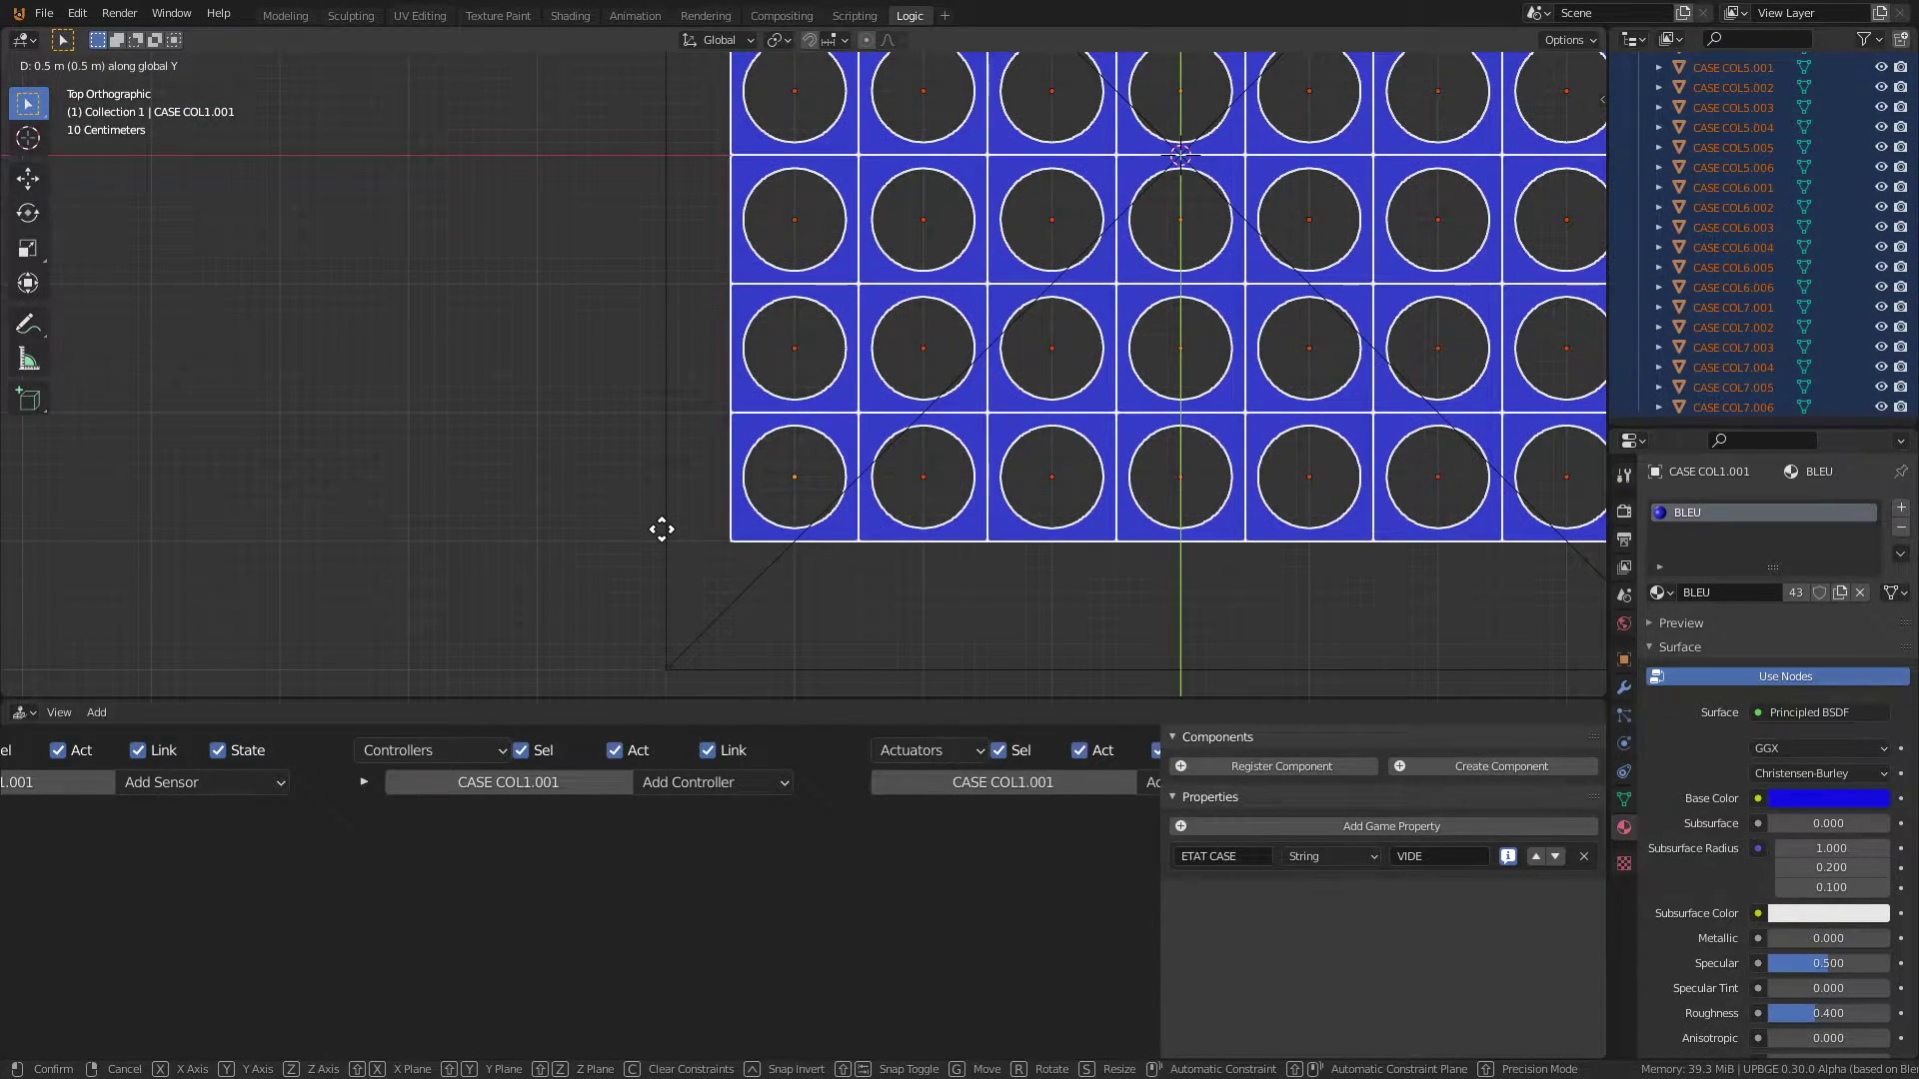
left_click(662, 529)
Step: Collapse Collection 1 and create a new collection named BOUTON in the scene
scroll(789, 609, "down", 4)
scroll(1642, 90, "up", 14)
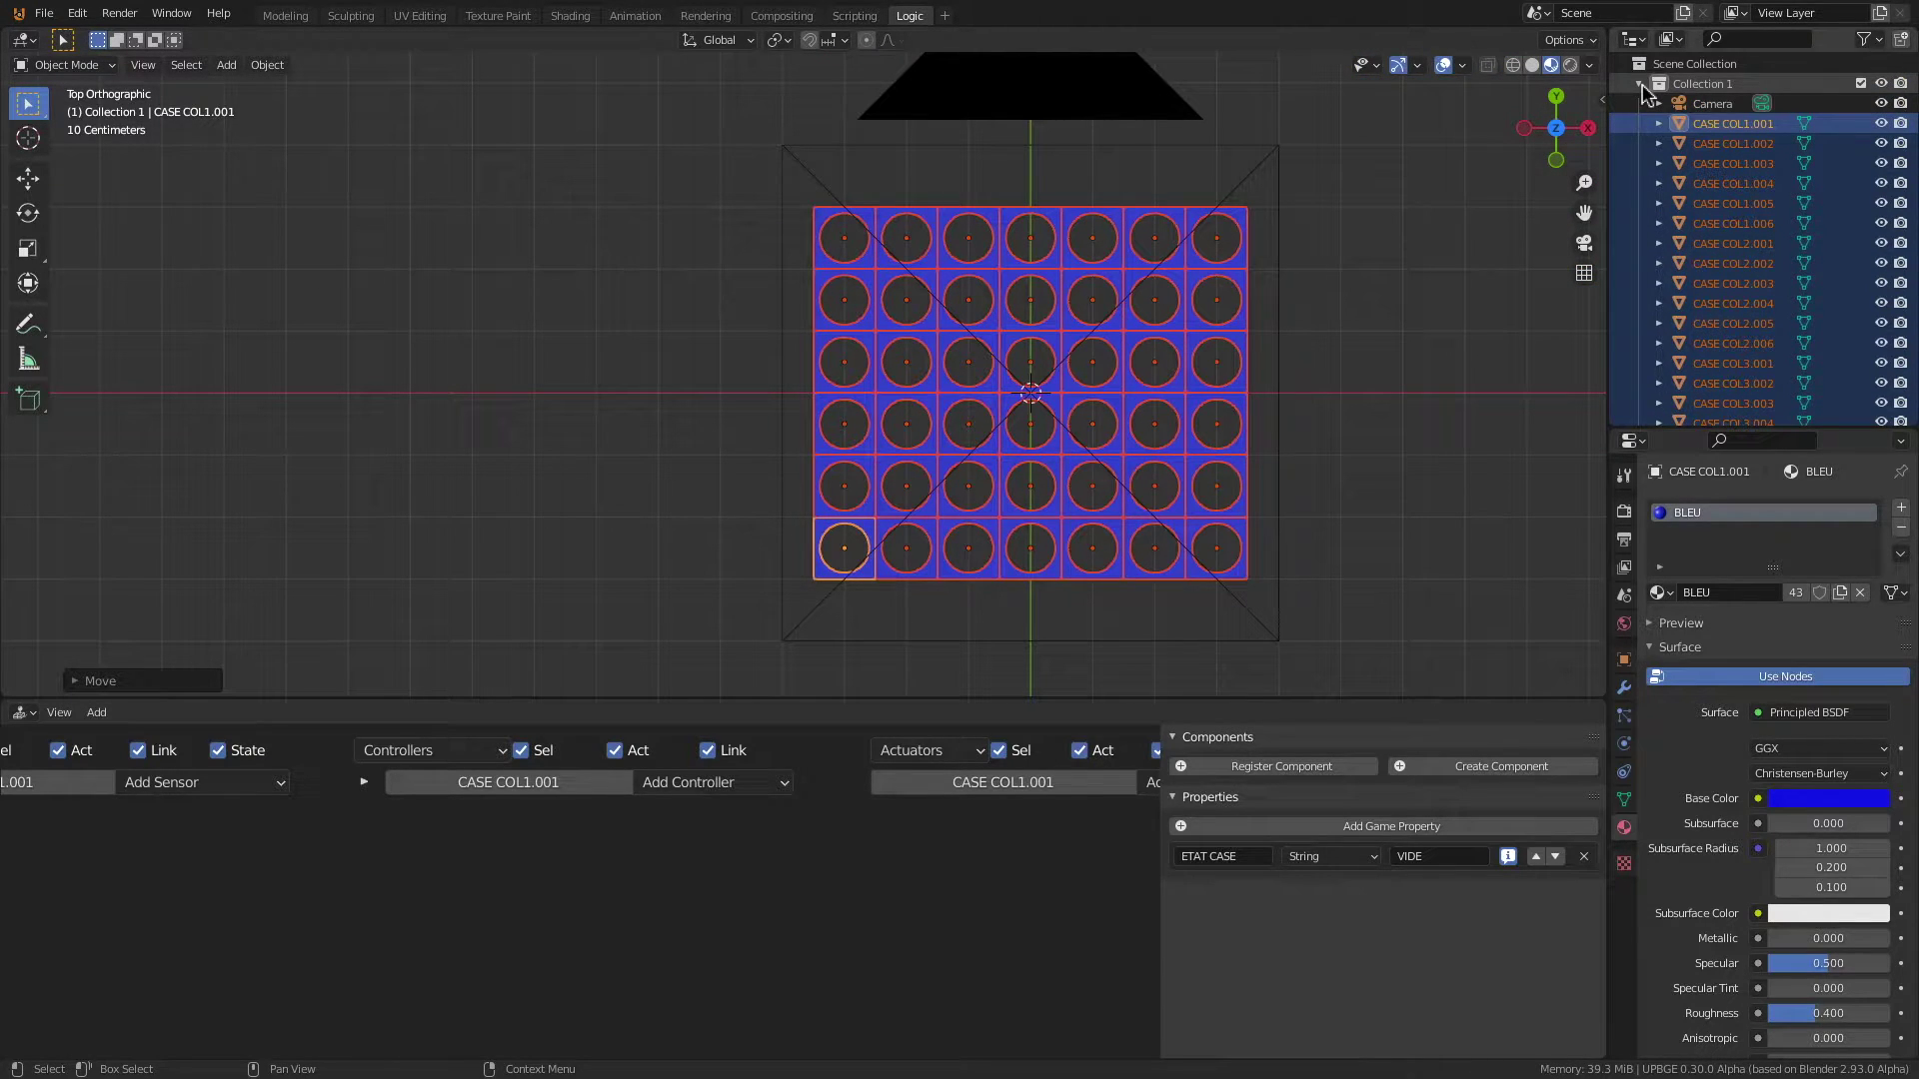
left_click(1642, 90)
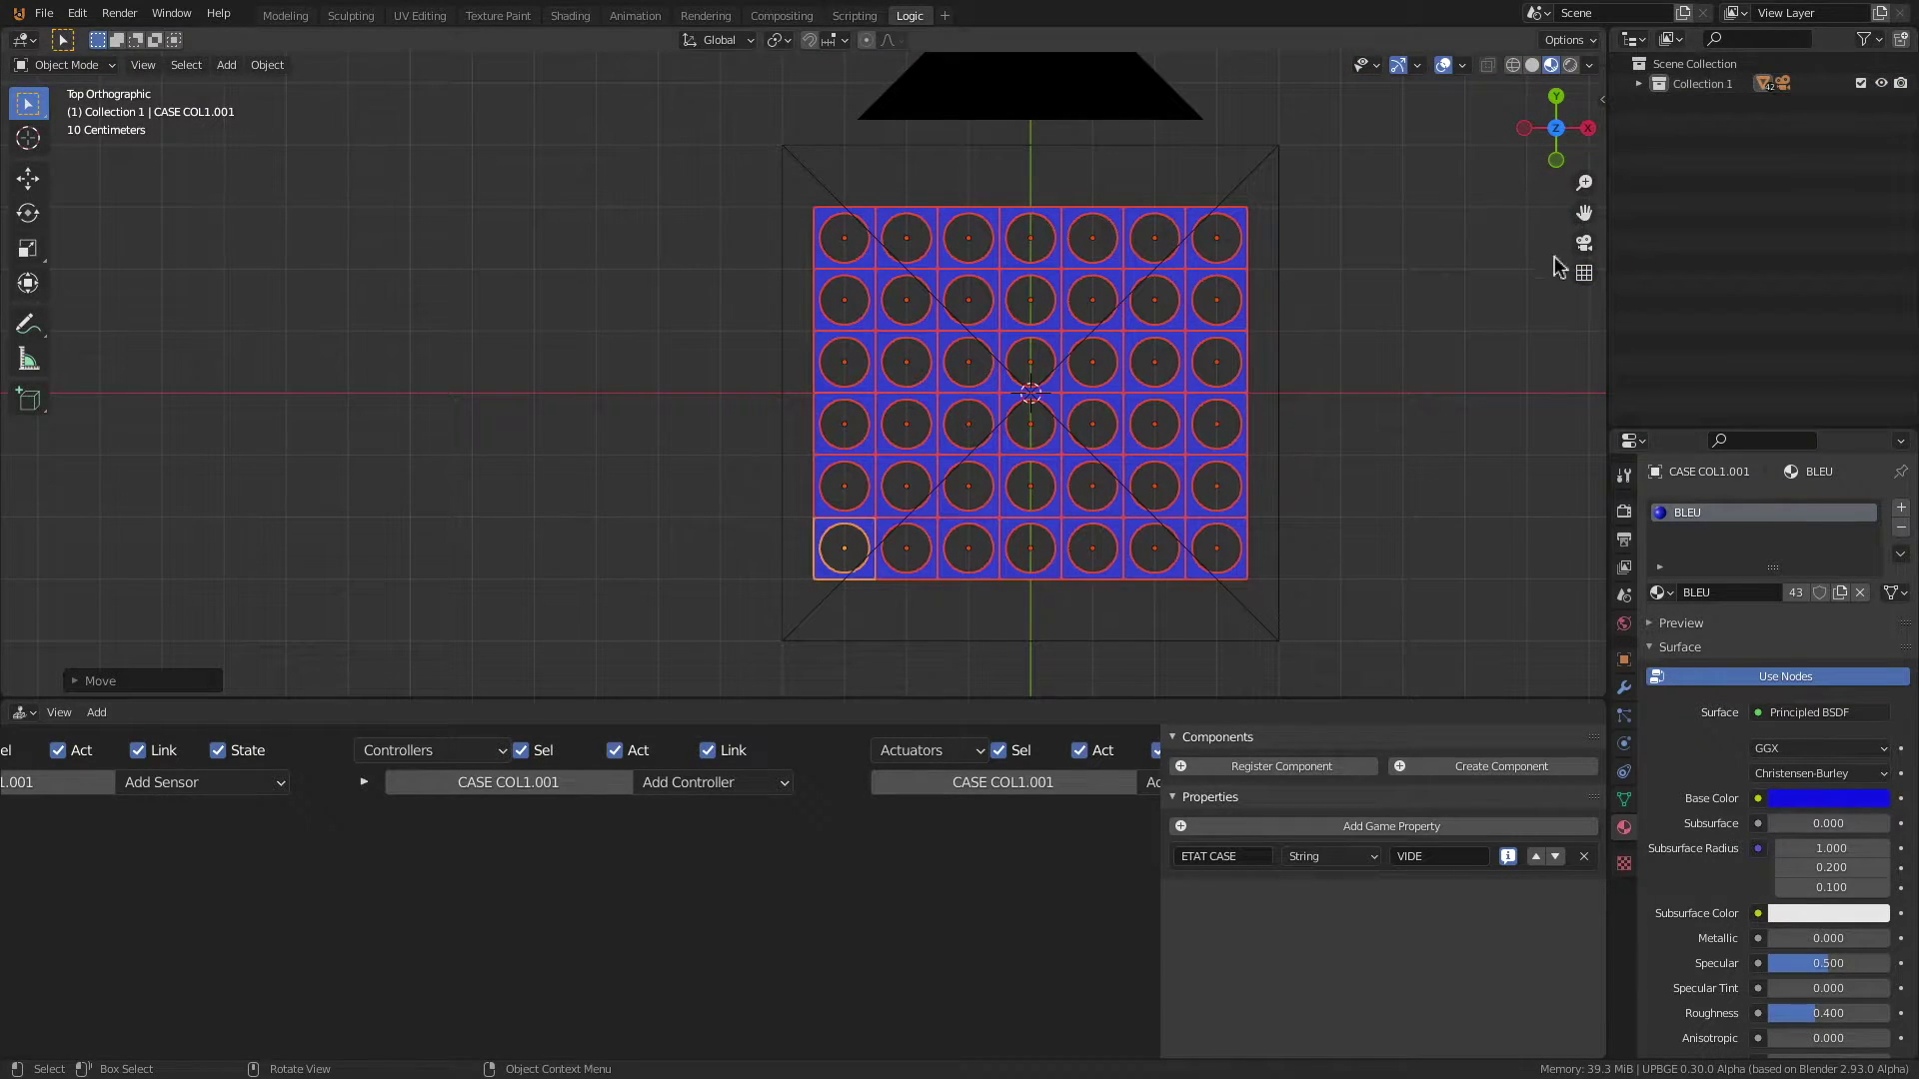
left_click(1738, 132)
right_click(1711, 118)
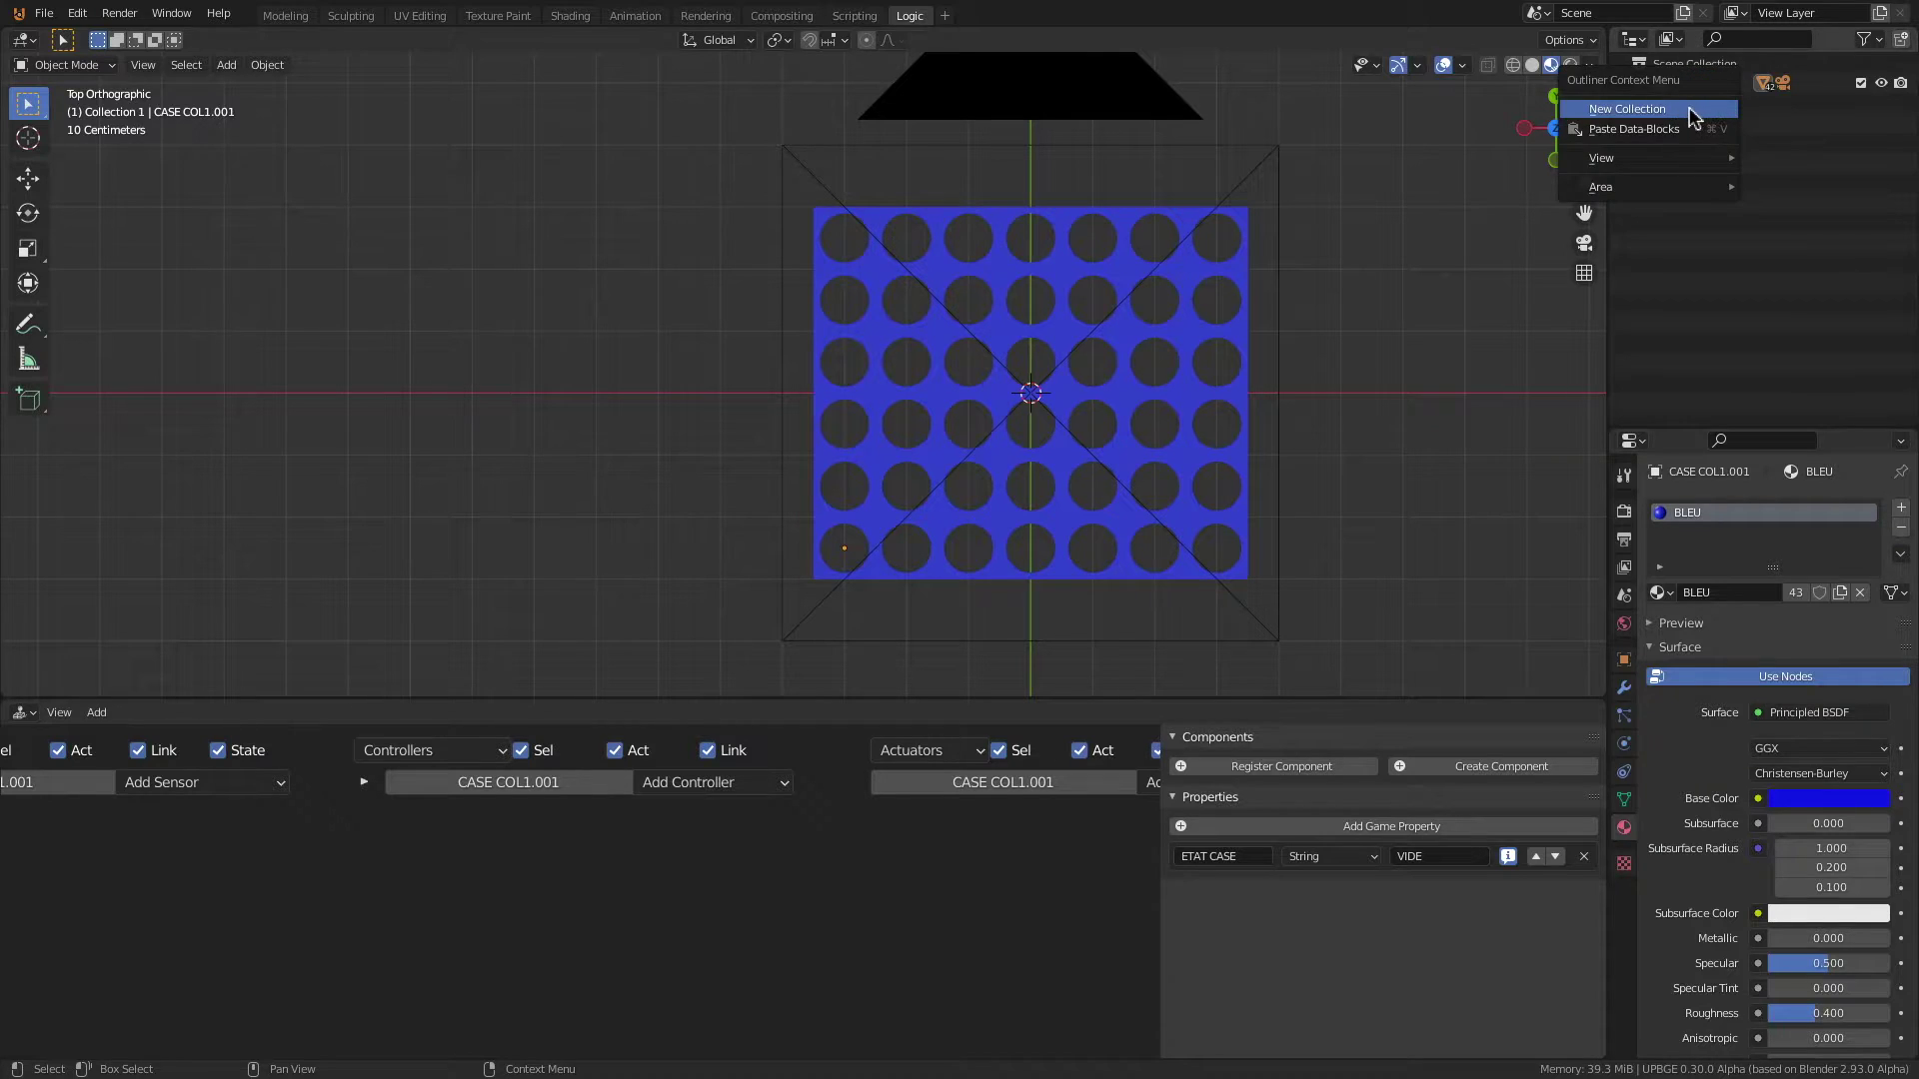
left_click(1694, 110)
double_click(1721, 104)
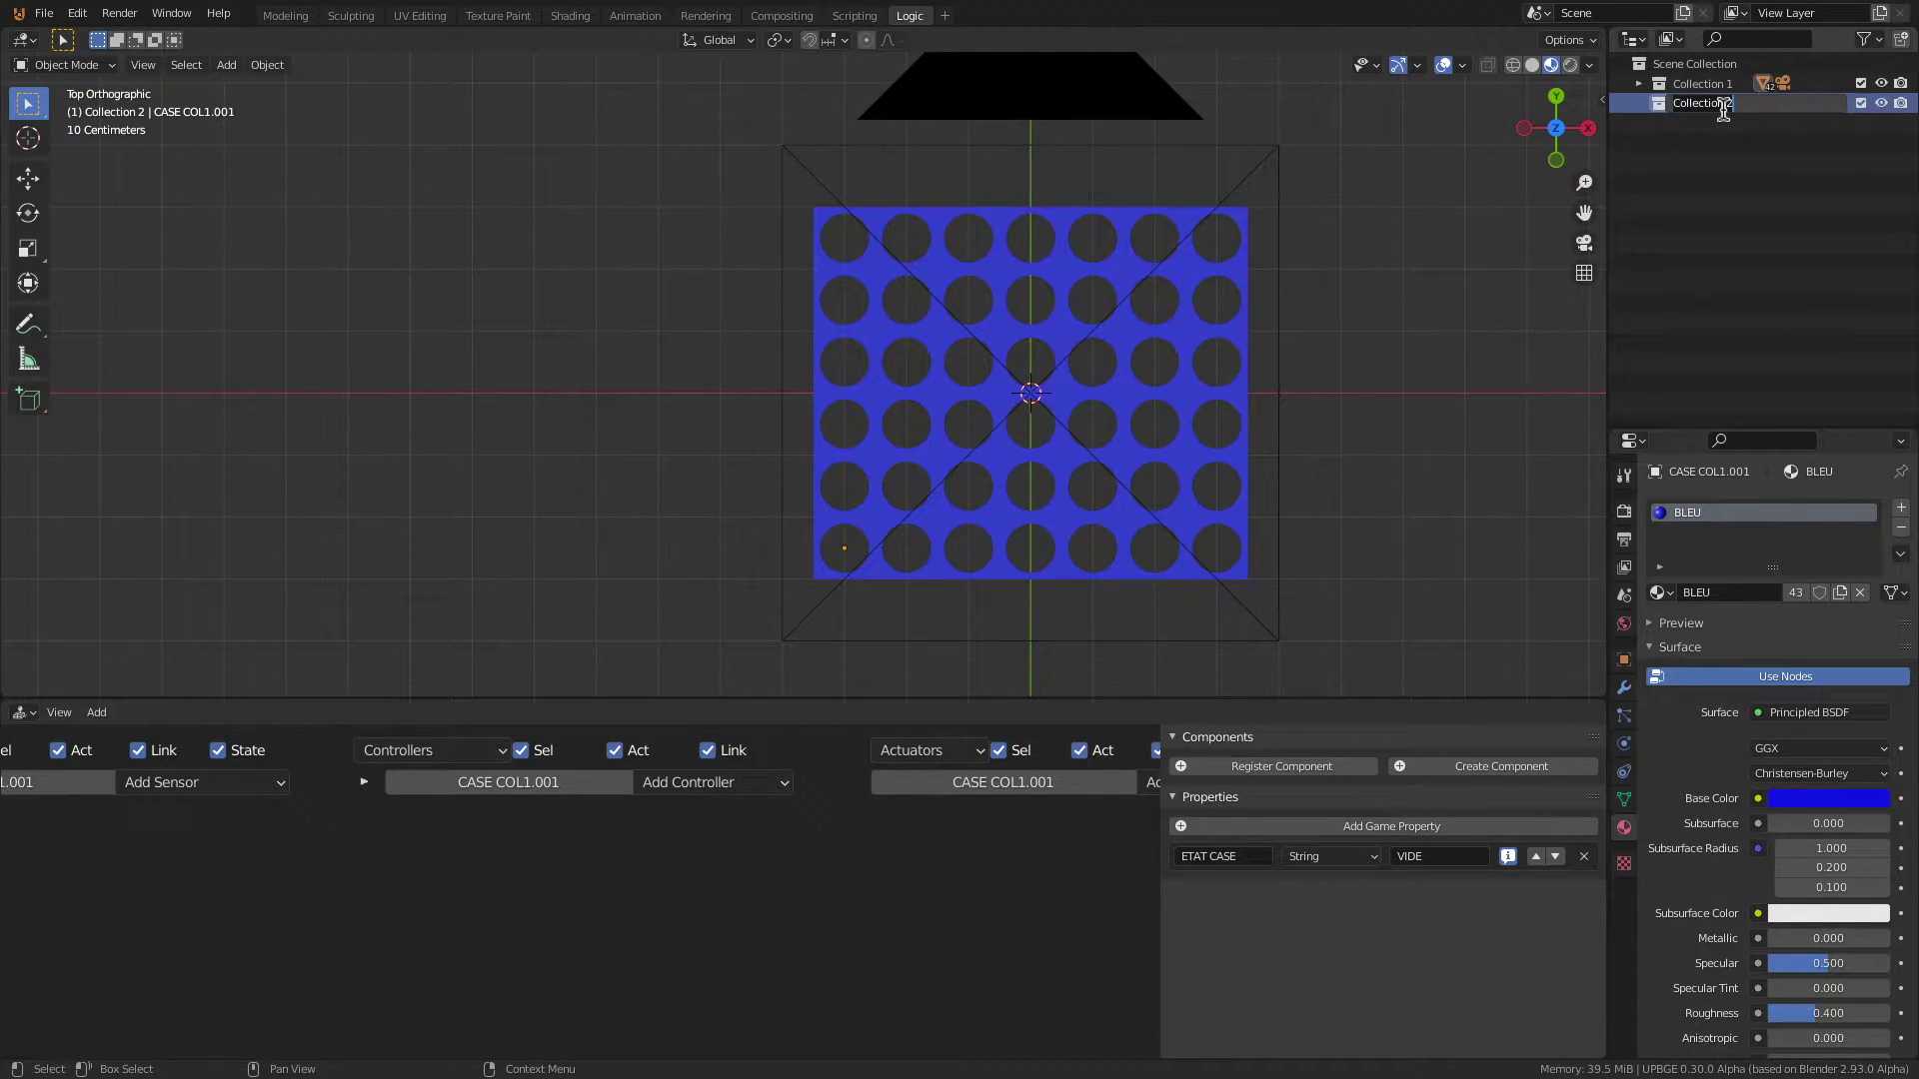
type("BOUTON")
key("Return")
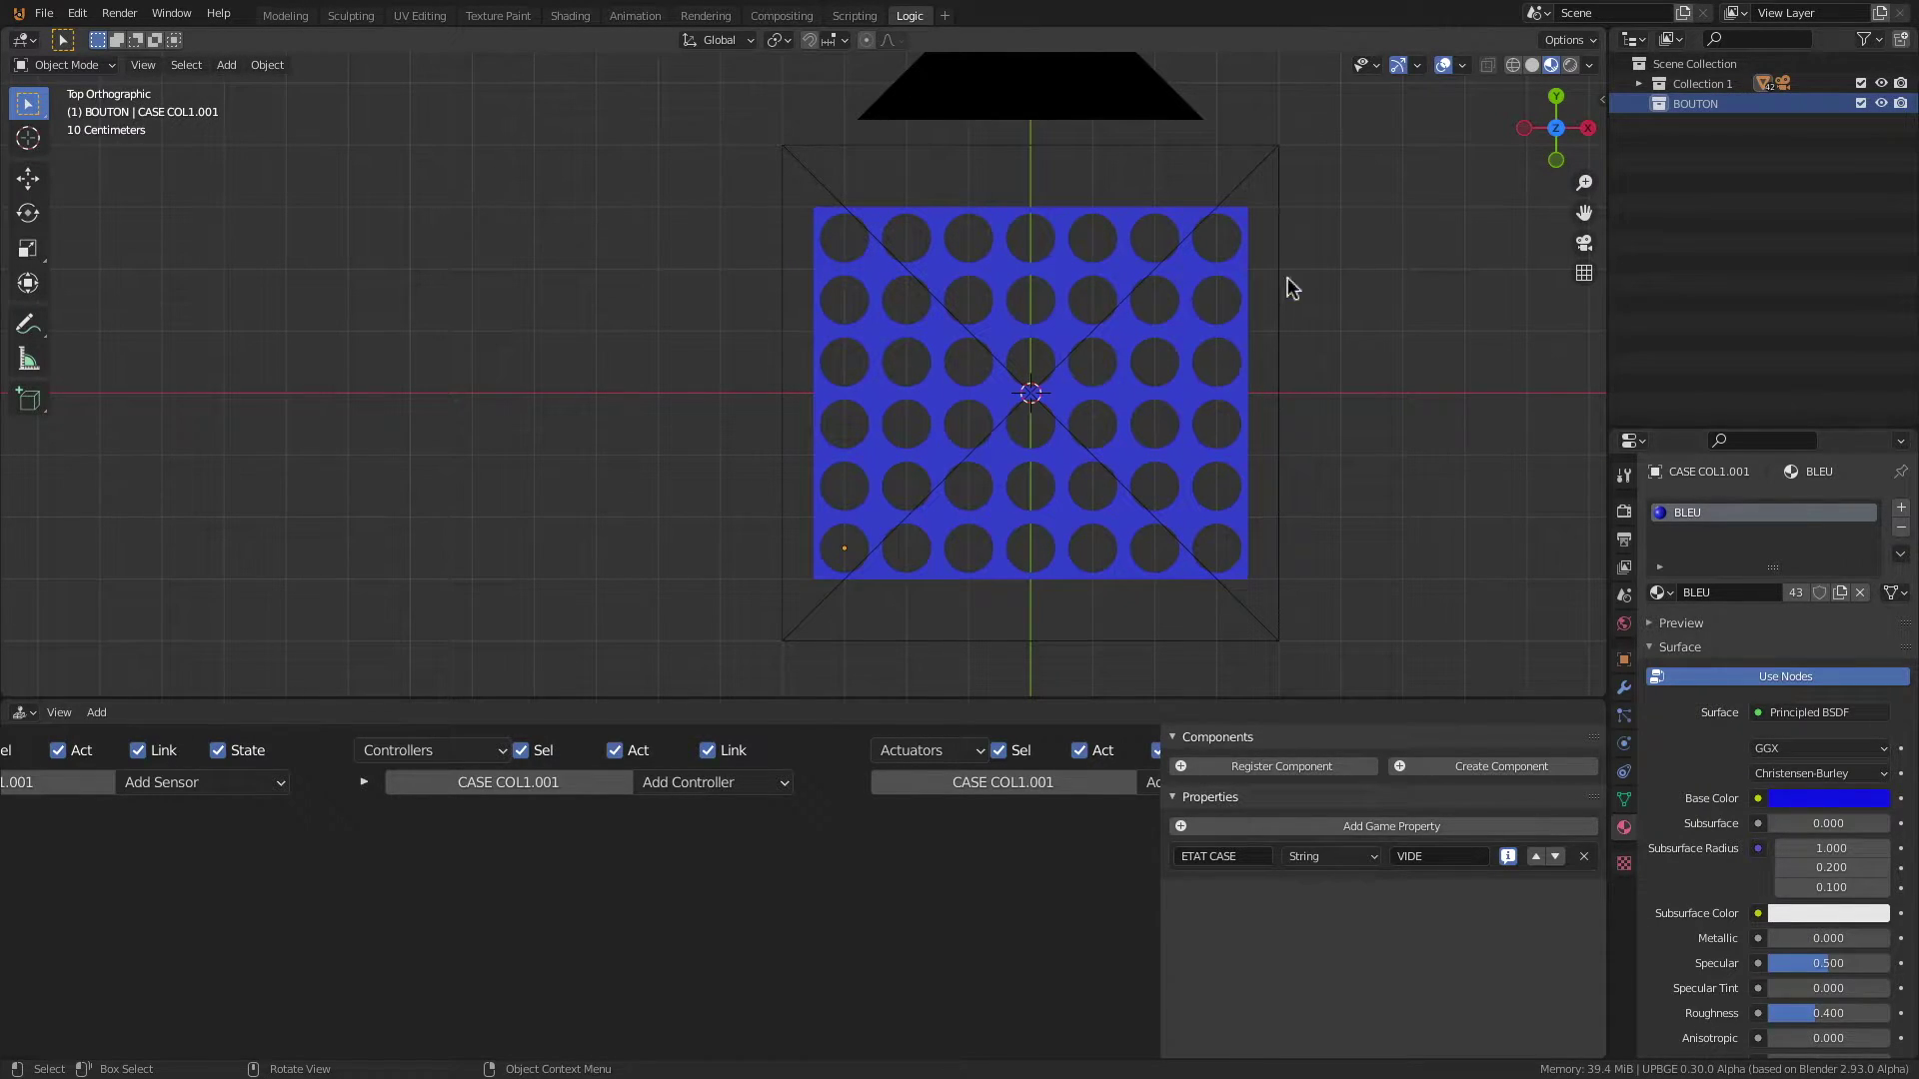
Step: Add a plane mesh to the BOUTON collection and scale it down to slightly smaller than one board cell
key("shift+a")
mouse_move(912, 421)
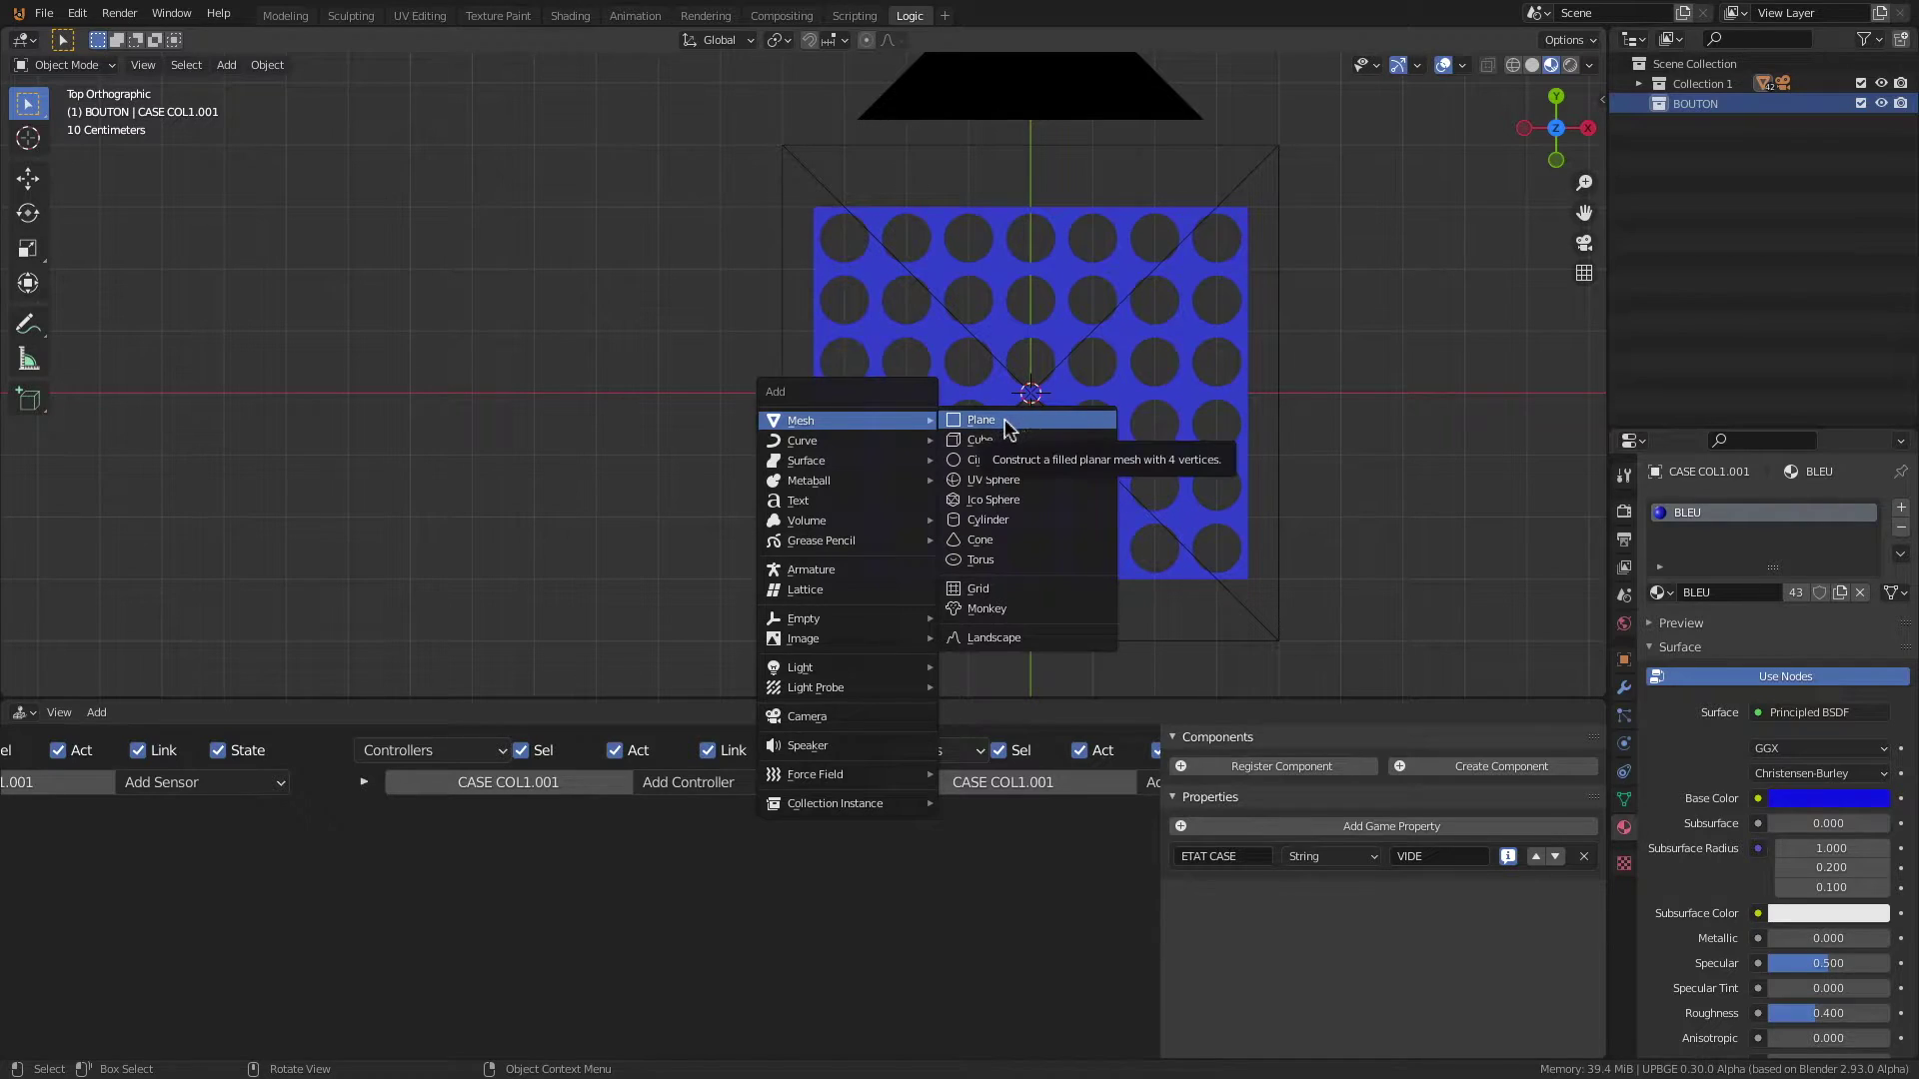
left_click(982, 421)
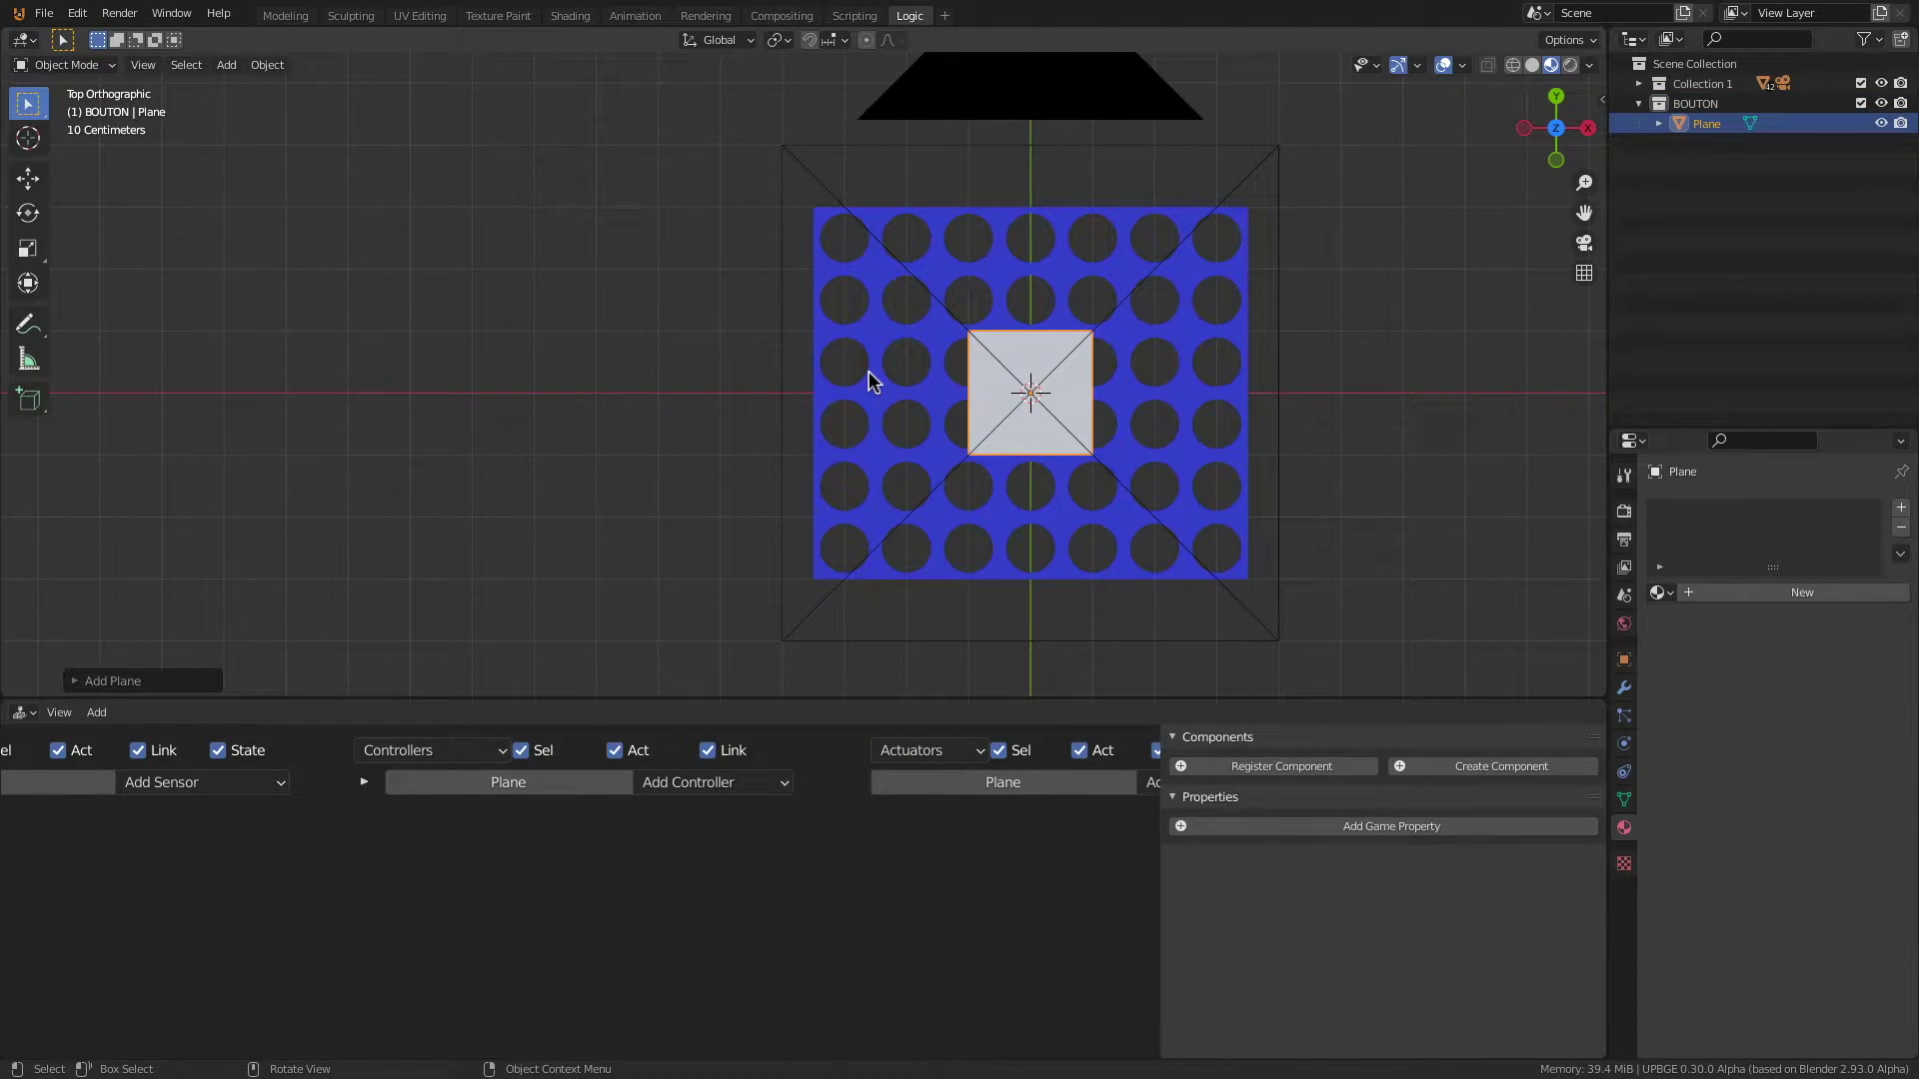
type("s0.")
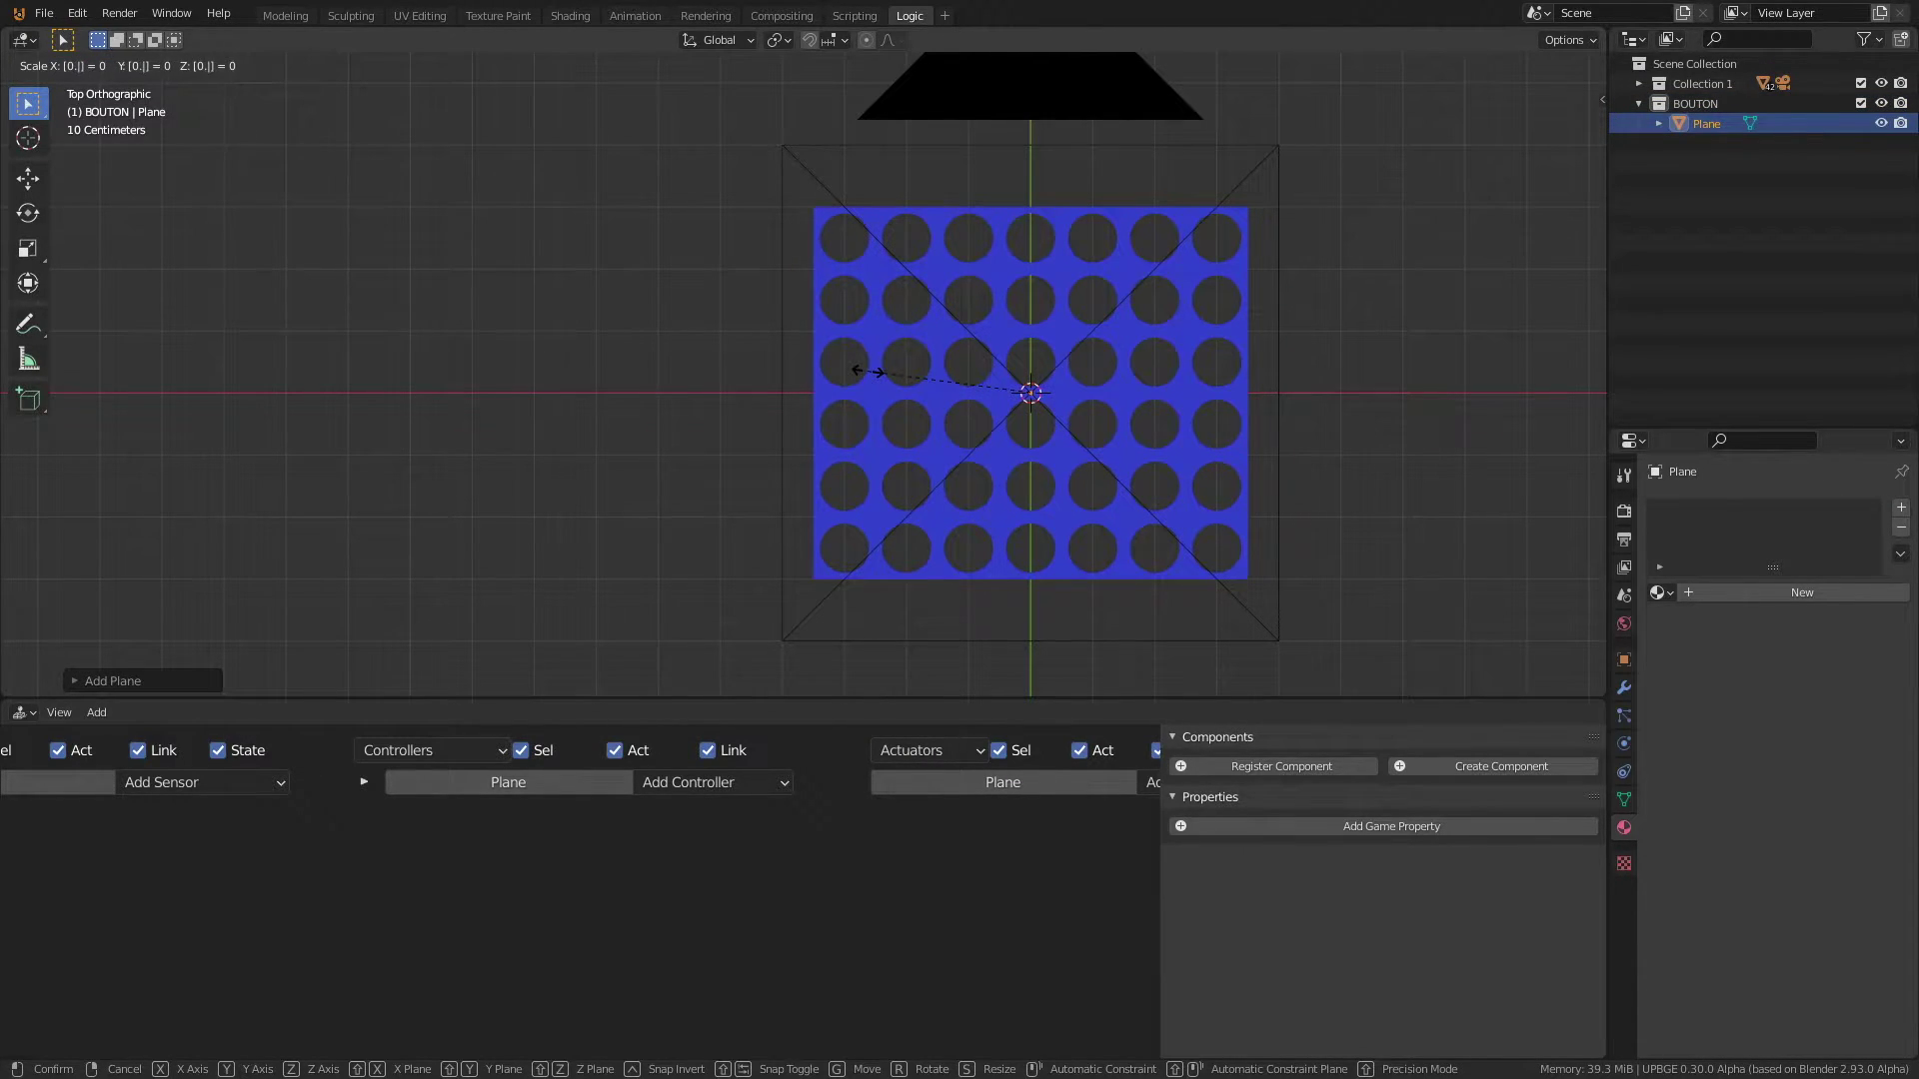
type("1")
key("Return")
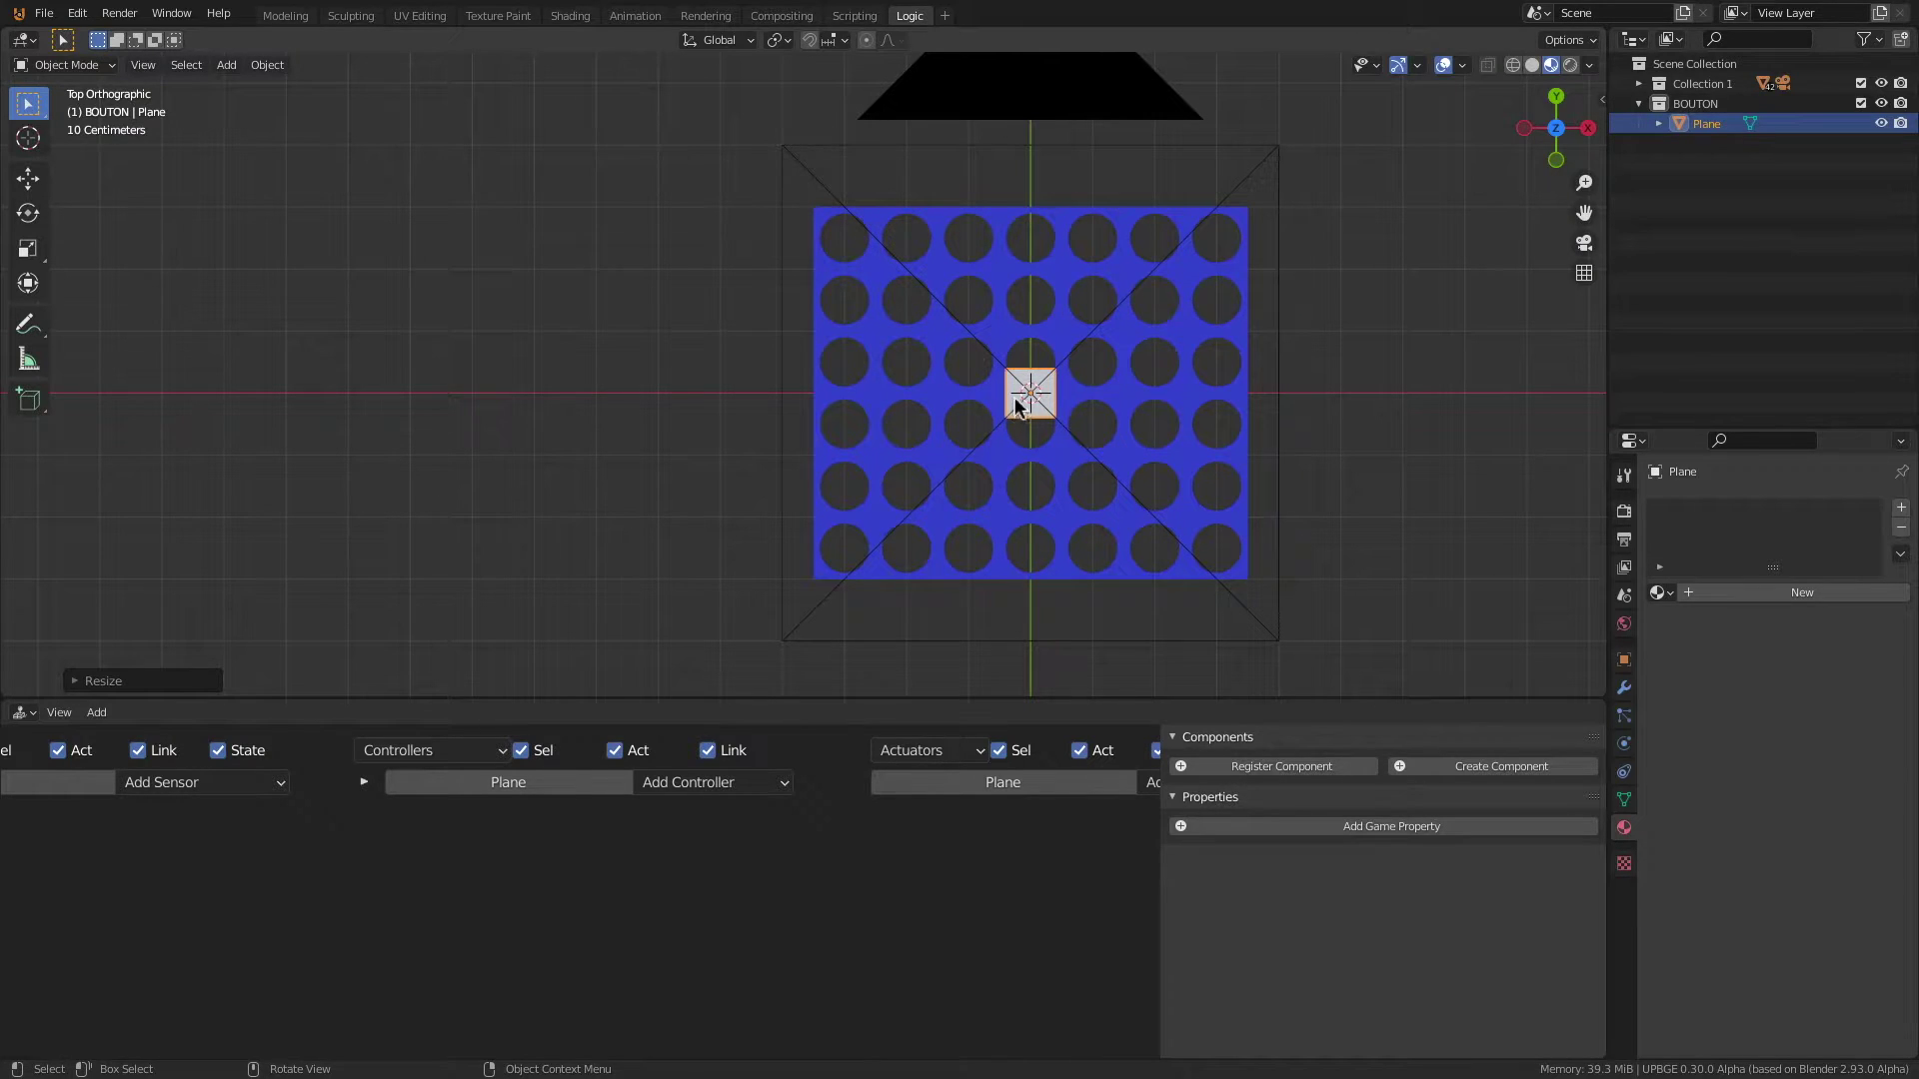
Step: Move the plane -3 m along X and -3.5 m along Y, below the board's first column, and rename it BOUTON COL1
key("g")
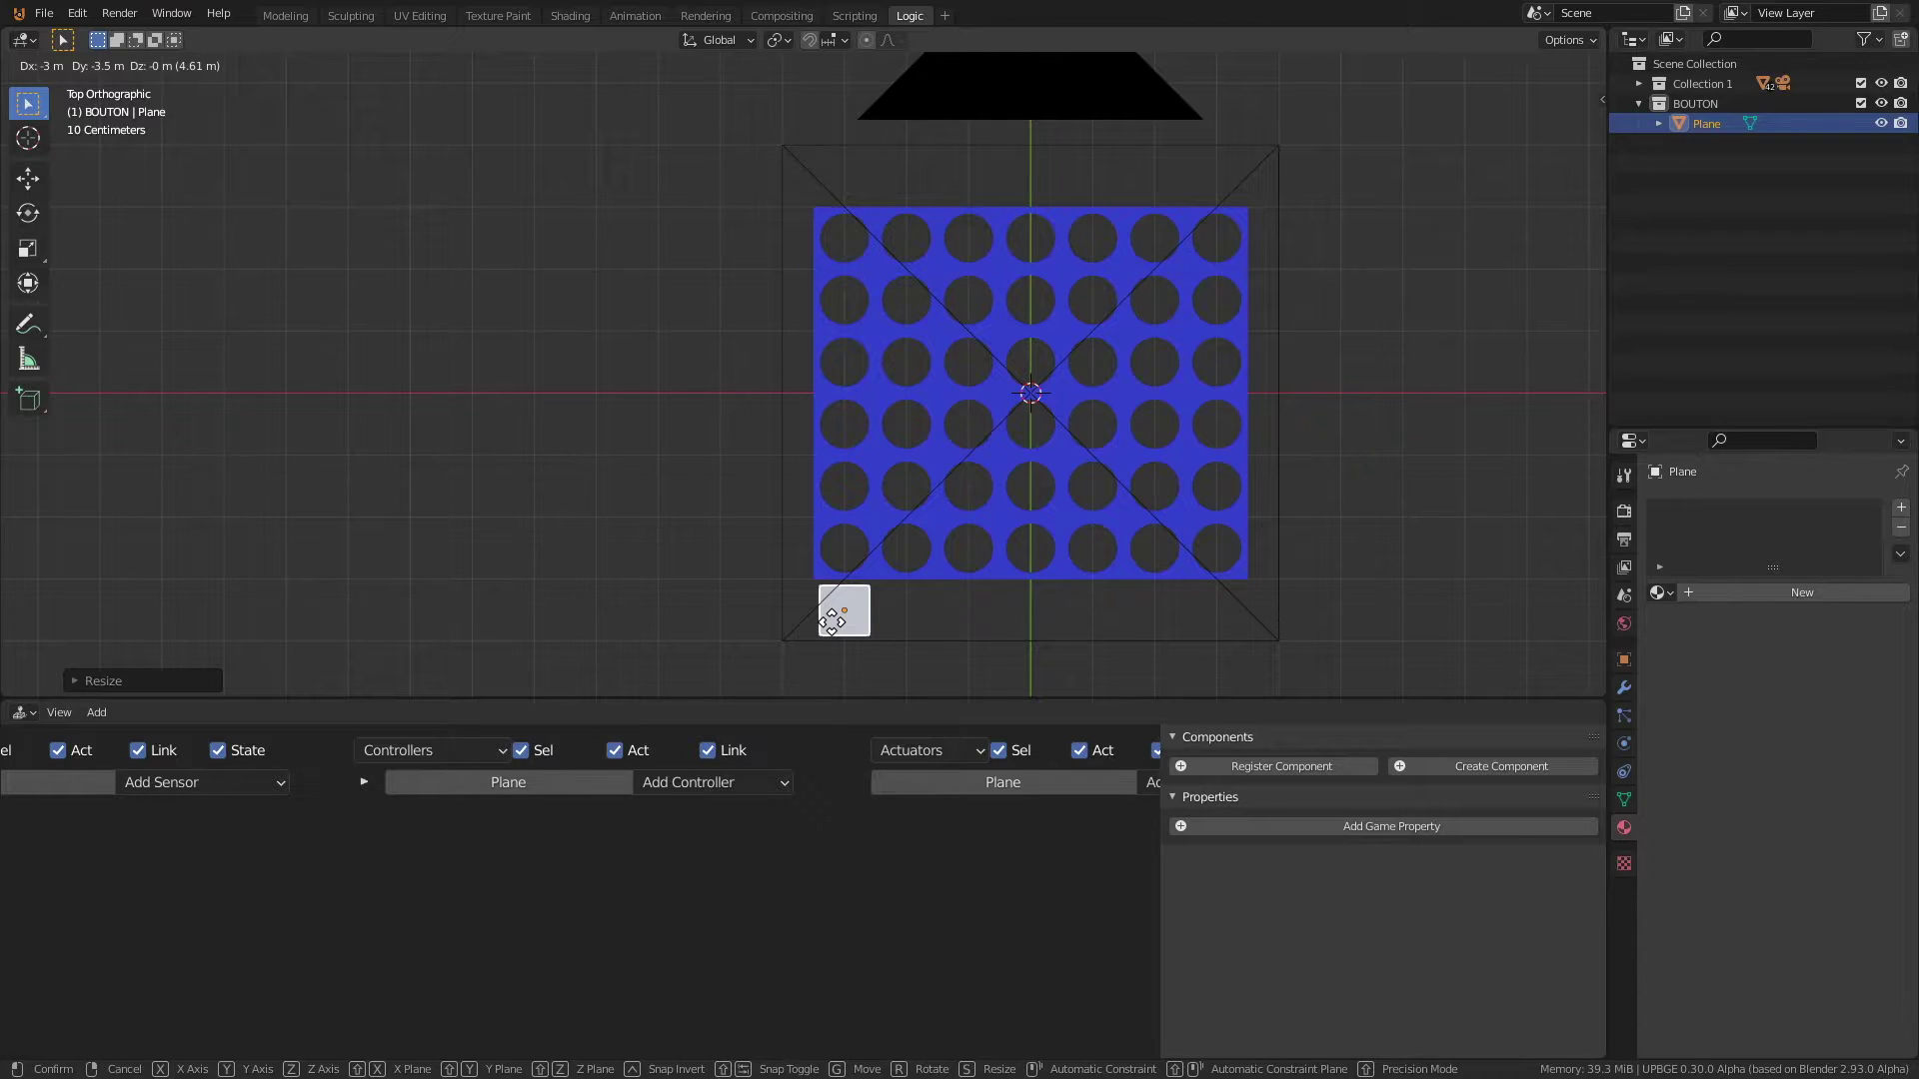
left_click(832, 621)
middle_click_drag(795, 396, 922, 246, "shift")
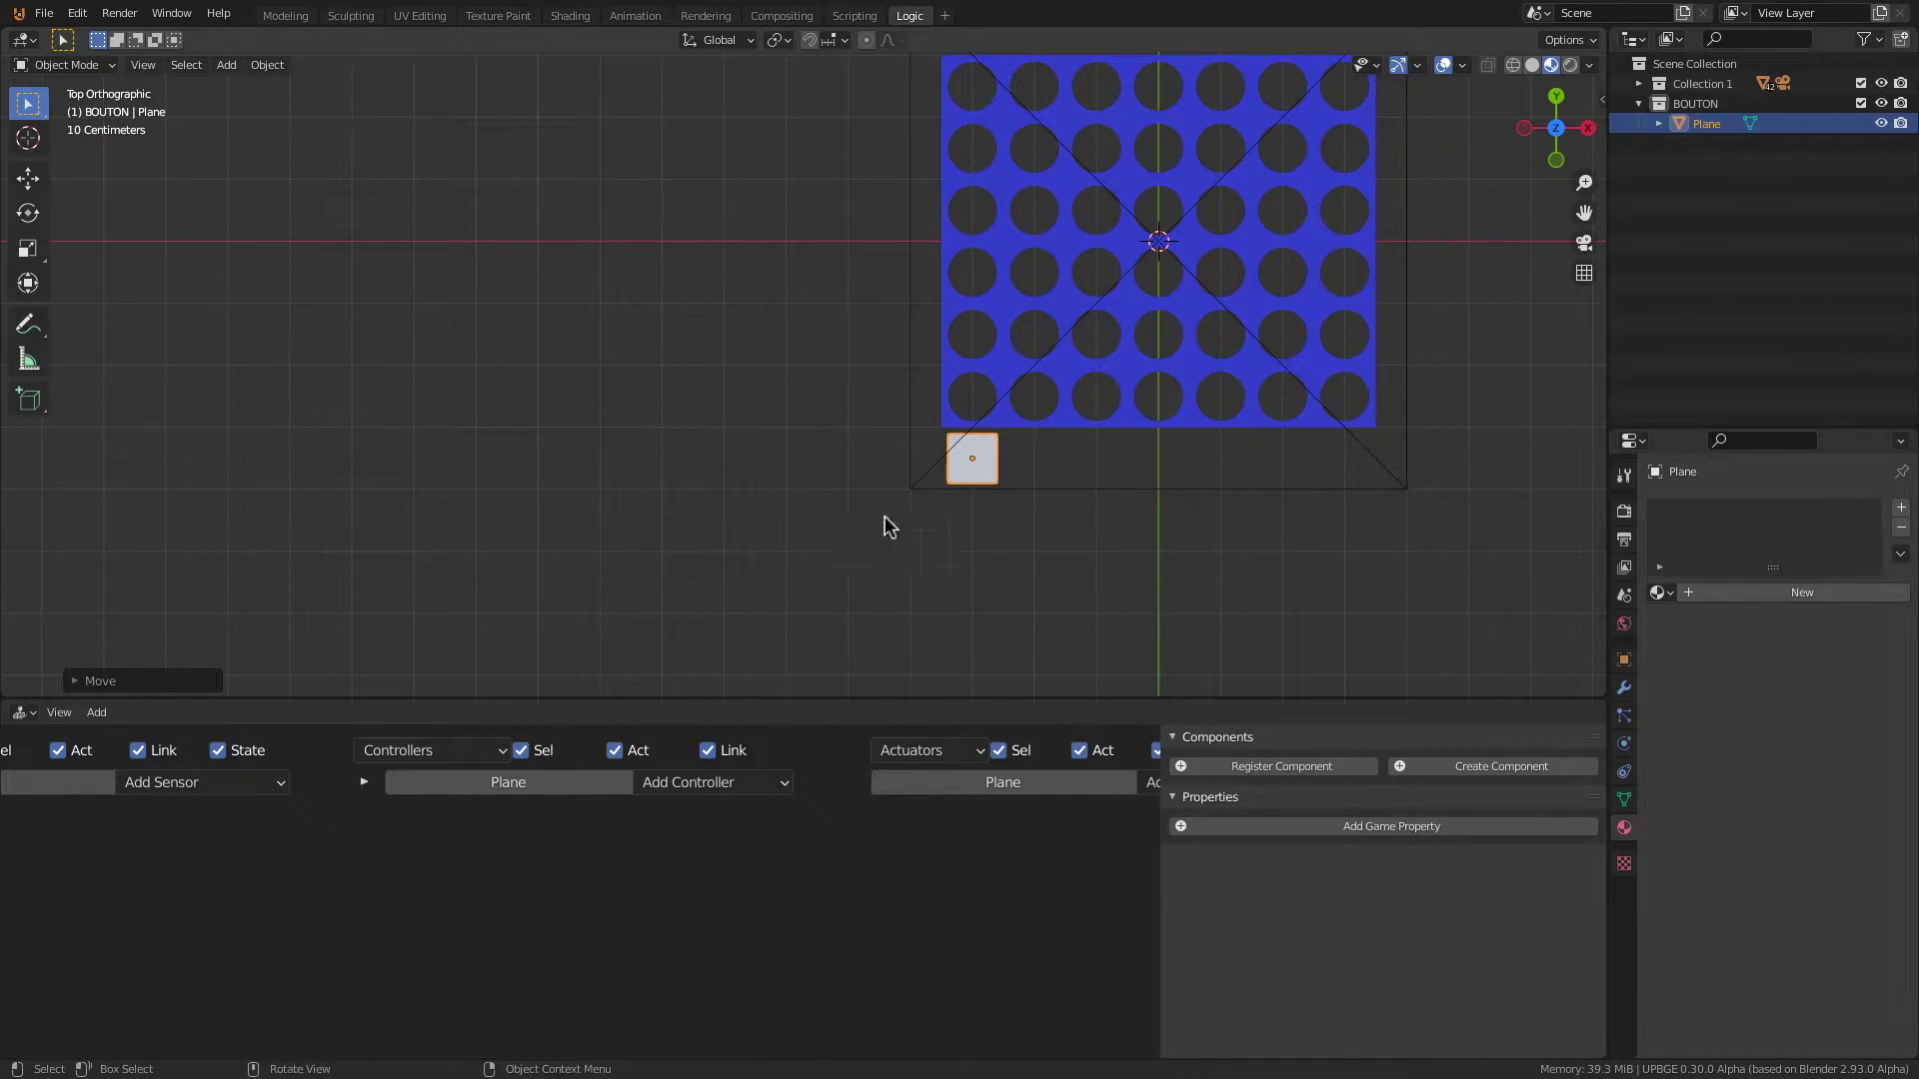
double_click(1720, 126)
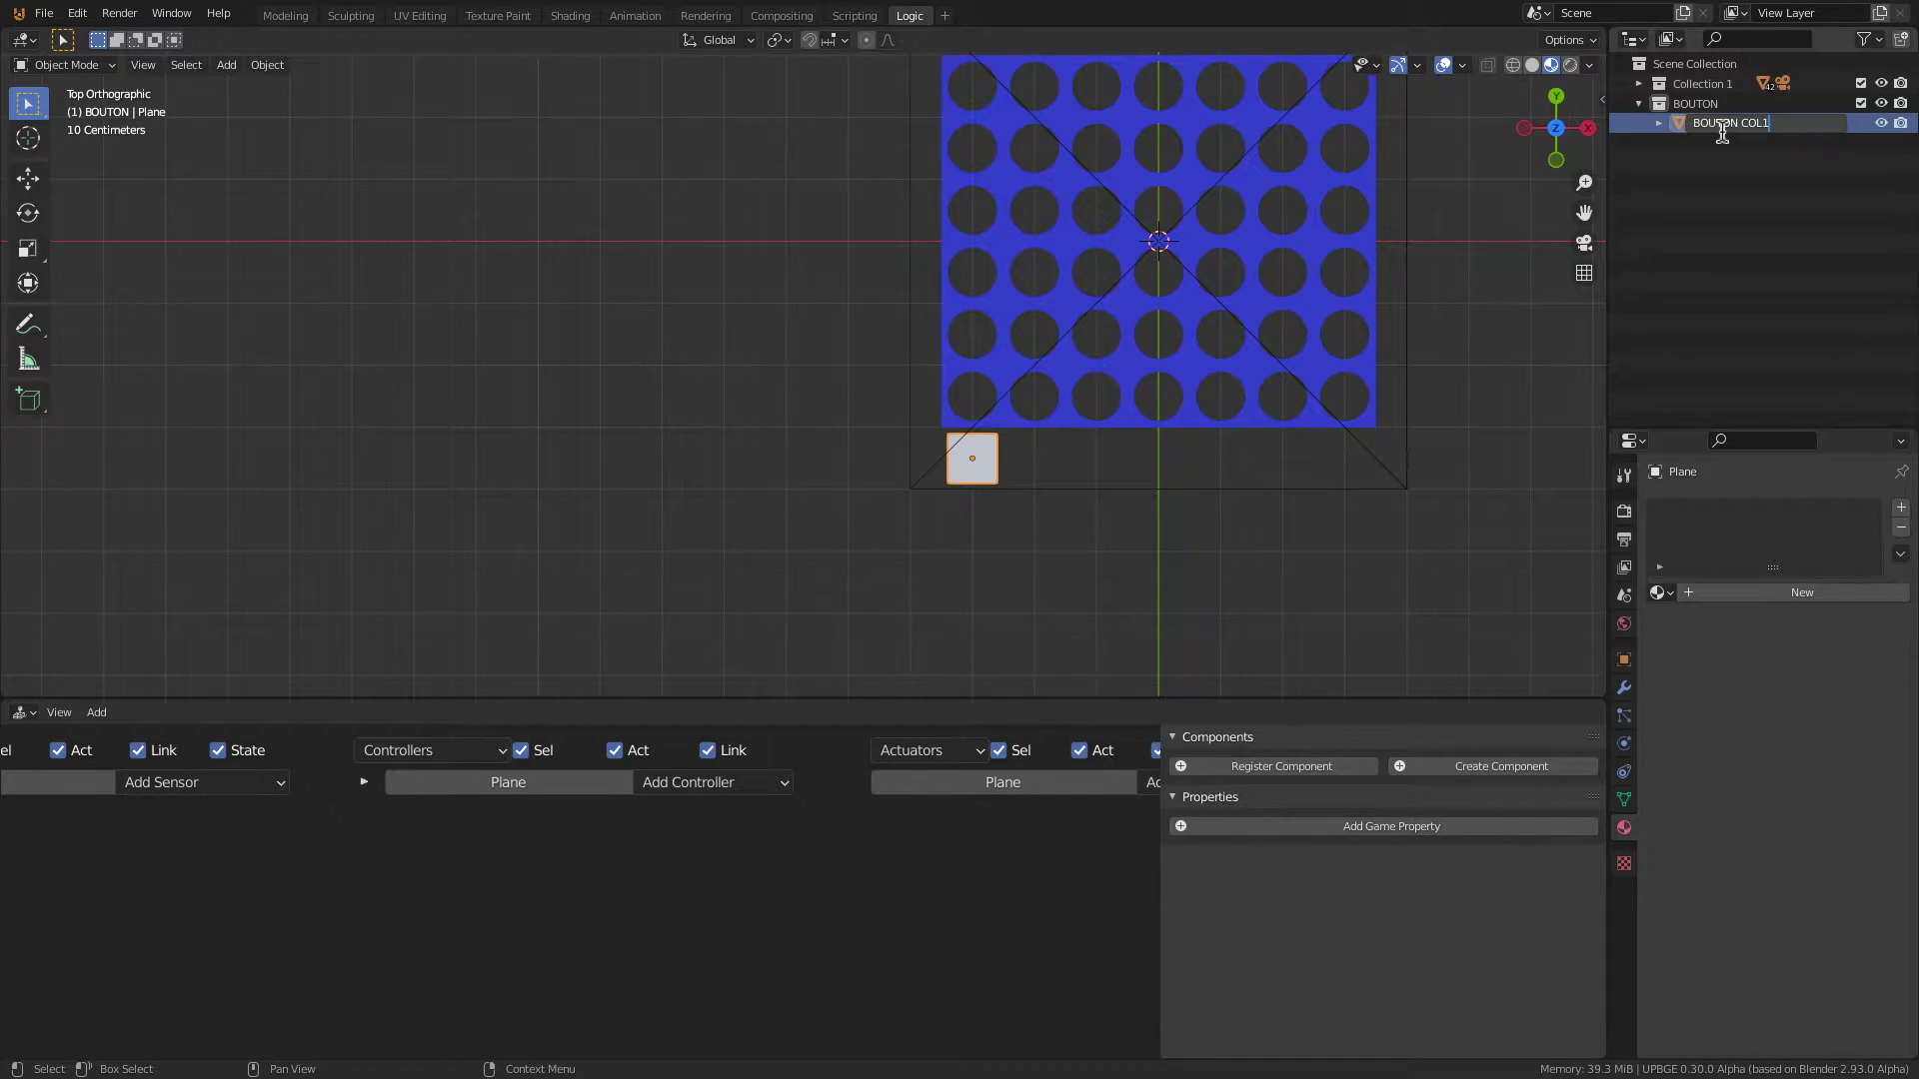
key("Return")
Step: Create a new material named GRIS on BOUTON COL1 and set its base color to medium gray
scroll(1009, 444, "up", 2)
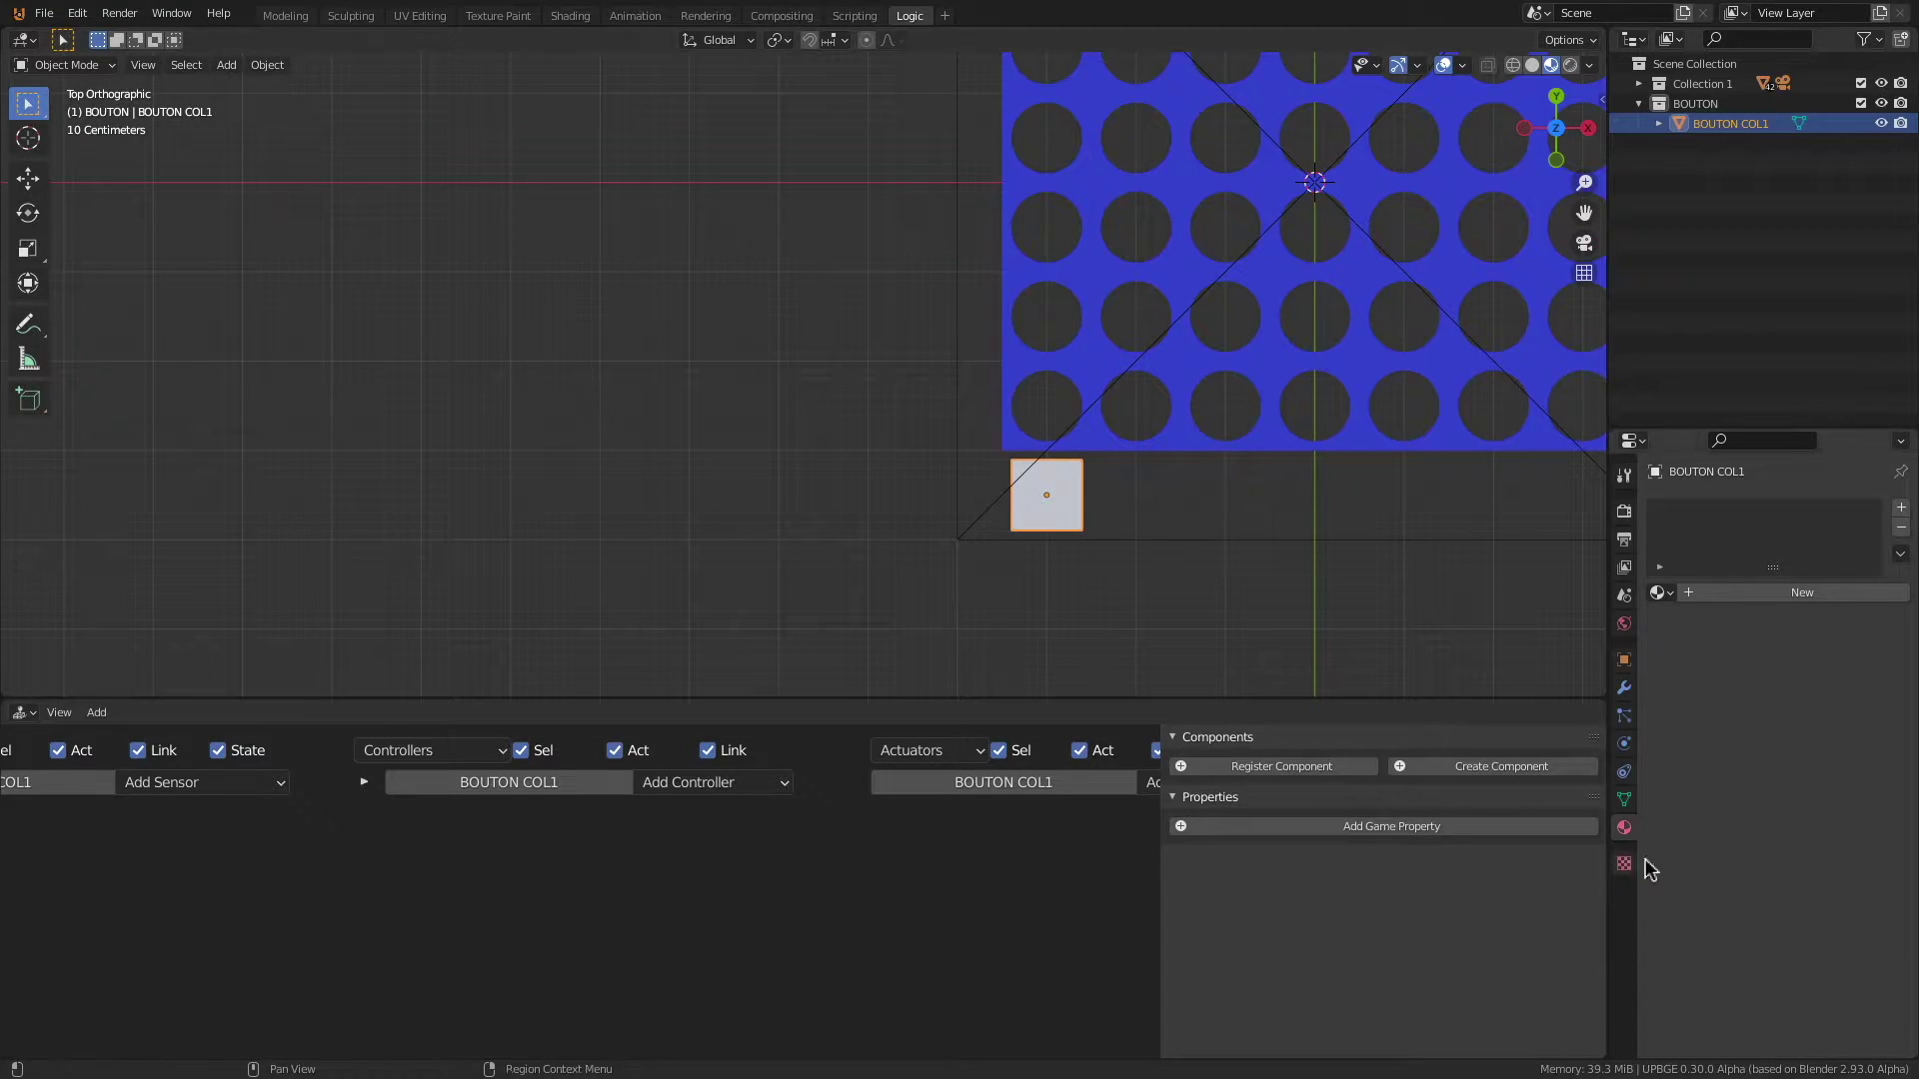
left_click(1724, 599)
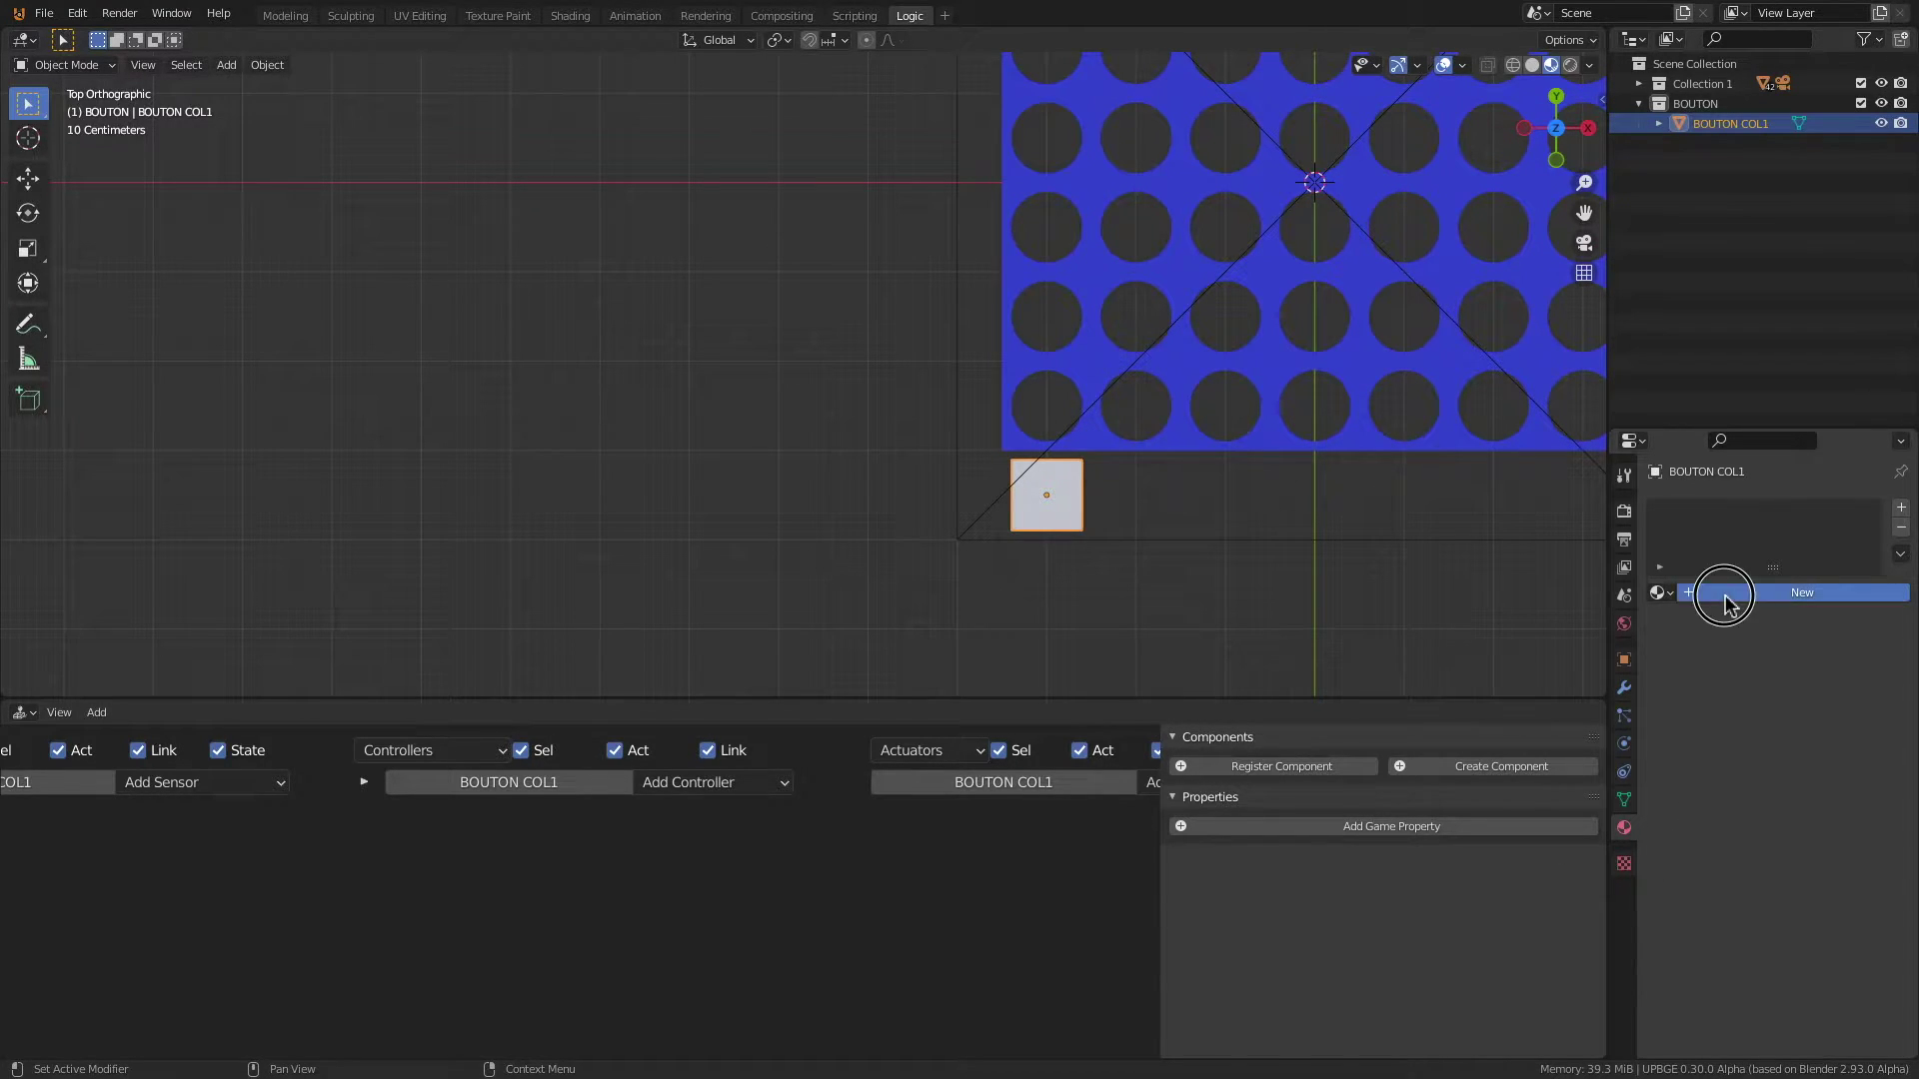
double_click(1701, 514)
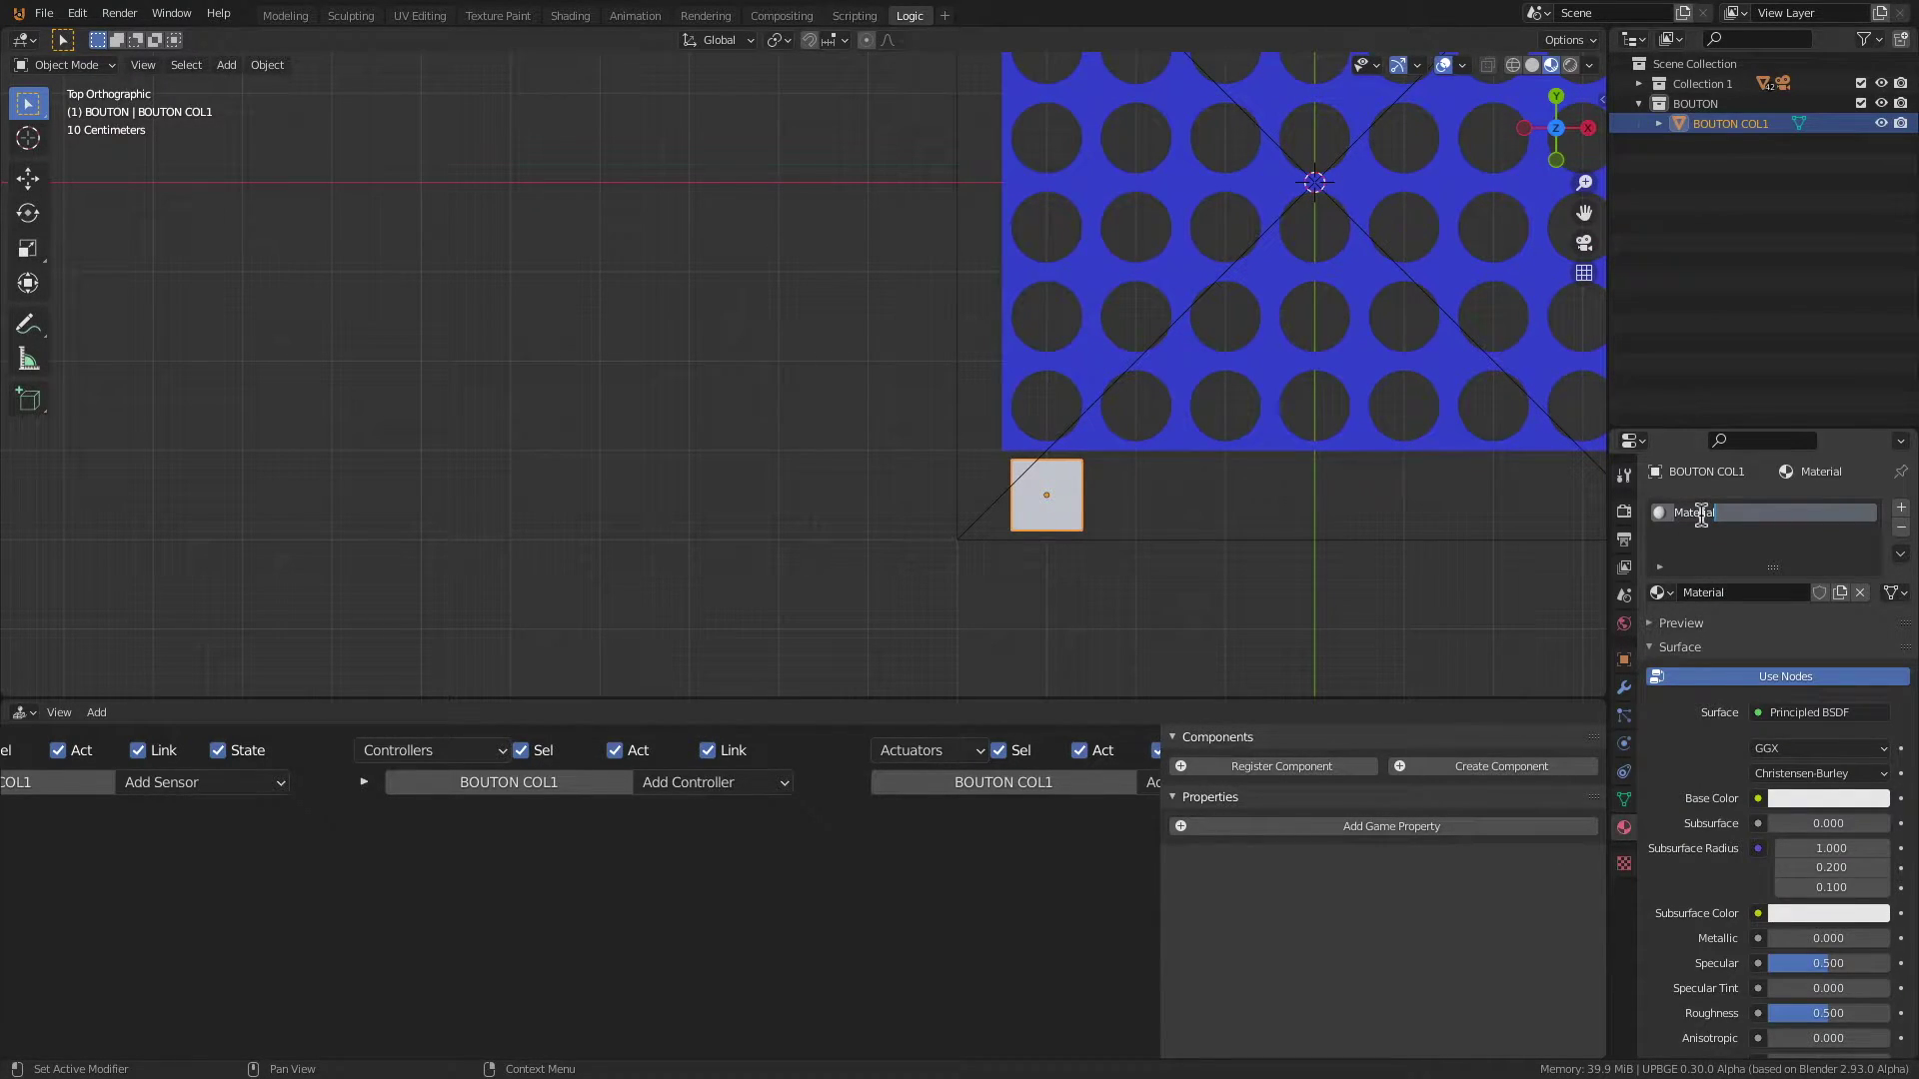
type("GRIS")
key("Return")
left_click(1828, 798)
left_click_drag(1872, 580, 1877, 599)
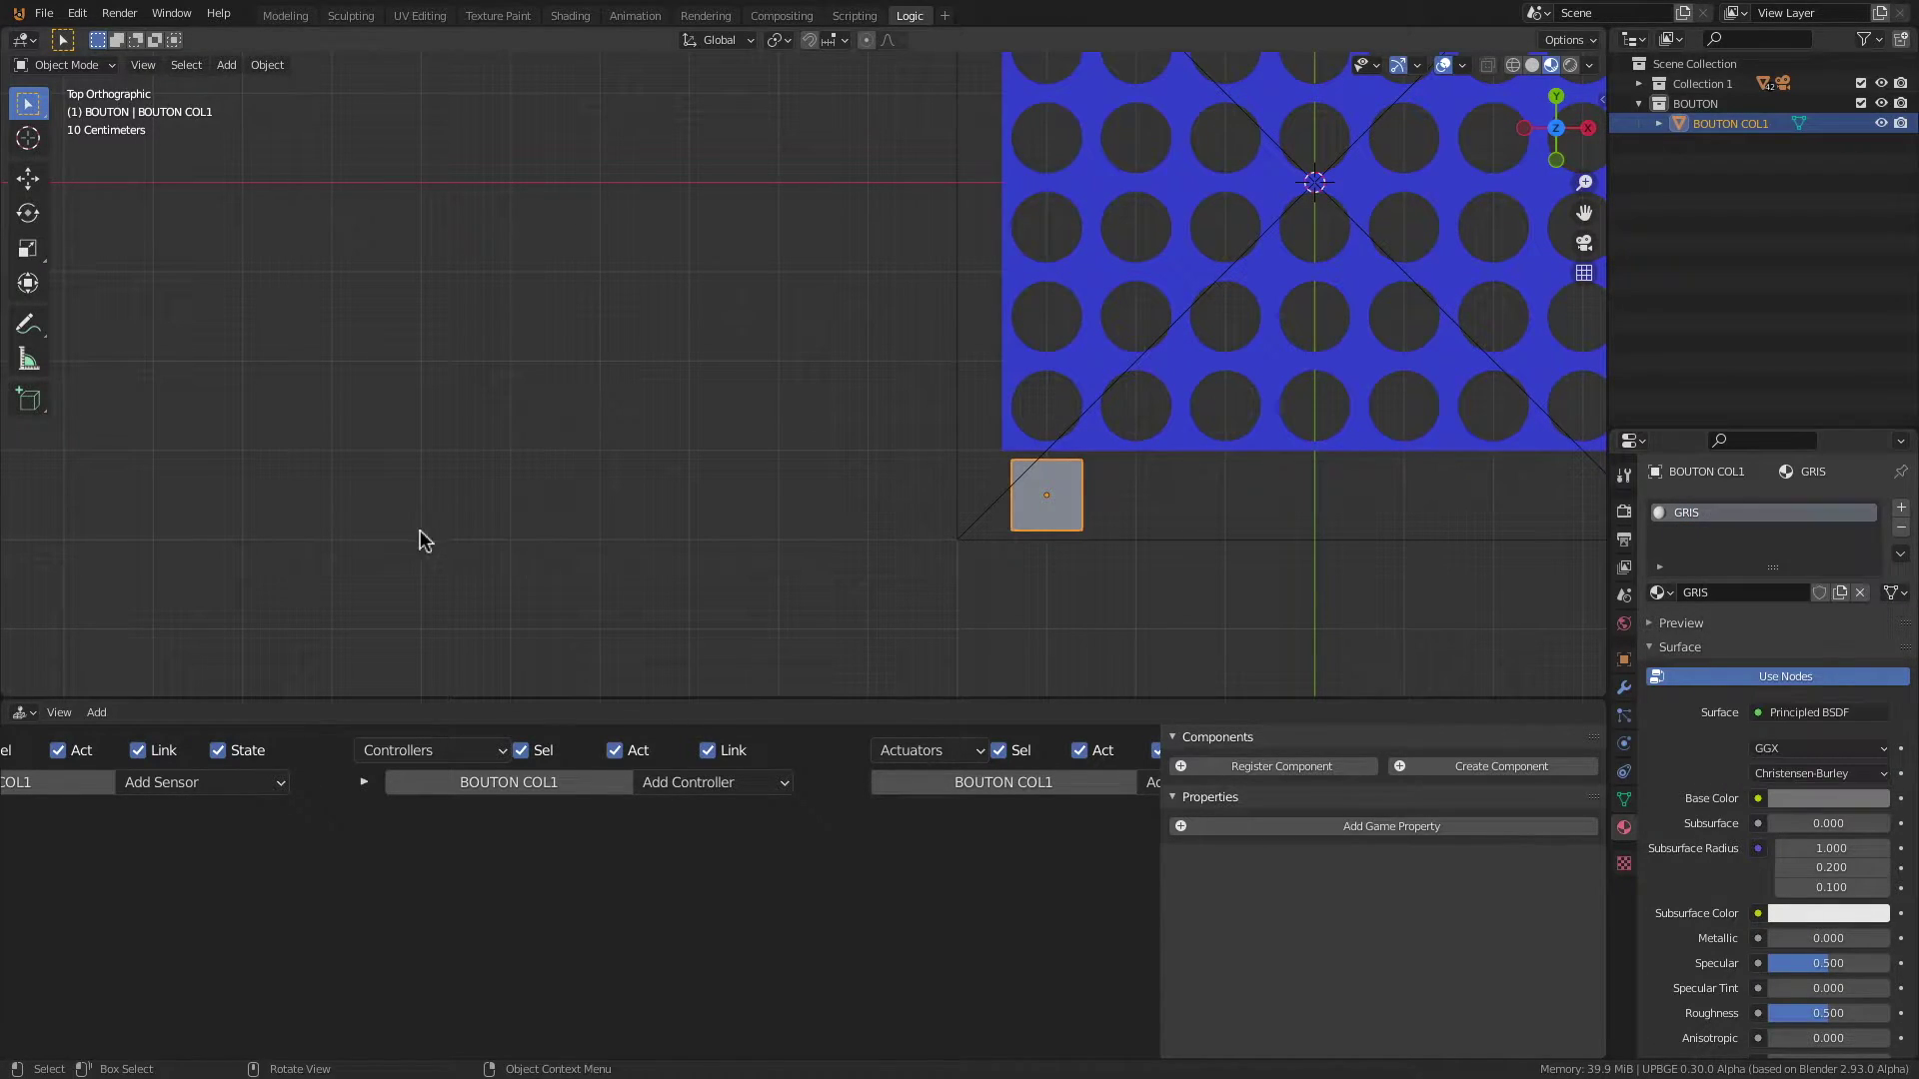
Step: In Edit Mode, add two evenly spaced vertical loop cuts to the BOUTON COL1 plane
scroll(1026, 471, "up", 3)
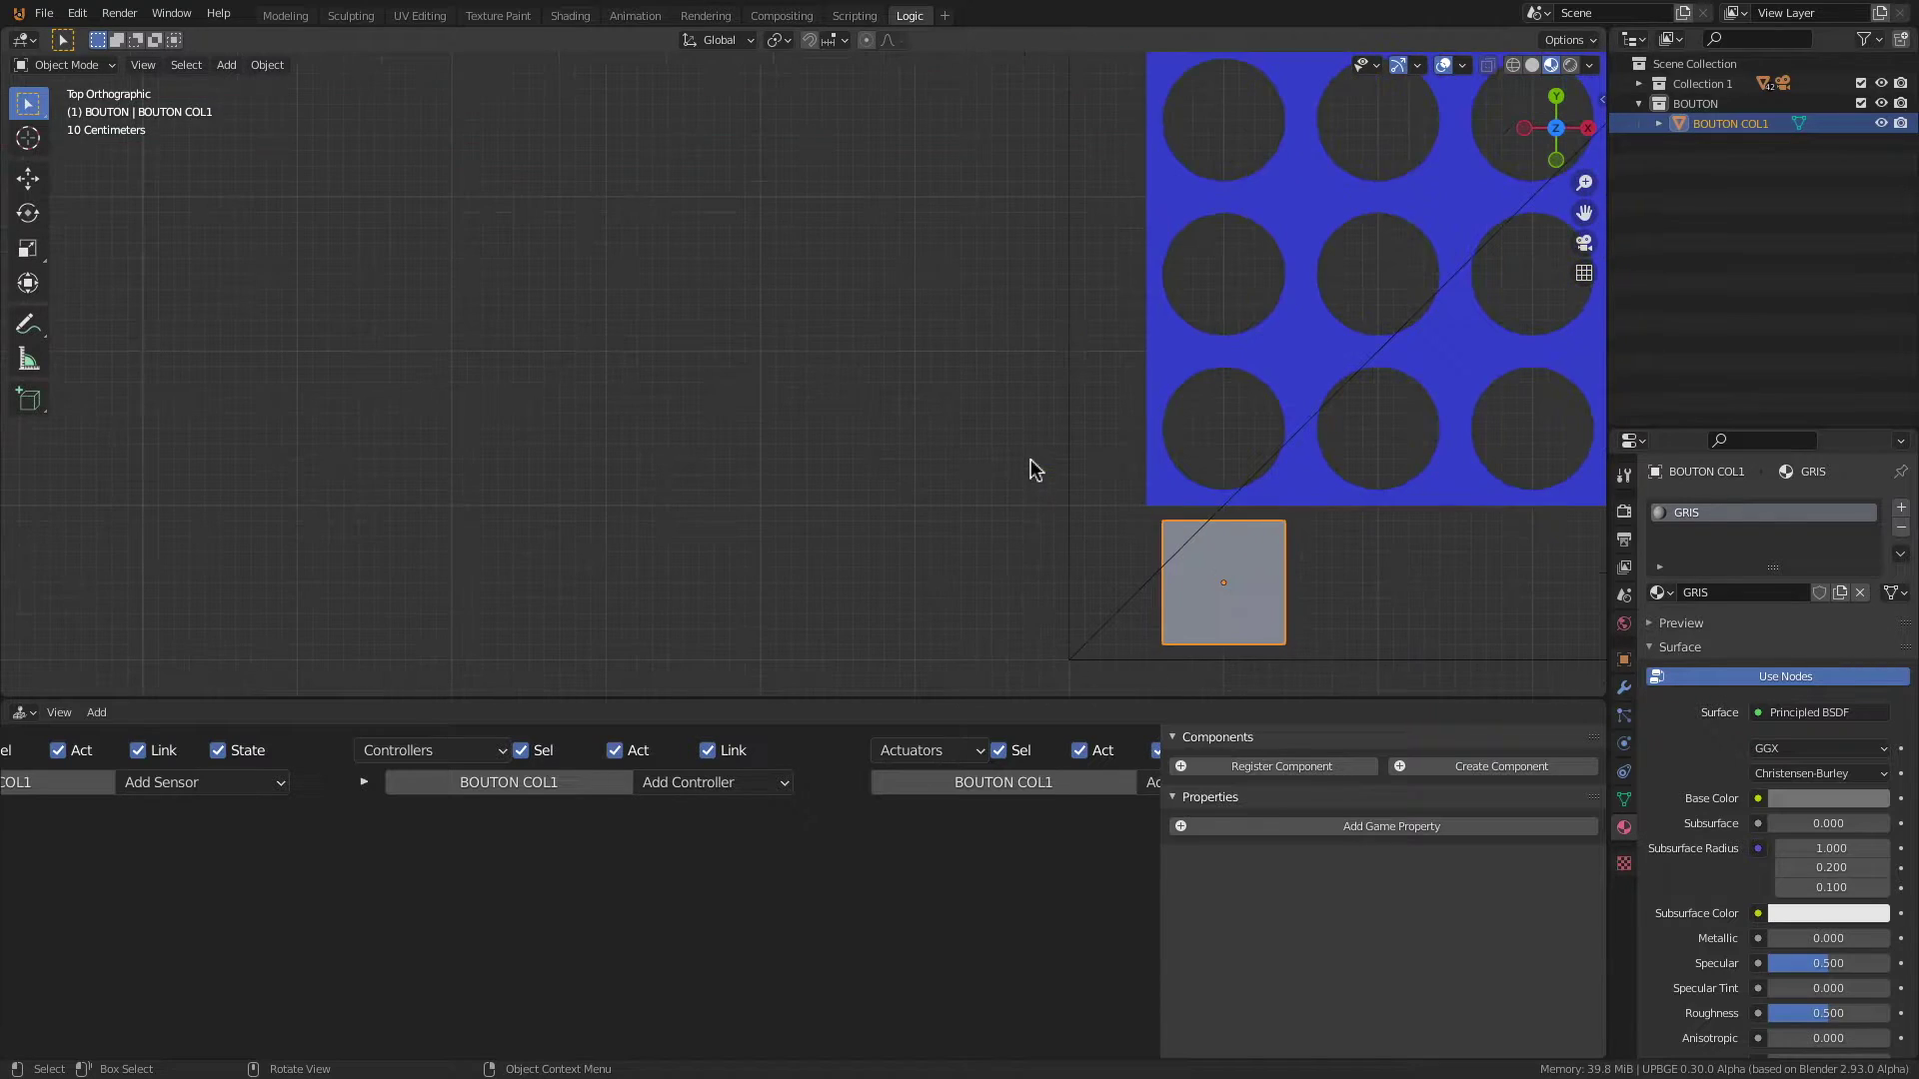
key("Tab")
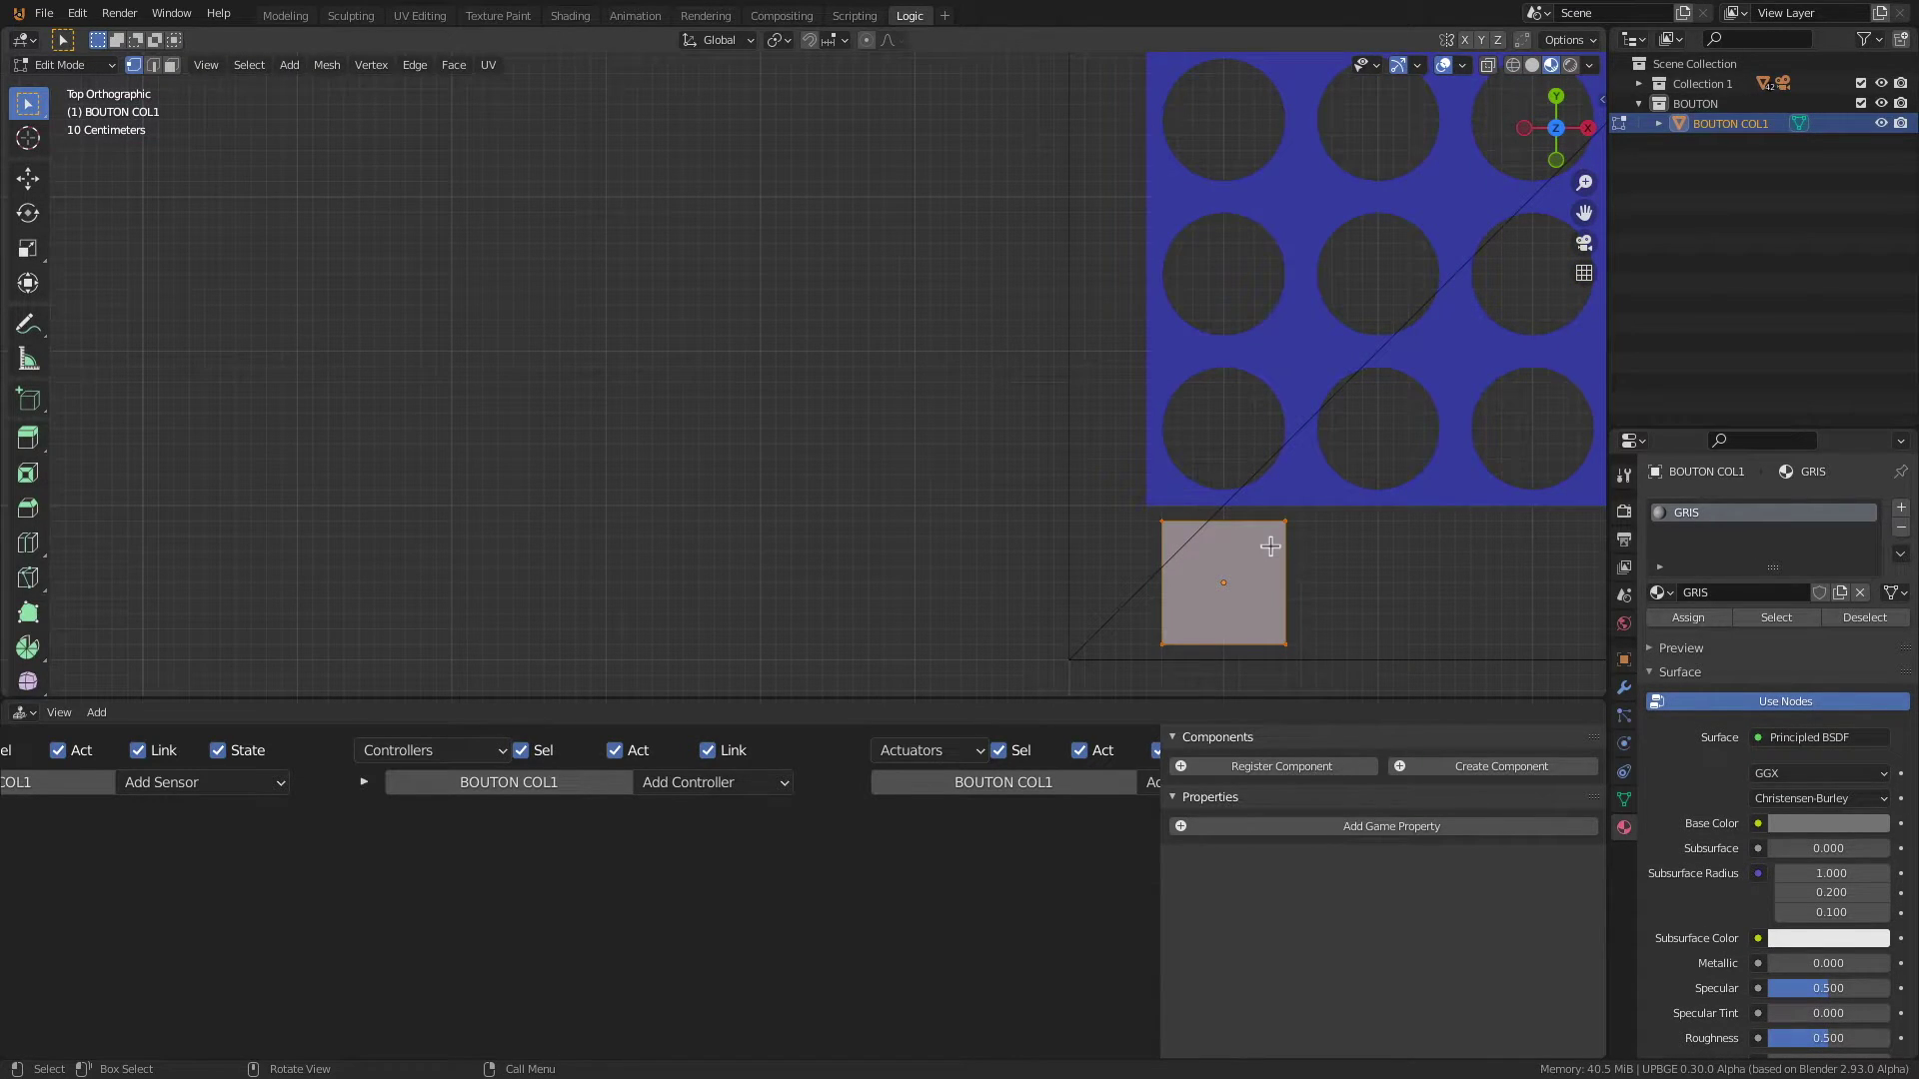
key("ctrl+r")
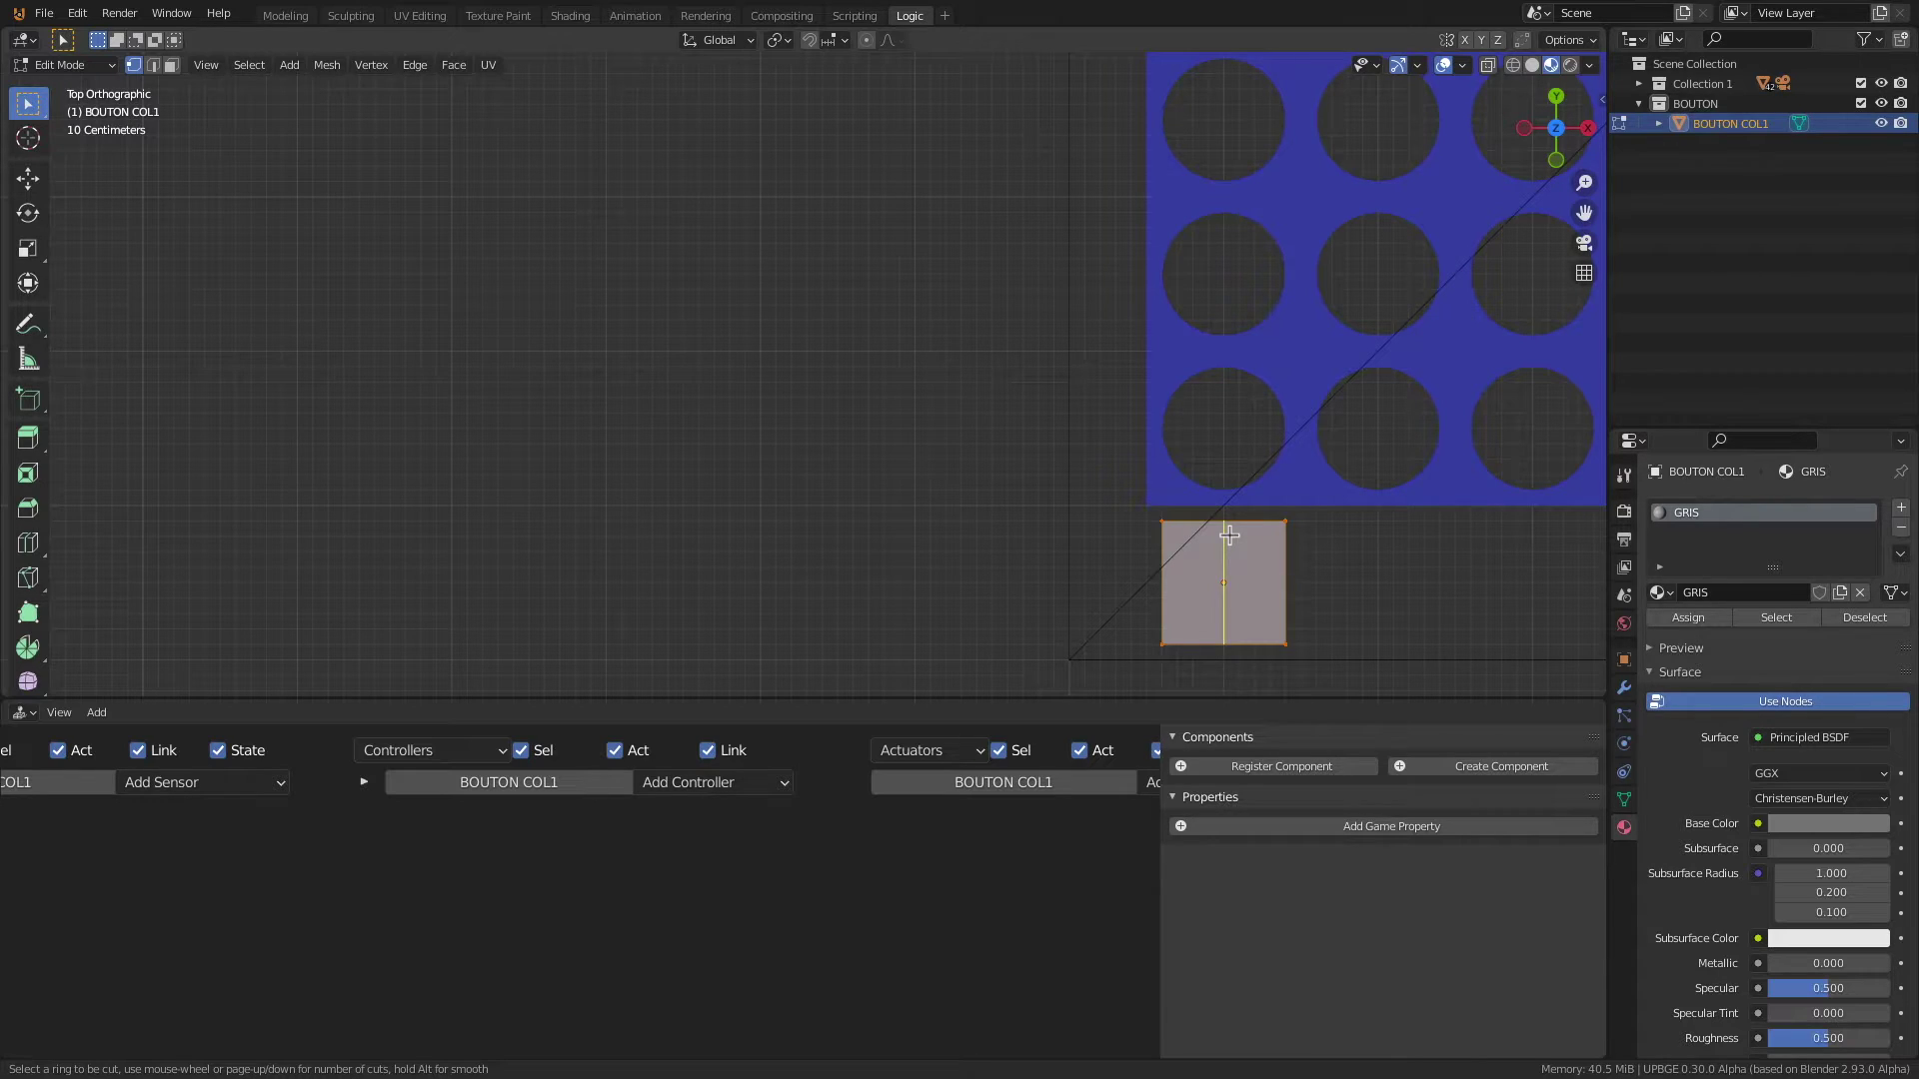
scroll(1228, 536, "up", 1)
left_click(1228, 535)
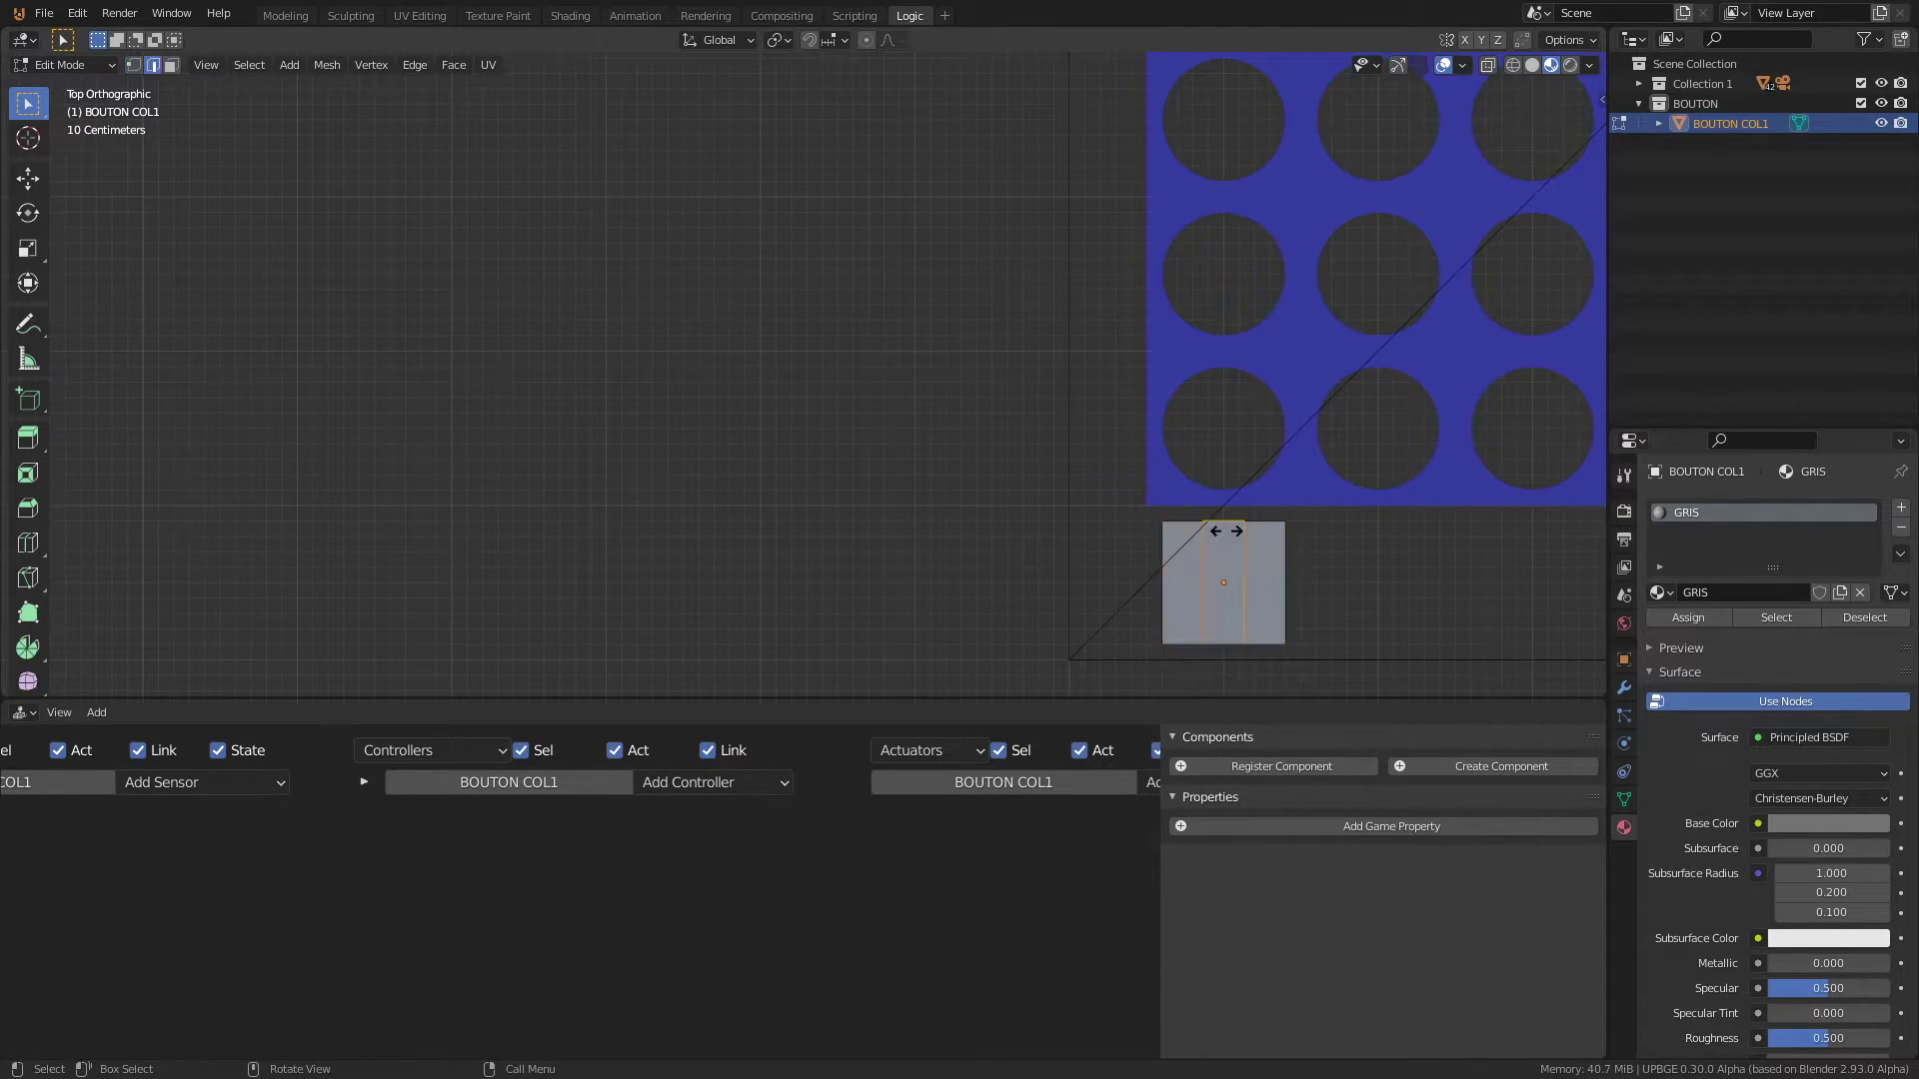
right_click(1223, 531)
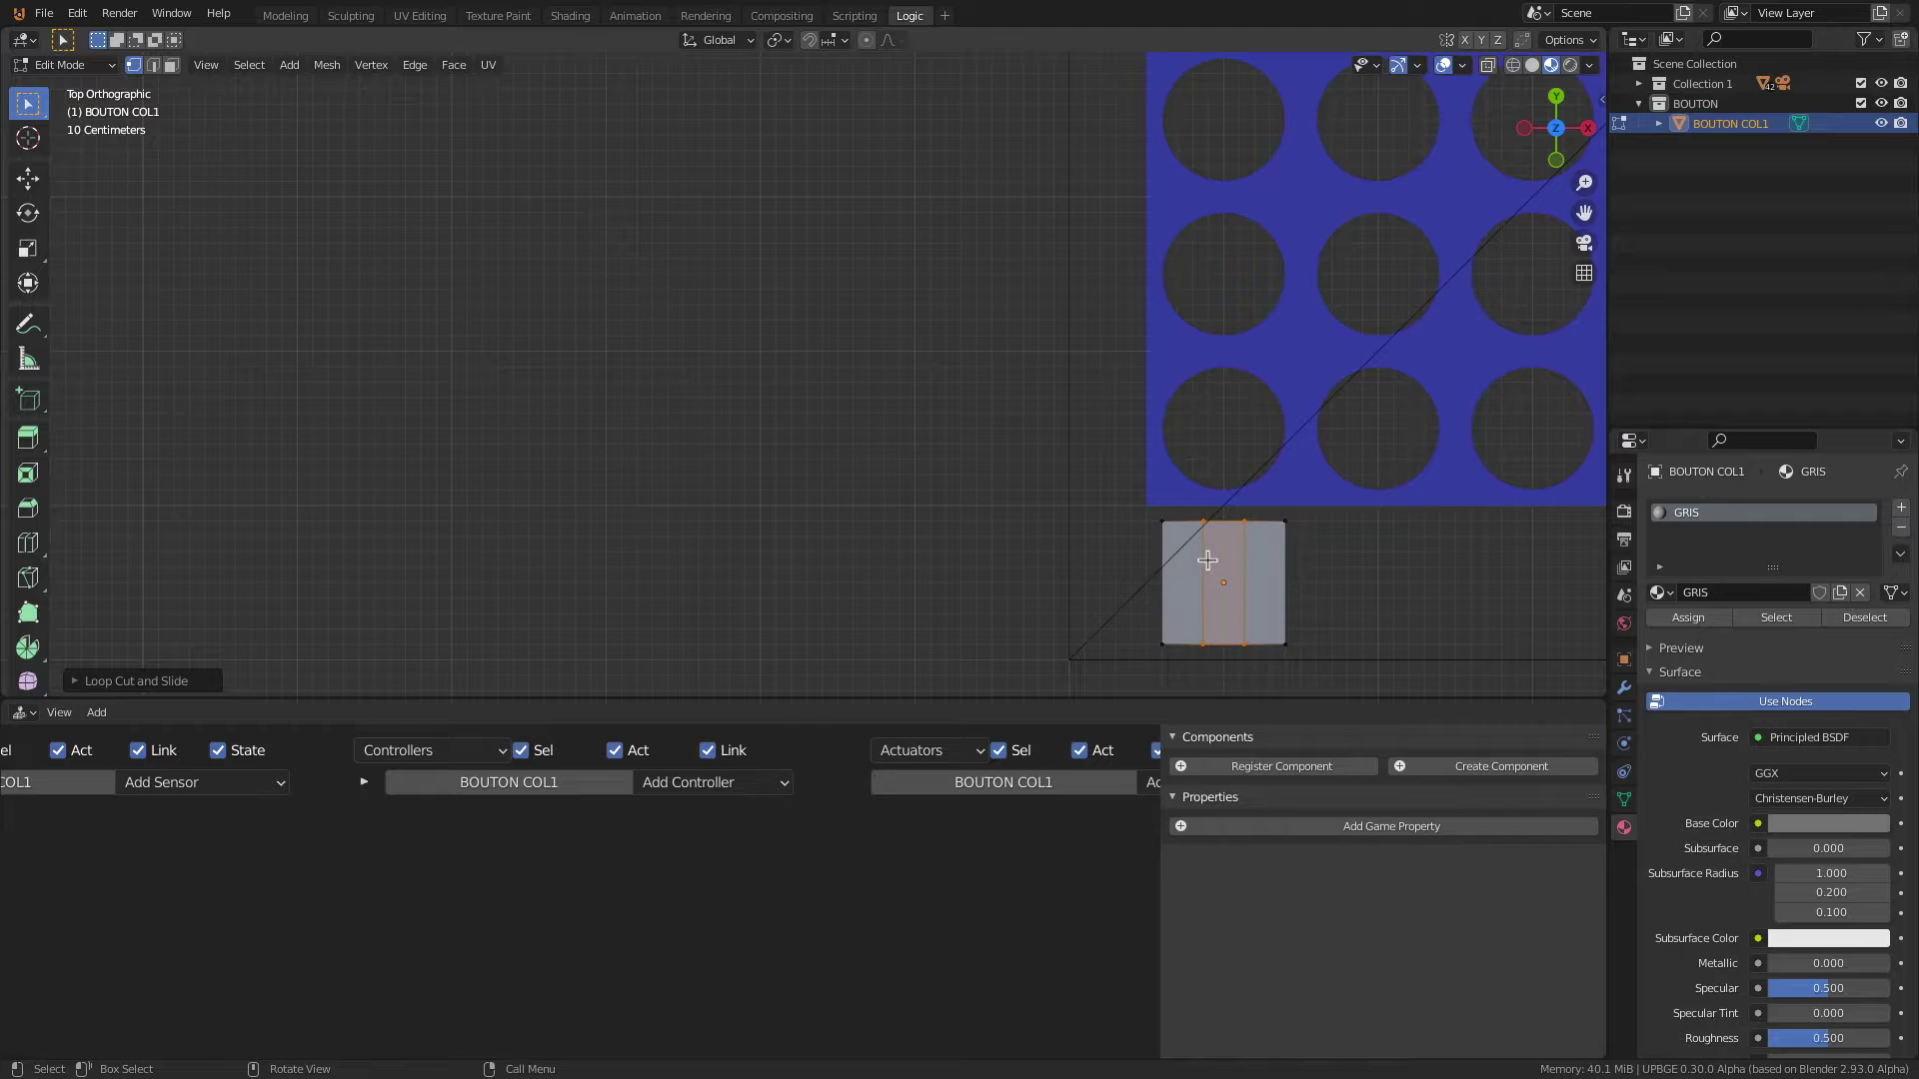
Step: Move the two upper outer corner vertices of BOUTON COL1 down 0.3 m along Y to form an arrow-like top
scroll(1207, 560, "up", 1)
middle_click_drag(1207, 561, 996, 443, "shift")
left_click(1017, 437)
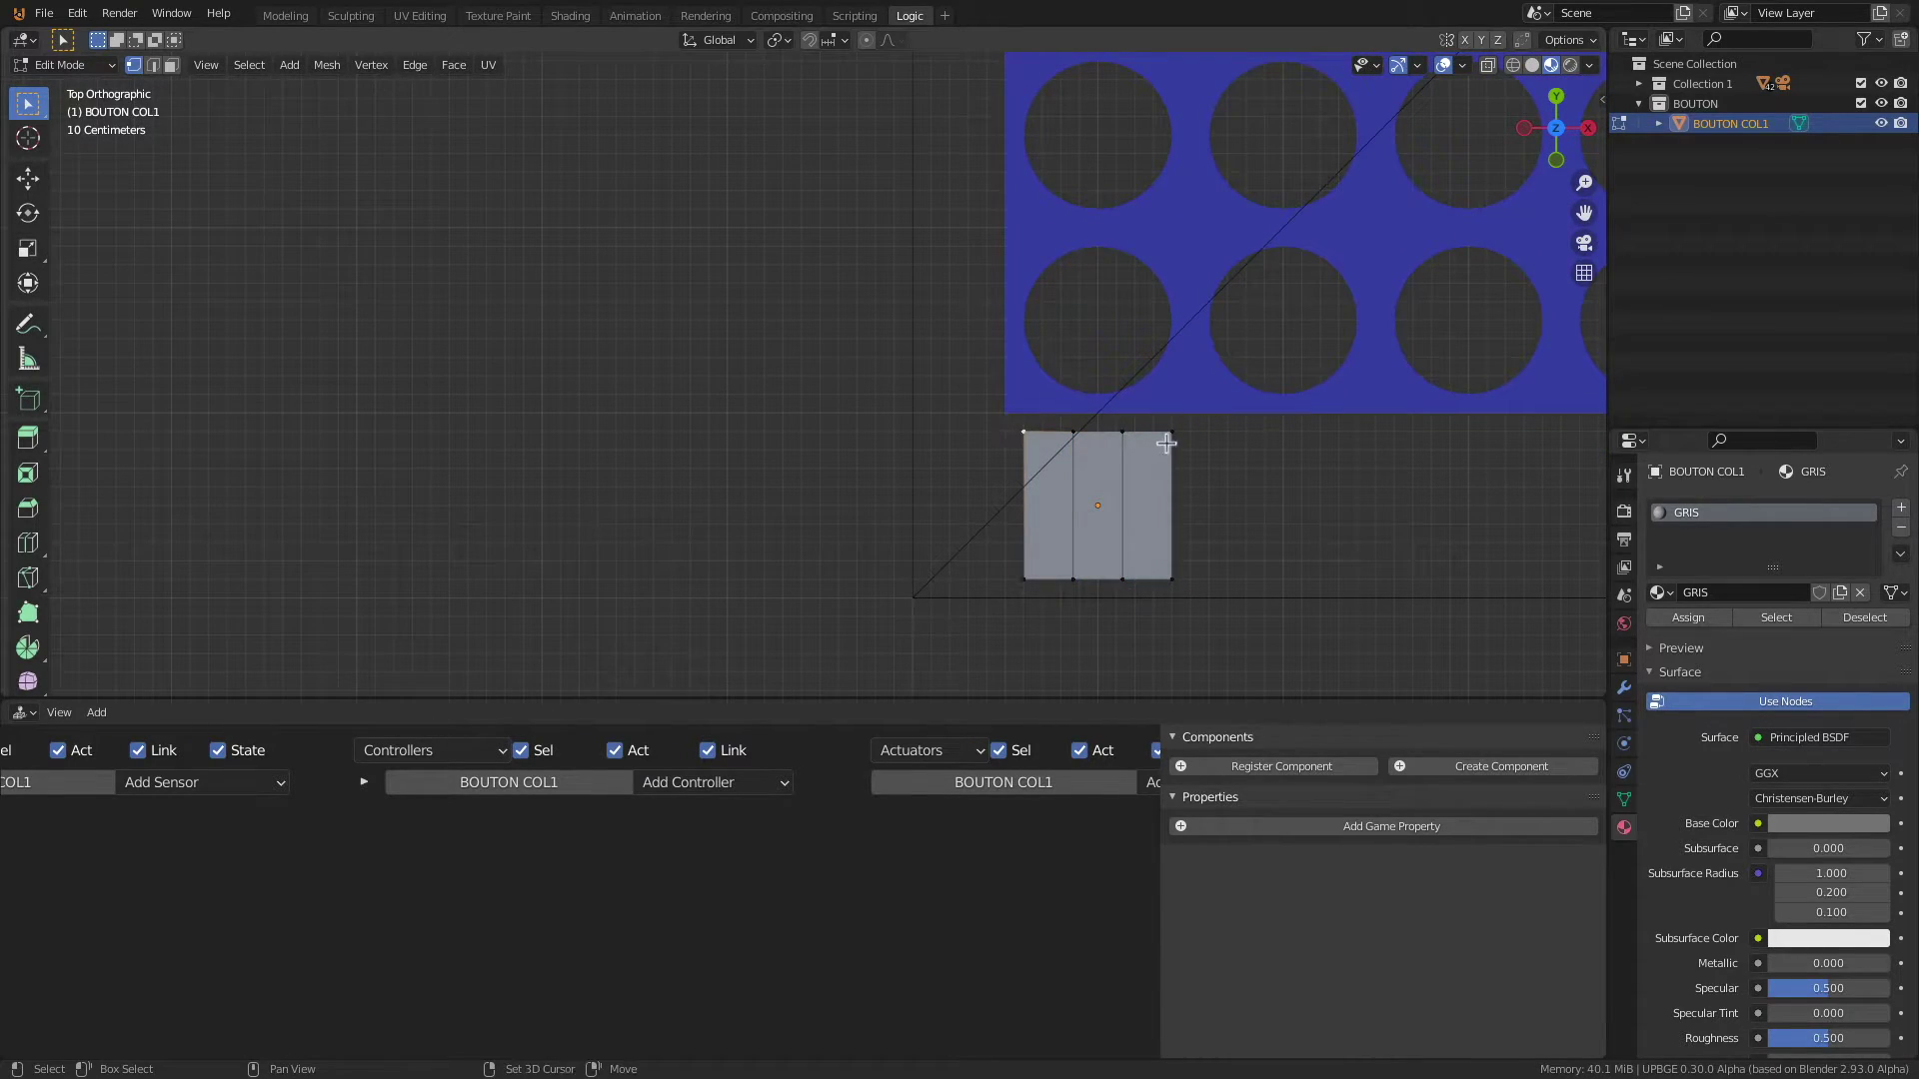
left_click(1186, 433, "shift")
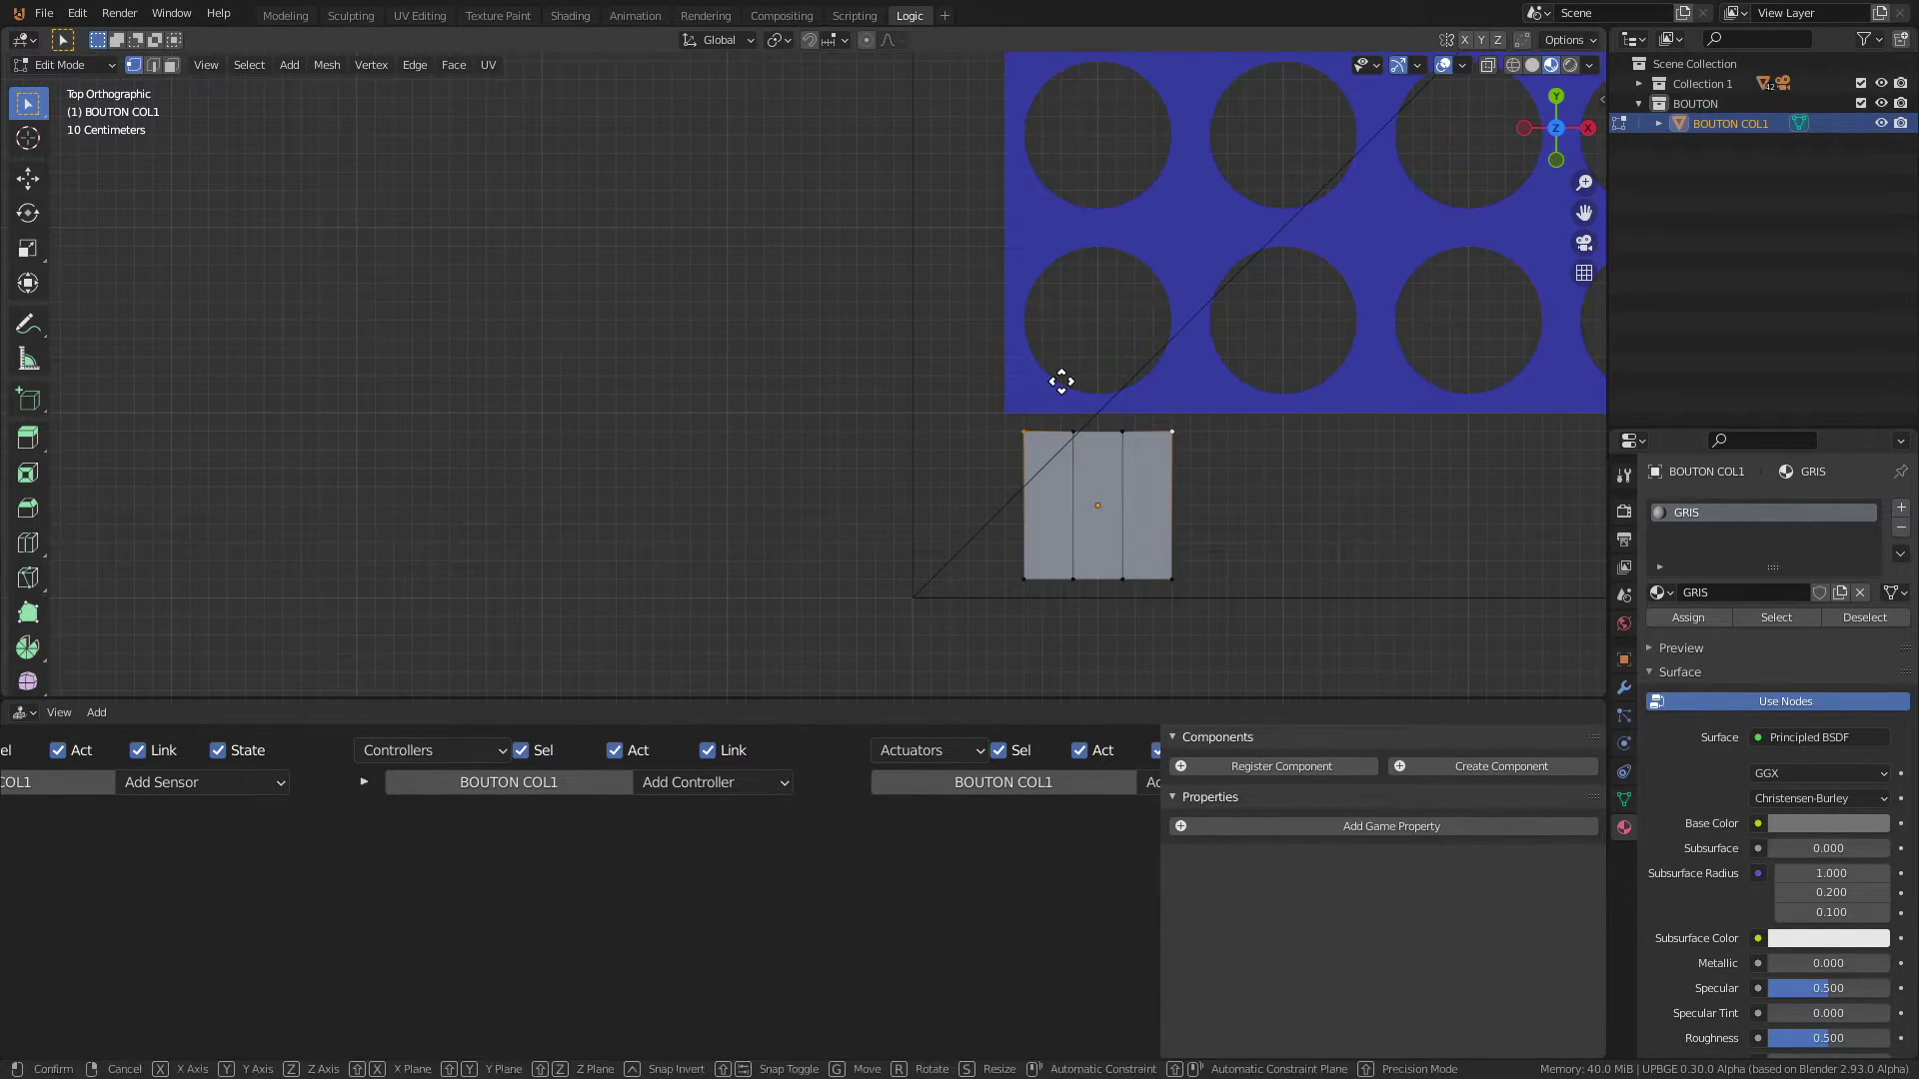
key("g")
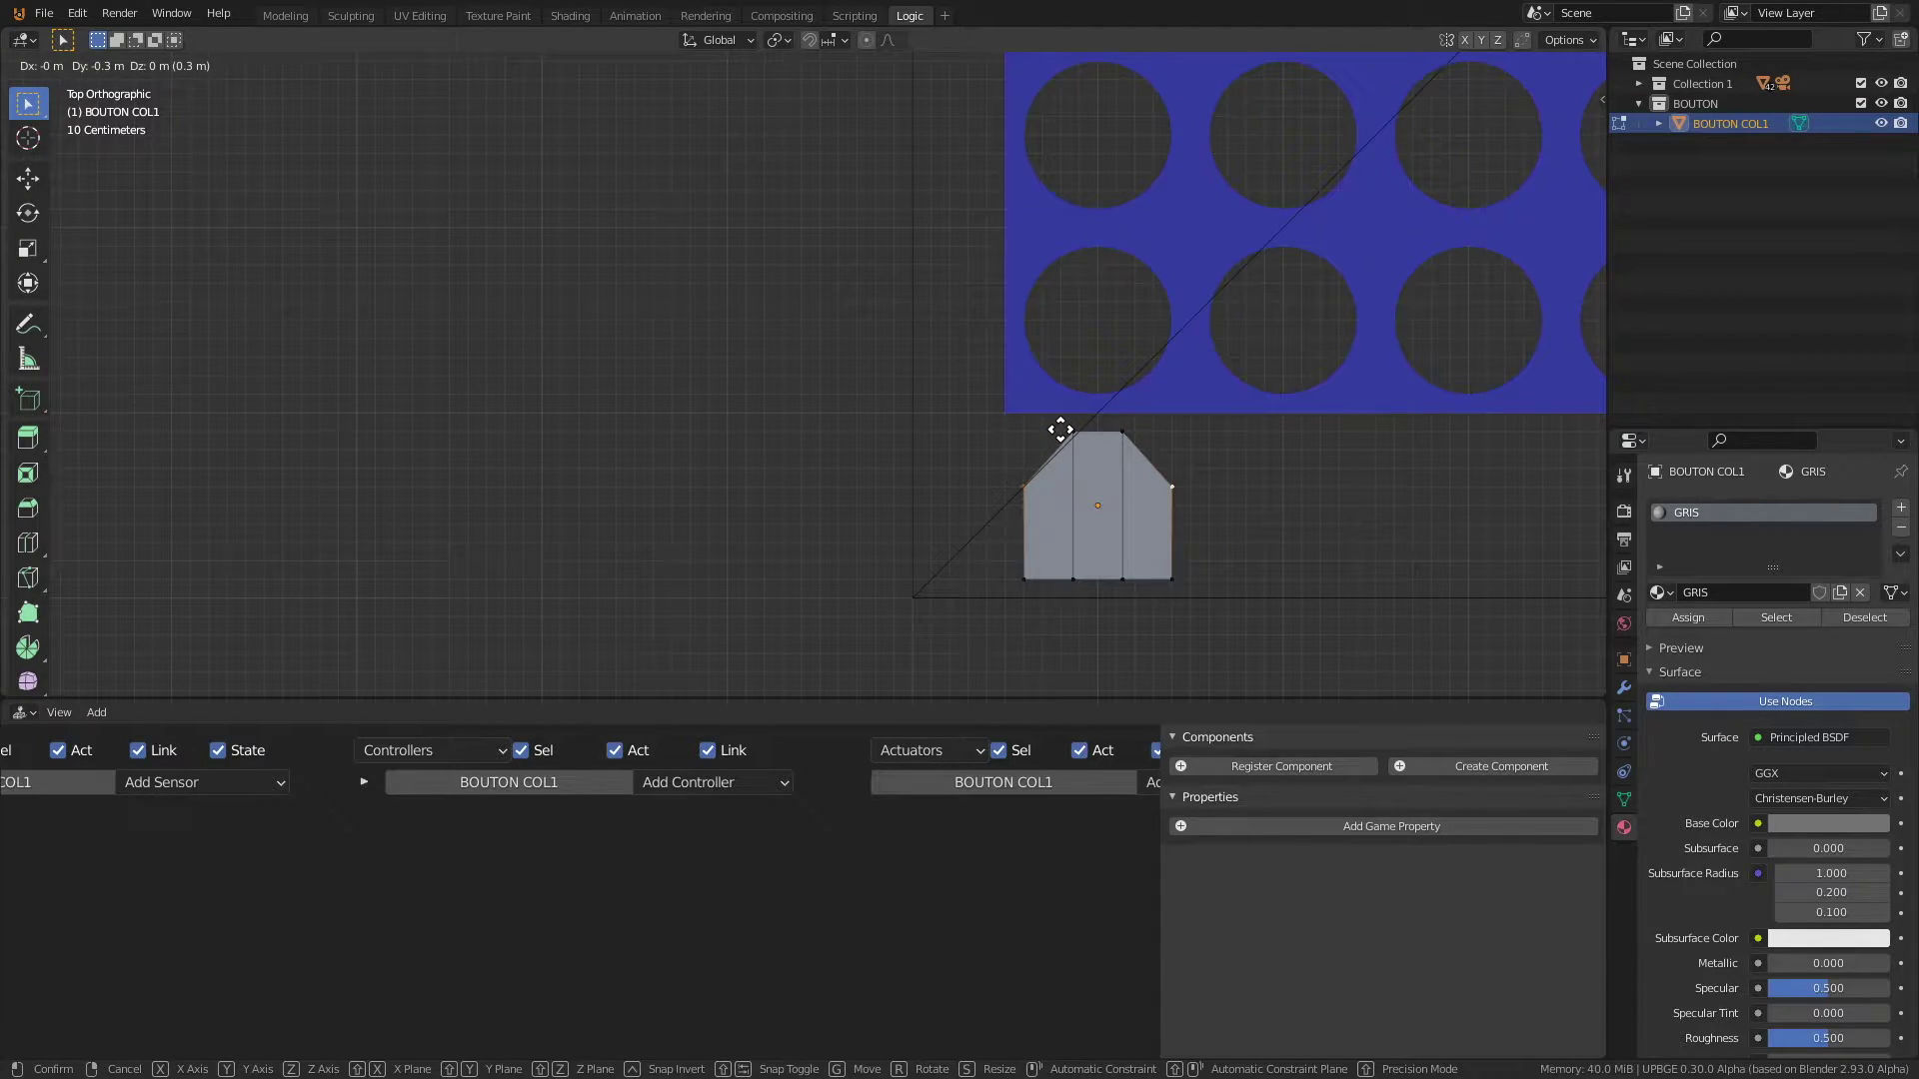
left_click(1060, 430)
Step: Move the bottom row of vertices slightly upward to shorten the button, and return to Object Mode
left_click_drag(1009, 574, 1249, 614)
key("g")
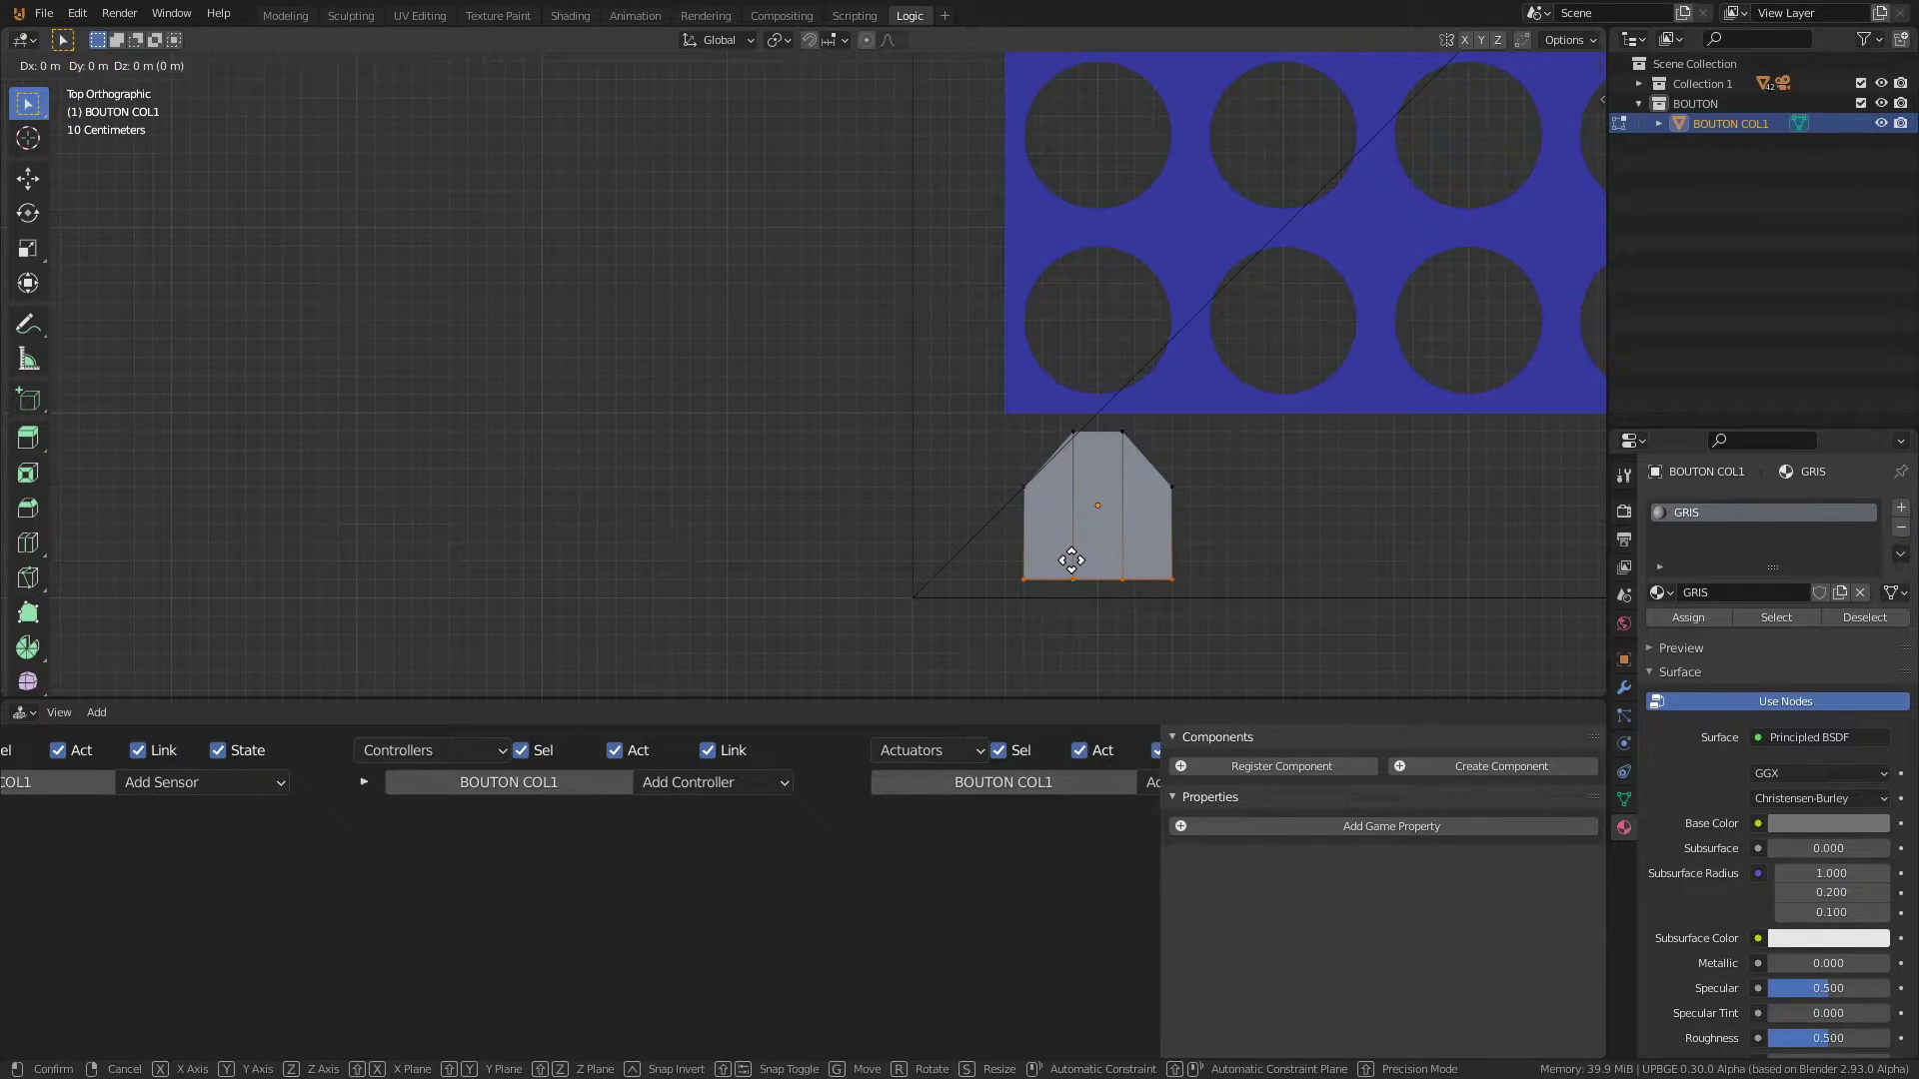
left_click(1077, 540)
scroll(1165, 549, "down", 1)
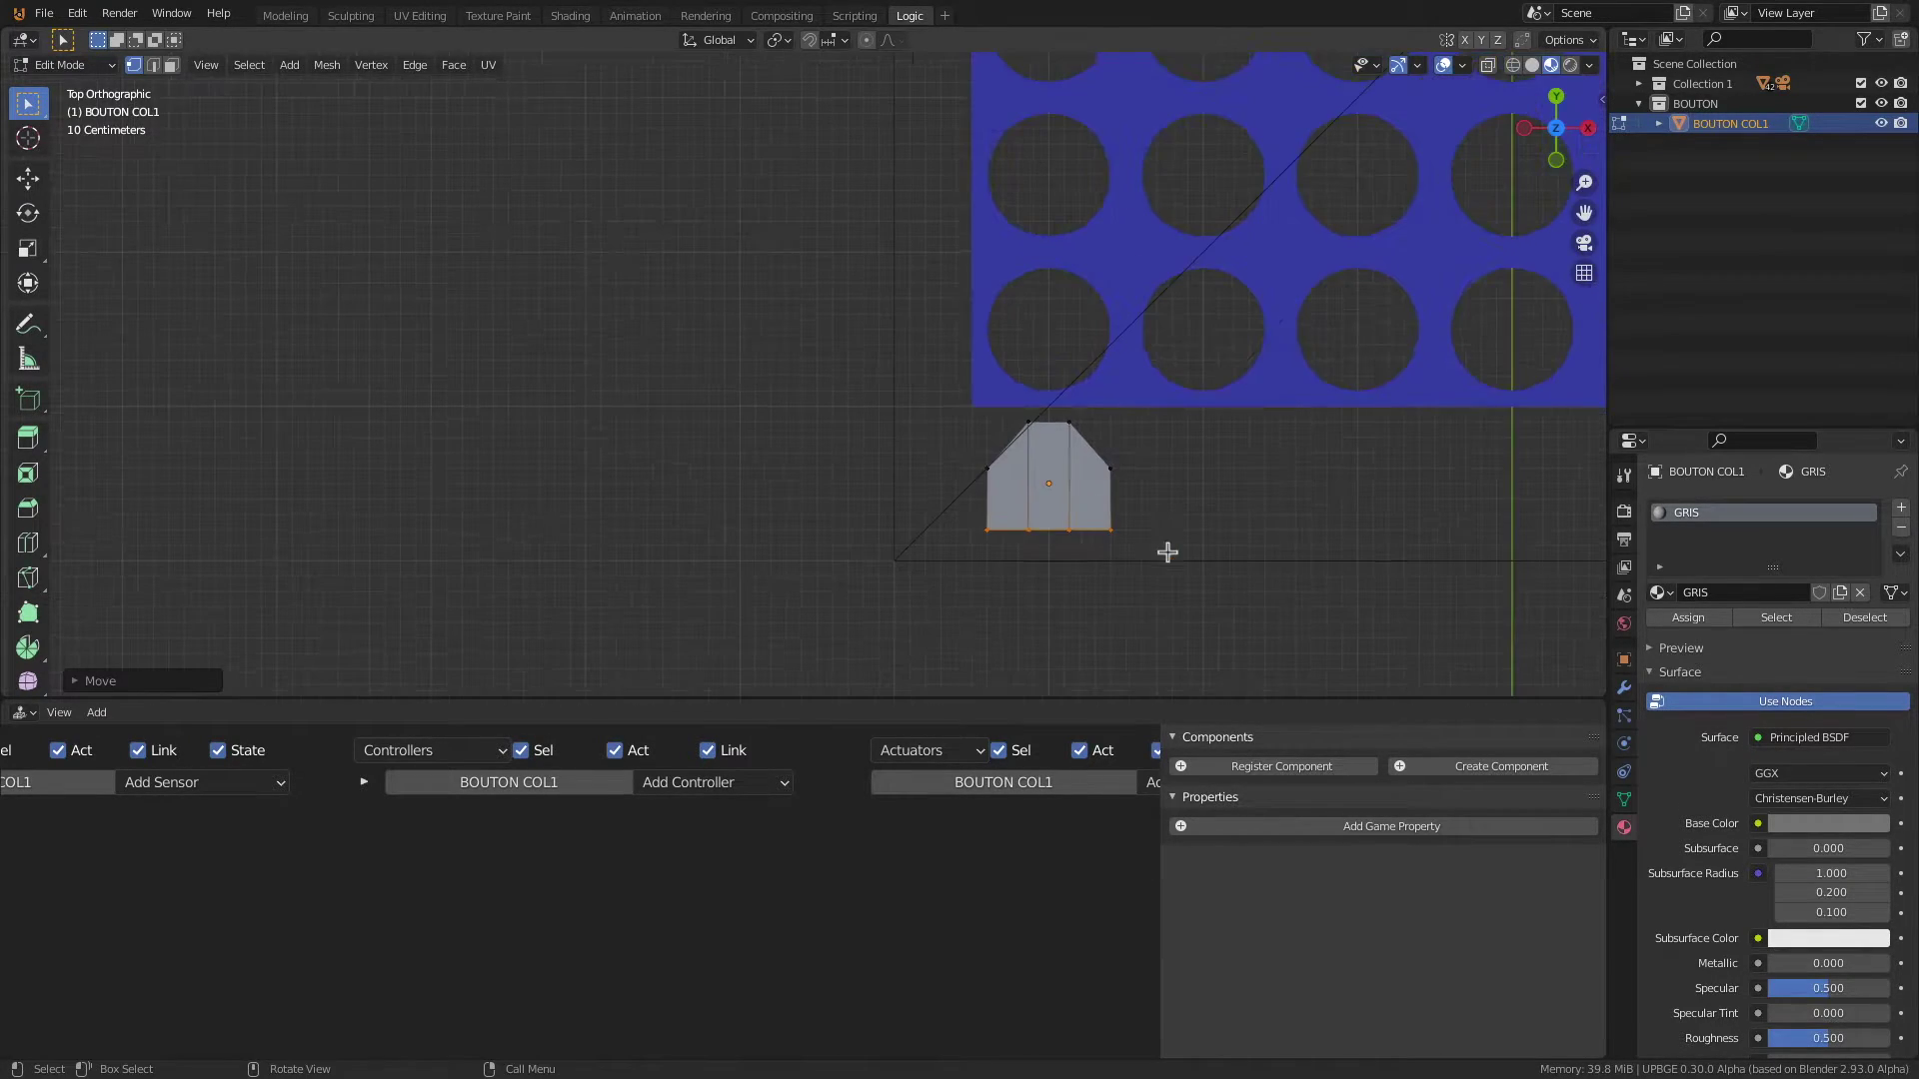
key("Tab")
scroll(1136, 544, "down", 3)
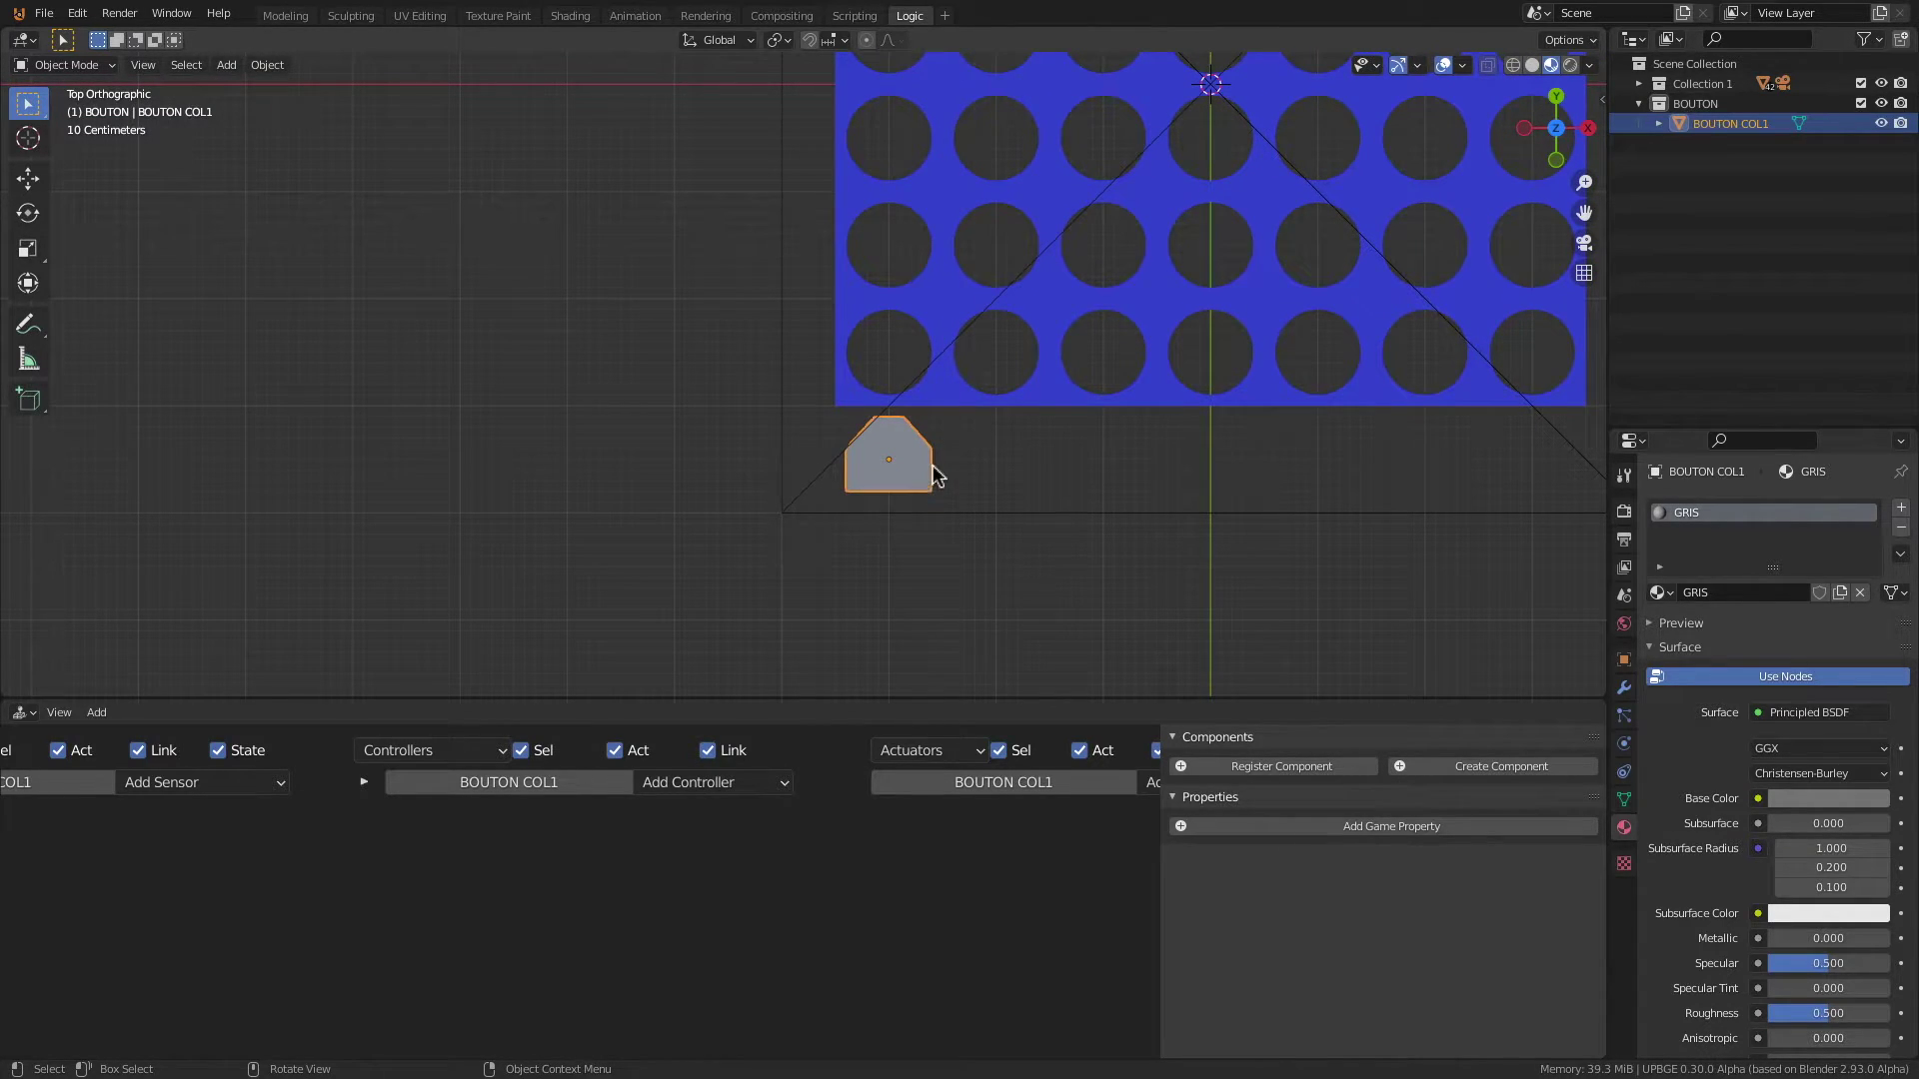
Step: Duplicate BOUTON COL1 beneath the board's second column and rename the copy BOUTON COL2
scroll(955, 460, "down", 2)
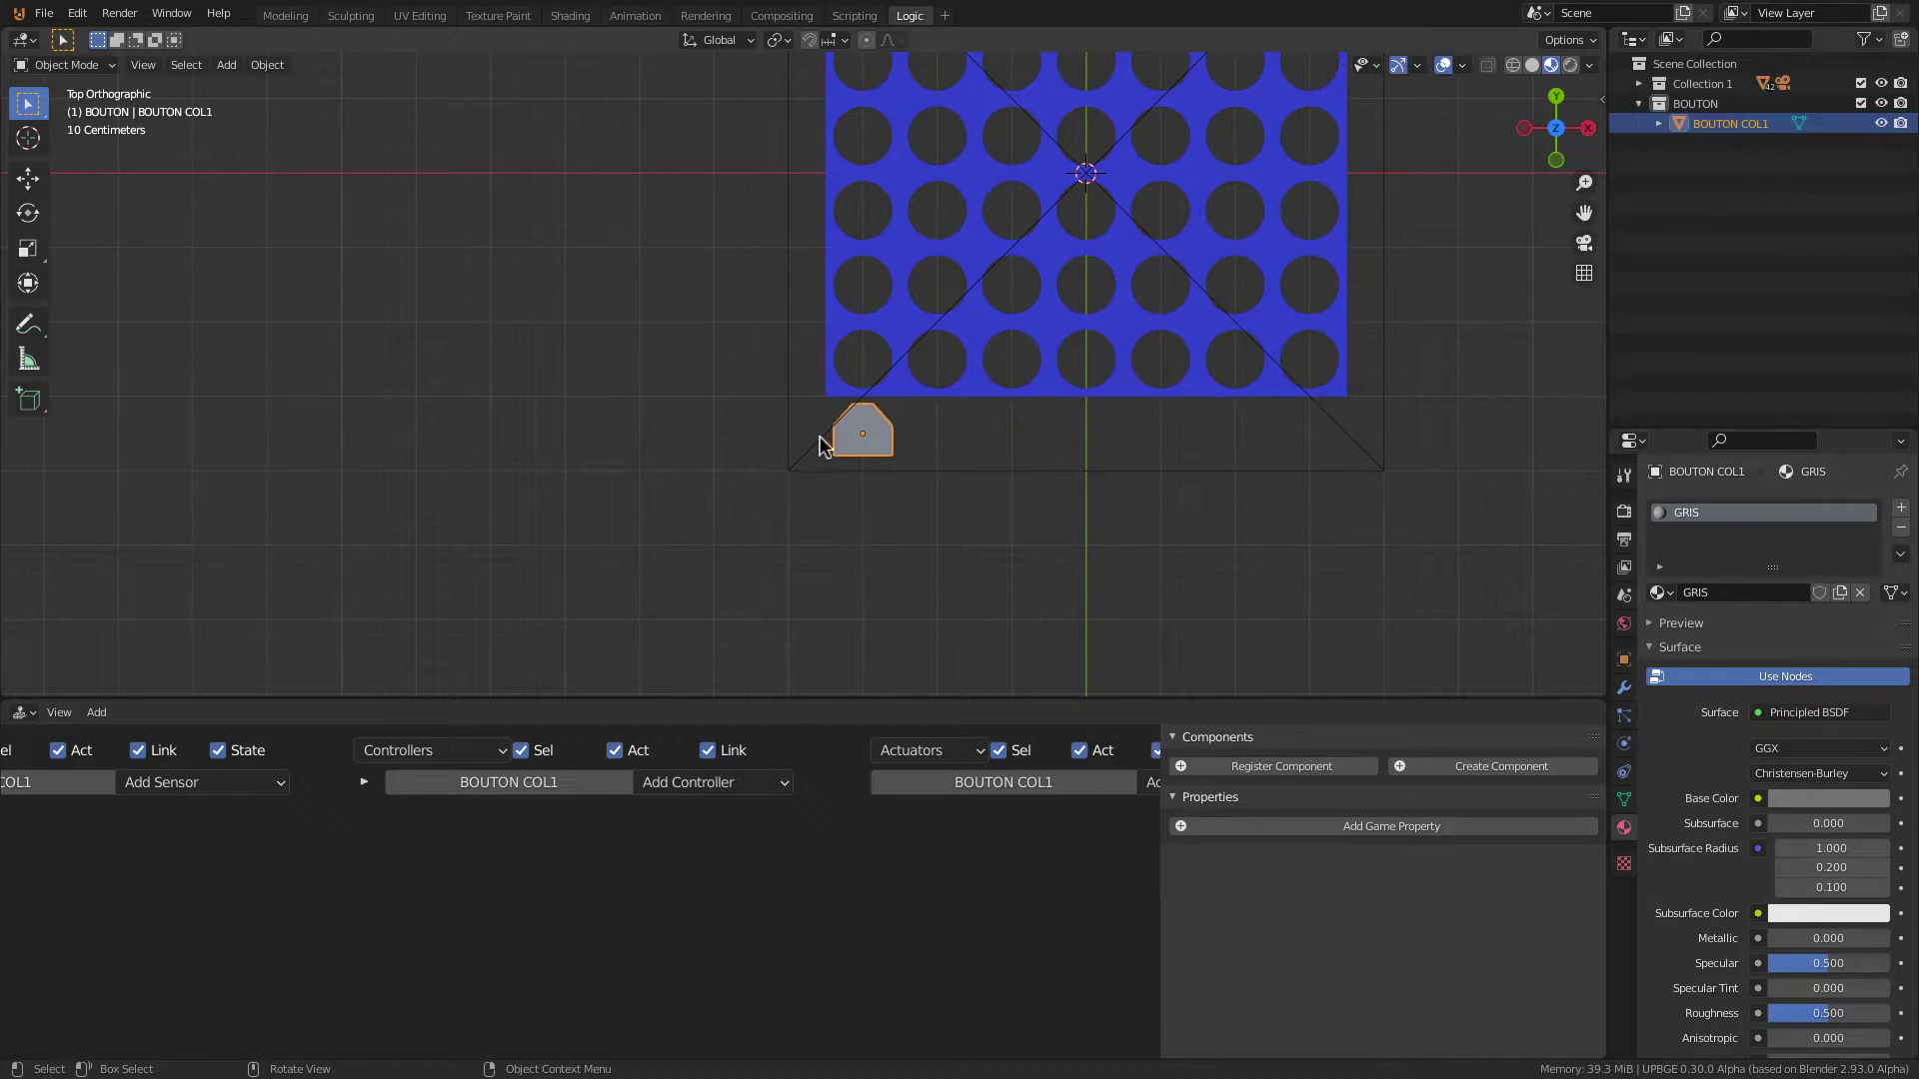
key("shift+d")
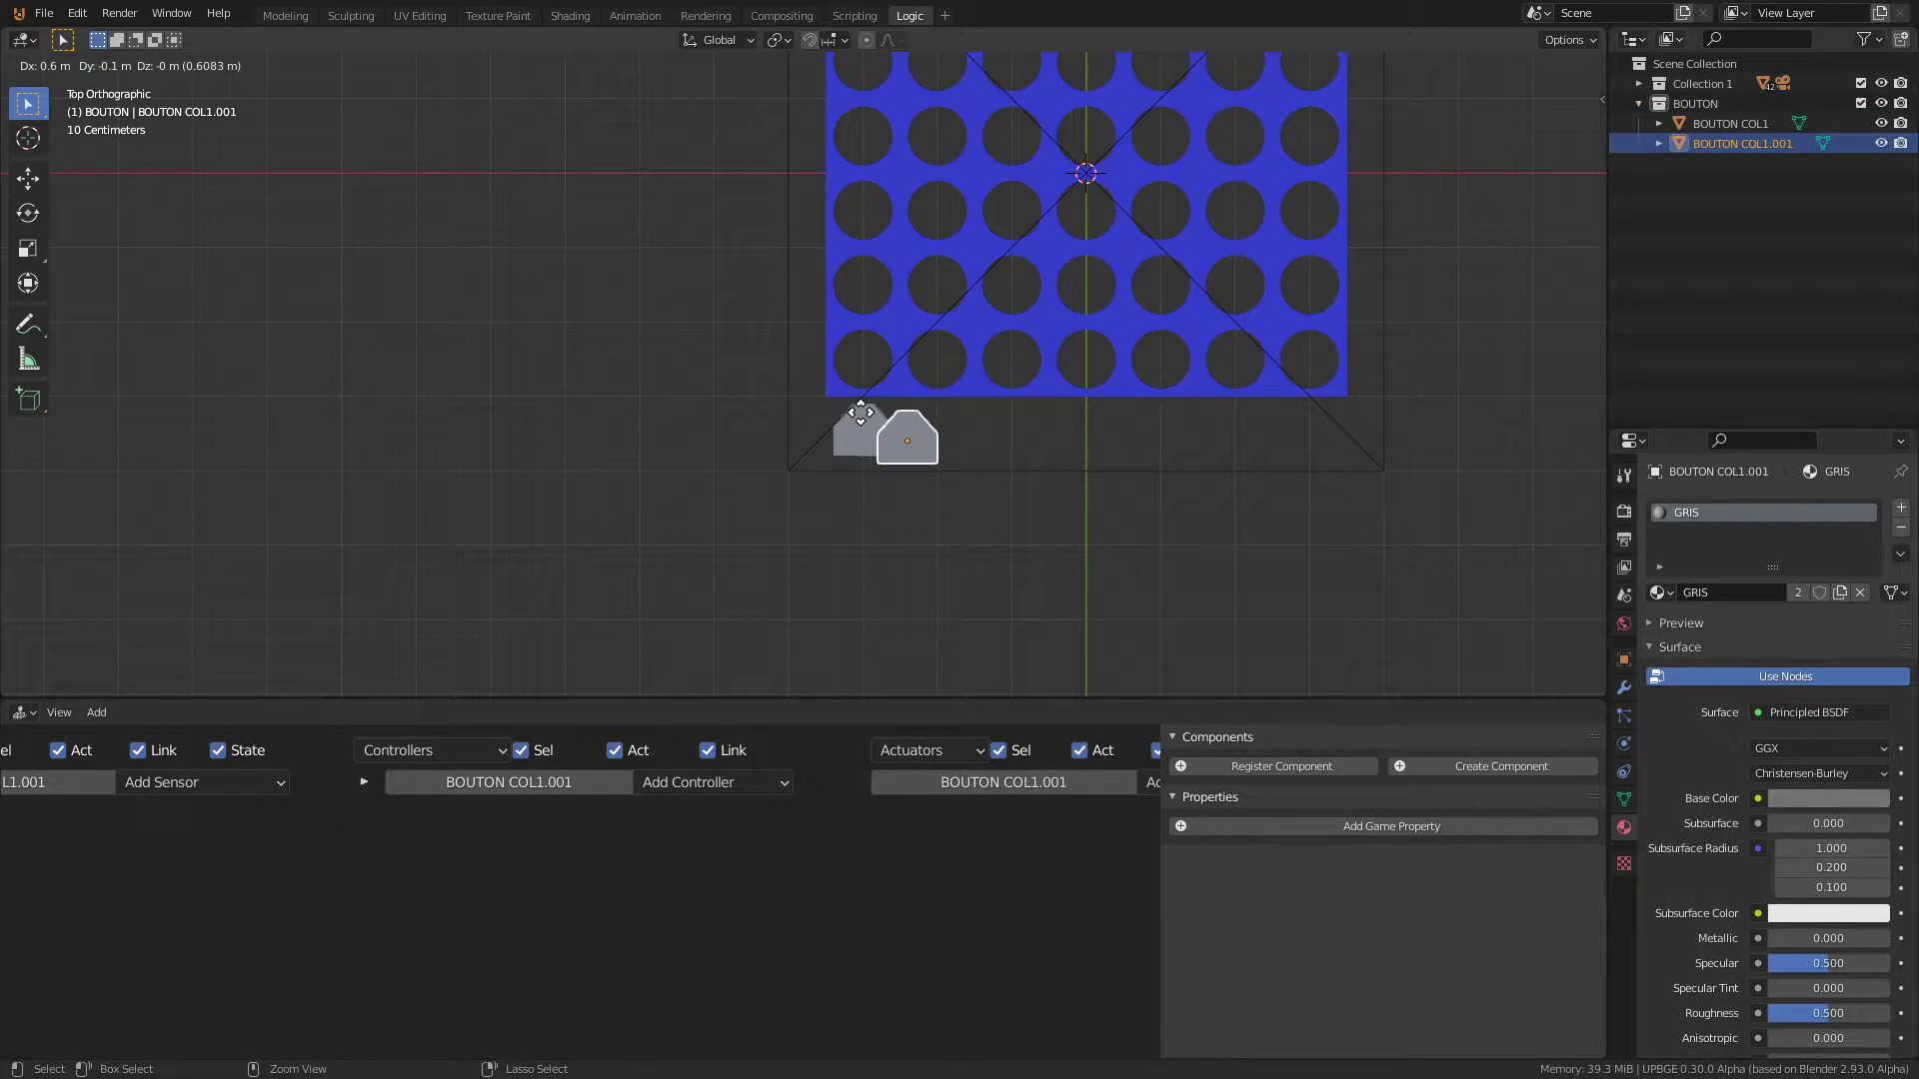
left_click(891, 399)
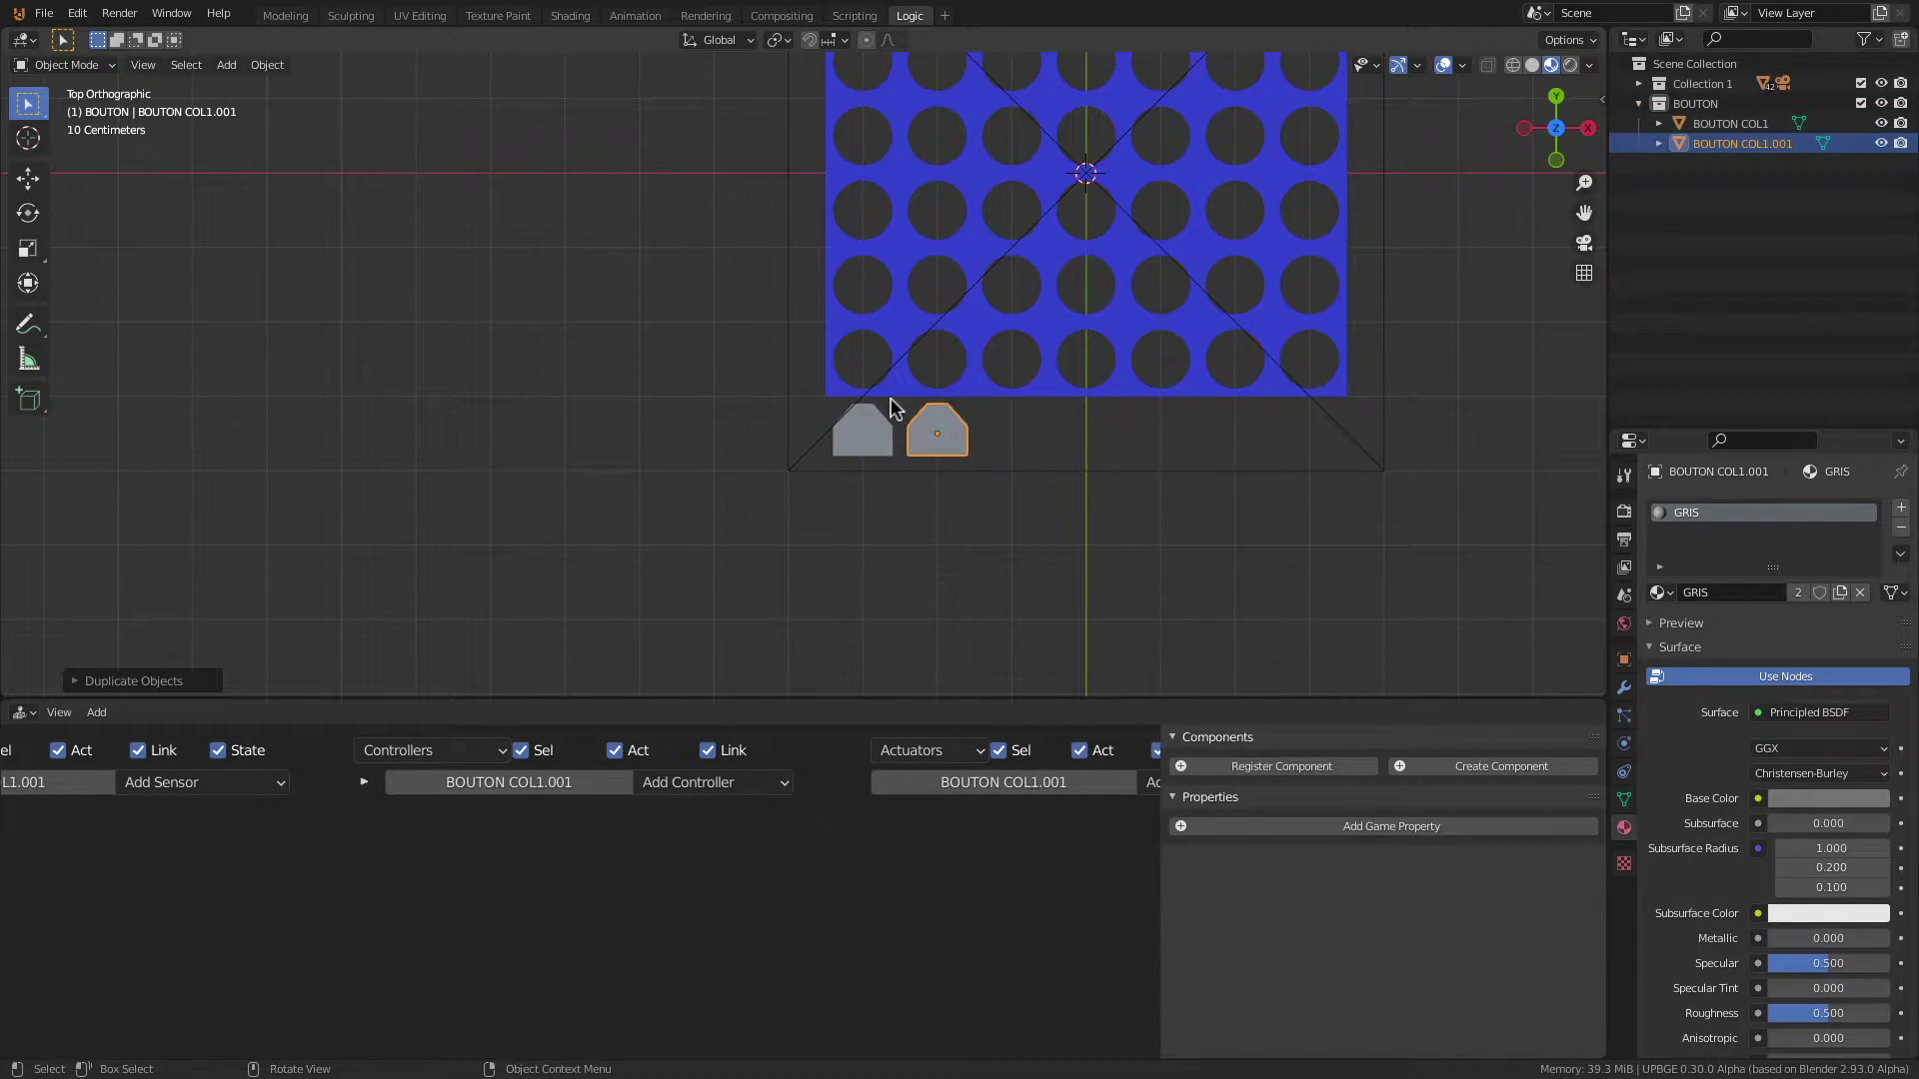
scroll(988, 408, "down", 2)
middle_click_drag(909, 418, 837, 476, "shift")
left_click(1750, 145)
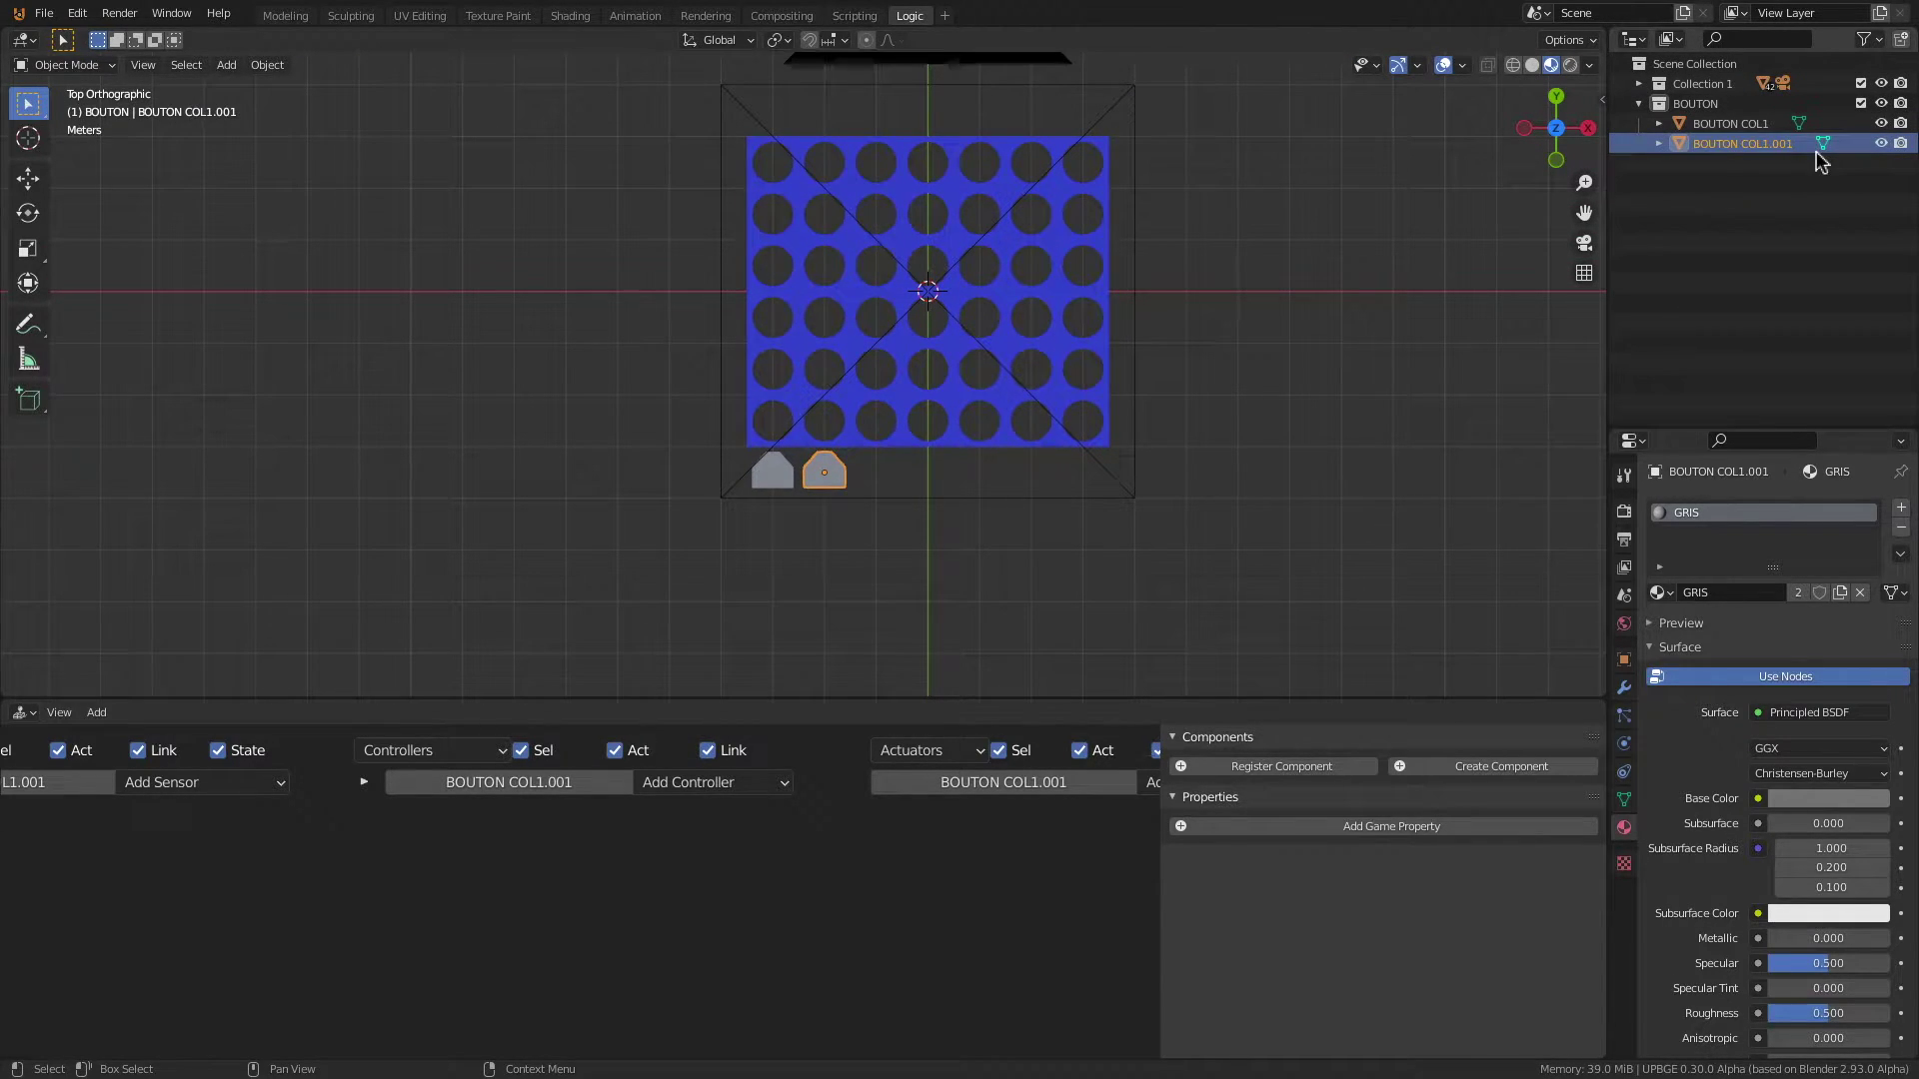
double_click(1789, 145)
left_click(1810, 143)
key("Return")
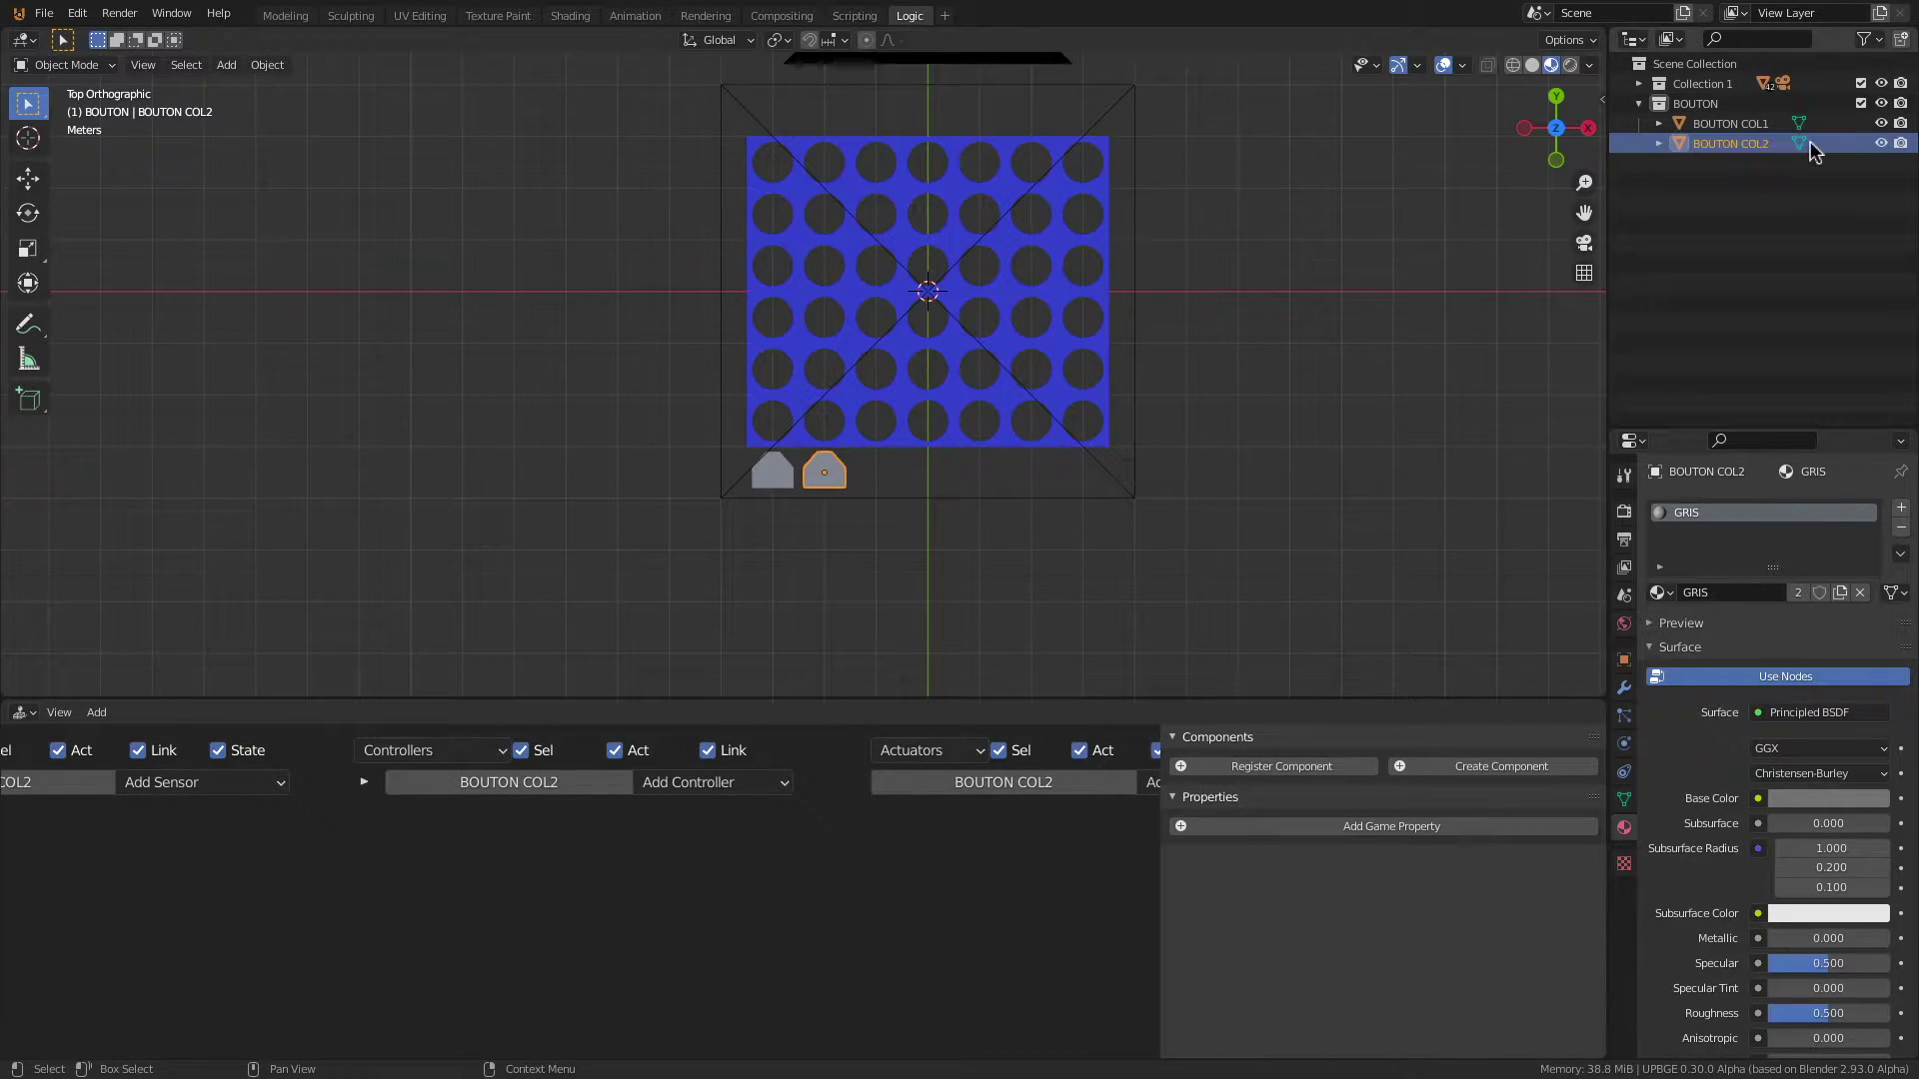
Step: Duplicate BOUTON COL2 beneath the board's third column and rename the copy BOUTON COL3
key("shift+d")
left_click(826, 471, "ctrl")
double_click(1789, 163)
left_click(1802, 163)
key("BackSpace")
key("BackSpace")
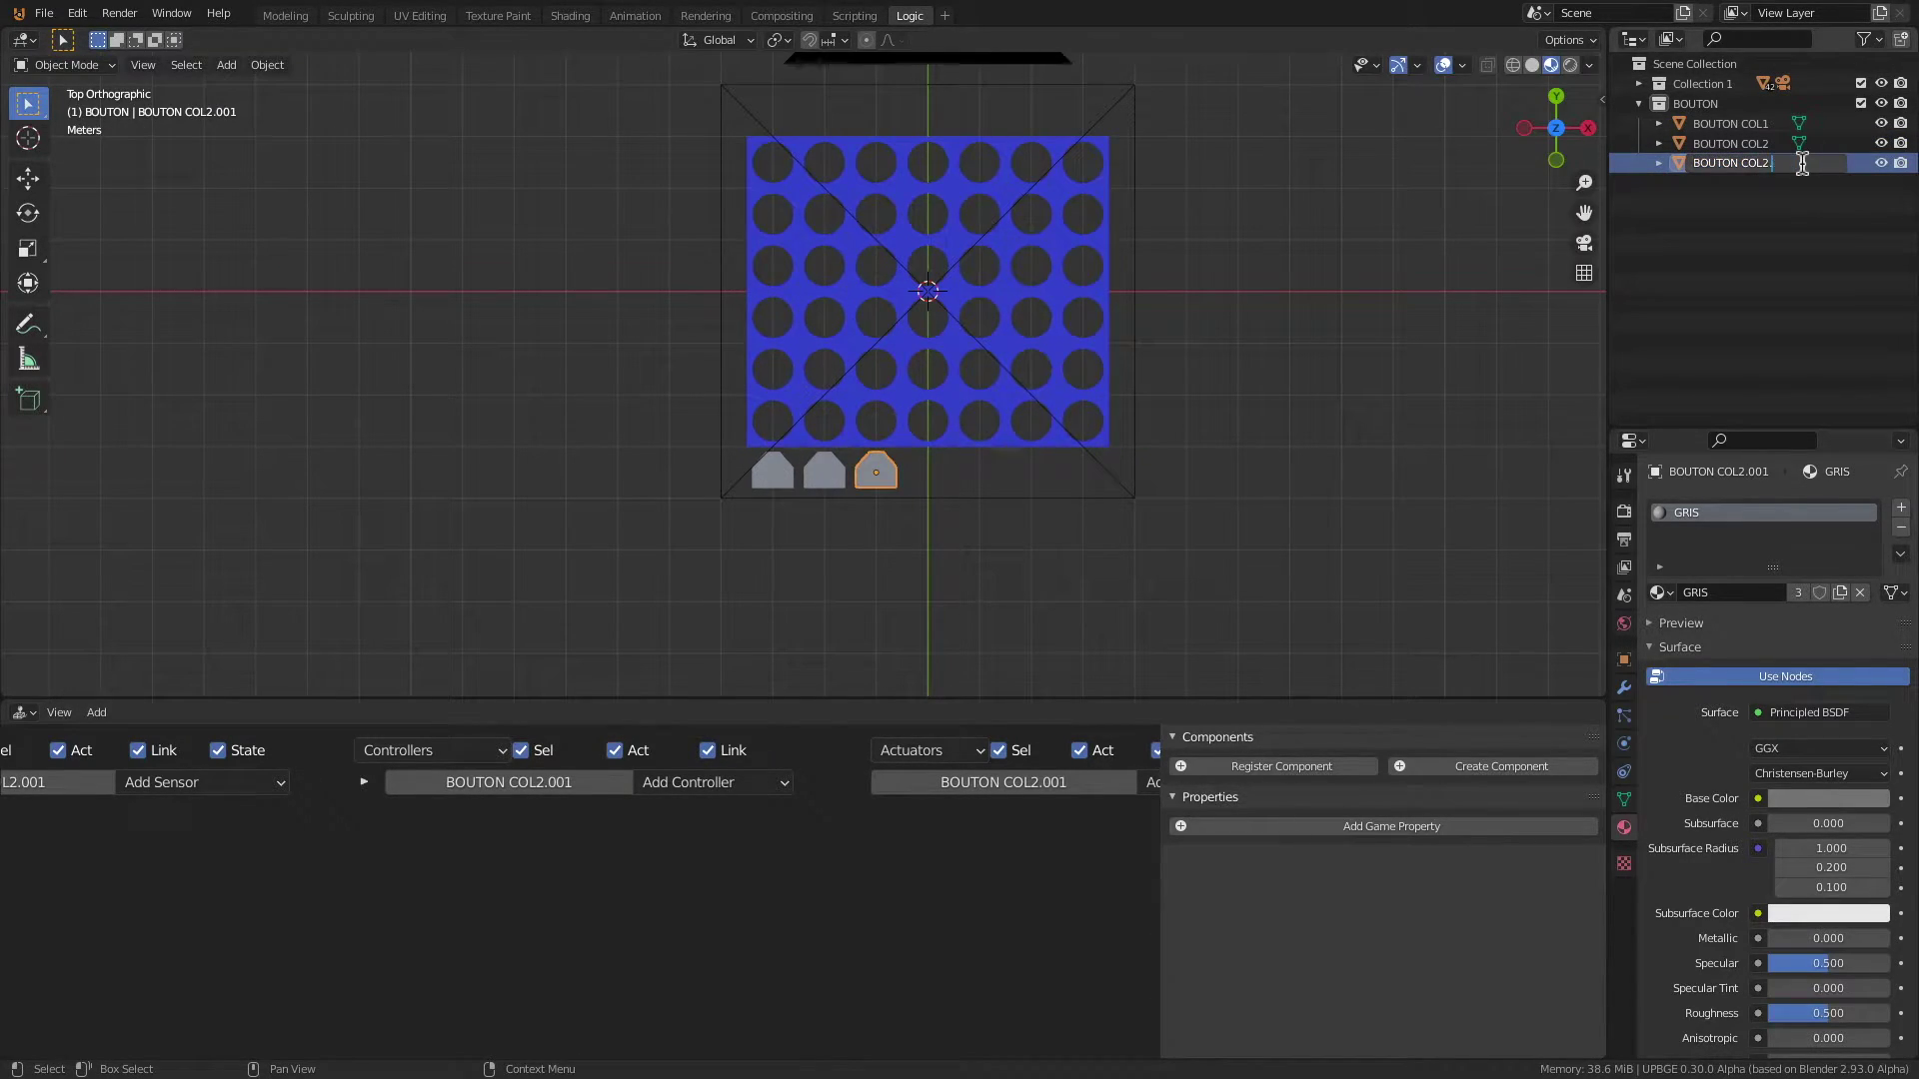
key("Return")
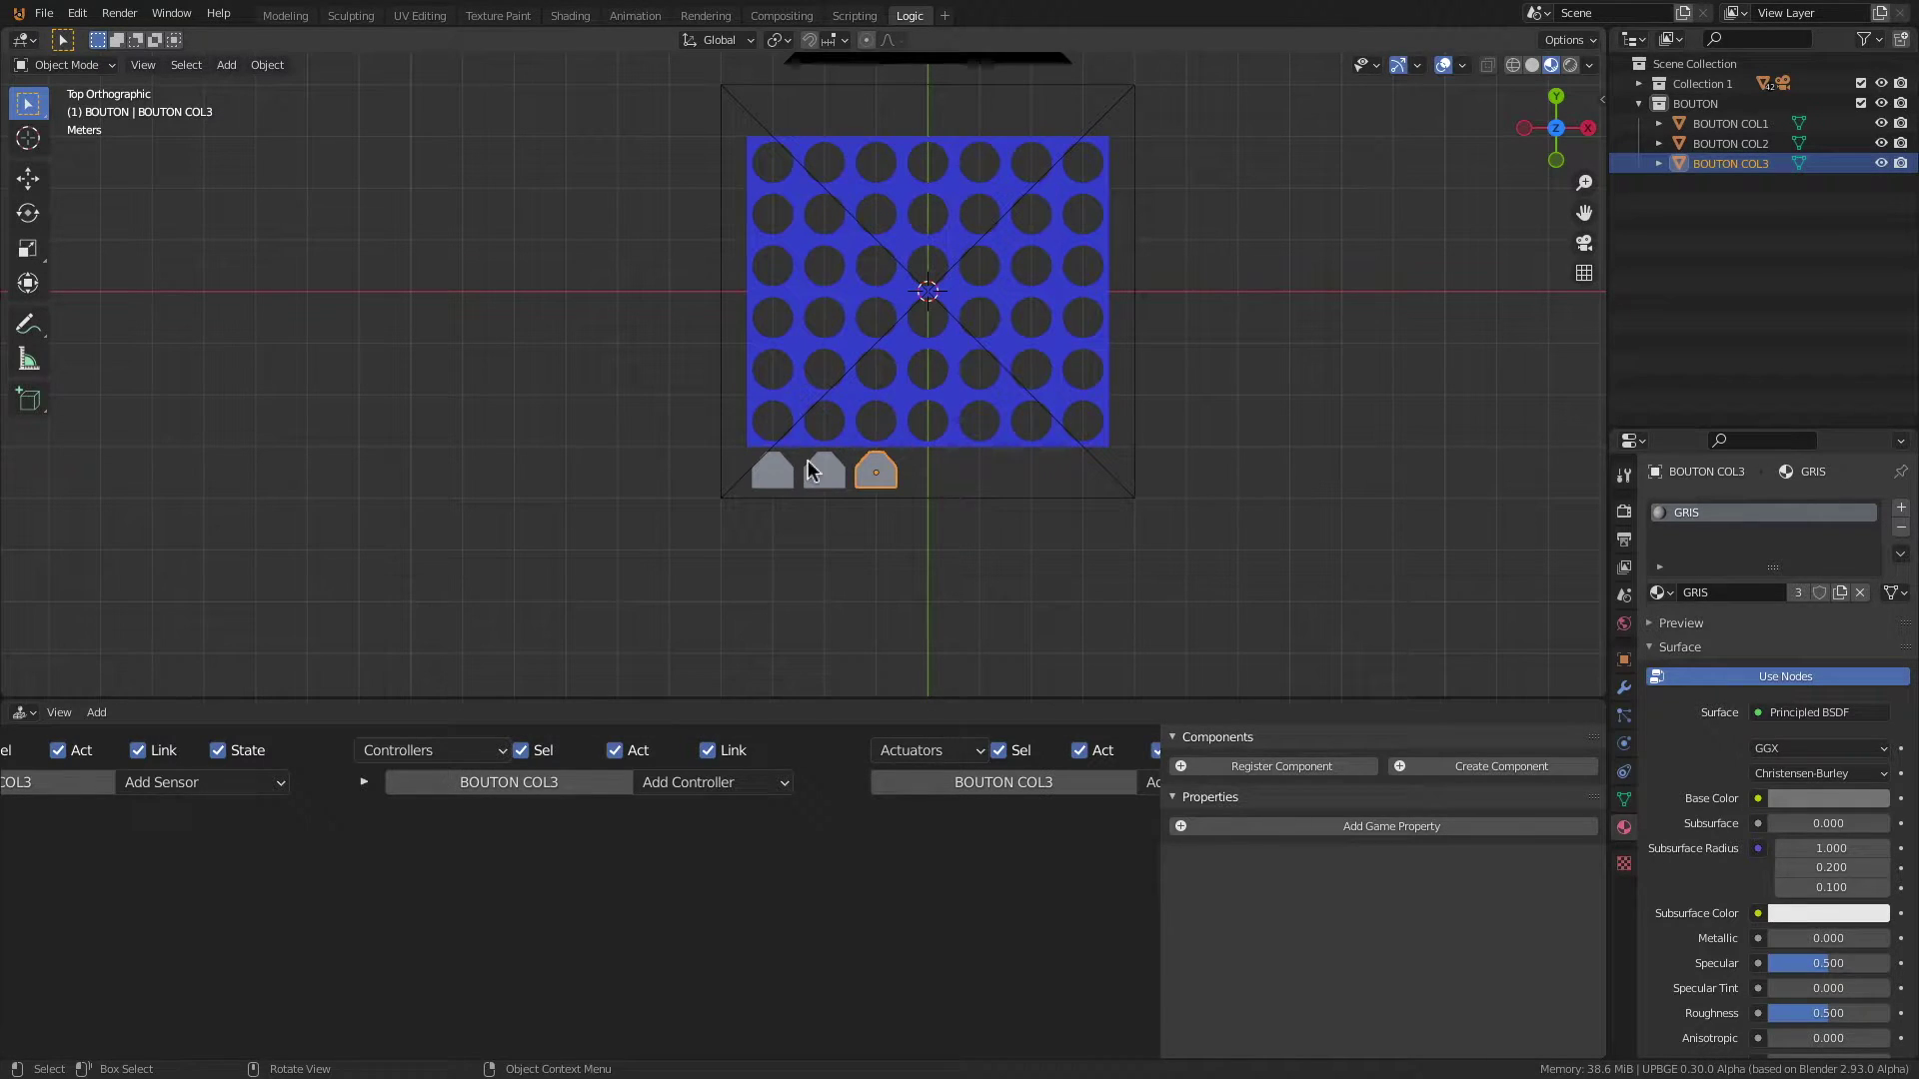
Step: Duplicate BOUTON COL3 beneath the board's fourth column and rename the copy BOUTON COL4
key("shift+d")
left_click(854, 471, "ctrl")
double_click(1746, 184)
left_click(1803, 183)
key("BackSpace")
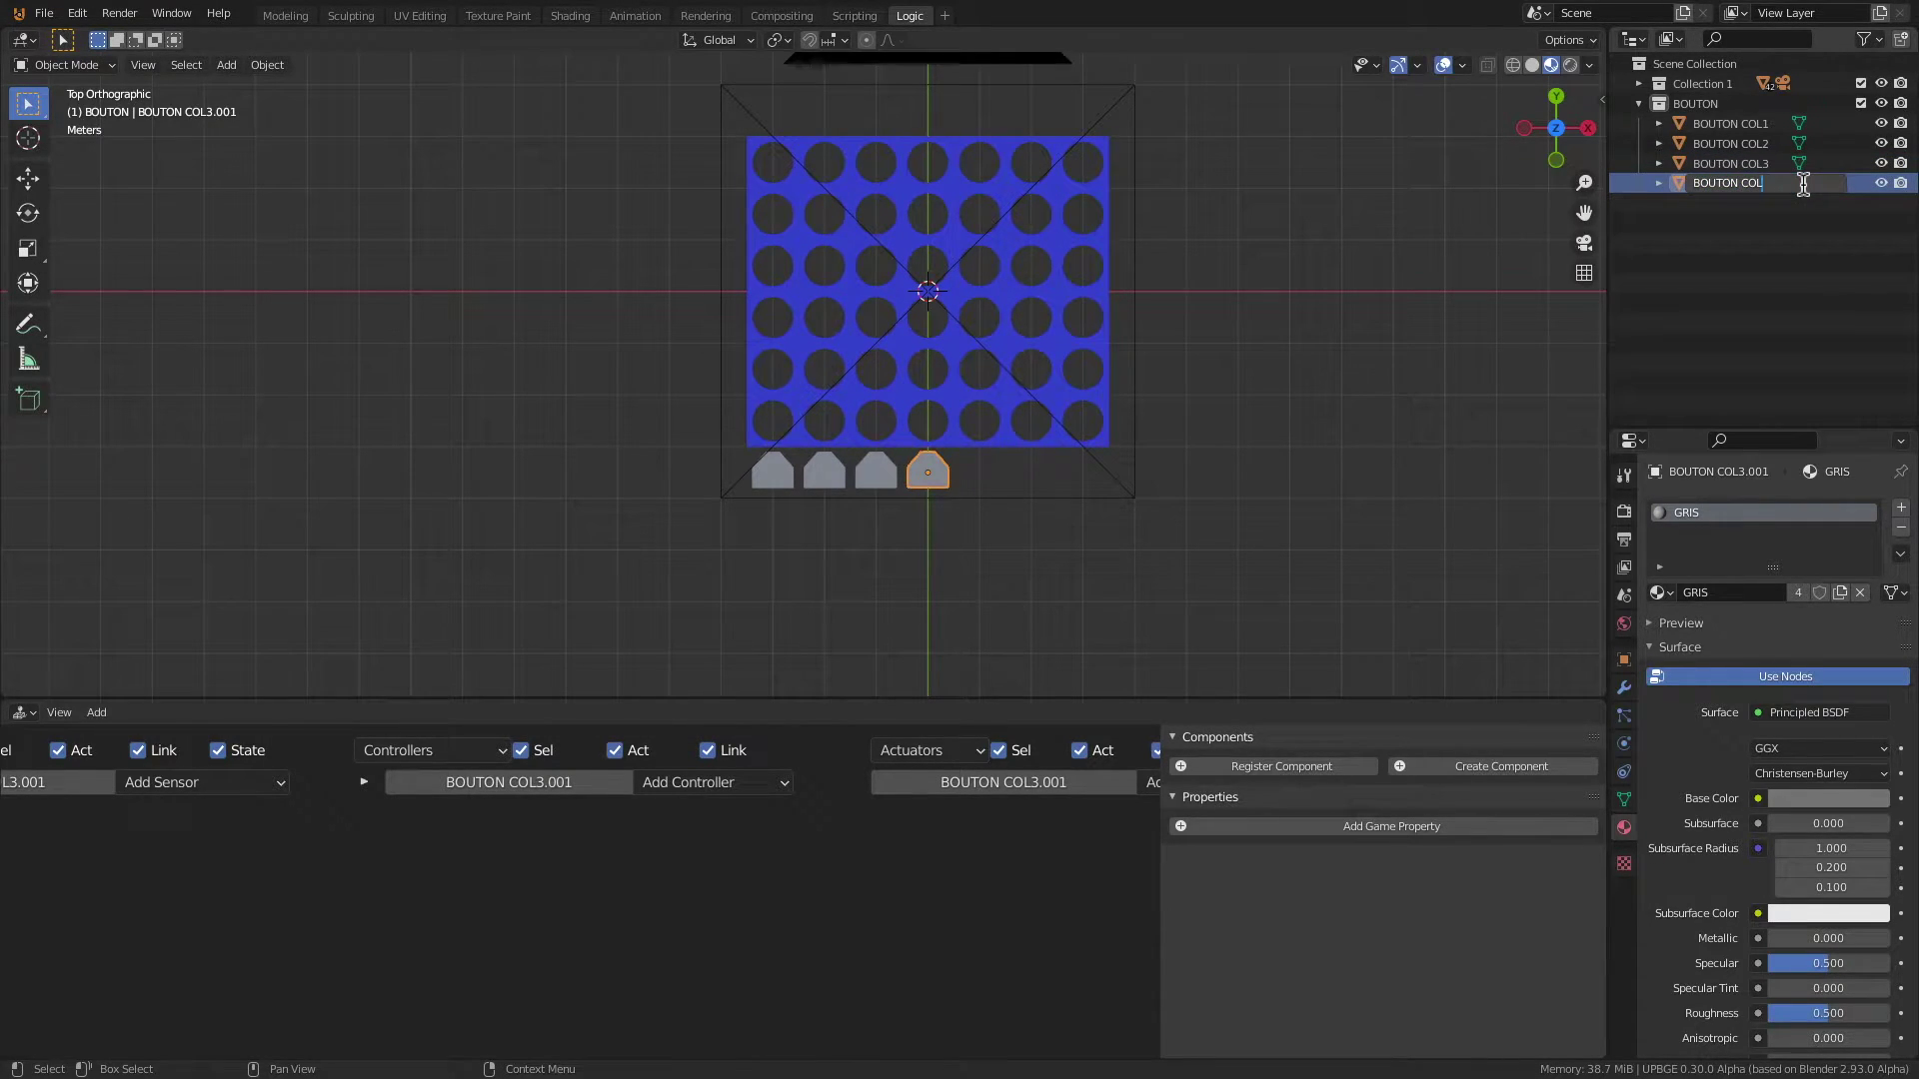
type("4")
key("Return")
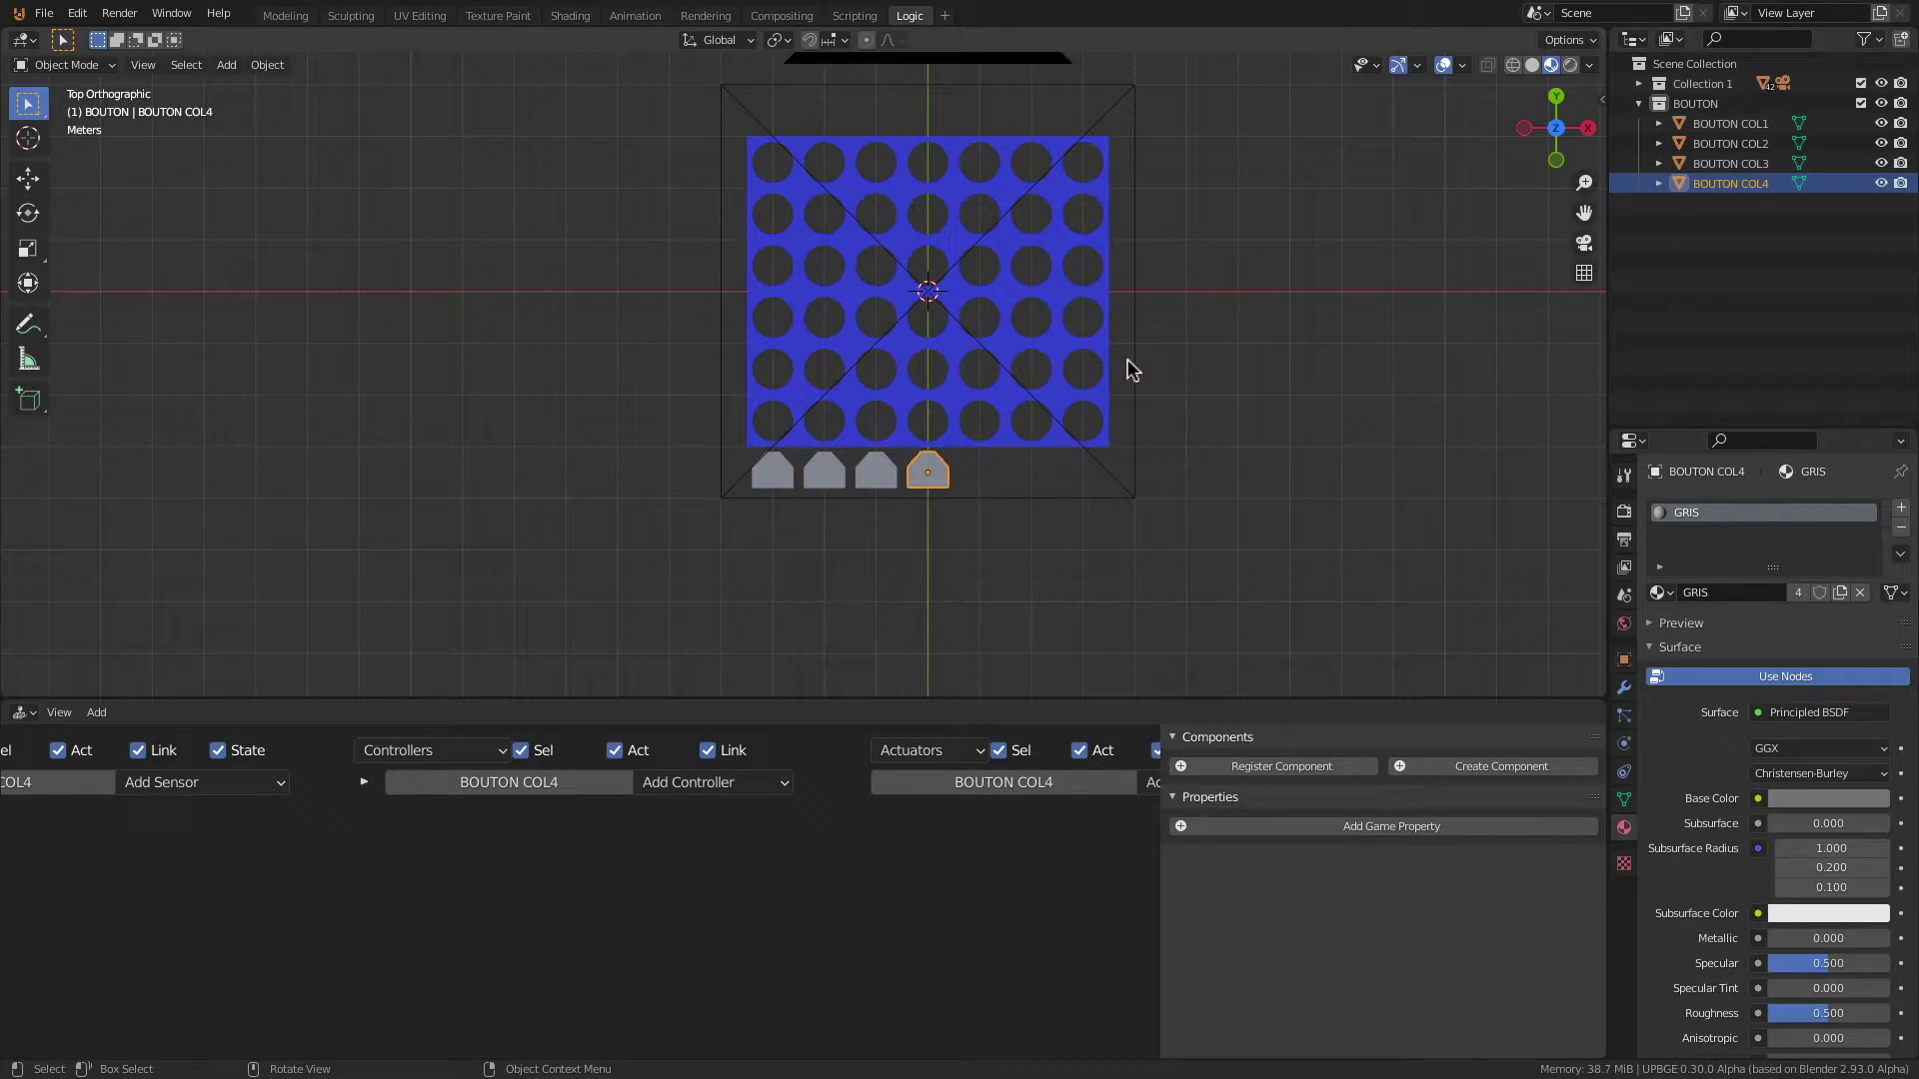
Step: Duplicate BOUTON COL4 beneath the board's fifth column and rename the copy BOUTON COL5
key("shift+d")
left_click(744, 406, "ctrl")
double_click(1757, 205)
left_click(1841, 203)
key("BackSpace")
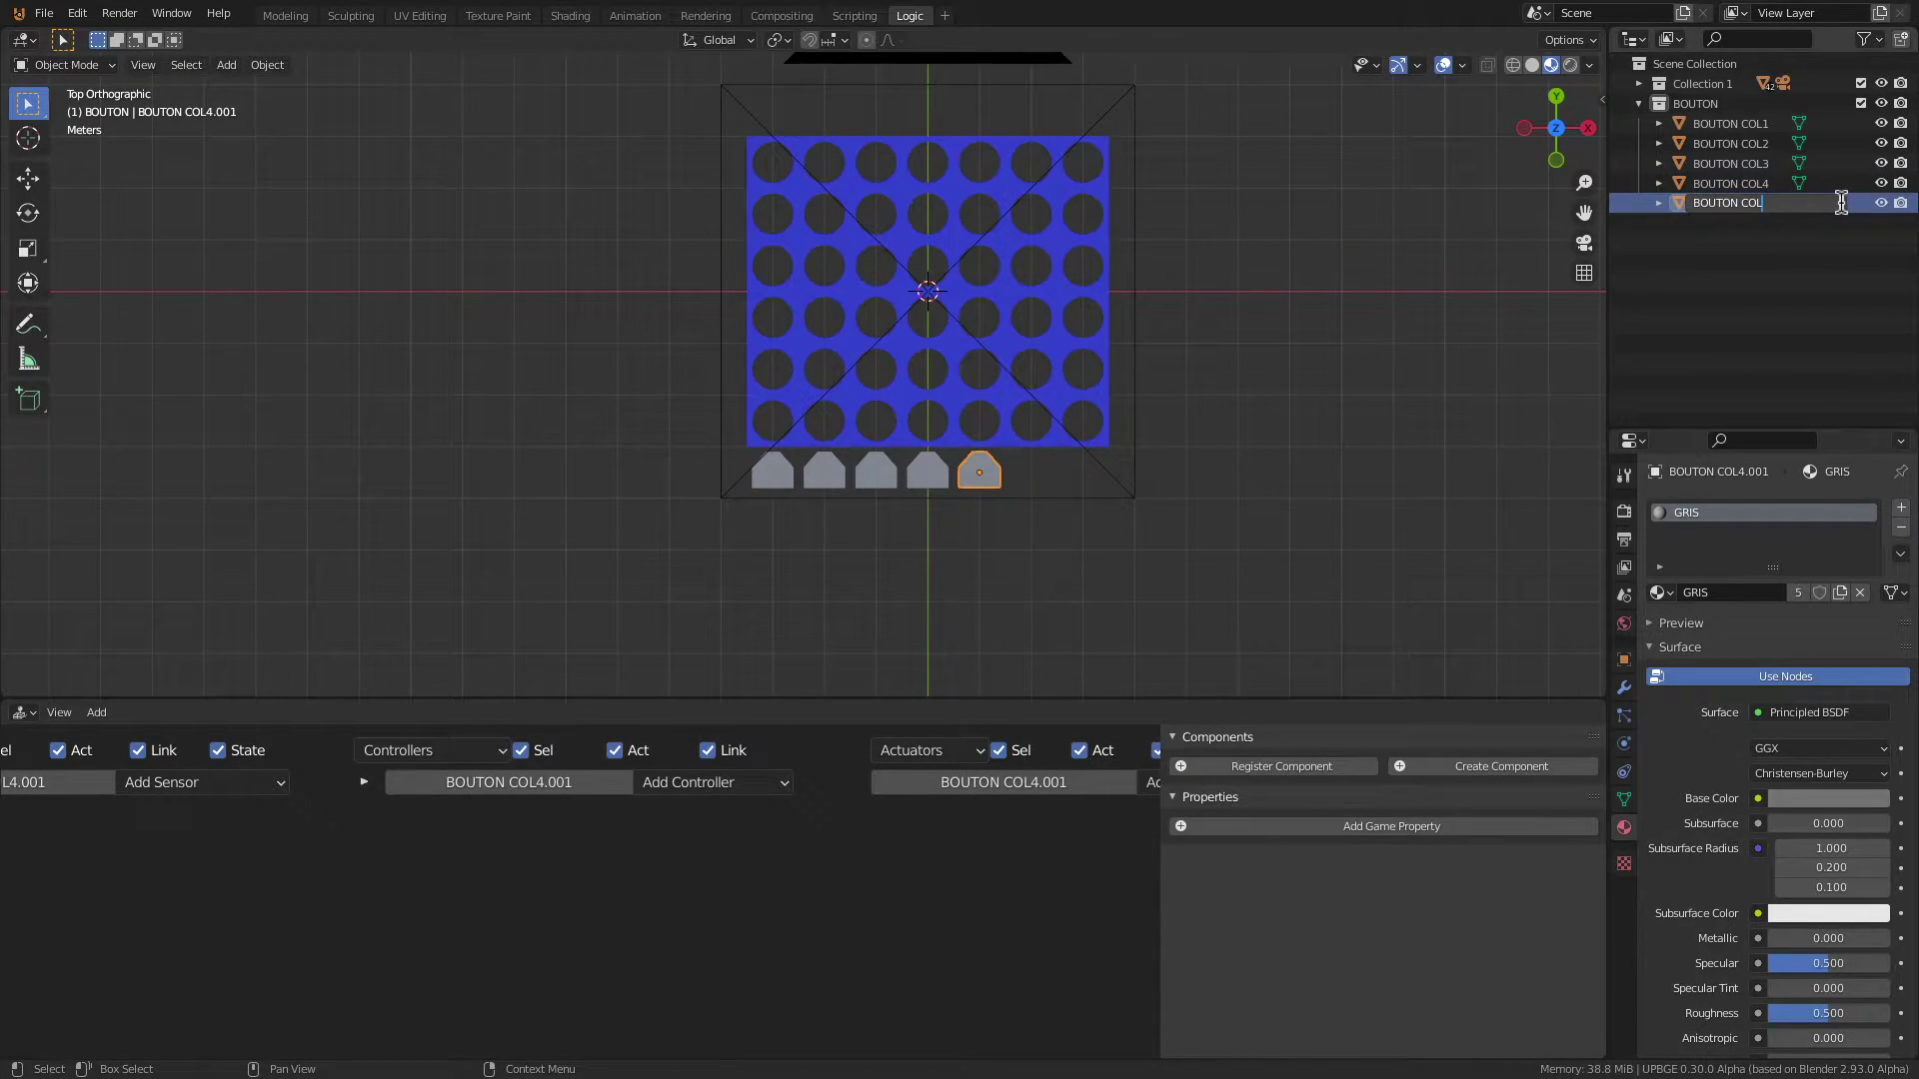
key("Return")
Step: Duplicate BOUTON COL5 1 m along X beneath the sixth column and rename the copy BOUTON COL6
key("shift+d")
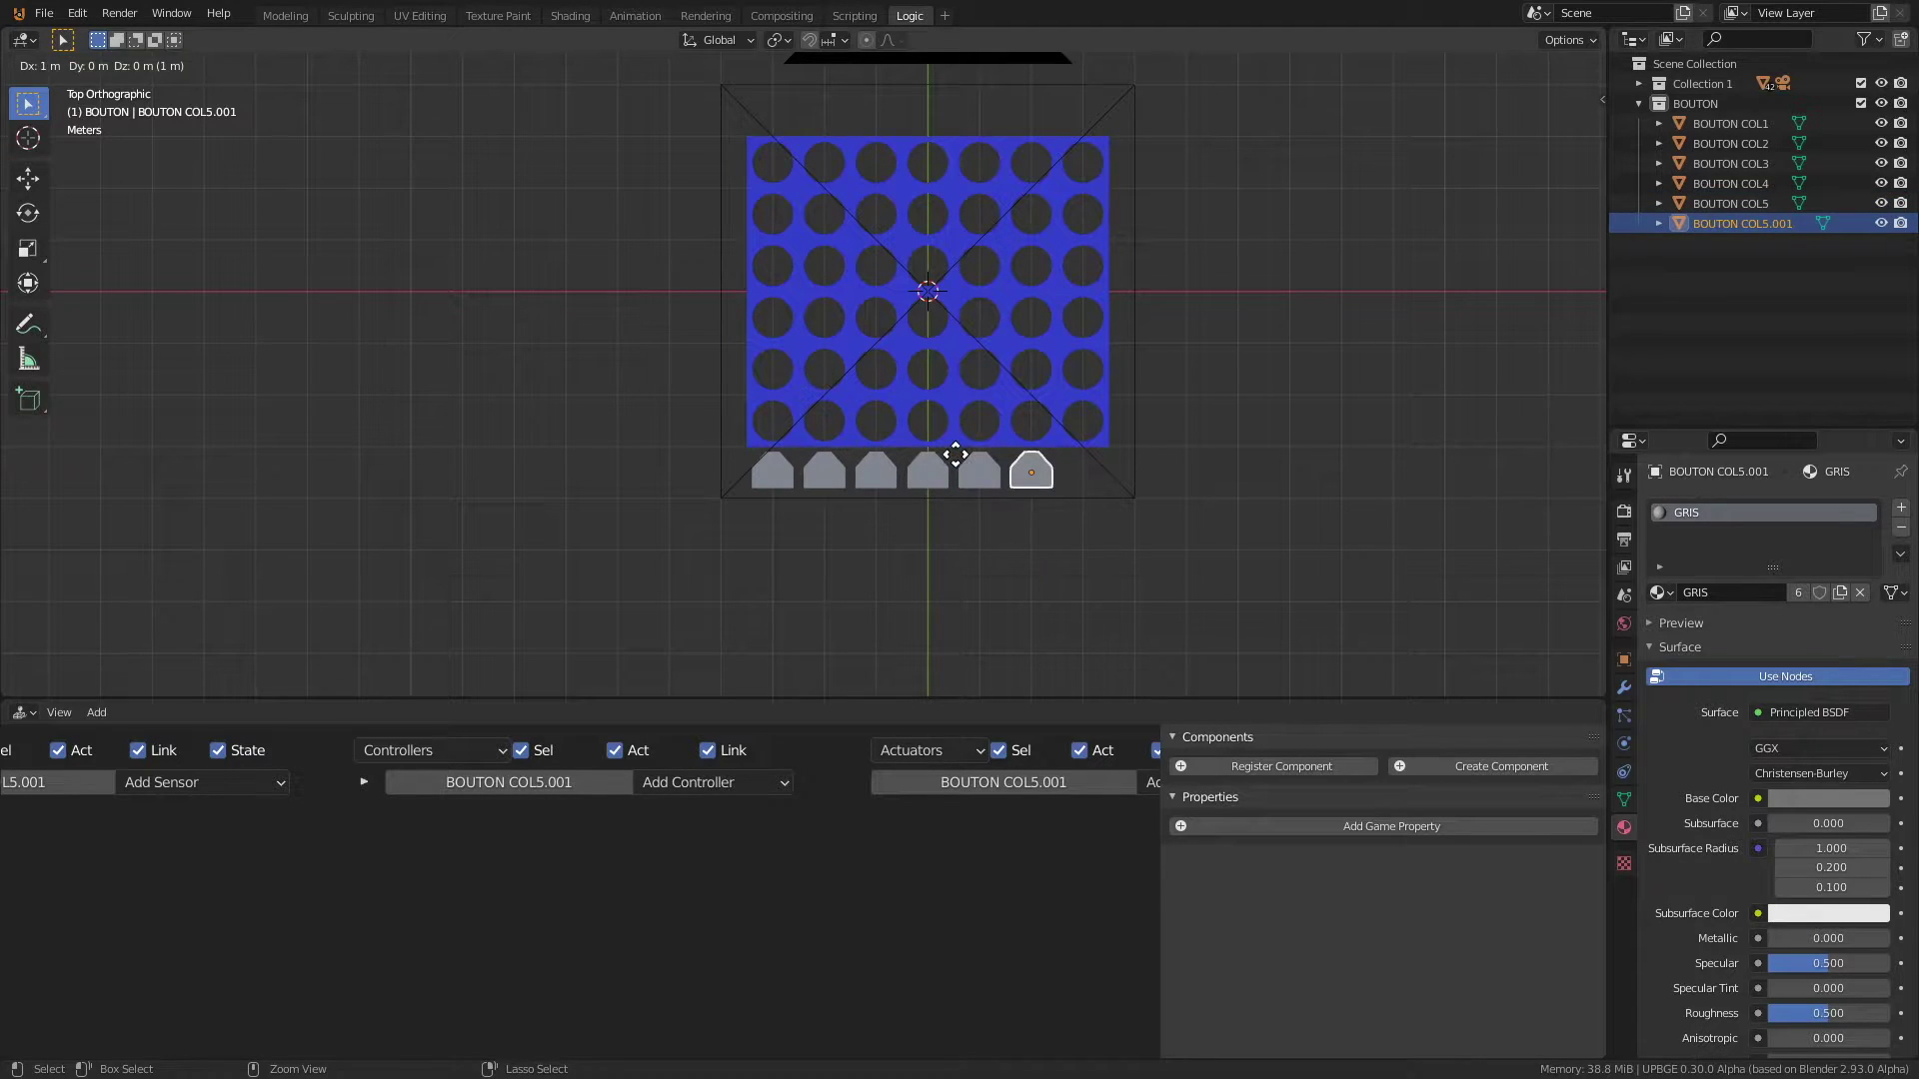
left_click(966, 449, "ctrl")
double_click(1767, 224)
left_click(1807, 224)
key("BackSpace")
key("BackSpace")
key("BackSpace")
key("BackSpace")
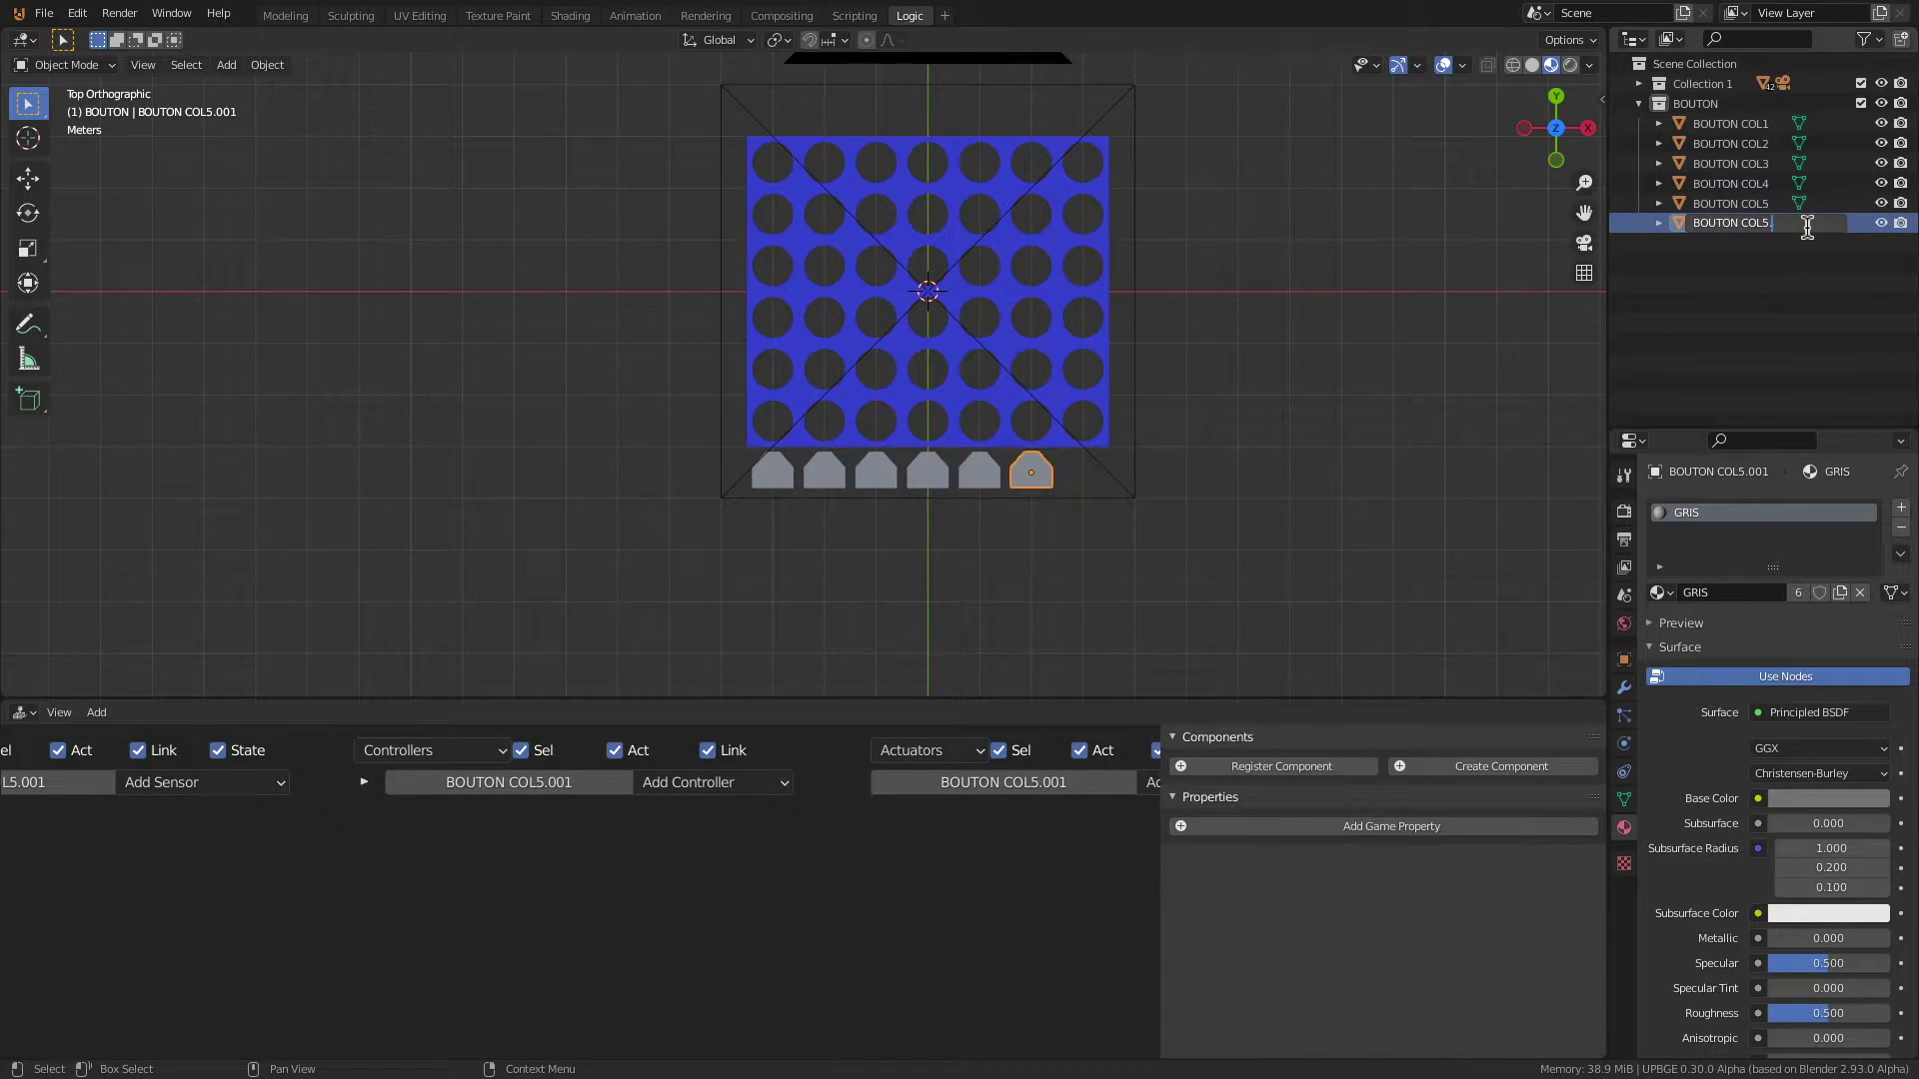
key("Return")
Step: Duplicate BOUTON COL6 beneath the board's seventh column and rename the copy BOUTON COL7
key("shift+d")
left_click(1056, 436, "ctrl")
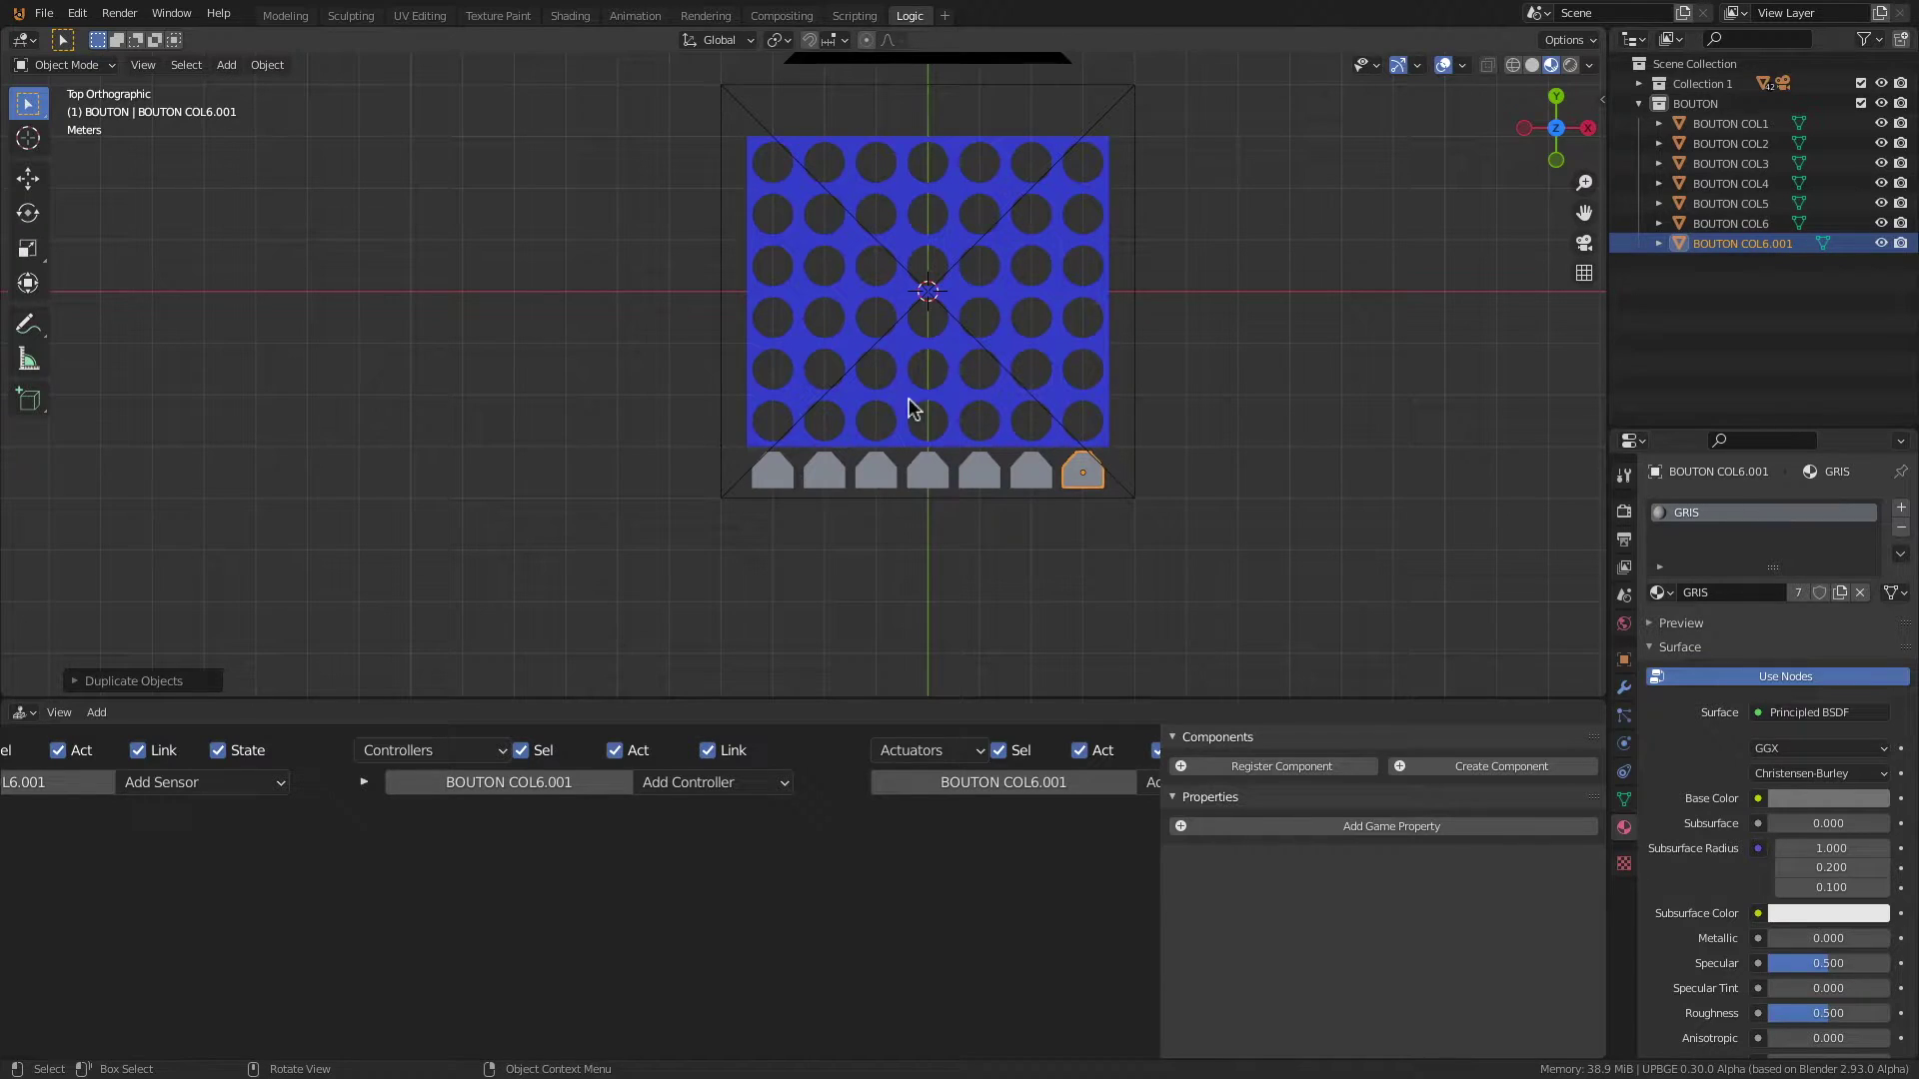
double_click(1756, 248)
left_click(1821, 250)
key("BackSpace")
key("BackSpace")
key("BackSpace")
key("BackSpace")
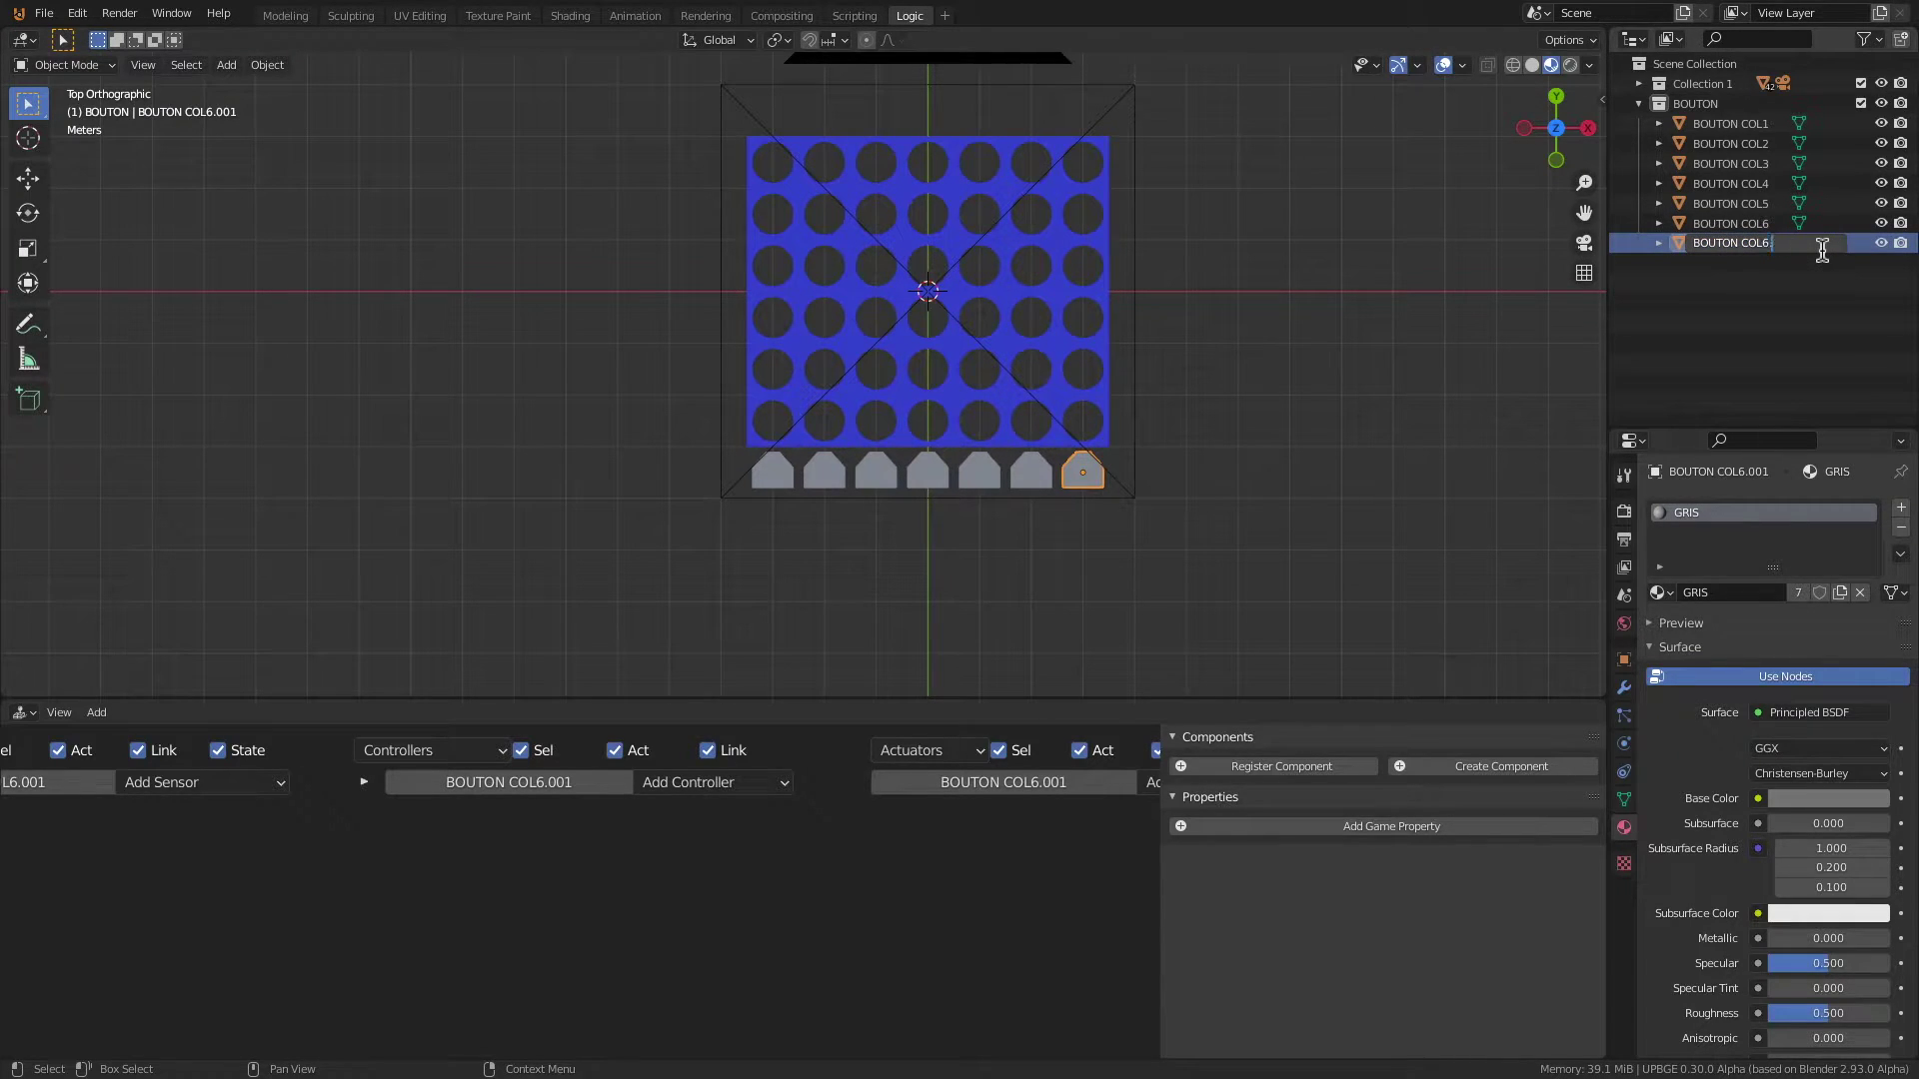
type("7")
key("Return")
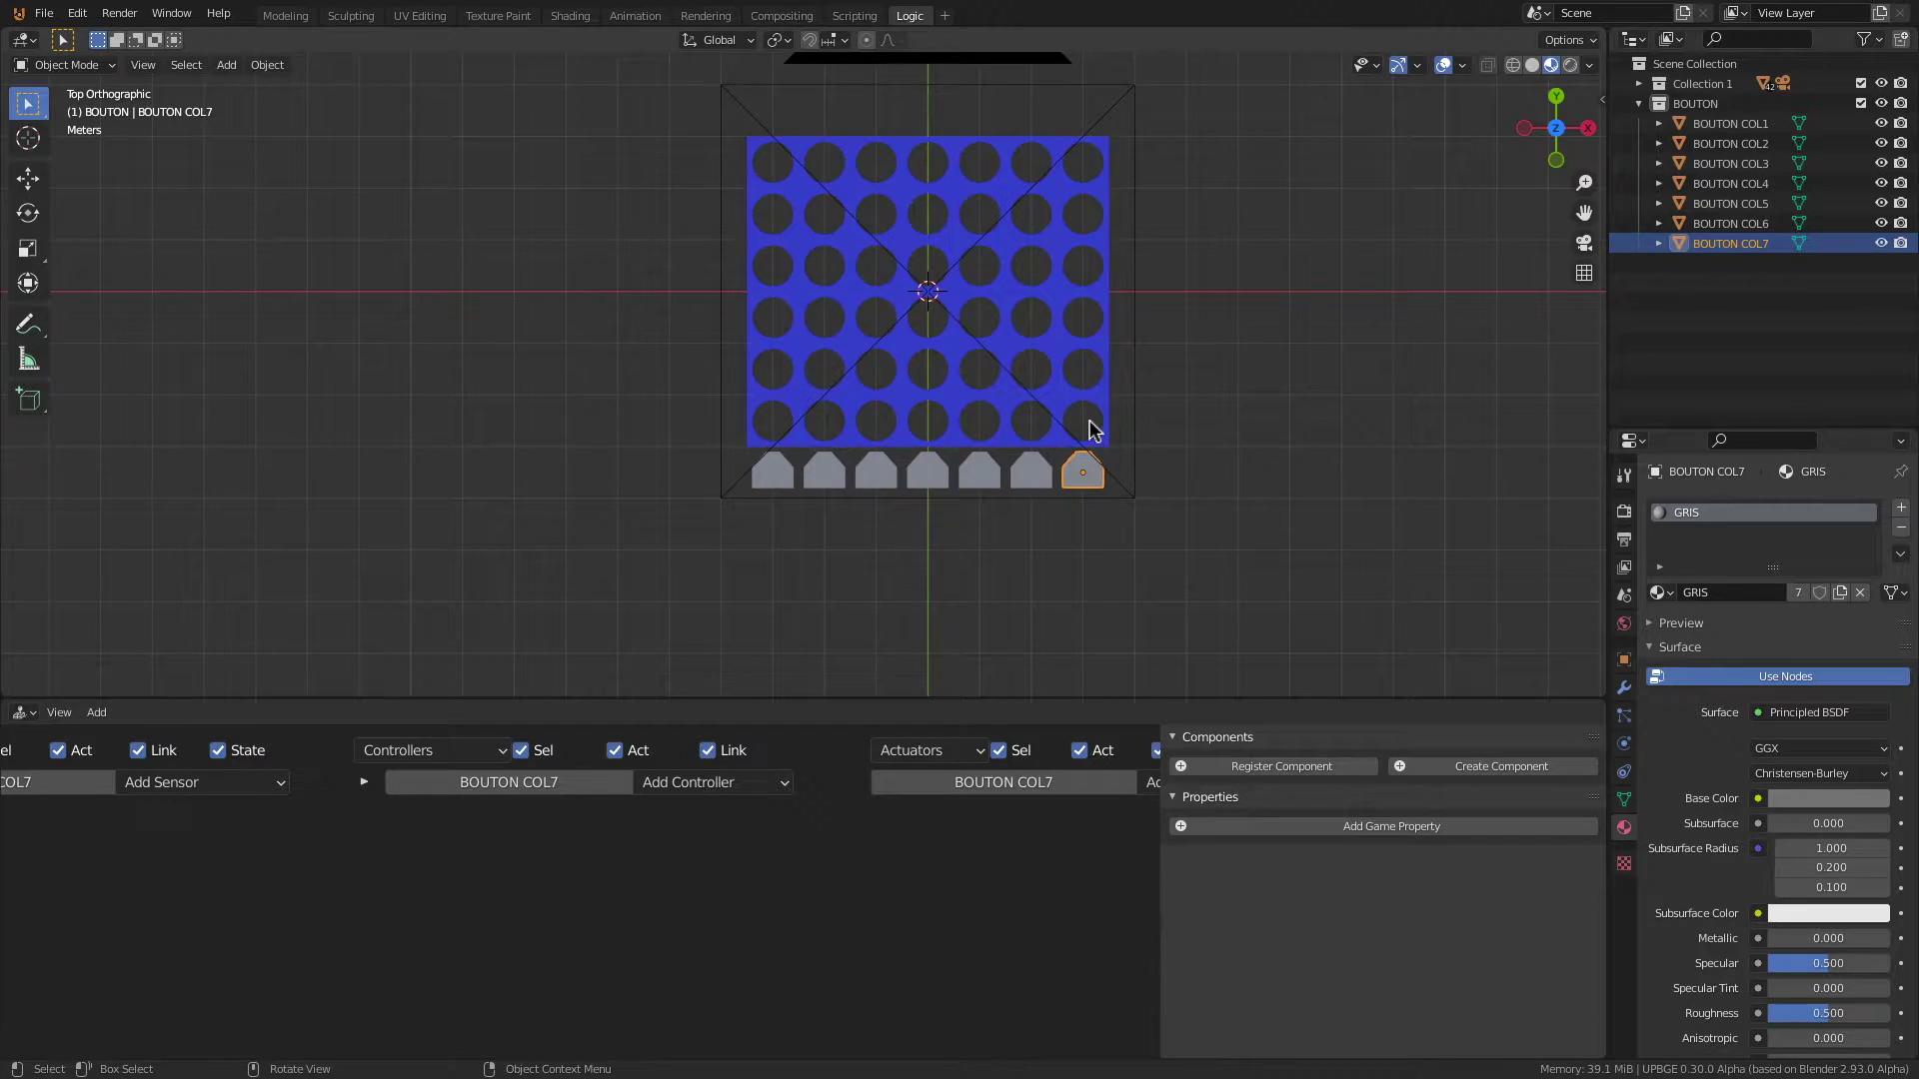
Step: Add an integer game property named COMPTEUR COL1 to BOUTON COL1 and enable its debug display
left_click(770, 478)
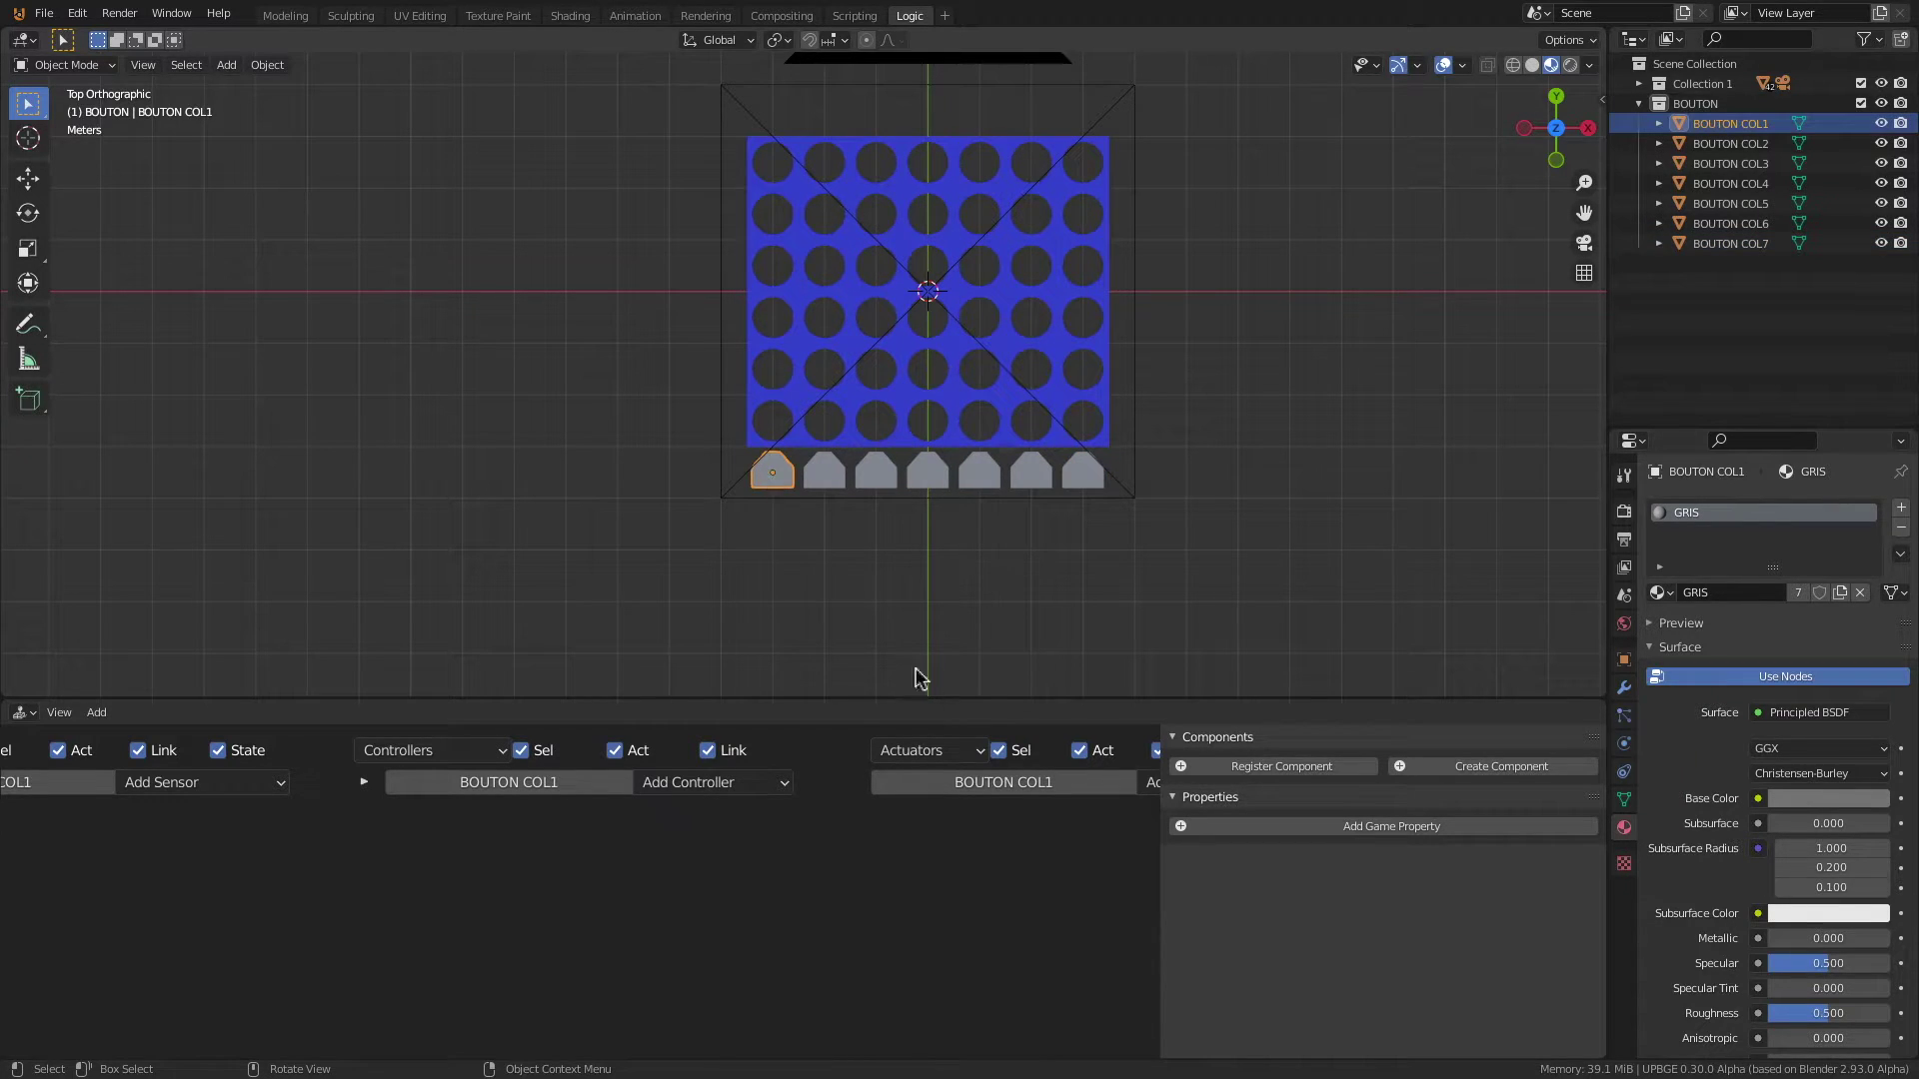
left_click(1280, 826)
left_click(1329, 857)
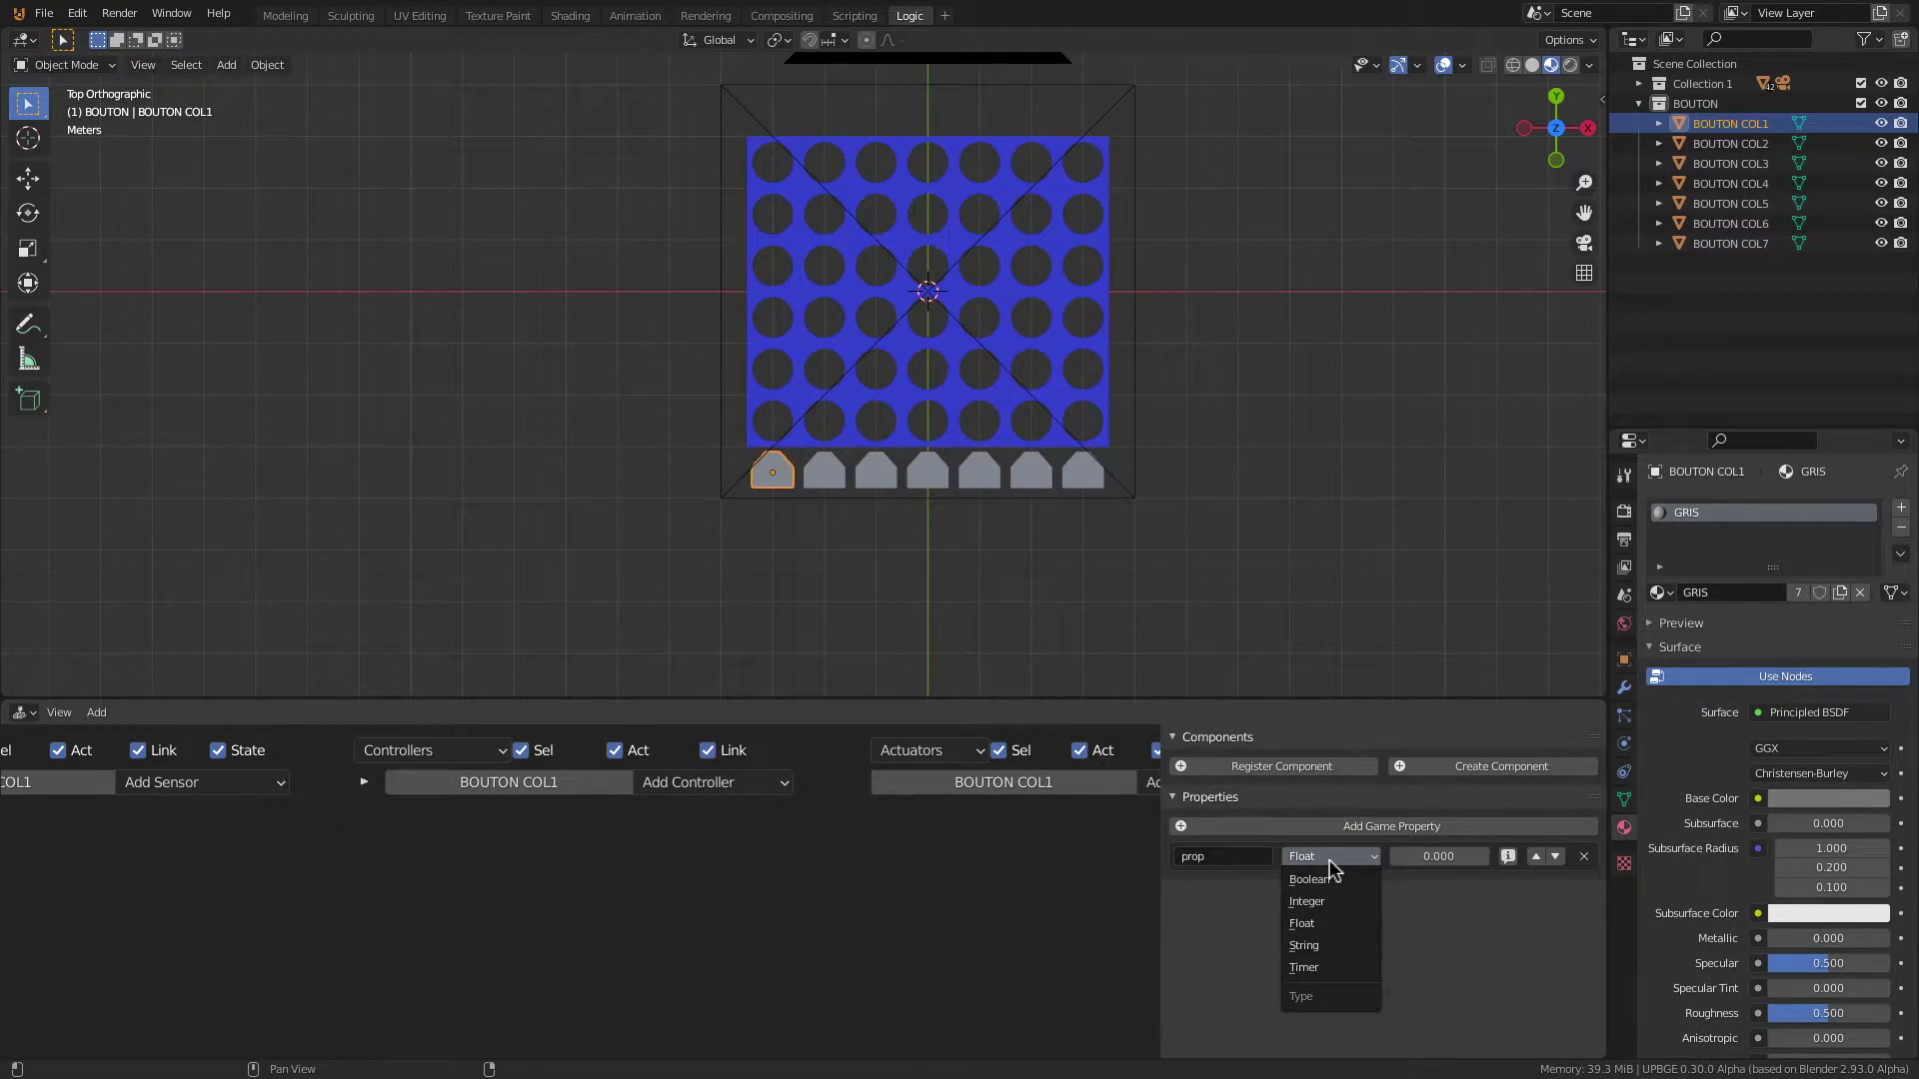
left_click(1305, 904)
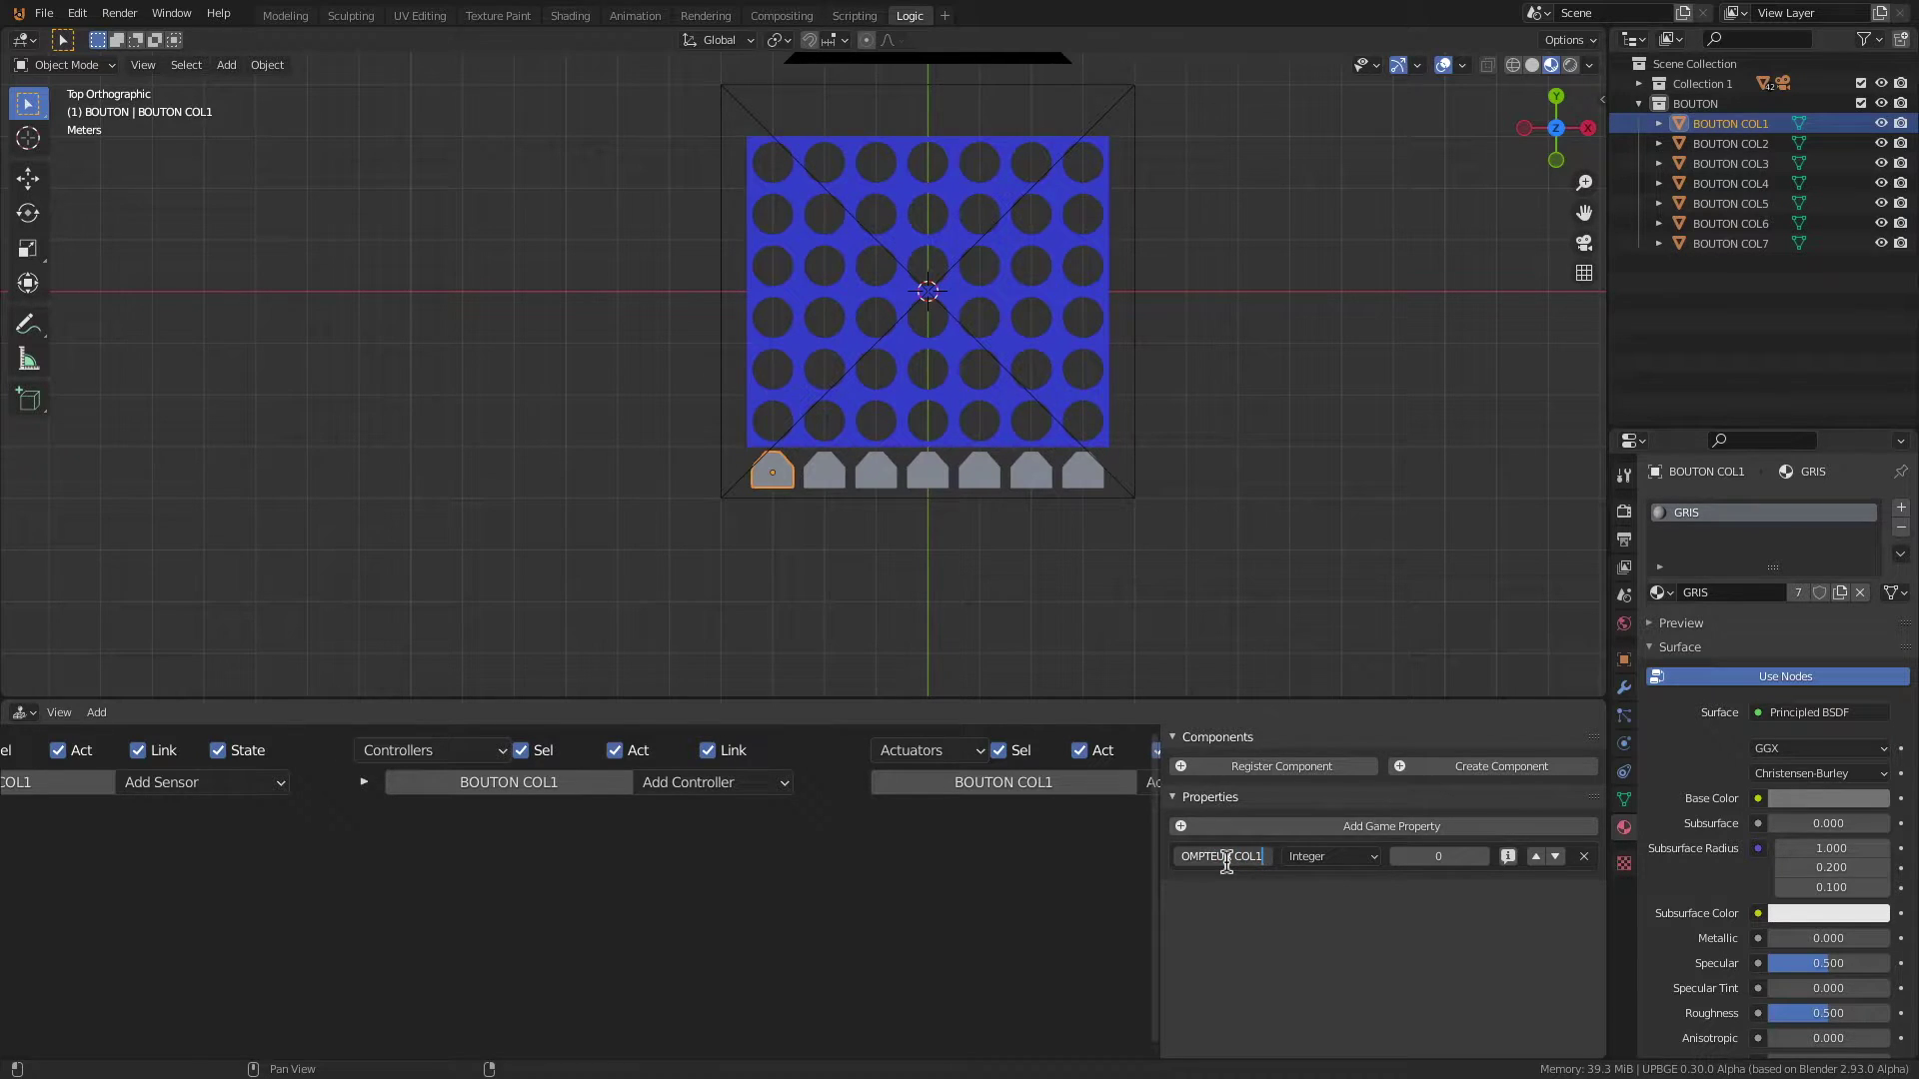
key("Return")
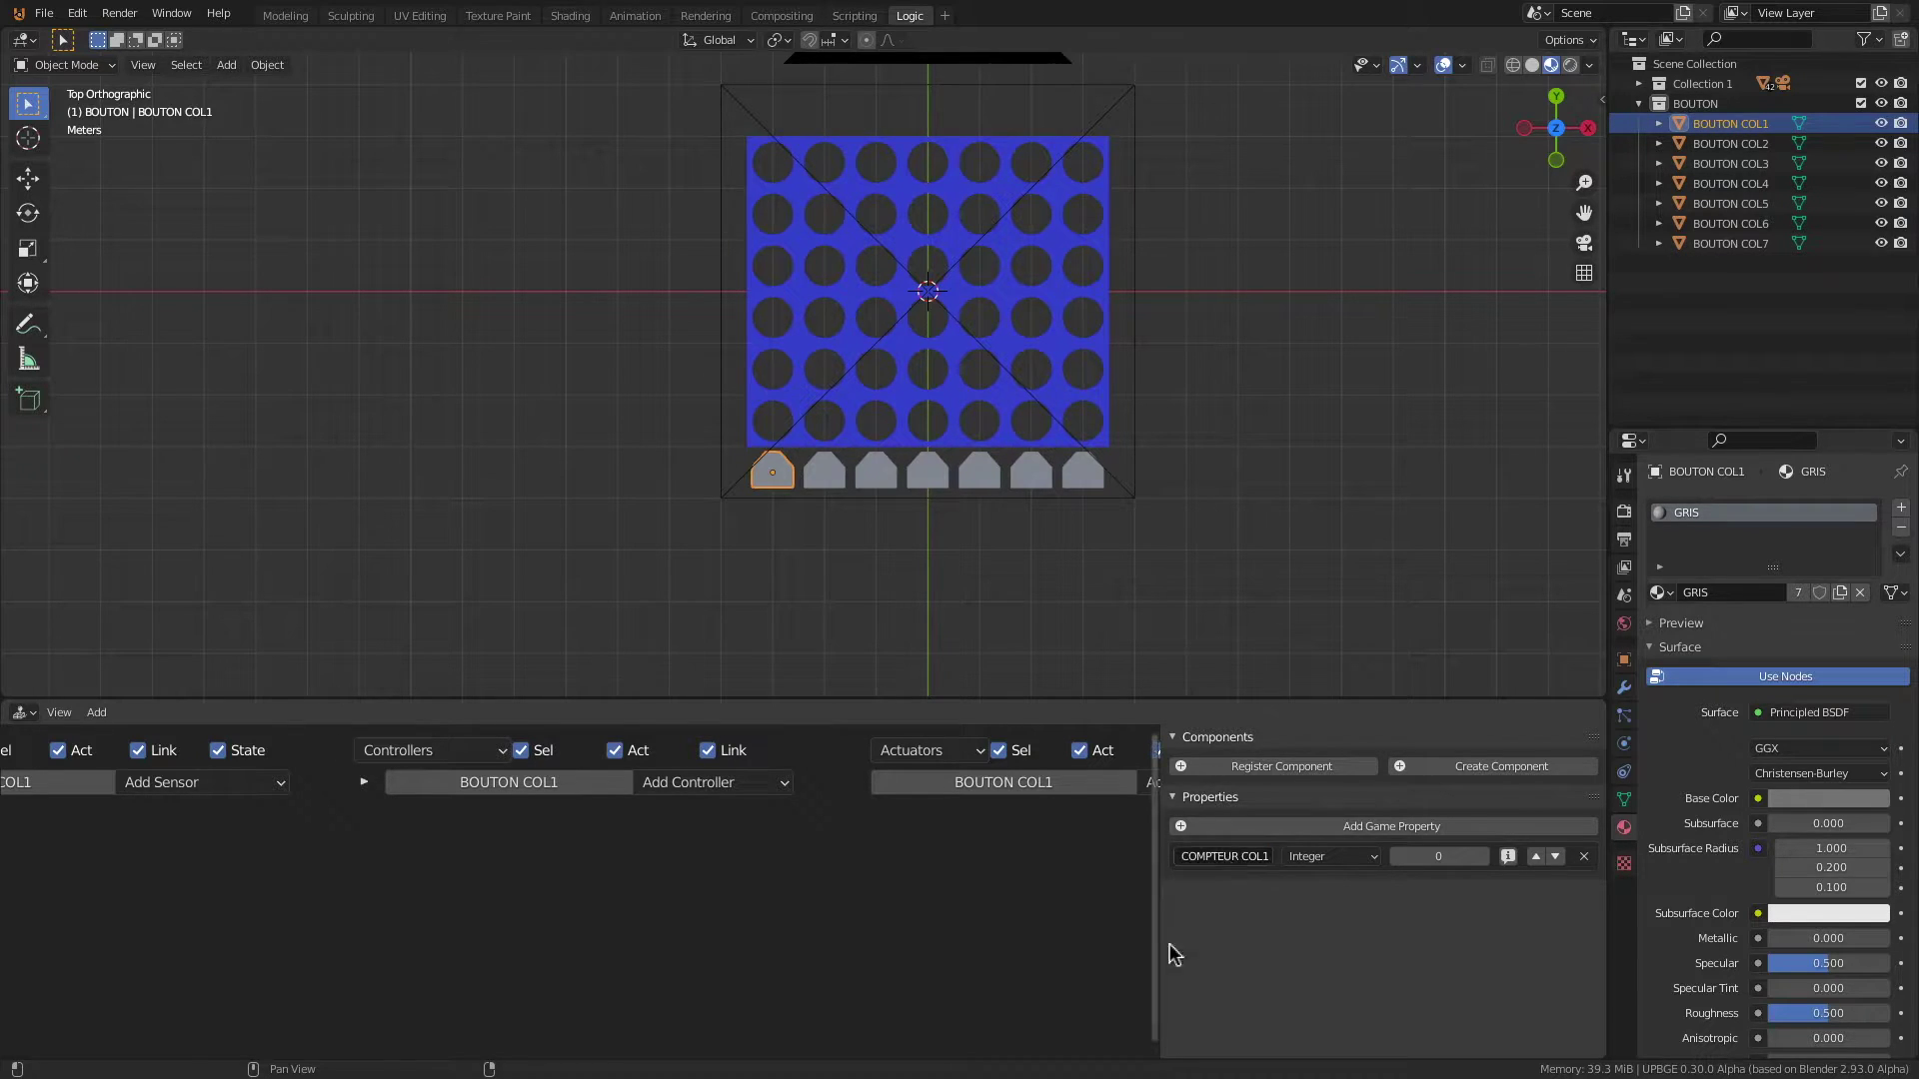
left_click(1509, 859)
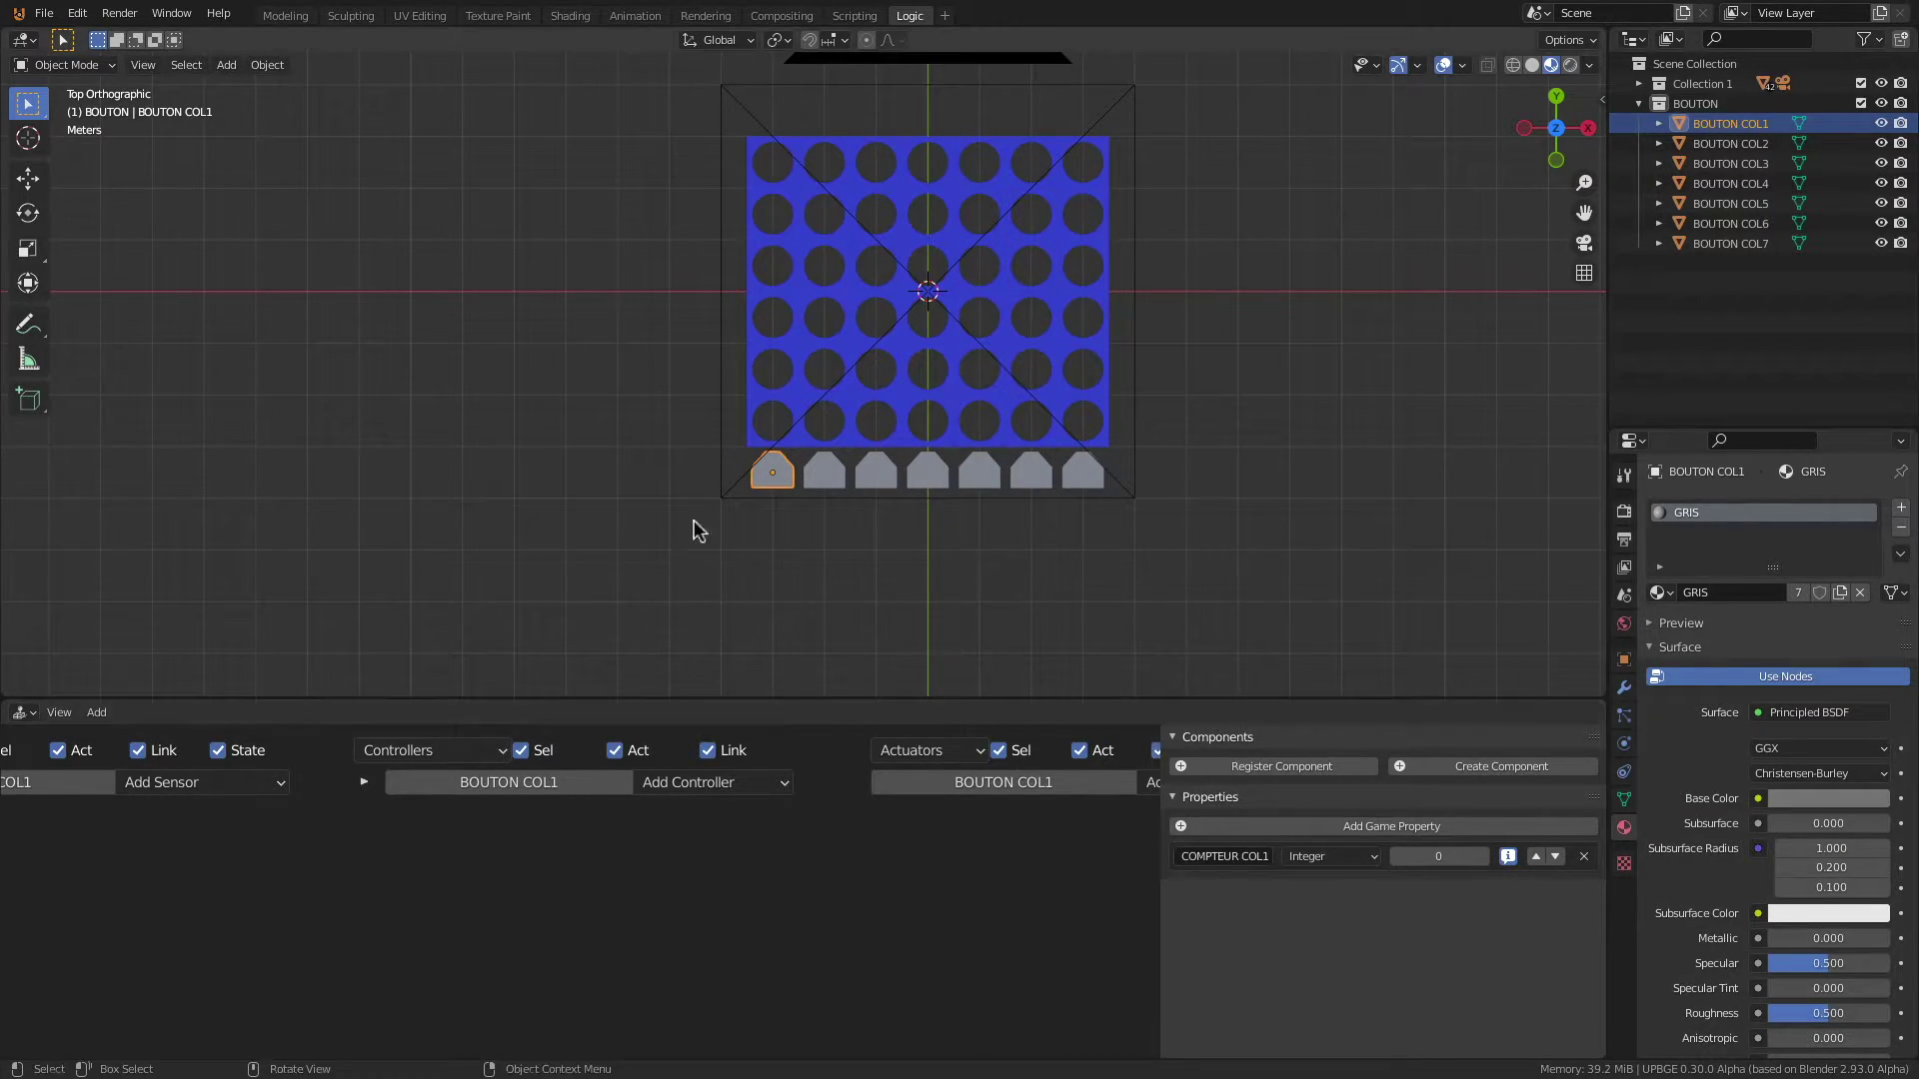
Step: Give BOUTON COL2 an integer game property named COMPTEUR COL2 with debug display enabled
scroll(909, 414, "up", 3)
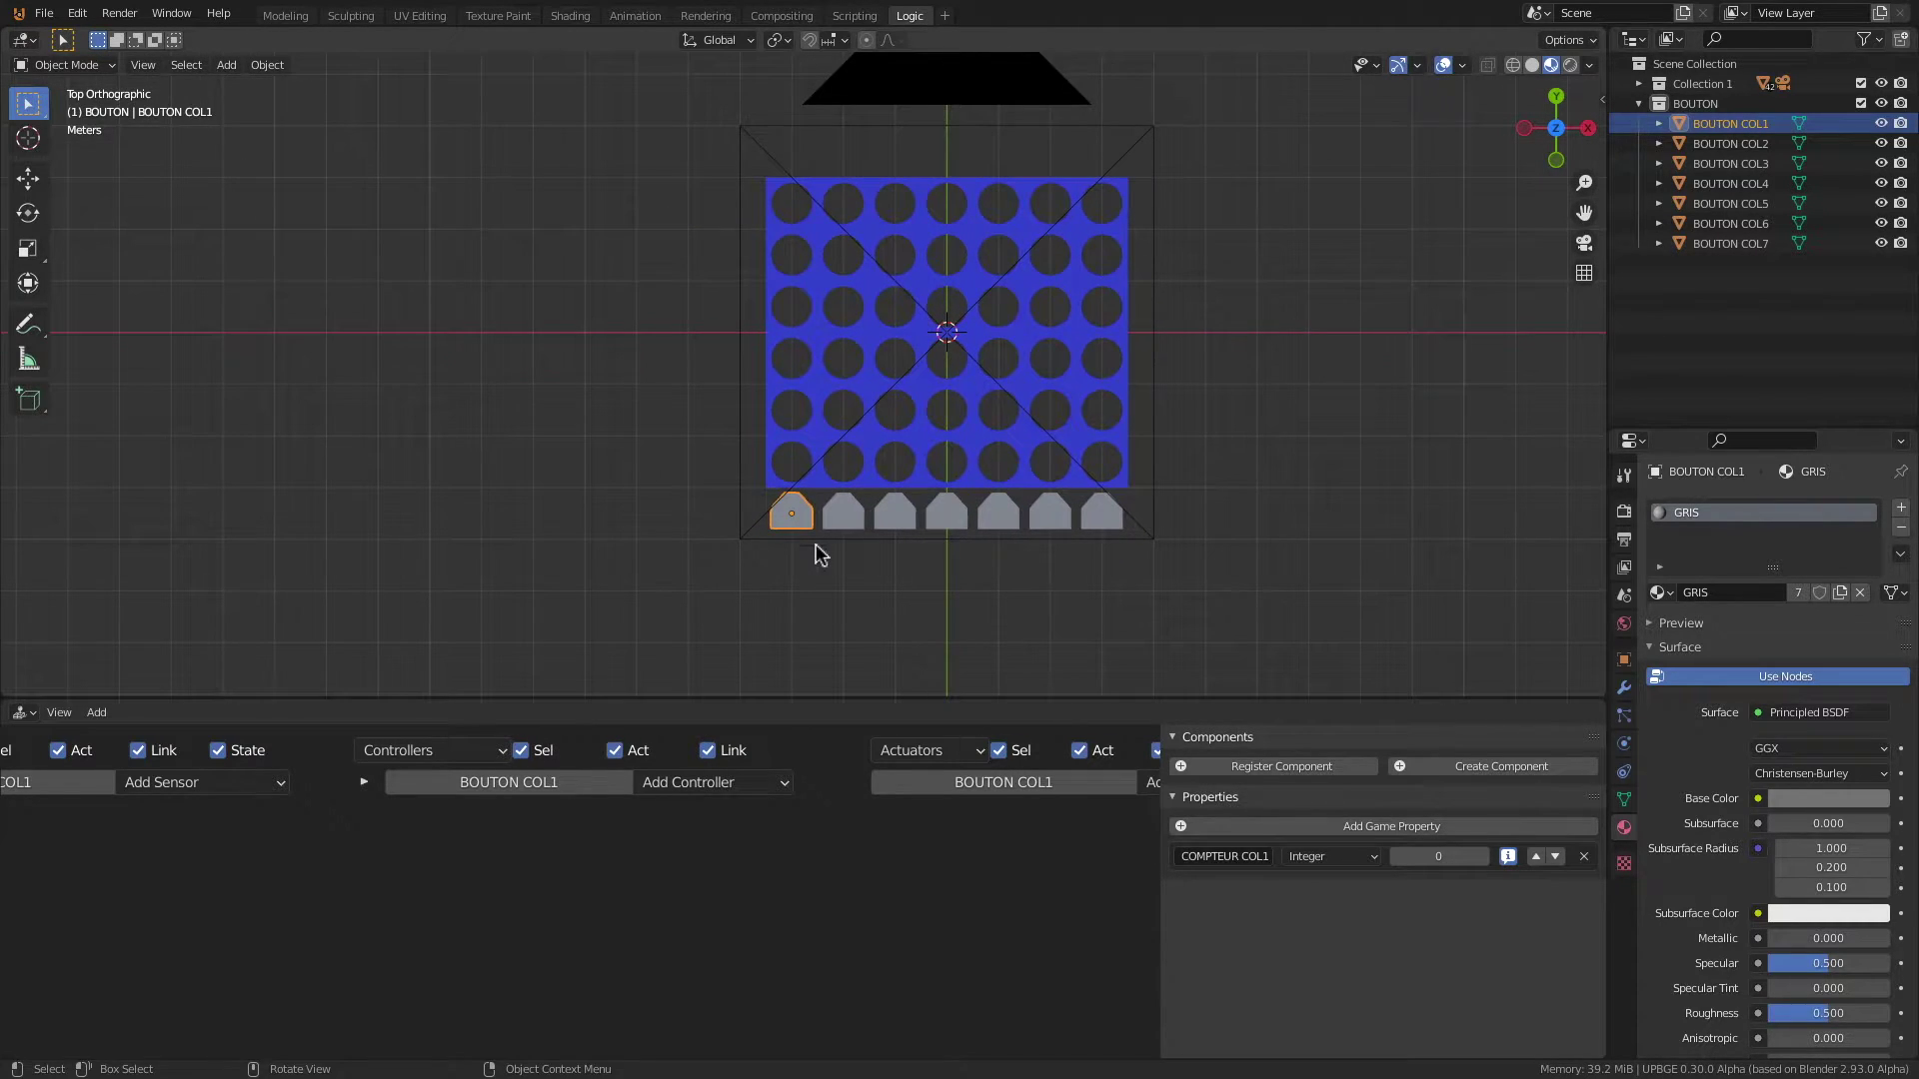
left_click(852, 542)
left_click(1334, 830)
left_click(1317, 858)
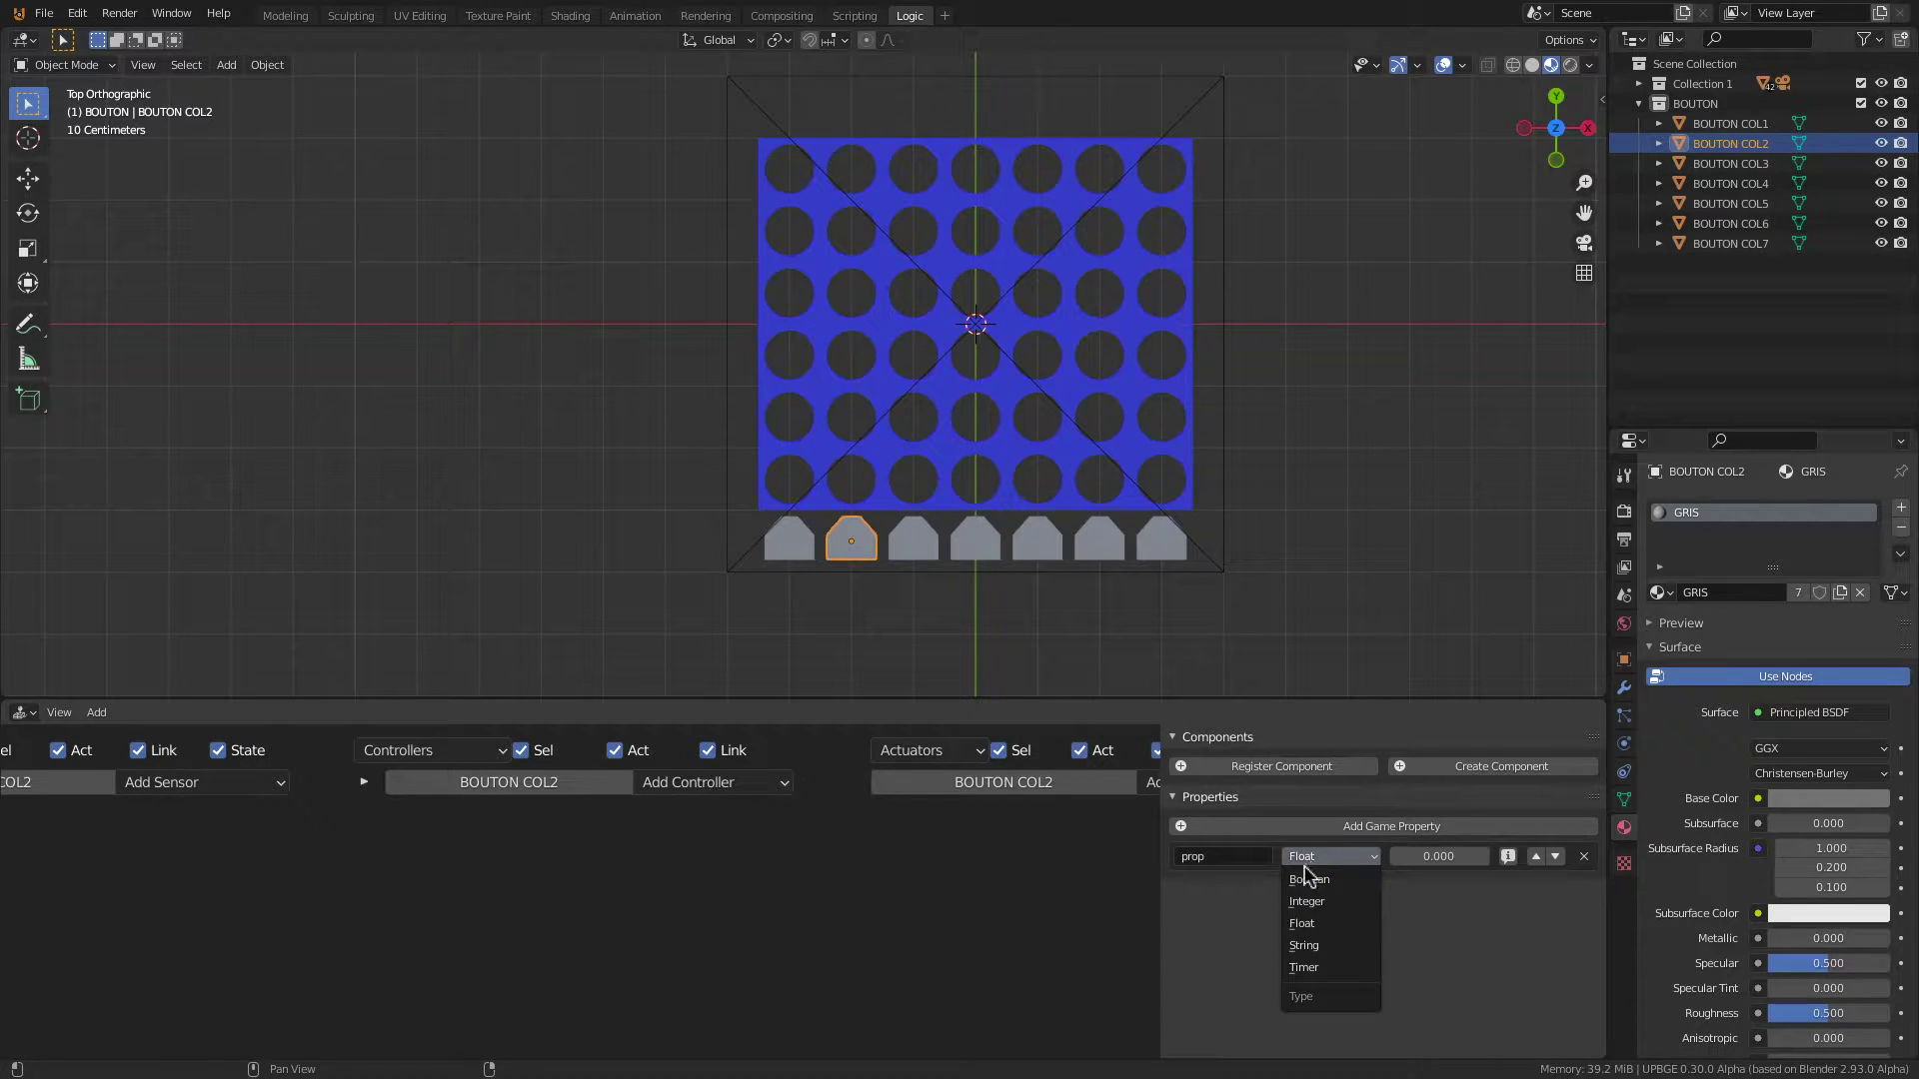
left_click(1317, 903)
left_click(1209, 856)
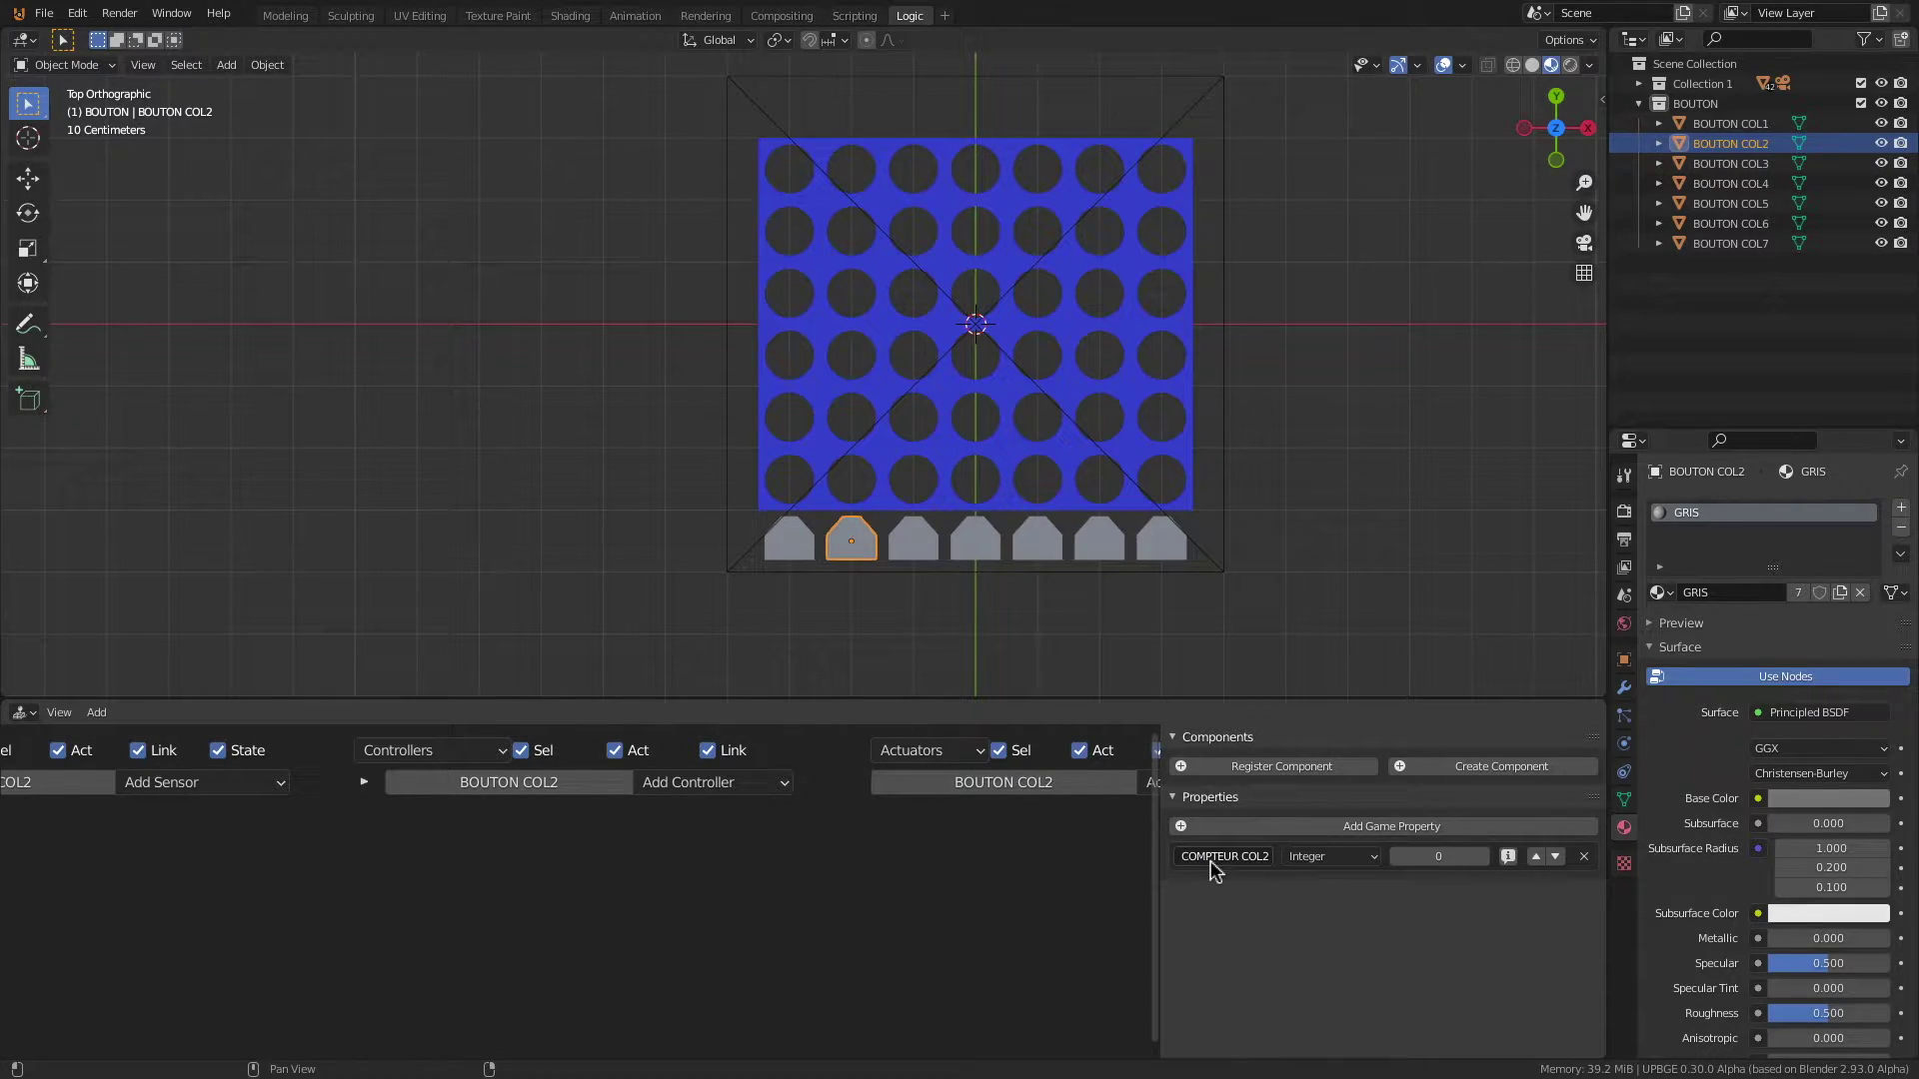
left_click(1507, 856)
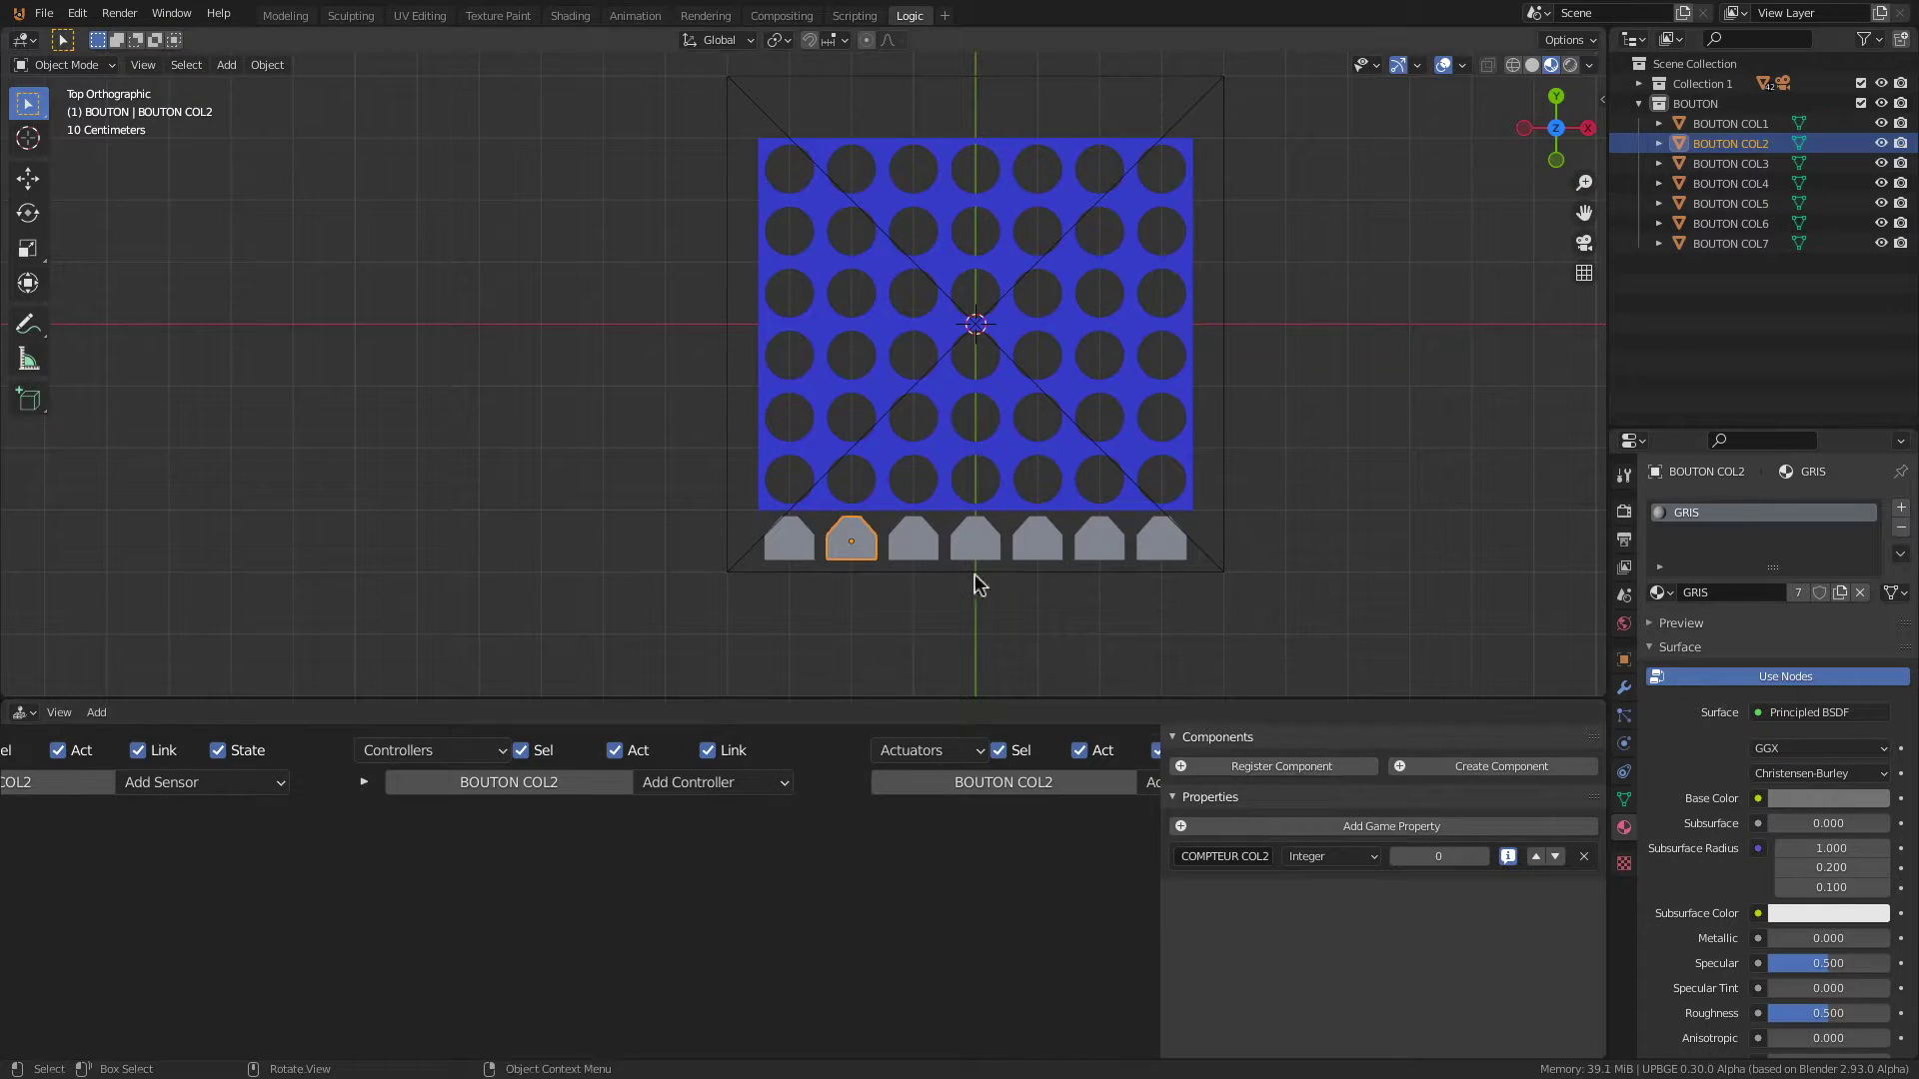
Step: Add an integer game property named COMPTEUR COL3 to BOUTON COL3
left_click(900, 548)
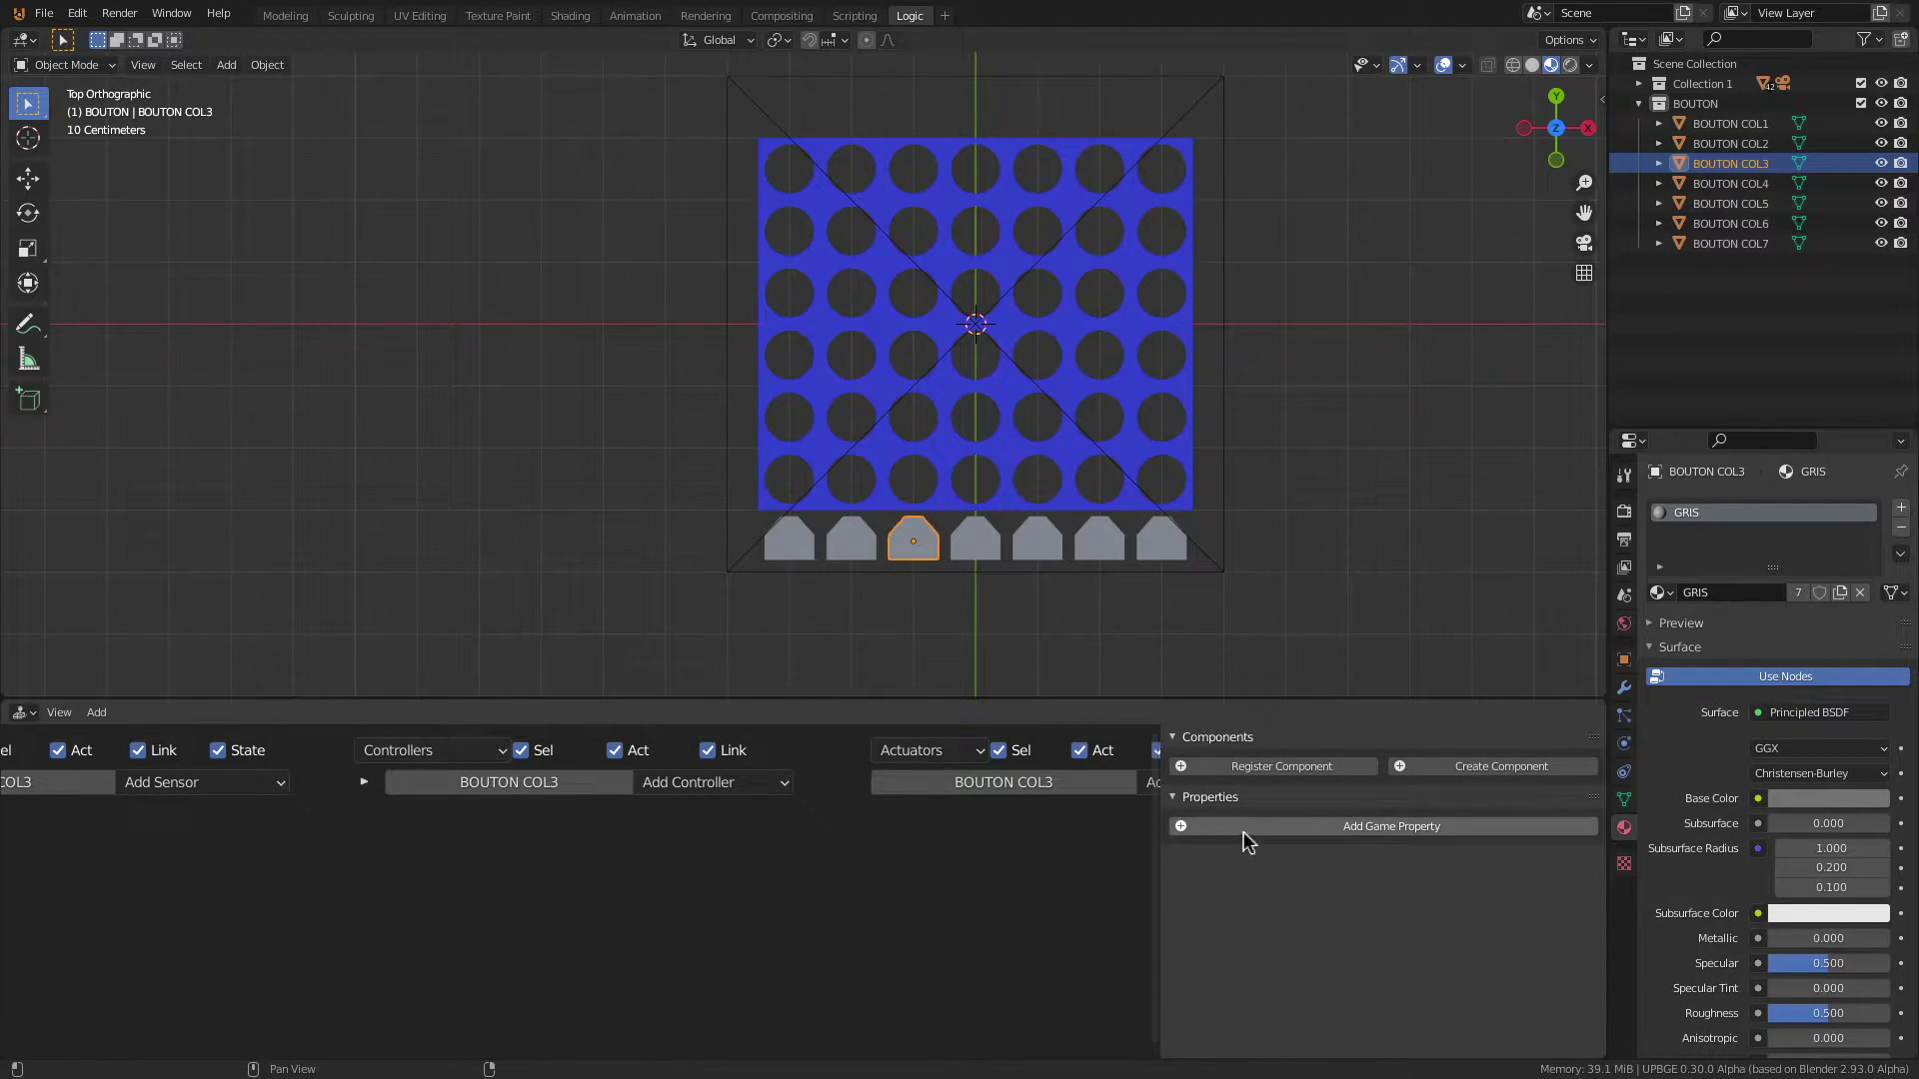
left_click(1283, 830)
left_click(1333, 856)
left_click(1329, 882)
left_click(1205, 857)
type("BOUTON CO")
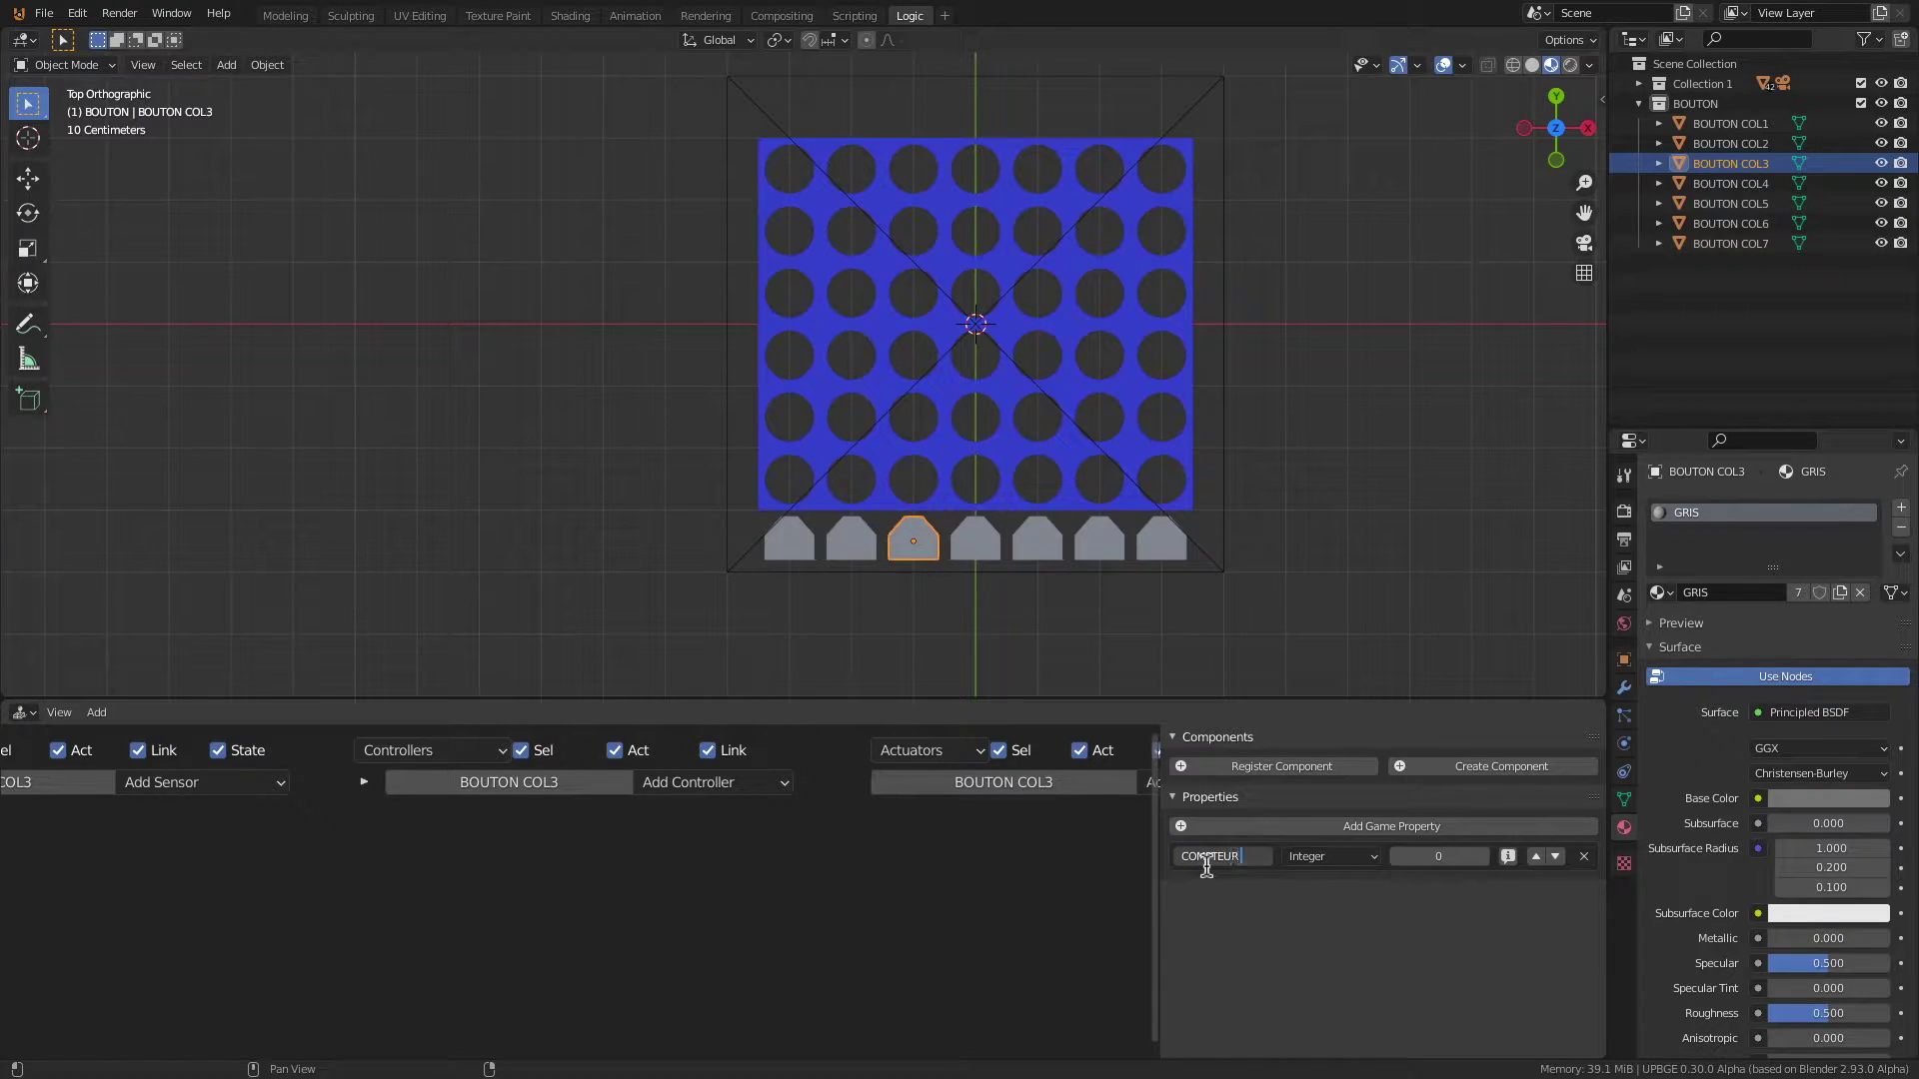
Step: Add an integer game property named COMPTEUR COL4 to BOUTON COL4 and enable its debug display
left_click(974, 540)
left_click(1389, 827)
left_click(1329, 857)
left_click(1329, 882)
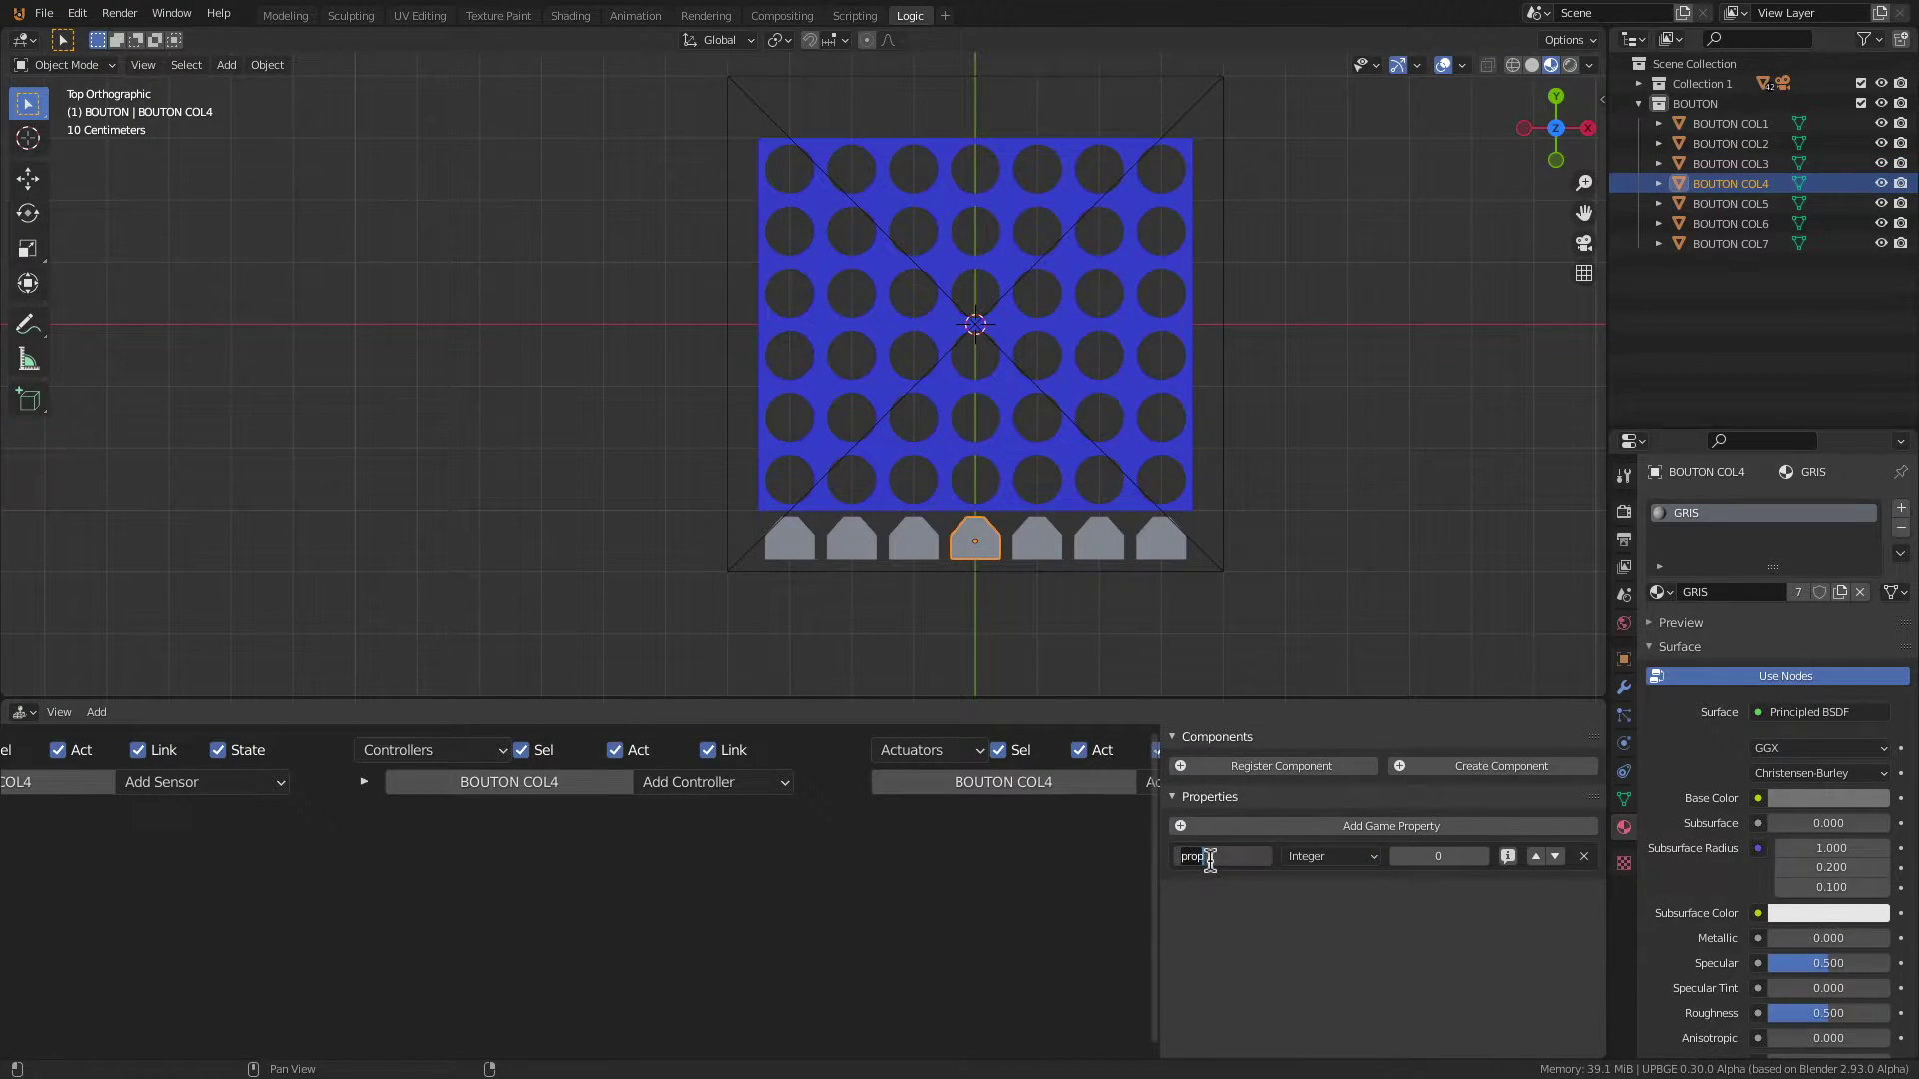
key("Return")
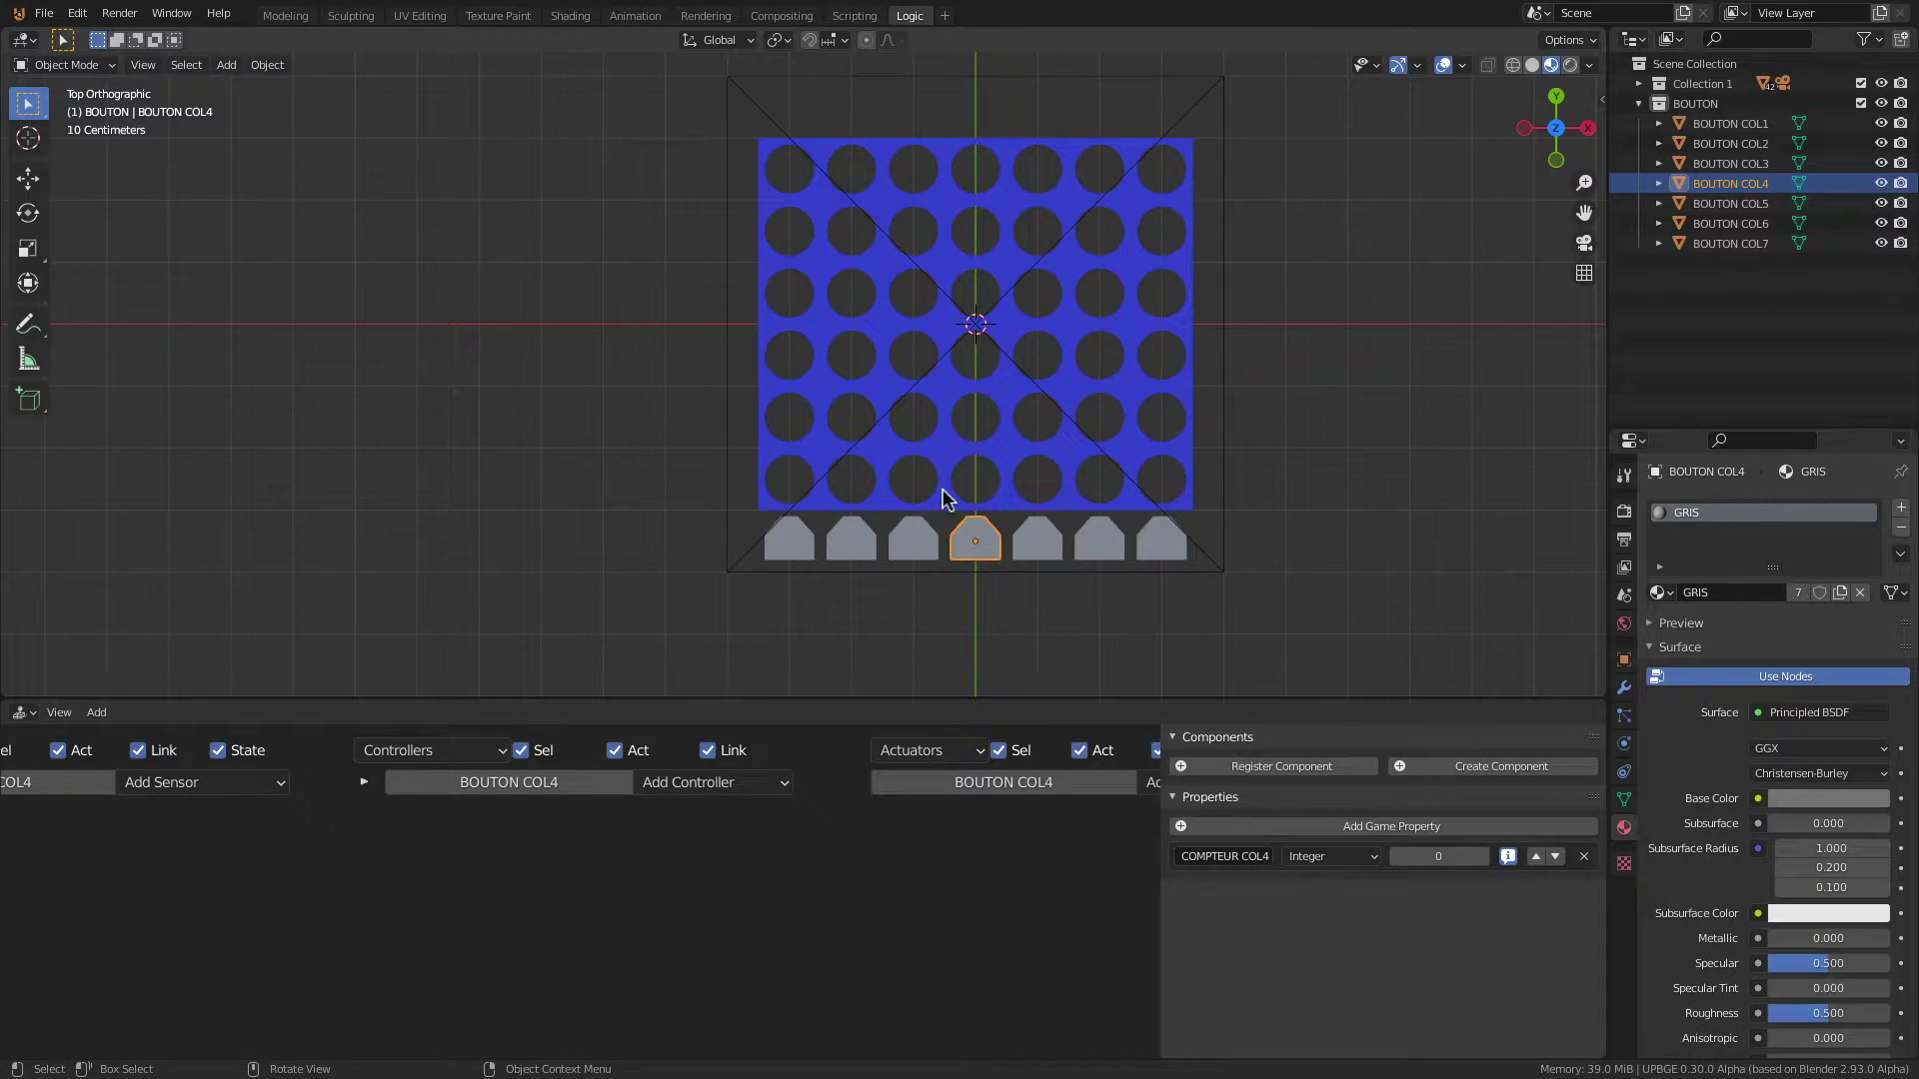
Step: Add an integer game property named COMPTEUR COL5 to BOUTON COL5
left_click(1036, 541)
left_click(1309, 827)
left_click(1324, 857)
left_click(1321, 921)
left_click(1238, 865)
type("c")
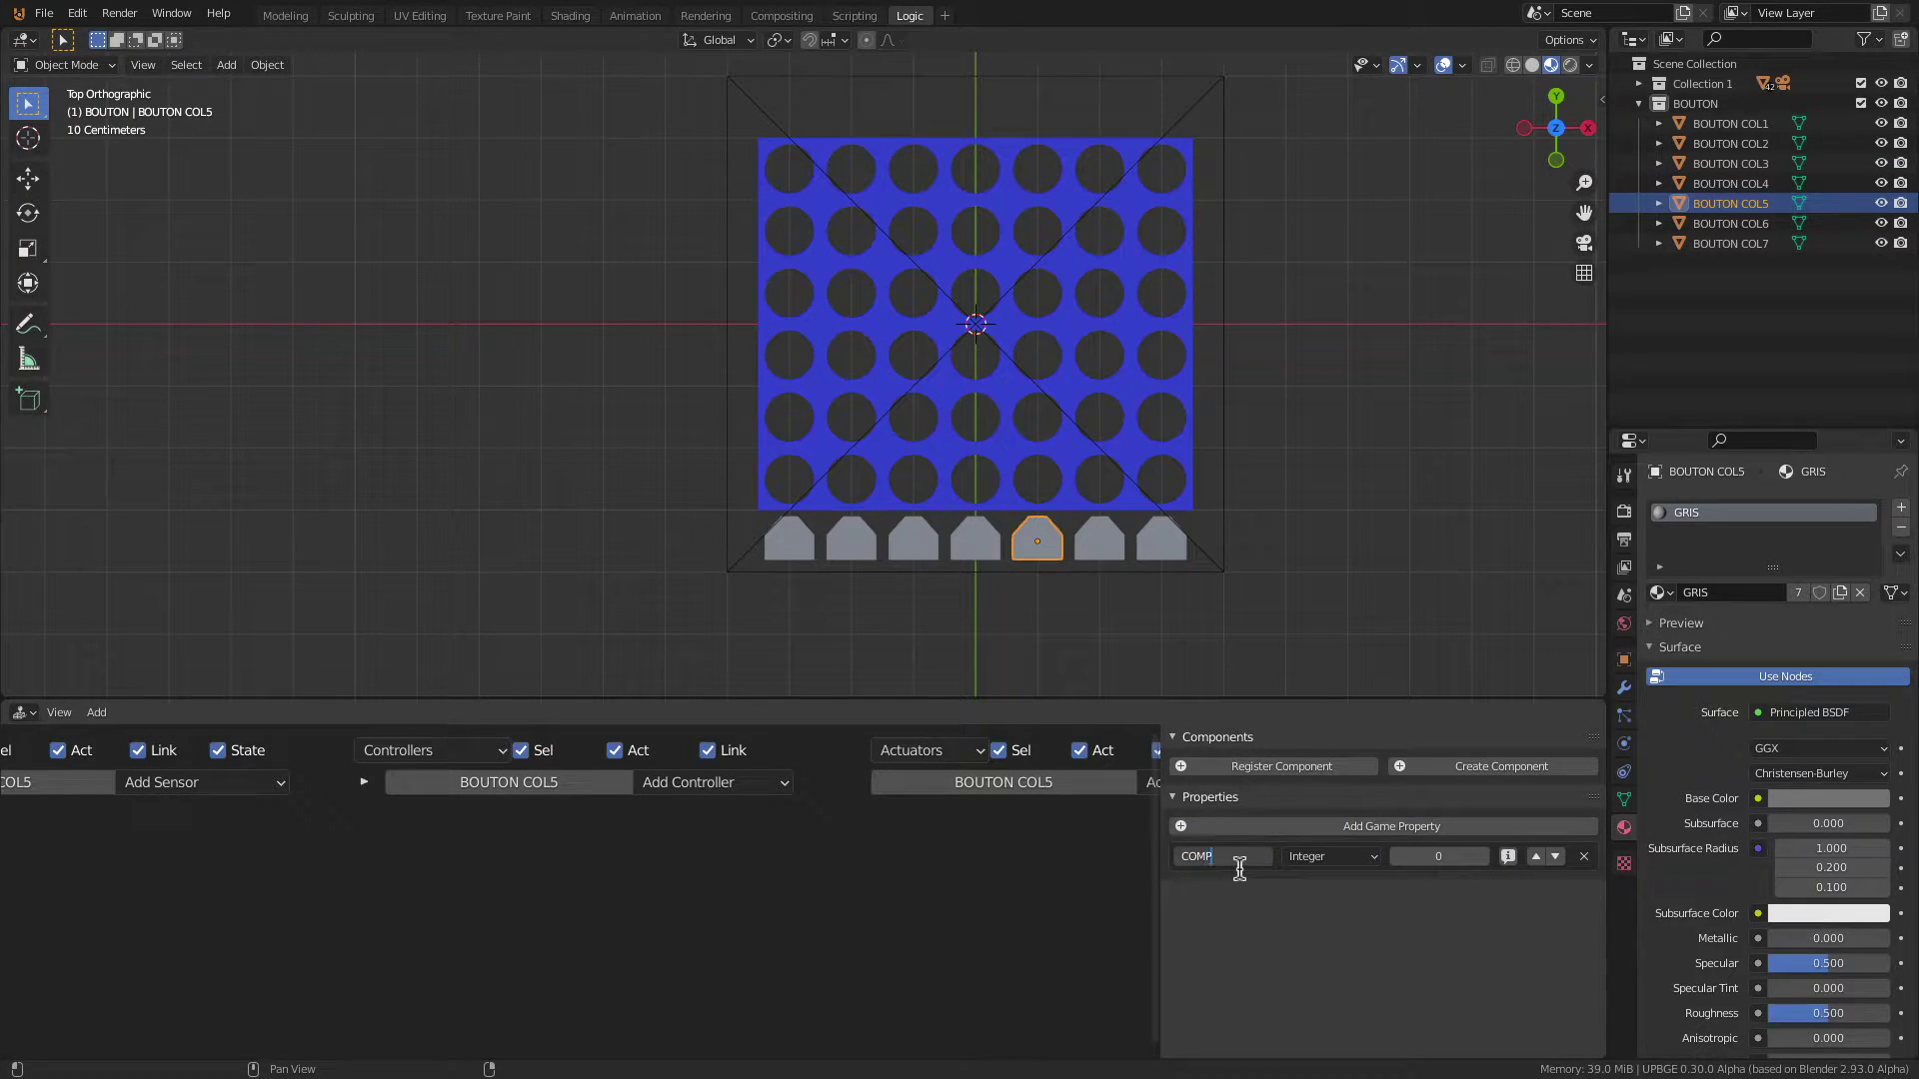
key("Return")
Step: Add an integer game property named COMPTEUR COL6 to BOUTON COL6
left_click(1099, 540)
left_click(1391, 827)
left_click(1329, 856)
left_click(1321, 881)
key("Return")
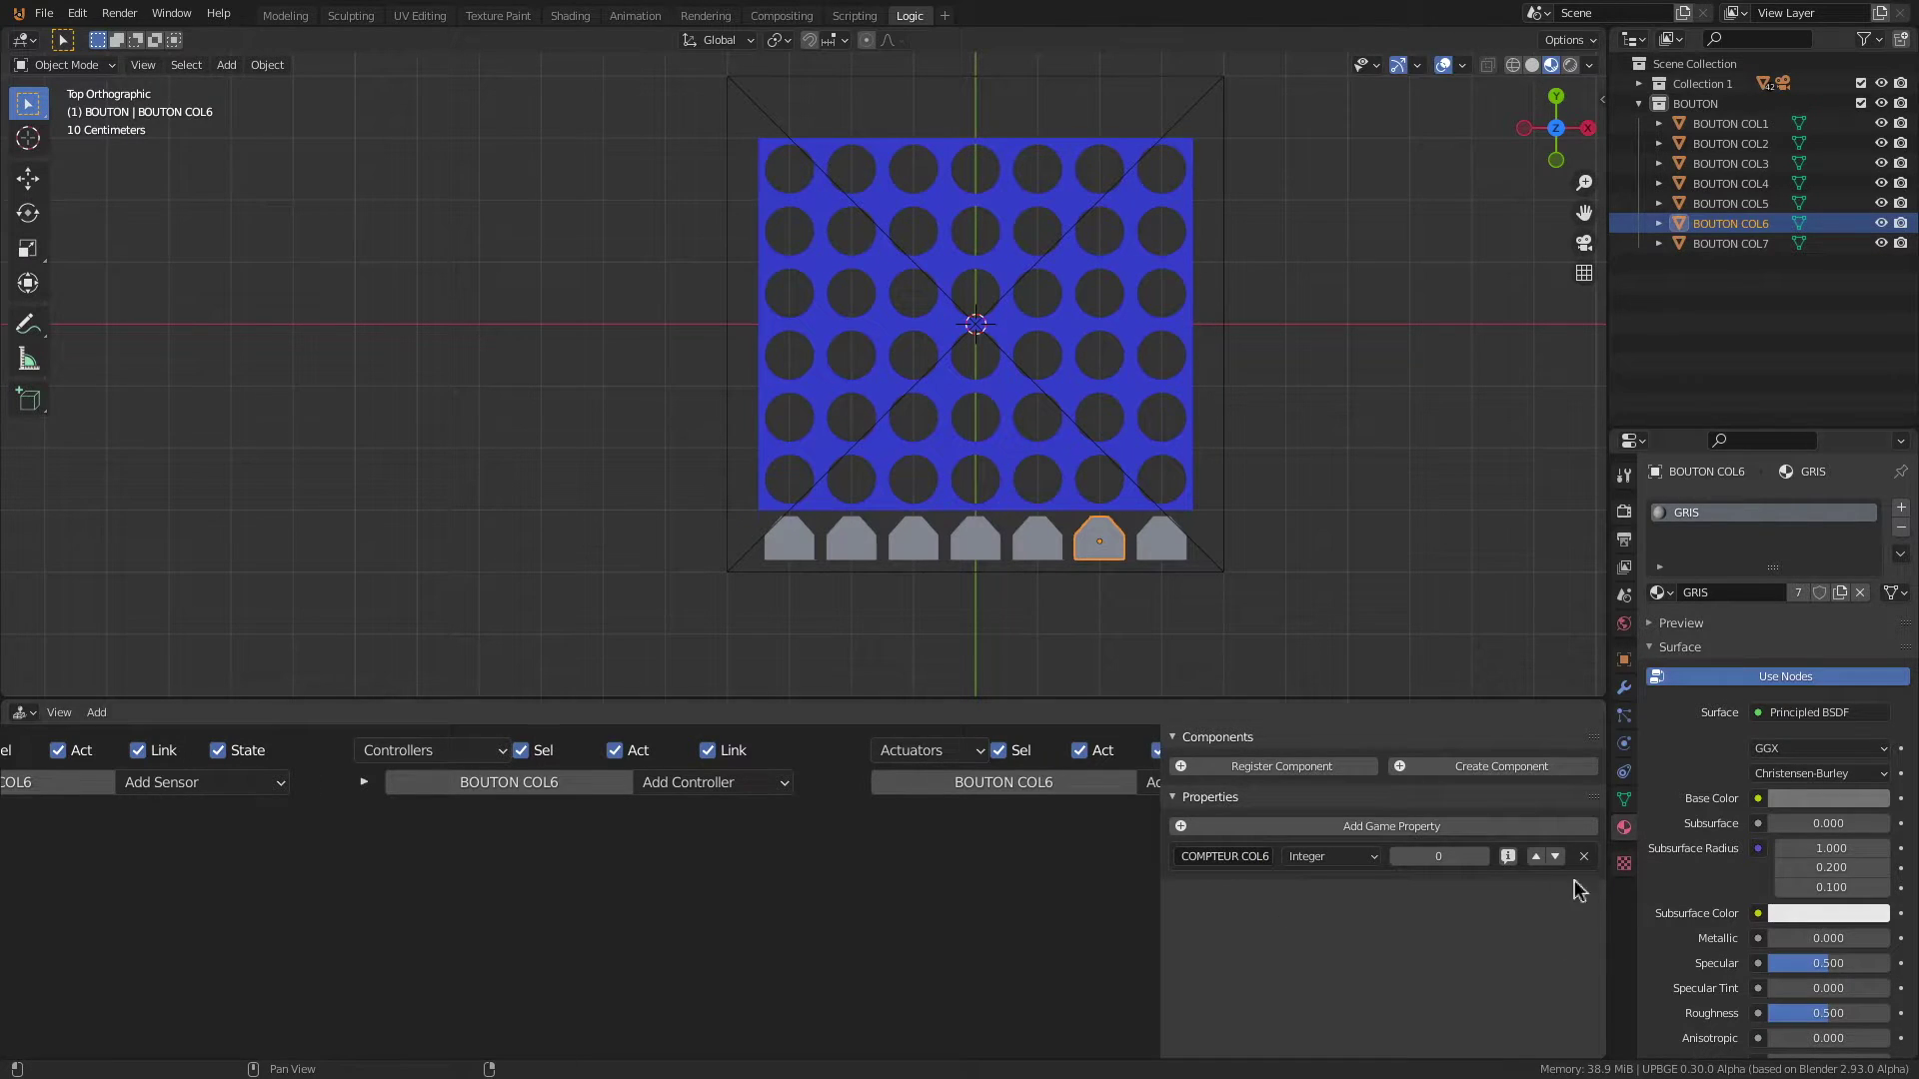
Step: Add an integer game property named COMPTEUR COL7 to BOUTON COL7 and enable its debug display
left_click(1159, 540)
left_click(1299, 826)
left_click(1334, 857)
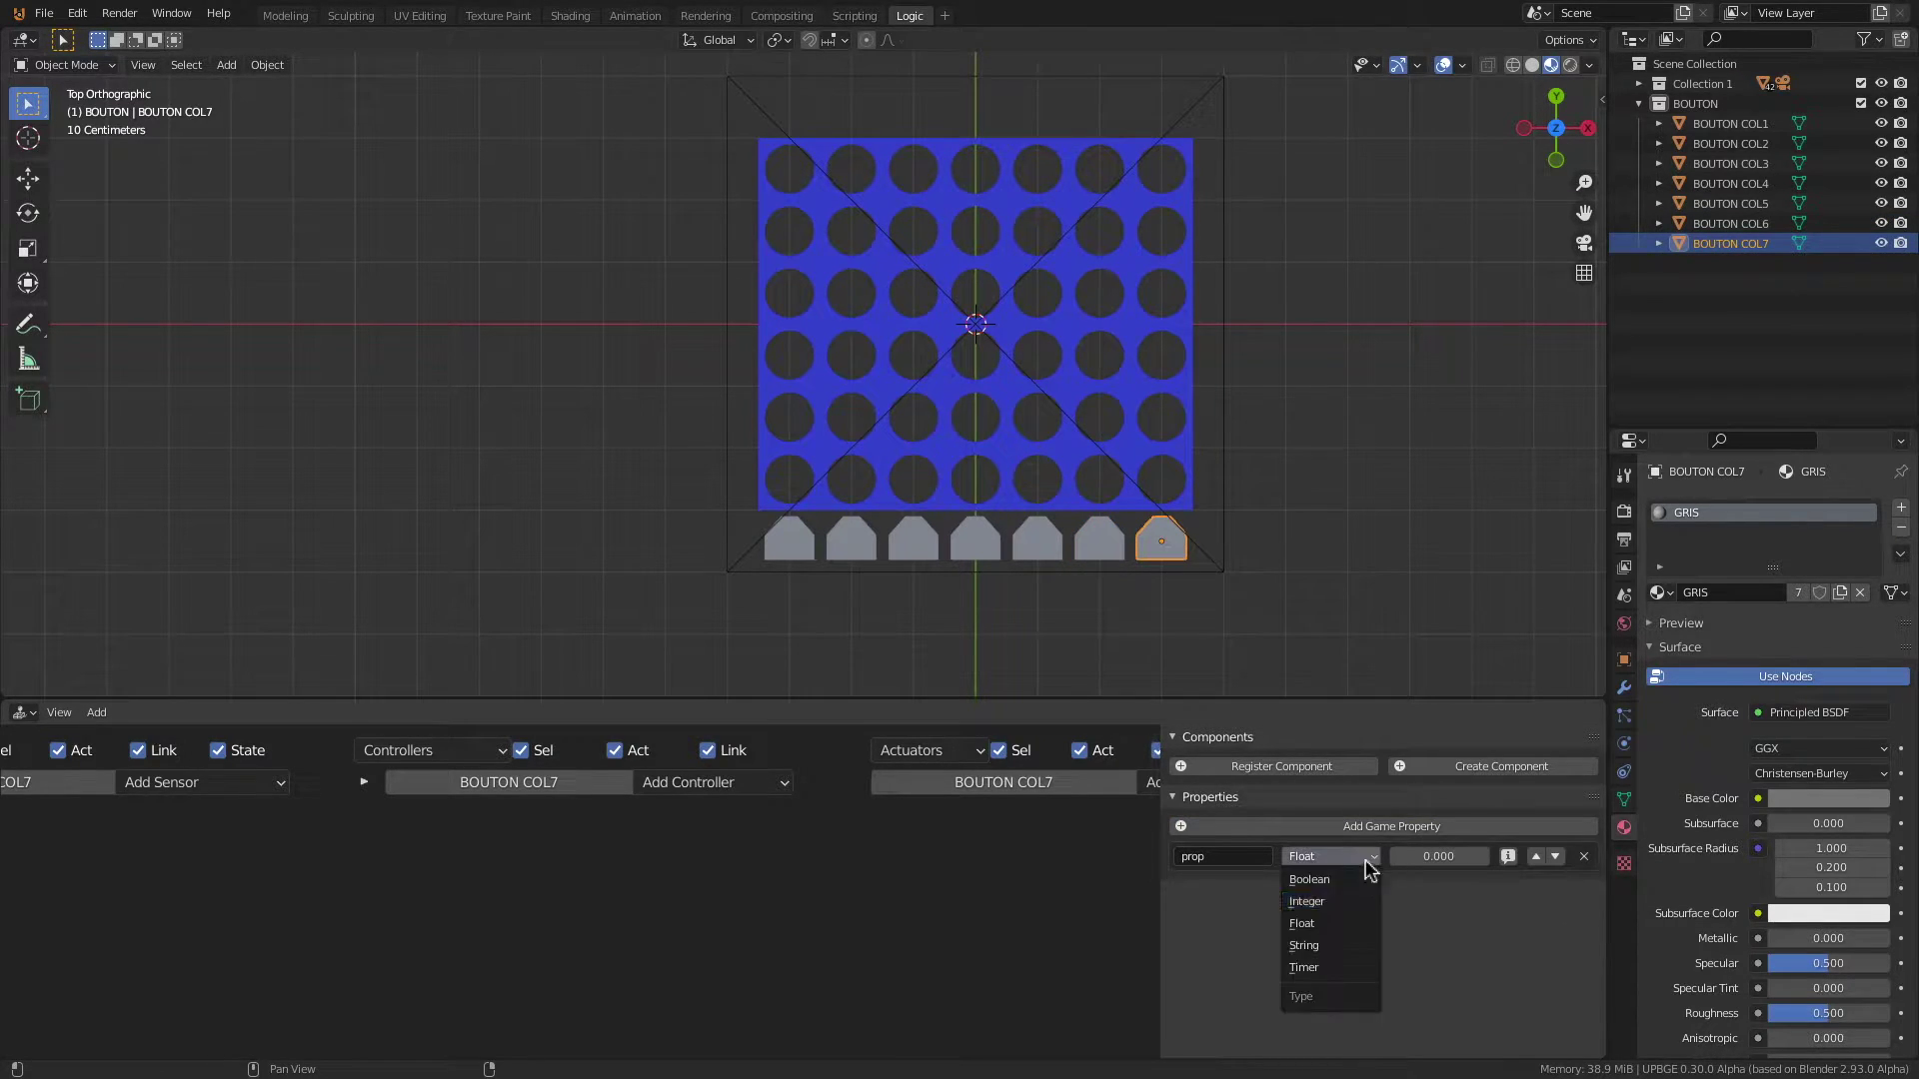
left_click(1307, 902)
key("Return")
left_click(1508, 857)
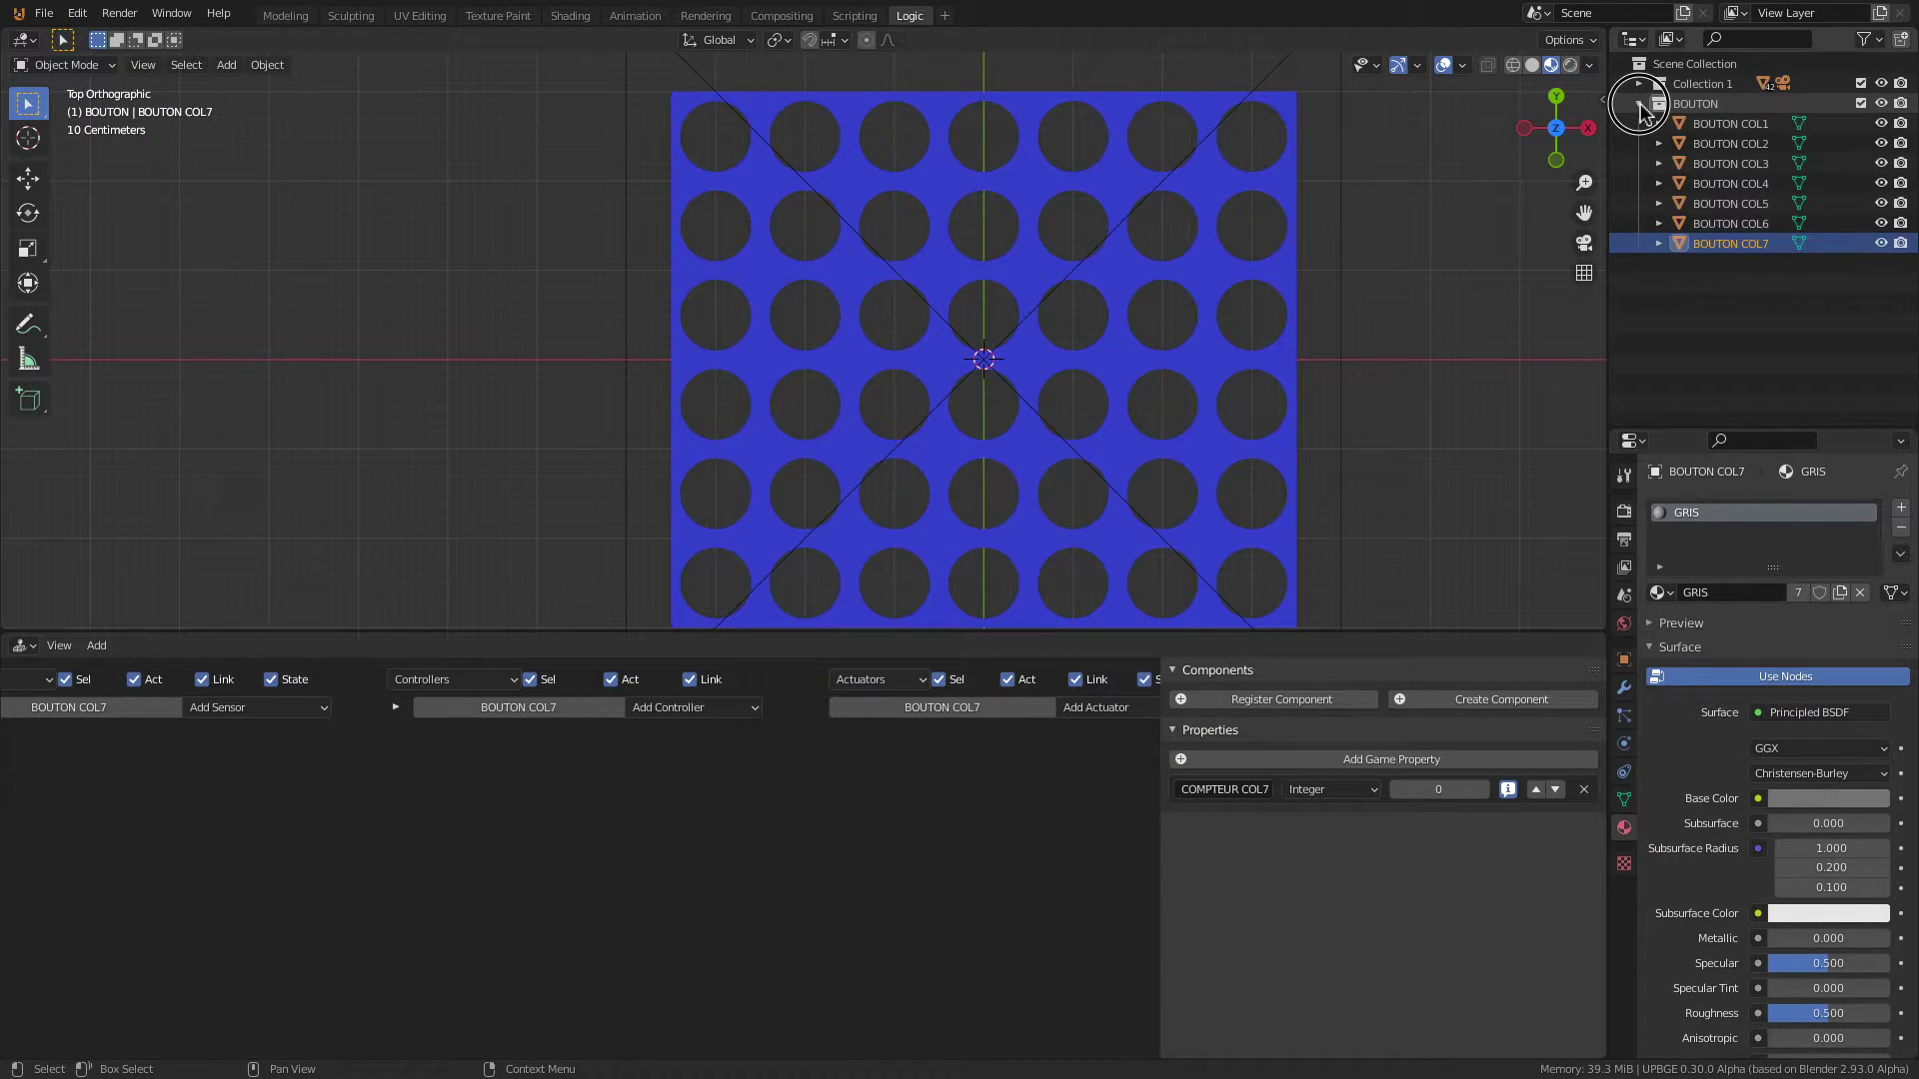
Step: Collapse the BOUTON collection and add a text object to Collection 1 at the board's center
left_click(1639, 103)
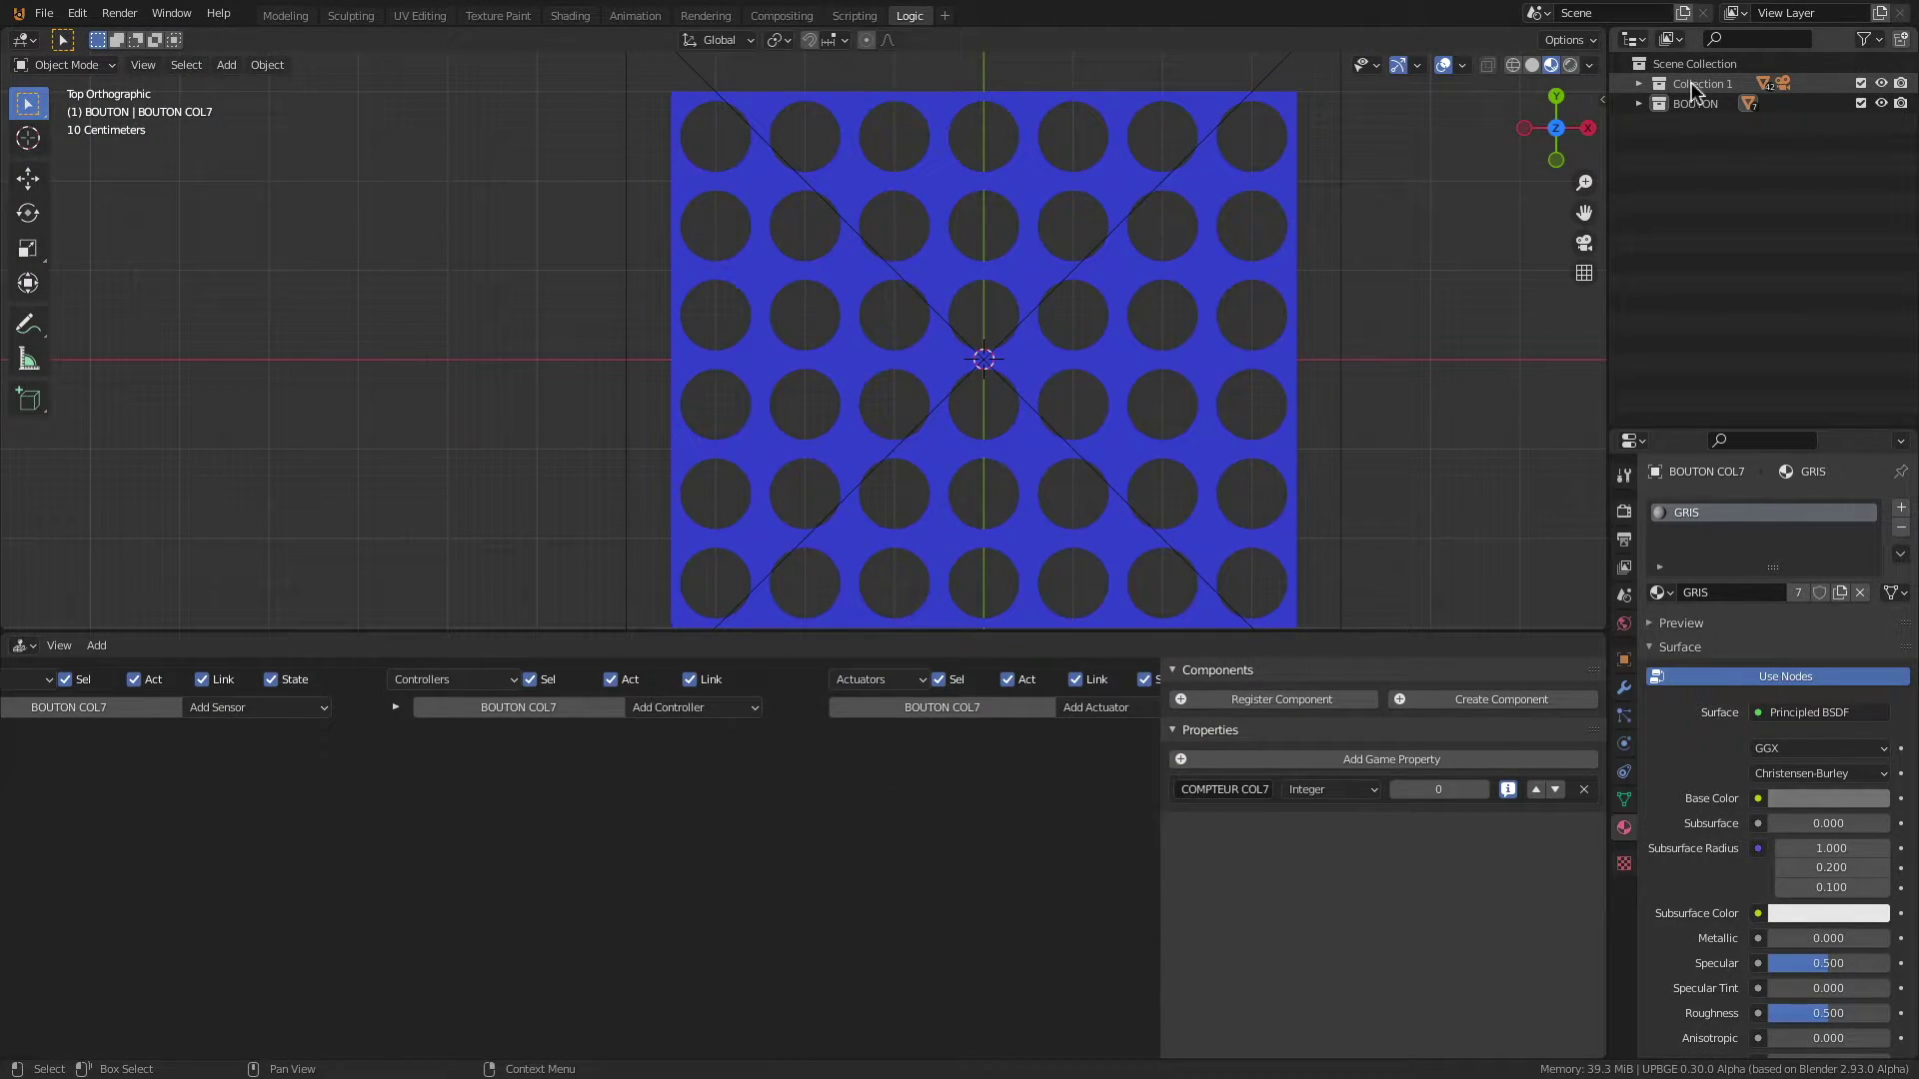
left_click(1691, 83)
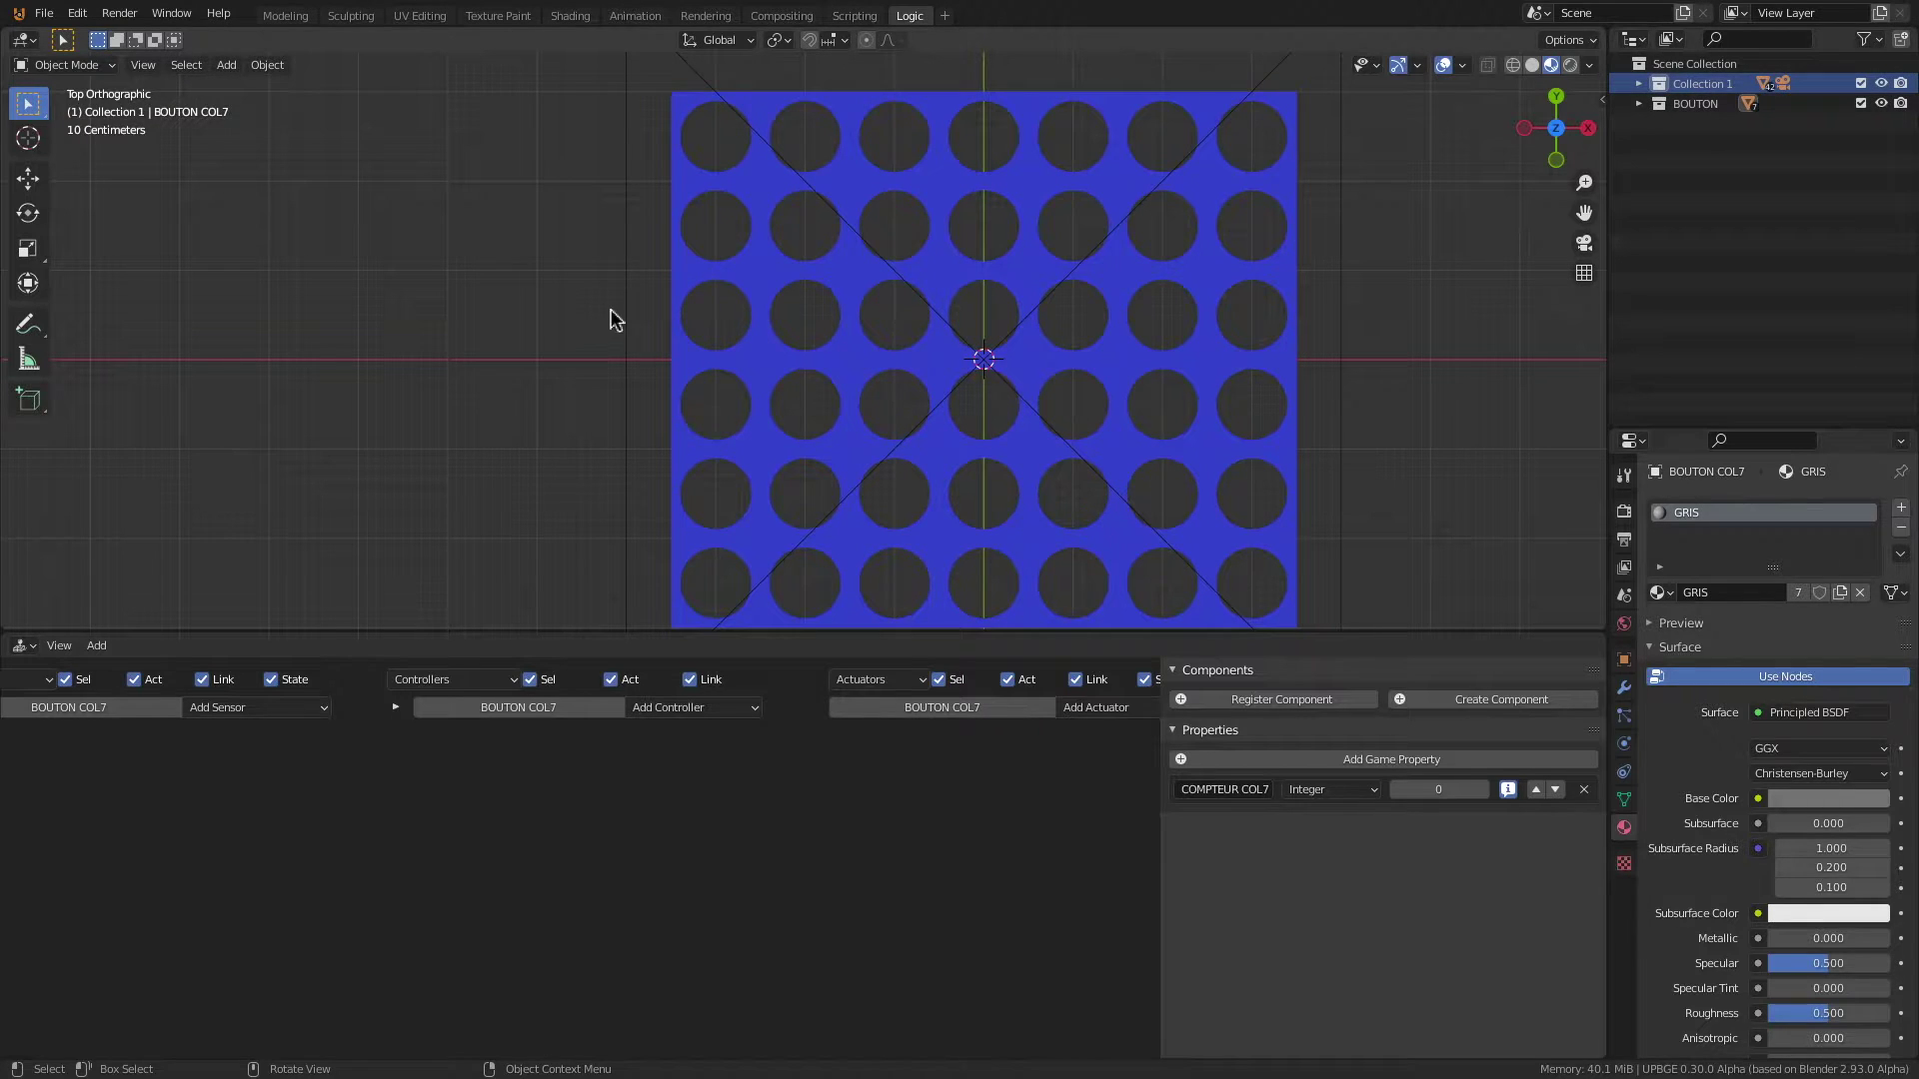
key("shift+a")
mouse_move(930, 278)
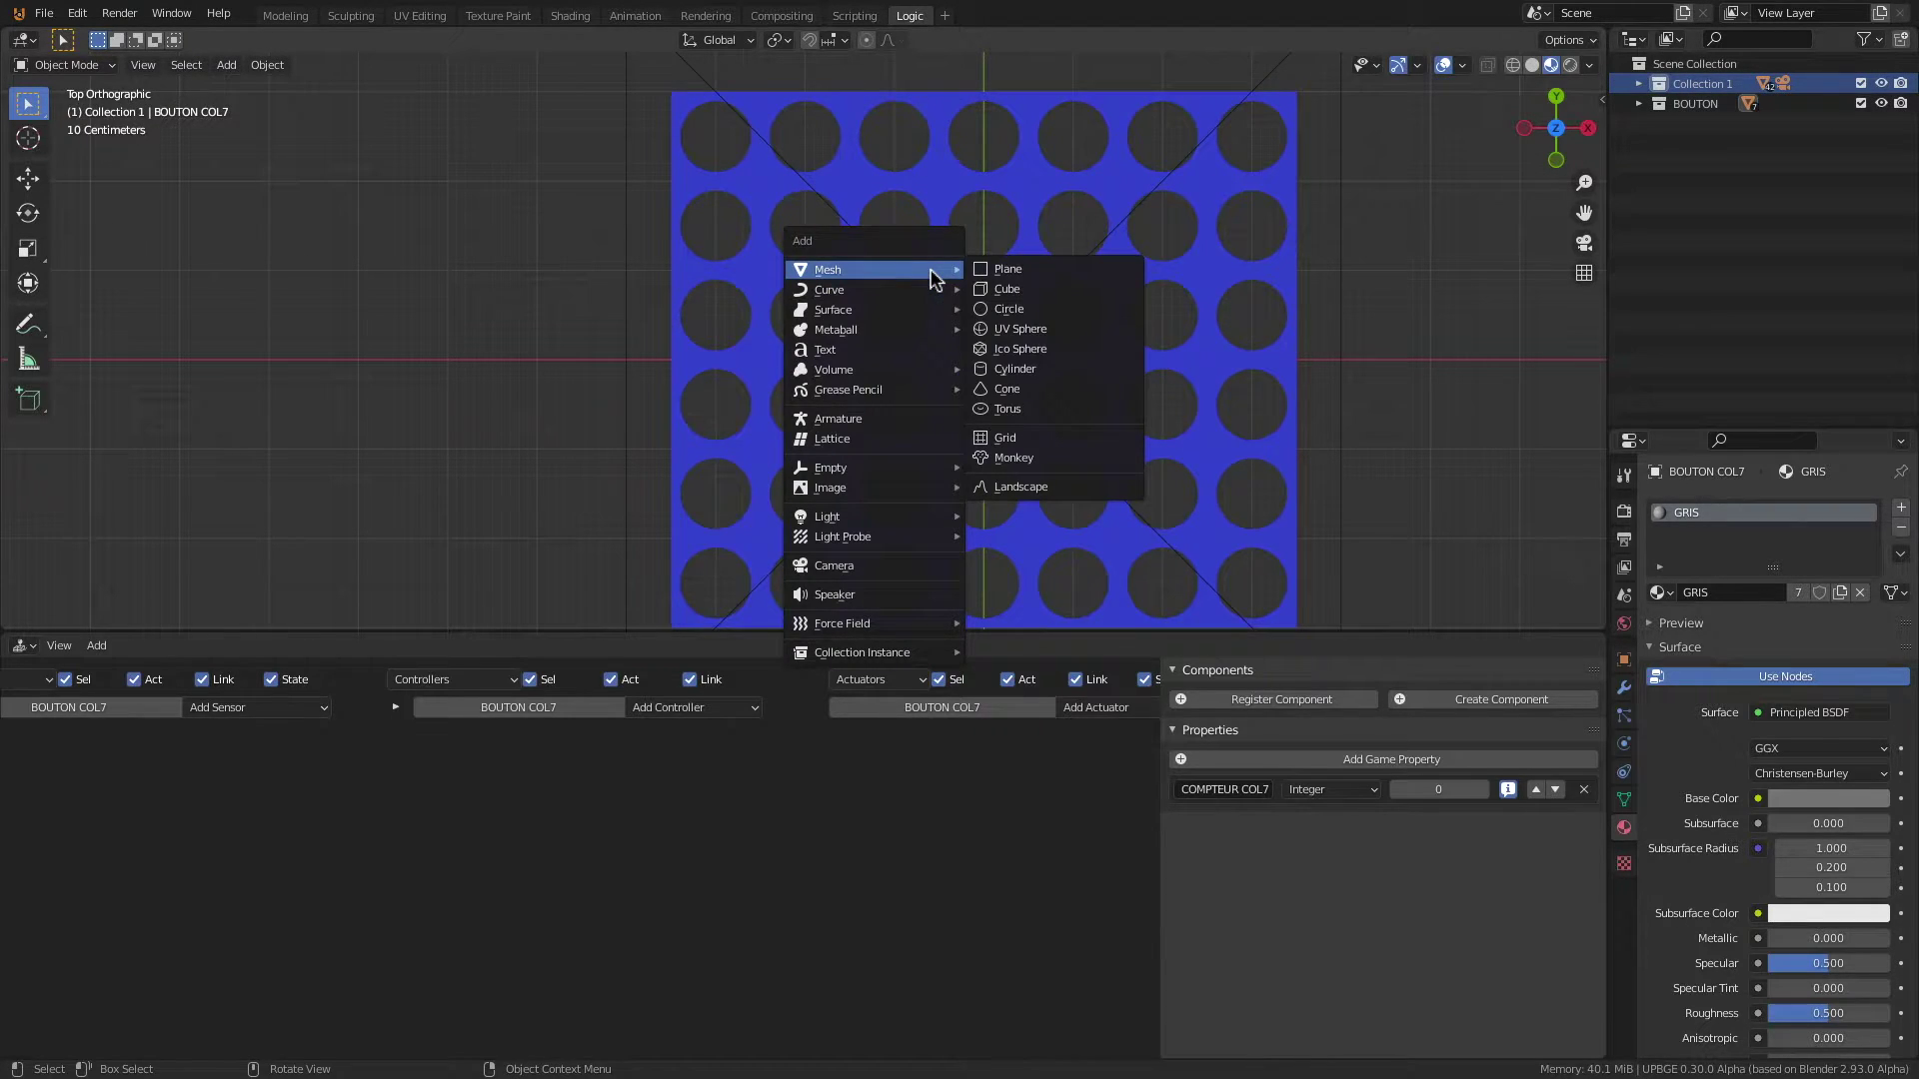
left_click(861, 351)
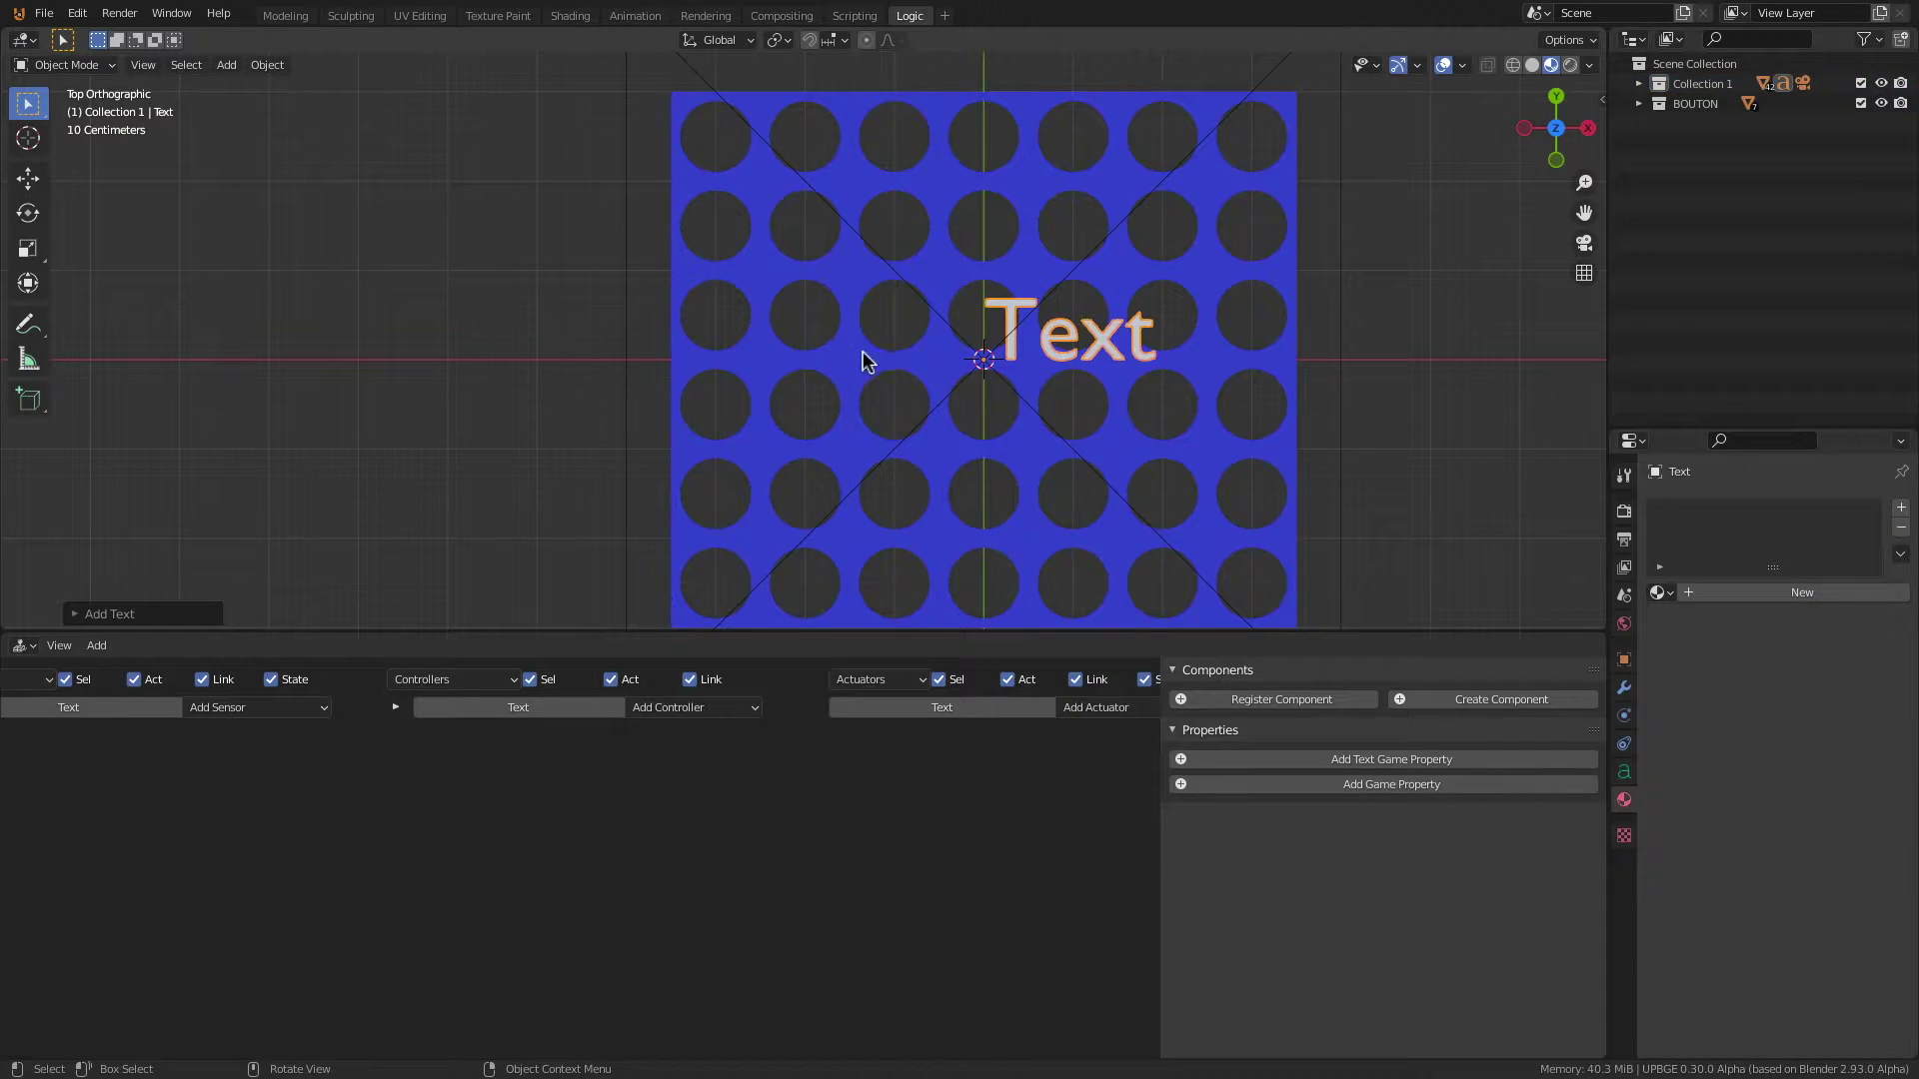
Step: Set the new text object's horizontal alignment to Center
left_click(1624, 771)
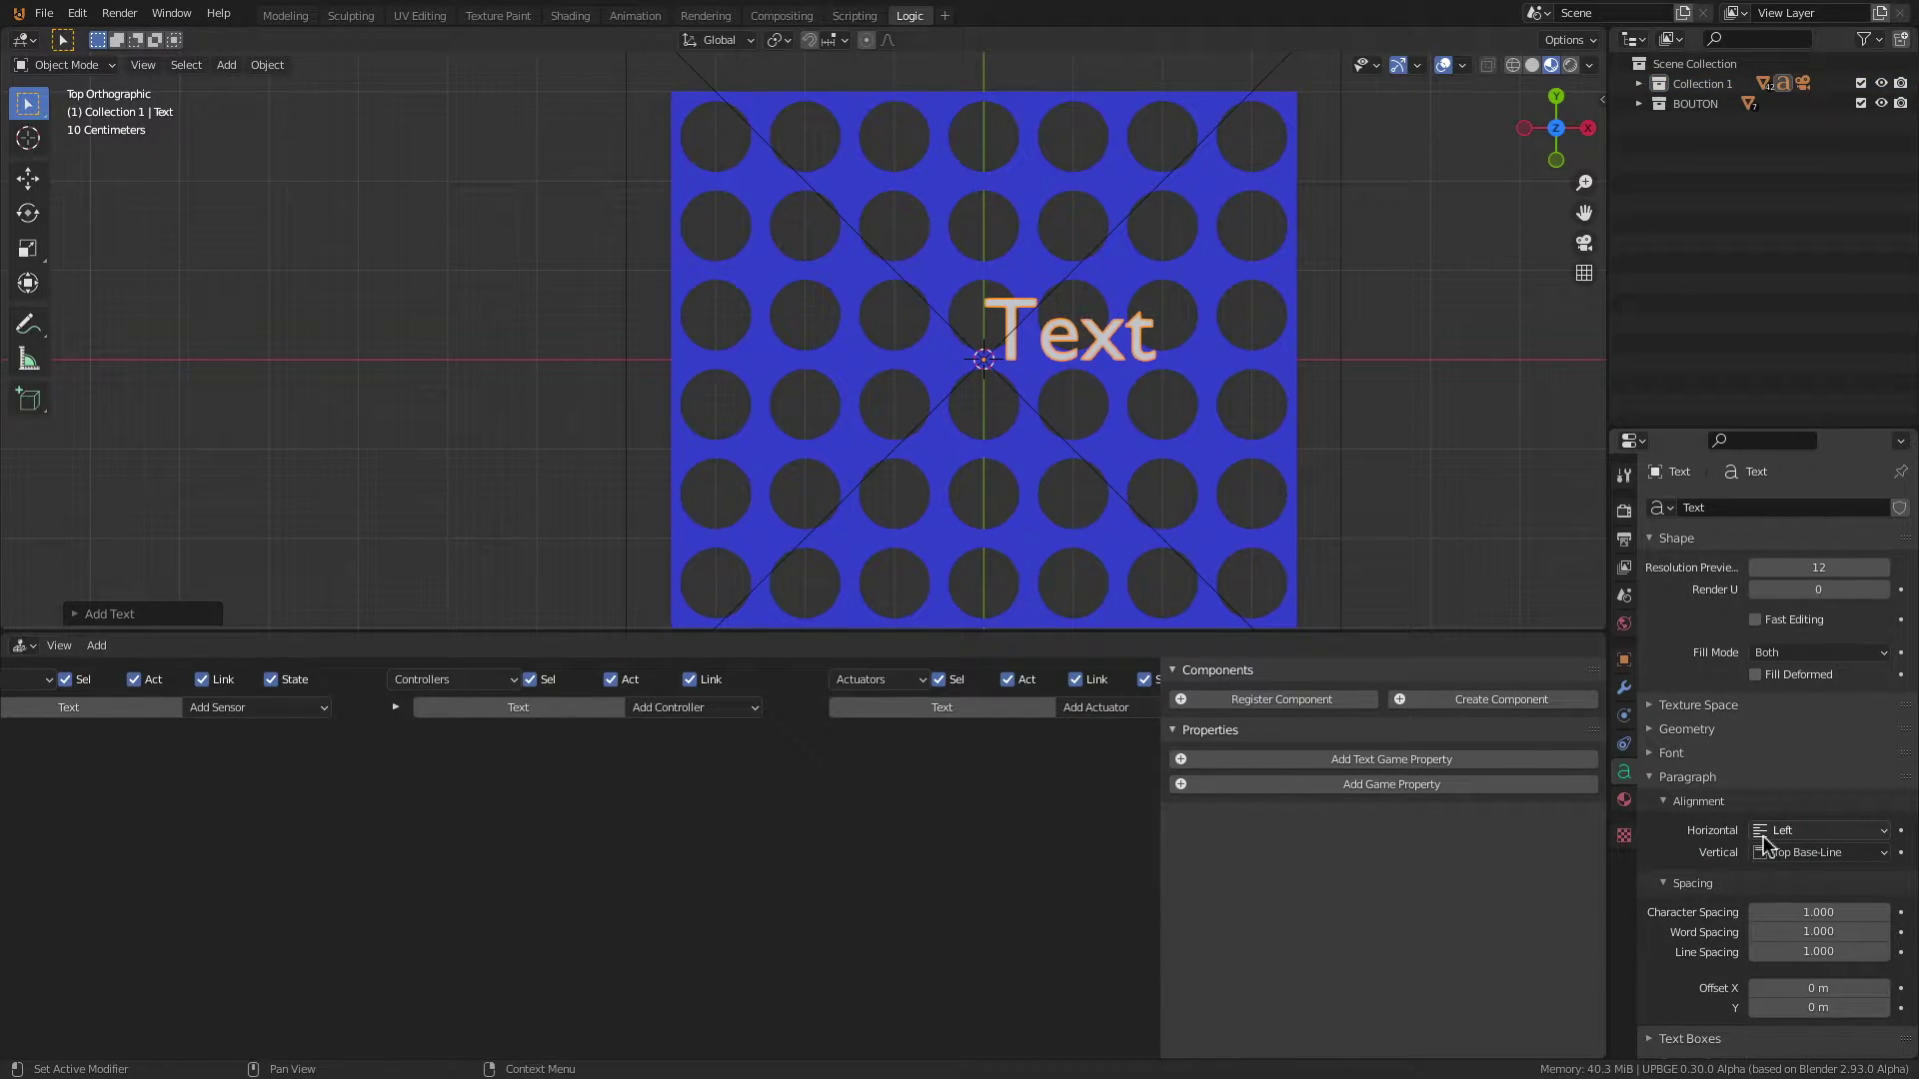
left_click(1828, 834)
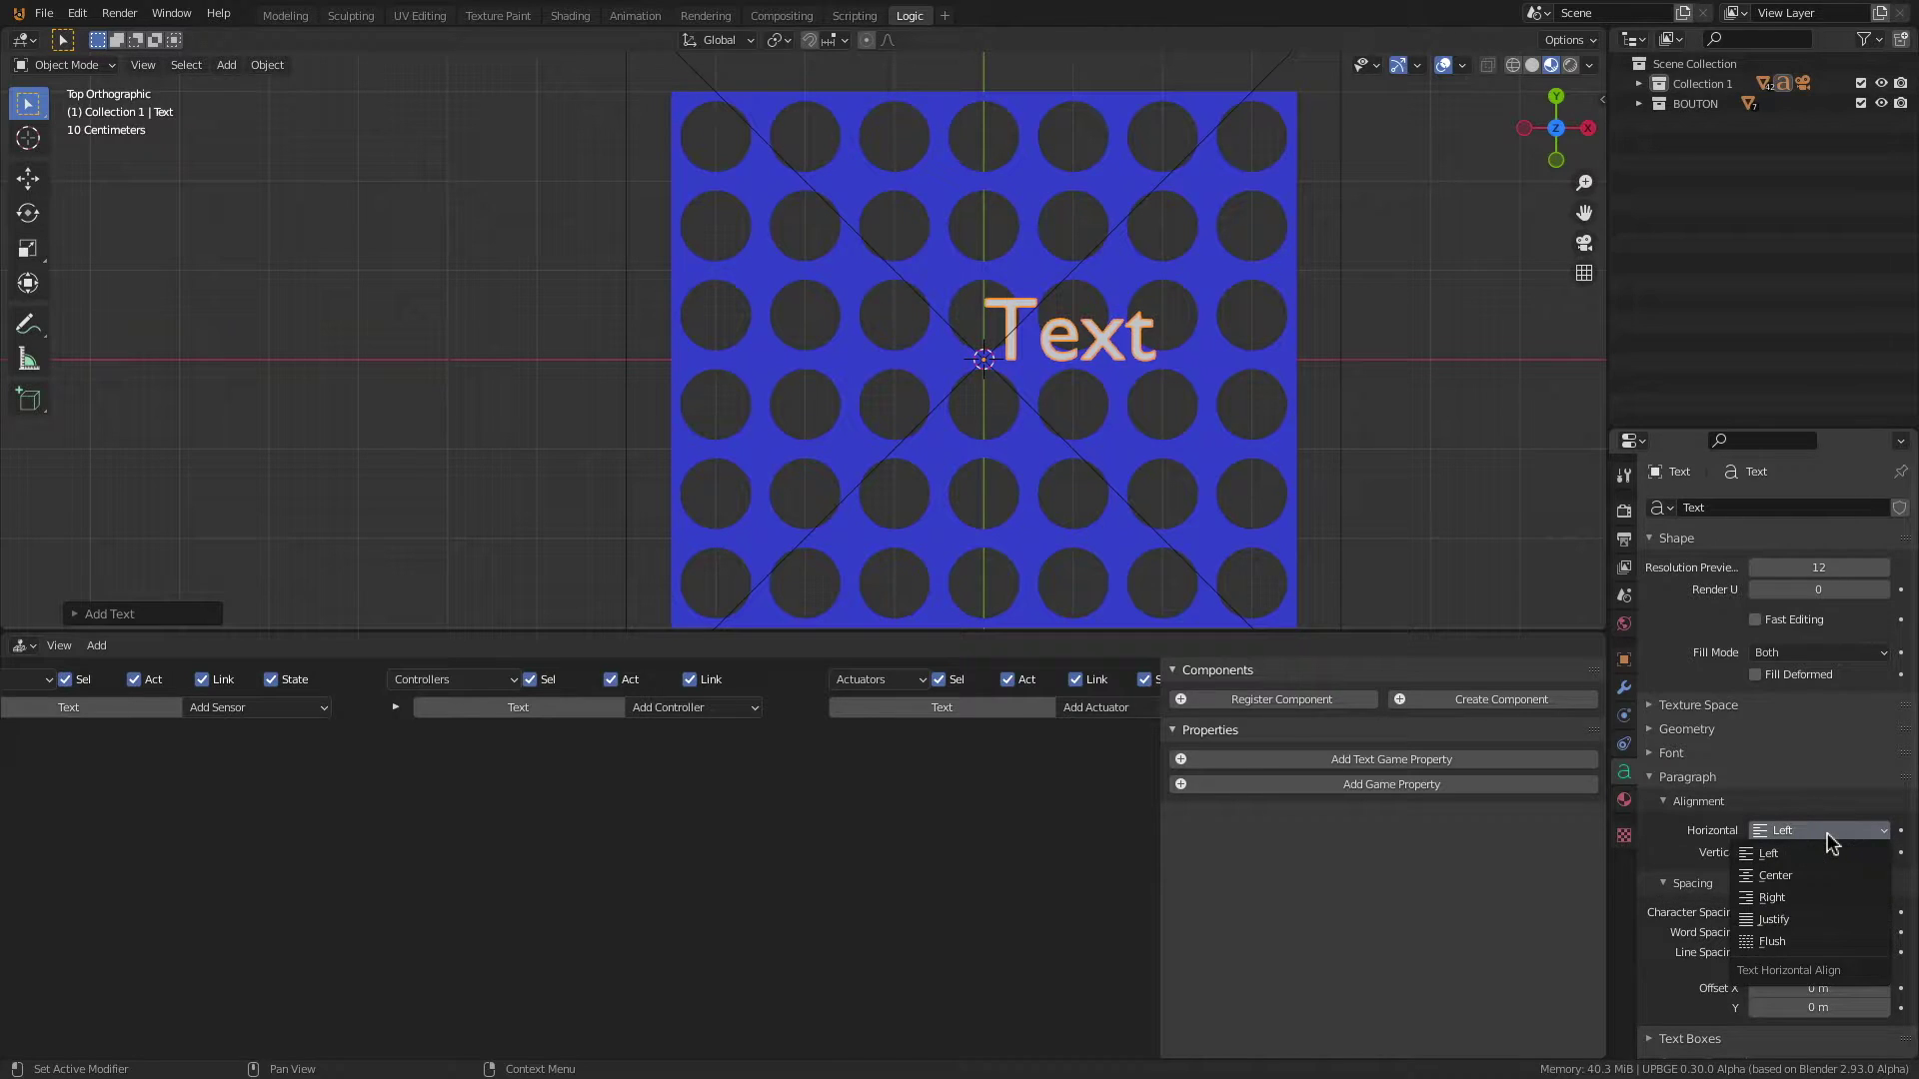
left_click(1816, 878)
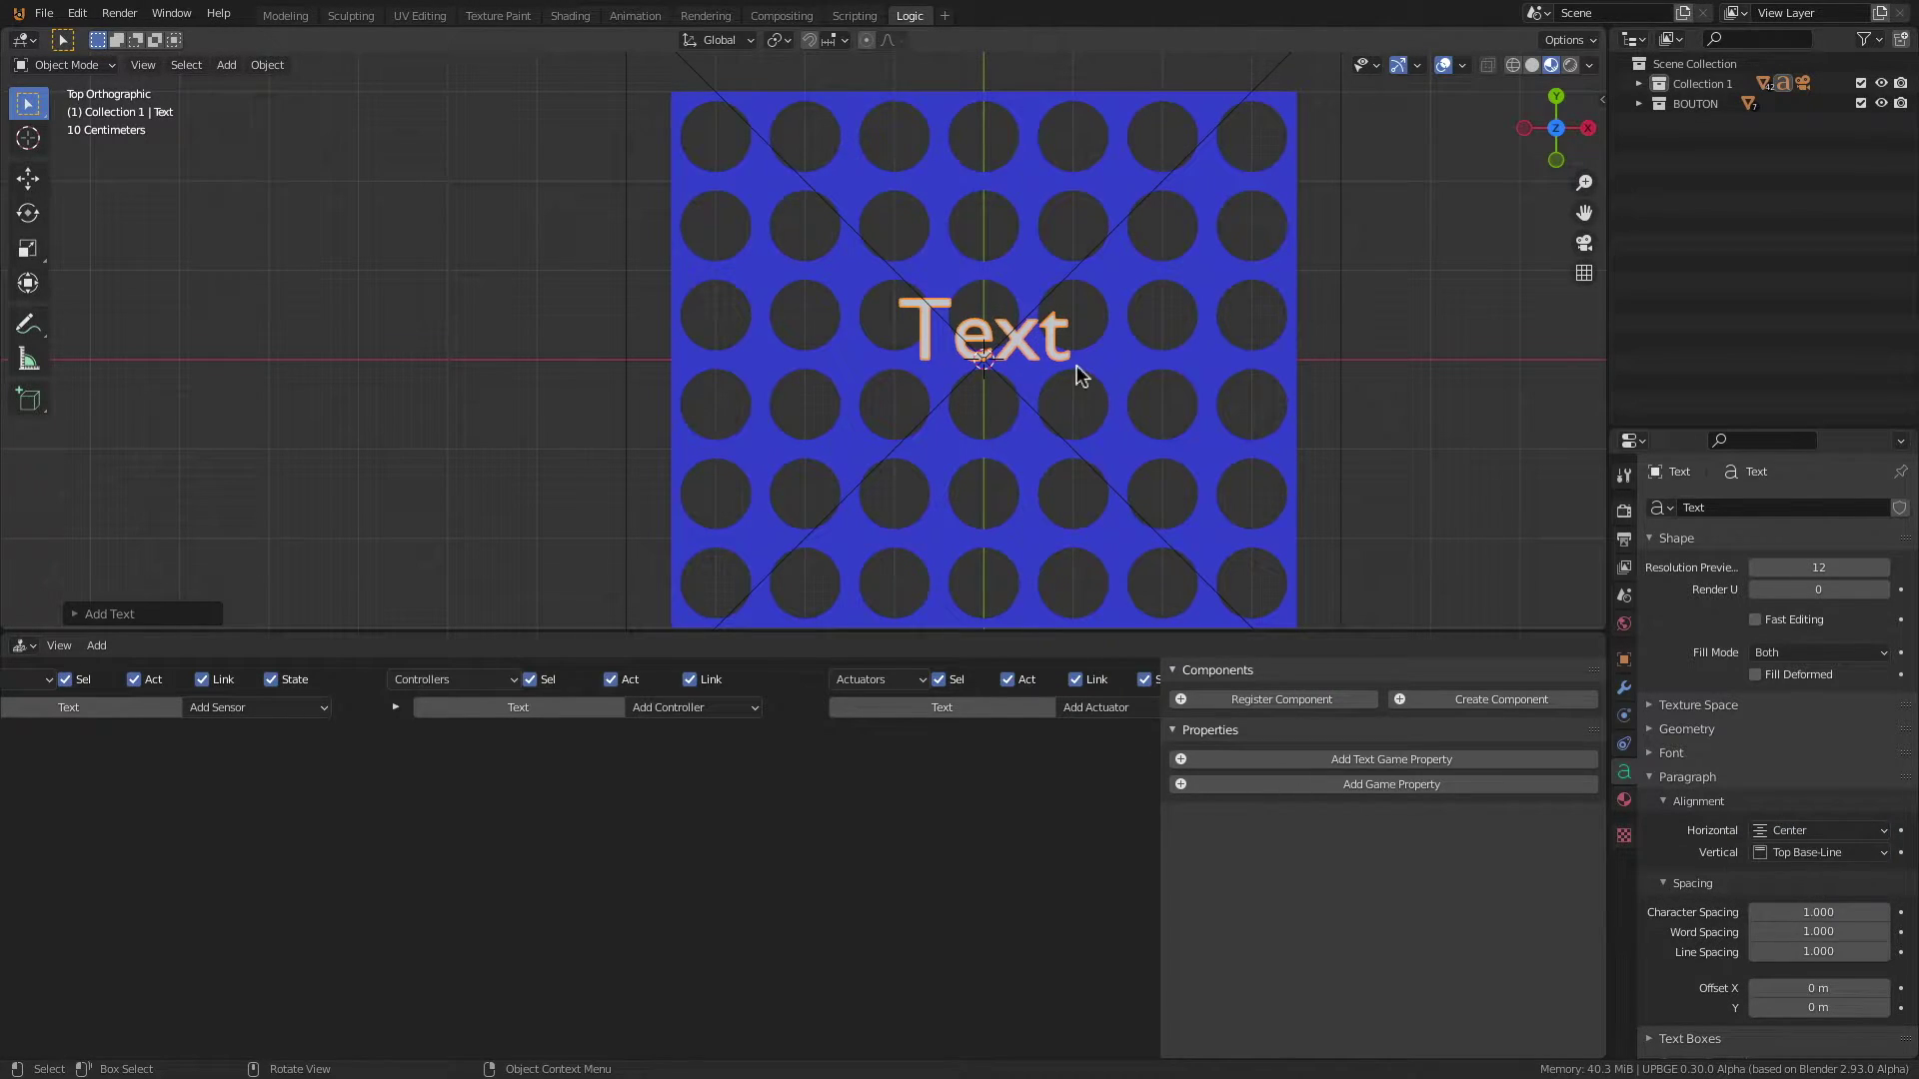
Step: Replace the text object's default wording with PLAYER I
scroll(1002, 370, "up", 1)
key("Tab")
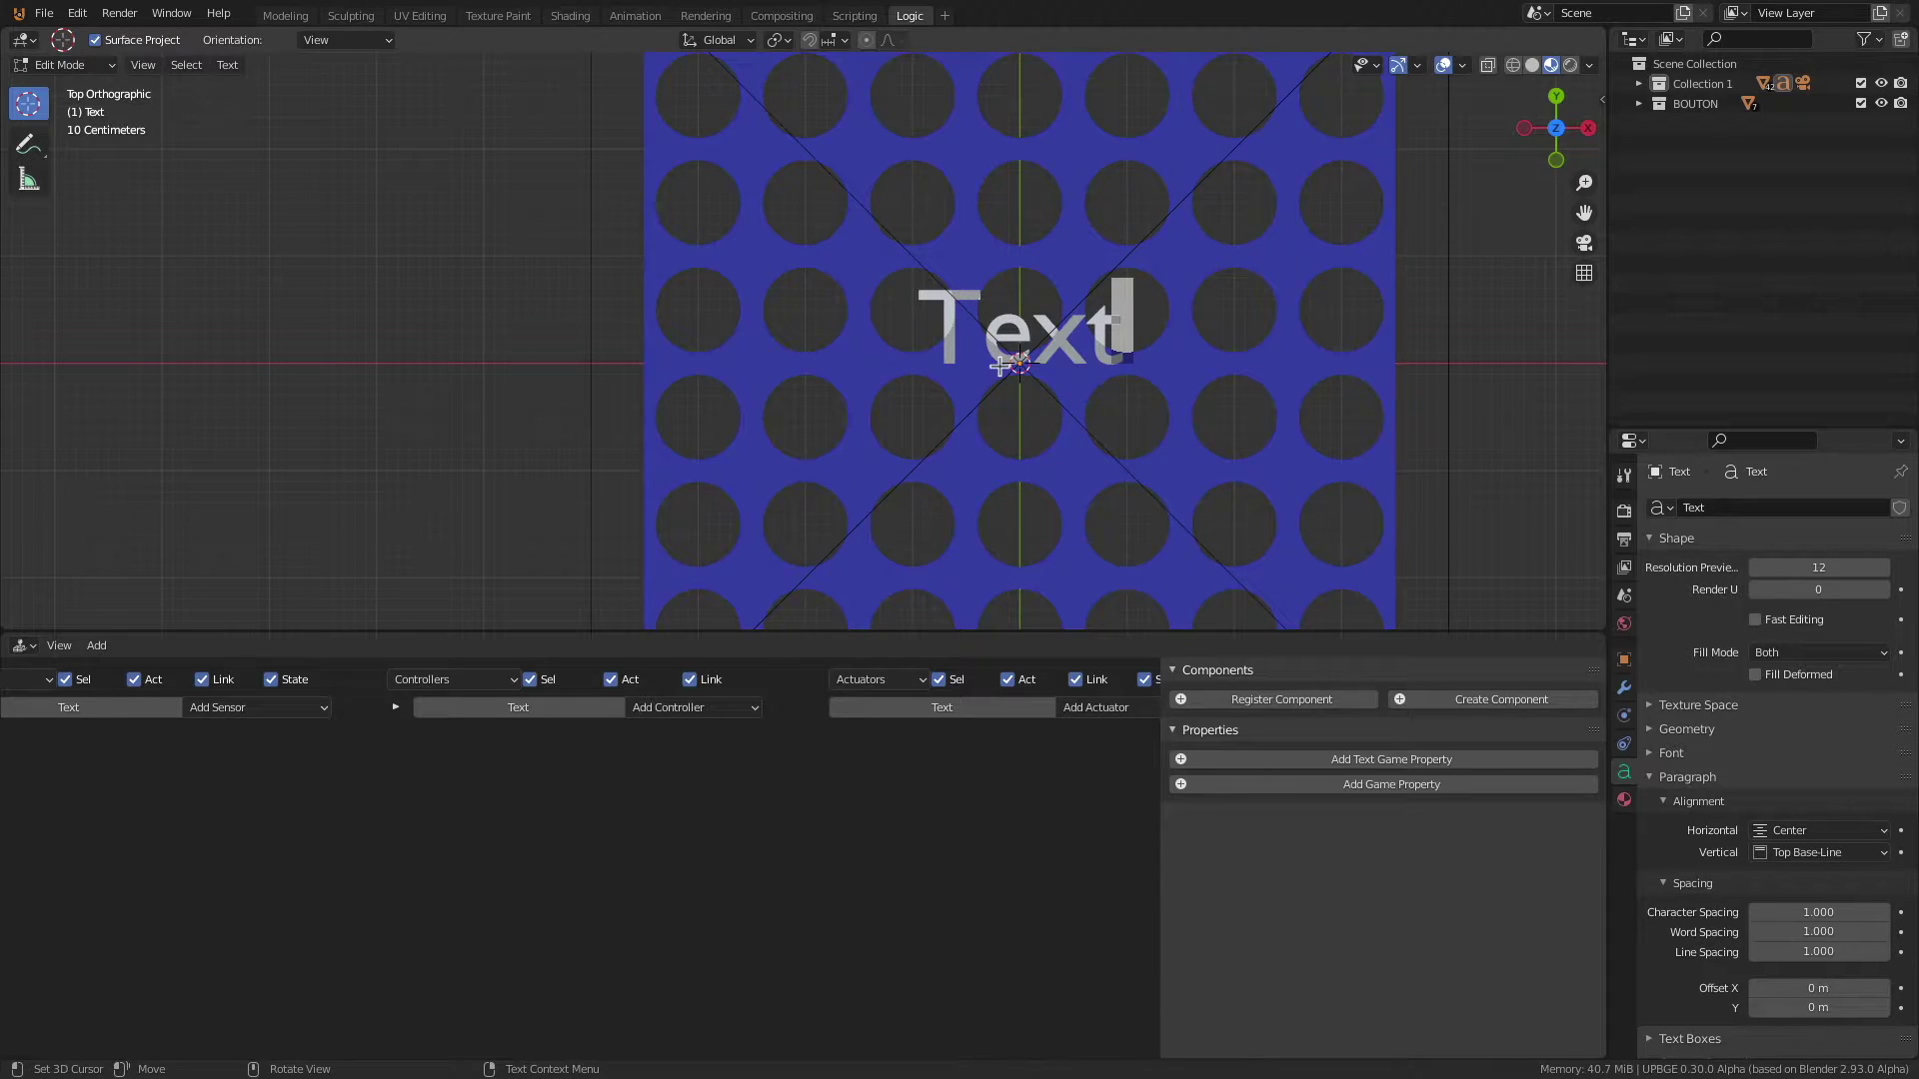
key("BackSpace")
key("BackSpace")
key("BackSpace")
key("BackSpace")
type("PLAYER I")
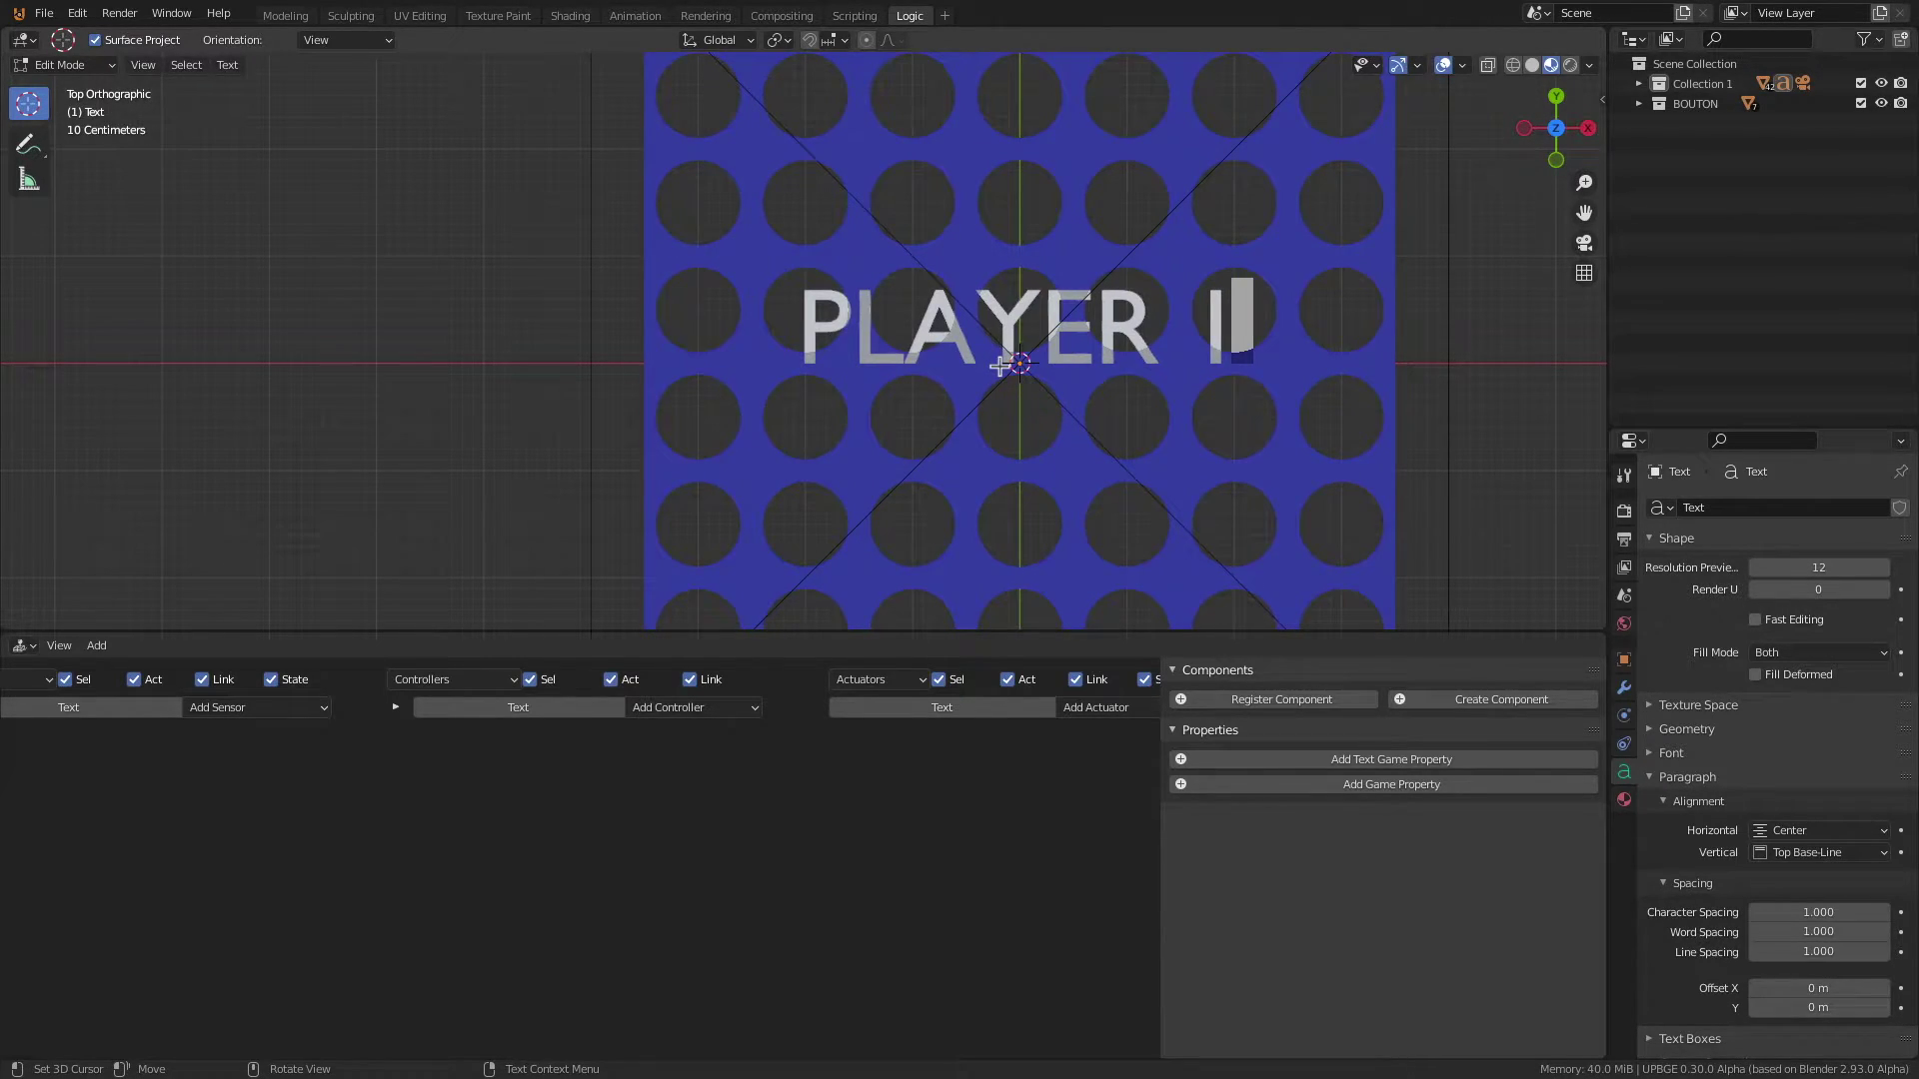
key("Tab")
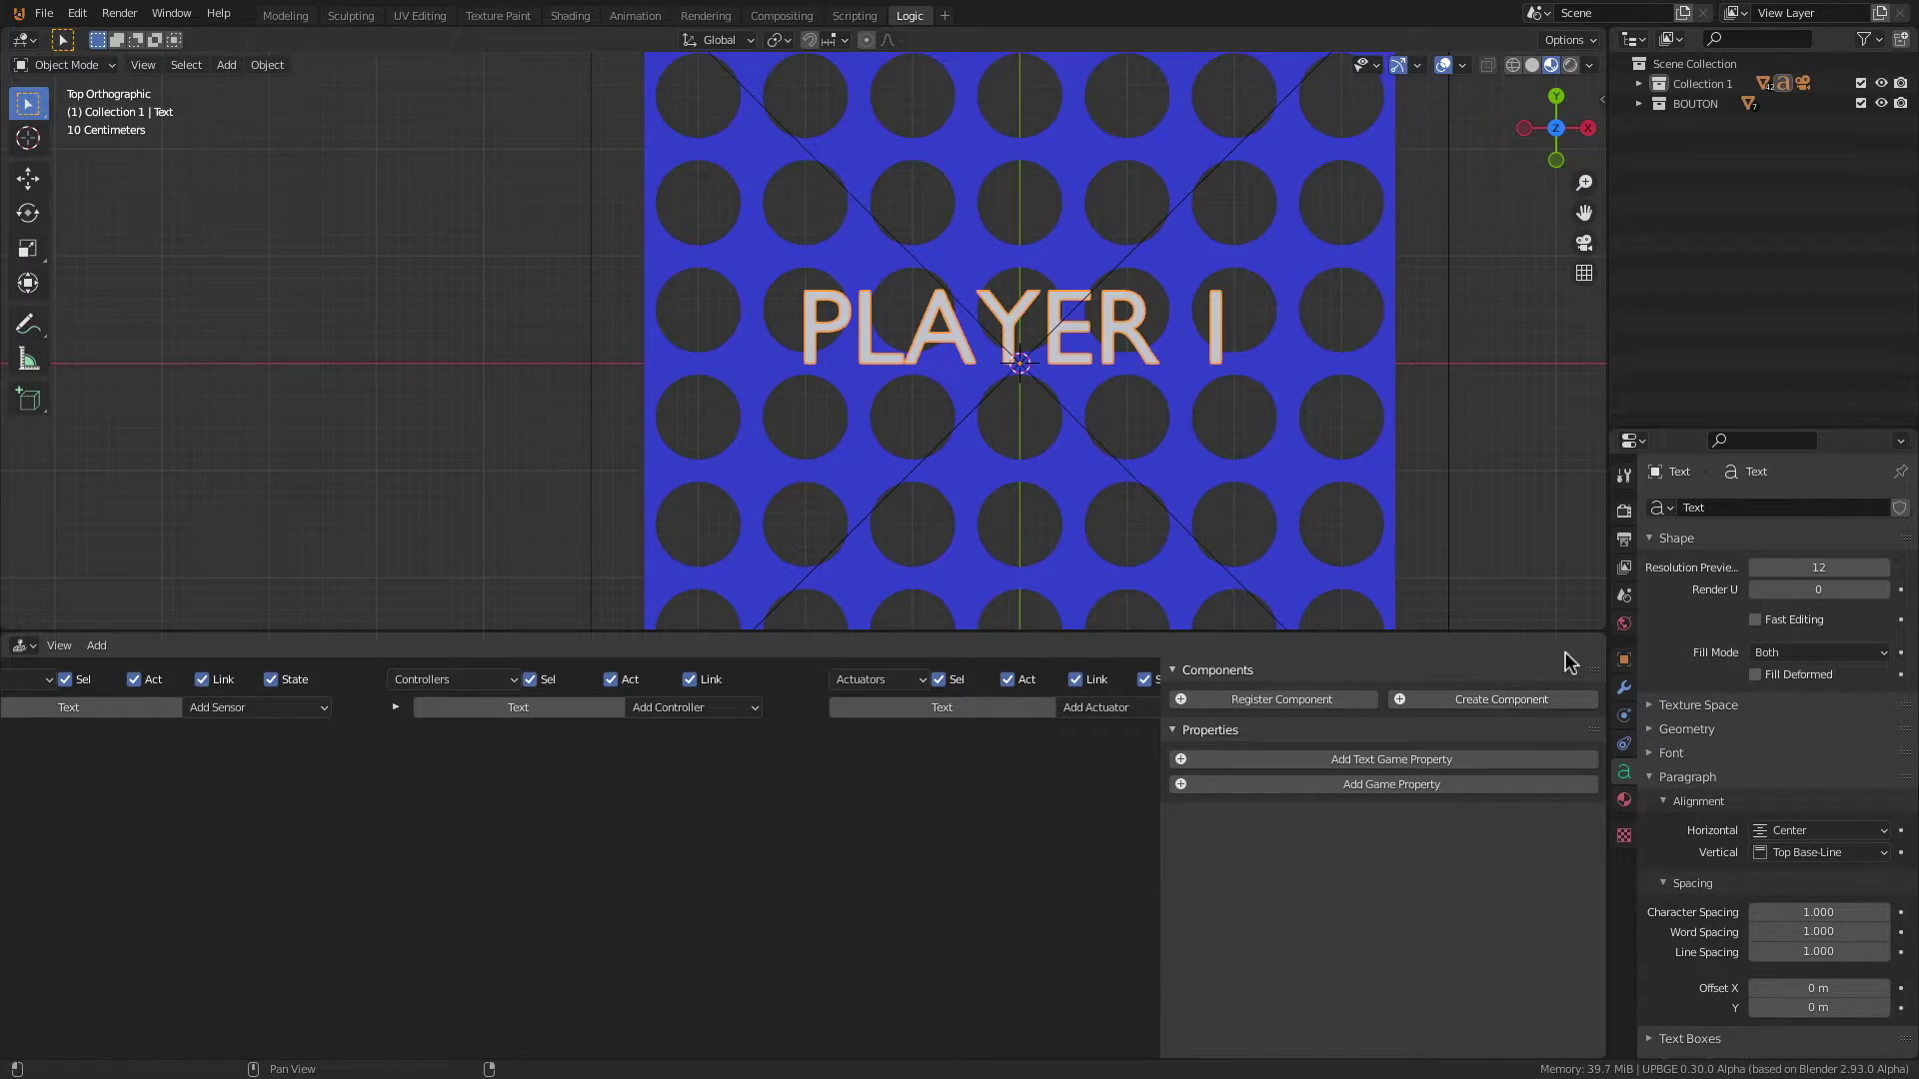
Step: Create a material named JAUNE for the PLAYER I text and give it a golden-yellow base color
left_click(1623, 799)
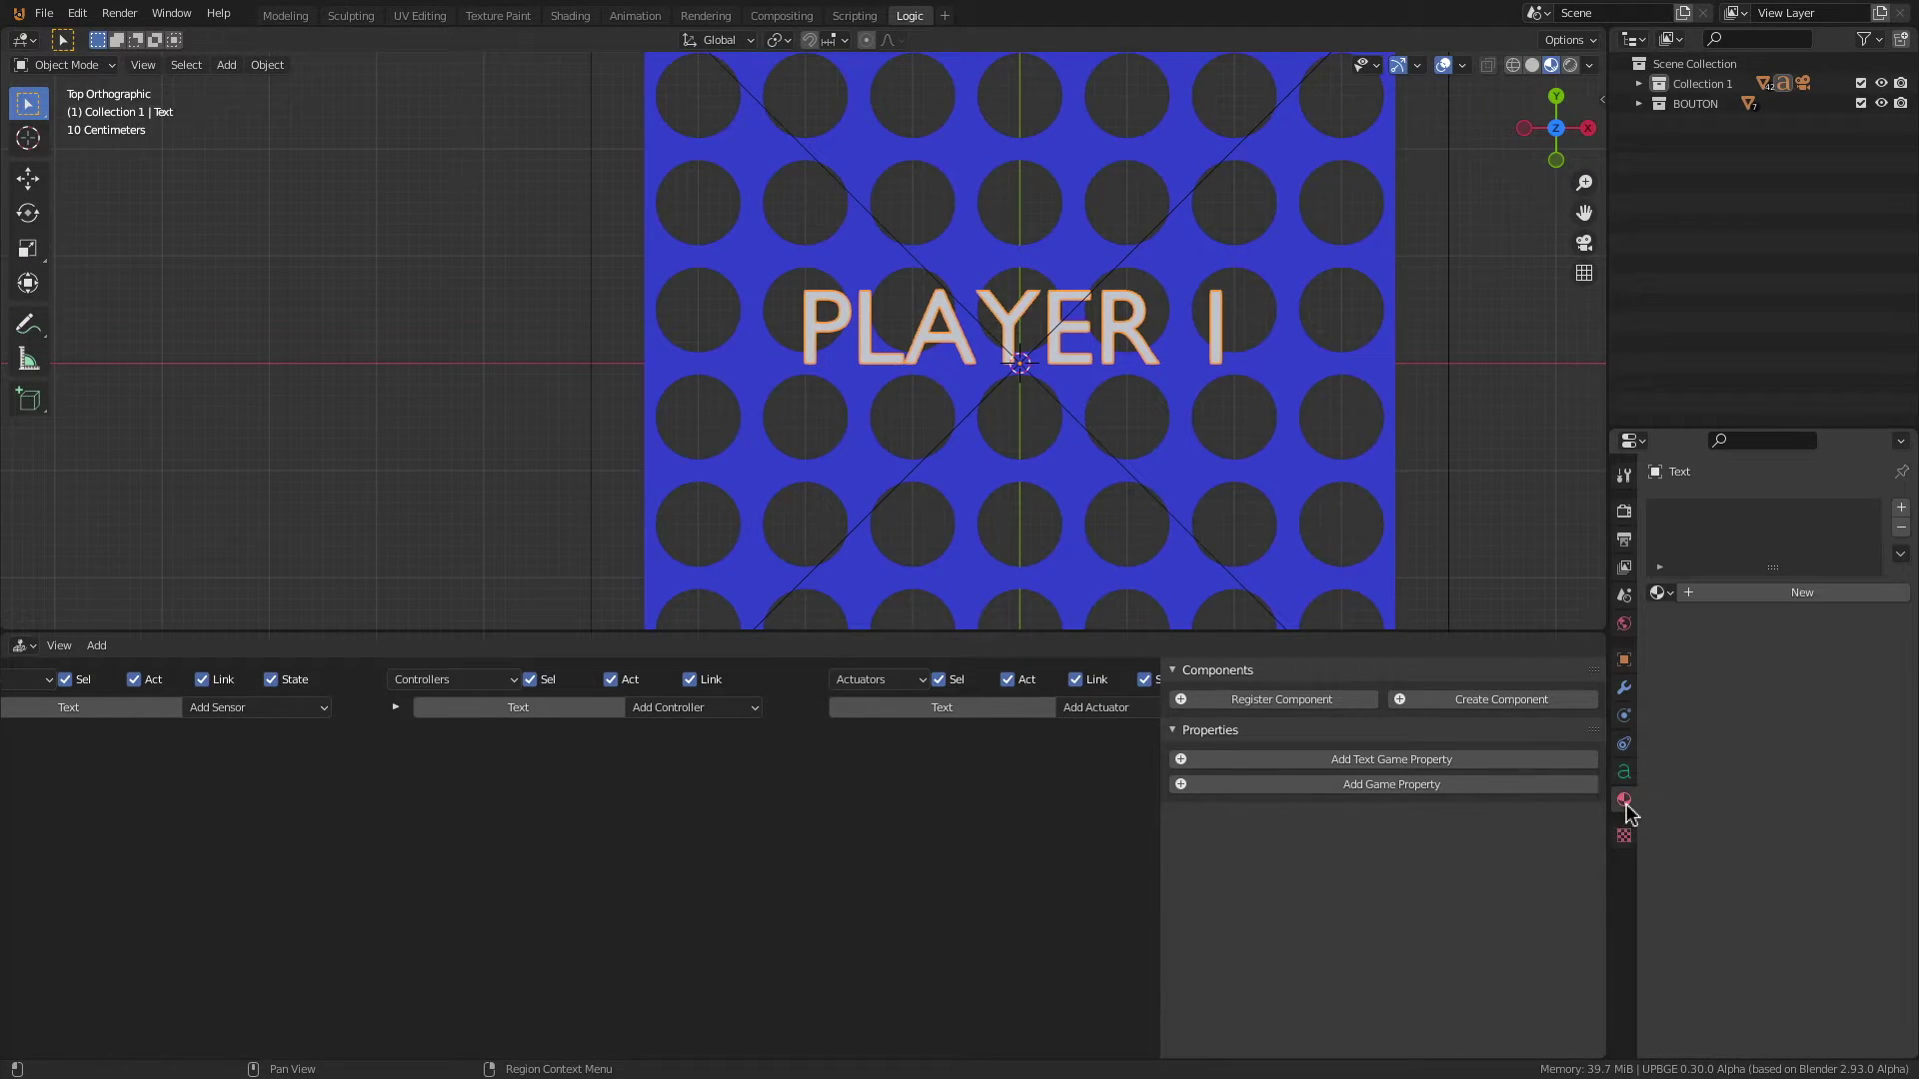
left_click(1723, 597)
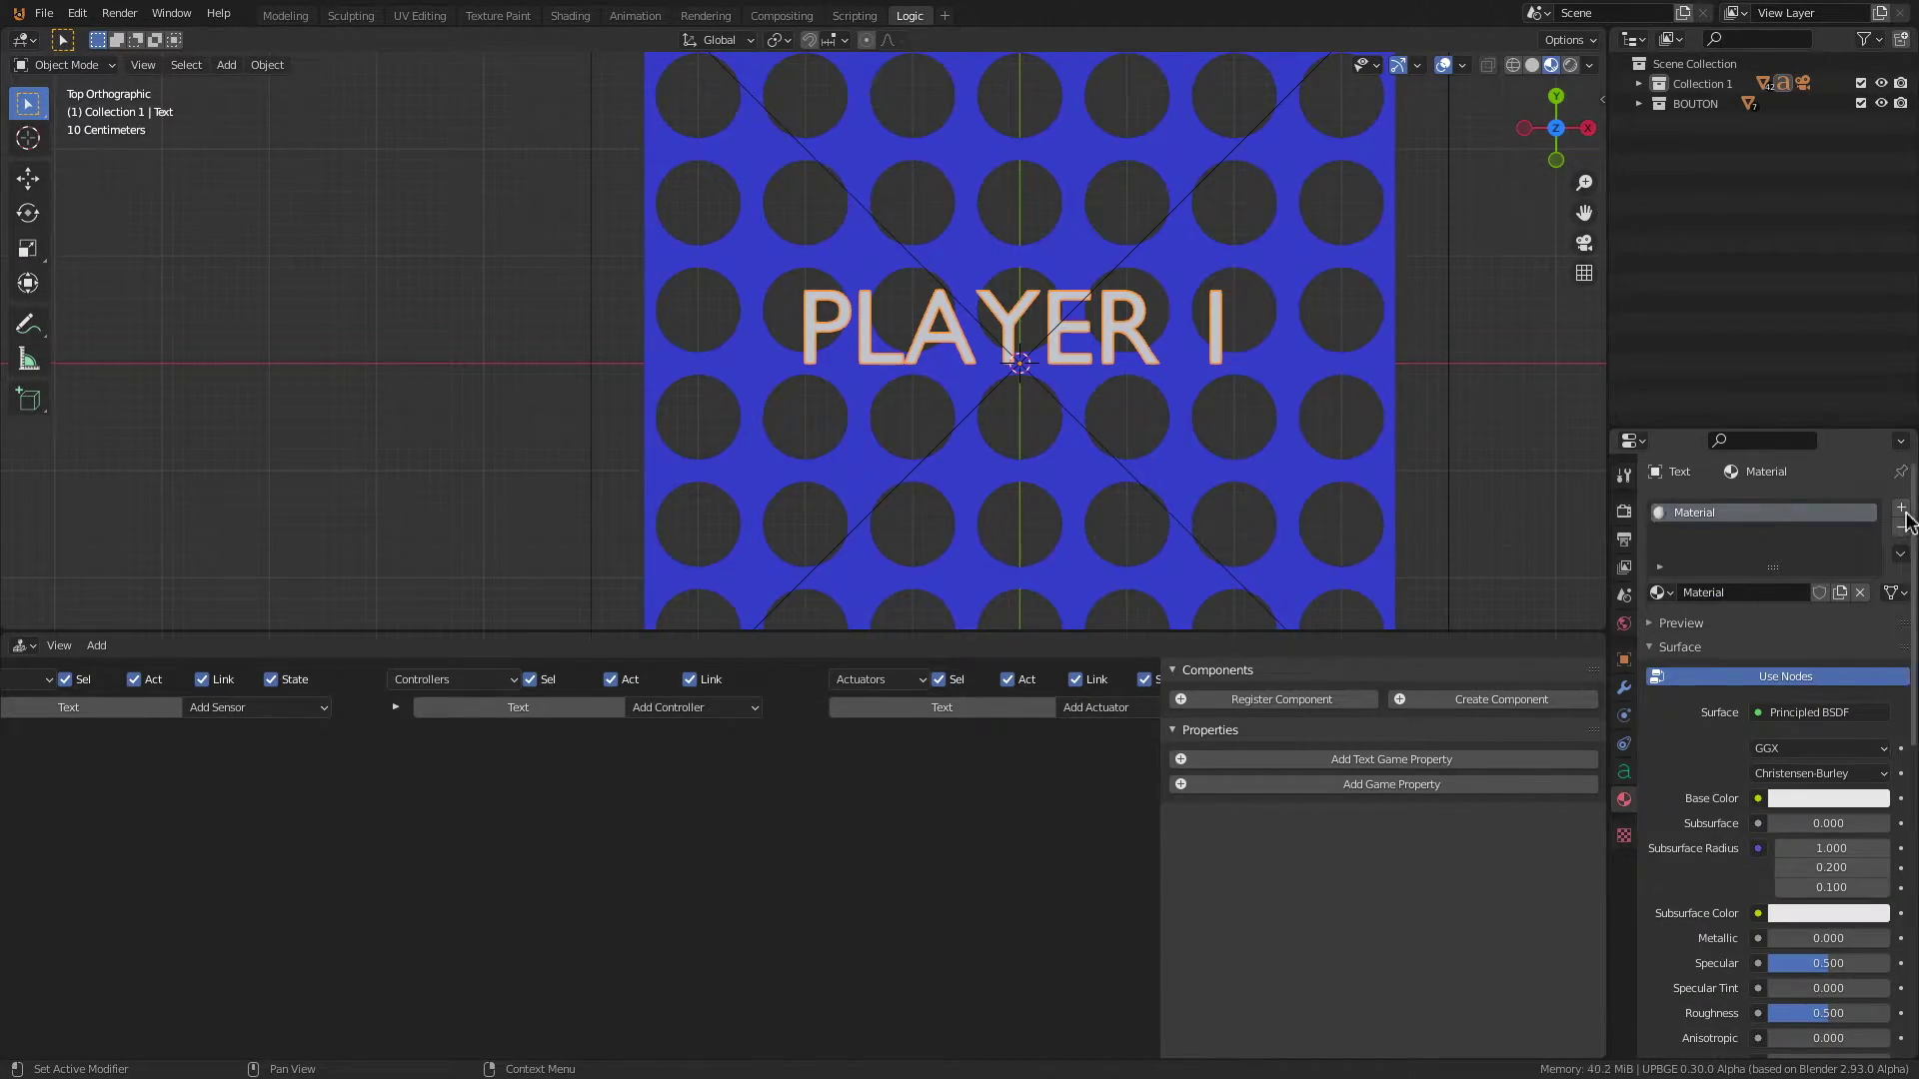
double_click(1712, 513)
key("BackSpace")
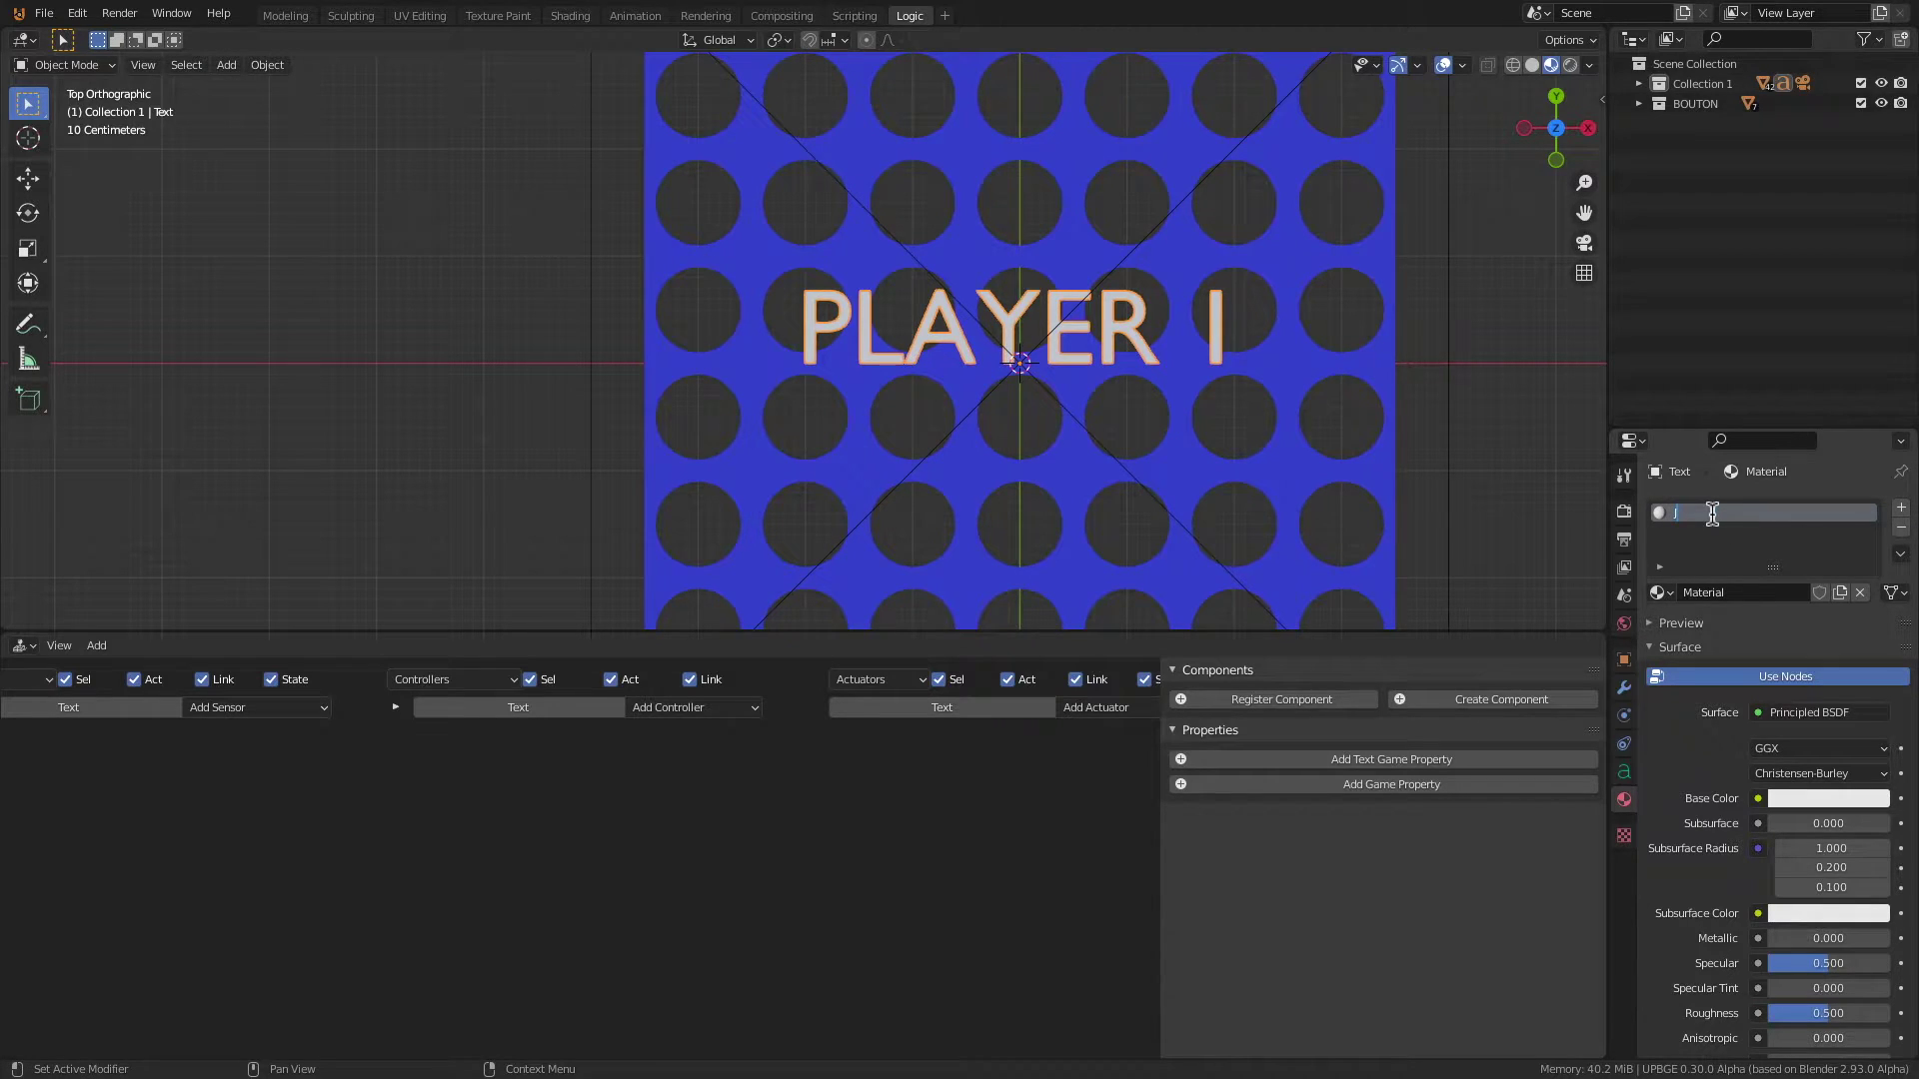
type("JAUNE")
key("Return")
left_click(1782, 798)
left_click_drag(1789, 660, 1744, 636)
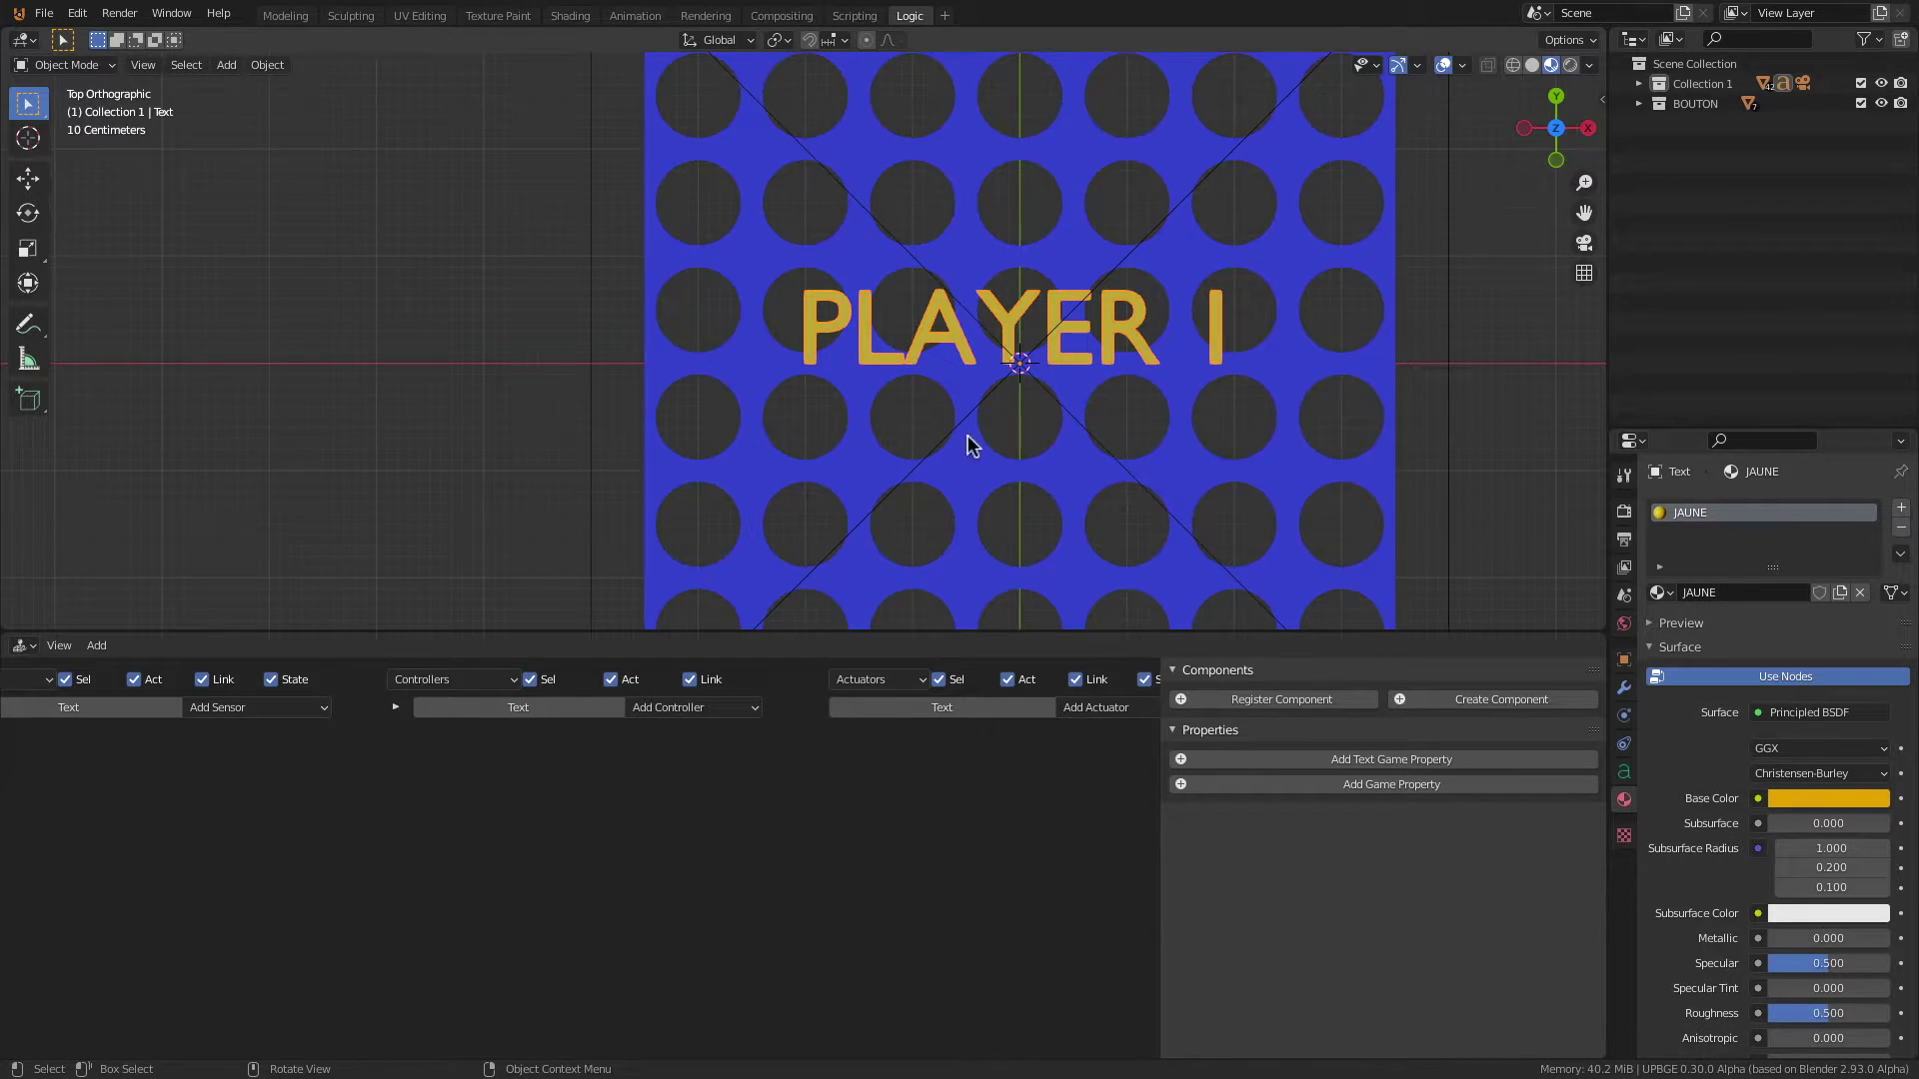
Step: Scale the PLAYER I text to 0.5 and move it just above the board, 2 m left of center
scroll(968, 437, "down", 2)
key("s")
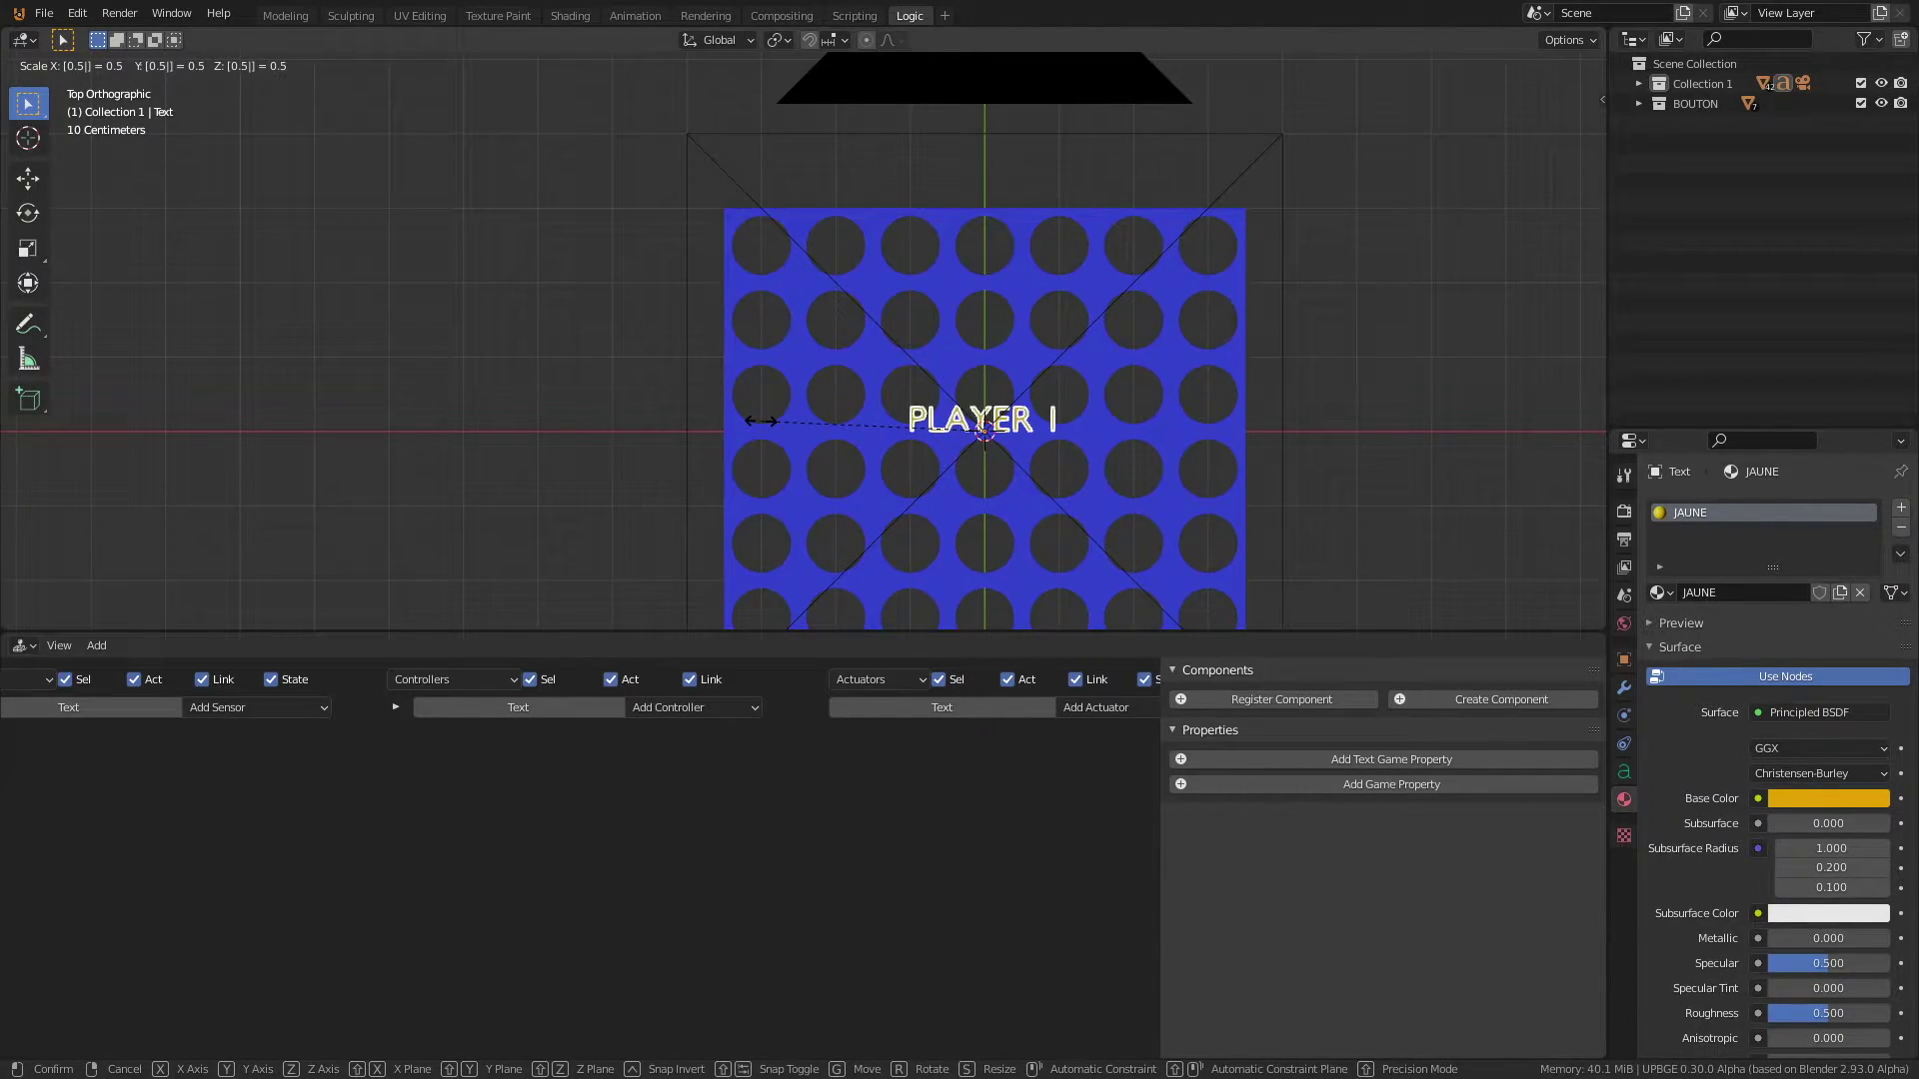
left_click(766, 430)
key("g")
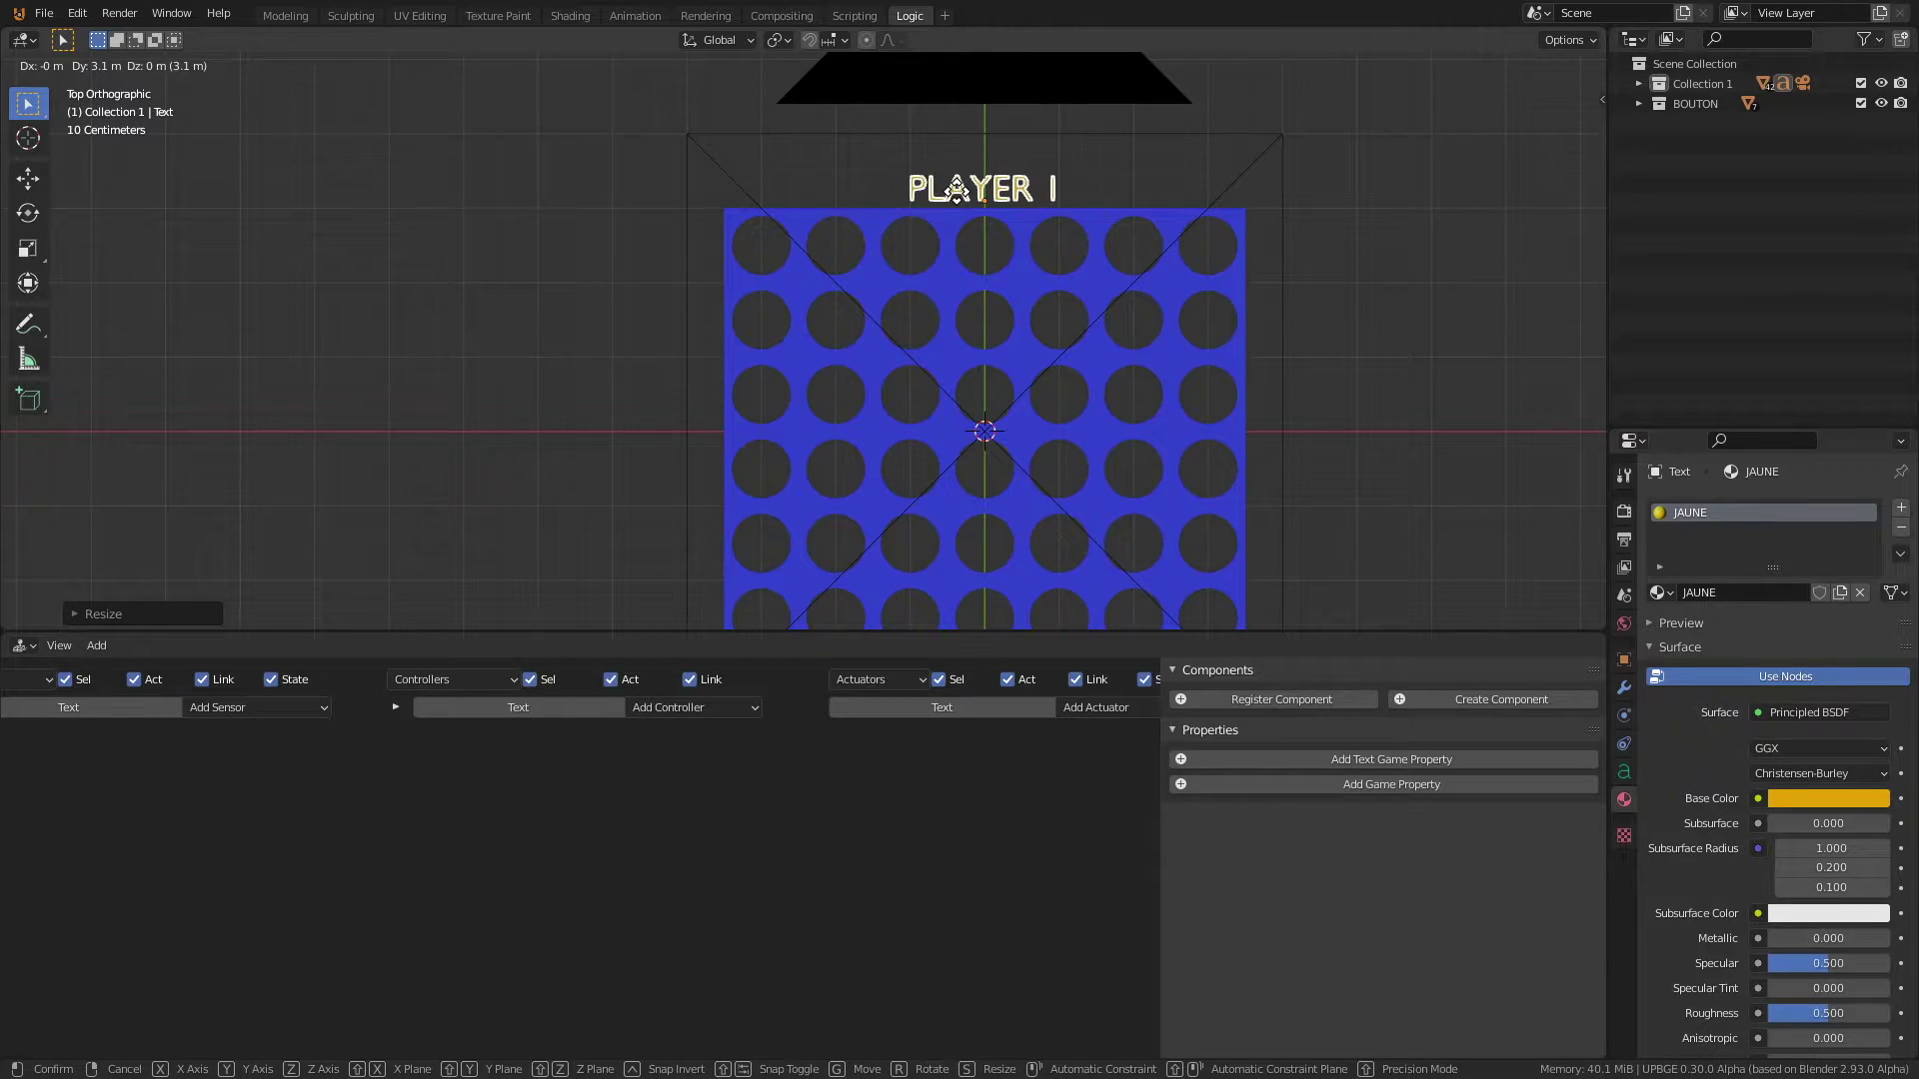
left_click(956, 188)
key("g")
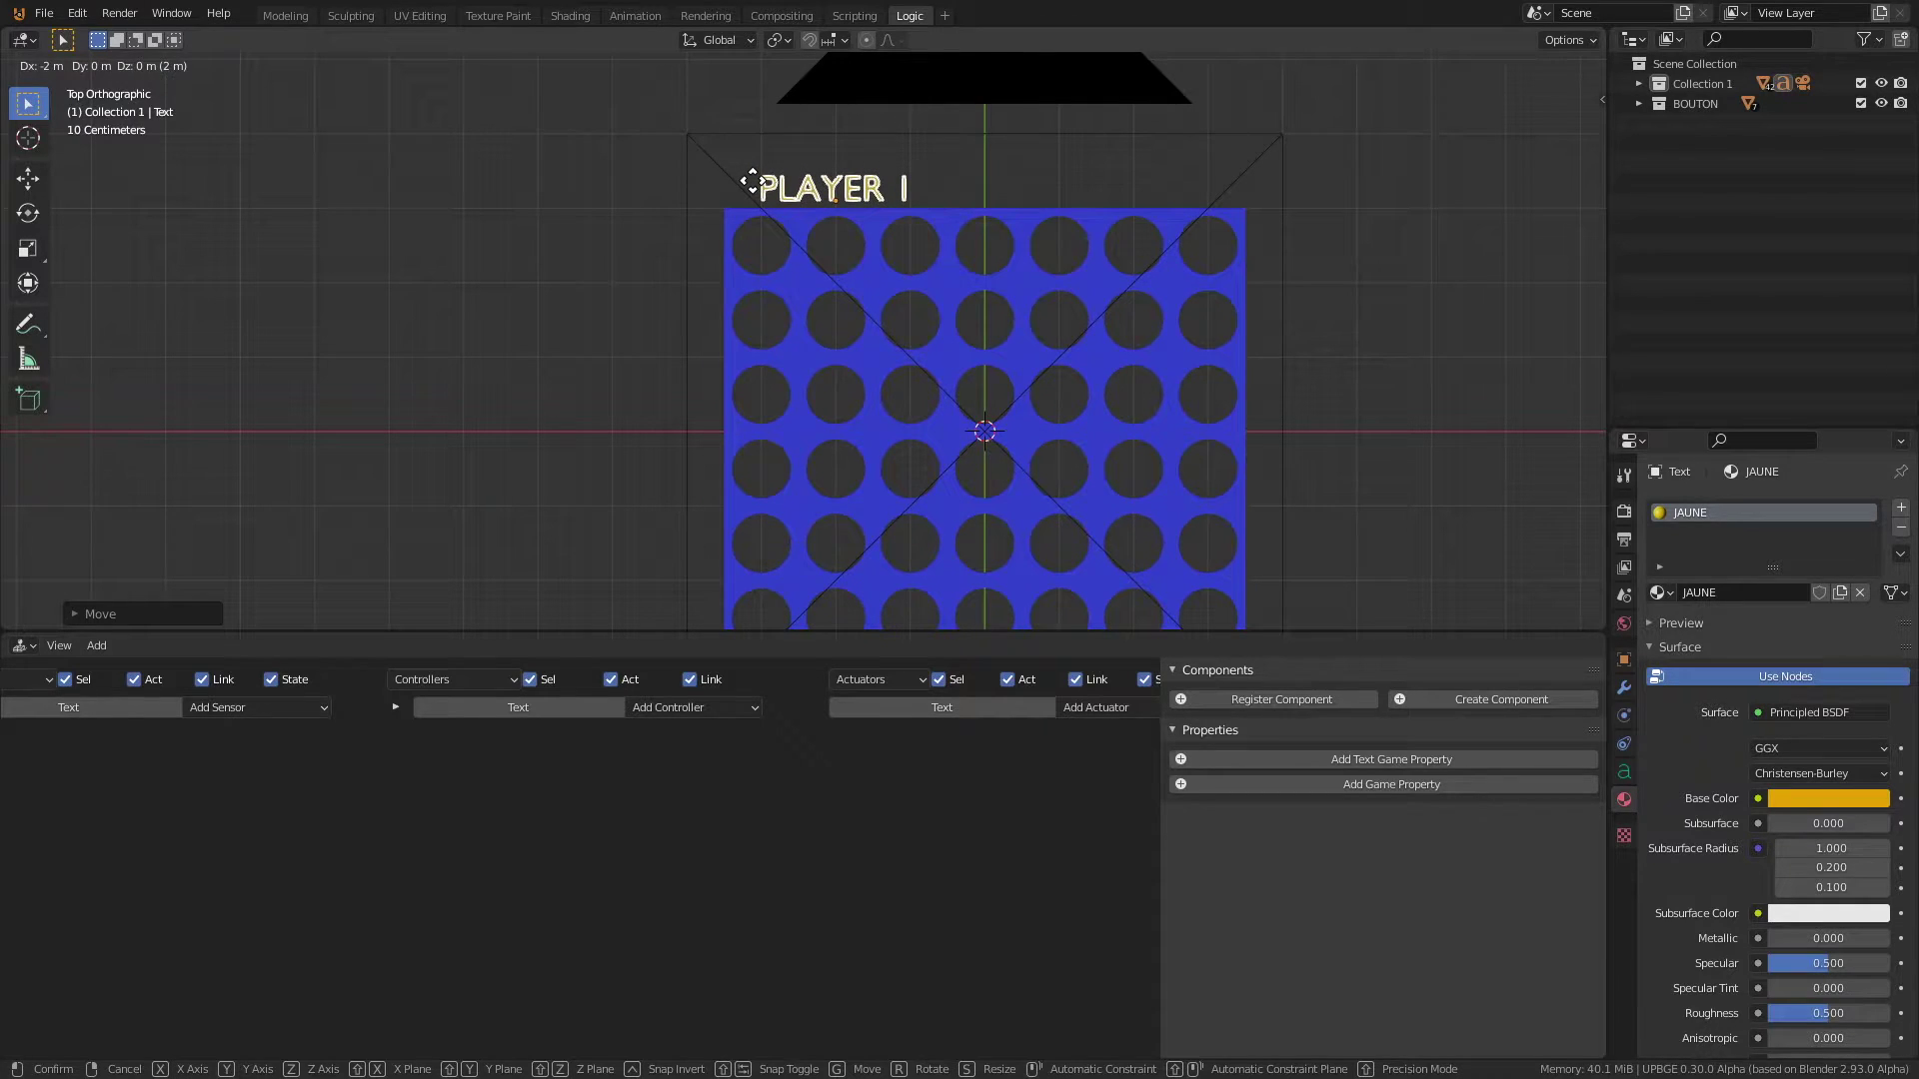
left_click(754, 180)
Step: Expand Collection 1 and rename the text object as PLAYER 1
left_click(1638, 84)
double_click(1704, 387)
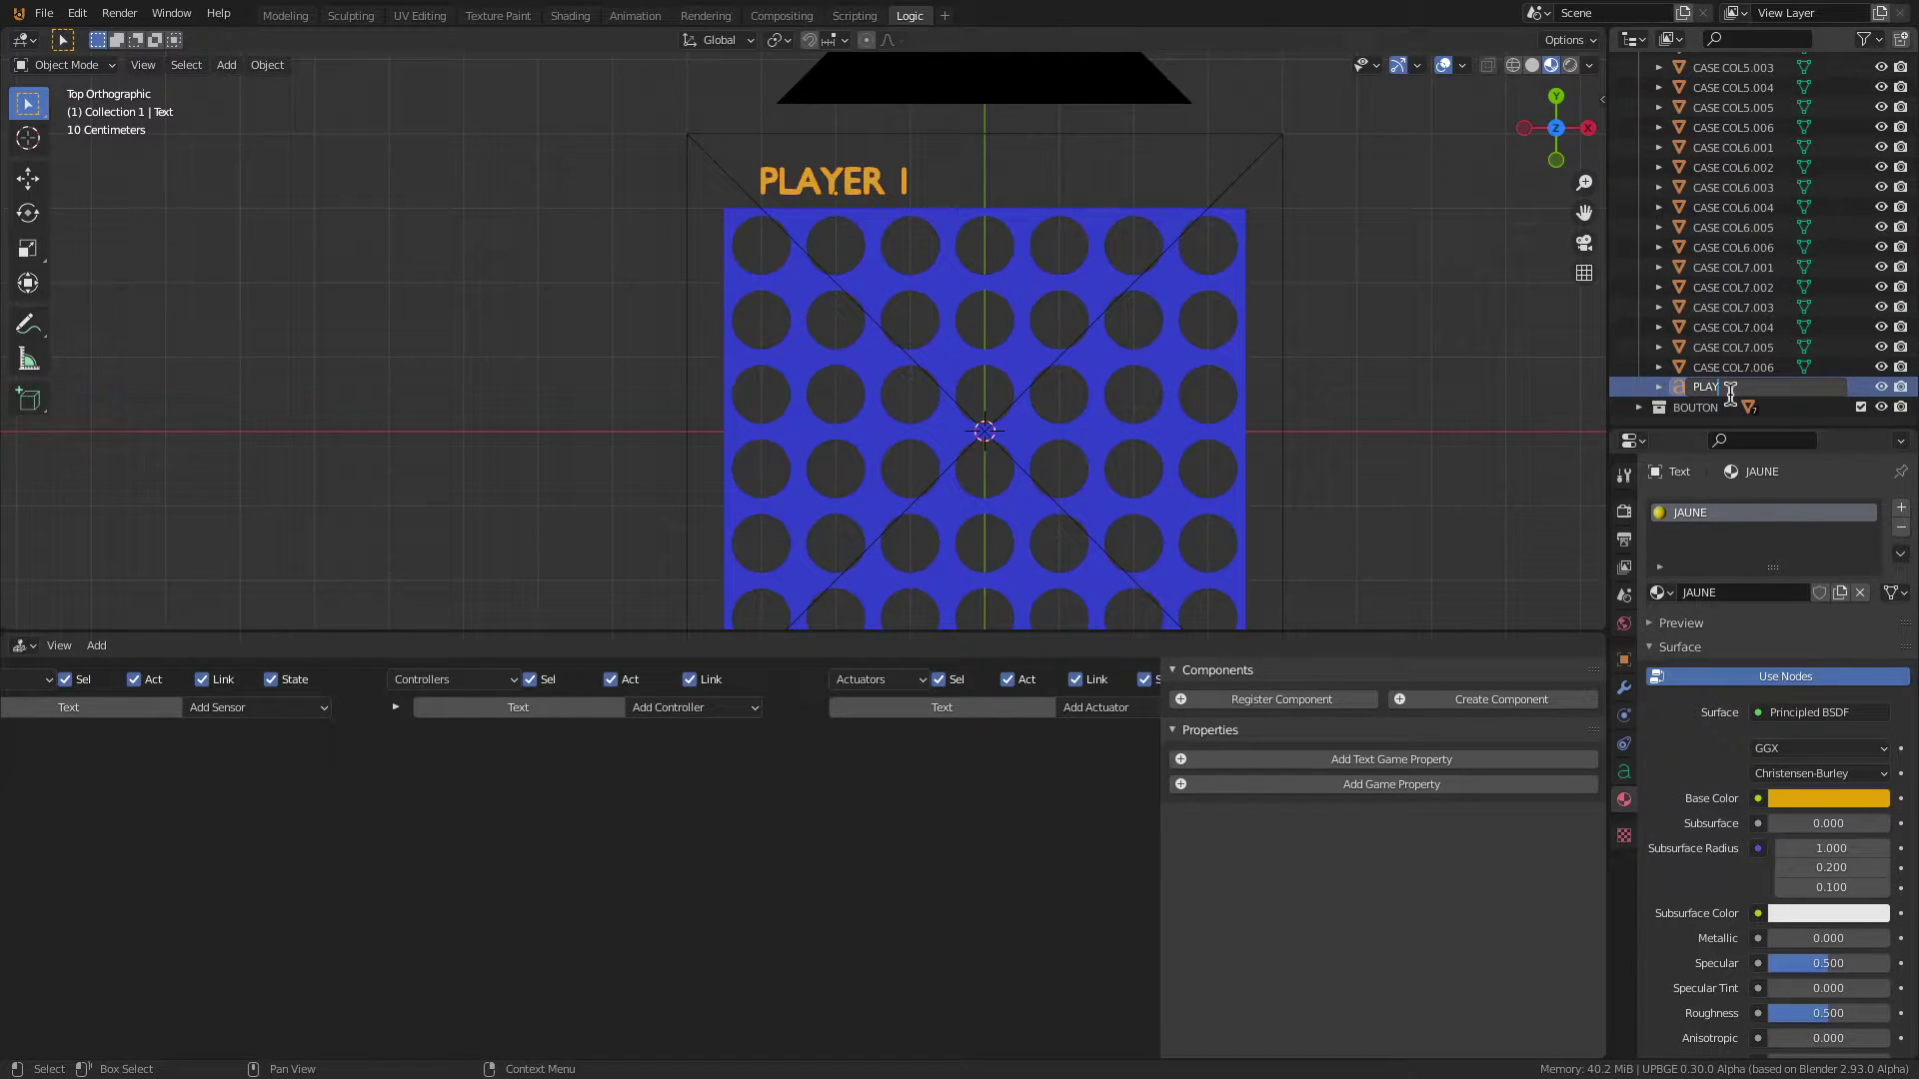
type("PLAYER 1")
key("Return")
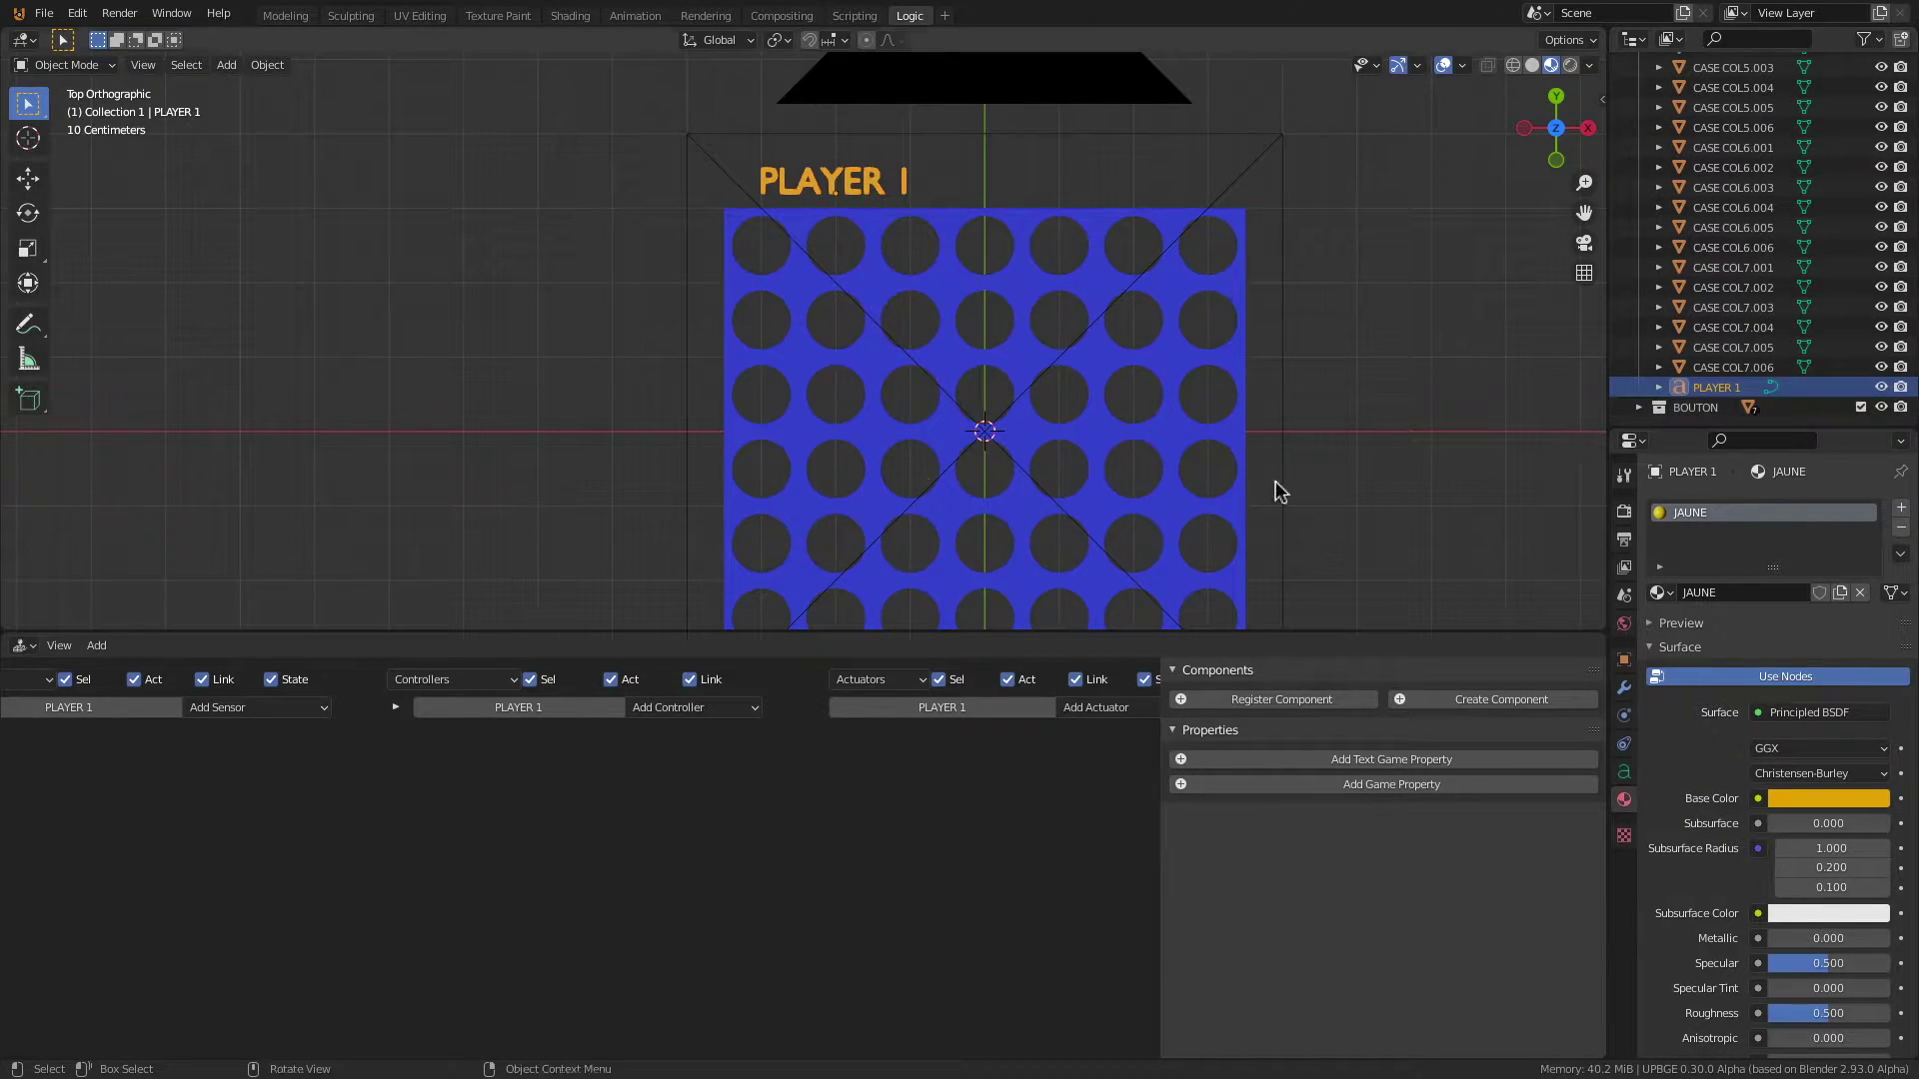
Step: Duplicate the PLAYER 1 text 4 m to the right and change the copy's wording to PLAYER 2
key("shift+d")
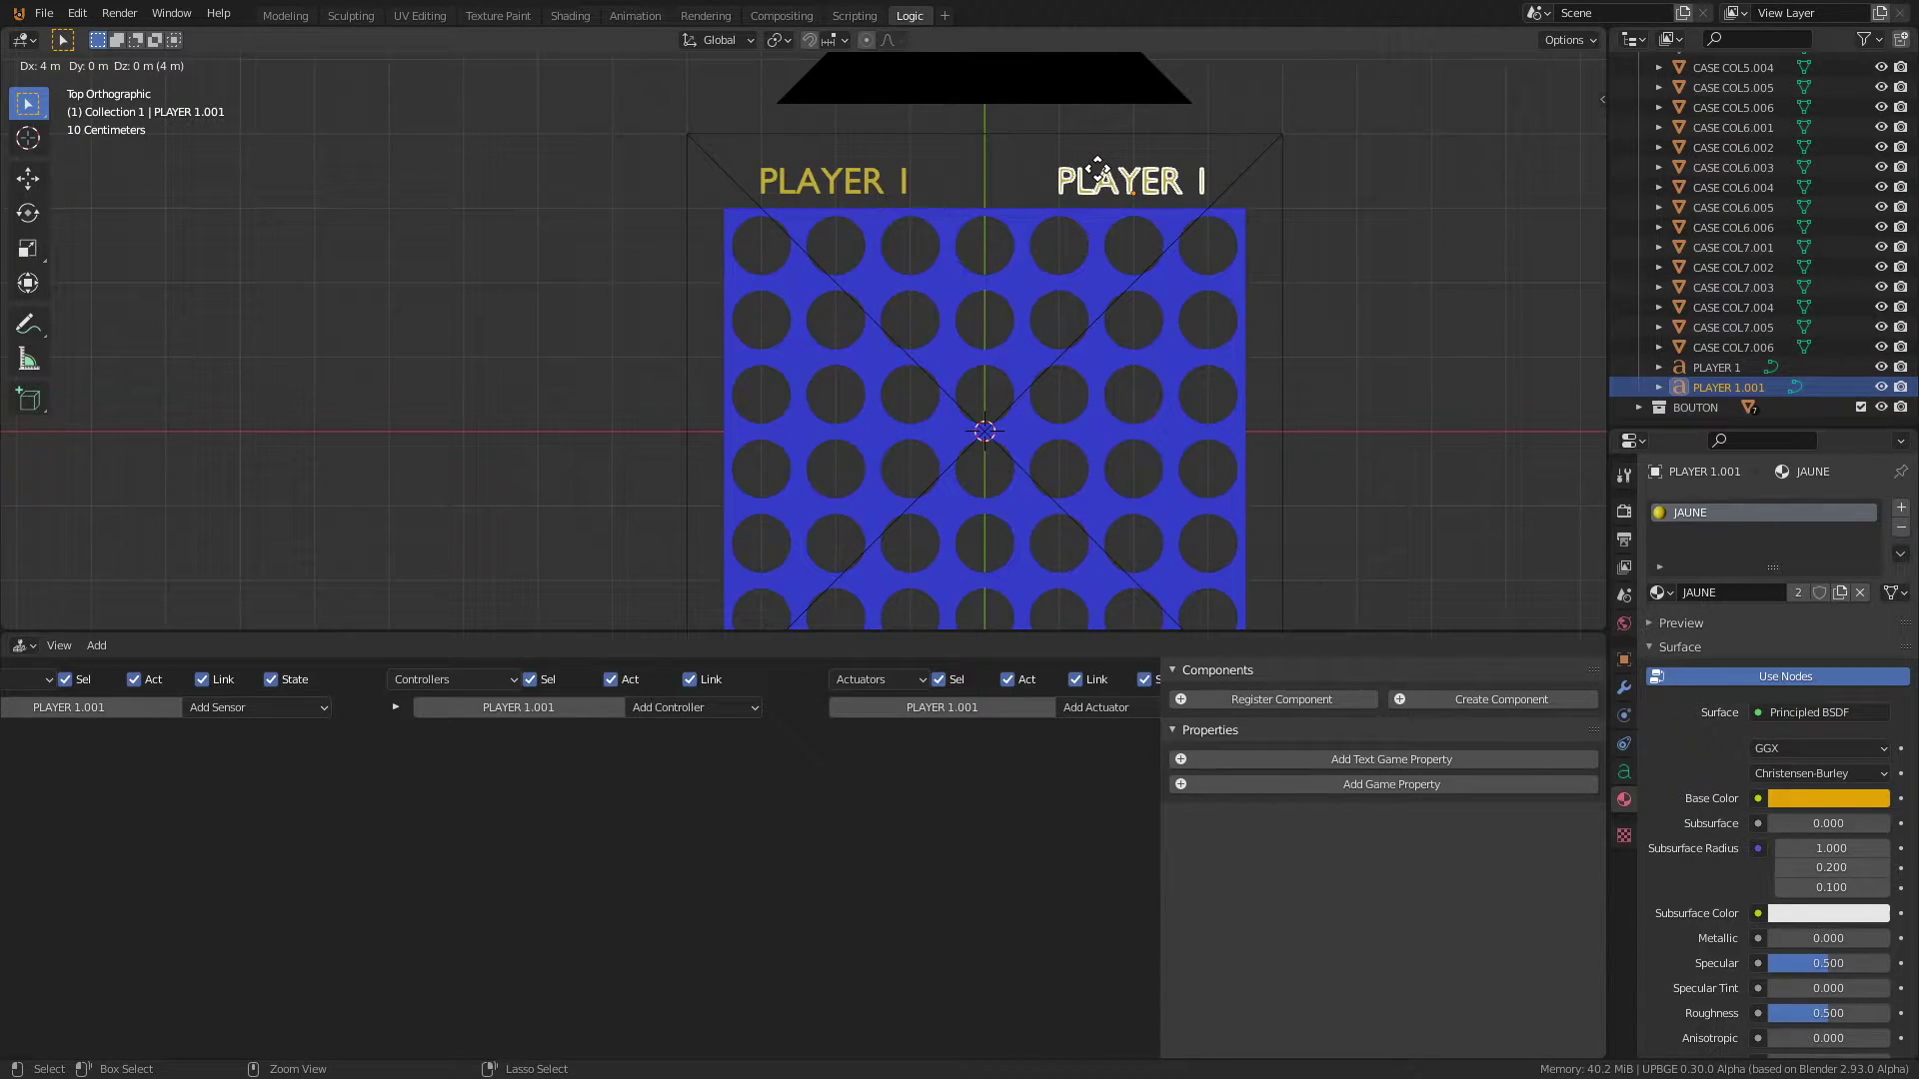
left_click(1096, 170)
key("Tab")
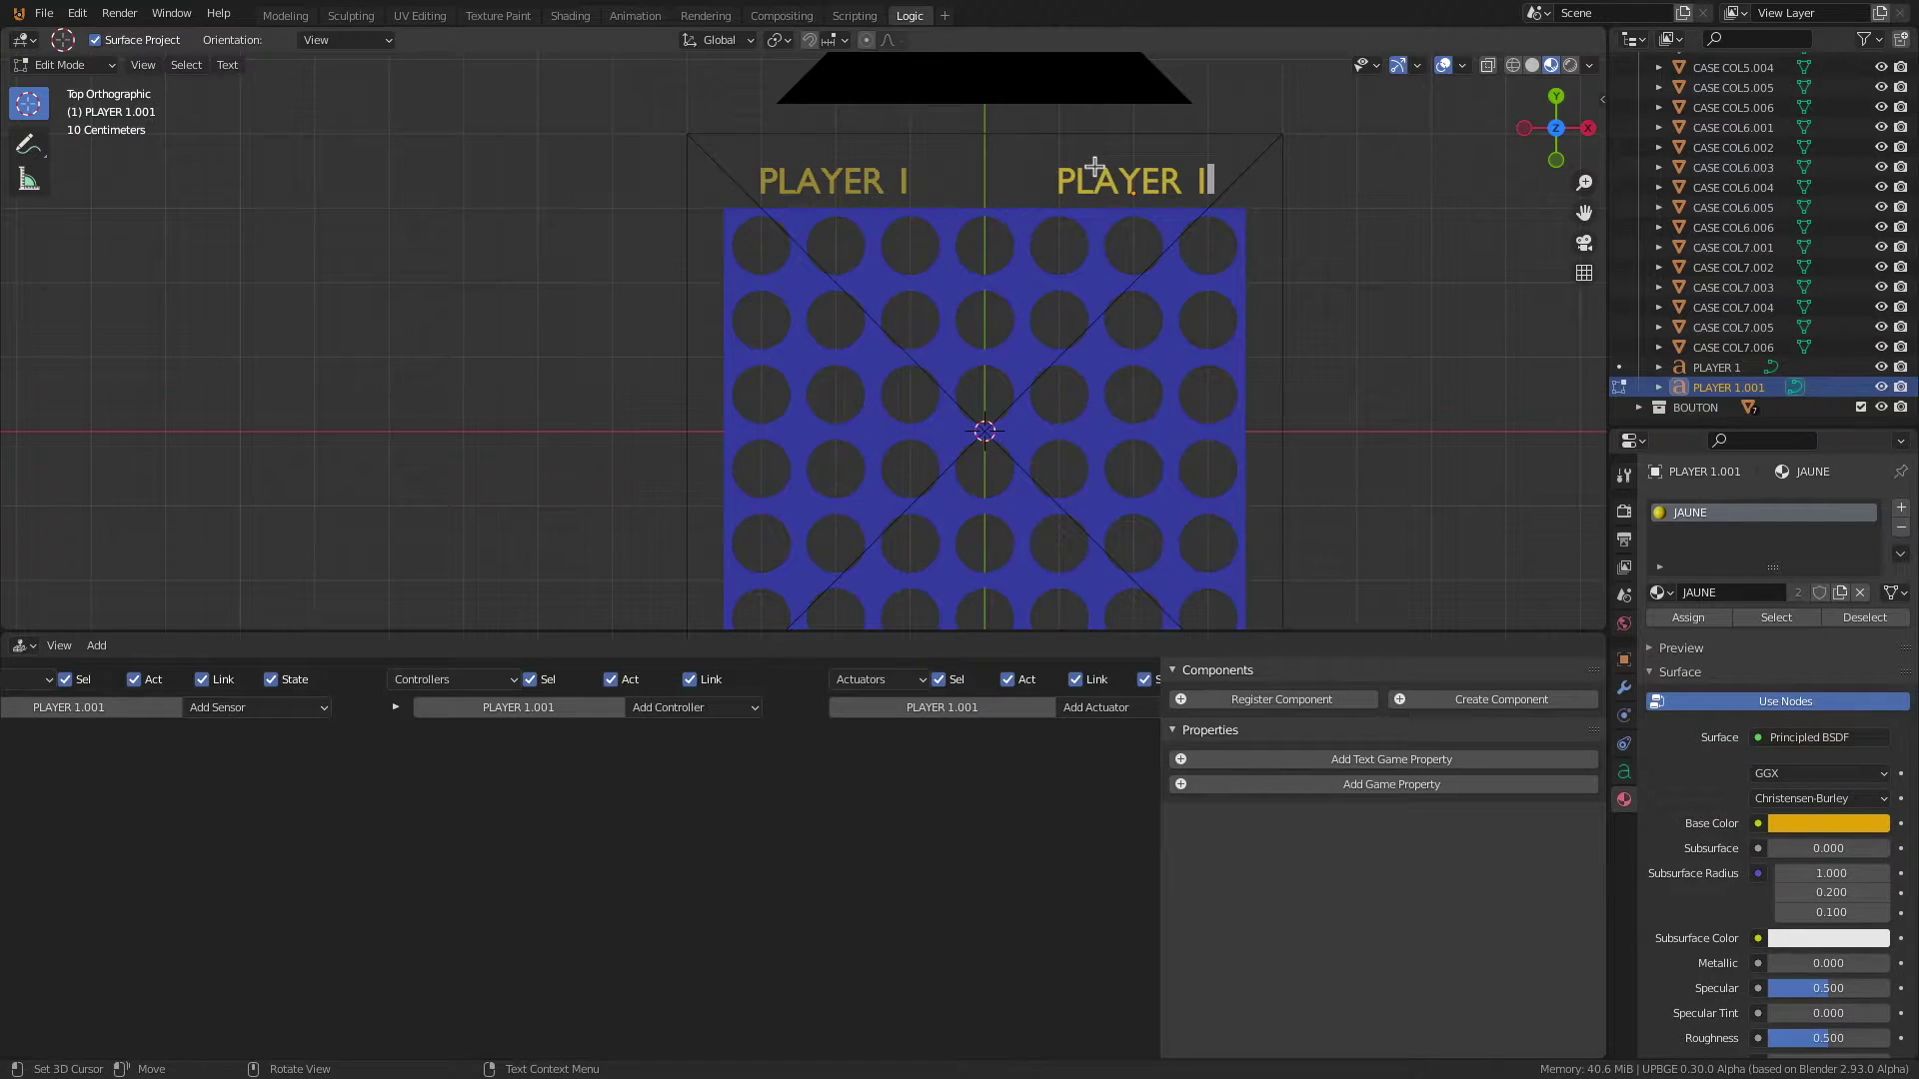
key("BackSpace")
type("2")
key("Tab")
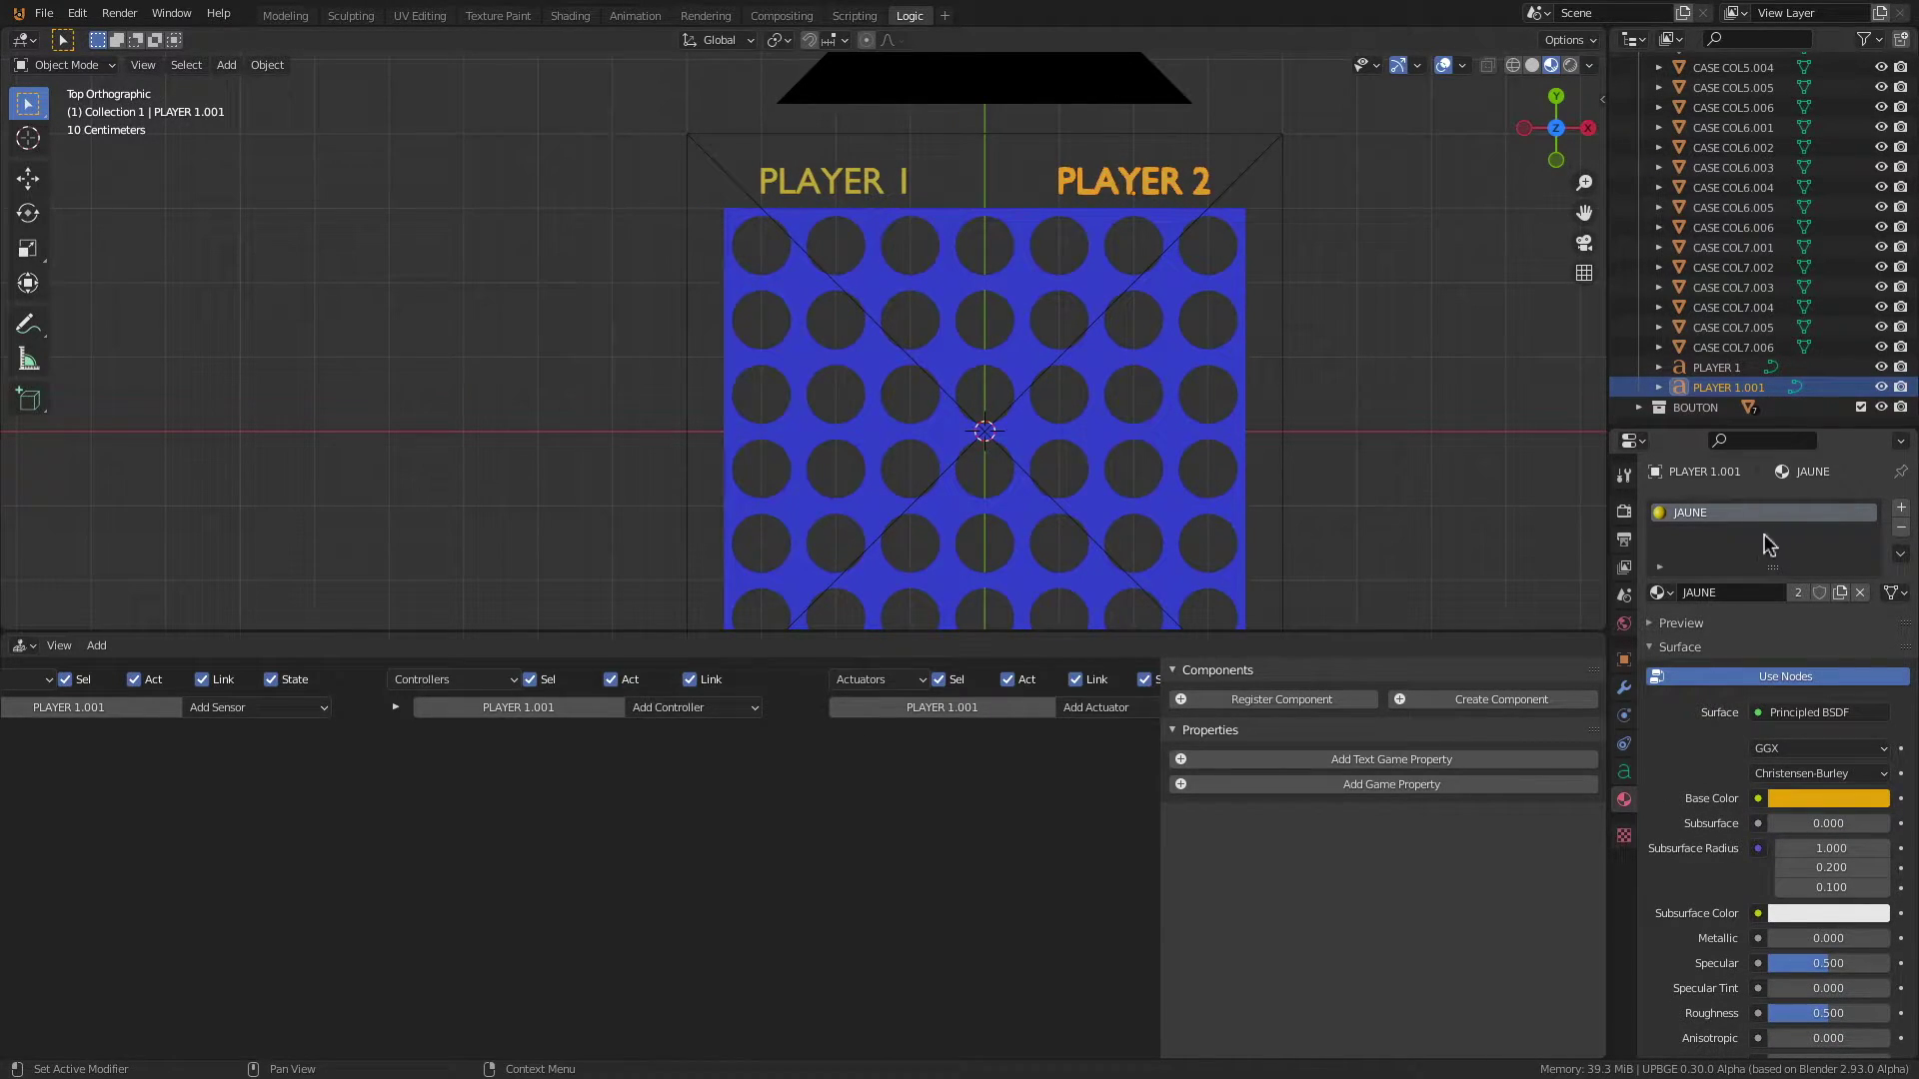
Step: Replace the PLAYER 2 text's material with a new one named ROUGE and give it a red base color
left_click(1901, 528)
left_click(1695, 596)
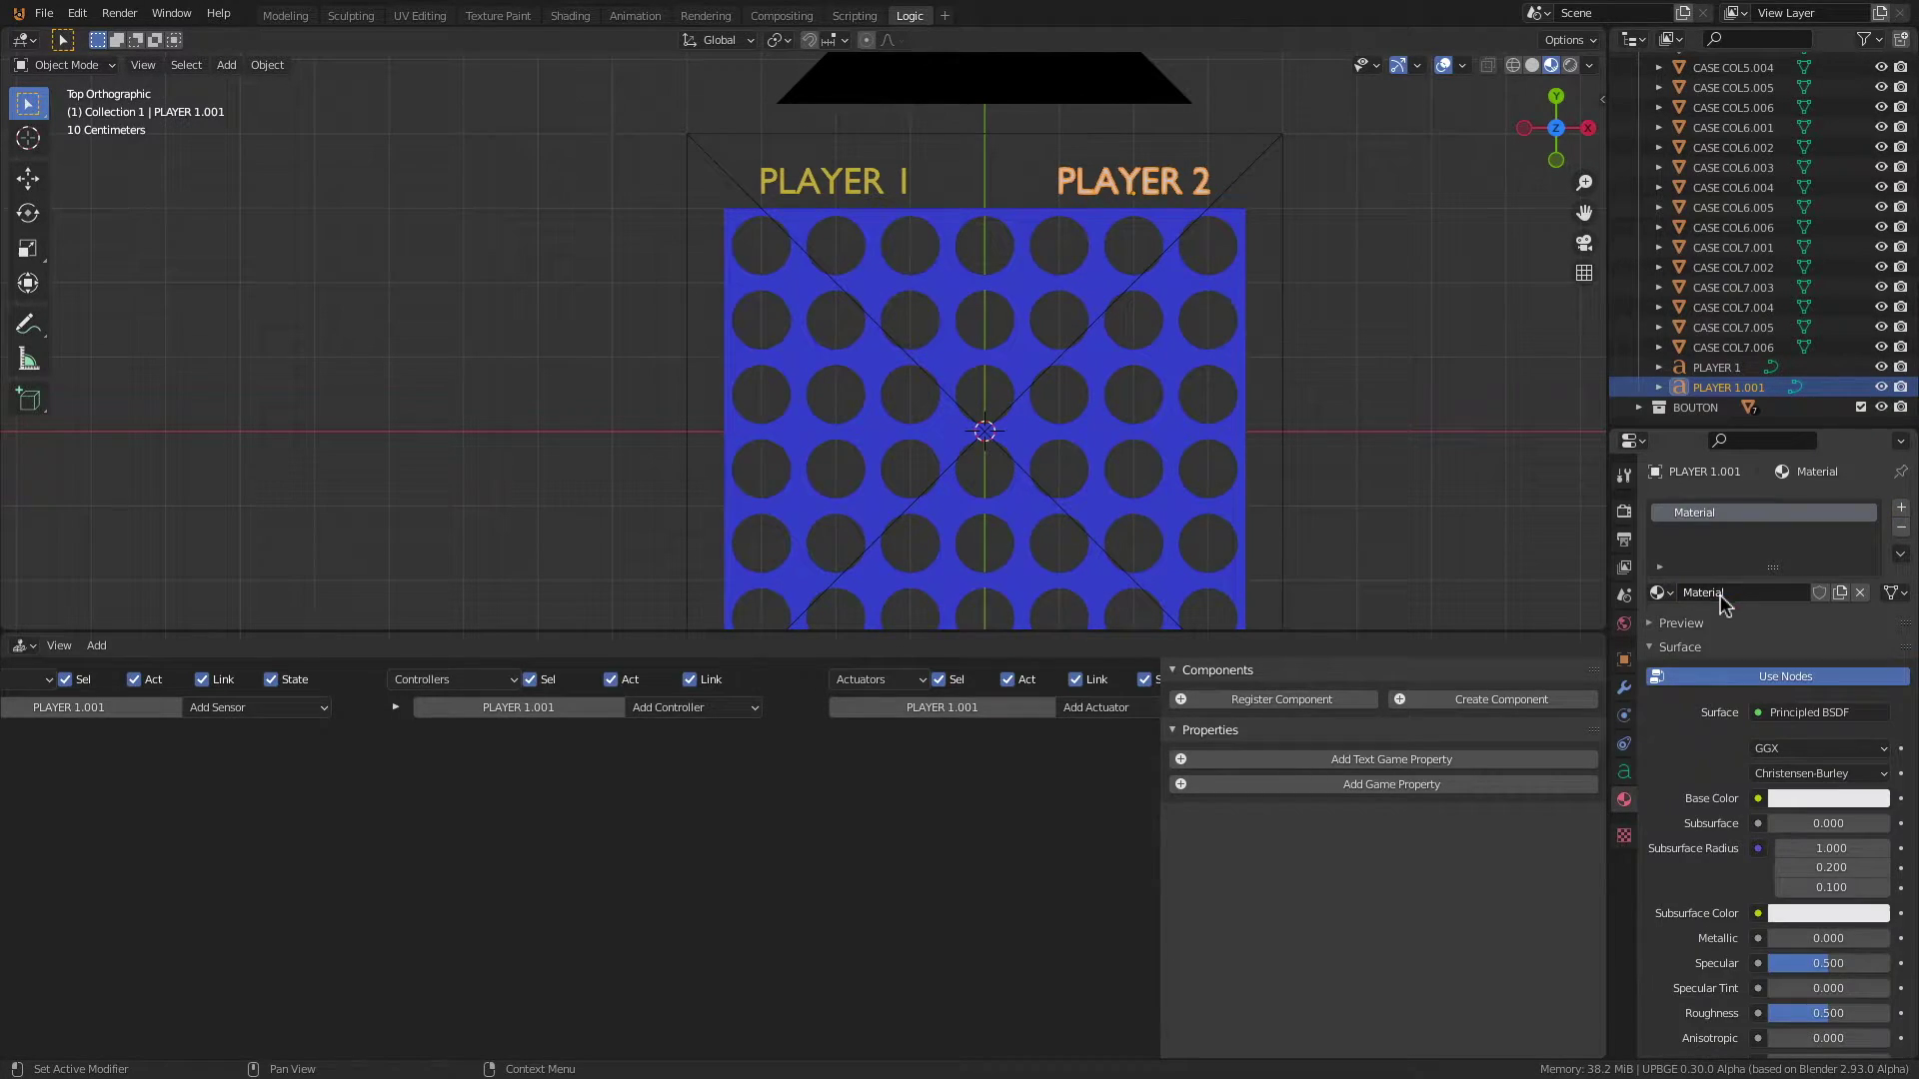
double_click(1704, 513)
type("ROUGE")
key("Return")
left_click(1829, 802)
left_click(1781, 655)
scroll(940, 286, "up", 3)
scroll(1062, 322, "down", 3)
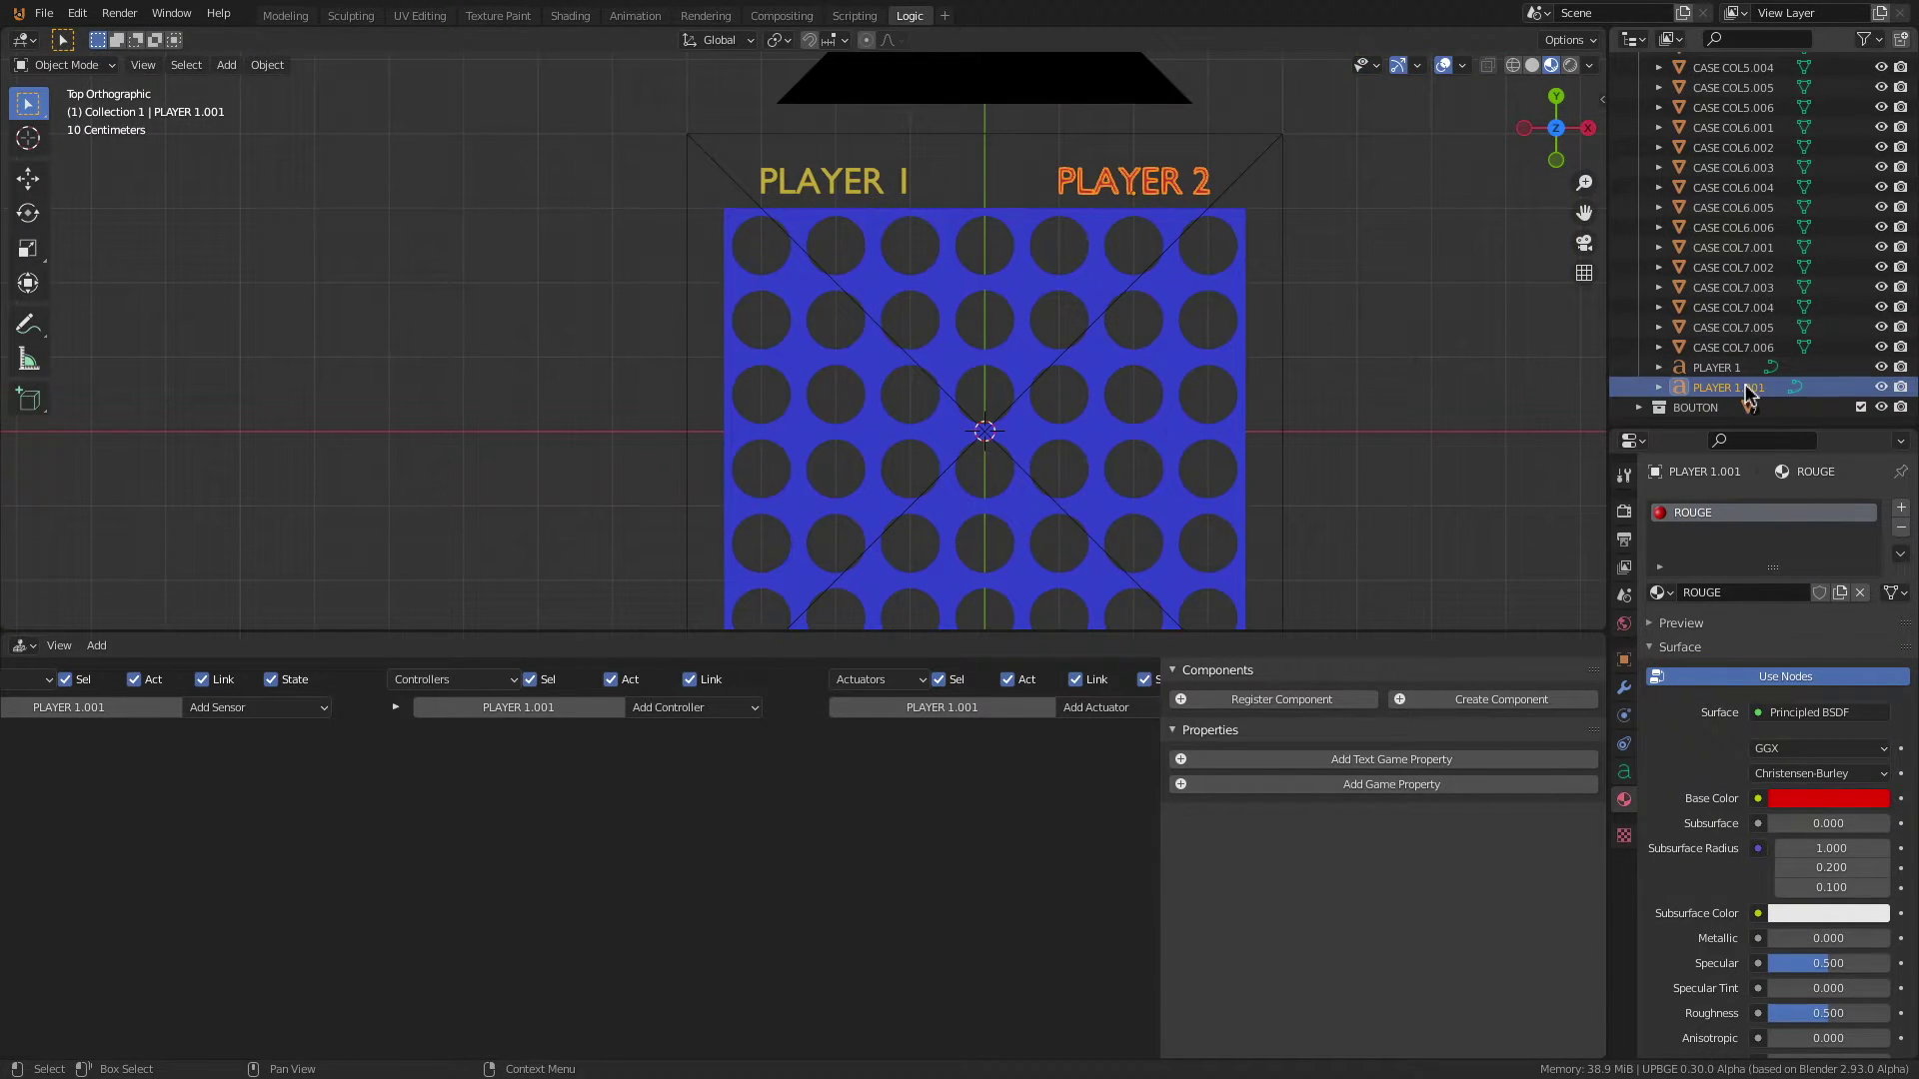
Step: Rename the duplicated text object as PLAYER 2 and collapse Collection 1
double_click(1746, 386)
left_click(1771, 389)
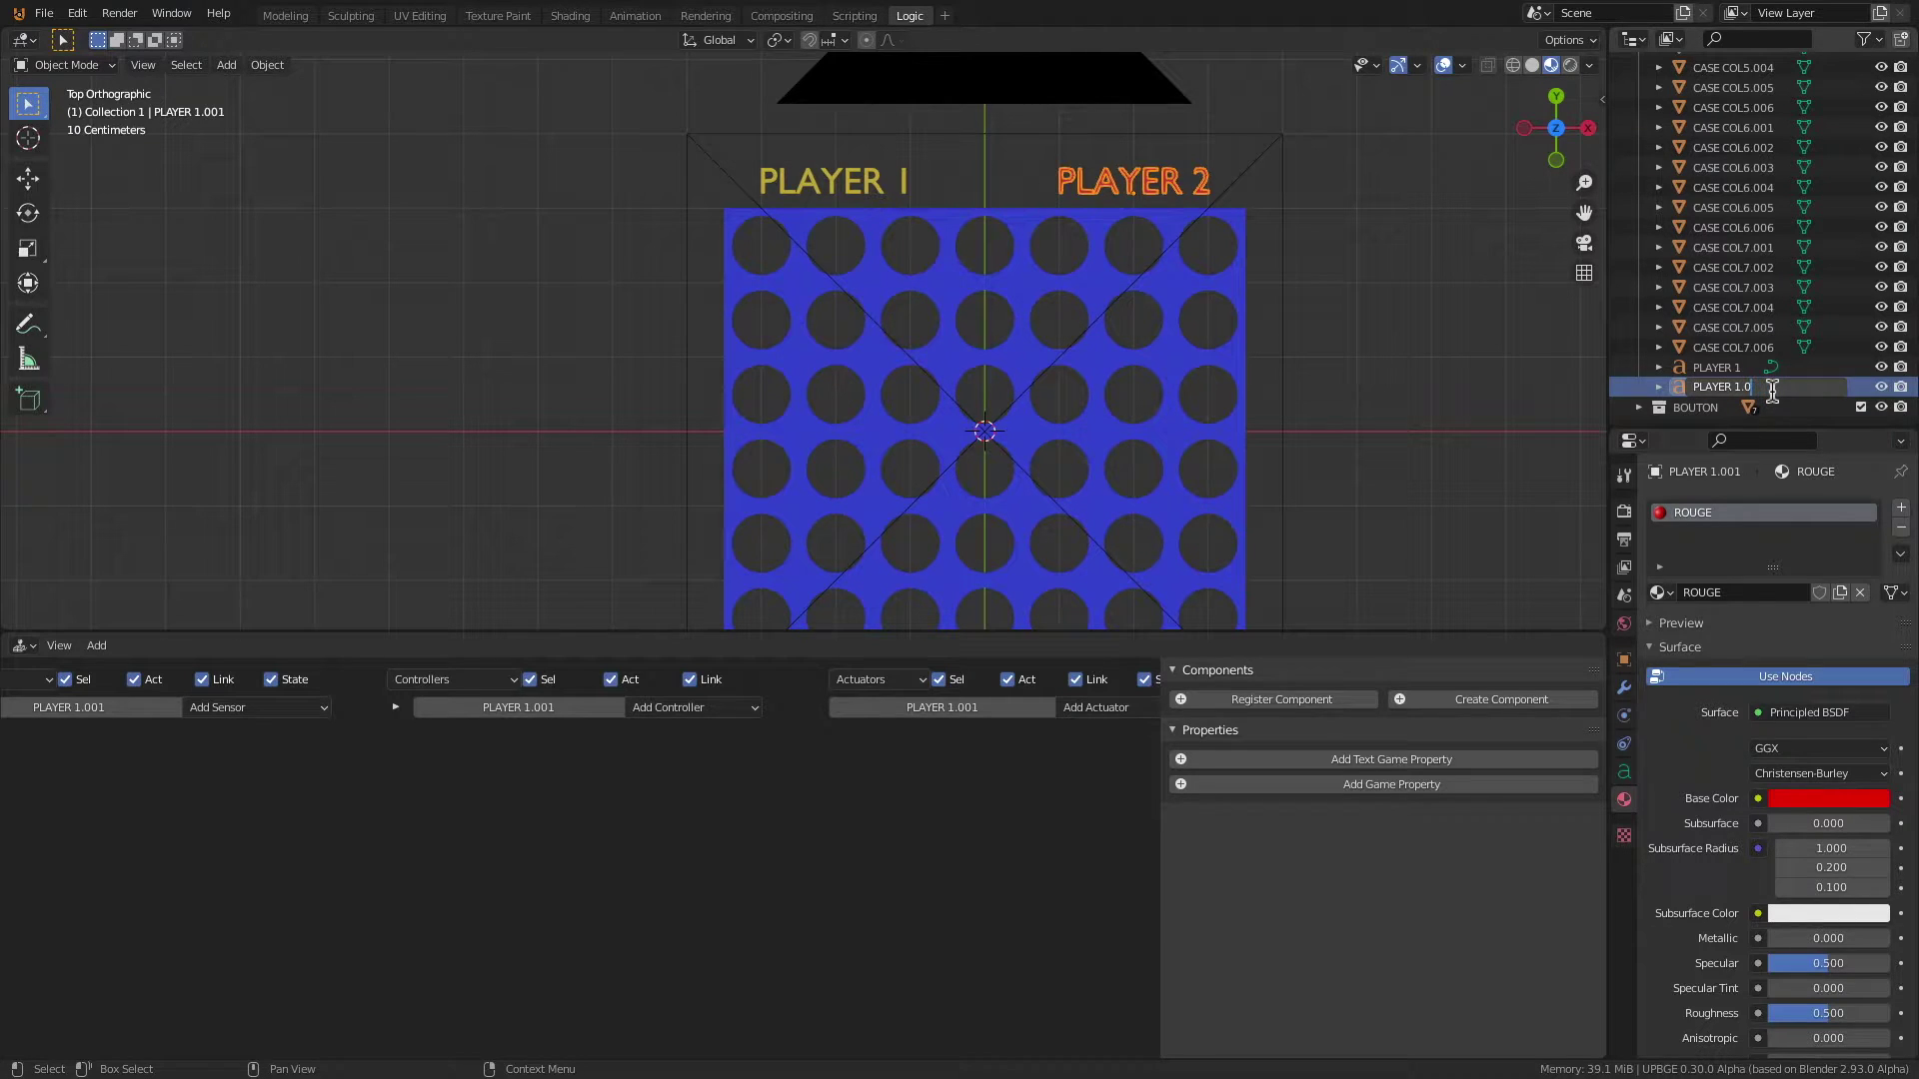
type("2")
key("Return")
scroll(1672, 95, "up", 15)
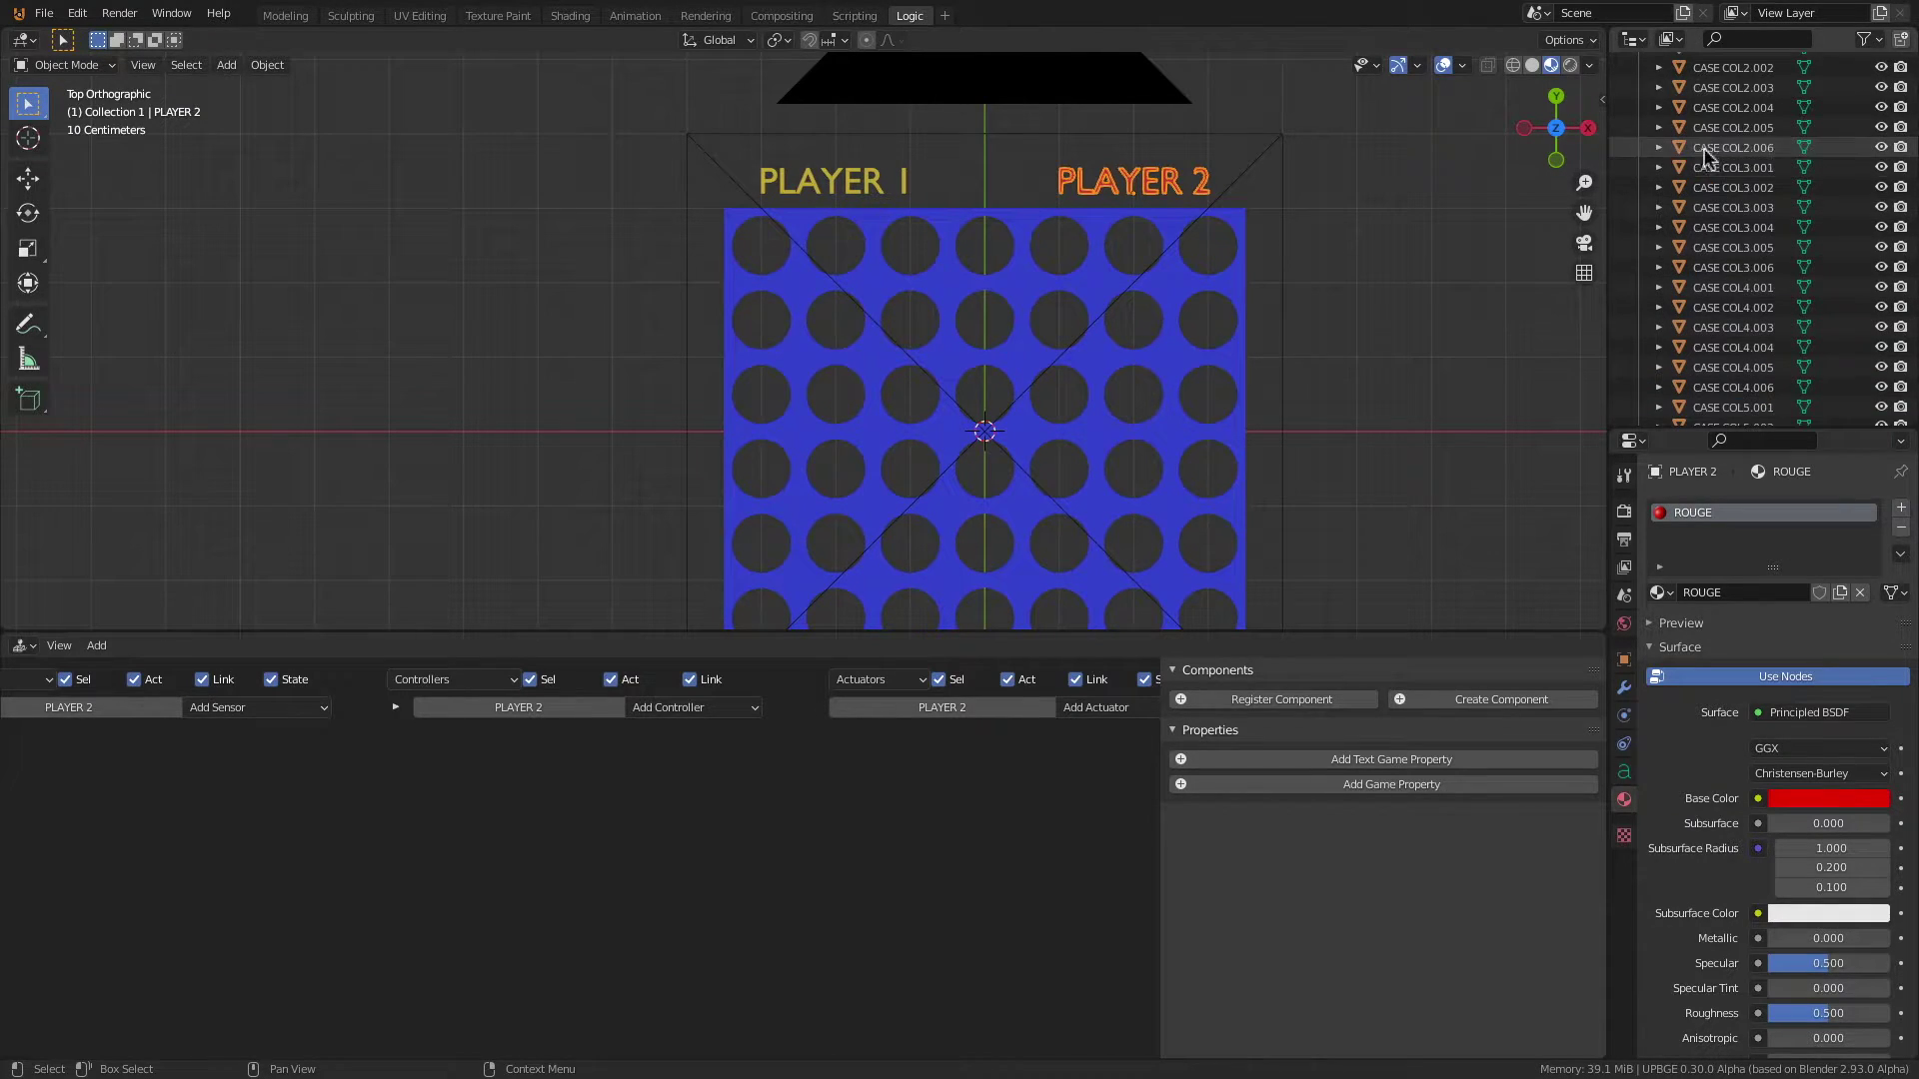
left_click(1639, 84)
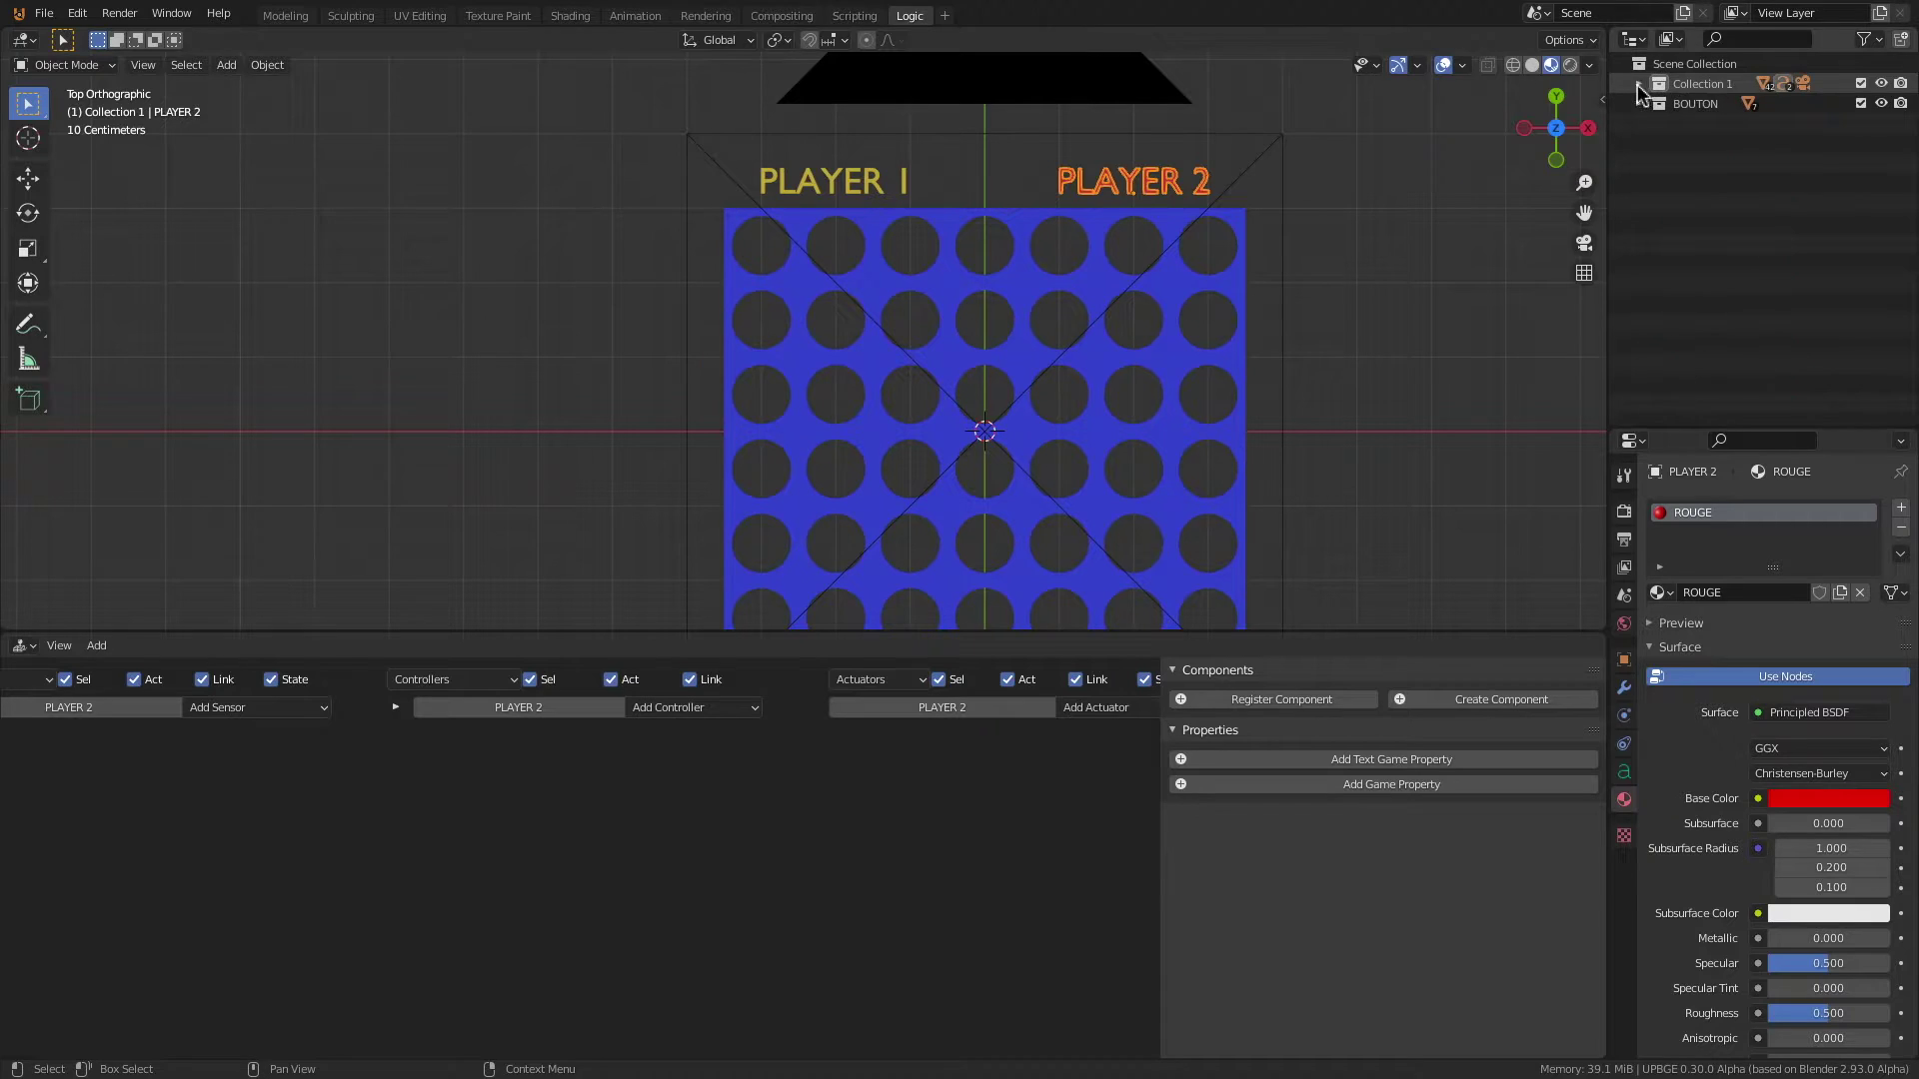
Step: Create a new scene collection named JETONS
right_click(1701, 143)
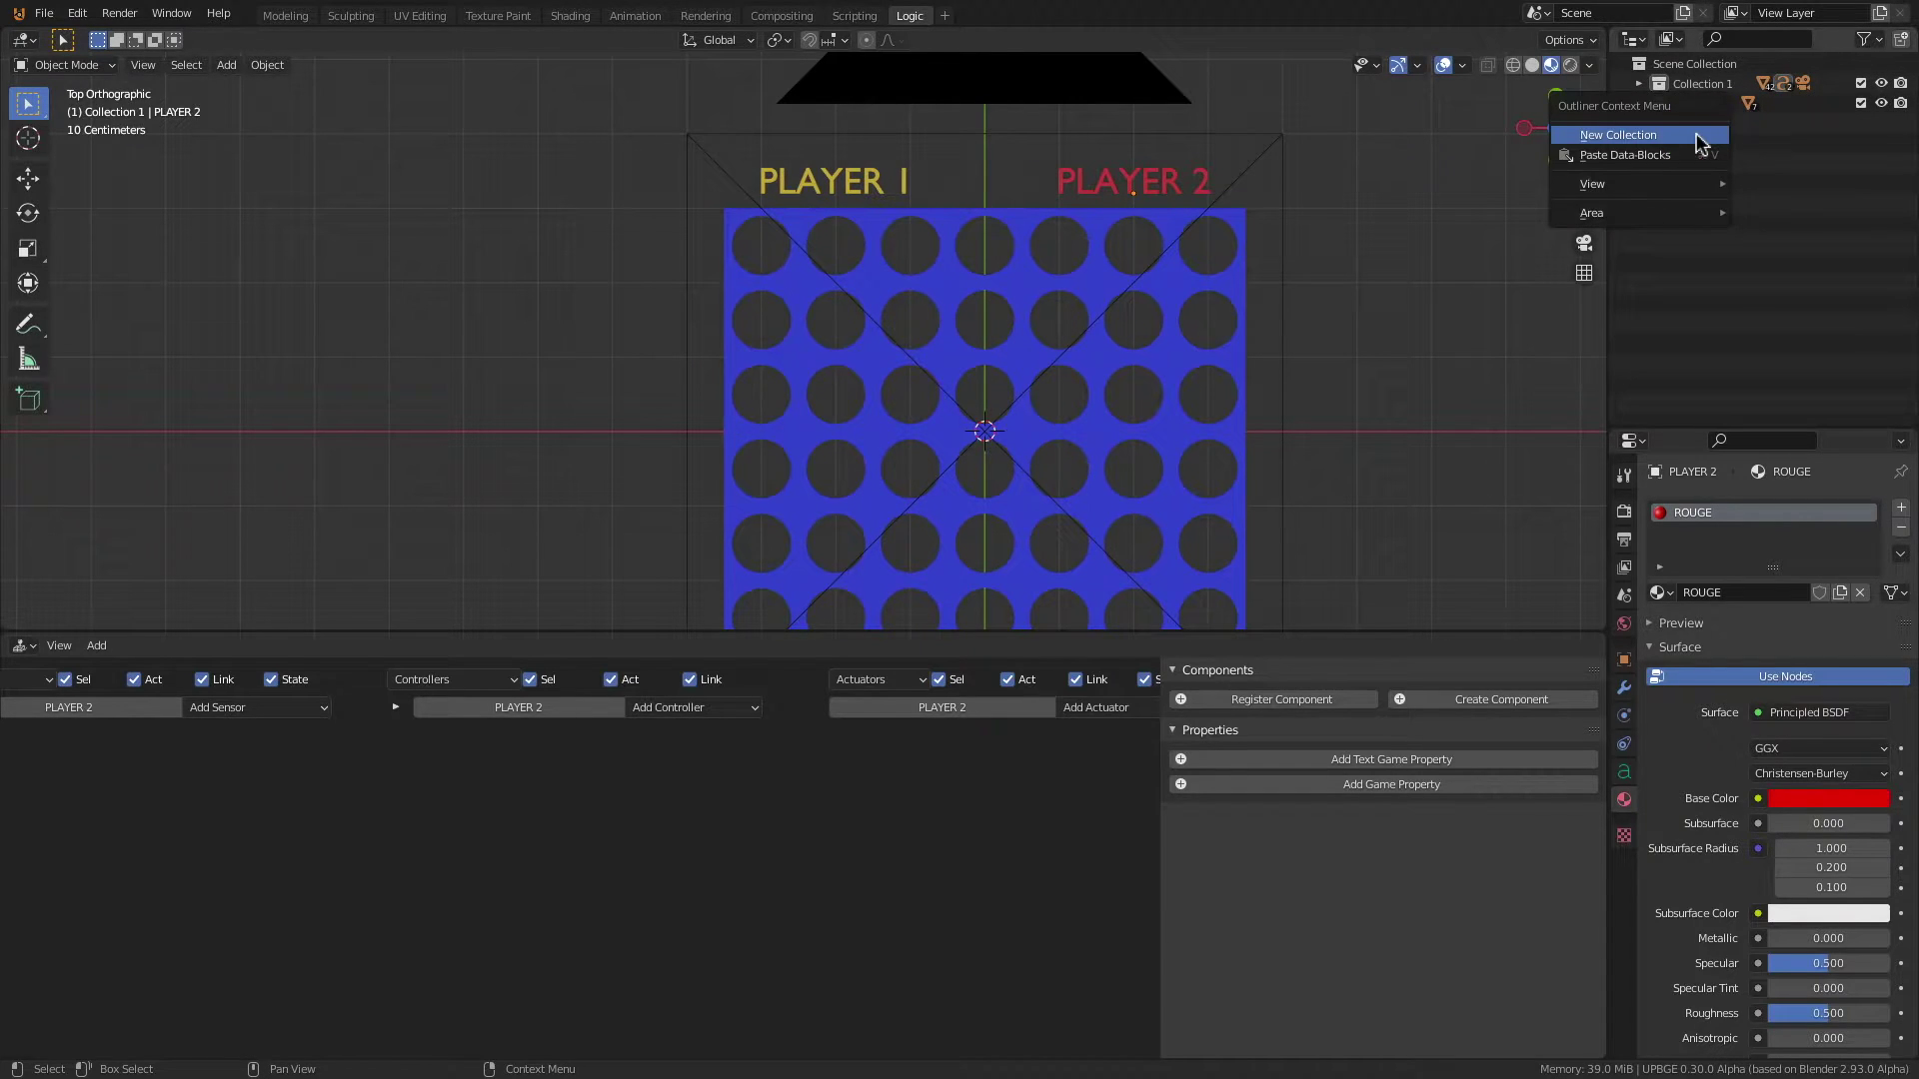
left_click(1639, 135)
double_click(1717, 123)
type("JETONS")
key("Return")
Step: Add a mesh circle at the board's center in the JETONS collection with its fill type set to N-Gon
key("shift+a")
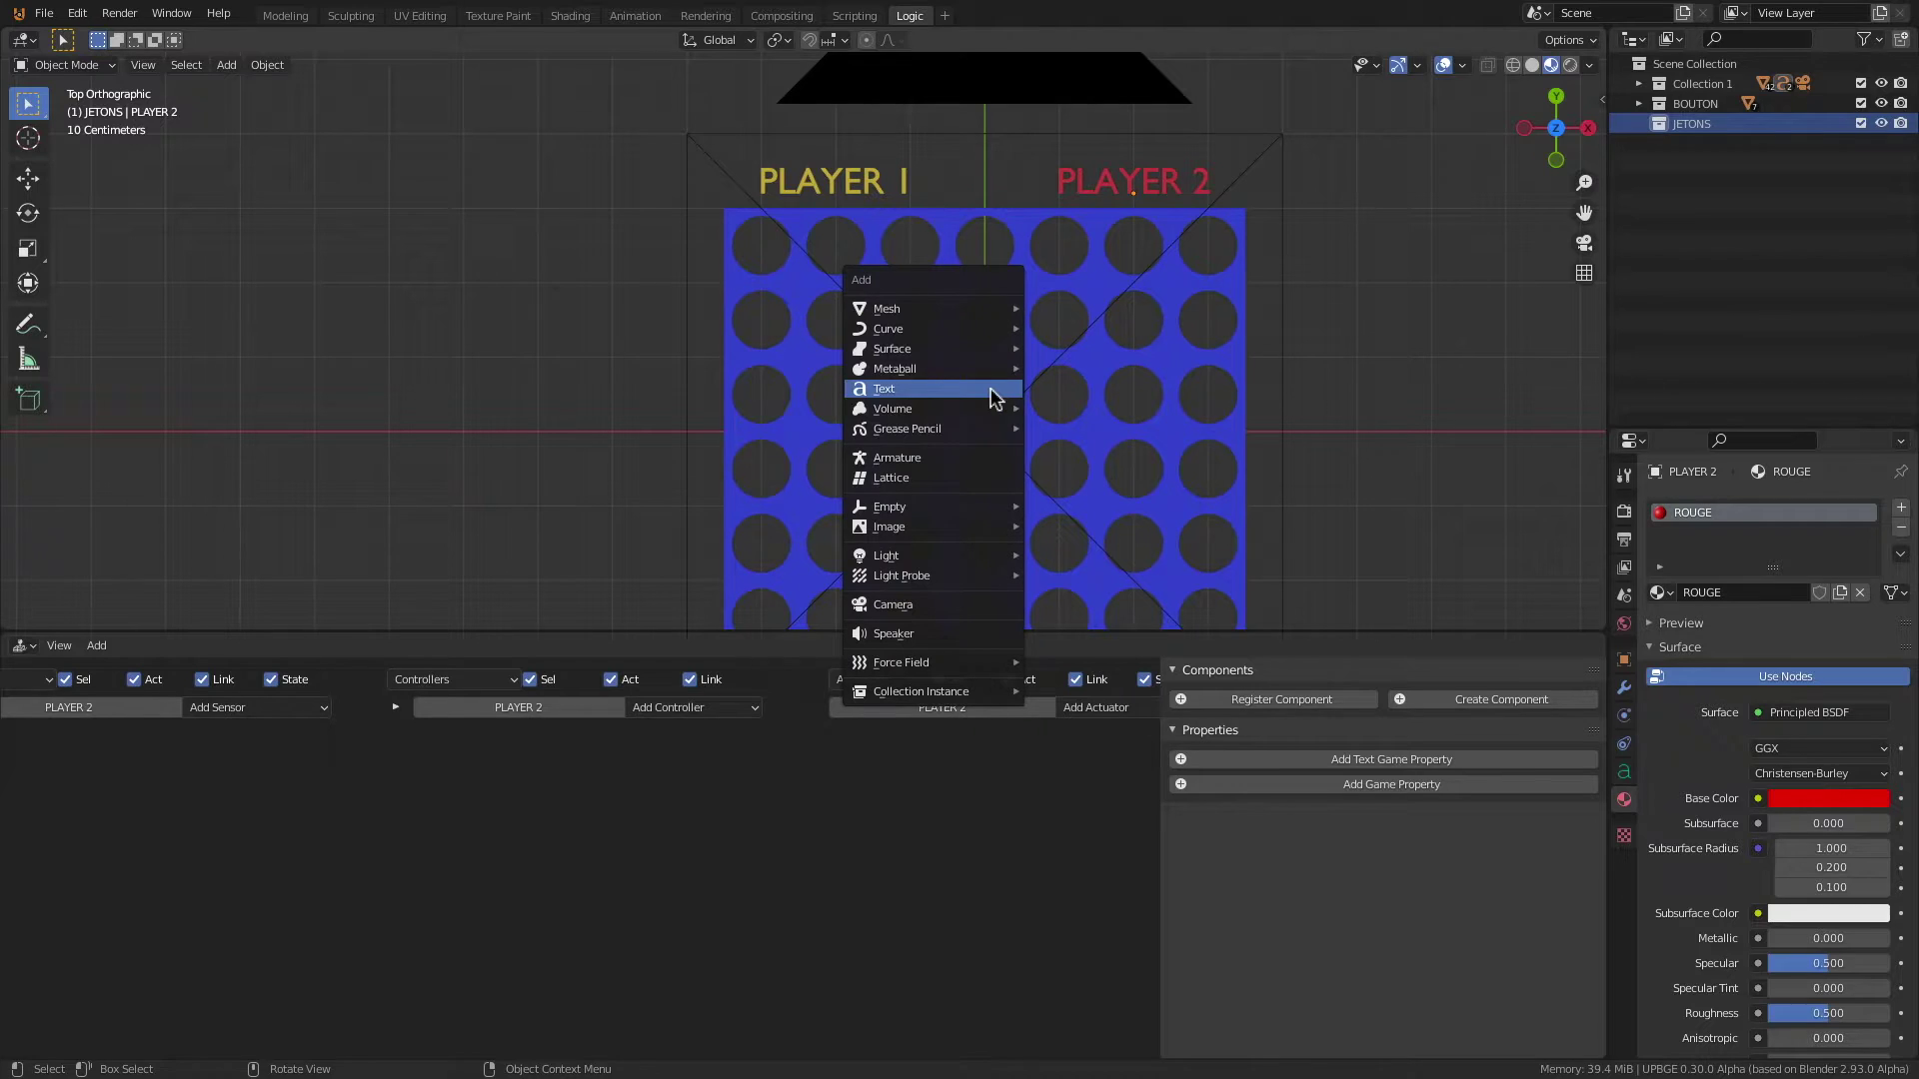
mouse_move(950, 562)
mouse_move(886, 309)
left_click(1092, 356)
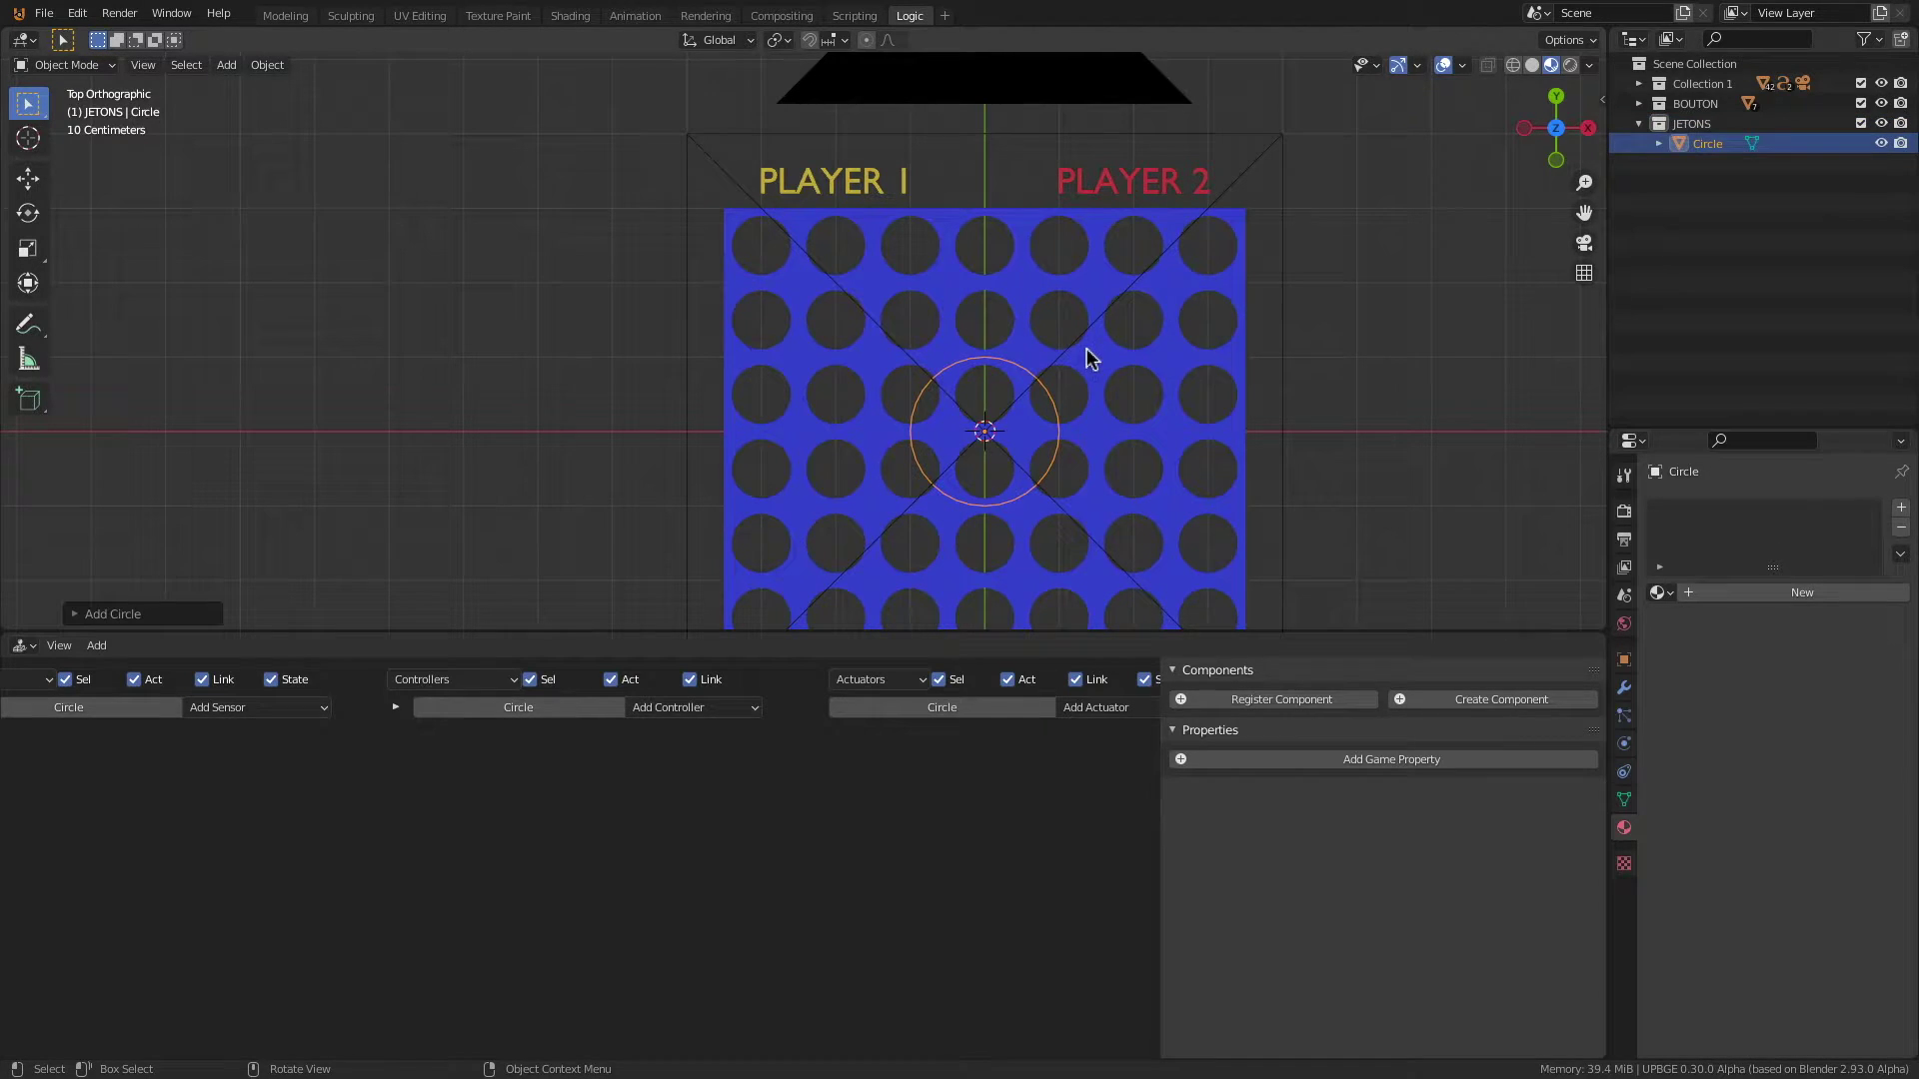
left_click(74, 613)
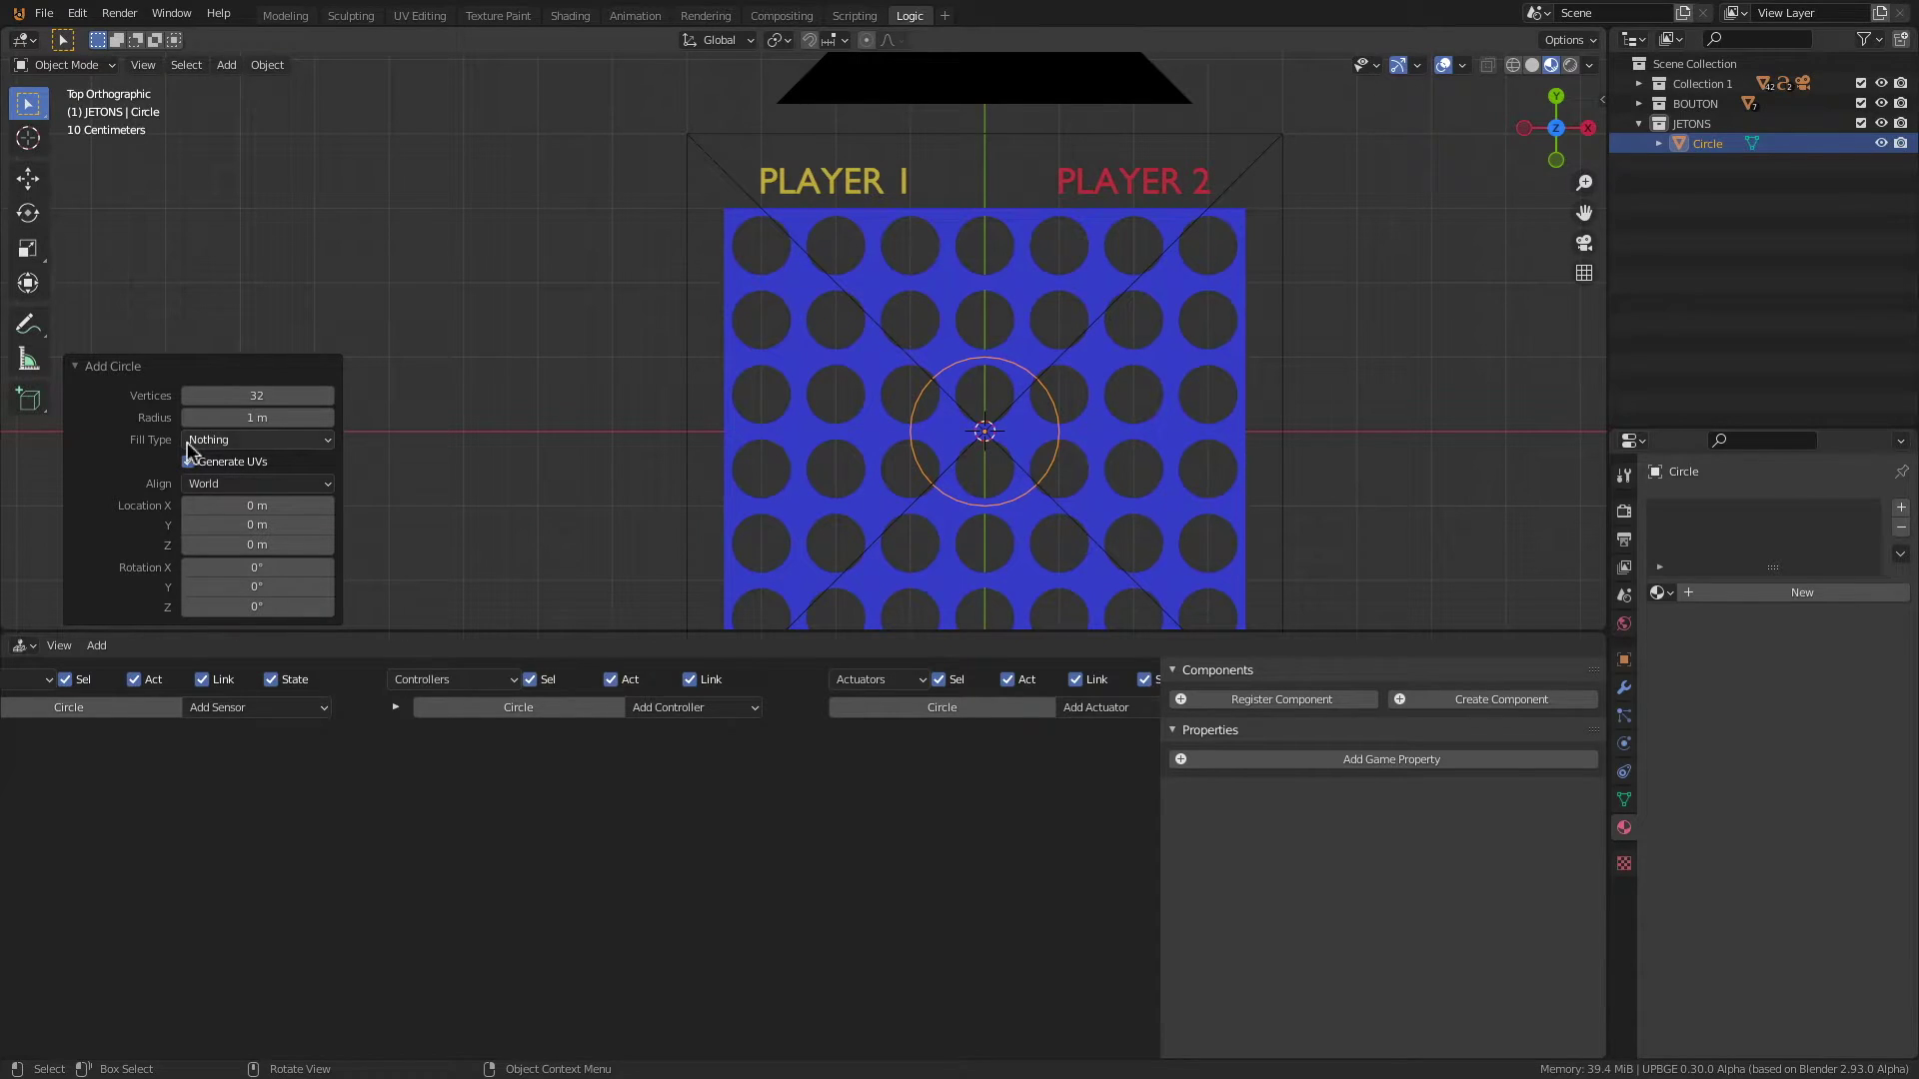
left_click(223, 442)
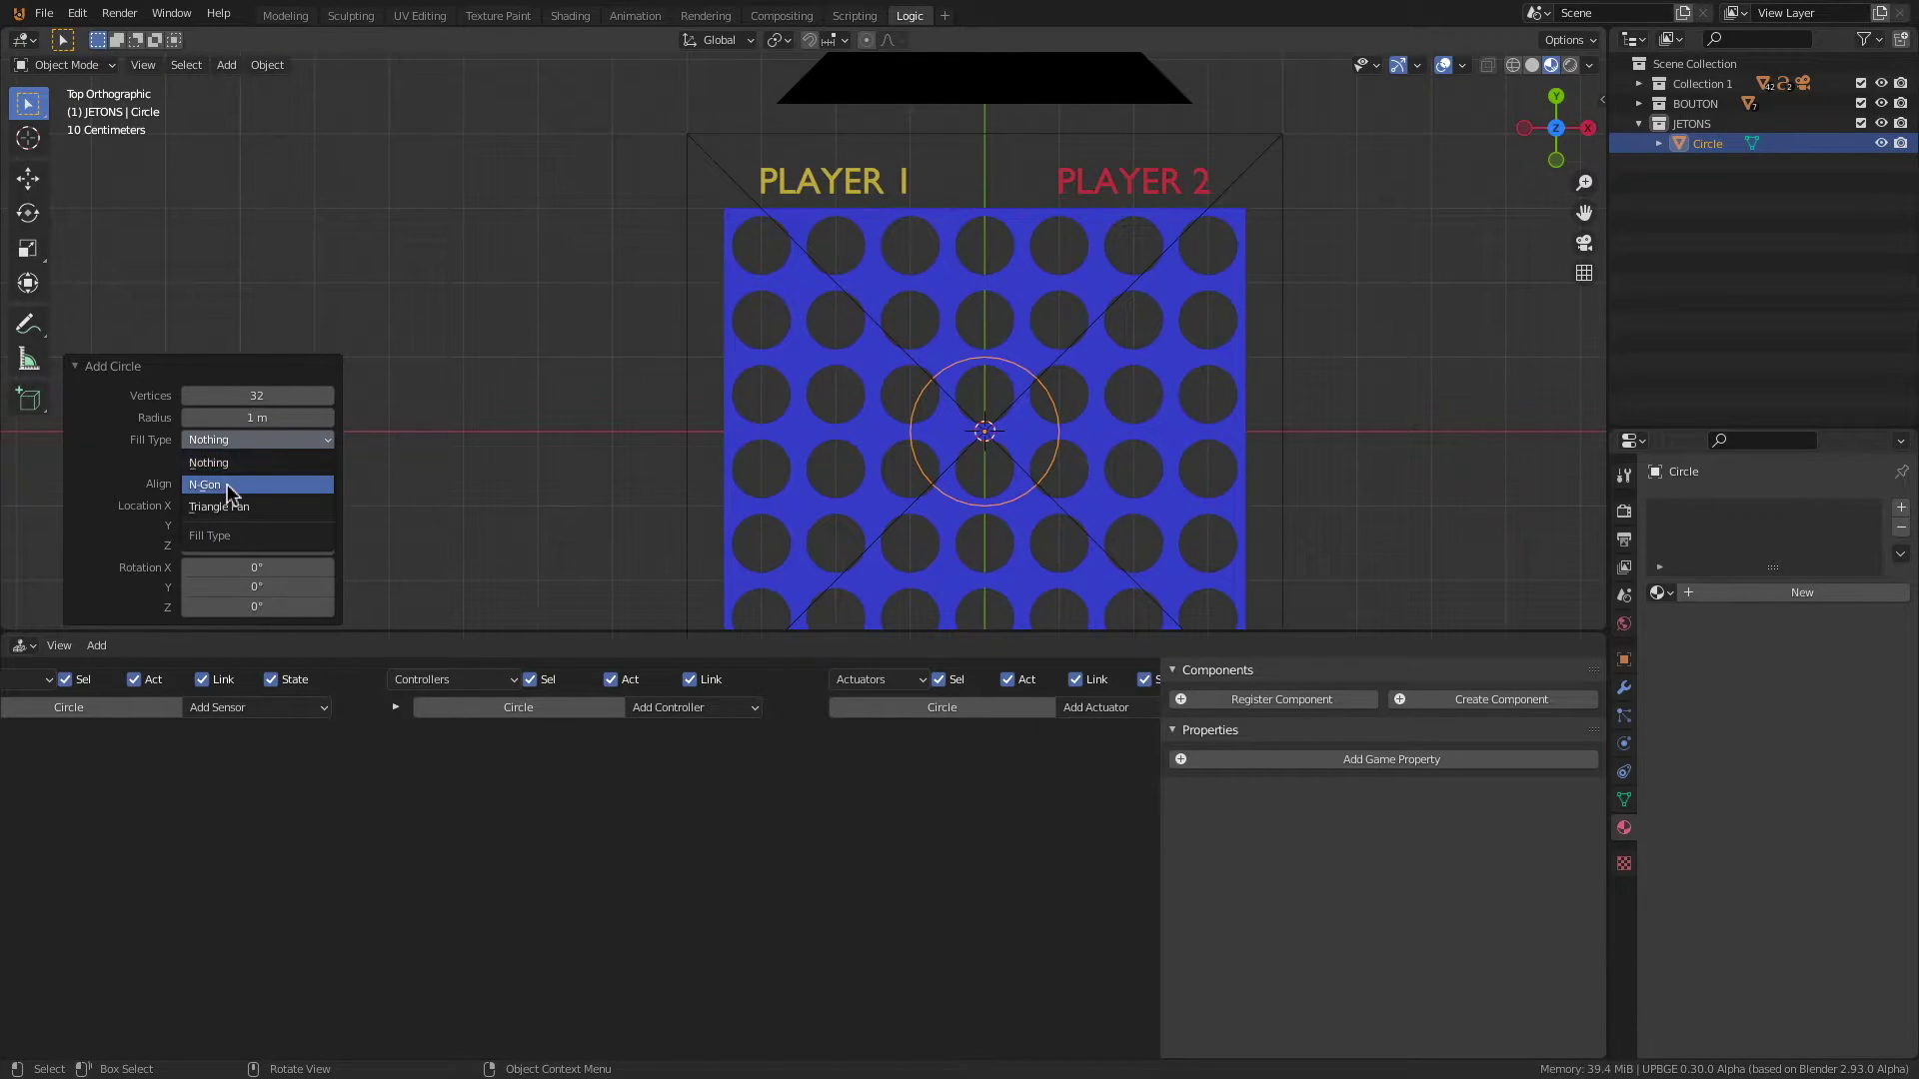
left_click(231, 488)
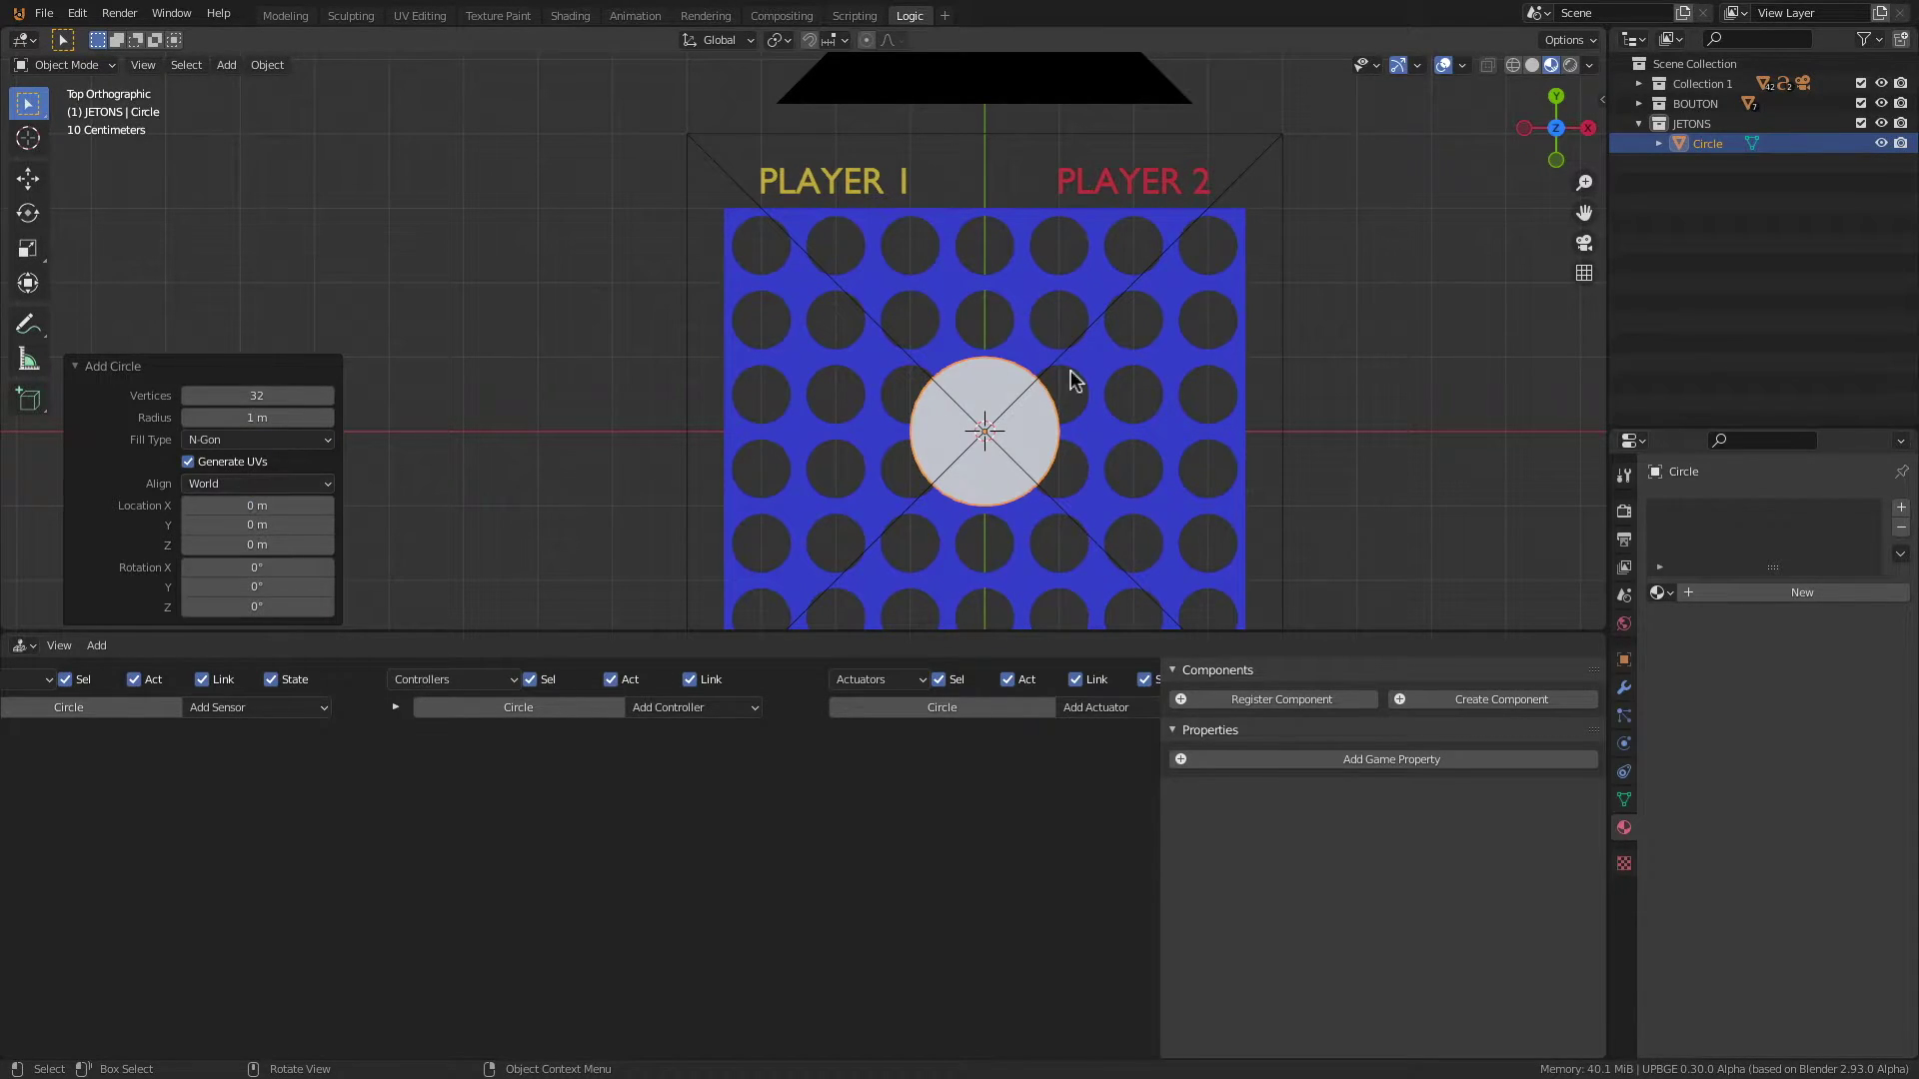
Step: Scale the filled circle to 0.4 so it matches the board's holes
type("s0.")
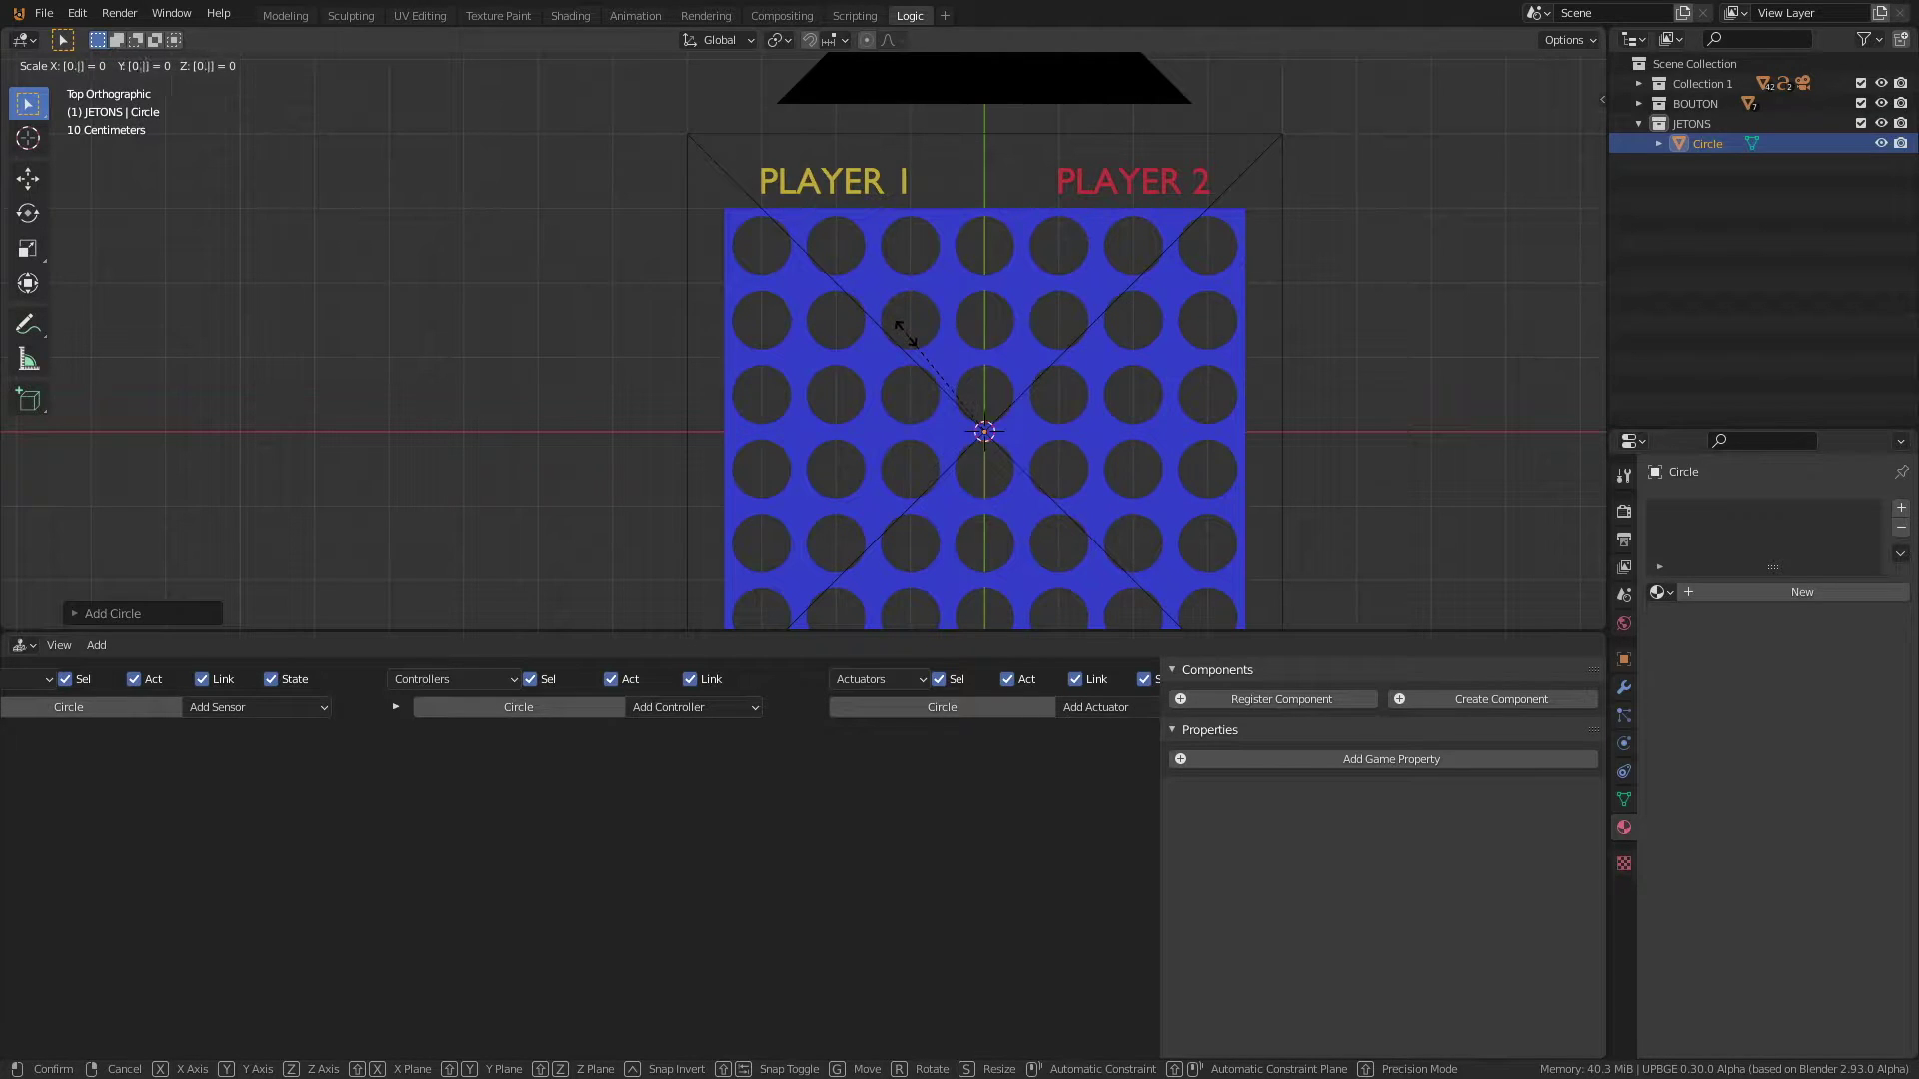
type("4")
key("Return")
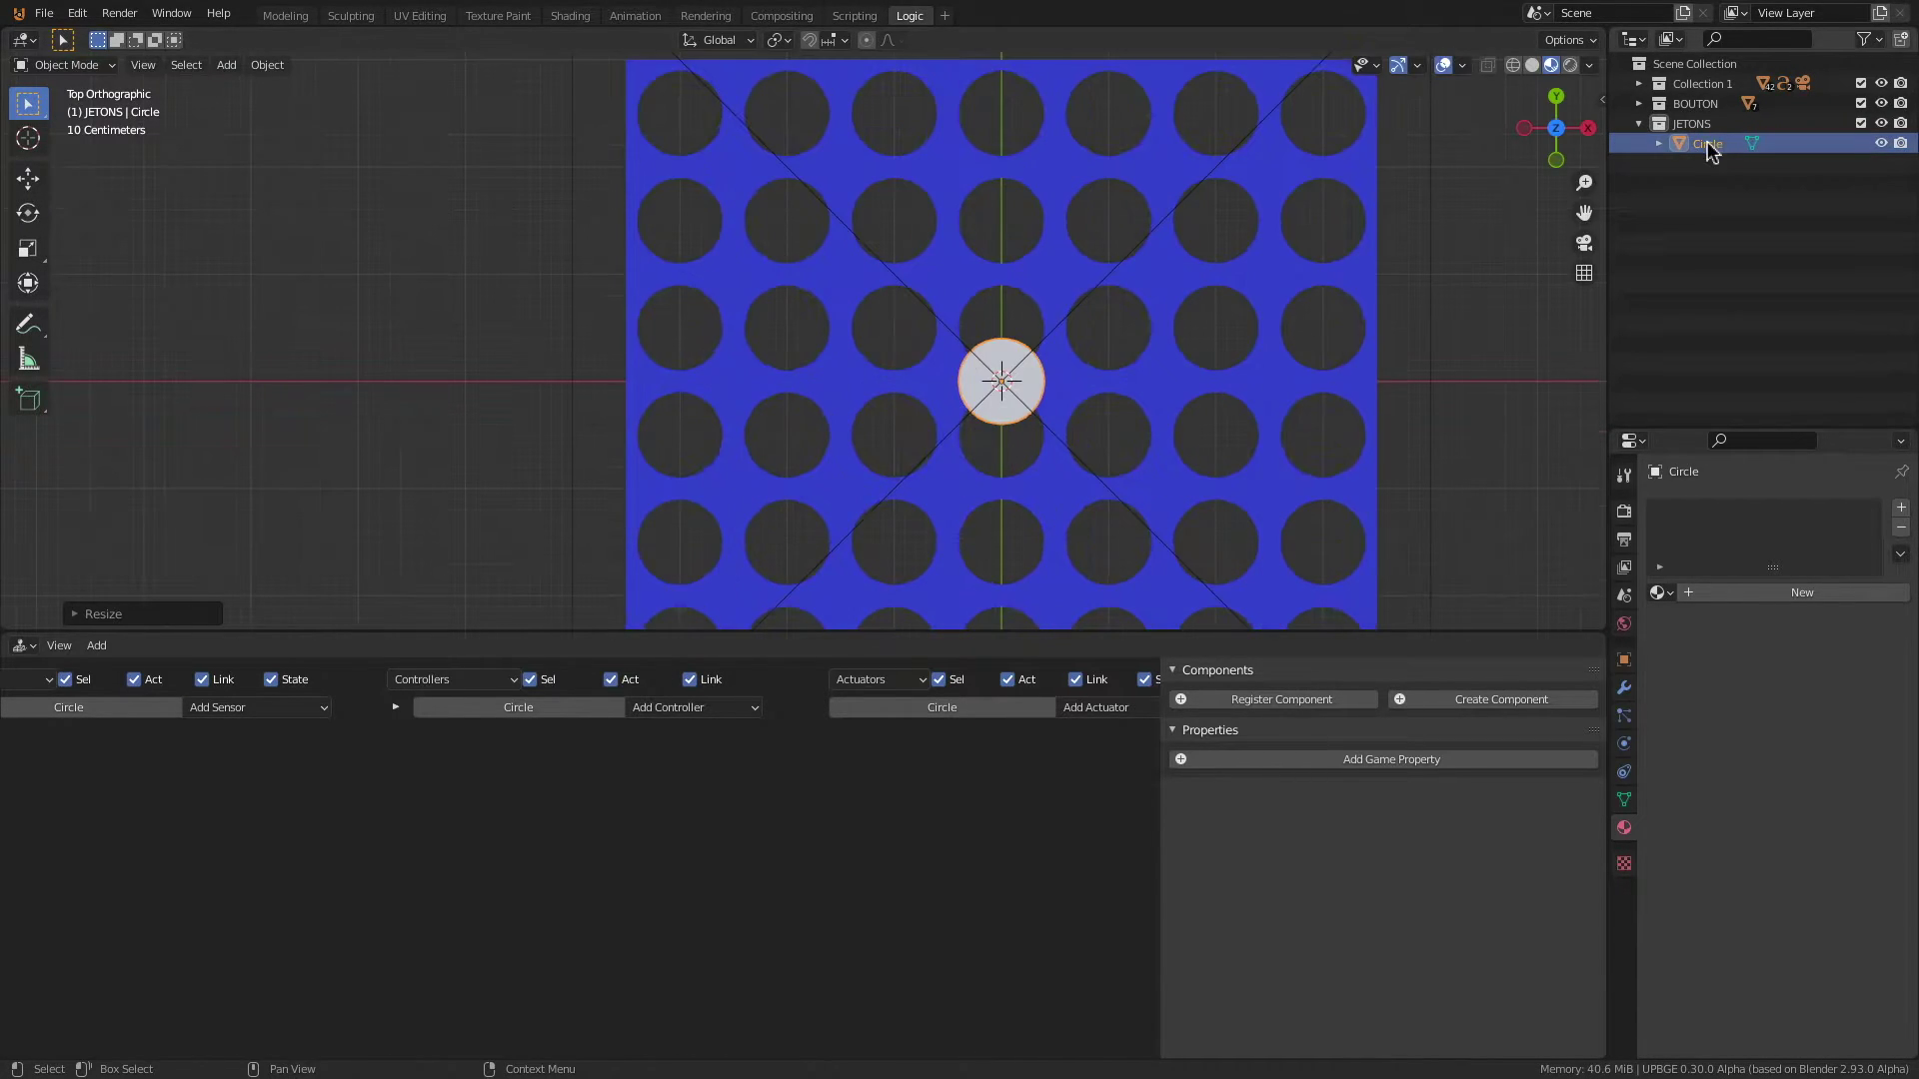
Step: Rename the circle as PION JAUNE and assign it the existing JAUNE material
left_click(1716, 146)
double_click(1716, 146)
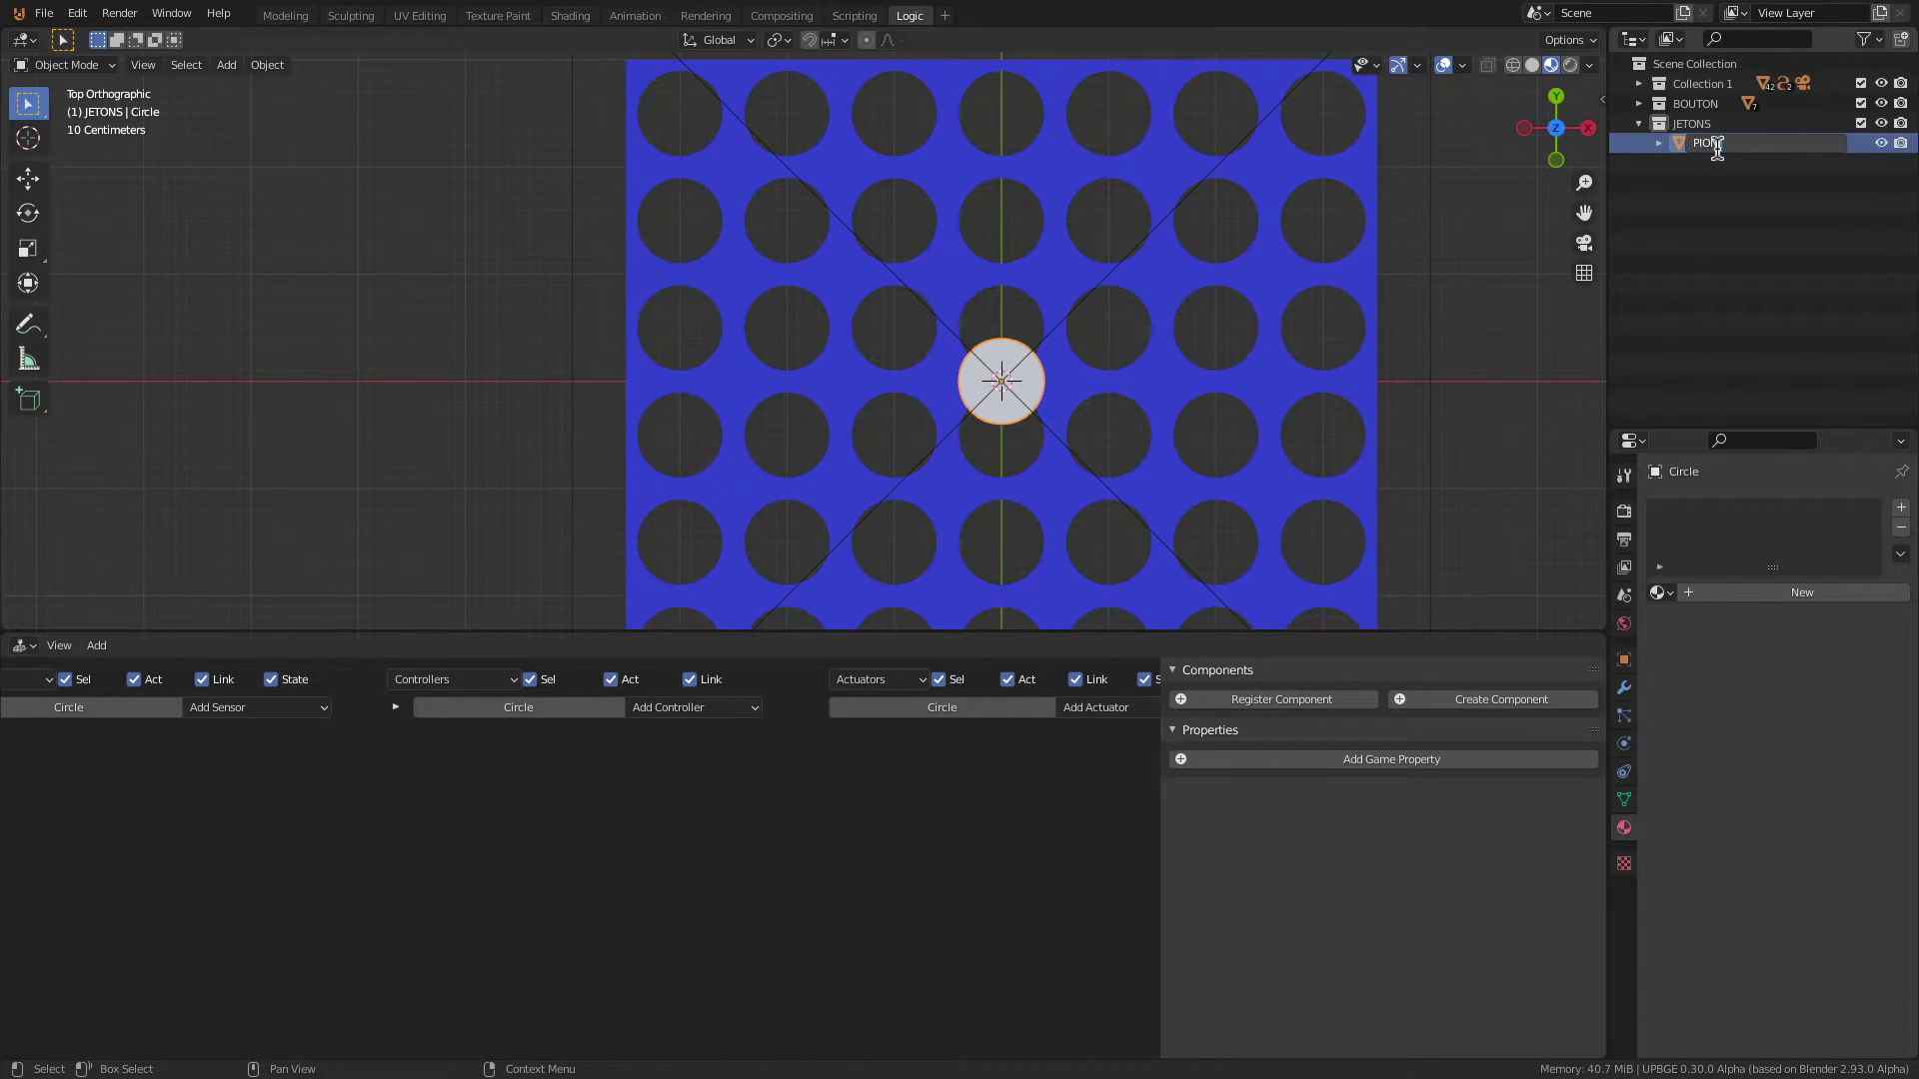
type("PION JAUBE")
key("BackSpace")
key("BackSpace")
type("NE")
key("Return")
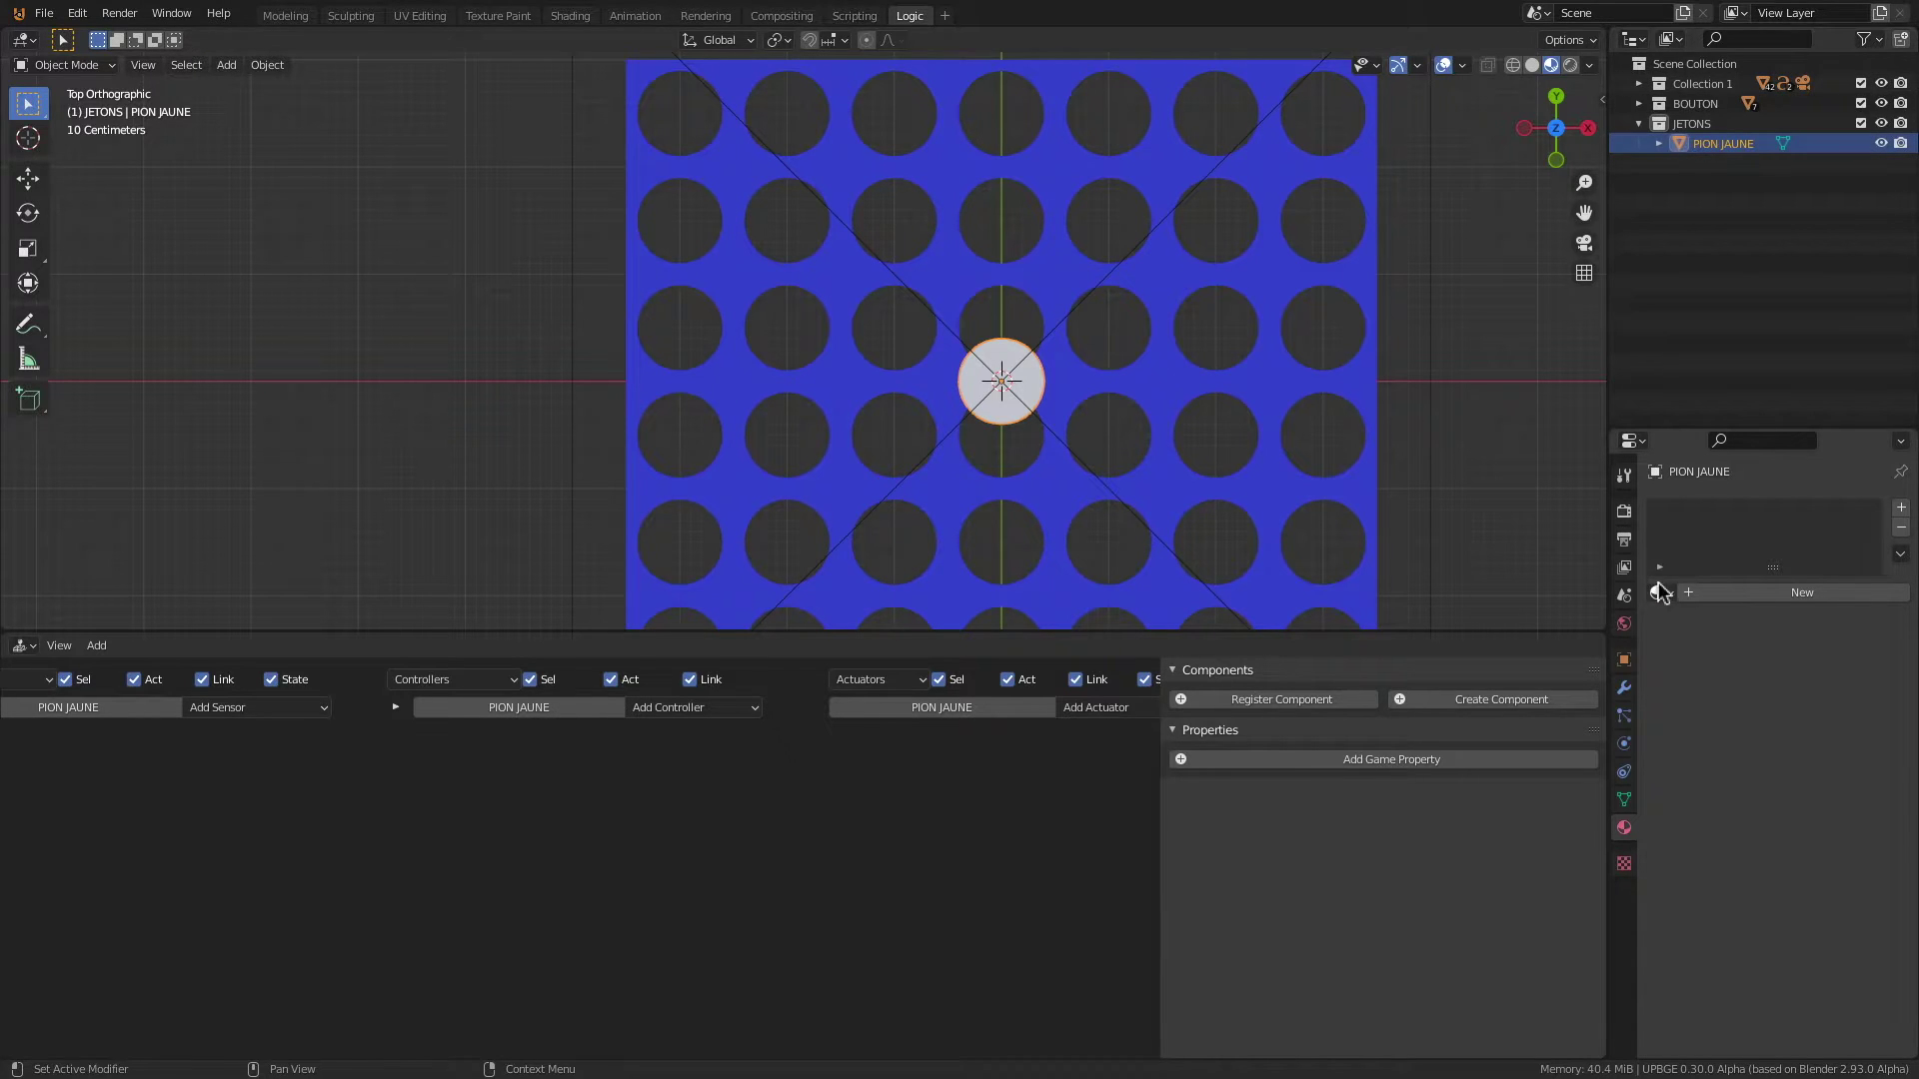
left_click(1660, 591)
left_click(1595, 667)
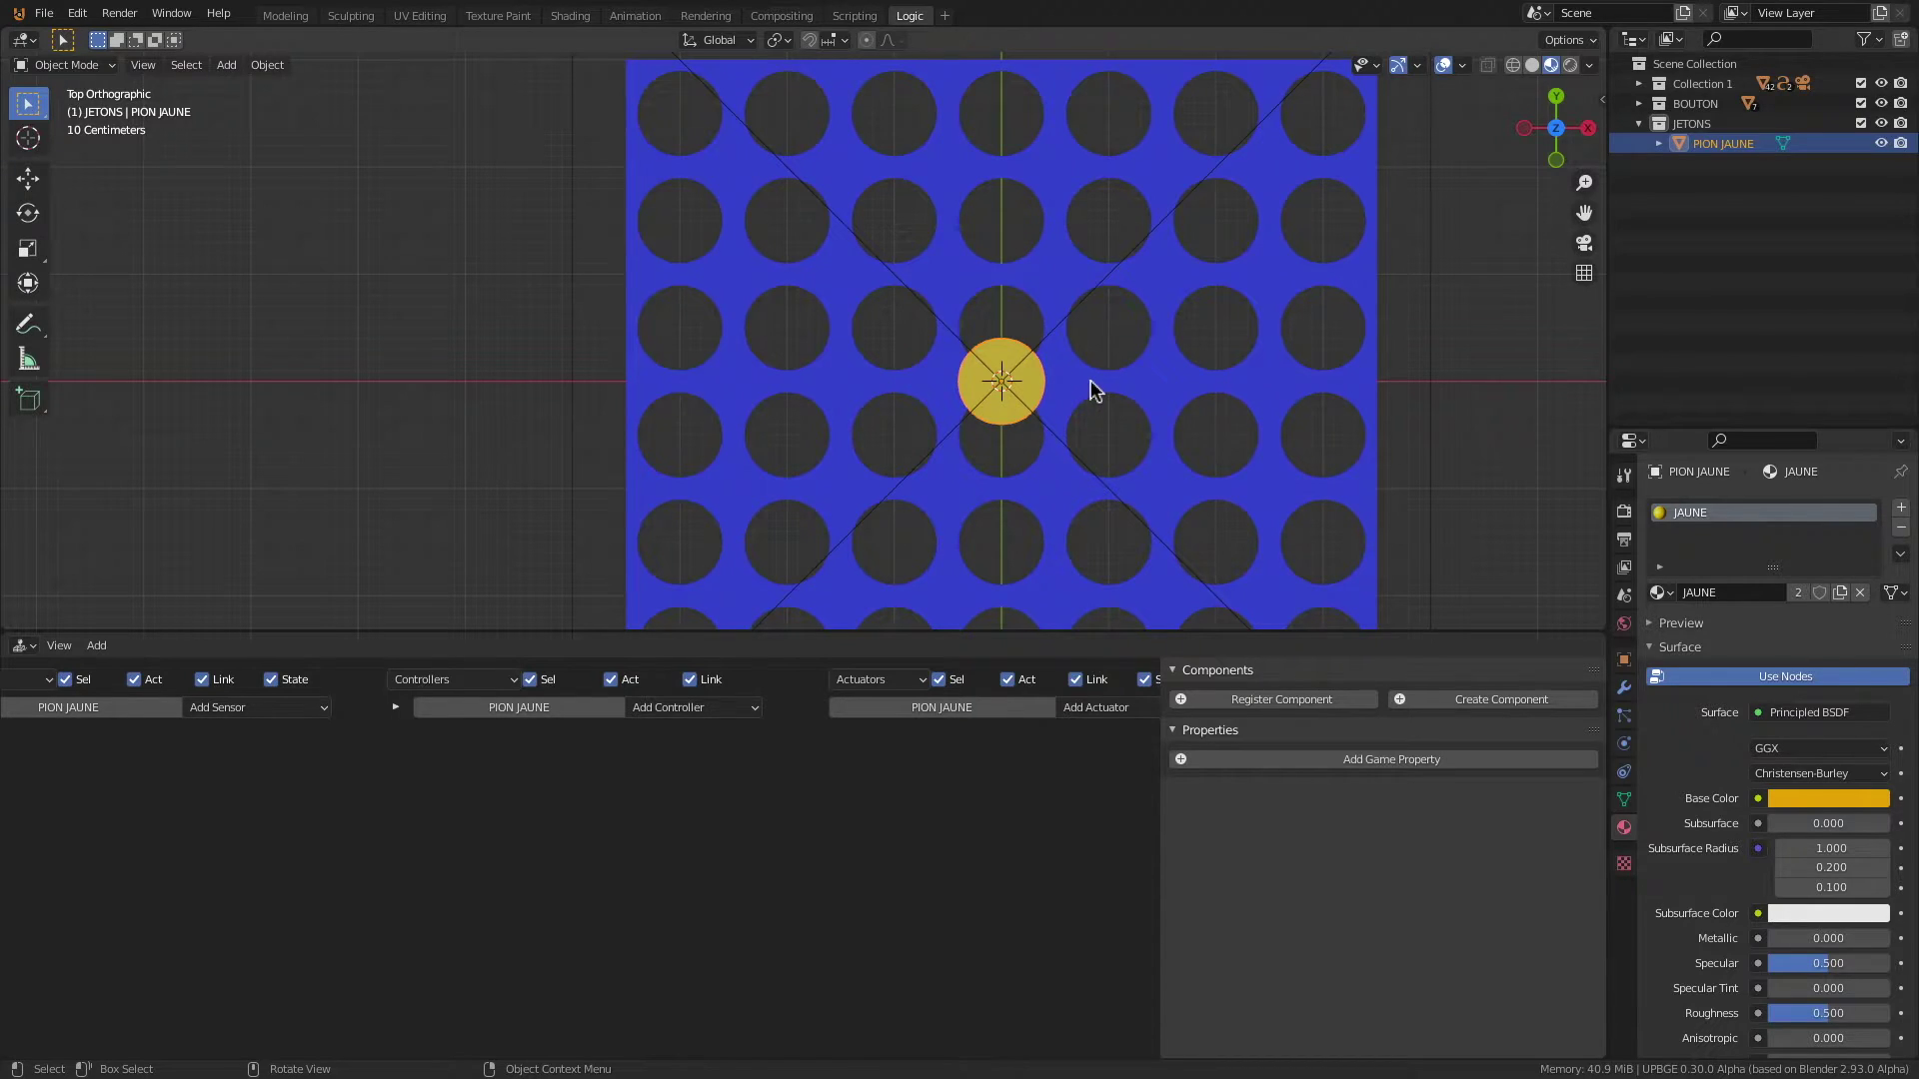
Step: Duplicate the yellow token about 1 m to the right and rename the copy as PION ROUGE
key("shift+d")
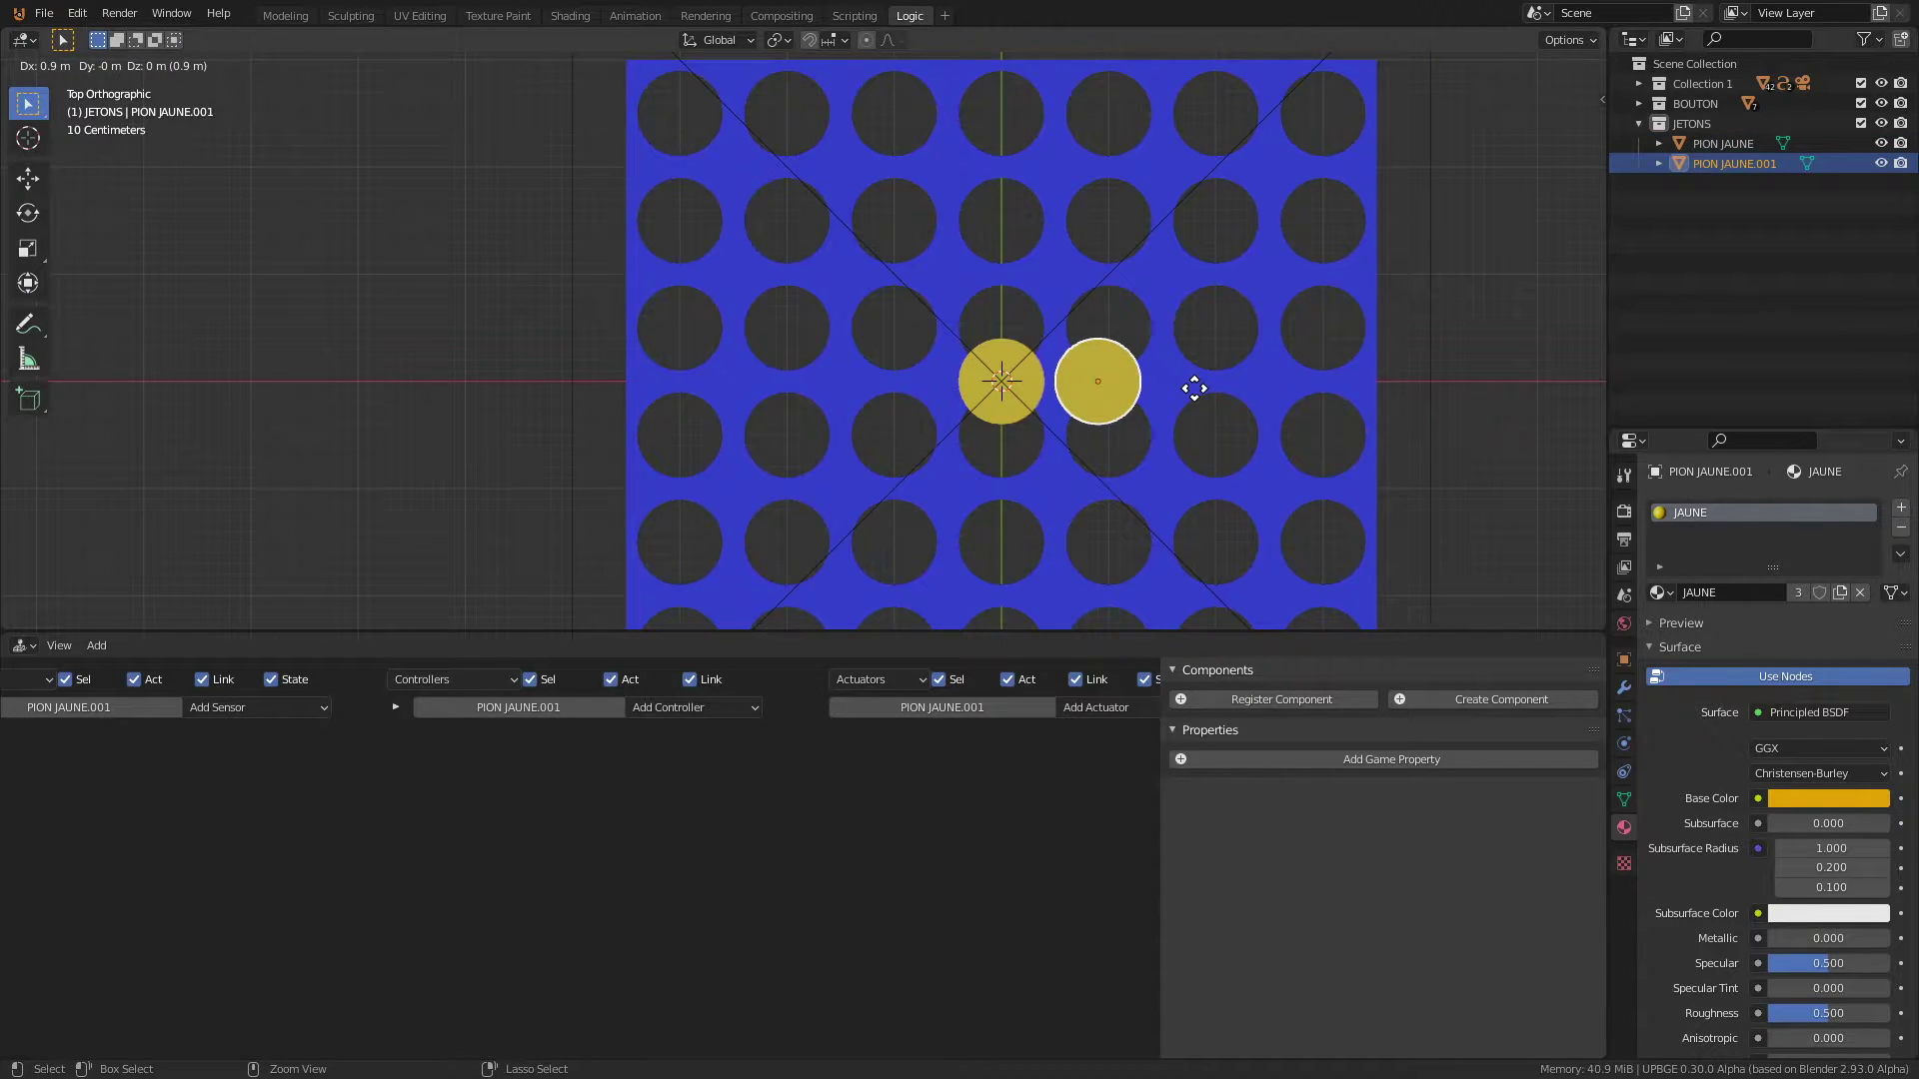
left_click(1198, 390)
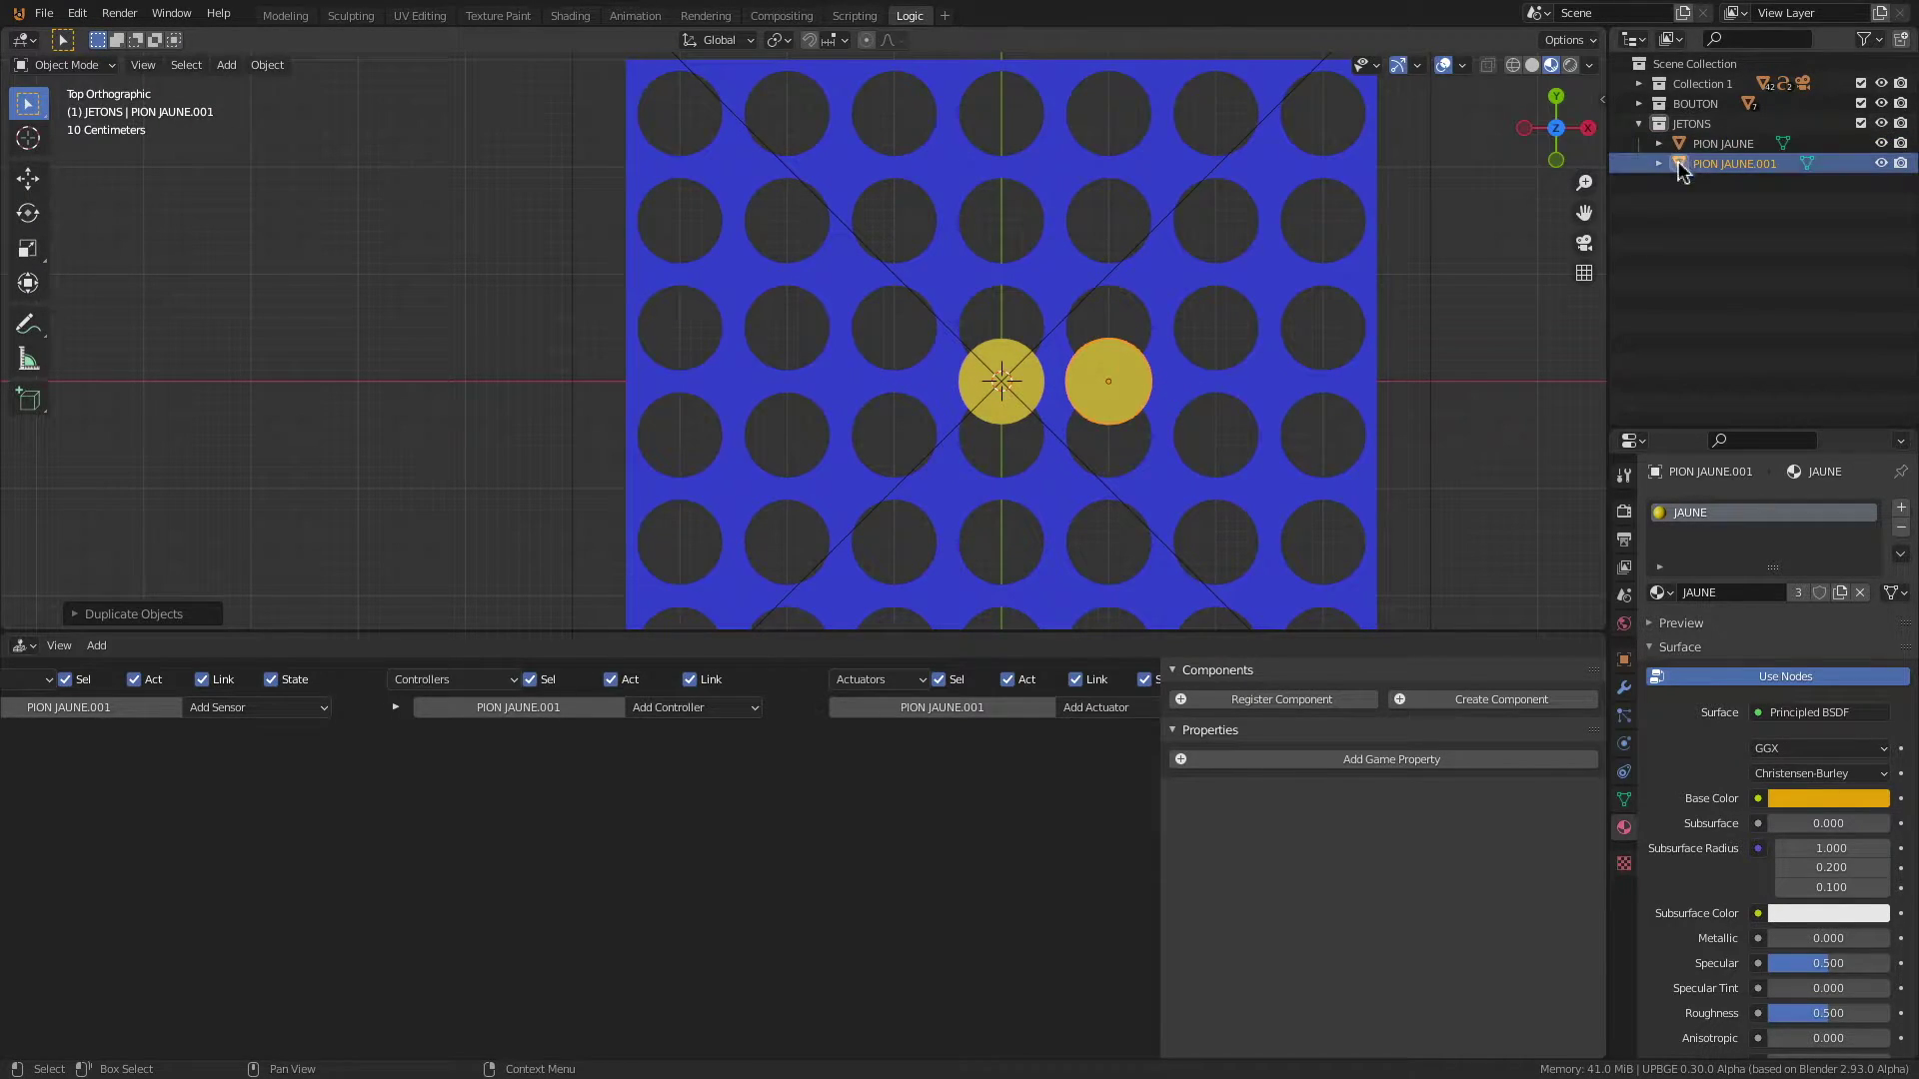
double_click(1725, 165)
type("P")
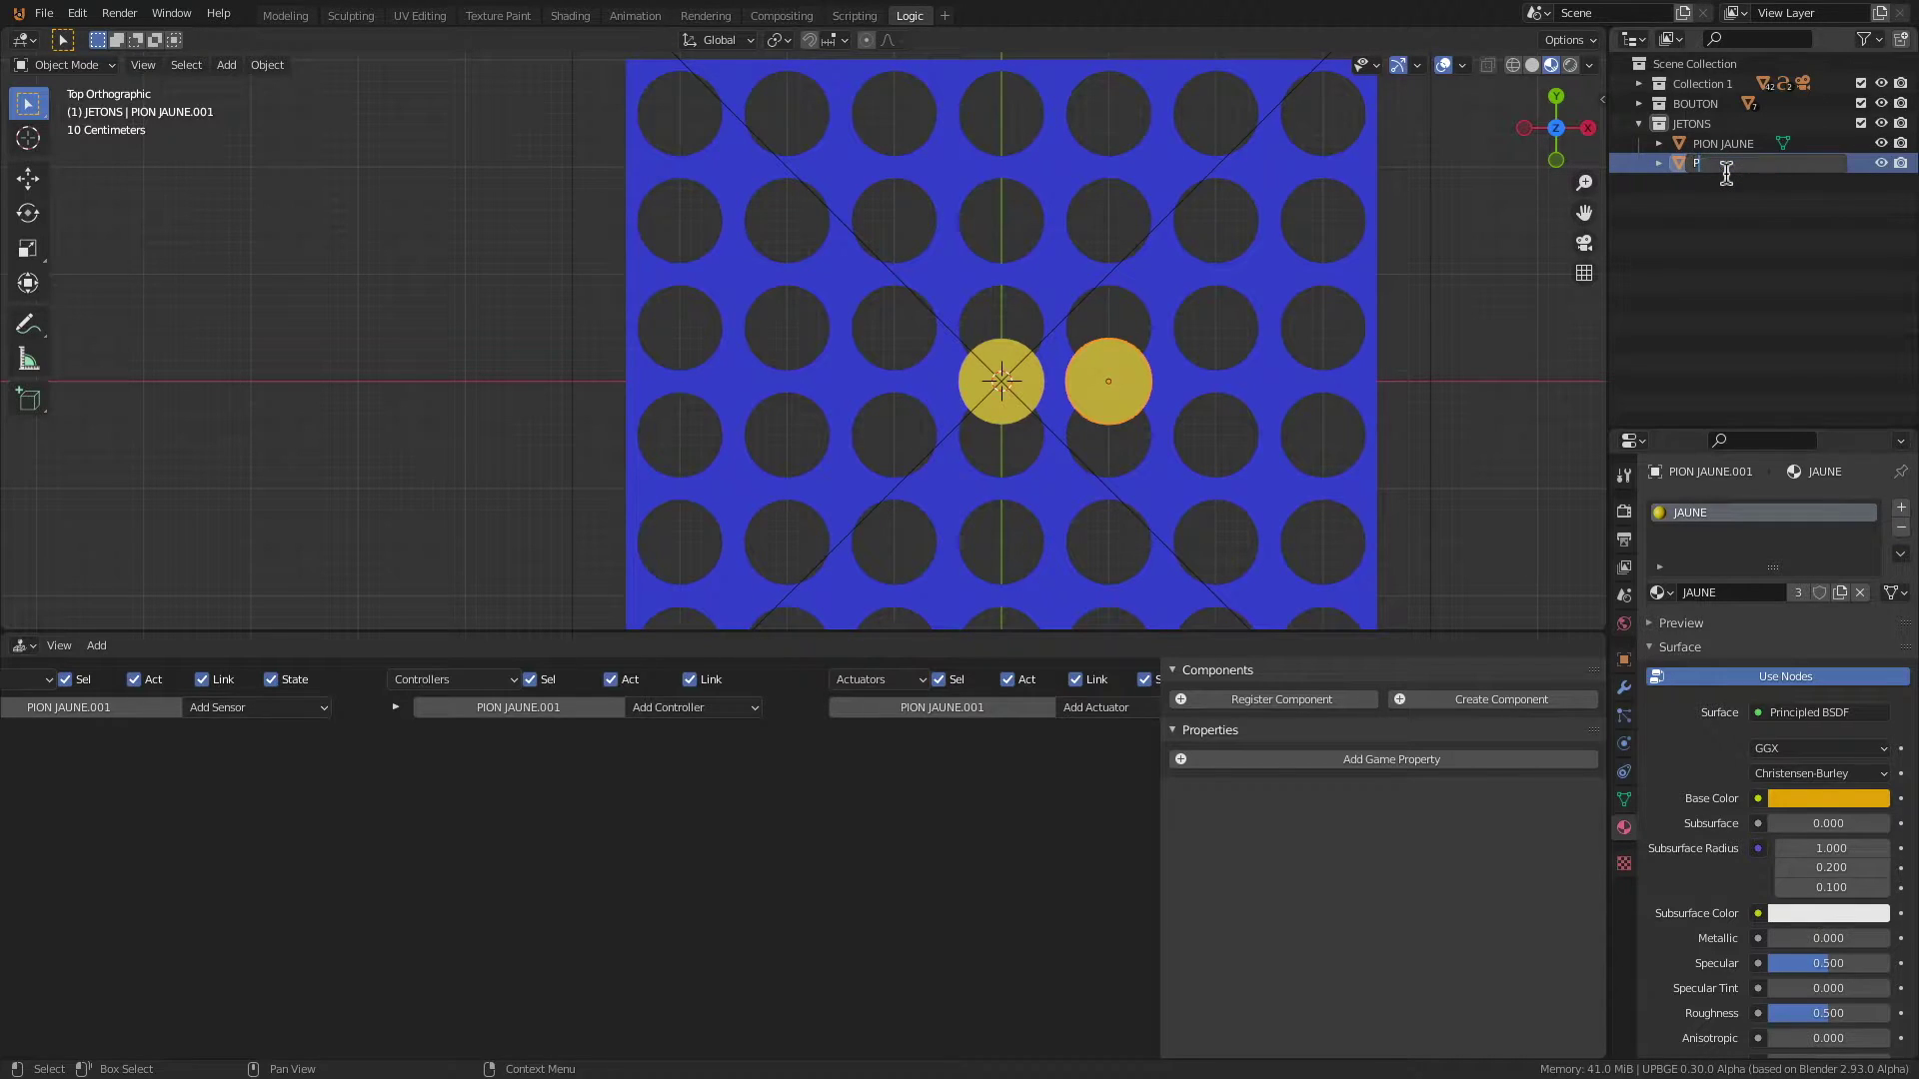
type("ION ROUGE")
key("Return")
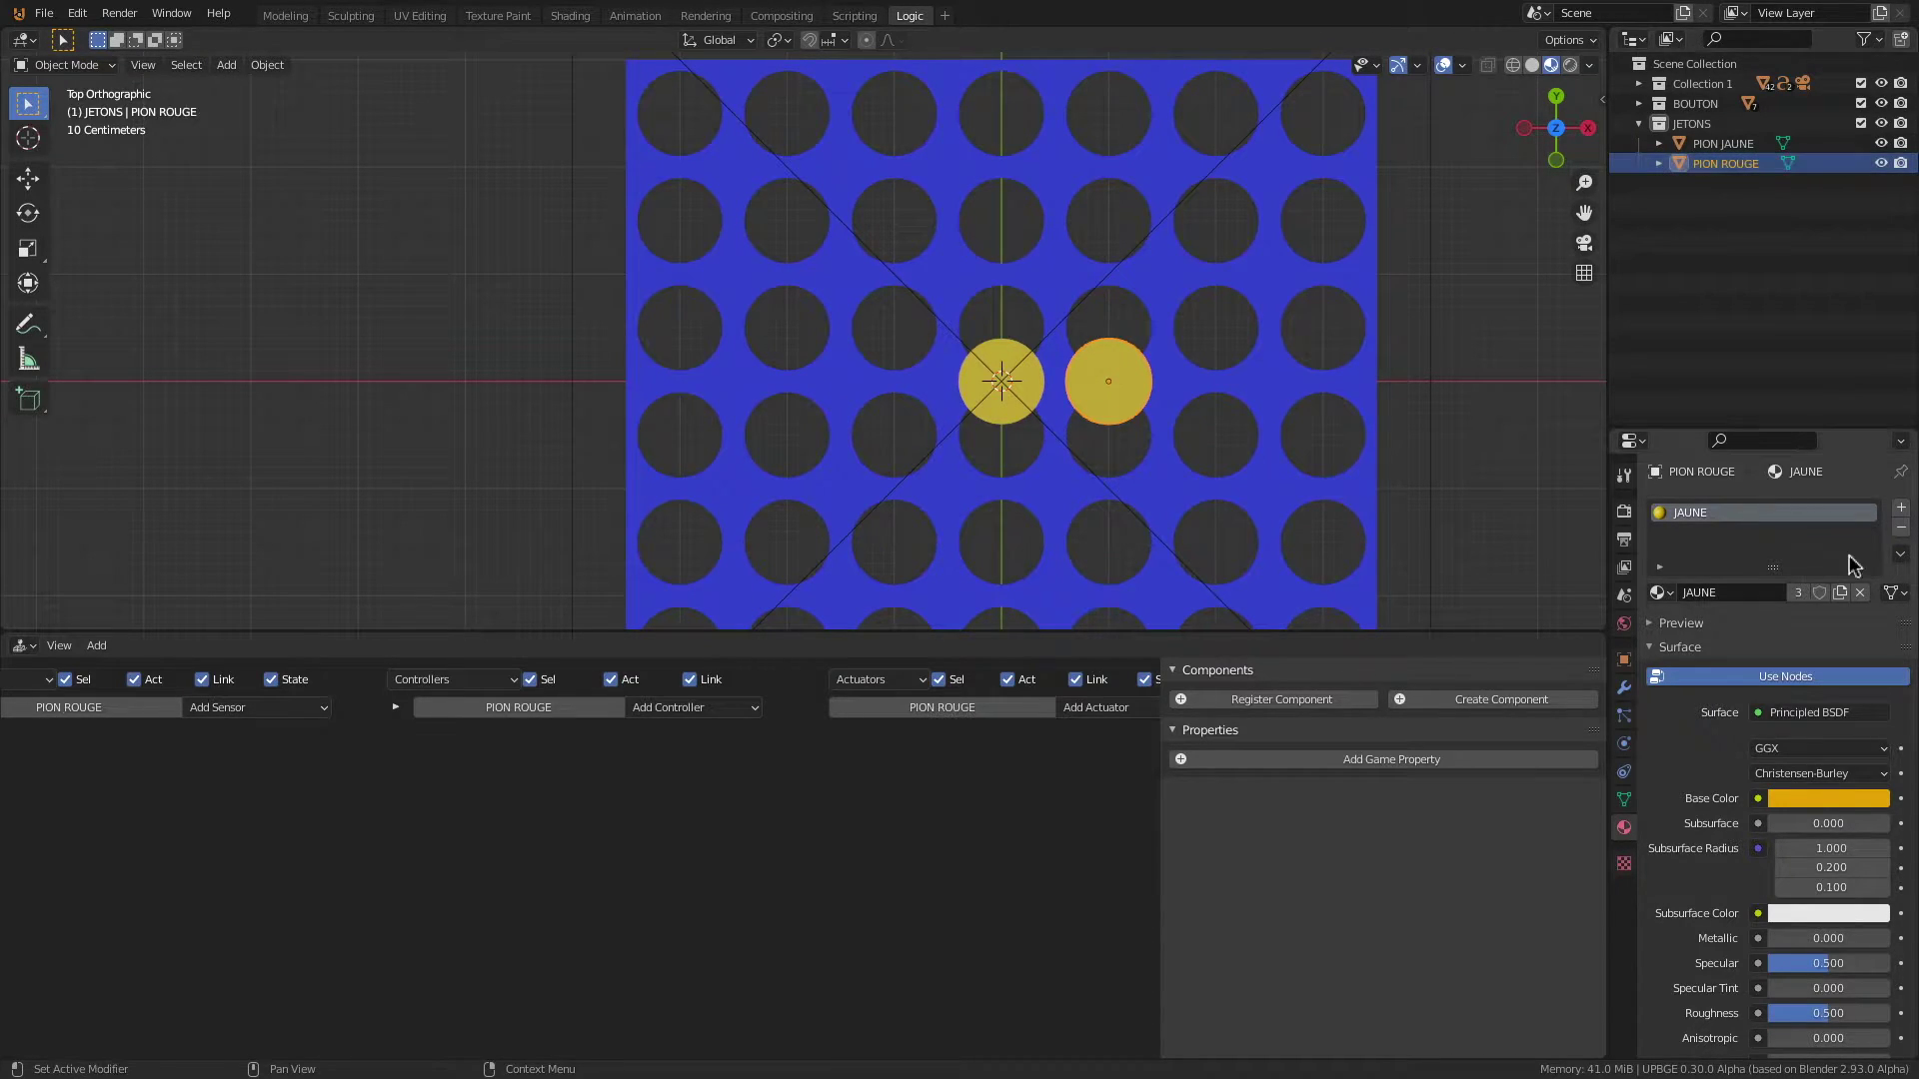
Step: Replace the PION ROUGE token's JAUNE material with the existing ROUGE material
left_click(1900, 526)
left_click(1665, 594)
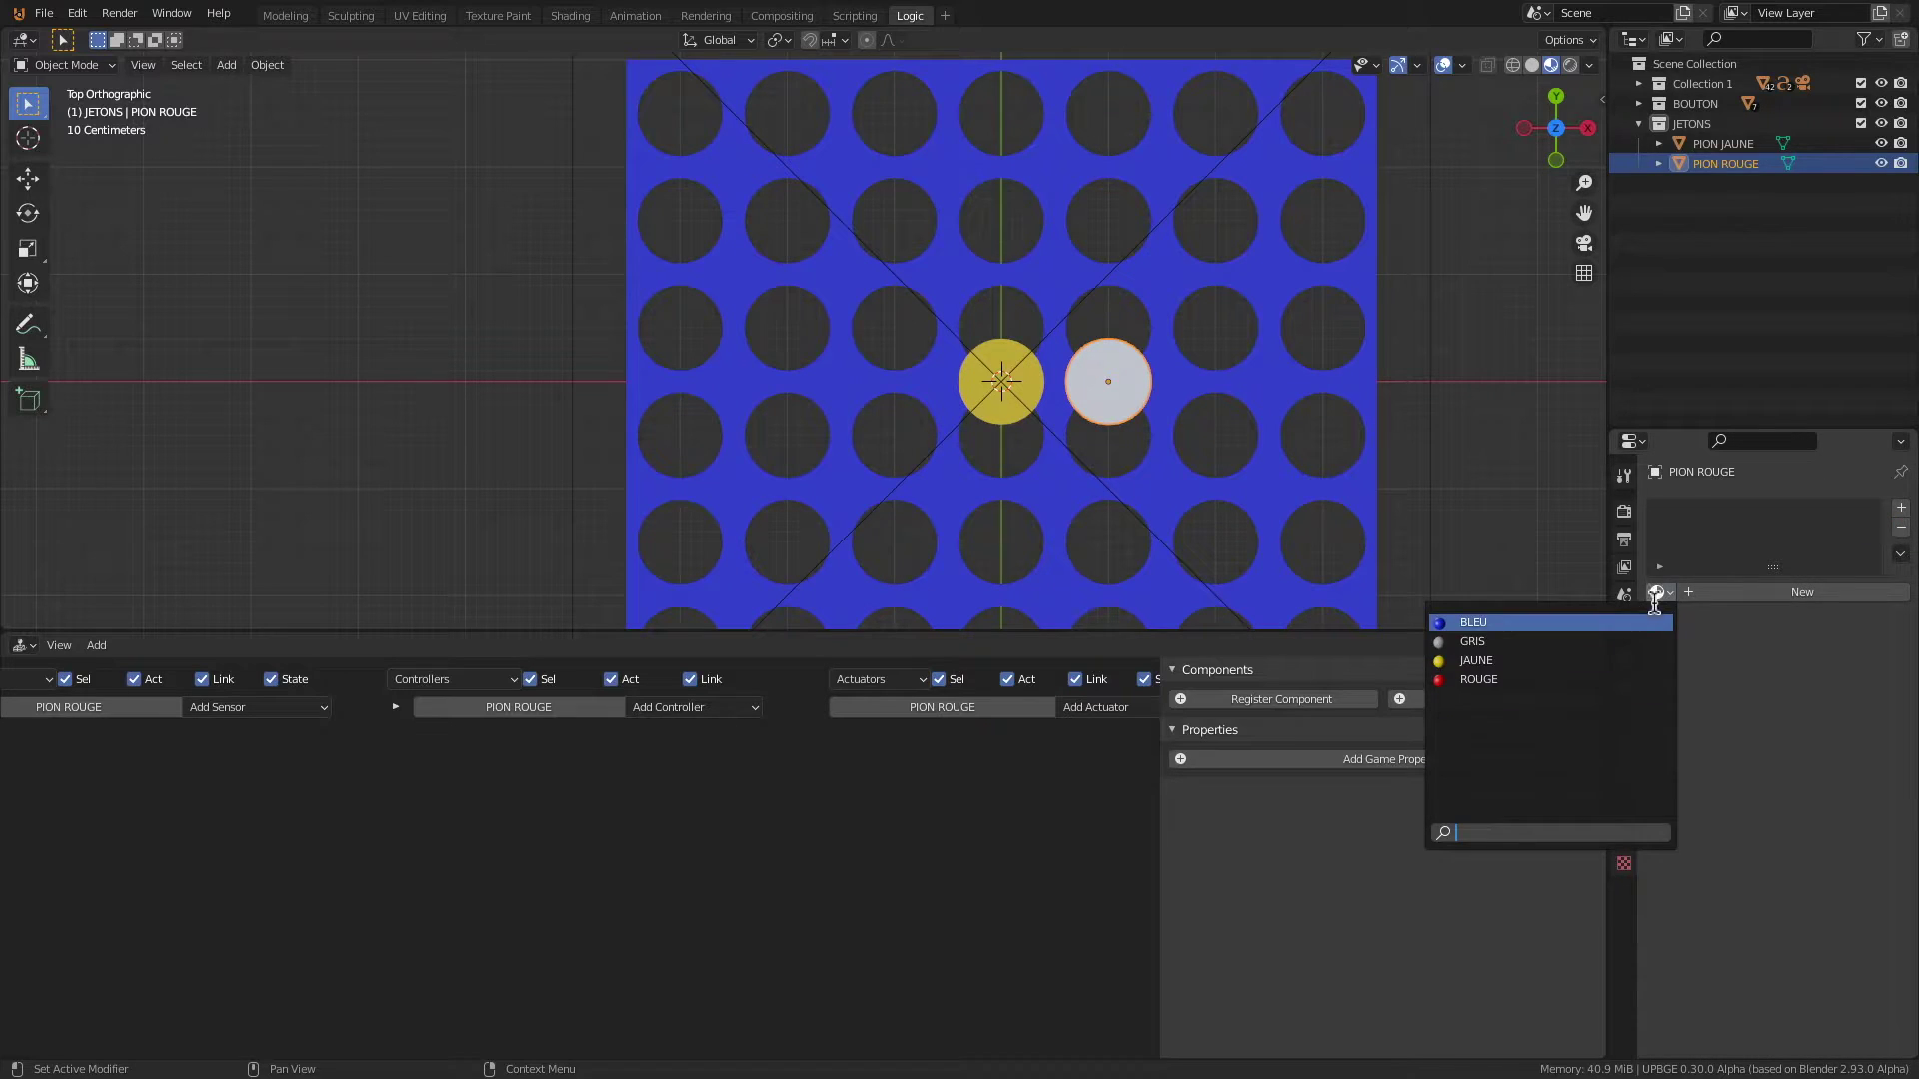
left_click(1576, 682)
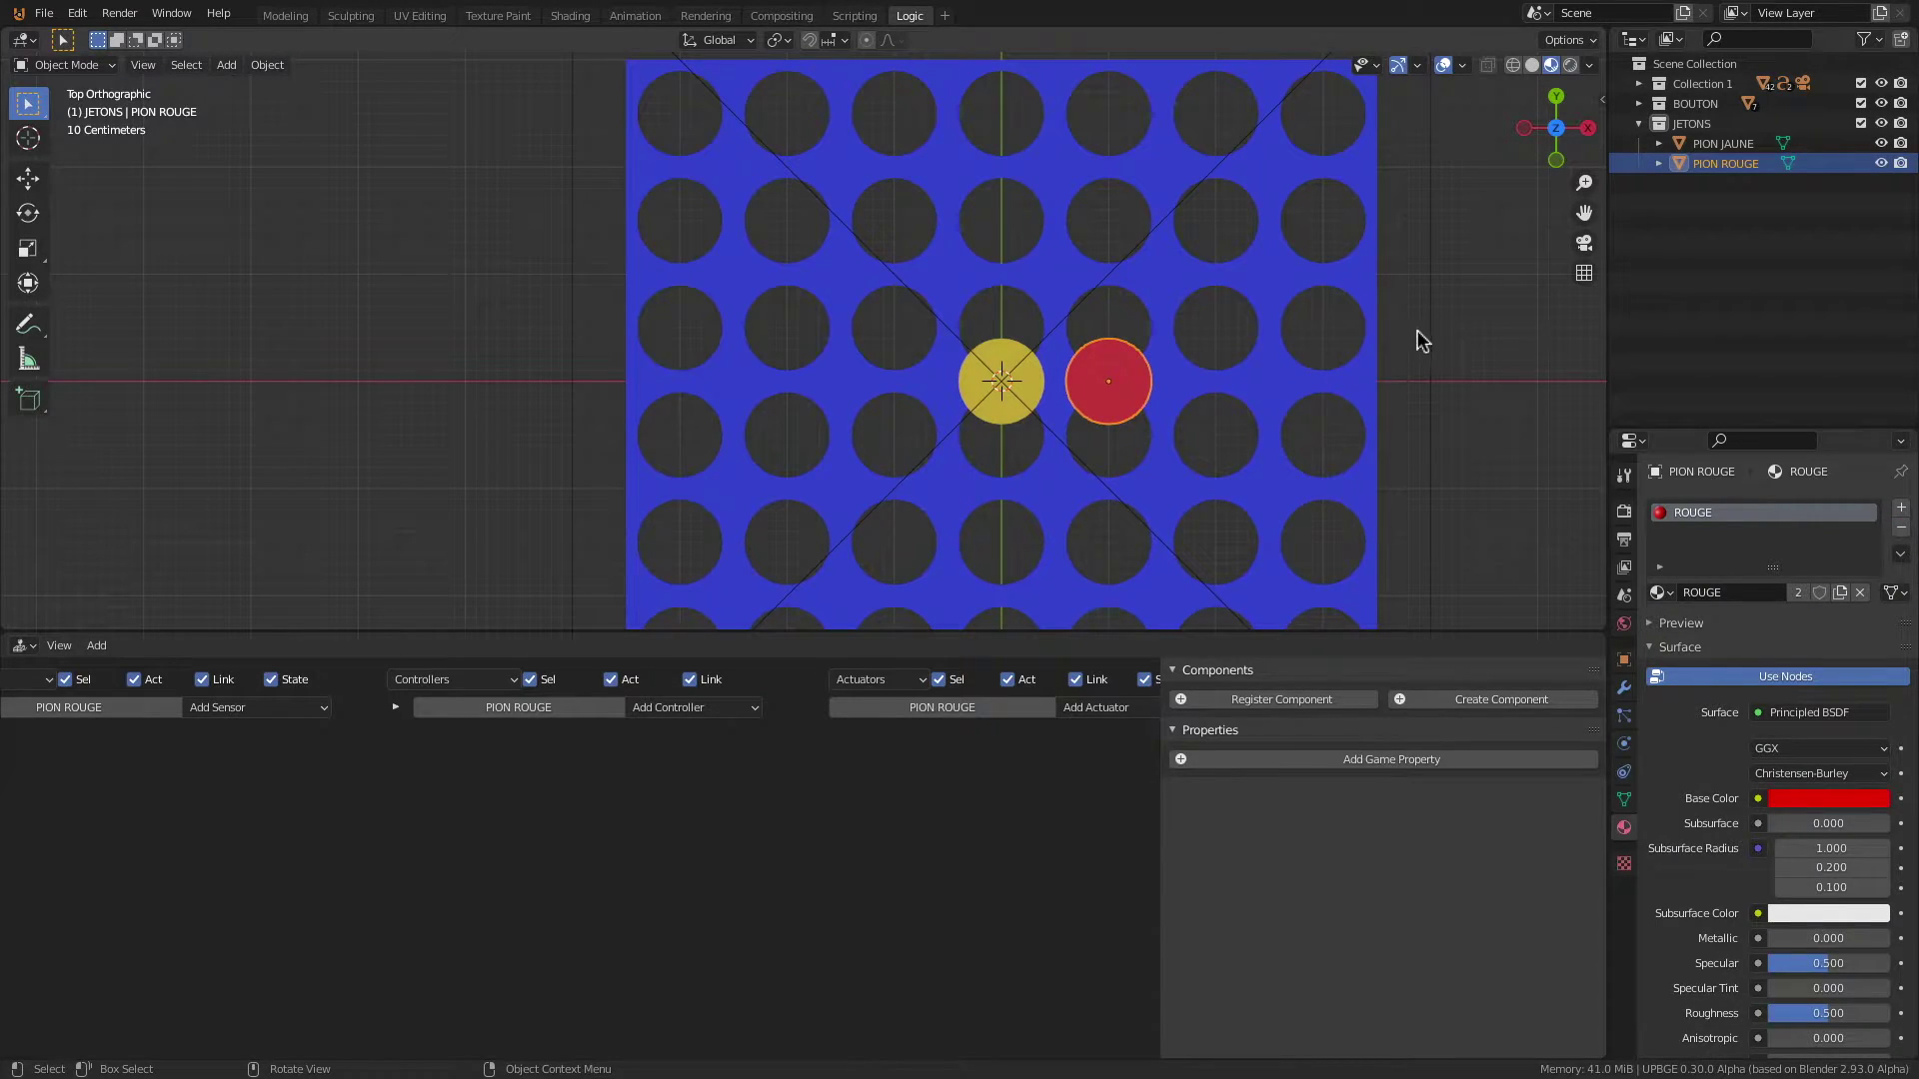
Step: Select both tokens and move them about 7 m to the left, outside the board and camera frame
scroll(1206, 258, "down", 3)
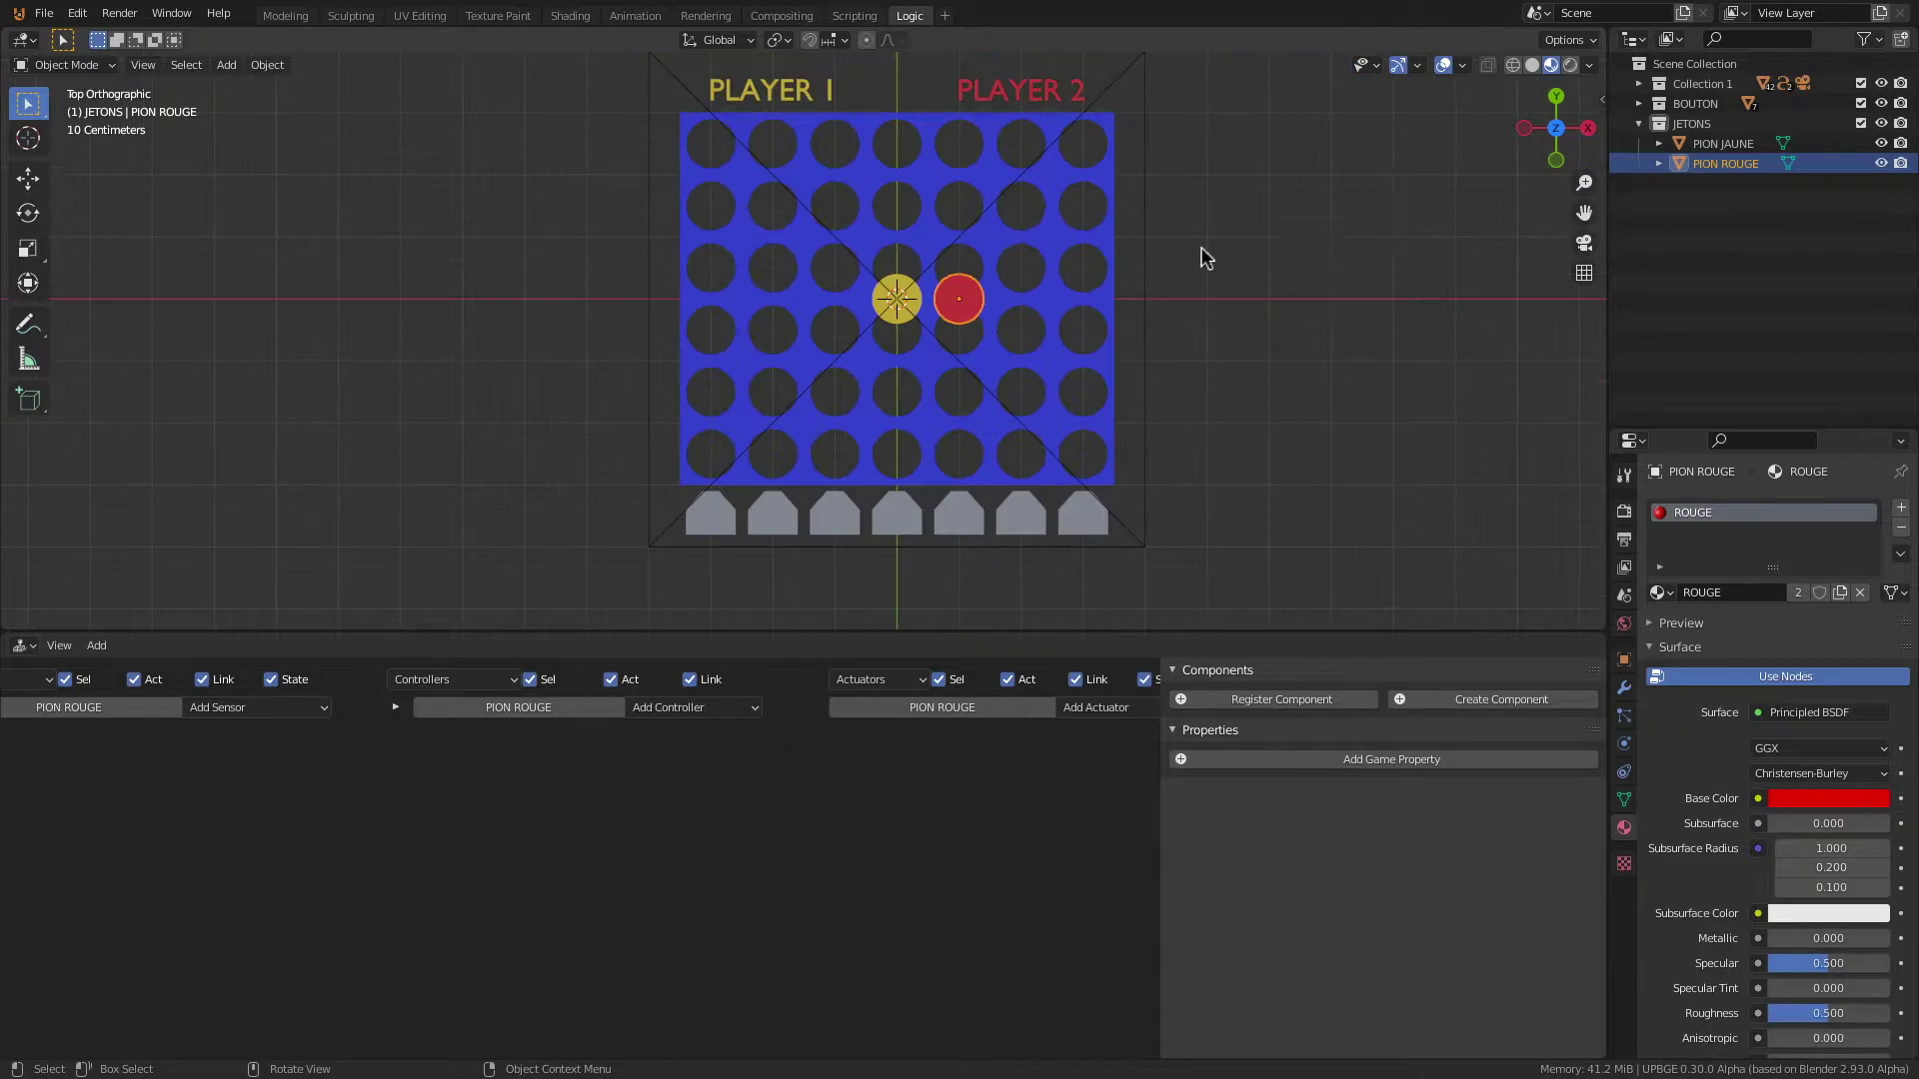
left_click(1723, 143, "ctrl")
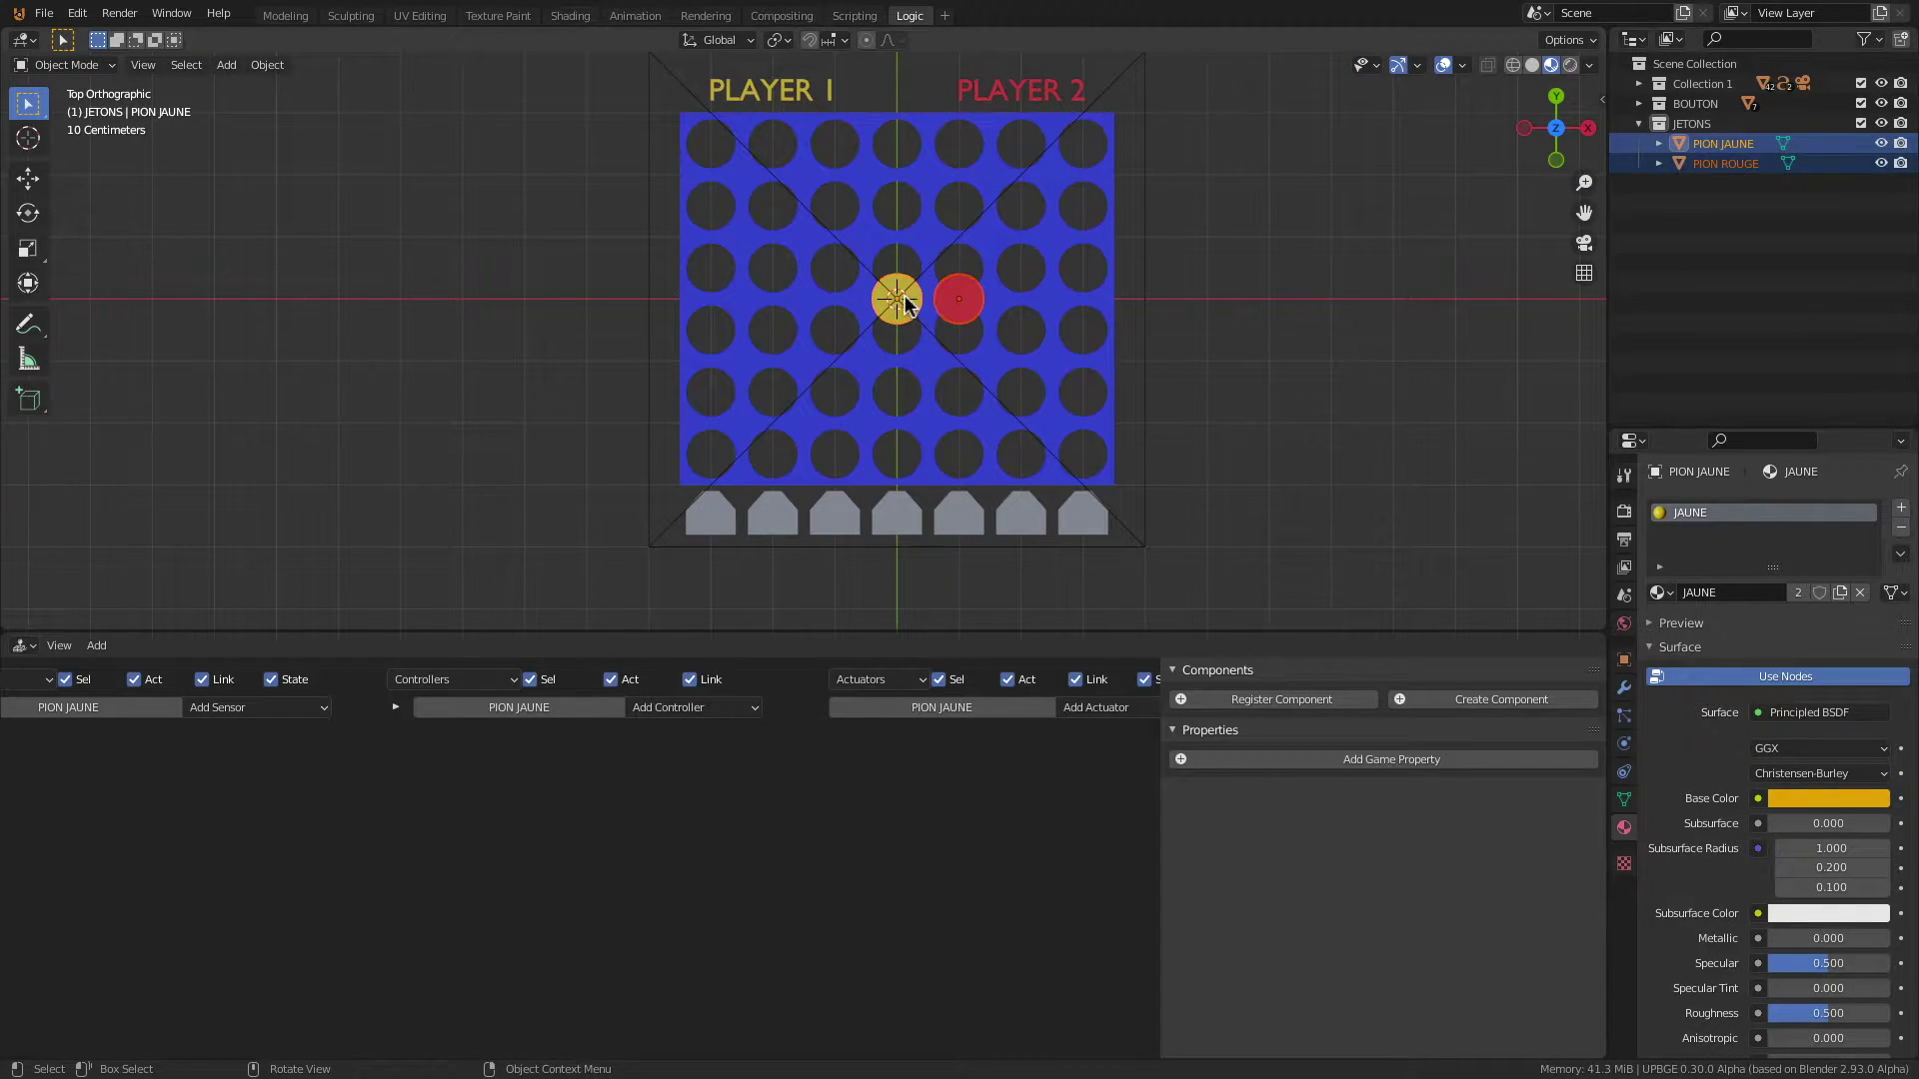
key("g")
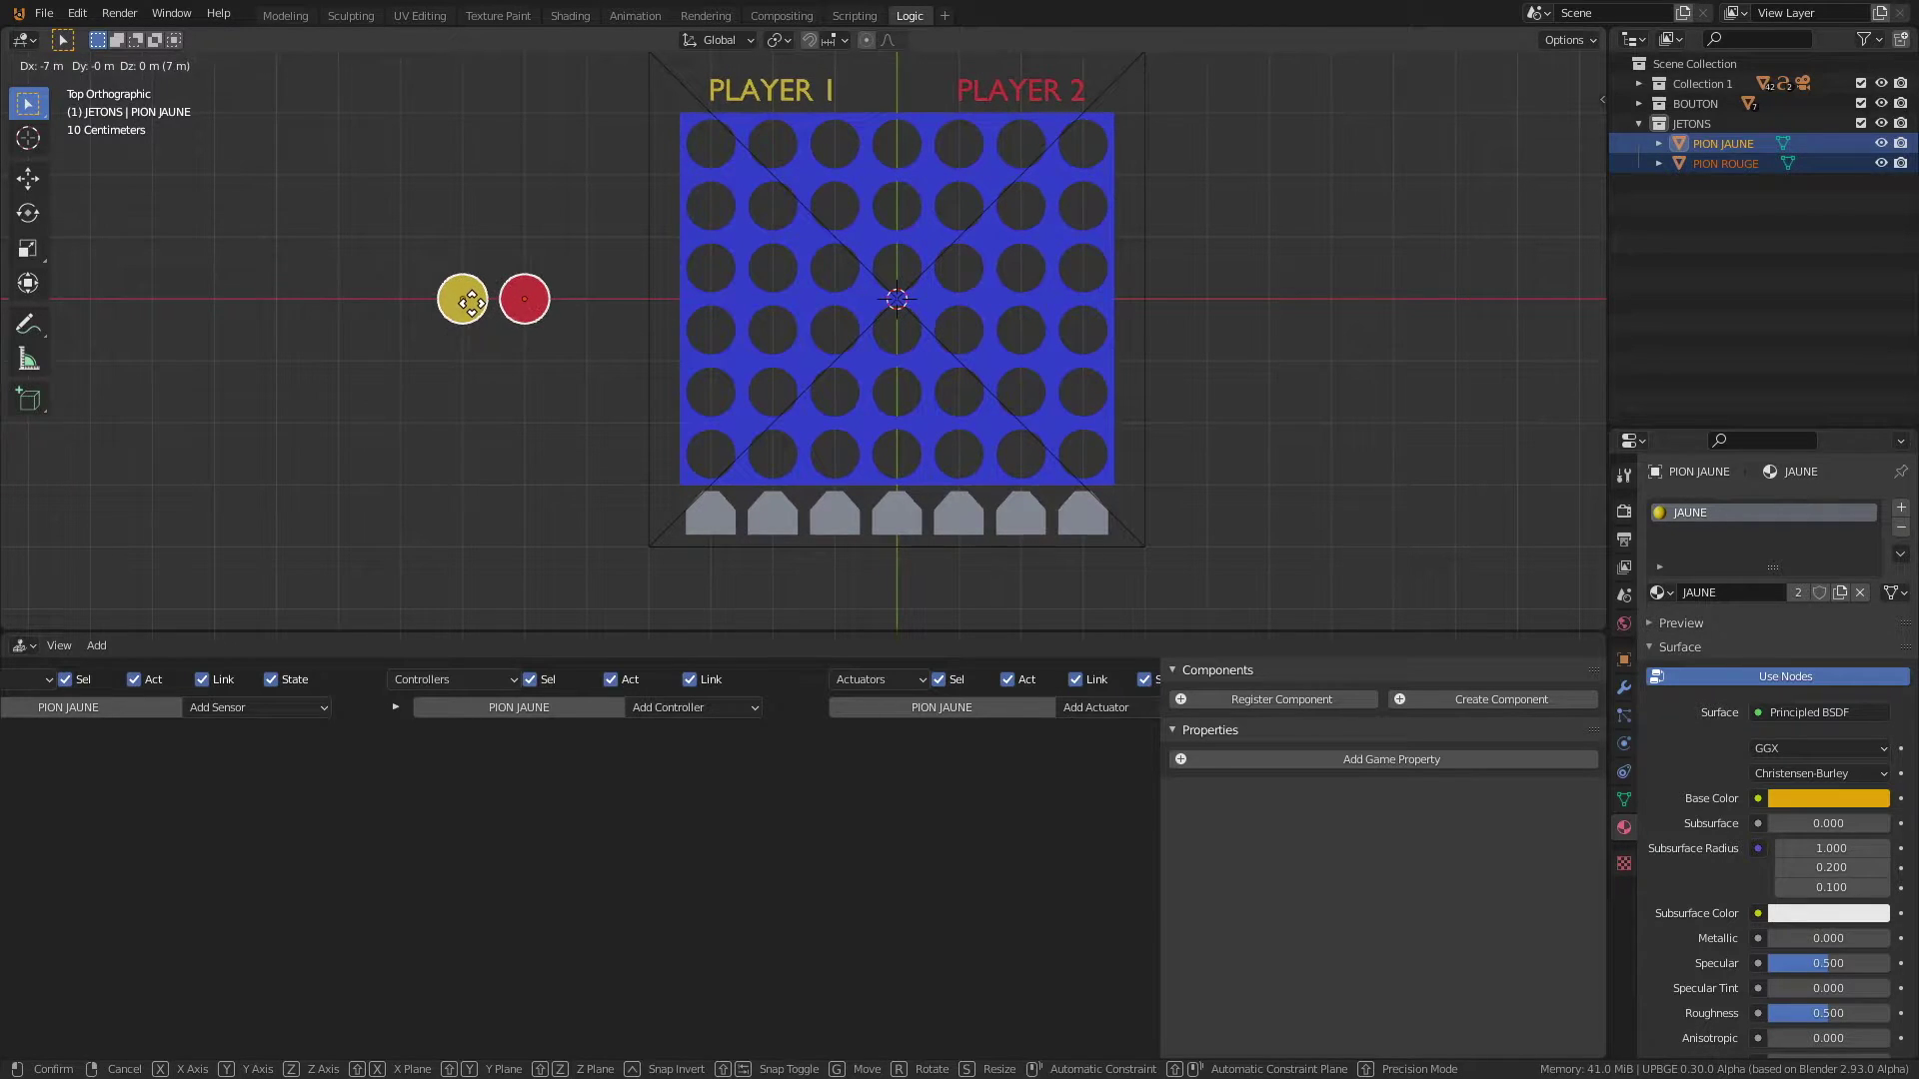
left_click(475, 300)
Step: Add a game property of type Integer to the camera
scroll(883, 227, "down", 3)
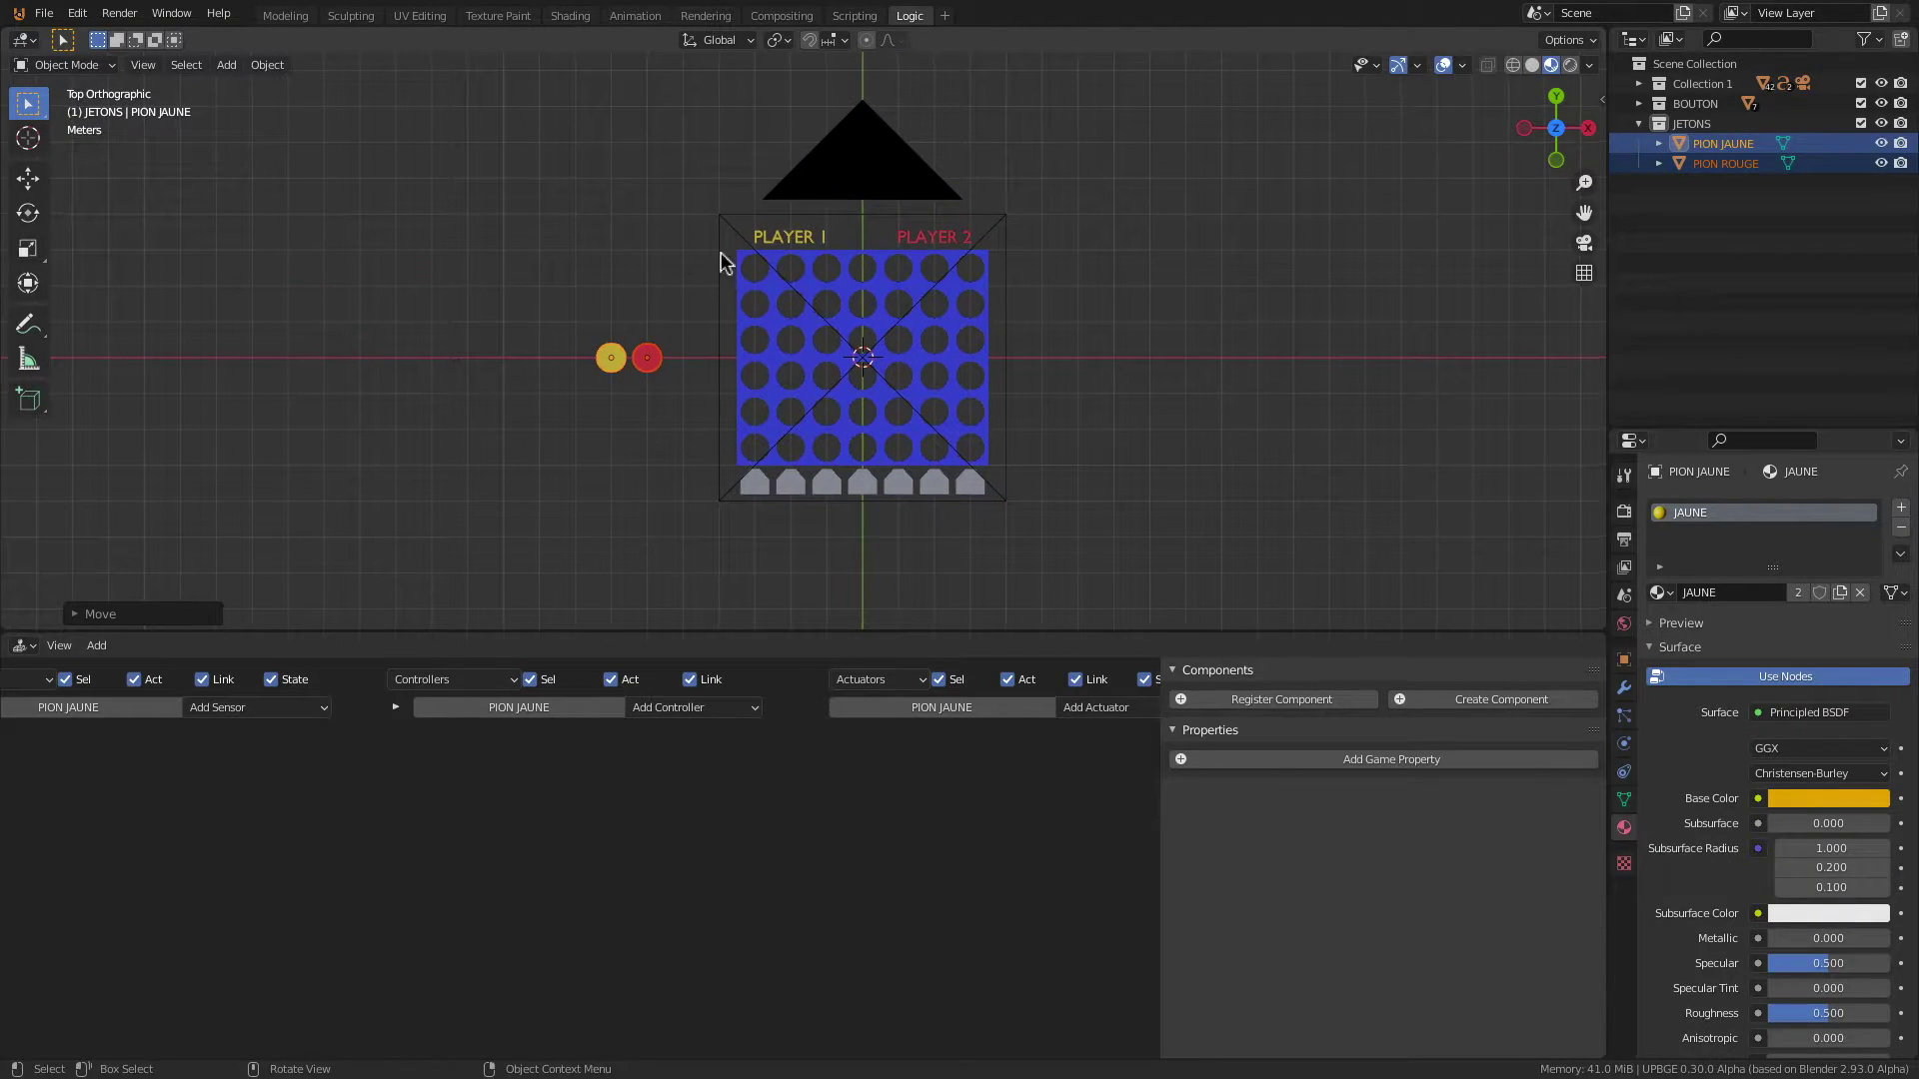
left_click(832, 217)
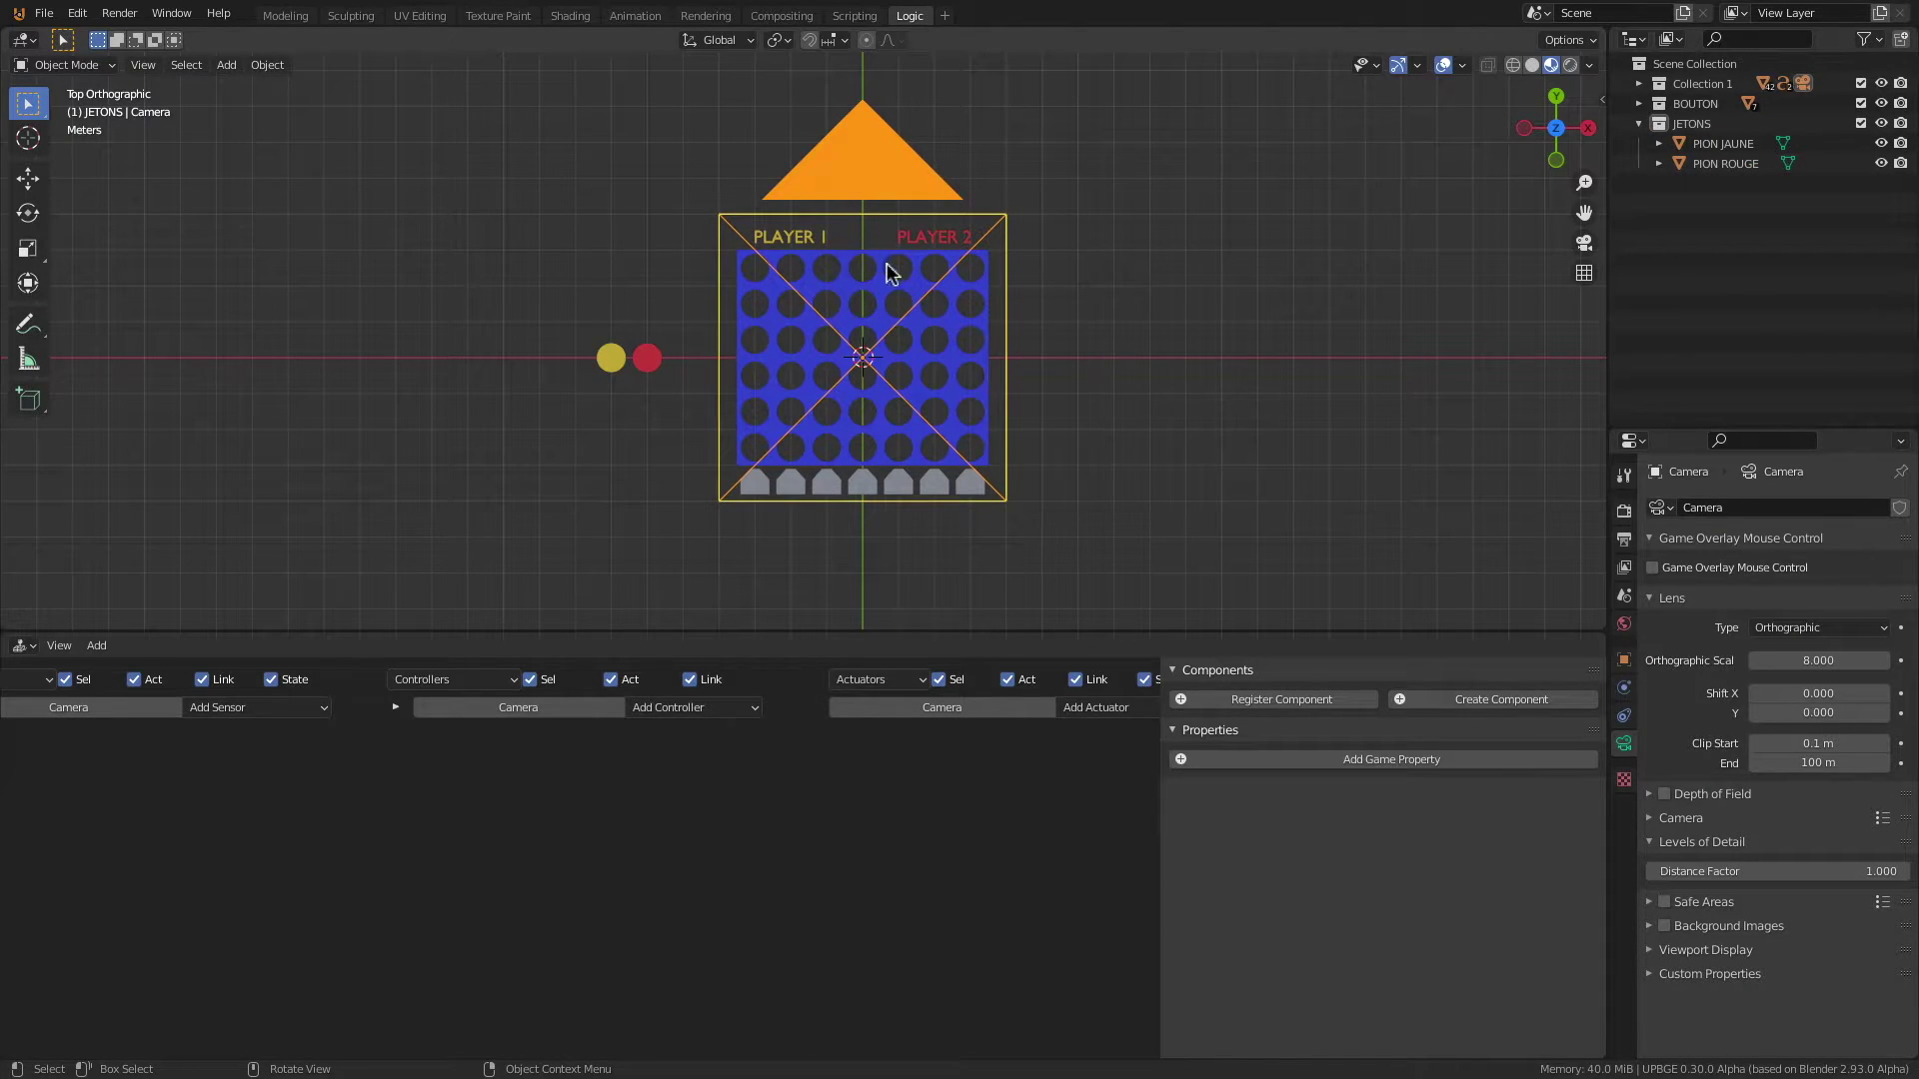
scroll(889, 270, "up", 2)
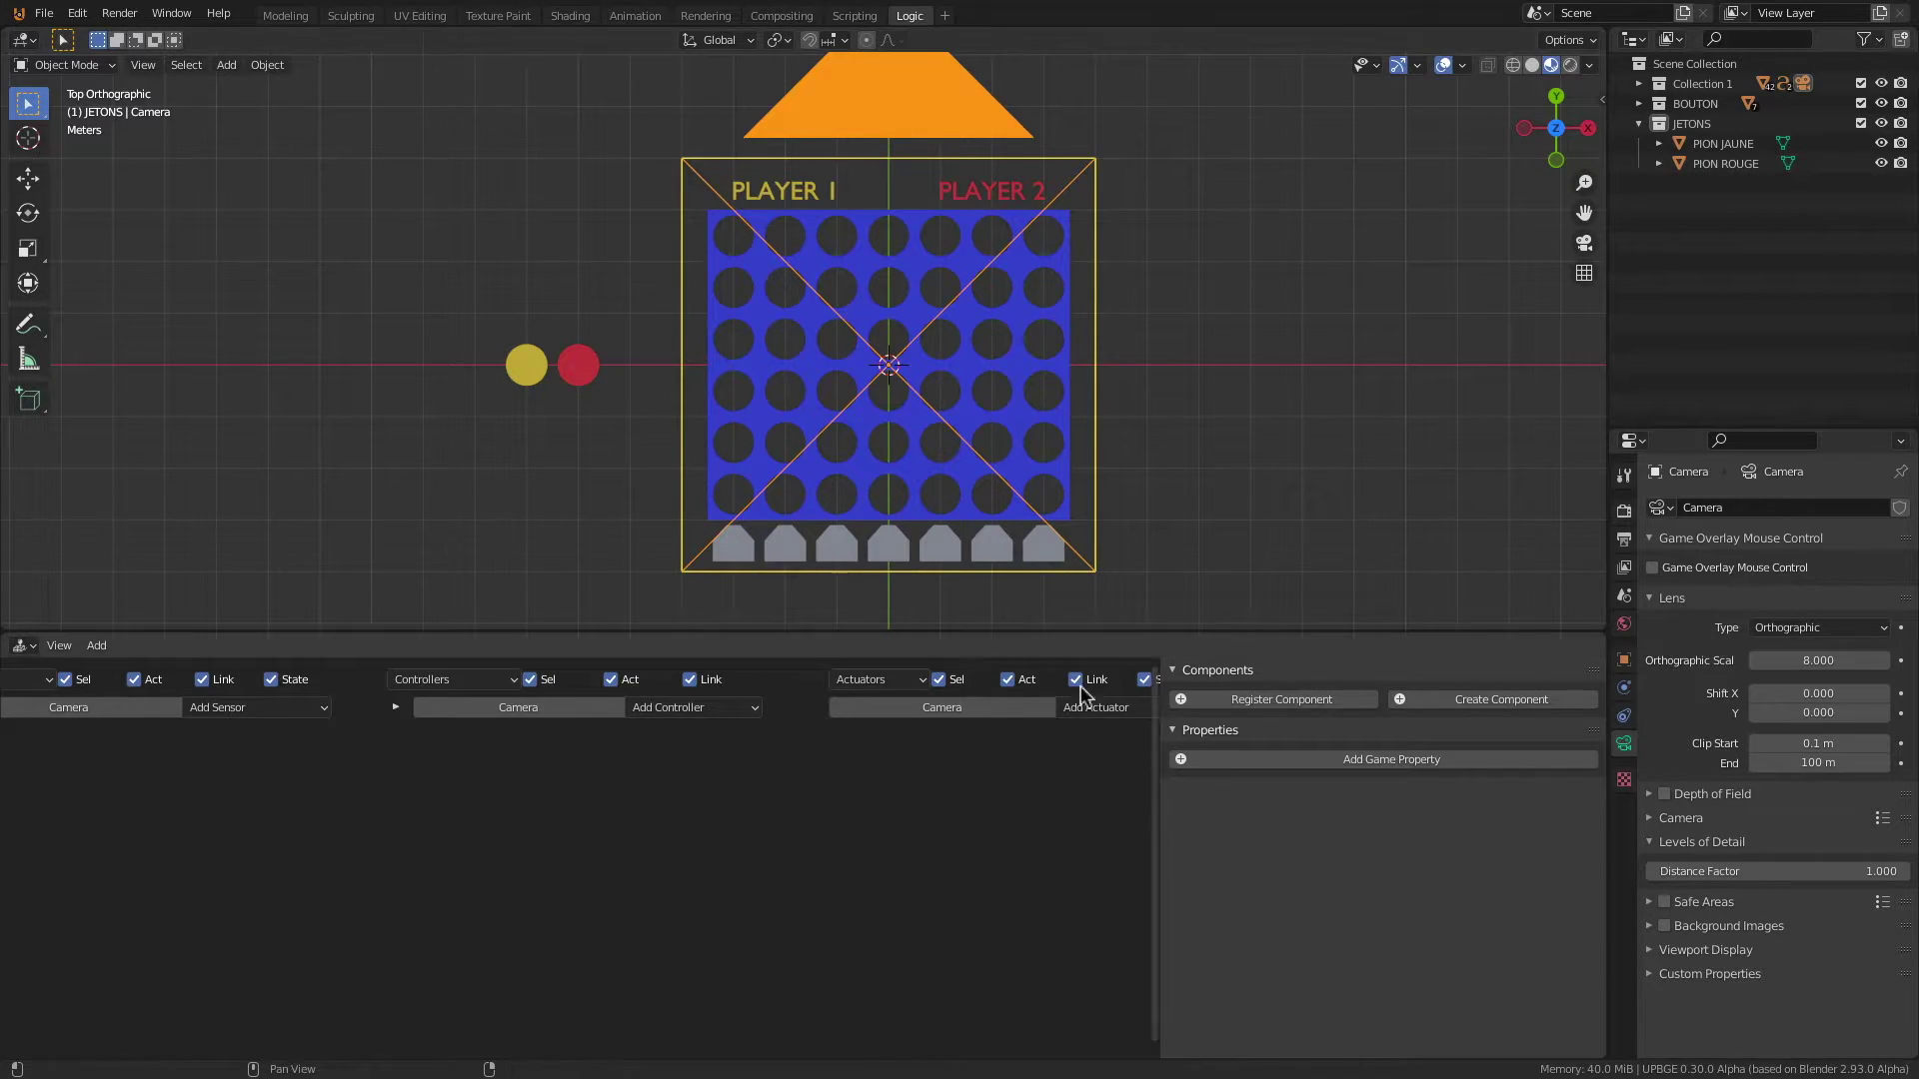
left_click(1210, 760)
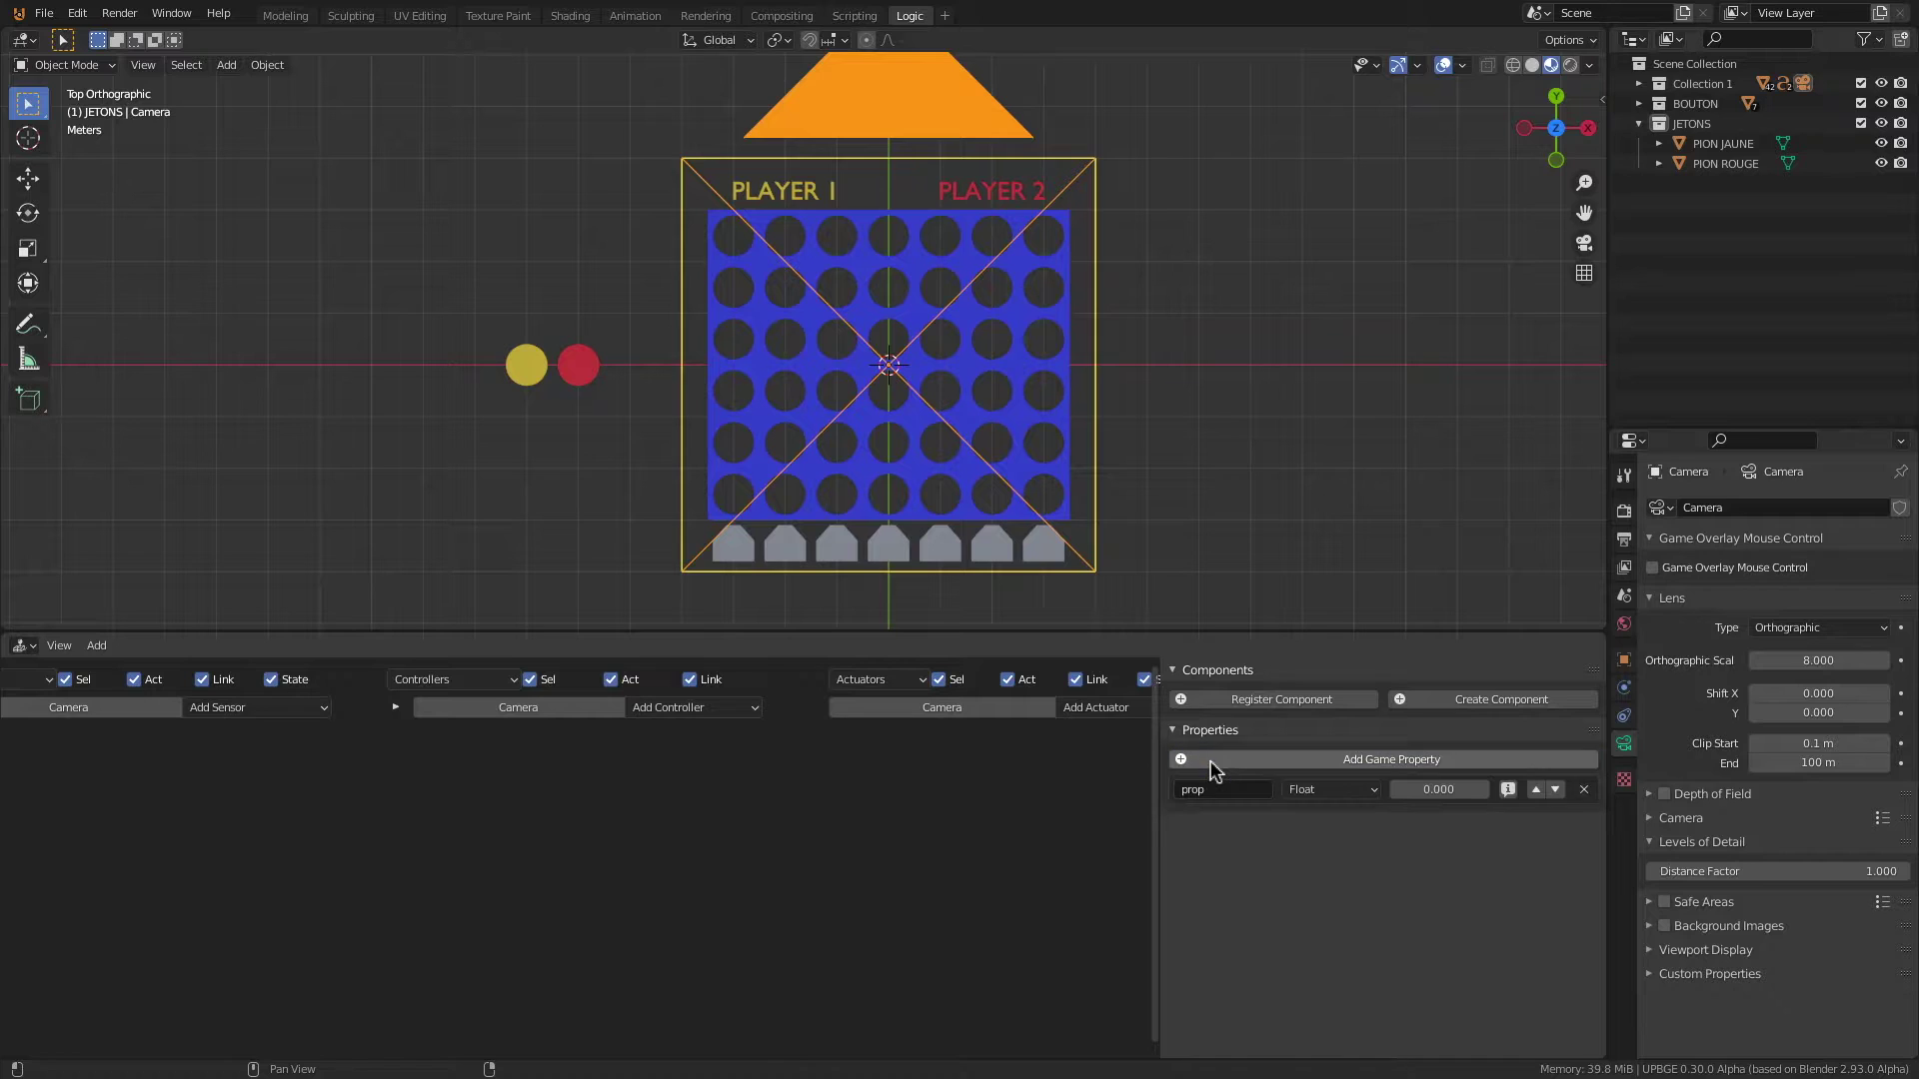
left_click(1350, 797)
left_click(1357, 847)
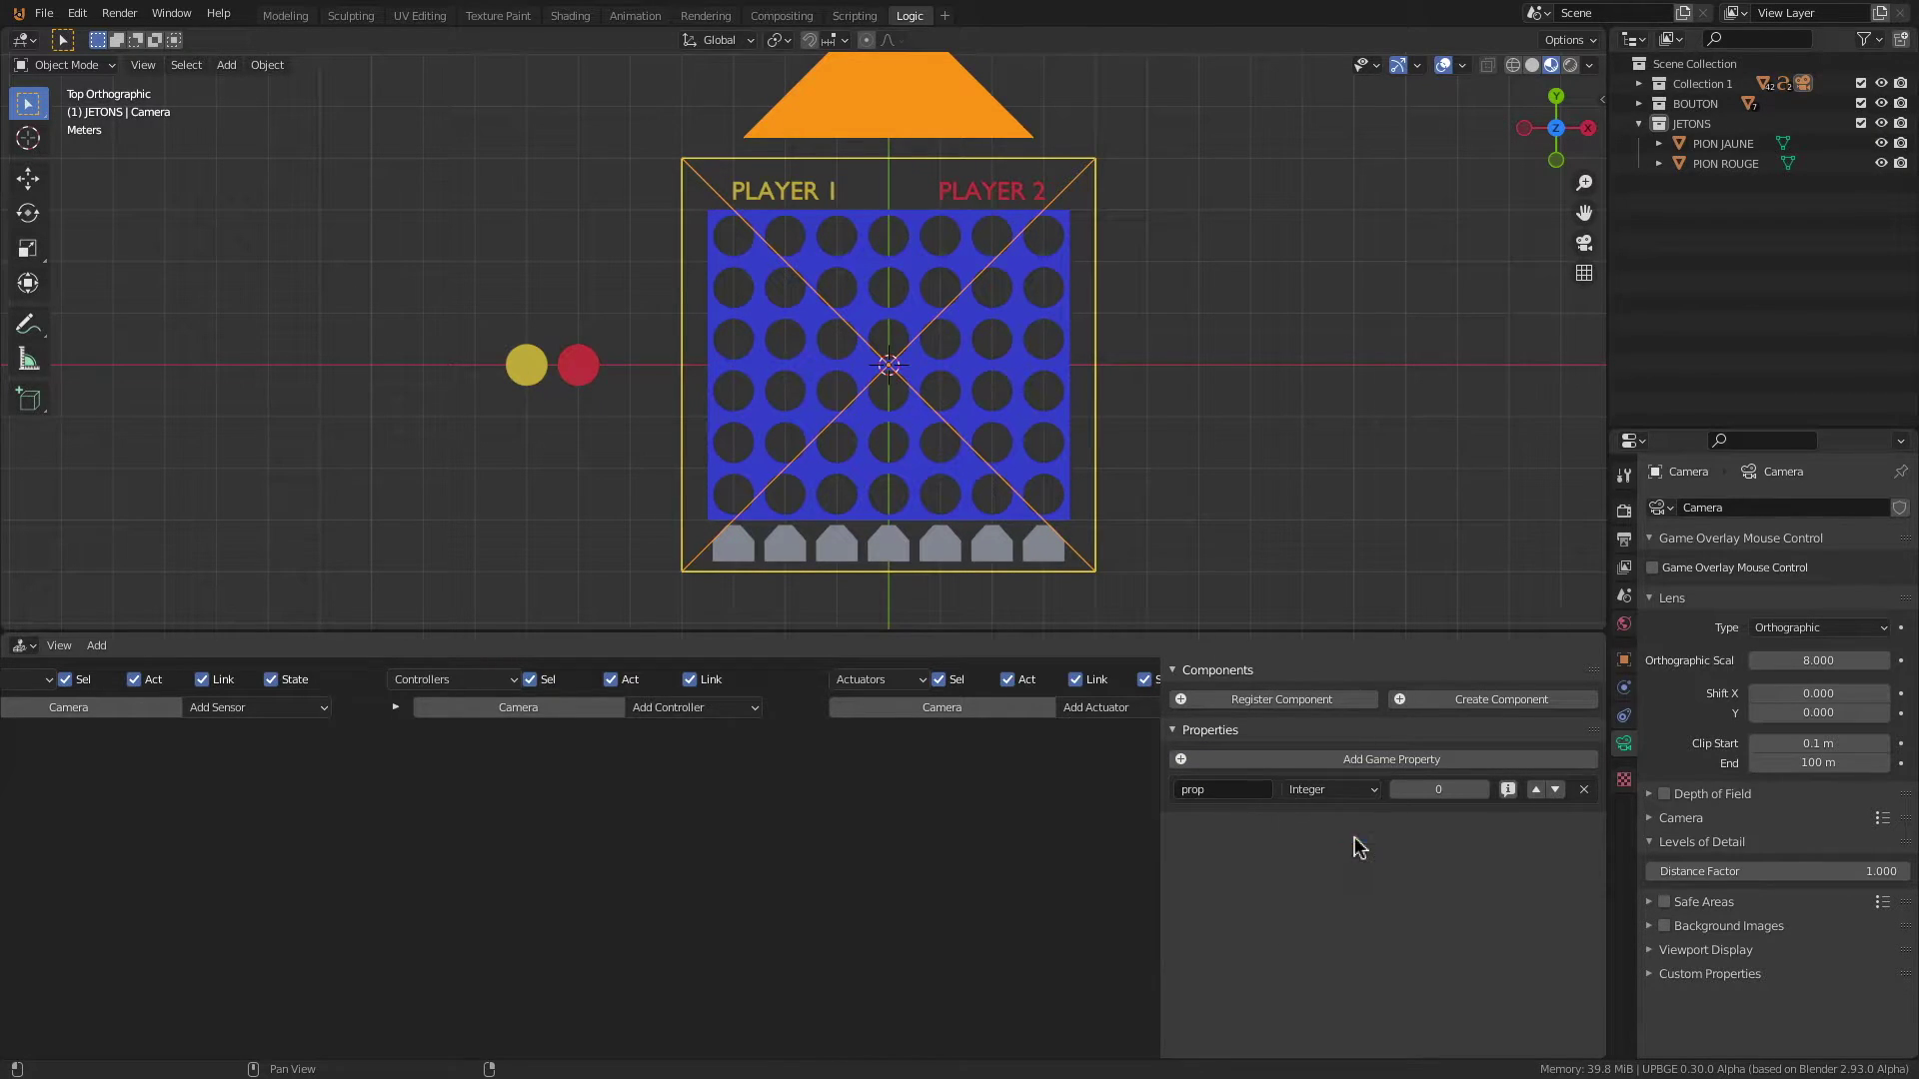
Step: Name the camera's game property TOUR JOUEUR, set its value to 1 and enable its debug display
left_click(1229, 794)
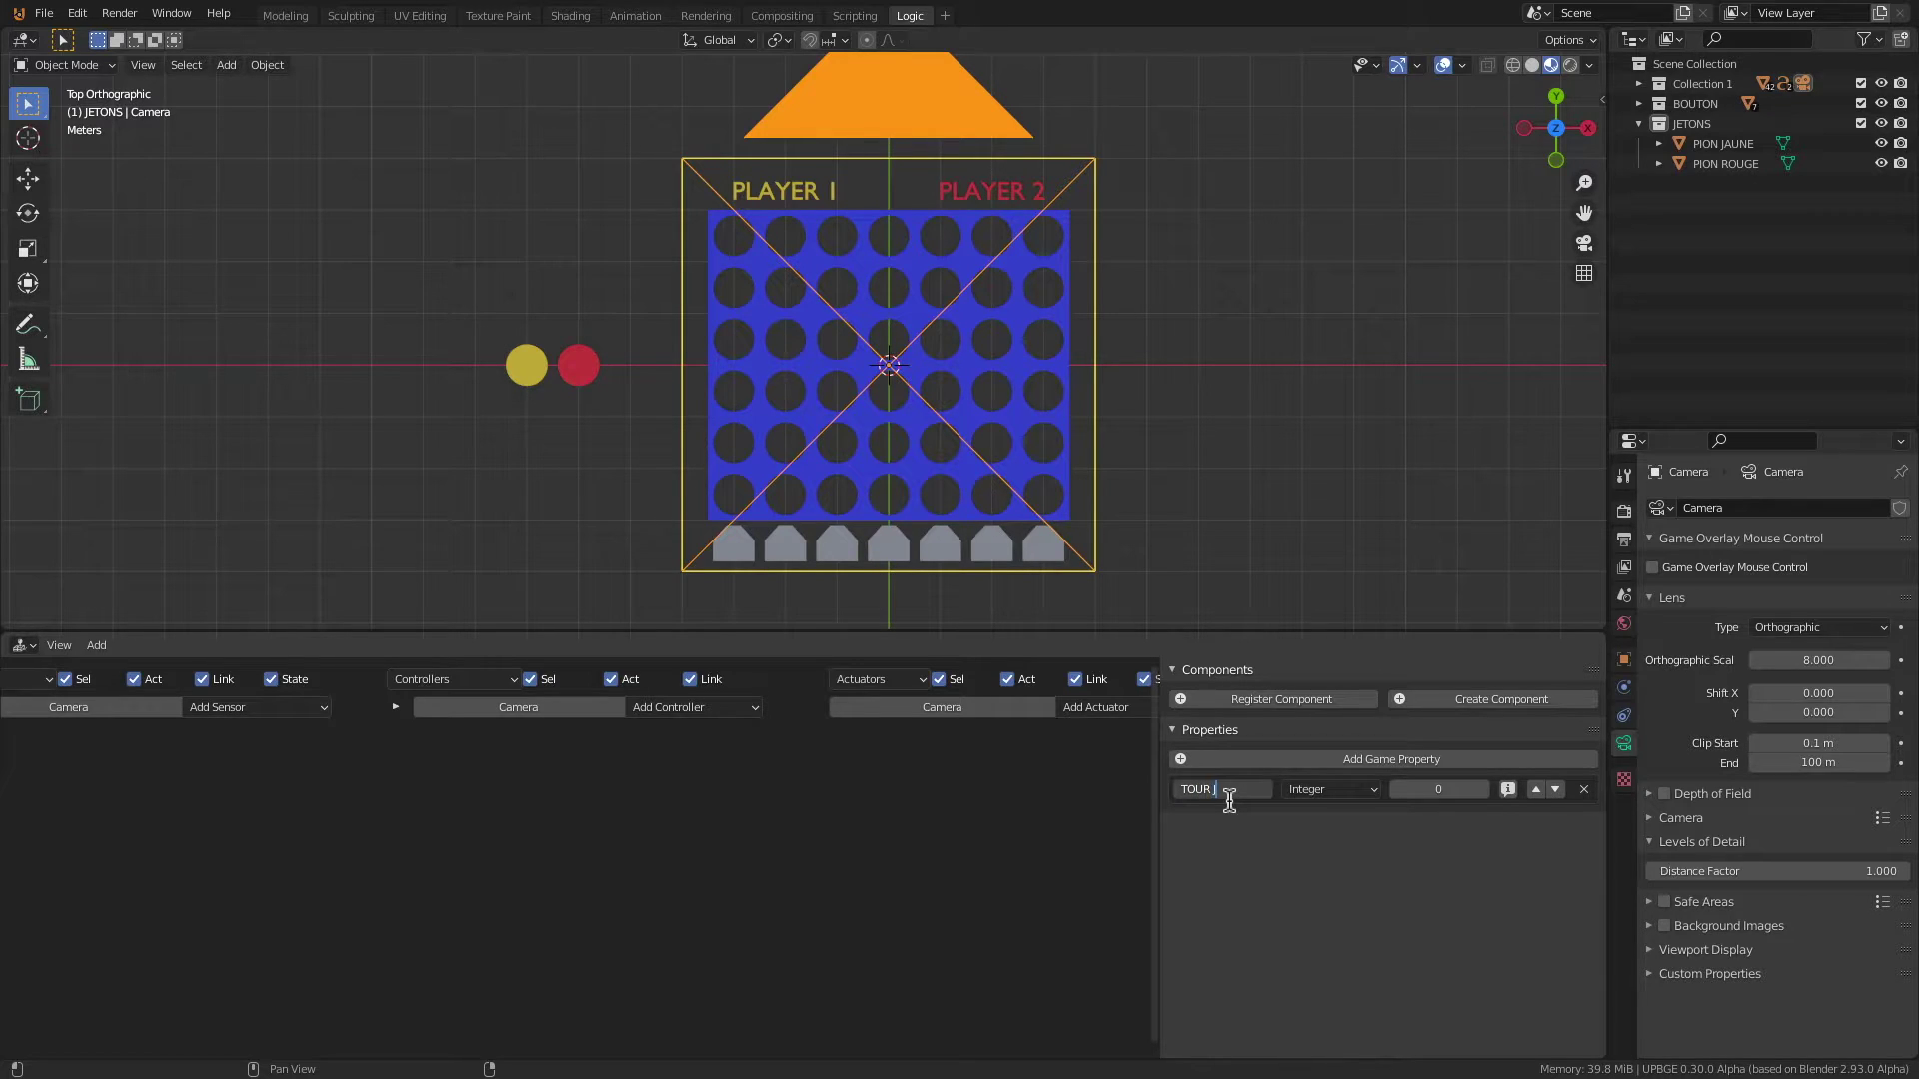
type("TOUR JOUEUR")
key("Return")
left_click(1432, 789)
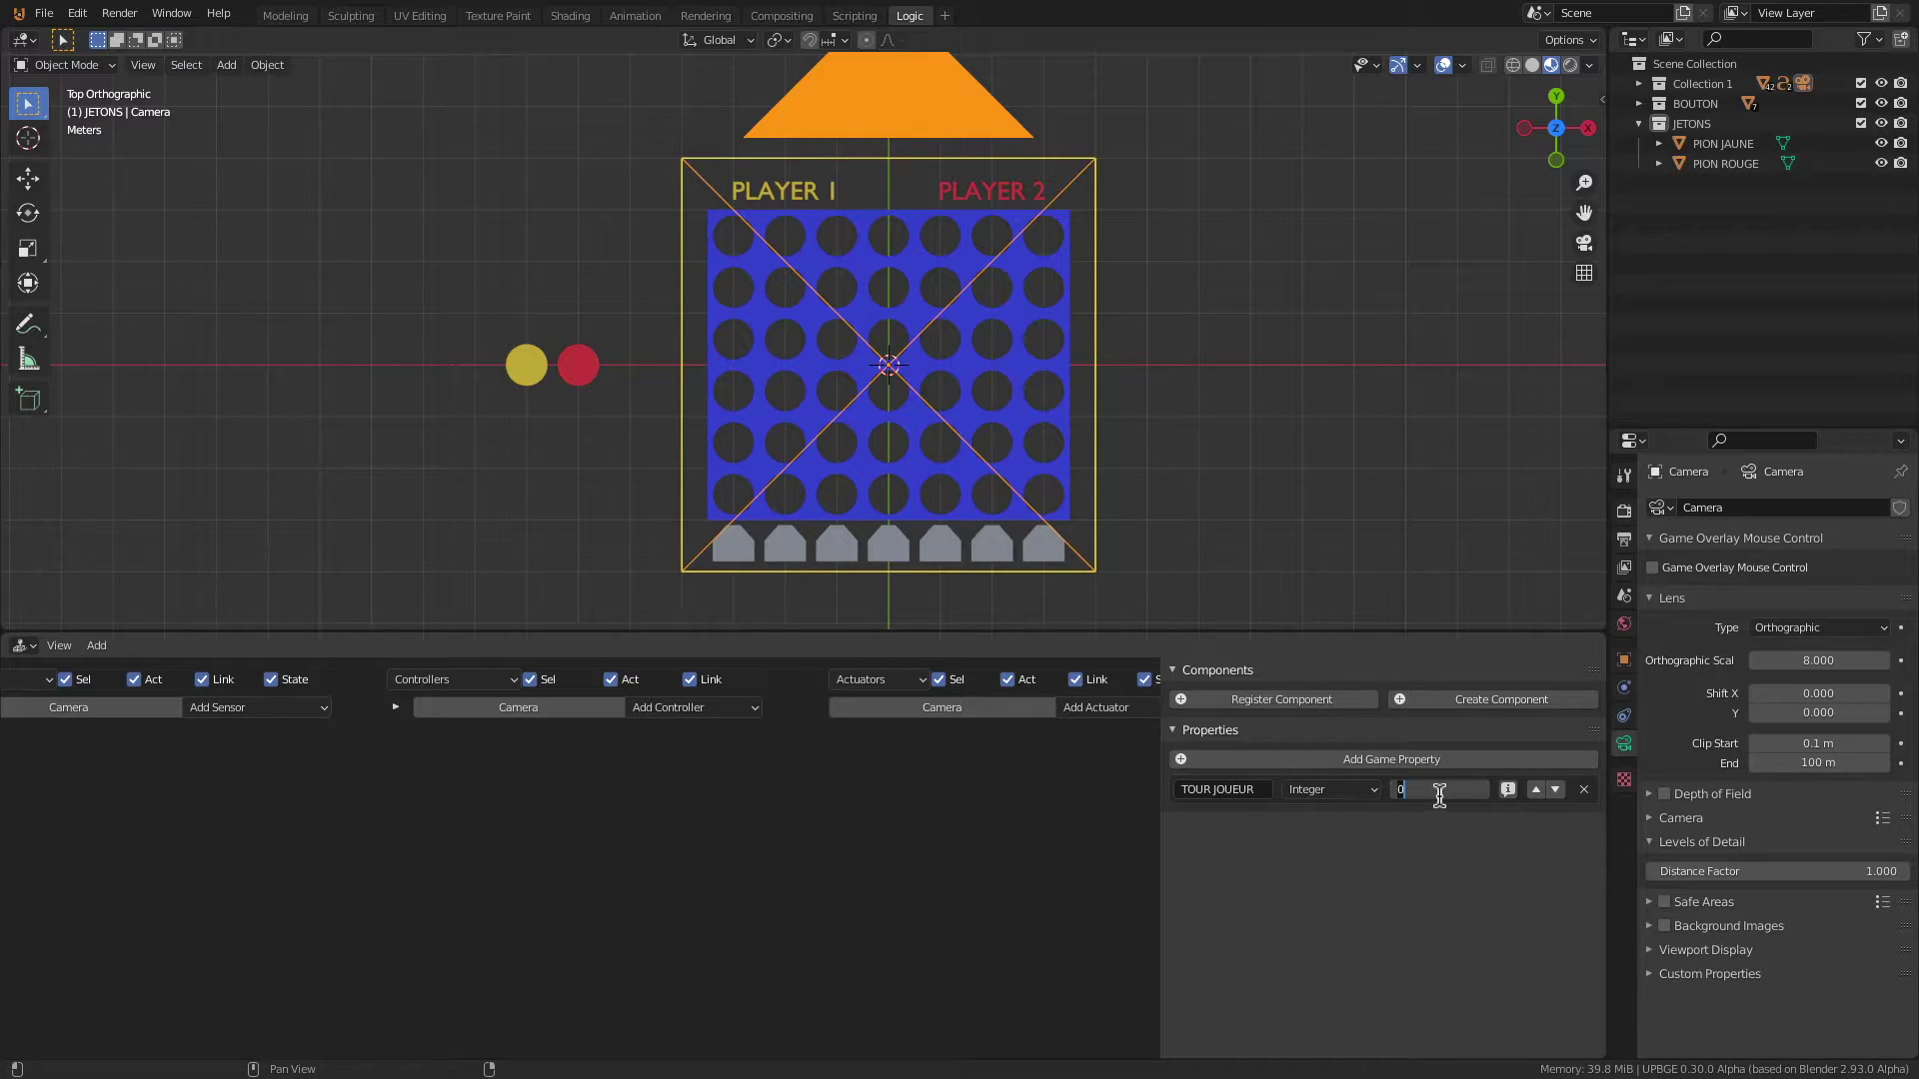
type("1")
key("Return")
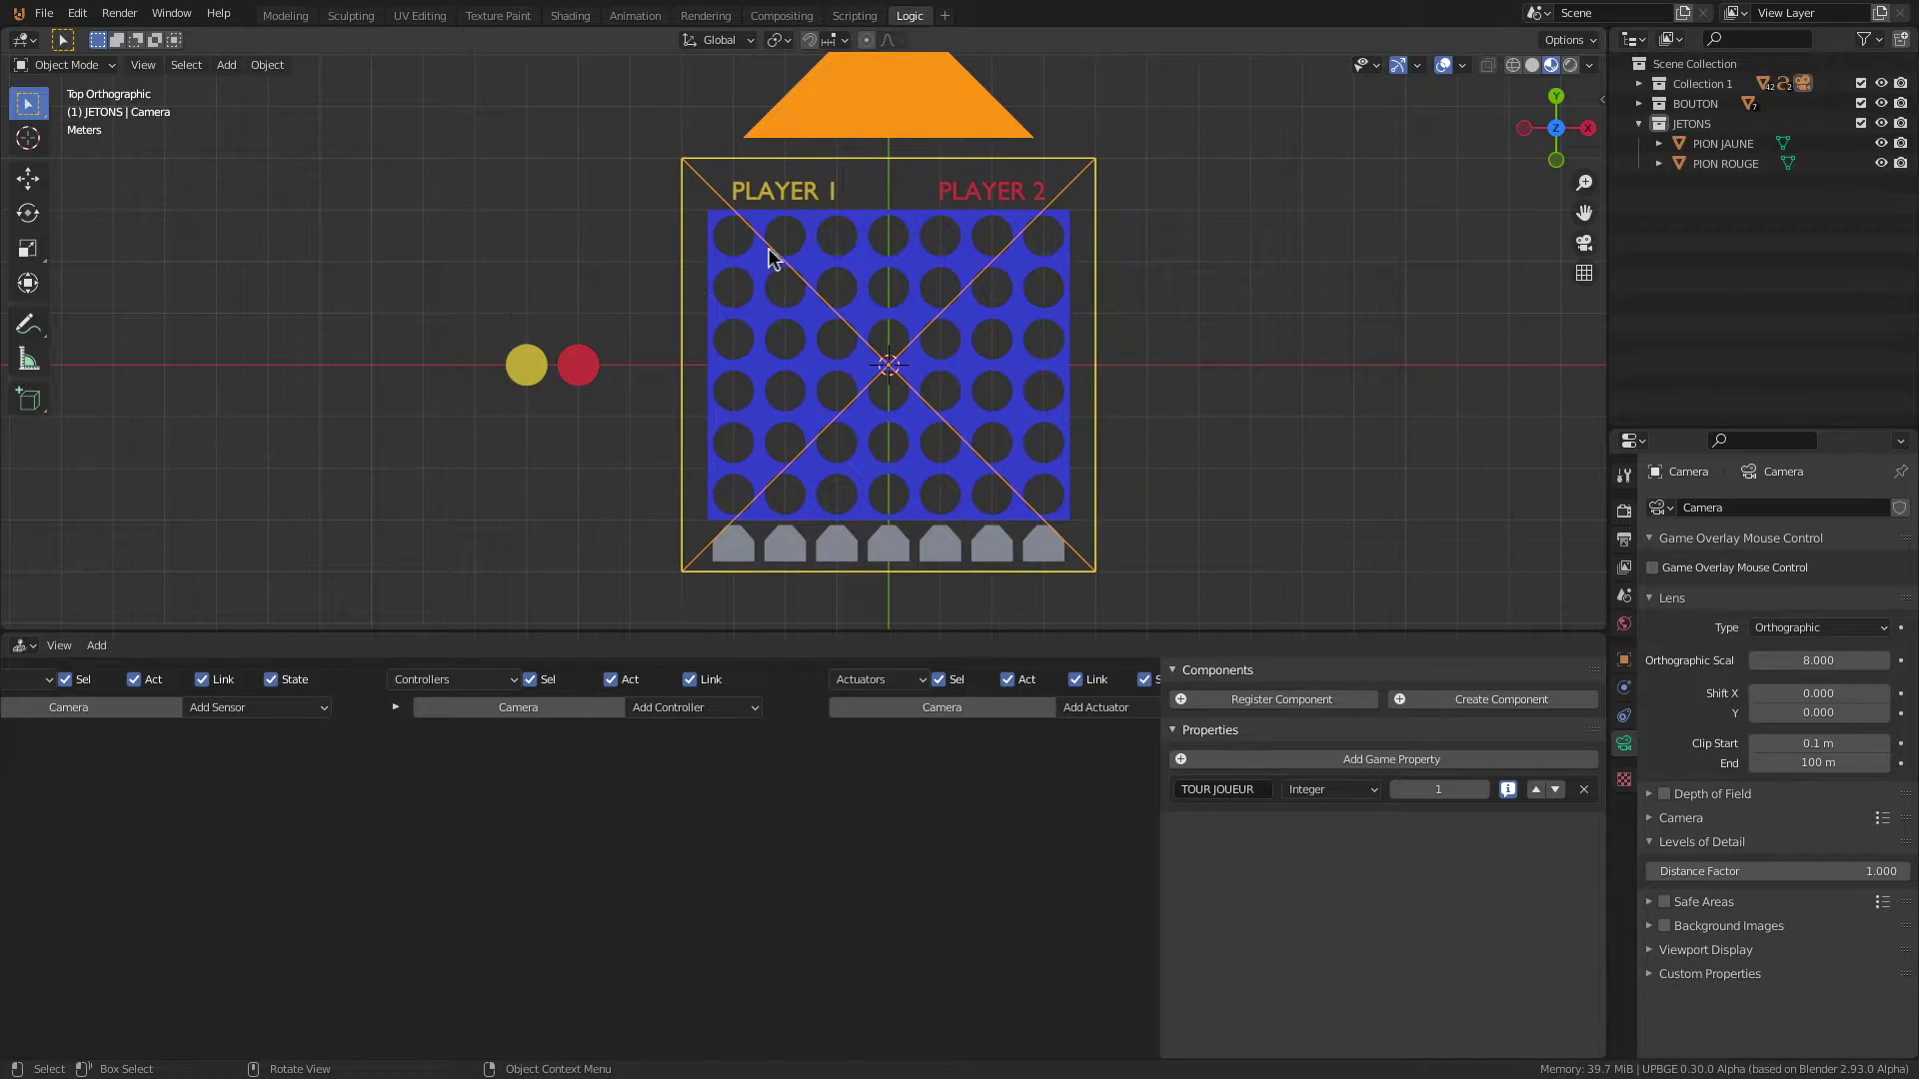
Step: Select the PLAYER 1 and PLAYER 2 texts together with the camera as active object, and add two Property sensors to the camera
left_click(797, 195, "shift")
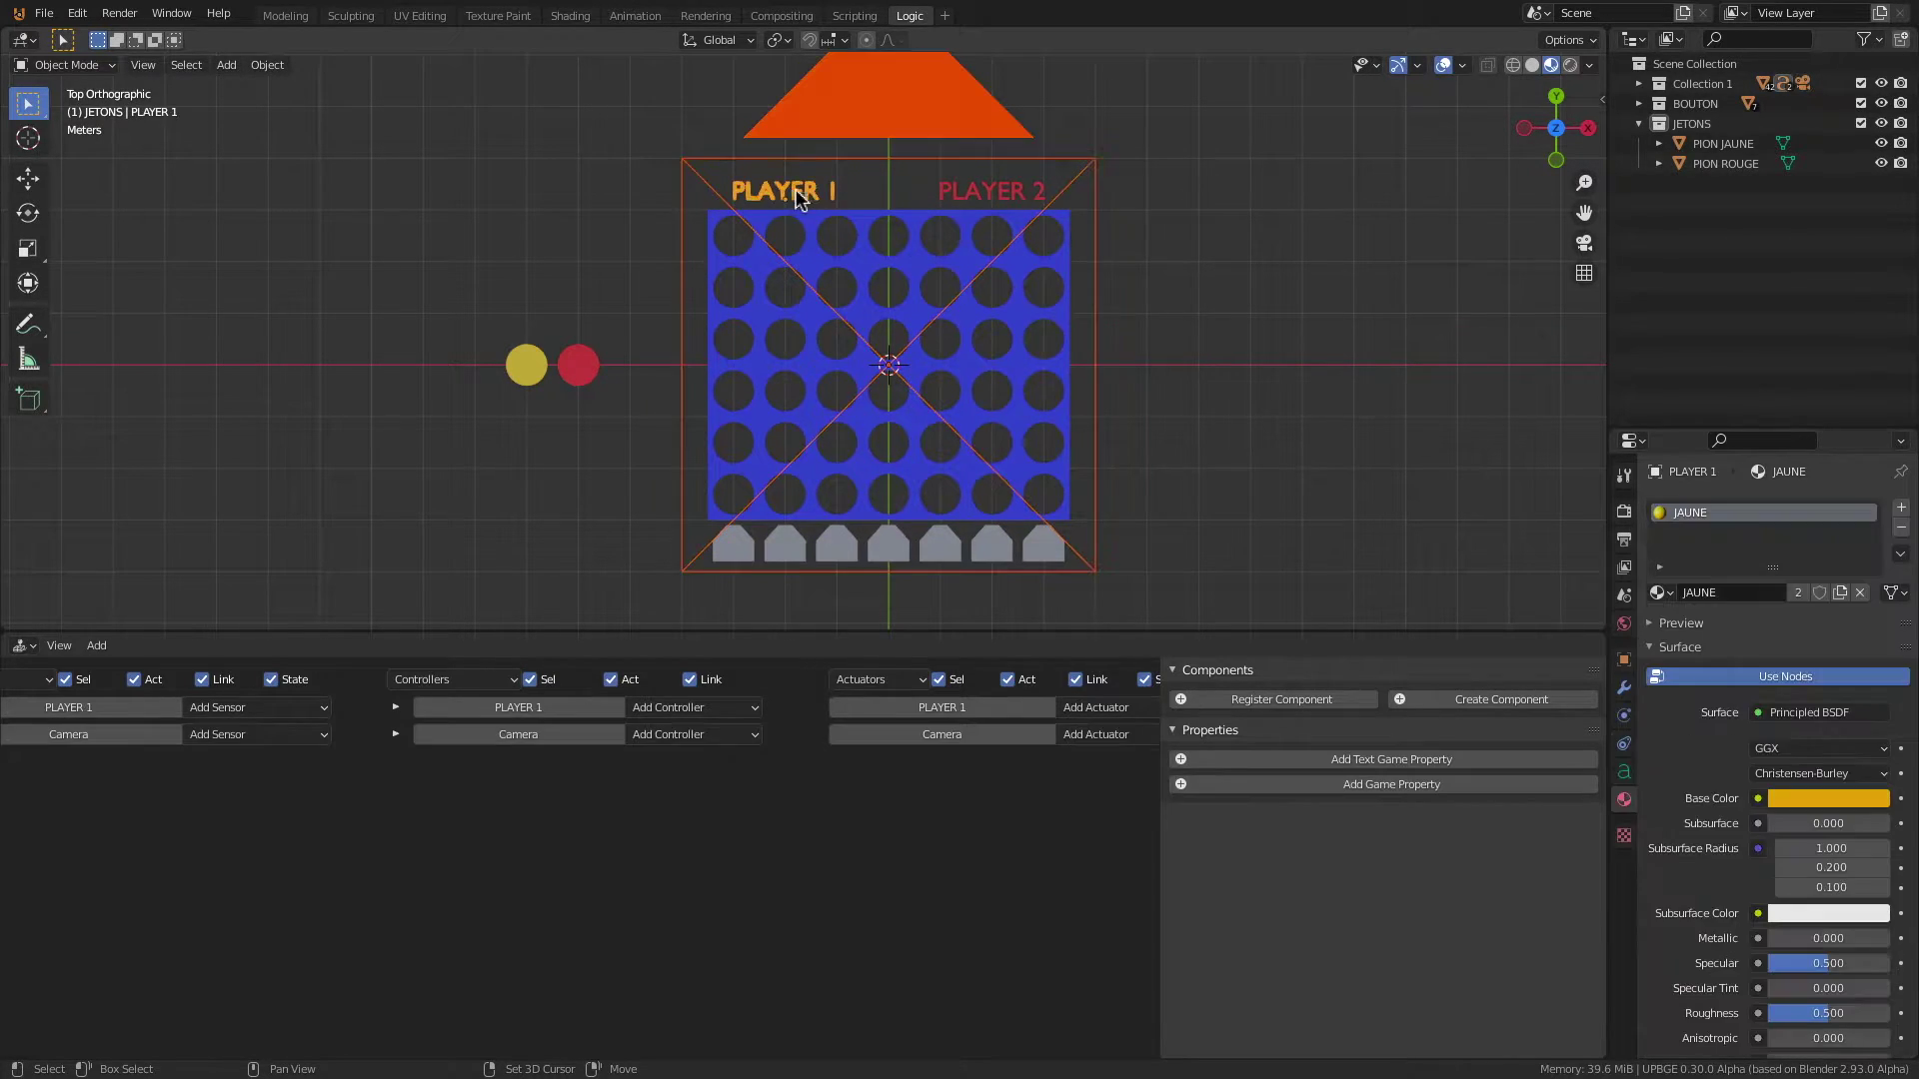
left_click(992, 192, "shift")
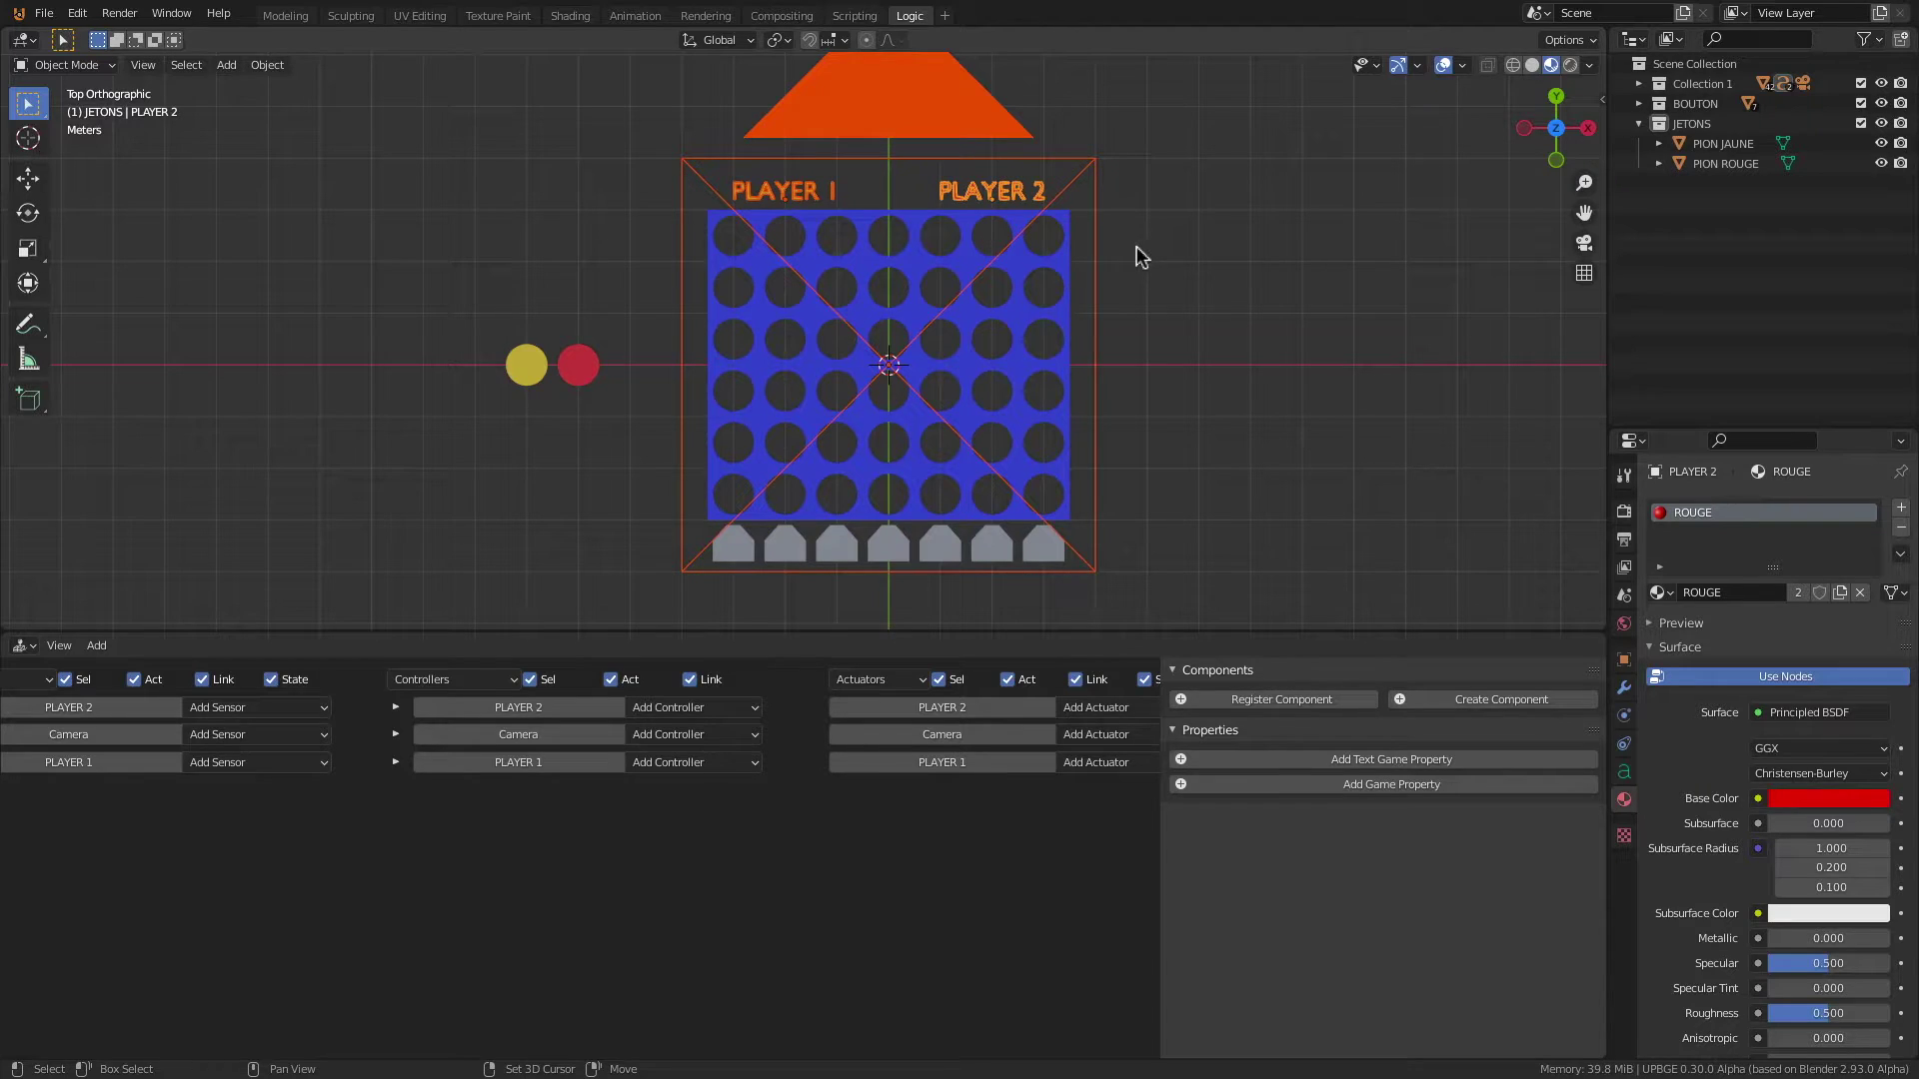
left_click(807, 131, "shift")
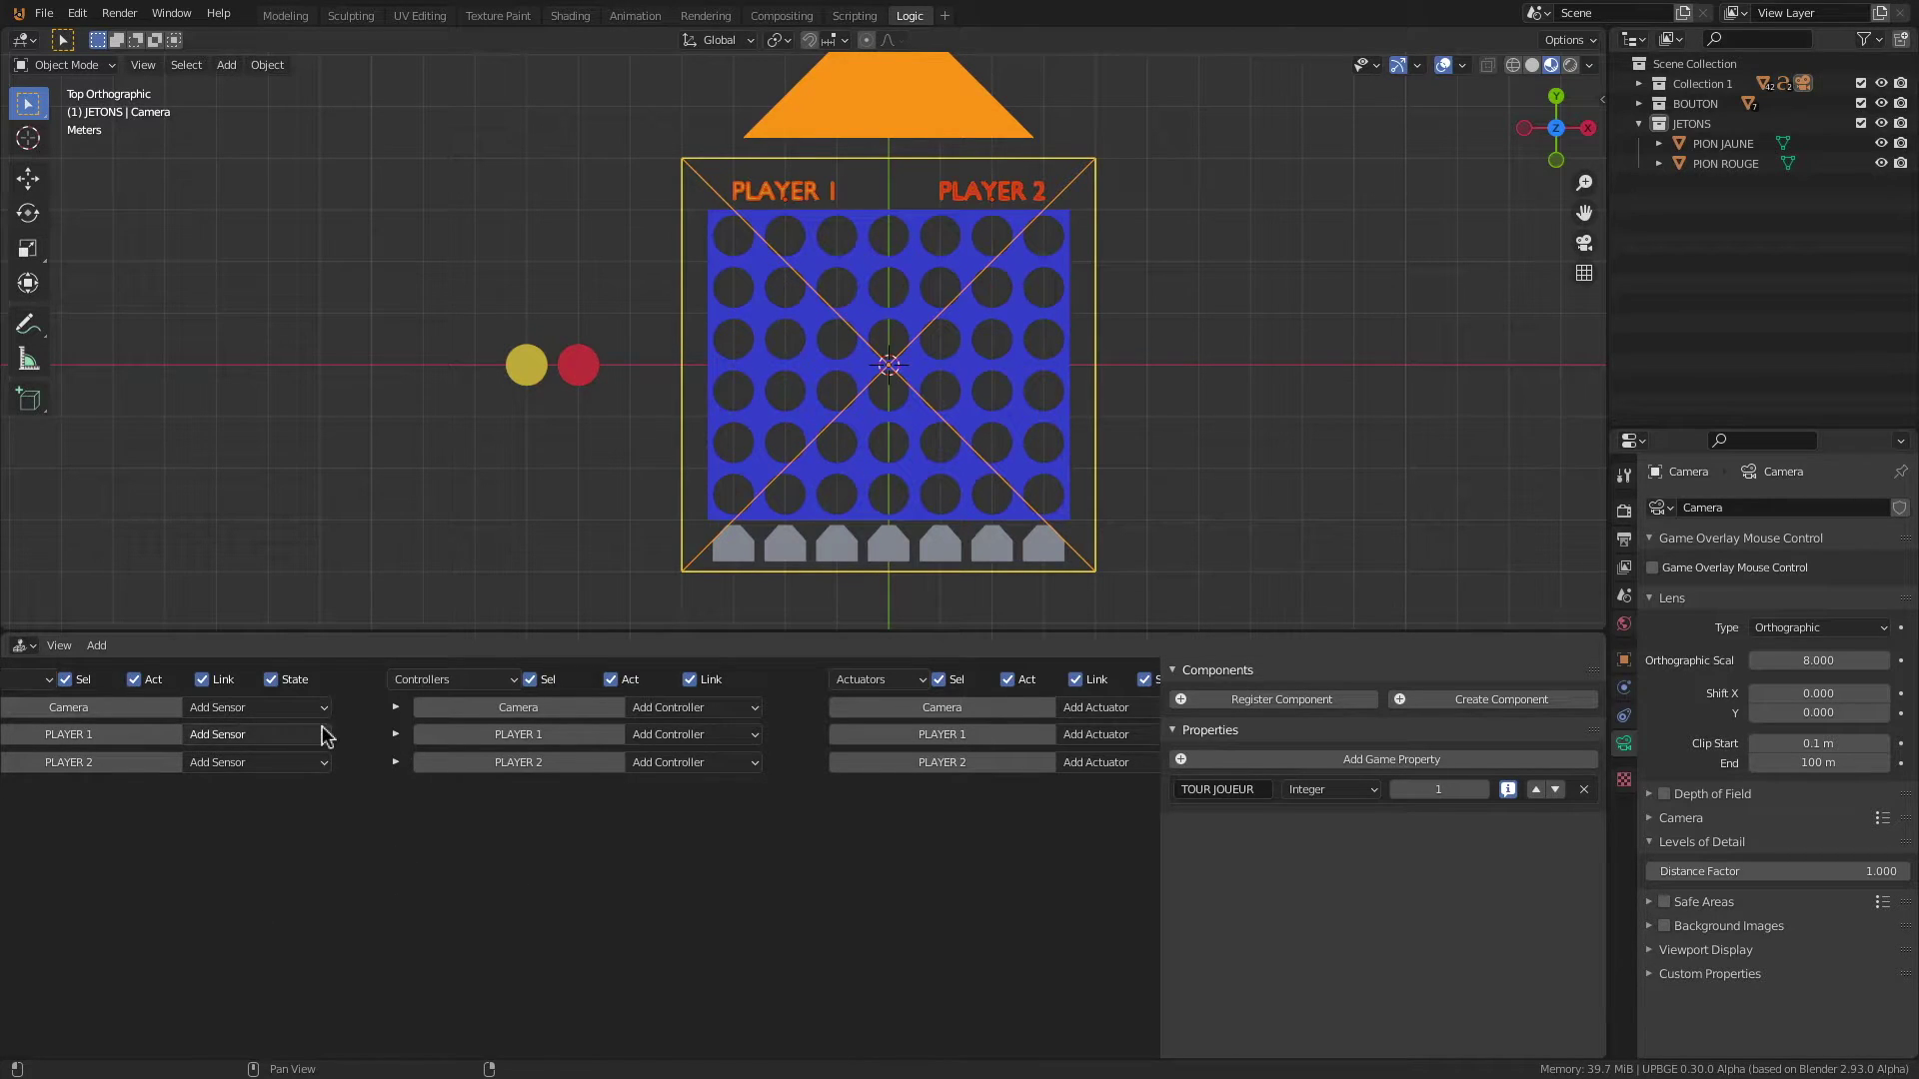
left_click(266, 709)
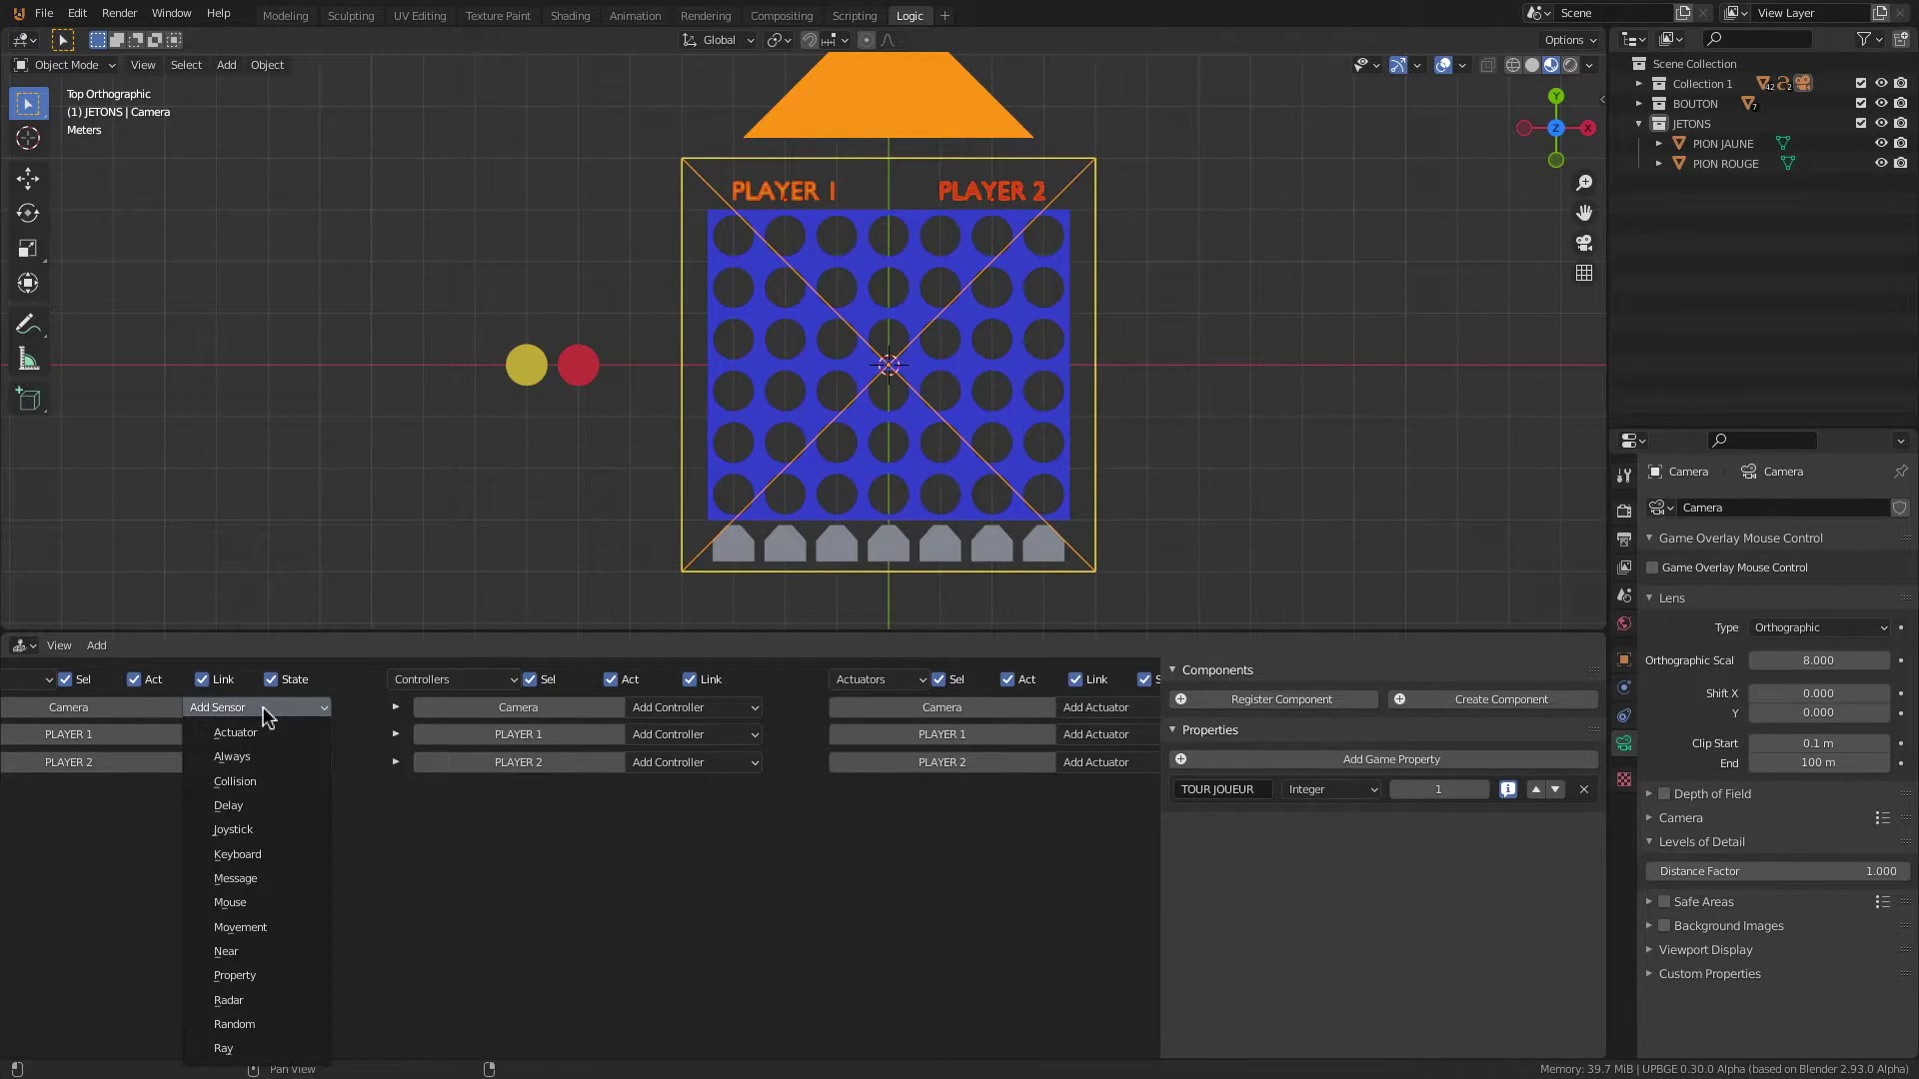
left_click(255, 978)
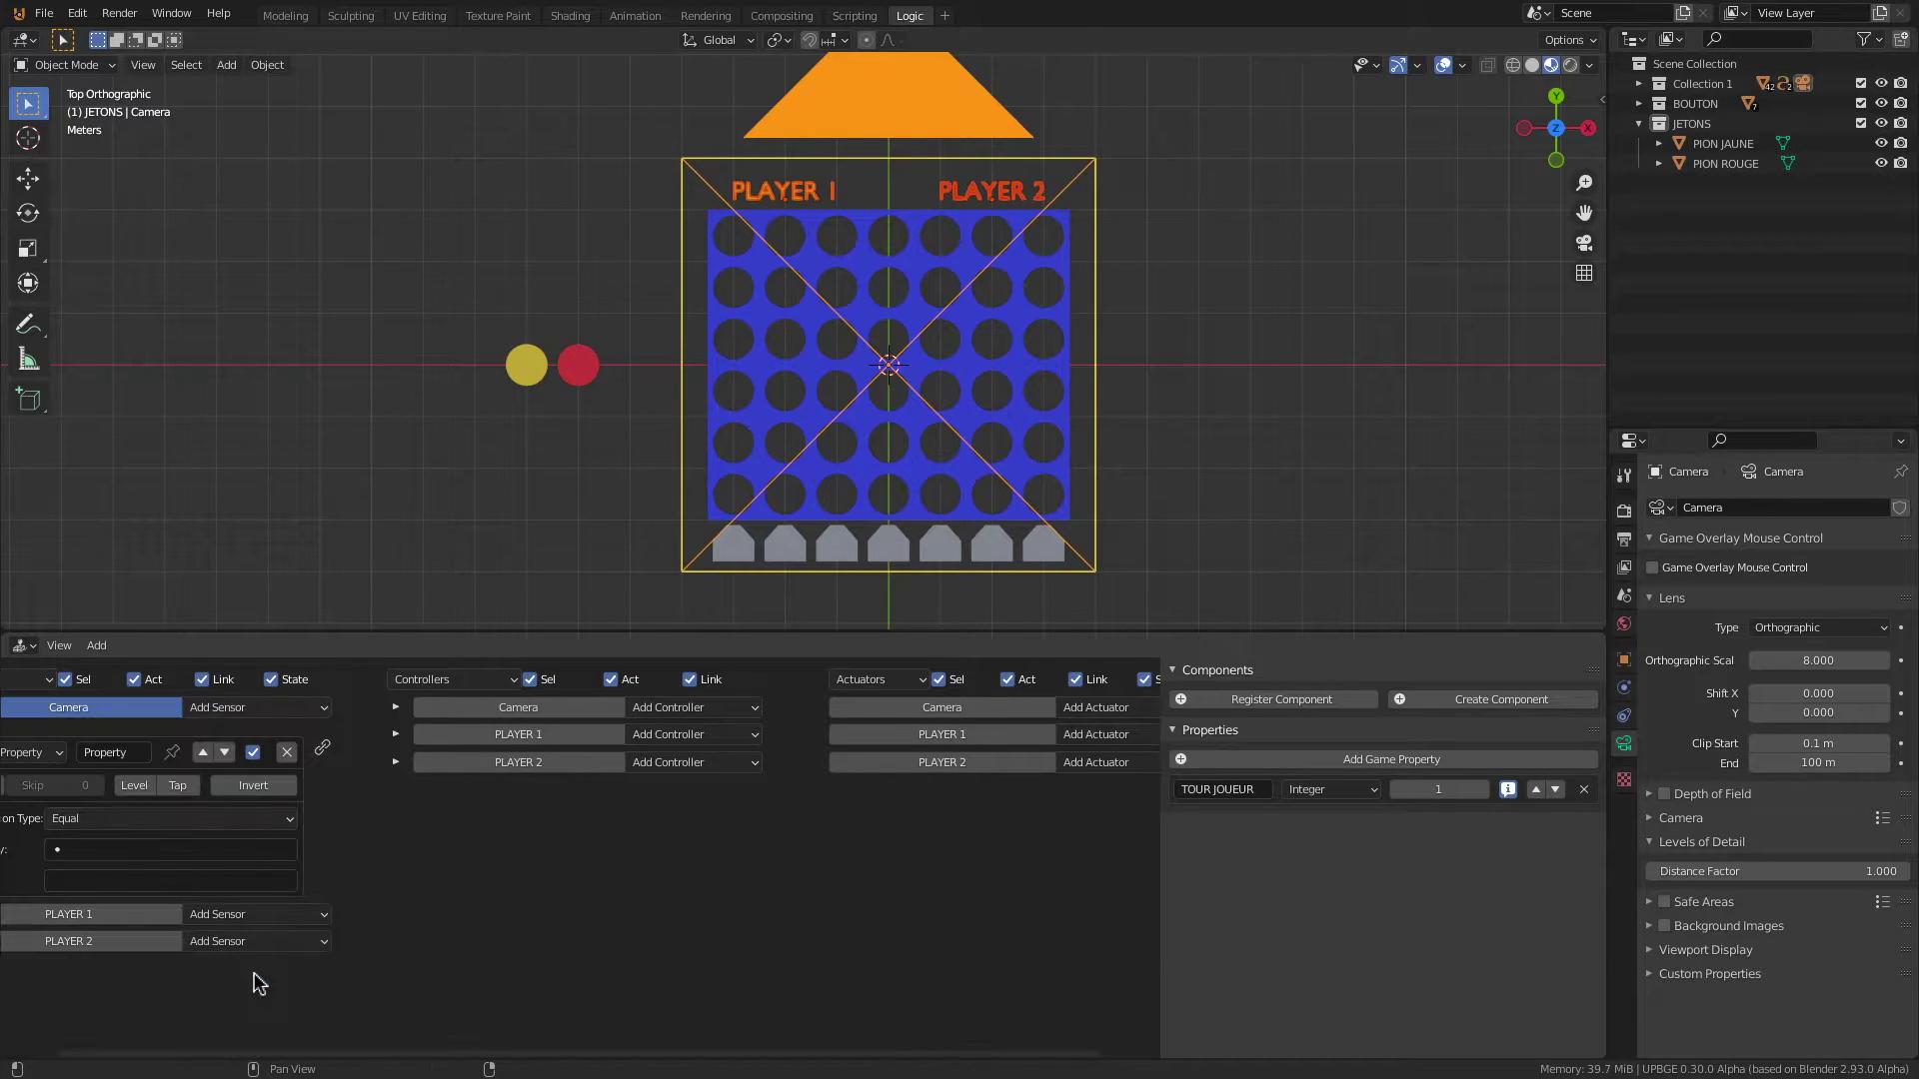
left_click(255, 708)
left_click(266, 976)
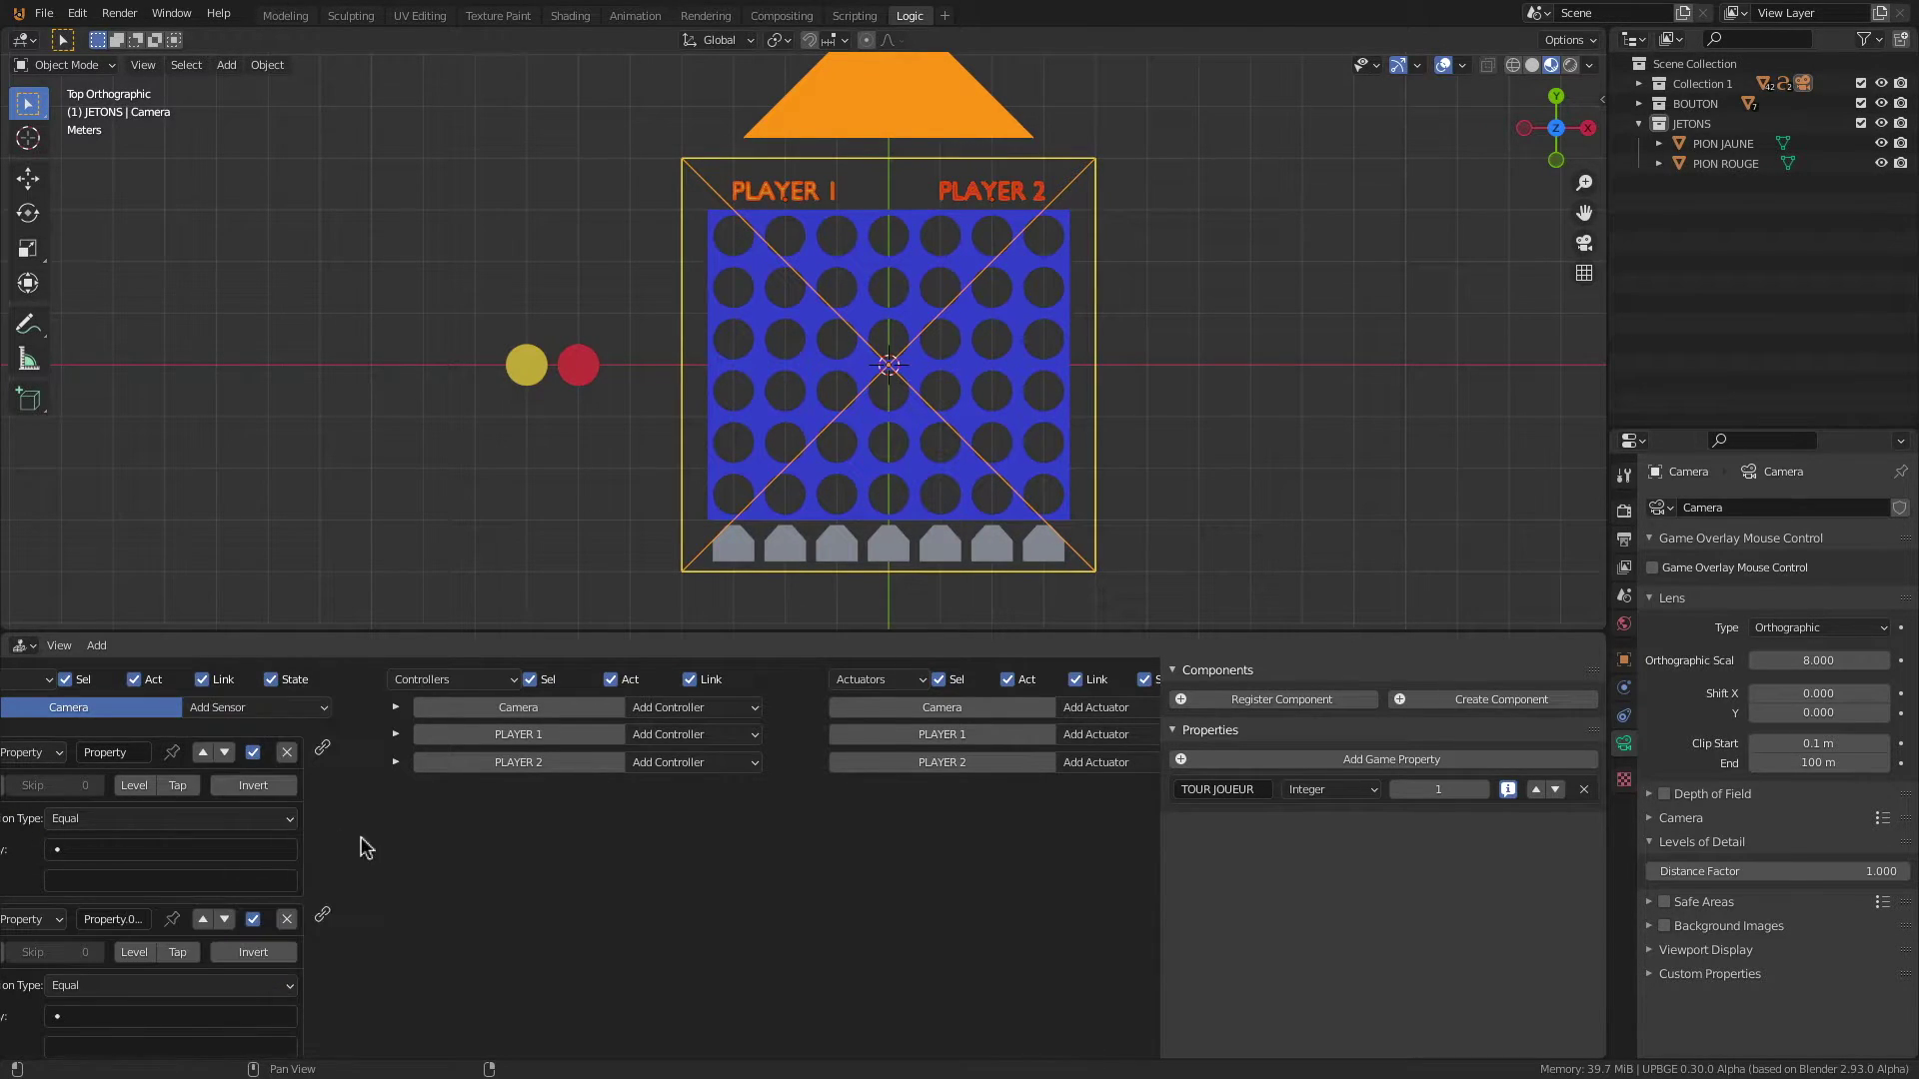
Step: Enlarge the logic editing area and assign the TOUR JOUEUR property to both of the camera's Property sensors
key("Home")
left_click_drag(509, 634, 506, 214)
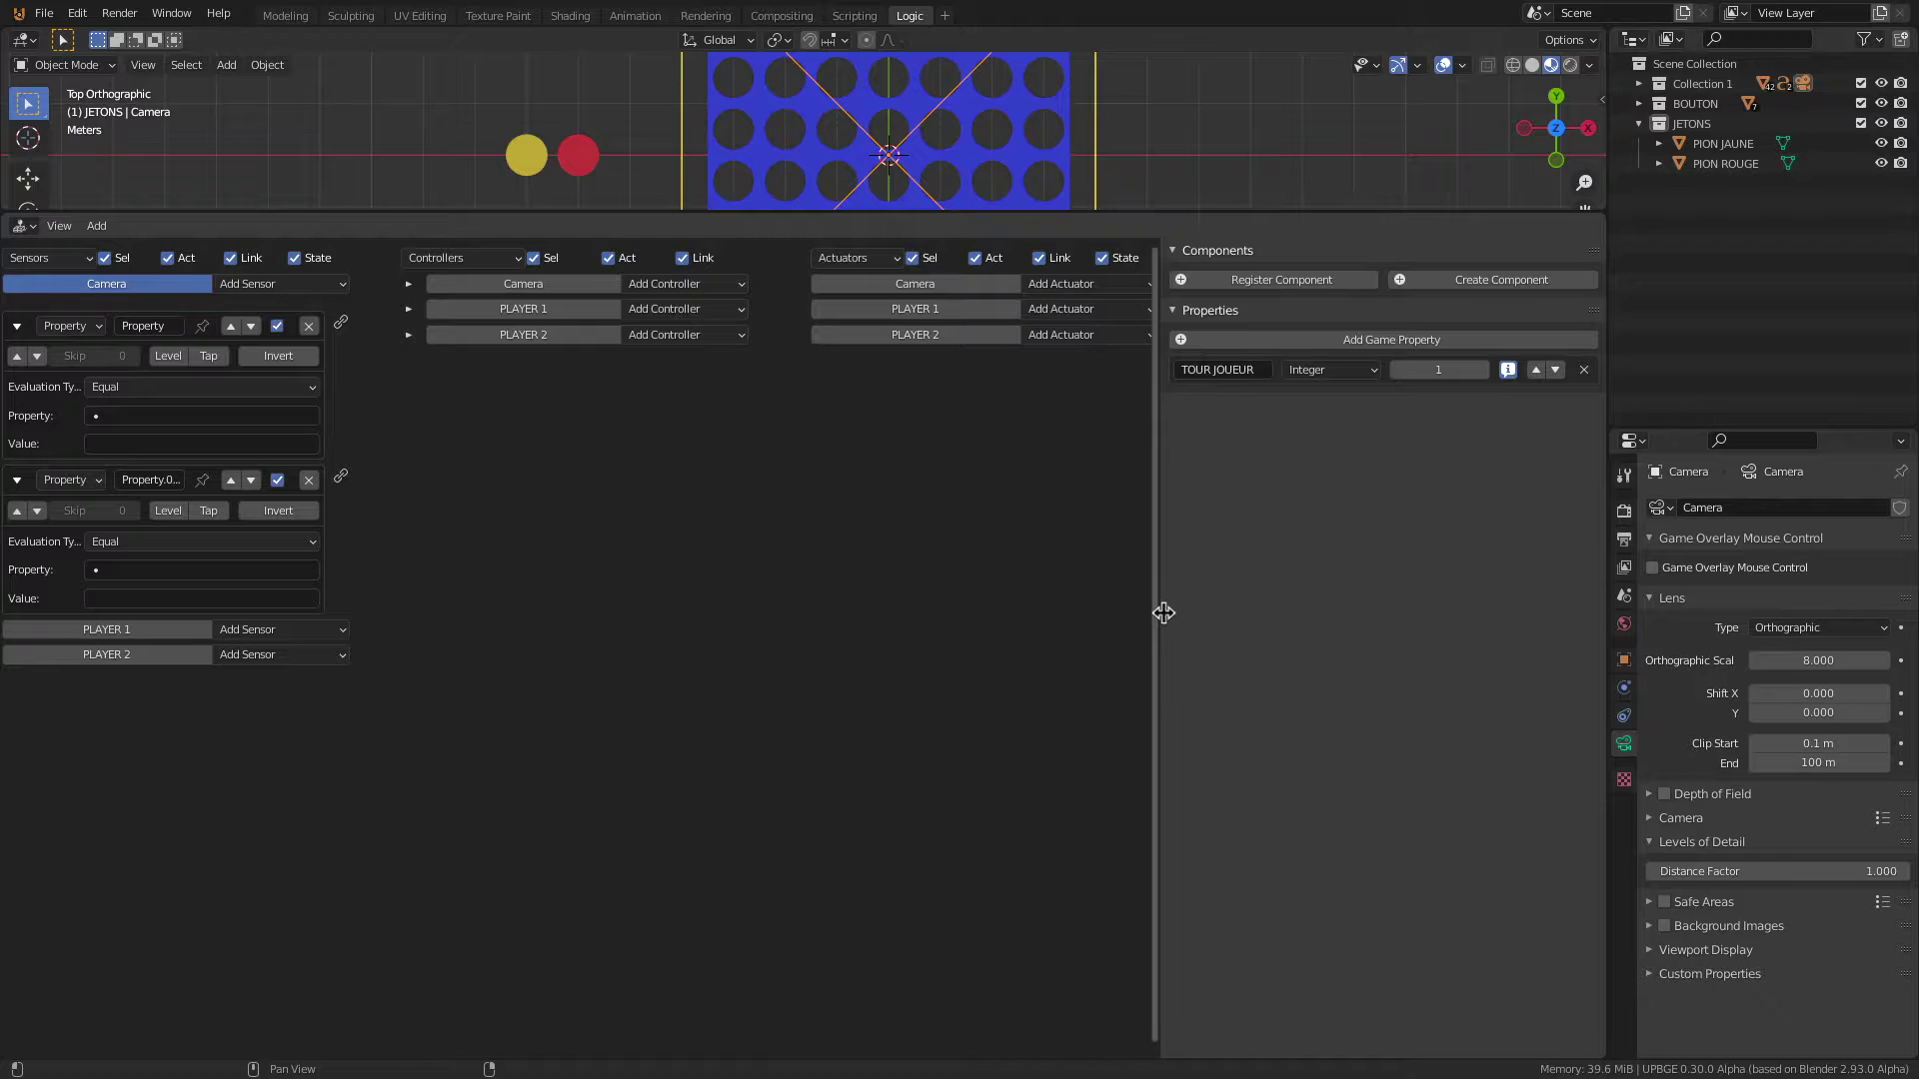
left_click_drag(1156, 612, 1409, 613)
left_click(140, 416)
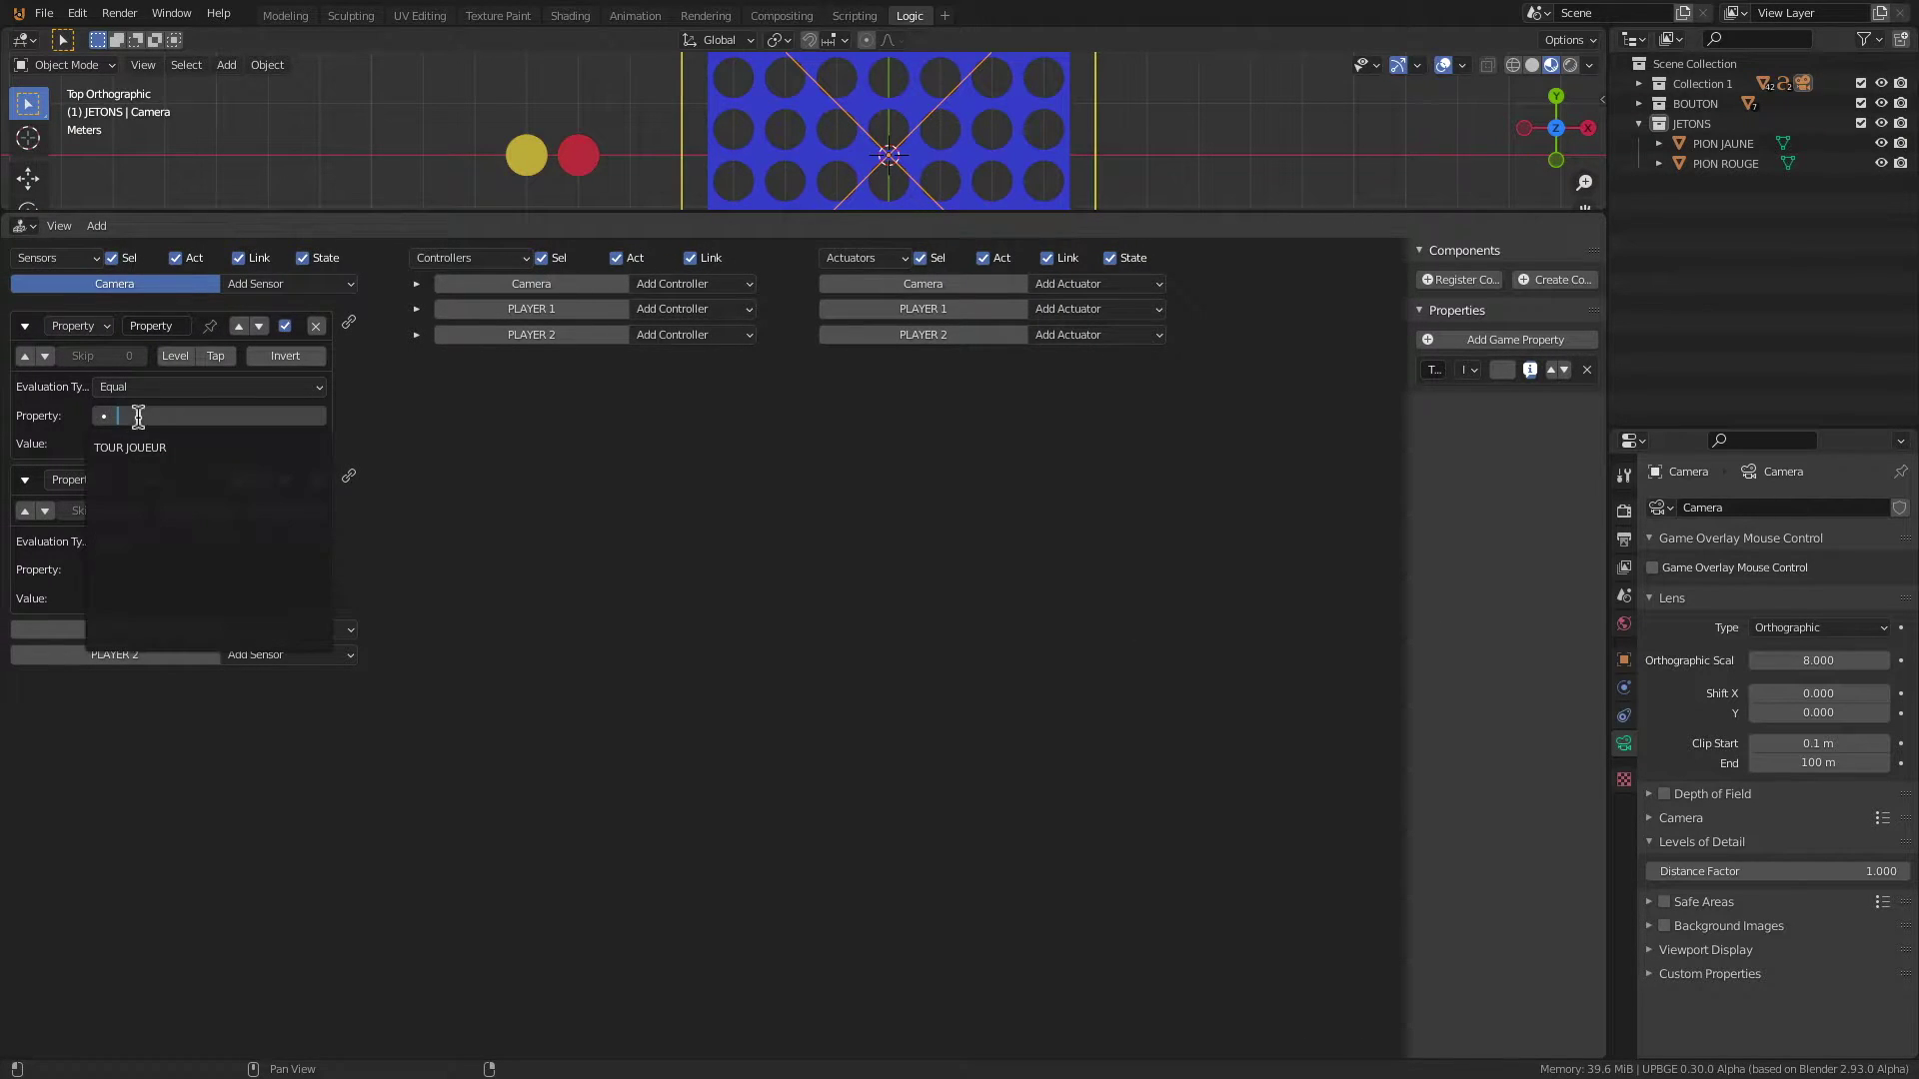
left_click(170, 448)
left_click(160, 570)
left_click(152, 600)
Step: Set the comparison value to 1 in the first Property sensor and 2 in the second
left_click(142, 444)
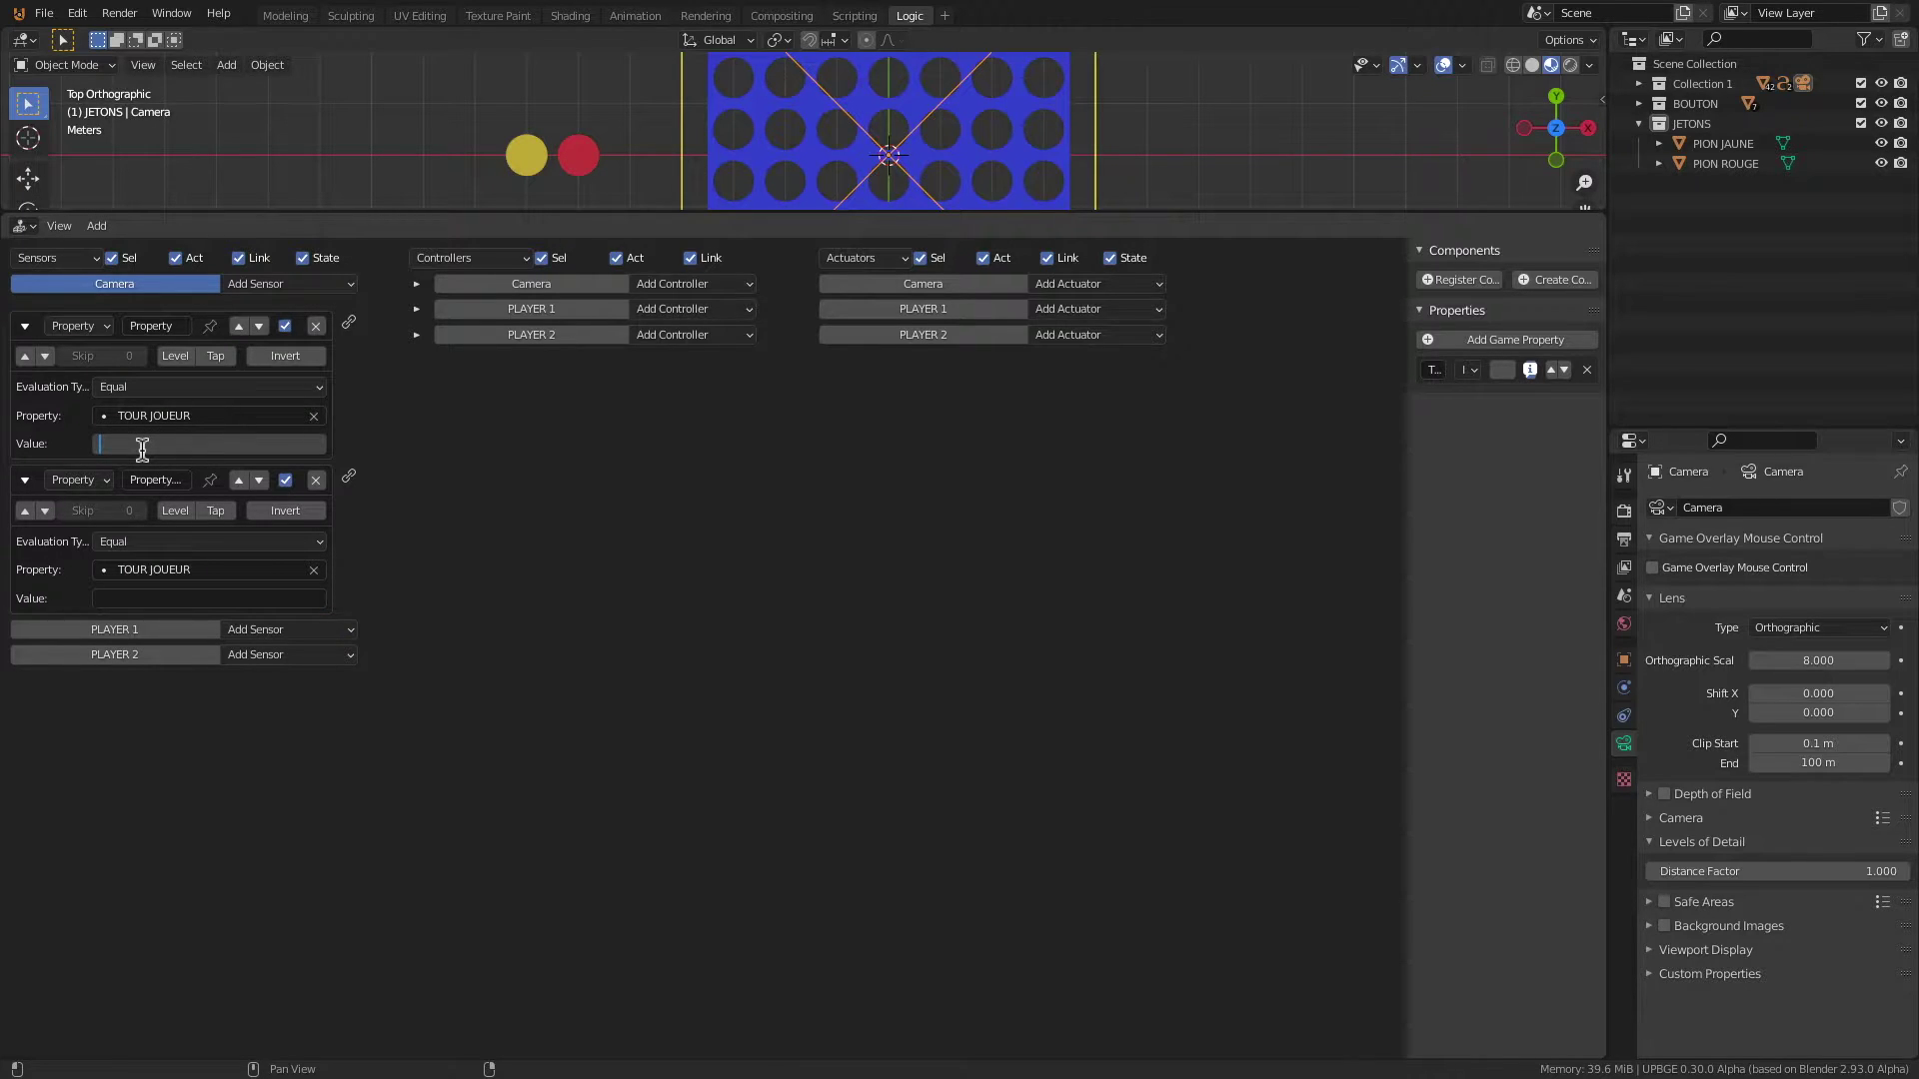
type("1")
key("Return")
left_click(141, 599)
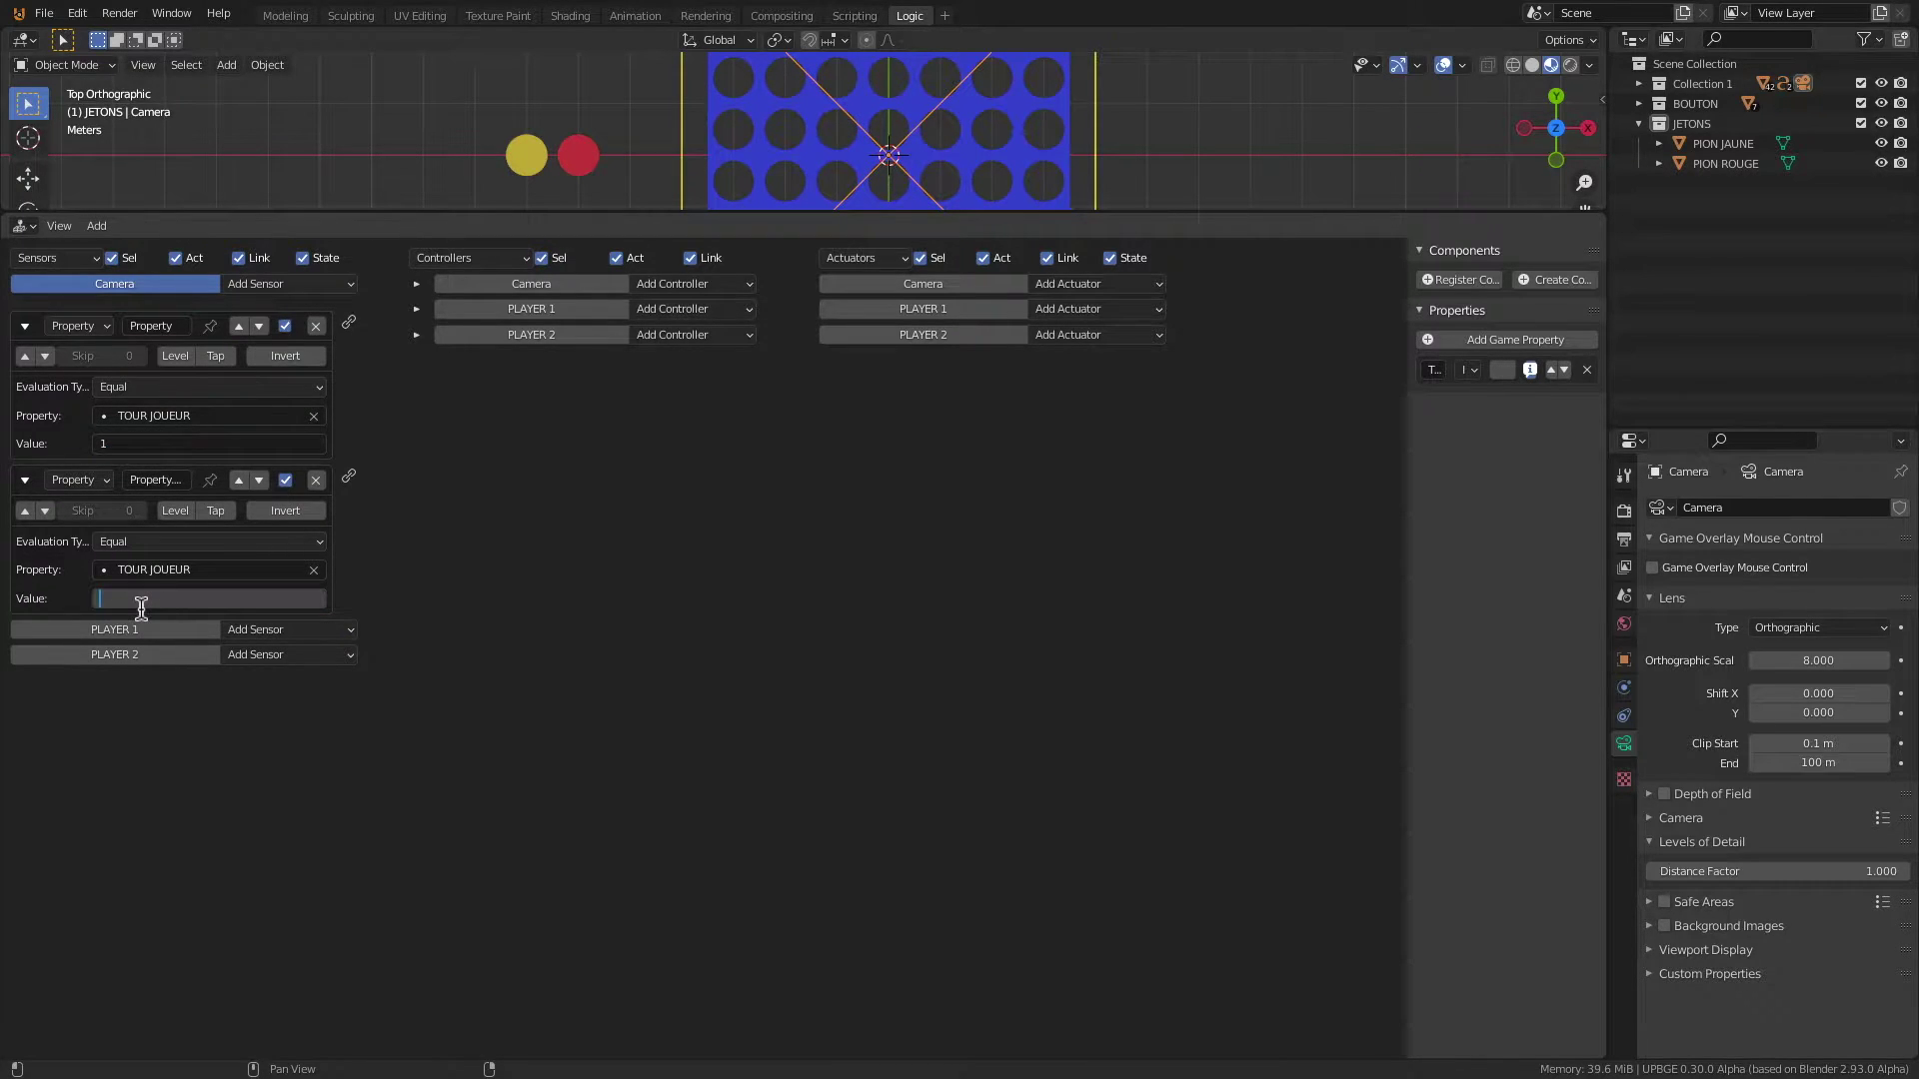
type("2")
key("Return")
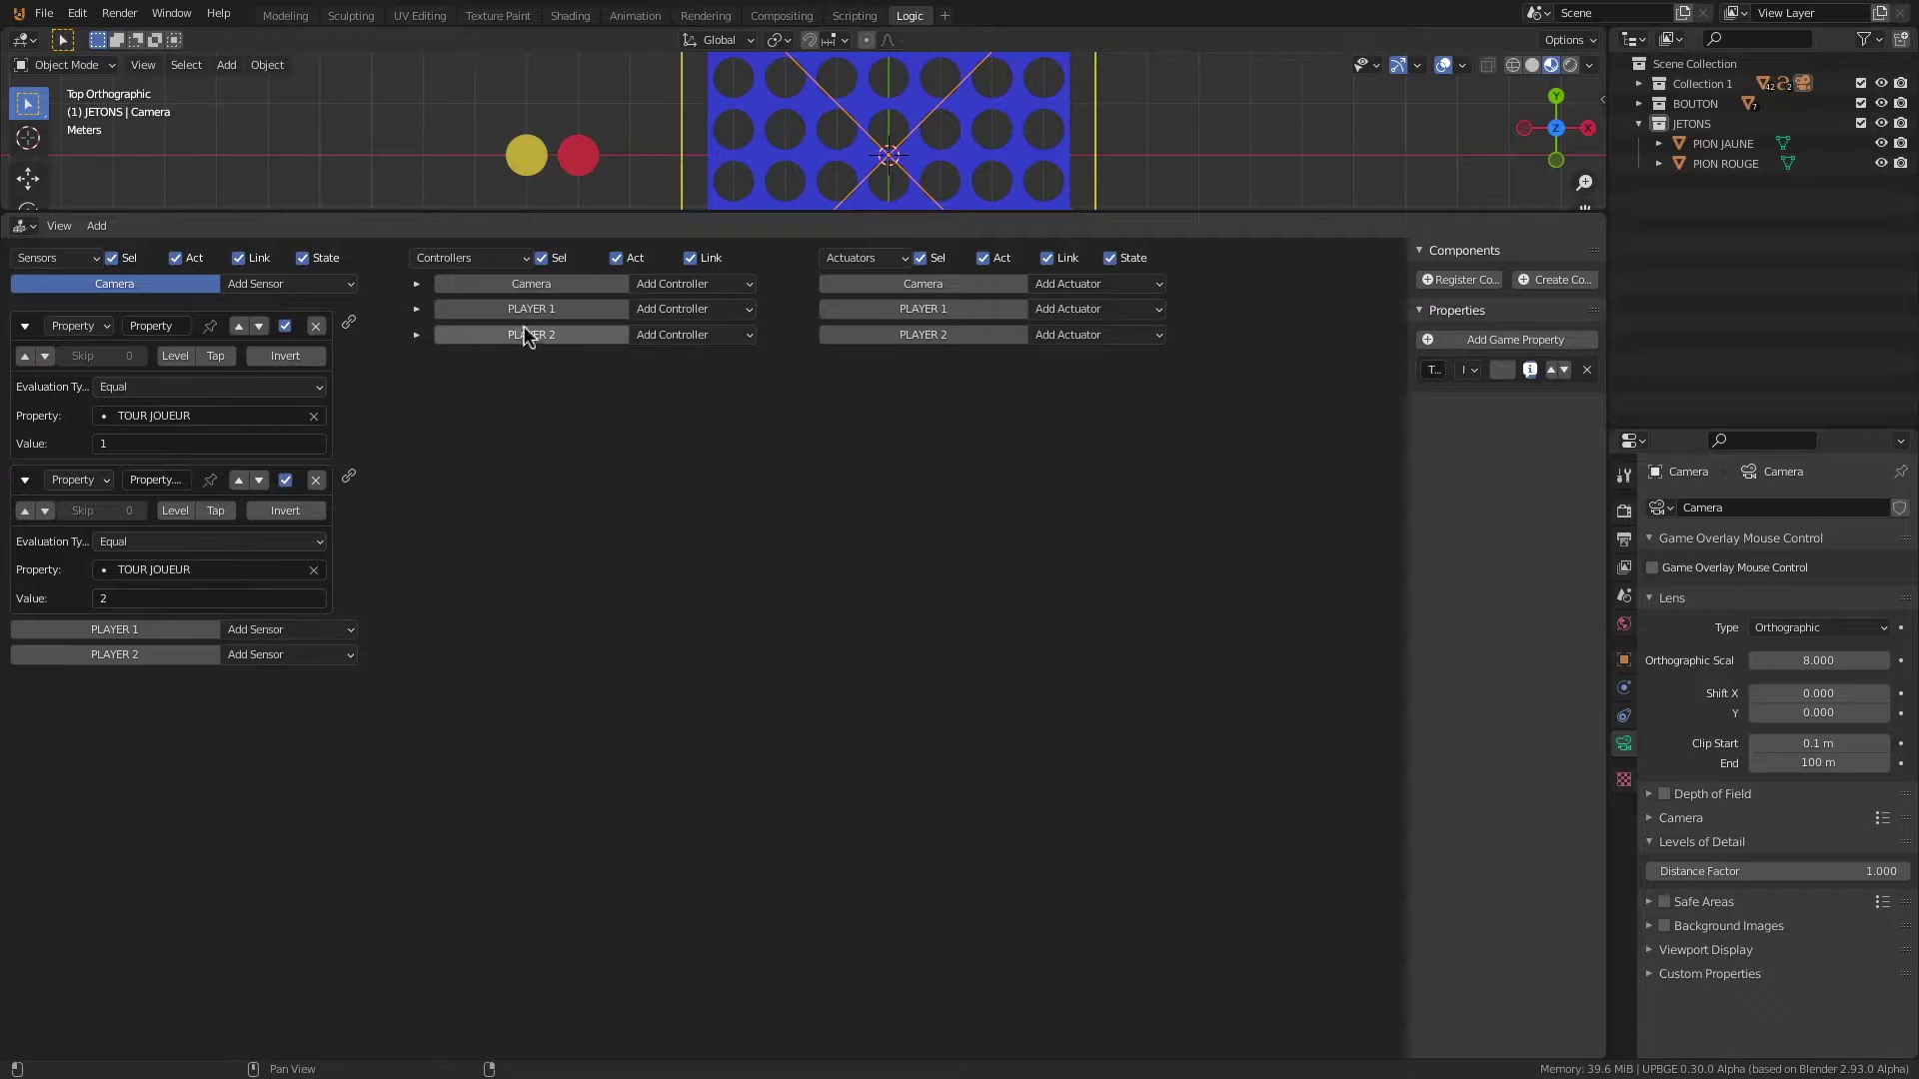
Step: Add two And controllers and two Visibility actuators to the PLAYER 1 text
left_click(688, 312)
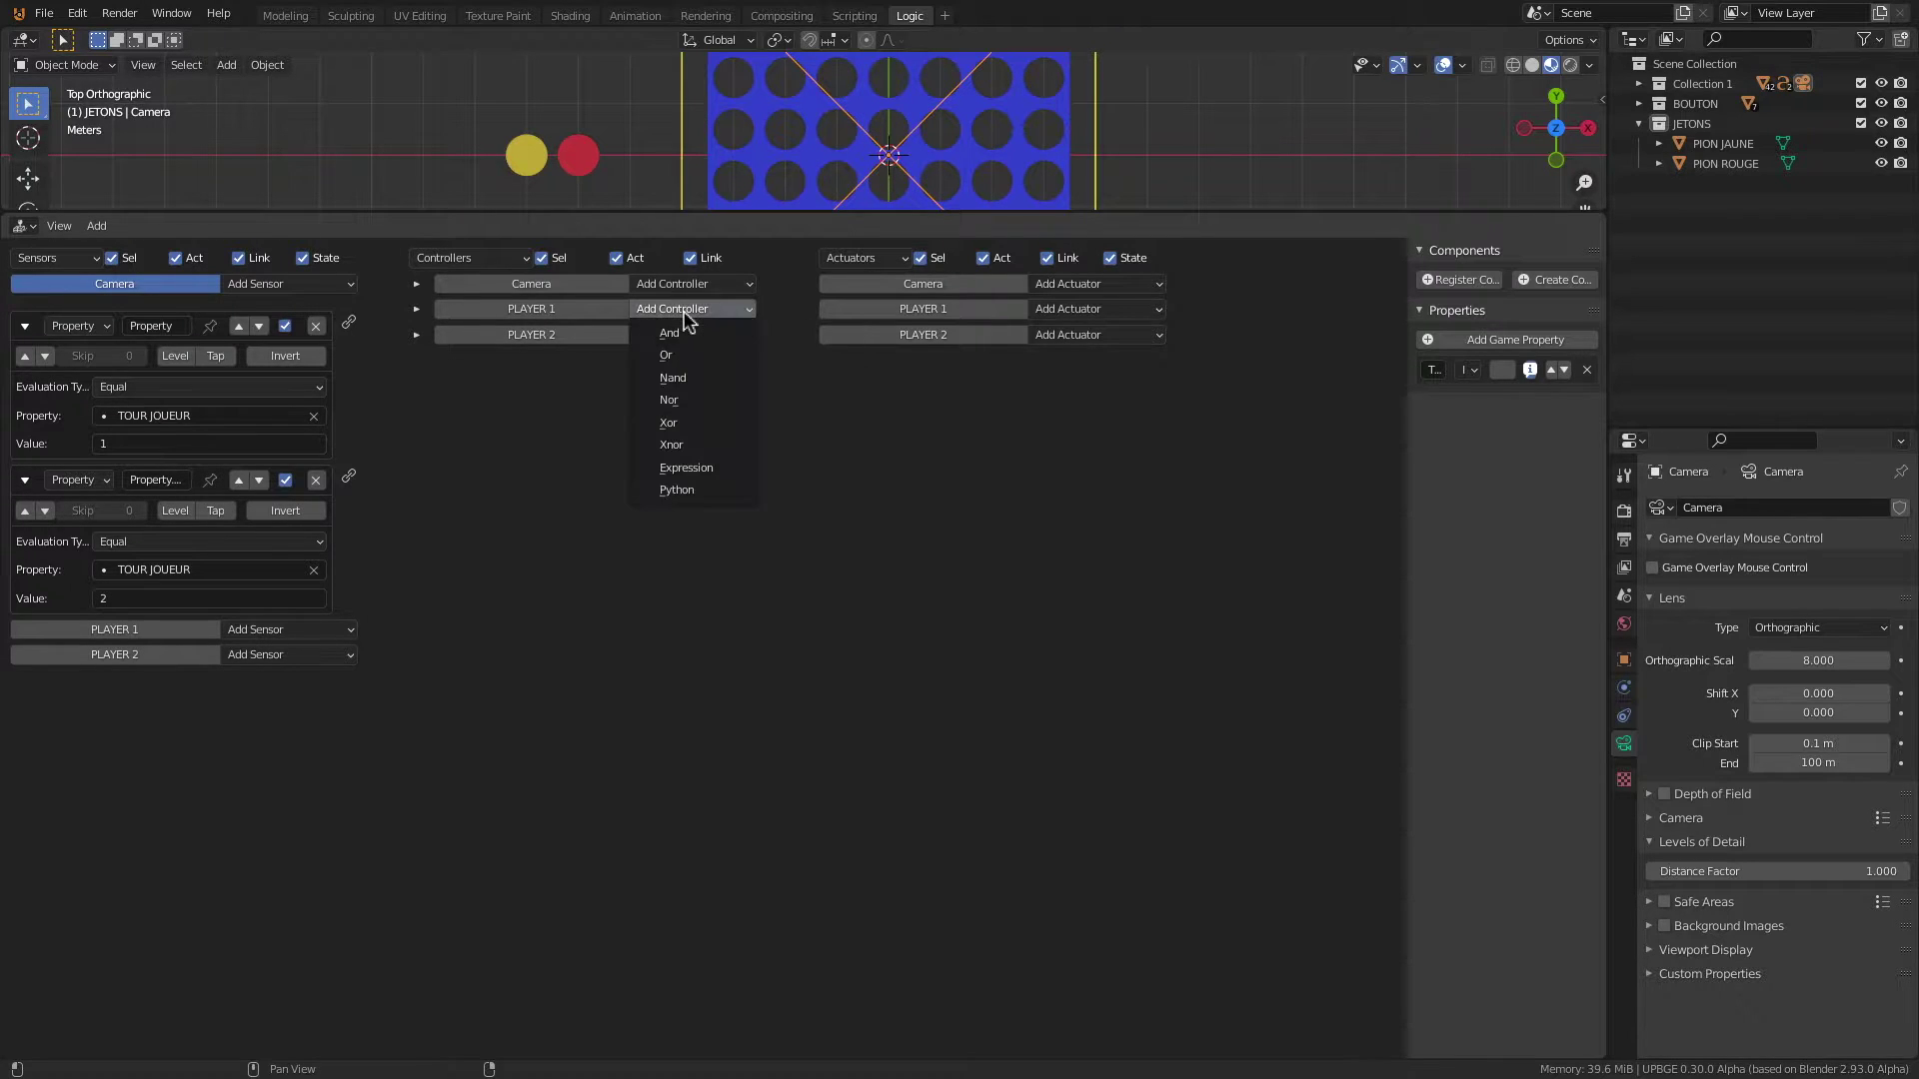
left_click(685, 333)
left_click(687, 311)
left_click(687, 334)
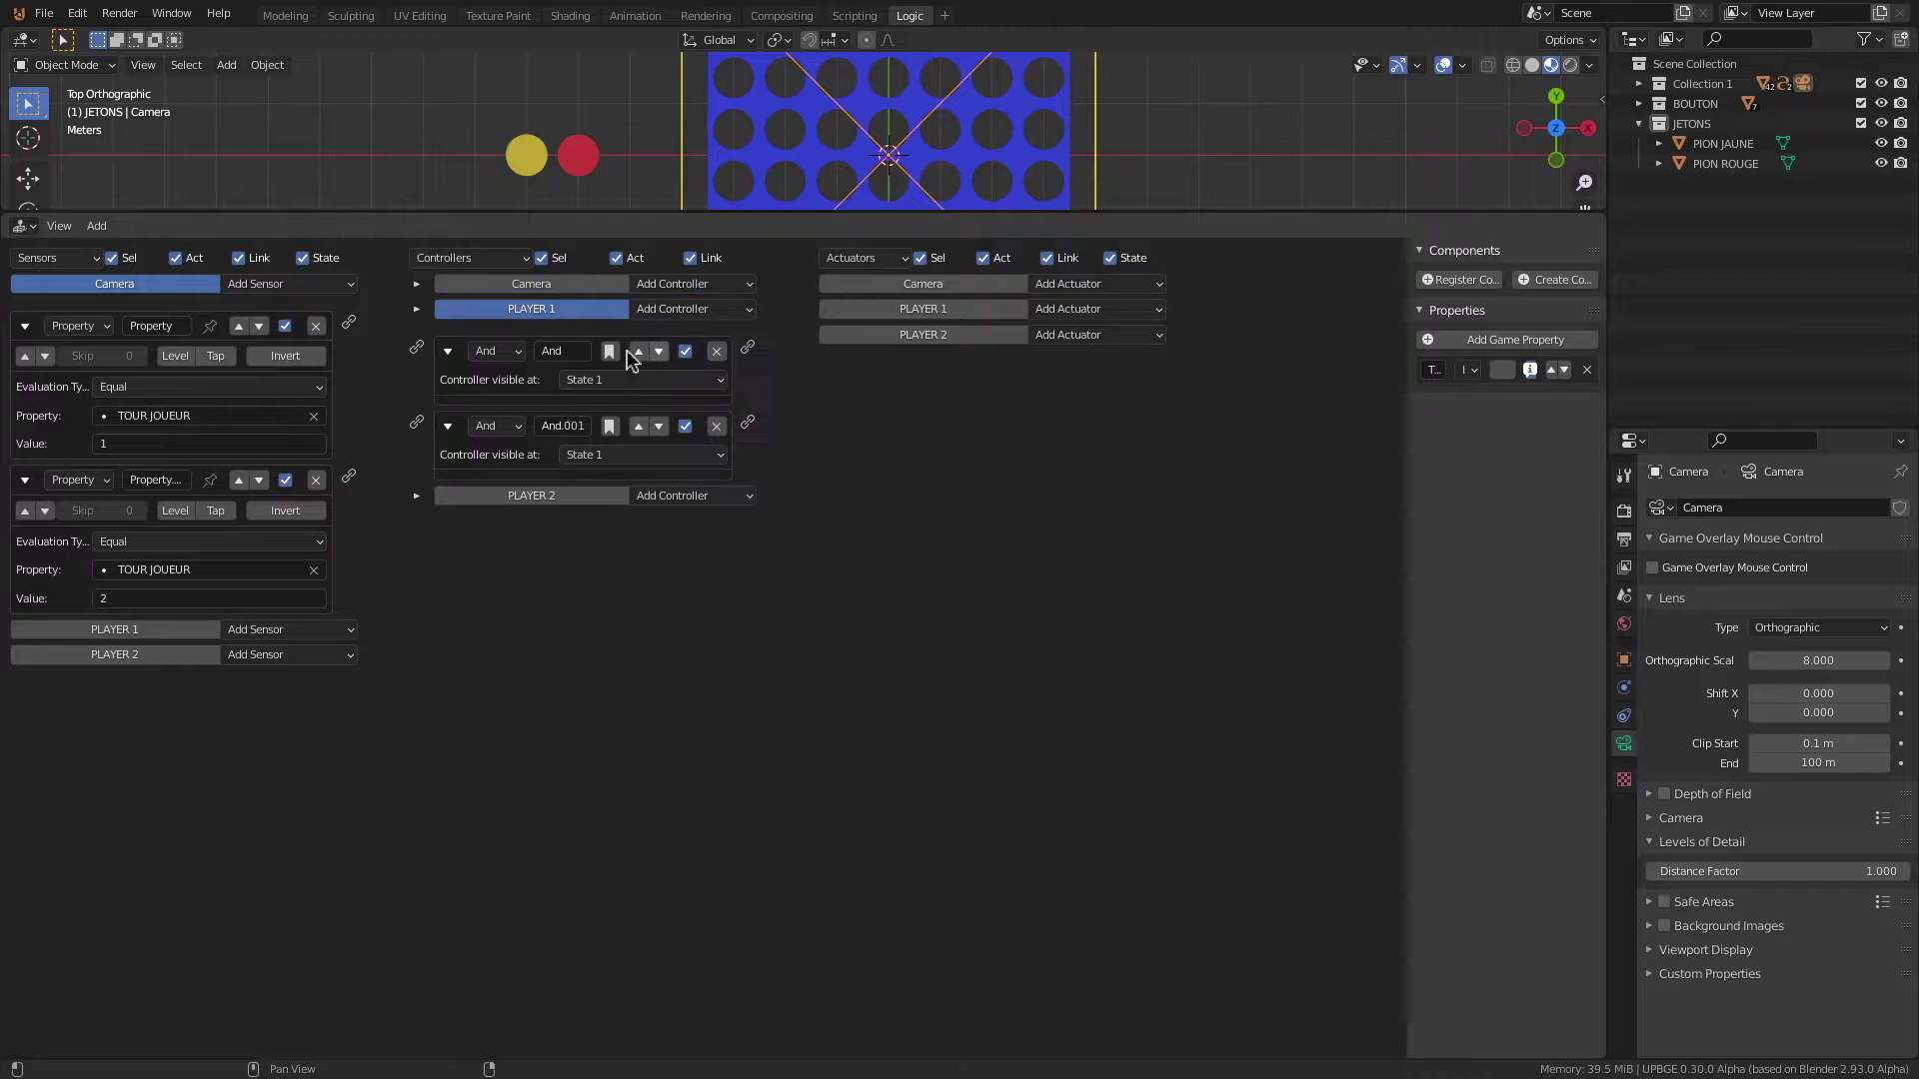
left_click(1078, 310)
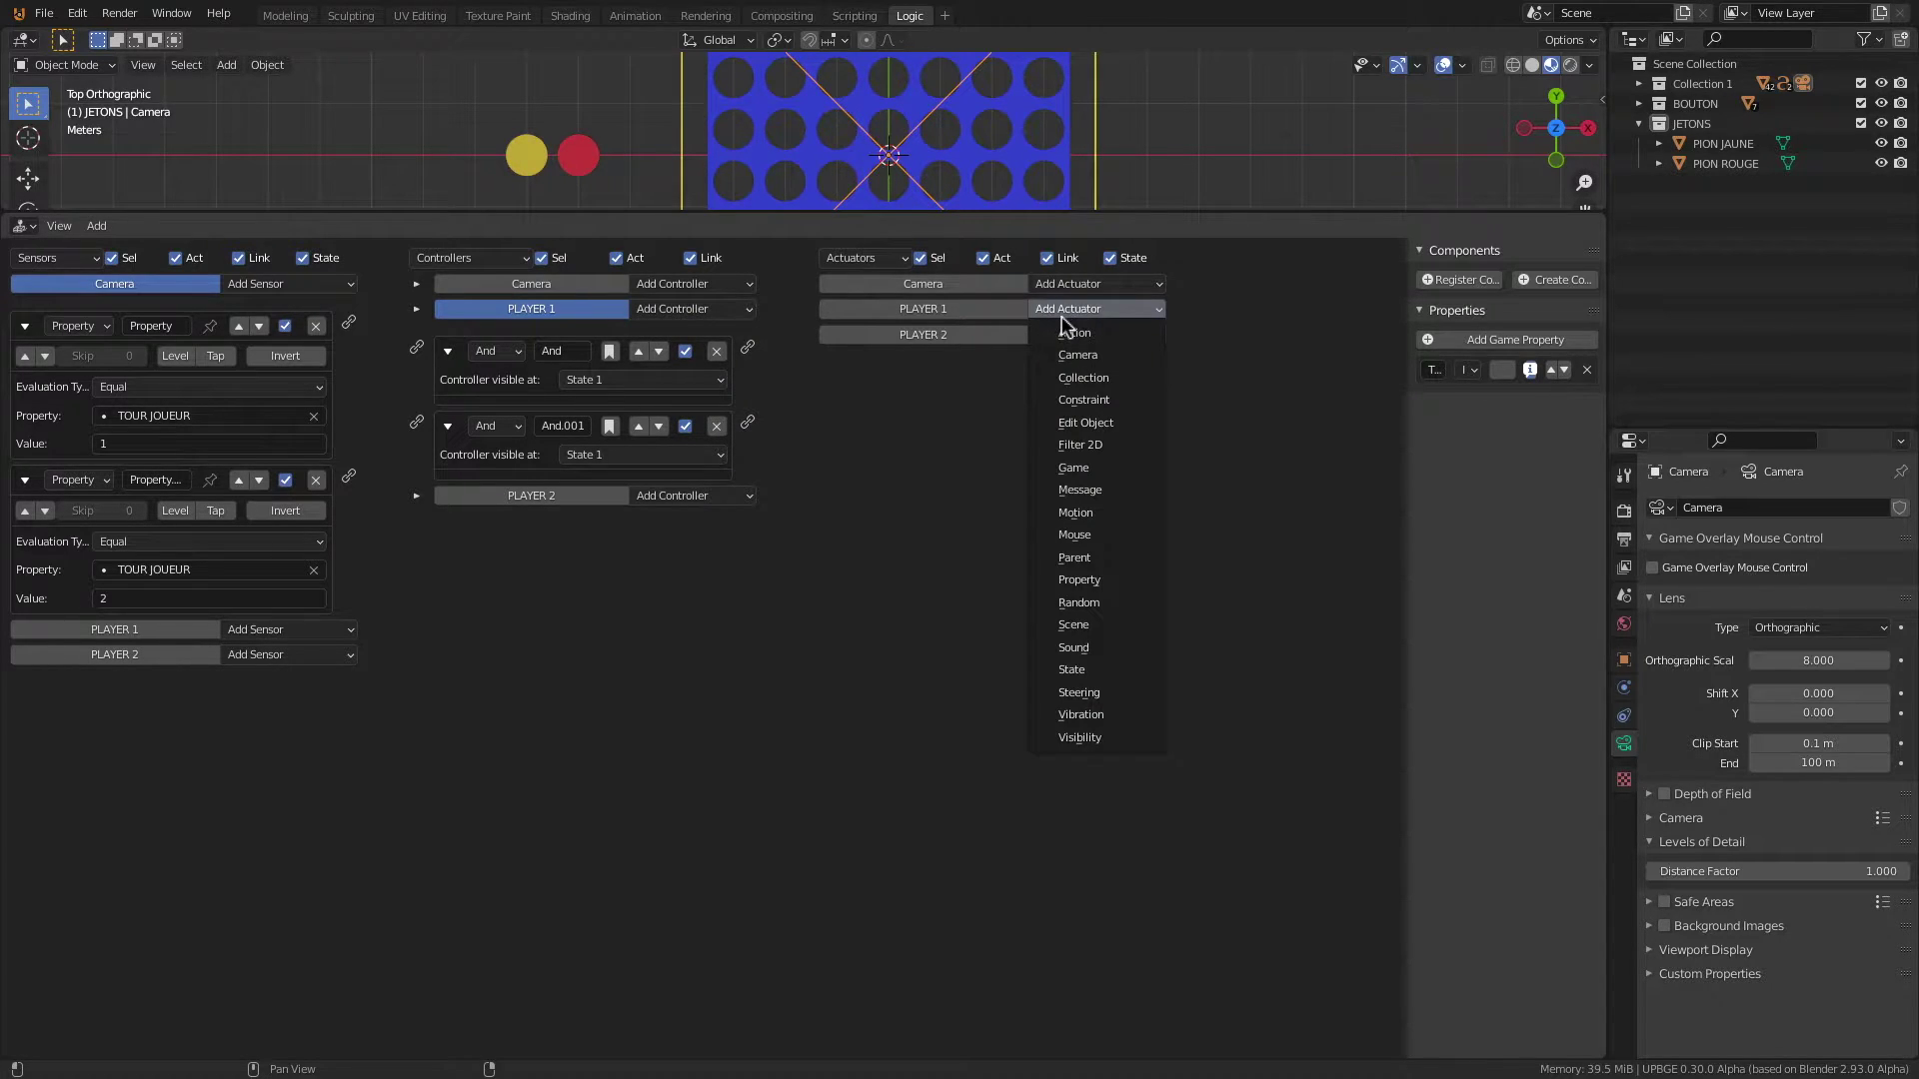
left_click(1077, 737)
left_click(1088, 312)
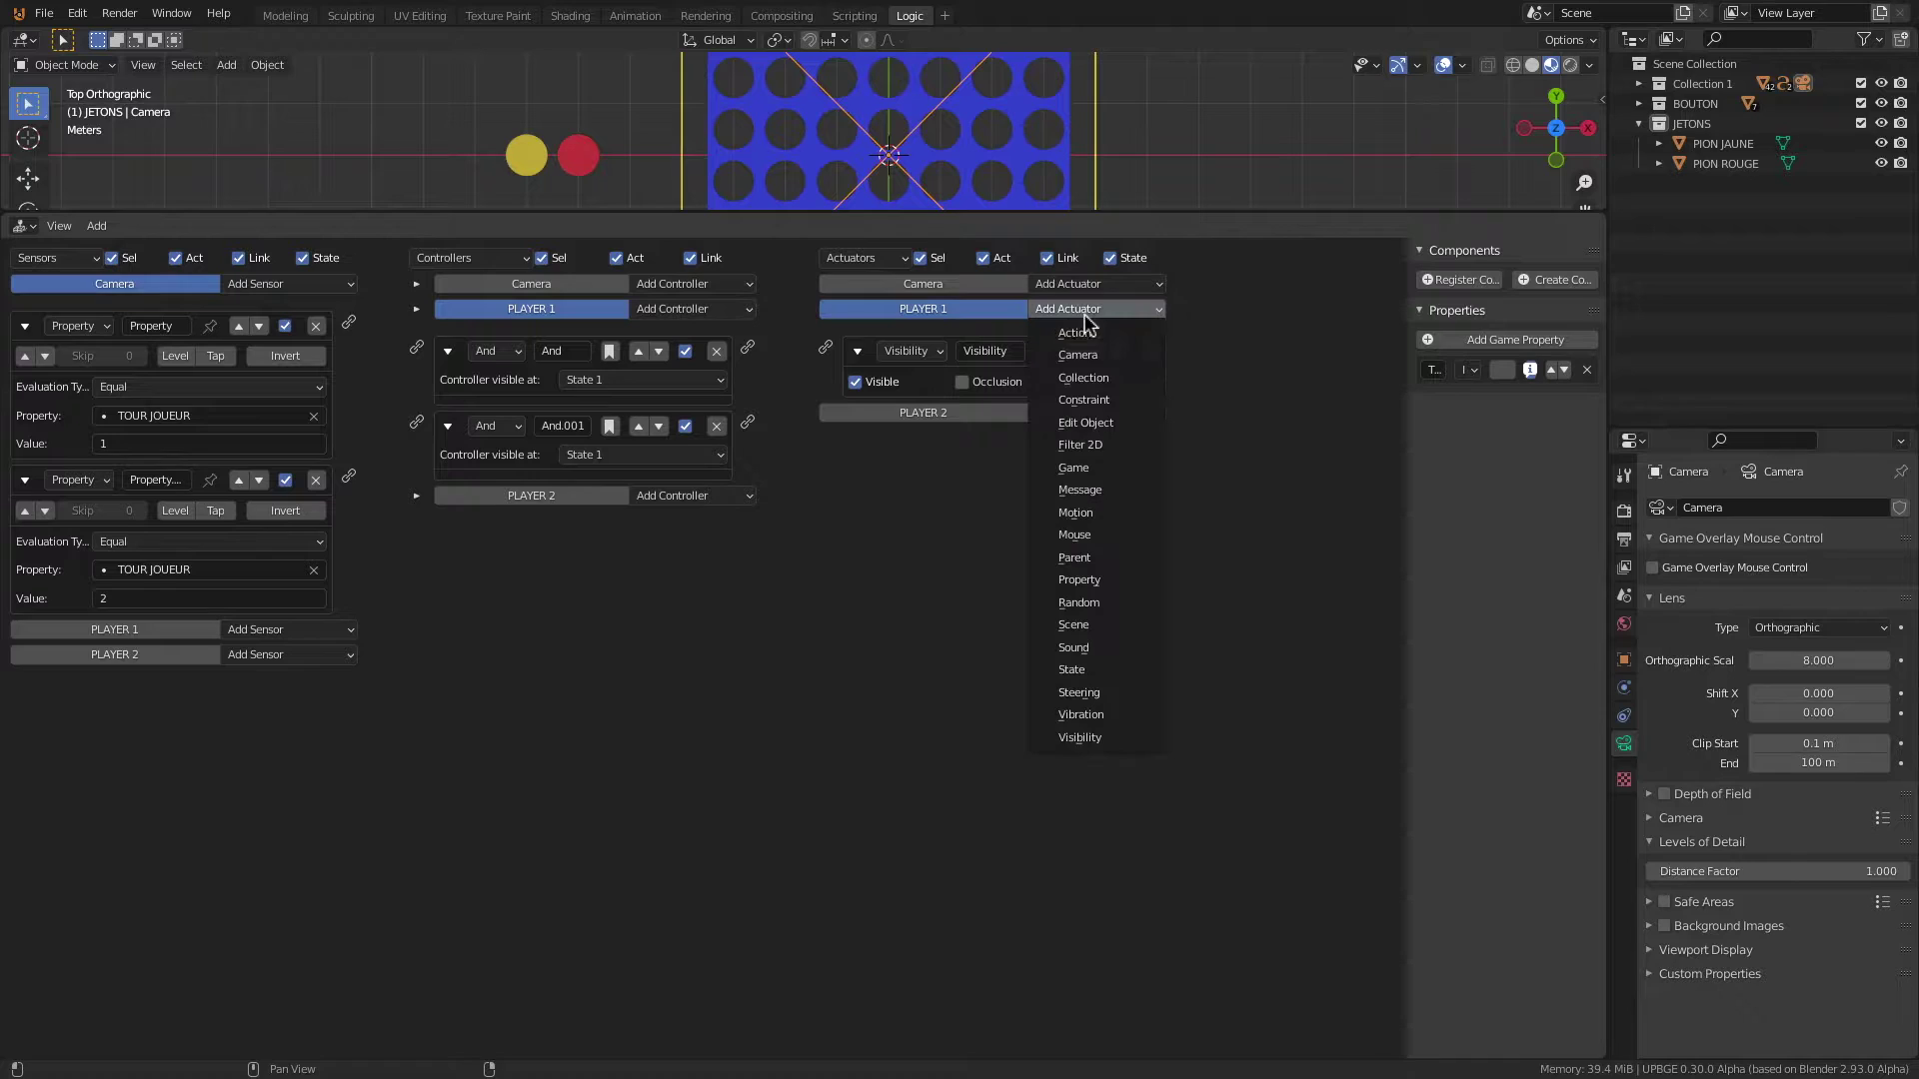
left_click(1054, 737)
Step: Link the value 1 and 2 sensors through PLAYER 1's And controllers to its two Visibility actuators, making the second one not visible
left_click_drag(348, 322, 420, 350)
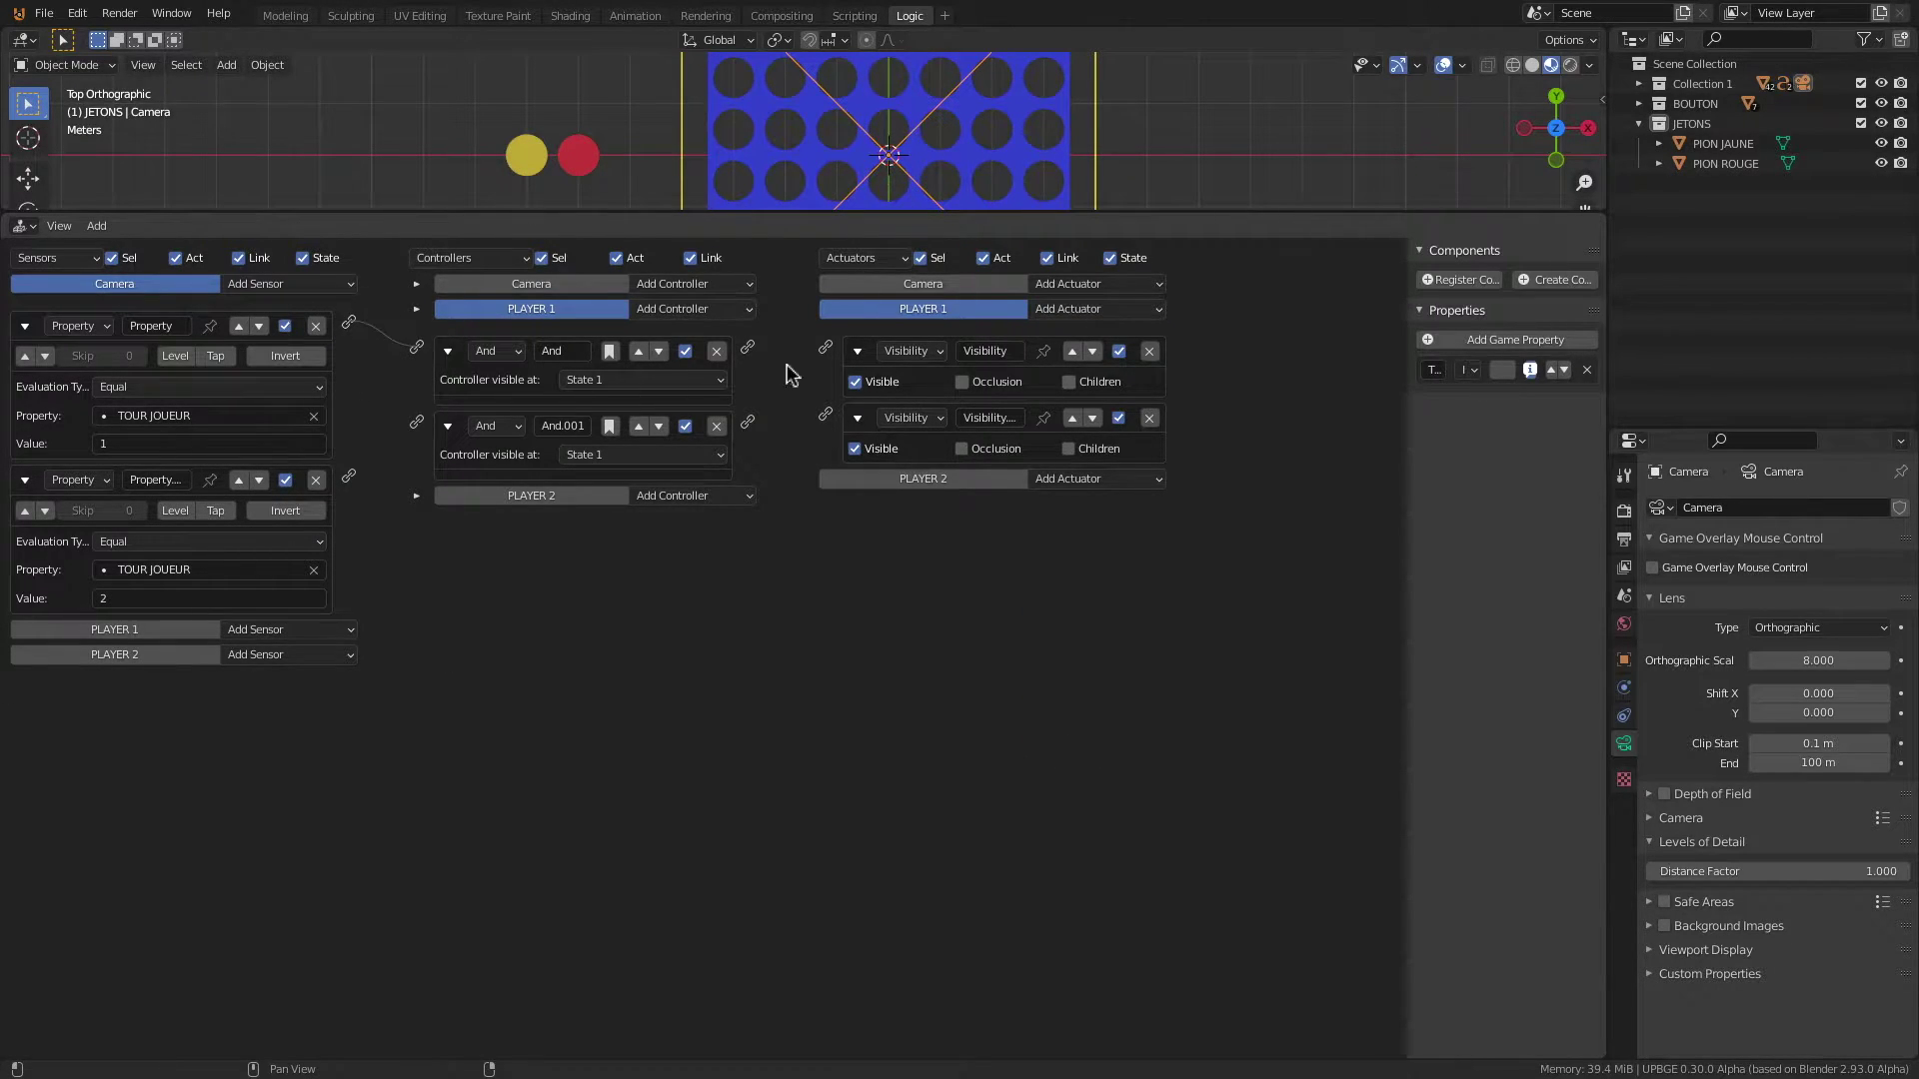
left_click_drag(747, 347, 827, 349)
mouse_move(867, 137)
middle_mouse_down("shift")
mouse_move(881, 208)
mouse_move(873, 120)
mouse_move(873, 155)
middle_mouse_up("shift")
left_click_drag(874, 214, 889, 431)
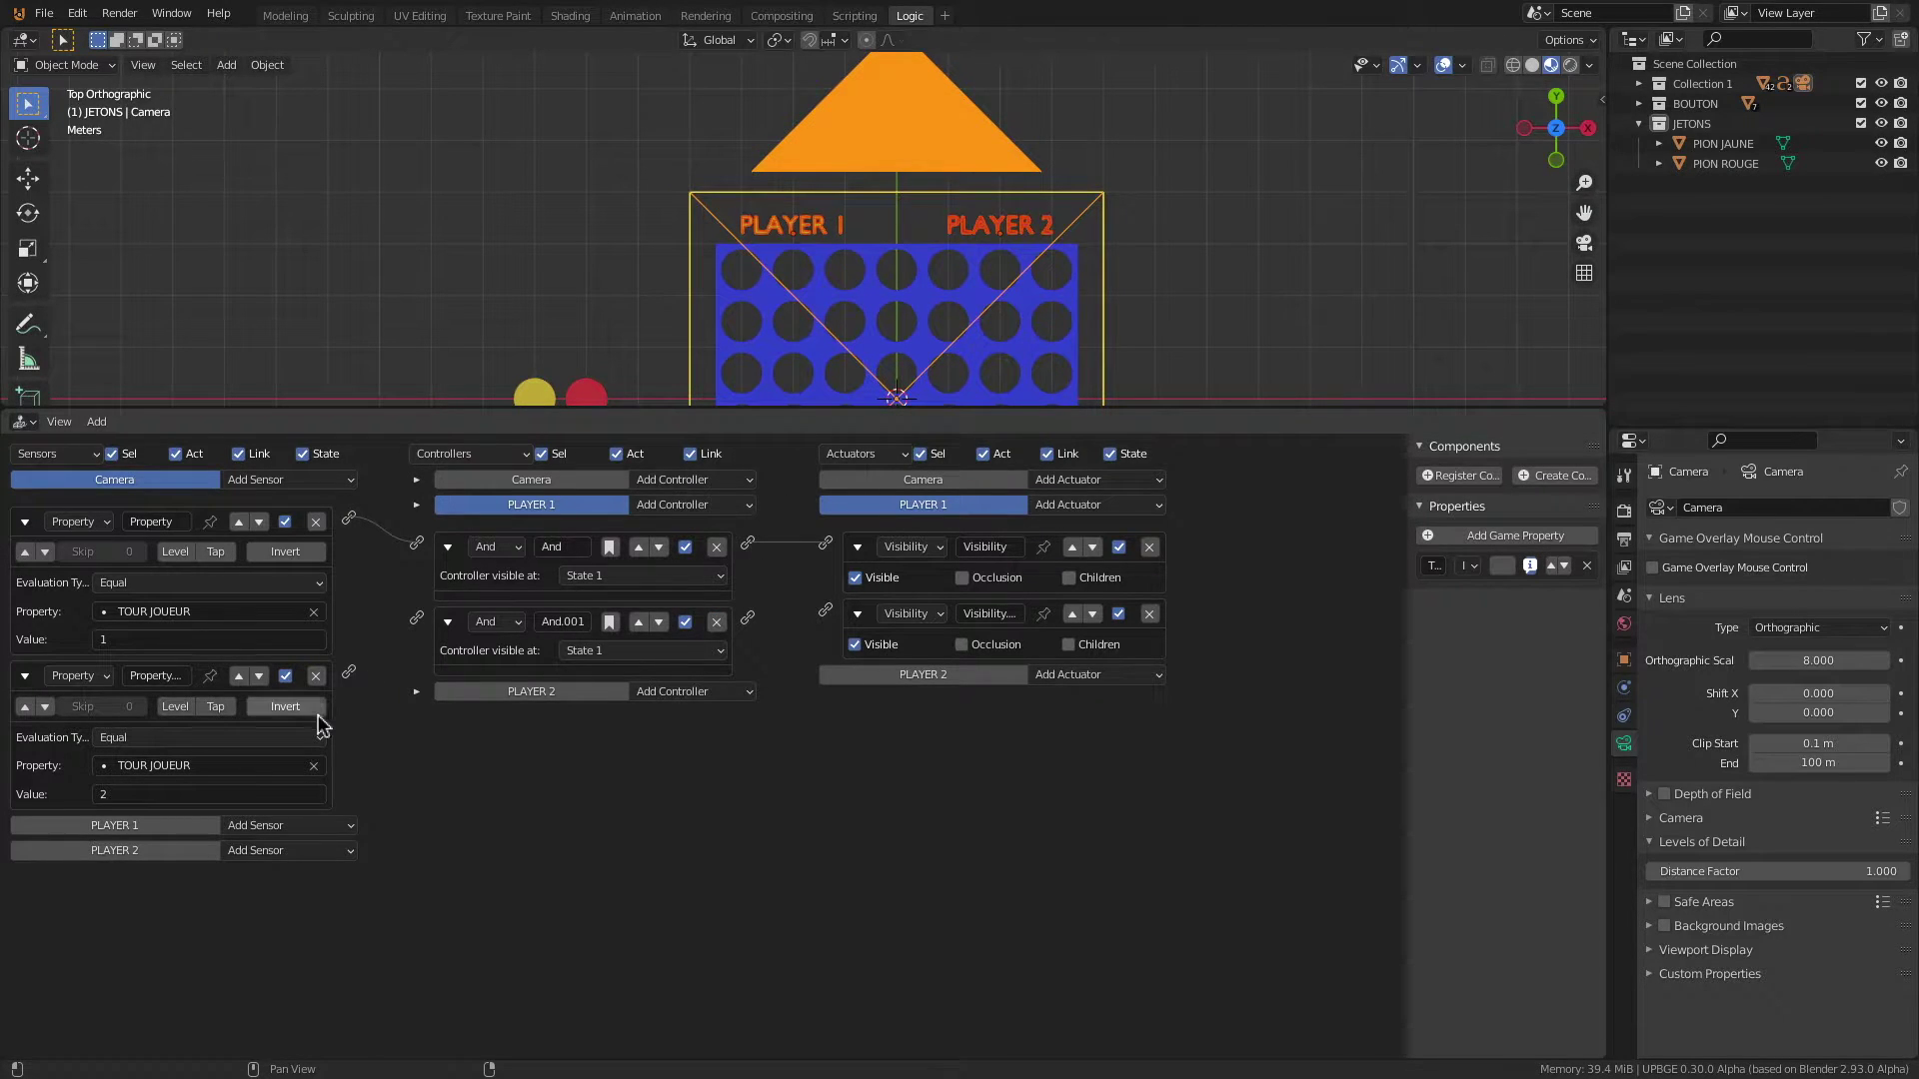
left_click_drag(349, 672, 416, 618)
left_click_drag(747, 618, 826, 610)
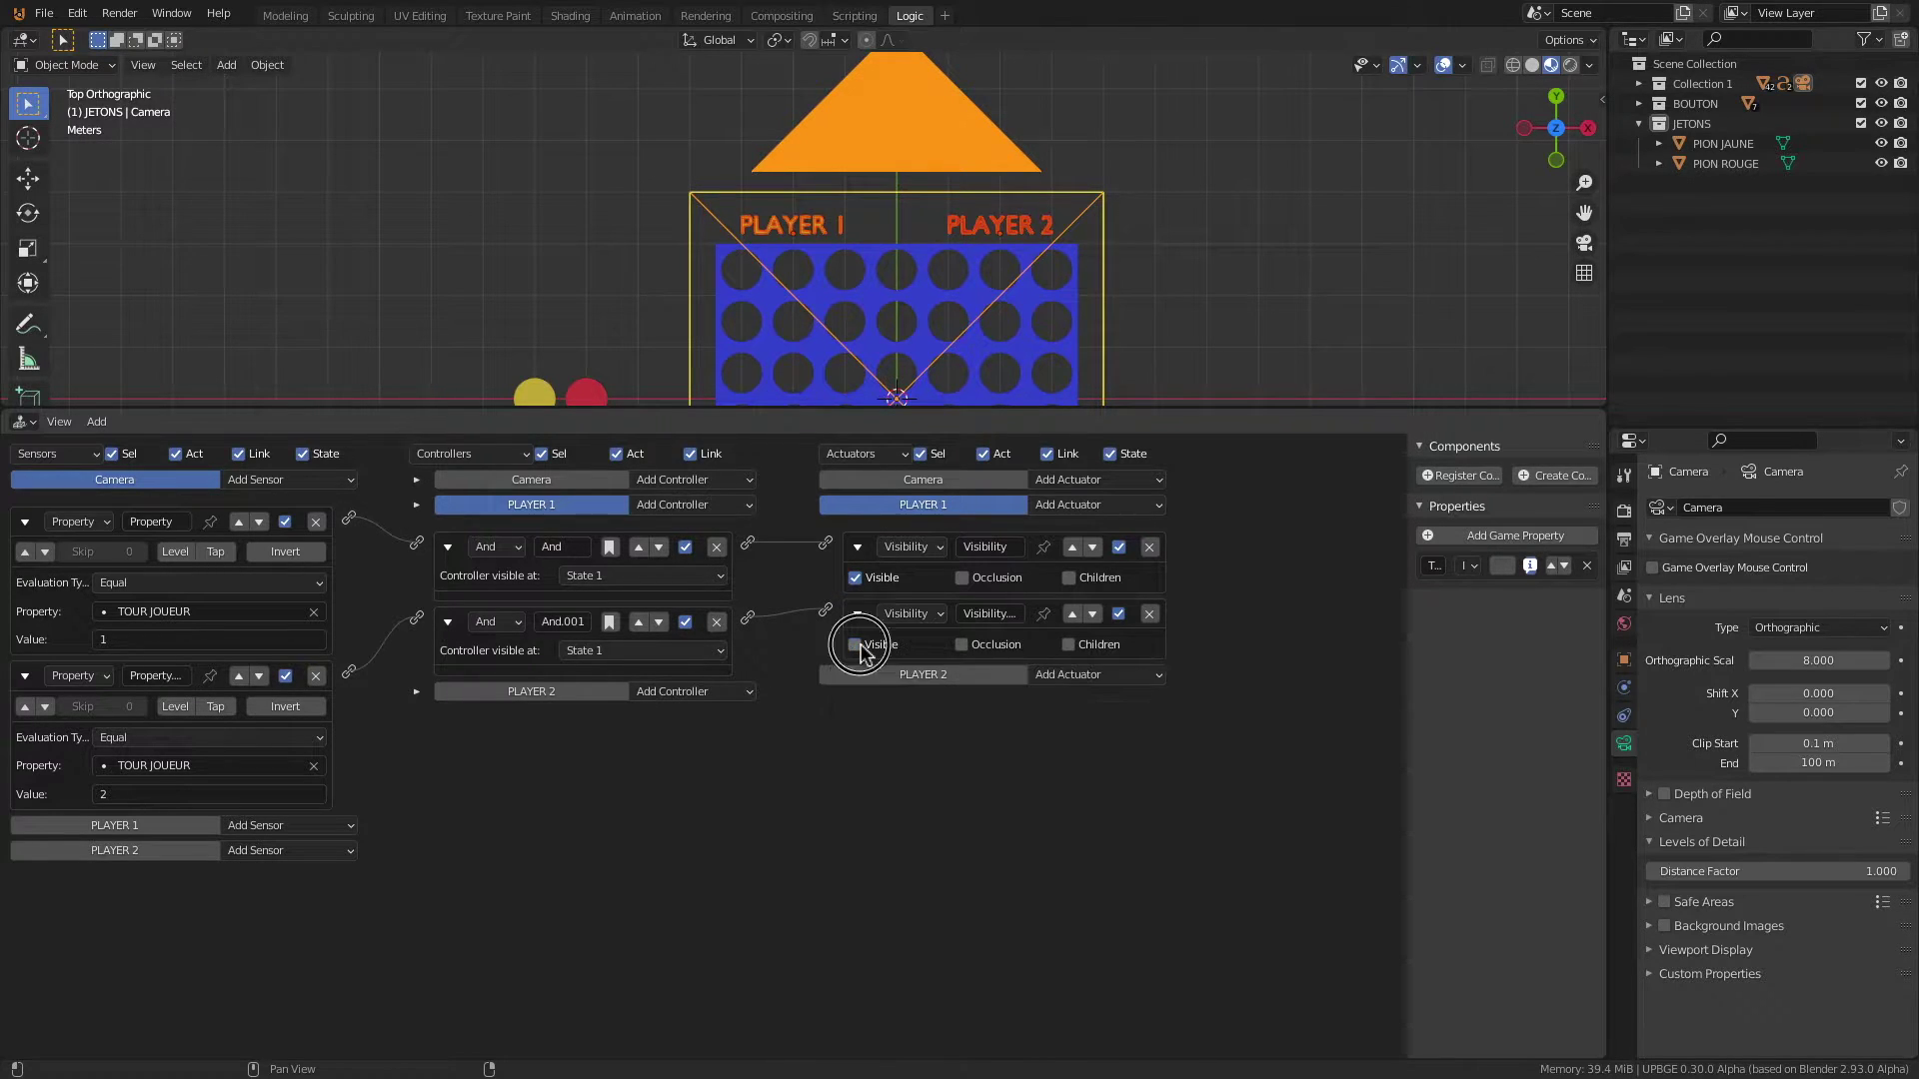
left_click(856, 645)
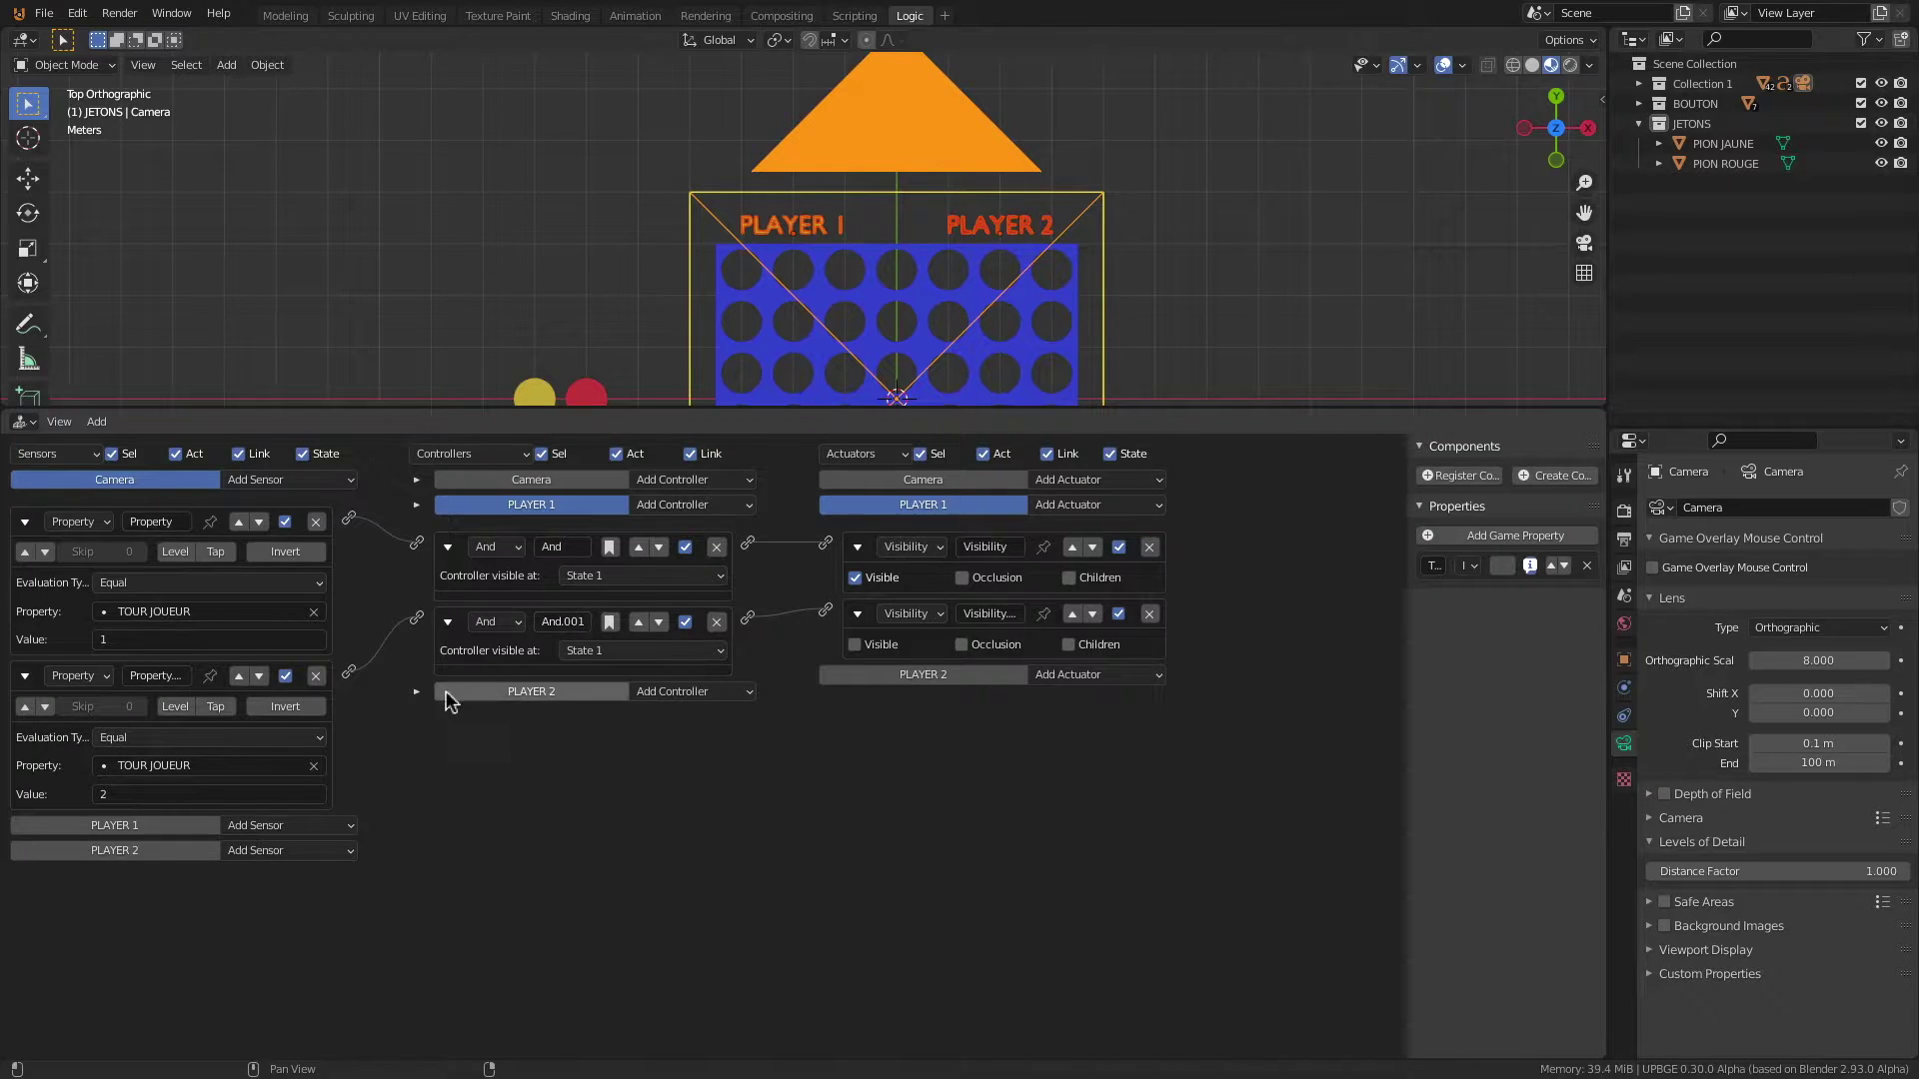
Step: Add two And controllers and two Visibility actuators to the PLAYER 2 text
left_click(719, 691)
left_click(714, 711)
left_click(700, 691)
left_click(710, 715)
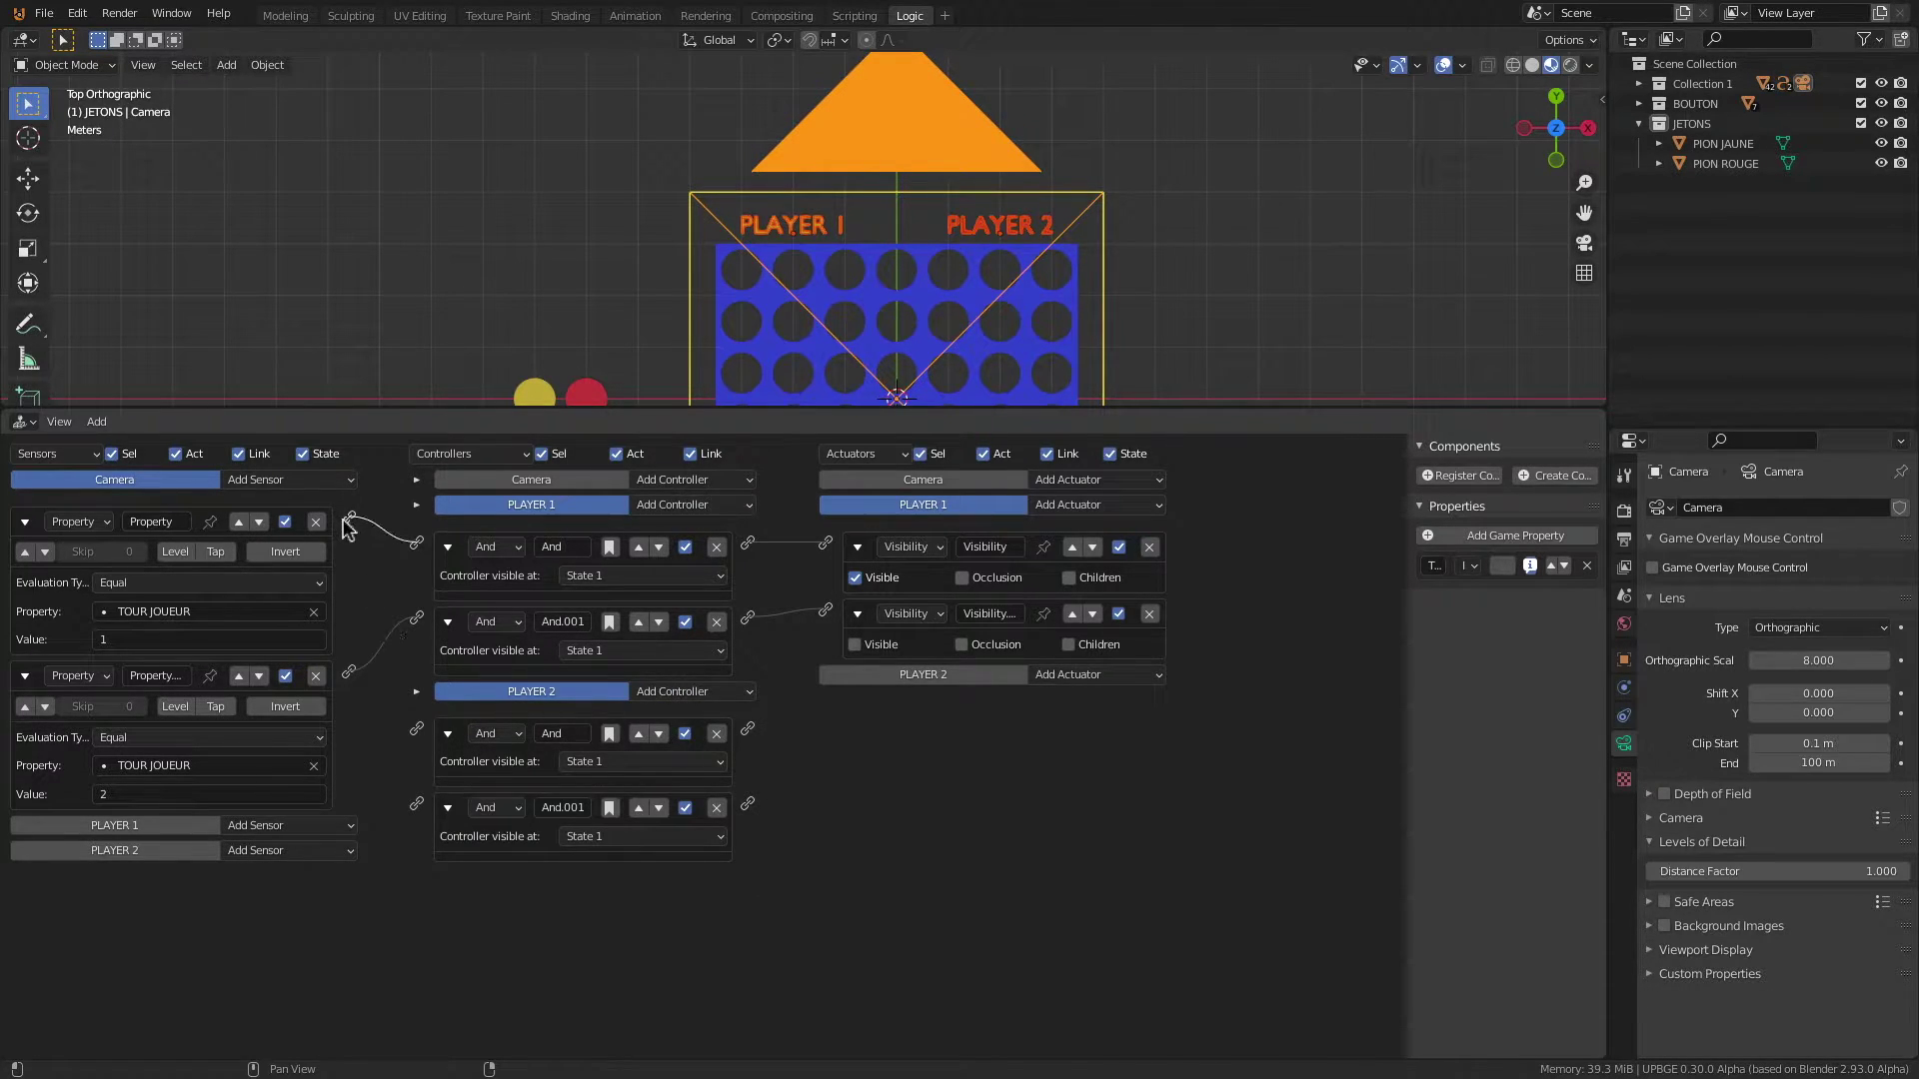
left_click(1075, 676)
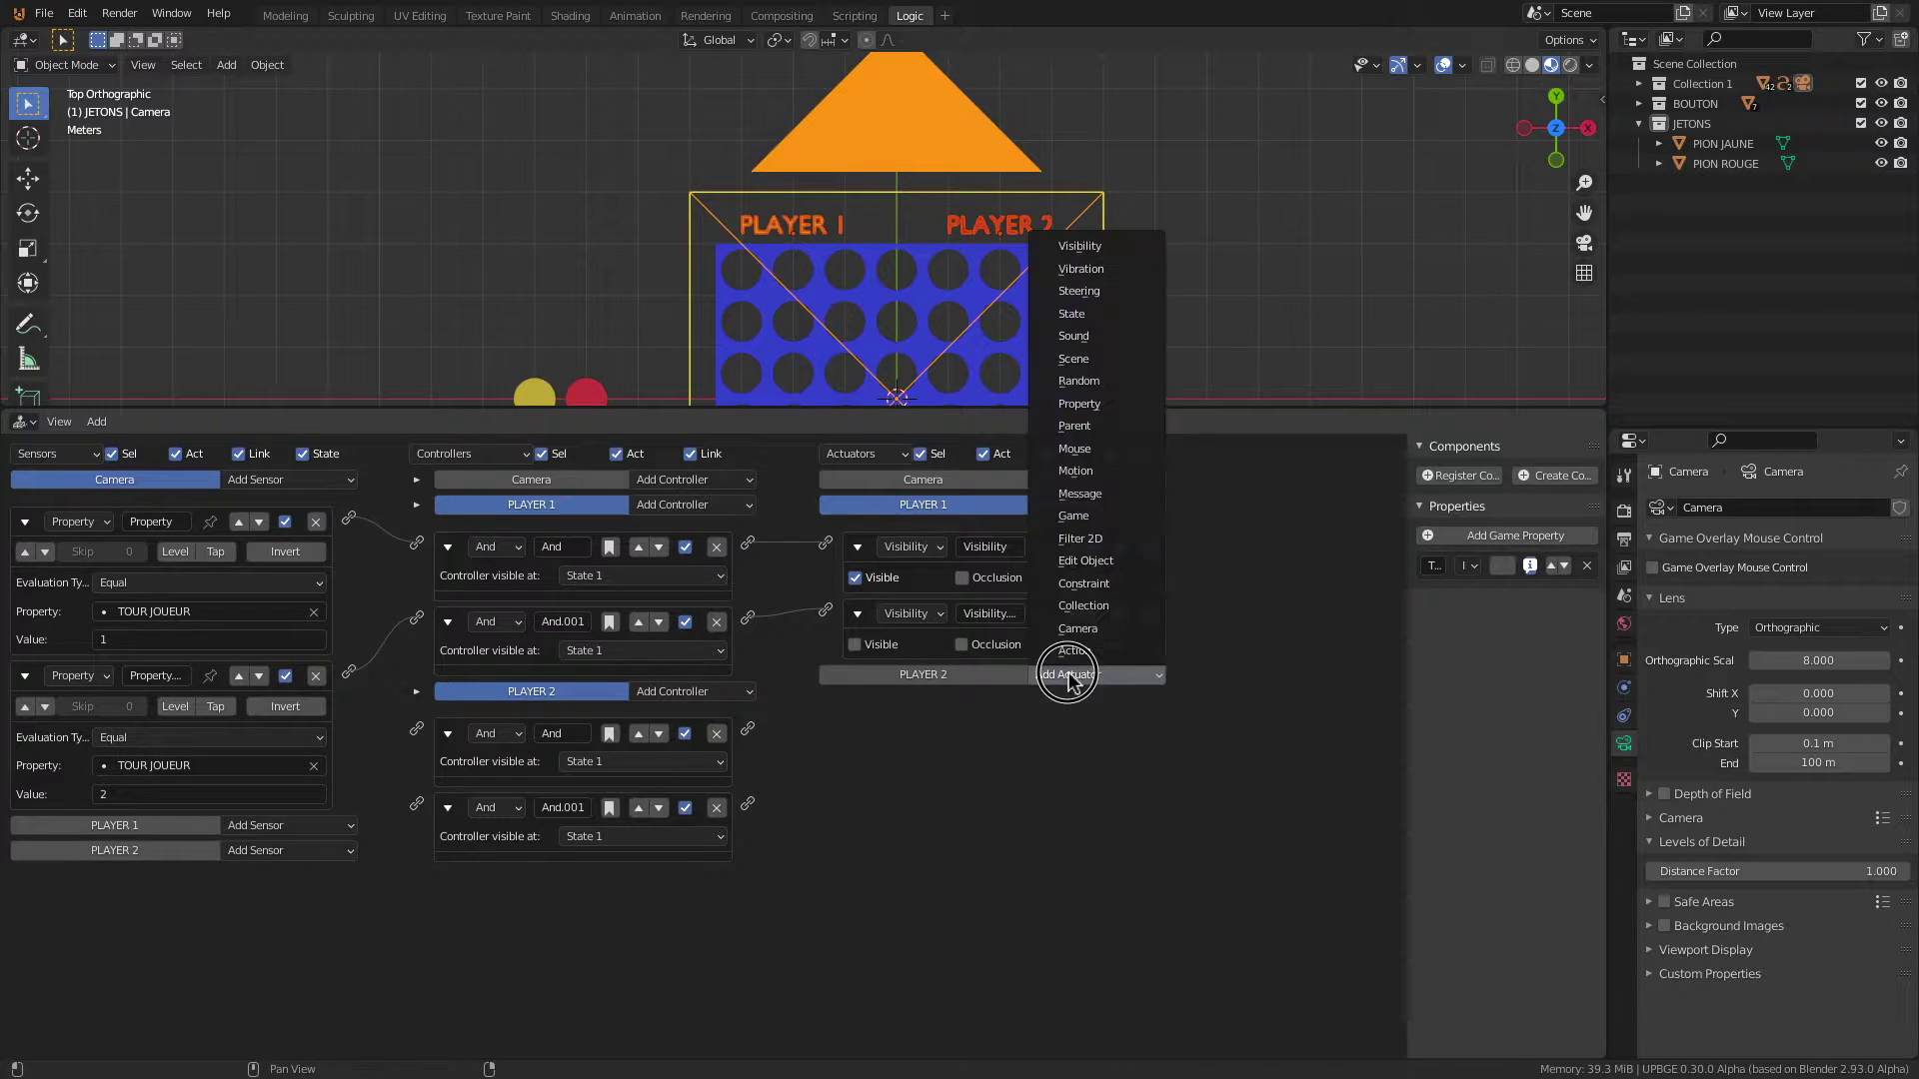
left_click(1079, 246)
left_click(1083, 673)
left_click(1100, 248)
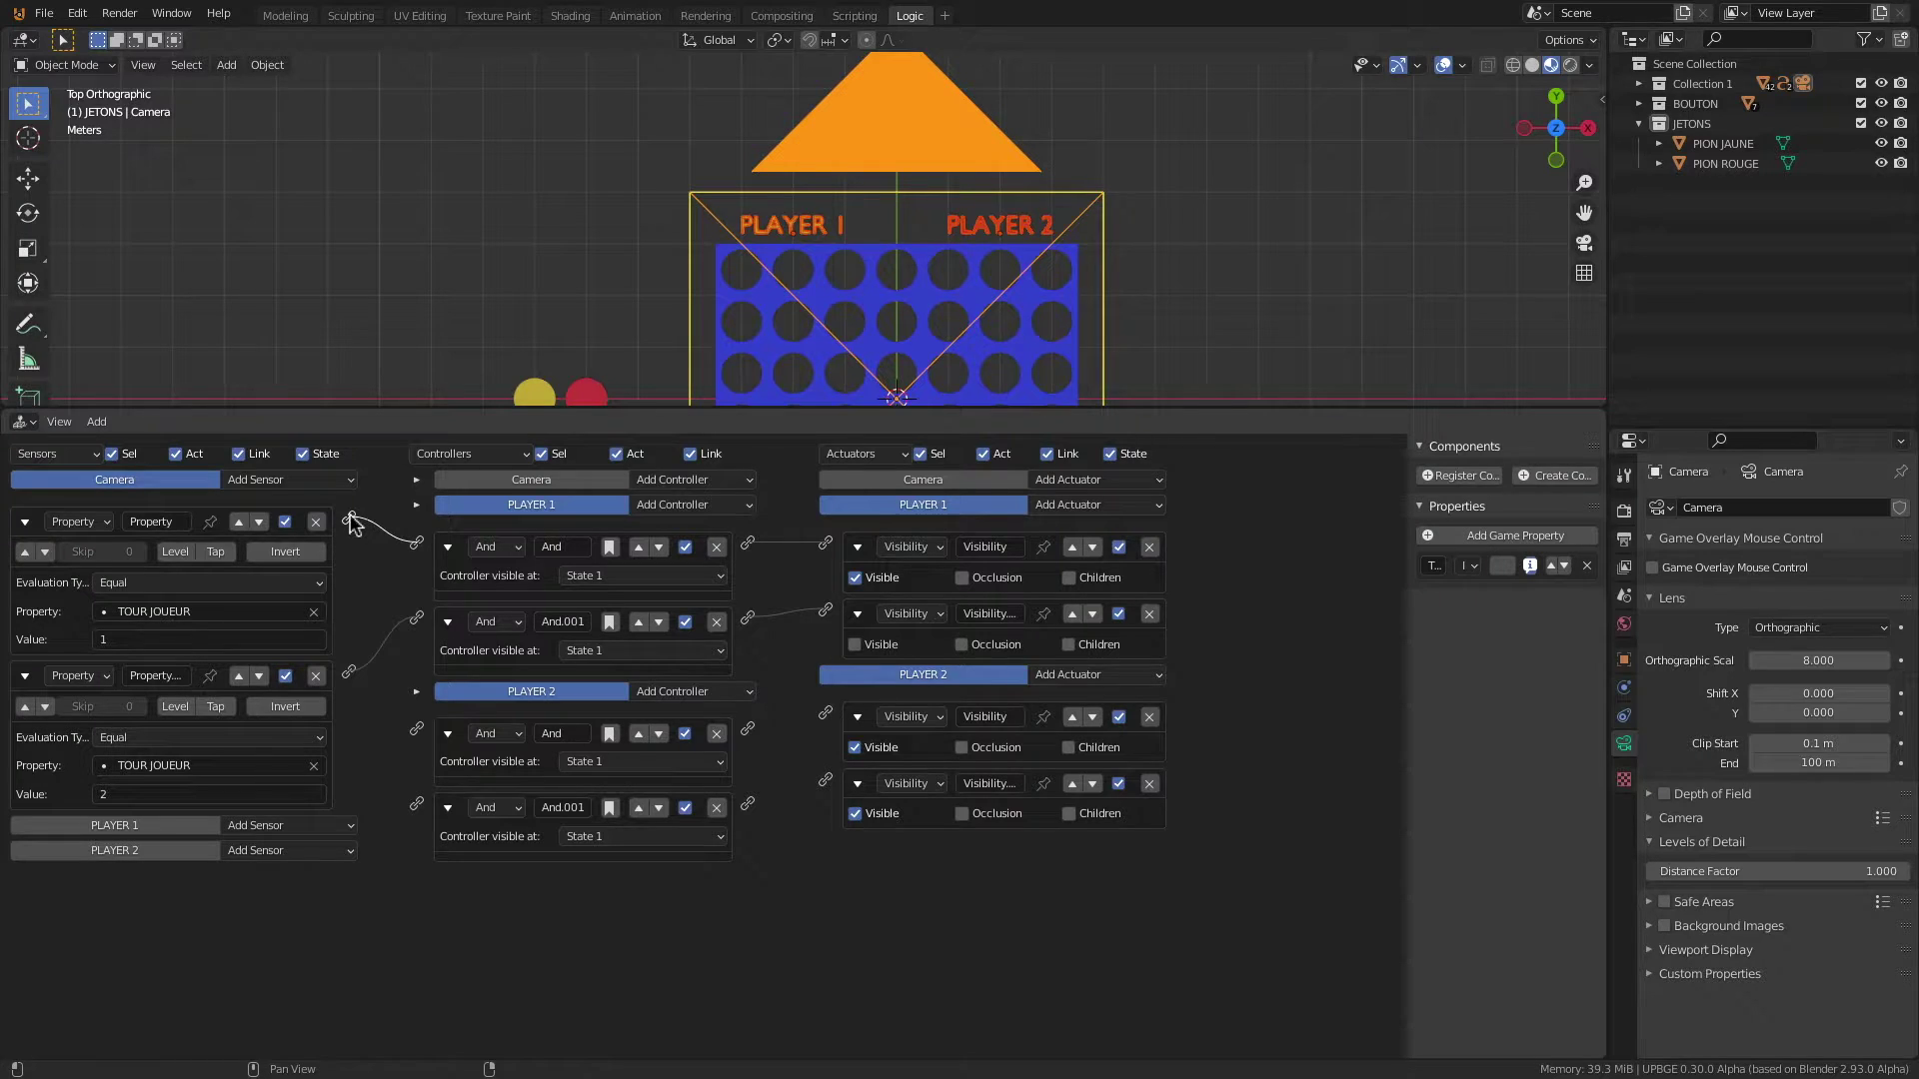
Step: Link the value 1 and 2 sensors through PLAYER 2's And controllers to its Visibility actuators, making the first one not visible
left_click_drag(350, 520, 416, 729)
left_click_drag(750, 734, 827, 716)
left_click(855, 748)
left_click_drag(349, 672, 418, 806)
left_click_drag(747, 803, 826, 784)
Step: Enlarge the 3D view and run the game briefly to check which player text is displayed
left_click_drag(862, 413, 848, 623)
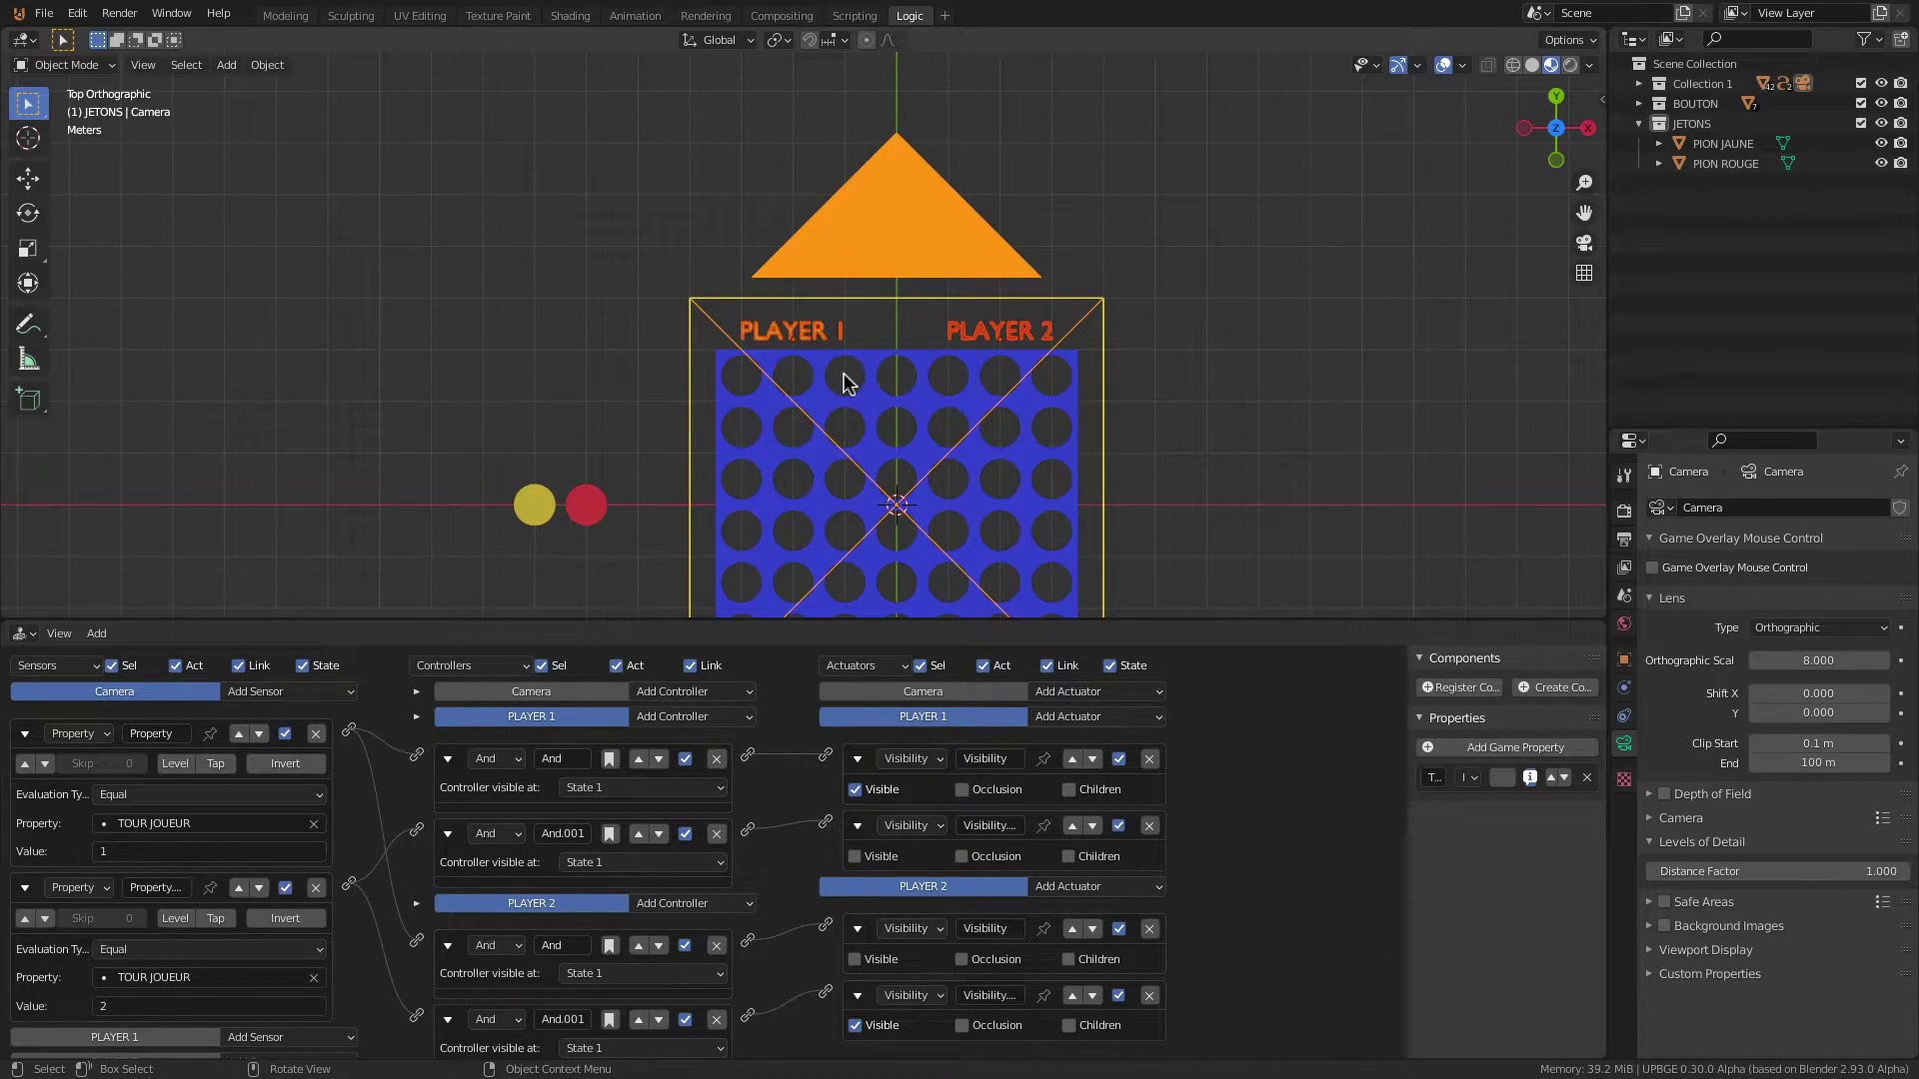
key("p")
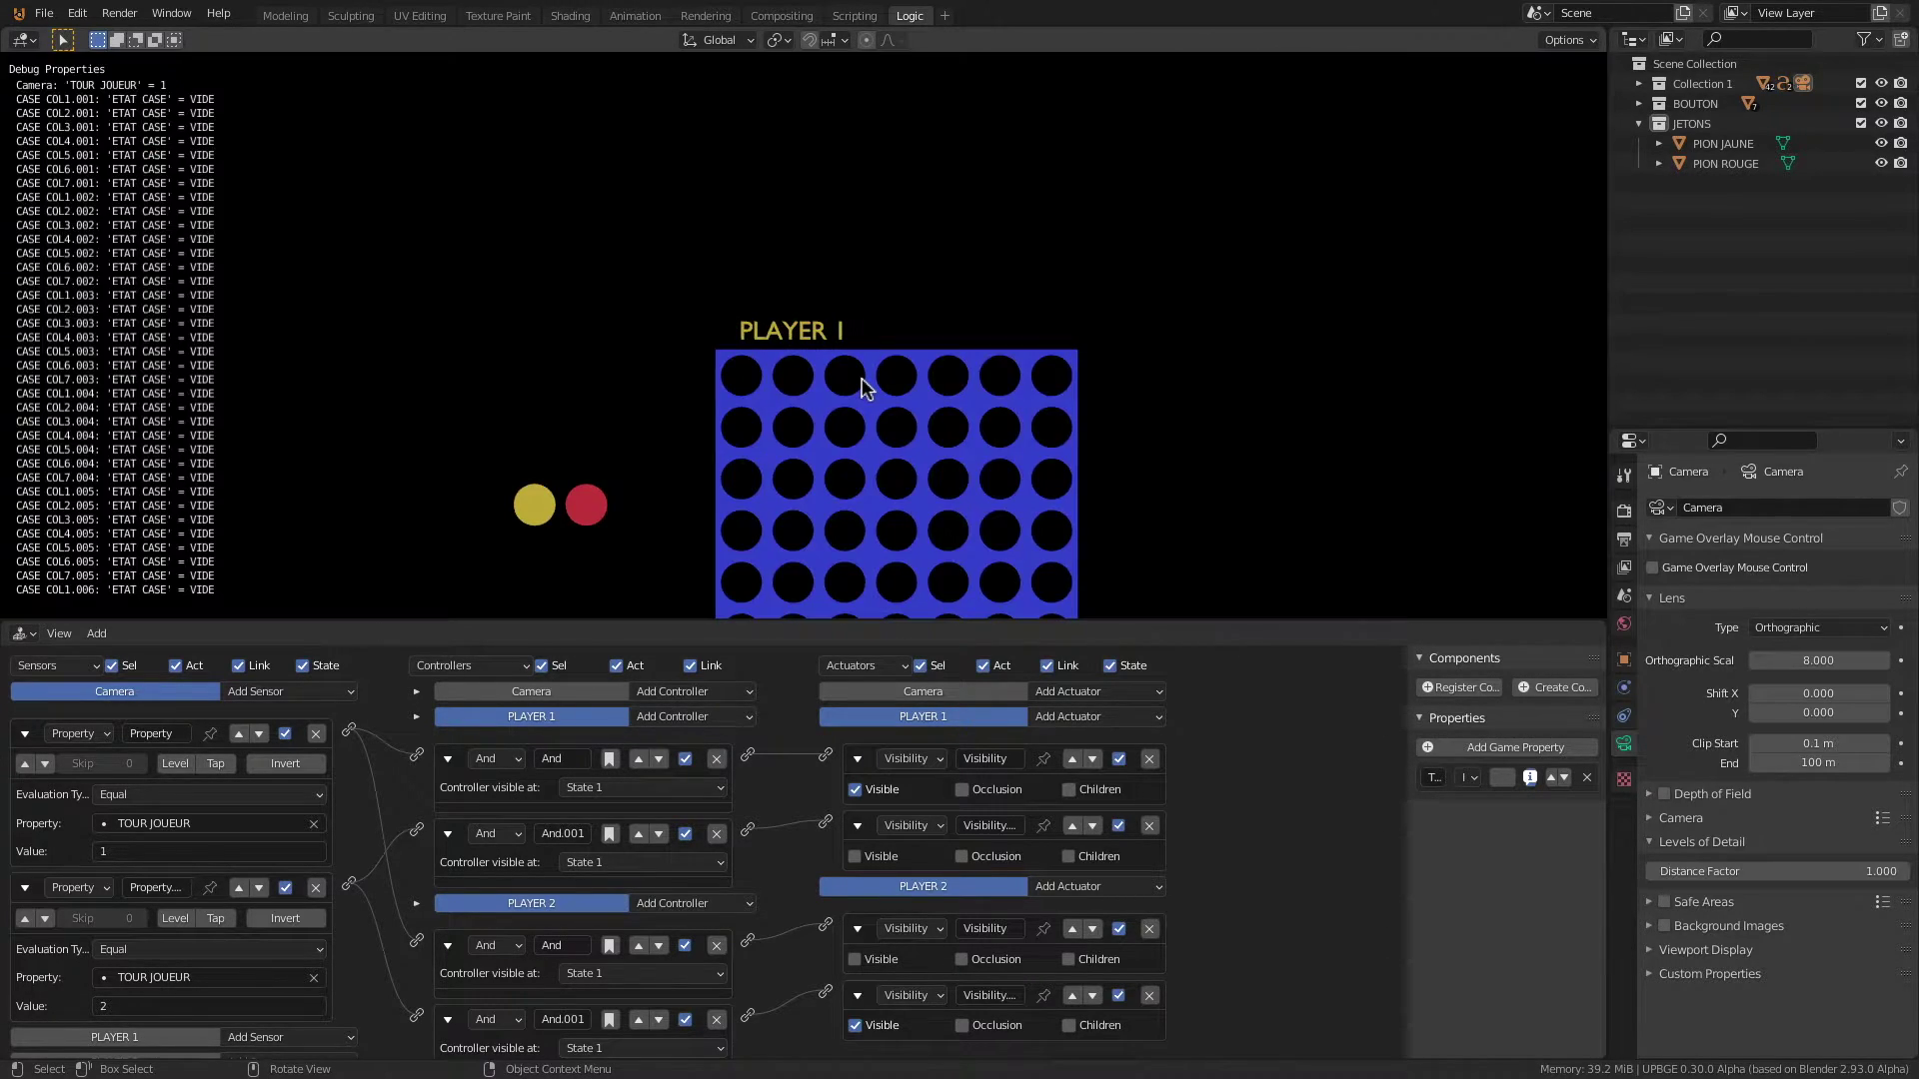
key("Escape")
Step: Select BOUTON COL1, CASE COL1.001 and the Camera together and enlarge the logic brick area to show their bricks
left_click(784, 514)
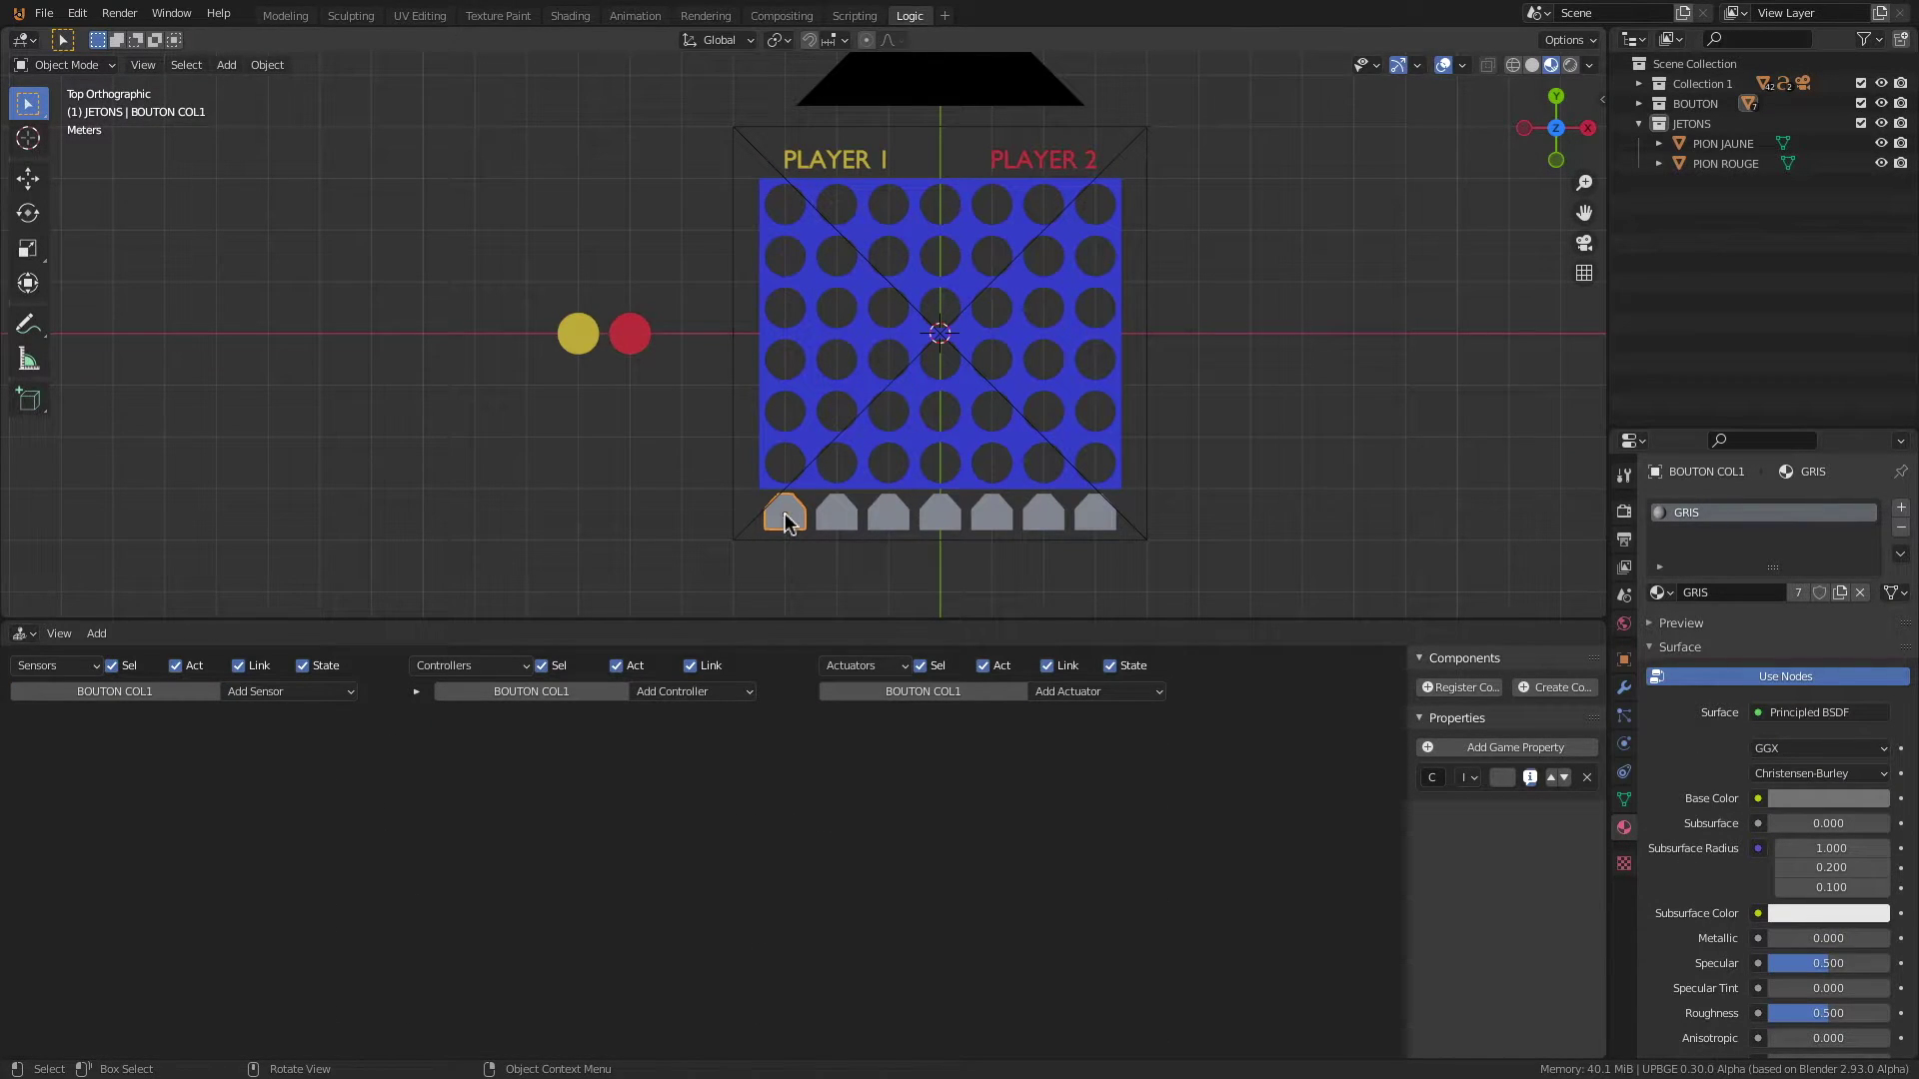
left_click(787, 520)
left_click(783, 476, "shift")
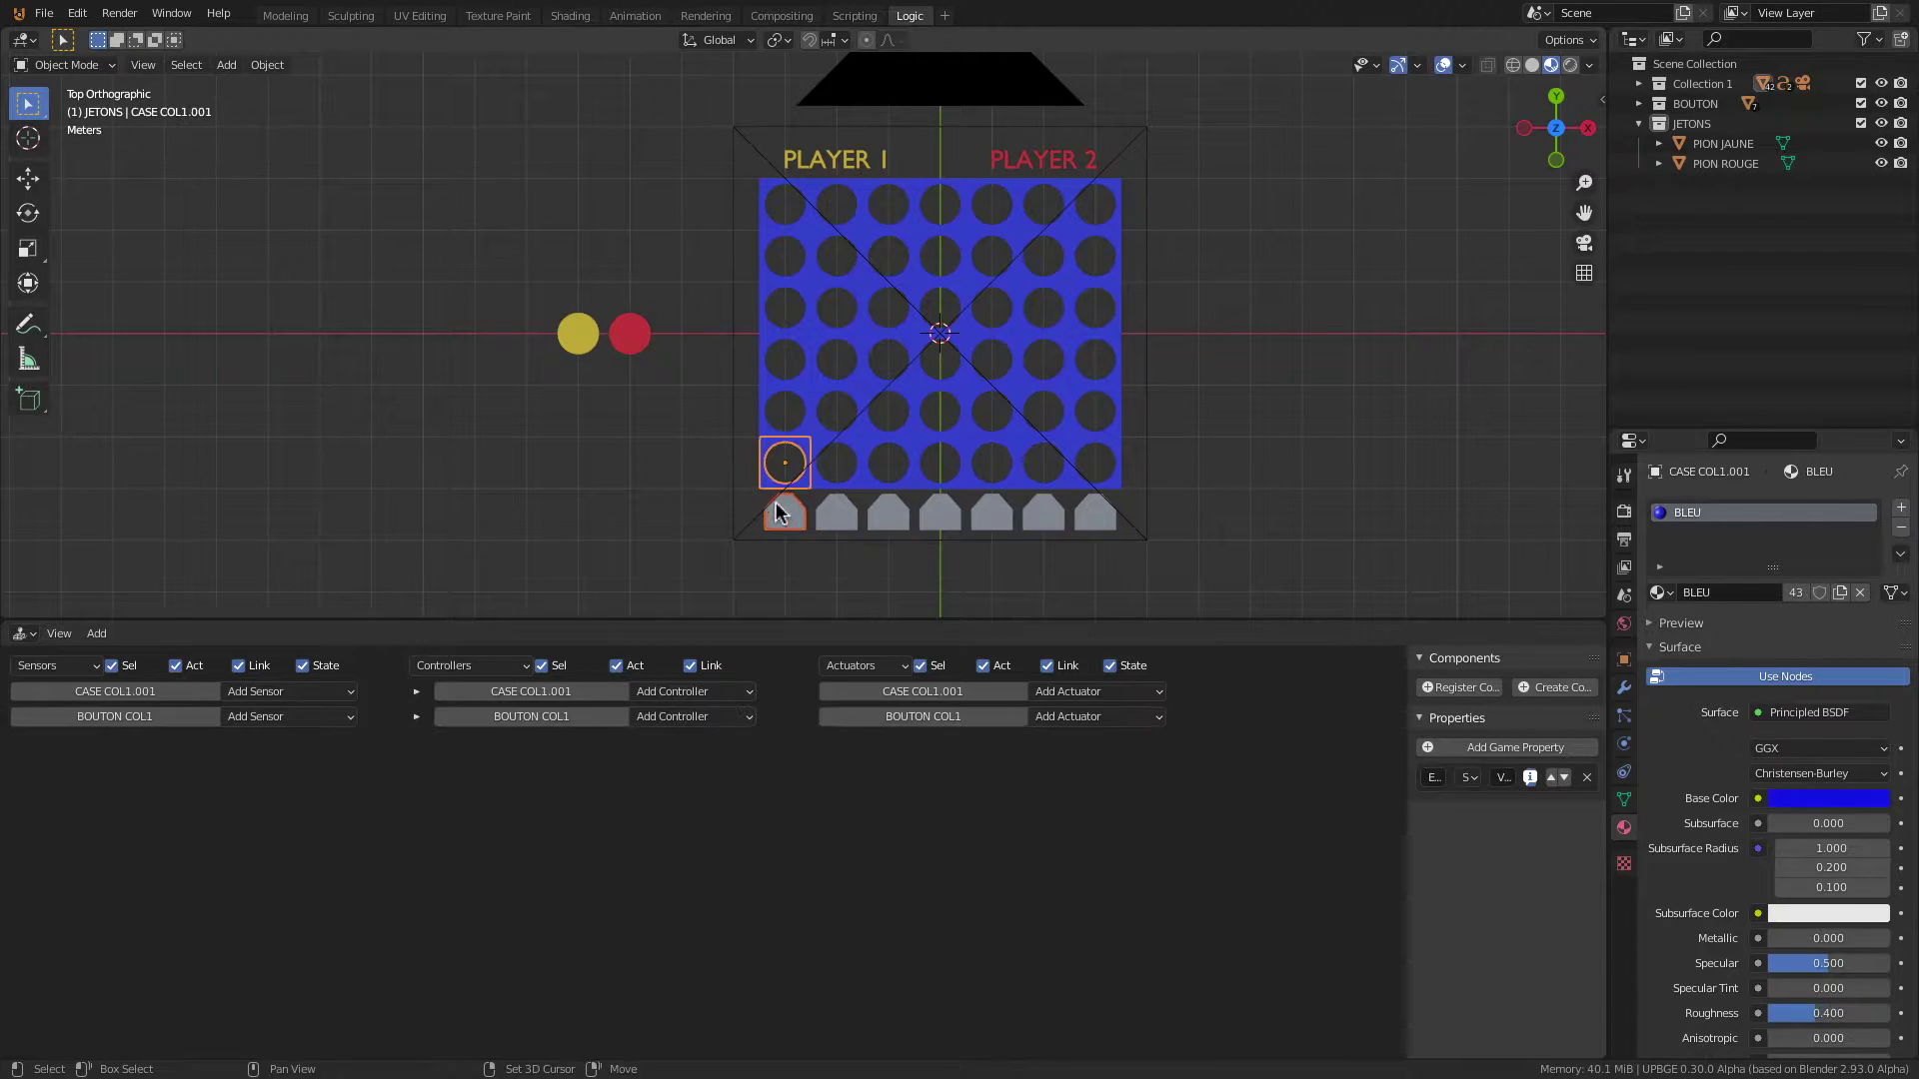
left_click(736, 541, "shift")
scroll(778, 527, "down", 1)
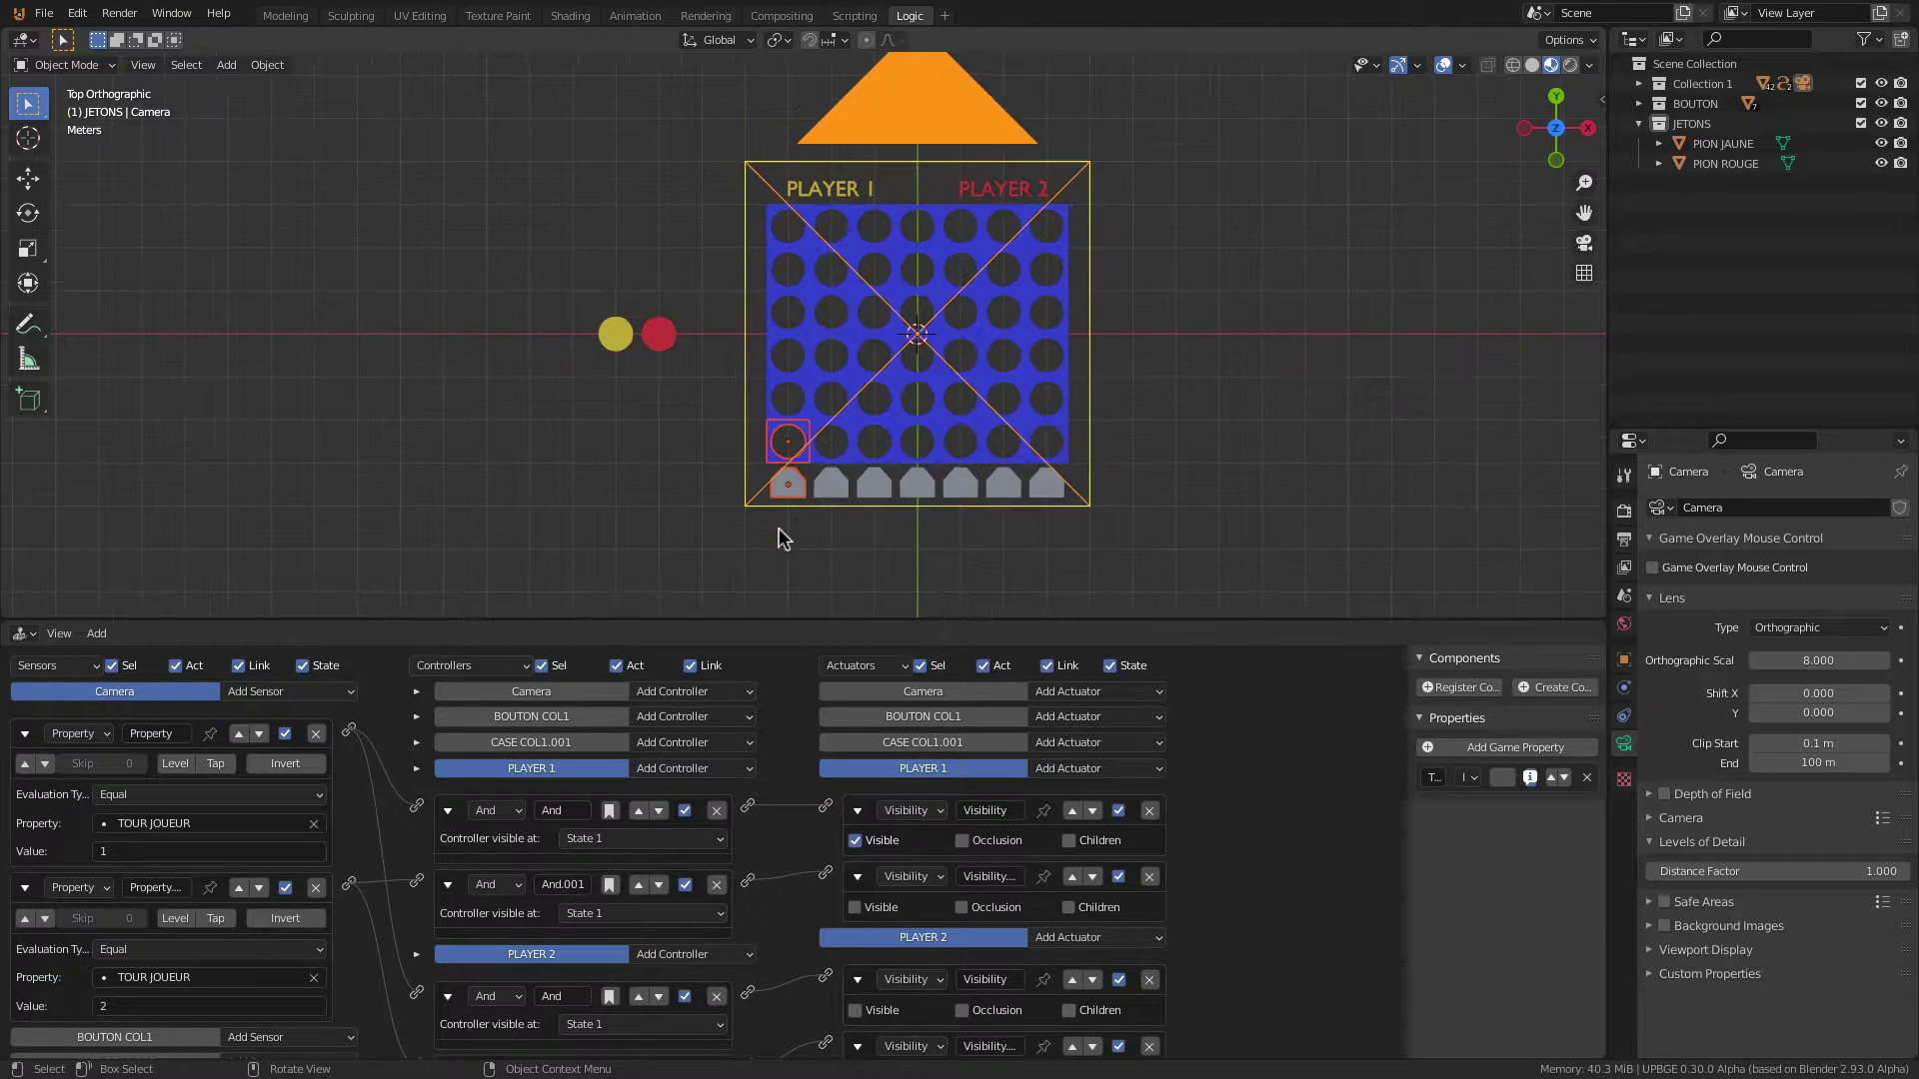
left_click_drag(643, 619, 664, 290)
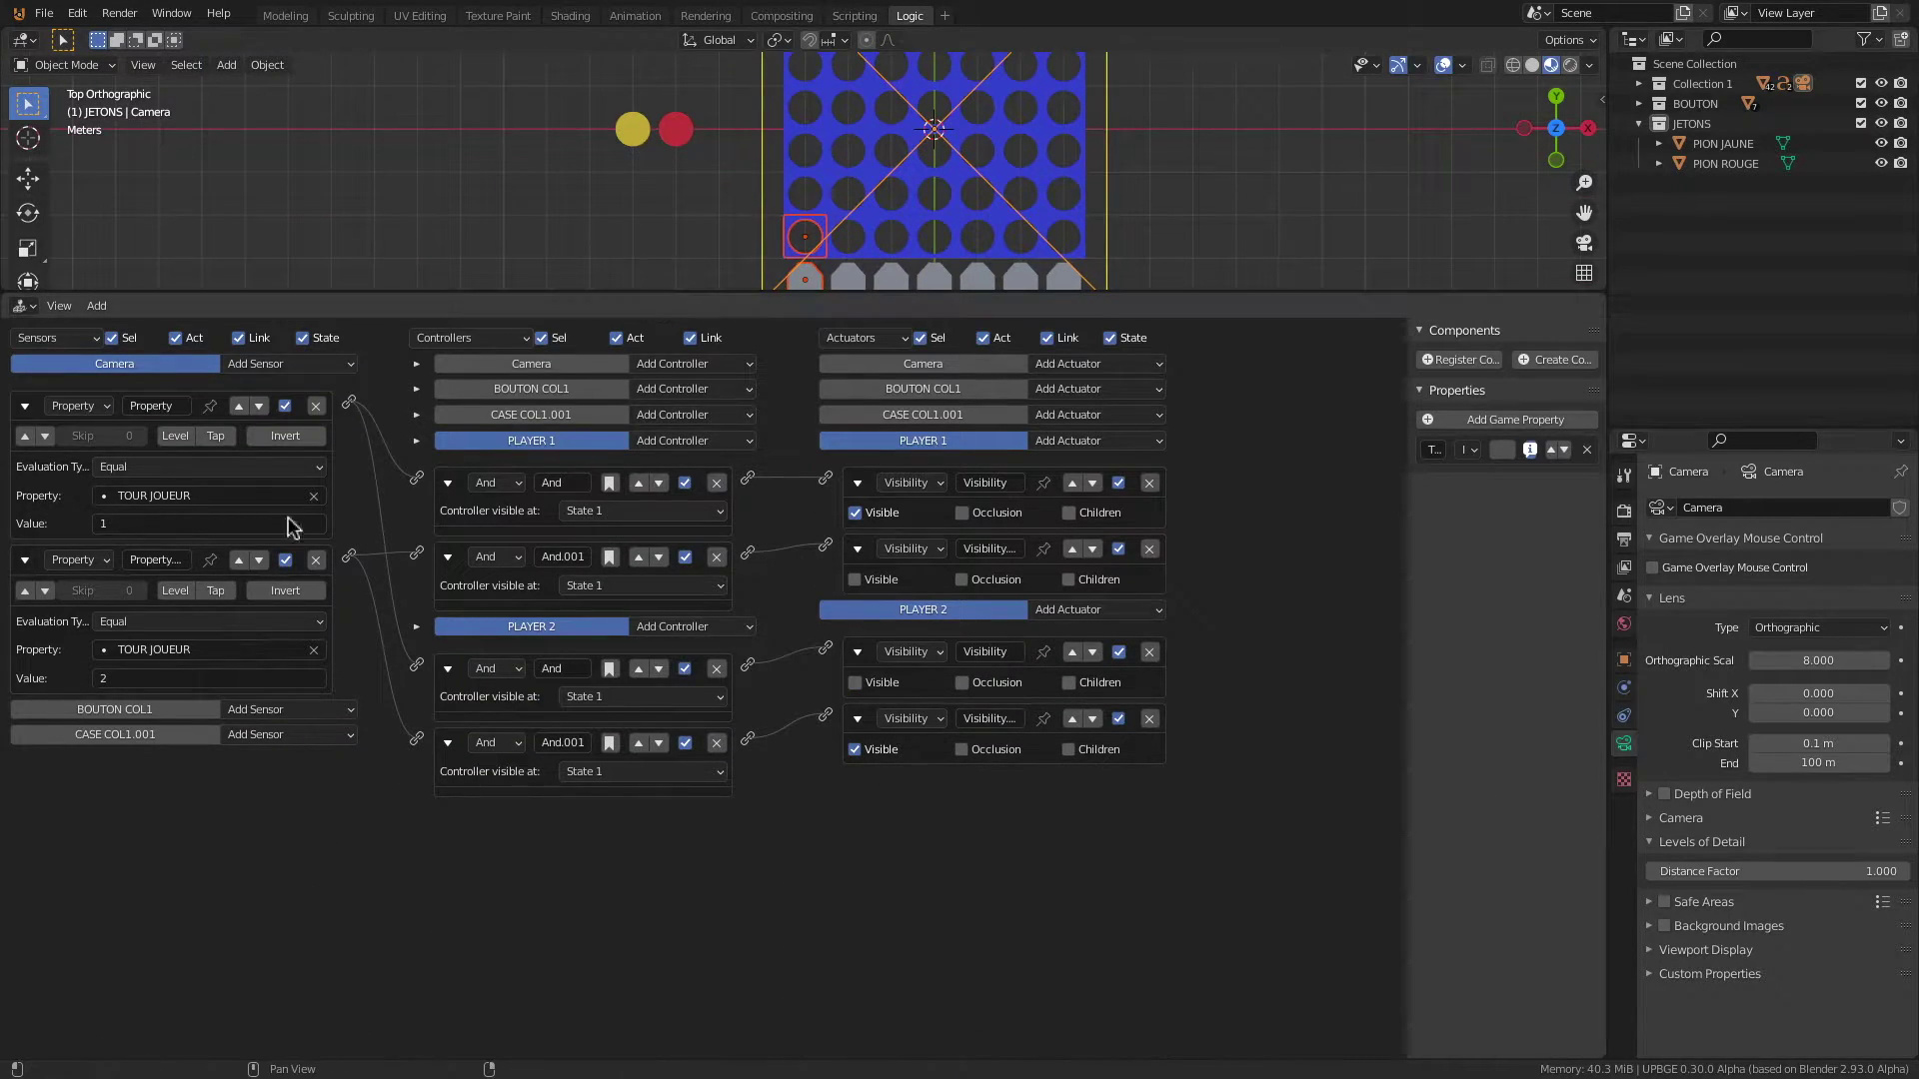
Step: Add two Mouse sensors to BOUTON COL1: Left Button with Tap enabled, and Mouse Over
left_click(265, 712)
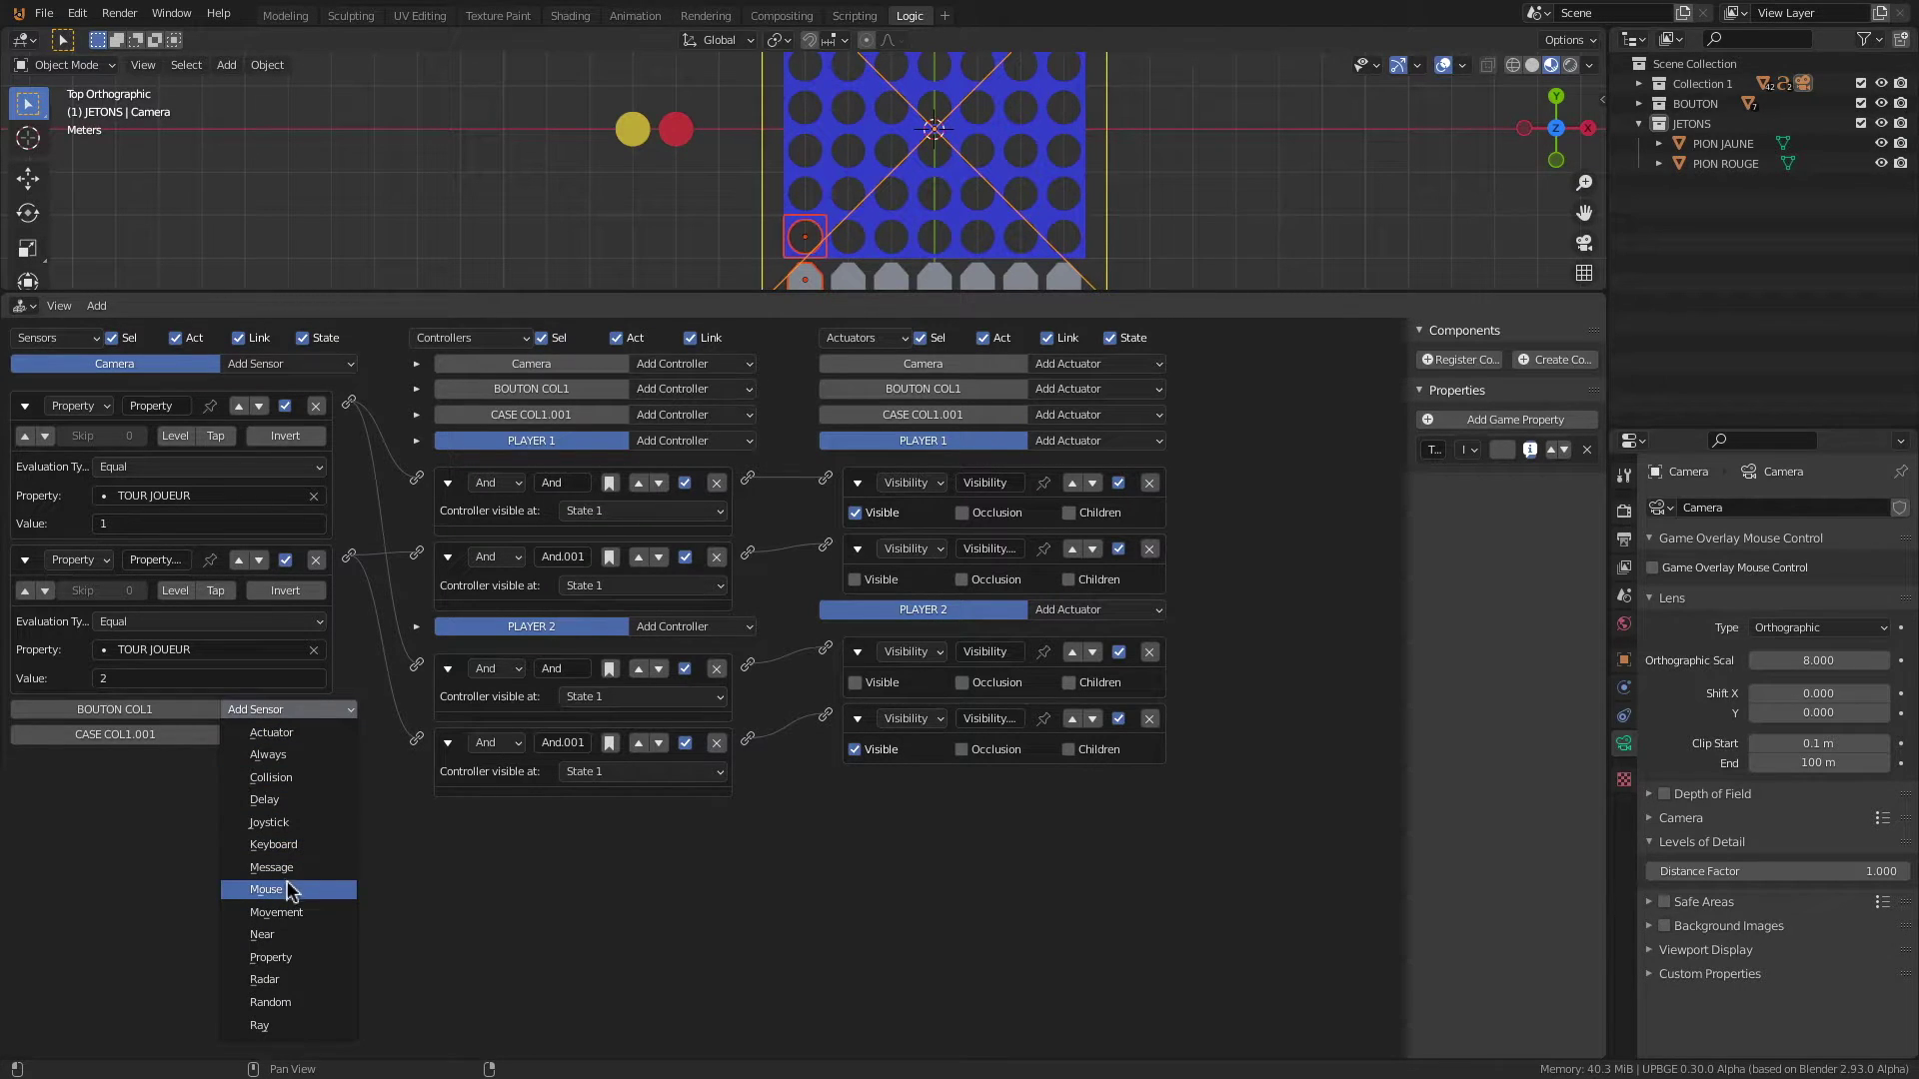
left_click(290, 889)
left_click(232, 711)
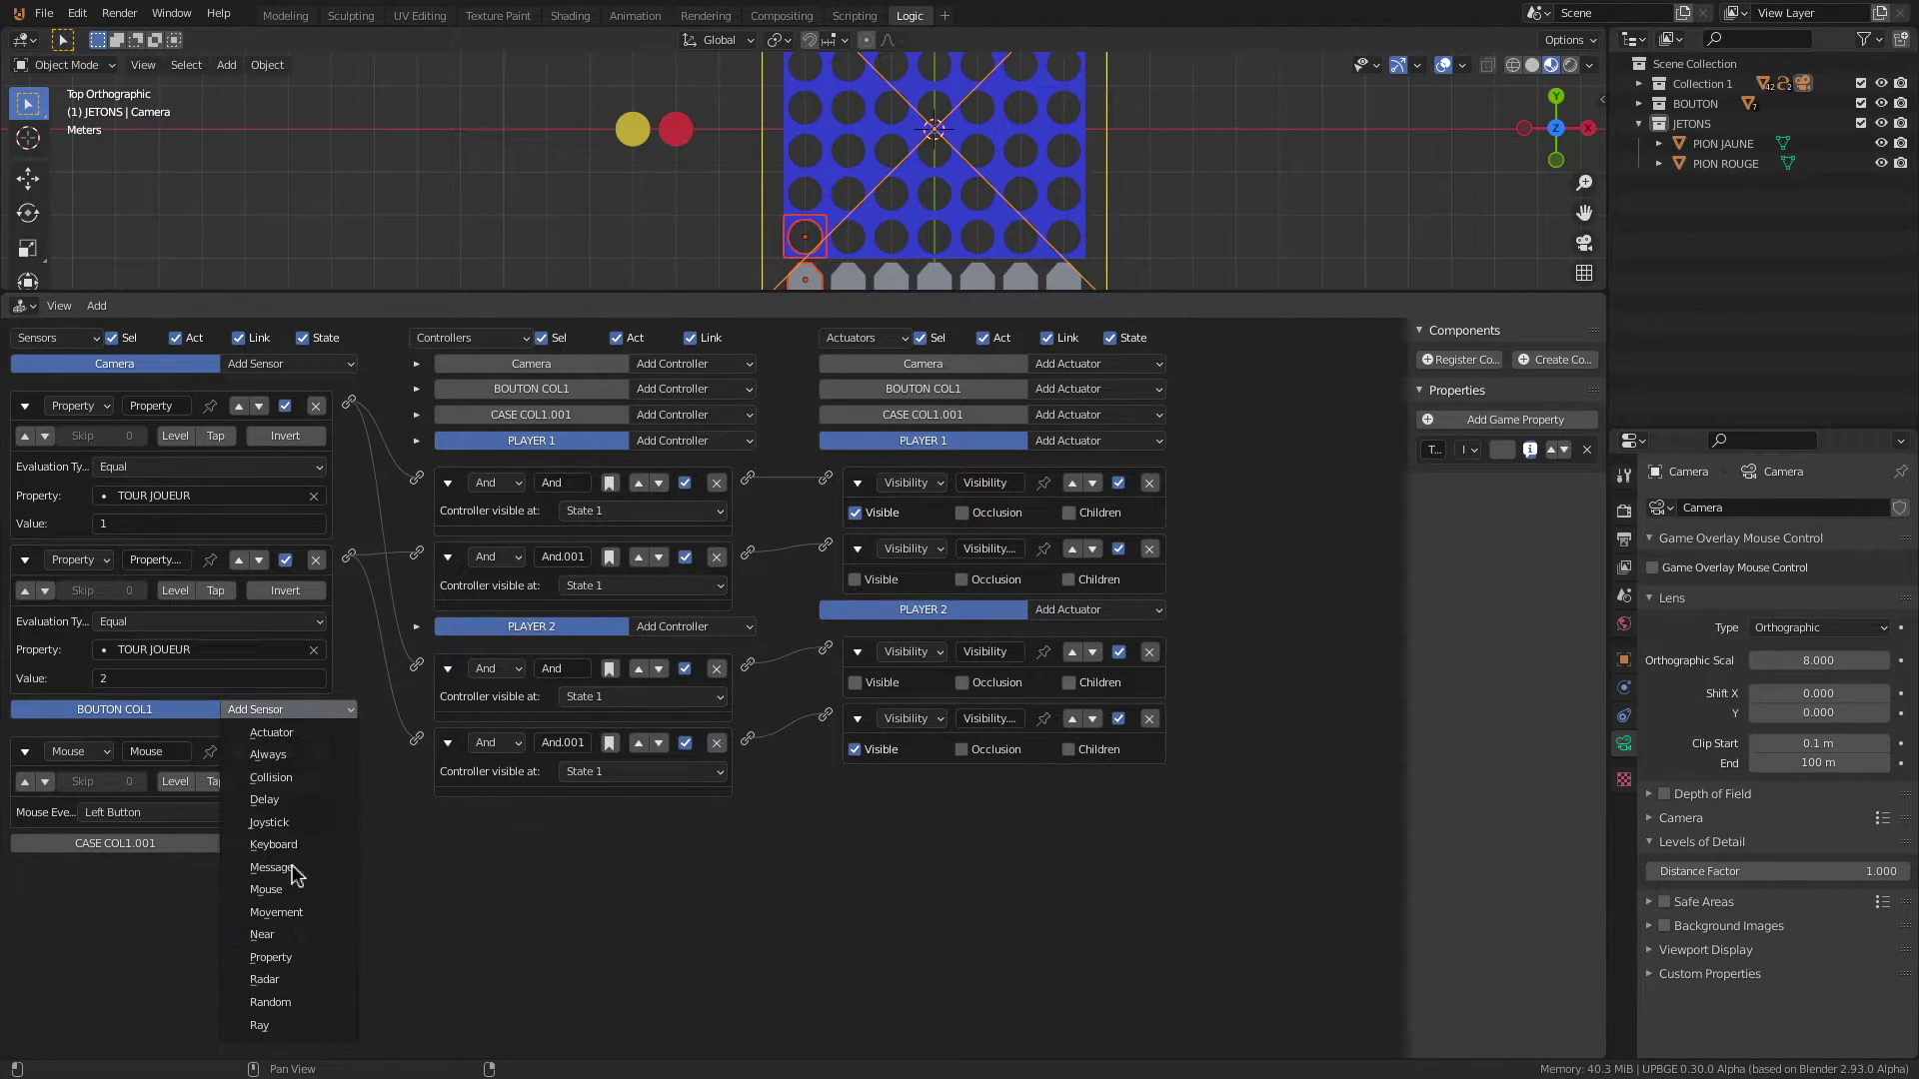
left_click(285, 889)
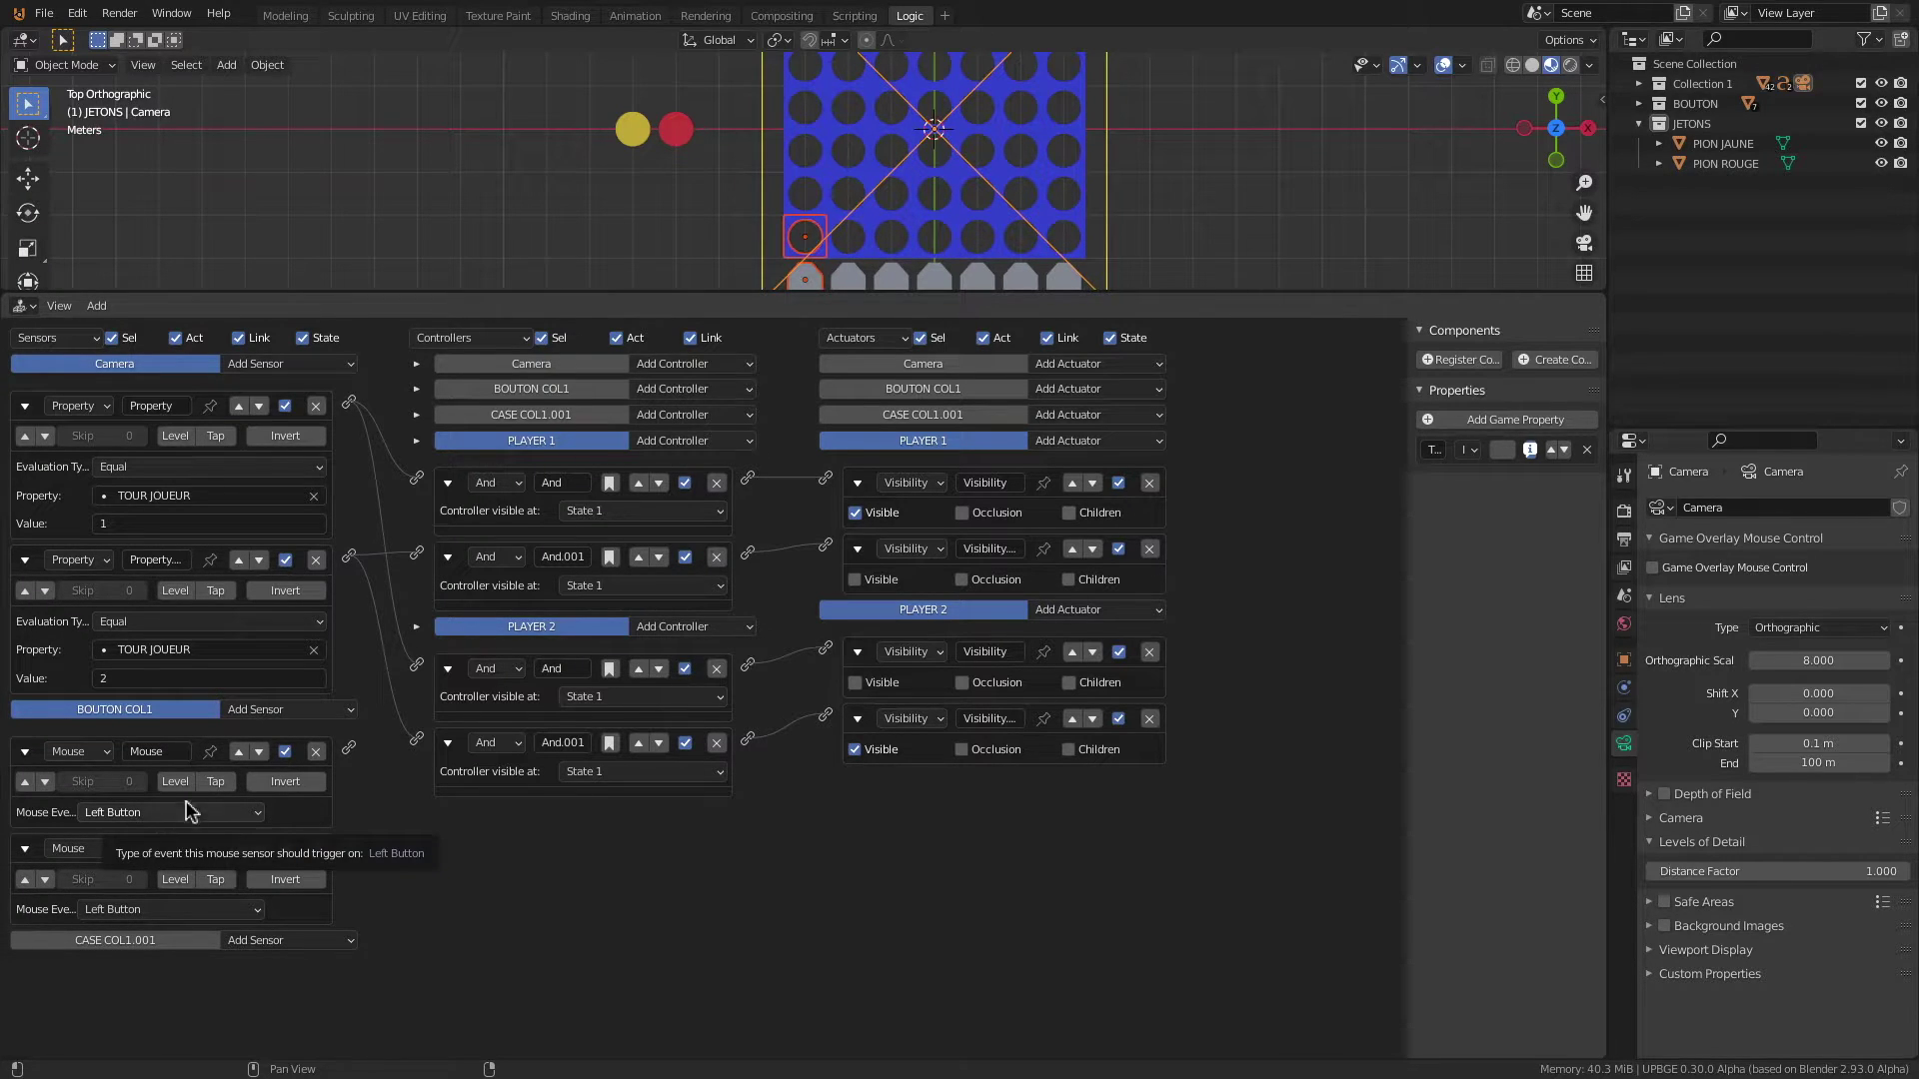
left_click(218, 782)
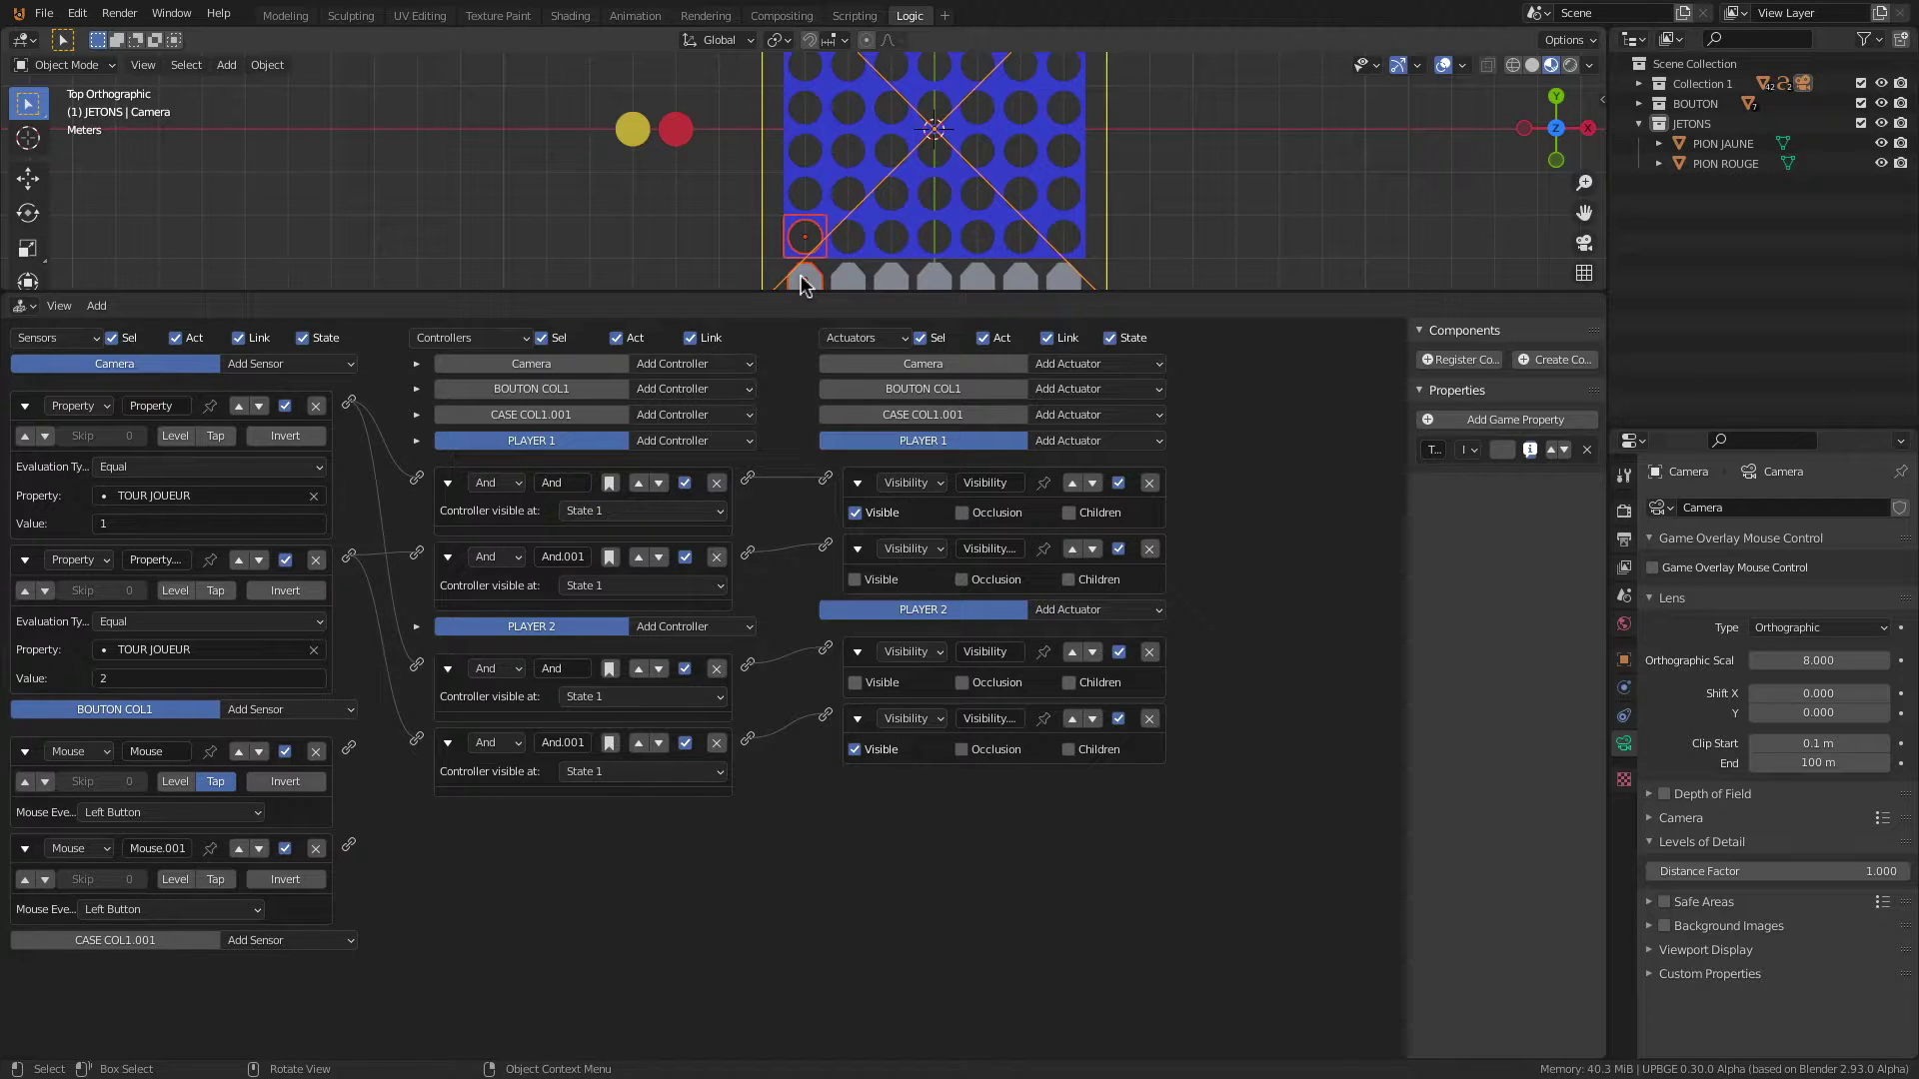
left_click_drag(796, 294, 793, 349)
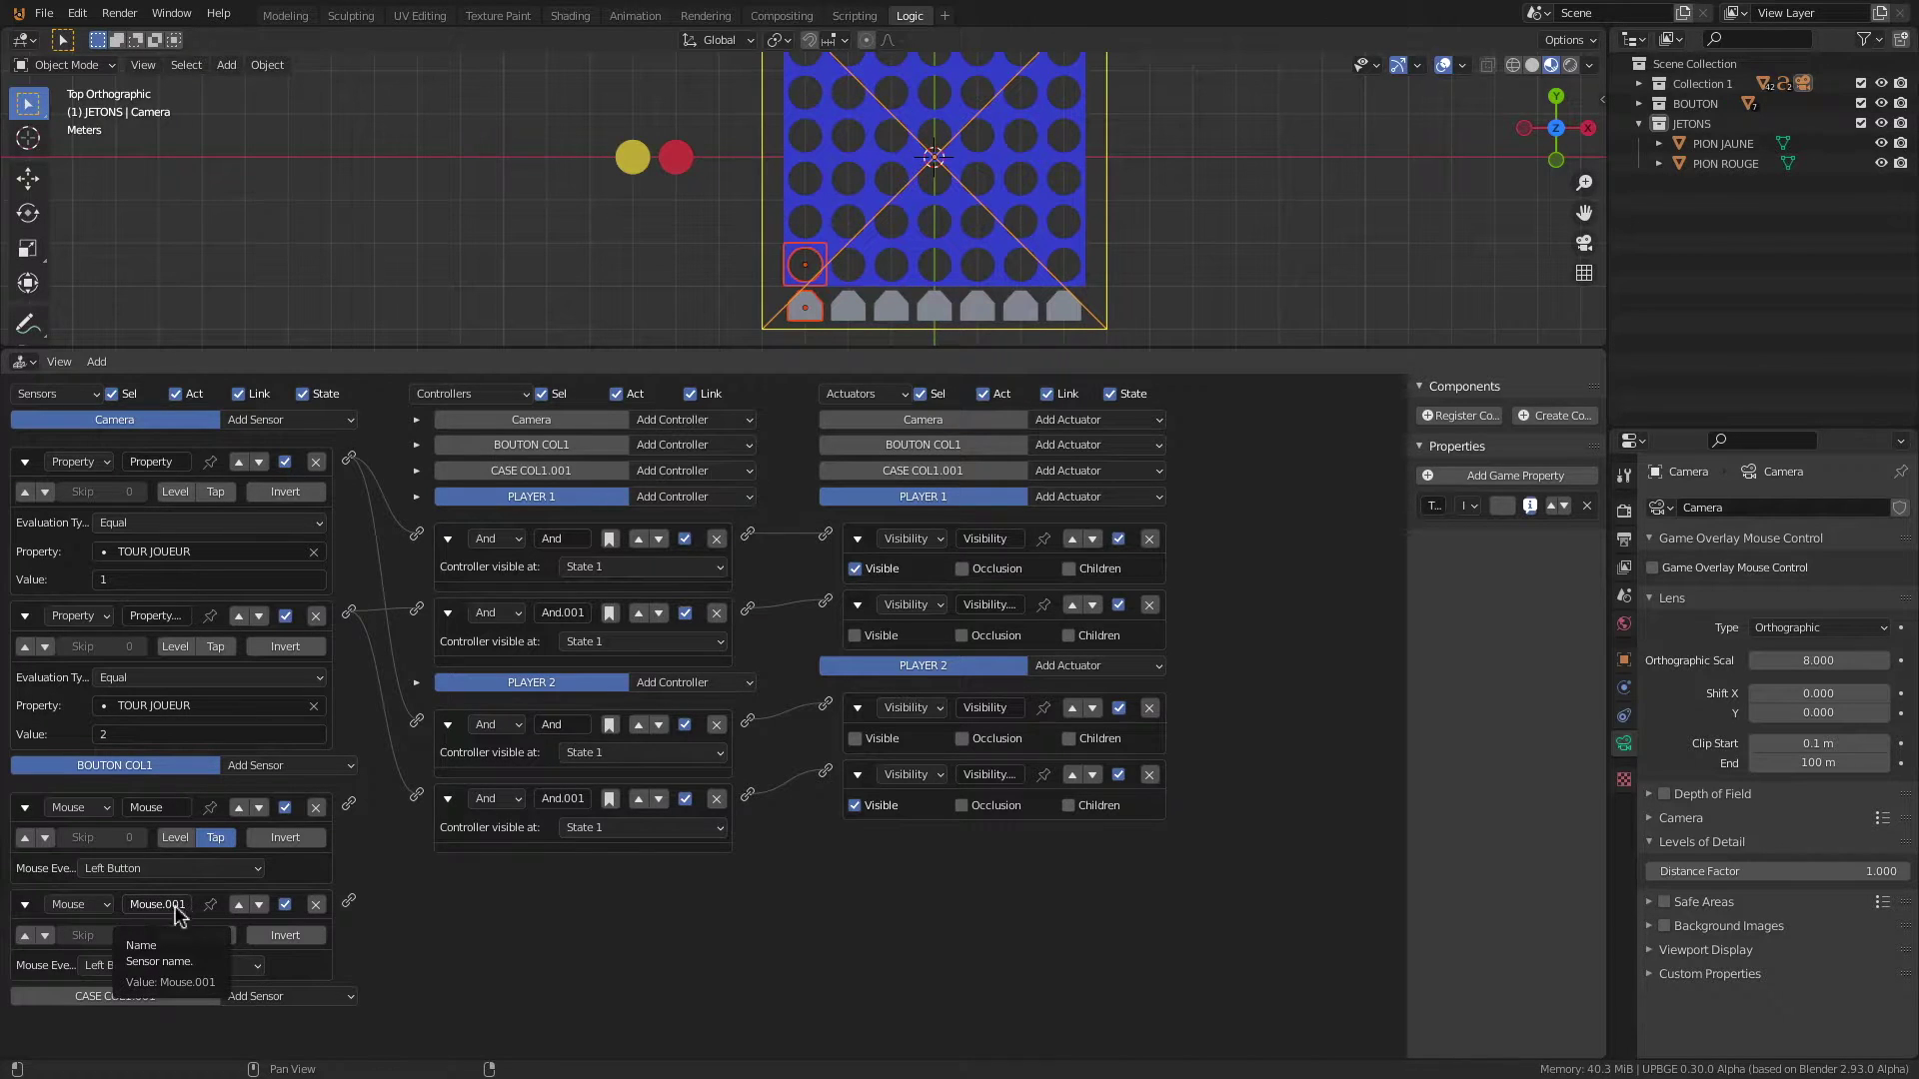
left_click(162, 966)
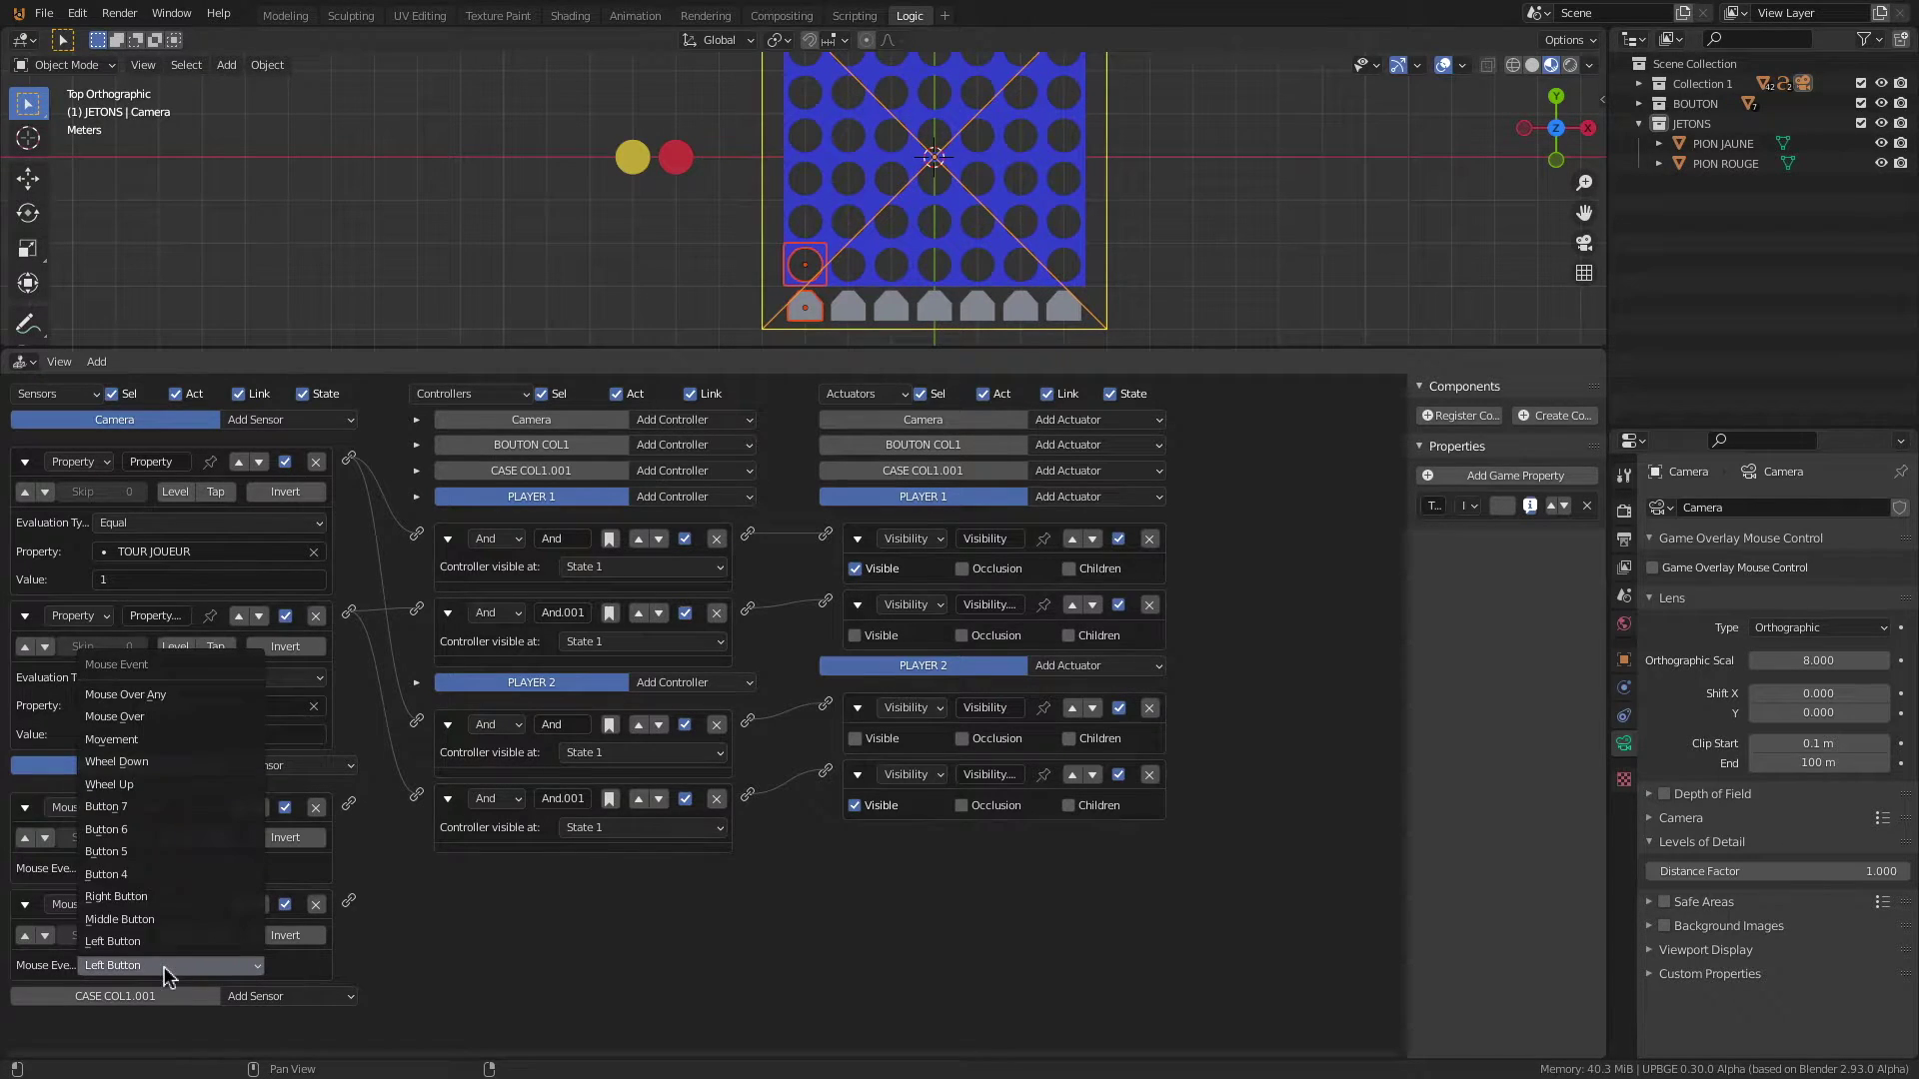
left_click(150, 717)
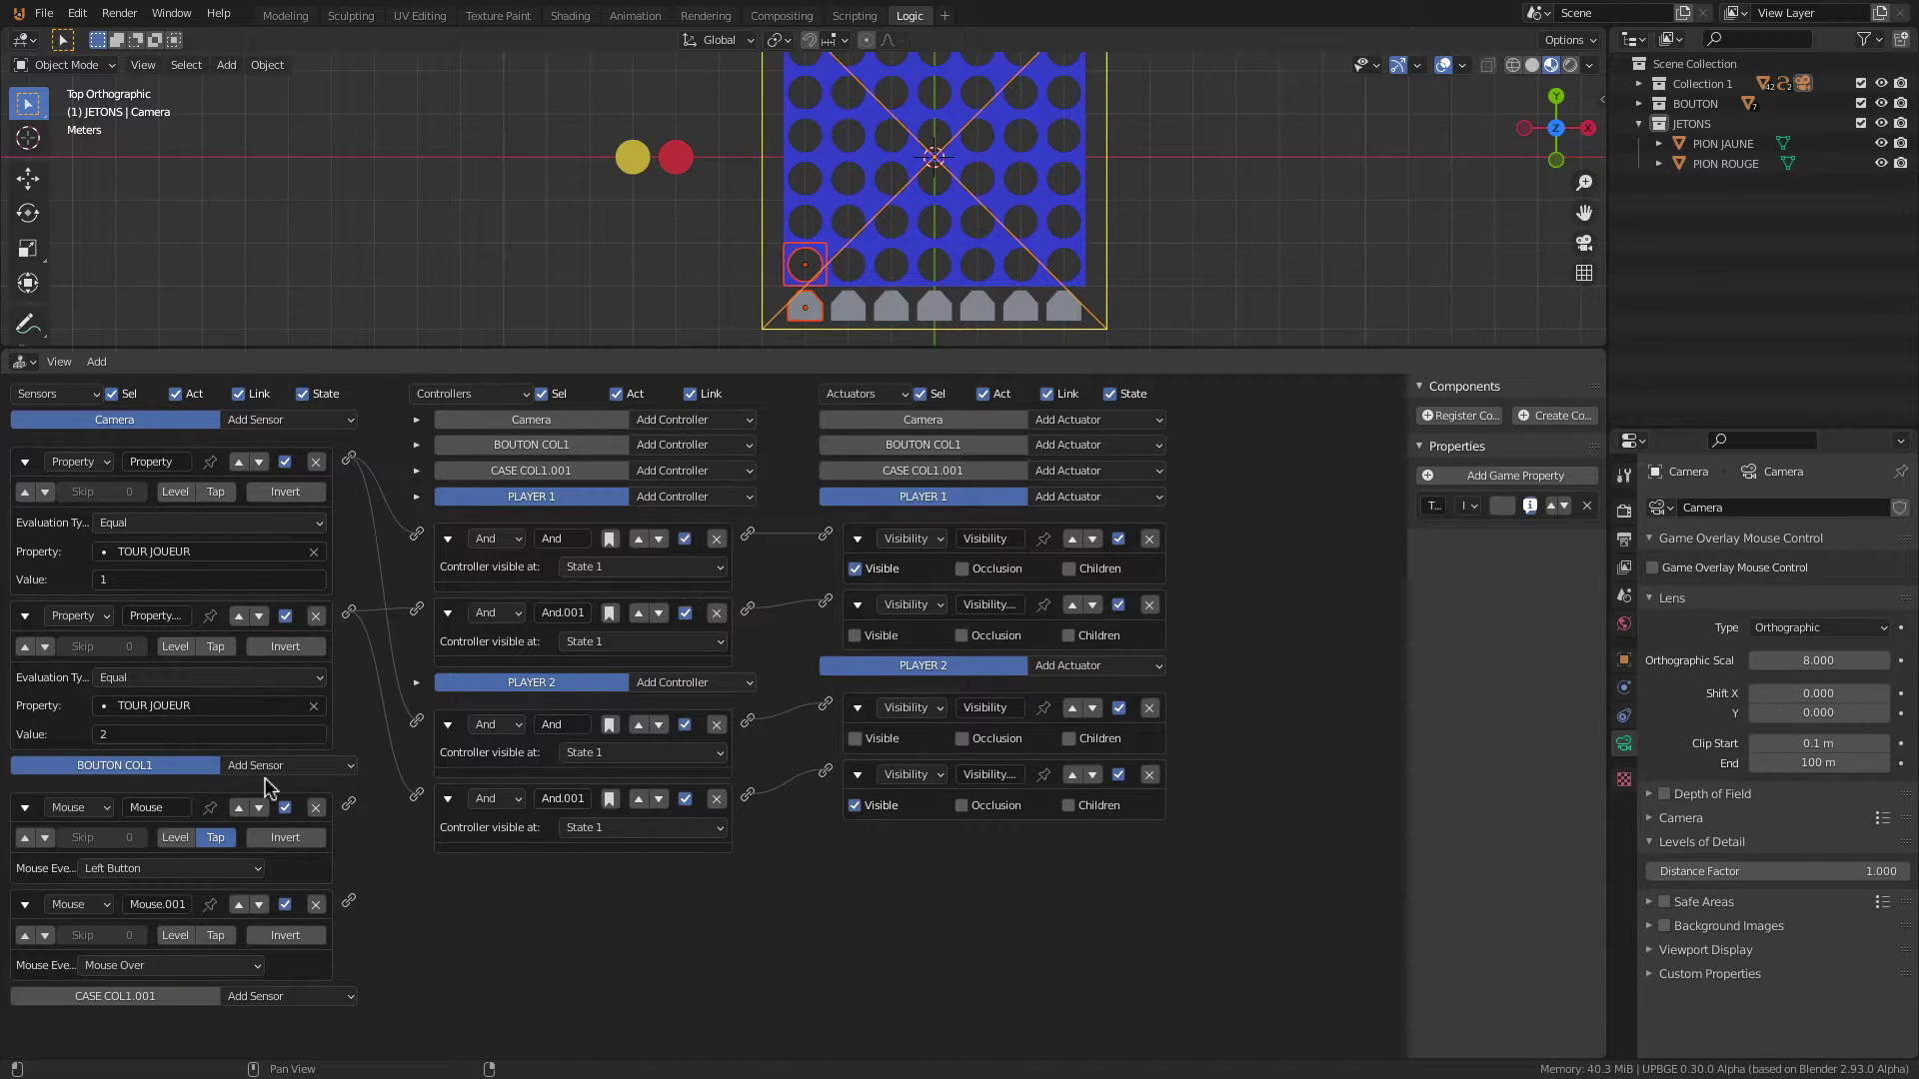
Step: Add an And controller to BOUTON COL1 and link both Mouse sensors and the Camera's TOUR JOUEUR value 1 sensor to it
left_click(702, 446)
left_click(700, 476)
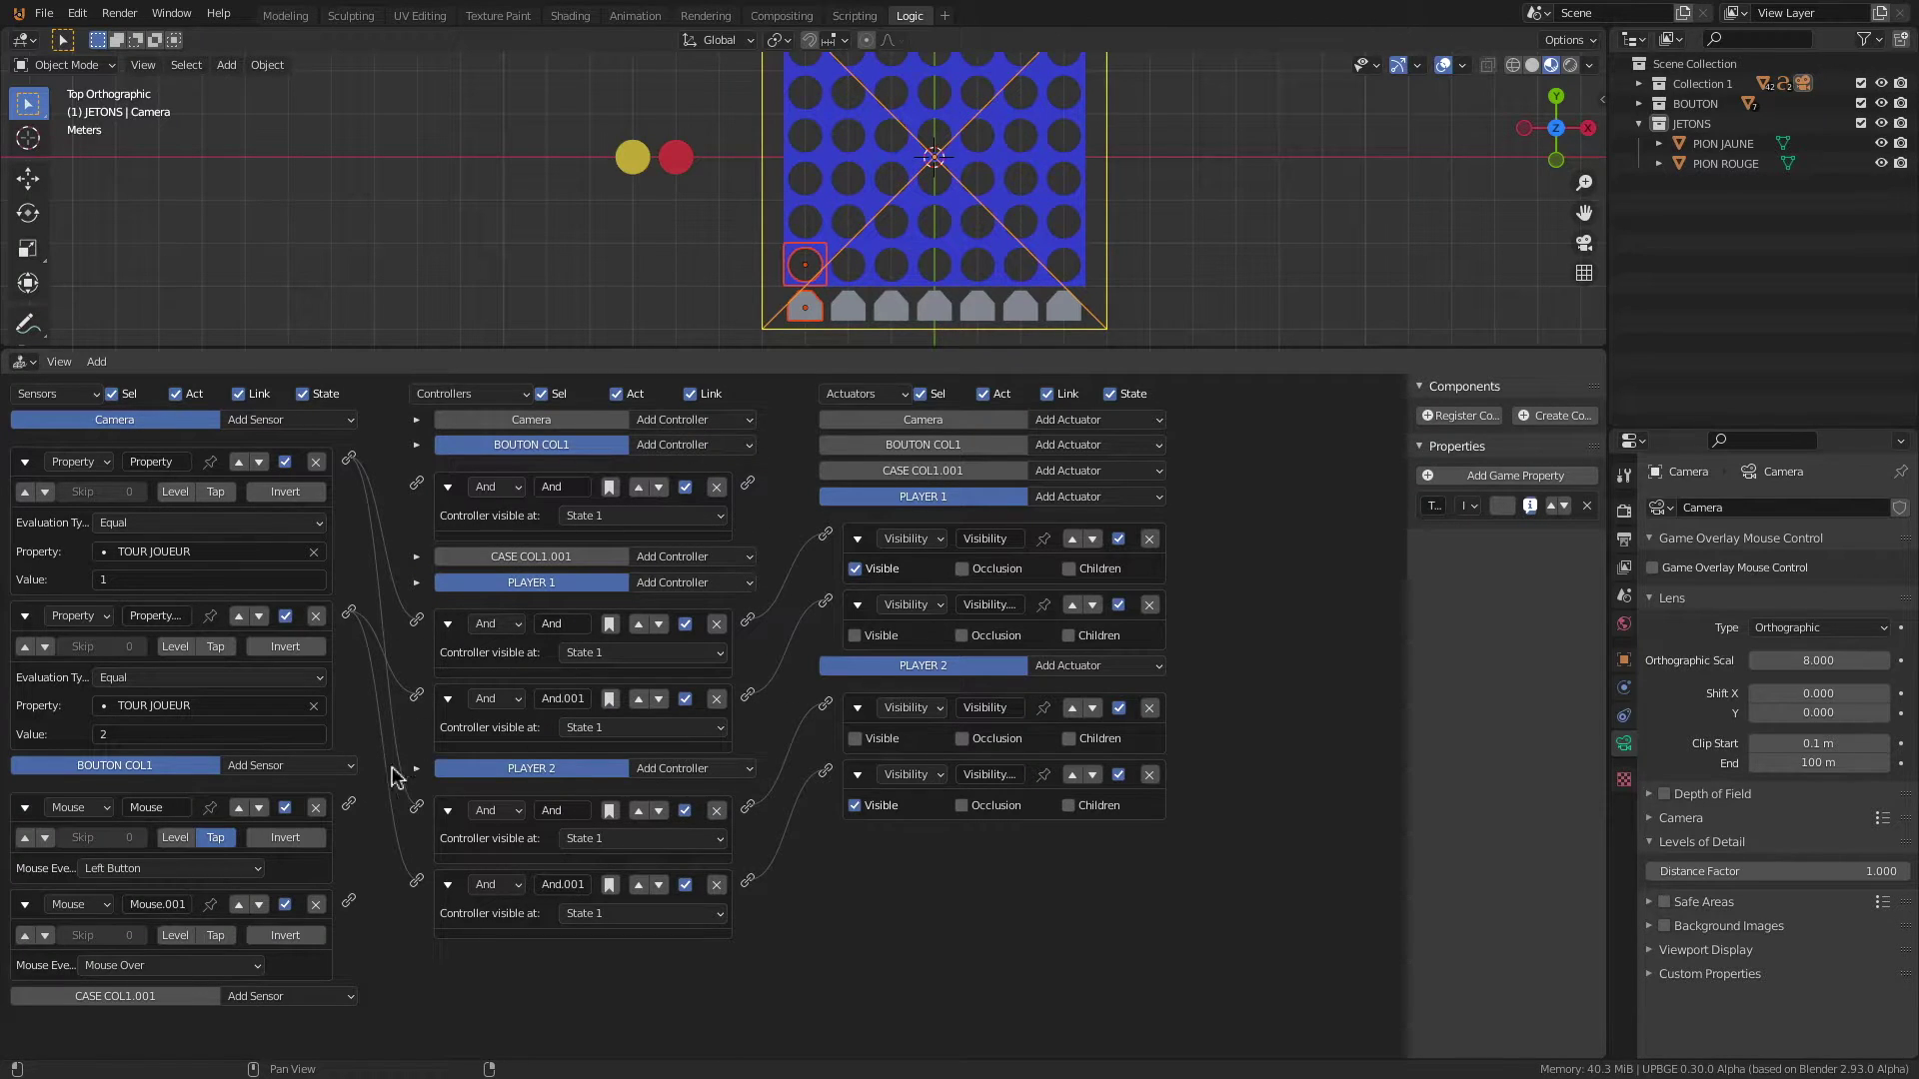
left_click_drag(349, 804, 412, 487)
left_click_drag(349, 899, 415, 483)
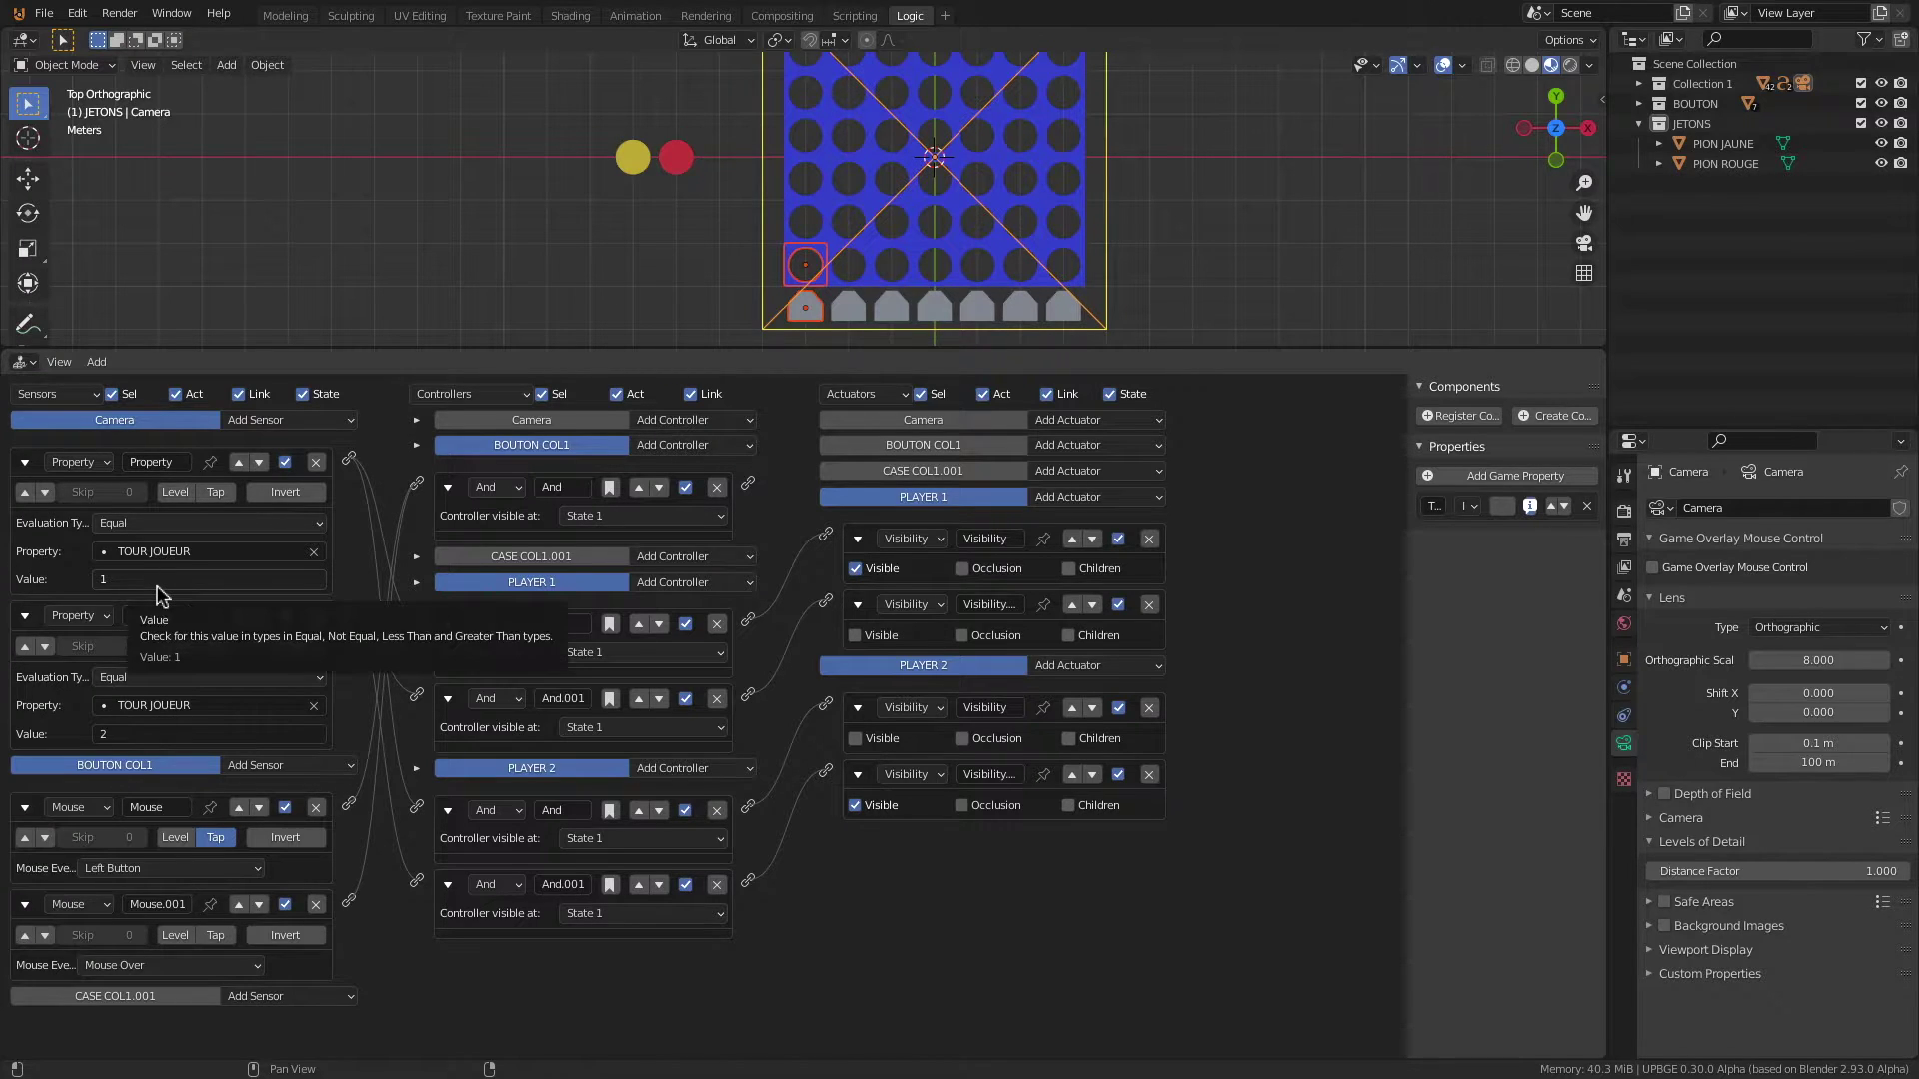
left_click_drag(350, 458, 417, 484)
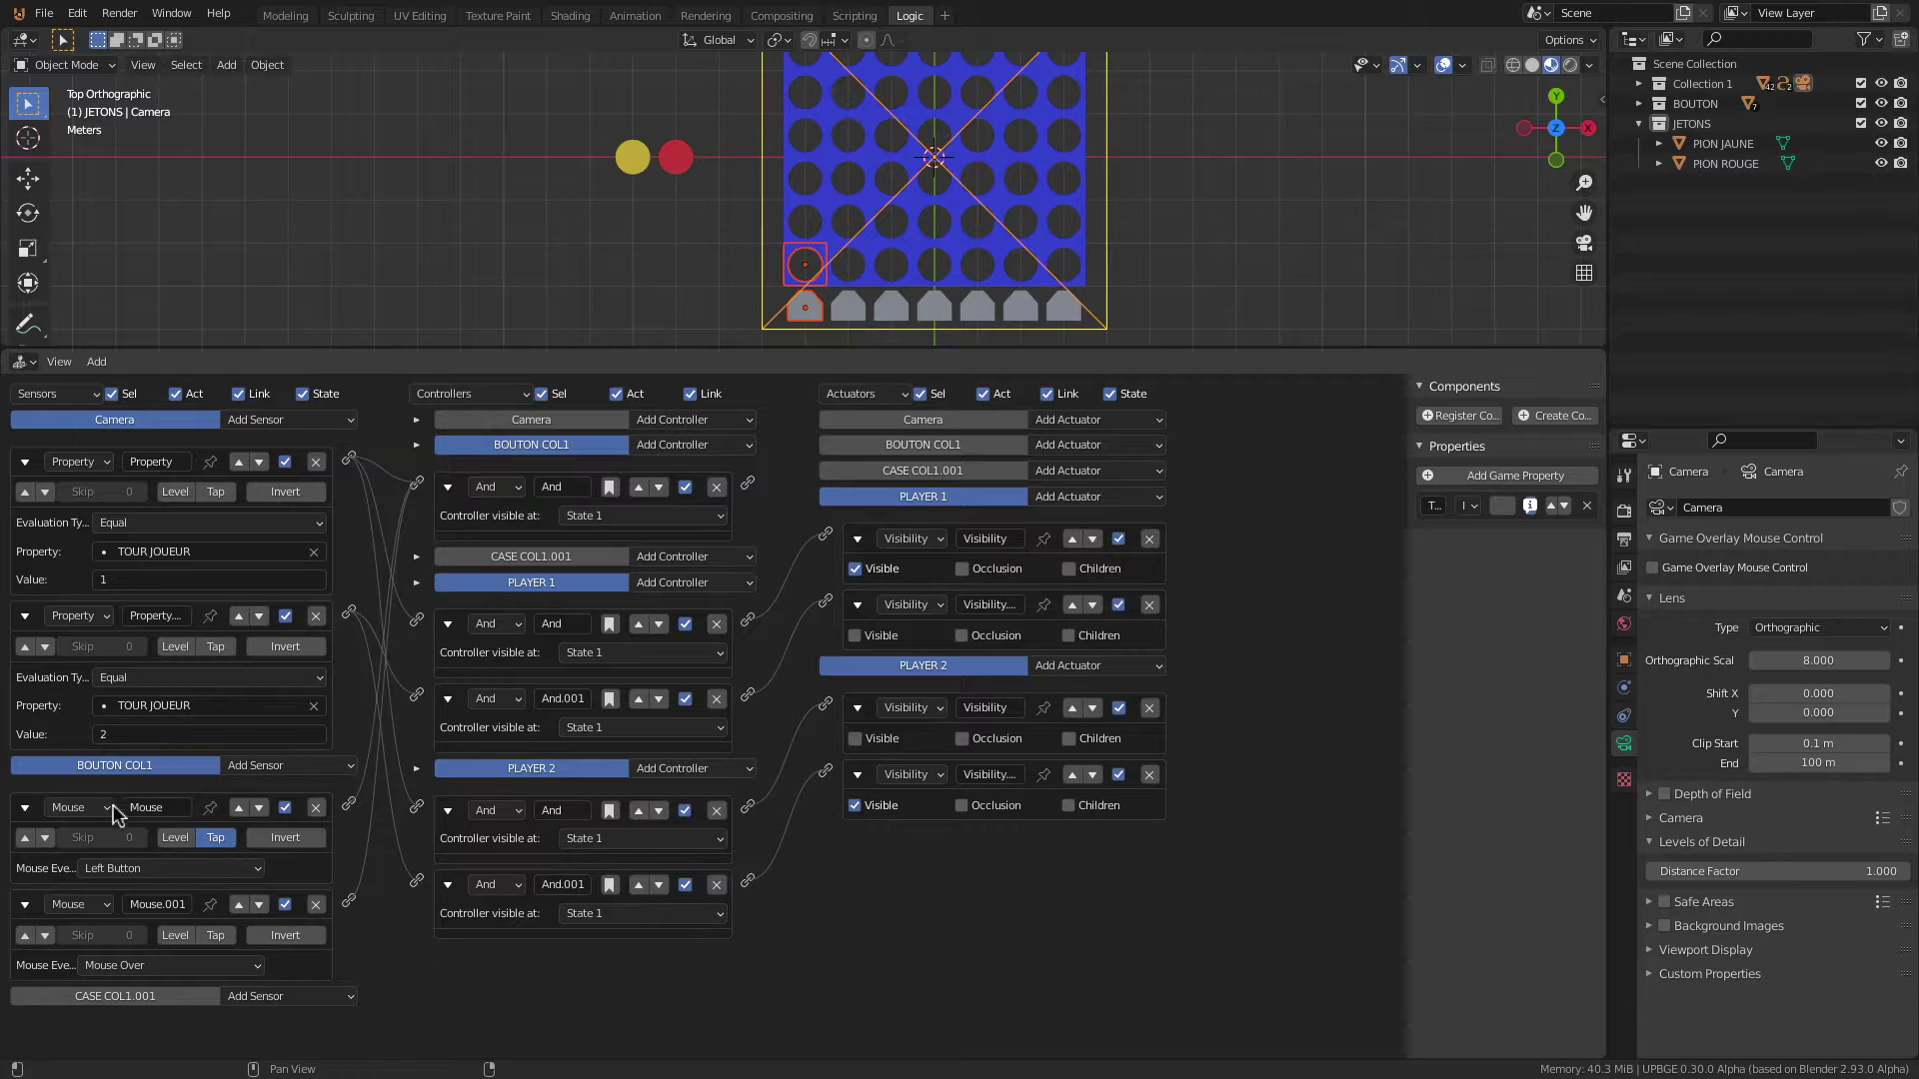
Step: Add a Property sensor to BOUTON COL1 that checks whether COMPTEUR COL1 equals 0
left_click(284, 766)
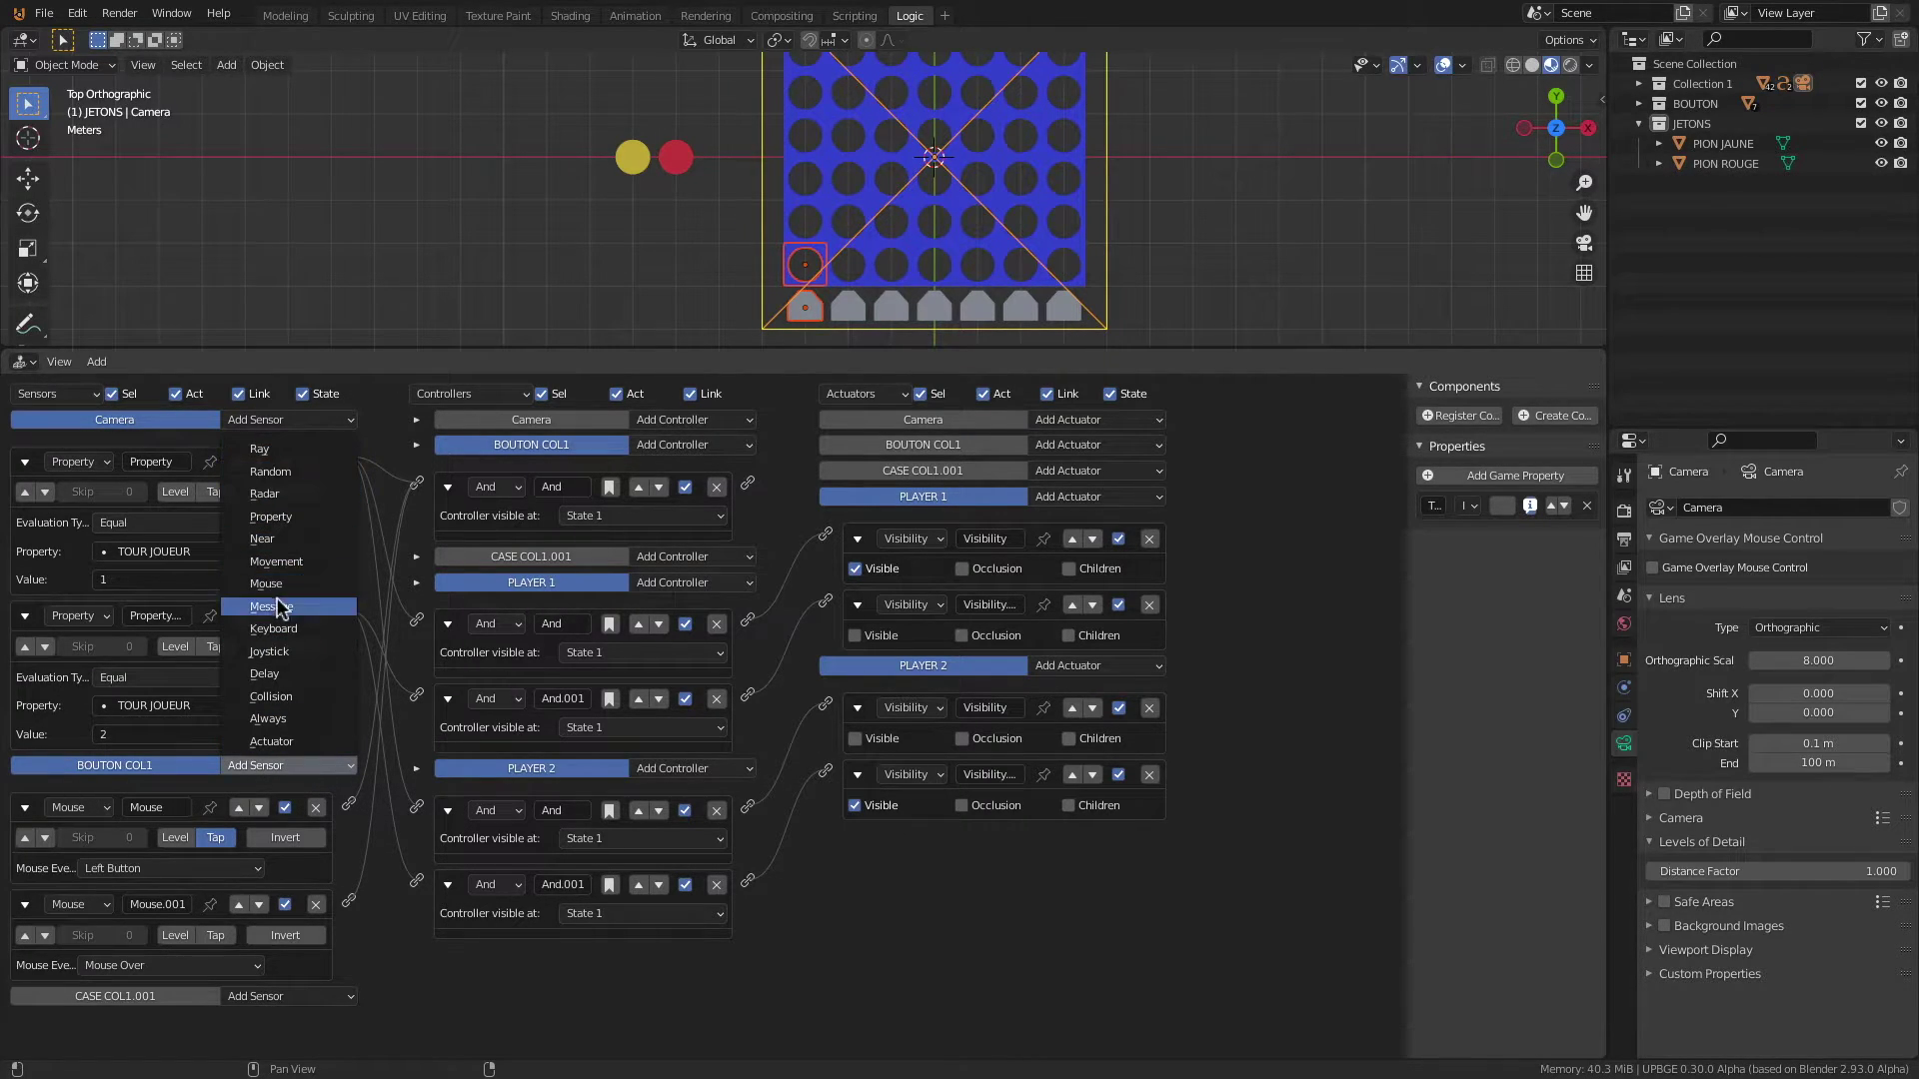
left_click(275, 517)
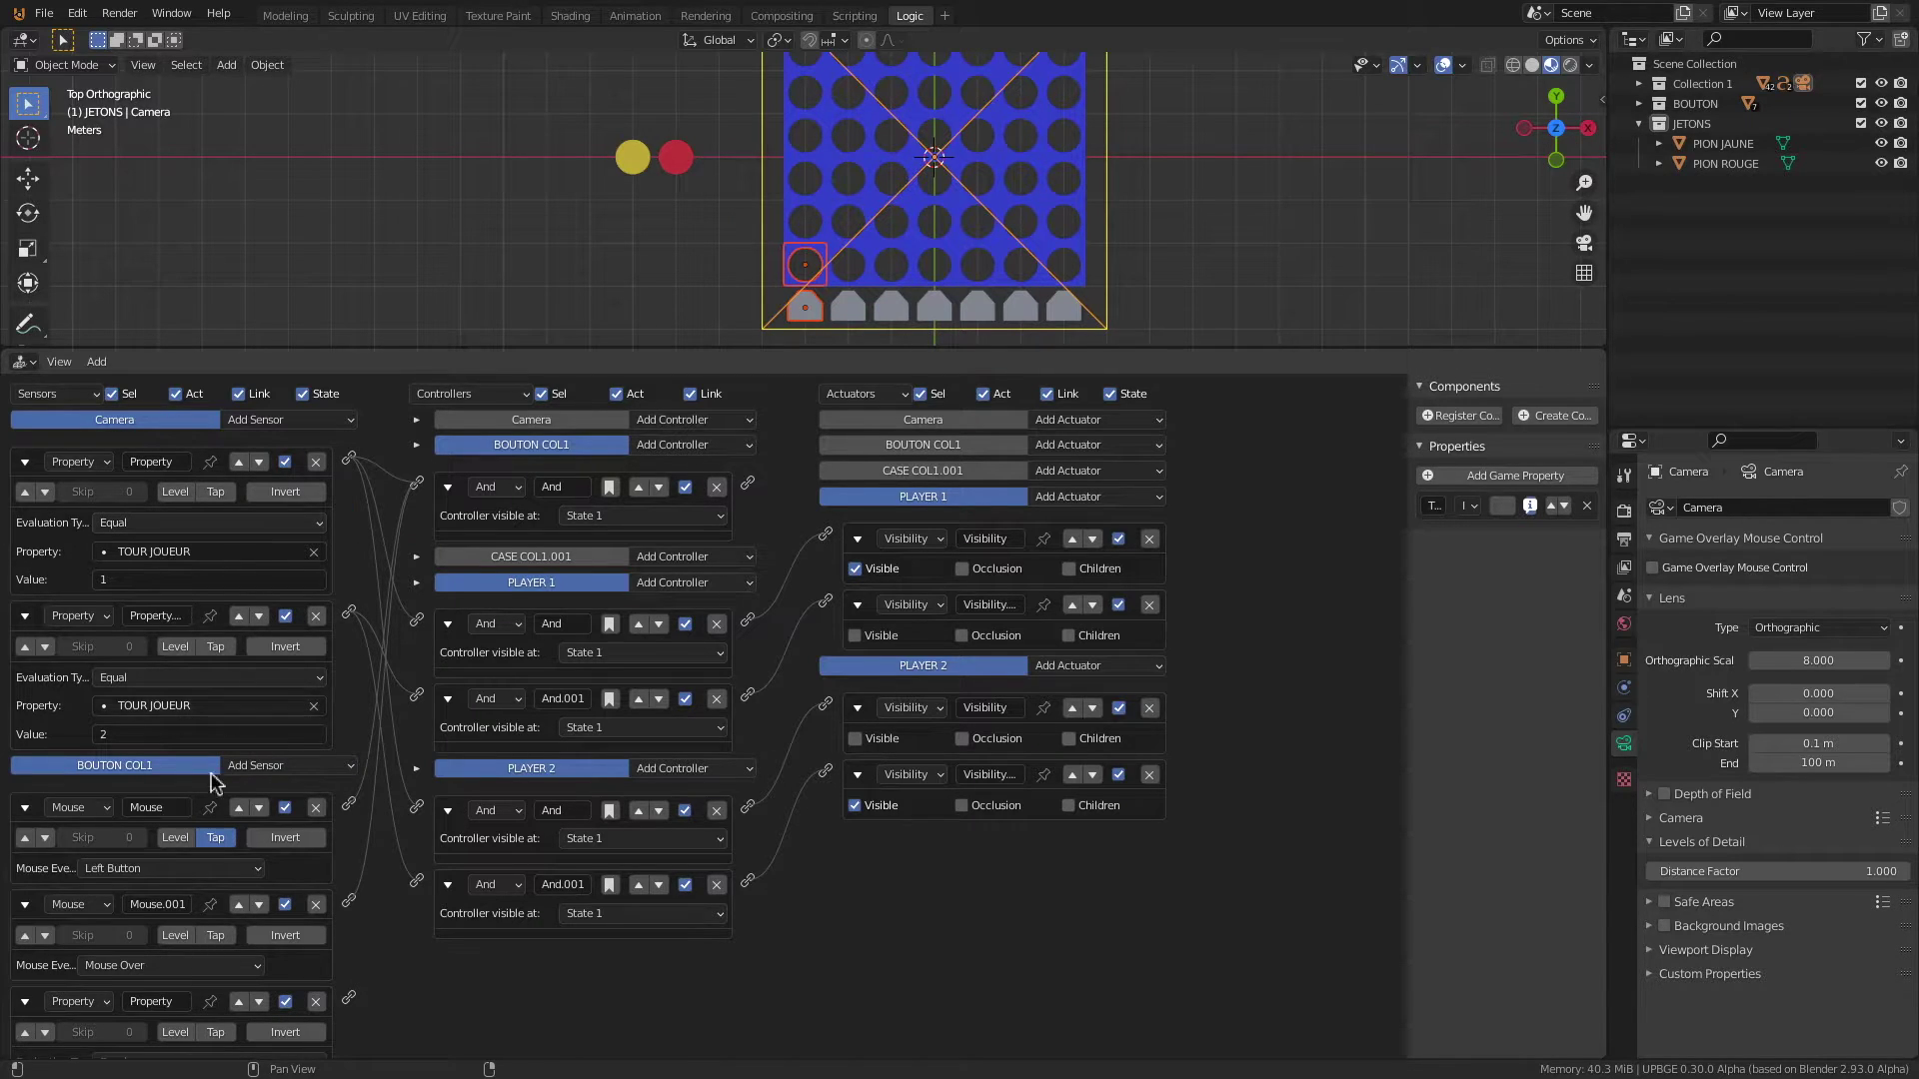
scroll(212, 780, "down", 3)
left_click(159, 967)
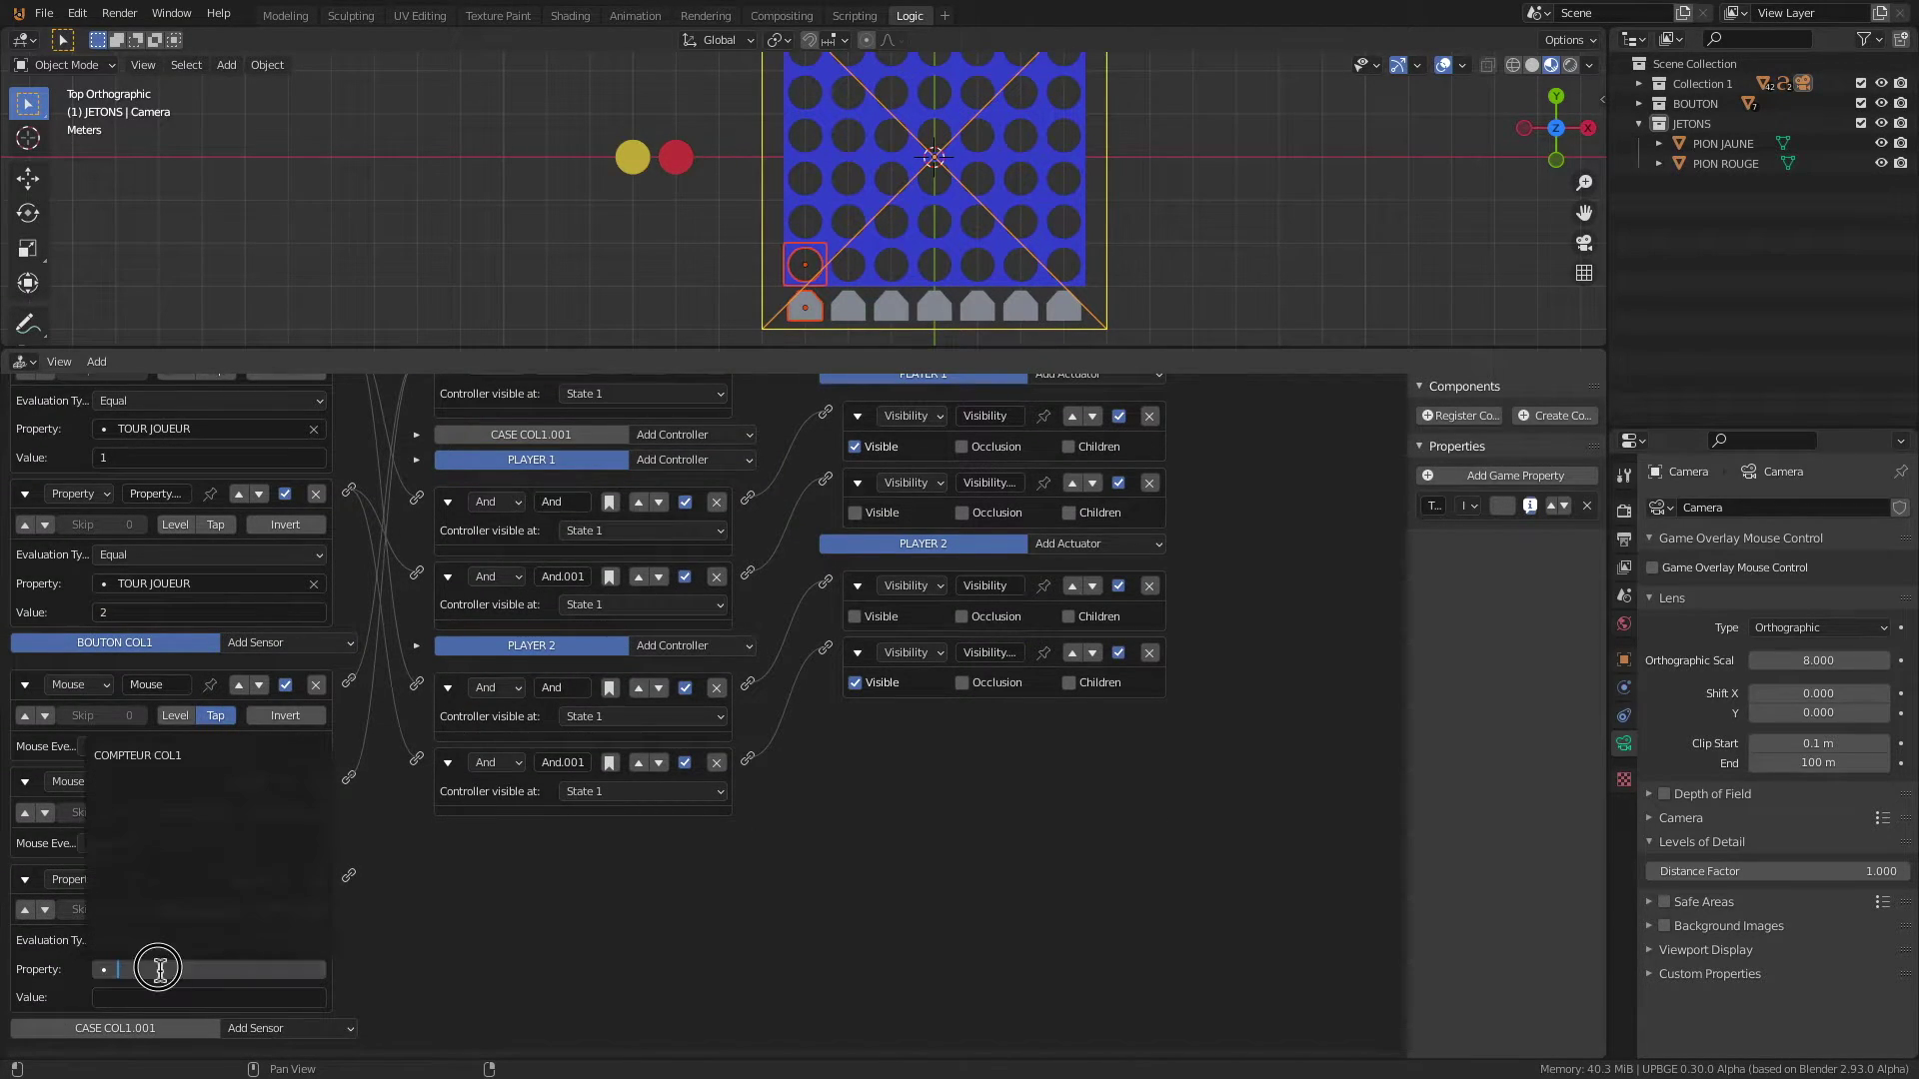
left_click(137, 754)
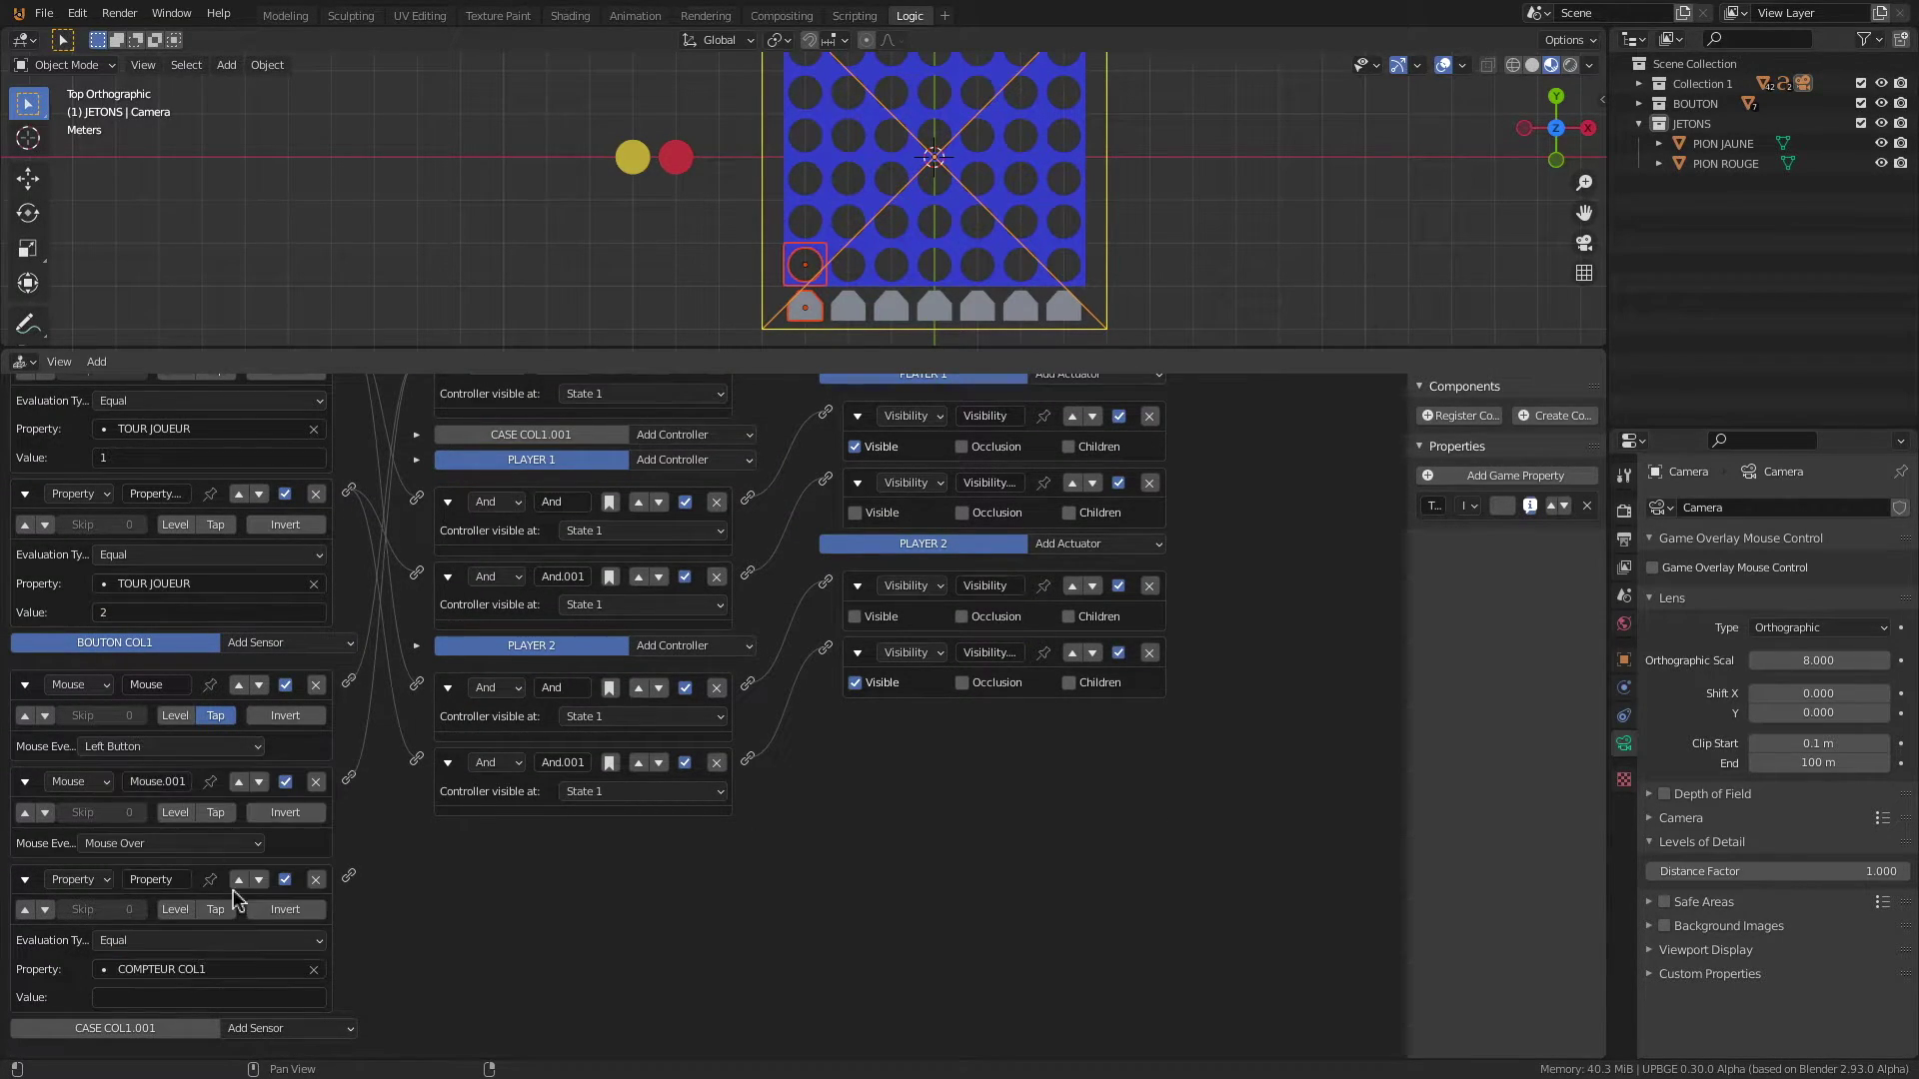
left_click(156, 999)
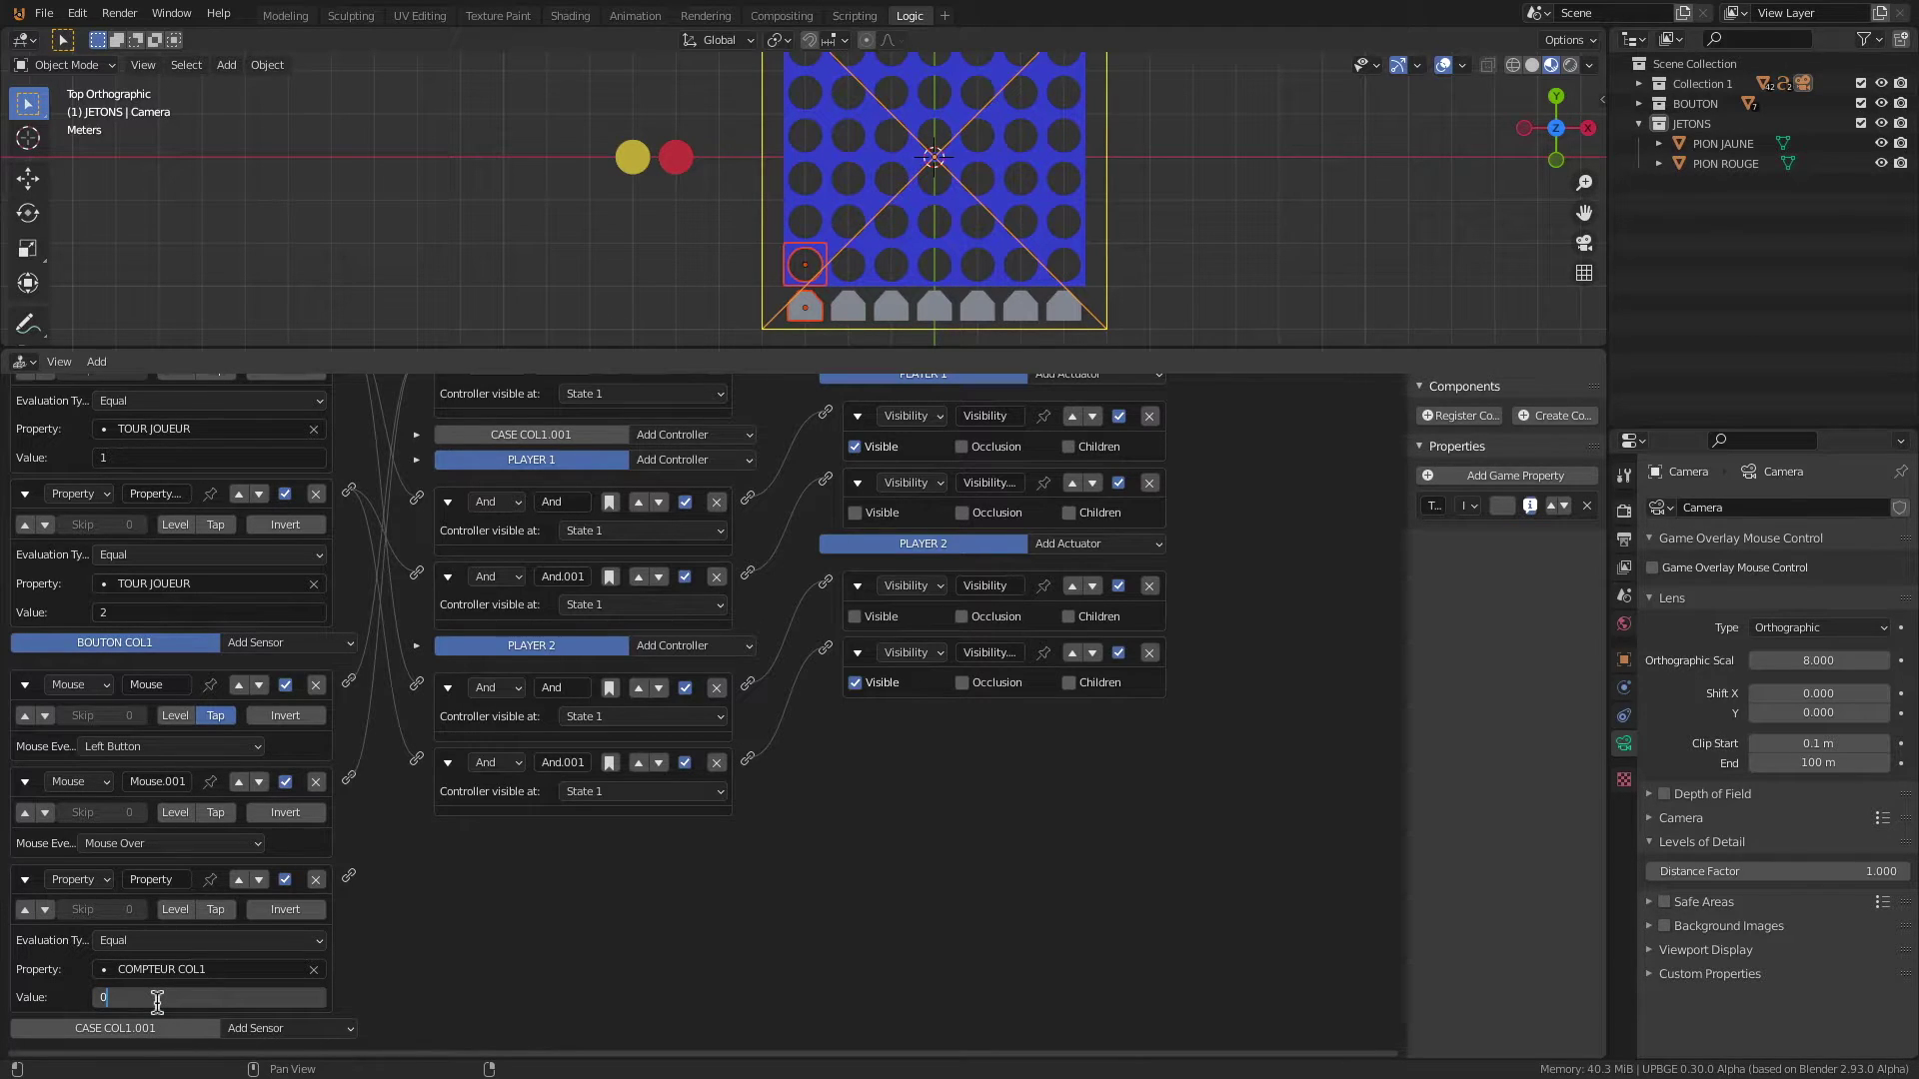
type("0")
key("Return")
Step: Link the COMPTEUR COL1 Property sensor to BOUTON COL1's And controller and review the linked sensors
left_click_drag(348, 878, 416, 497)
scroll(386, 826, "up", 3)
left_click_drag(349, 996, 421, 484)
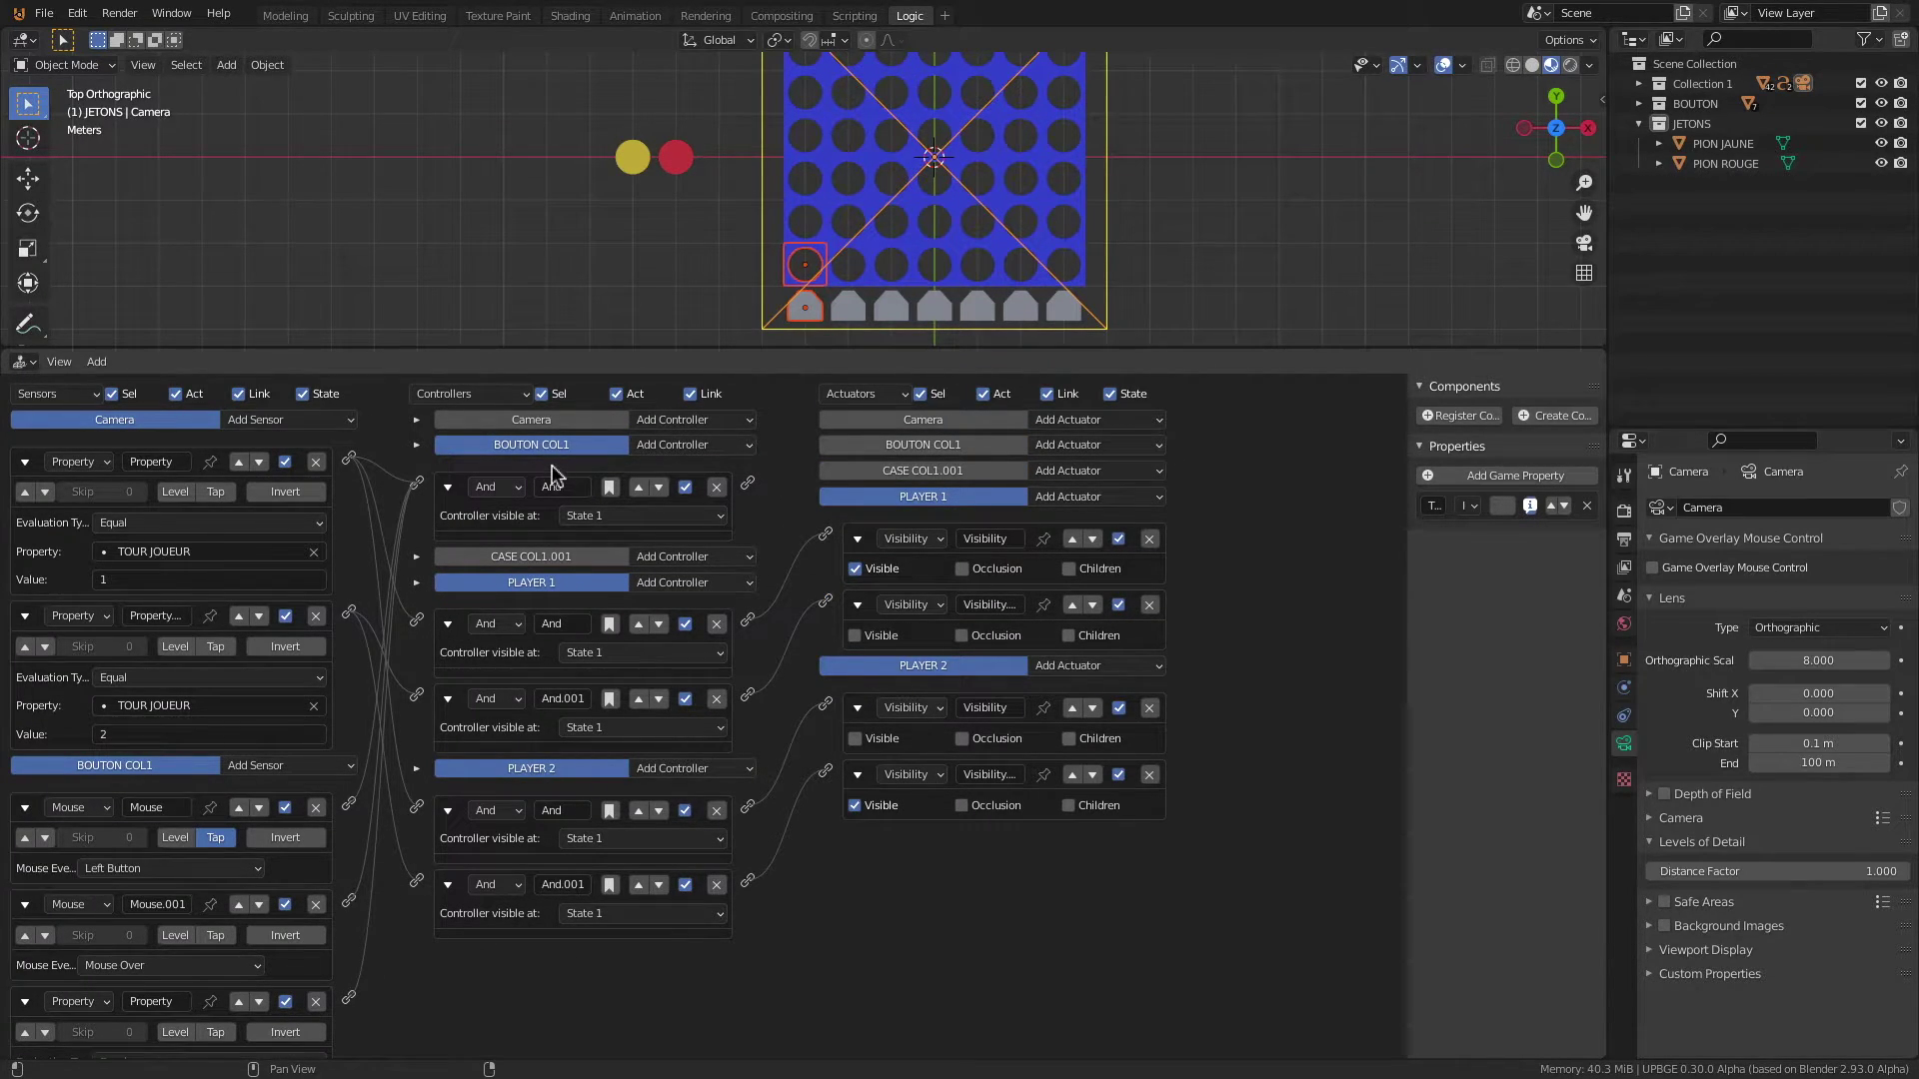
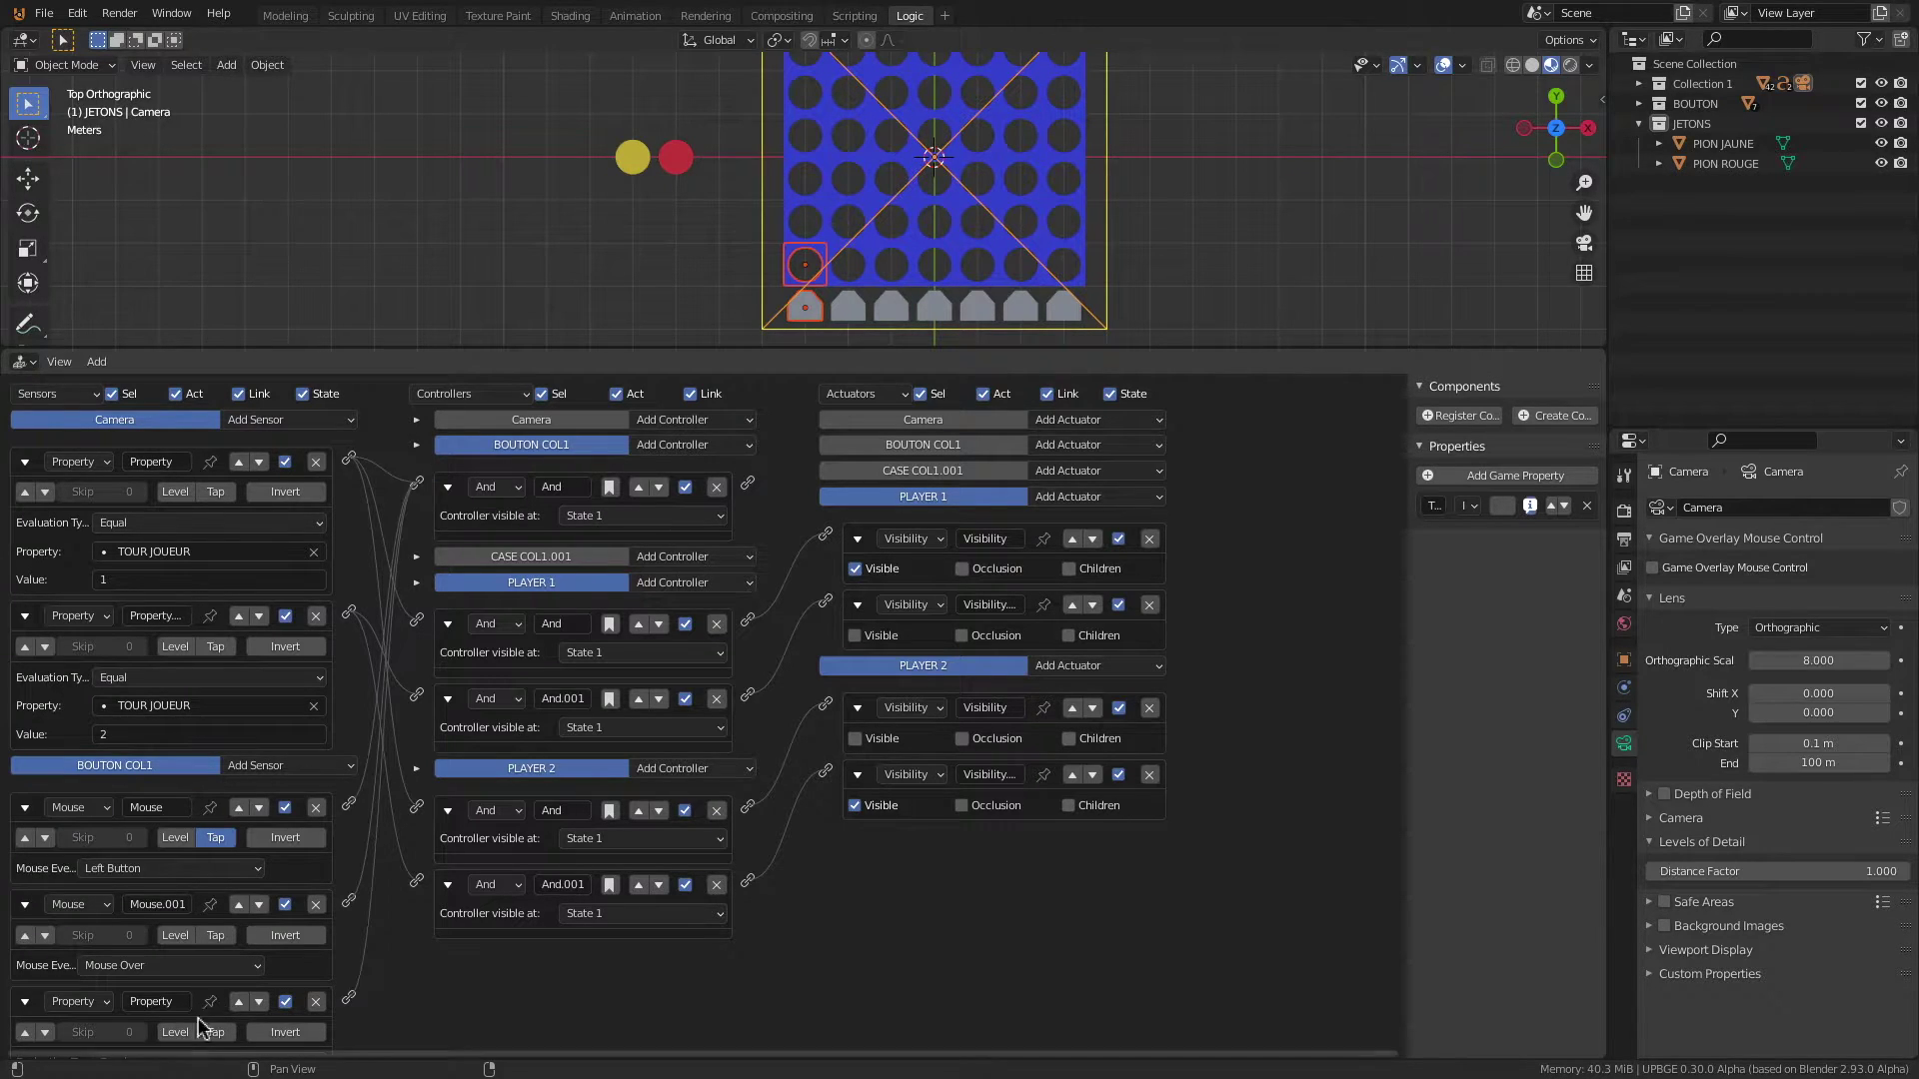
scroll(295, 890, "down", 3)
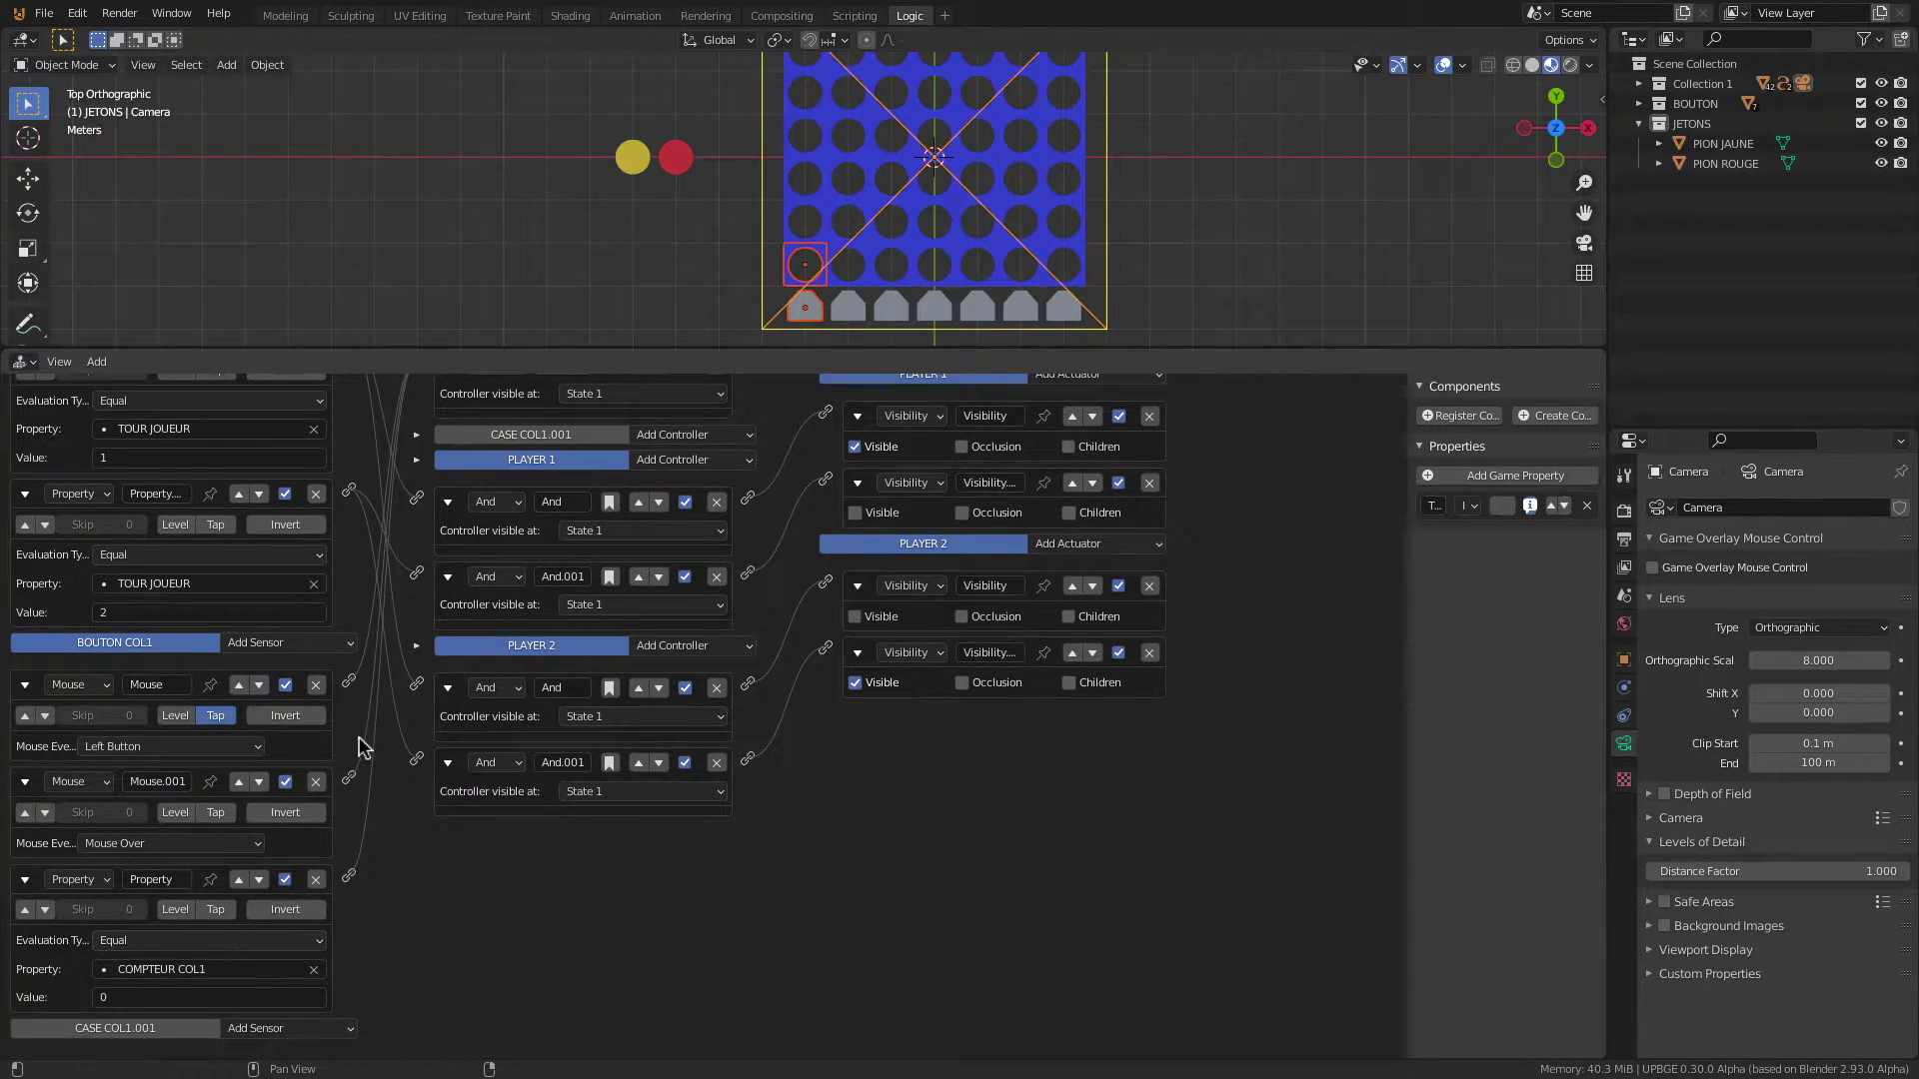
scroll(370, 750, "up", 3)
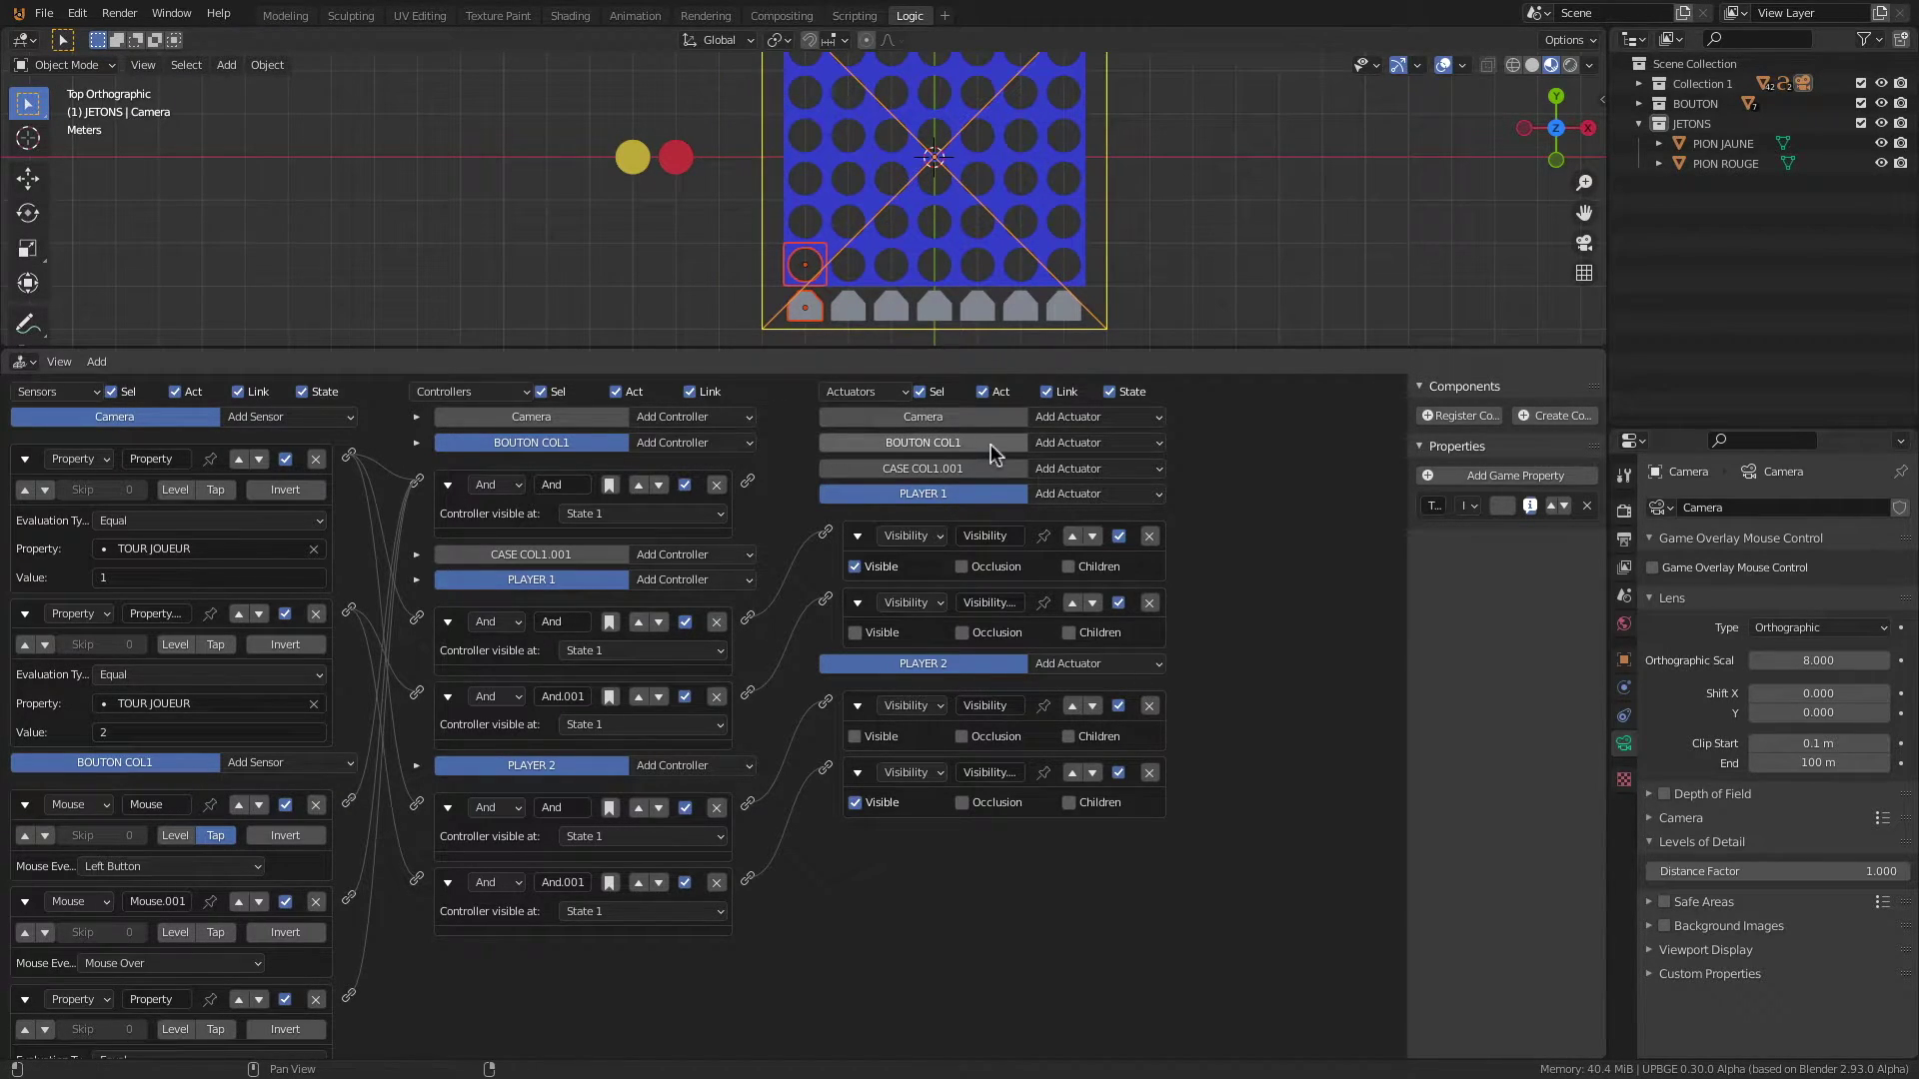
Step: Add an Edit Object actuator to CASE COL1.001
left_click(1061, 469)
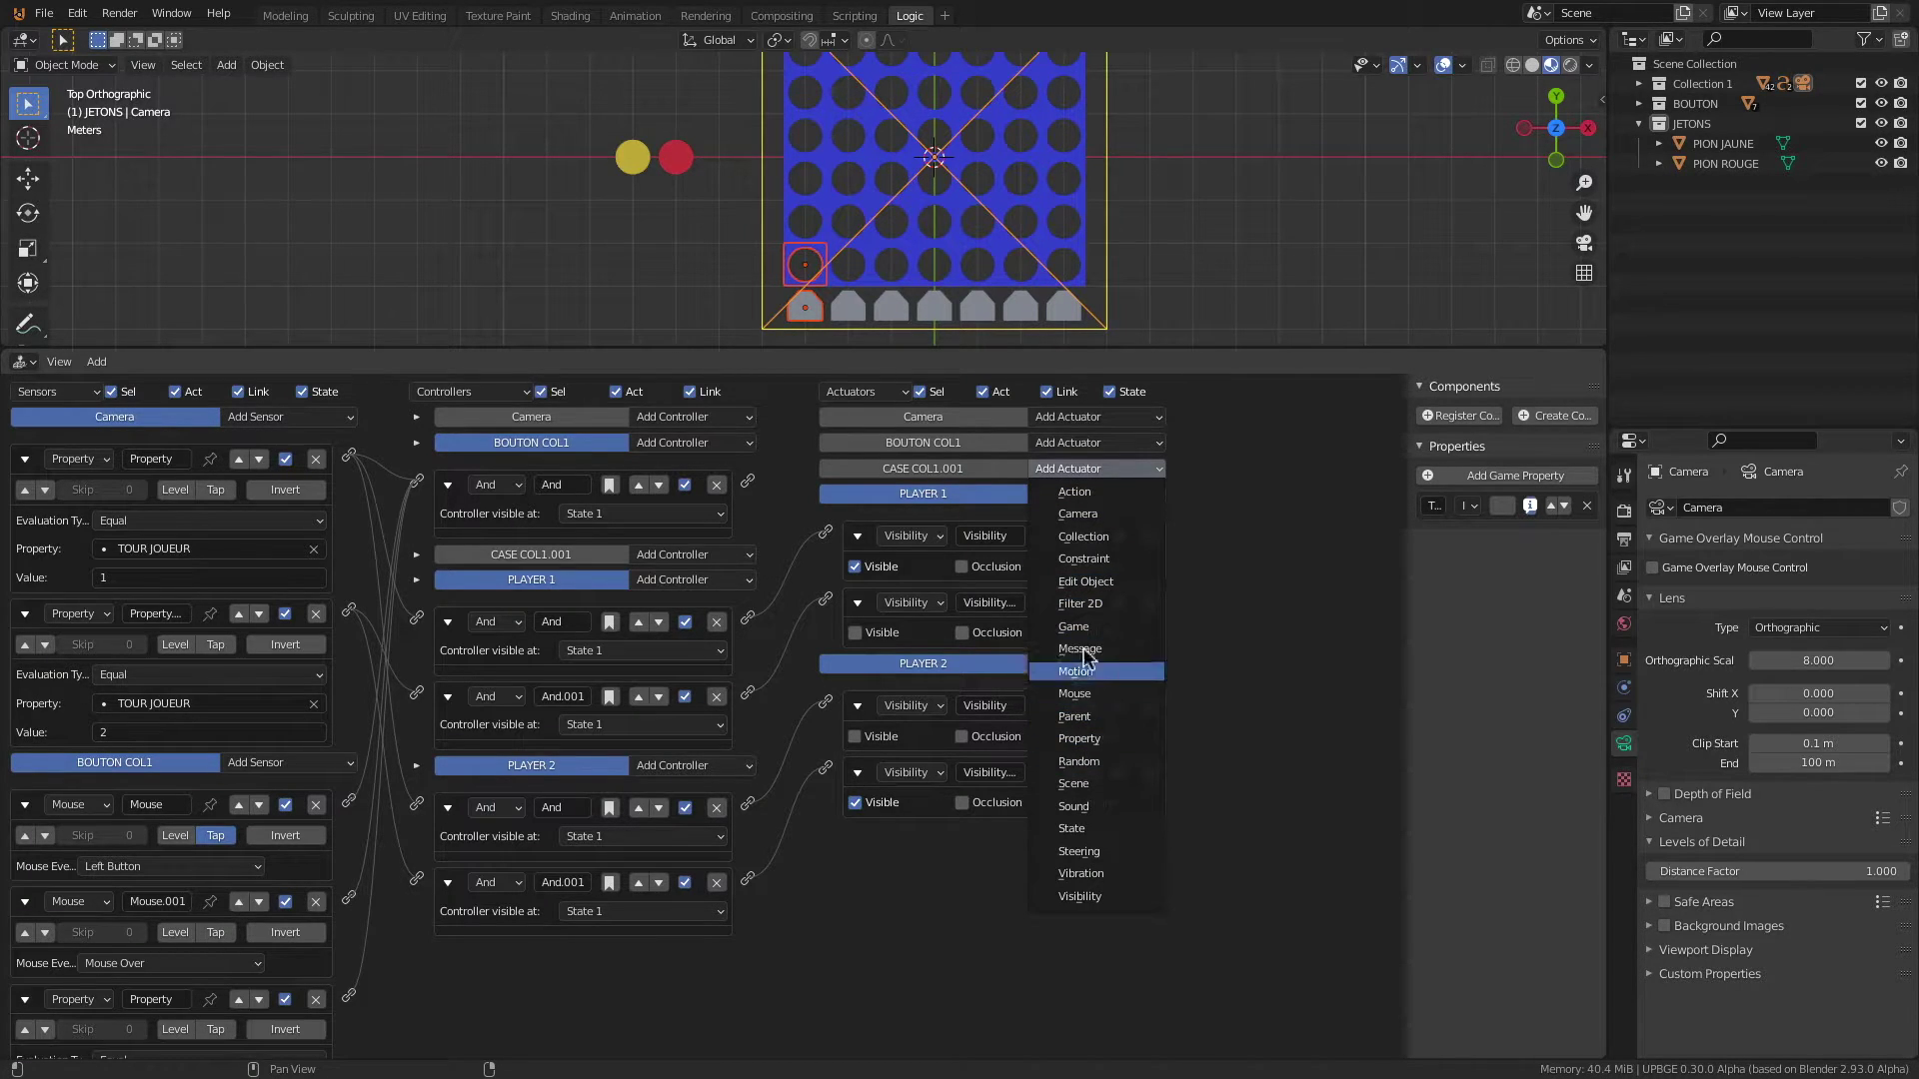
left_click(1085, 582)
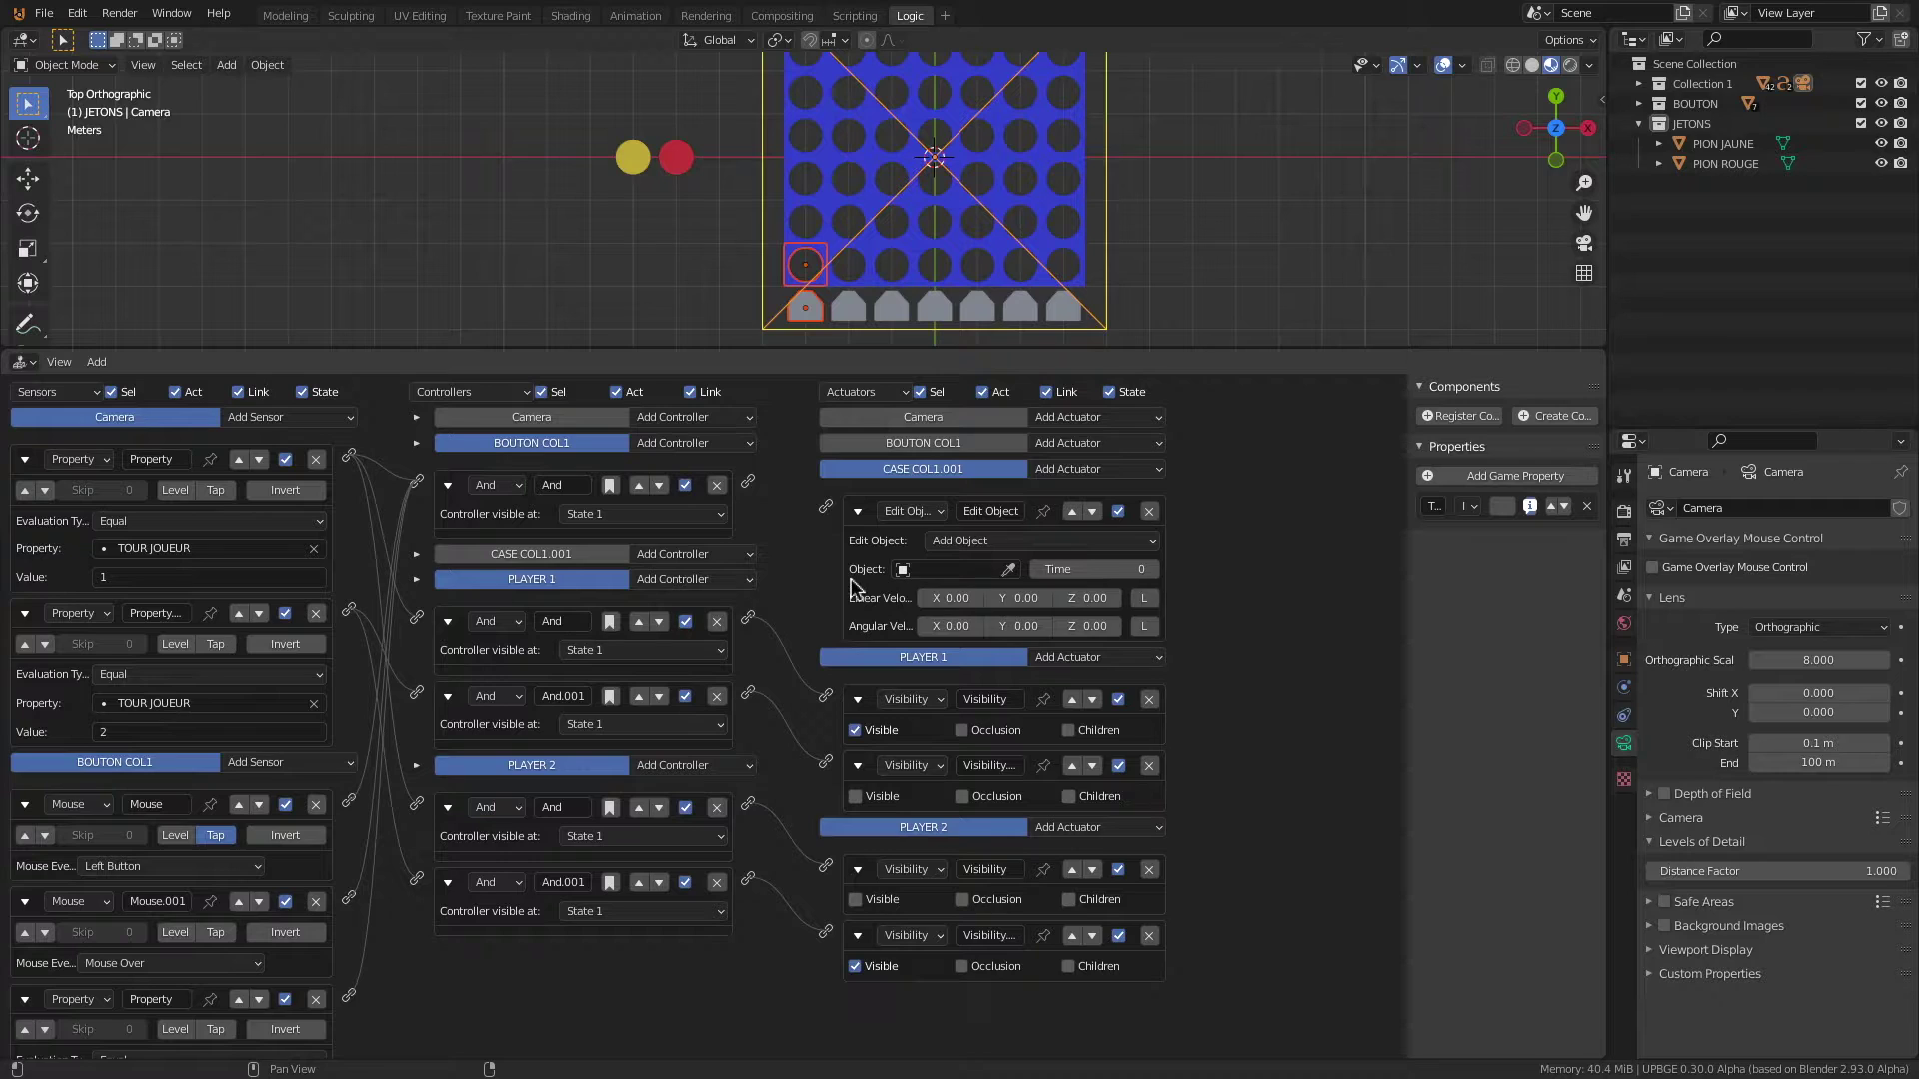
Step: Look through the objects available for CASE COL1.001's Add Object actuator, including the PION JAUNE and PION ROUGE tokens
left_click(943, 571)
scroll(924, 785, "down", 15)
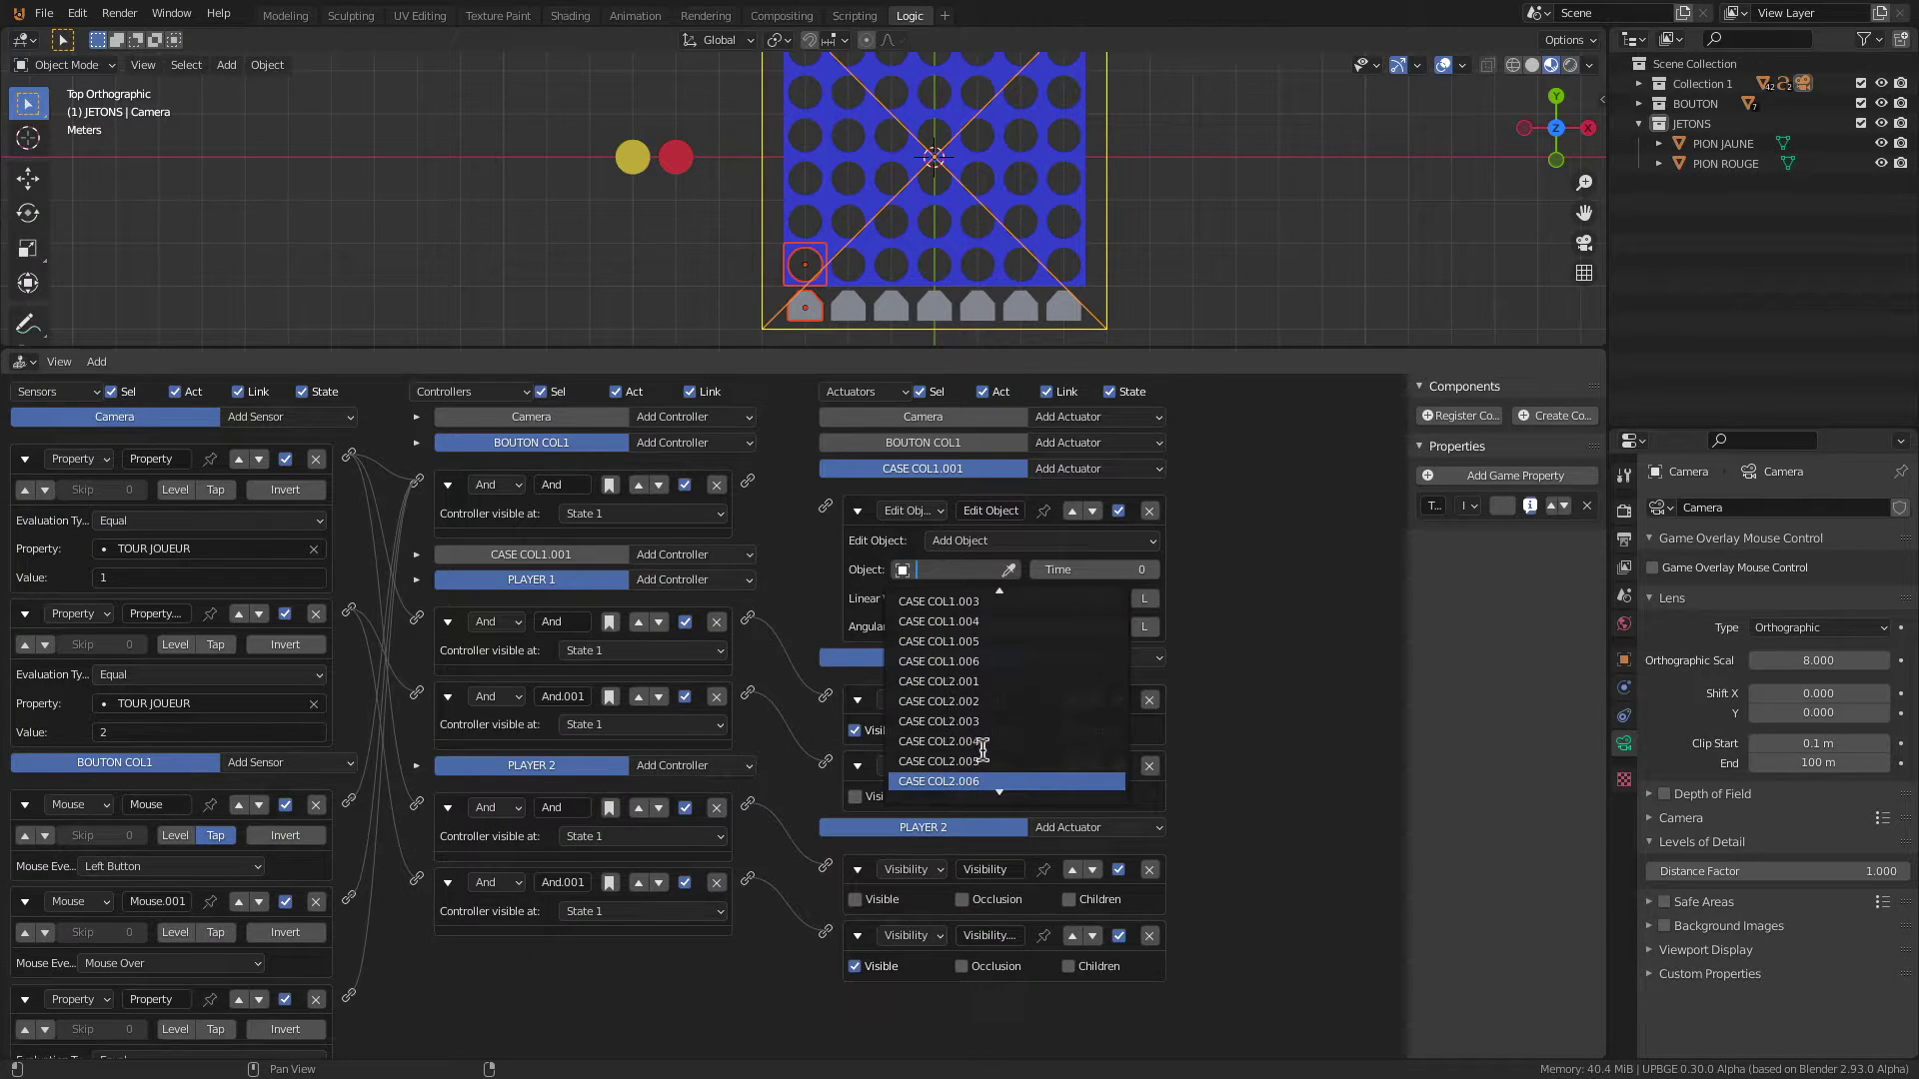
scroll(984, 748, "down", 6)
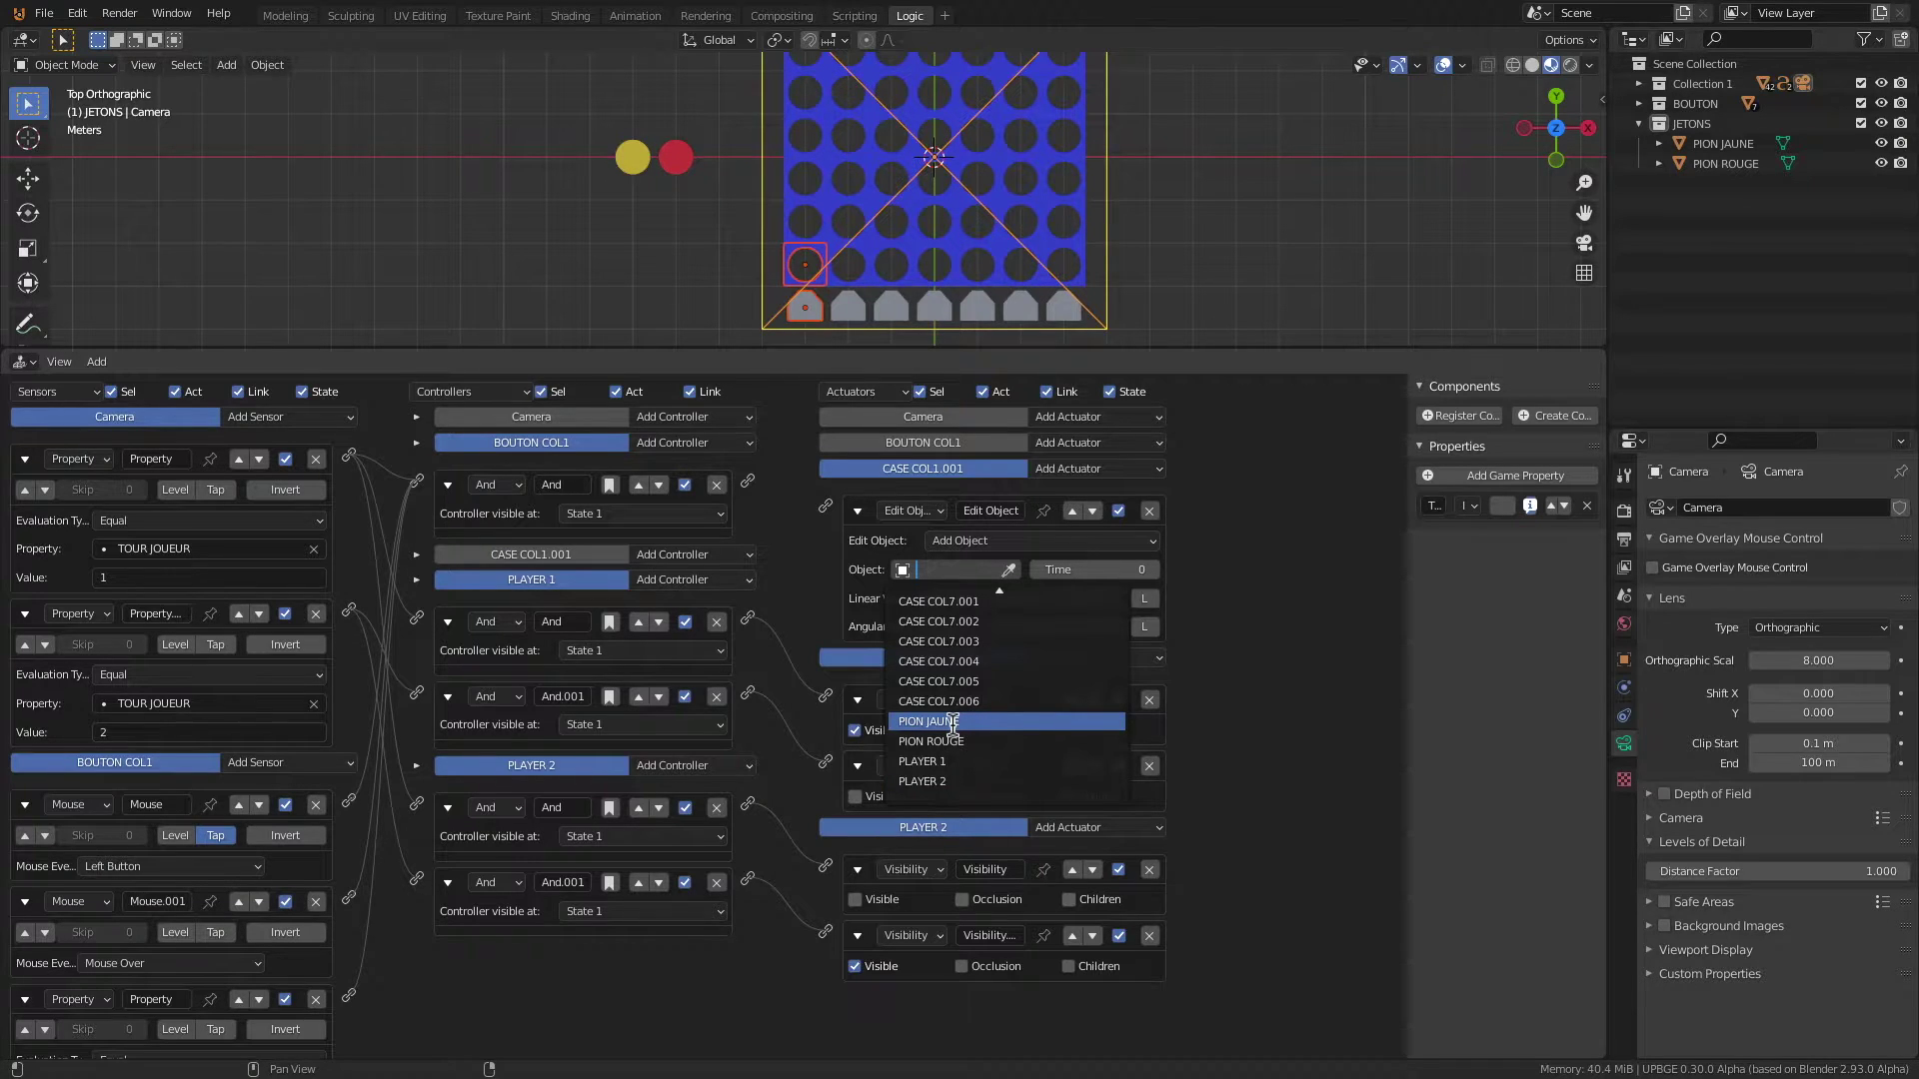
scroll(947, 714, "up", 16)
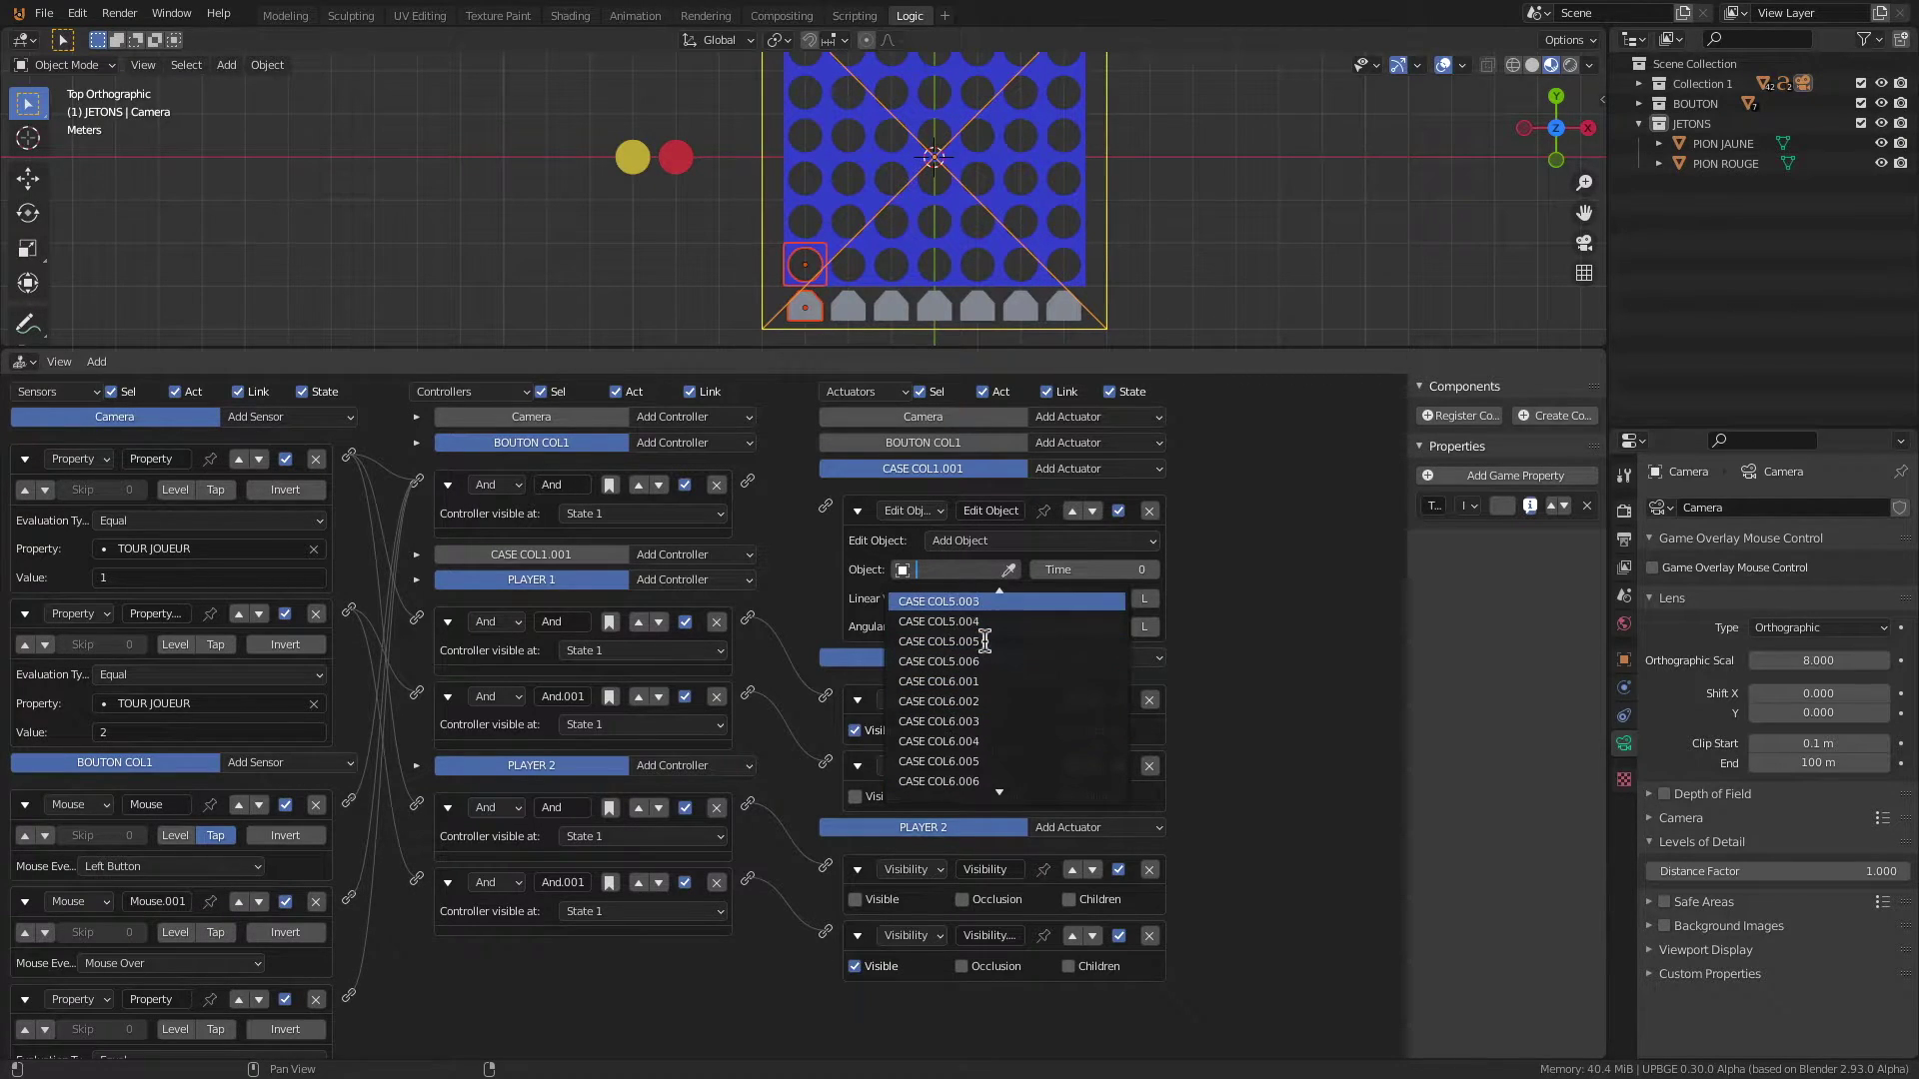
key("Escape")
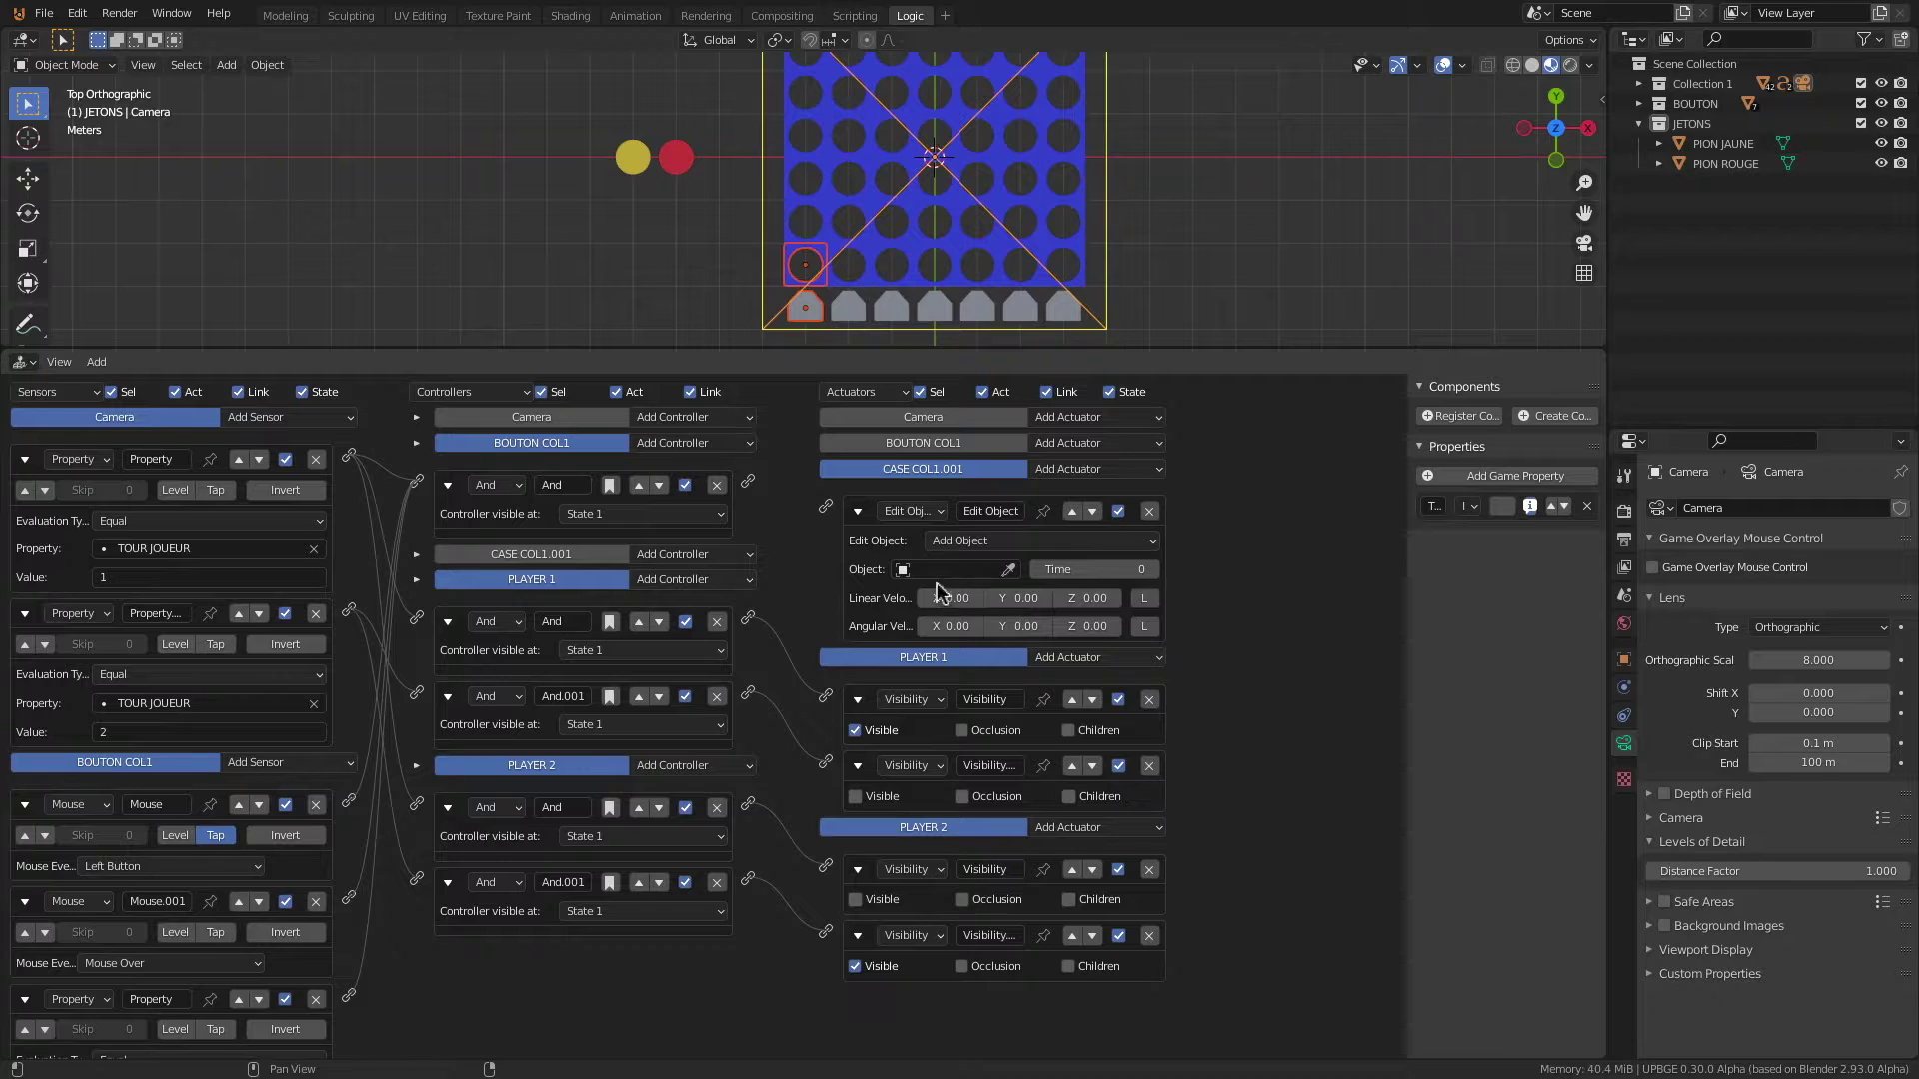
left_click(951, 572)
scroll(986, 666, "down", 20)
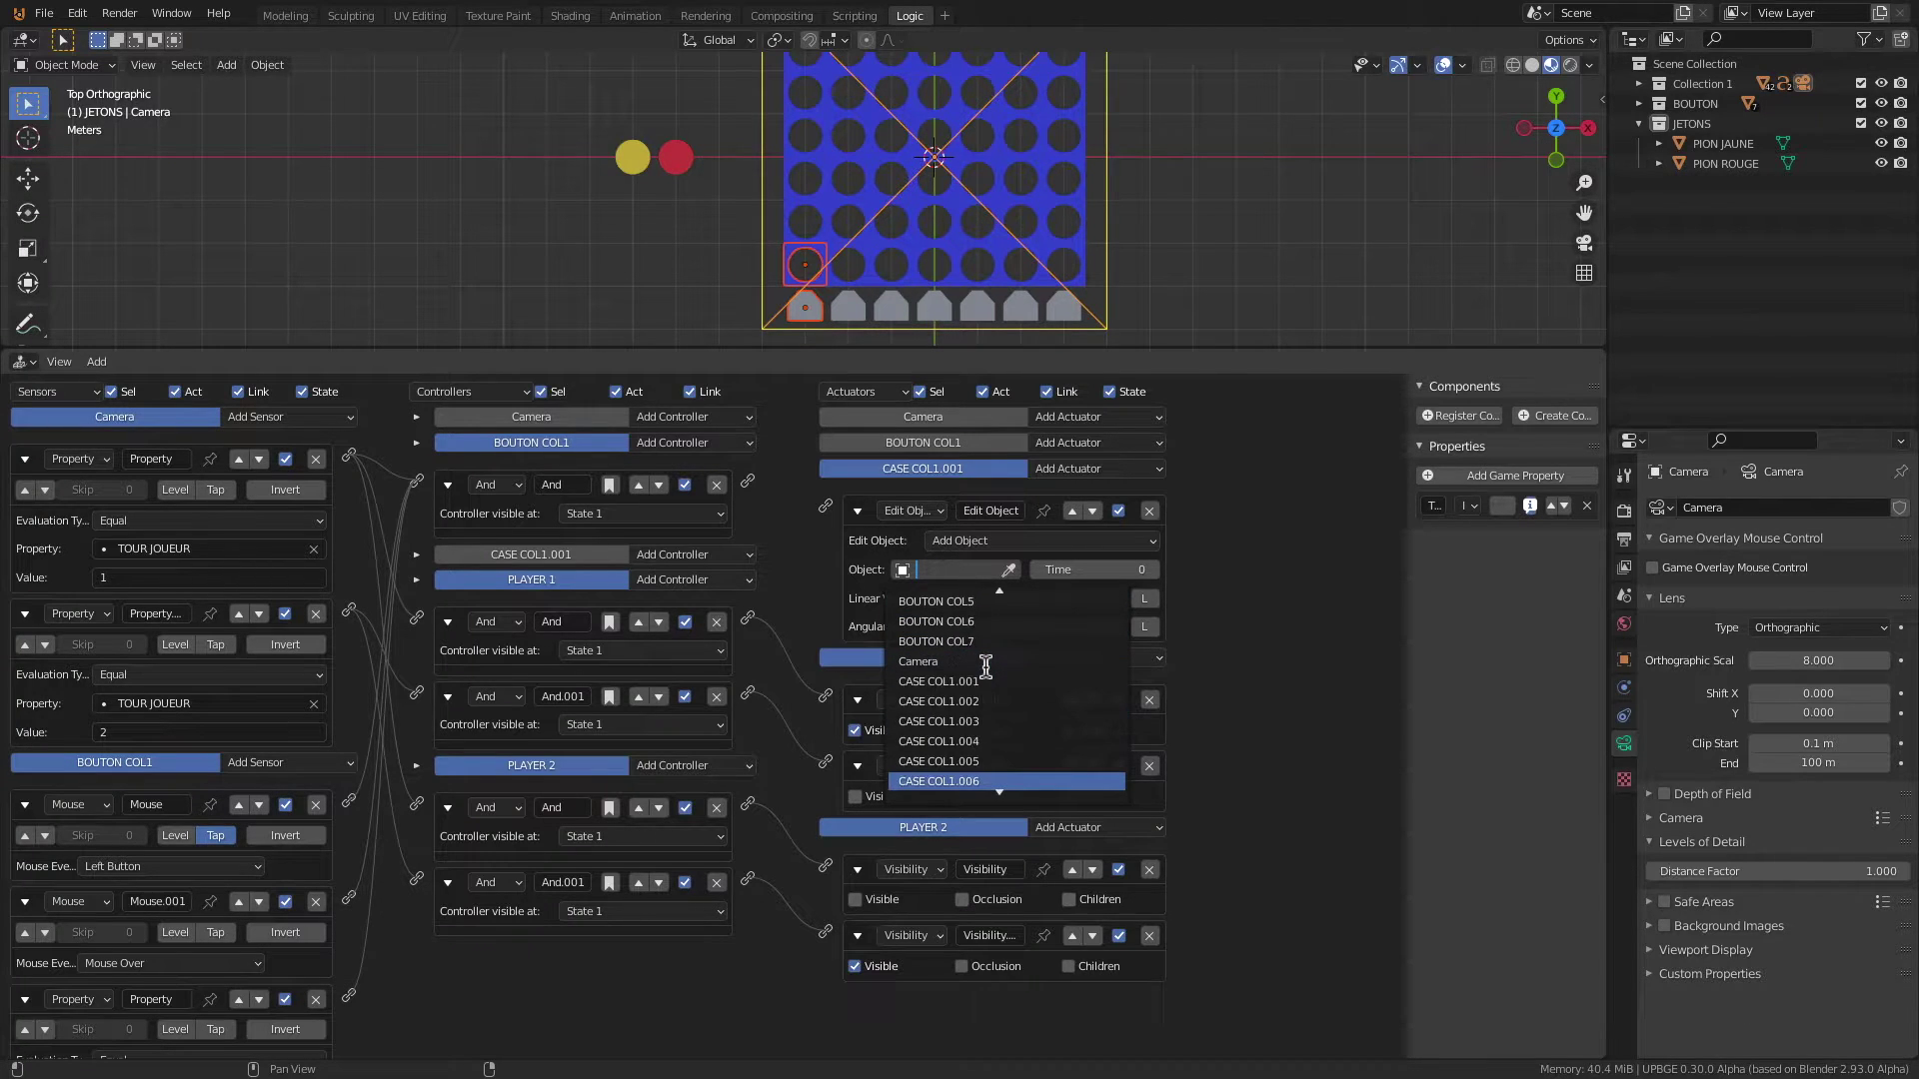
scroll(985, 666, "down", 9)
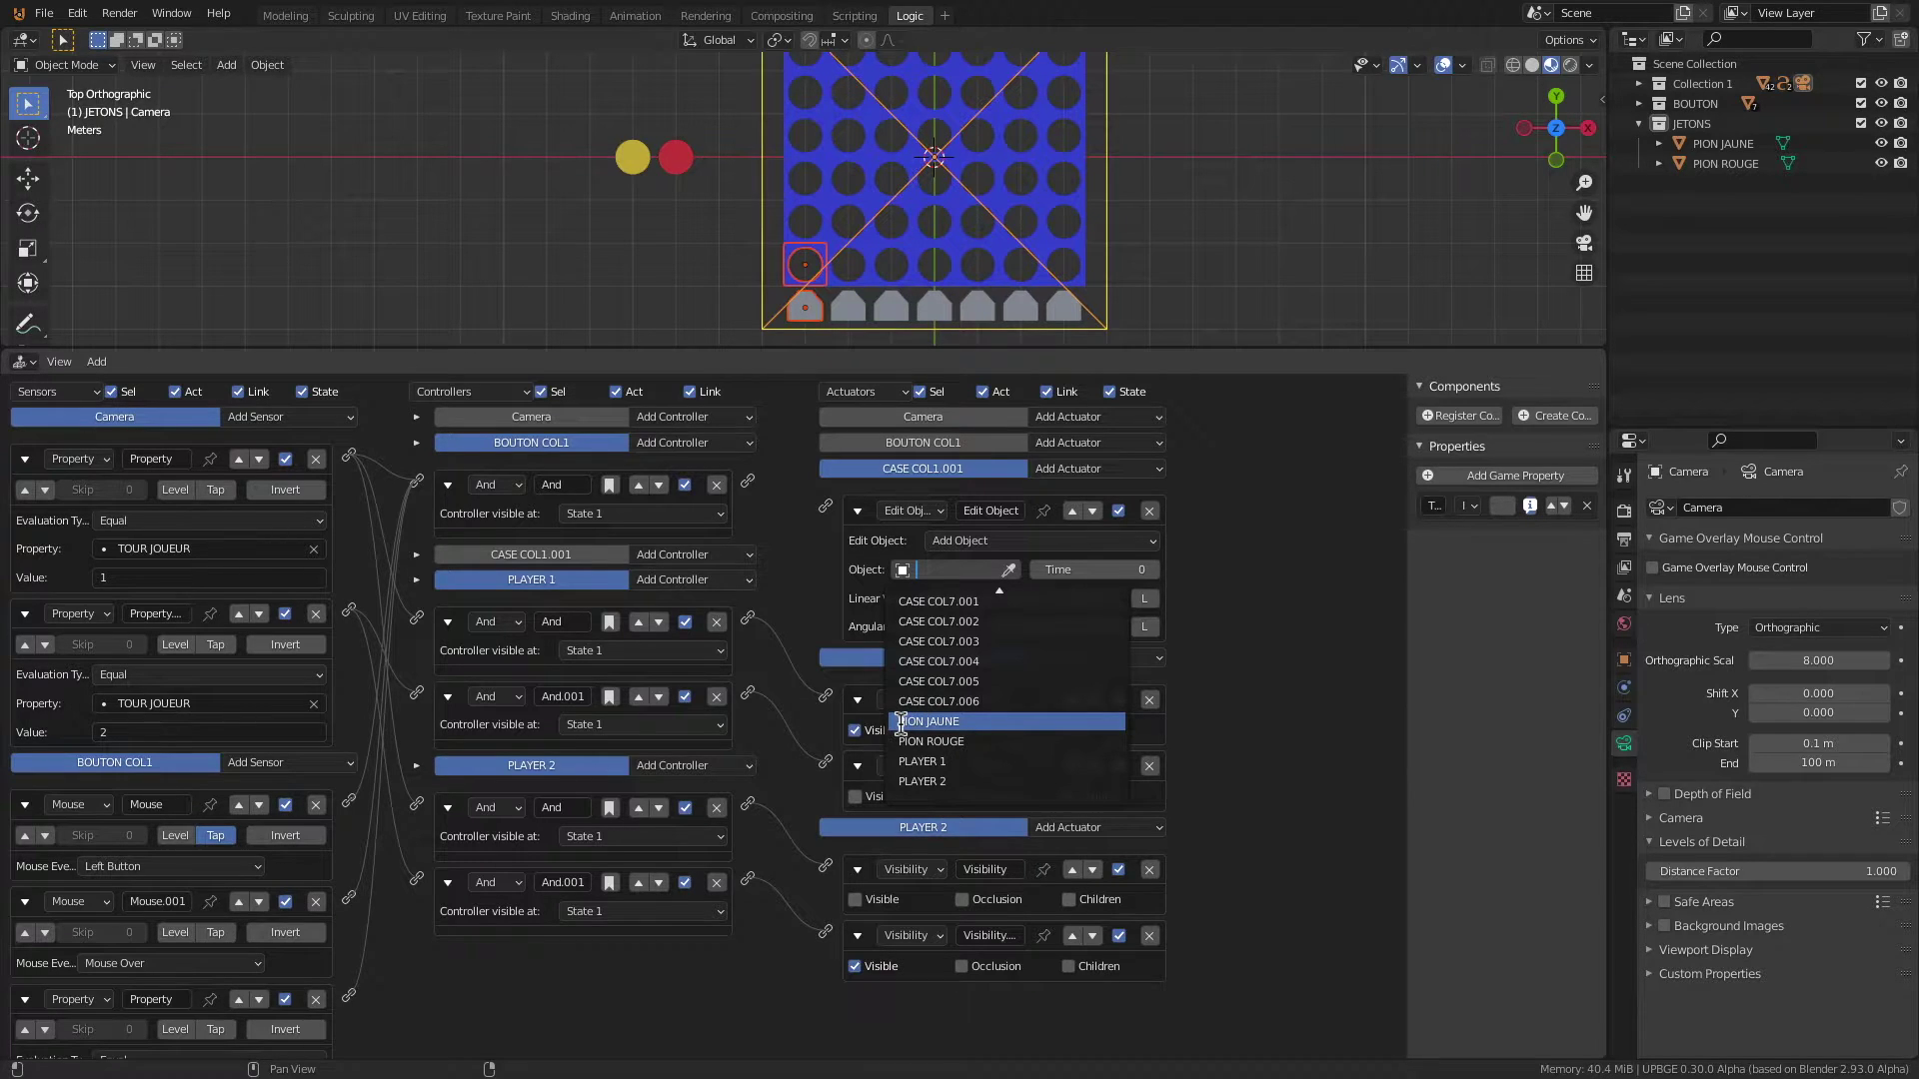
scroll(902, 724, "up", 20)
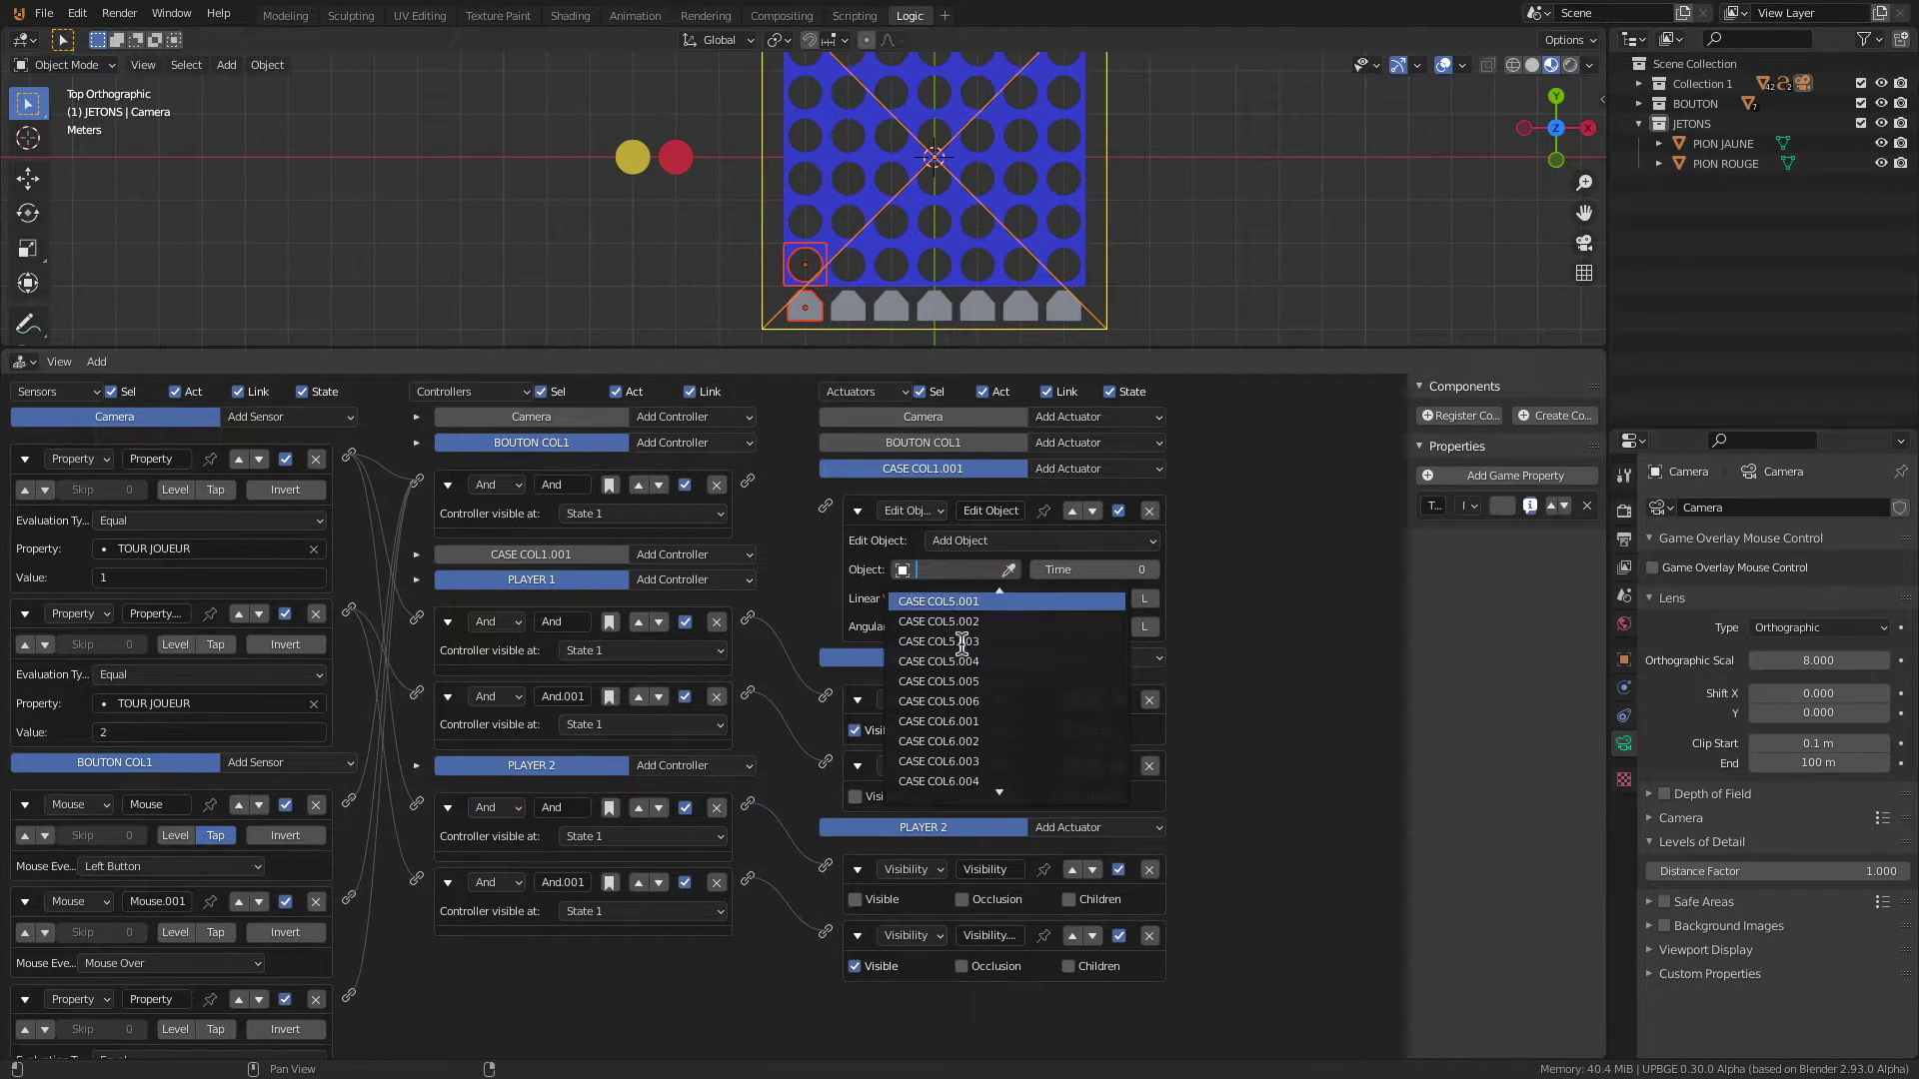
scroll(959, 619, "up", 5)
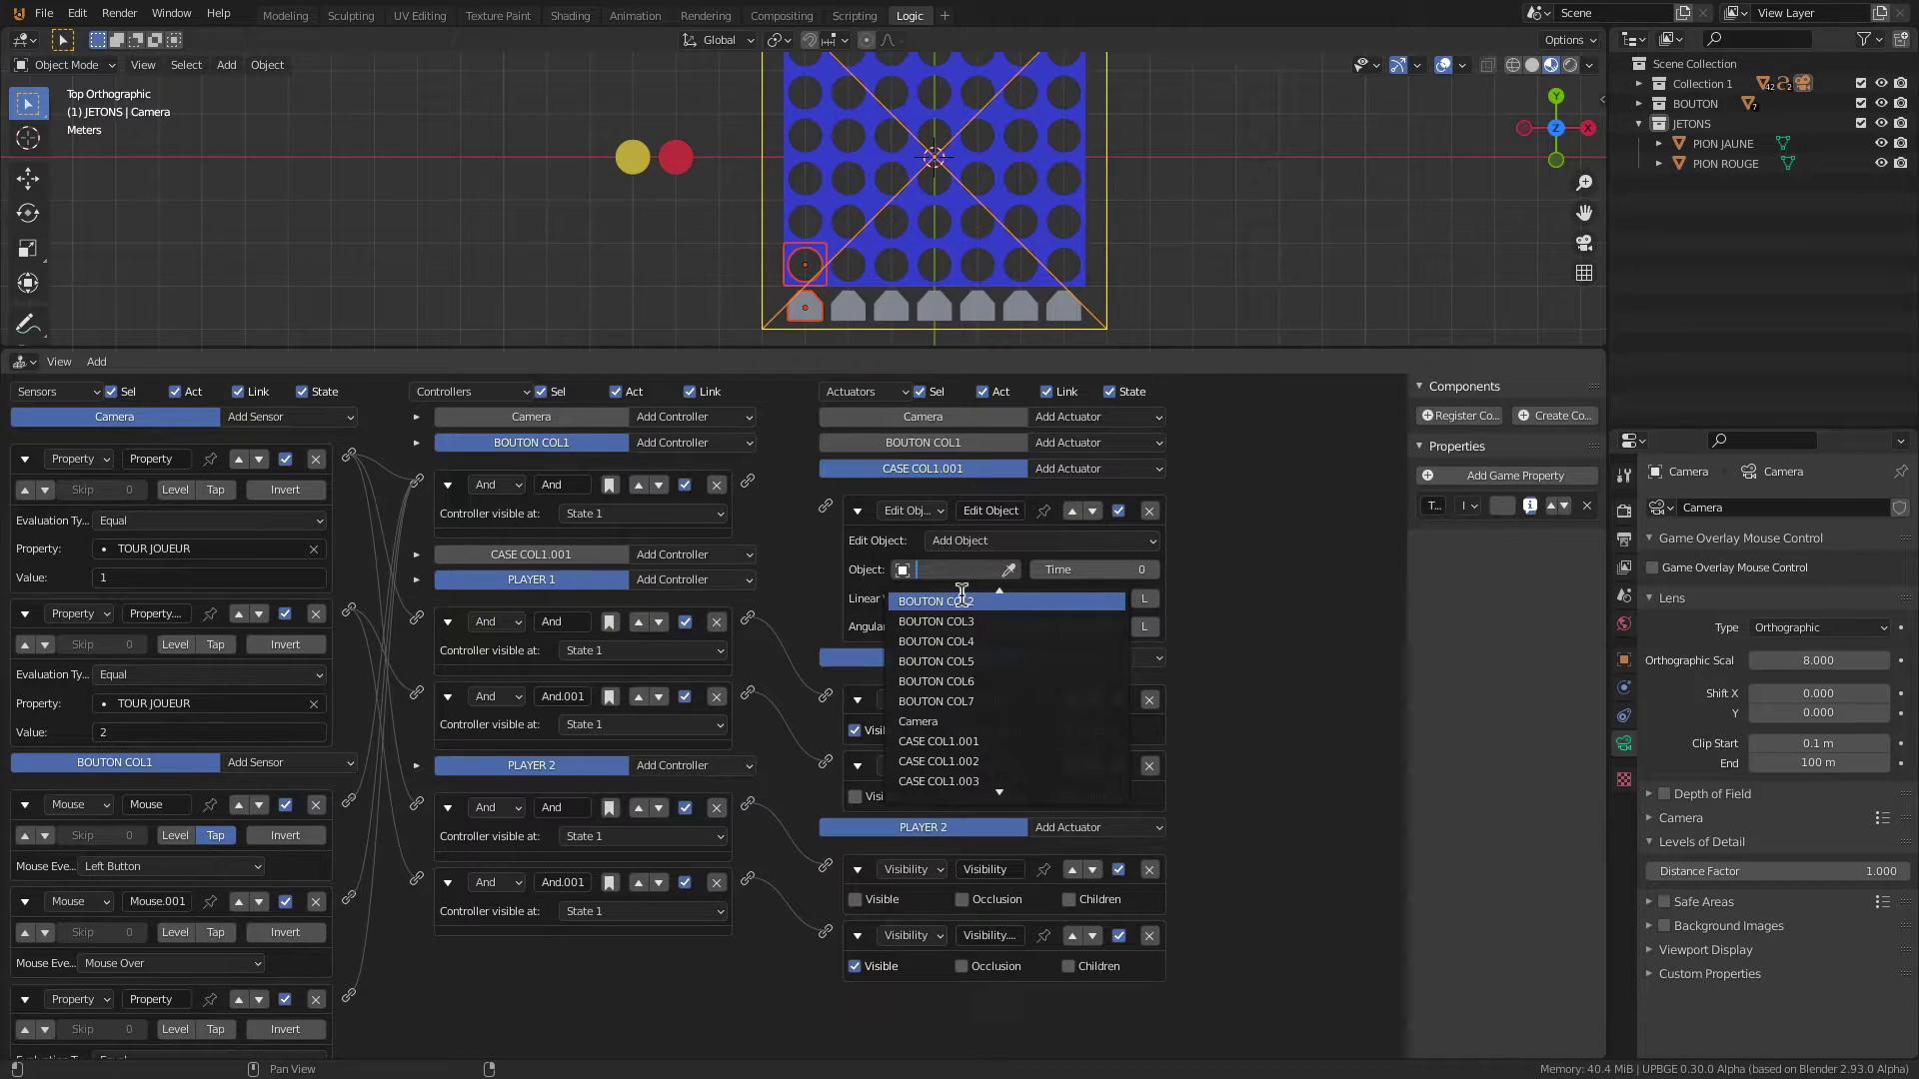
left_click(1261, 611)
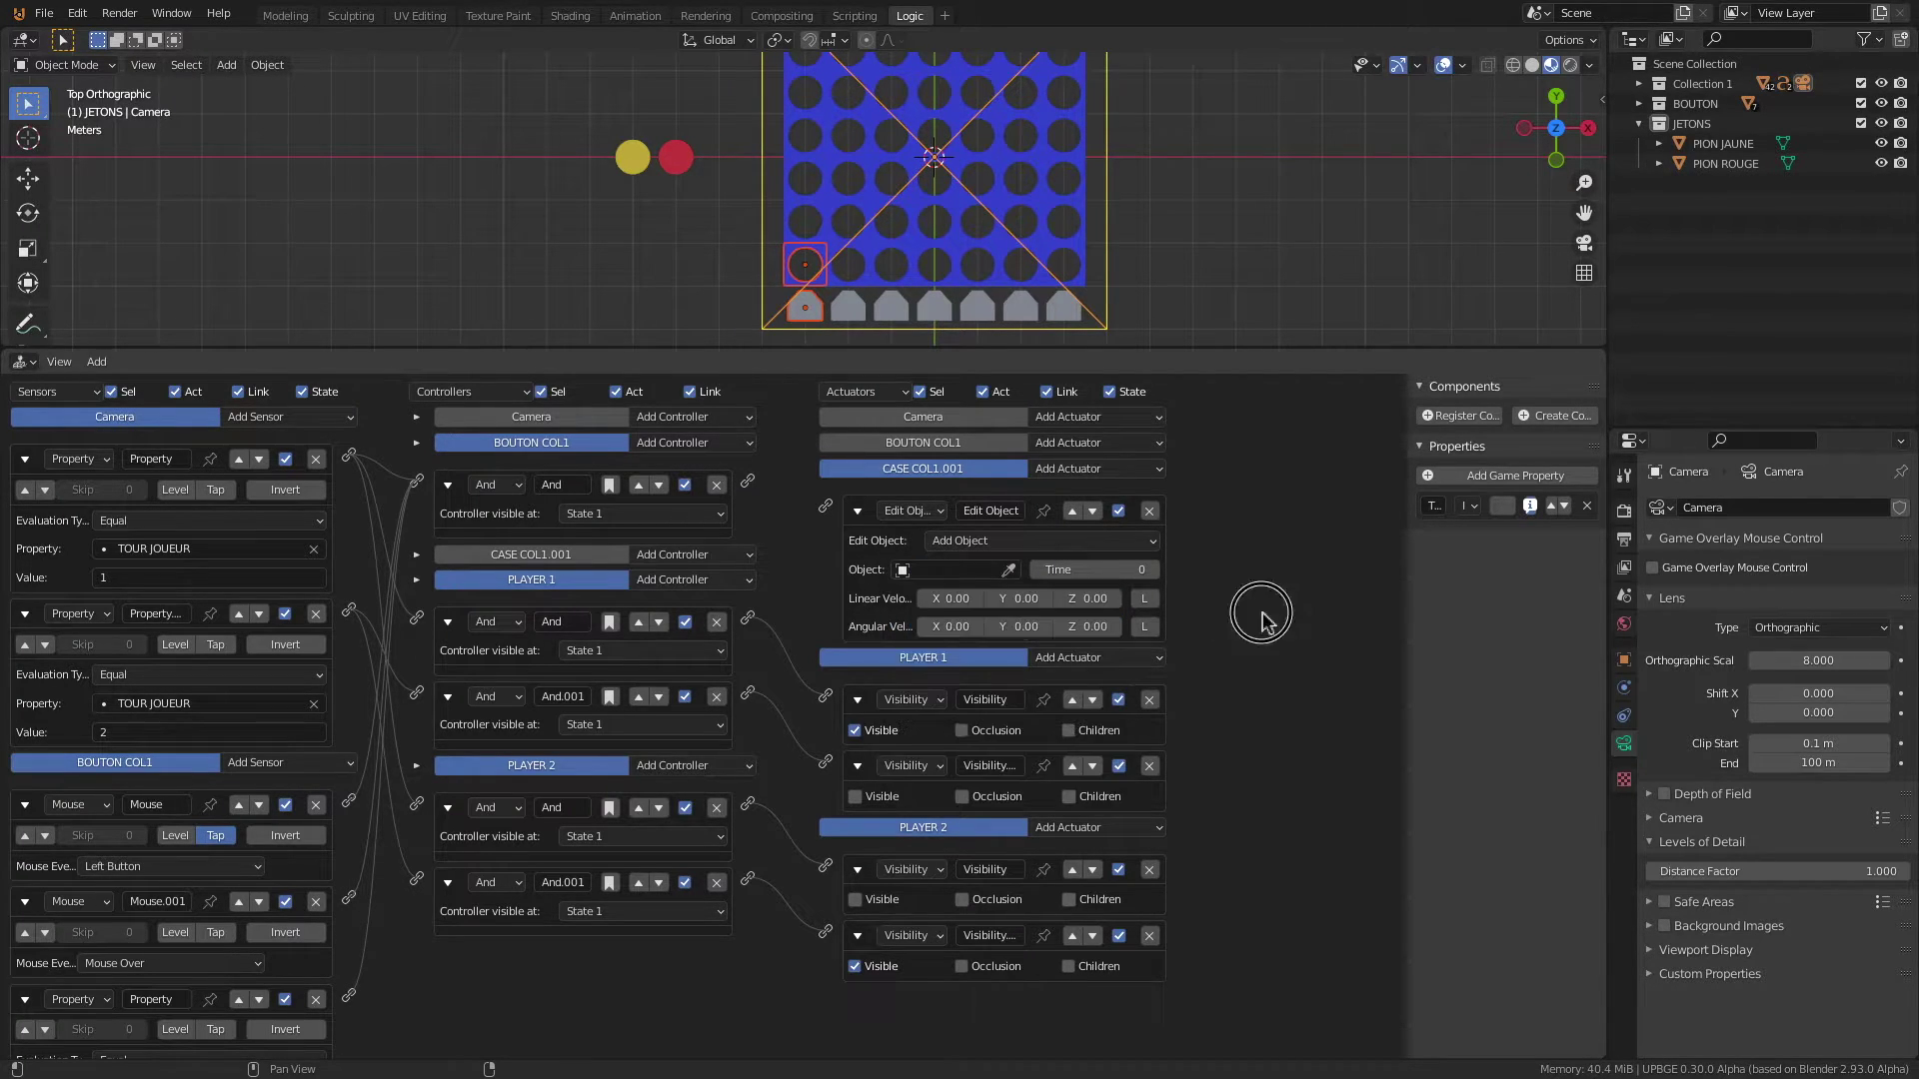
Step: Add a leading space to the names of the PION JAUNE and PION ROUGE tokens so they sort first in object lists
left_click(1715, 143)
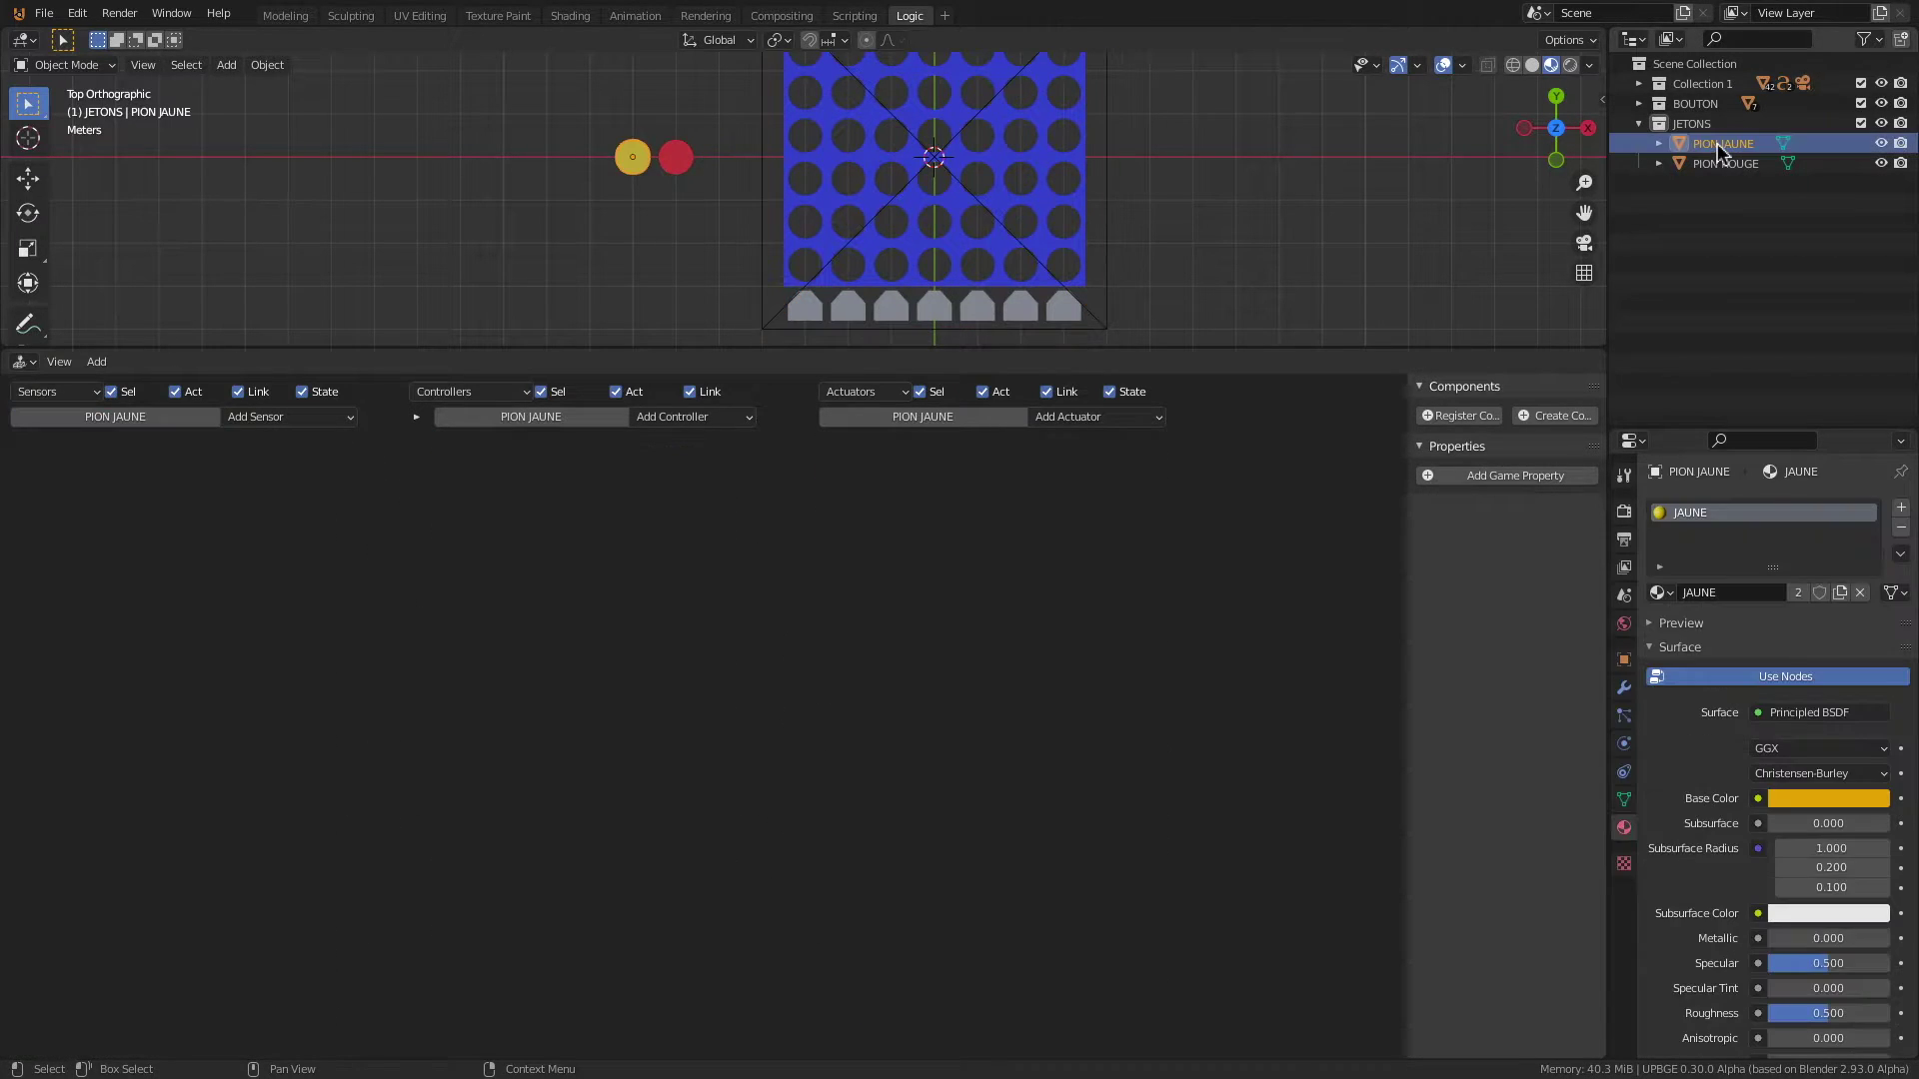
double_click(1715, 143)
key("Home")
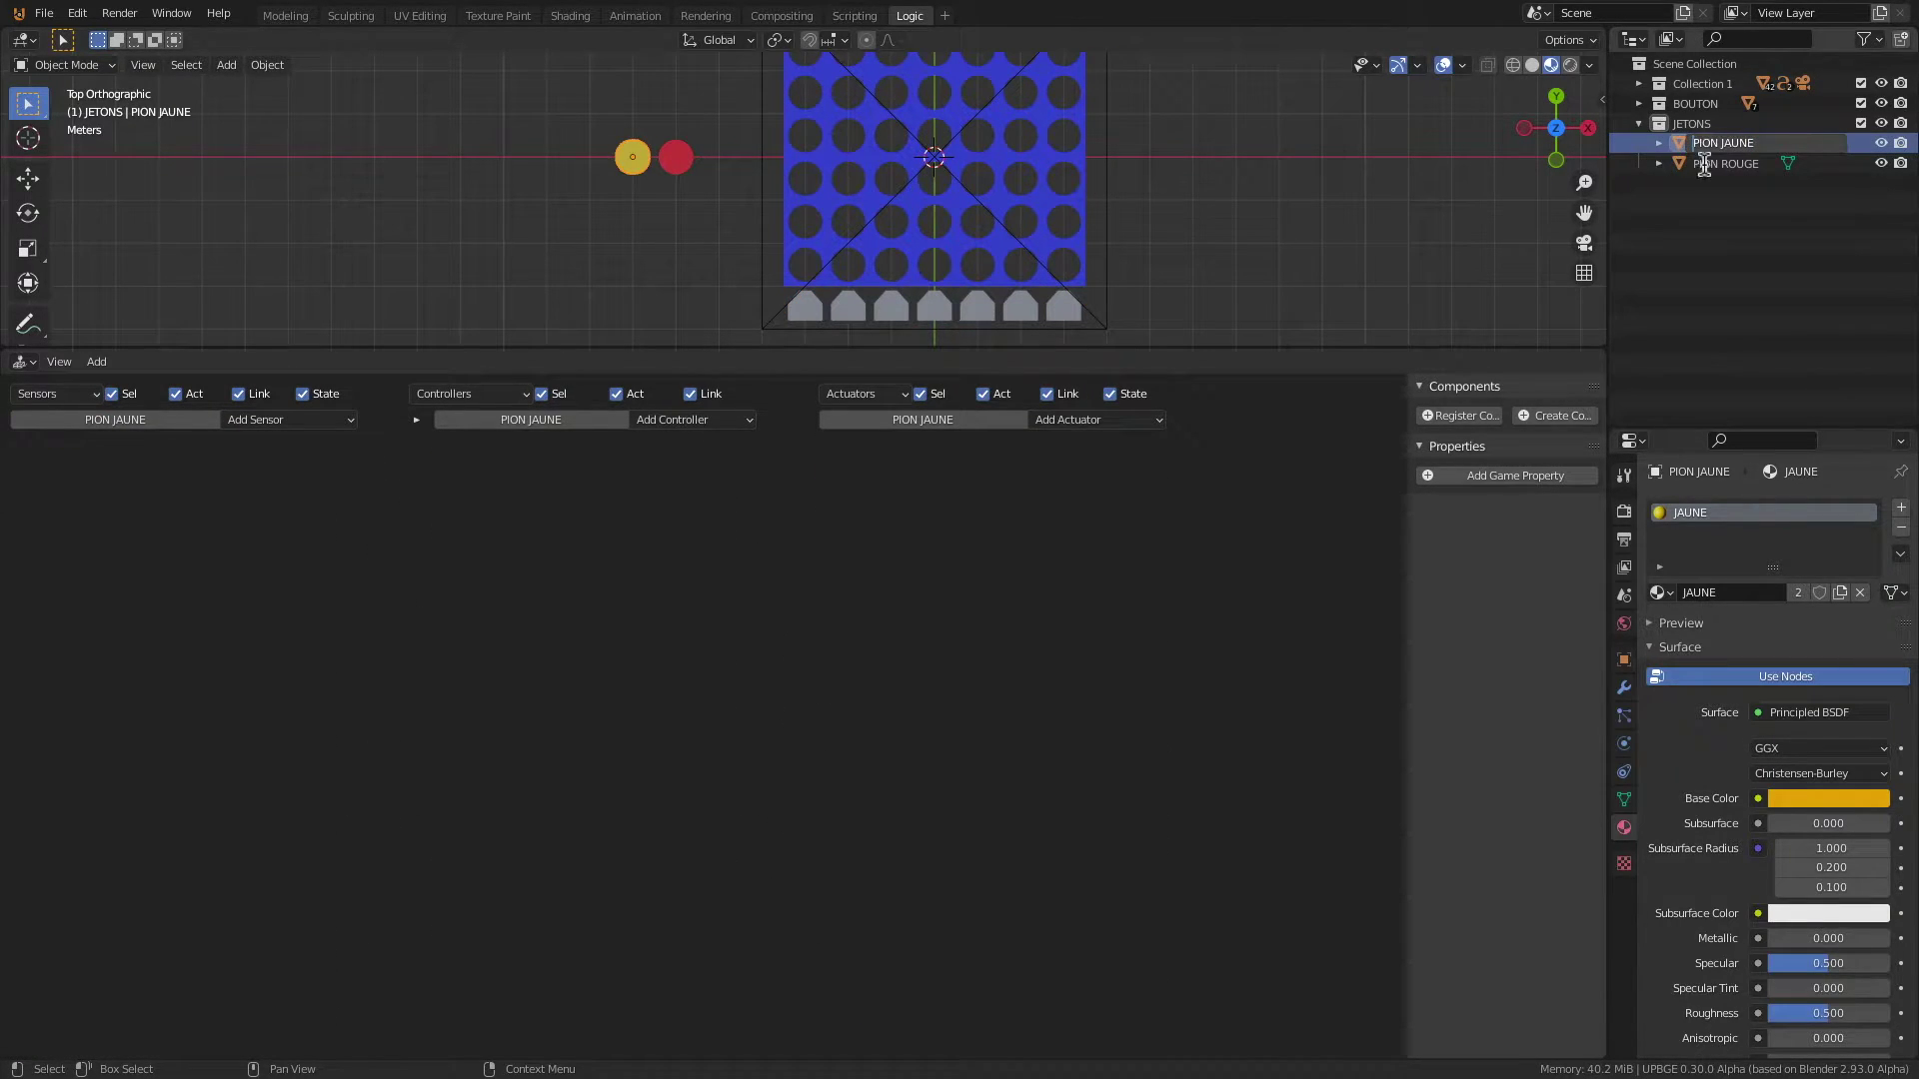
left_click(1692, 192)
left_click(1711, 166)
double_click(1711, 166)
left_click(1673, 172)
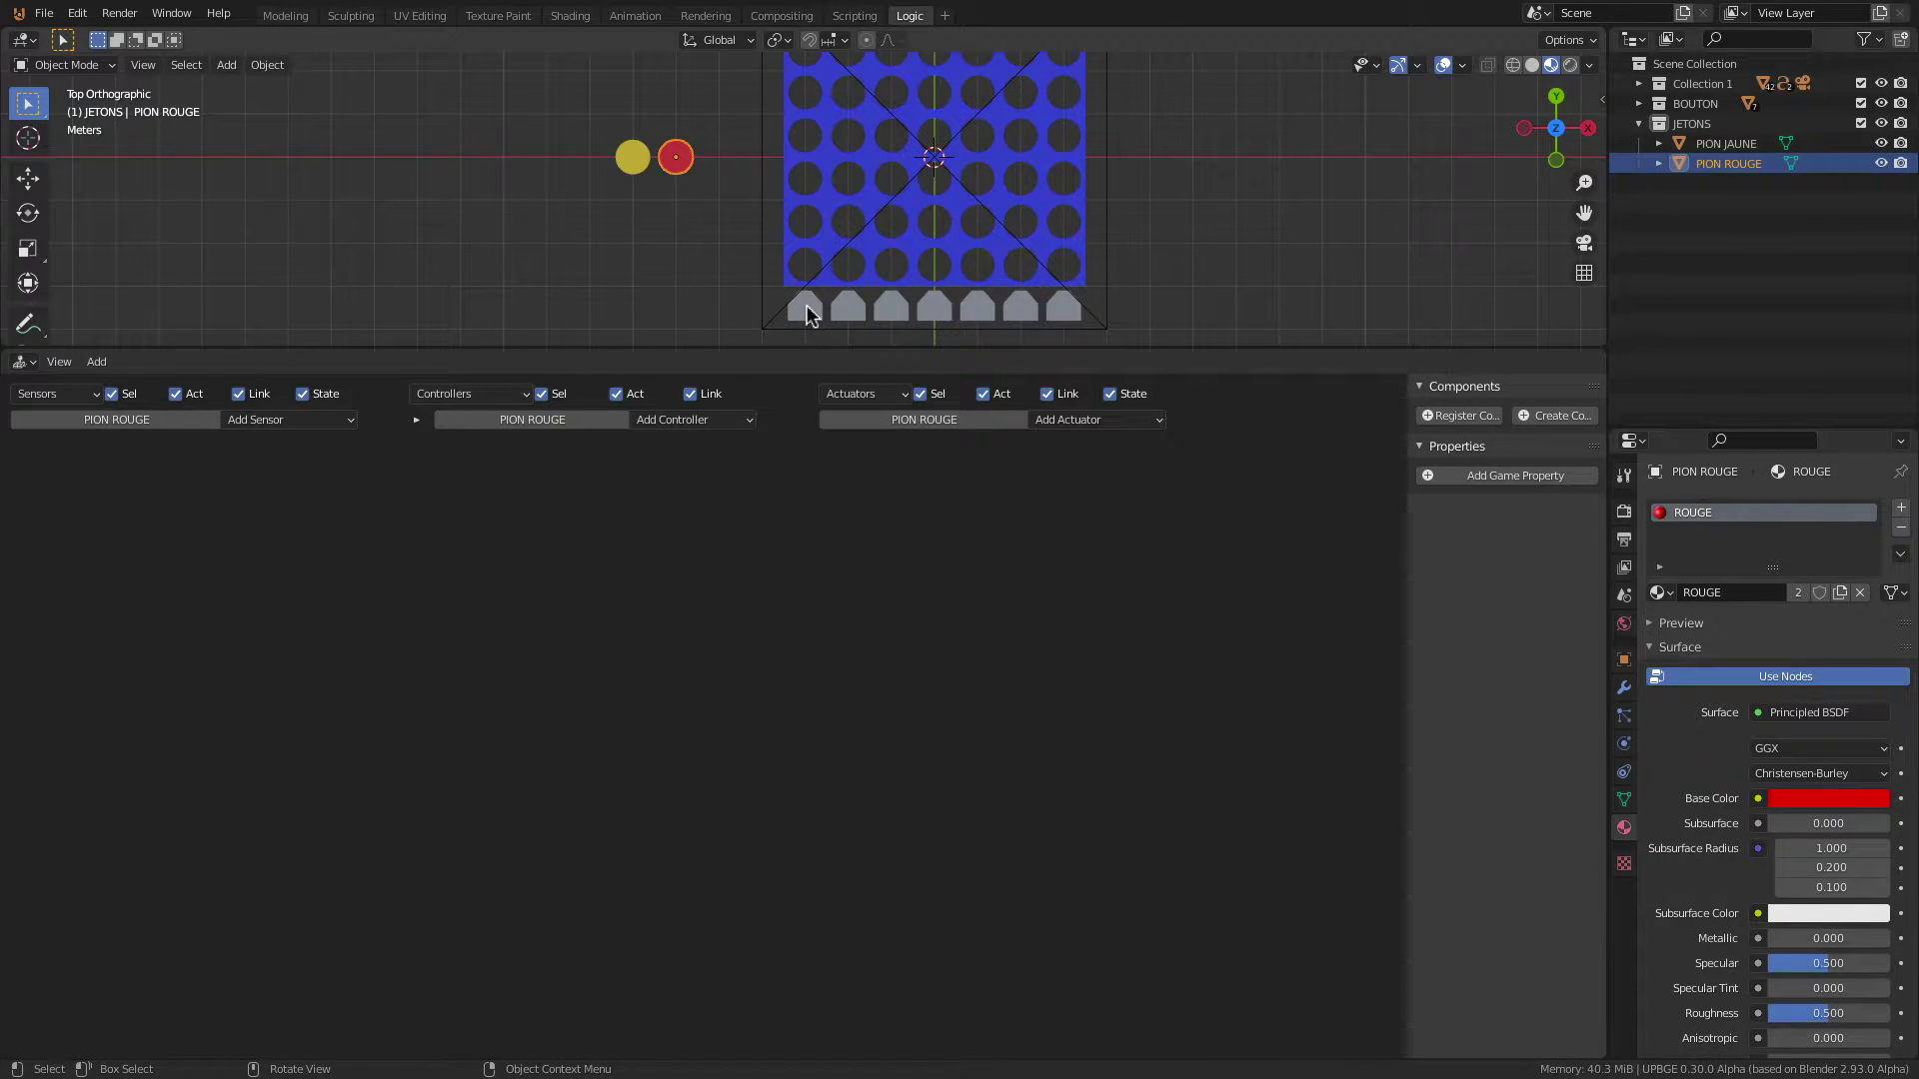
Step: Set CASE COL1.001's Add Object actuator to spawn PION JAUNE and link it to BOUTON COL1's And controller
left_click(805, 310)
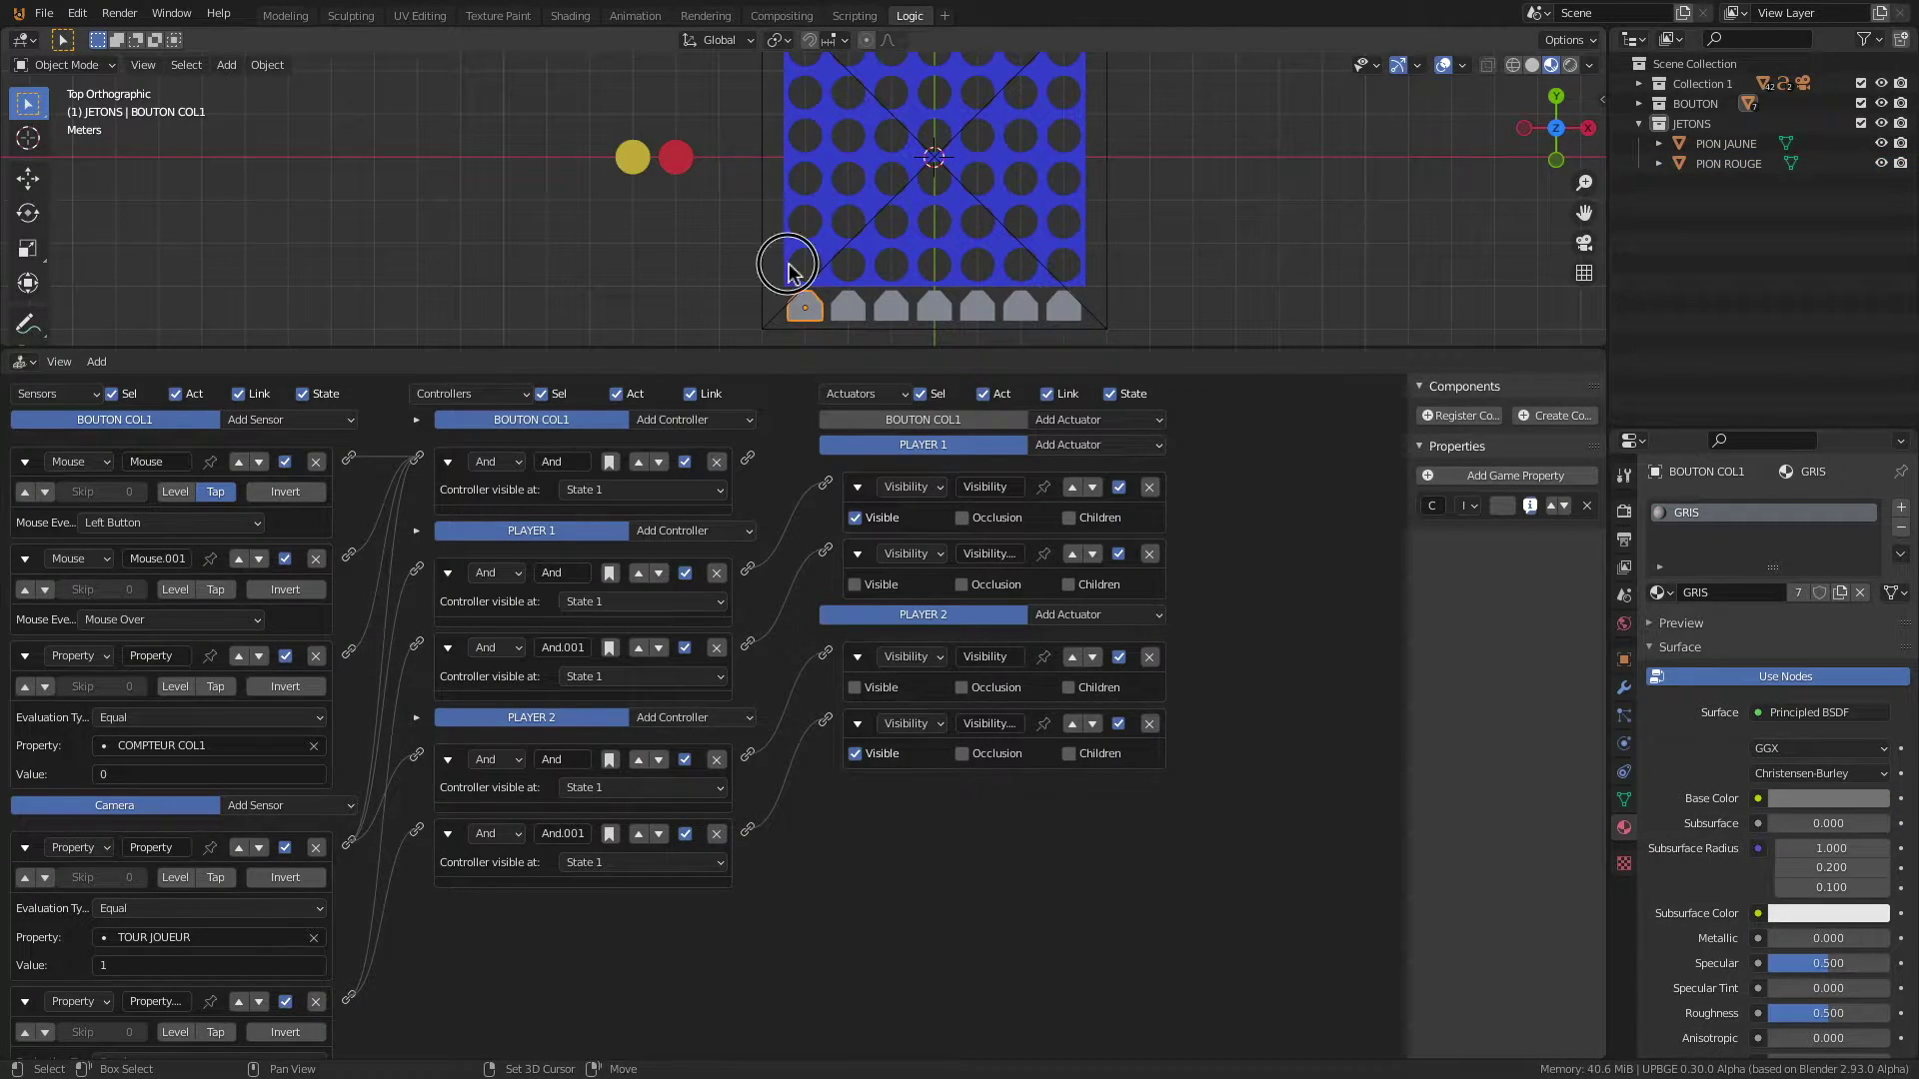
left_click(788, 272, "shift")
left_click(761, 305, "shift")
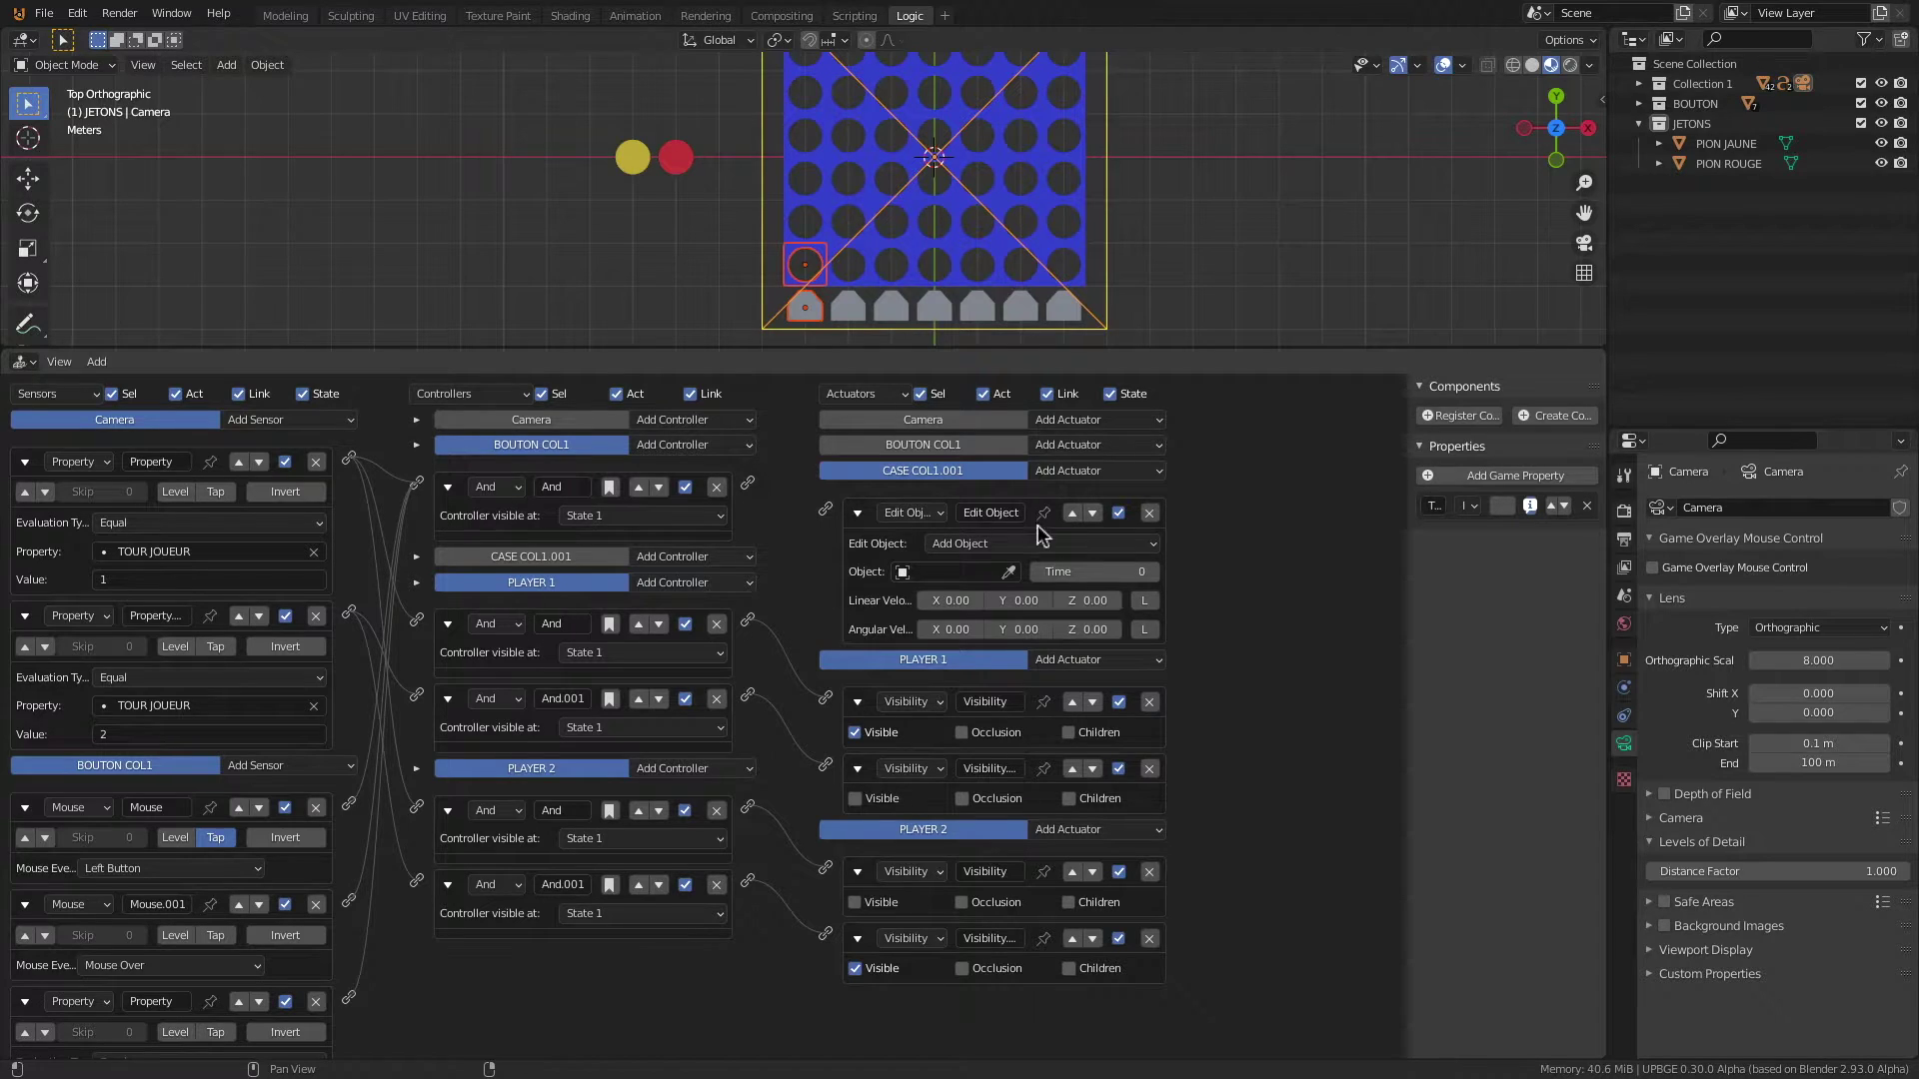
left_click(959, 575)
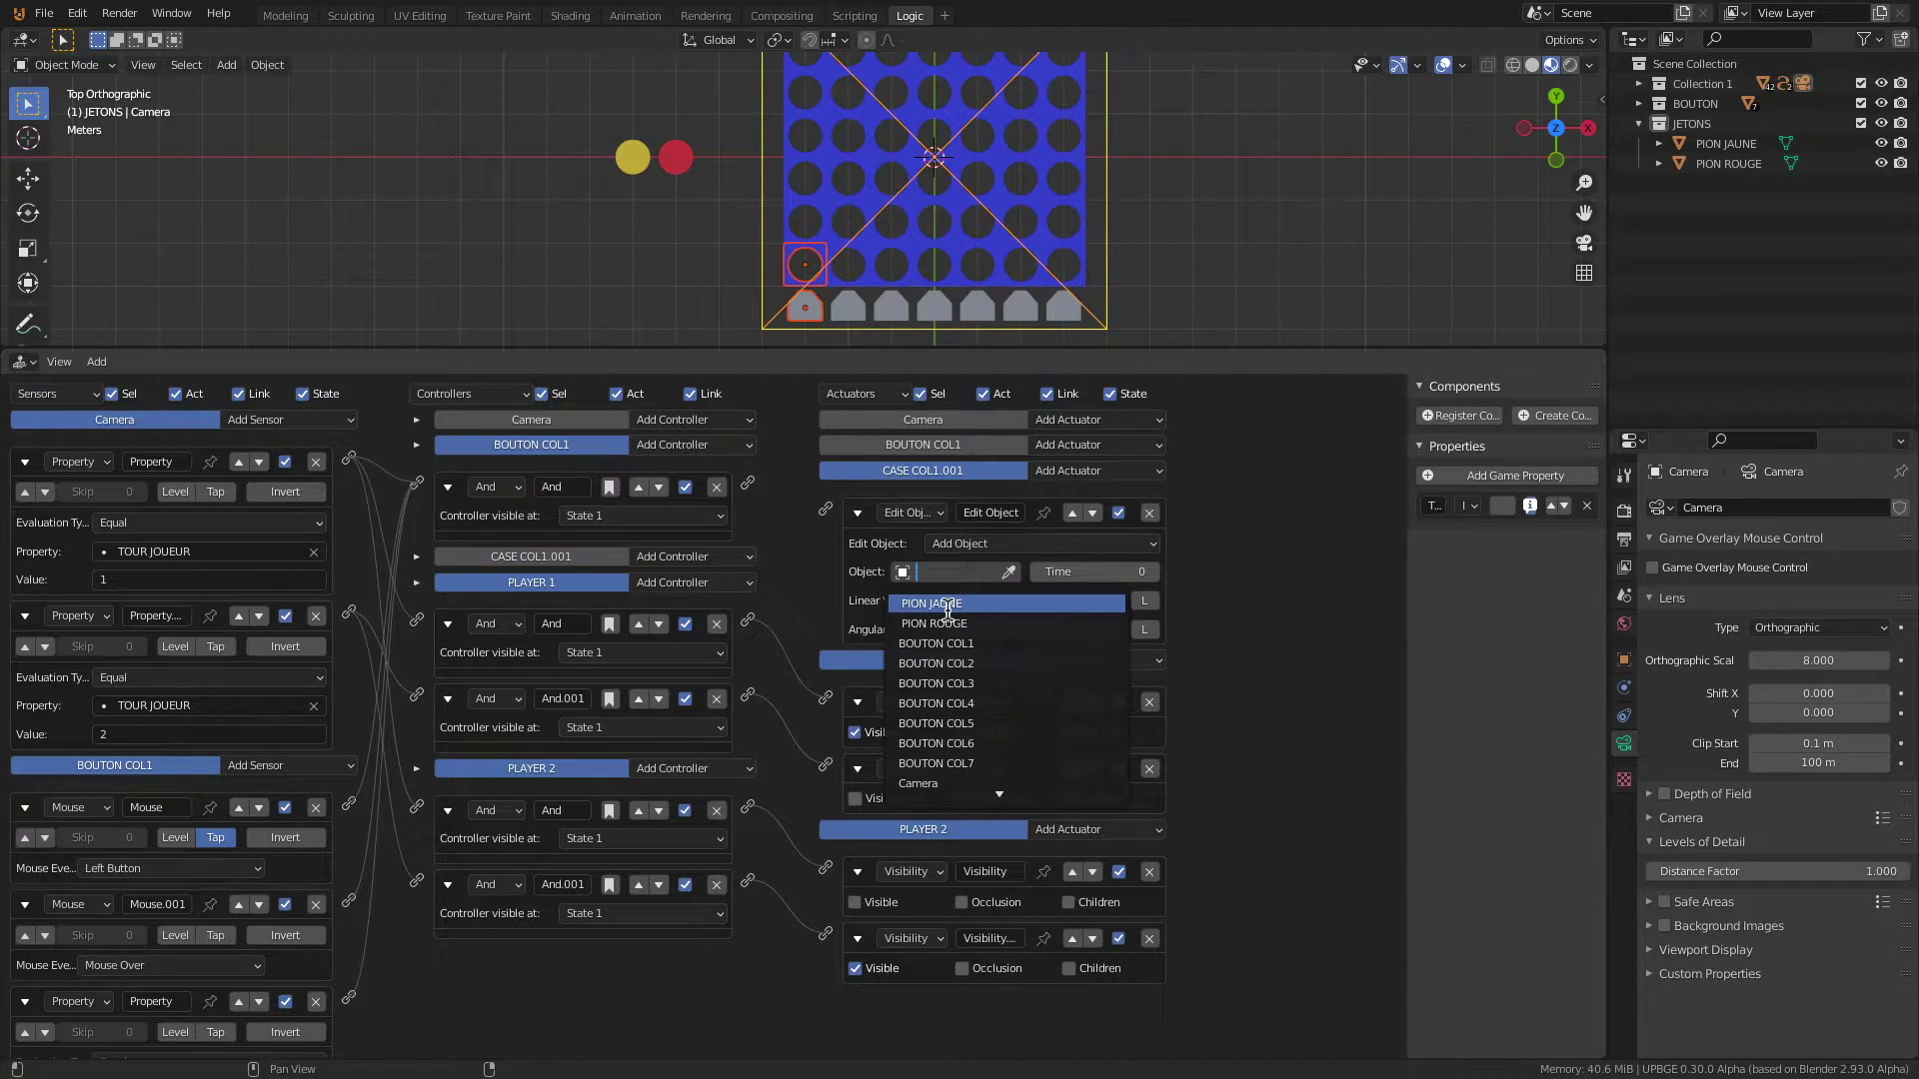
left_click(931, 605)
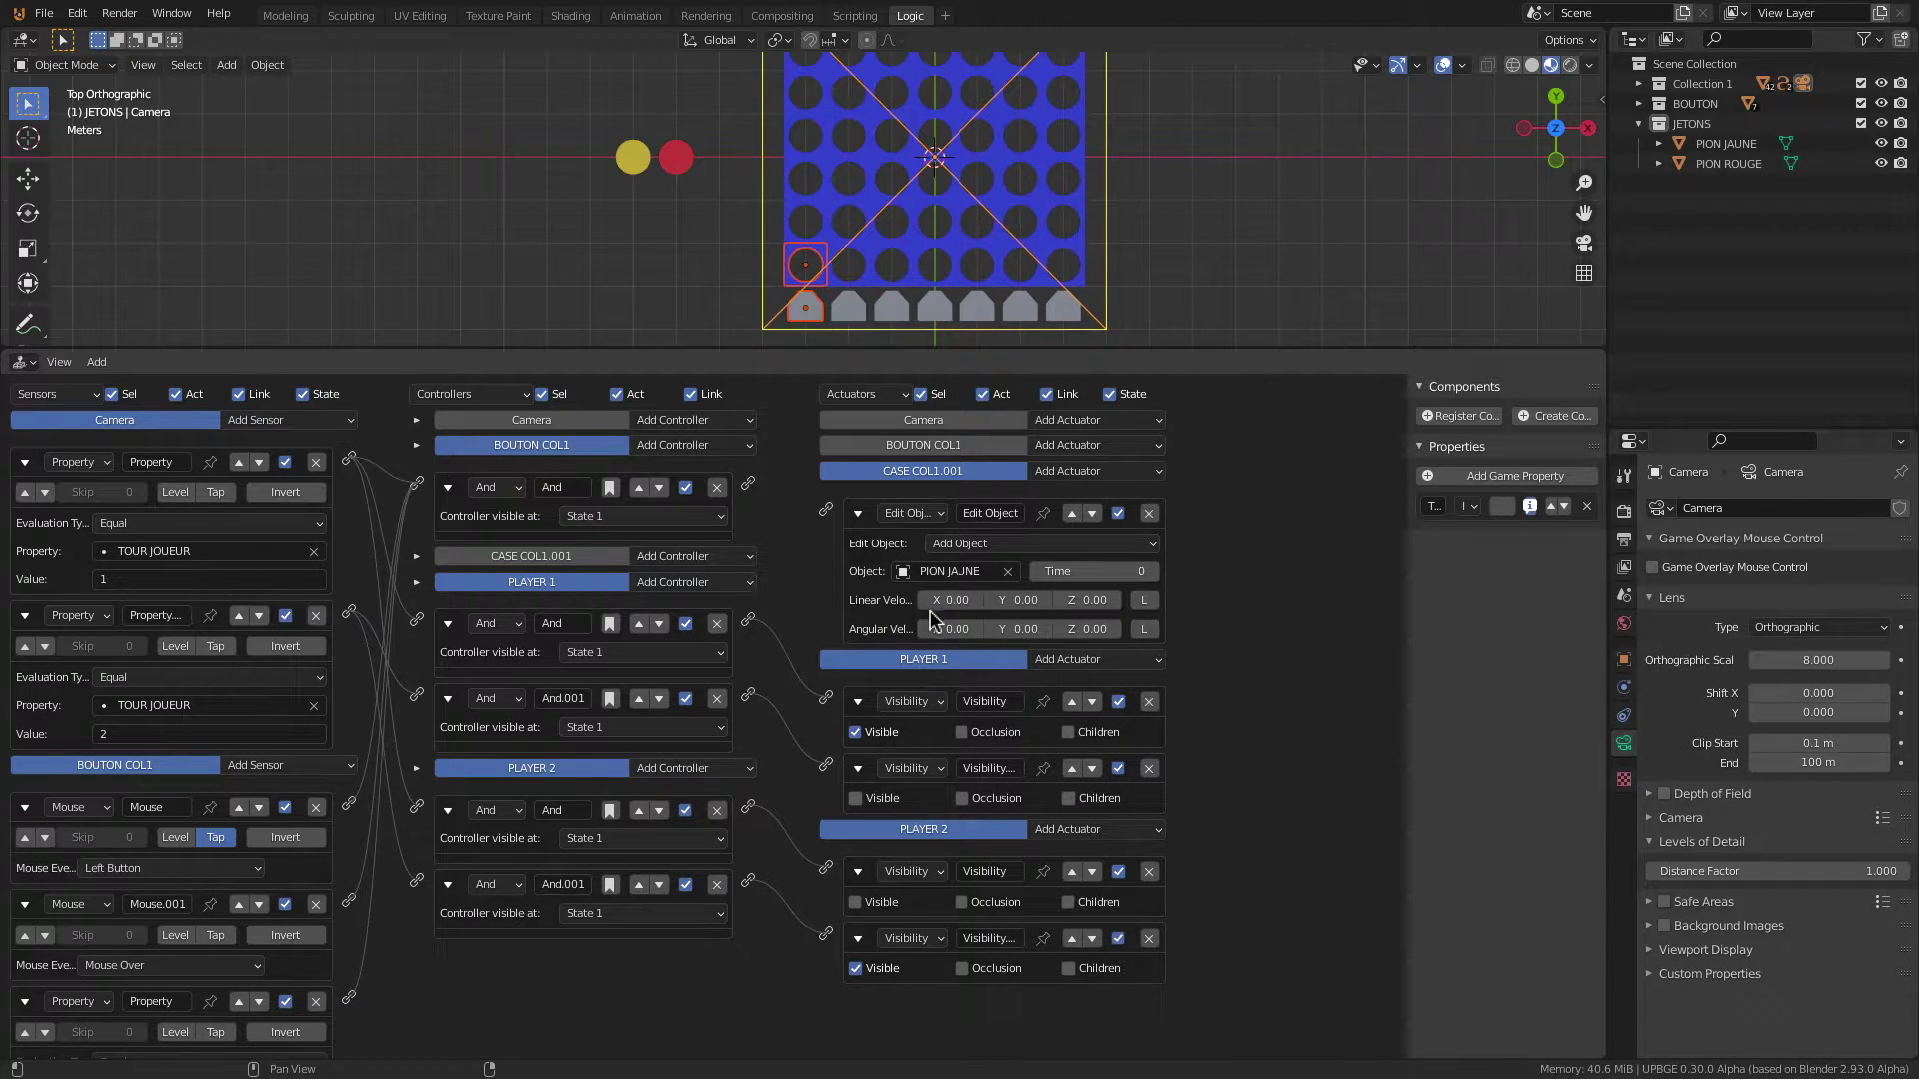
left_click_drag(747, 483, 830, 510)
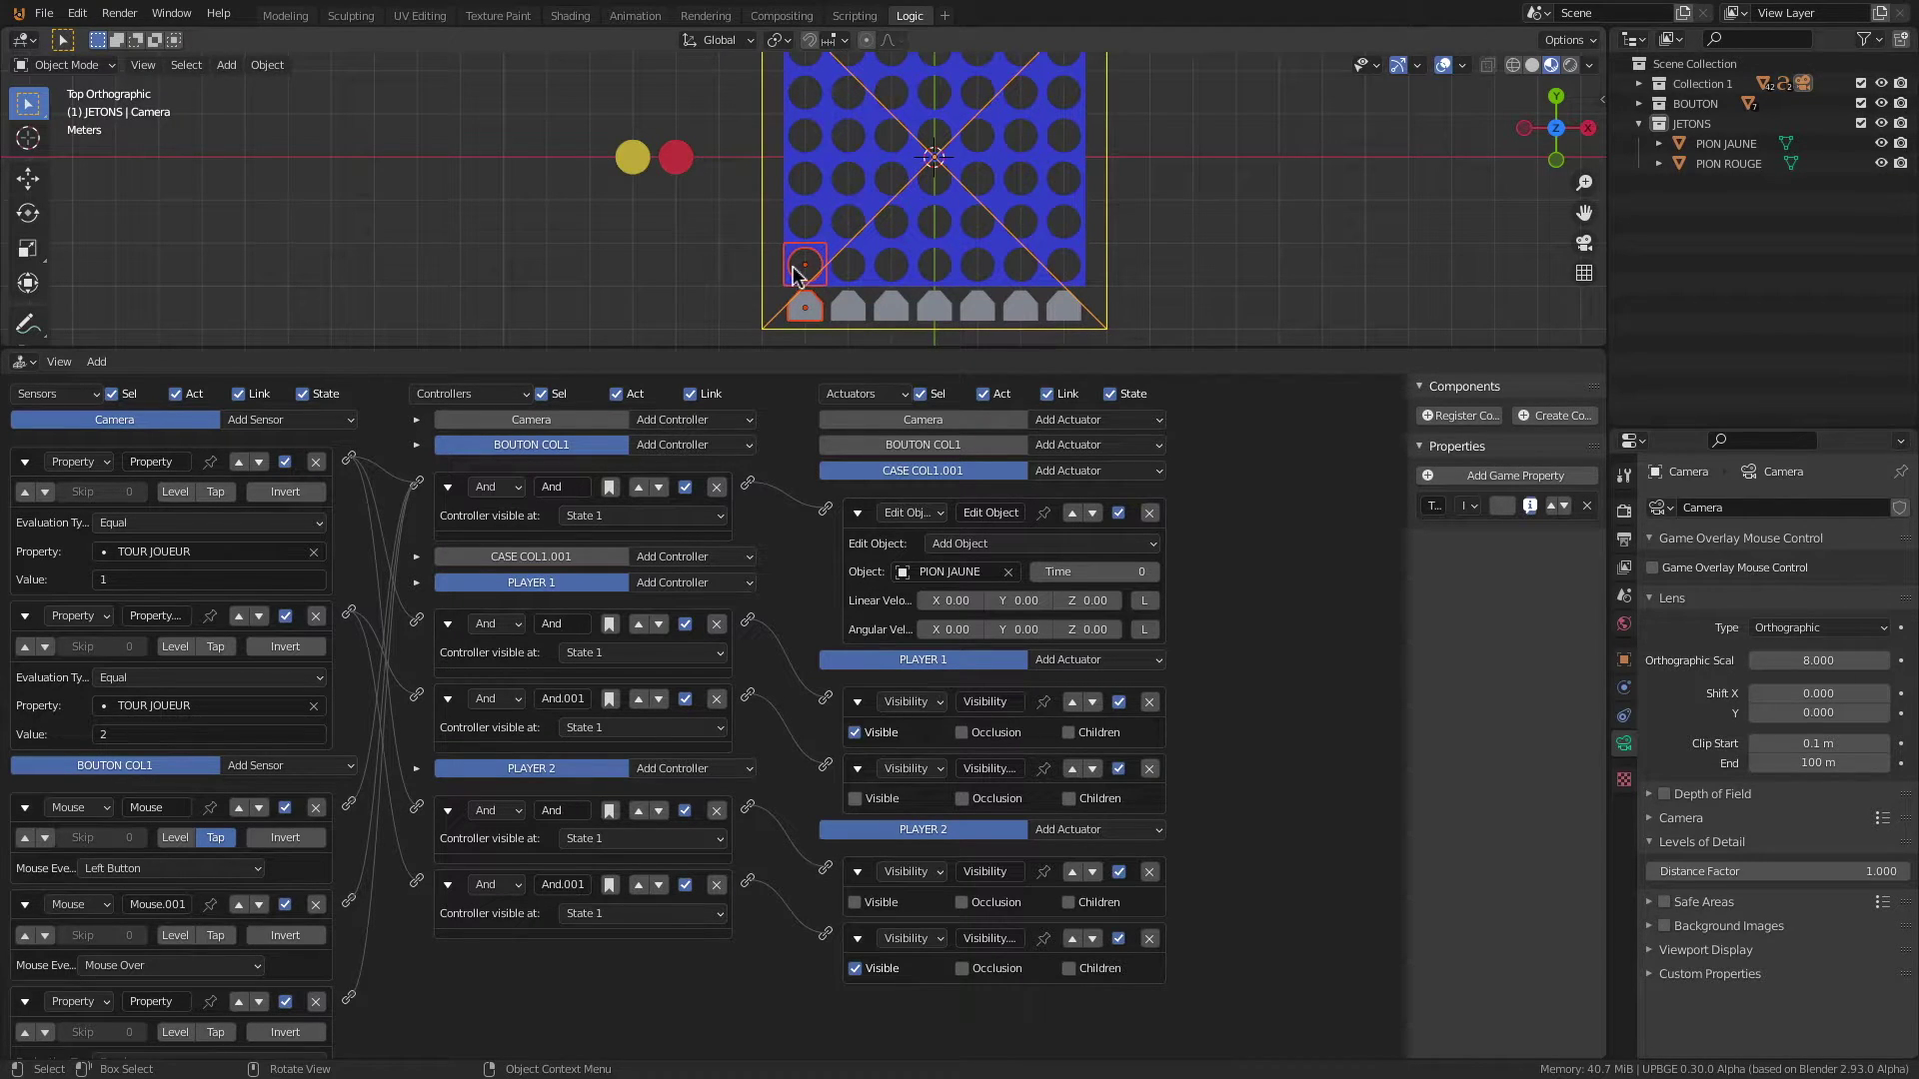
Step: Give CASE COL1.001 a Property actuator assigning "JAUNE" to ETAT CASE, linked to BOUTON COL1's And controller
left_click(1083, 470)
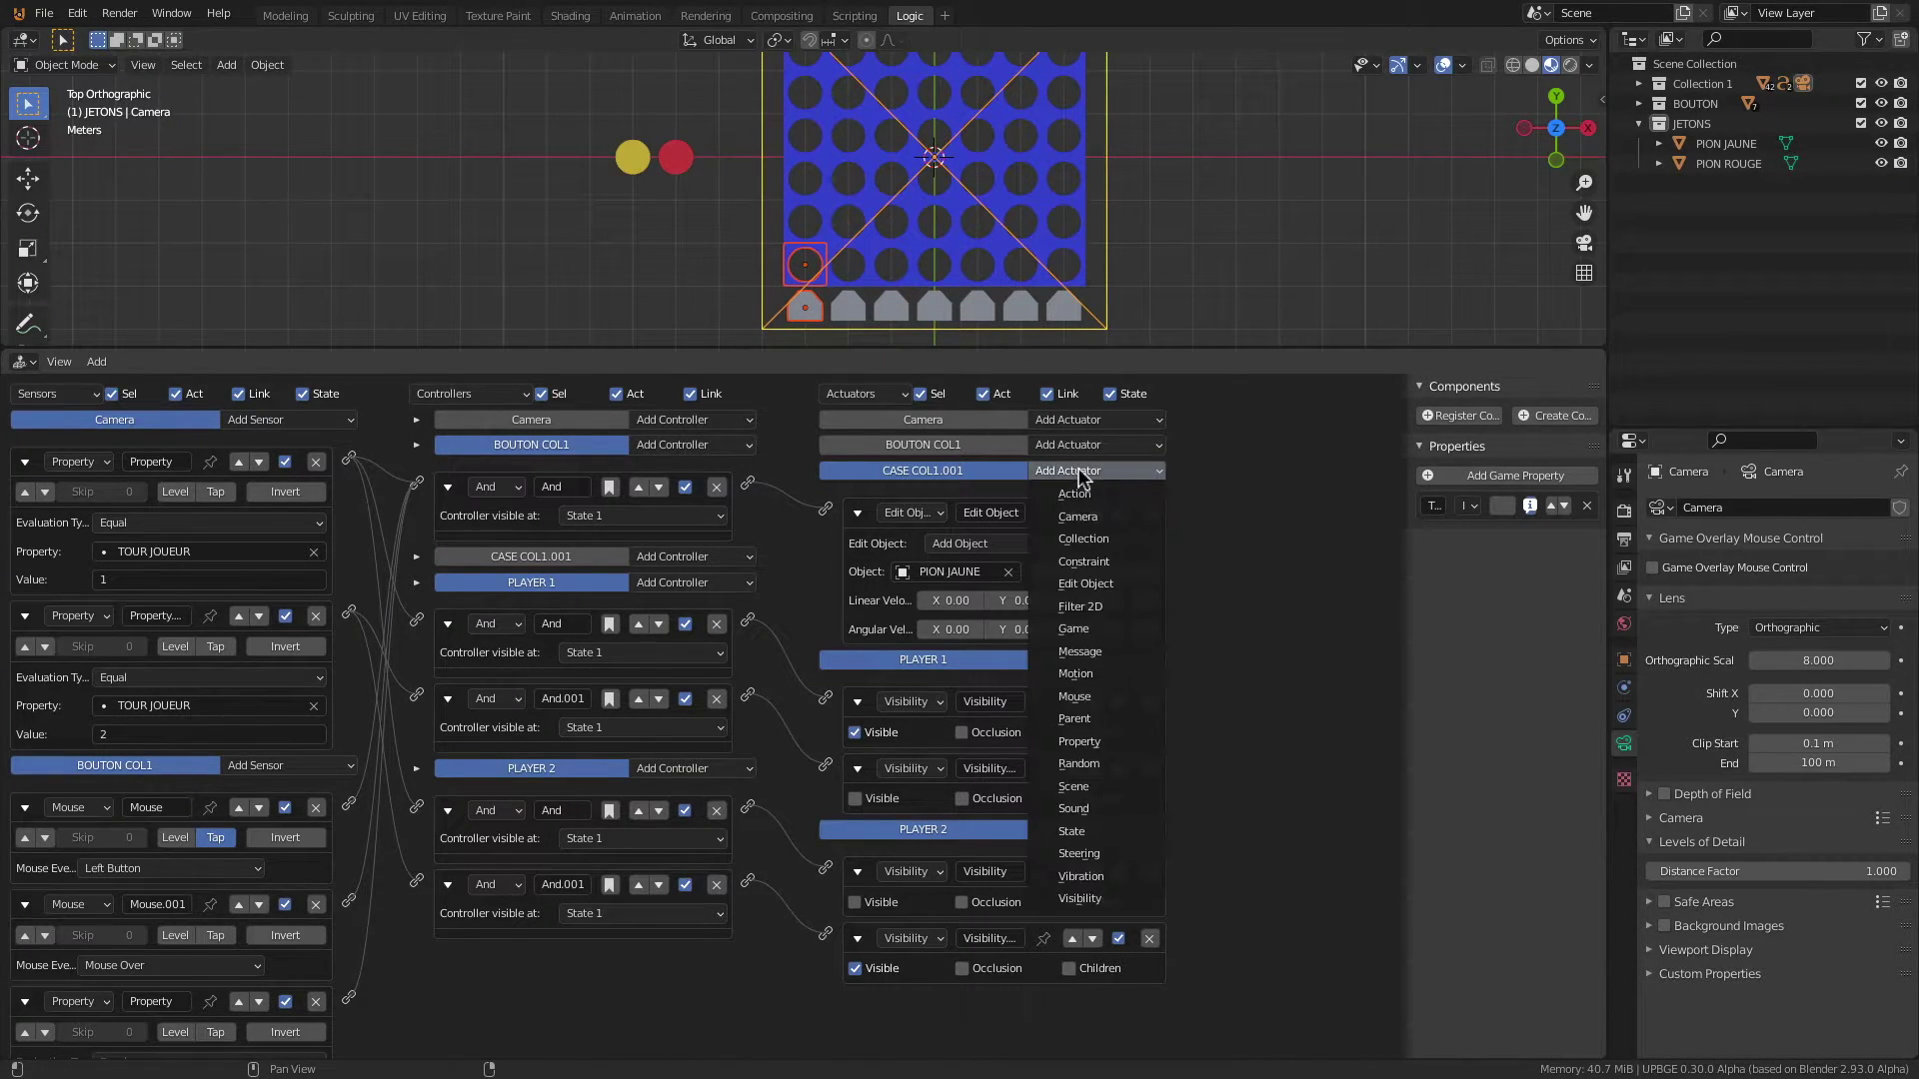
left_click(1092, 759)
left_click_drag(747, 484, 835, 684)
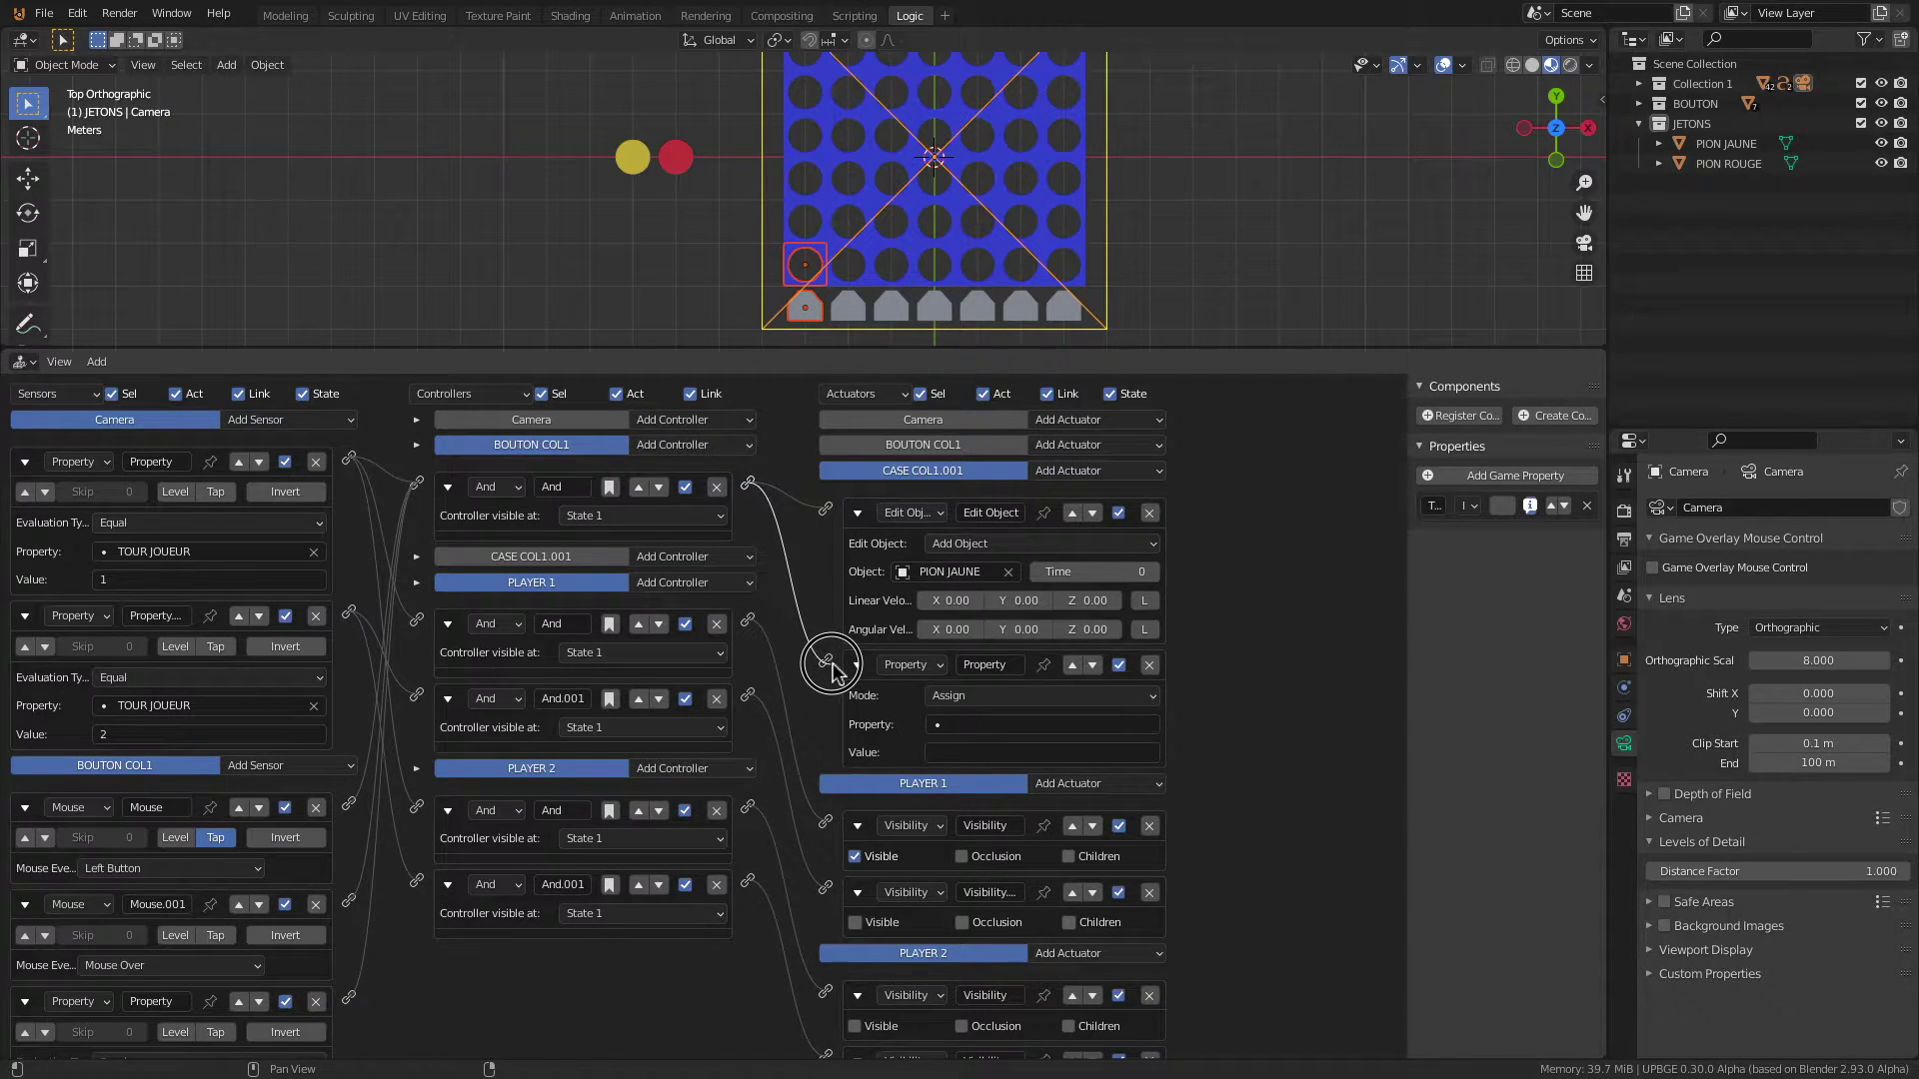
left_click(992, 727)
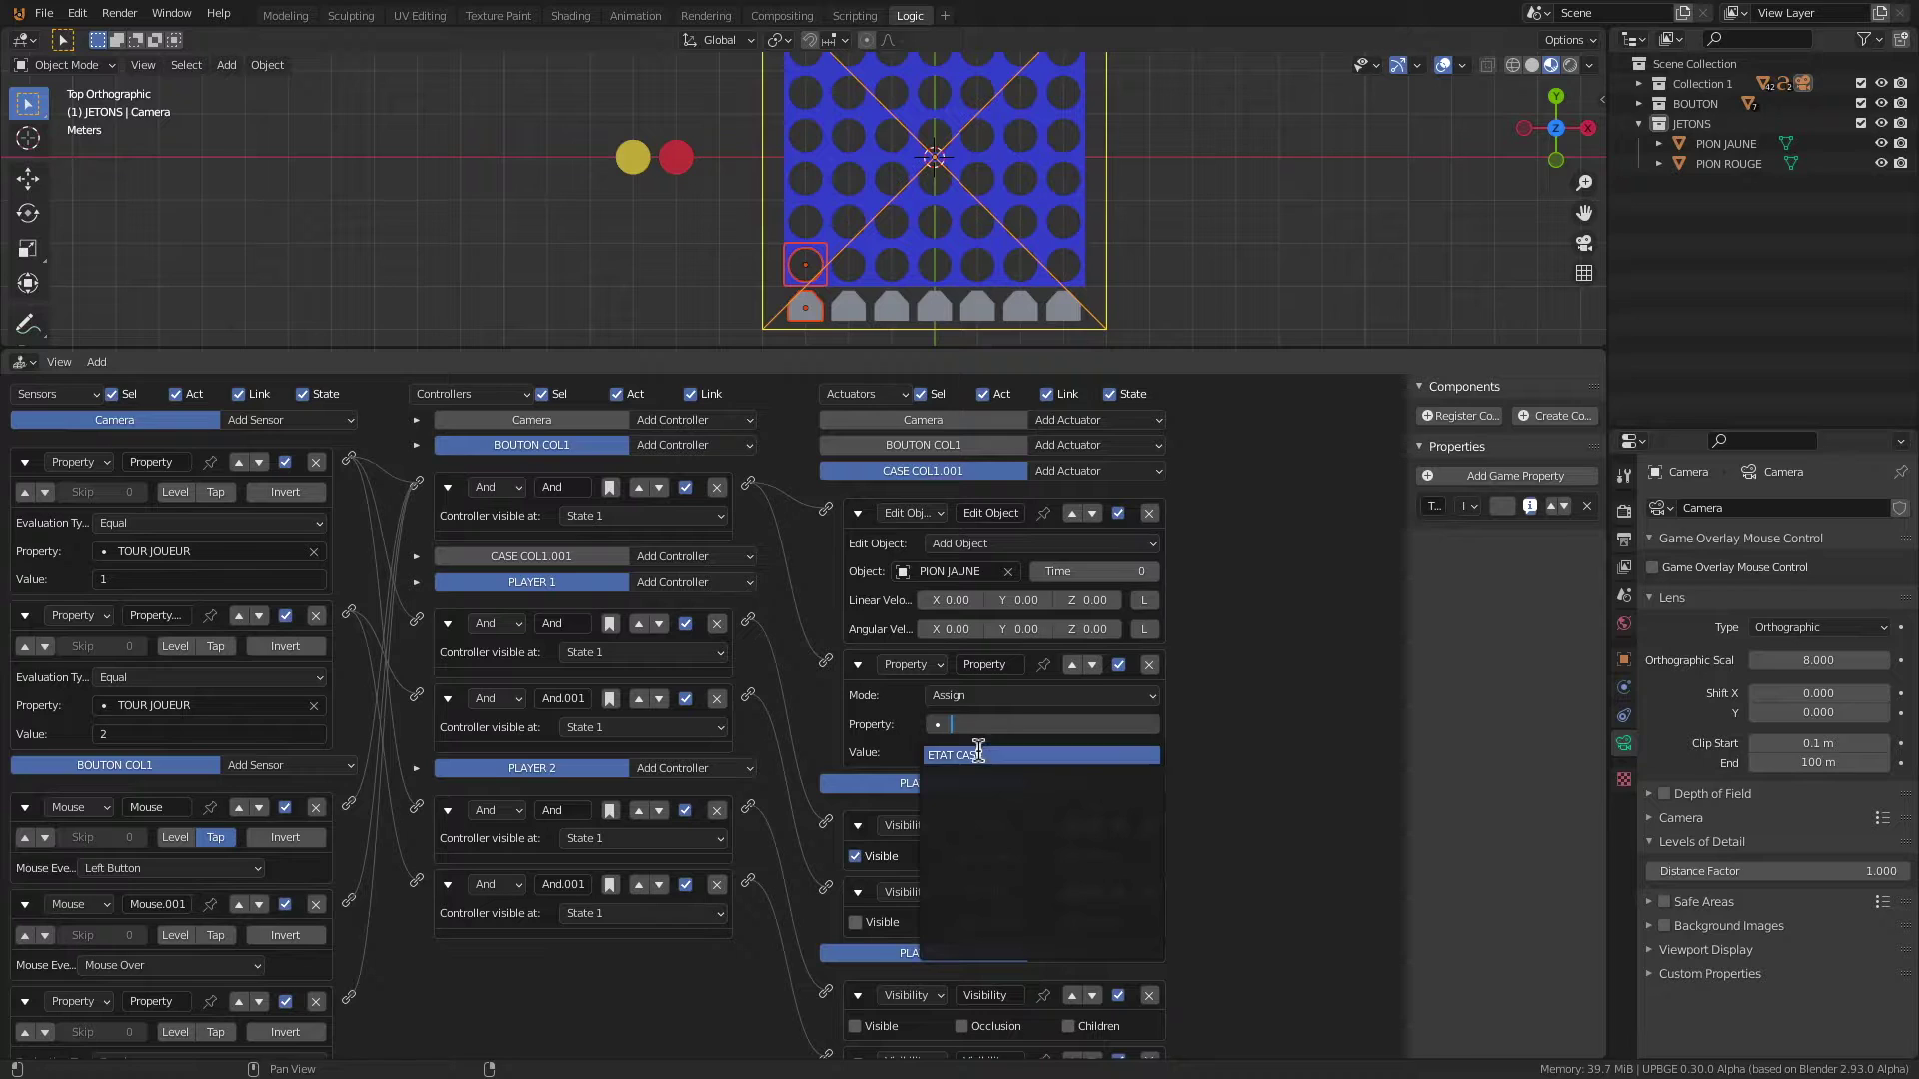
left_click(979, 755)
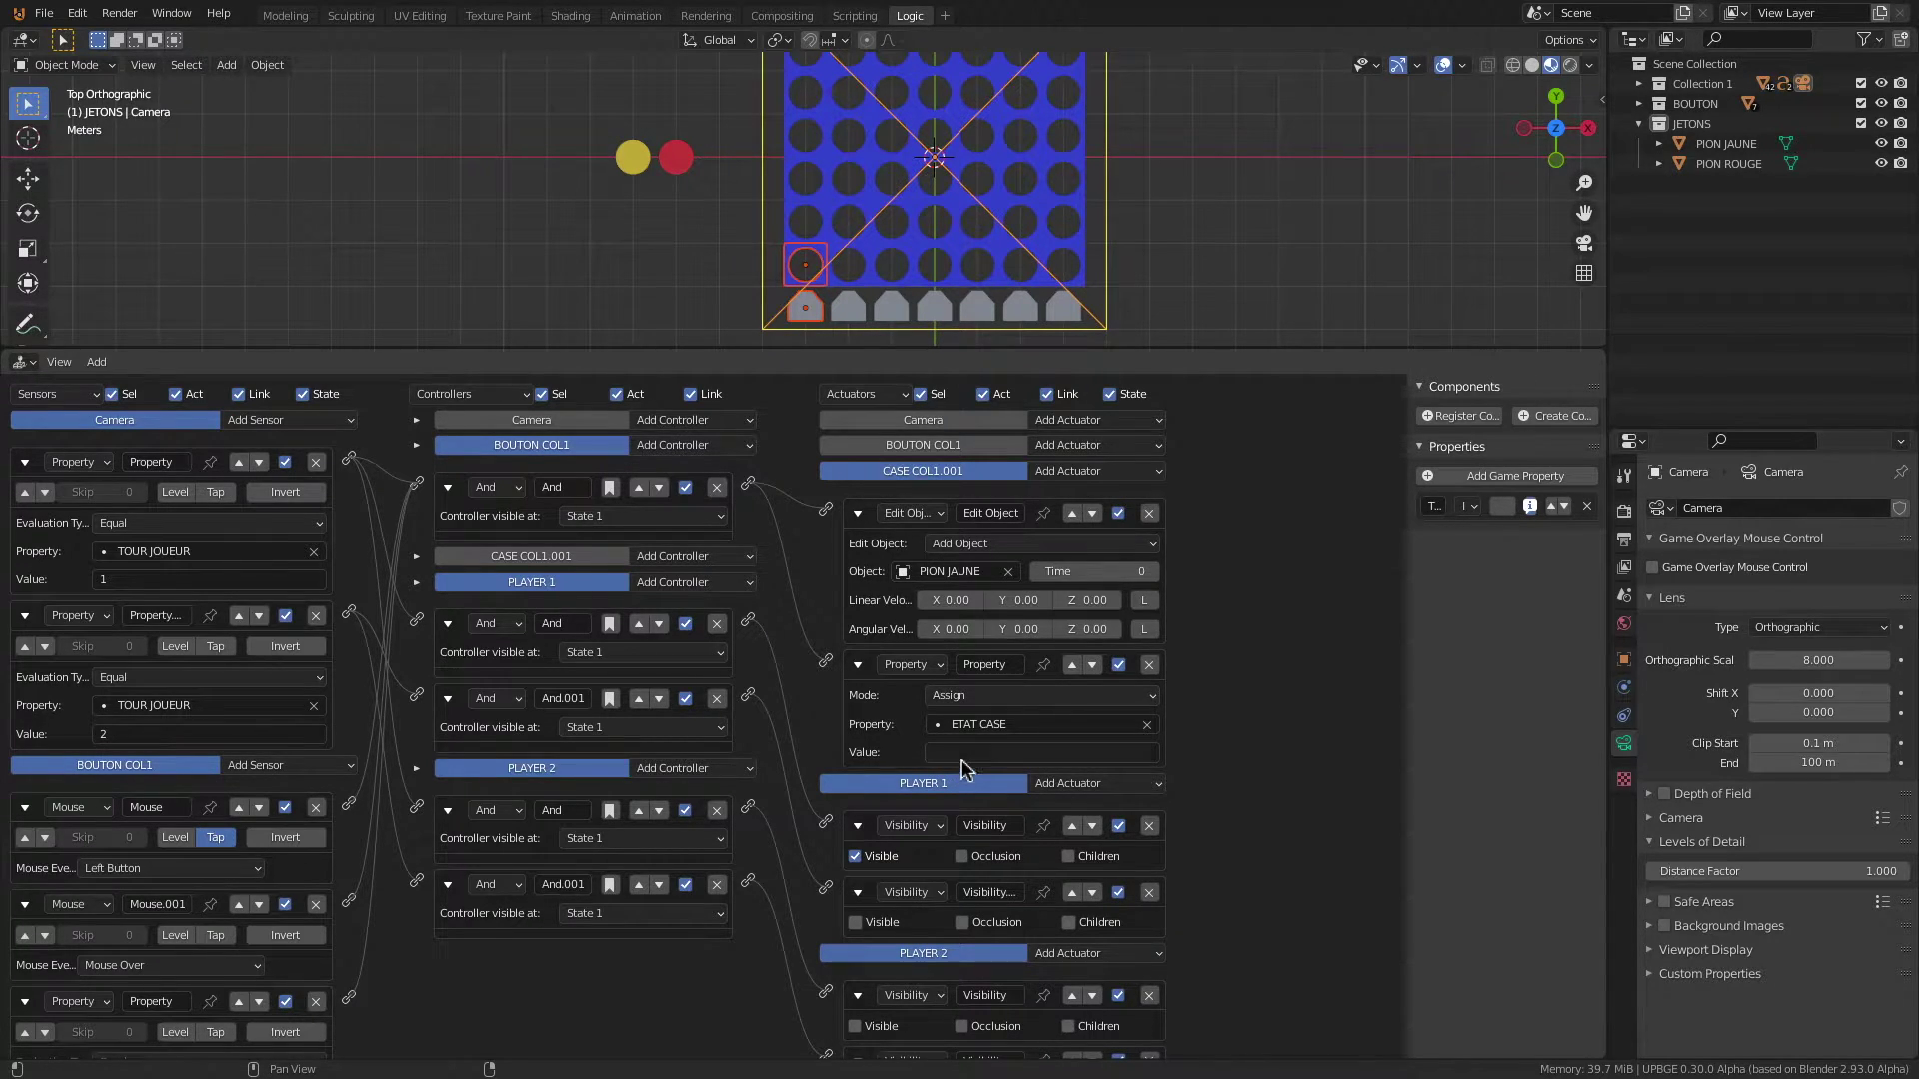
left_click(962, 754)
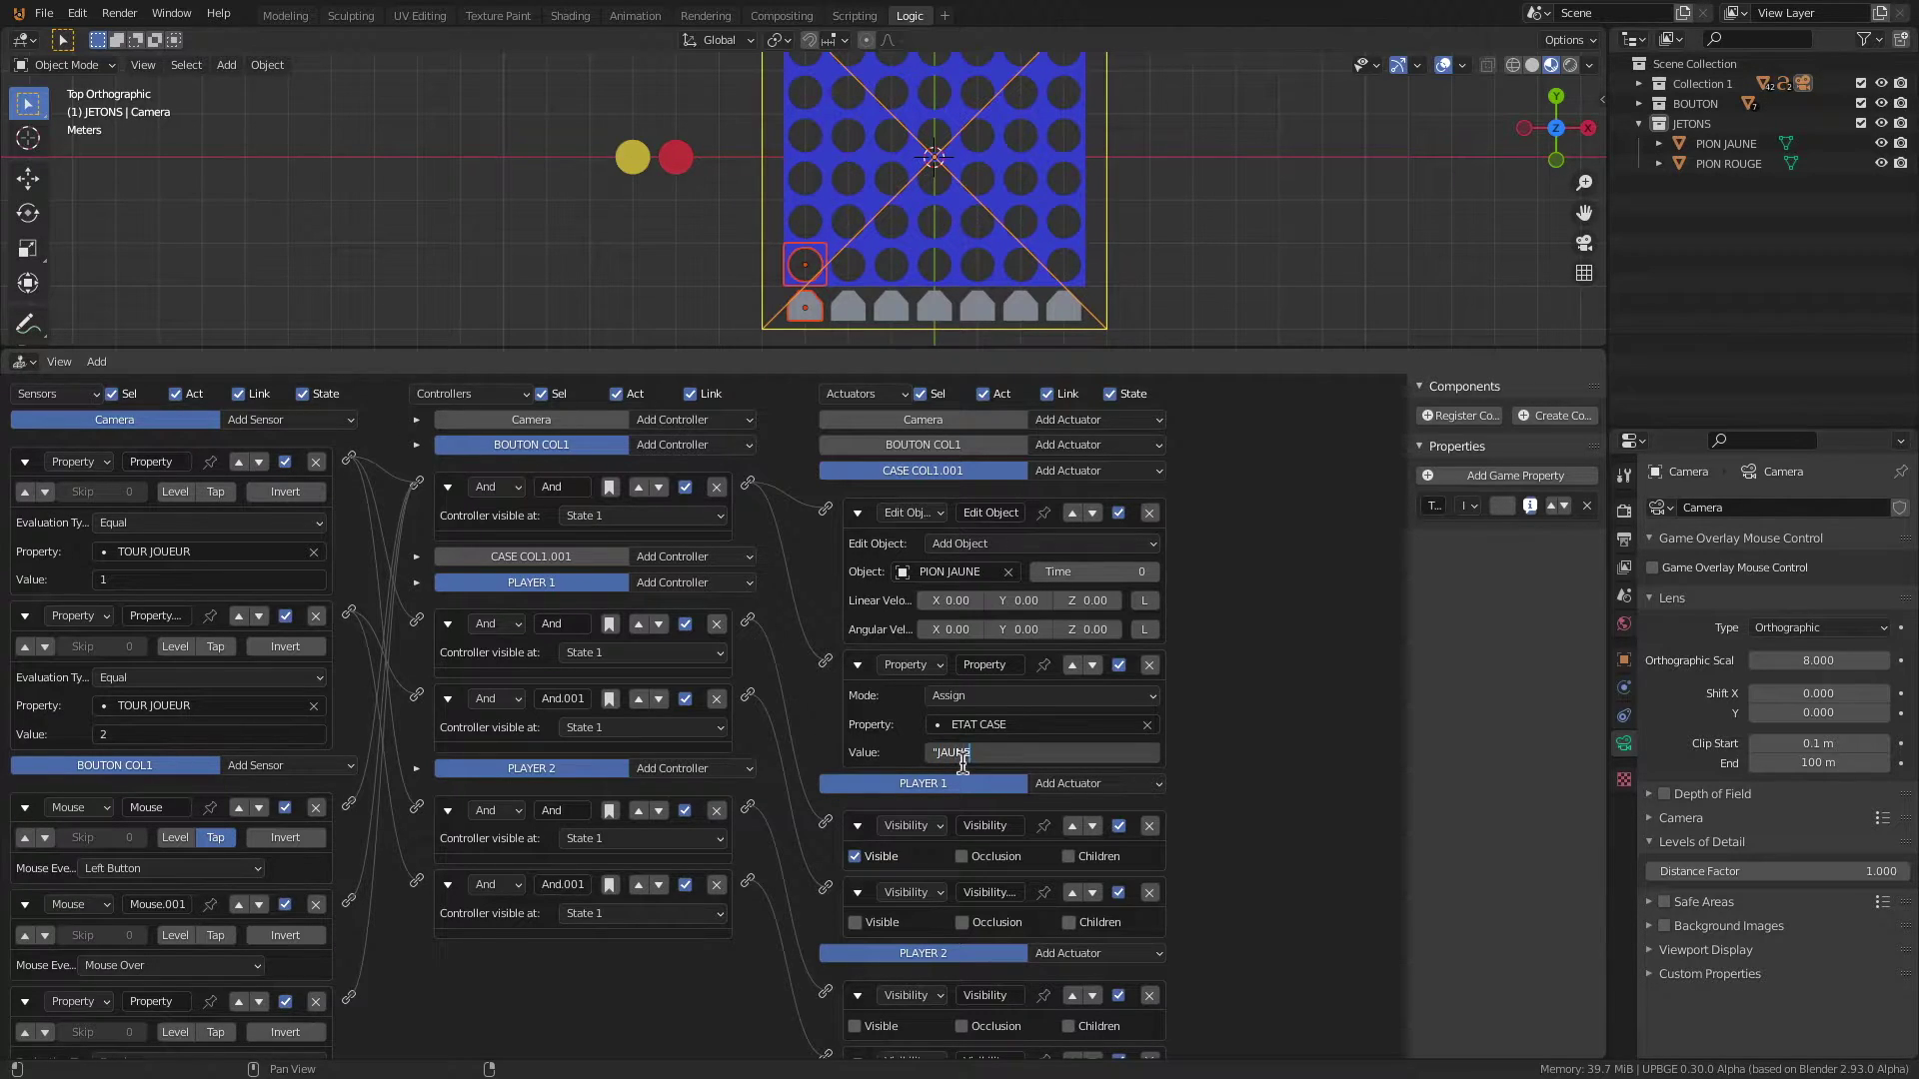
key("Return")
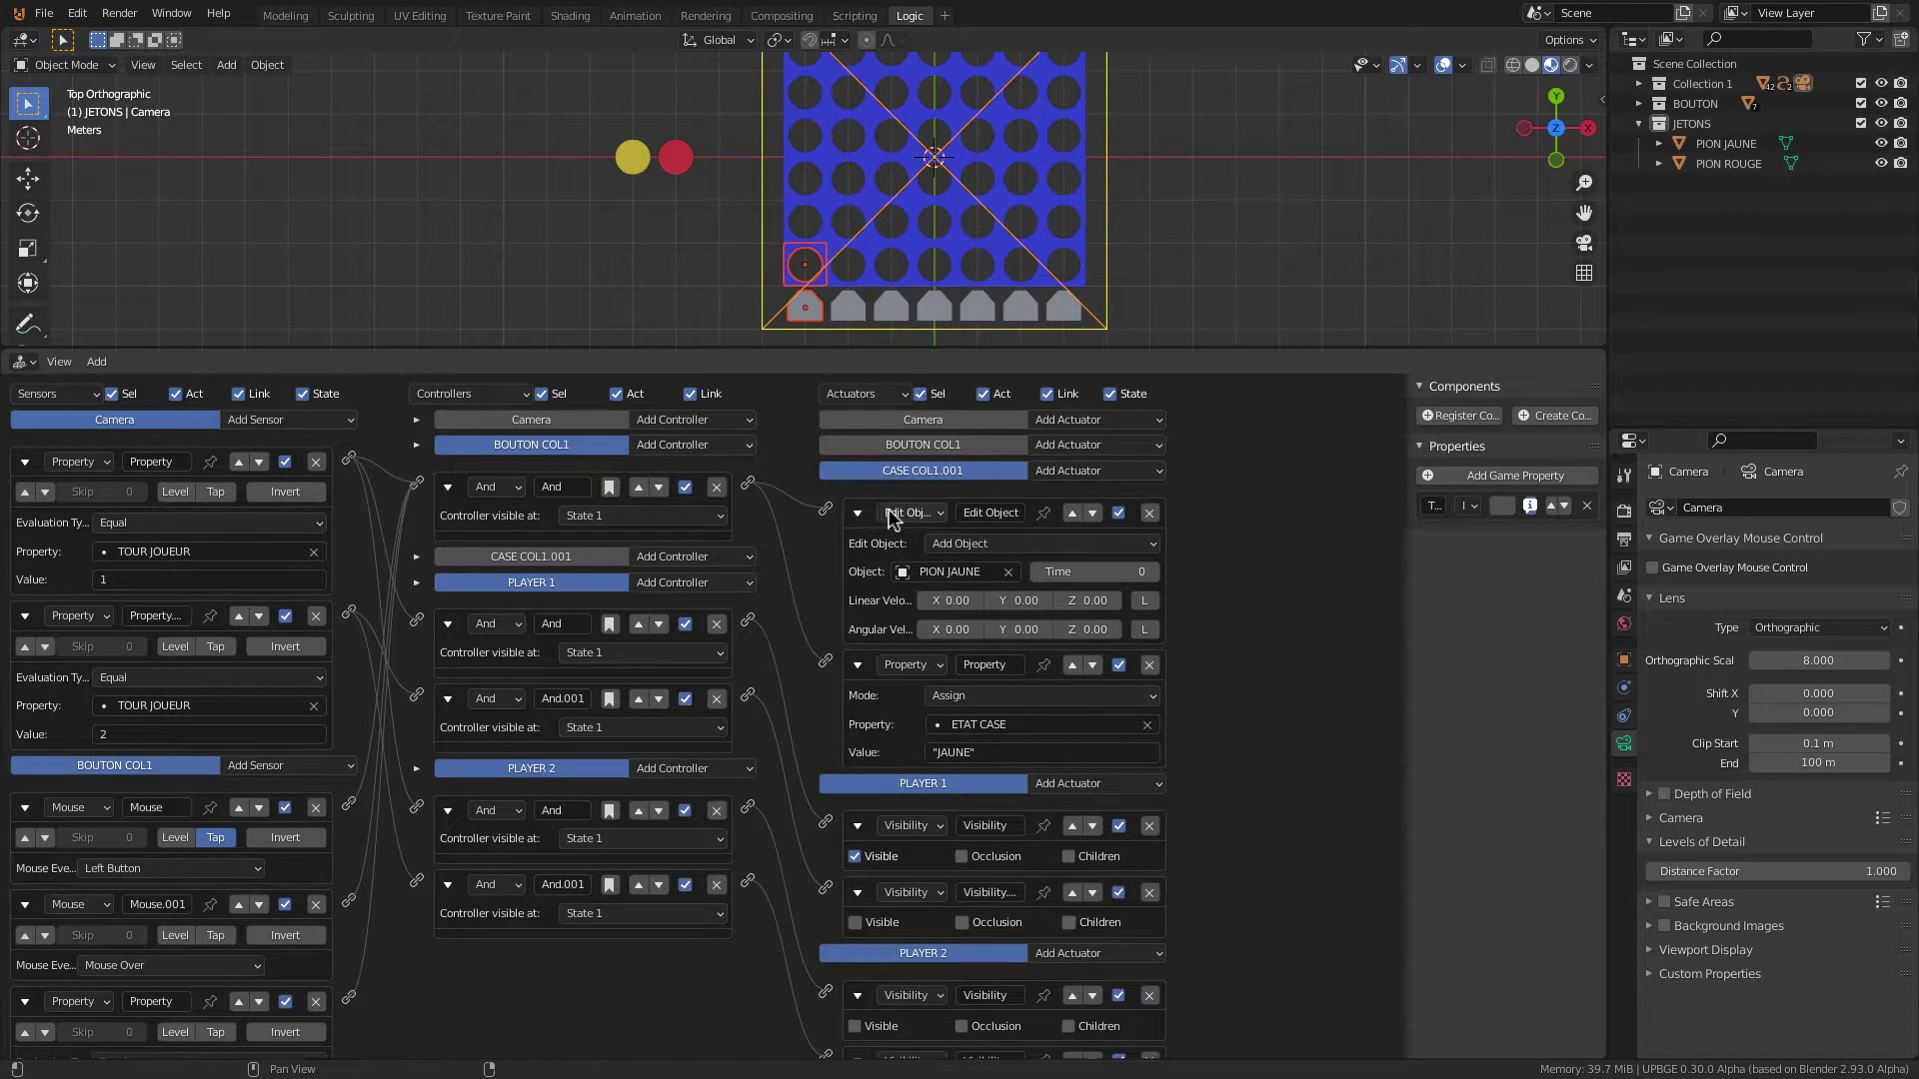
Step: Give BOUTON COL1 a Property actuator in Add mode that adds 1 to COMPTEUR COL1, linked to its And controller
left_click(1063, 451)
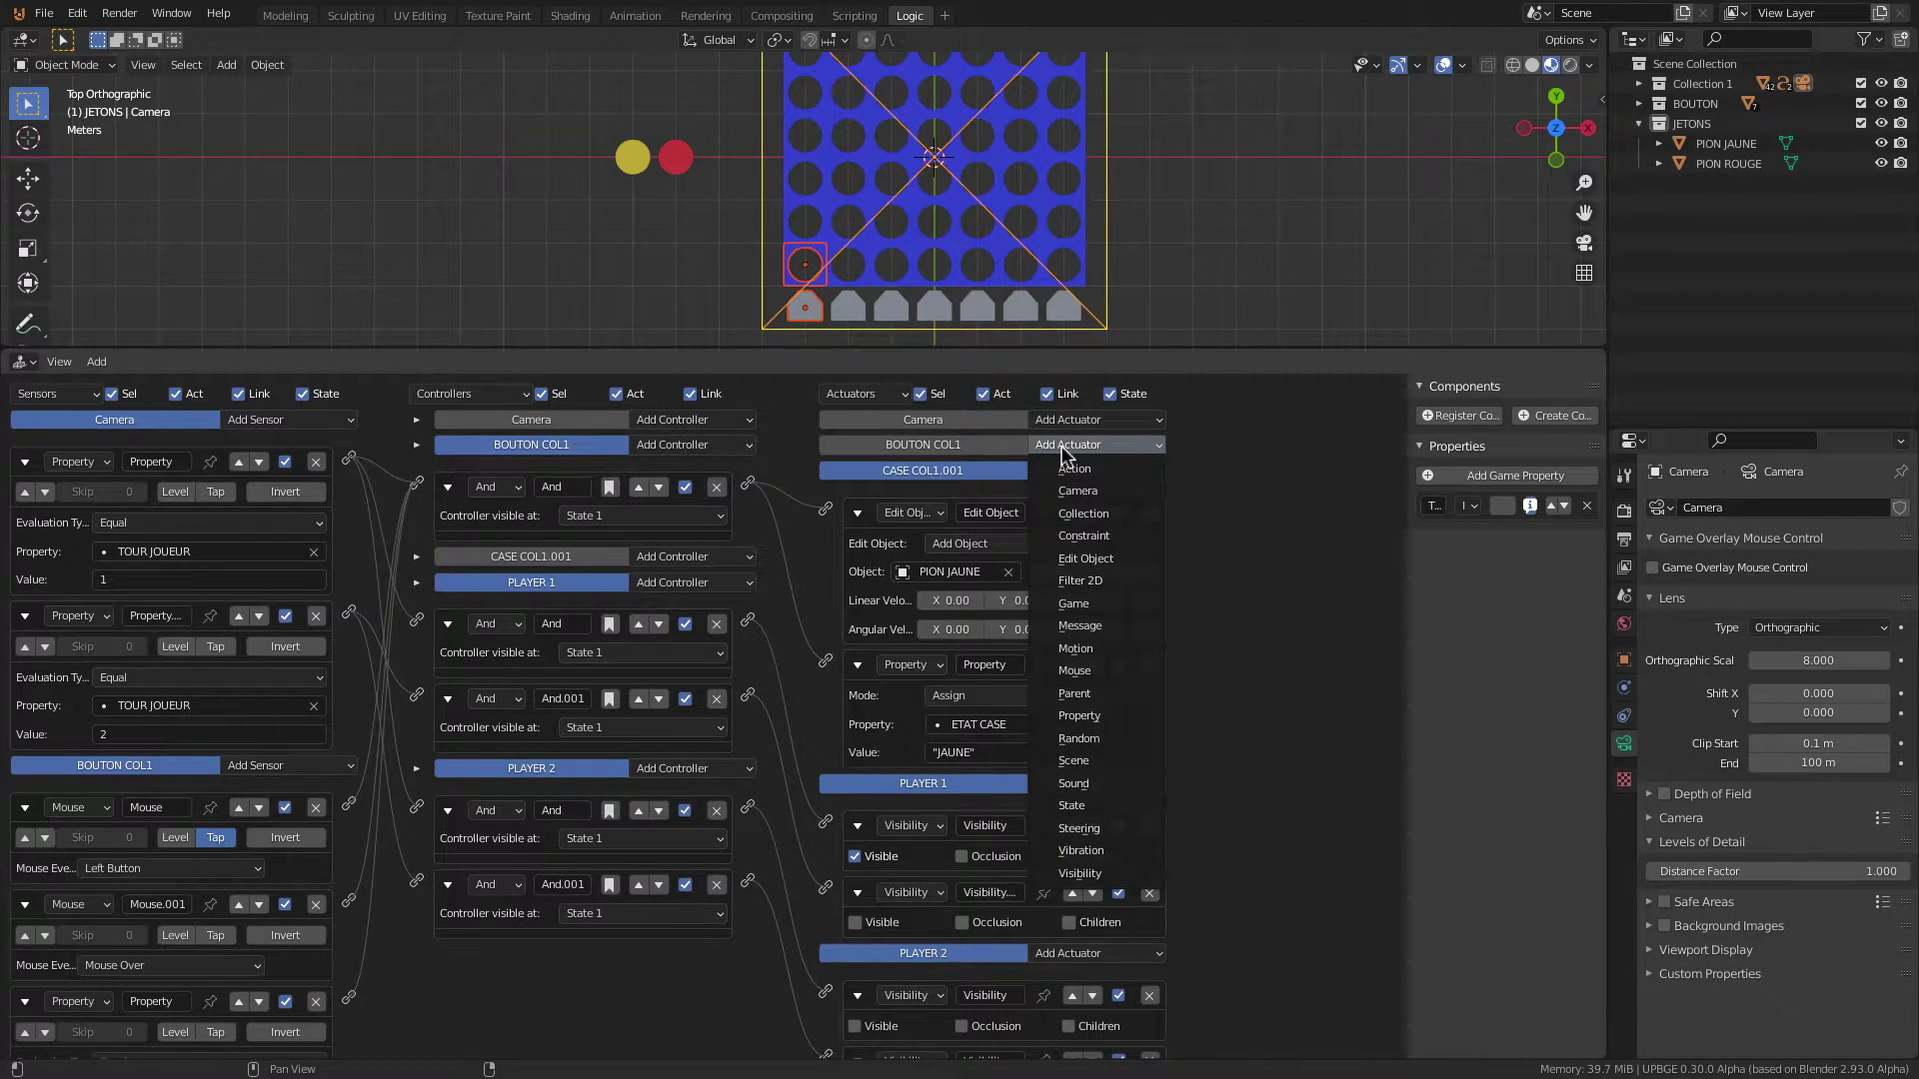
left_click(1079, 715)
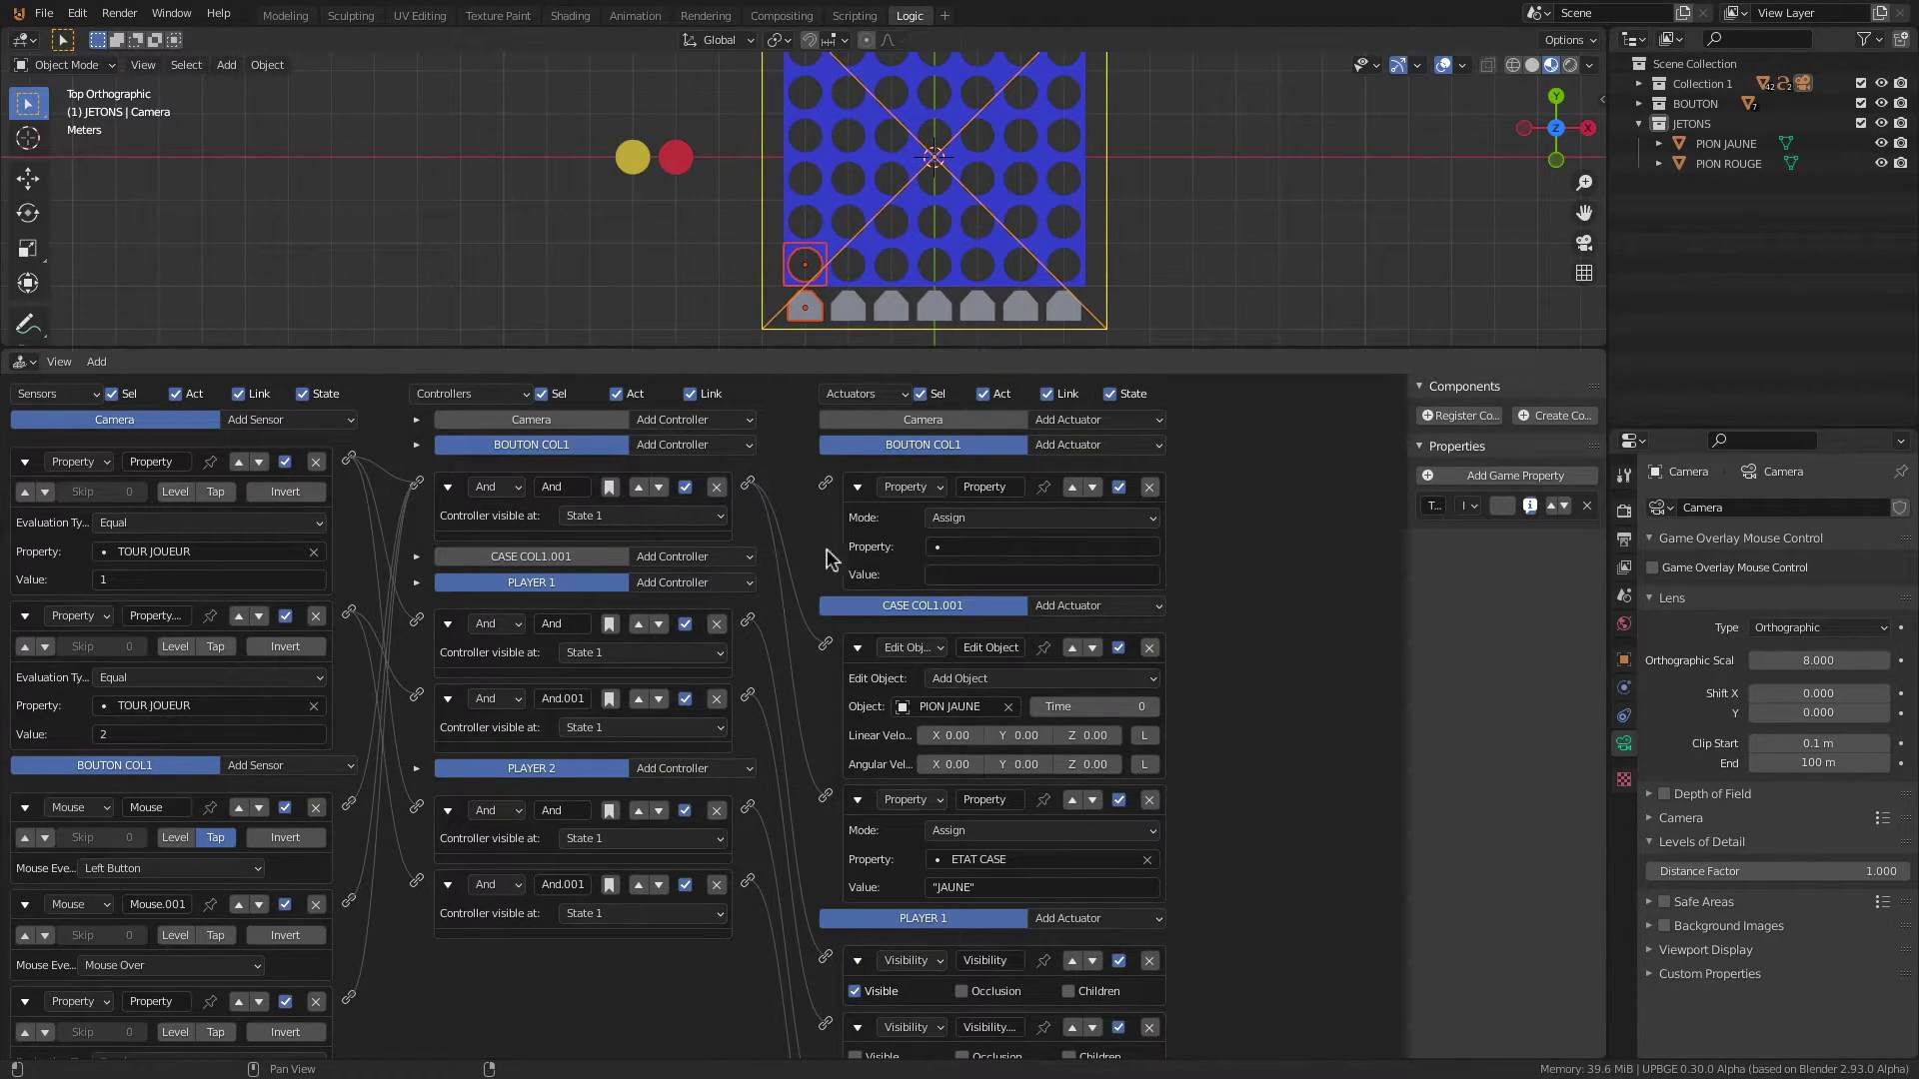
left_click(962, 519)
left_click(949, 563)
left_click(955, 547)
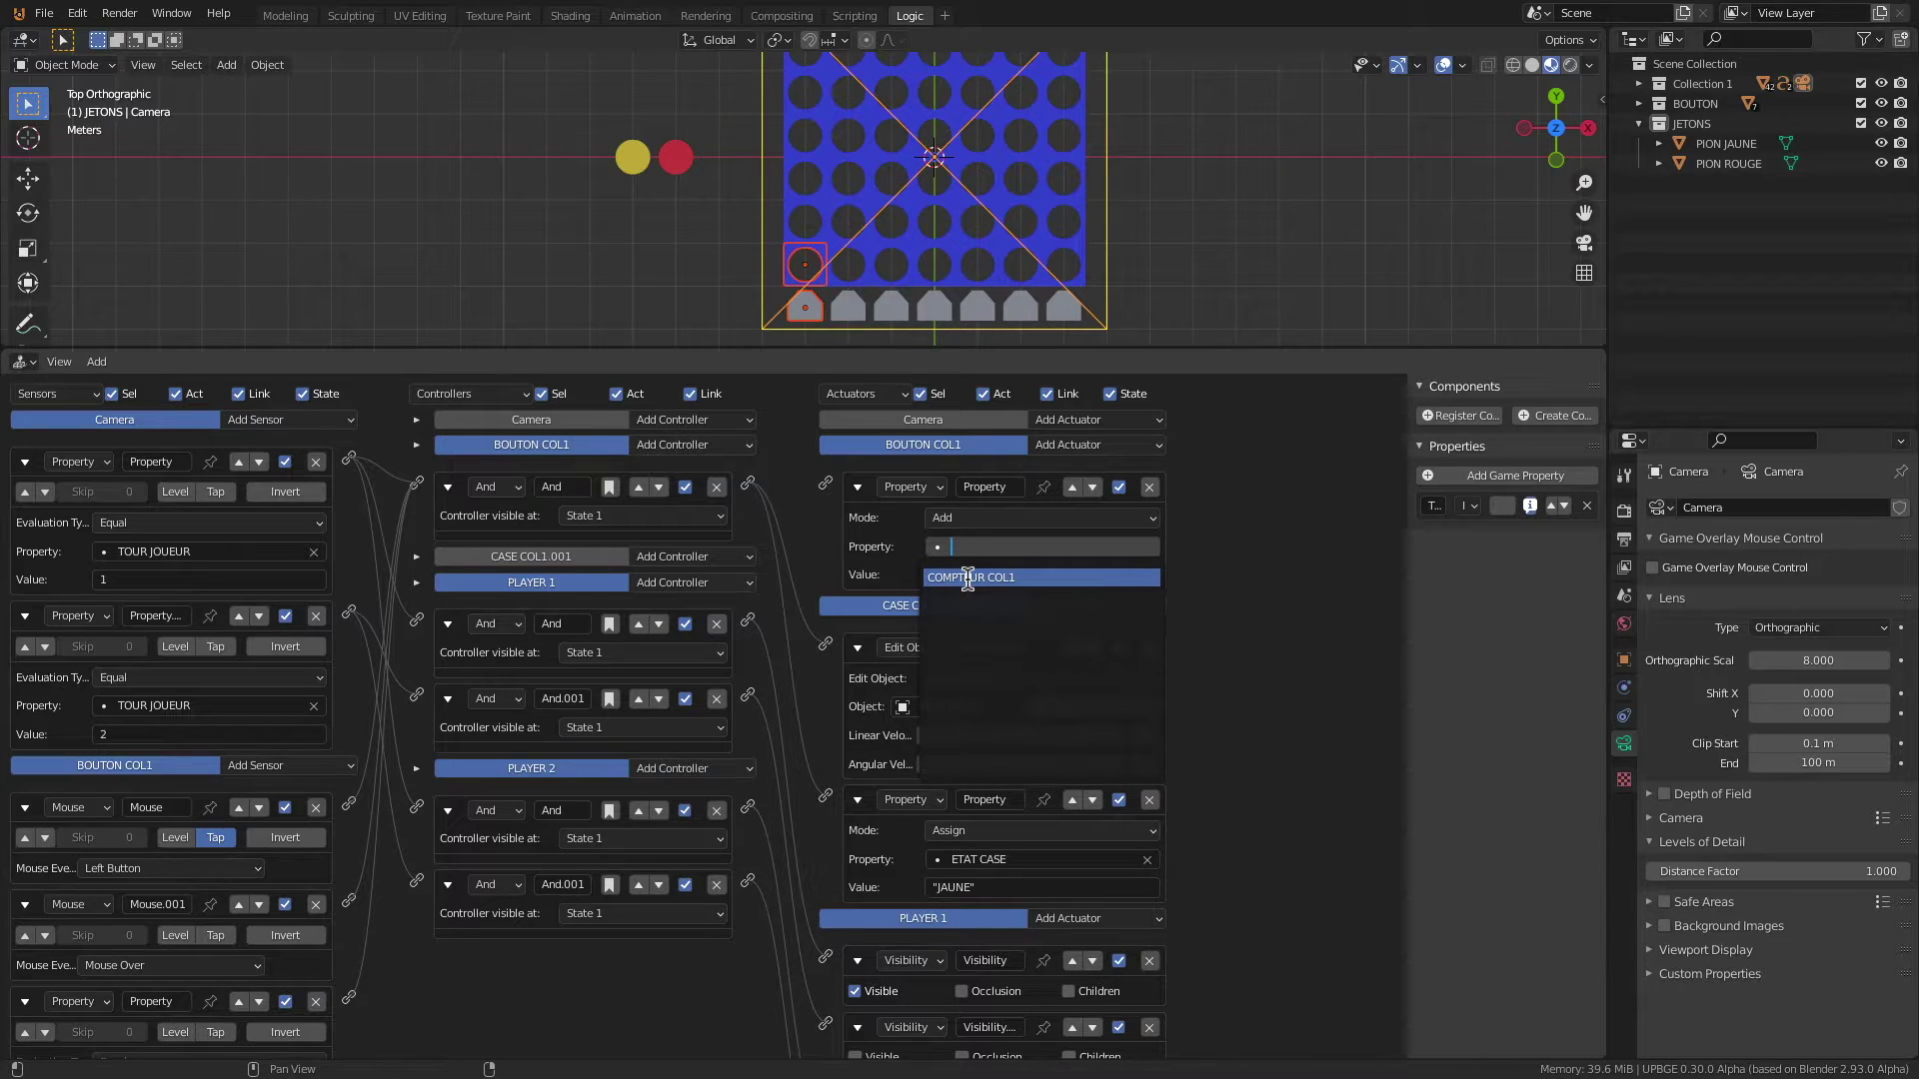
left_click(967, 578)
left_click(951, 576)
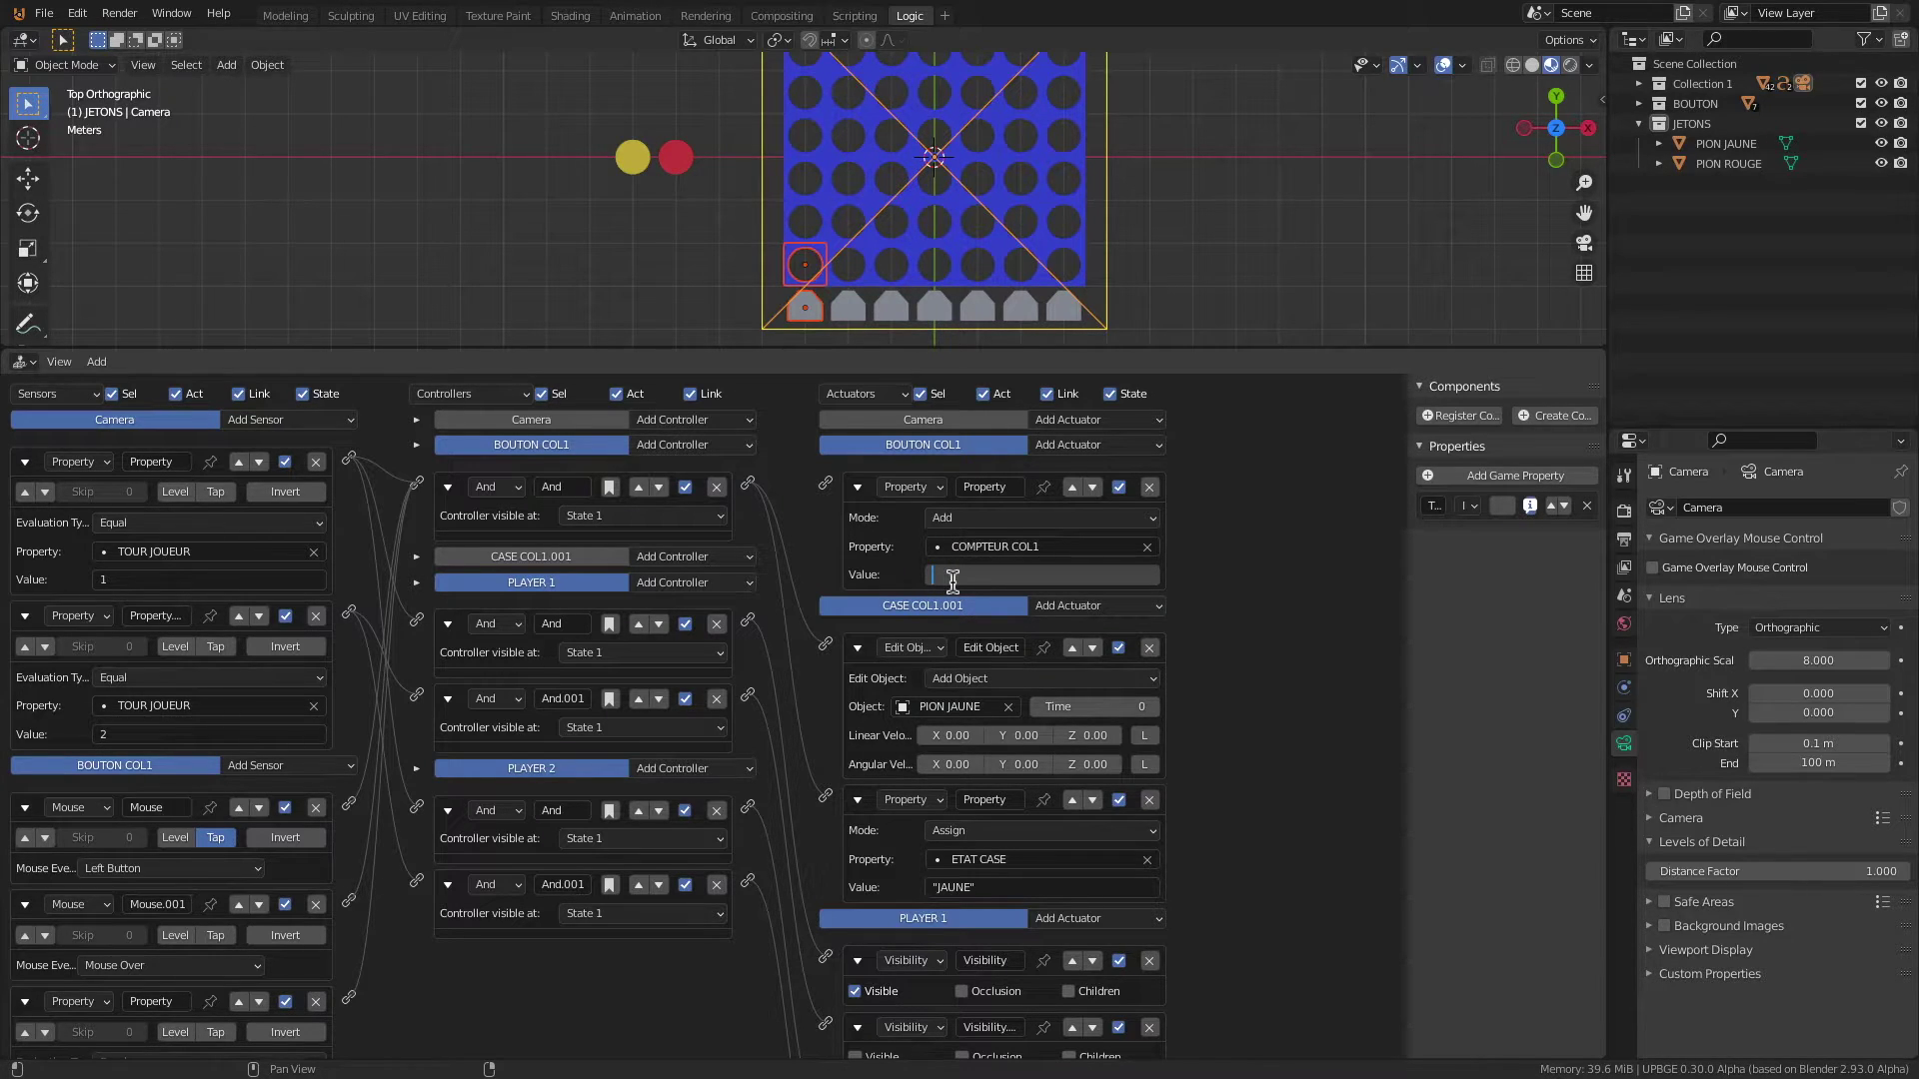
key("Return")
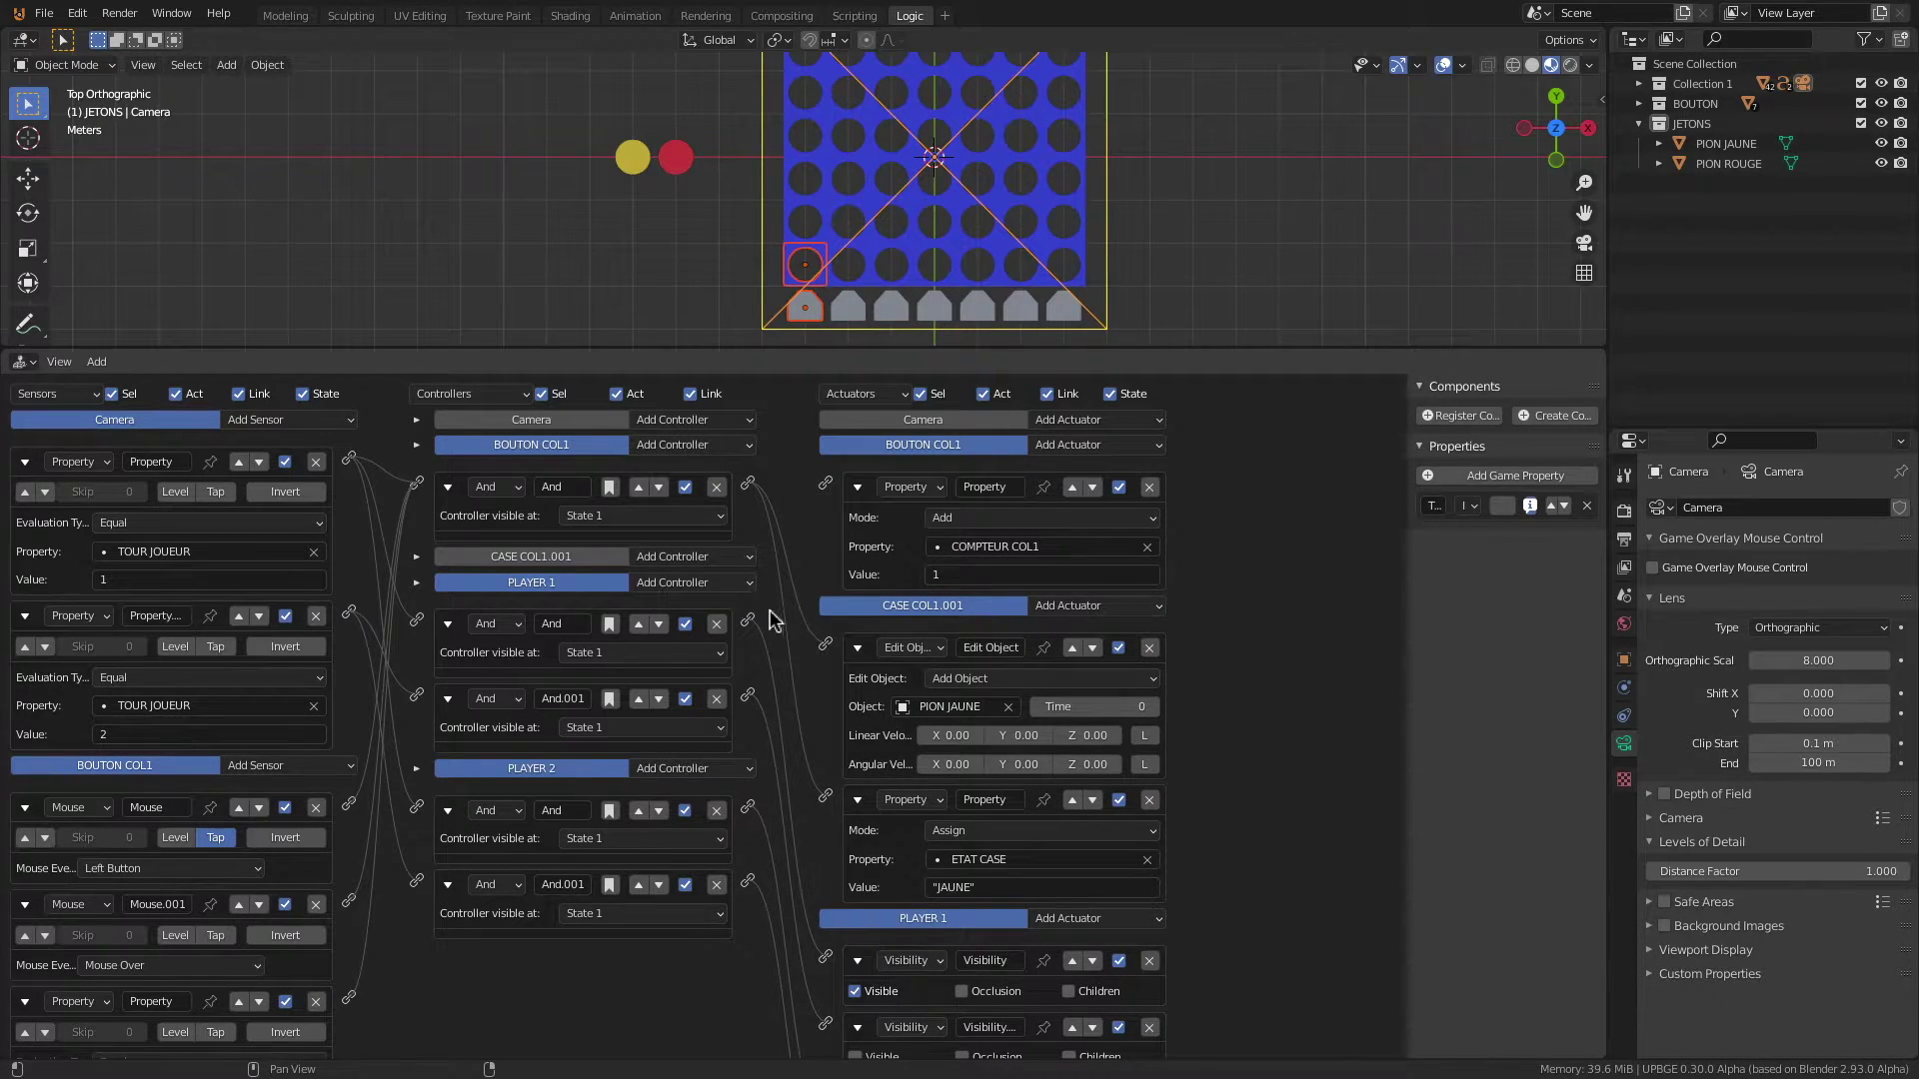
left_click_drag(750, 486, 828, 488)
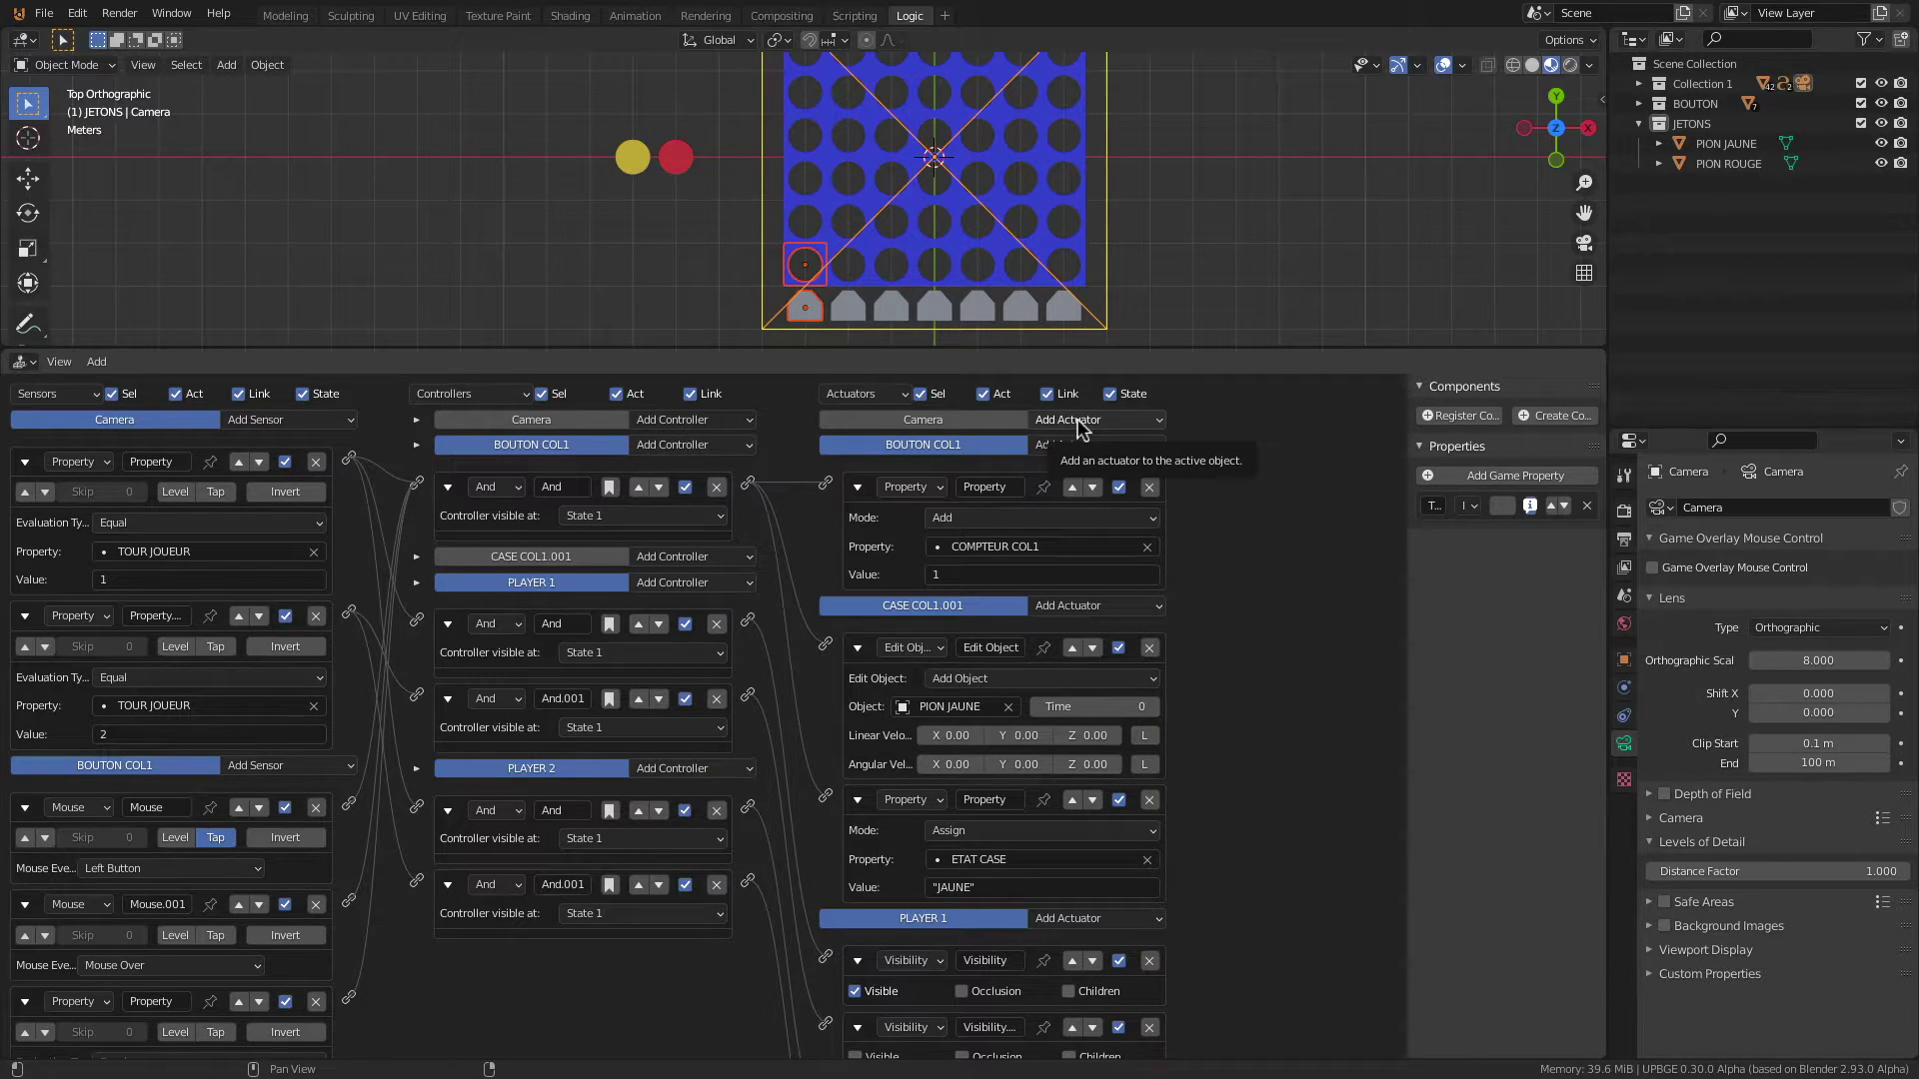
Step: Give the Camera a Property actuator assigning 2 to TOUR JOUEUR, linked to BOUTON COL1's And controller
left_click(1079, 422)
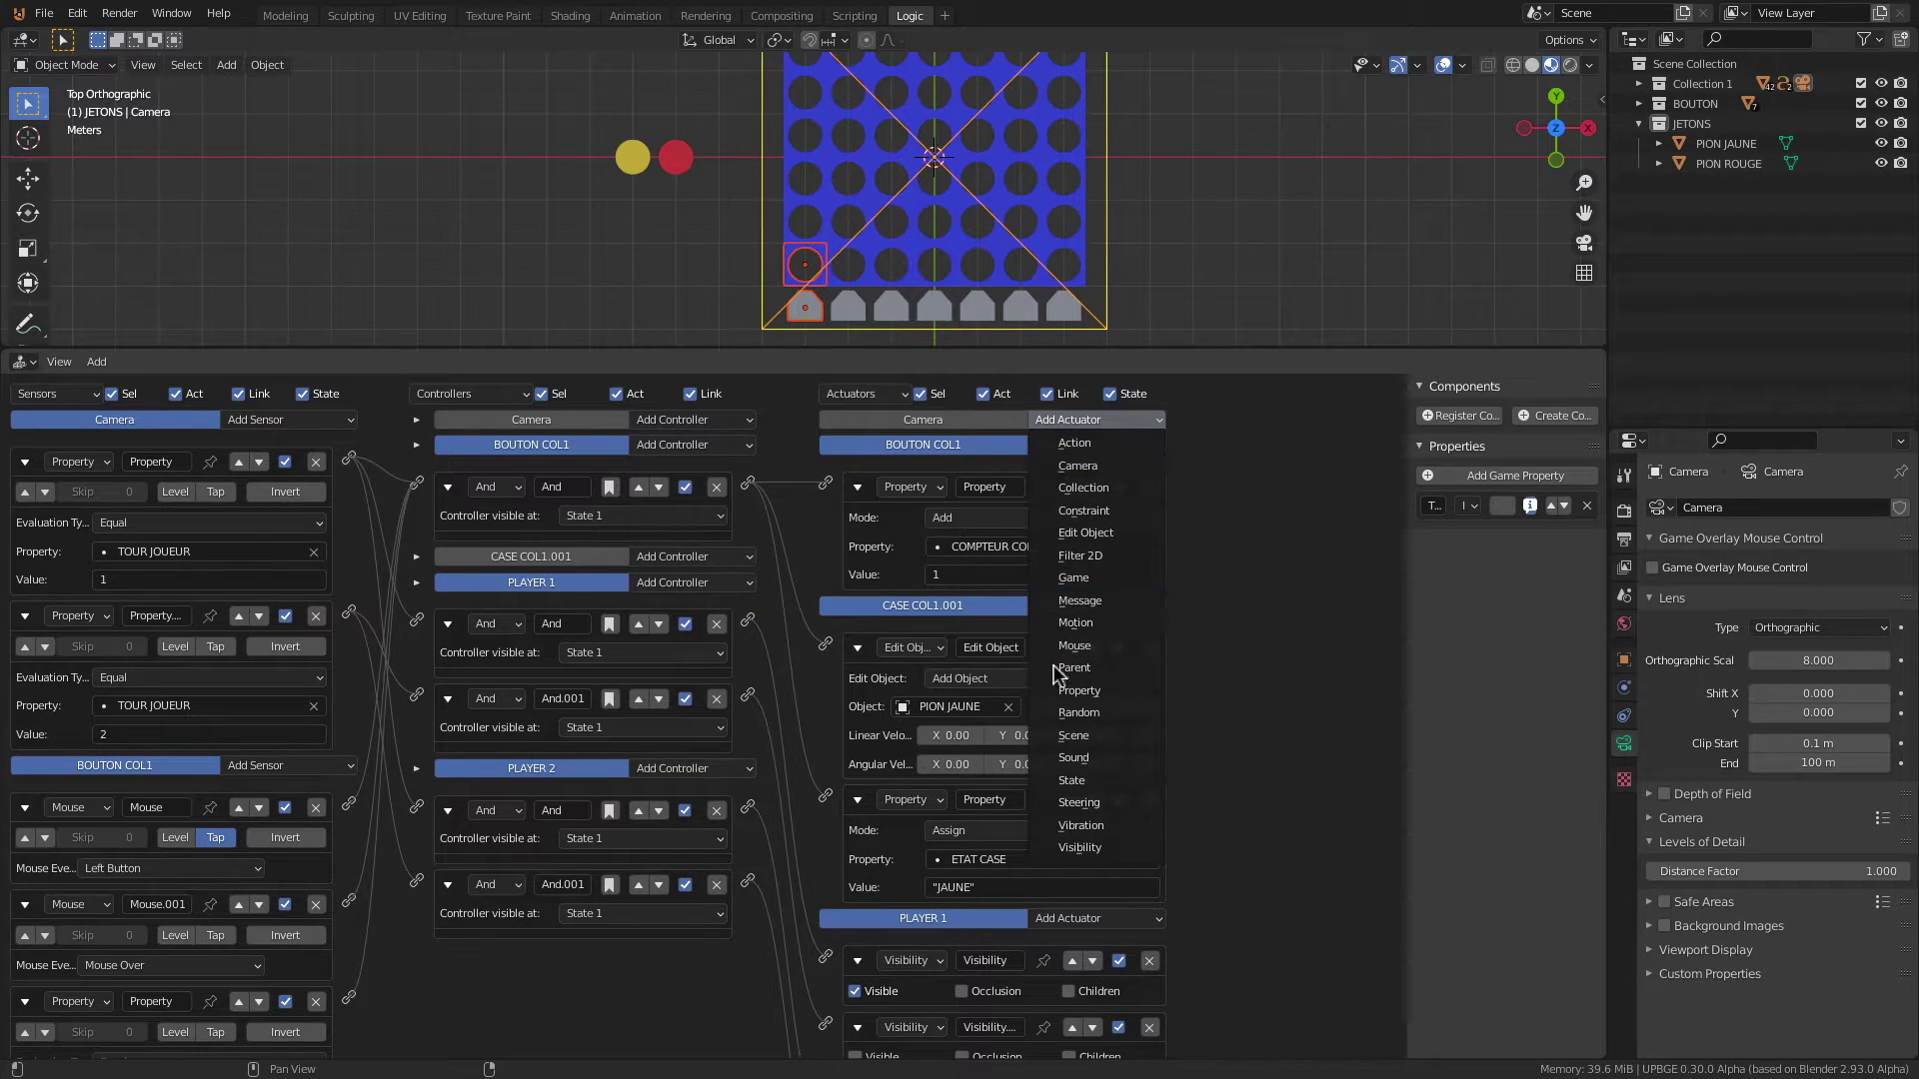
left_click(1080, 691)
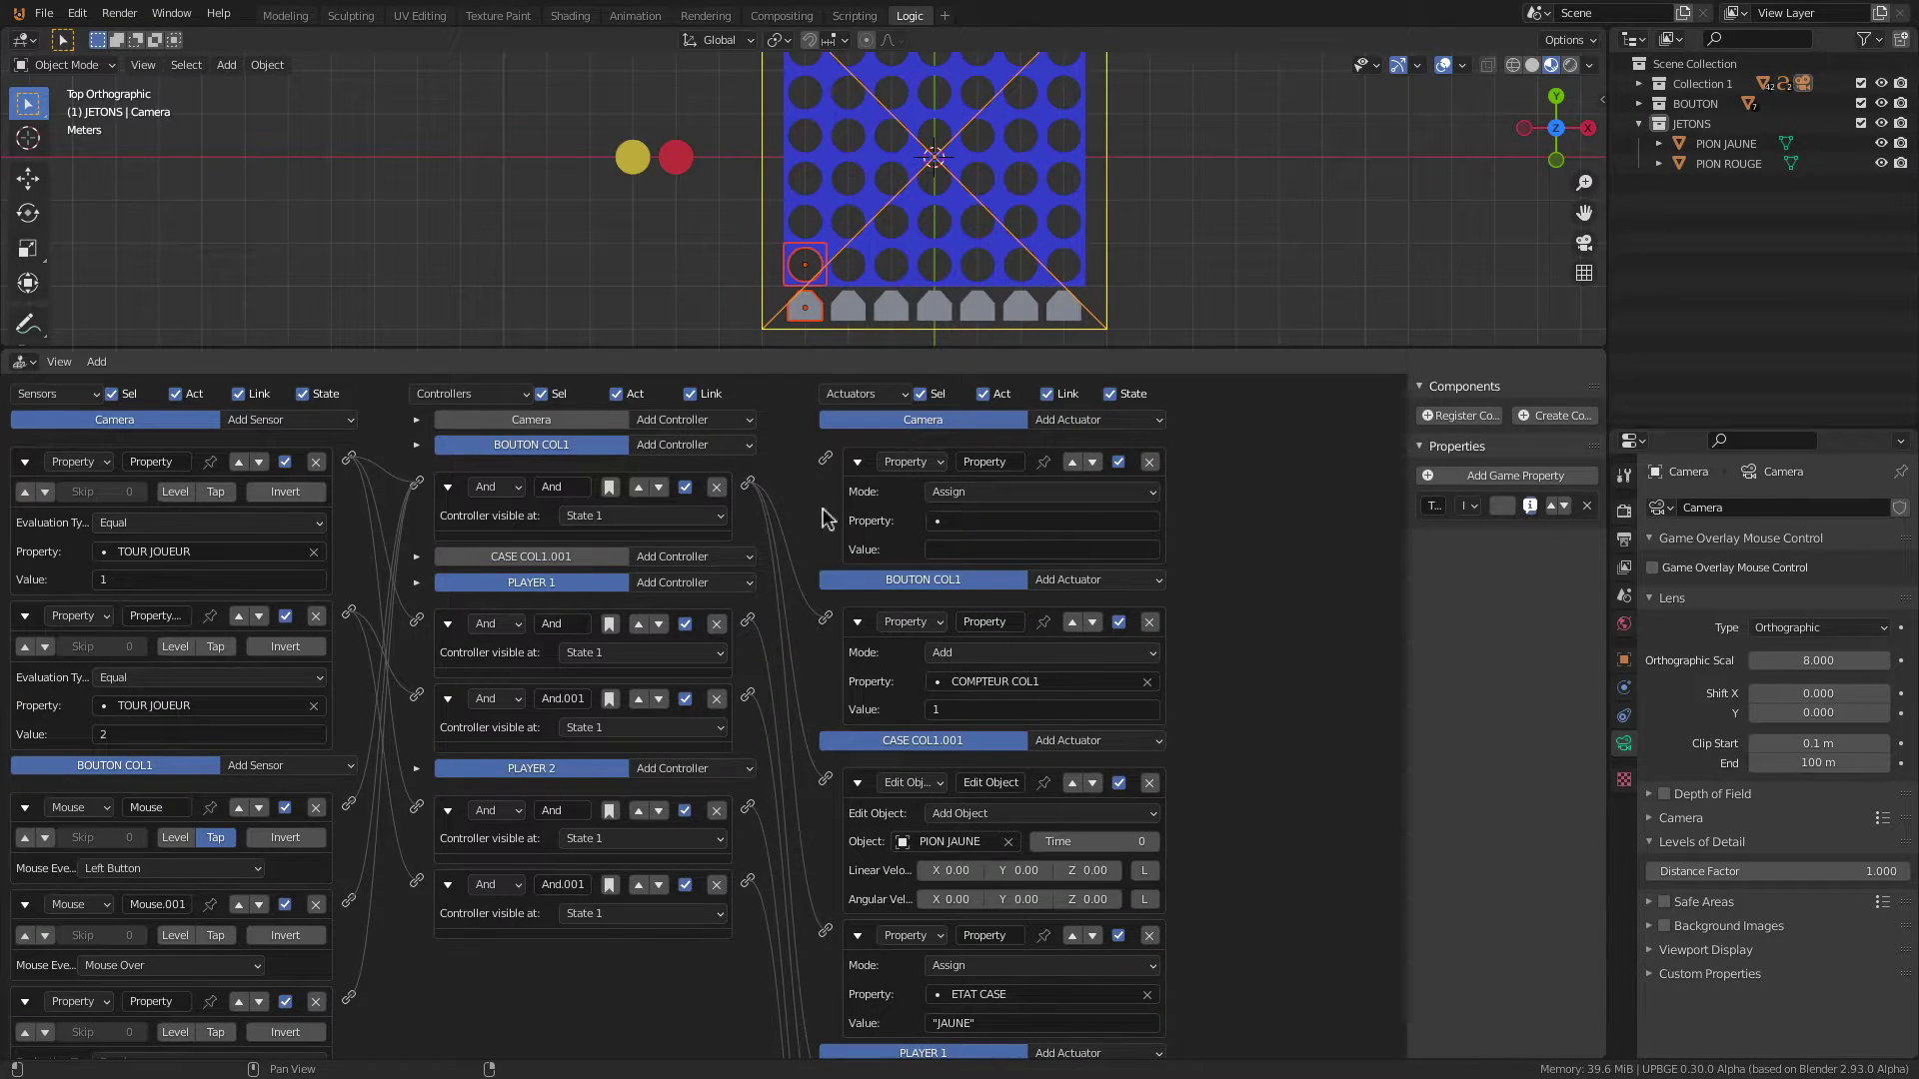
left_click(966, 522)
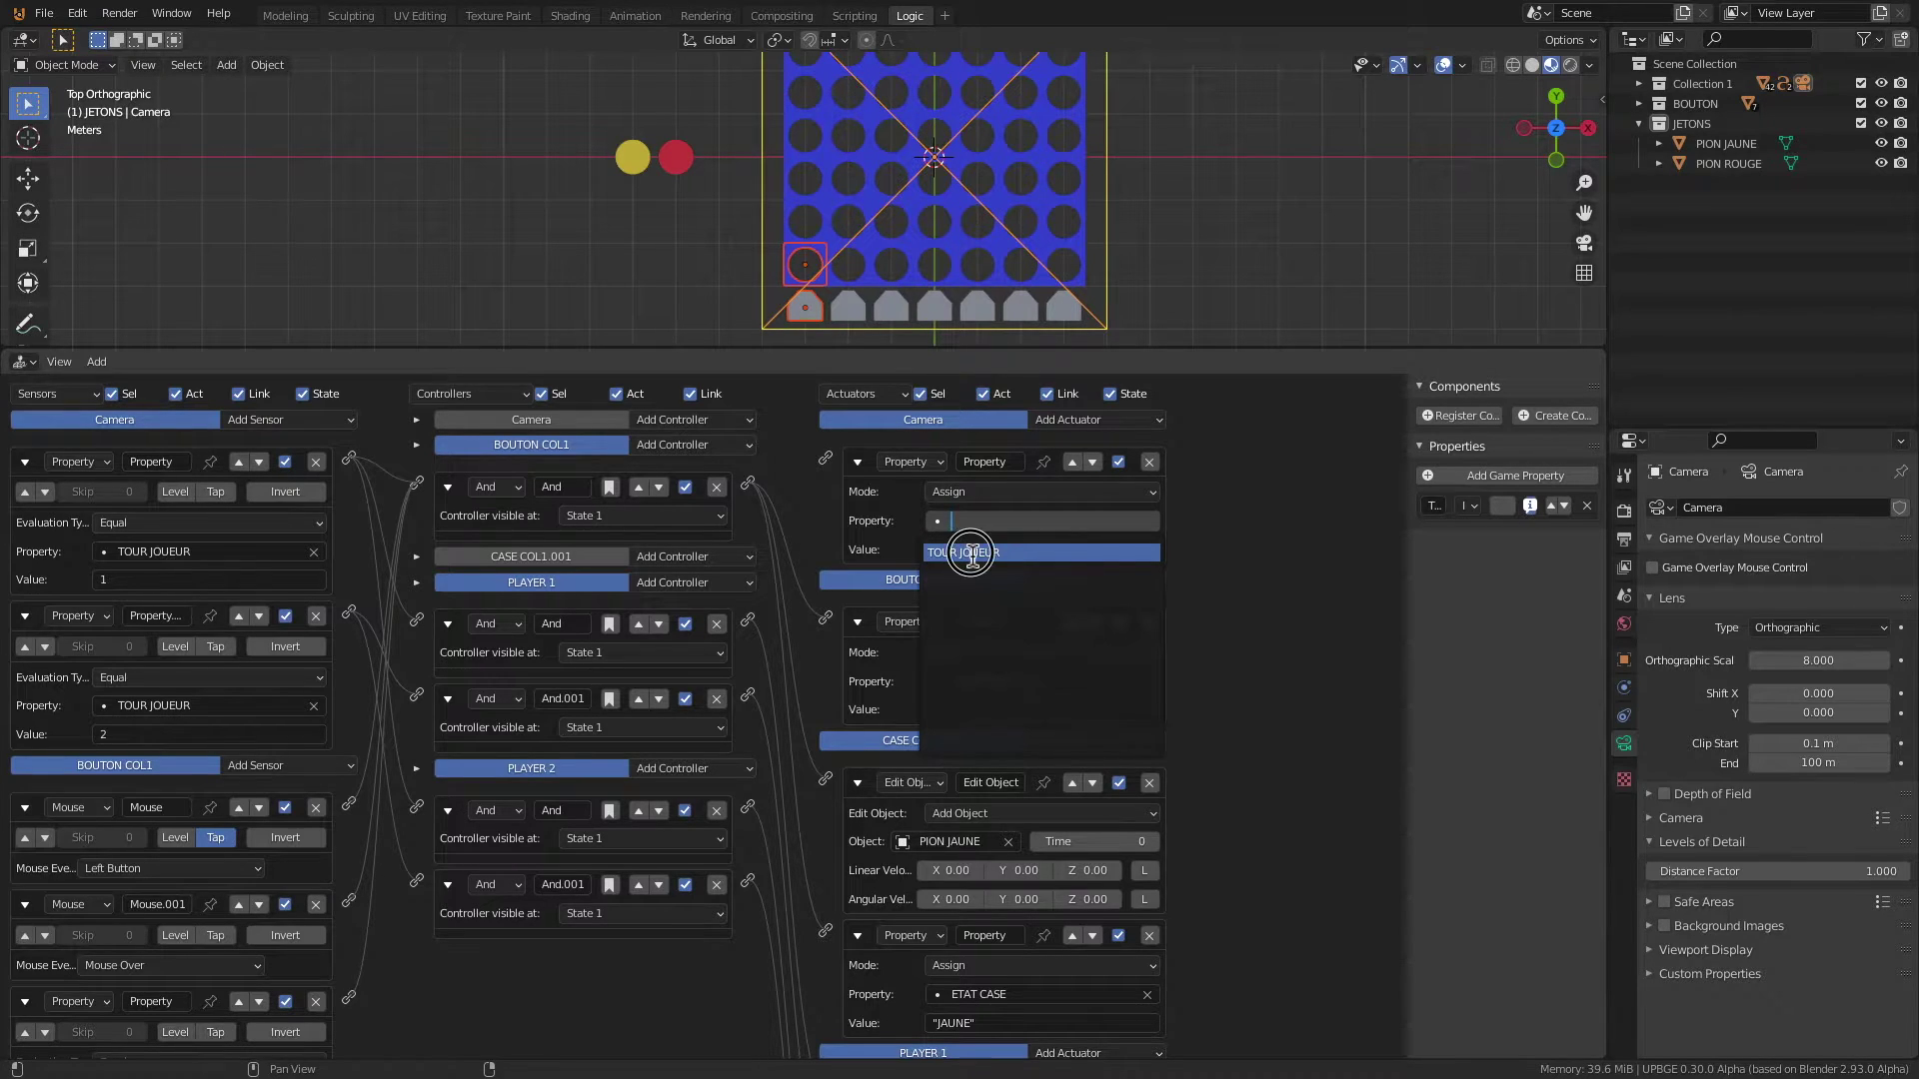
left_click(971, 553)
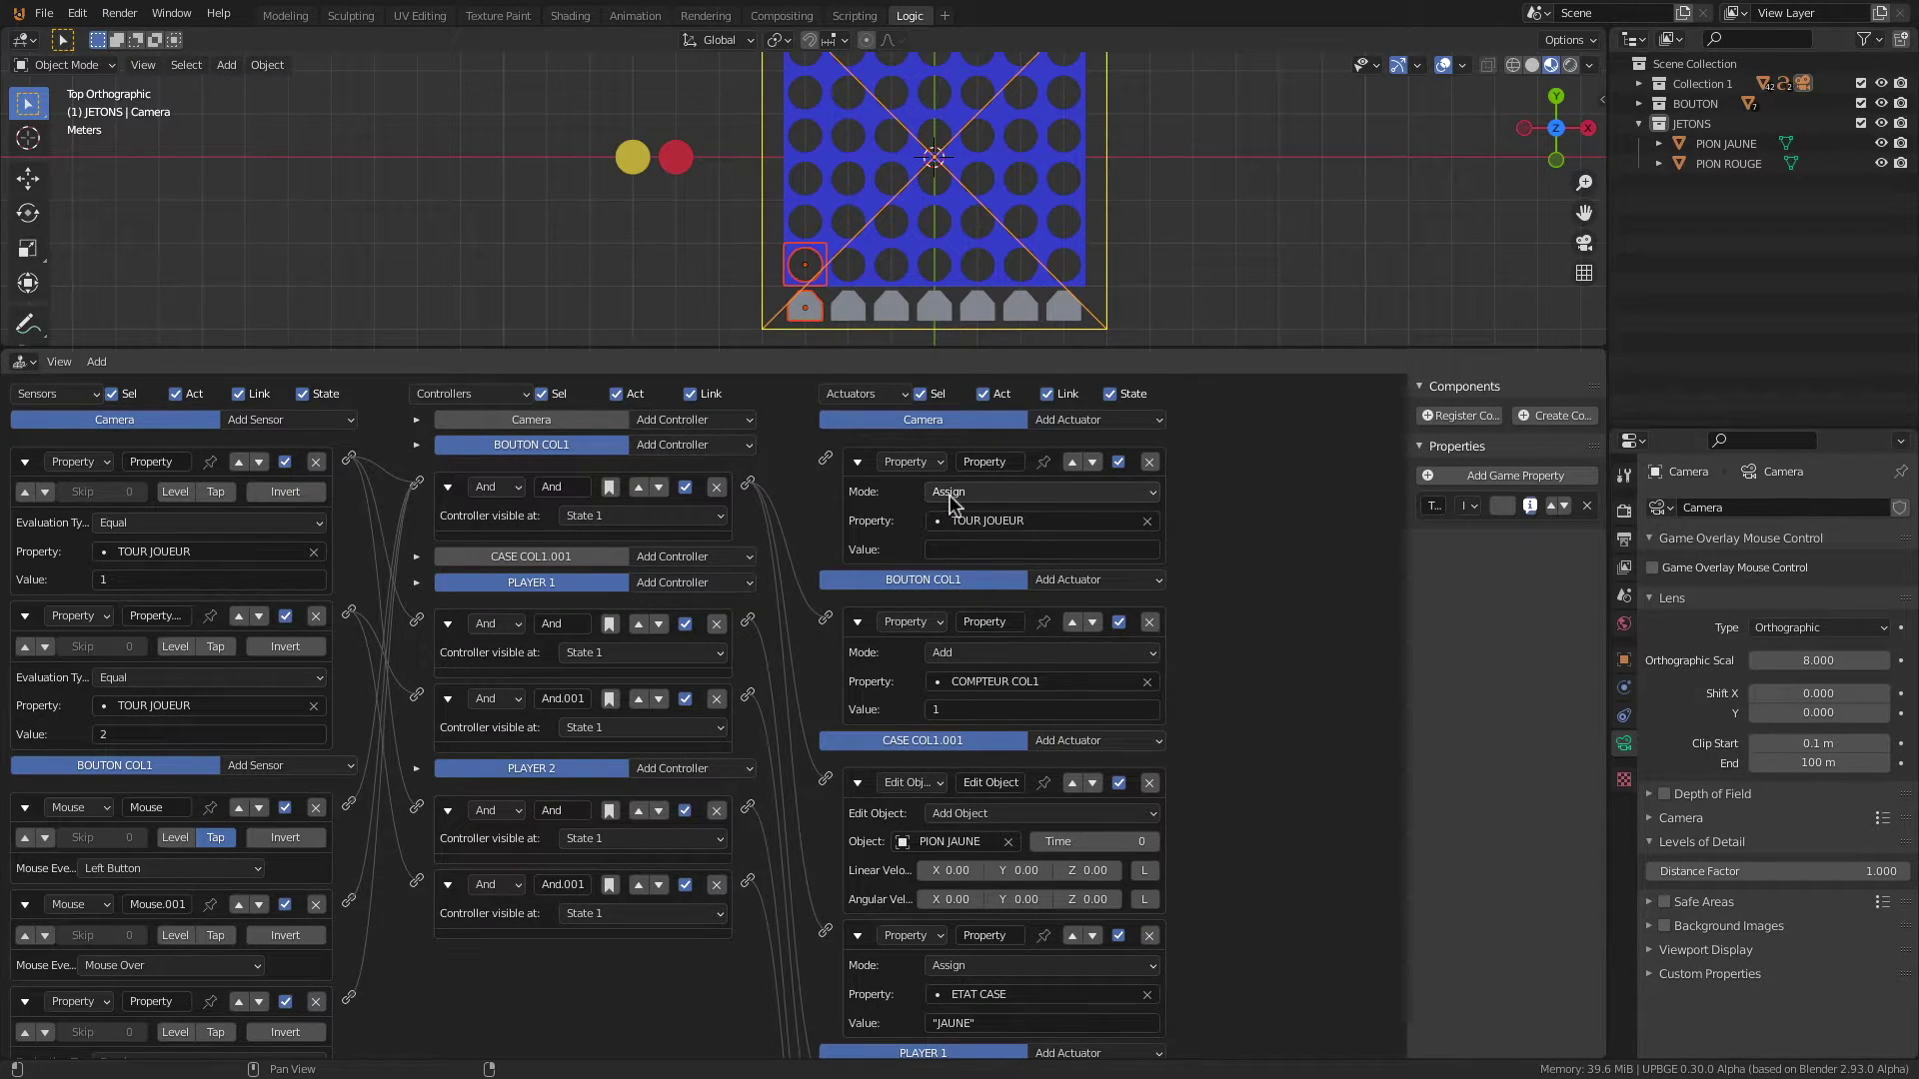
left_click(965, 550)
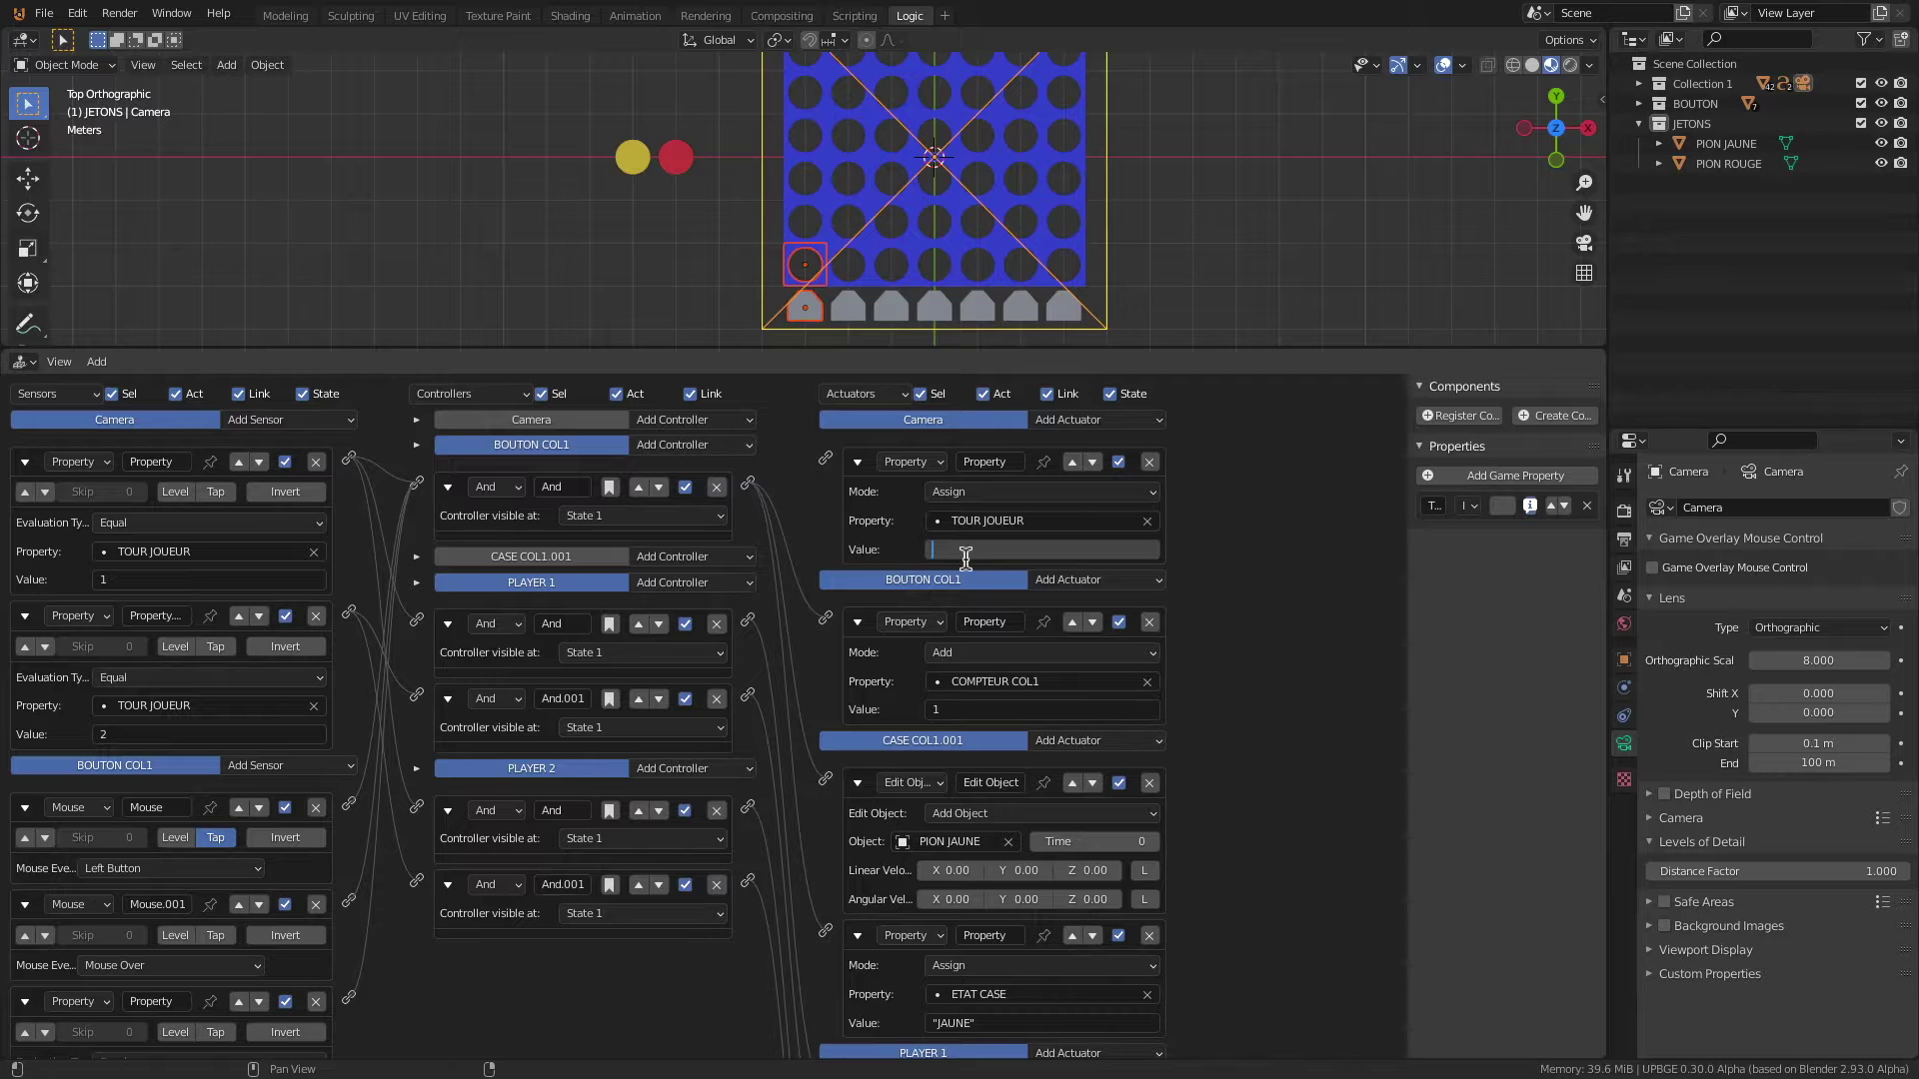
key("Return")
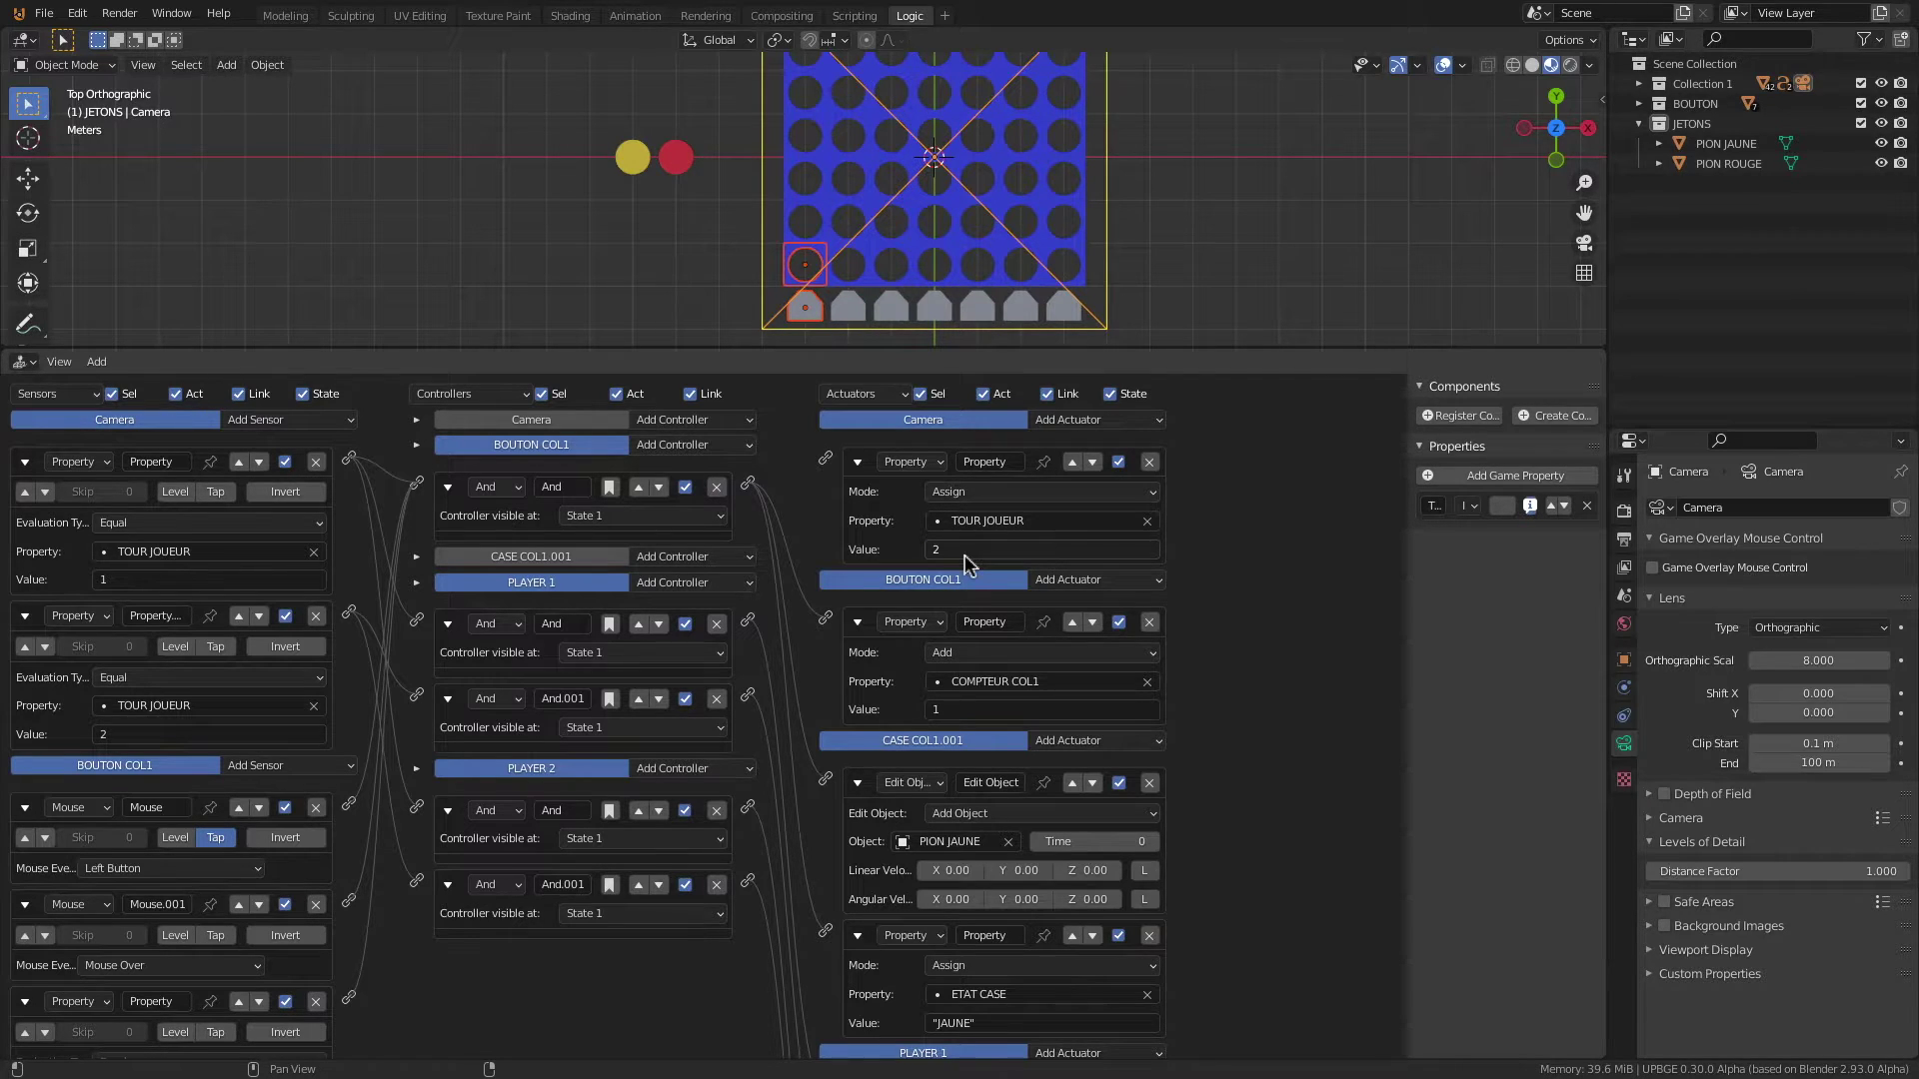
left_click_drag(748, 483, 825, 462)
Step: Hide the PION JAUNE and PION ROUGE tokens in the viewport
scroll(255, 880, "down", 5)
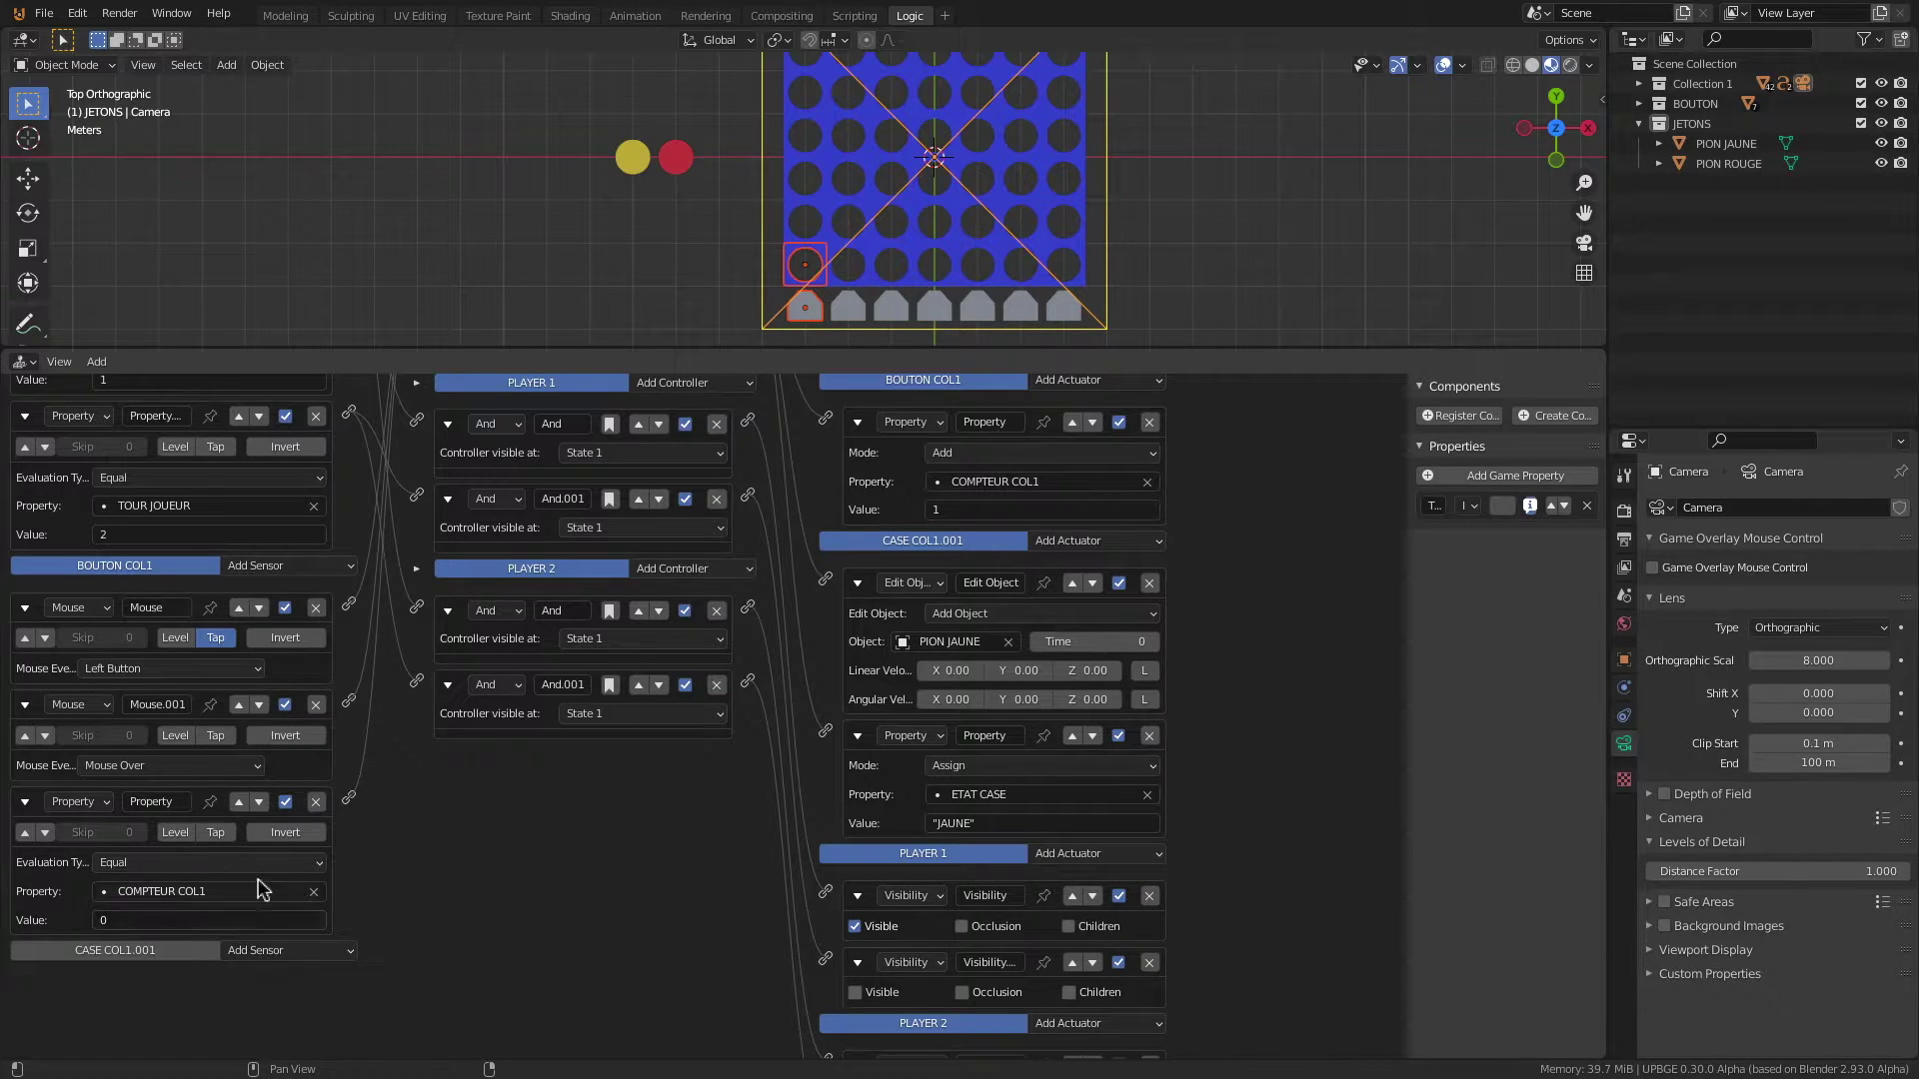
scroll(515, 774, "up", 1)
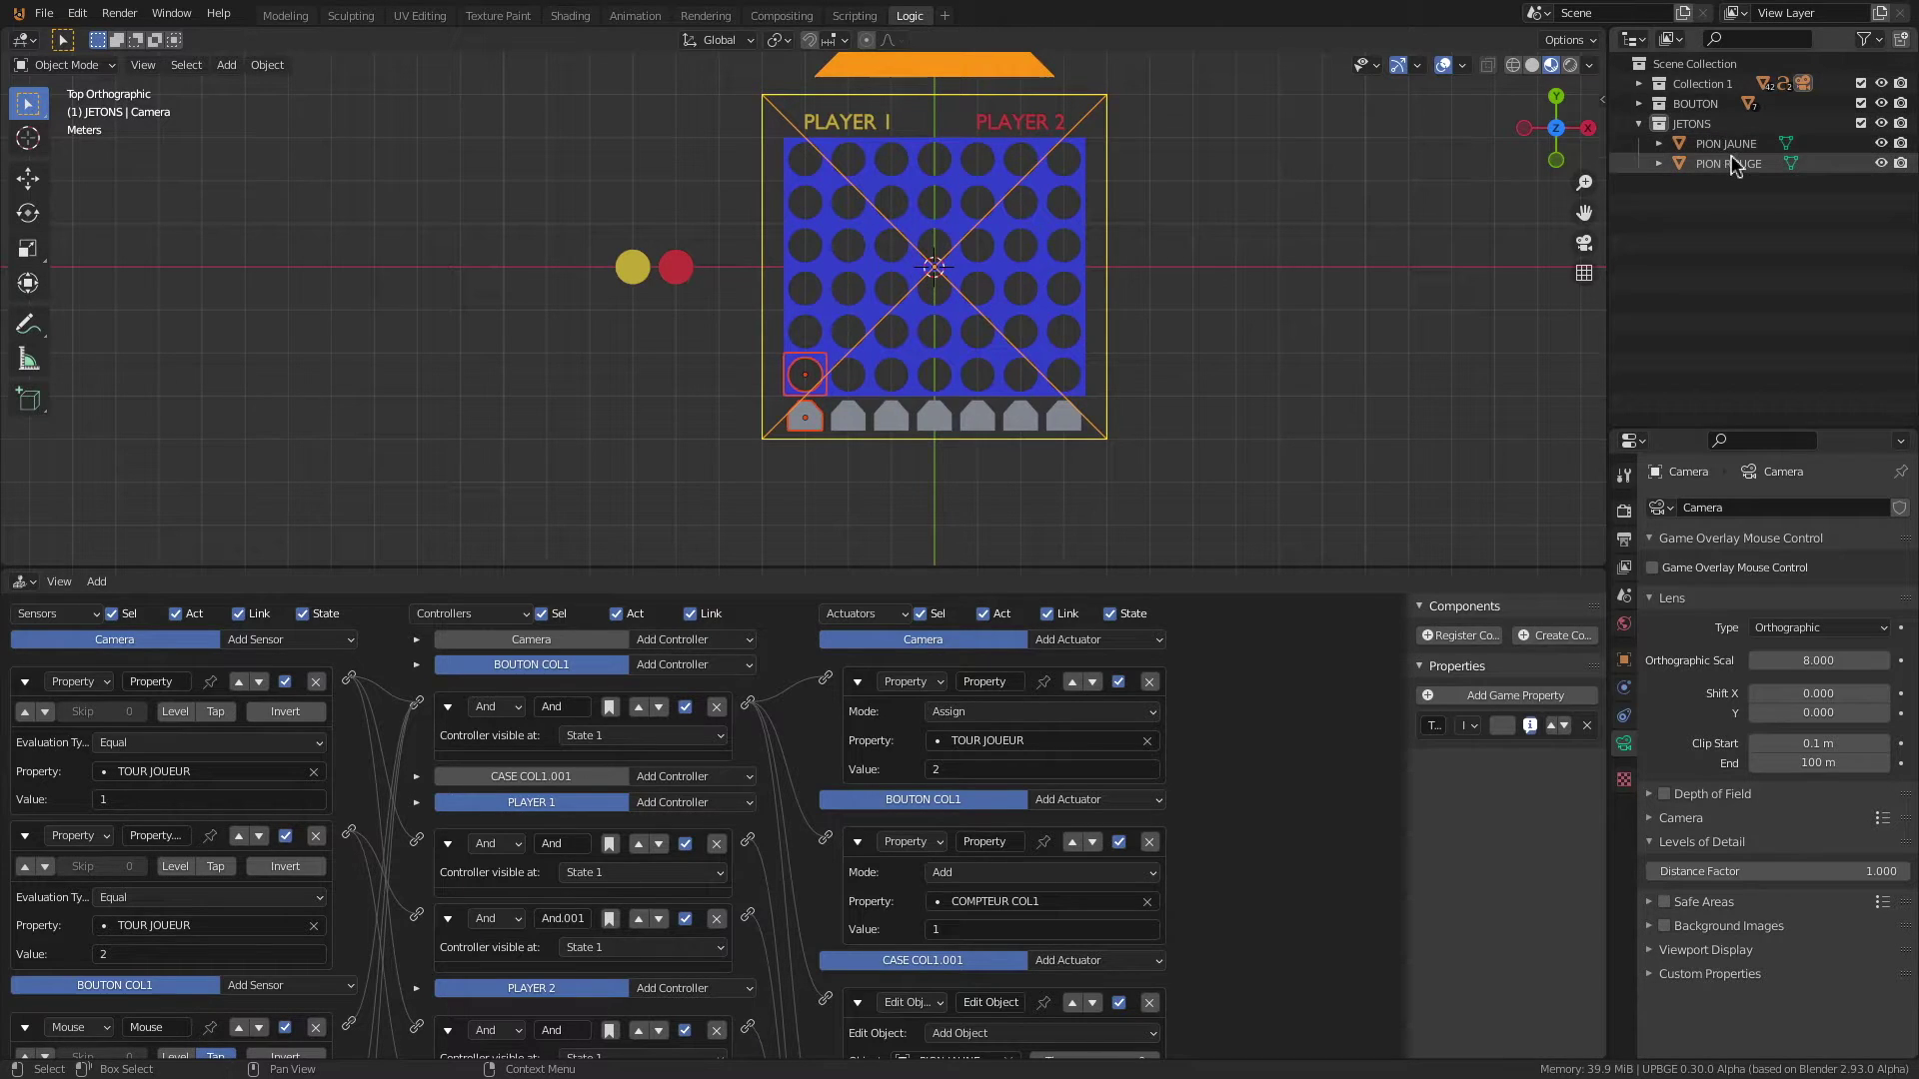
left_click(1882, 145)
left_click(1882, 164)
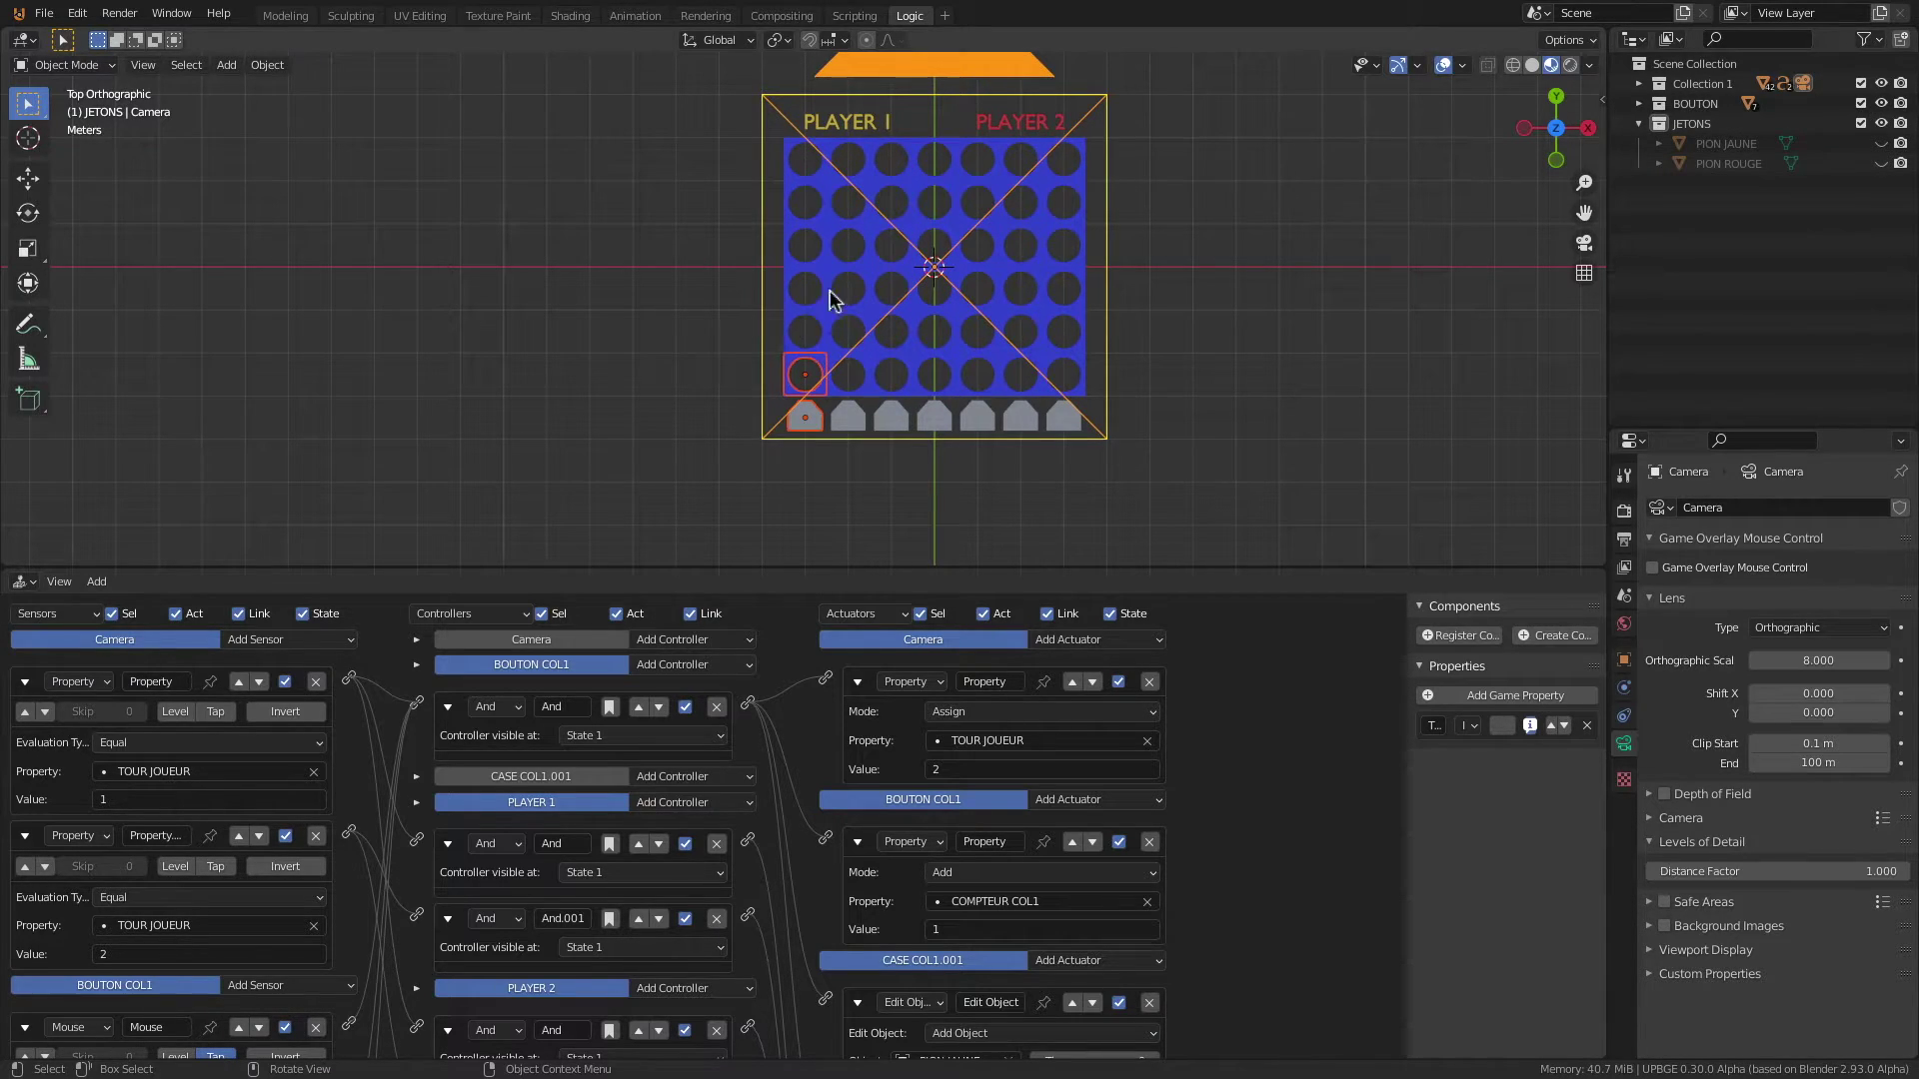
Step: Run the game from the Modeling workspace, play a token with the column 1 button, and stop the game
left_click(285, 15)
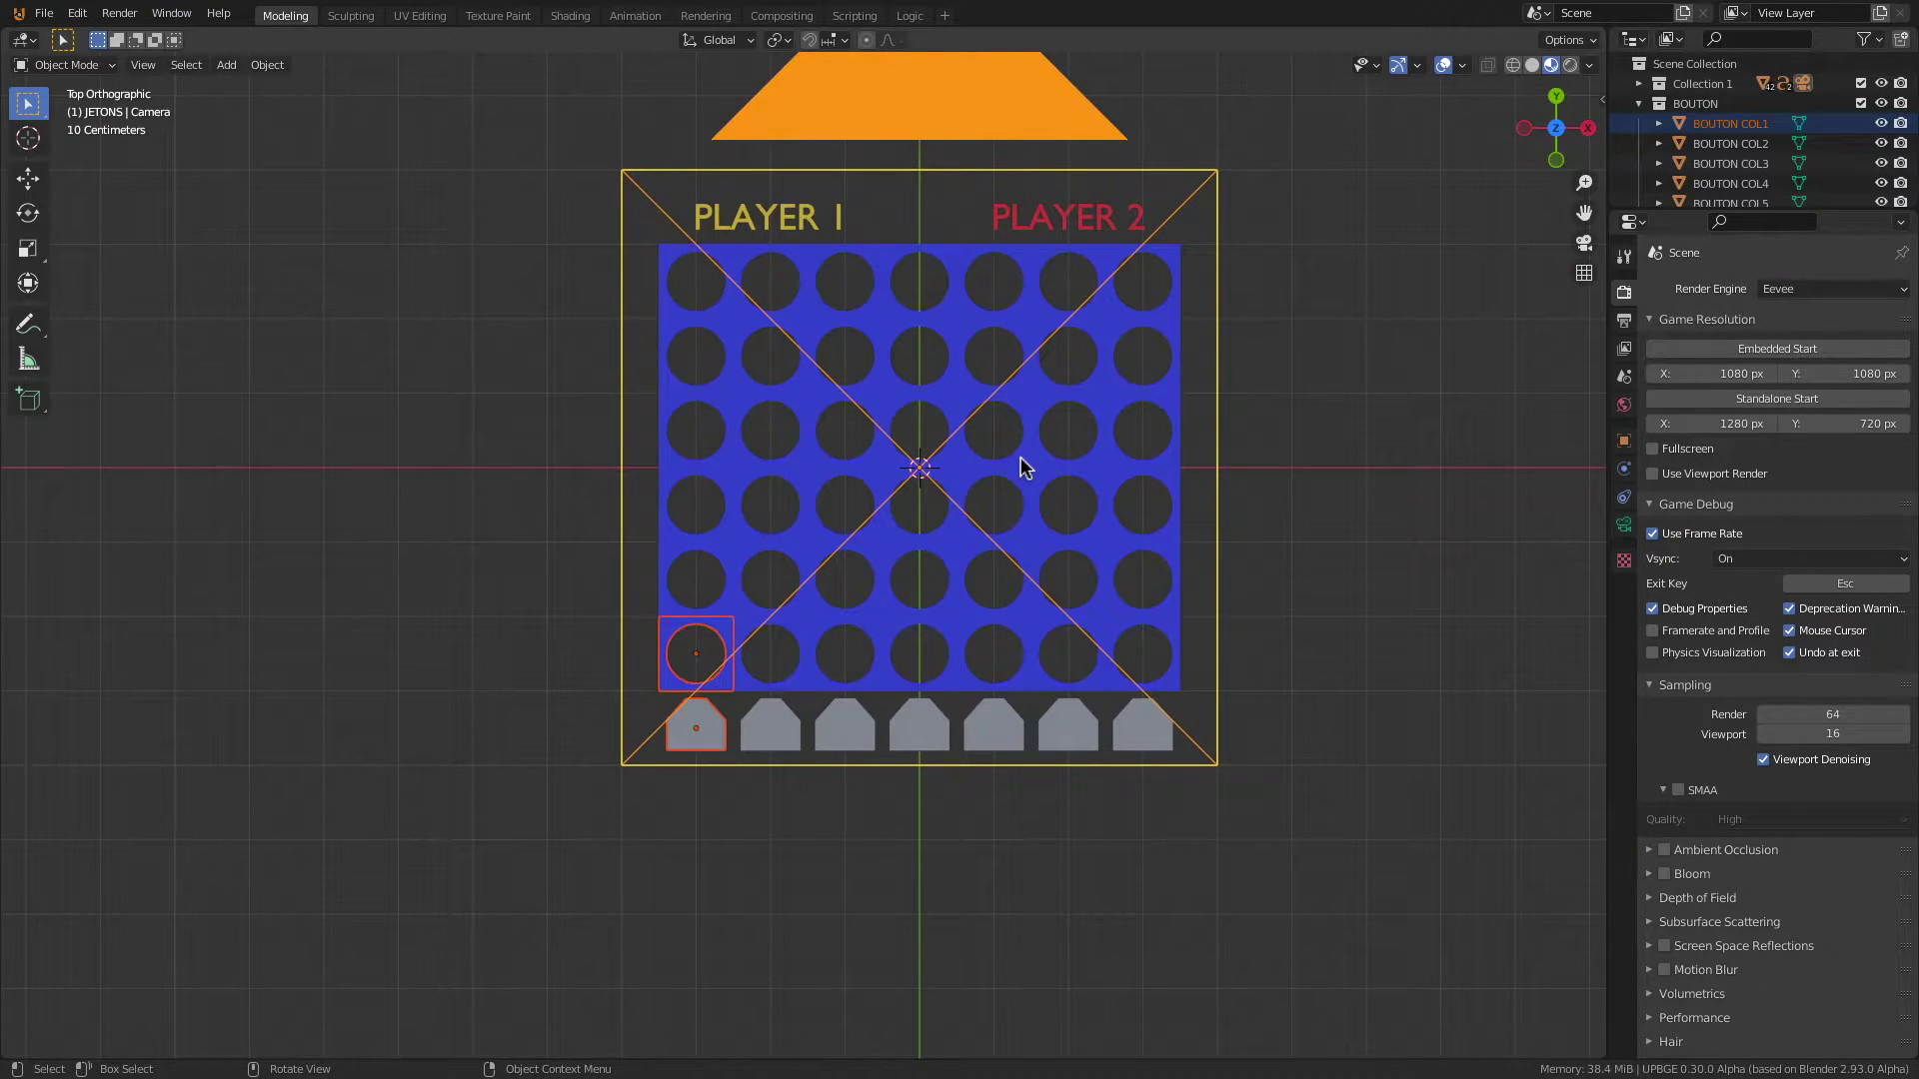
key("p")
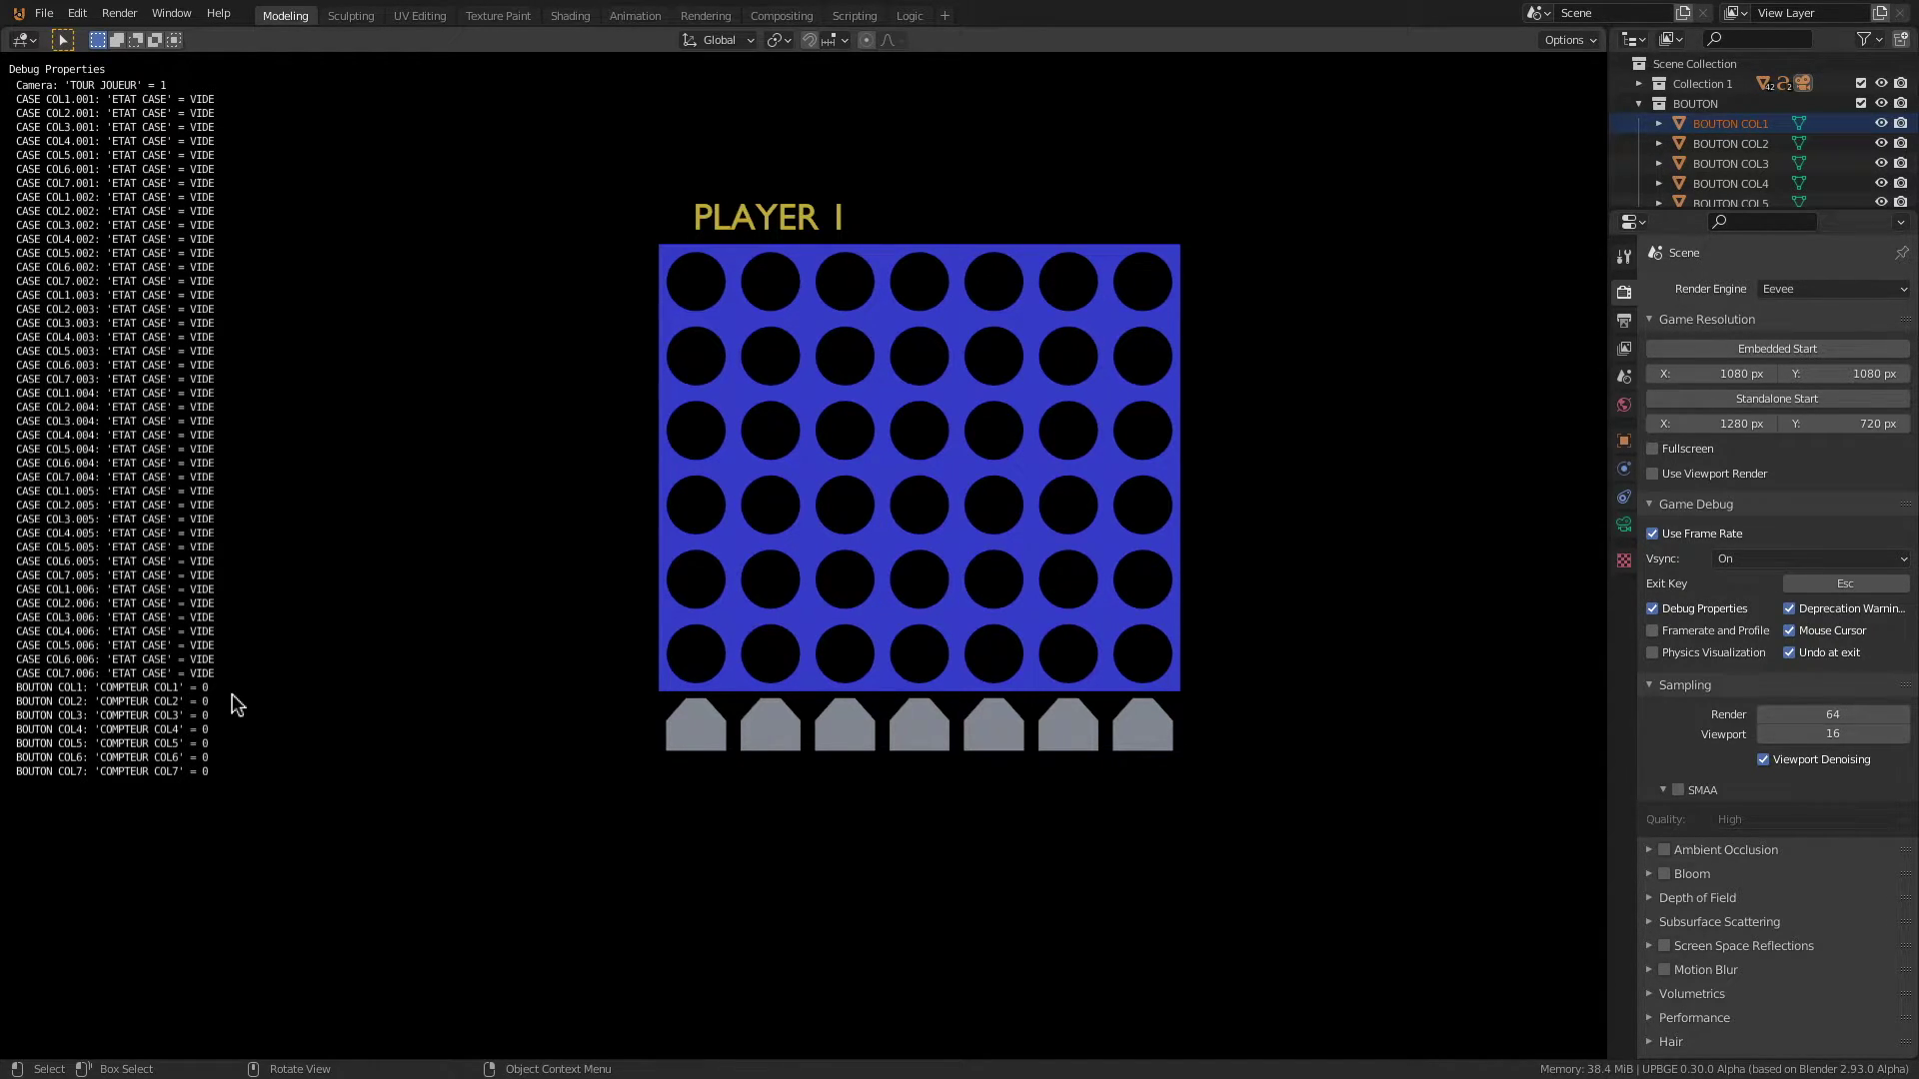
left_click(699, 737)
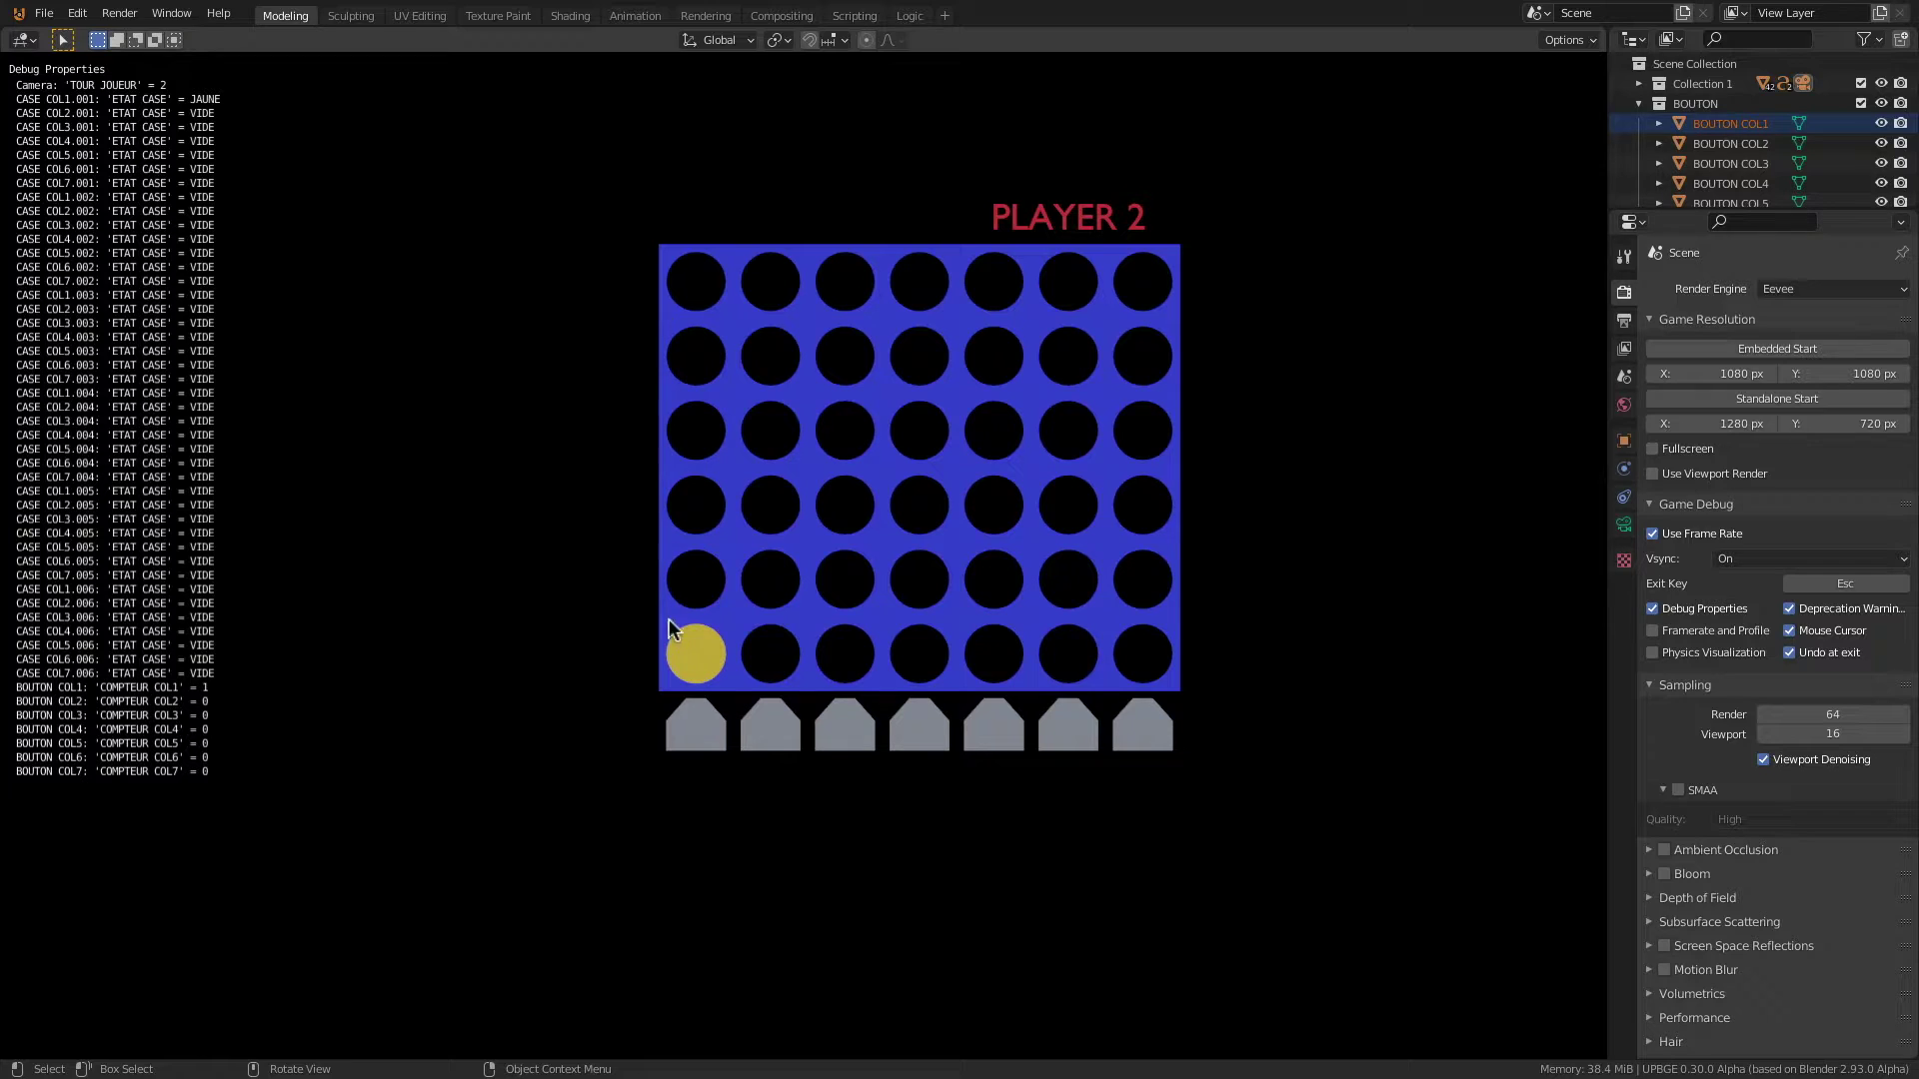
key("Escape")
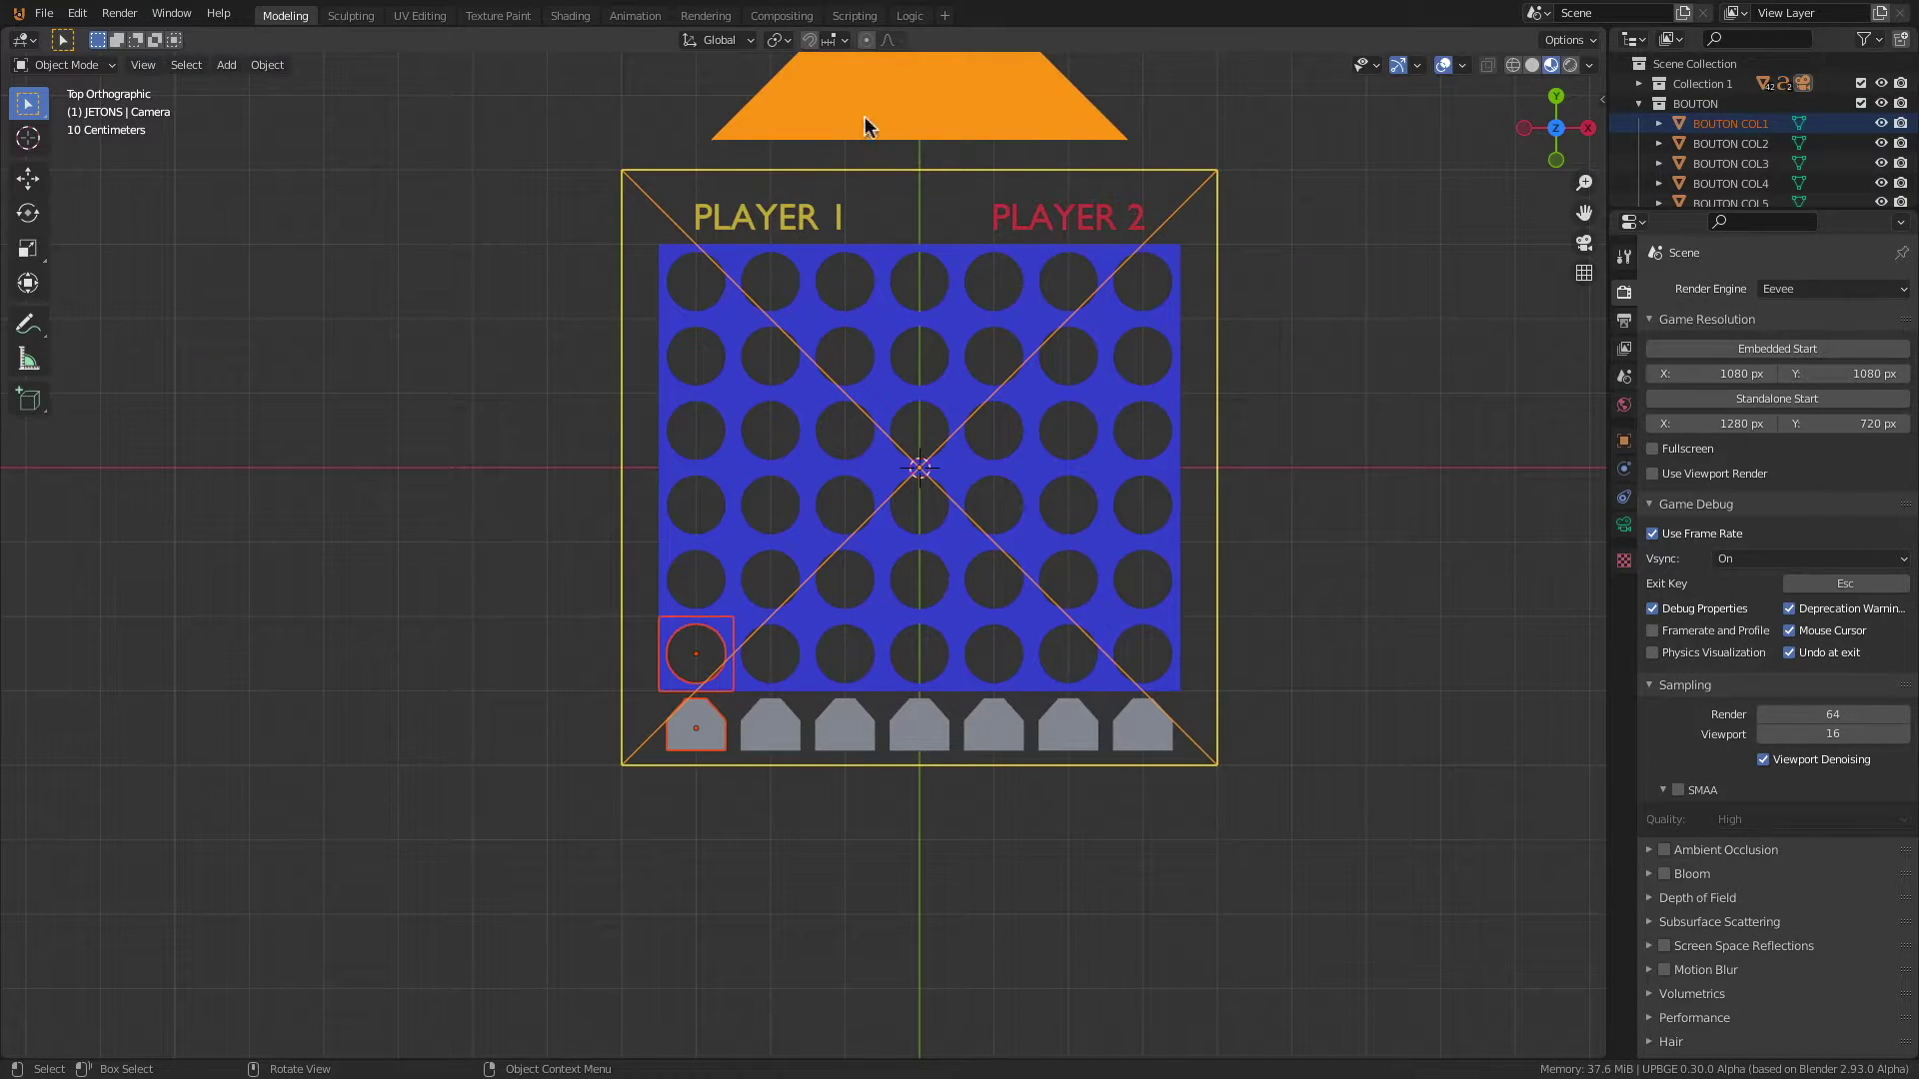
Step: In the Logic workspace, select BOUTON COL1, CASE COL1.002 and the Camera together, and enlarge the logic brick area
left_click(909, 15)
left_click_drag(655, 563, 698, 445)
left_click(815, 428)
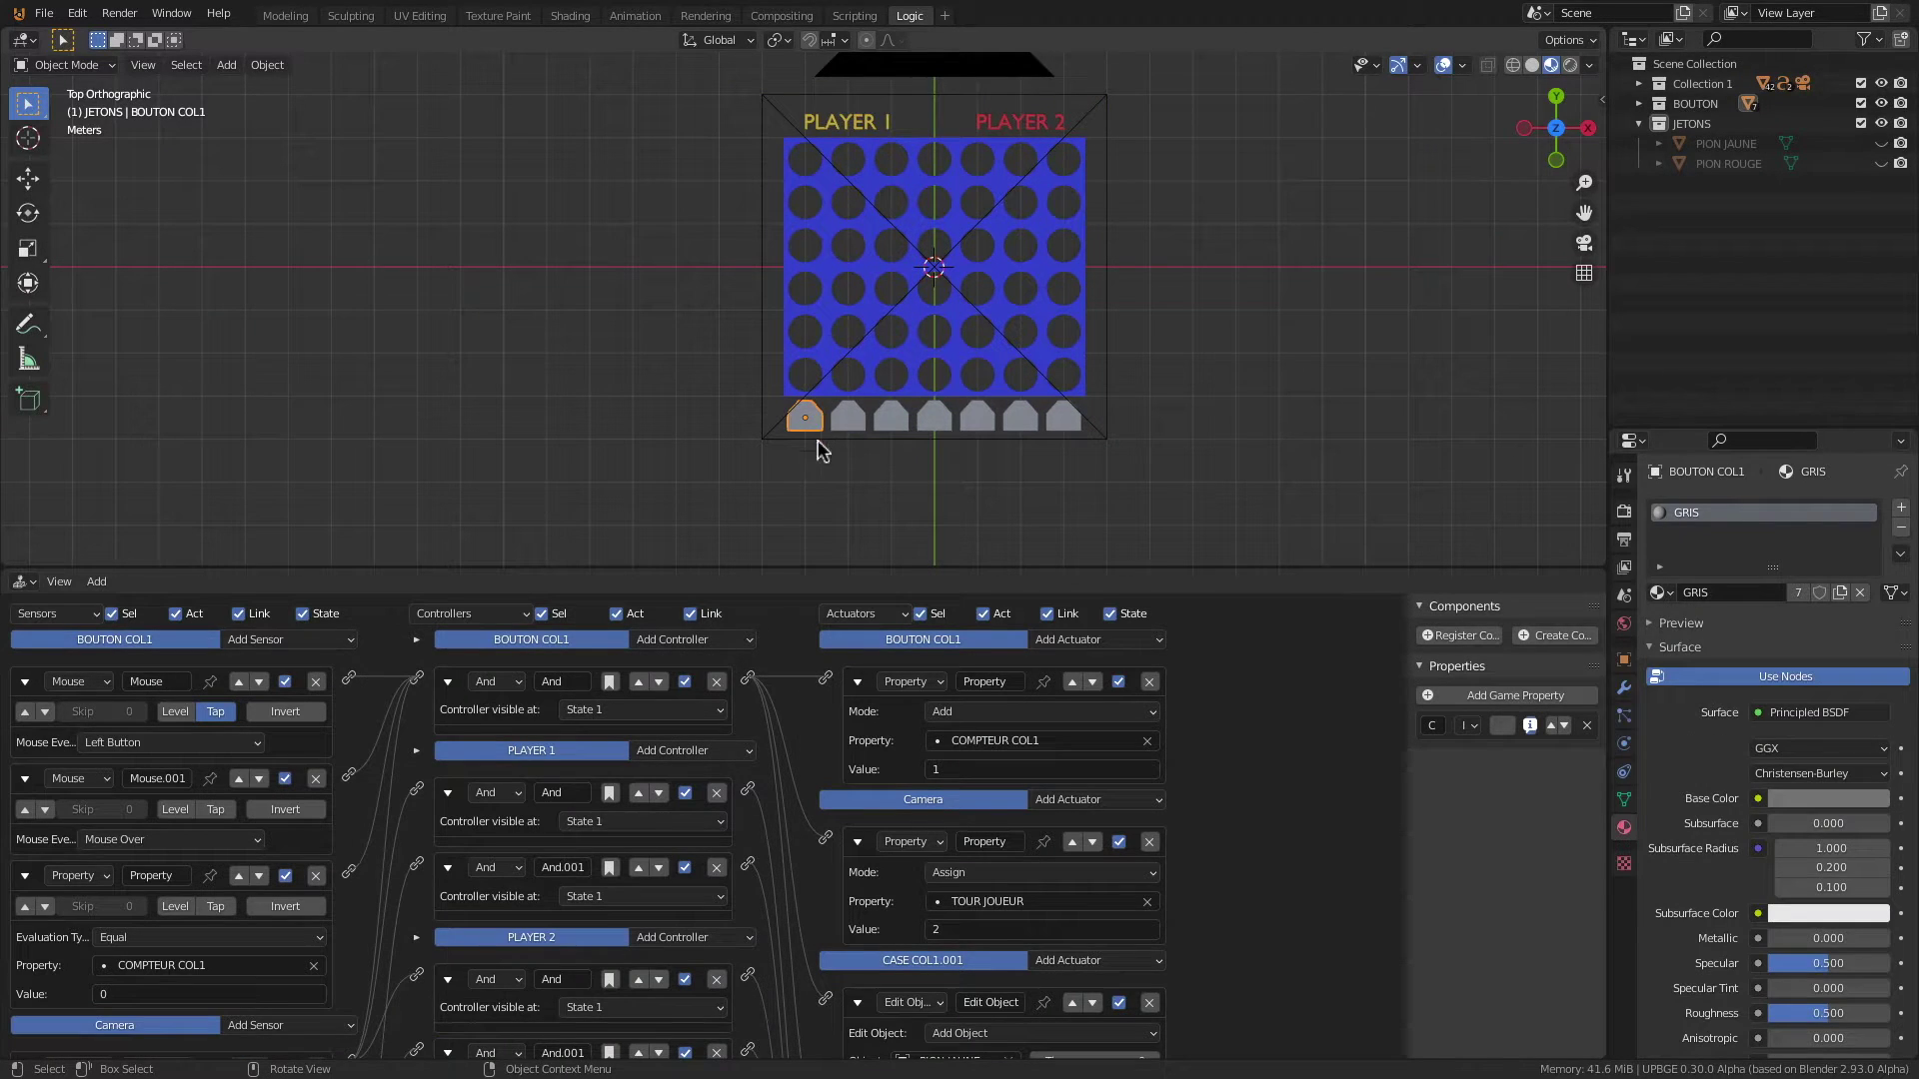
left_click(796, 340, "shift")
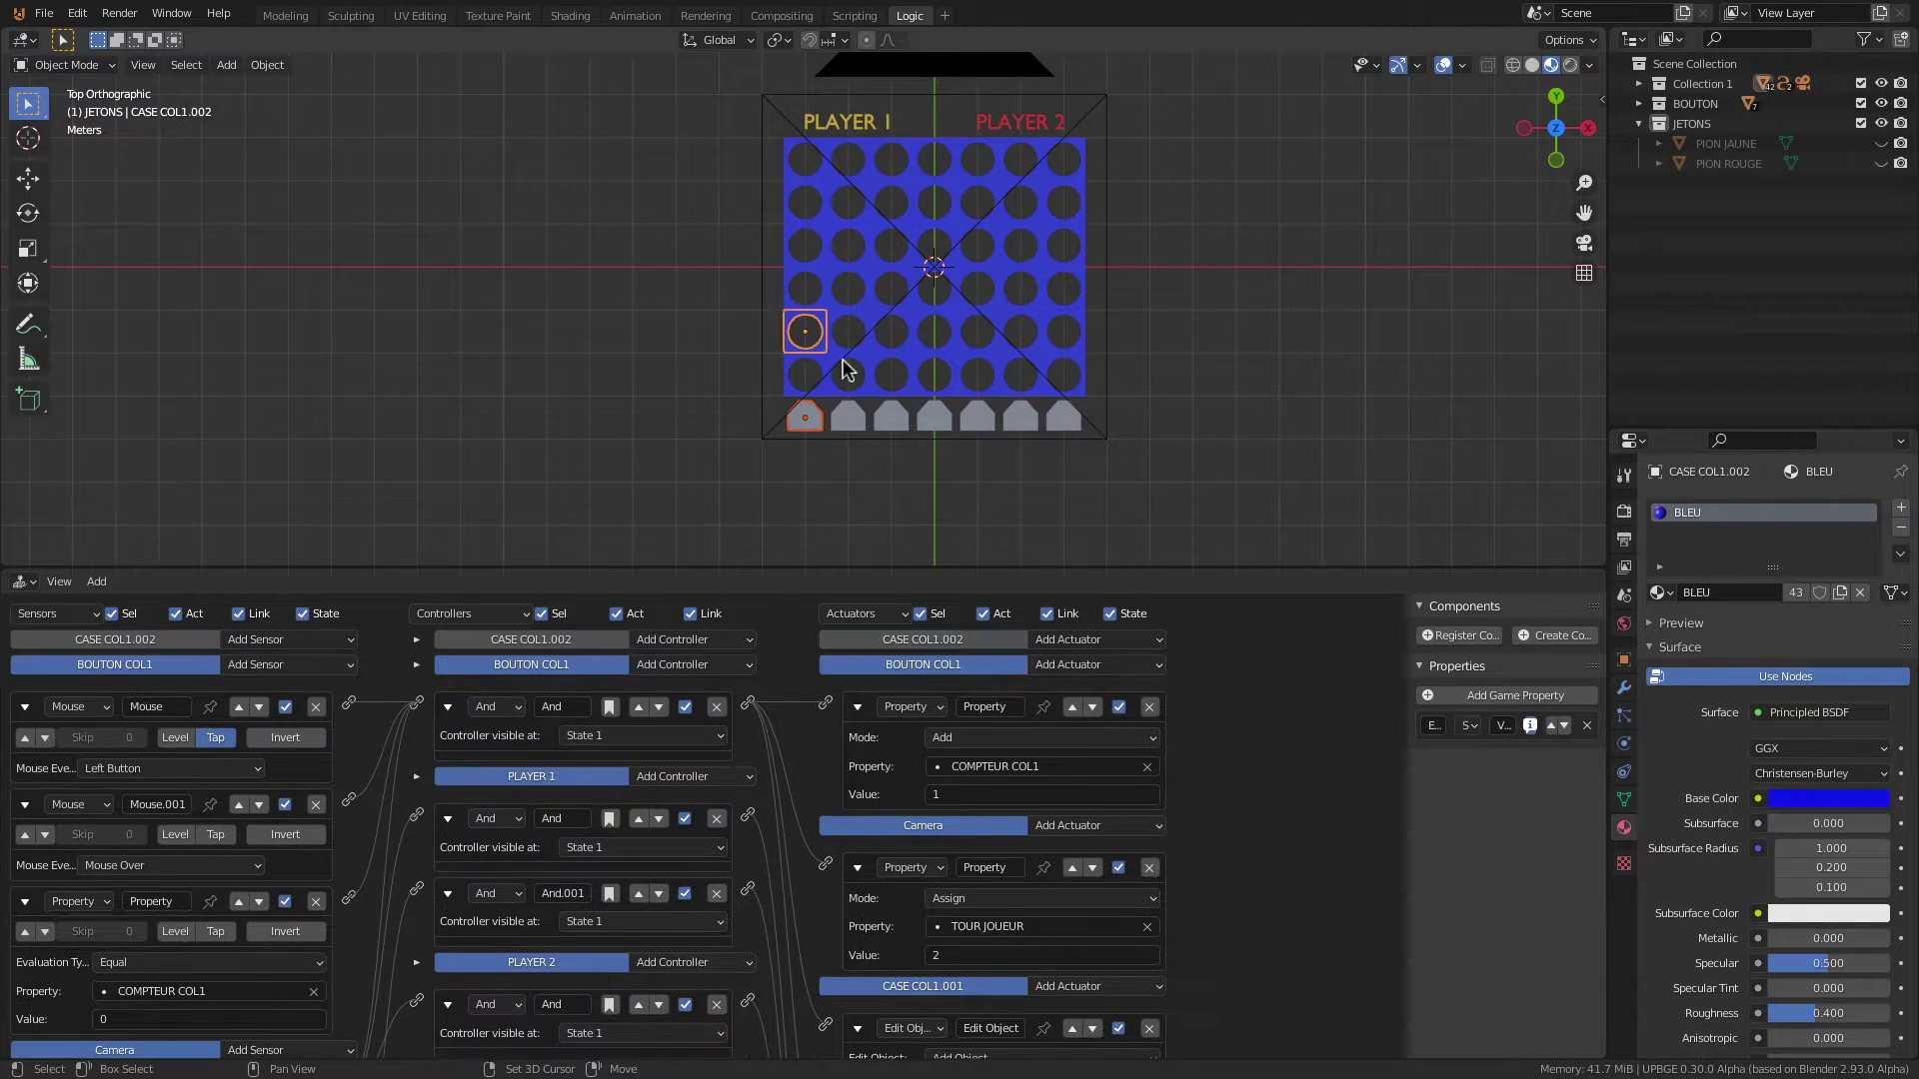
left_click(770, 106, "shift")
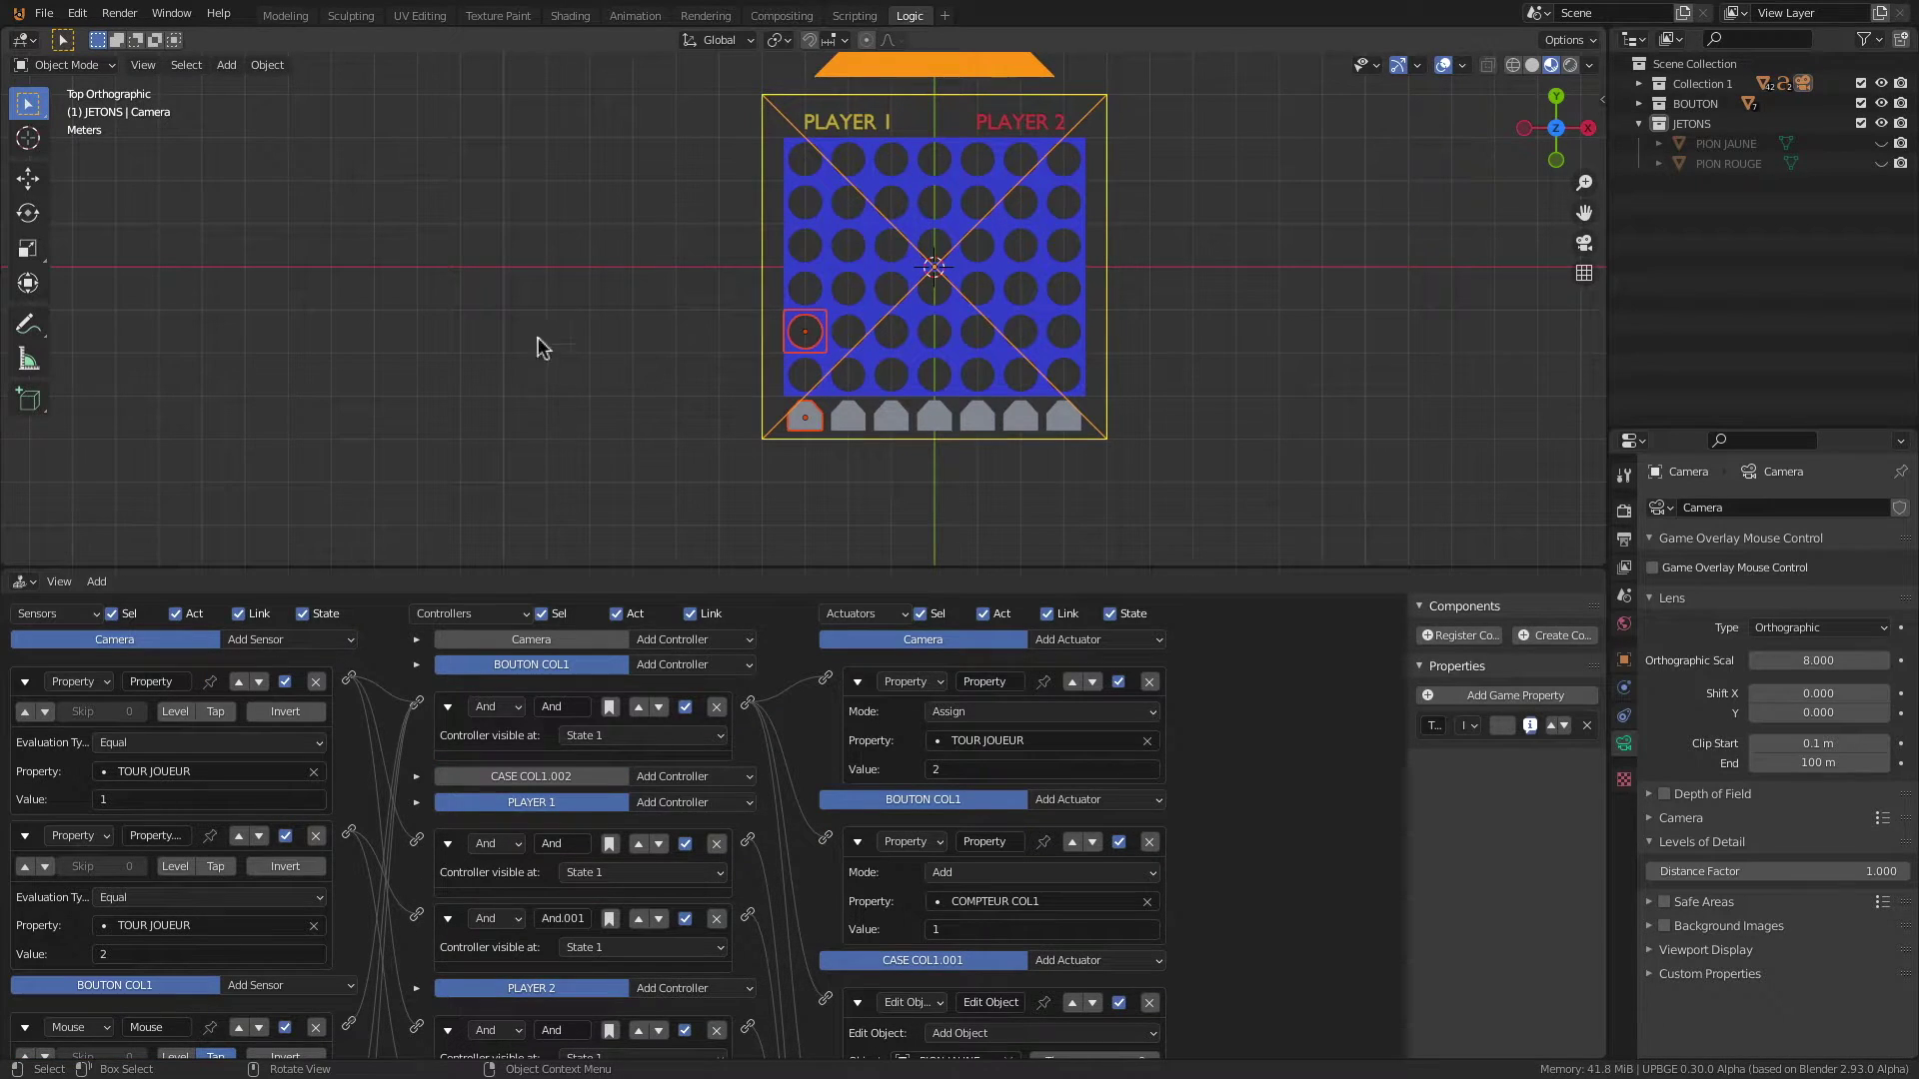
left_click_drag(586, 568, 612, 239)
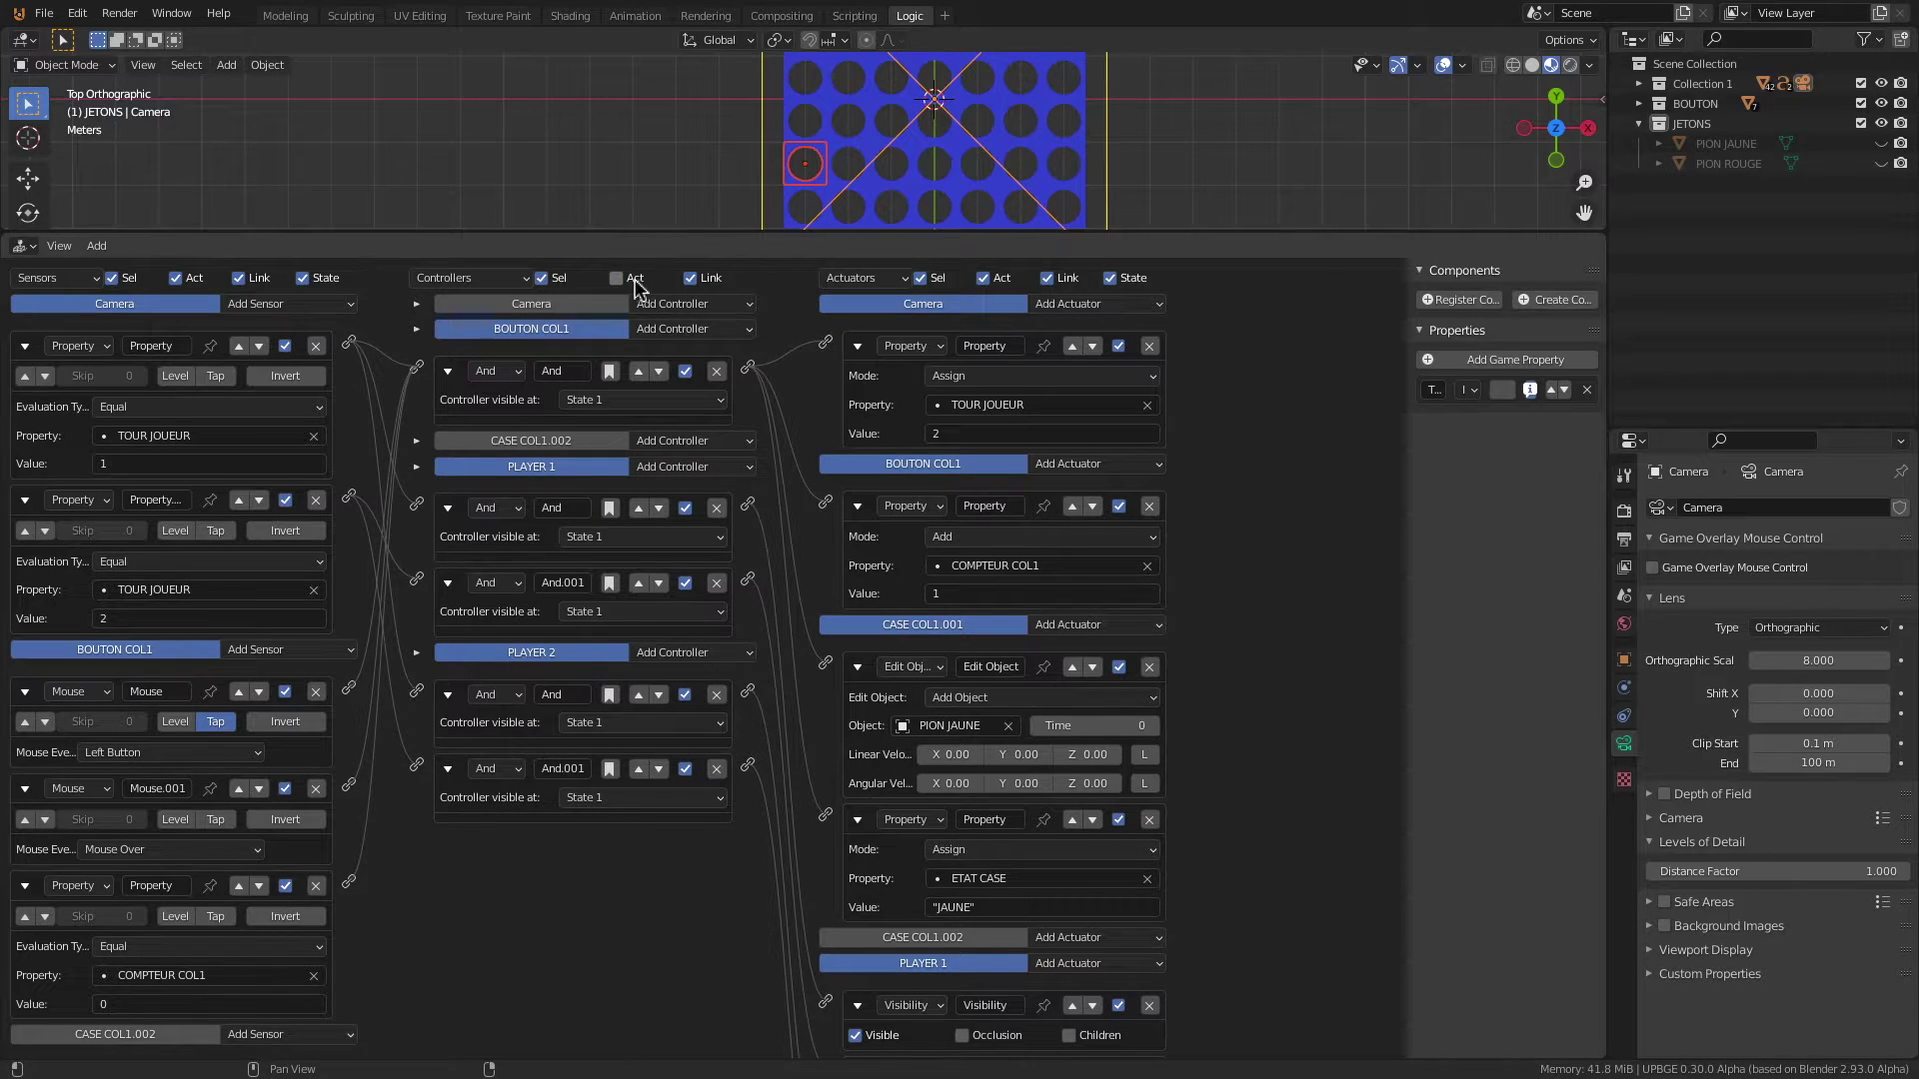
Step: Filter the logic bricks to Sel only for sensors and Sel plus Act for controllers and actuators, and adjust the logic area's height
left_click(690, 277)
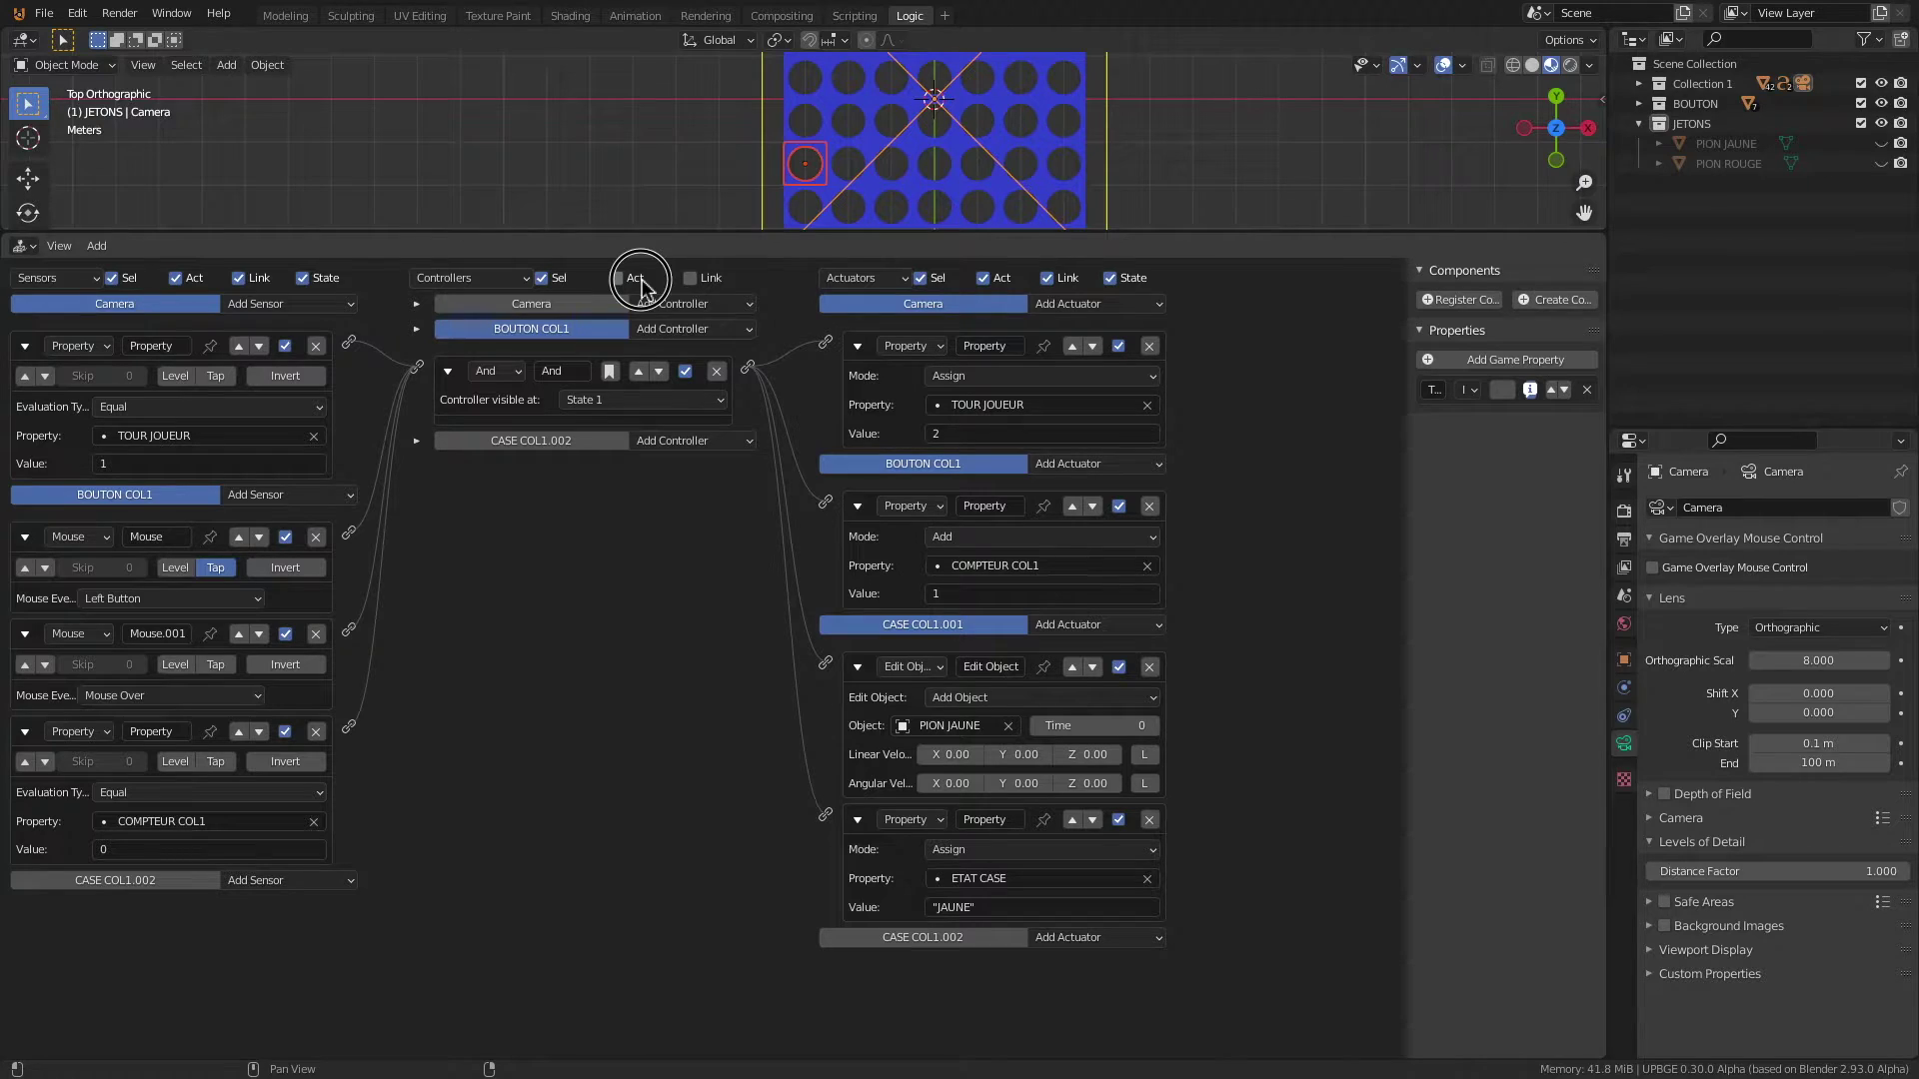
left_click(1111, 278)
left_click(1047, 278)
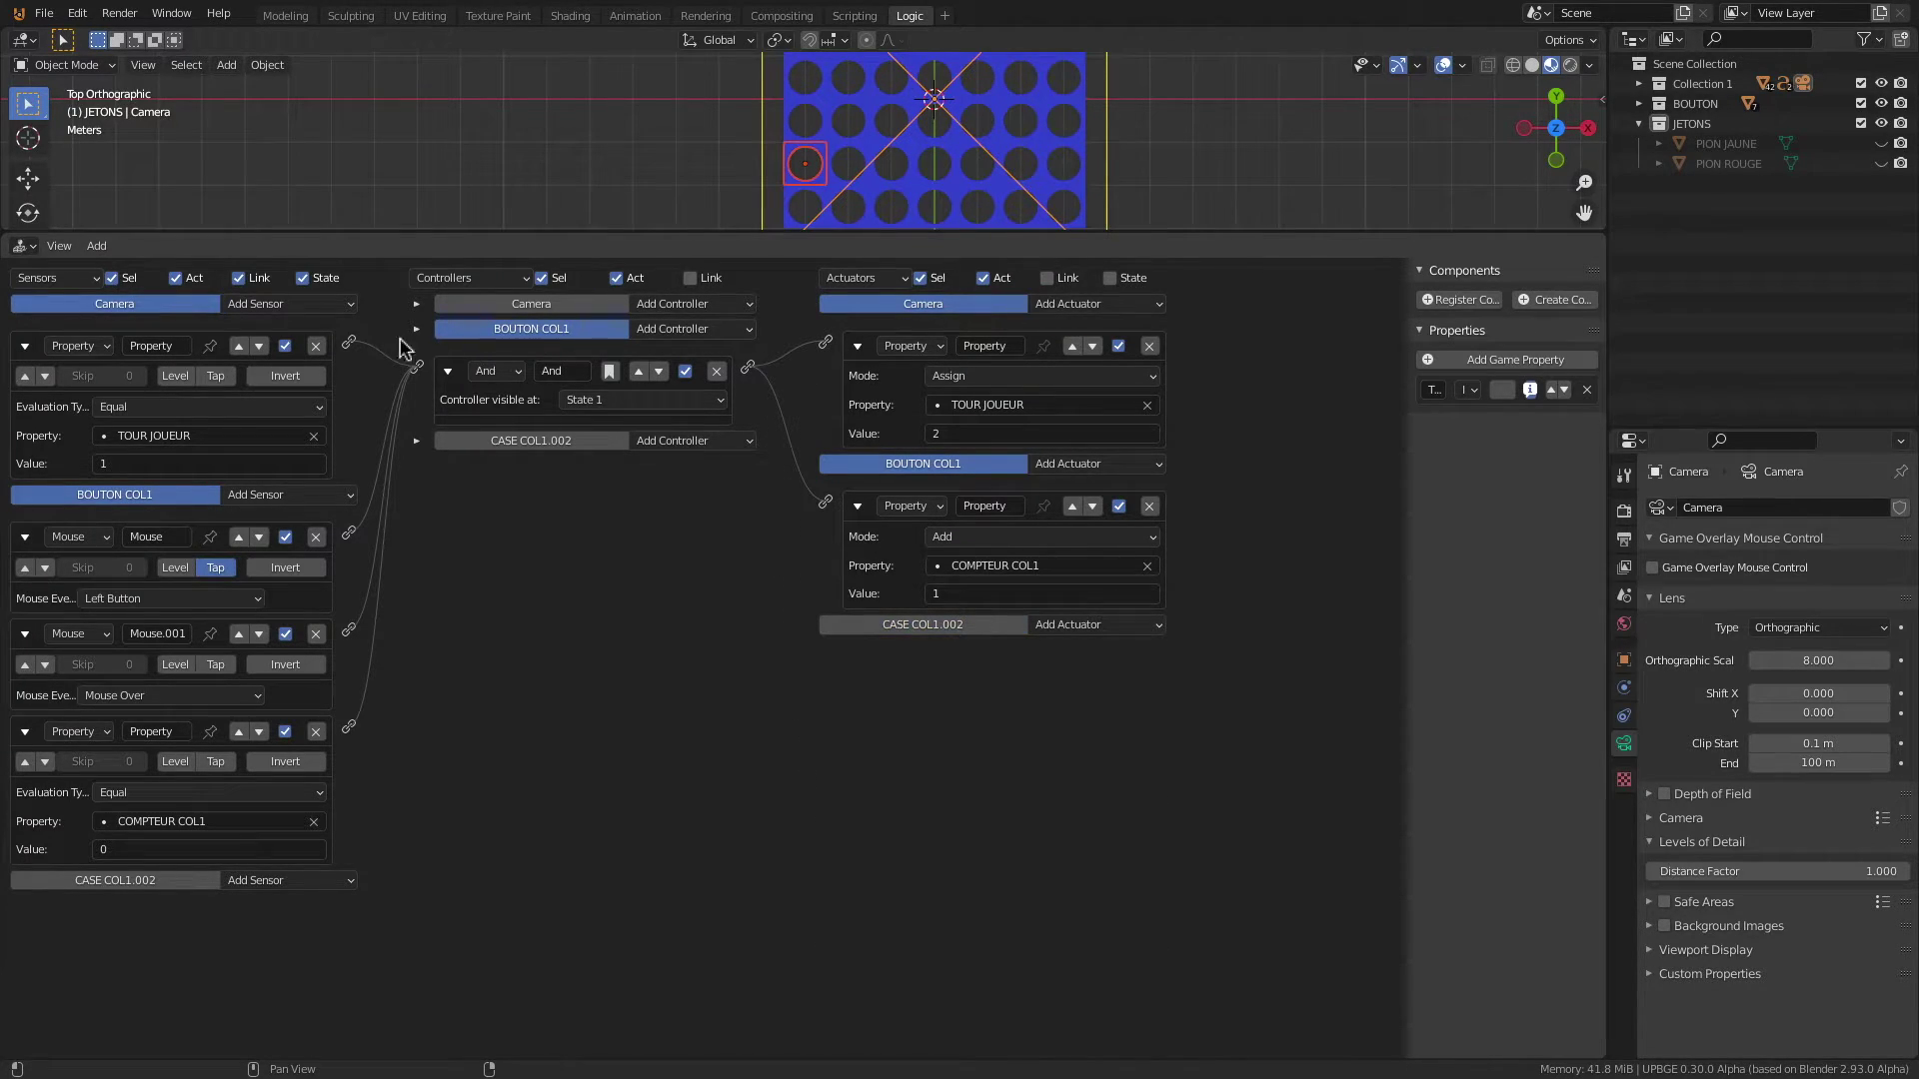
left_click(303, 279)
left_click(176, 279)
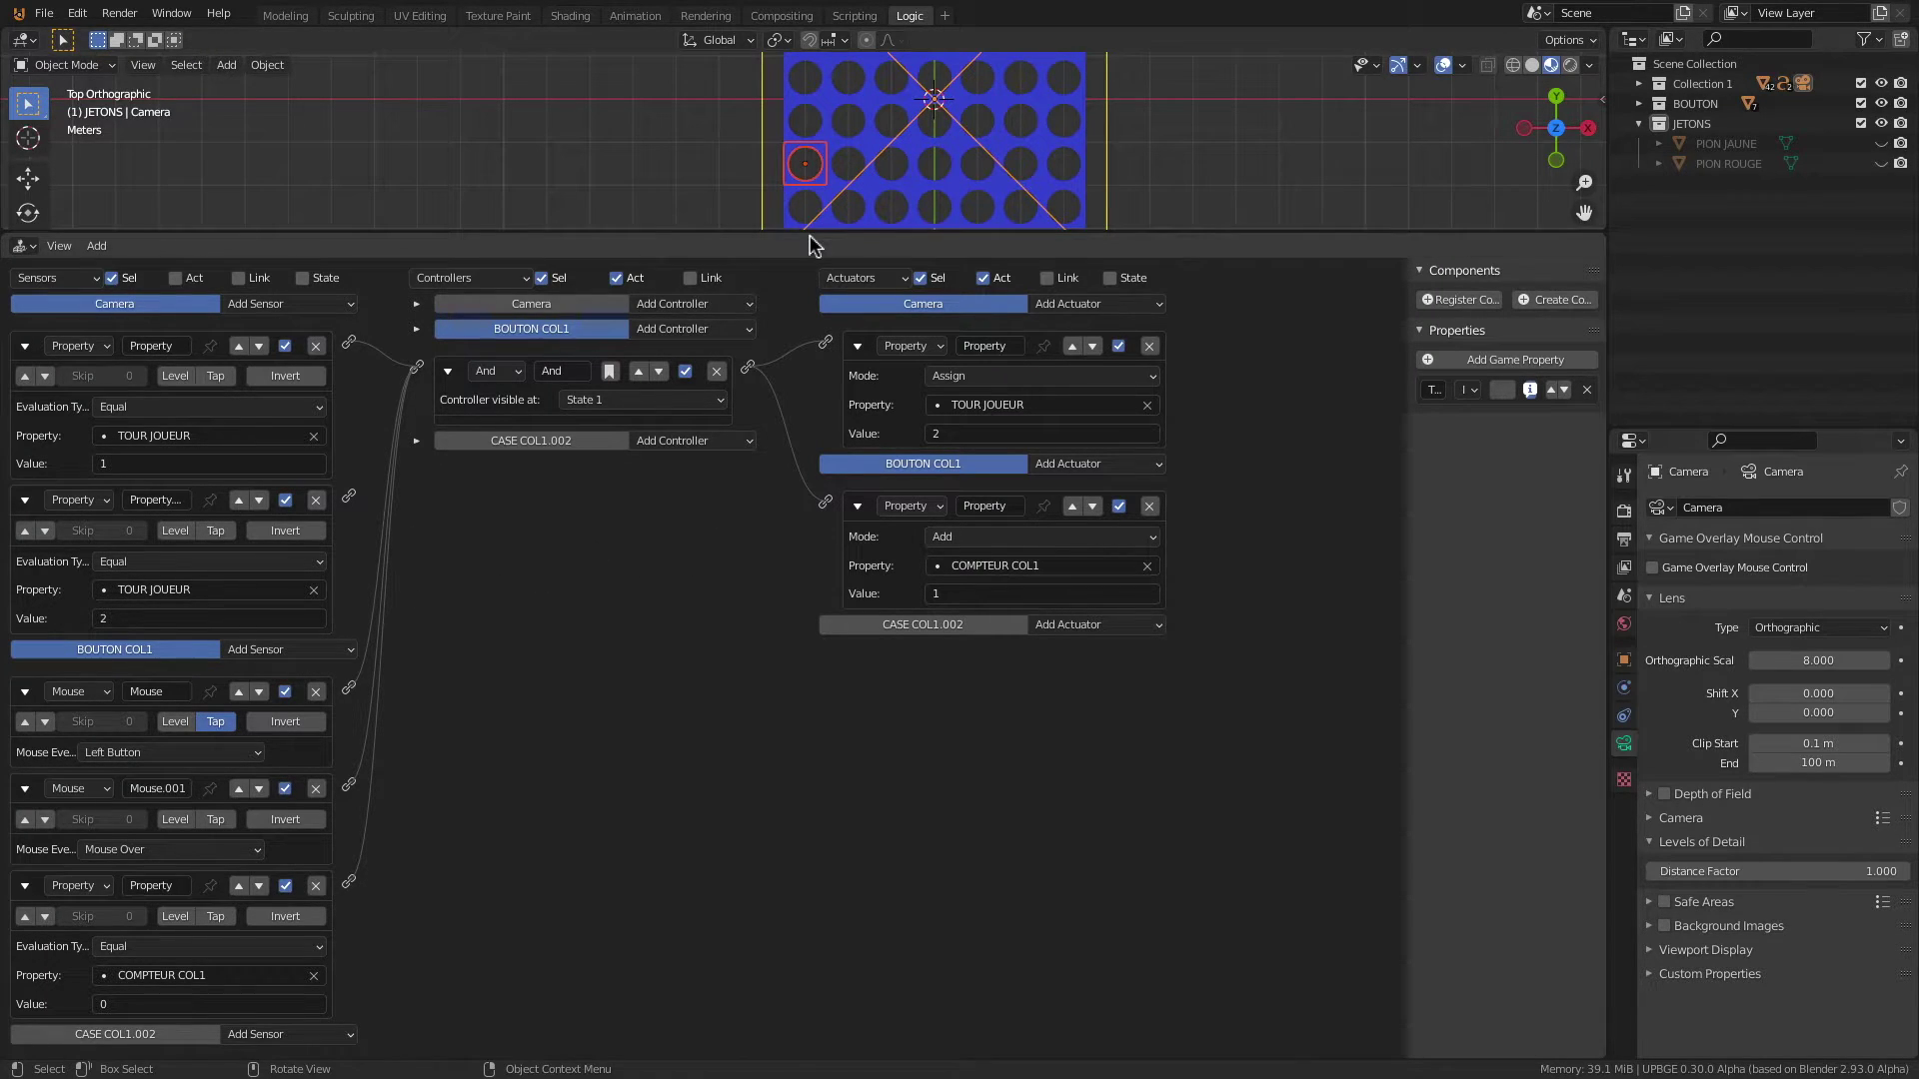
left_click_drag(810, 240, 777, 462)
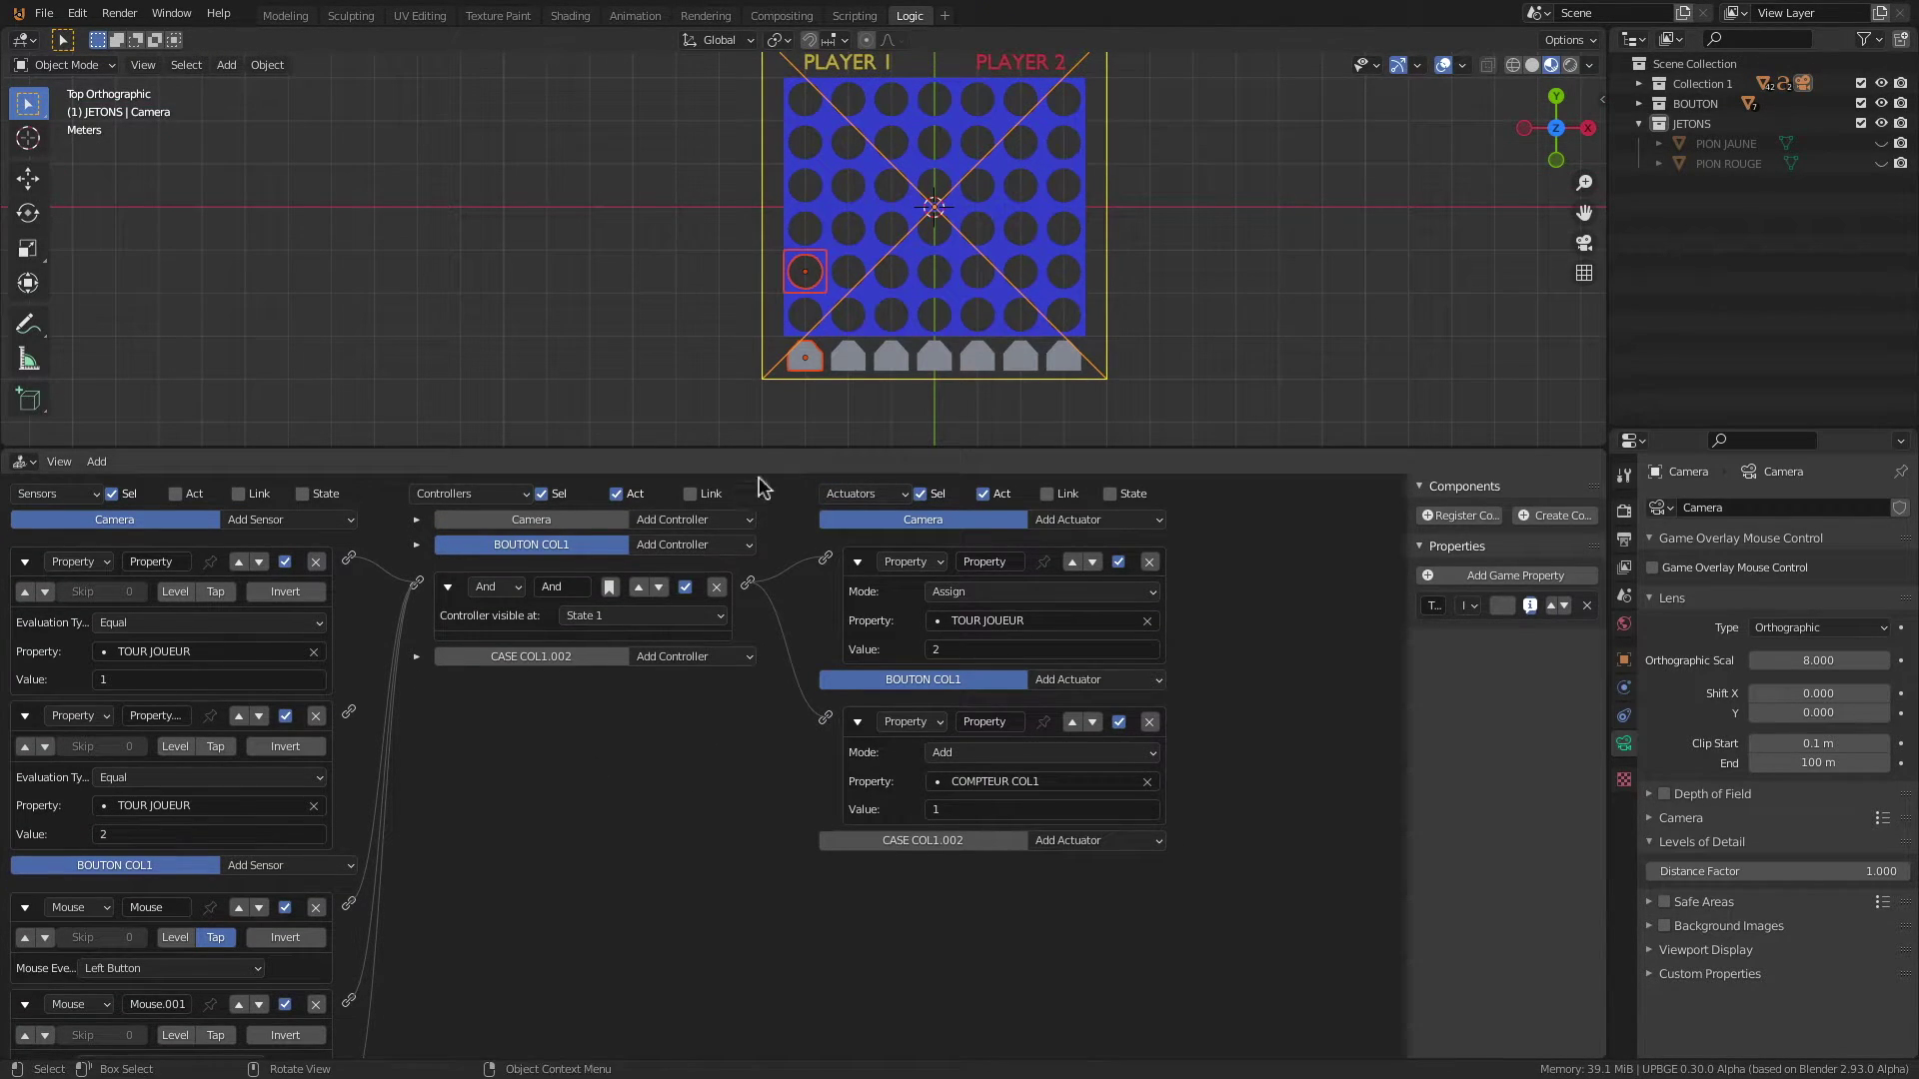
left_click_drag(604, 449, 629, 330)
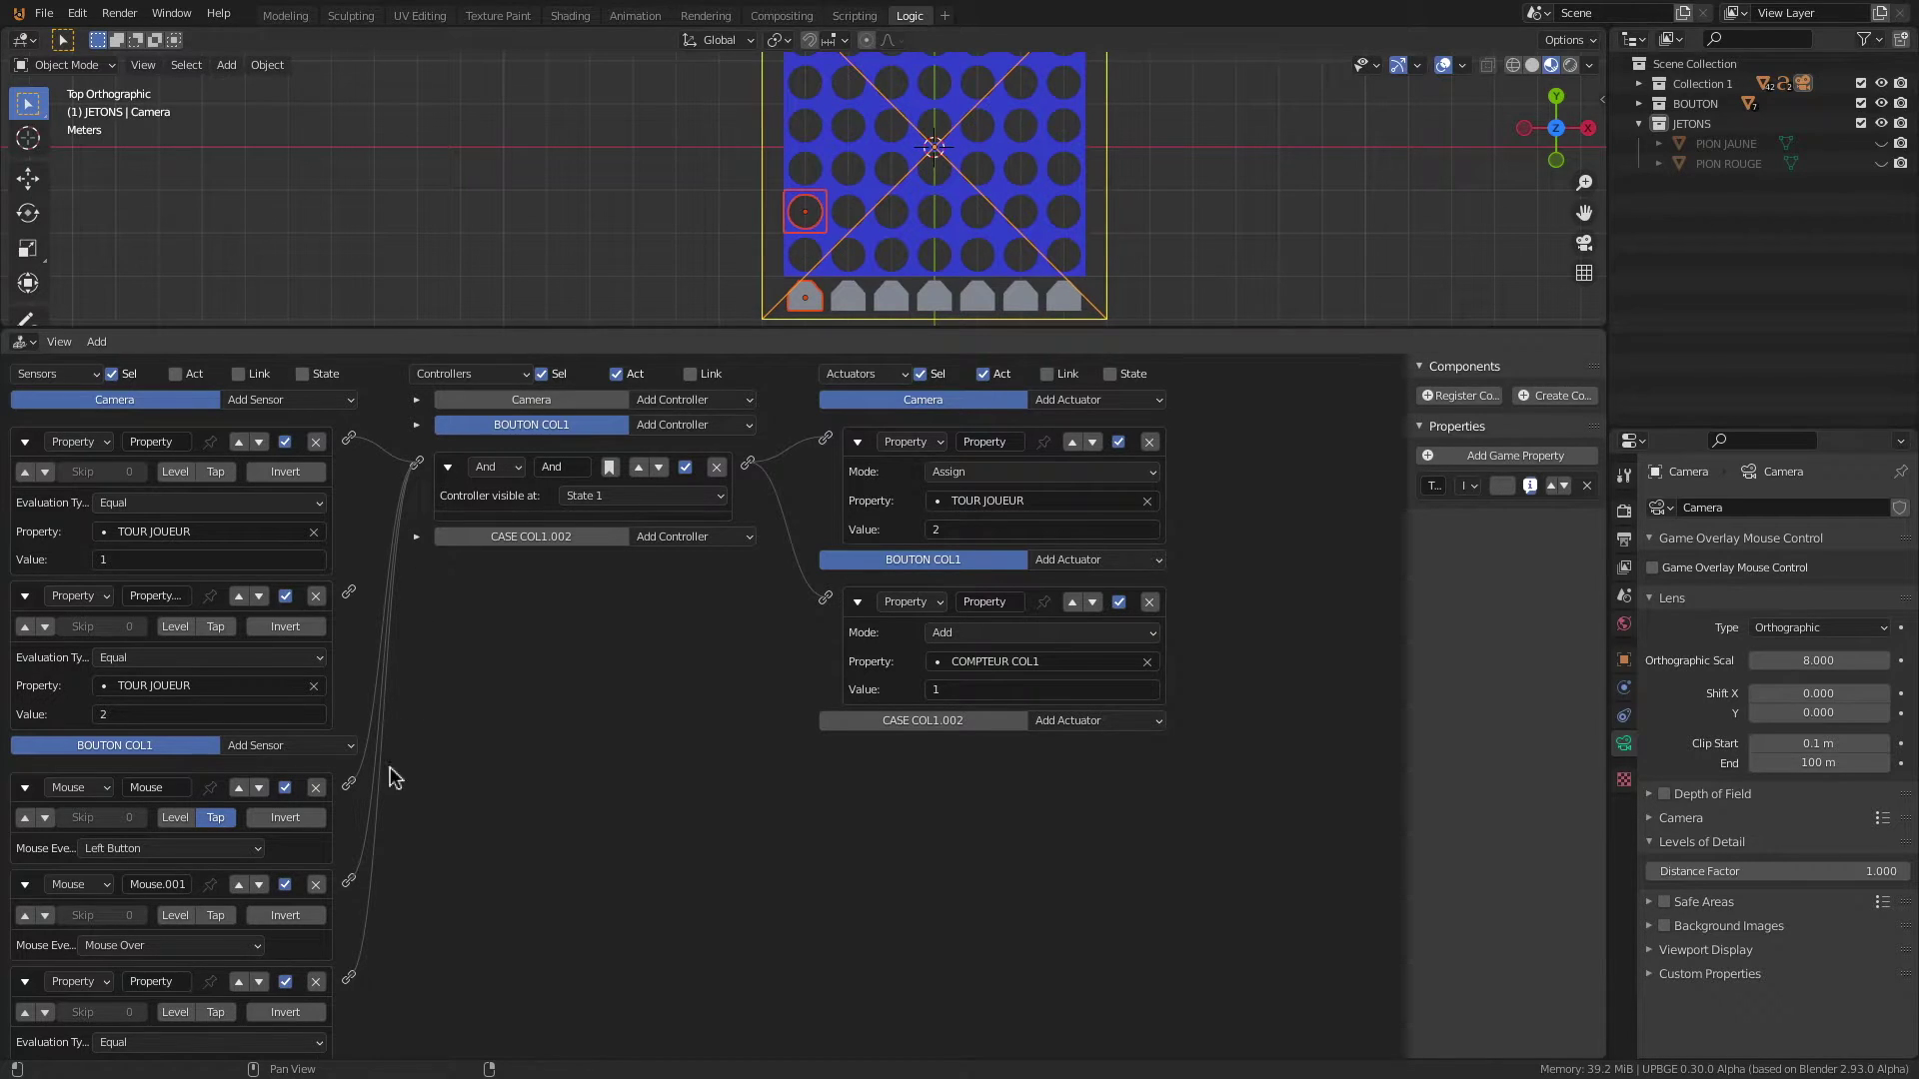
Step: Add a second And controller to BOUTON COL1, linked to both Mouse sensors and the Camera's TOUR JOUEUR equals 1 sensor
left_click(677, 424)
left_click(684, 447)
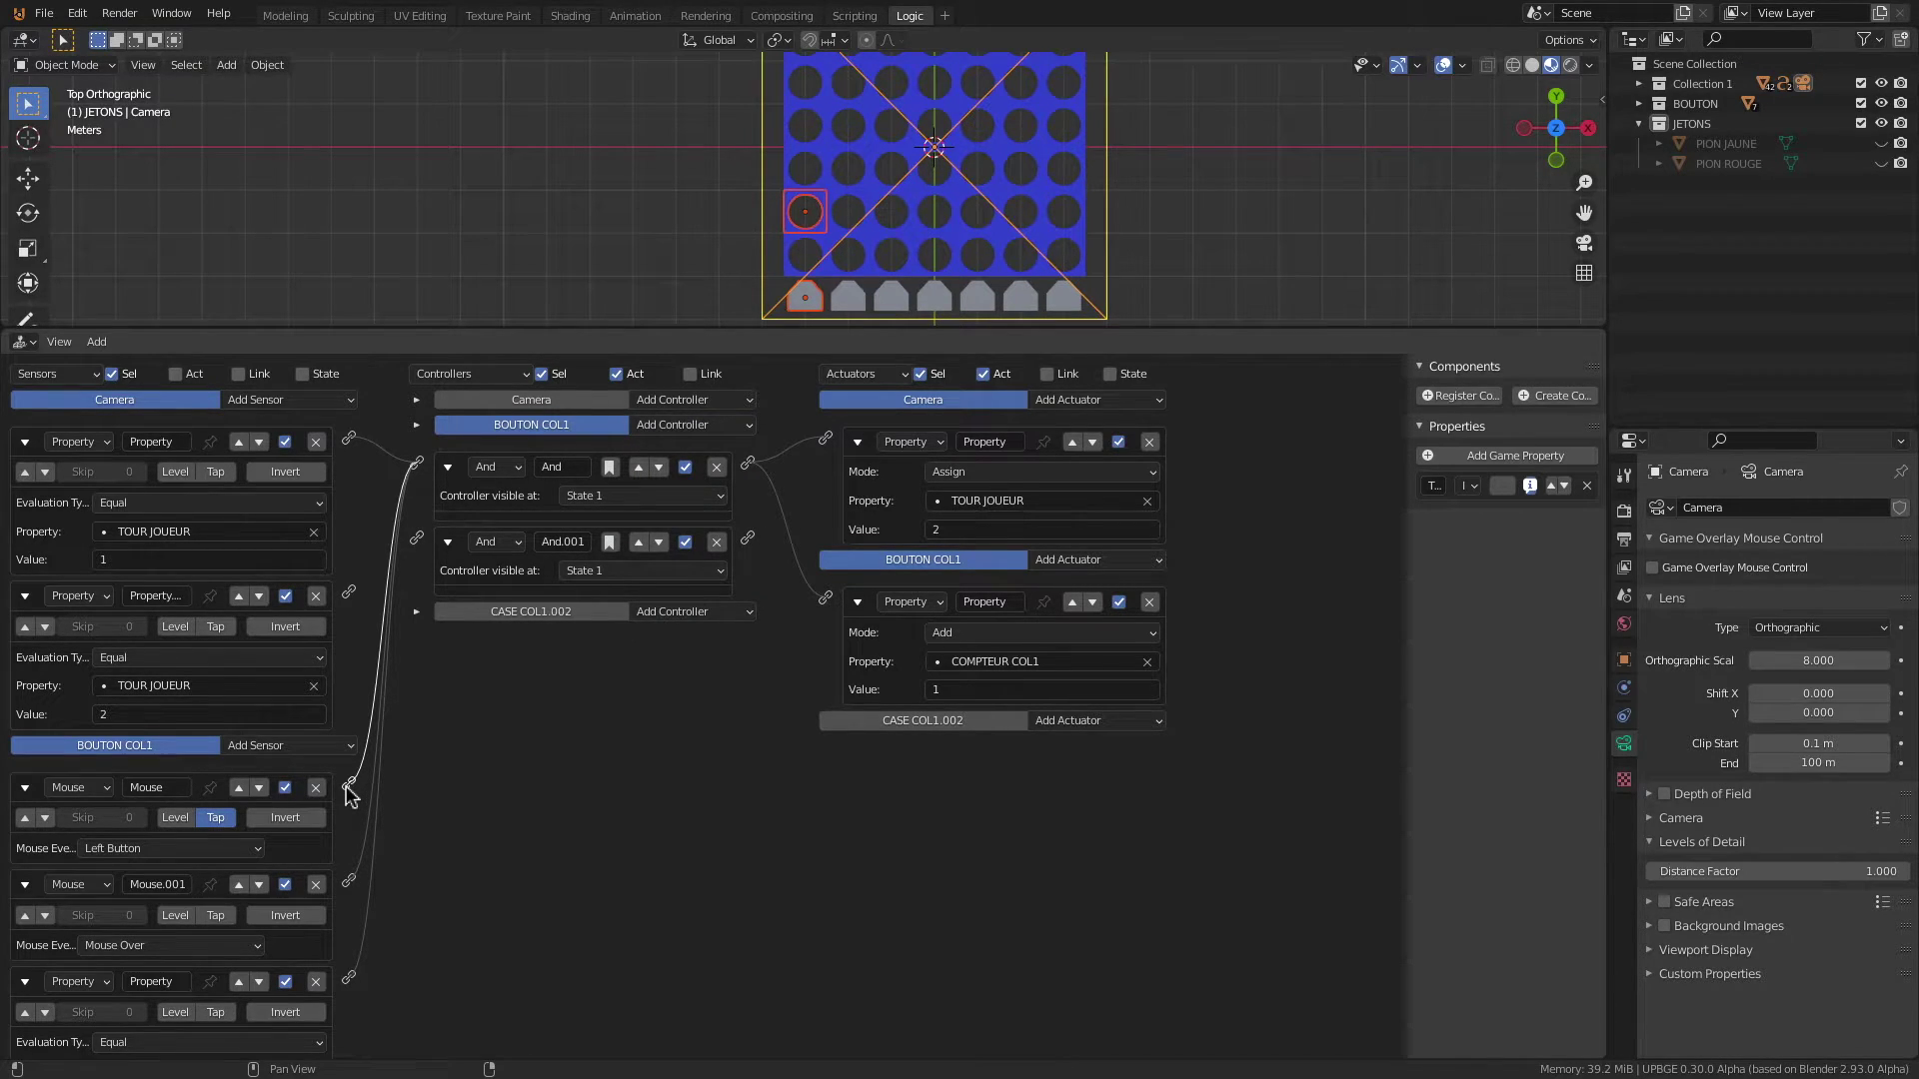
left_click_drag(346, 784, 418, 539)
left_click_drag(351, 885, 416, 537)
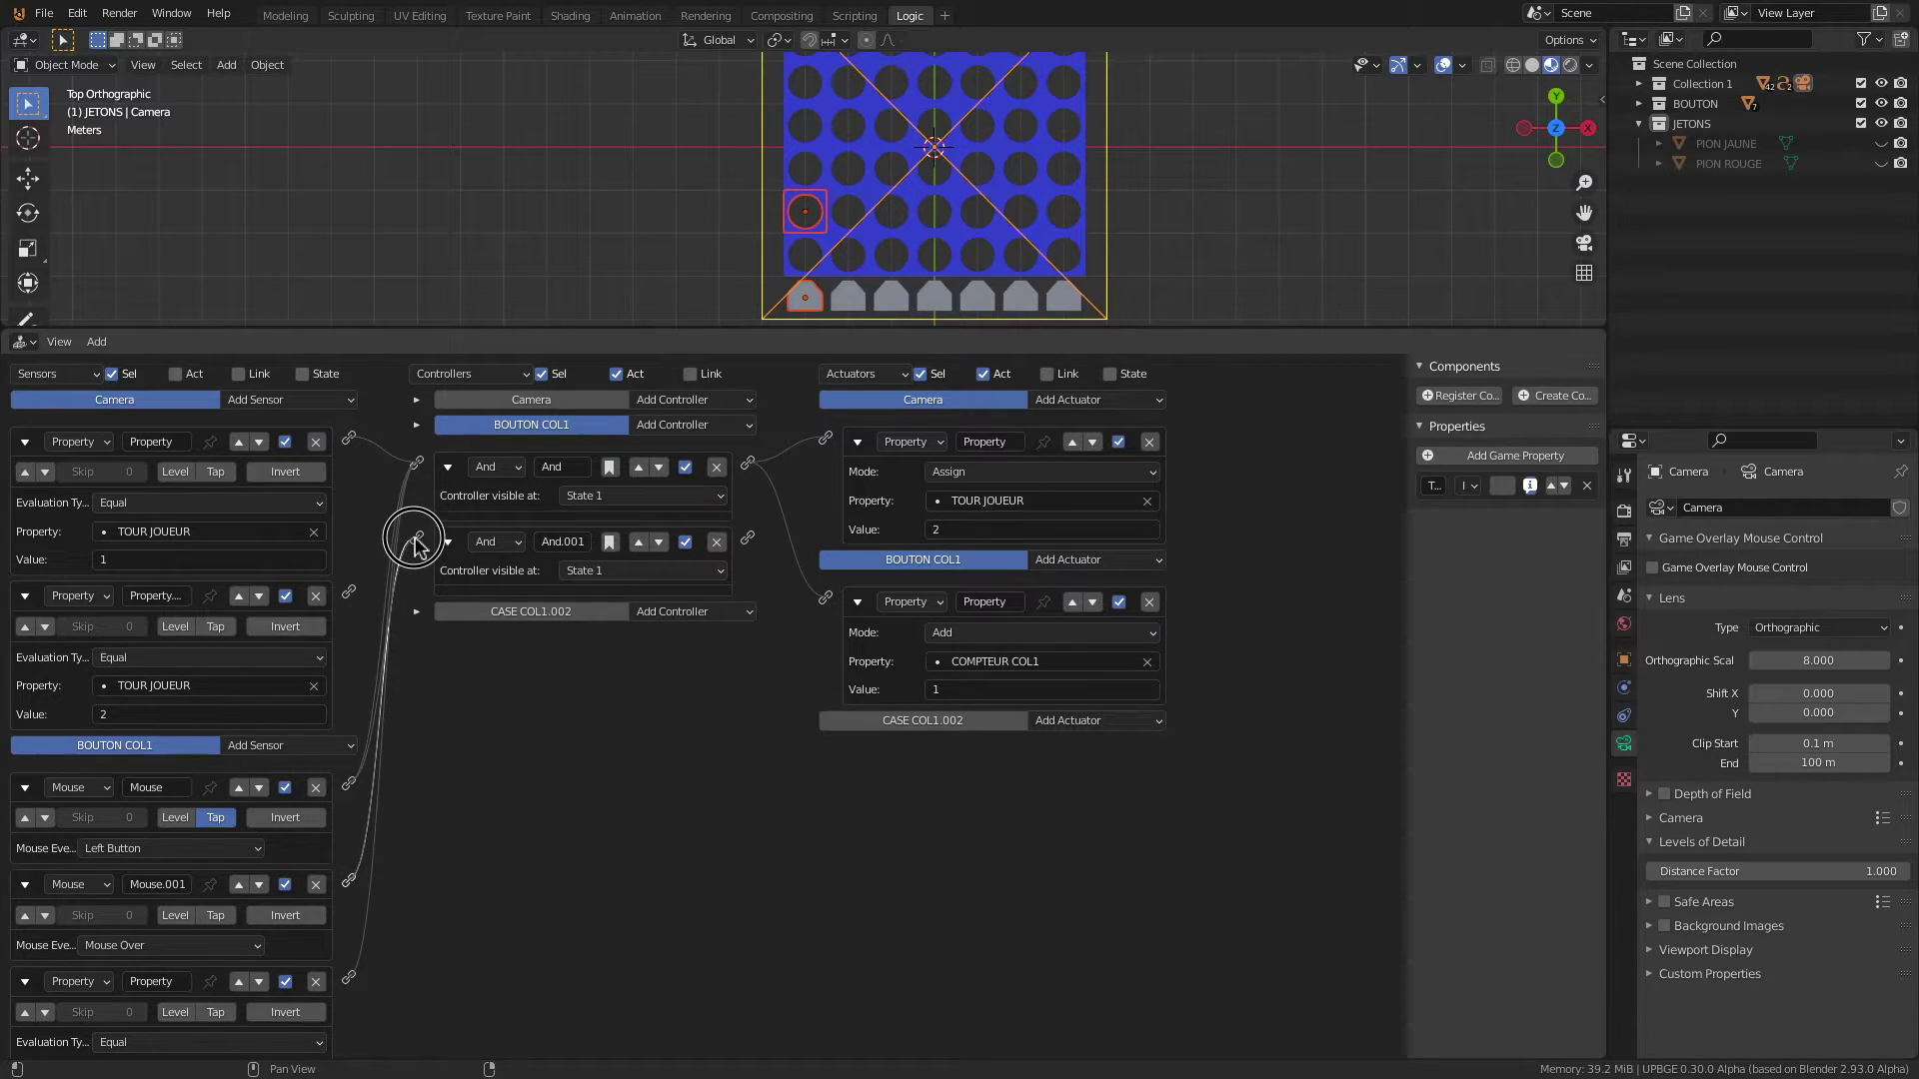
left_click(350, 439)
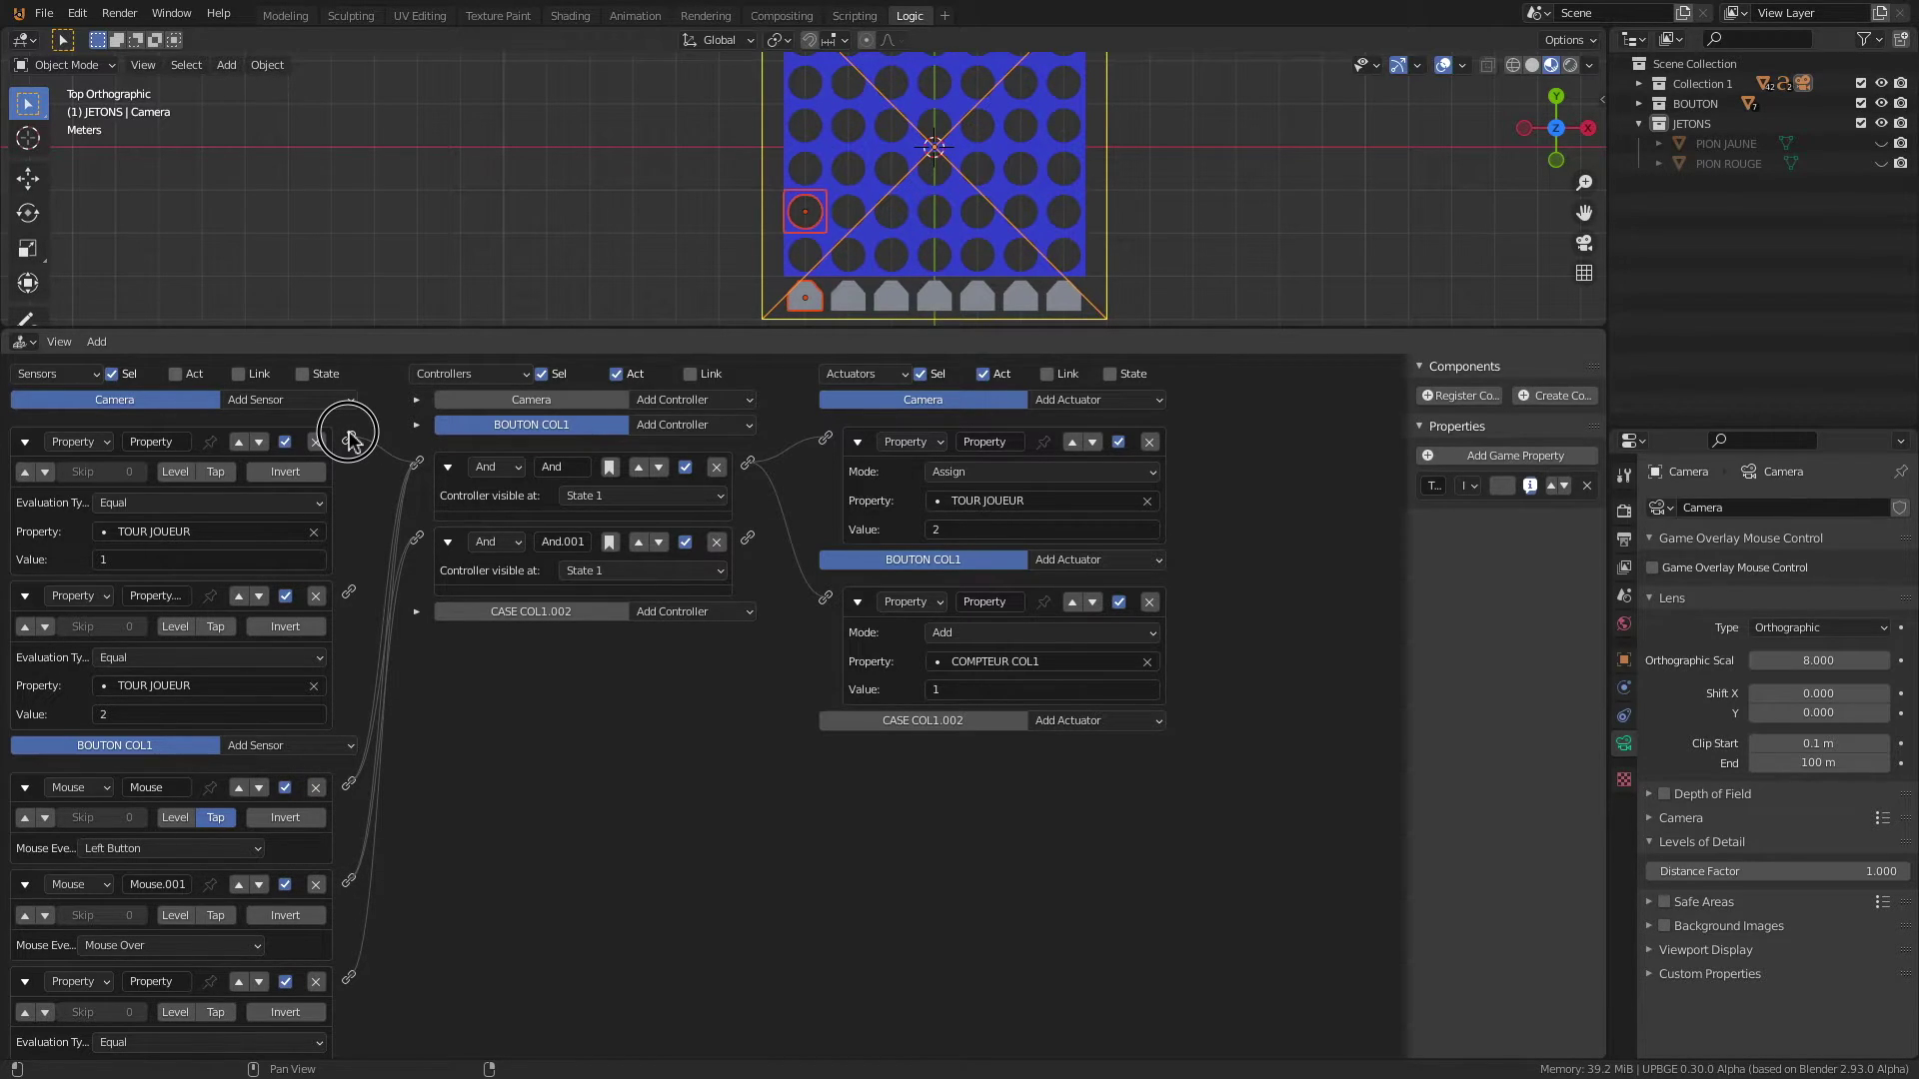
left_click_drag(350, 439, 417, 539)
Step: Rename BOUTON COL1's COMPTEUR COL1 equals 0 sensor as SI 0 and collapse its two Mouse sensors
scroll(330, 769, "down", 2)
scroll(329, 770, "down", 2)
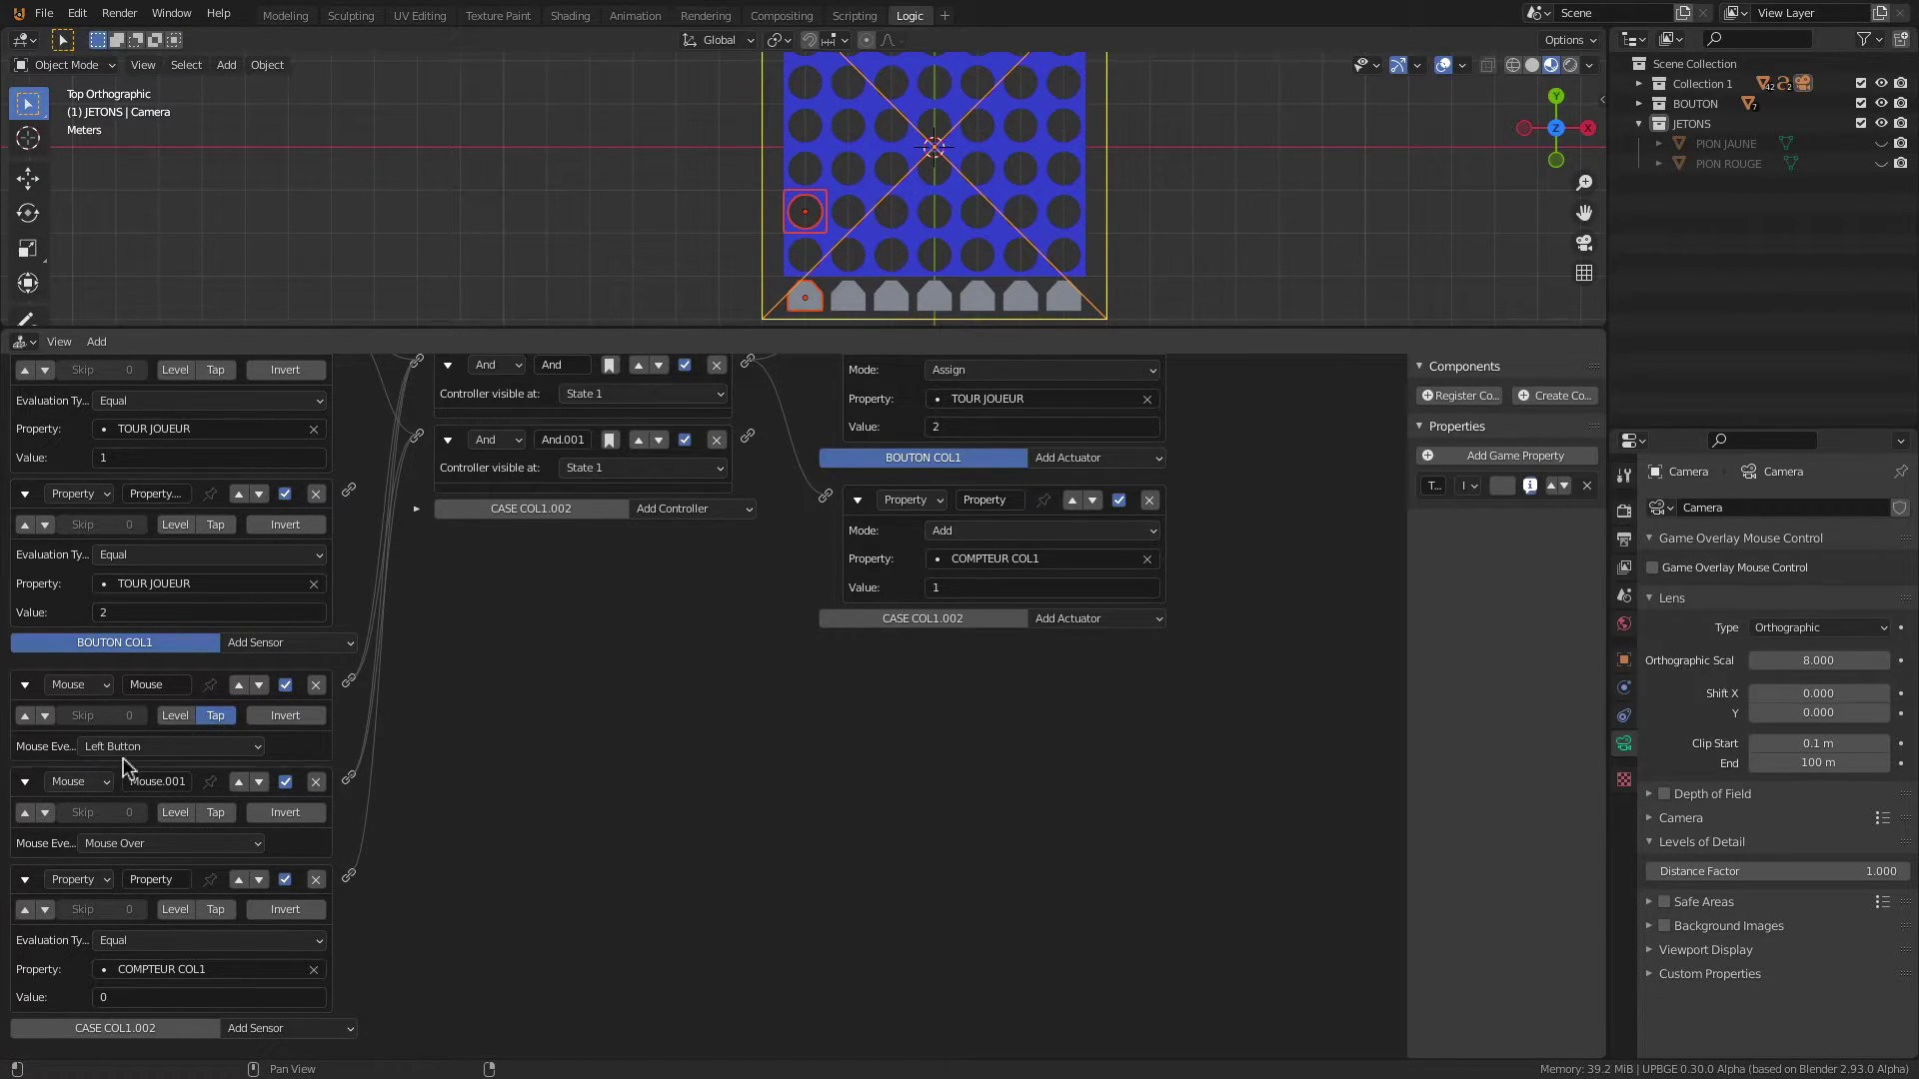
left_click(162, 879)
type("Sl")
key("Return")
left_click(24, 685)
left_click(25, 782)
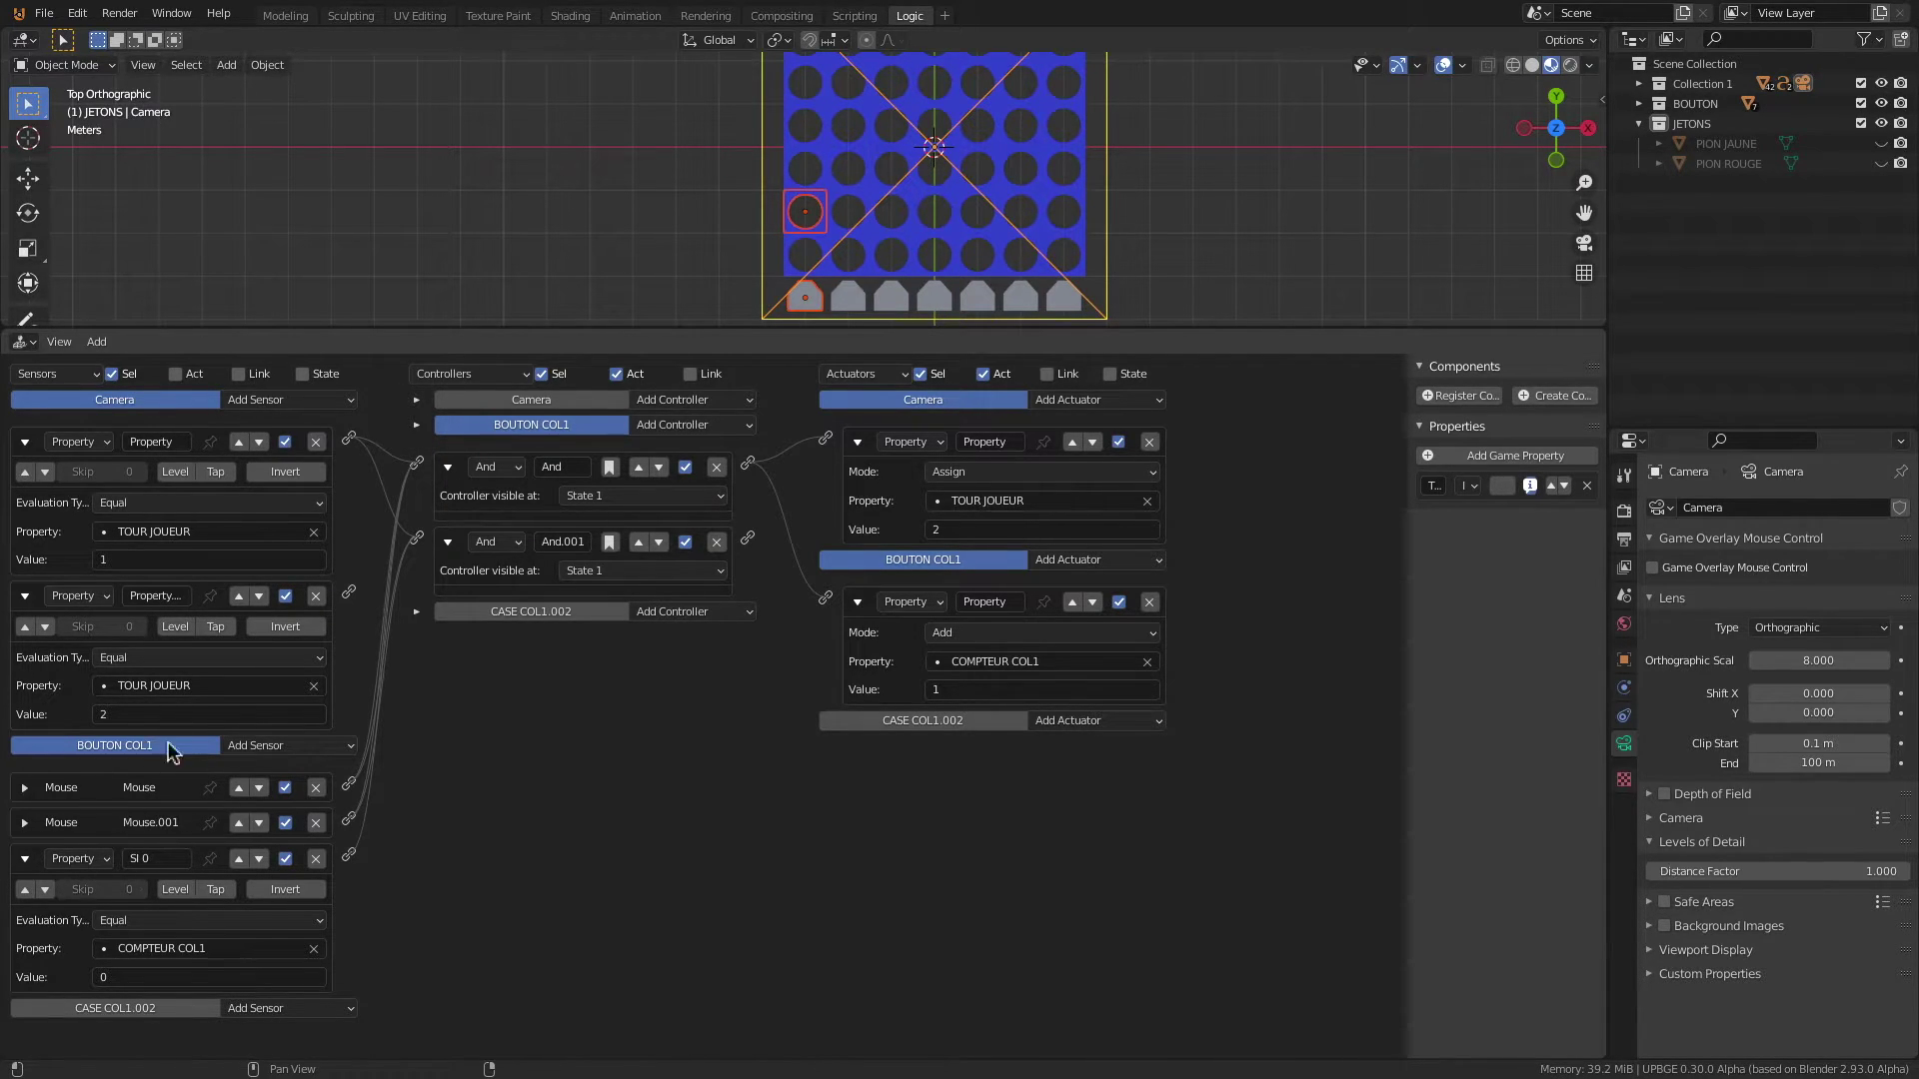
Step: Add a Property sensor SI 1 to BOUTON COL1 checking COMPTEUR COL1 equals 1, linked to the second And controller
left_click(296, 748)
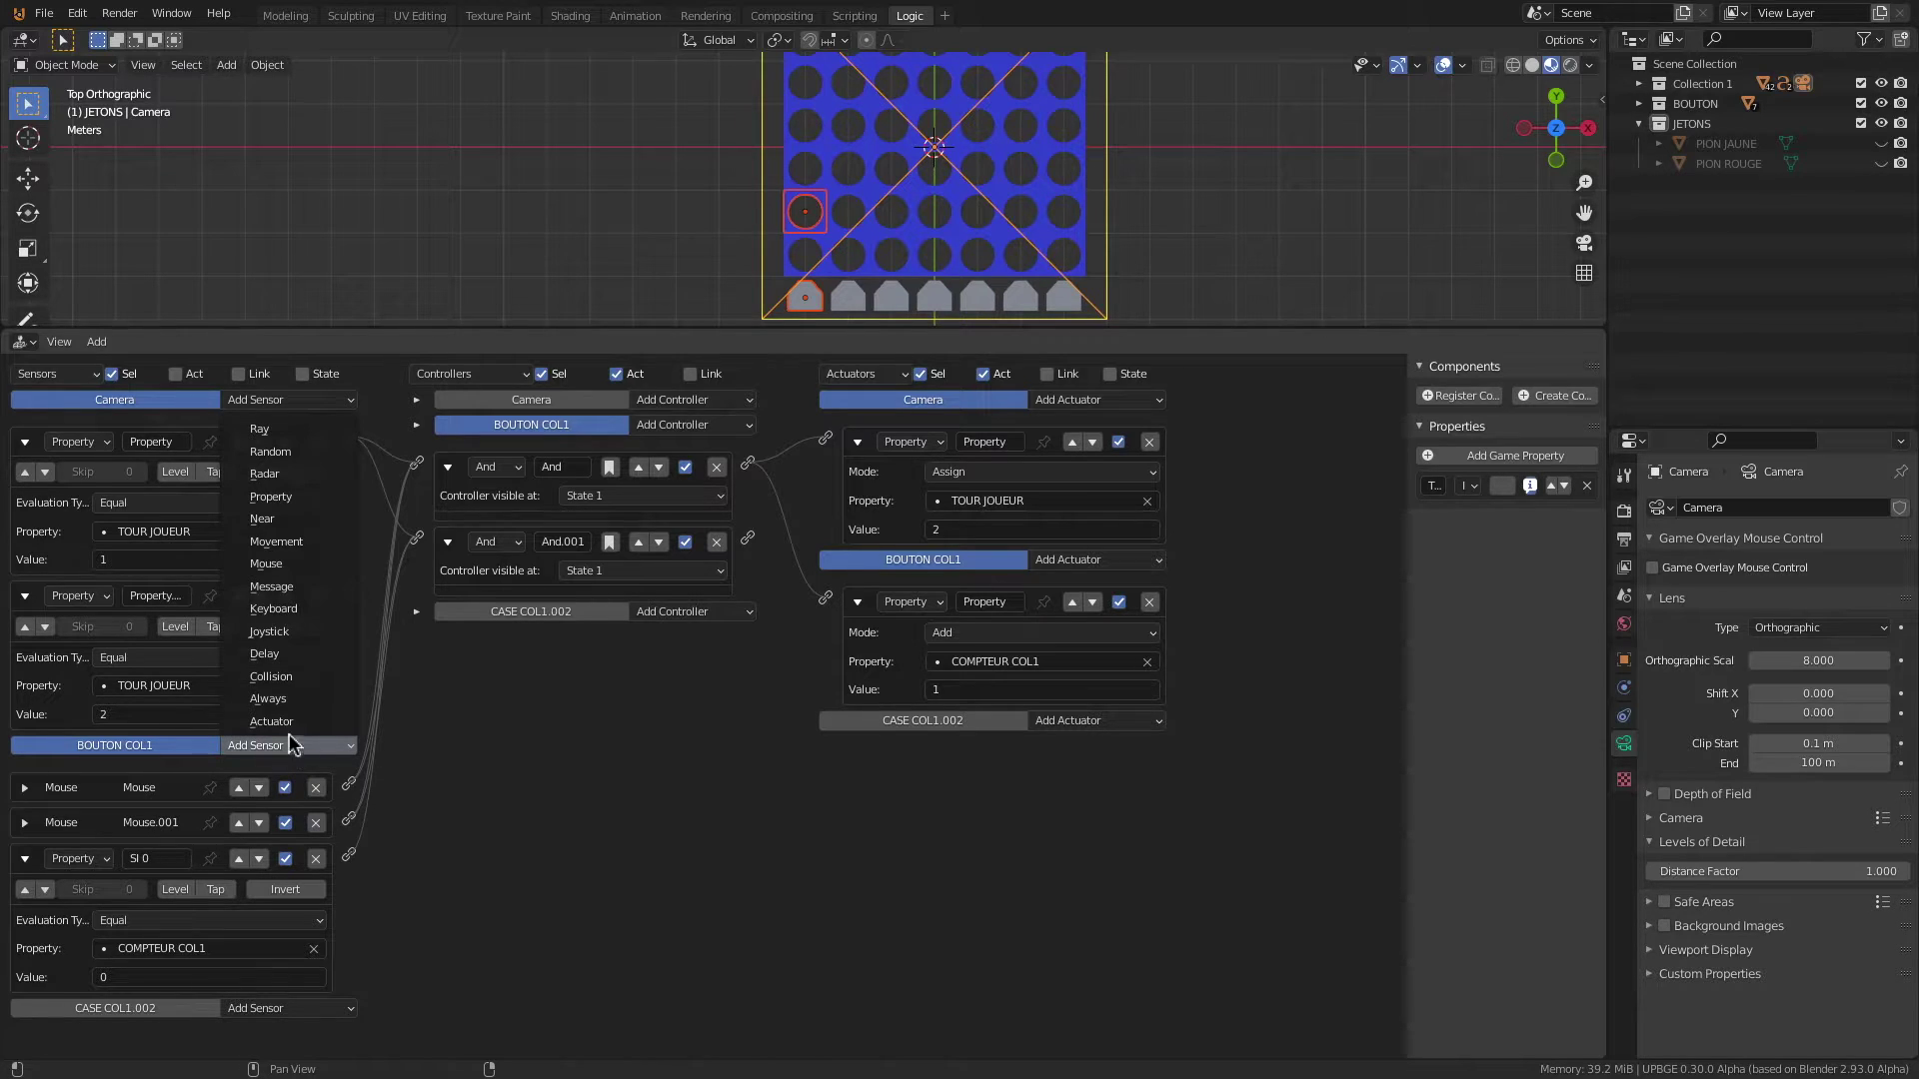
left_click(305, 497)
scroll(250, 745, "down", 3)
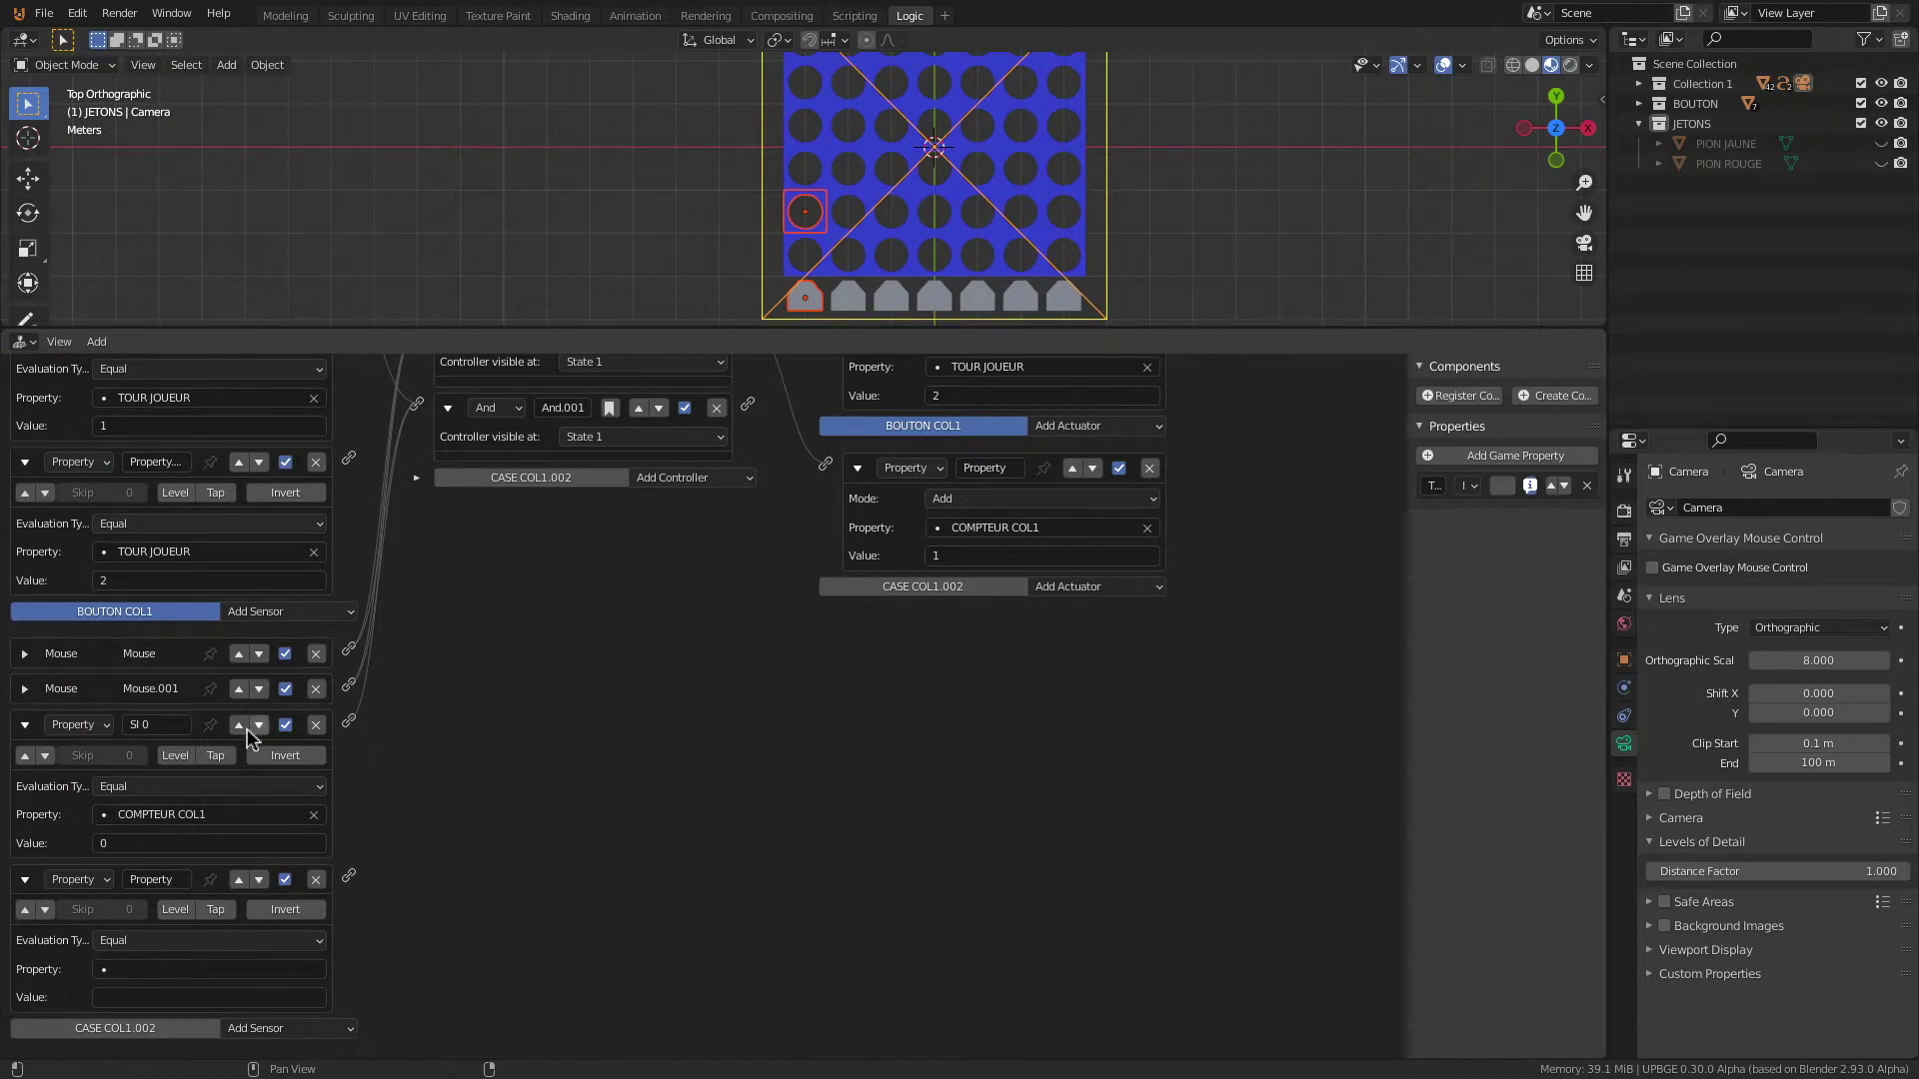
left_click(158, 883)
type("SI 1")
left_click(124, 969)
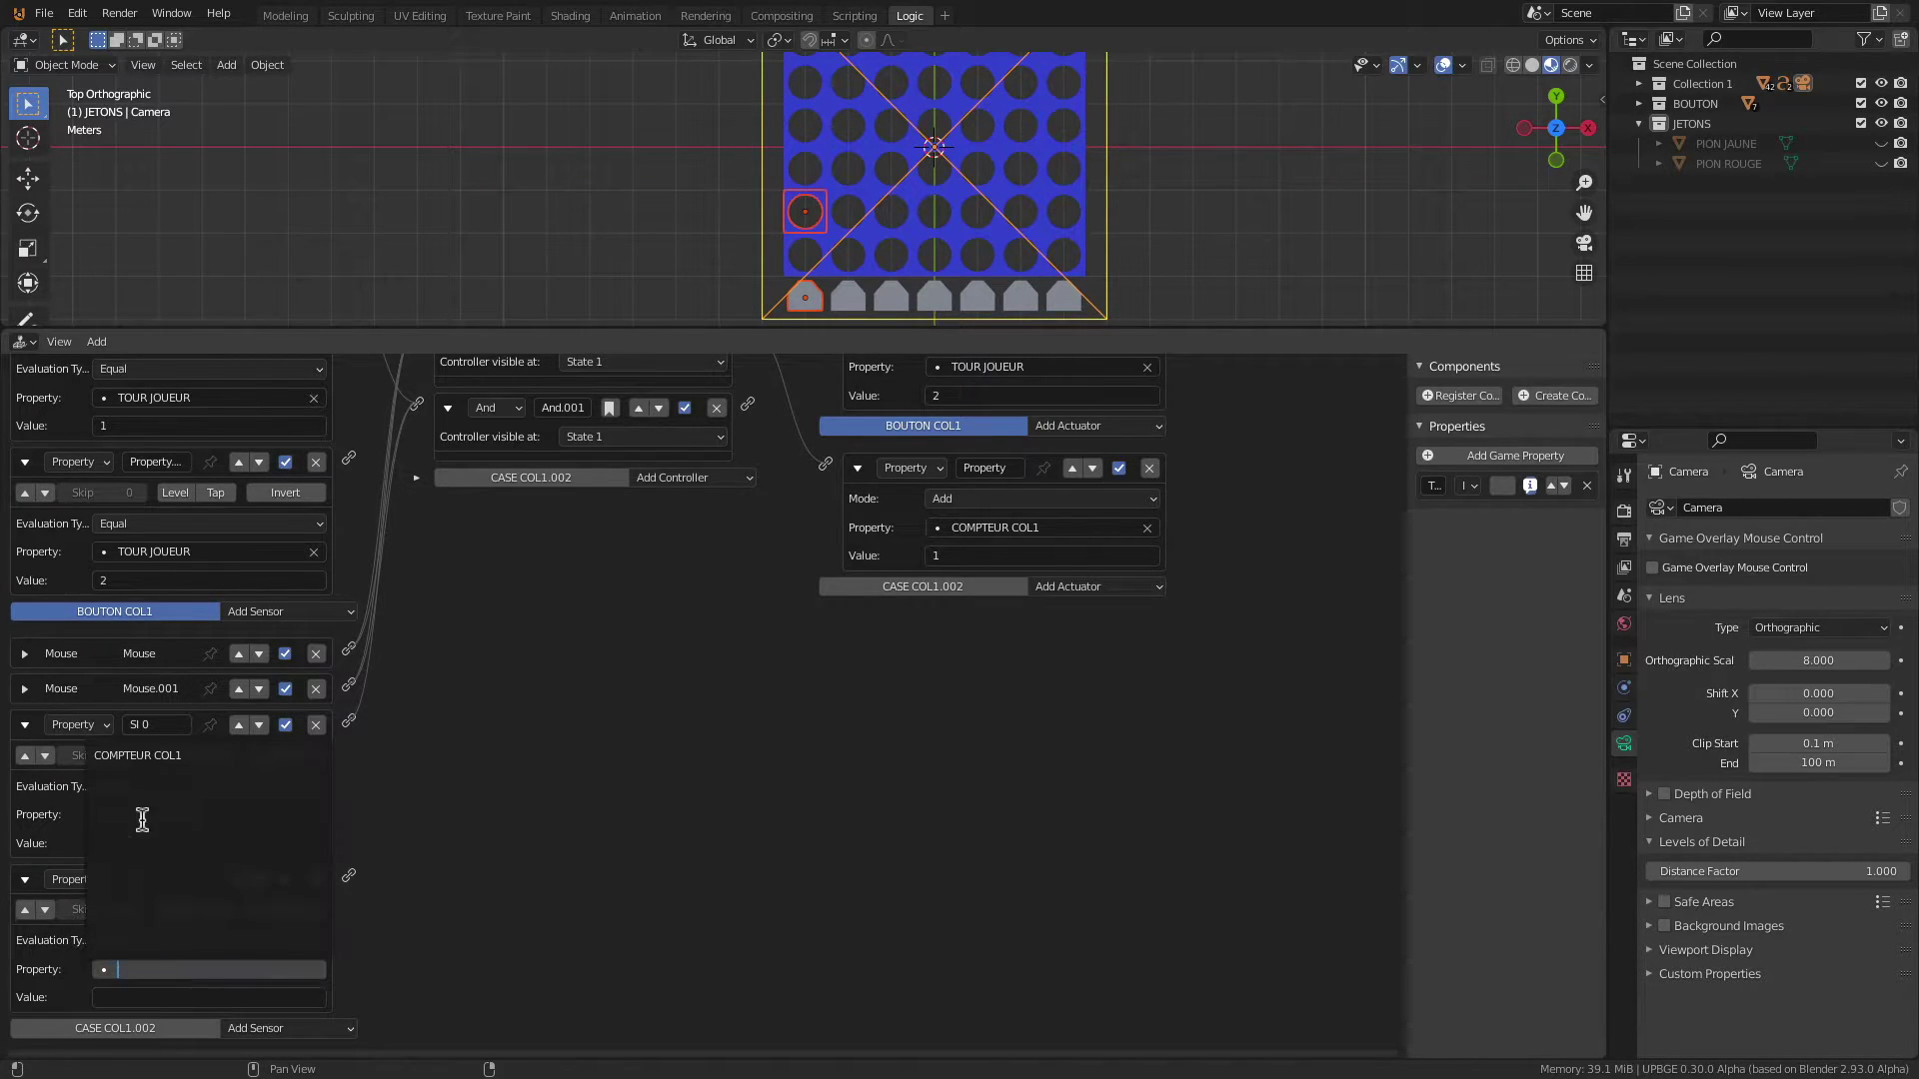
left_click(150, 756)
left_click(152, 997)
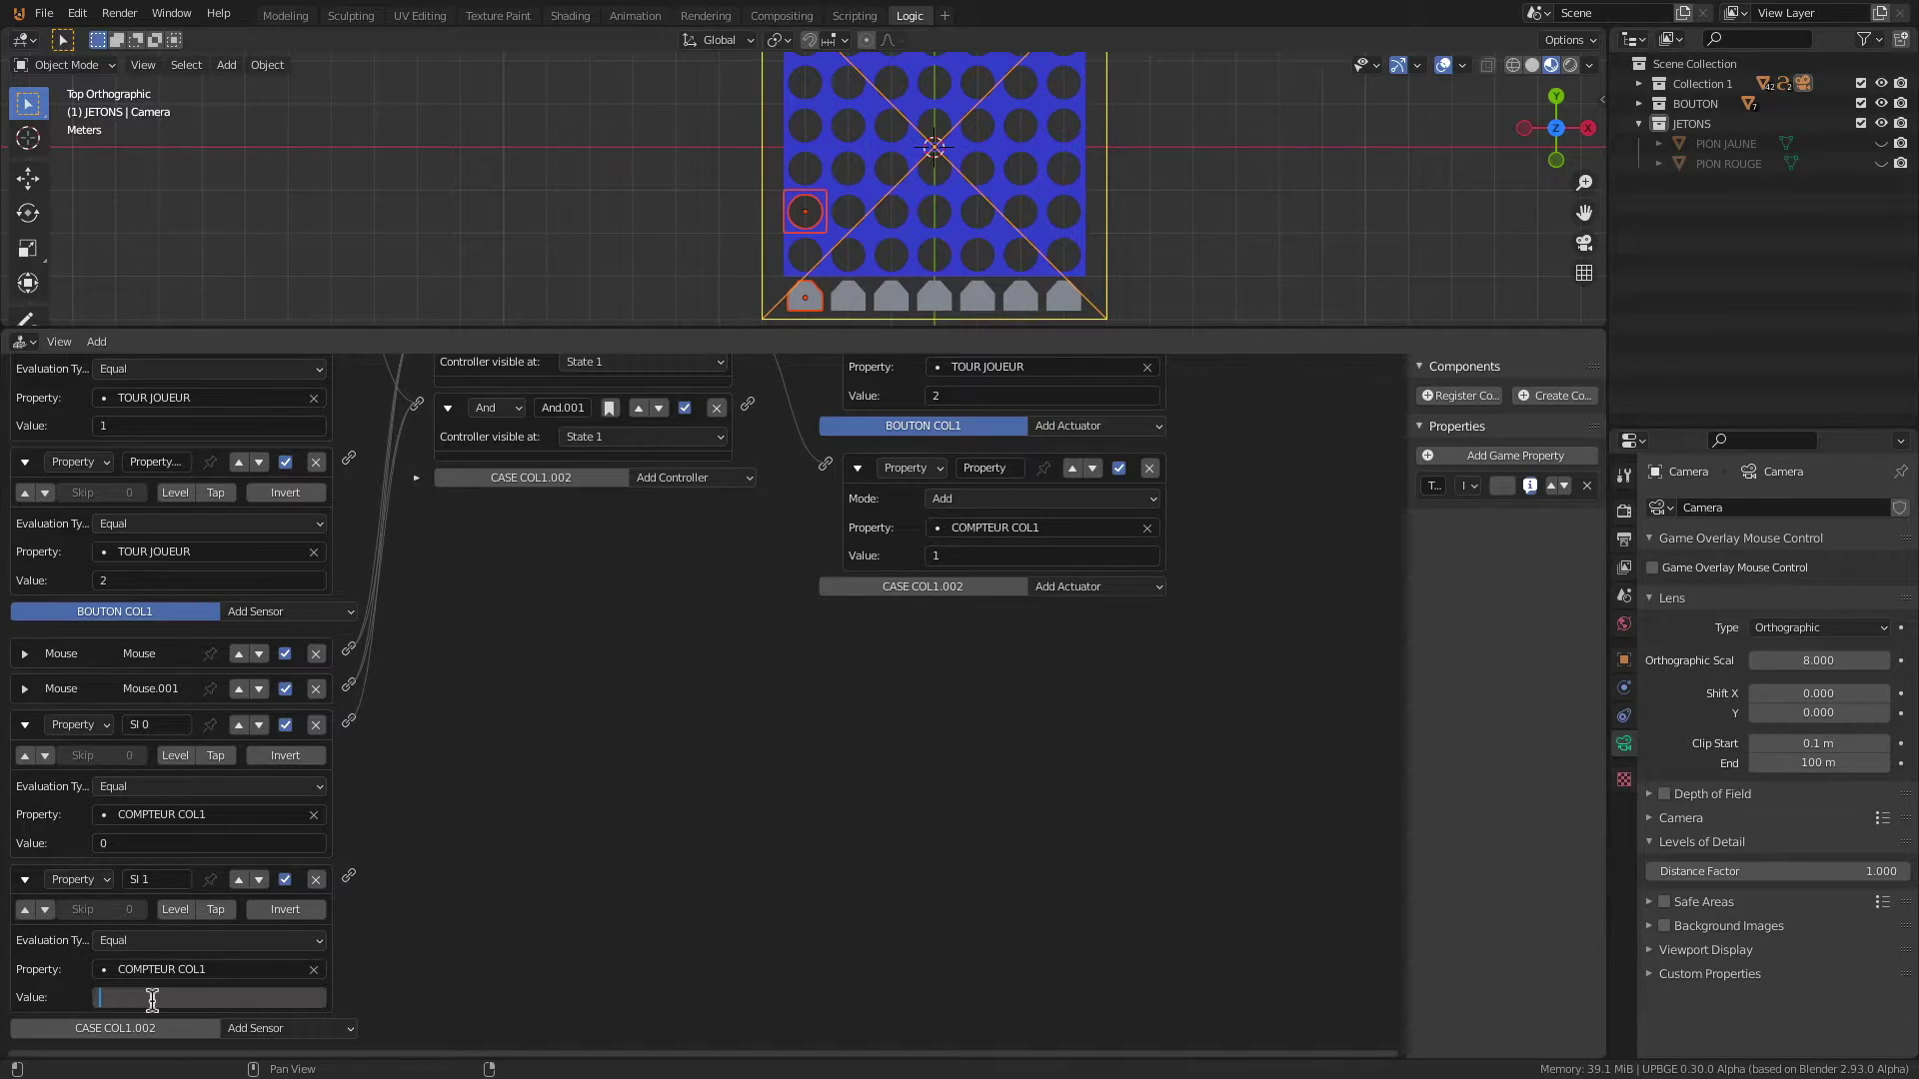
key("Return")
mouse_move(350, 879)
left_mouse_down()
mouse_move(428, 471)
mouse_move(415, 405)
left_mouse_up()
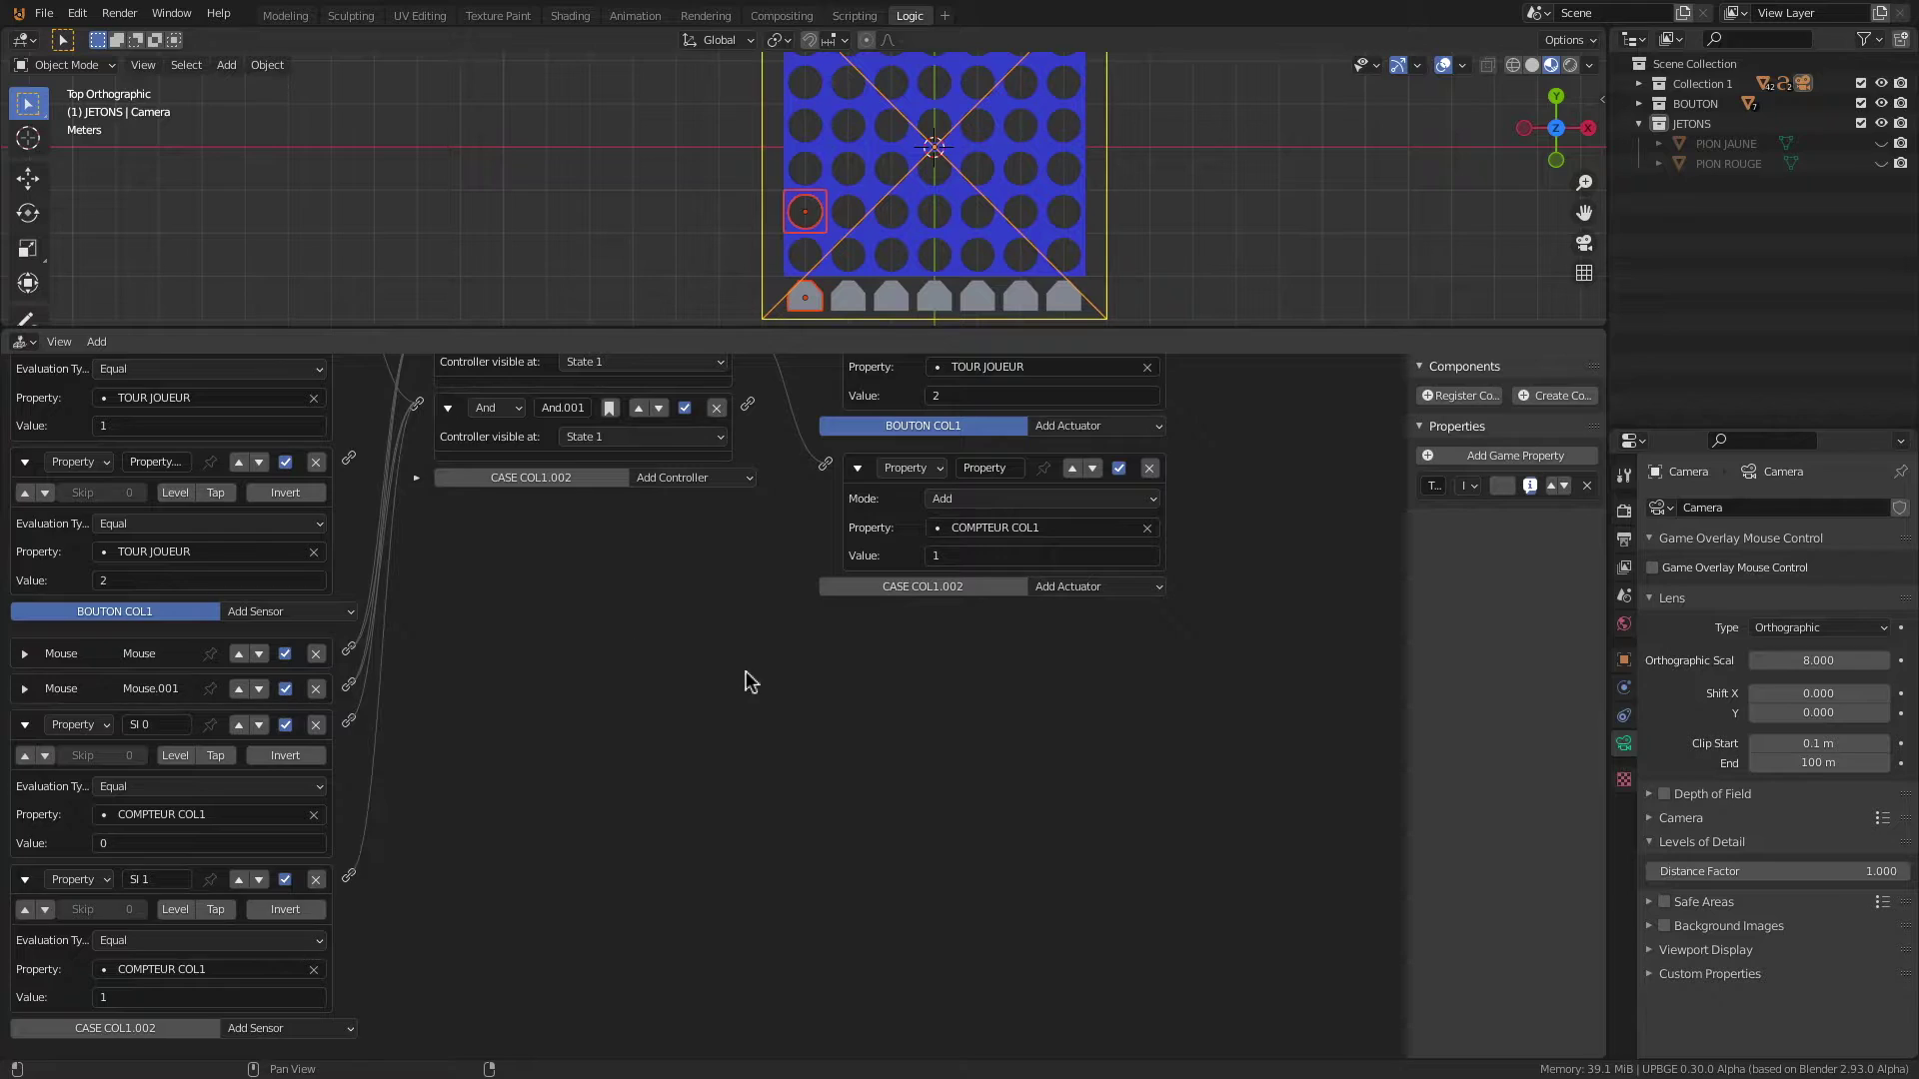
Step: Link the second And controller to the turn and counter actuators and to a new CASE COL1.002 Edit Object actuator adding PION JAUNE
scroll(750, 683, "up", 3)
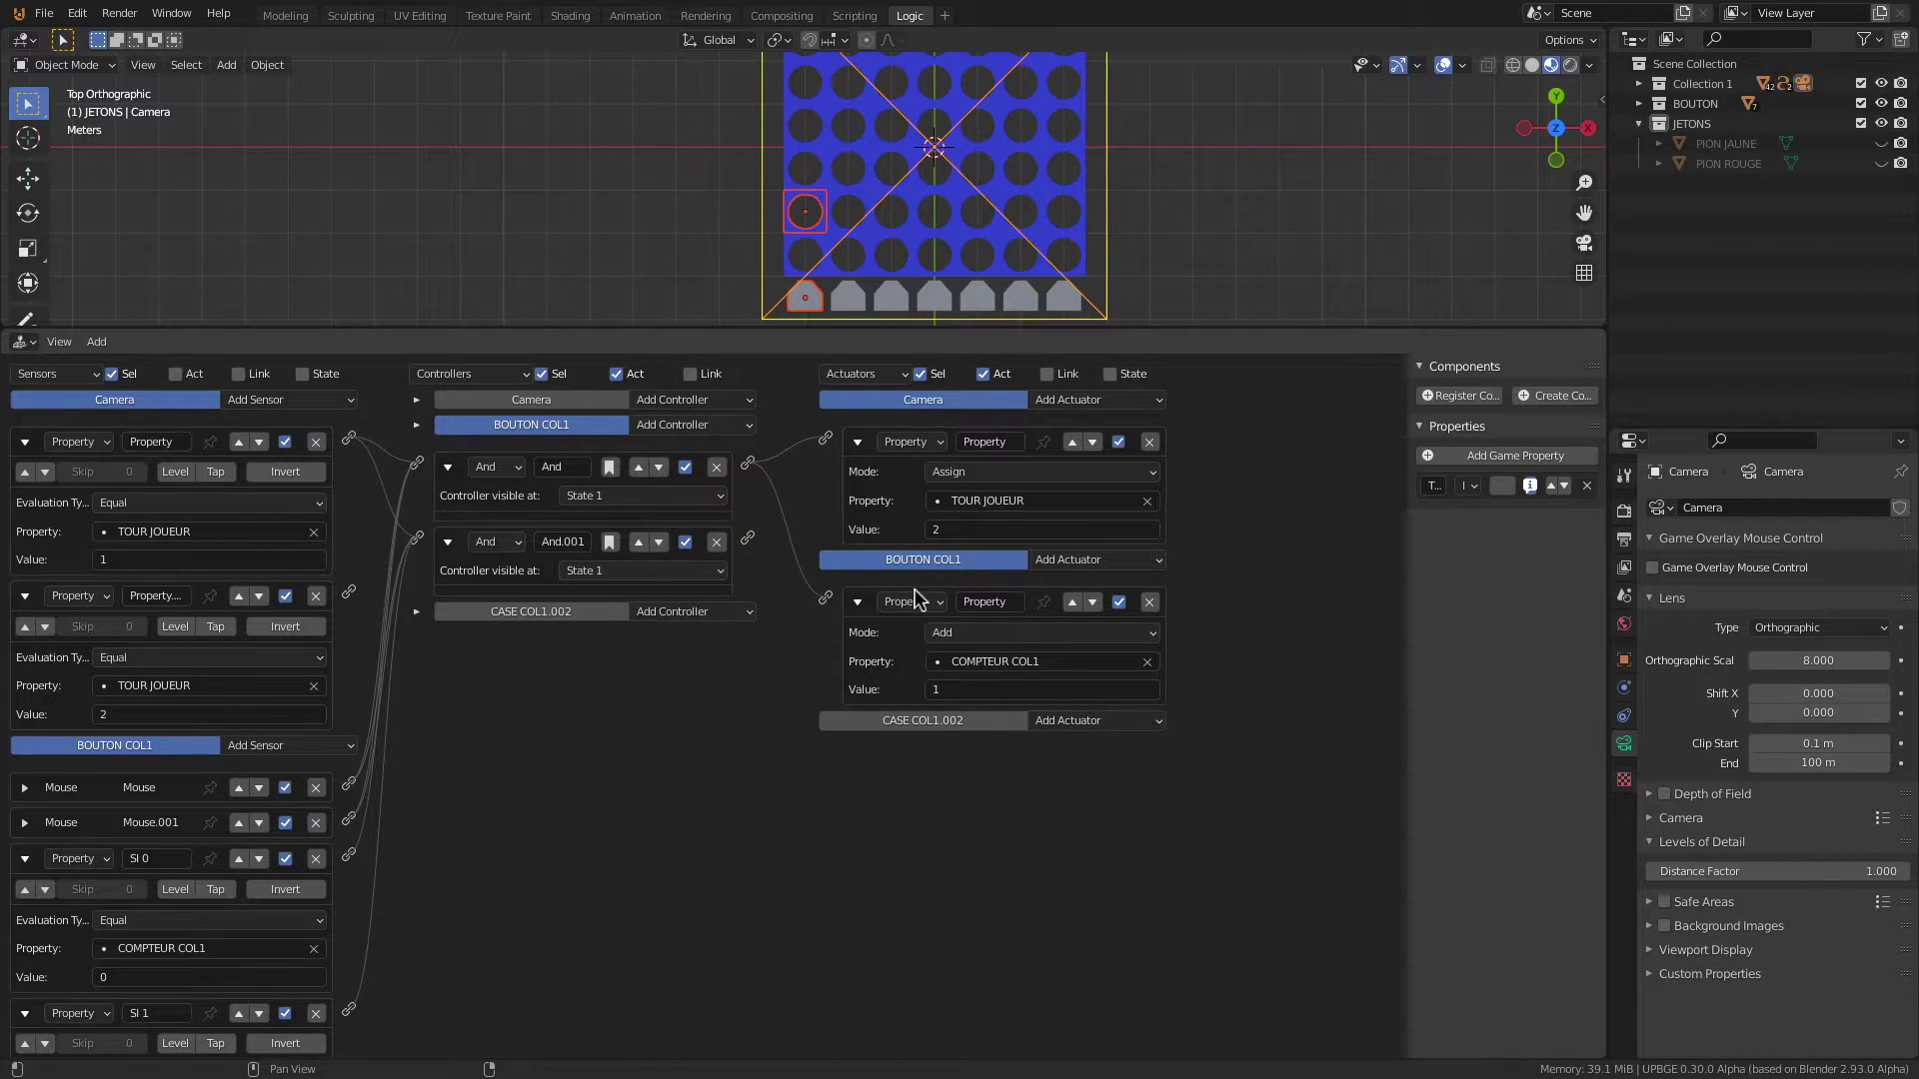
left_click_drag(747, 538, 825, 599)
left_click(1086, 724)
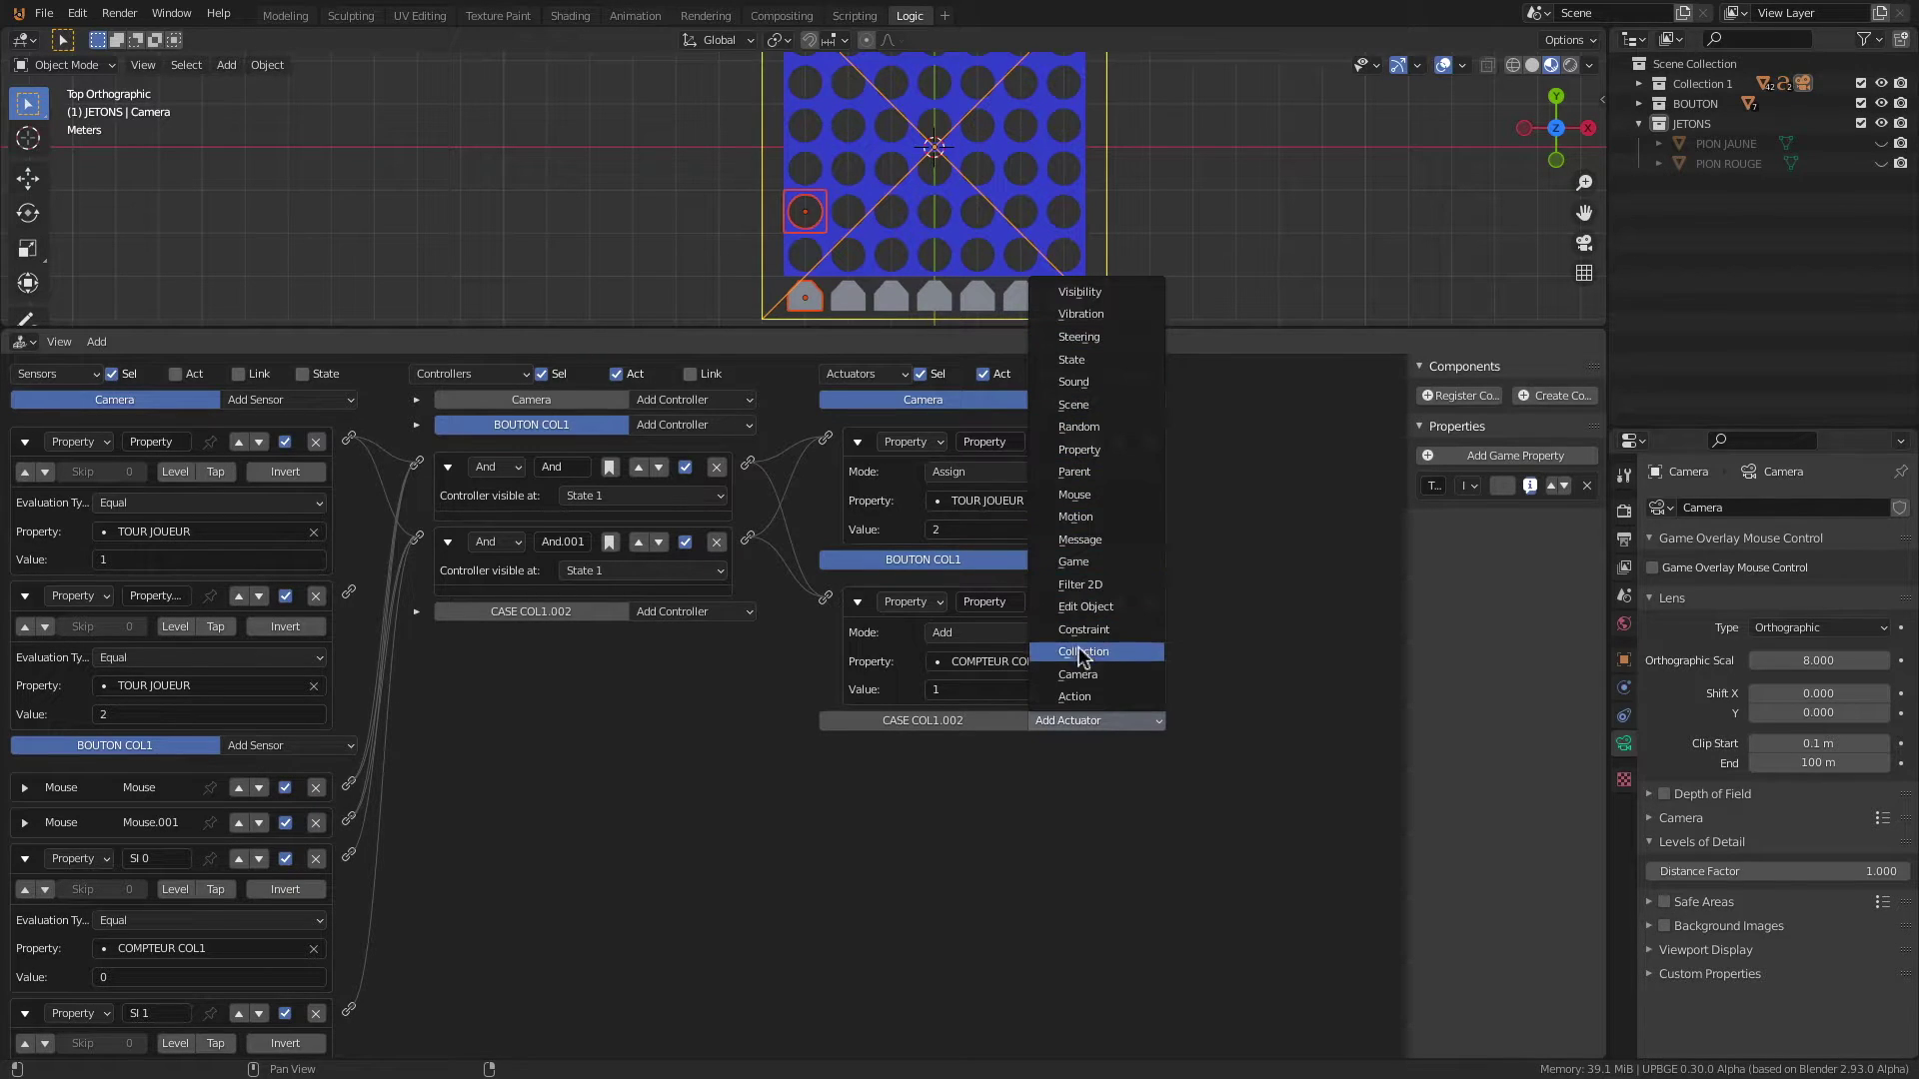
left_click(1089, 608)
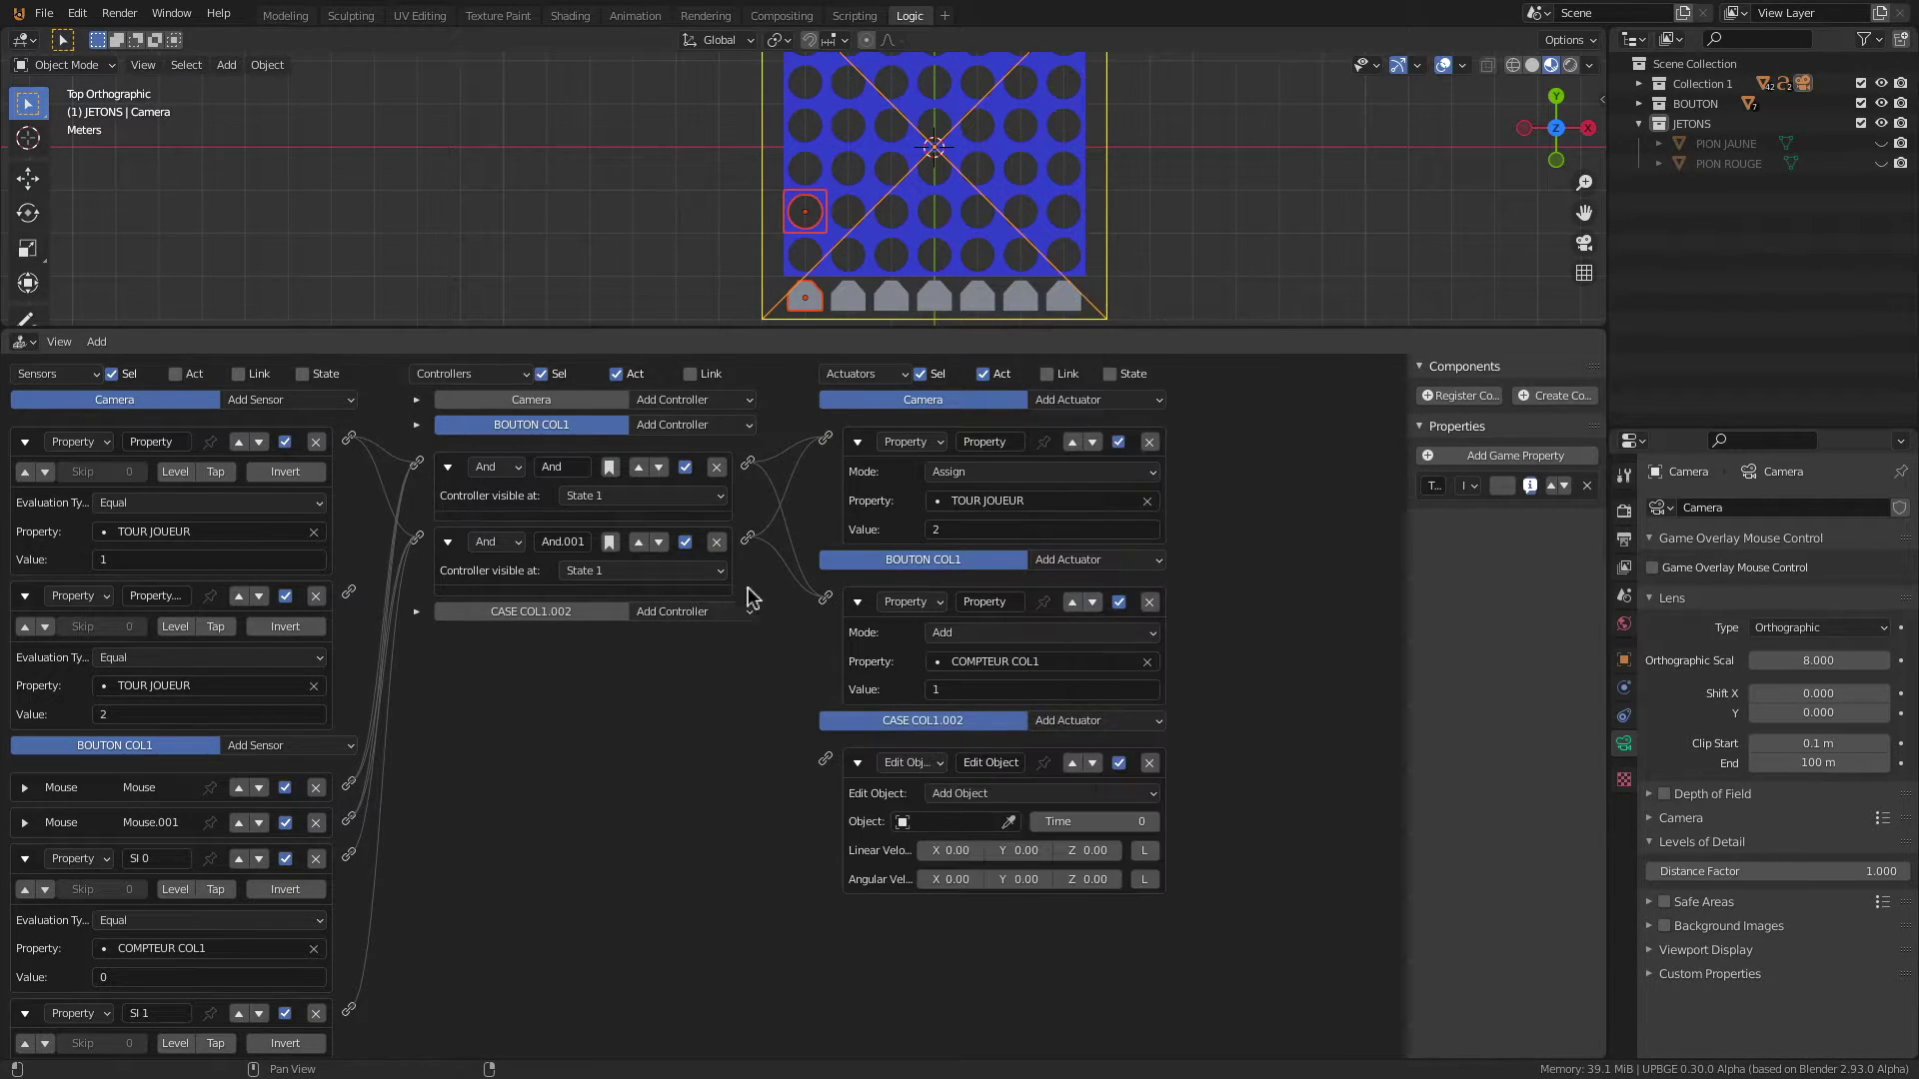
left_click_drag(747, 541, 824, 758)
left_click(941, 822)
left_click(933, 852)
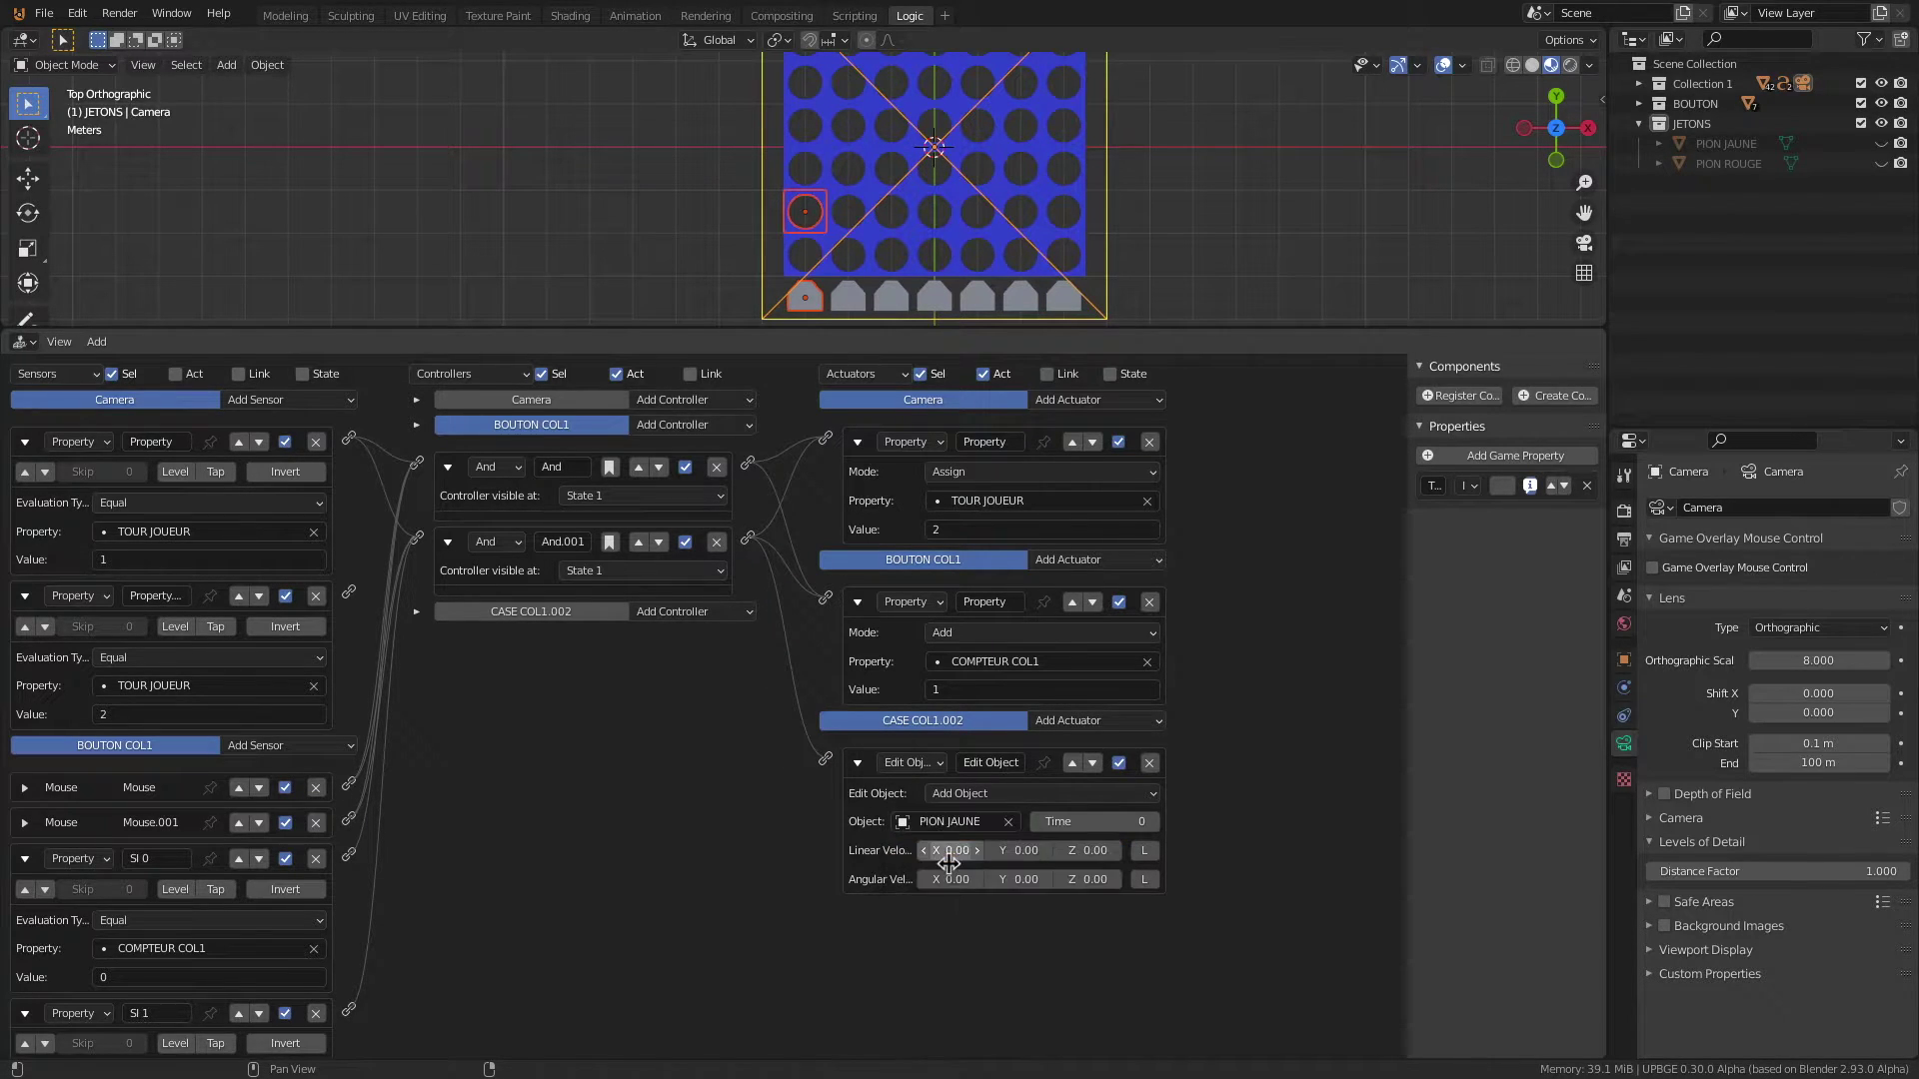
Step: Give CASE COL1.002 a Property actuator assigning "JAUNE" to ETAT CASE, linked to the second And controller
left_click(1089, 721)
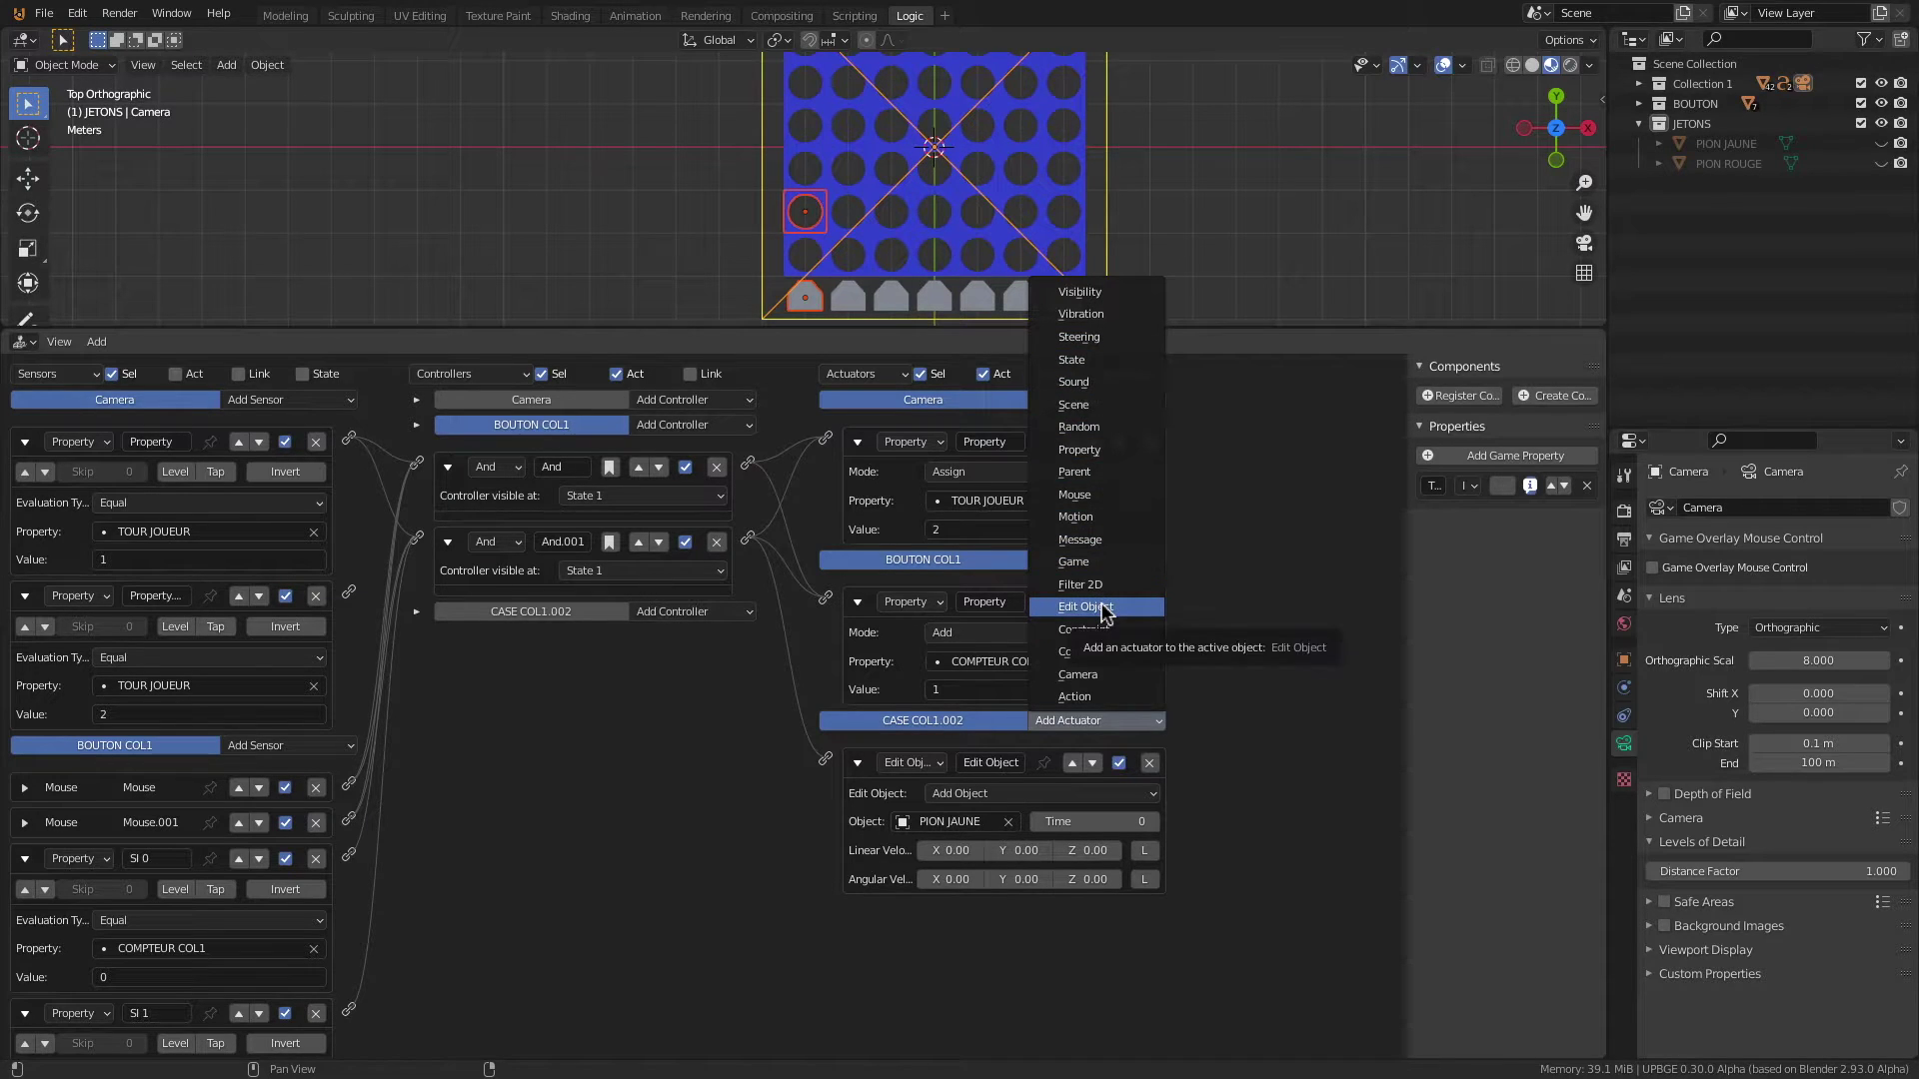
left_click(1109, 460)
left_click_drag(748, 539, 825, 910)
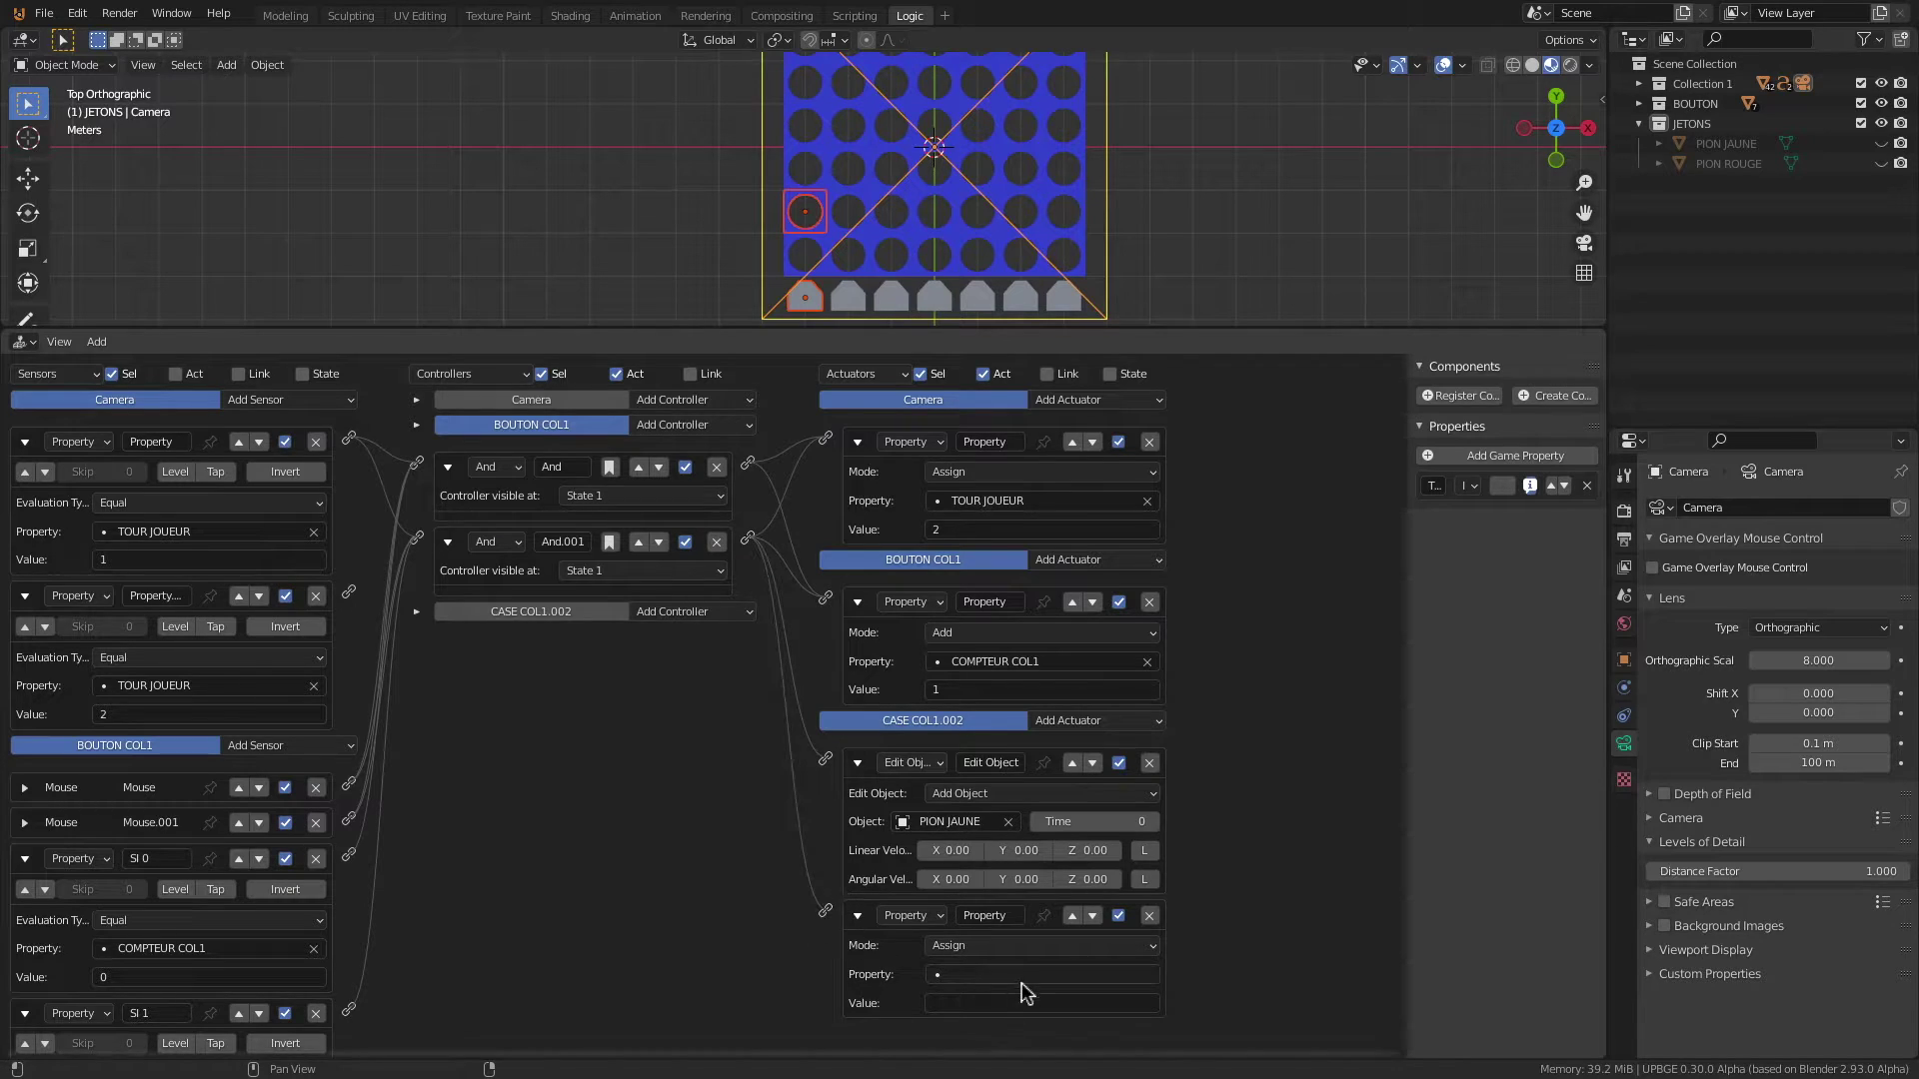
left_click(987, 976)
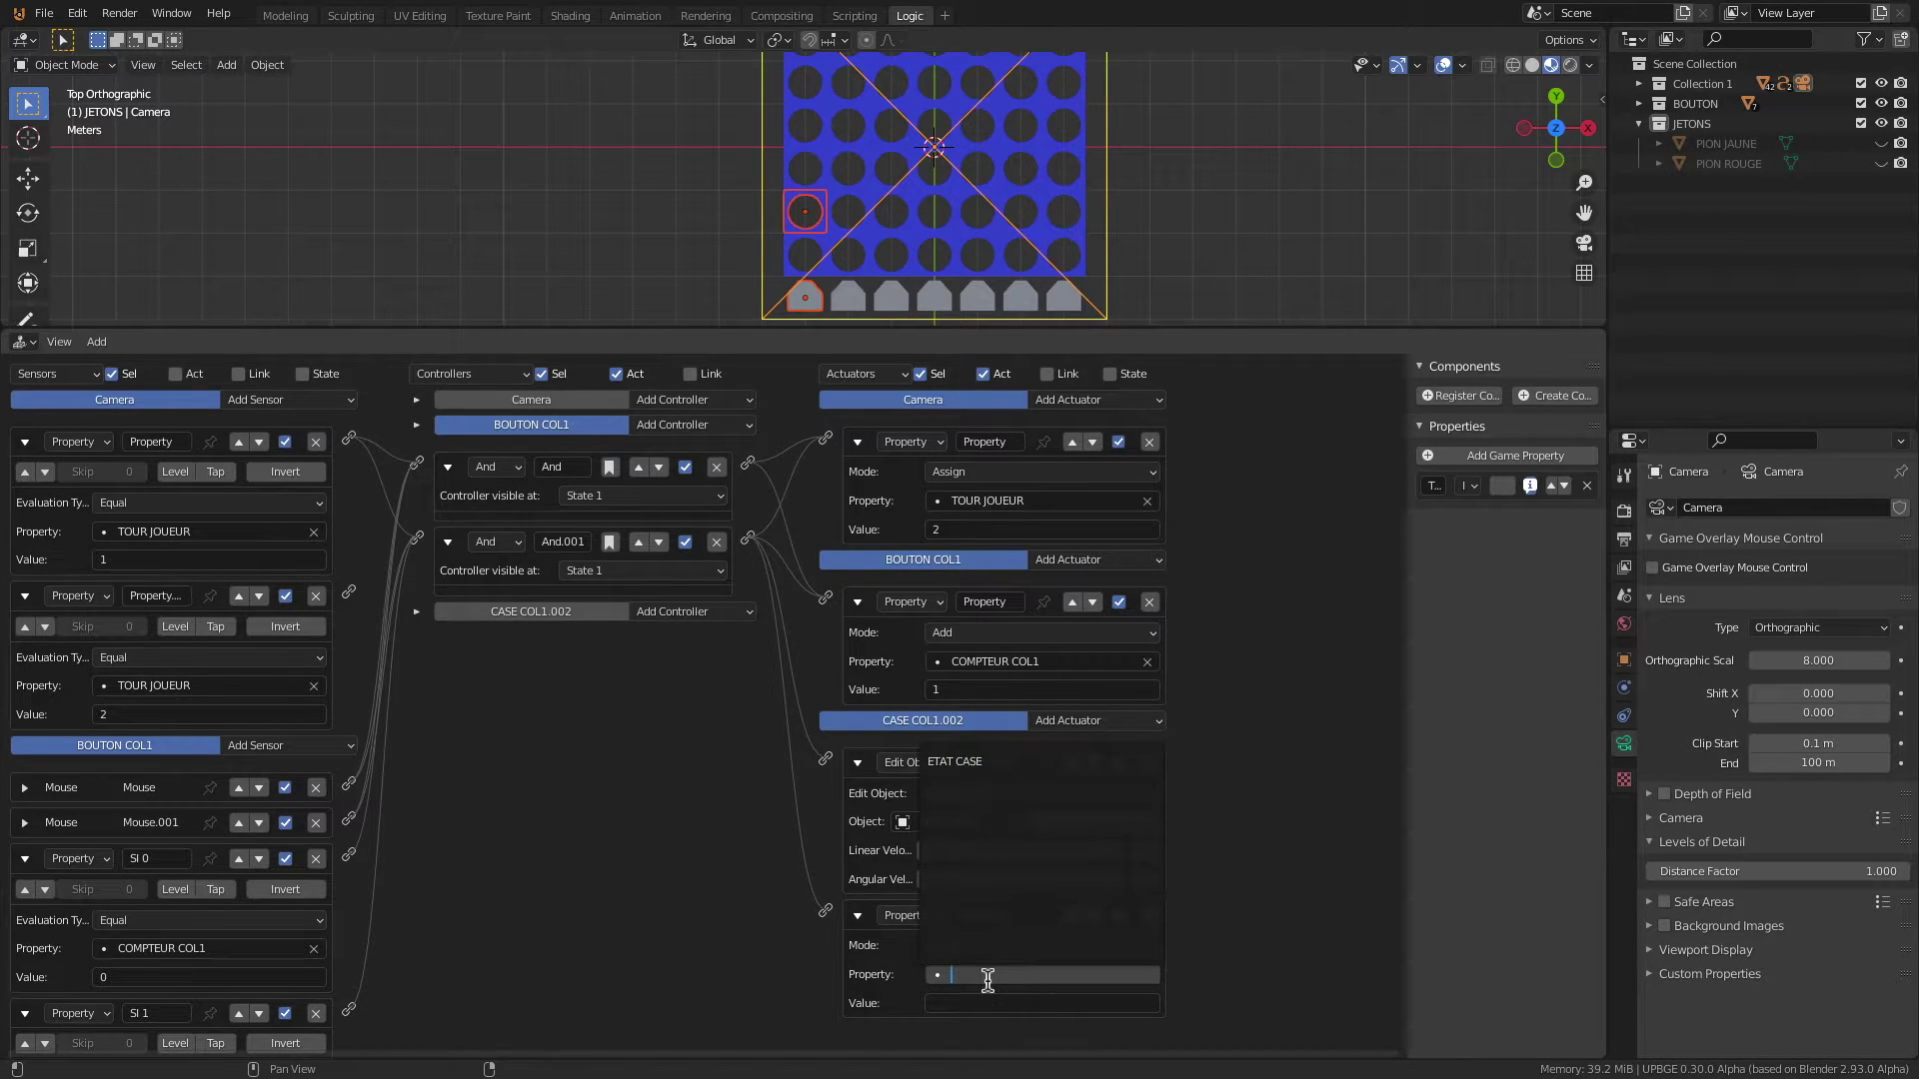
left_click(962, 765)
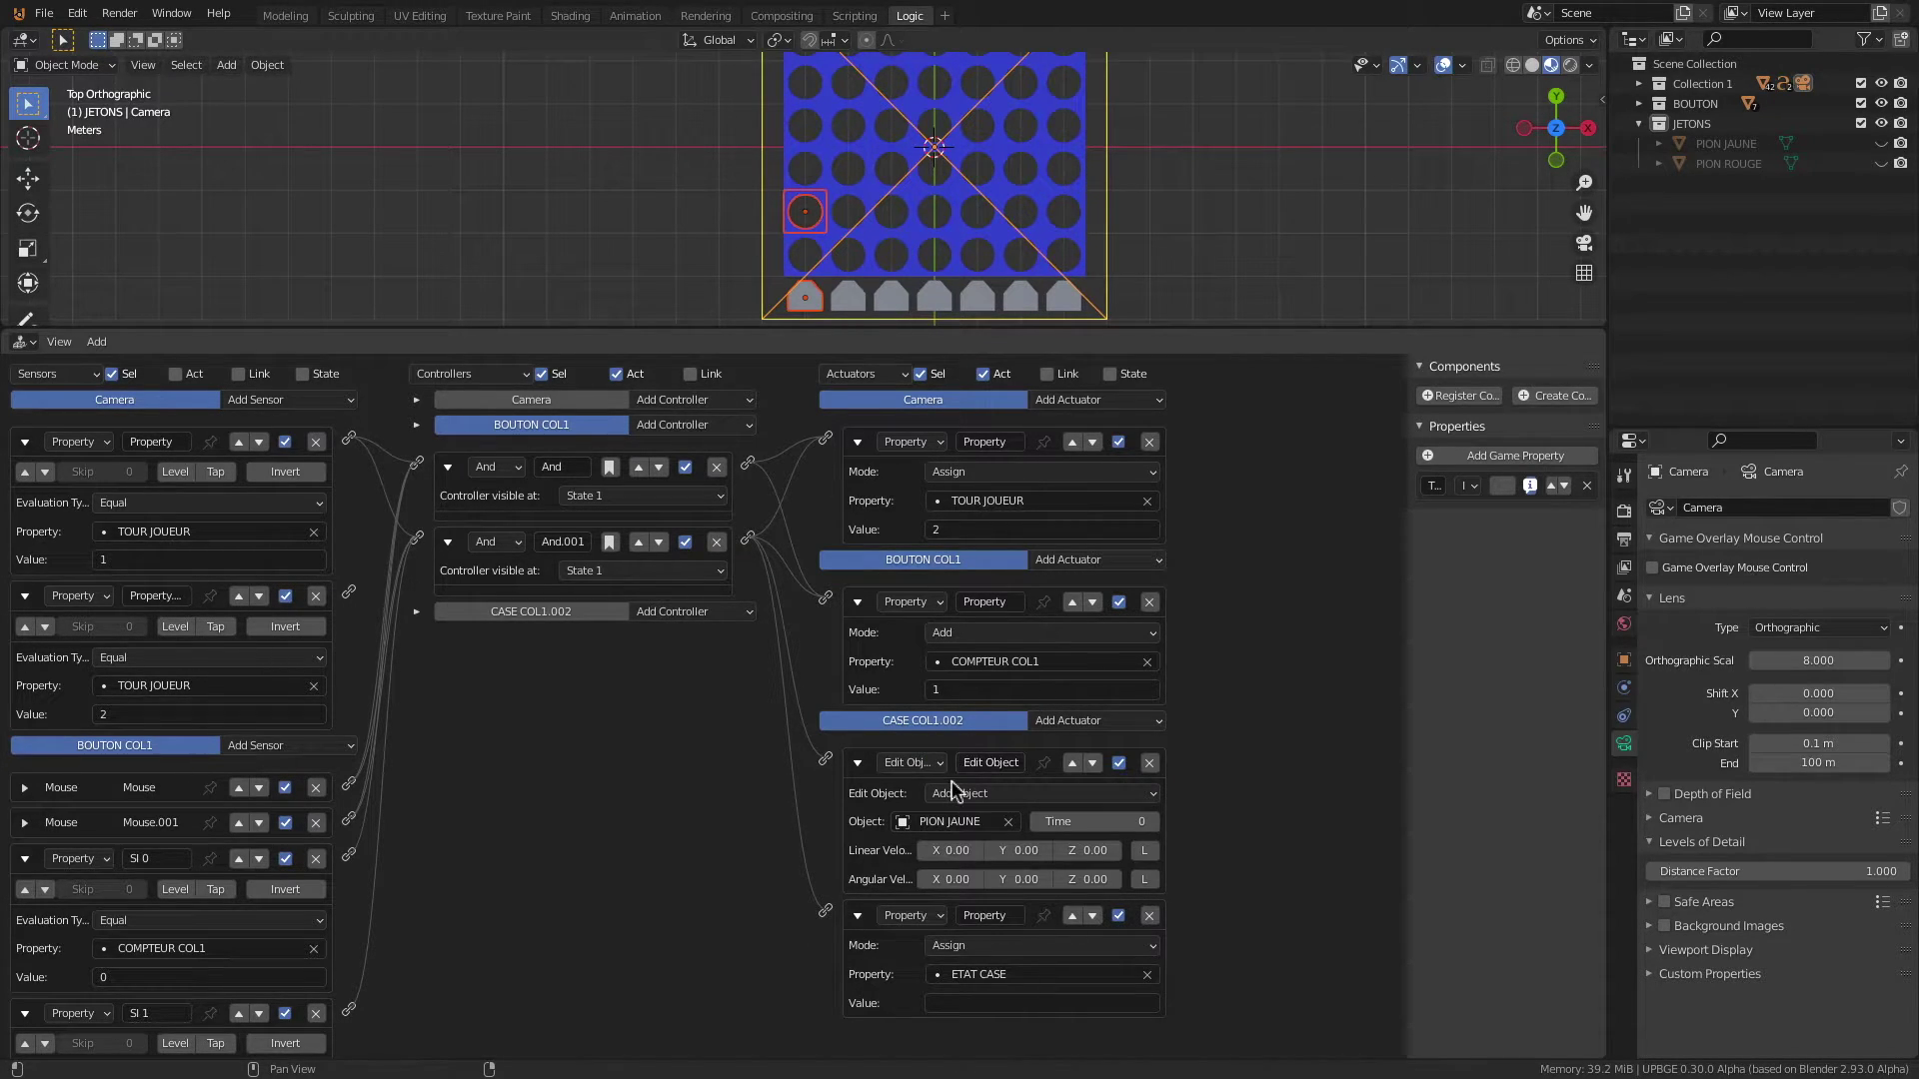
left_click(965, 1009)
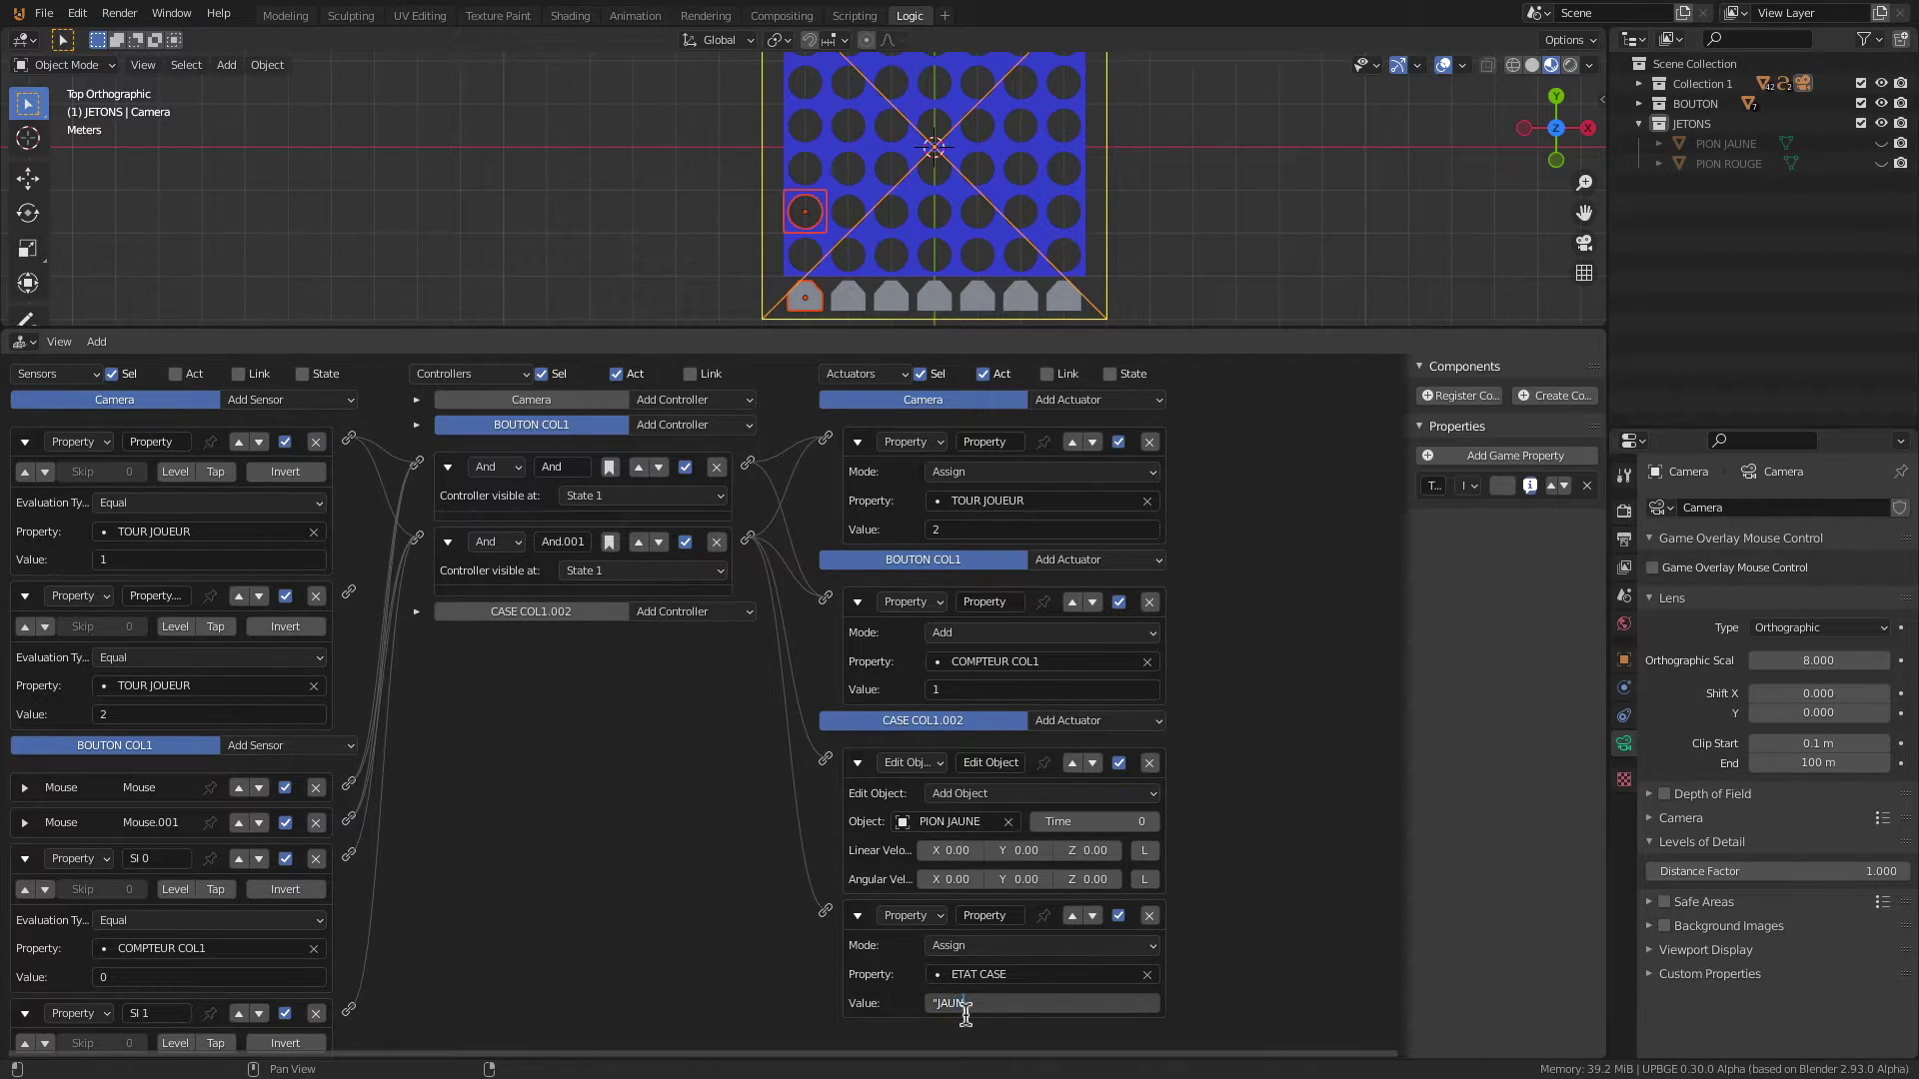
type("\"JAUNE\"")
key("Return")
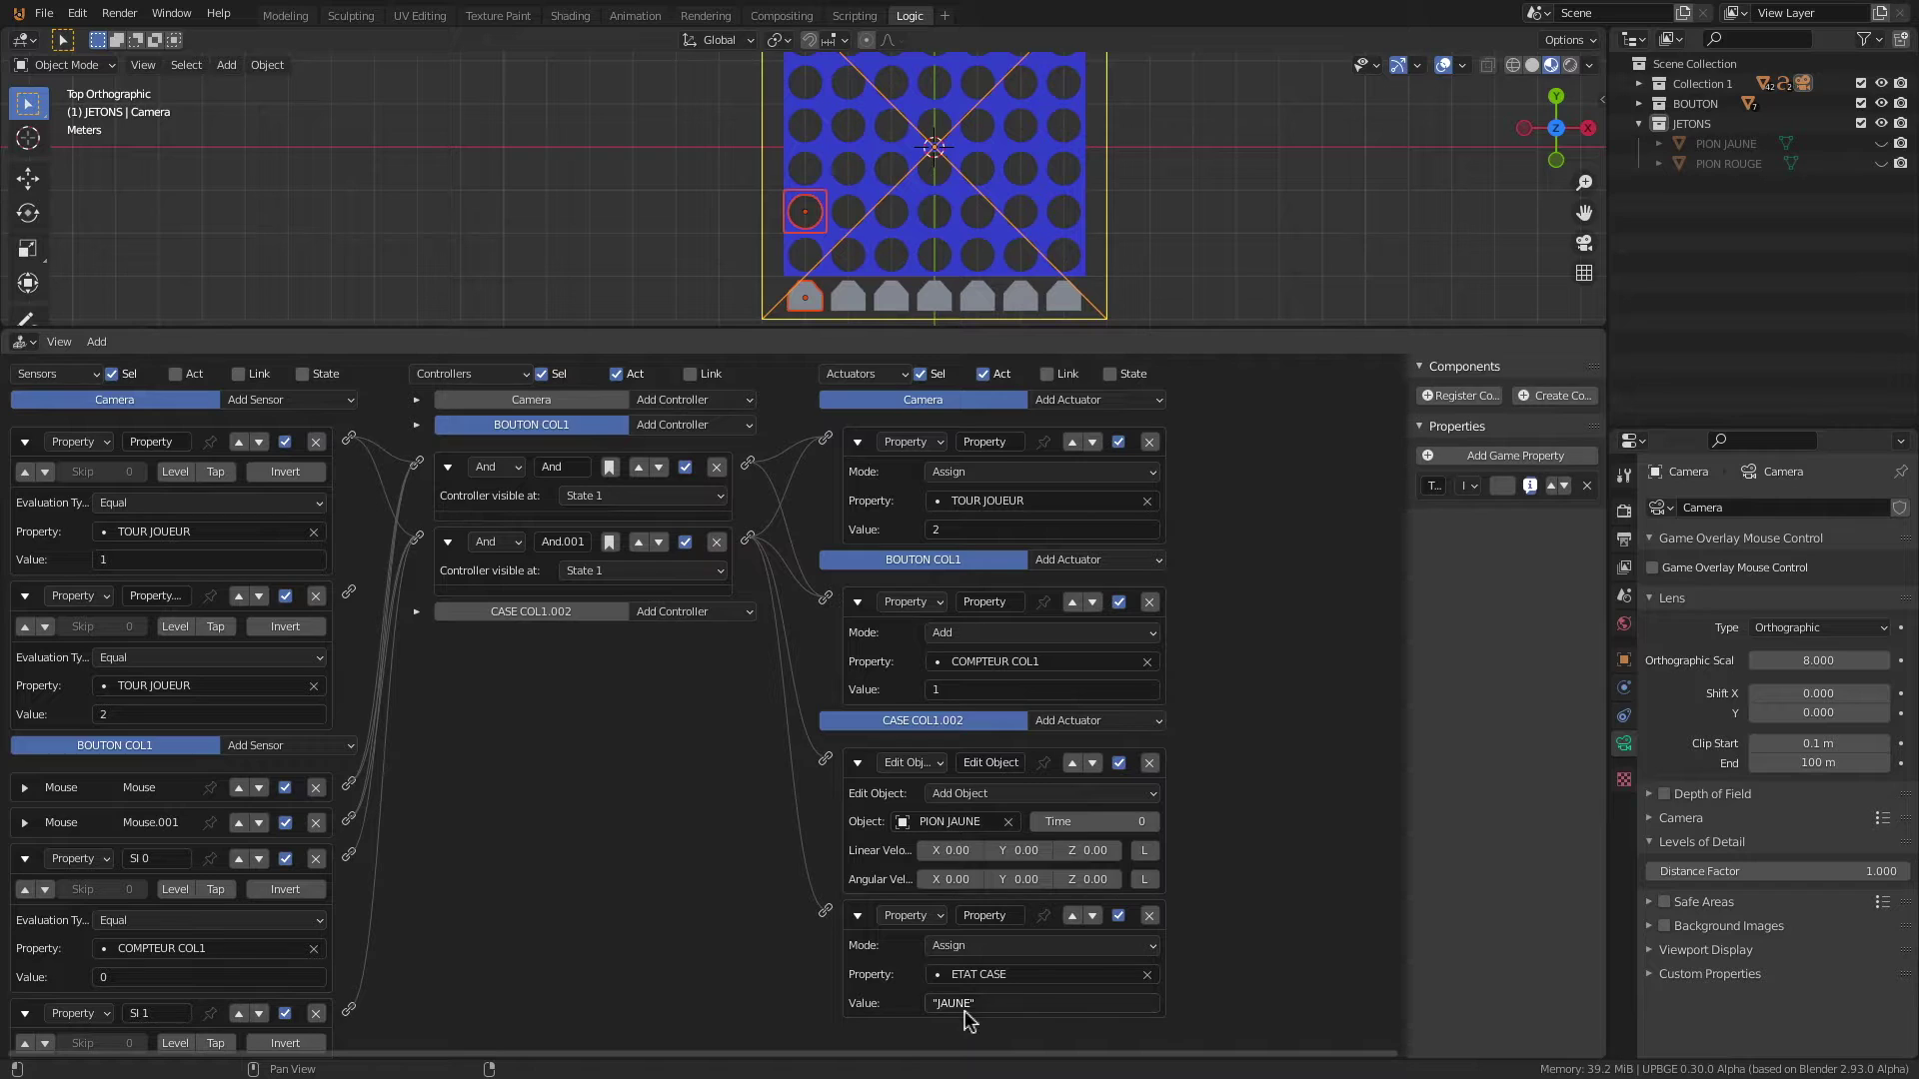
Step: Collapse the SI 0 and SI 1 sensors, and select BOUTON COL1, CASE COL1.003 and the Camera together
left_click(26, 860)
left_click(26, 895)
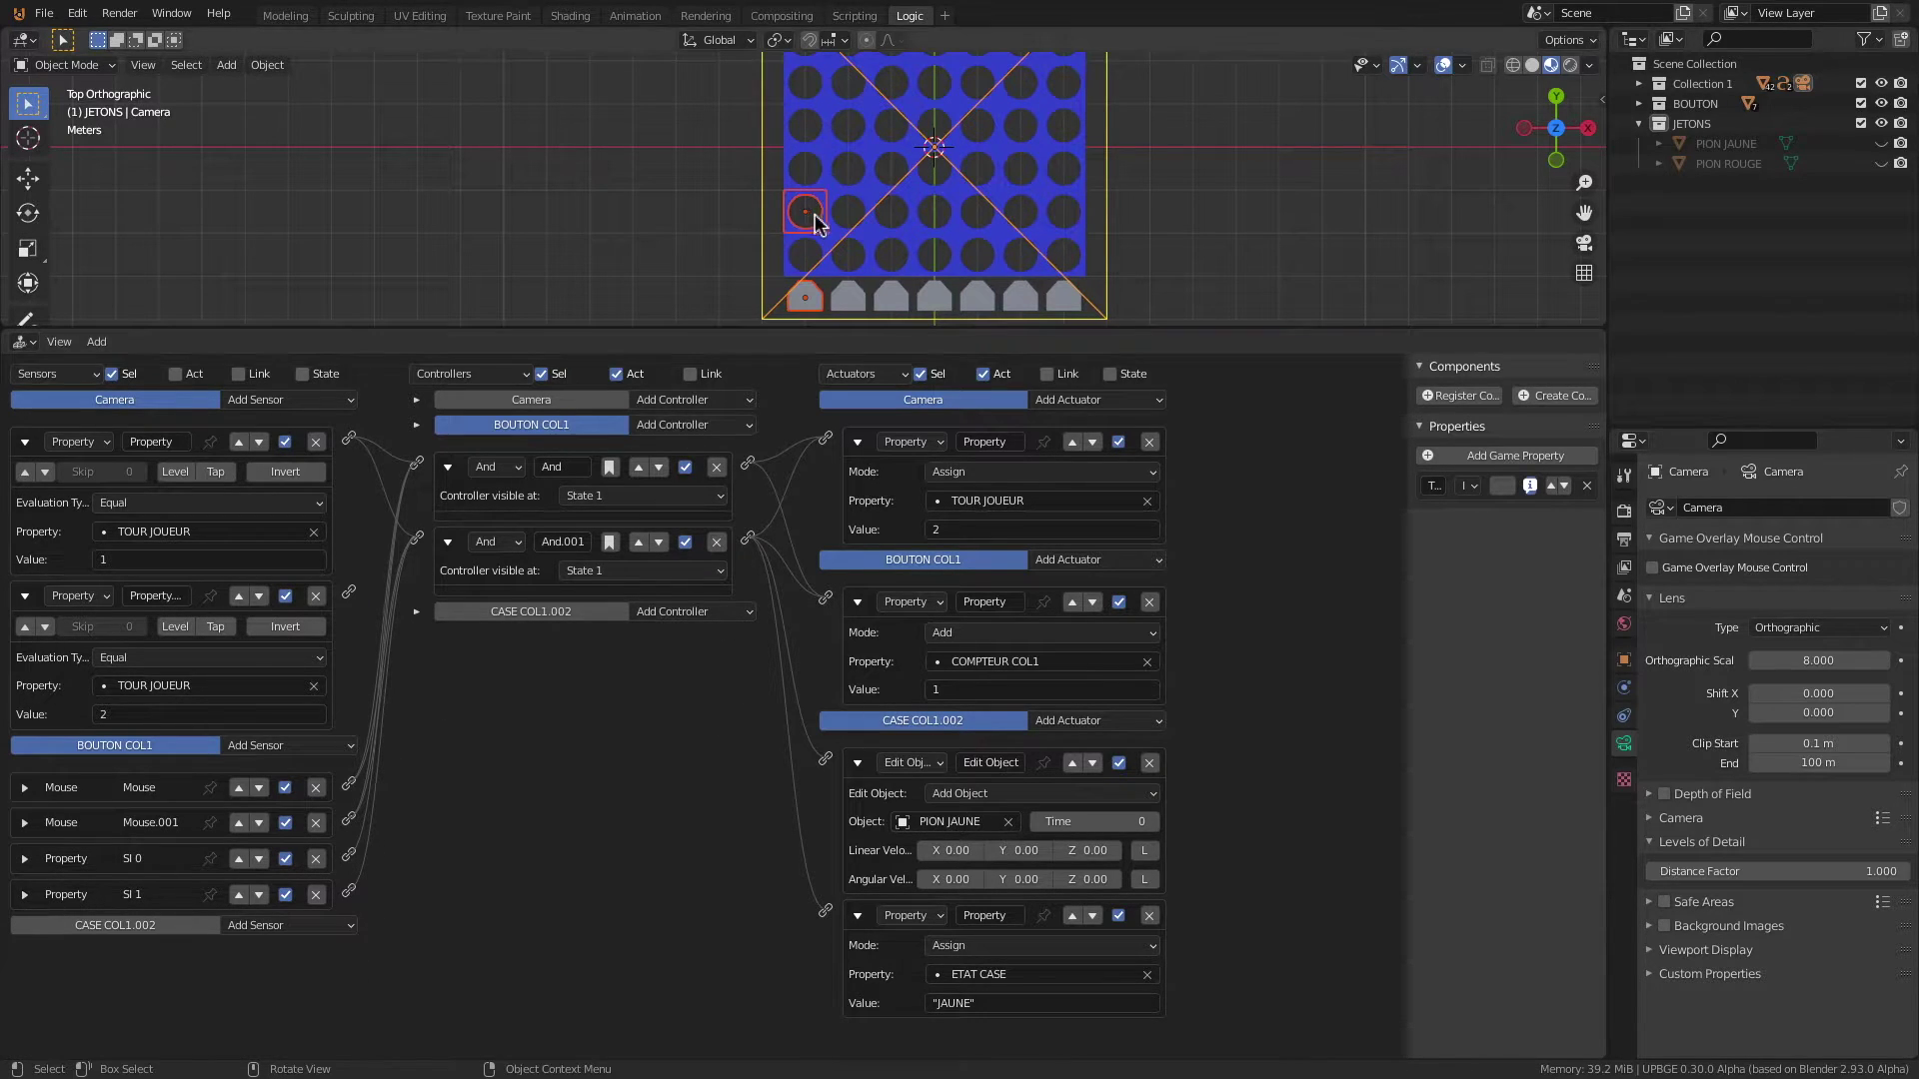
left_click(812, 296)
left_click(804, 165, "shift")
left_click(762, 171, "shift")
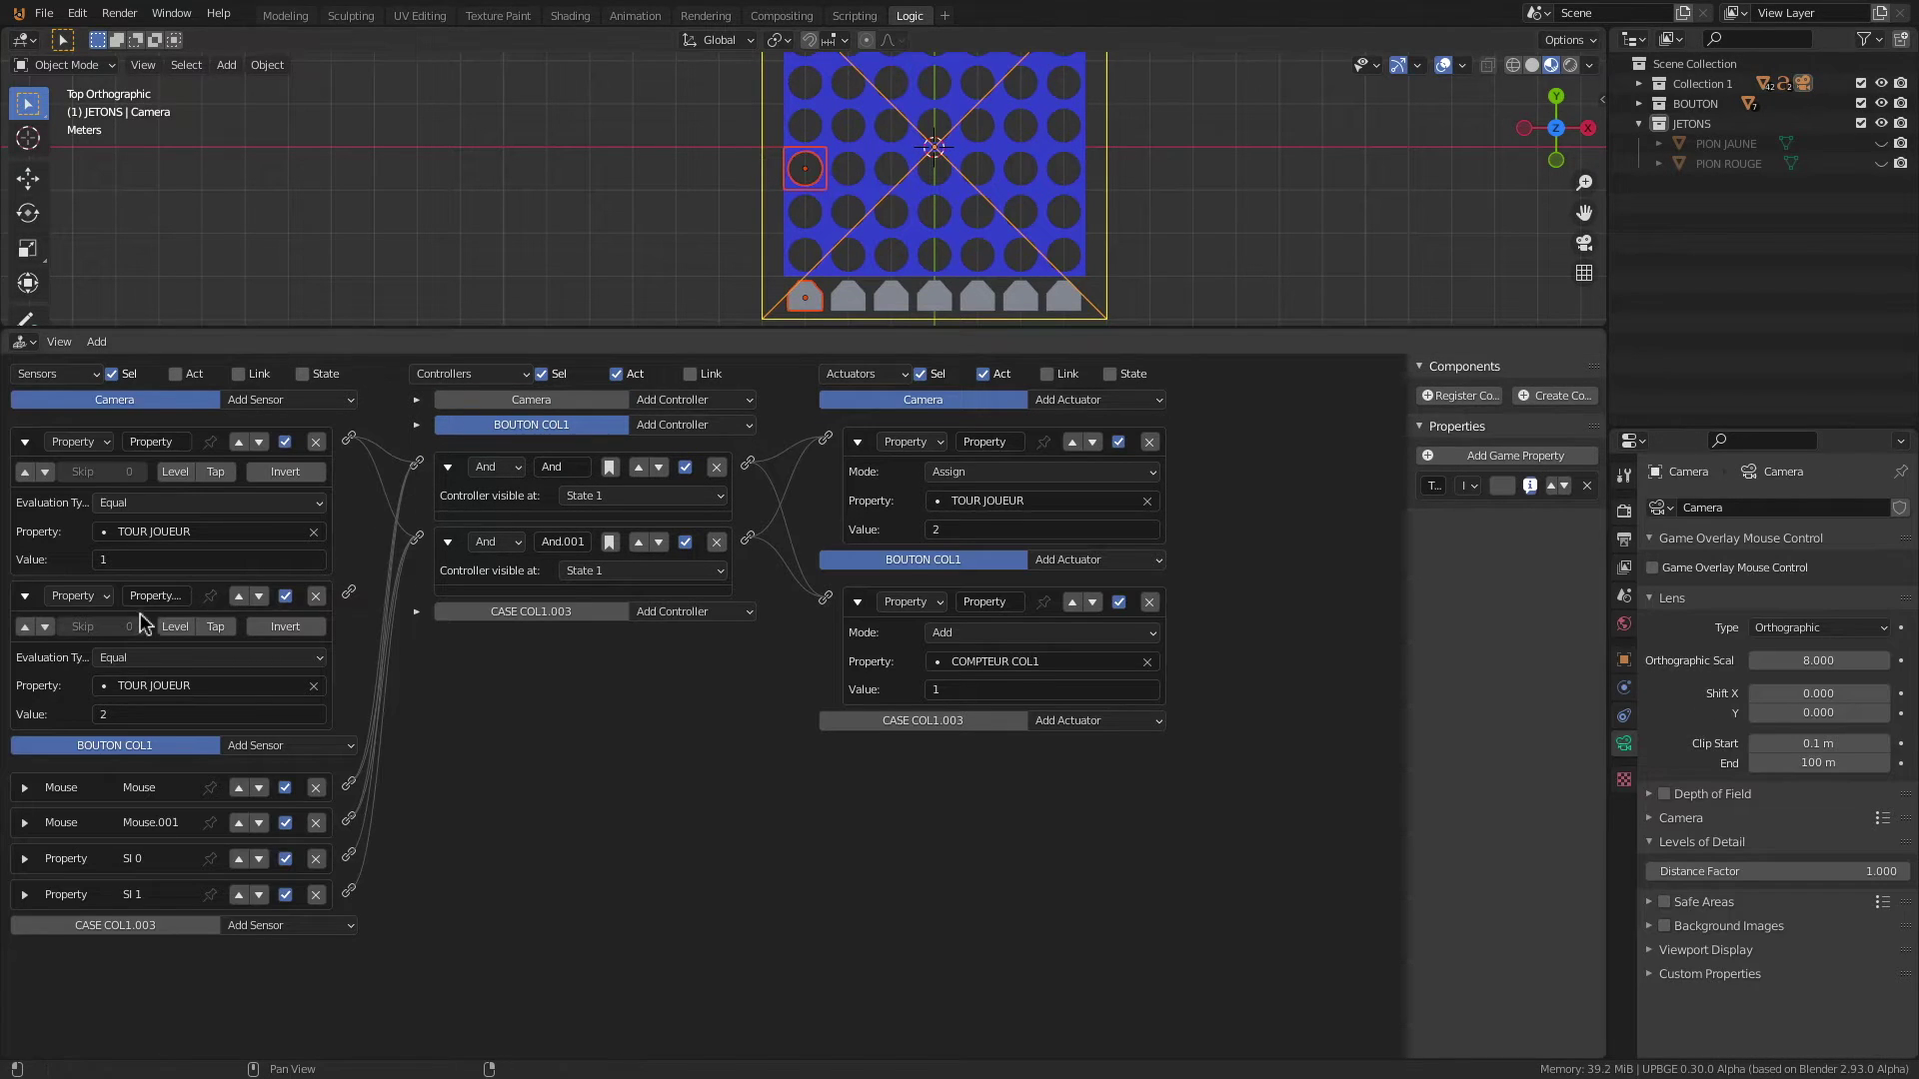
Step: Add a third And controller to BOUTON COL1, linked to both Mouse sensors
left_click(678, 425)
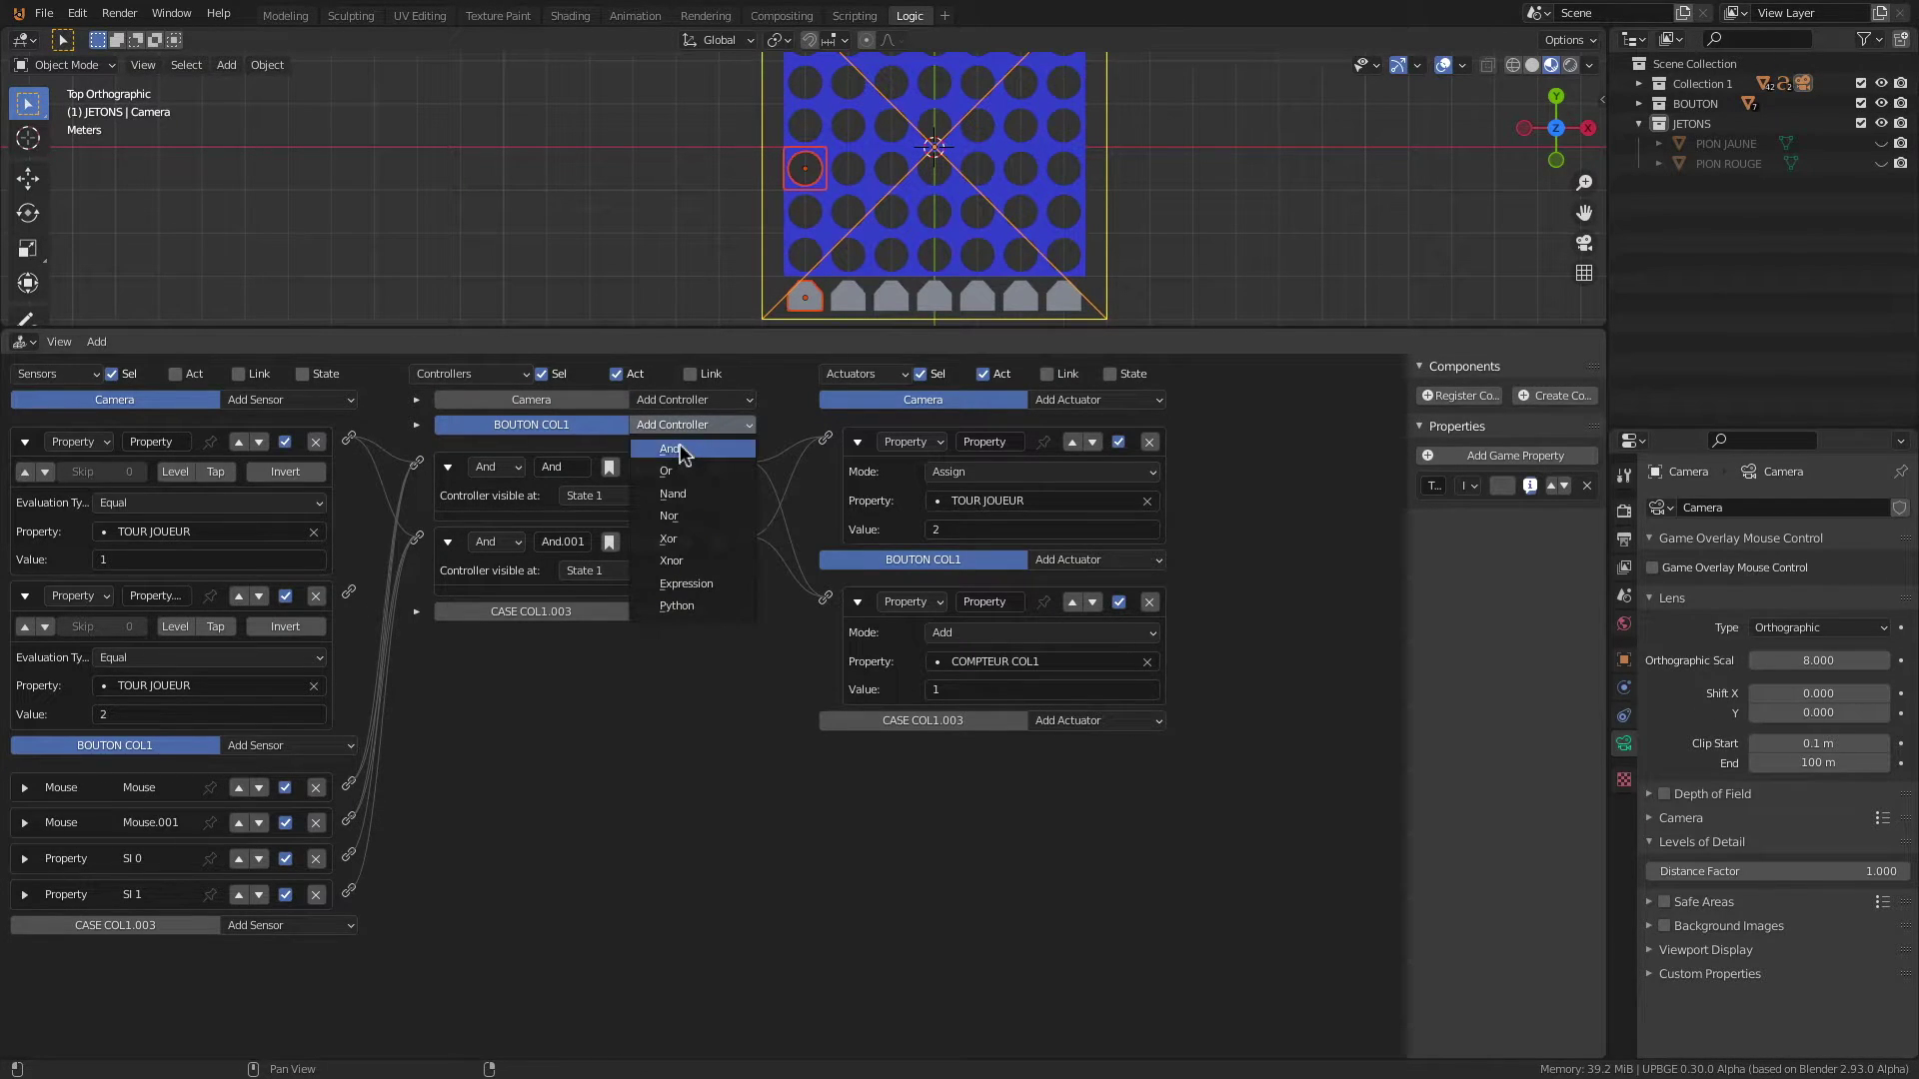
left_click(685, 449)
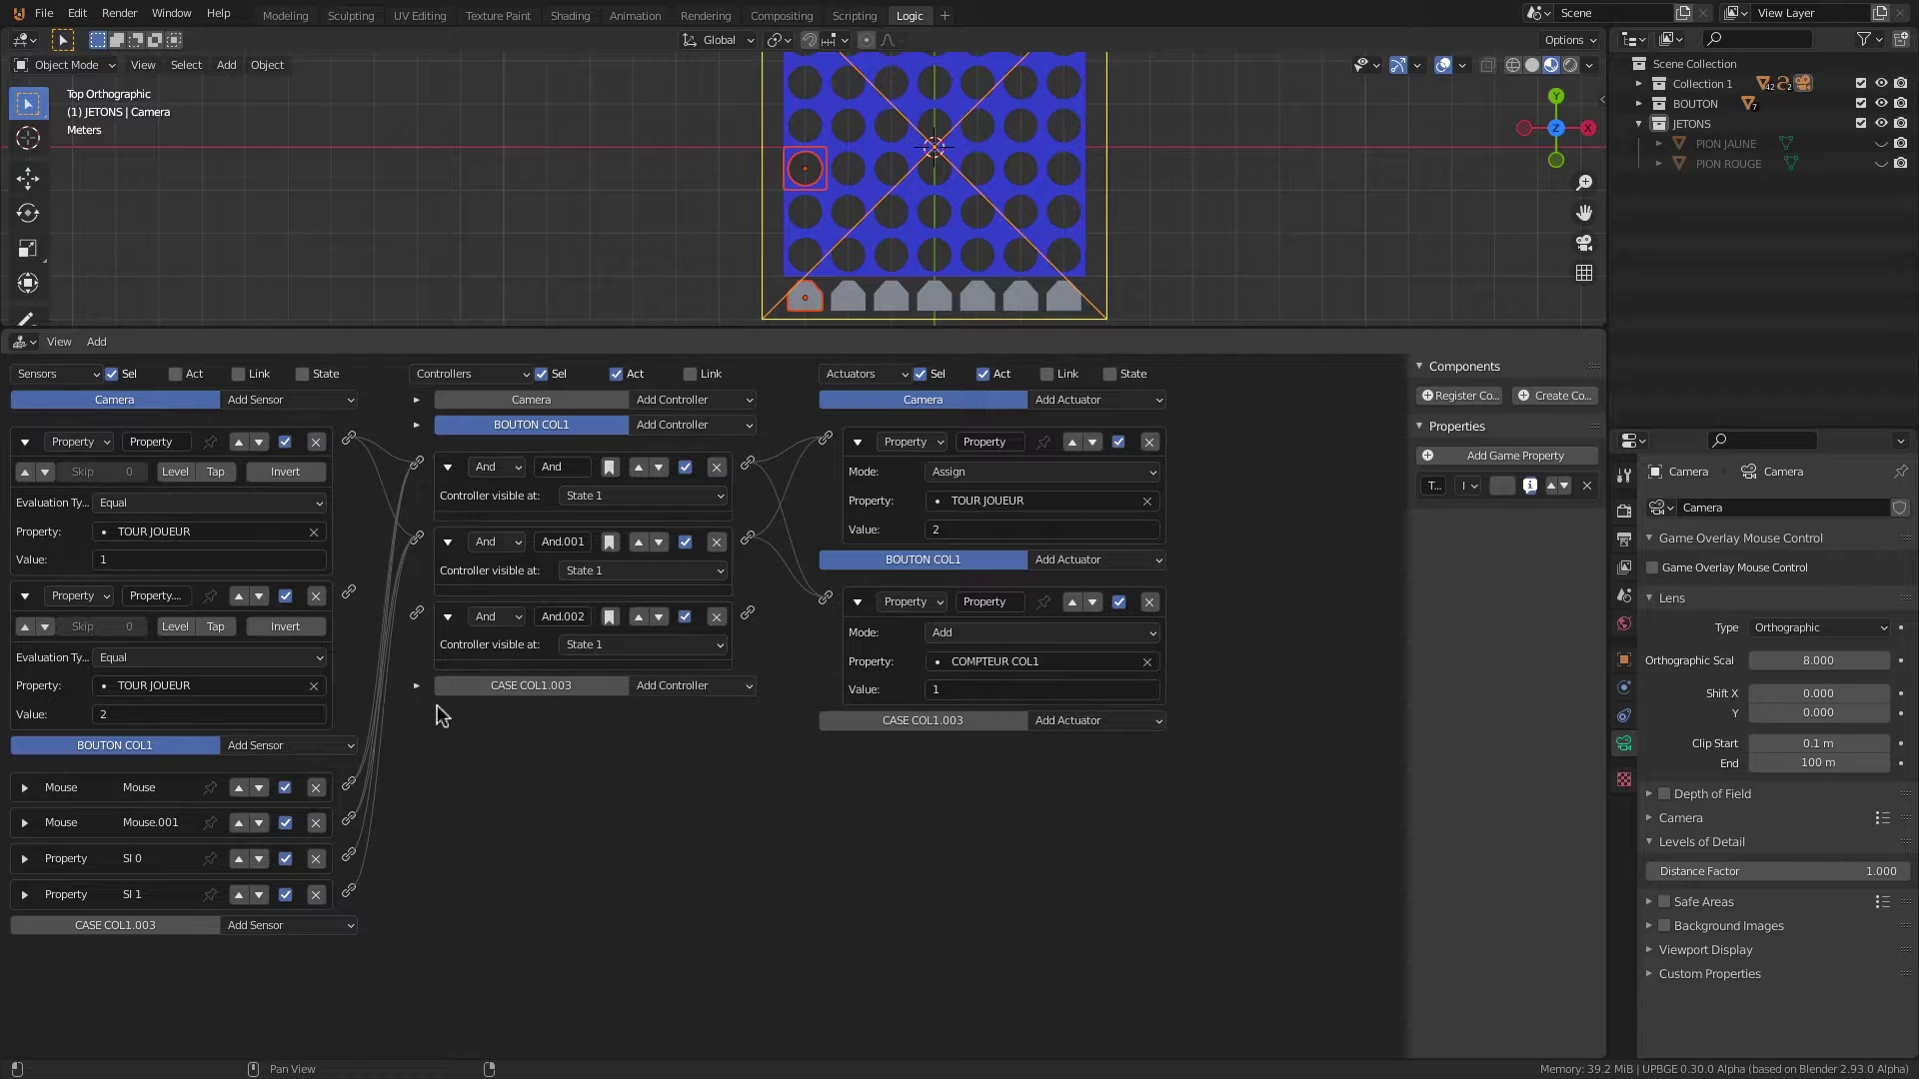
left_click_drag(349, 783, 419, 615)
left_click_drag(349, 820, 423, 611)
Step: Add a Property sensor SI 2 to BOUTON COL1 checking COMPTEUR COL1 equals 2, linked to the third And controller
left_click(272, 746)
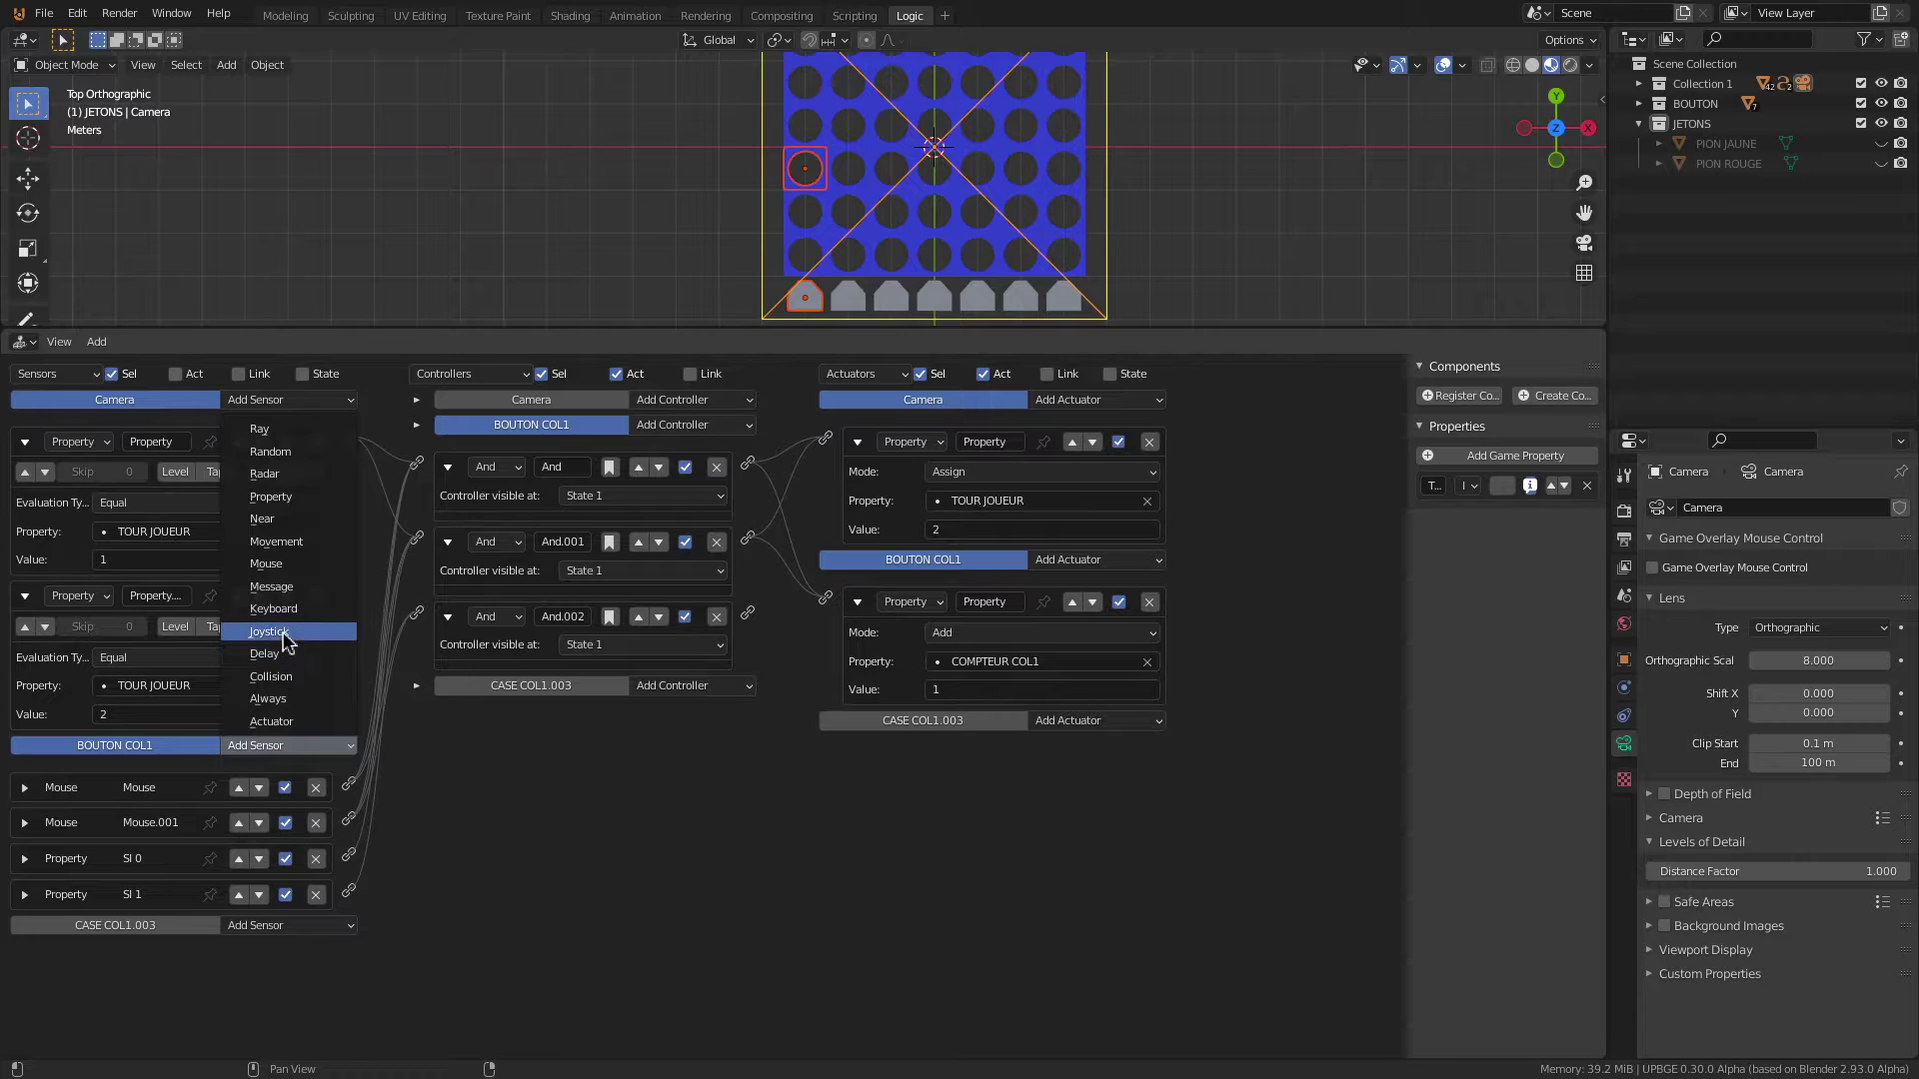
left_click(284, 507)
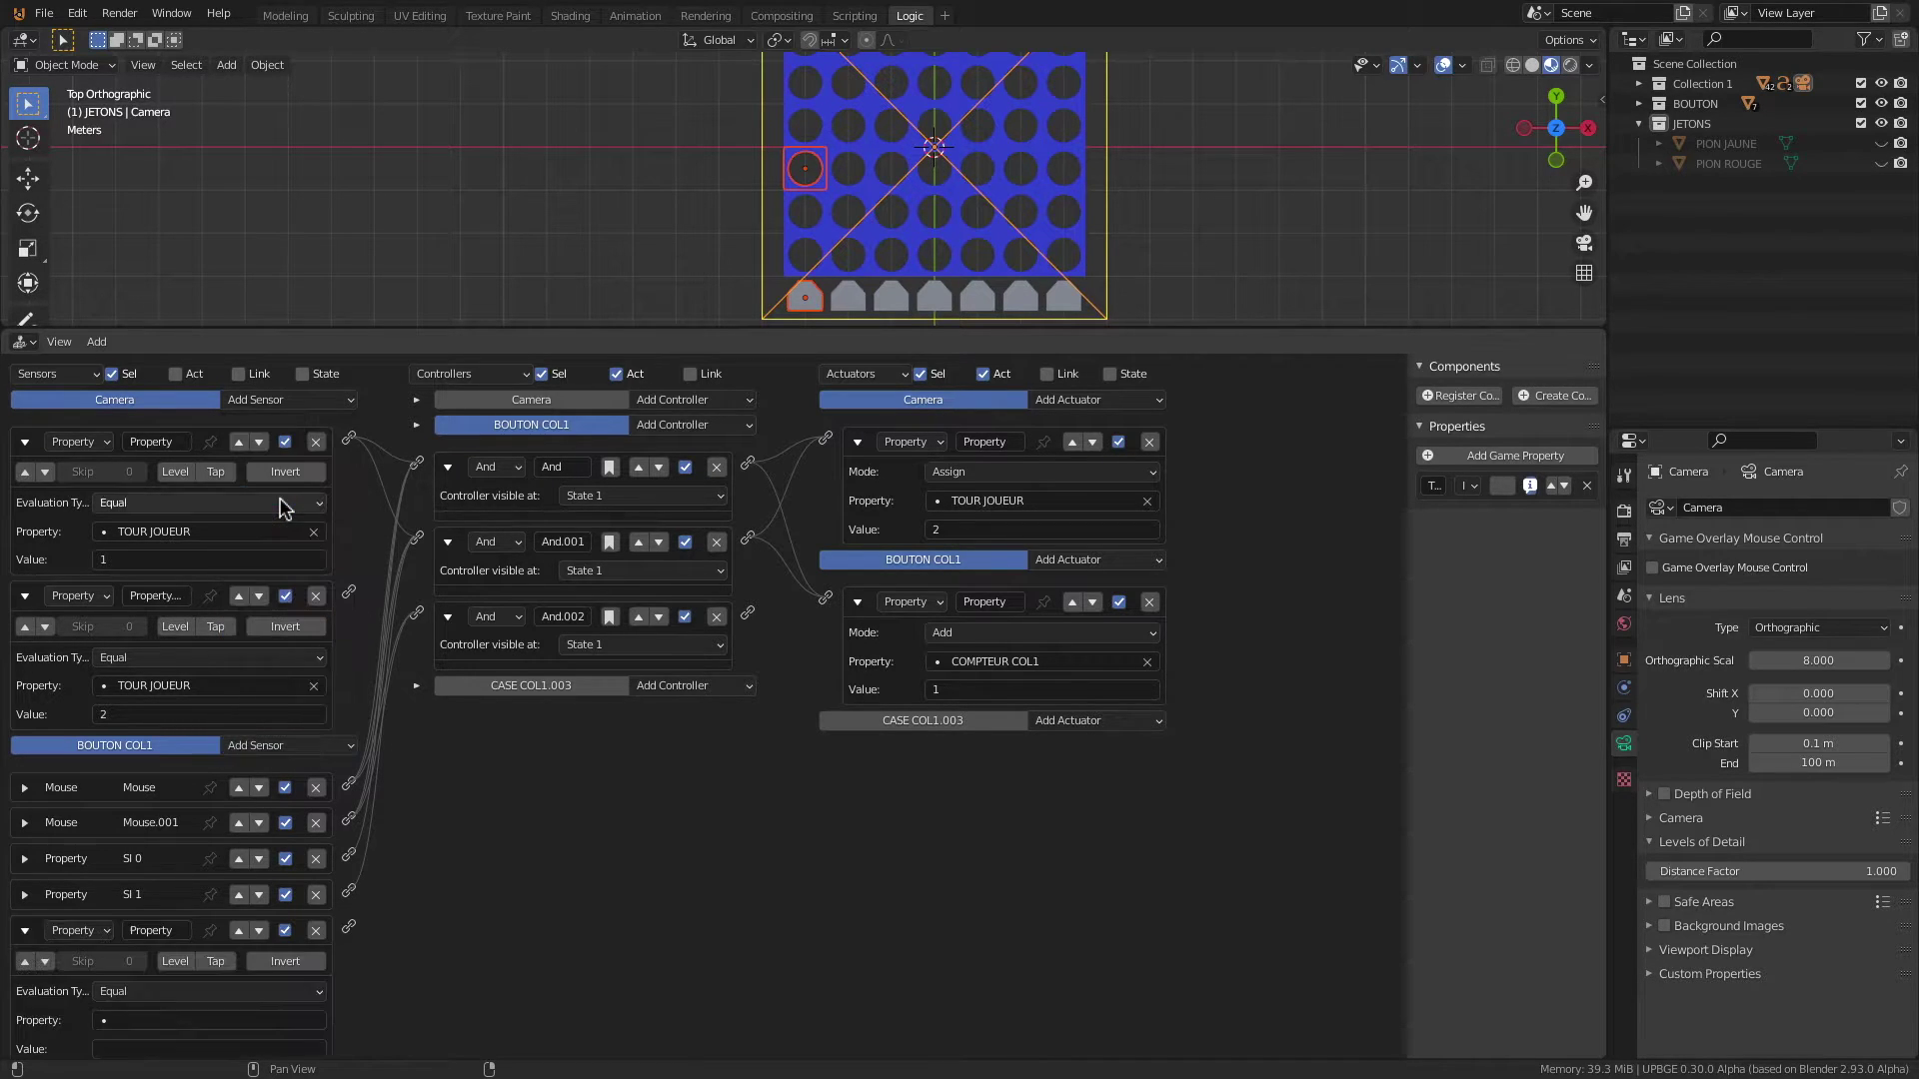
scroll(184, 794, "down", 1)
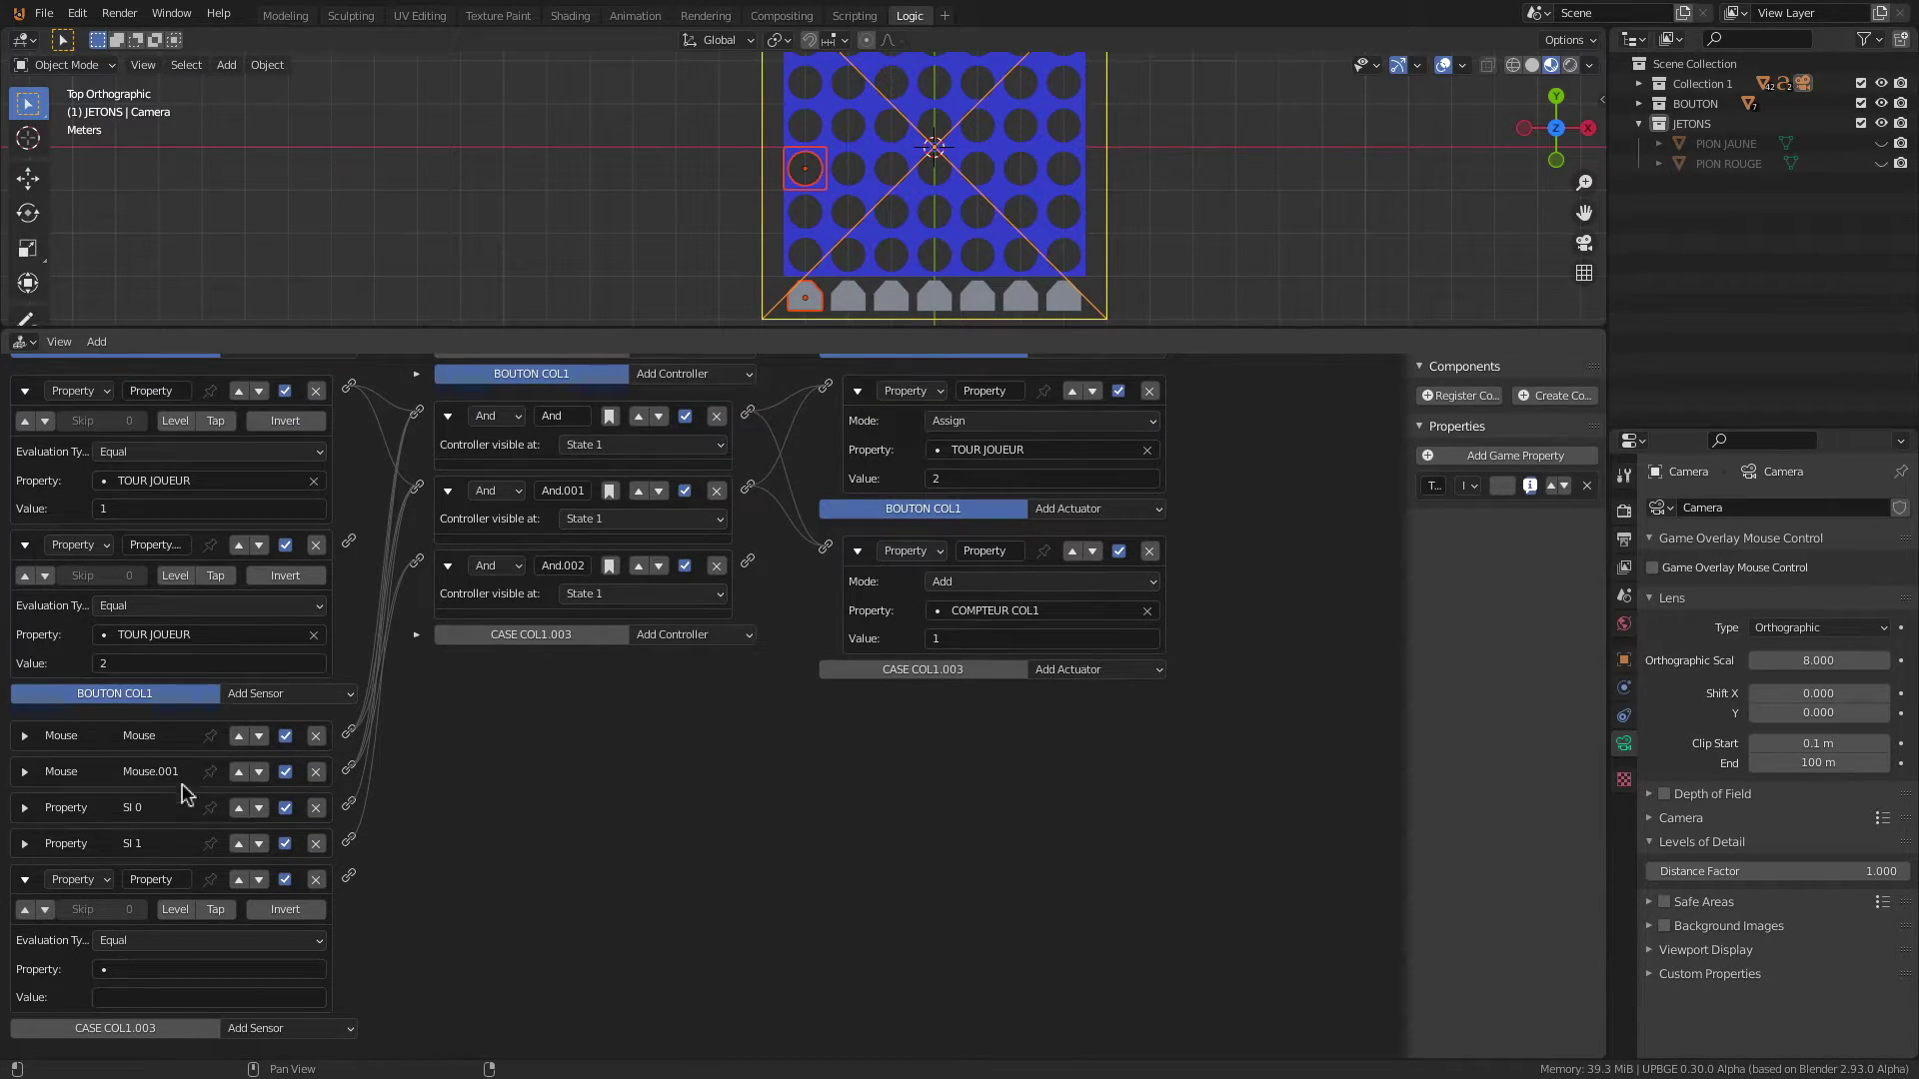
left_click(161, 879)
type("S")
key("Return")
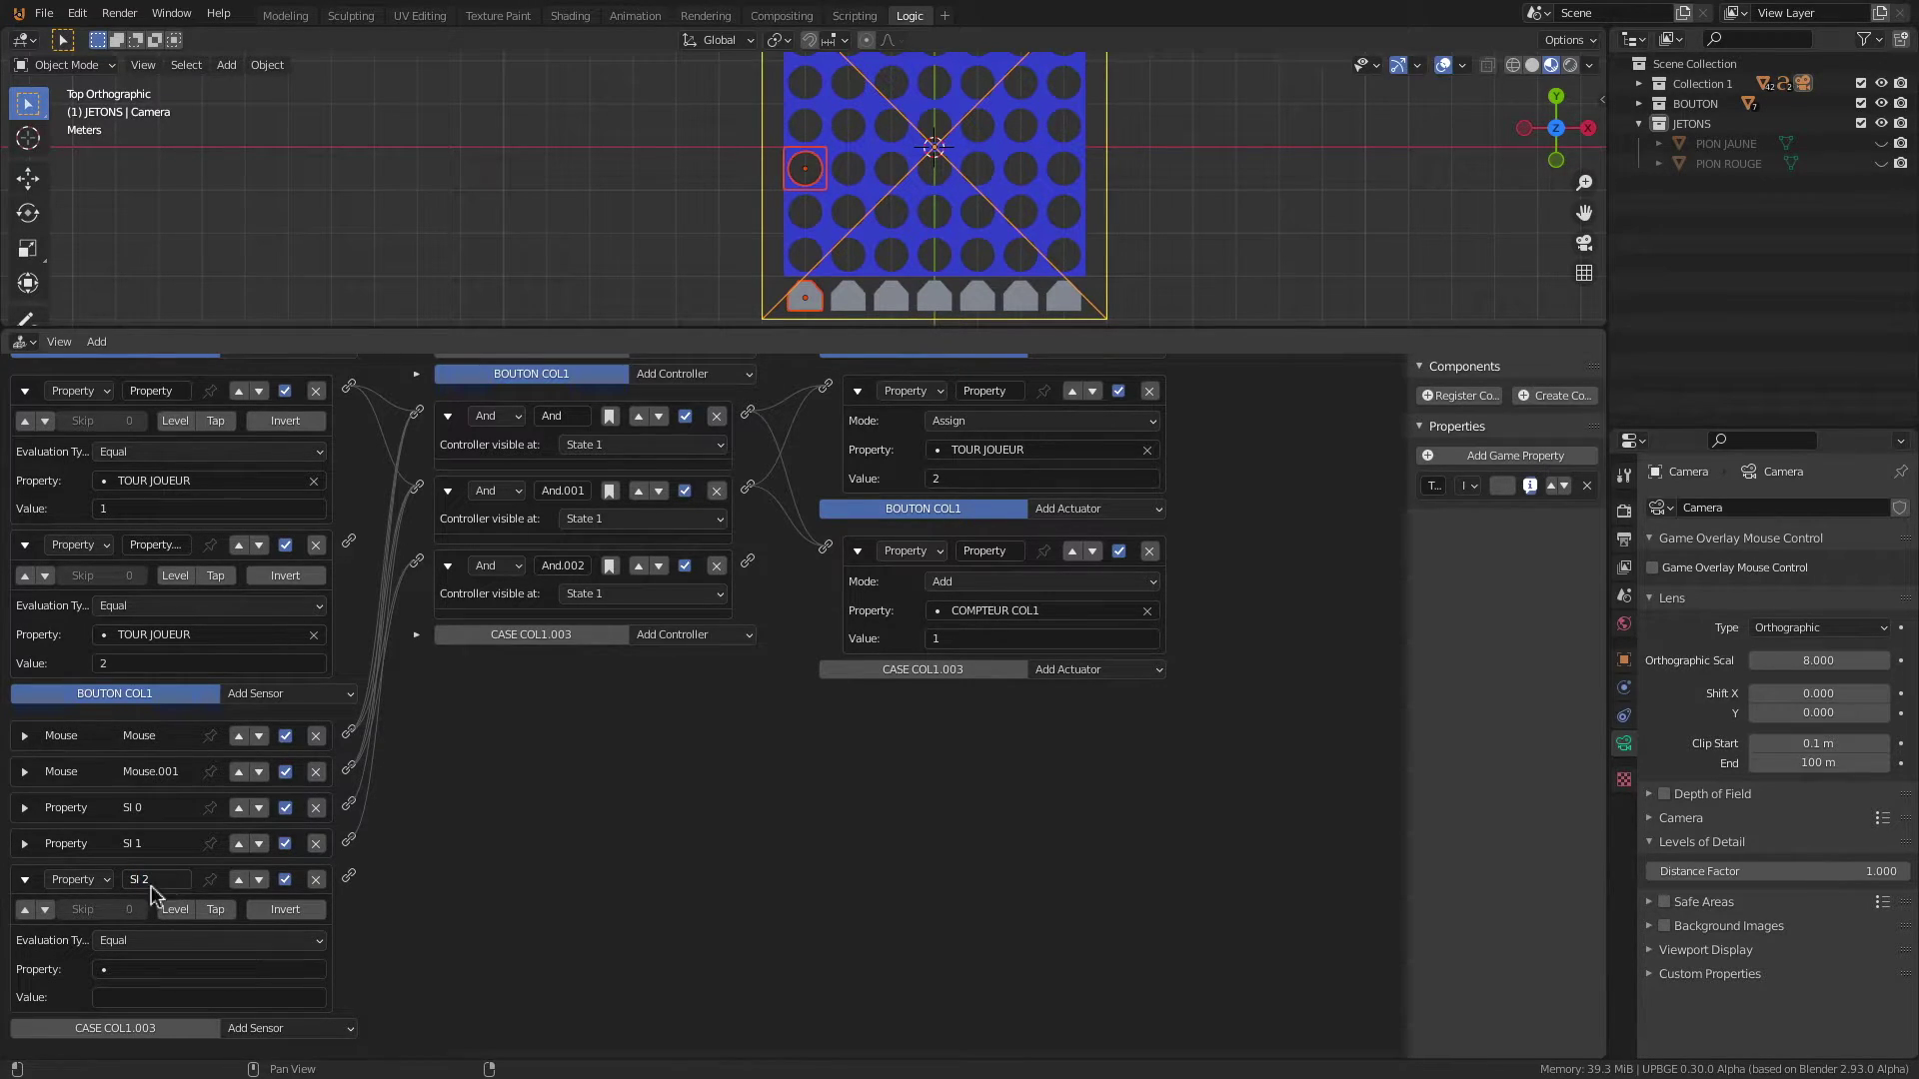
left_click(198, 969)
left_click(158, 755)
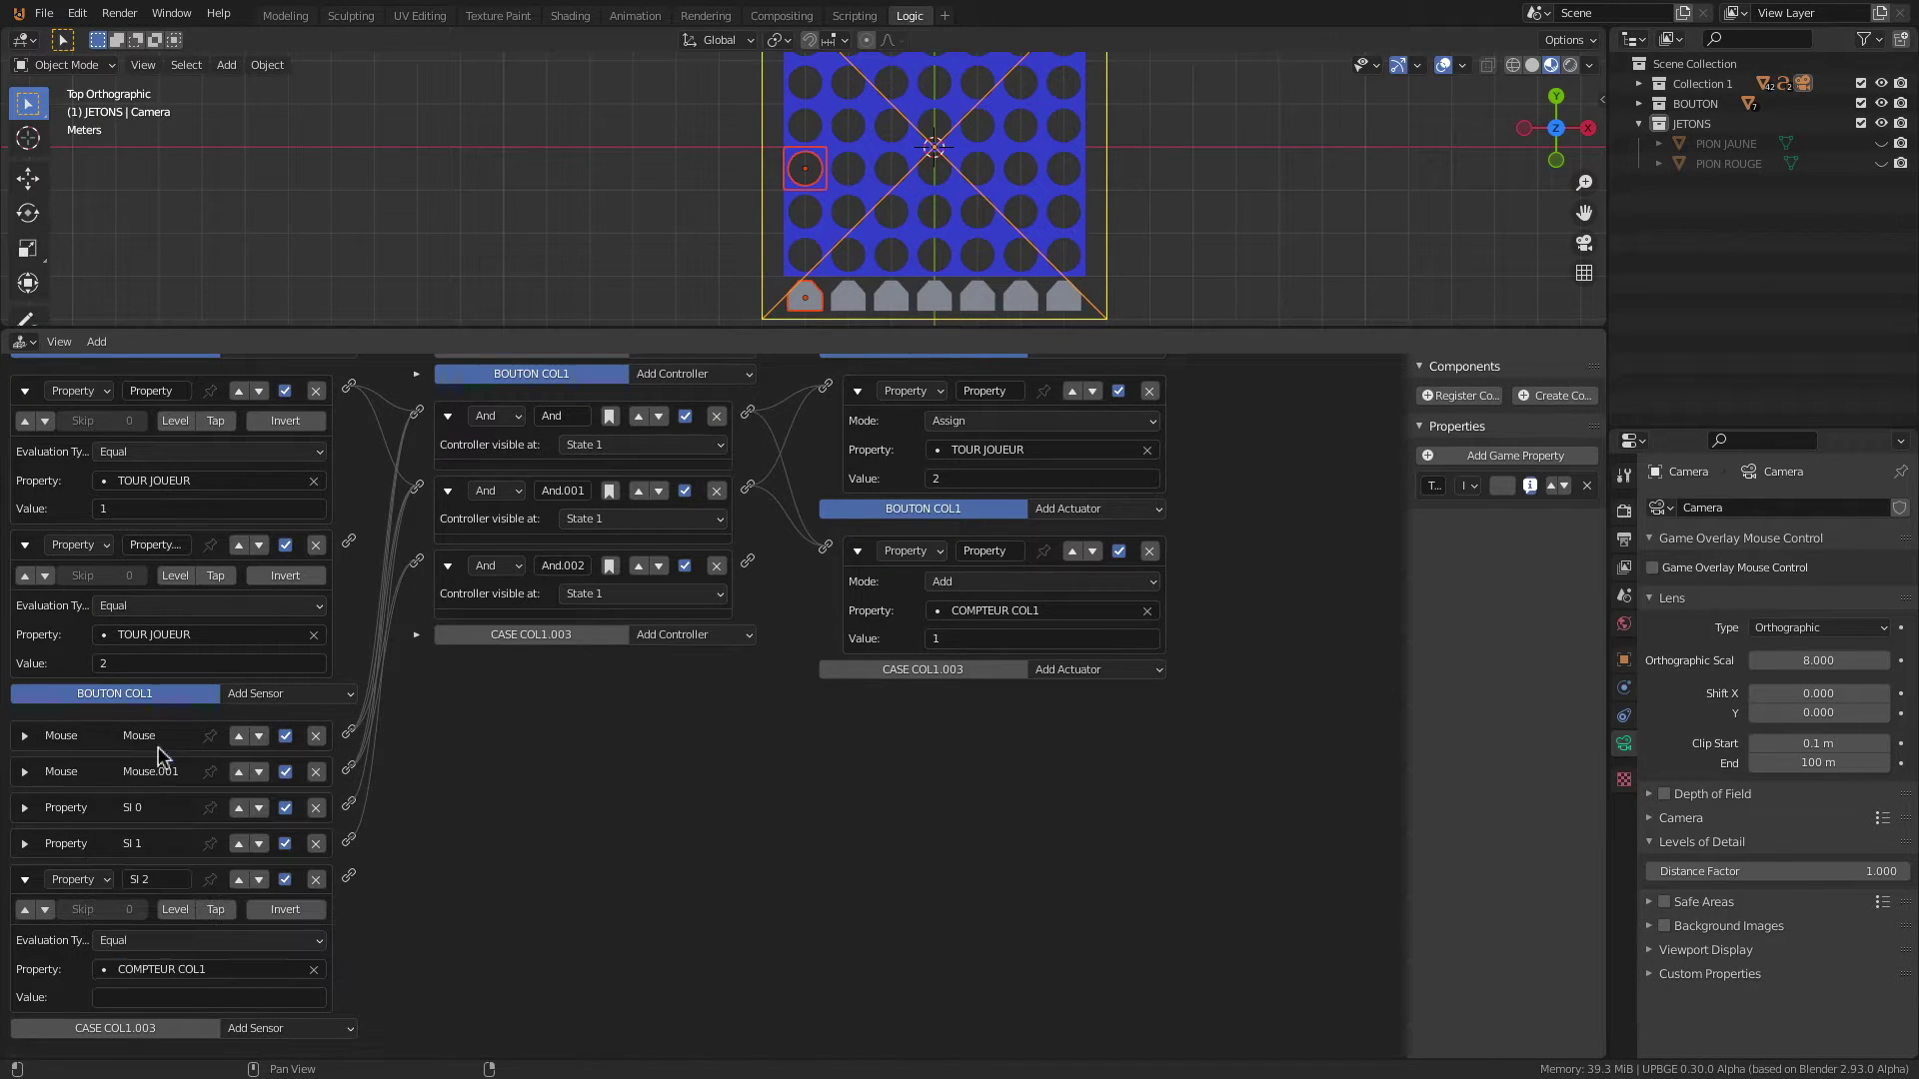
left_click(149, 999)
type("2")
key("Return")
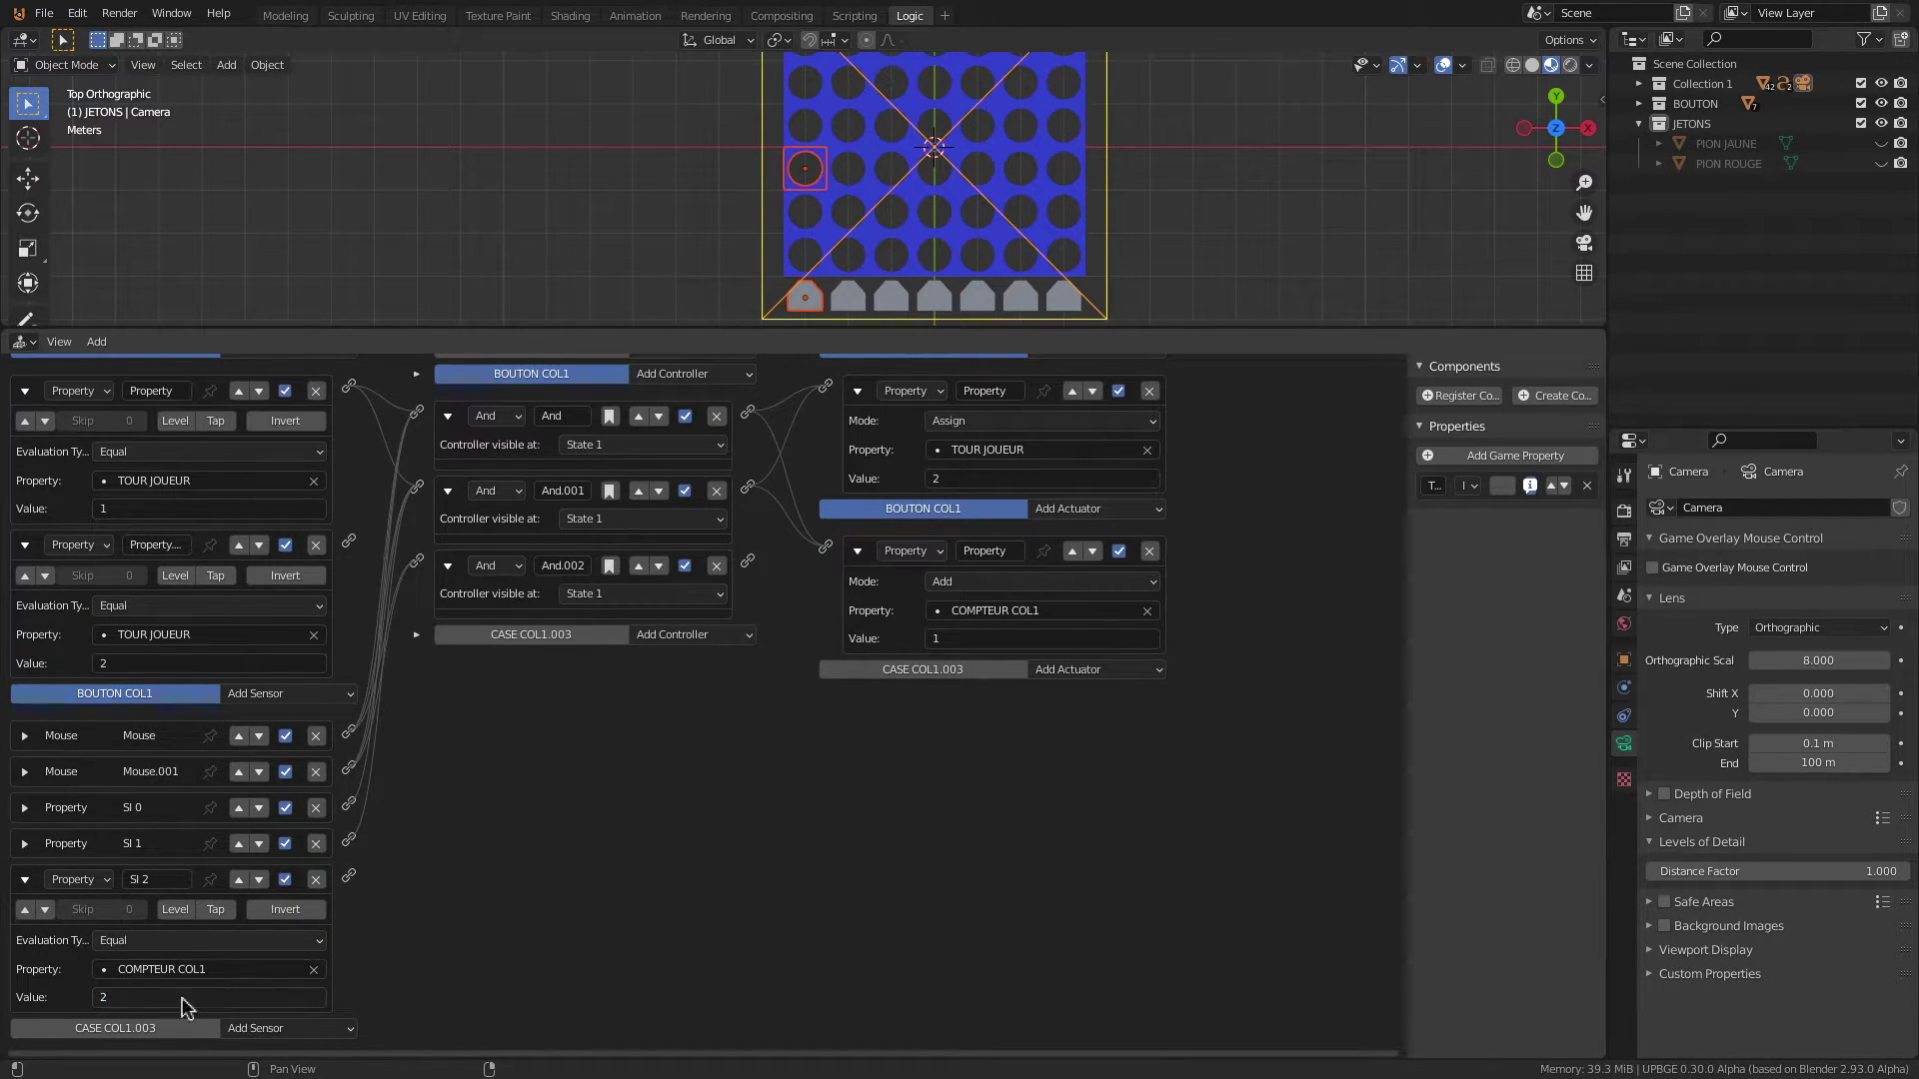
left_click_drag(348, 876, 417, 563)
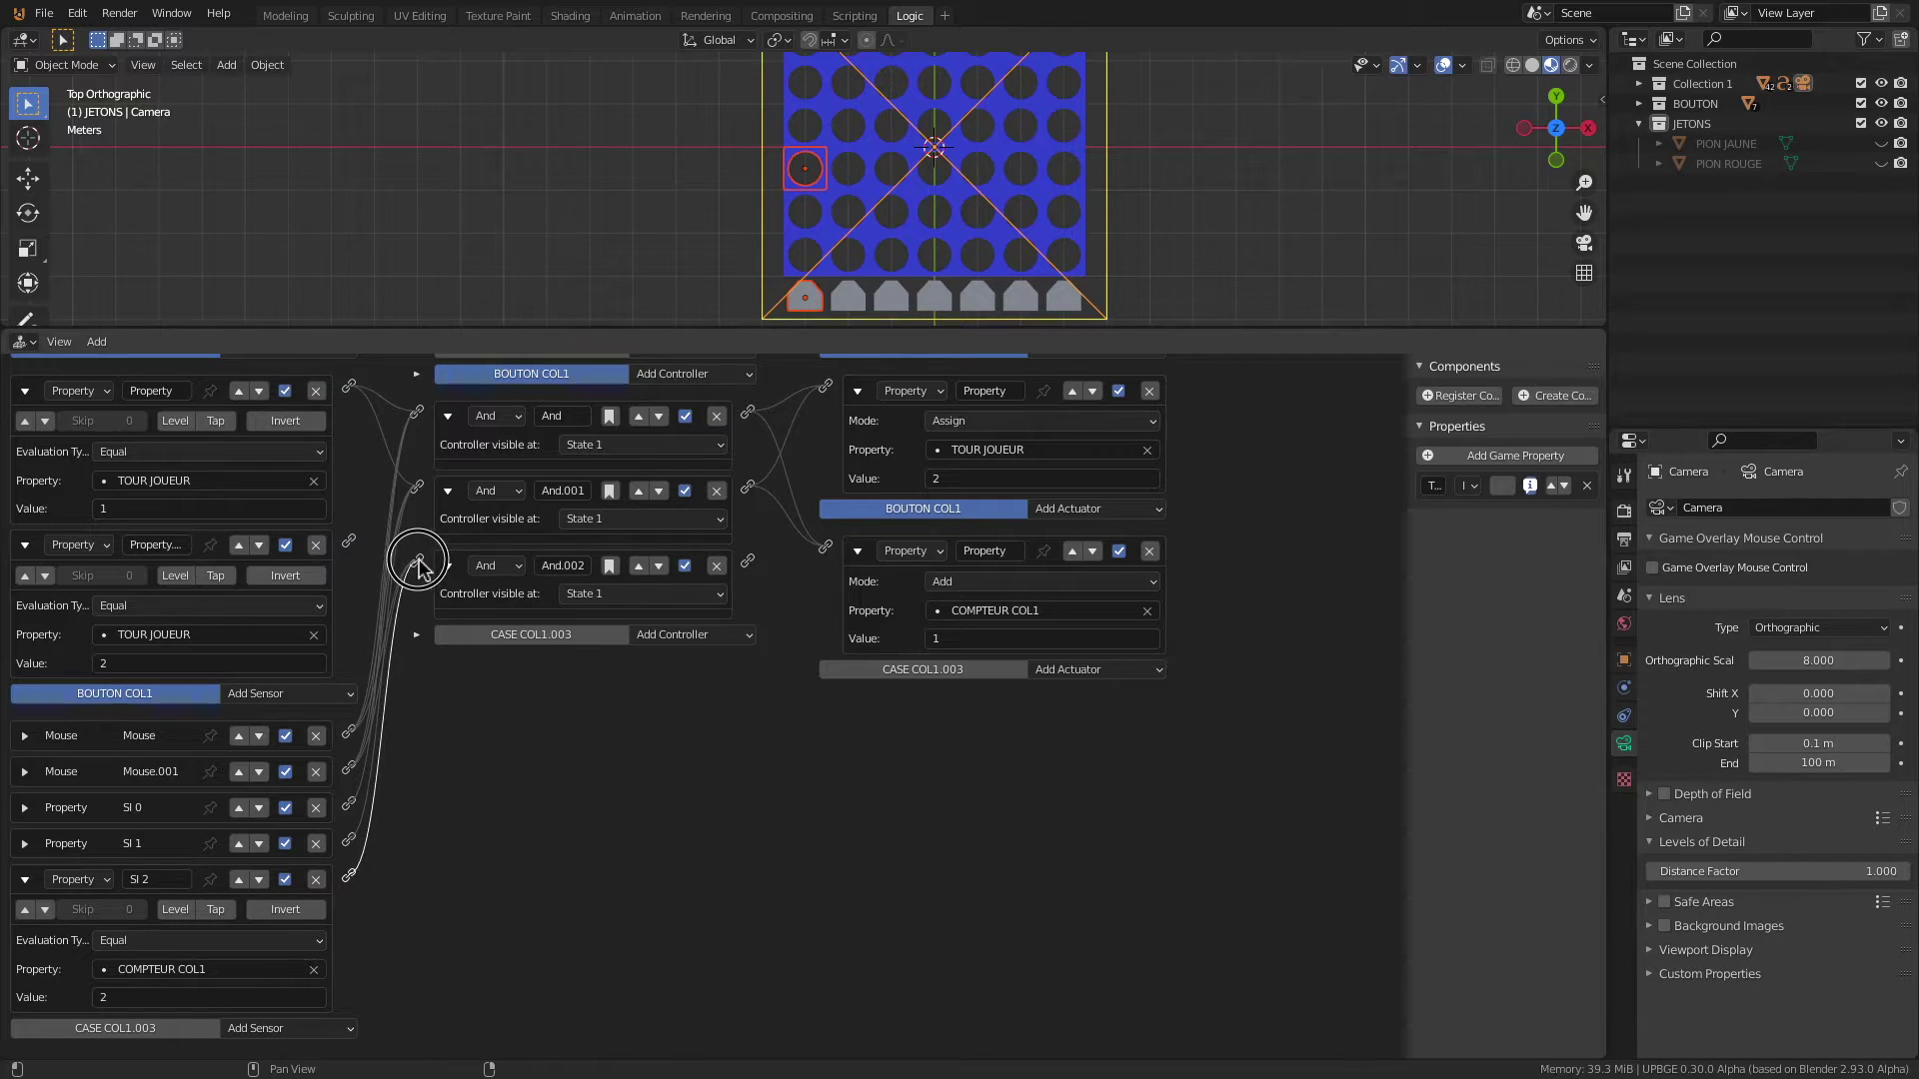
Step: Link the Camera's TOUR JOUEUR equal 1 sensor to And.002, and And.002 to the TOUR JOUEUR and COMPTEUR COL1 actuators
scroll(199, 520, "up", 1)
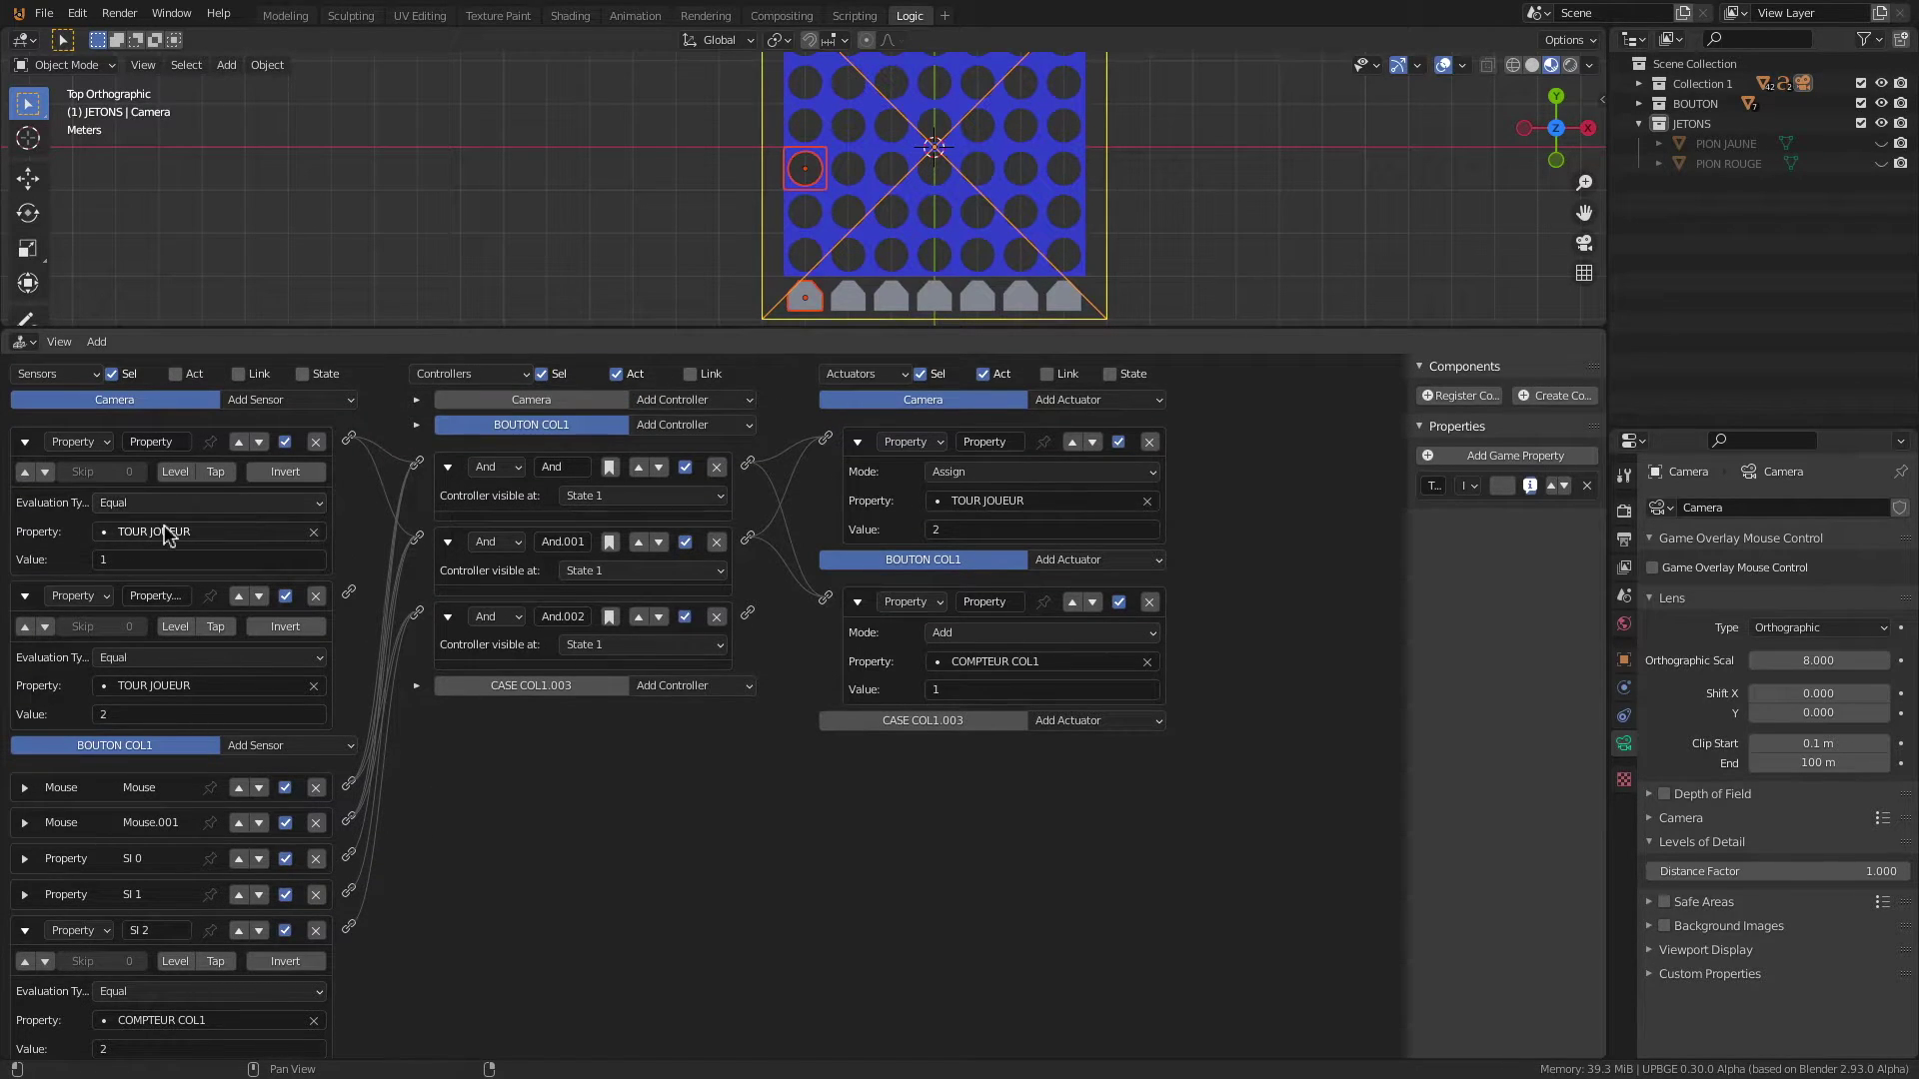
left_click_drag(348, 436, 417, 613)
left_click_drag(748, 613, 826, 437)
left_click_drag(743, 619, 826, 600)
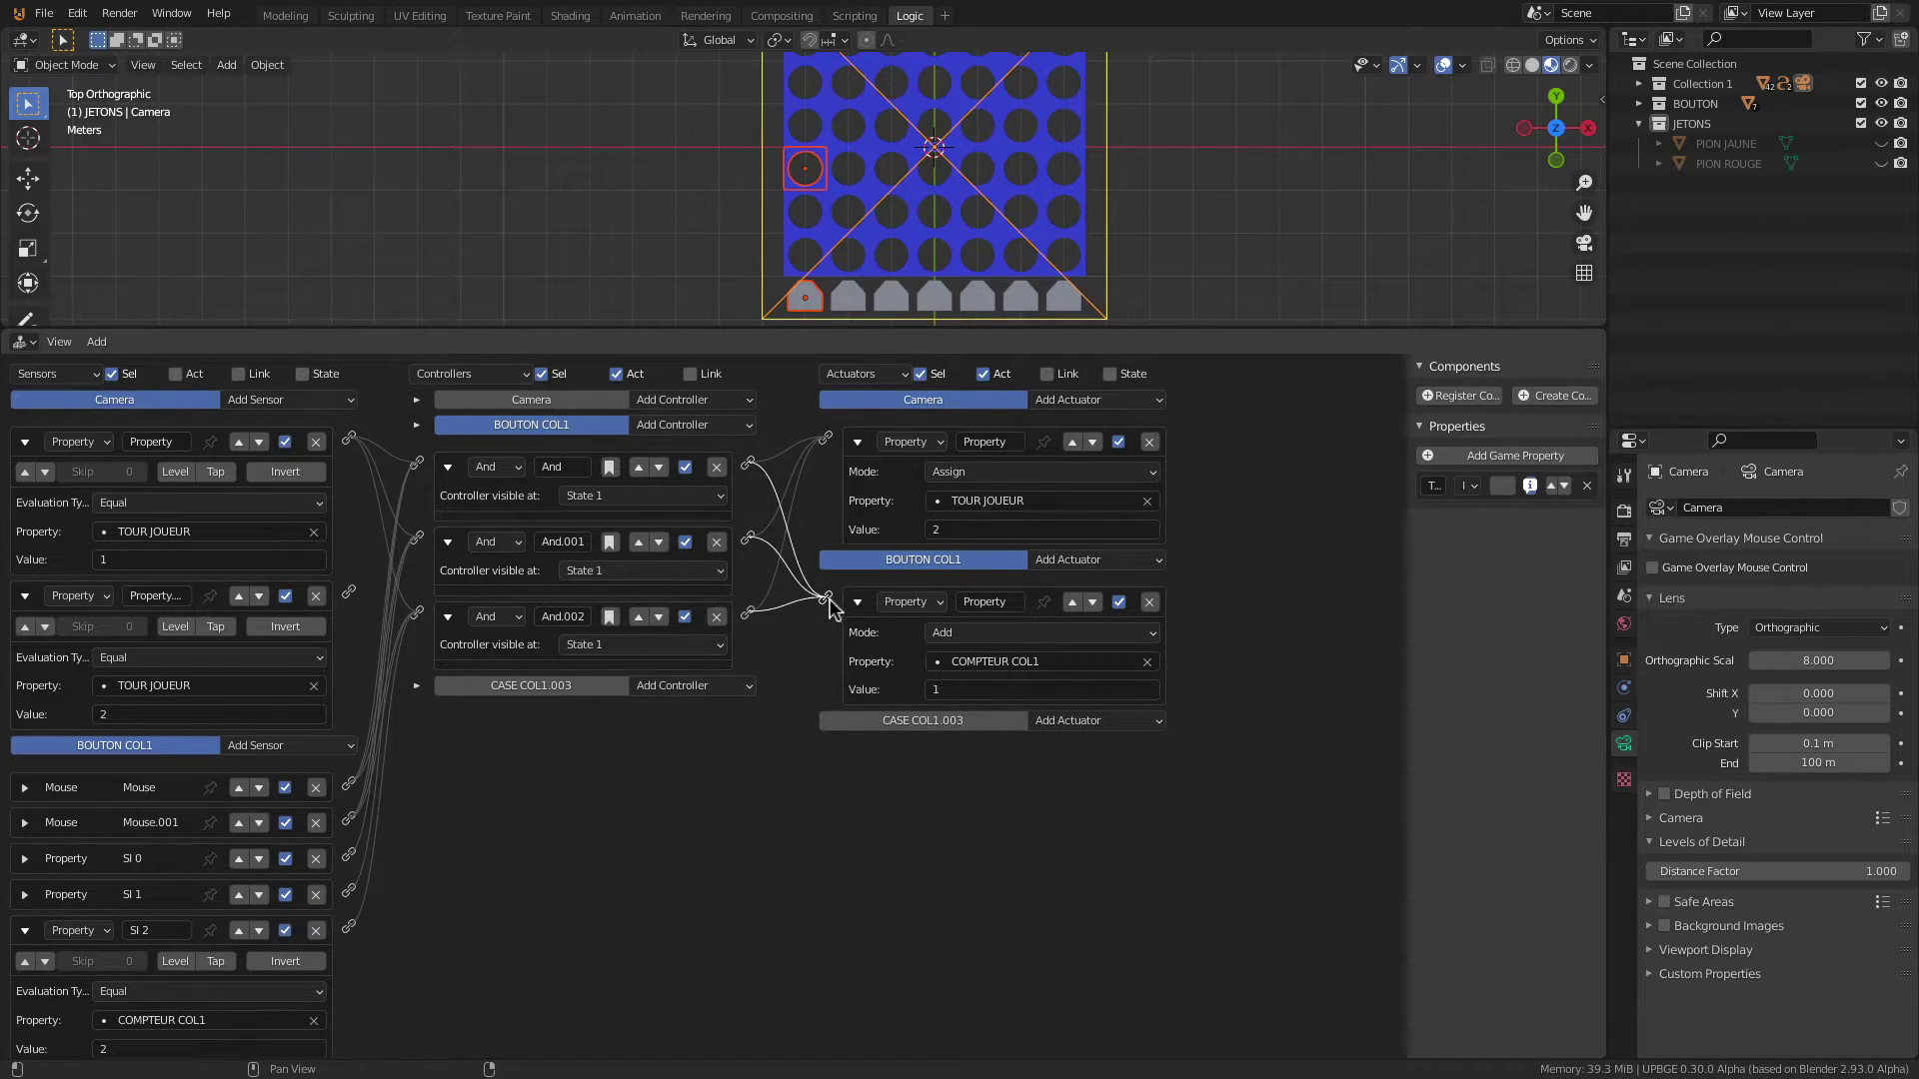
Step: Add an Edit Object actuator to CASE COL1.003 that adds PION JAUNE, and link And.002 to it
left_click(1132, 729)
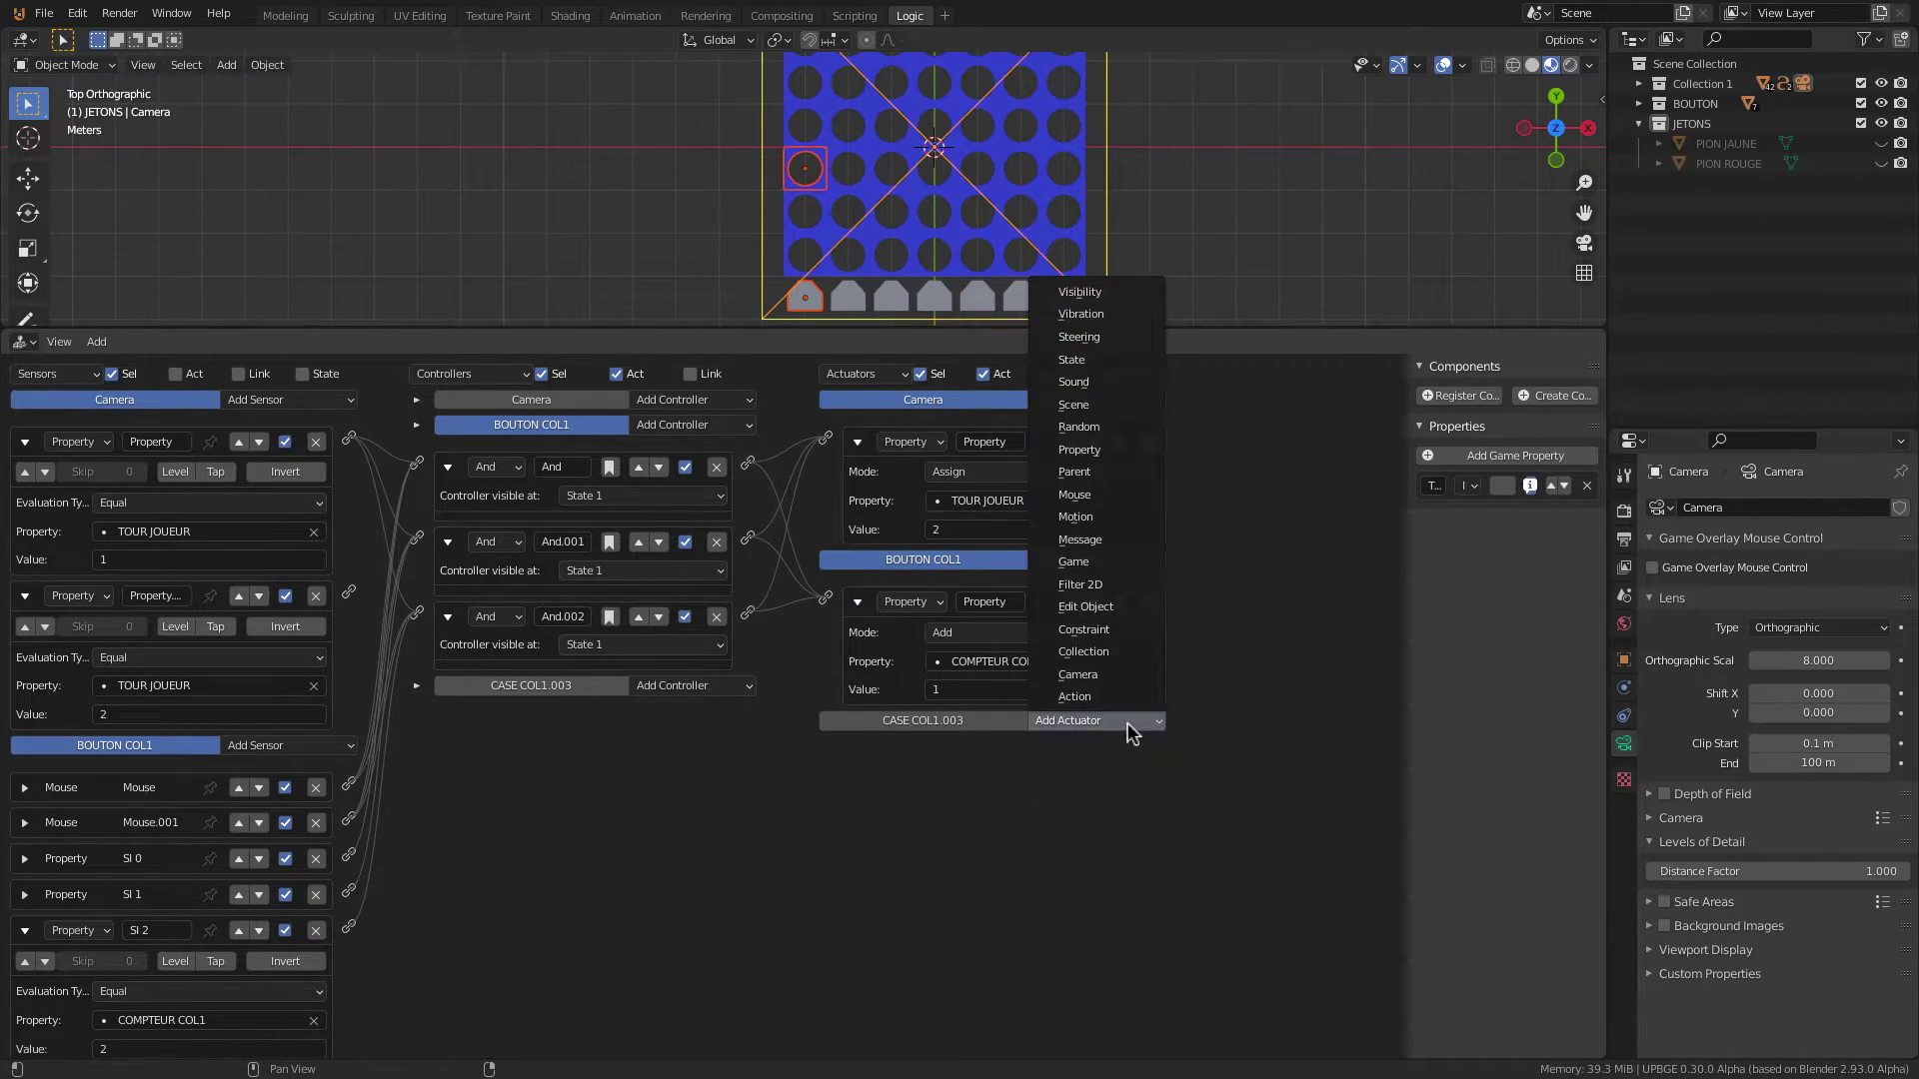
left_click(1098, 607)
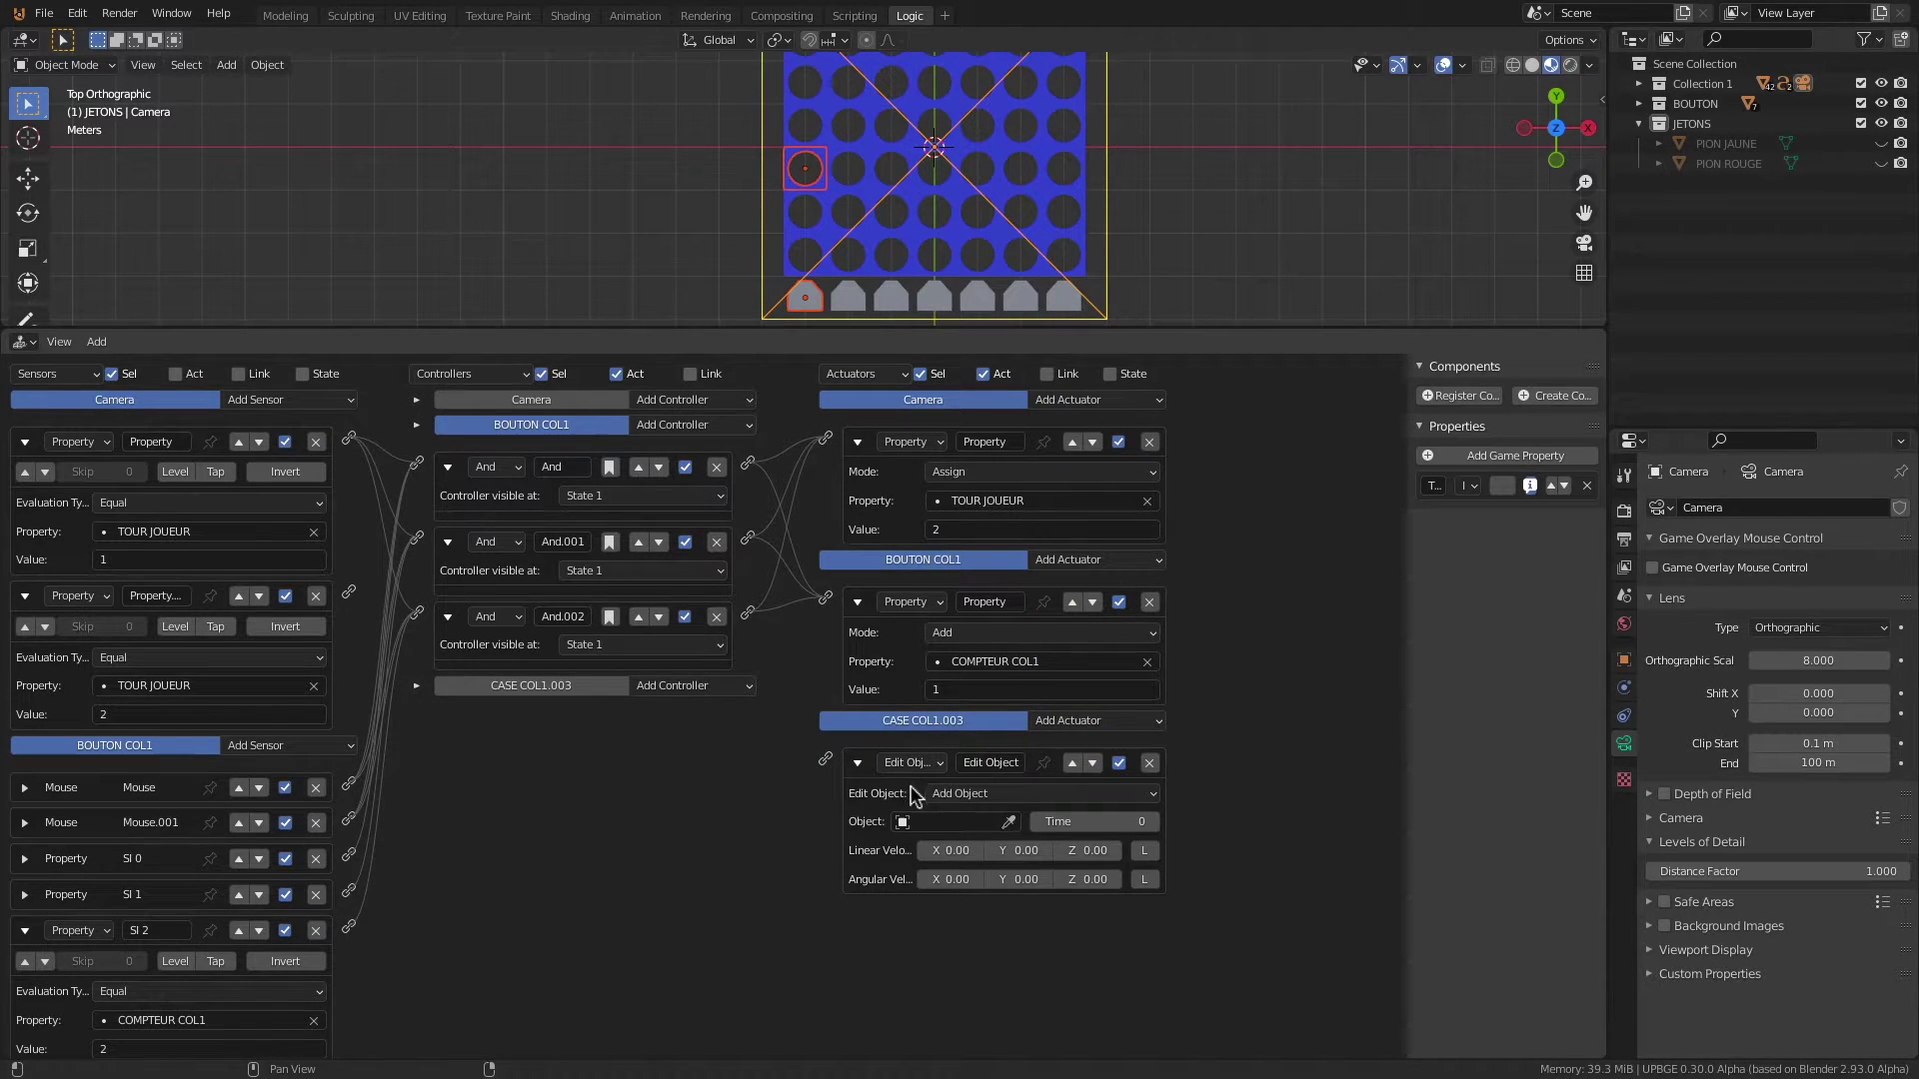
left_click(955, 821)
left_click(945, 851)
left_click_drag(749, 621, 825, 758)
Step: Add a Property actuator to CASE COL1.003 that assigns "JAUNE" to ETAT CASE, and link And.002 to it
left_click(1088, 724)
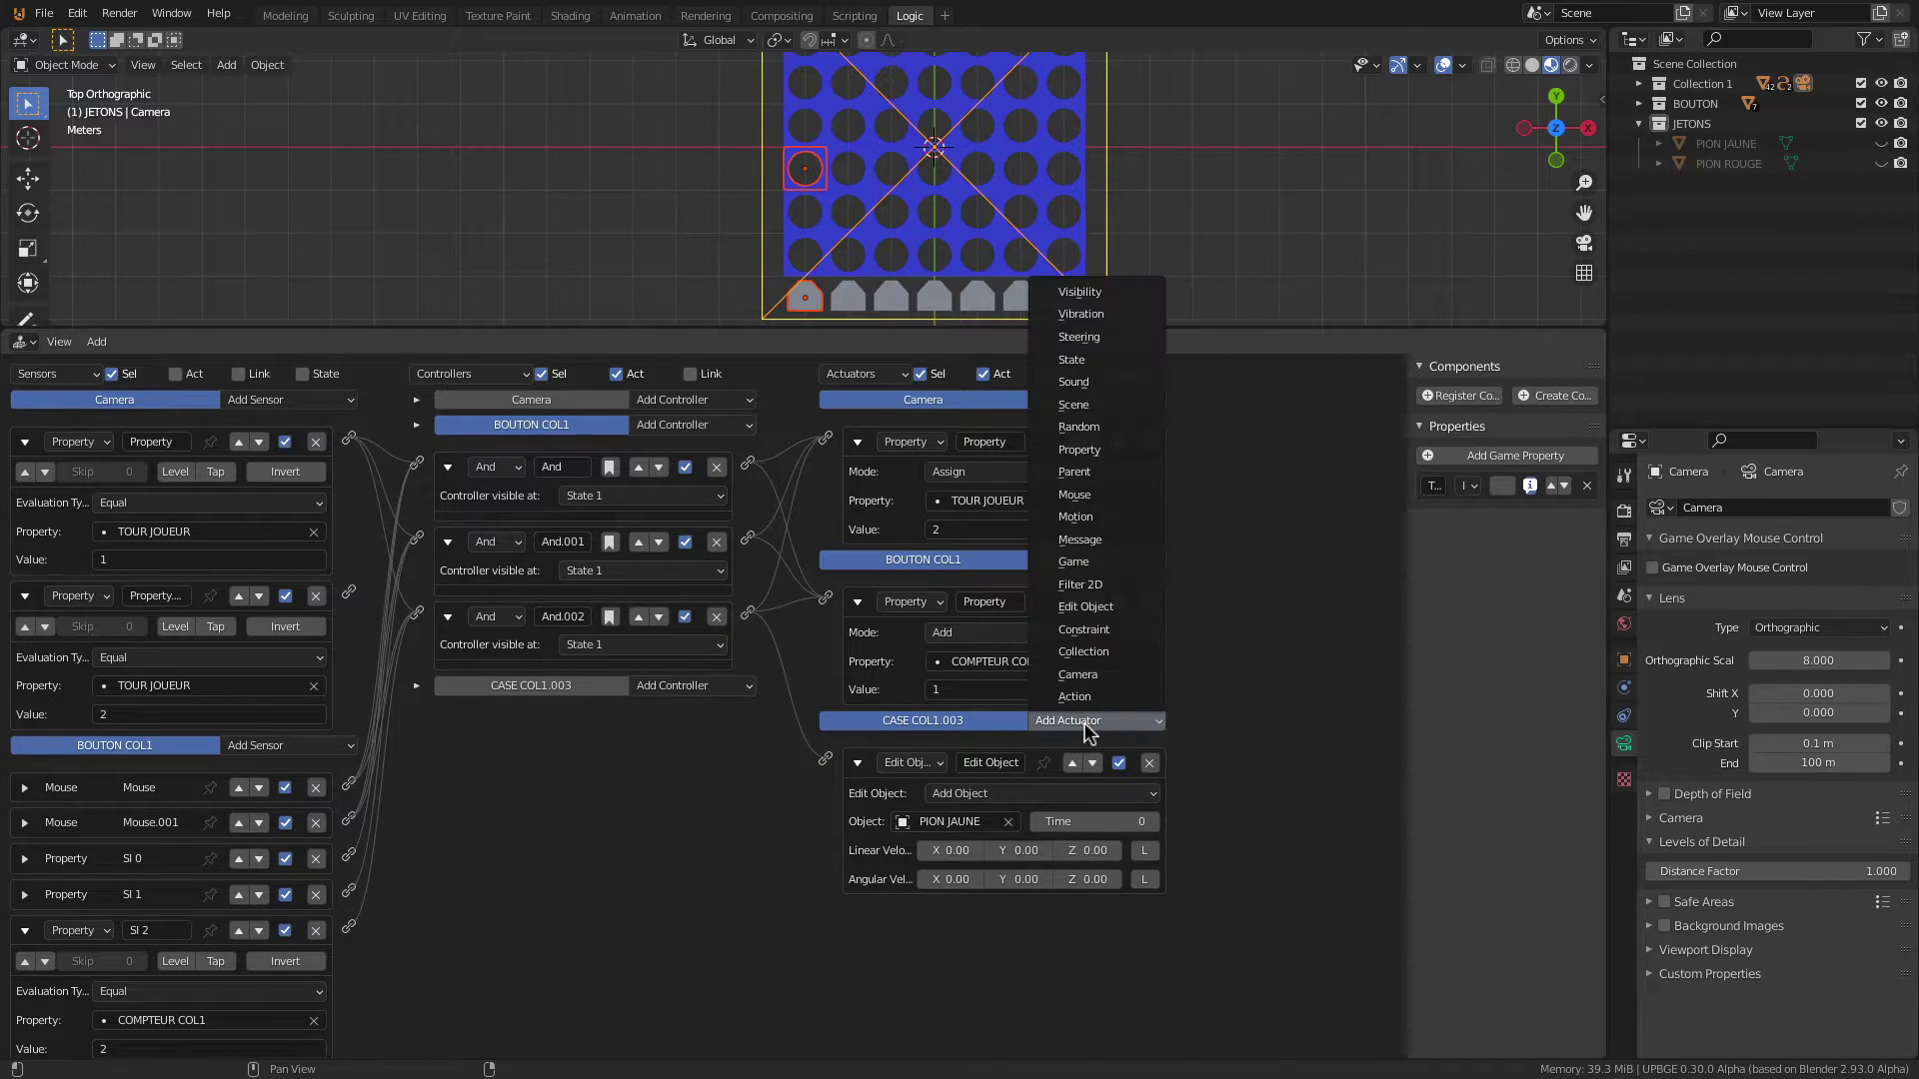
left_click(1095, 449)
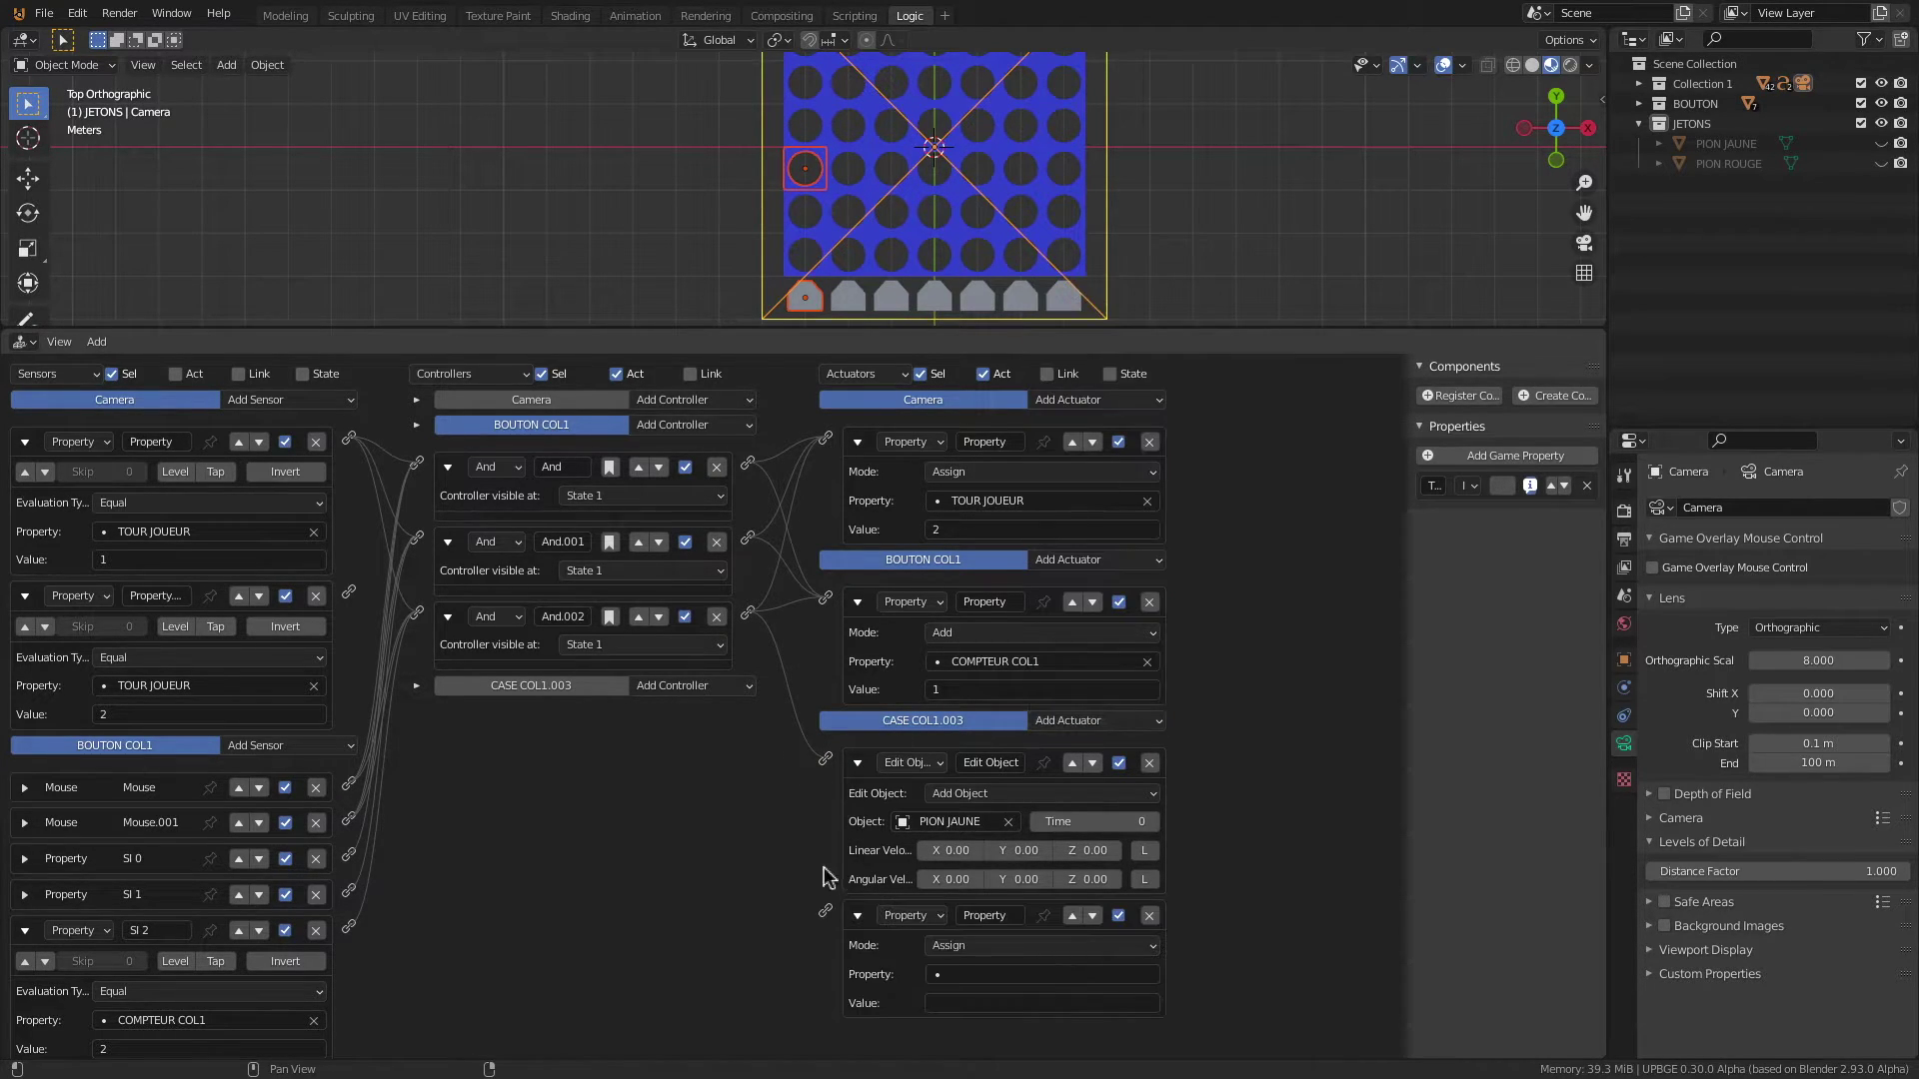
left_click(994, 974)
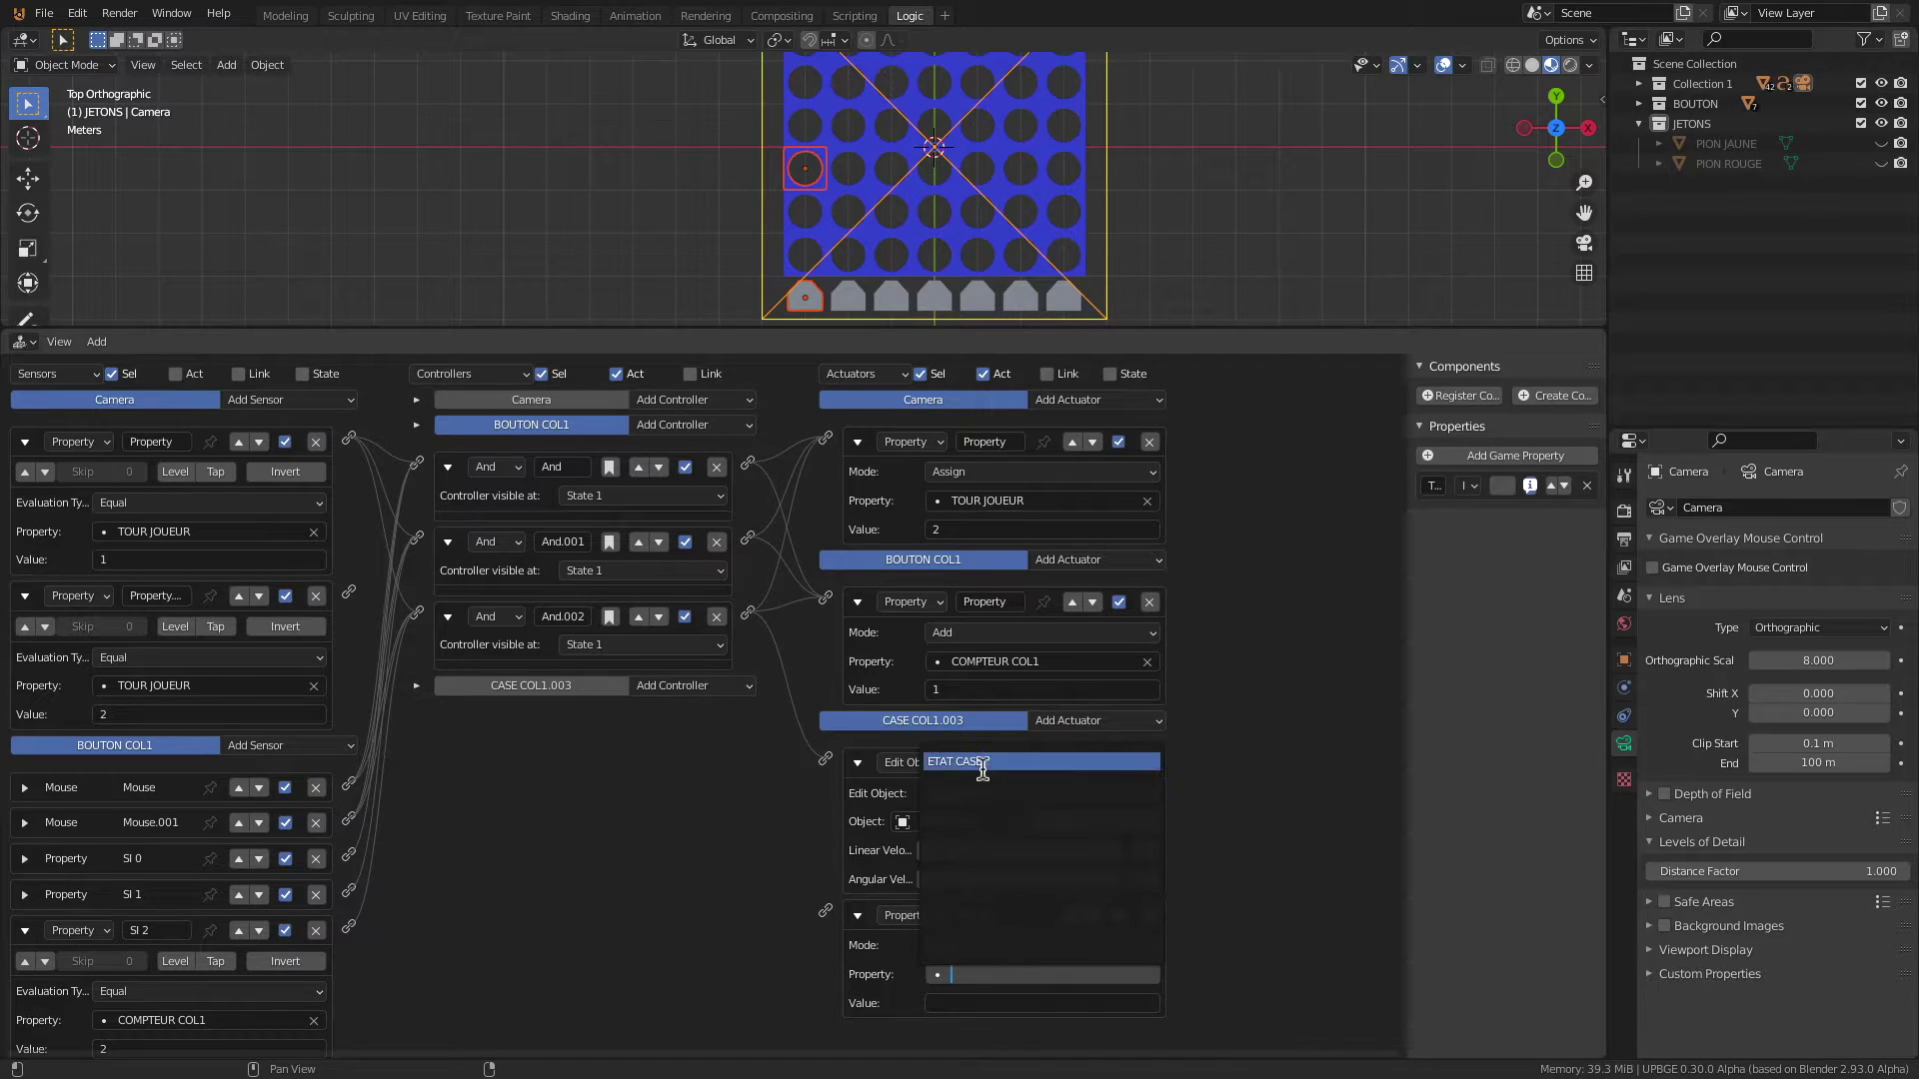
left_click(983, 764)
left_click(976, 1003)
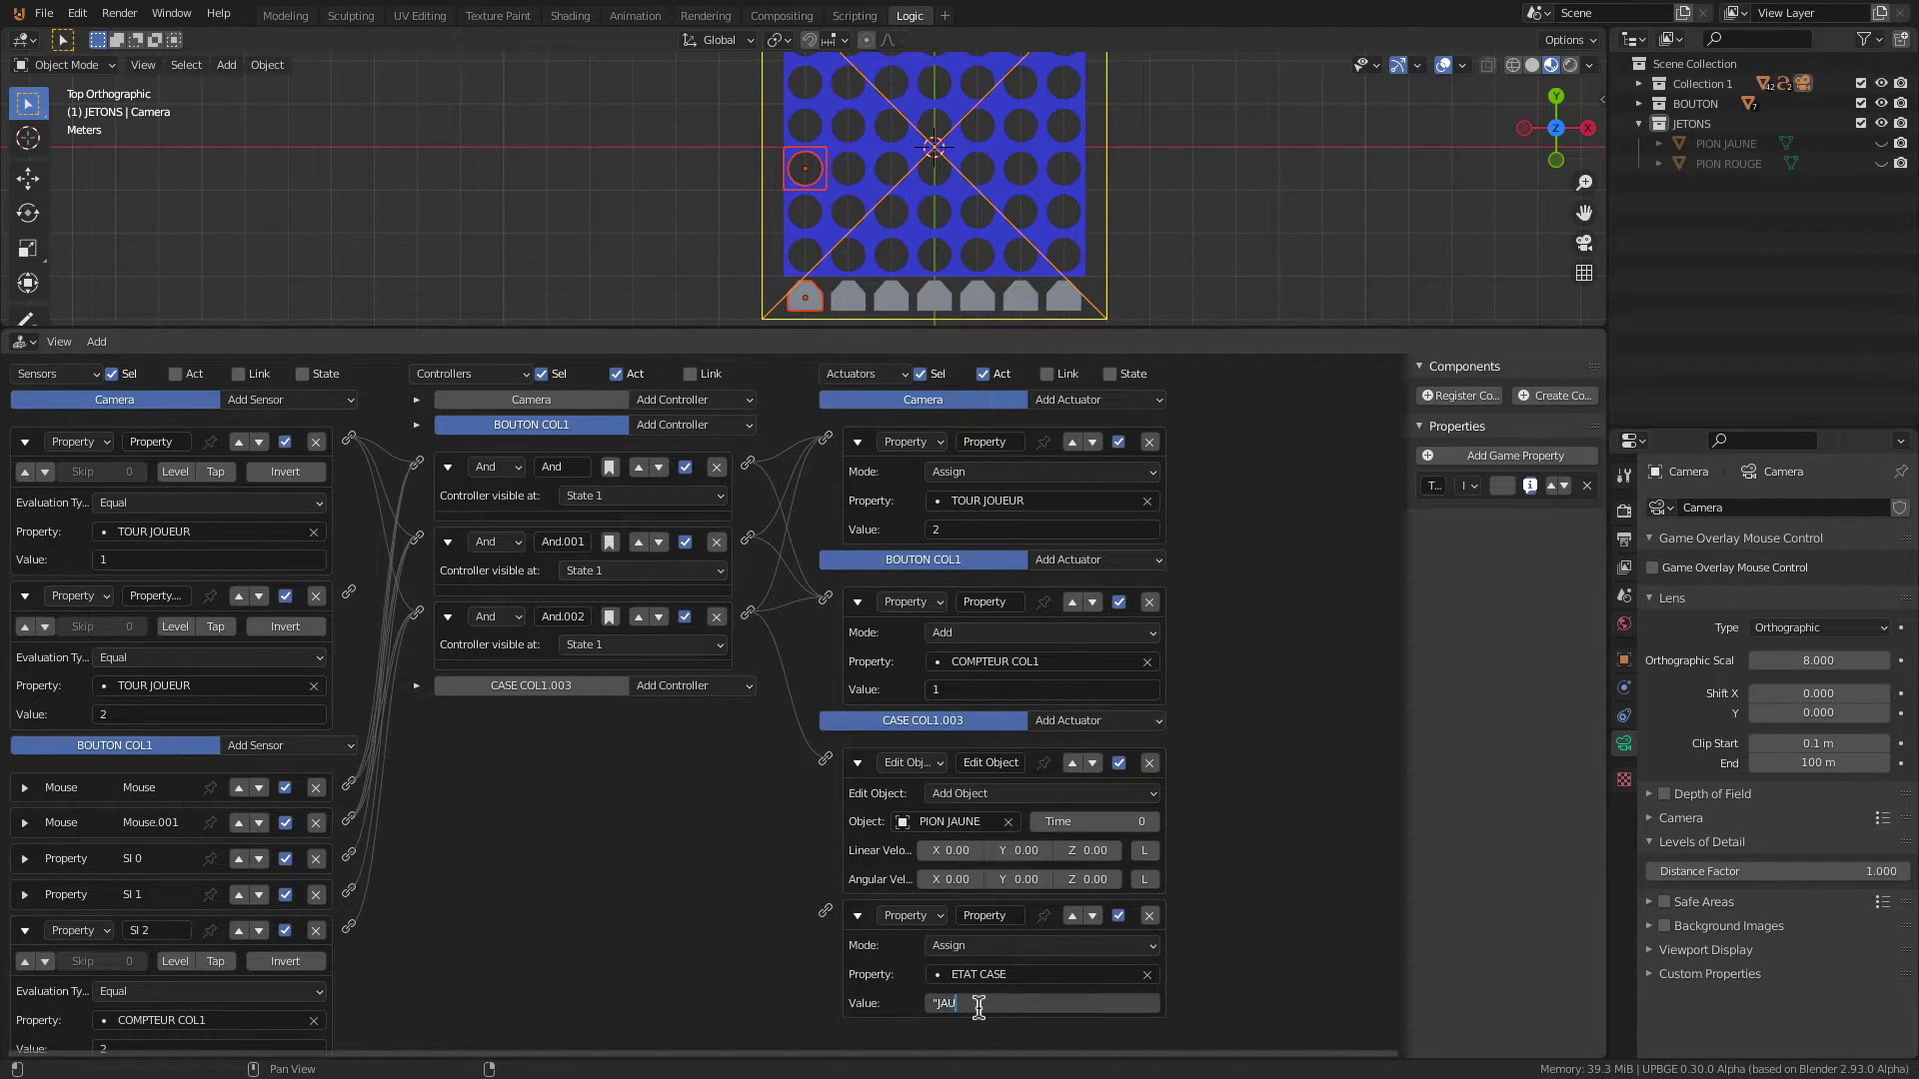
type("\"JAUNE\"")
key("Return")
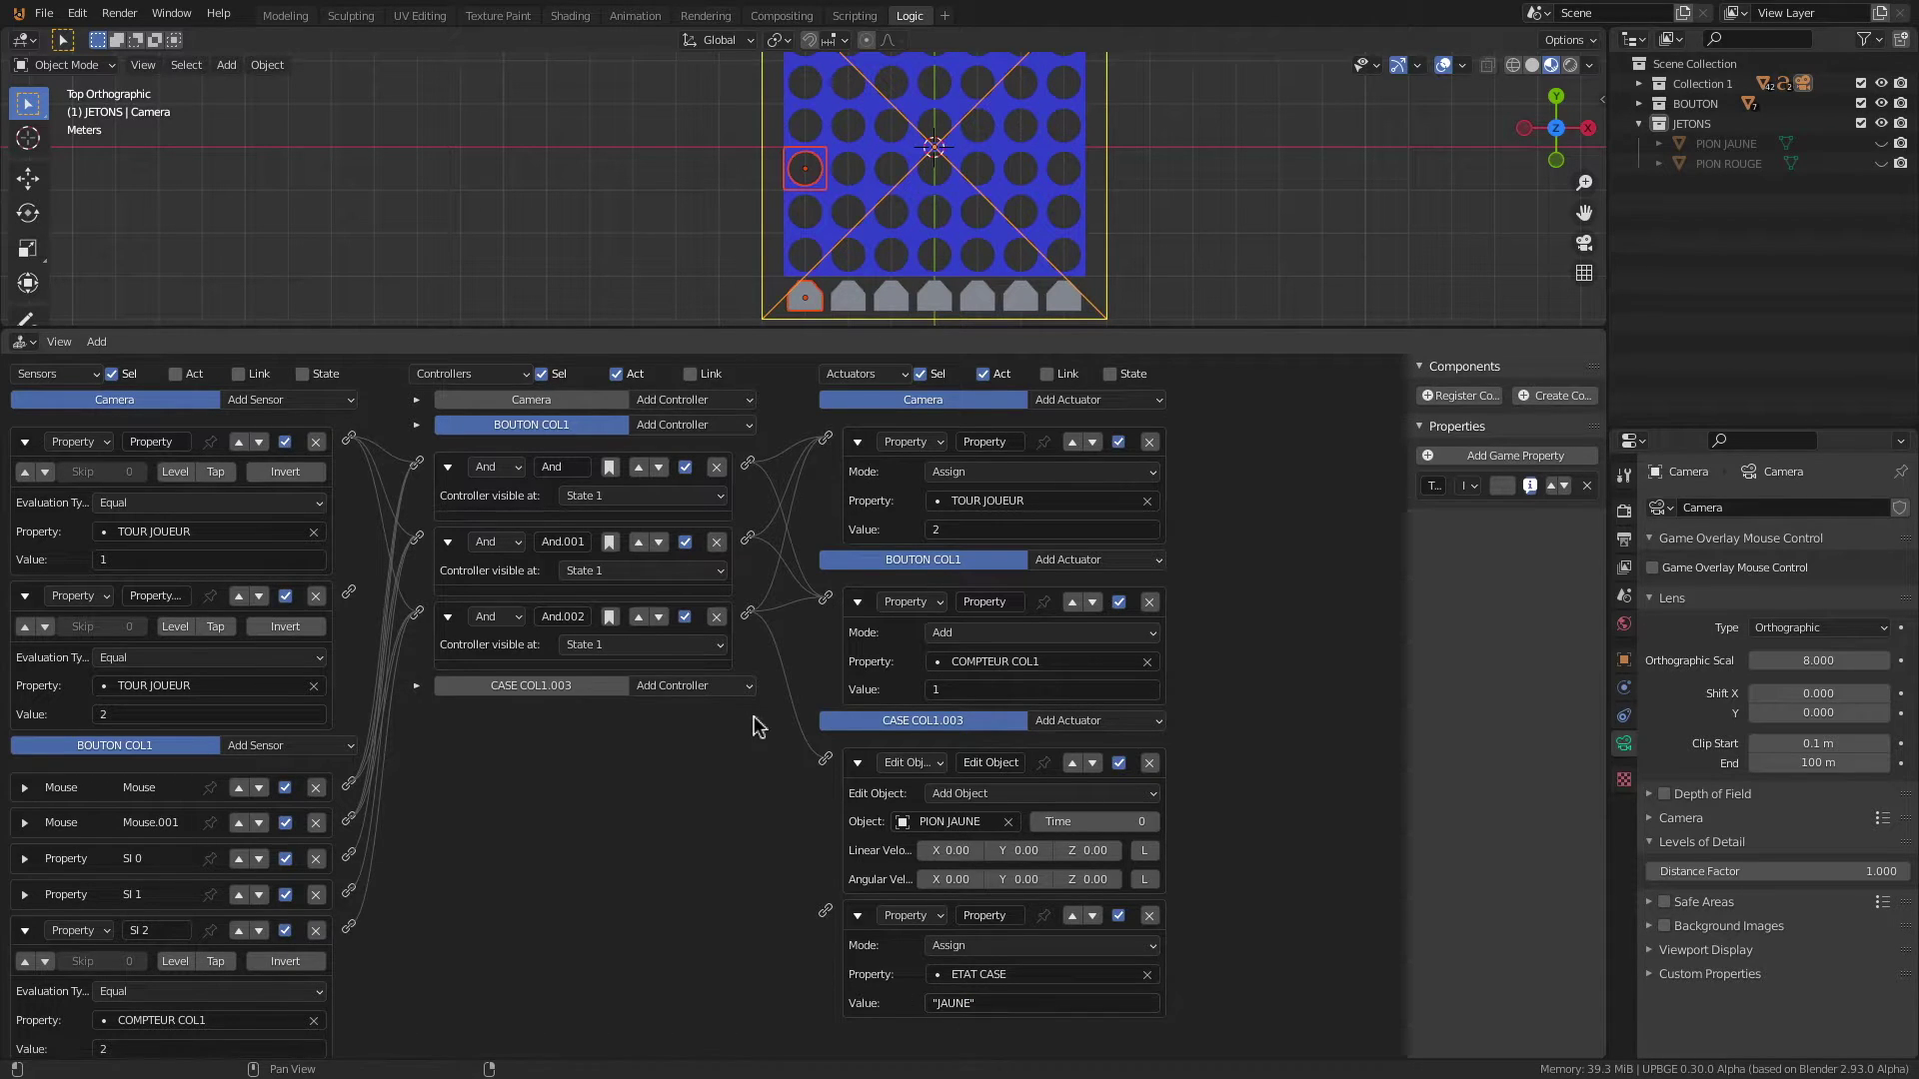
left_click_drag(747, 613, 825, 910)
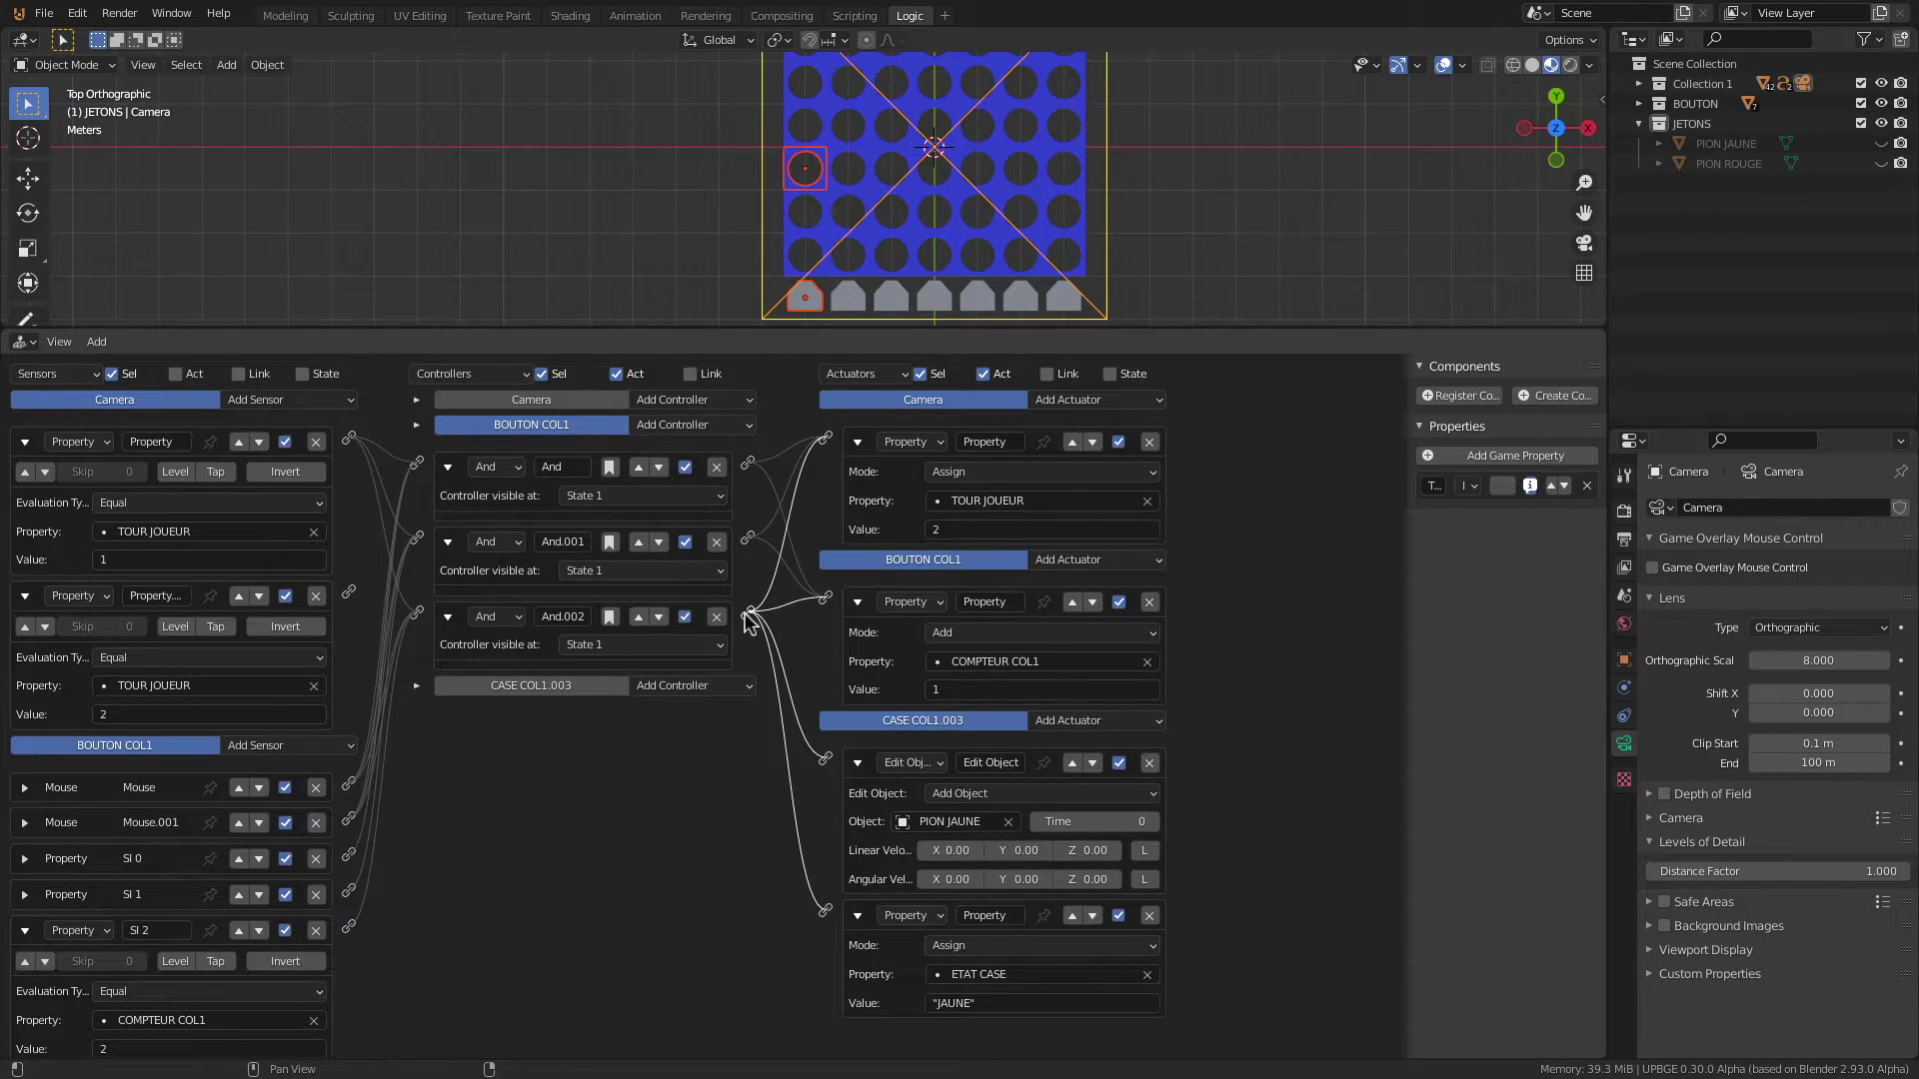
Step: Select BOUTON COL1, CASE COL1.004 and the Camera together, with the Camera as the active object
left_click(805, 298)
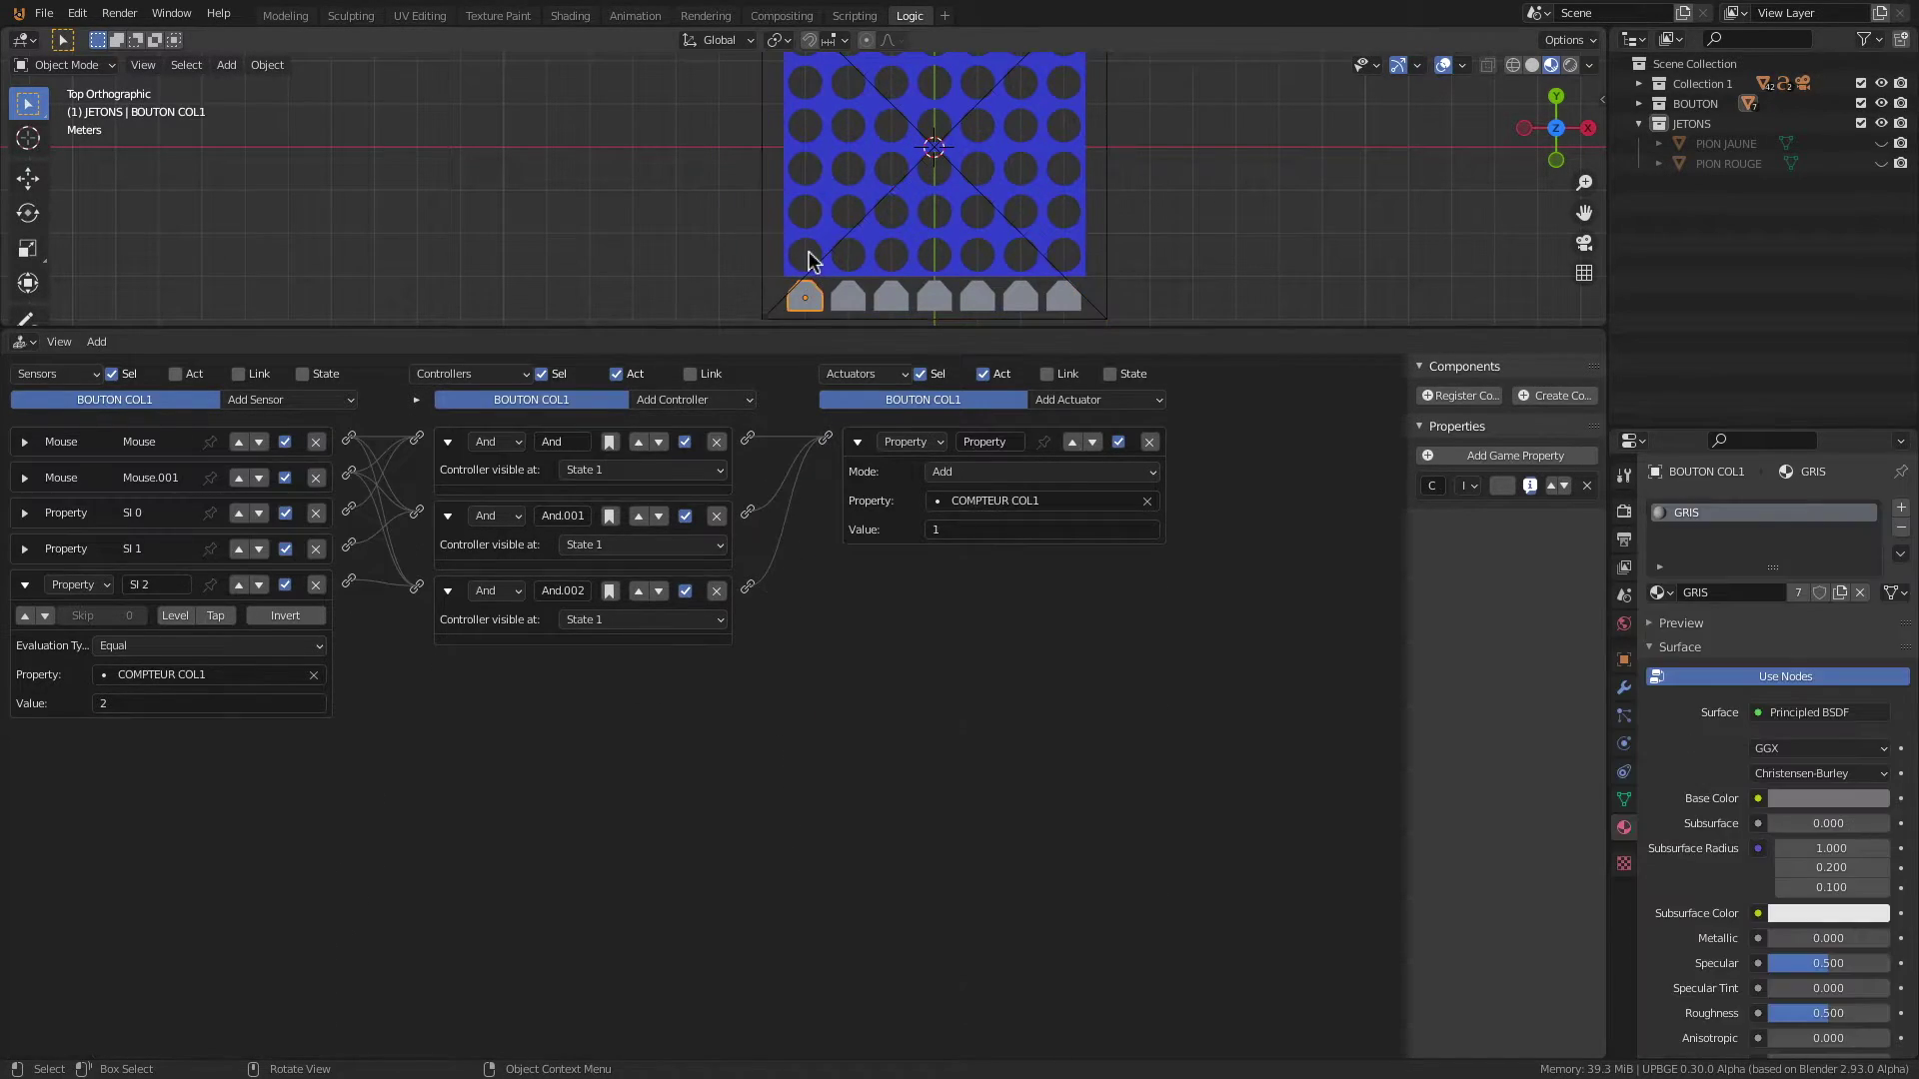
left_click(805, 299)
left_click(792, 134, "shift")
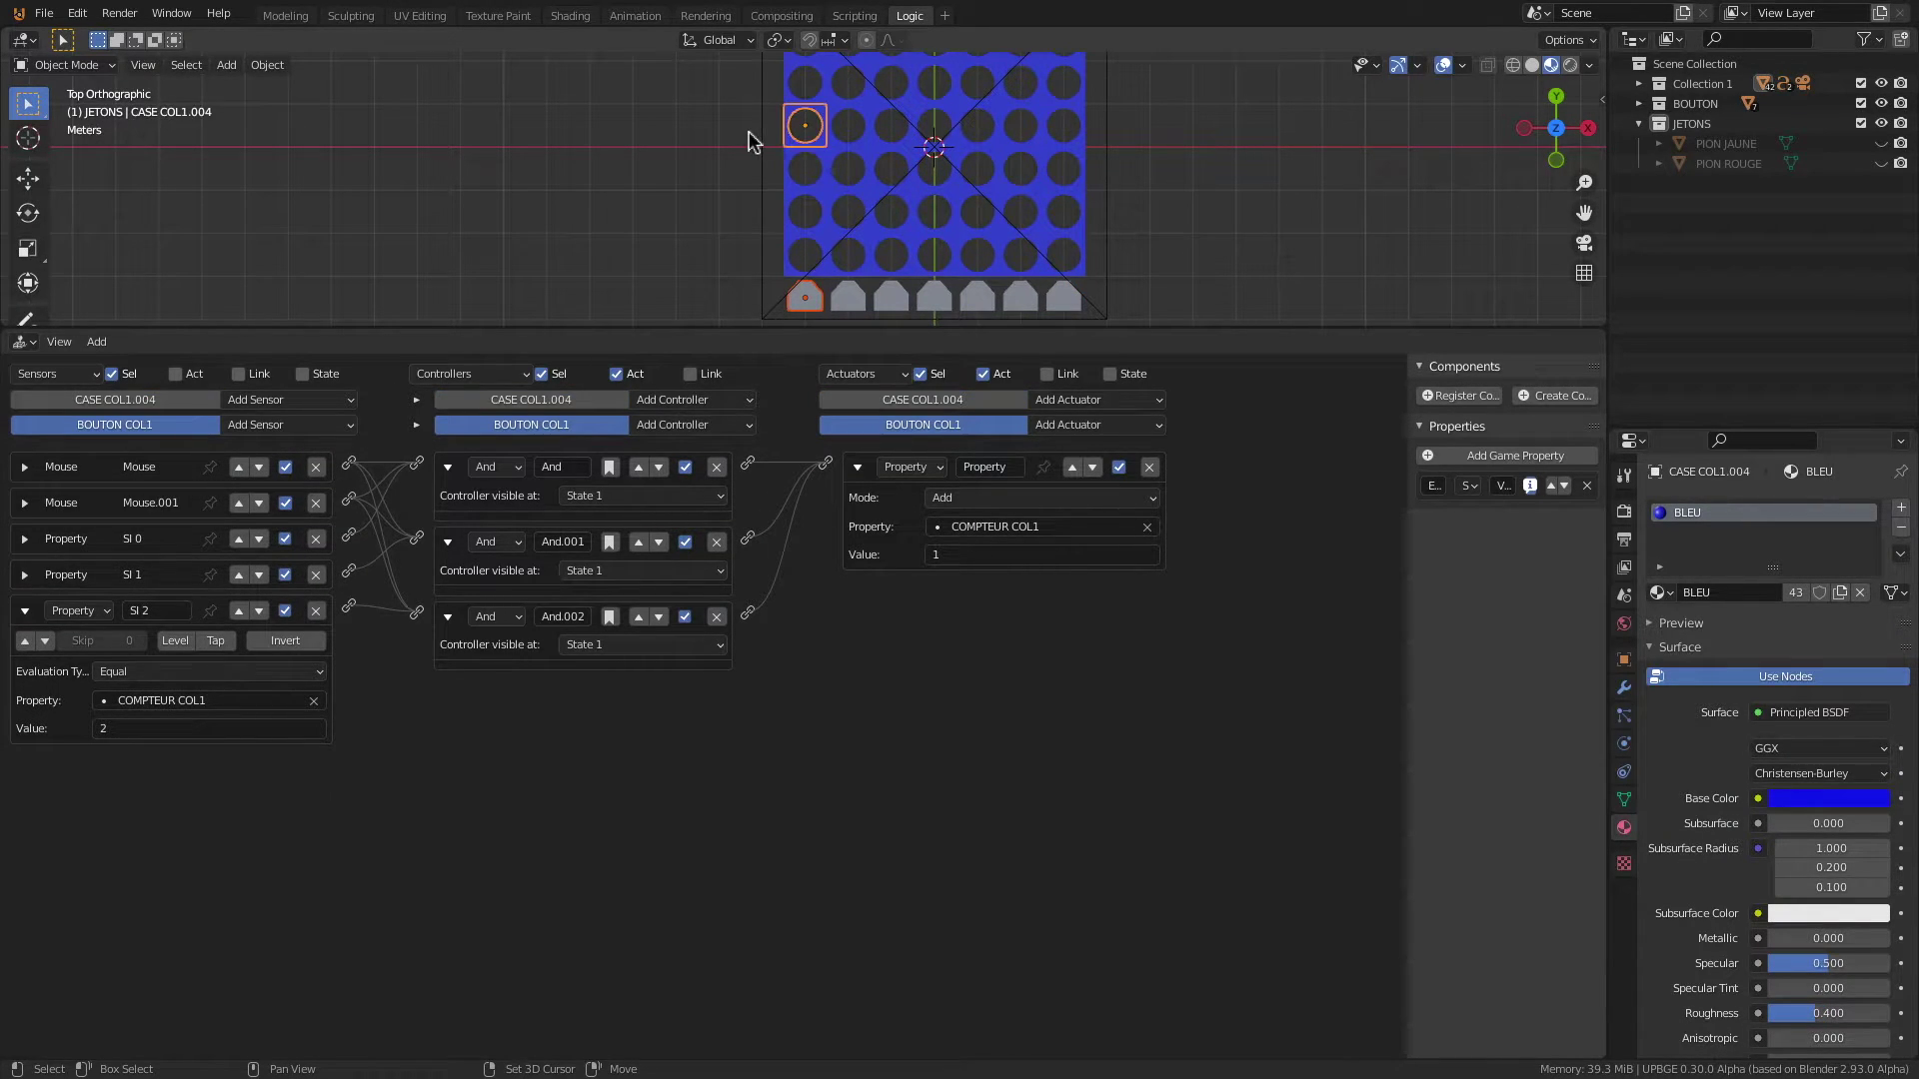
left_click(764, 160, "shift")
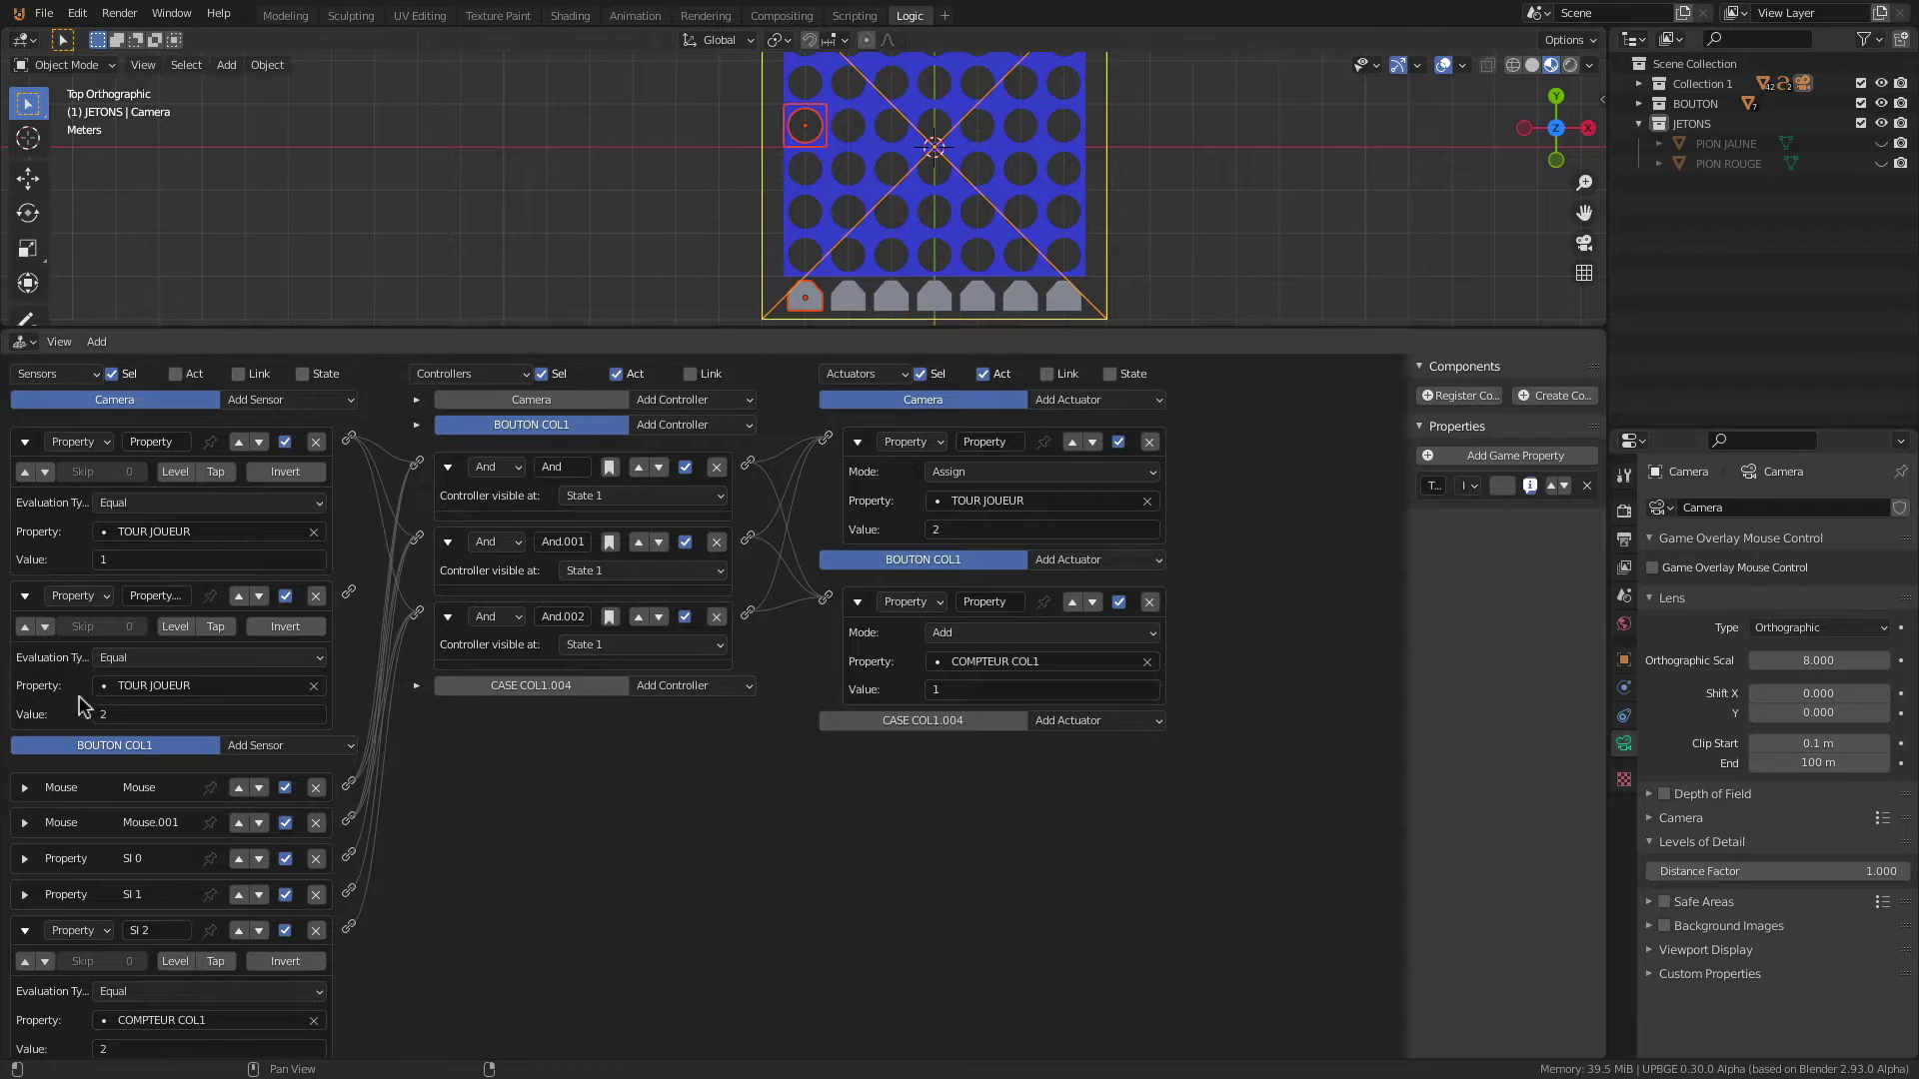
Step: Add an And controller to BOUTON COL1 and link both mouse sensors and the Camera's TOUR JOUEUR equal 1 sensor to it
left_click(672, 425)
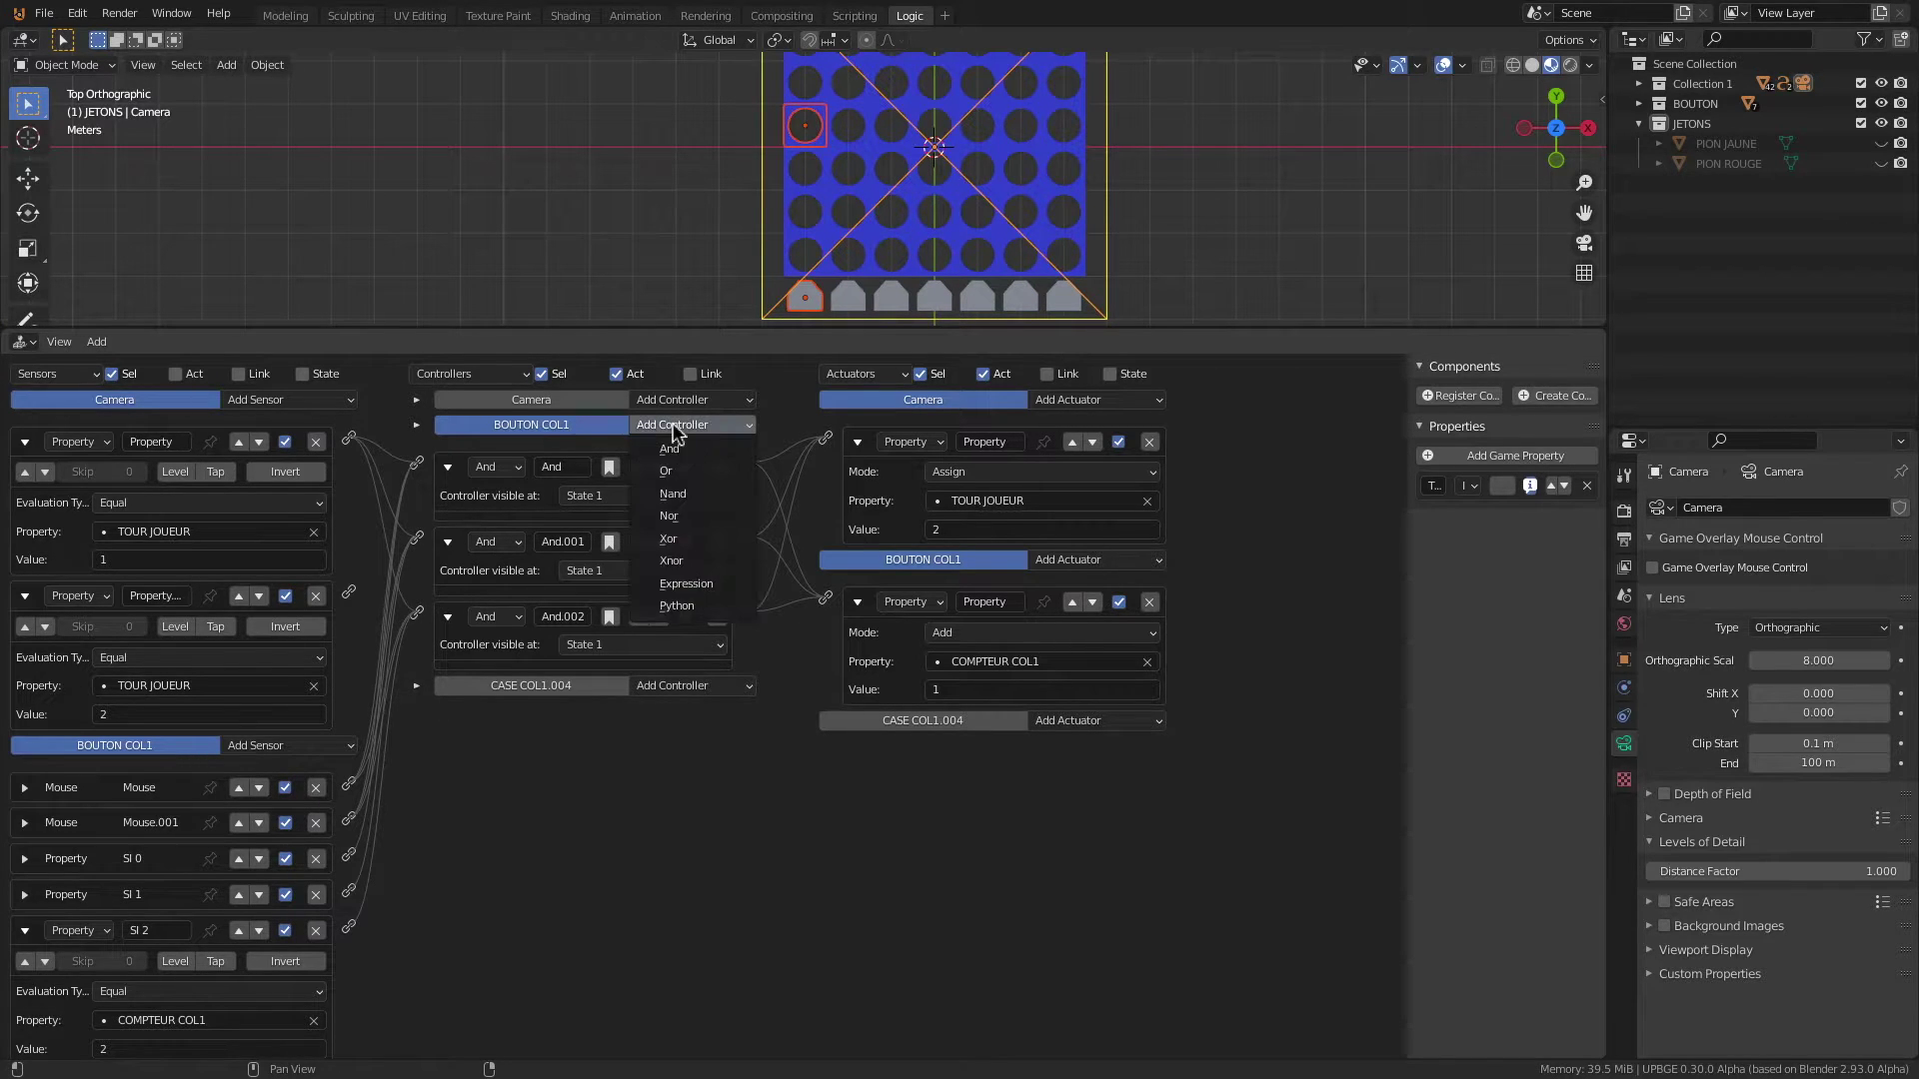
left_click(676, 452)
left_click_drag(349, 788, 417, 687)
left_click_drag(357, 824, 416, 686)
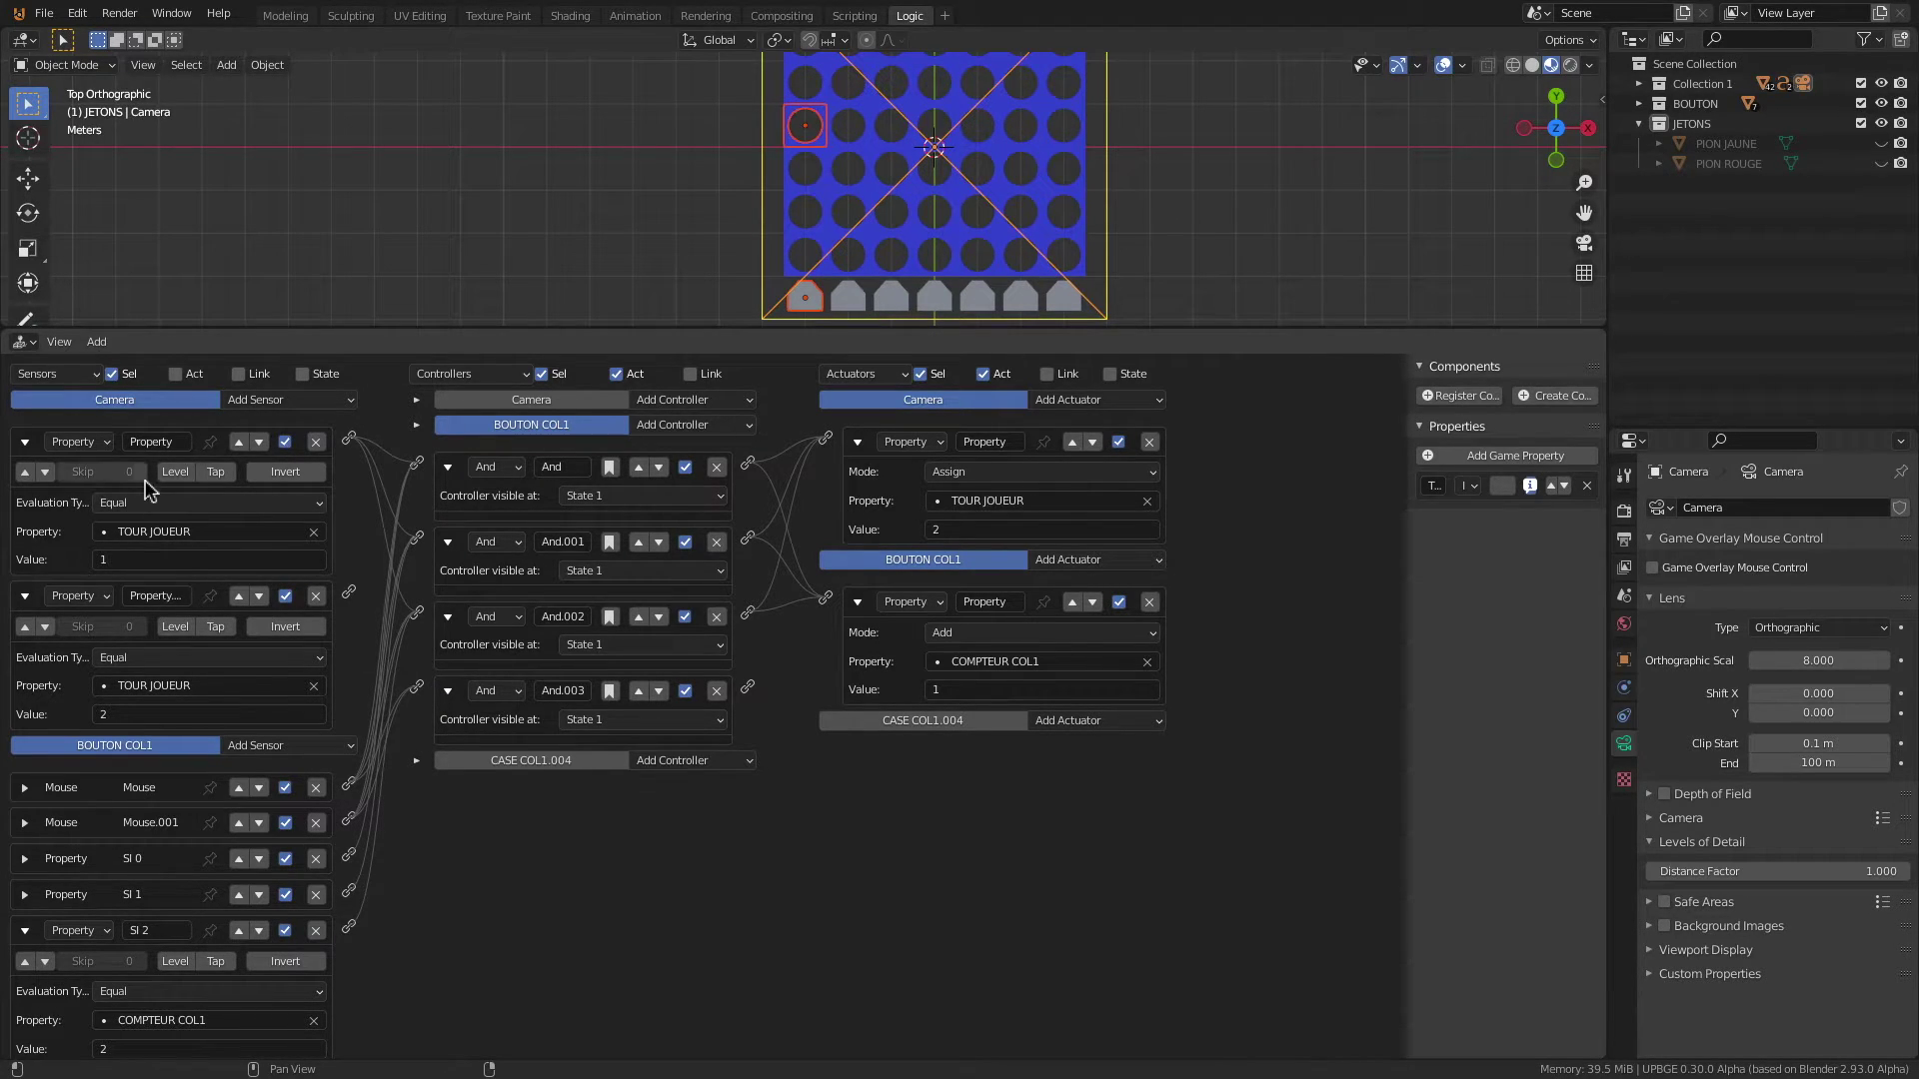
left_click_drag(349, 438, 417, 687)
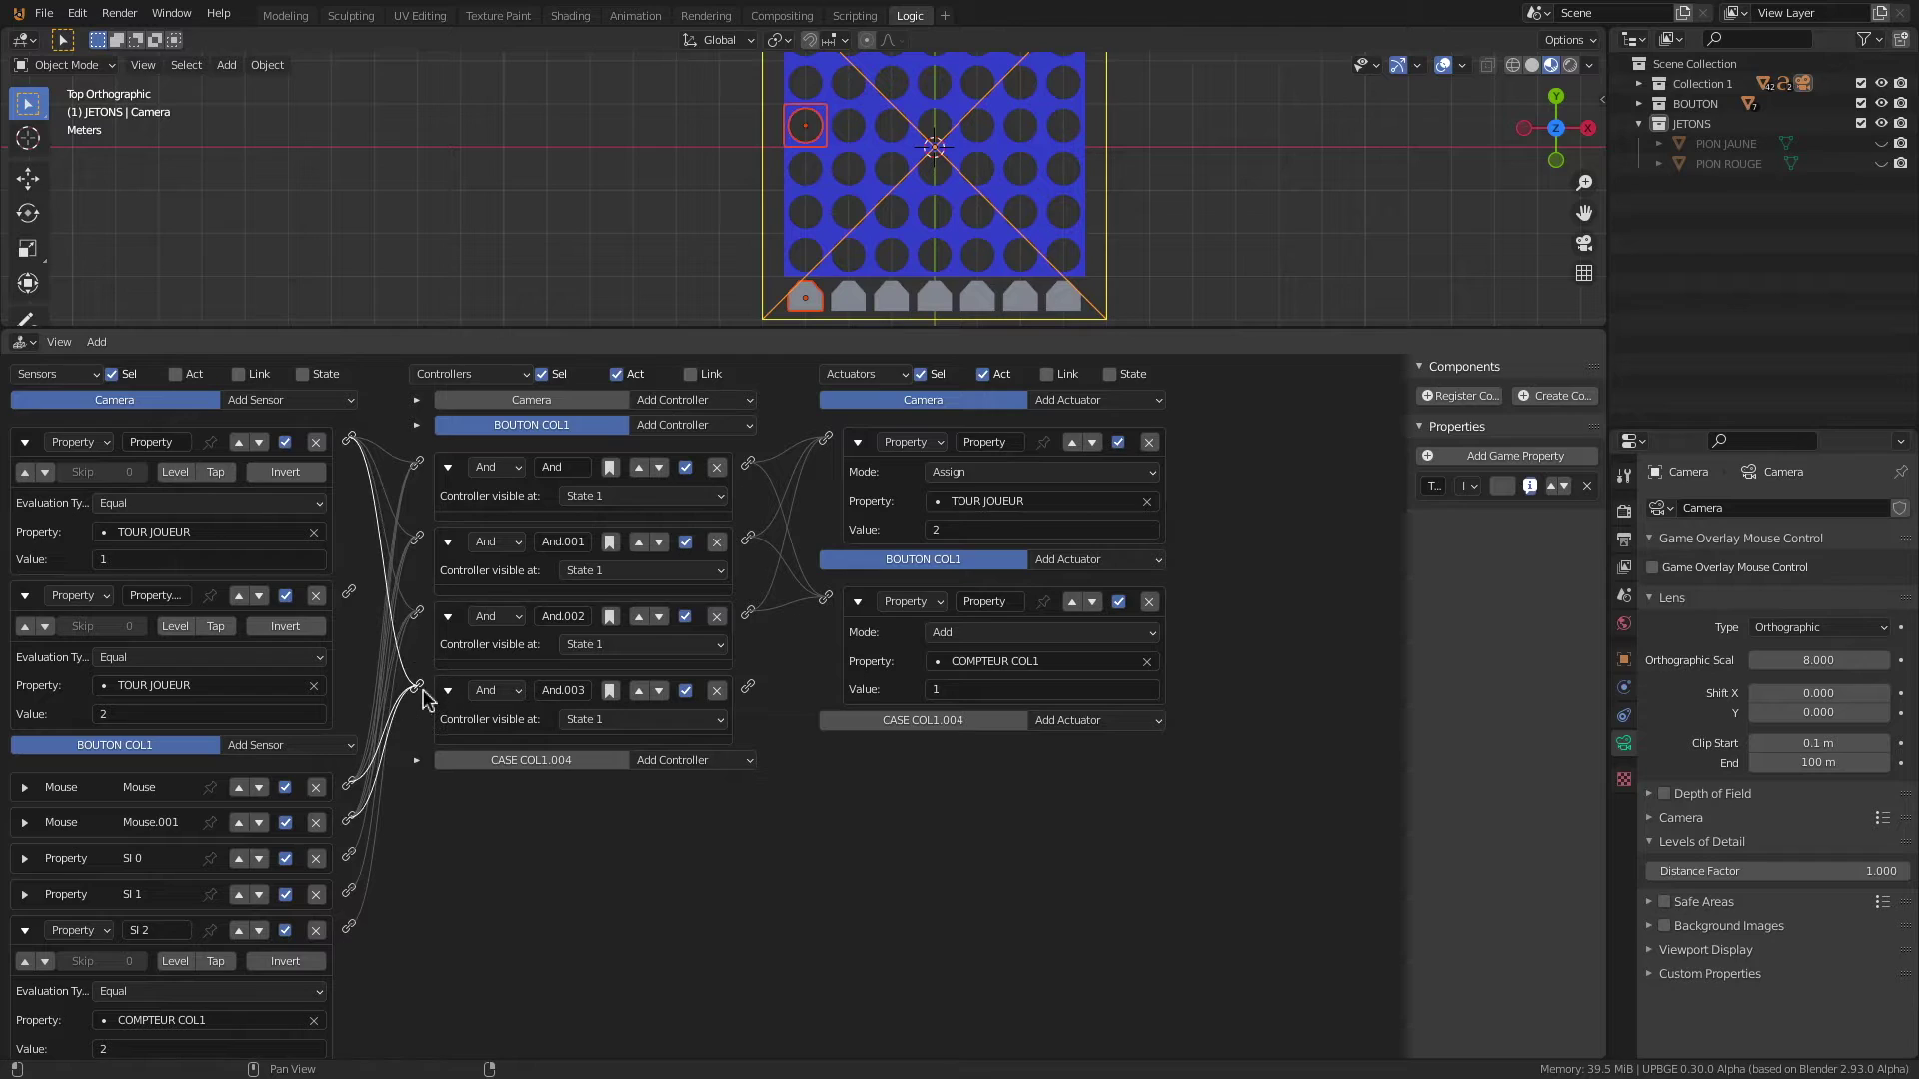
Step: Add a Property sensor to BOUTON COL1 that tests whether COMPTEUR COL1 equals 3
scroll(422, 697, "down", 1)
left_click(257, 693)
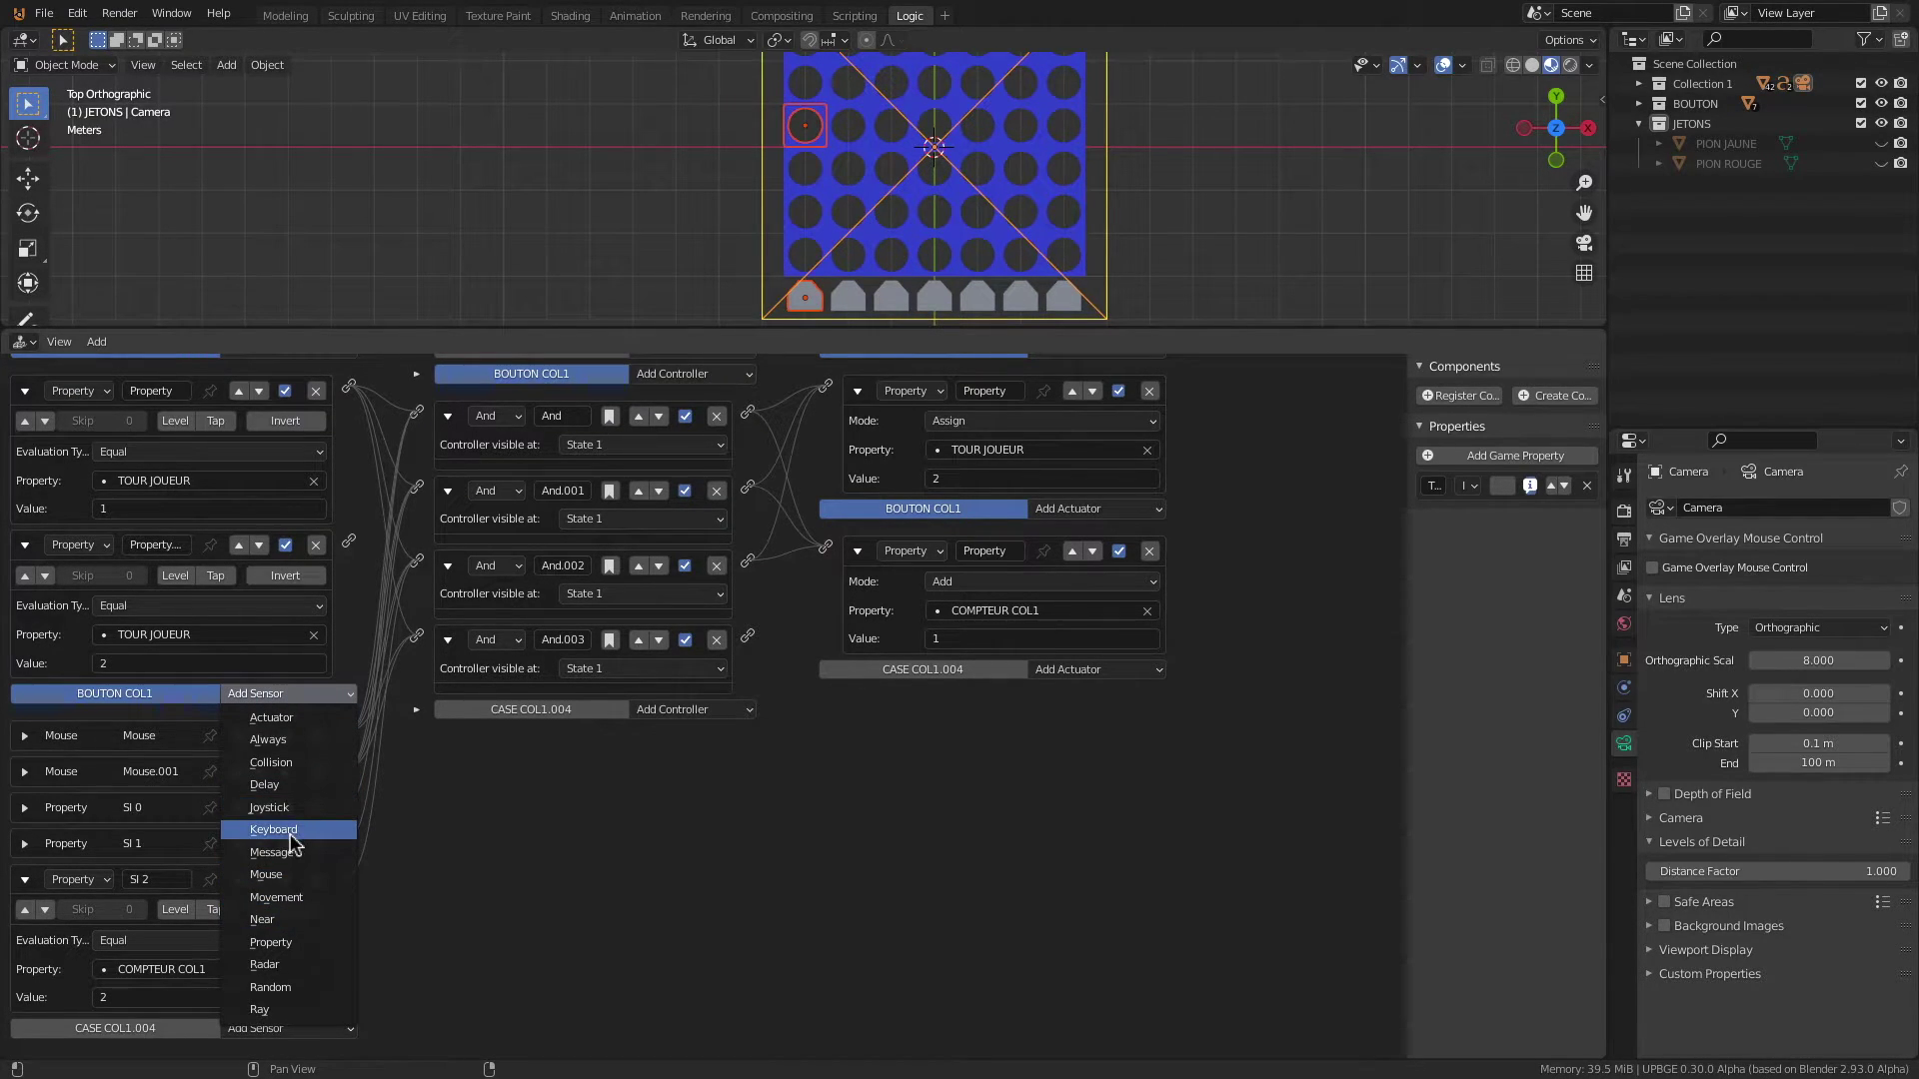
left_click(290, 942)
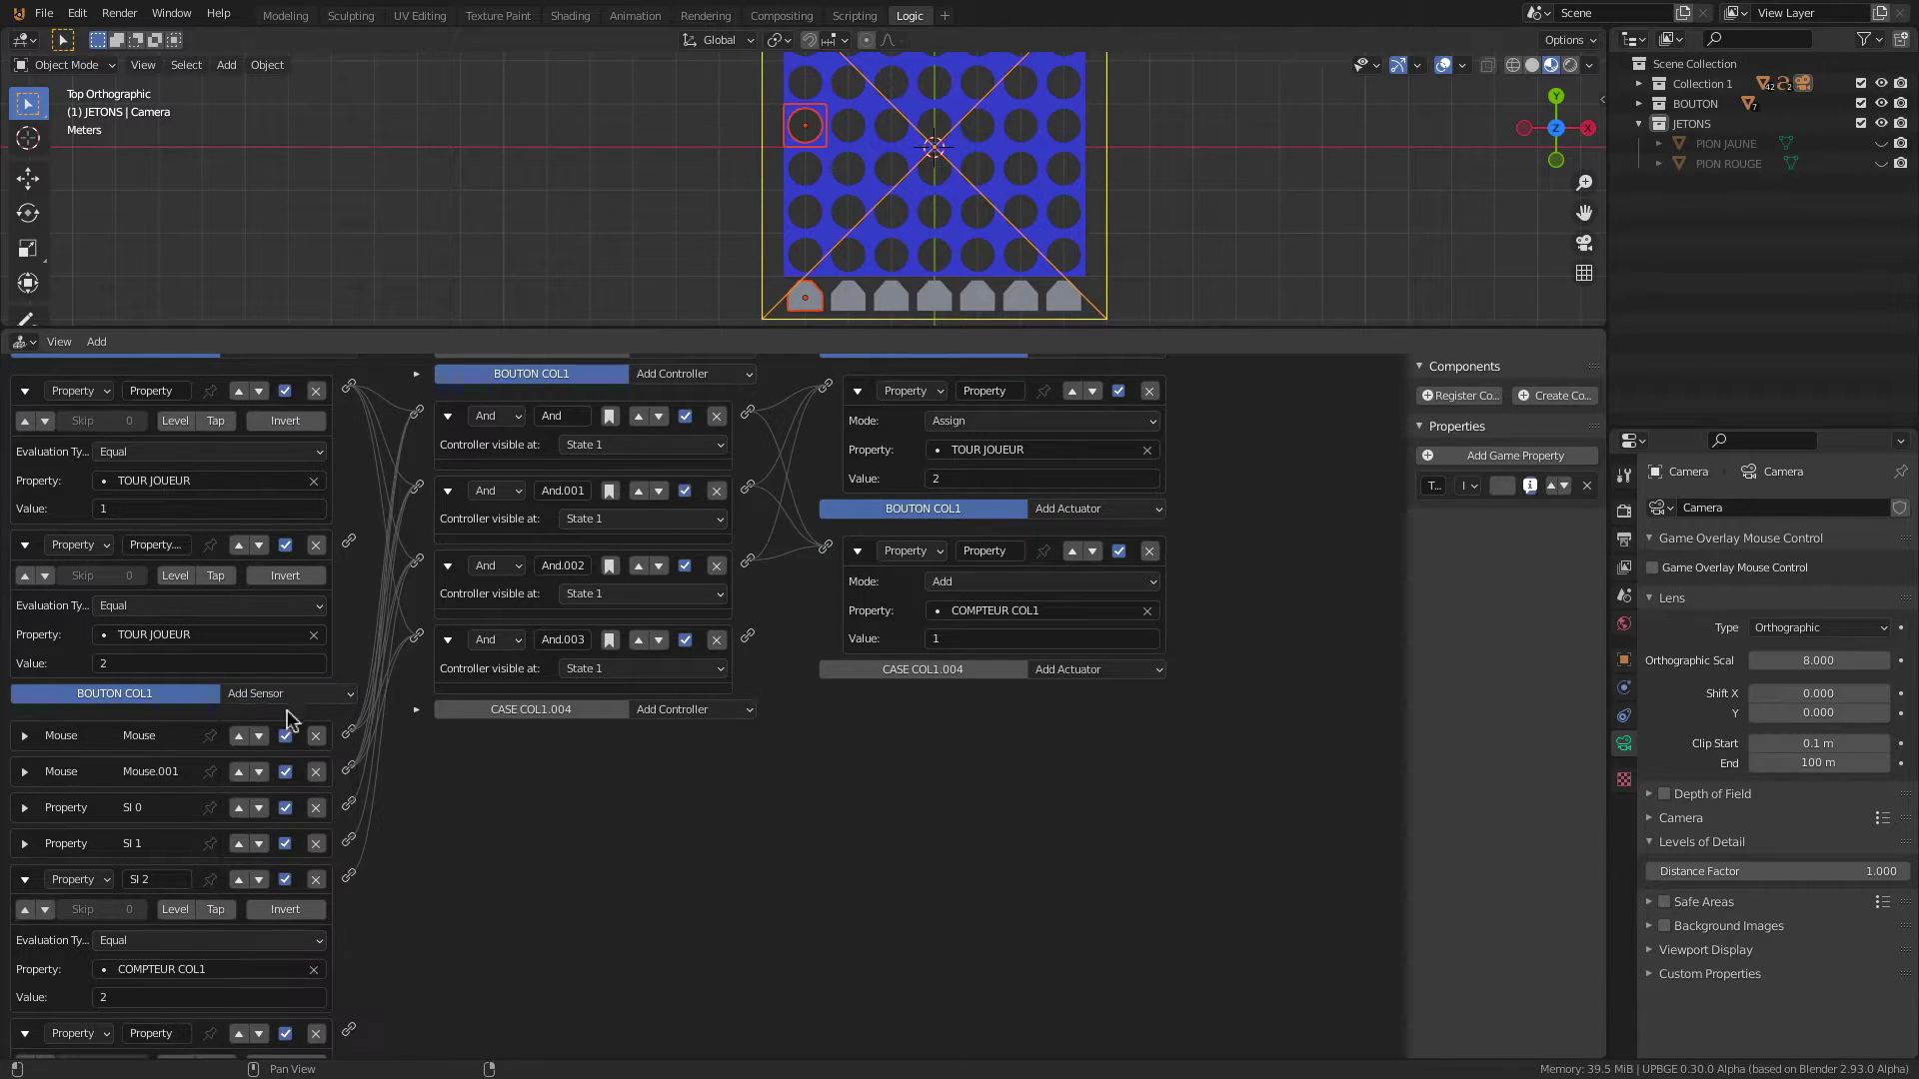
scroll(285, 700, "down", 4)
left_click(24, 726)
left_click(138, 972)
left_click(160, 765)
left_click(138, 999)
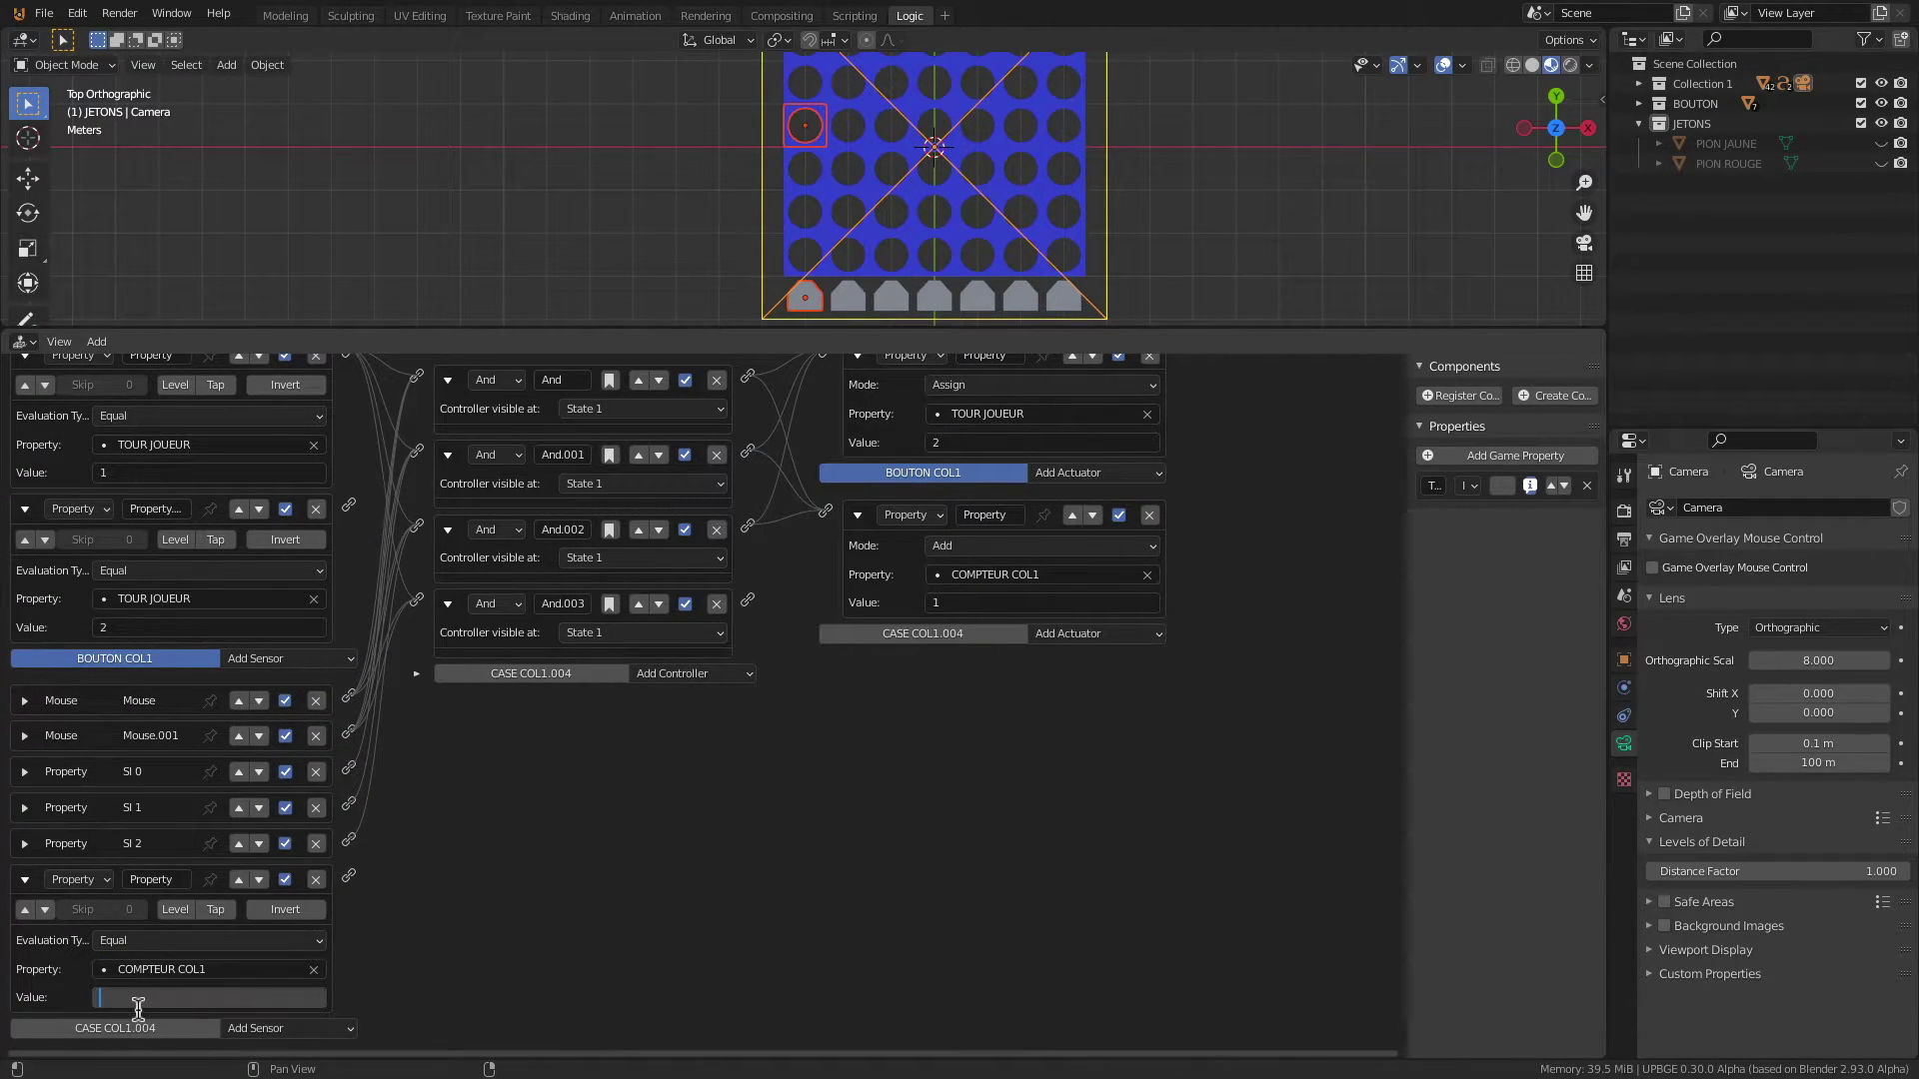
type("3")
key("Return")
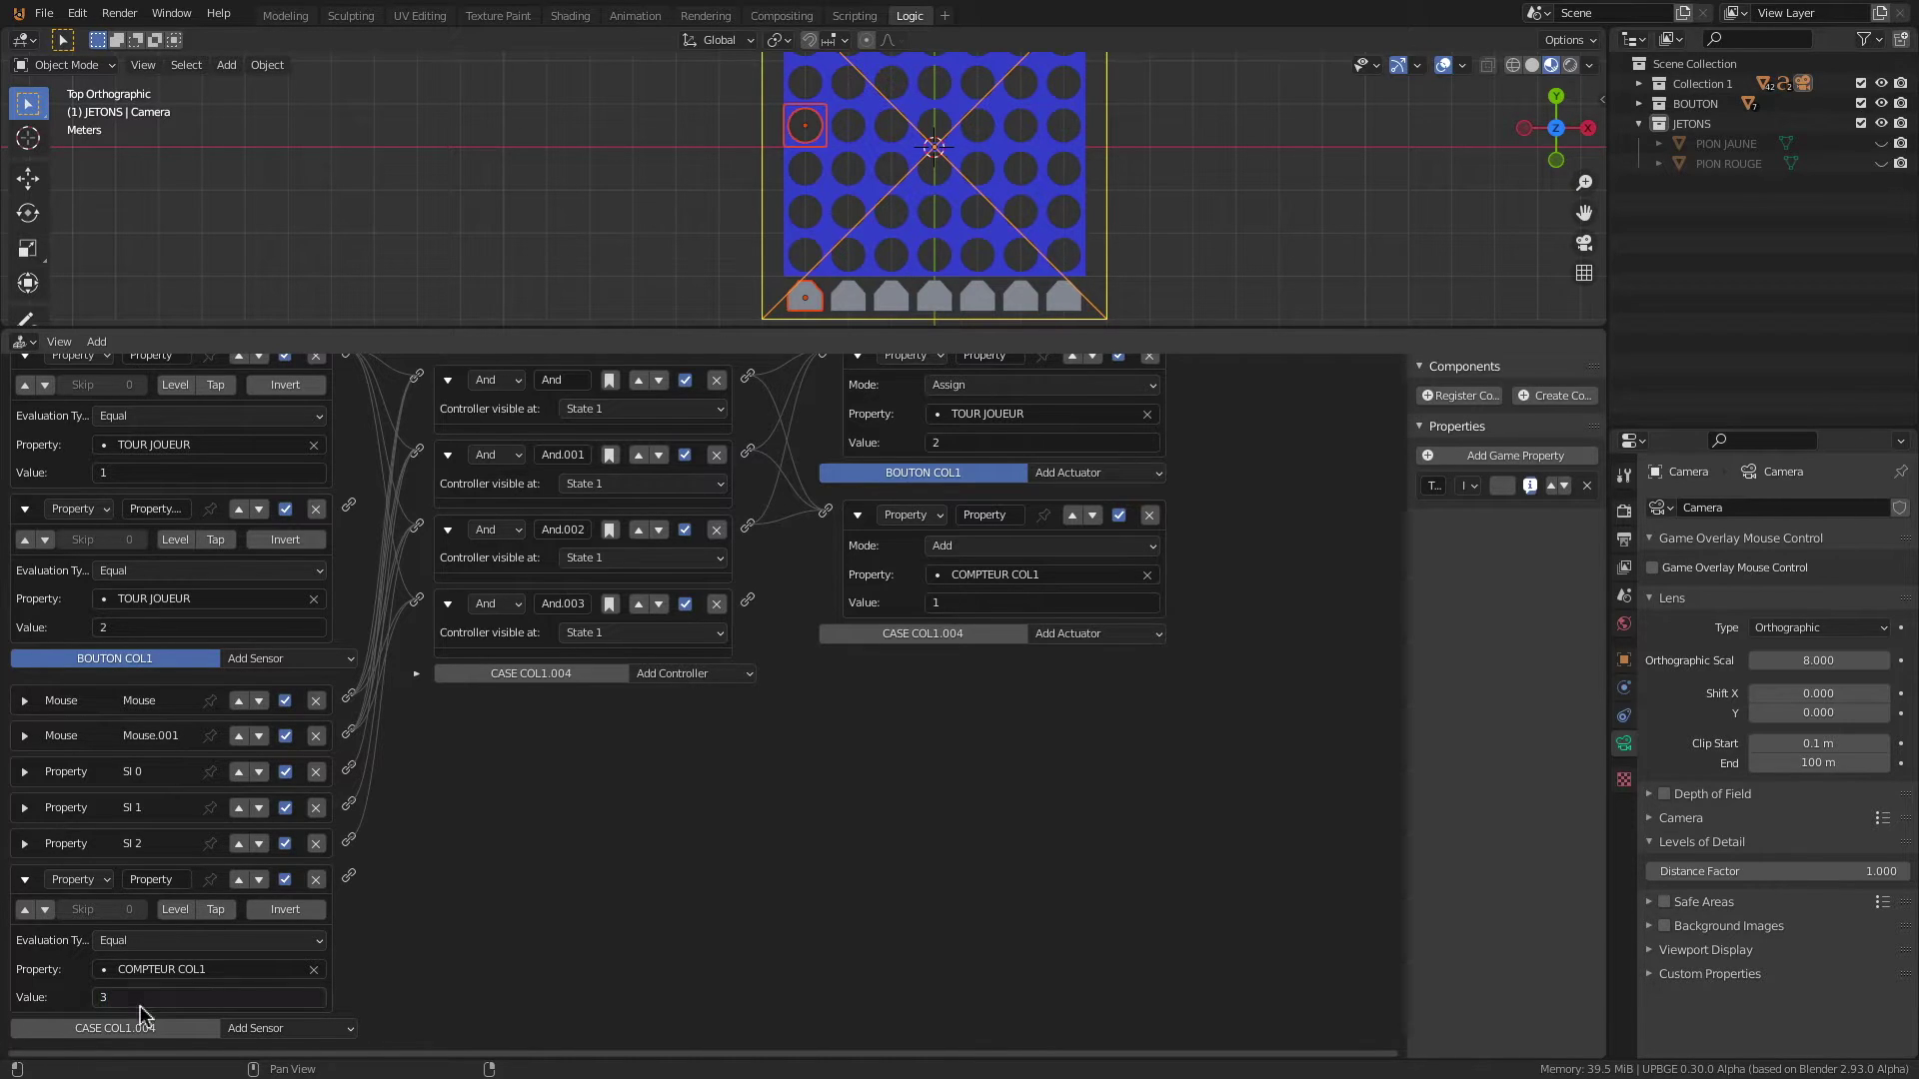
Step: Rename the new COMPTEUR COL1 sensor to SI 3 and link it to And.003
left_click(170, 880)
type("SI 3")
key("Return")
left_click_drag(349, 876, 416, 599)
Step: Link And.003 to the Camera's TOUR JOUEUR actuator and the BOUTON COL1 COMPTEUR COL1 actuator
scroll(837, 662, "up", 2)
left_click_drag(747, 686, 829, 438)
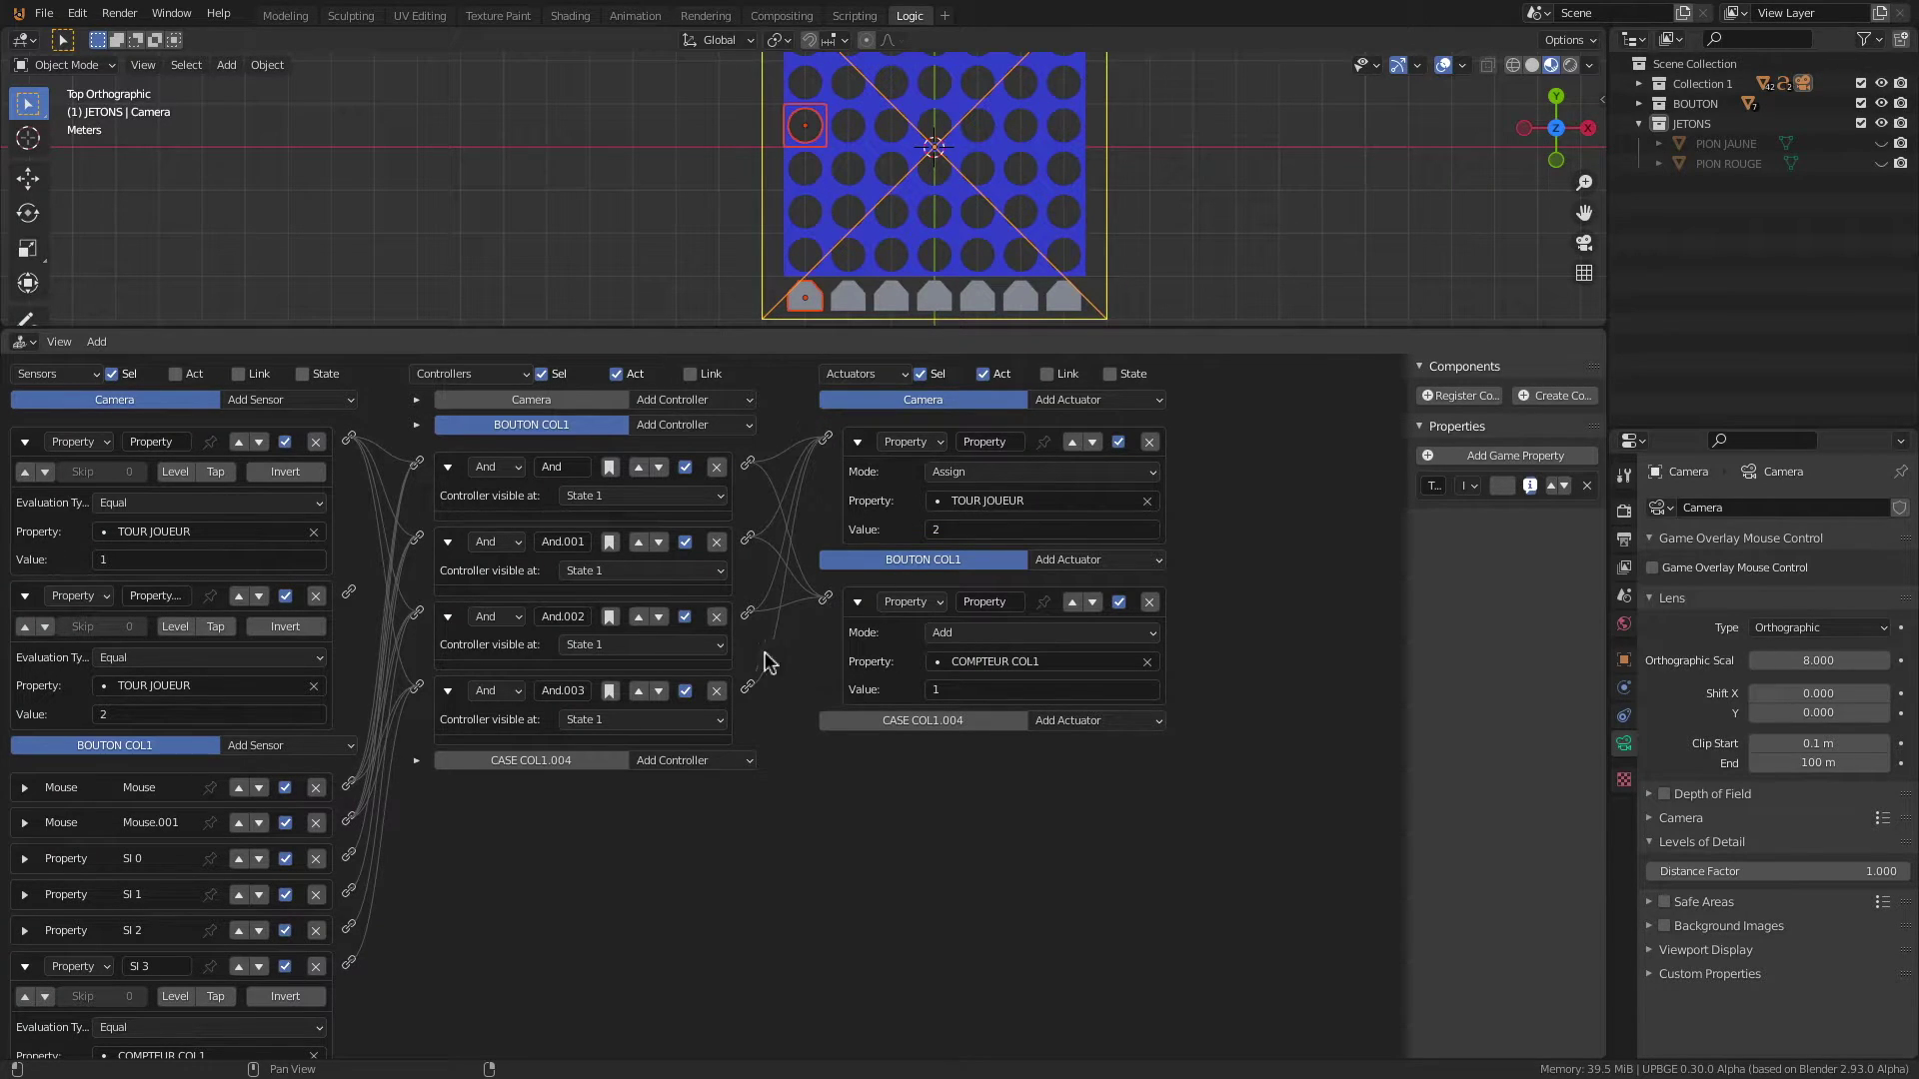
left_click_drag(745, 690, 829, 600)
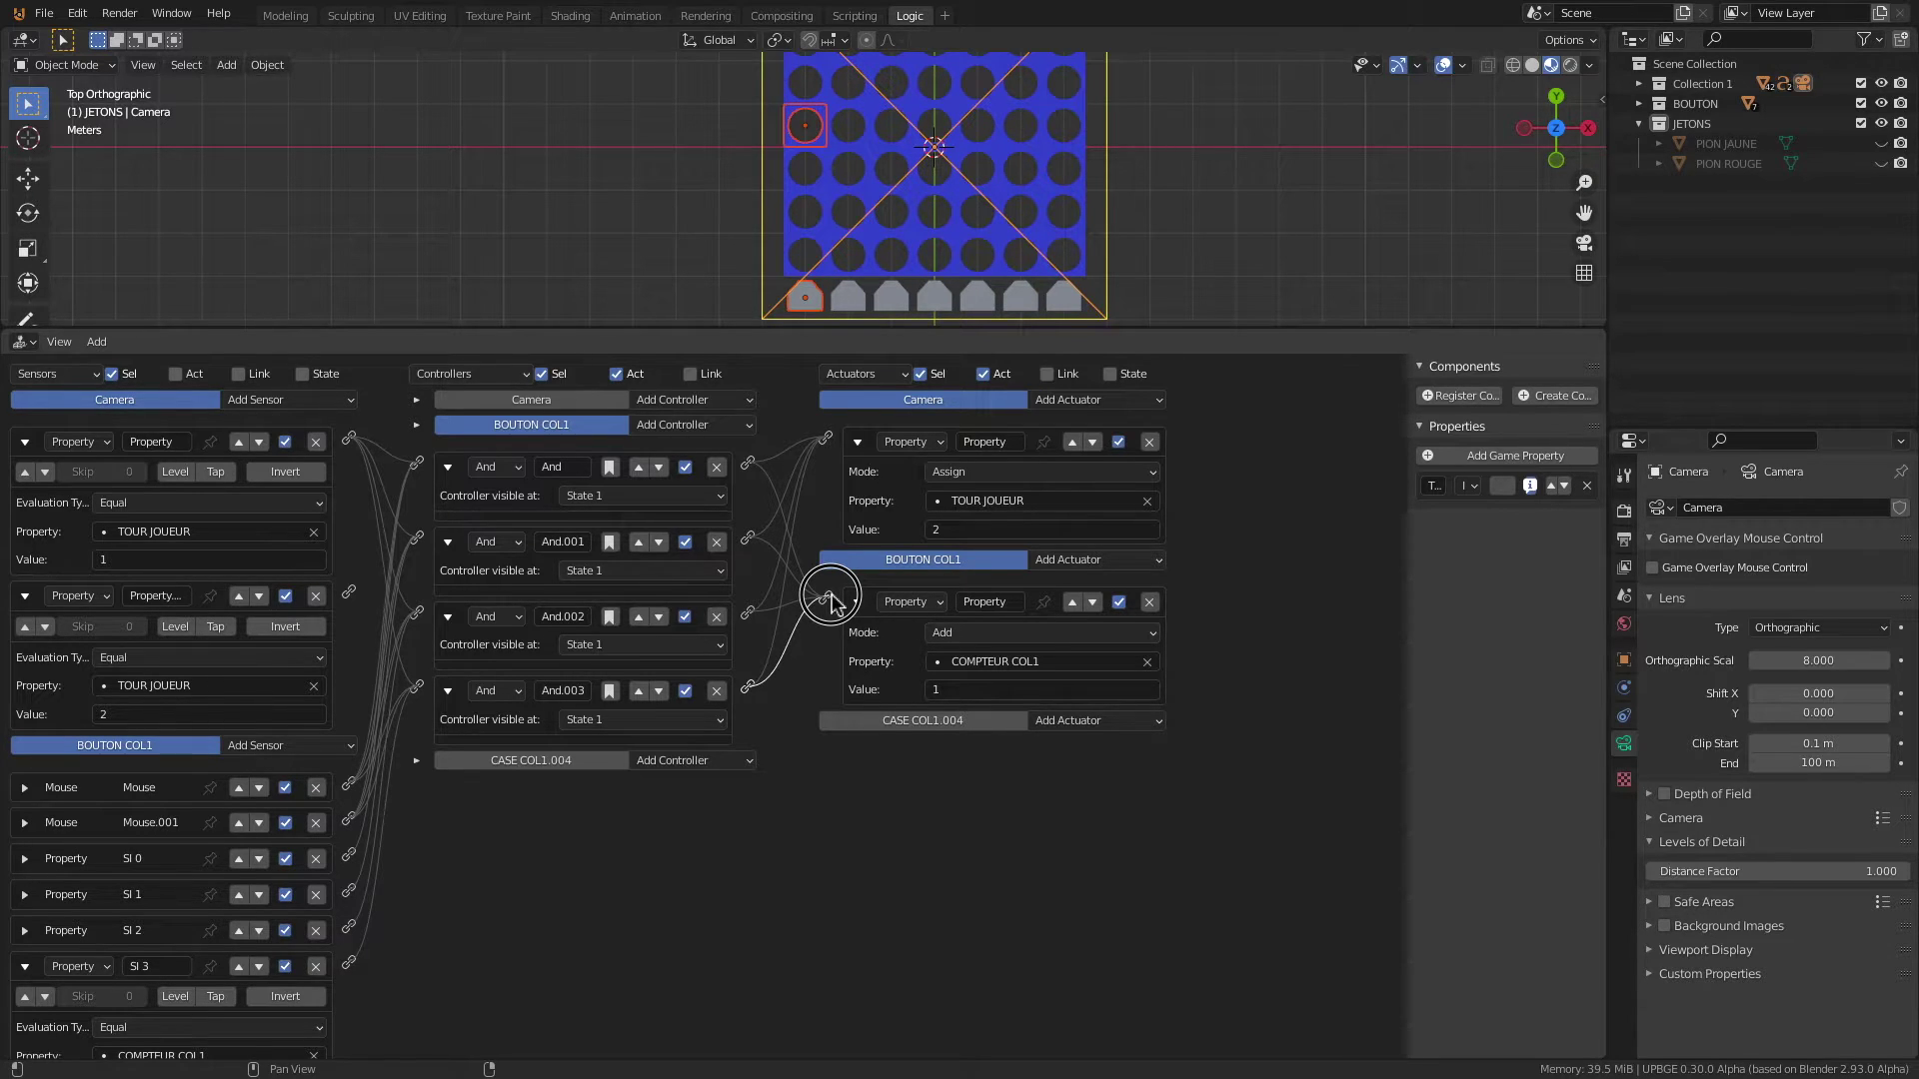
left_click_drag(829, 600, 831, 601)
Step: Add an Edit Object actuator to CASE COL1.004 that adds PION JAUNE, and link And.003 to it
left_click(1049, 720)
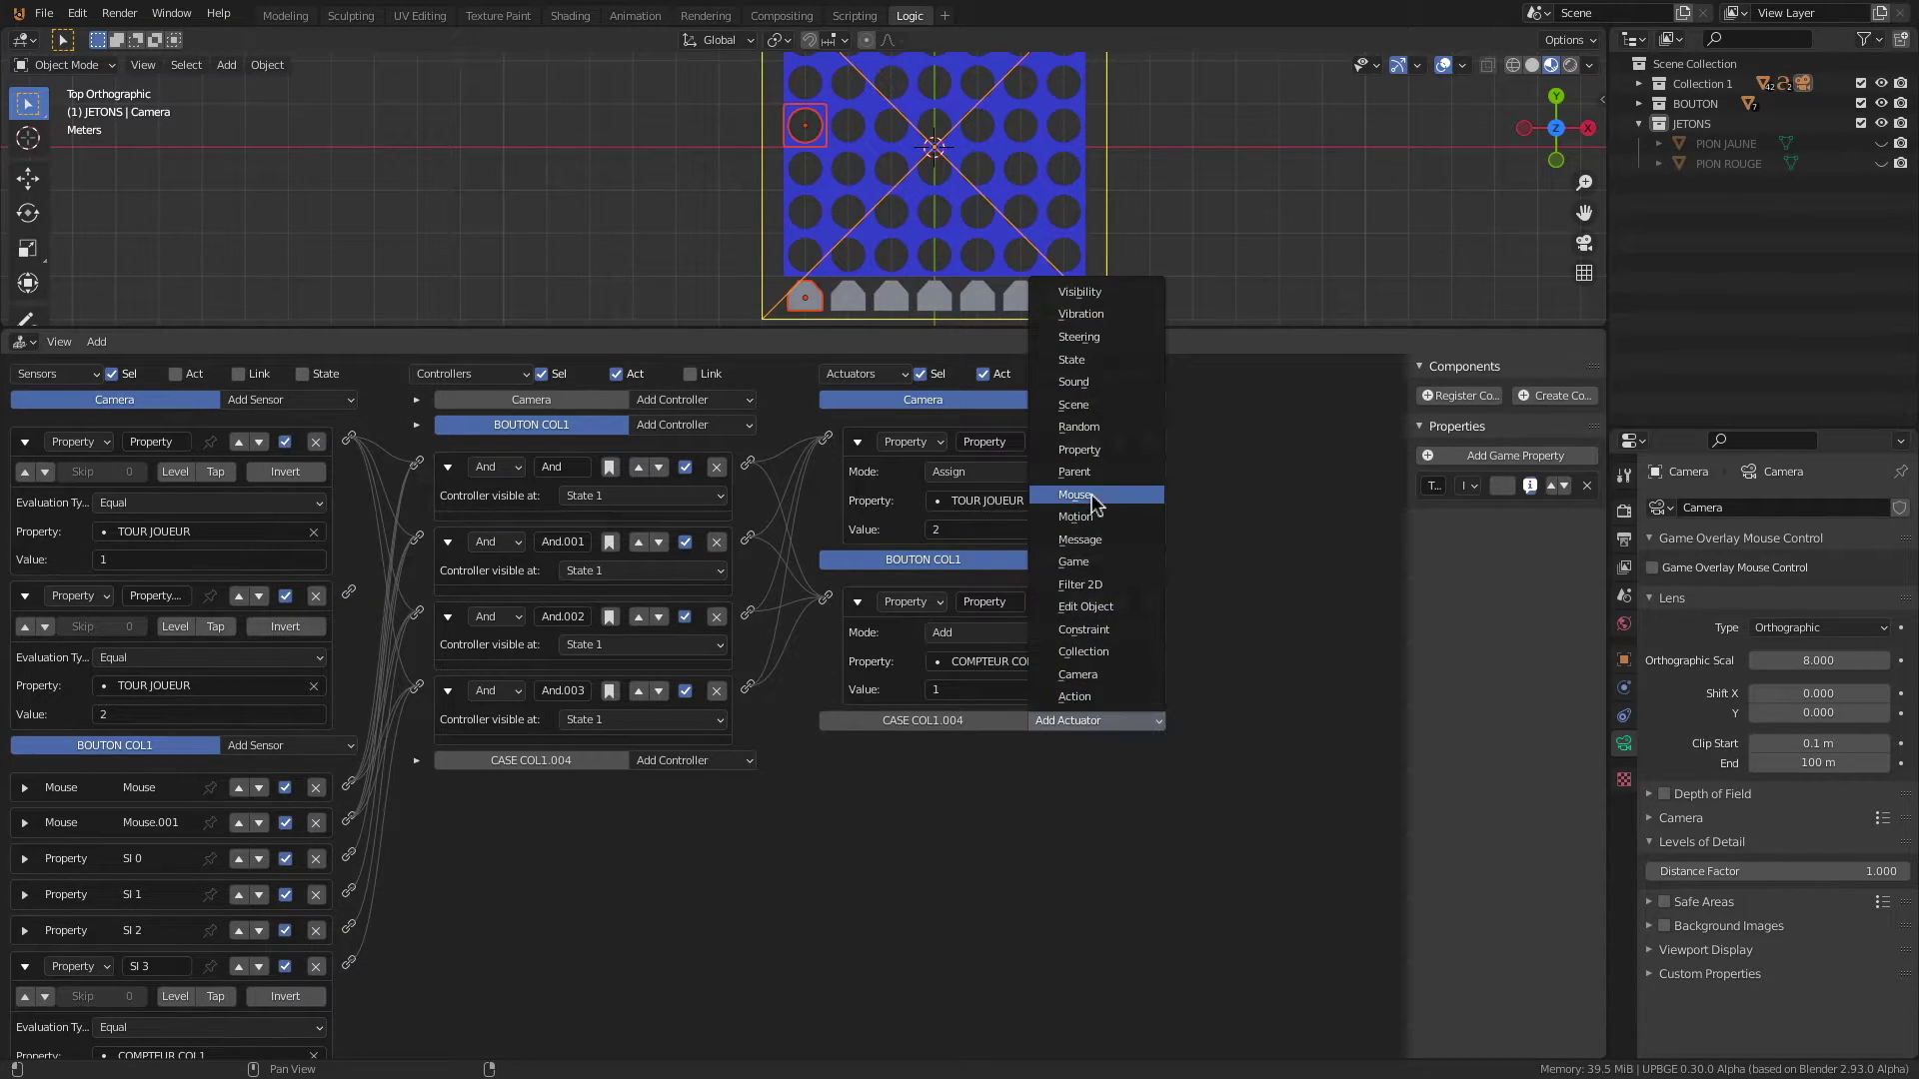
left_click(1084, 607)
left_click(950, 821)
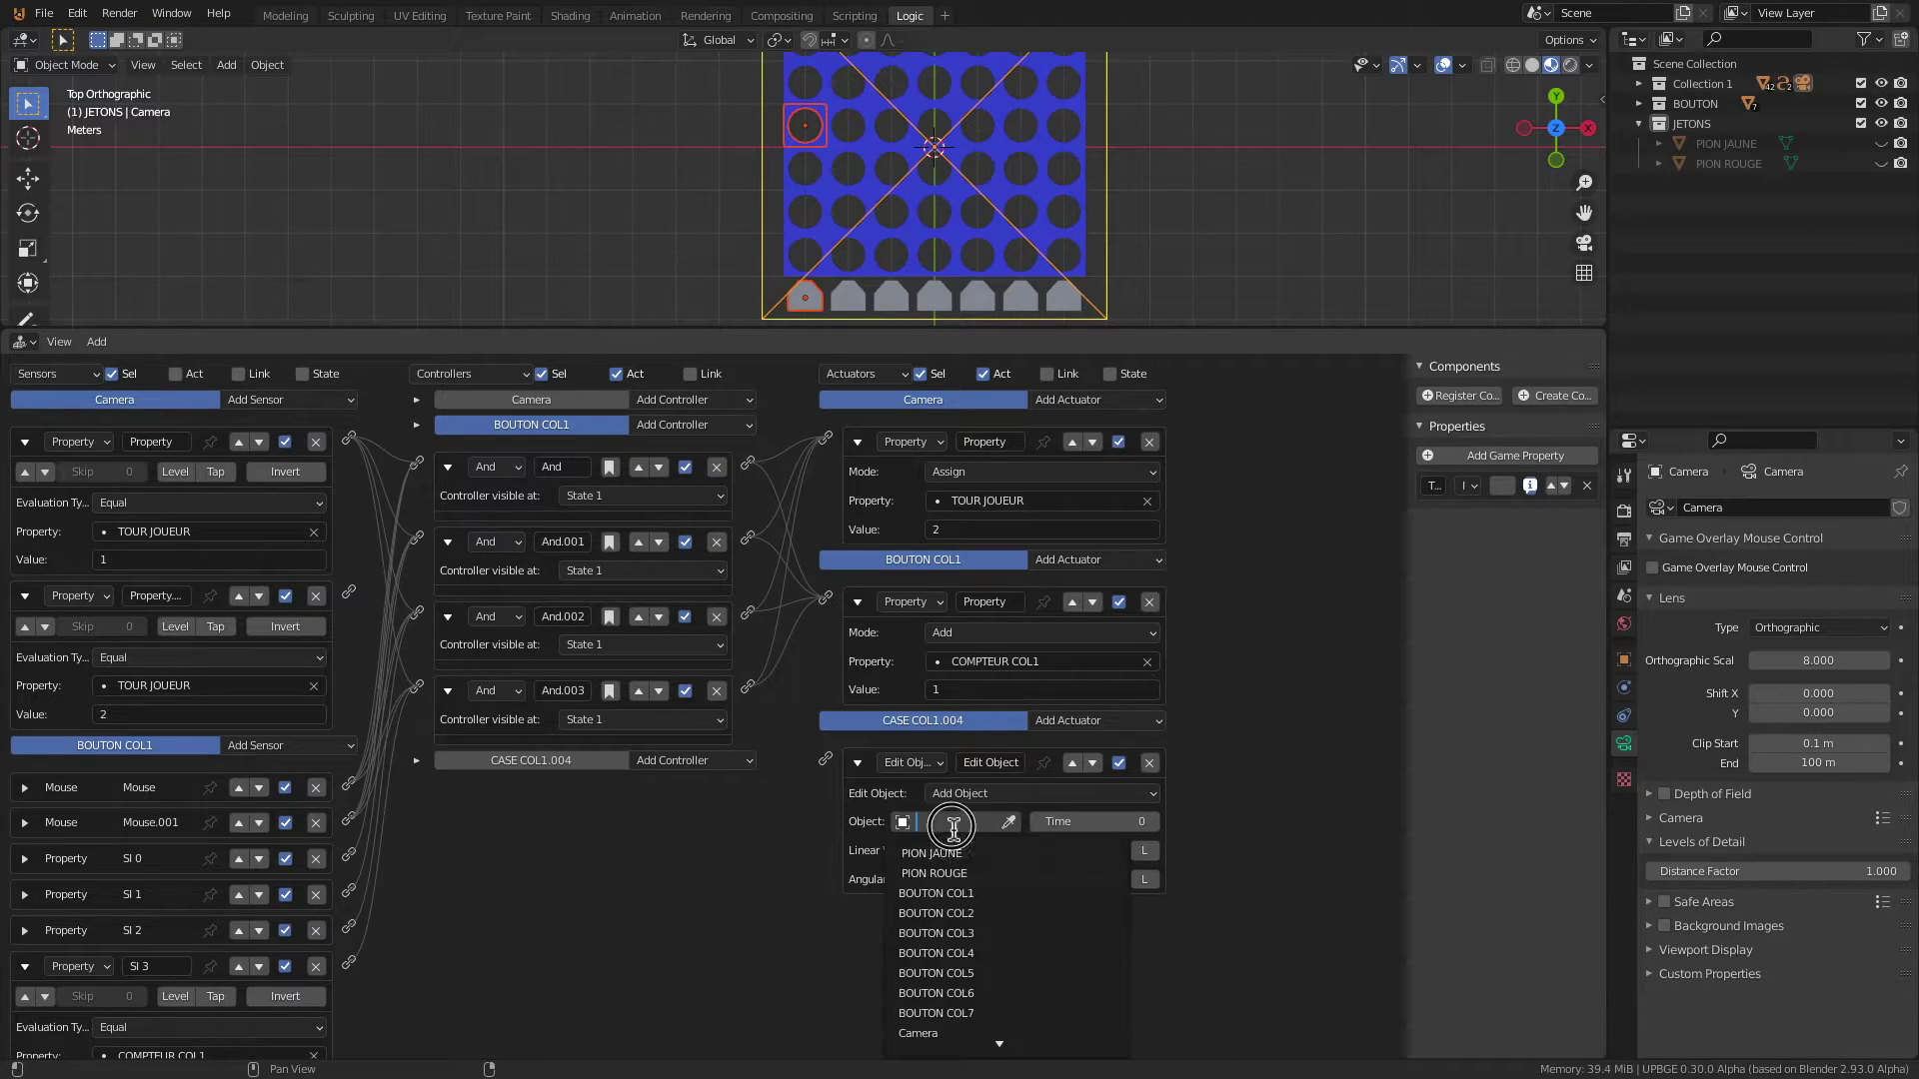
left_click(949, 853)
left_click_drag(748, 687, 832, 763)
Step: Add a Property actuator to CASE COL1.004 that assigns "JAUNE" to ETAT CASE, and link And.003 to it
left_click(1109, 720)
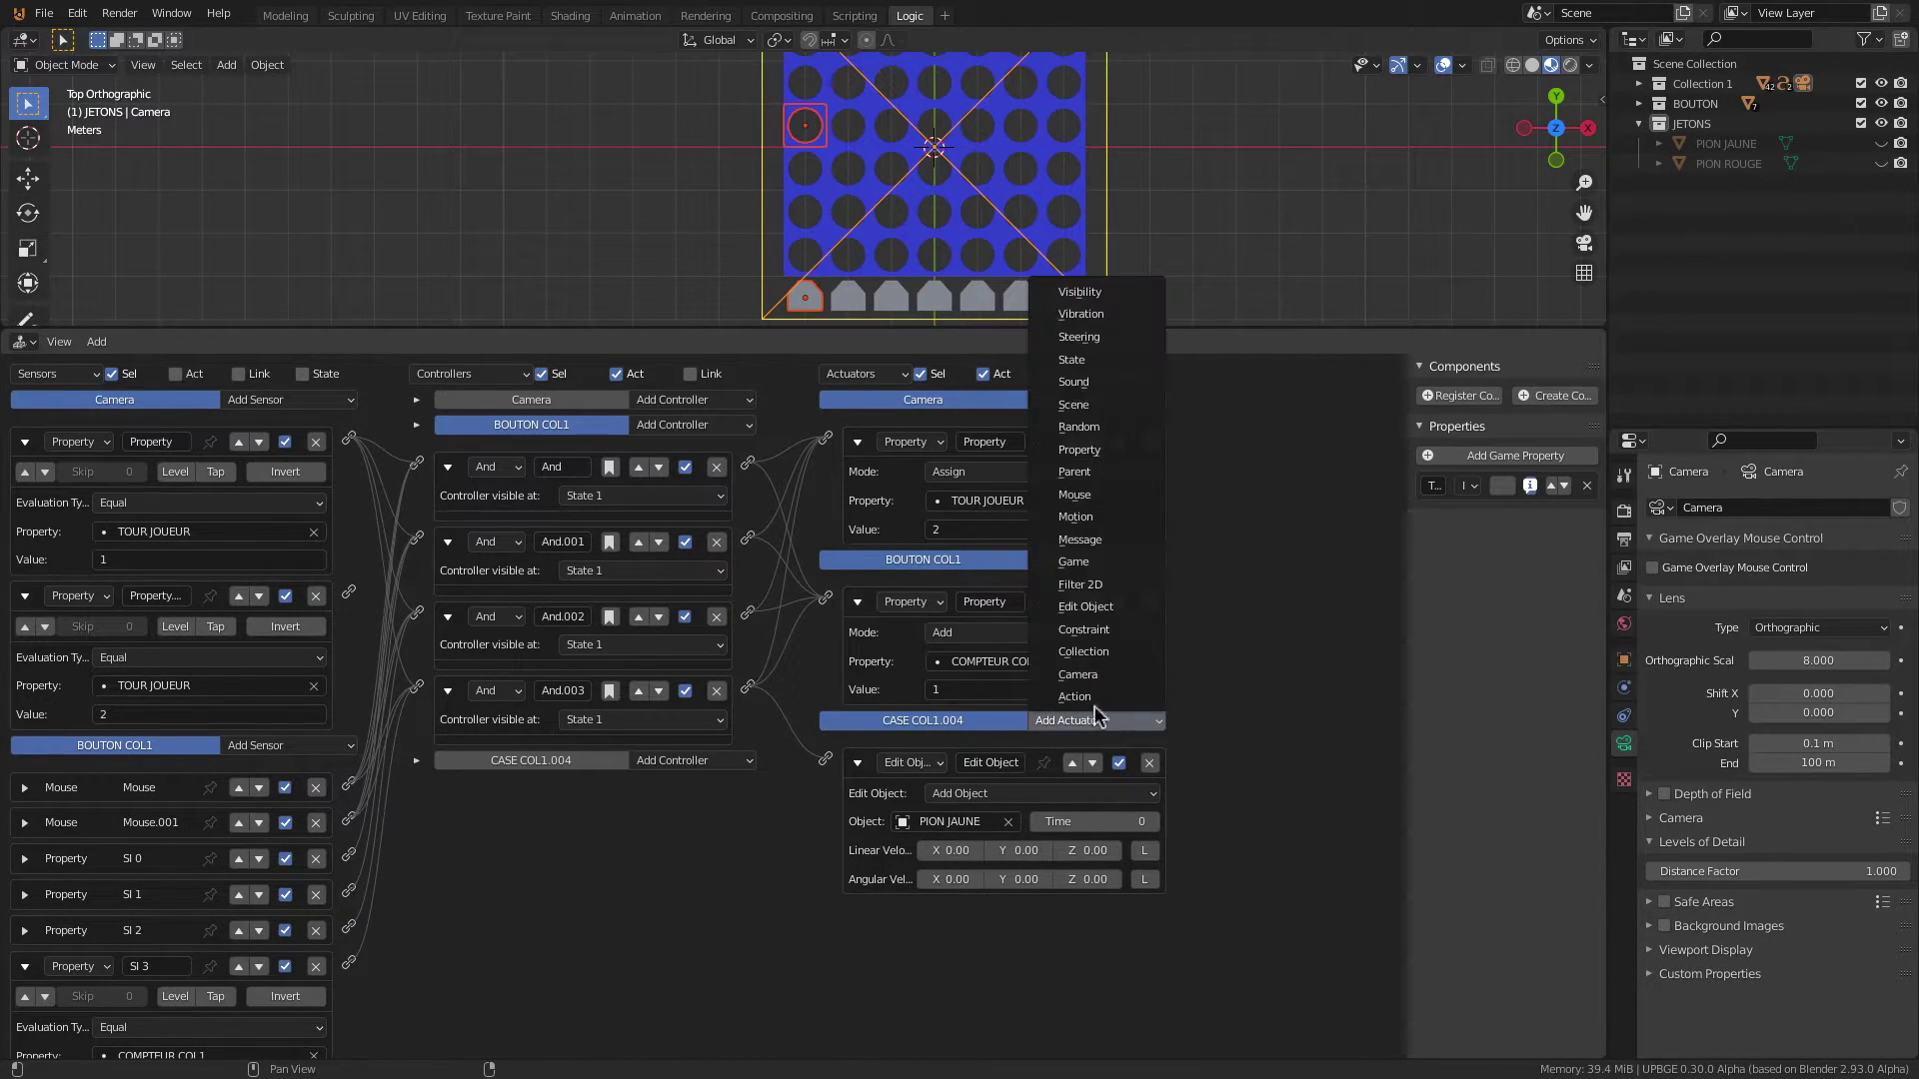
left_click(1109, 450)
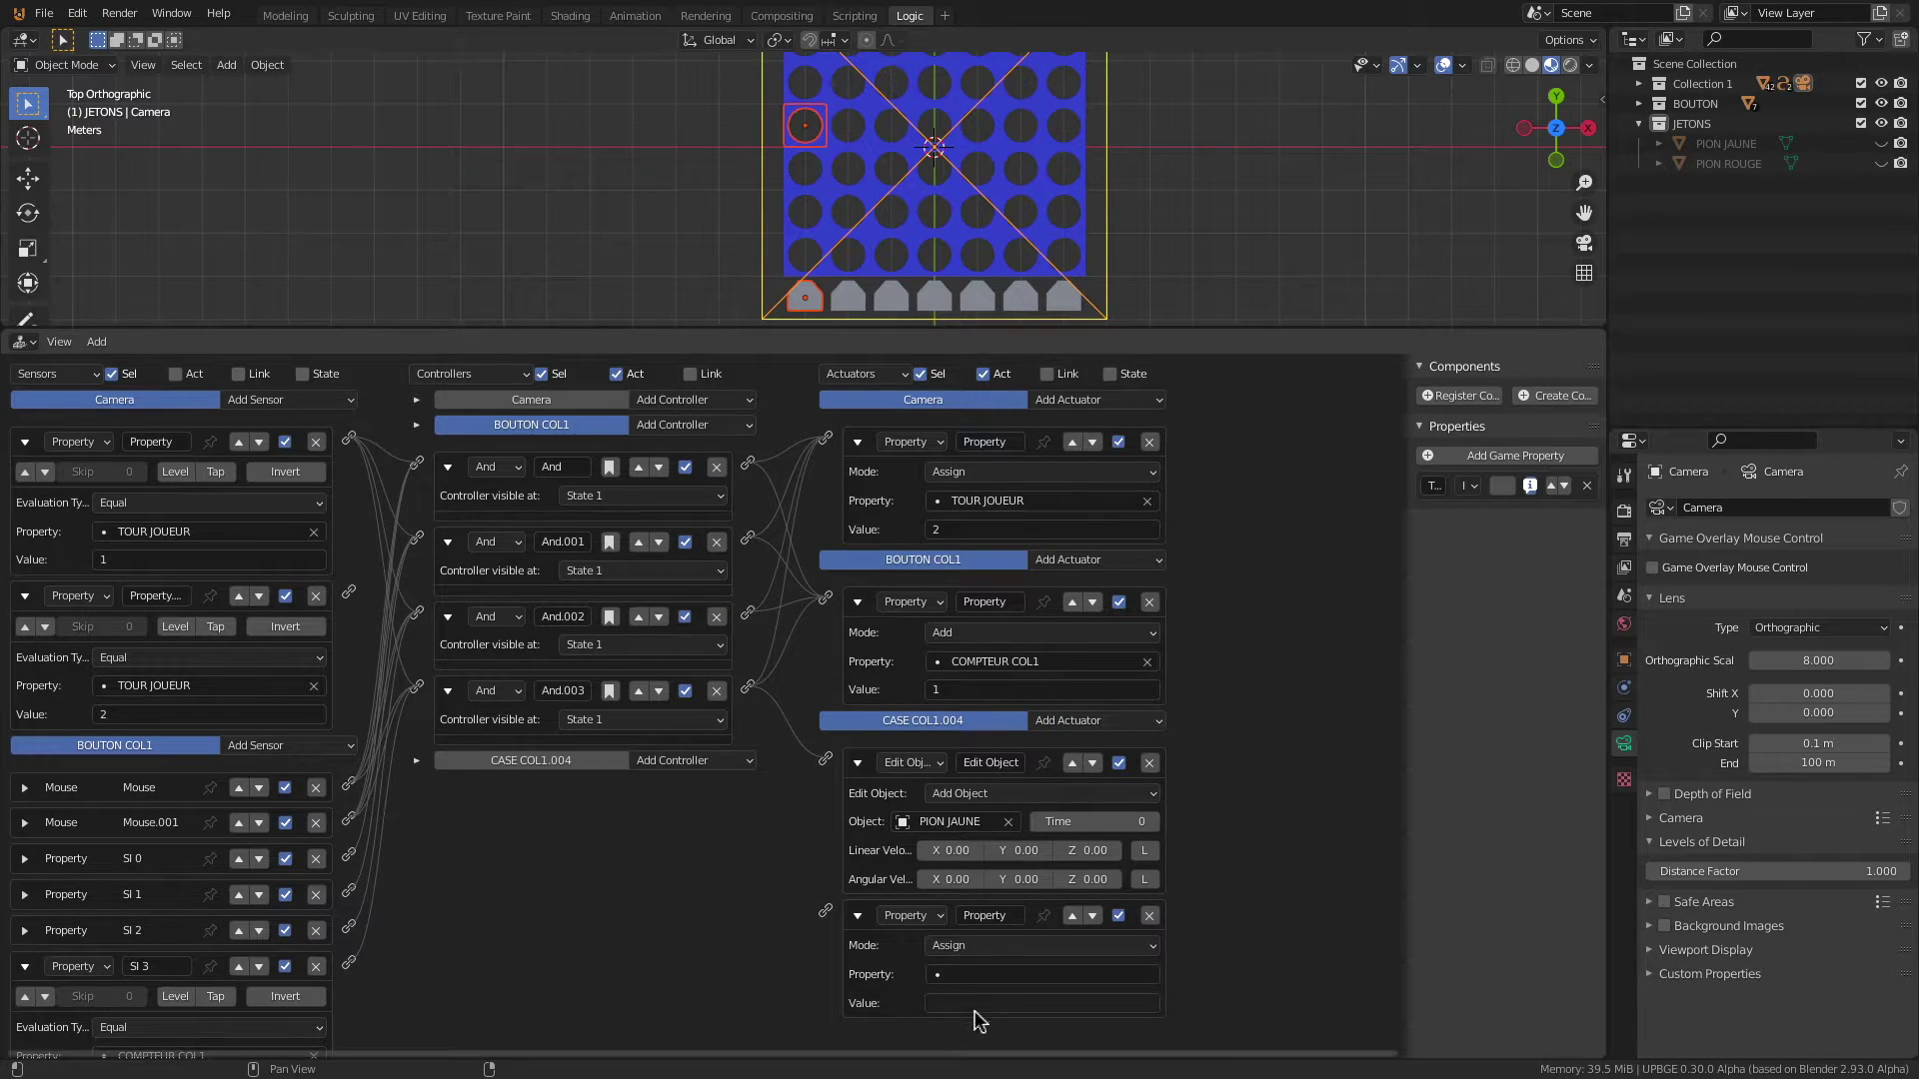
left_click(971, 975)
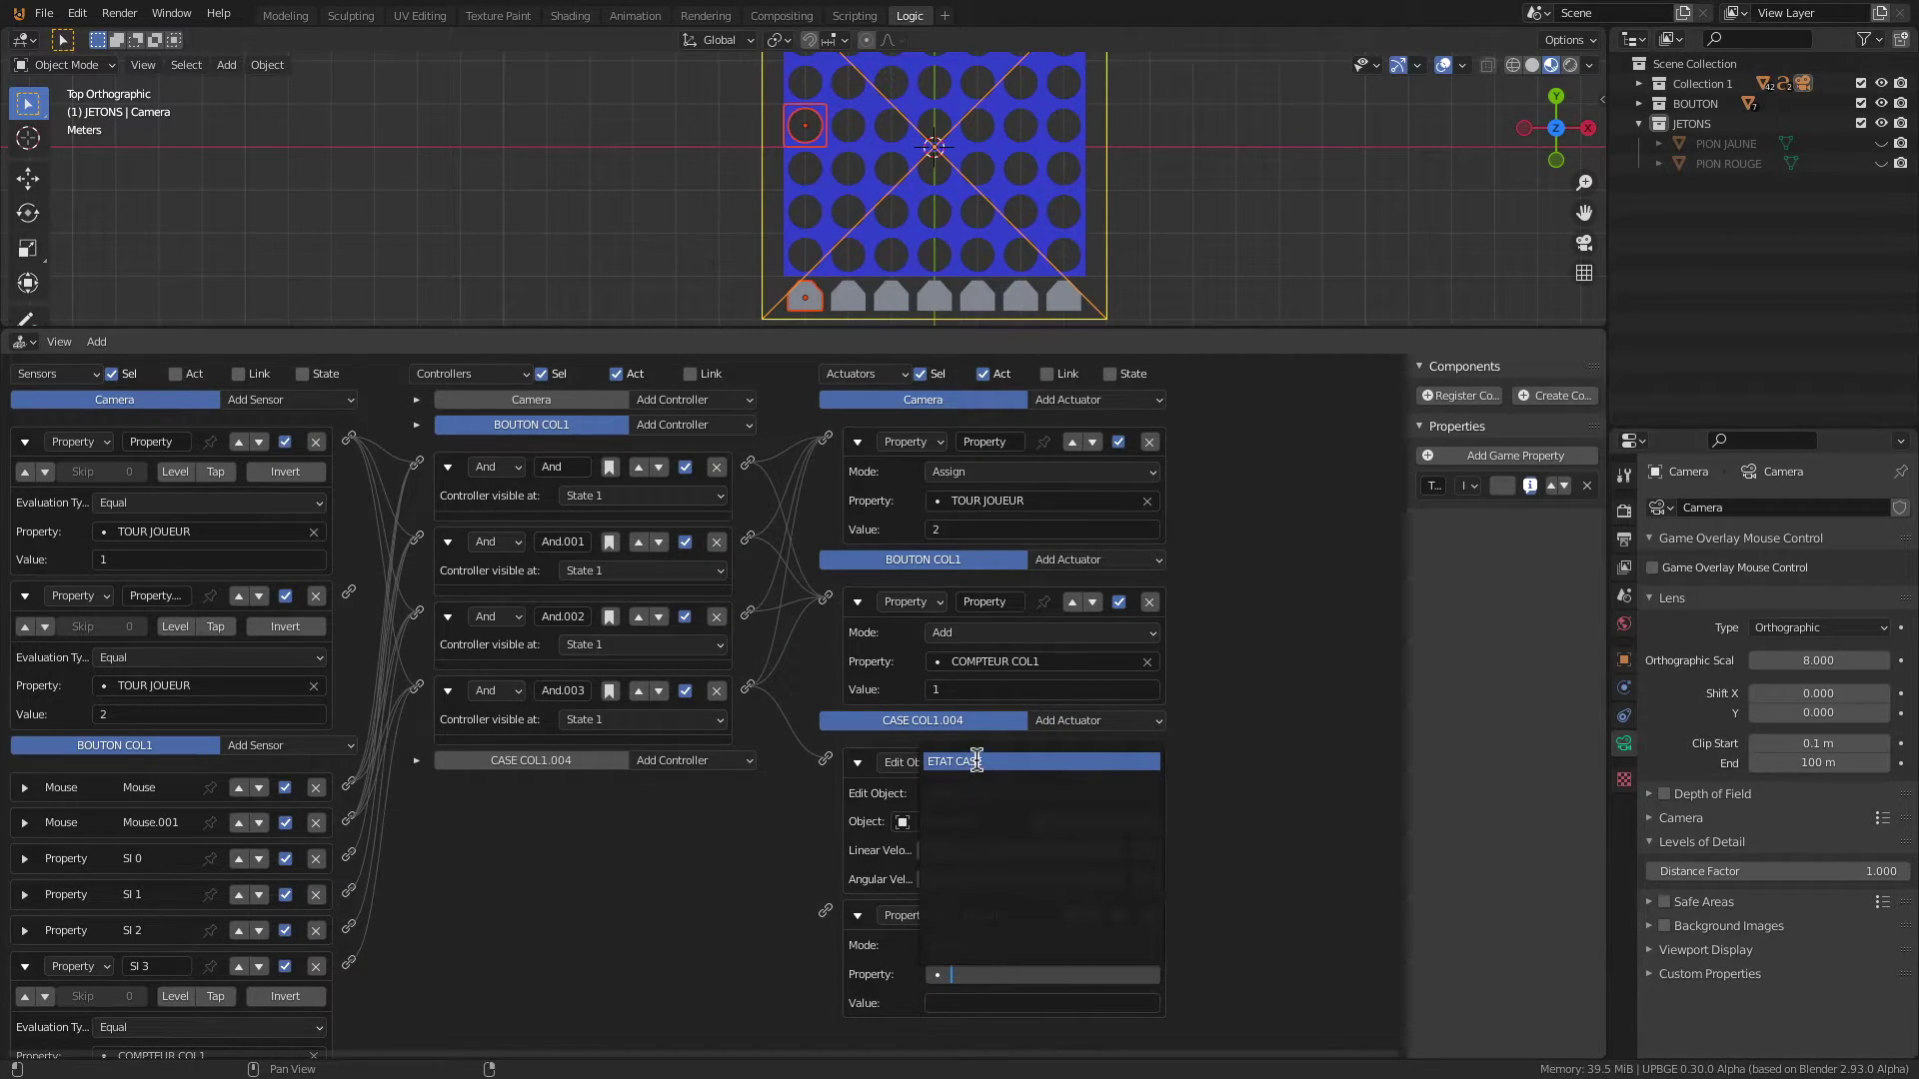
left_click(972, 764)
left_click(965, 1002)
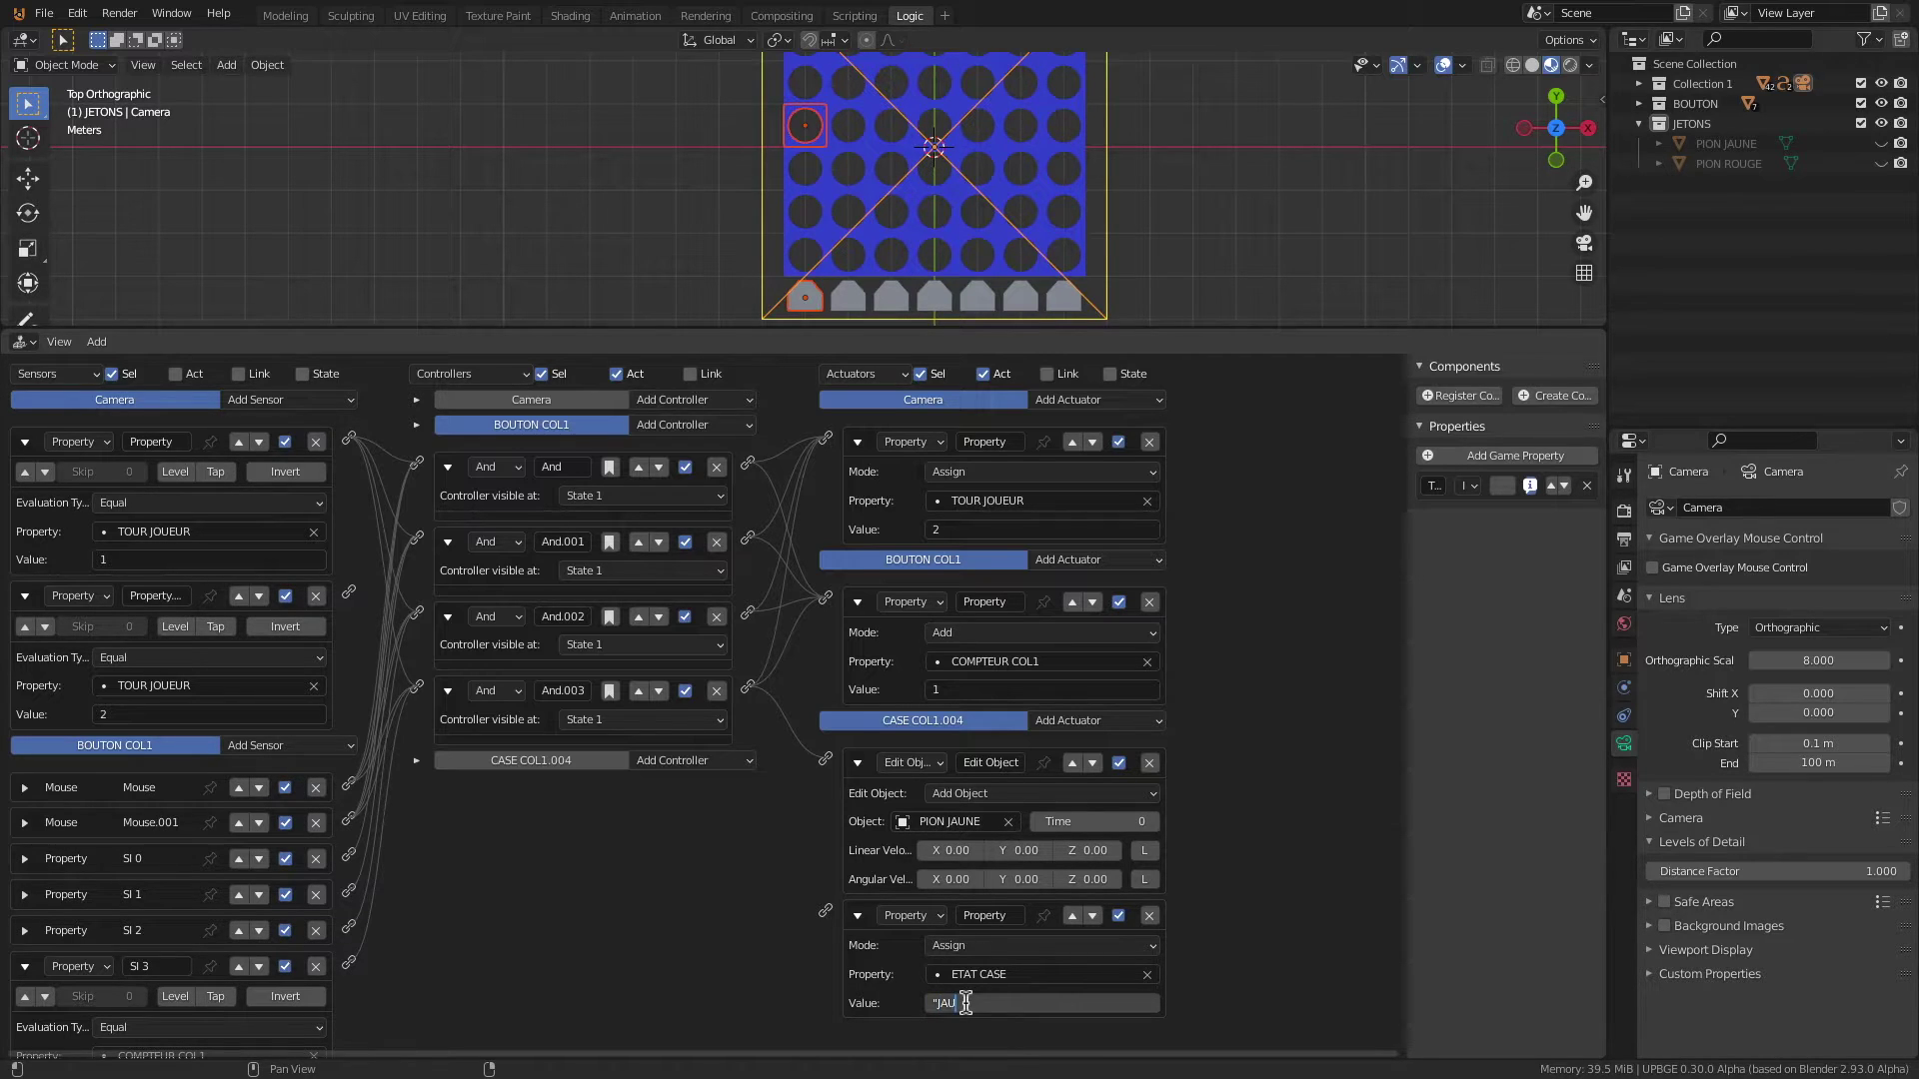
type("\"JAUNE\"")
key("Return")
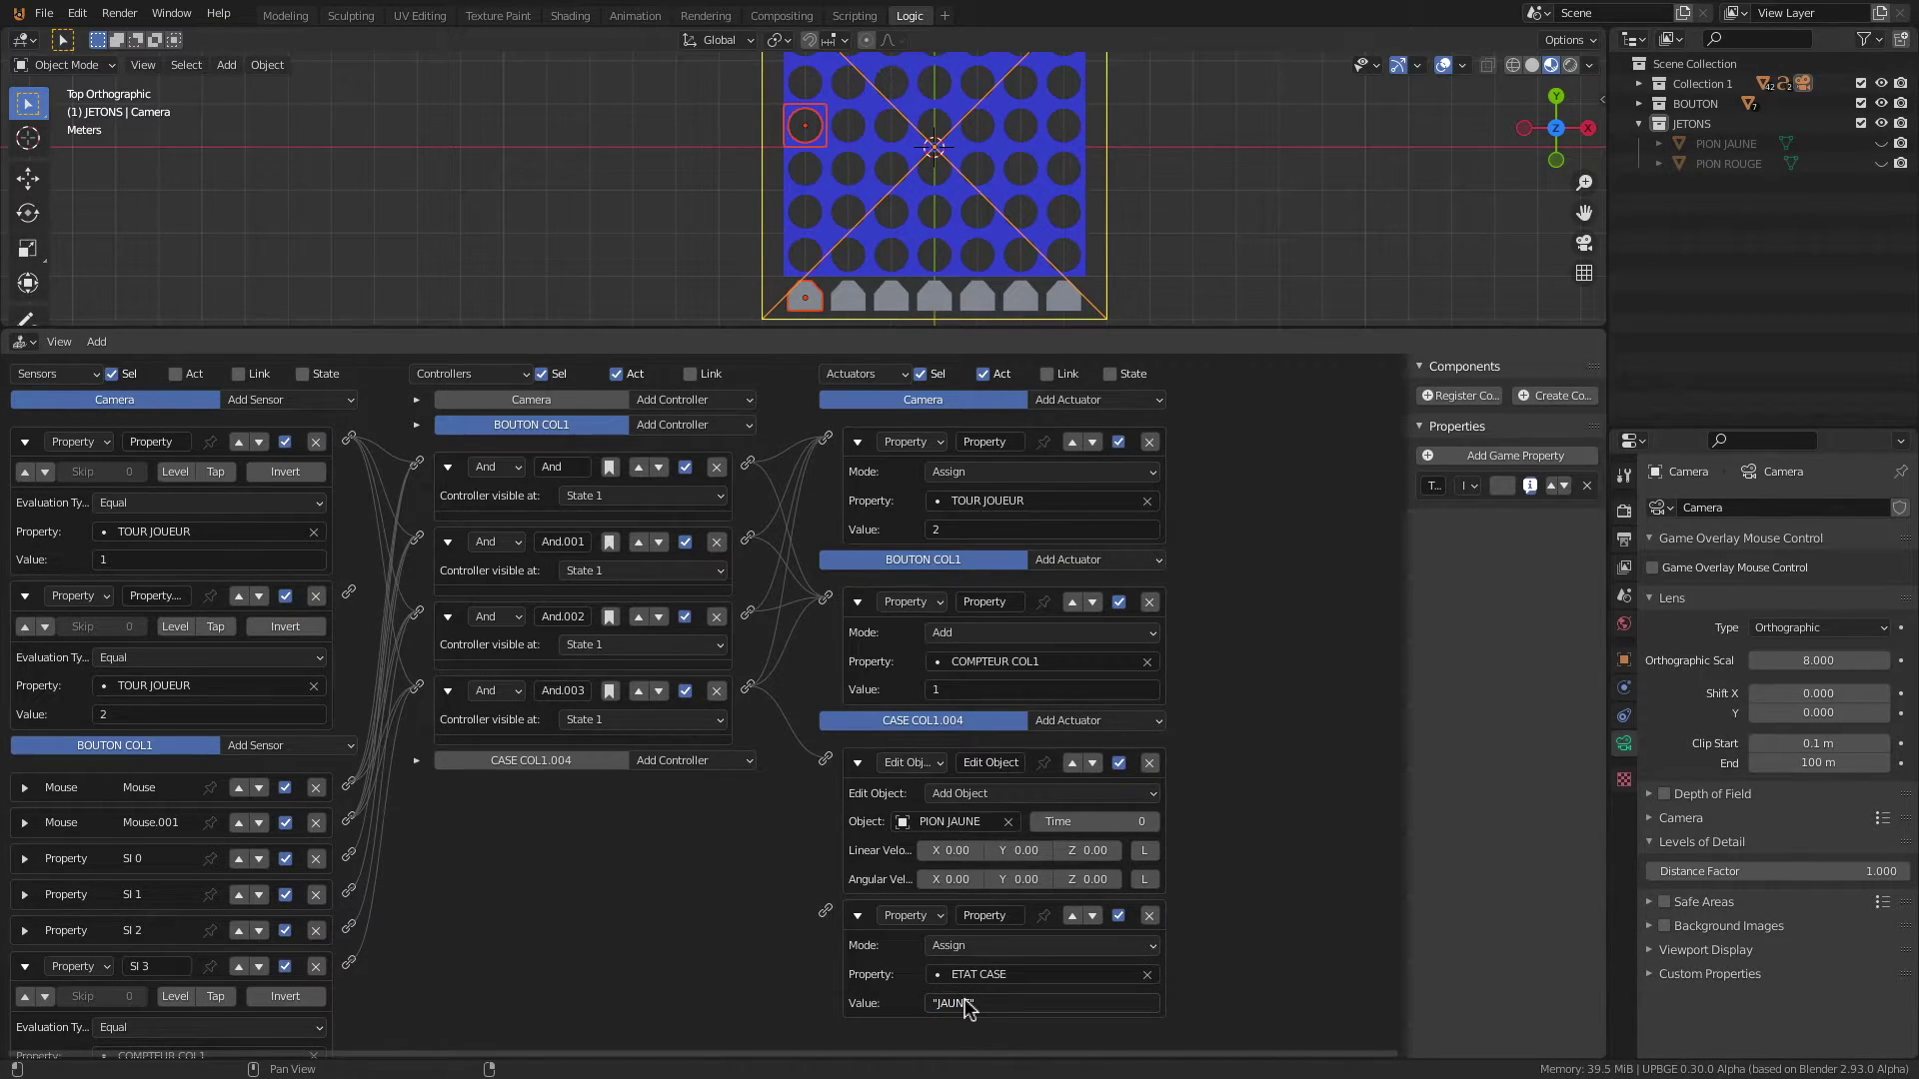
left_click_drag(748, 688, 825, 911)
Step: Select BOUTON COL1, CASE COL1.005 and the Camera together, and add another And controller to BOUTON COL1
scroll(895, 188, "down", 1)
middle_click_drag(839, 138, 852, 208, "shift")
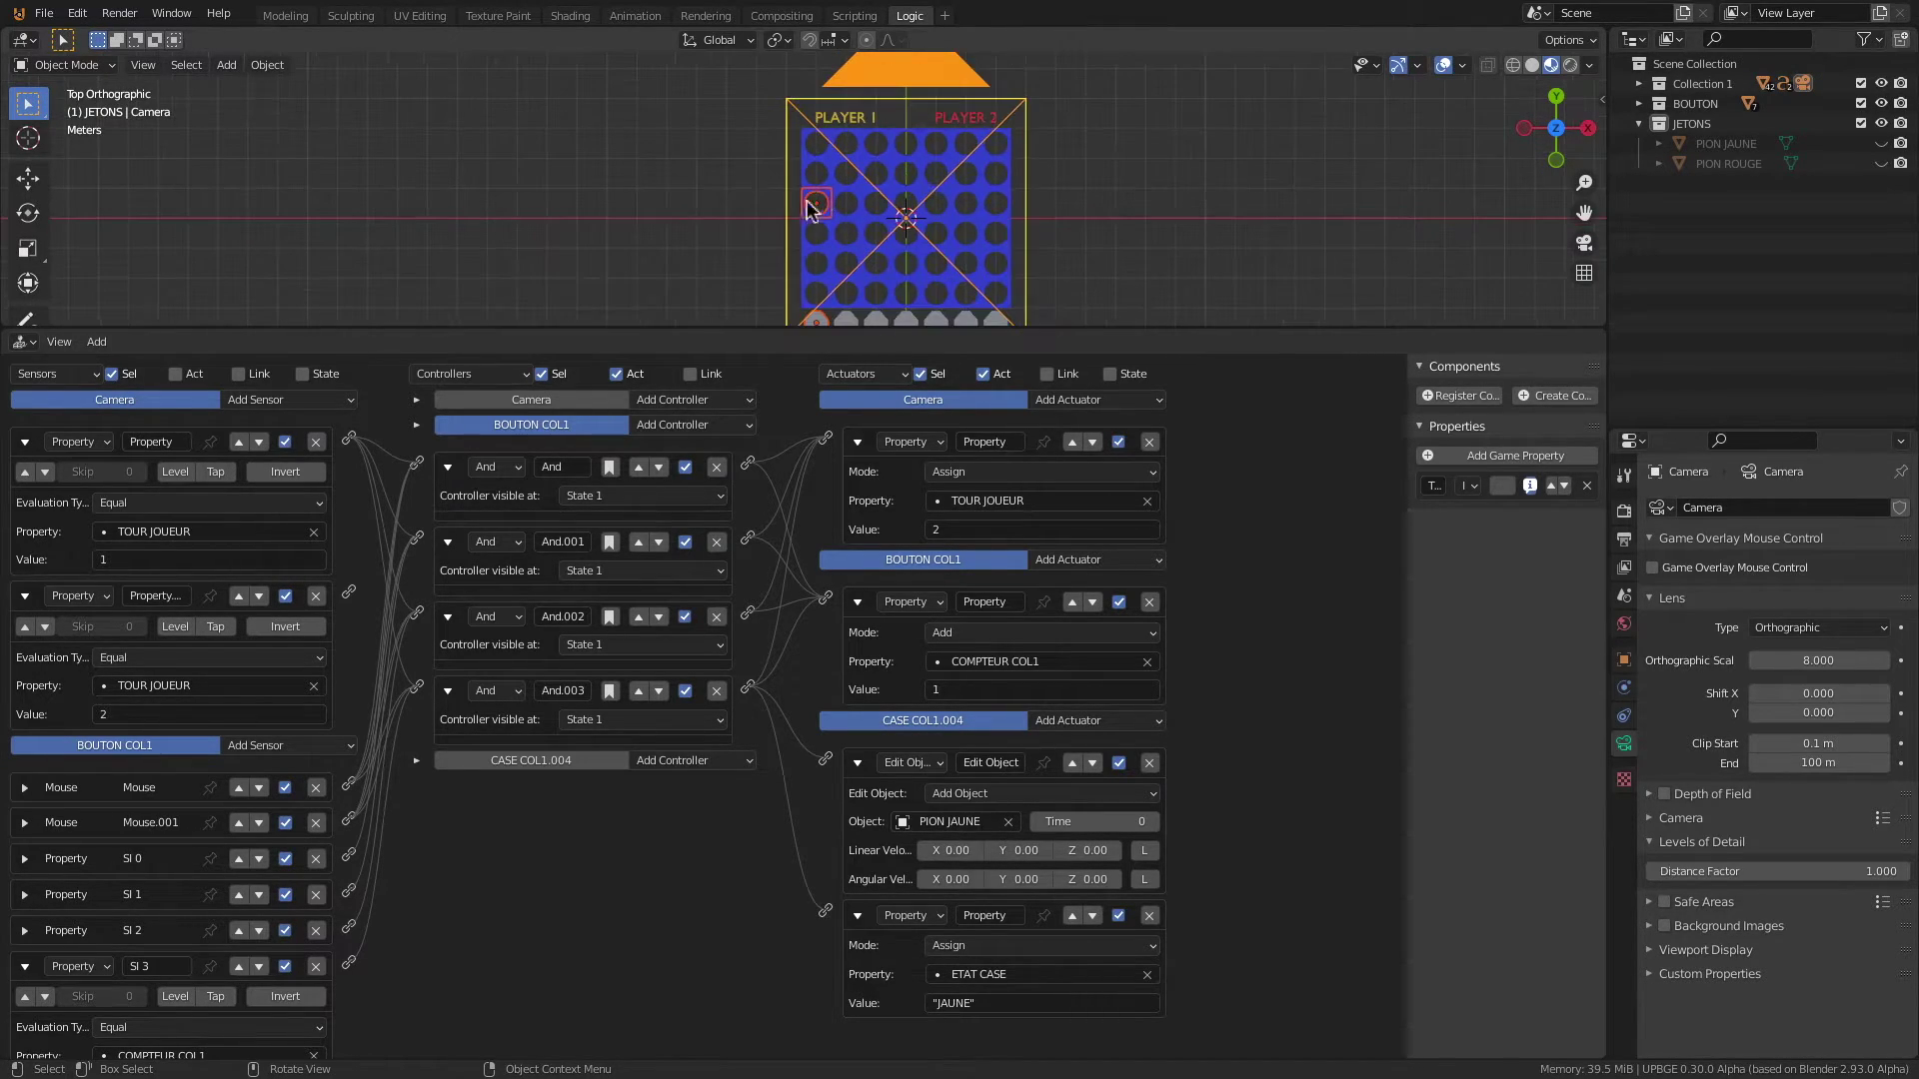
scroll(785, 215, "down", 2)
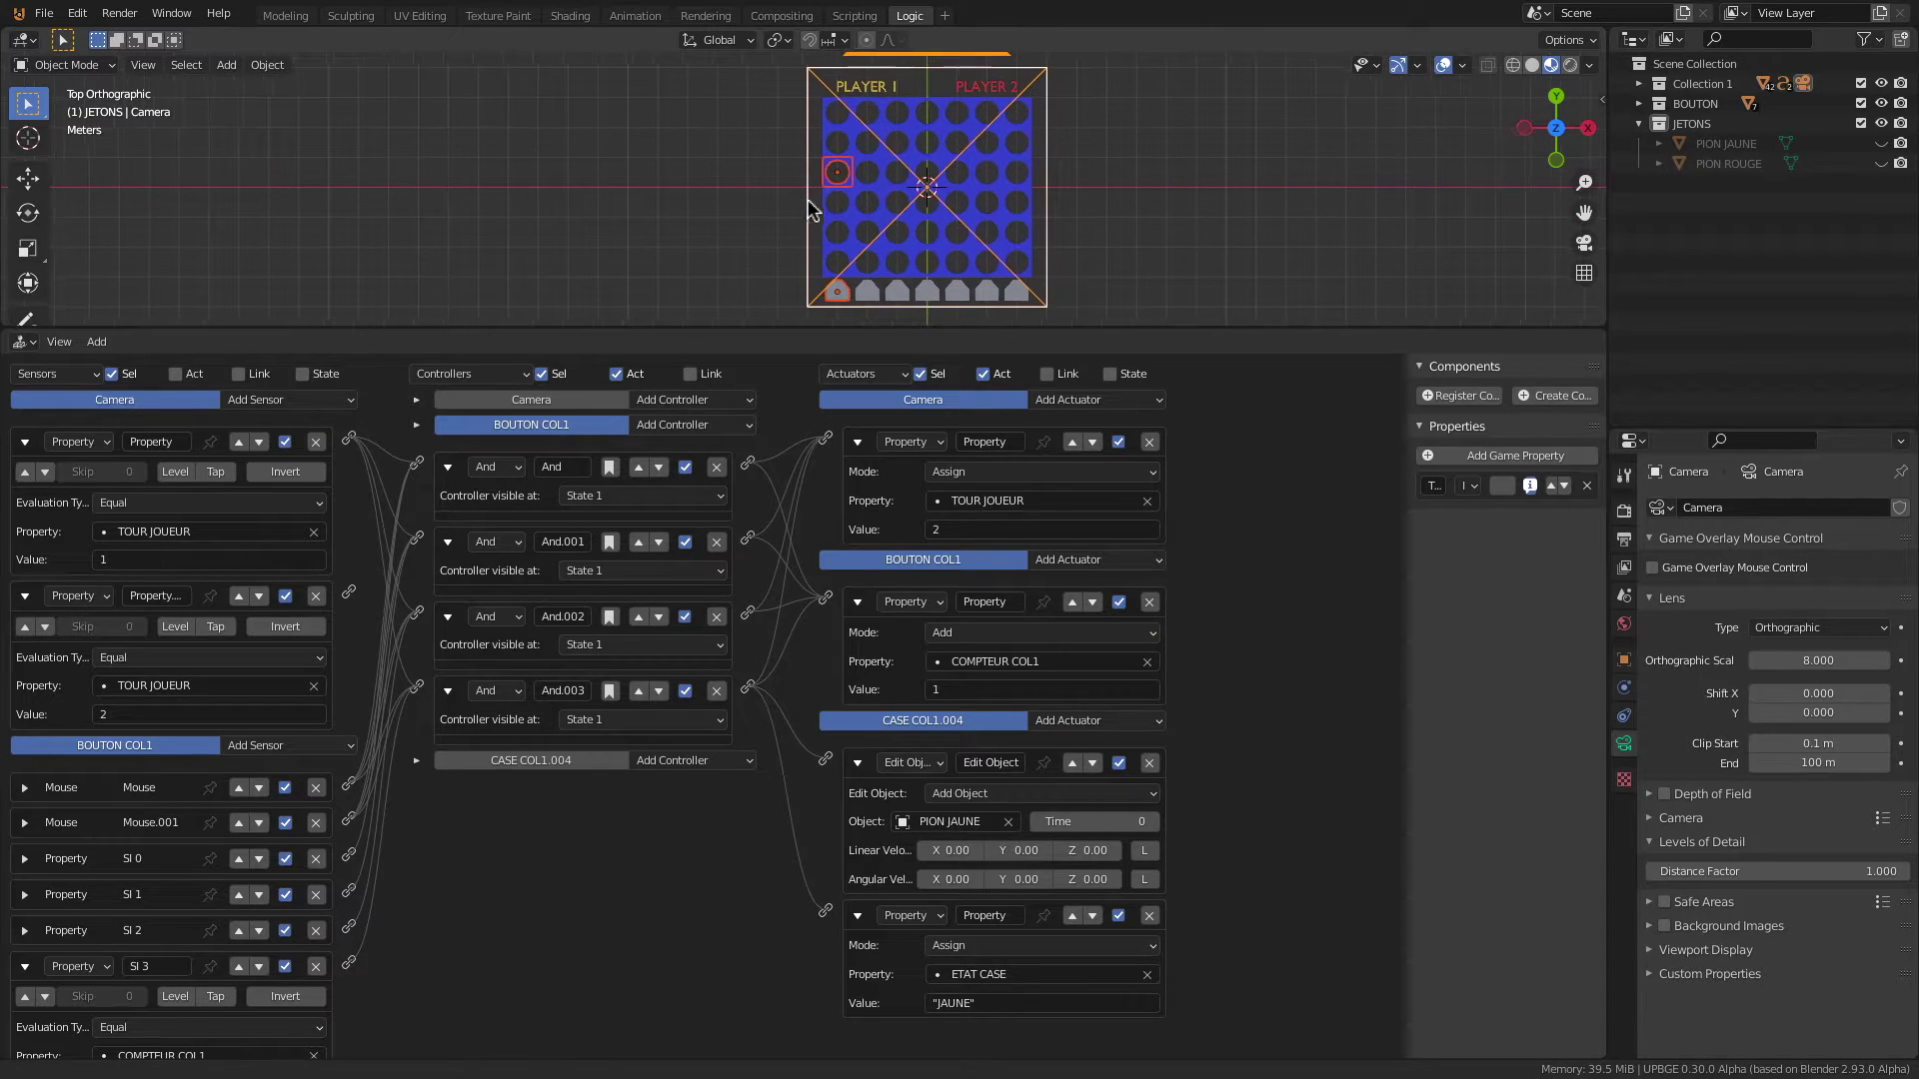
left_click(842, 144)
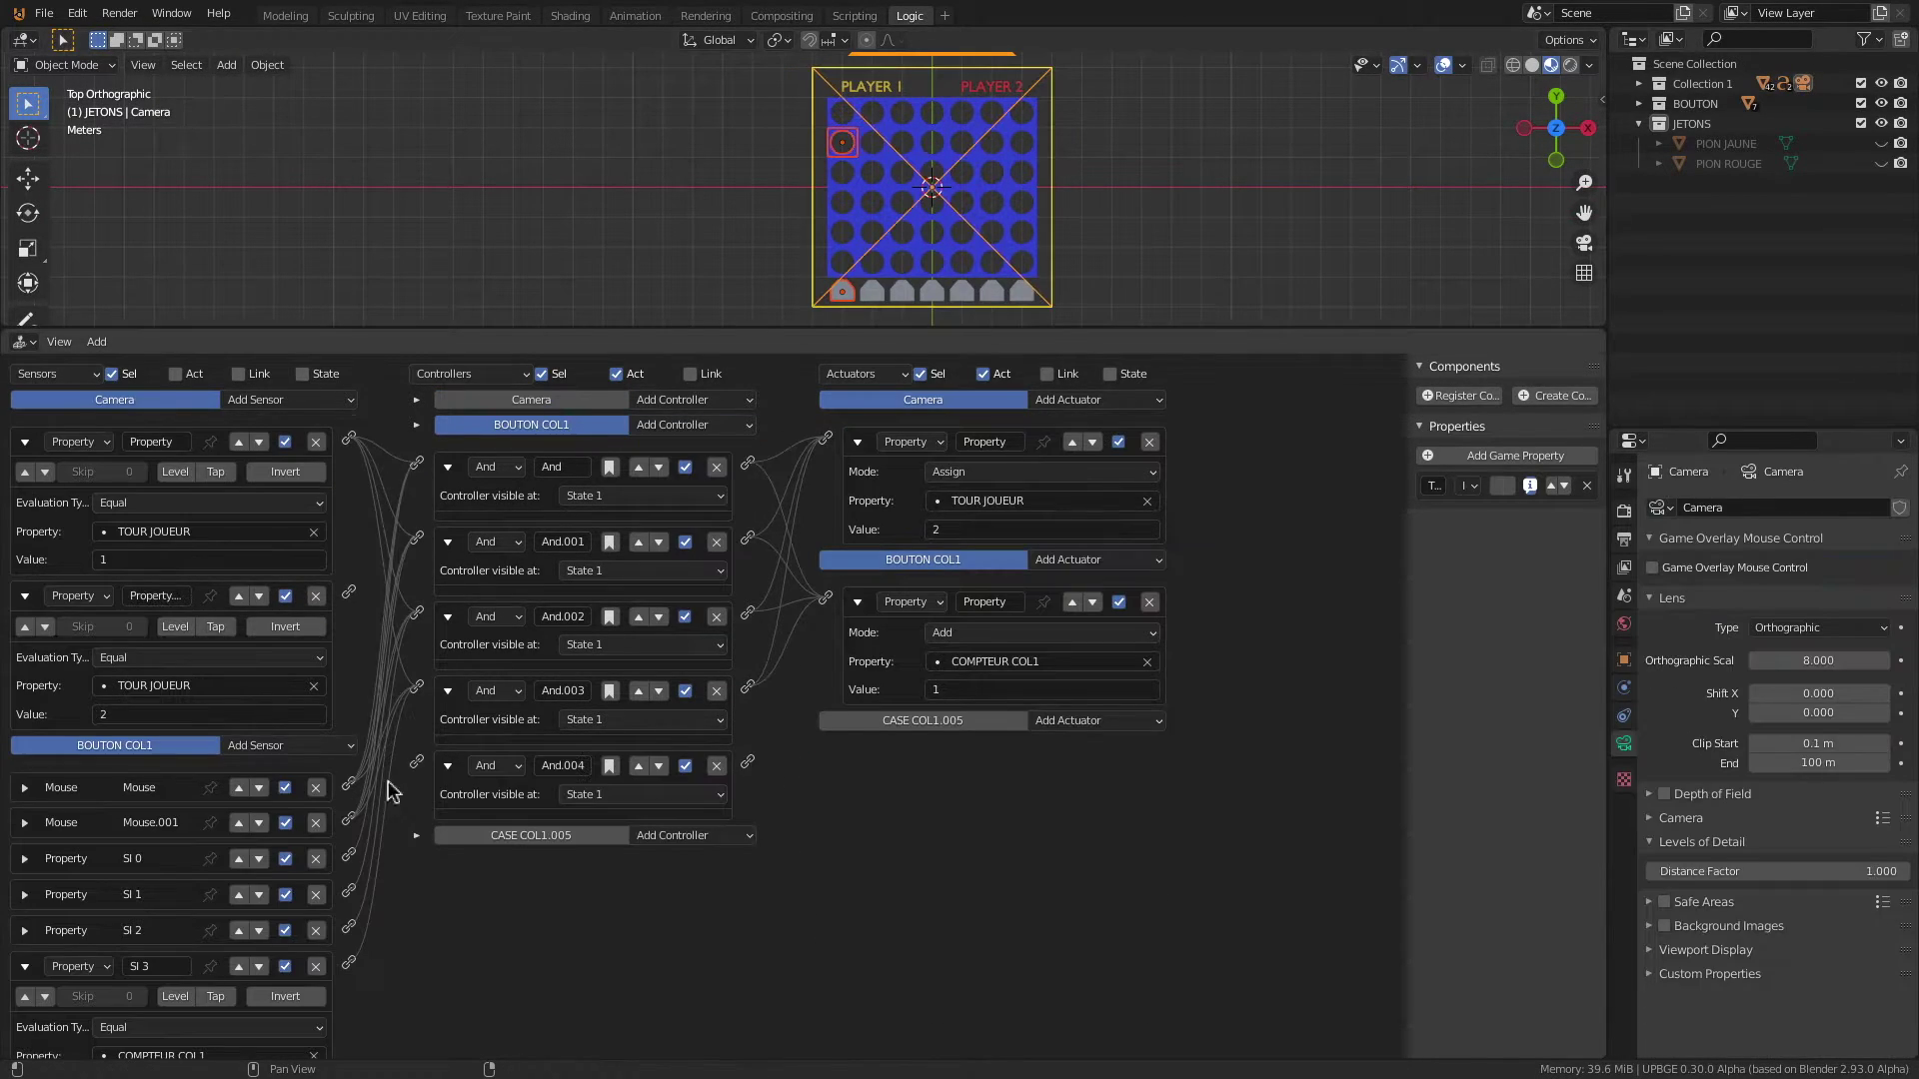
Step: Add a Property sensor named SI 4 to BOUTON COL1 testing COMPTEUR COL1 equal to 4, and link it to And.004
left_click(288, 746)
left_click(285, 681)
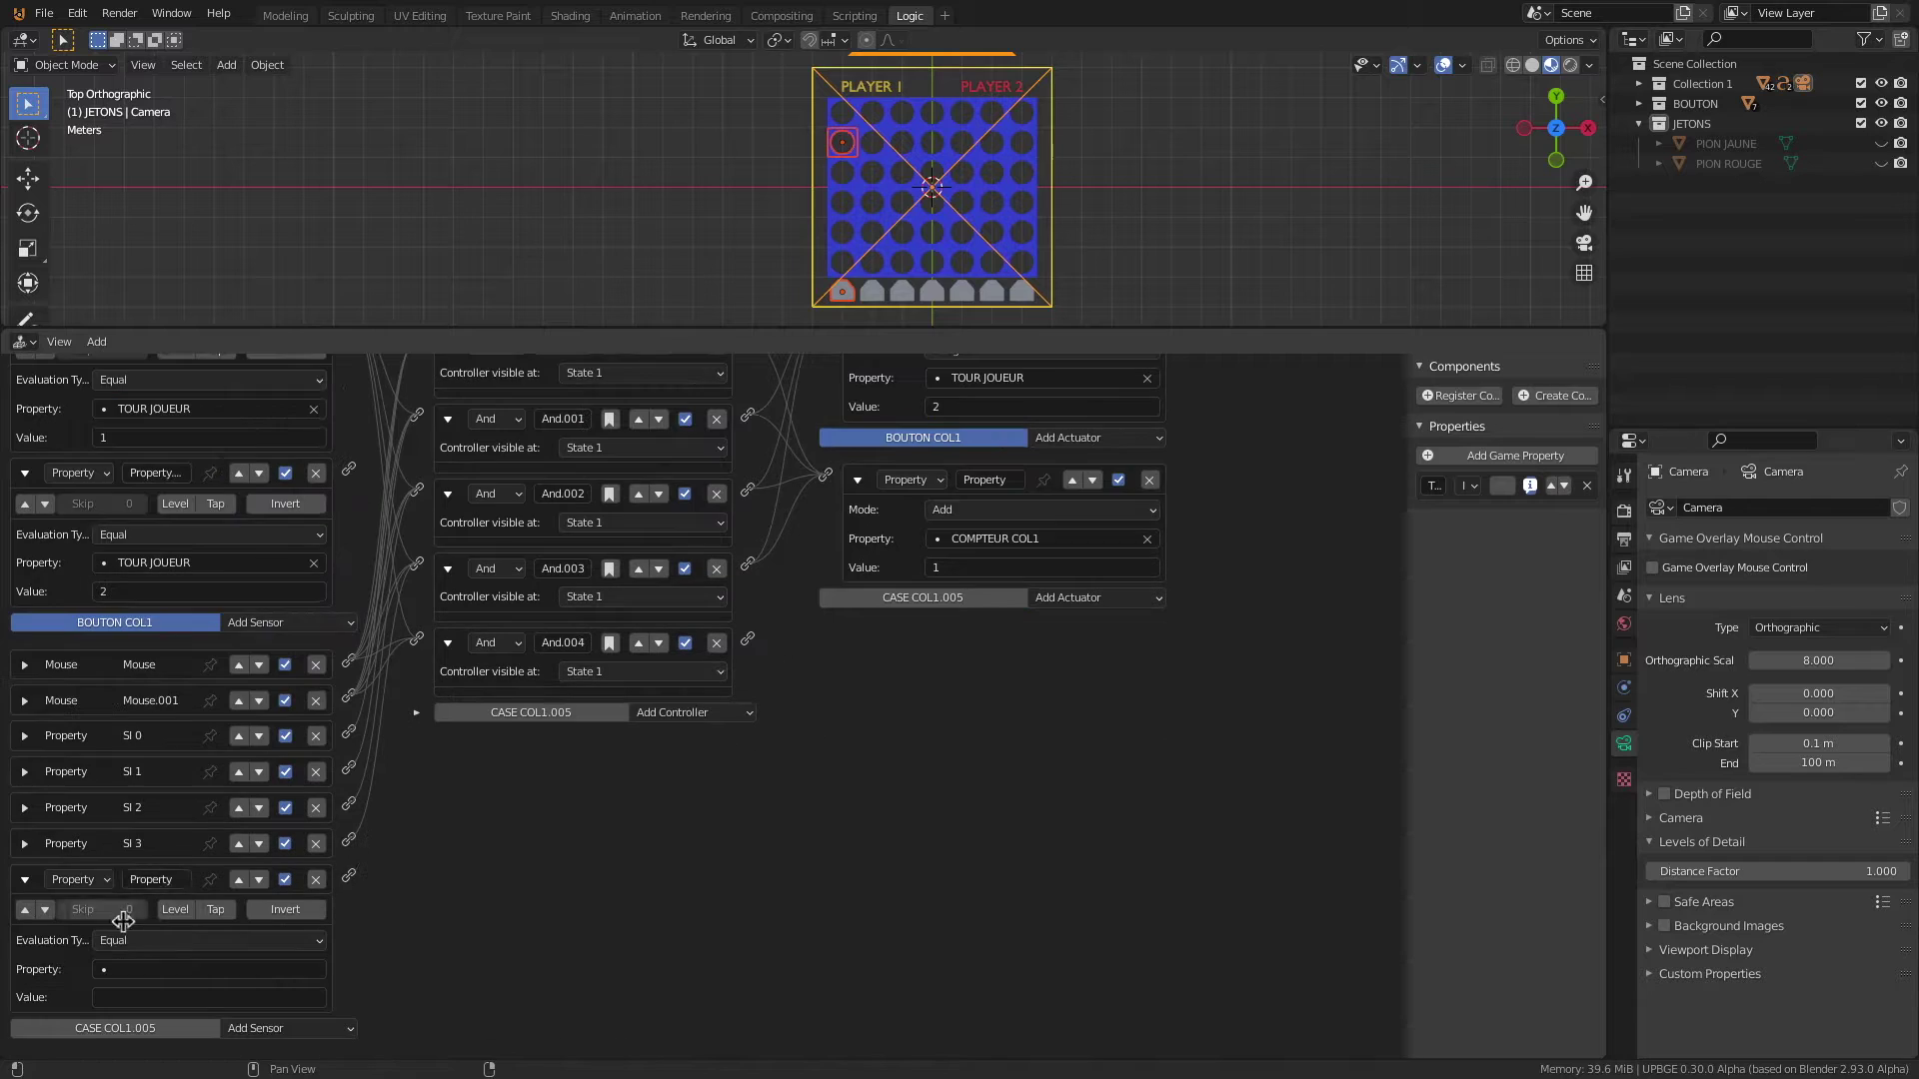
type("4")
key("Return")
left_click(173, 969)
left_click(175, 998)
type("4")
key("Return")
left_click_drag(349, 876, 418, 640)
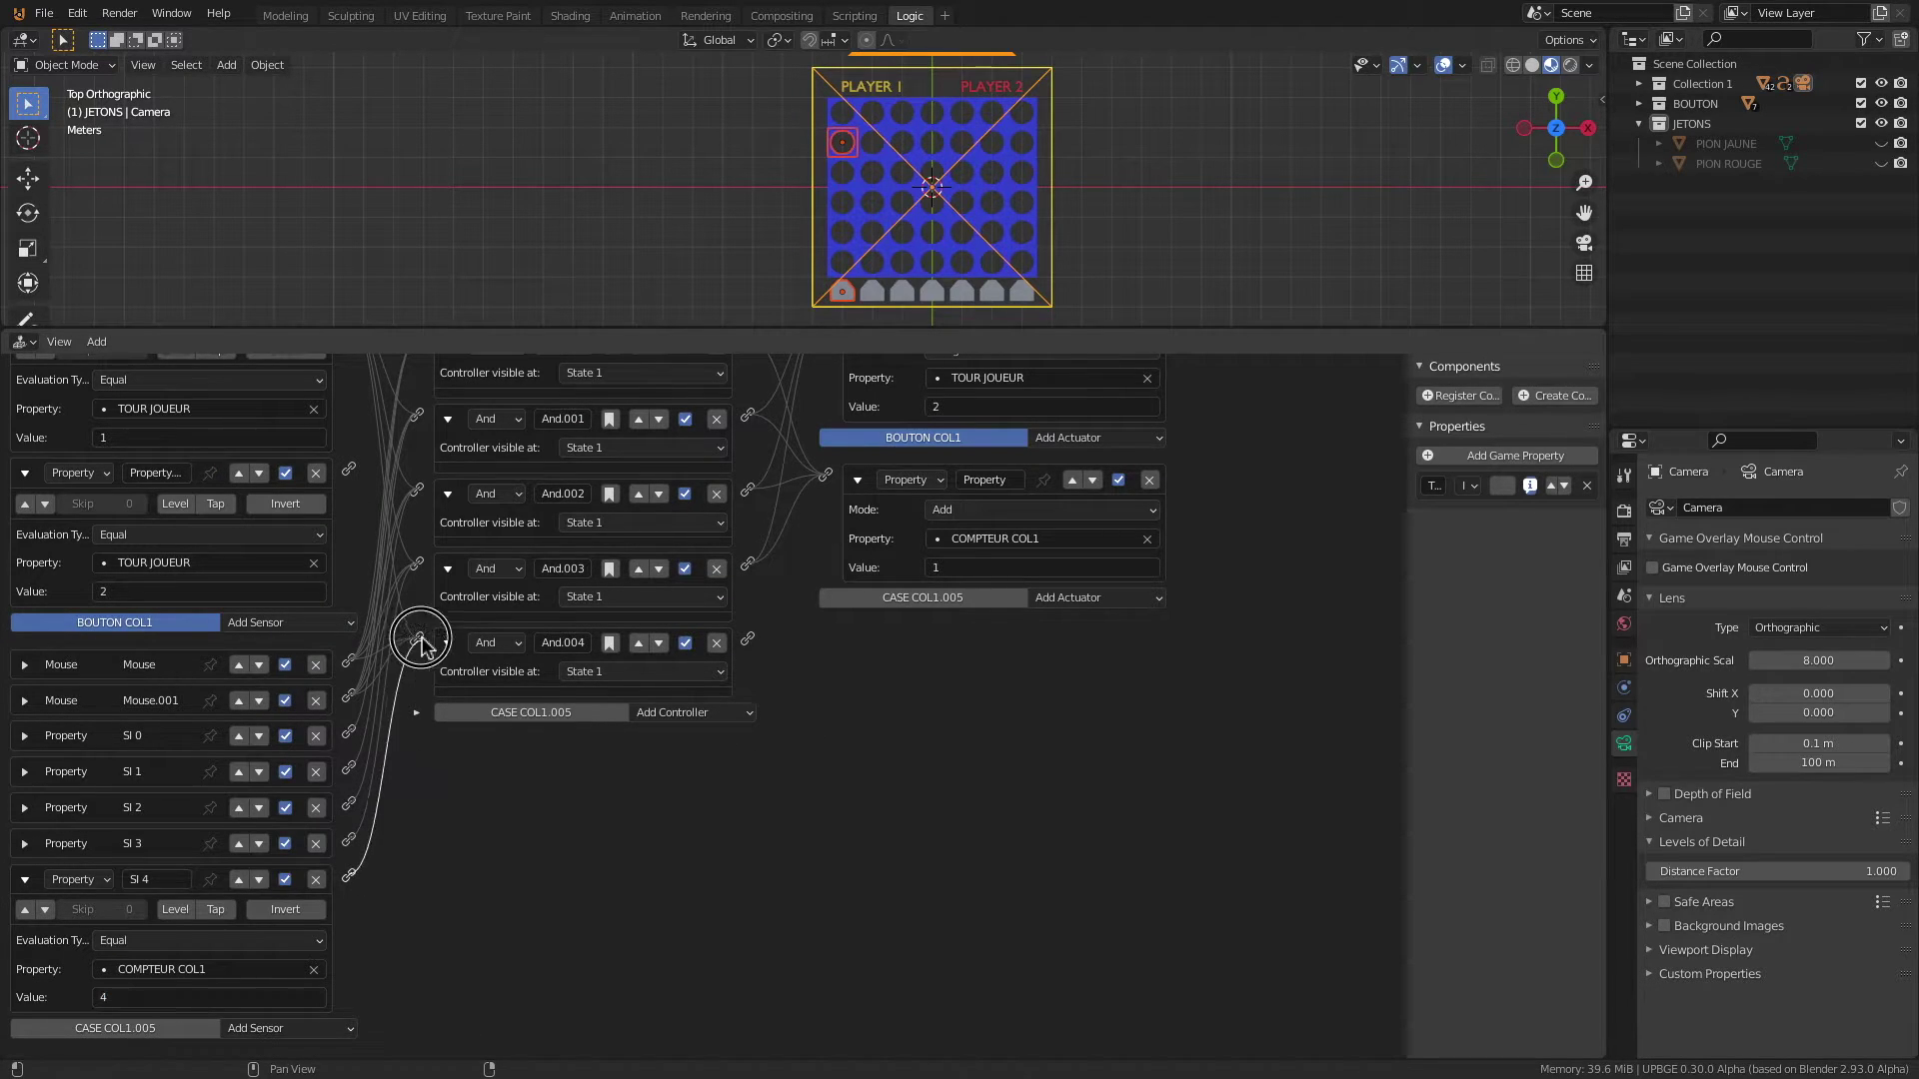
Step: Link And.004 to the TOUR JOUEUR and COMPTEUR COL1 actuators, and add another And controller to BOUTON COL1 with CASE COL1.006 selected
middle_click_drag(839, 617, 866, 740)
left_click(923, 721)
left_click(962, 1002)
key("Escape")
key("ctrl+z")
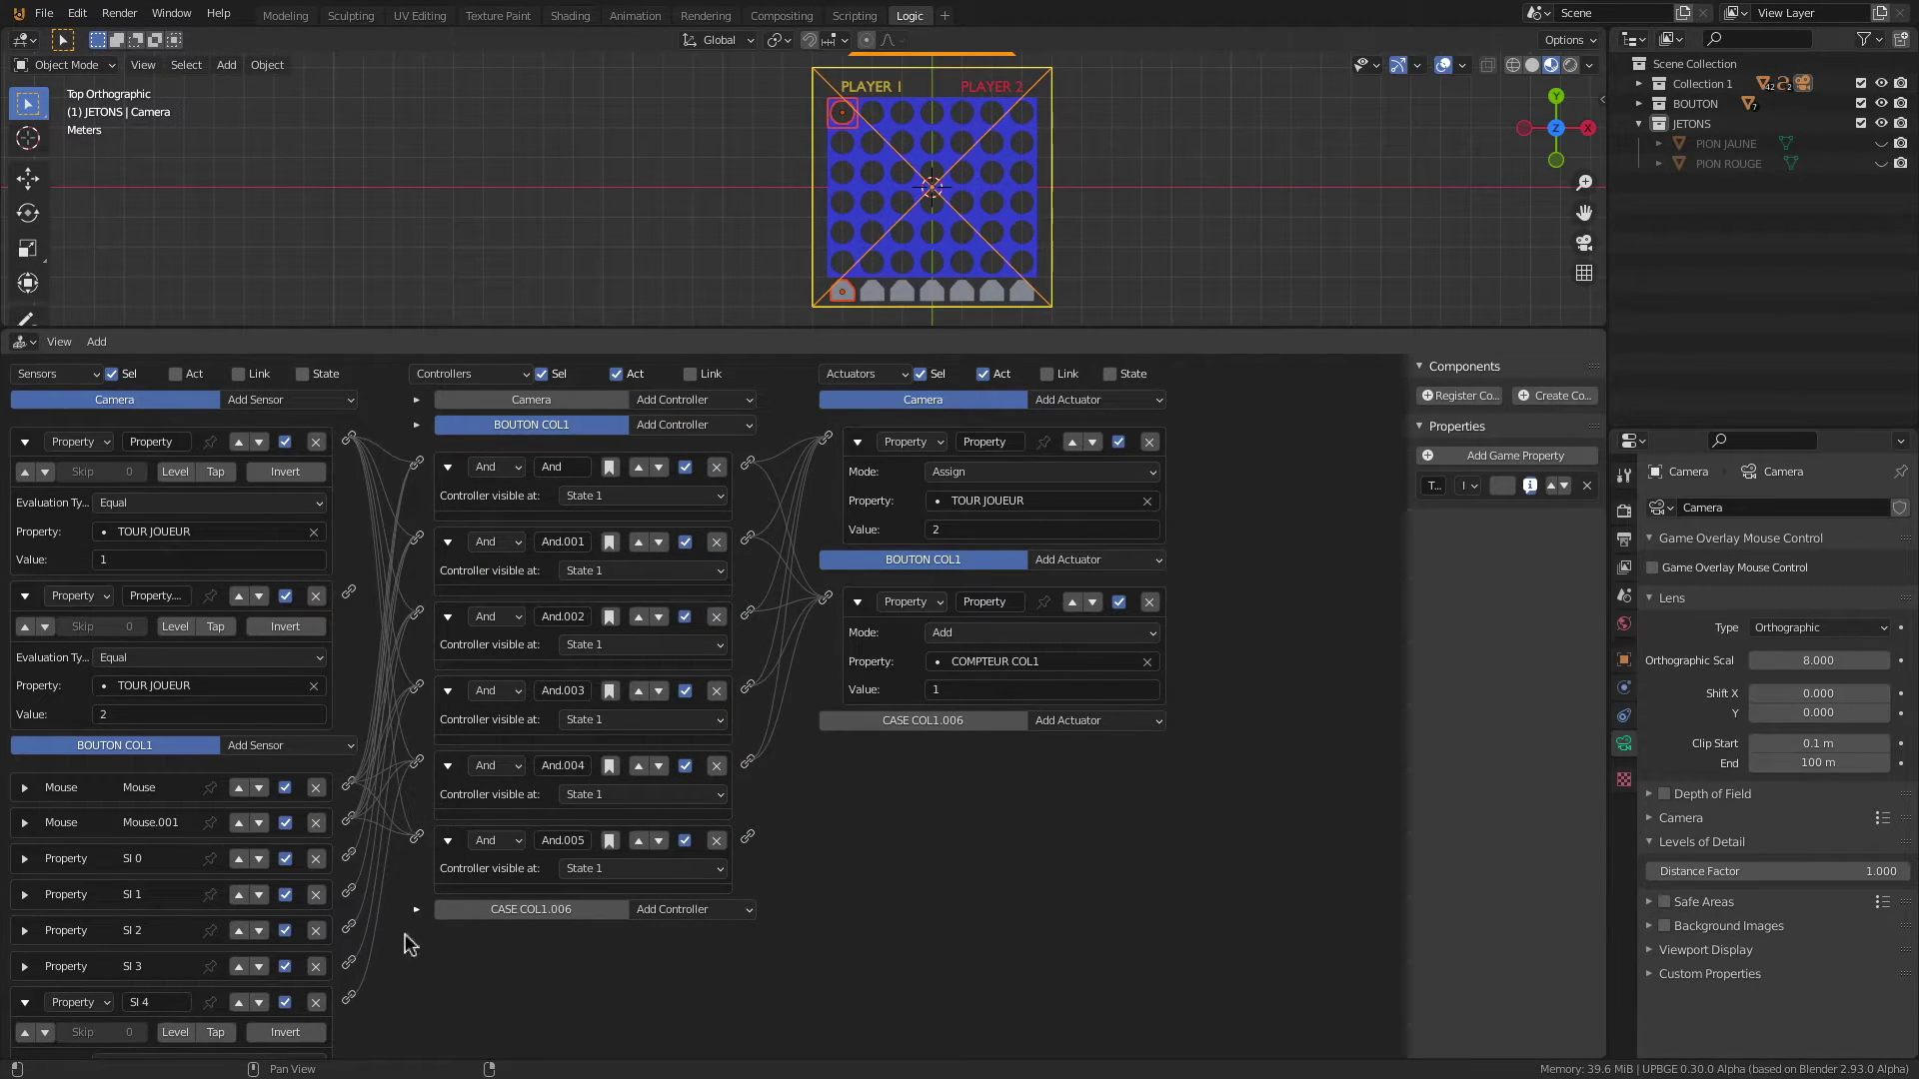
Step: Add a Property sensor named SI 5 to BOUTON COL1 testing COMPTEUR COL1 equal to 5, and link it to And.005
scroll(404, 920, "down", 3)
left_click(290, 623)
key("Escape")
key("ctrl+shift+z")
left_click(181, 997)
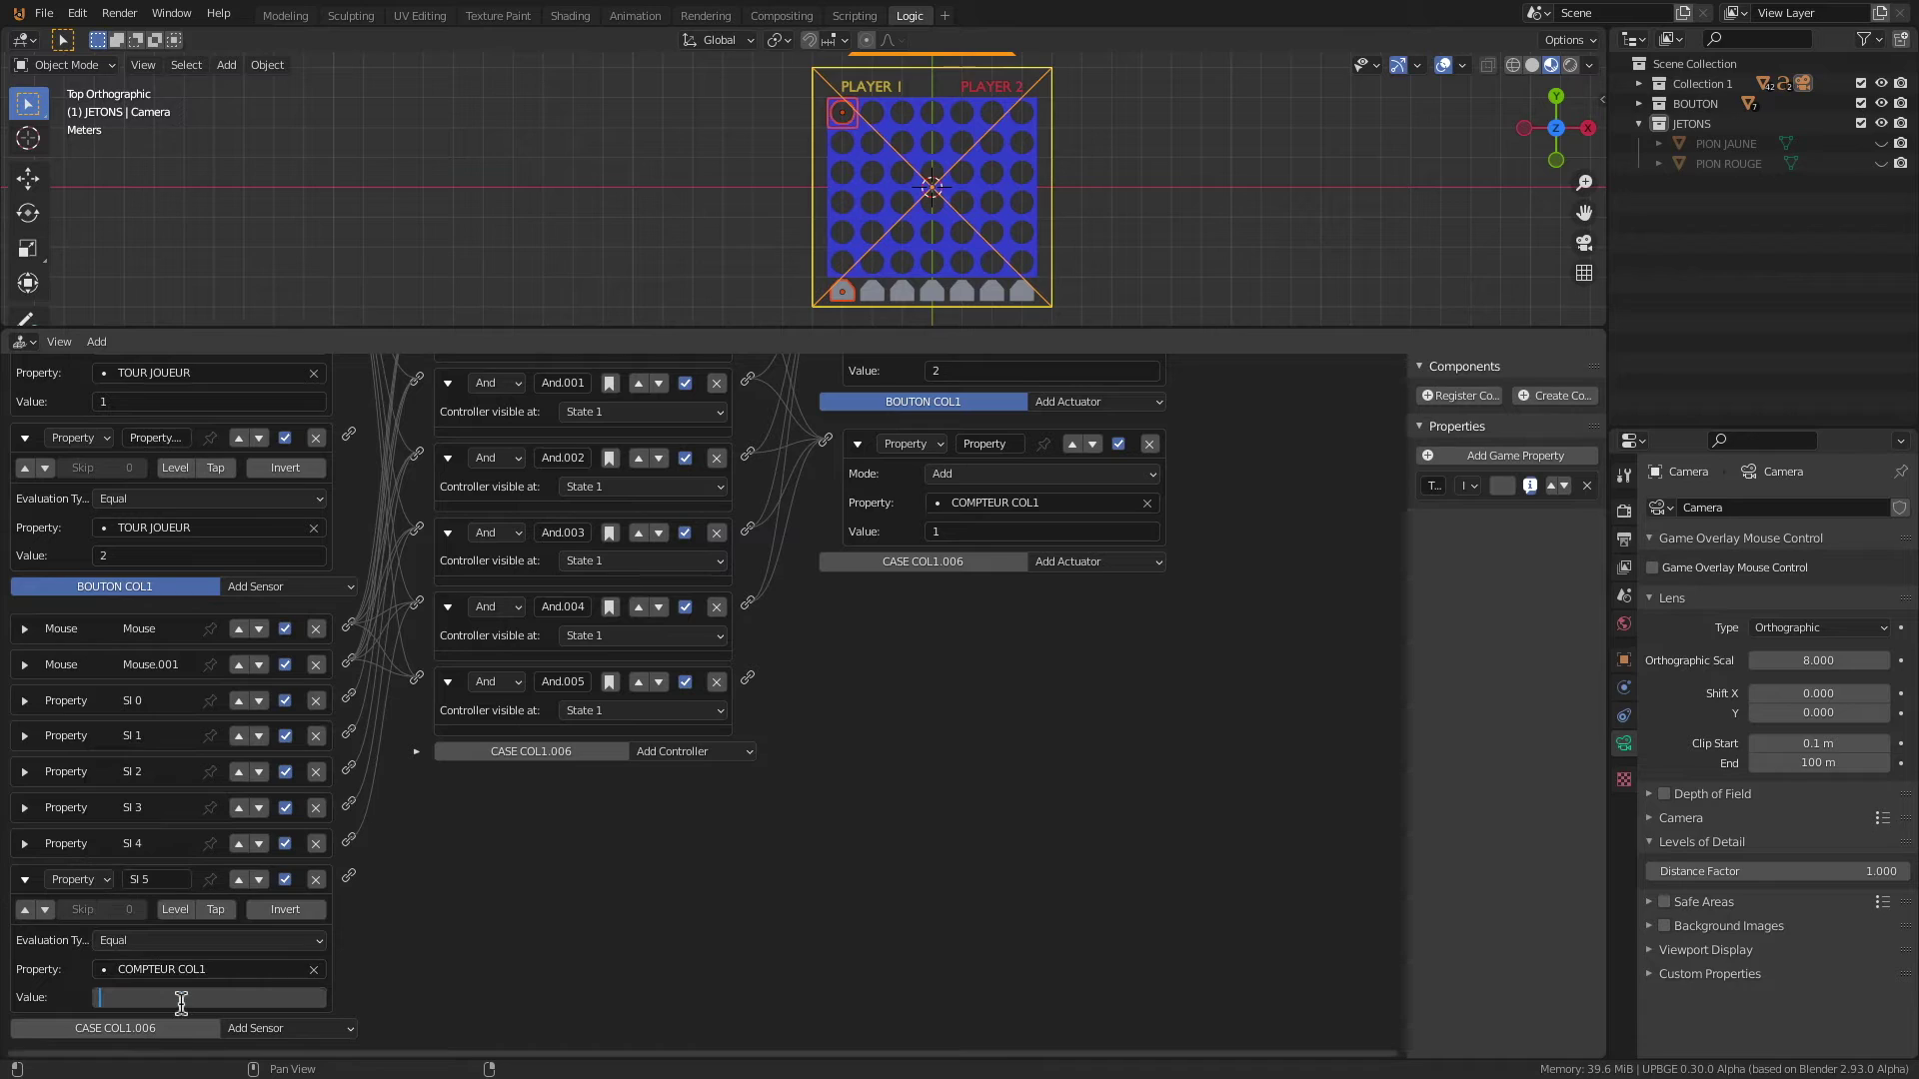
key("Escape")
Step: Give CASE COL1.006 an Edit Object actuator adding PION JAUNE and a Property actuator assigning "JAUNE" to ETAT CASE, both linked to And.005
scroll(977, 716, "up", 4)
left_click(1096, 721)
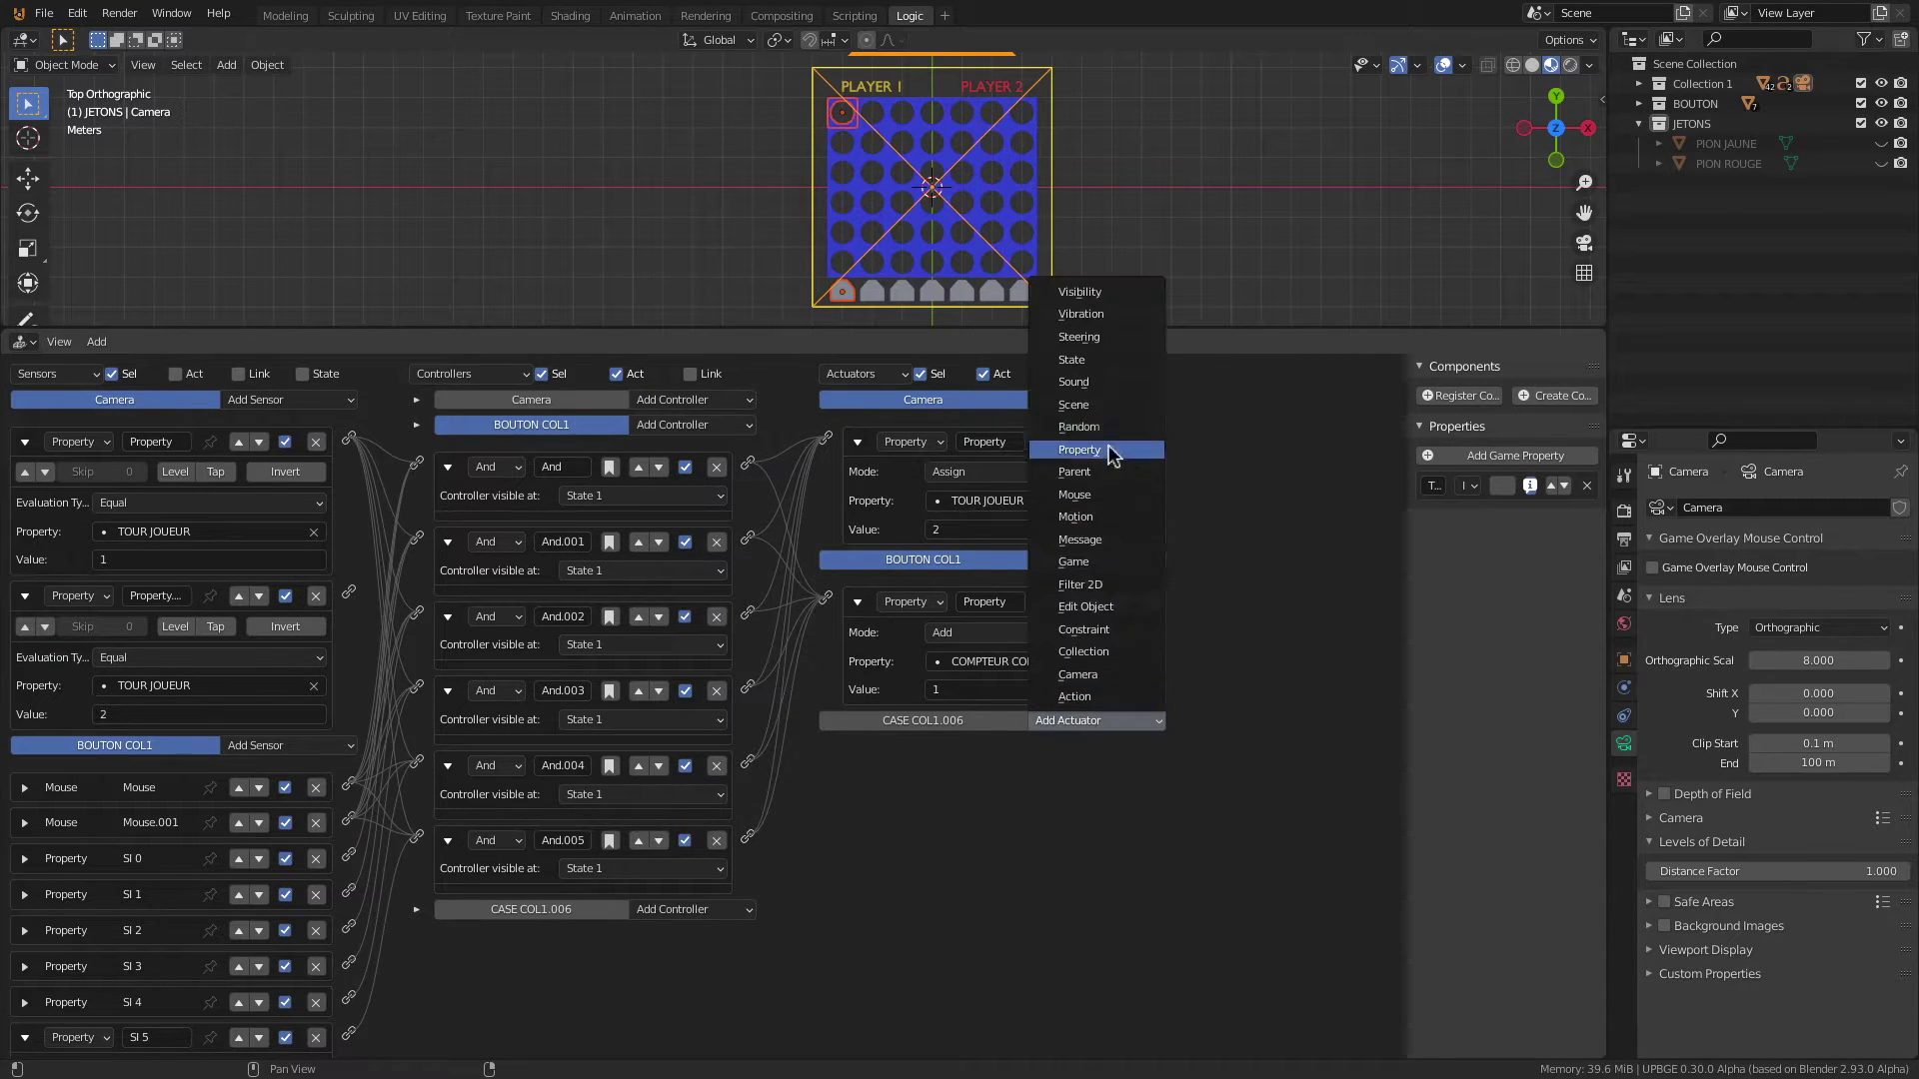
key("ctrl+shift+z")
key("ctrl+shift+z")
left_click(1096, 720)
left_click(1099, 530)
left_click_drag(747, 837, 830, 913)
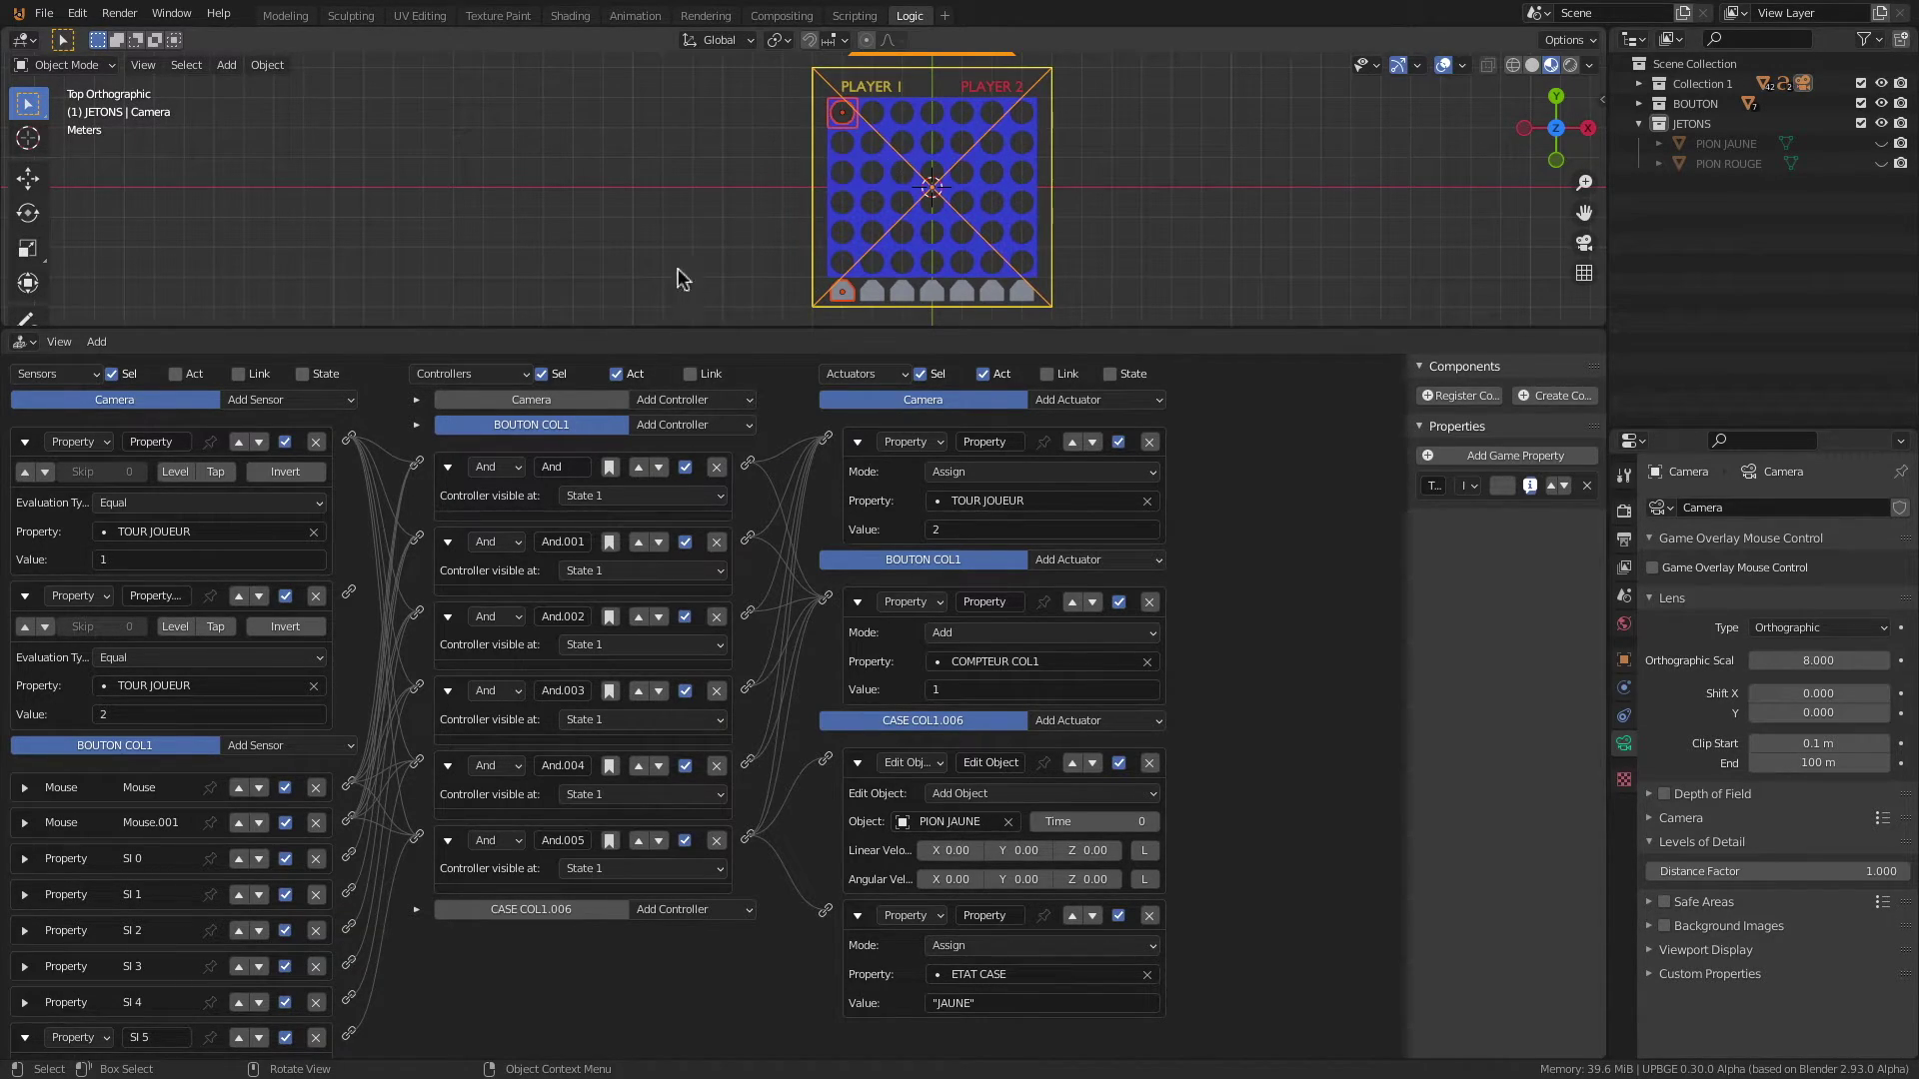
Step: Select BOUTON COL1, the column's lowest cell CASE COL1.001 and the Camera together
scroll(824, 183, "up", 4)
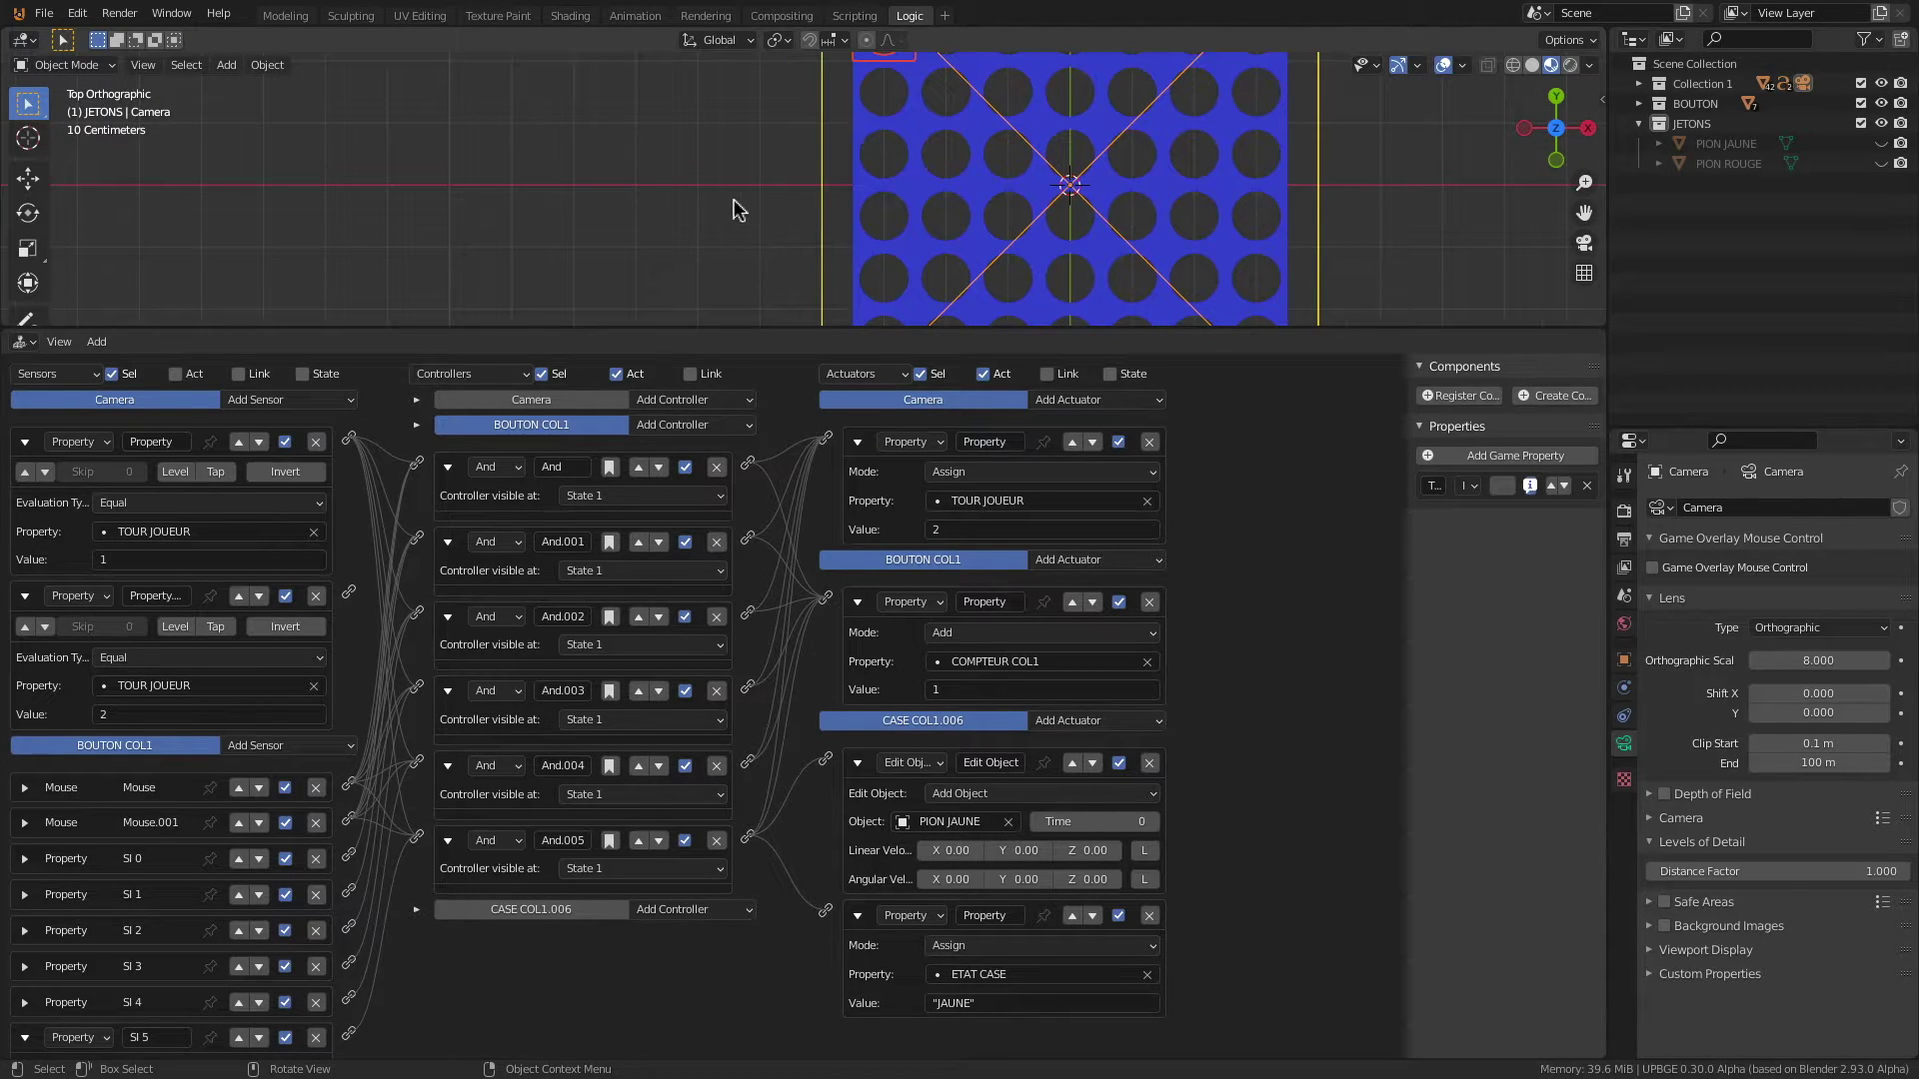
scroll(736, 210, "down", 2)
scroll(738, 150, "down", 2)
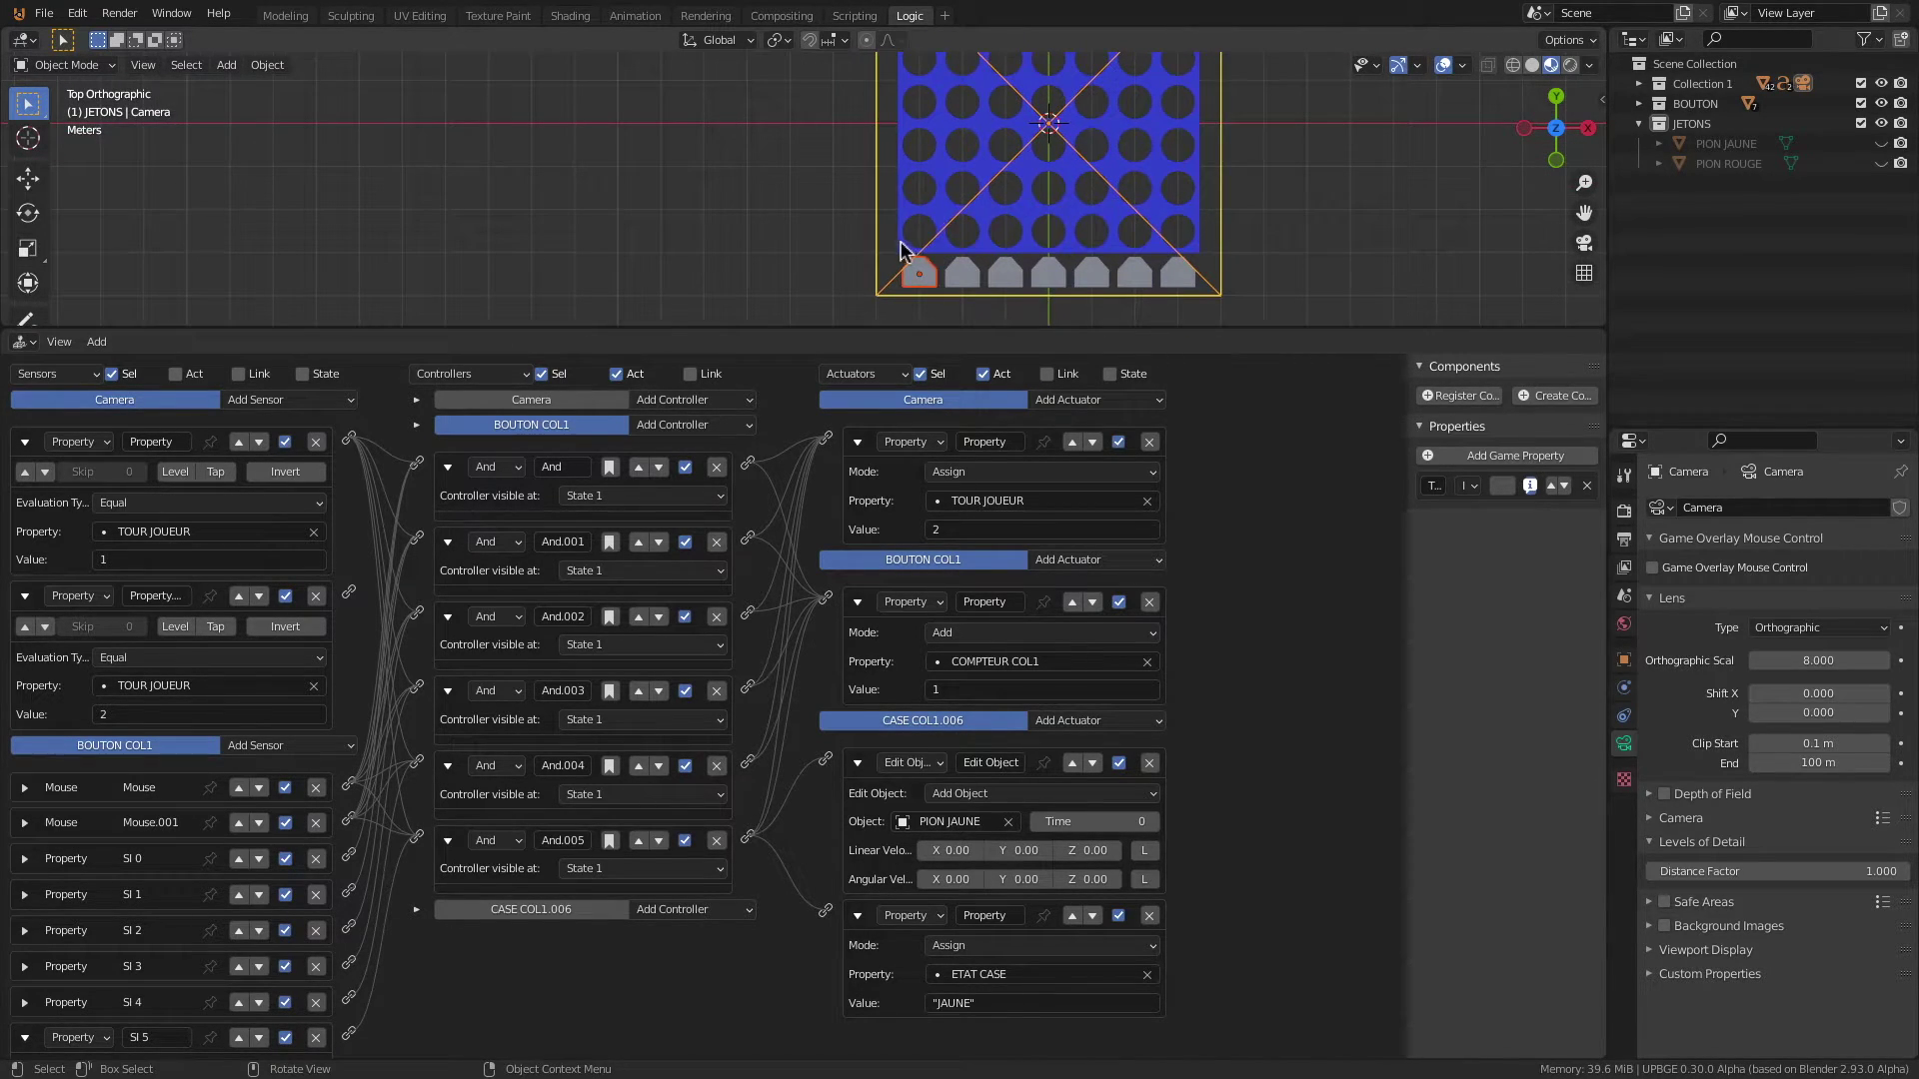
left_click(902, 243)
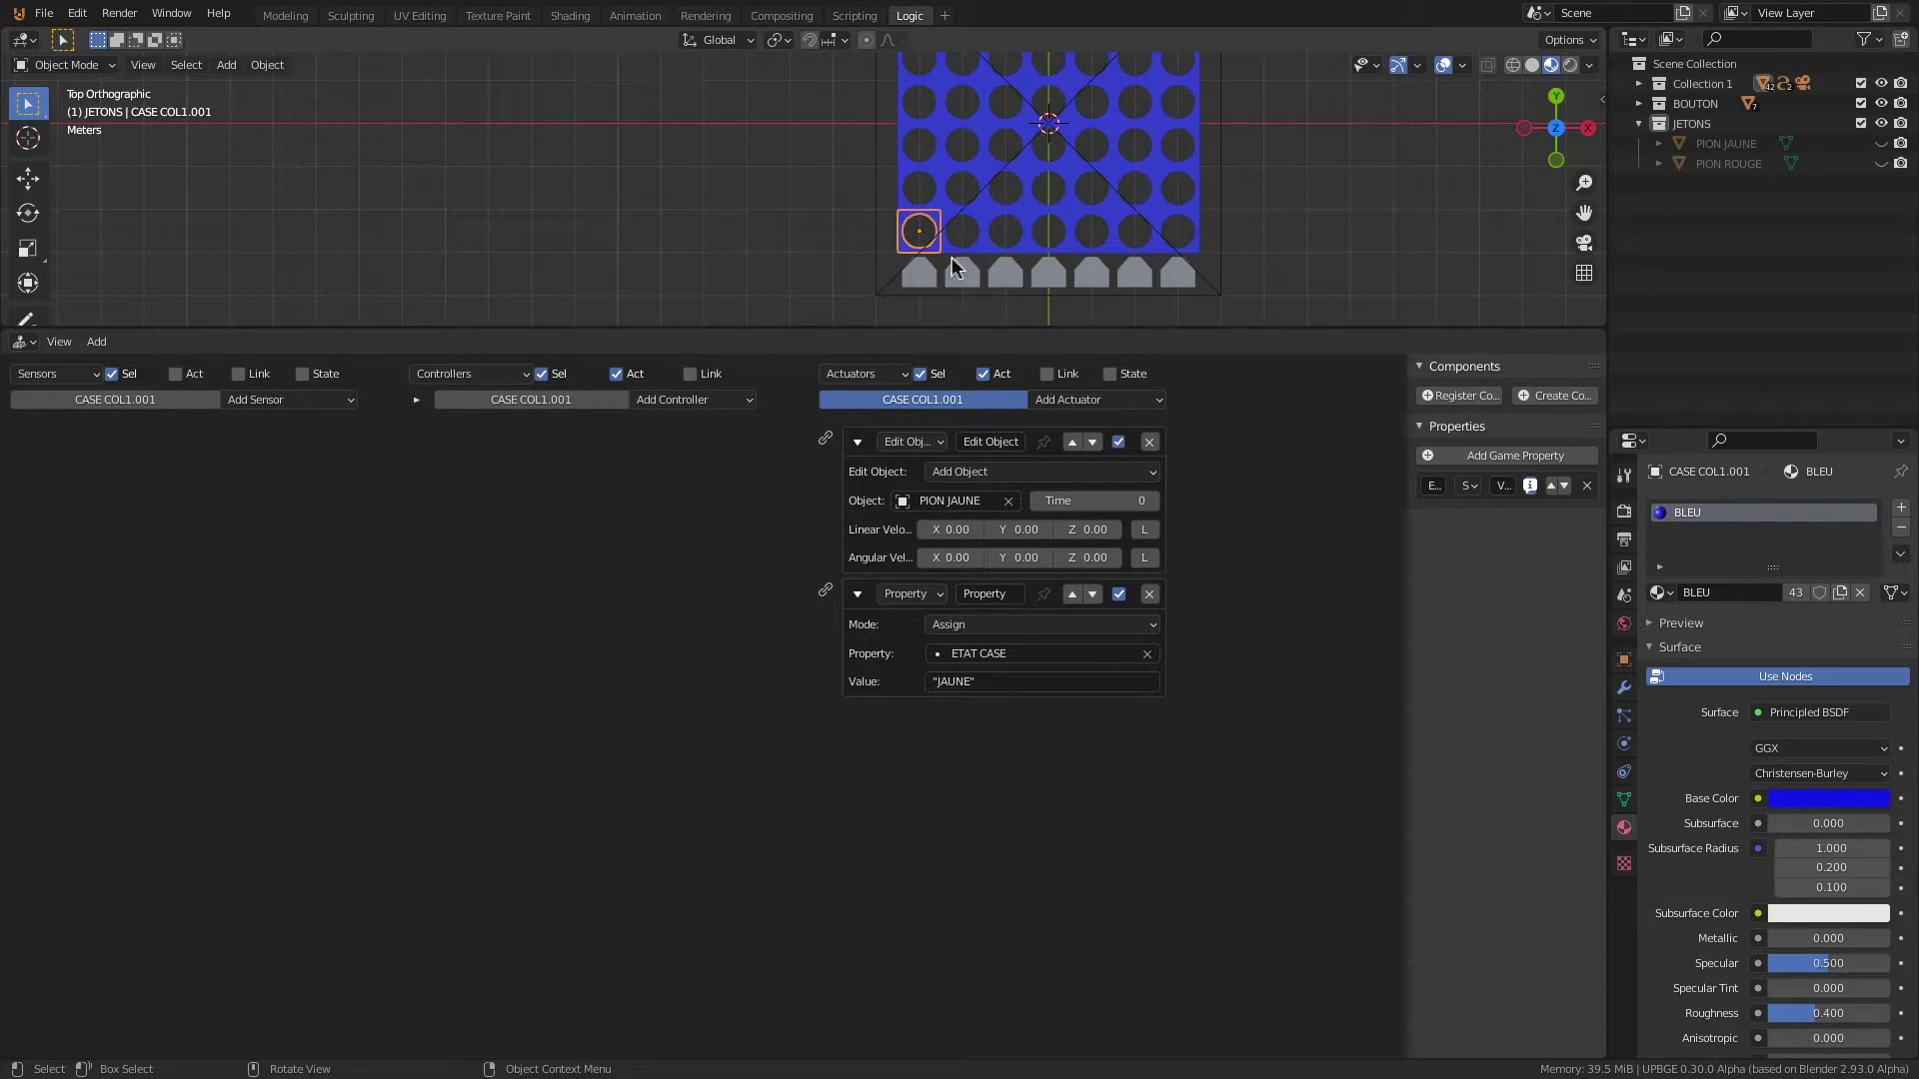
left_click(914, 278)
left_click(765, 290)
left_click(917, 280)
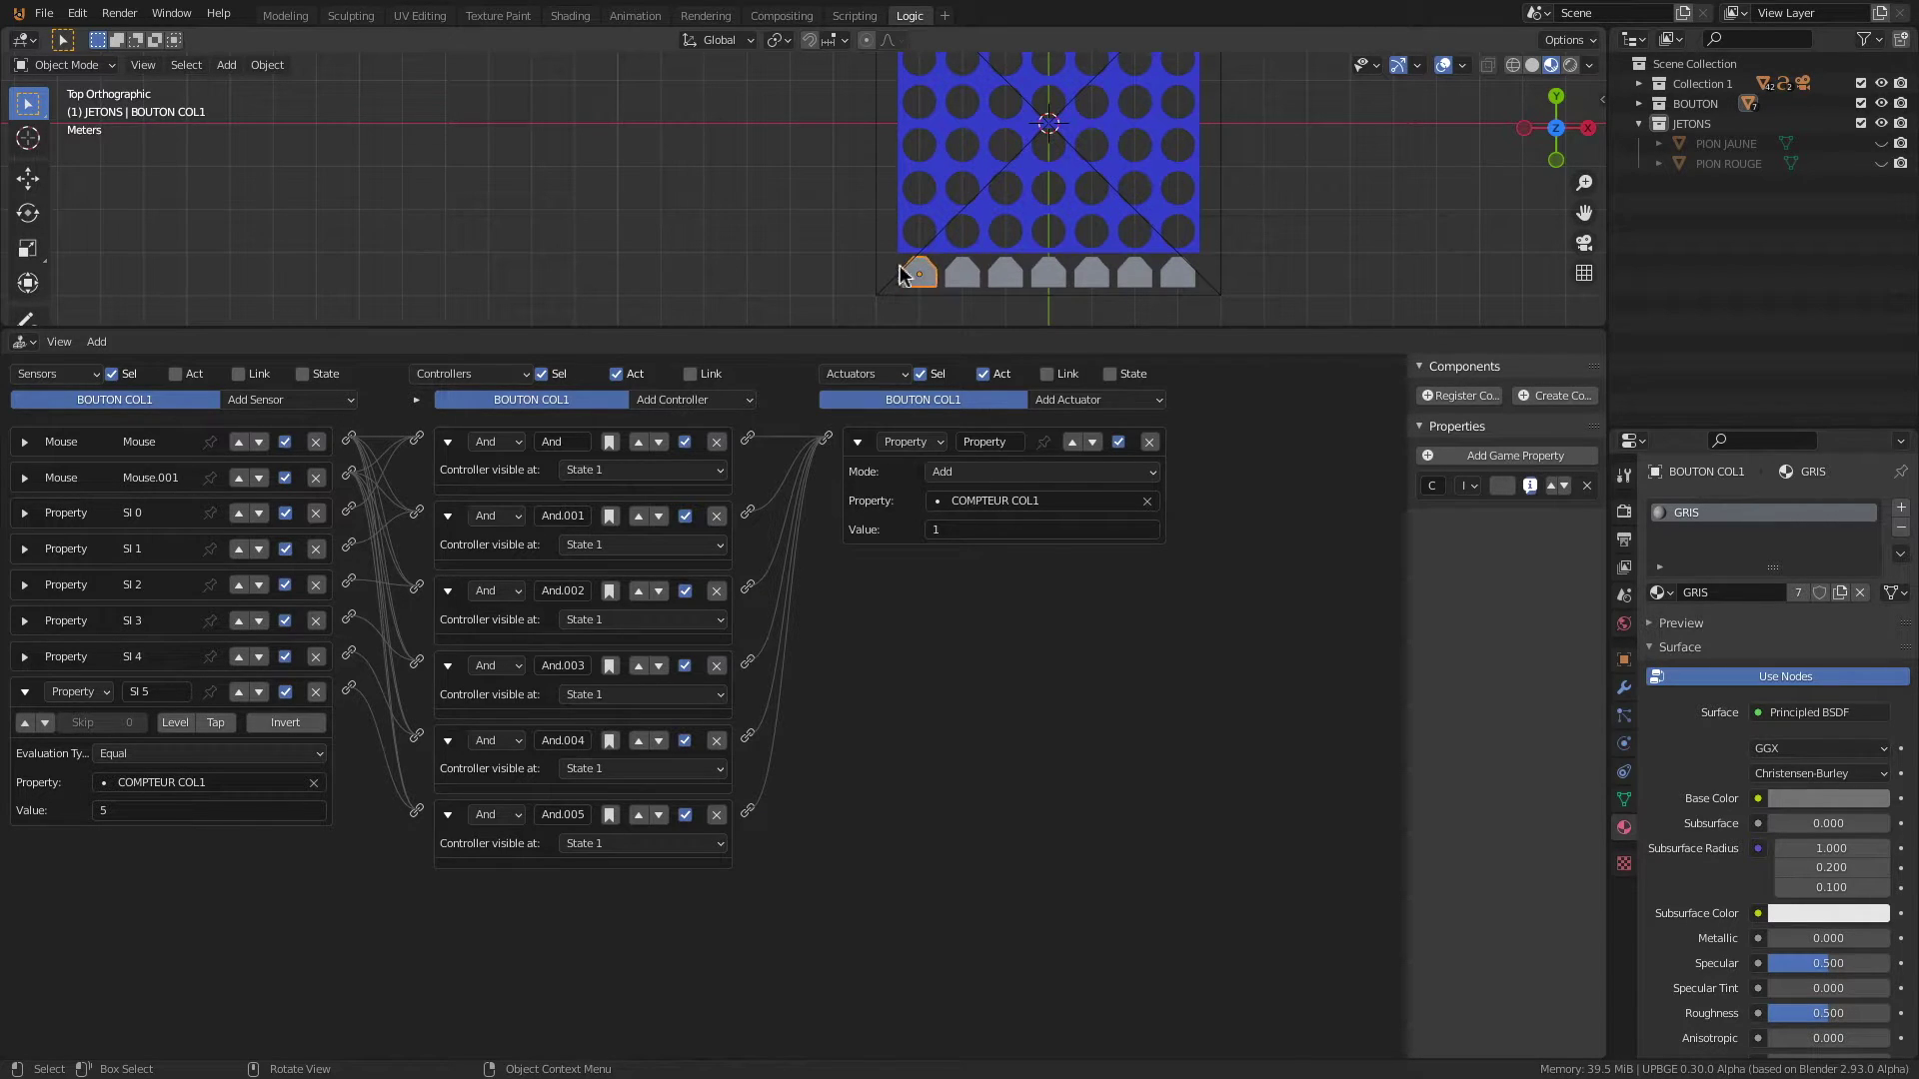
left_click(902, 240, "shift")
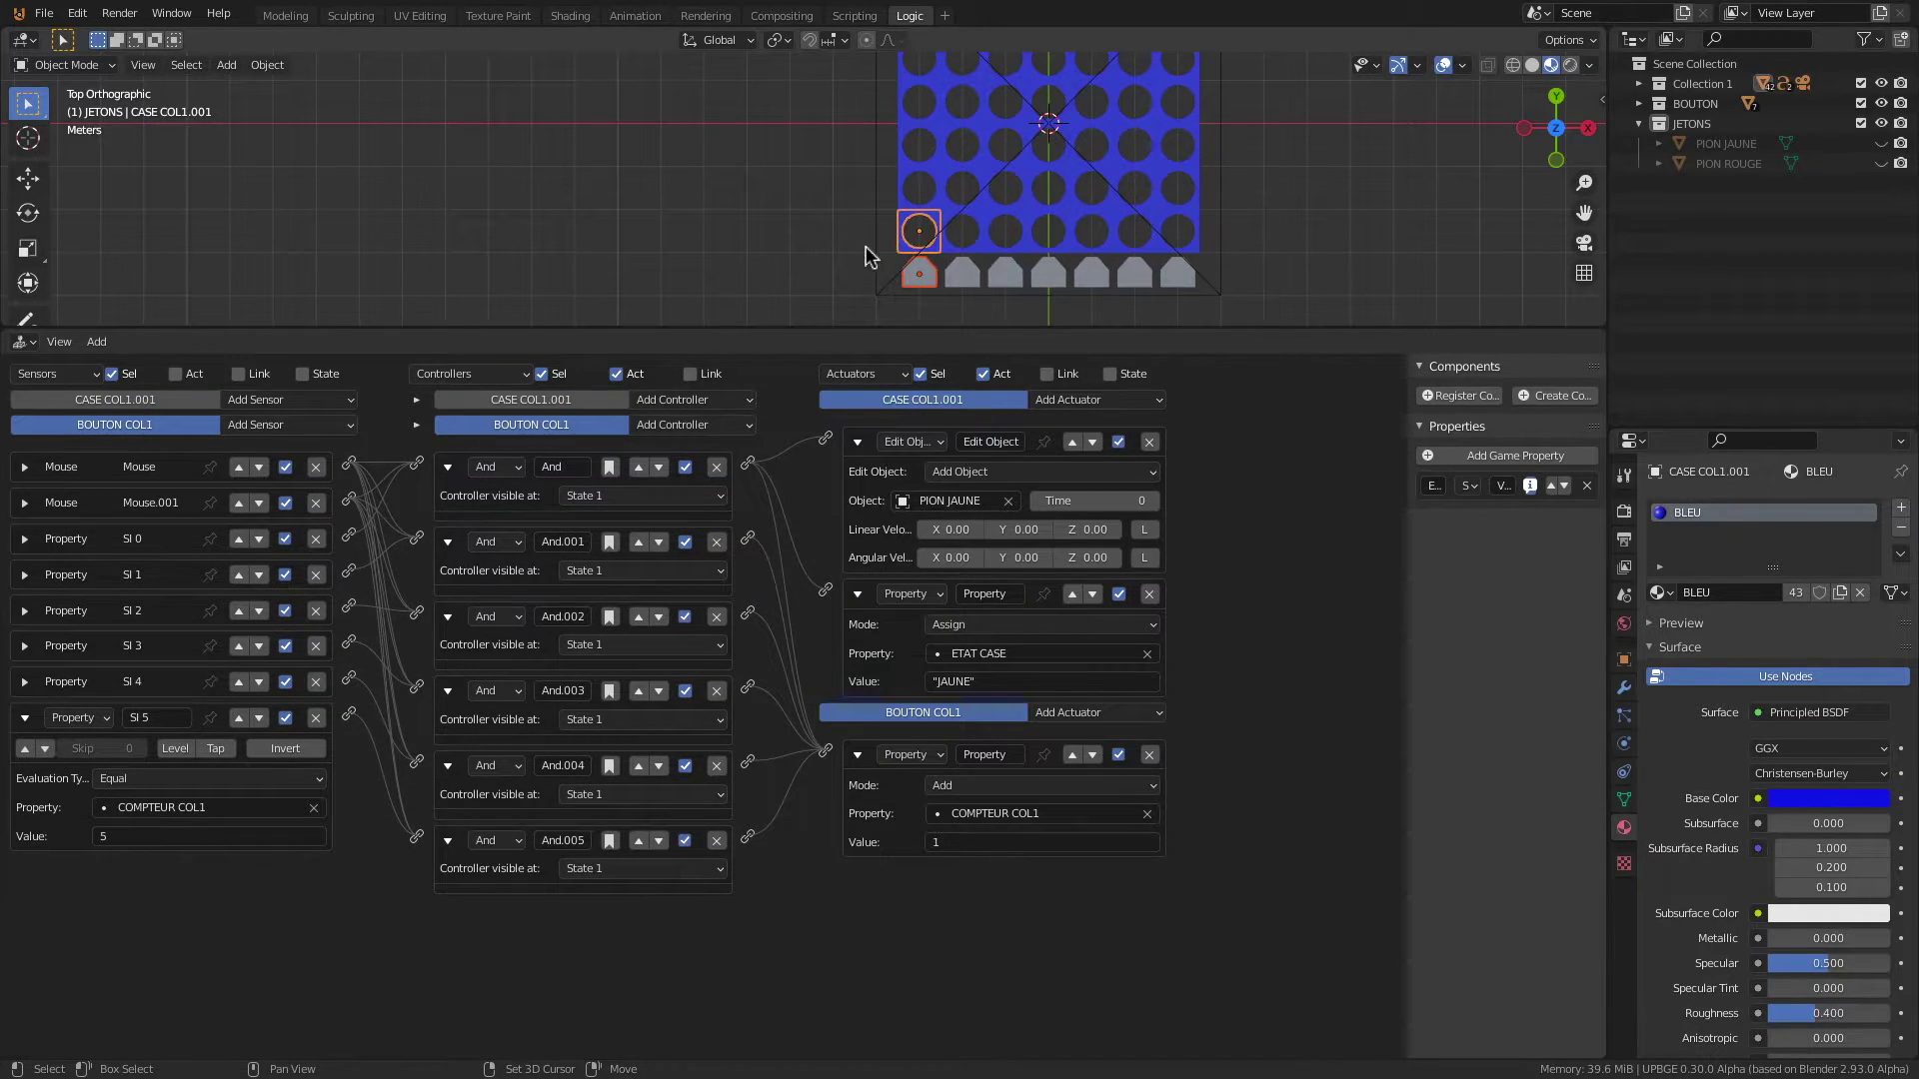
left_click(865, 257, "shift")
Step: Enlarge the logic editor and collapse BOUTON COL1's six And controllers and its SI 5 sensor
left_click_drag(560, 332, 556, 135)
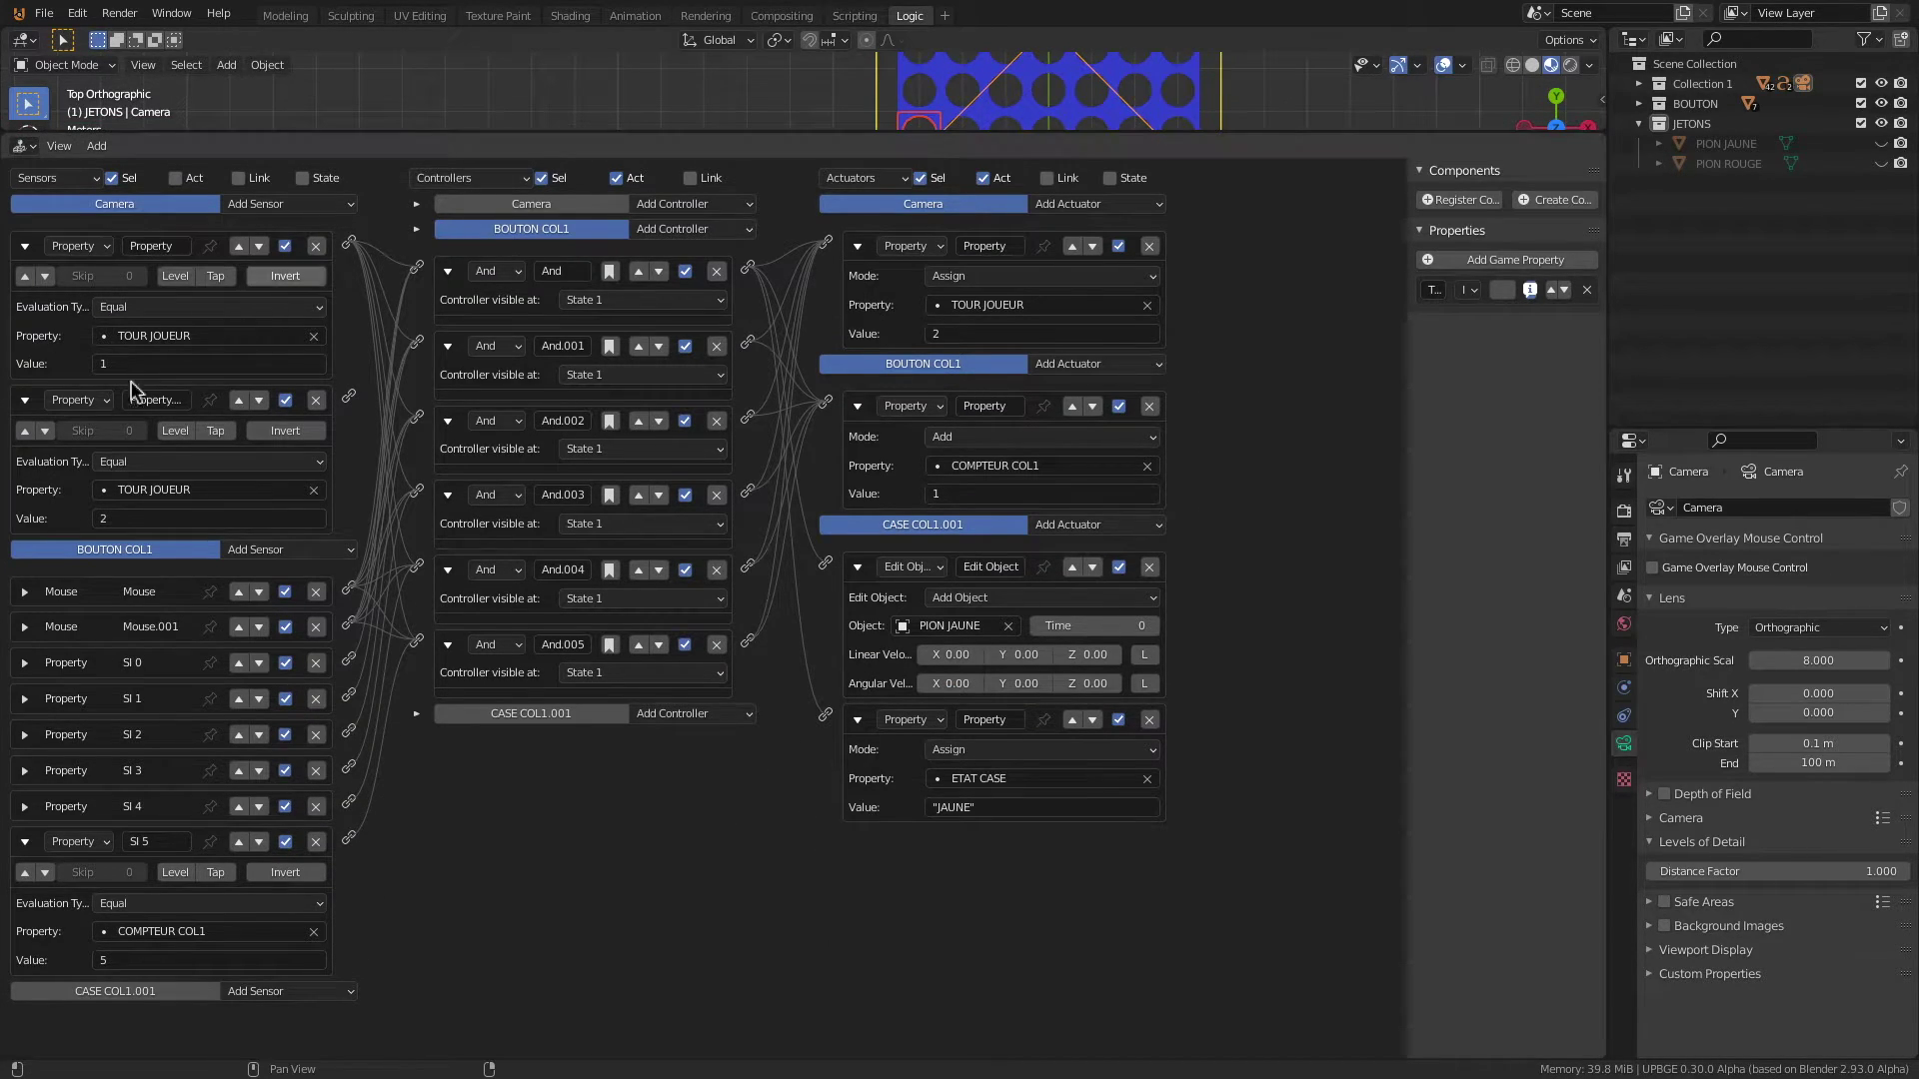
left_click(447, 272)
left_click(447, 307)
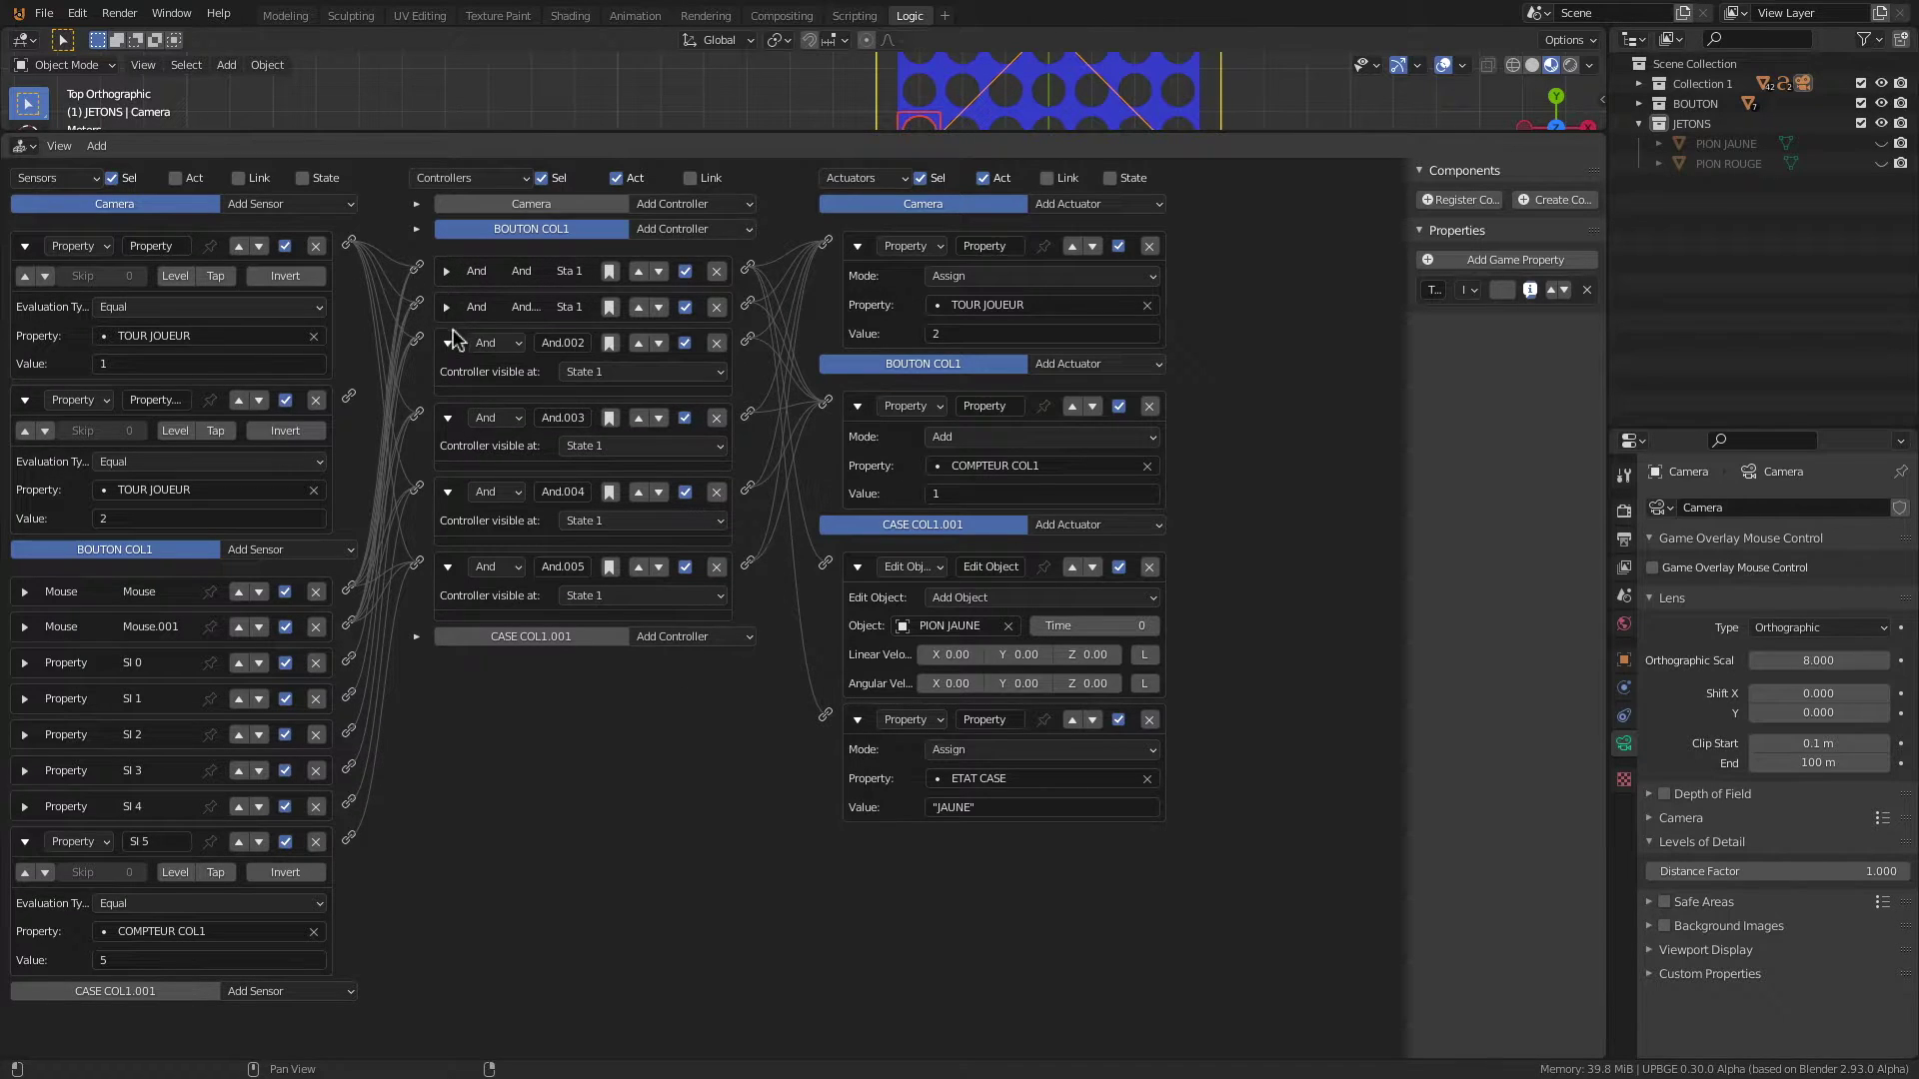
left_click(448, 343)
left_click(448, 379)
left_click(448, 415)
left_click(448, 449)
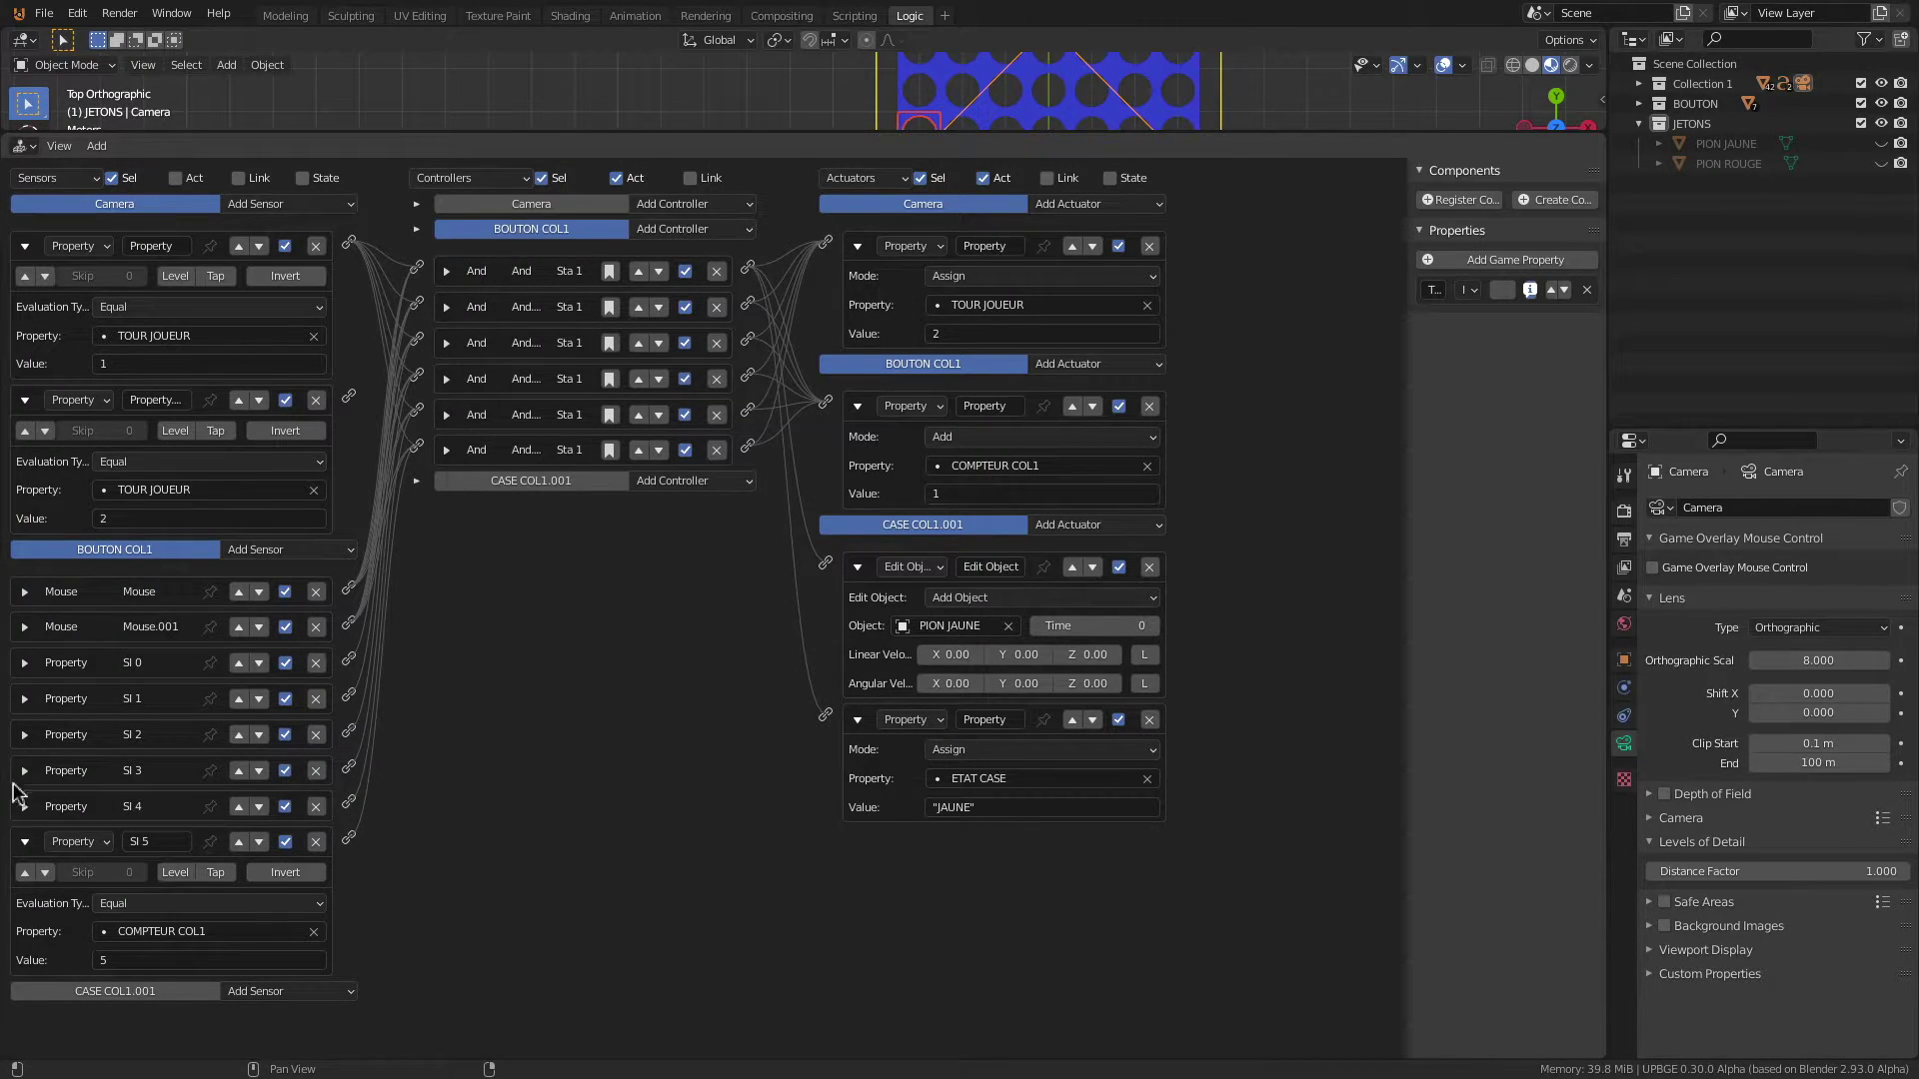
left_click(25, 843)
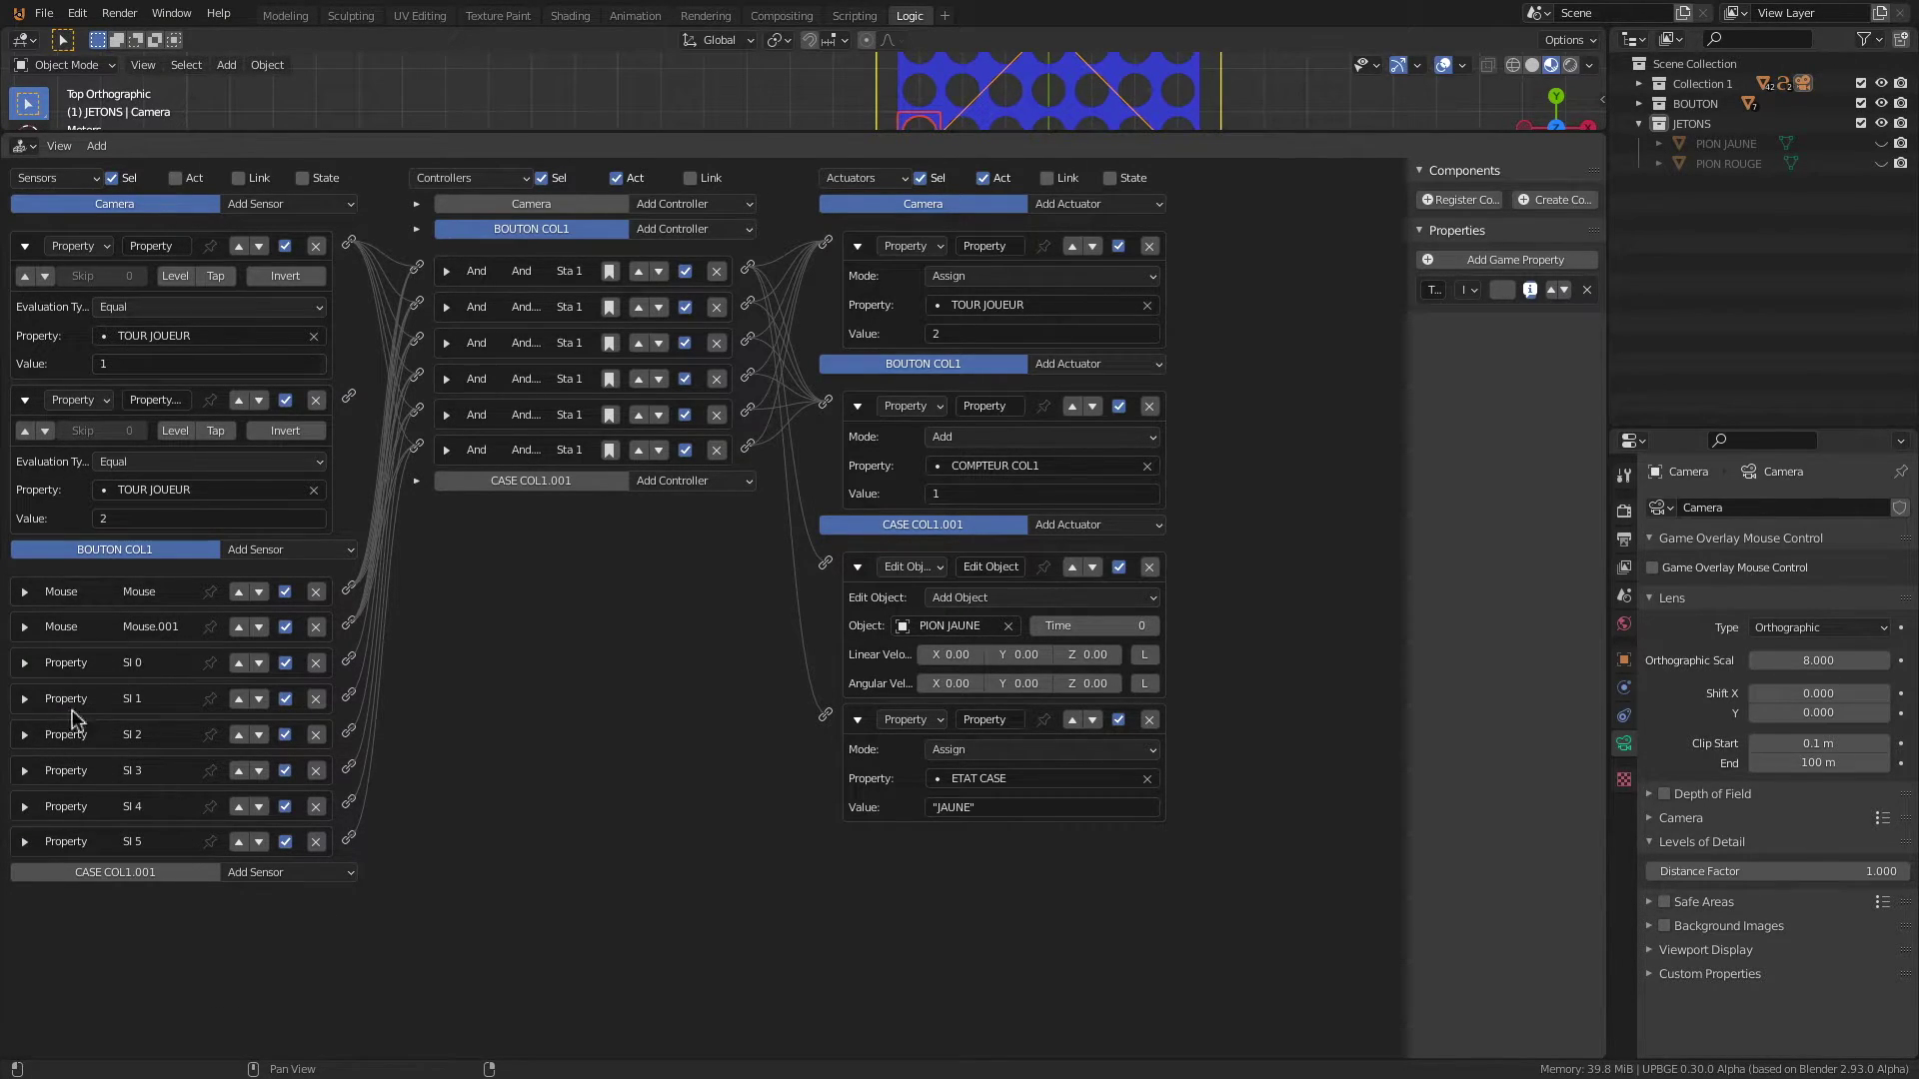
Step: Rename the Camera's two TOUR JOUEUR sensors as JOUEUR 1 and JOUEUR 2, and collapse both
left_click(155, 246)
key("BackSpace")
type("JOUEUR 1")
key("Return")
left_click(160, 400)
key("BackSpace")
type("JOUEUR 2")
key("Return")
left_click(25, 247)
left_click(25, 282)
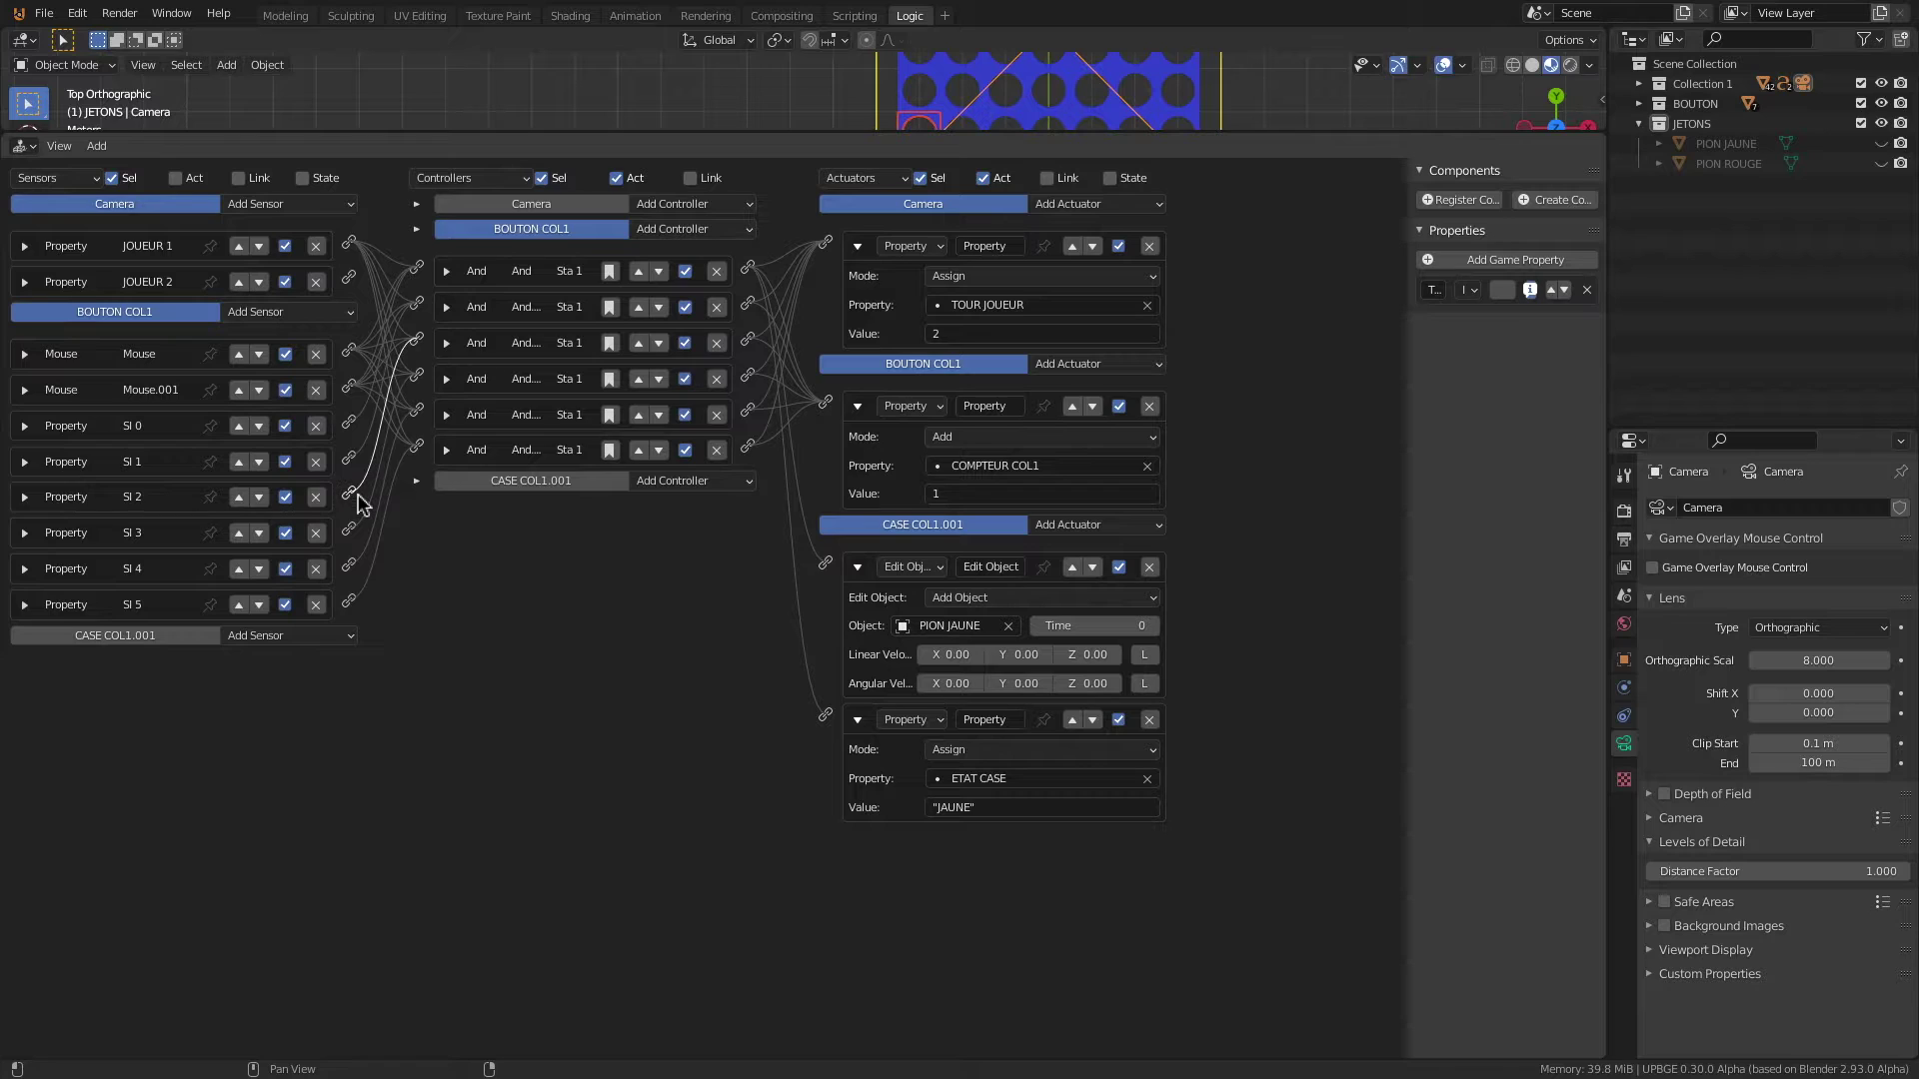
Step: Add another And controller to BOUTON COL1 and link the Mouse, Mouse.001, JOUEUR 2 and SI 0 sensors to it
scroll(296, 503, "up", 1)
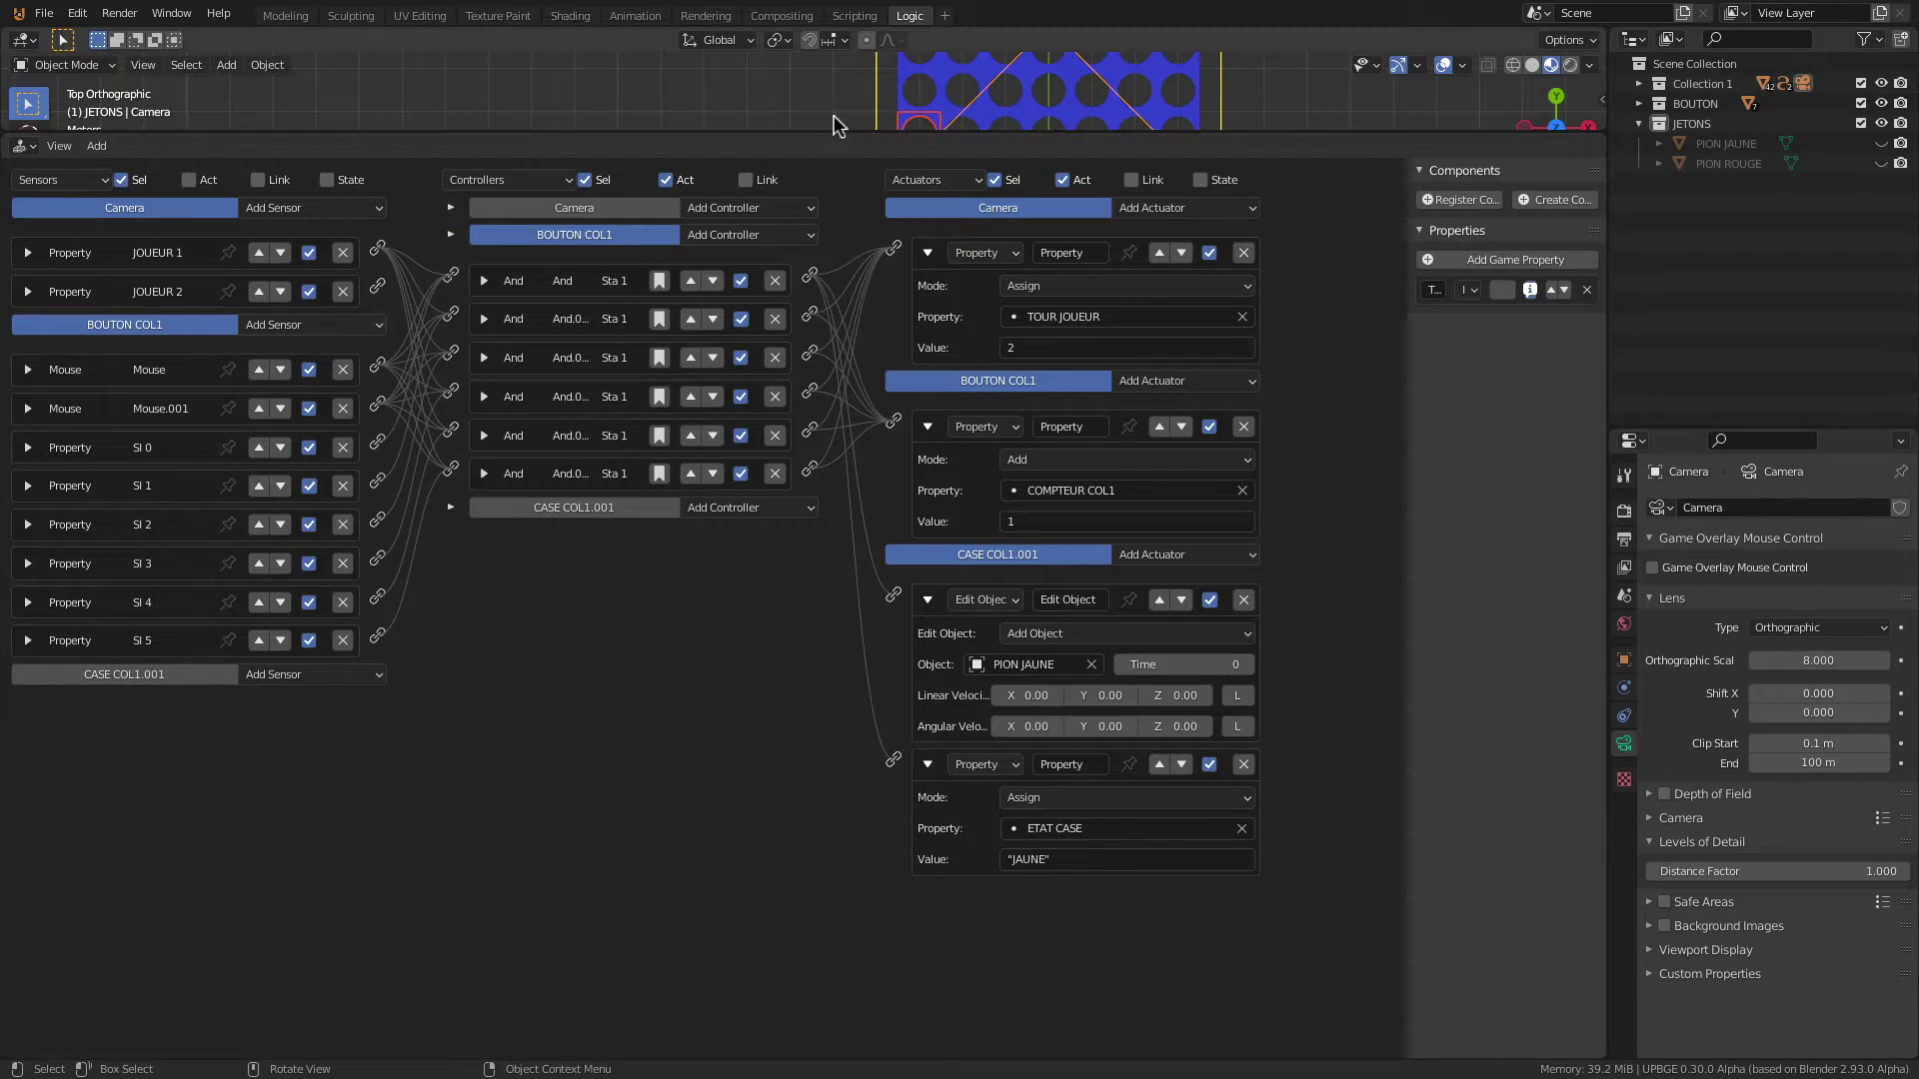
left_click_drag(837, 131, 829, 288)
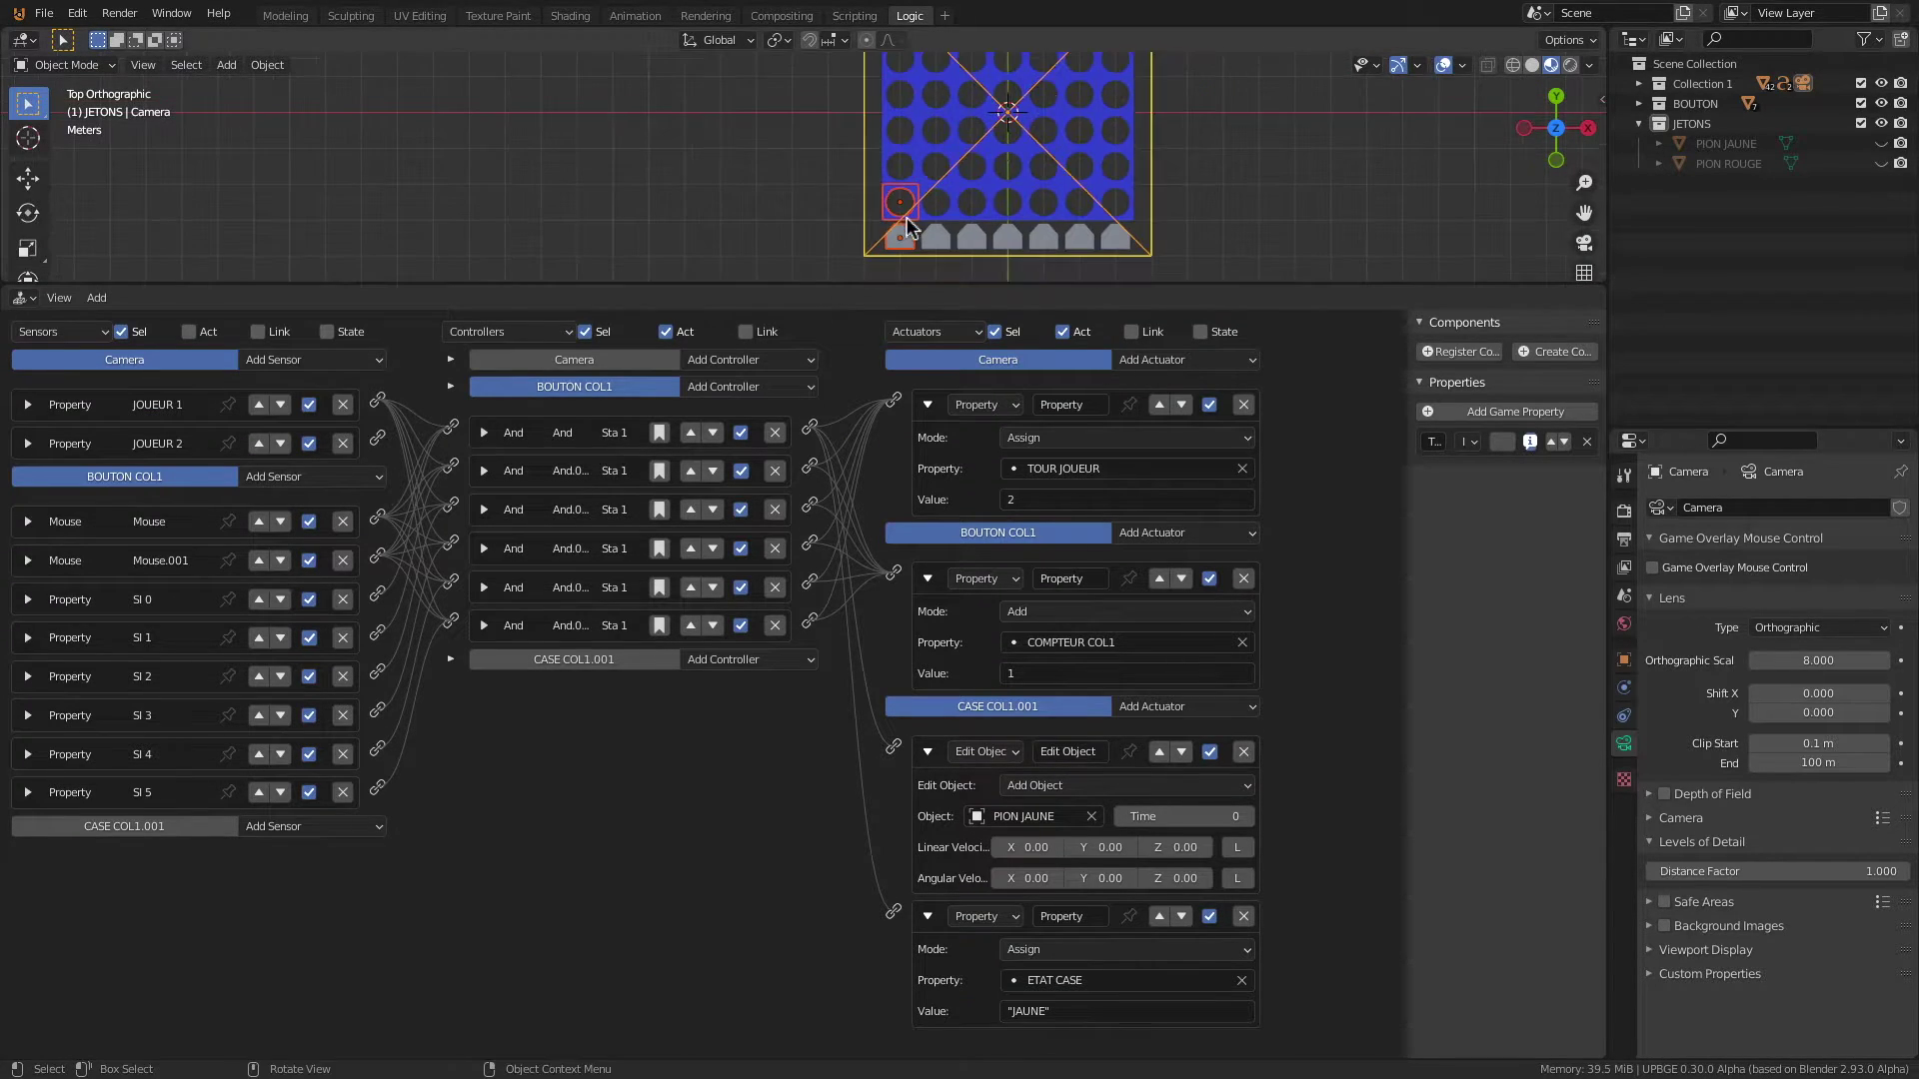
scroll(850, 198, "down", 1)
middle_click_drag(829, 145, 852, 116, "shift")
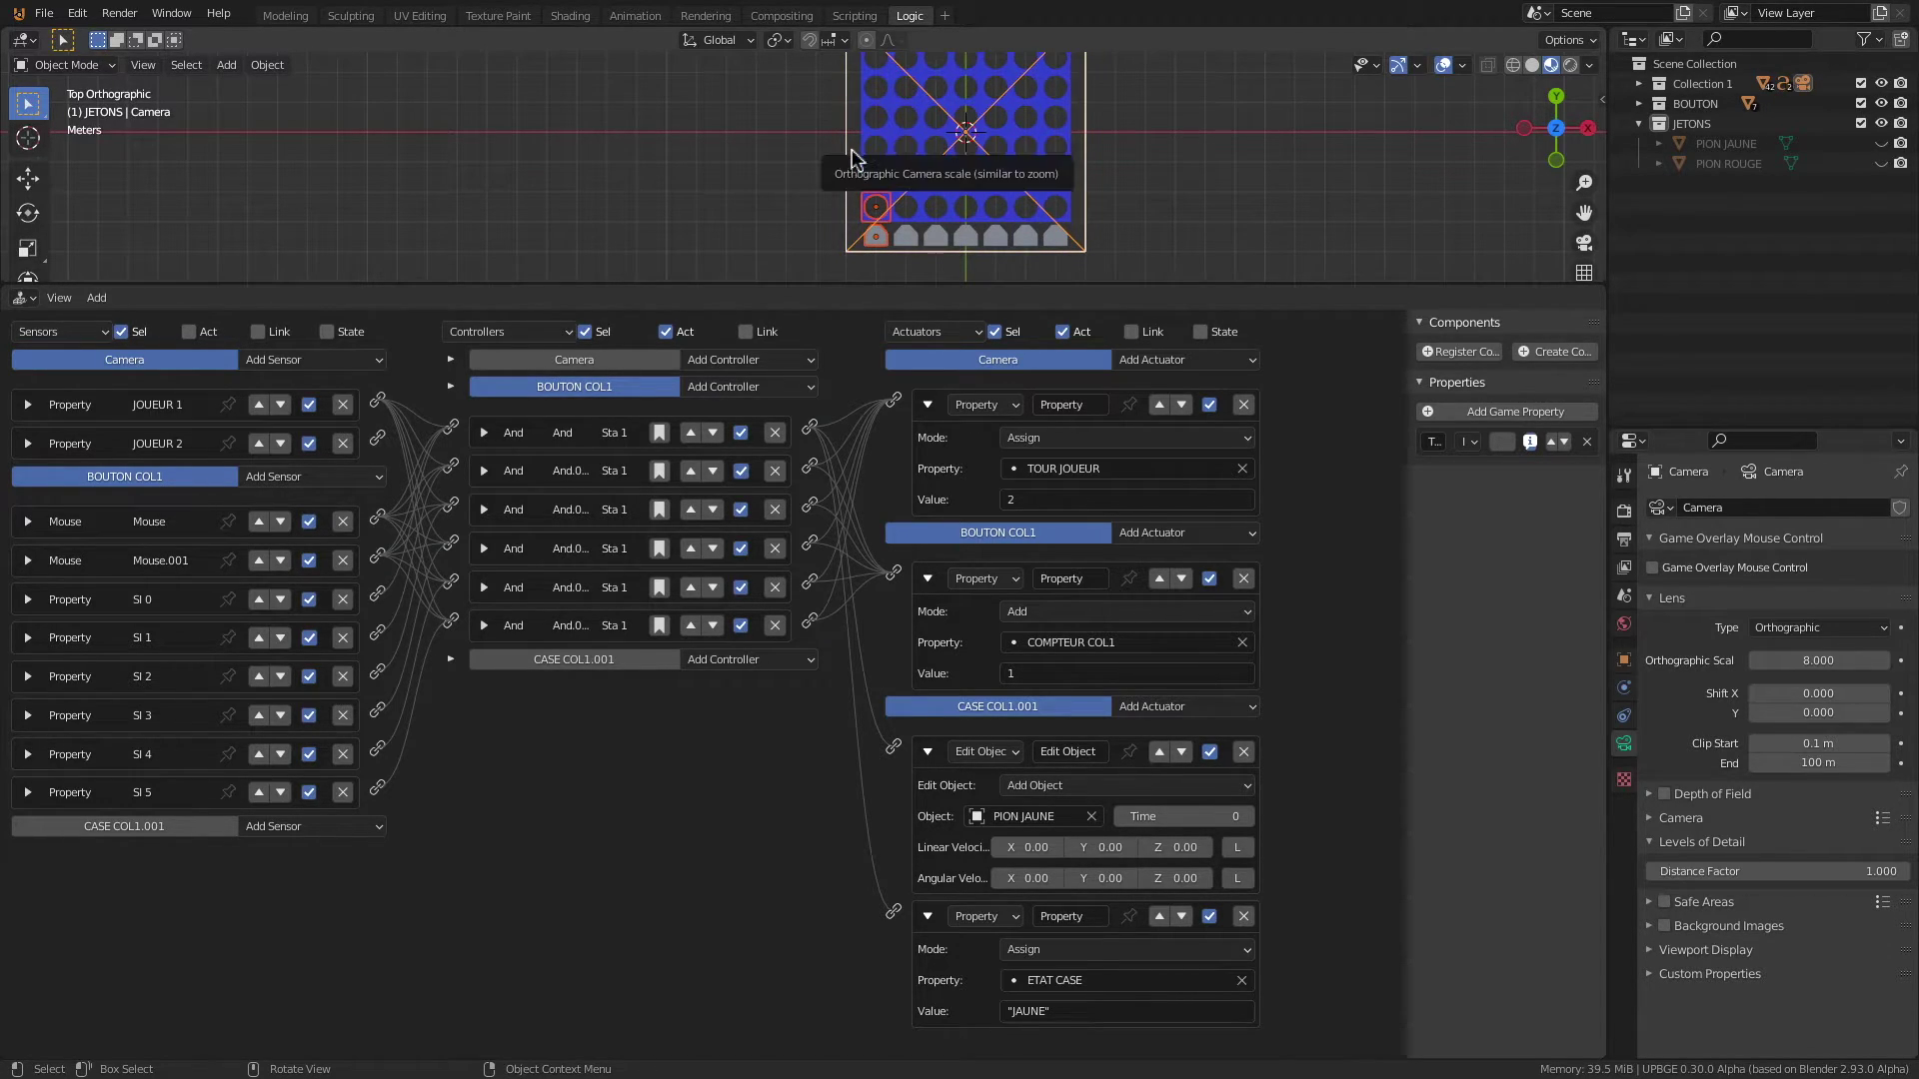
left_click(735, 388)
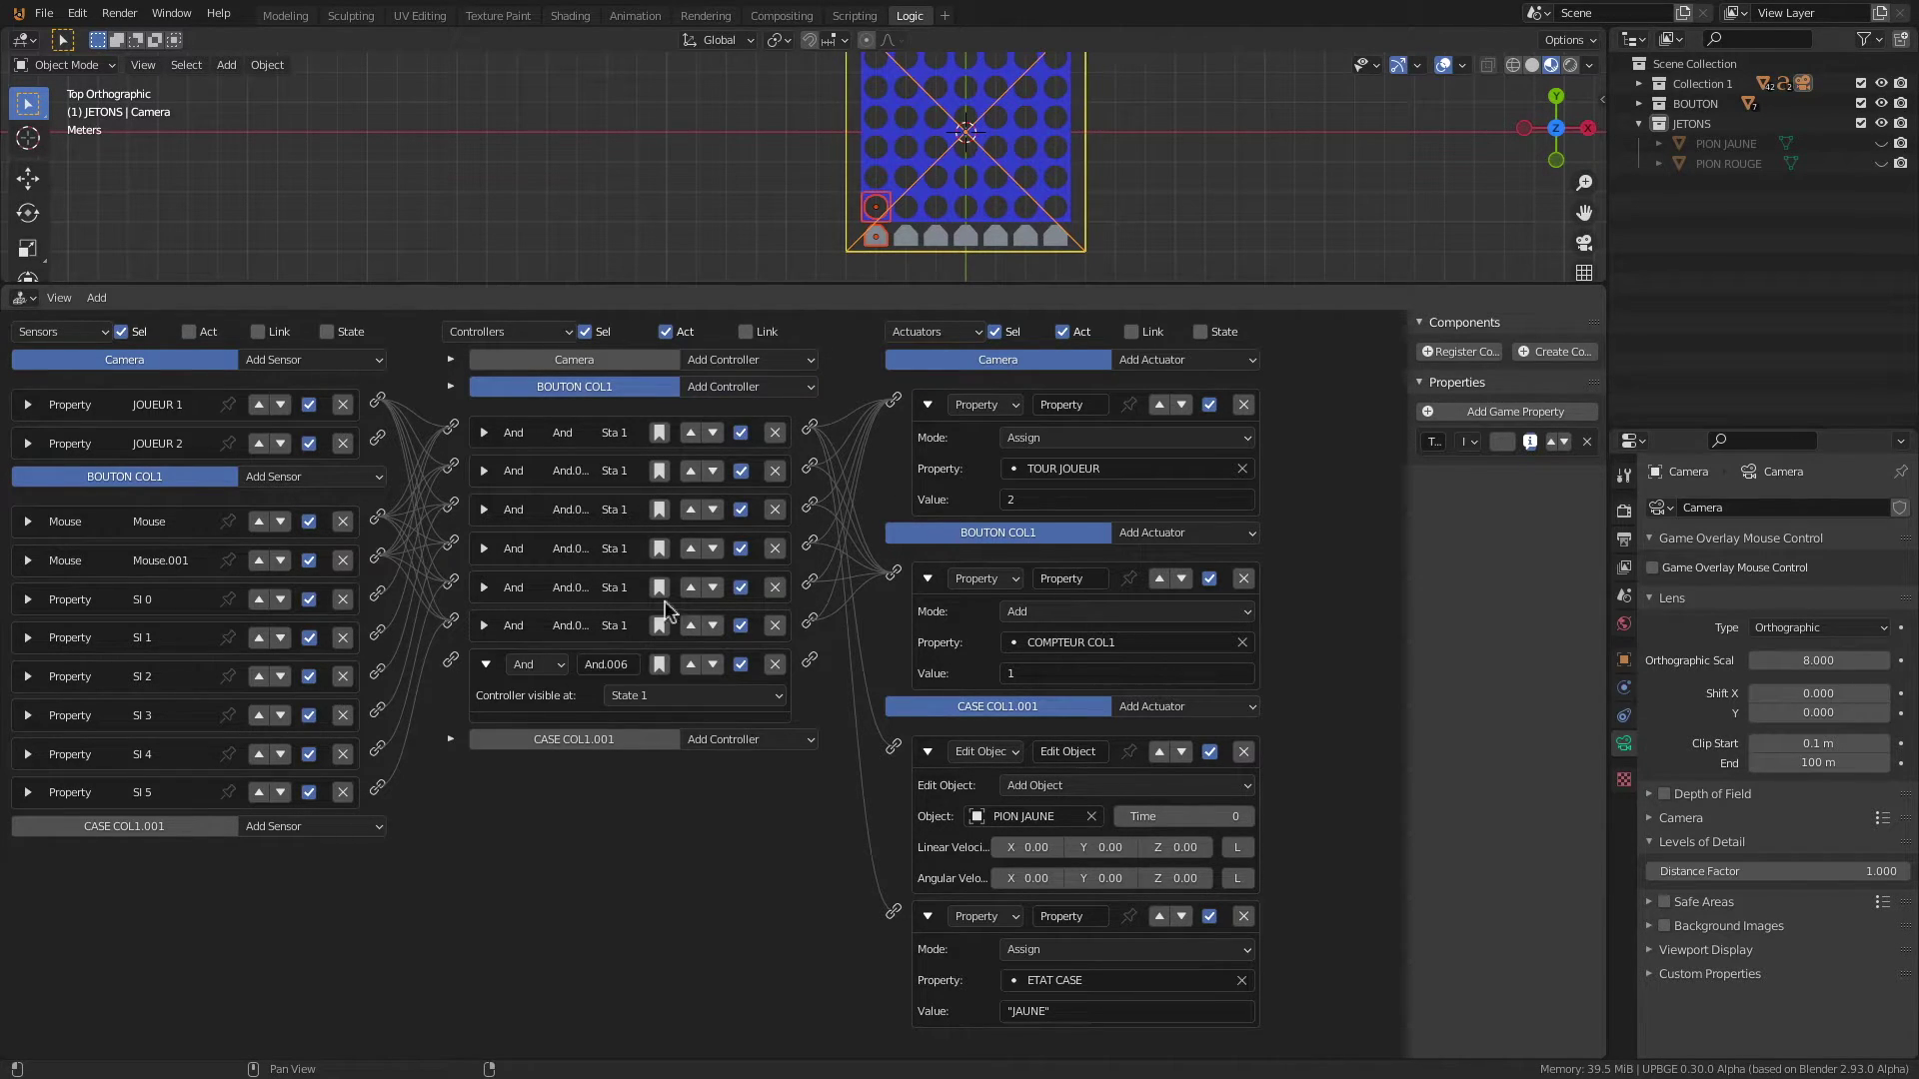
left_click_drag(378, 519, 451, 659)
left_click_drag(382, 557, 452, 661)
left_click_drag(379, 441, 452, 663)
left_click_drag(375, 595, 454, 665)
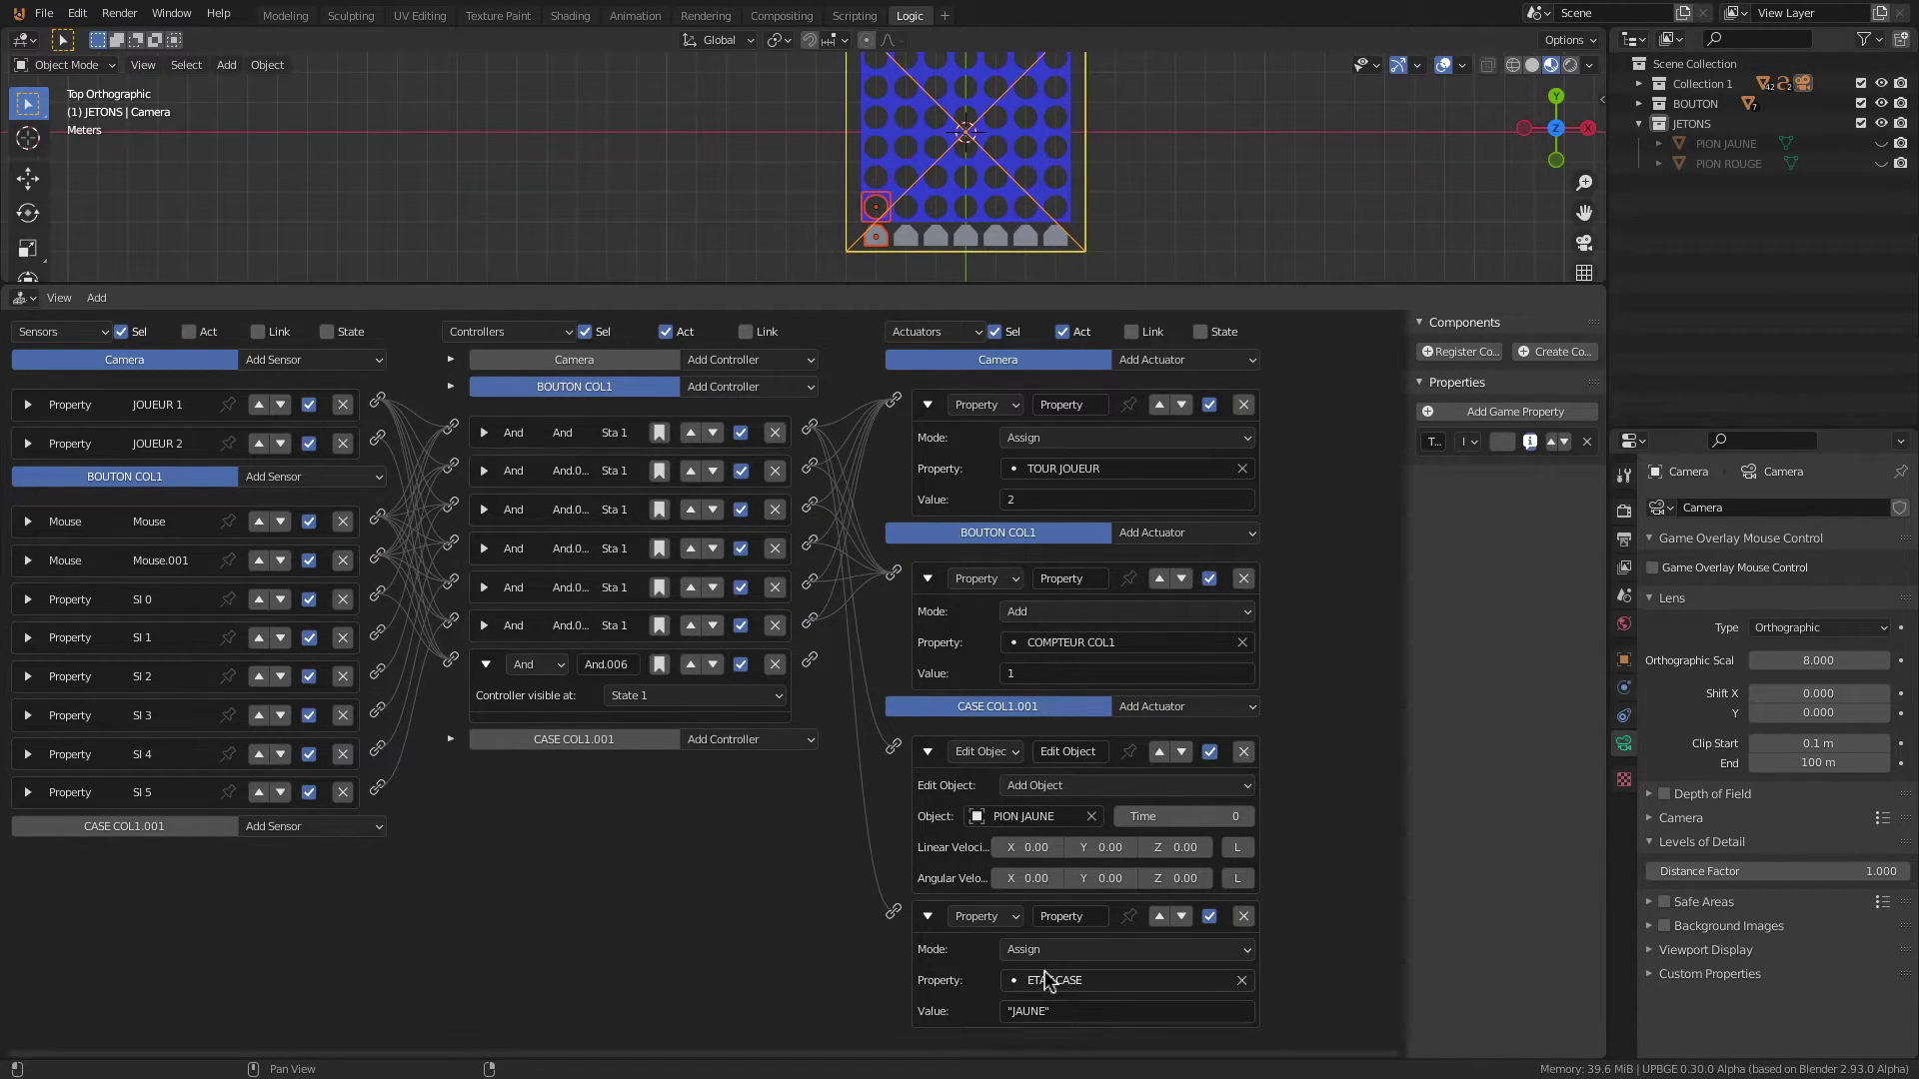
Step: Collapse CASE COL1.001's existing actuators, and add an Edit Object actuator that adds PION ROUGE, linked to And.006
left_click(930, 755)
left_click(929, 793)
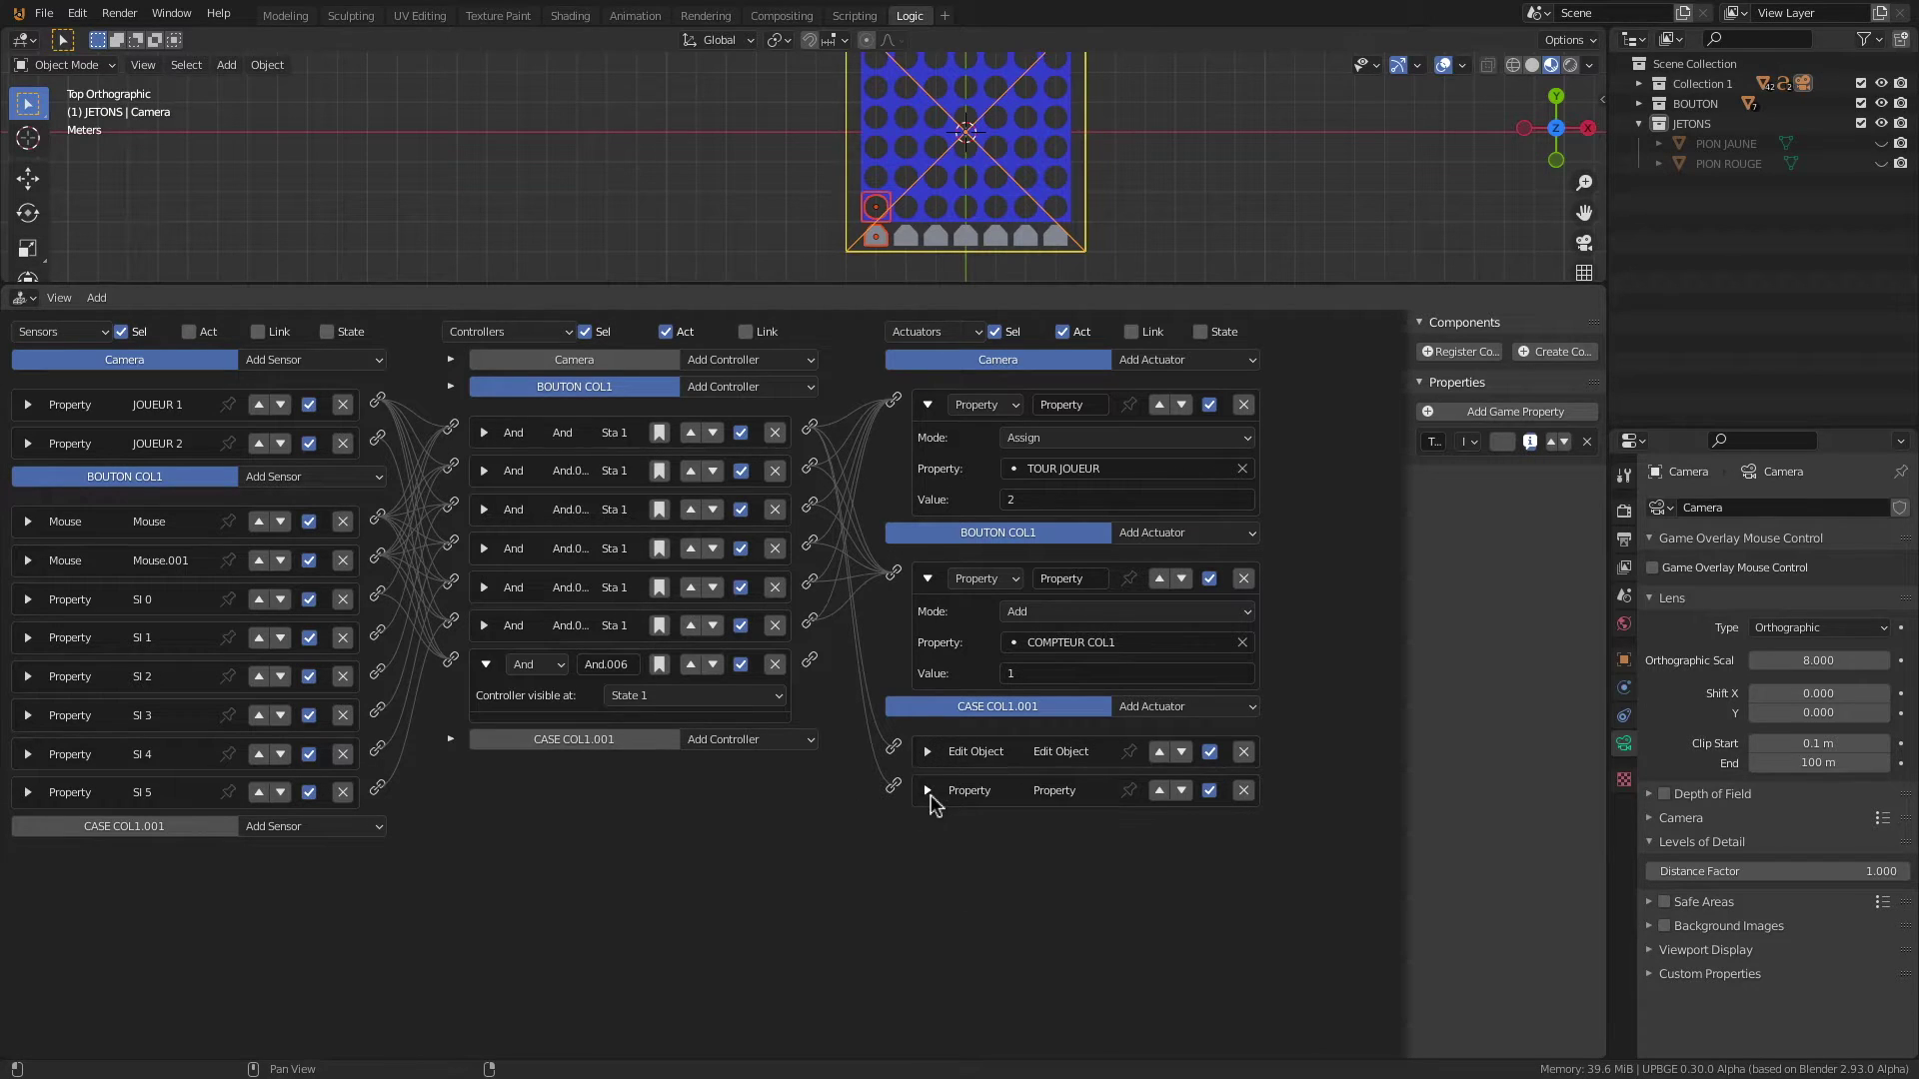
left_click(1167, 708)
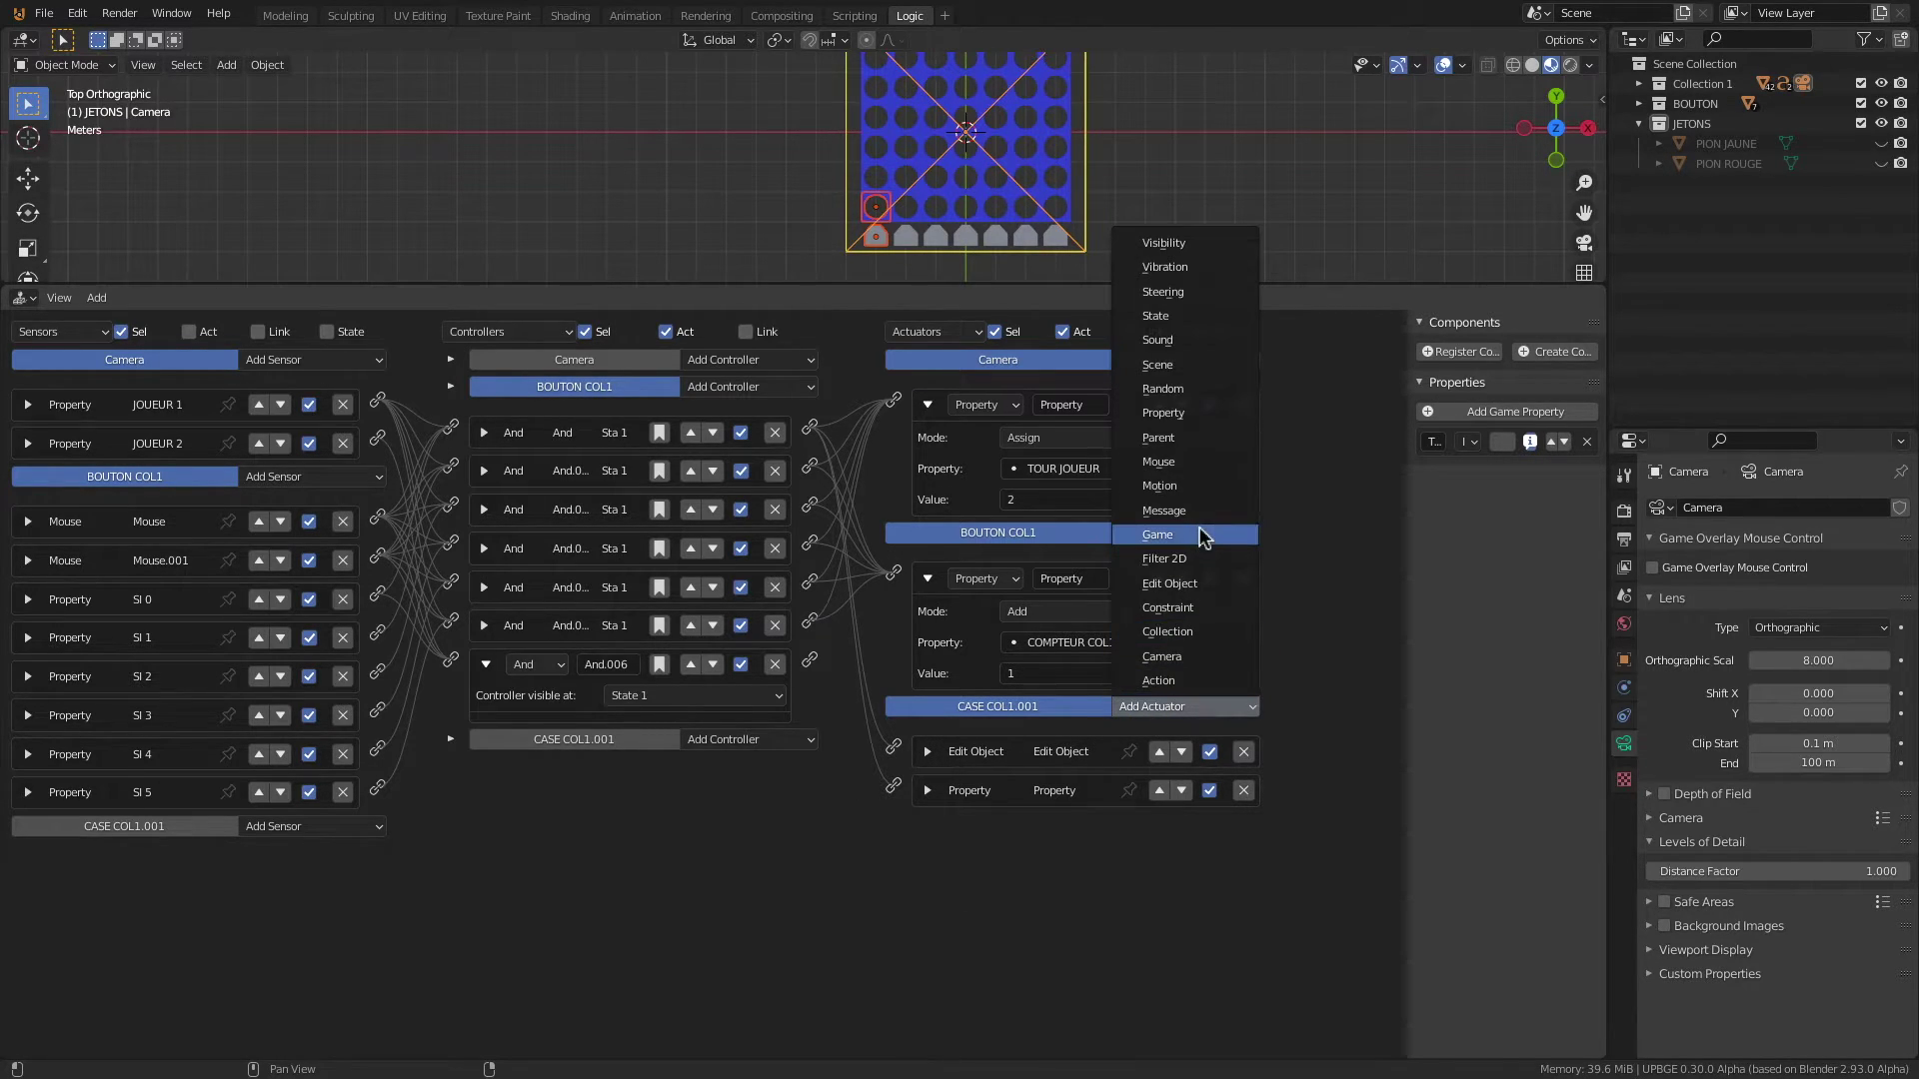
left_click(1169, 584)
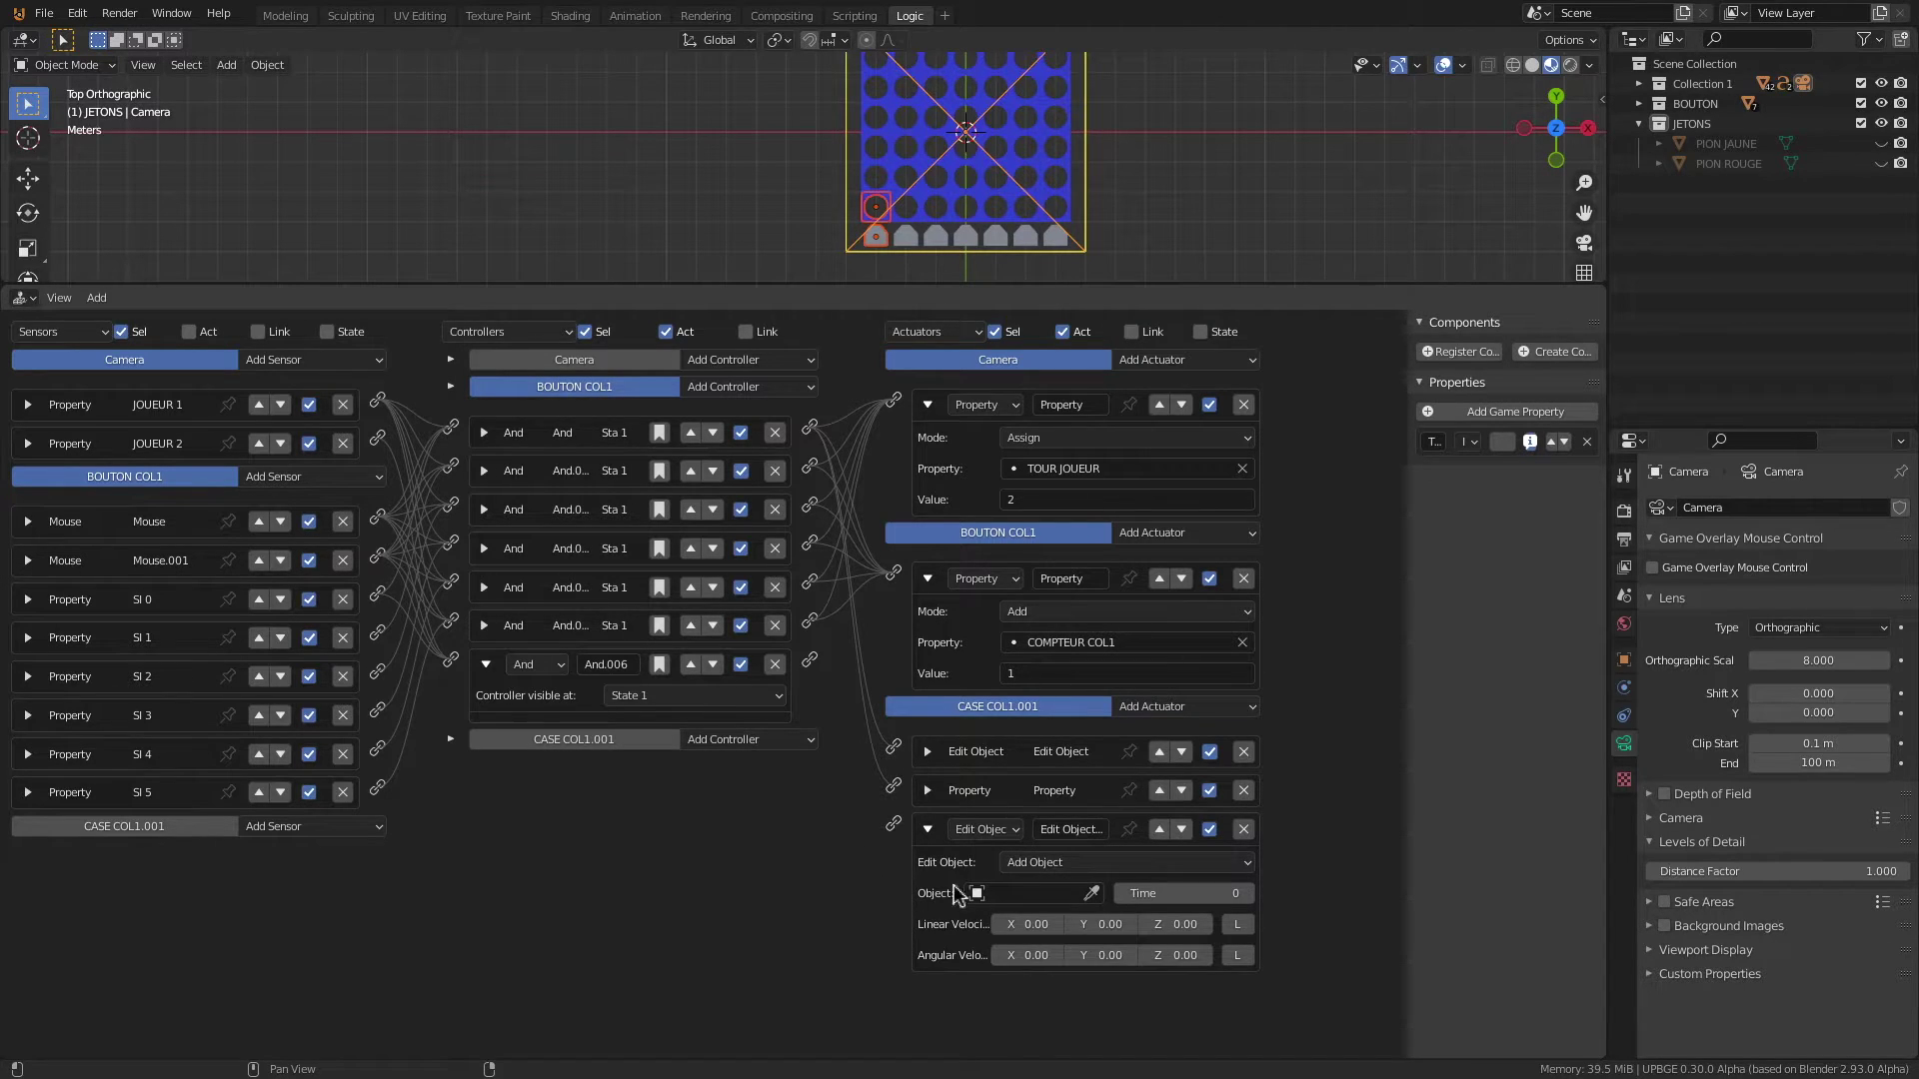
left_click(1044, 894)
left_click(1007, 686)
left_click_drag(810, 663, 893, 823)
Step: Add a Property actuator to CASE COL1.001 that assigns "ROUGE" to ETAT CASE, and link And.006 to it
left_click(1178, 707)
left_click(1179, 412)
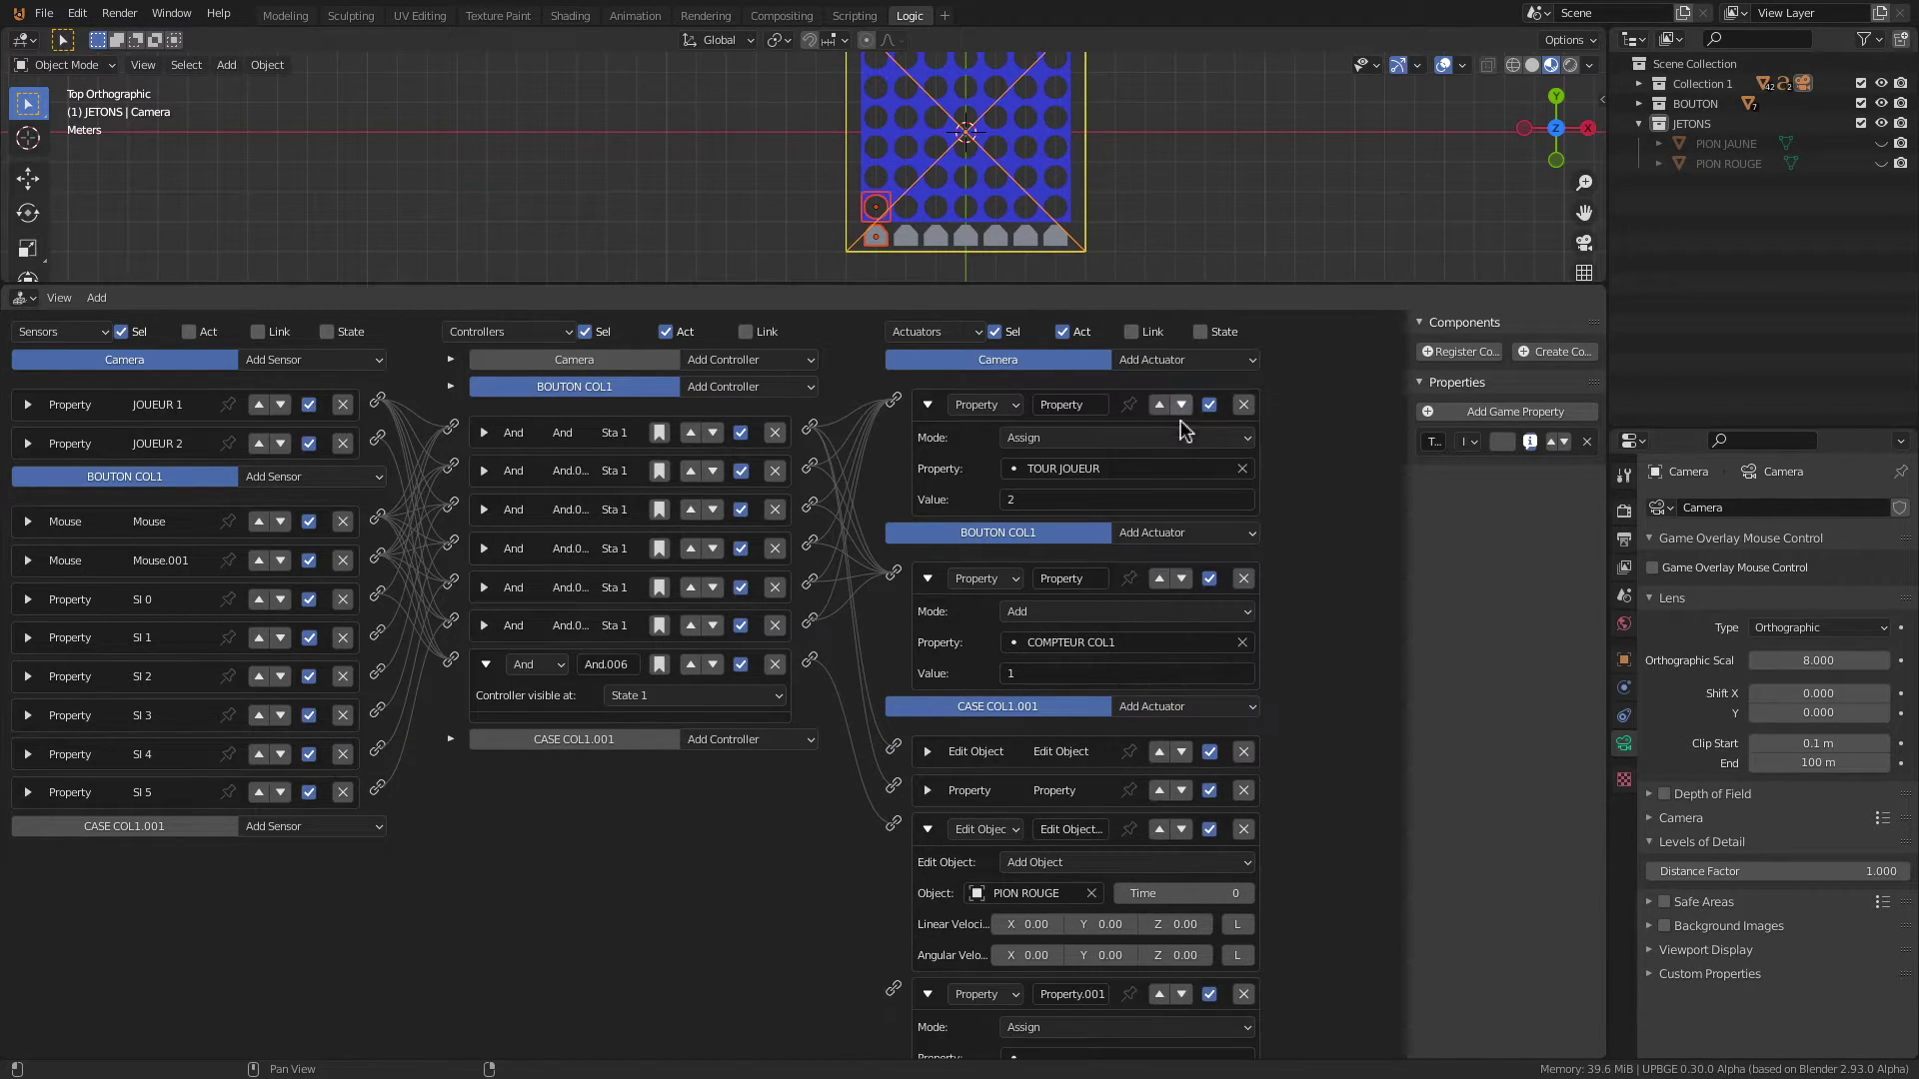
scroll(1103, 745, "down", 1)
left_click(1014, 995)
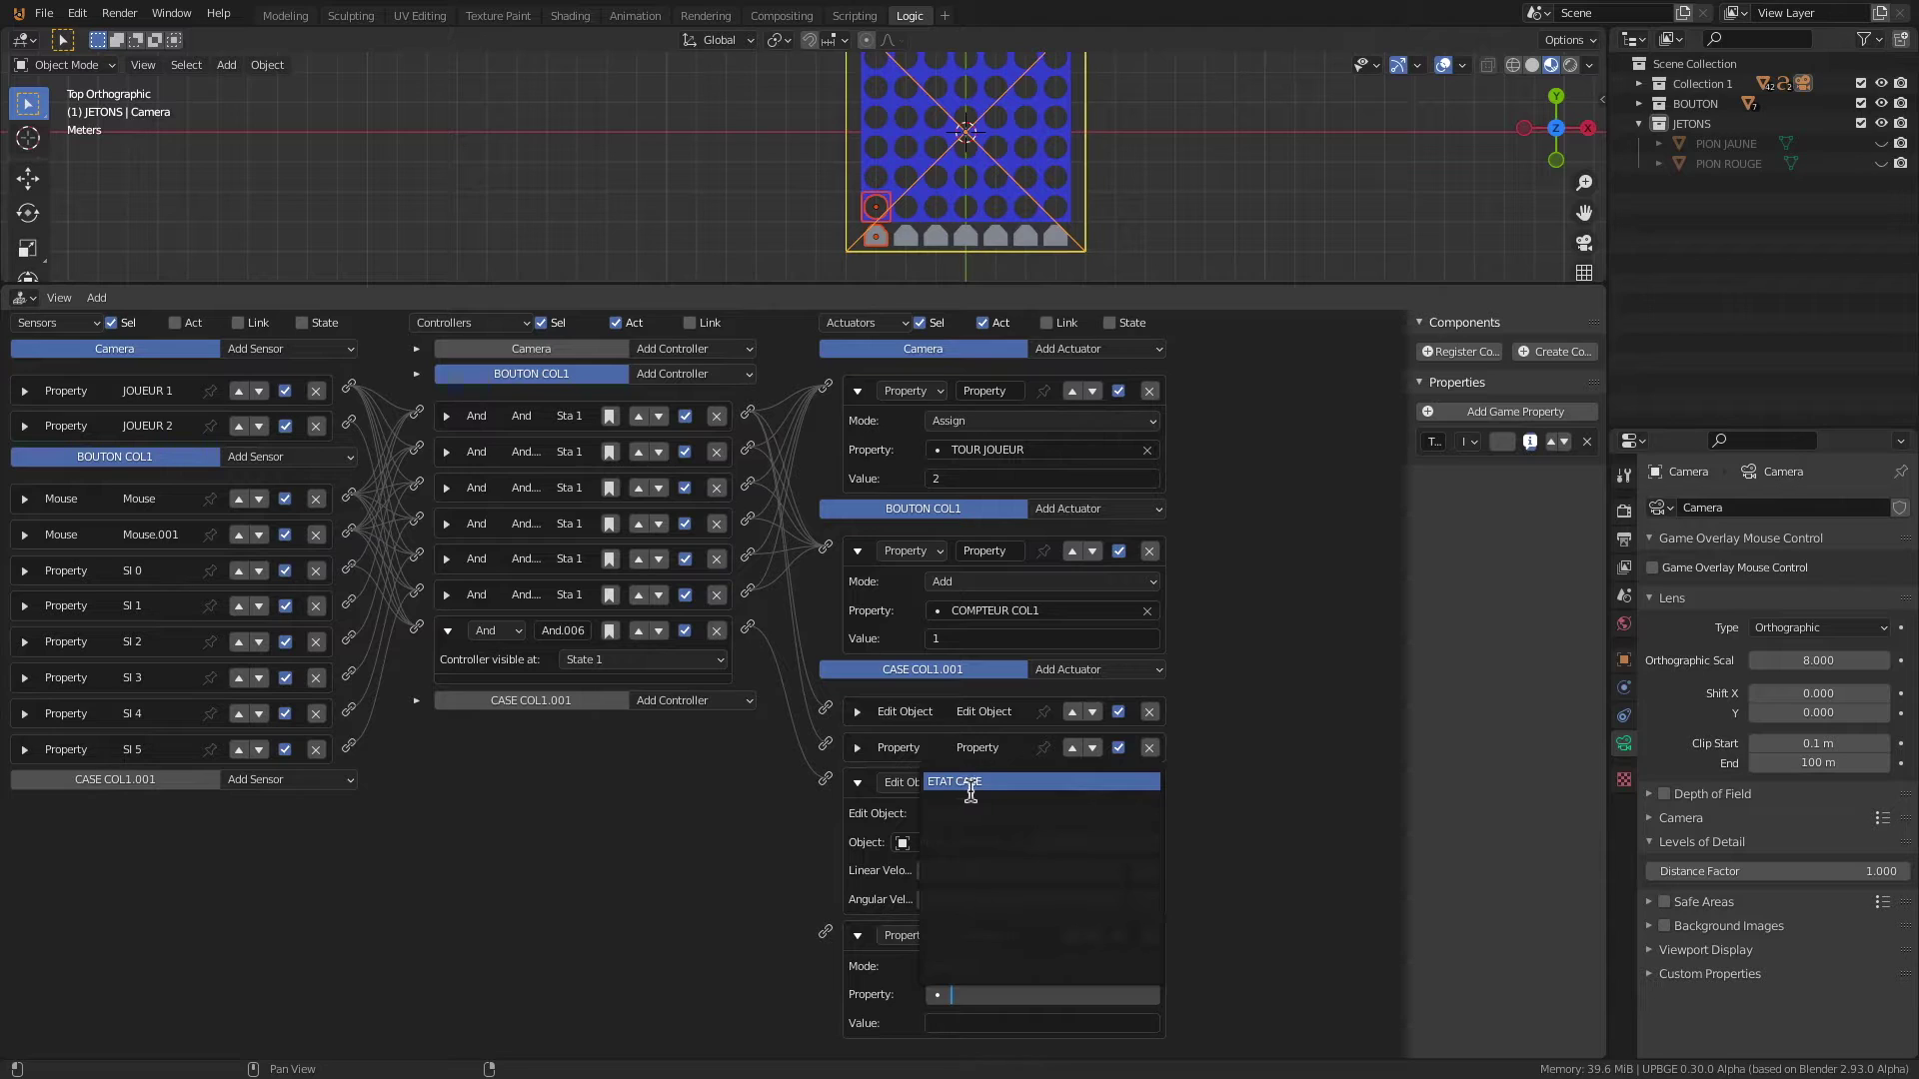
left_click(984, 784)
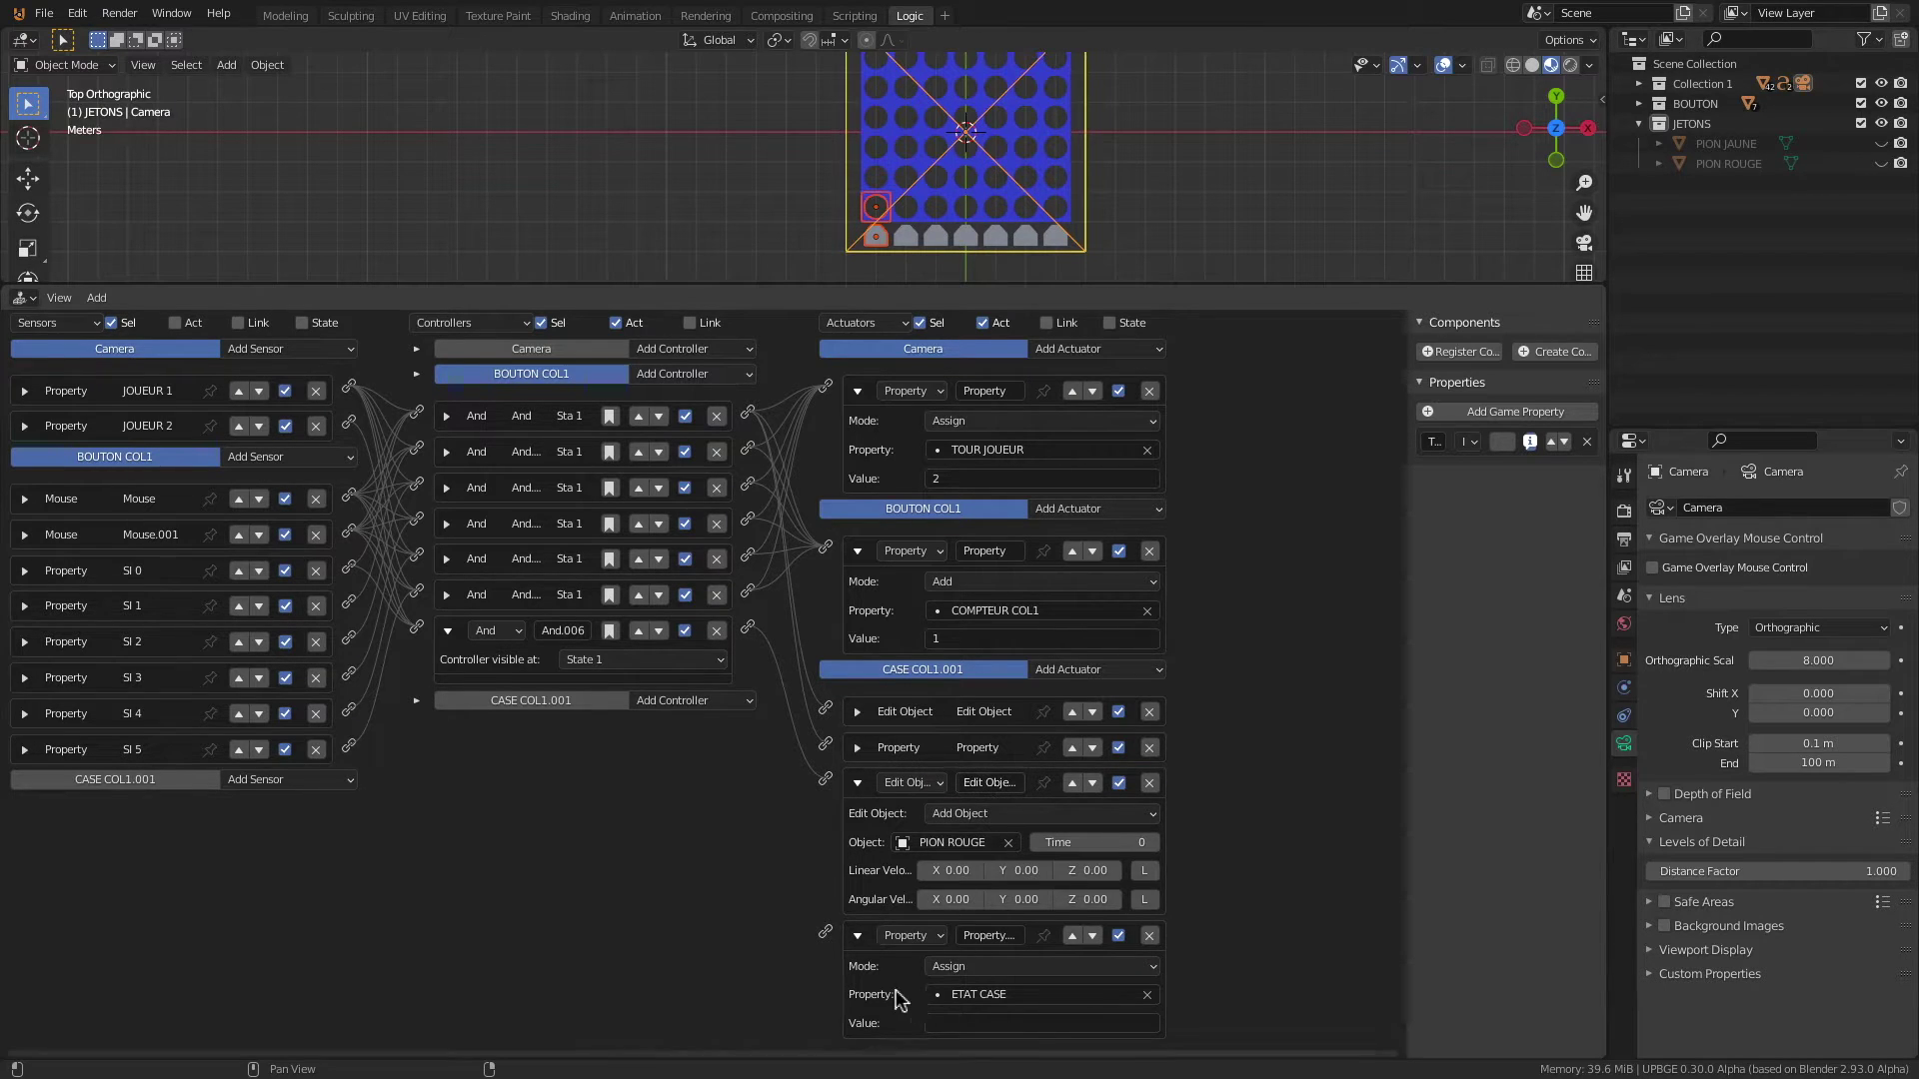
left_click(996, 1023)
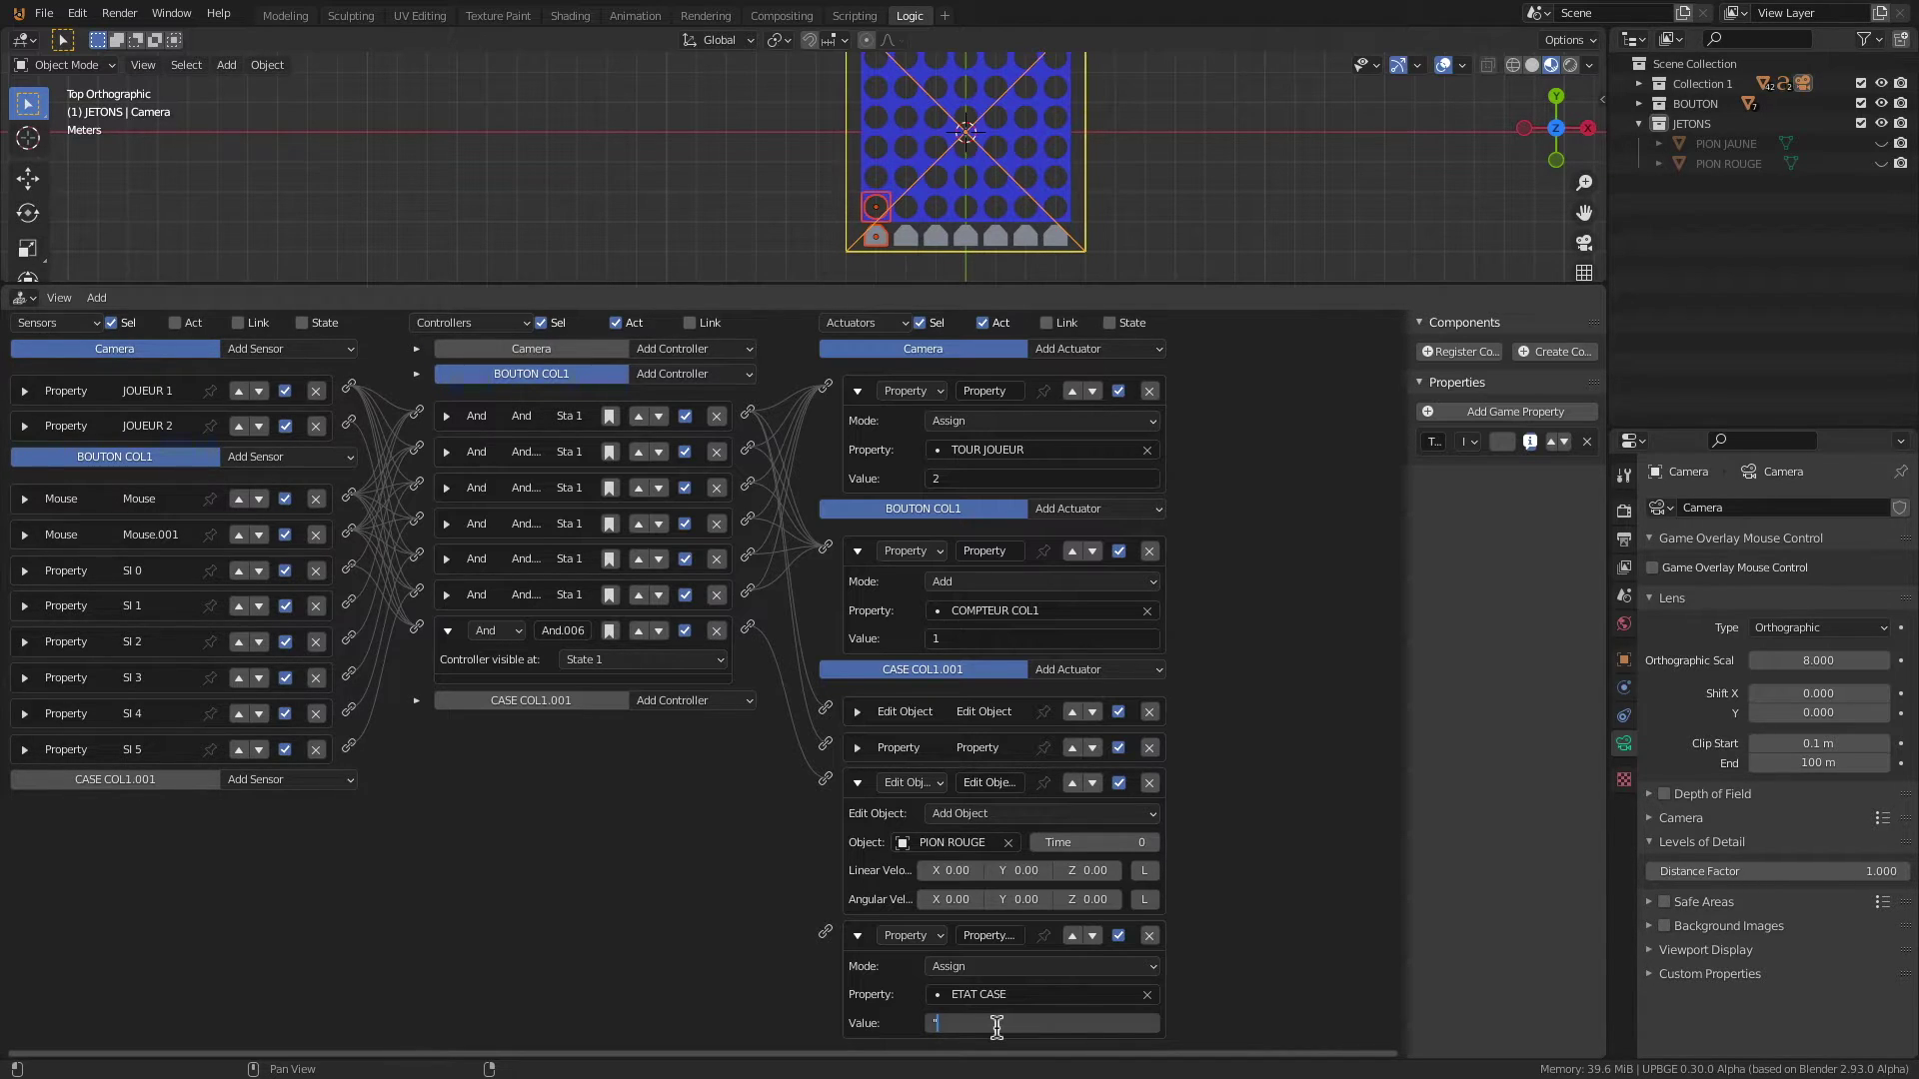
type("\"ROUGE\"")
key("Return")
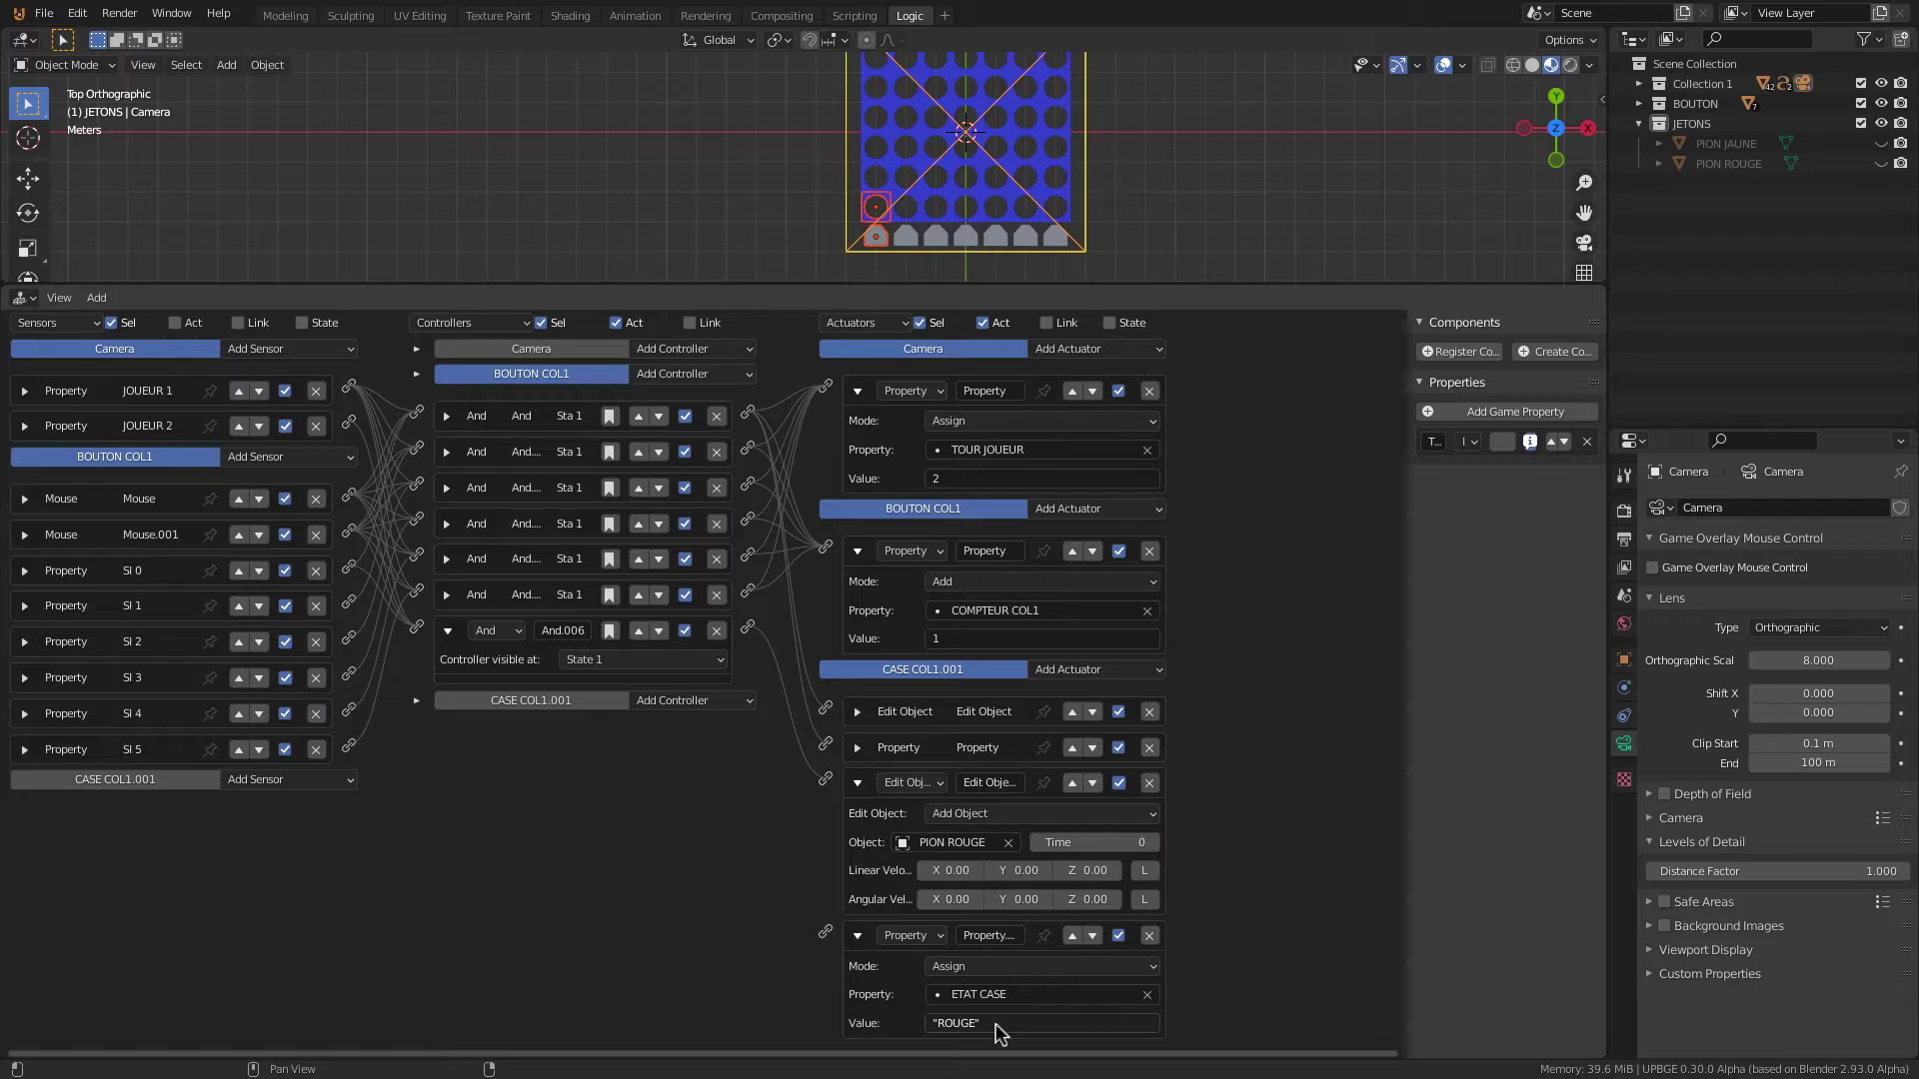
left_click_drag(747, 627, 826, 933)
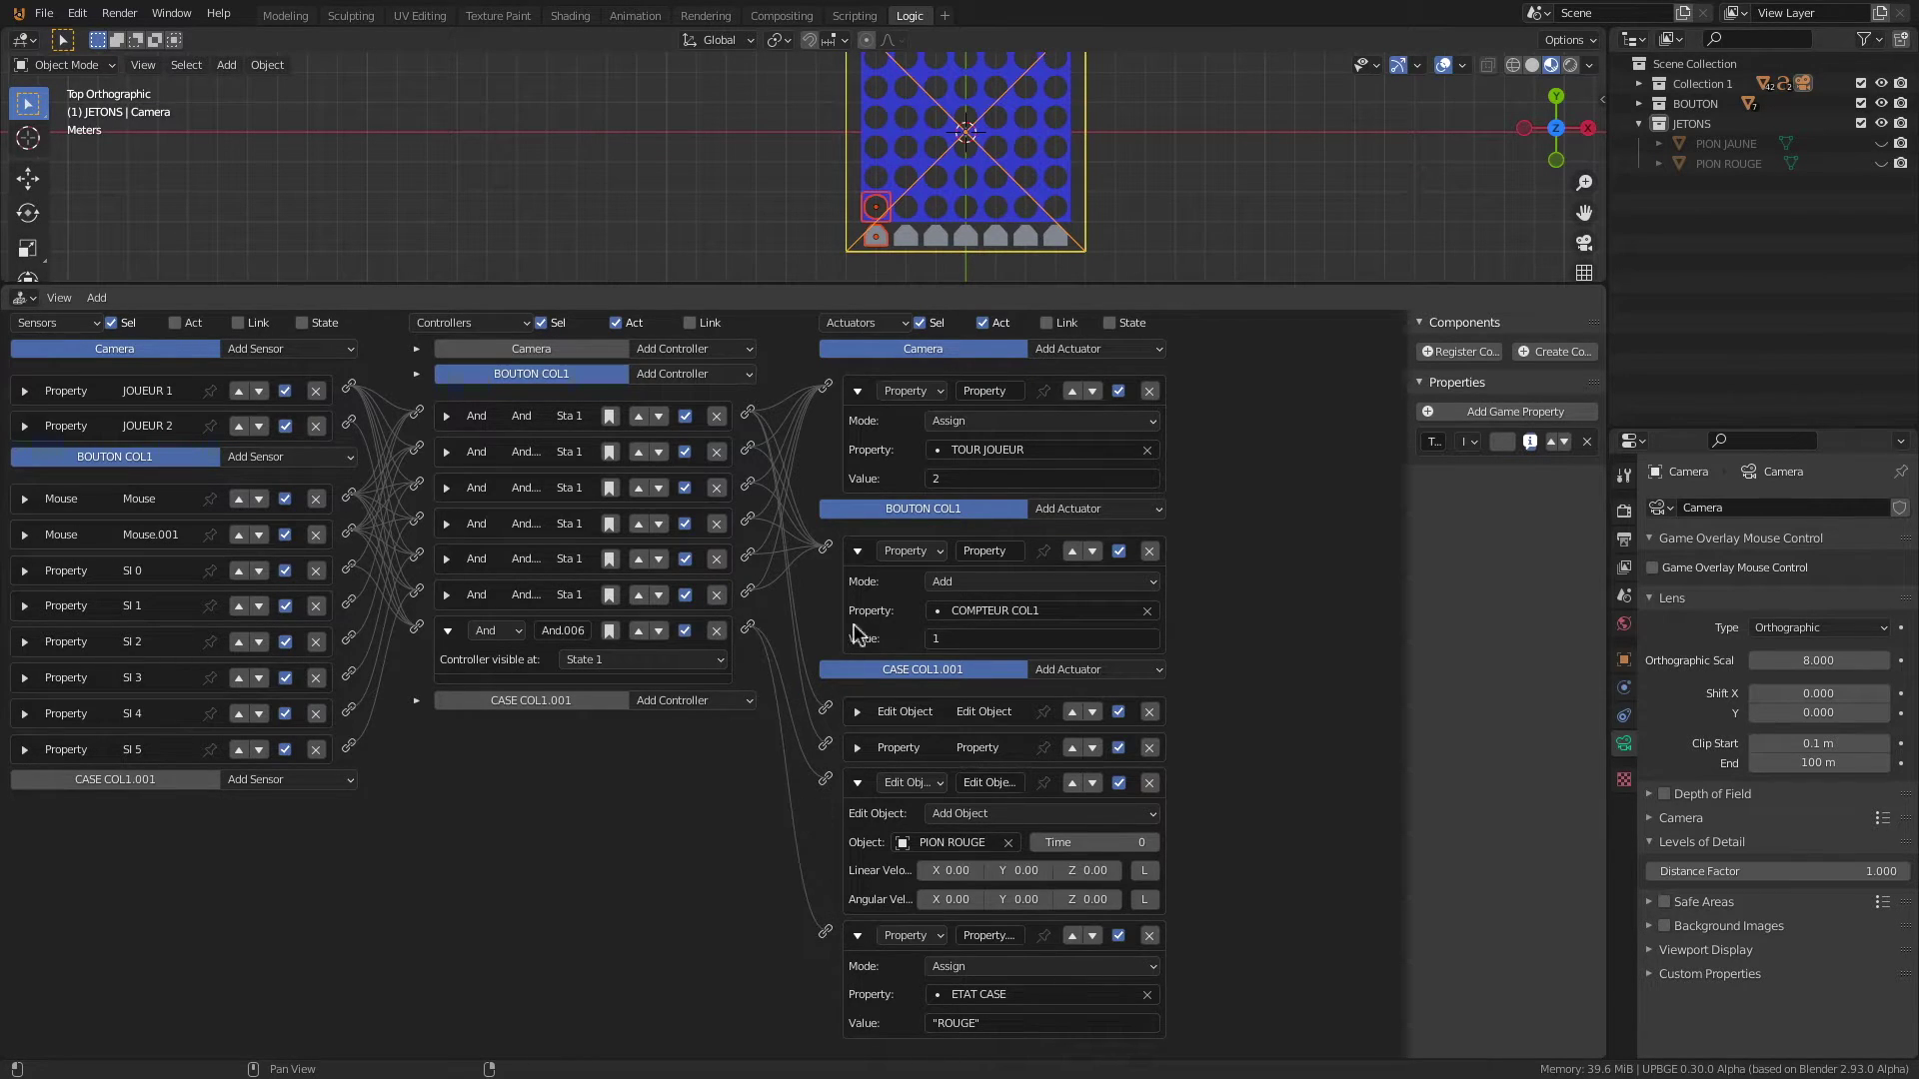
Step: Link And.006 to the COMPTEUR COL1 actuator and to a new Camera Property actuator that assigns 1 to TOUR JOUEUR
left_click_drag(747, 626, 828, 551)
left_click(1126, 350)
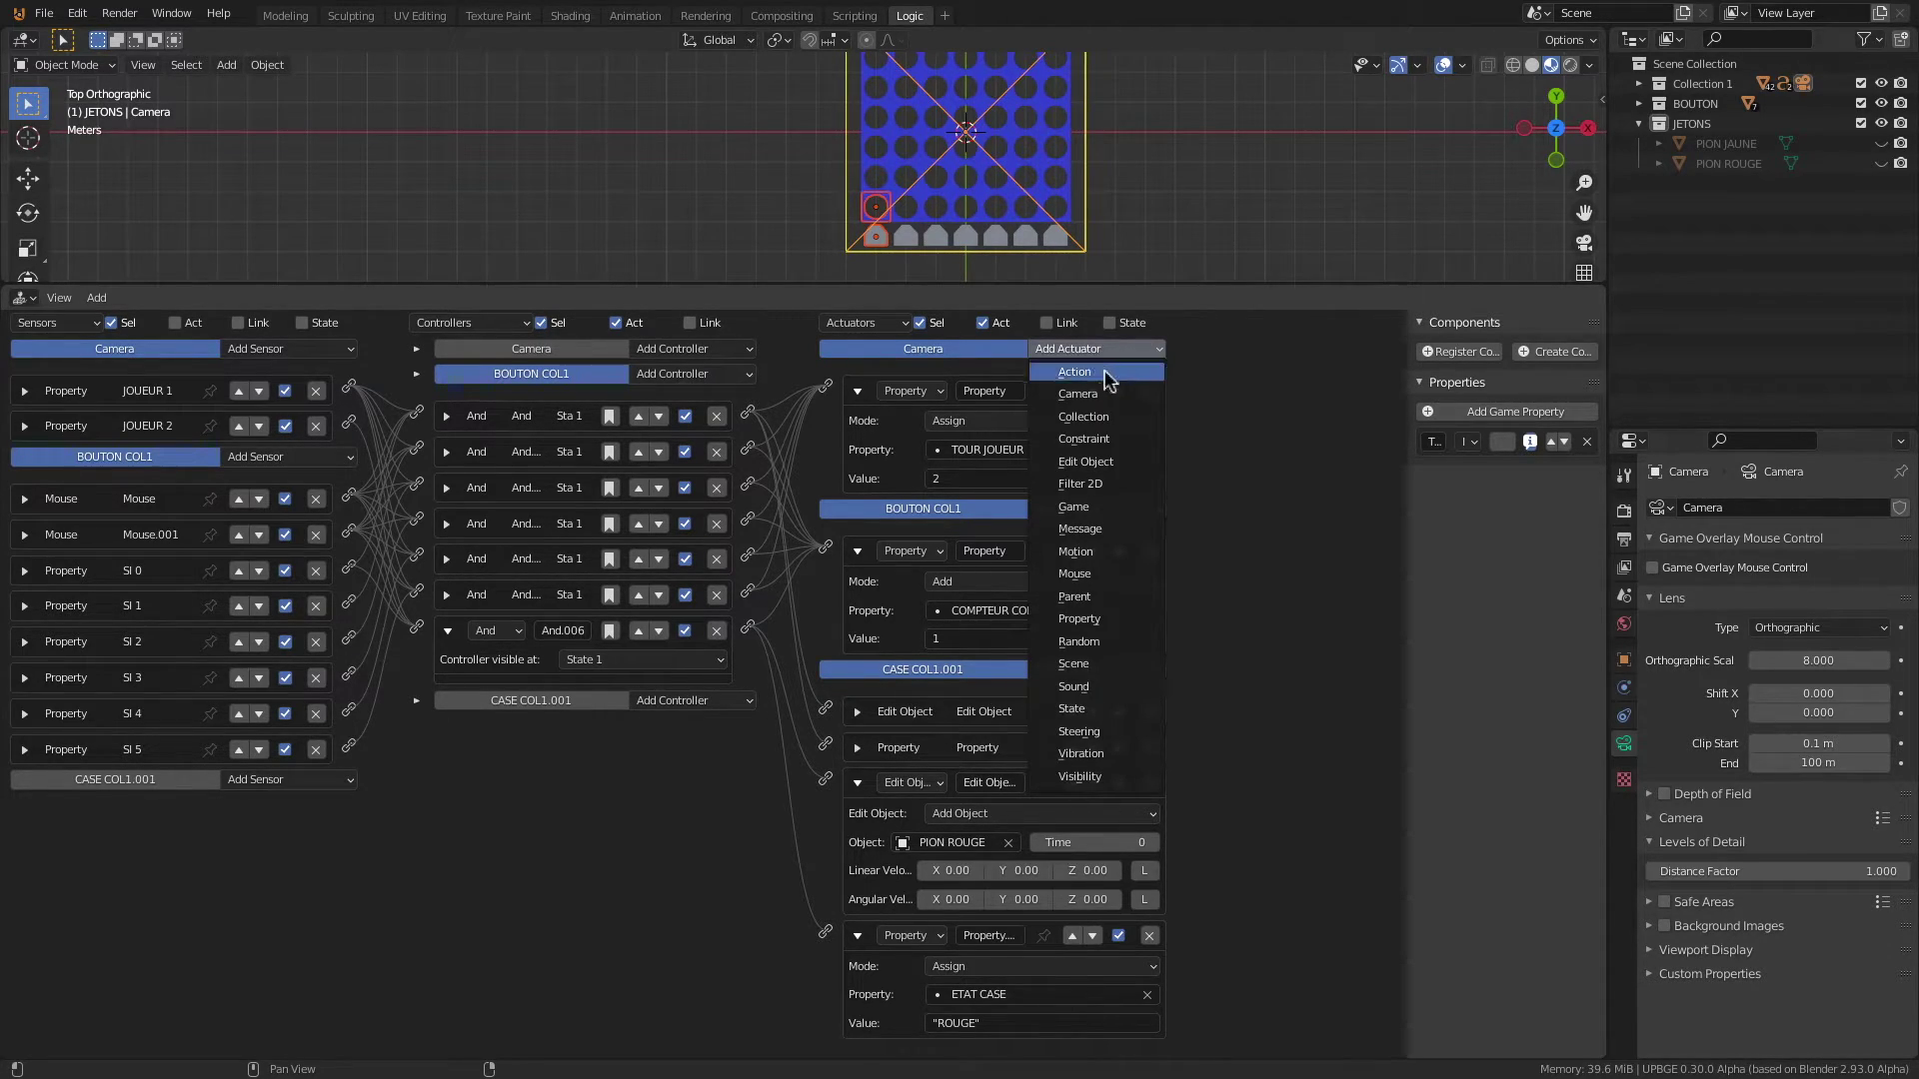
left_click(1081, 618)
left_click(969, 576)
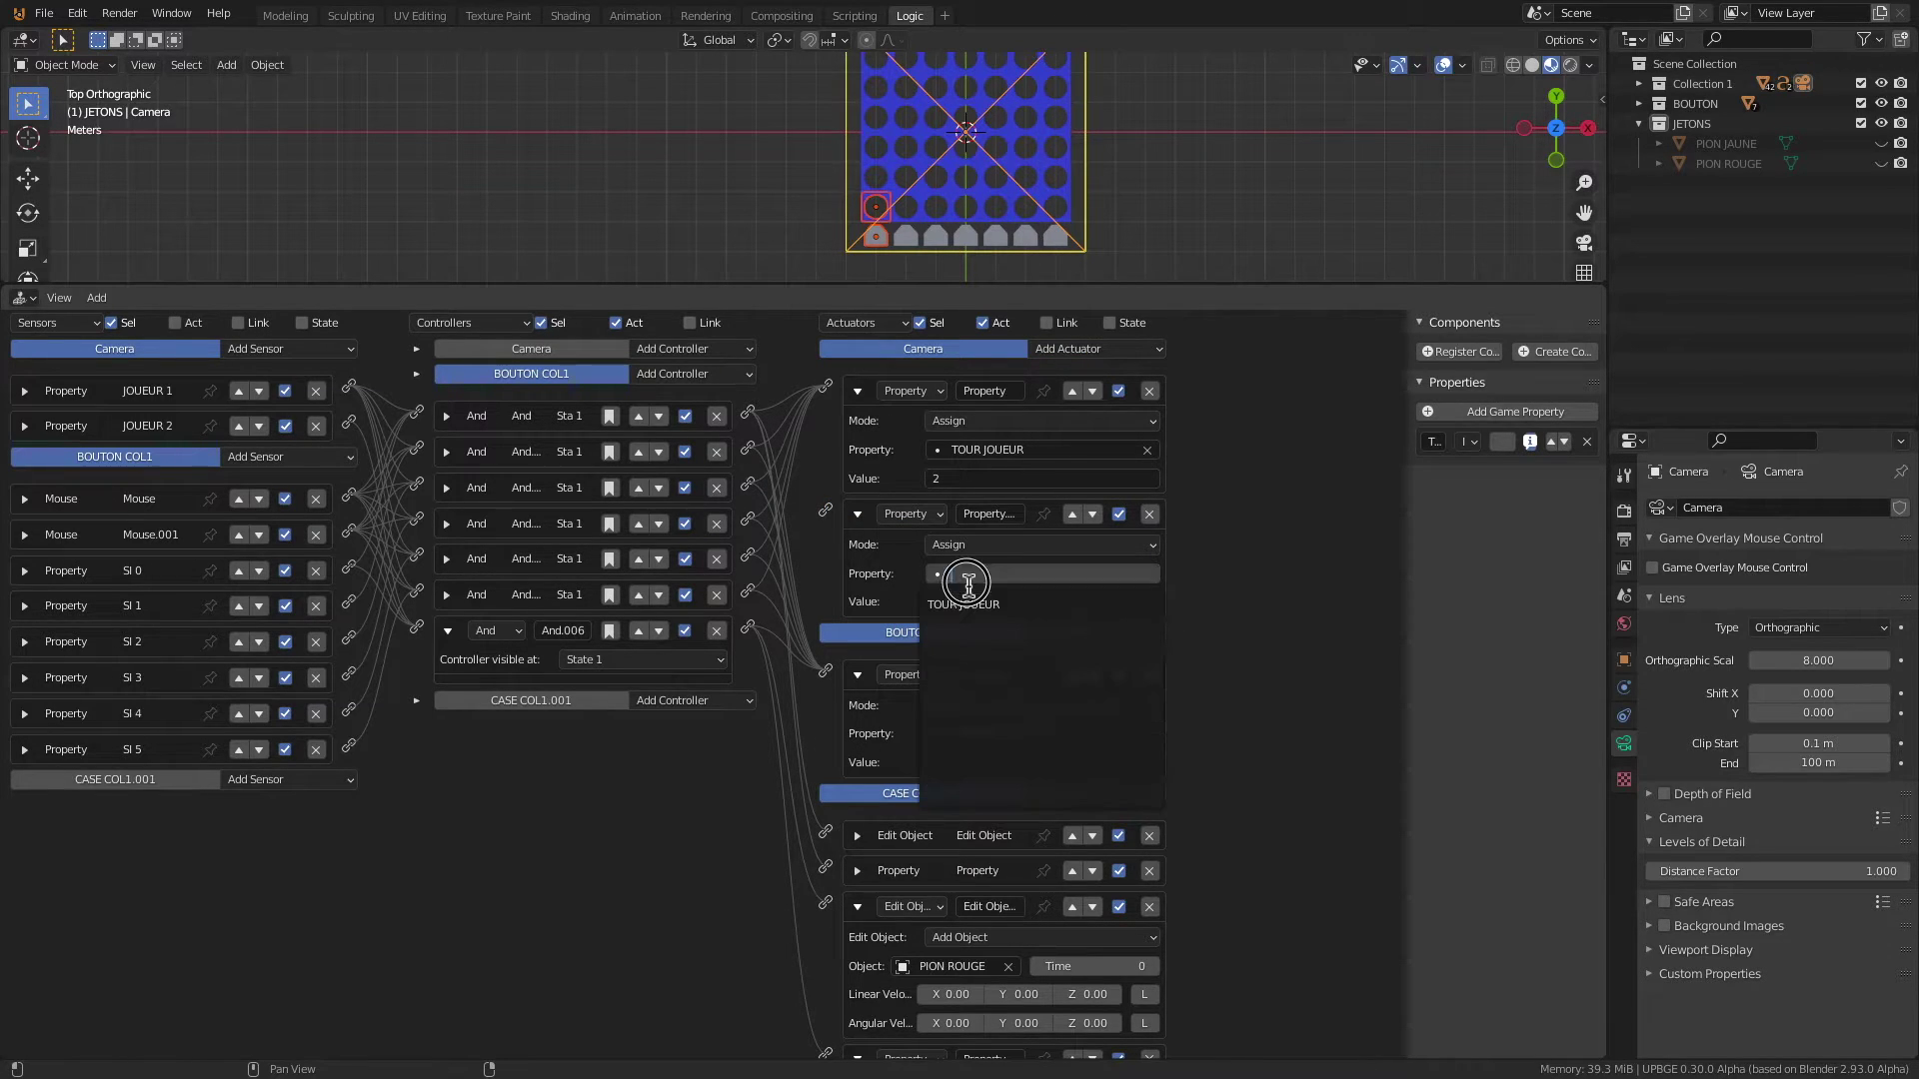
left_click(982, 606)
left_click(958, 603)
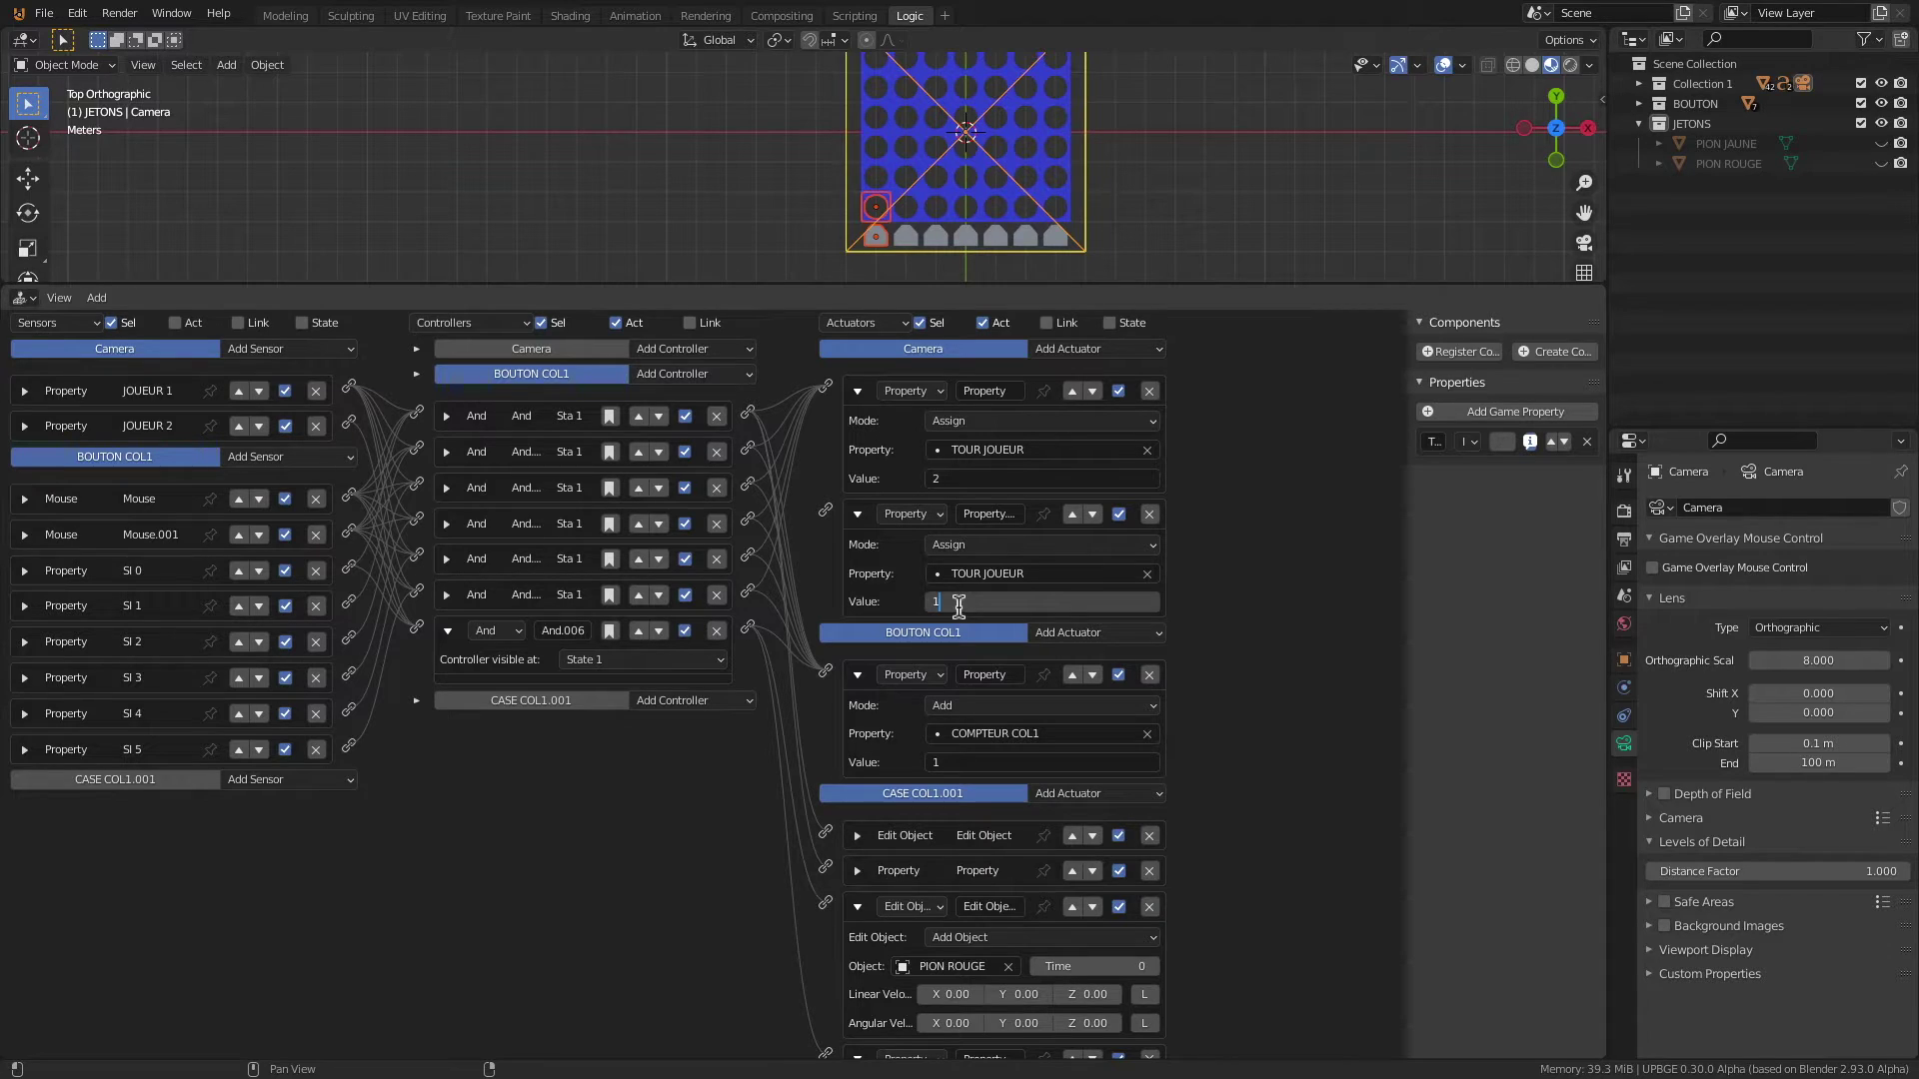
key("Return")
left_click_drag(748, 629, 833, 514)
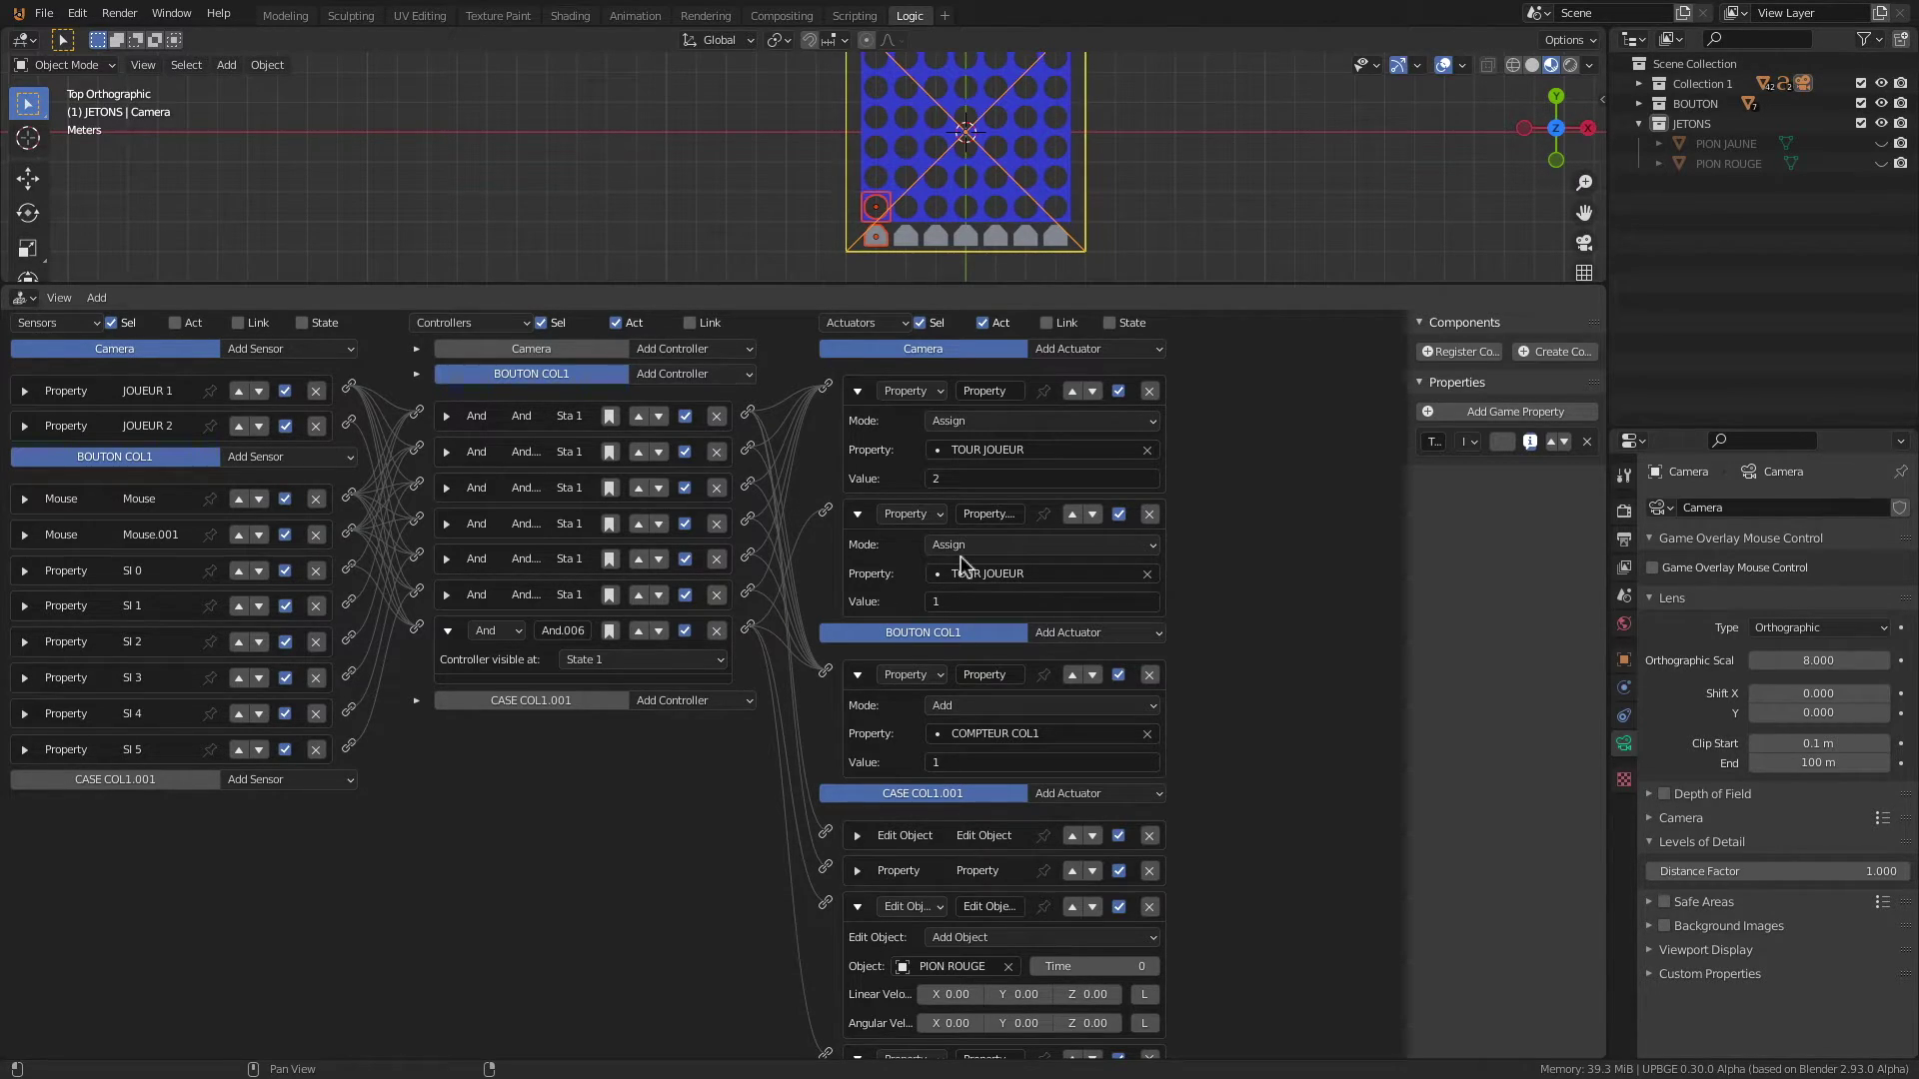
Step: Select BOUTON COL1, CASE COL1.002 and the Camera together
scroll(889, 212, "up", 1)
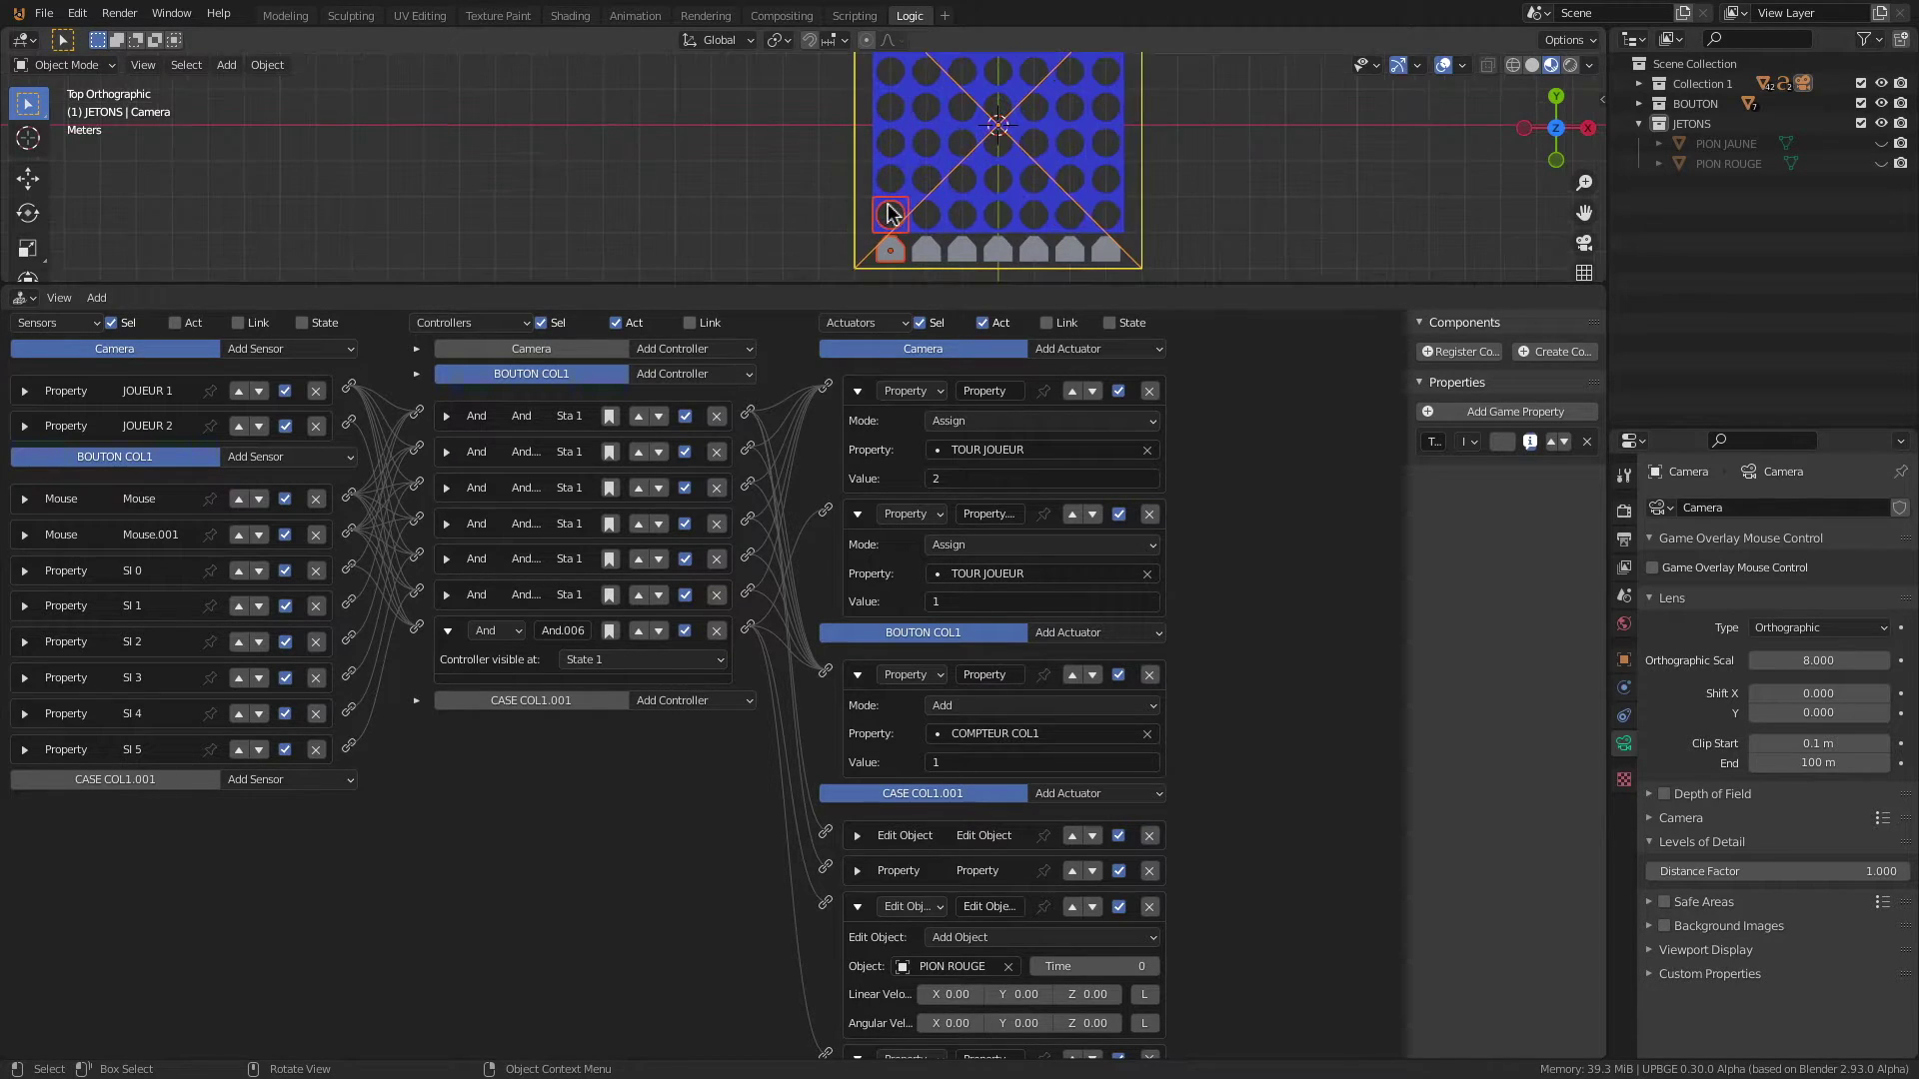
left_click(891, 250)
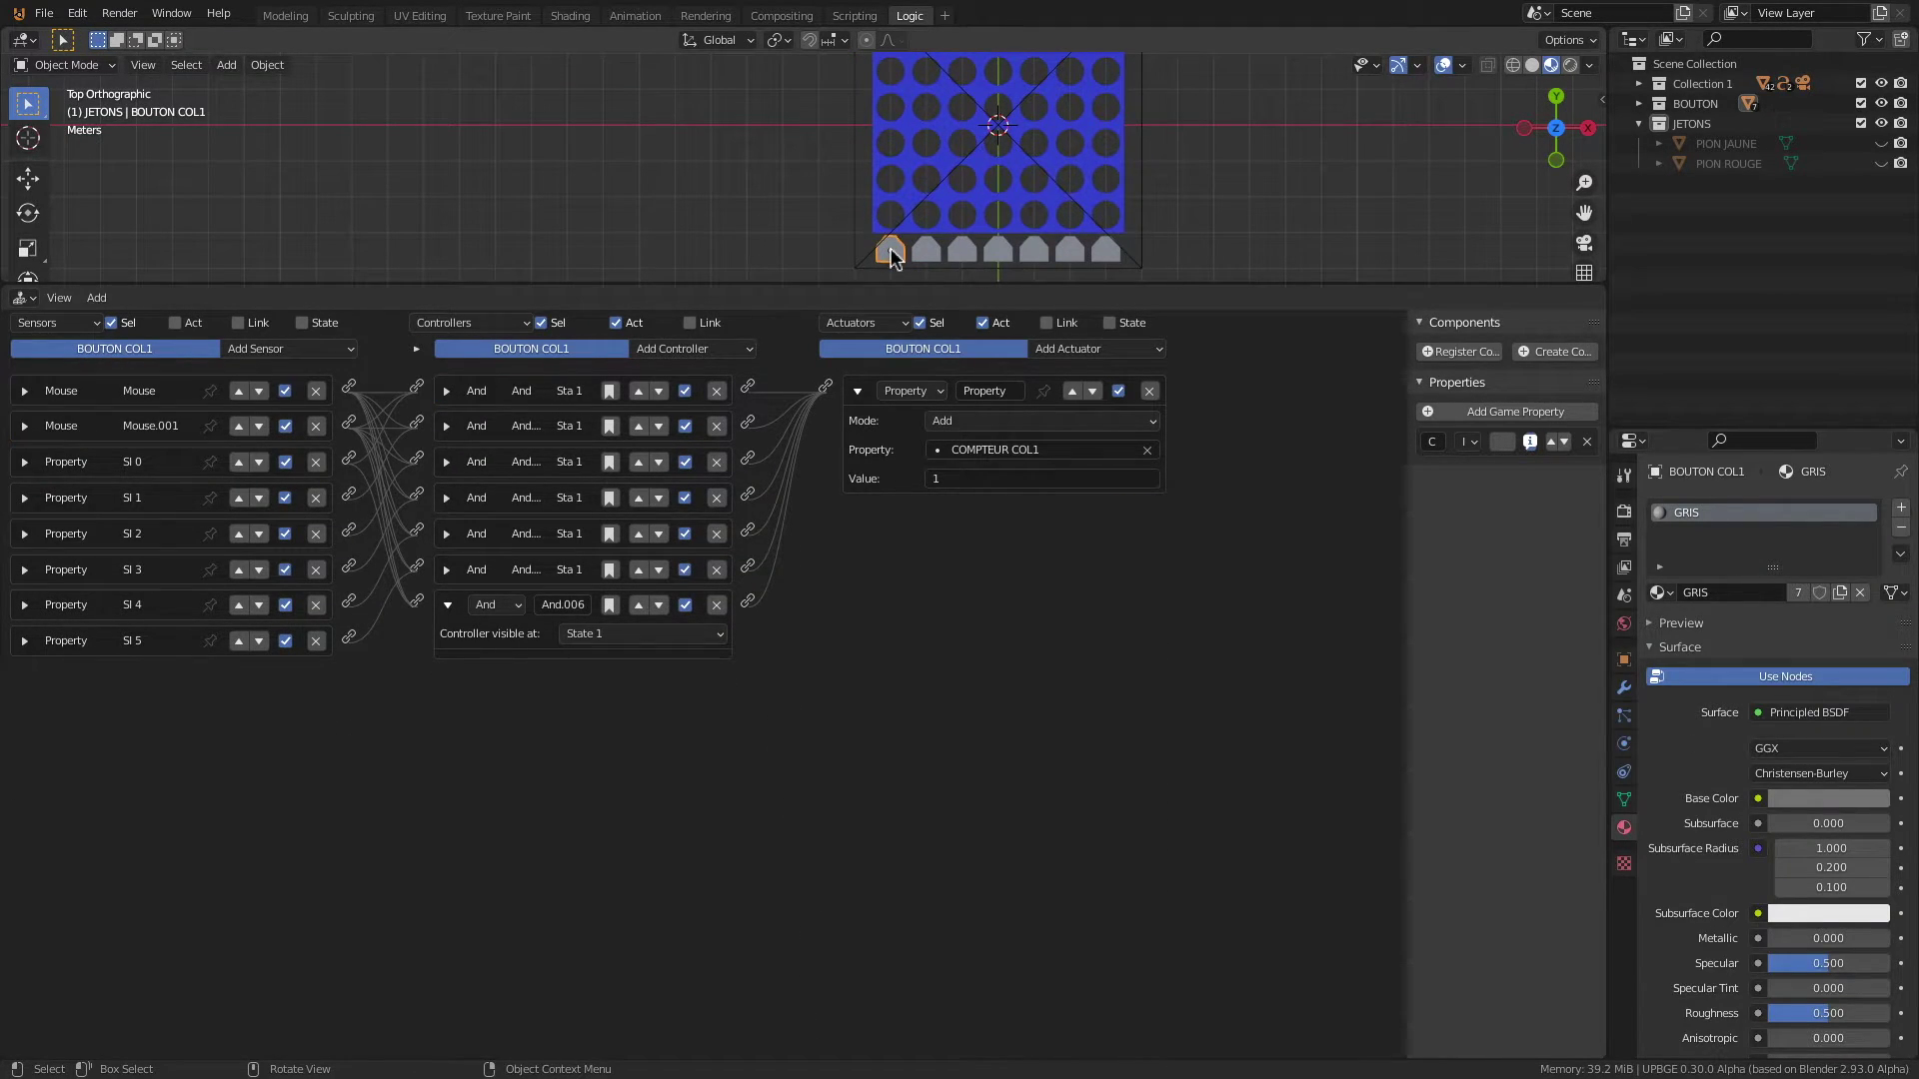
left_click(877, 190, "shift")
left_click(865, 184, "shift")
Step: Add an And controller to BOUTON COL1 and link the mouse, JOUEUR 2 and SI 1 sensors to it
left_click(734, 381)
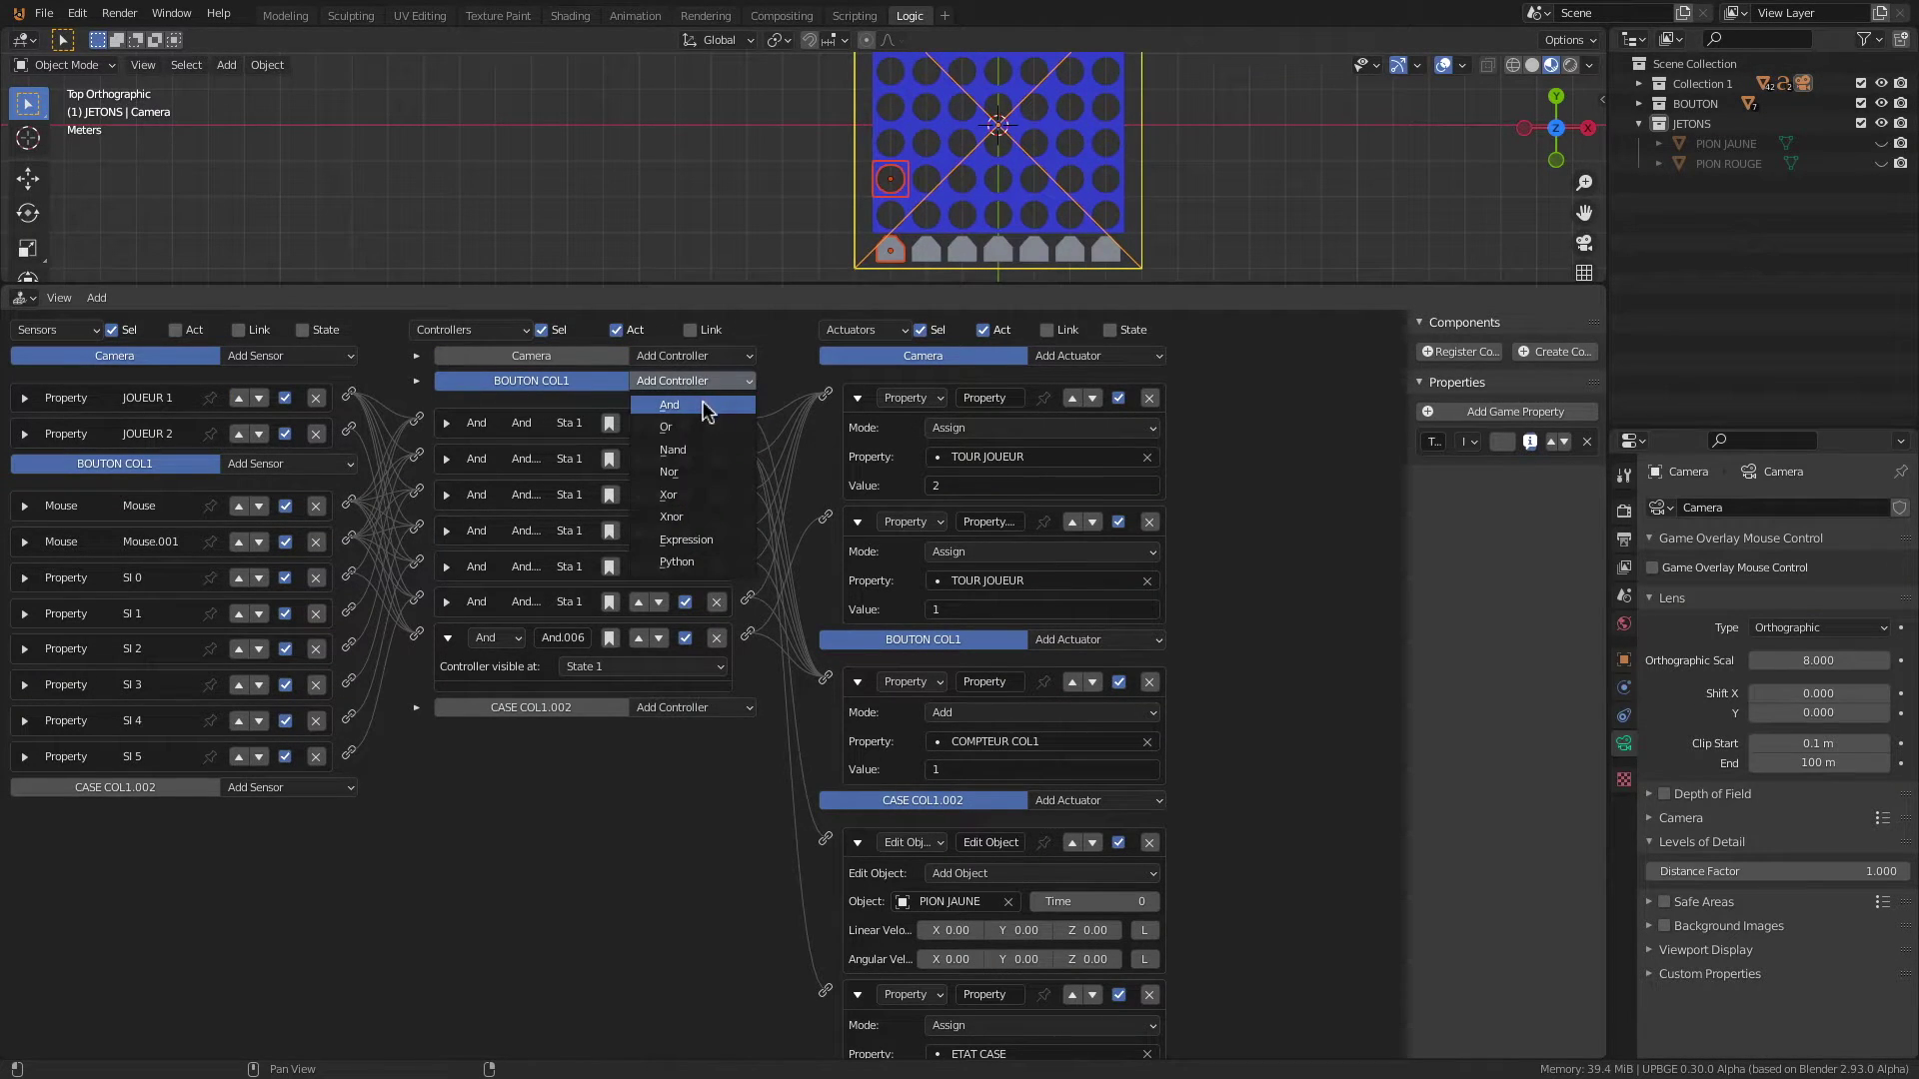
left_click(705, 404)
left_click_drag(349, 502, 420, 706)
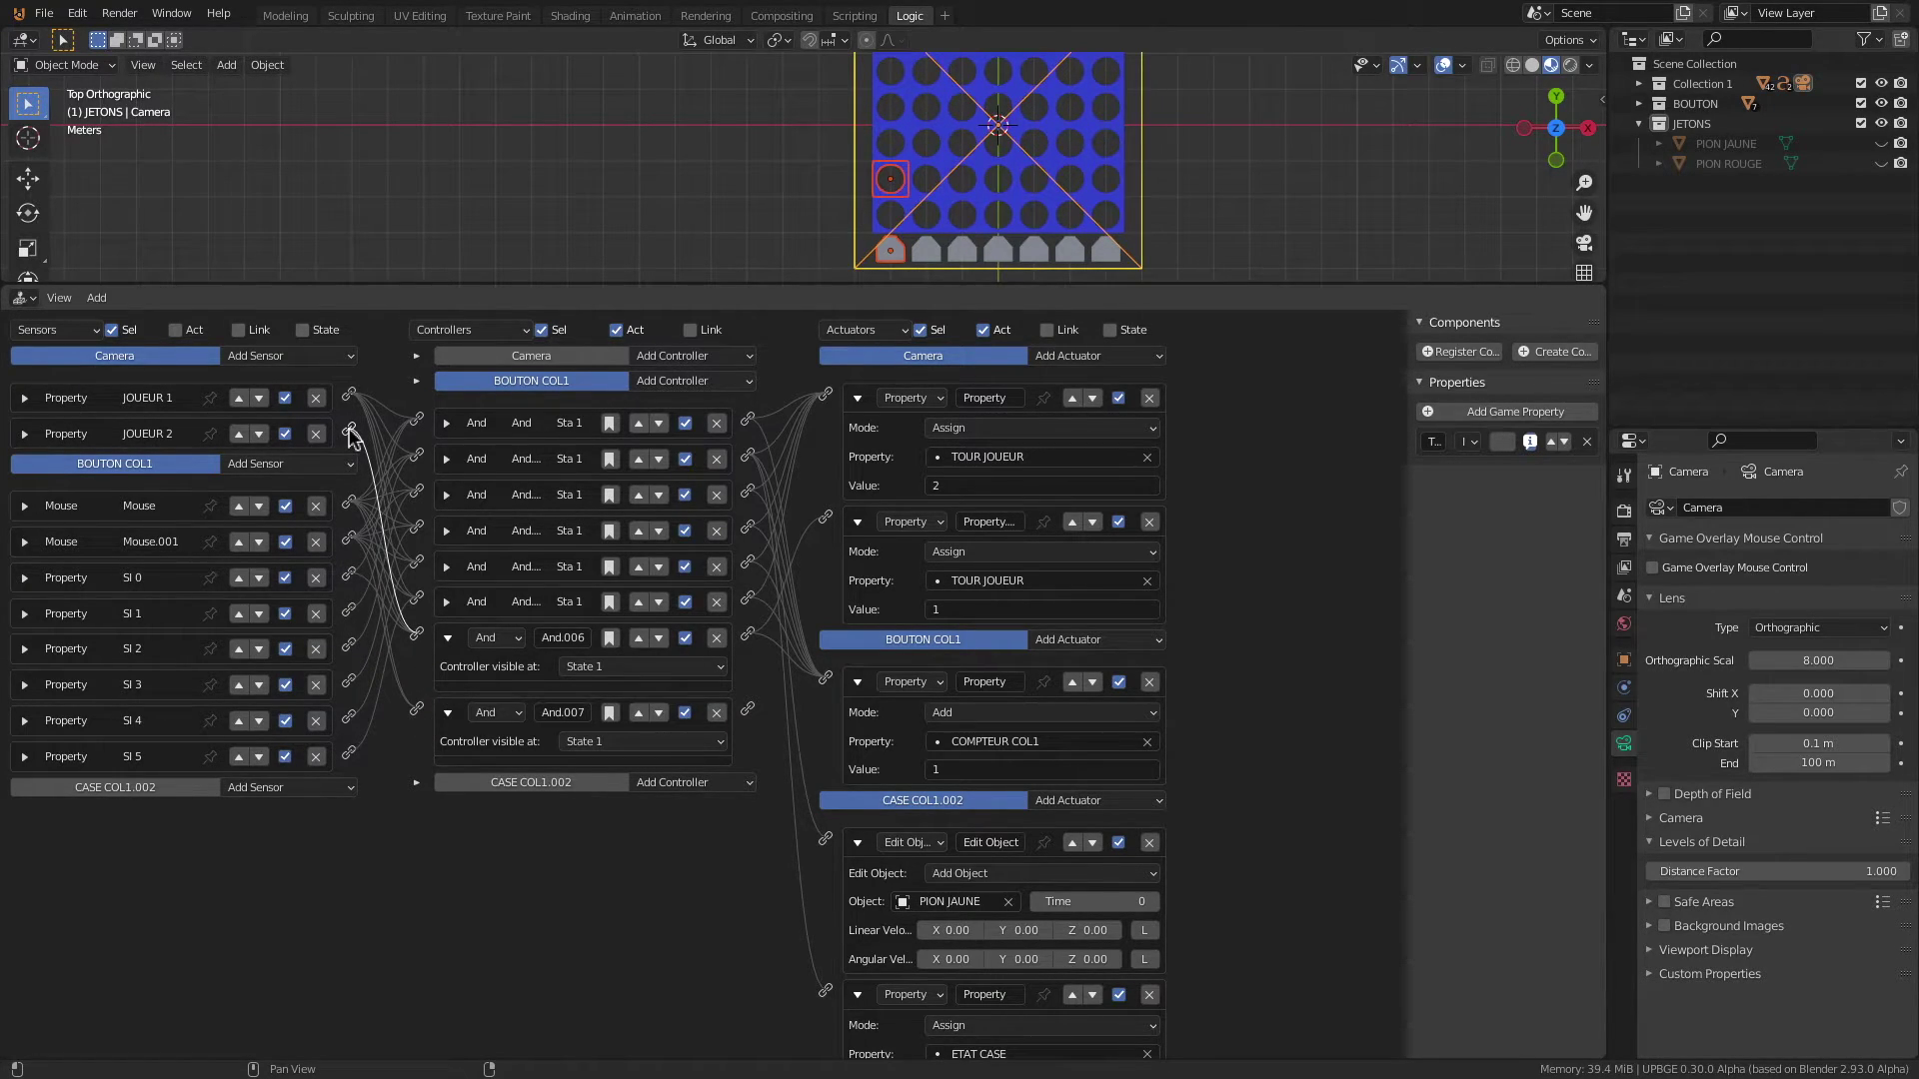
left_click_drag(352, 437, 417, 707)
left_click_drag(351, 613, 417, 709)
Step: Collapse CASE COL1.002's actuators, and link And.007 to the COMPTEUR COL1 actuator and the Camera actuator that assigns 1 to TOUR JOUEUR
left_click(857, 842)
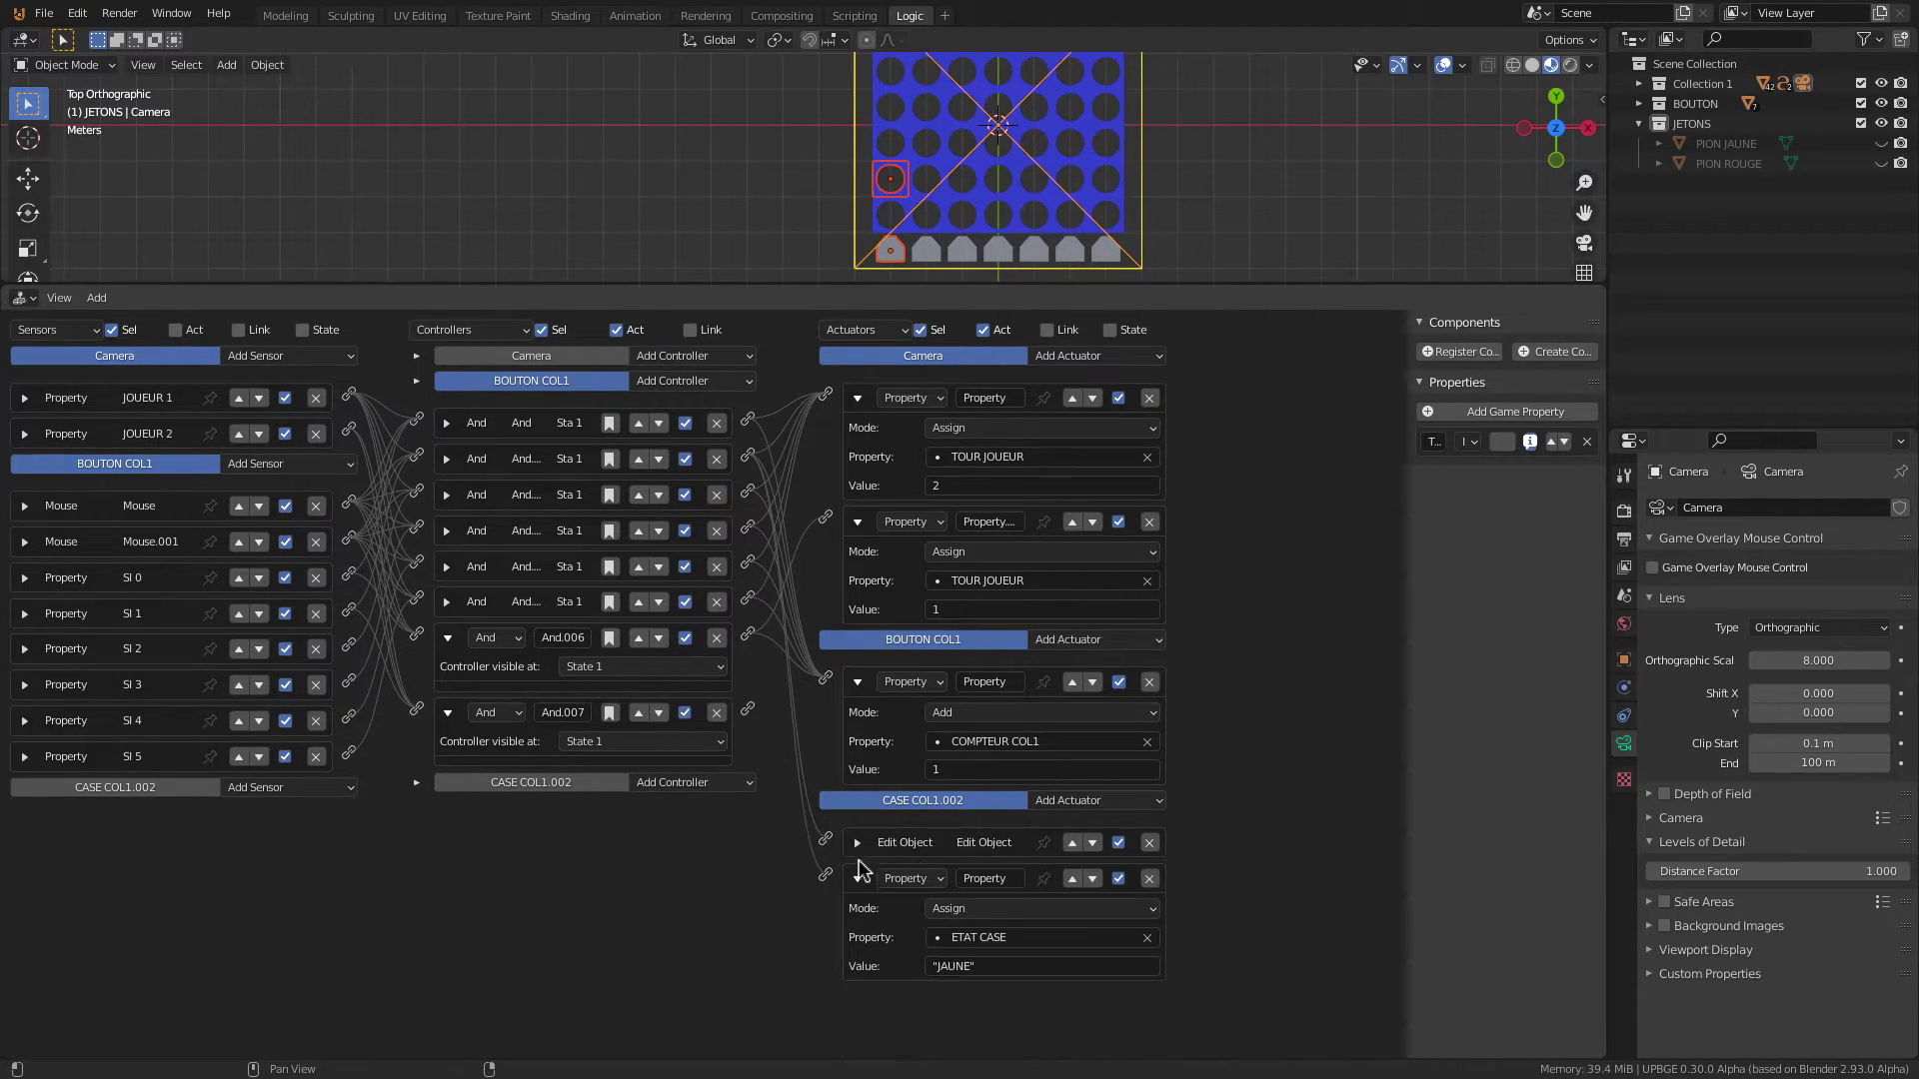
left_click(858, 879)
left_click_drag(748, 710, 825, 517)
left_click_drag(751, 713, 829, 680)
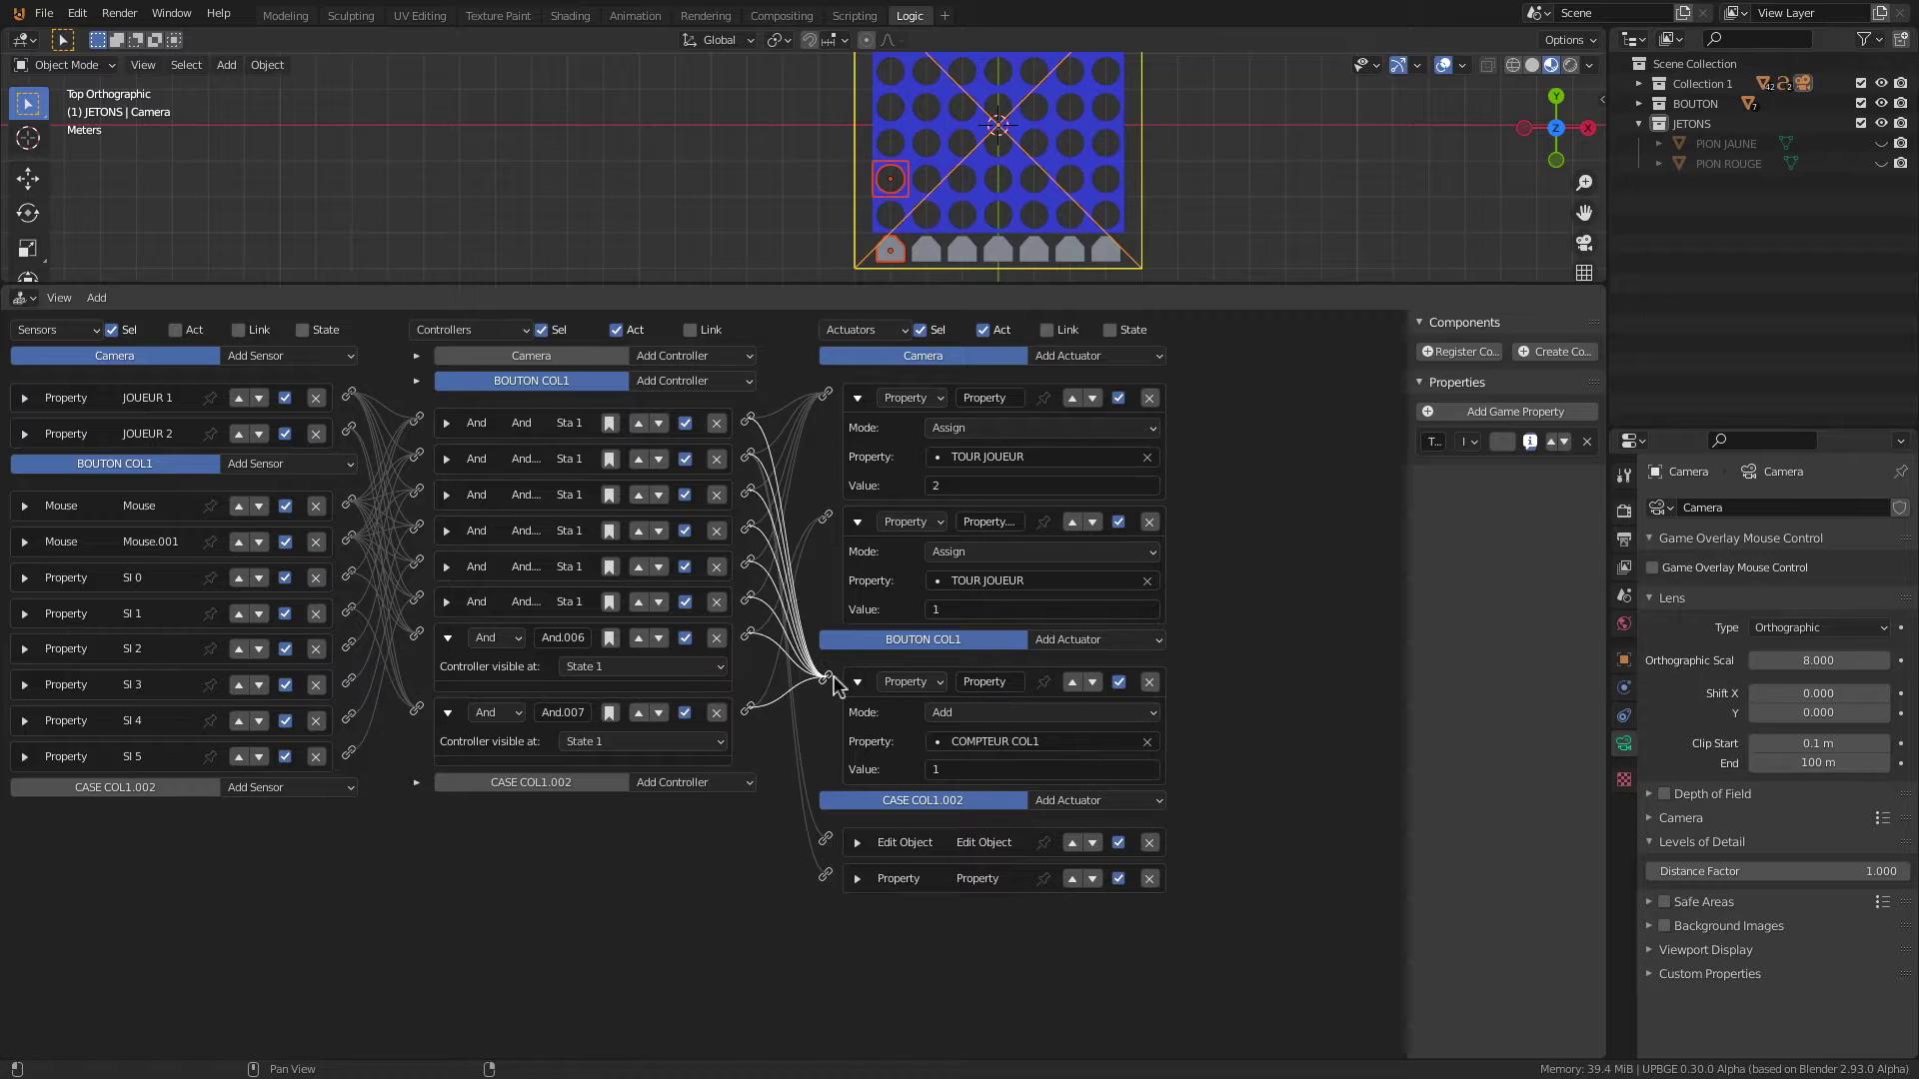
Step: Add an Edit Object actuator to CASE COL1.002 that adds PION ROUGE, link And.007 to it and collapse it
left_click(1111, 801)
left_click(1044, 802)
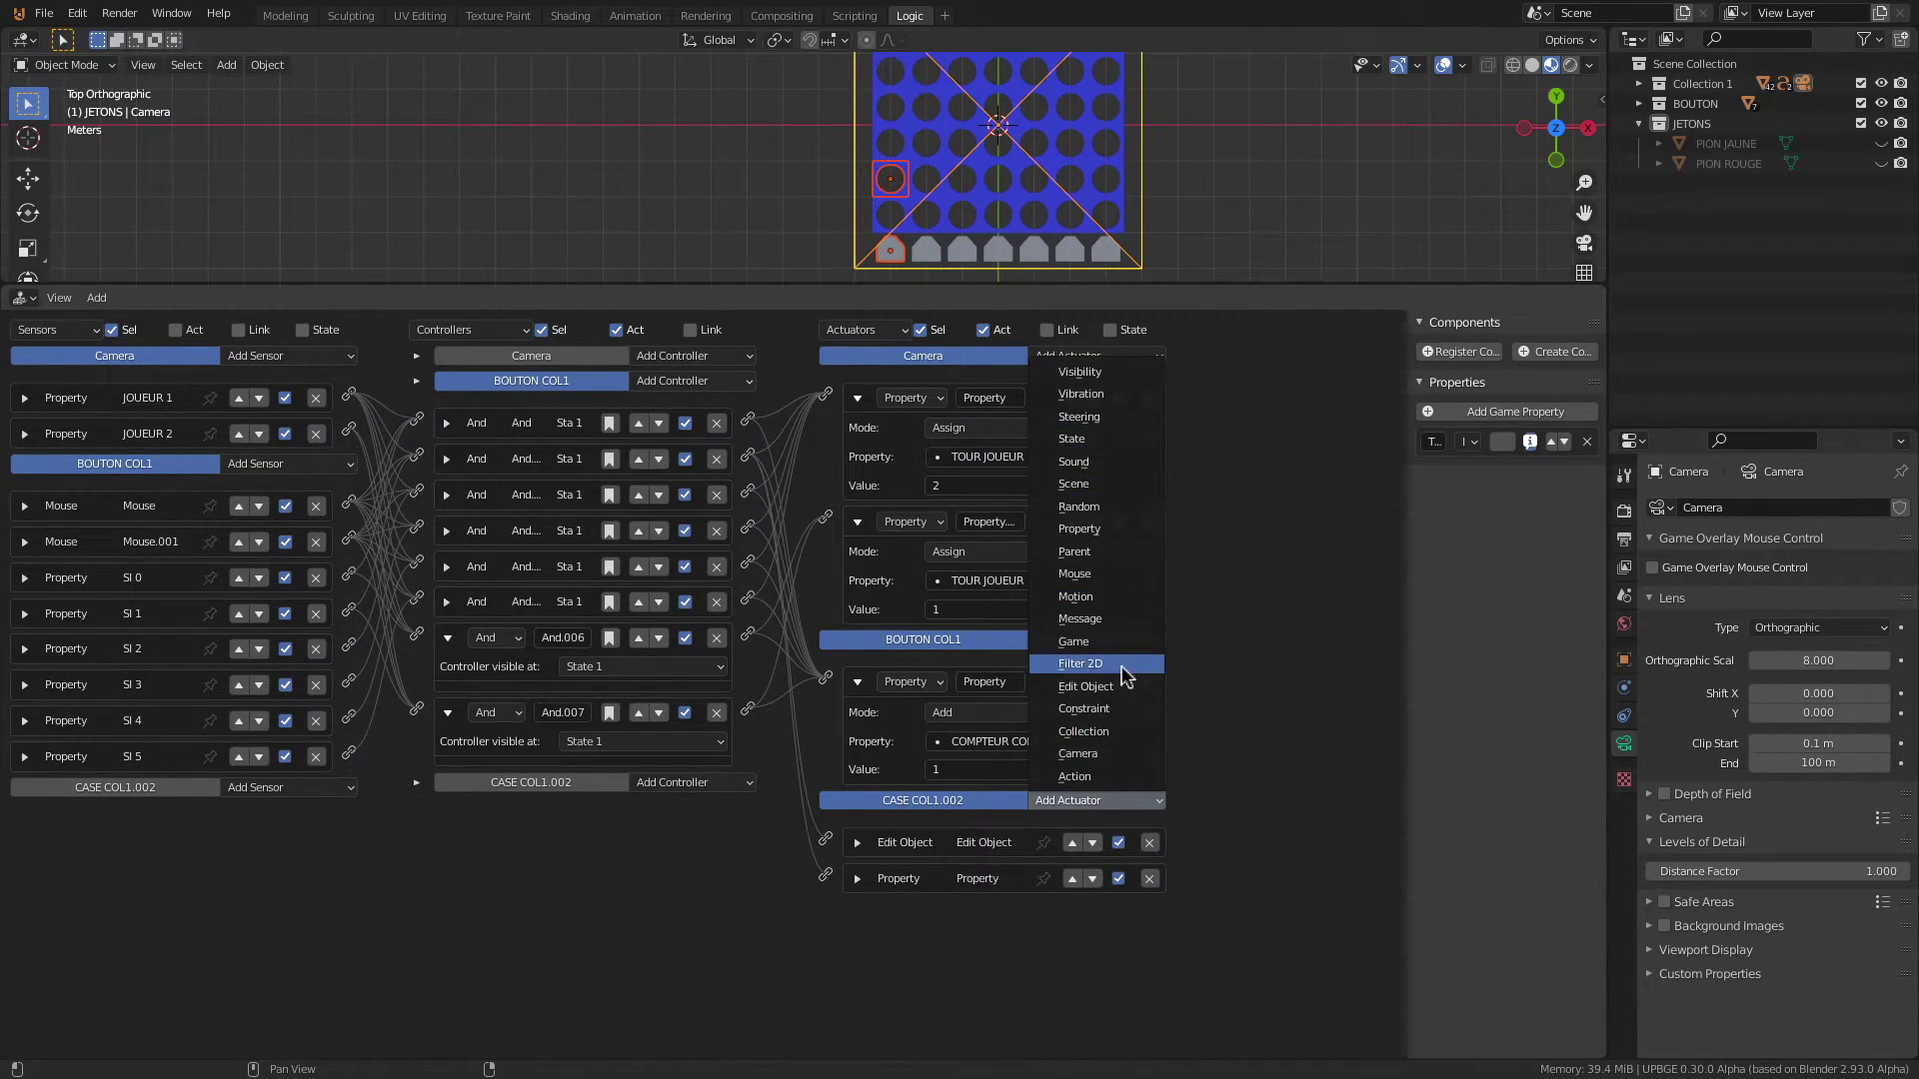
left_click(1088, 689)
left_click(979, 974)
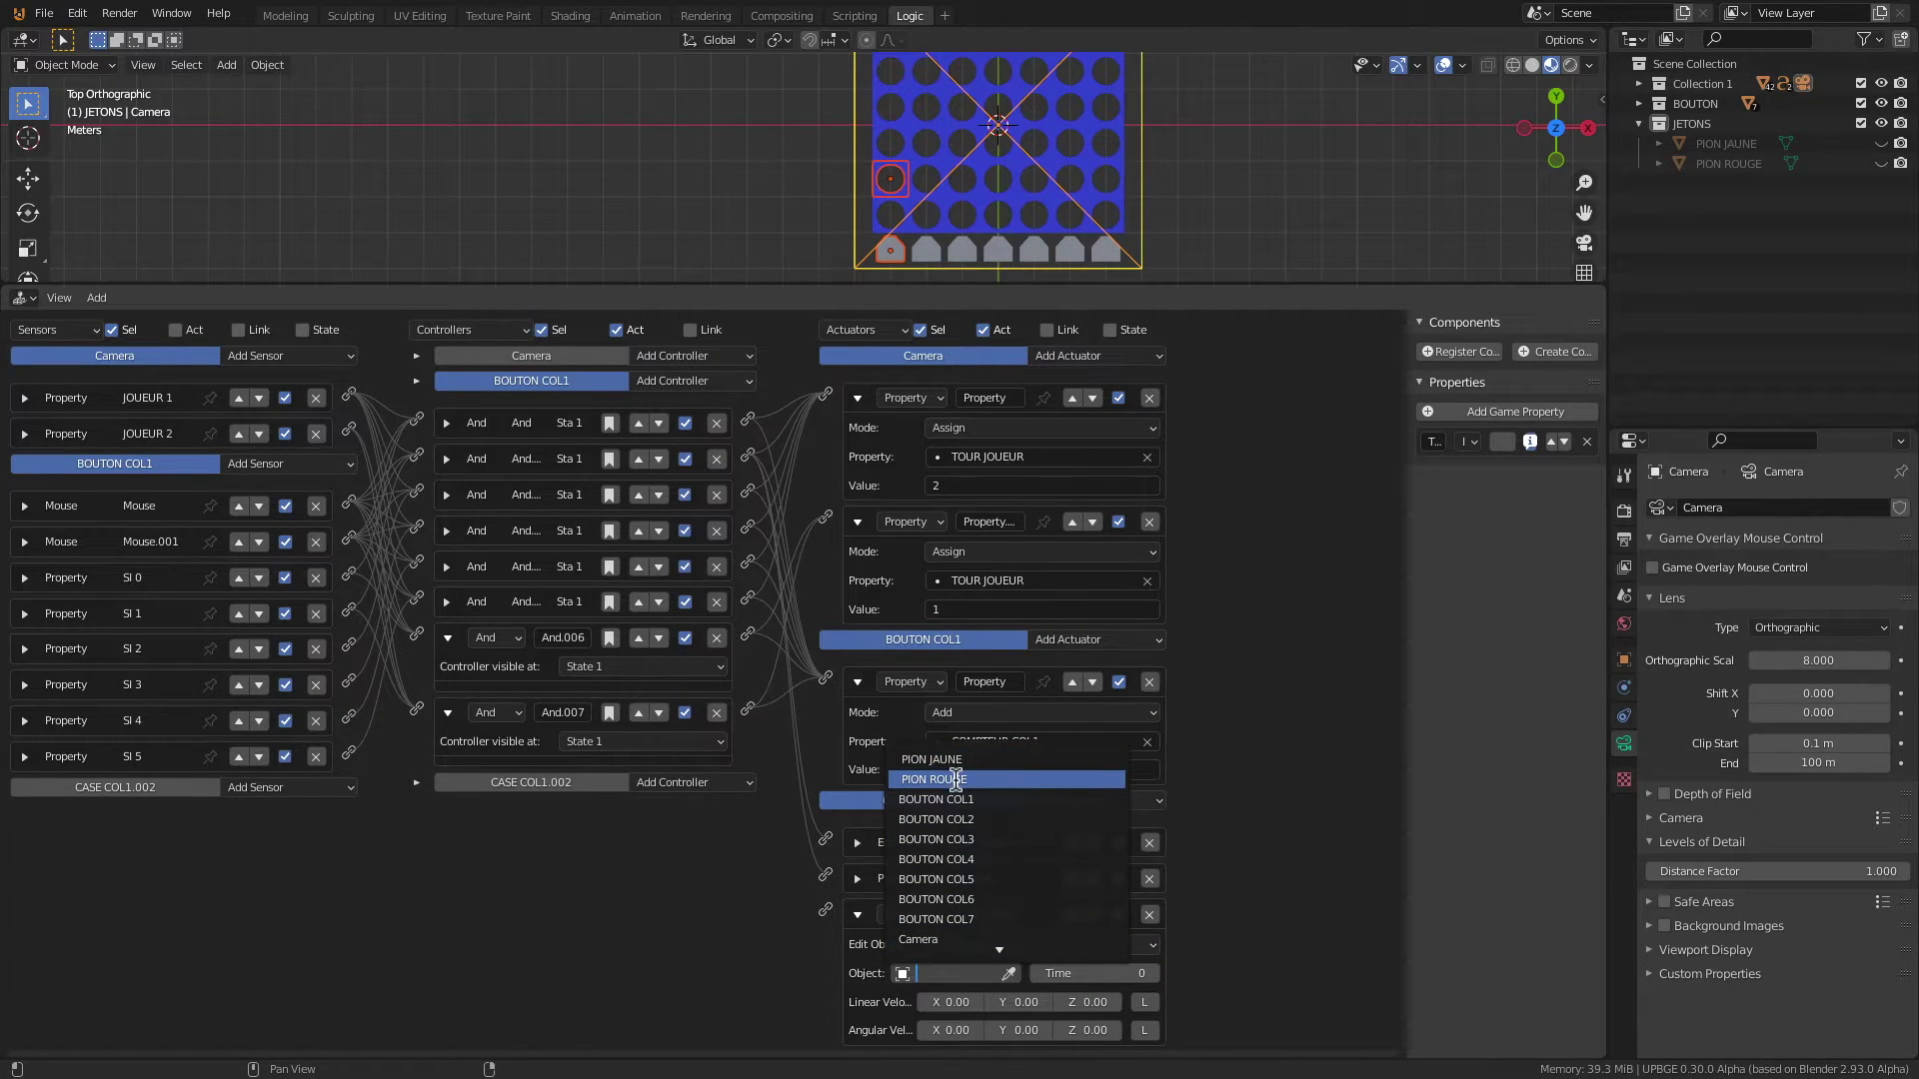
left_click(935, 779)
left_click_drag(747, 709, 825, 911)
left_click(857, 914)
Step: Add a Property actuator to CASE COL1.002 that assigns "ROUGE" to ETAT CASE, and link And.007 to it
left_click(1096, 800)
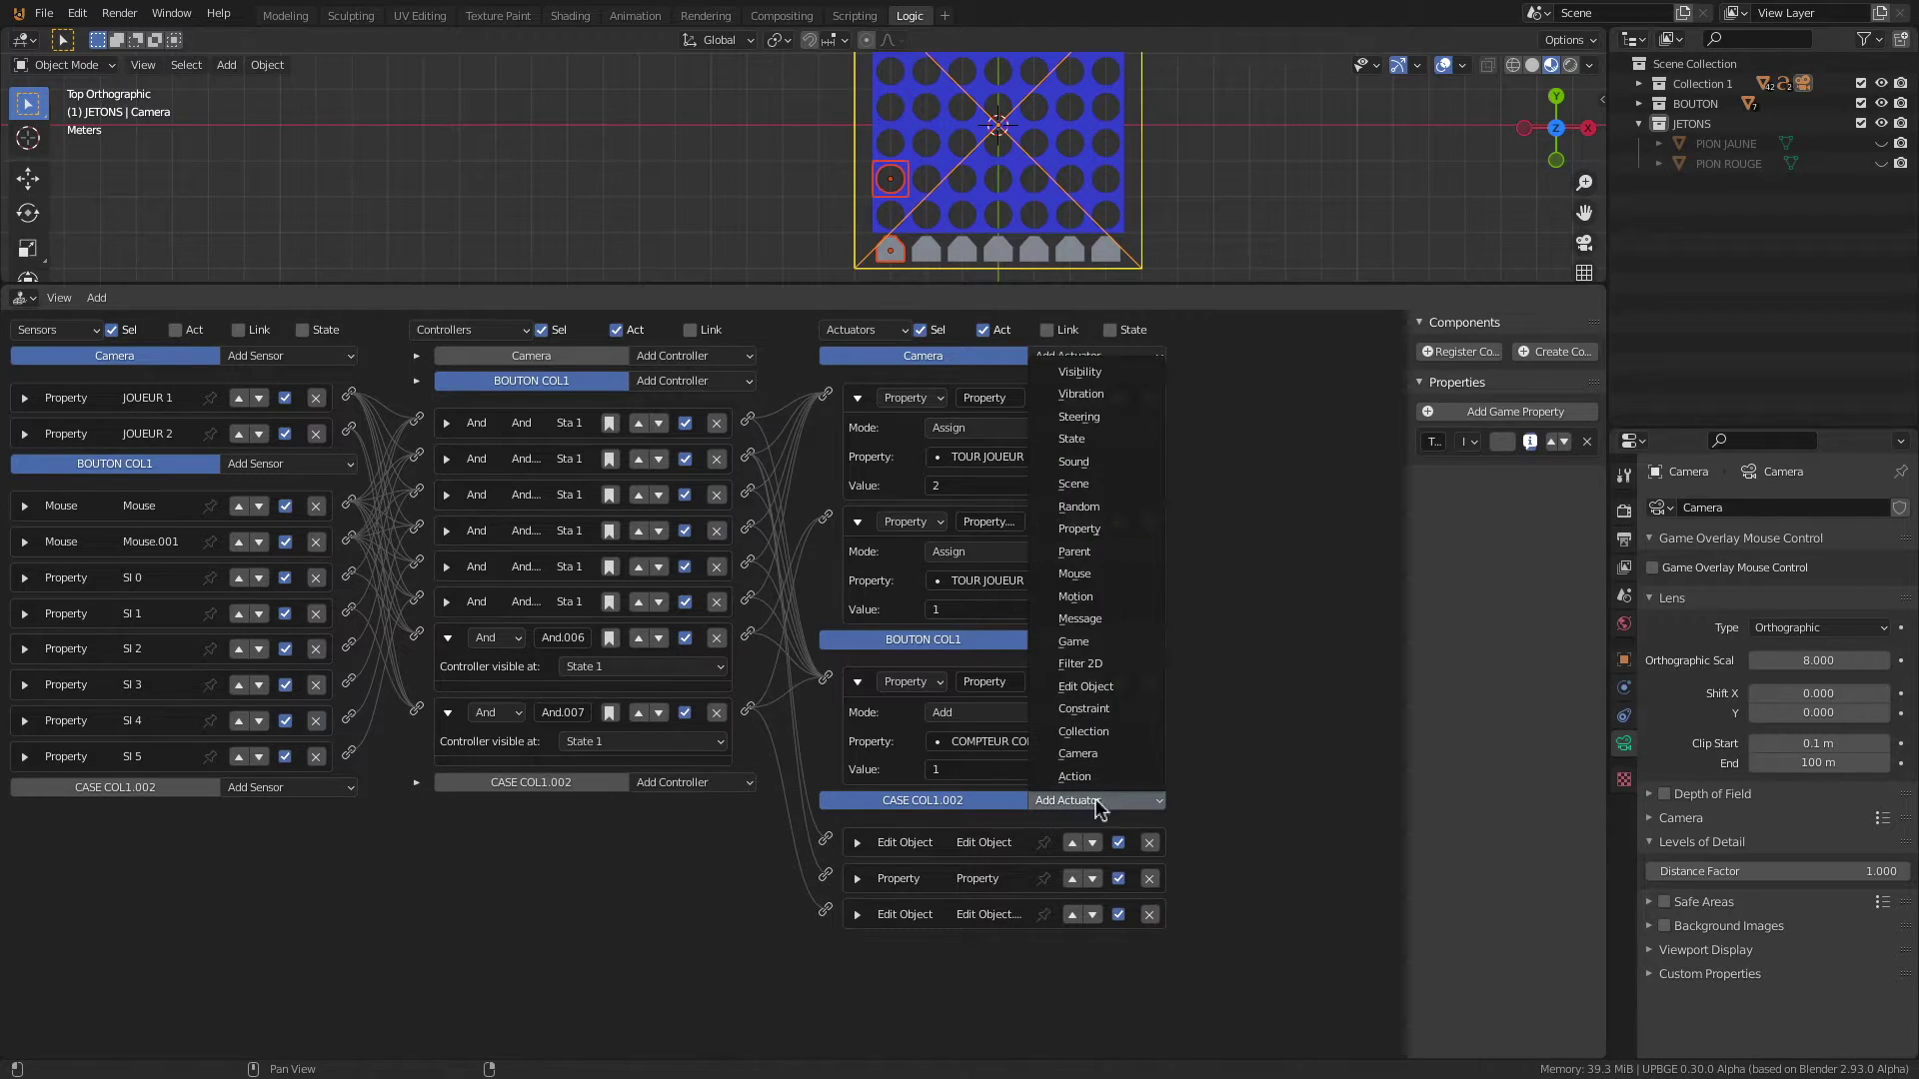
left_click(1074, 540)
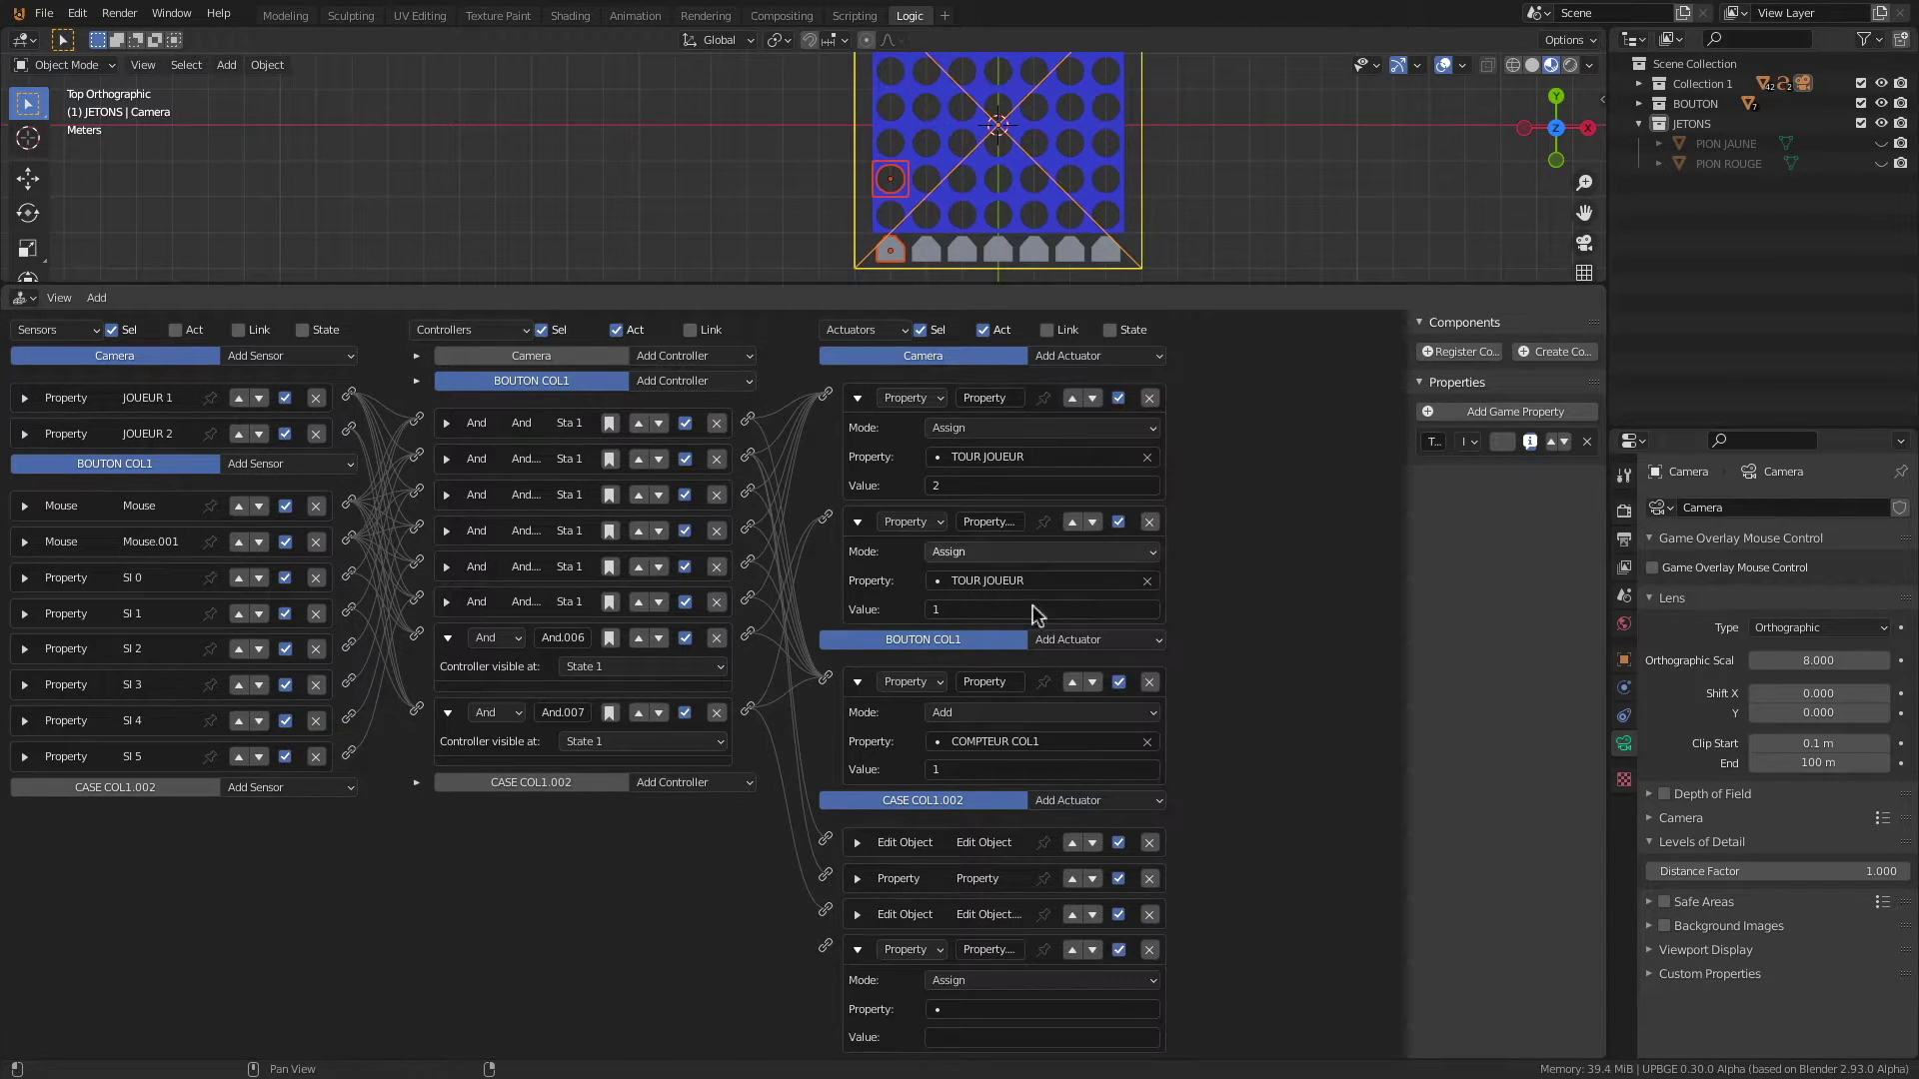
left_click(1004, 1009)
left_click(965, 804)
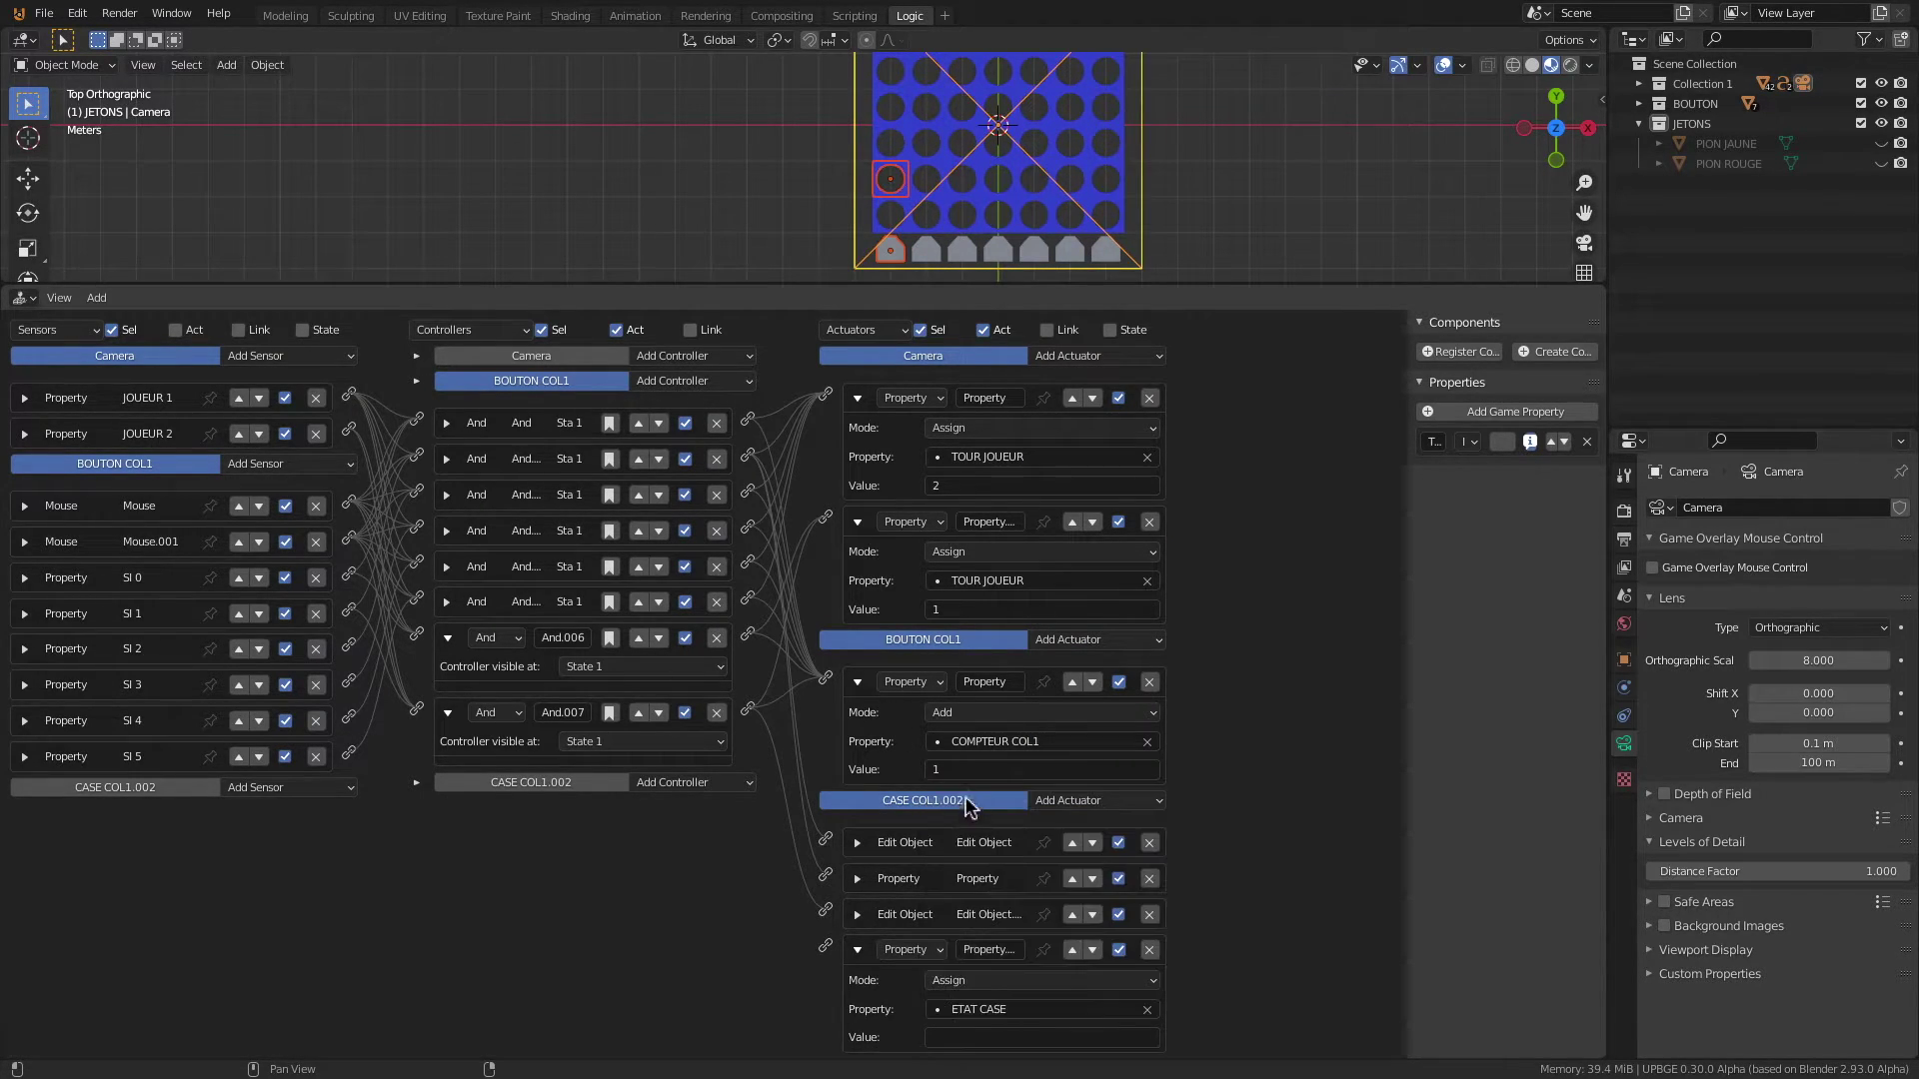
left_click(976, 1039)
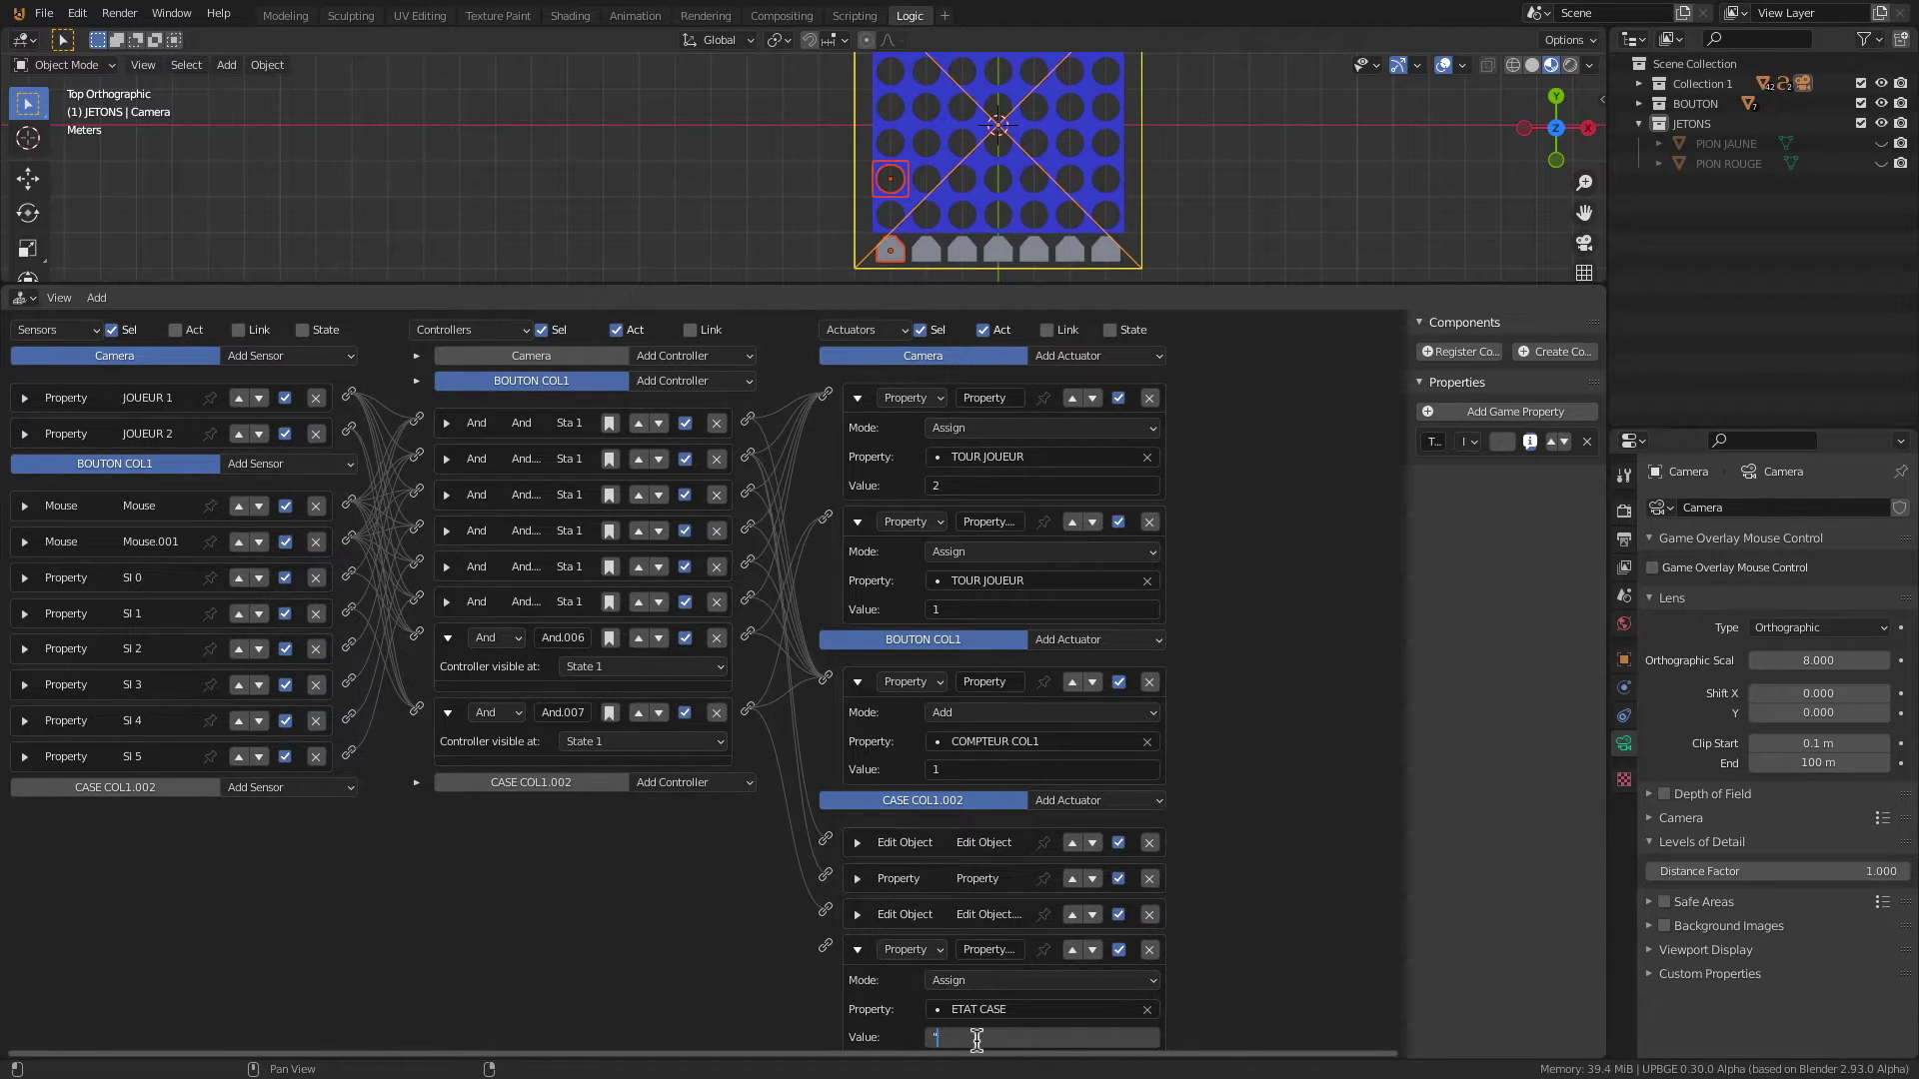
type("\"ROUGE\"")
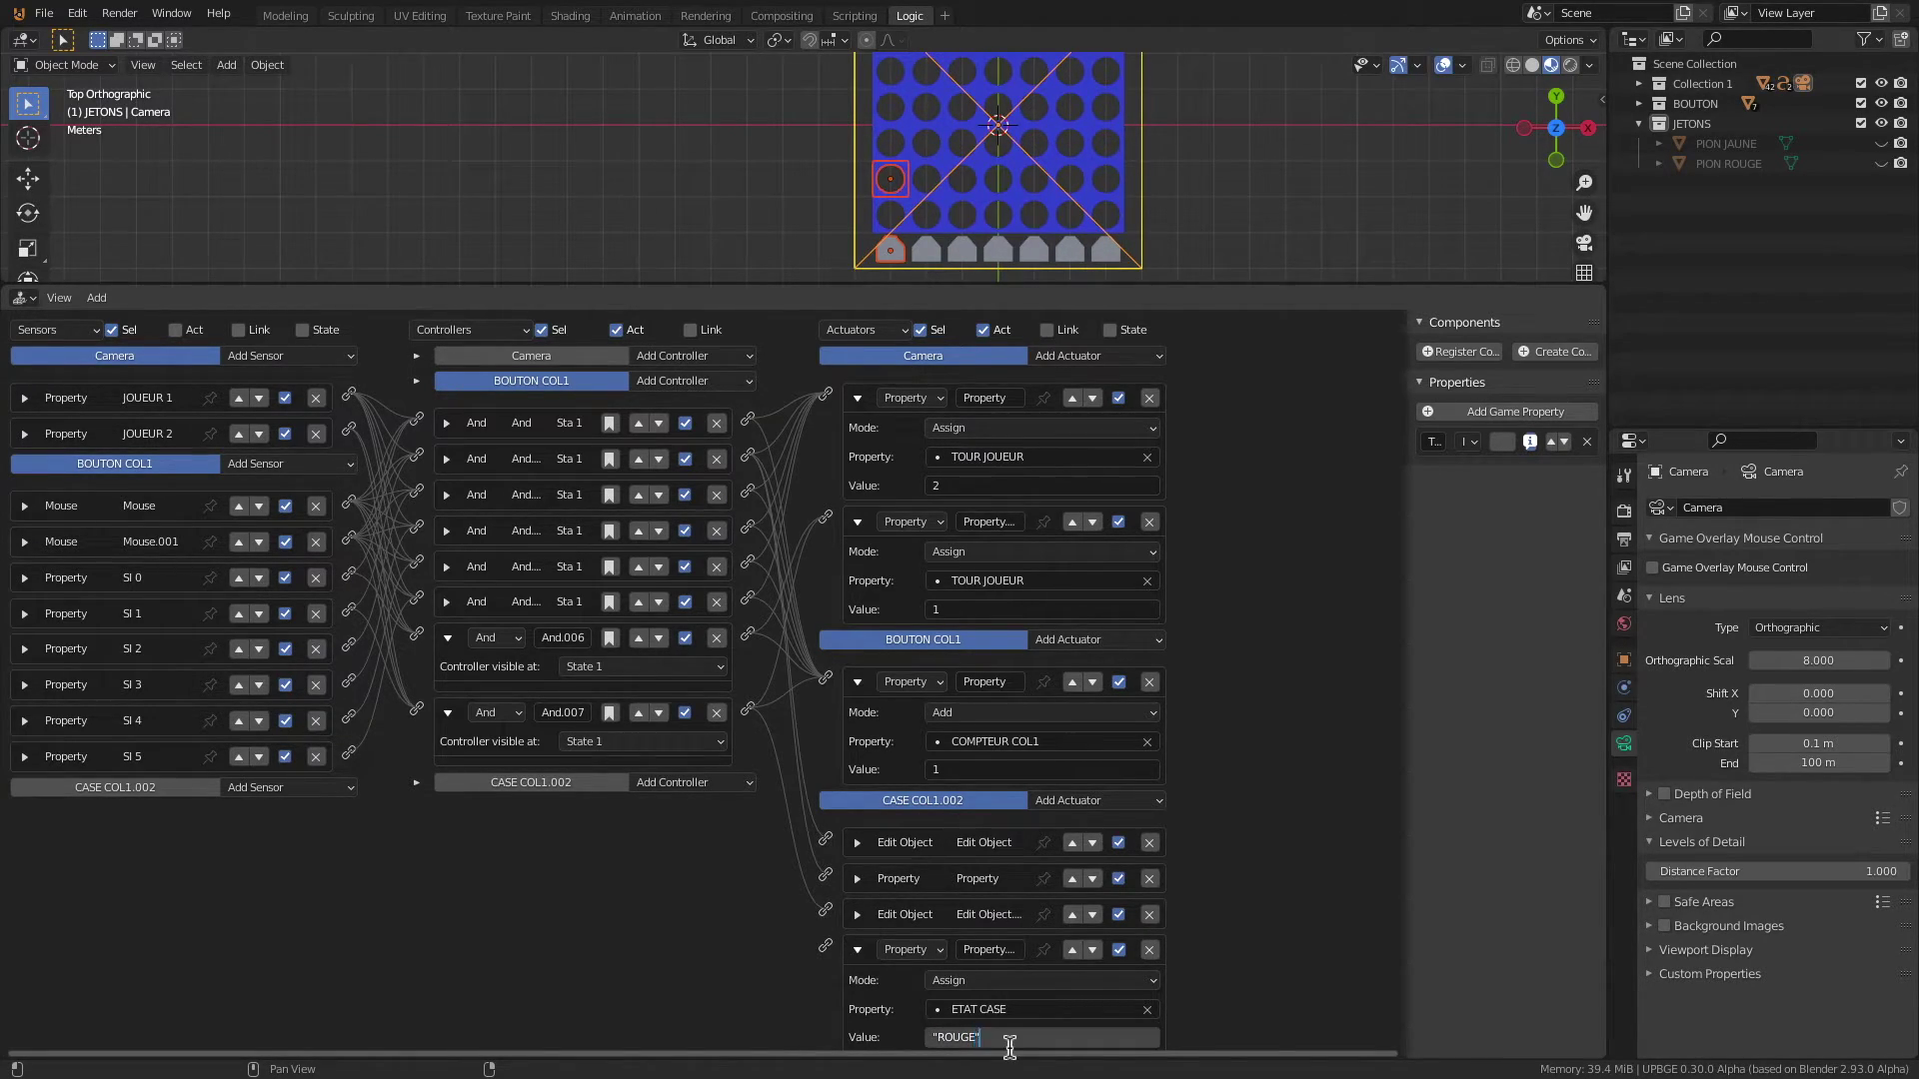
key("Return")
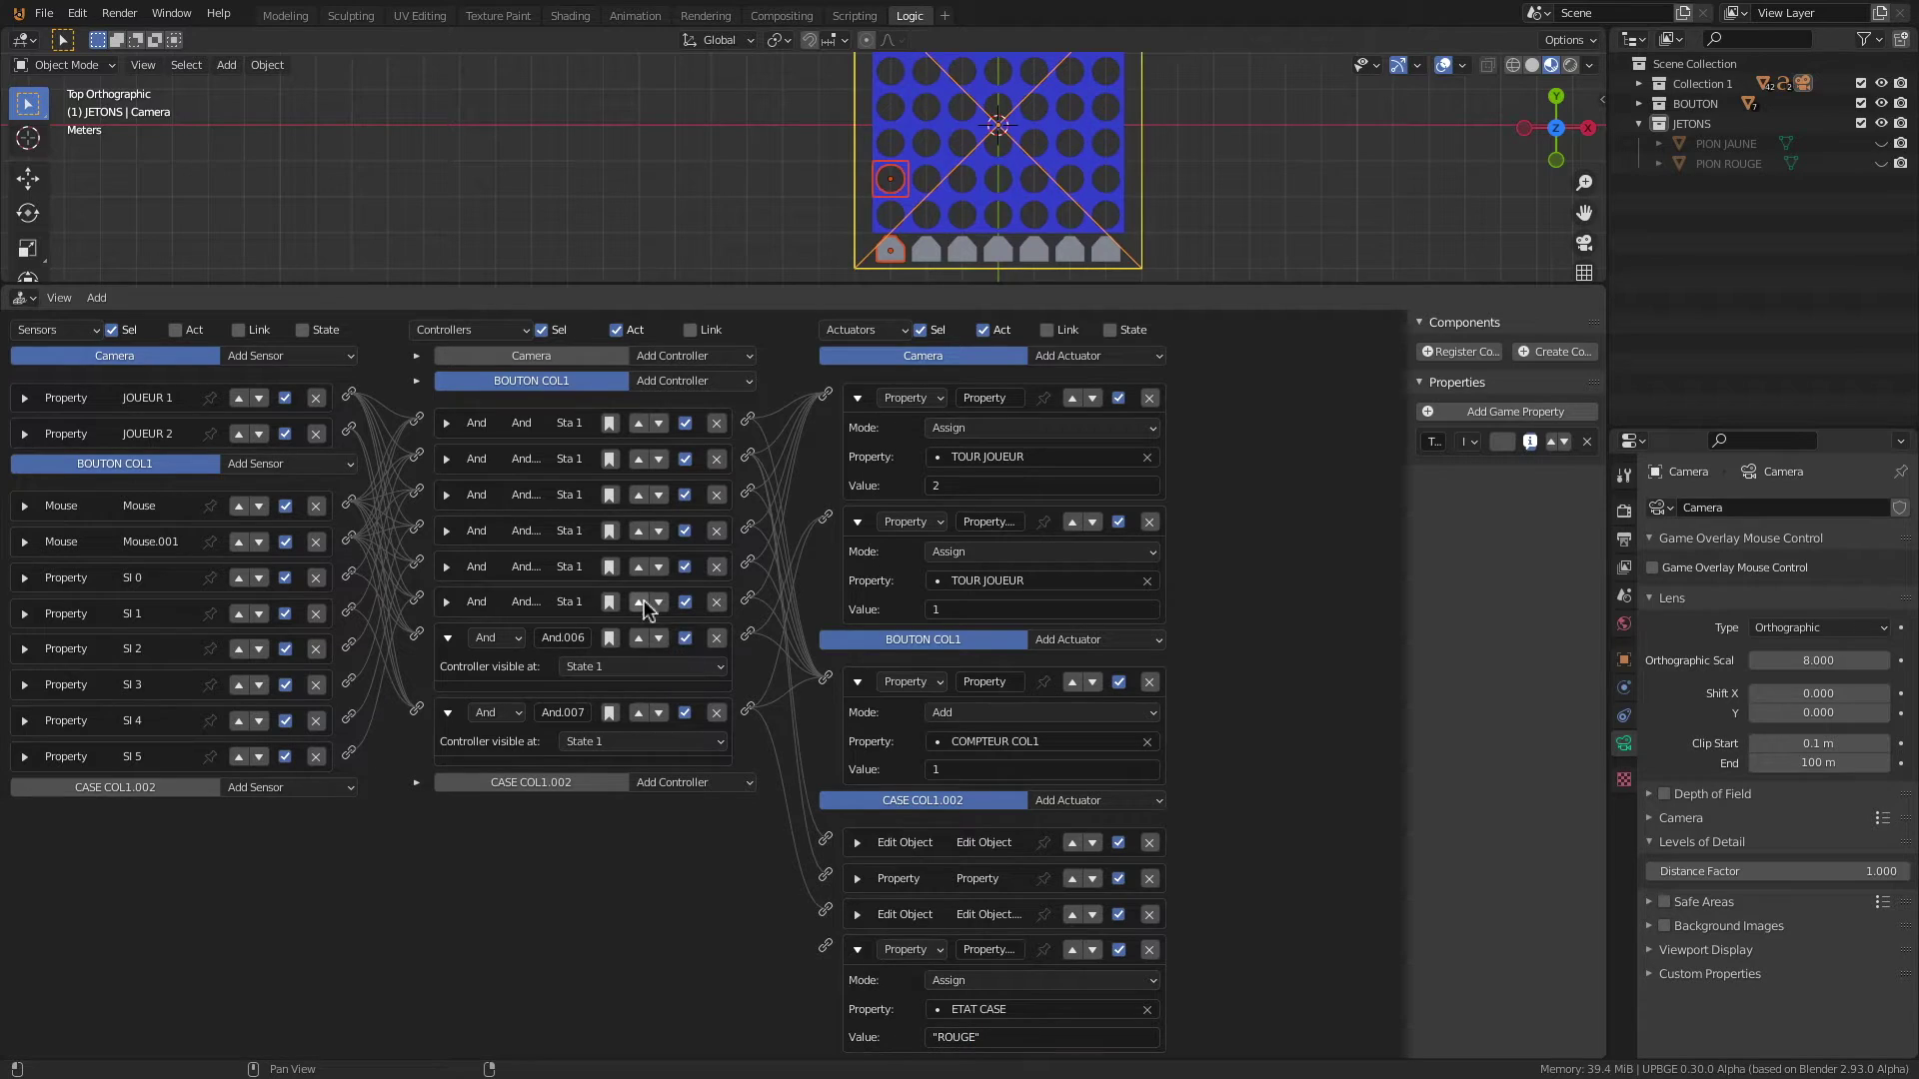
left_click_drag(748, 708, 824, 945)
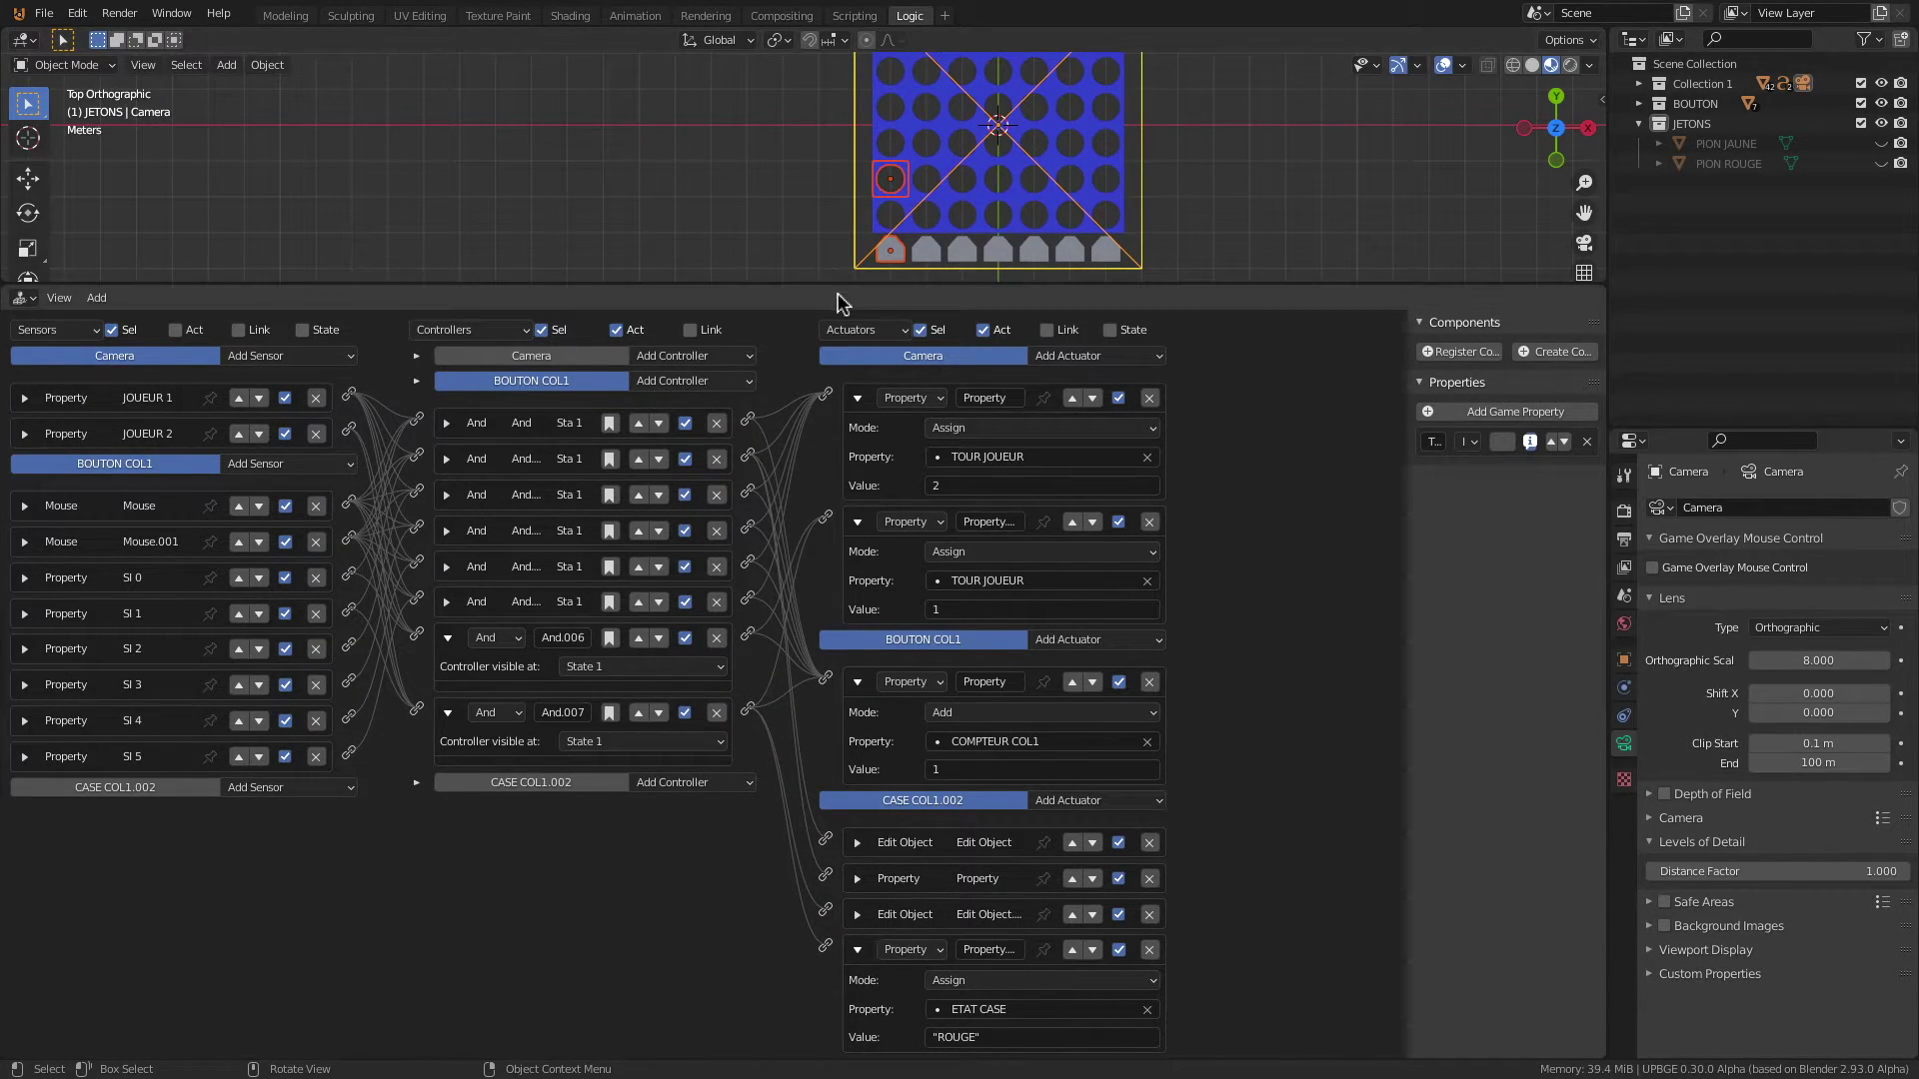
Step: Select BOUTON COL1, CASE COL1.003 and the Camera together
left_click_drag(834, 287, 848, 455)
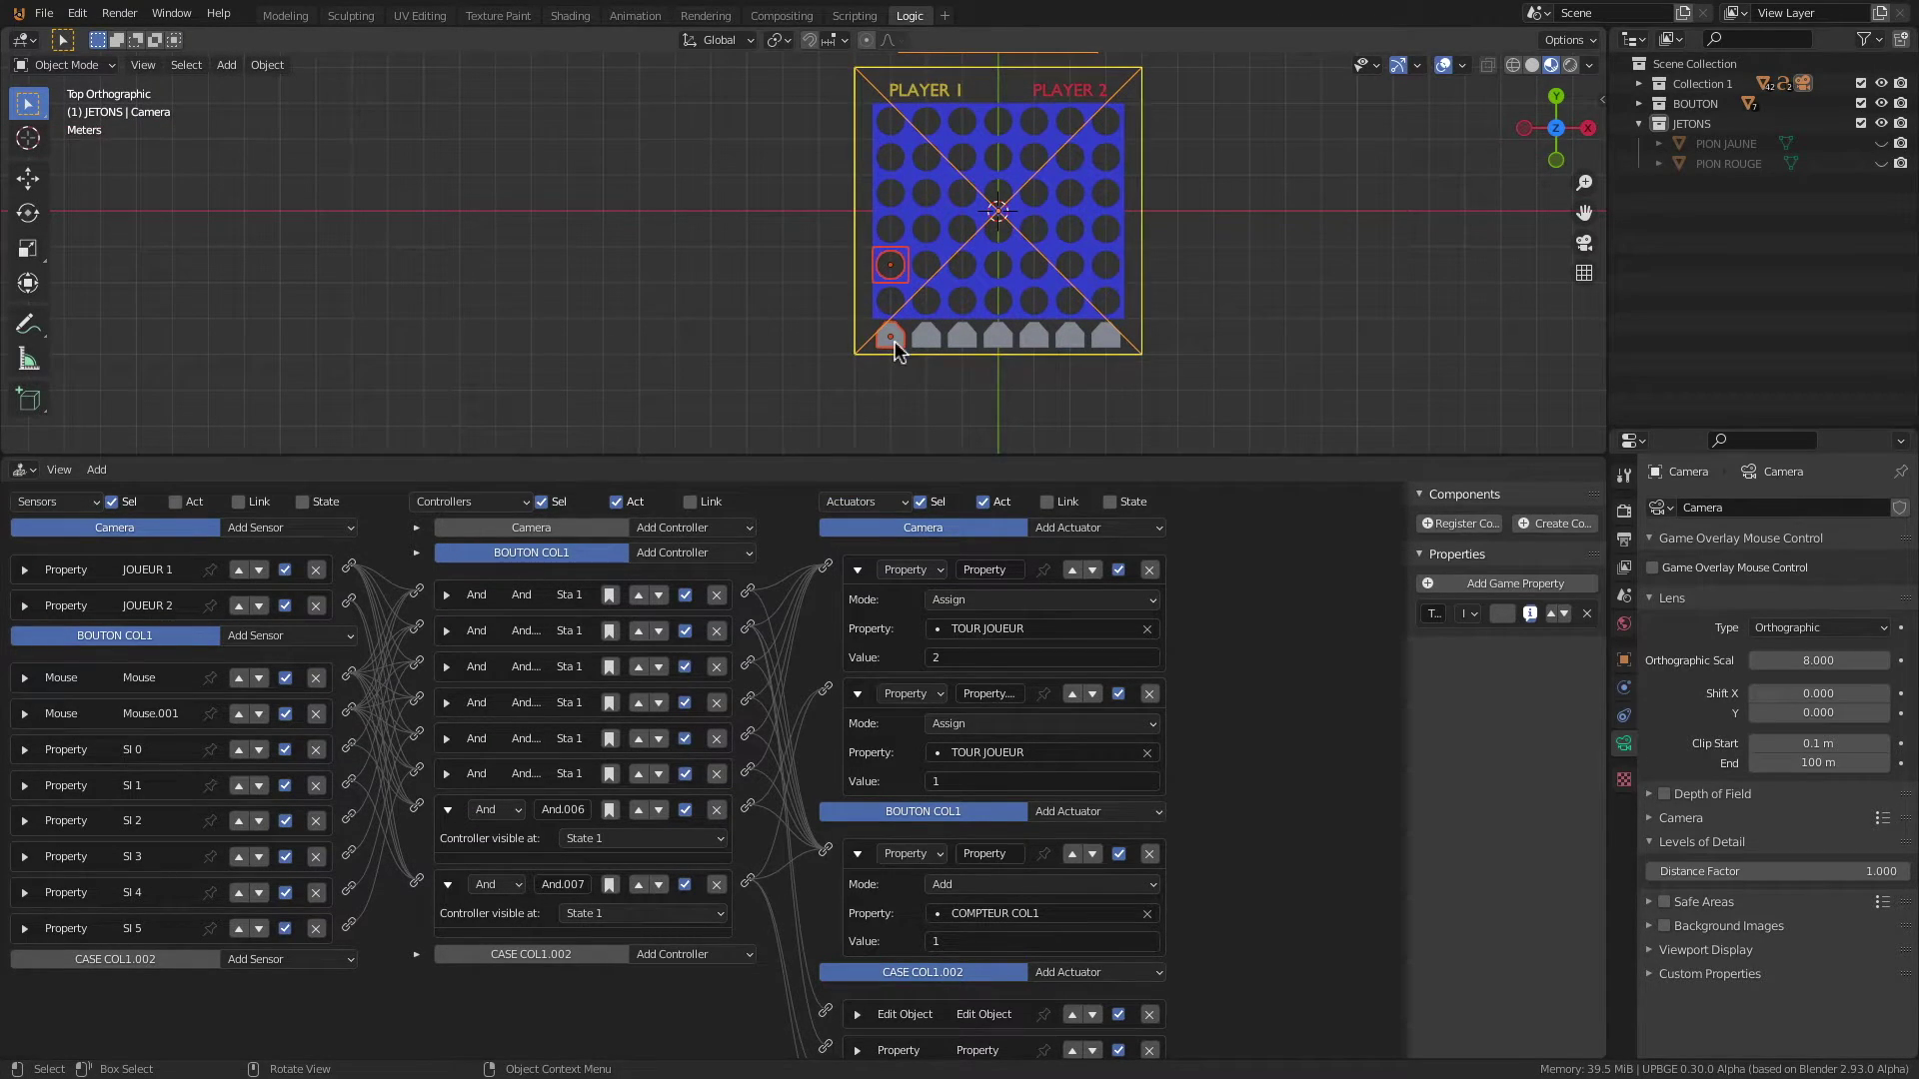
left_click(892, 340)
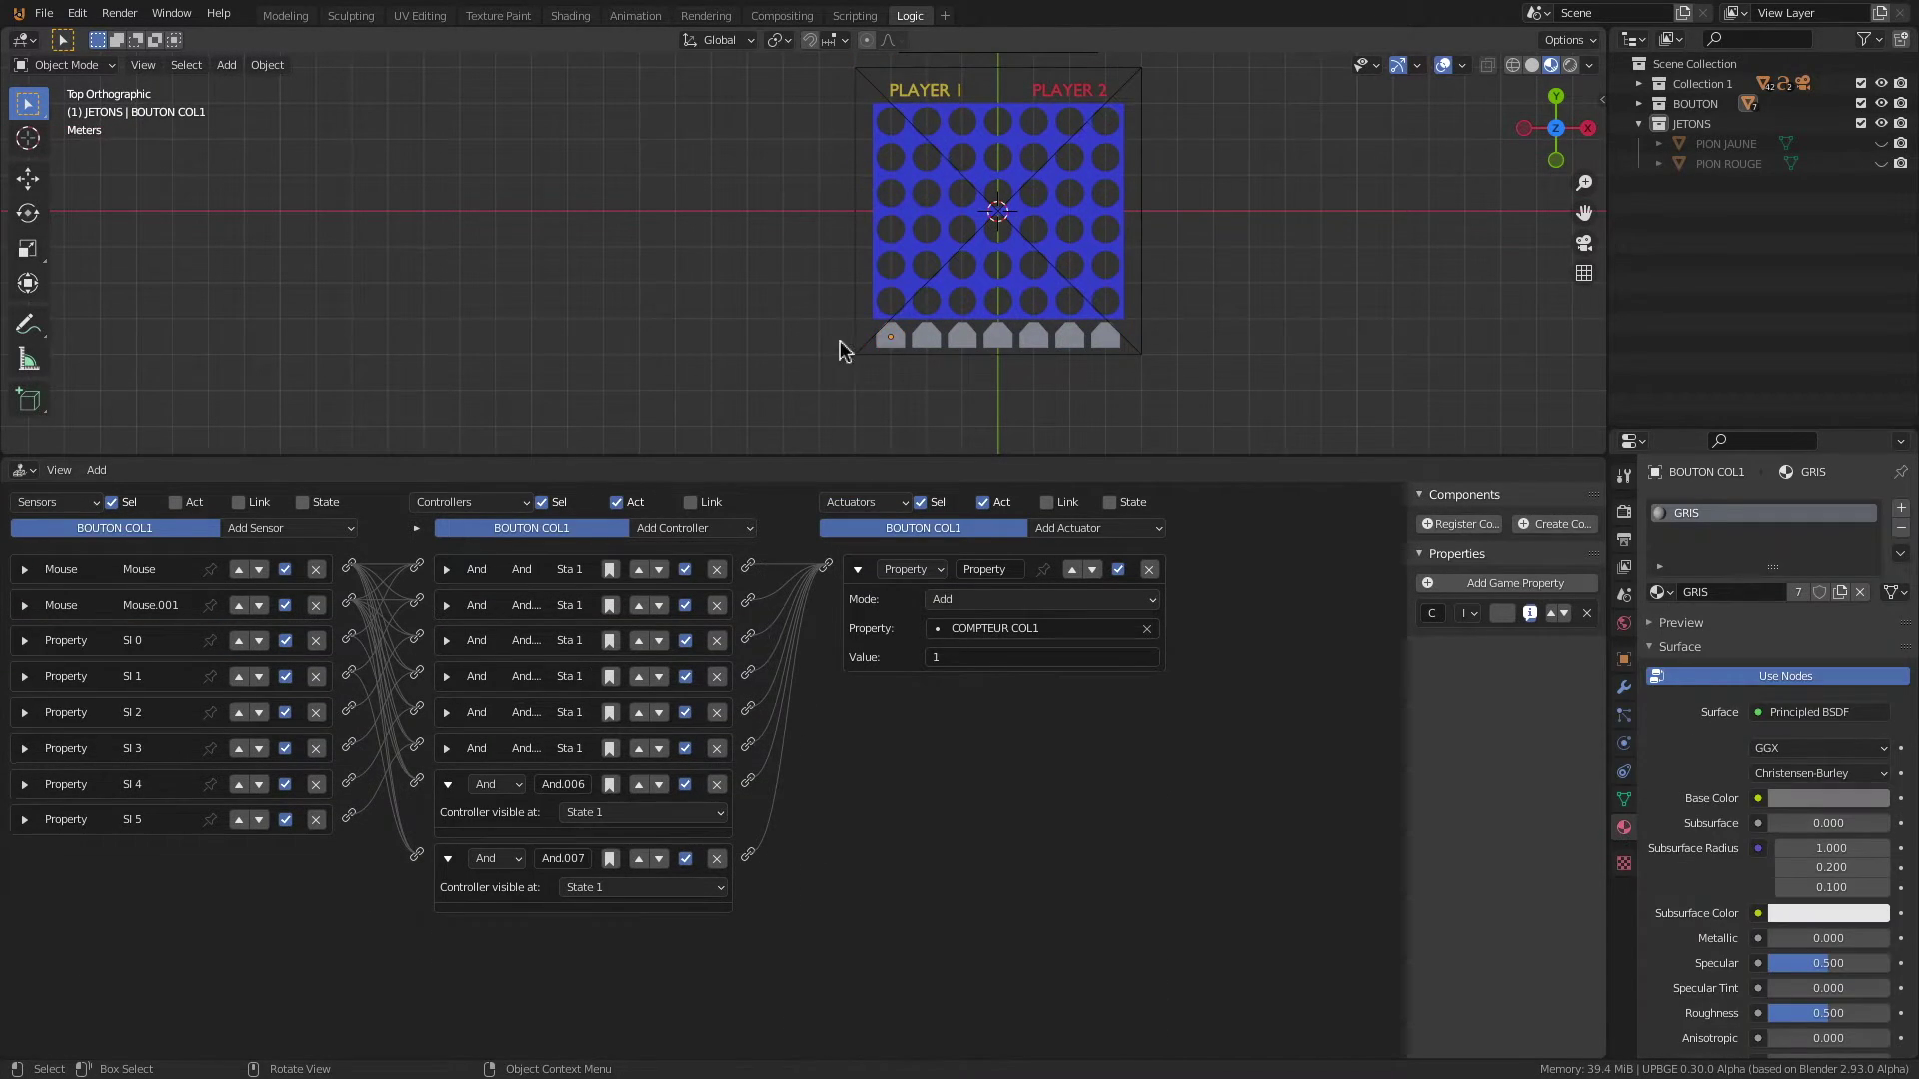
left_click(883, 229, "shift")
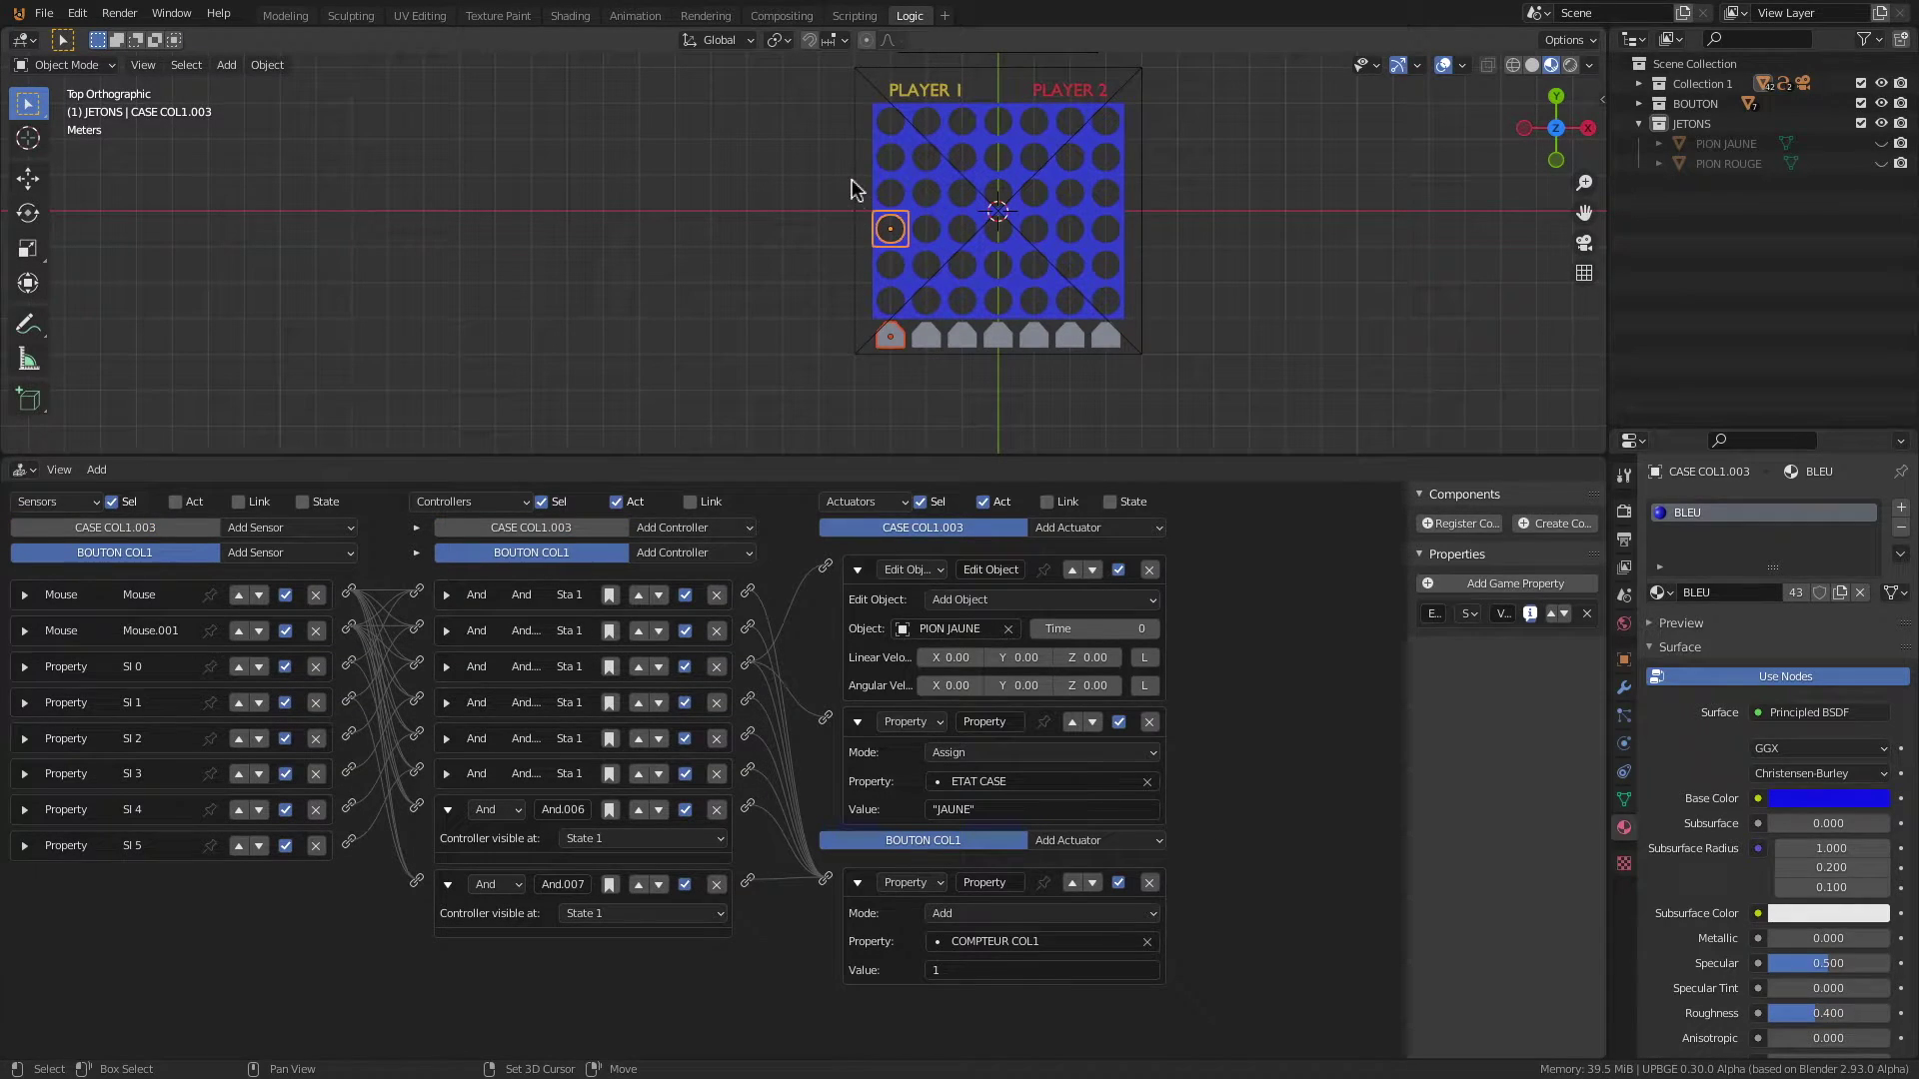
left_click(855, 190, "shift")
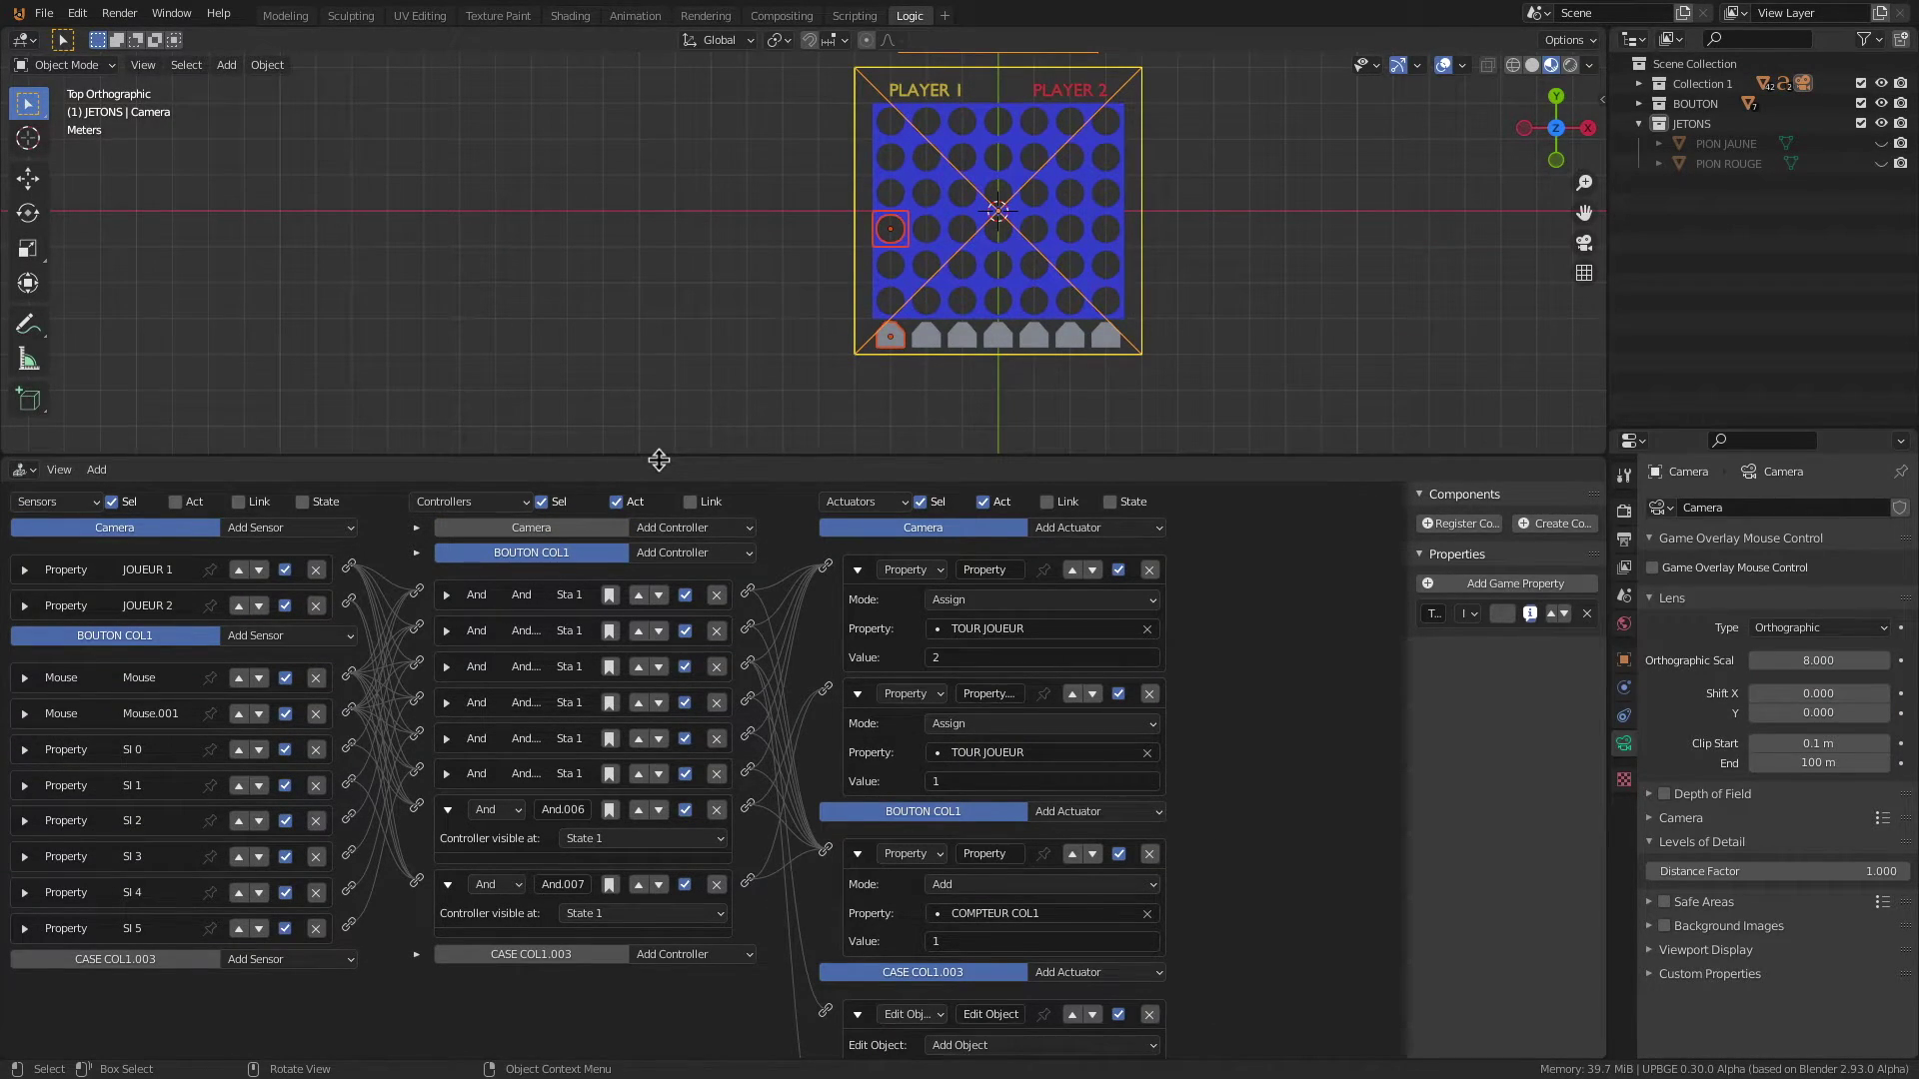
Step: Add an And controller to BOUTON COL1 and link the Mouse, Mouse.001 and SI 2 sensors to it
left_click_drag(658, 459, 659, 264)
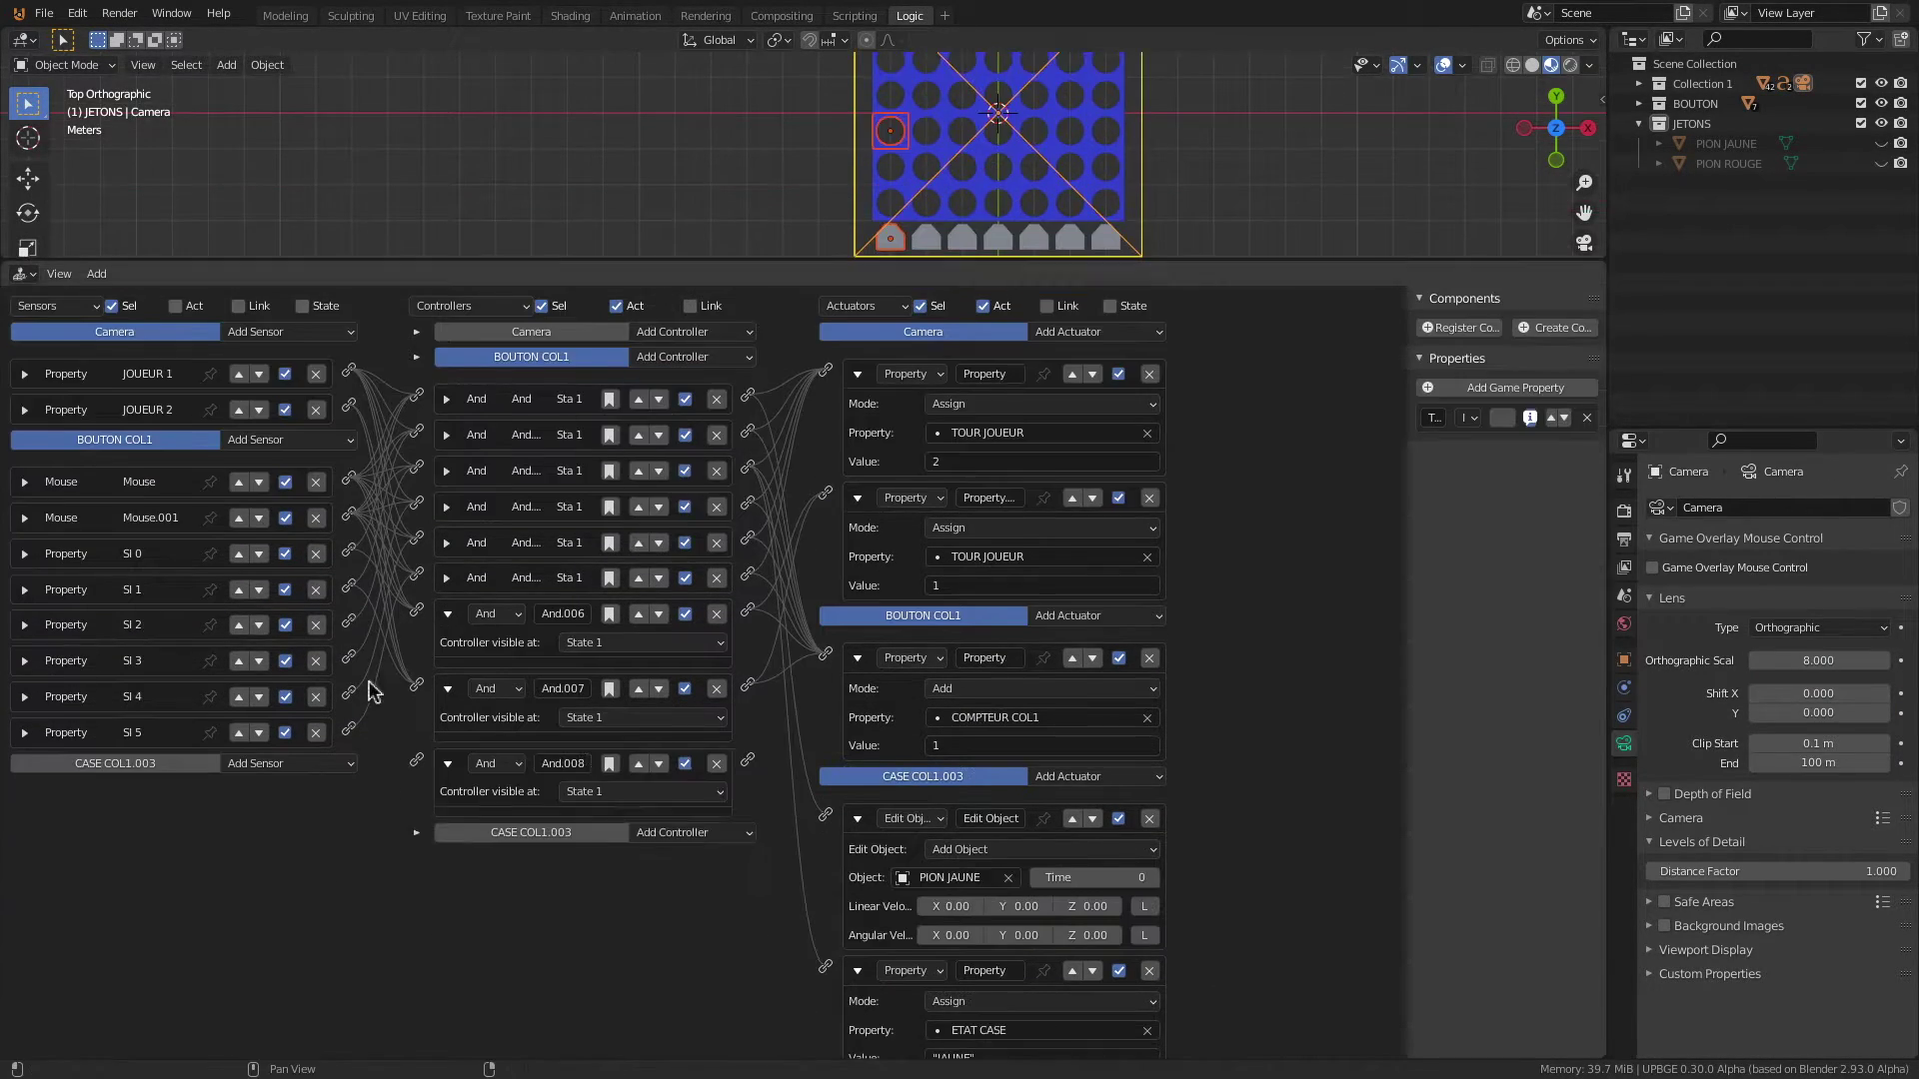
left_click_drag(349, 479, 418, 764)
left_click_drag(349, 515, 419, 765)
left_click_drag(348, 622, 418, 764)
Step: Link And.008 to the TOUR JOUEUR 1 and COMPTEUR COL1 actuators, and collapse CASE COL1.003's existing actuators
left_click_drag(748, 760, 825, 492)
left_click_drag(748, 761, 825, 654)
left_click(857, 819)
left_click(857, 854)
Step: Link And.008 to CASE COL1.003's new Edit Object actuator, and set its new Property actuator's value to "ROUGE"
left_click_drag(748, 760, 826, 887)
left_click(857, 890)
left_click(972, 1014)
type("\"R")
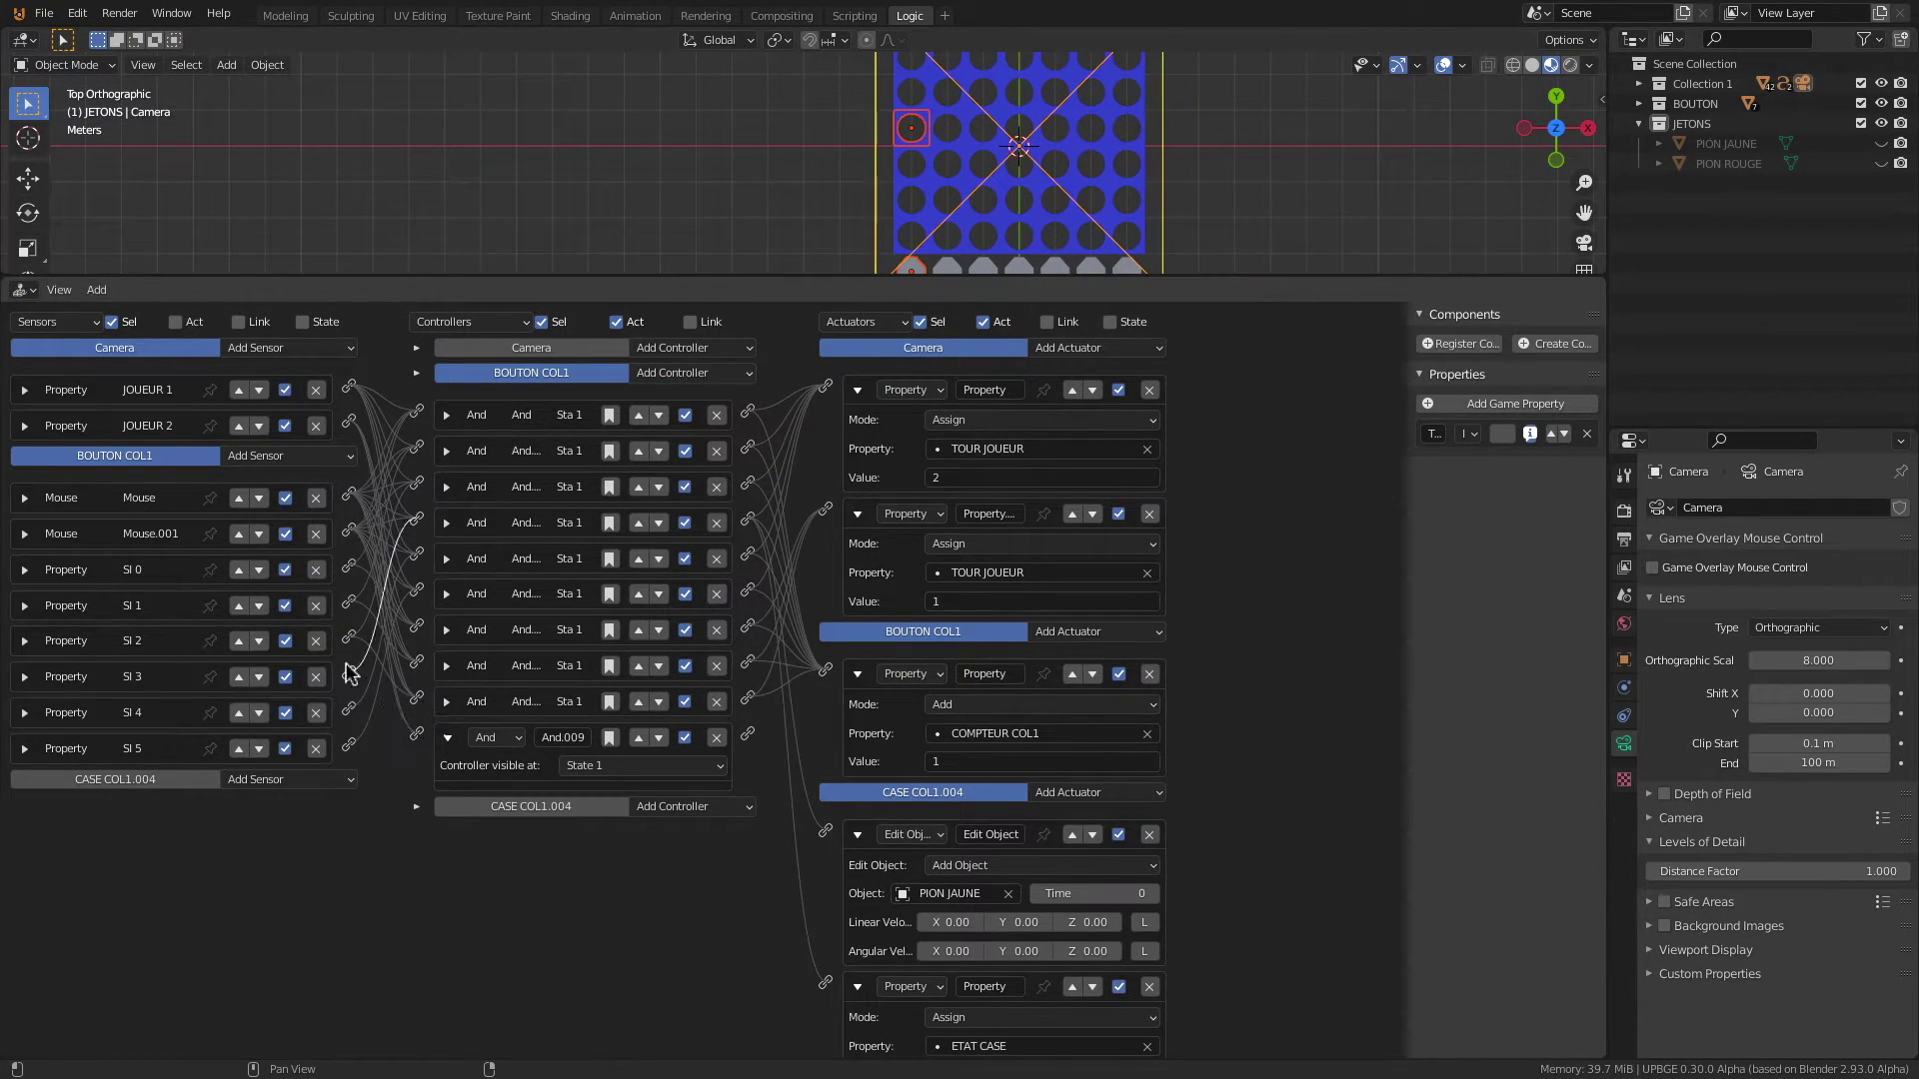
Step: Link And.009 to CASE COL1.004's new Edit Object actuator and collapse that cell's actuators
left_click_drag(747, 736, 825, 902)
left_click(858, 834)
left_click(857, 871)
left_click(858, 907)
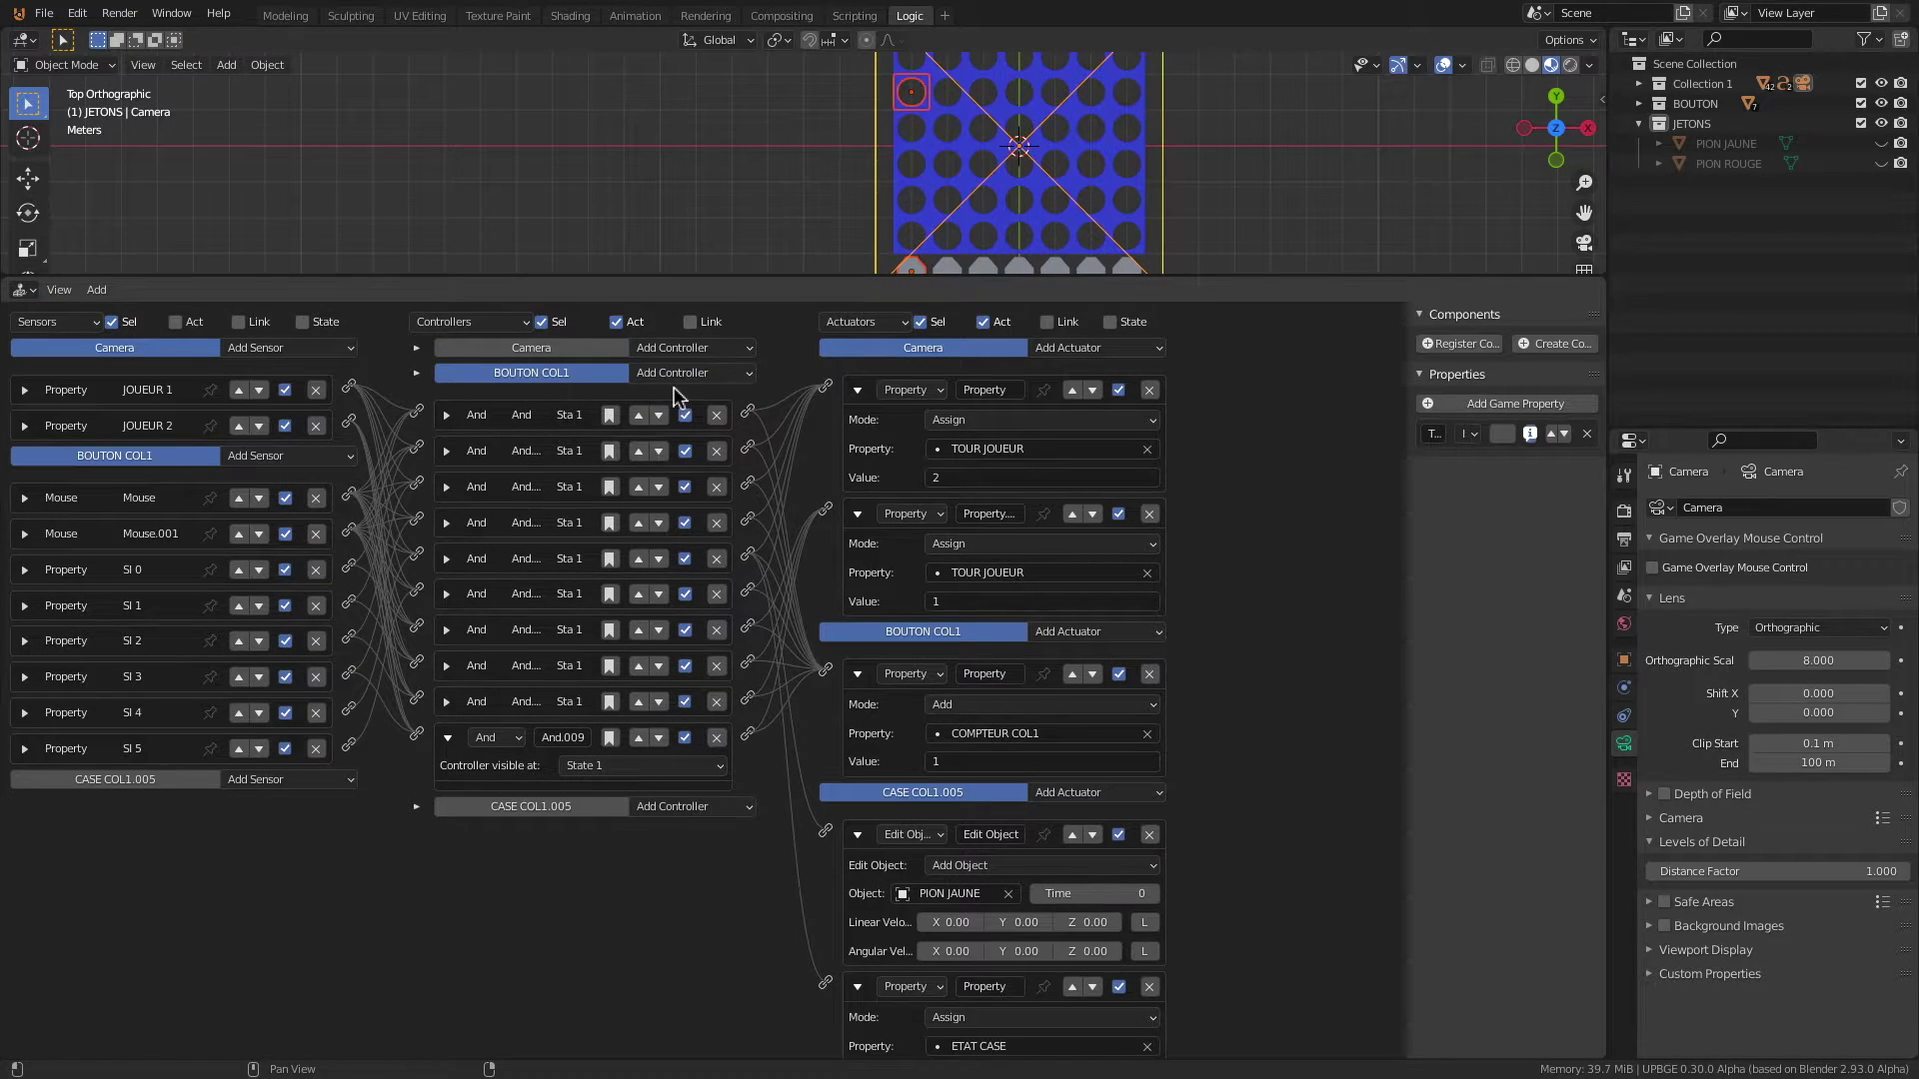
Step: Add an And controller to BOUTON COL1 for CASE COL1.005, and link the mouse and counter property sensors to it
left_click(691, 373)
left_click(676, 395)
left_click_drag(348, 530, 416, 807)
left_click_drag(349, 745, 417, 807)
Step: Collapse the COMPTEUR COL1 actuator, and add an Edit Object and a Property actuator to CASE COL1.005
left_click(857, 674)
left_click(1083, 705)
left_click(1083, 591)
left_click(1084, 704)
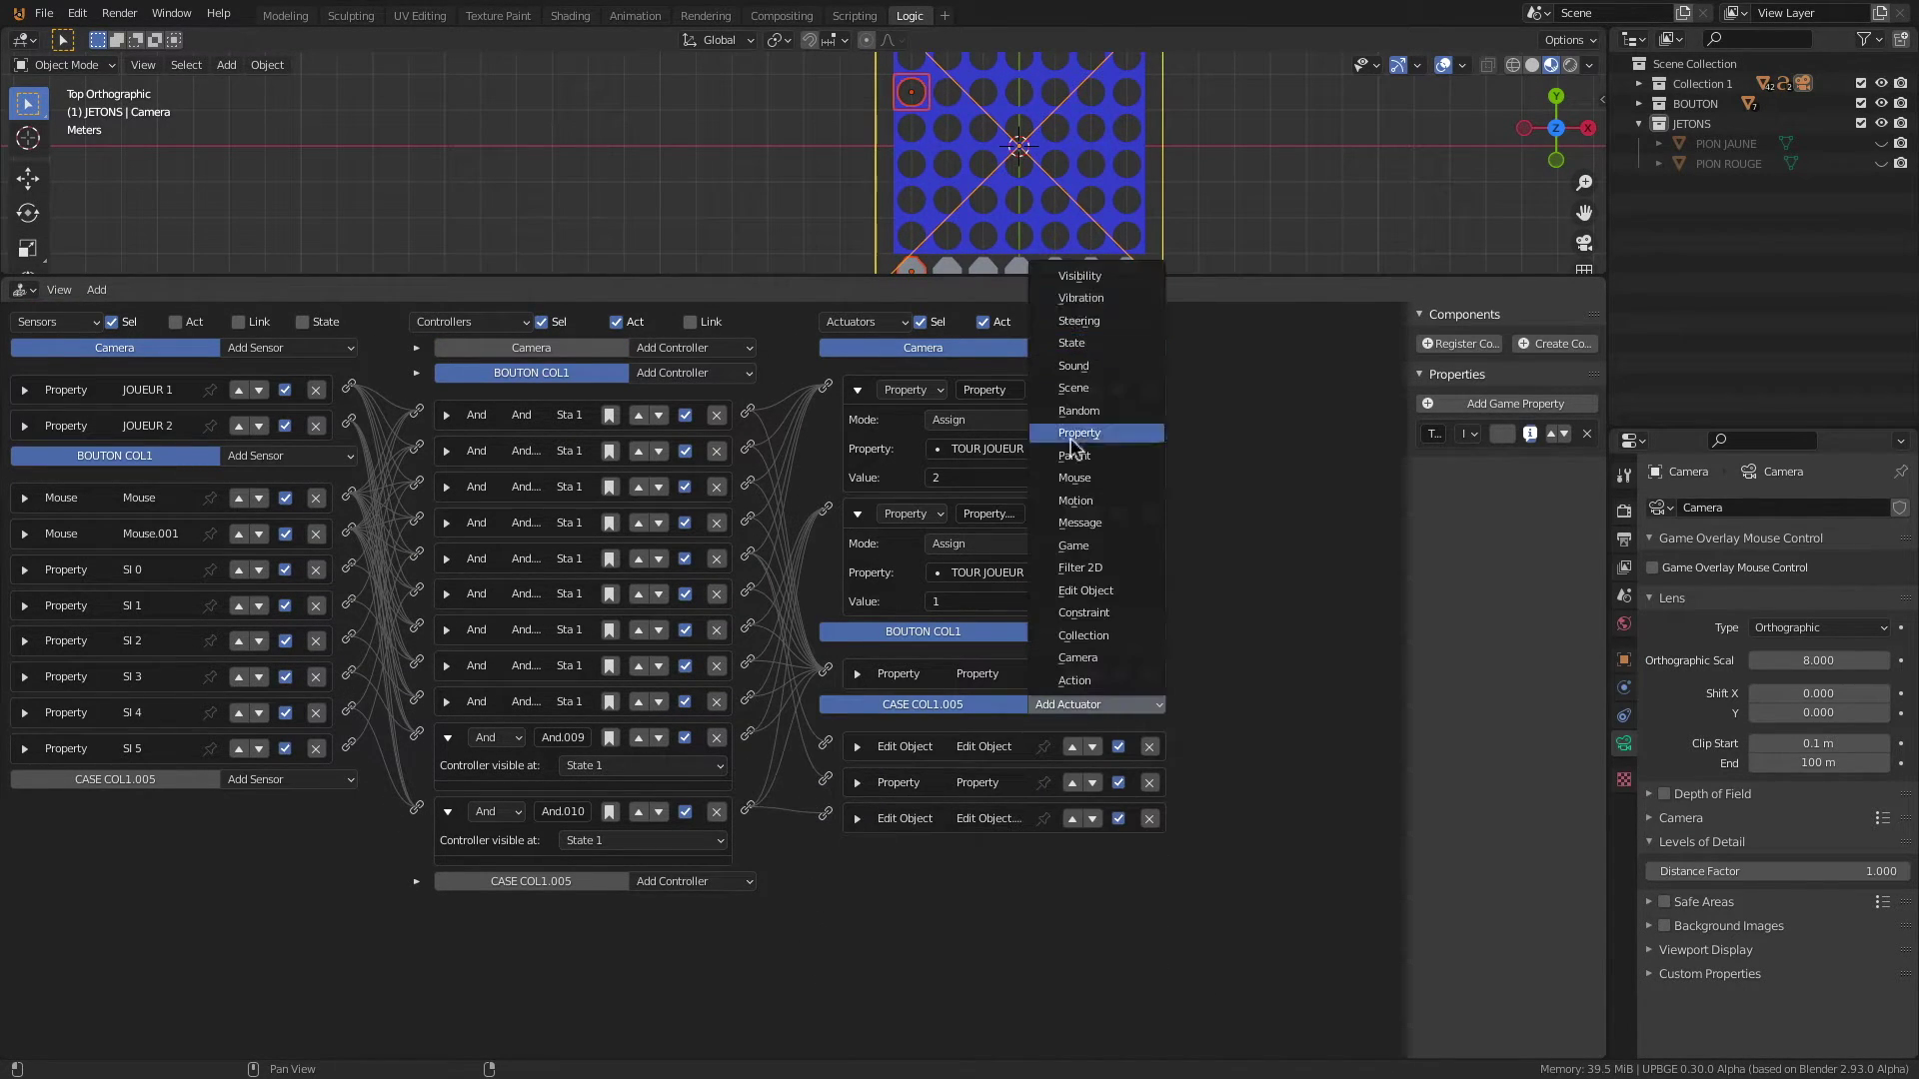
left_click(1078, 432)
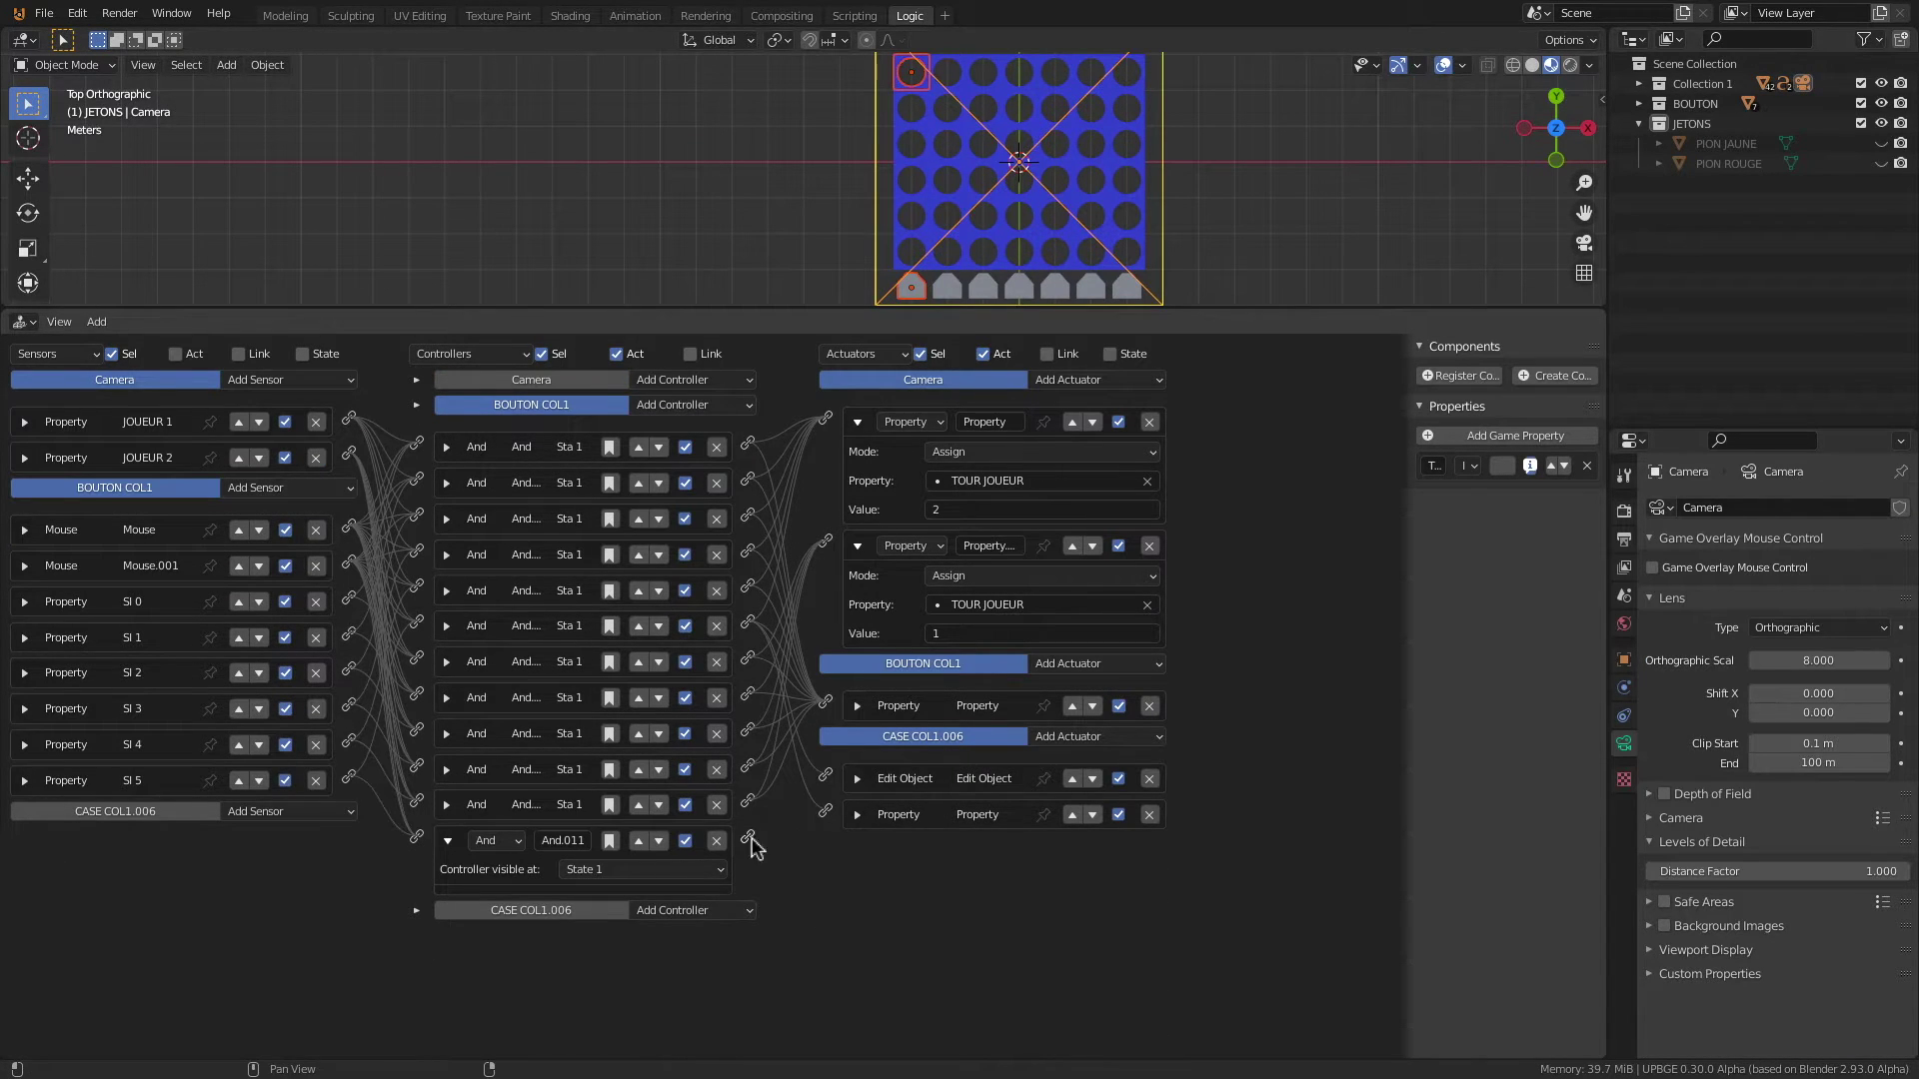
Step: Link And.011 to CASE COL1.006's Edit Object actuator that adds PION ROUGE
left_click_drag(747, 840, 826, 846)
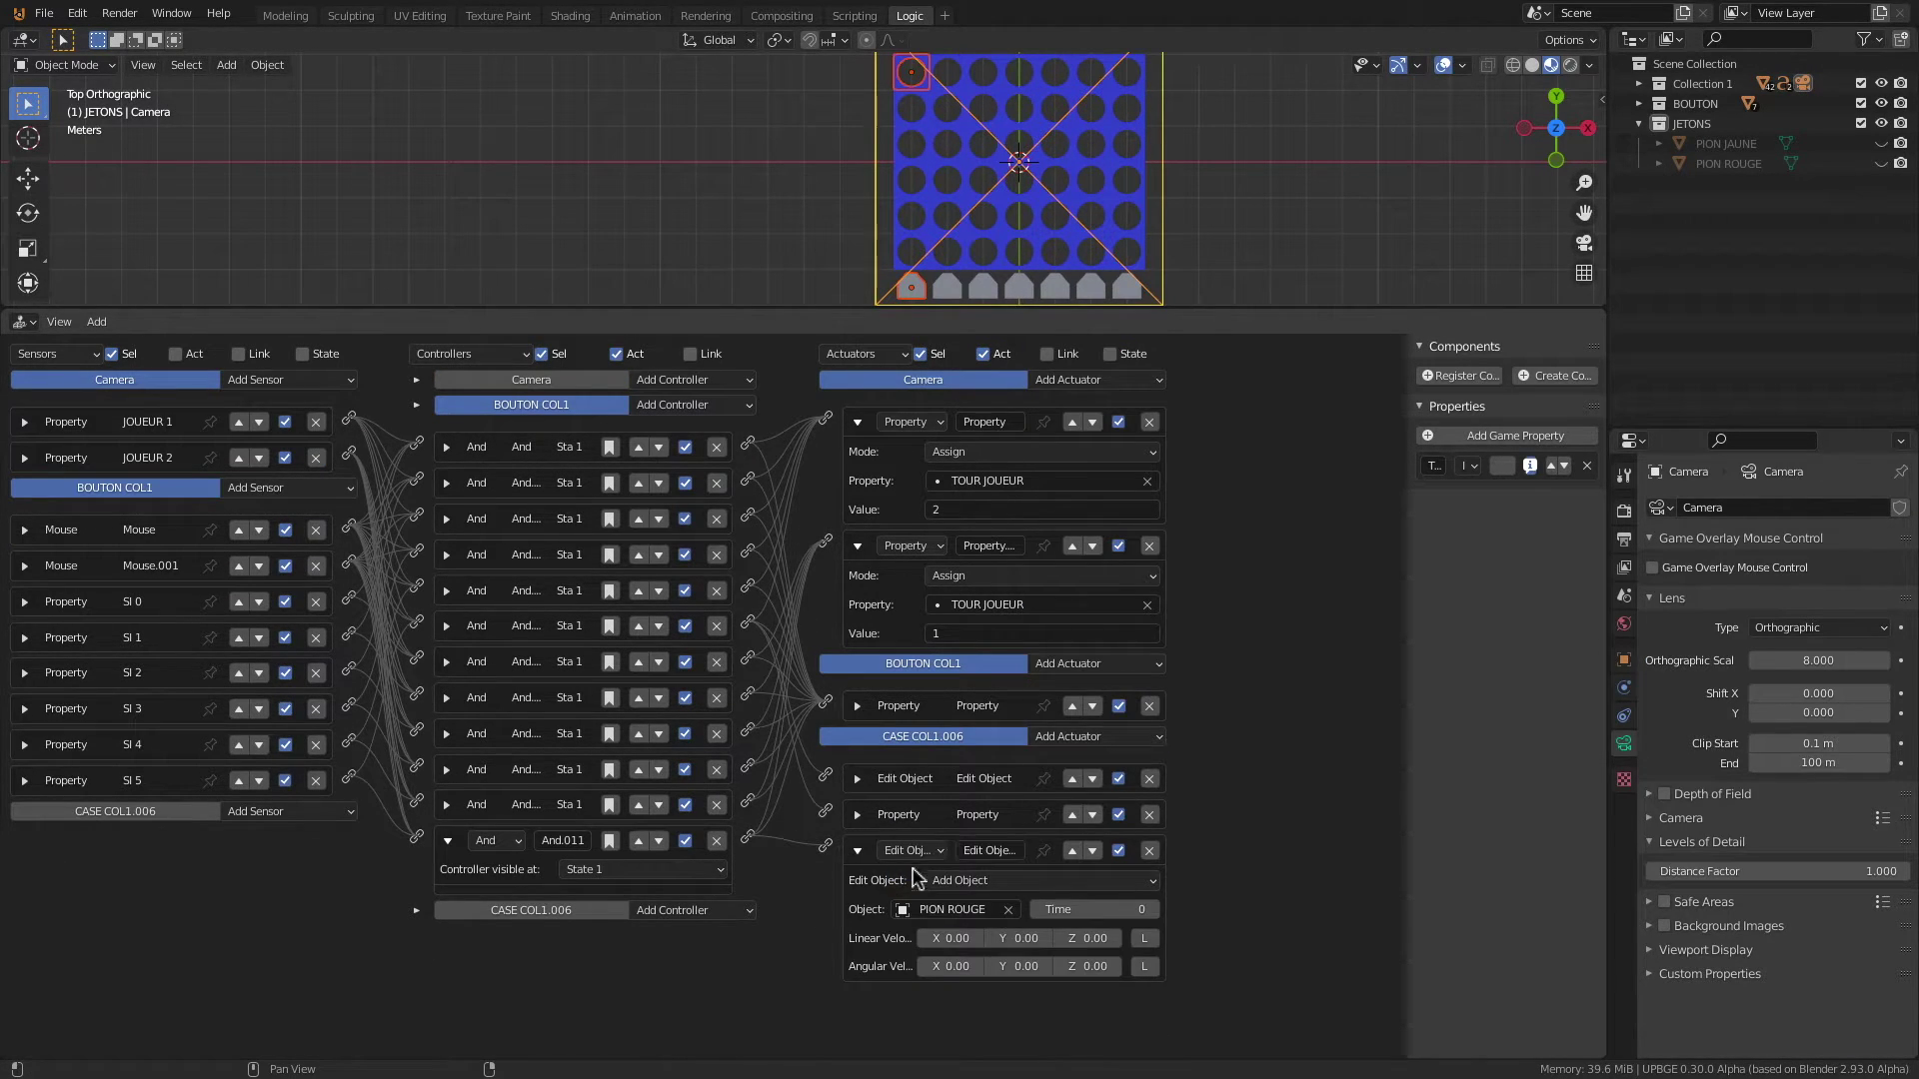
left_click(965, 972)
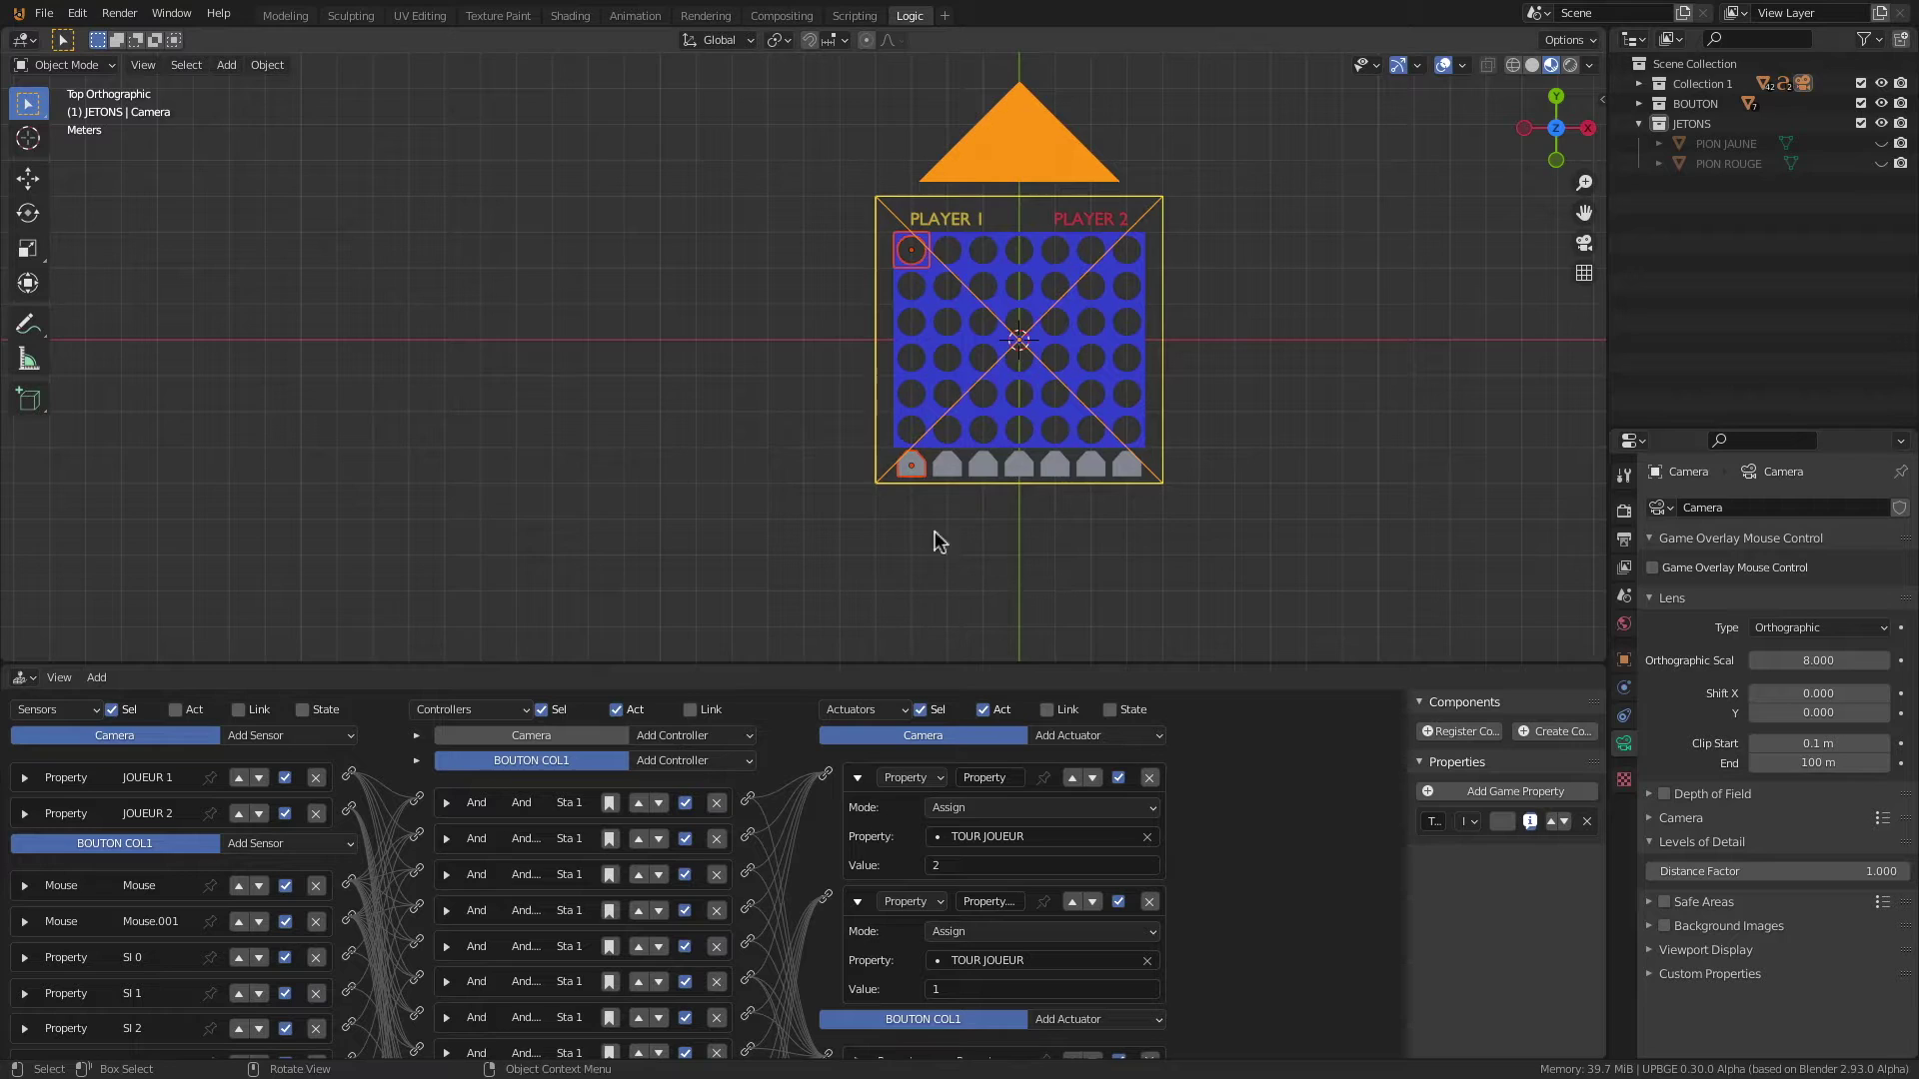
Step: Run the game from the Modeling workspace, drop six tokens with the first column's button to test the stacking, and stop the game
scroll(1037, 440, "up", 3)
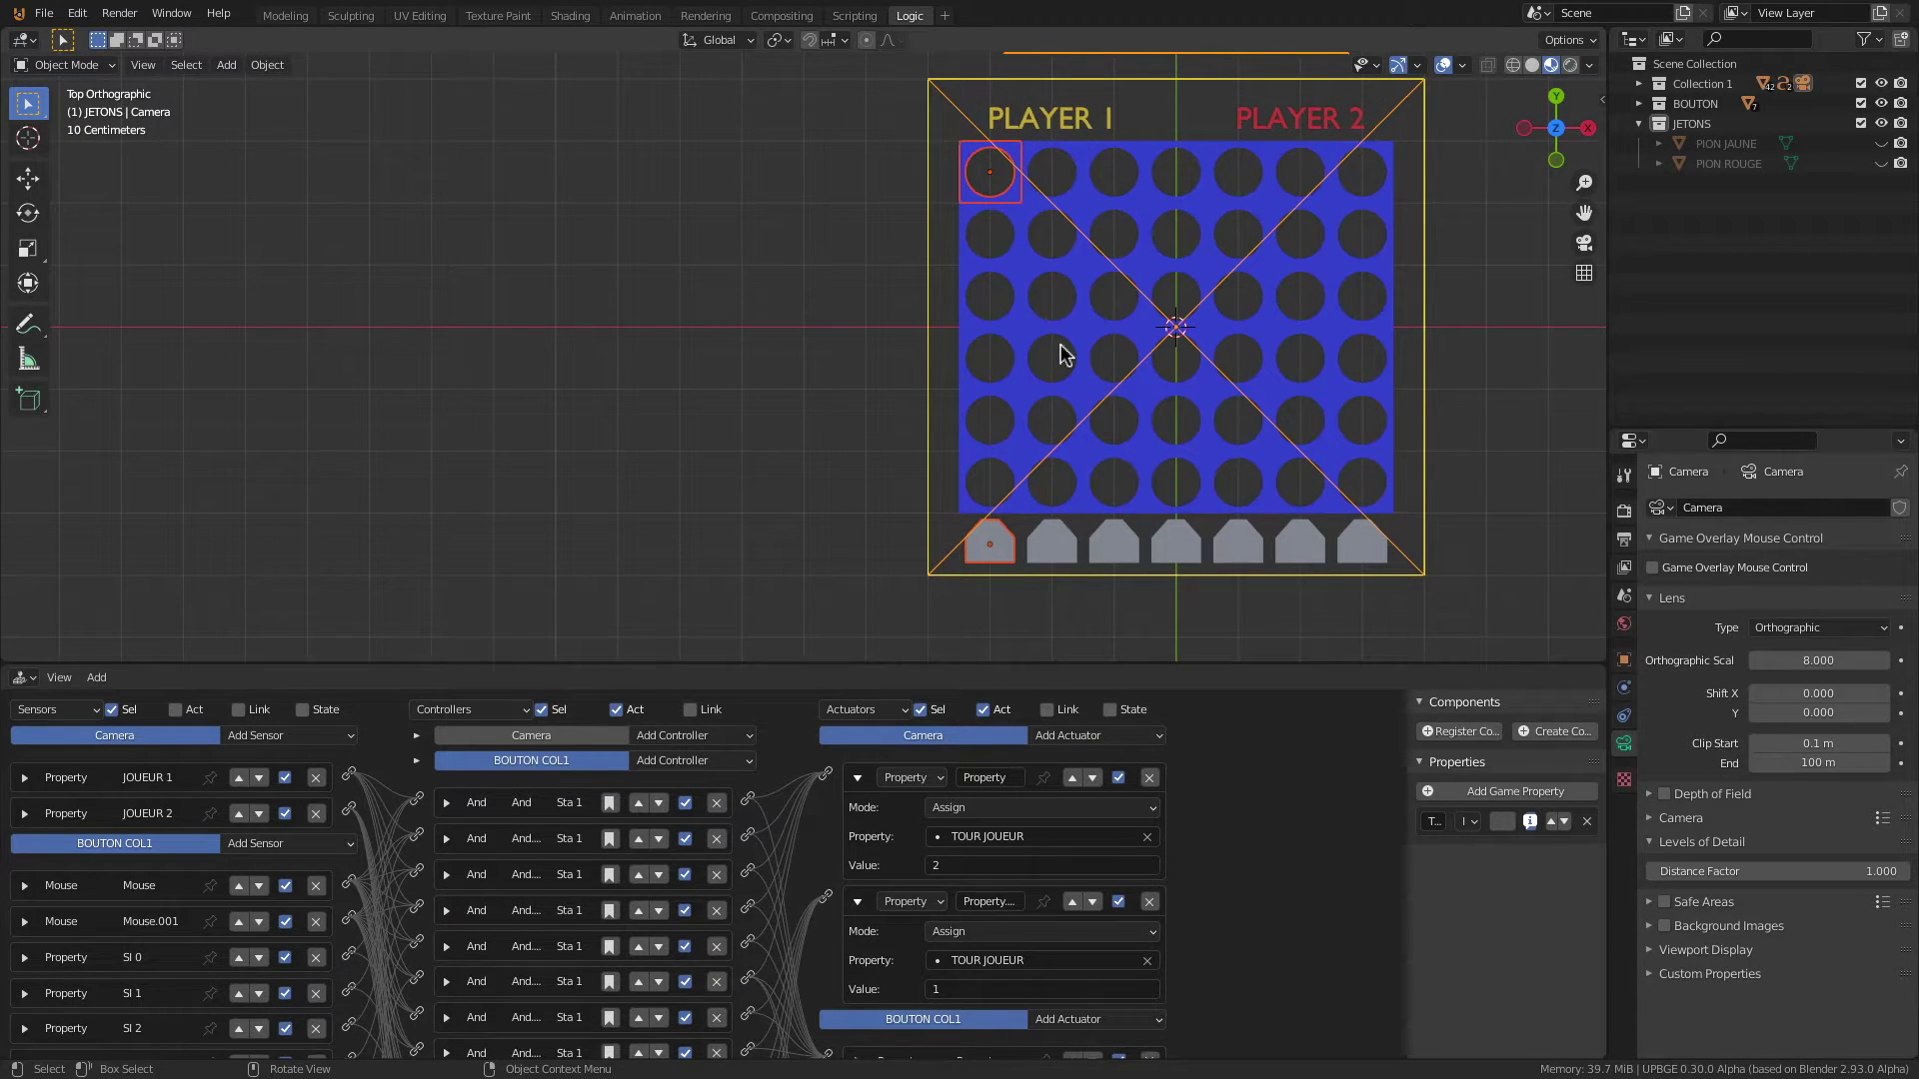
left_click(286, 16)
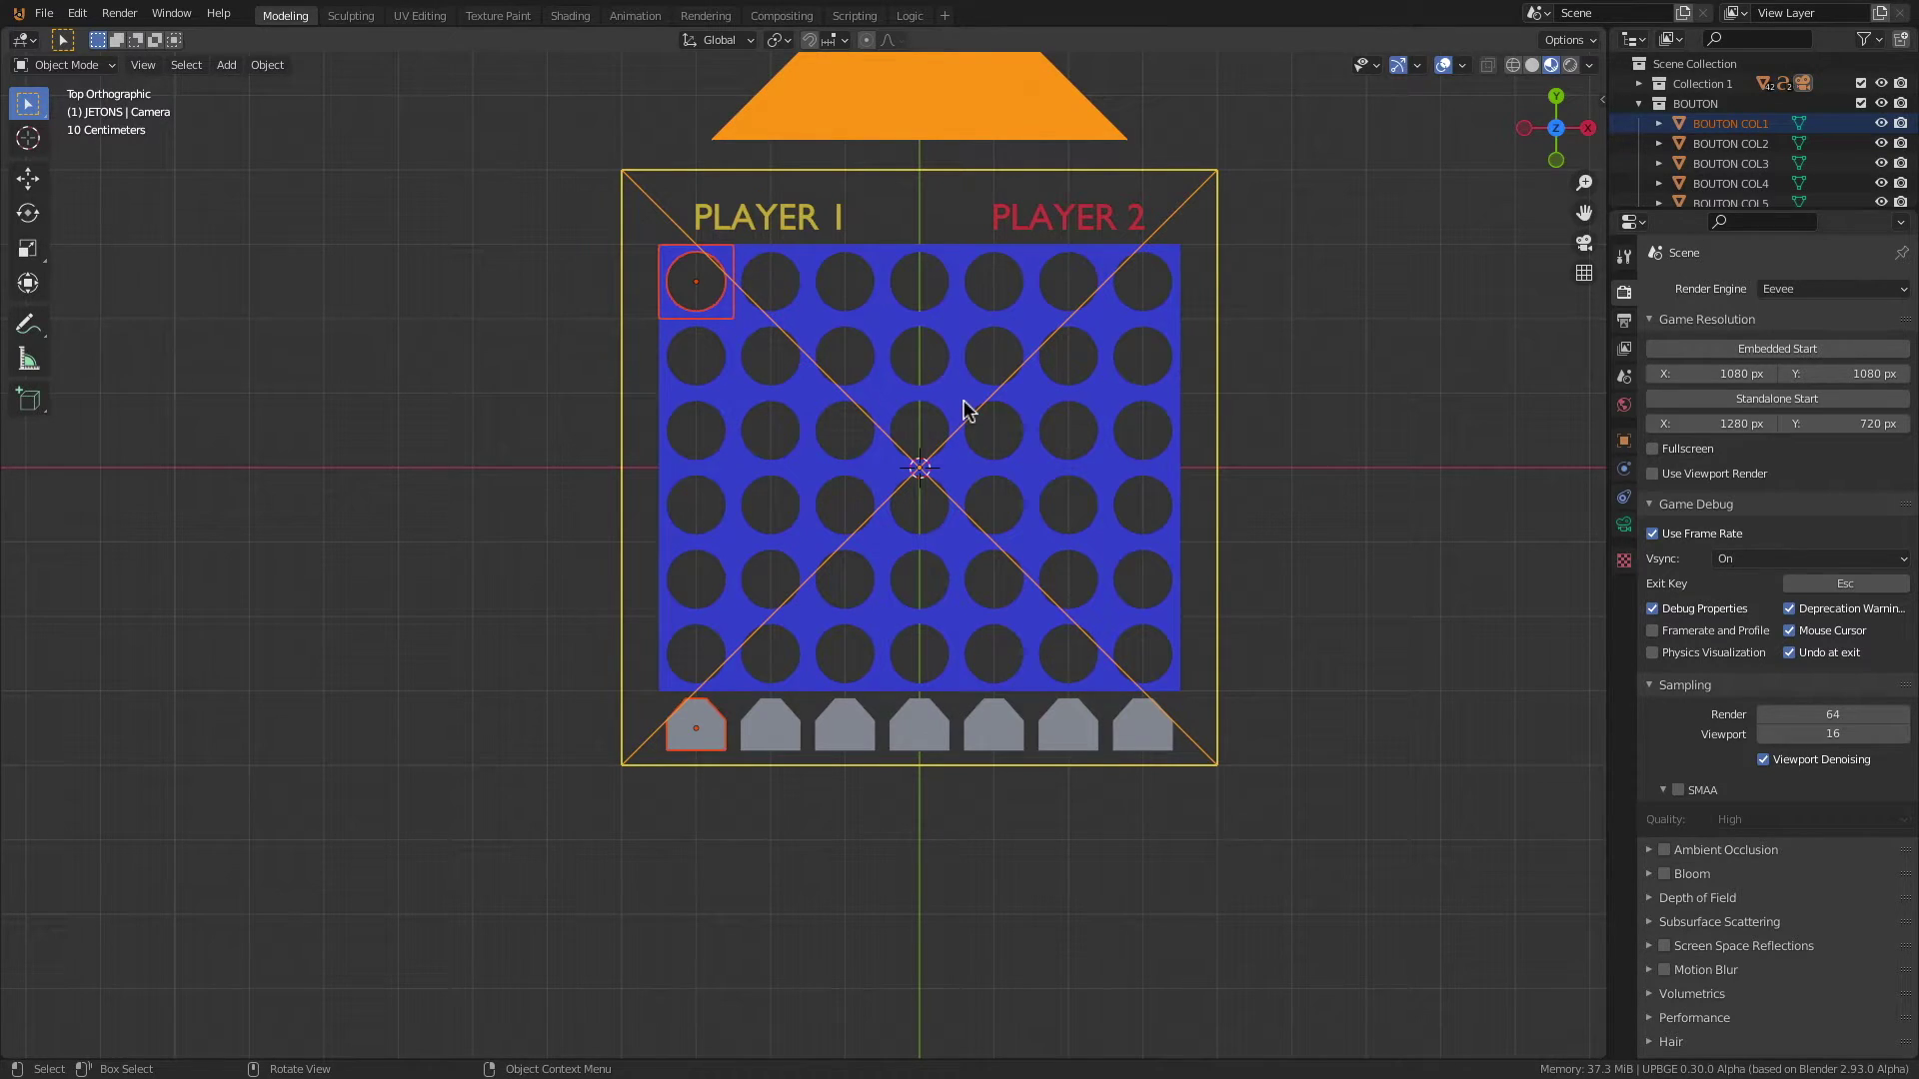
key("p")
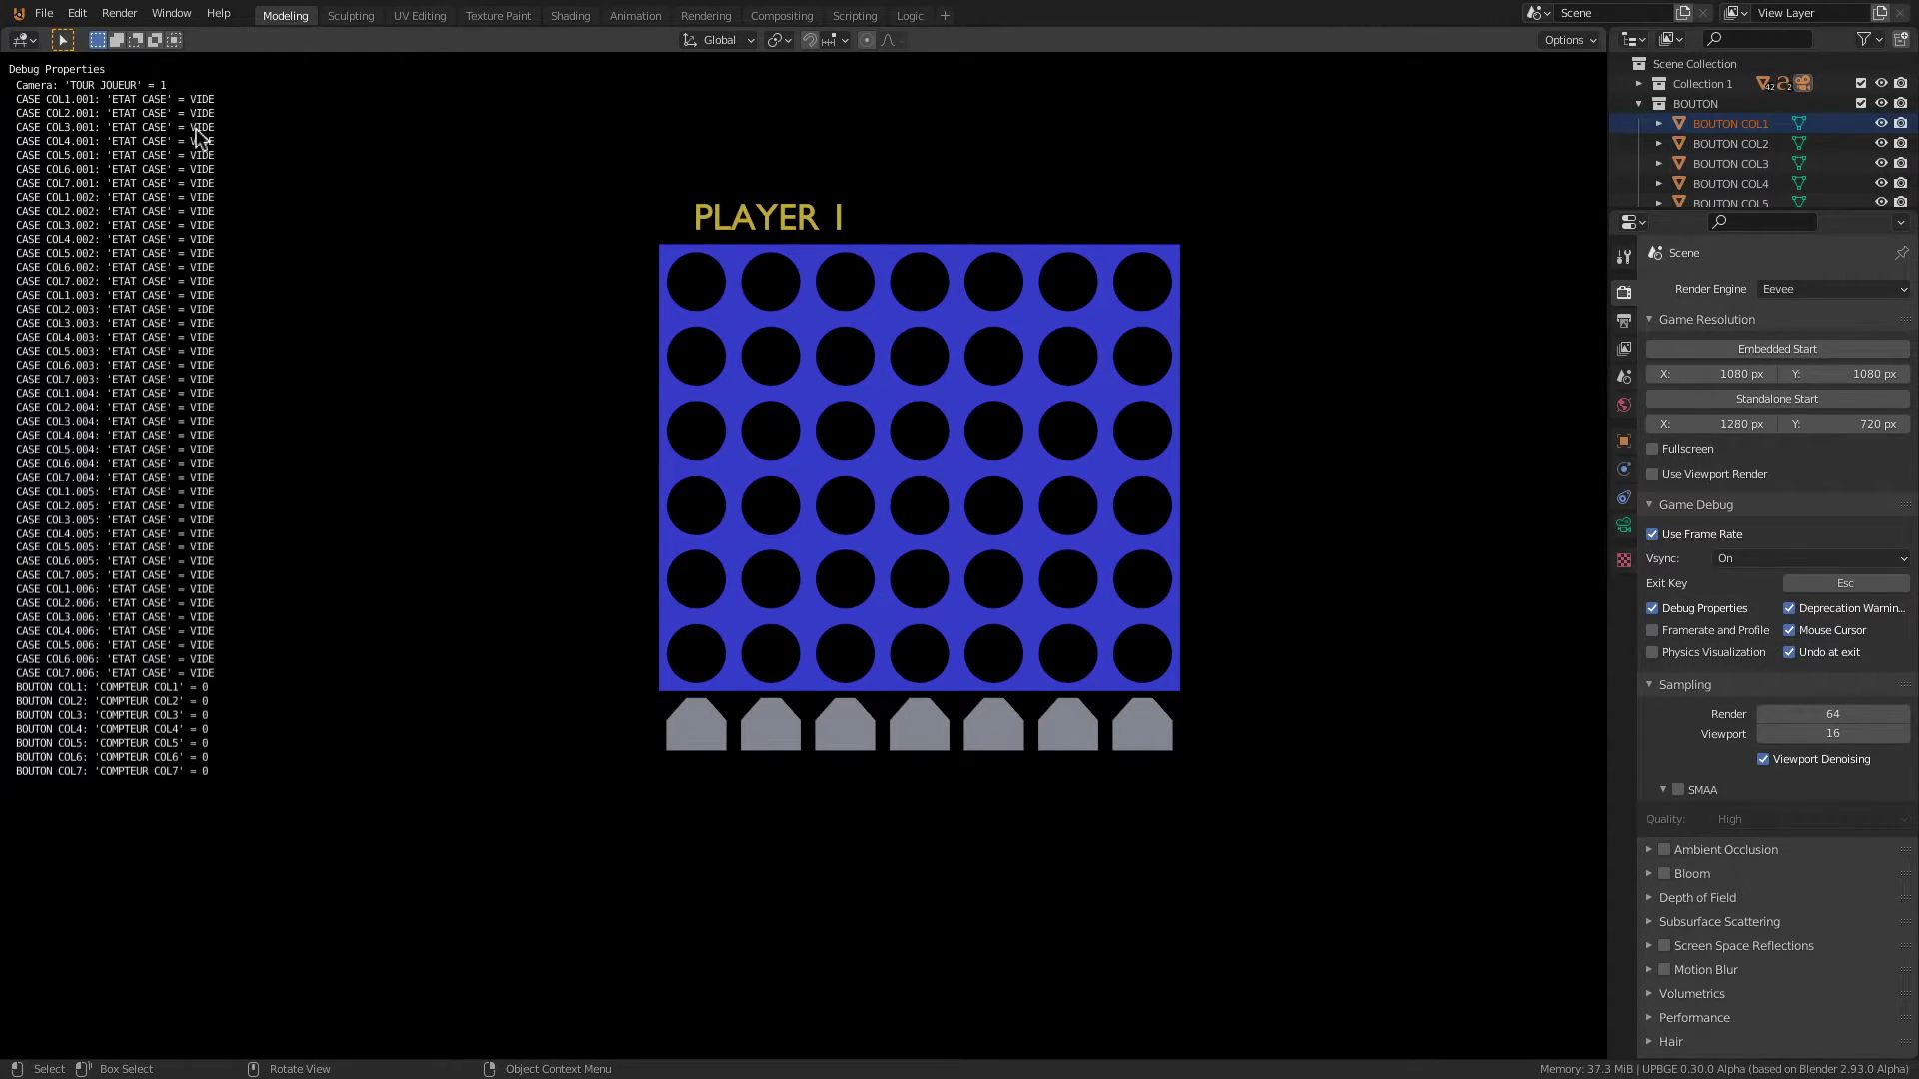
left_click(698, 742)
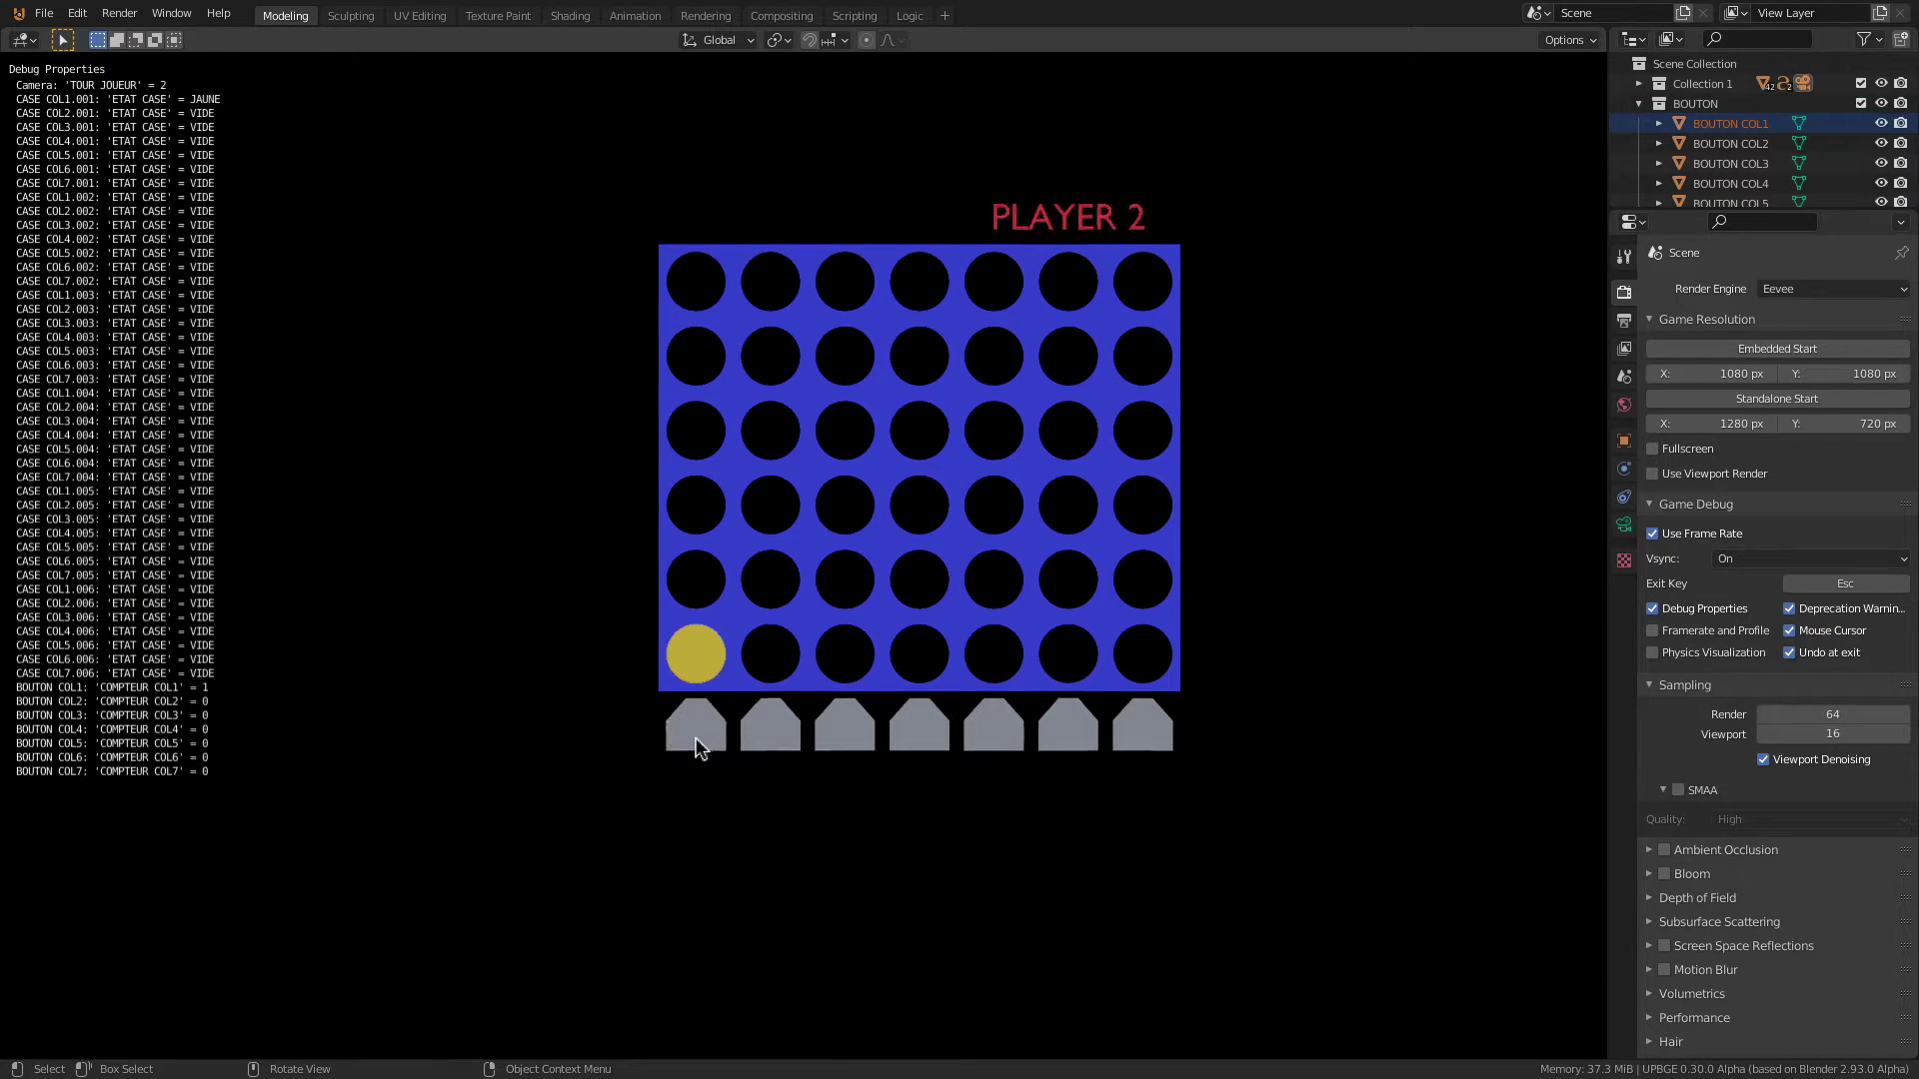
left_click(697, 740)
left_click(696, 745)
left_click(697, 745)
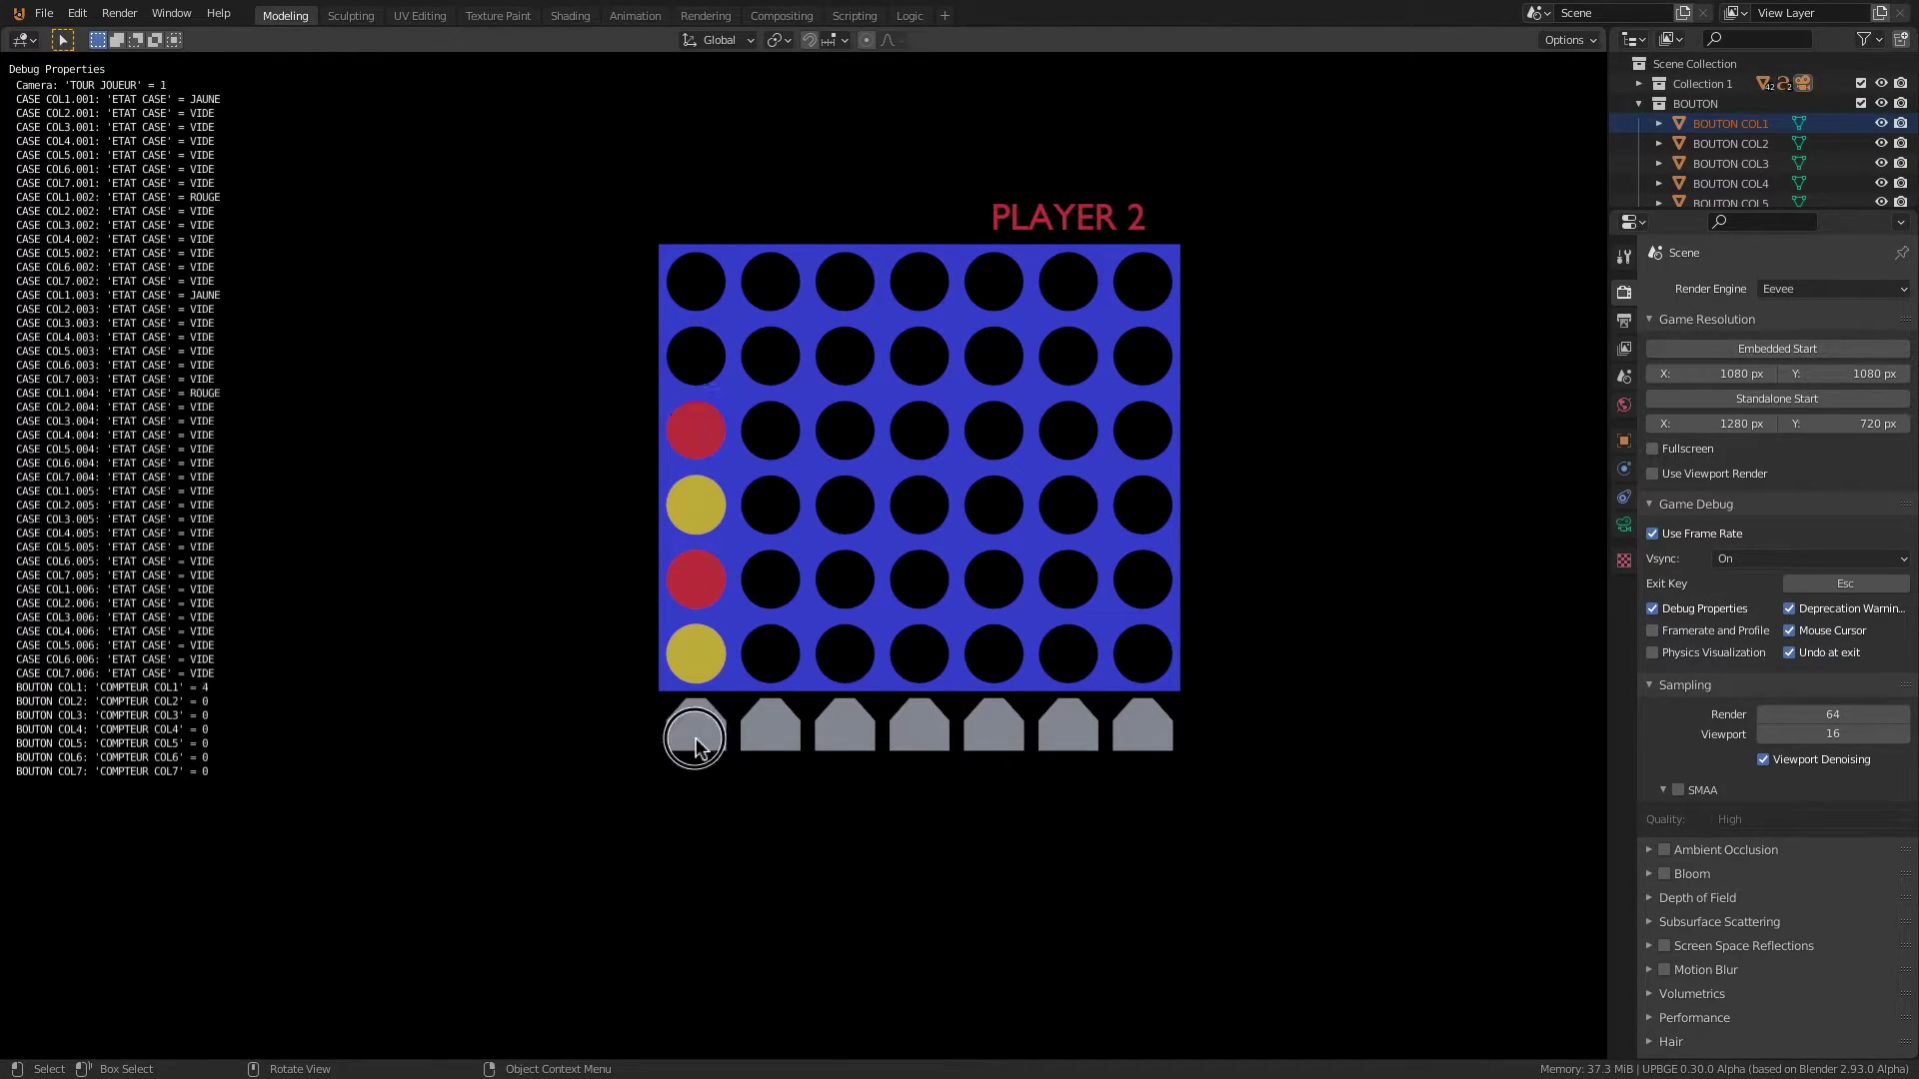
left_click(697, 744)
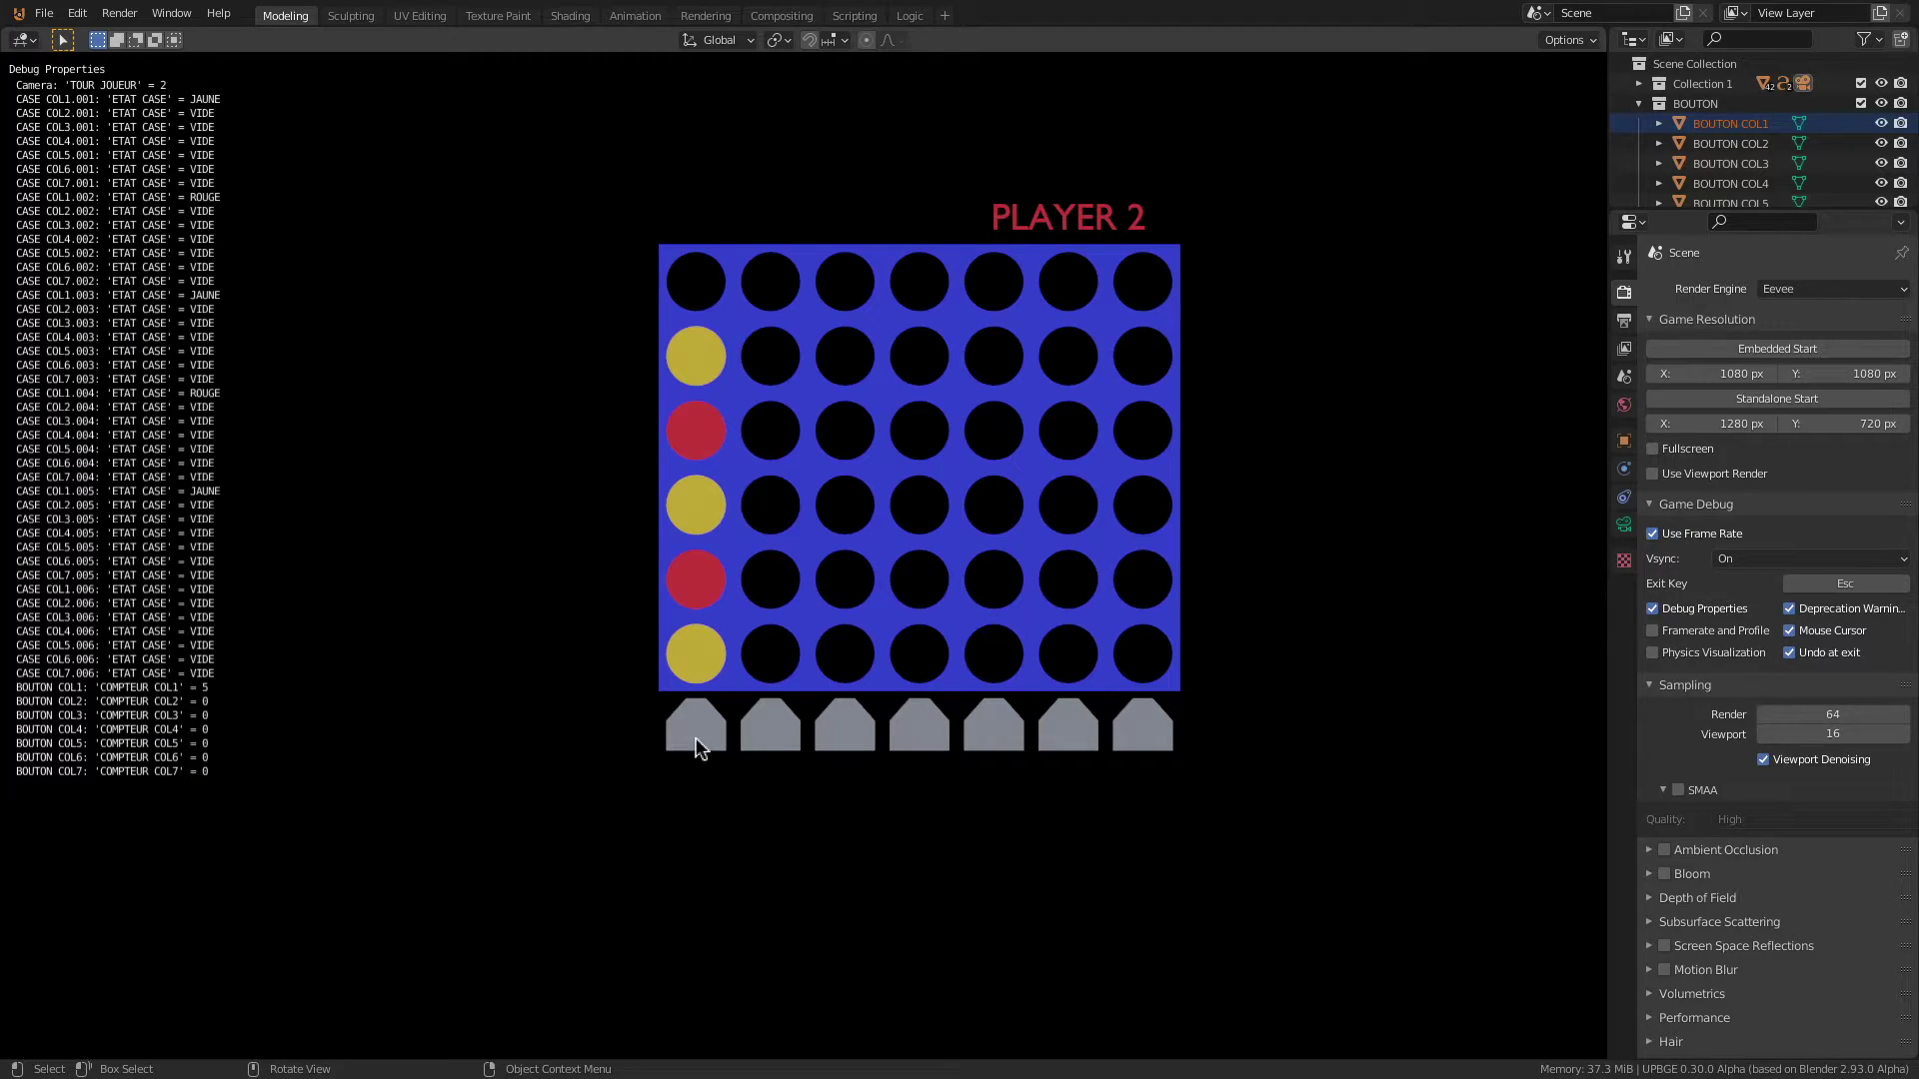
left_click(698, 744)
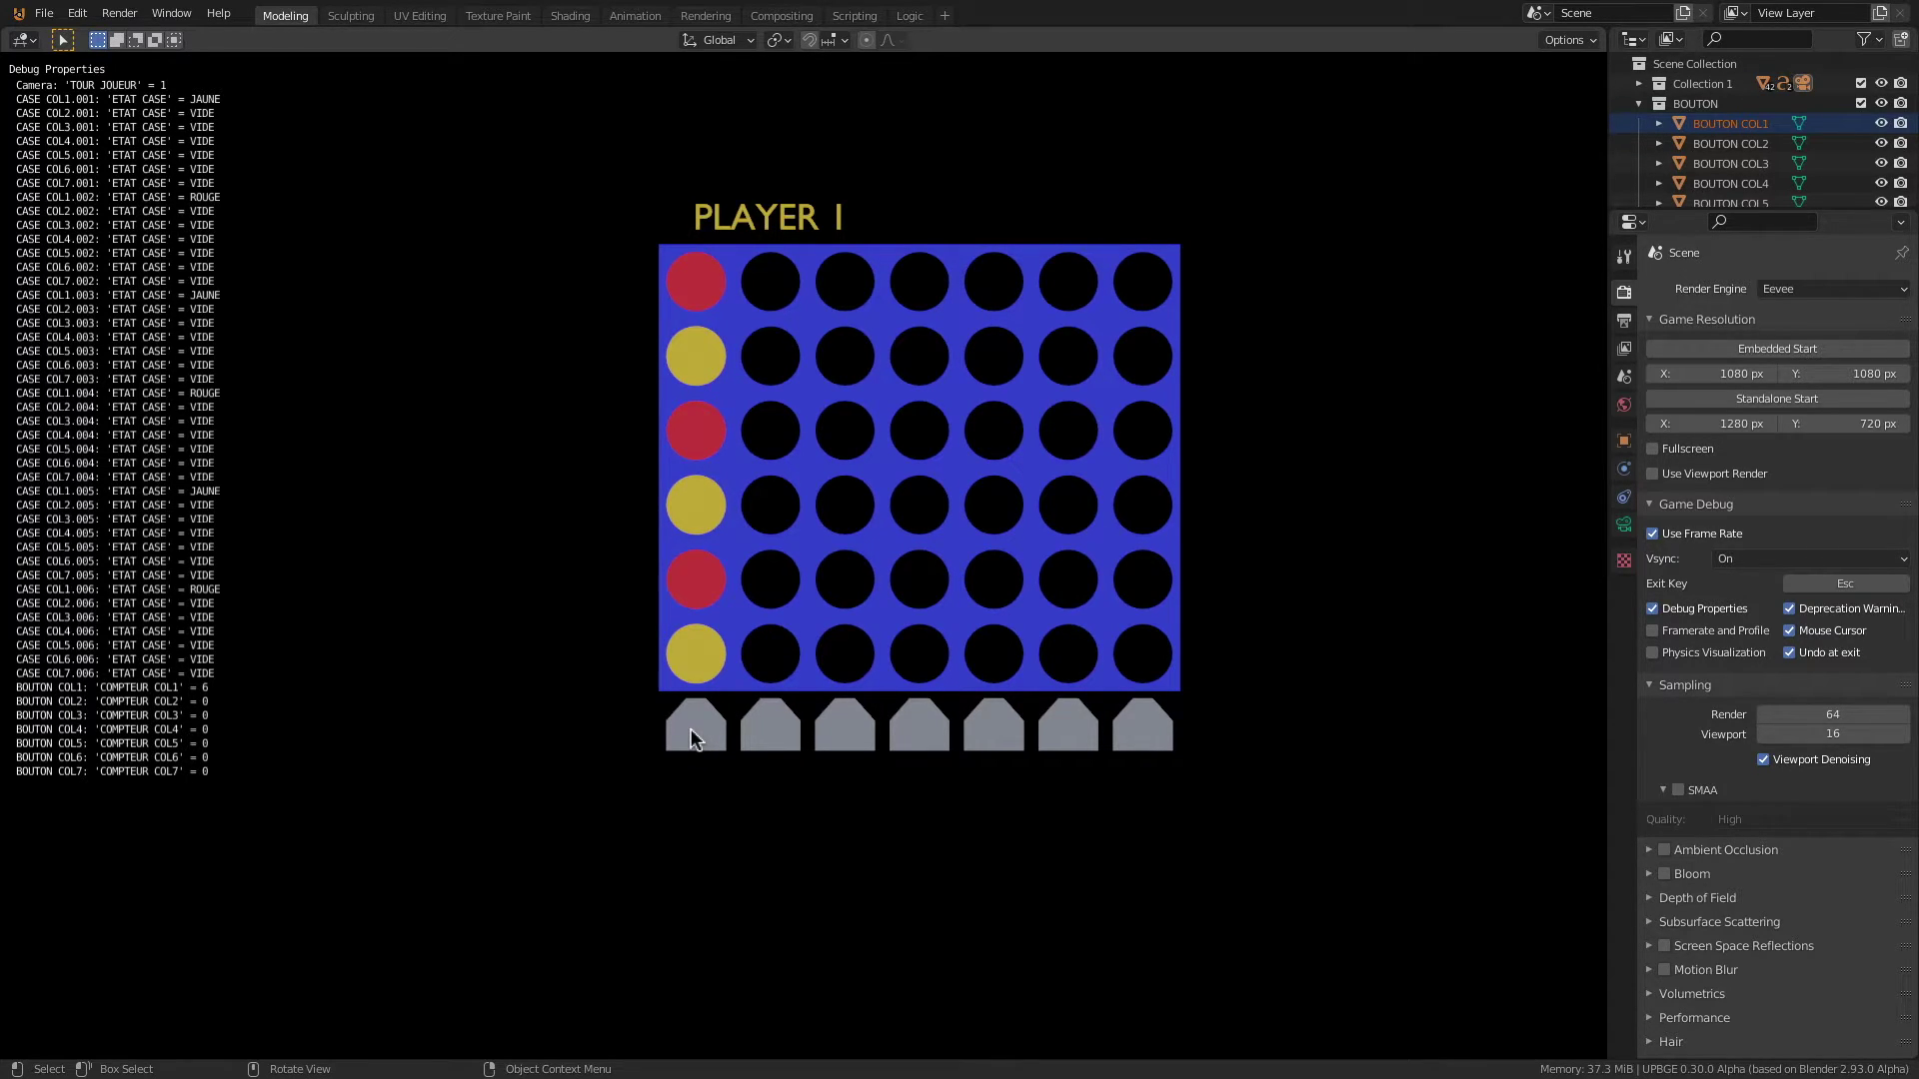
key("Escape")
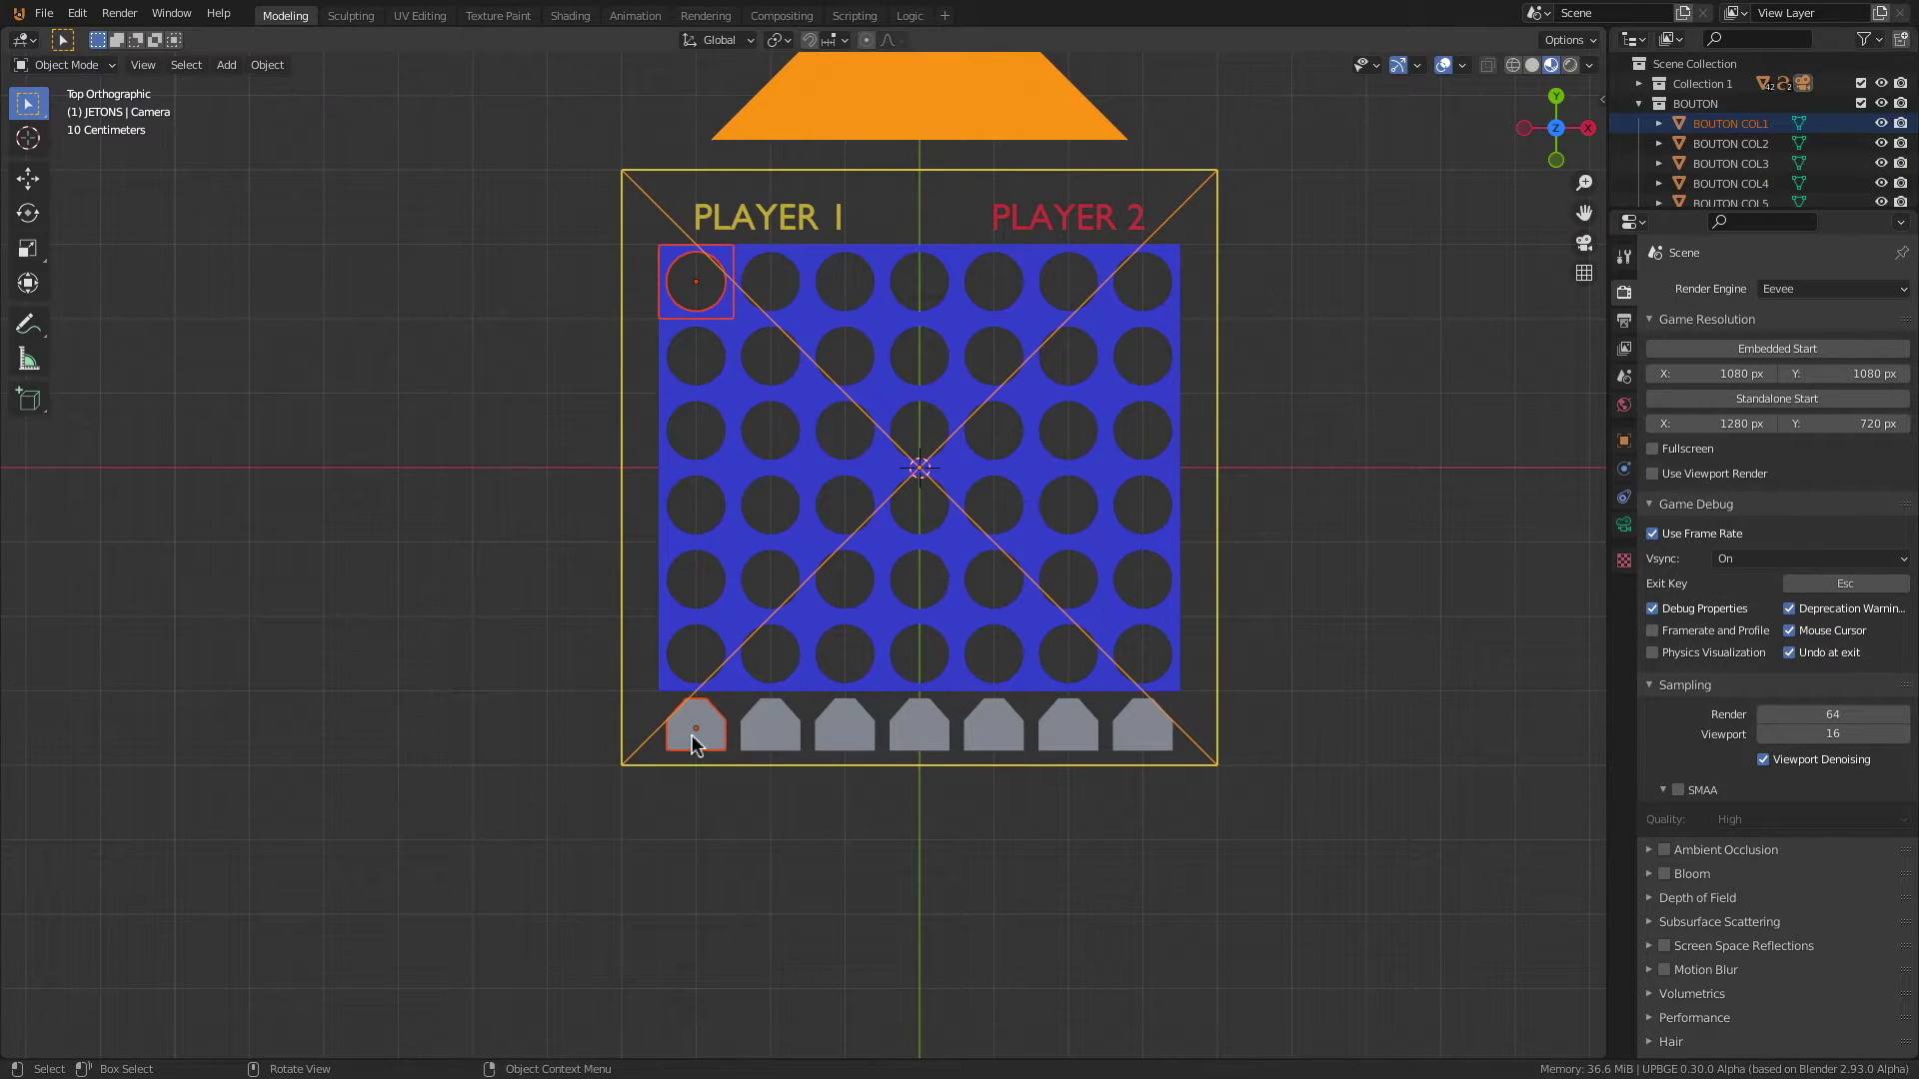
Step: Add a Property sensor named SI 6 to BOUTON COL1 in the Logic workspace
left_click(908, 15)
left_click(997, 555)
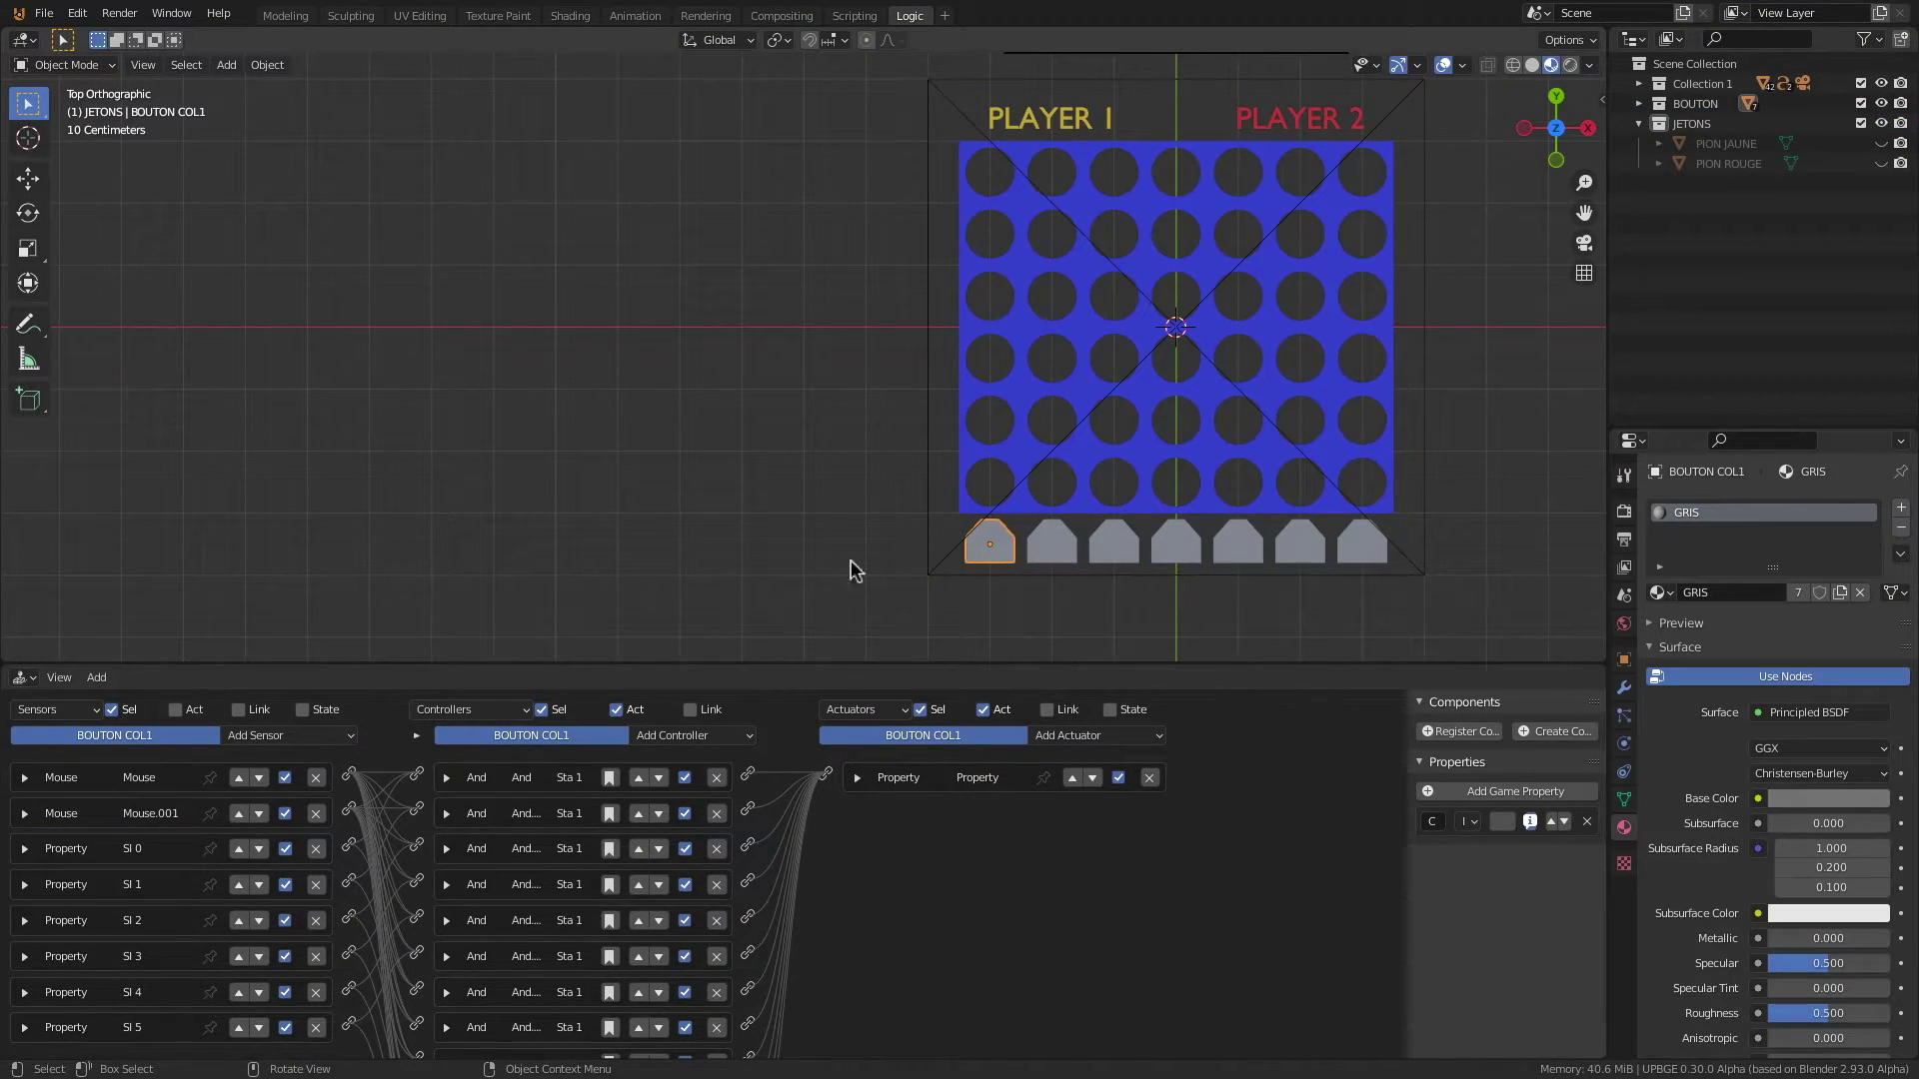
left_click_drag(707, 663, 752, 281)
left_click(291, 354)
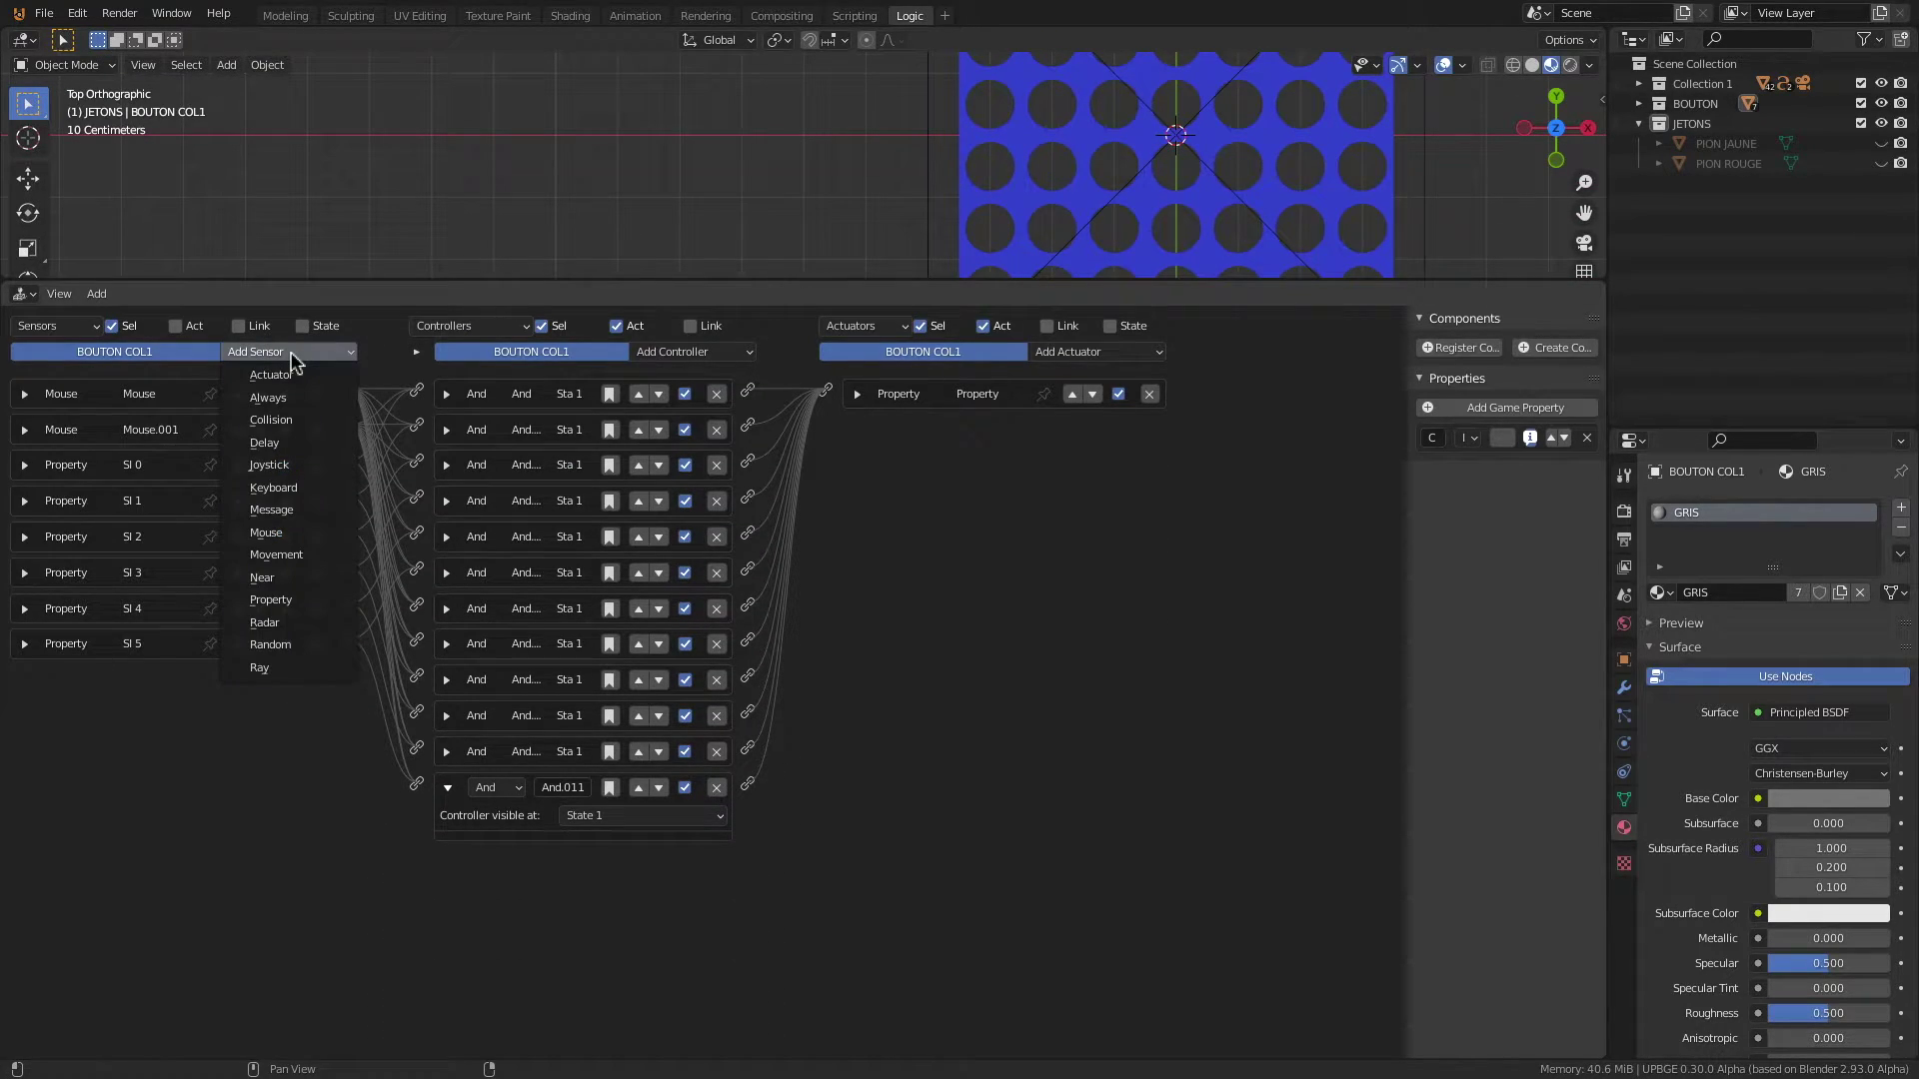
left_click(288, 602)
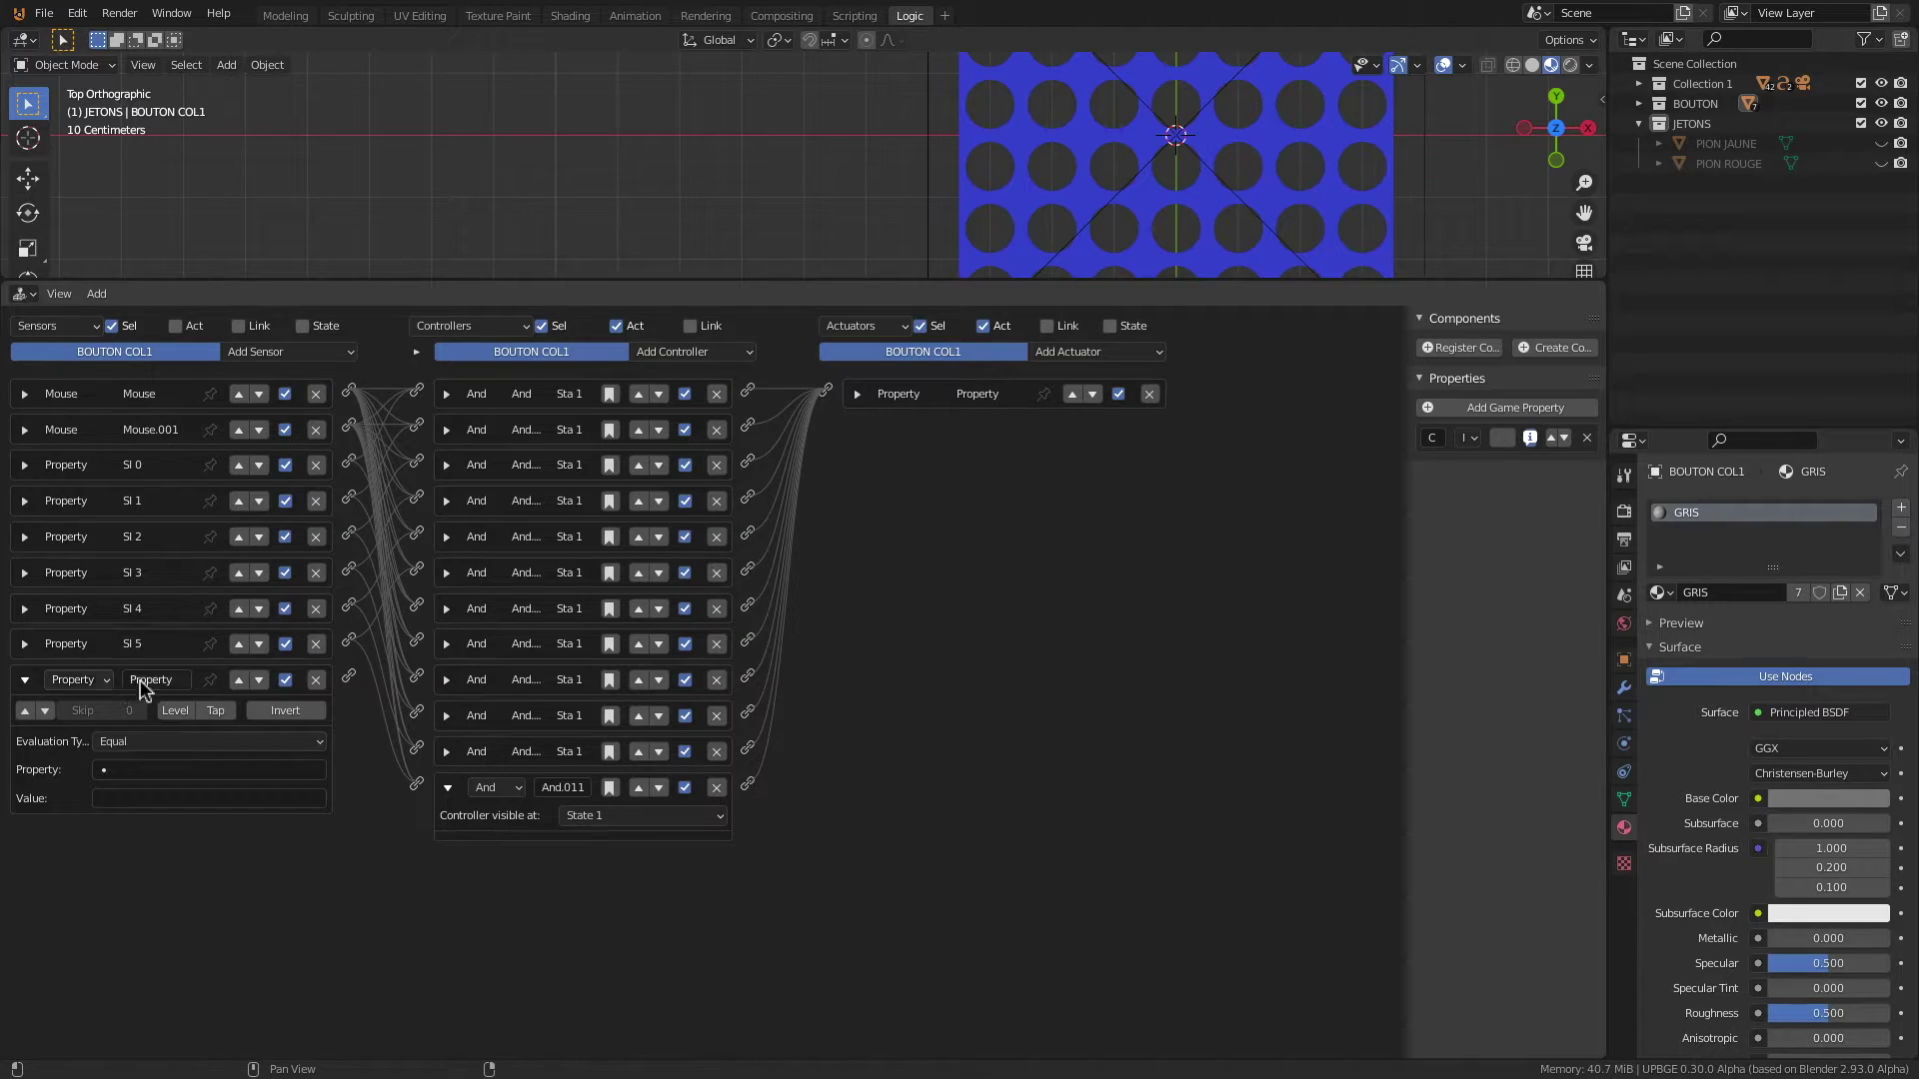
type("SI 6")
key("Return")
Step: Set the SI 6 sensor to check that the COMPTEUR COL1 property equals 6
left_click(199, 771)
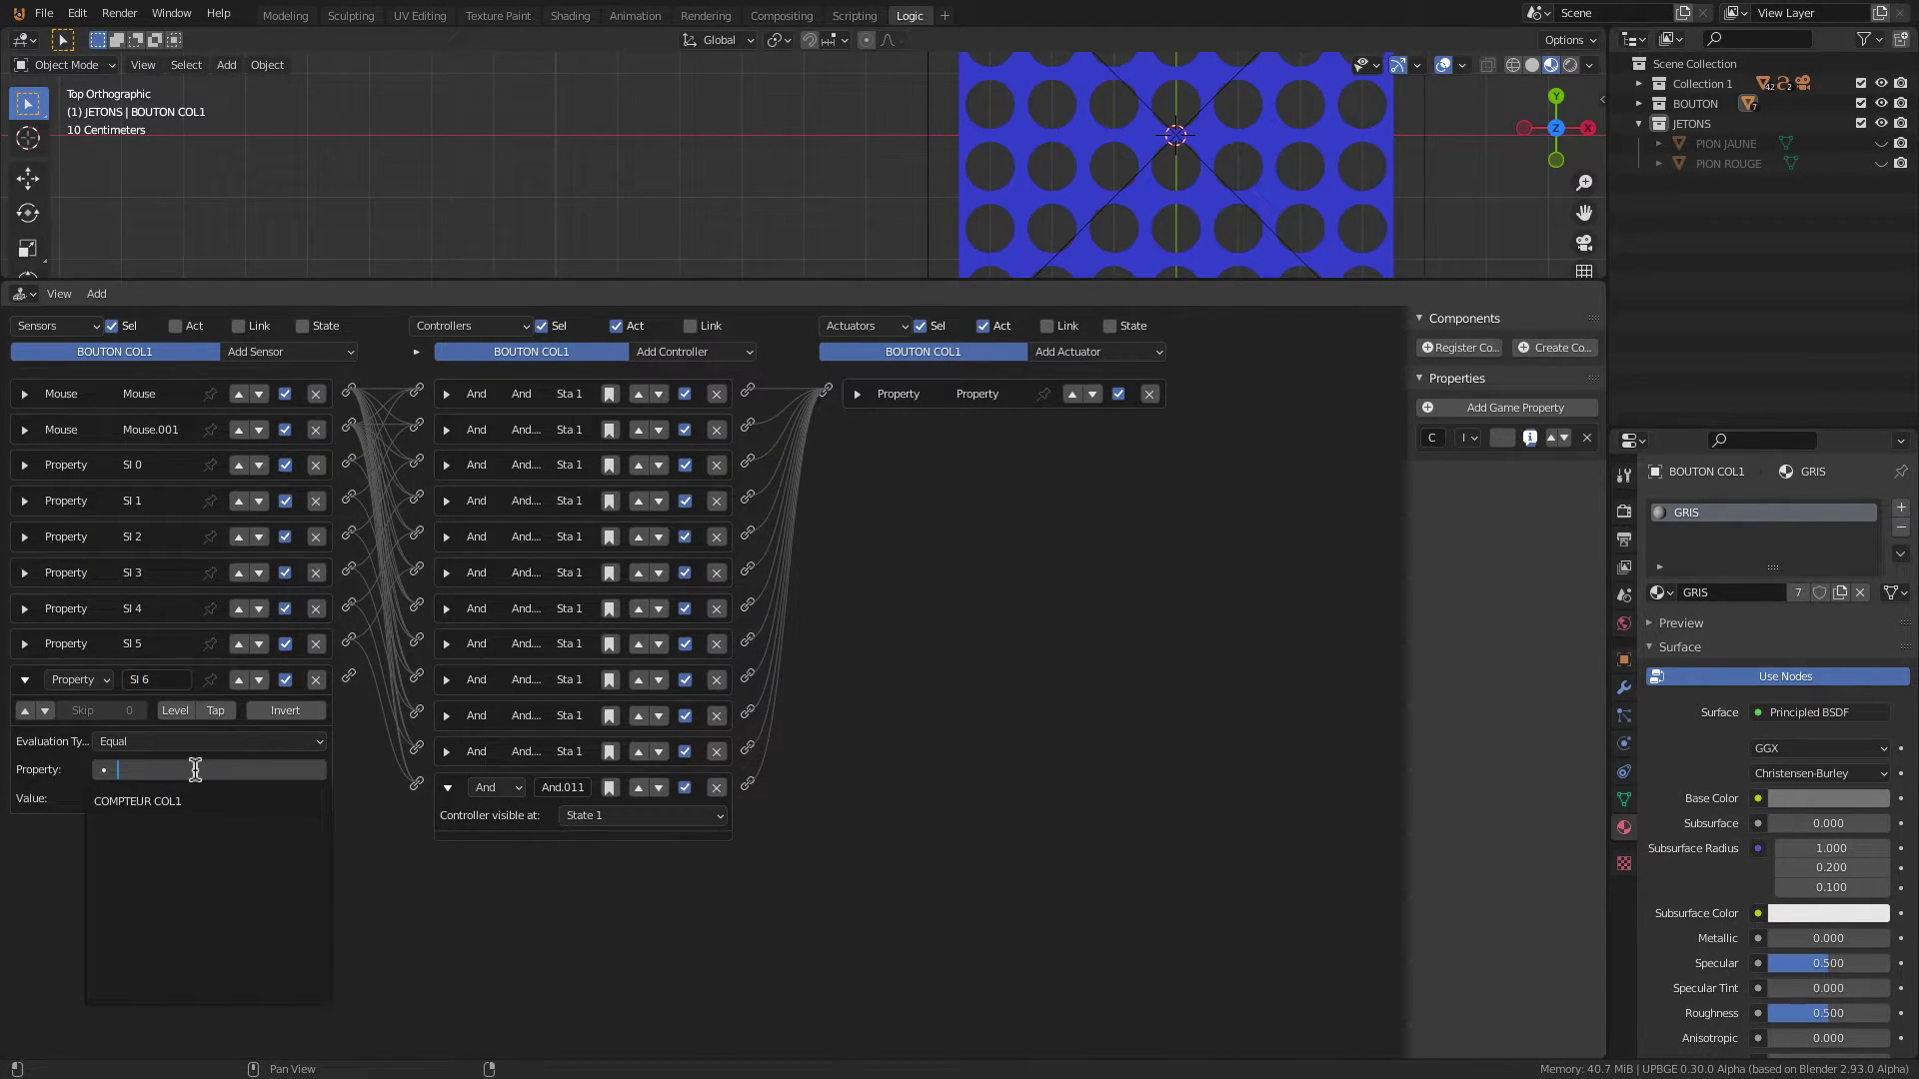
left_click(148, 806)
left_click(140, 801)
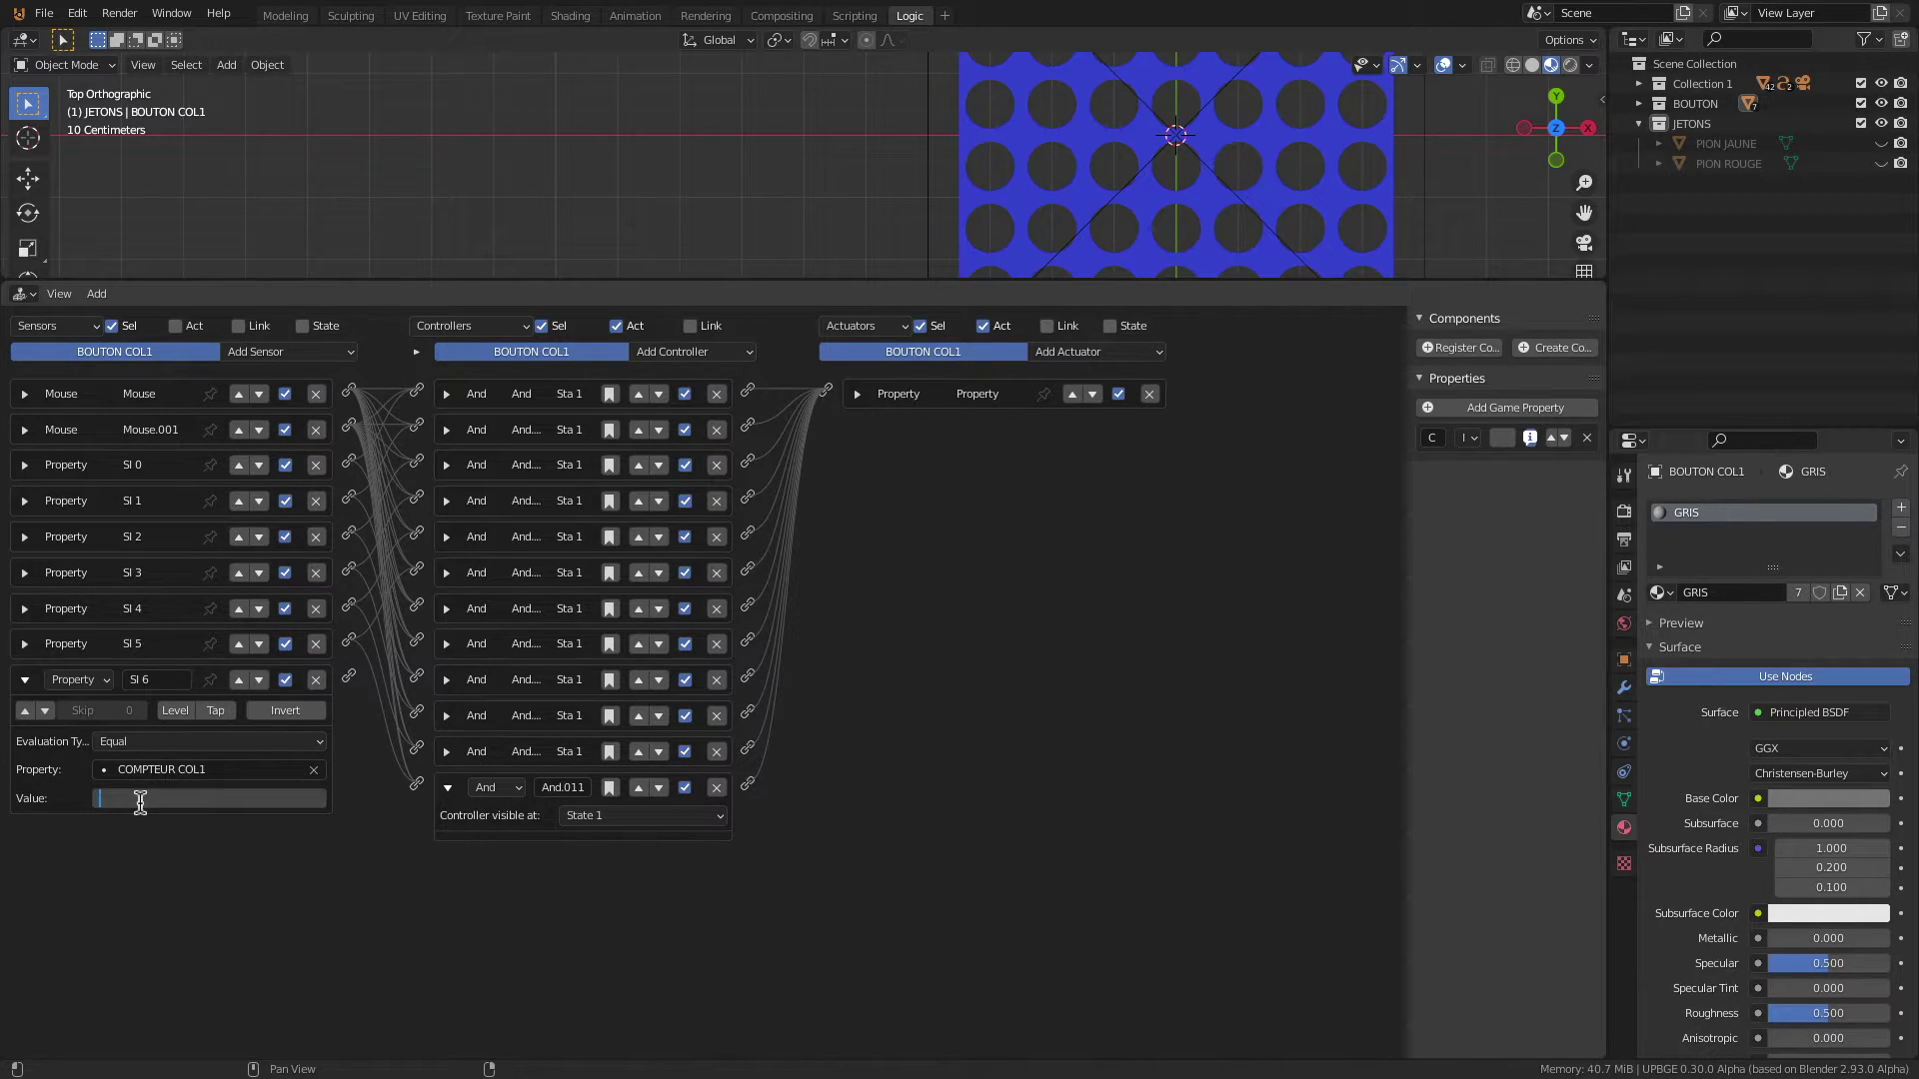
type("6")
key("Return")
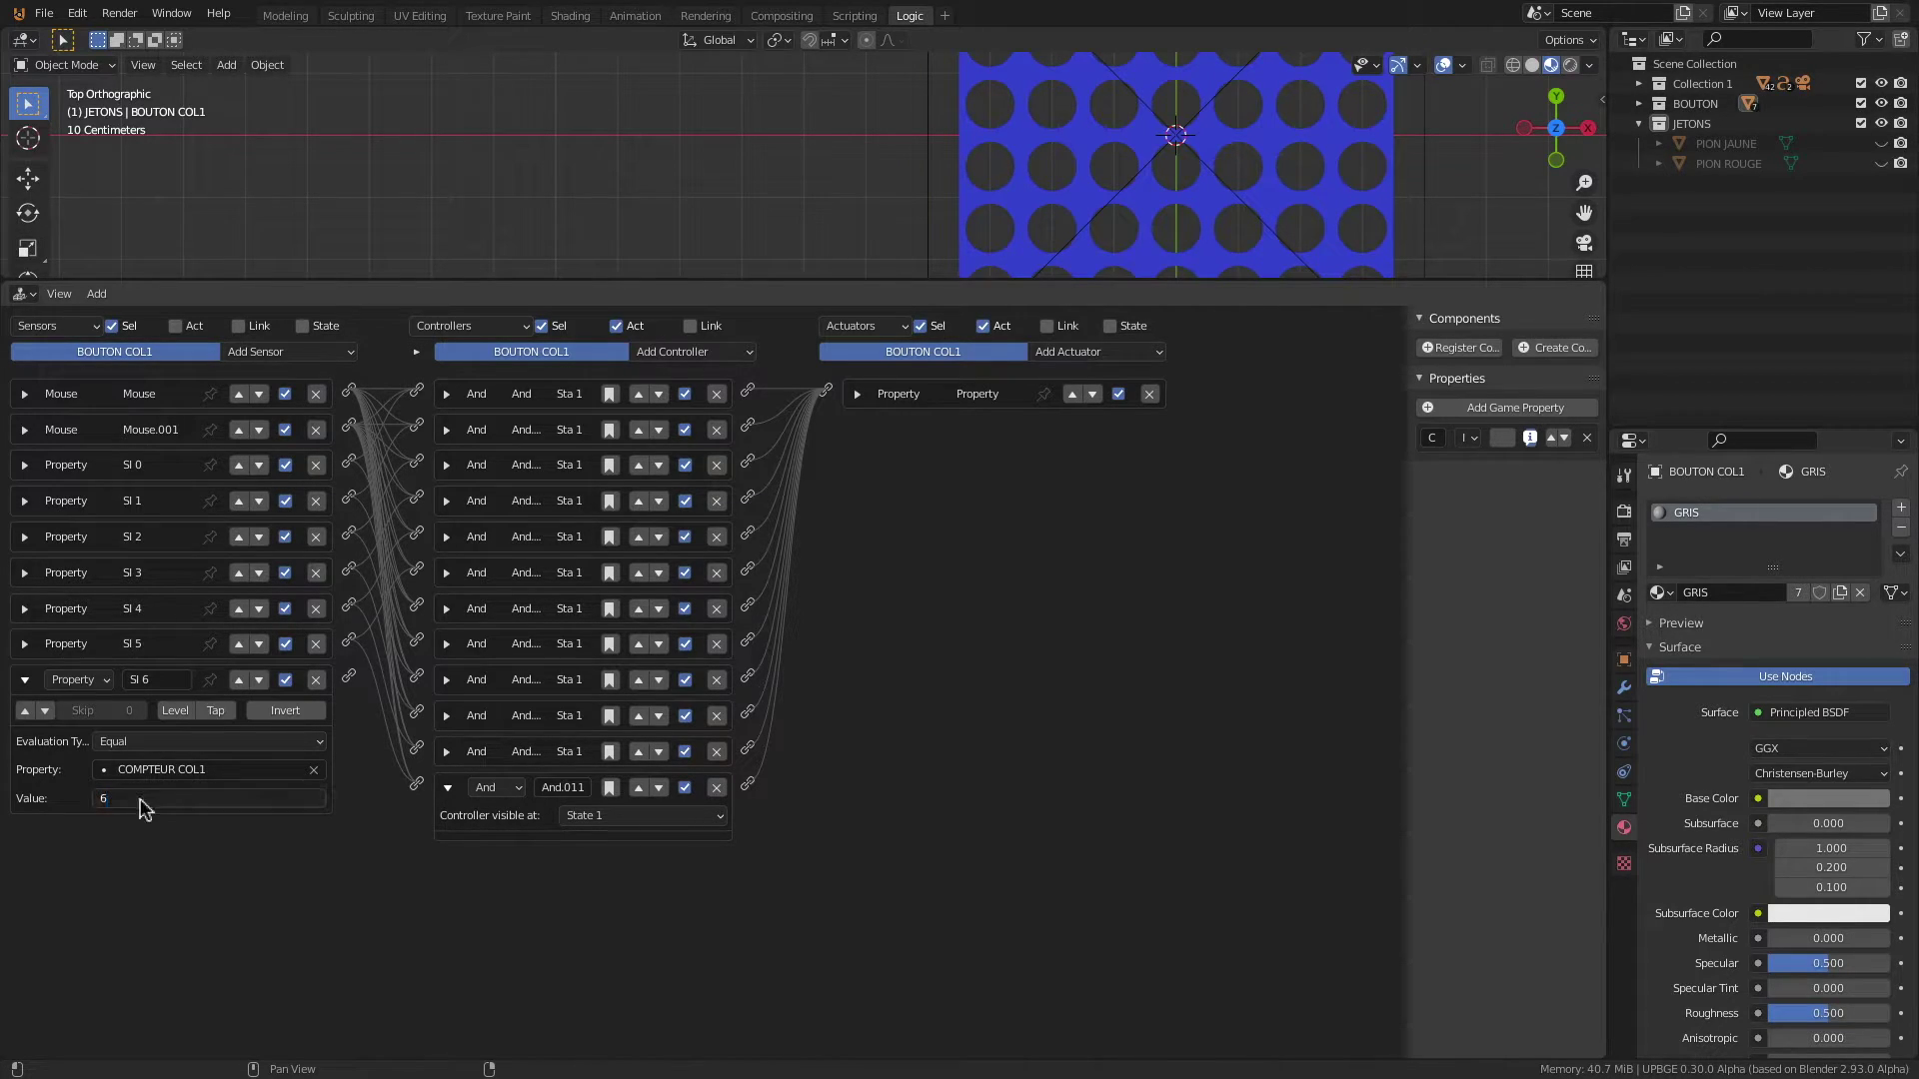
Step: Add another And controller to BOUTON COL1 and link the SI 6 sensor to it
left_click(705, 353)
left_click(670, 376)
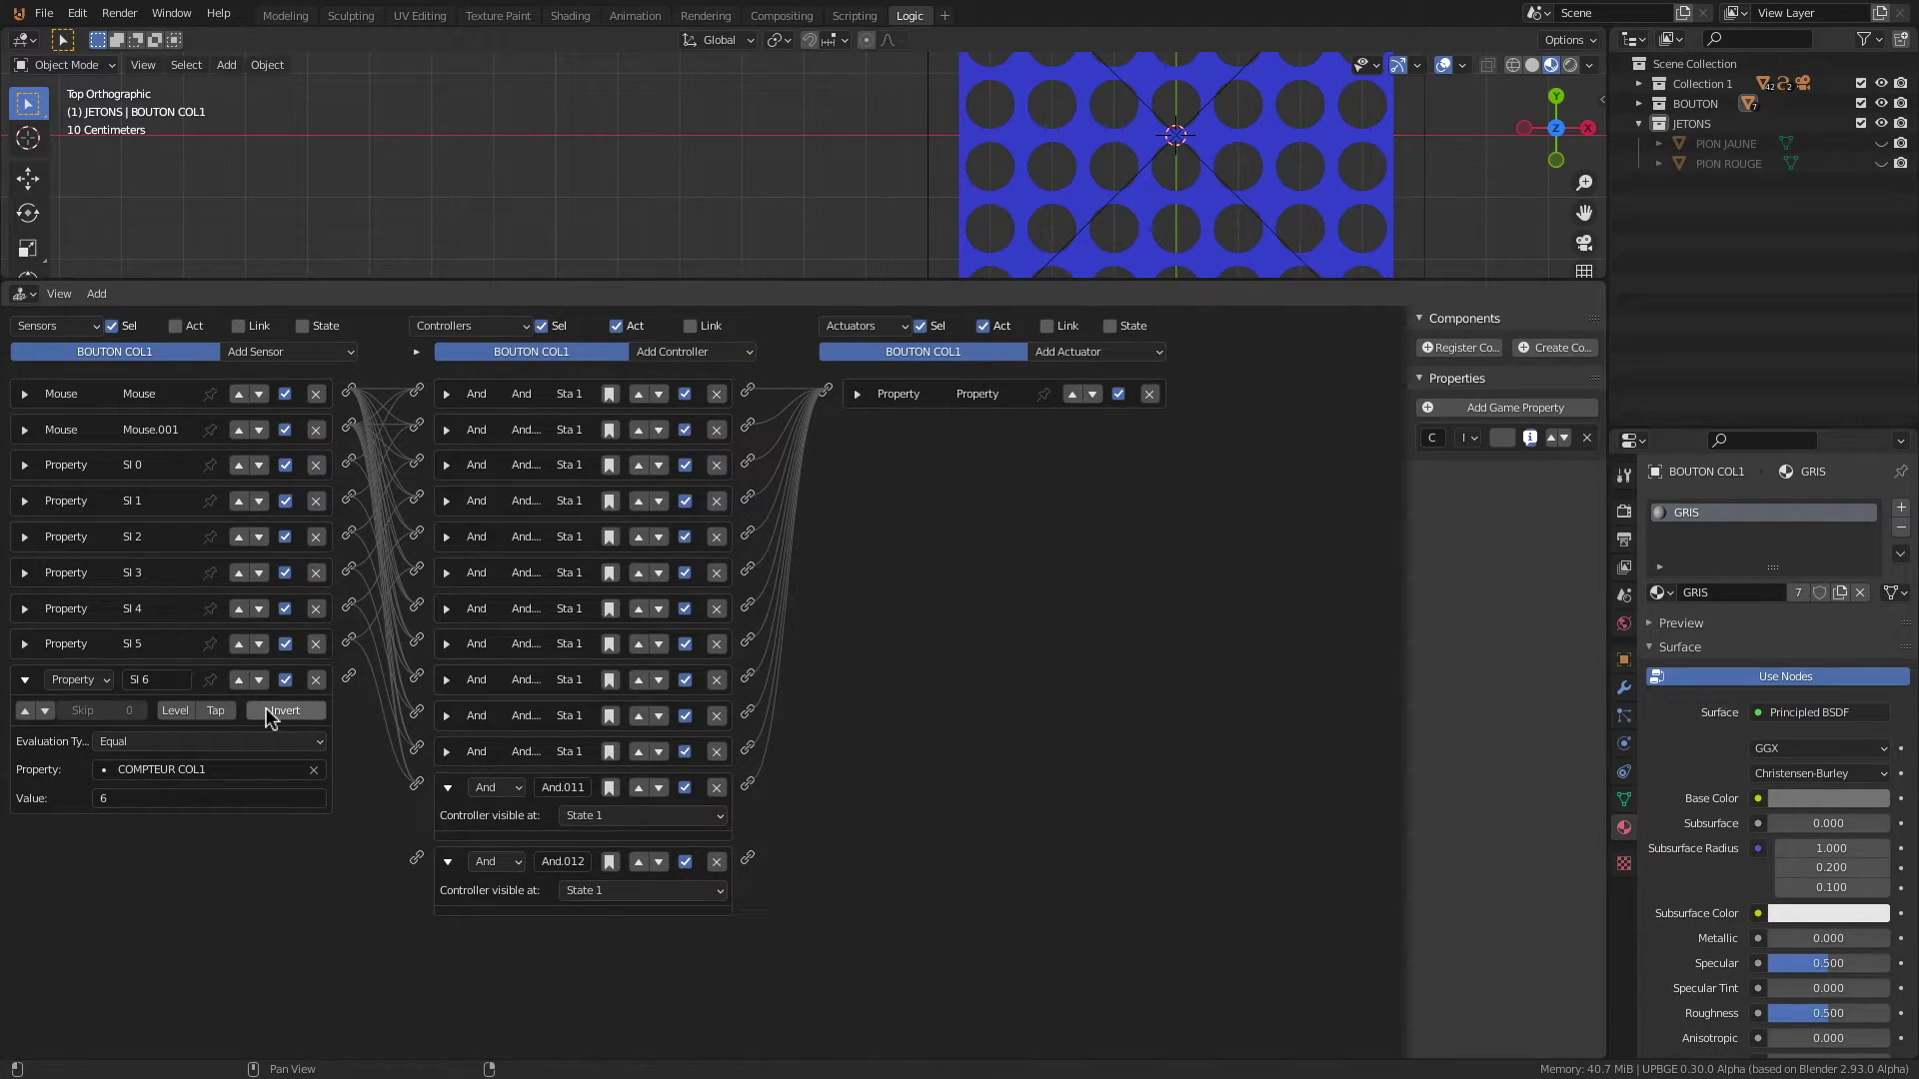
left_click_drag(350, 679, 416, 858)
Step: Add an Edit Object actuator set to End Object to BOUTON COL1, linked from And.012
left_click(1095, 352)
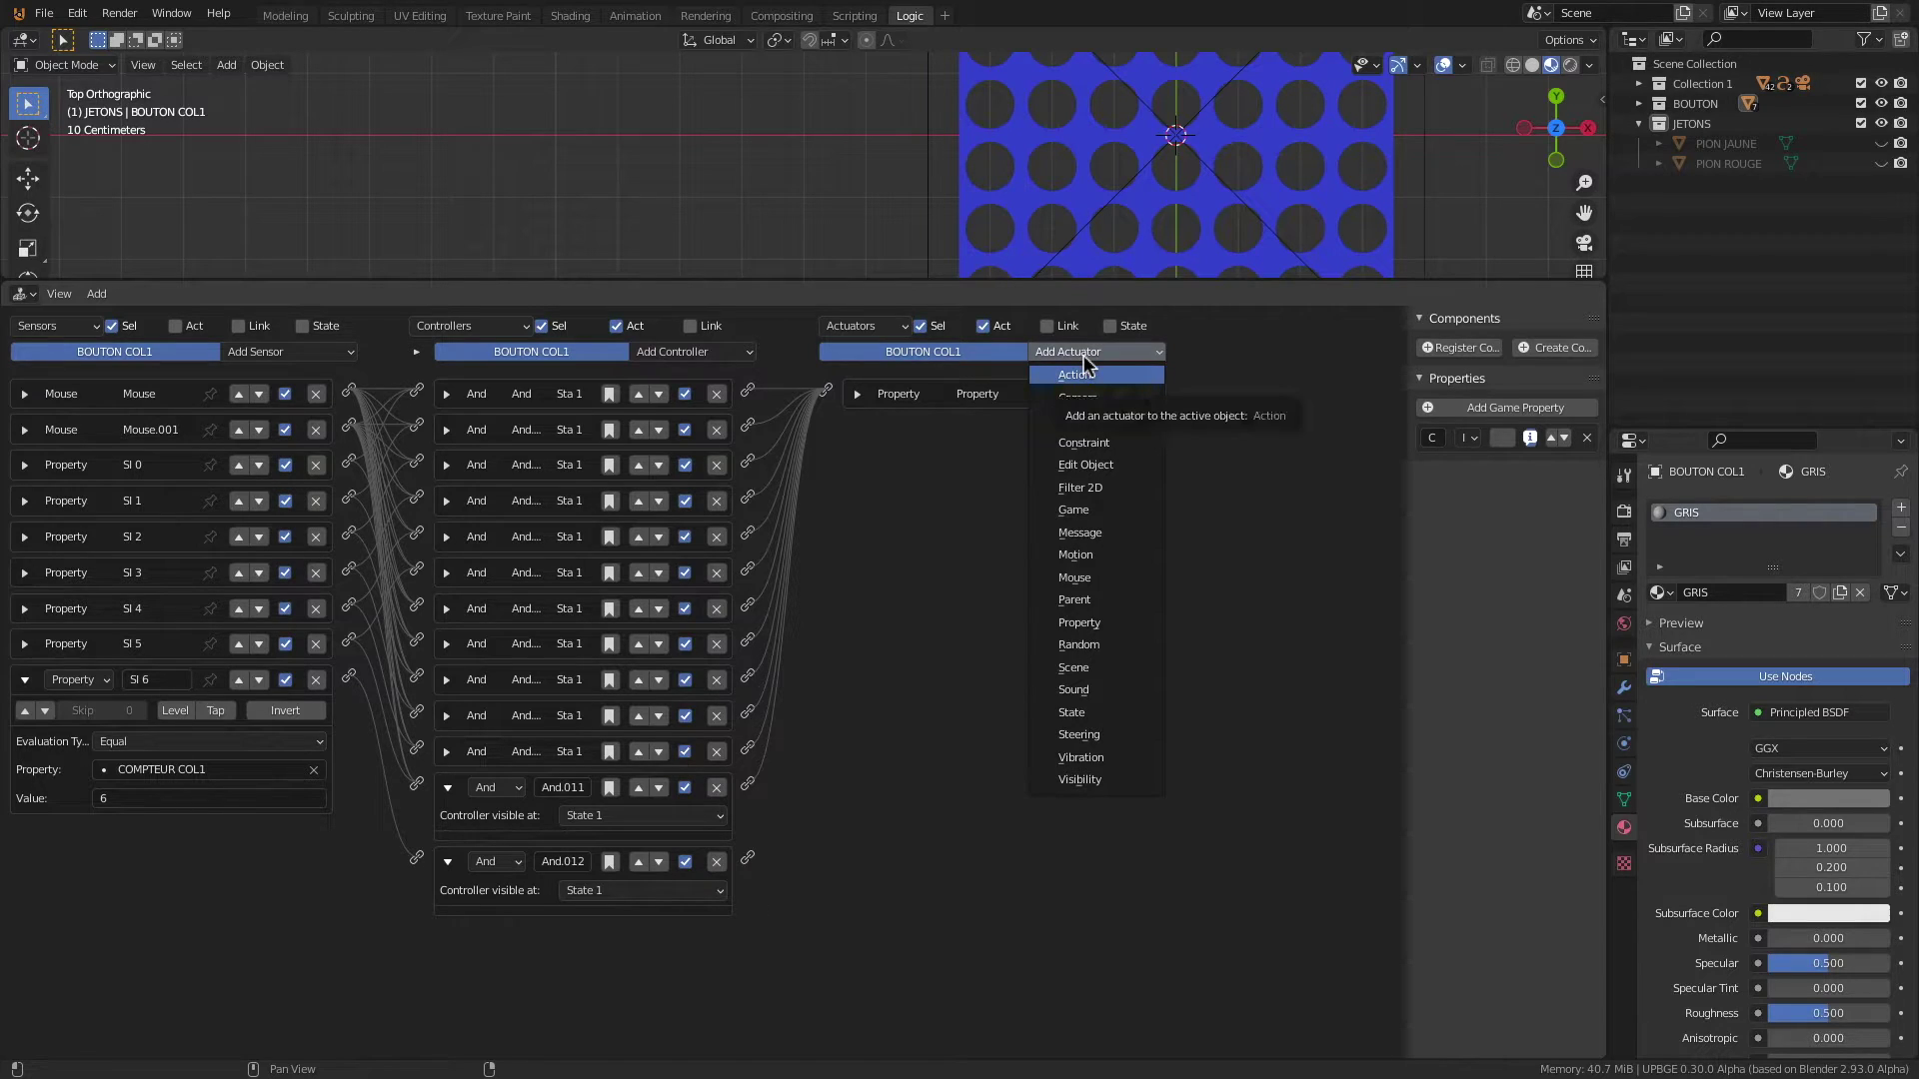
left_click(1085, 465)
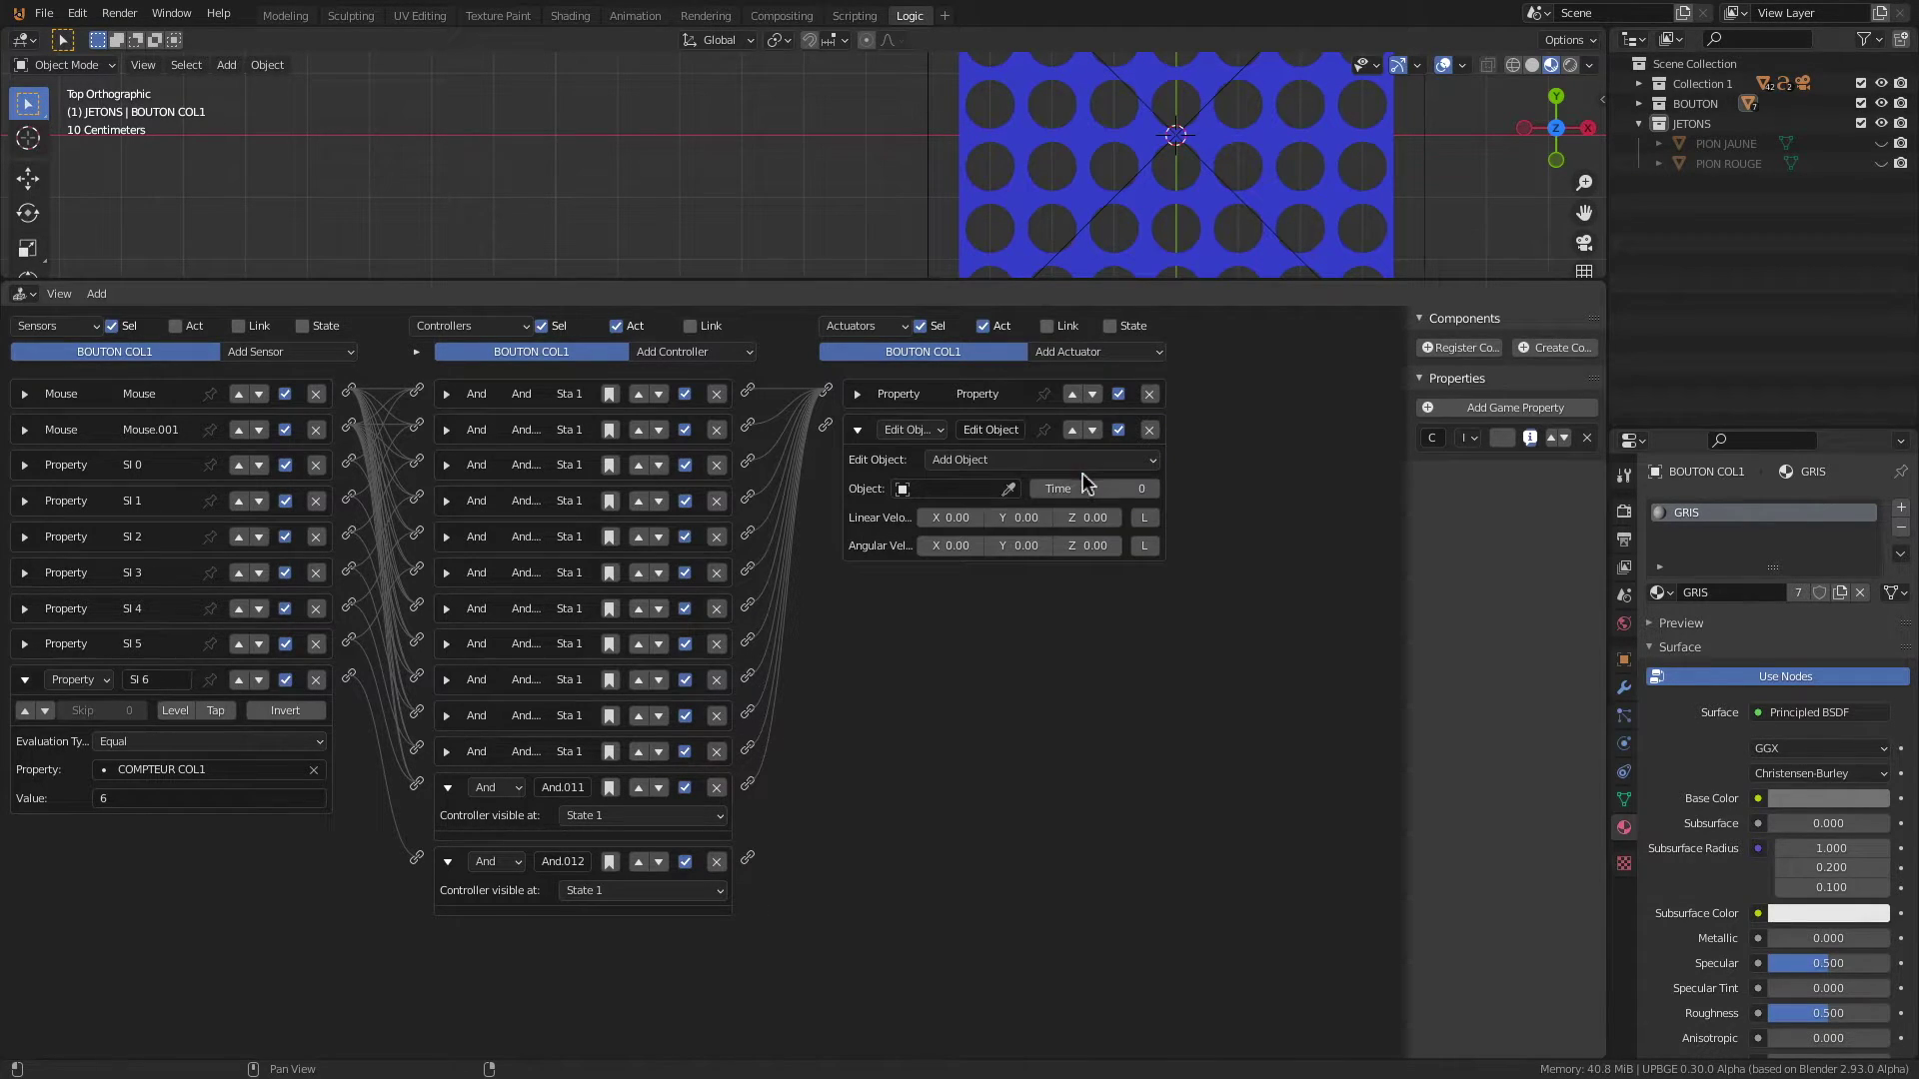
left_click_drag(748, 862, 825, 427)
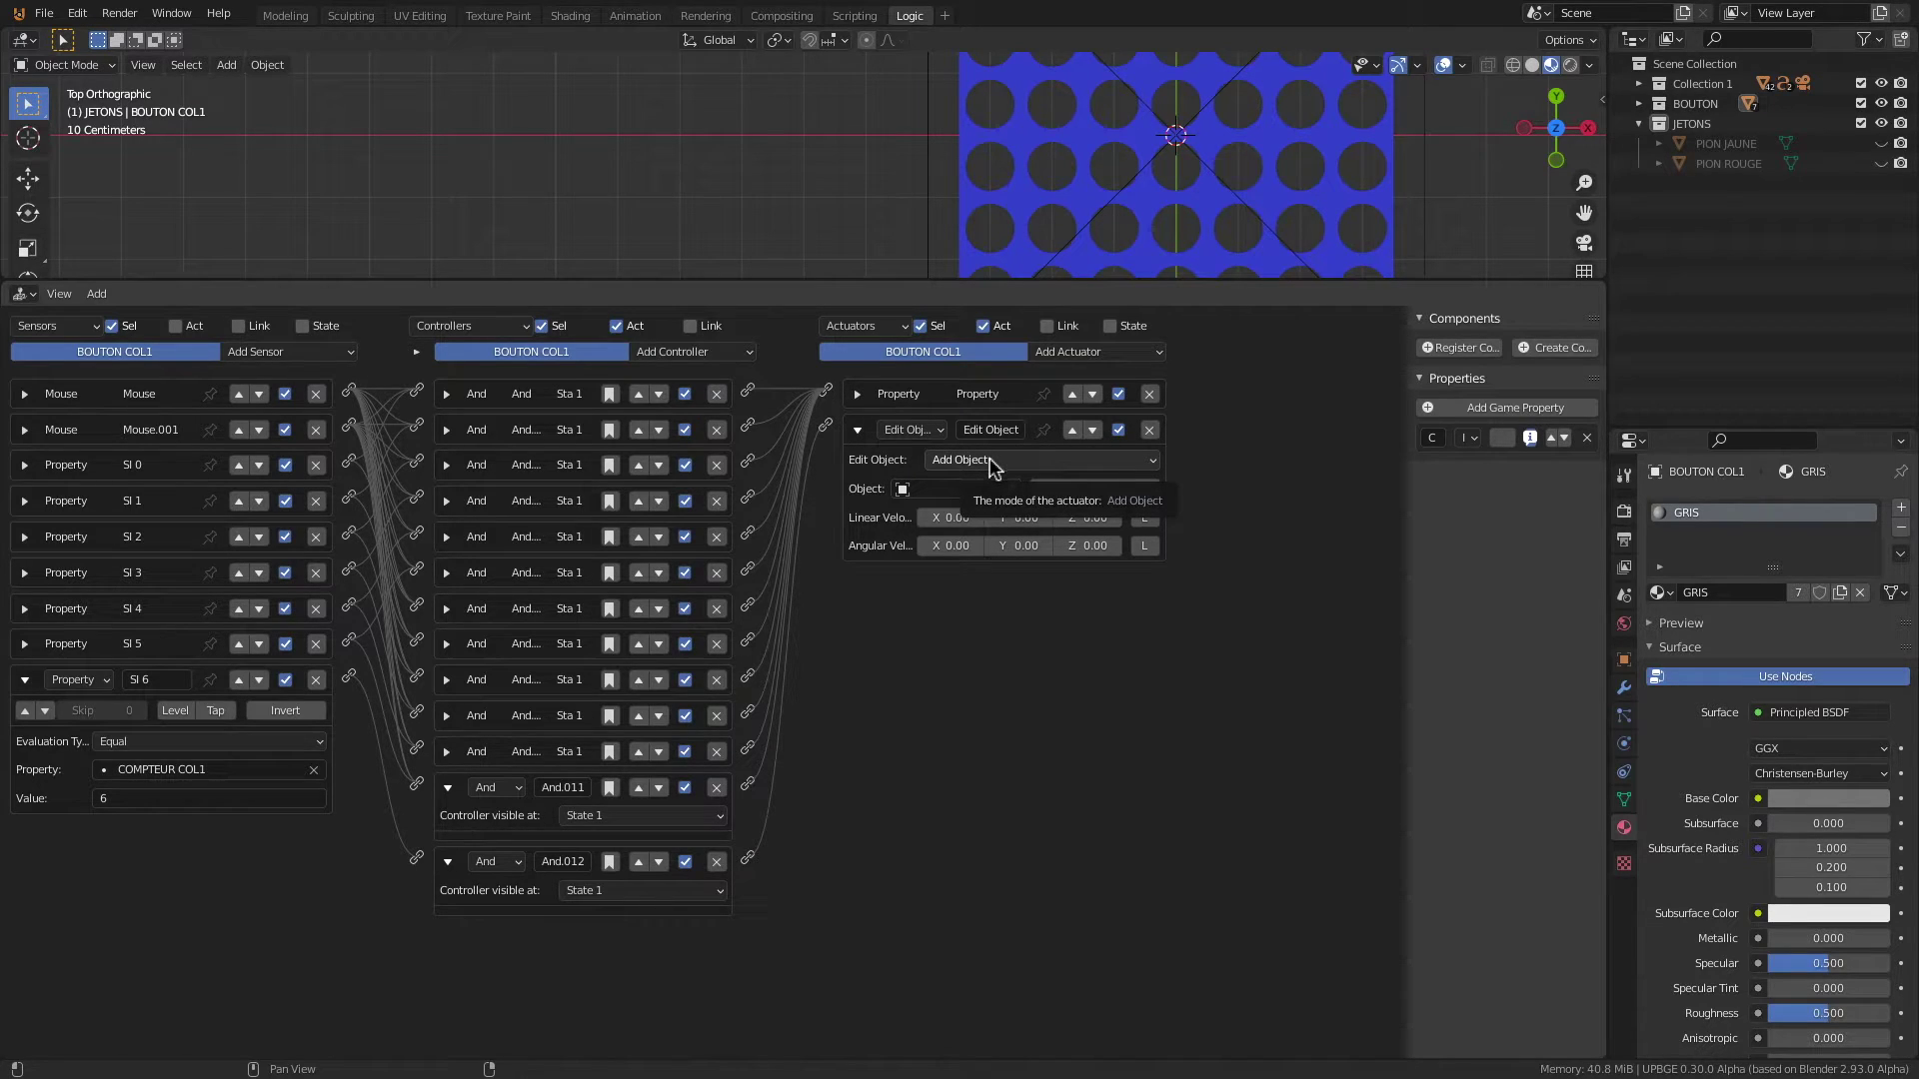
left_click(989, 462)
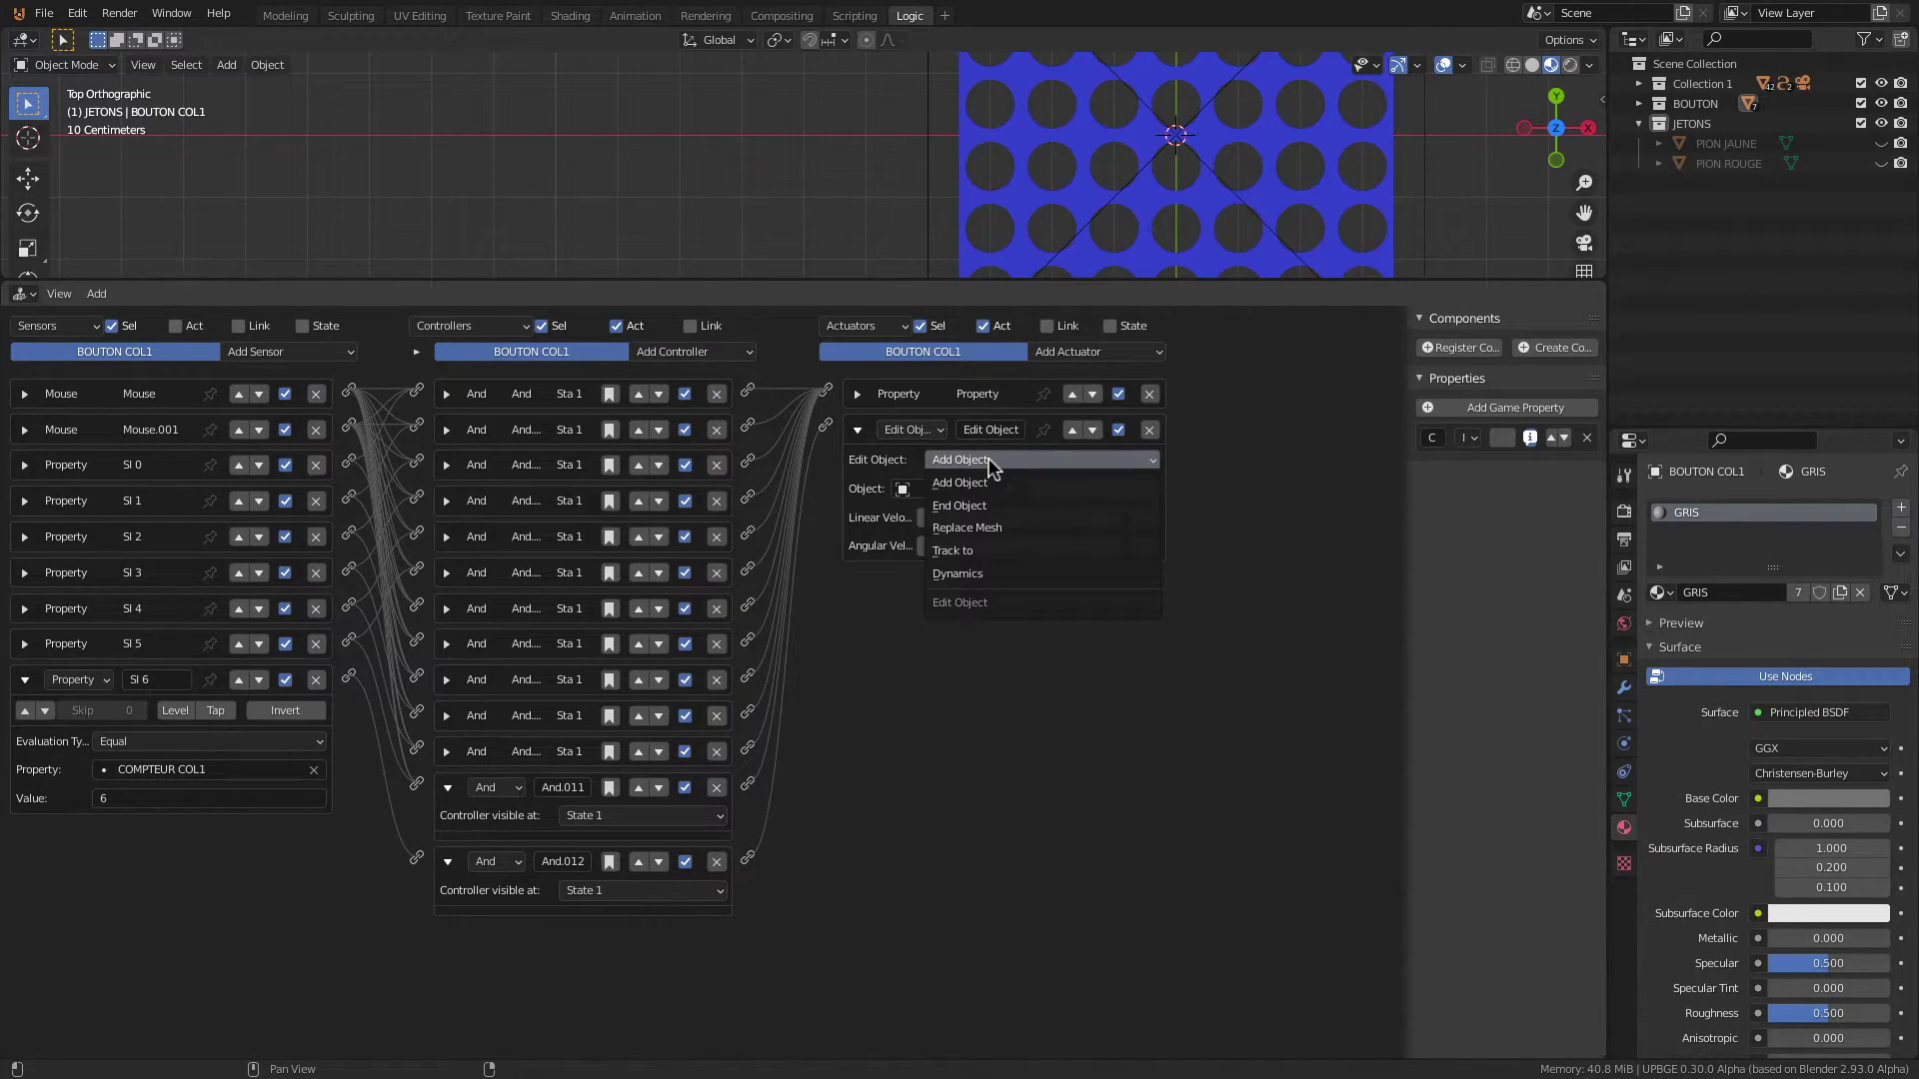
left_click(988, 507)
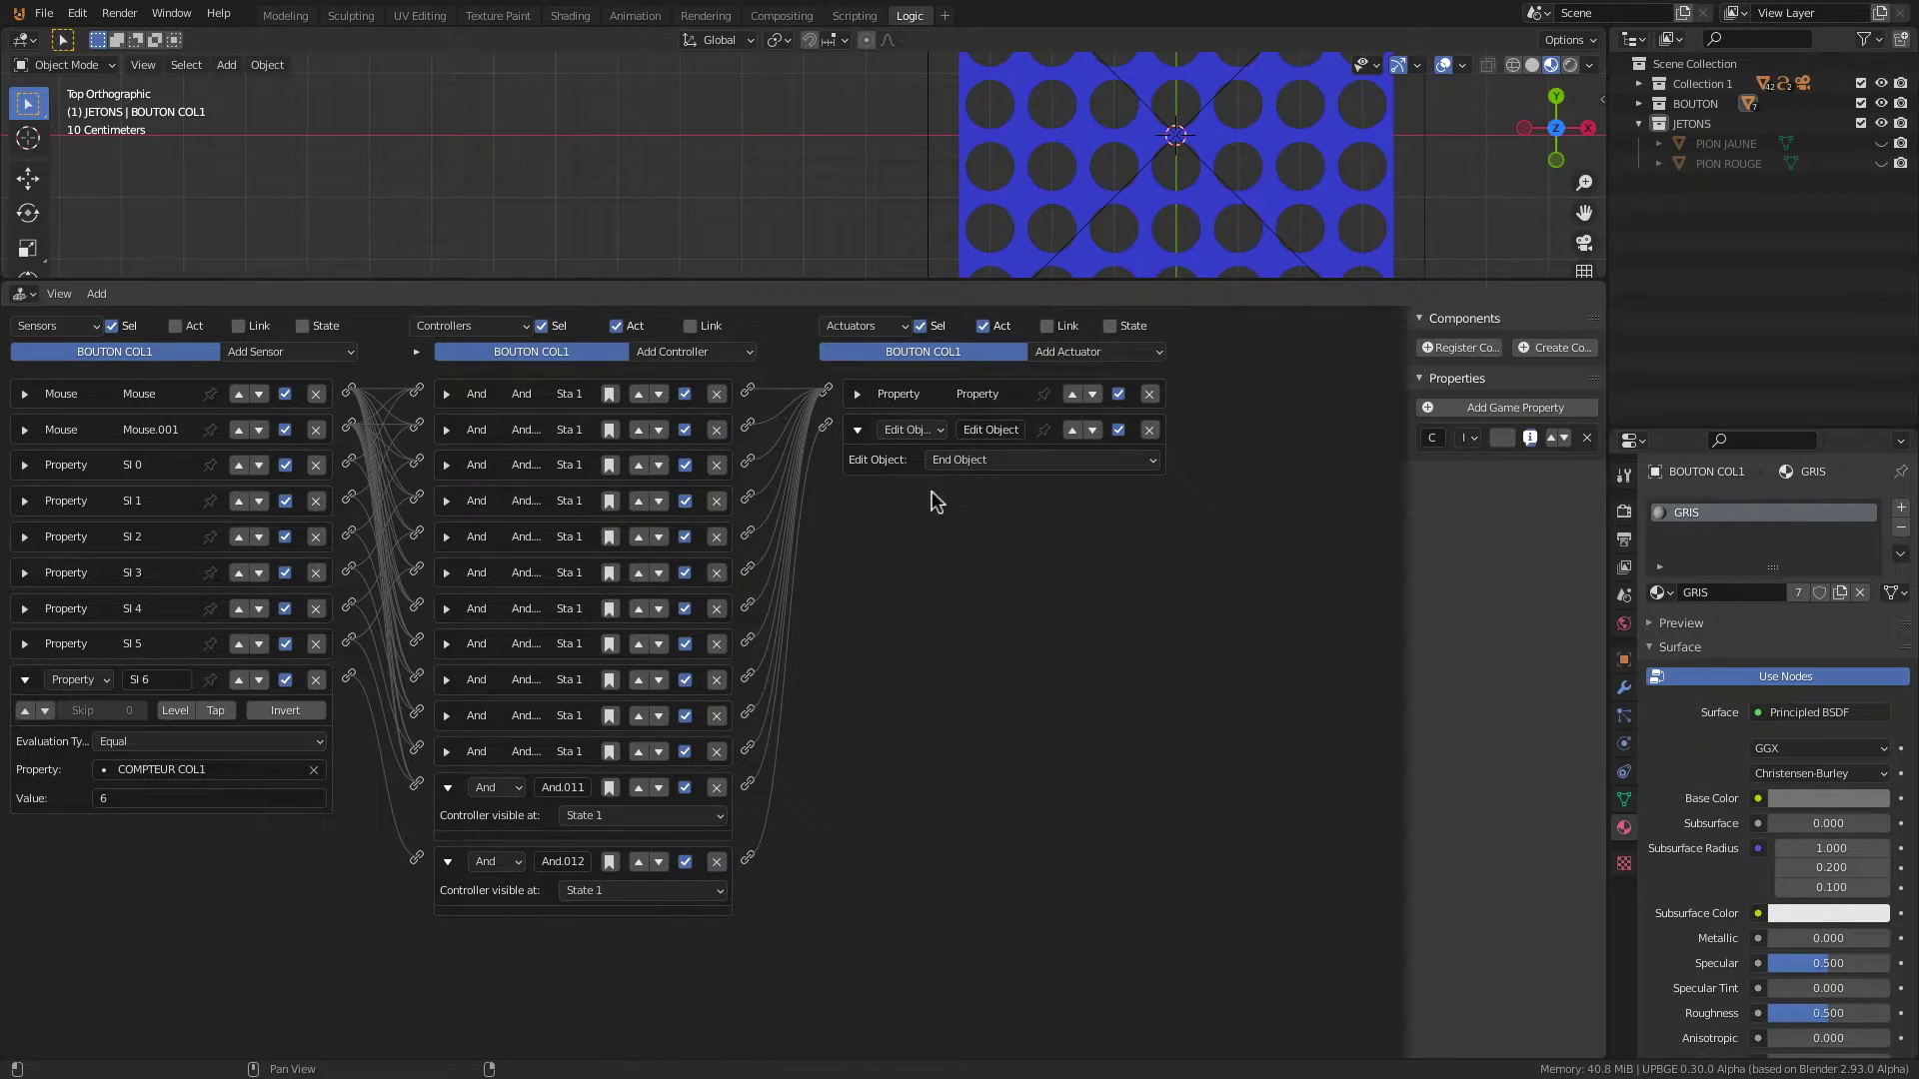
Step: Run the game, fill the first column with tokens to test the removal of its button, and stop the game
left_click_drag(822, 282, 815, 744)
key("KP_0")
key("p")
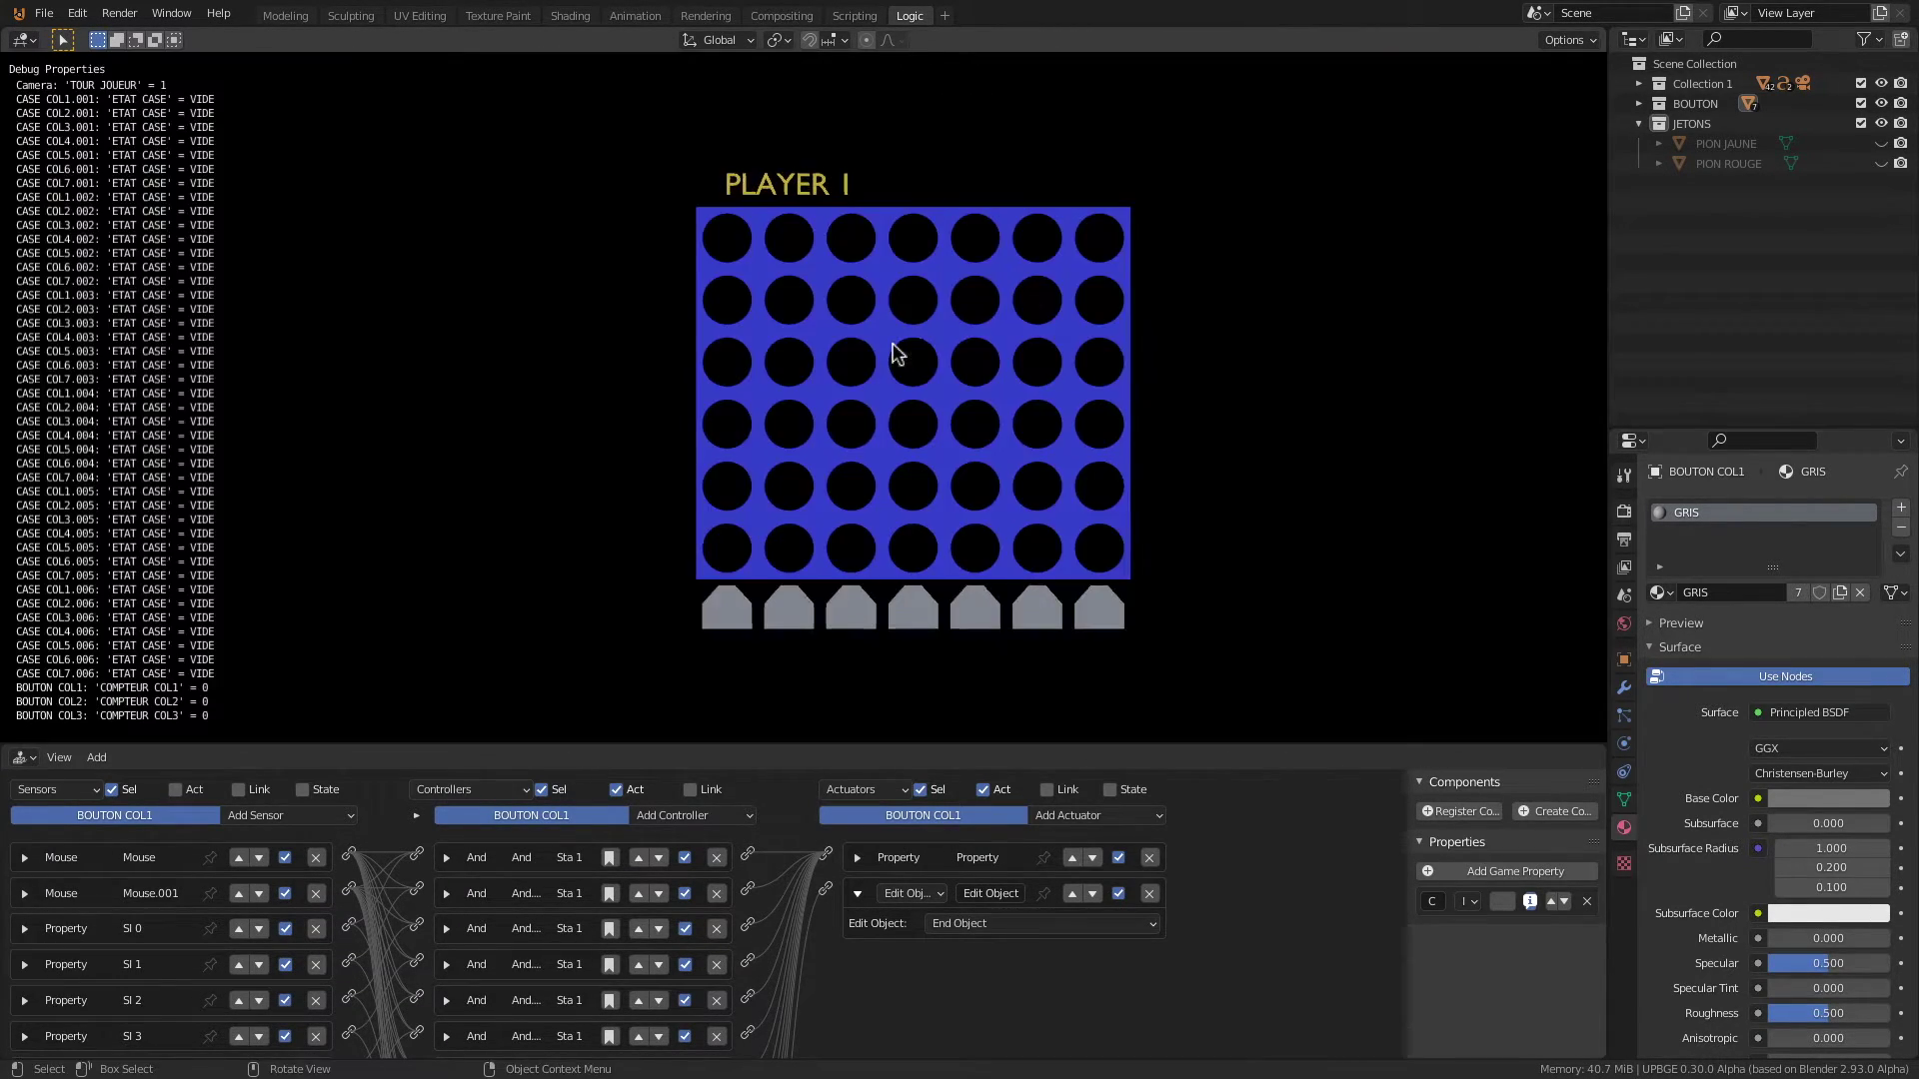
left_click(729, 605)
left_click(729, 601)
left_click(729, 601)
left_click(729, 602)
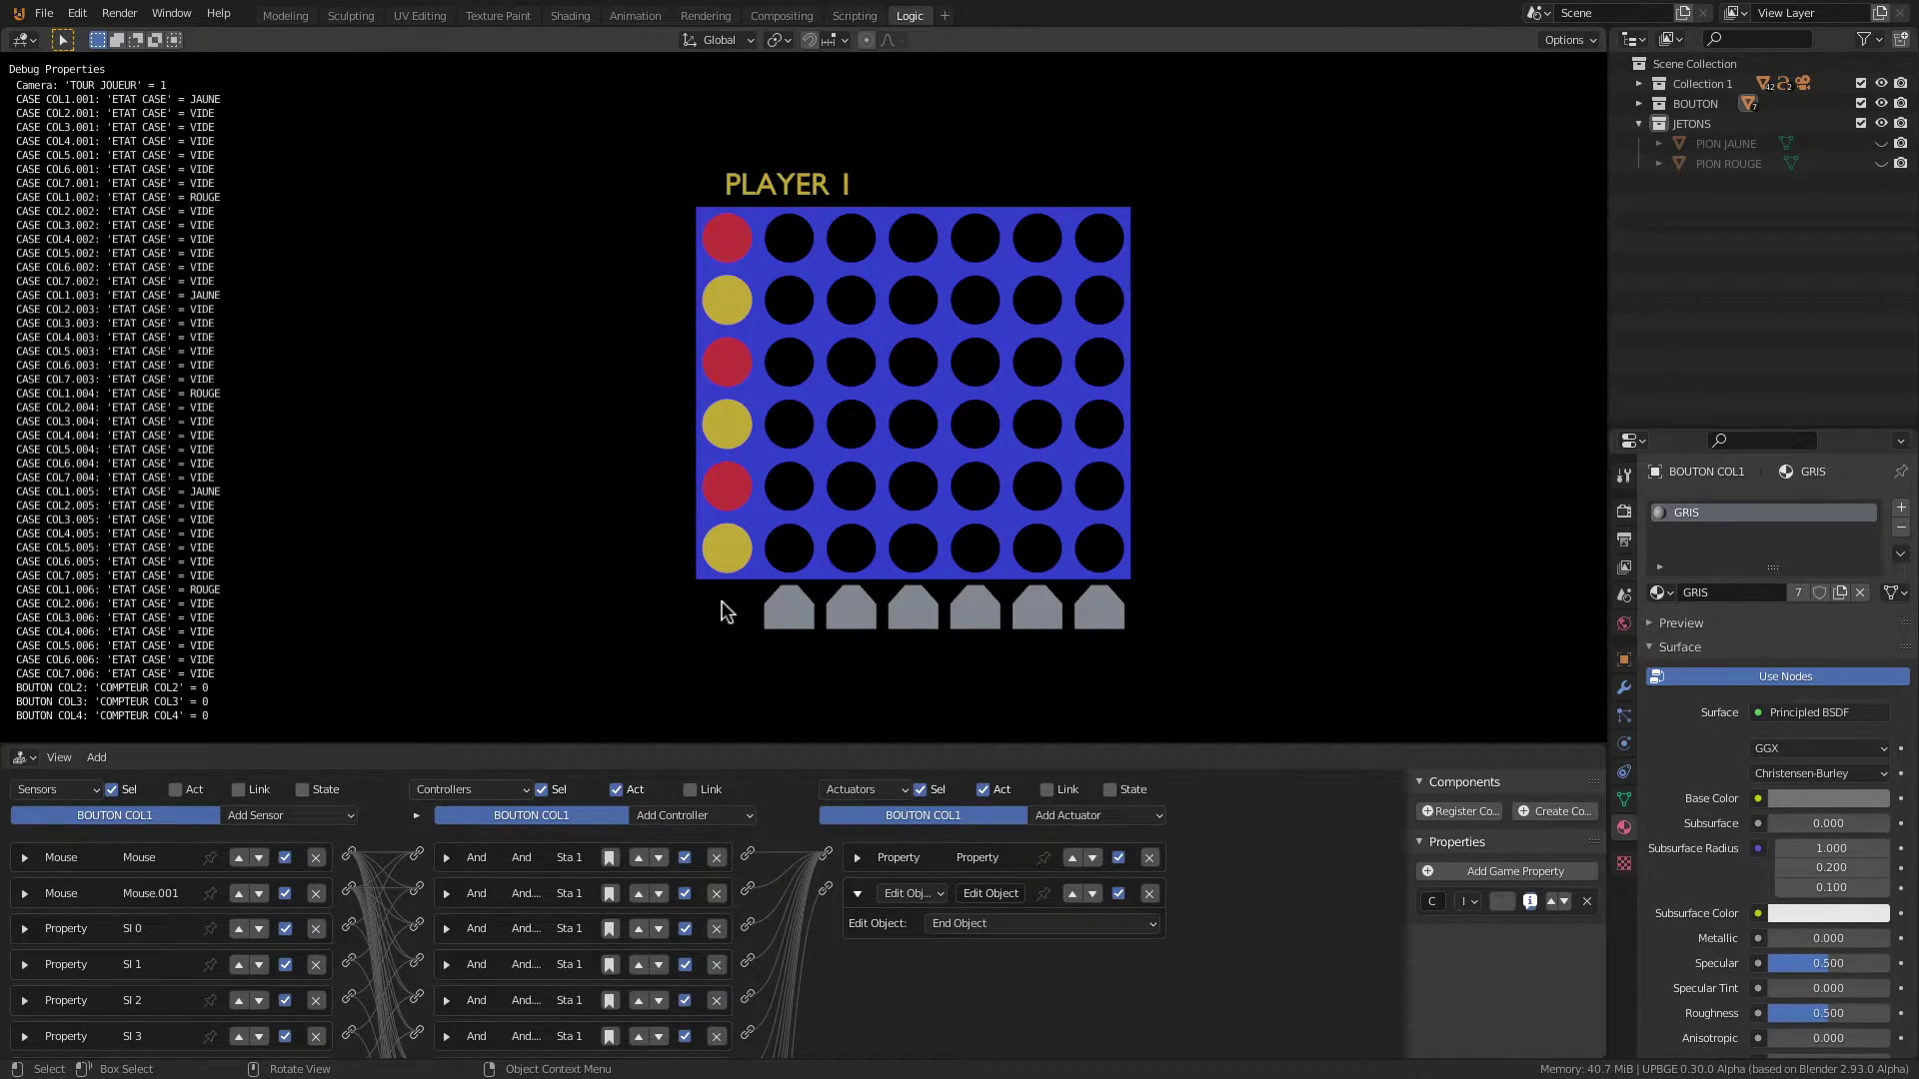
key("Escape")
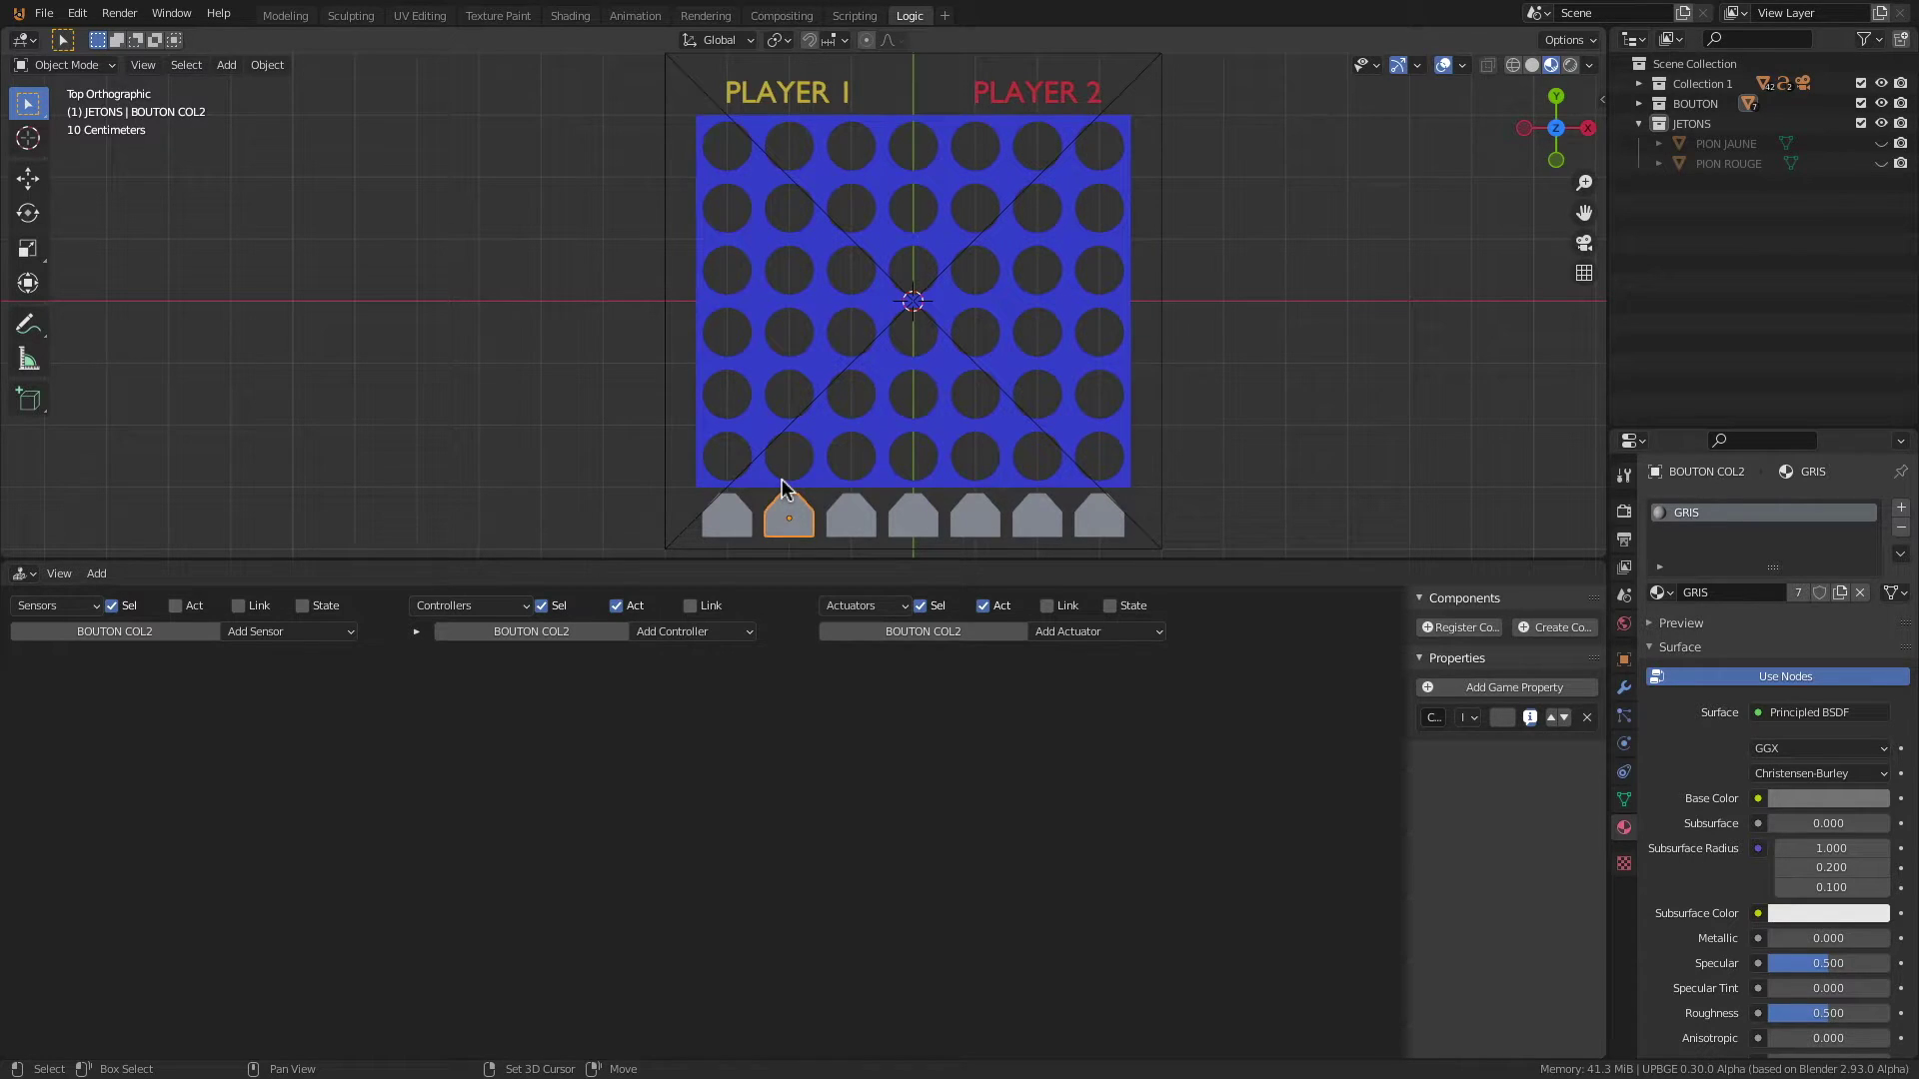
Step: Select BOUTON COL2, CASE COL2.001 and the camera together, and add an And controller to BOUTON COL2
left_click(785, 482, "shift")
left_click(665, 290, "shift")
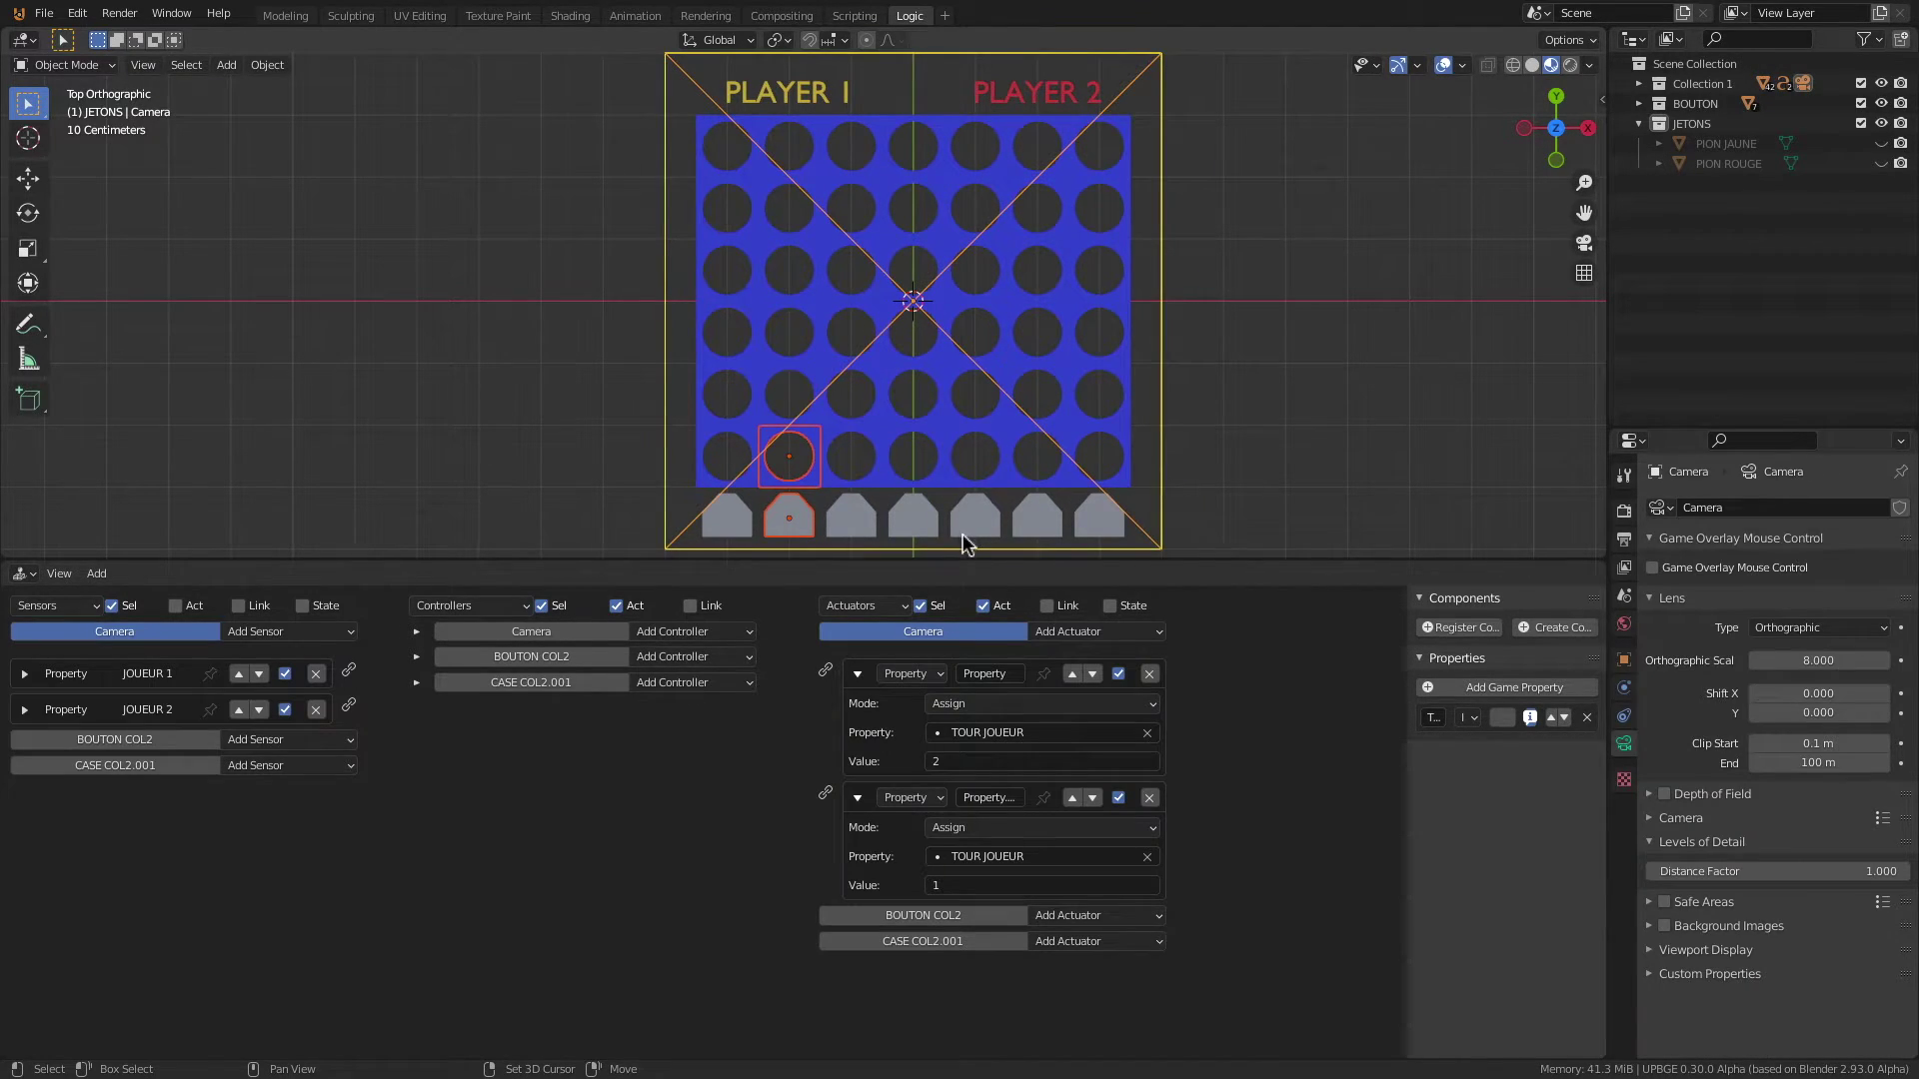
left_click(702, 657)
left_click(700, 692)
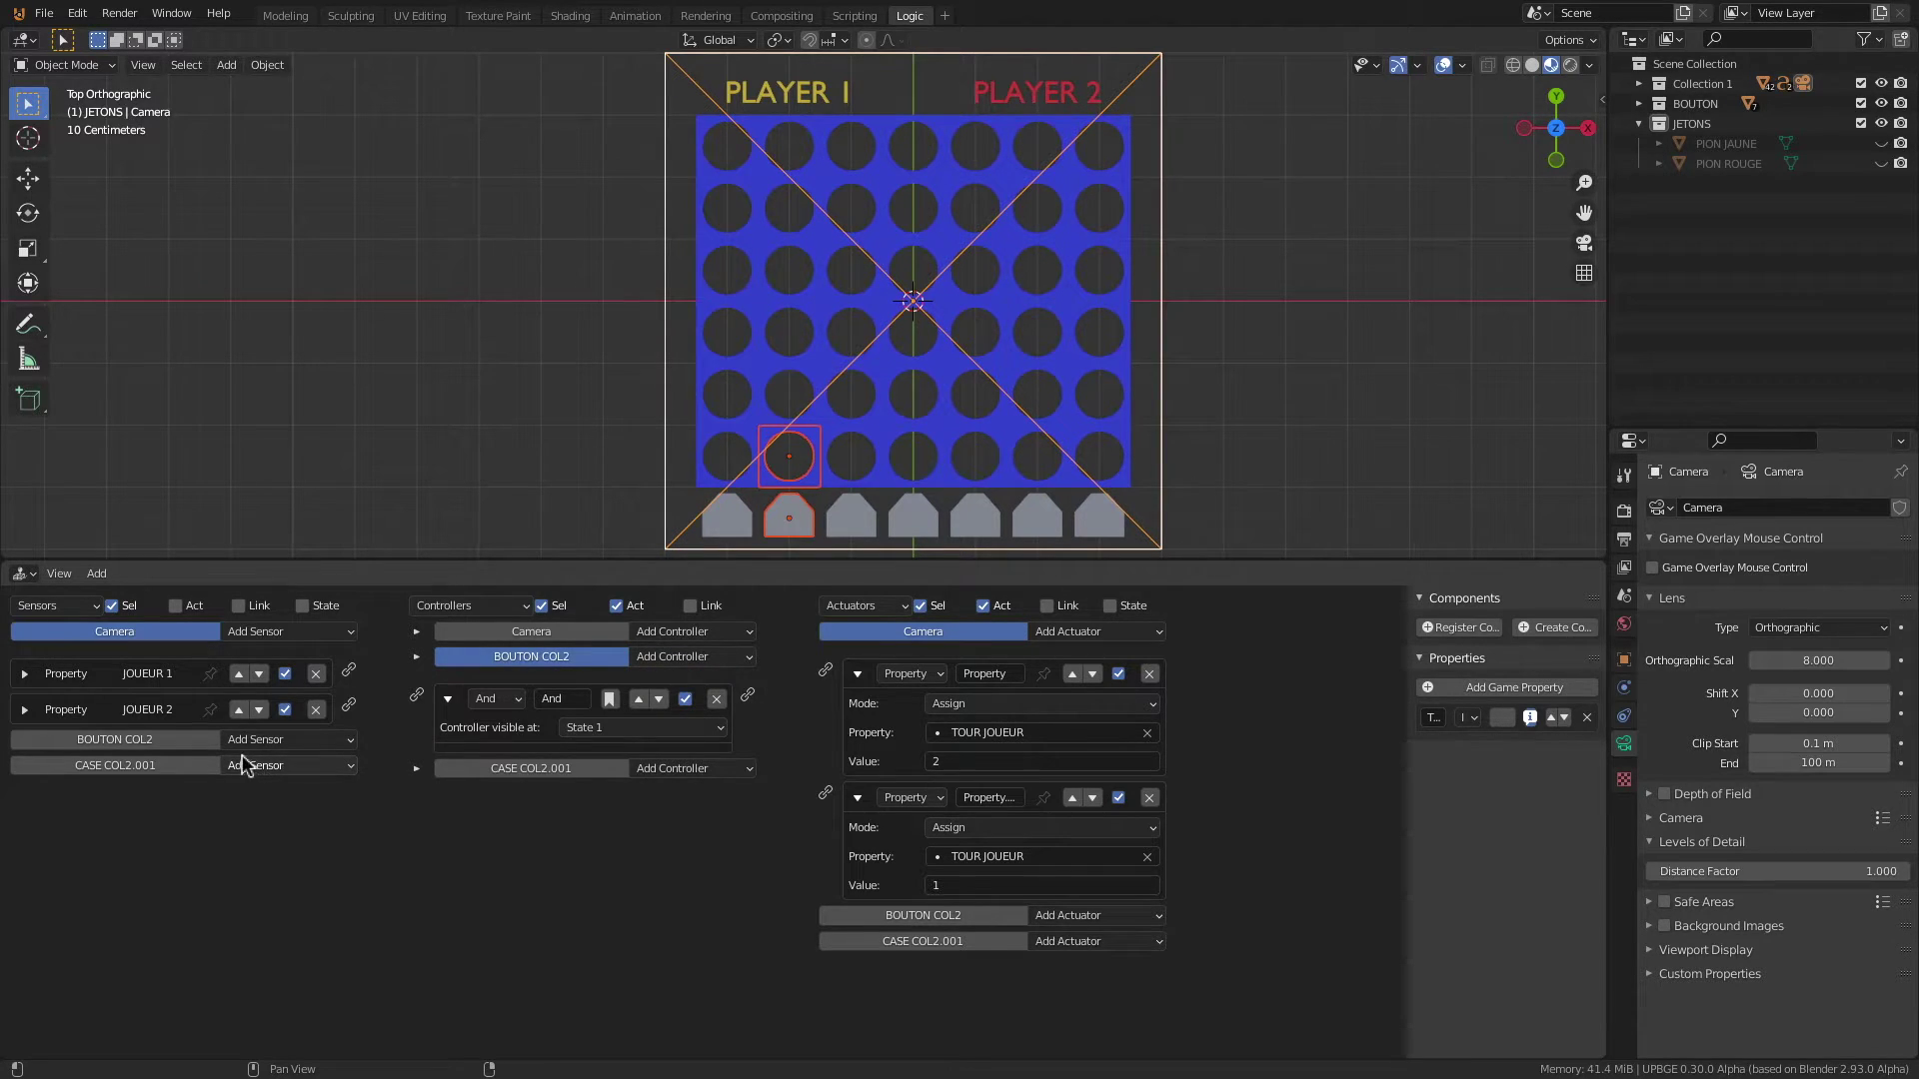
Step: Add two Mouse sensors to BOUTON COL2, one for Left Button with Tap enabled and one for Mouse Over
left_click(290, 742)
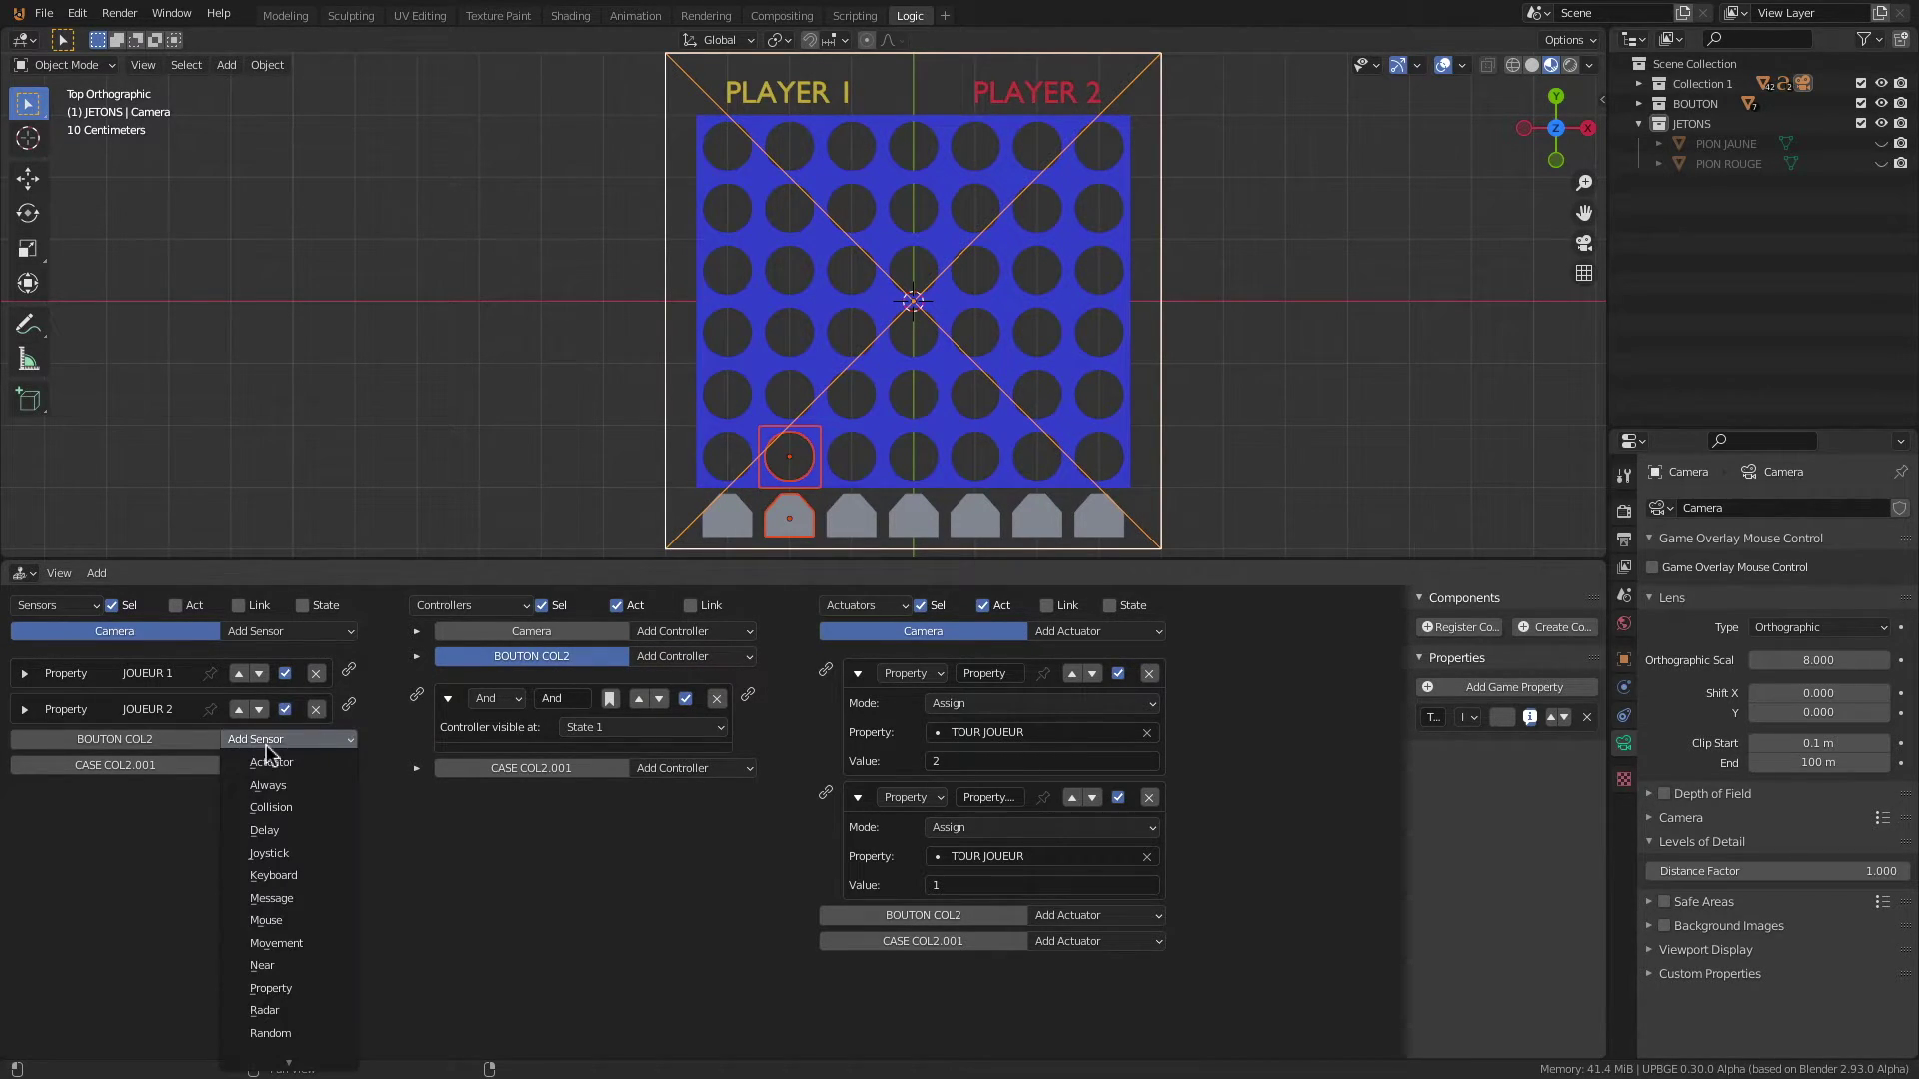
left_click(260, 741)
left_click(279, 918)
left_click(297, 750)
left_click(305, 987)
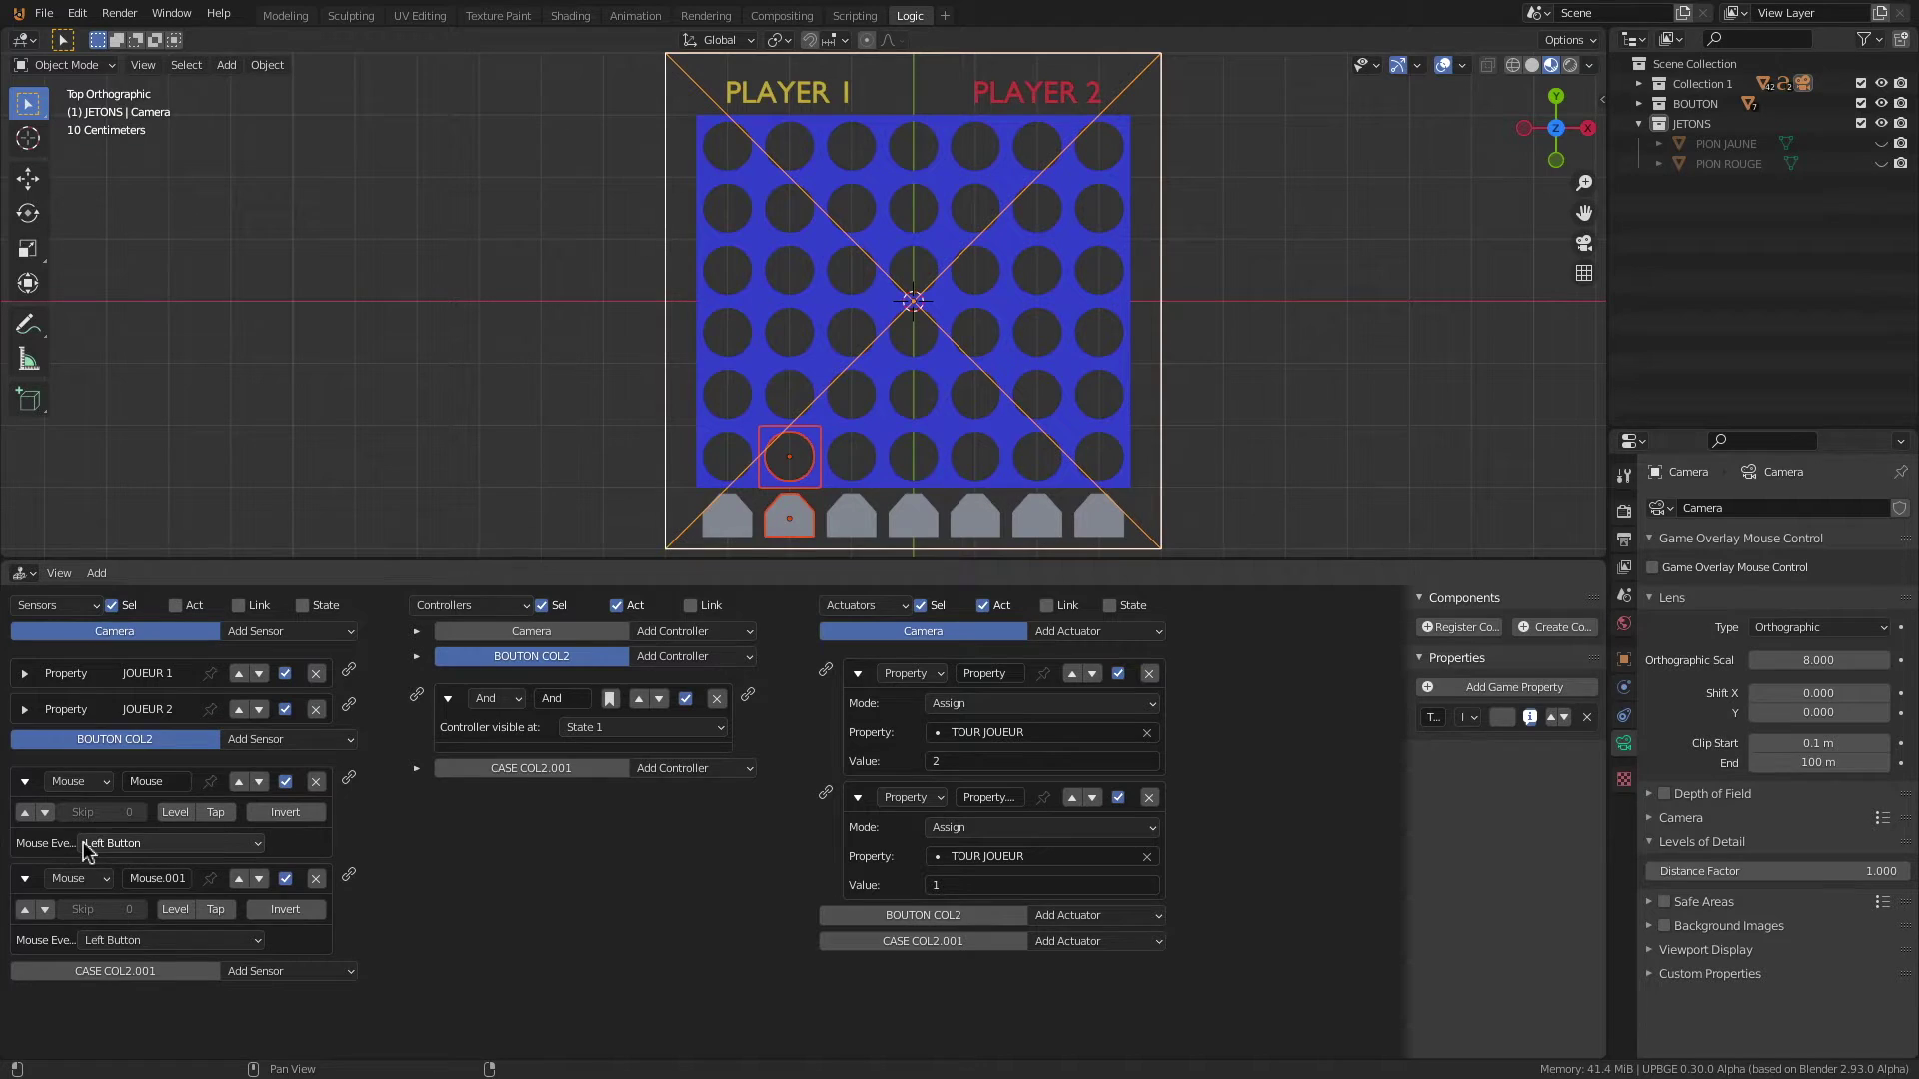
left_click(217, 811)
left_click(140, 943)
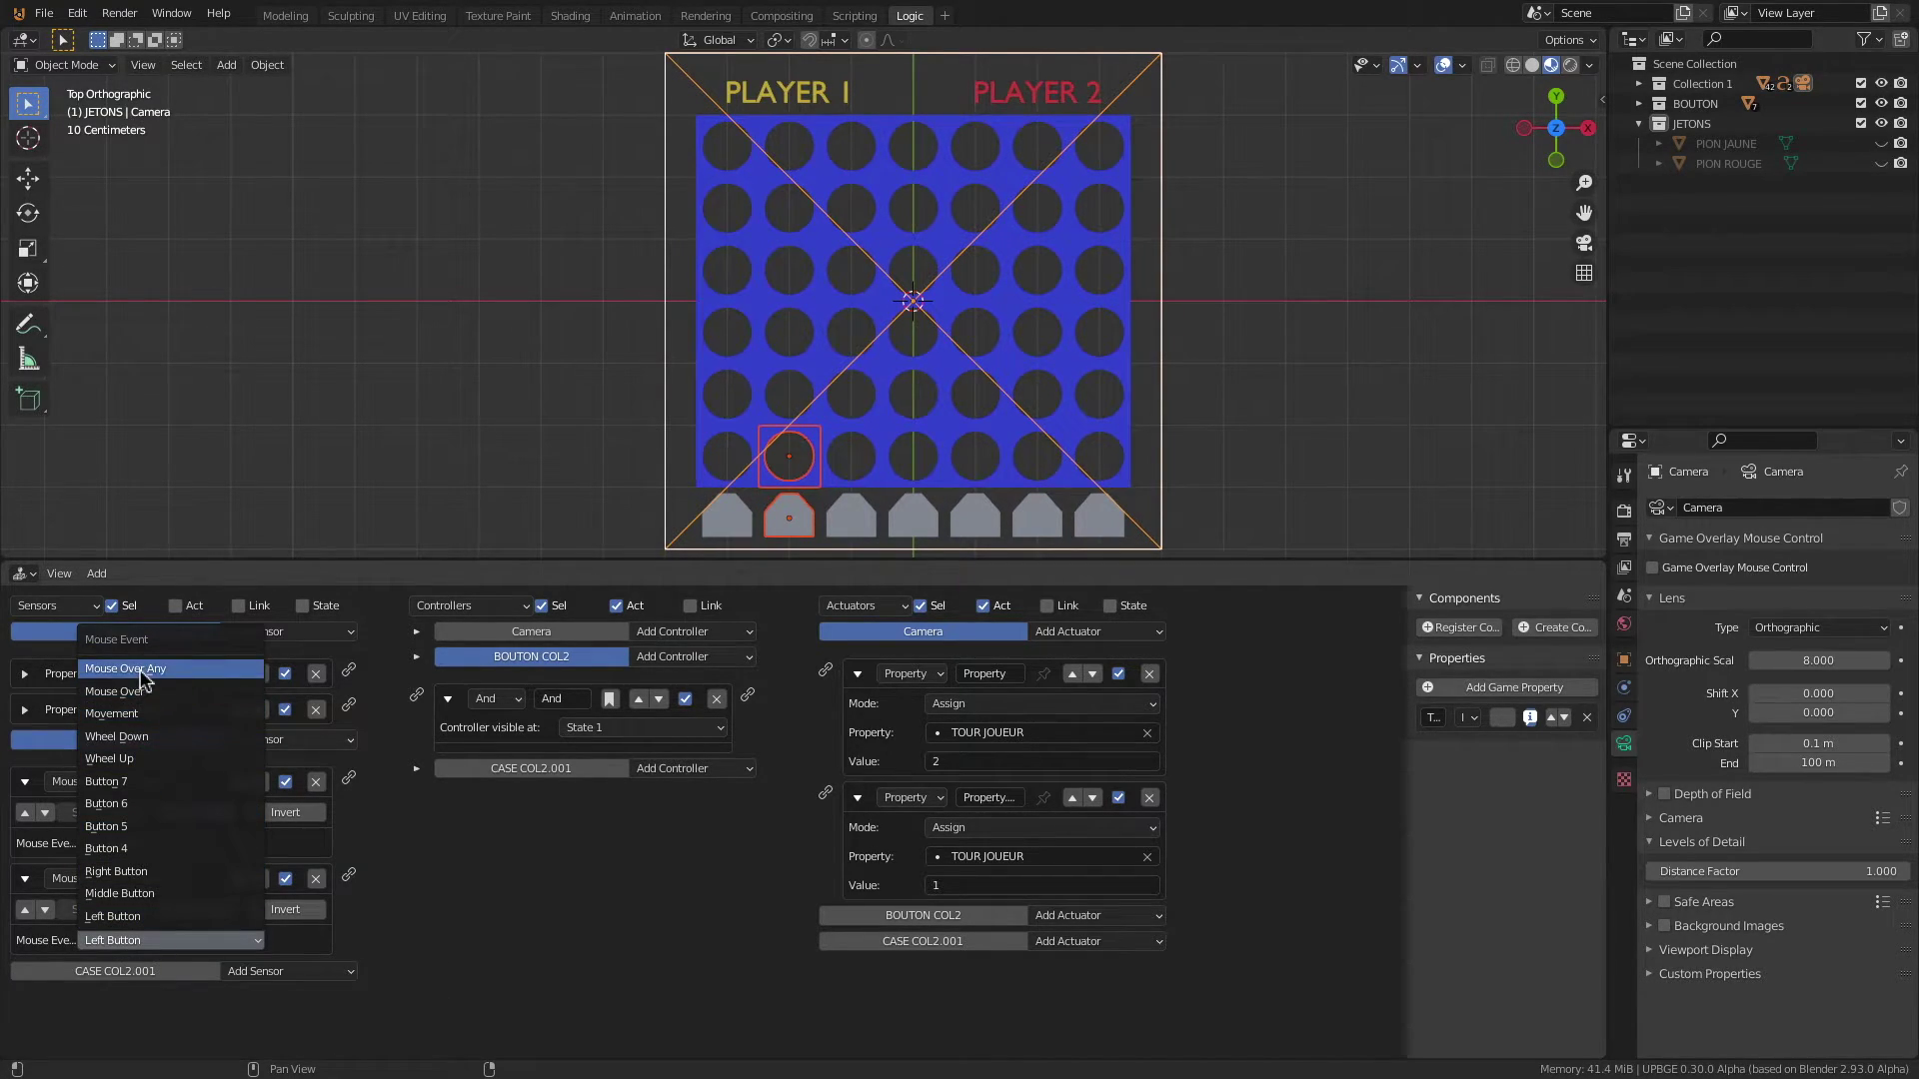
left_click(152, 700)
Step: Link the JOUEUR 1 sensor and both Mouse sensors to BOUTON COL2's And controller, and collapse the Mouse sensors
left_click_drag(347, 779, 416, 694)
left_click_drag(350, 879, 418, 697)
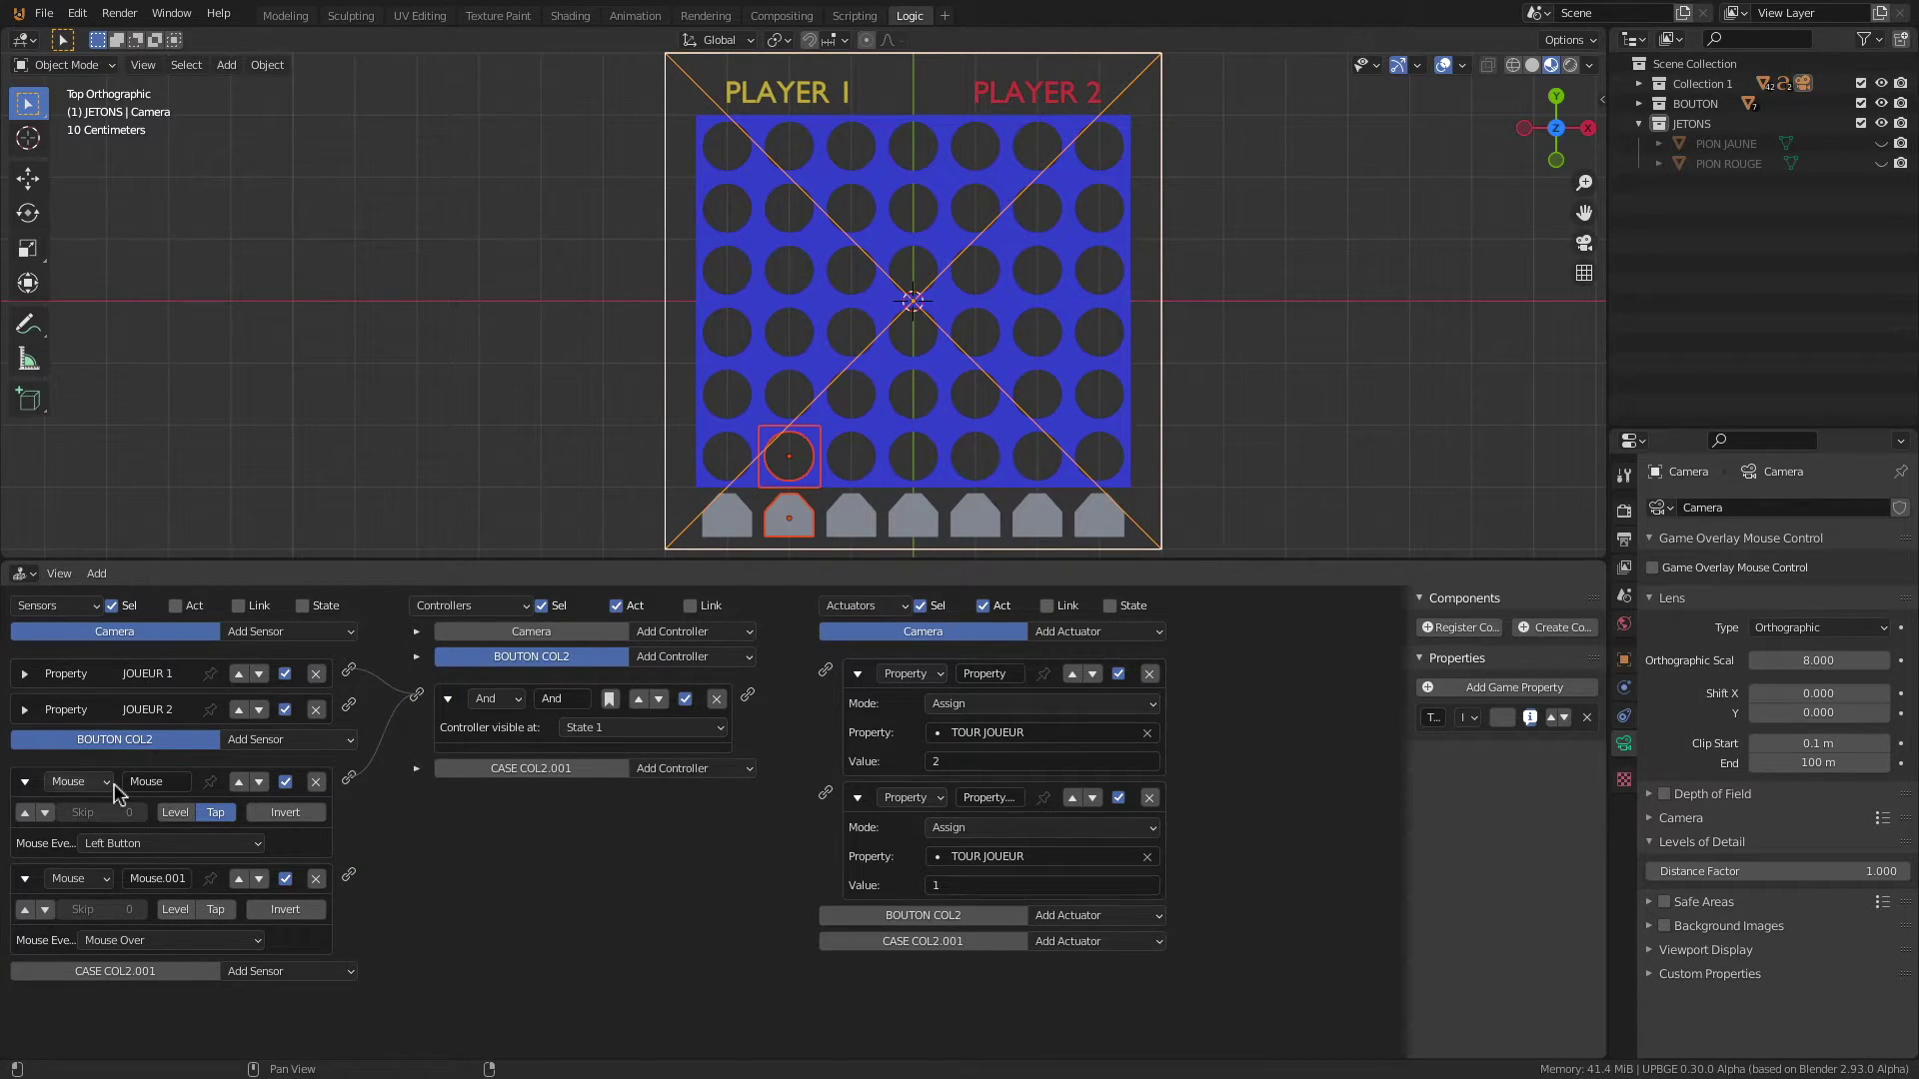
left_click_drag(349, 875, 417, 694)
left_click(25, 784)
left_click(25, 818)
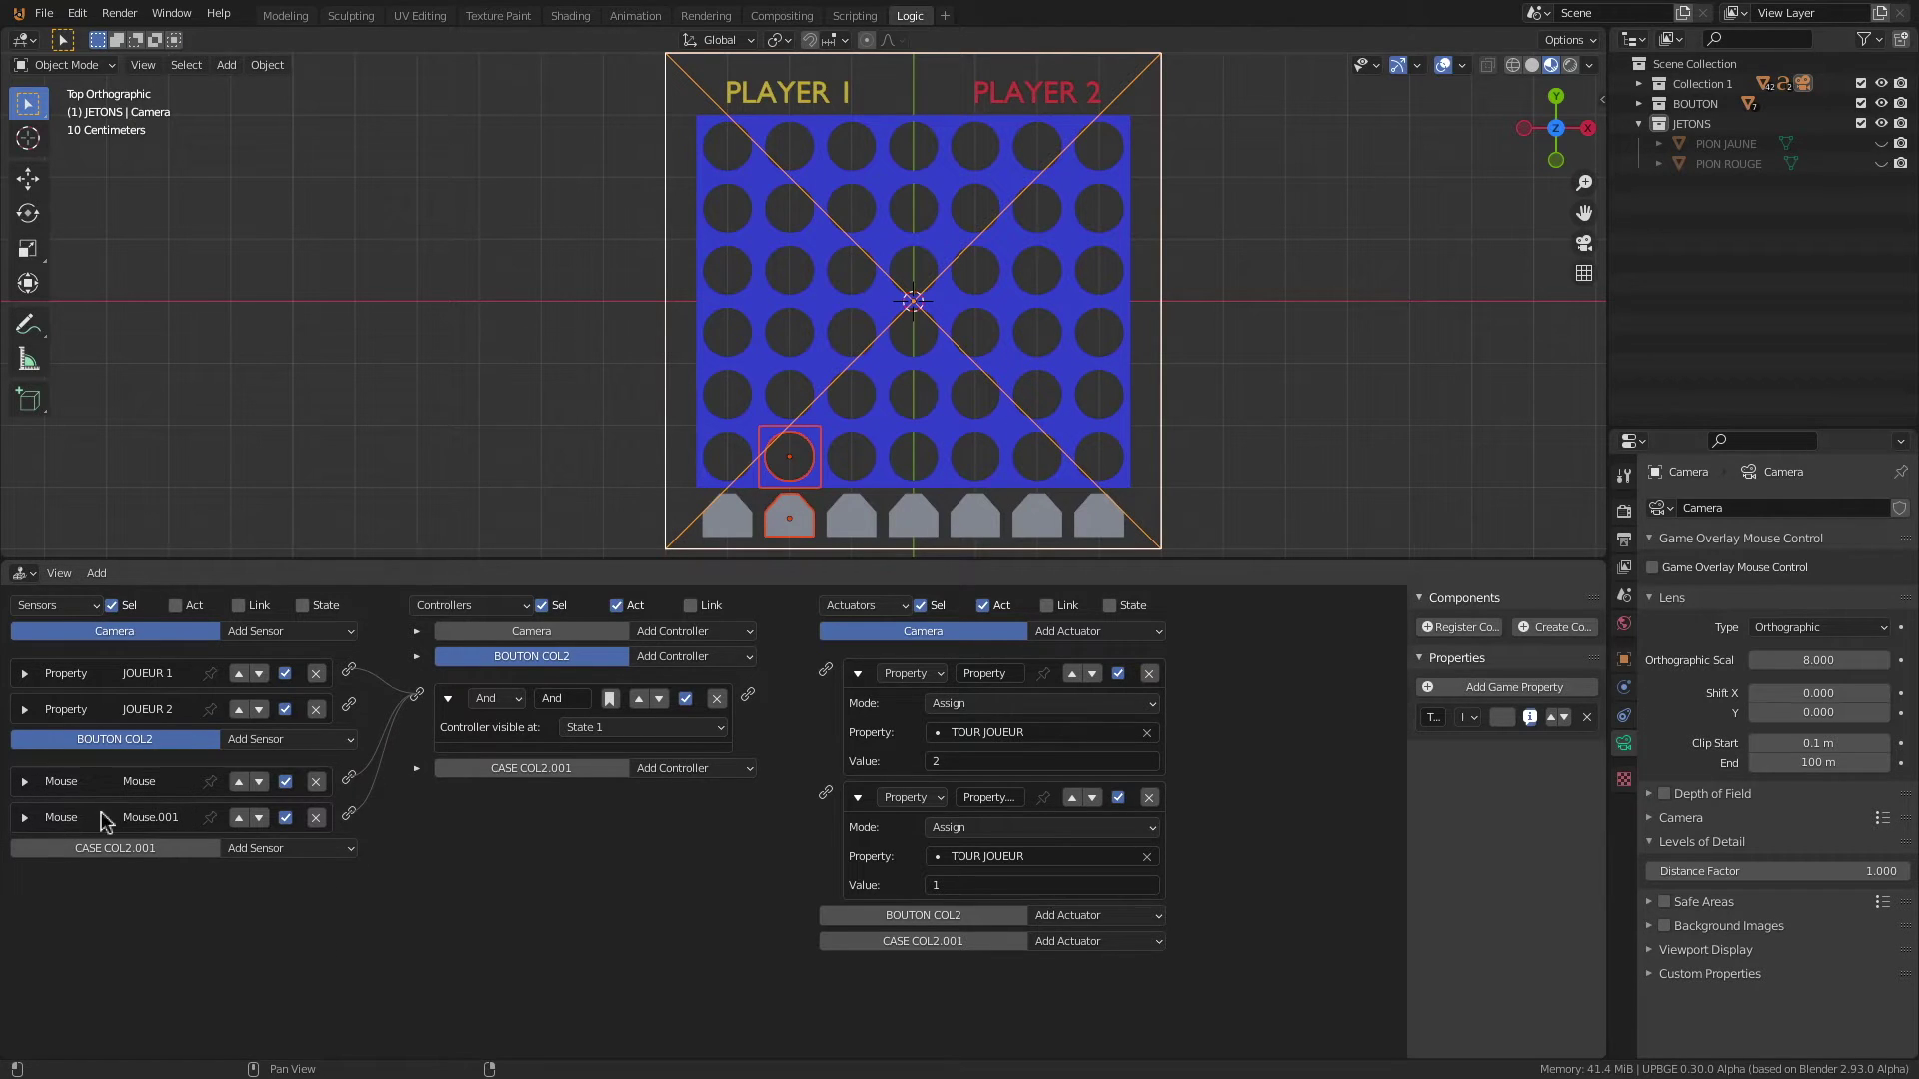
Step: Add a Property sensor to BOUTON COL2 that checks whether COMPTEUR COL2 equals 0
left_click(270, 740)
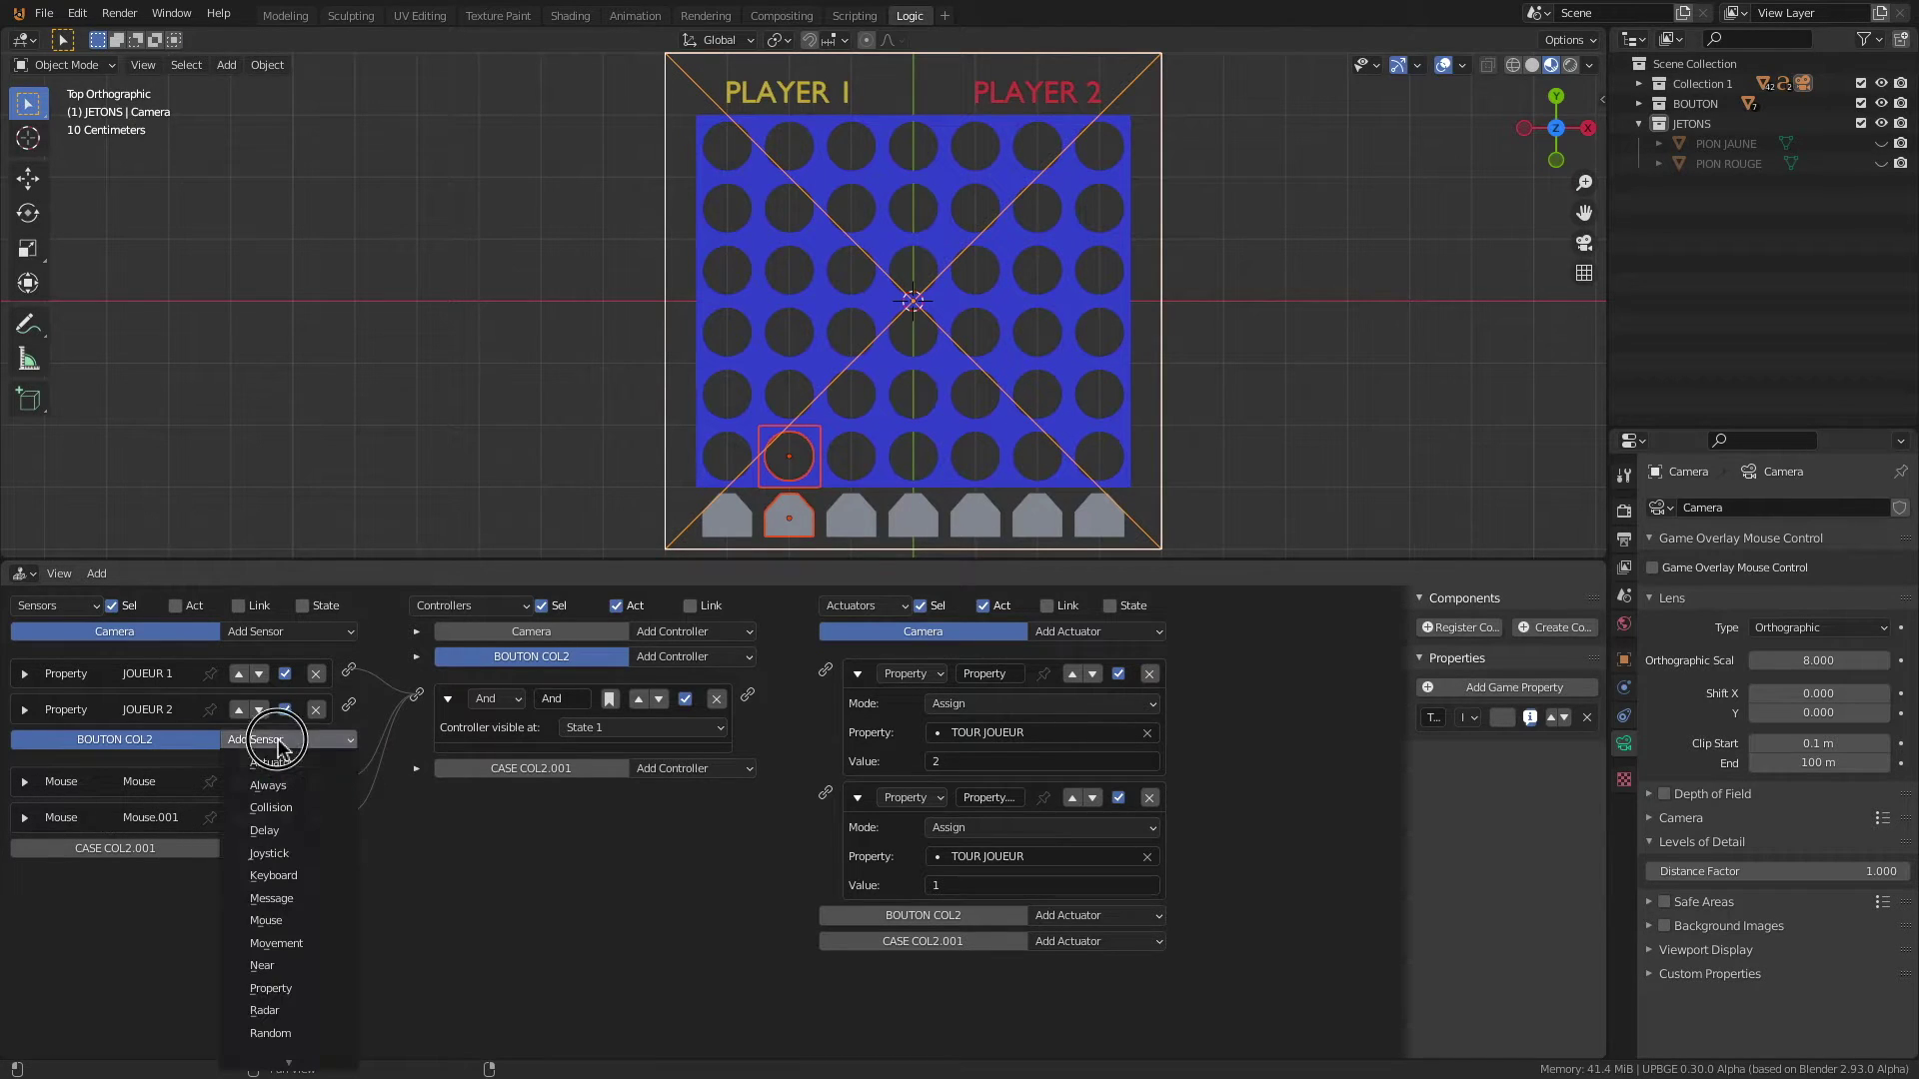
left_click(285, 989)
left_click(165, 939)
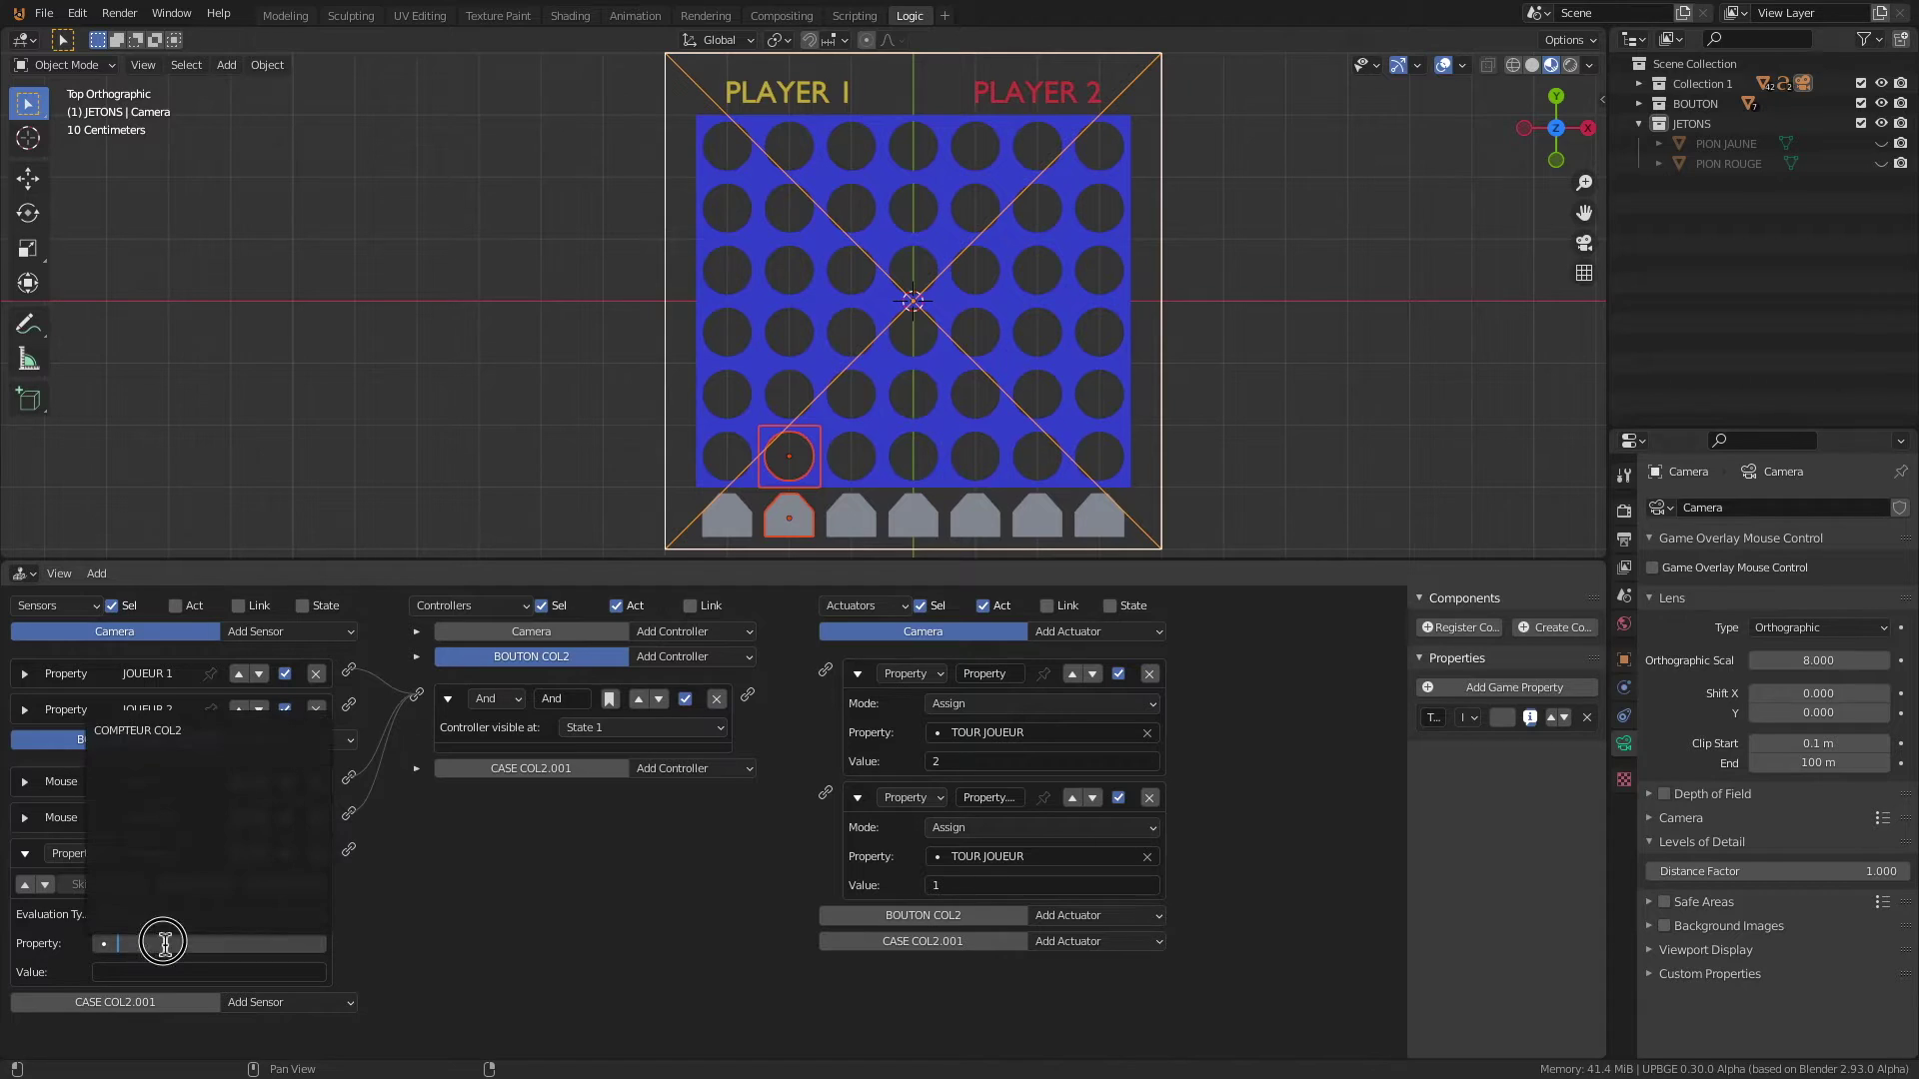
left_click(148, 737)
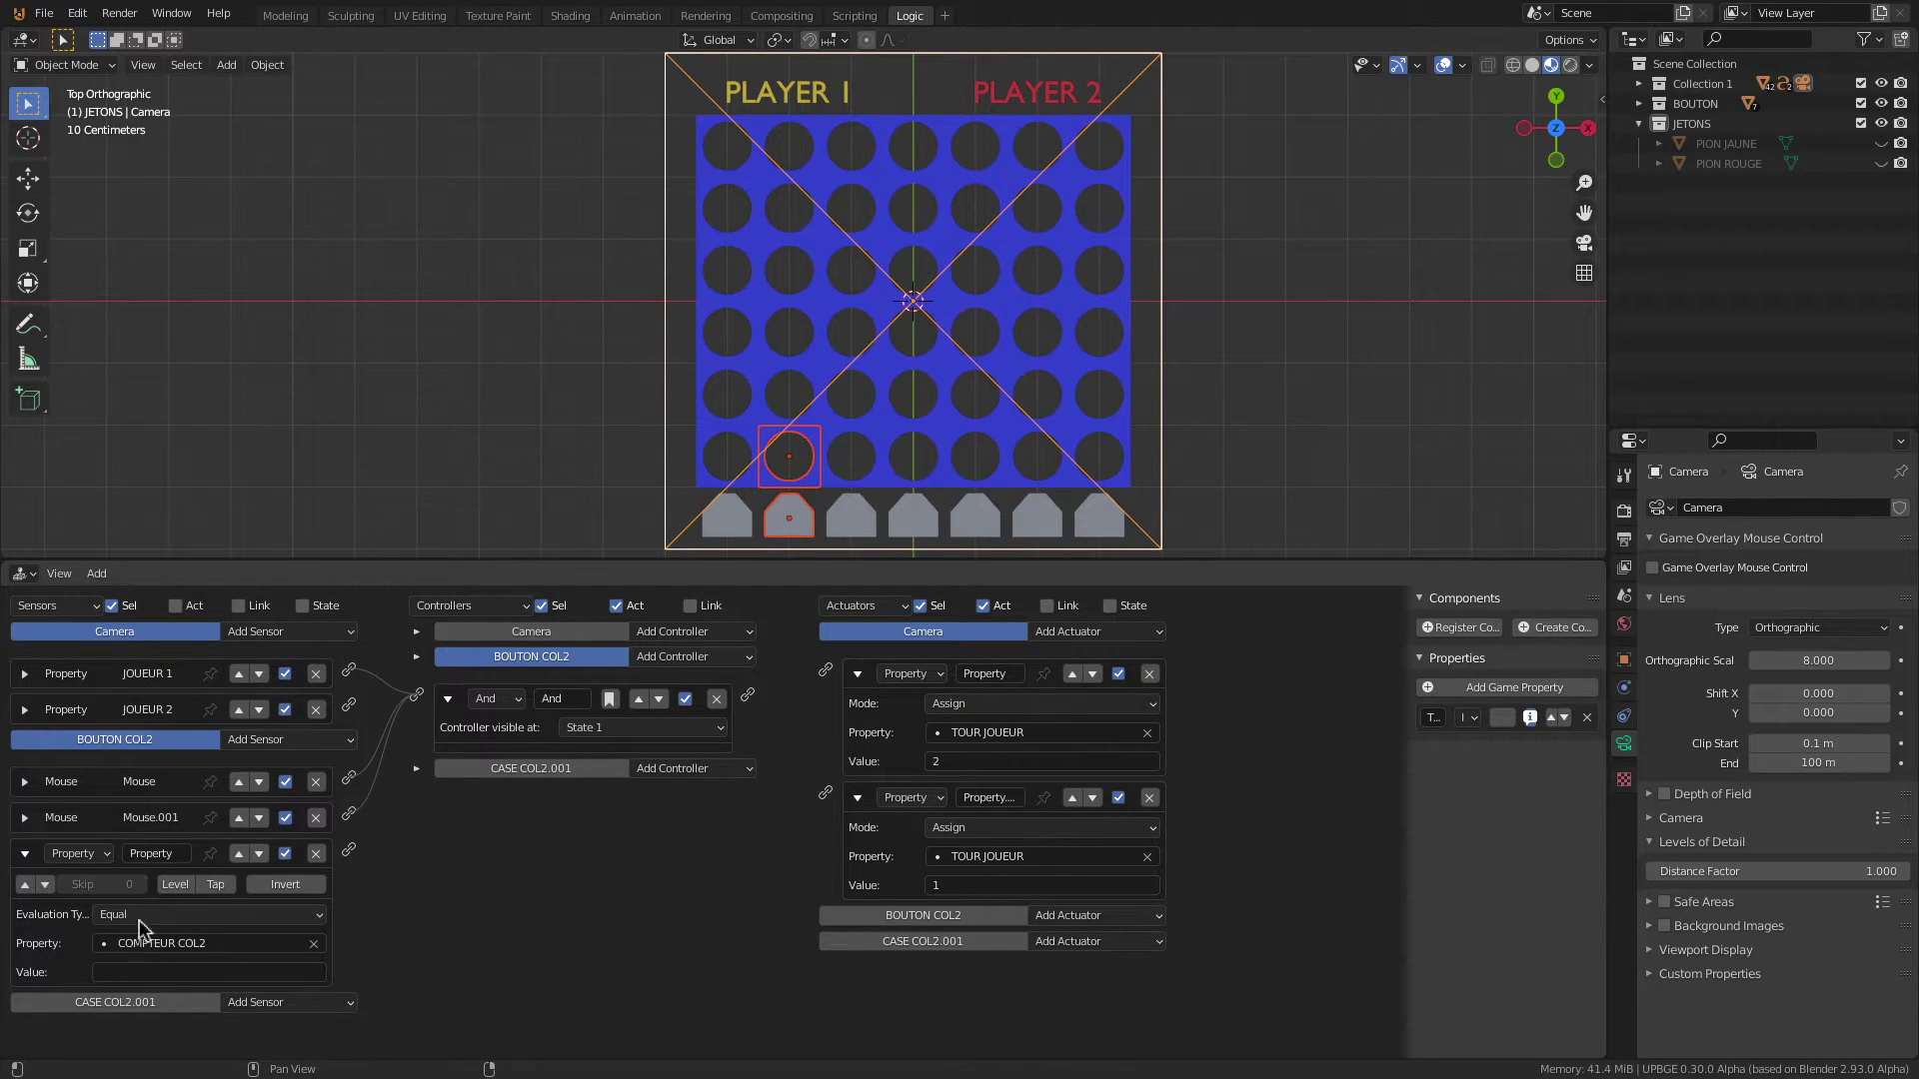
left_click(148, 971)
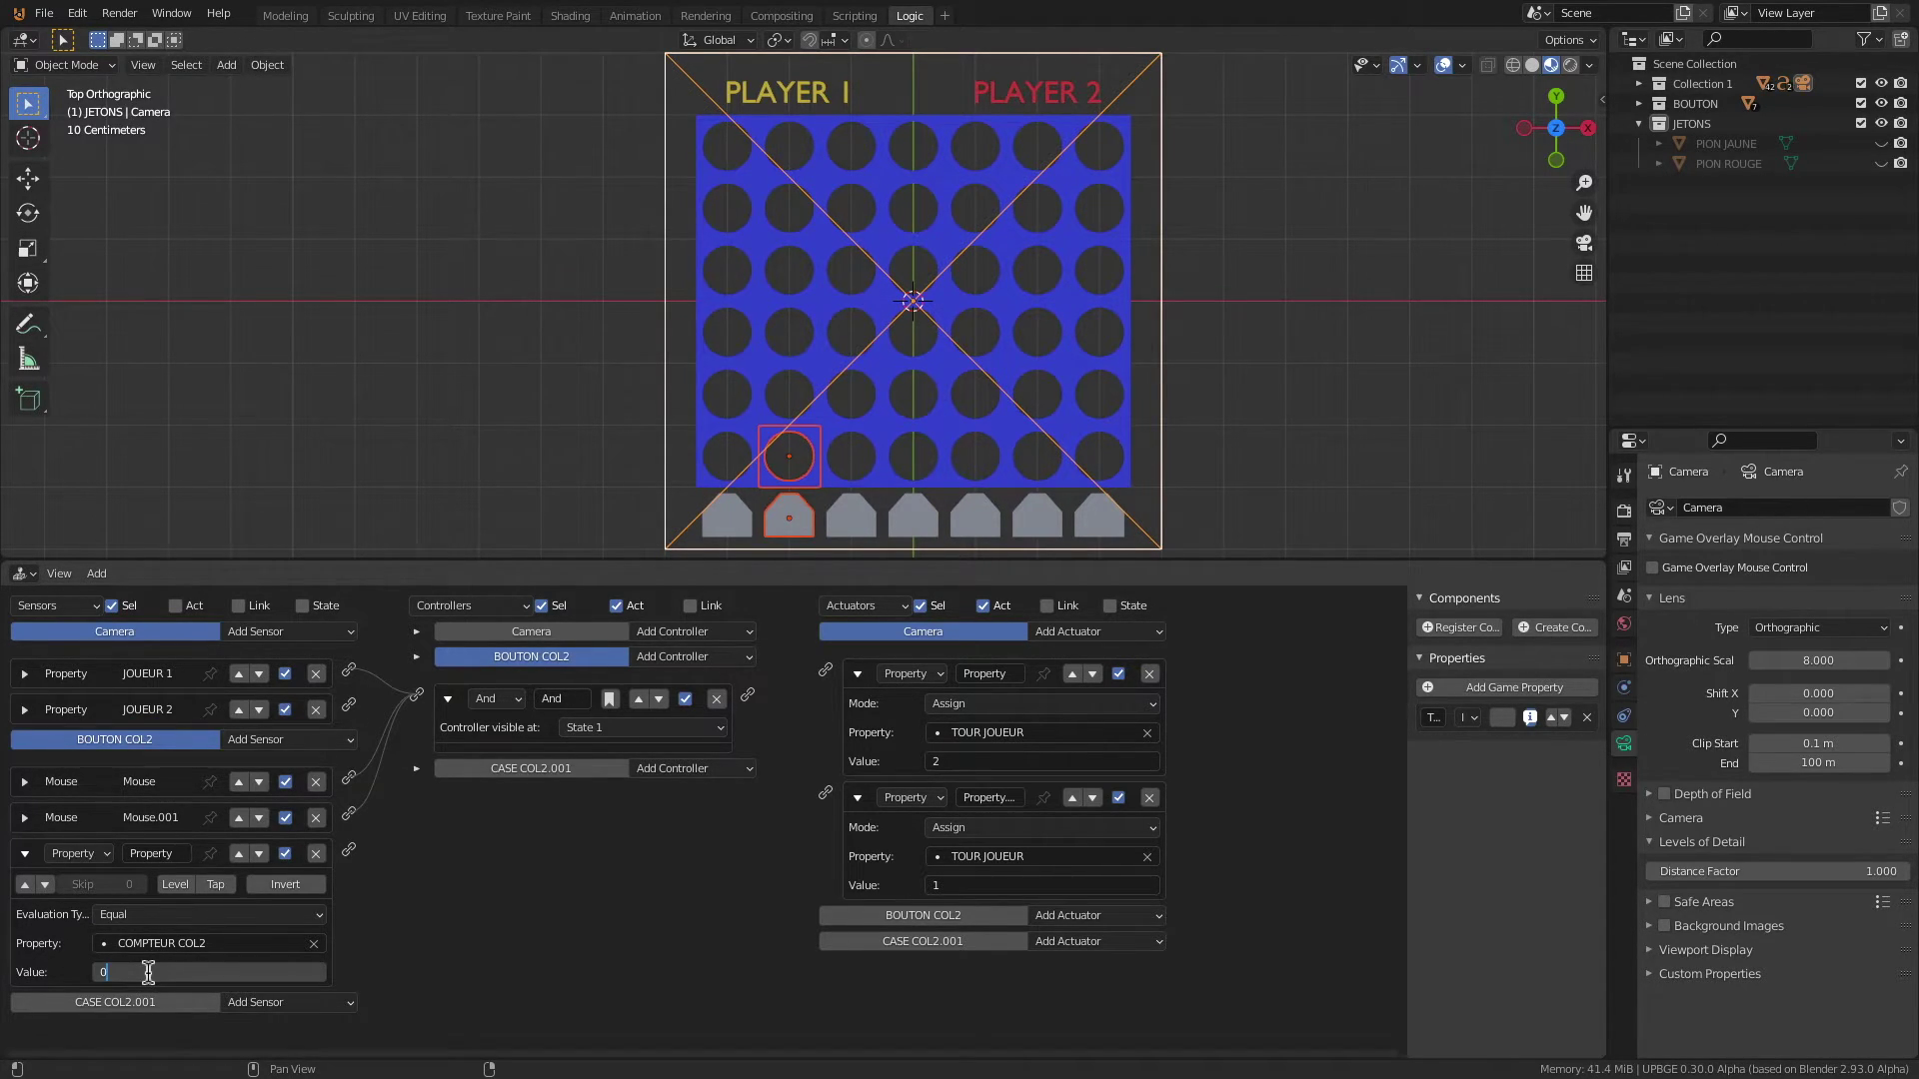
type("0")
key("Return")
Step: Name the COMPTEUR COL2 sensor SI 0 and wire it through the And controller to the camera actuator assigning 2 to TOUR JOUEUR
left_click(150, 852)
type("Sl 0")
key("Return")
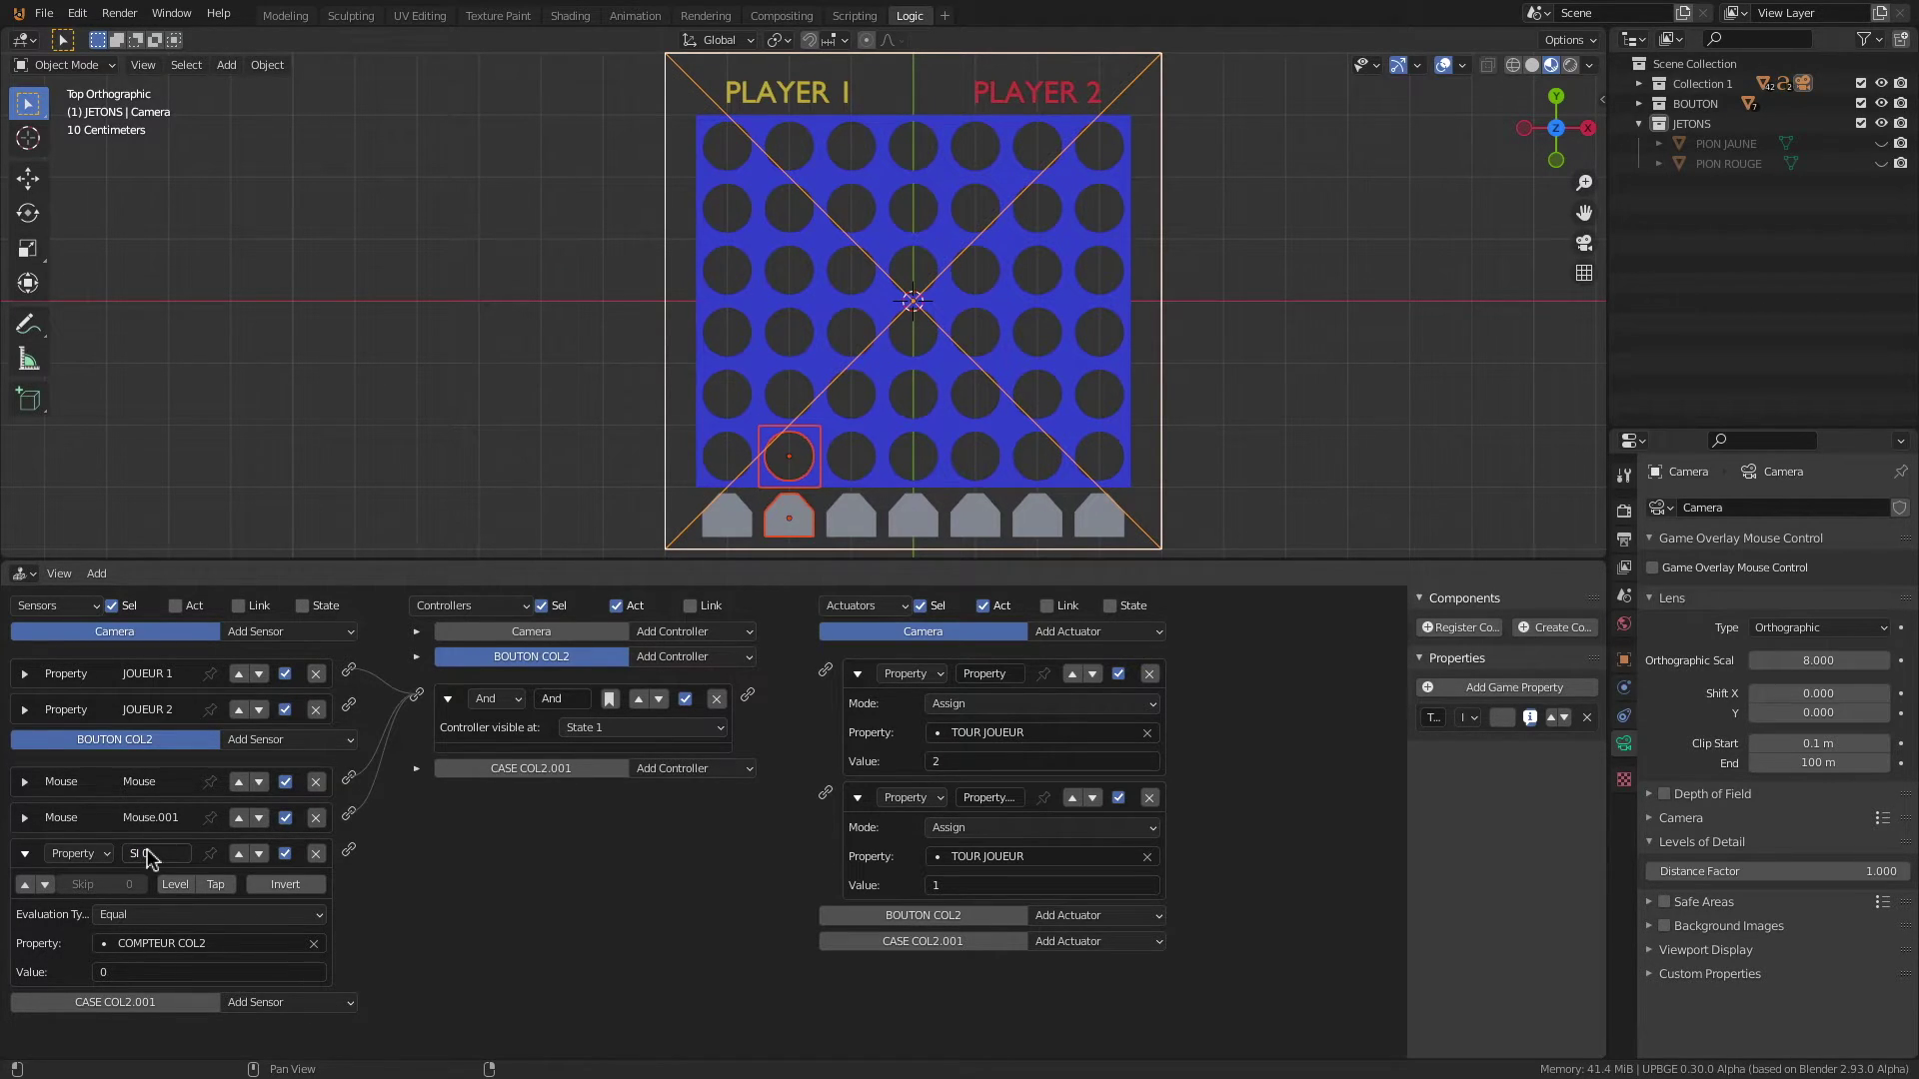
left_click_drag(349, 849, 425, 696)
left_click_drag(752, 694, 830, 680)
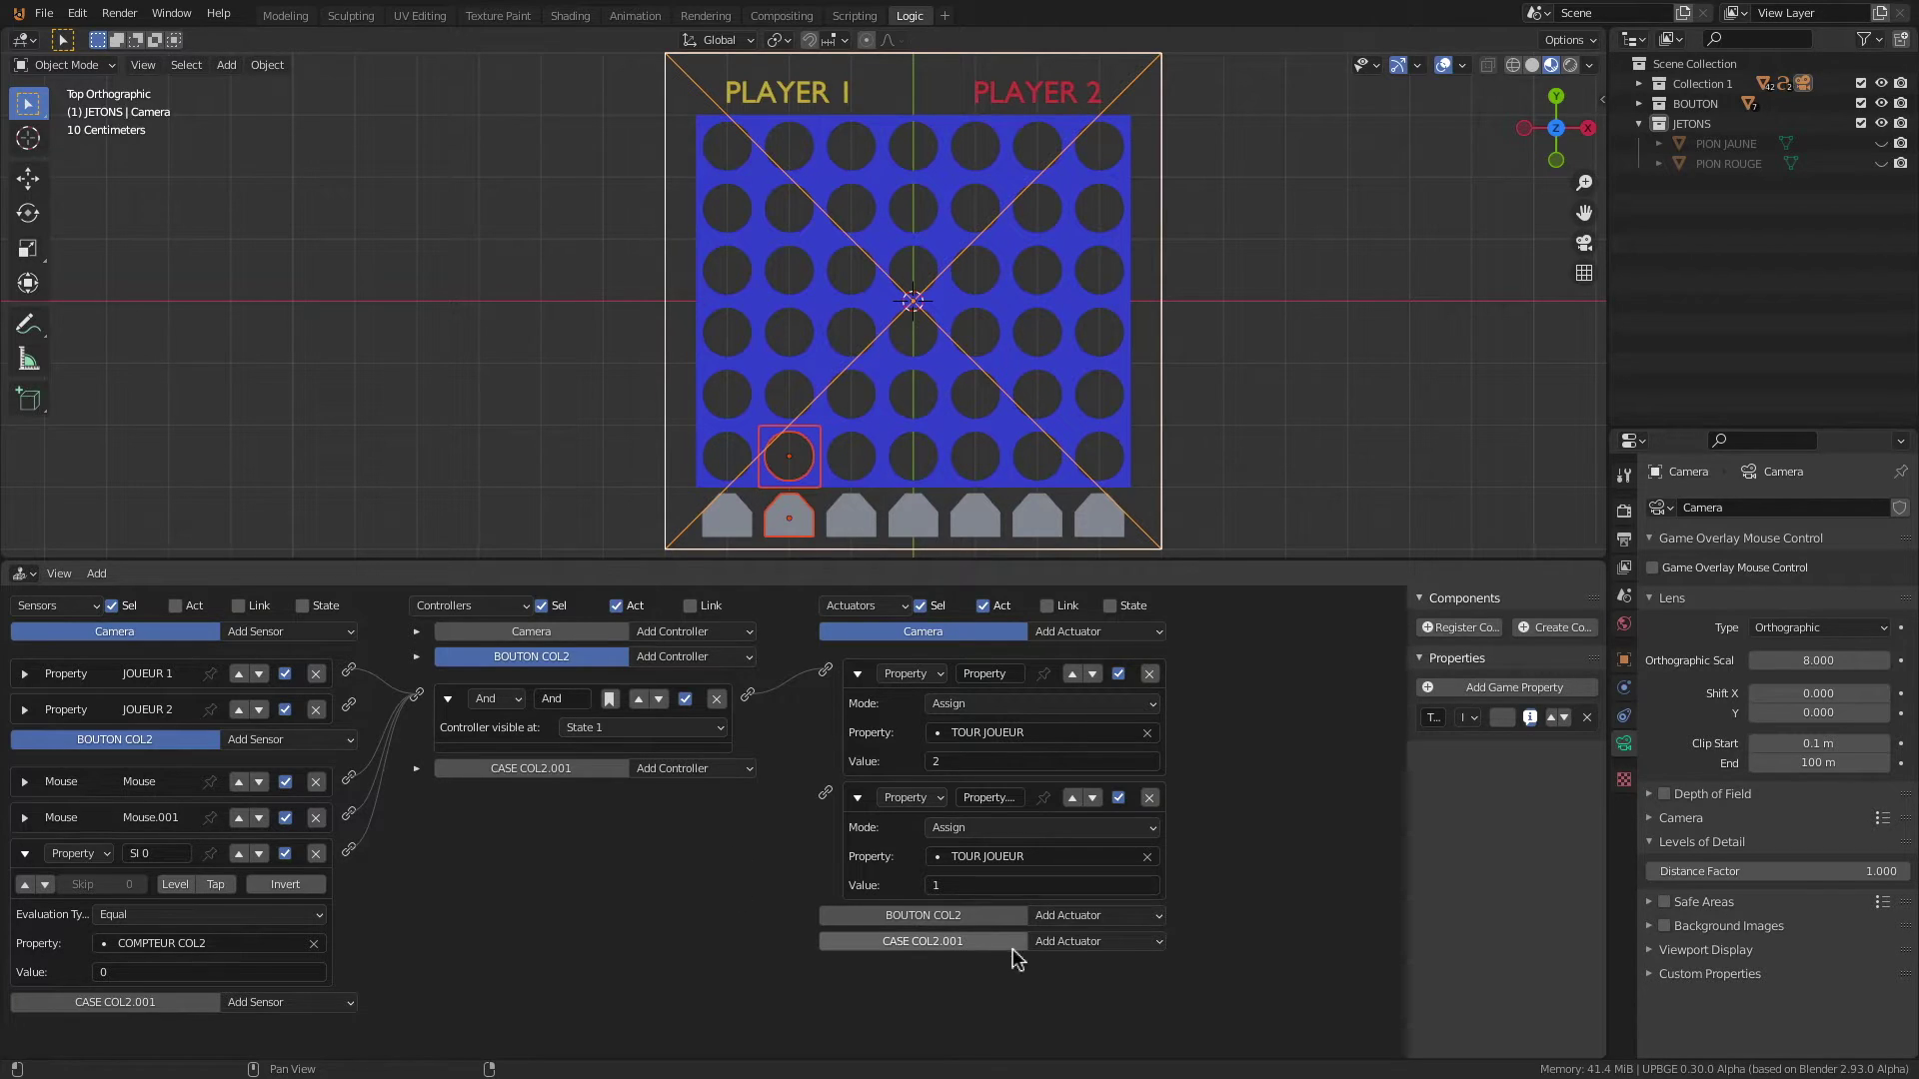
Step: Add a Property actuator to BOUTON COL2 for the COMPTEUR COL2 property with value 1
left_click(1066, 915)
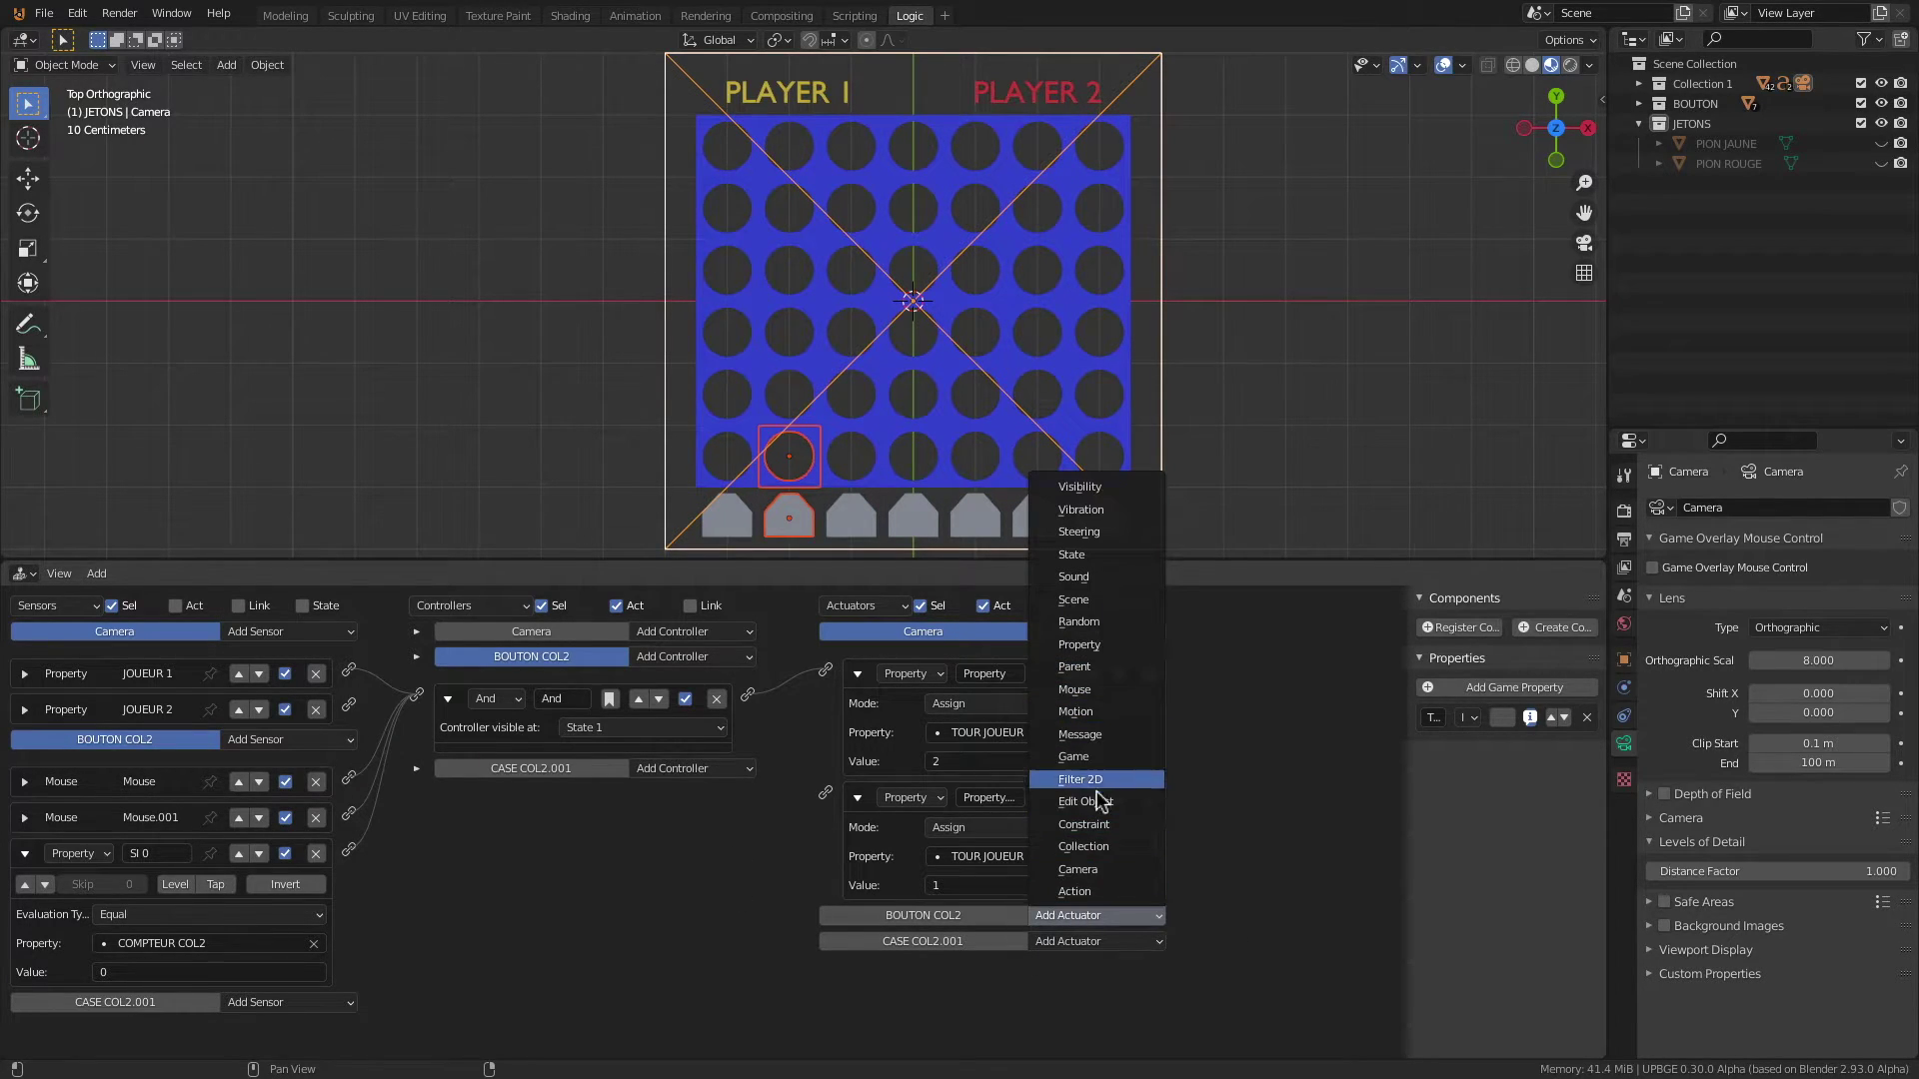
left_click(1097, 647)
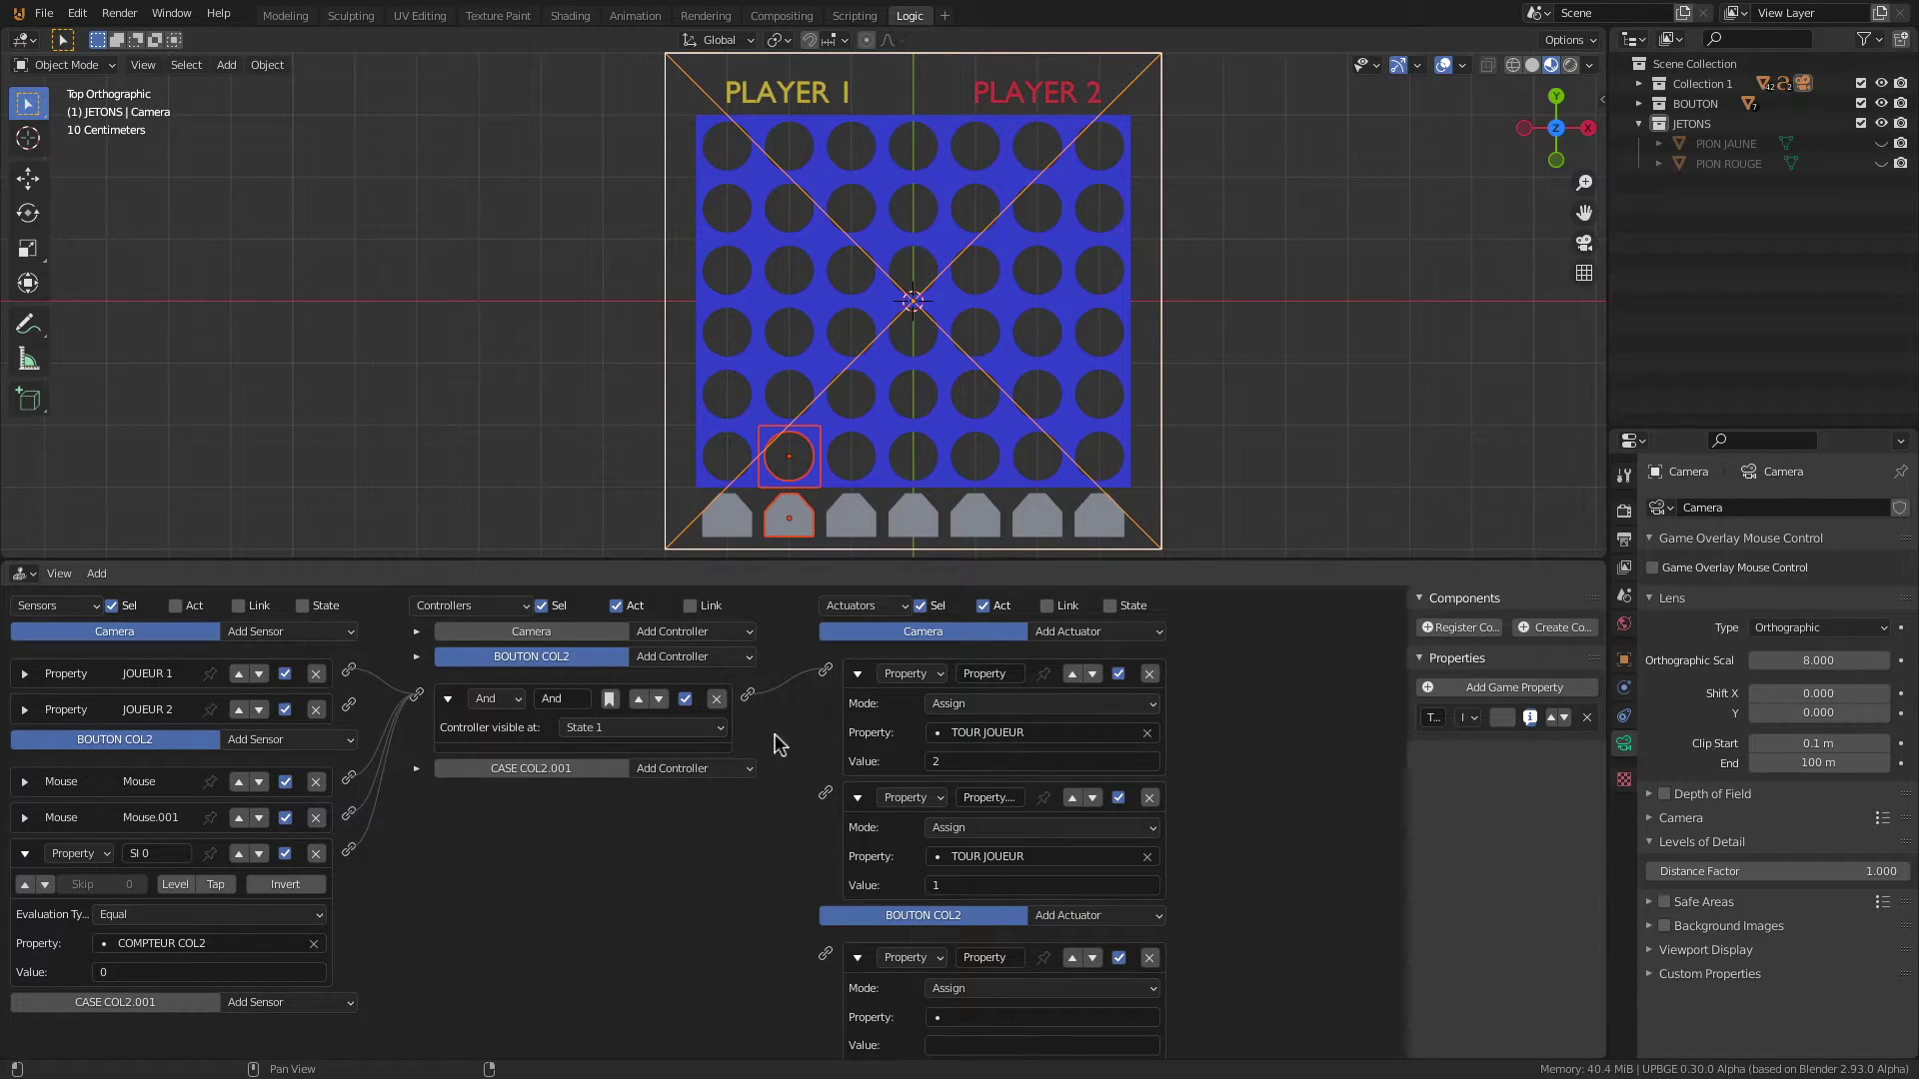
left_click(995, 1017)
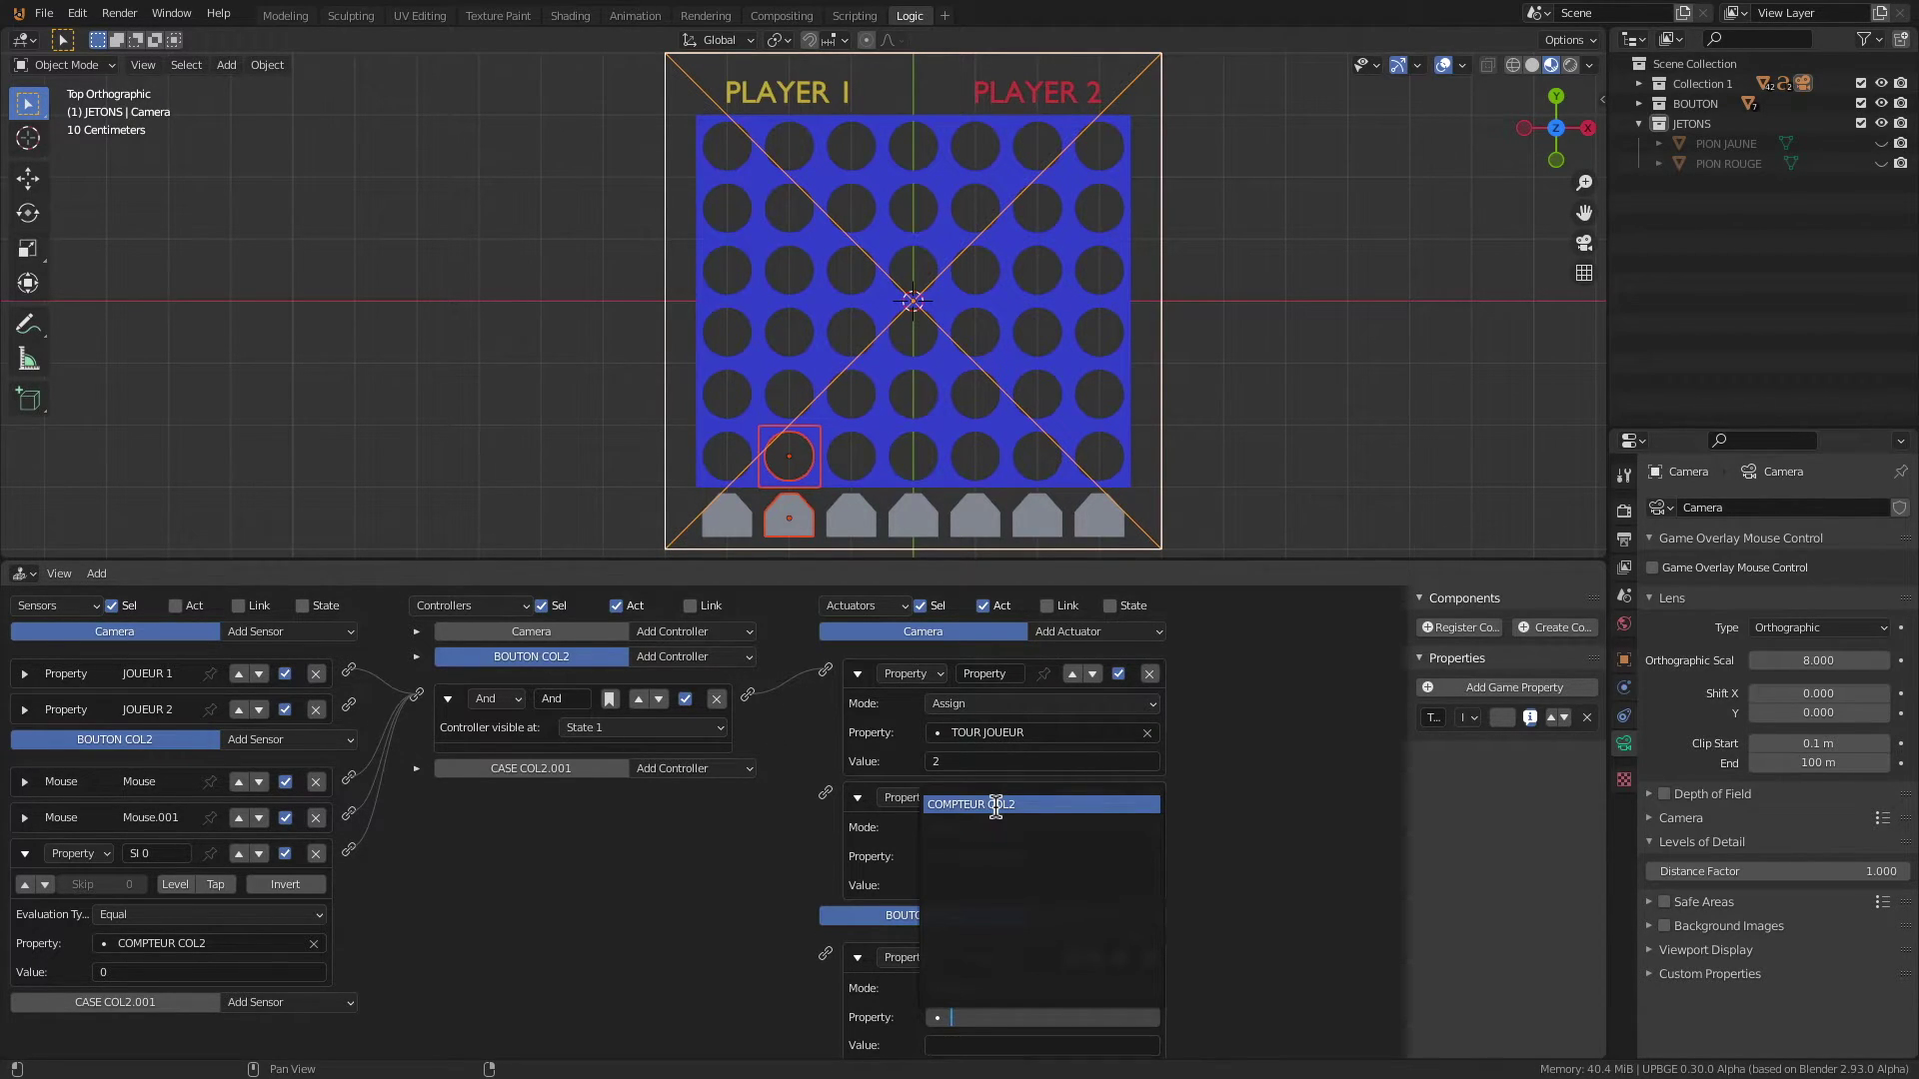
left_click(995, 806)
left_click(959, 1045)
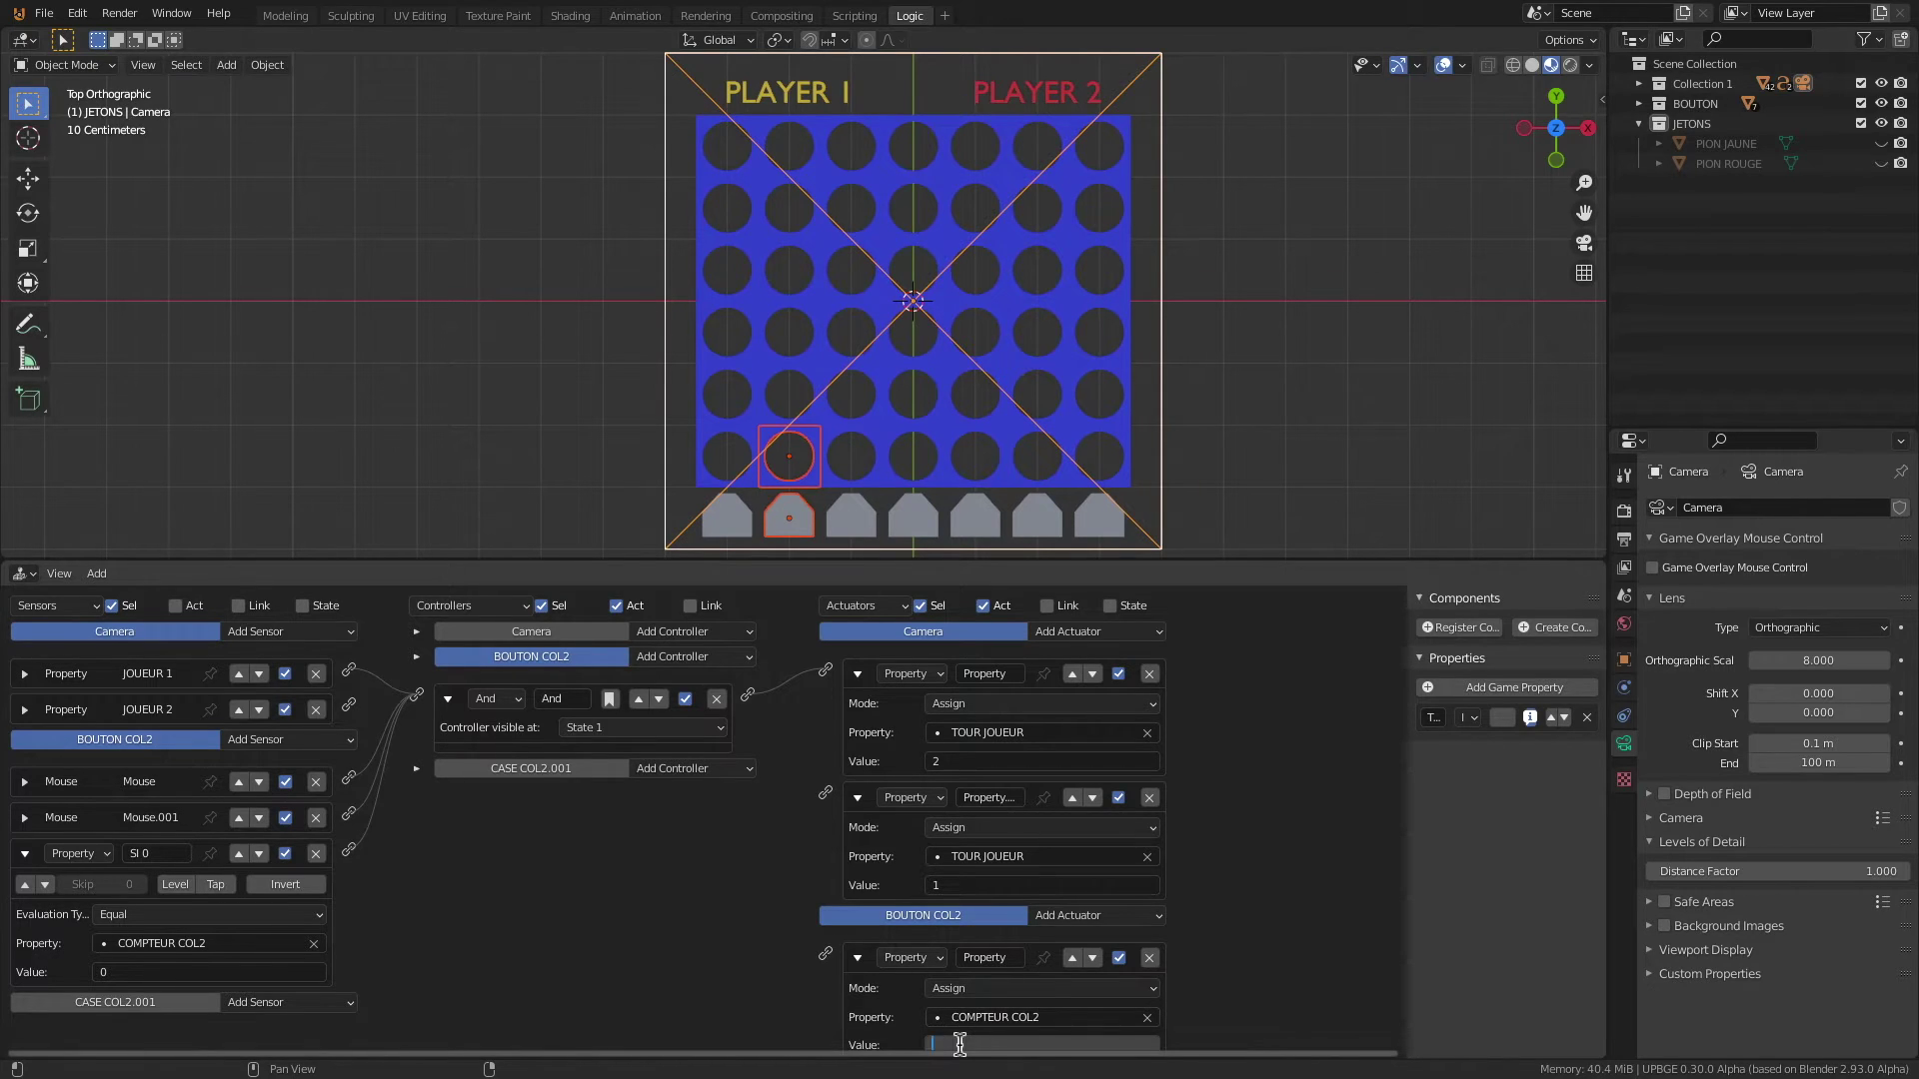
type("1")
key("Return")
Step: Set the COMPTEUR COL2 actuator's mode to Add, link it from the And controller, and collapse it
middle_click_drag(942, 976, 939, 927)
left_click(942, 939)
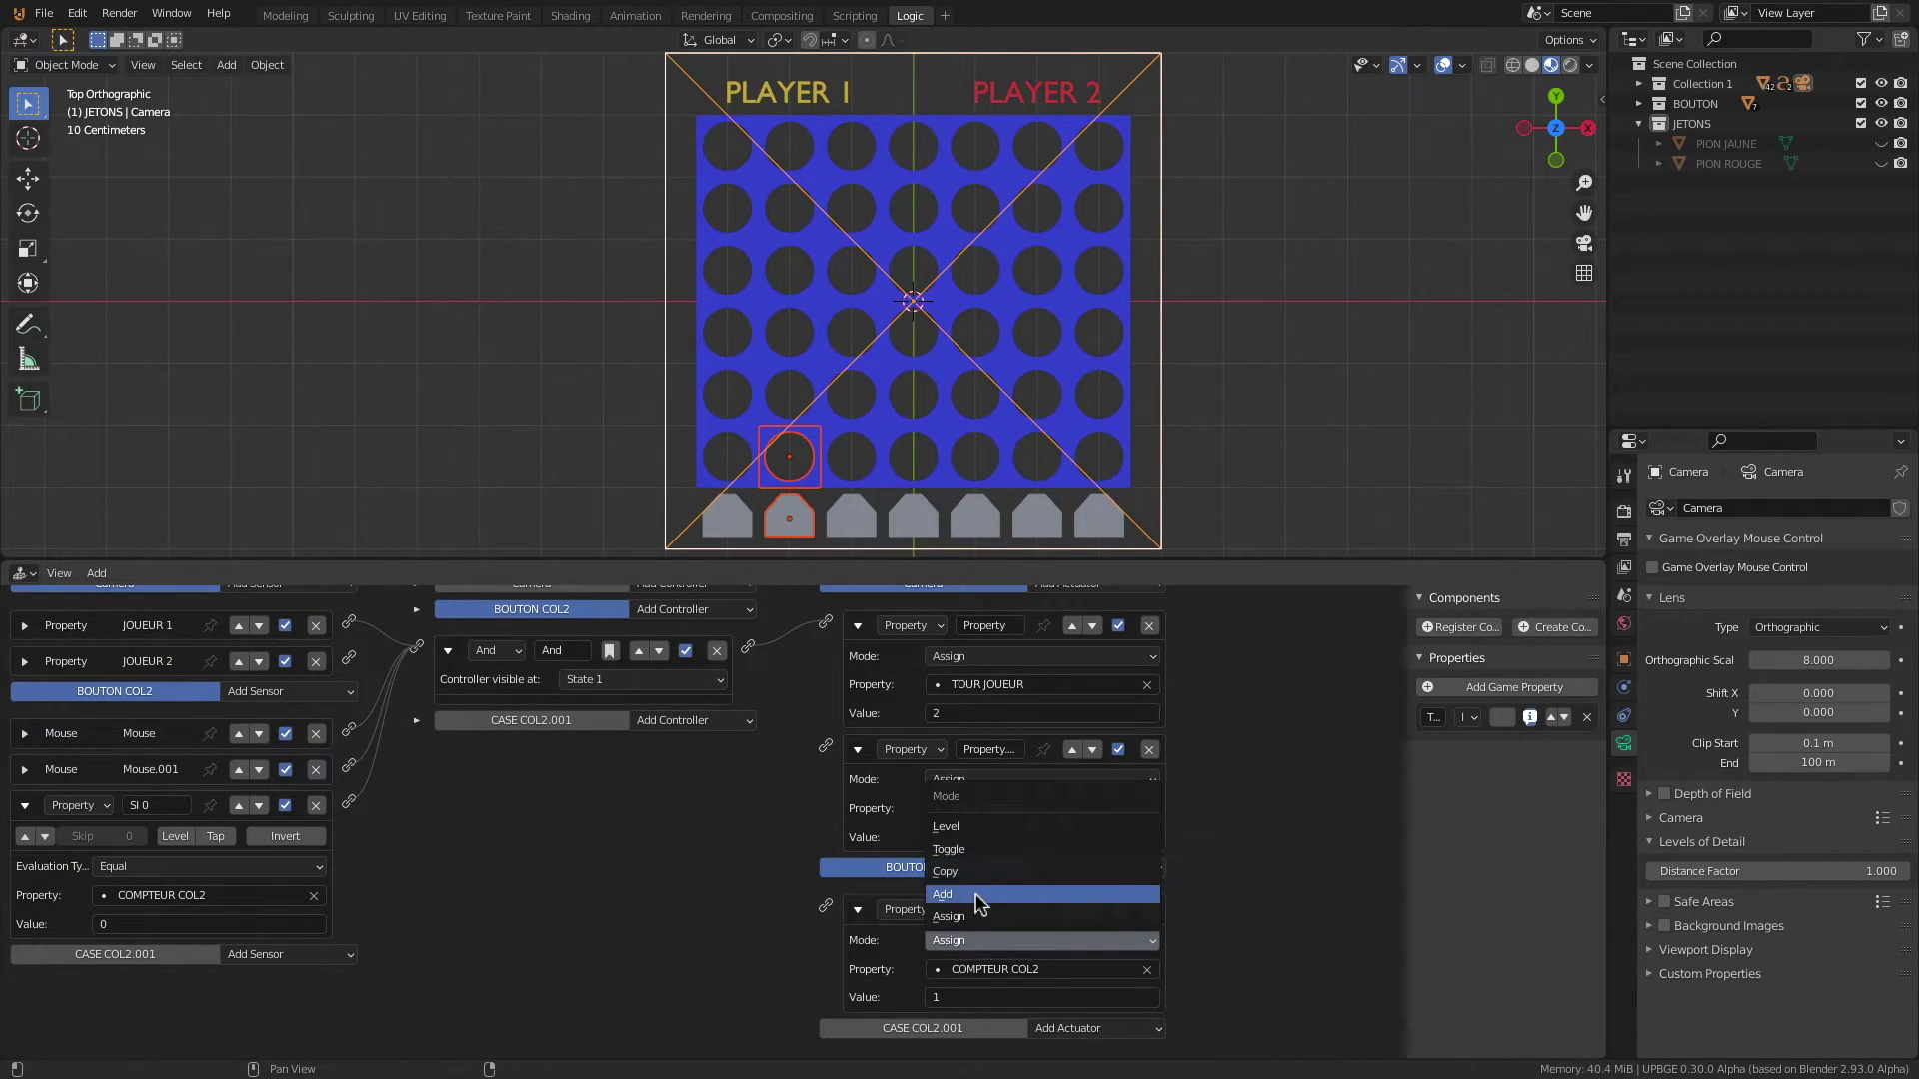
left_click(978, 894)
left_click_drag(747, 647, 825, 905)
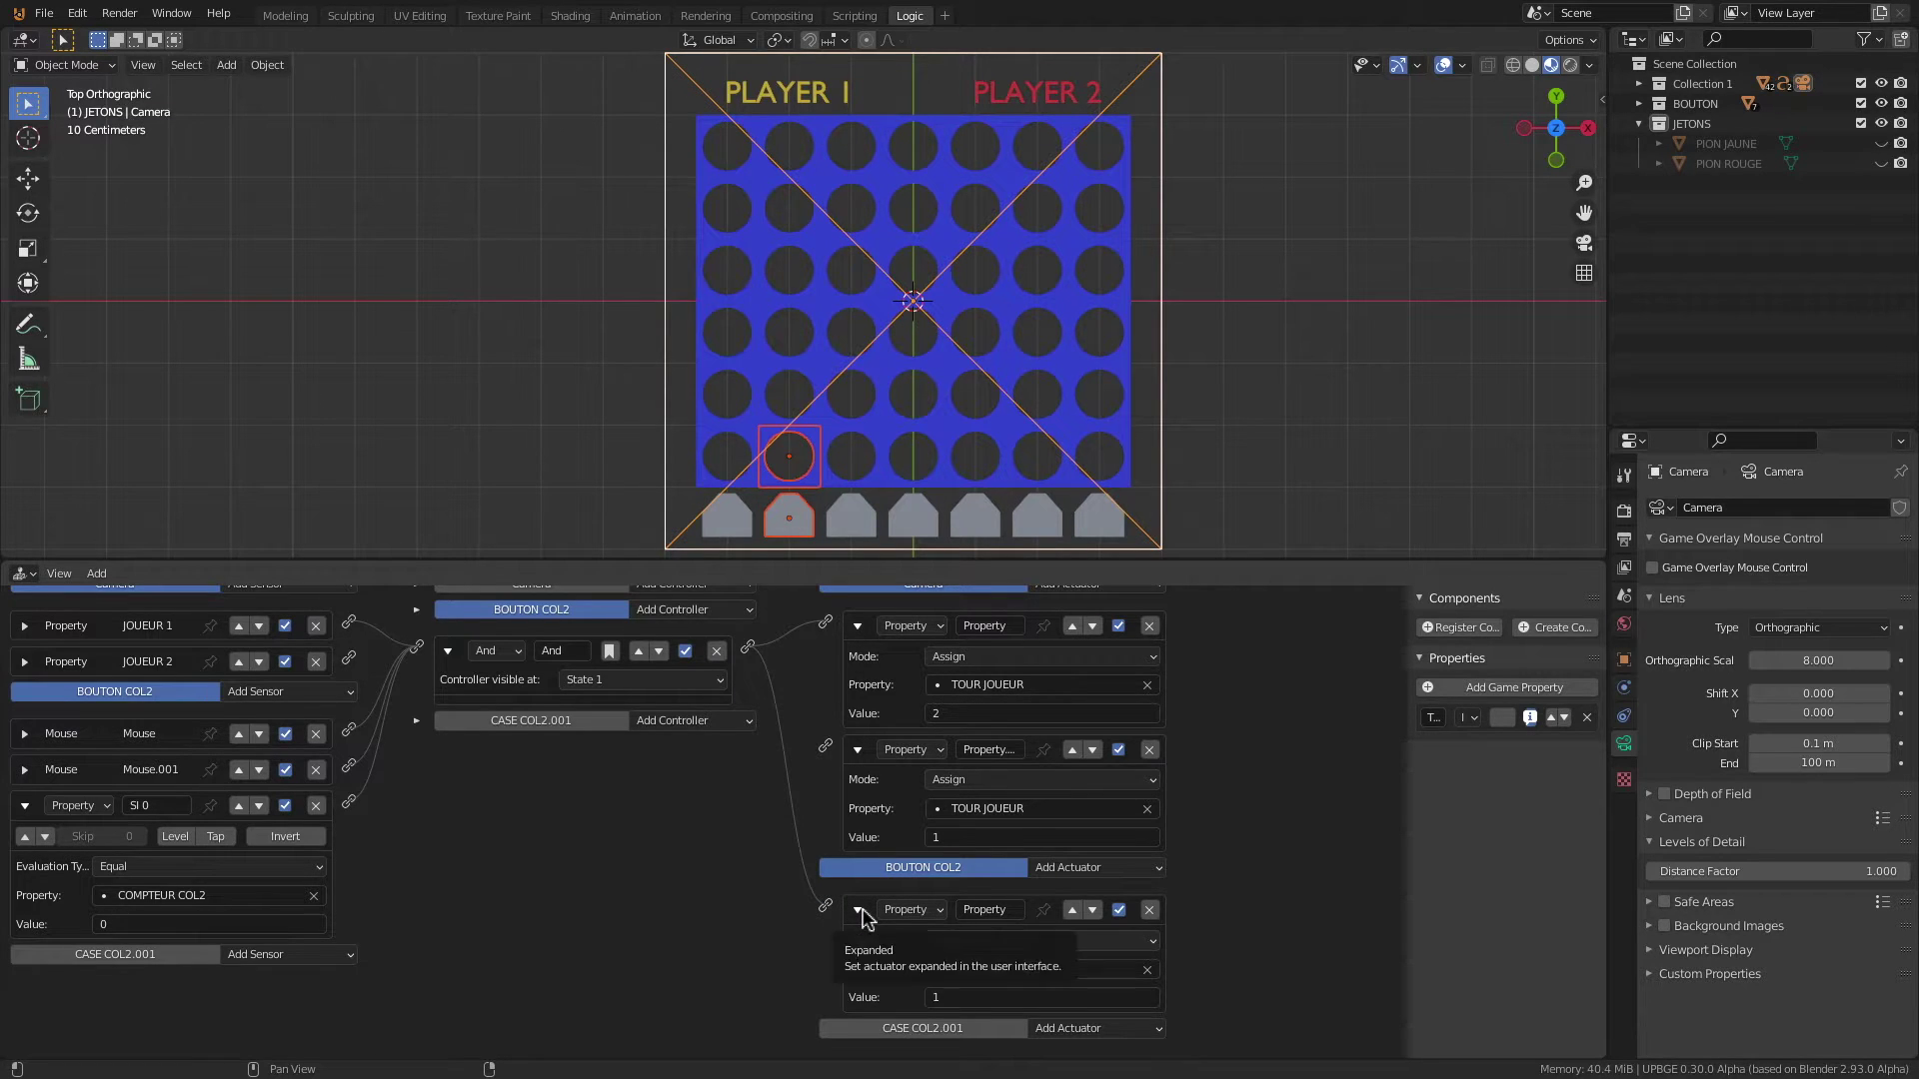
left_click(859, 910)
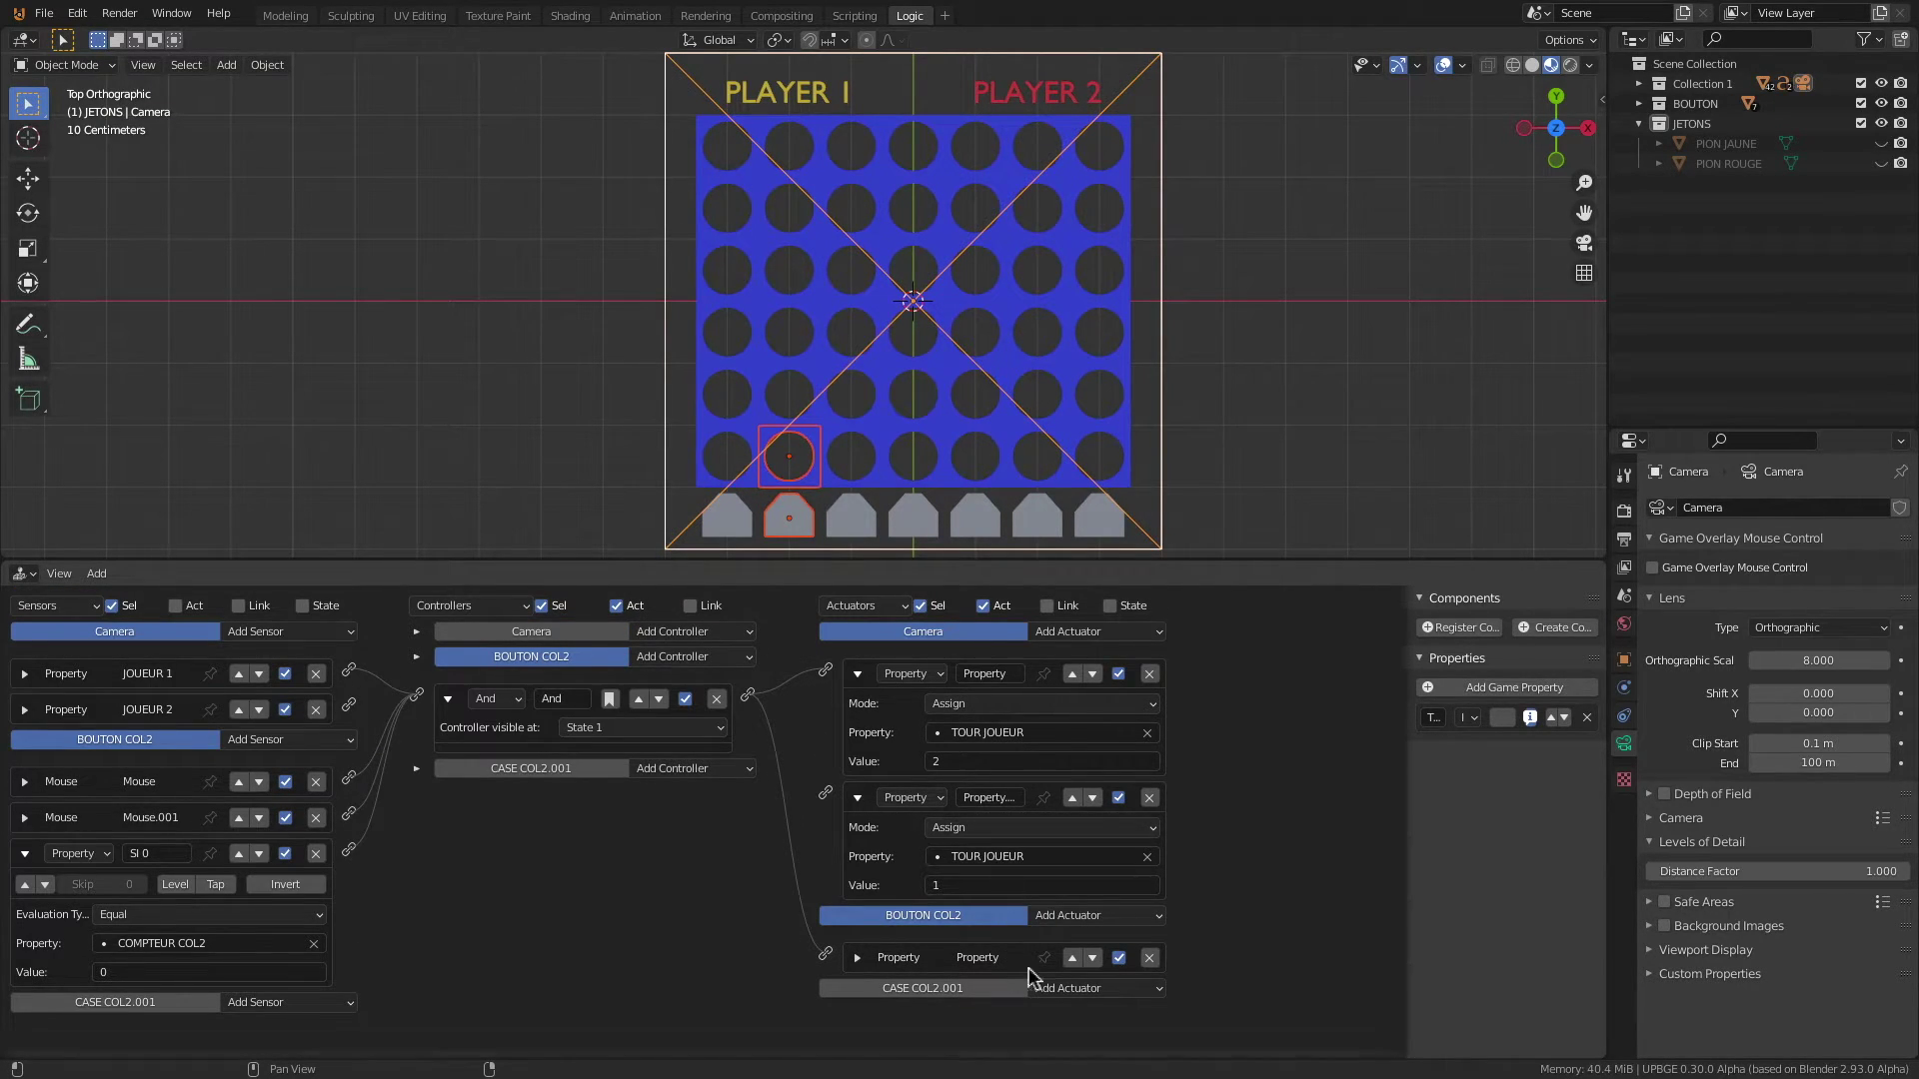
Step: Add an Edit Object actuator to CASE COL2.001 that adds PION JAUNE, and link it from BOUTON COL2's And controller
left_click(1096, 988)
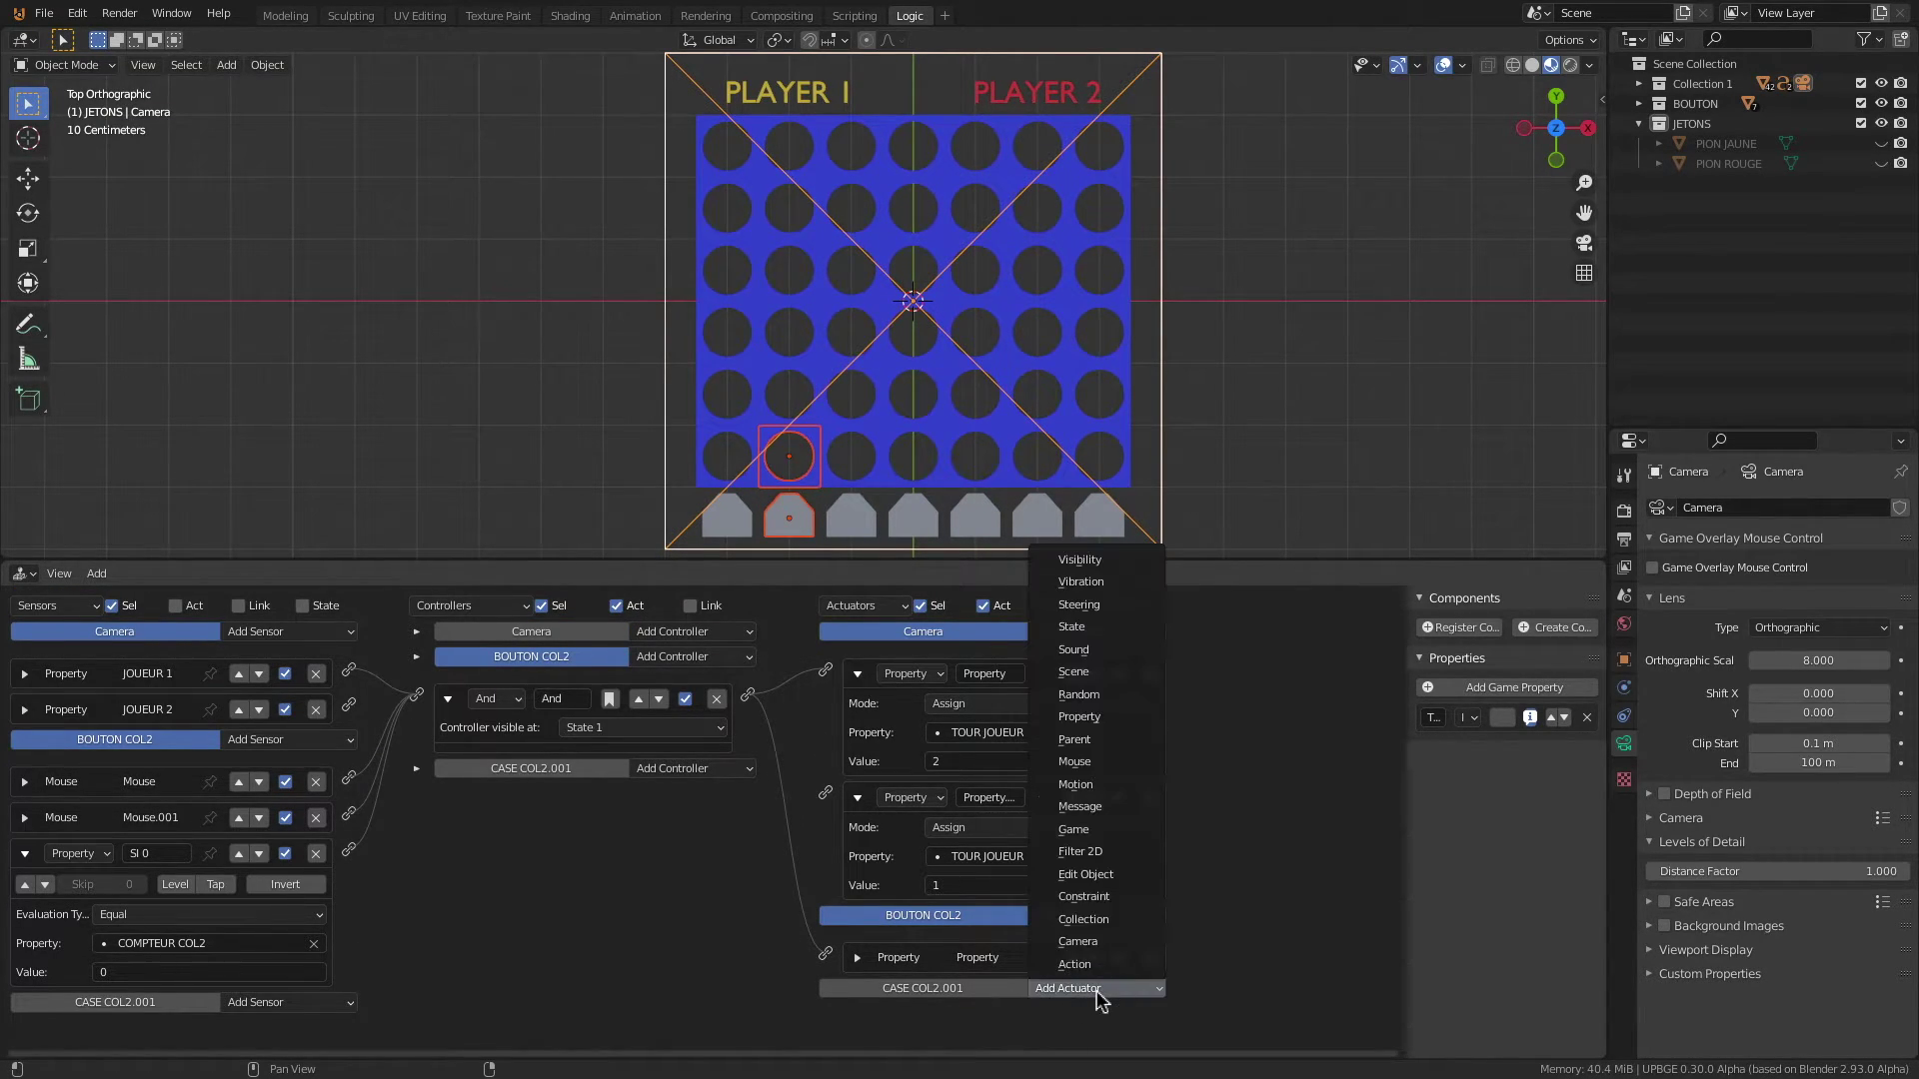
left_click(1087, 876)
scroll(1024, 793, "down", 3)
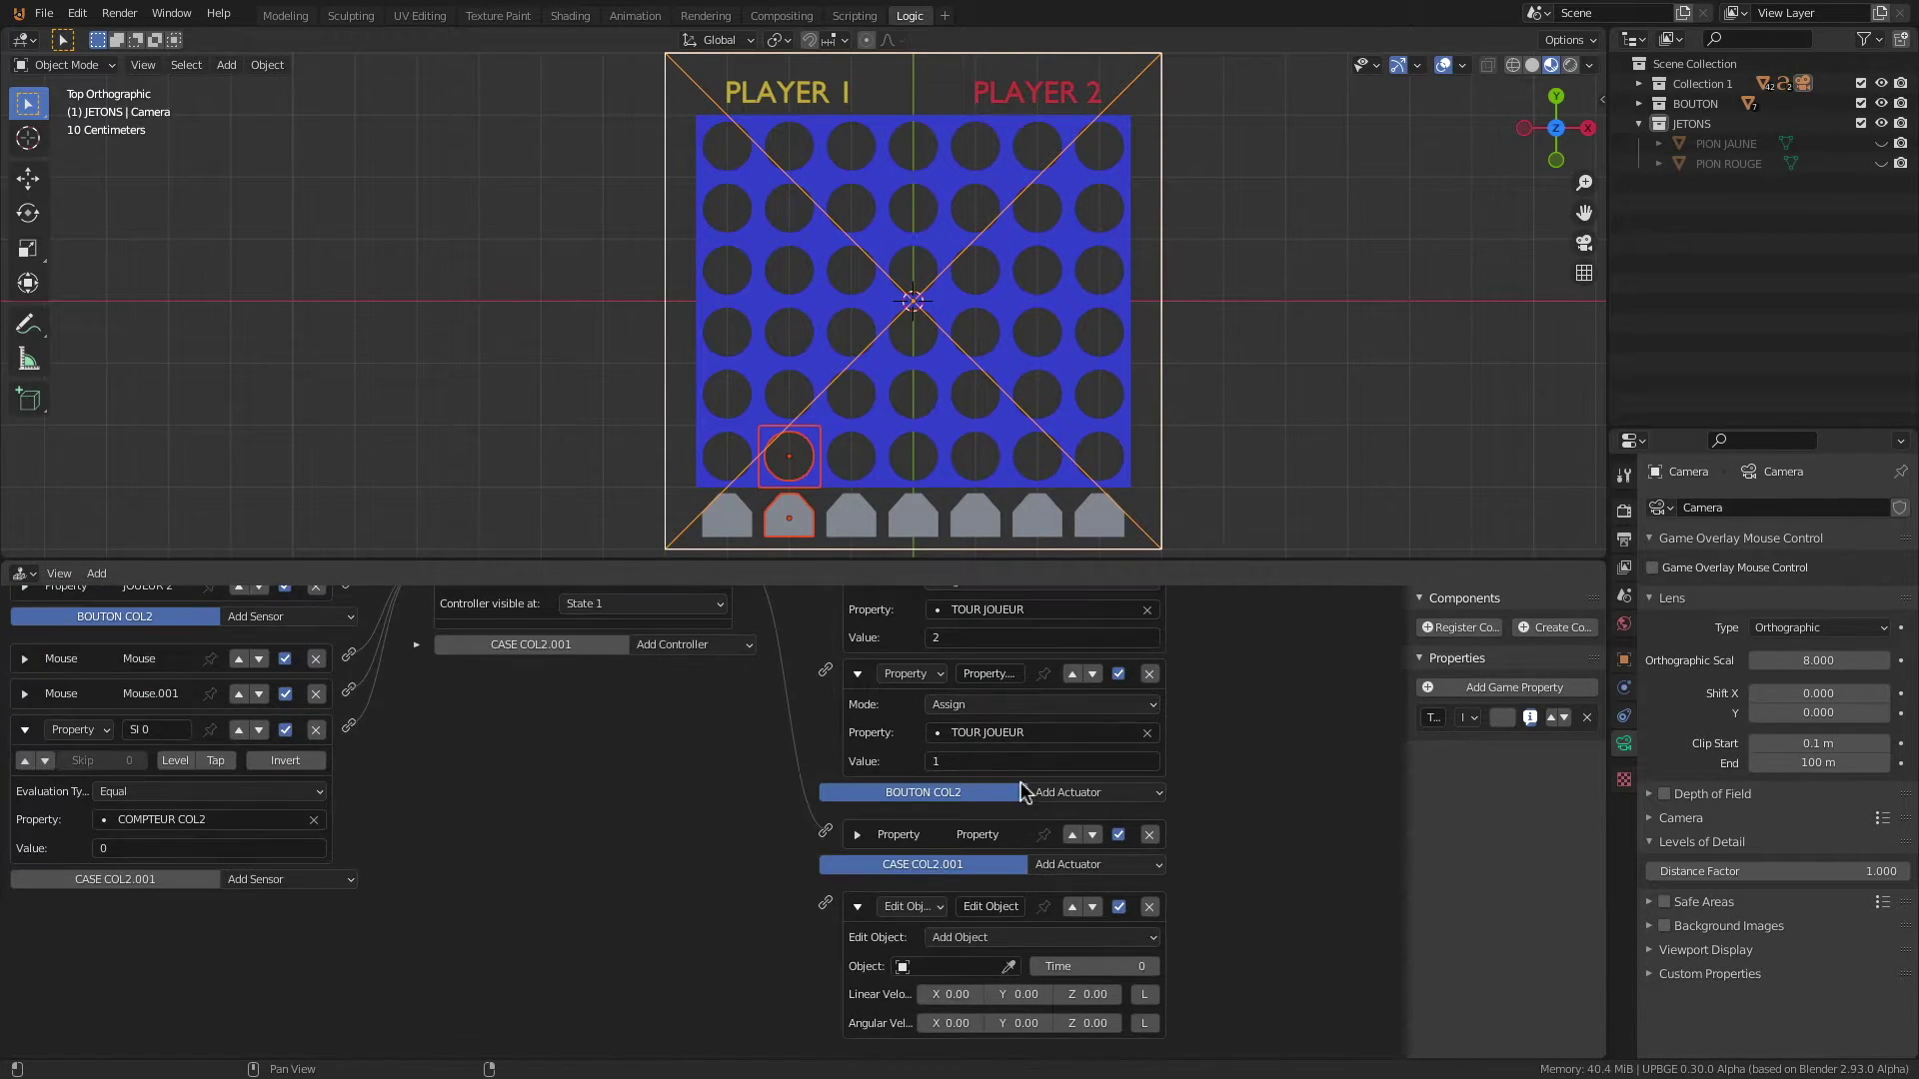
left_click(936, 964)
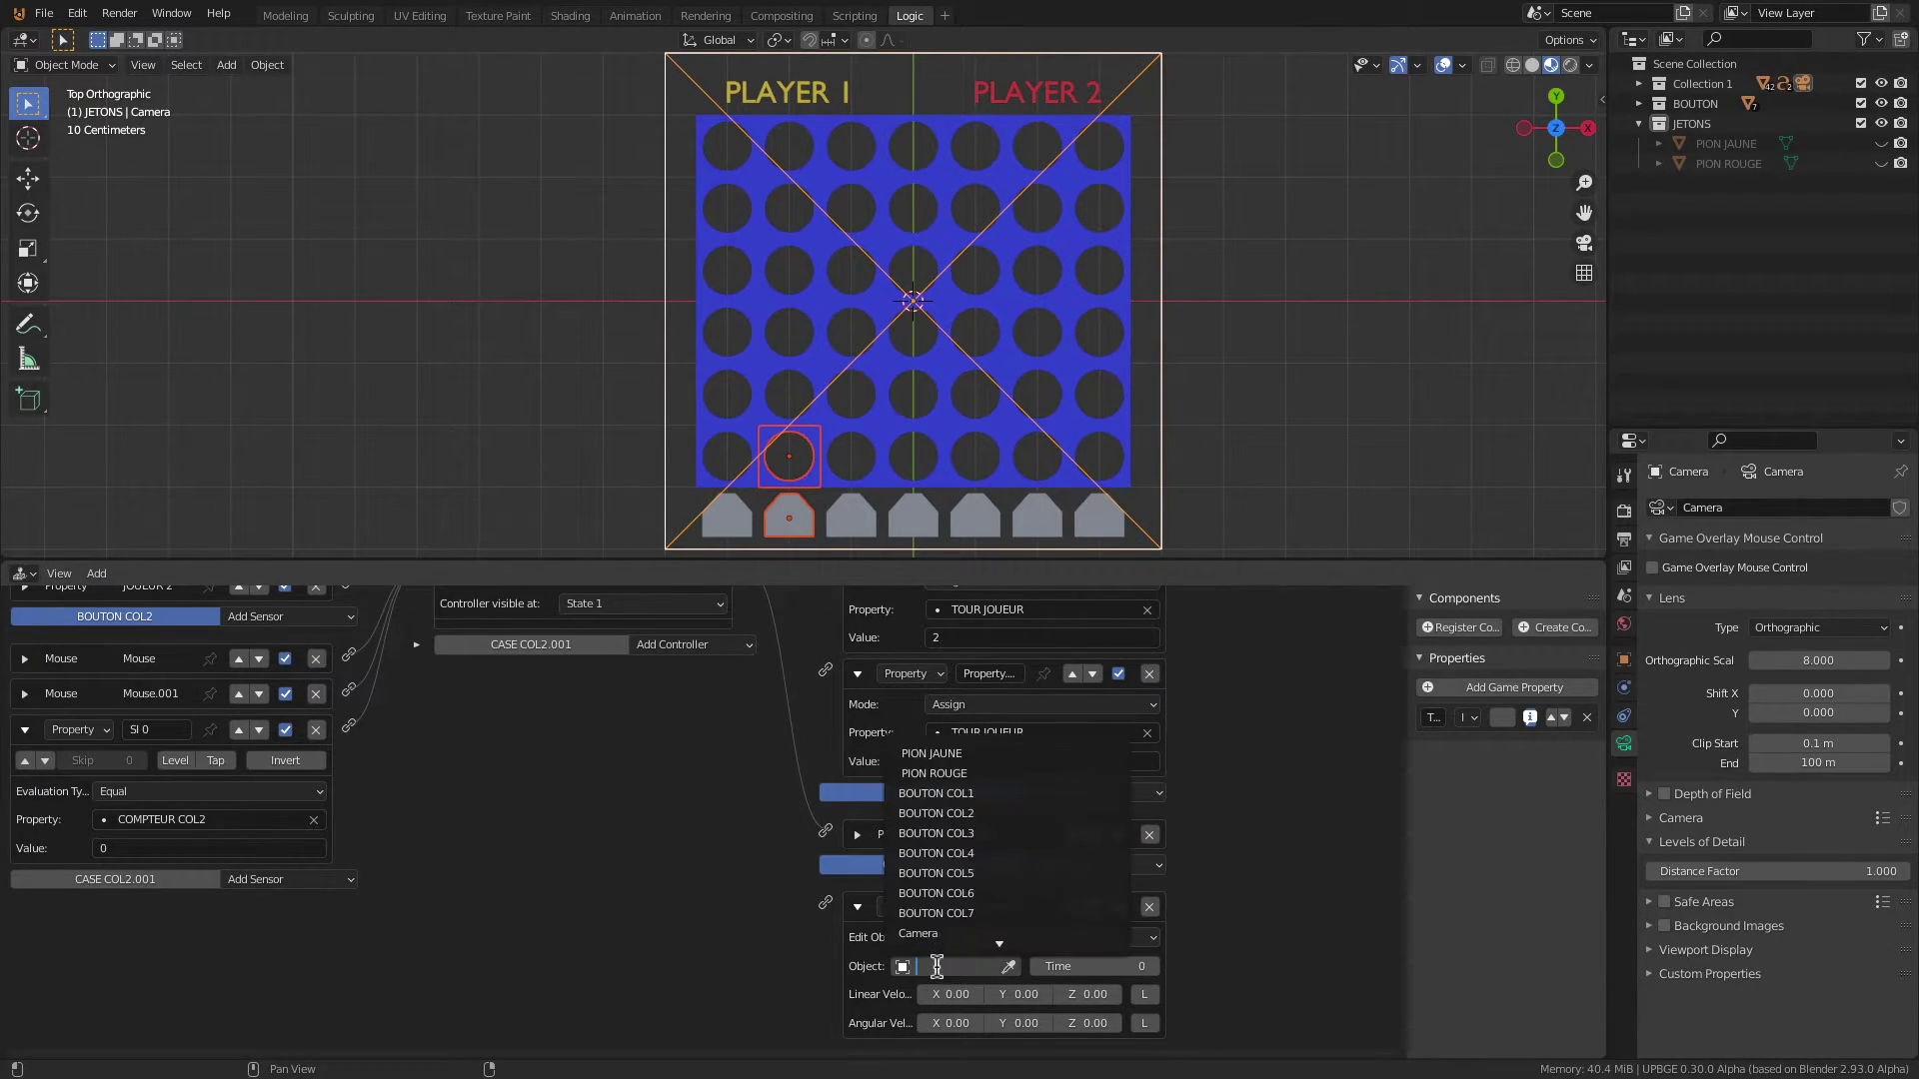
left_click(930, 756)
scroll(762, 730, "up", 3)
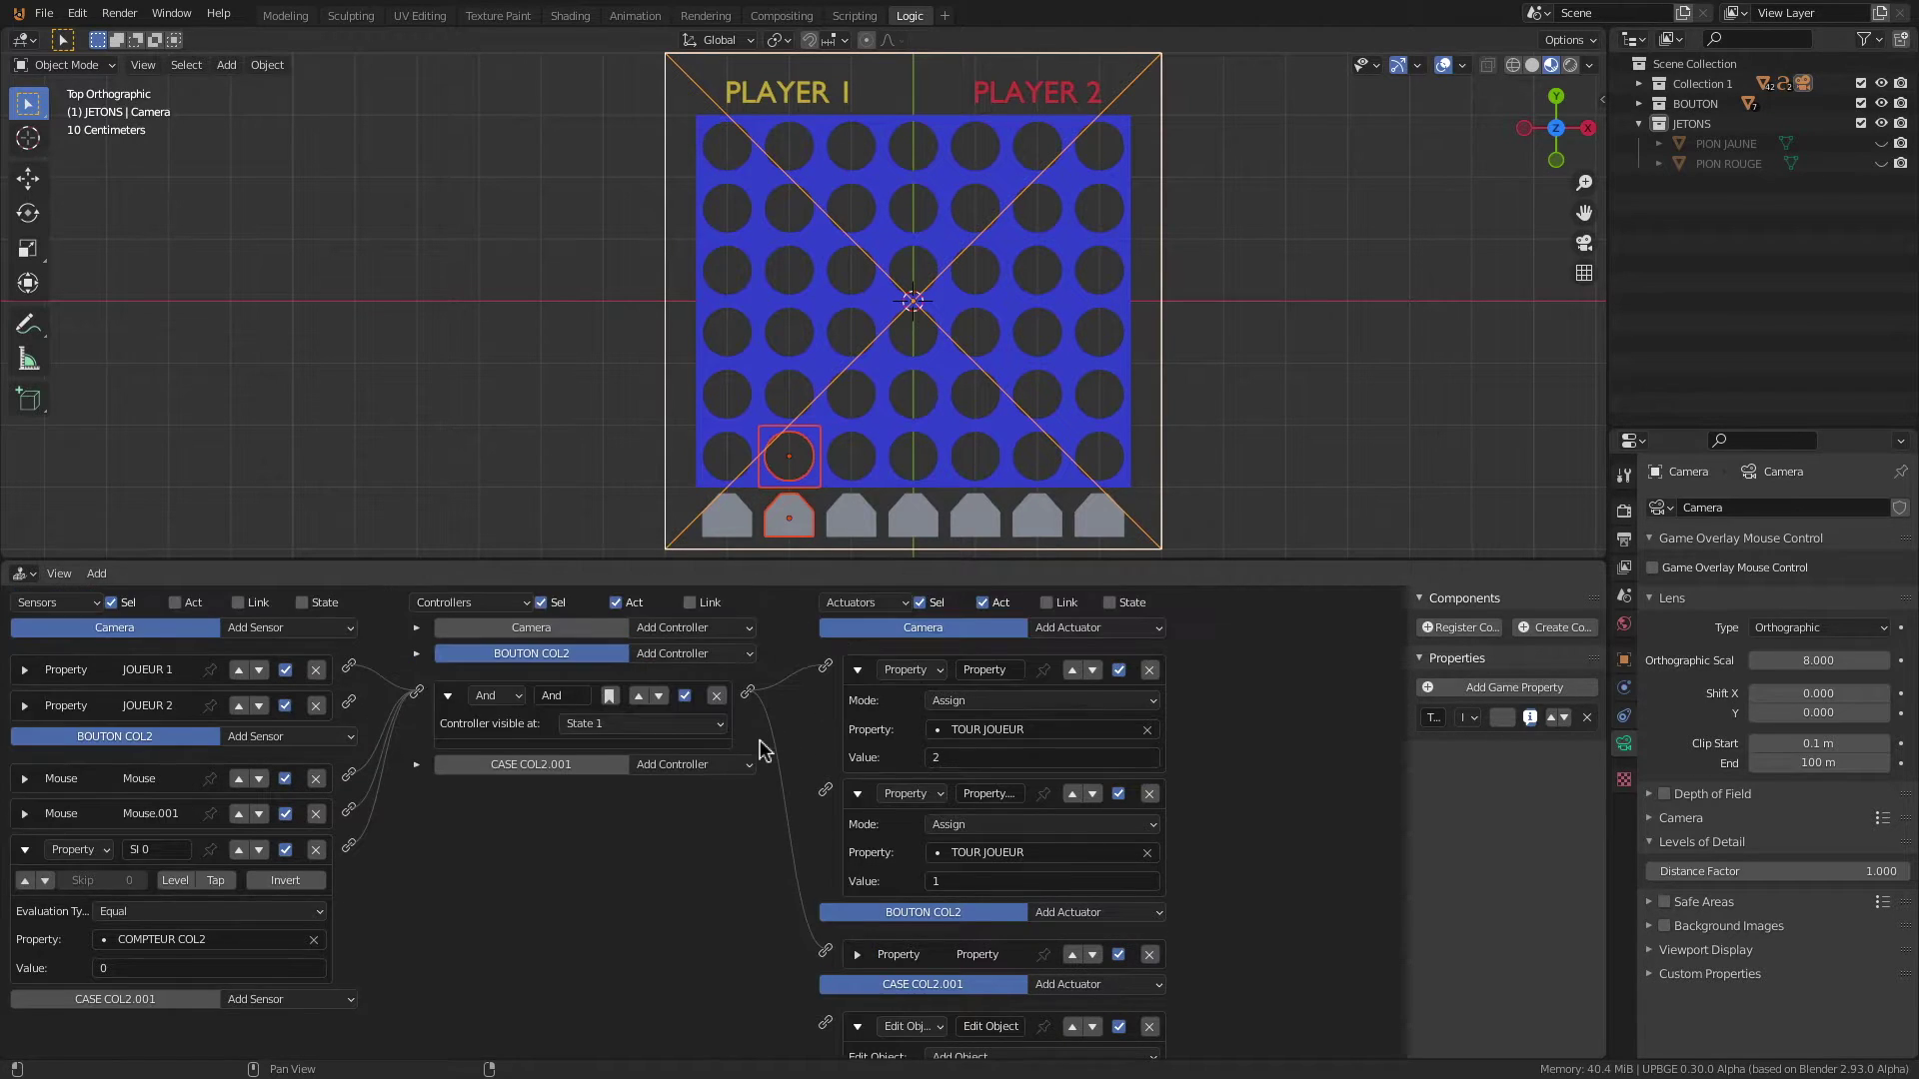
left_click_drag(751, 692, 827, 1023)
Step: Add a Property actuator to CASE COL2.001, enlarge the logic editor, and link the actuator from the And controller
scroll(739, 880, "down", 1)
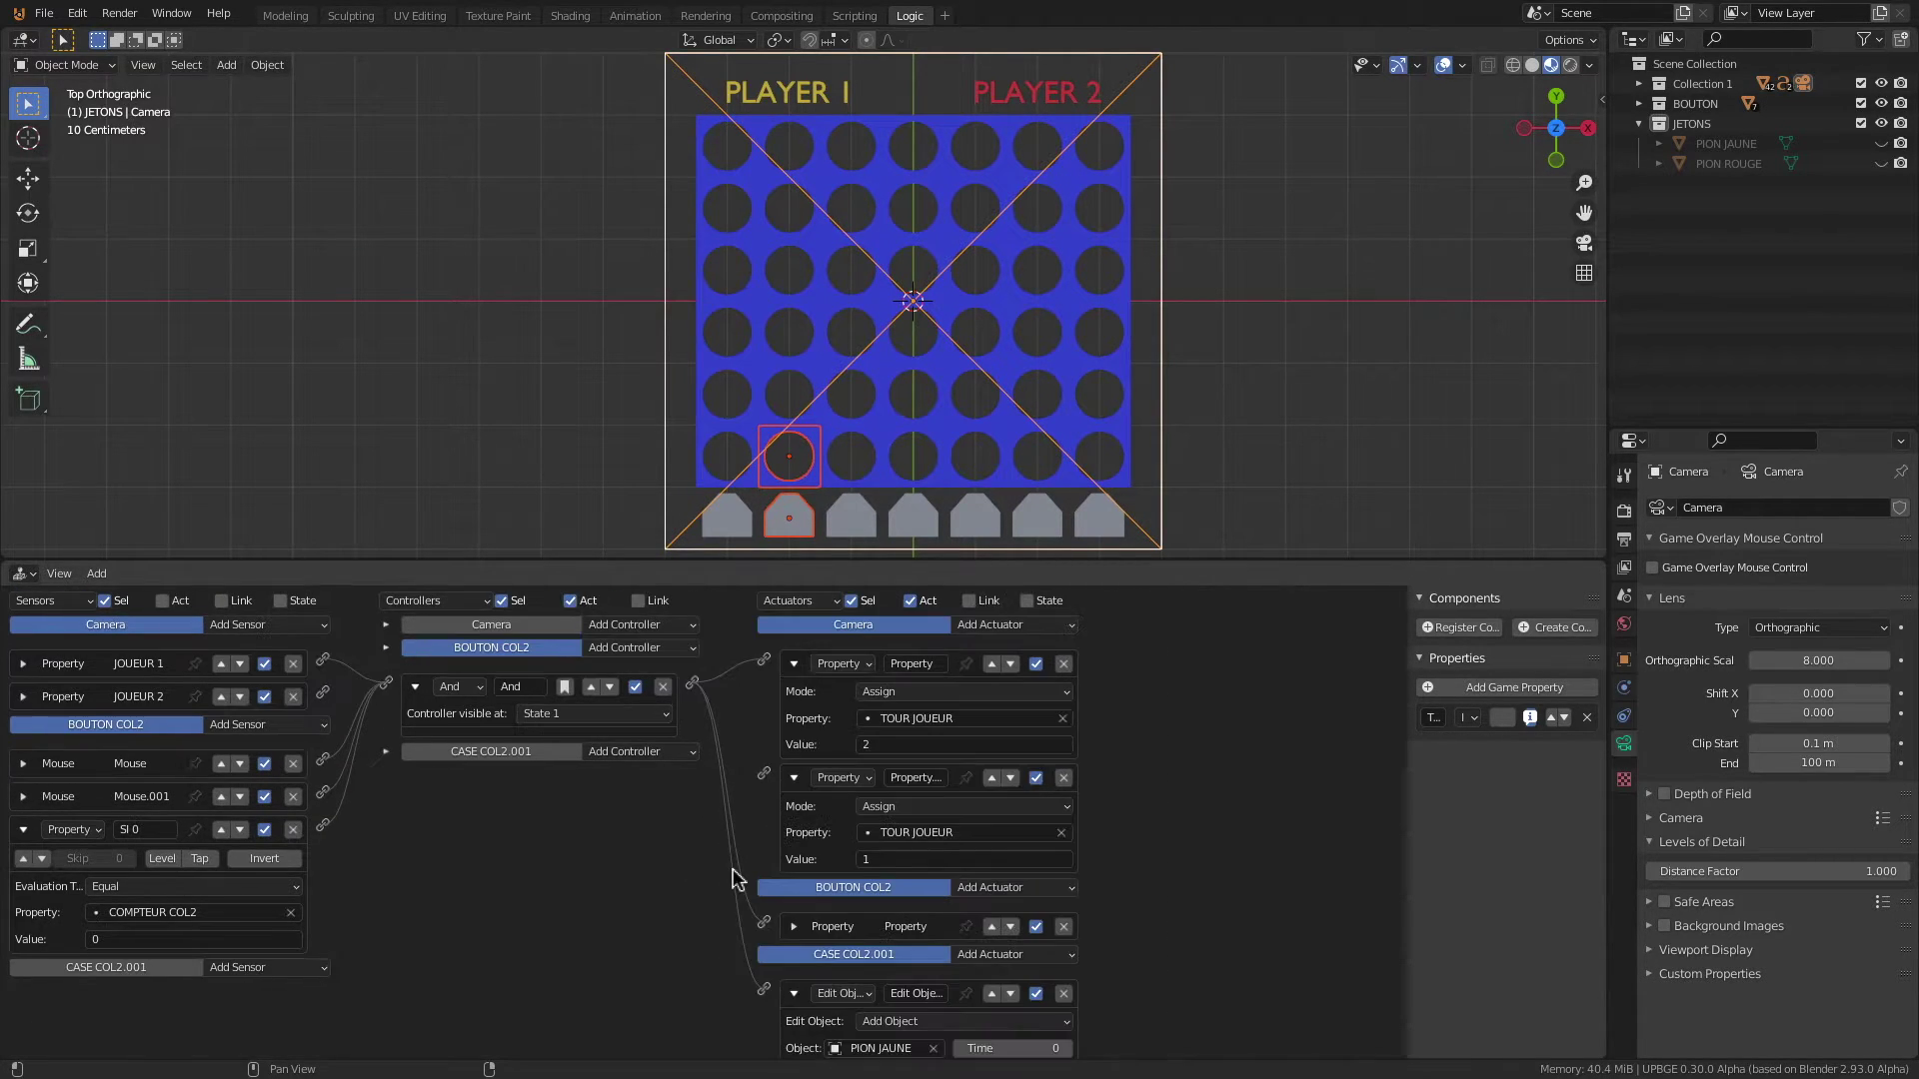
middle_click_drag(684, 868, 864, 790)
left_click(1039, 881)
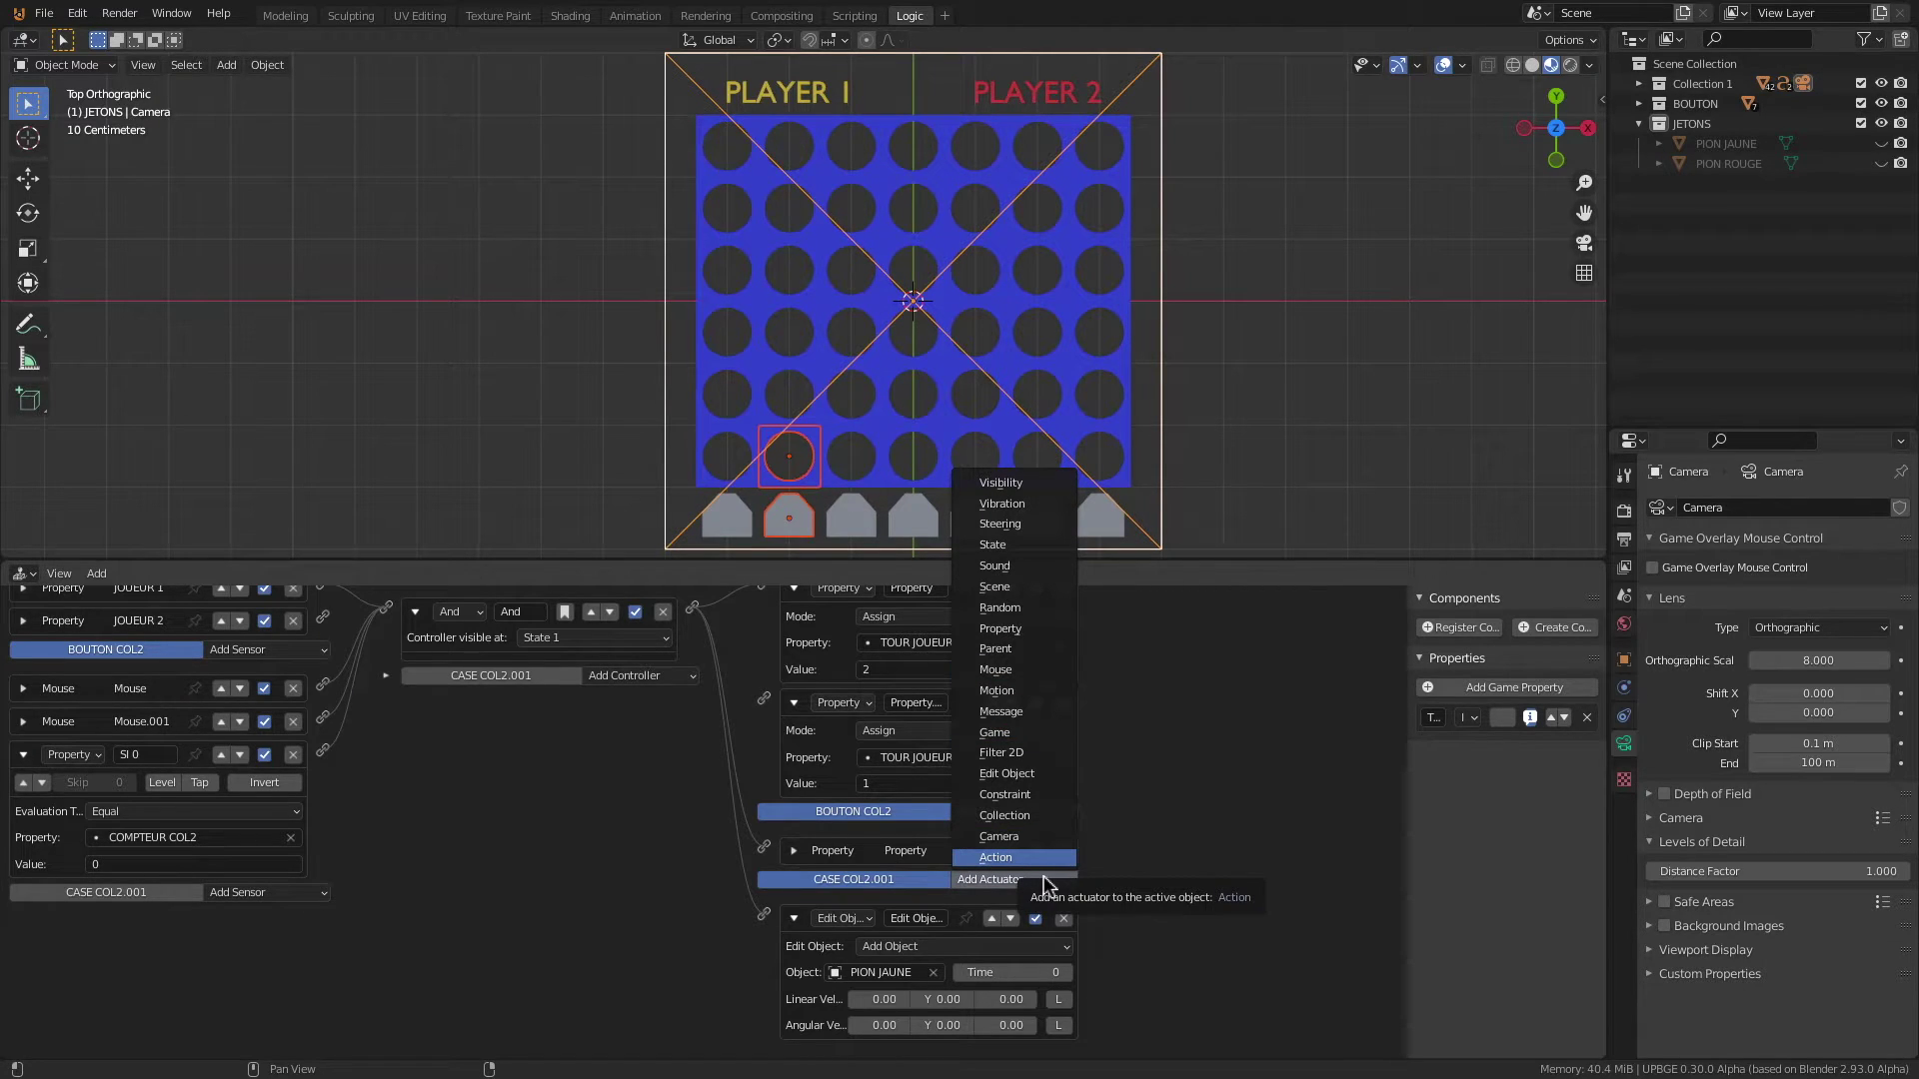
left_click(1011, 629)
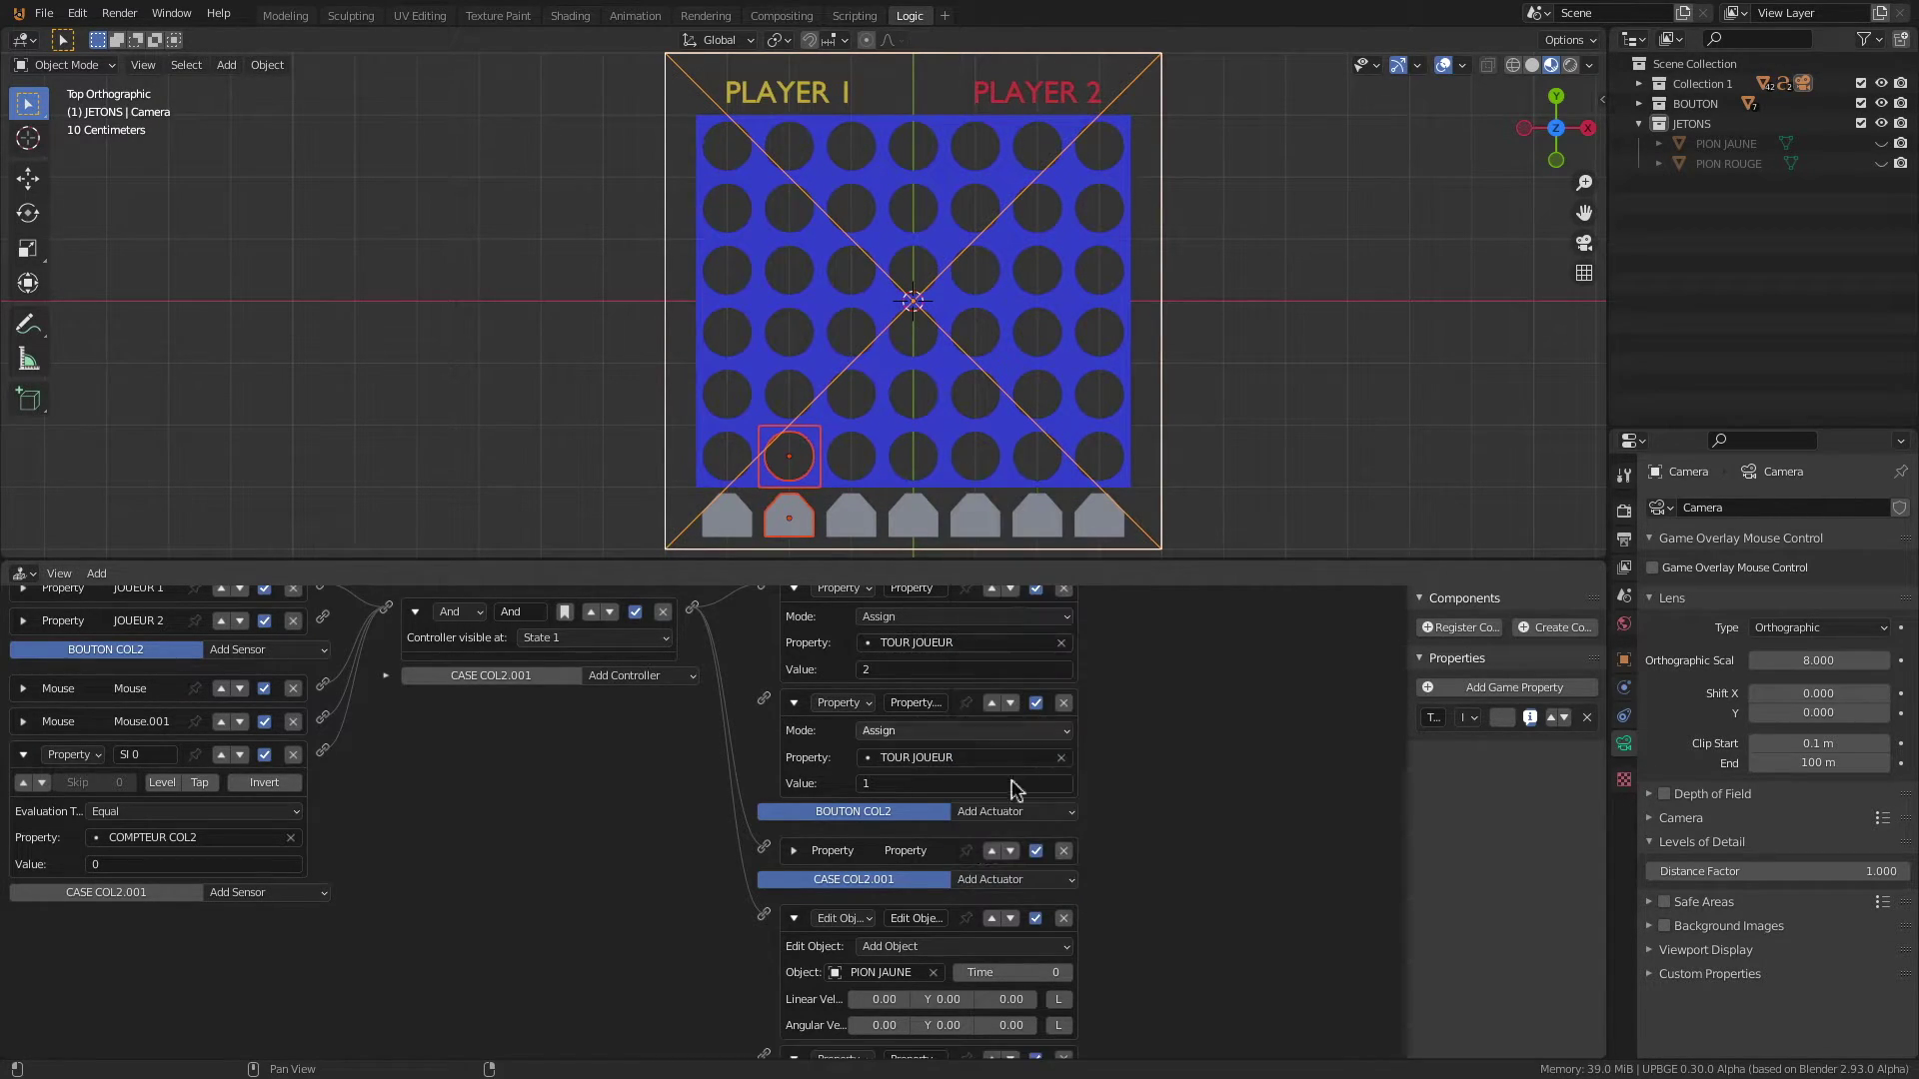
scroll(989, 874, "down", 3)
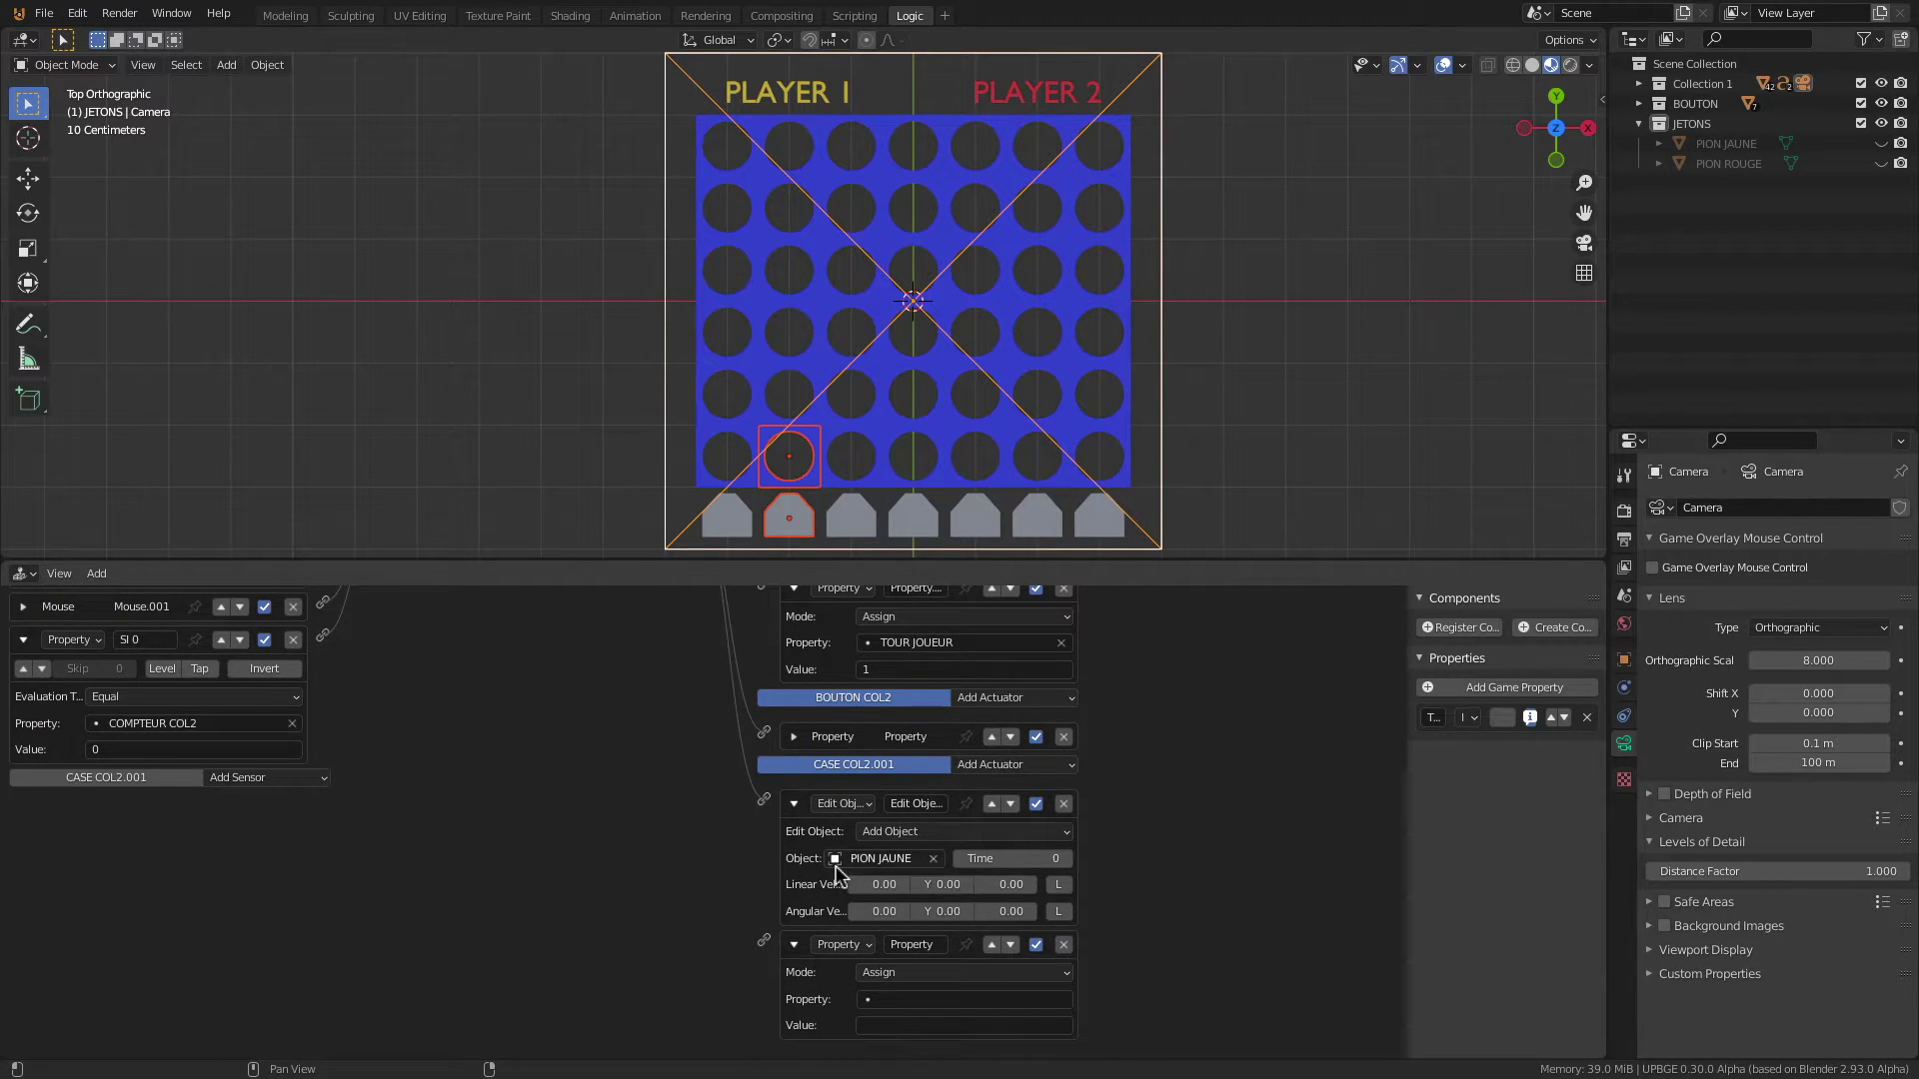
scroll(836, 867, "up", 4)
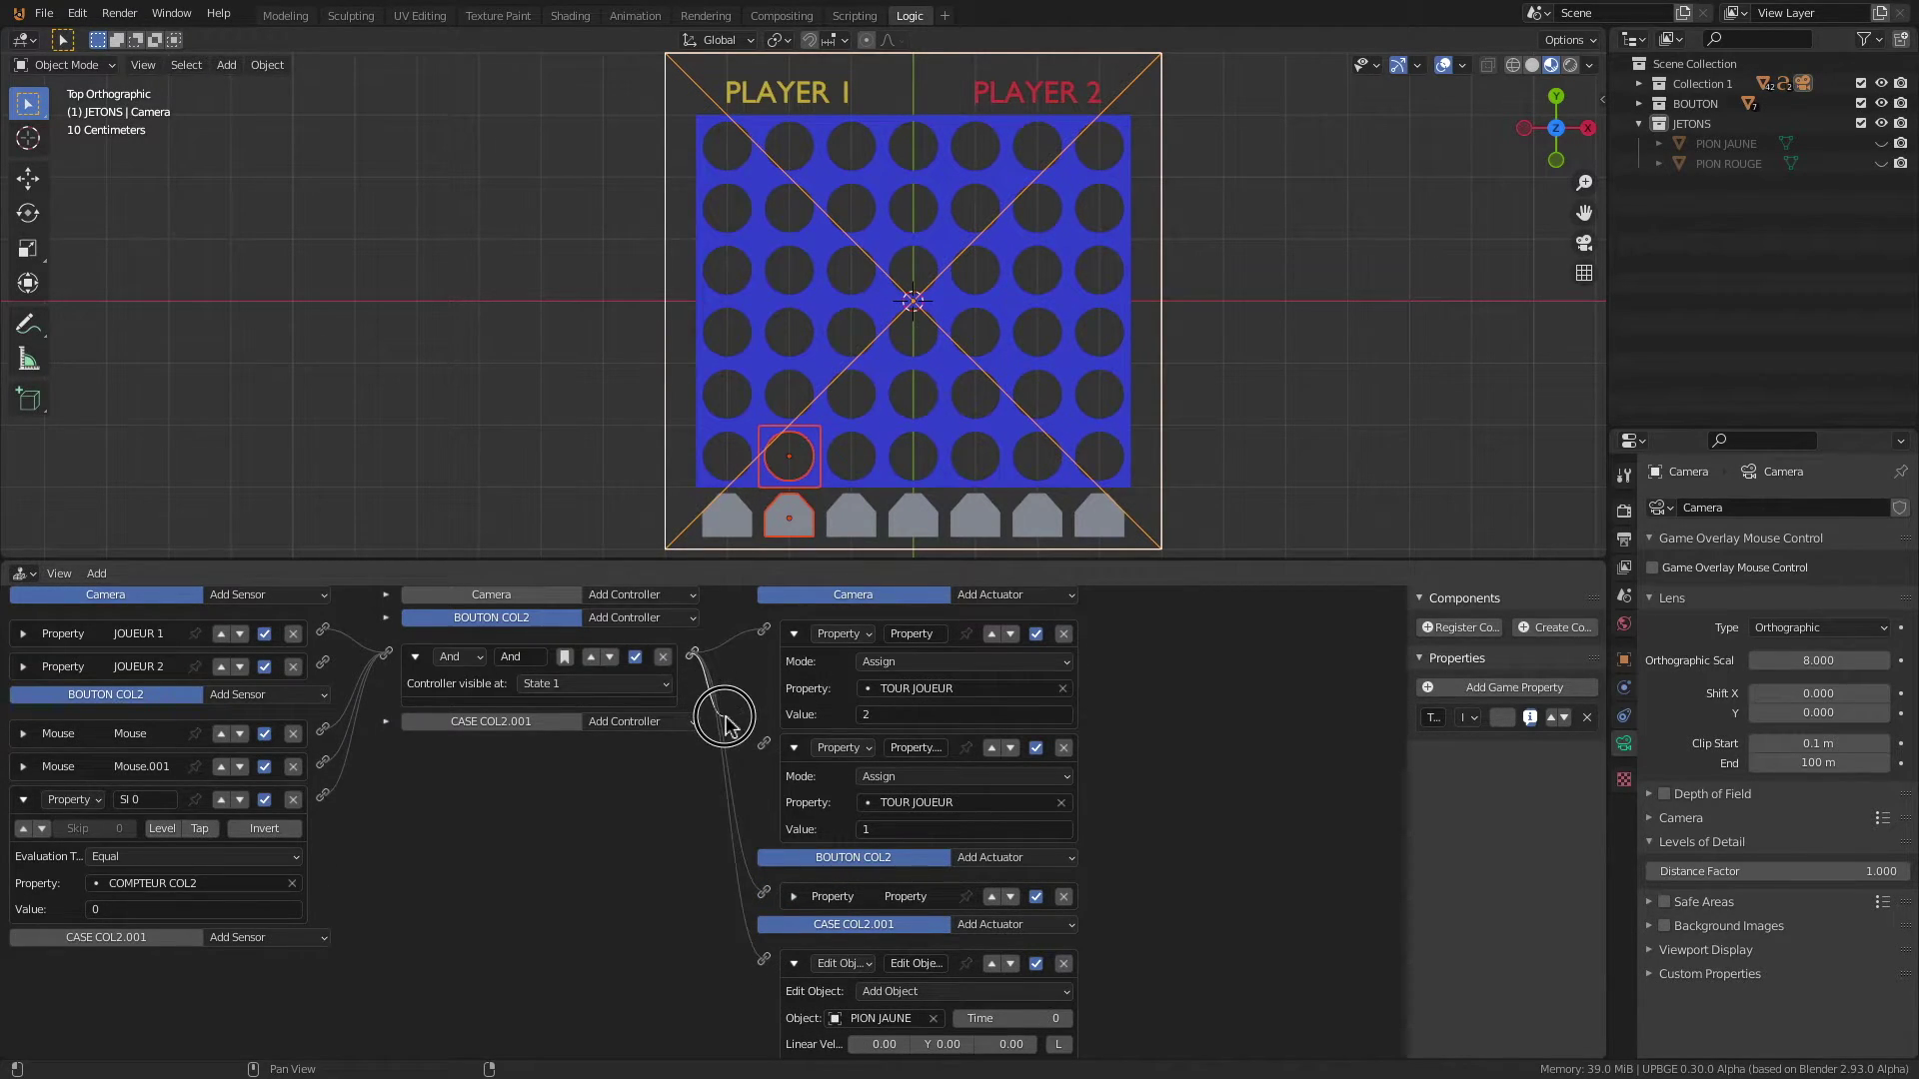
scroll(757, 591, "down", 2)
left_click_drag(756, 560, 723, 341)
left_click_drag(691, 466, 763, 913)
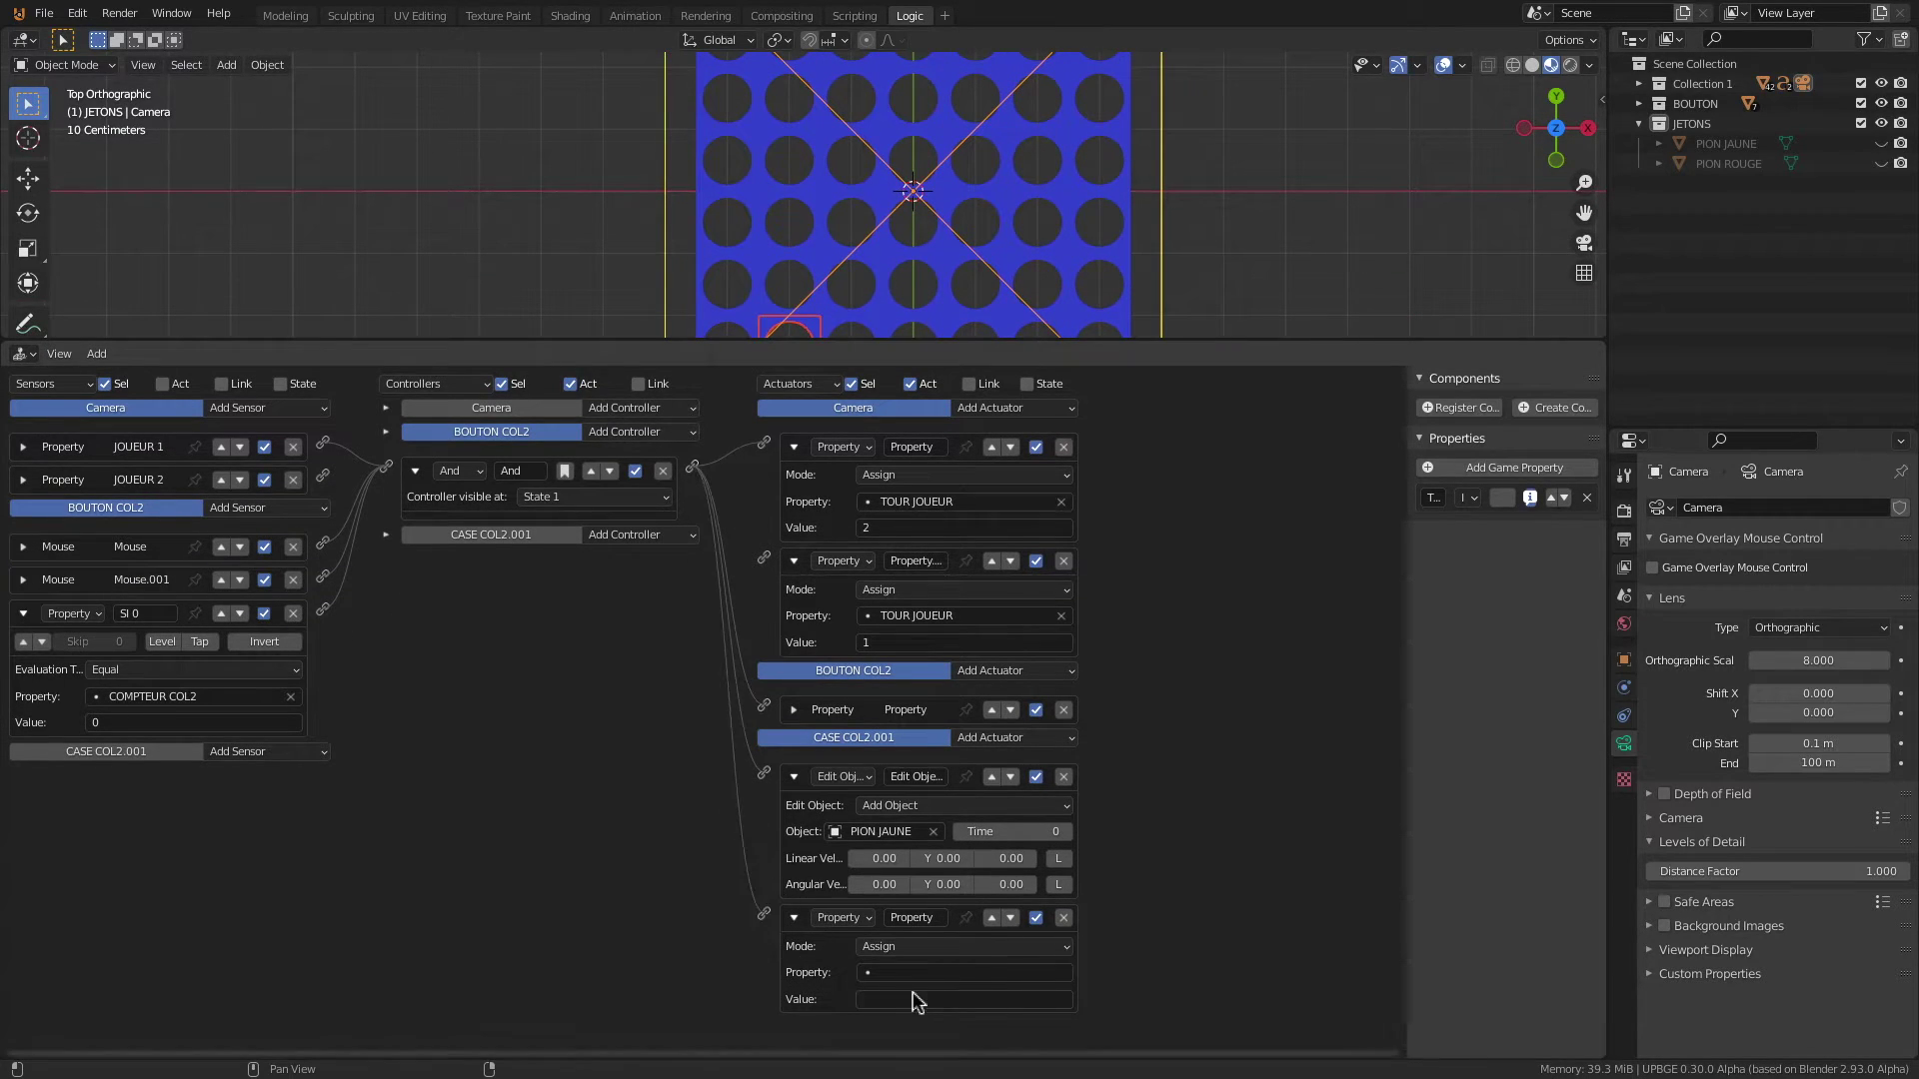
Step: Make the CASE COL2.001 Property actuator assign the value "JAUNE" to ETAT CASE
left_click(923, 972)
left_click(879, 777)
left_click(919, 999)
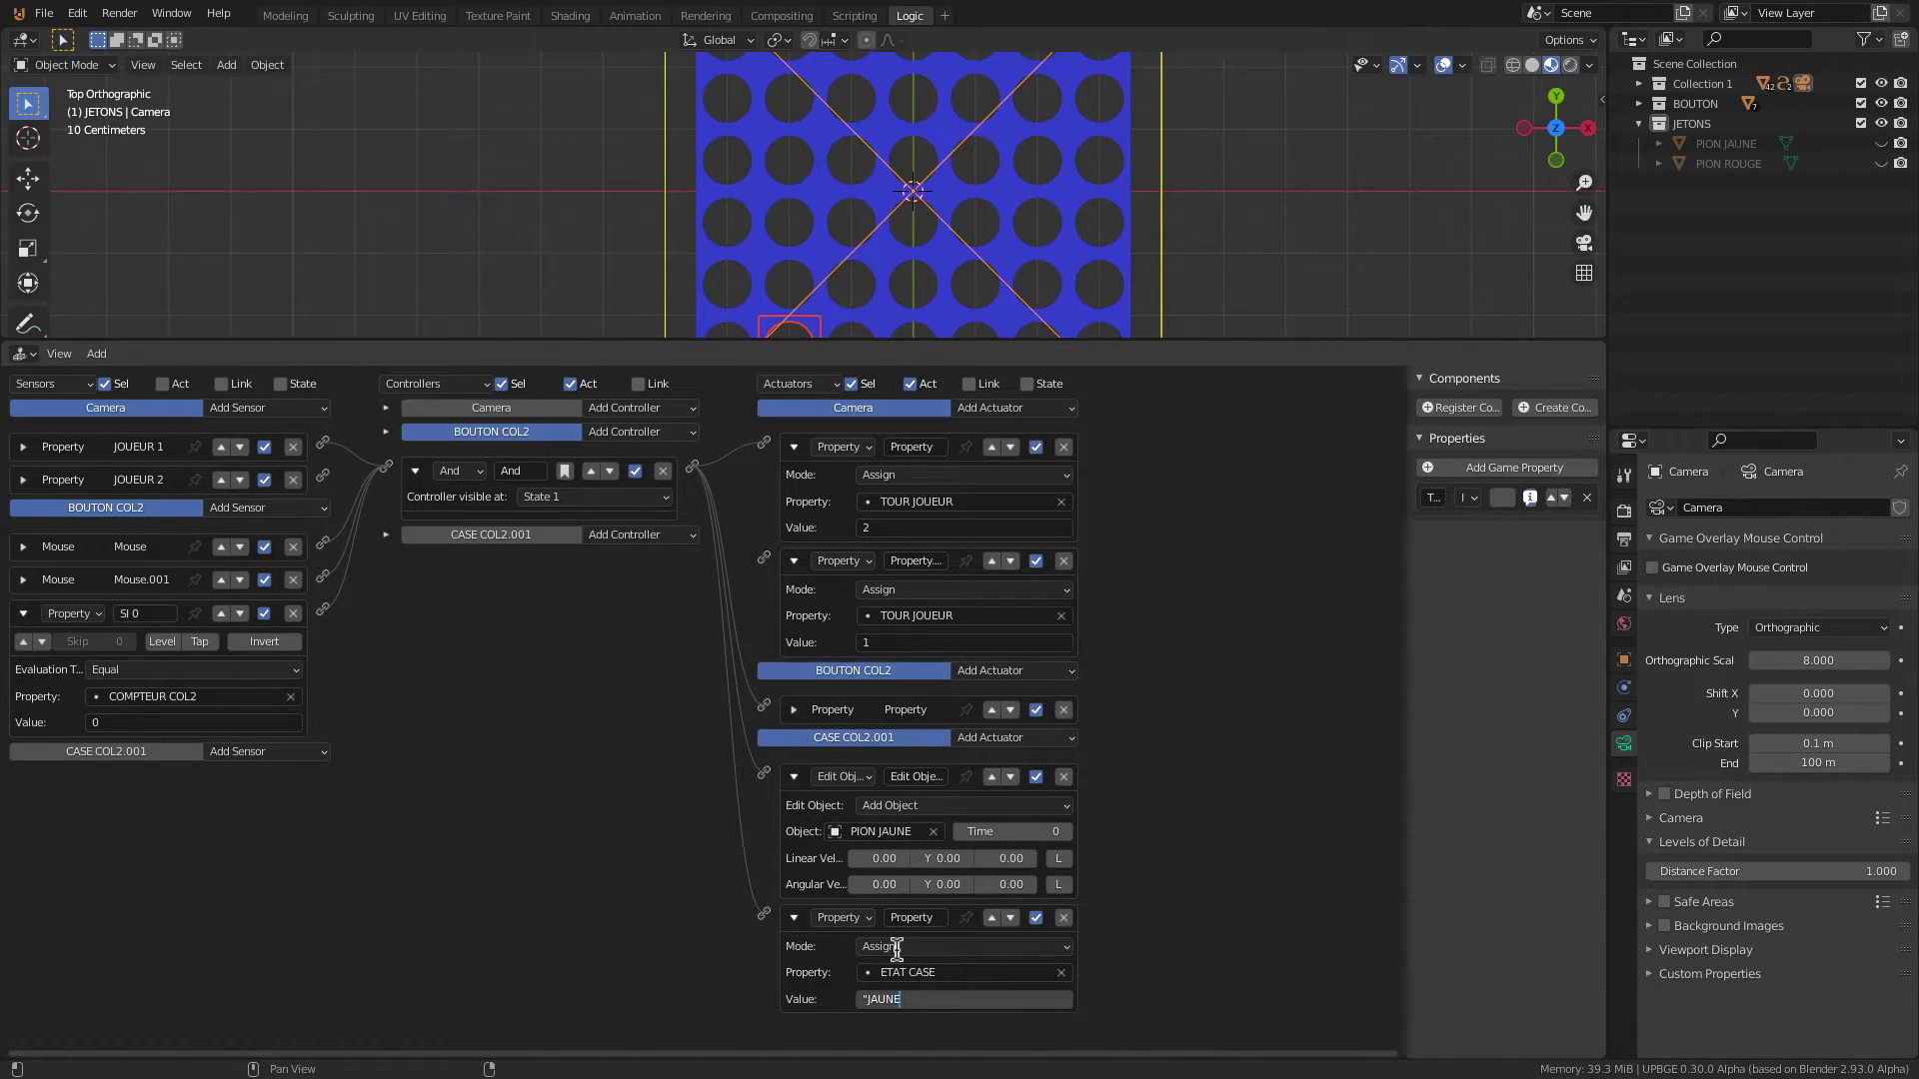
key("Return")
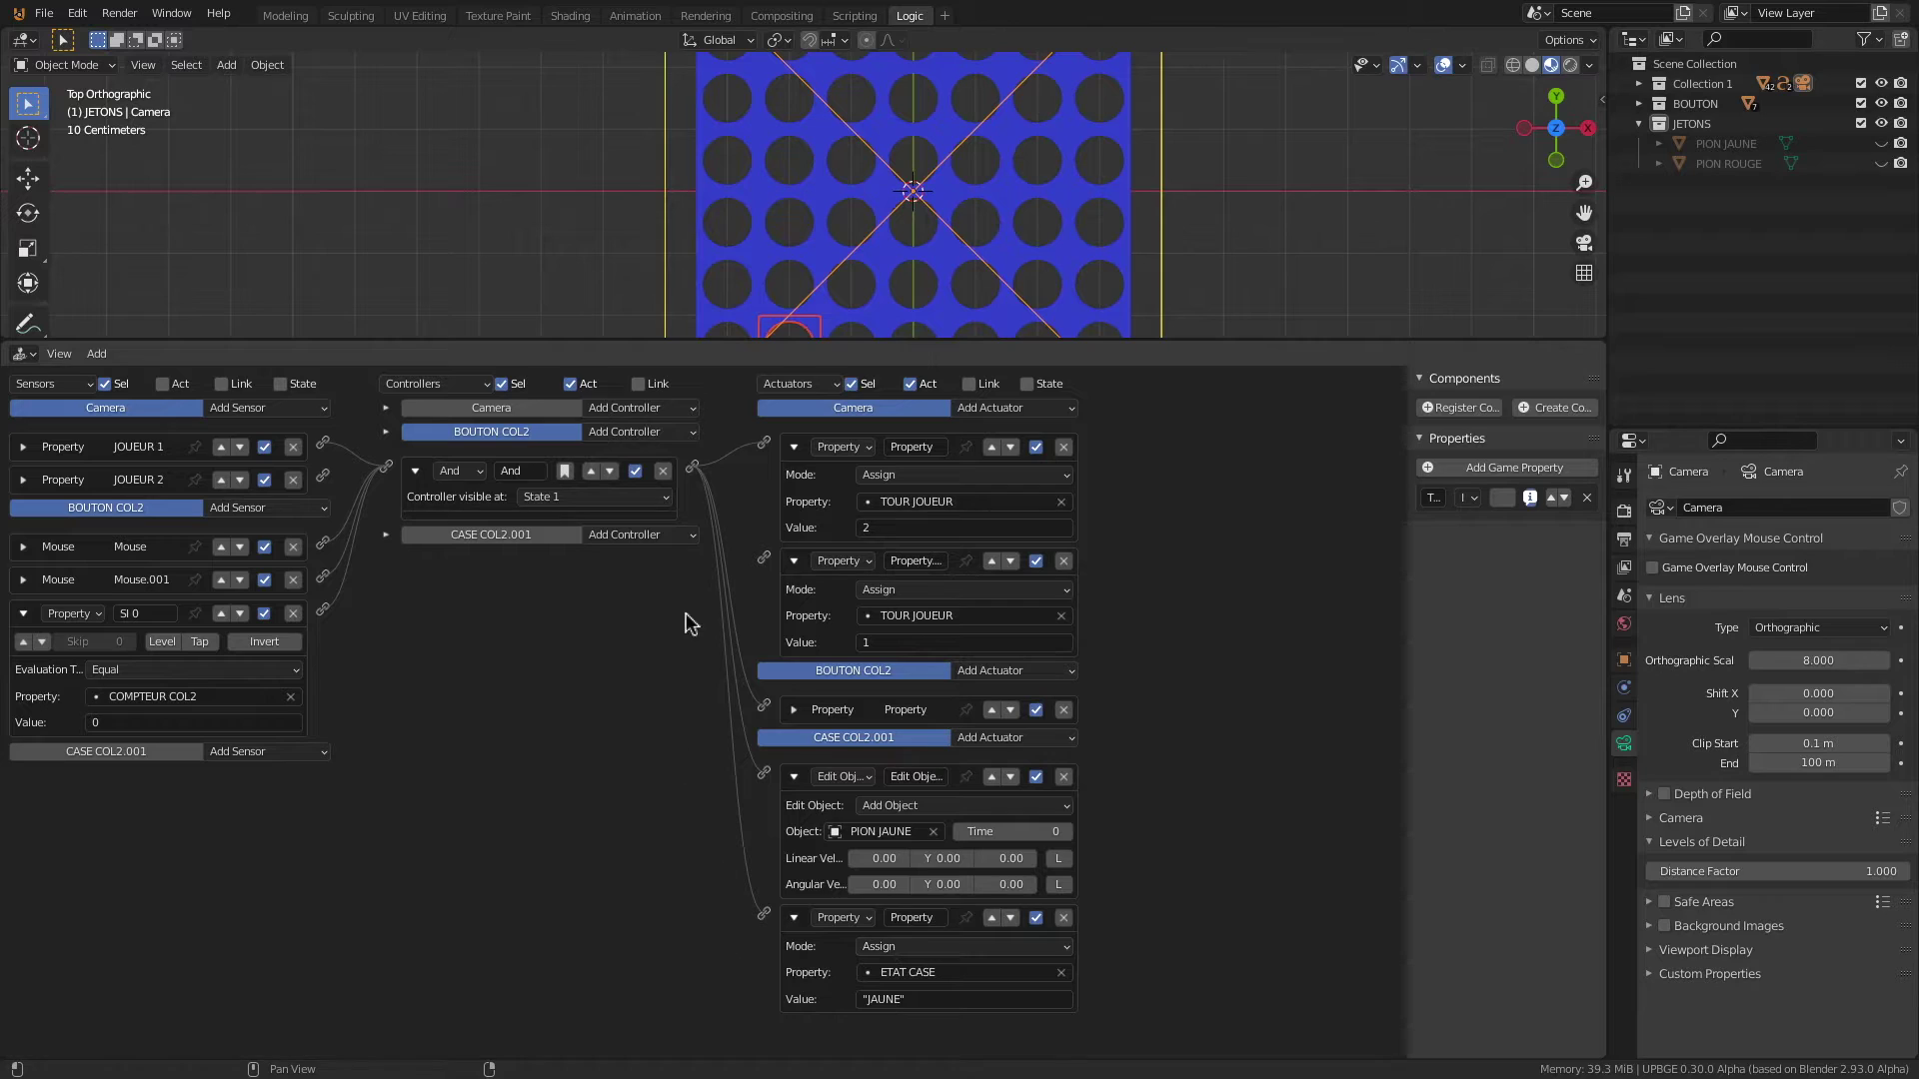
Step: Select BOUTON COL2, the second-row cell CASE COL2.002 and the camera together to show their logic bricks
scroll(847, 291, "down", 2)
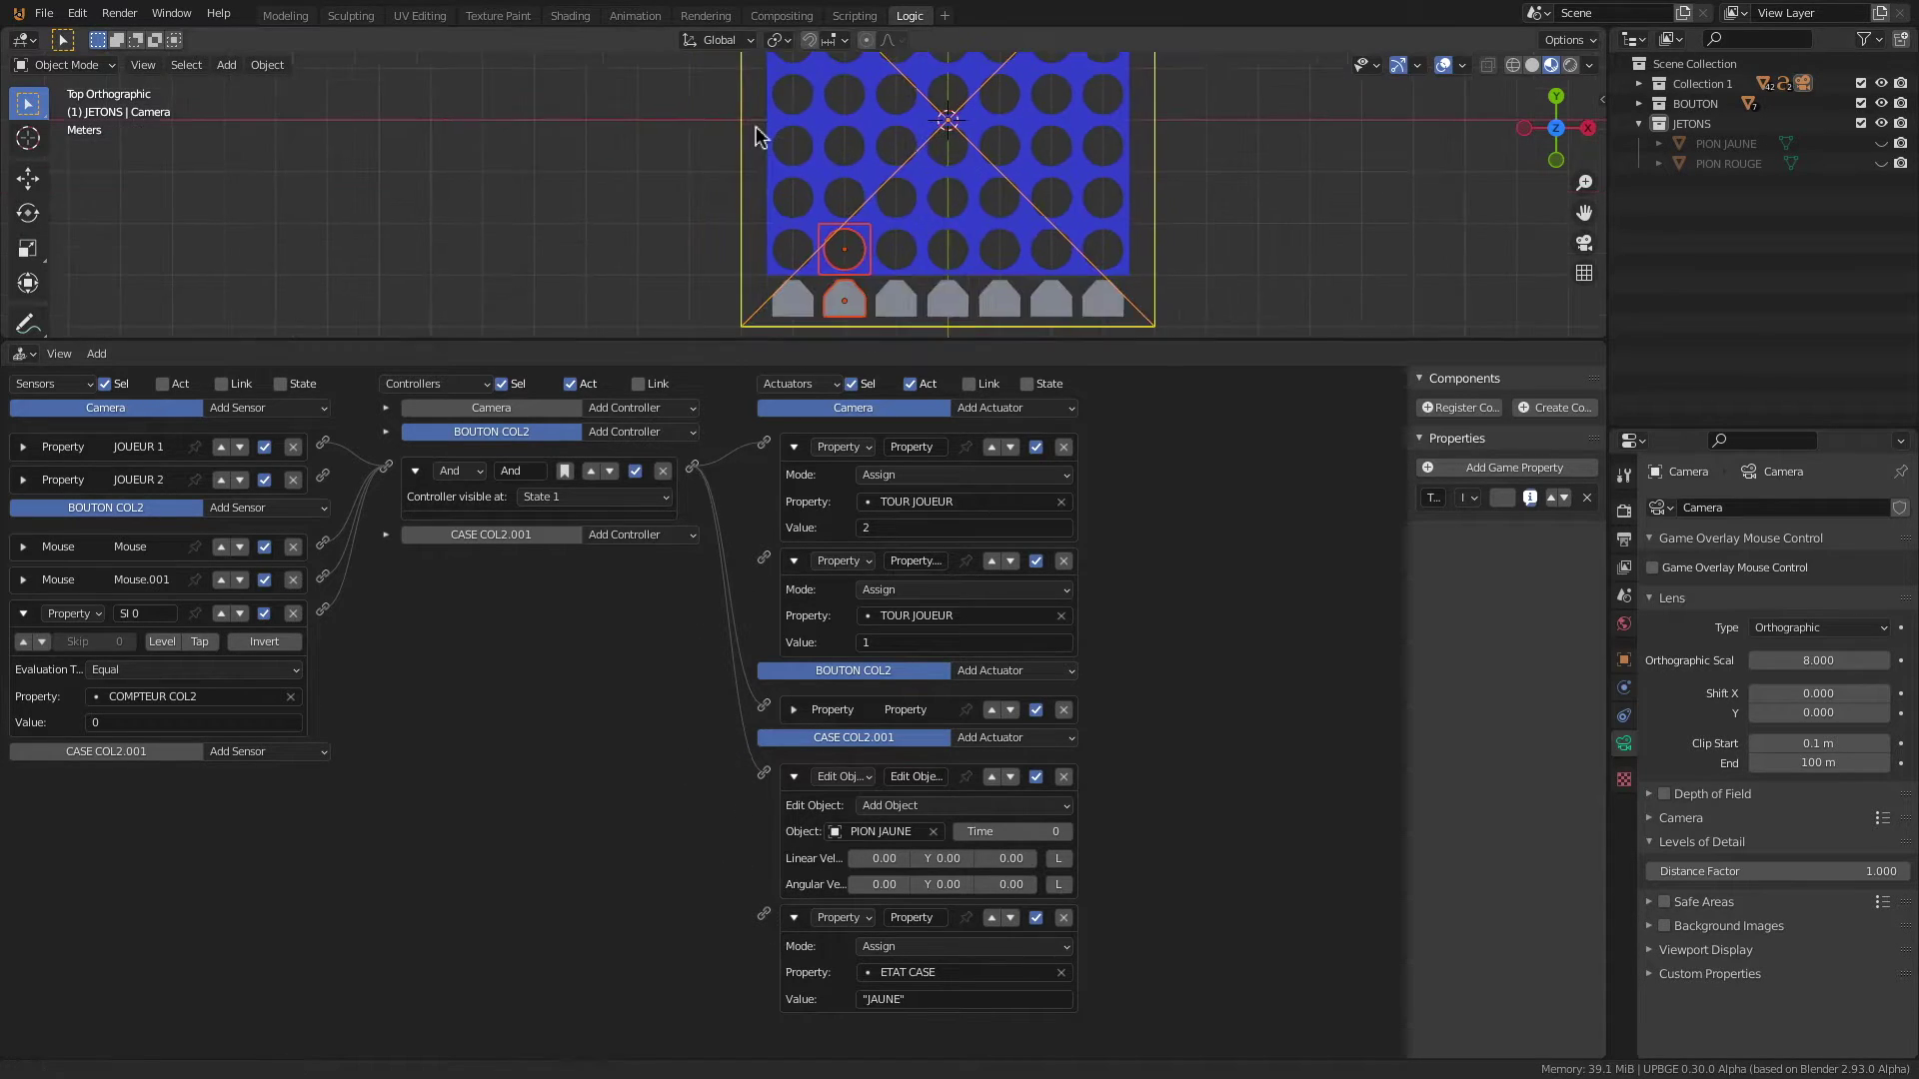
left_click(848, 300)
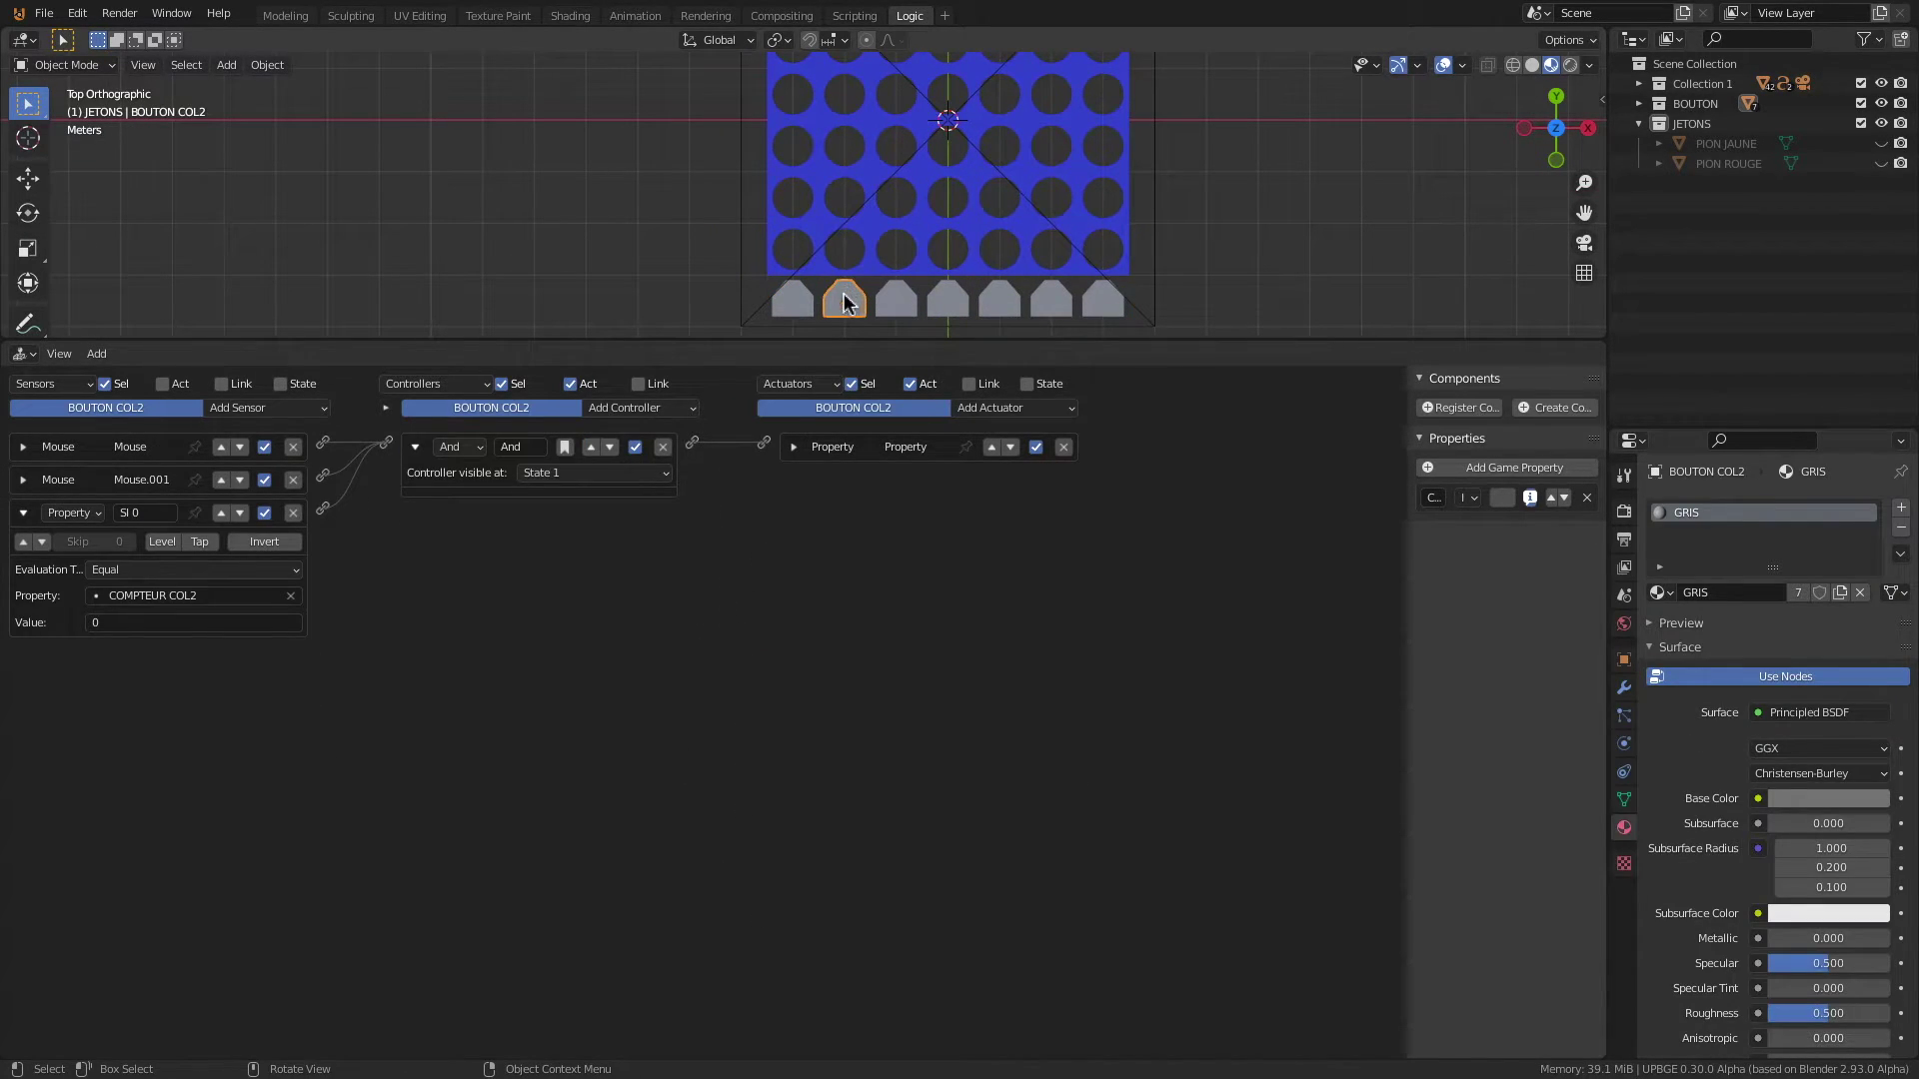
left_click(845, 197, "shift")
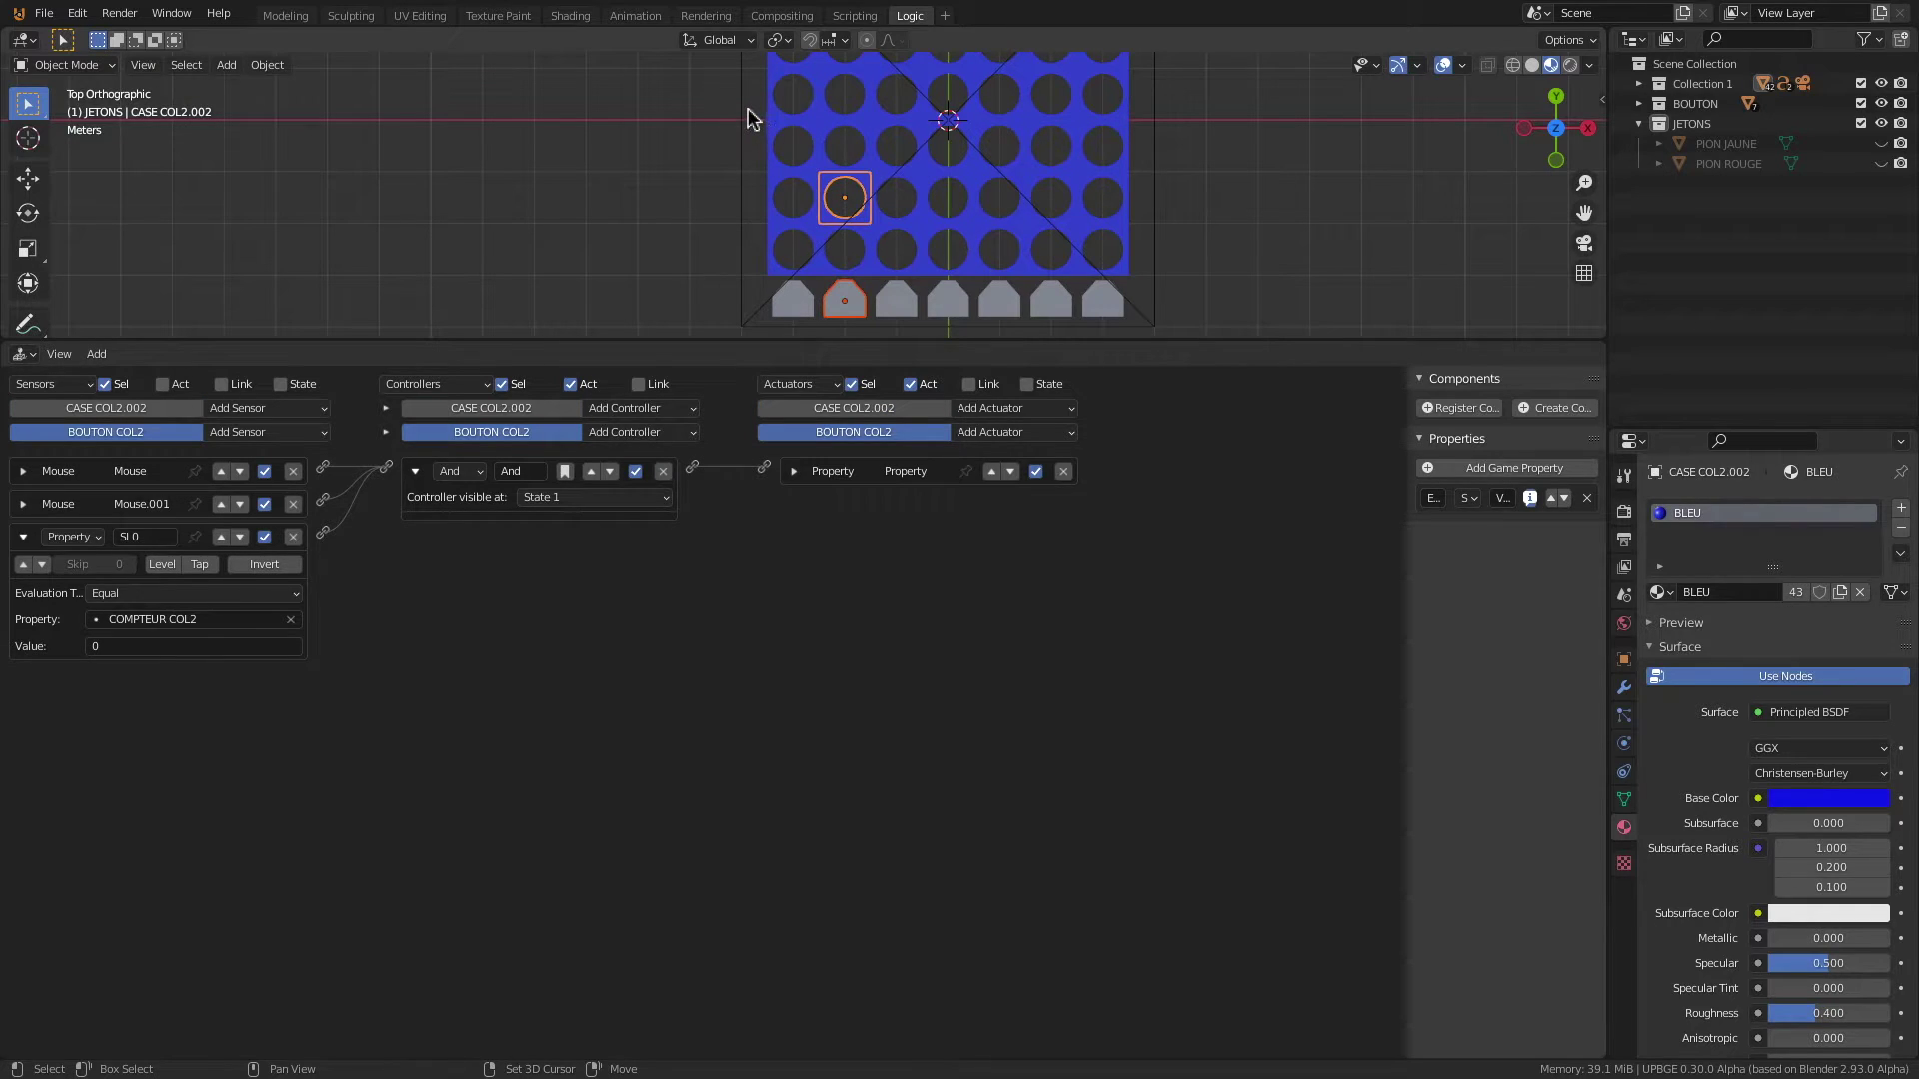
left_click(747, 118, "shift")
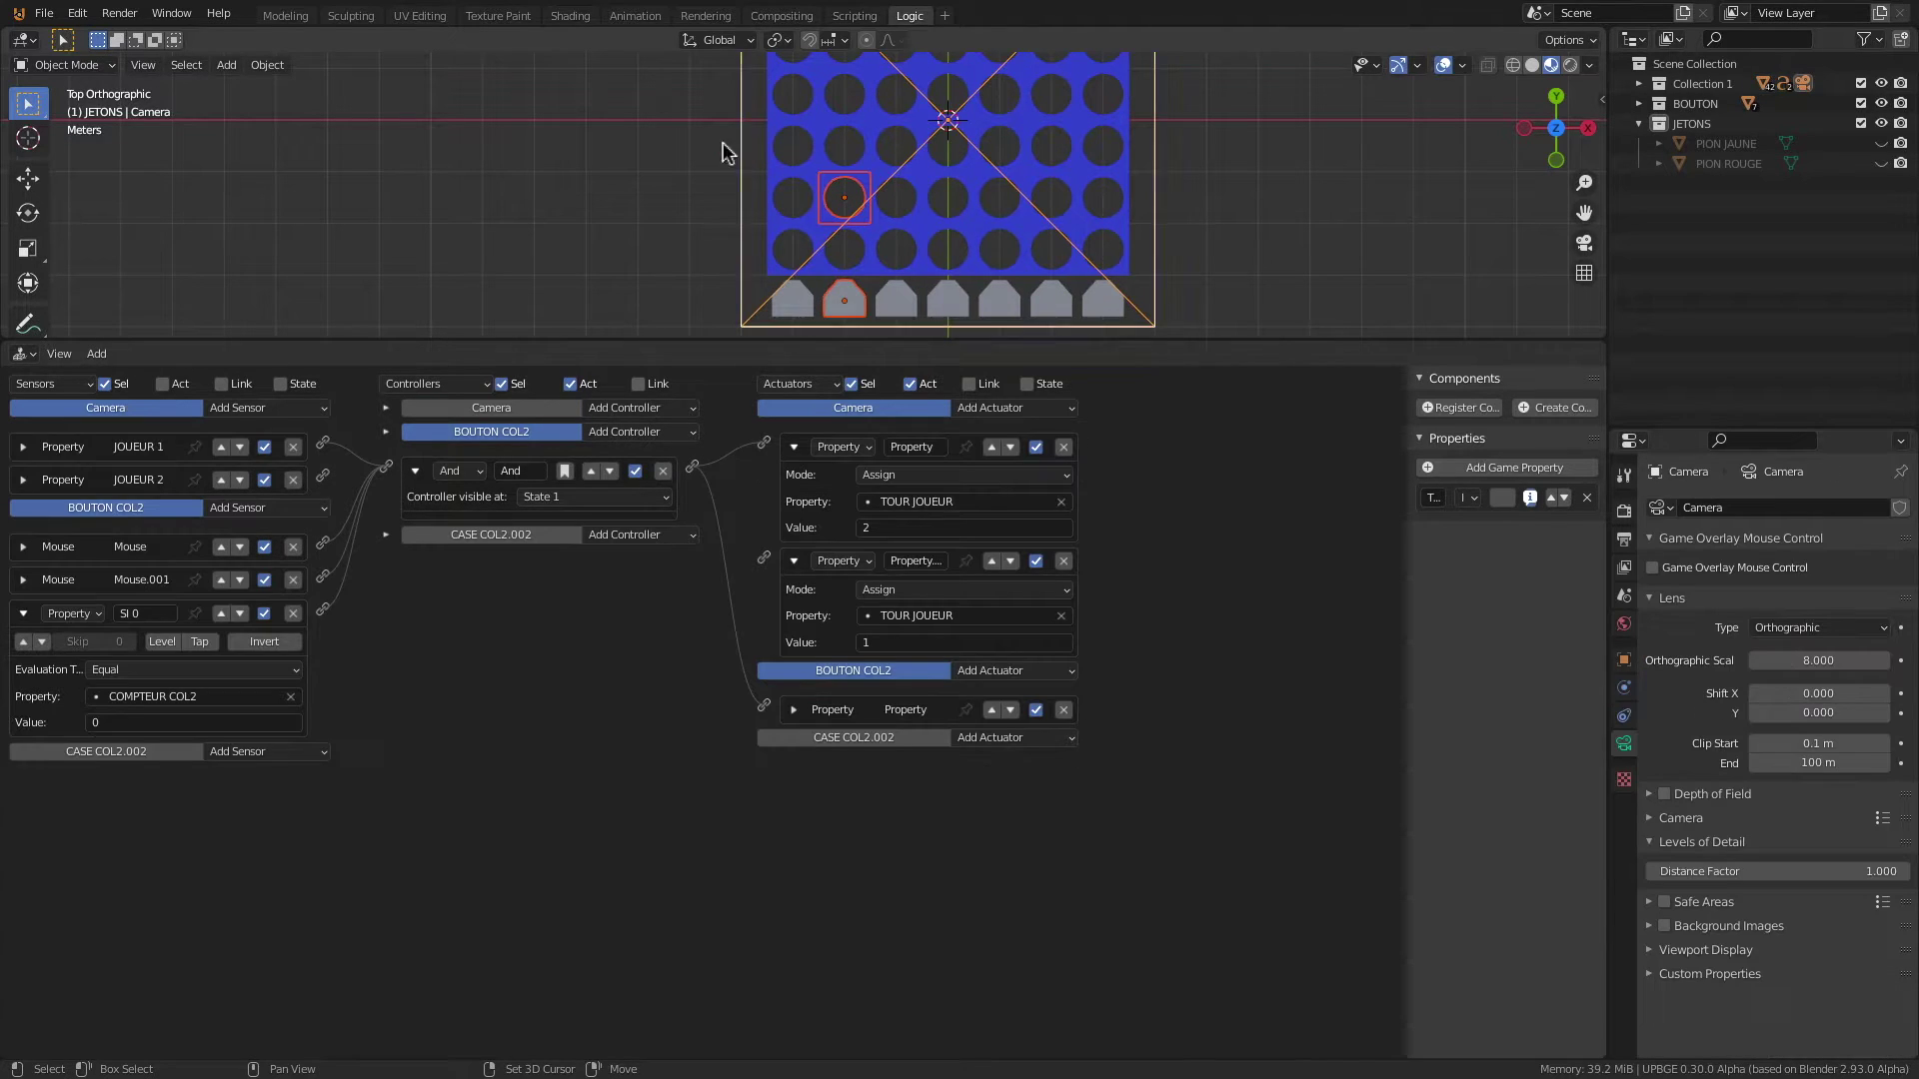
Step: Add a second And controller to BOUTON COL2 and wire the two Mouse sensors and JOUEUR 1 to it
left_click(639, 431)
left_click(629, 456)
left_click_drag(327, 607, 393, 534)
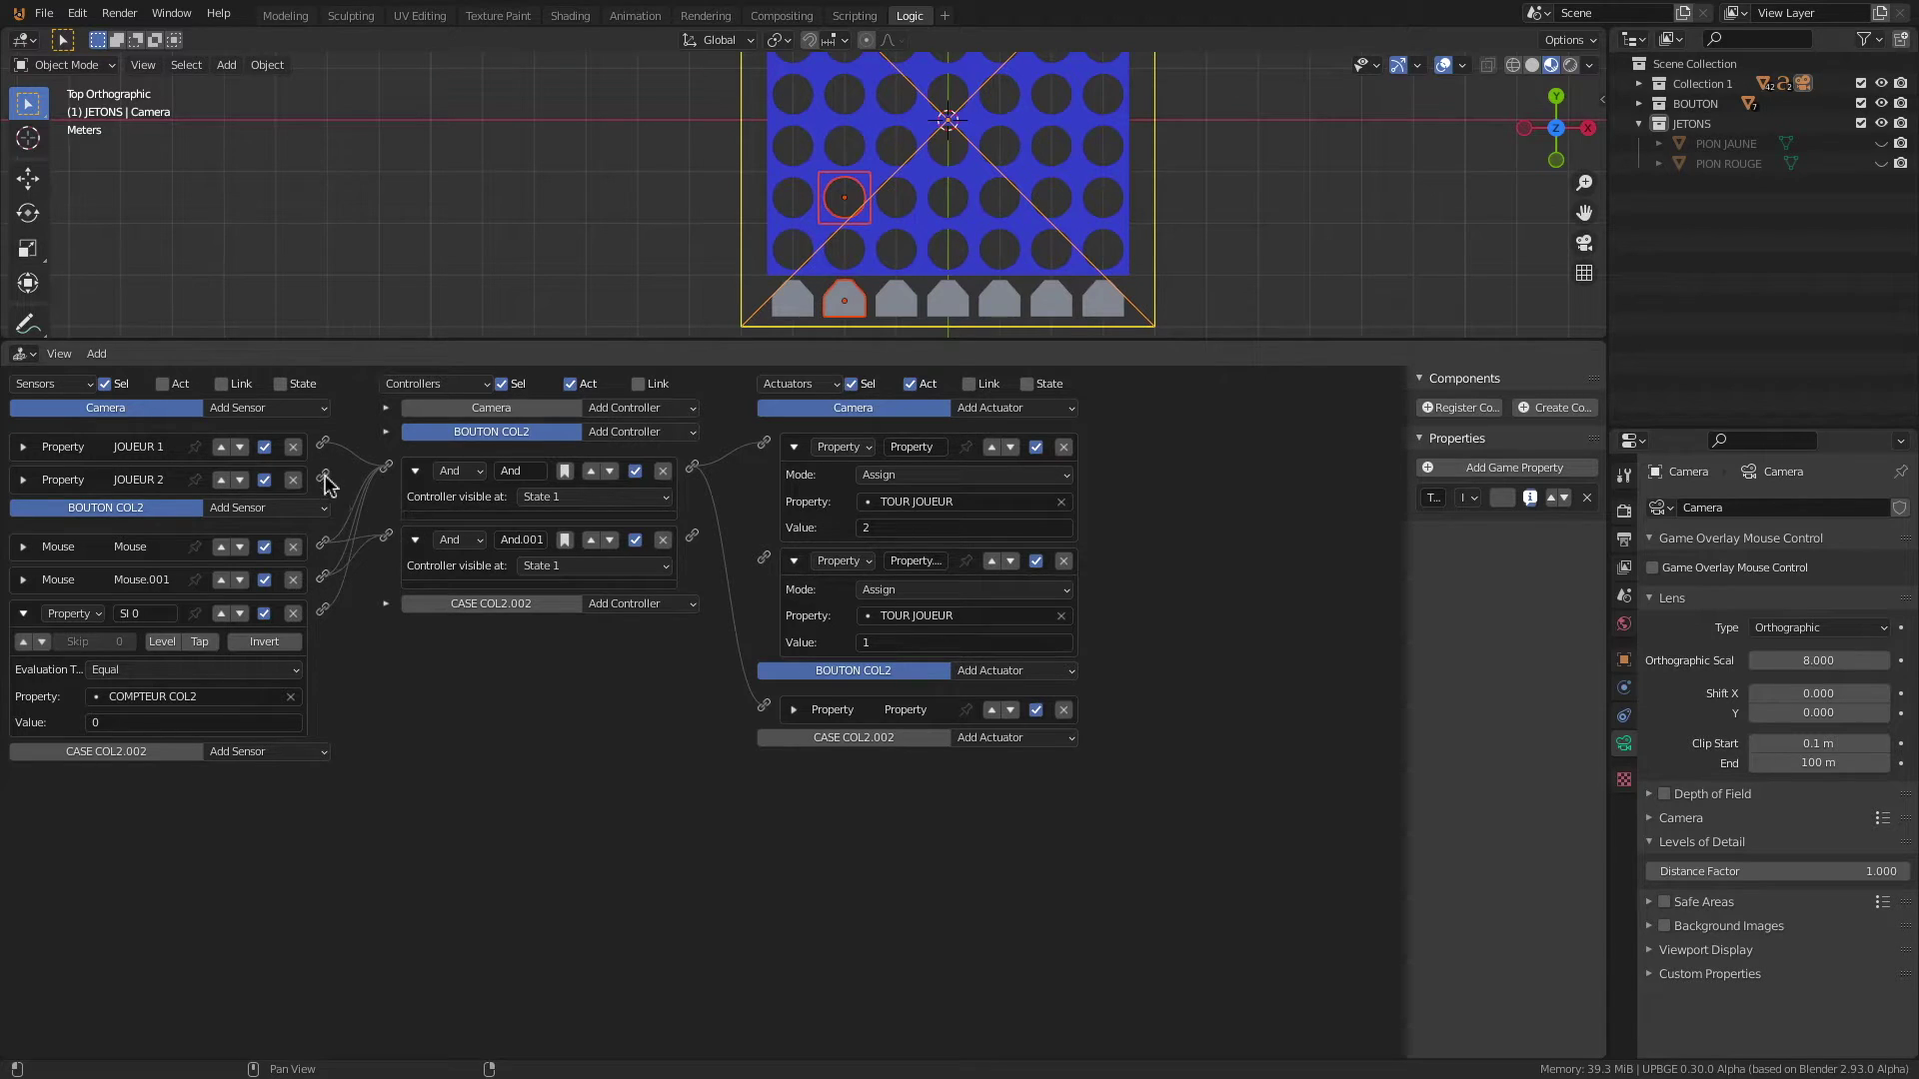
left_click_drag(323, 443, 391, 538)
Step: Add a Property sensor named SI 1 to BOUTON COL2 that checks whether COMPTEUR COL2 equals 1
left_click(255, 511)
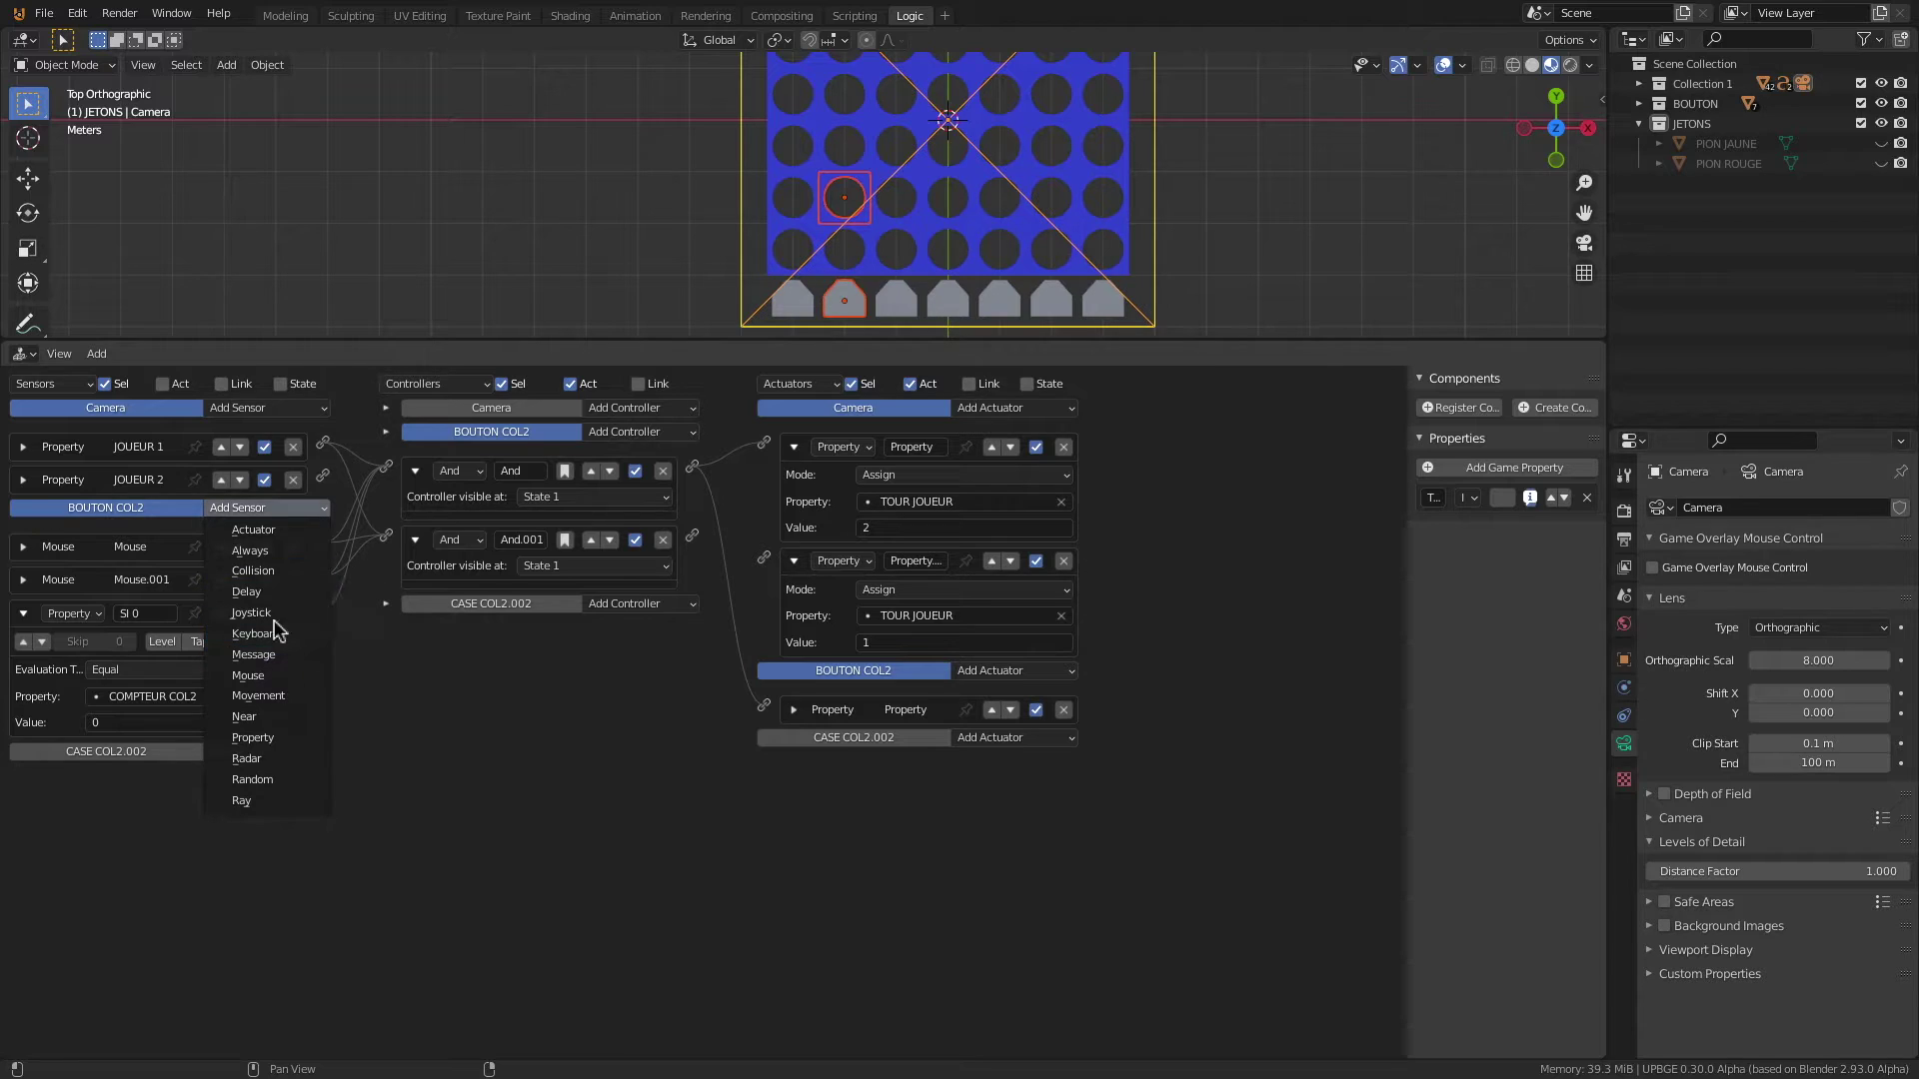
left_click(289, 739)
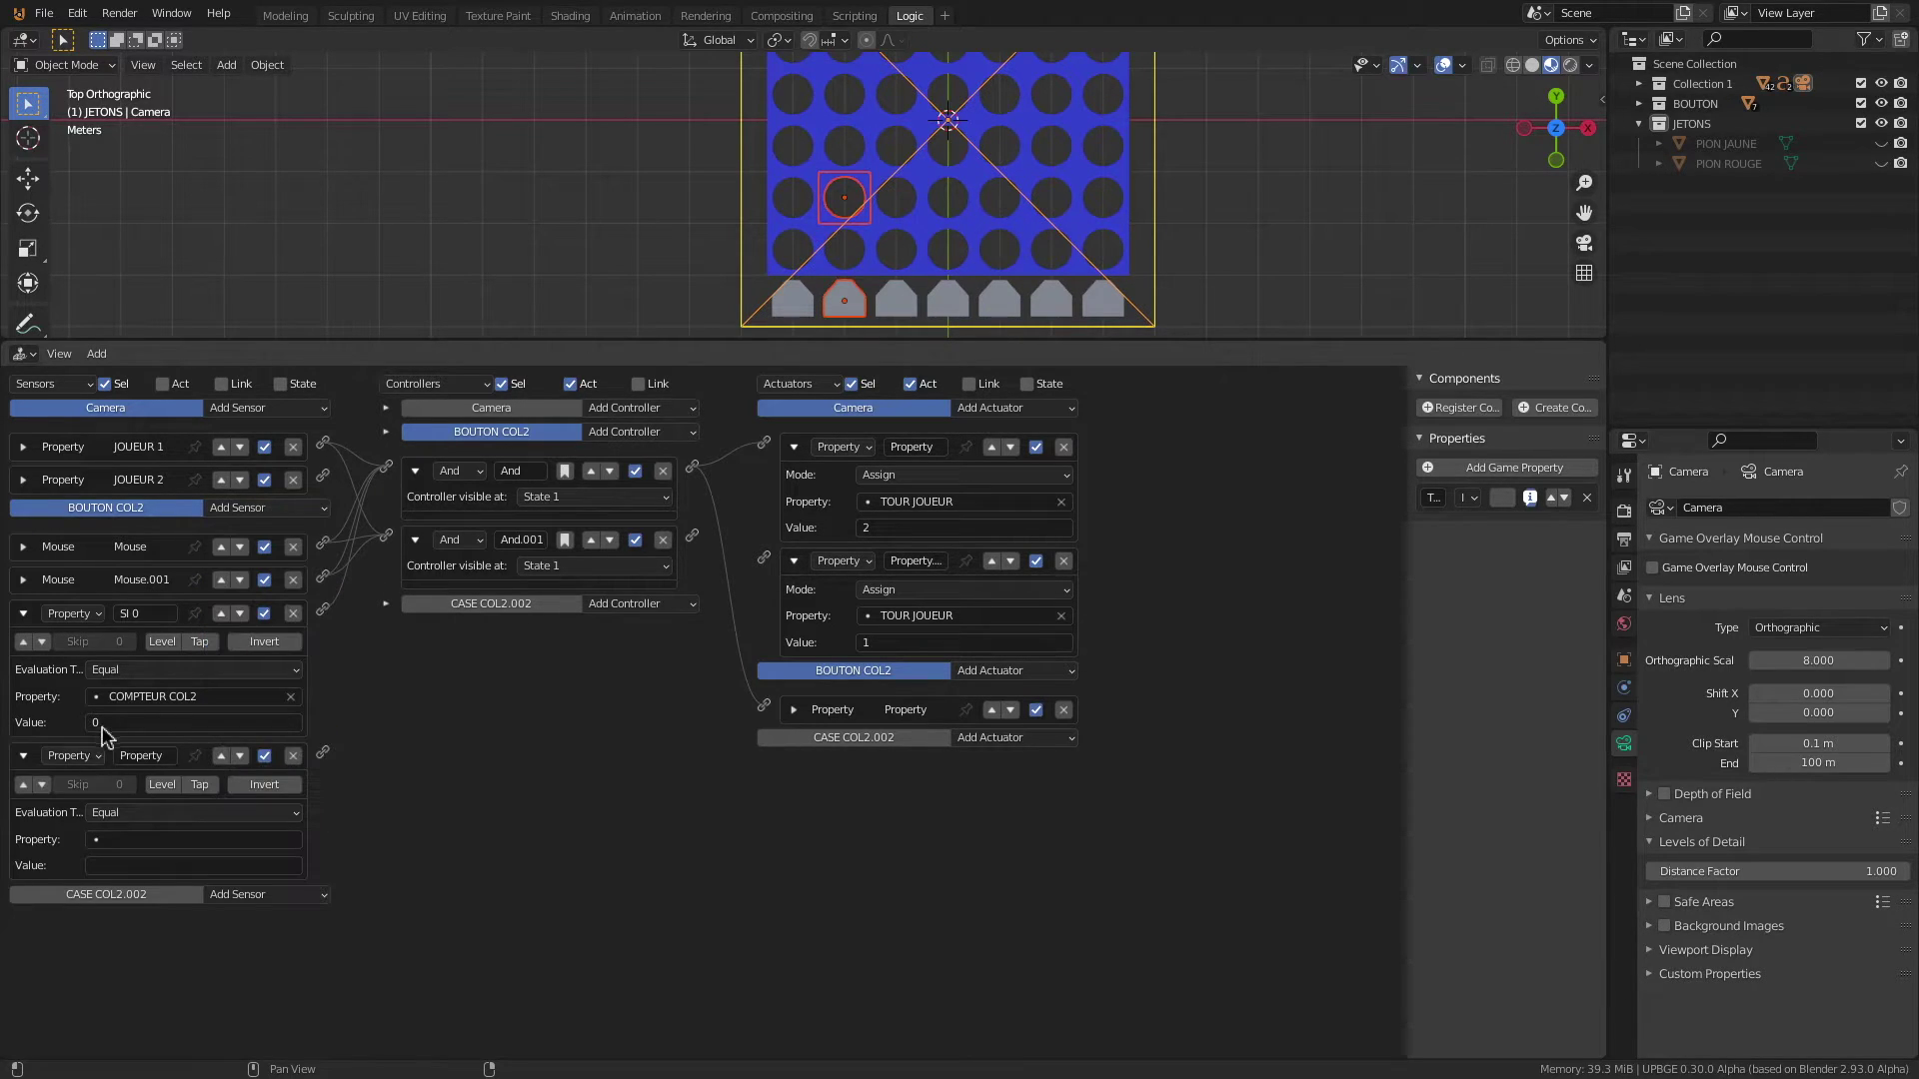
left_click(146, 755)
type("SI 1")
key("Return")
left_click(150, 839)
left_click(161, 867)
left_click(150, 871)
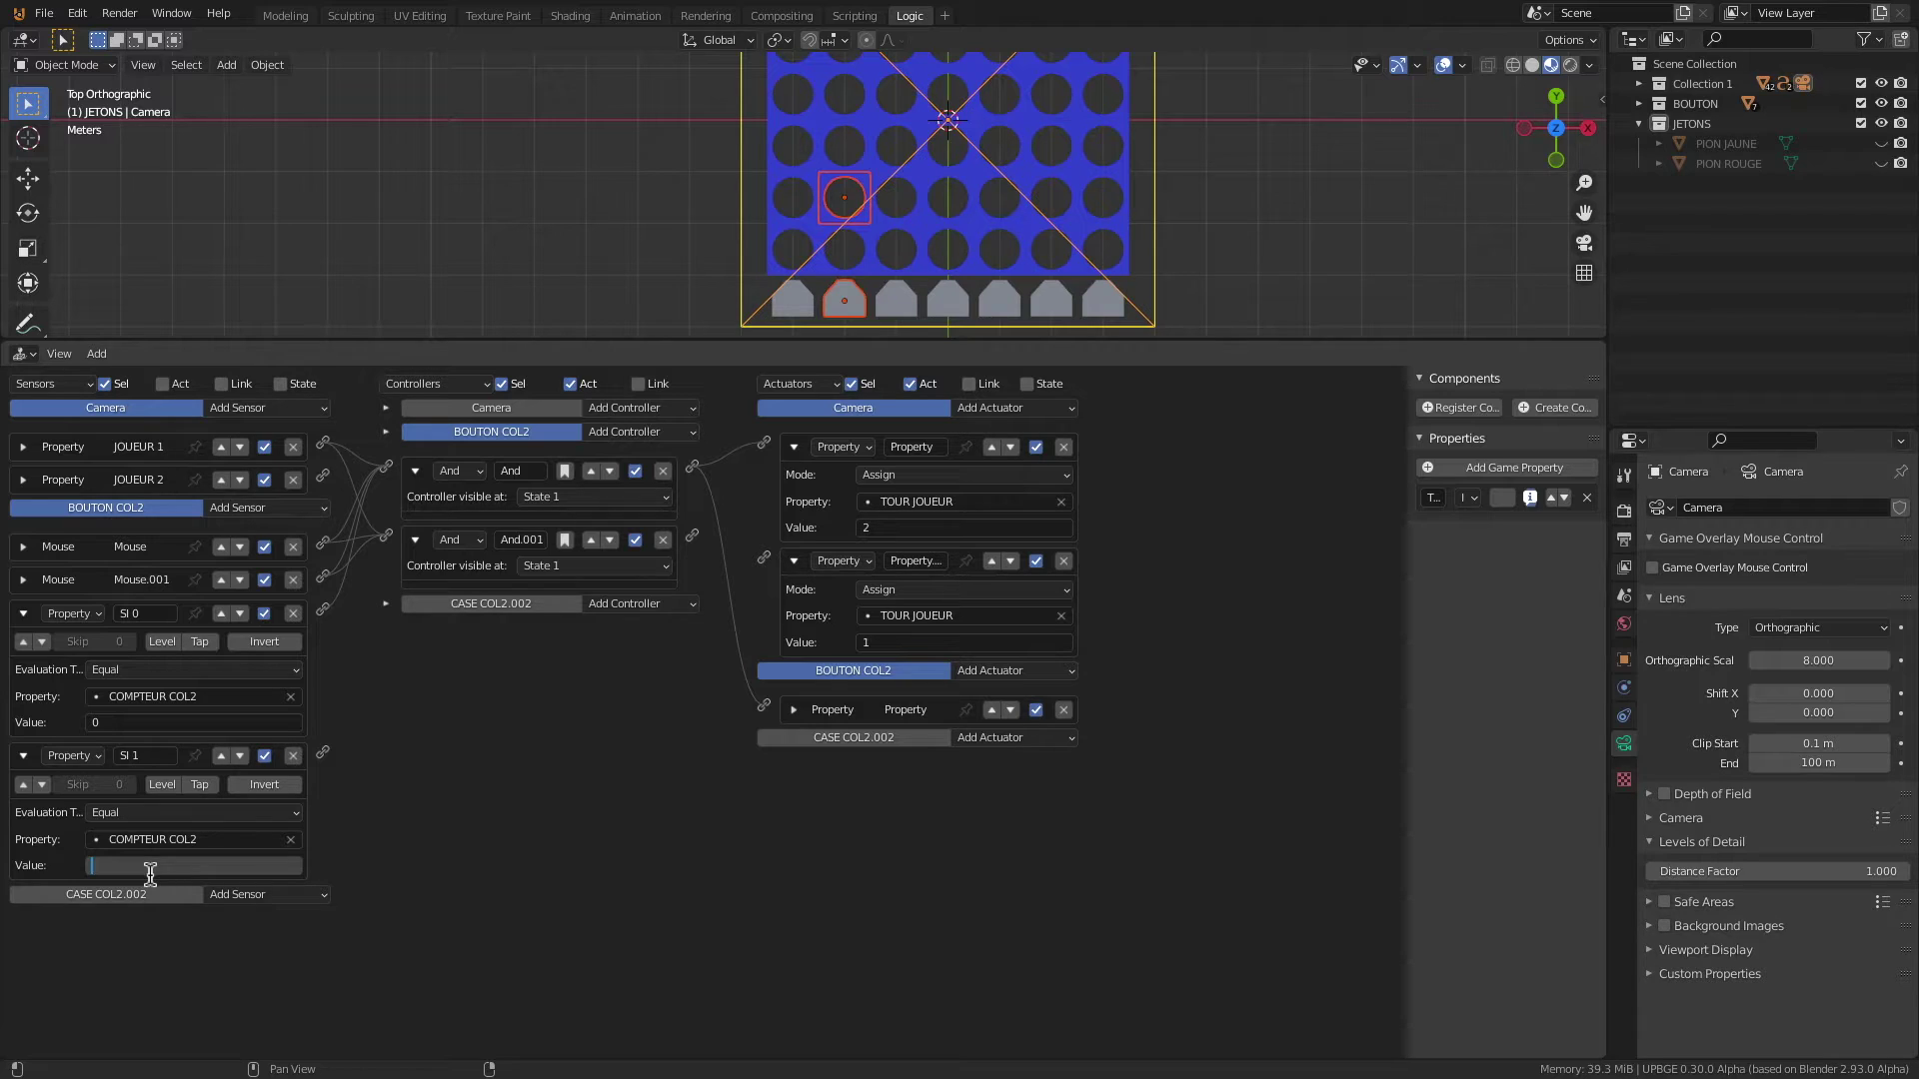
type("1")
key("Return")
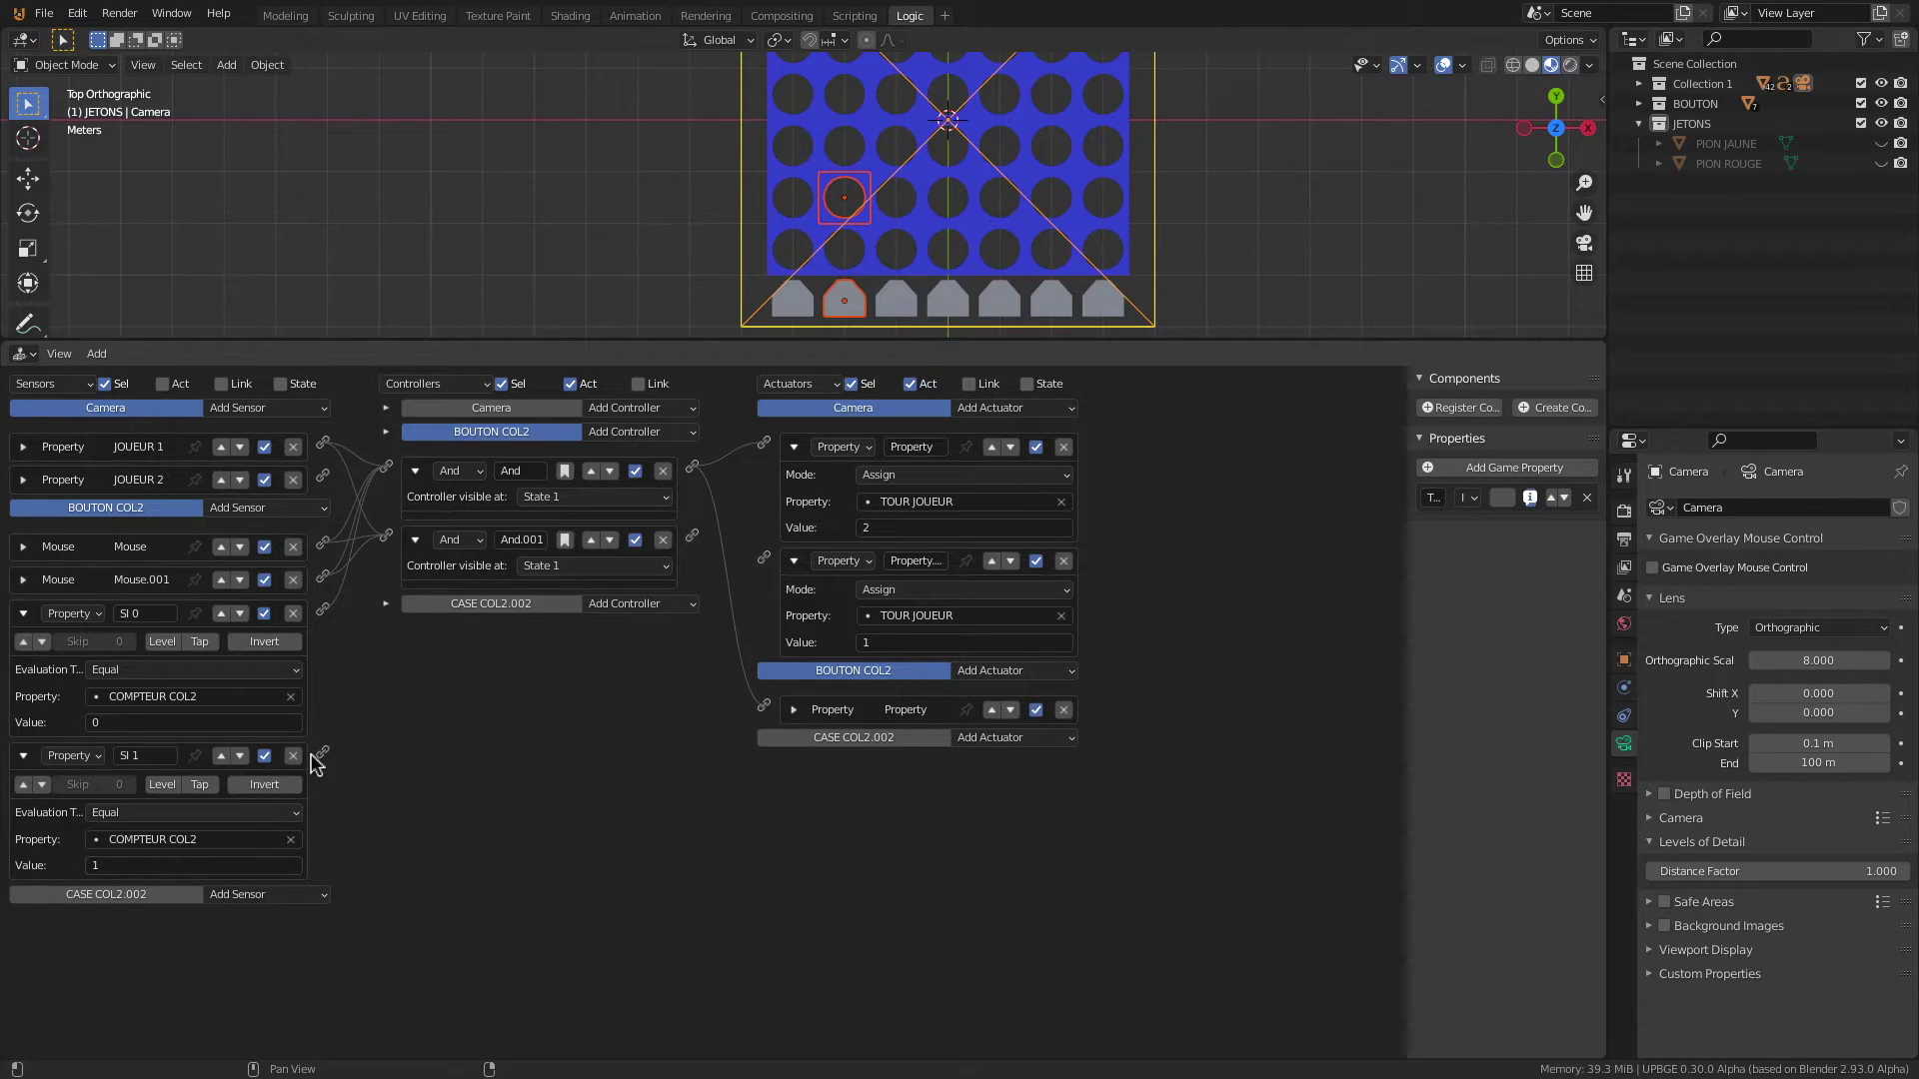
Step: Wire SI 1 through the And.001 controller to the camera actuator assigning 2 to TOUR JOUEUR and to BOUTON COL2's counter actuator
left_click_drag(318, 753, 384, 522)
left_click_drag(328, 746, 388, 539)
left_click_drag(697, 541, 764, 442)
left_click_drag(688, 540, 765, 708)
Step: Add an Edit Object actuator to CASE COL2.002 that adds PION JAUNE, and link it from the And.001 controller
left_click(1037, 742)
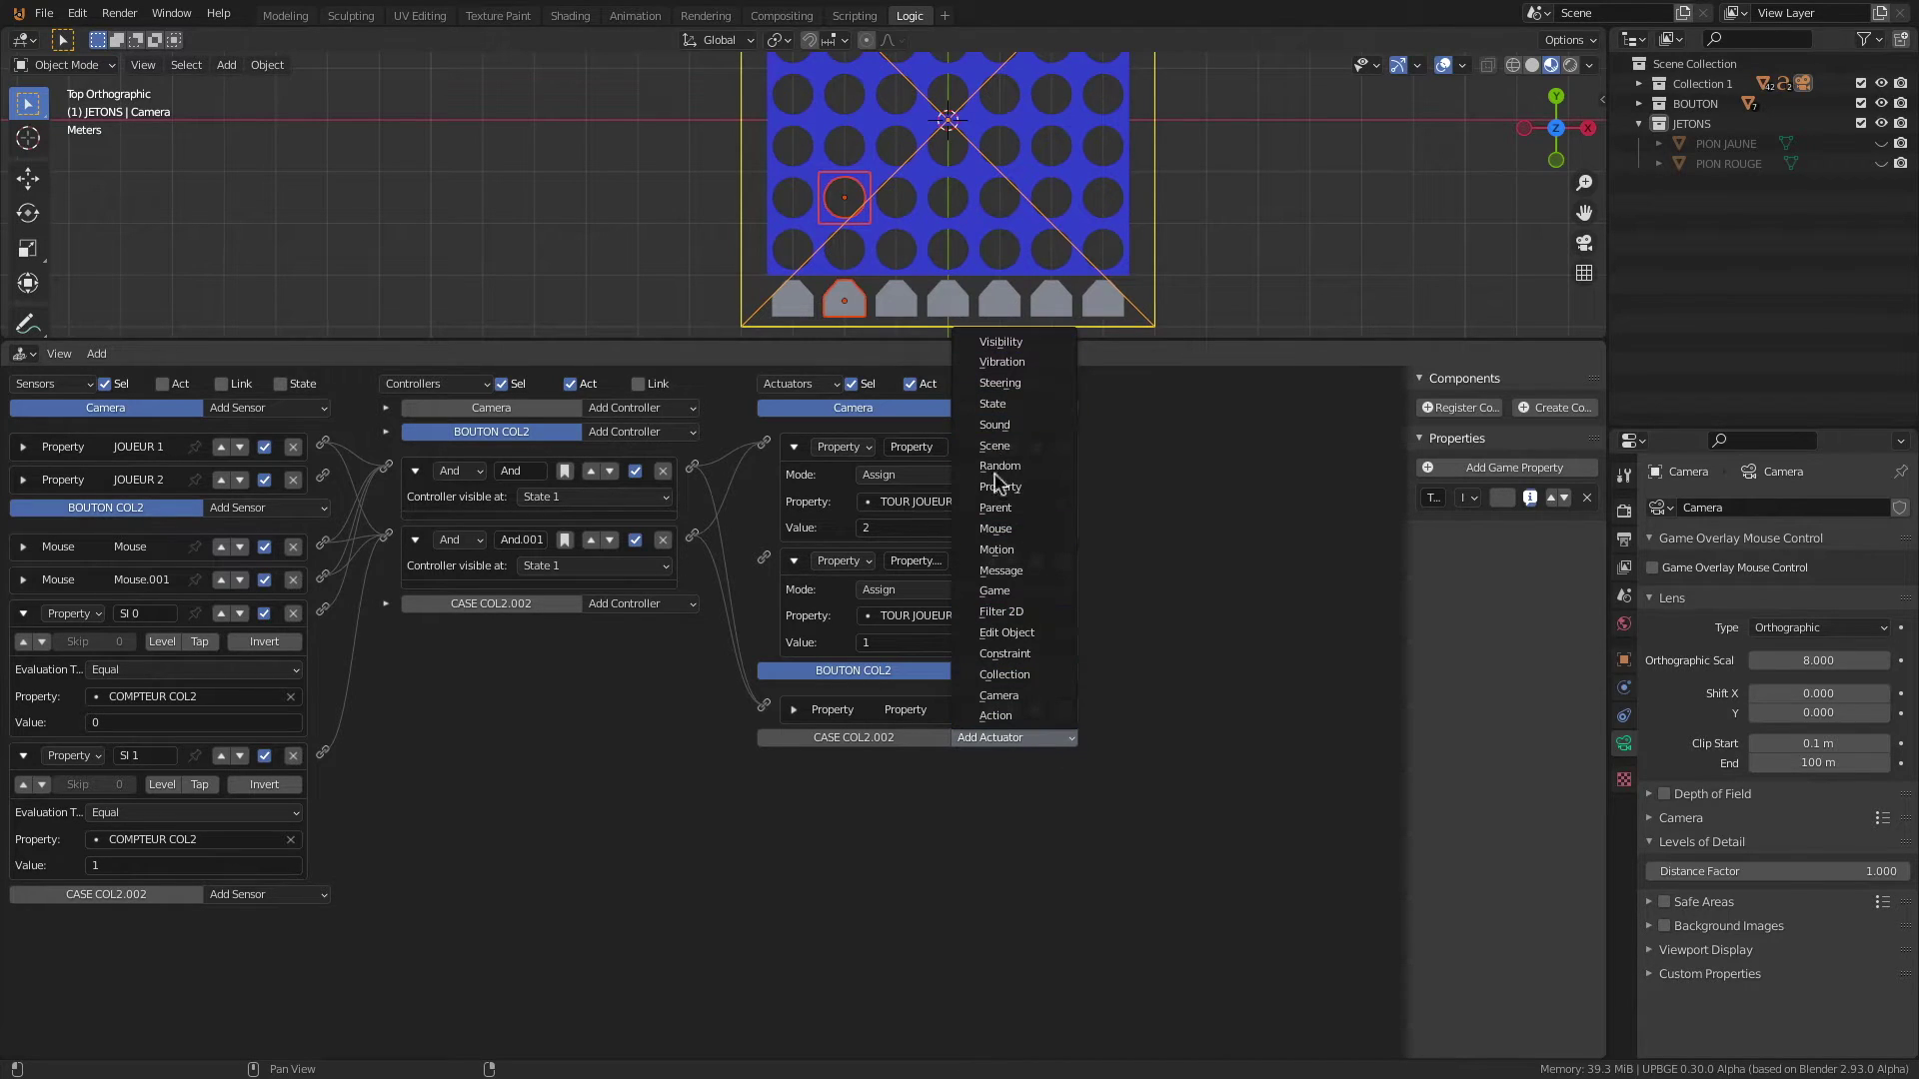
left_click(1005, 633)
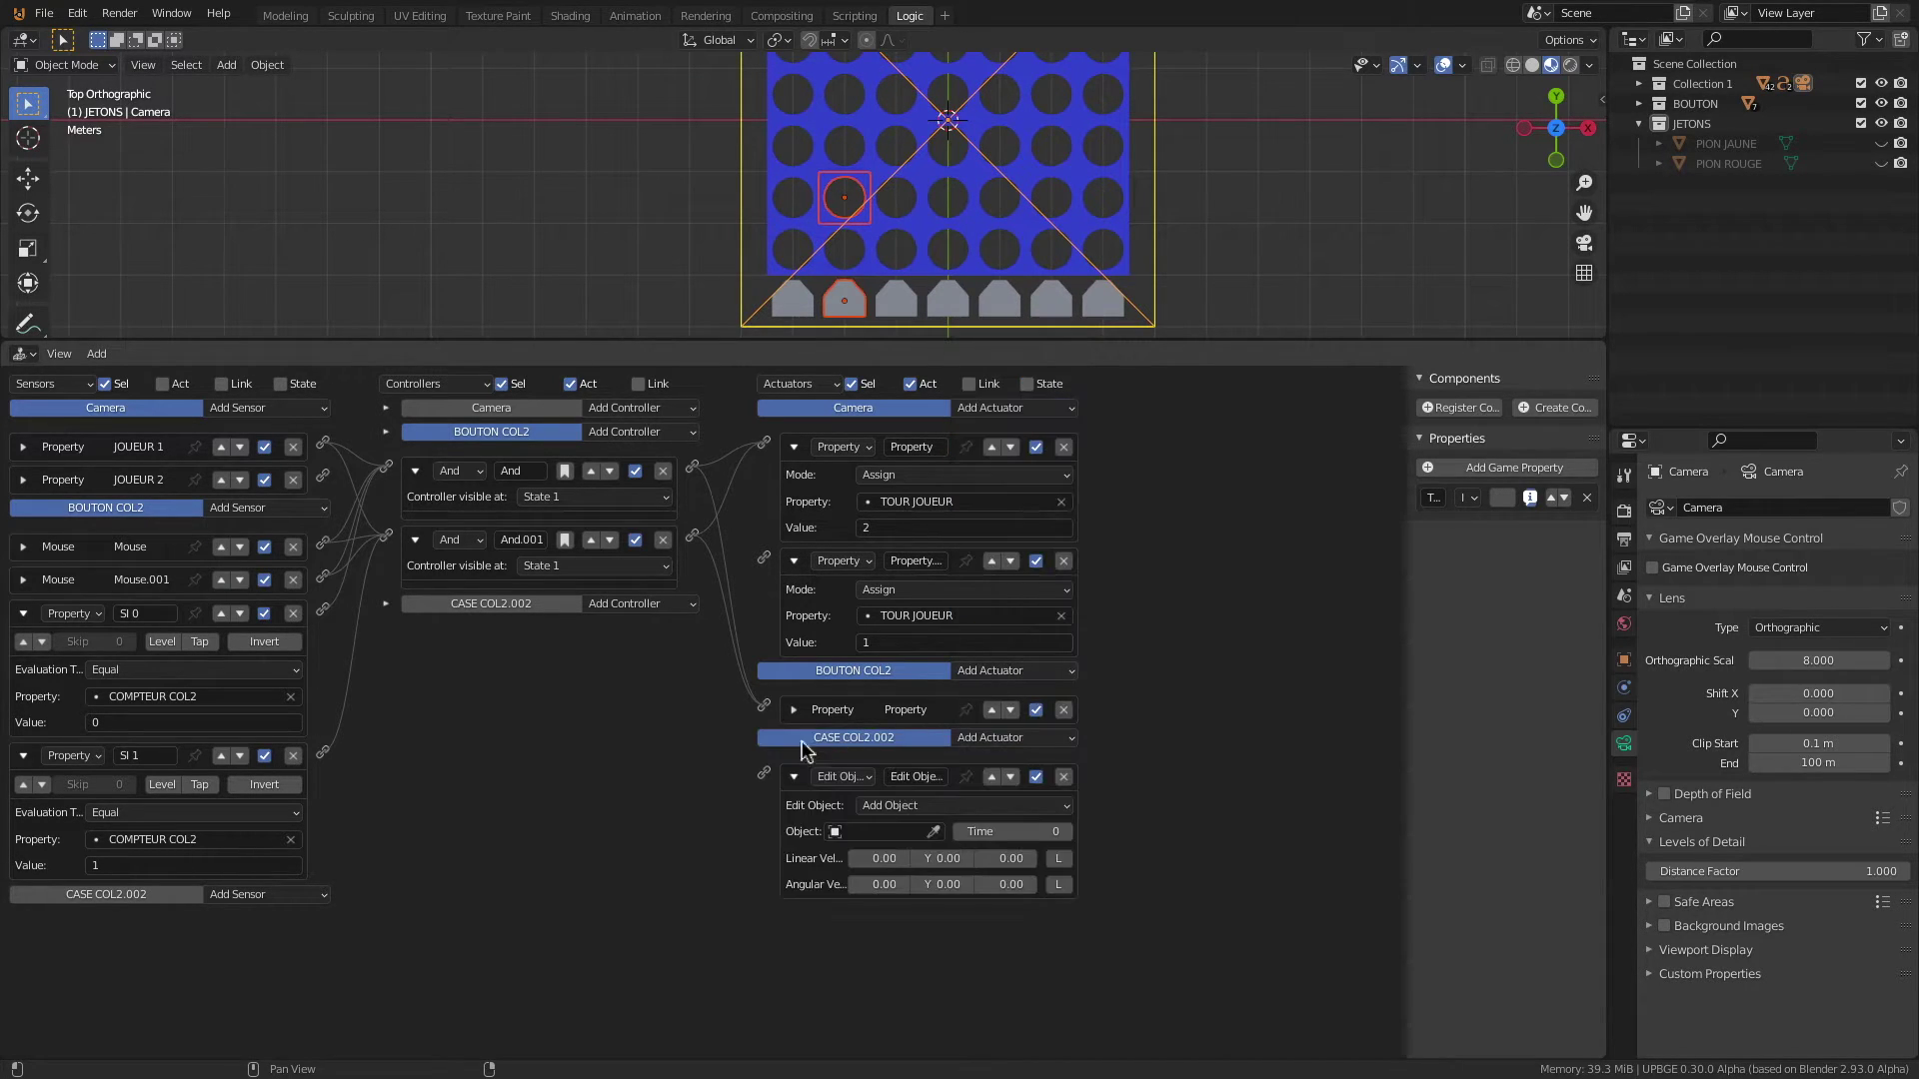
left_click(878, 833)
left_click(881, 852)
left_click_drag(692, 540, 764, 773)
Step: Add a Property actuator to CASE COL2.002 assigning "JAUNE" to ETAT CASE, and link it from the And.001 controller
left_click(1039, 739)
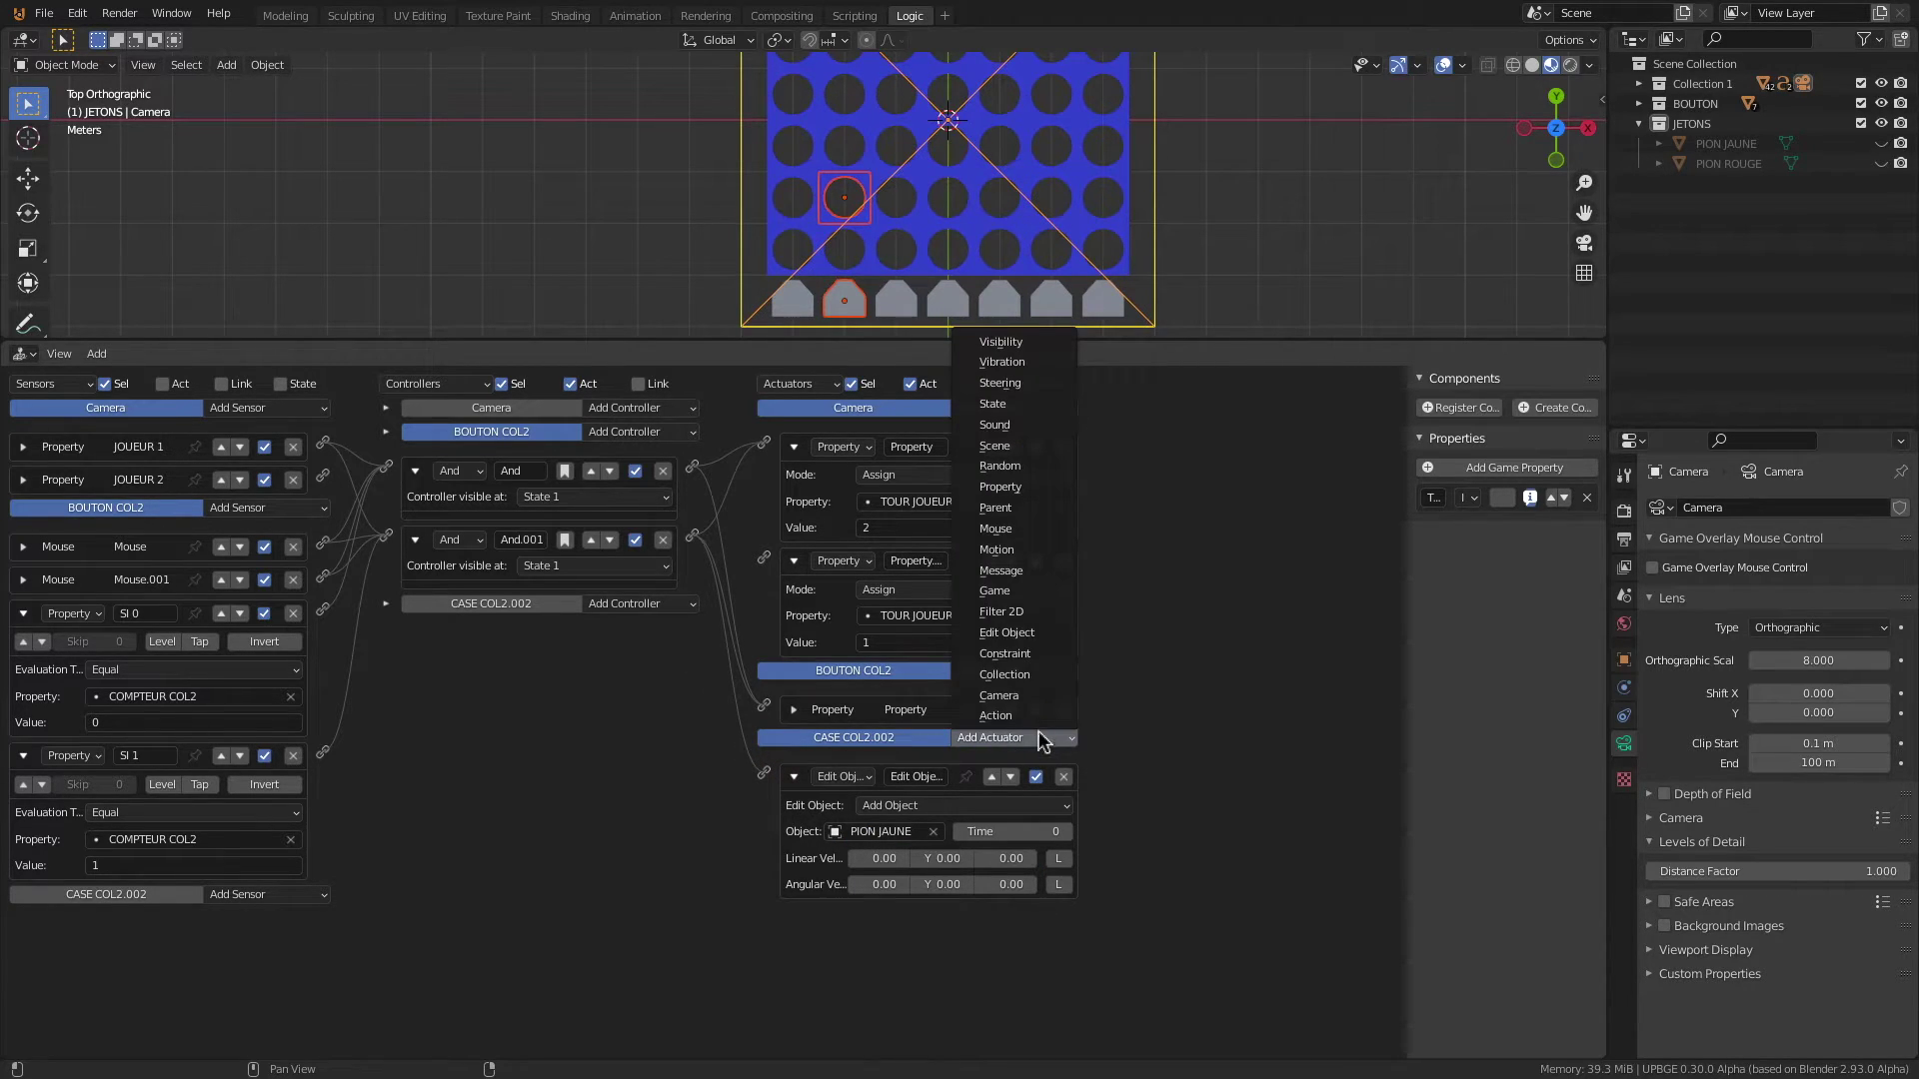
left_click(1030, 489)
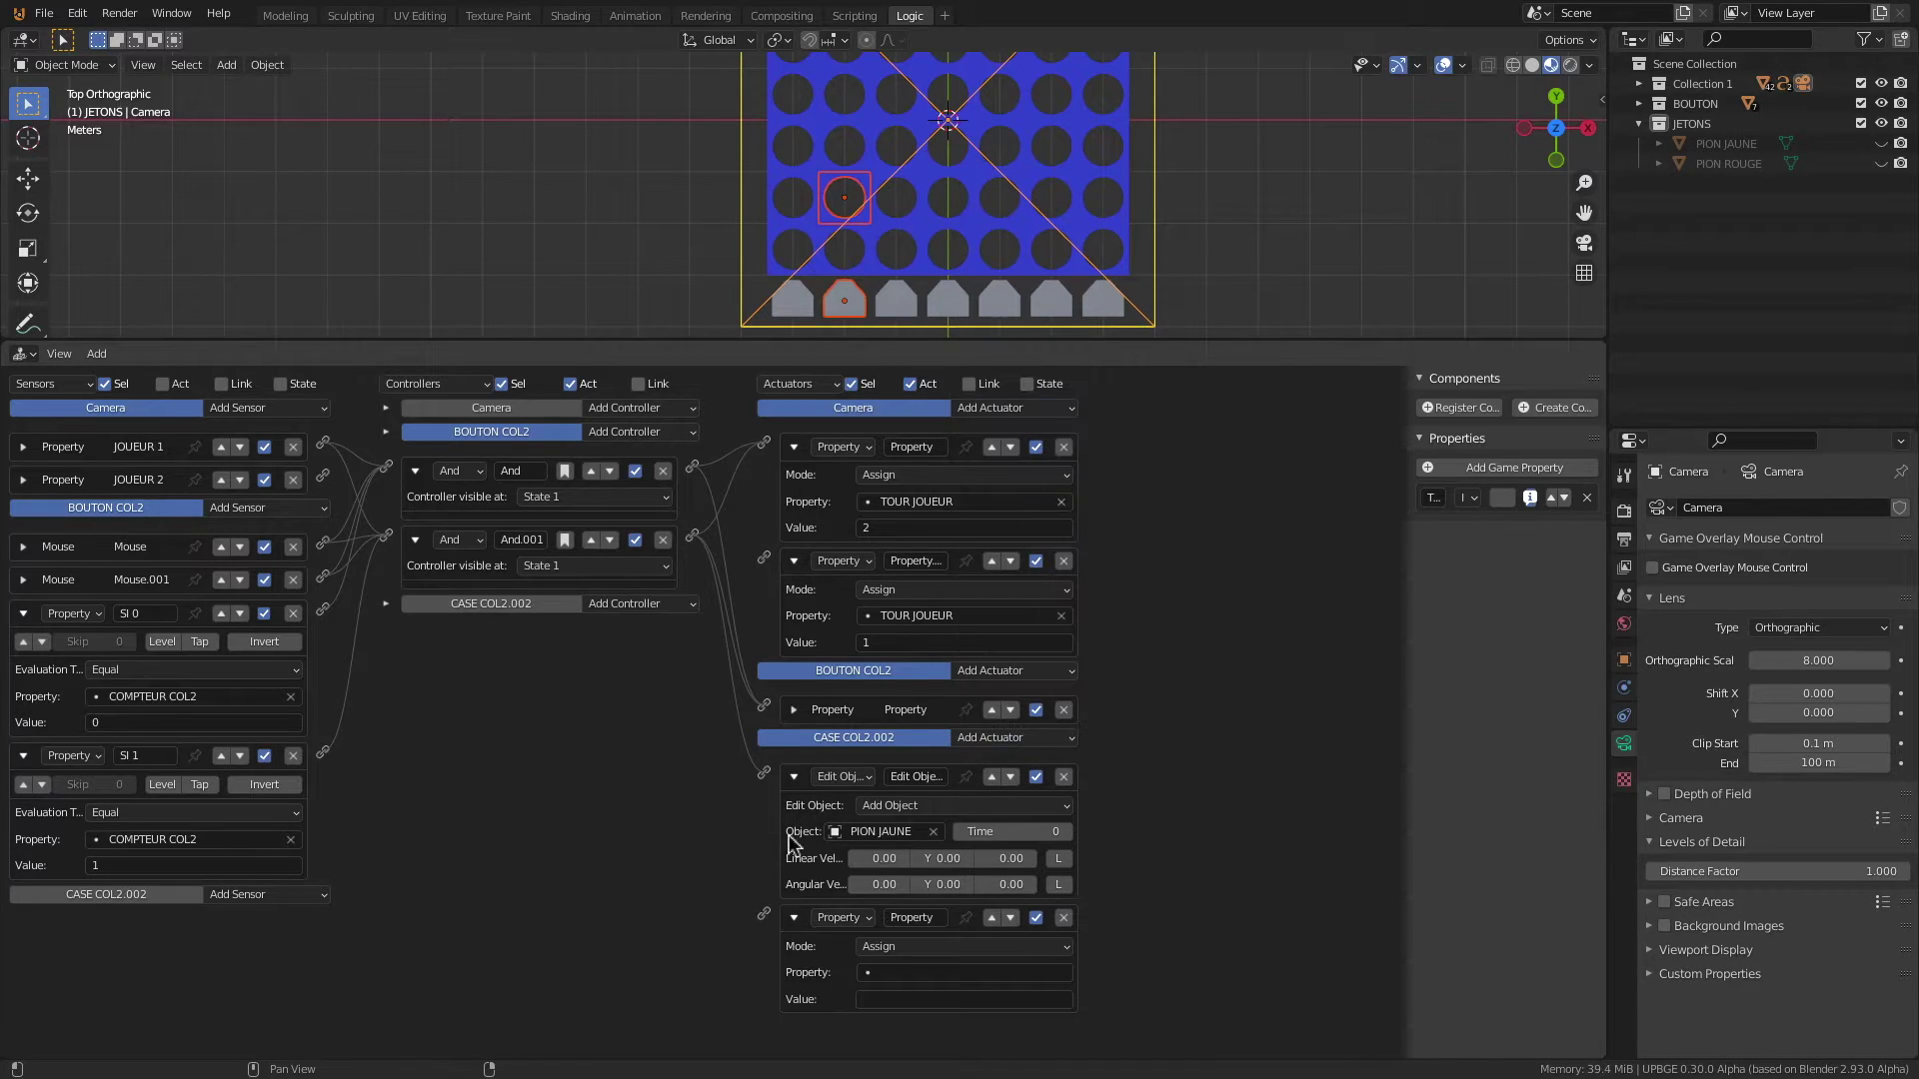
left_click(919, 972)
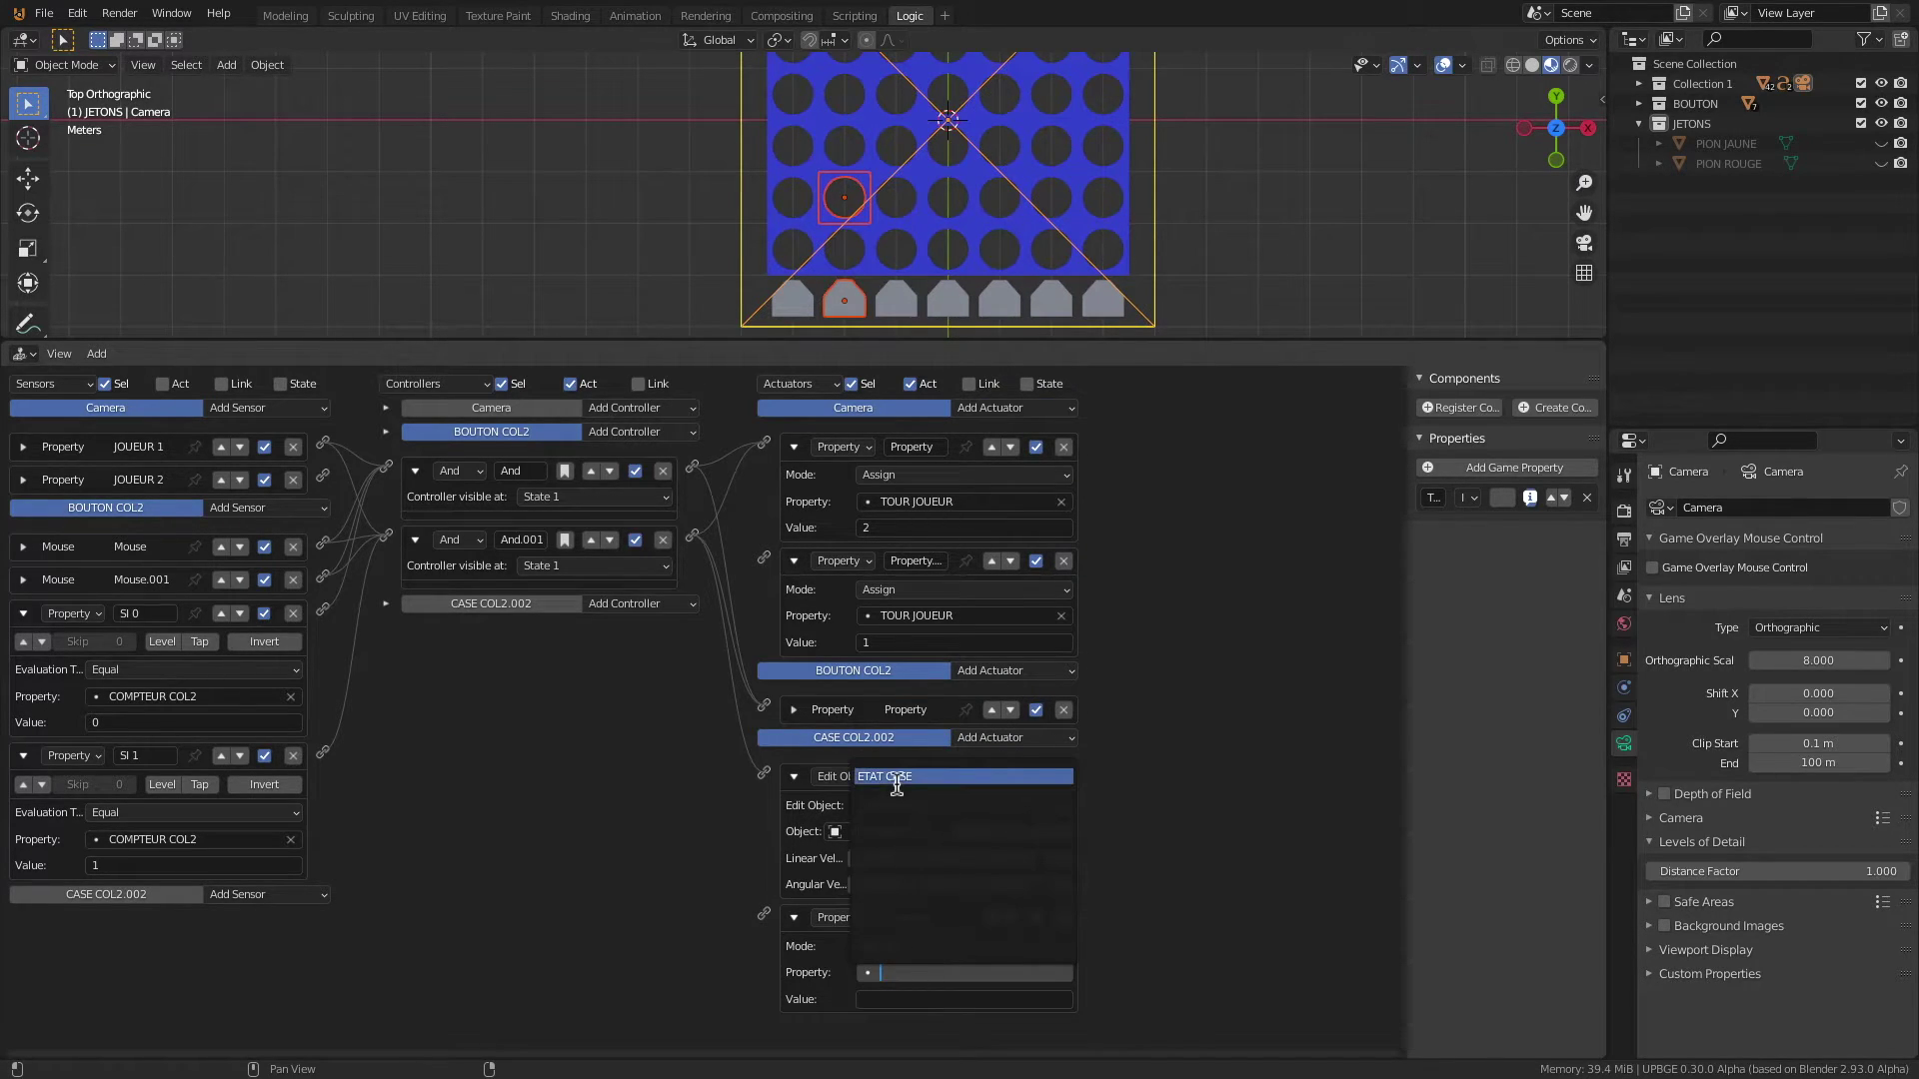
left_click(901, 789)
left_click(904, 1000)
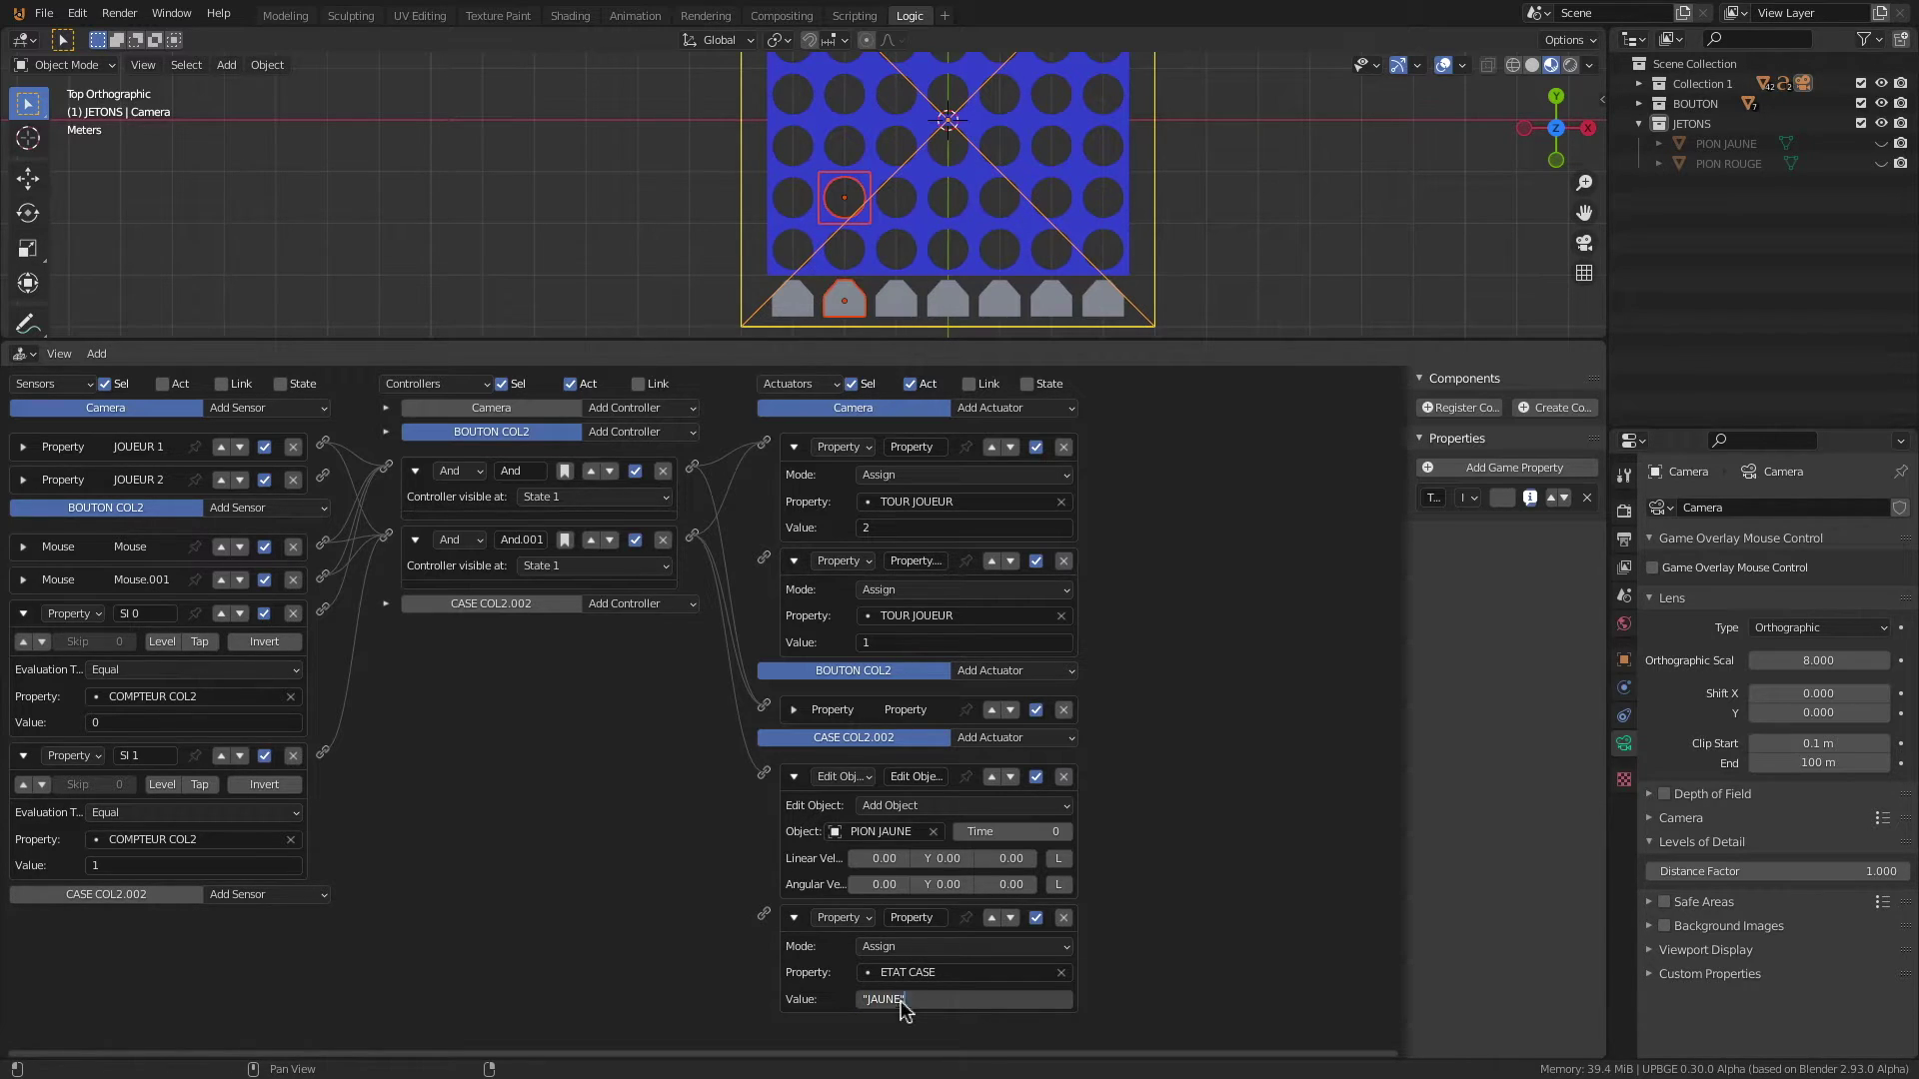
key("Return")
left_click_drag(693, 538, 763, 913)
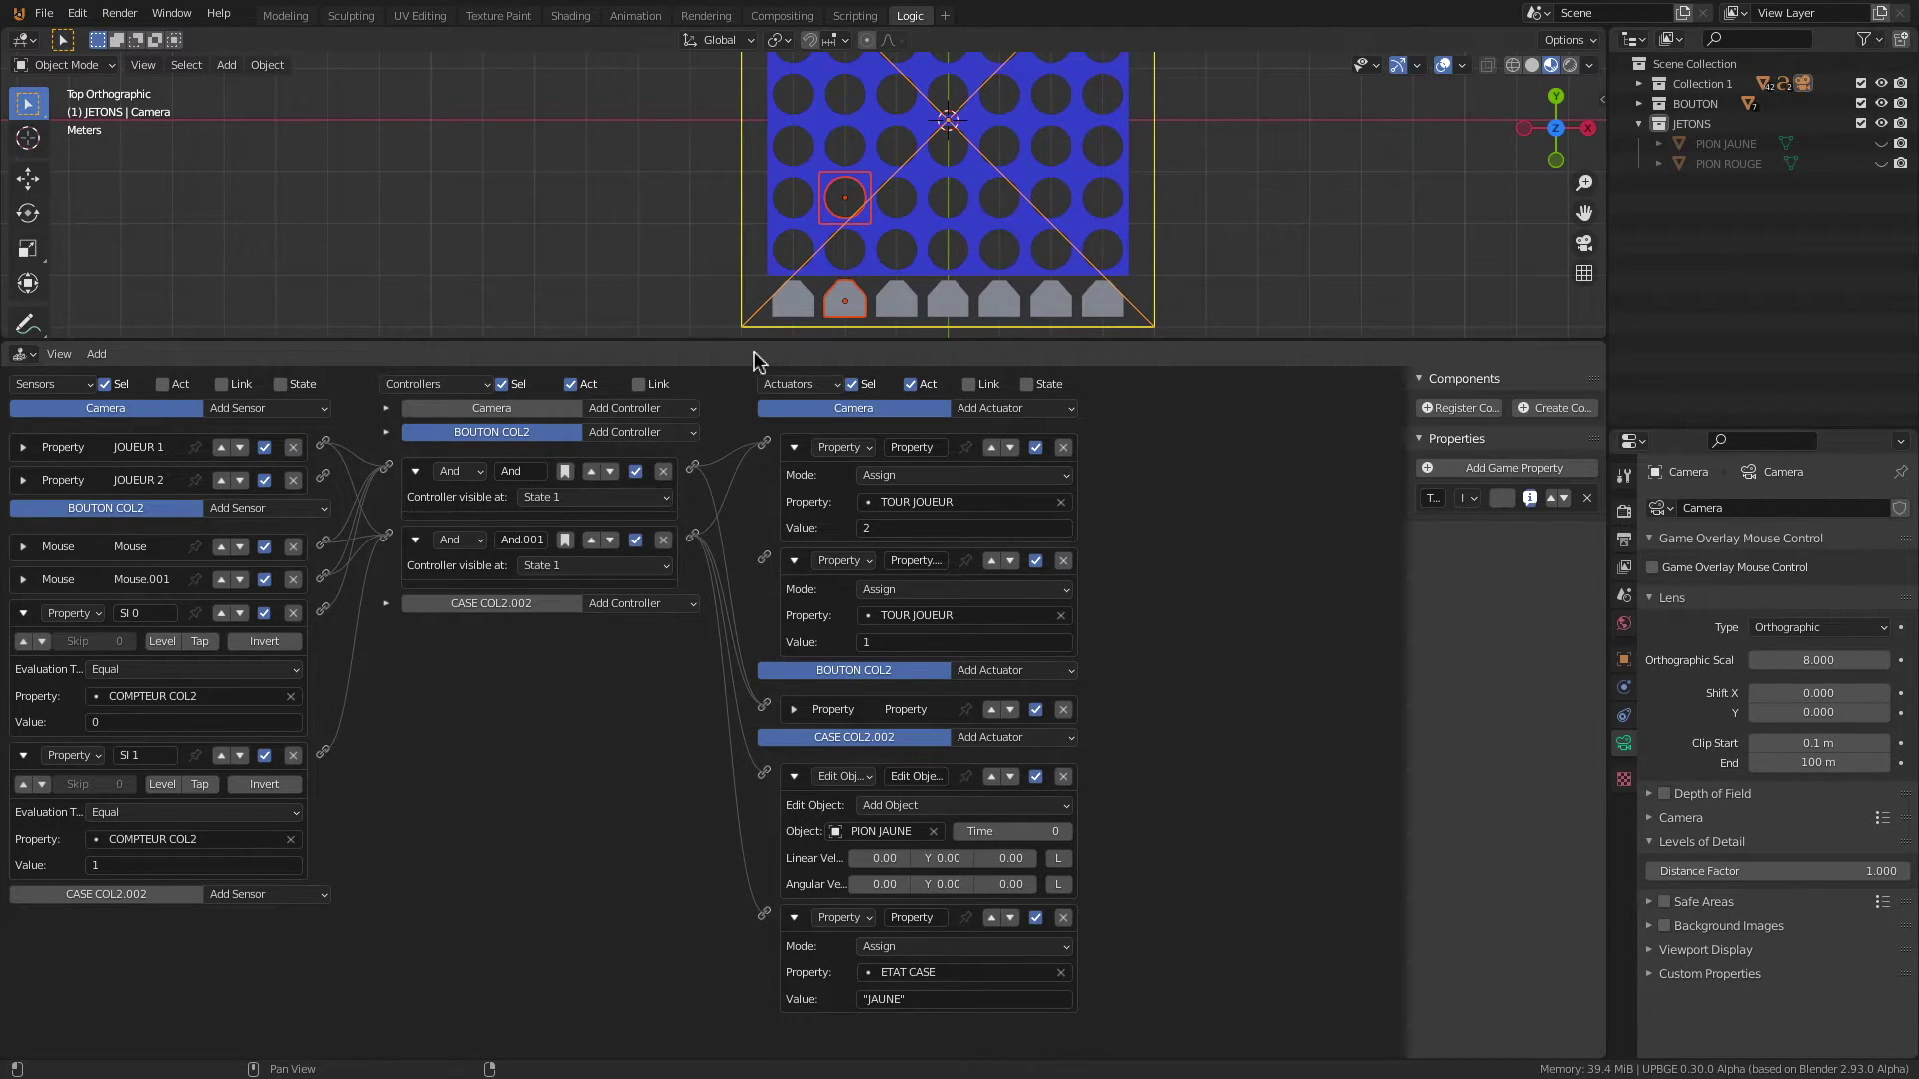
Step: Build the bricks for CASE COL2.003 using a third And controller and an SI 2 sensor checking that COMPTEUR COL2 equals 2
left_click_drag(752, 350, 743, 490)
left_click(853, 376)
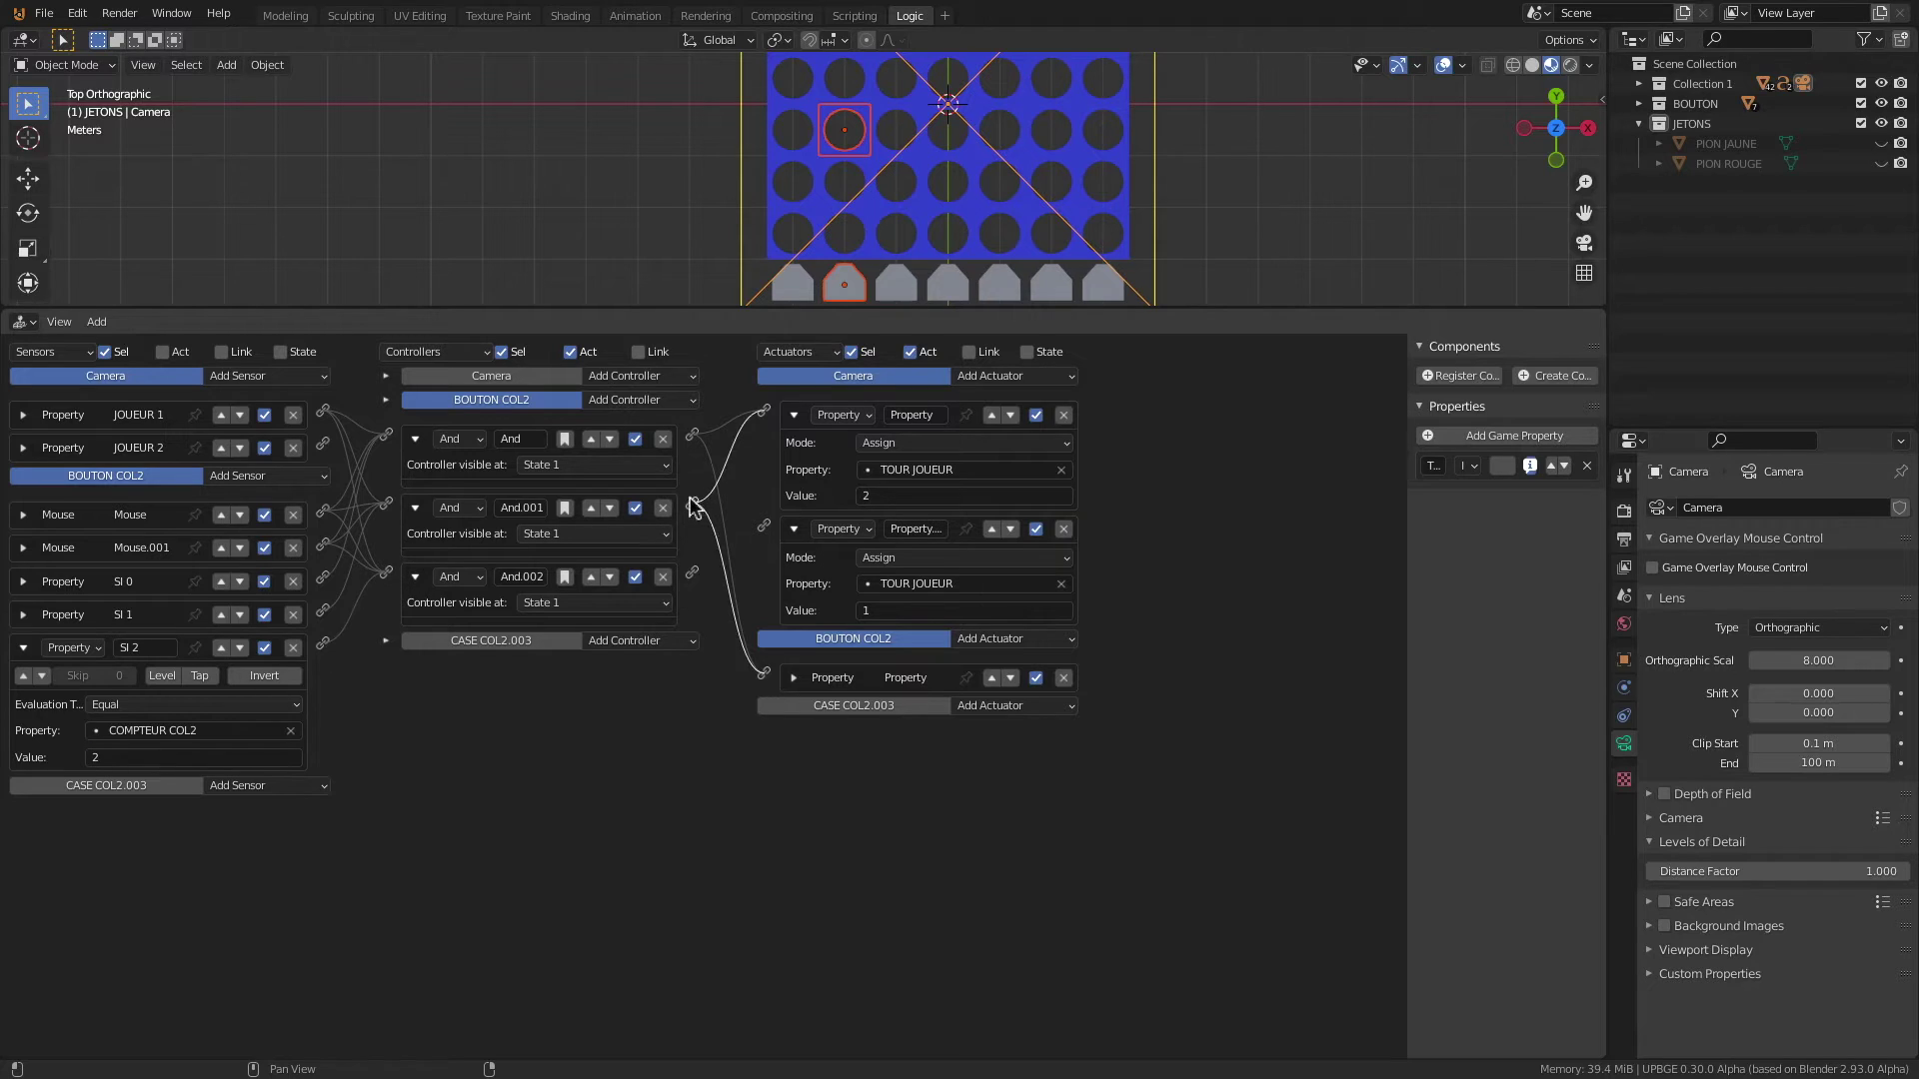
left_click(853, 705)
left_click(887, 940)
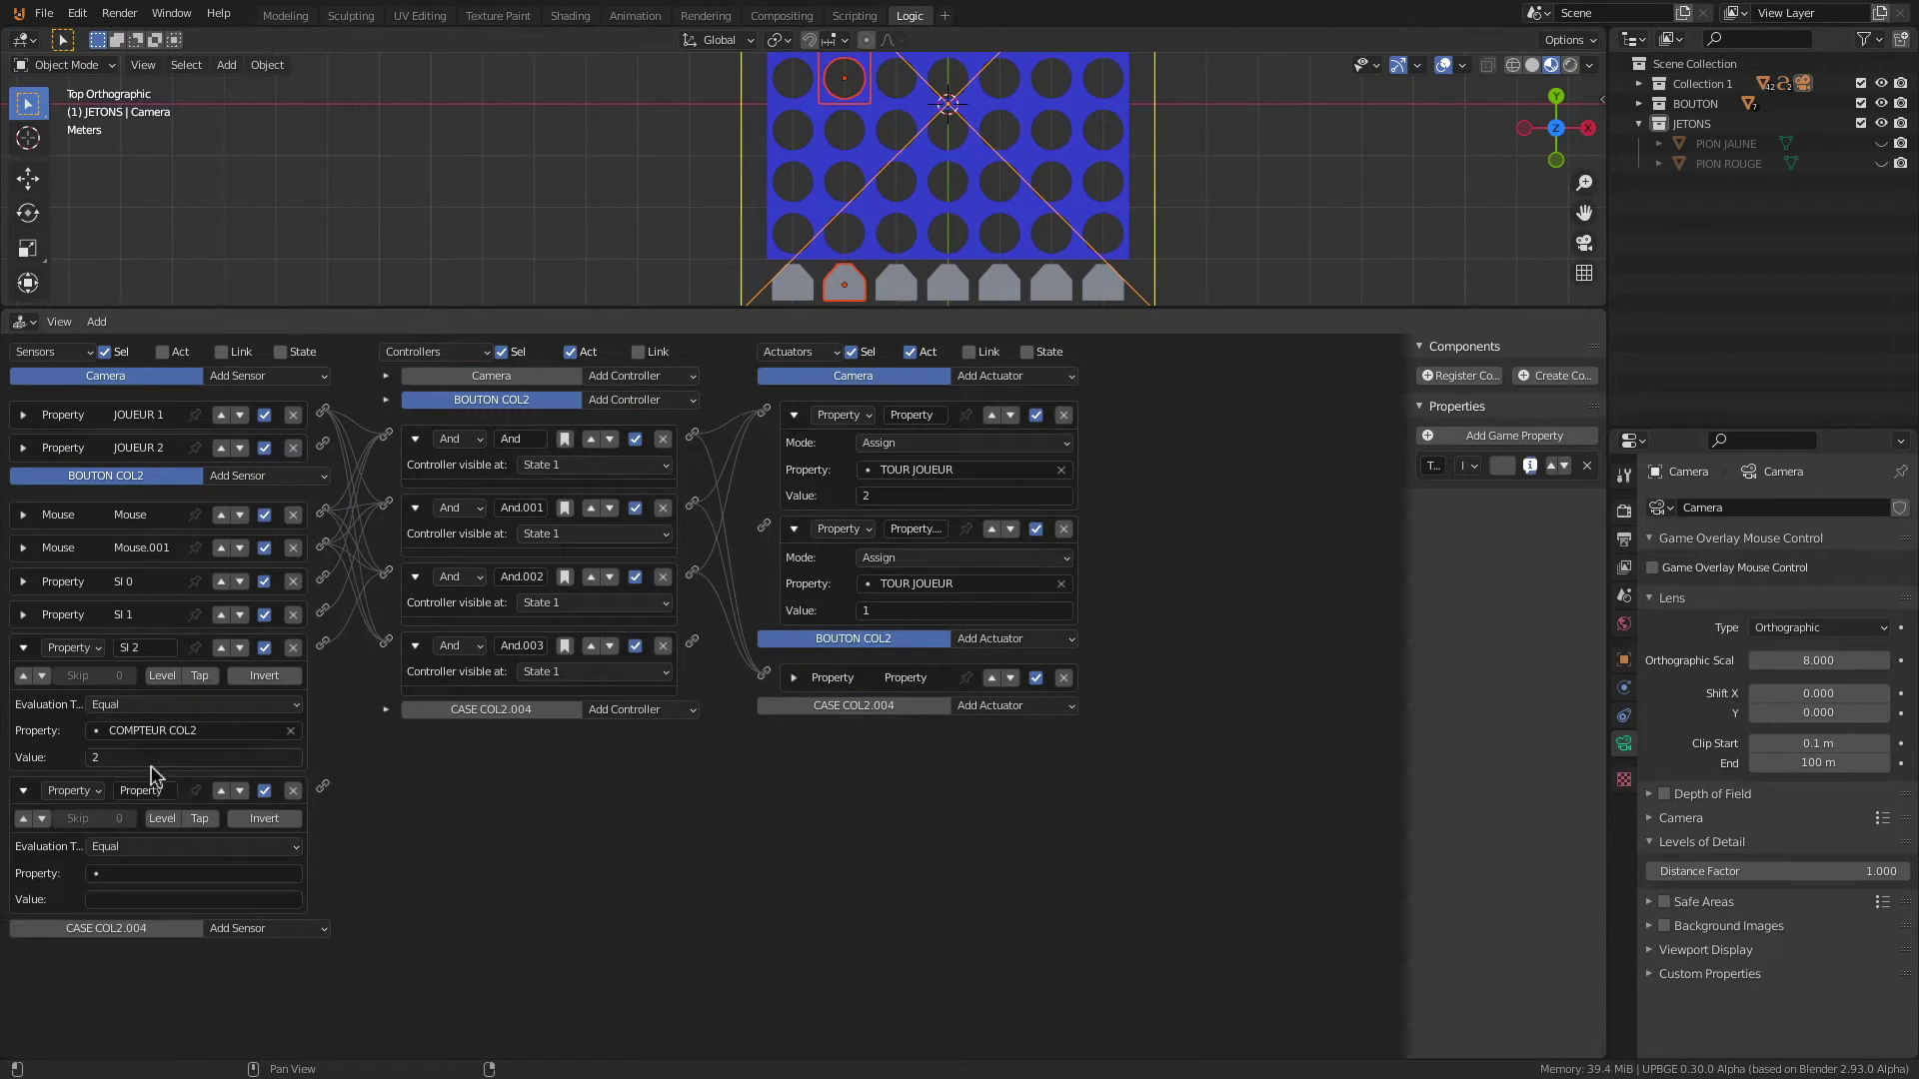
Step: Wire sensor SI 3 (COMPTEUR COL2 equal to 3) through And.003 to CASE COL2.004 actuators adding PION JAUNE and assigning "JAUNE" to ETAT CASE
left_click_drag(322, 786, 386, 640)
left_click(1014, 706)
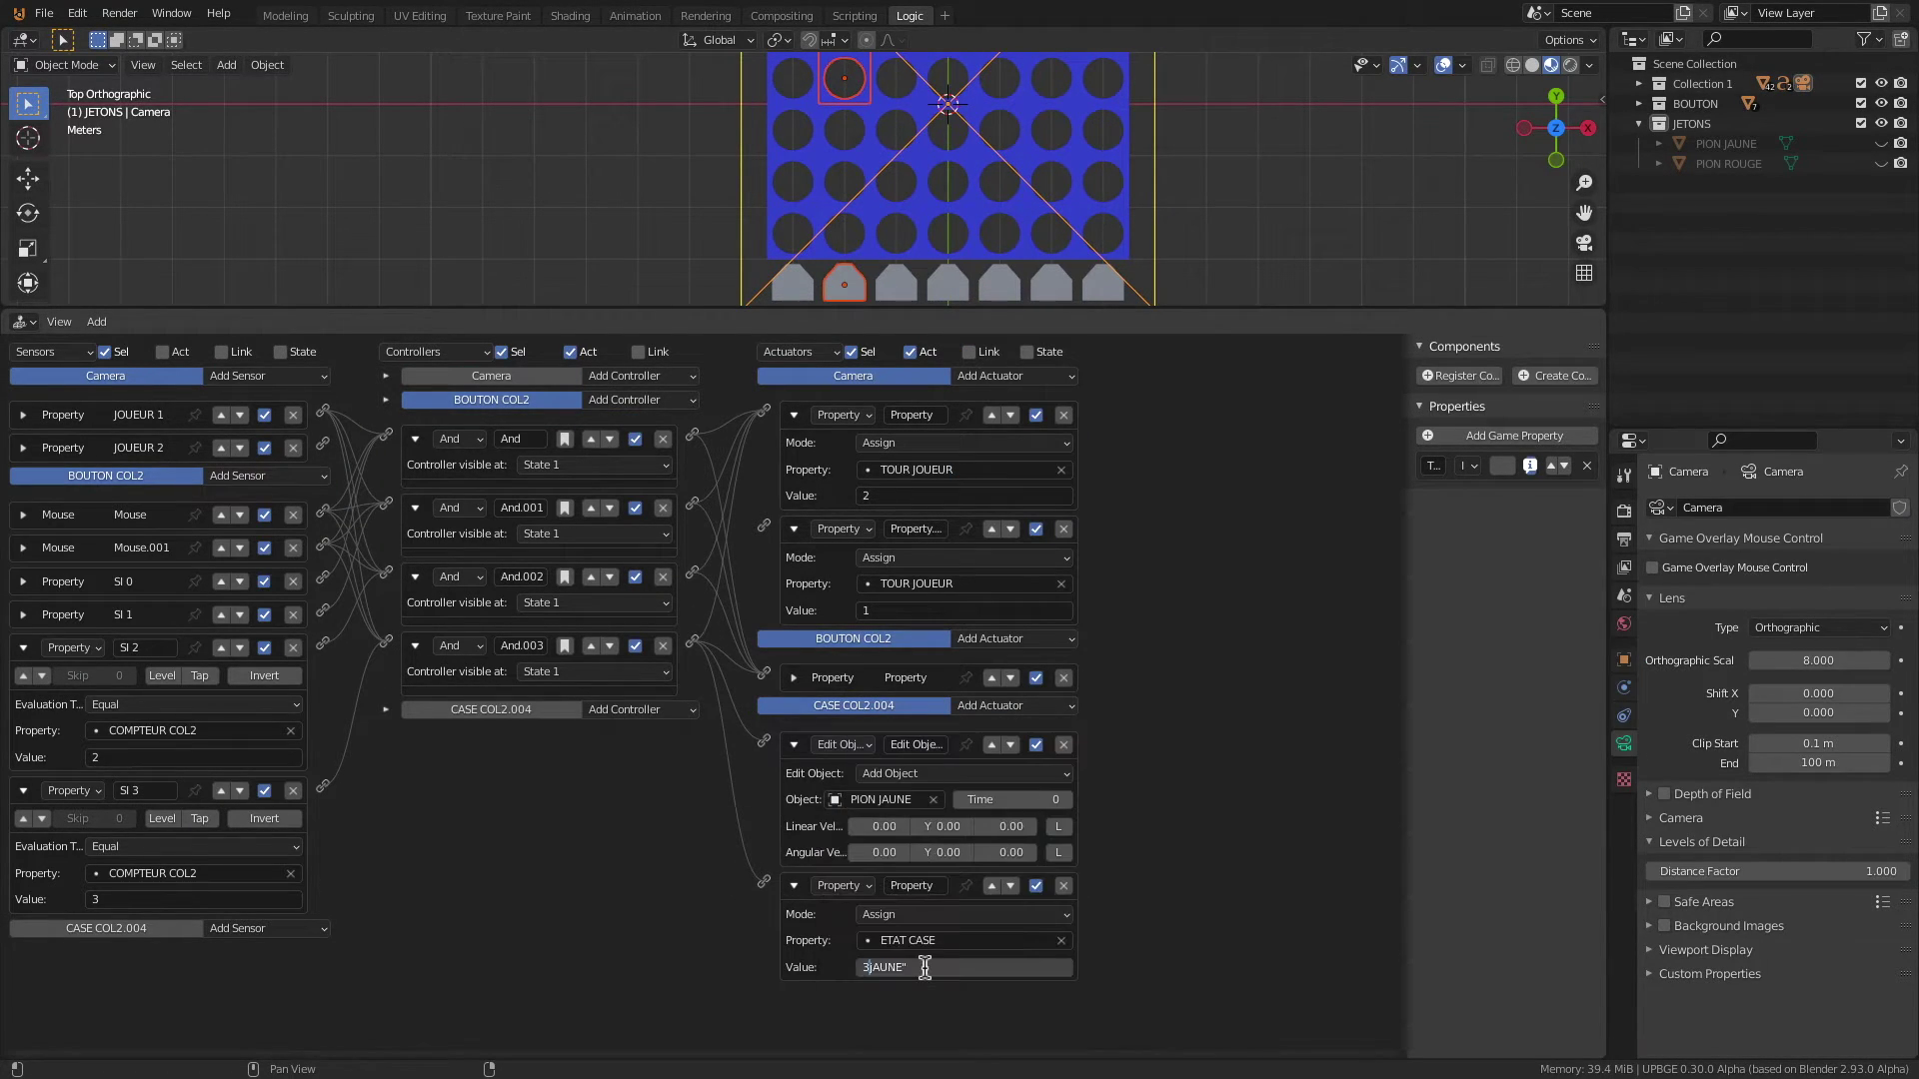
left_click(880, 967)
type("\"JA")
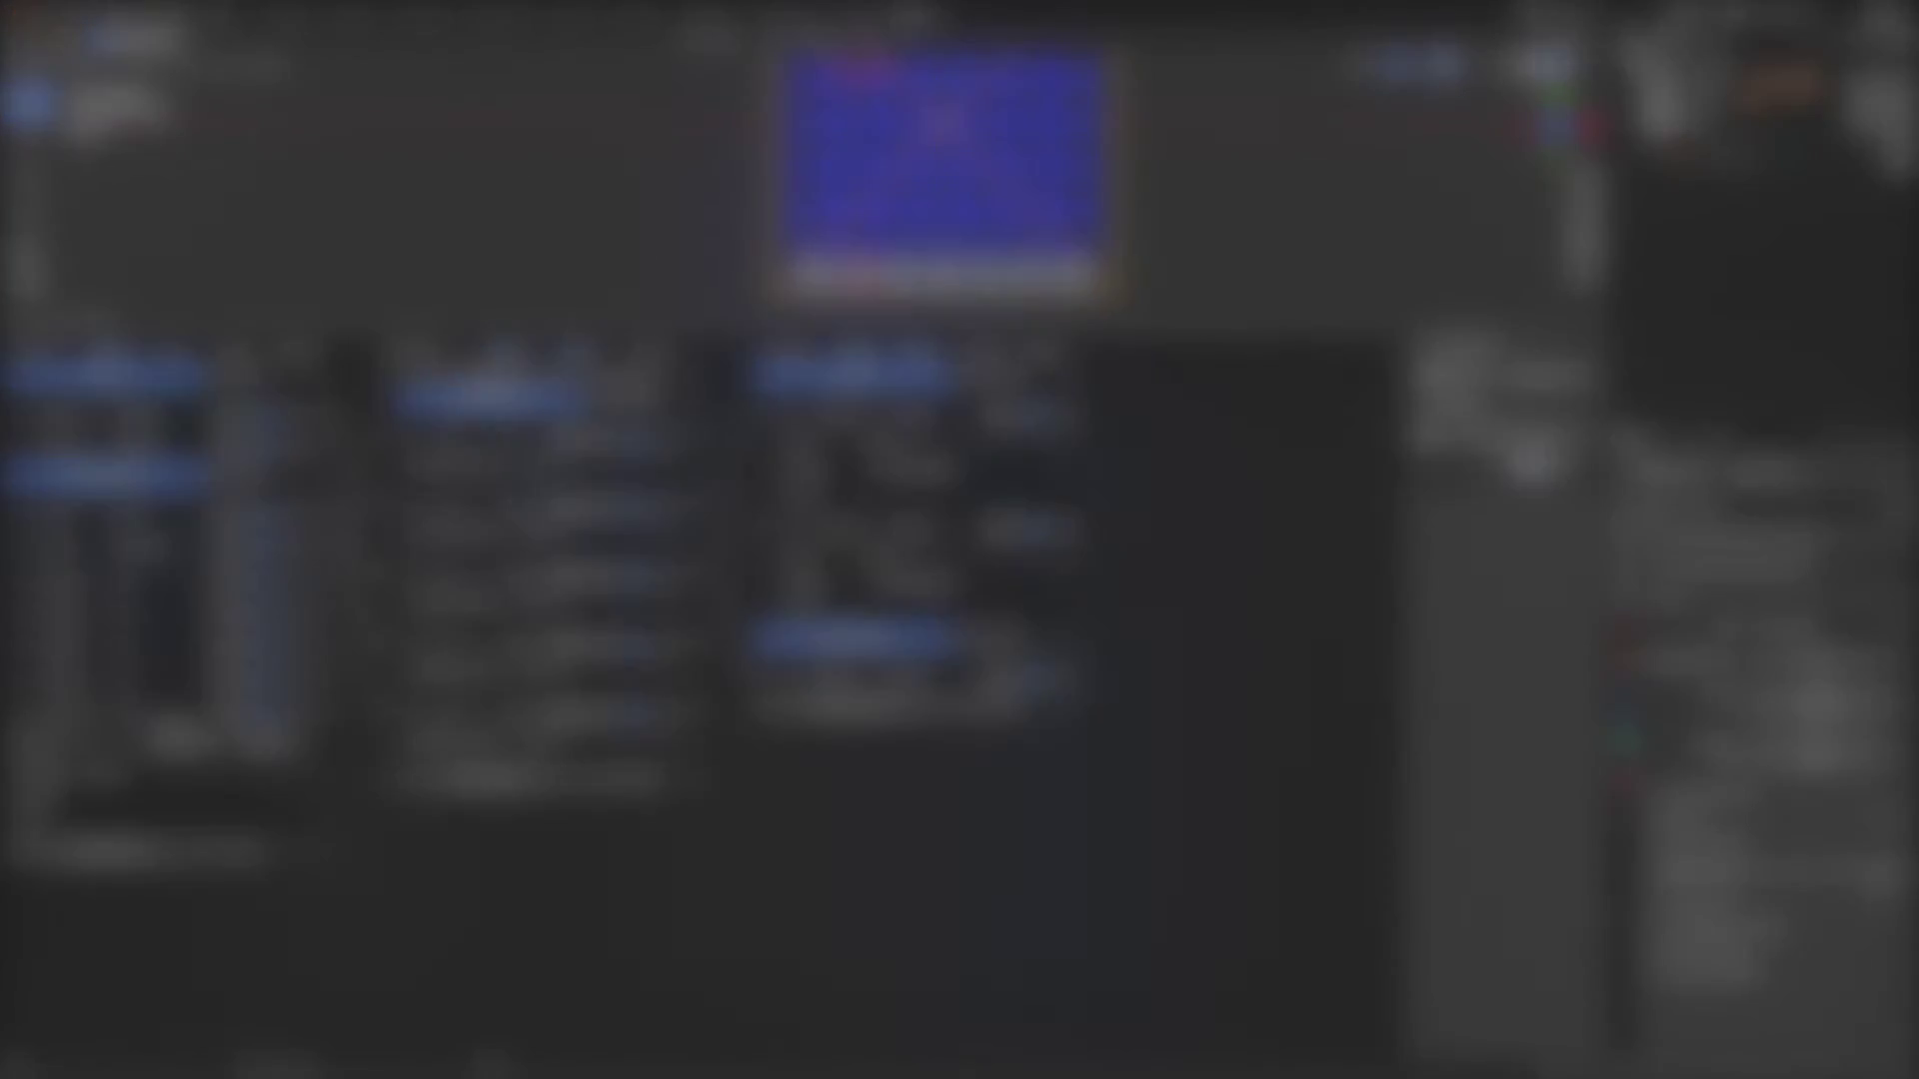
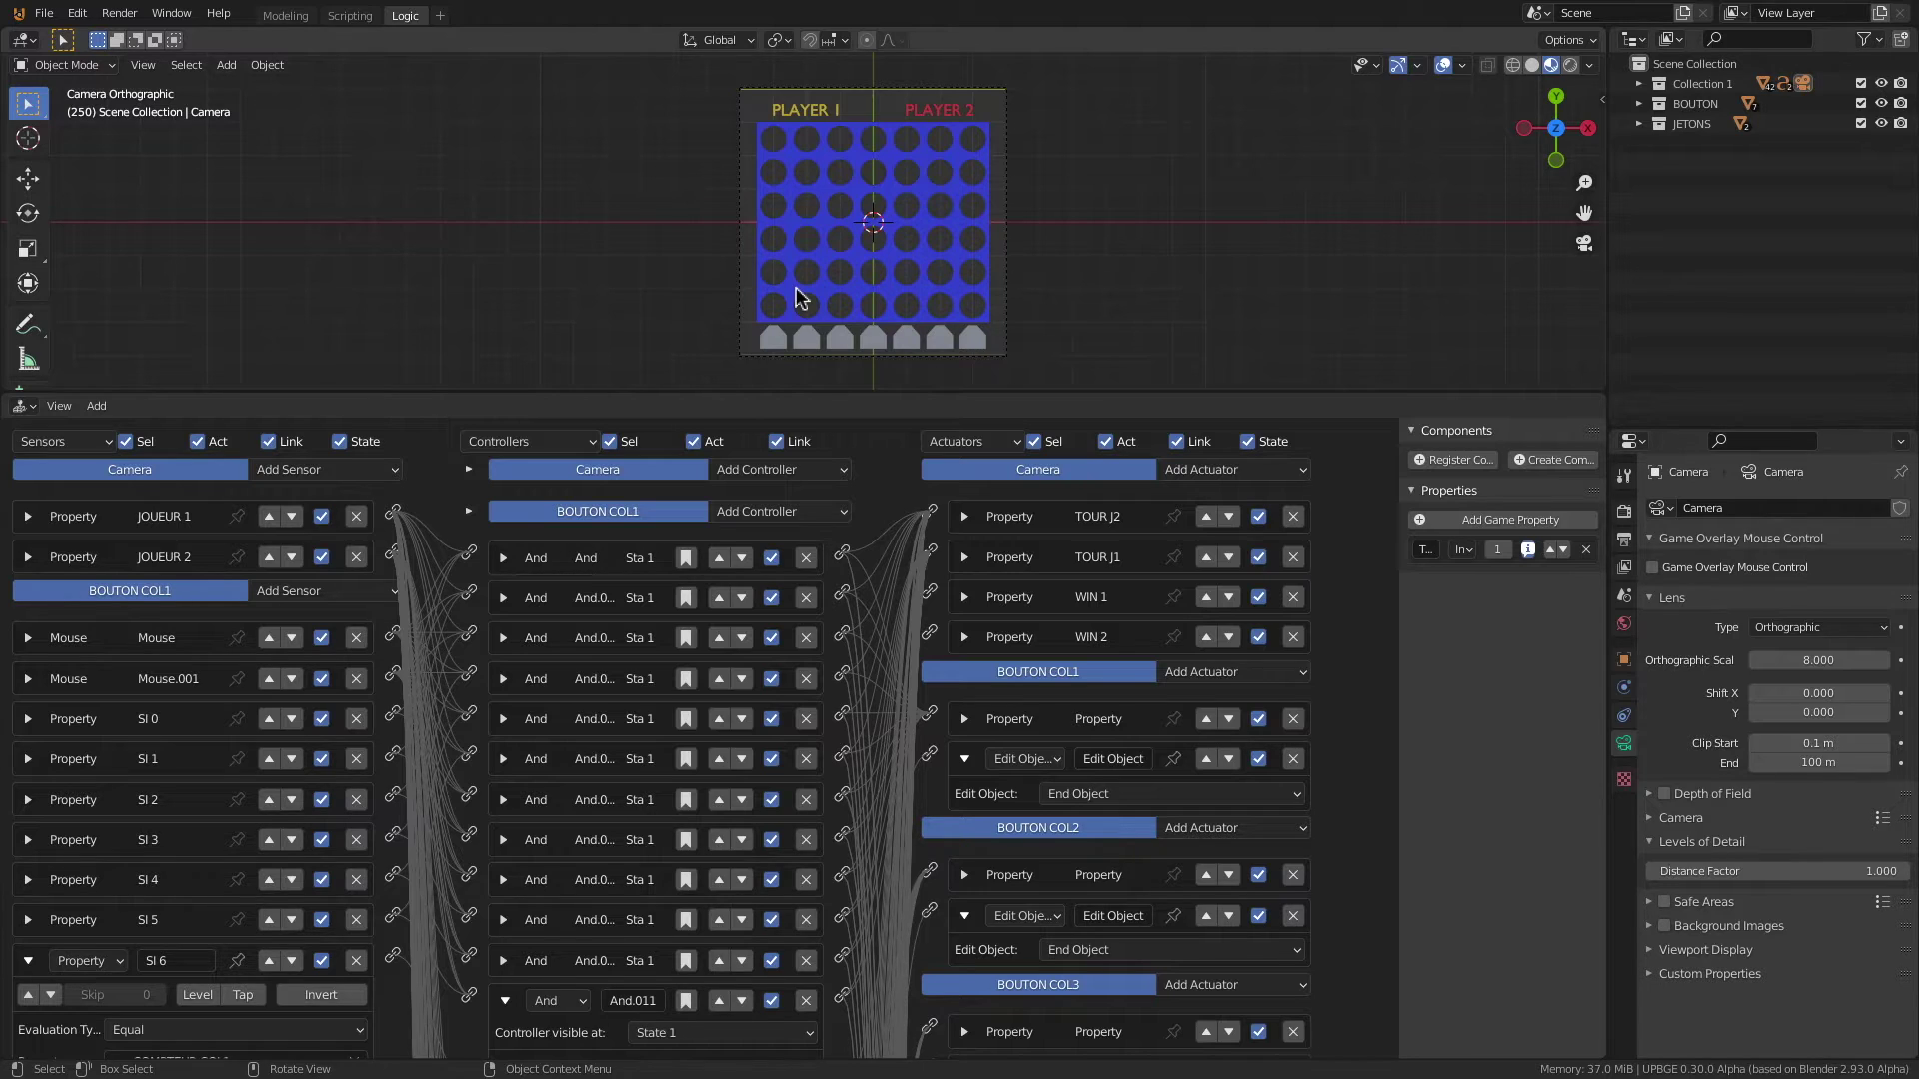
Step: Enlarge the 3D viewport and zoom in on the complete game board in the camera view
left_click_drag(875, 394, 878, 619)
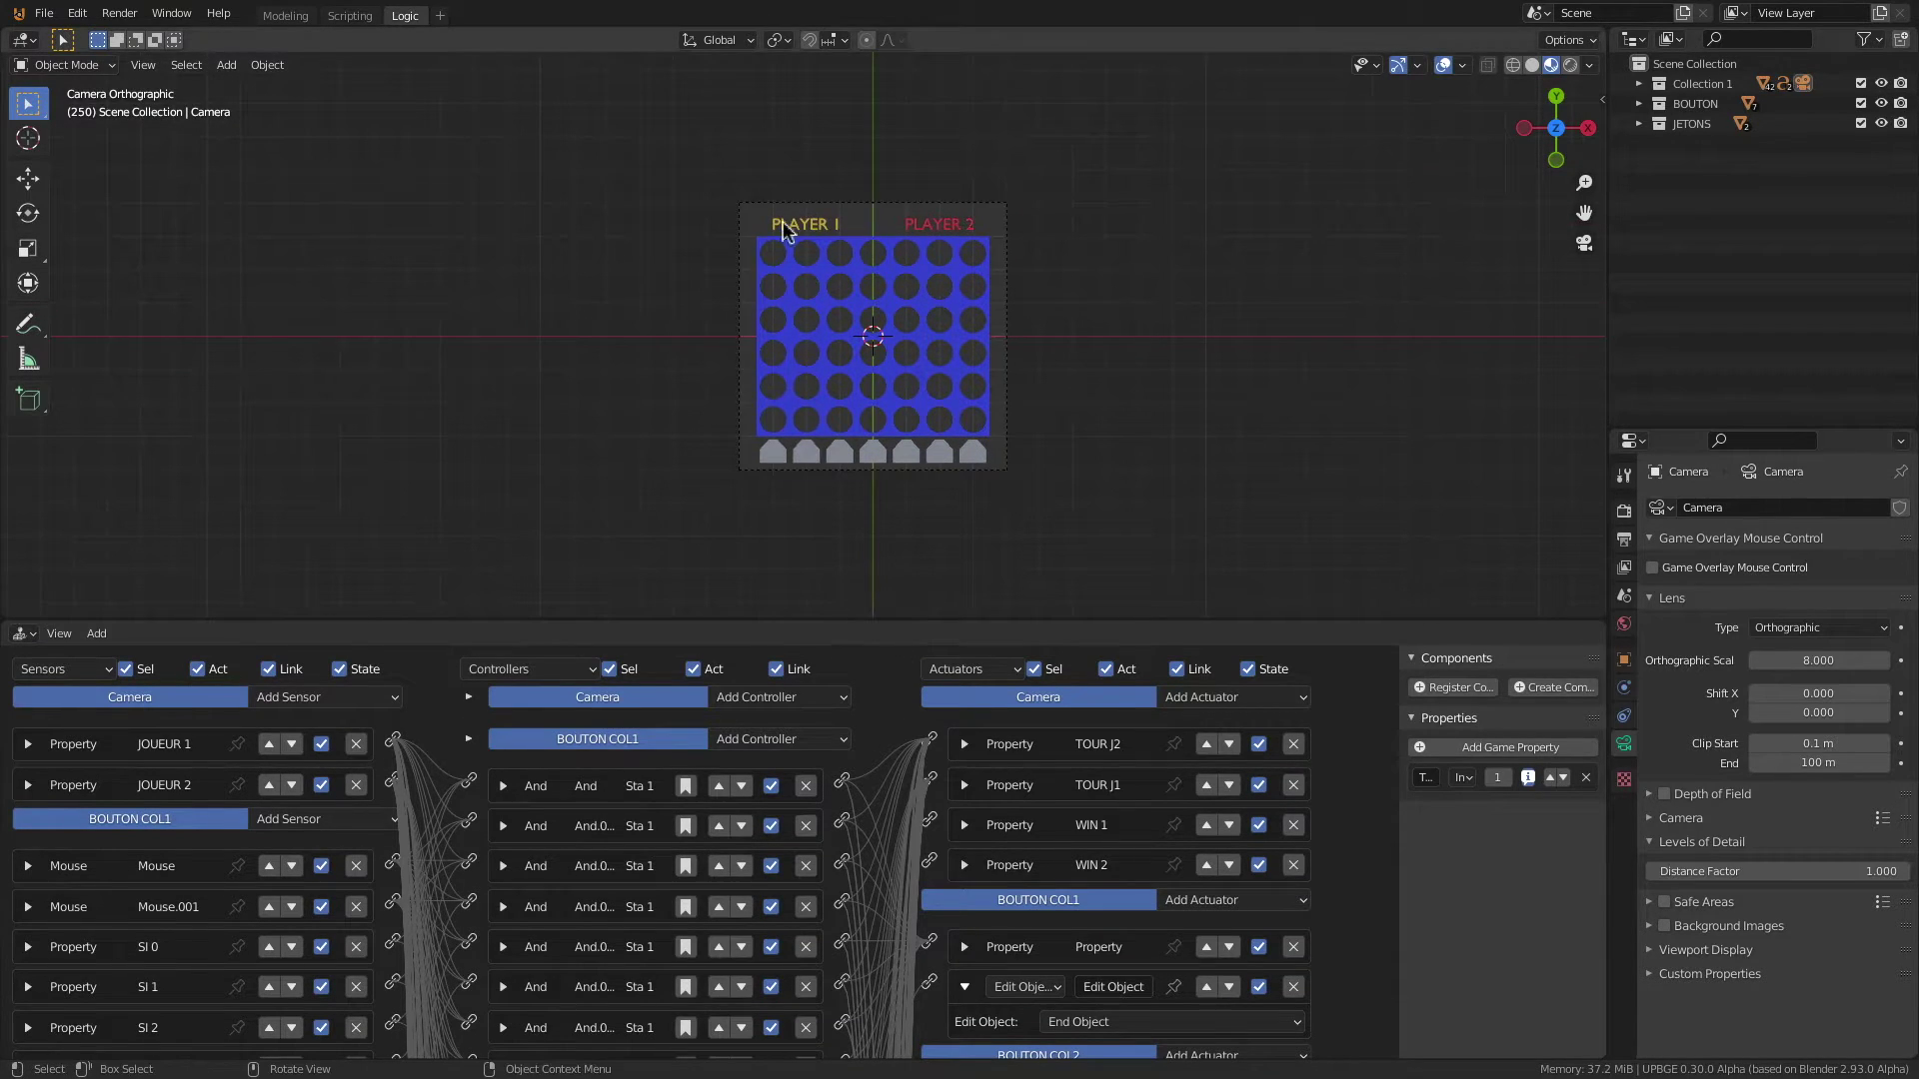
scroll(854, 231, "up", 3)
left_click(1730, 87)
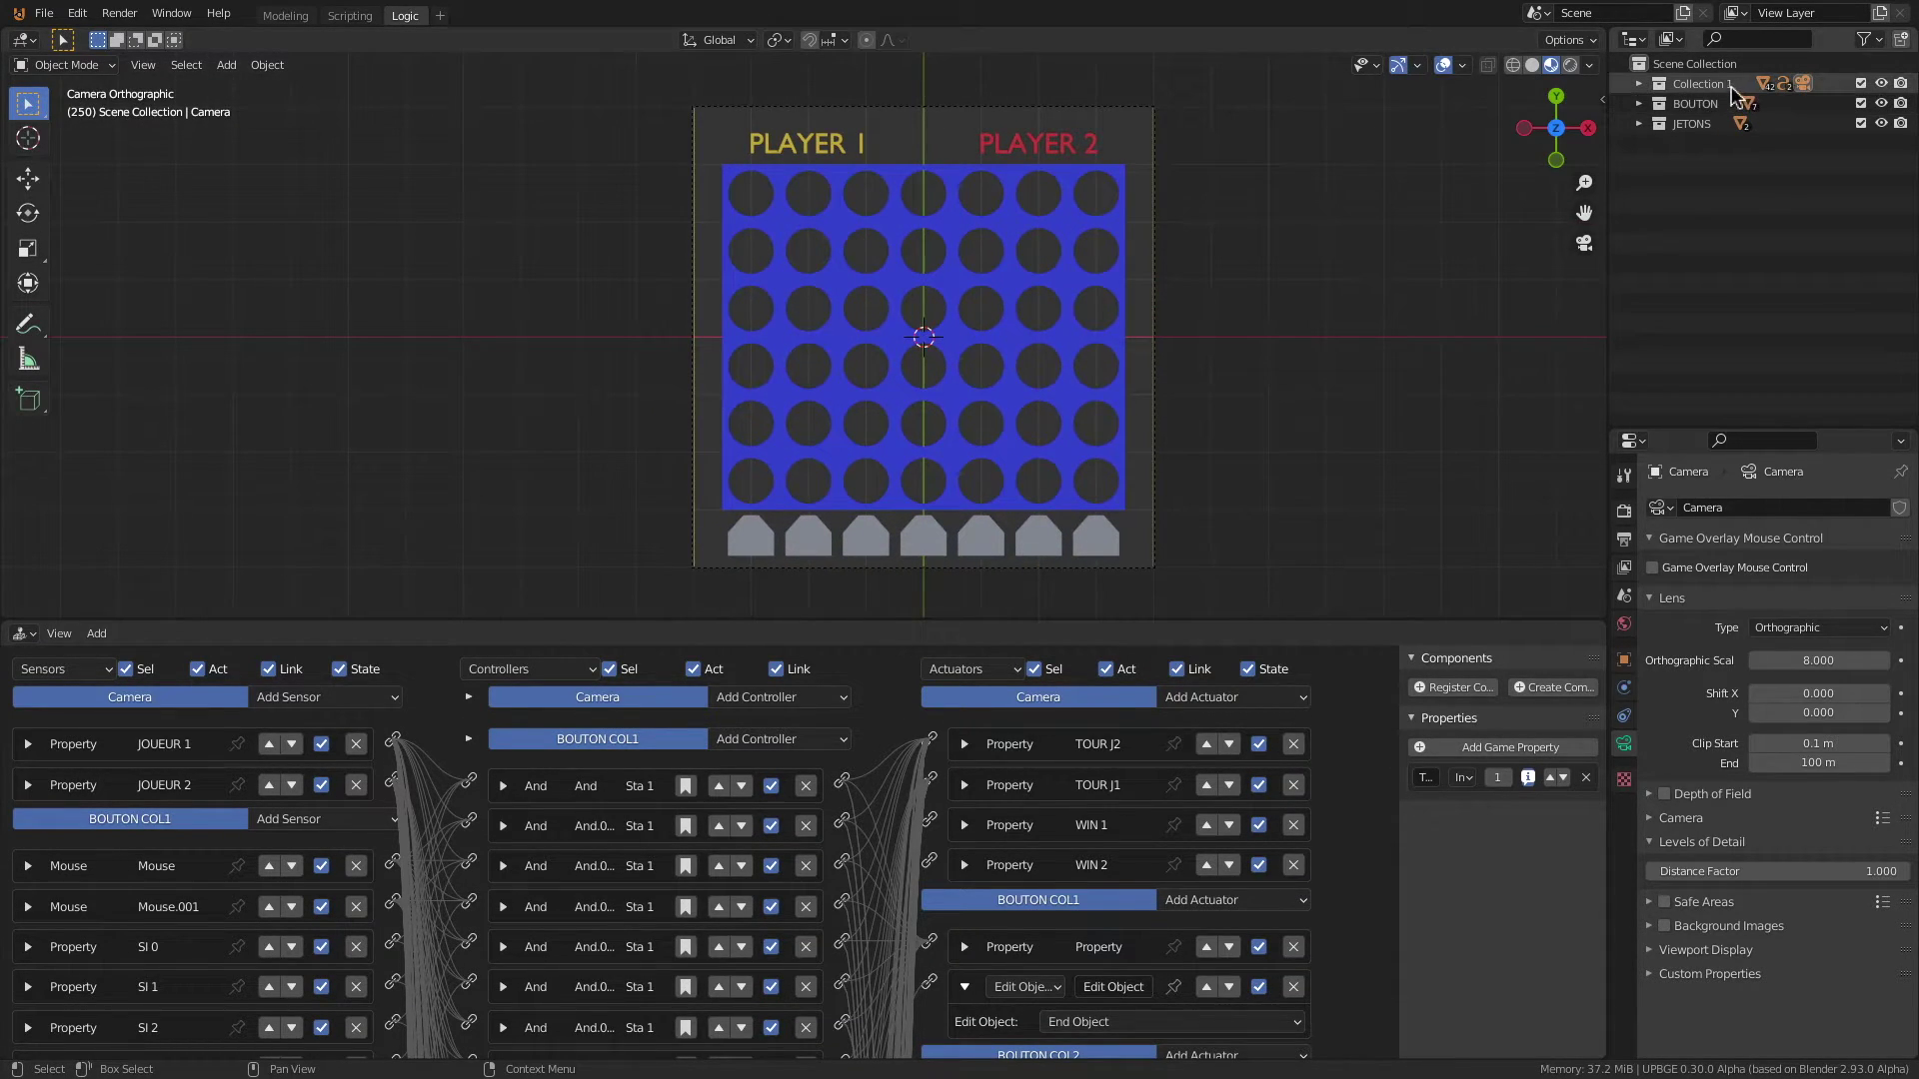
Step: Switch to the Modeling workspace and show the whole game board in top view
middle_click_drag(838, 278, 780, 311, "shift")
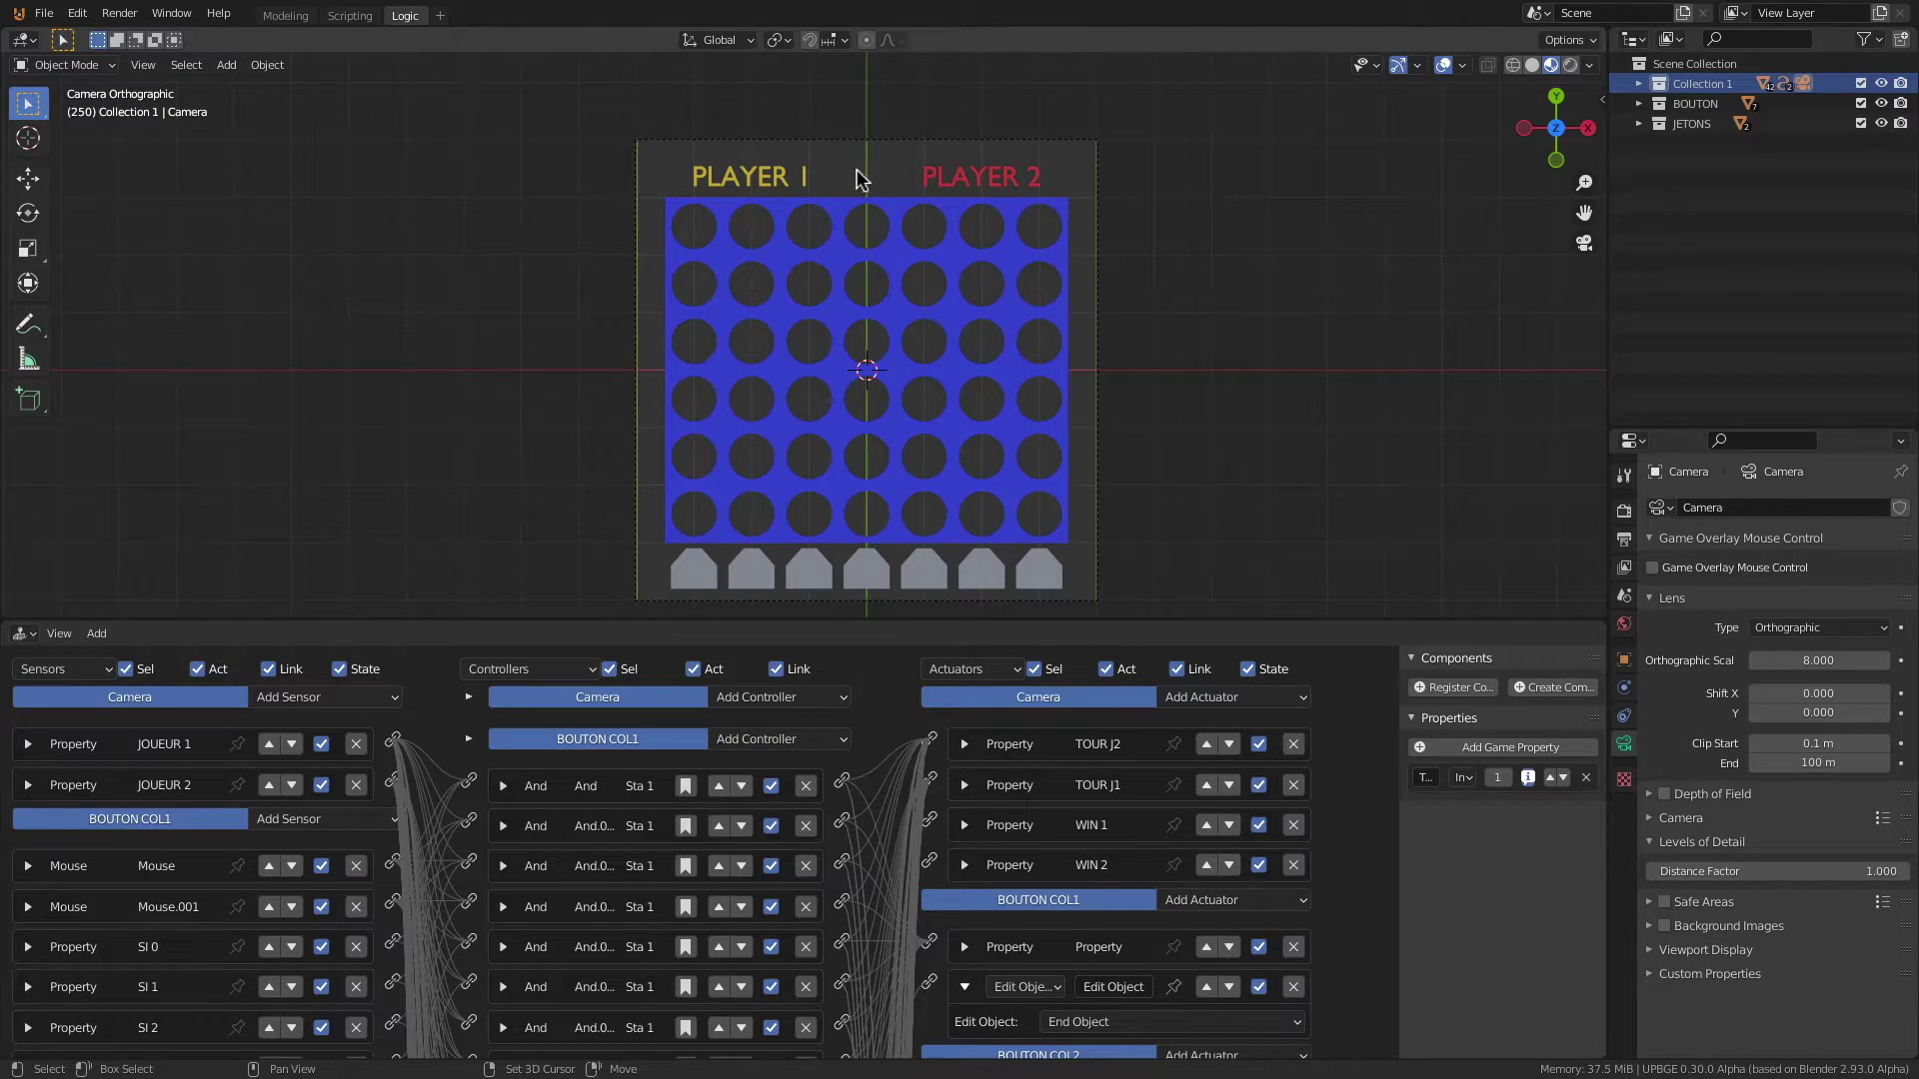
key("KP_7")
scroll(781, 434, "up", 5)
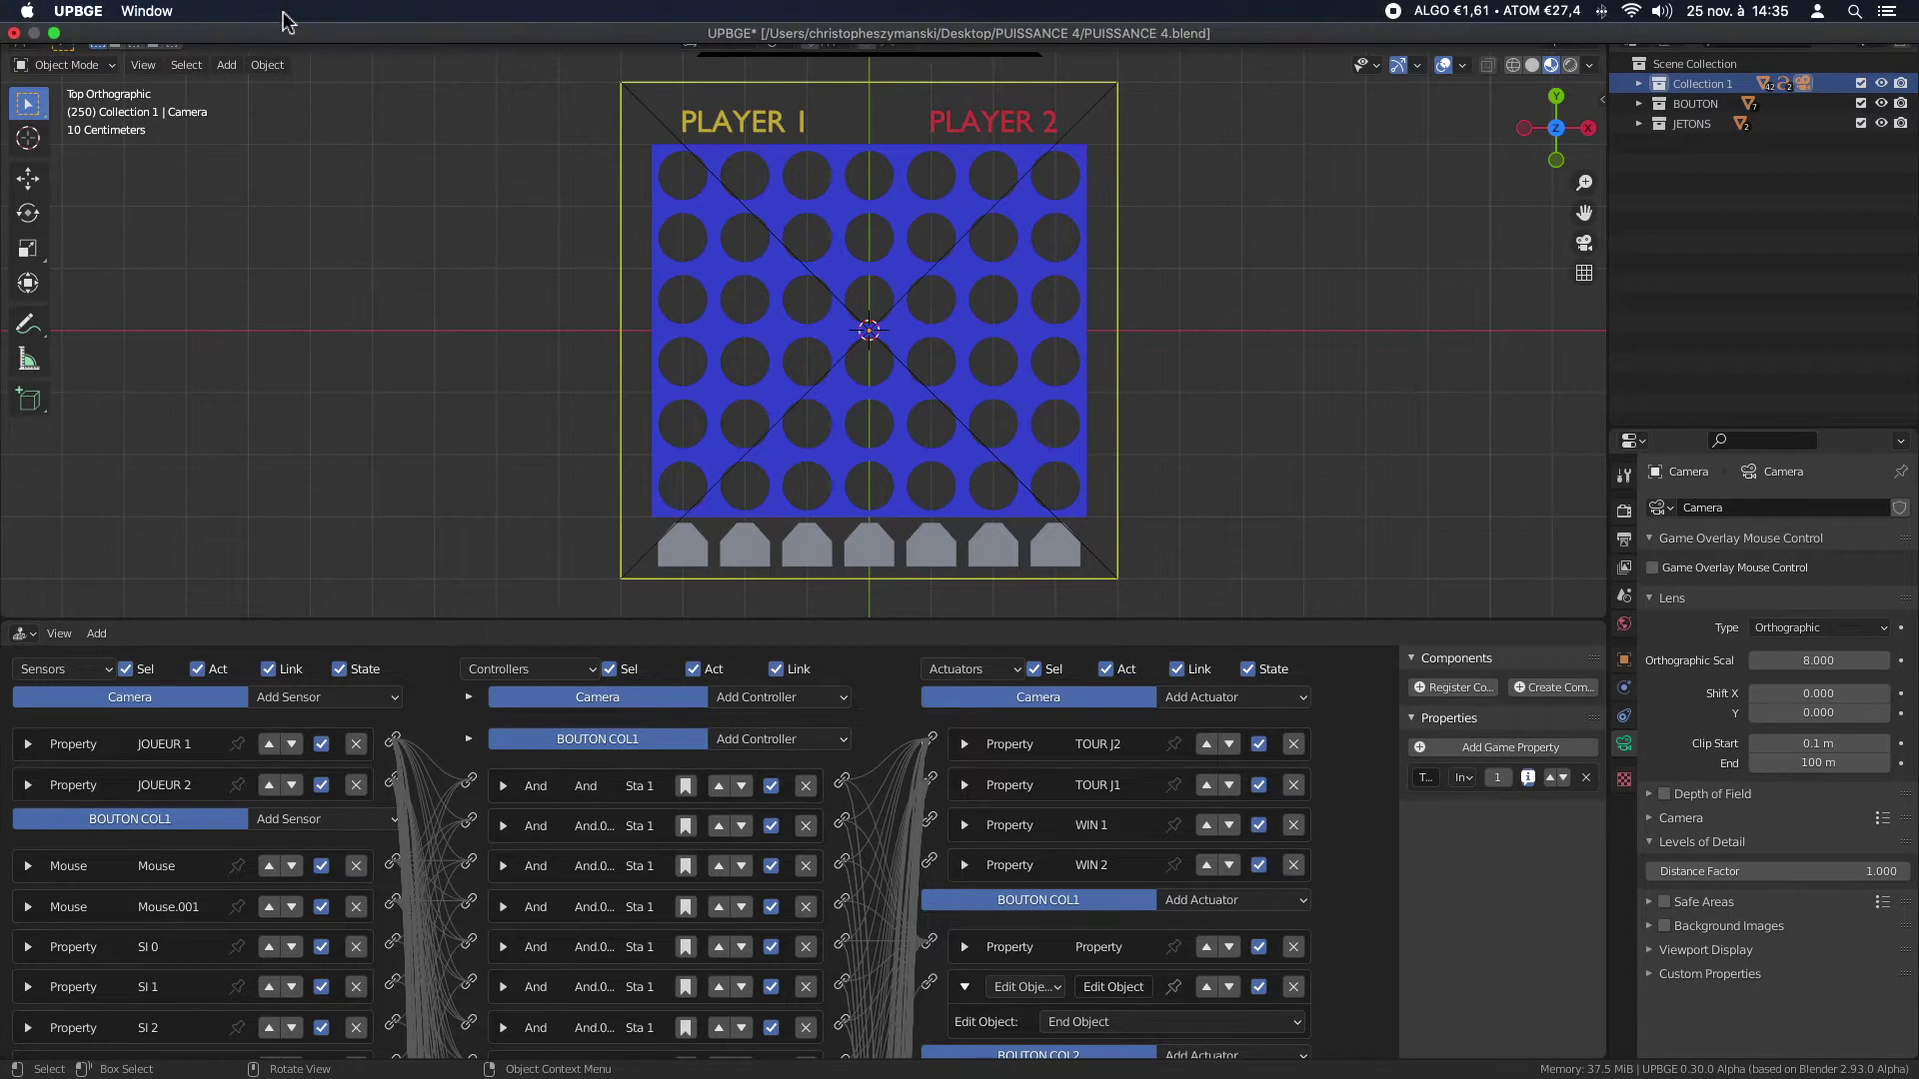
left_click(287, 16)
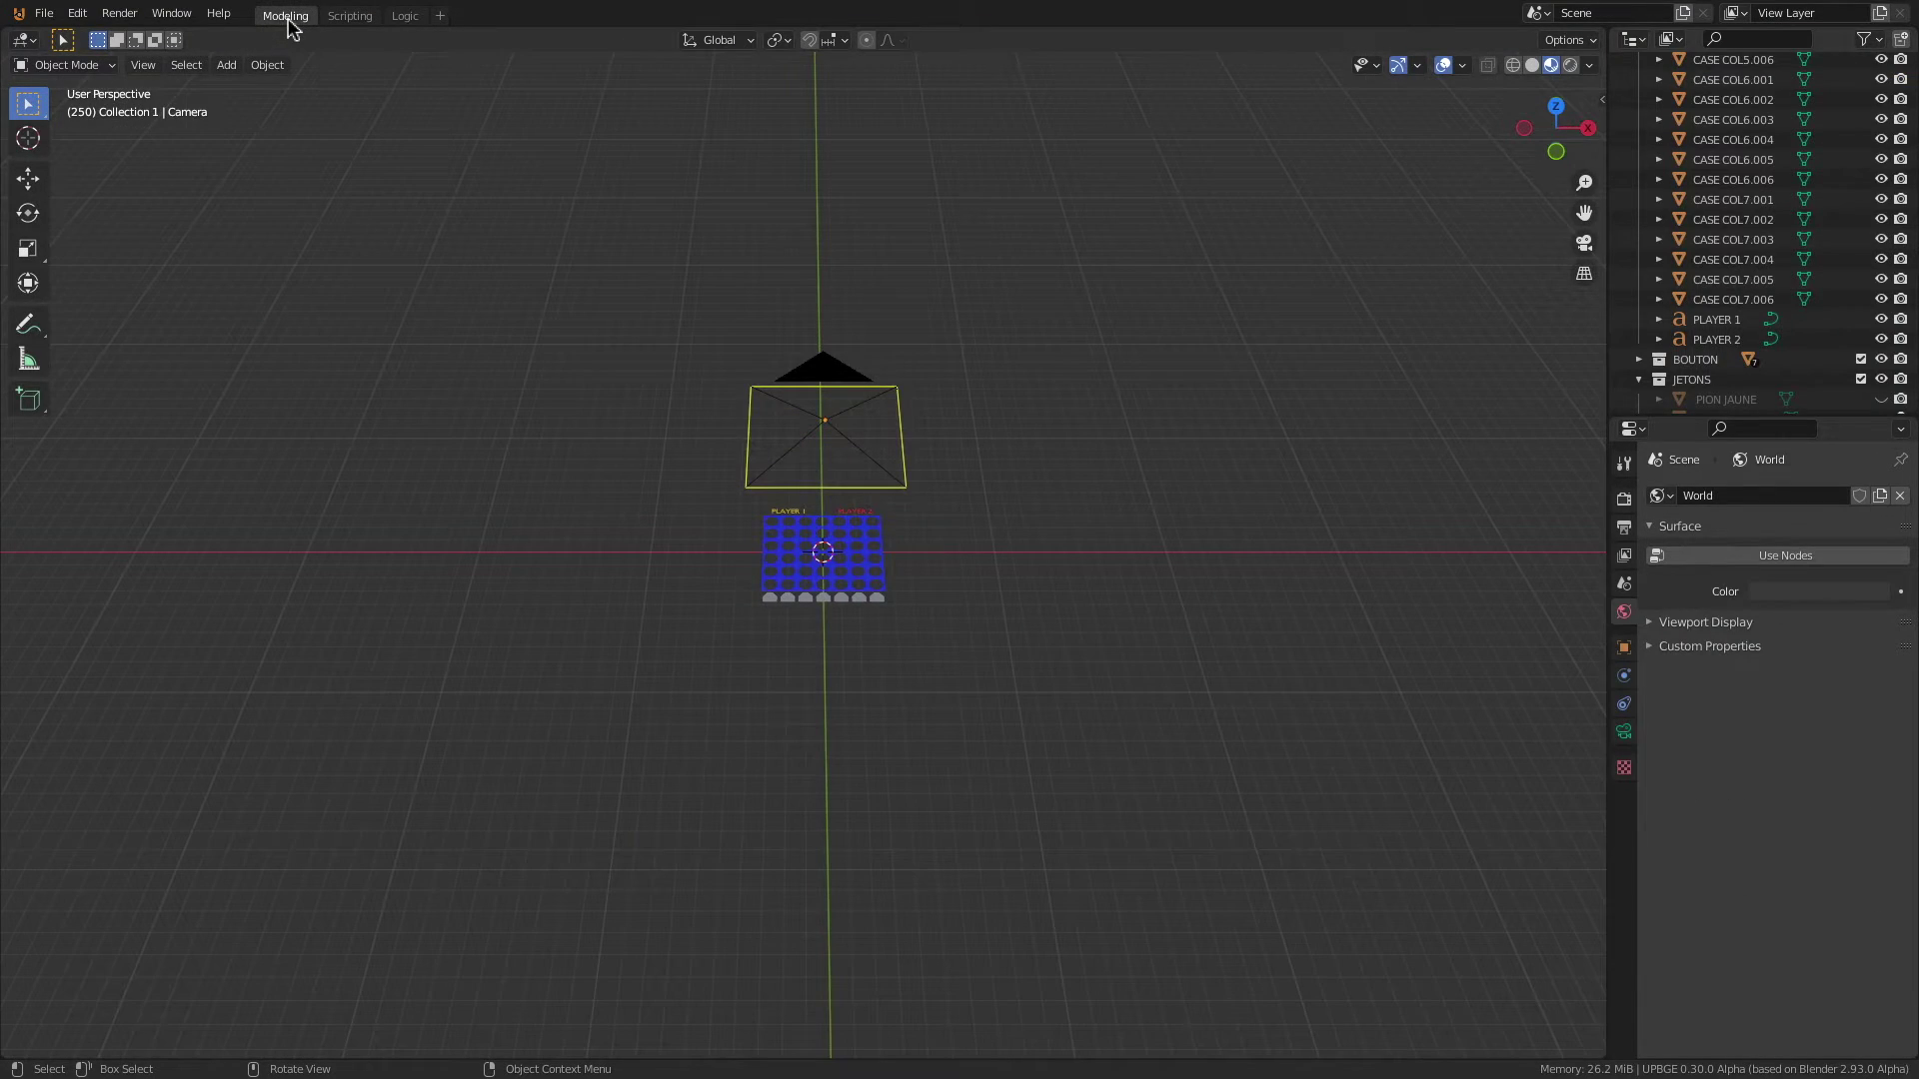
key("KP_7")
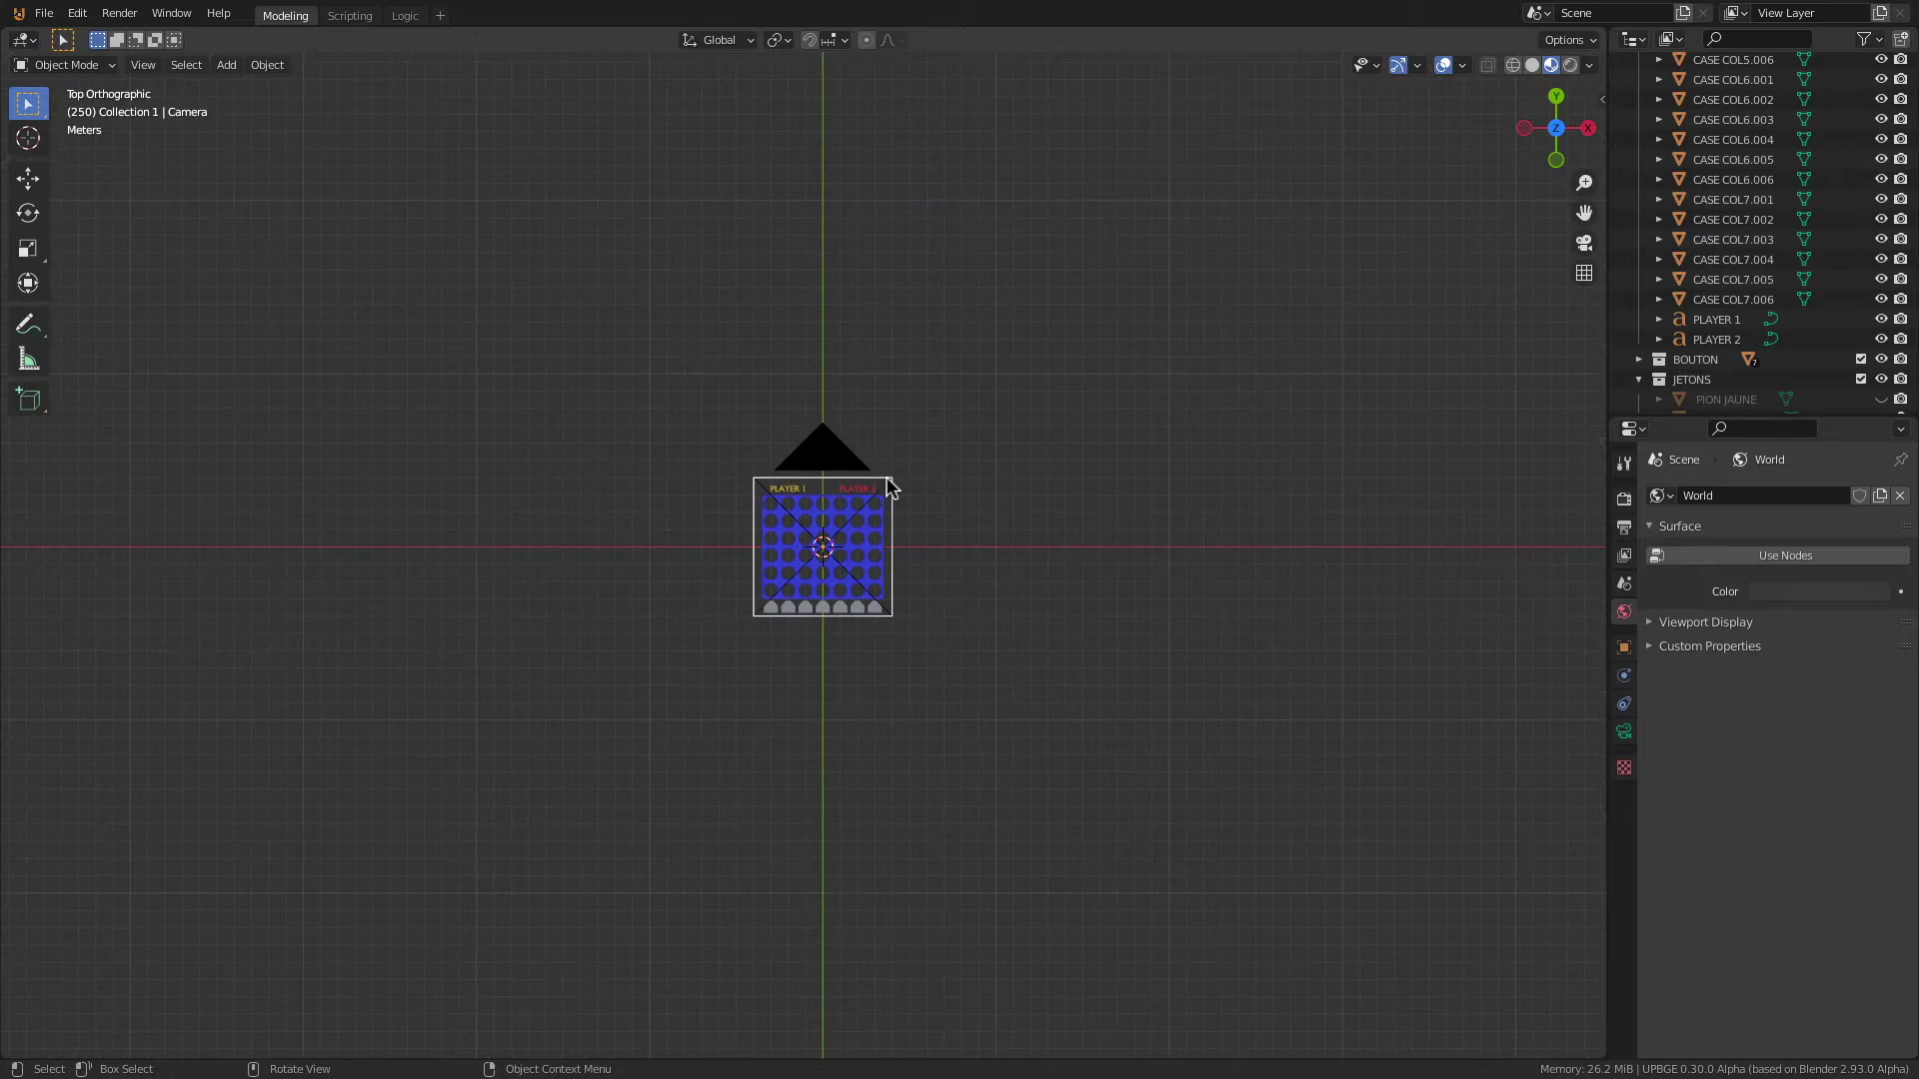
scroll(904, 549, "up", 8)
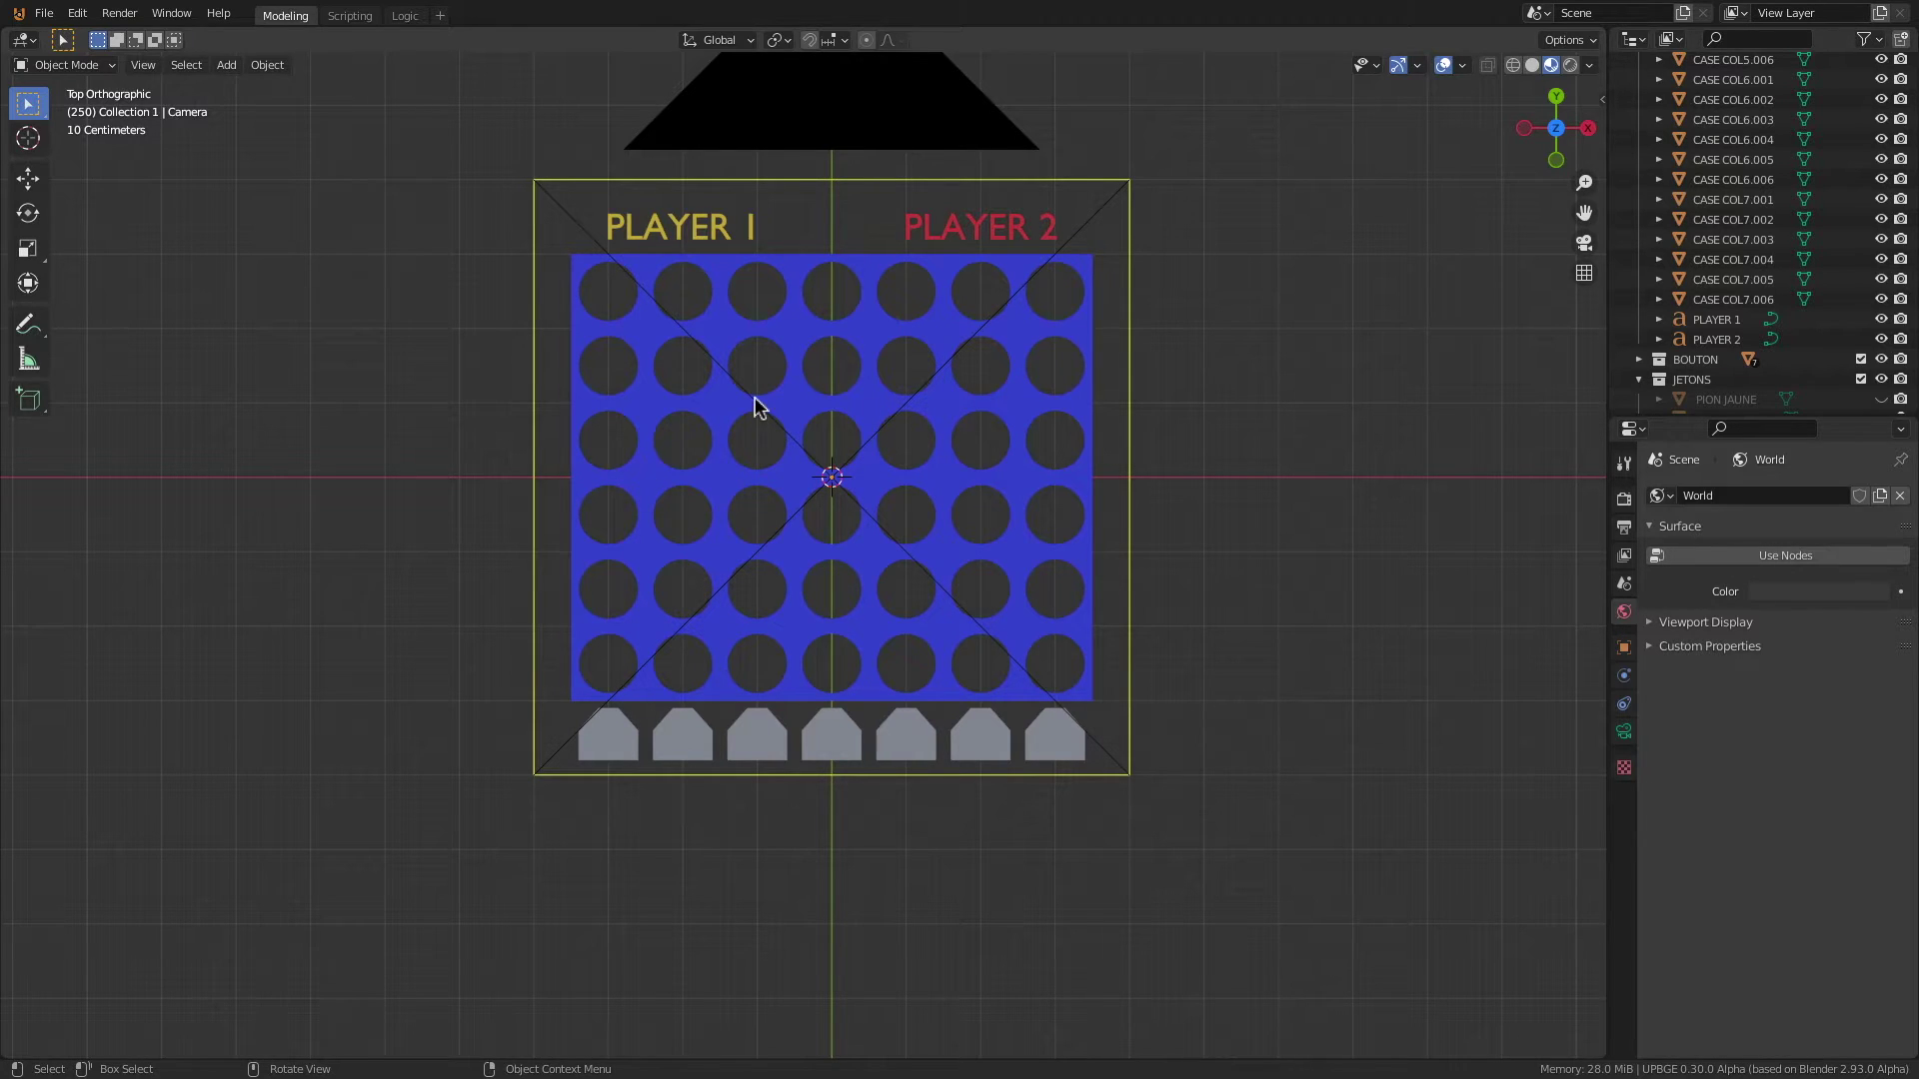
Step: Add a plane at the centre of the board and scale it to 0.8
key("shift+a")
mouse_move(759, 403)
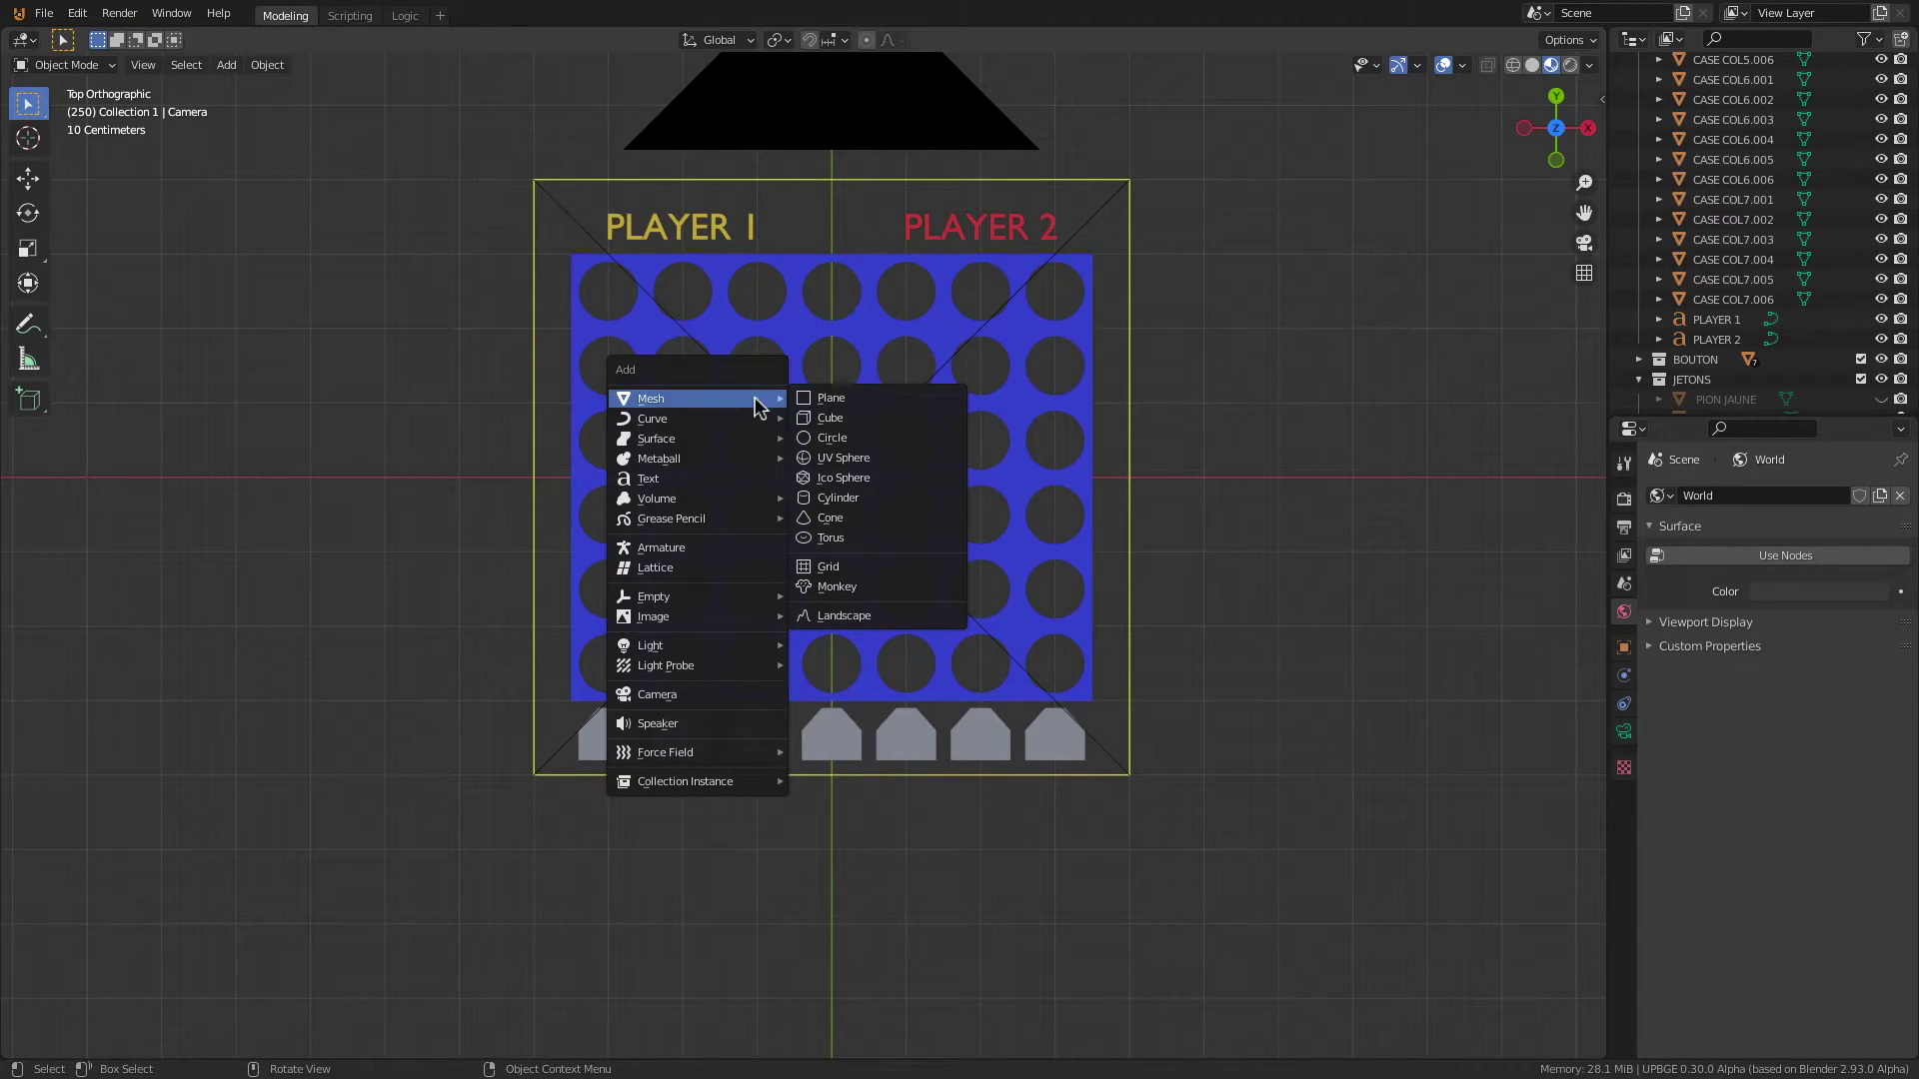
left_click(834, 408)
key("s")
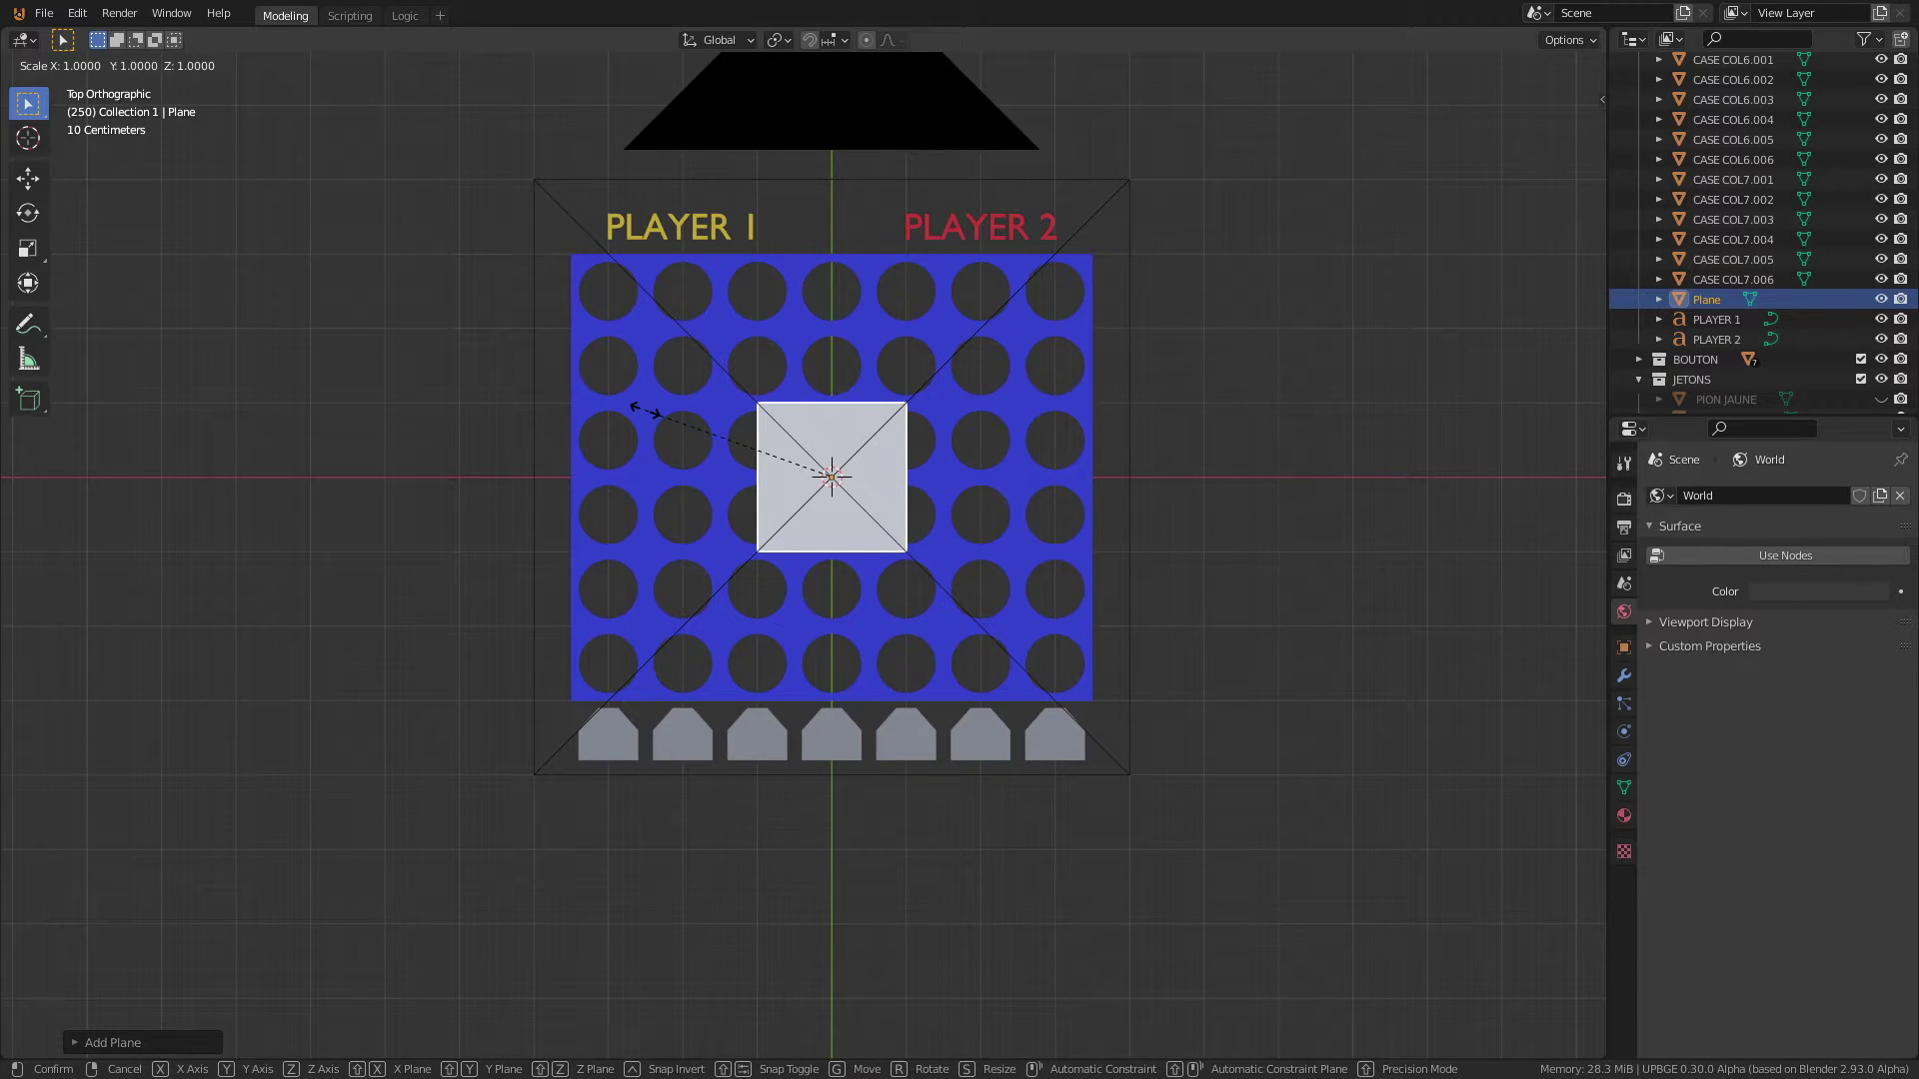
type("0")
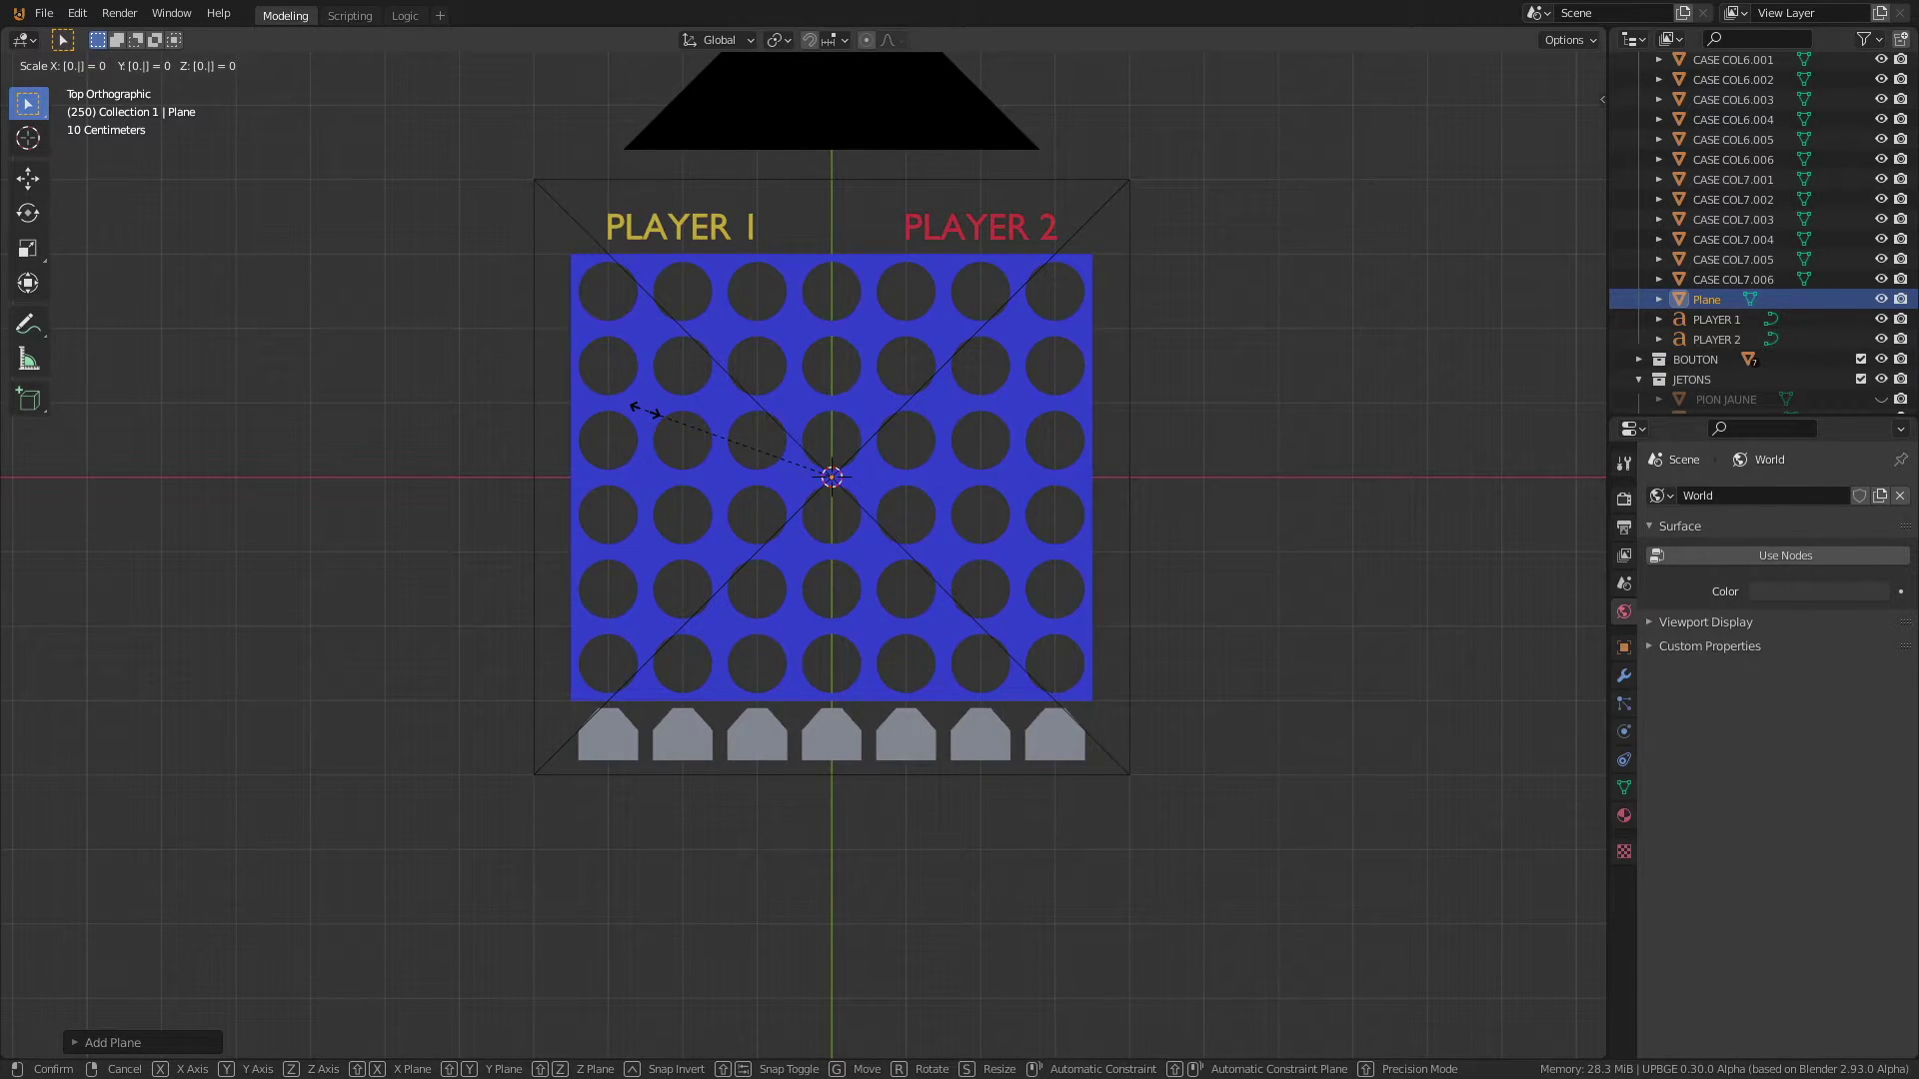
type(".8")
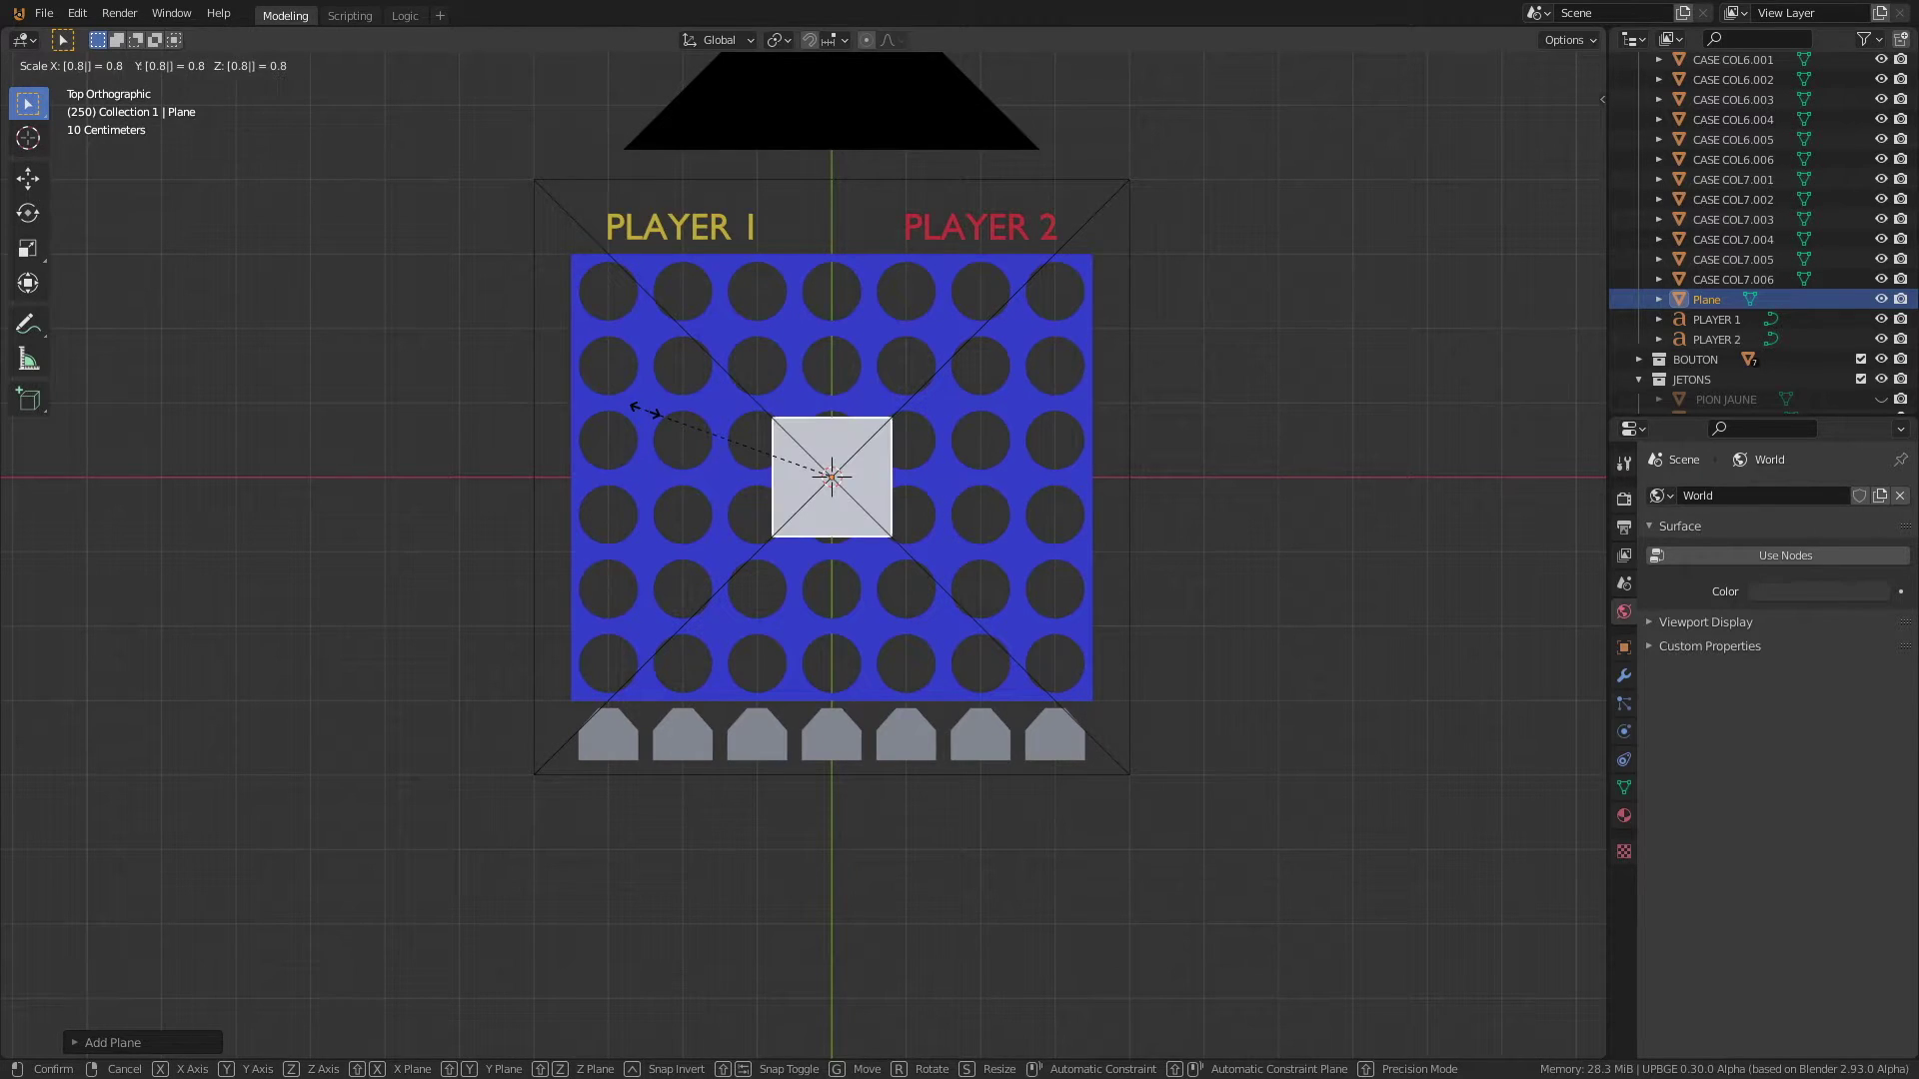
key("Return")
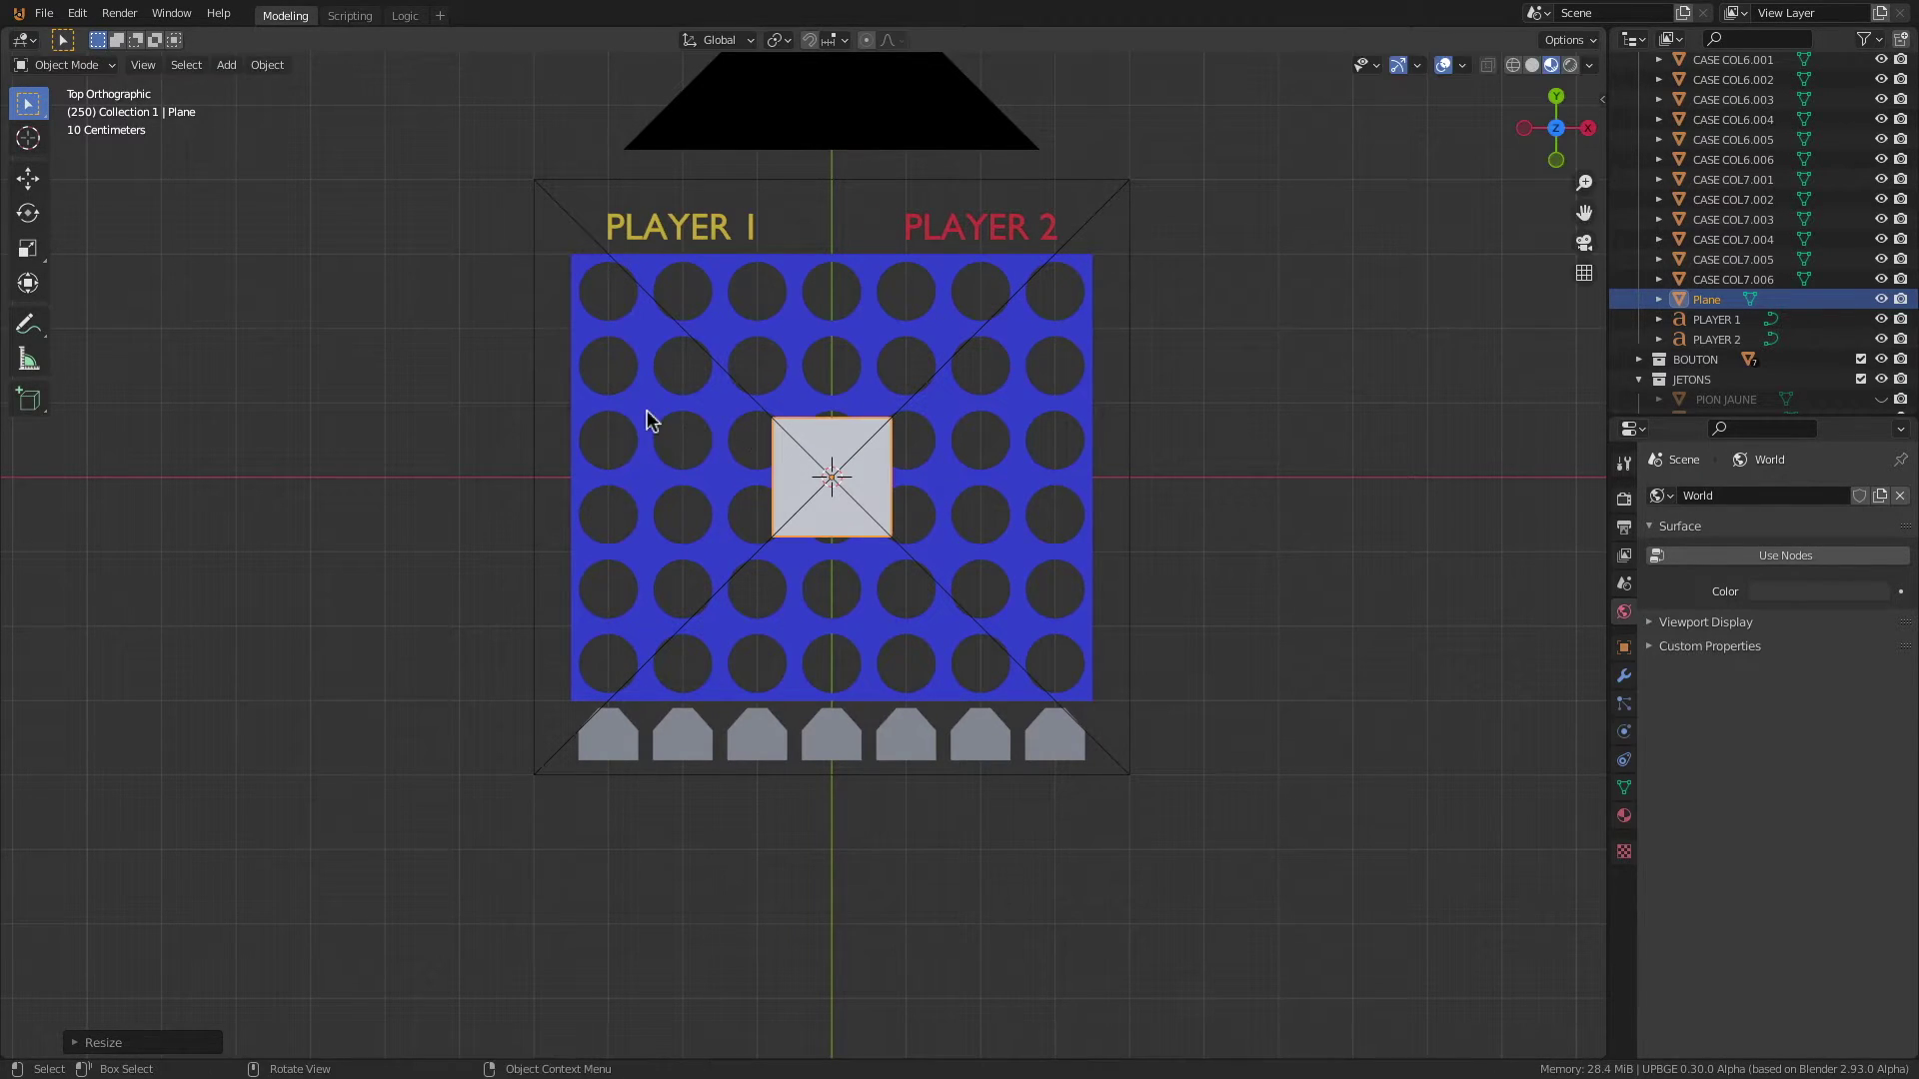
Step: Move the plane 3.2 m up along Y between the two player labels and flatten it to 0.2 along Y
key("g")
key("y")
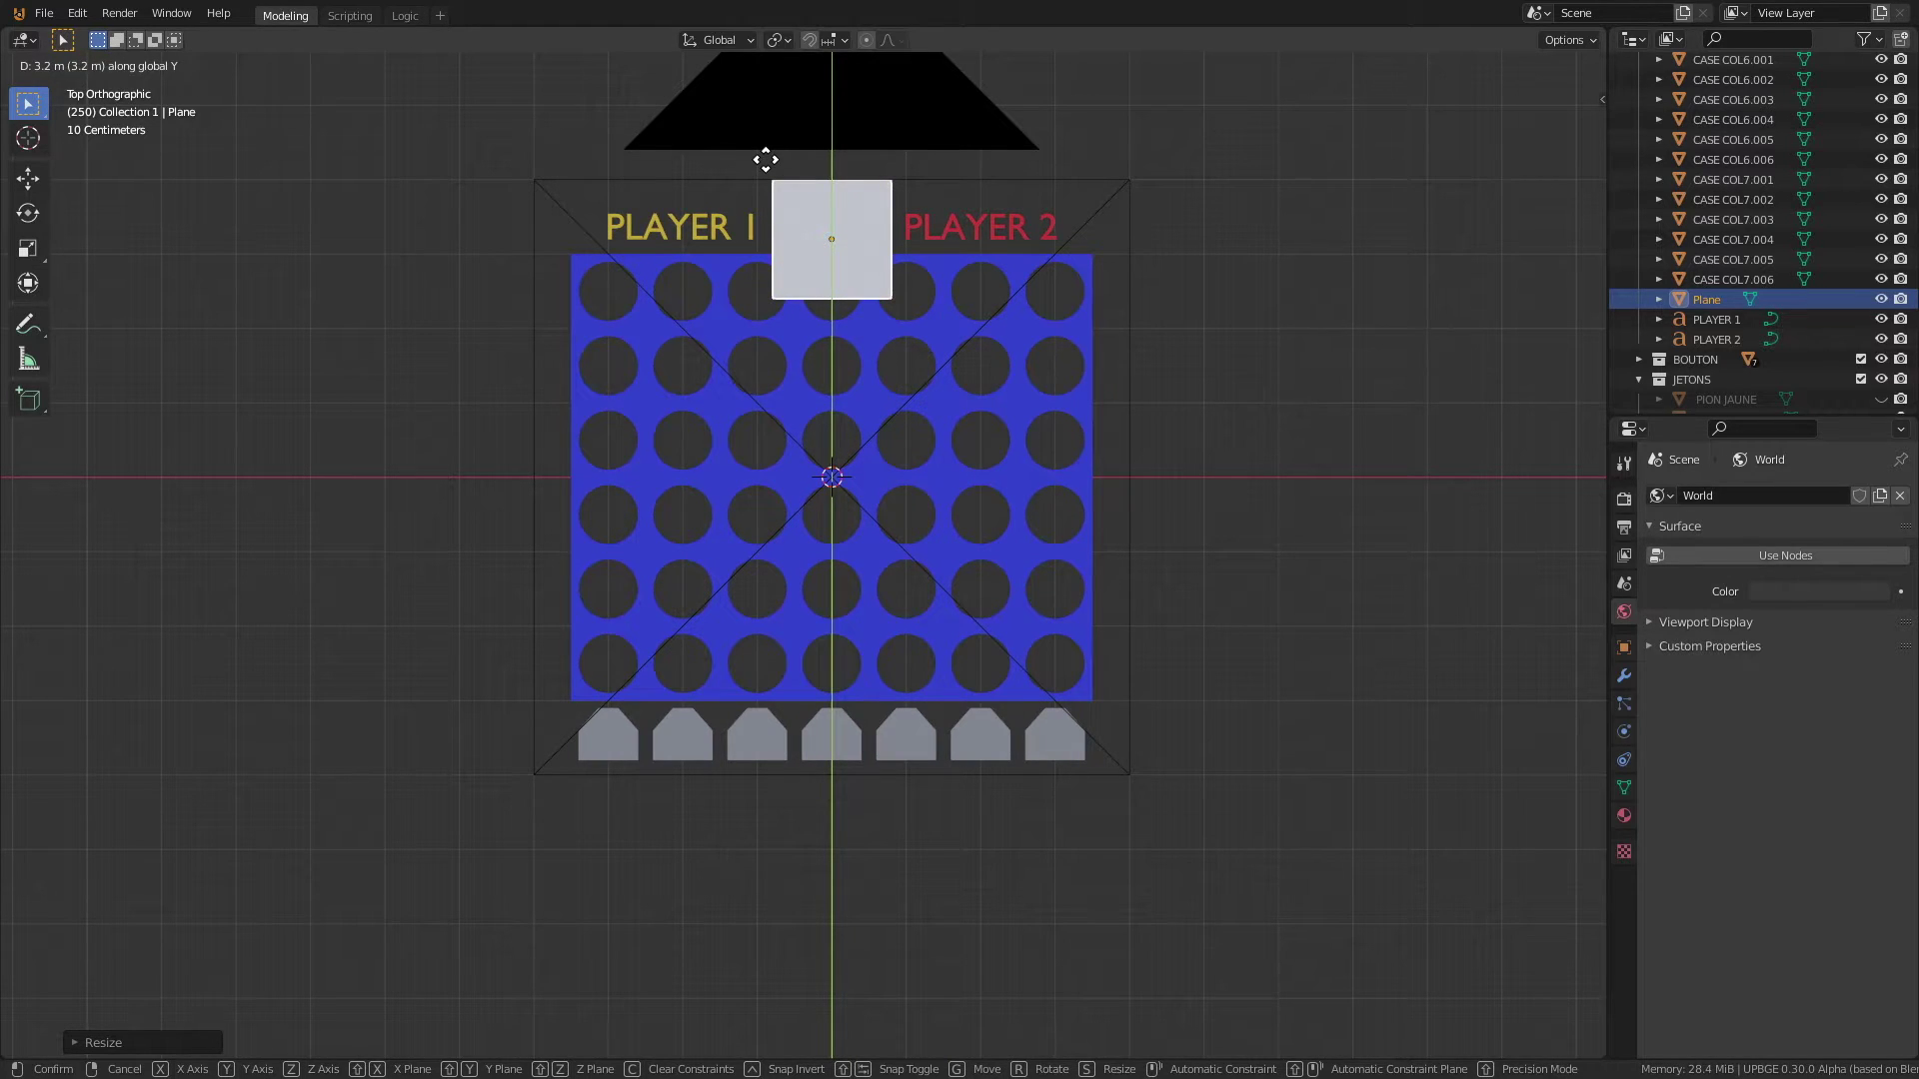
left_click(766, 158)
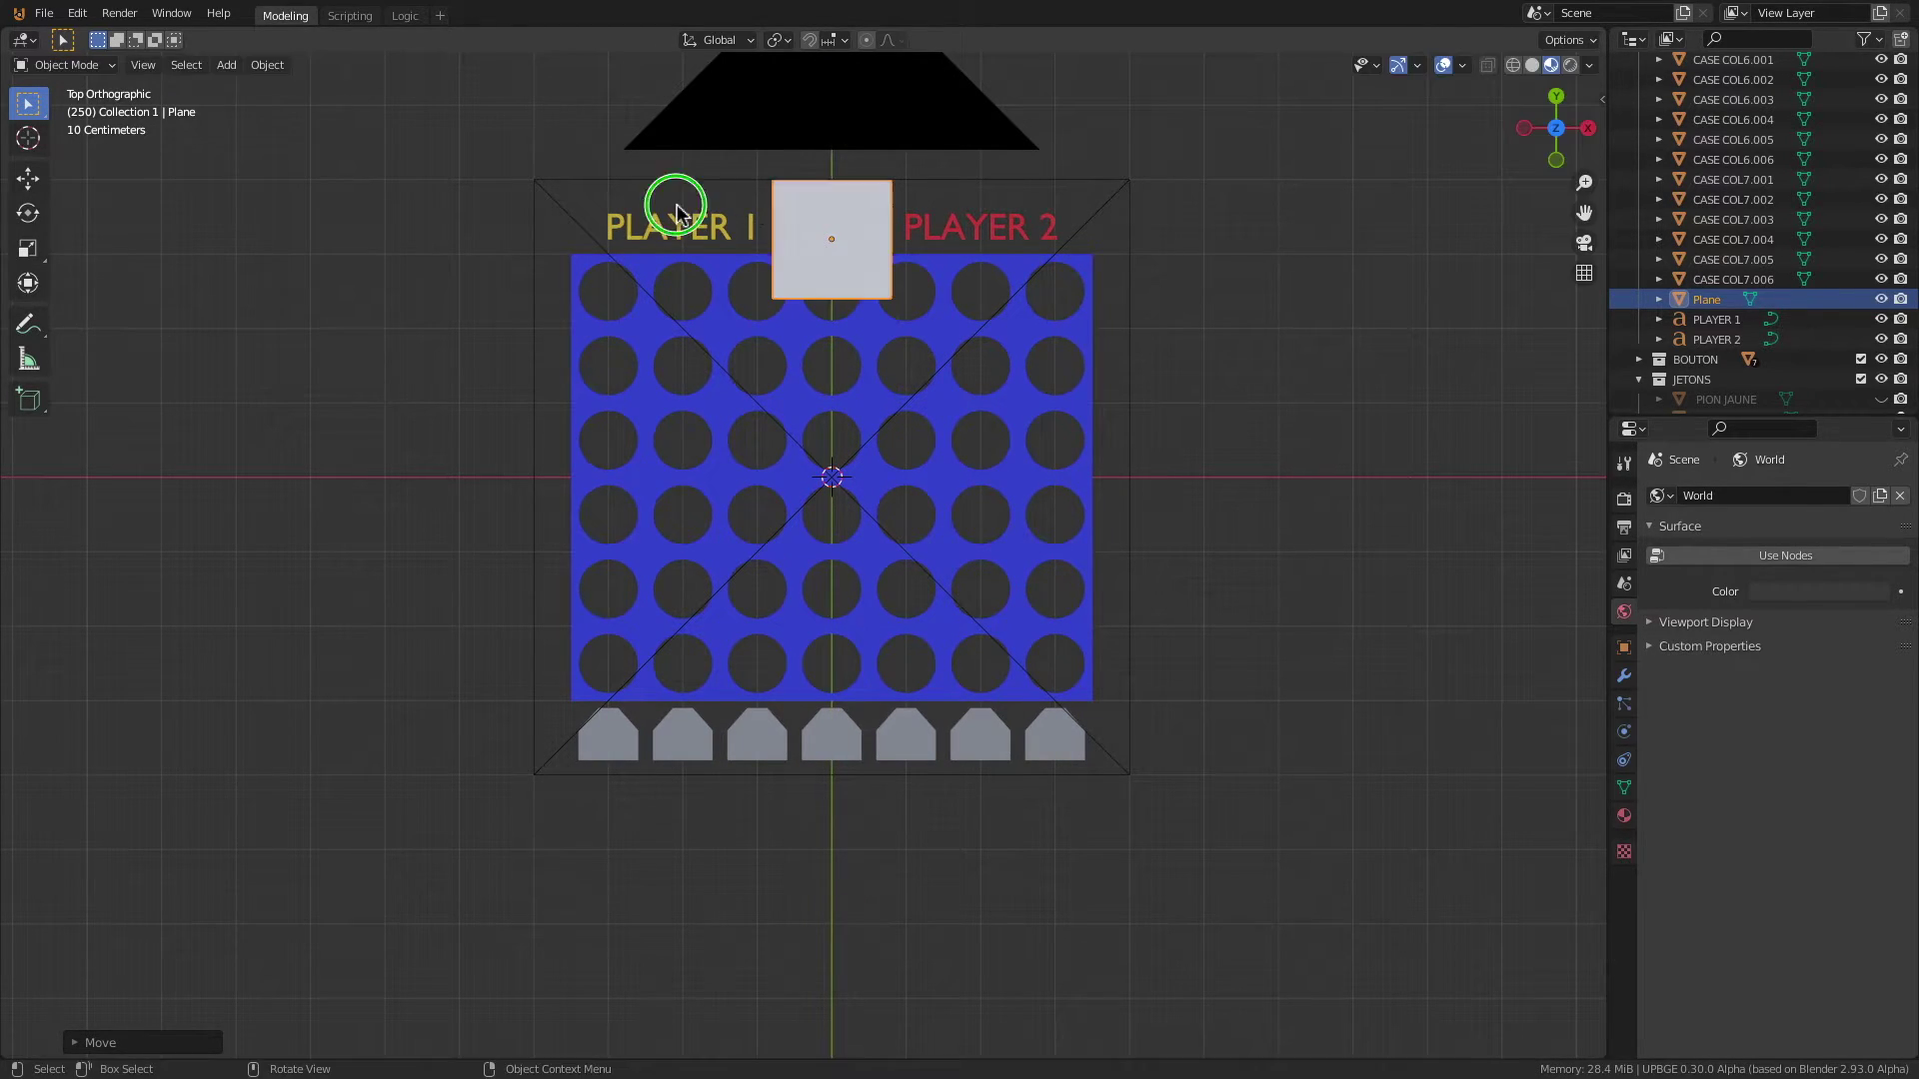
key("s")
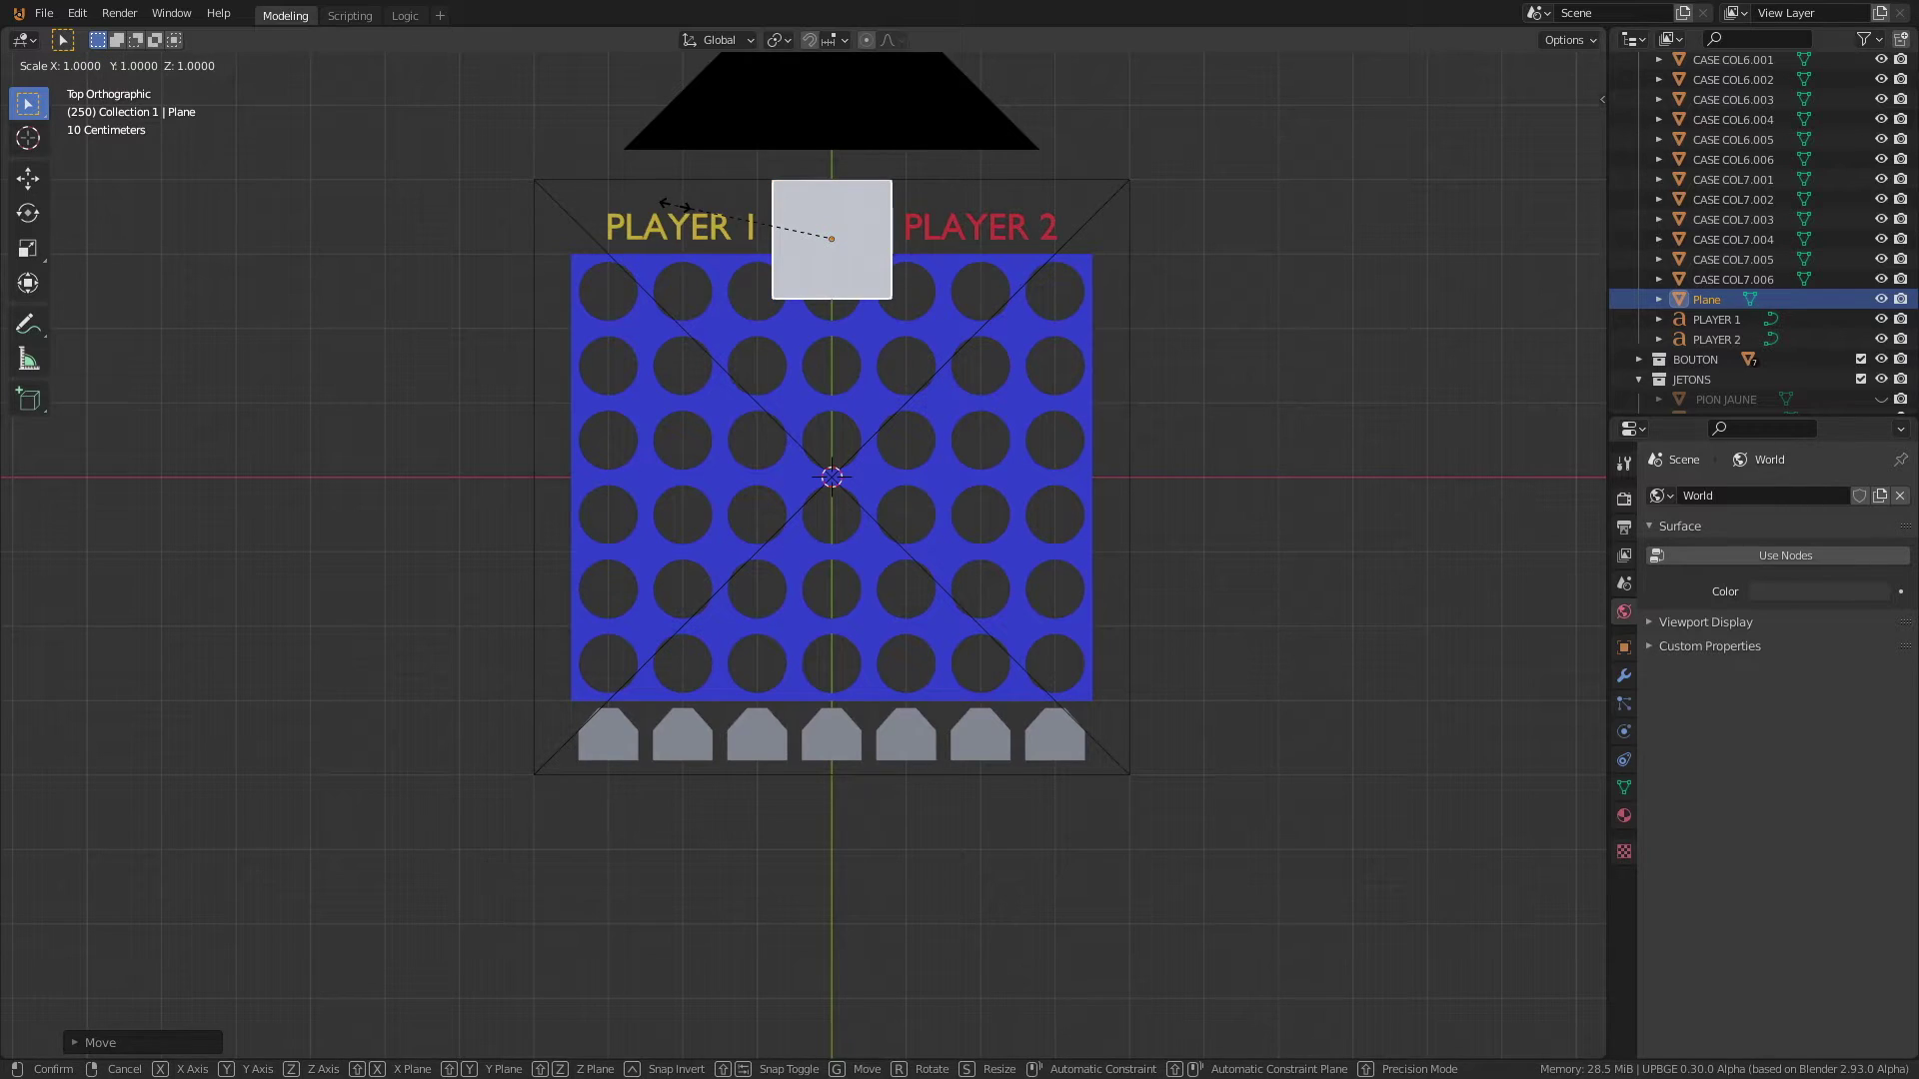
key("y")
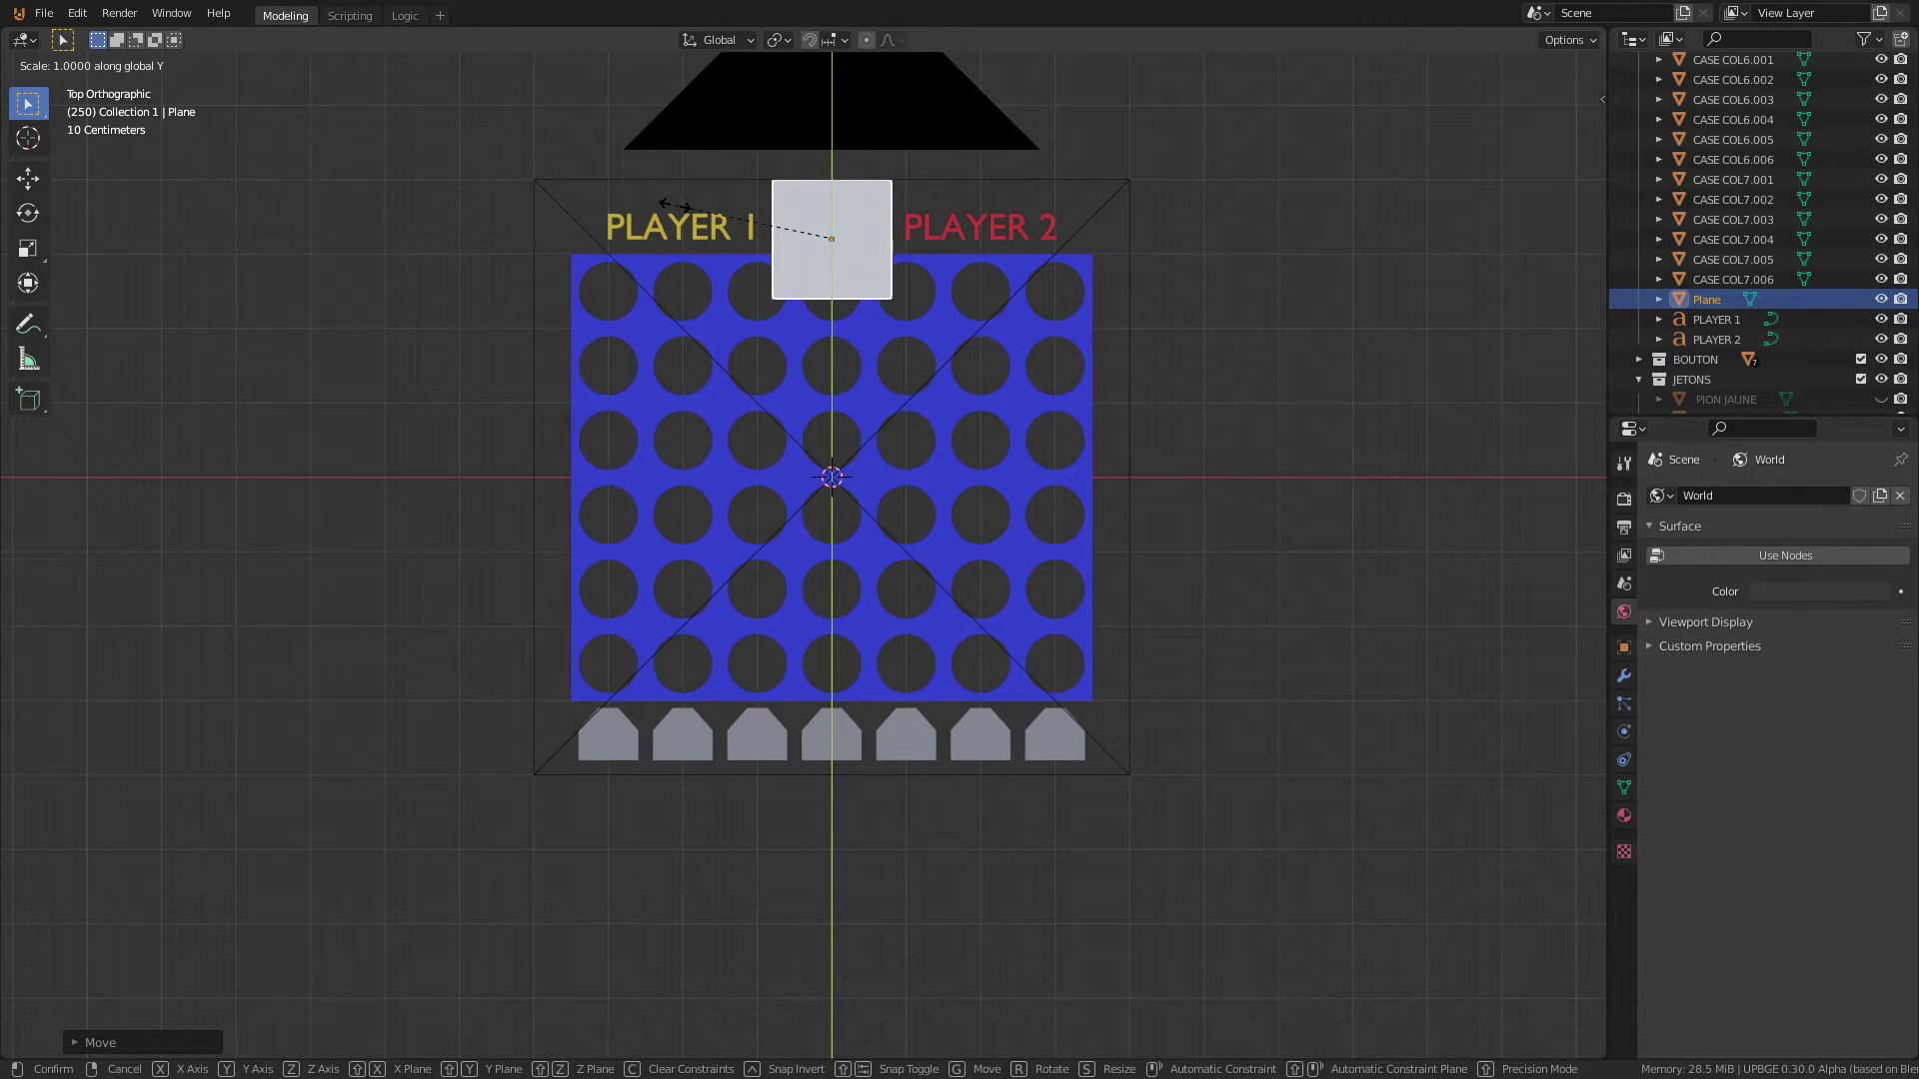
type("0.")
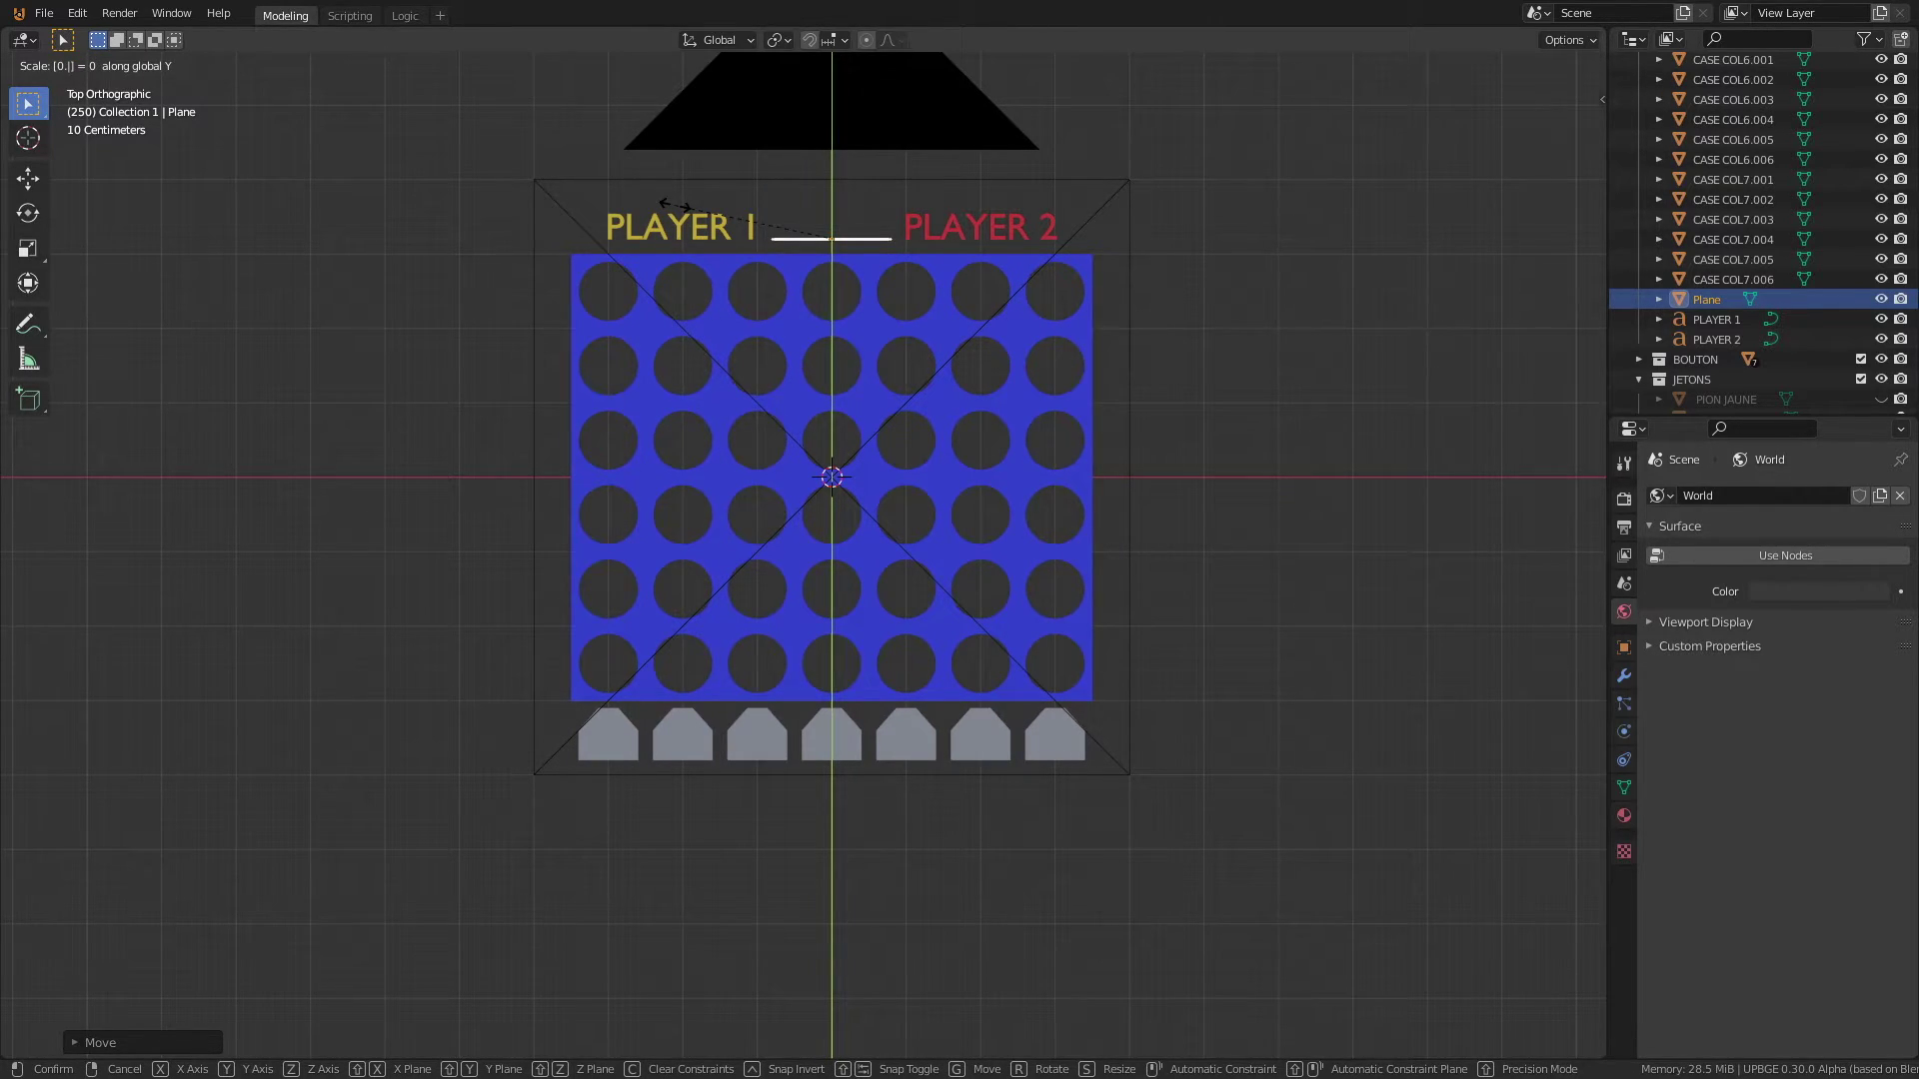
type("2")
key("Return")
Step: Duplicate the flattened plane and place the copy 0.5 m above it along Y
scroll(818, 284, "up", 3)
middle_click_drag(747, 239, 800, 598, "shift")
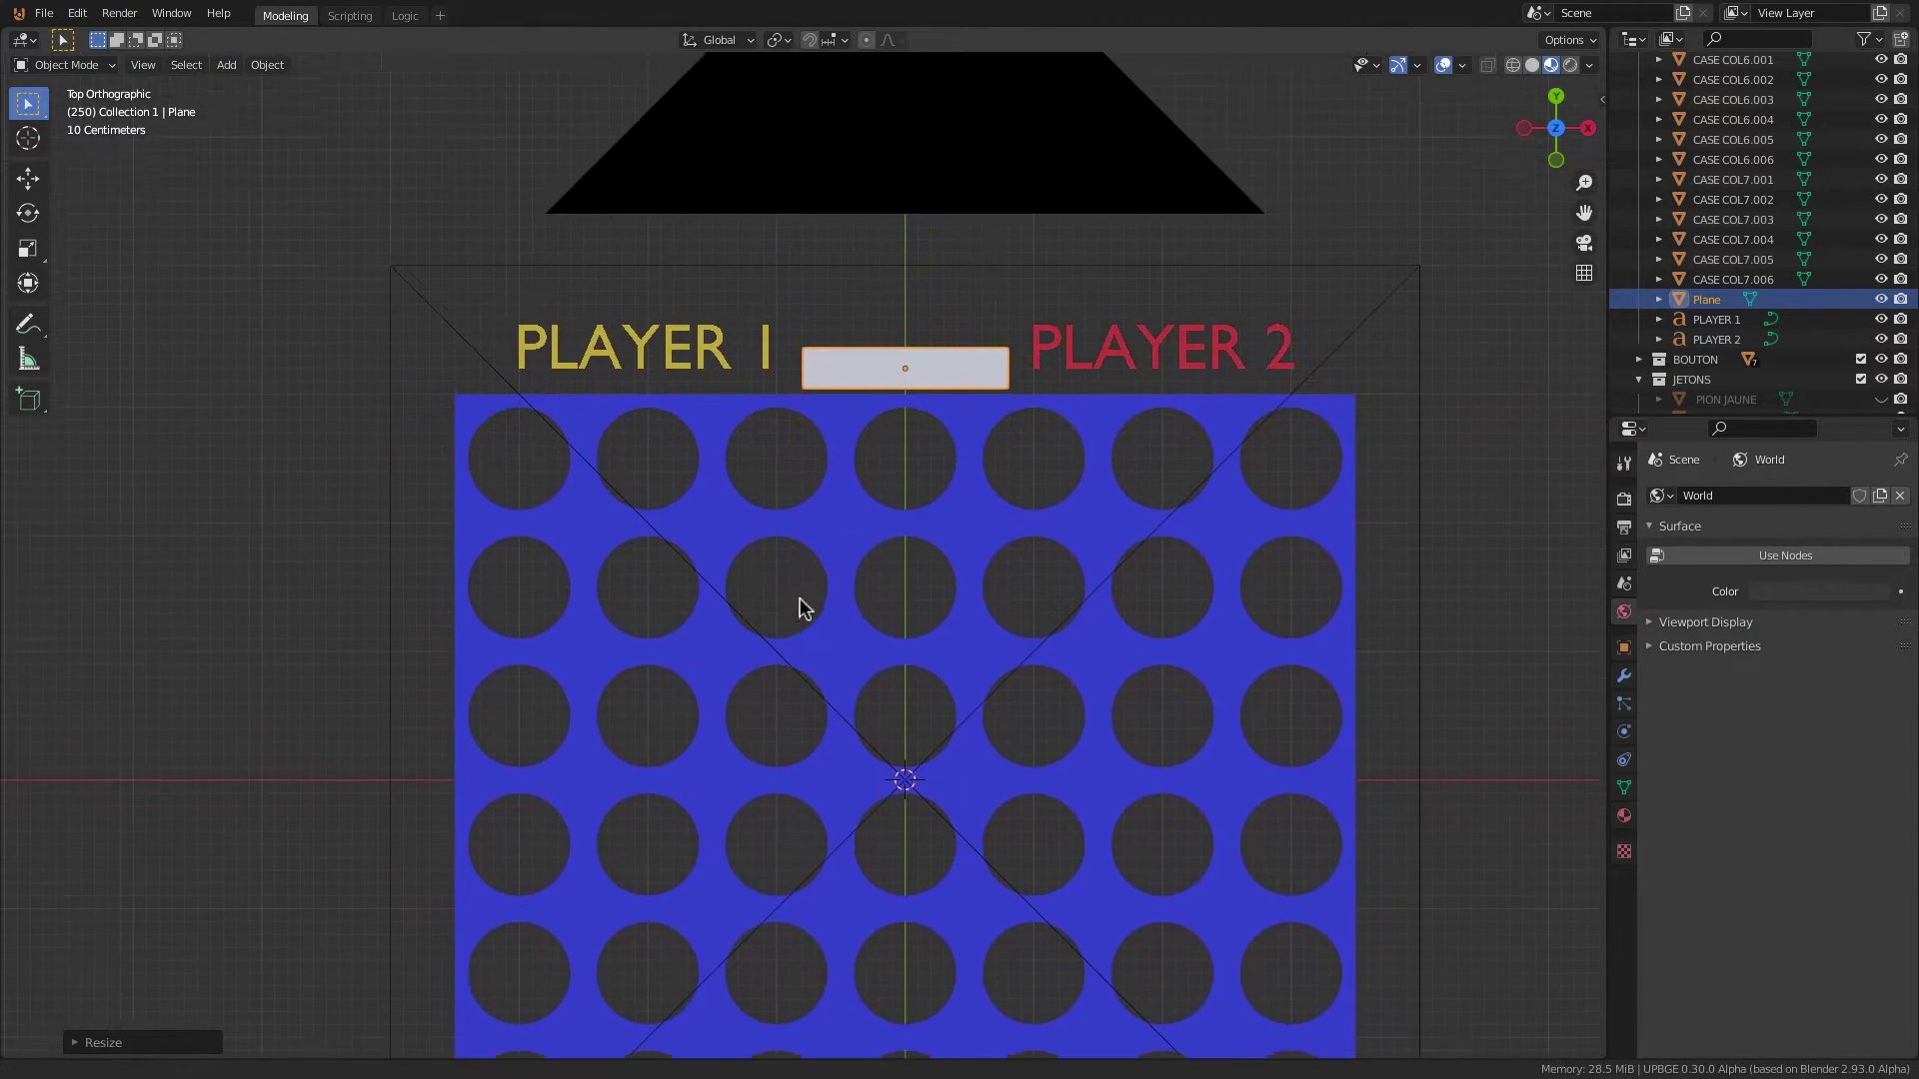
scroll(910, 325, "up", 2)
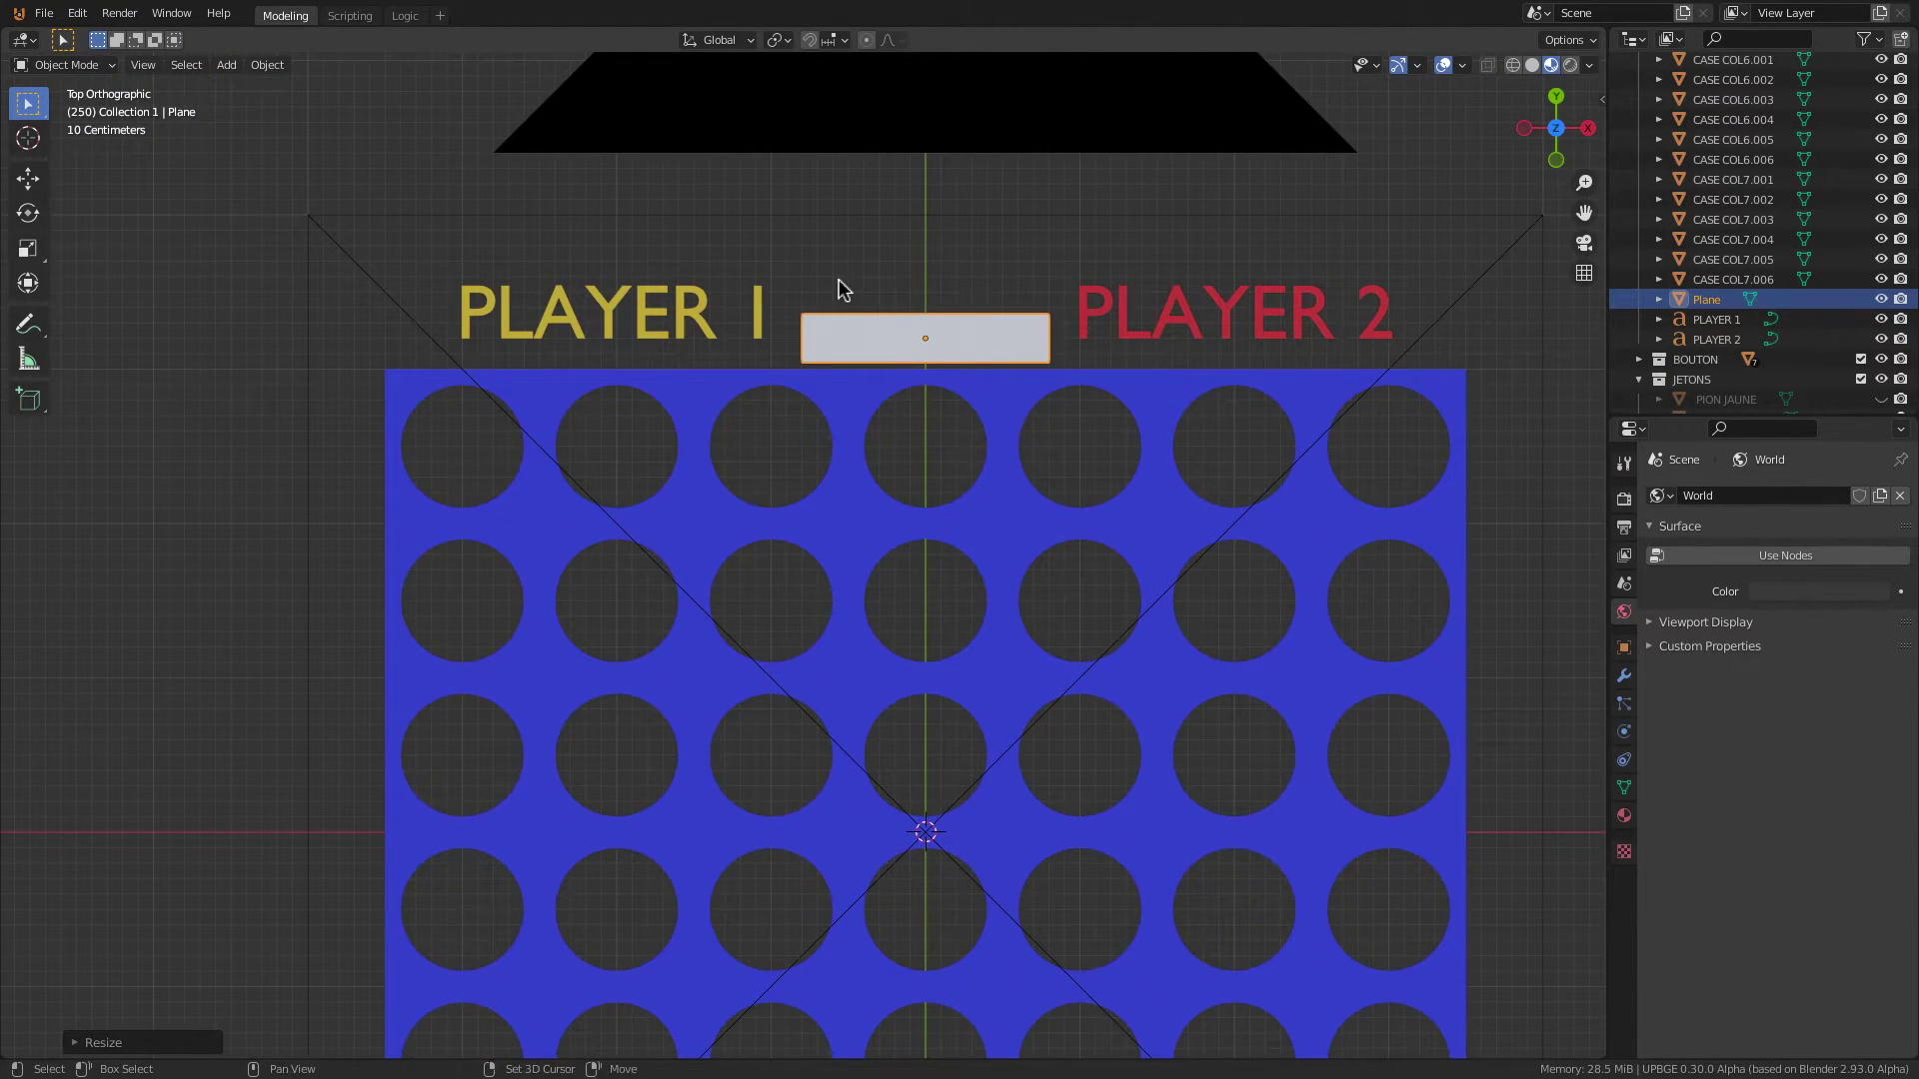
key("shift+d")
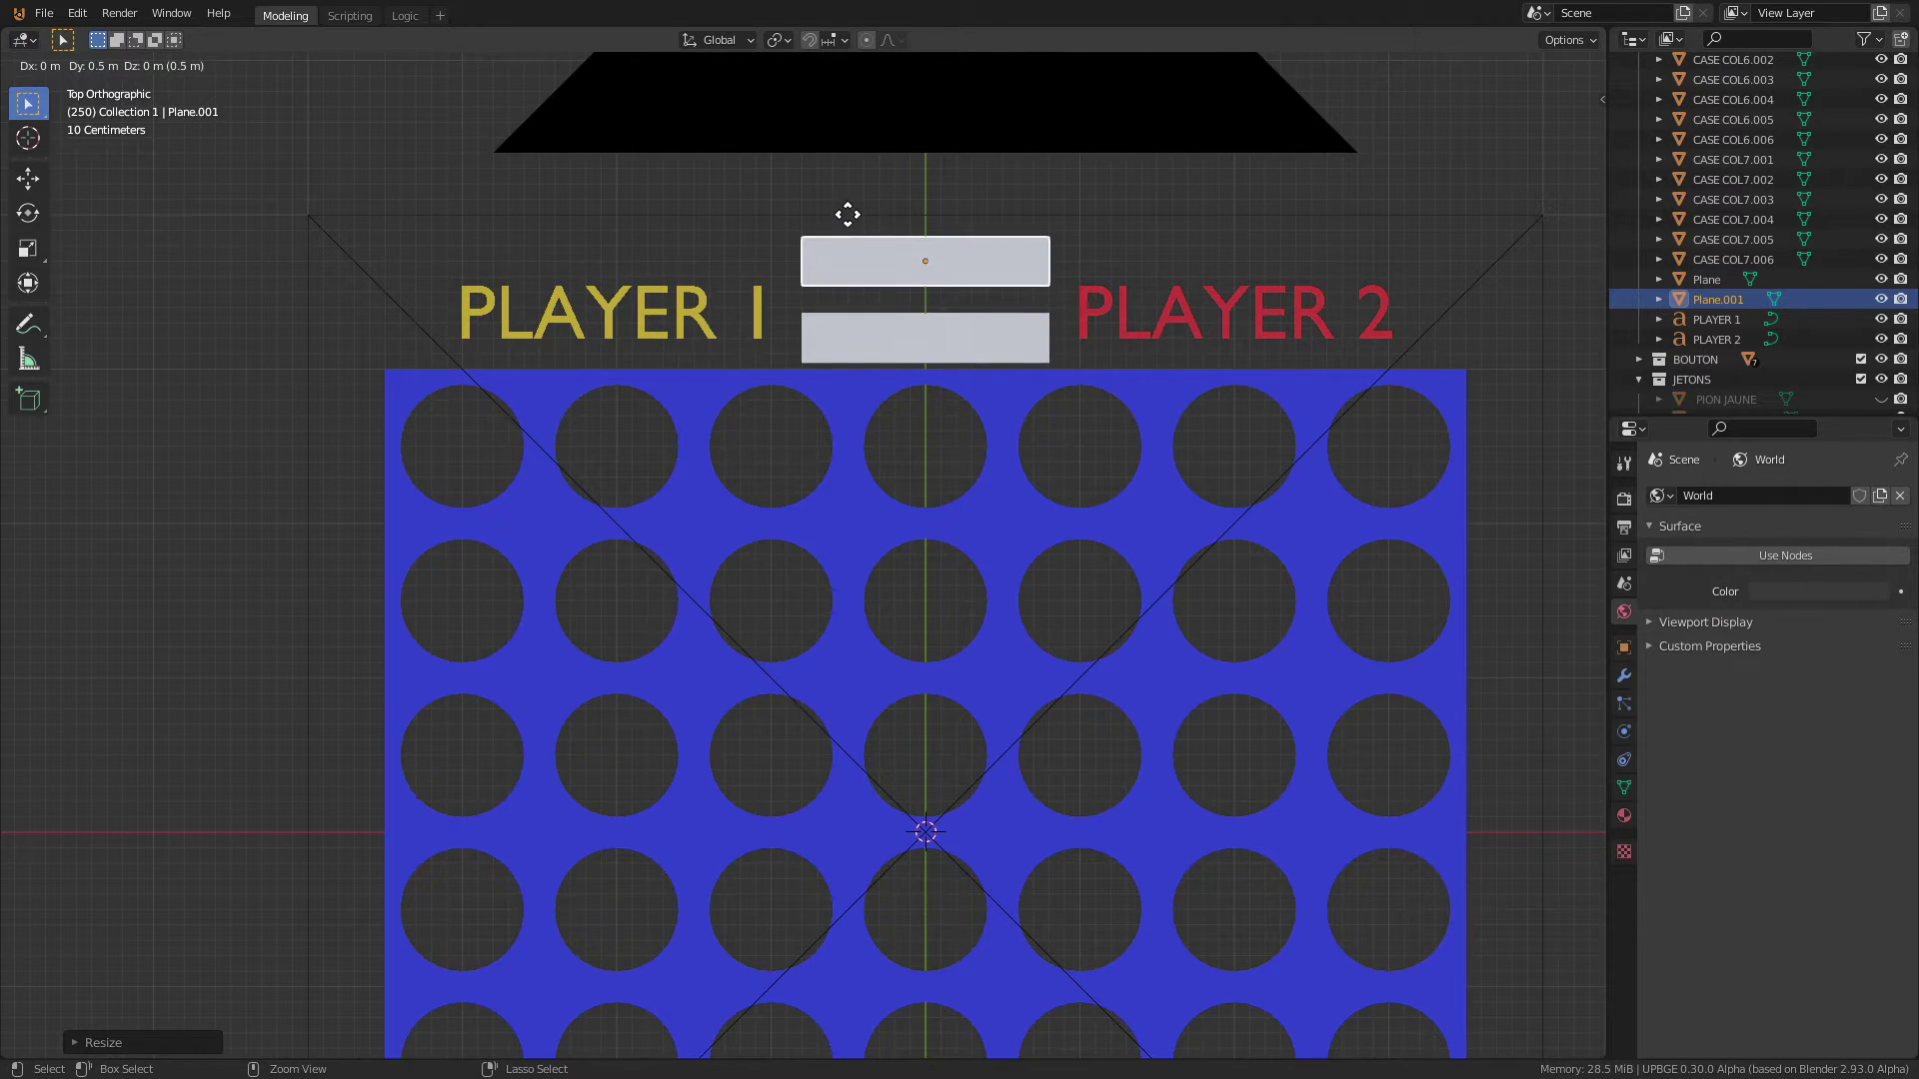
left_click(846, 206)
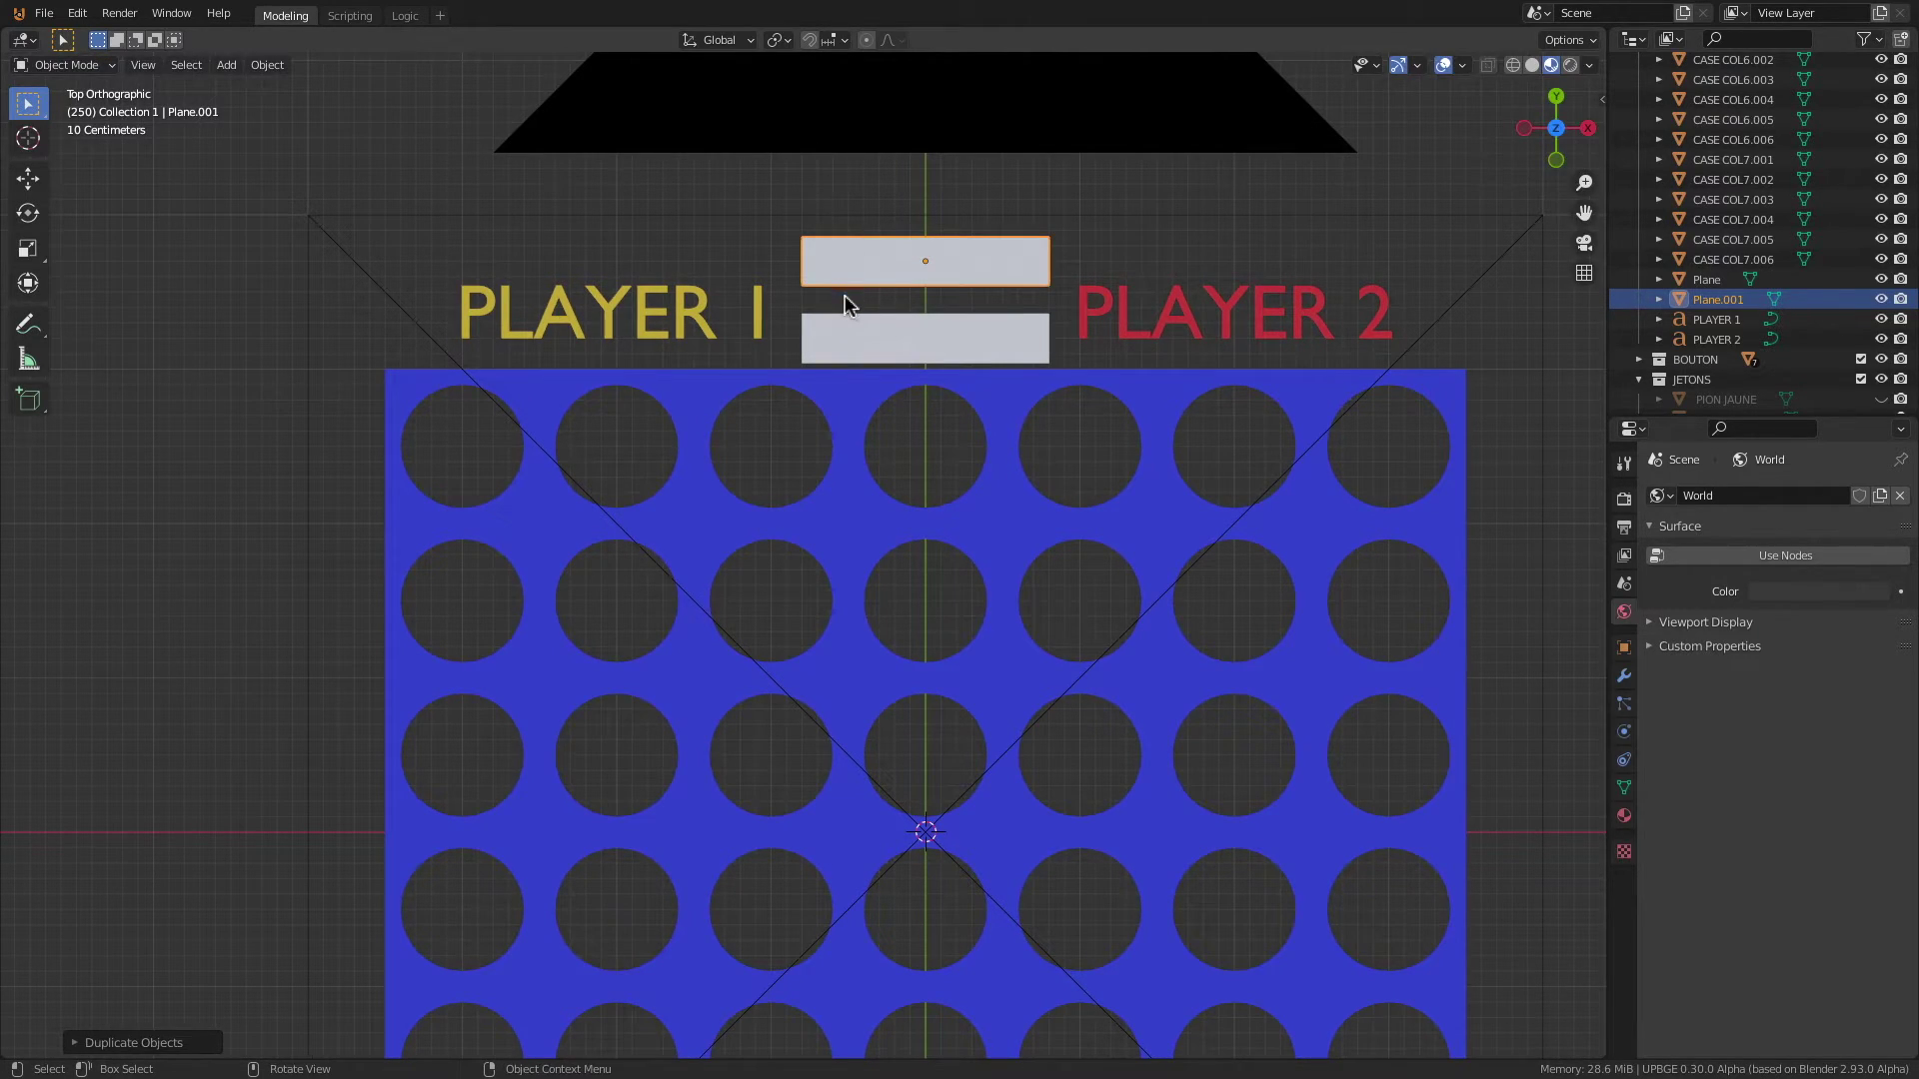
Step: Add a text object and set its horizontal alignment to Center
key("shift+a")
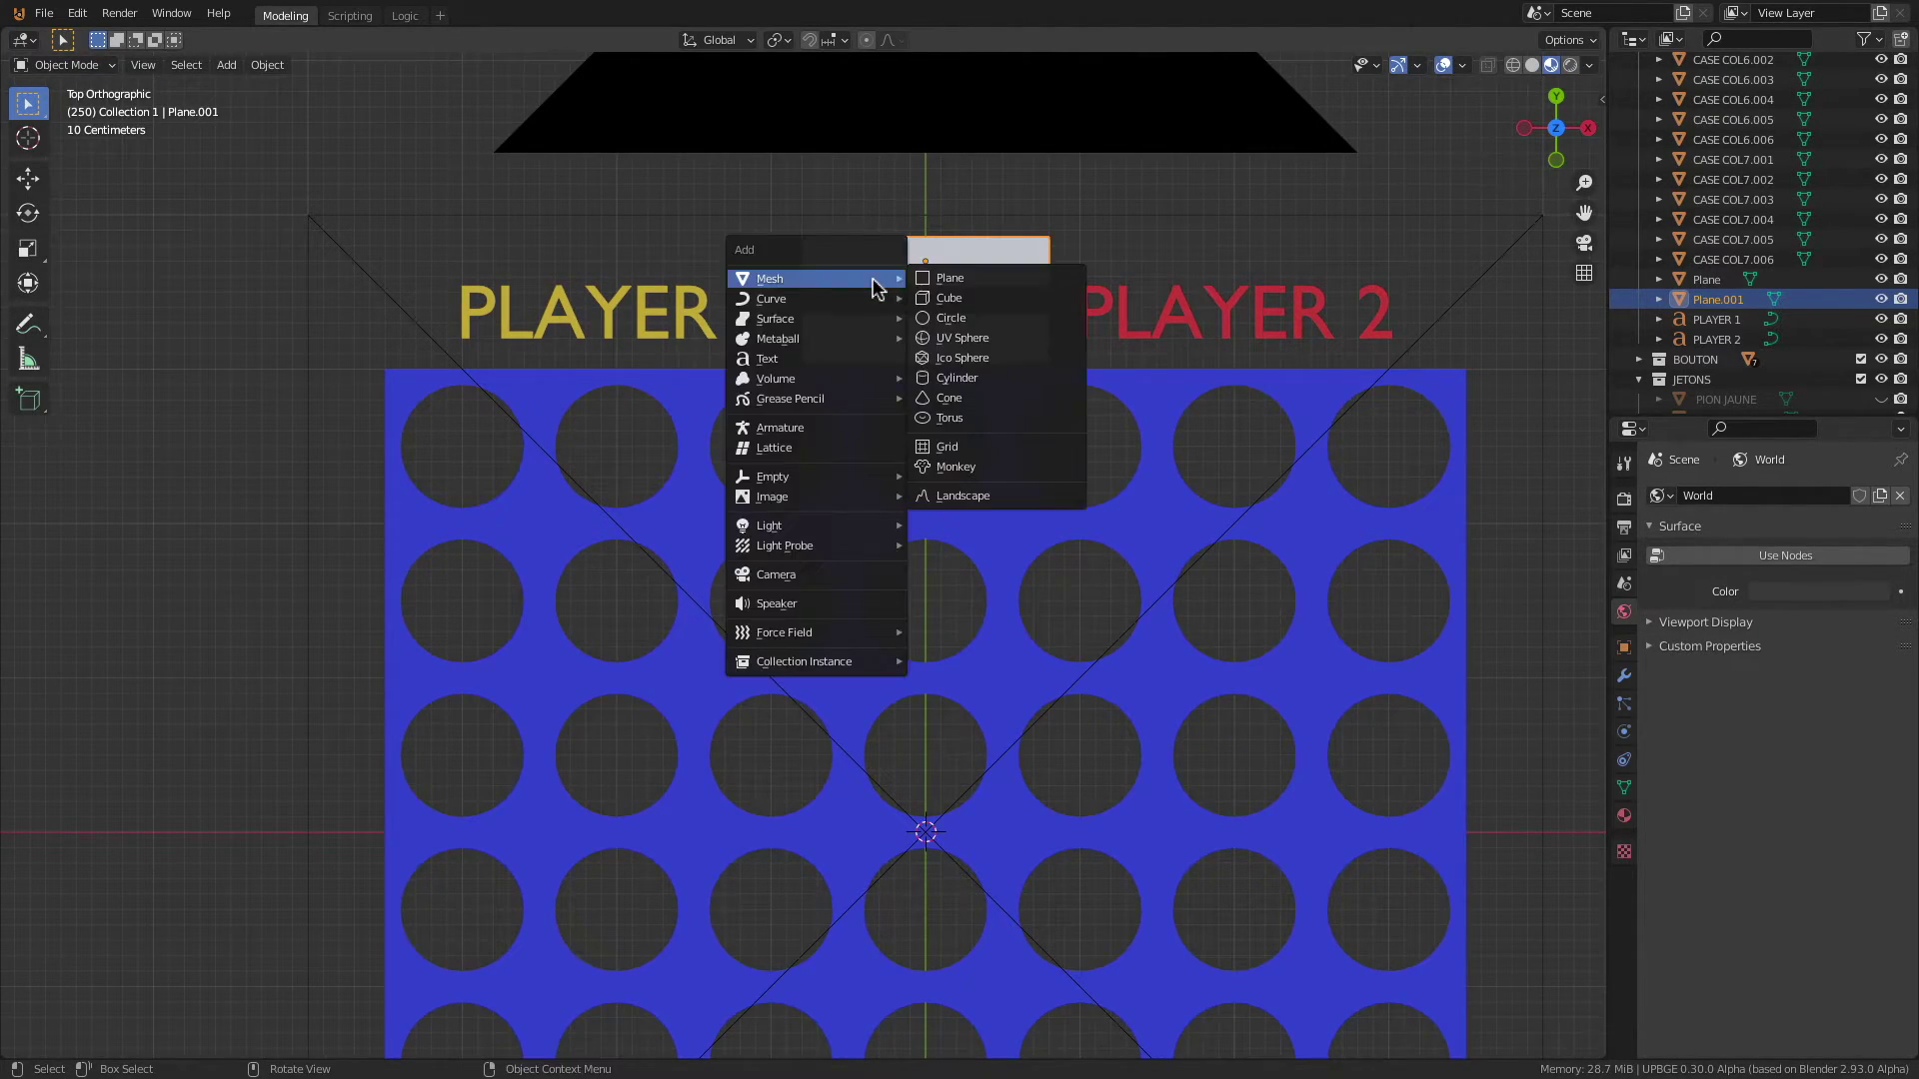
left_click(810, 359)
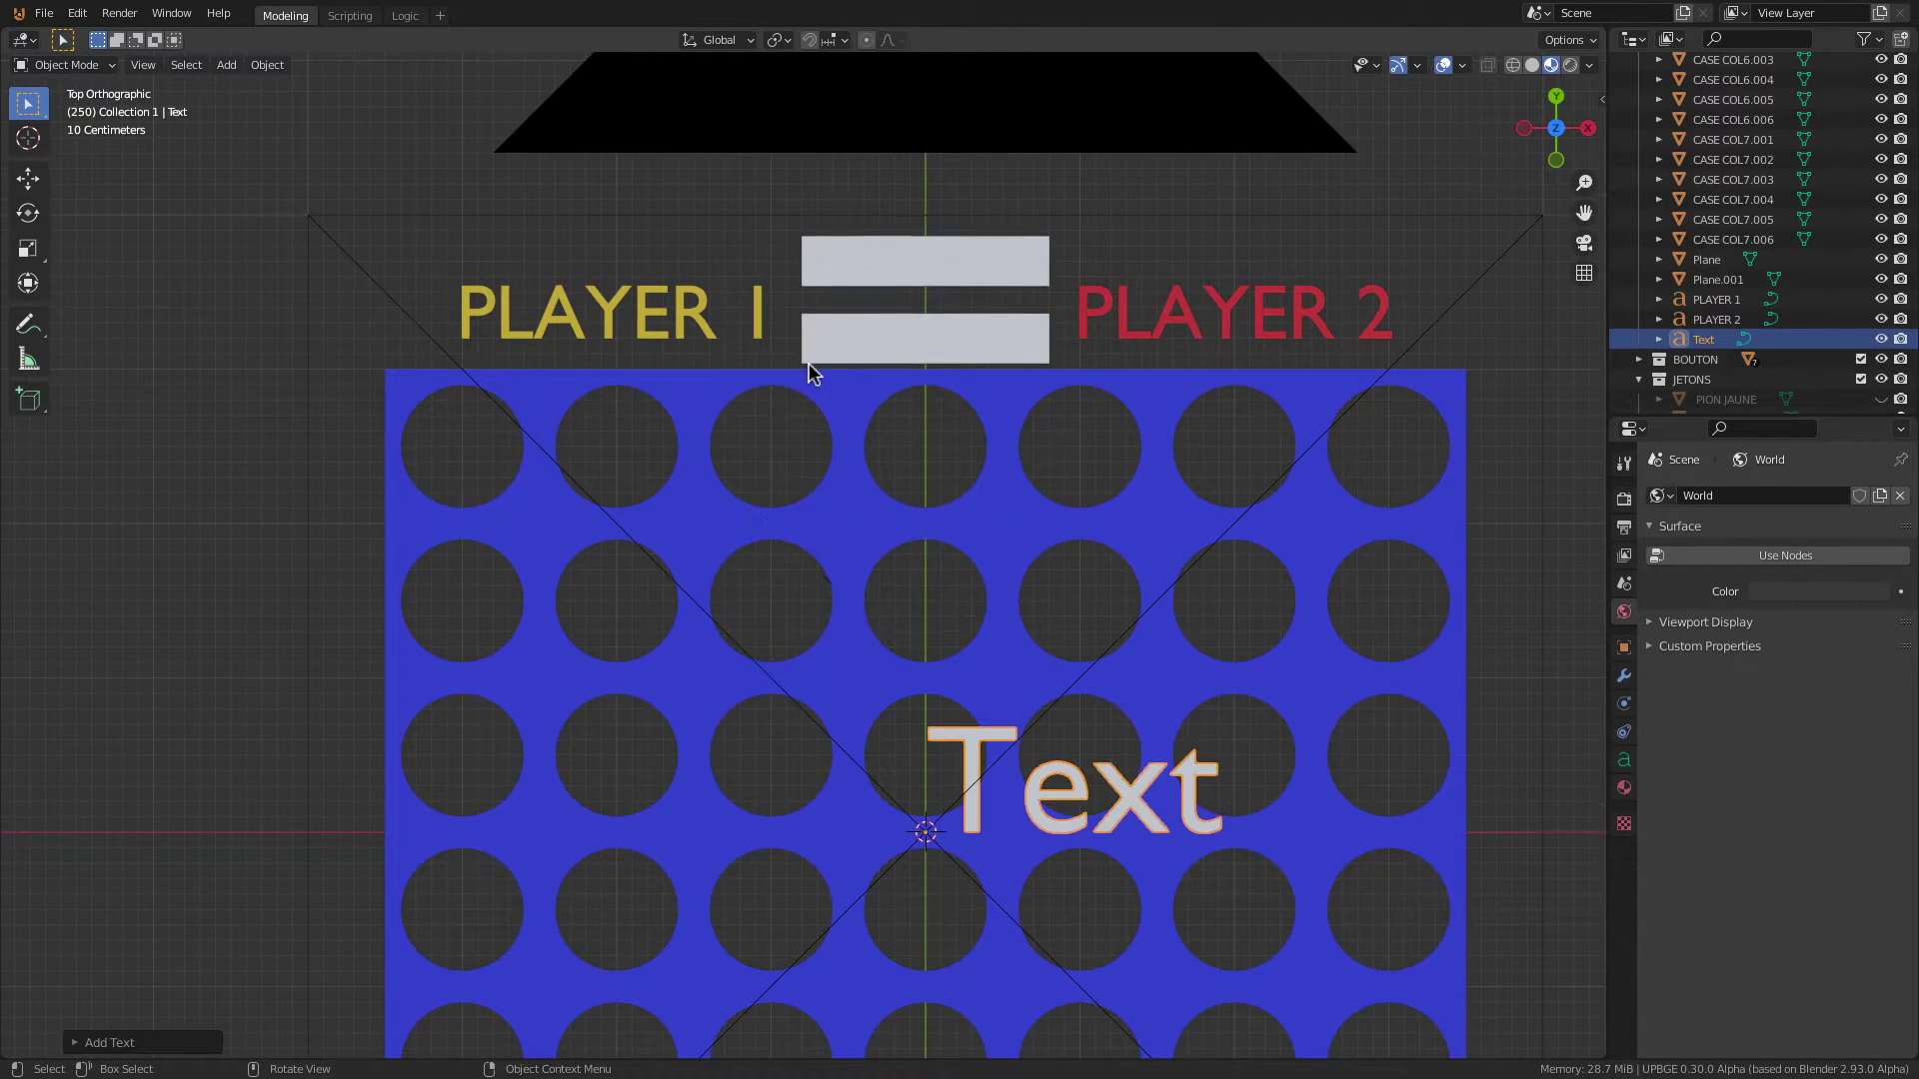
left_click(1623, 760)
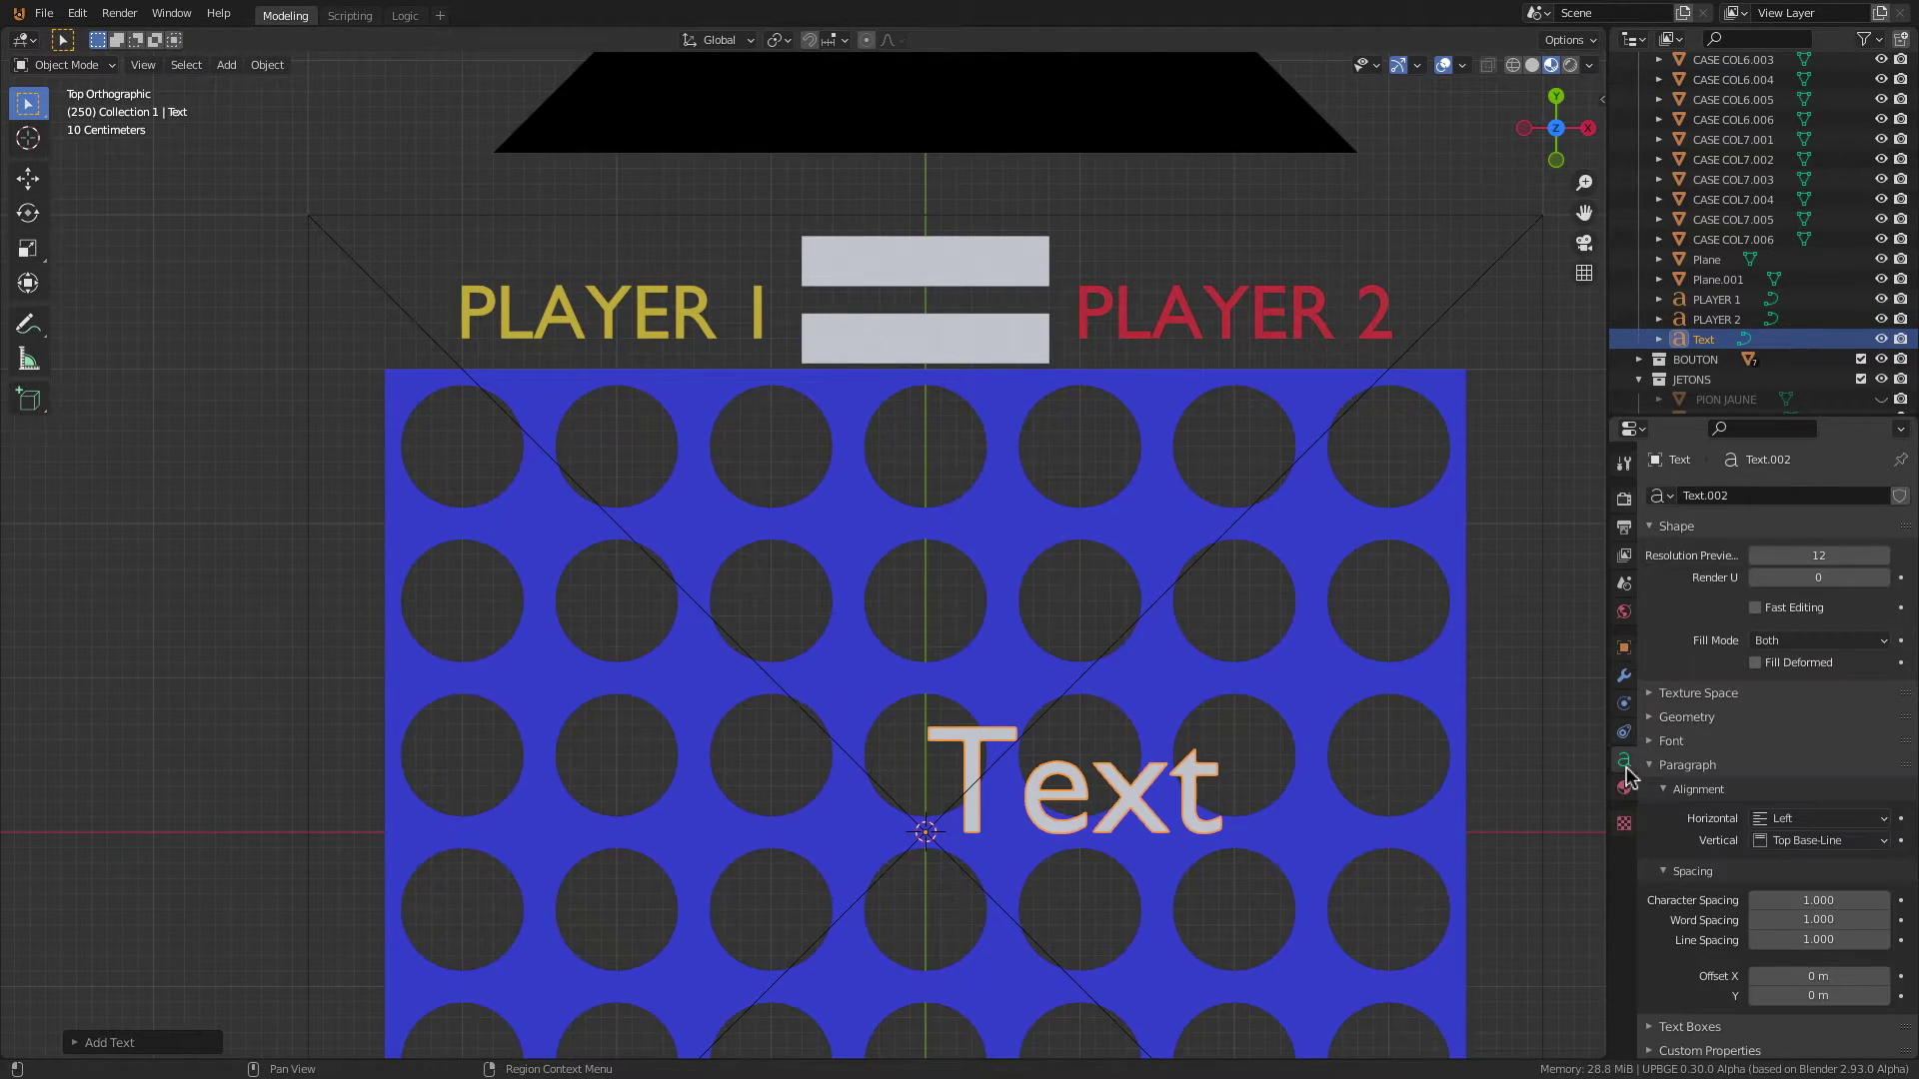
left_click(1810, 821)
left_click(1809, 868)
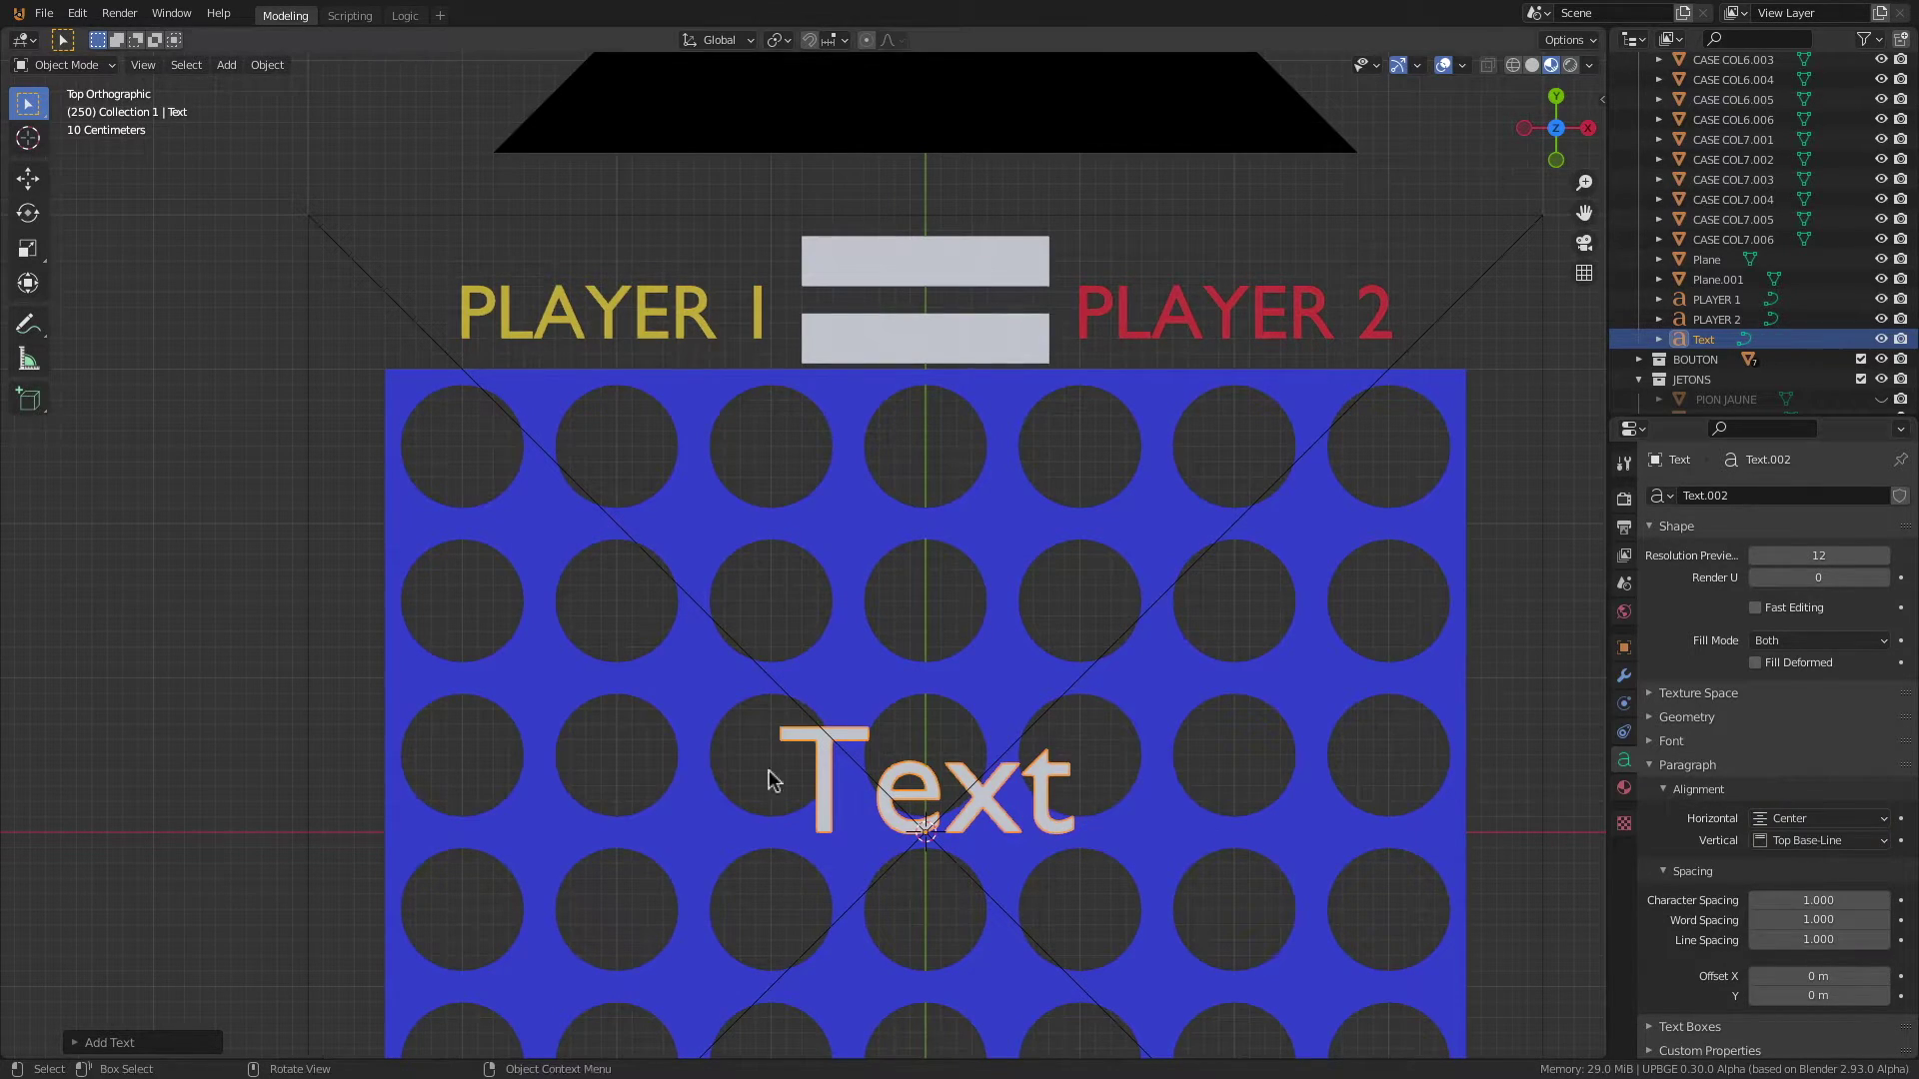
Step: Replace the new text object's default wording with "REJOUER"
key("Tab")
key("BackSpace")
key("BackSpace")
key("BackSpace")
key("BackSpace")
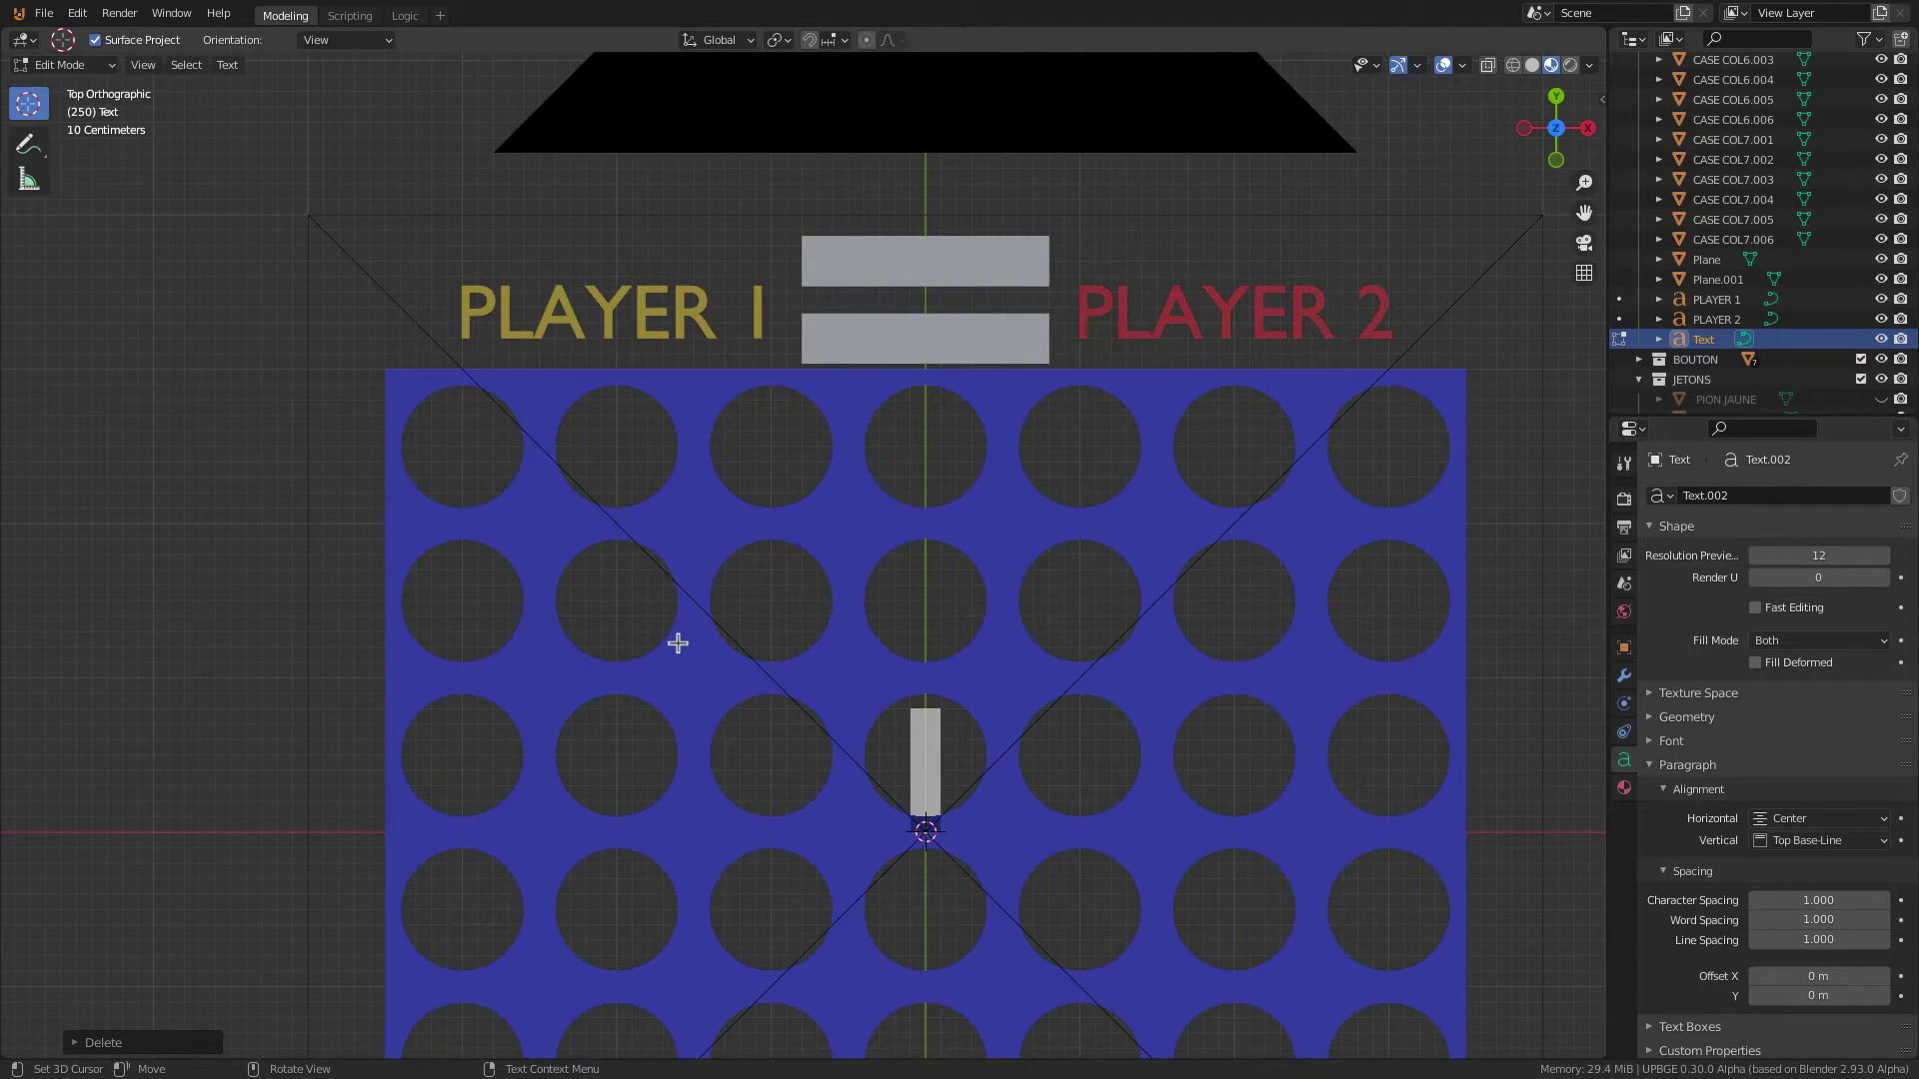
type("REJOUER")
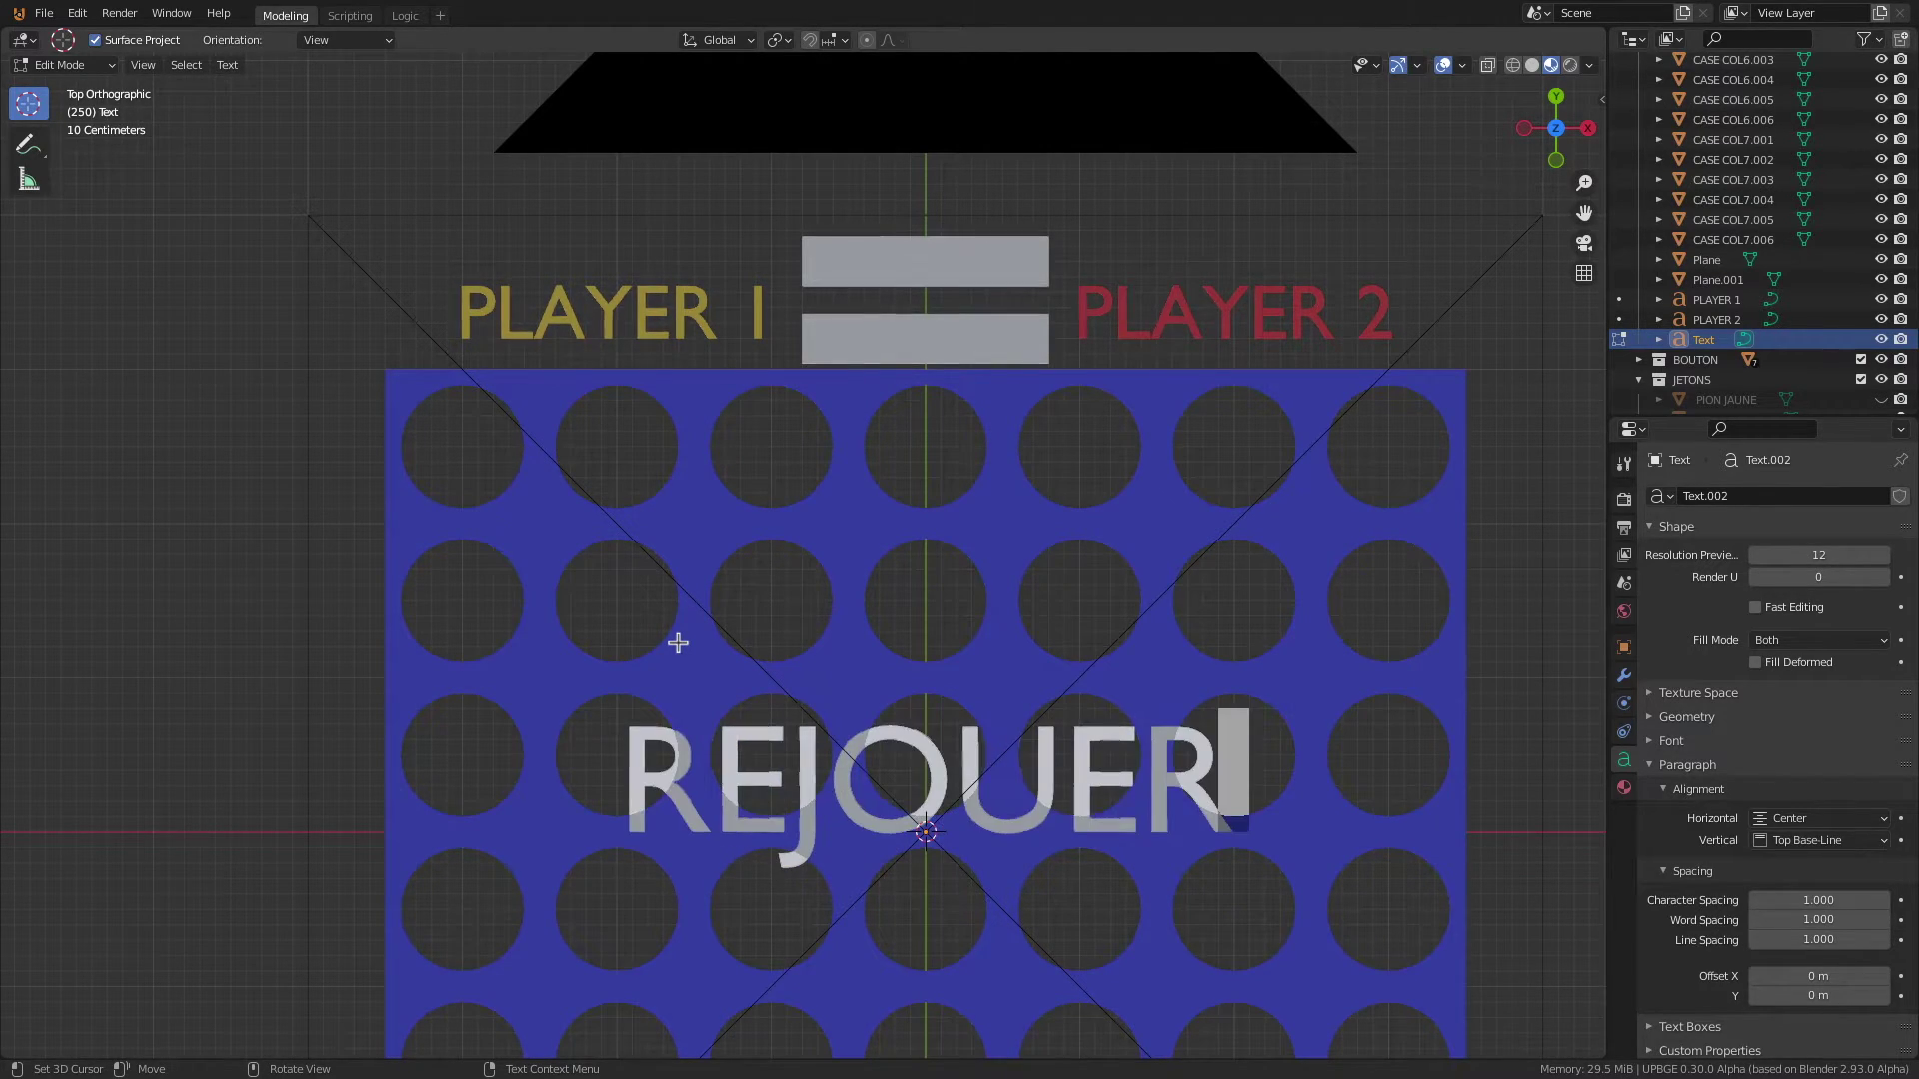
key("Tab")
Step: Move the REJOUER text about 3.6 m up along Y and scale it to 0.3 to fit the upper plane
key("g")
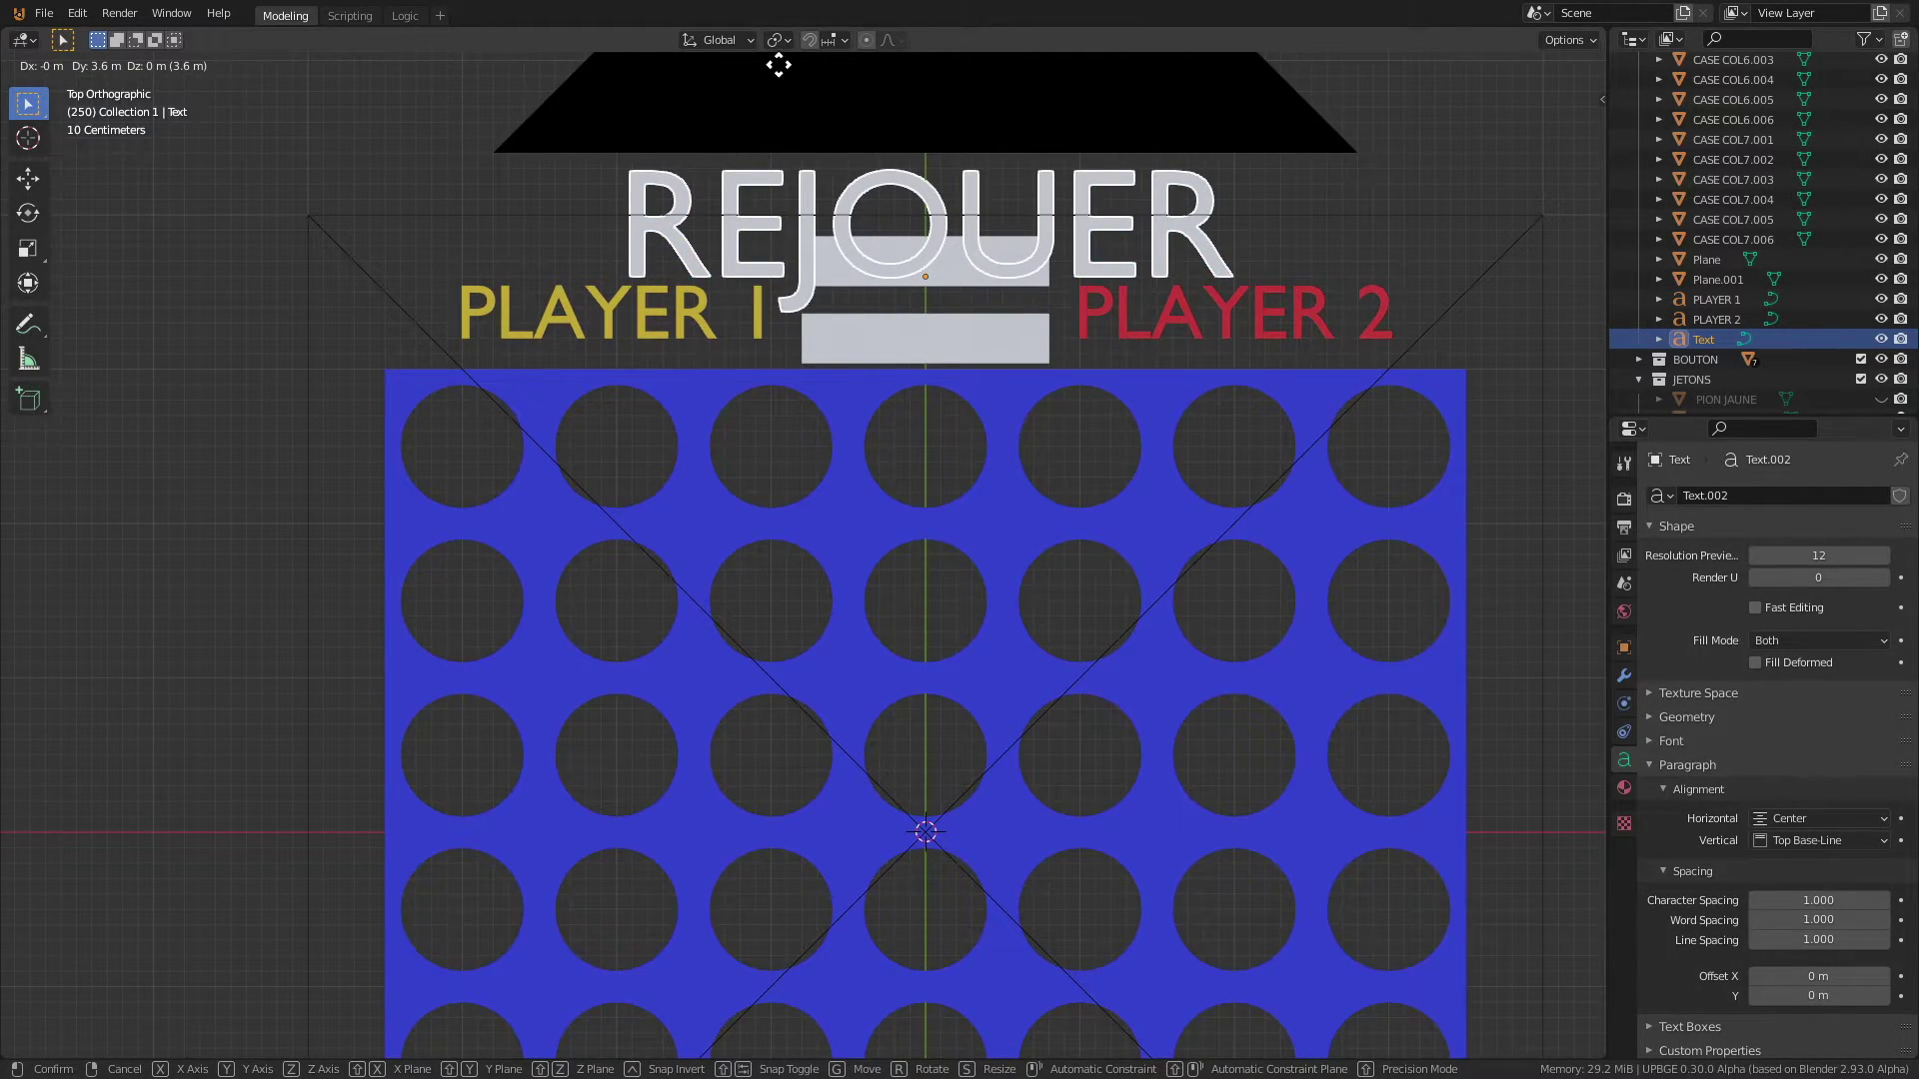
left_click(776, 64)
key("s")
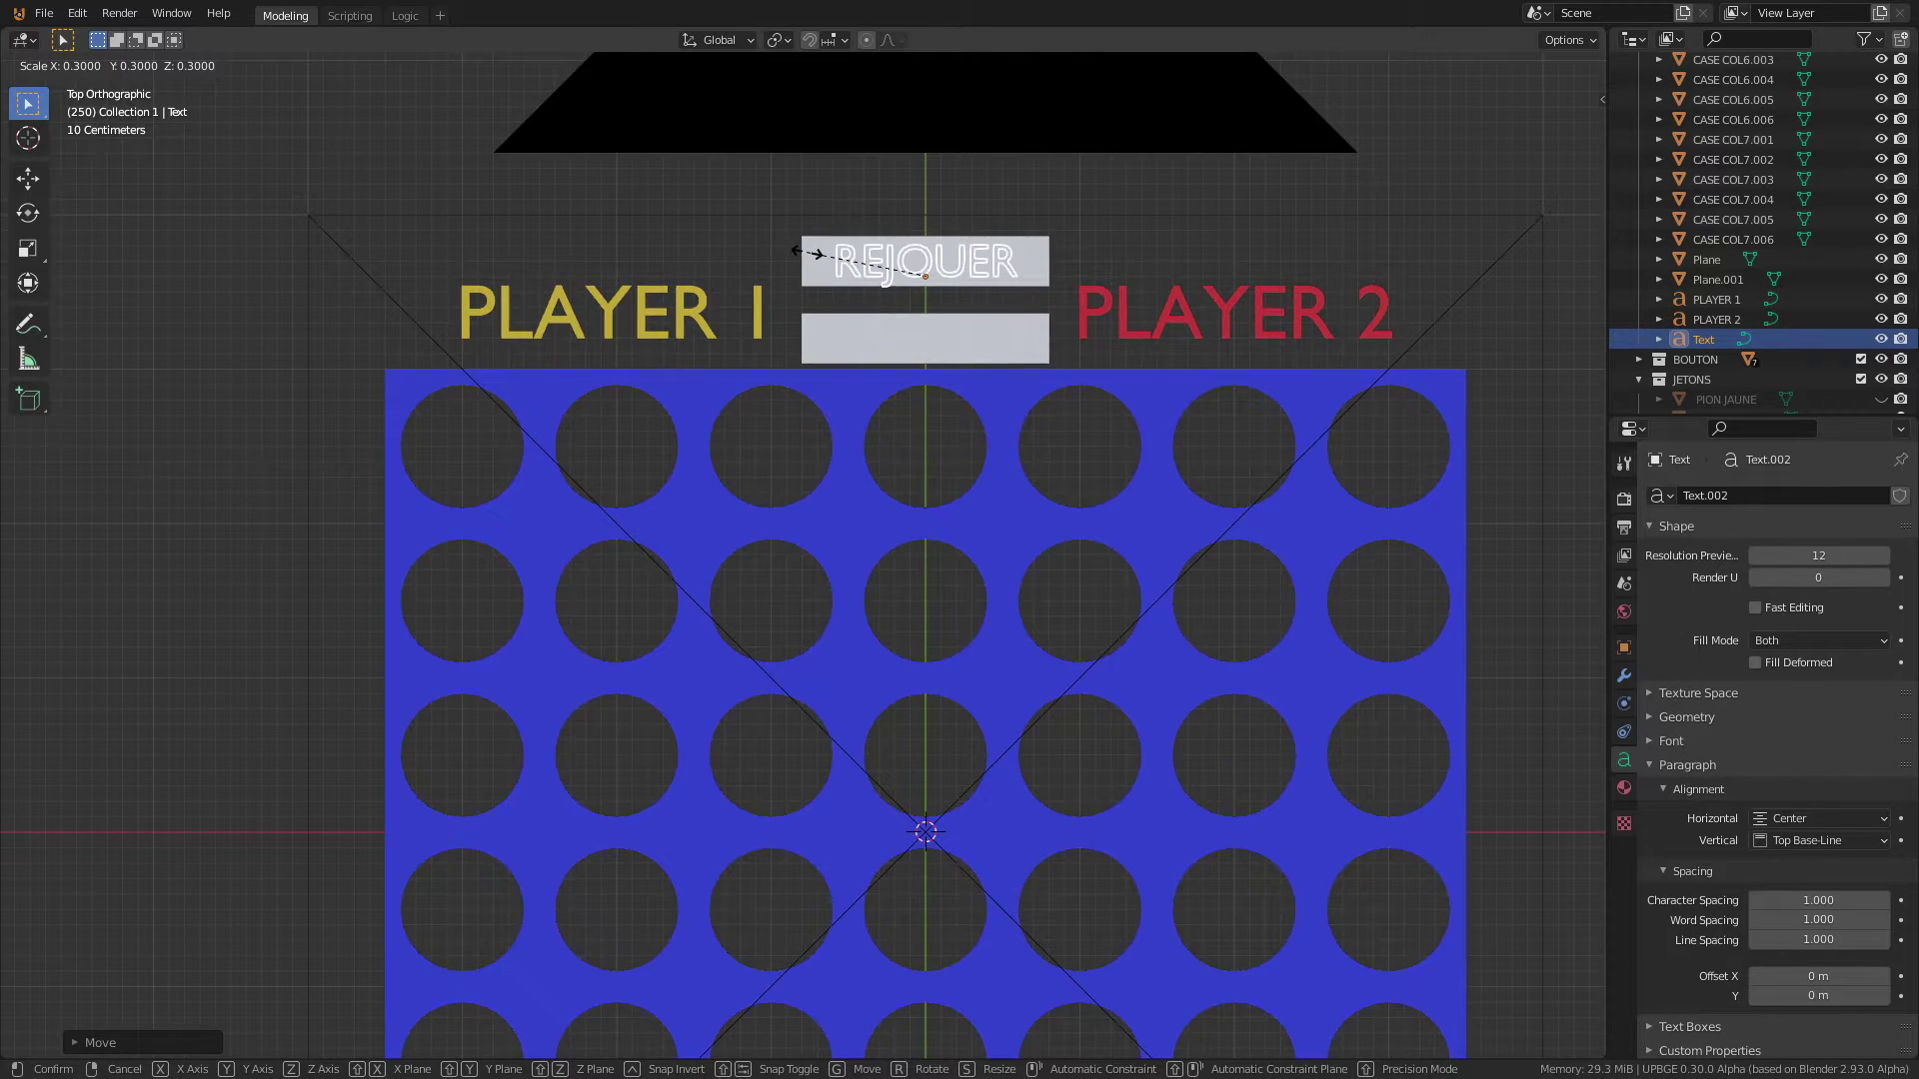
left_click(798, 252)
Step: Assign the existing NOIR material to the REJOUER text
scroll(955, 265, "up", 4)
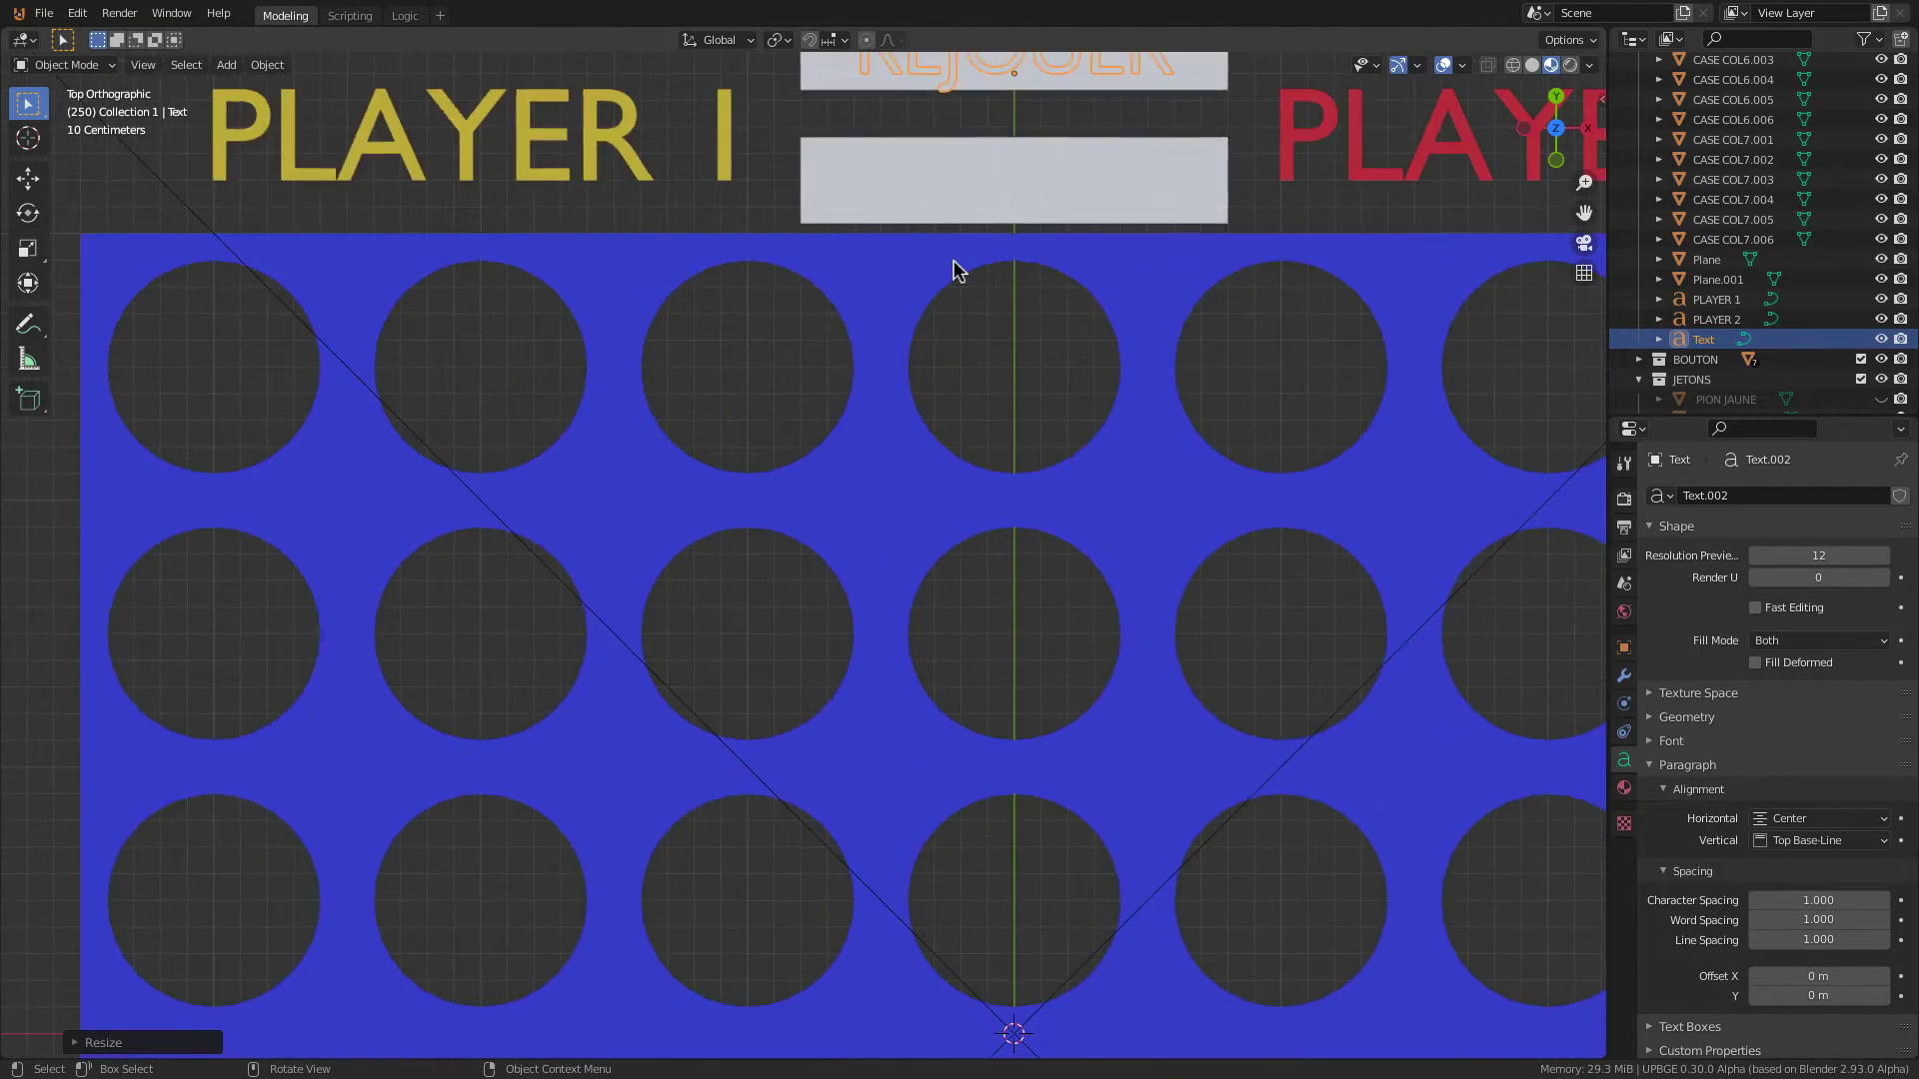
middle_click_drag(903, 187, 634, 596, "shift")
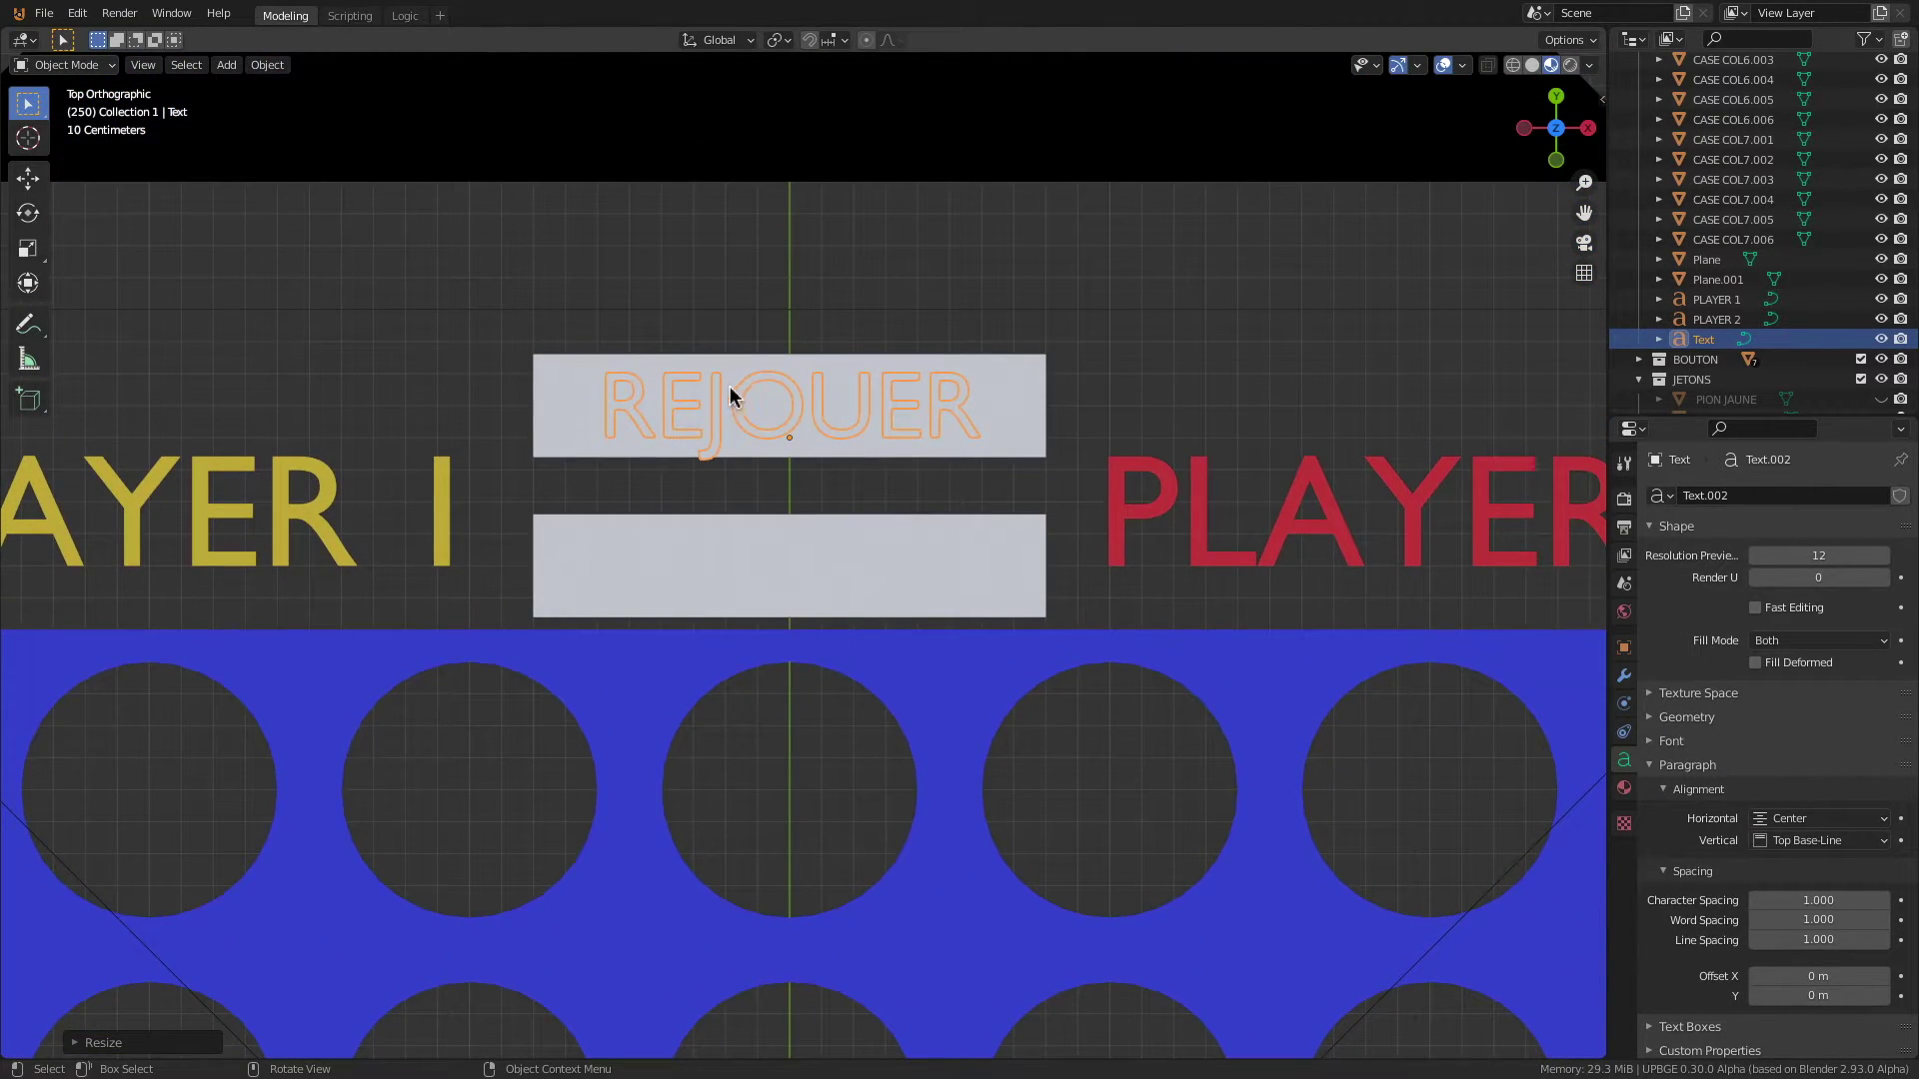
left_click(1623, 788)
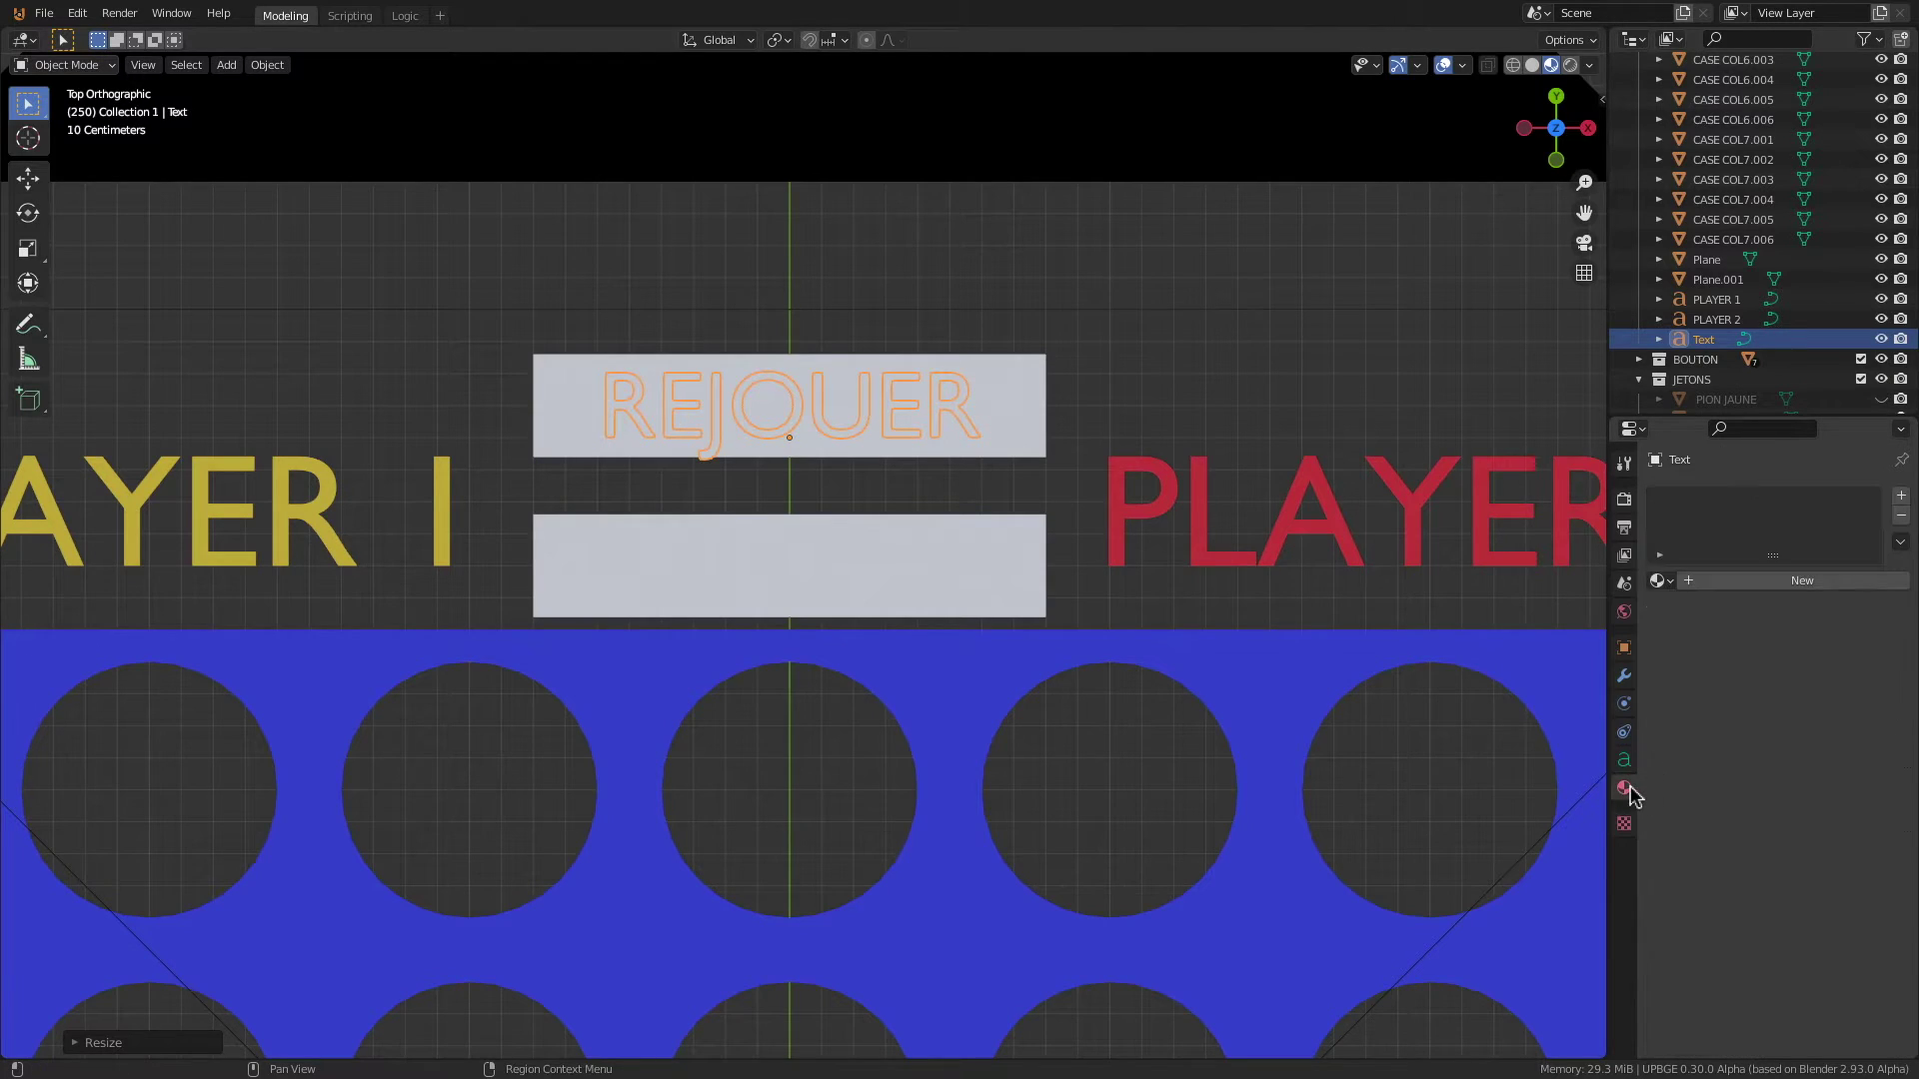
left_click(1660, 580)
left_click(1583, 643)
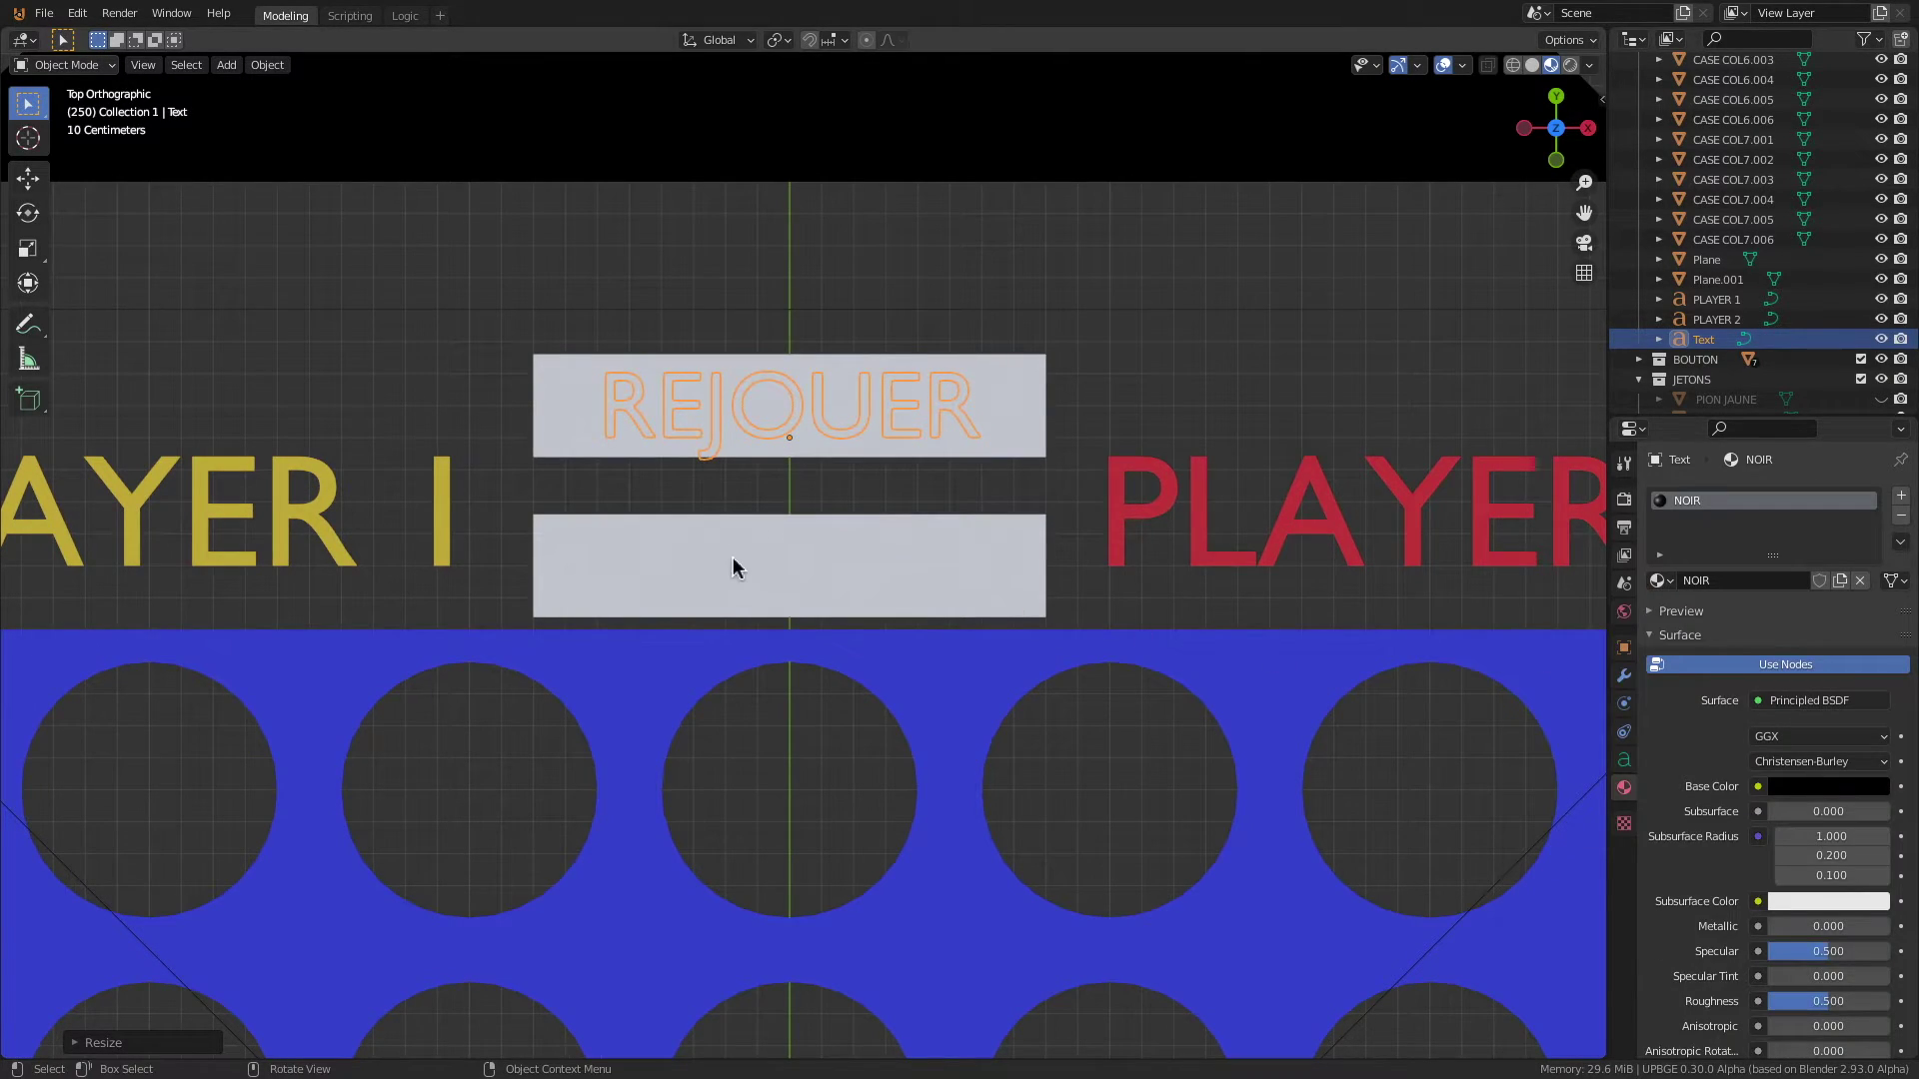
Step: Raise the REJOUER text off the surface of the upper plane and check its legibility in the camera view
key("KP_1")
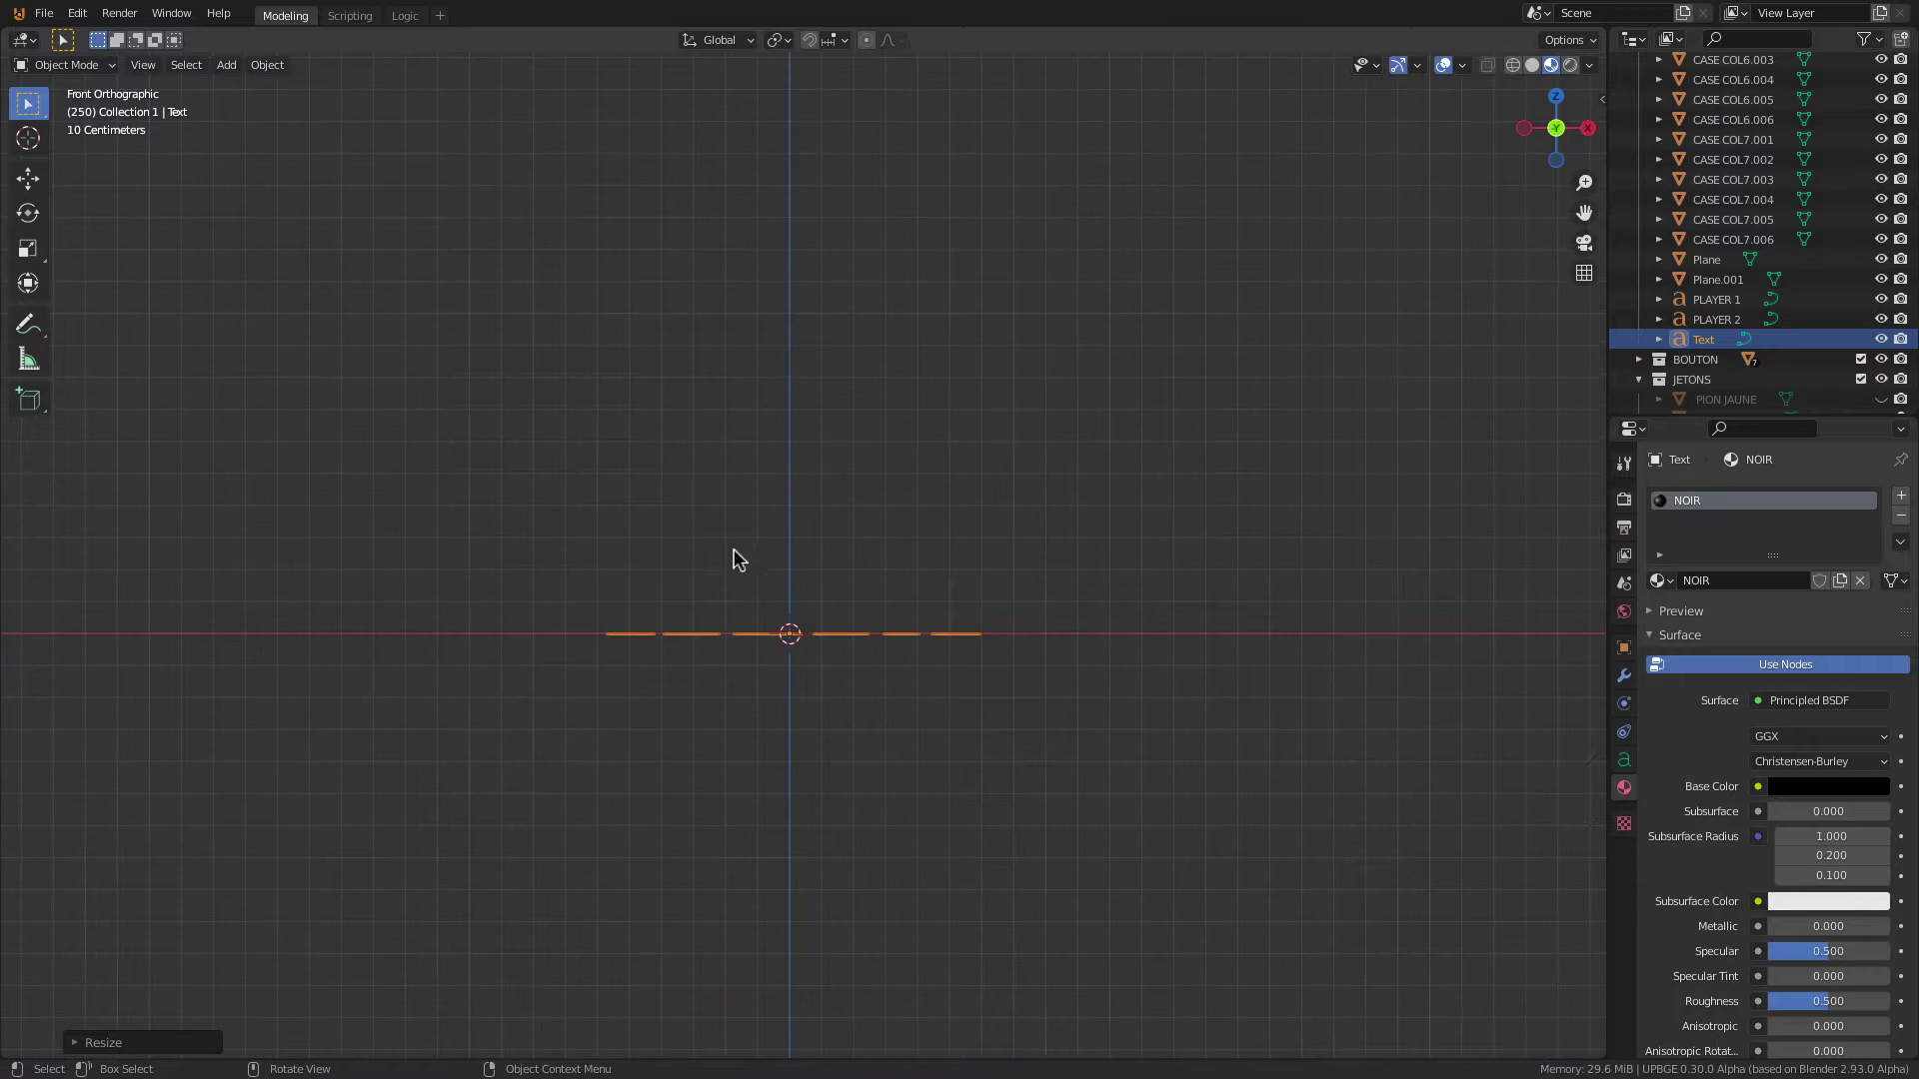
scroll(750, 606, "up", 4)
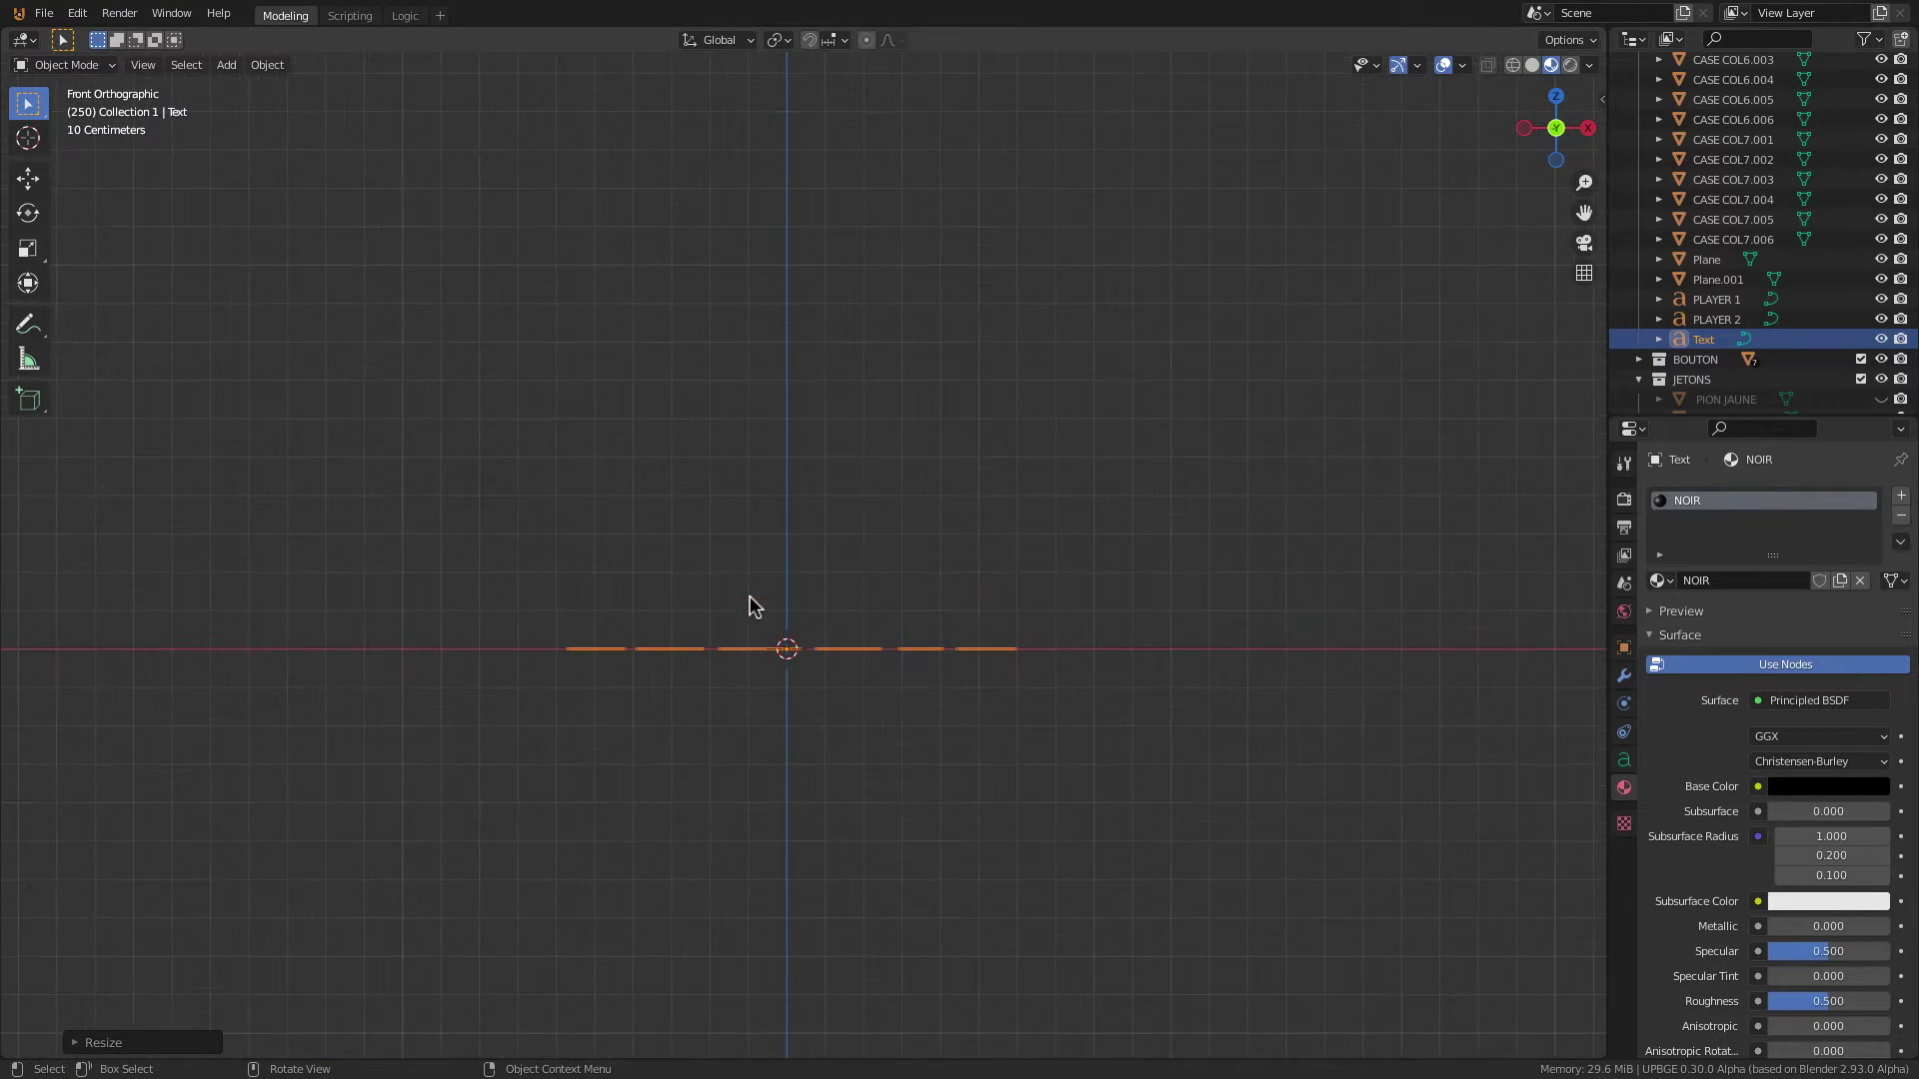
middle_click_drag(763, 489, 786, 657)
key("KP_0")
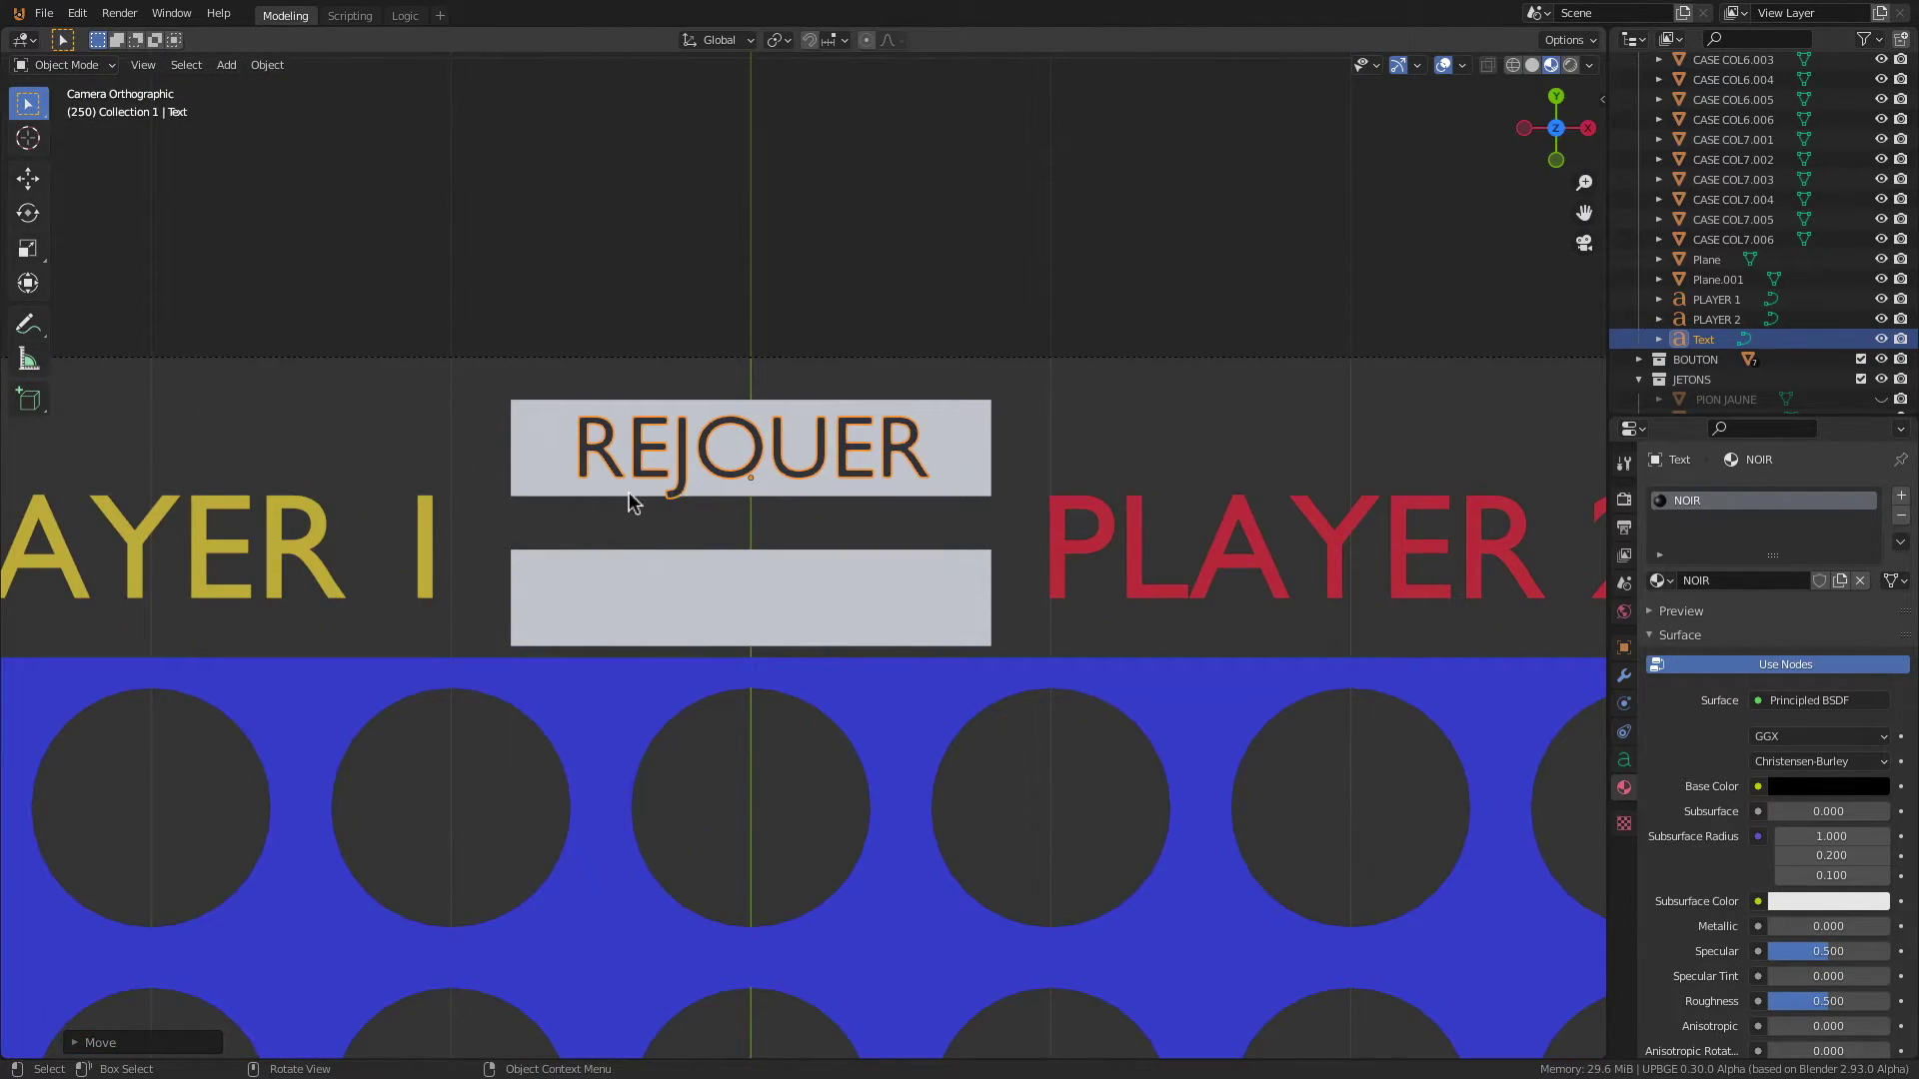
scroll(660, 508, "up", 4)
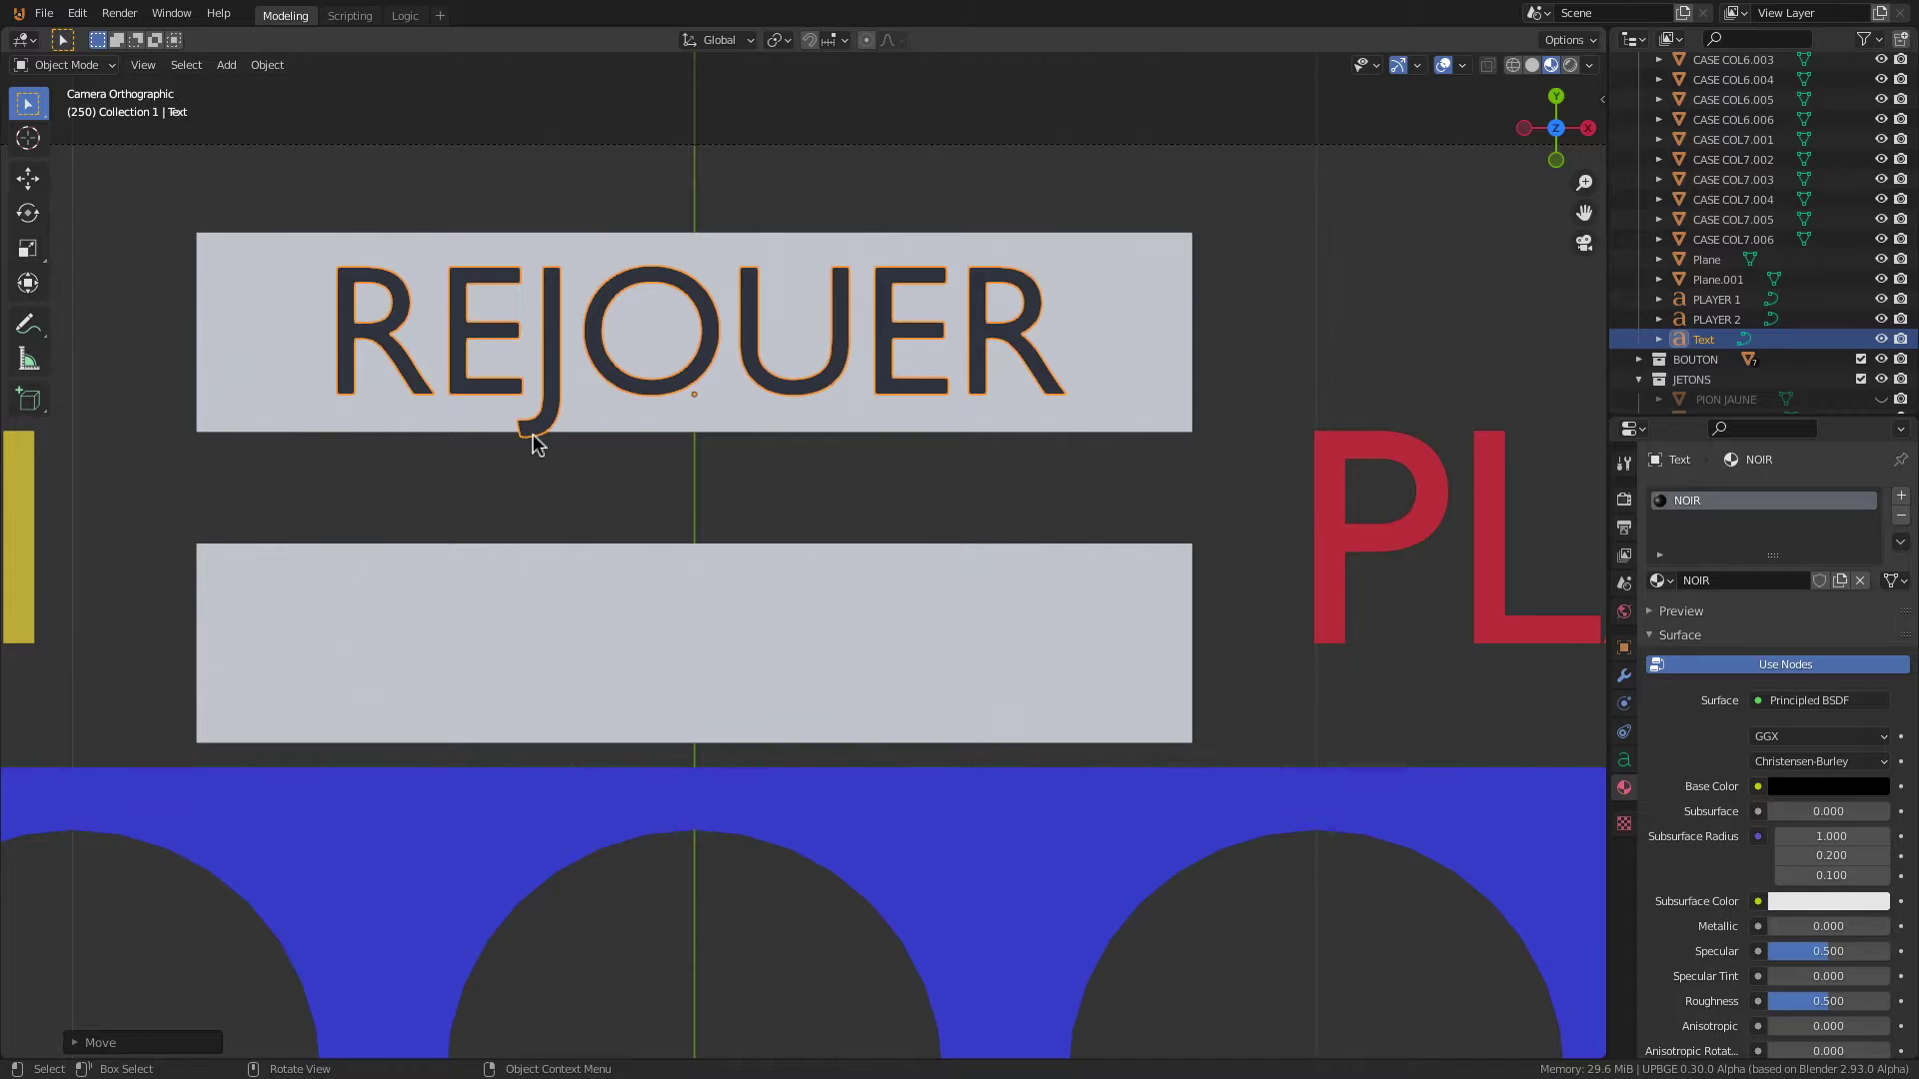
Step: Stretch the plane behind REJOUER along Y by about 1.2 and shift it down along Y by about 0.01 m
left_click(650, 406)
key("s")
key("y")
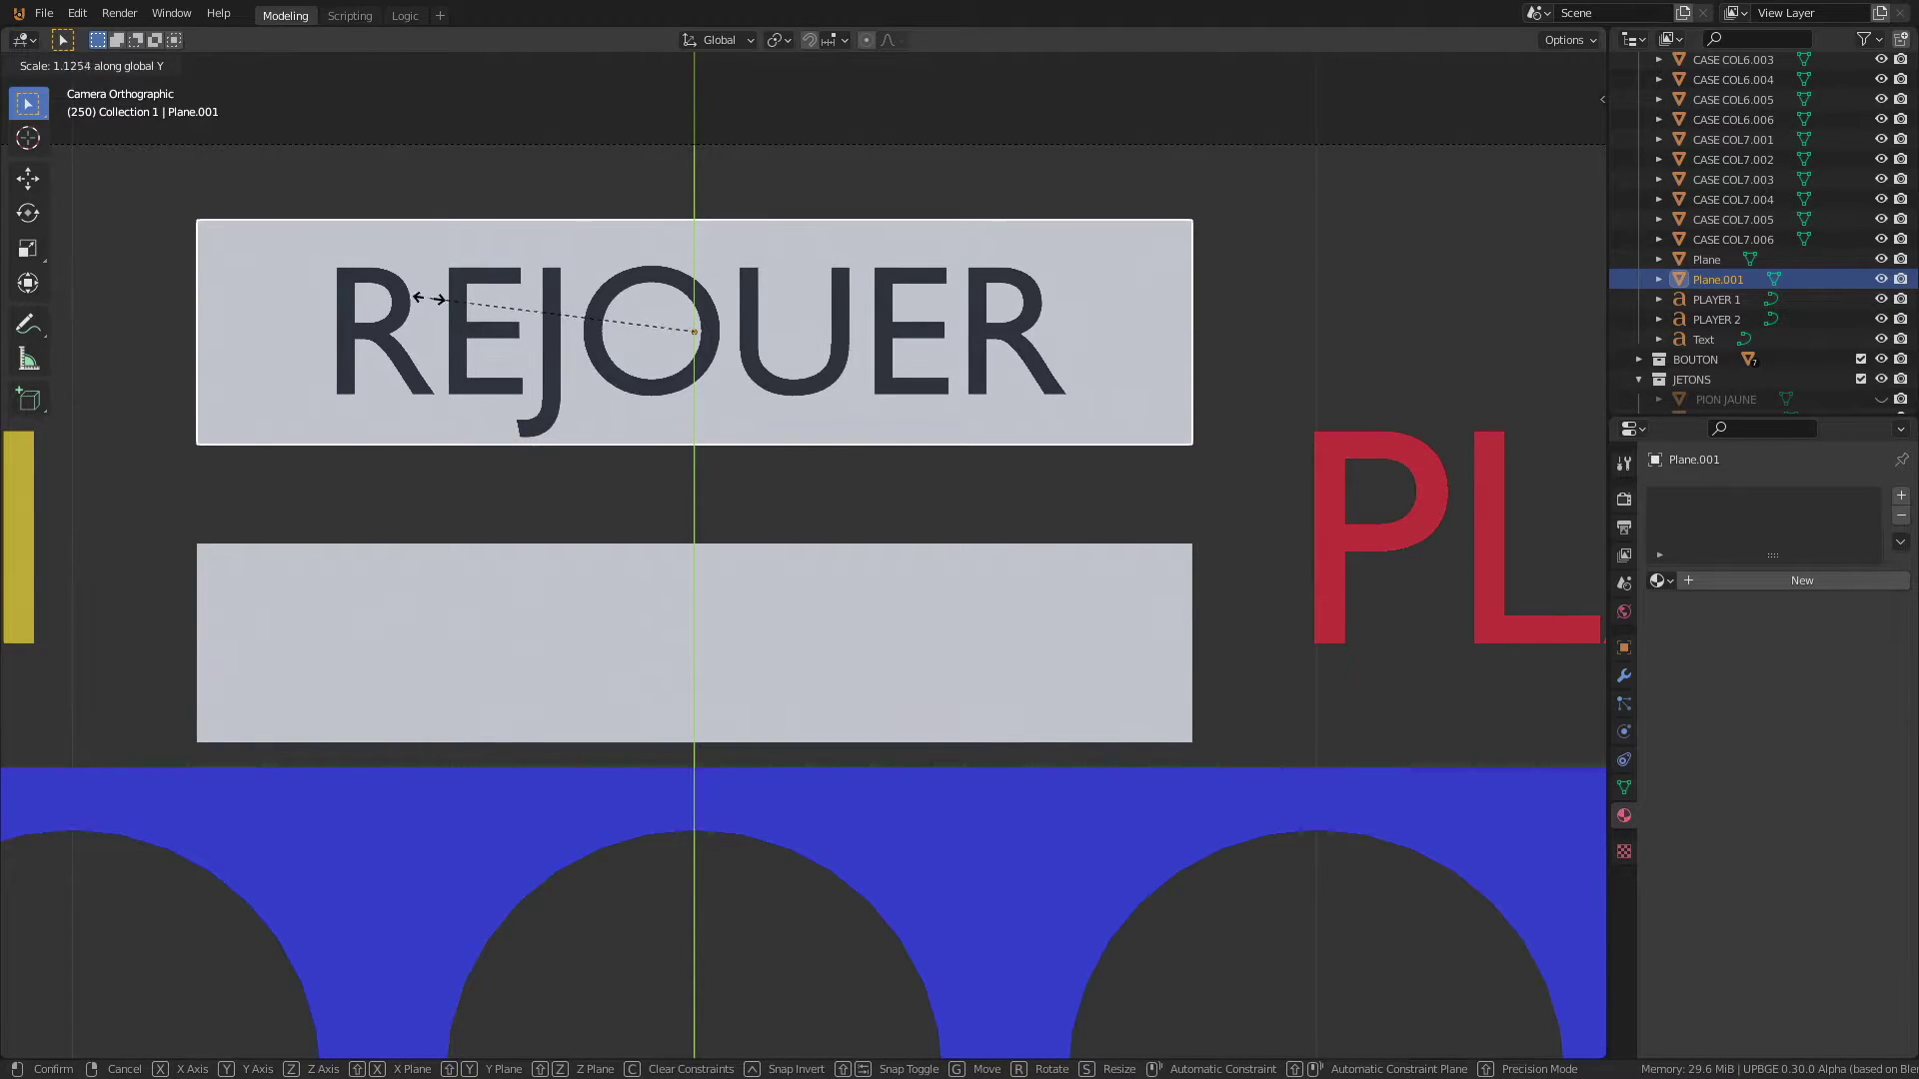
left_click(402, 294)
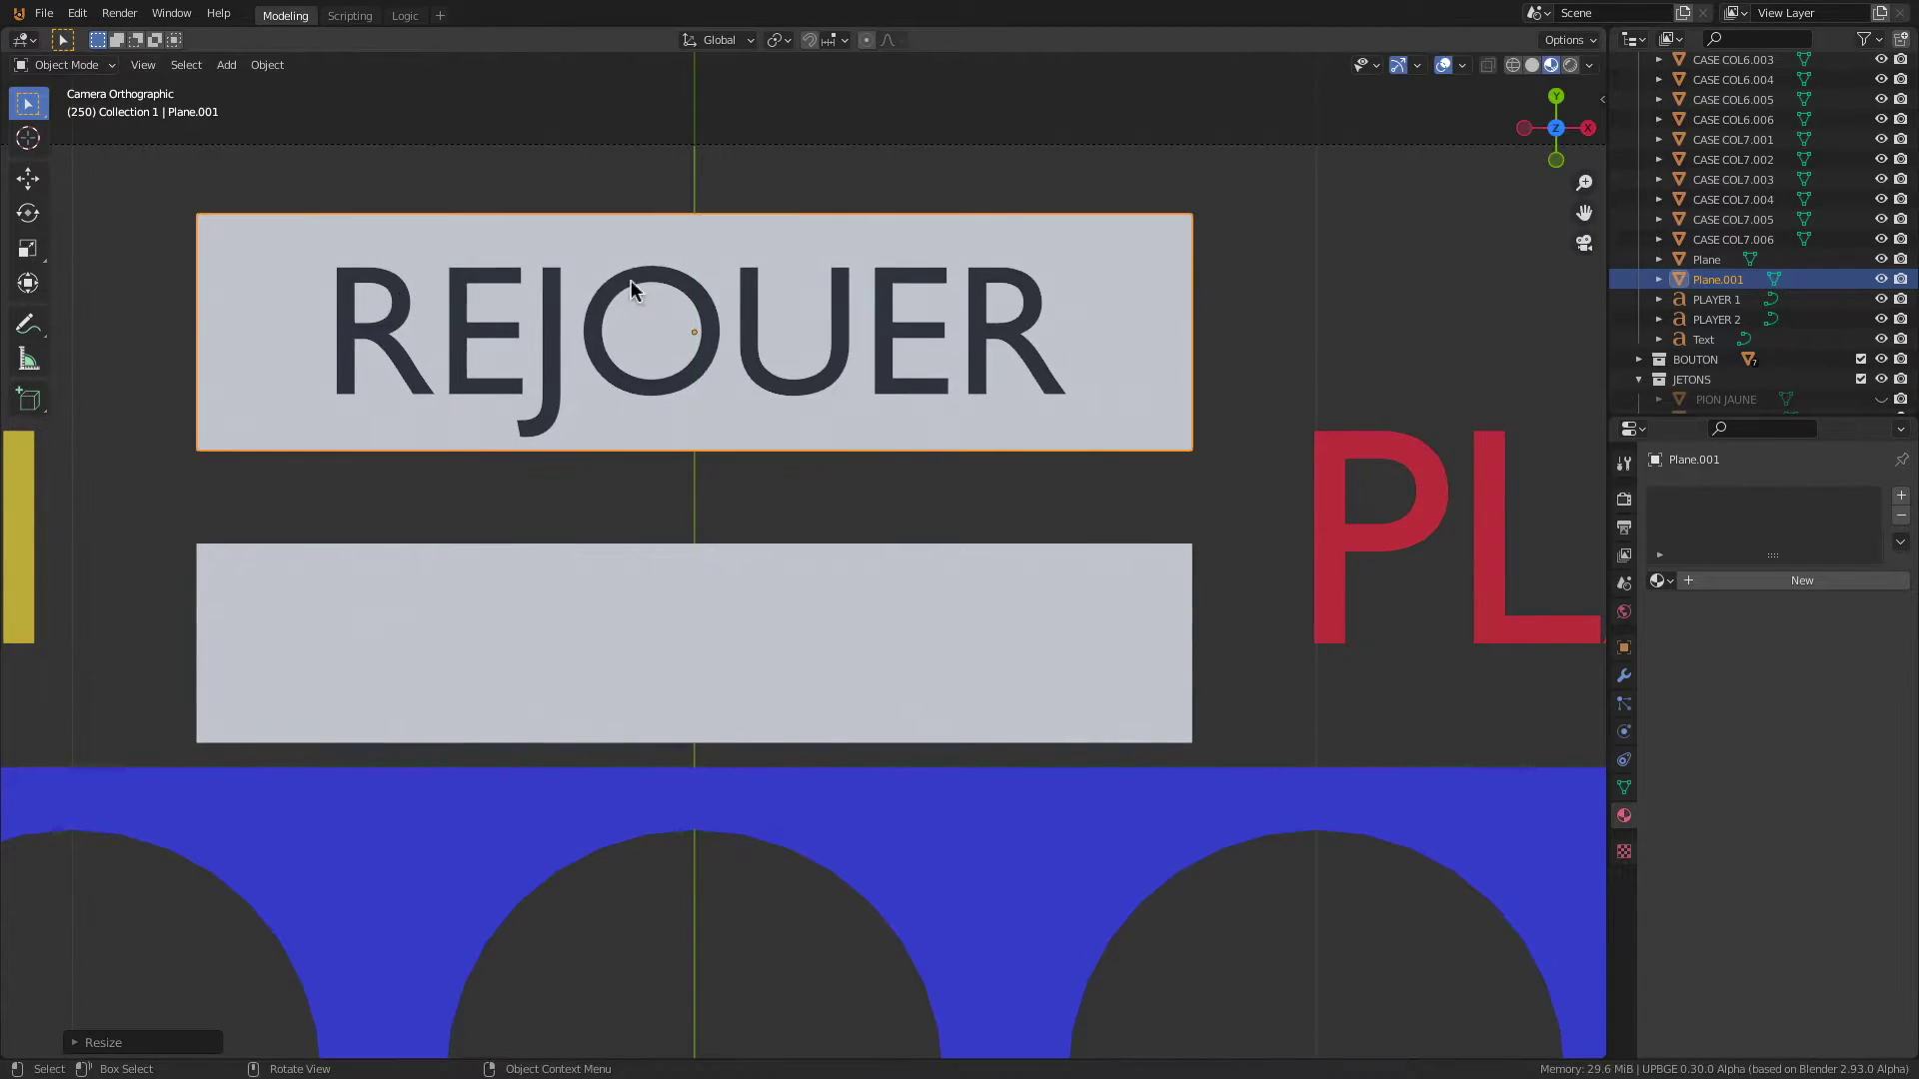
key("g")
key("y")
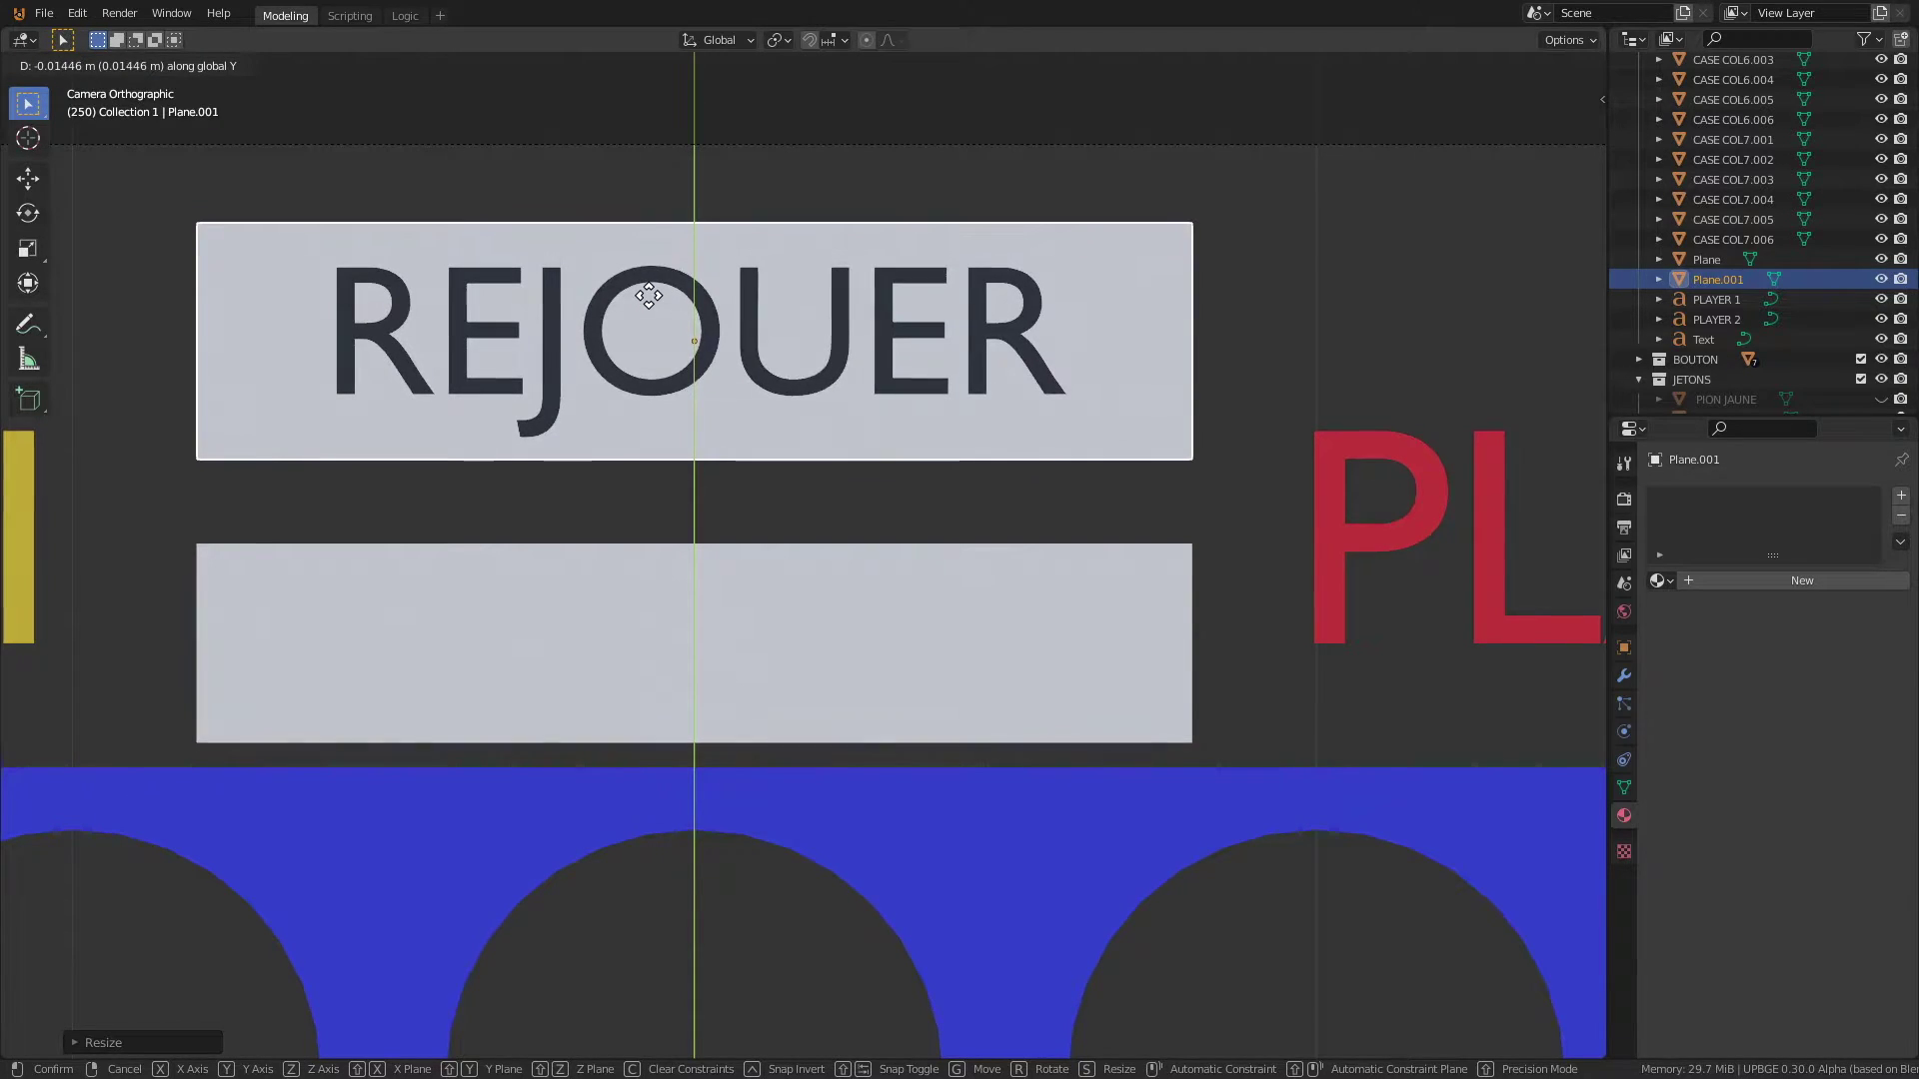
left_click(645, 292)
Step: Assign the existing GRIS material to the plane behind REJOUER and to the empty plane below it
scroll(905, 420, "down", 2)
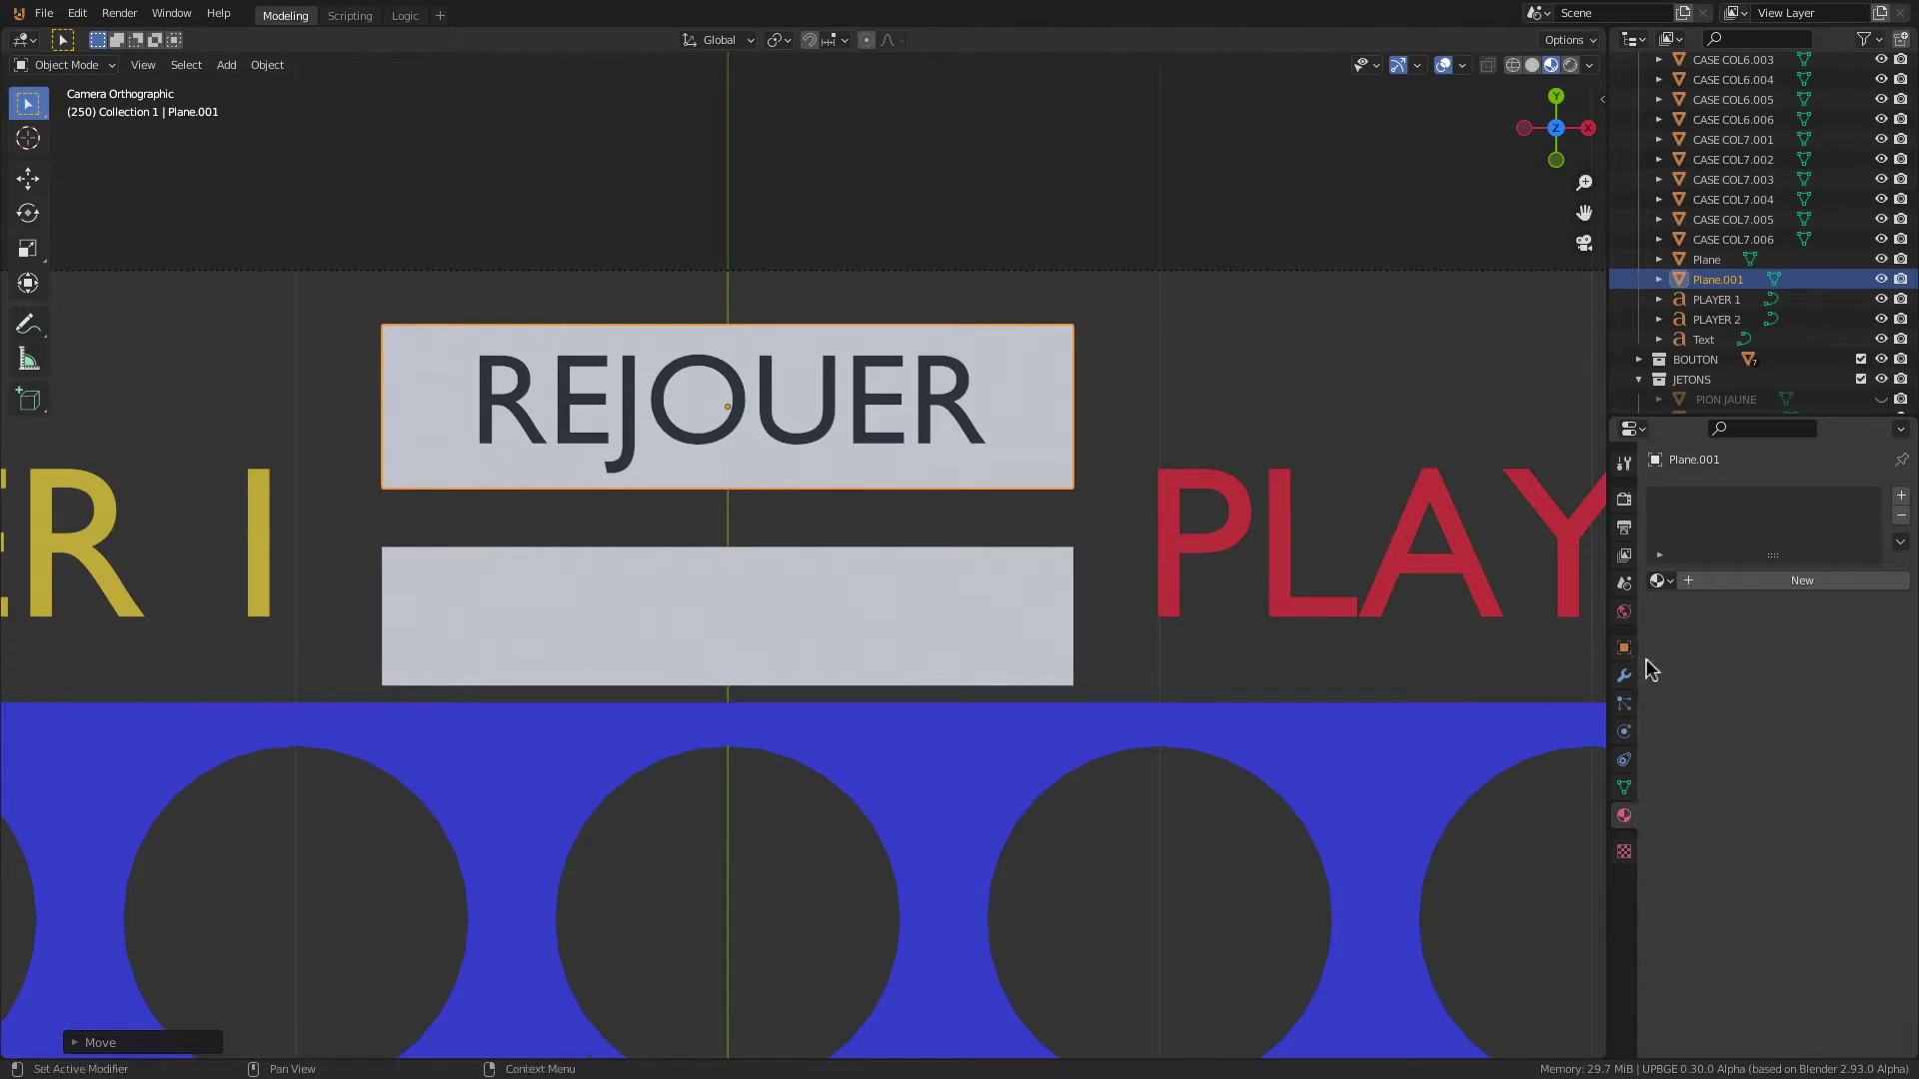
left_click(1660, 582)
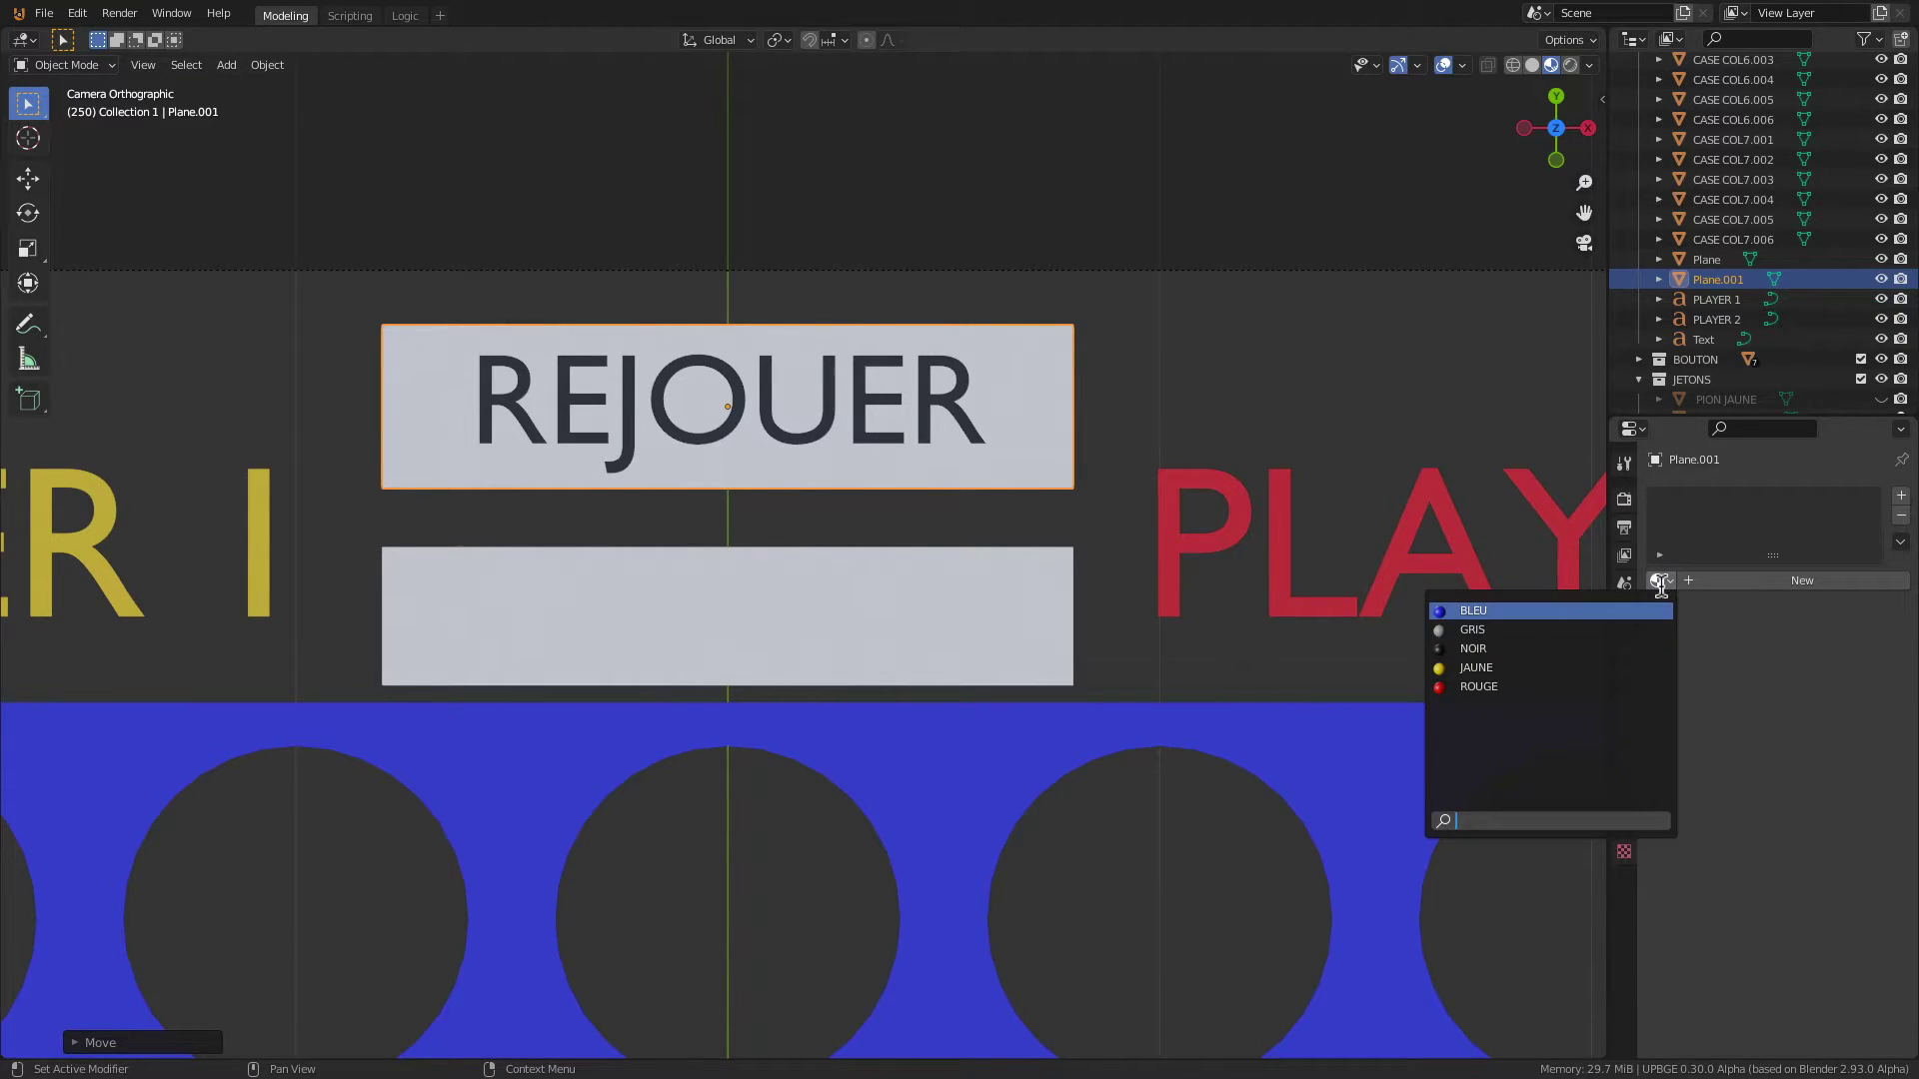
left_click(1485, 630)
left_click(769, 595)
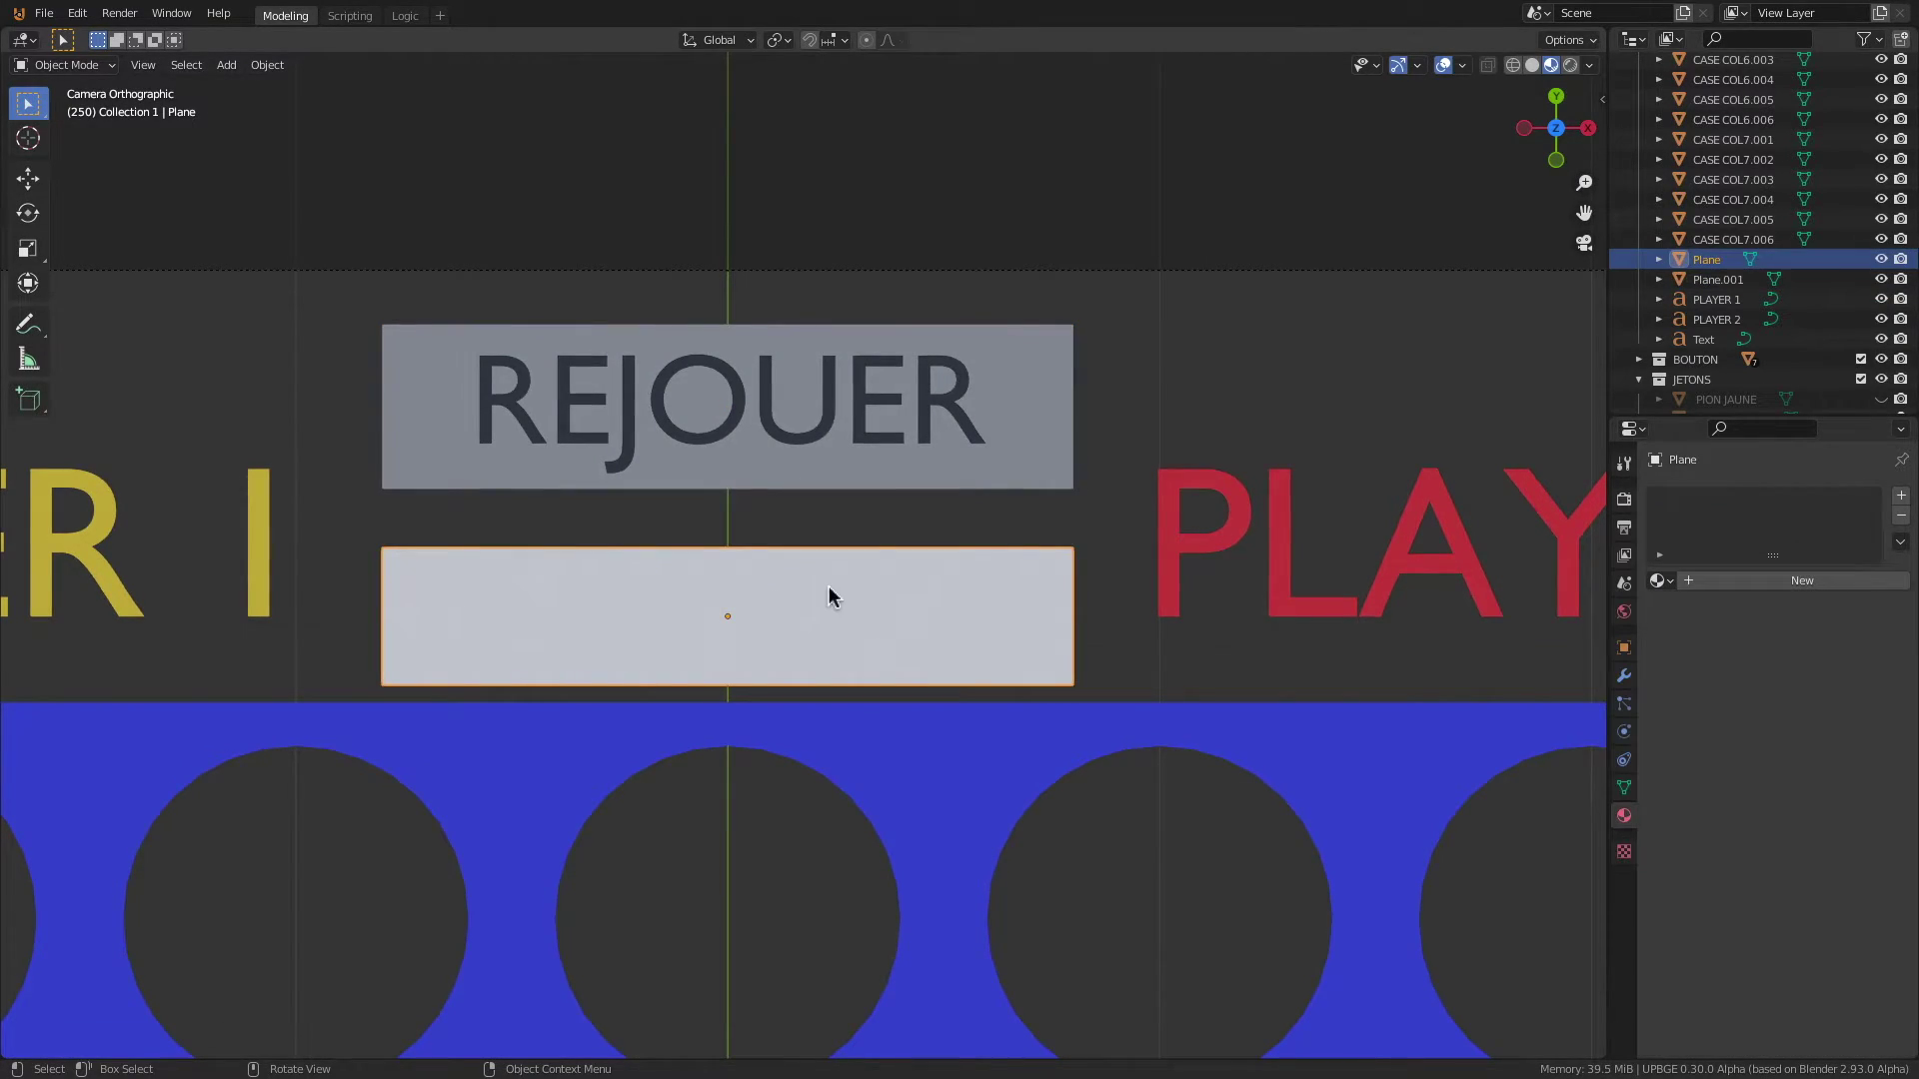
left_click(1660, 581)
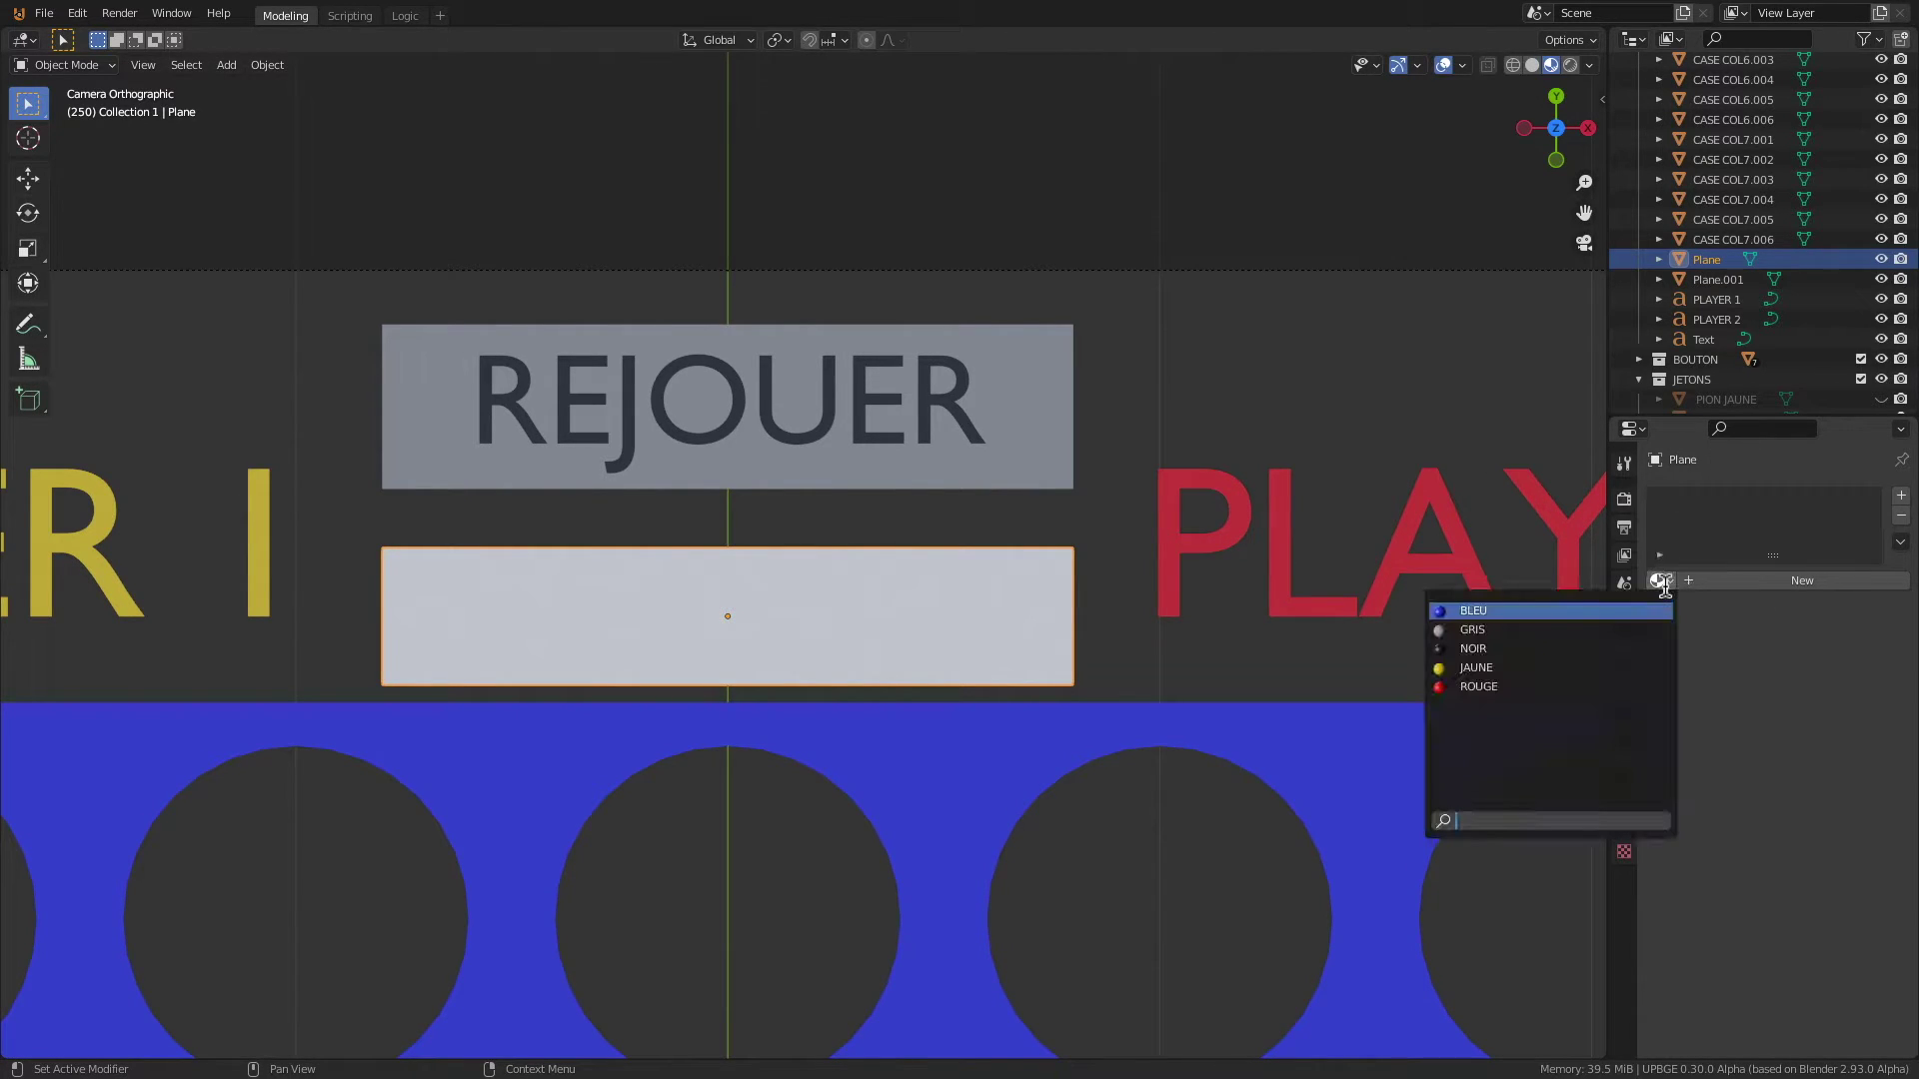
left_click(1550, 632)
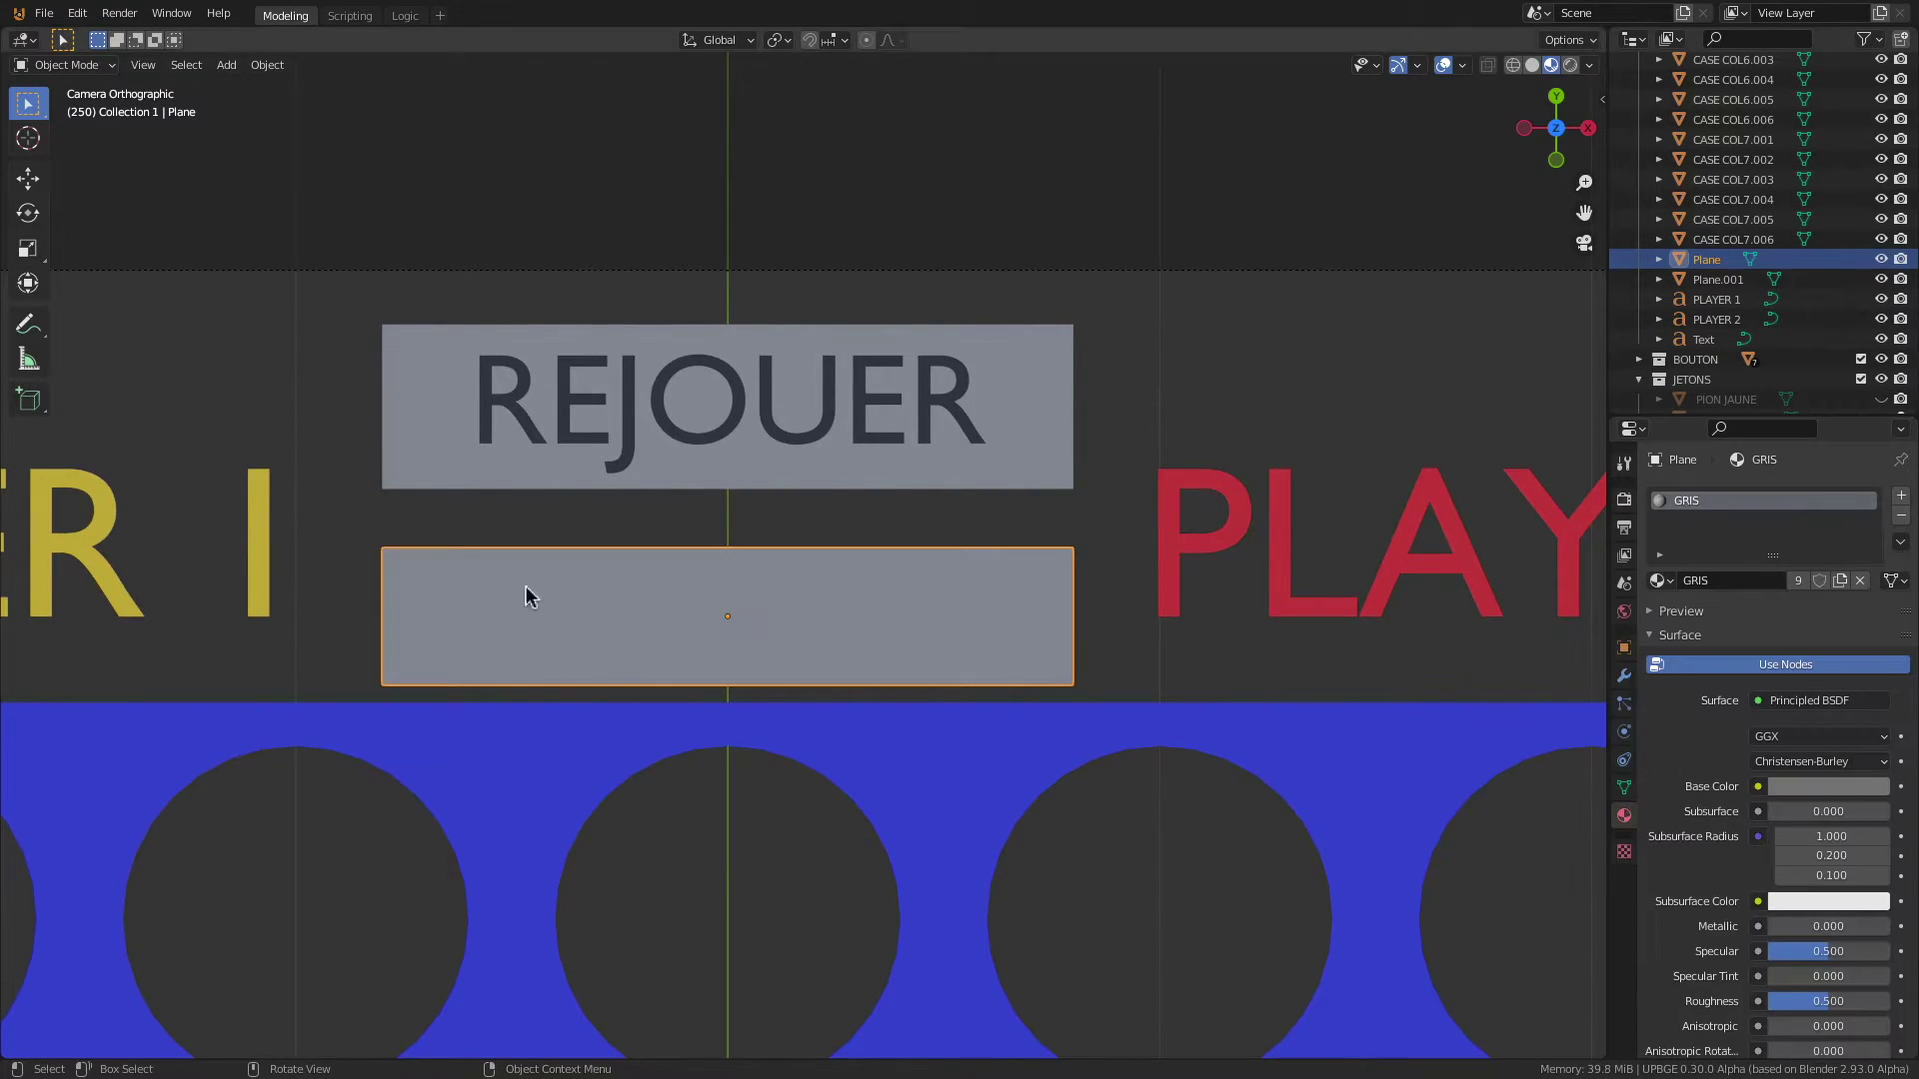
Step: Duplicate the REJOUER text and move the copy about 0.49 m down along Y onto the lower plane
left_click(726, 432)
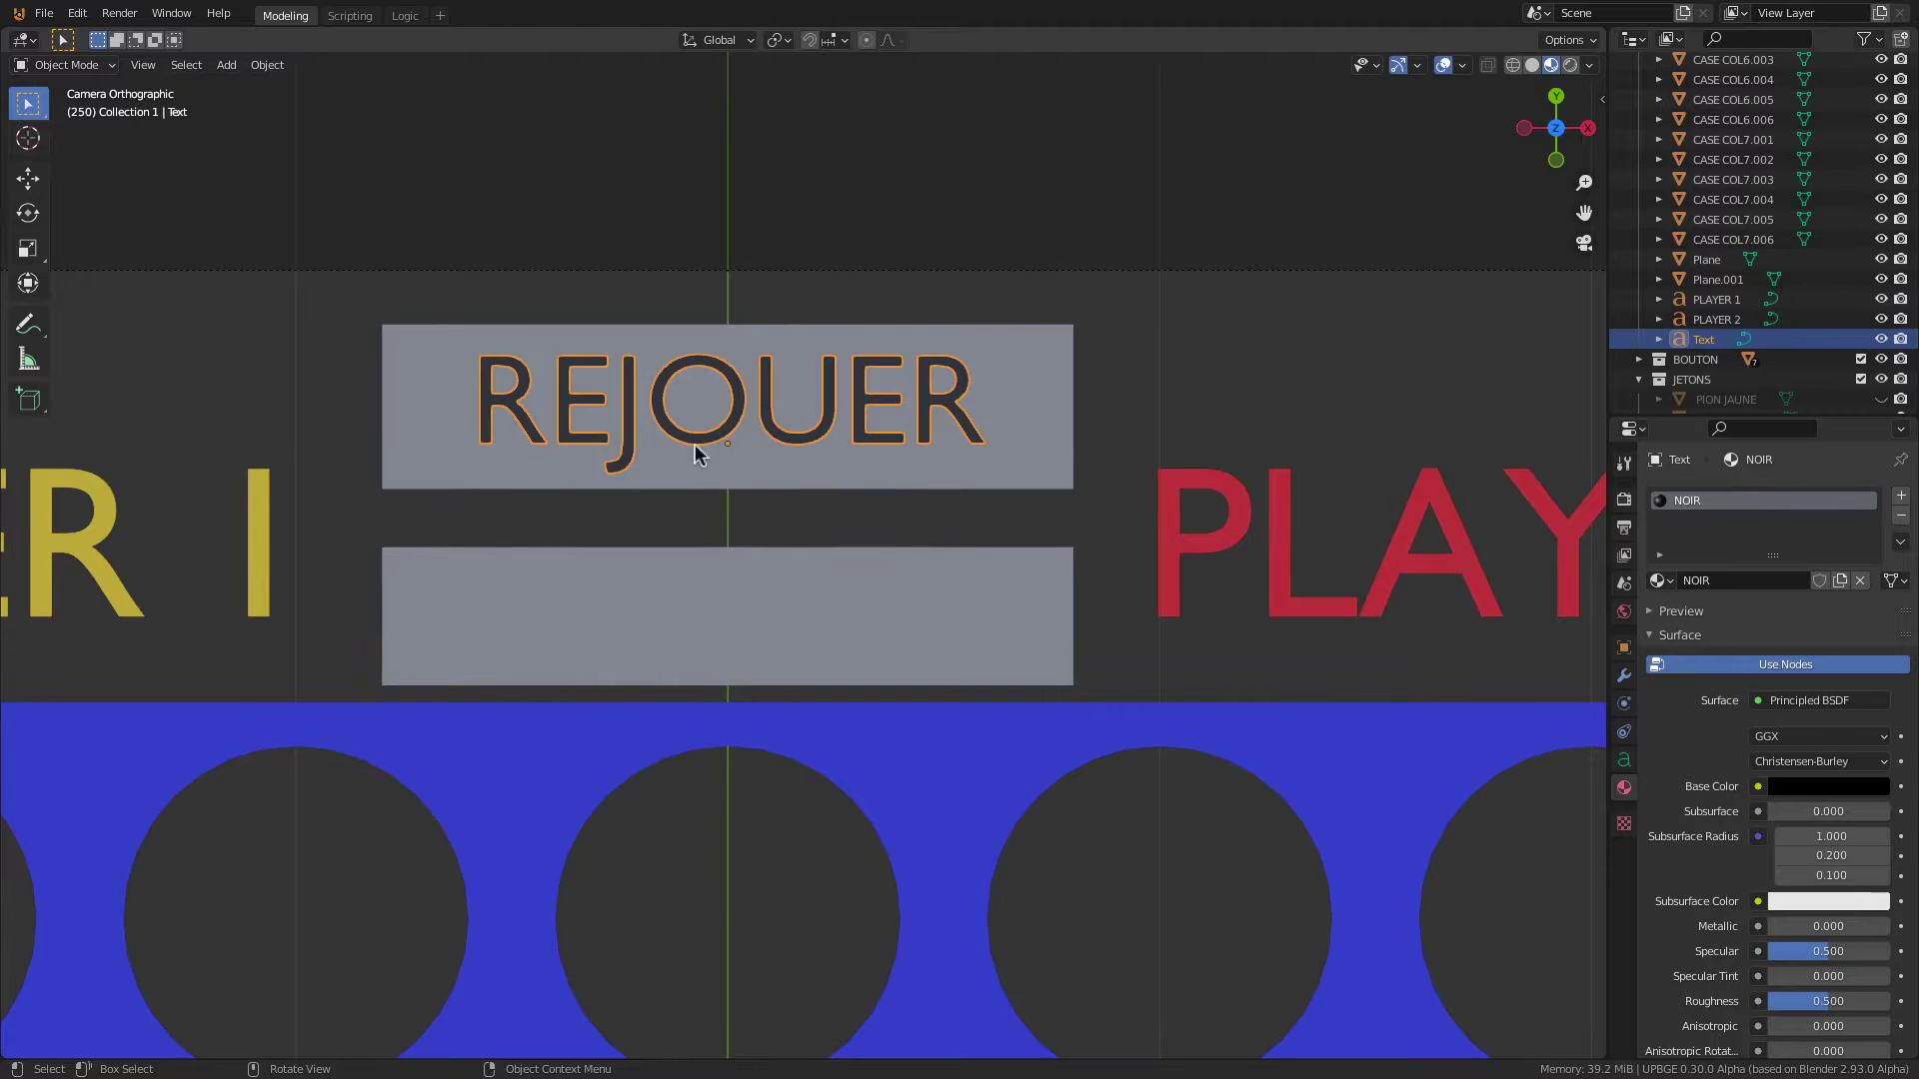
key("shift+d")
right_click(621, 399)
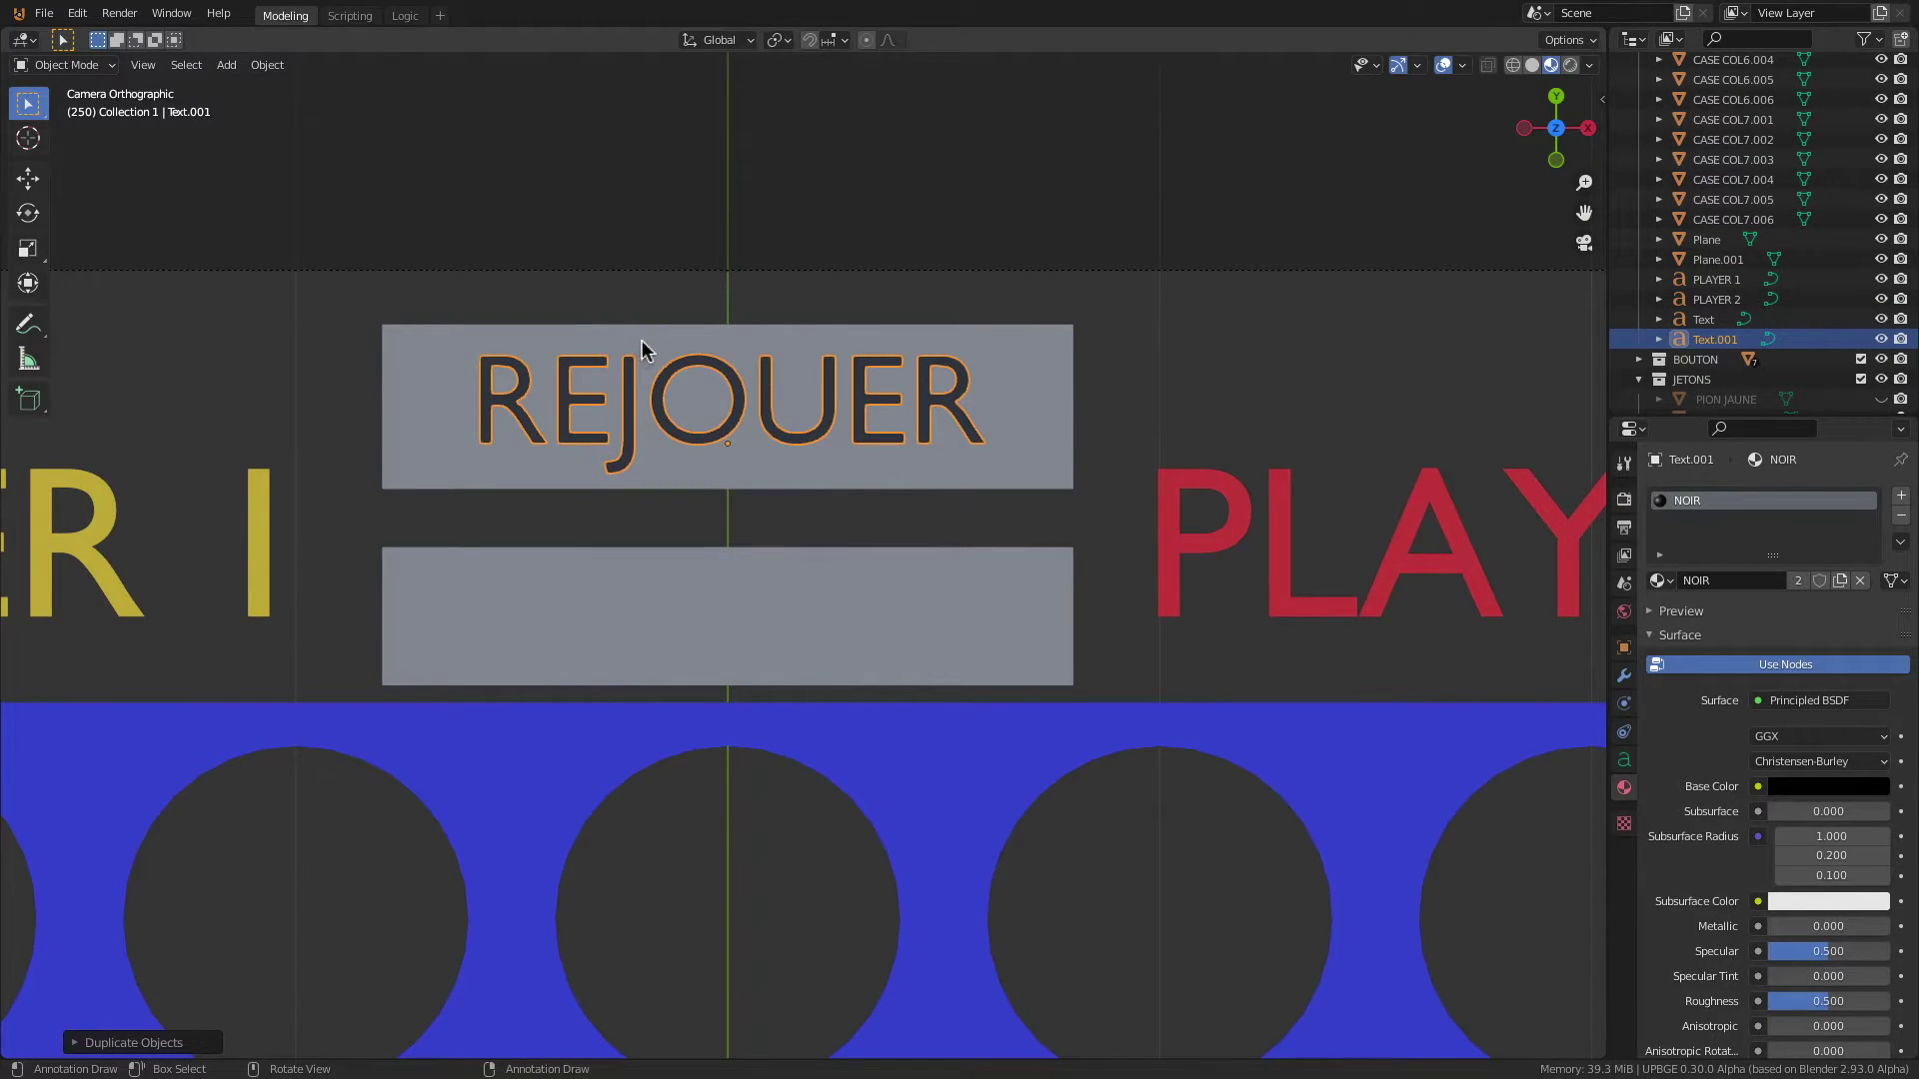
key("g")
key("y")
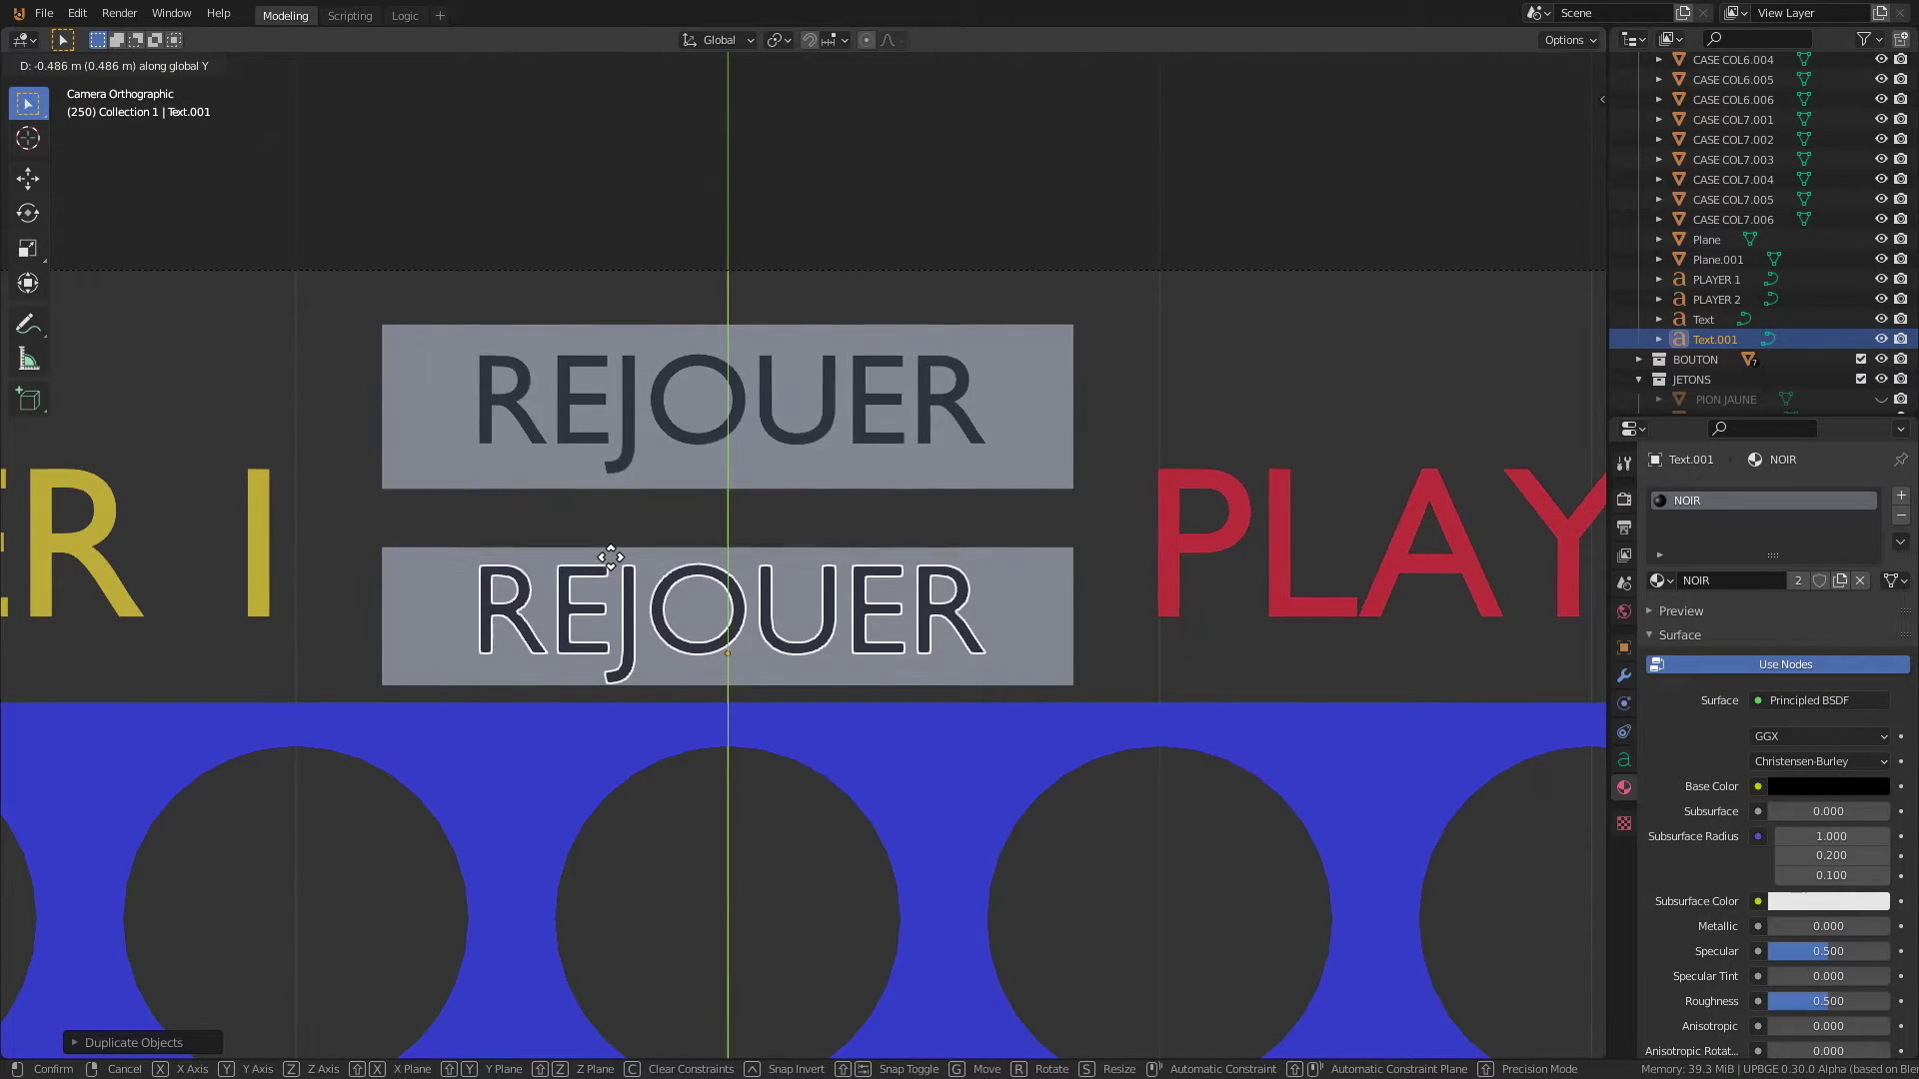
left_click(610, 560)
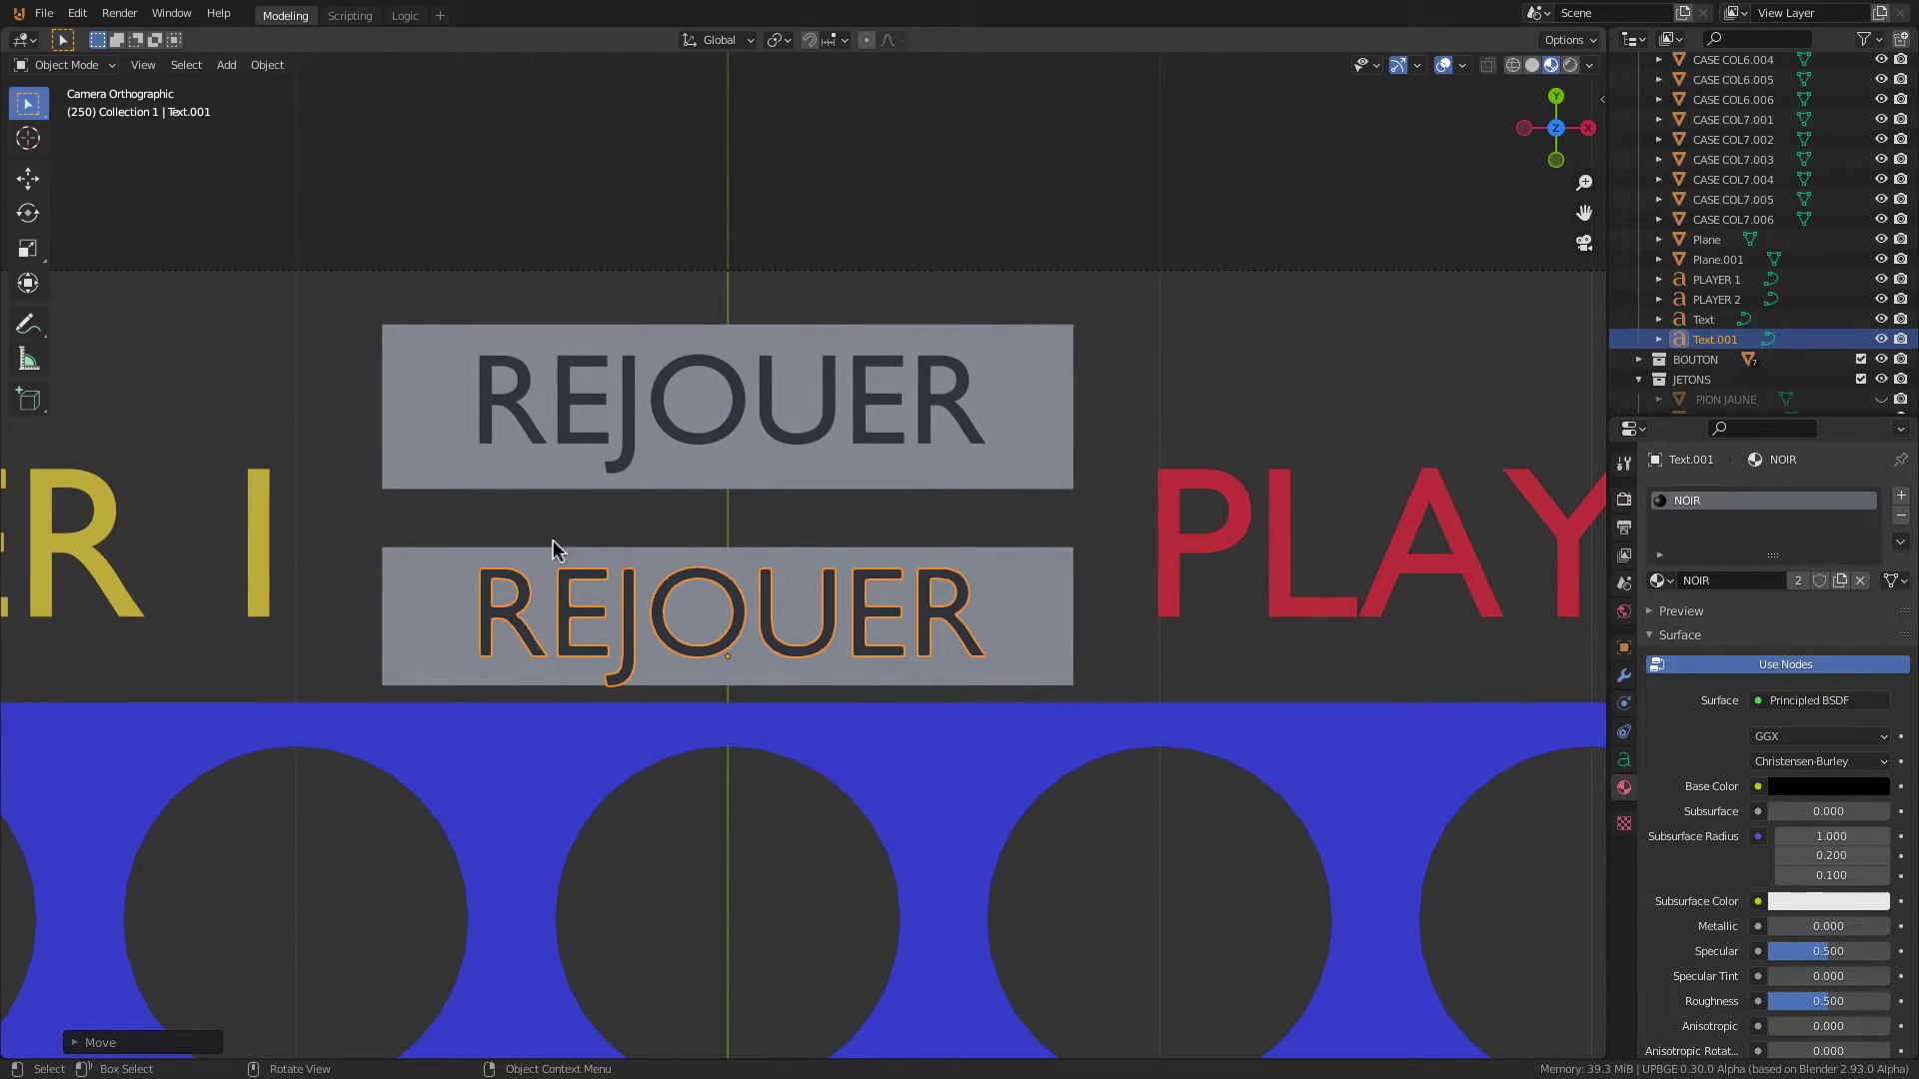
Step: Replace the wording of the duplicated text on the lower plane with "QUITTER"
key("Tab")
key("BackSpace")
key("BackSpace")
key("BackSpace")
key("BackSpace")
key("BackSpace")
key("BackSpace")
key("BackSpace")
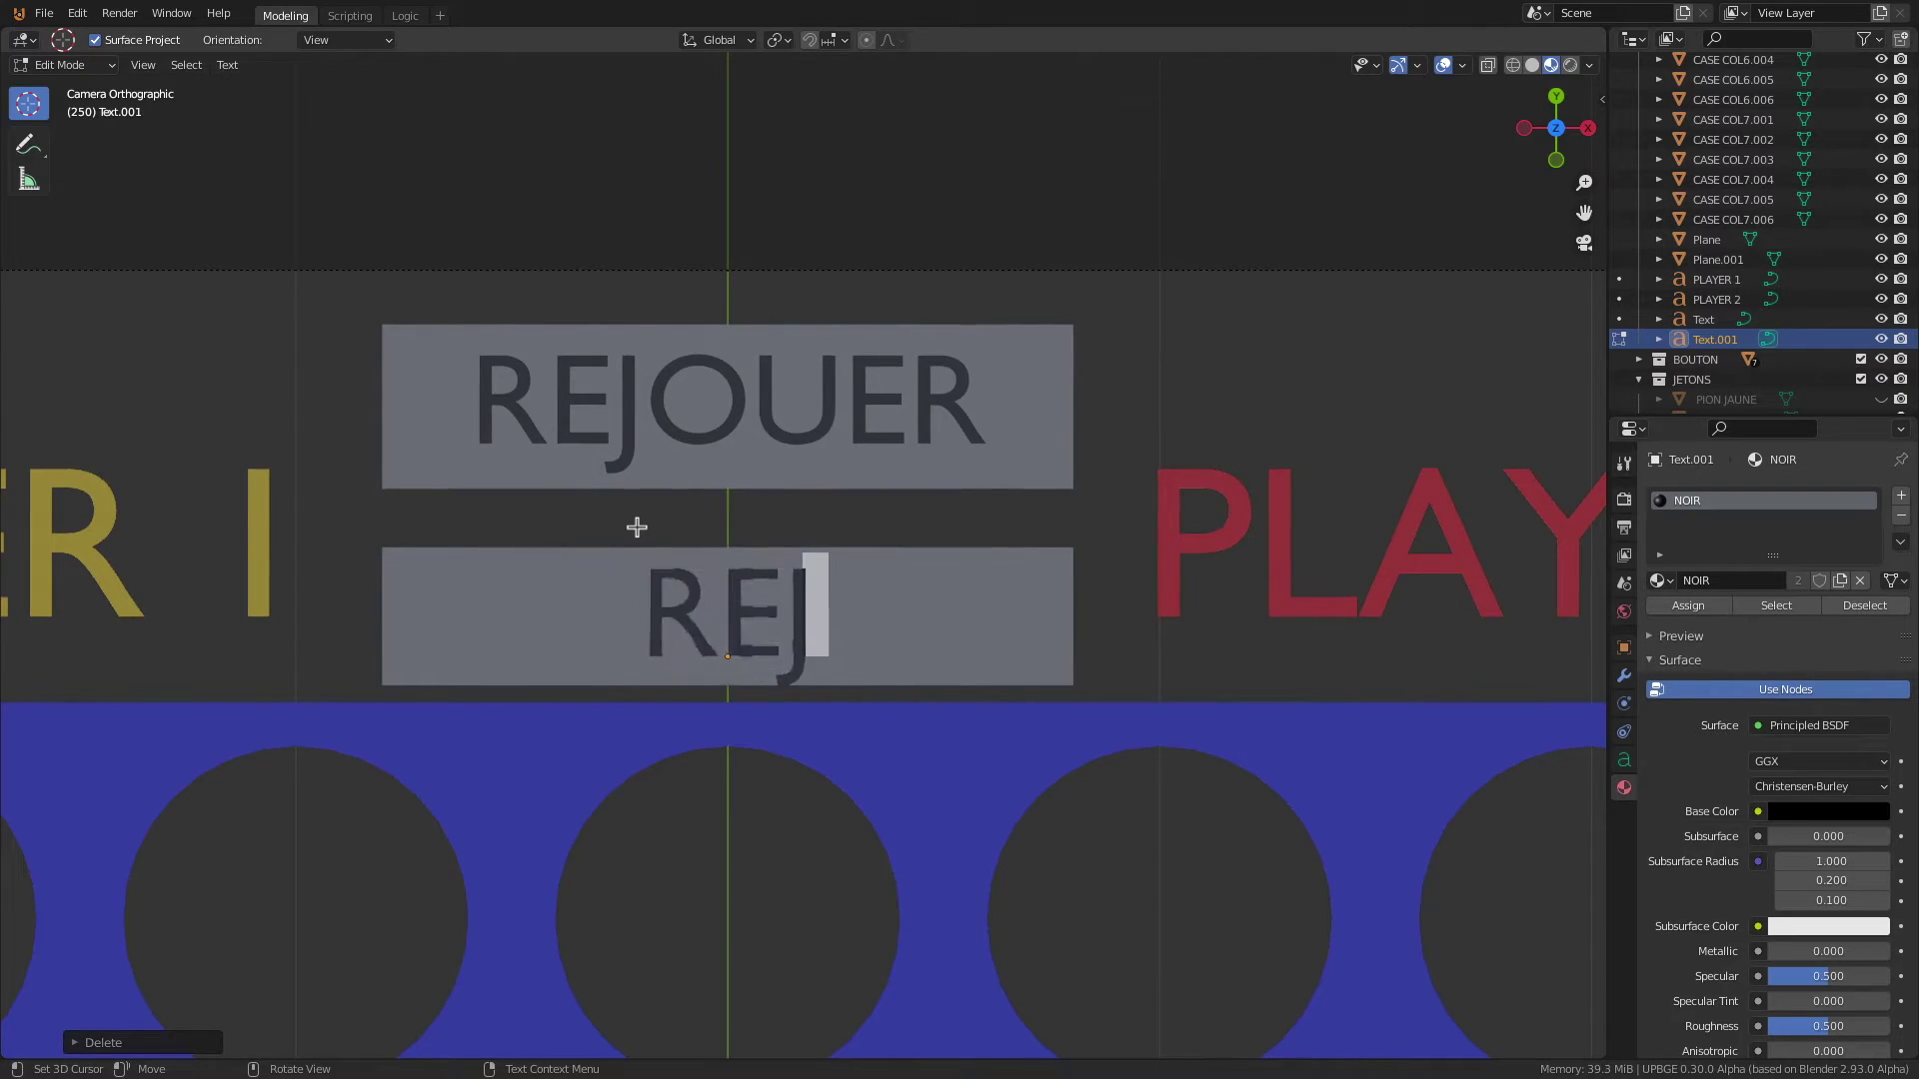
type("QUITTER")
key("Tab")
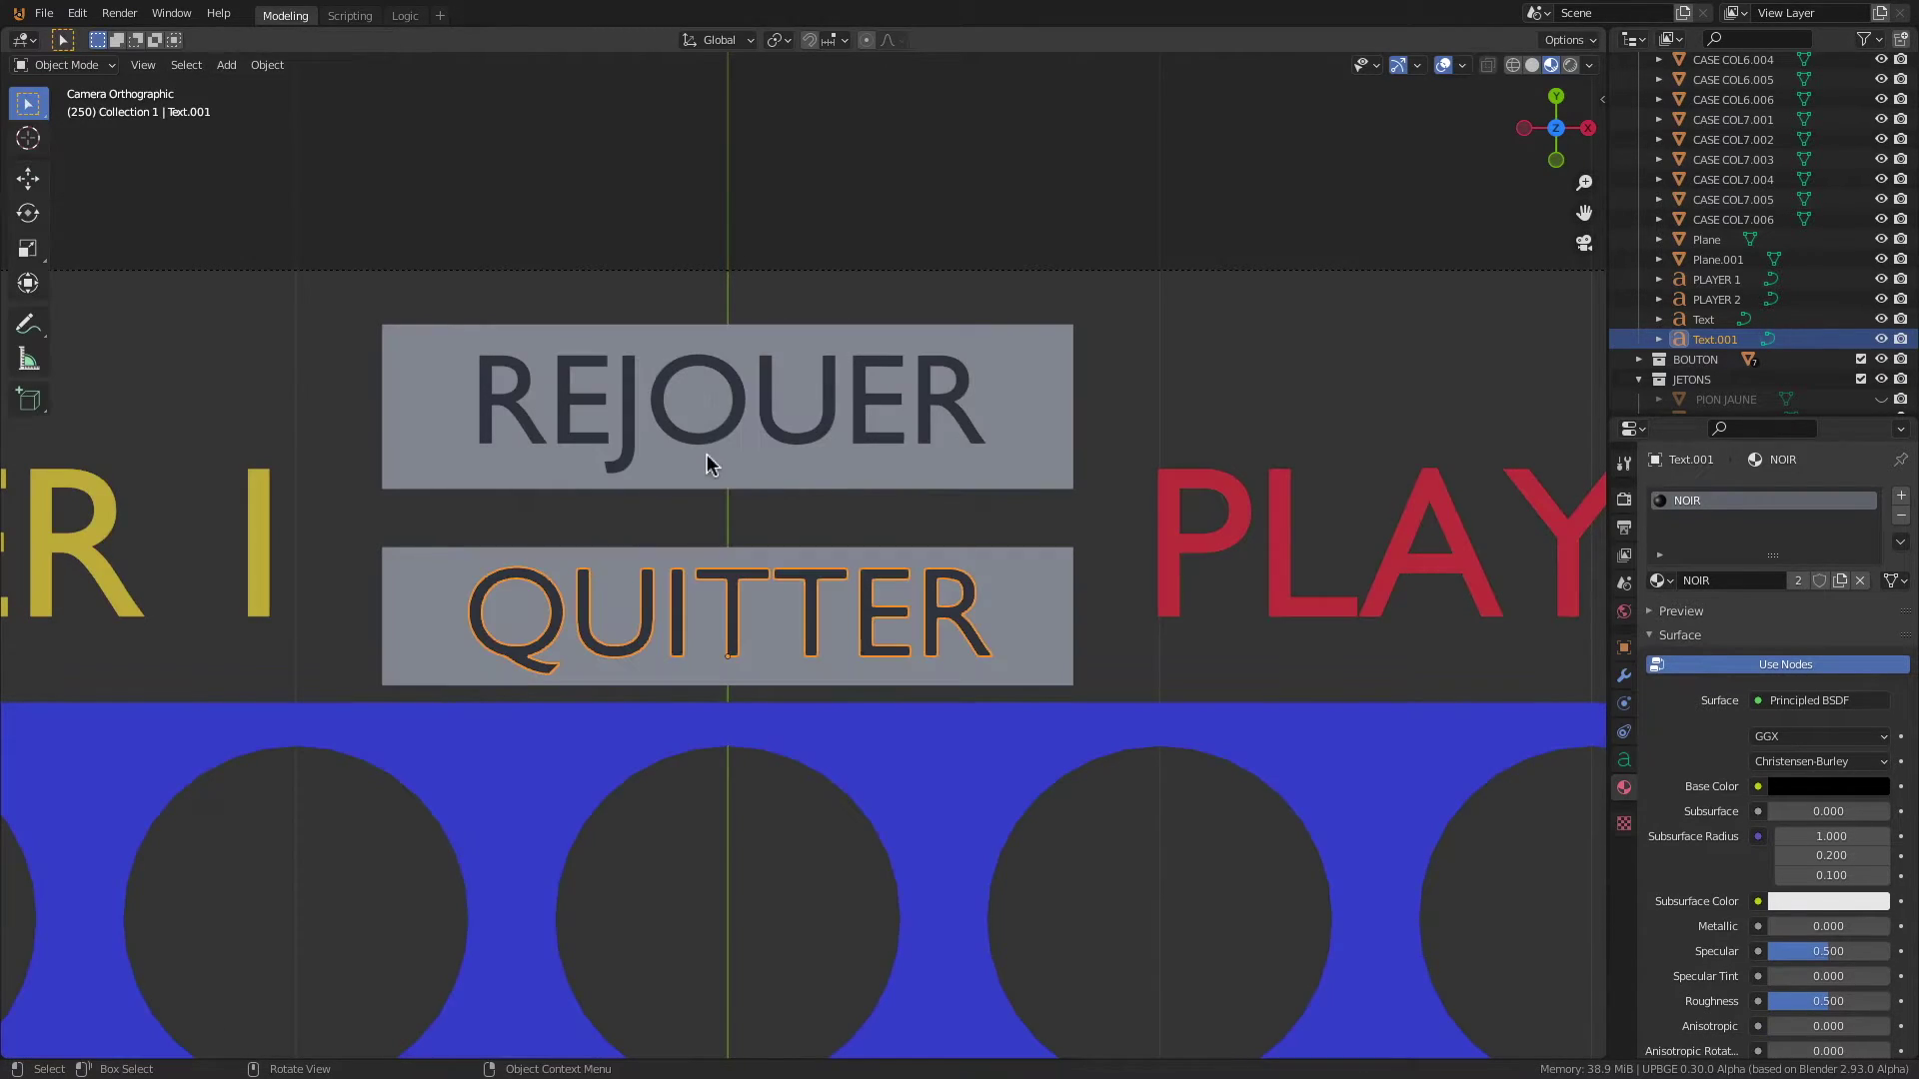
Step: Convert the REJOUER and QUITTER text objects to meshes
left_click(682, 441)
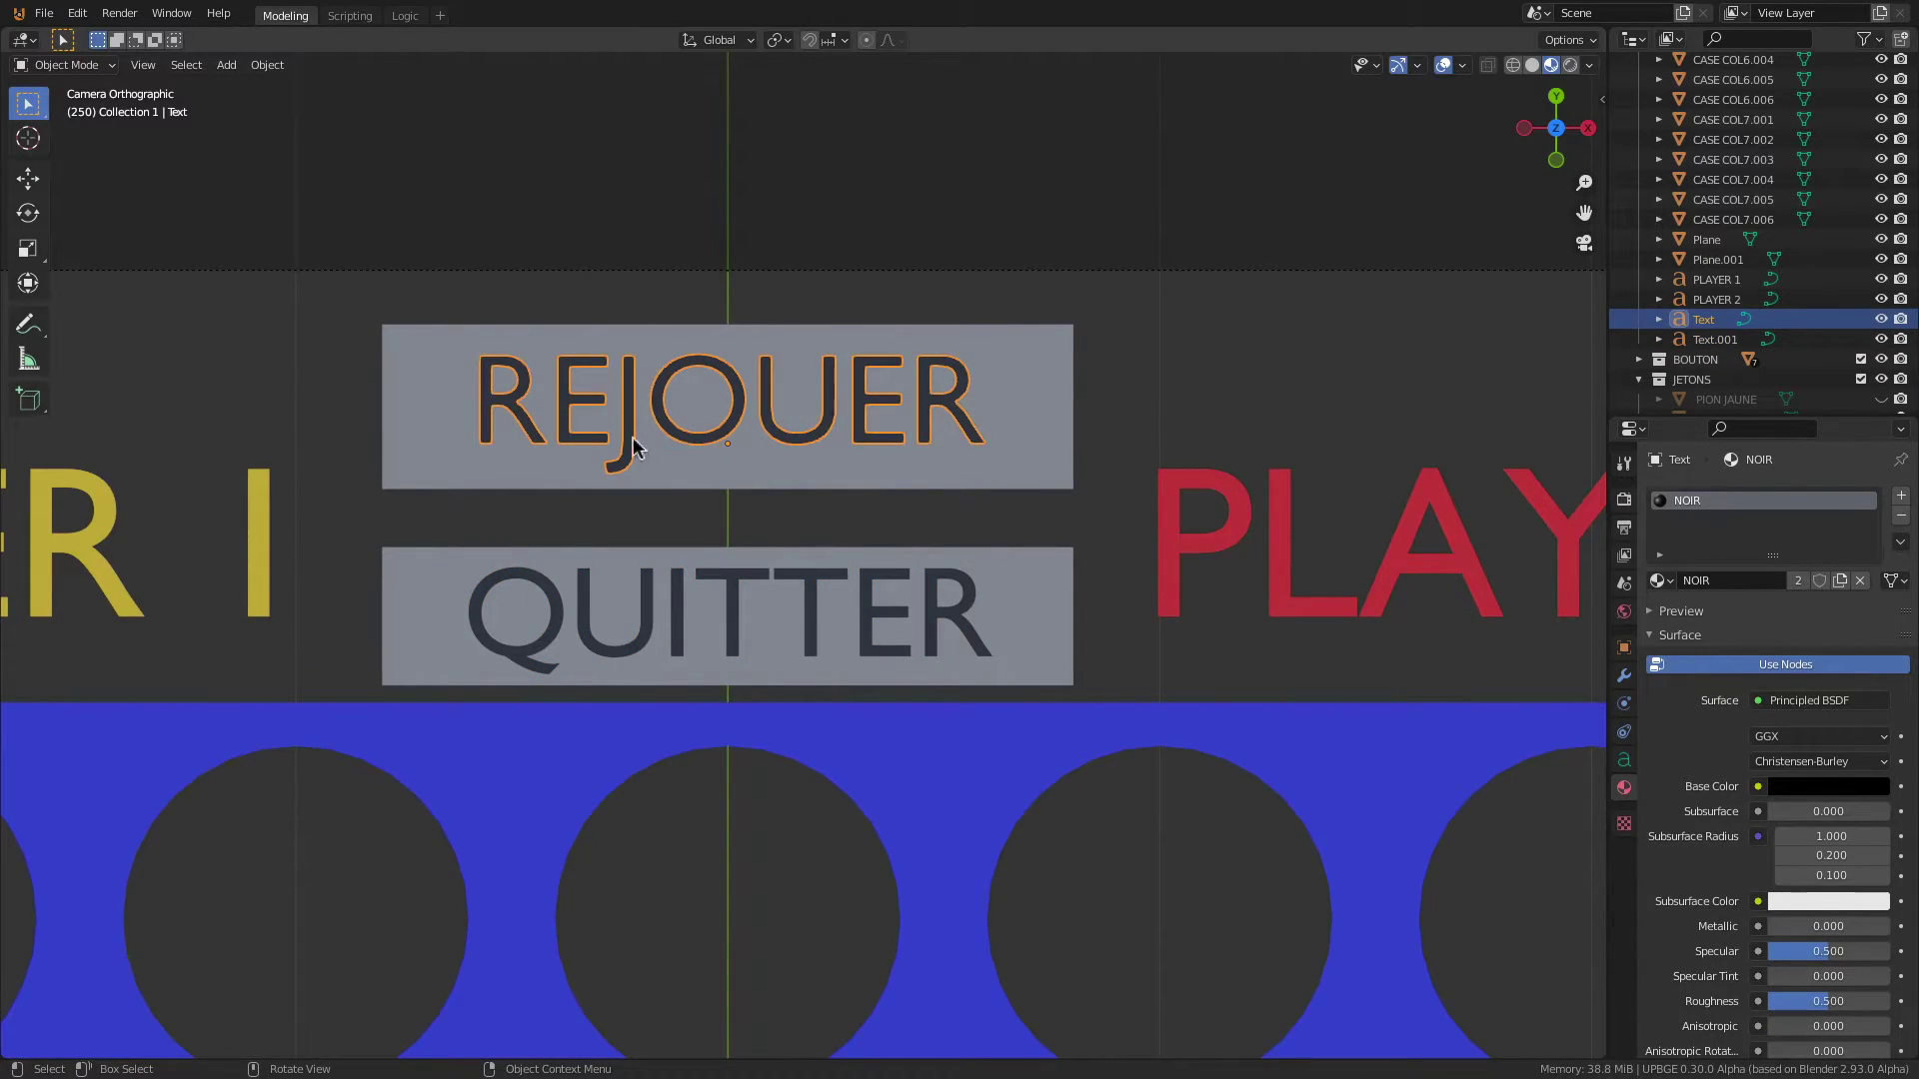
left_click(266, 64)
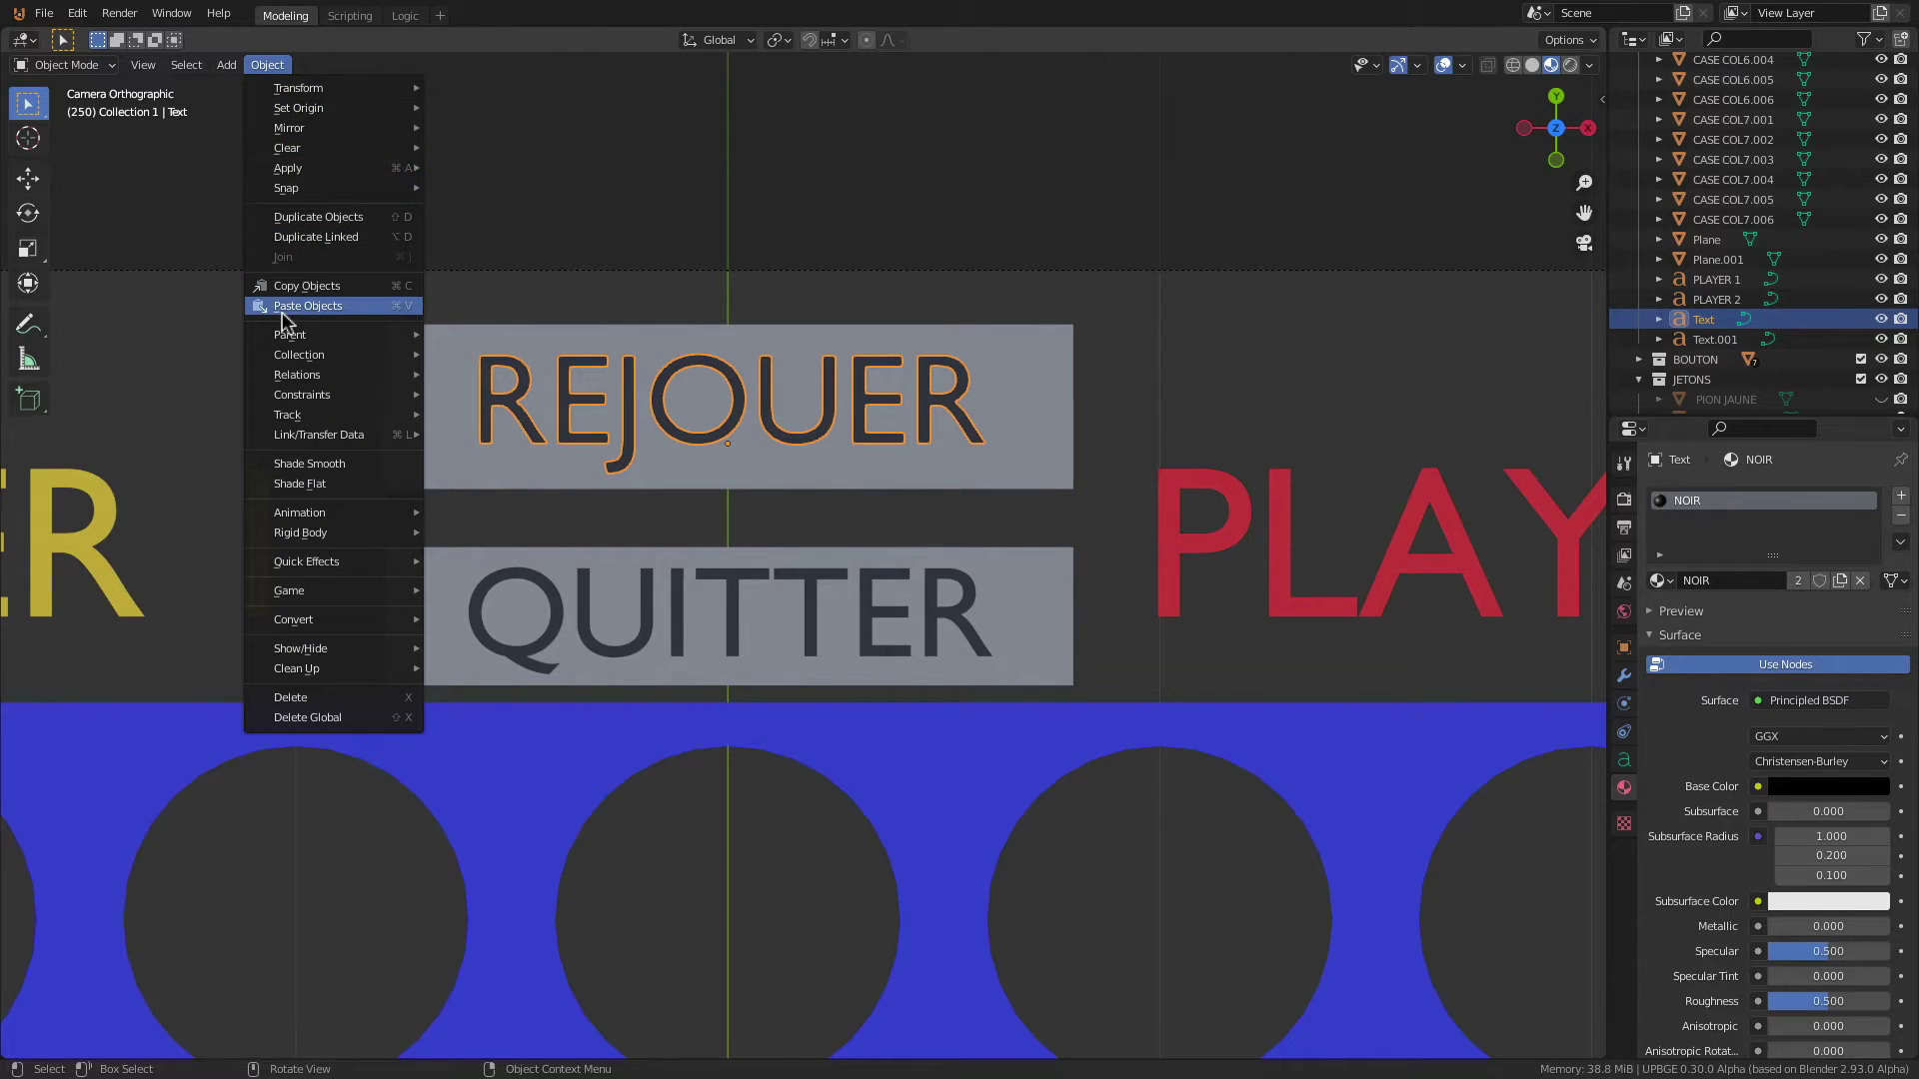
mouse_move(296, 620)
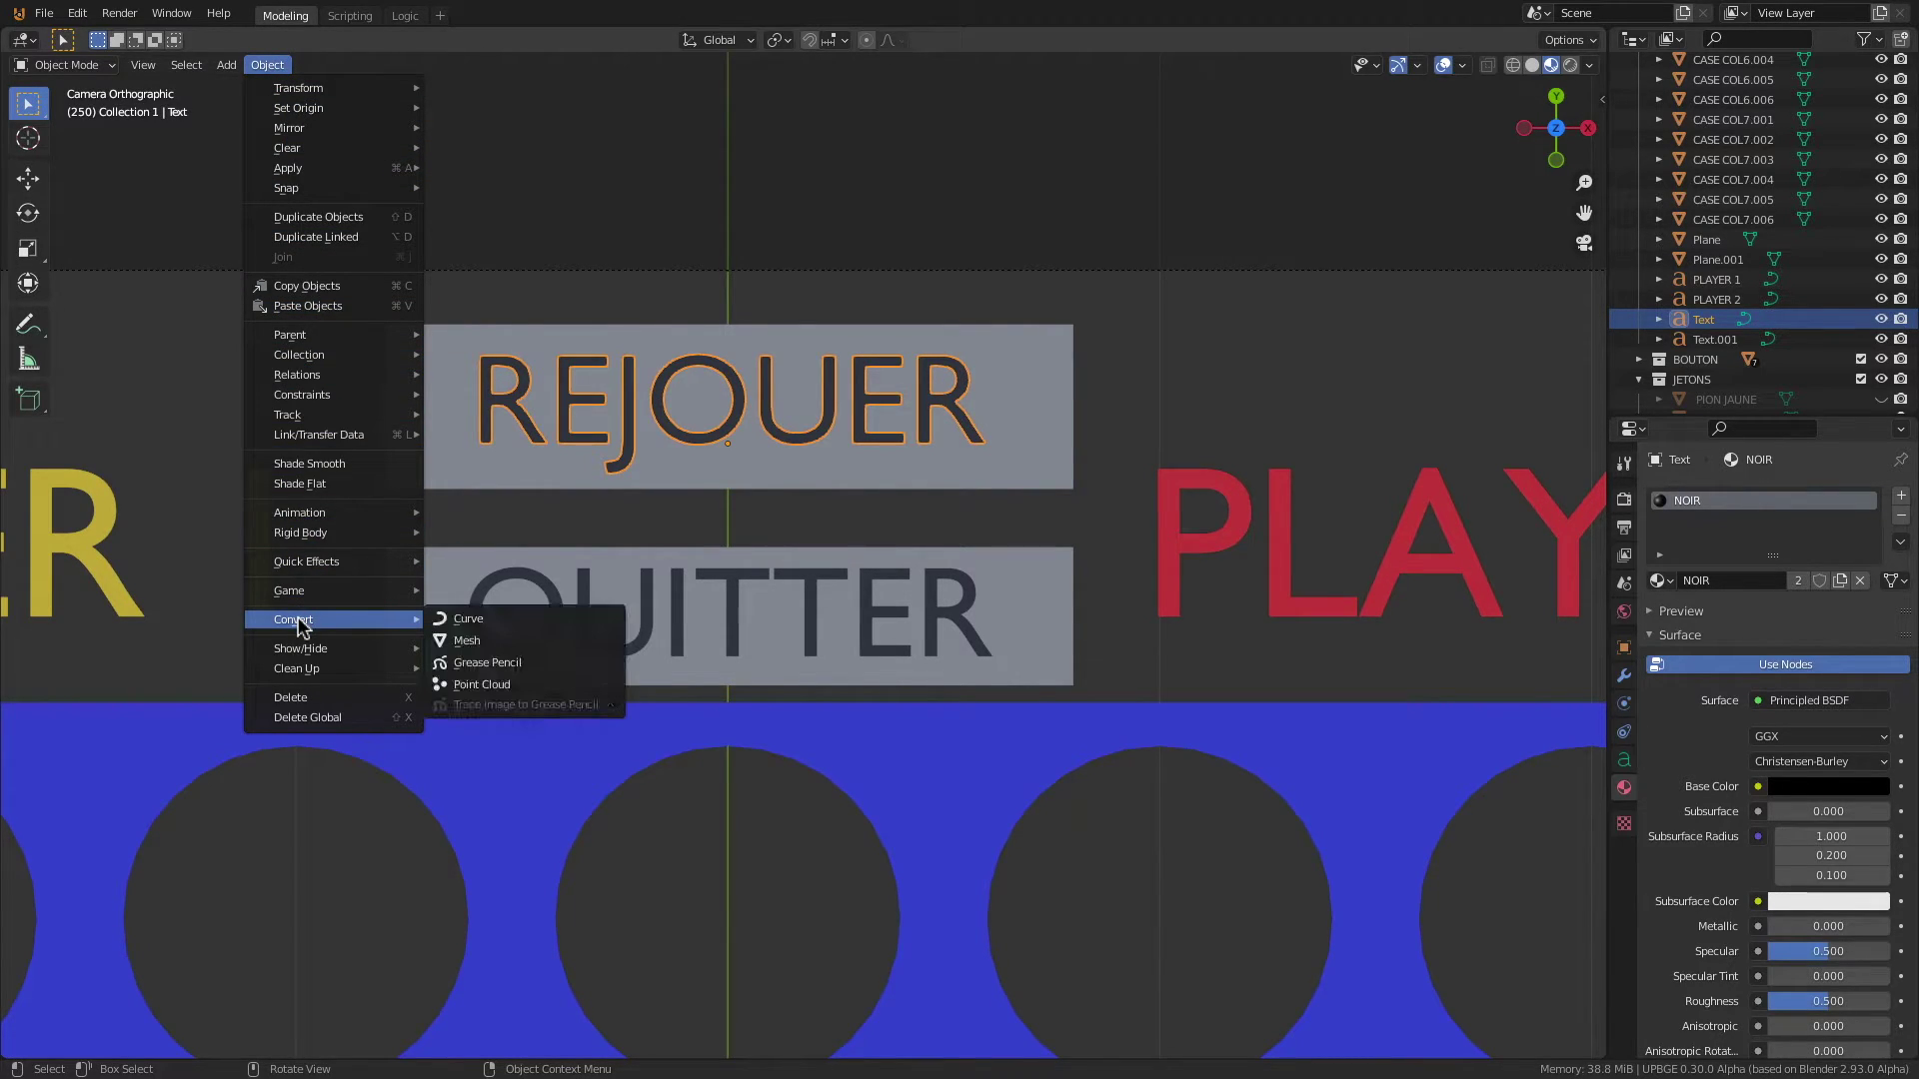
left_click(478, 642)
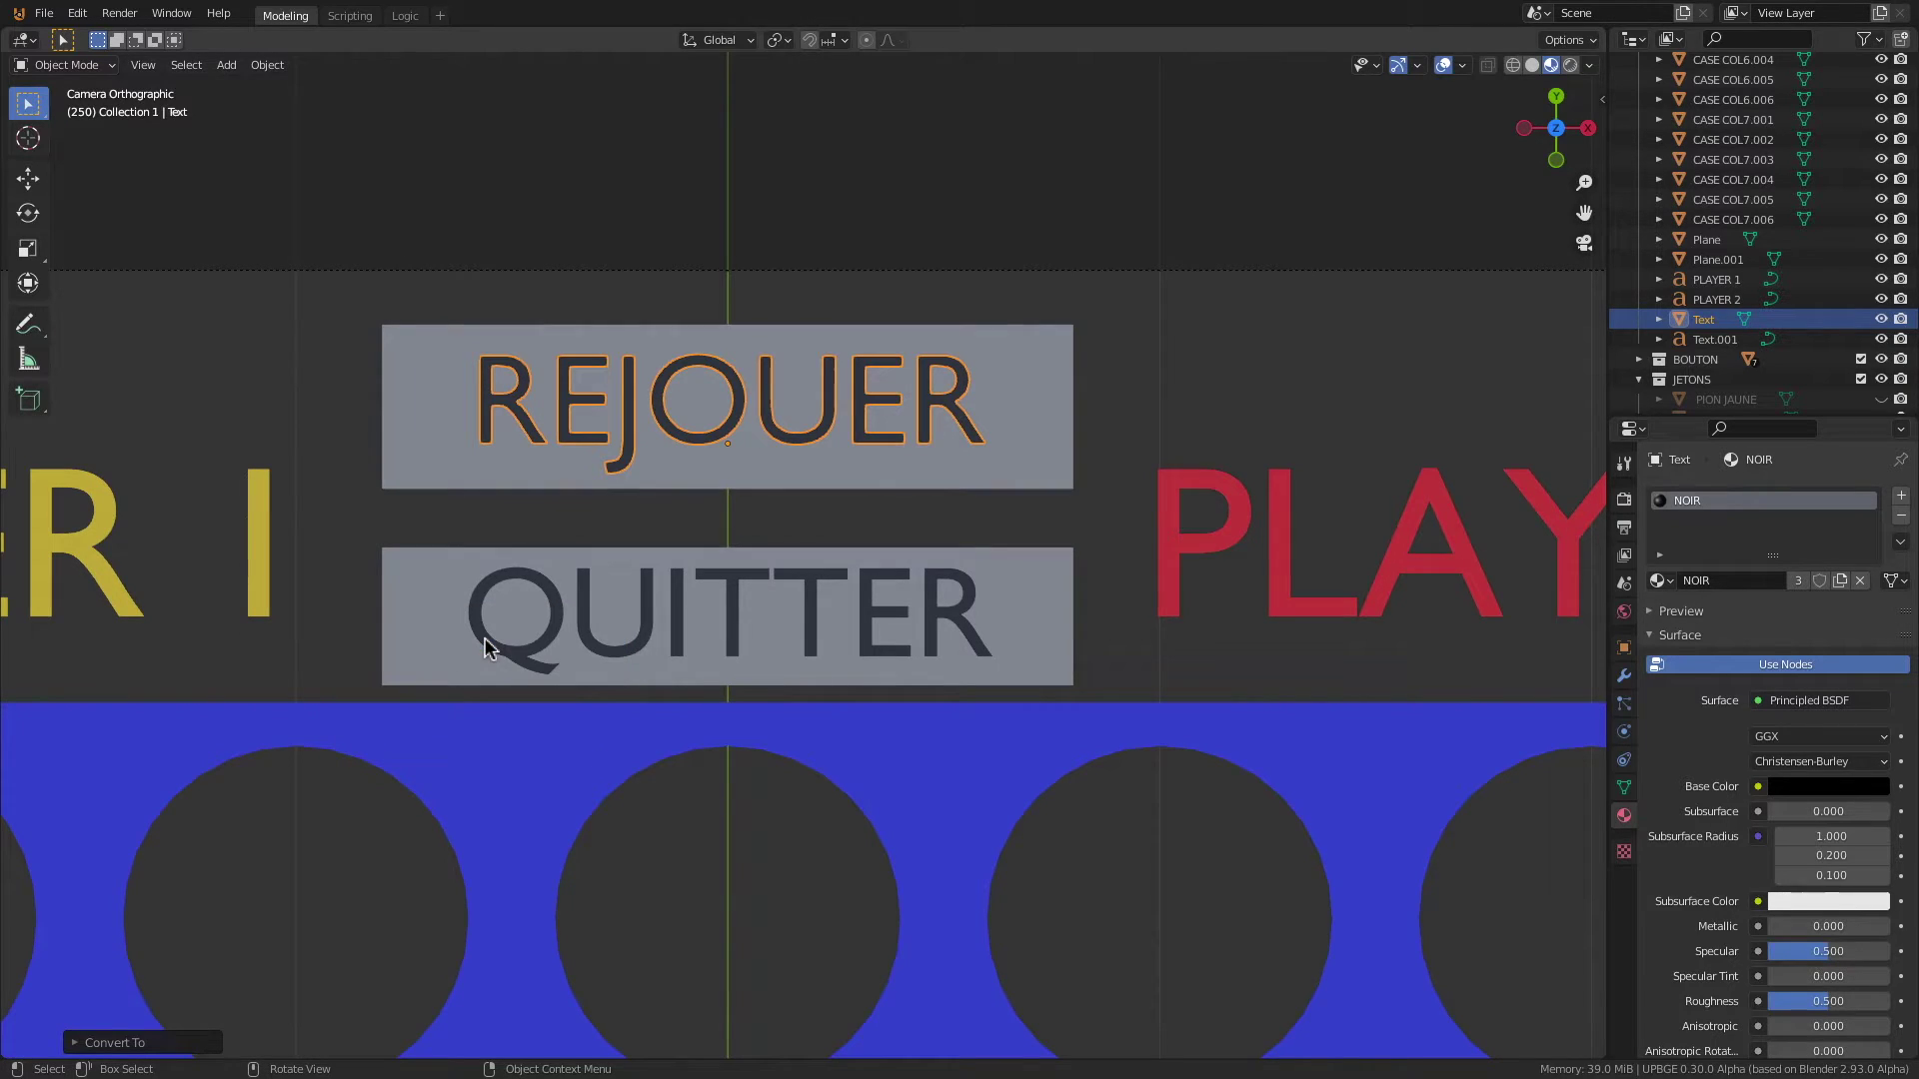
left_click(552, 644)
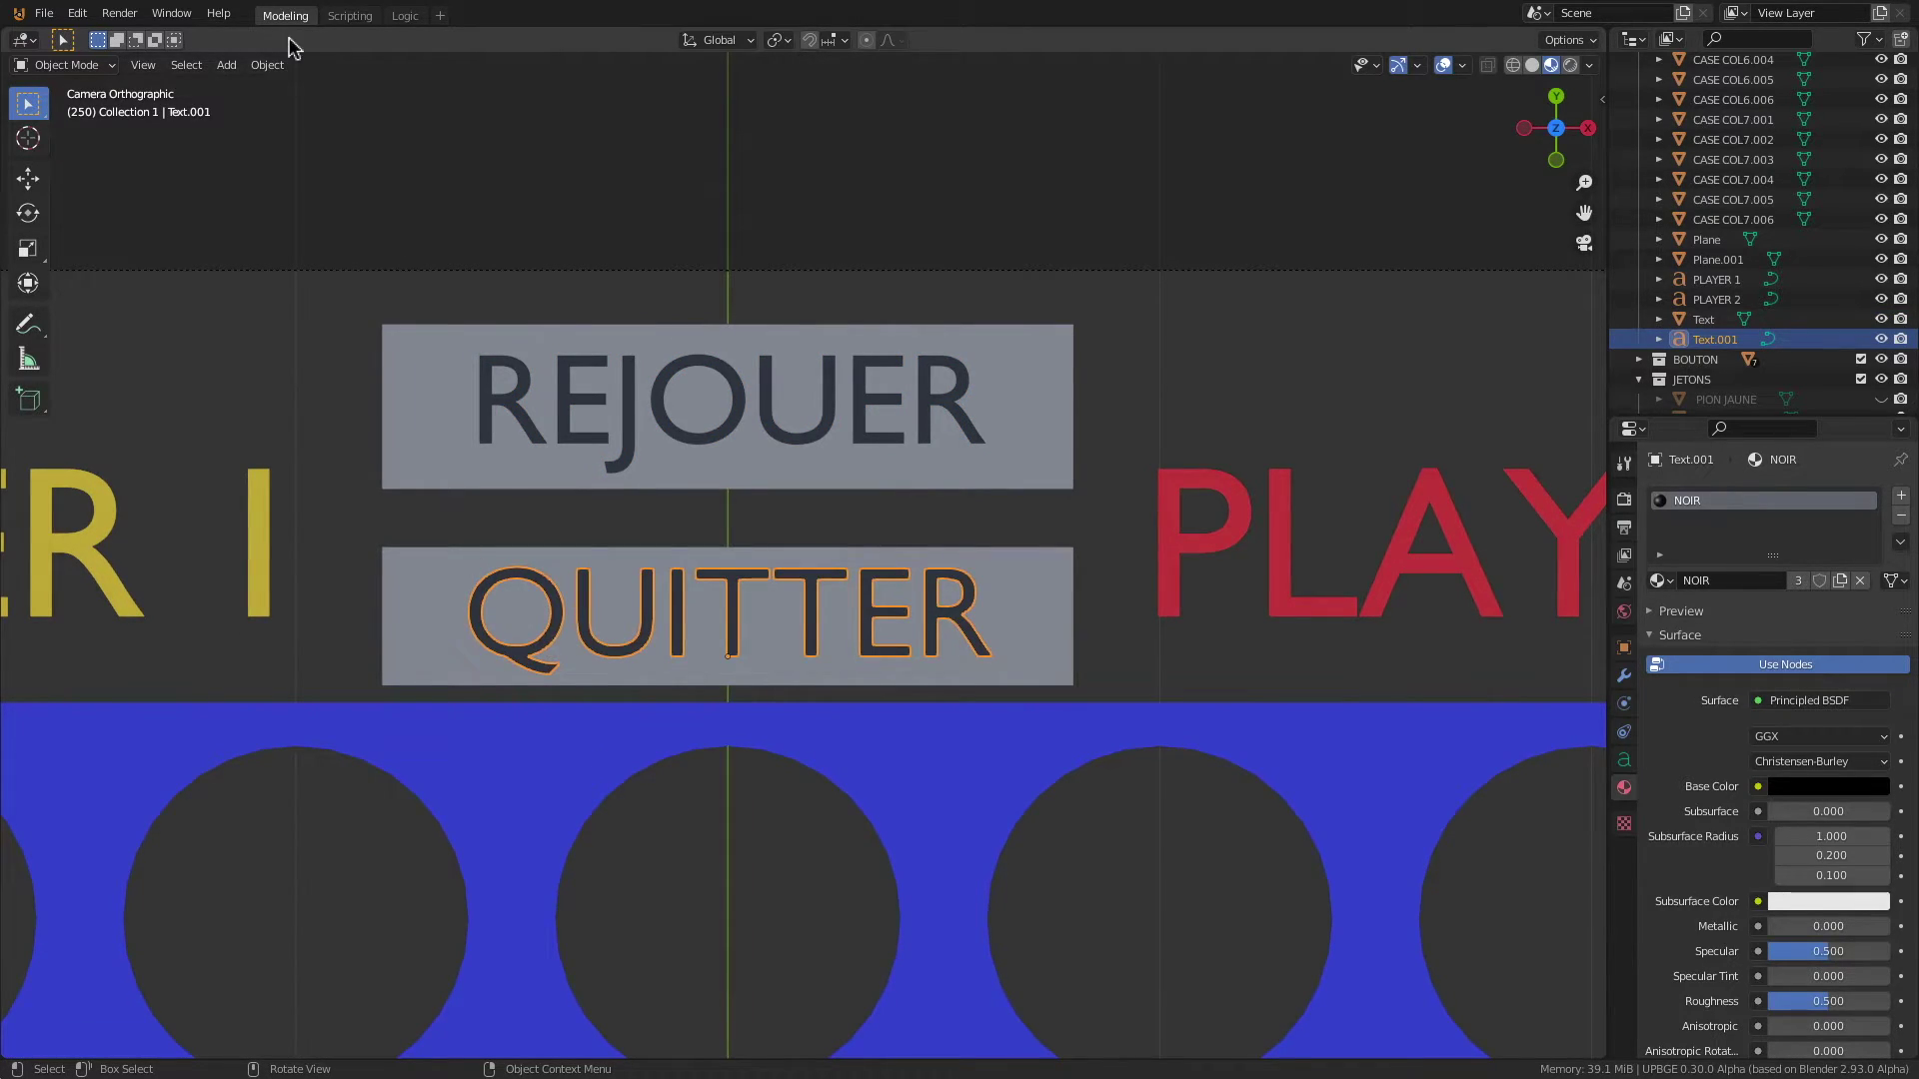
left_click(267, 65)
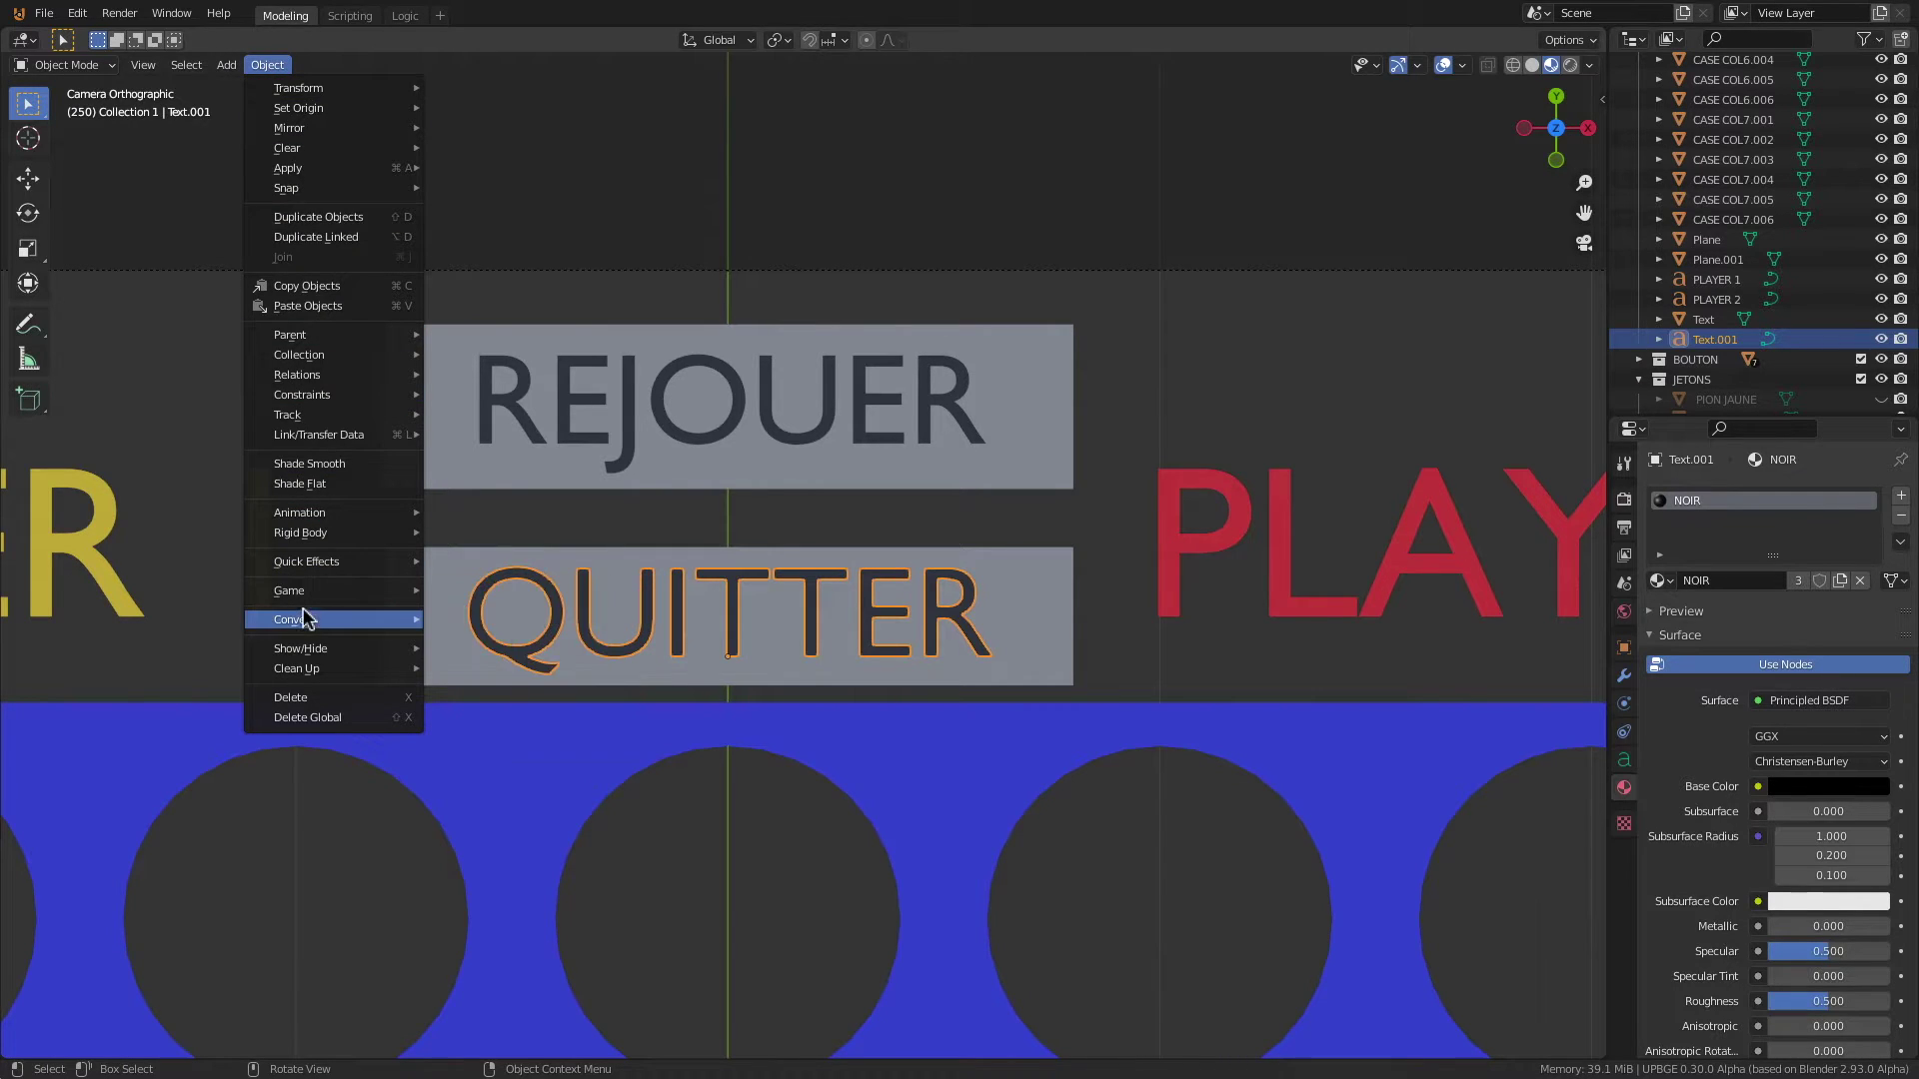
mouse_move(302, 618)
left_click(488, 635)
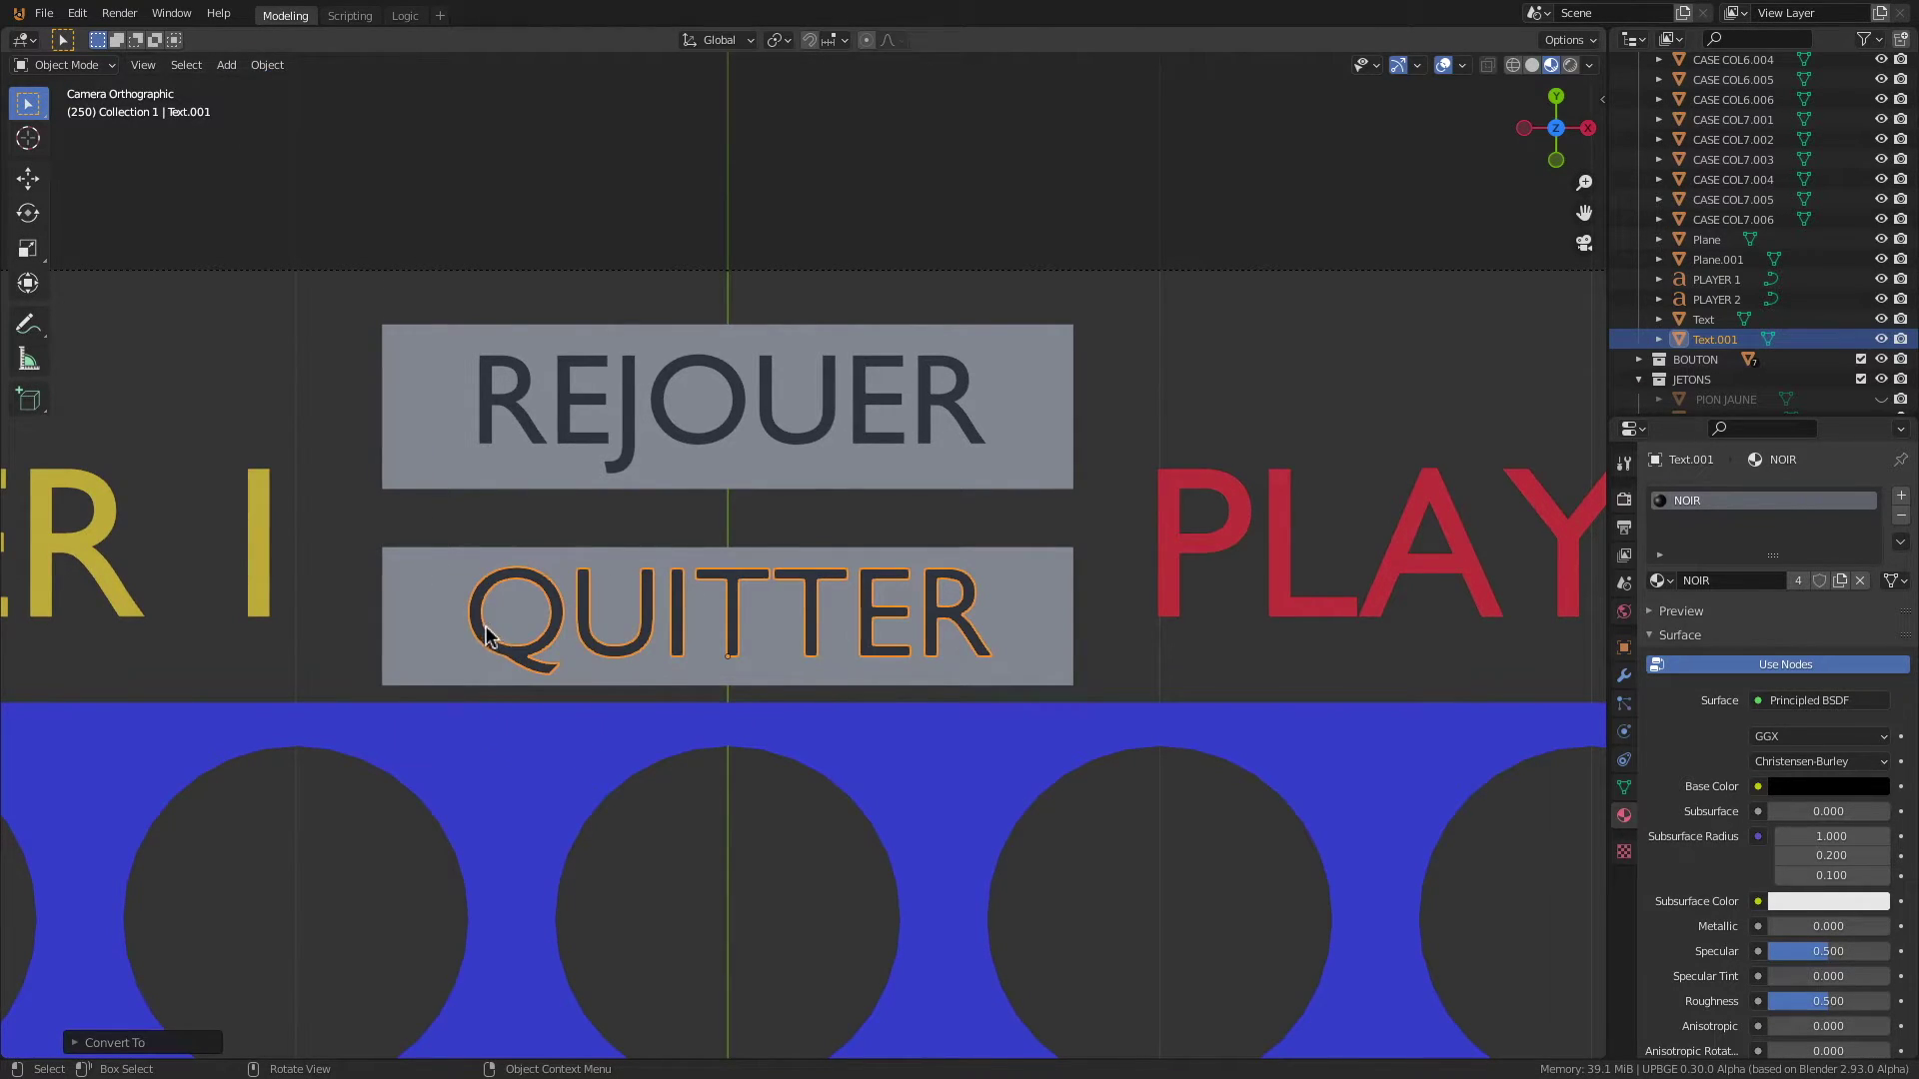
Step: Join the REJOUER lettering with its grey plane and rename the combined object REJOUER
left_click(862, 418)
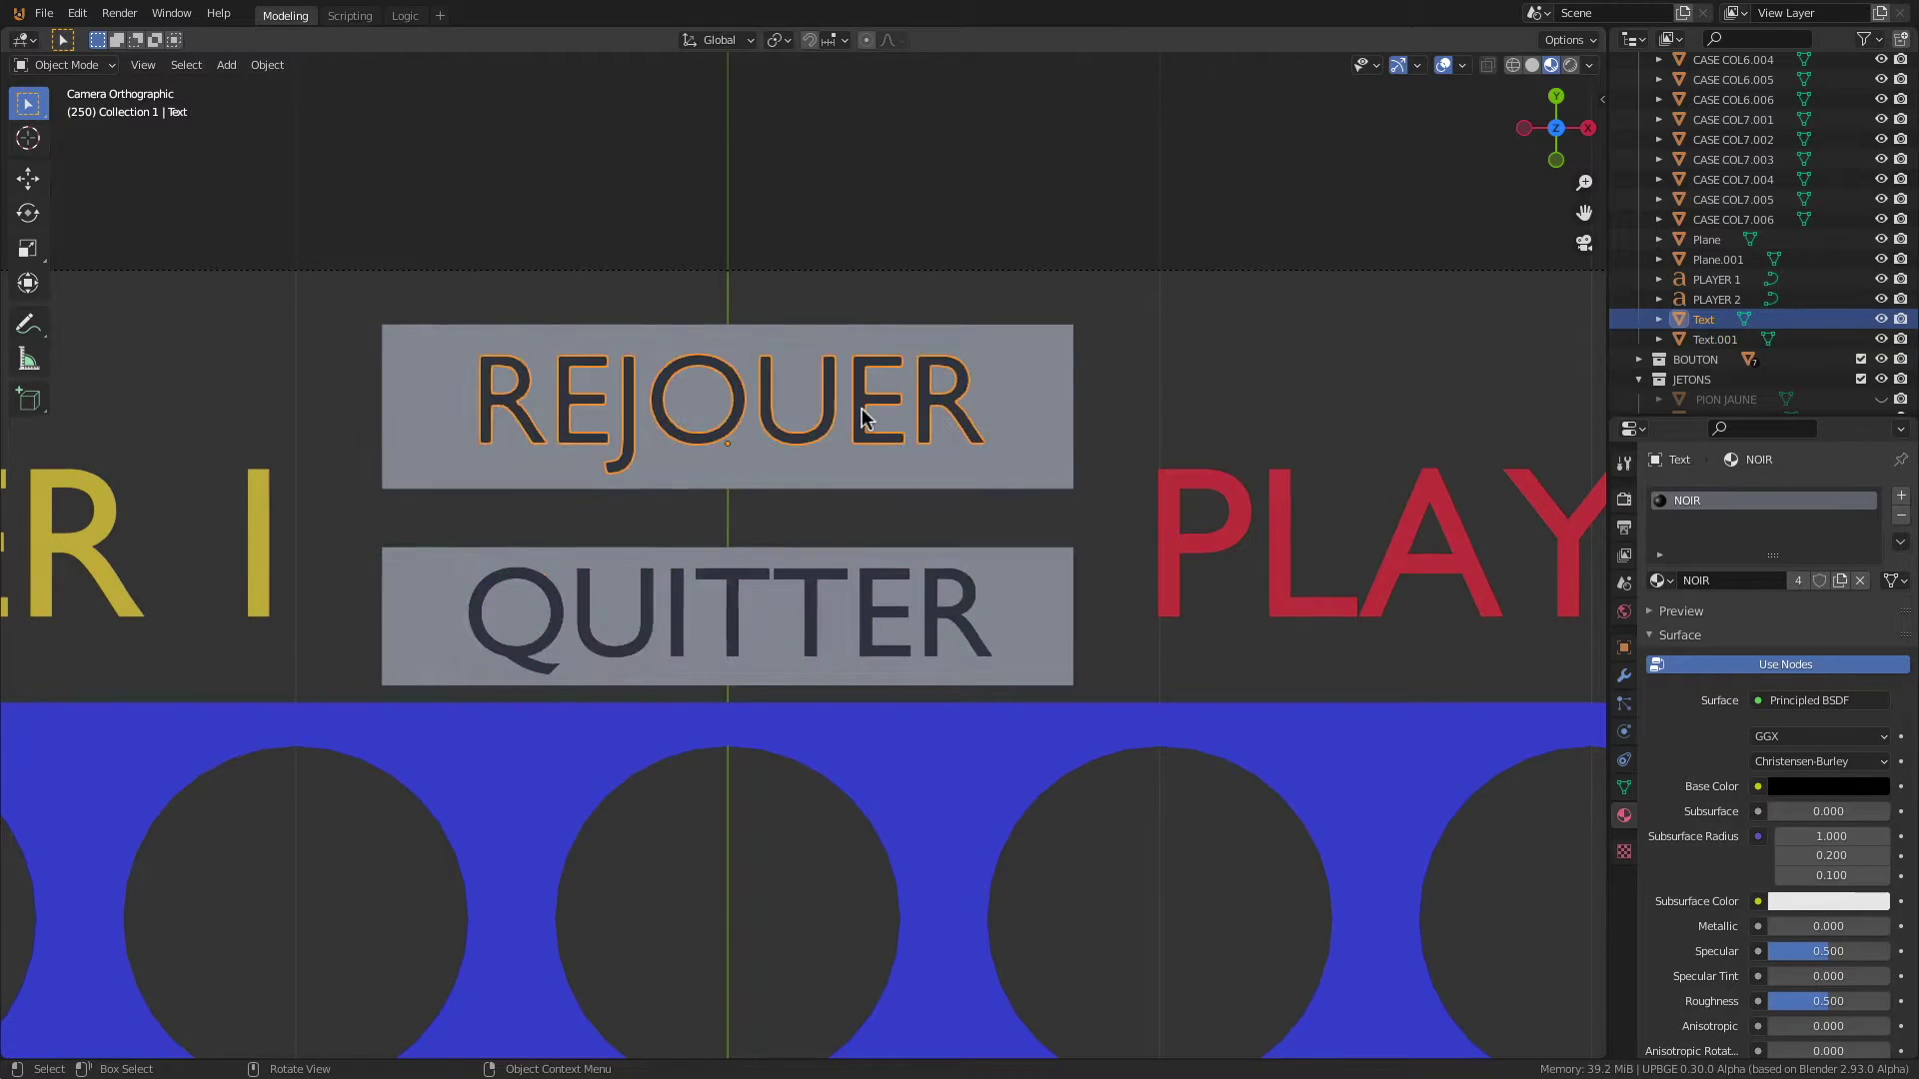
left_click(843, 469, "shift")
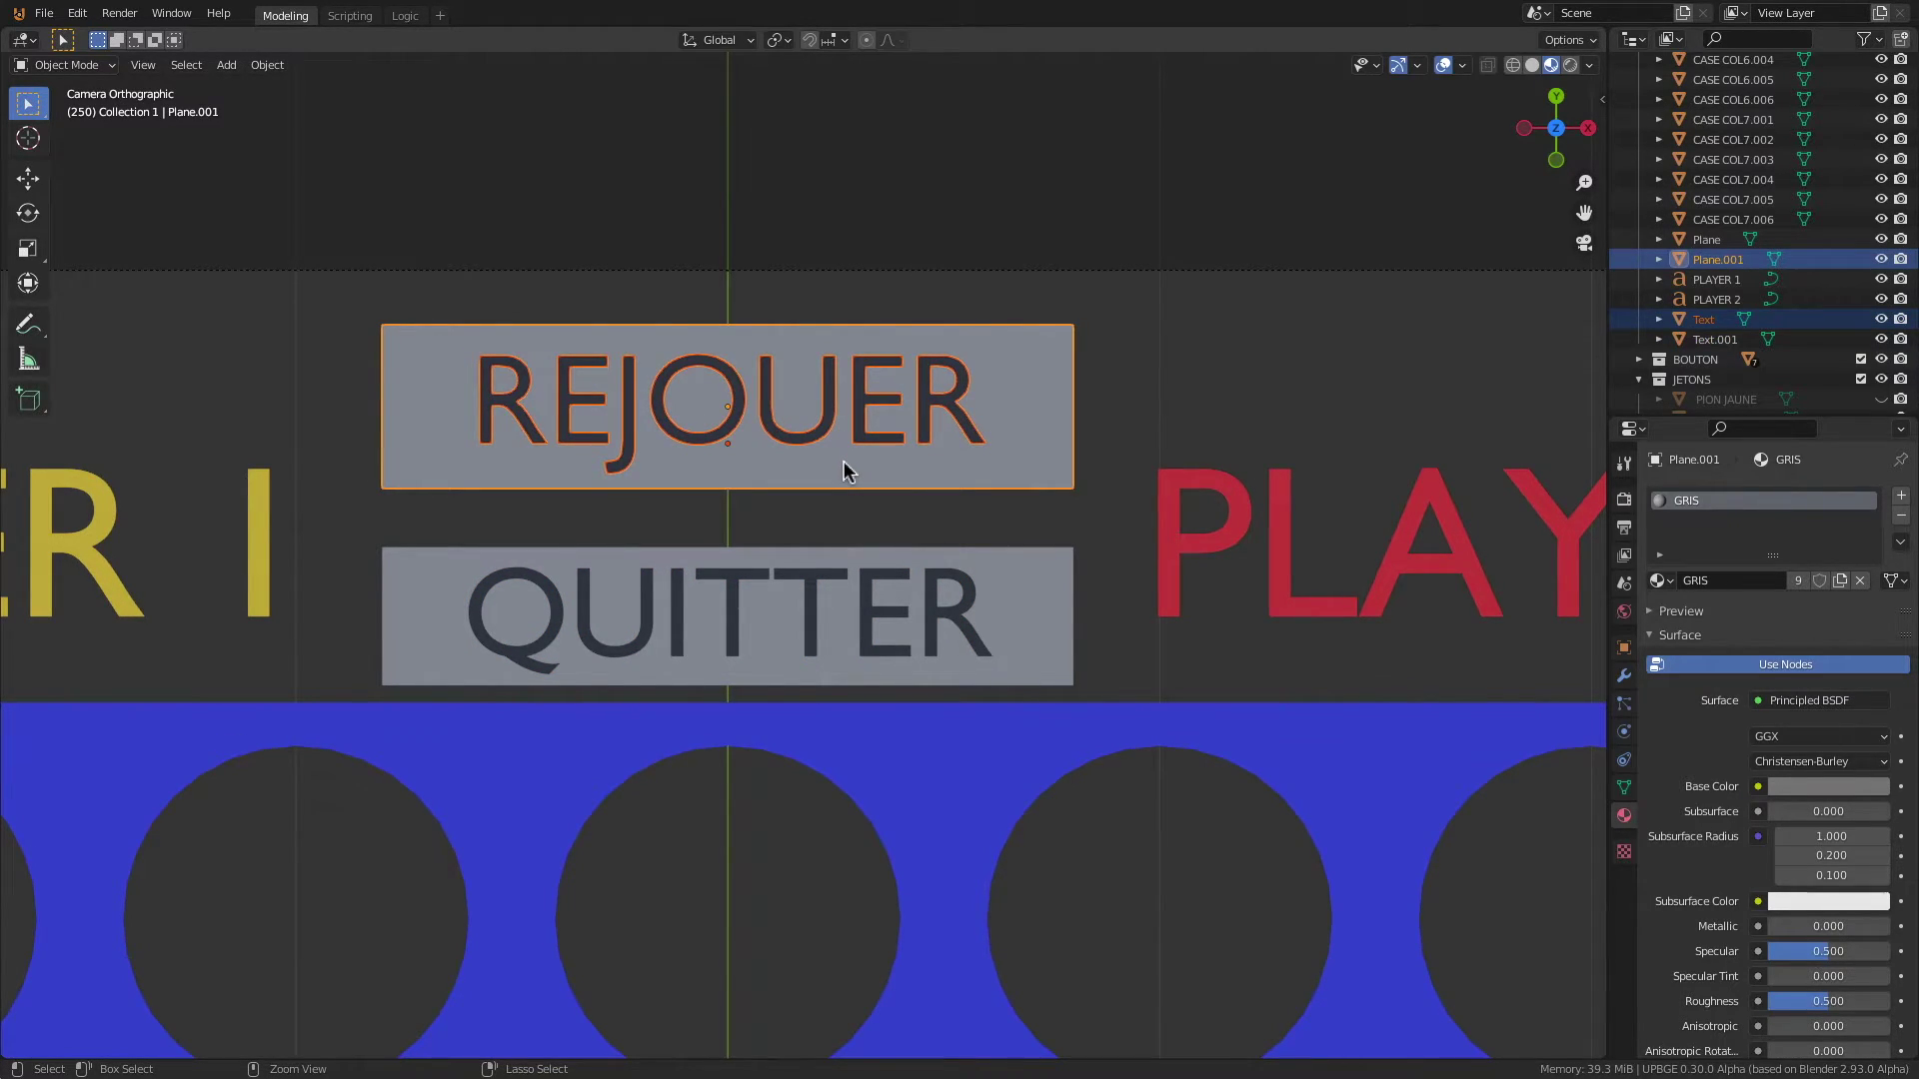
key("ctrl+j")
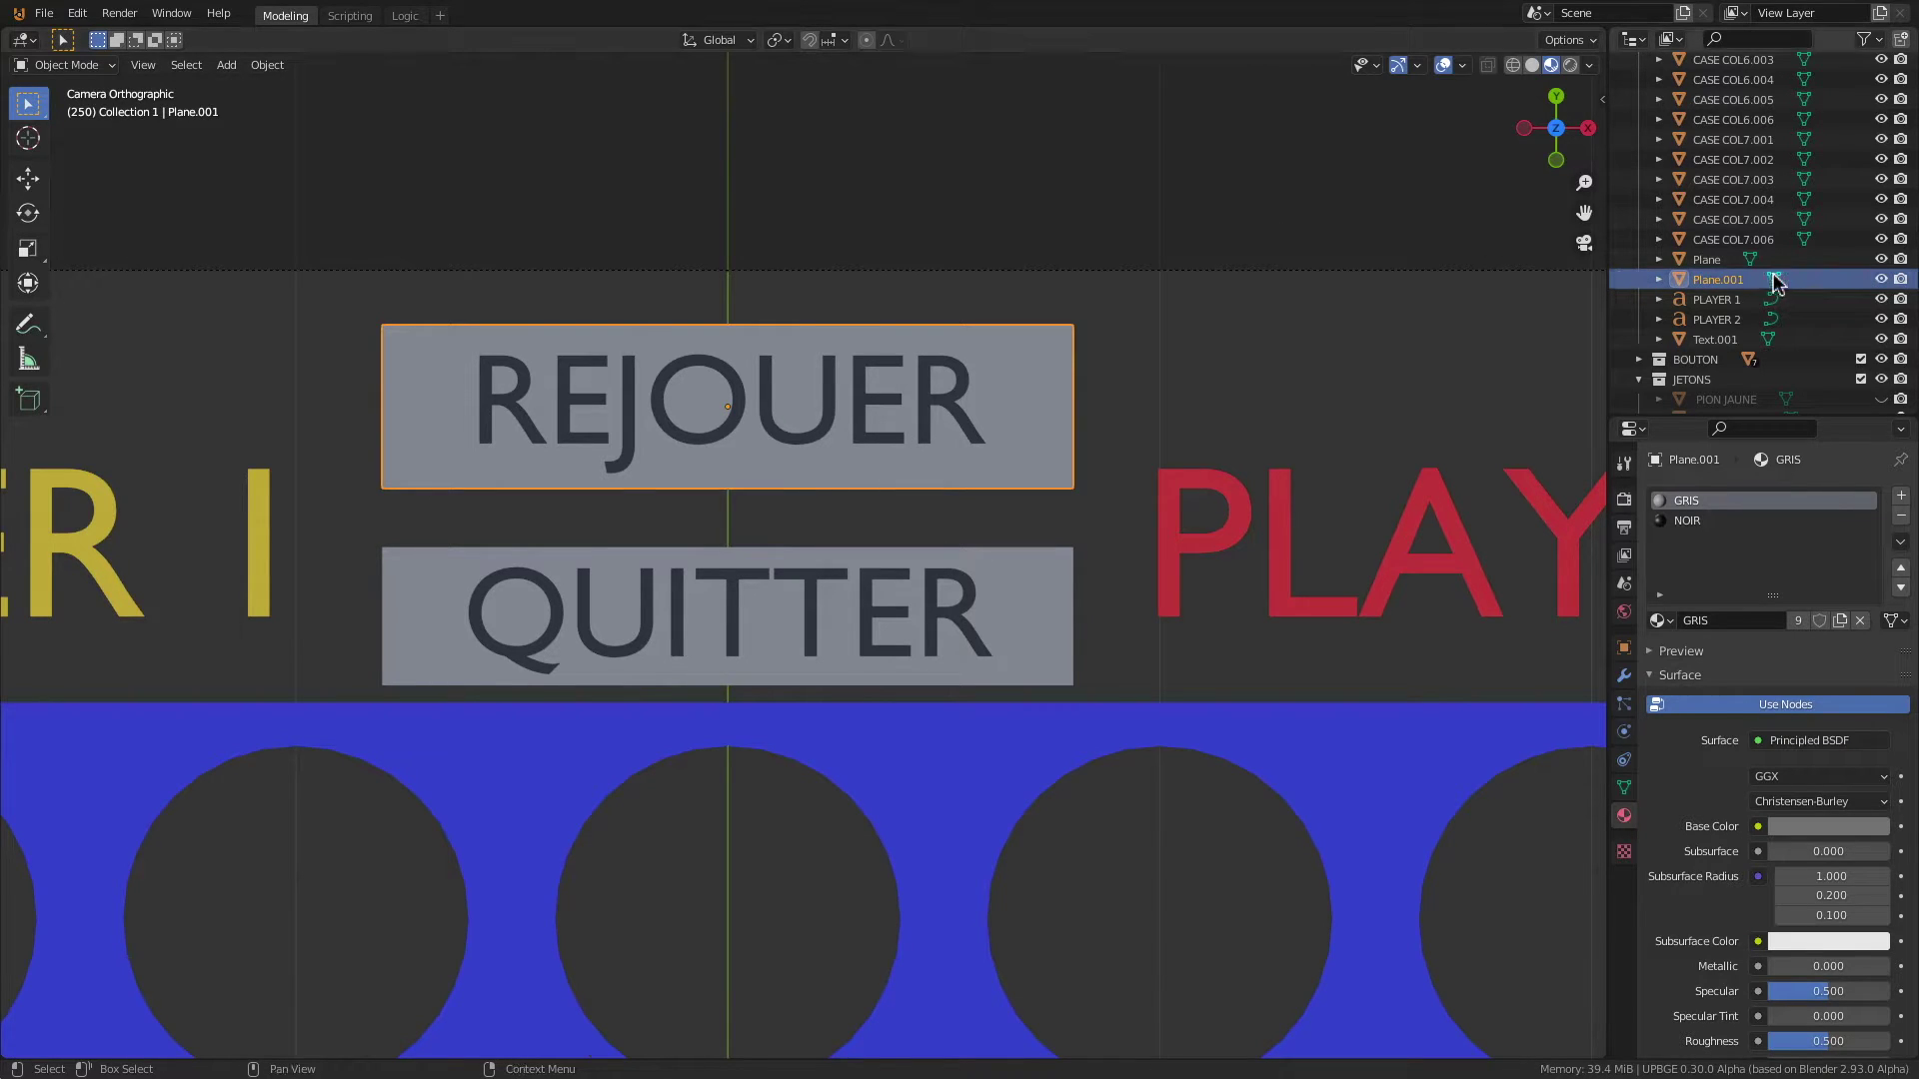
double_click(1718, 279)
scroll(1730, 280, "down", 1)
type("RE")
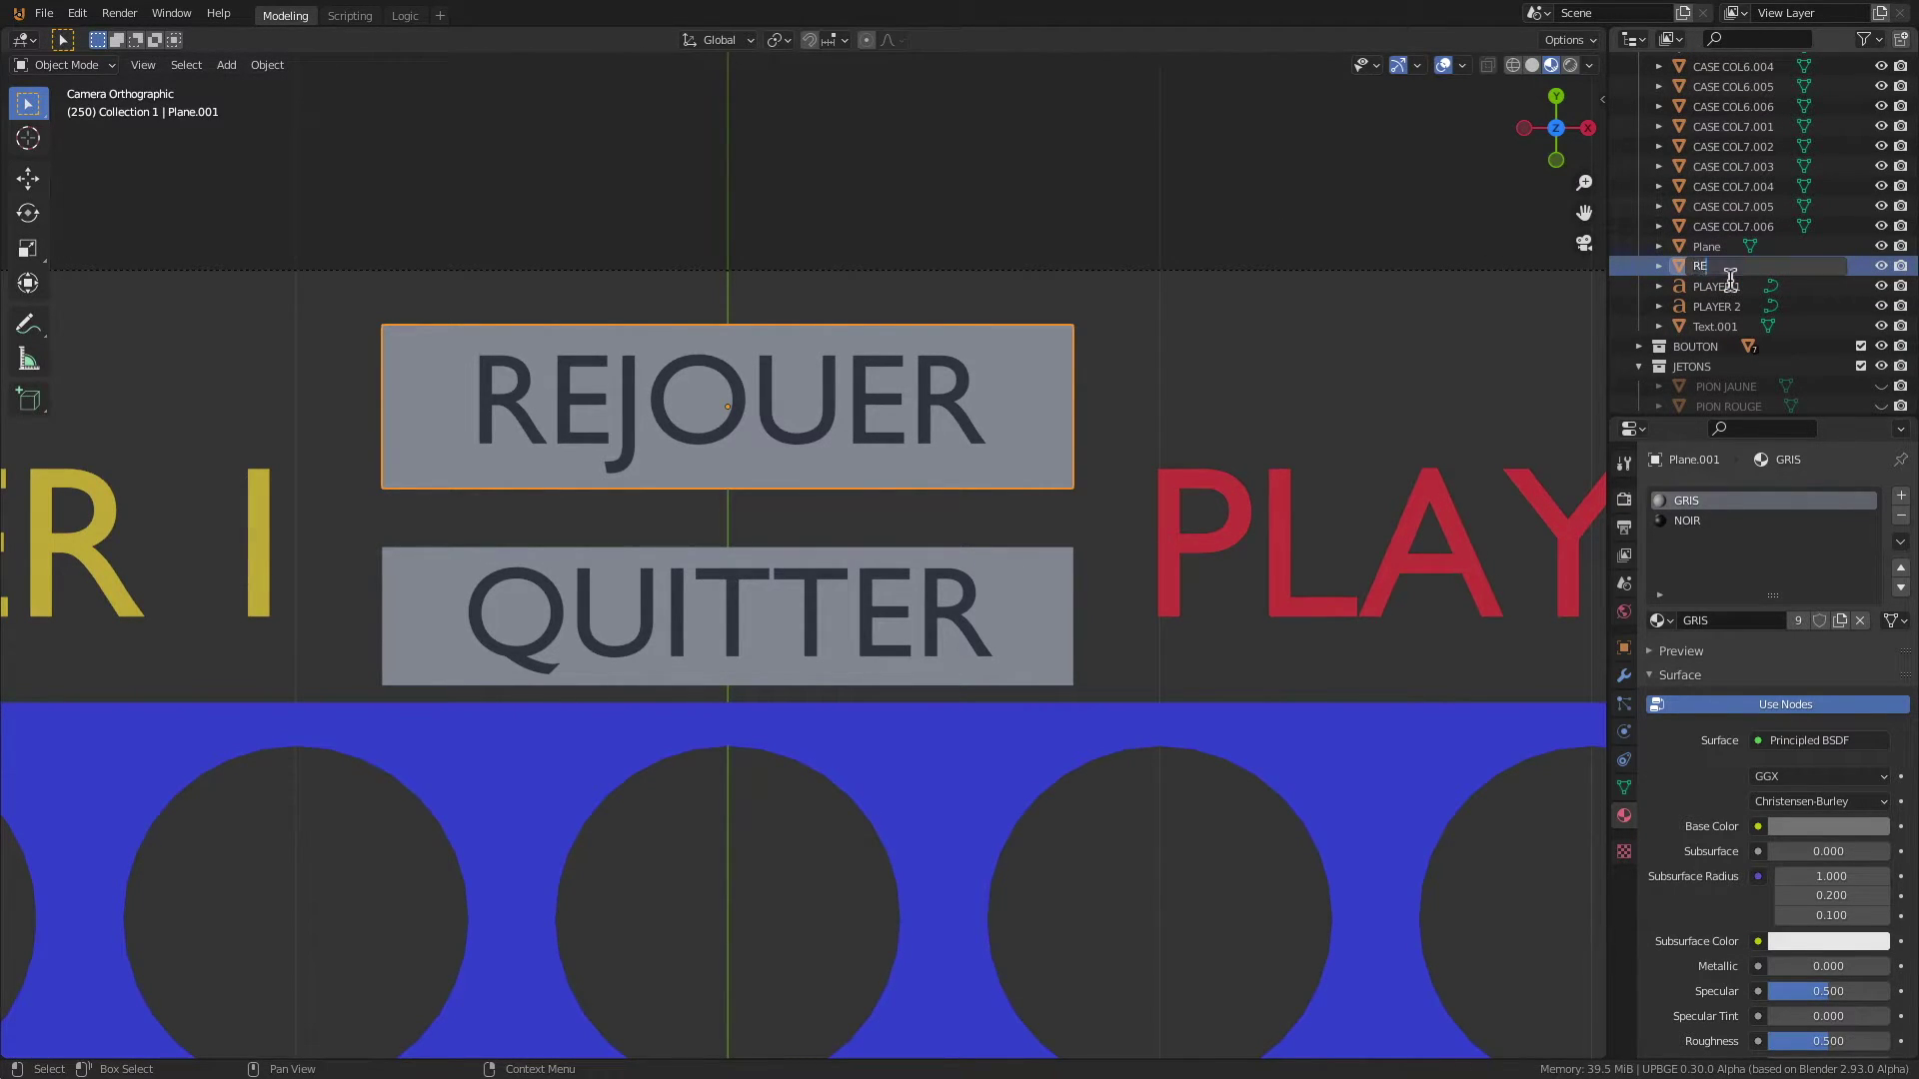
type("JOUER")
key("Return")
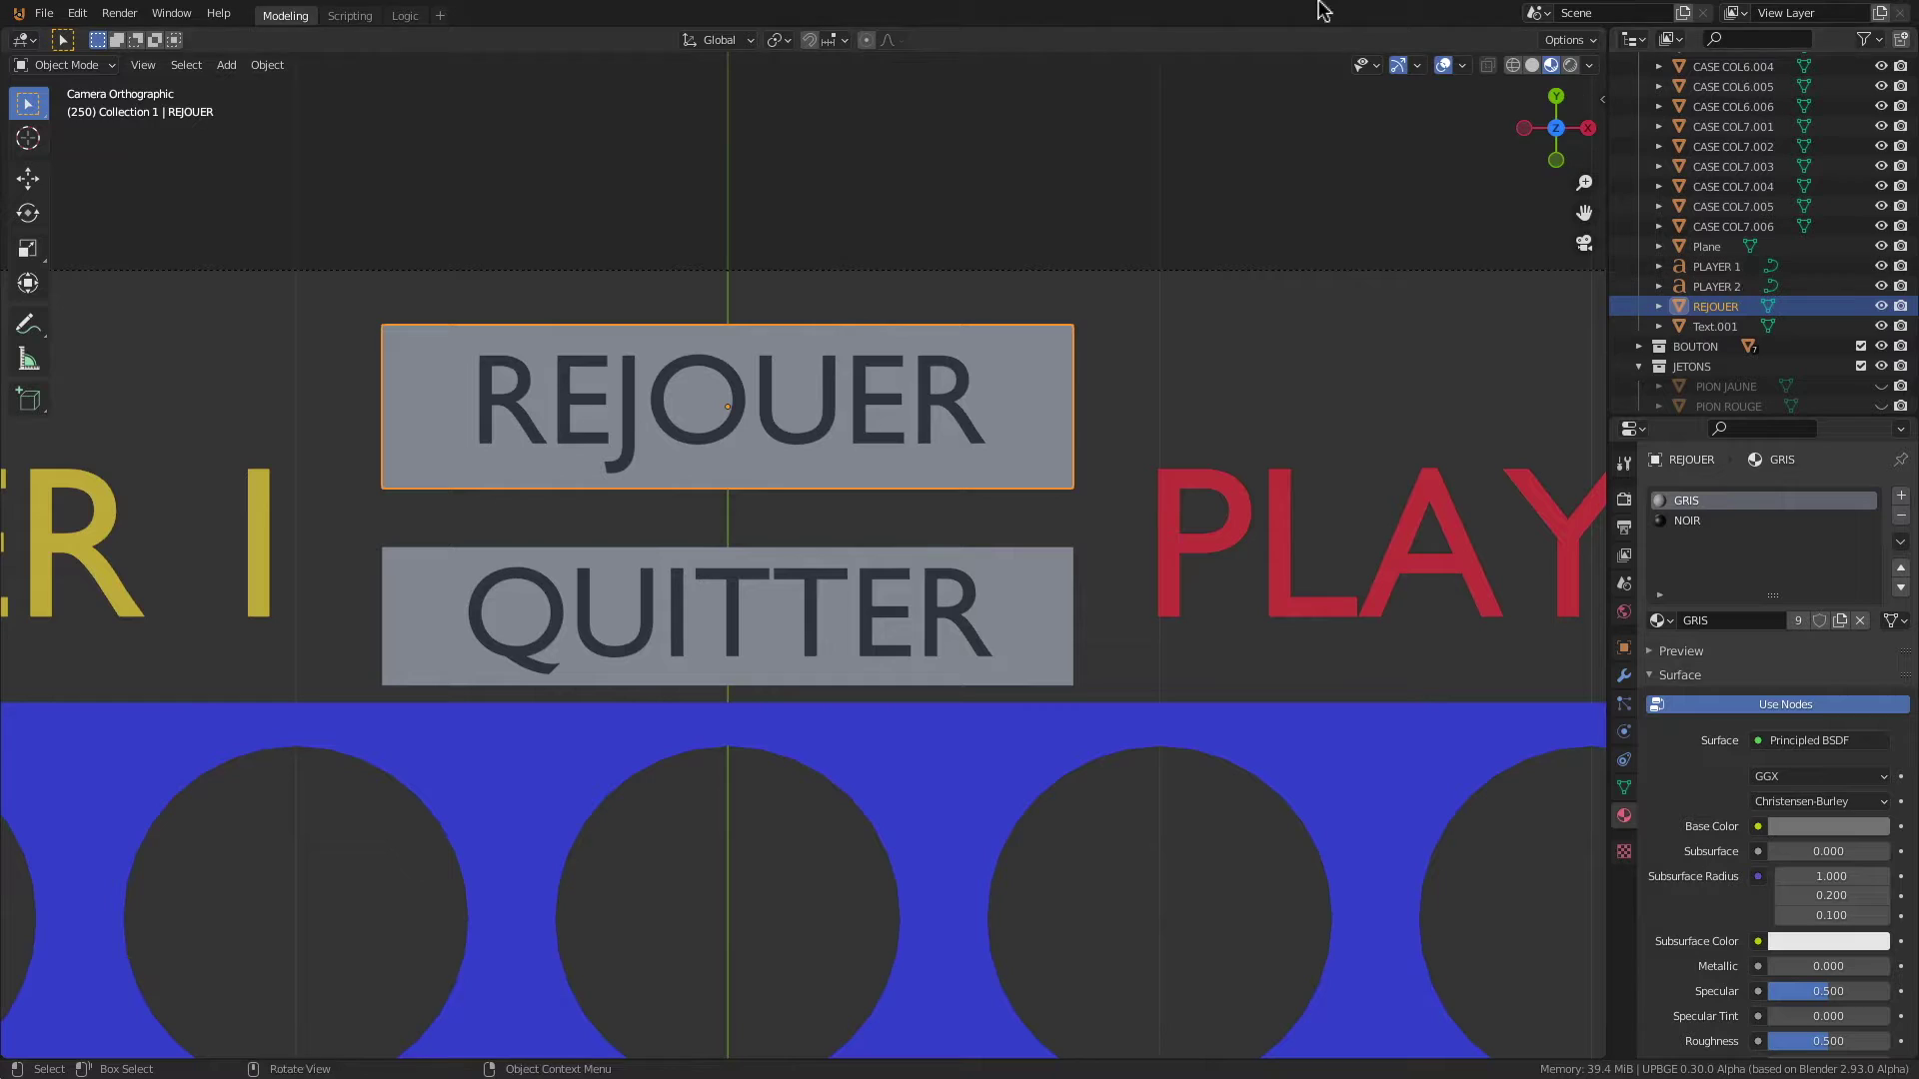
Step: Join the QUITTER lettering with its grey plane and rename the combined object QUITTER
left_click(737, 590)
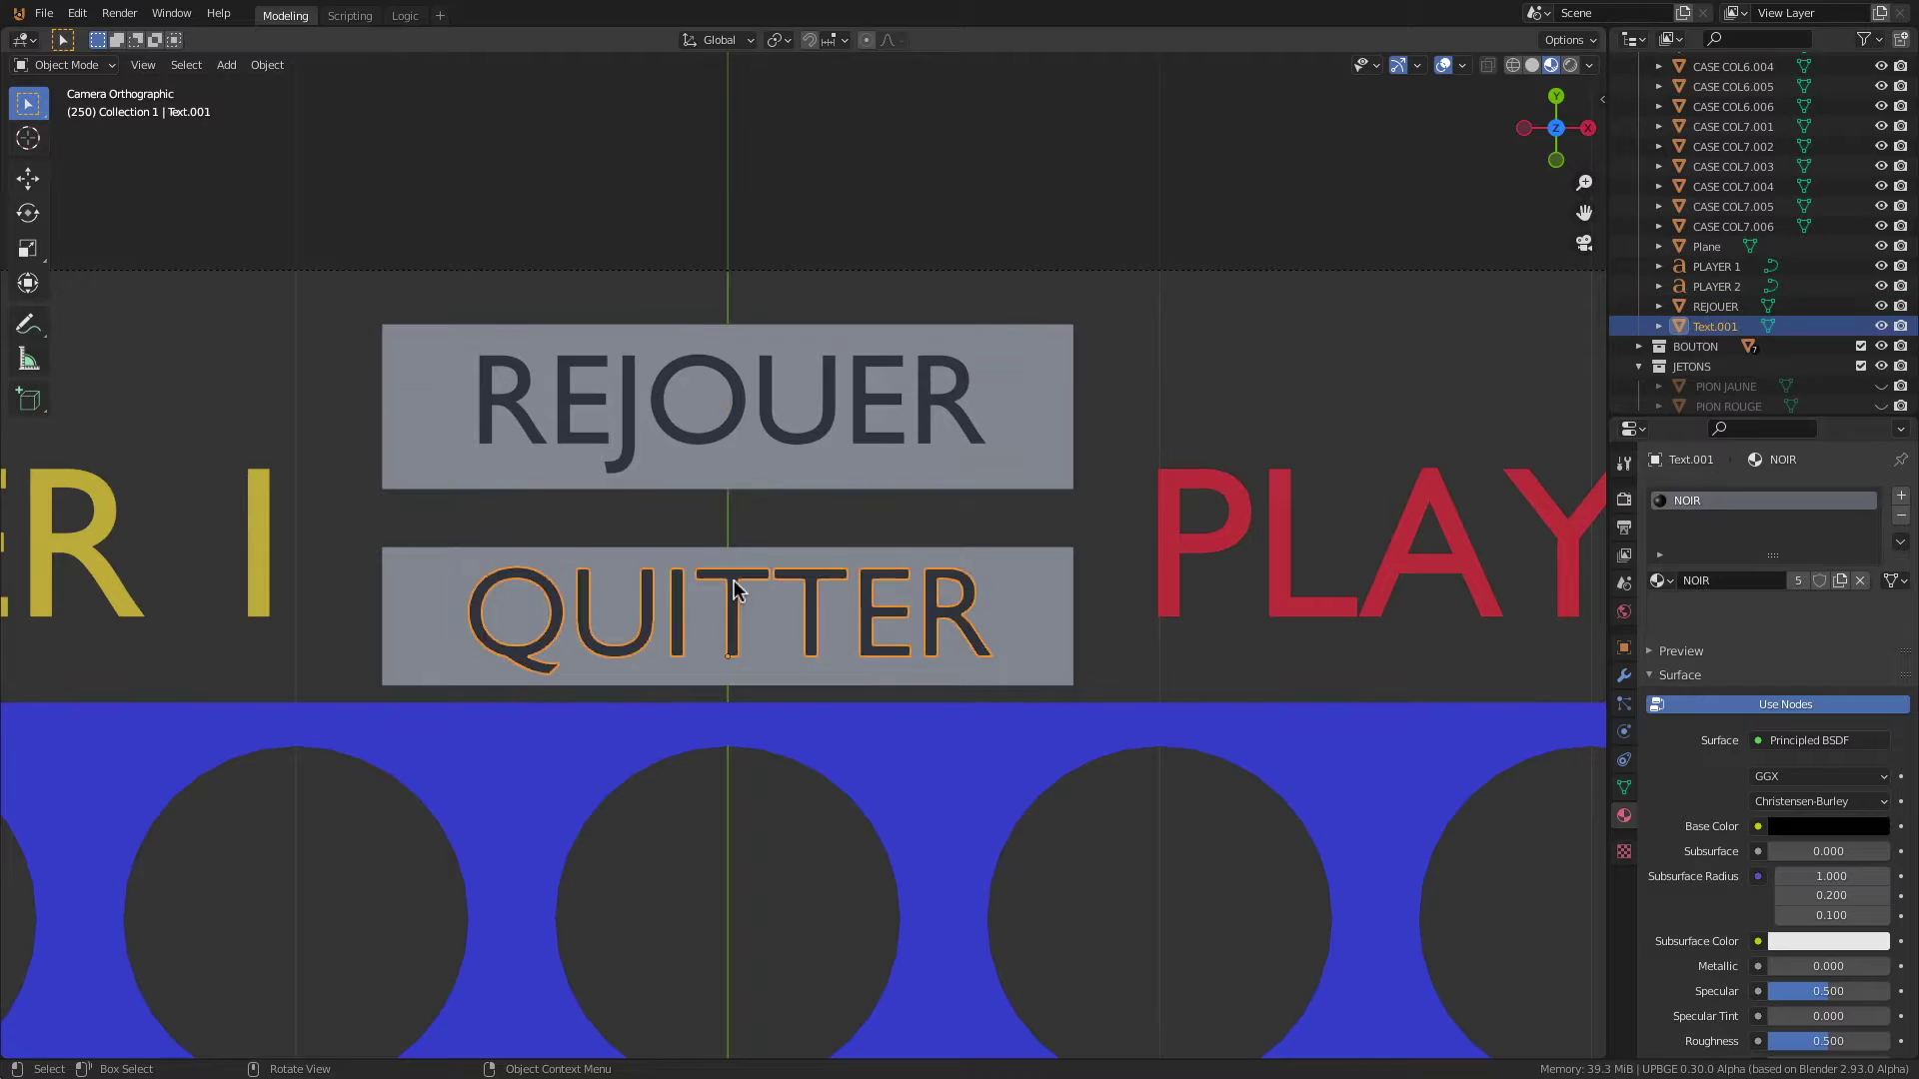
left_click(774, 645, "shift")
key("ctrl+j")
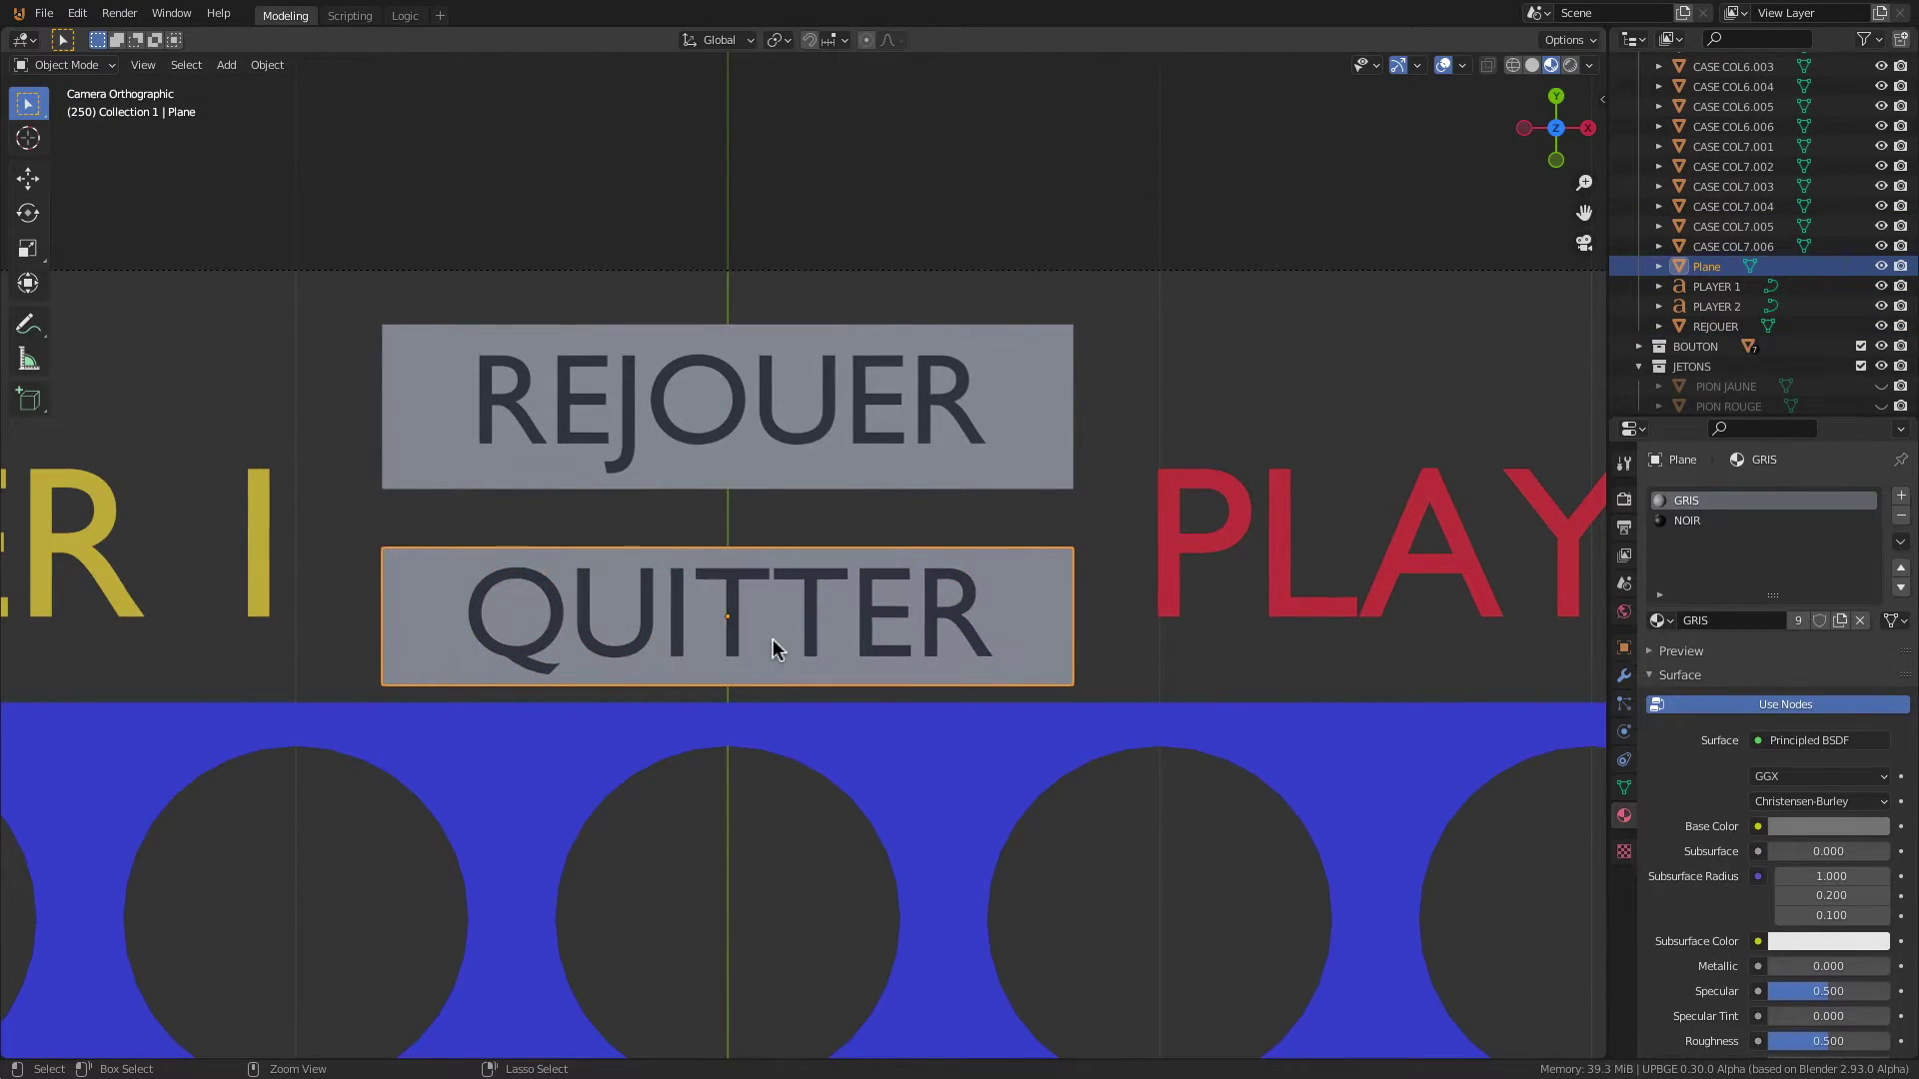
double_click(1711, 267)
type("QUITTER")
key("Return")
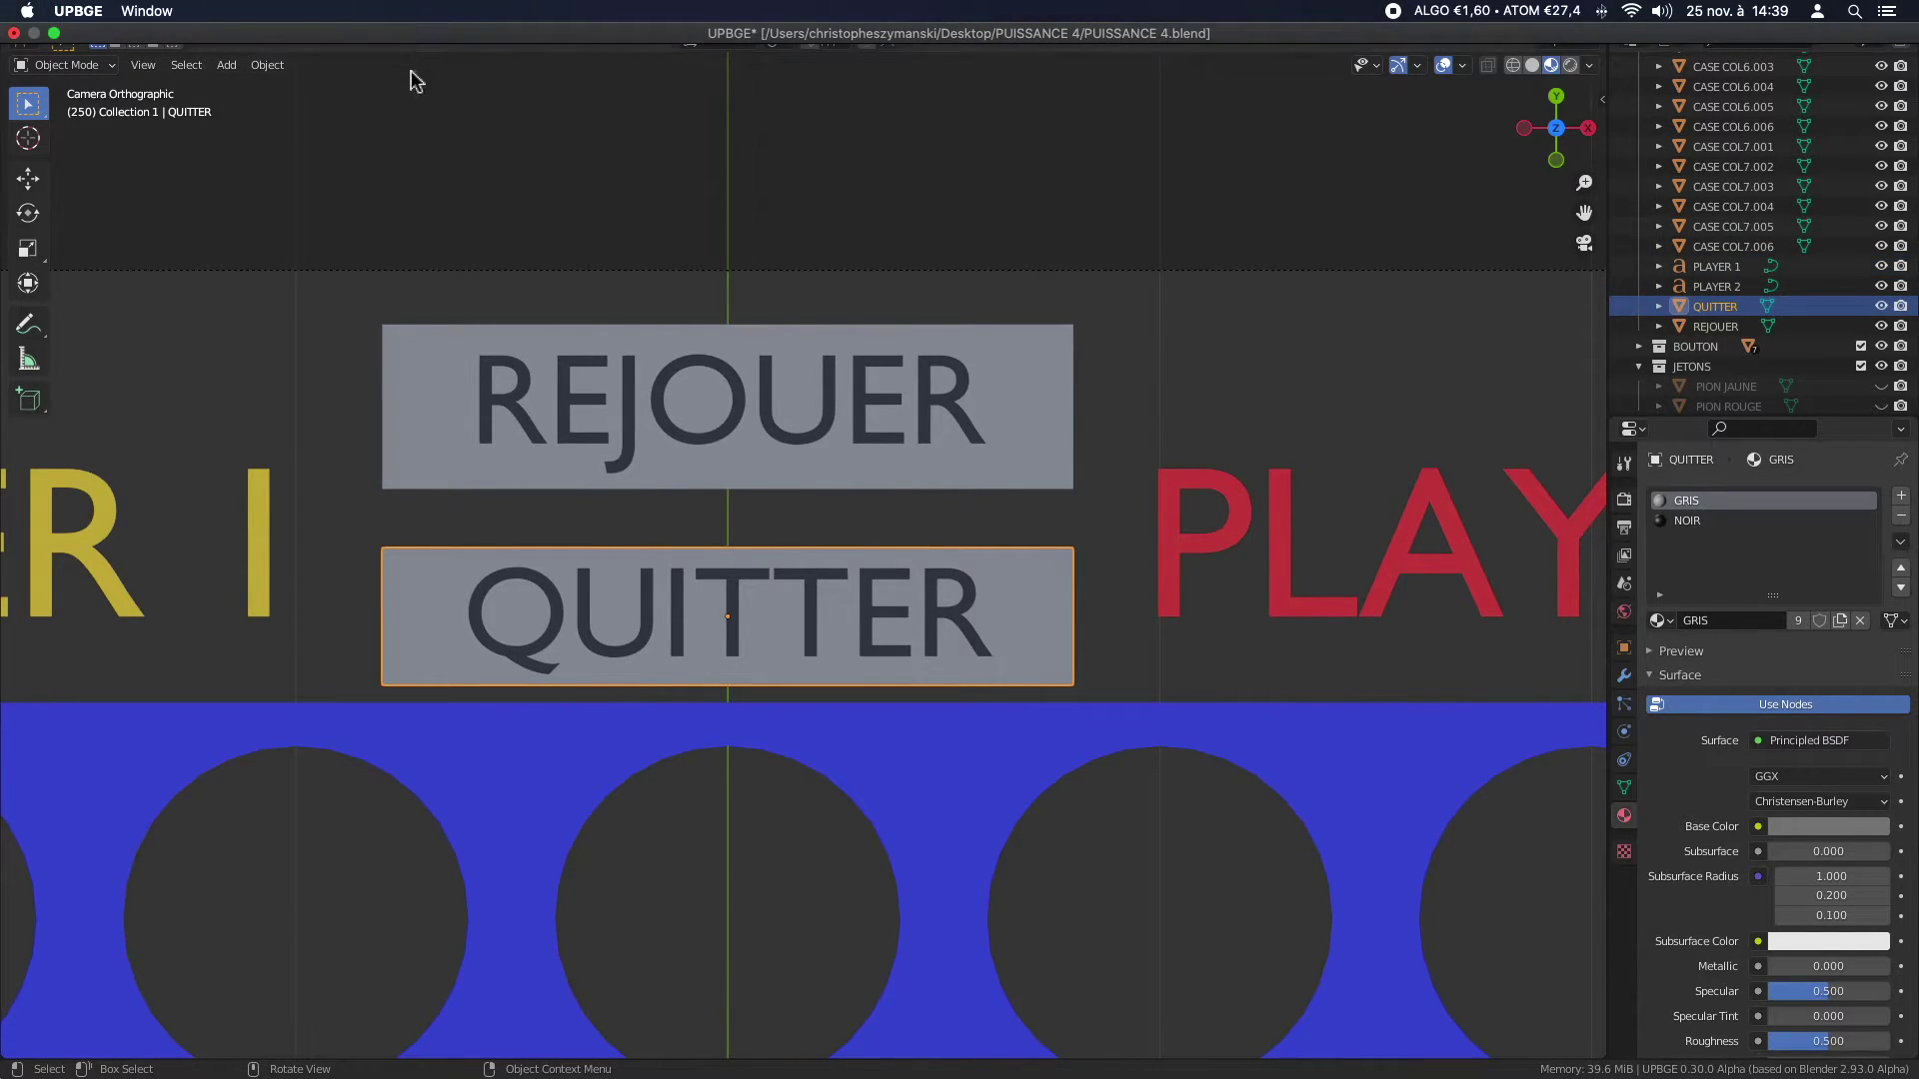
Step: In the Logic workspace, add two Mouse sensors to QUITTER, one for Left Button and one for Mouse Over
left_click(405, 15)
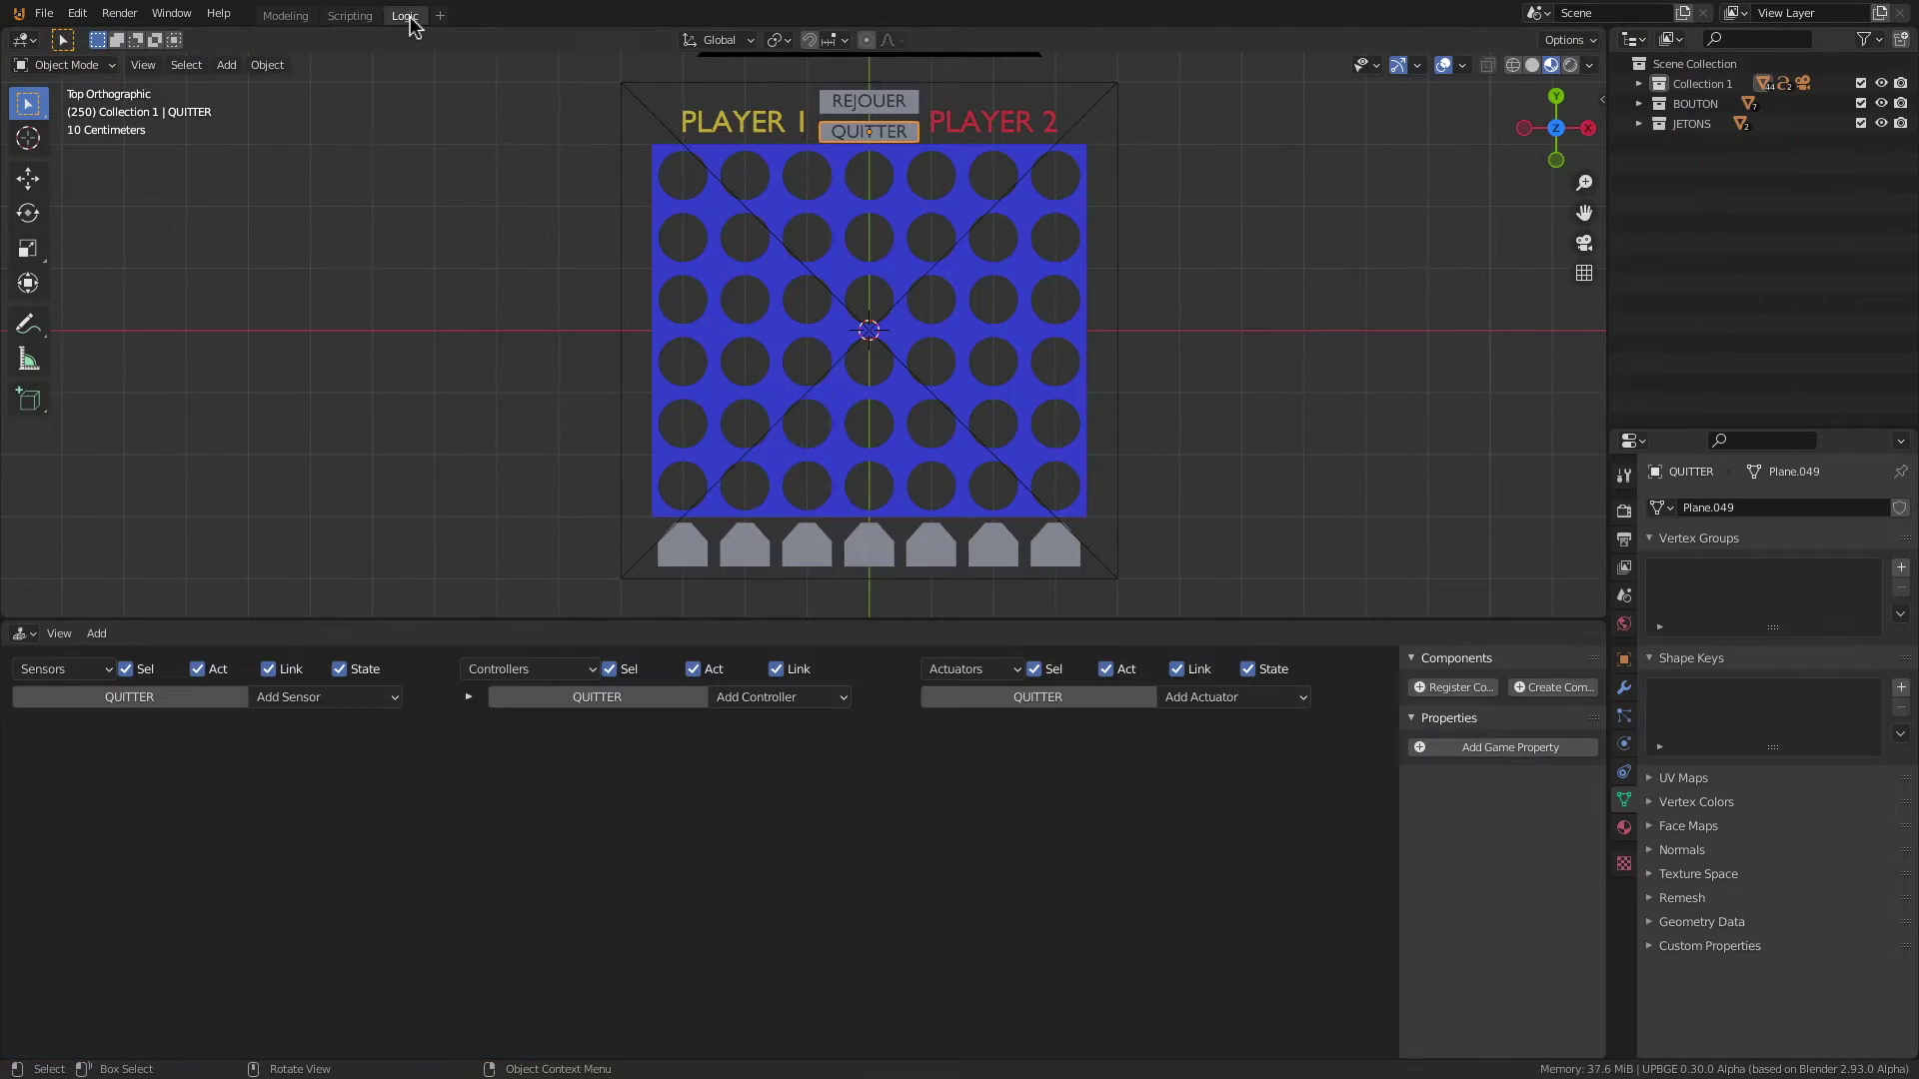
scroll(839, 245, "up", 2)
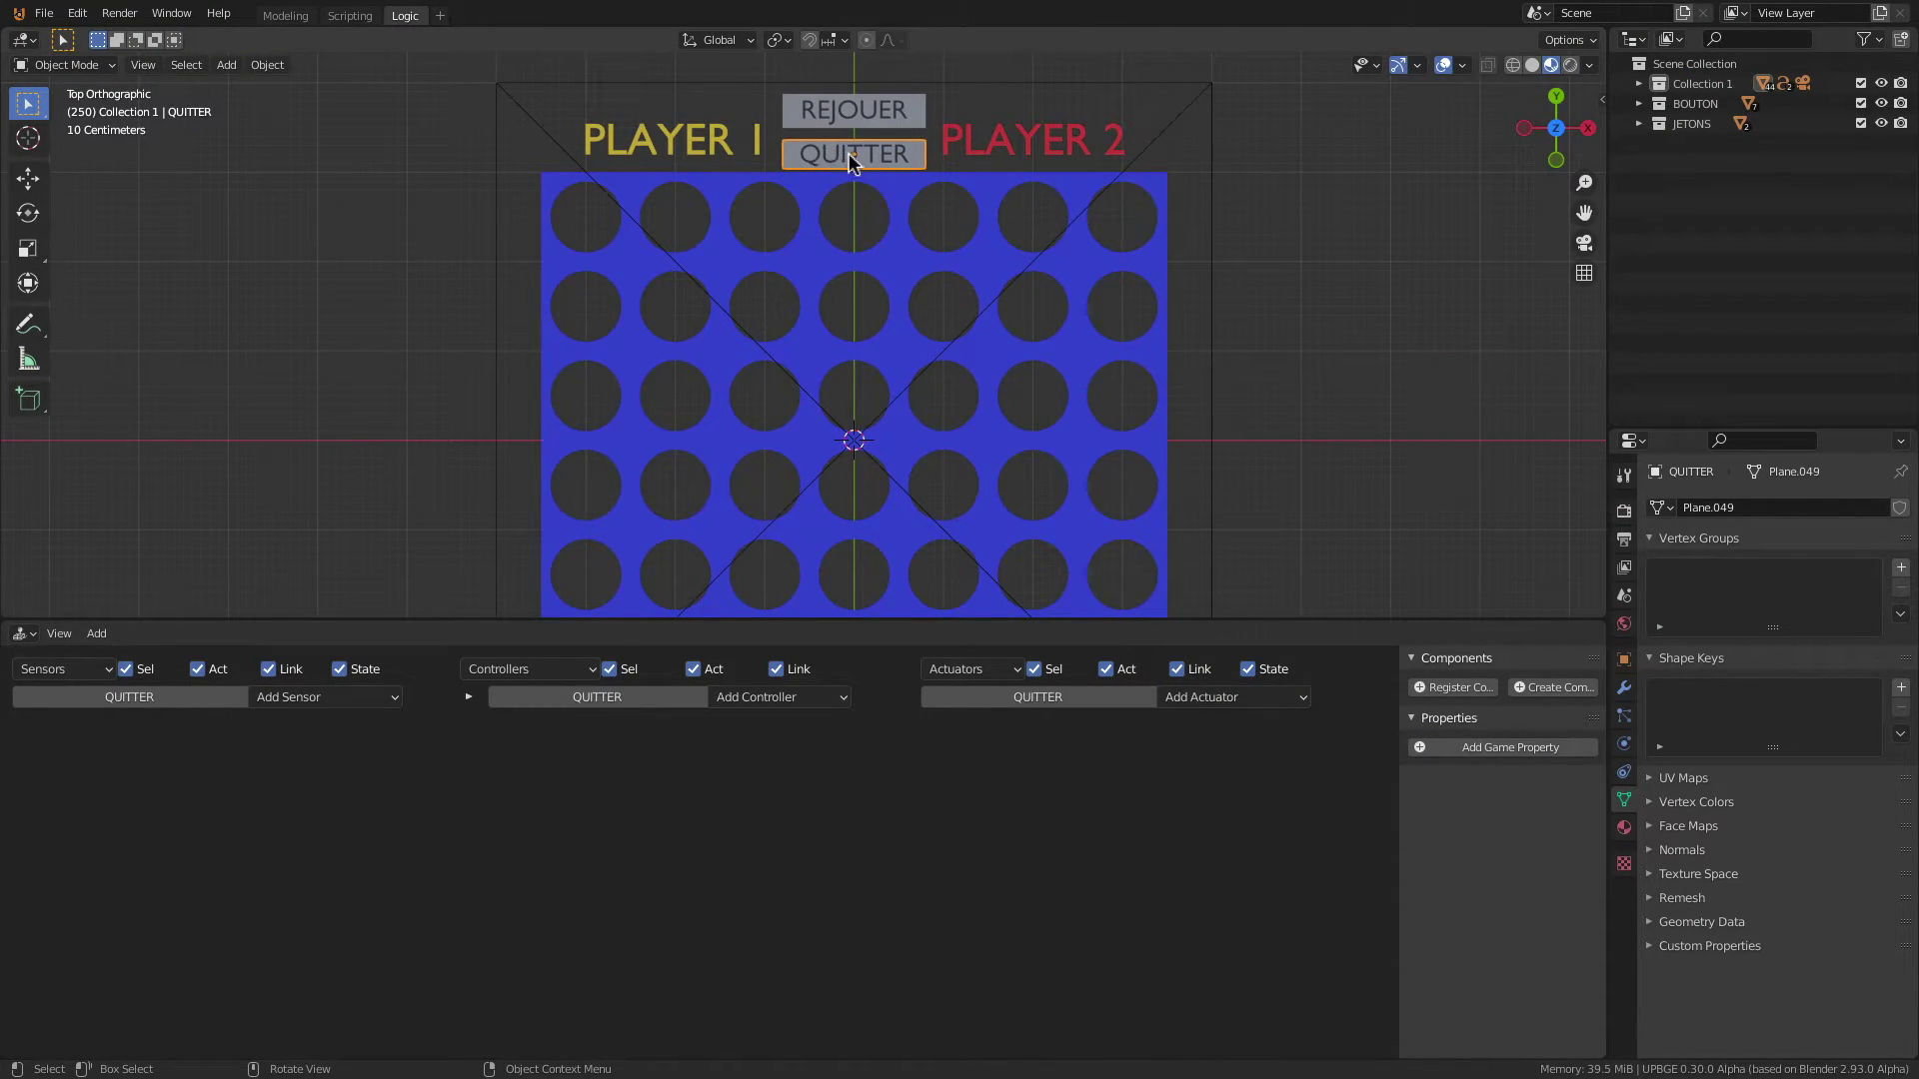
left_click(317, 697)
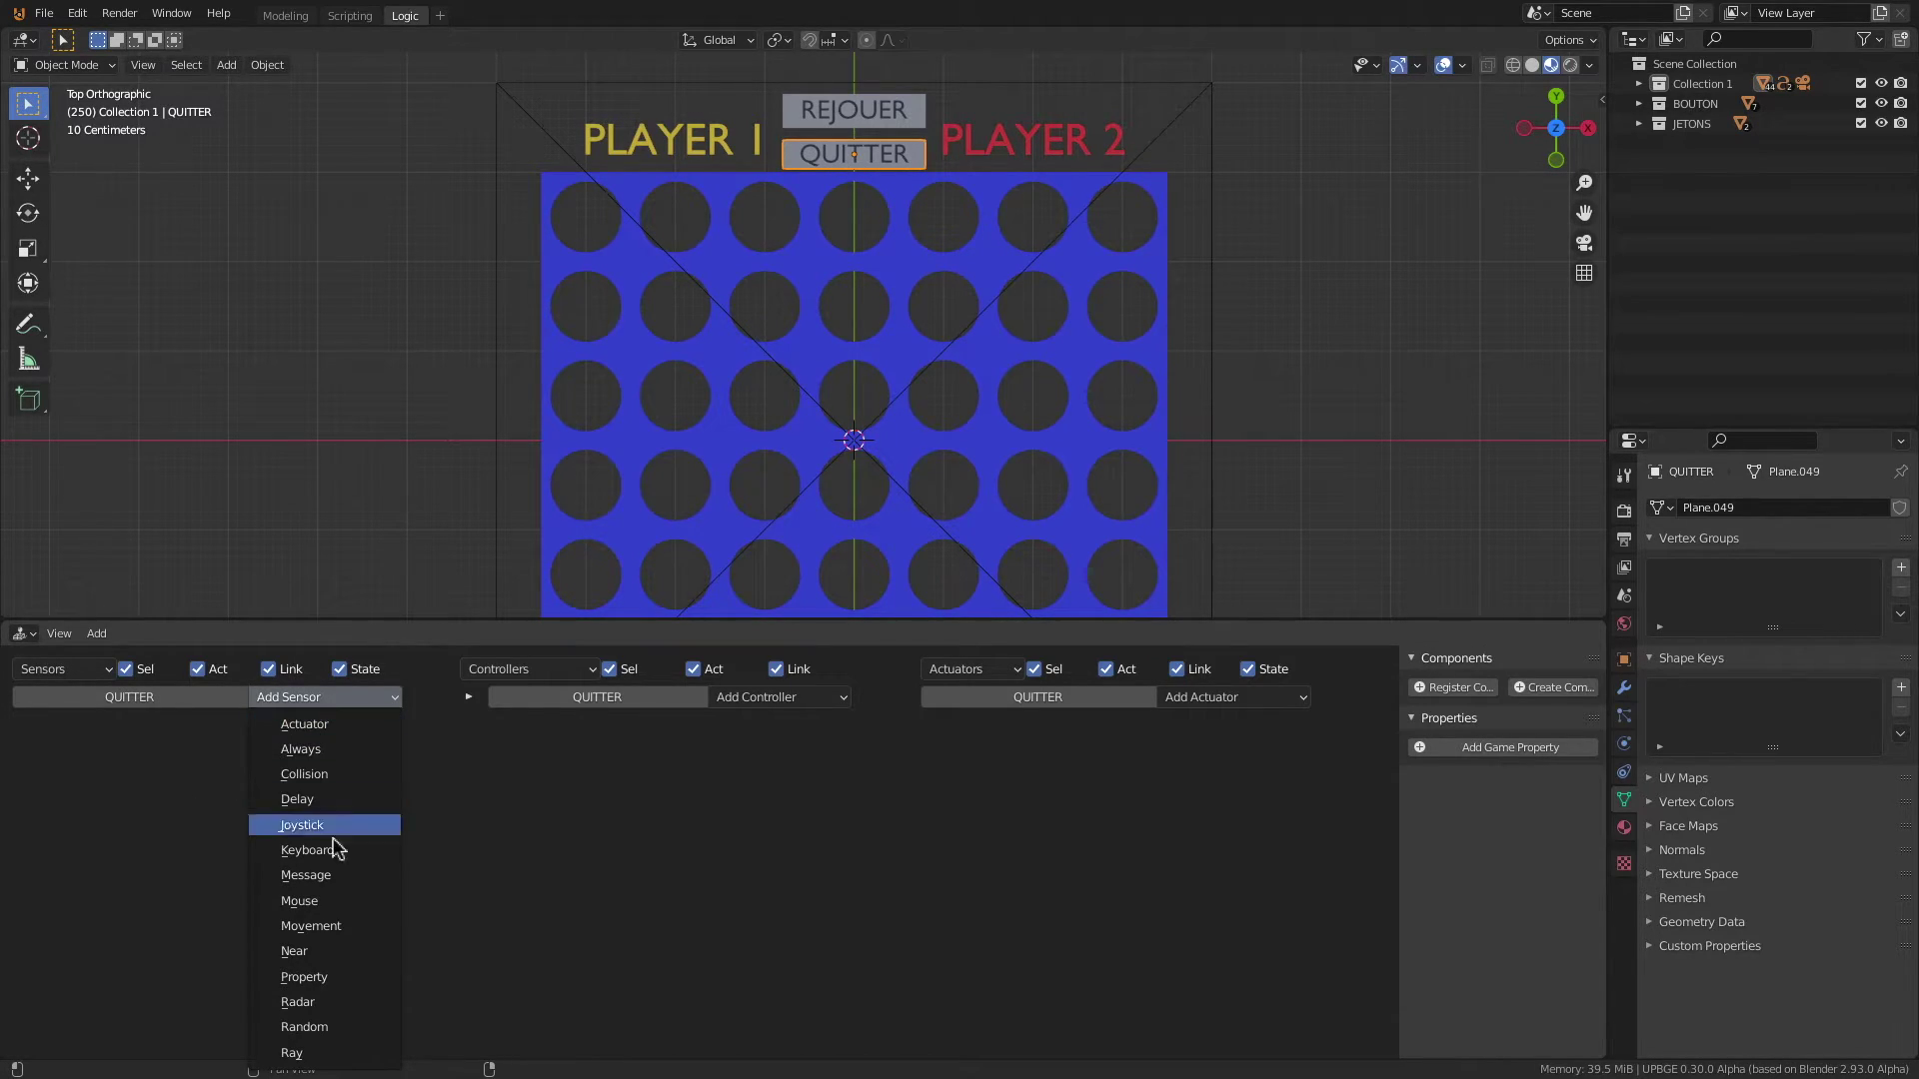
left_click(341, 902)
left_click(318, 700)
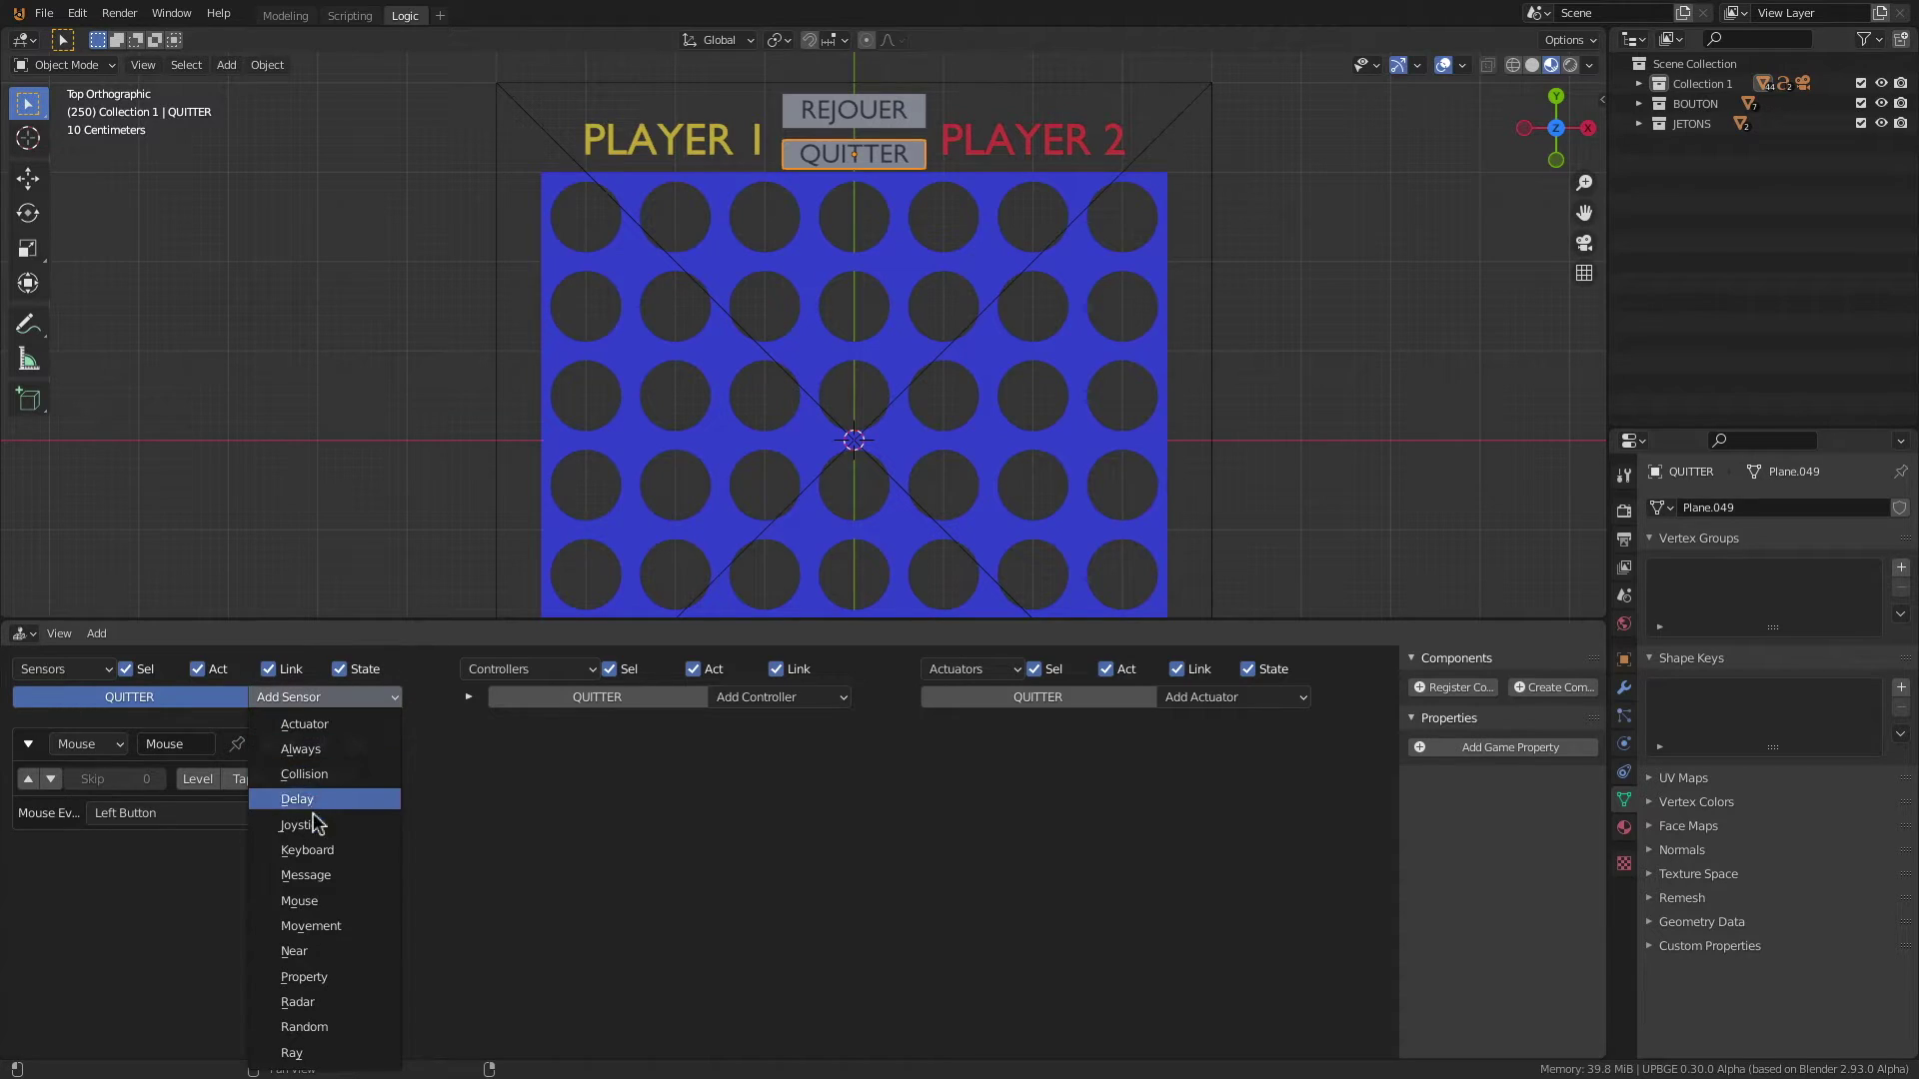
left_click(336, 915)
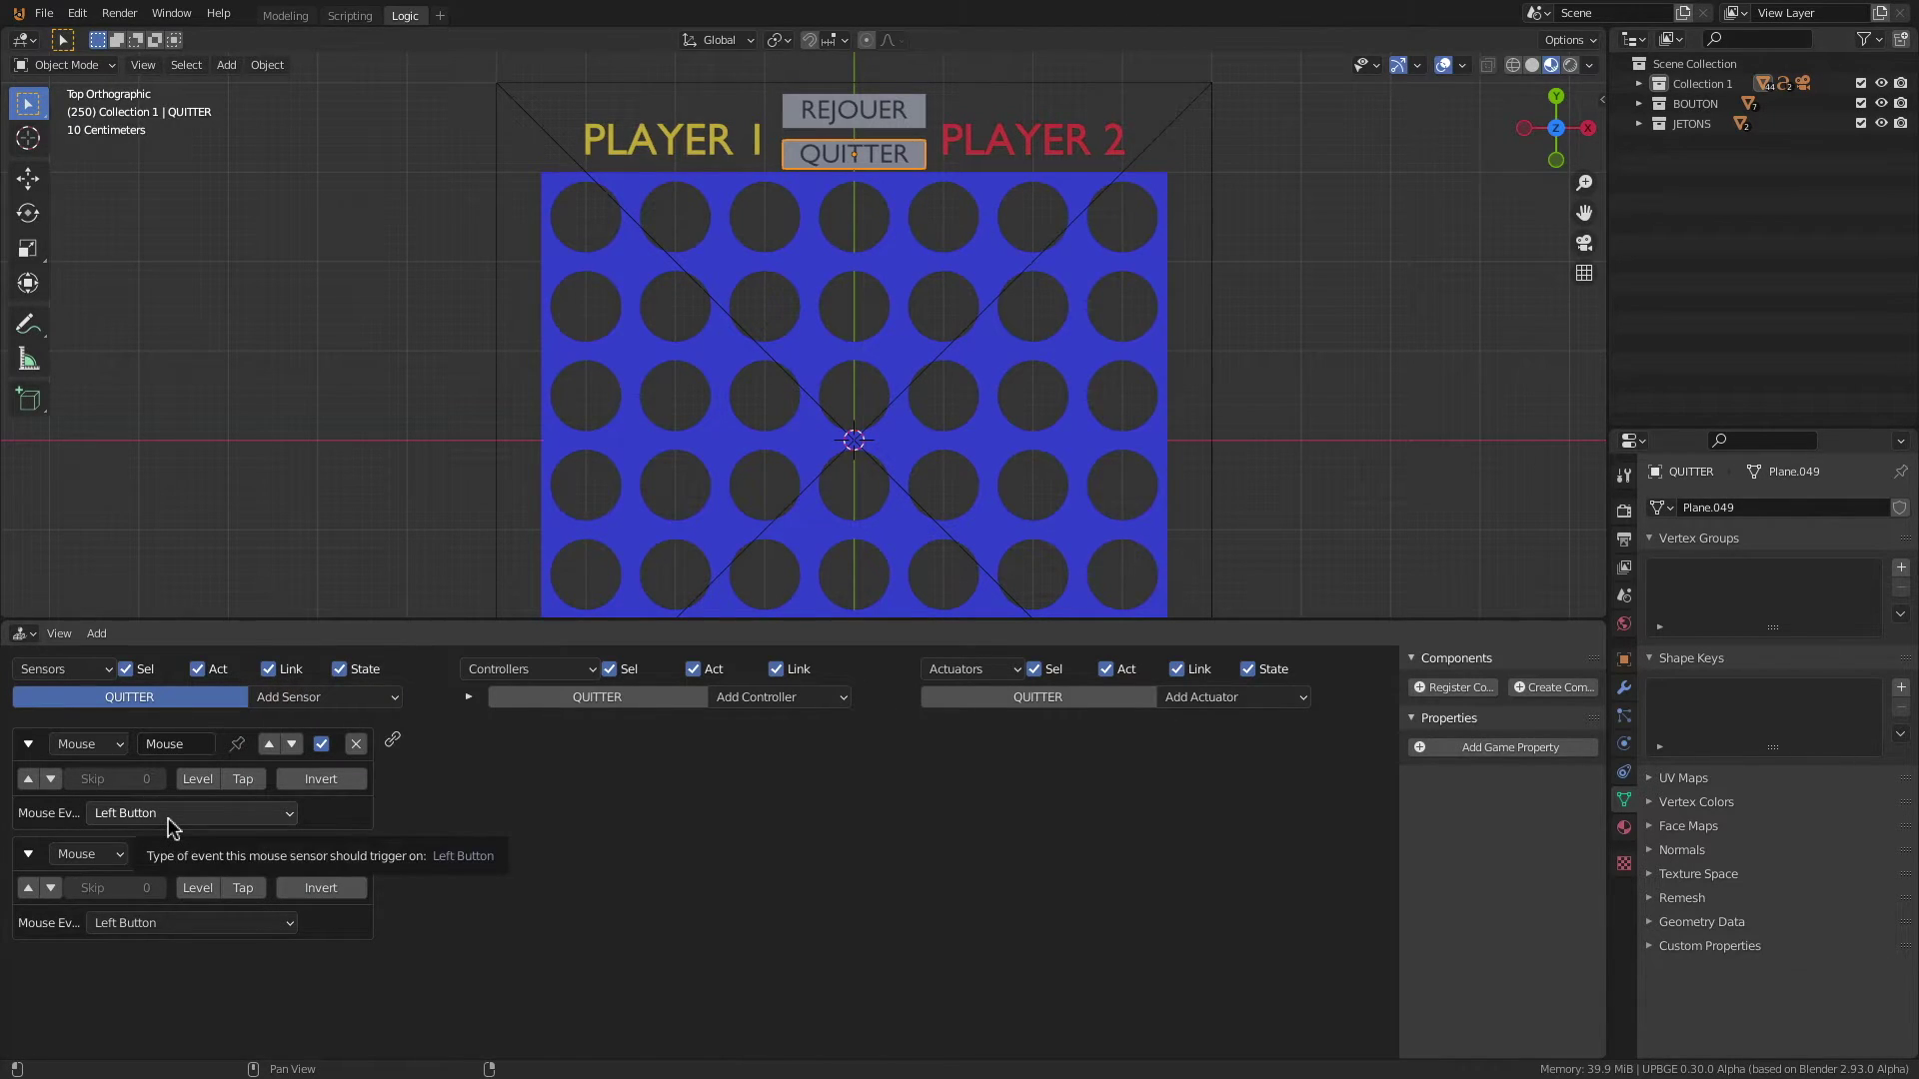
left_click(185, 921)
left_click(165, 643)
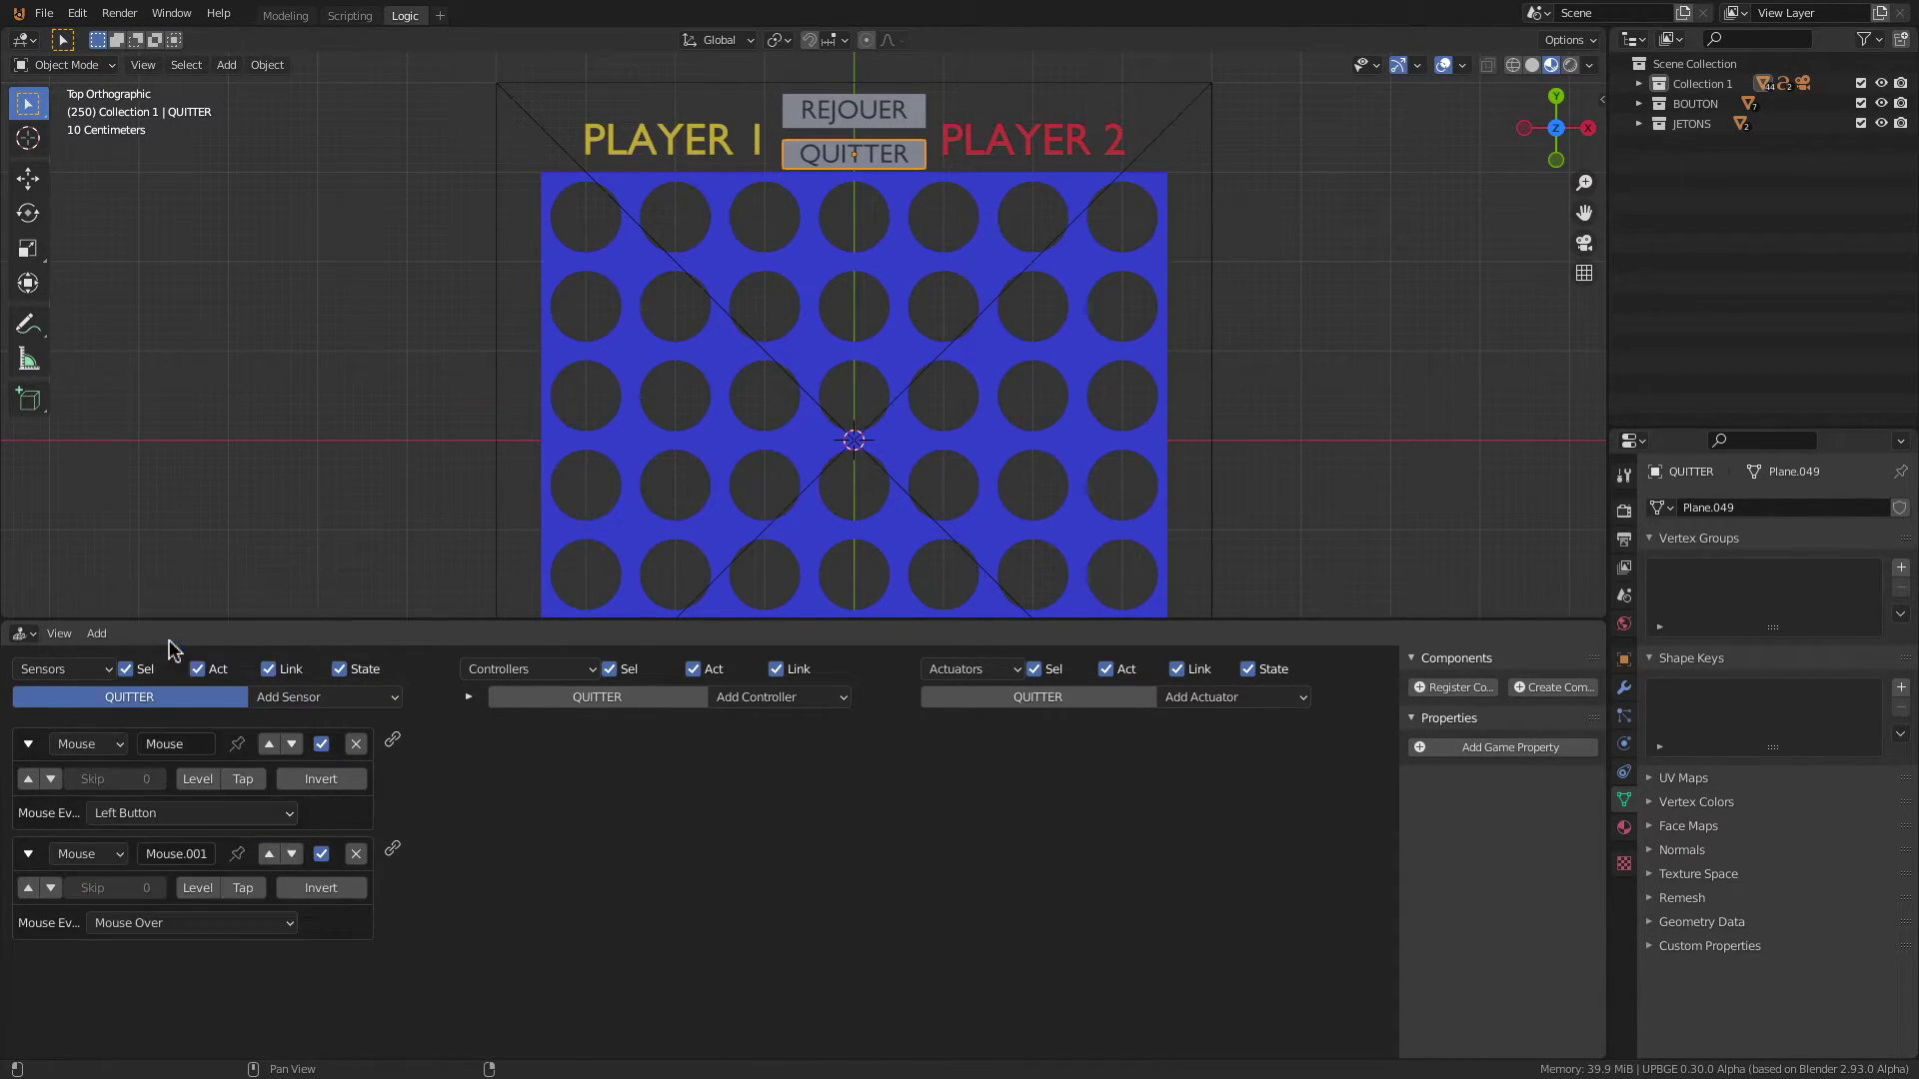
Step: Add an And controller to QUITTER and link both of its Mouse sensors to it
left_click(756, 698)
left_click(770, 727)
left_click_drag(393, 738, 468, 739)
left_click_drag(397, 851, 471, 742)
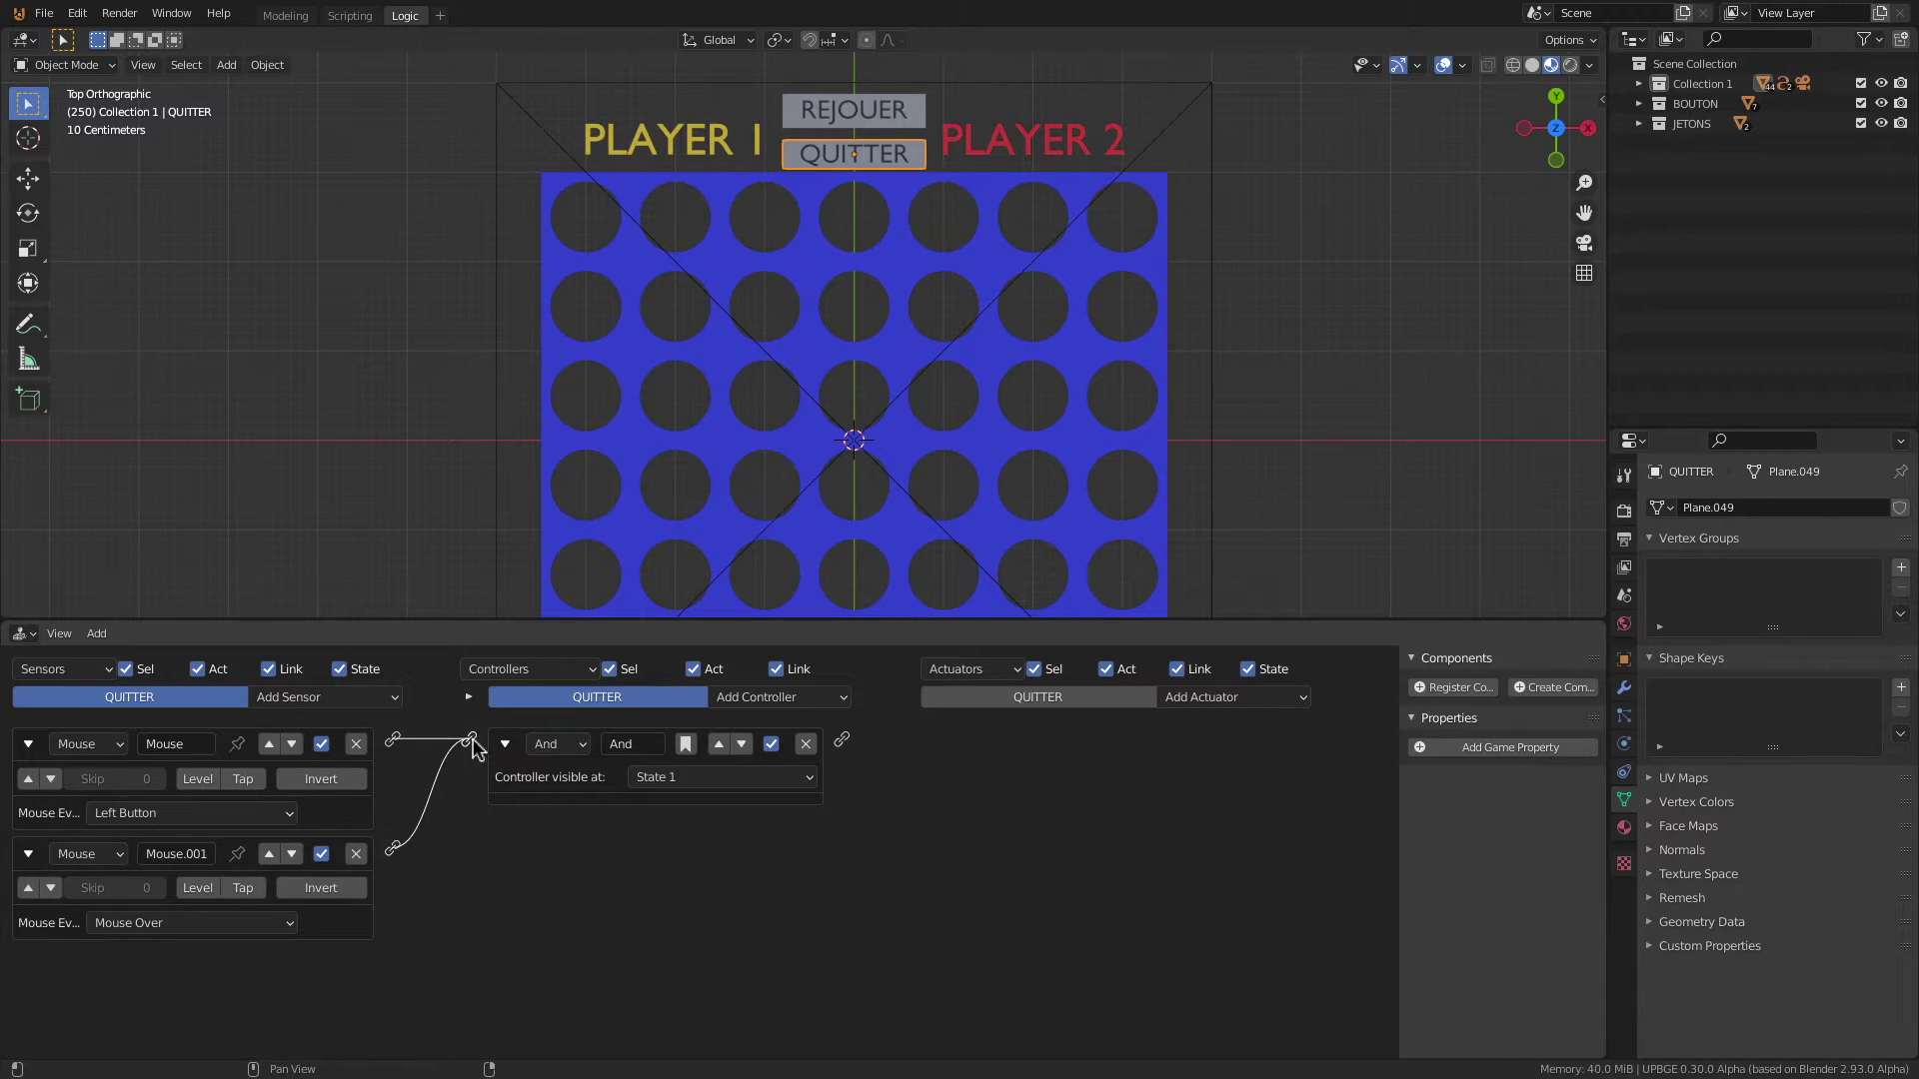
Step: Add a Game actuator set to Quit Game to QUITTER, link it to the And controller, and collapse both sensors
left_click(1236, 697)
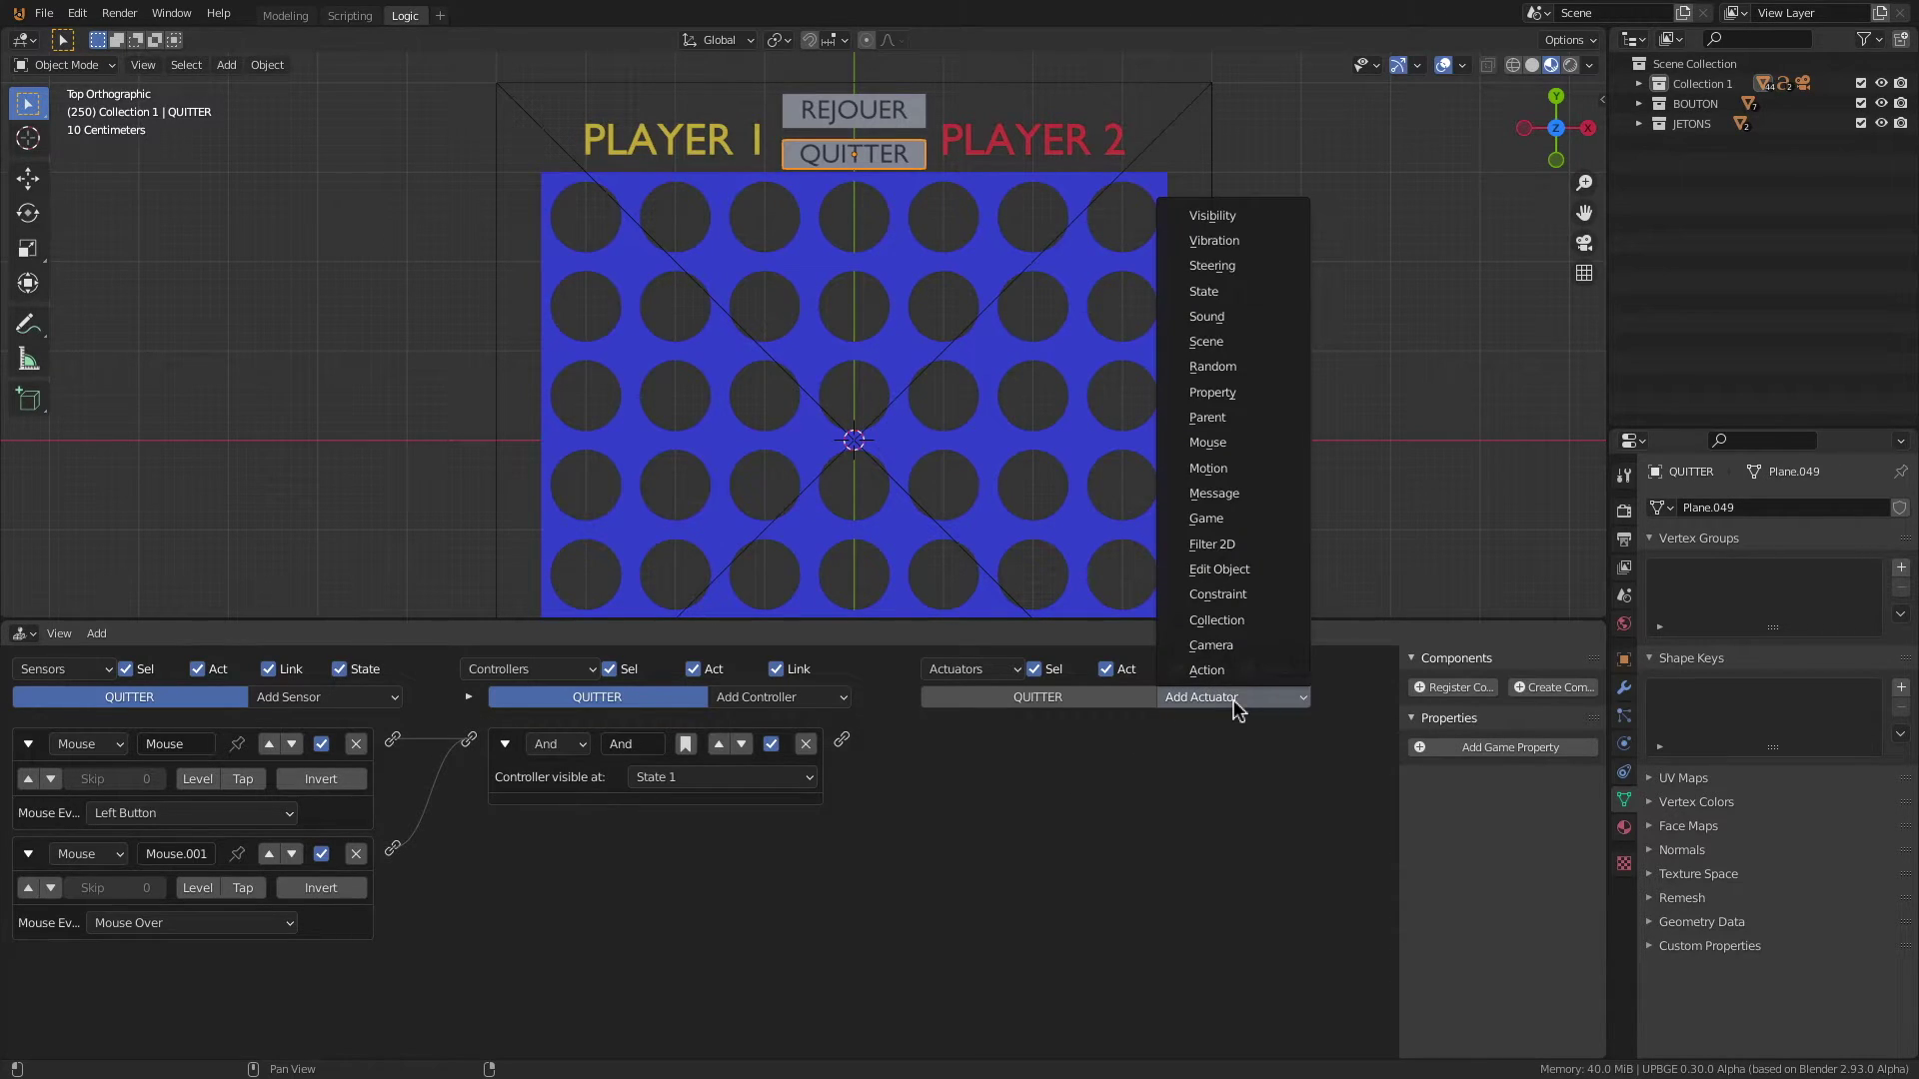
left_click(1257, 518)
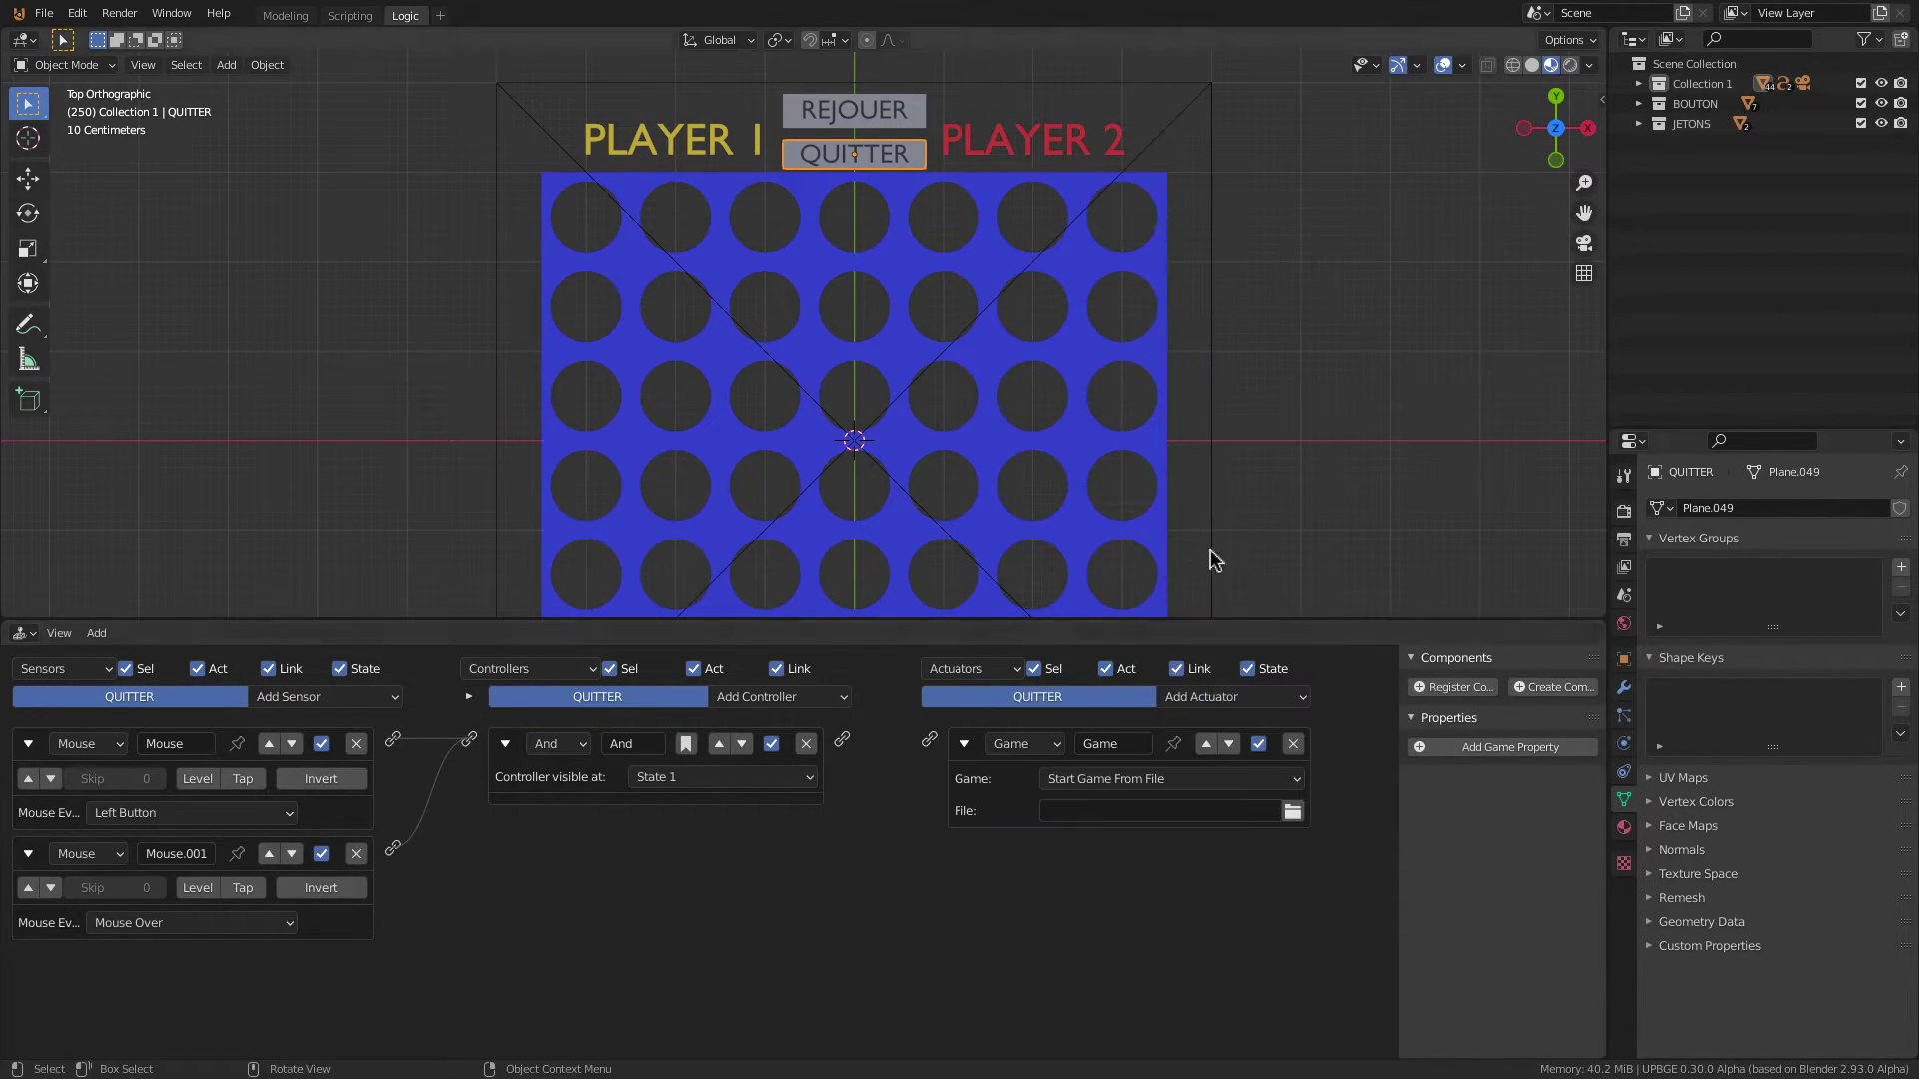
left_click_drag(843, 749, 929, 740)
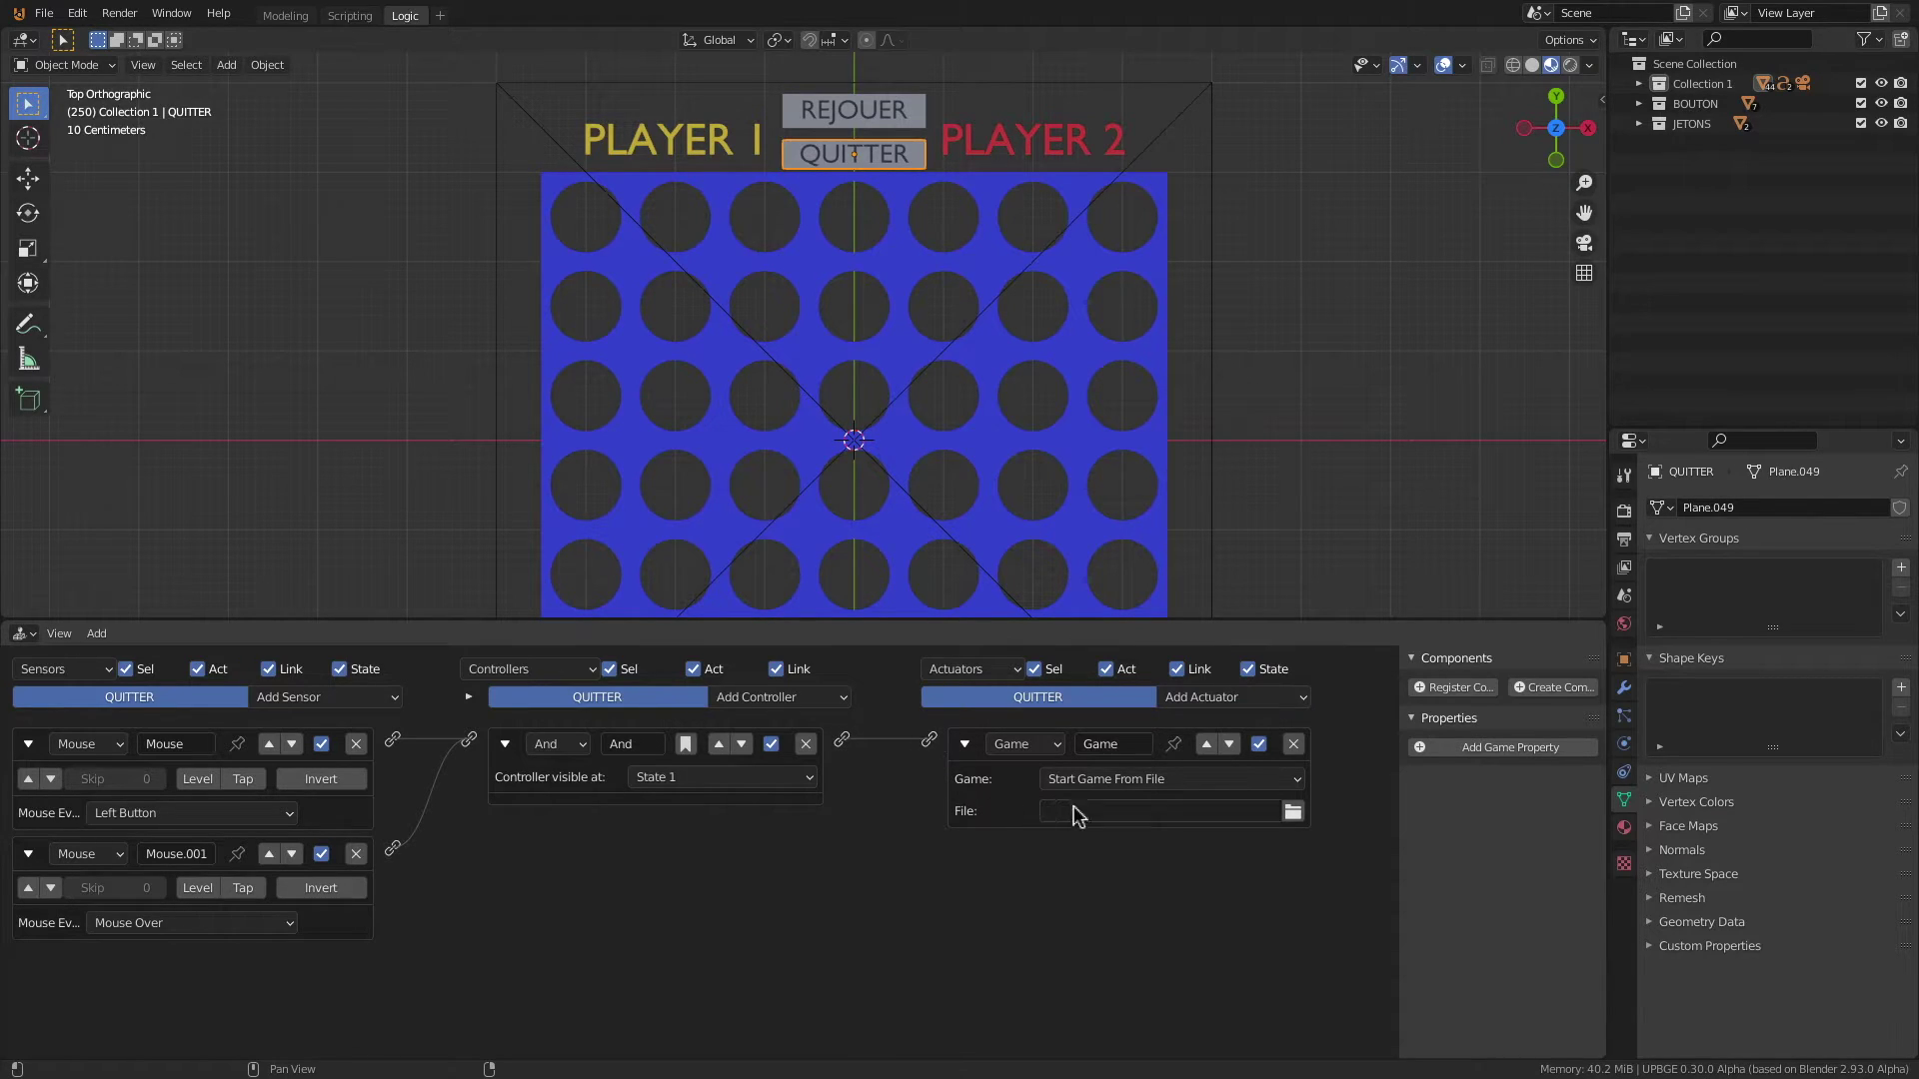
left_click(1137, 782)
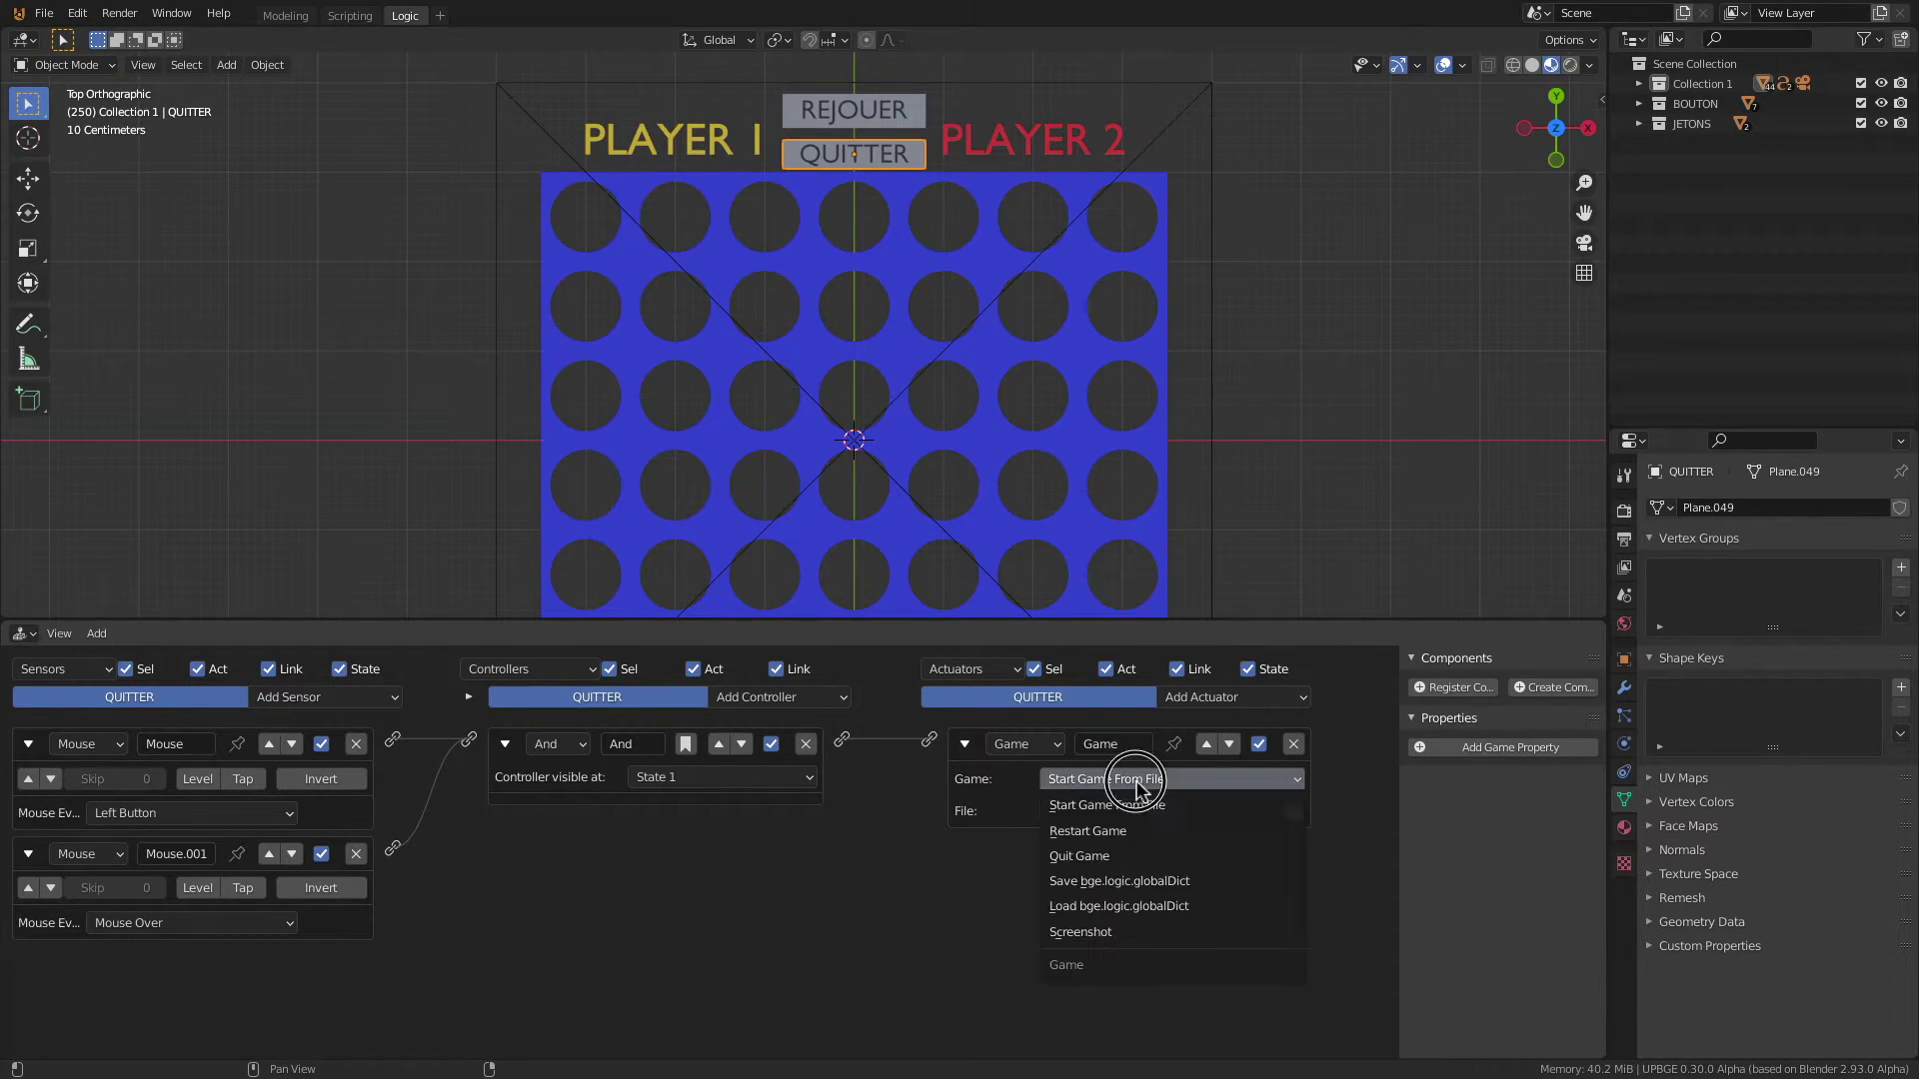
left_click(1115, 860)
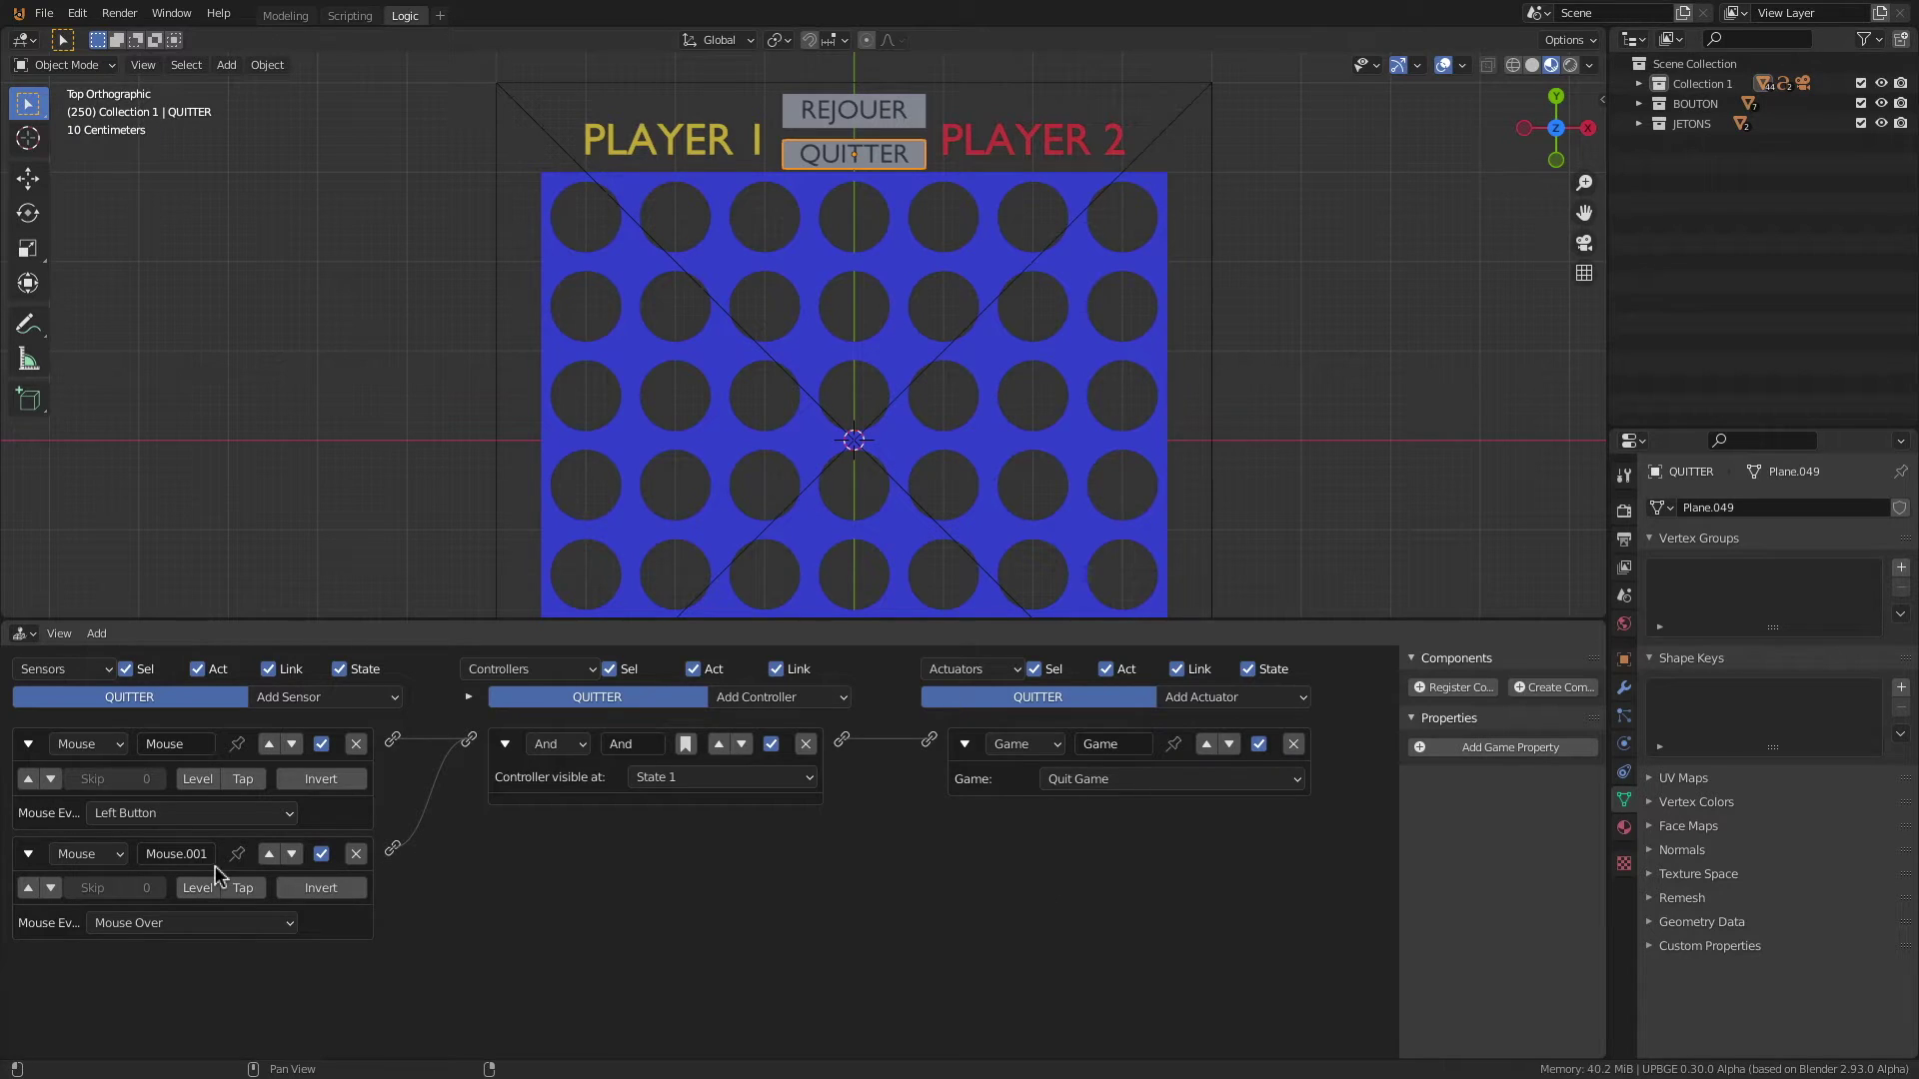
left_click(28, 747)
left_click(28, 784)
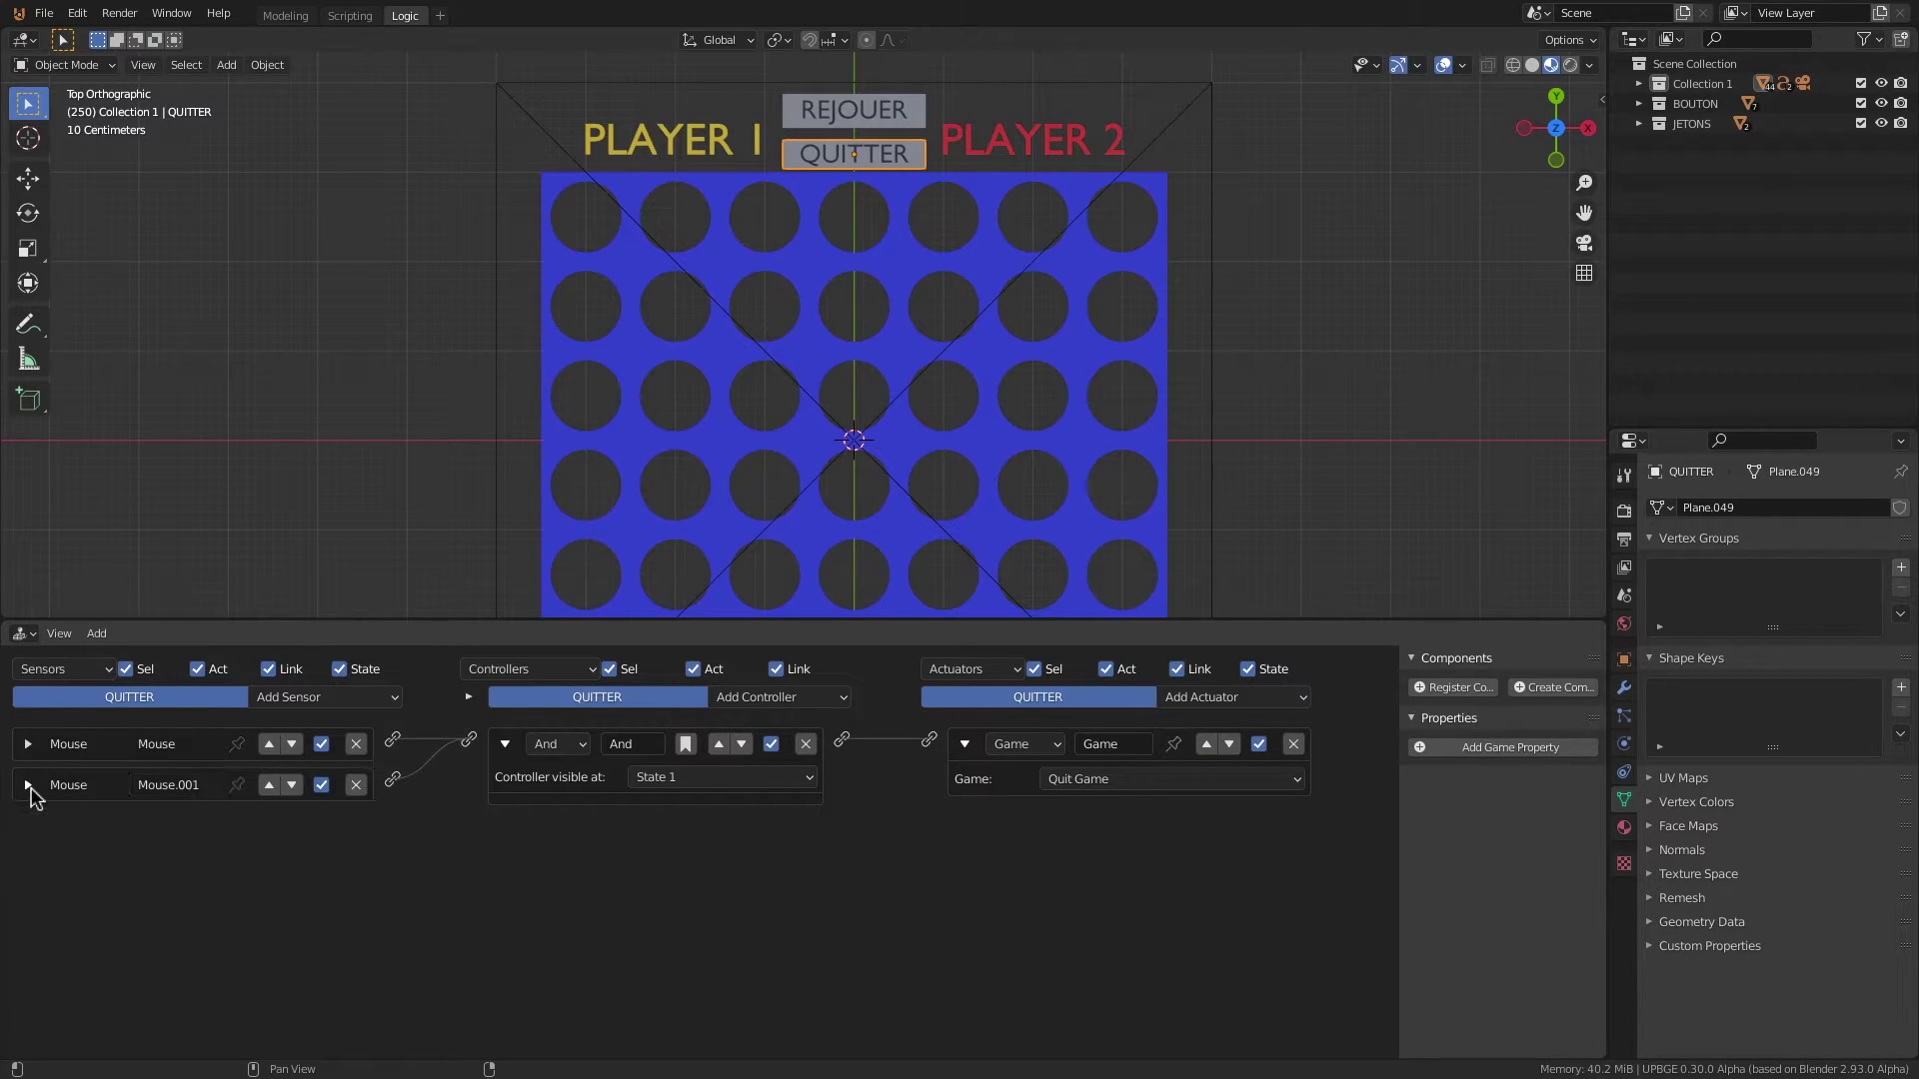
Step: Add two Mouse sensors to REJOUER, one for Left Button and one for Mouse Over
left_click(838, 116)
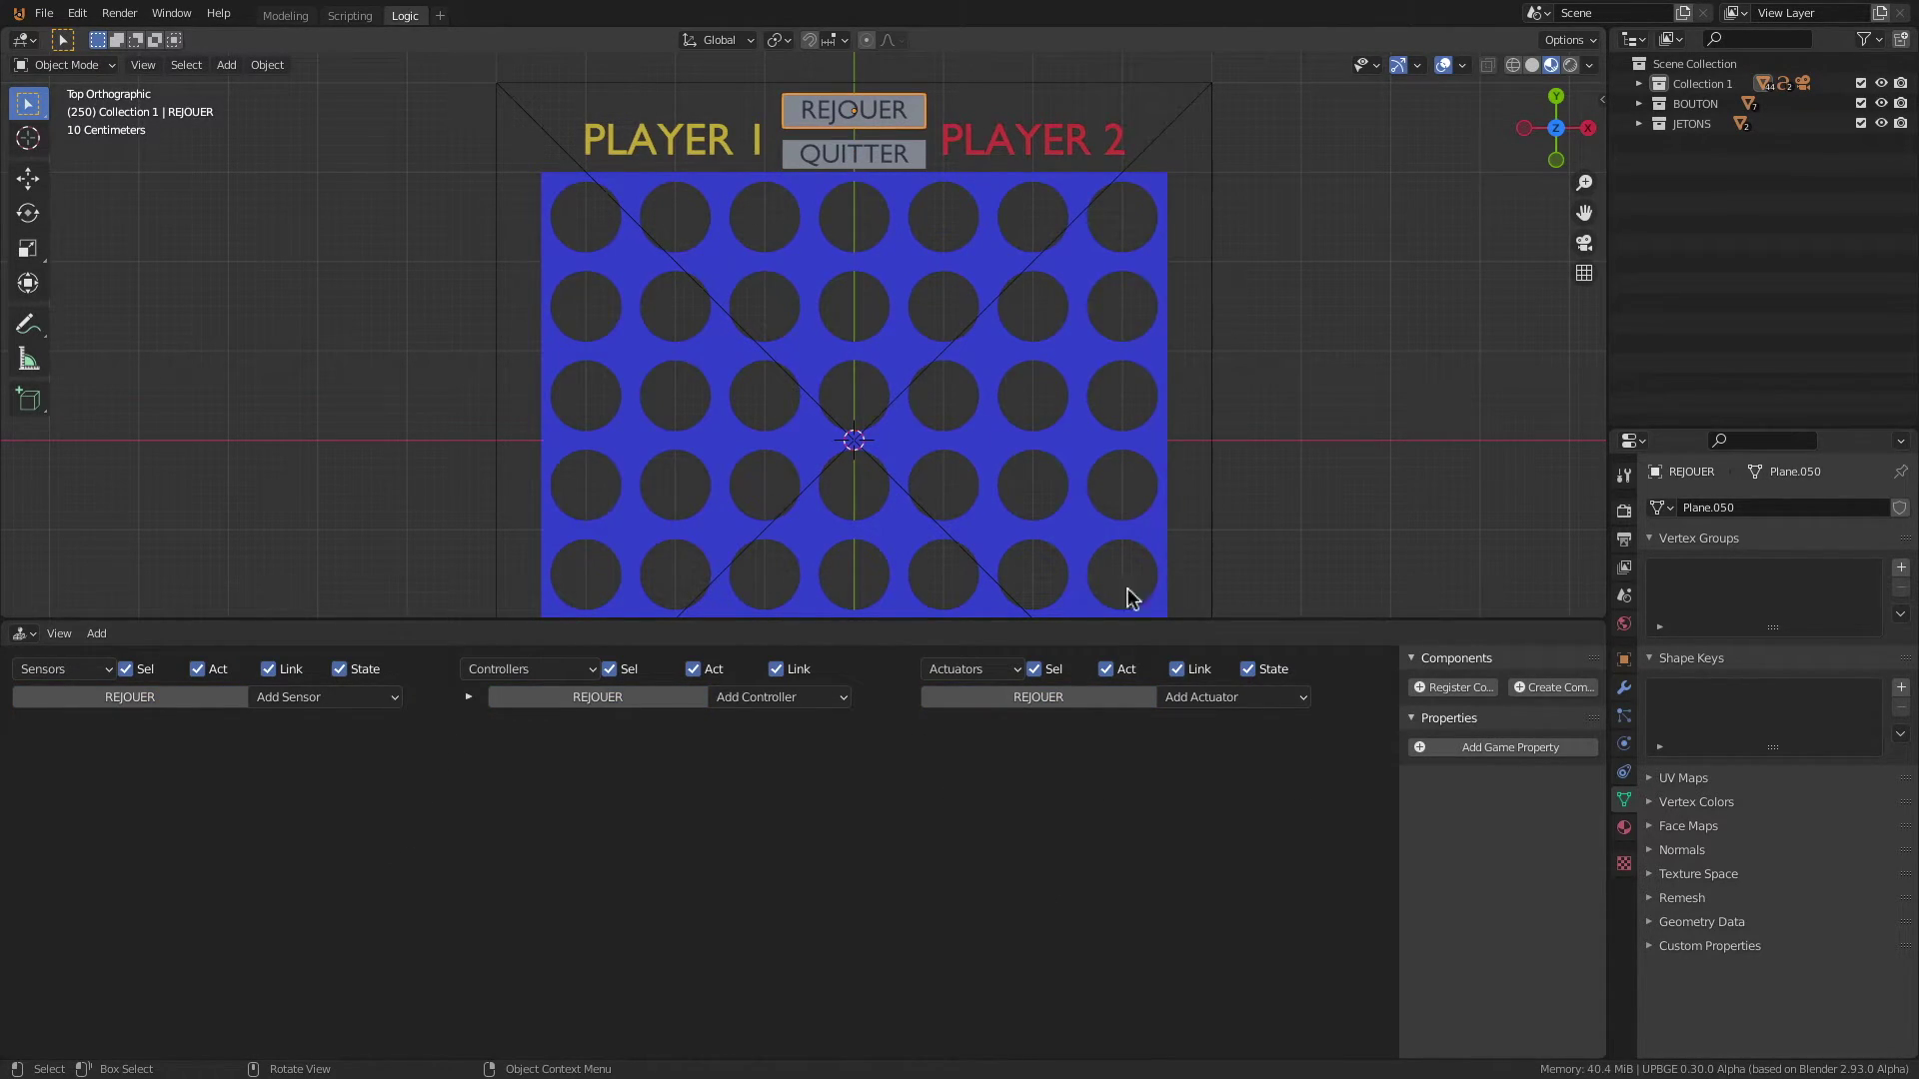
left_click(349, 697)
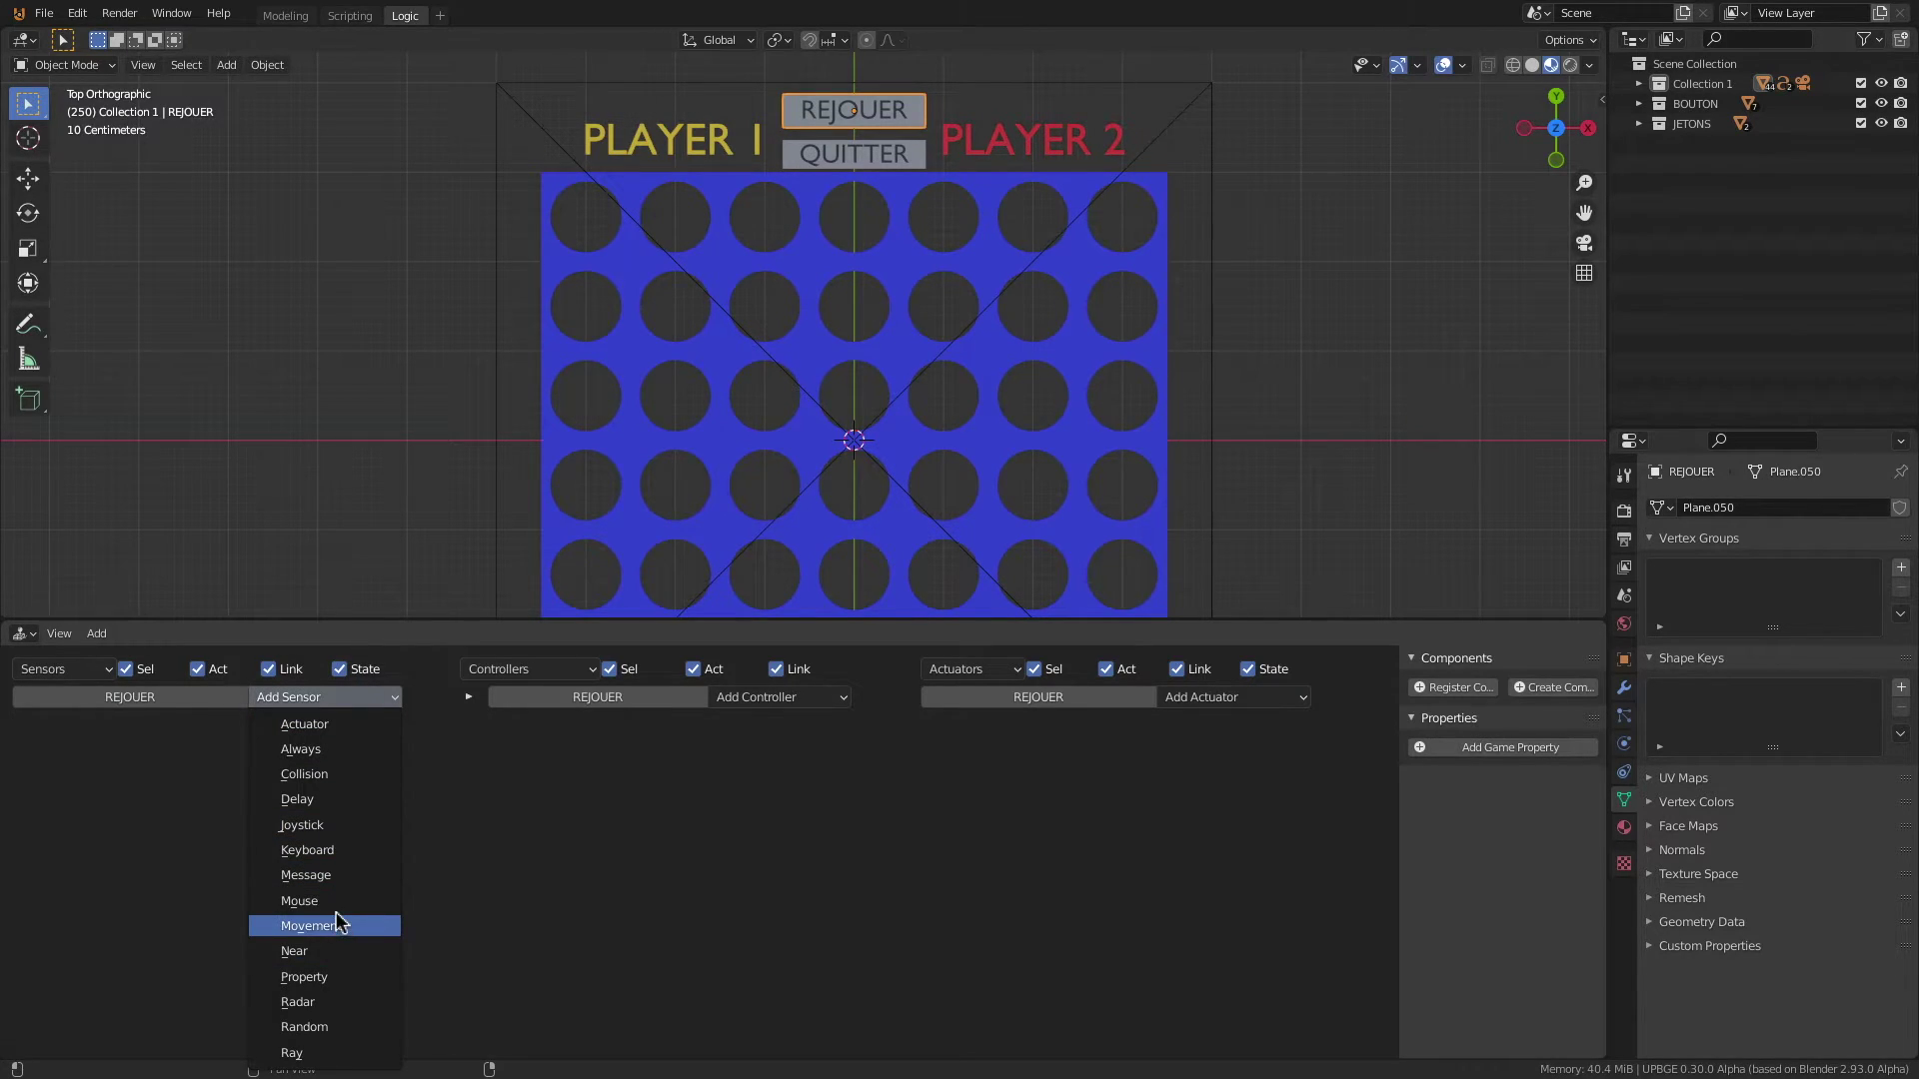
left_click(320, 902)
left_click(324, 697)
left_click(289, 823)
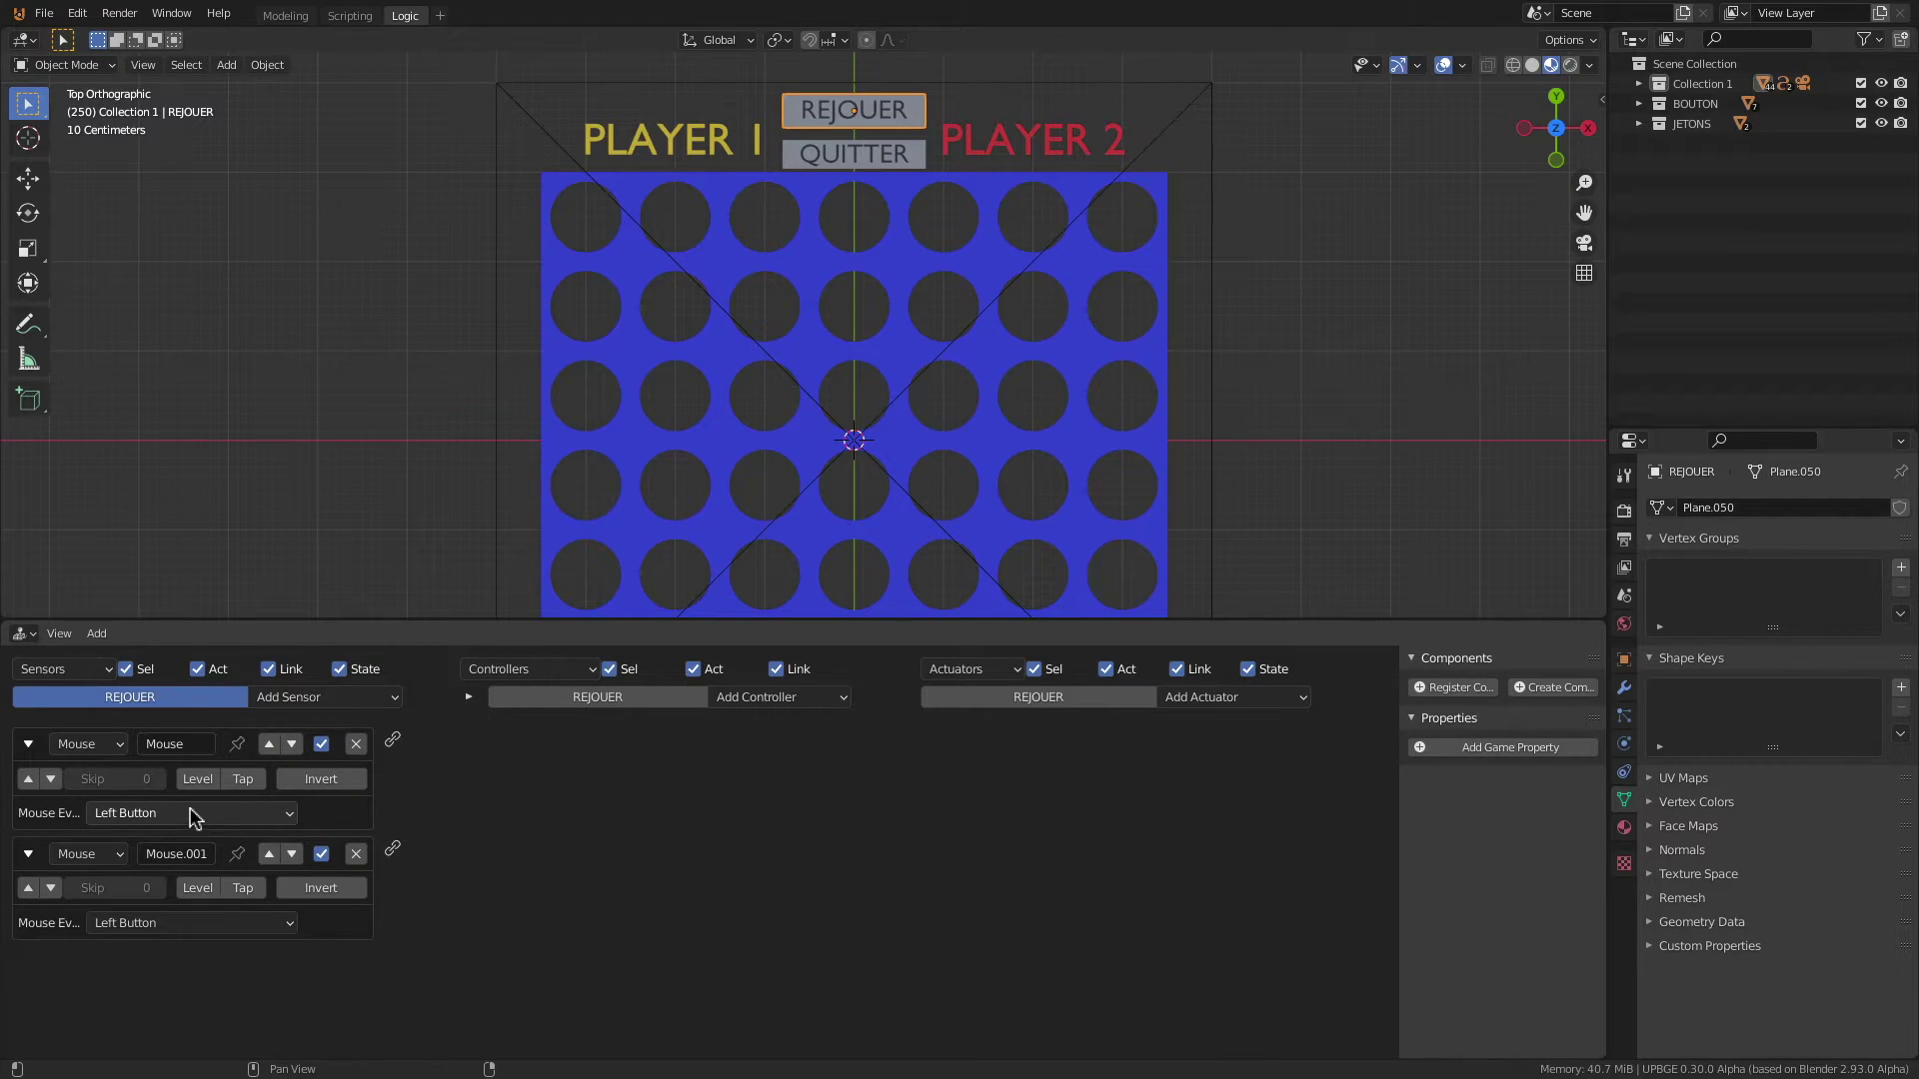
left_click(178, 924)
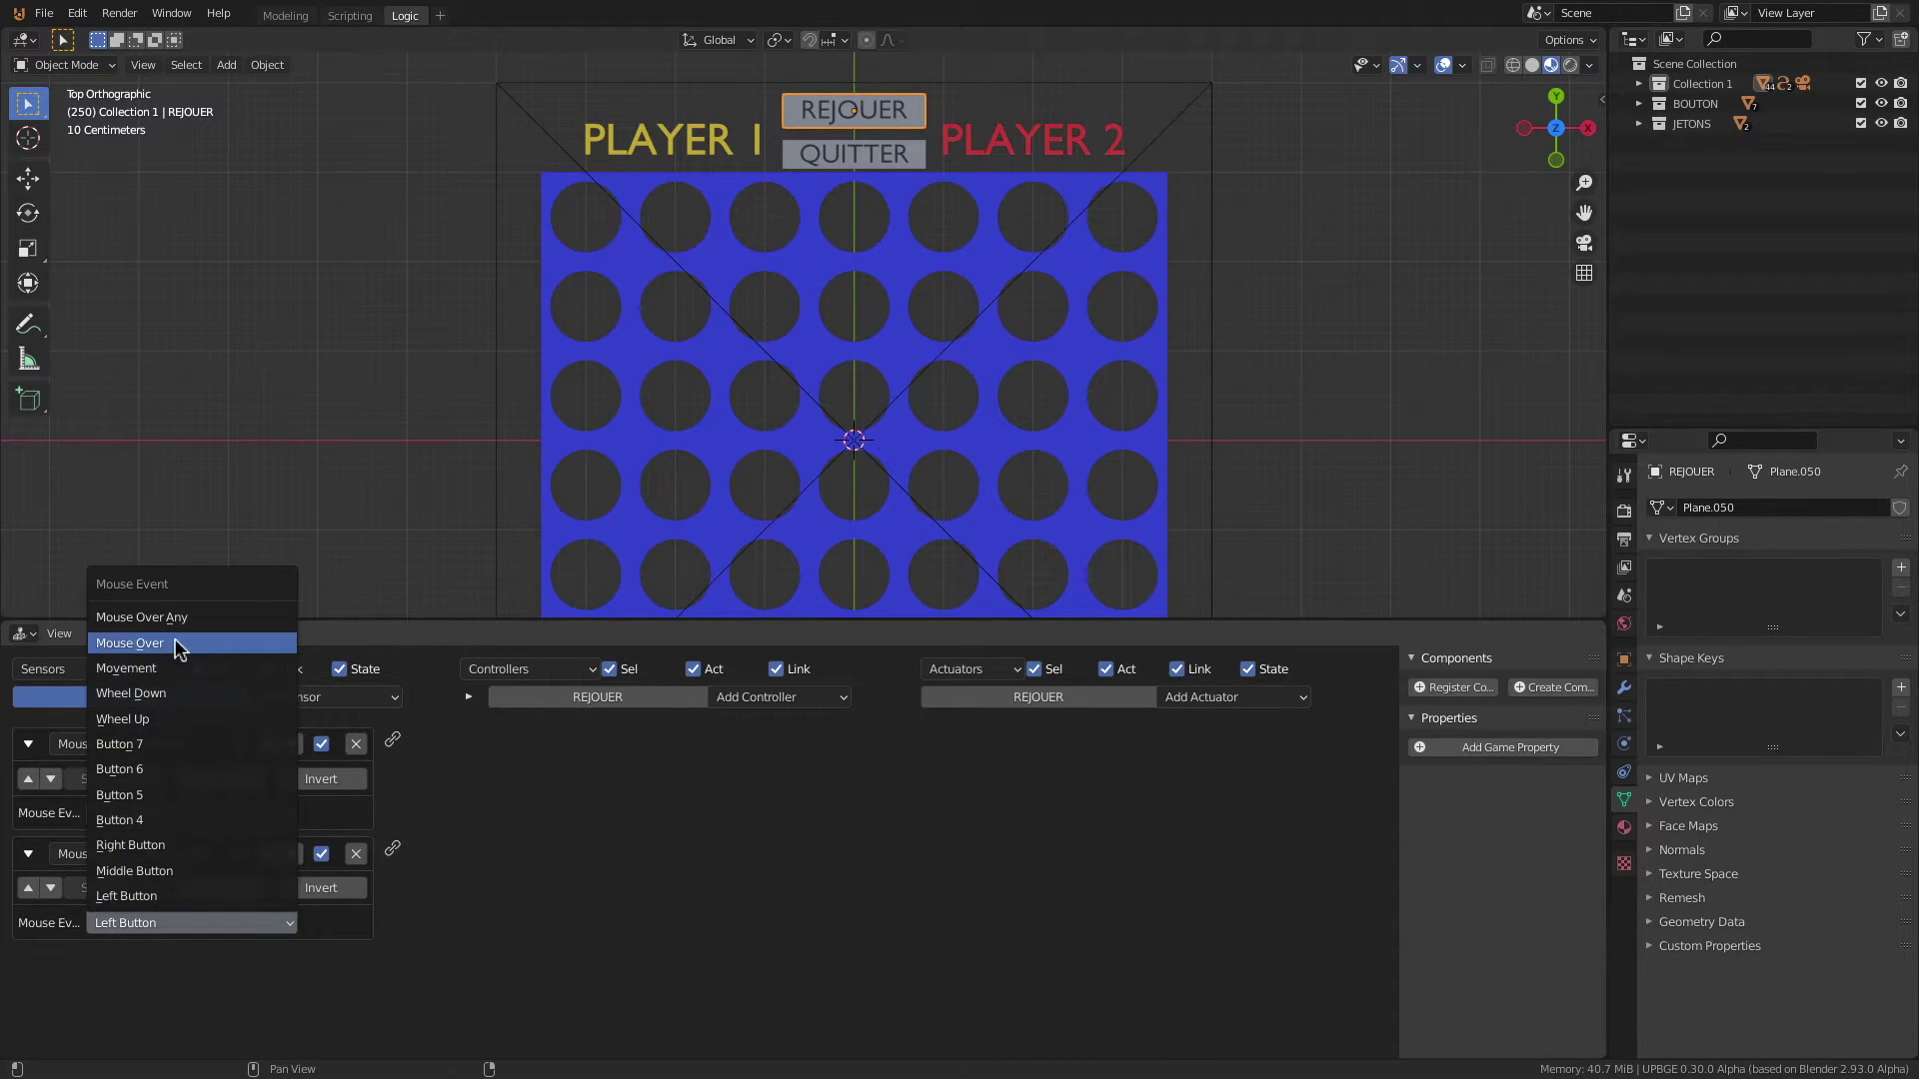
left_click(178, 645)
Step: Add an And controller to REJOUER and link both of its Mouse sensors to it
left_click(784, 697)
left_click(790, 721)
left_click_drag(395, 744, 469, 741)
left_click_drag(393, 847, 468, 741)
Step: Add a Game actuator set to Restart Game to REJOUER, link it to the And controller, and save the file
left_click(1229, 698)
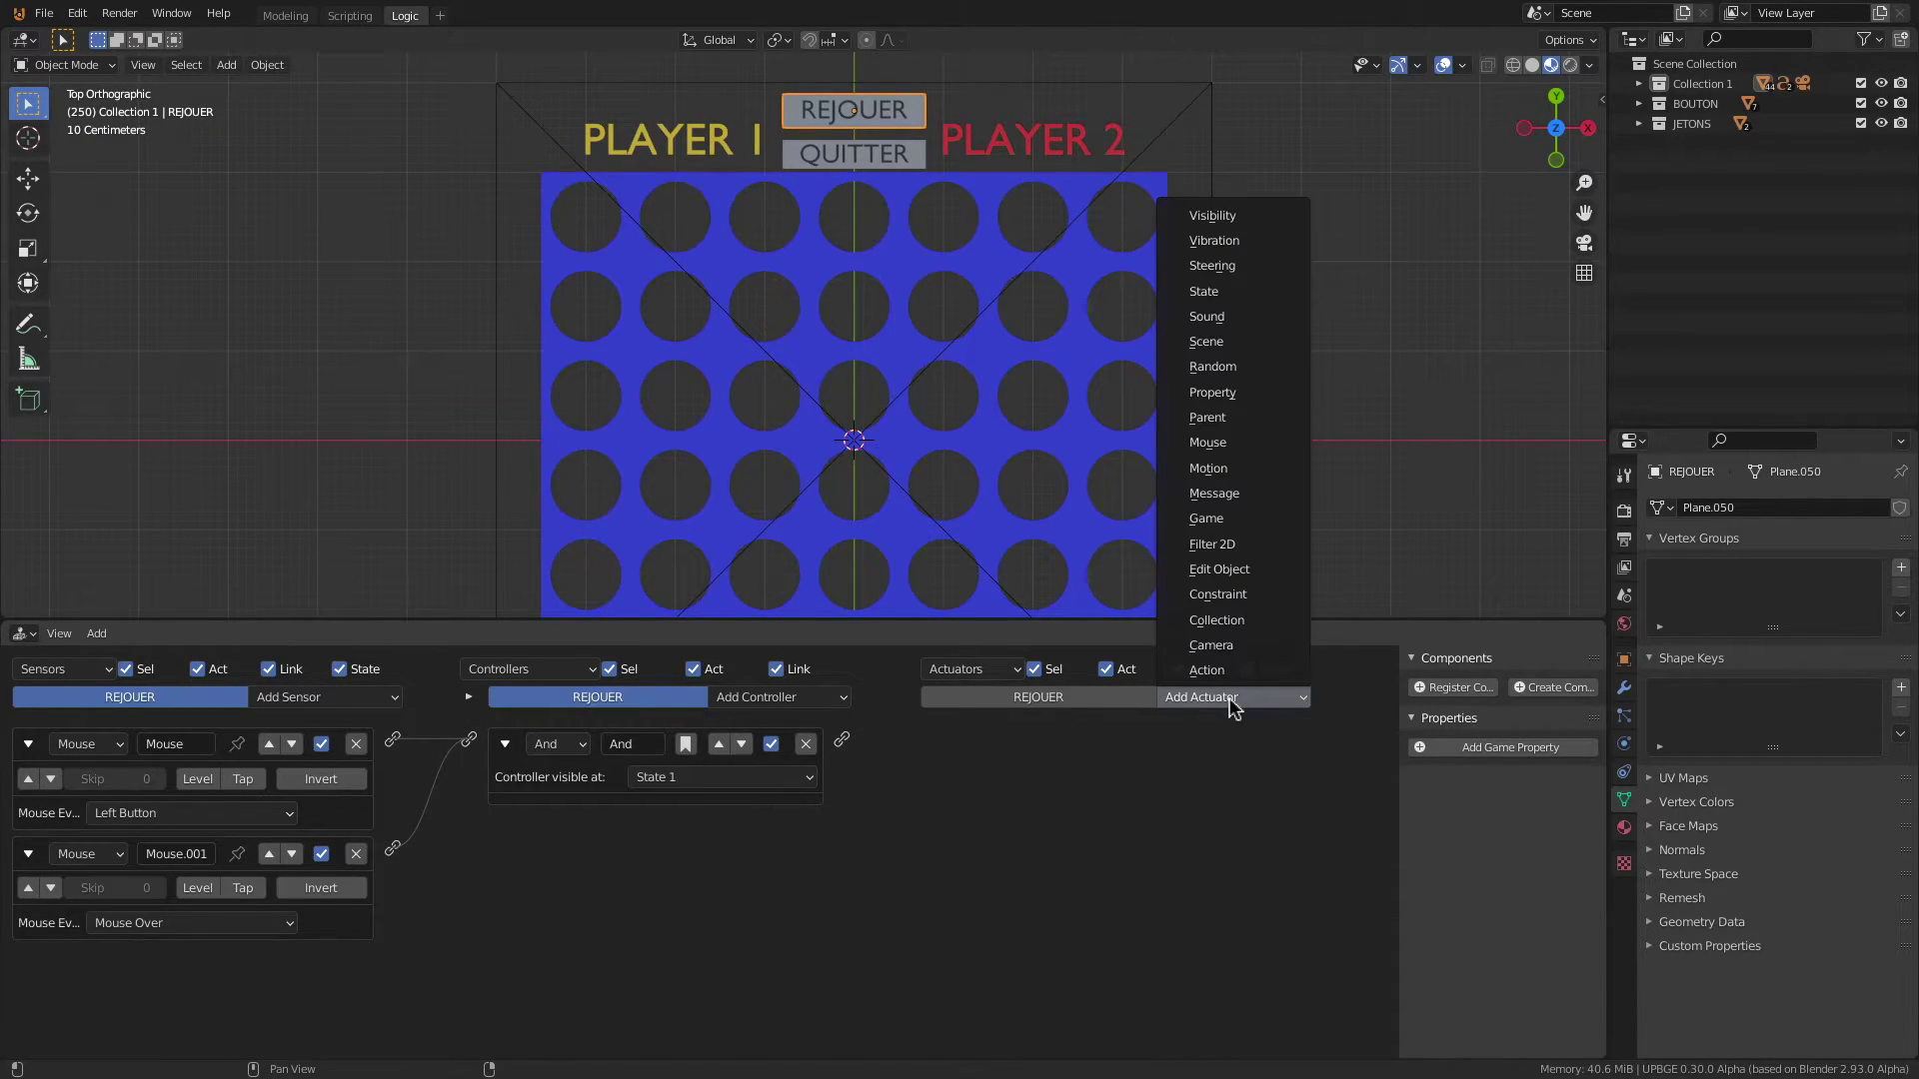
left_click(1233, 517)
left_click_drag(841, 739, 929, 740)
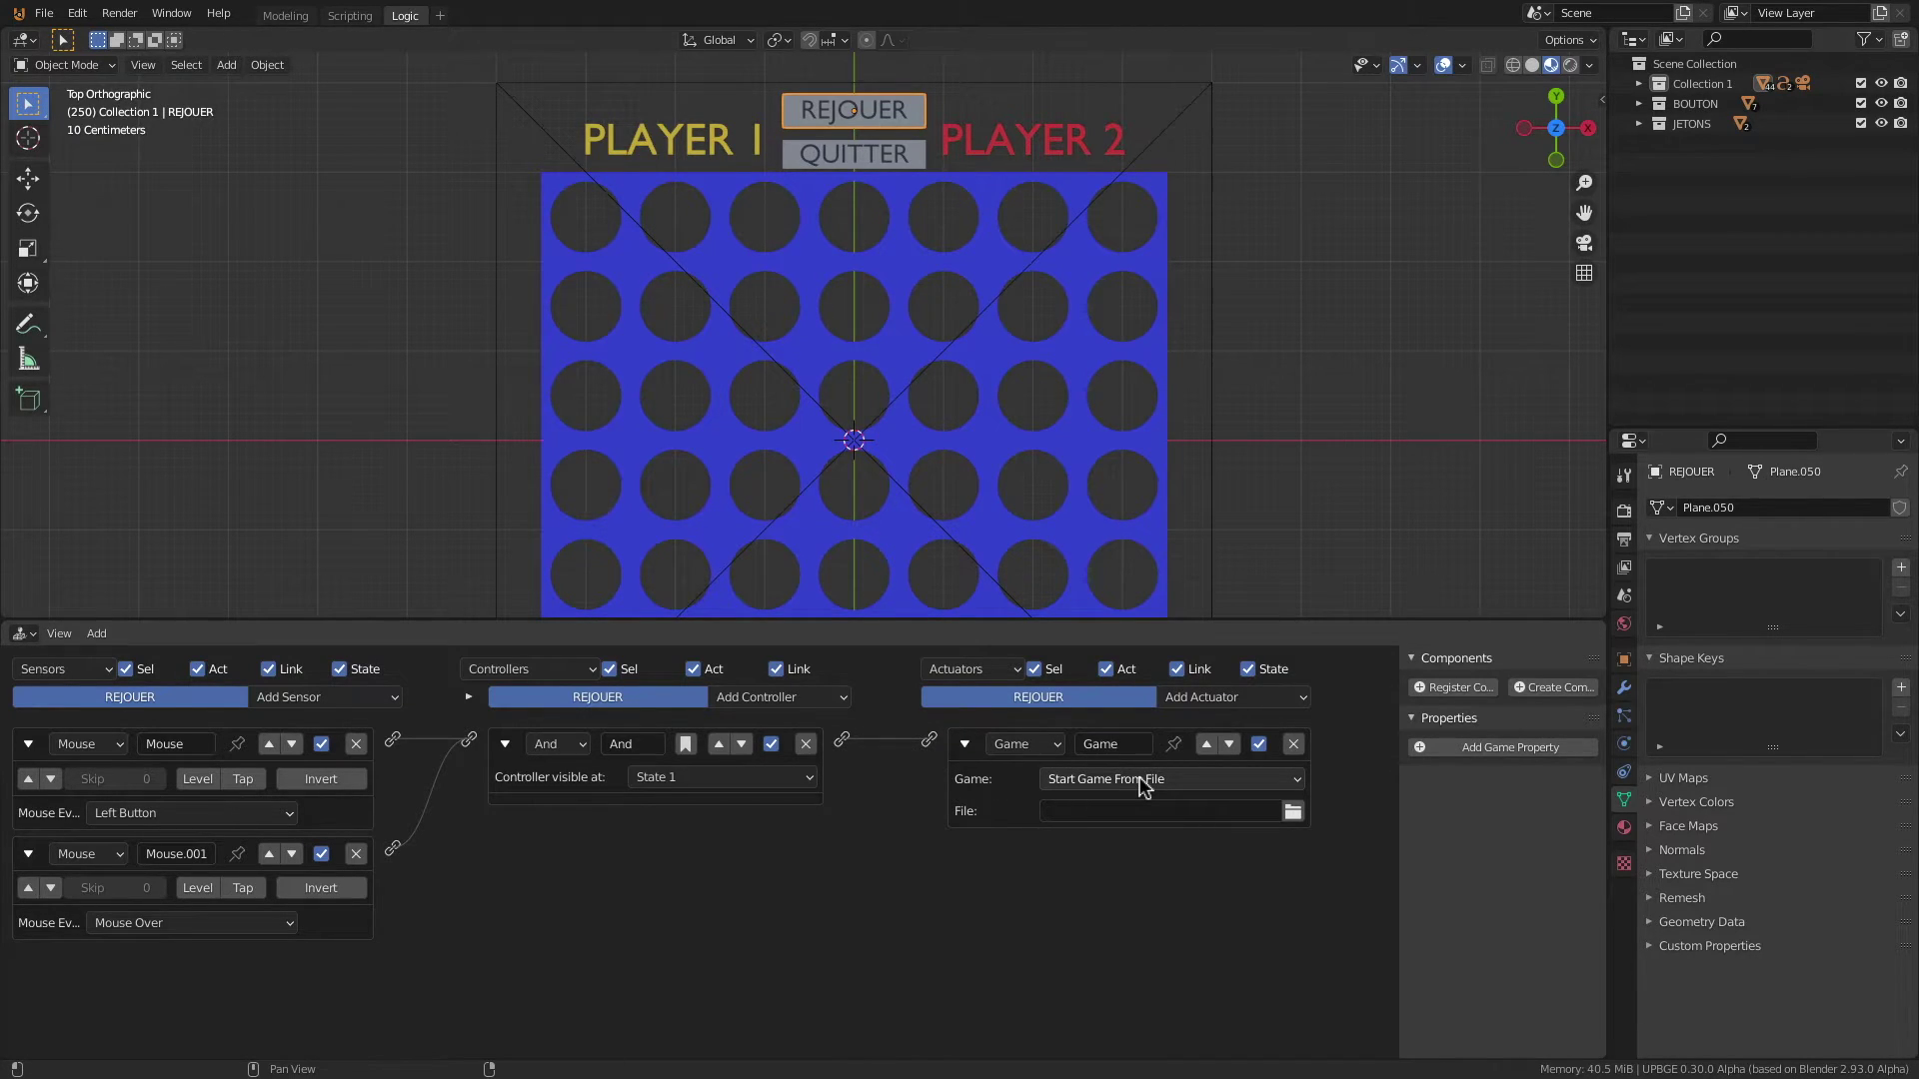
left_click(1142, 781)
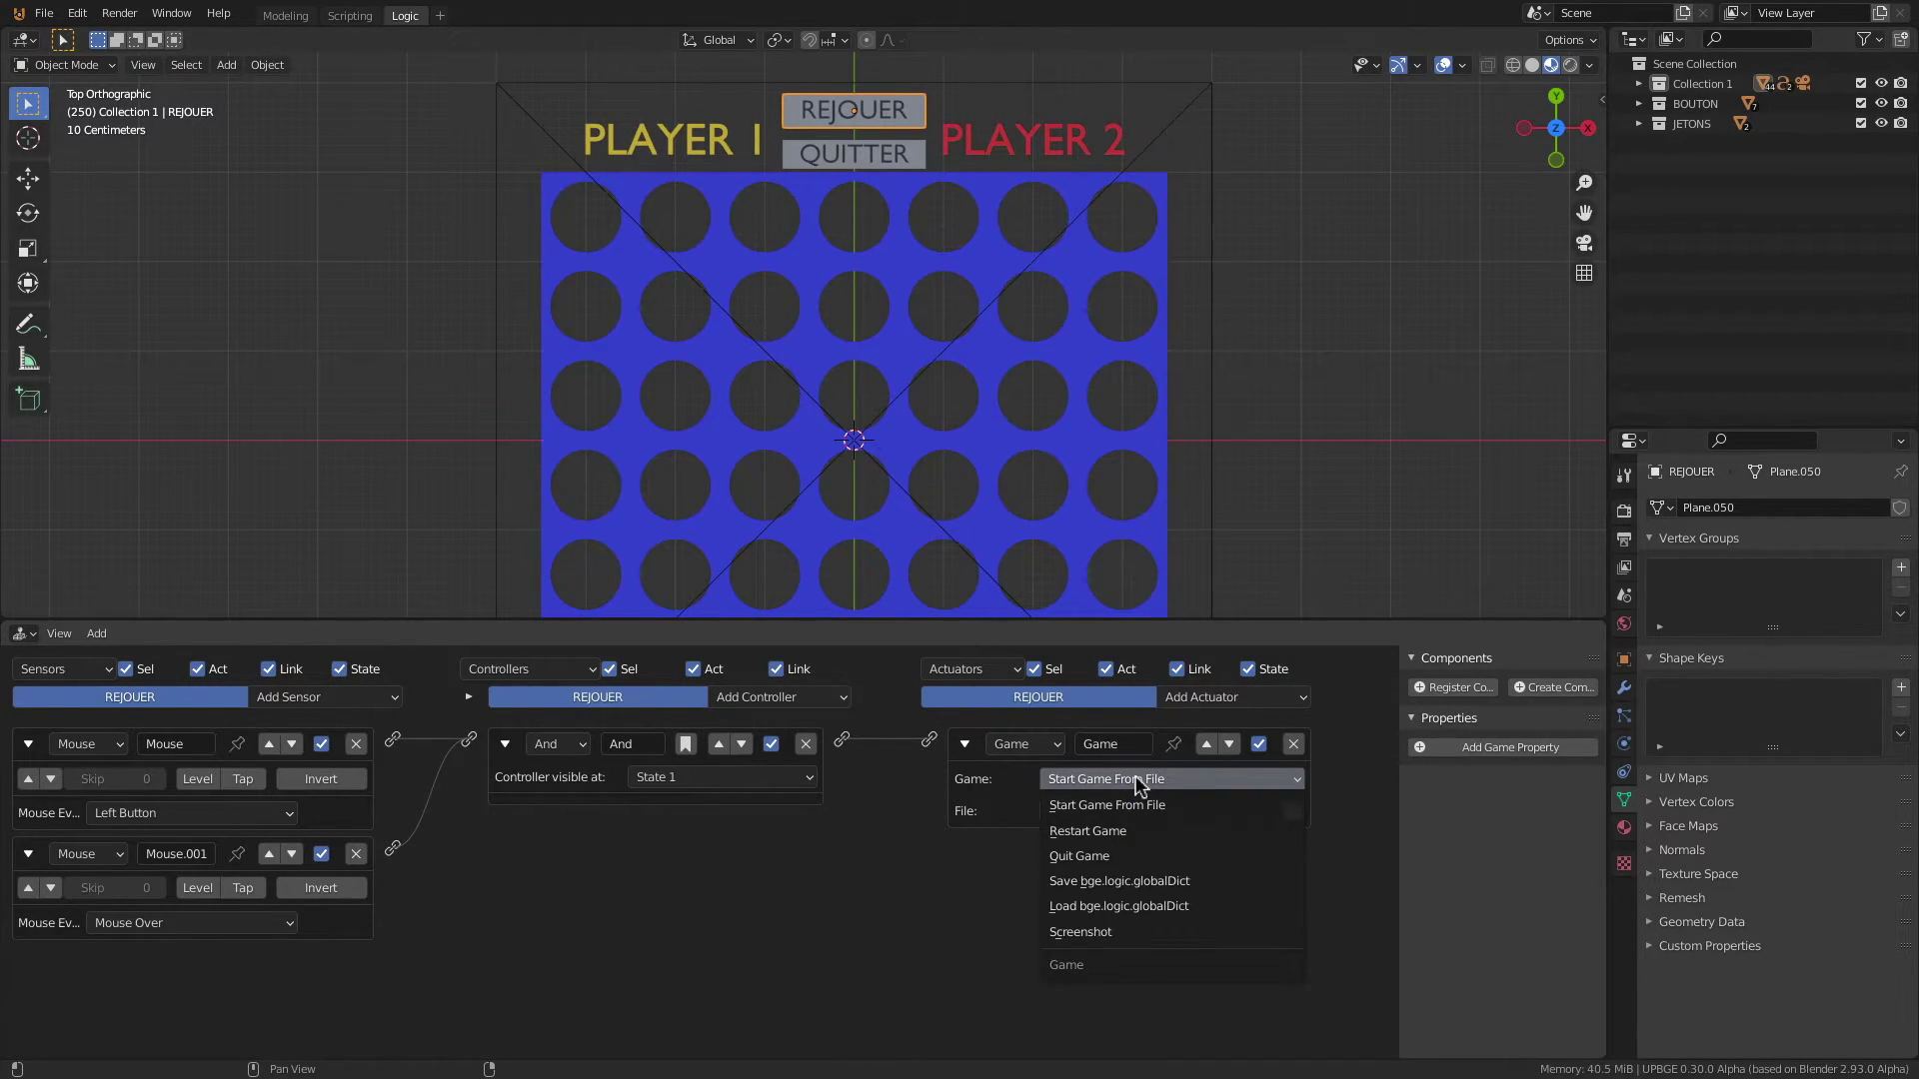
left_click(1136, 836)
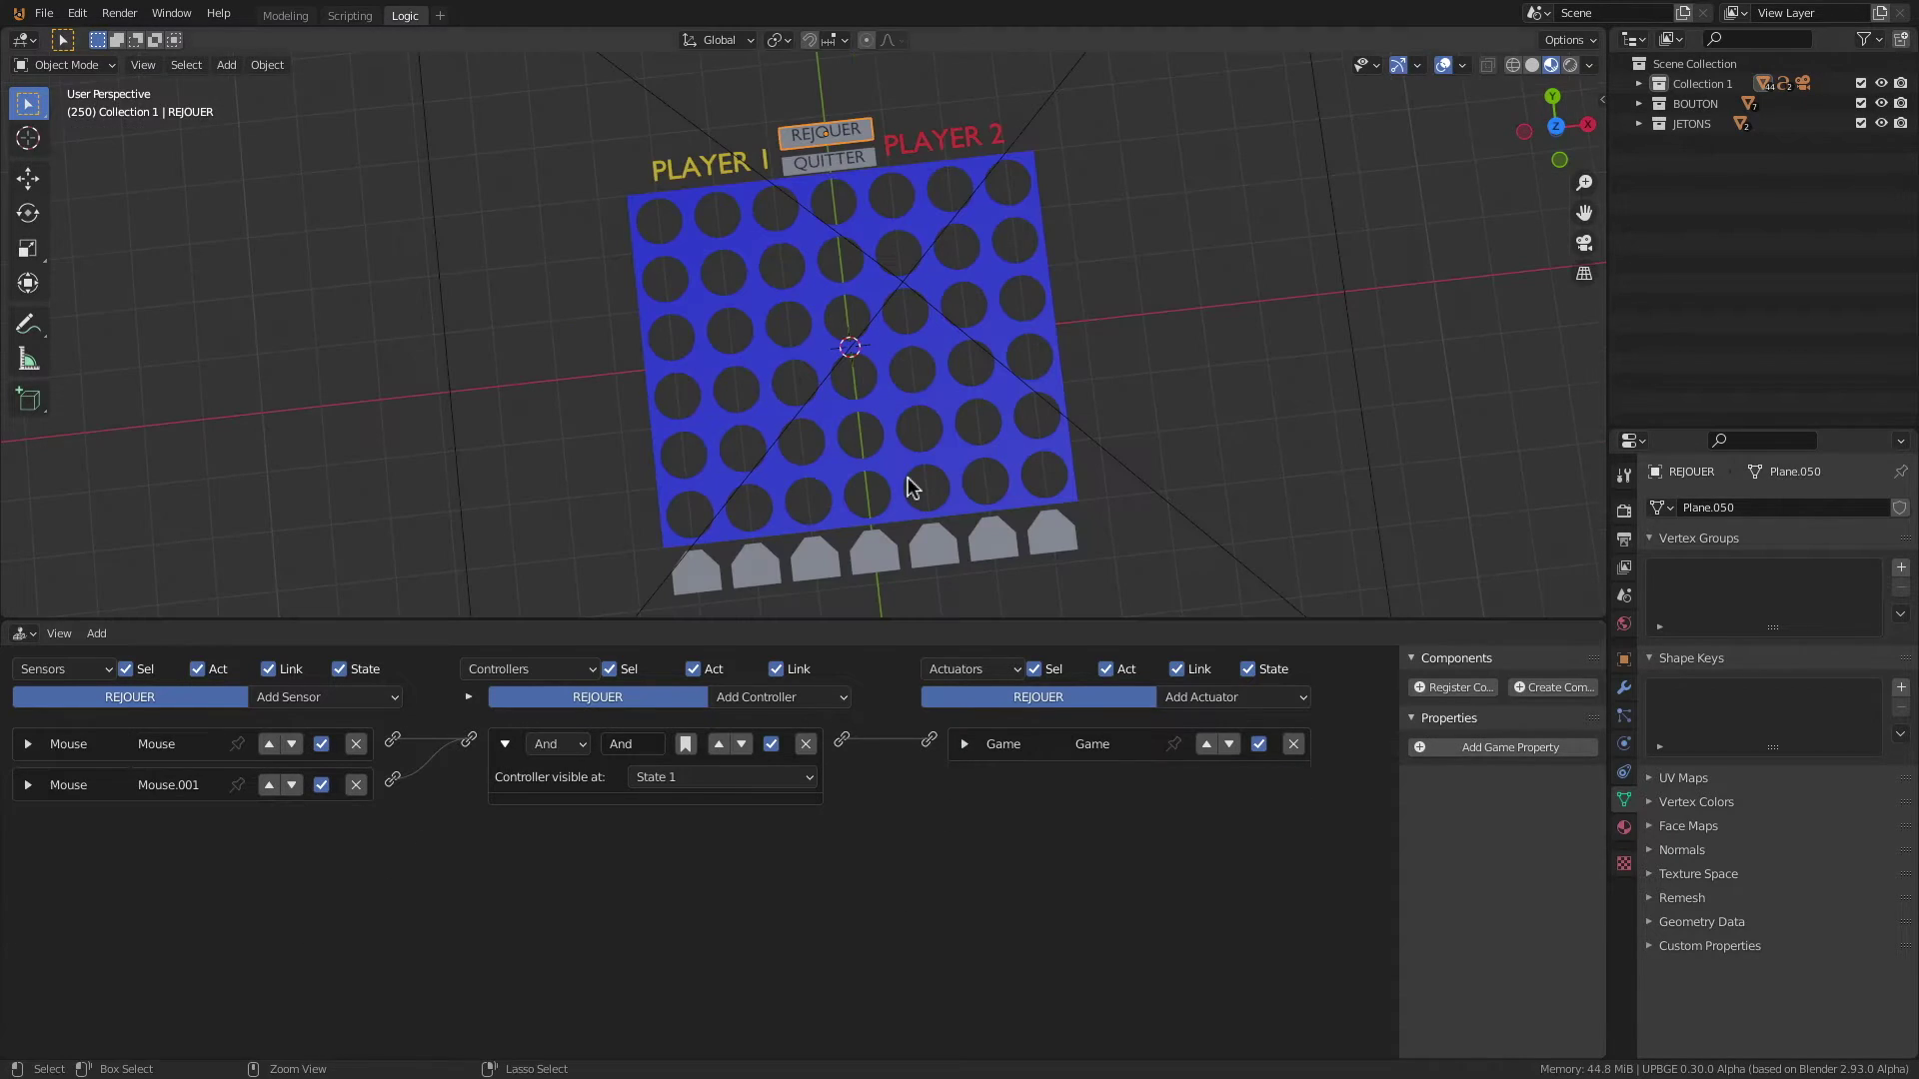
key("ctrl+s")
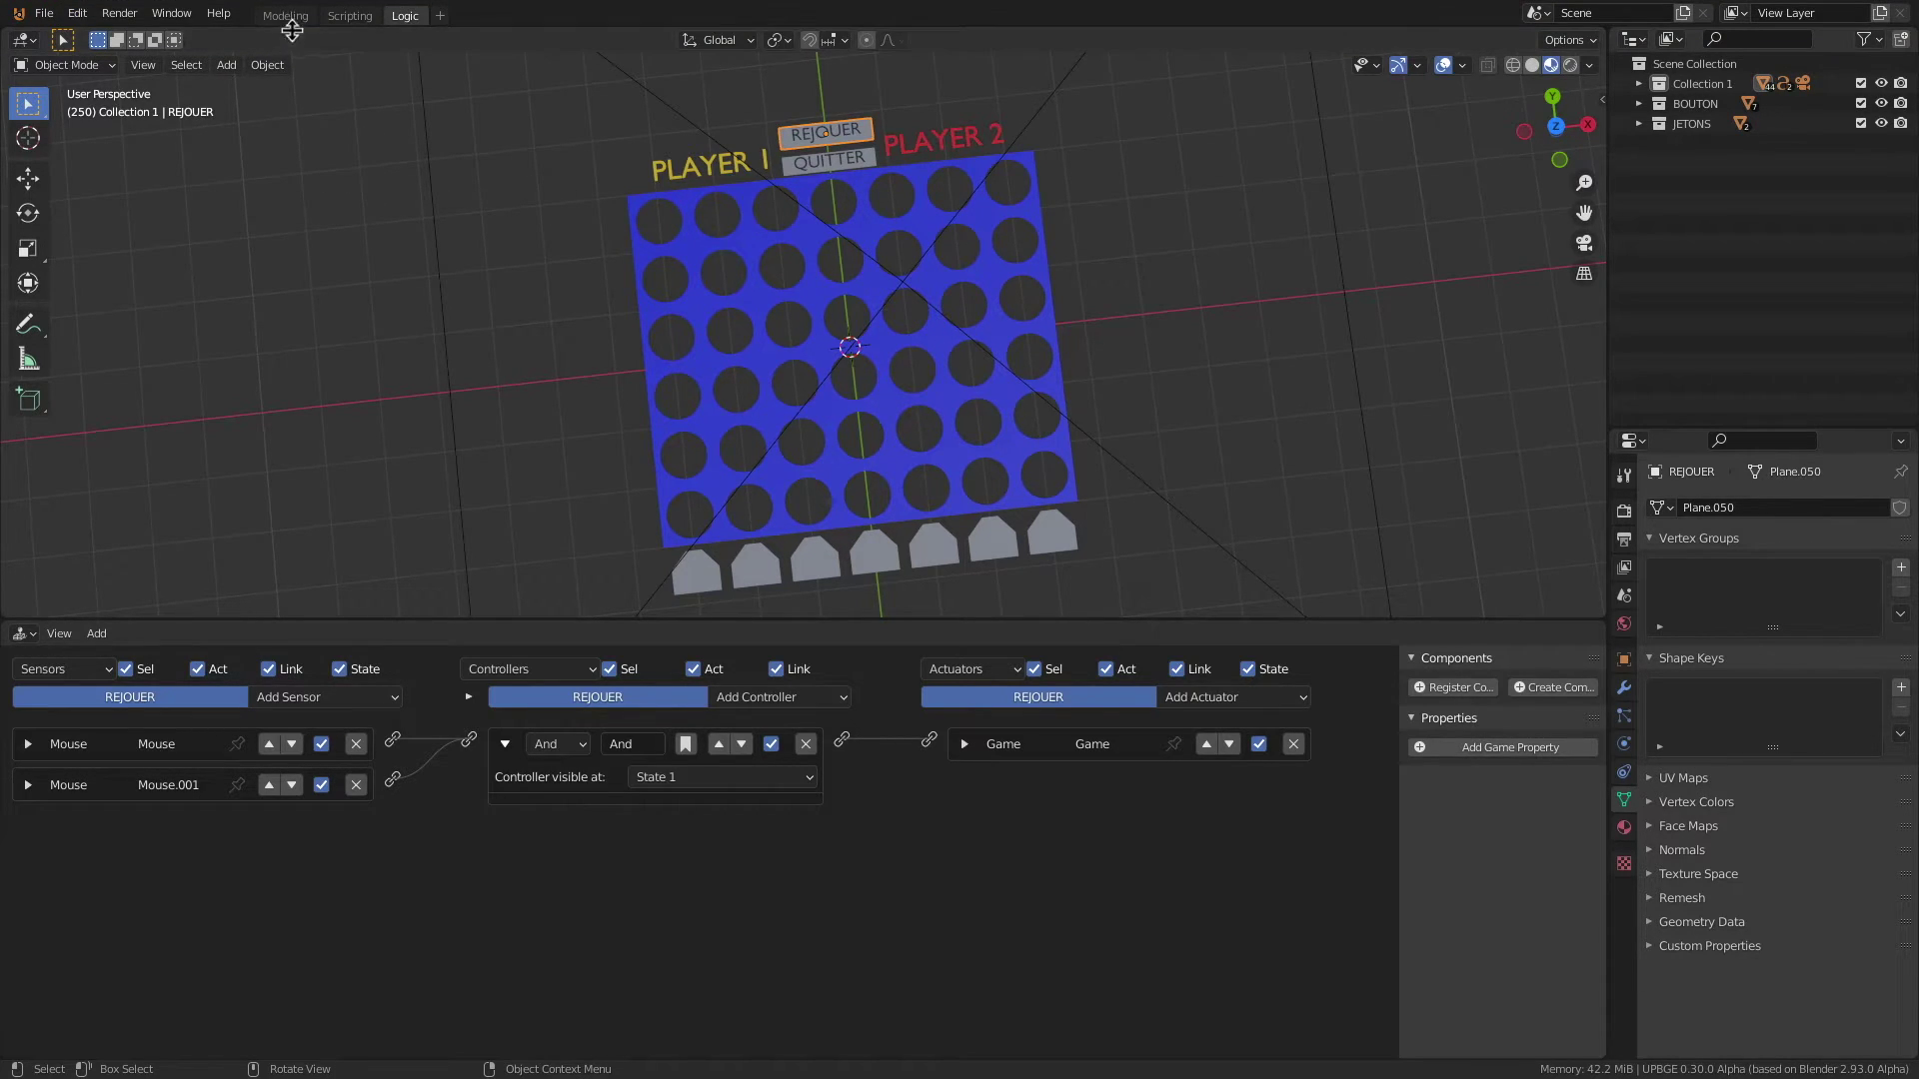
Step: Run the game from the Modeling workspace in top view and fill the first column with six tokens
left_click(286, 16)
scroll(753, 291, "down", 8)
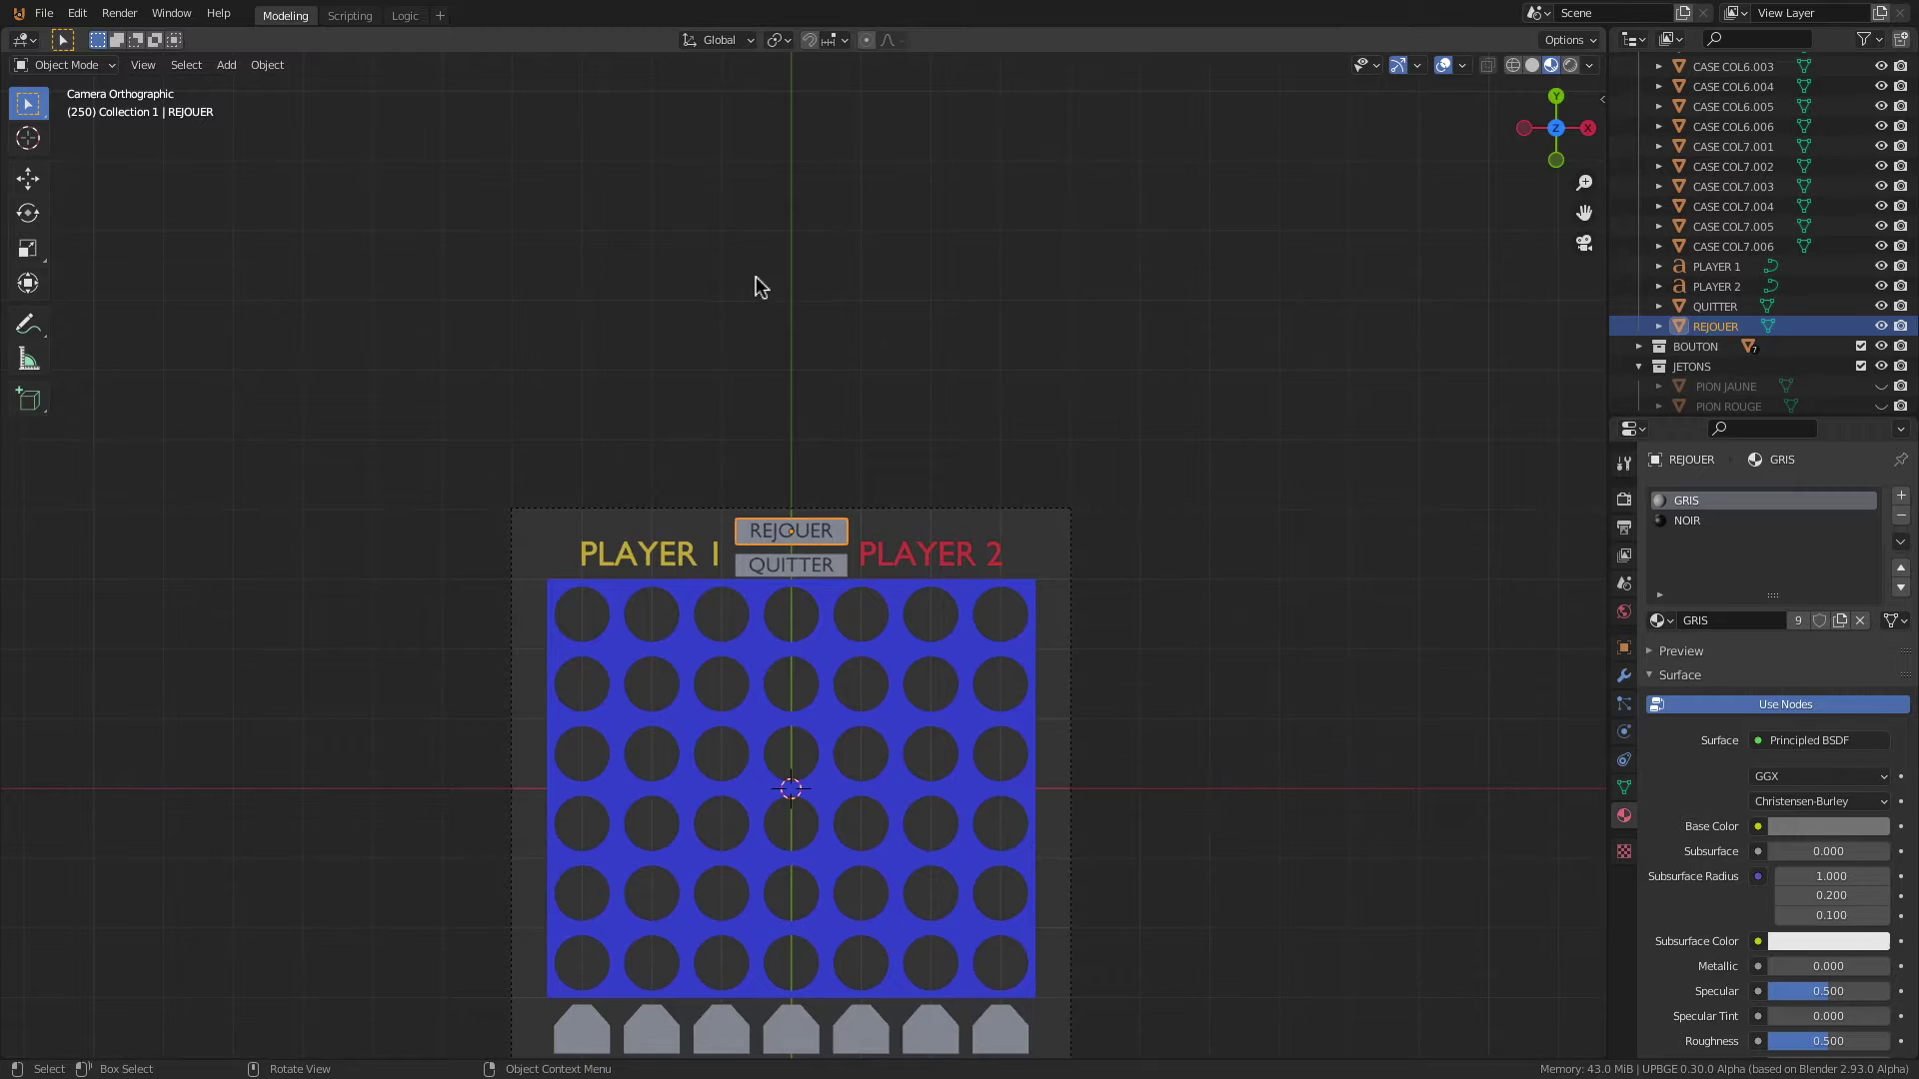
middle_click_drag(626, 398, 656, 123, "shift")
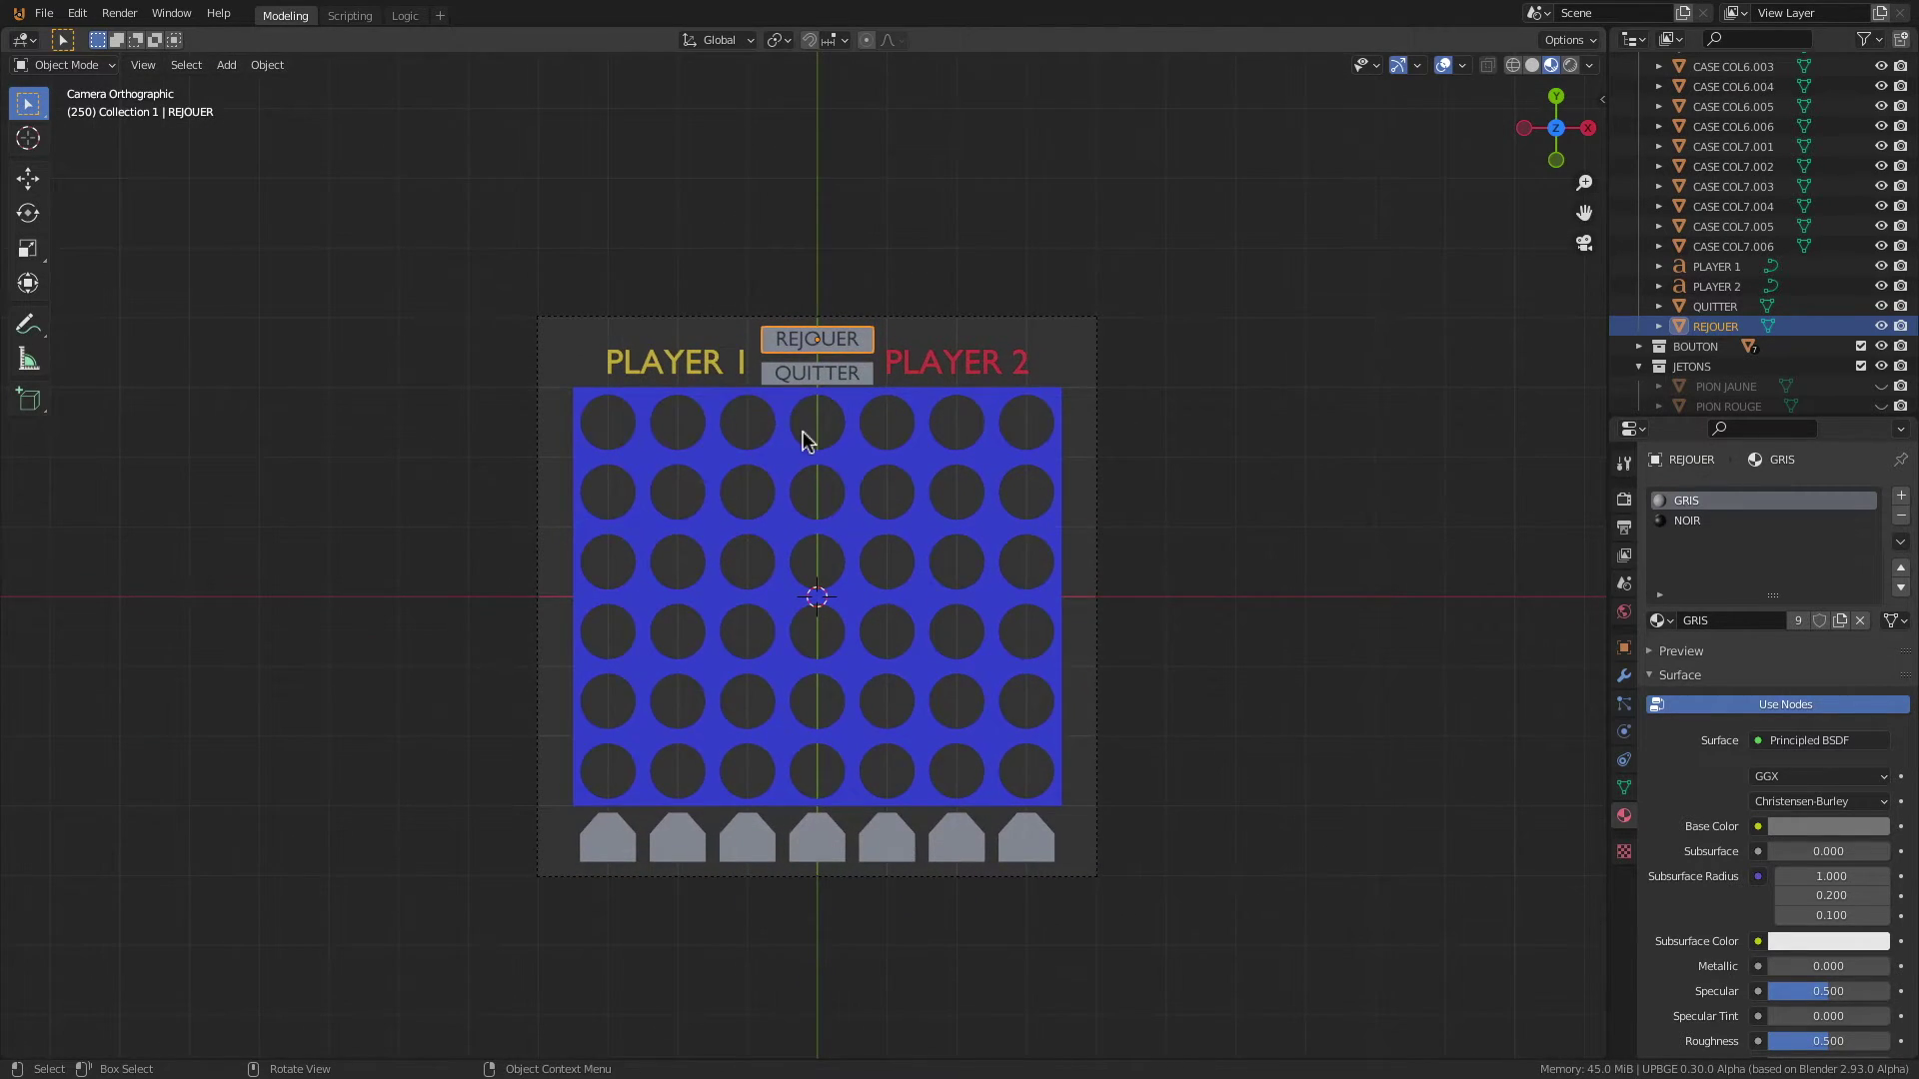
key("KP_0")
scroll(819, 443, "down", 10)
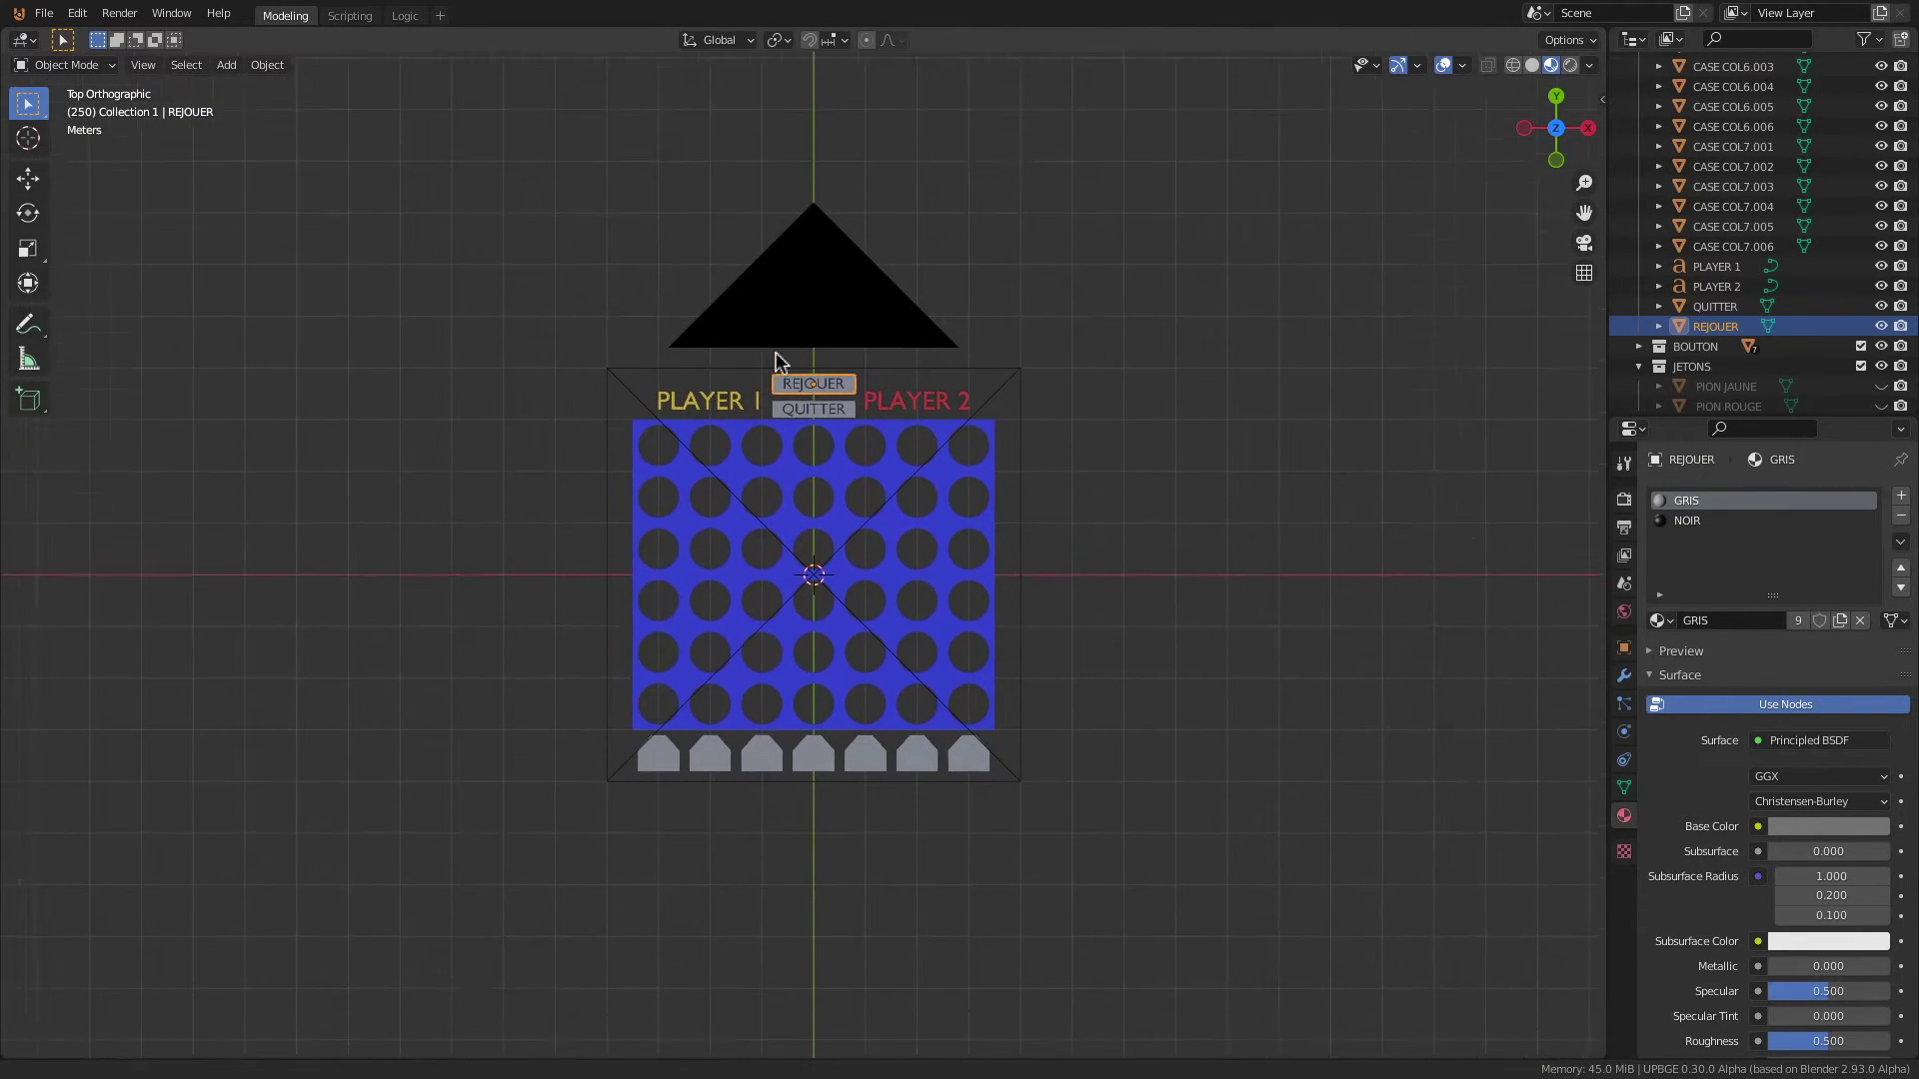
scroll(870, 542, "up", 2)
key("p")
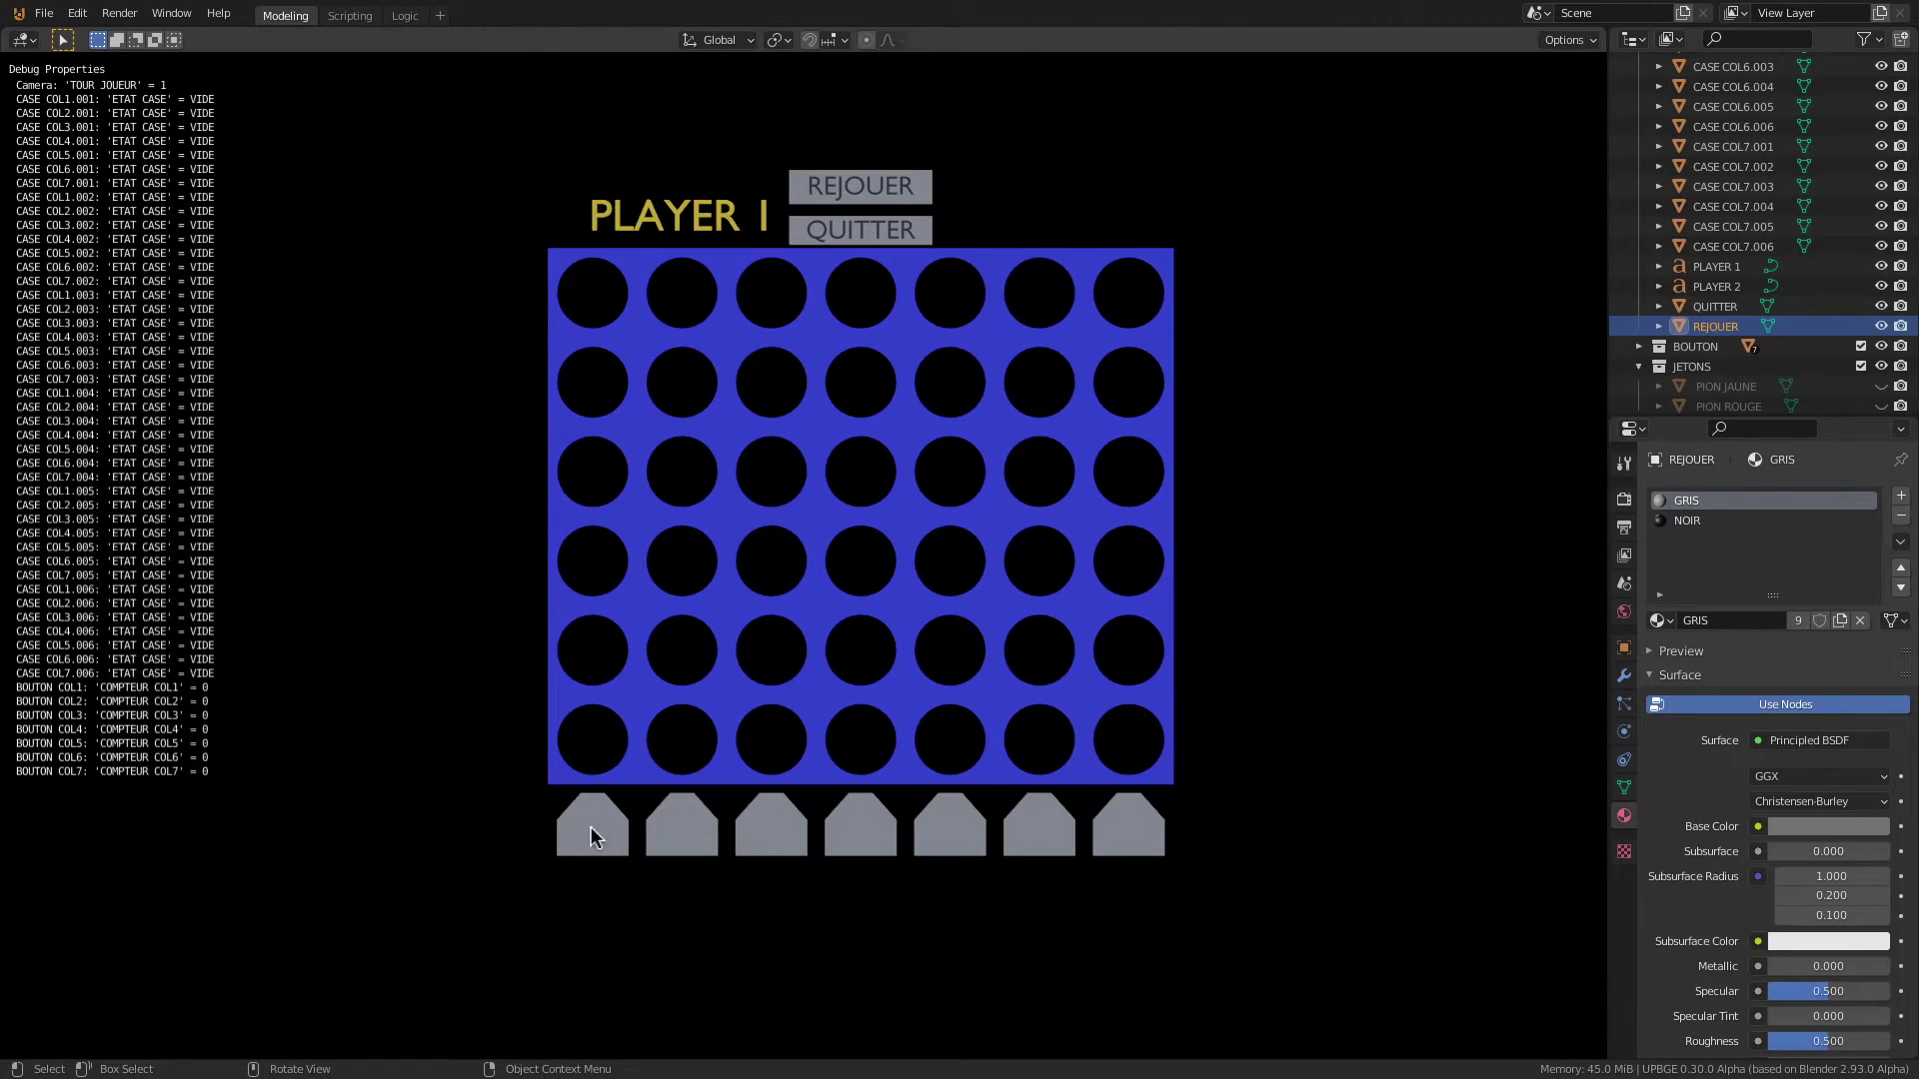
left_click(590, 835)
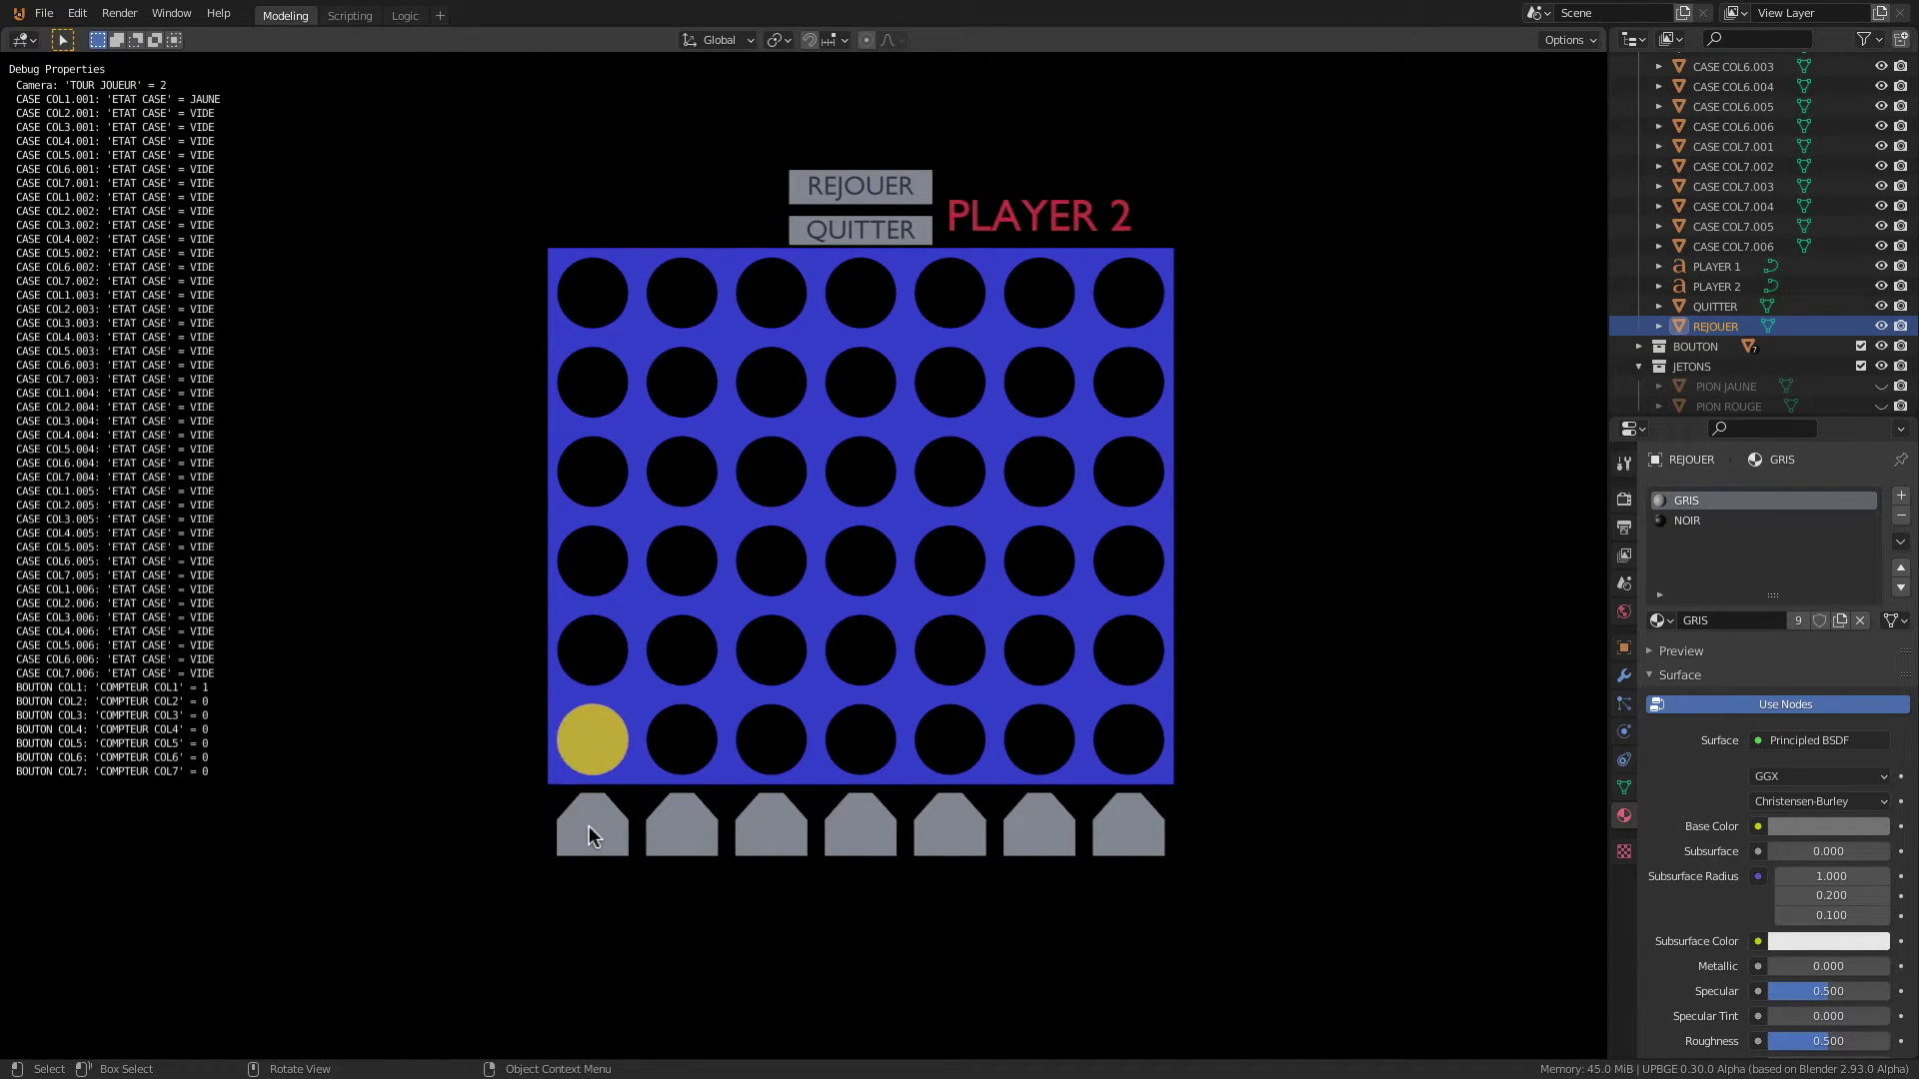
left_click(590, 835)
left_click(590, 836)
left_click(589, 835)
left_click(590, 835)
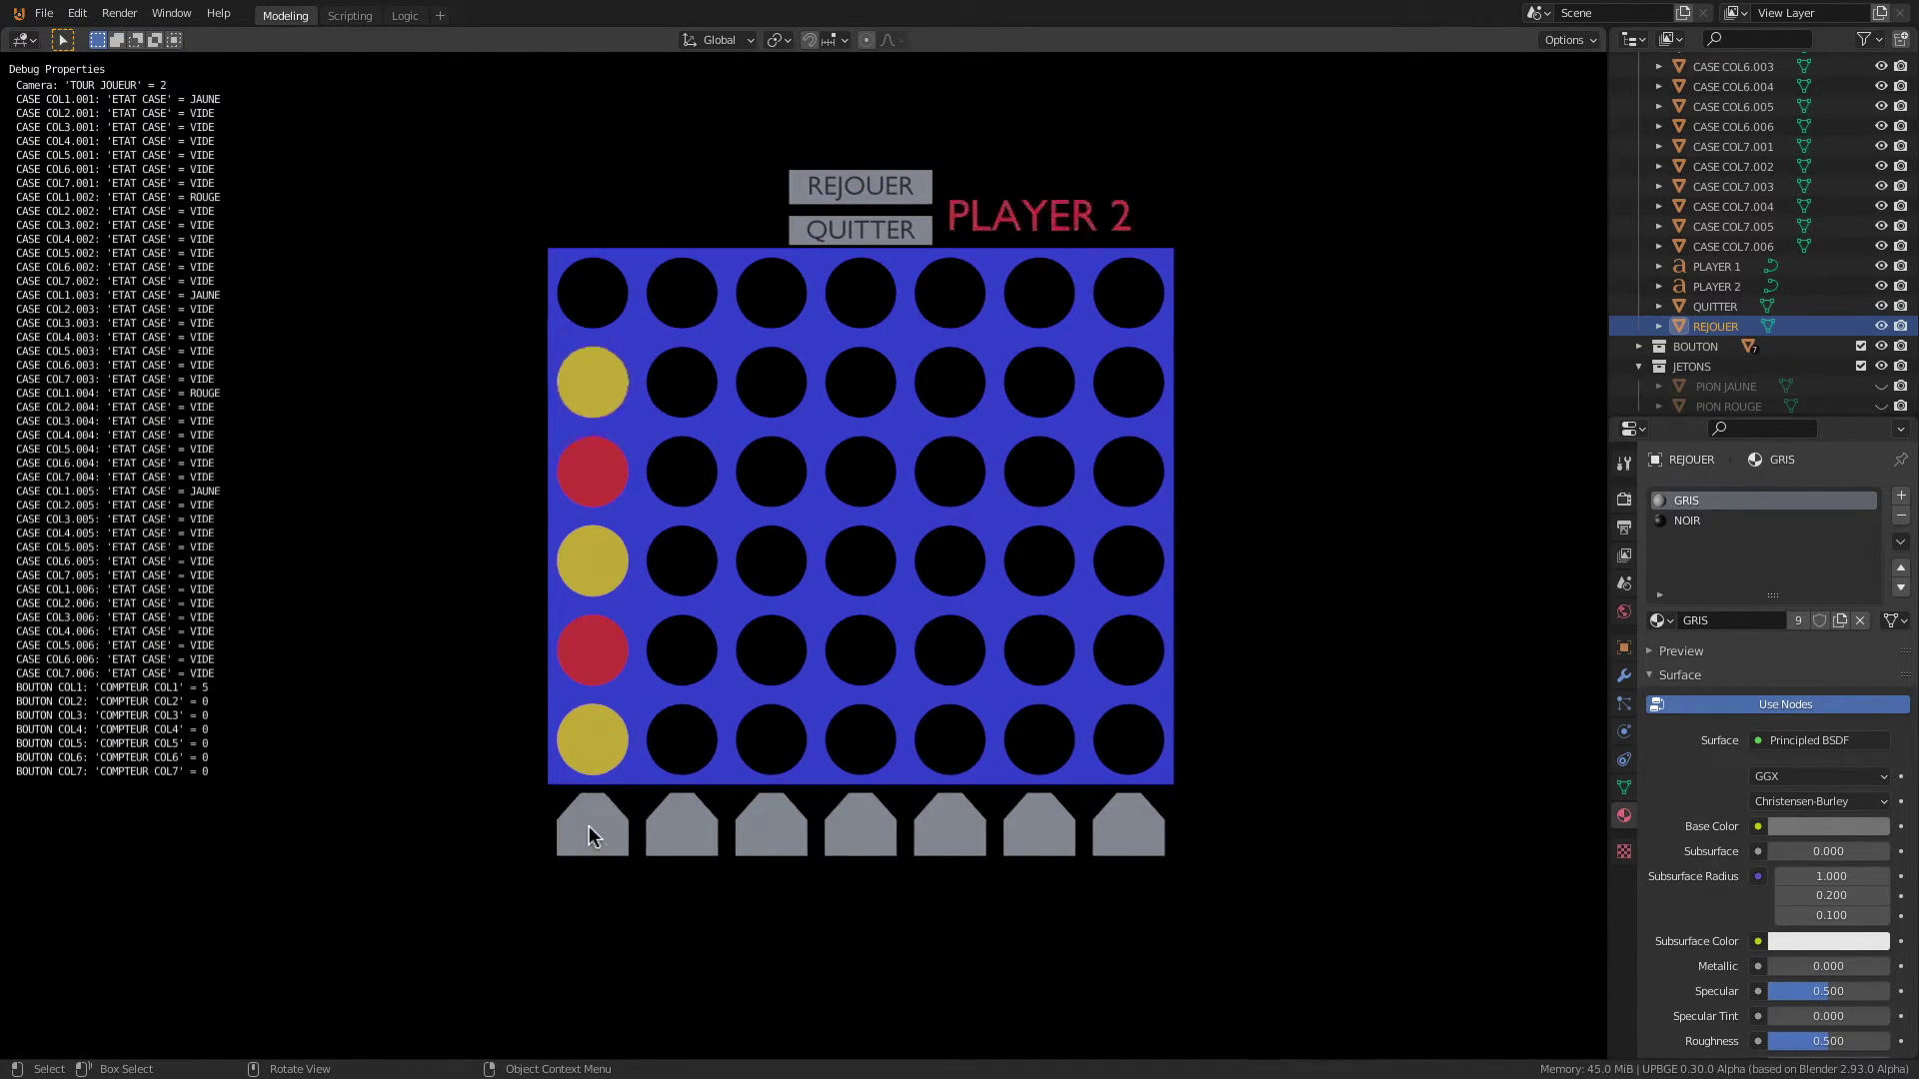
left_click(591, 836)
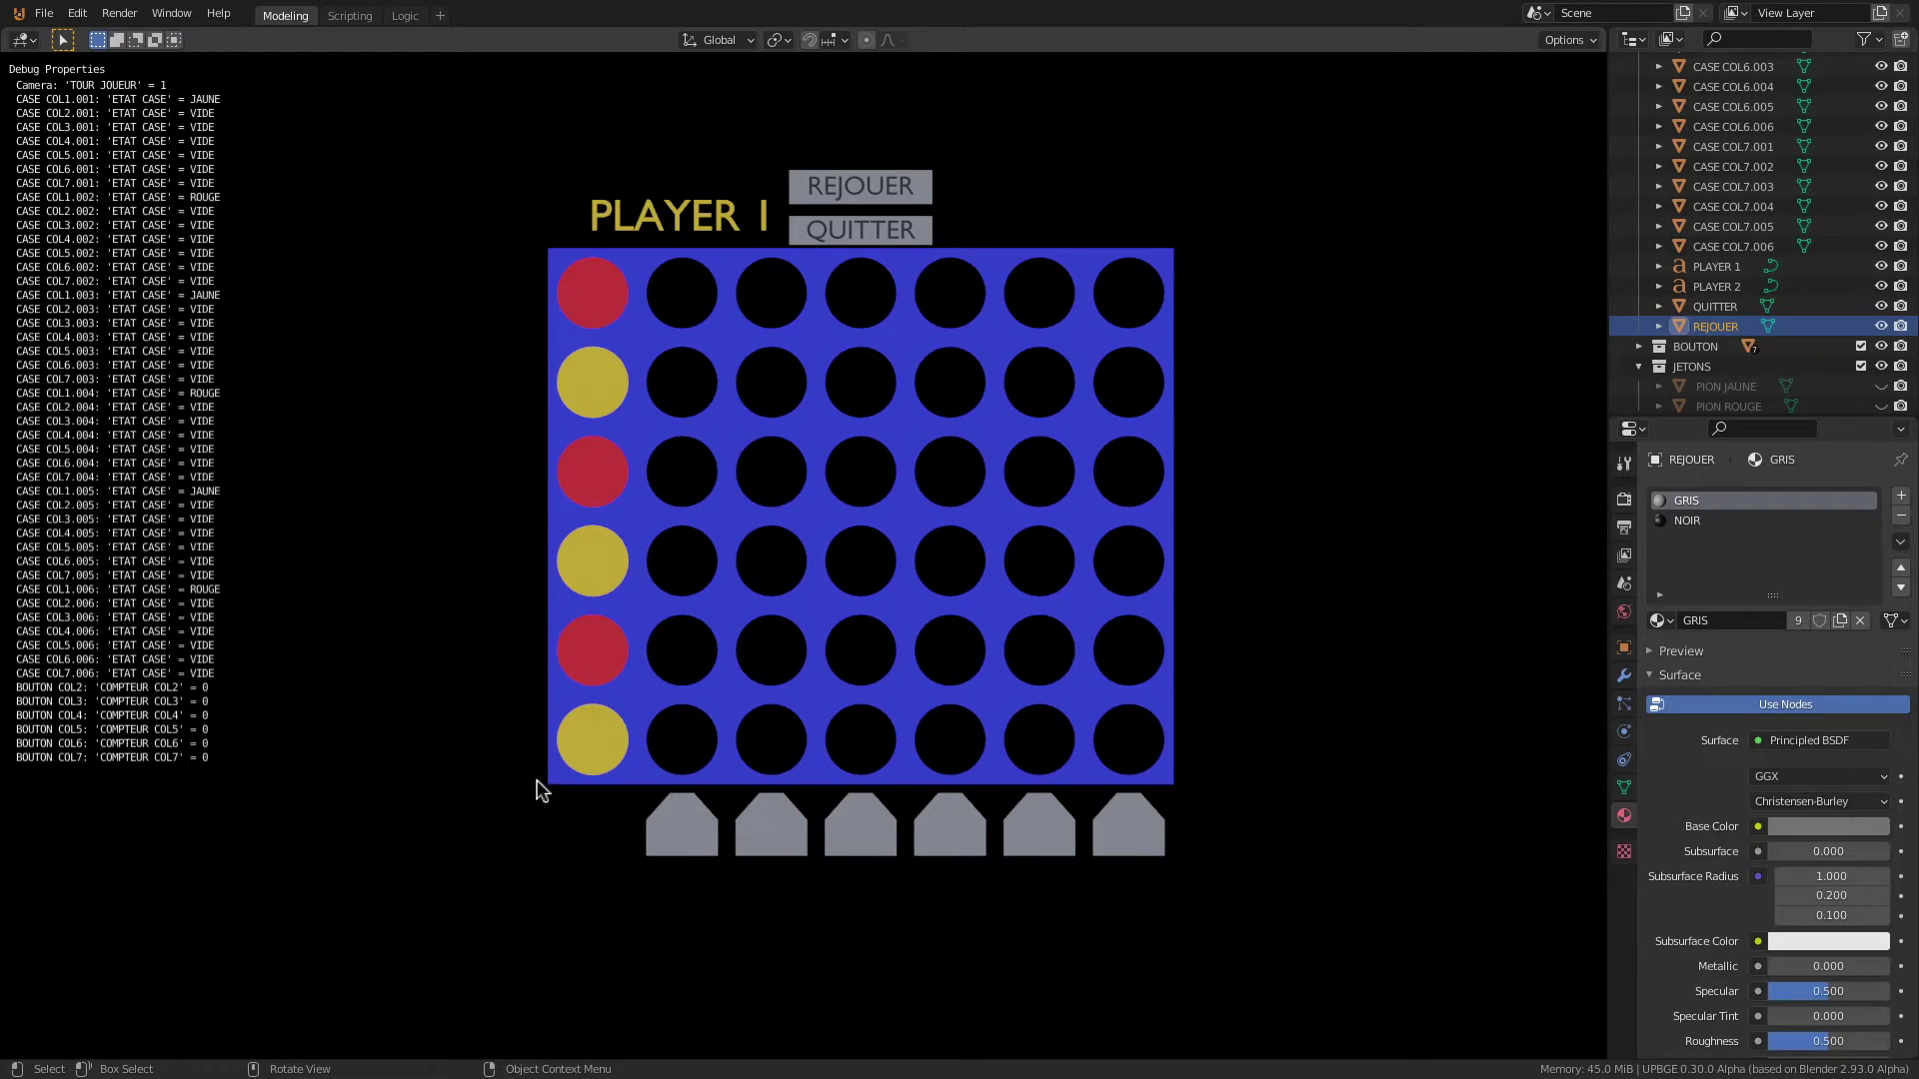
Step: Fill the six remaining columns of the board with tokens and stop the game
left_click(685, 830)
triple_click(684, 831)
double_click(684, 830)
left_click(755, 850)
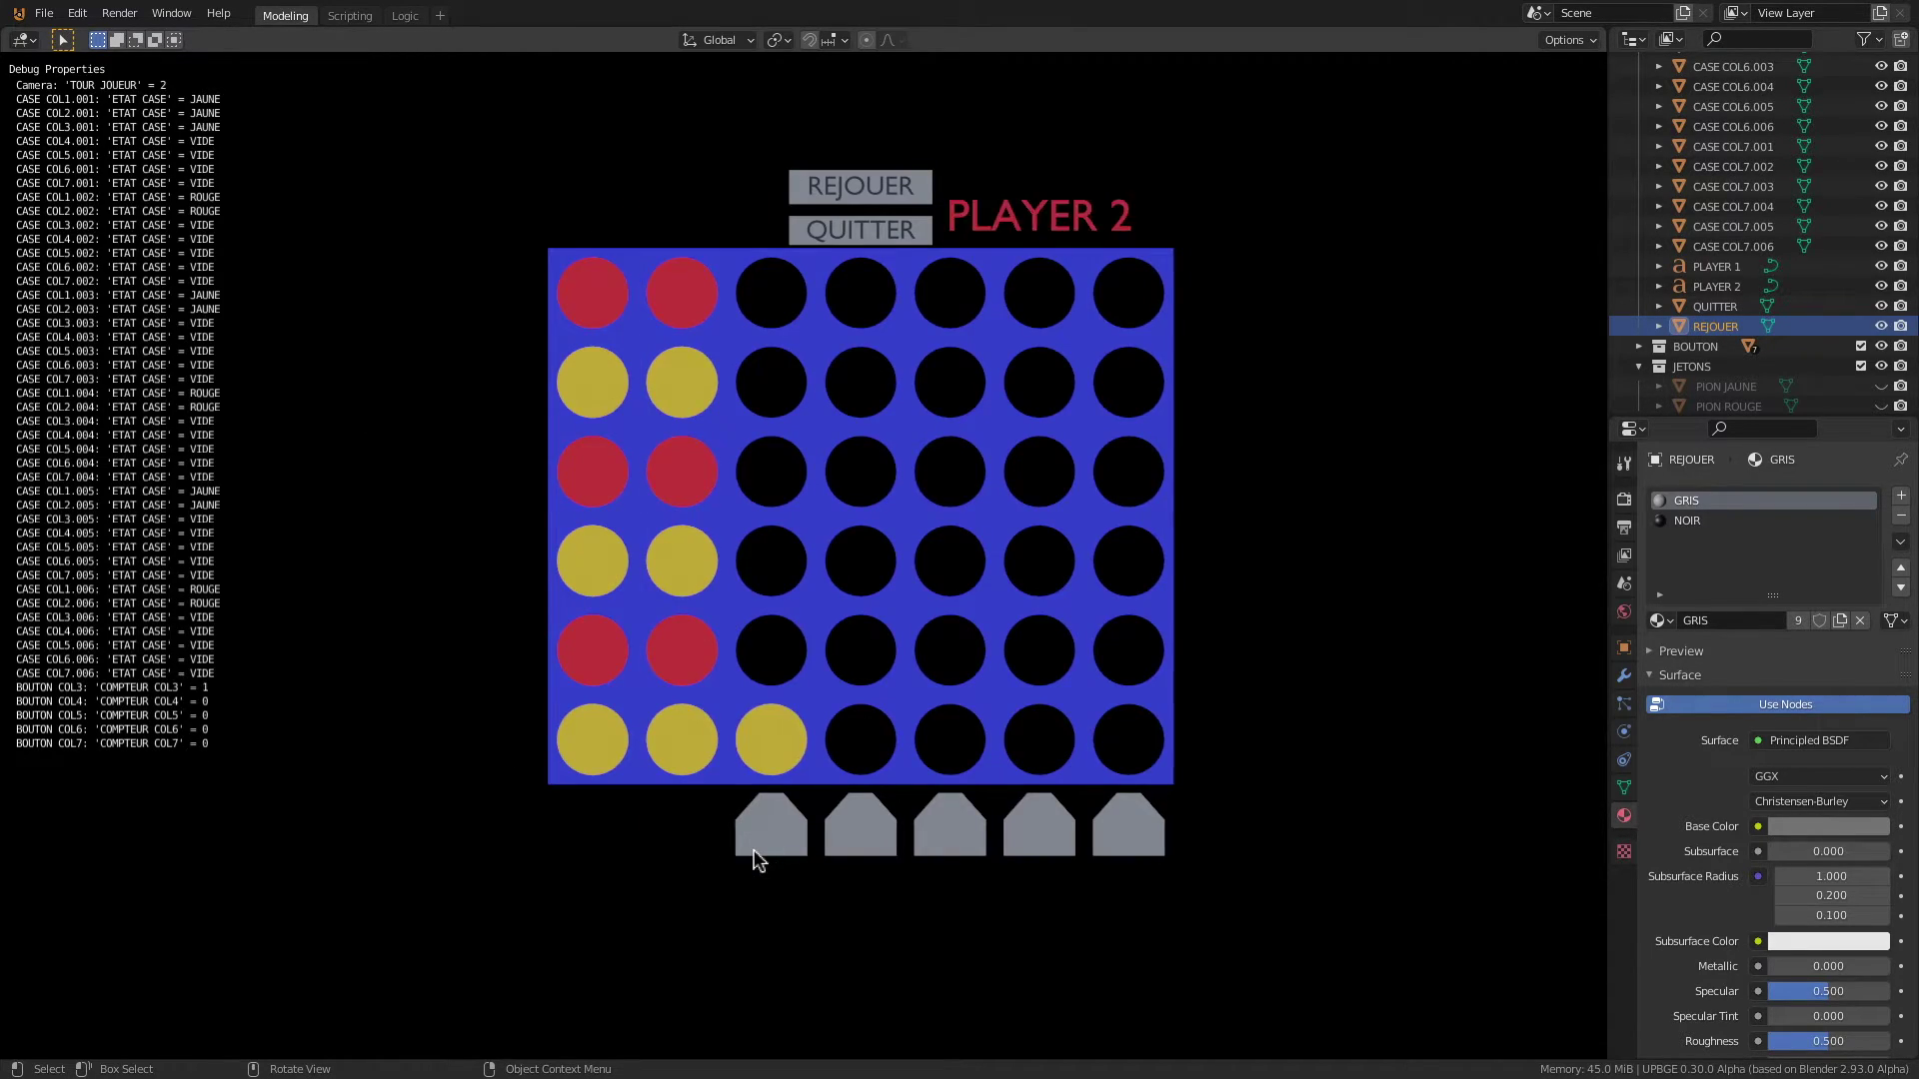
triple_click(756, 850)
double_click(757, 851)
left_click(847, 843)
left_click(847, 843)
left_click(848, 844)
left_click(847, 843)
left_click(847, 843)
left_click(847, 844)
left_click(956, 840)
left_click(956, 839)
left_click(1063, 829)
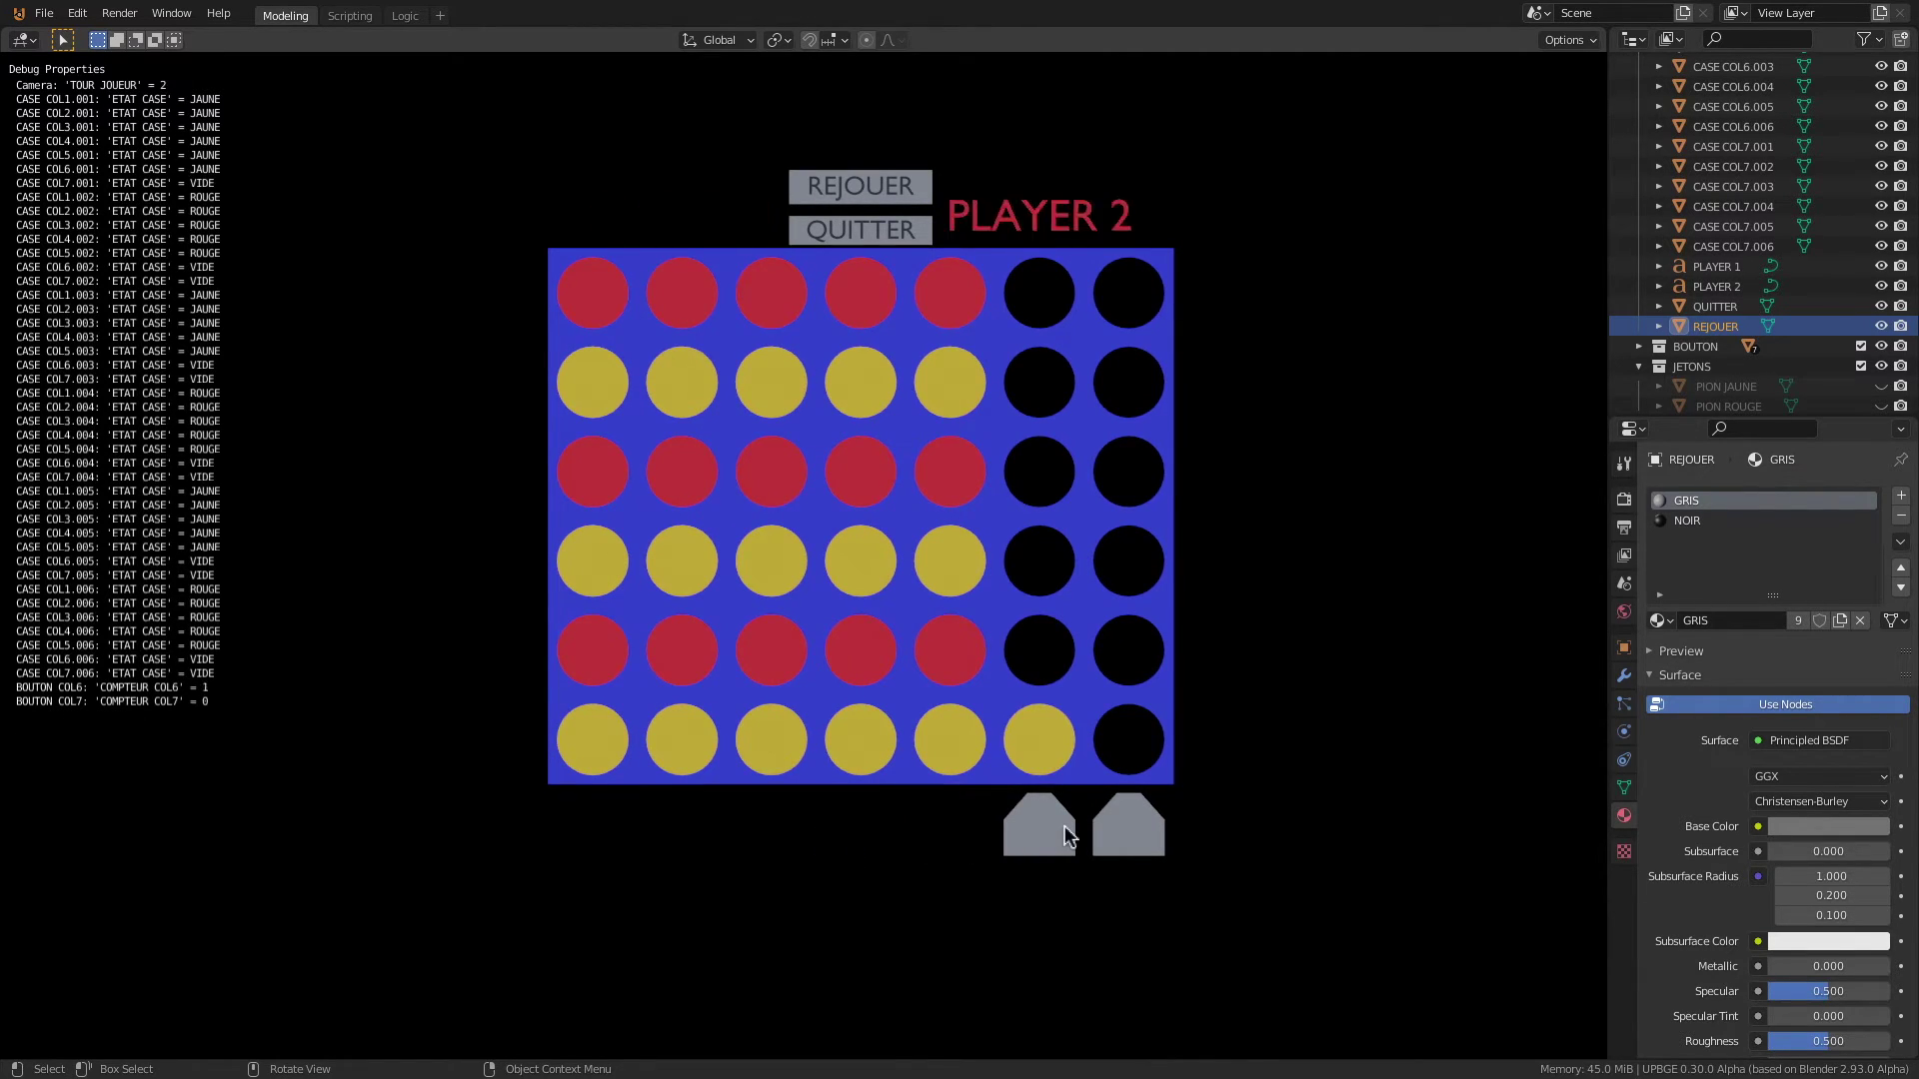
triple_click(1063, 828)
left_click(1063, 828)
left_click(1063, 829)
triple_click(1135, 841)
triple_click(1135, 841)
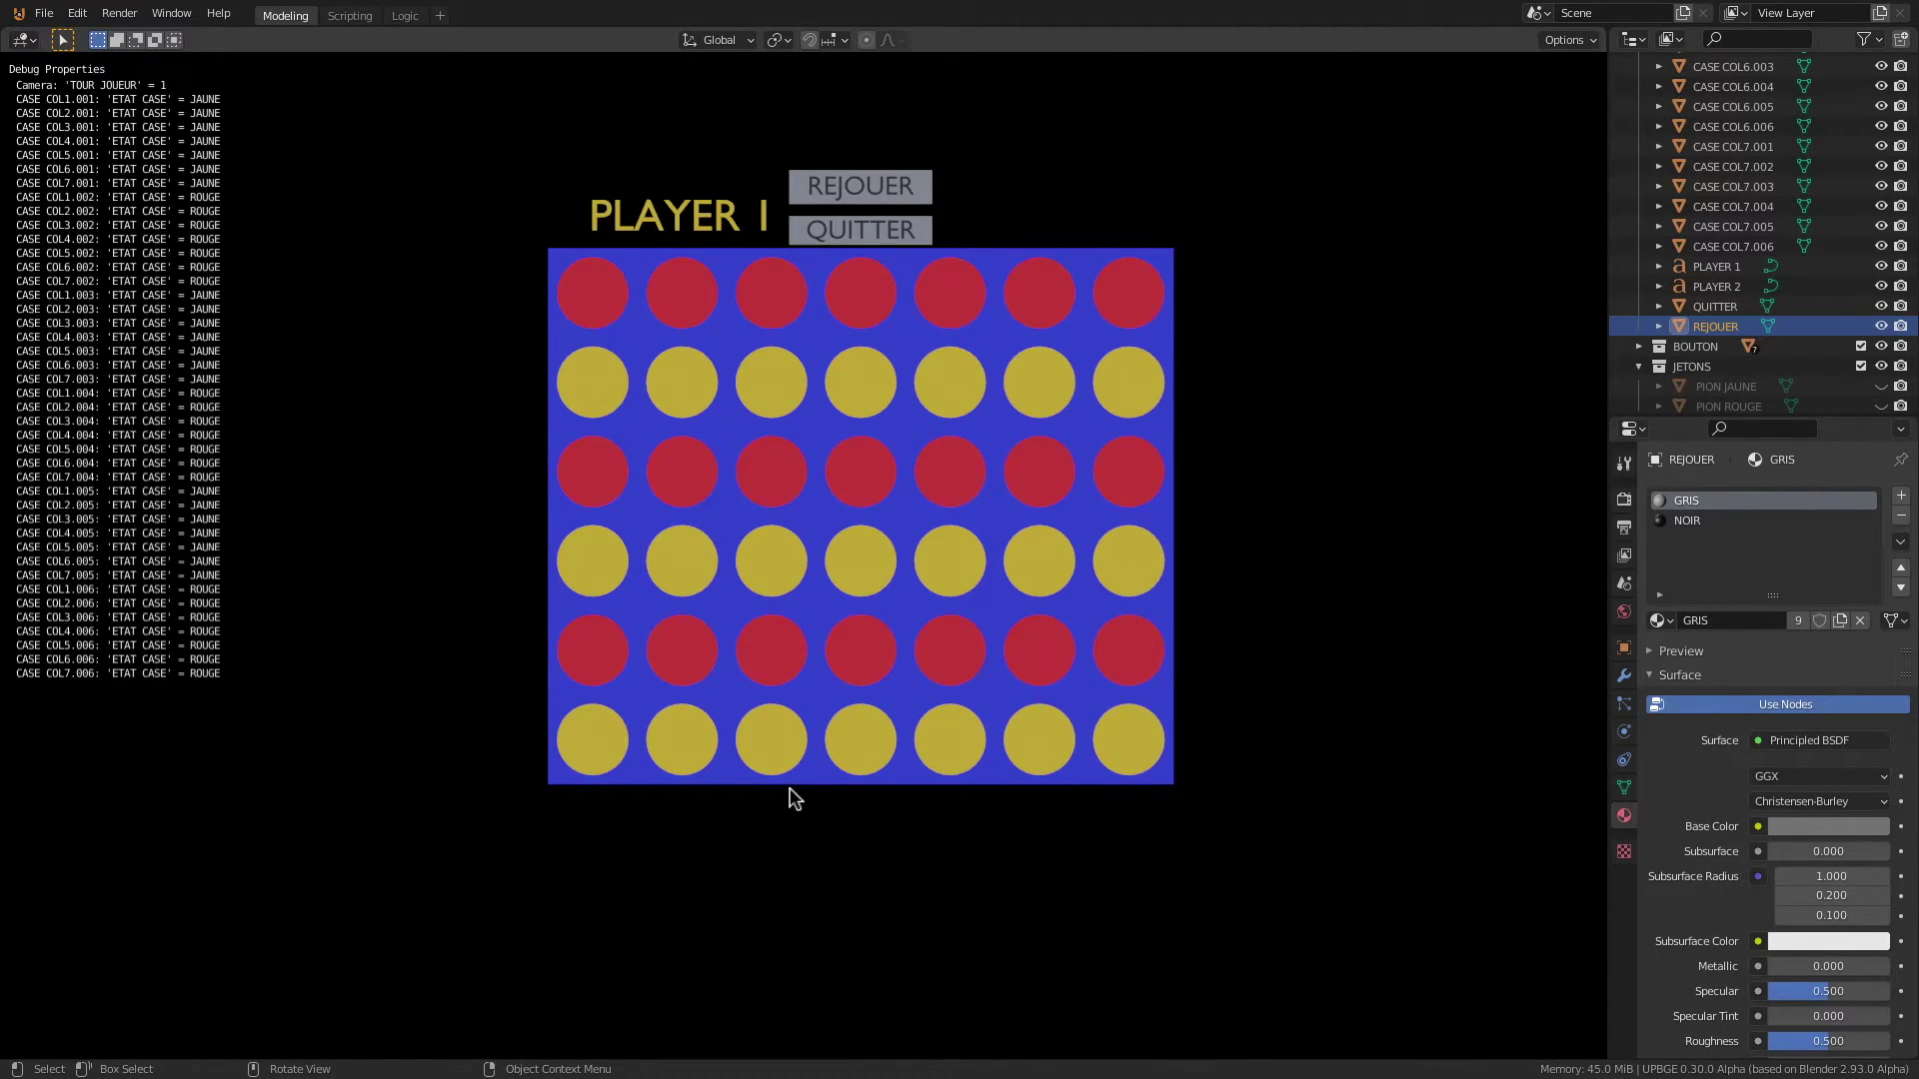
key("Escape")
Step: Add a text object to Collection 1 at the board's centre and set its horizontal alignment to Center
scroll(834, 503, "up", 1)
middle_click_drag(656, 489, 660, 455, "shift")
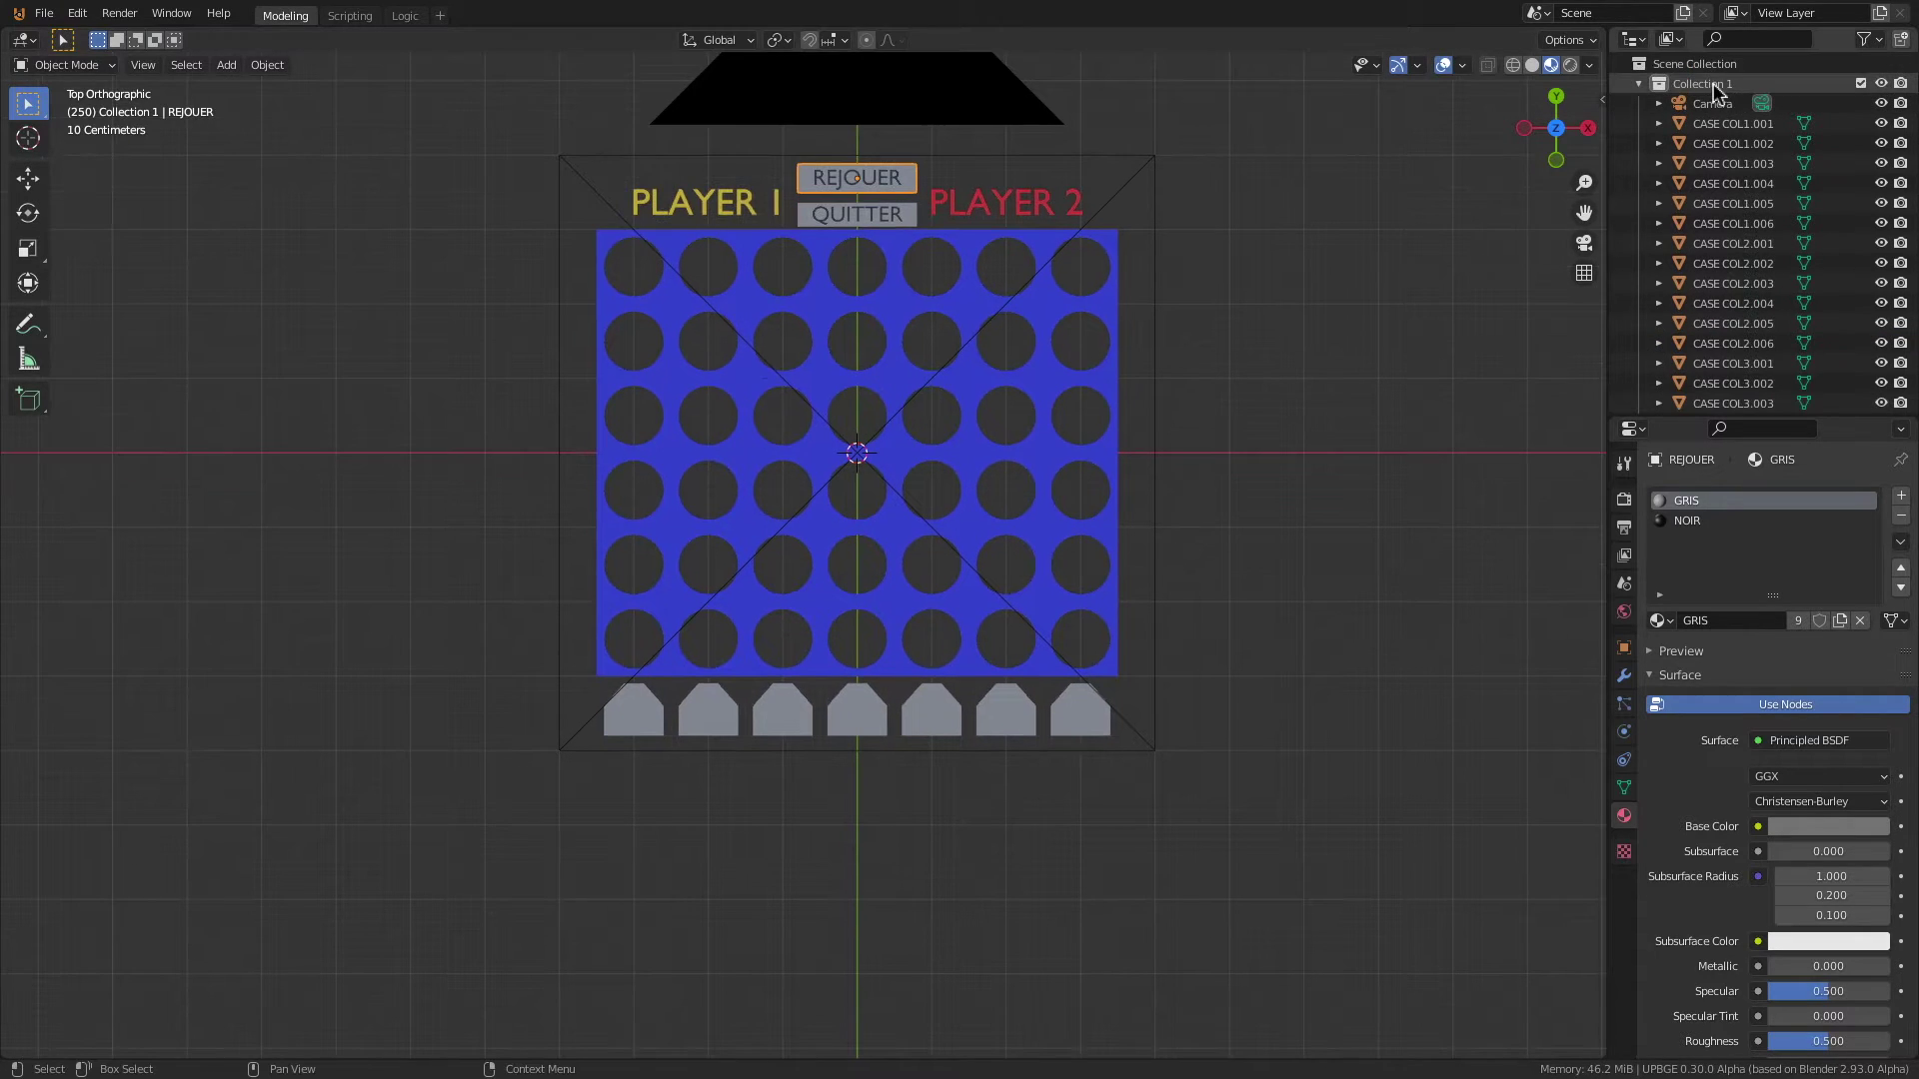
left_click(1254, 222)
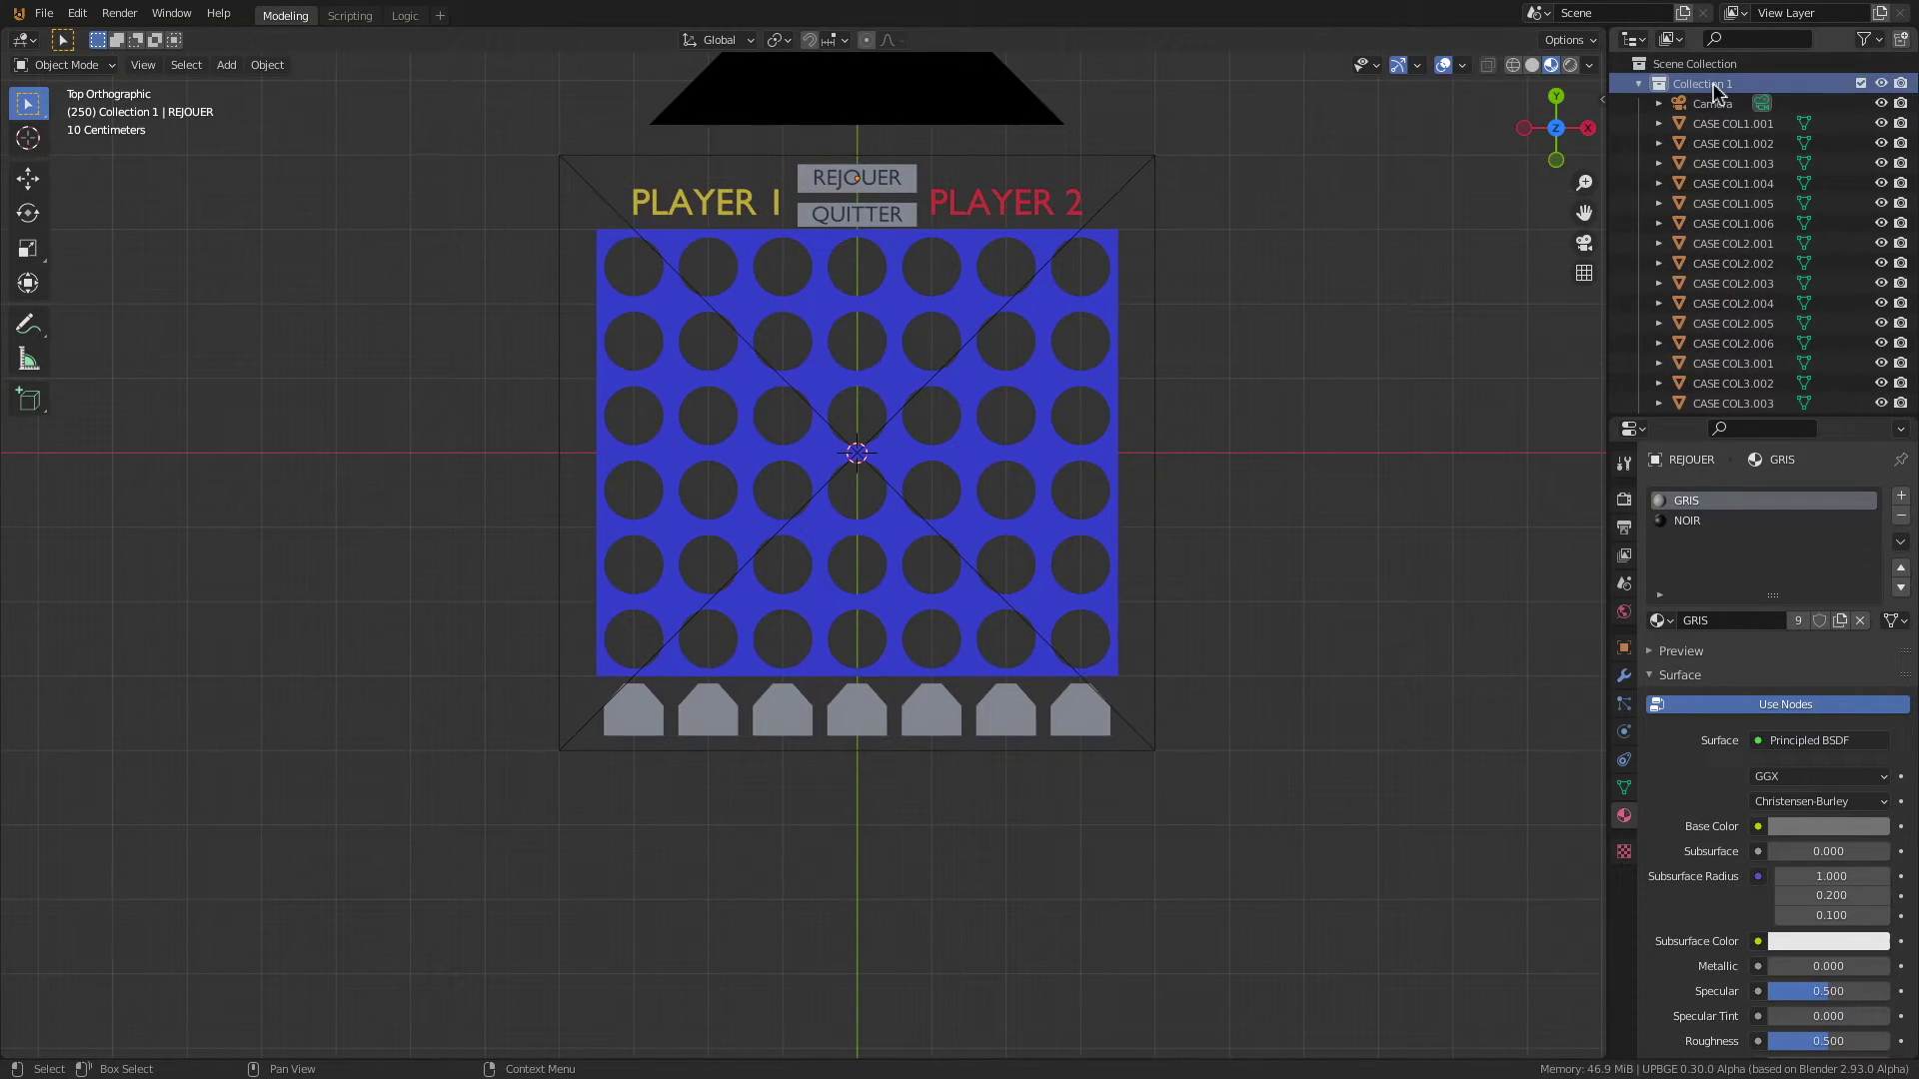
key("shift+a")
left_click(763, 383)
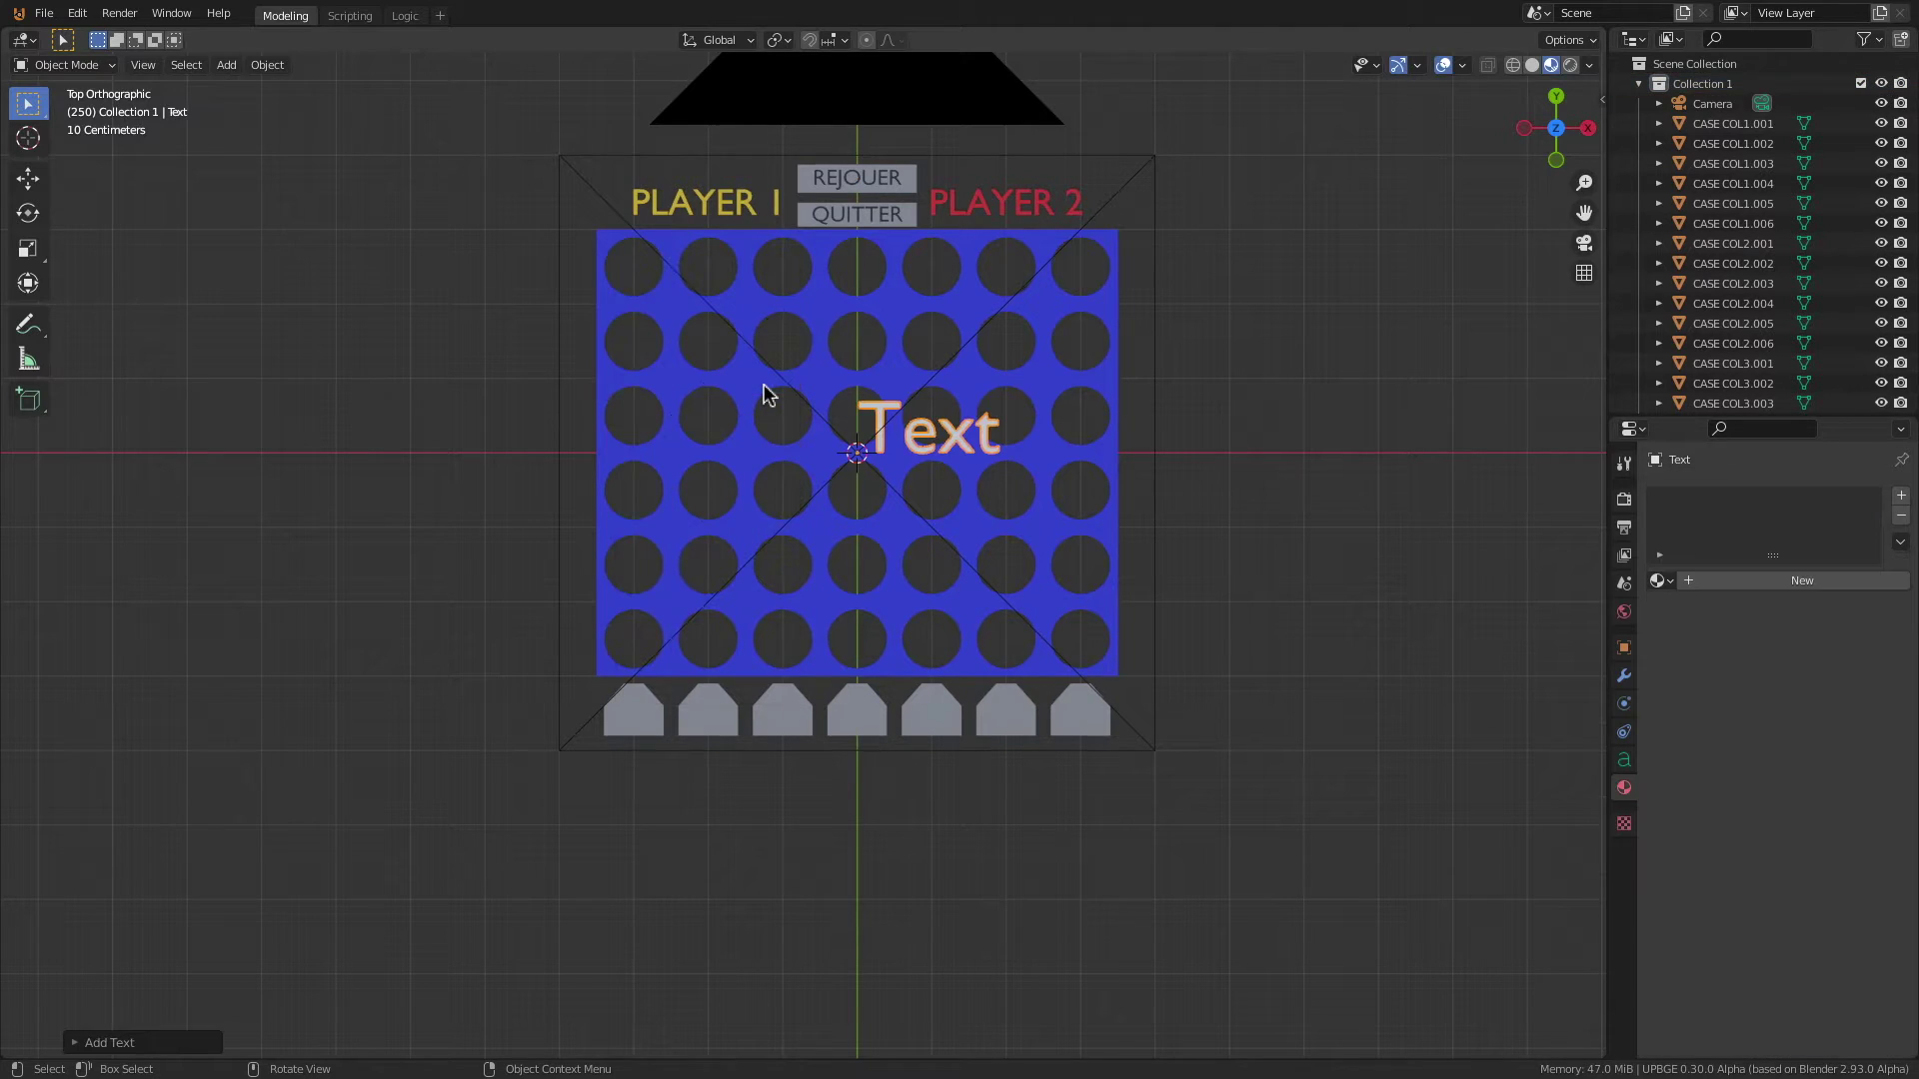
left_click(1623, 759)
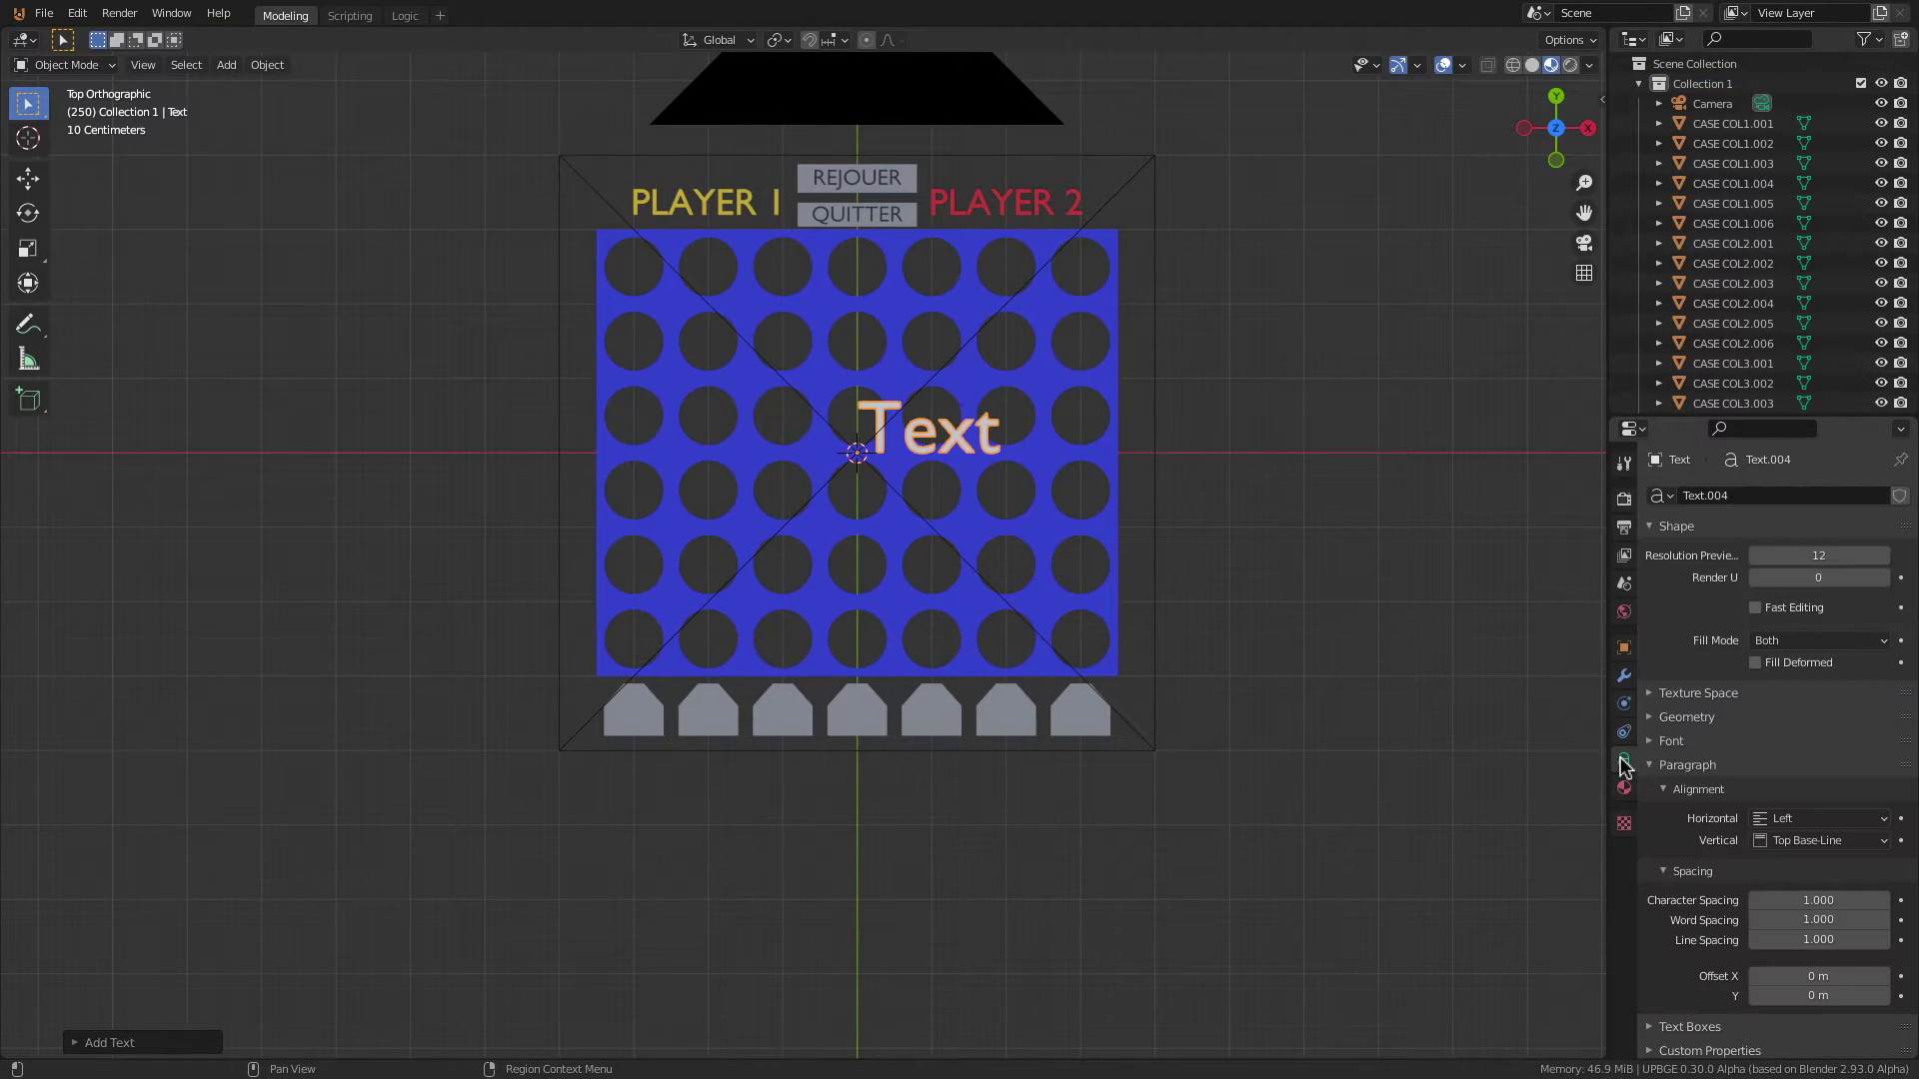
left_click(1784, 820)
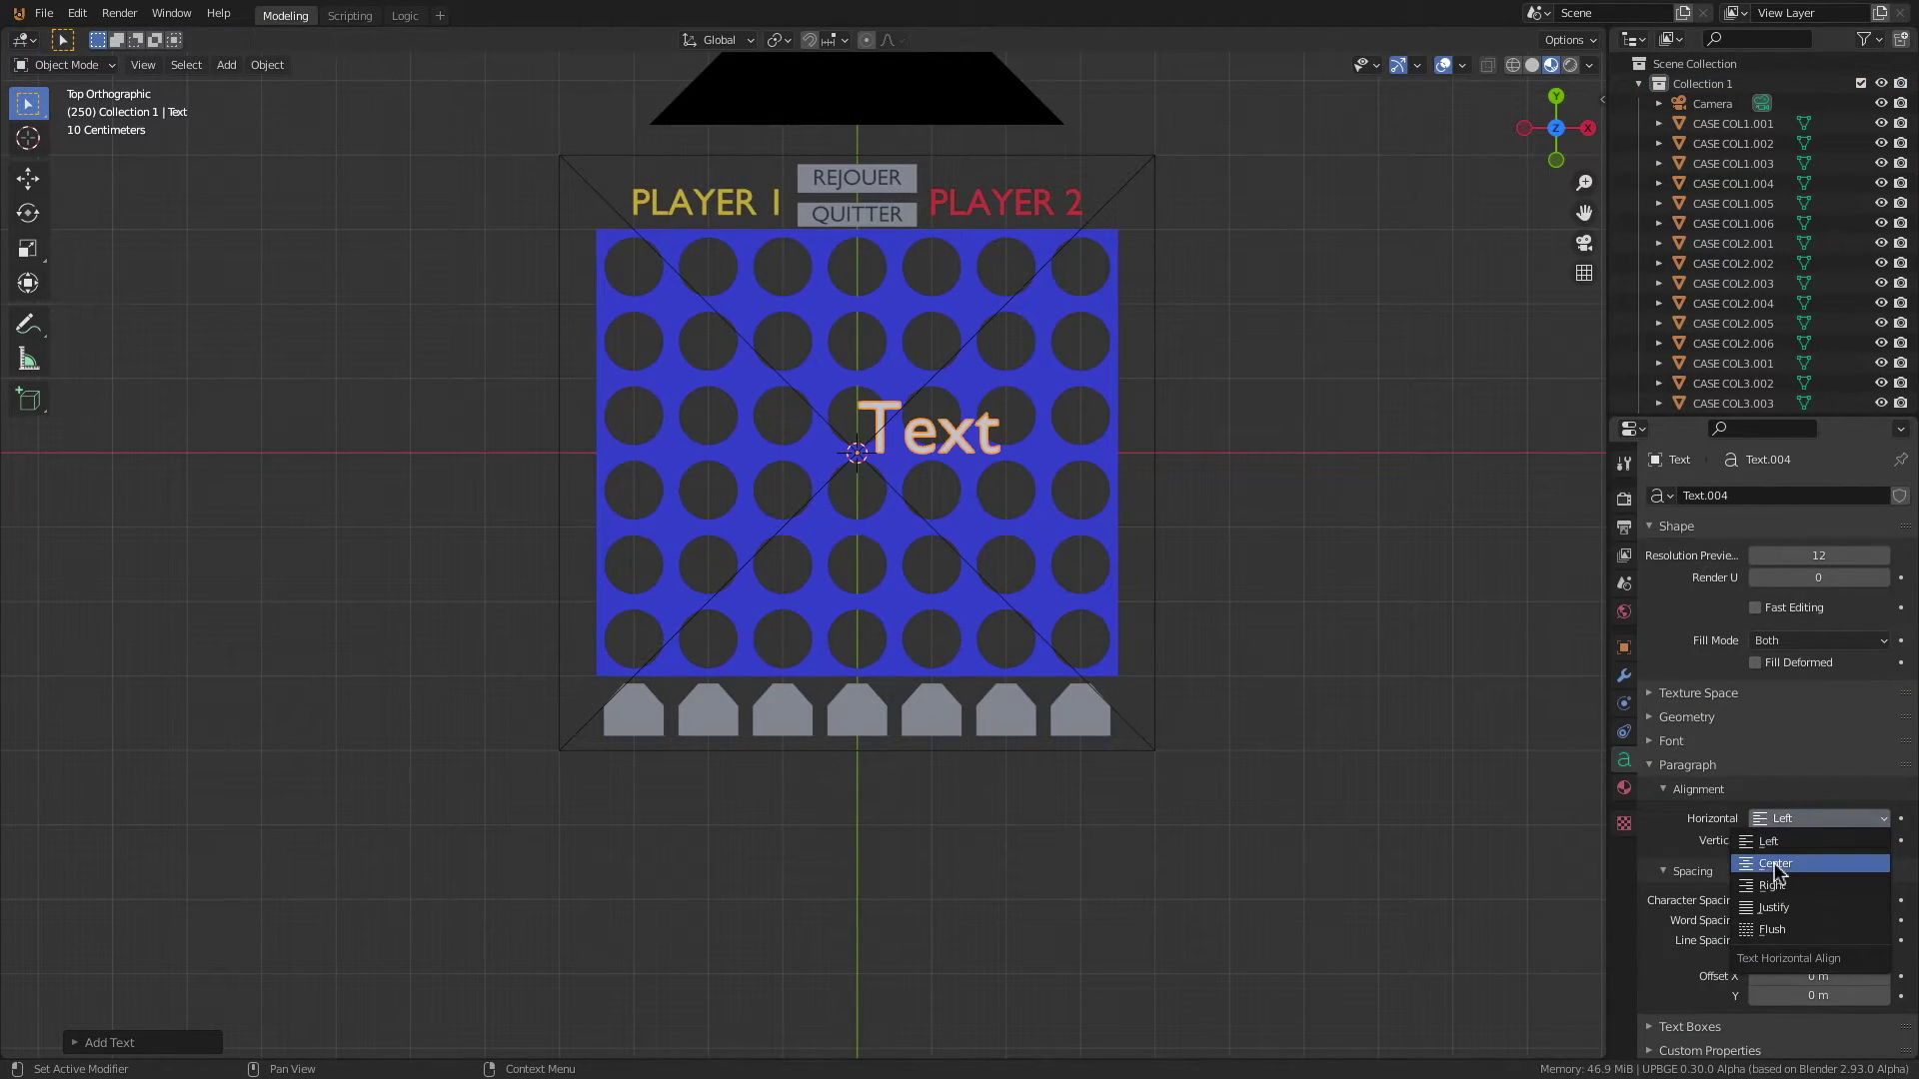
left_click(1778, 865)
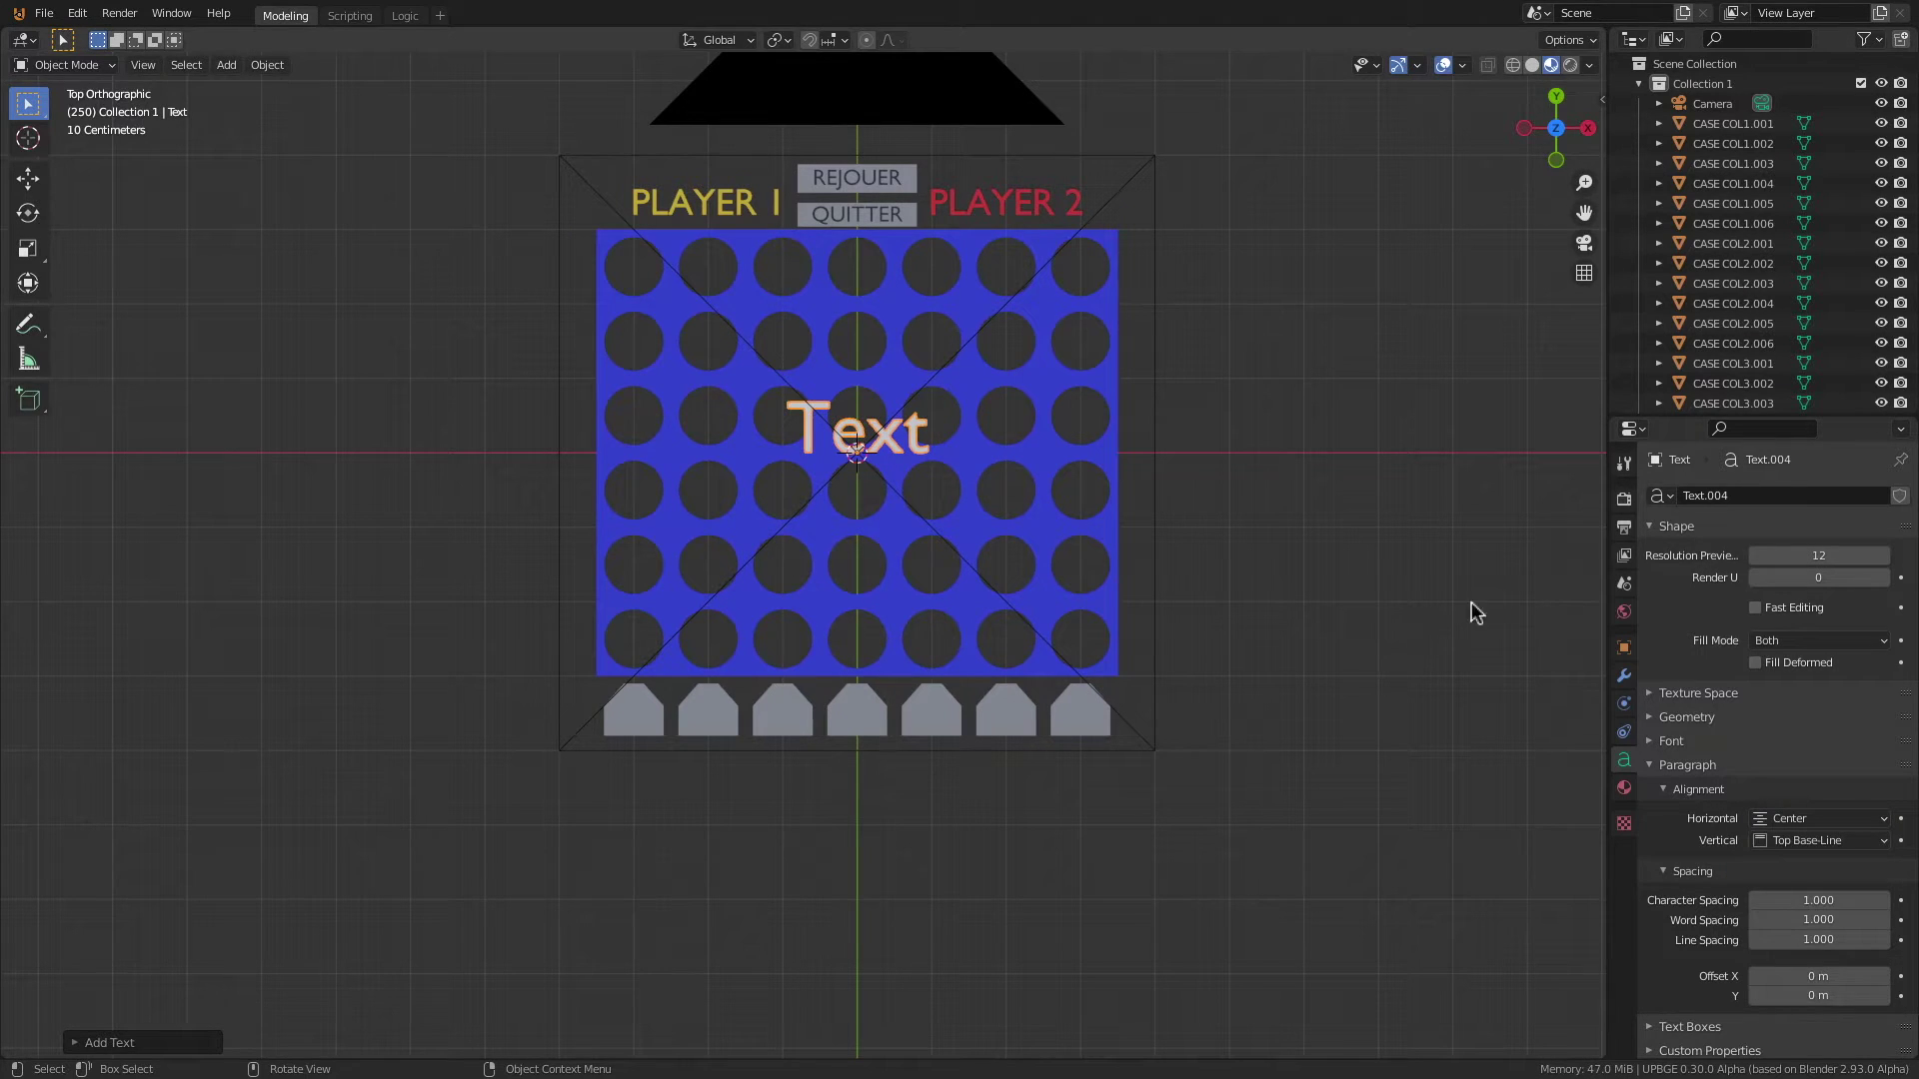
Step: Assign the existing JAUNE material to the new text object
left_click(1624, 788)
left_click(1658, 579)
left_click(1534, 663)
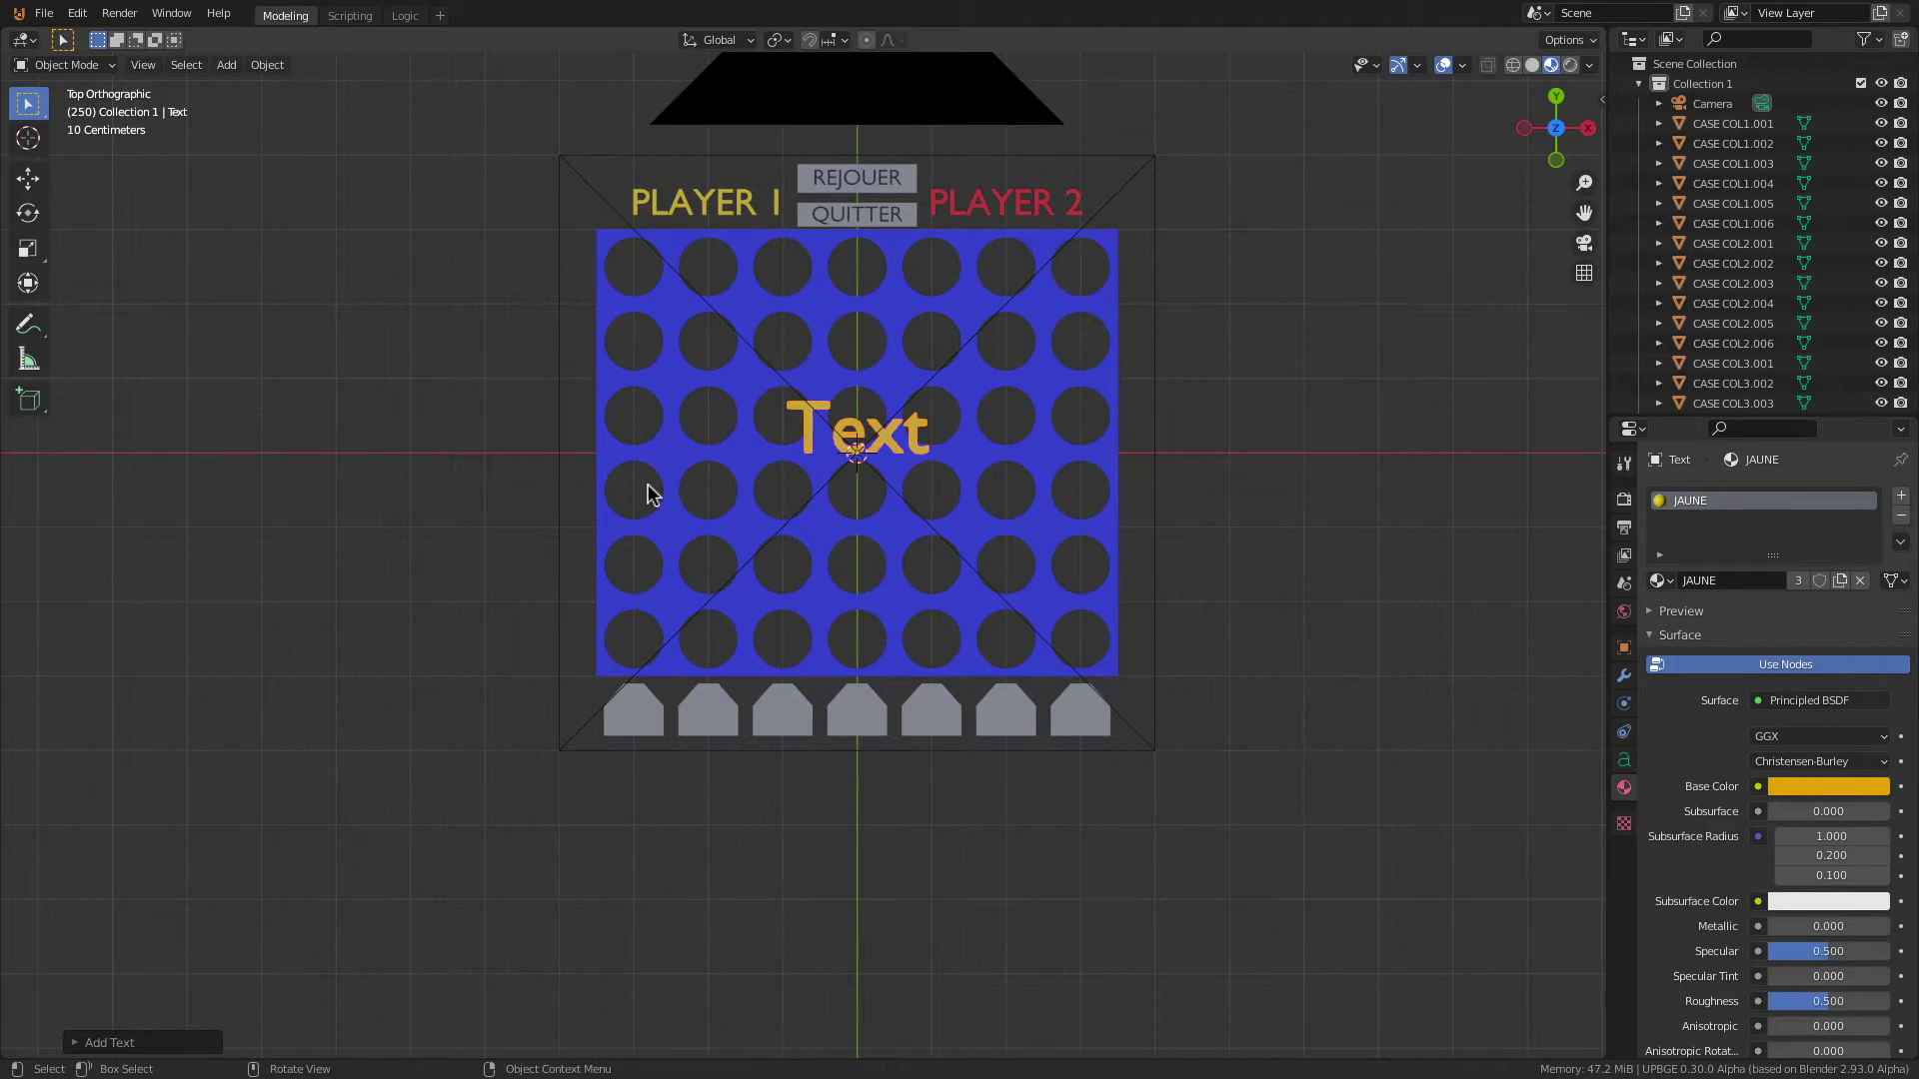
Step: Replace the new text object's content with "WINNER IS PLAYER 1"
key("Tab")
key("ctrl+BackSpace")
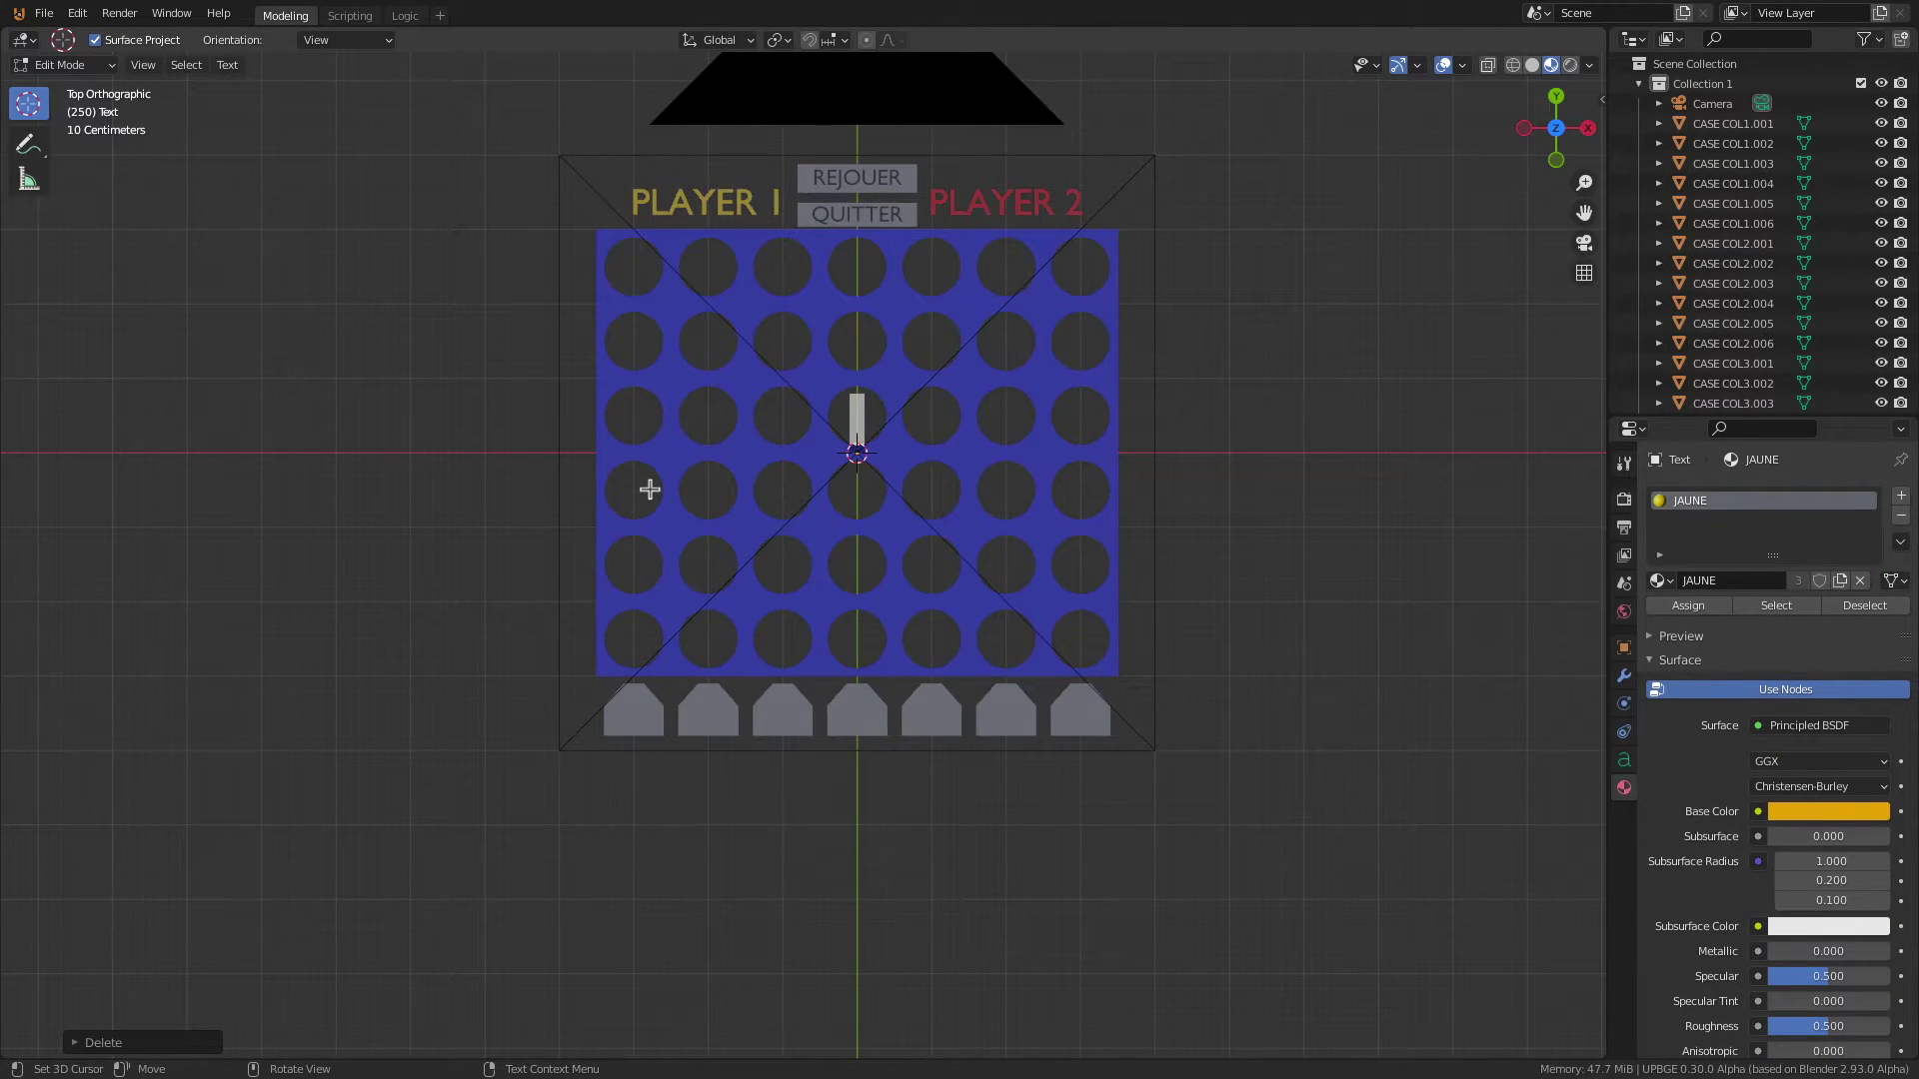
type("WINN")
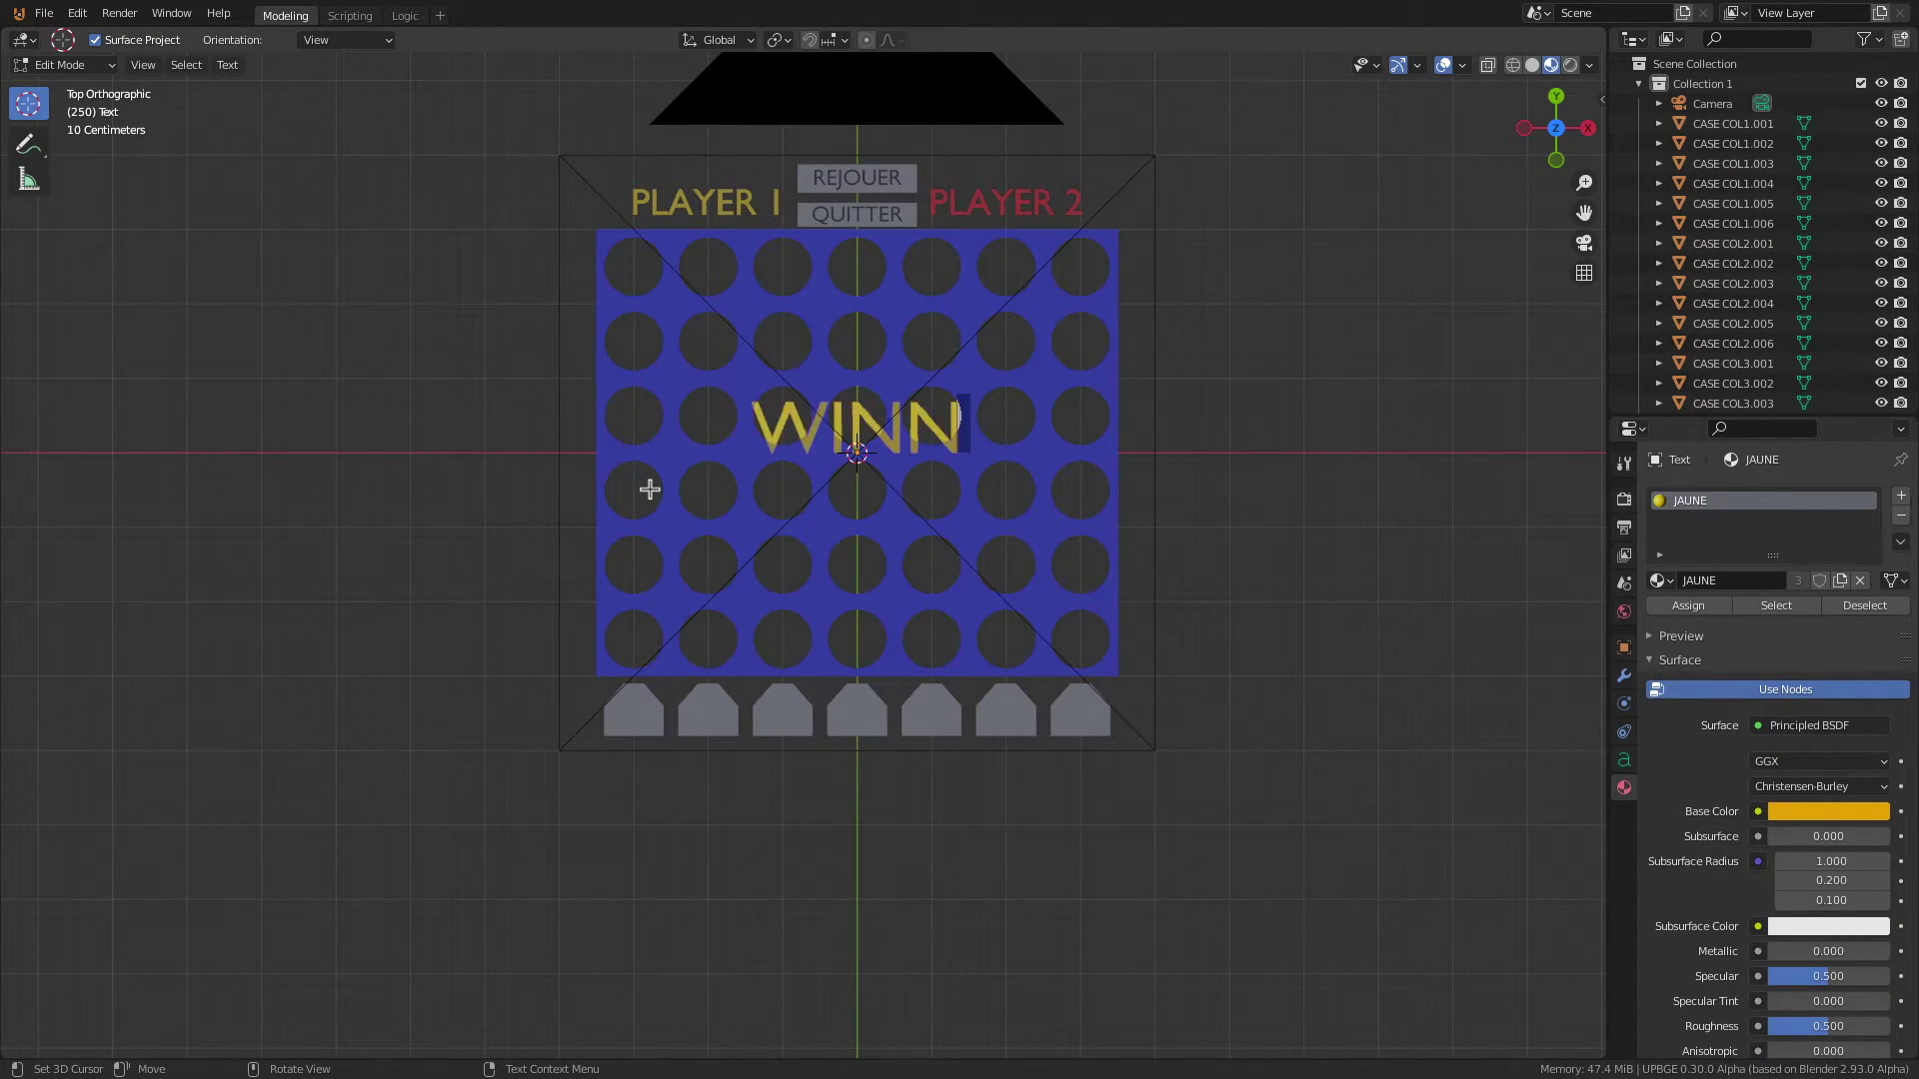
type("ER 1S")
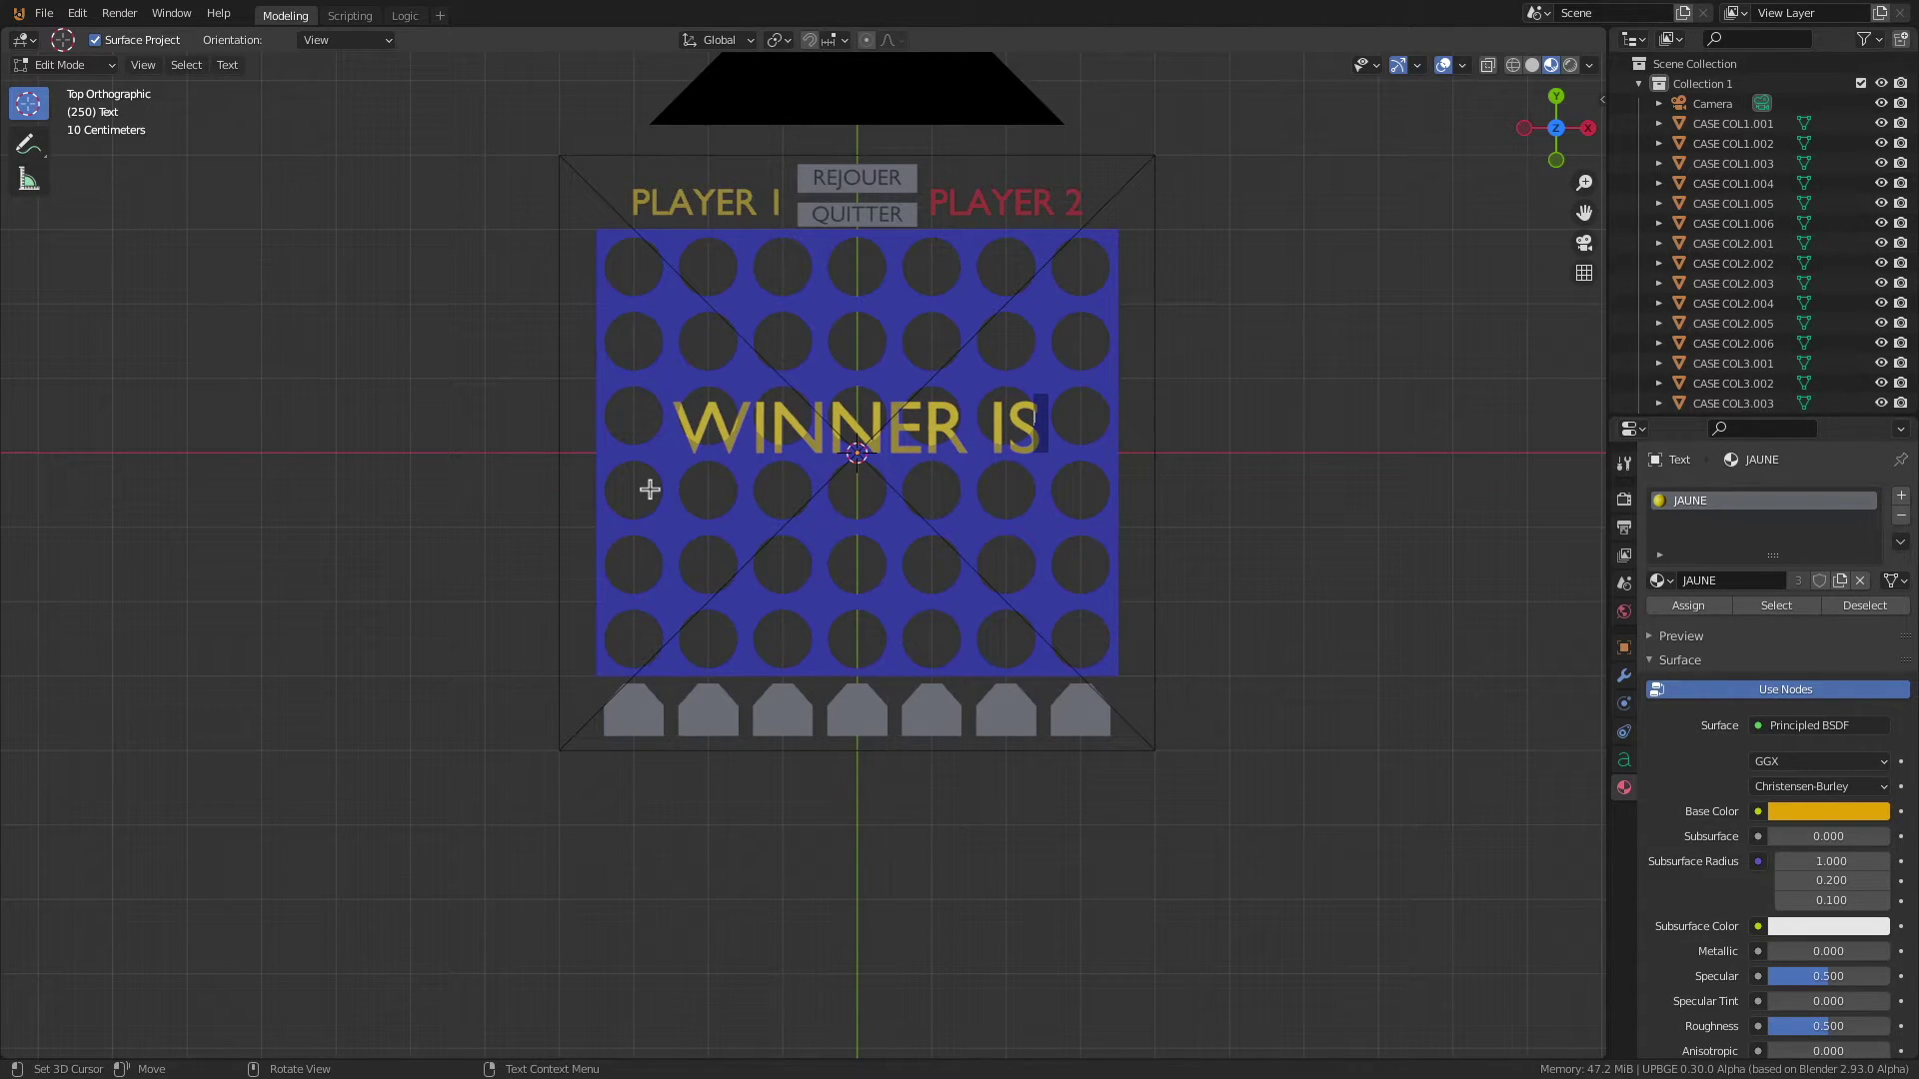
type(" PLA")
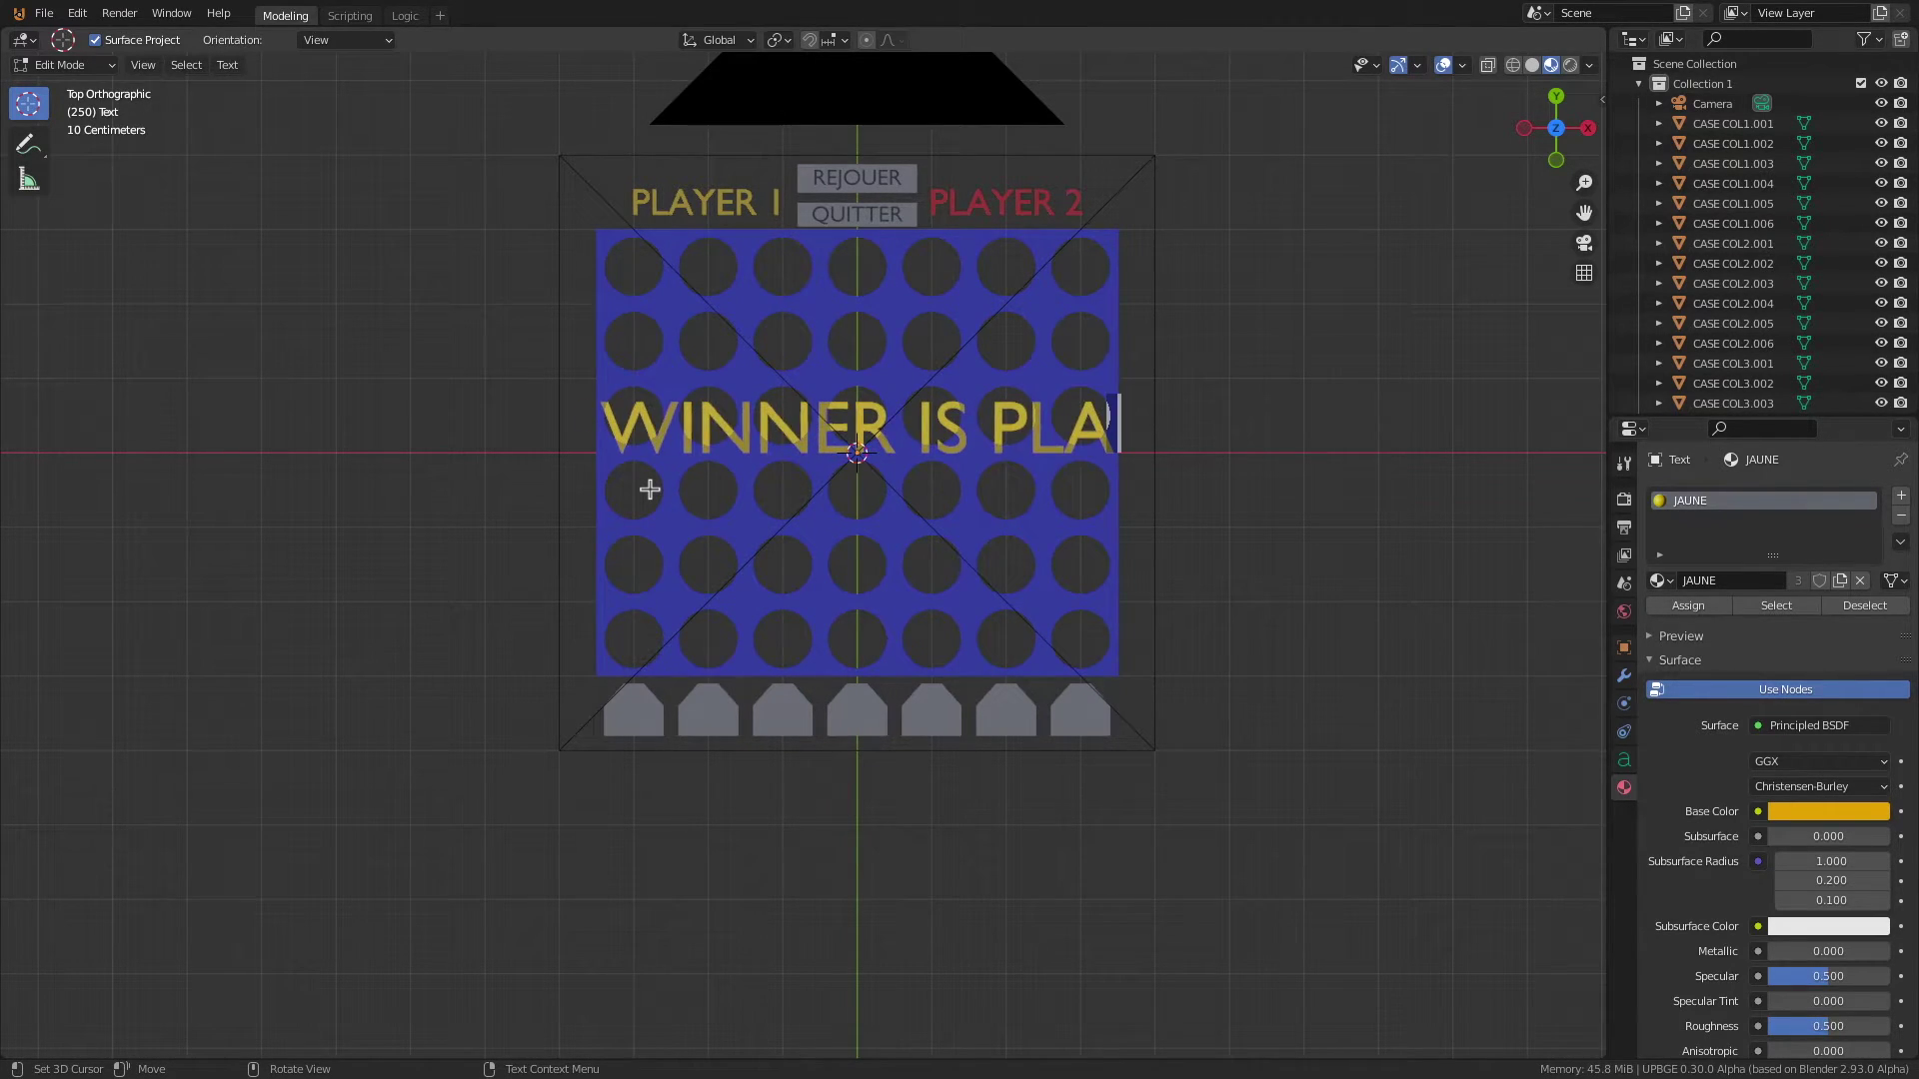
type("YER 1")
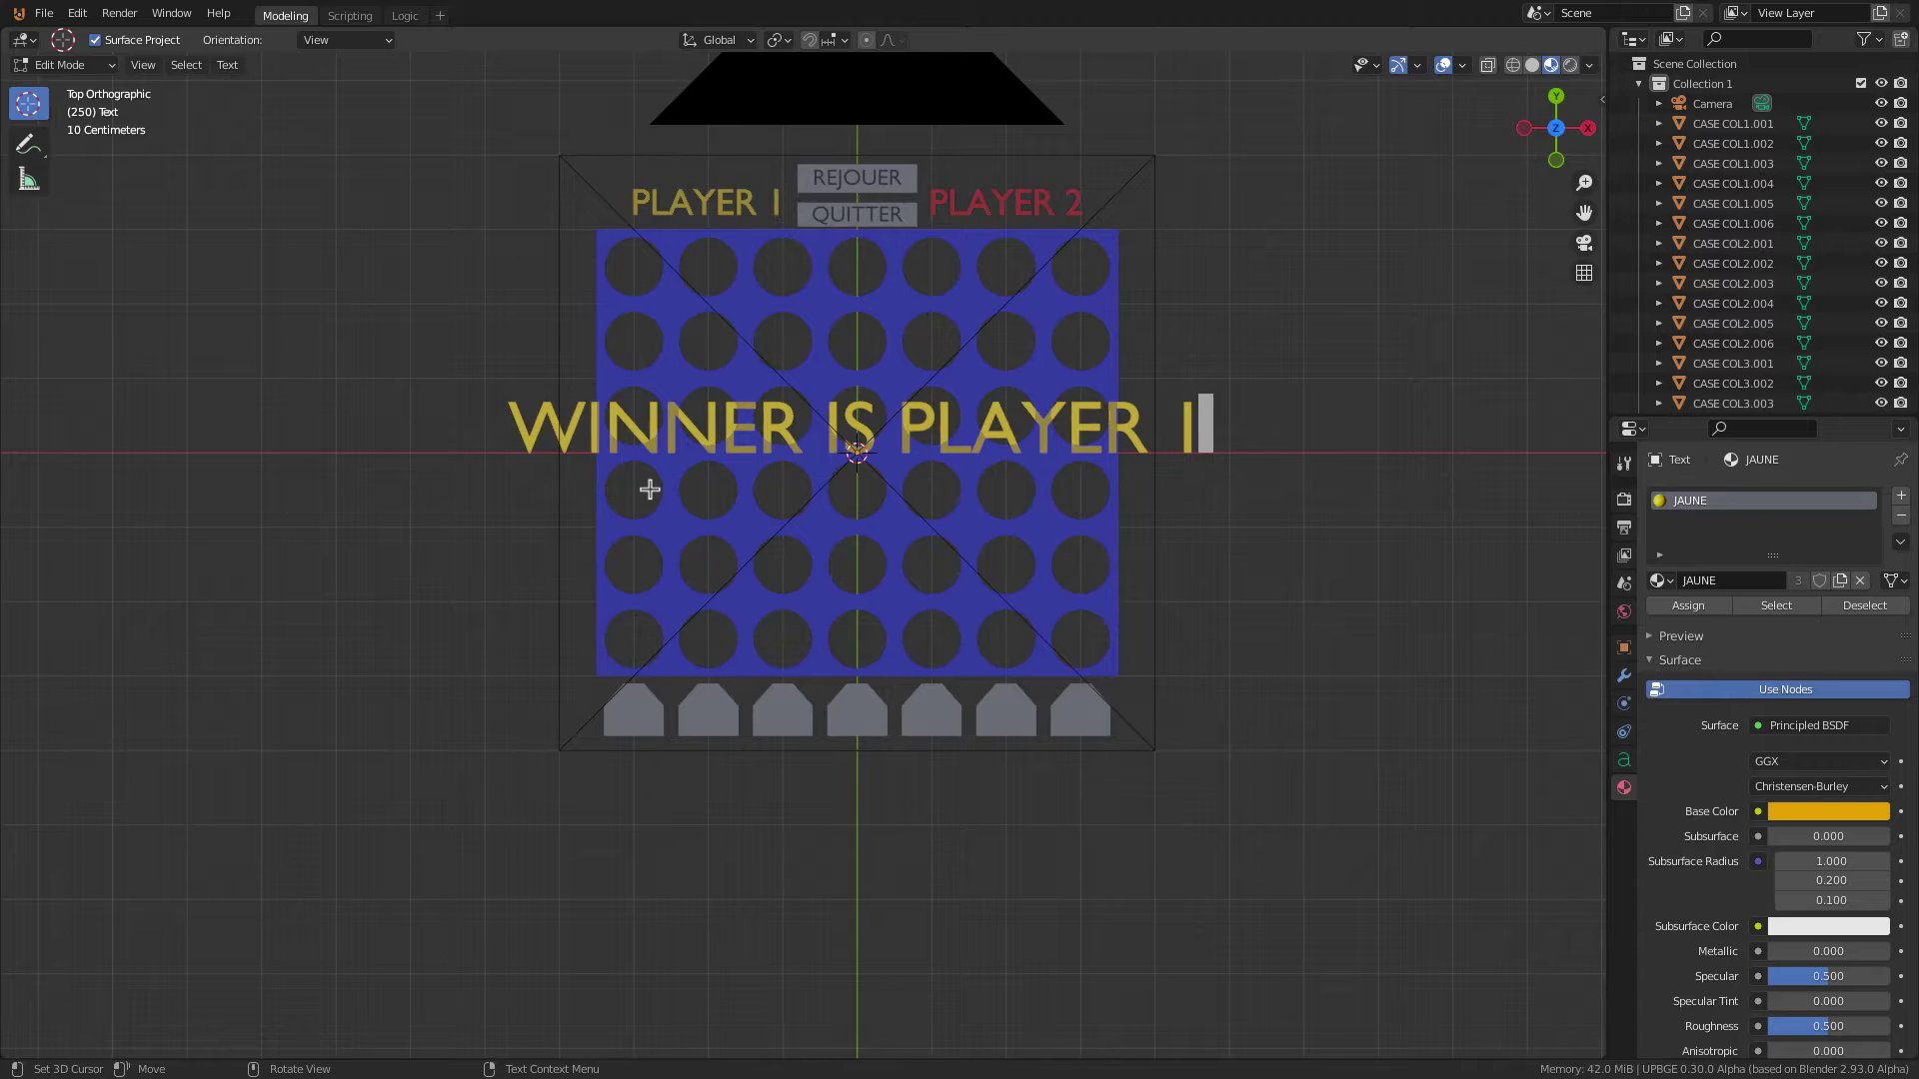
key("Tab")
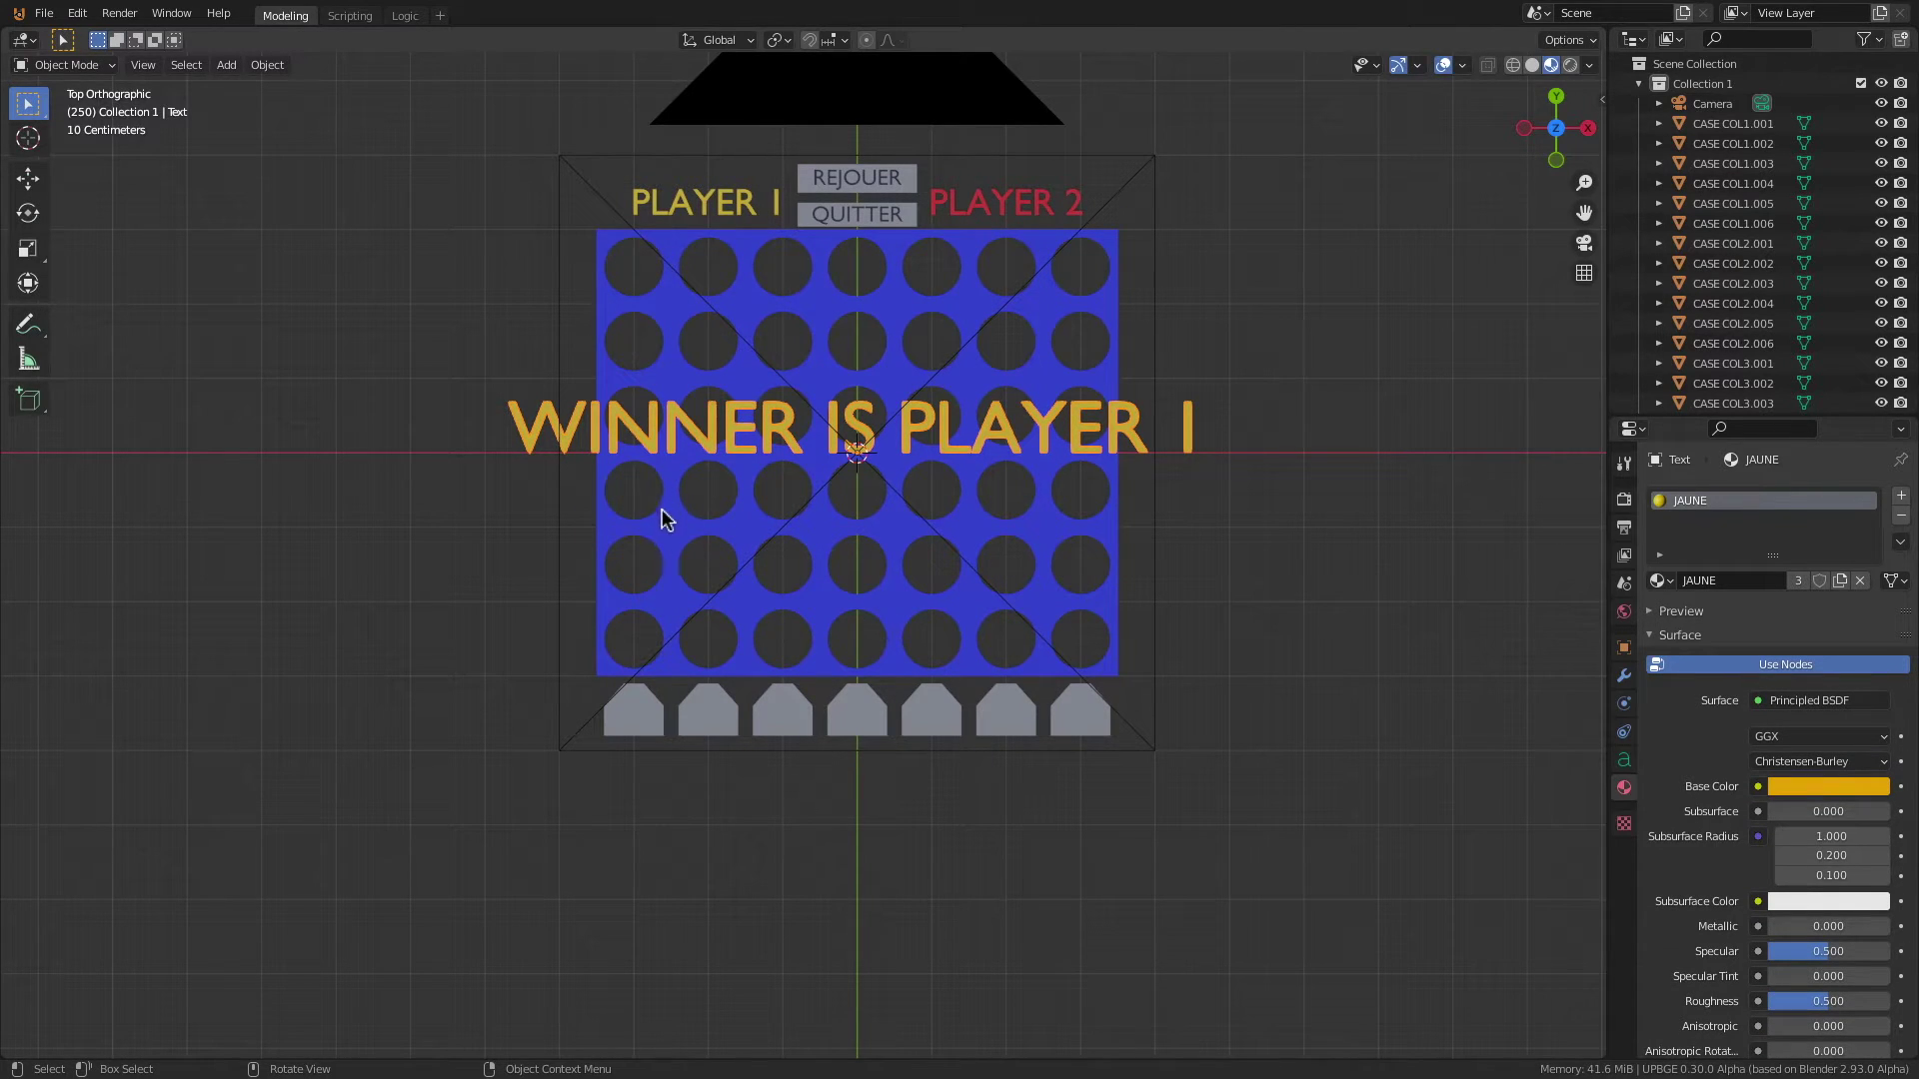
Step: Scale the winner text down to roughly the board's width and move it along Y onto the row of column buttons
left_click(509, 441)
key("s")
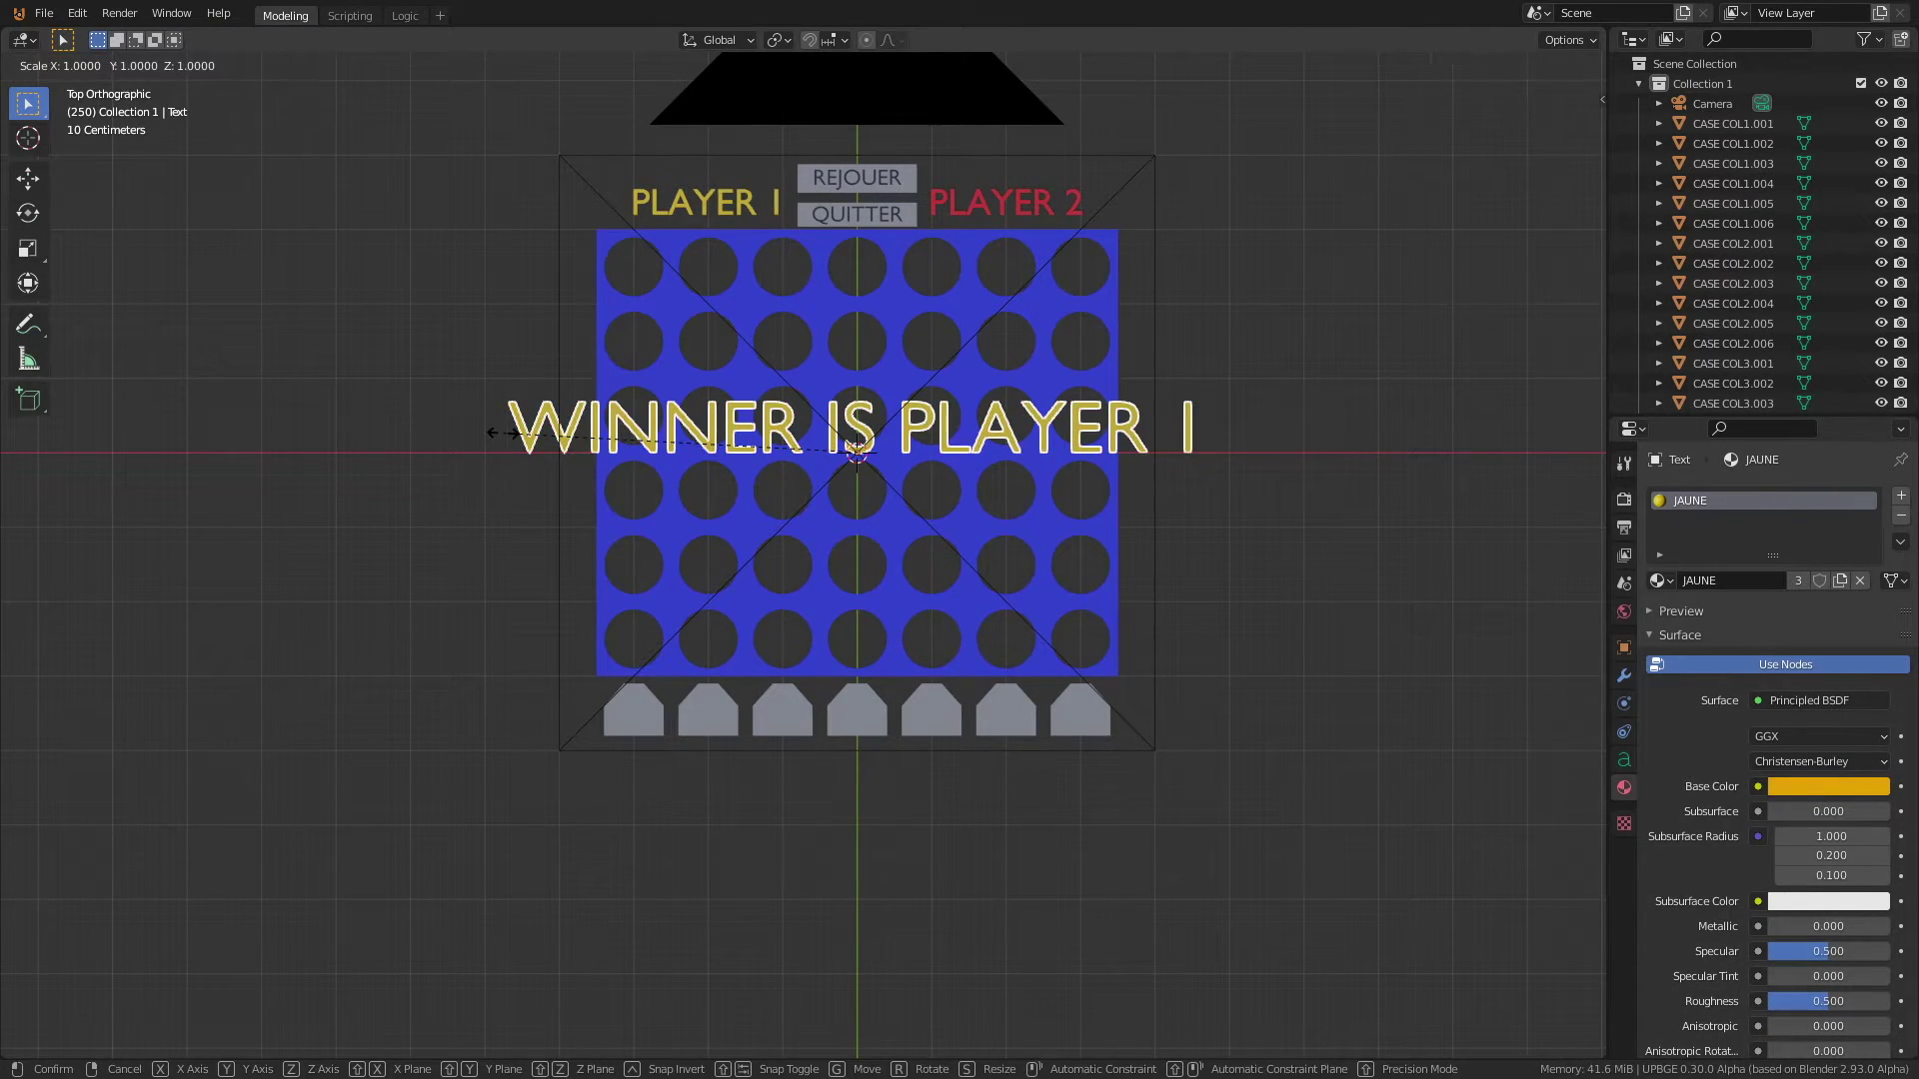
left_click(584, 439)
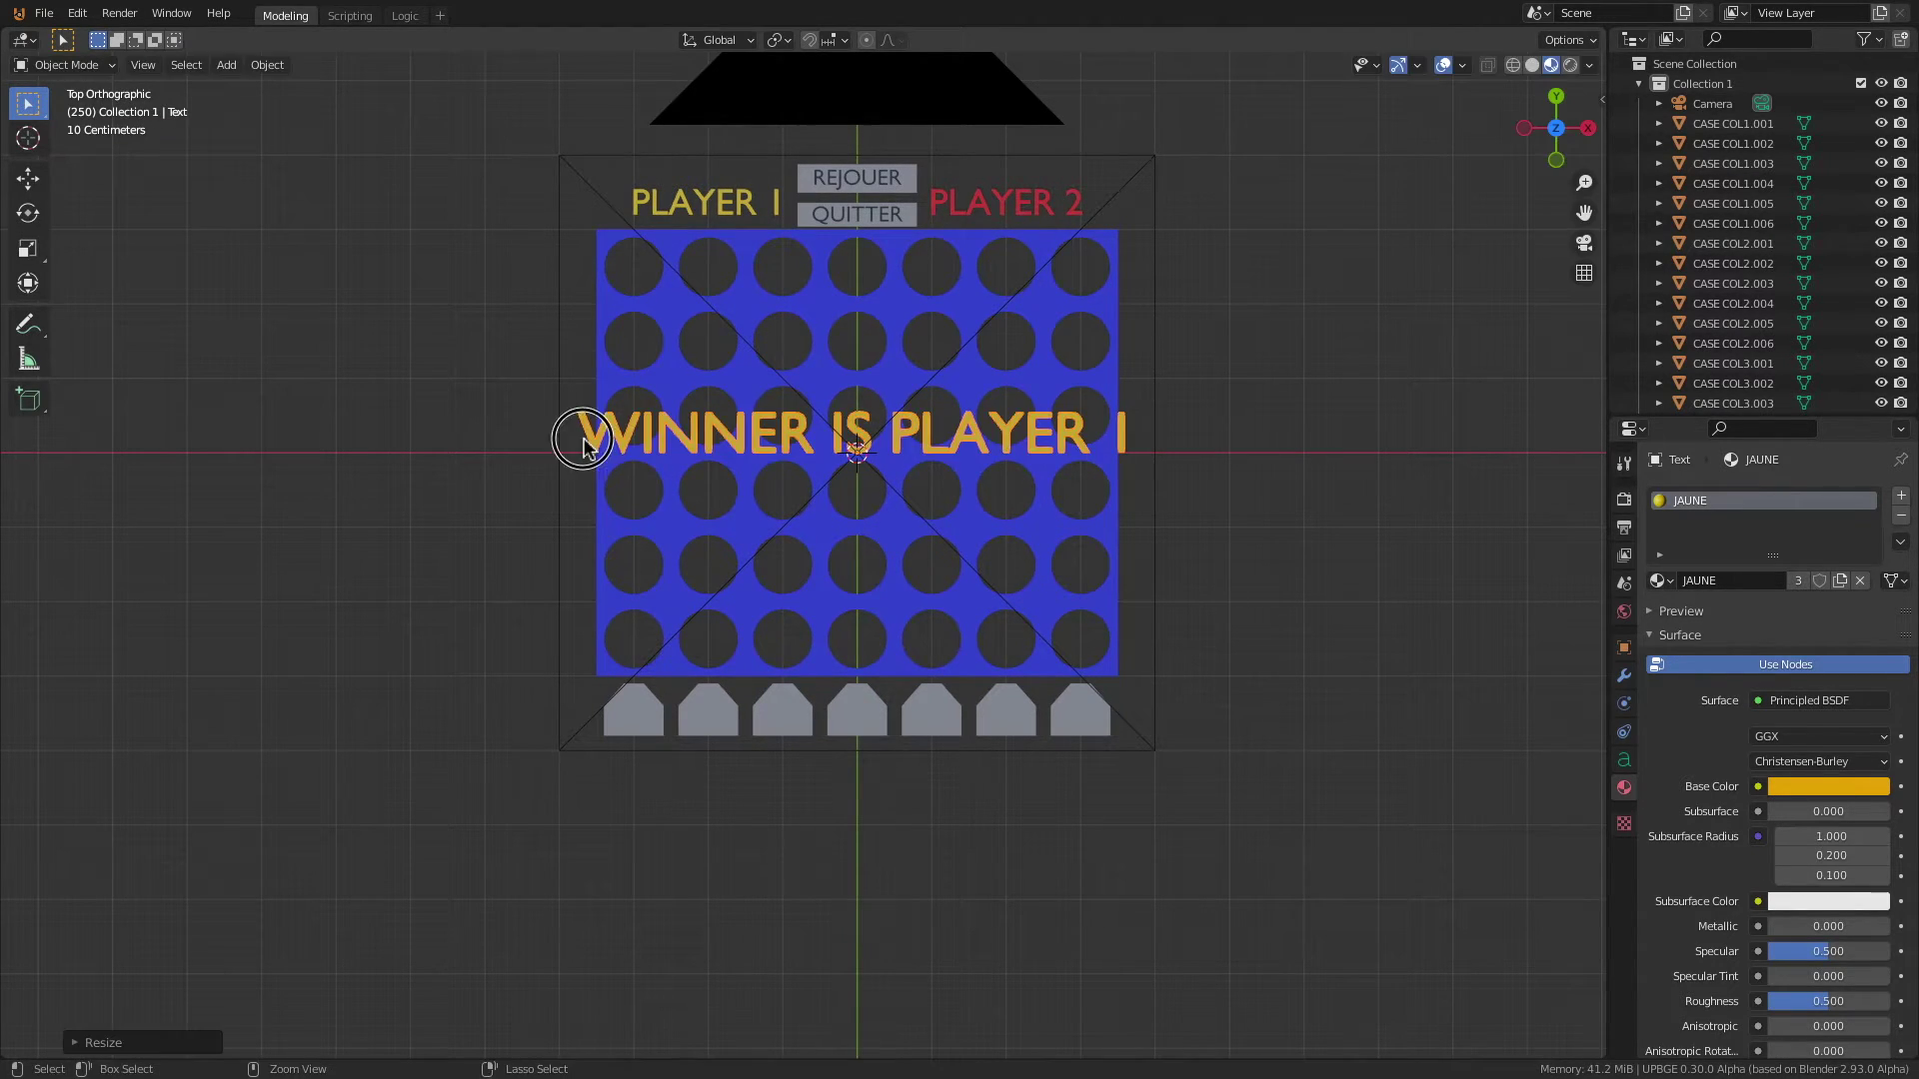
key("g")
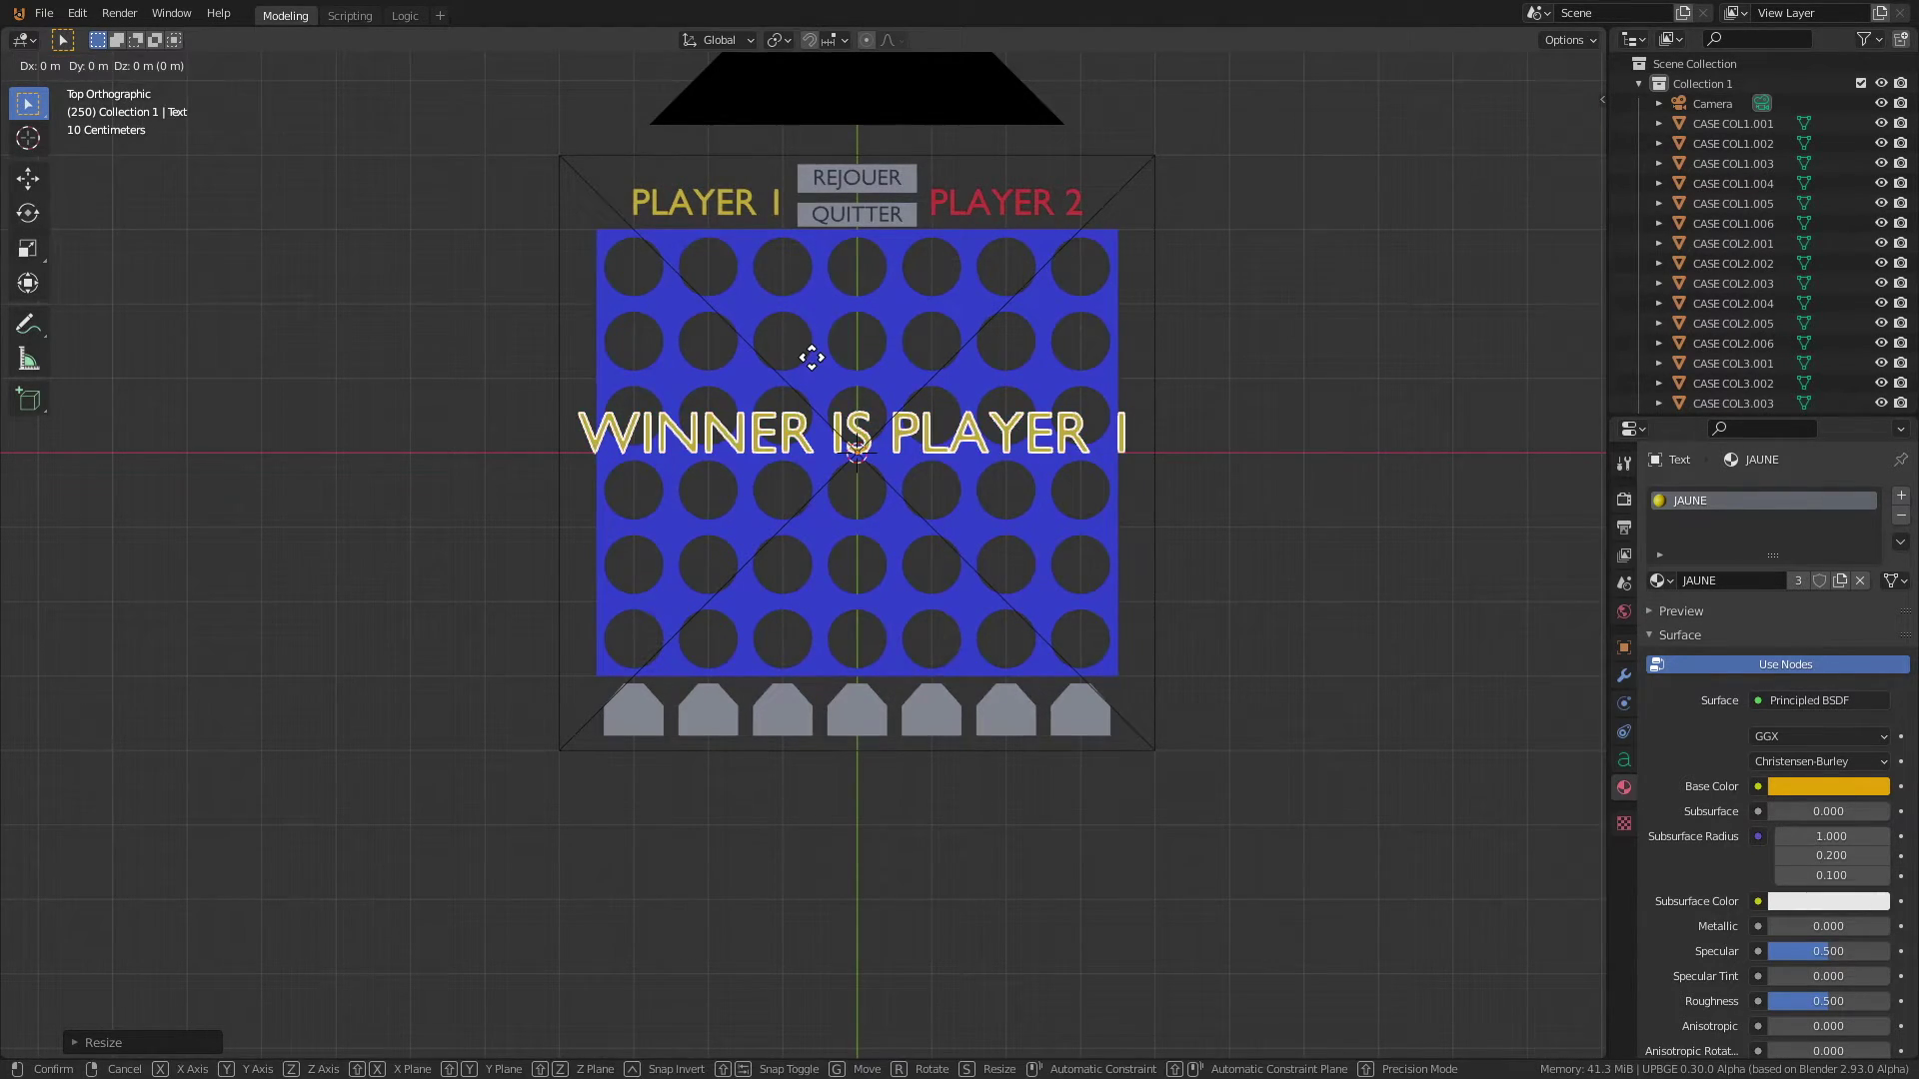
key("y")
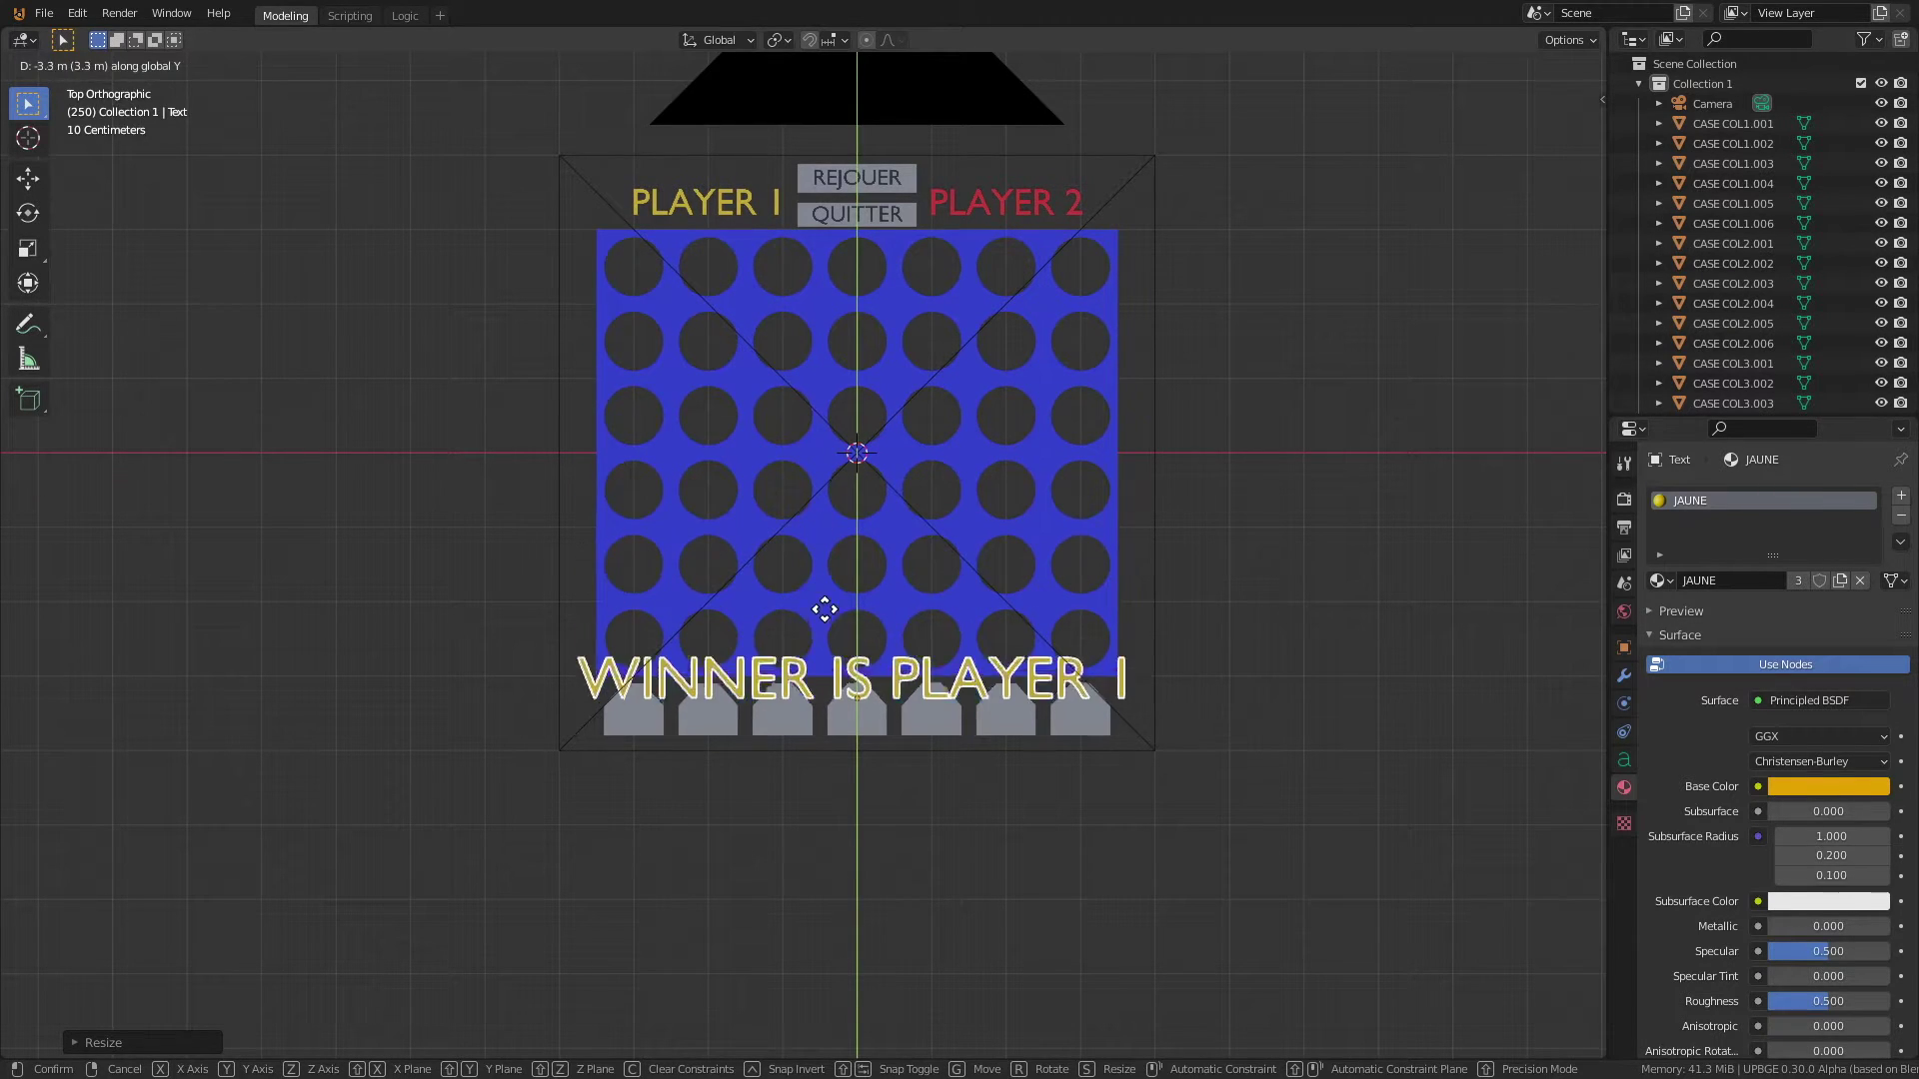
left_click(825, 637)
Step: Lower the winner text about 0.1 m along Z in front view
key("KP_1")
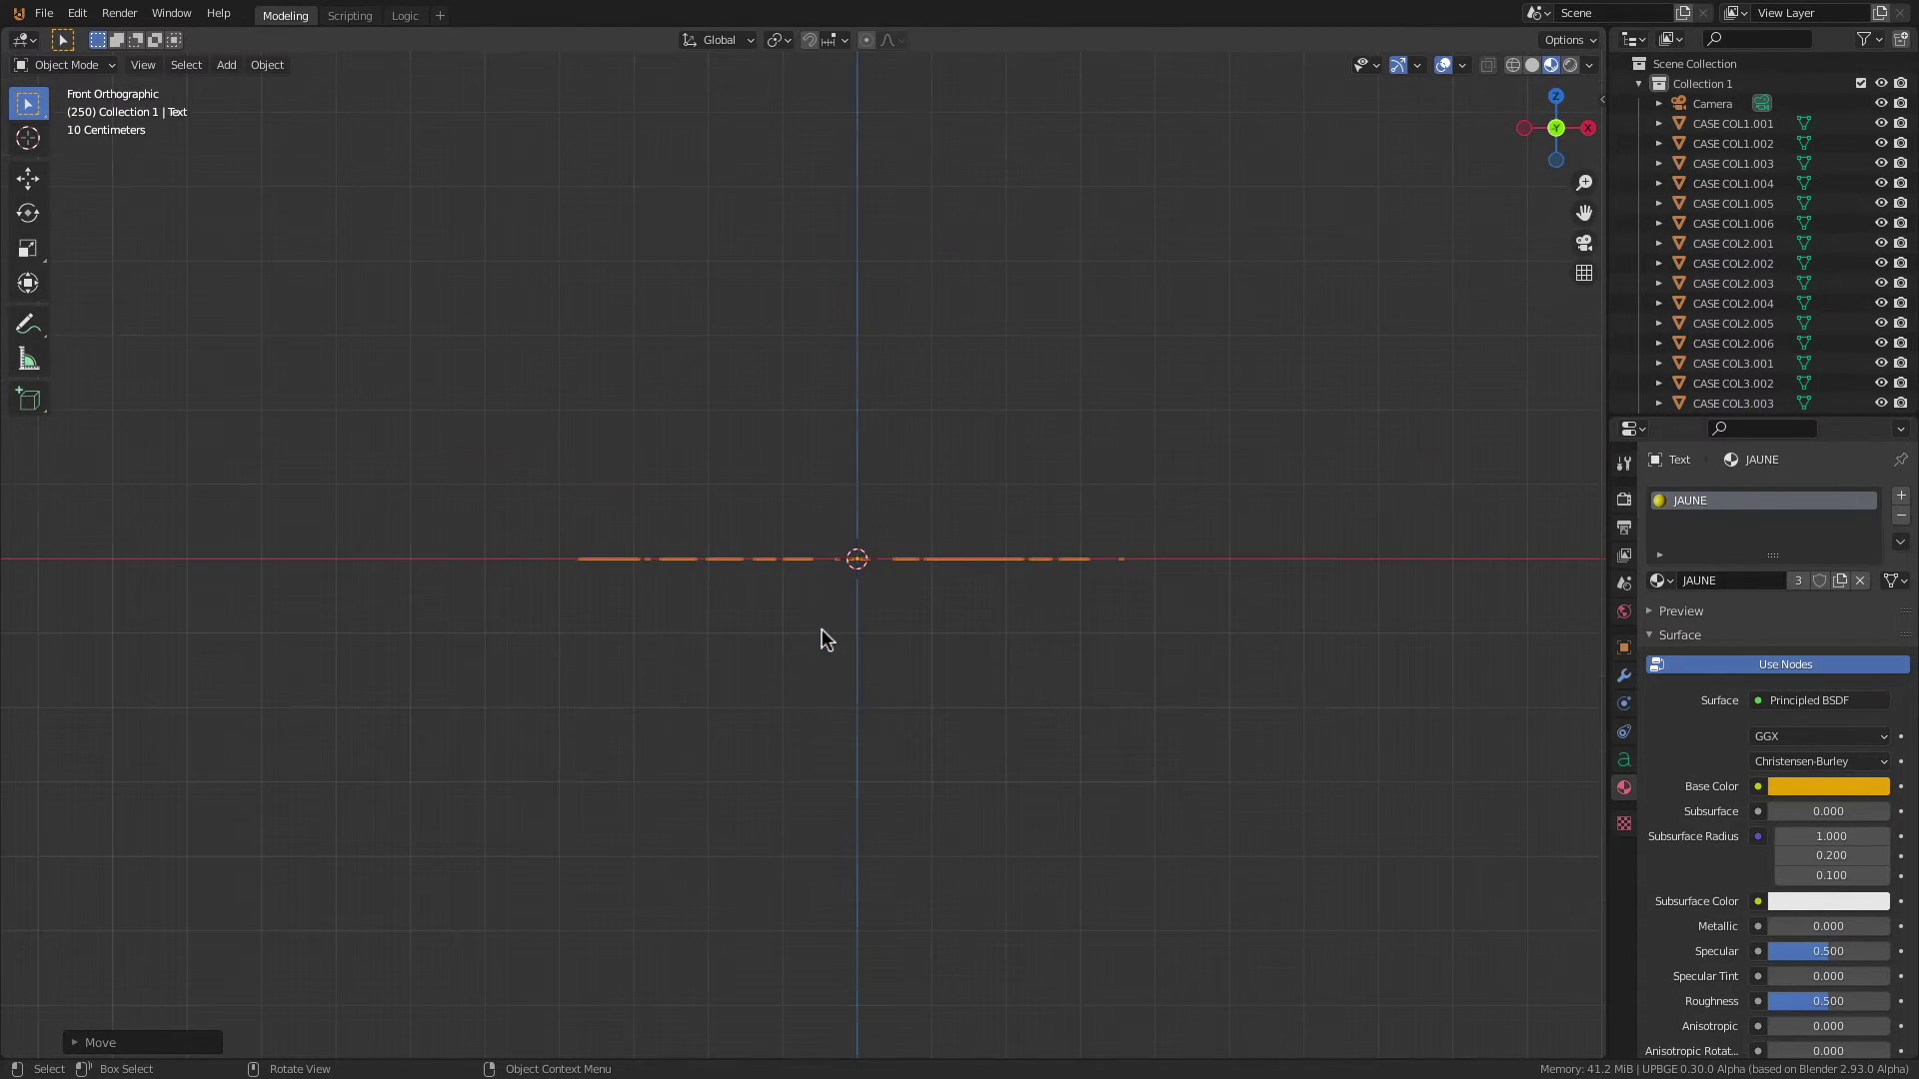
scroll(850, 581, "up", 2)
scroll(850, 580, "up", 3)
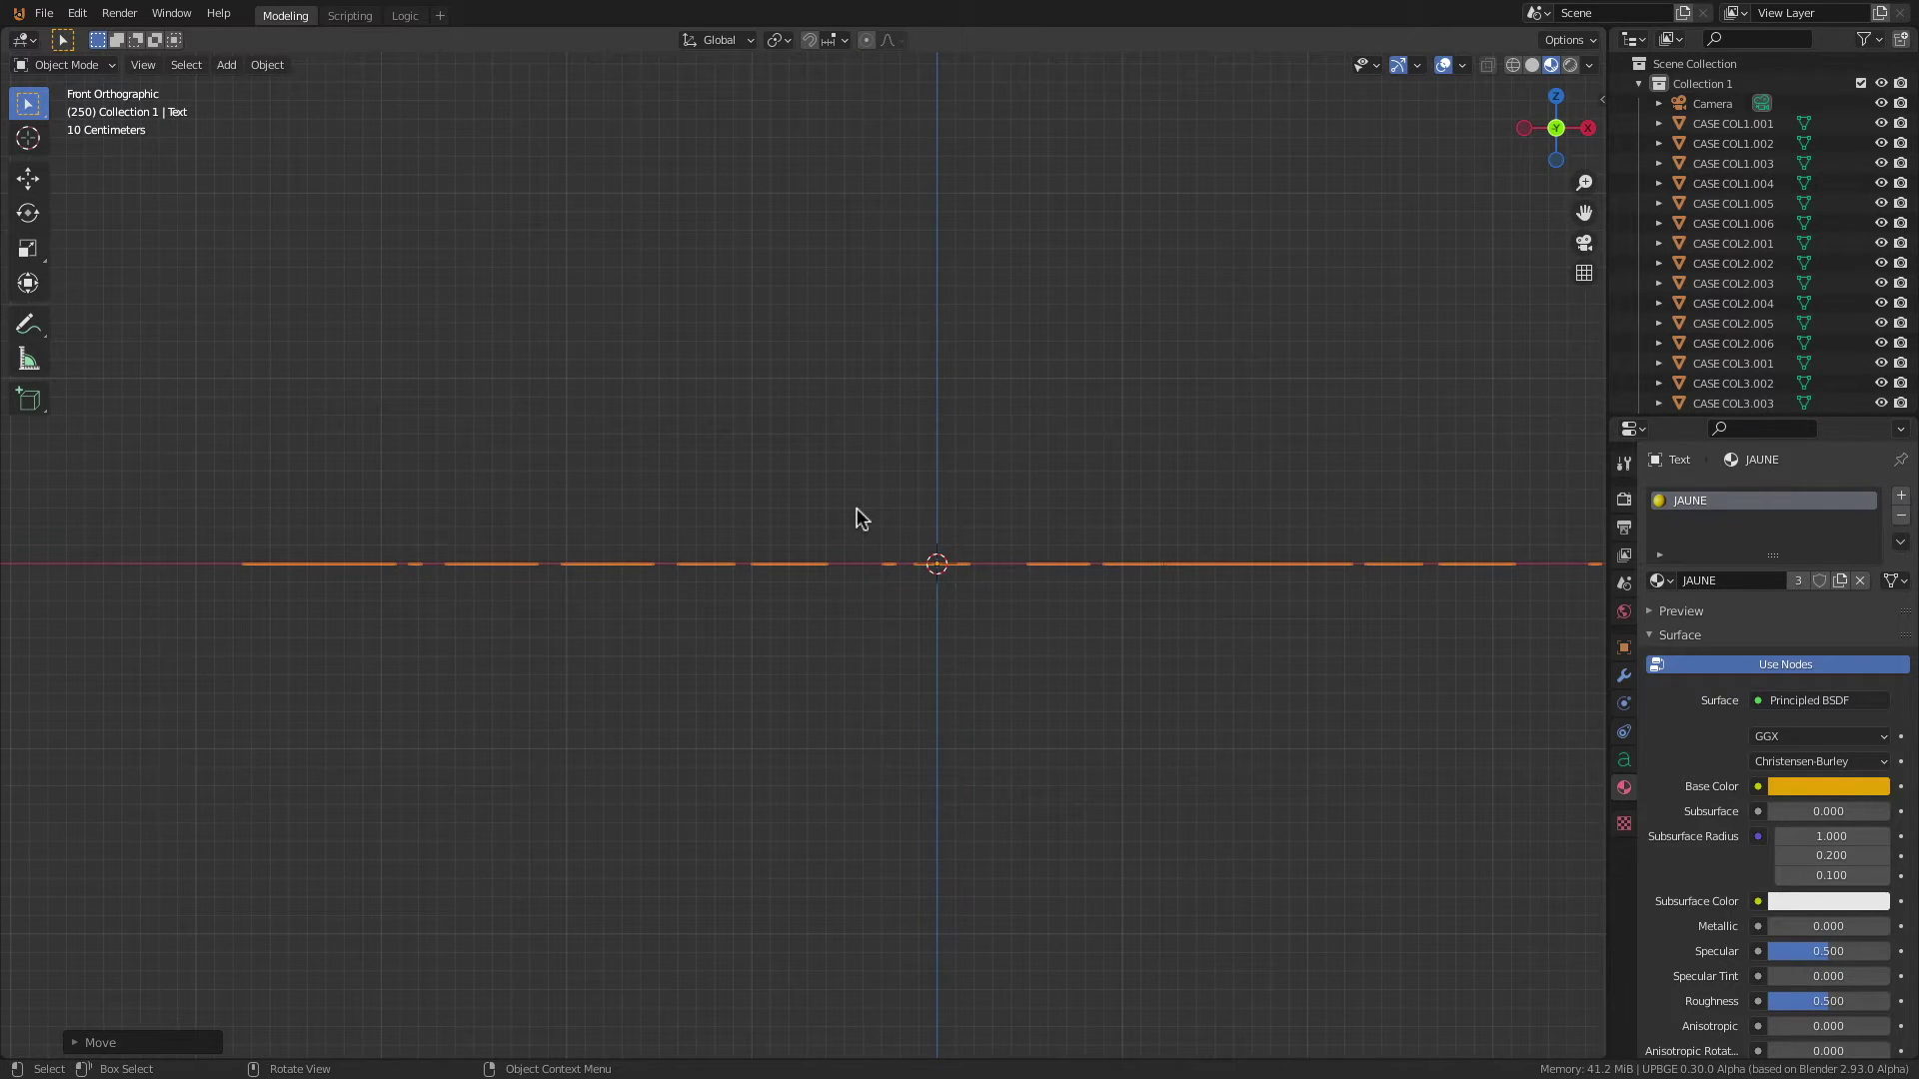
key("g")
key("z")
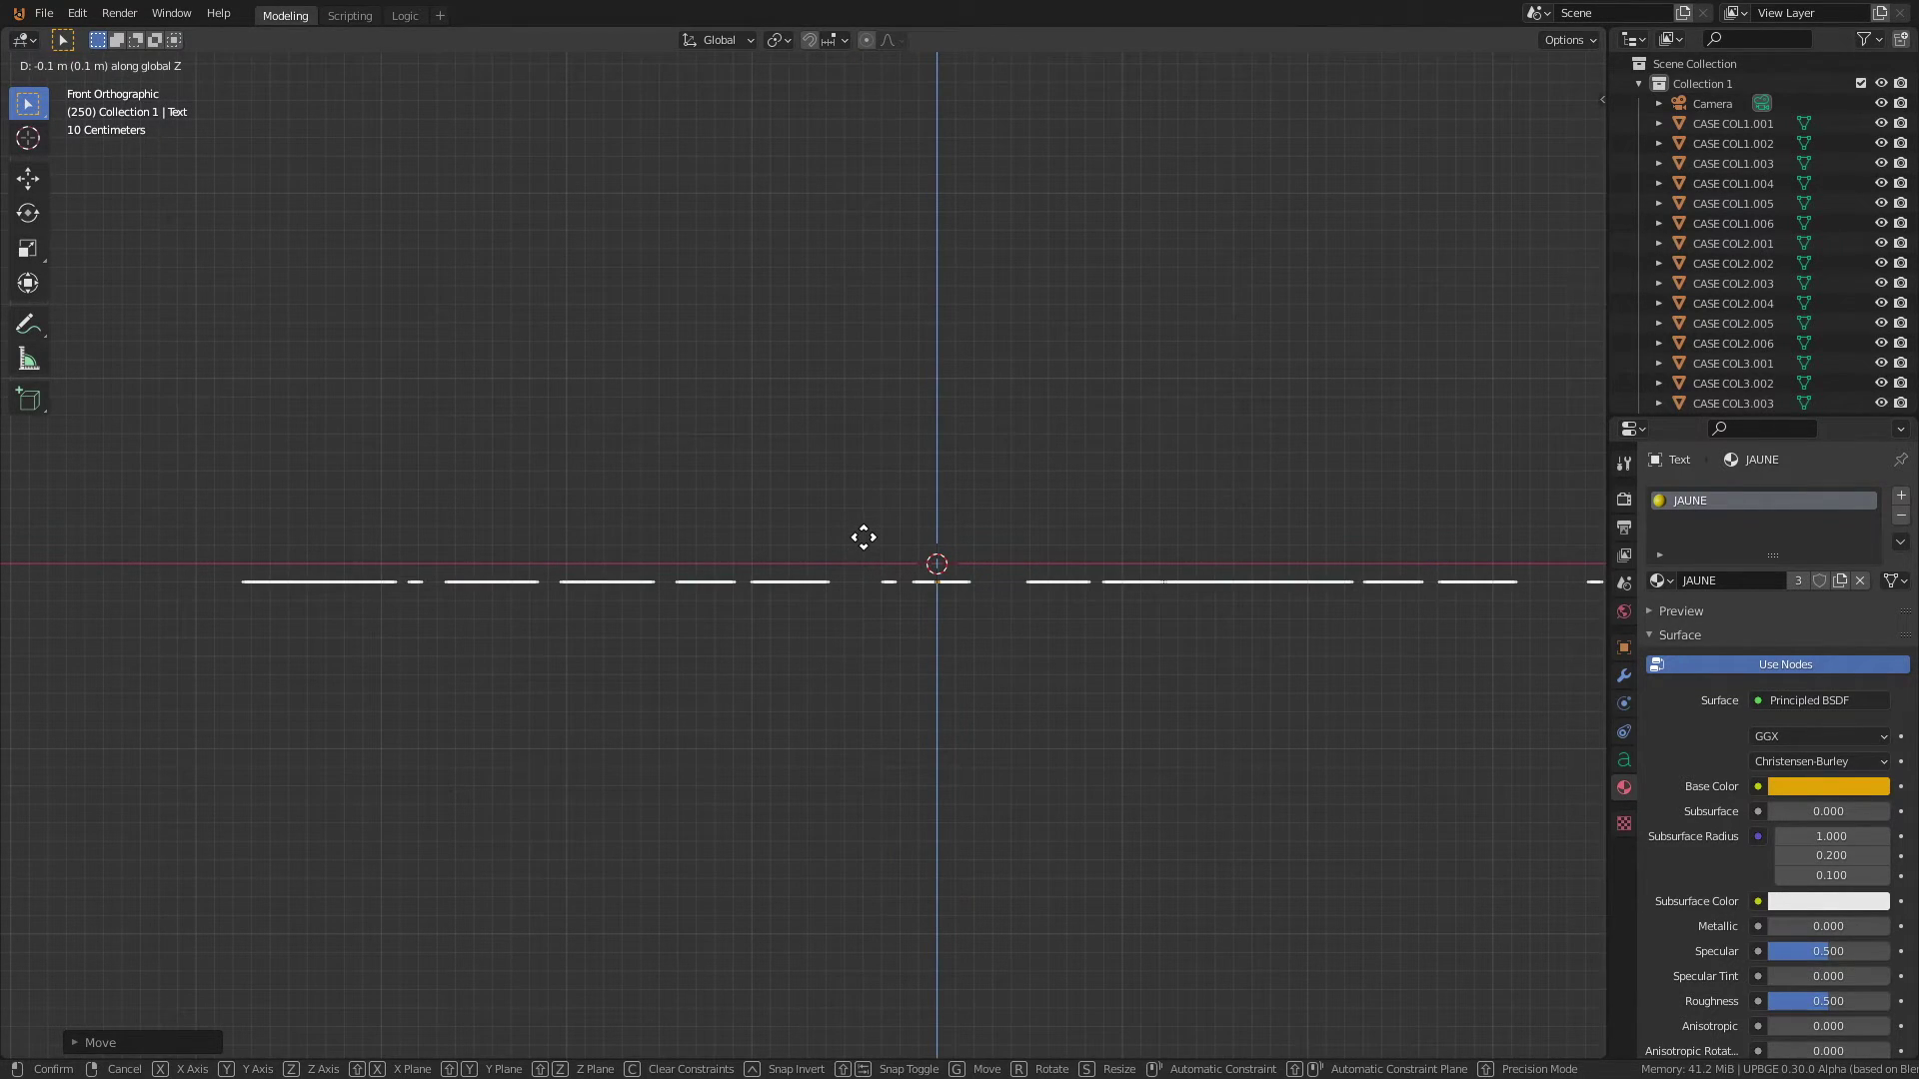
left_click(861, 534)
Step: Rename the text object WINNER 1
middle_click_drag(859, 517, 867, 520)
scroll(865, 526, "down", 8)
scroll(1692, 334, "down", 15)
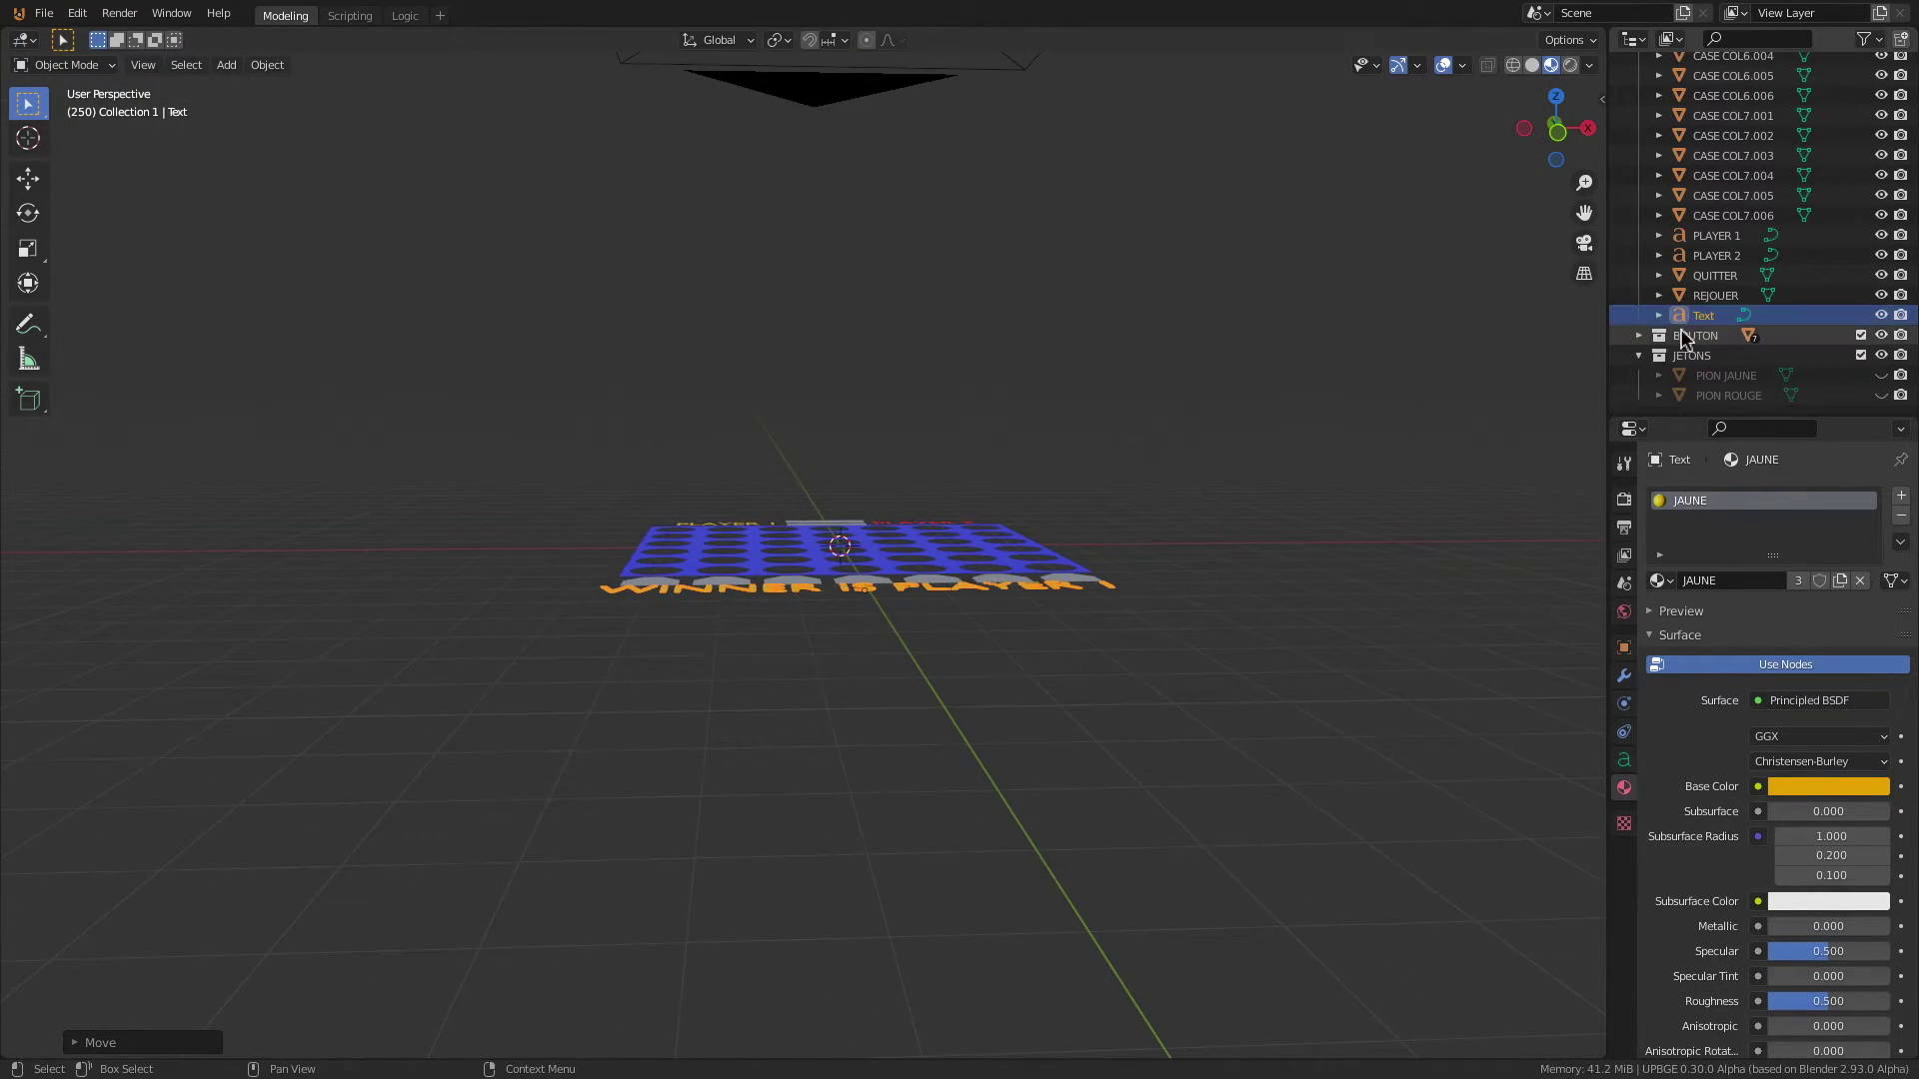
double_click(1702, 316)
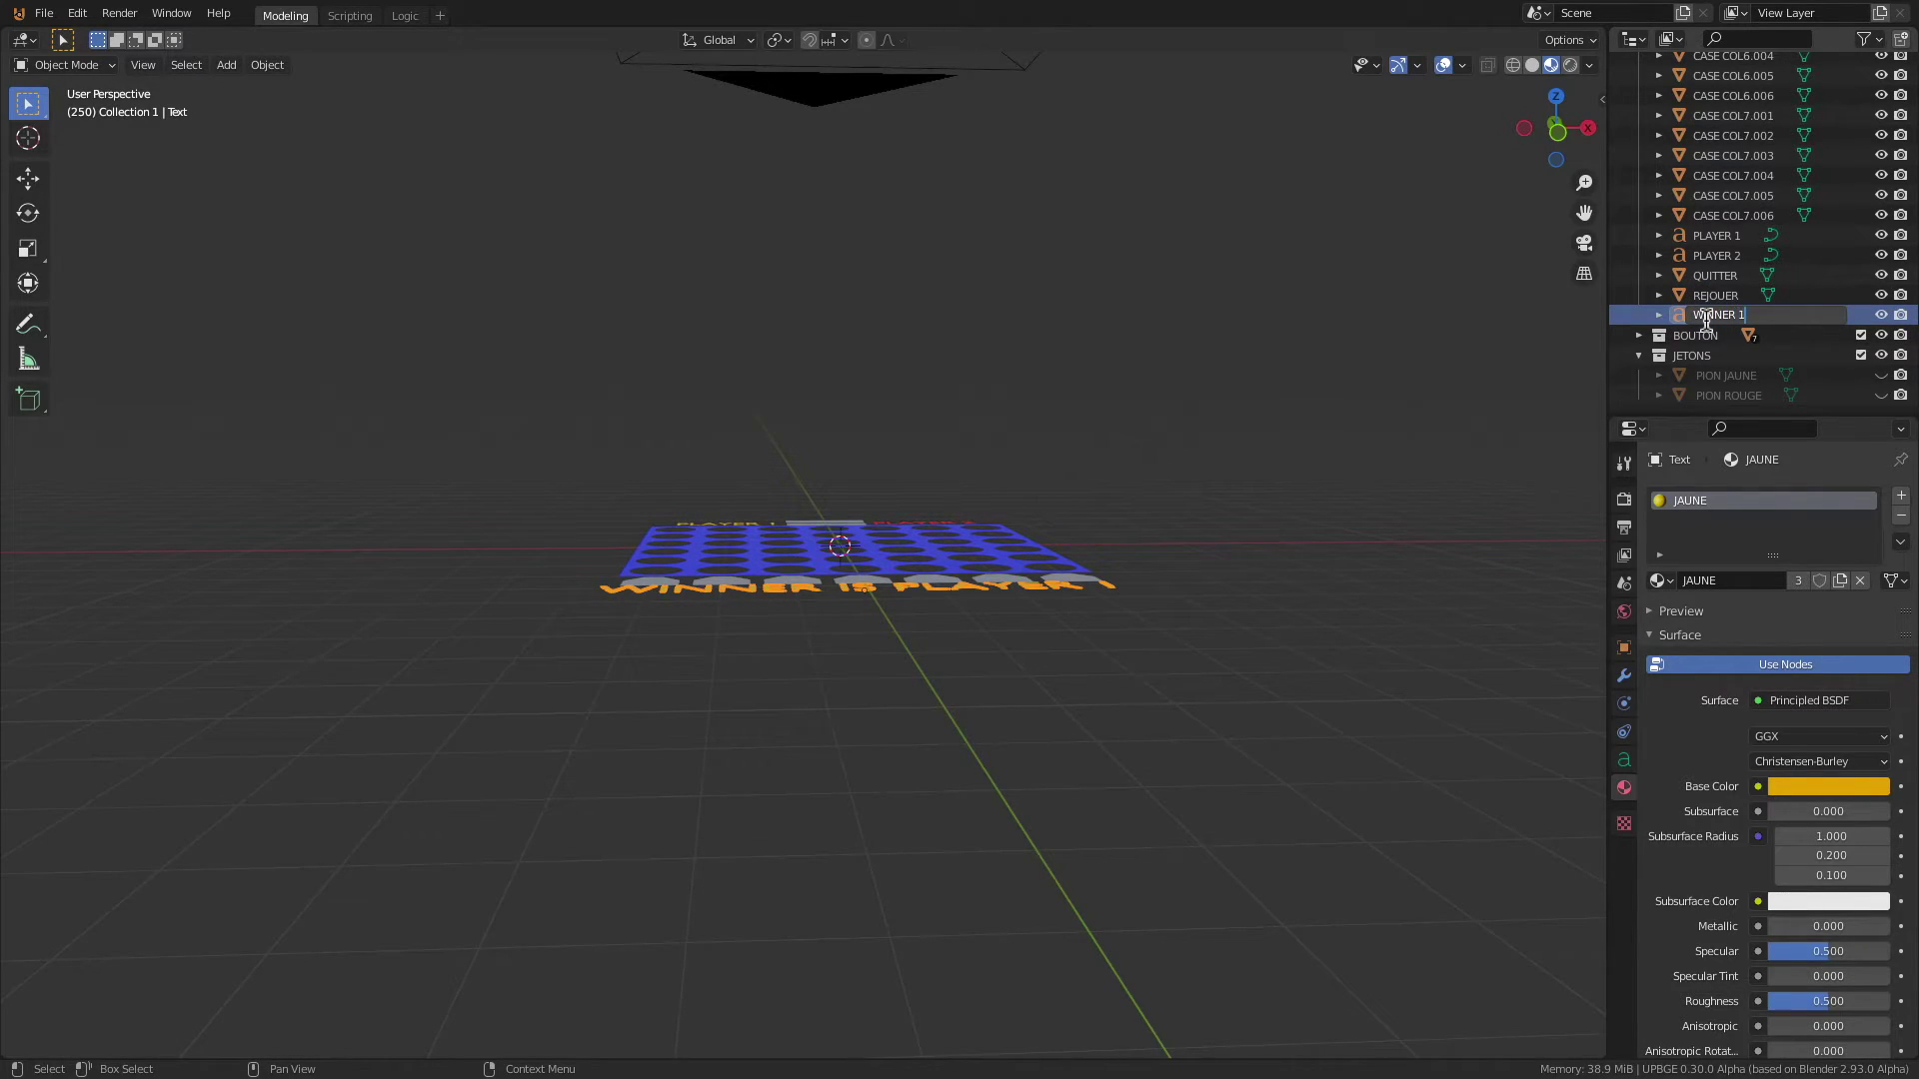
key("Return")
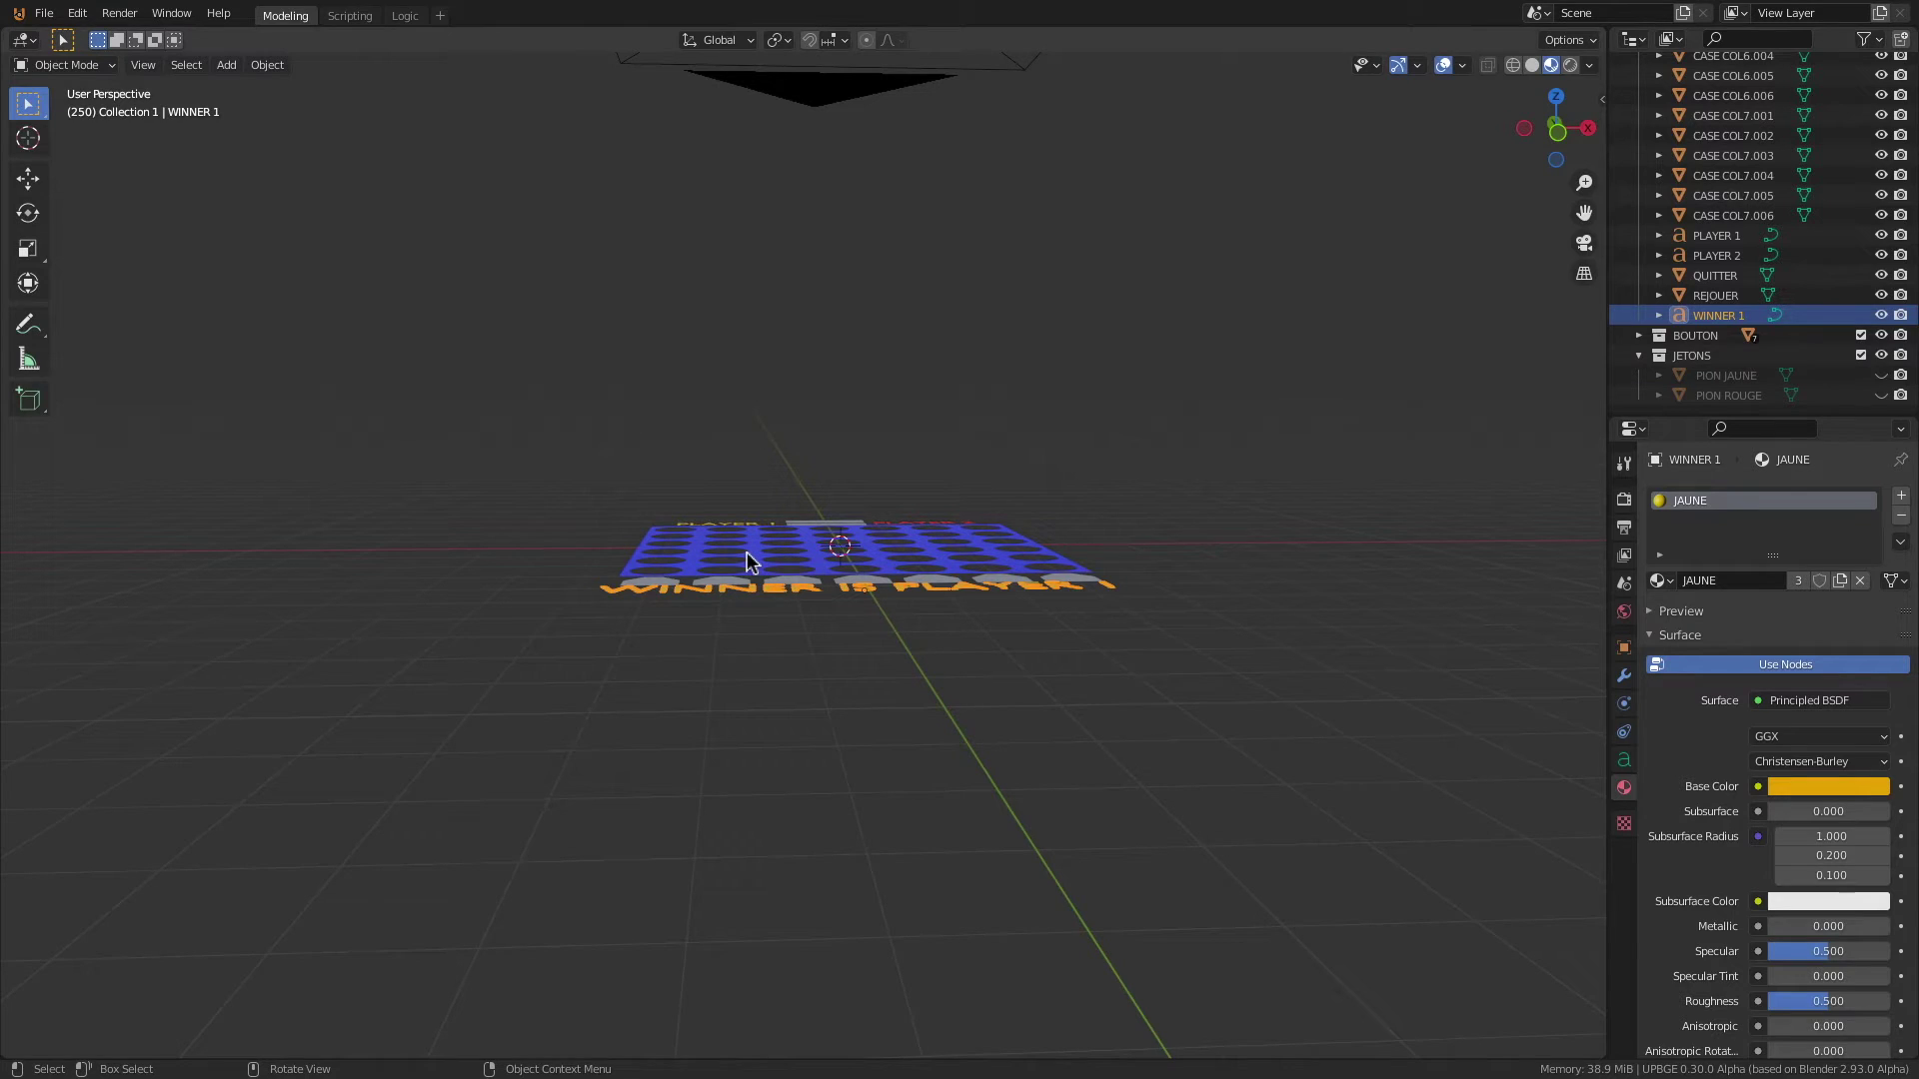
Step: Duplicate WINNER 1 in place and lower the copy about 0.1 m along Z beneath the original
key("shift+d")
right_click(766, 506)
middle_click_drag(767, 648, 770, 591)
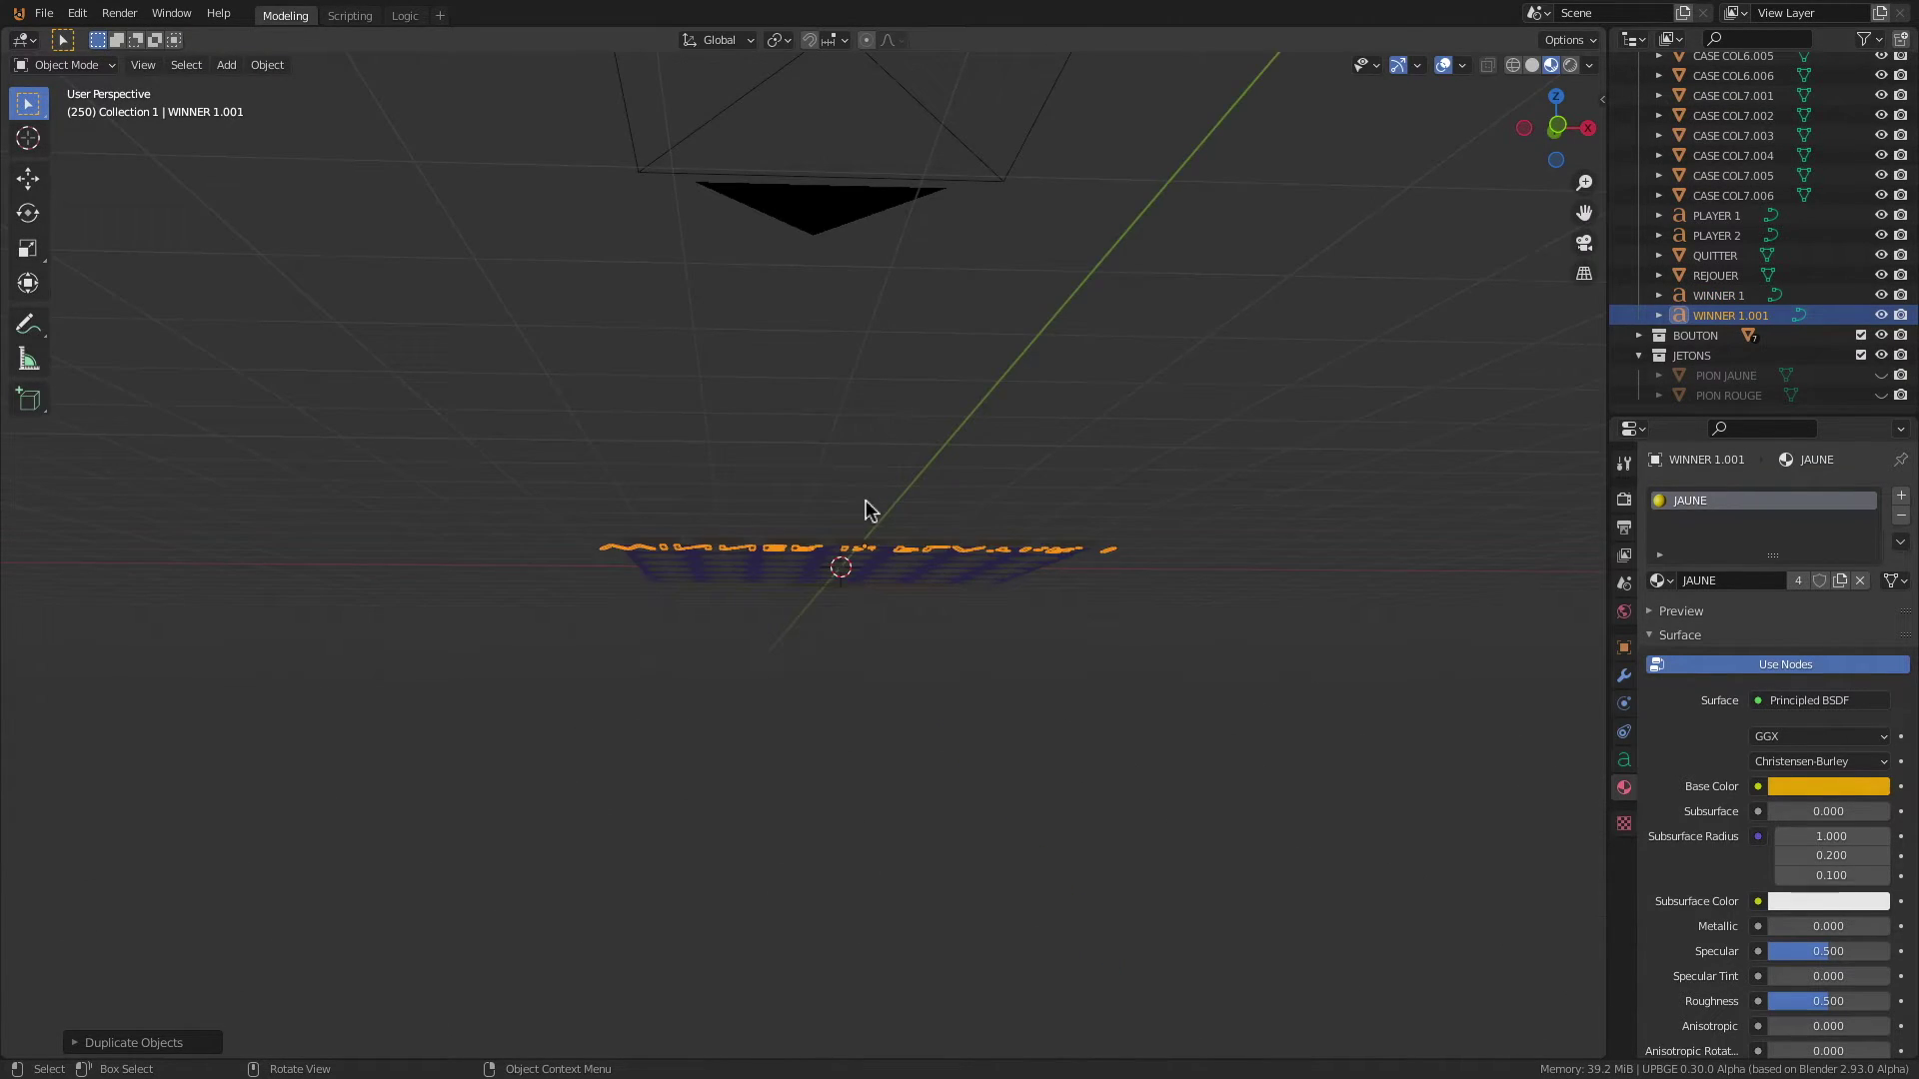
key("KP_1")
scroll(911, 550, "up", 6)
key("g")
key("z")
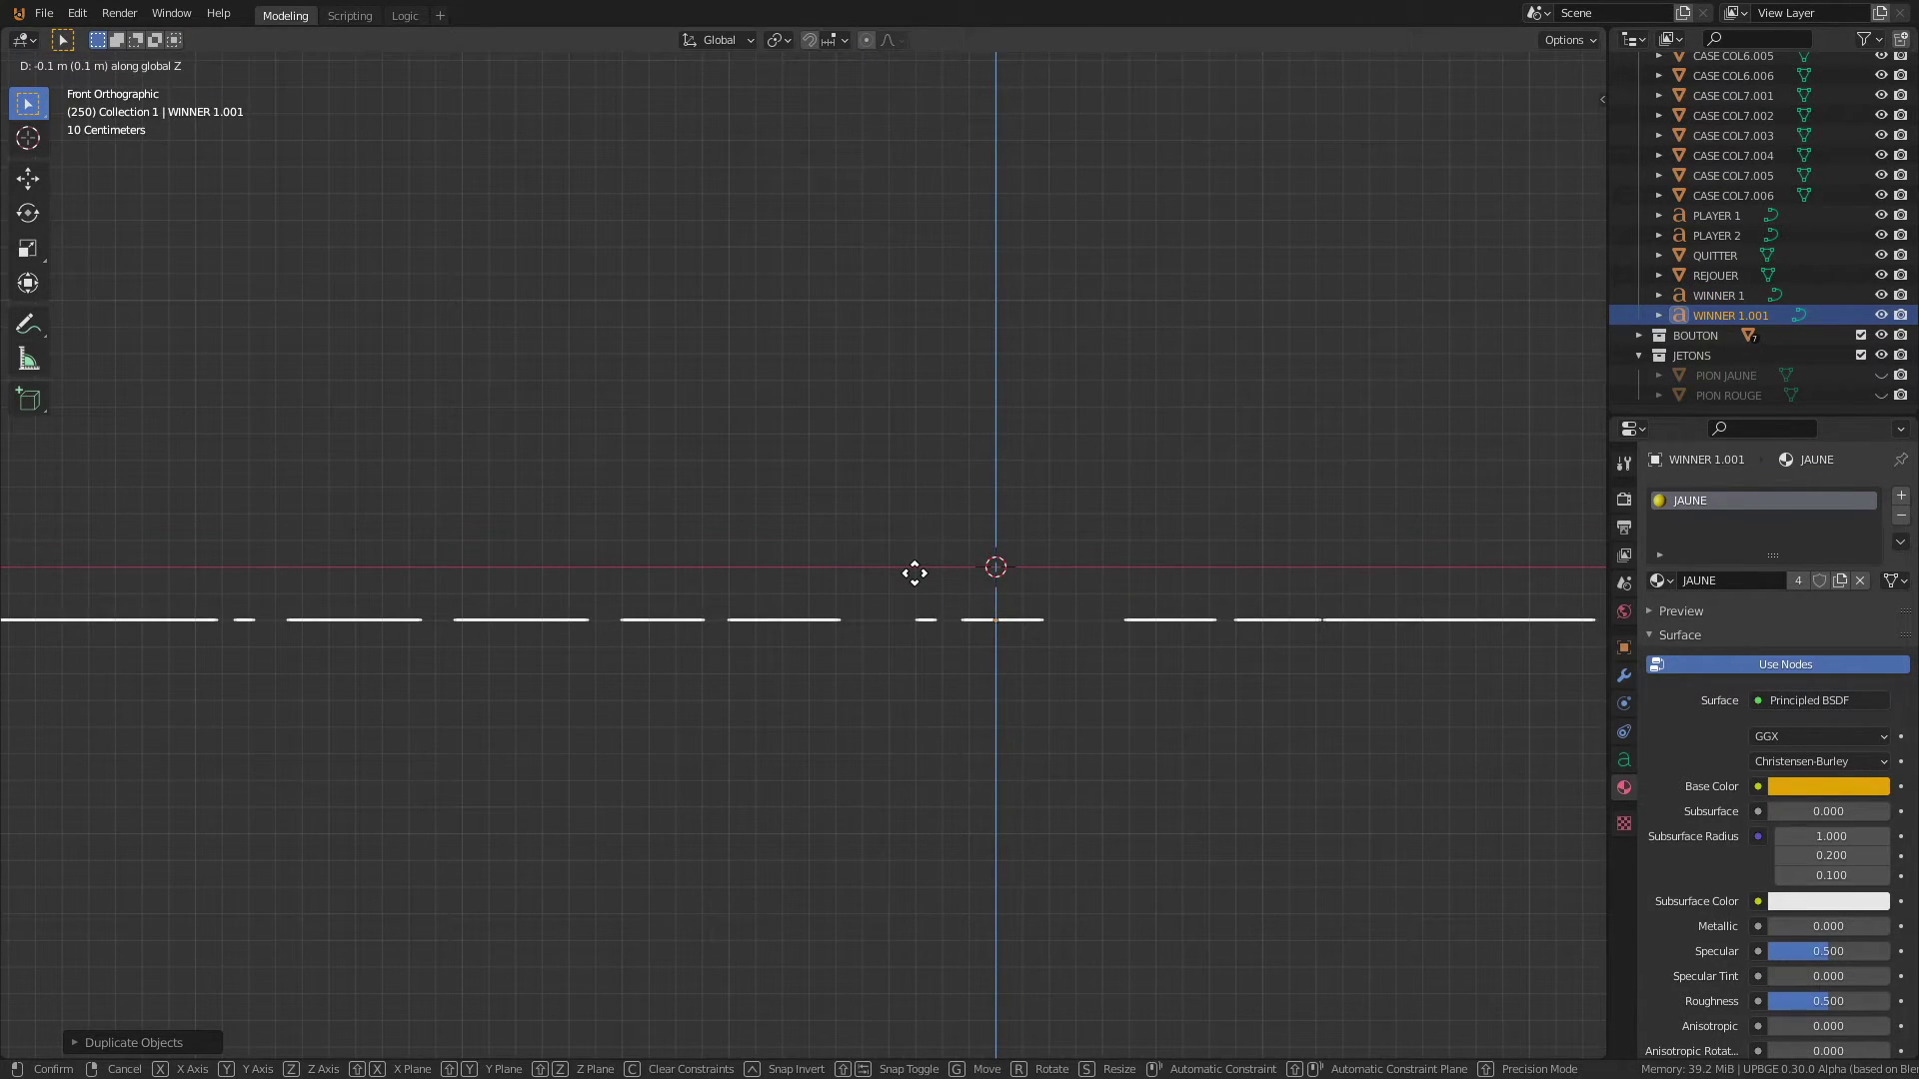
left_click(914, 573)
scroll(943, 455, "down", 4)
middle_click_drag(947, 450, 950, 492)
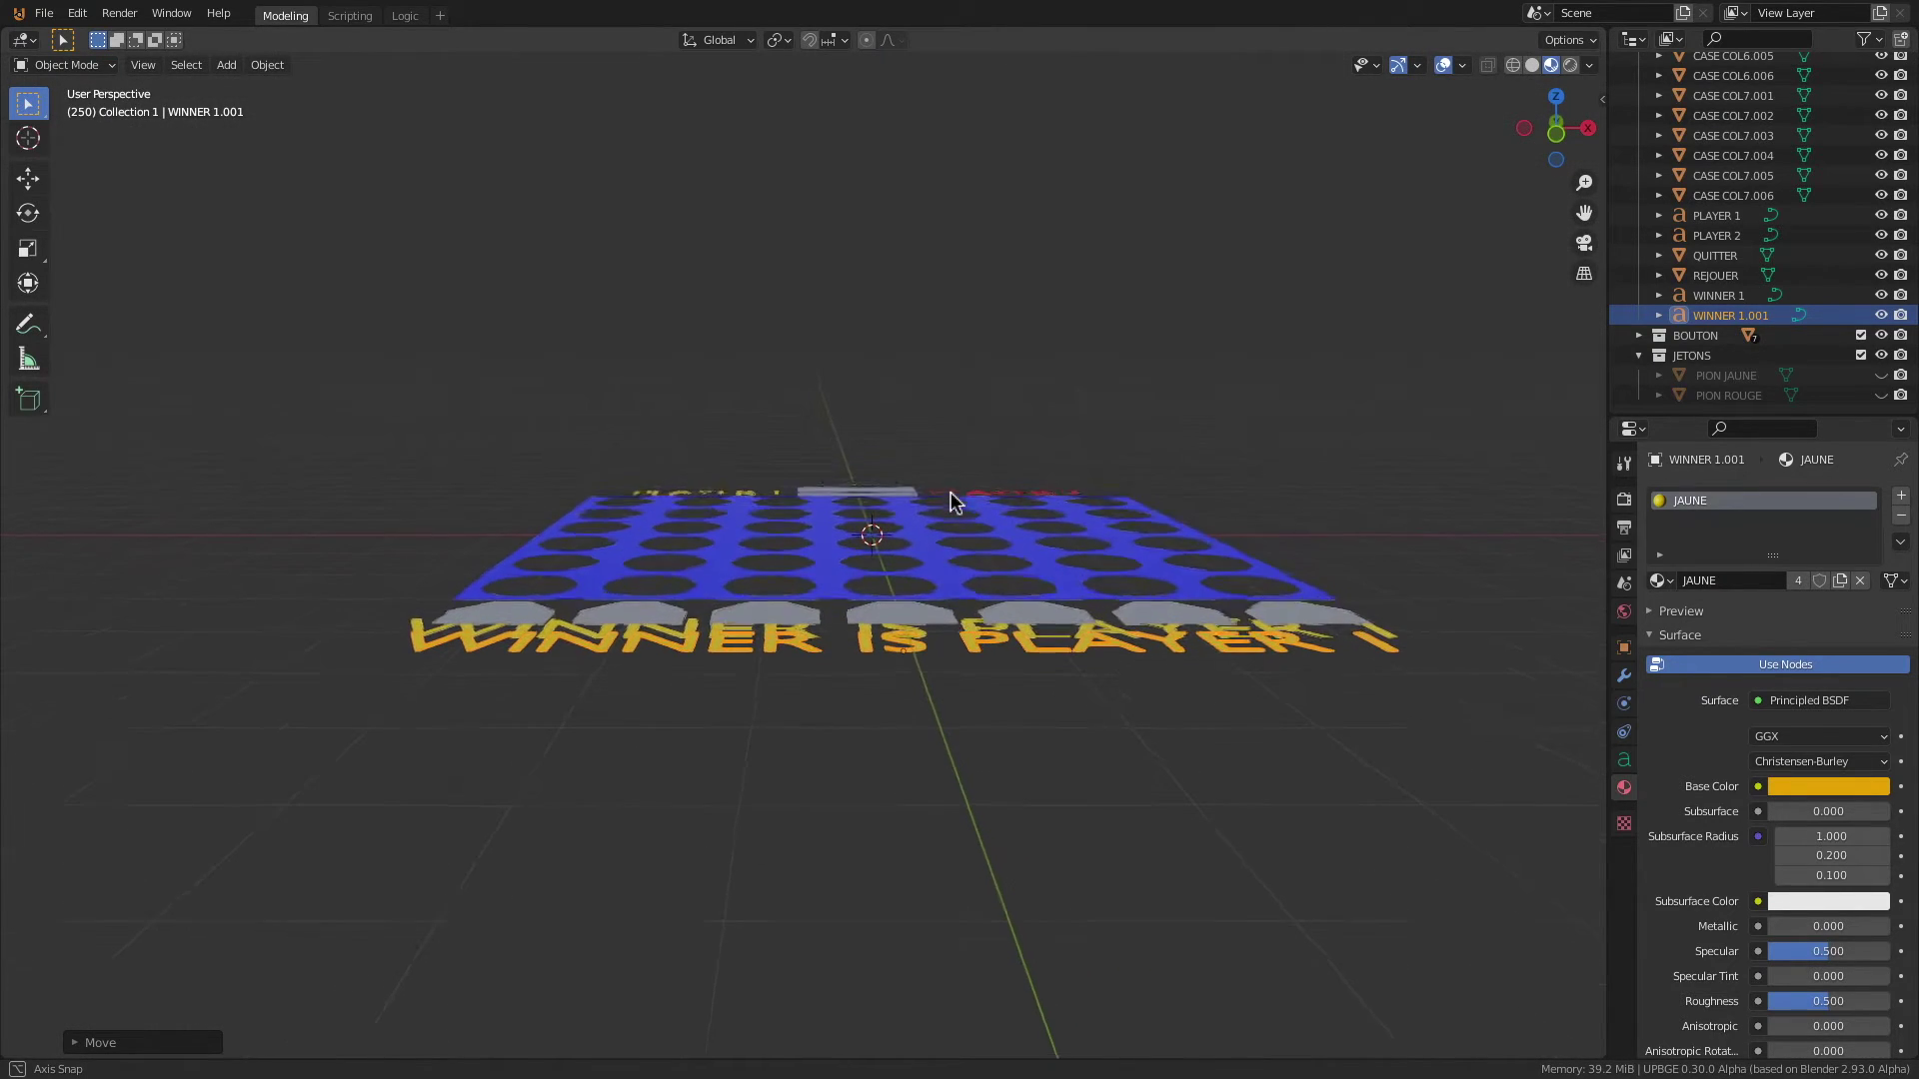
Step: Change the duplicated text's content to "WINNER IS PLAYER 2"
key("Tab")
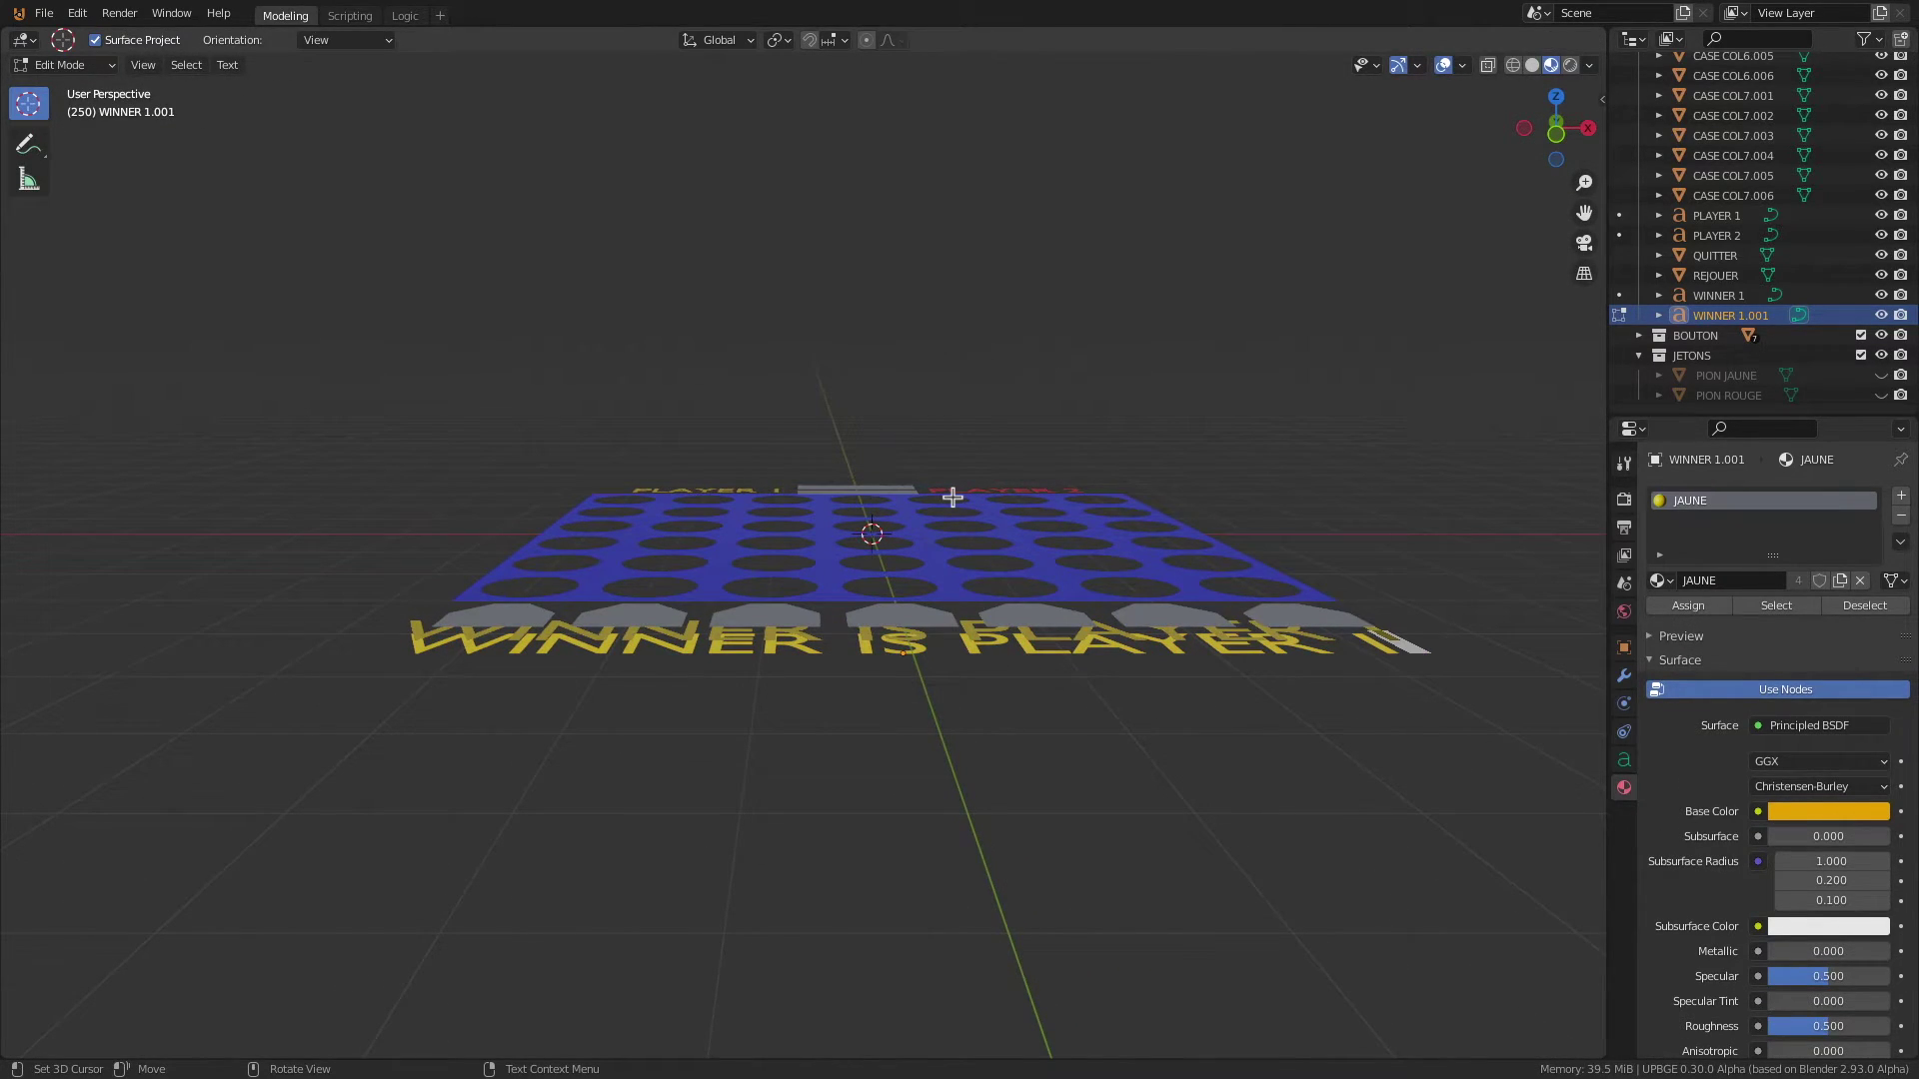
key("BackSpace")
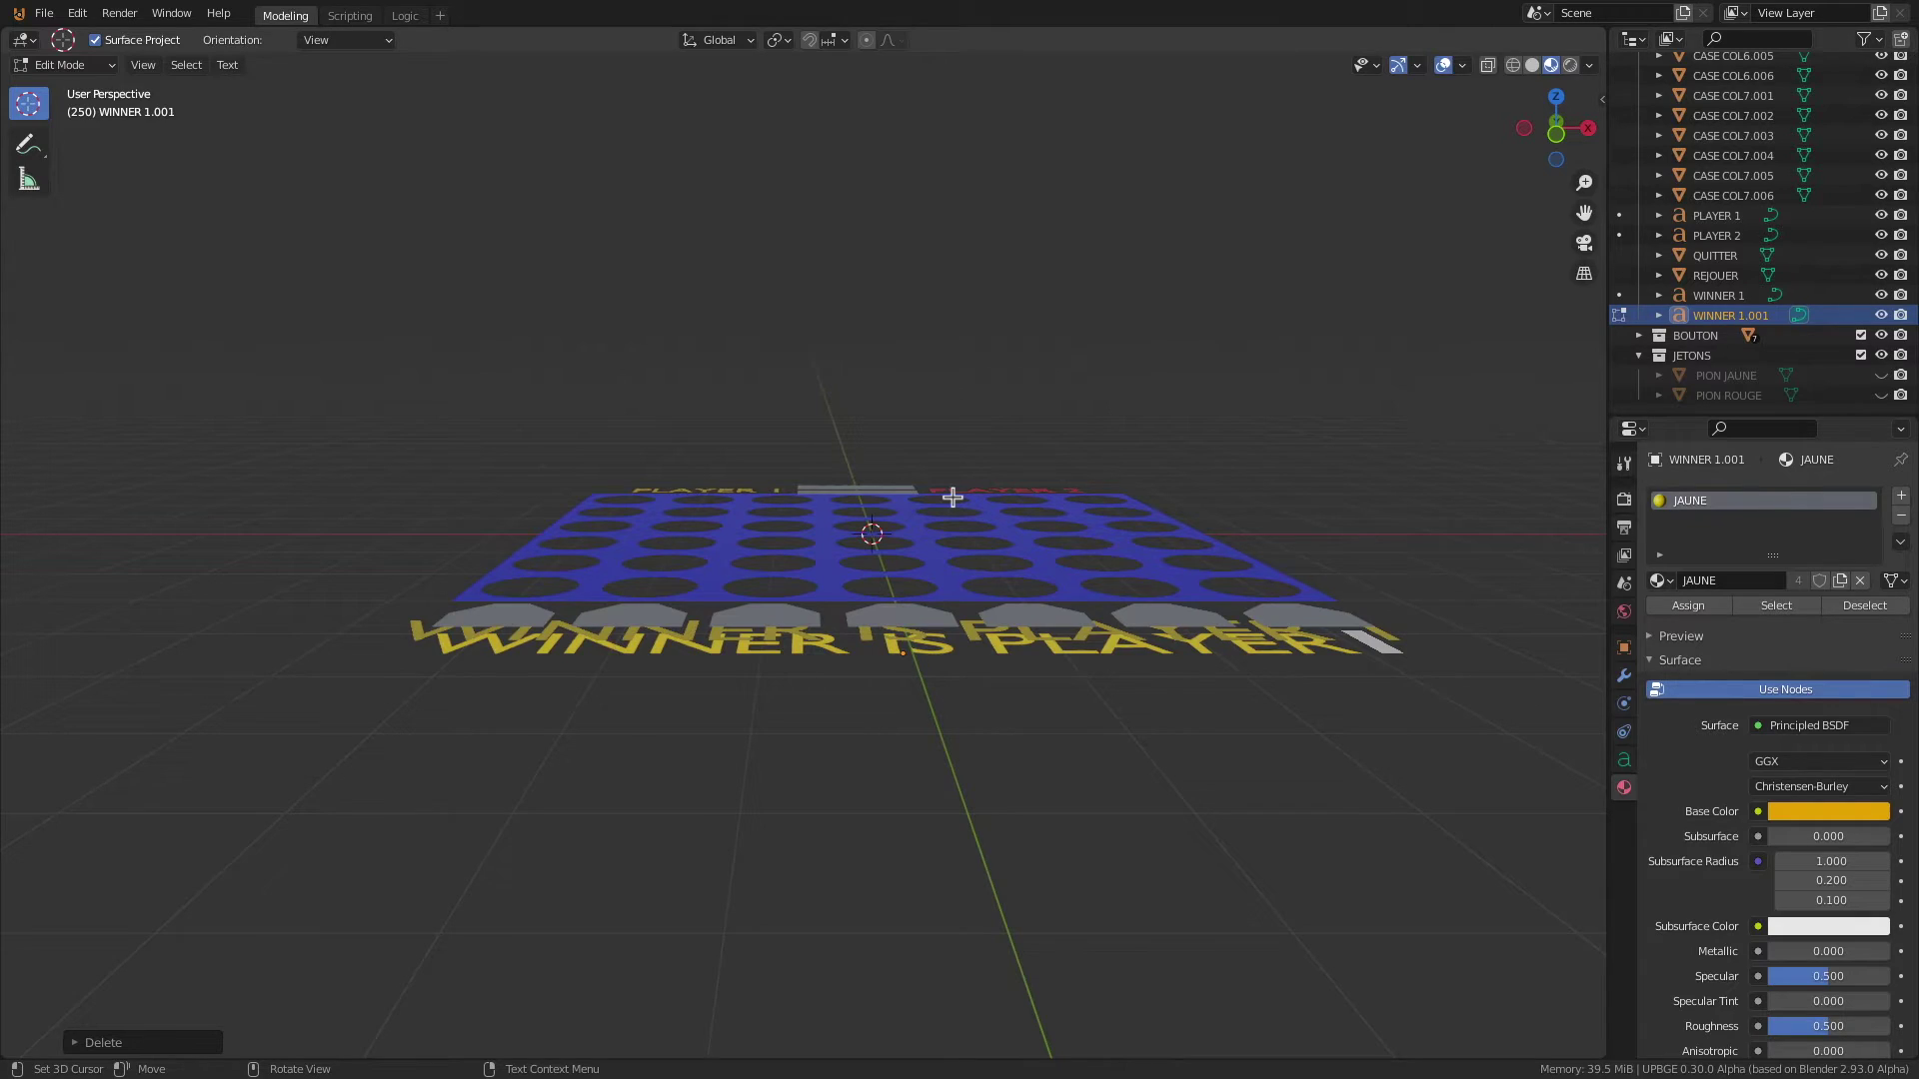
type("2")
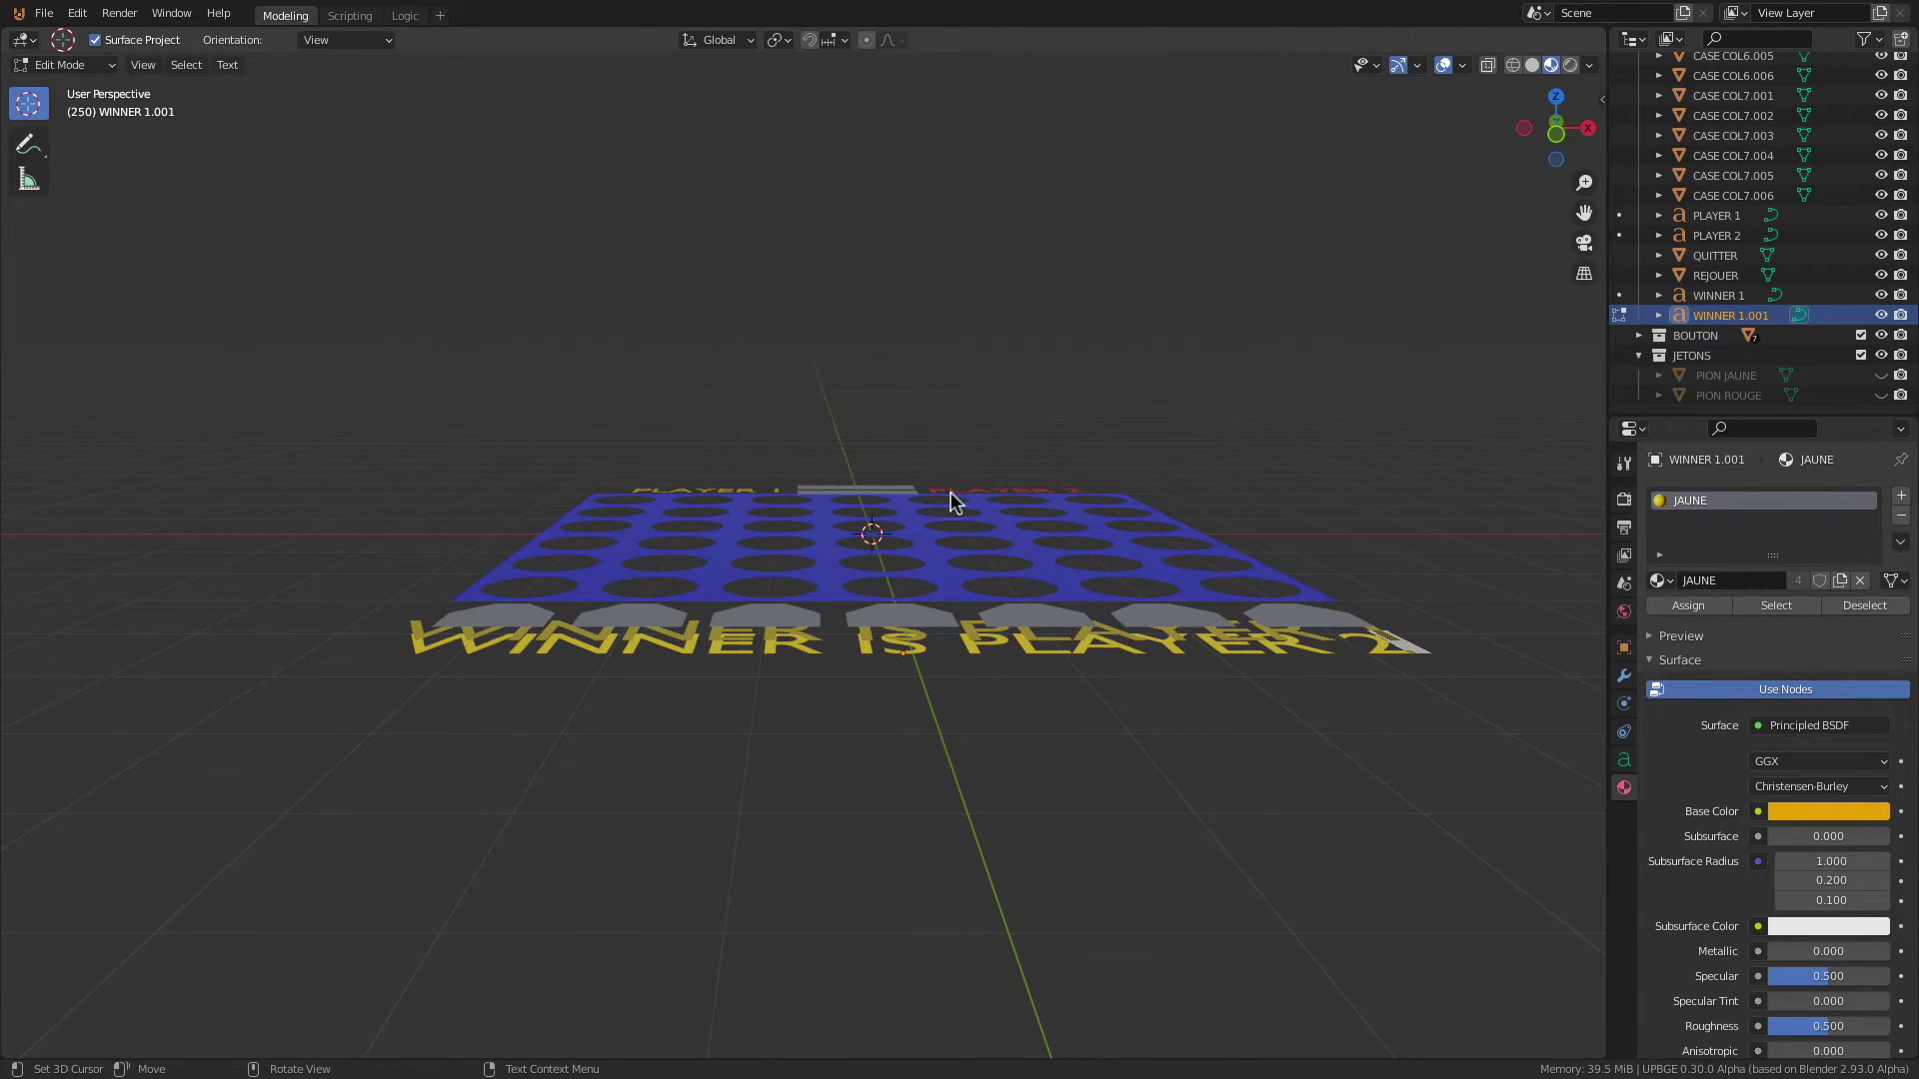
key("Tab")
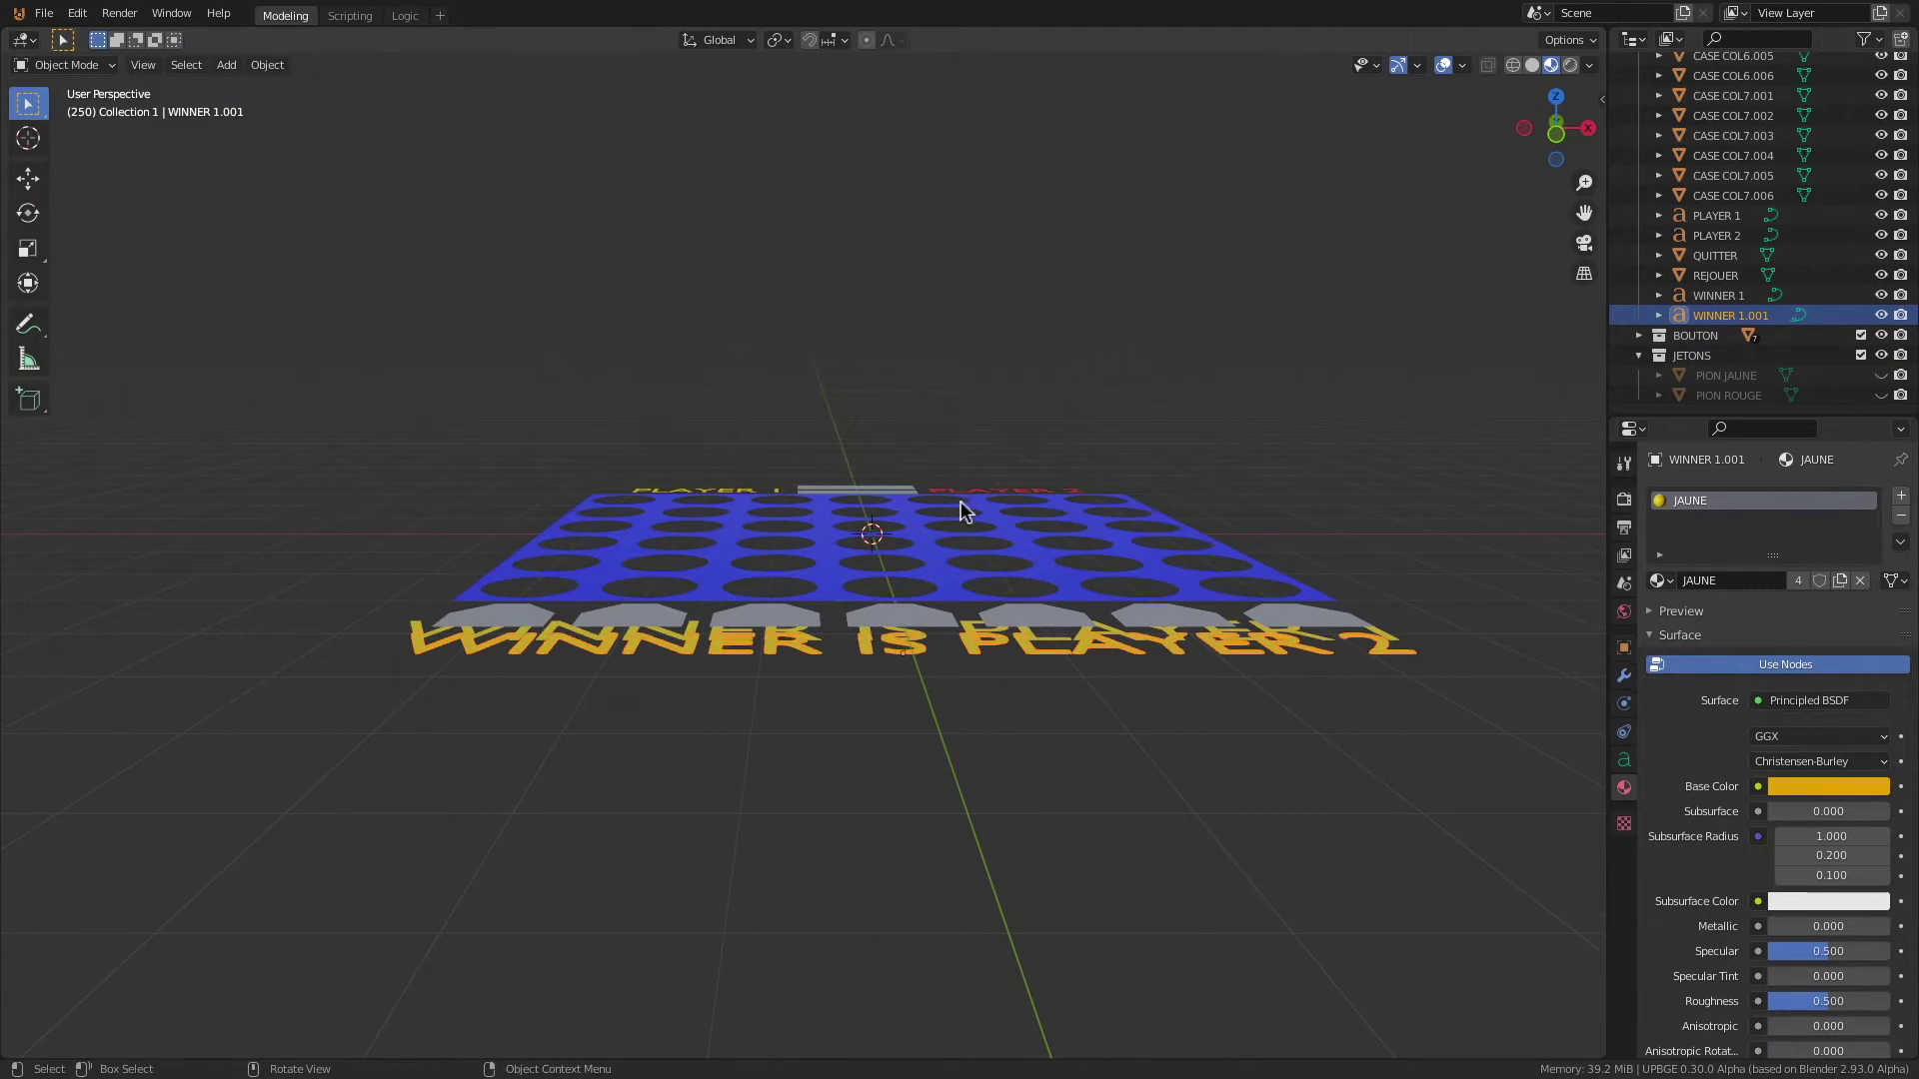
Step: Remove the JAUNE material from the duplicated text and assign the existing ROUGE material
left_click(1902, 500)
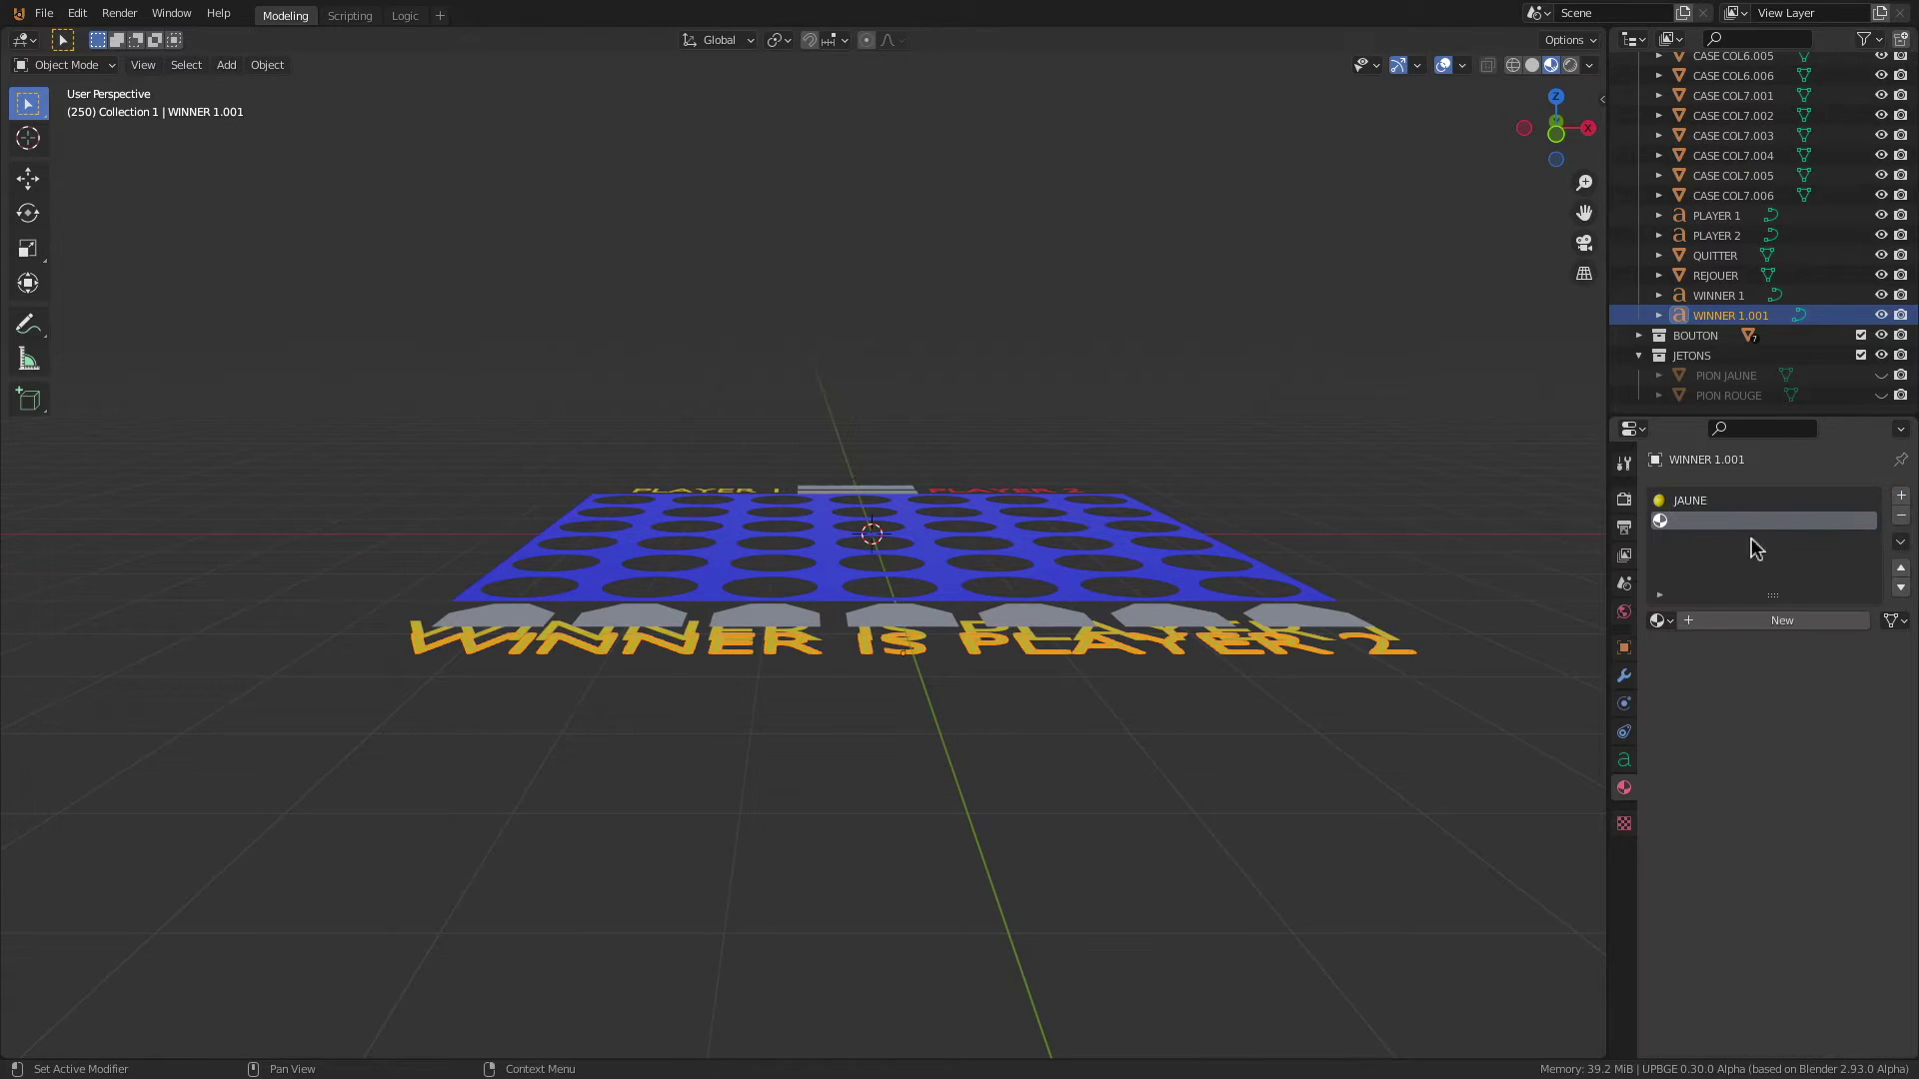
left_click(1901, 517)
left_click(1901, 517)
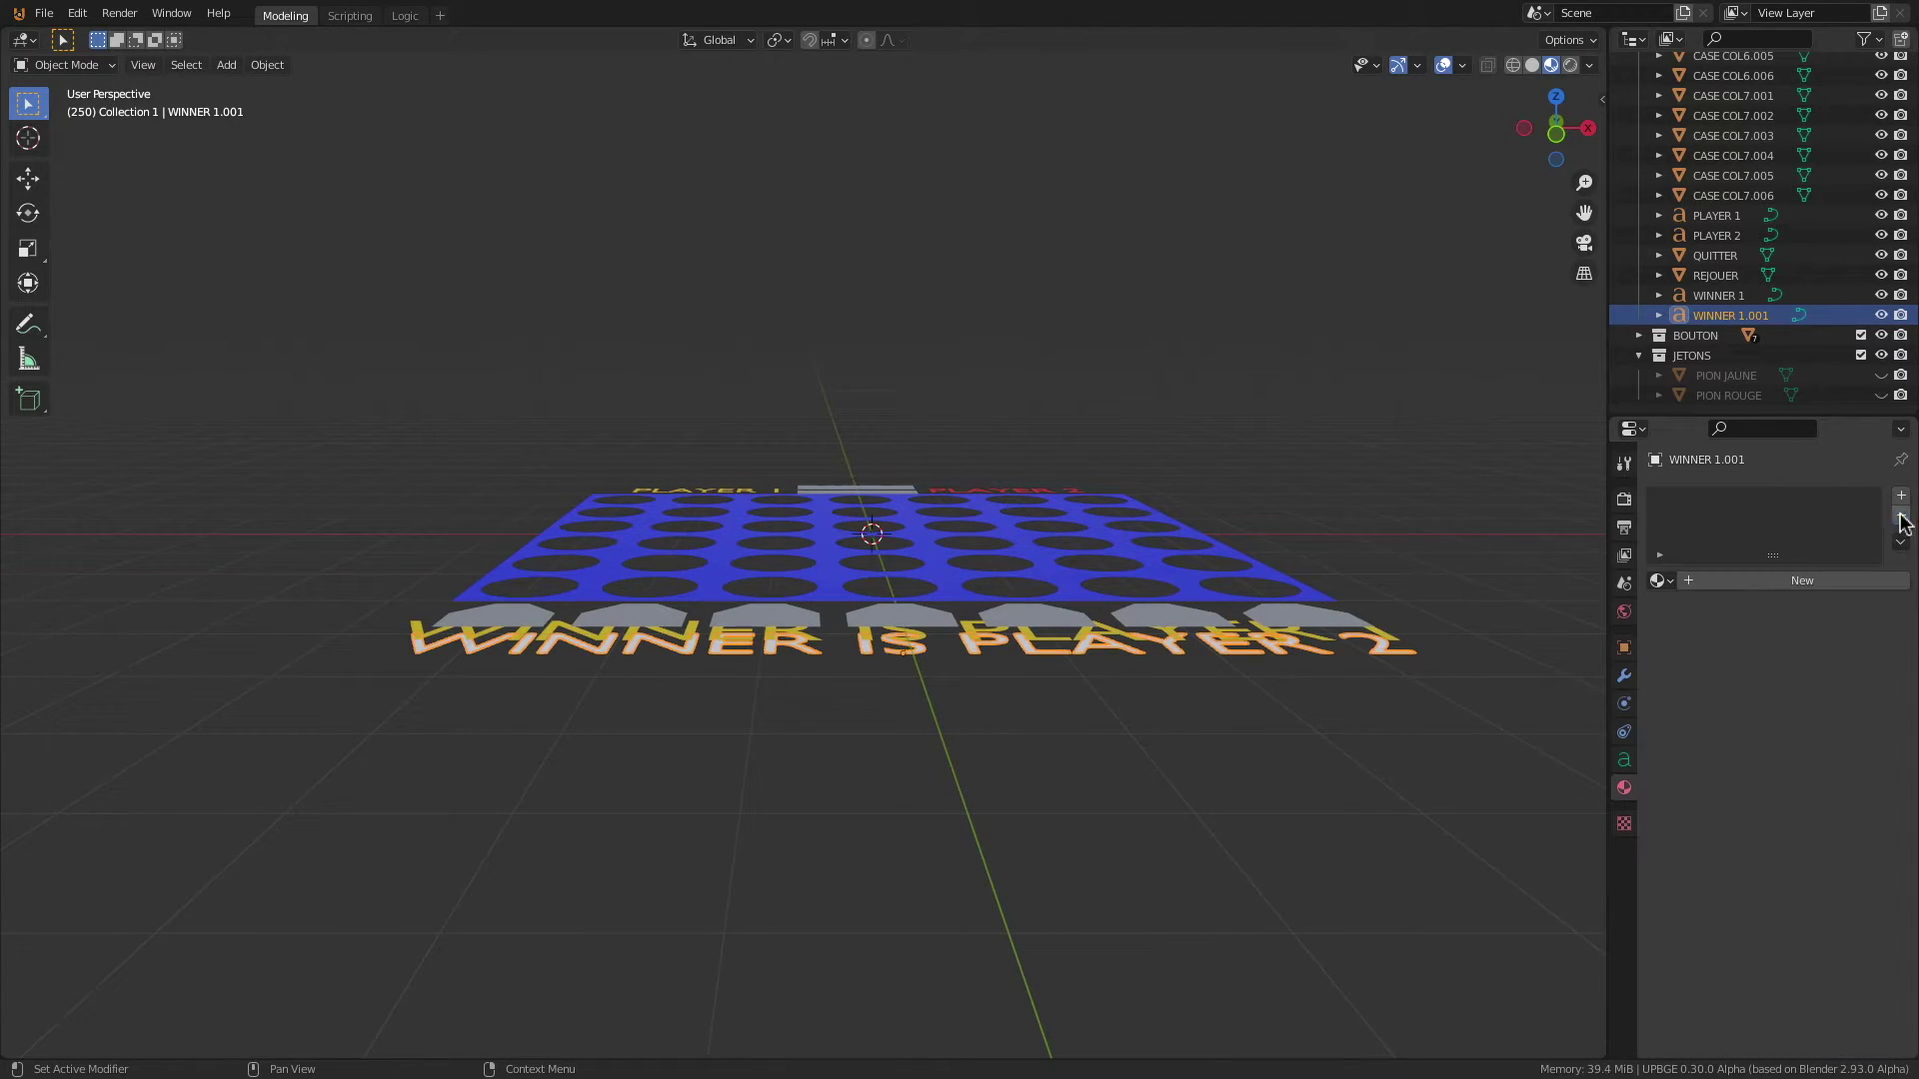
left_click(1661, 580)
left_click(1563, 686)
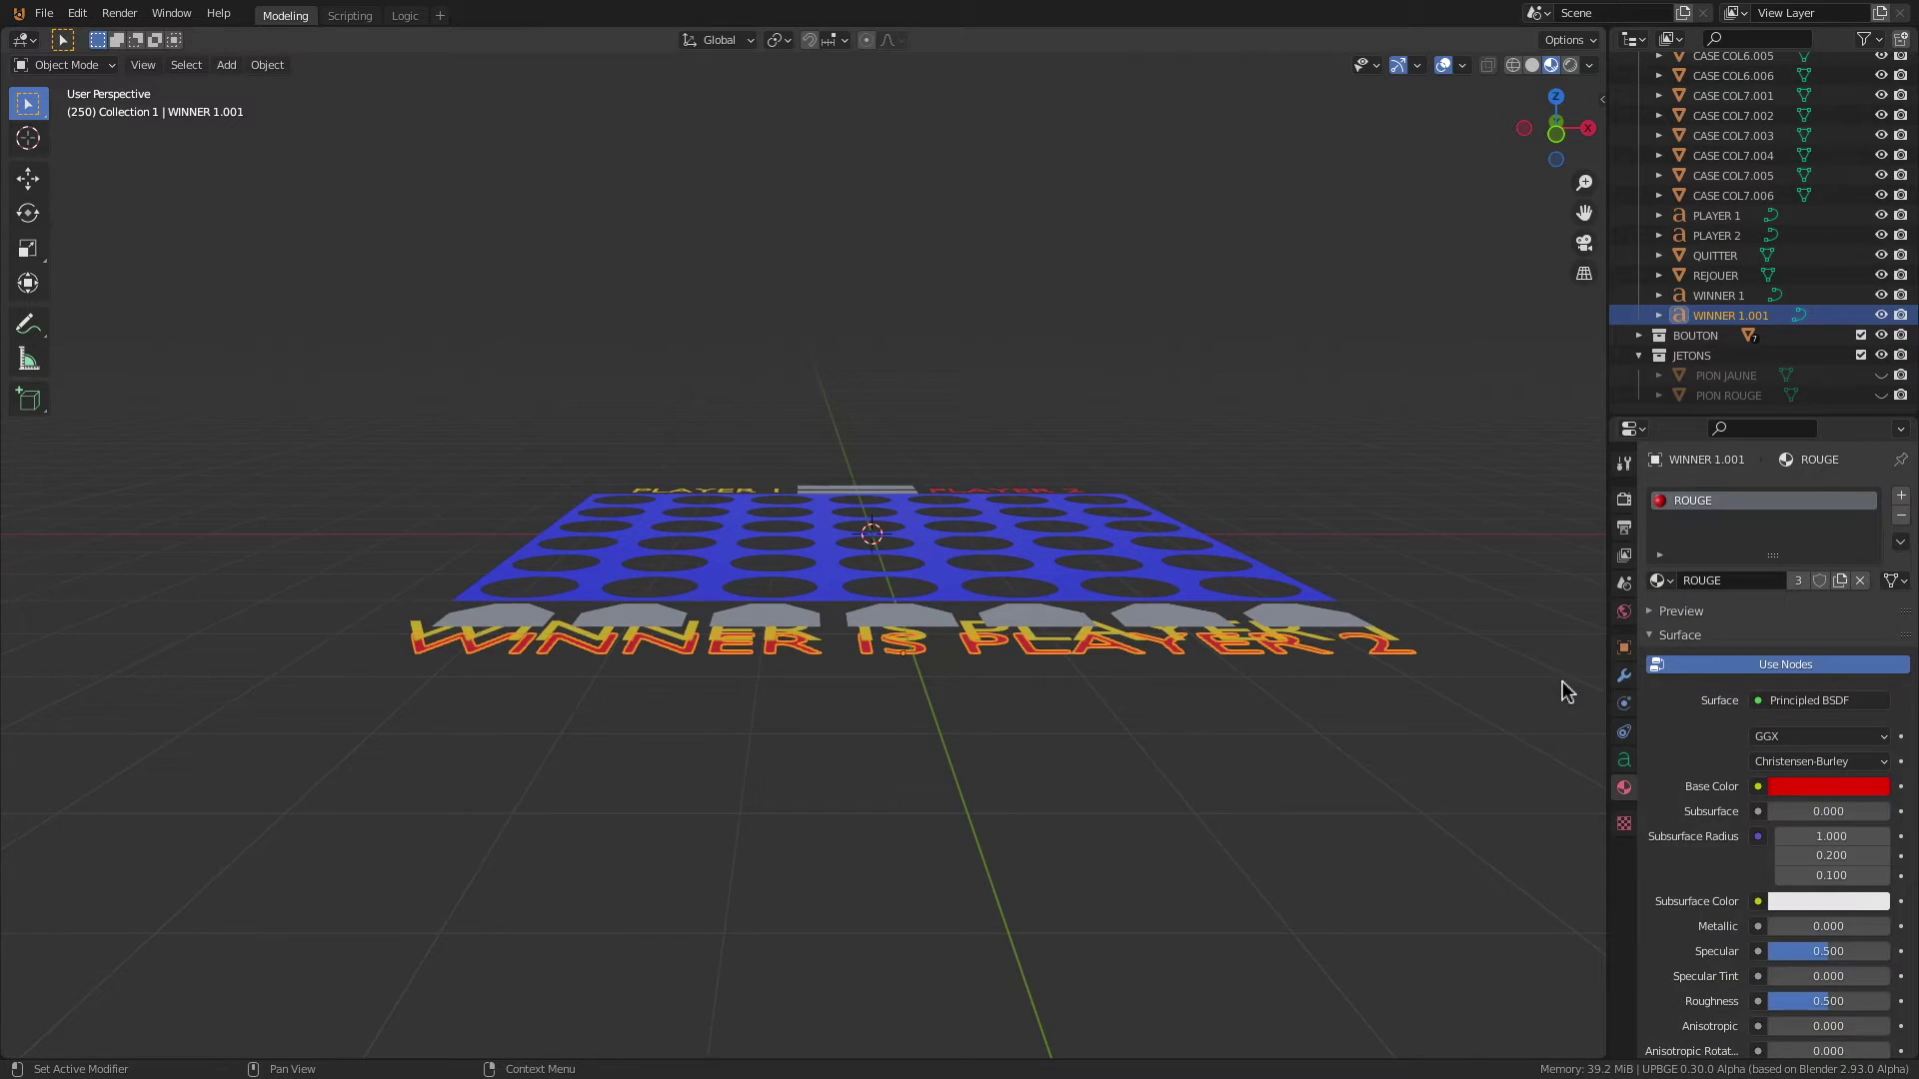
Step: Select both winner texts together and show their logic bricks in the Logic workspace
middle_click_drag(910, 524, 908, 540)
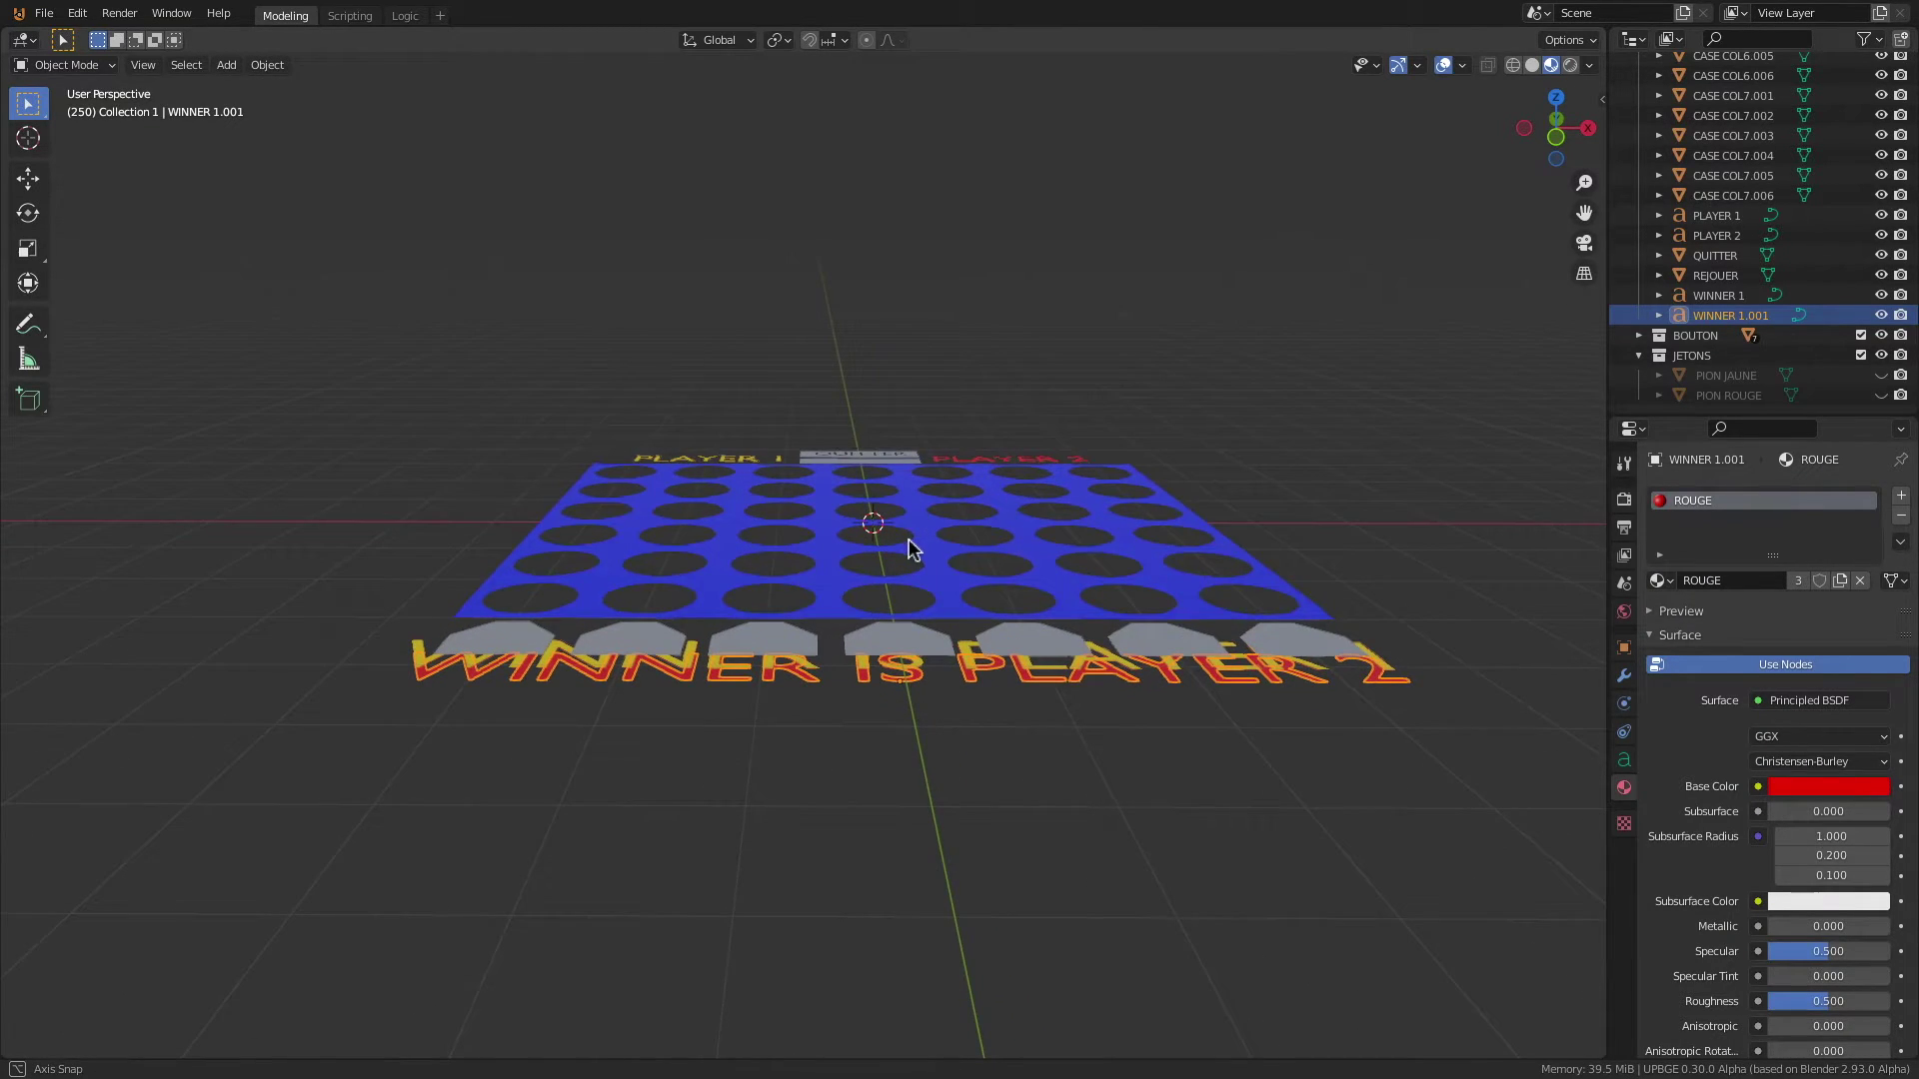
scroll(981, 656, "up", 1)
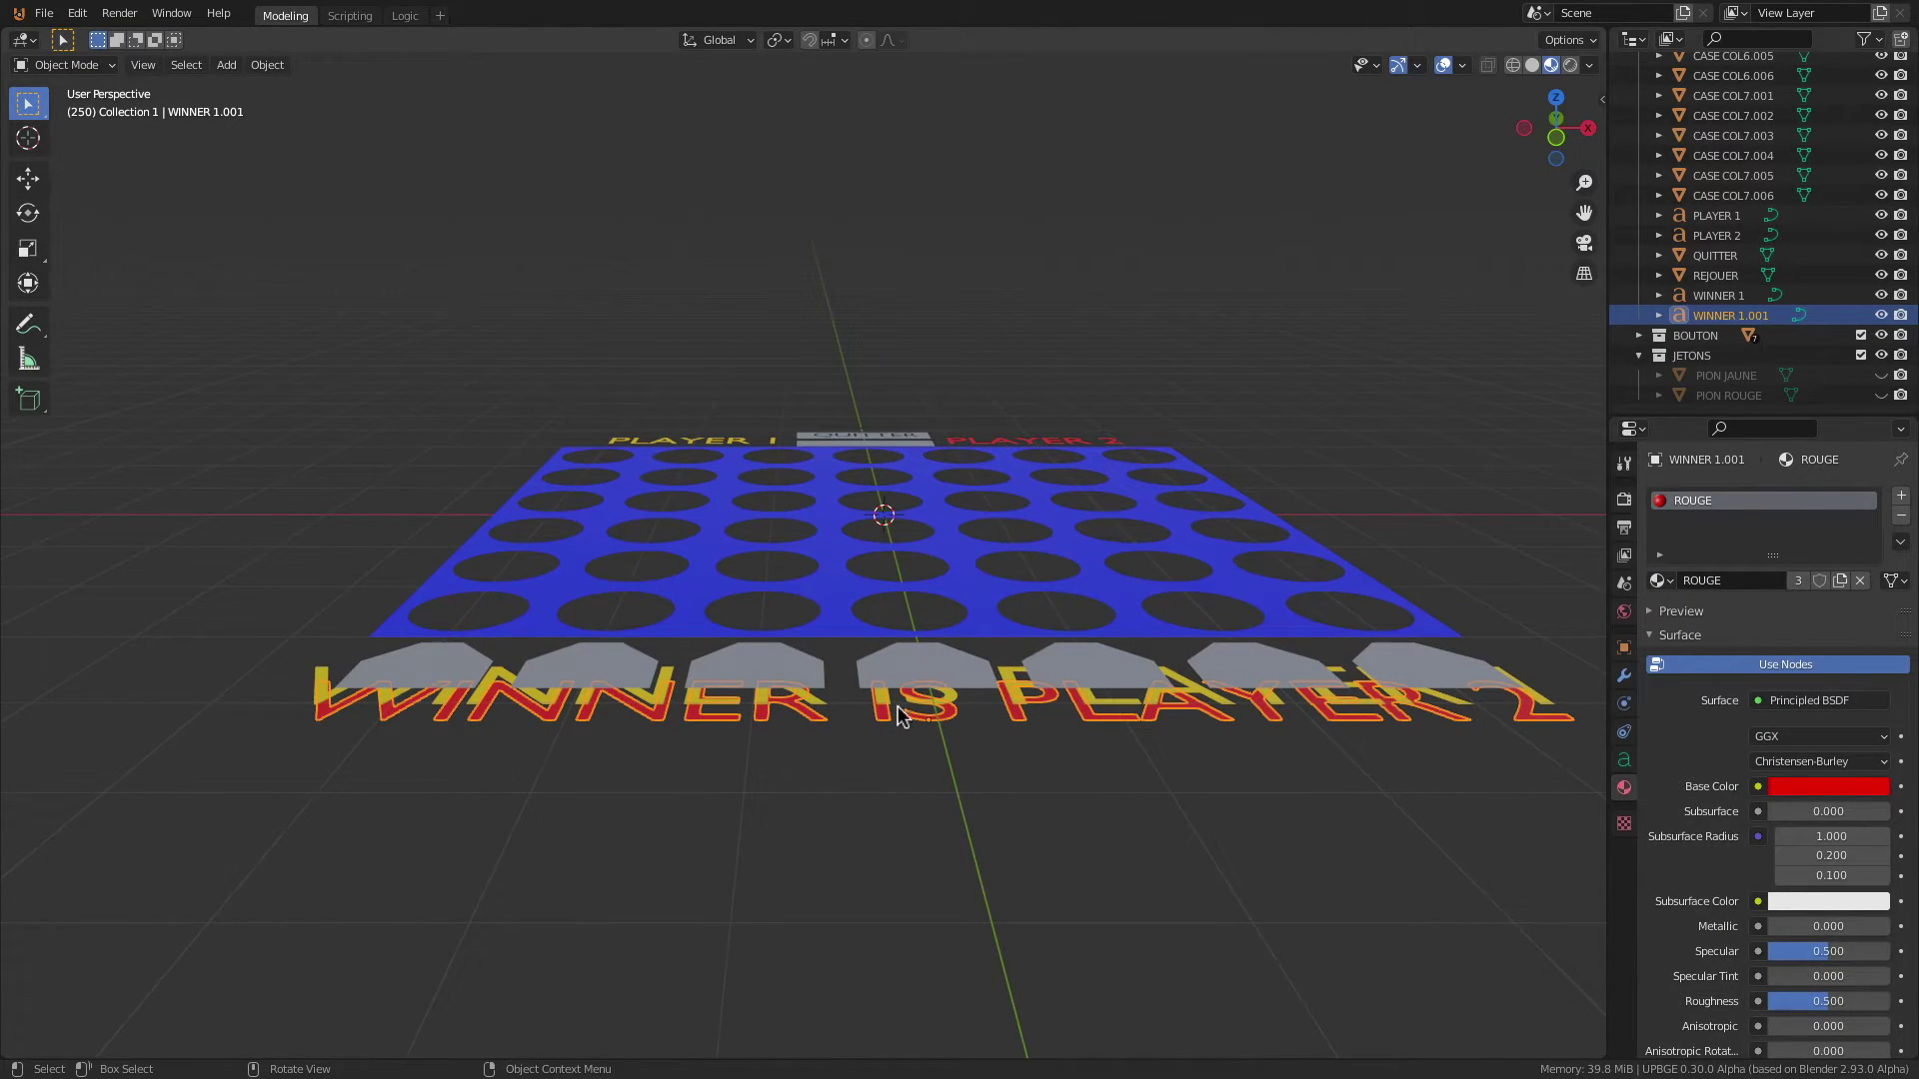
left_click(1009, 697, "shift")
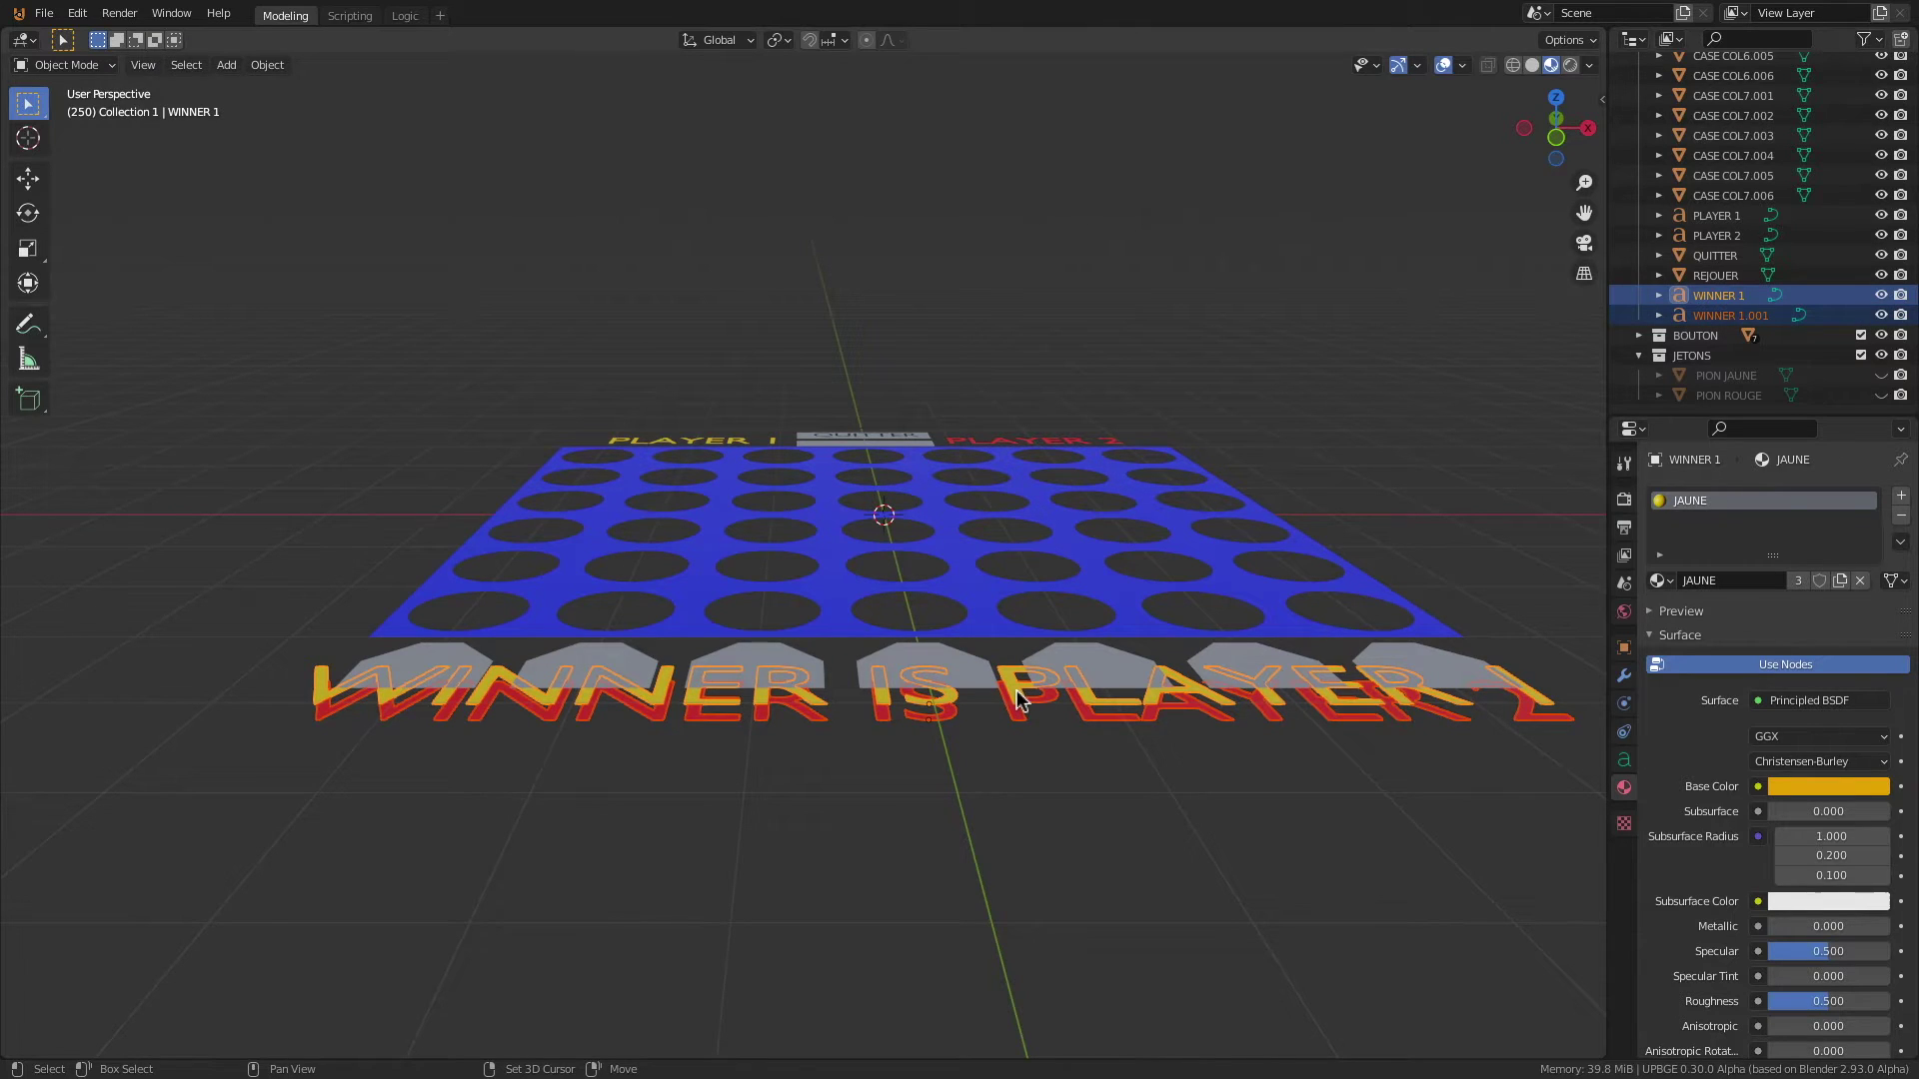
left_click(404, 15)
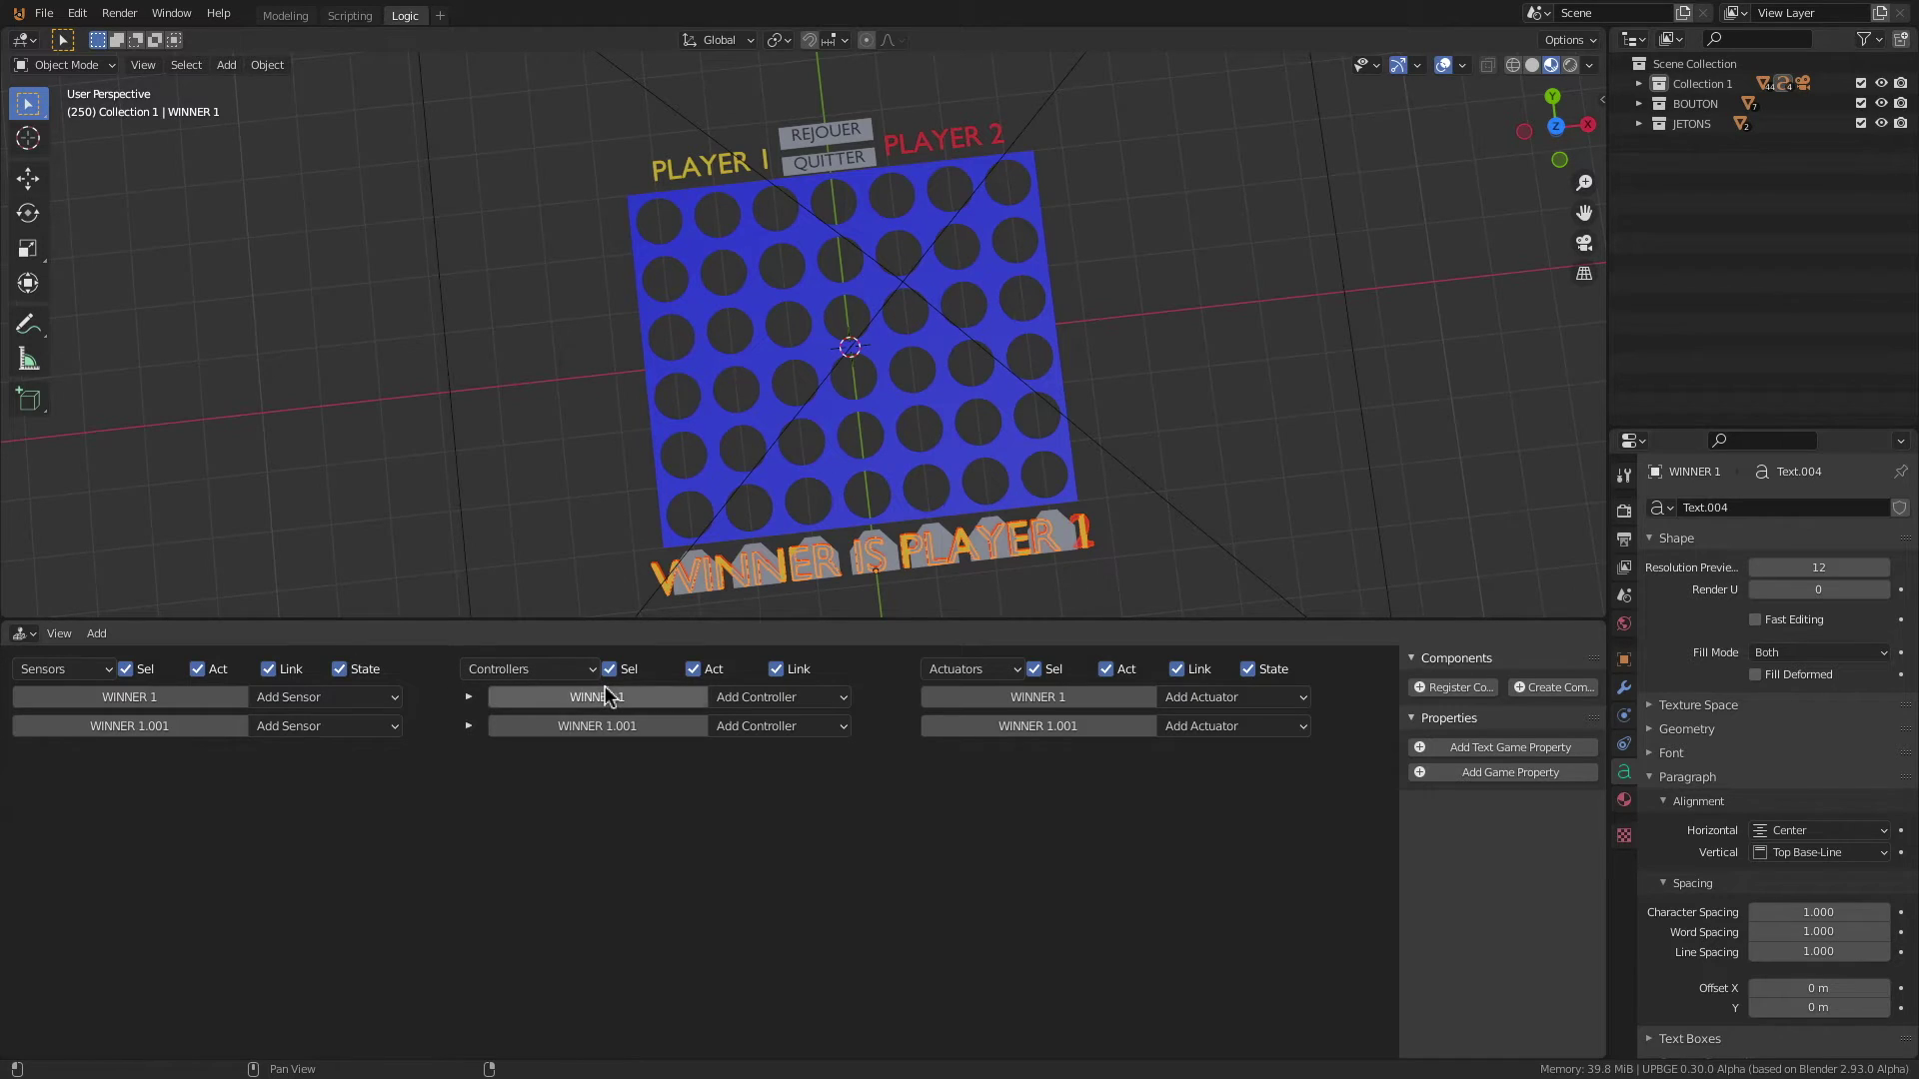
scroll(867, 507, "up", 2)
middle_click_drag(868, 508, 797, 287)
Step: Rename the player 2 winner text WINNER 2 in Collection 1 and save the file
left_click(767, 507)
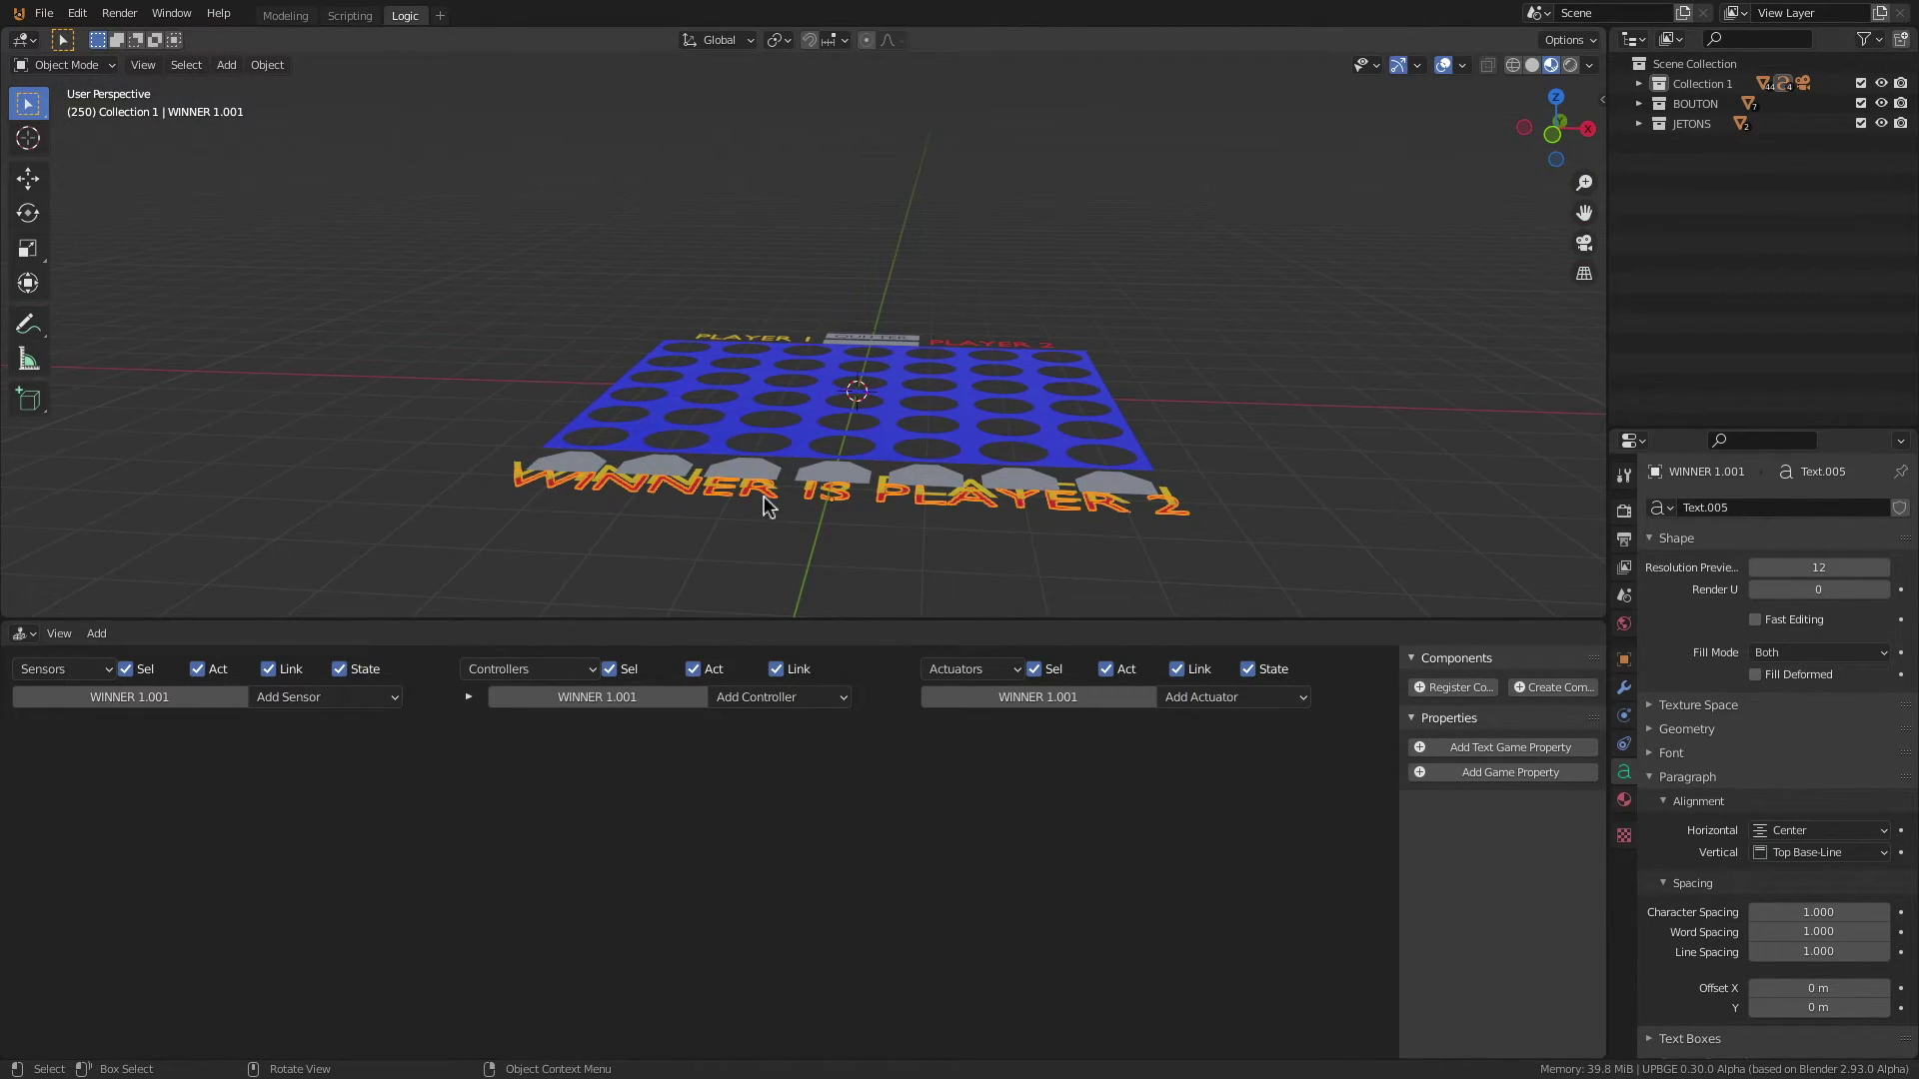
left_click(1636, 84)
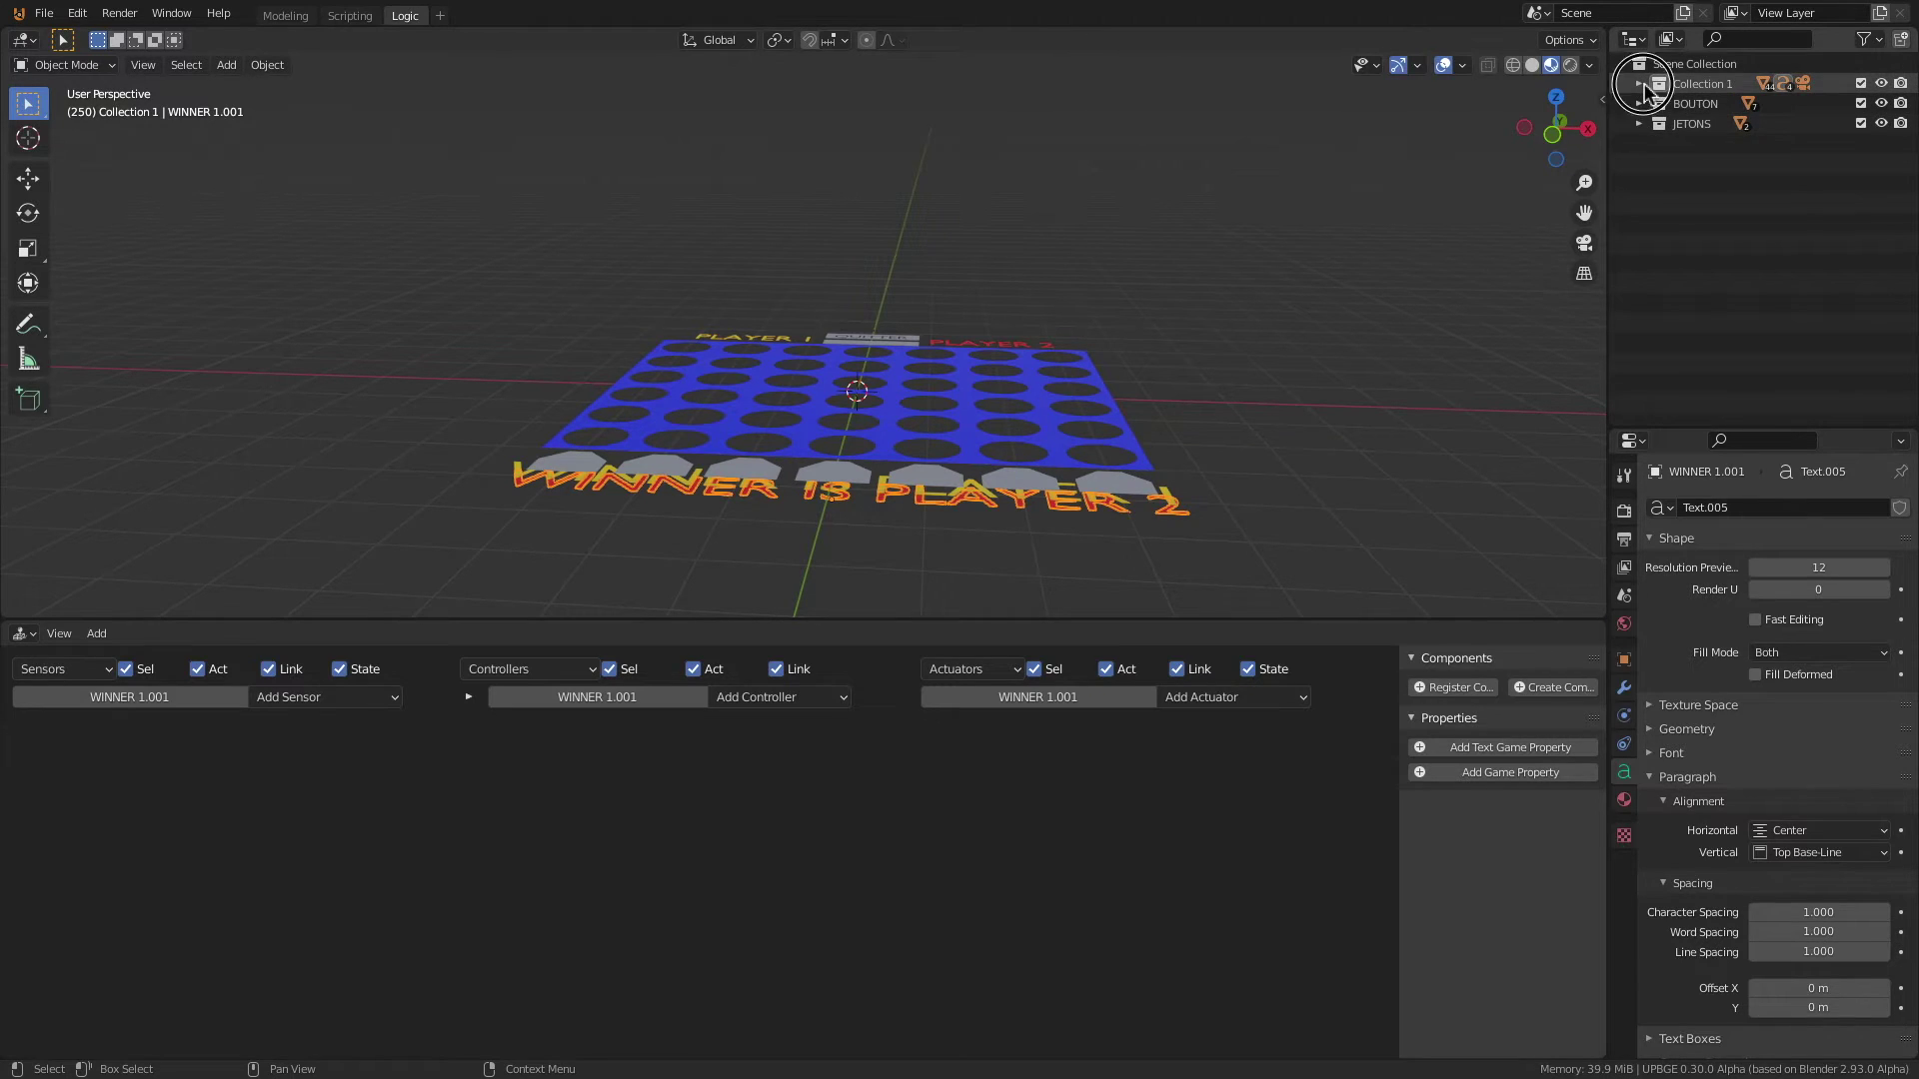
scroll(1742, 316, "down", 15)
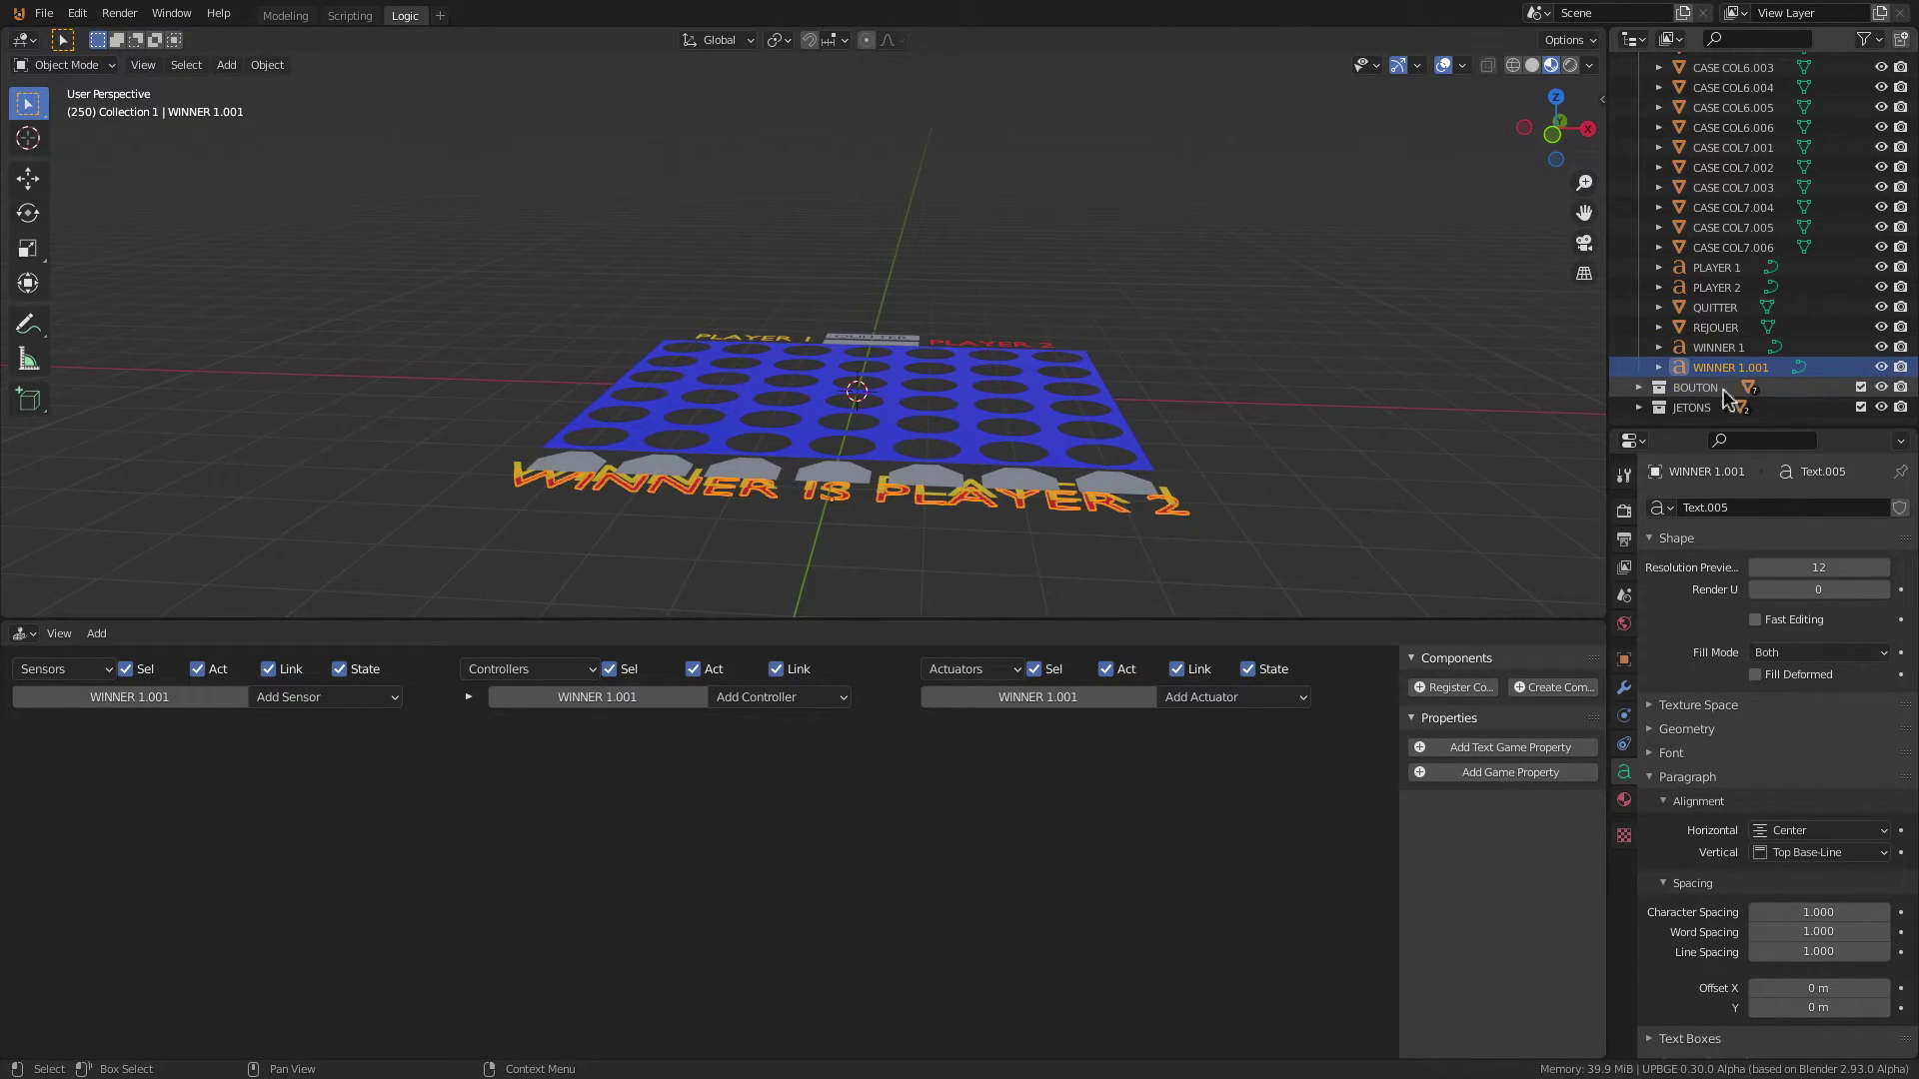
double_click(1716, 367)
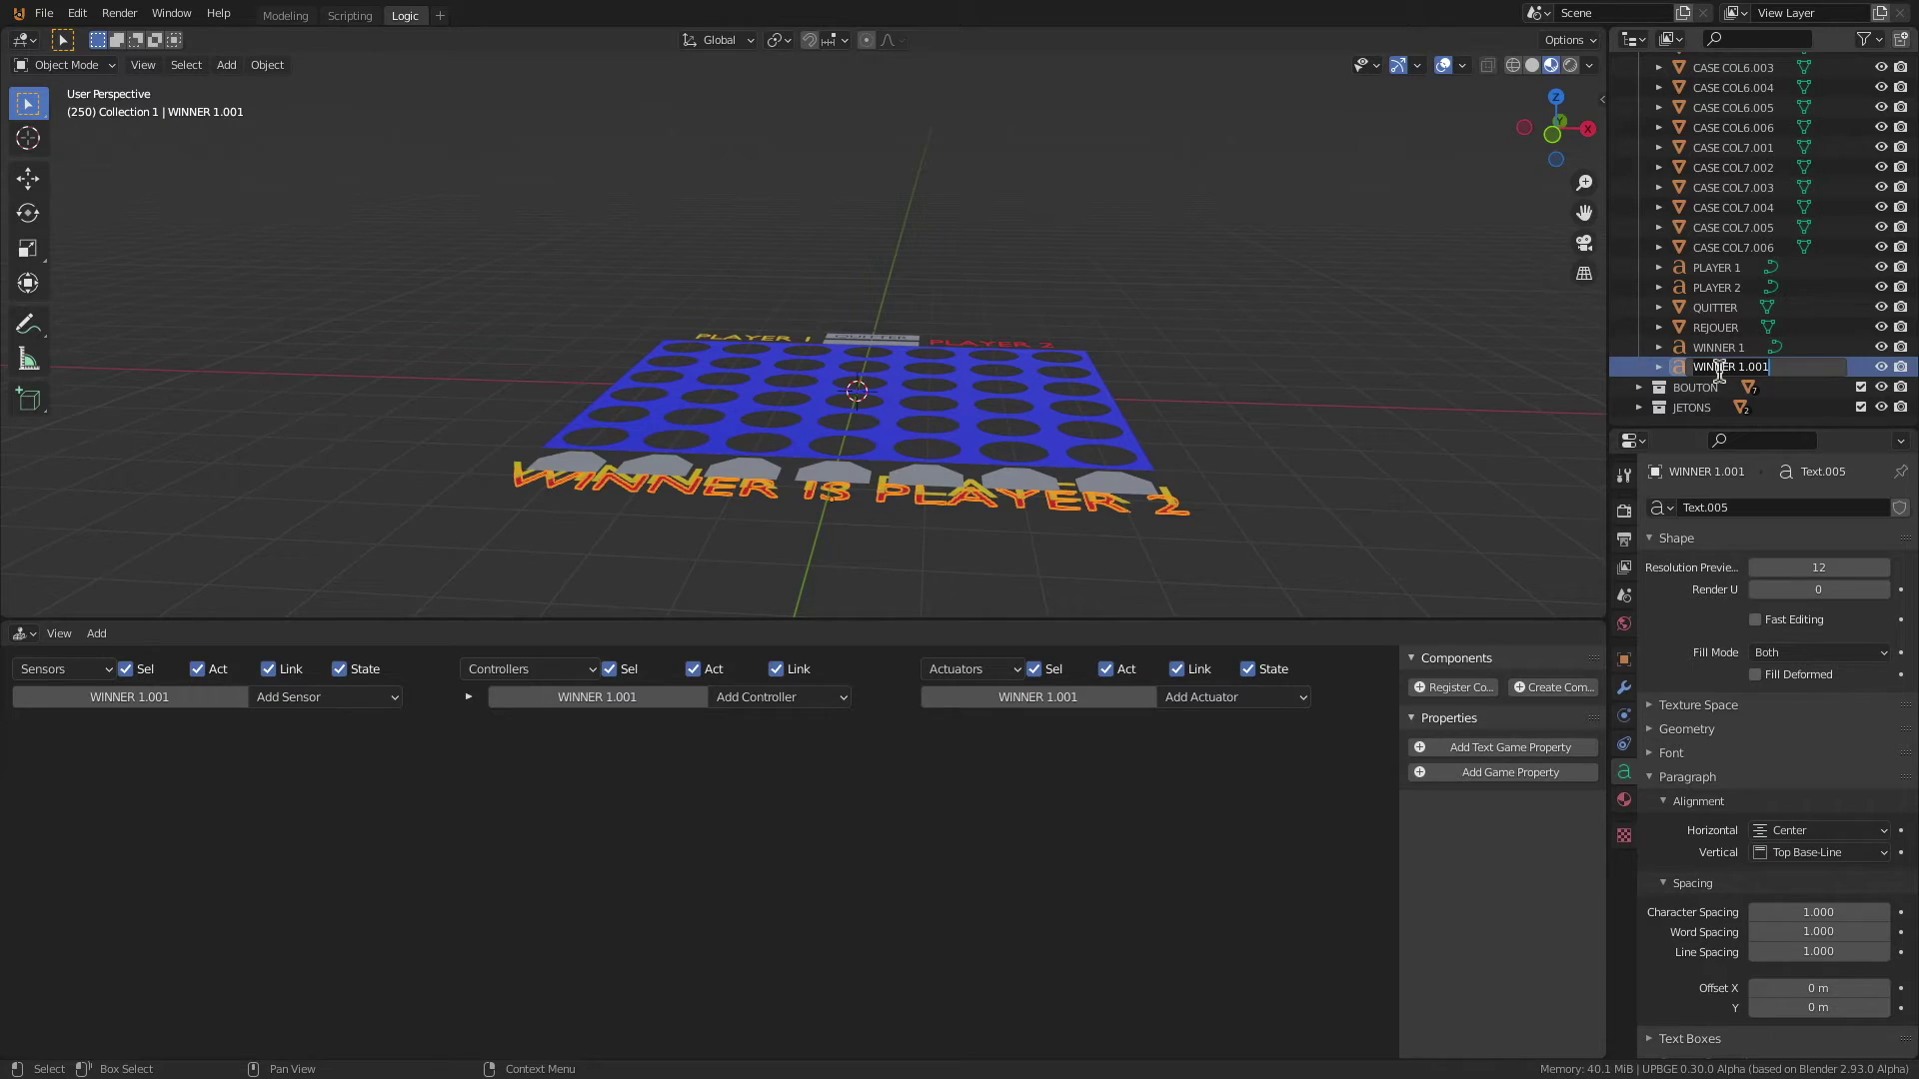
type("WINNER 2")
key("Return")
key("ctrl+s")
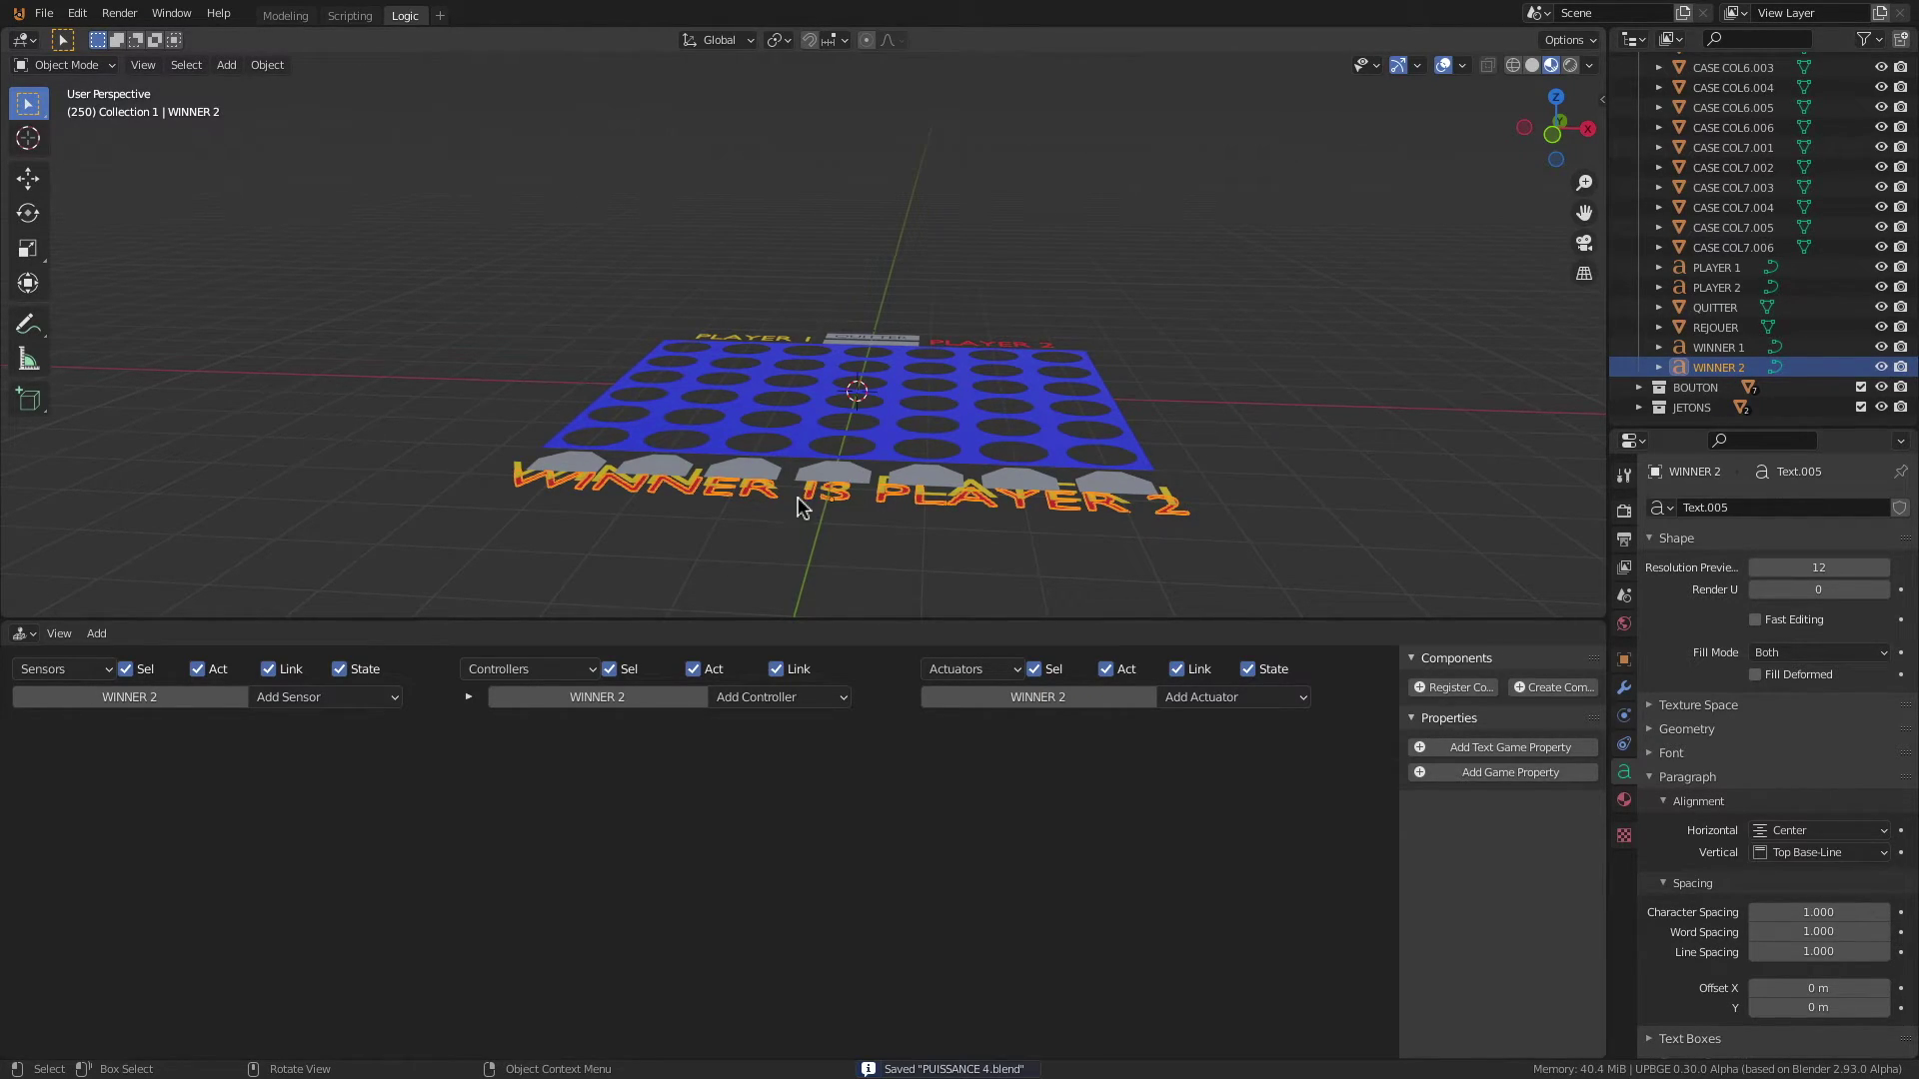
Step: Select both winner texts and add an Always sensor and an And controller to WINNER 1 and WINNER 2
left_click(1167, 501, "shift")
left_click(300, 698)
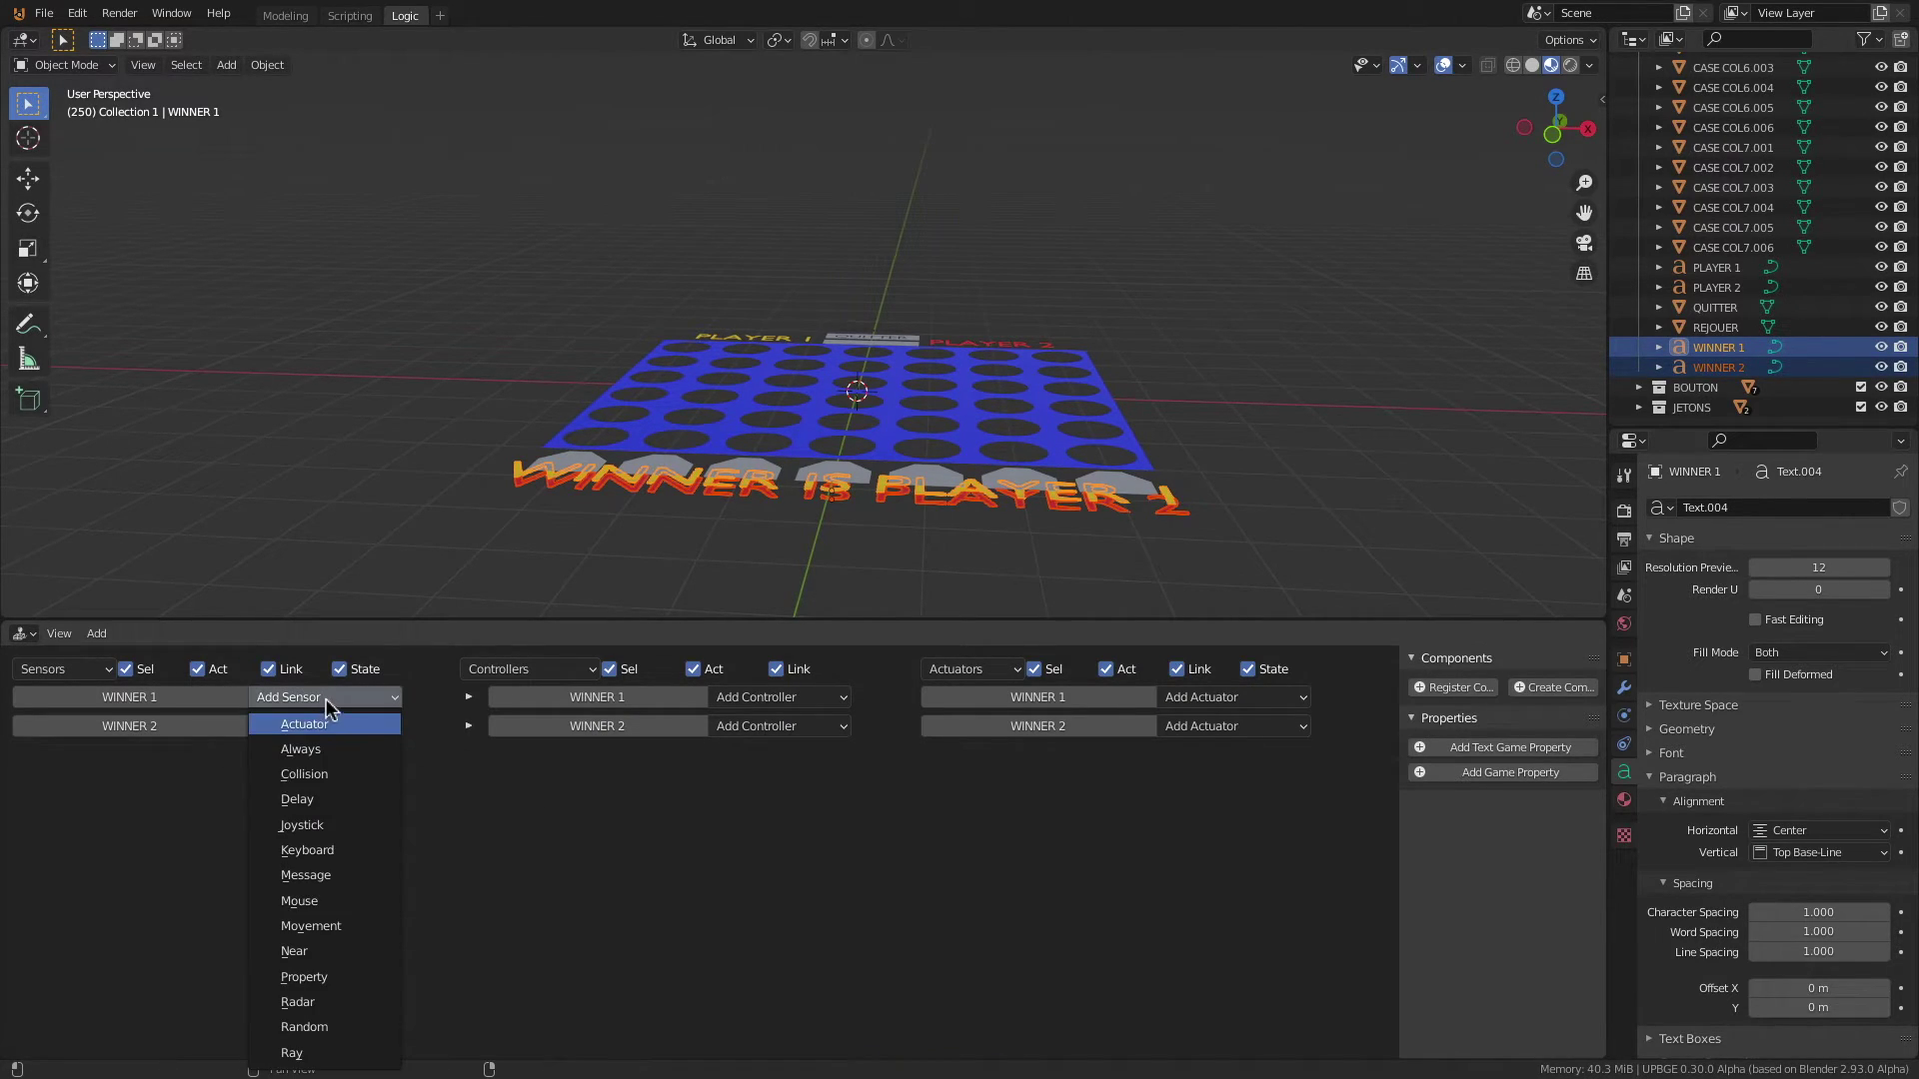
left_click(318, 761)
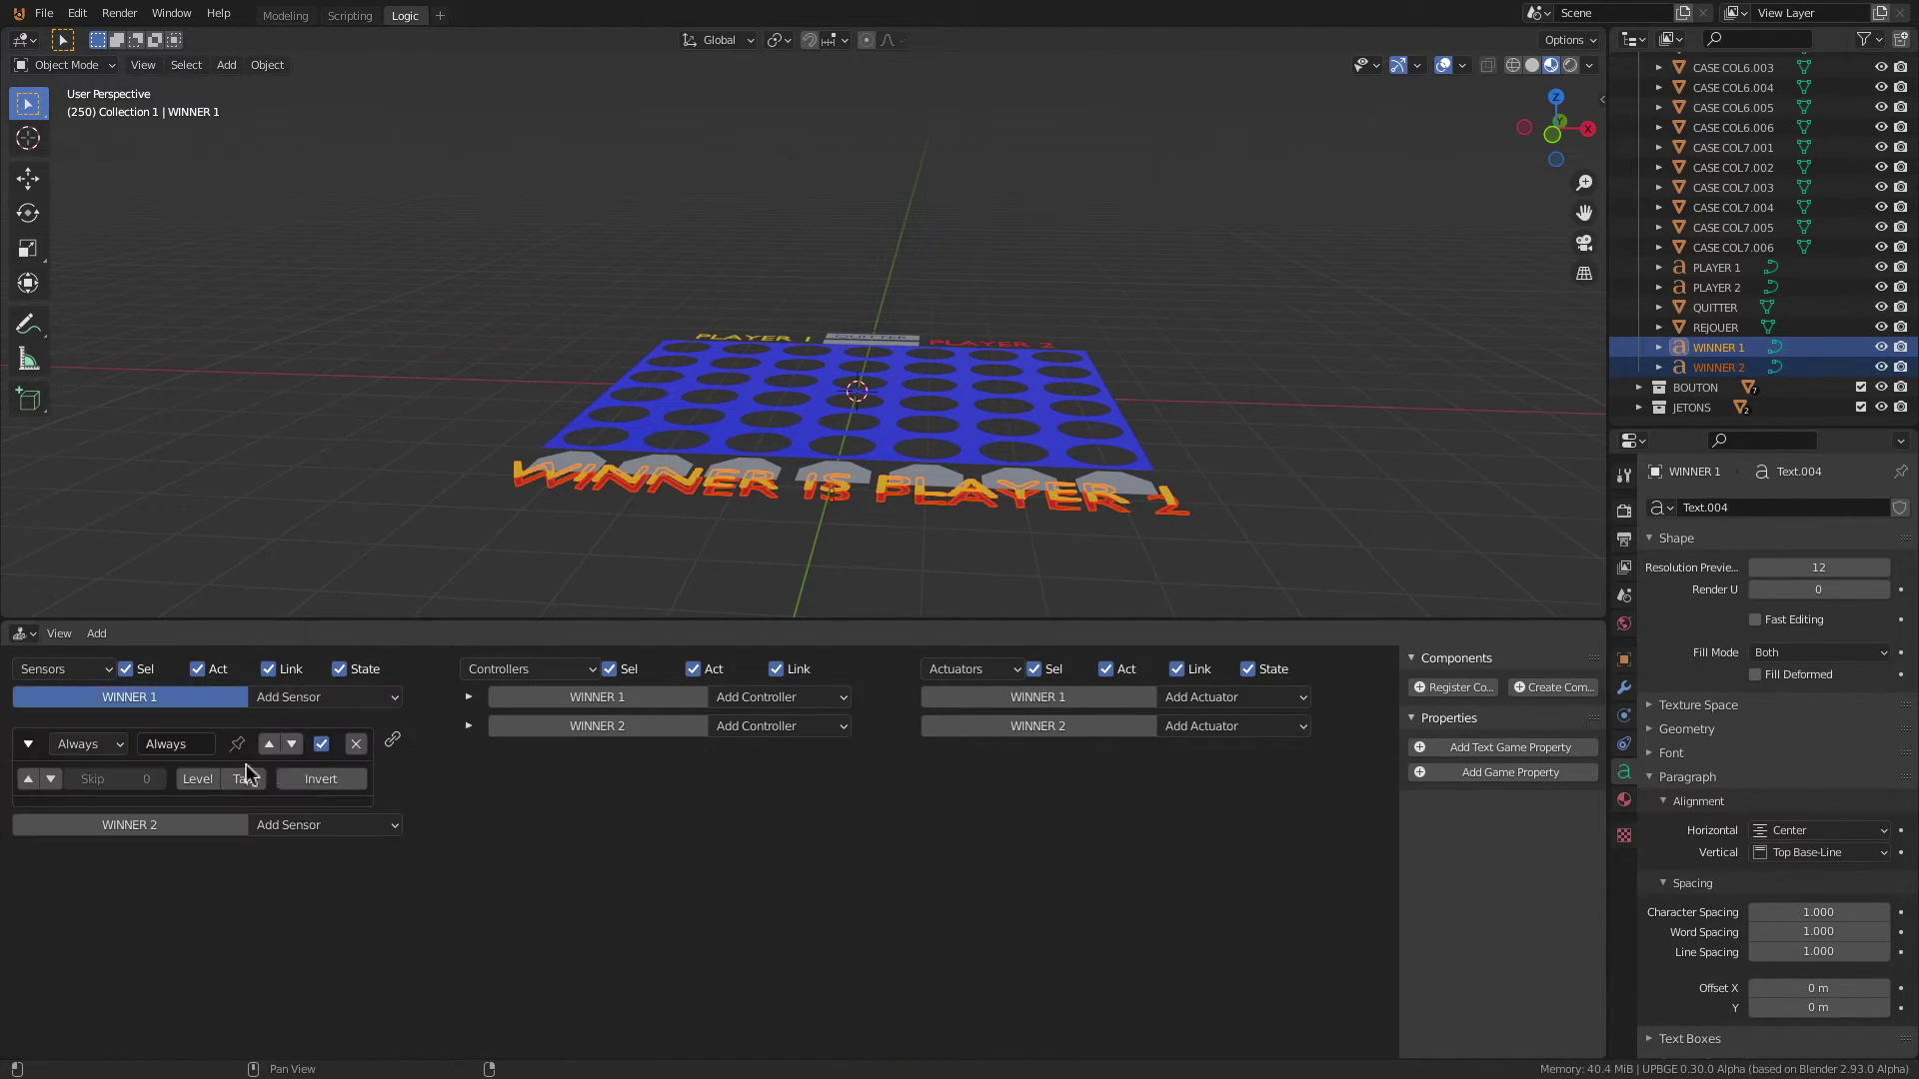
left_click(342, 825)
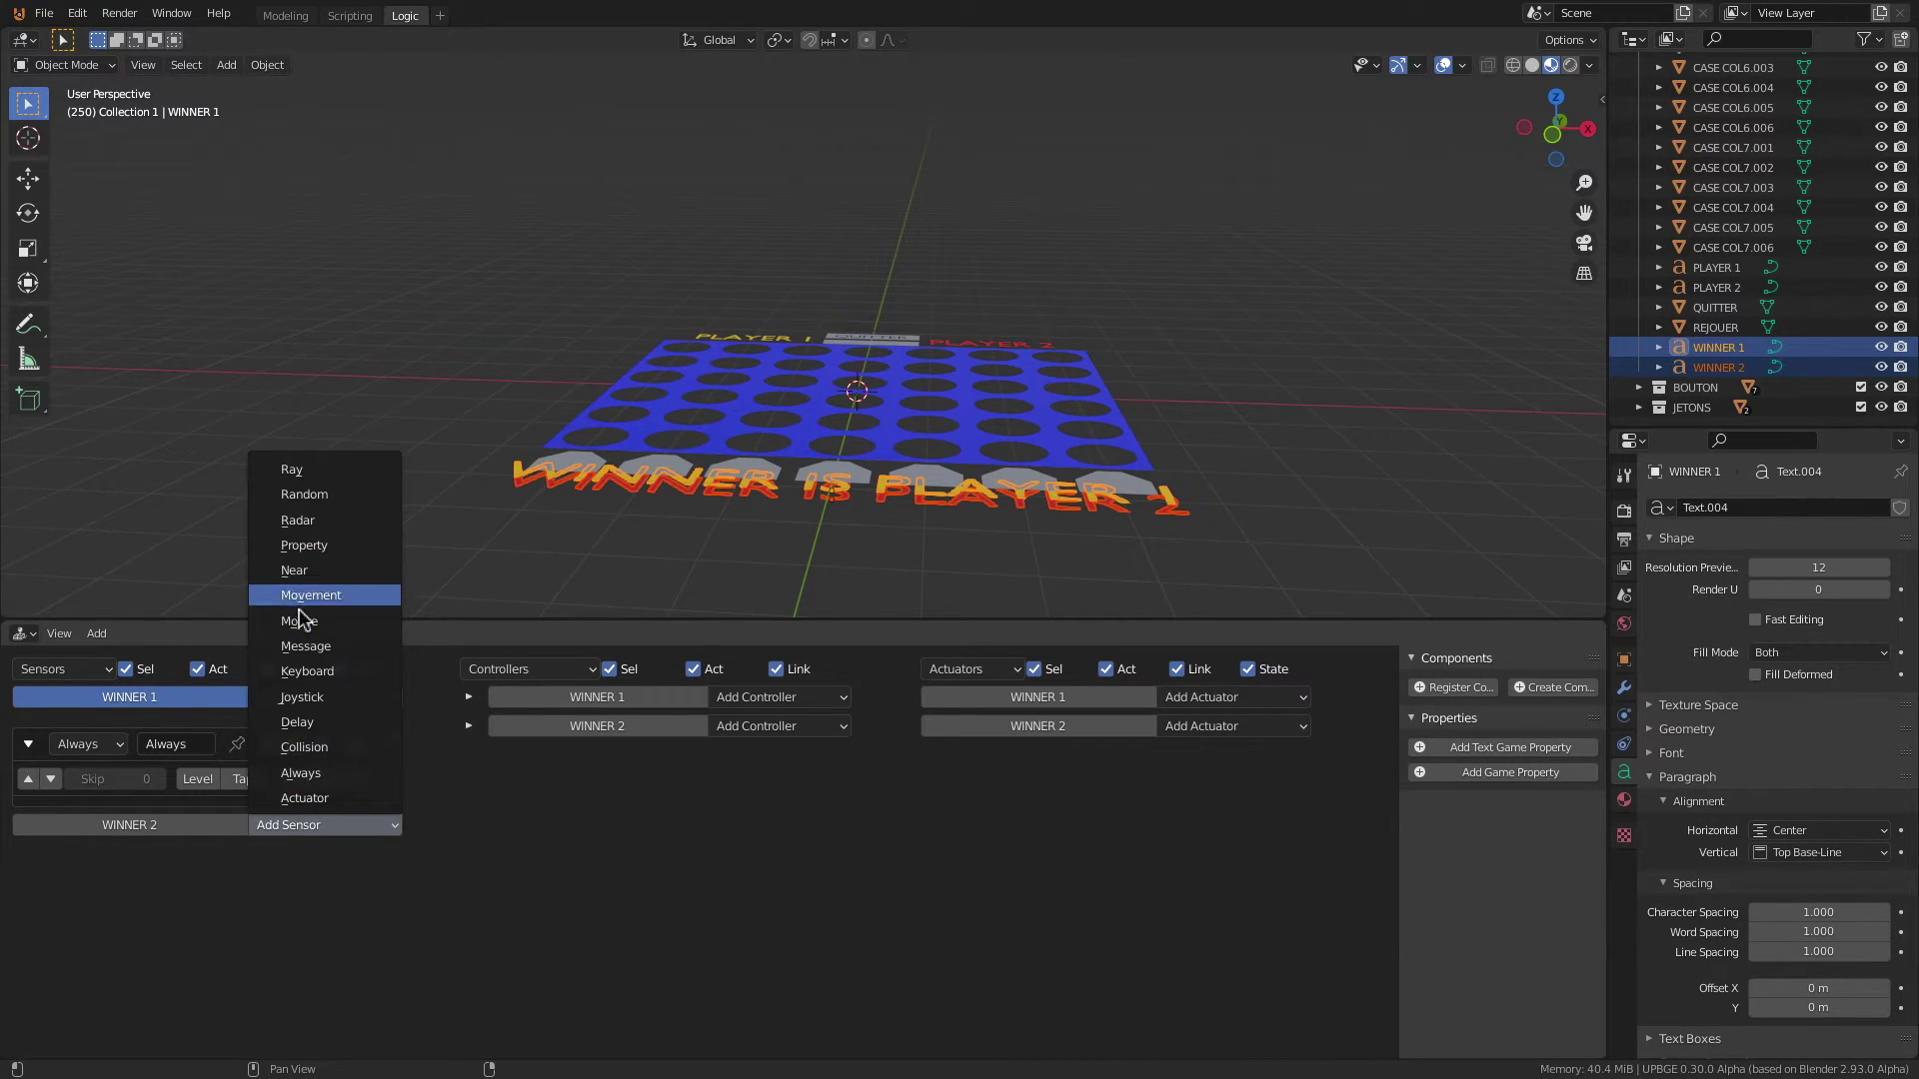
left_click(319, 775)
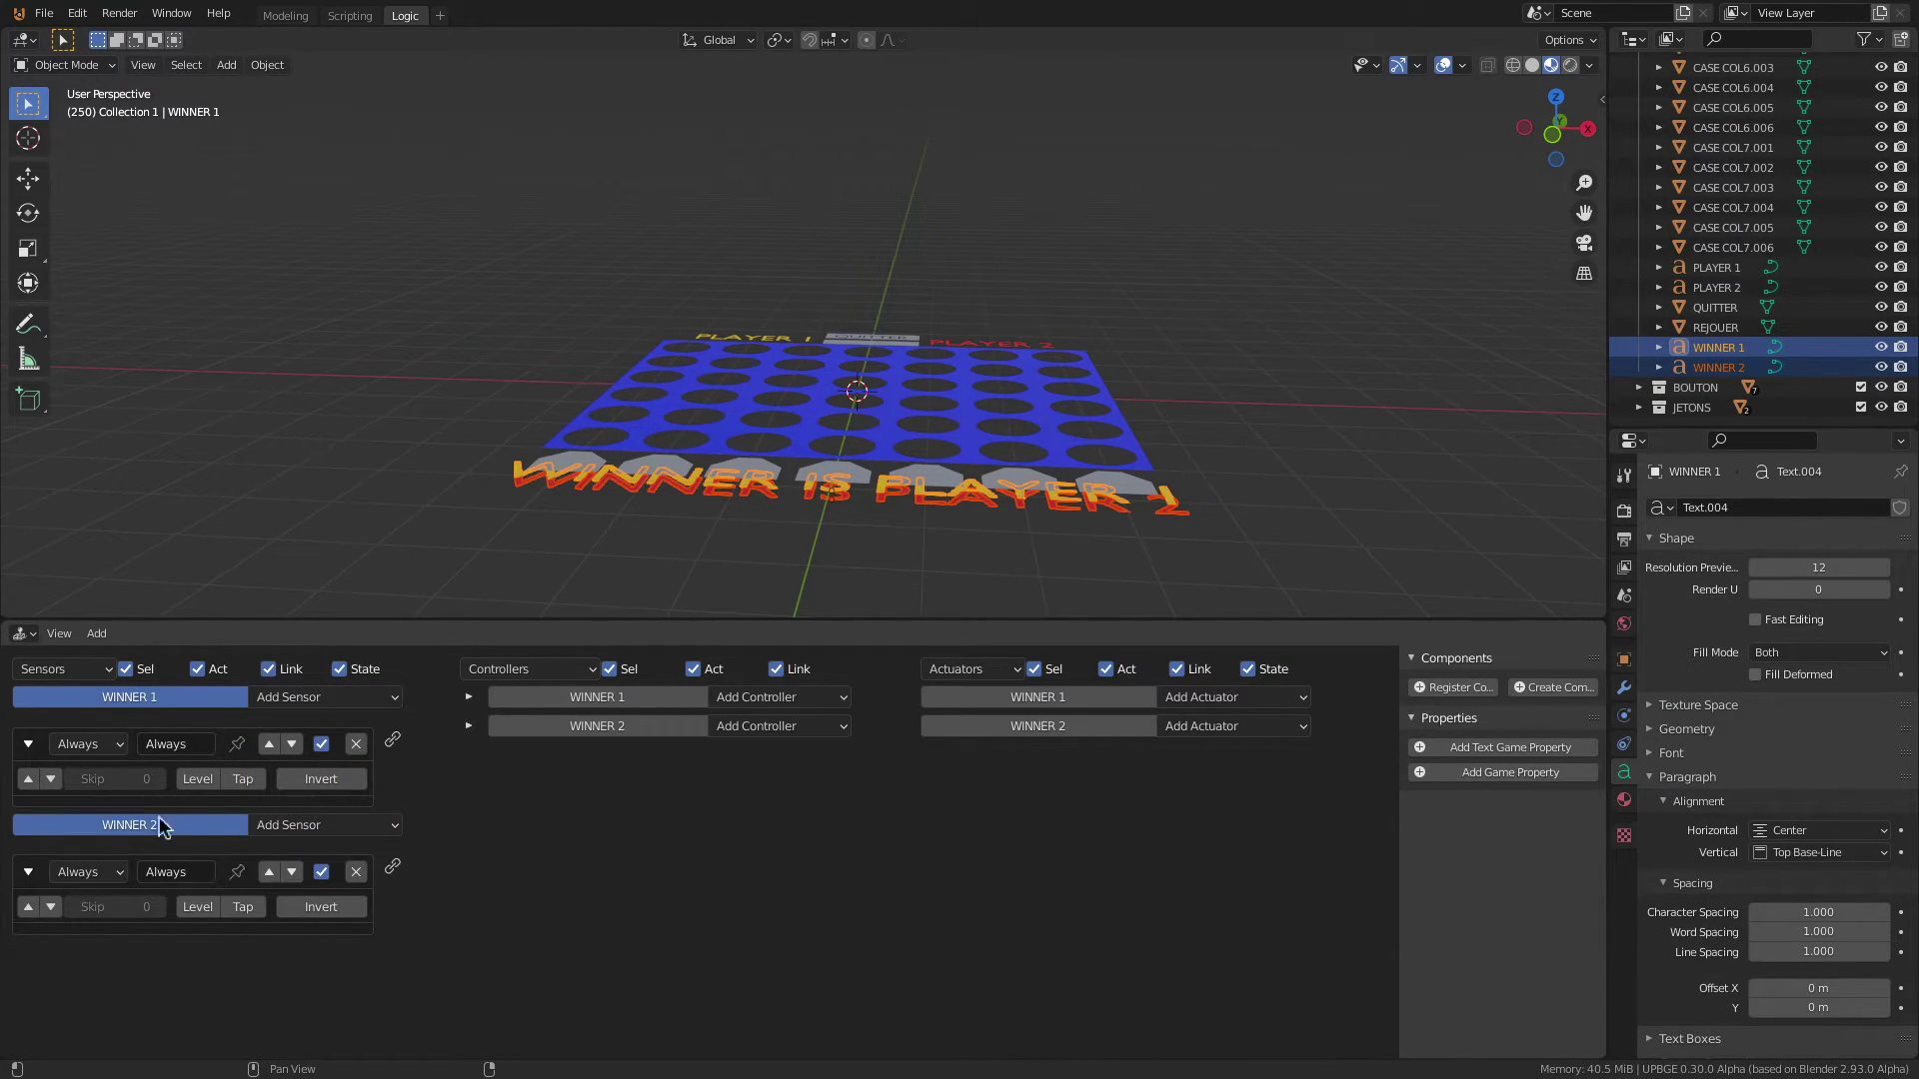
left_click(765, 697)
left_click(768, 727)
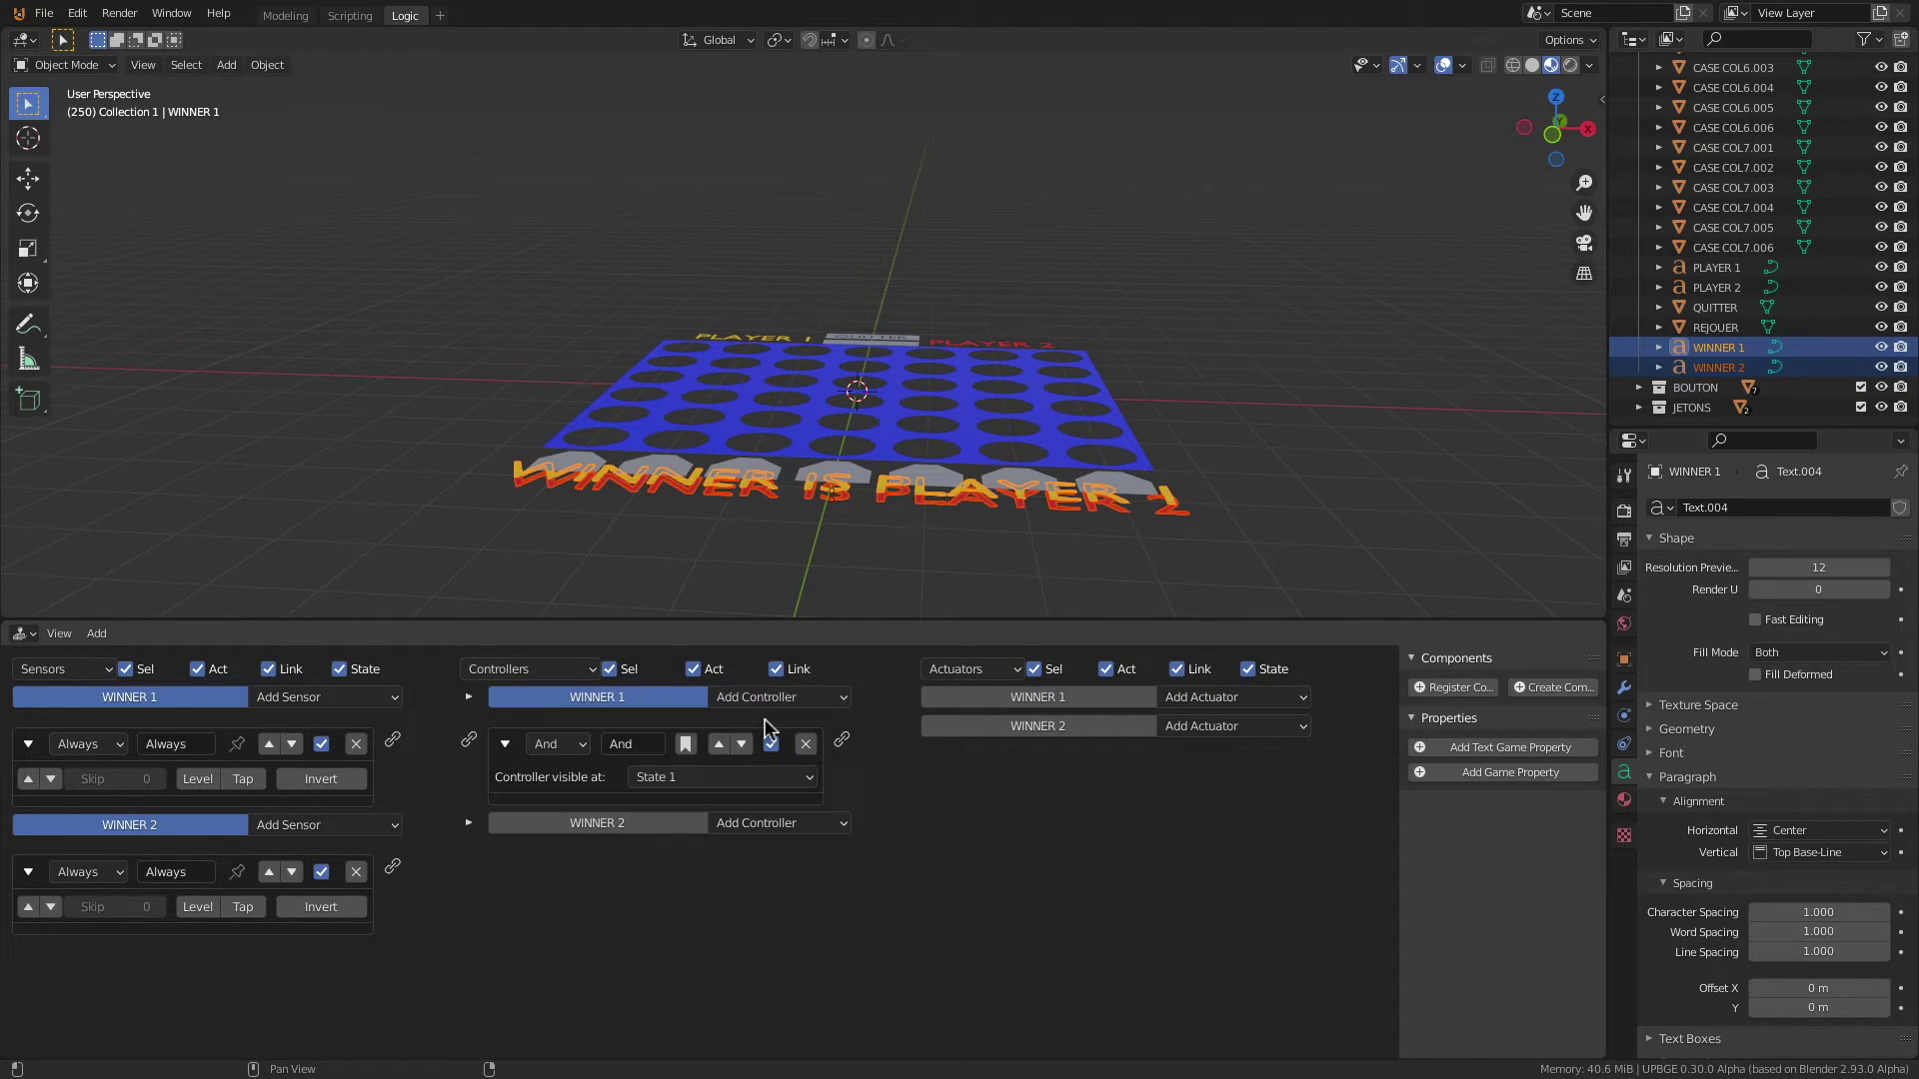
left_click(757, 822)
left_click(751, 851)
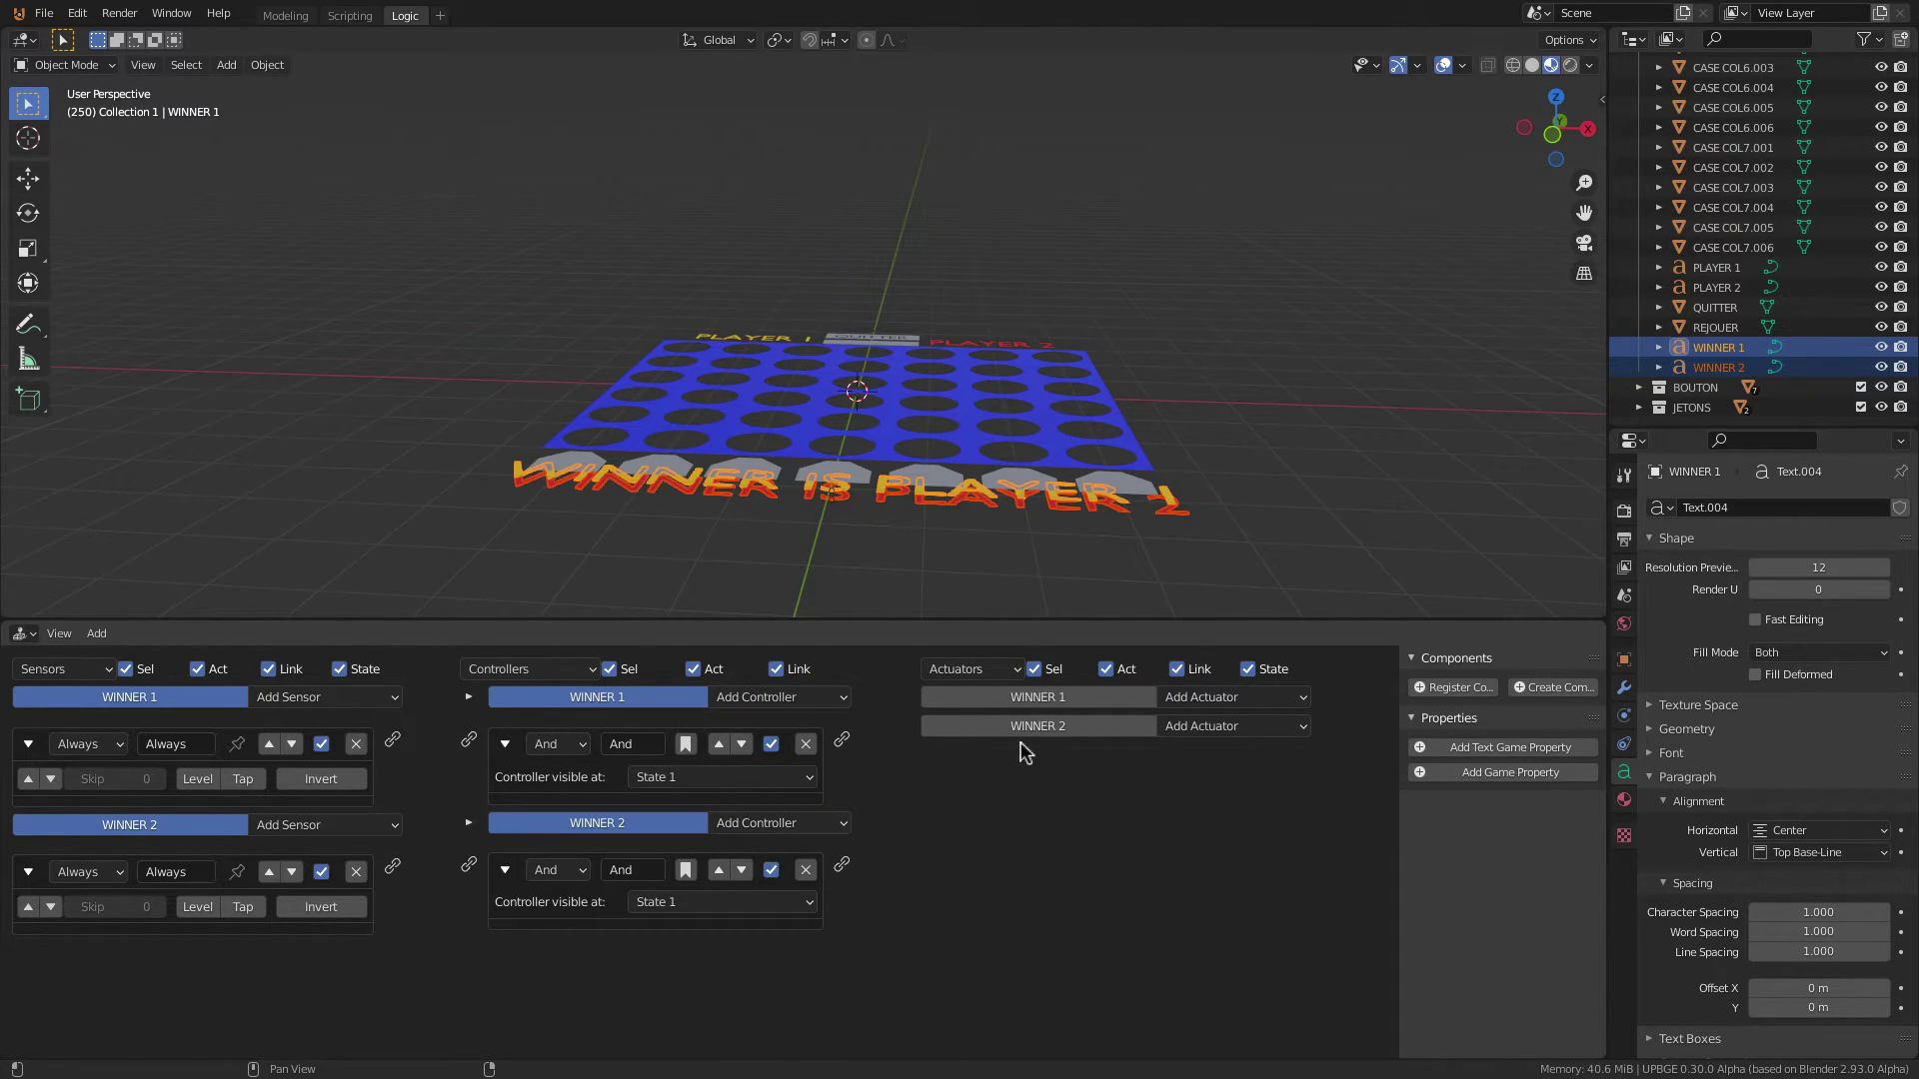
Step: Add a Visibility actuator to both WINNER 1 and WINNER 2
left_click(1257, 699)
left_click(1237, 215)
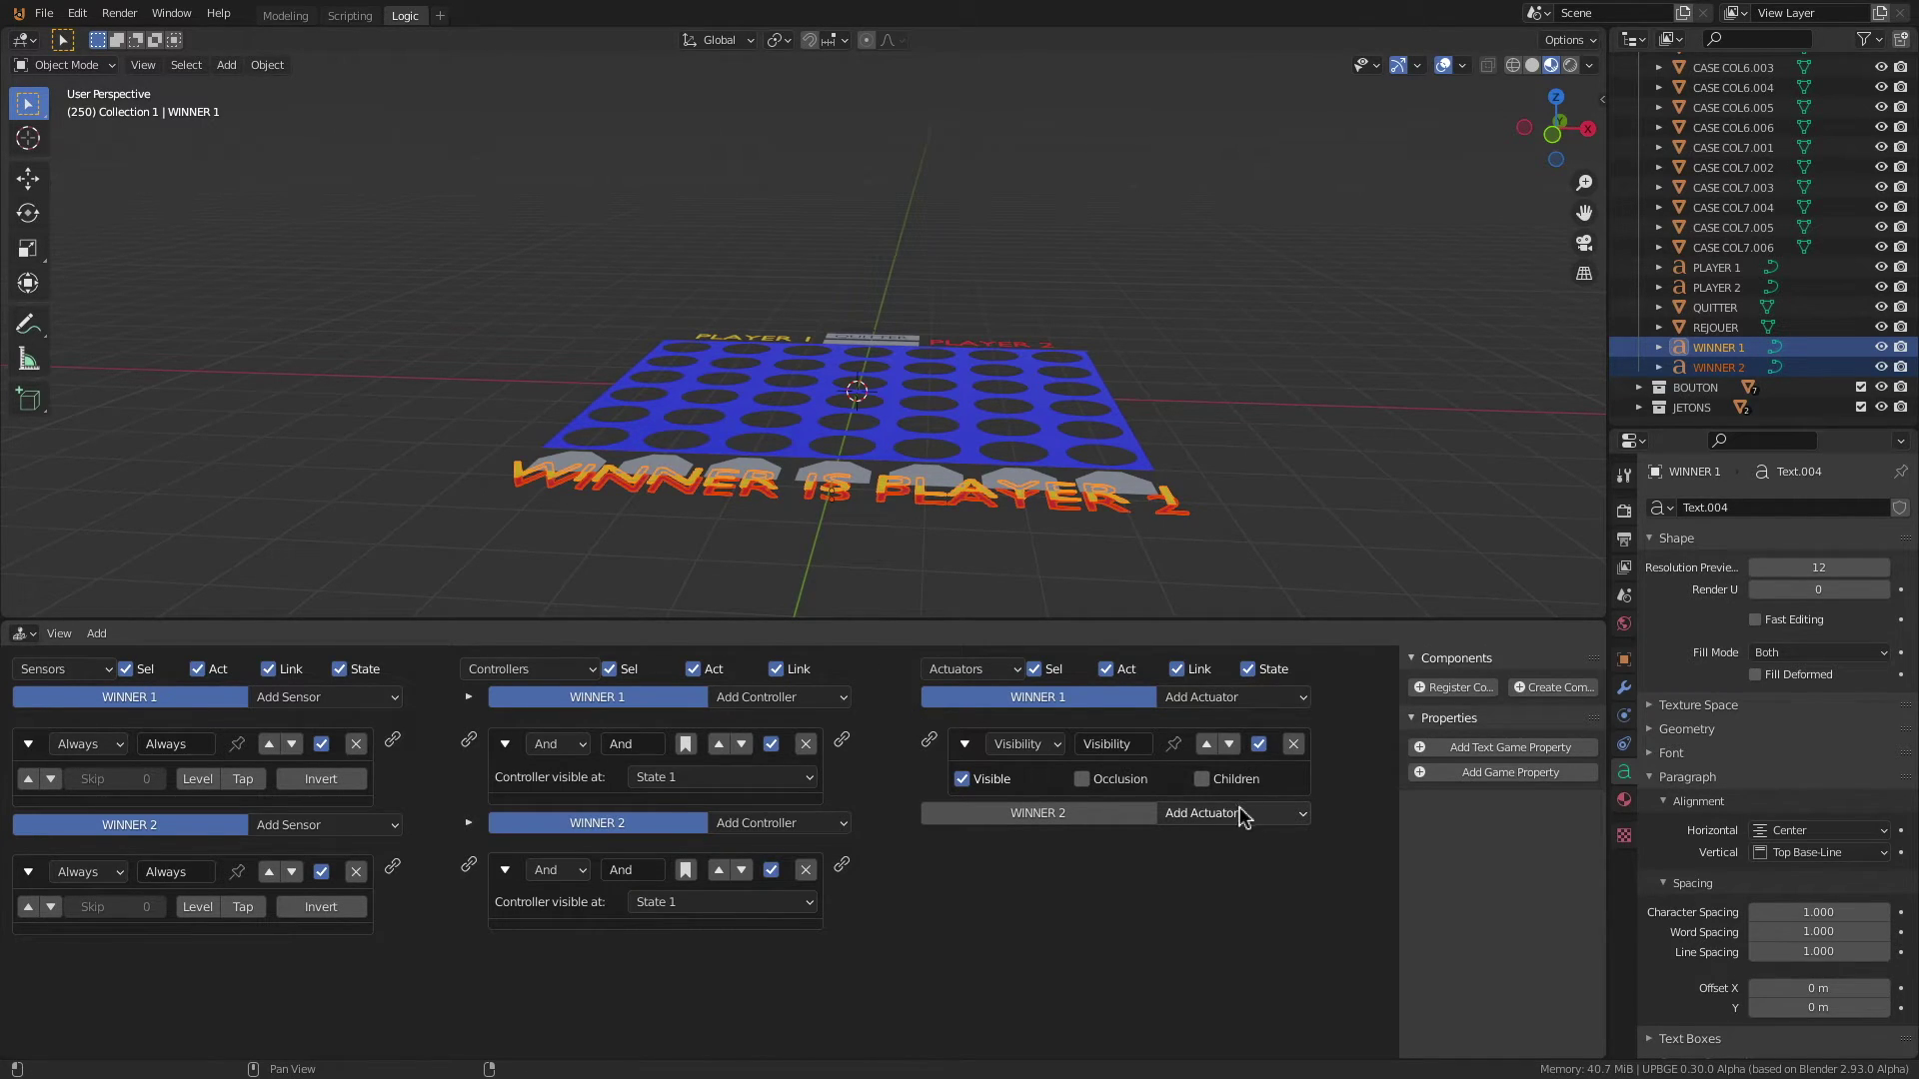
left_click(1243, 817)
left_click(1229, 333)
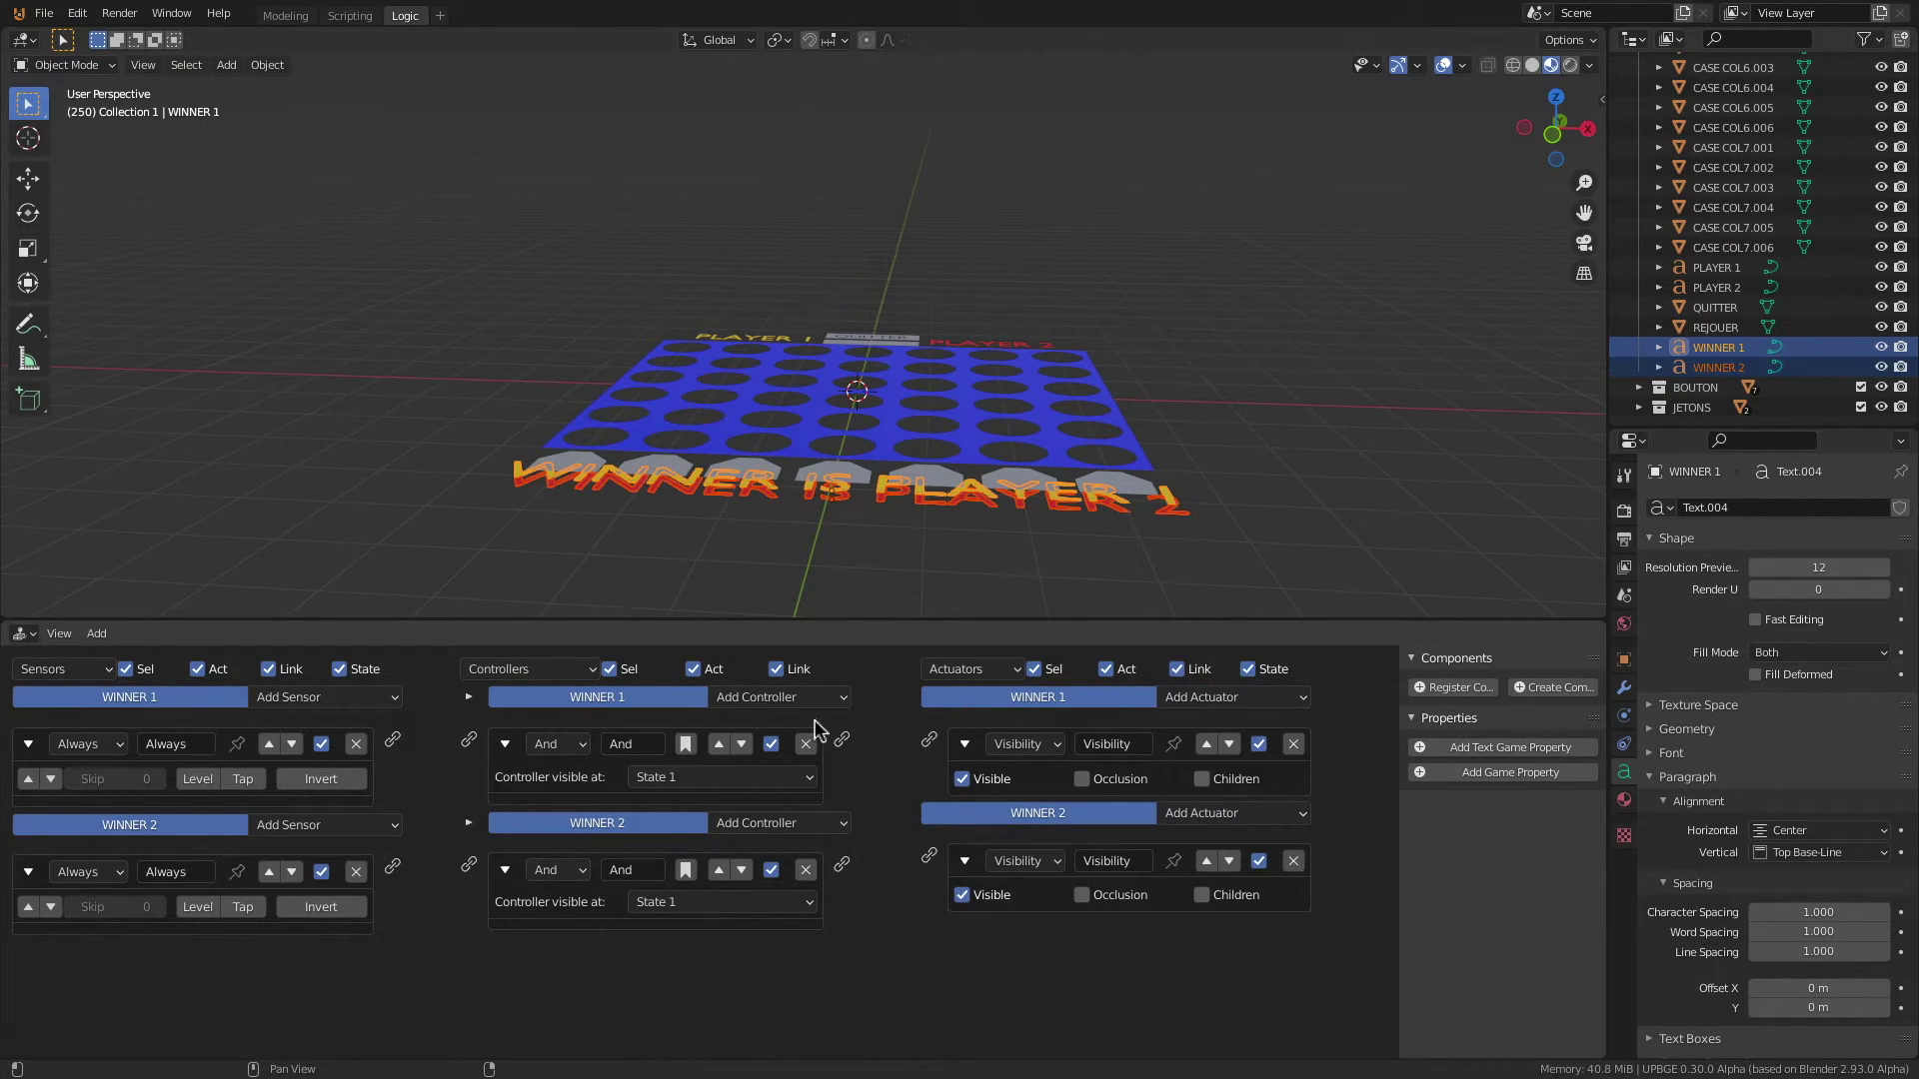
Step: Disable Visible in both winner actuators, link each text's Always sensor, And controller and Visibility actuator, and test-run the game
left_click_drag(841, 739, 928, 739)
left_click(963, 894)
left_click(960, 782)
left_click_drag(841, 865, 928, 856)
left_click_drag(392, 865, 469, 865)
left_click_drag(392, 739, 469, 740)
key("p")
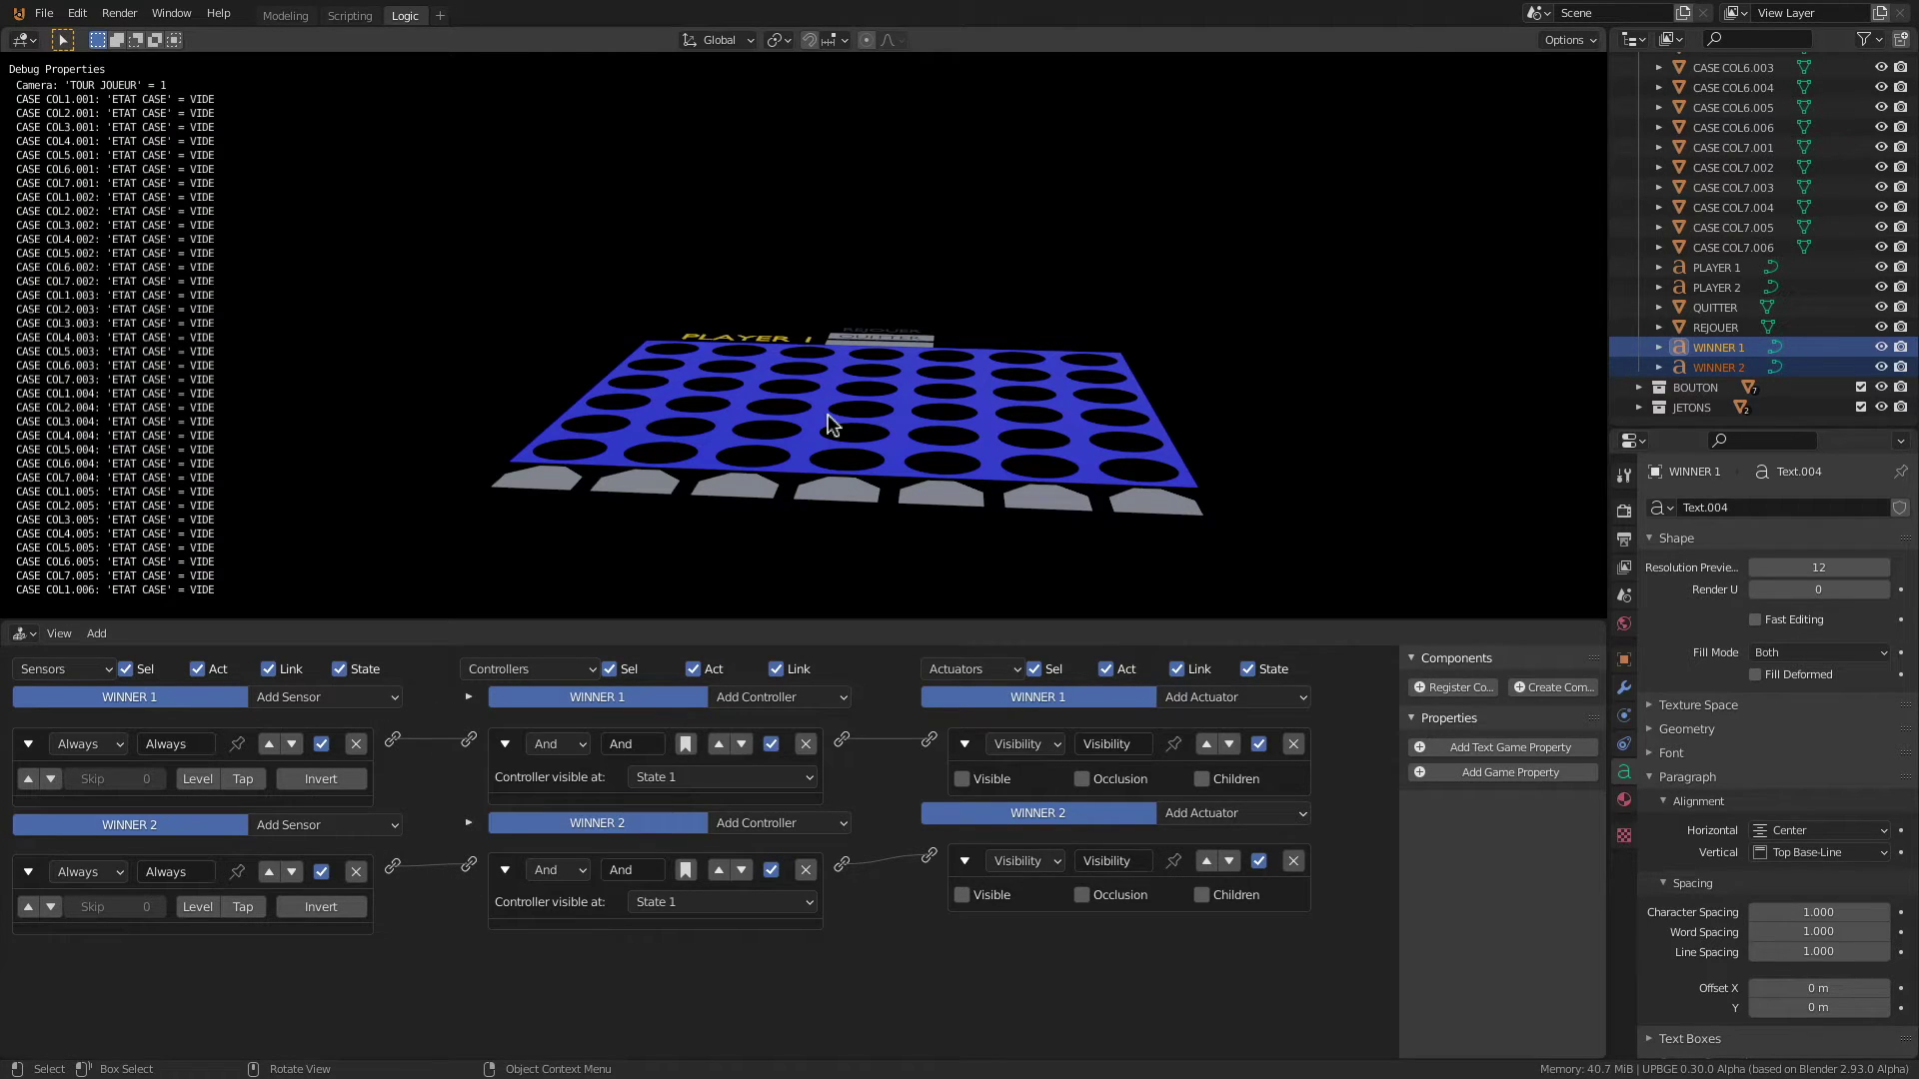
key("Escape")
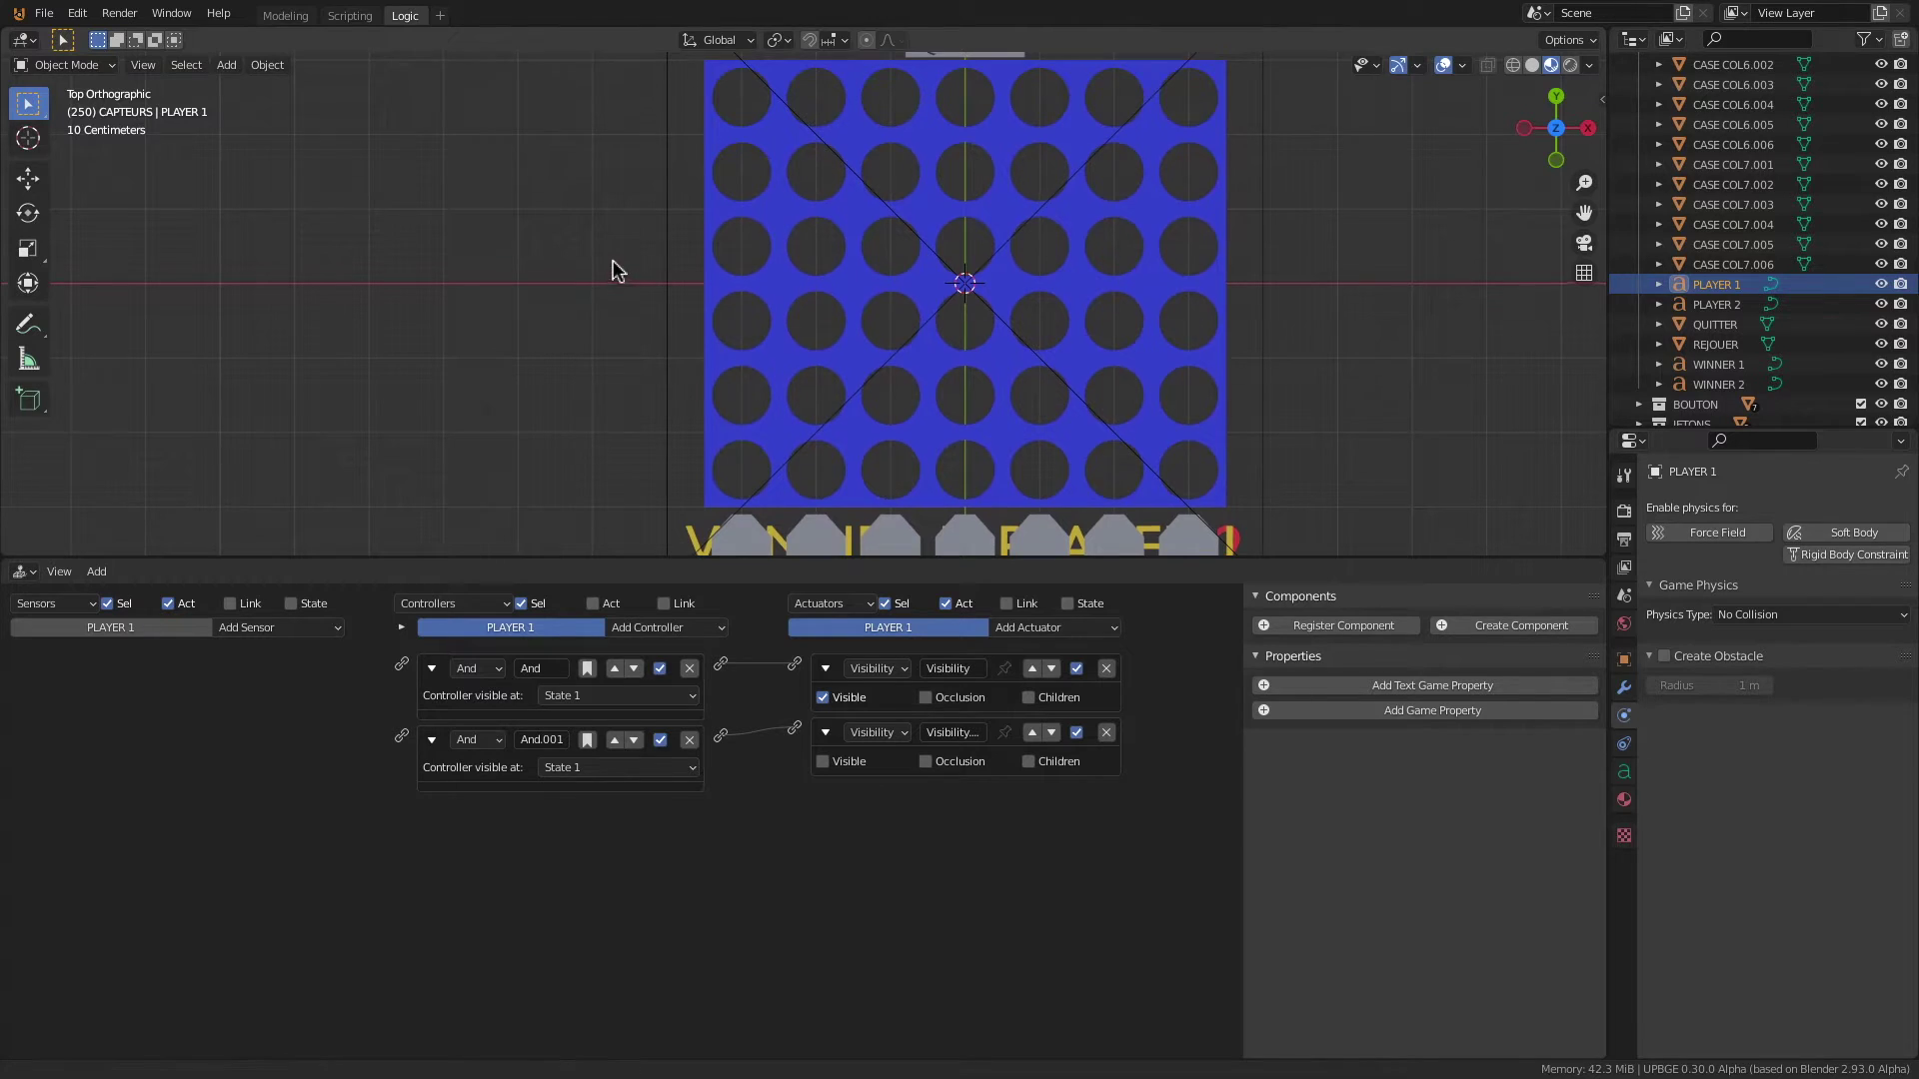
Step: Examine the possible vertical four-in-a-row groups of cells in the board's first column
middle_click_drag(613, 272, 610, 258, "shift")
left_click_drag(754, 556, 754, 787)
left_click(735, 566)
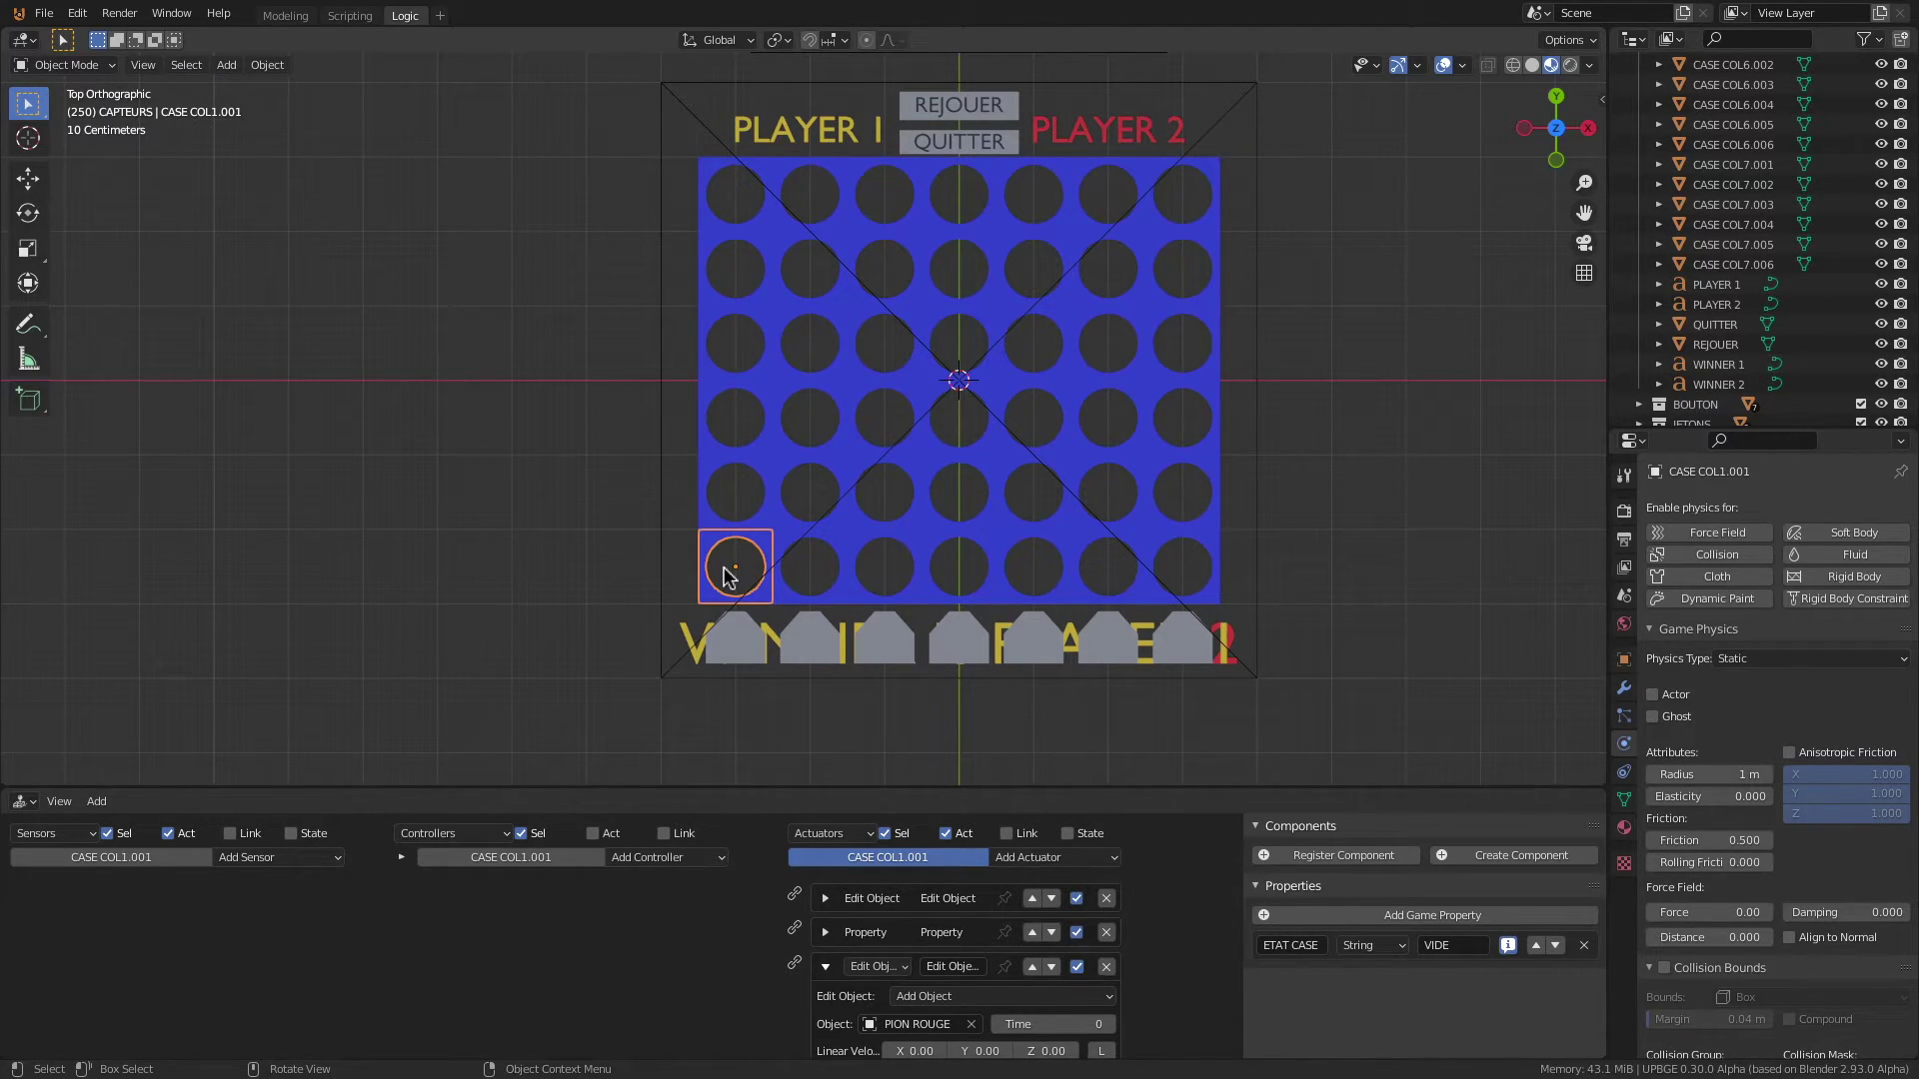
scroll(690, 357, "up", 2)
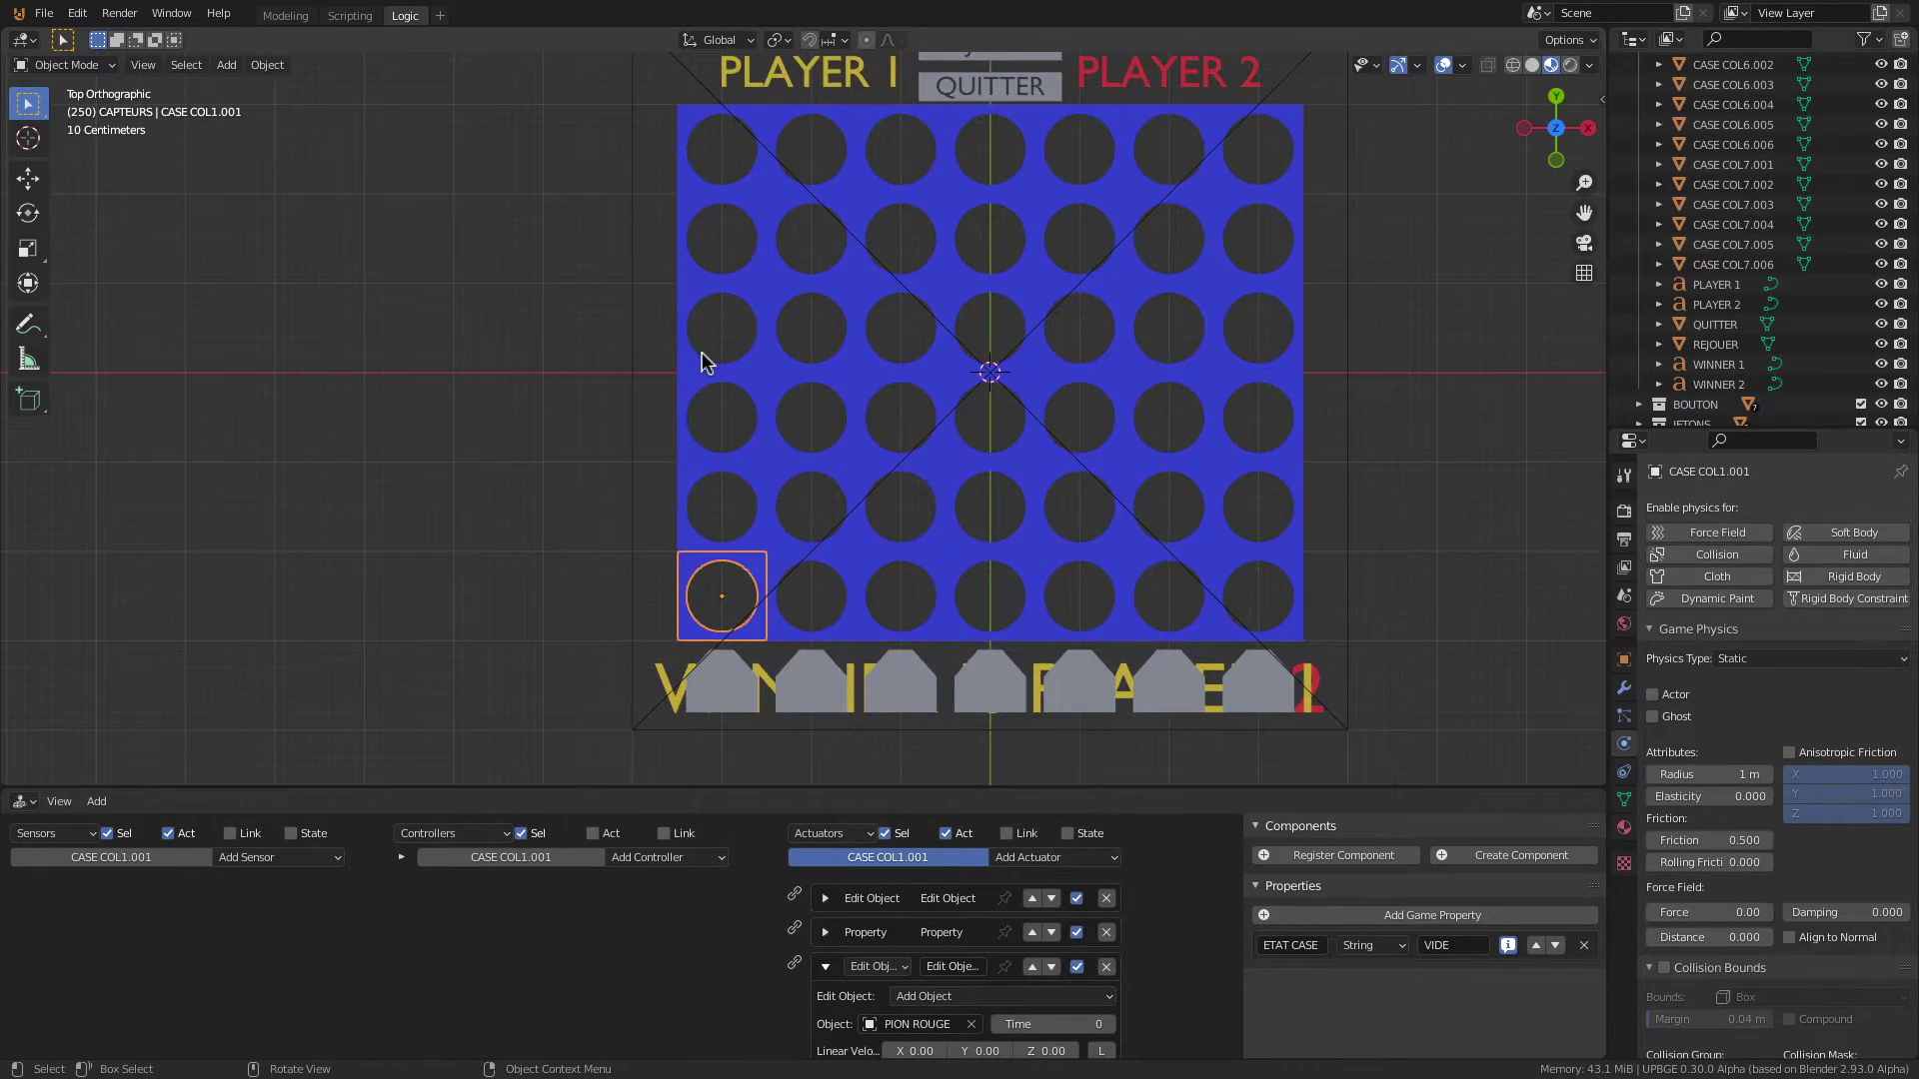
left_click_drag(634, 311, 721, 621)
left_click_drag(634, 187, 737, 534)
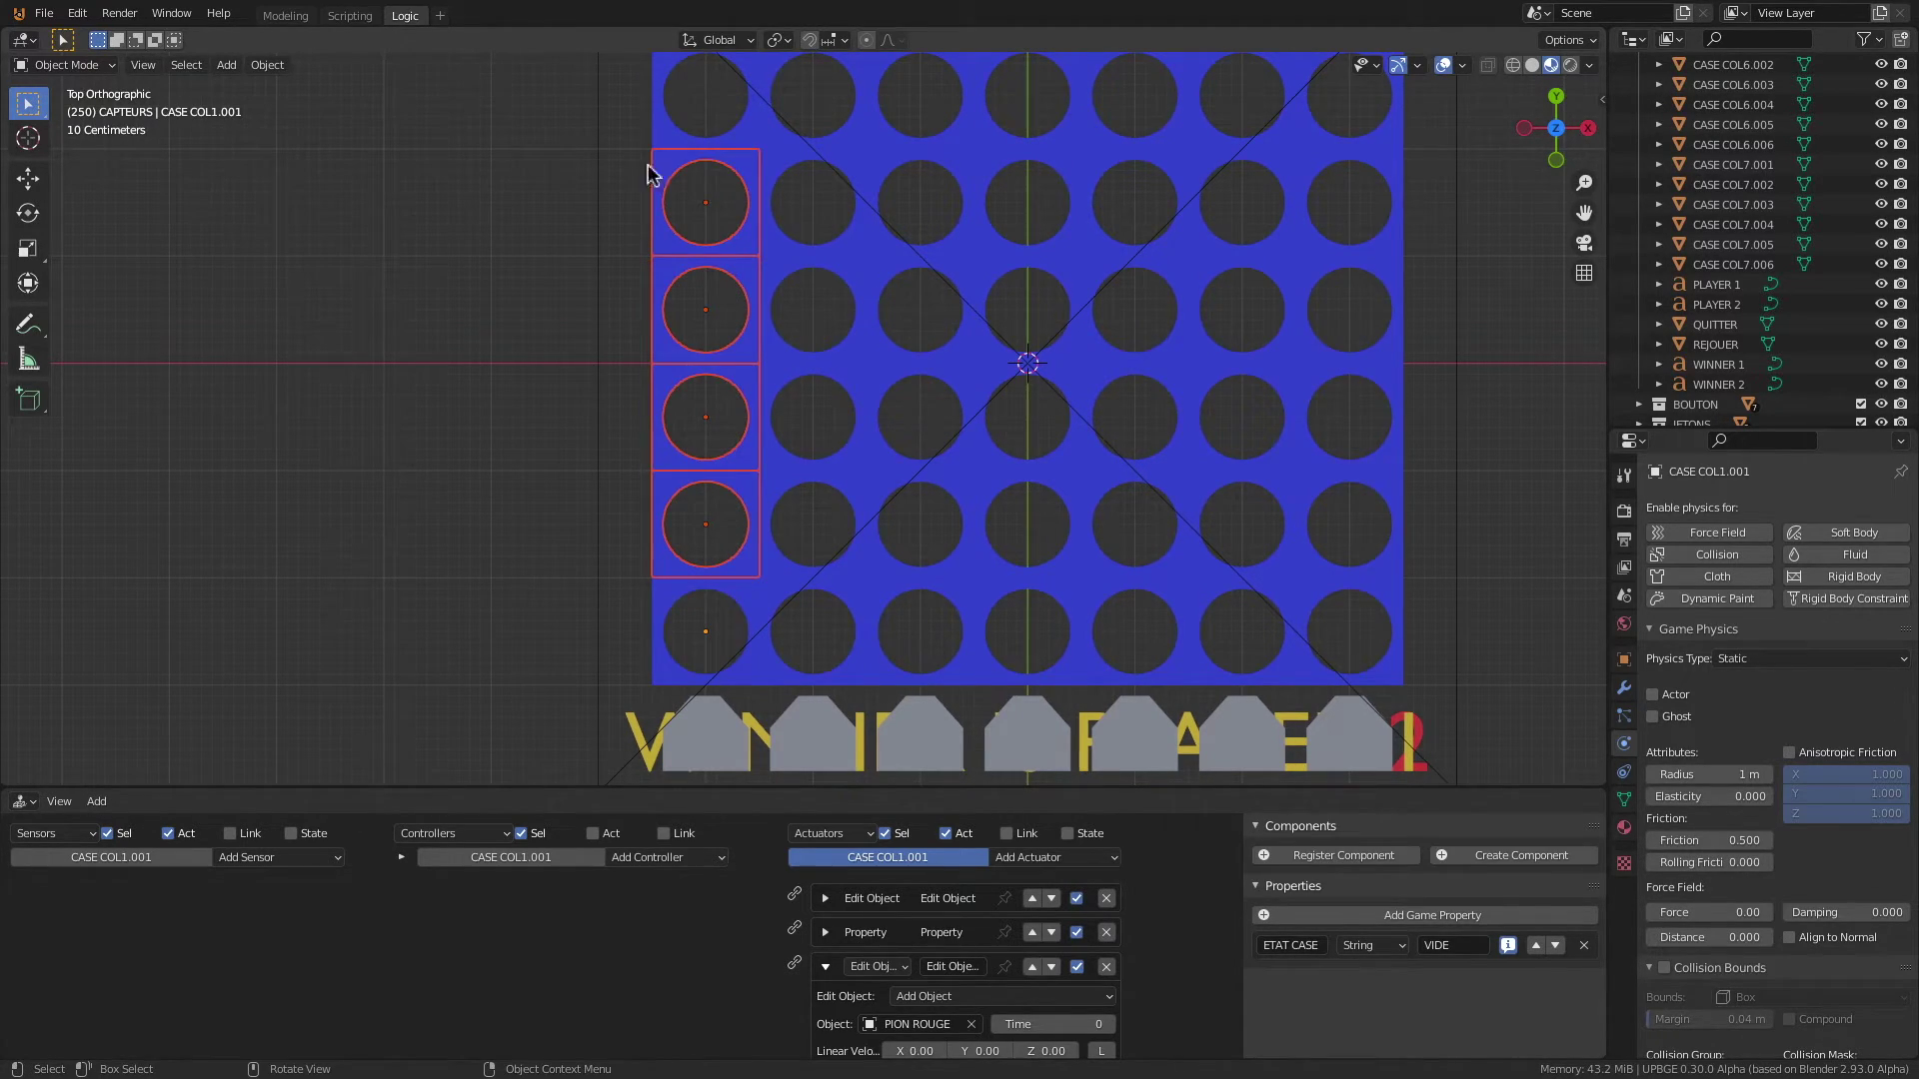
left_click_drag(631, 100, 724, 444)
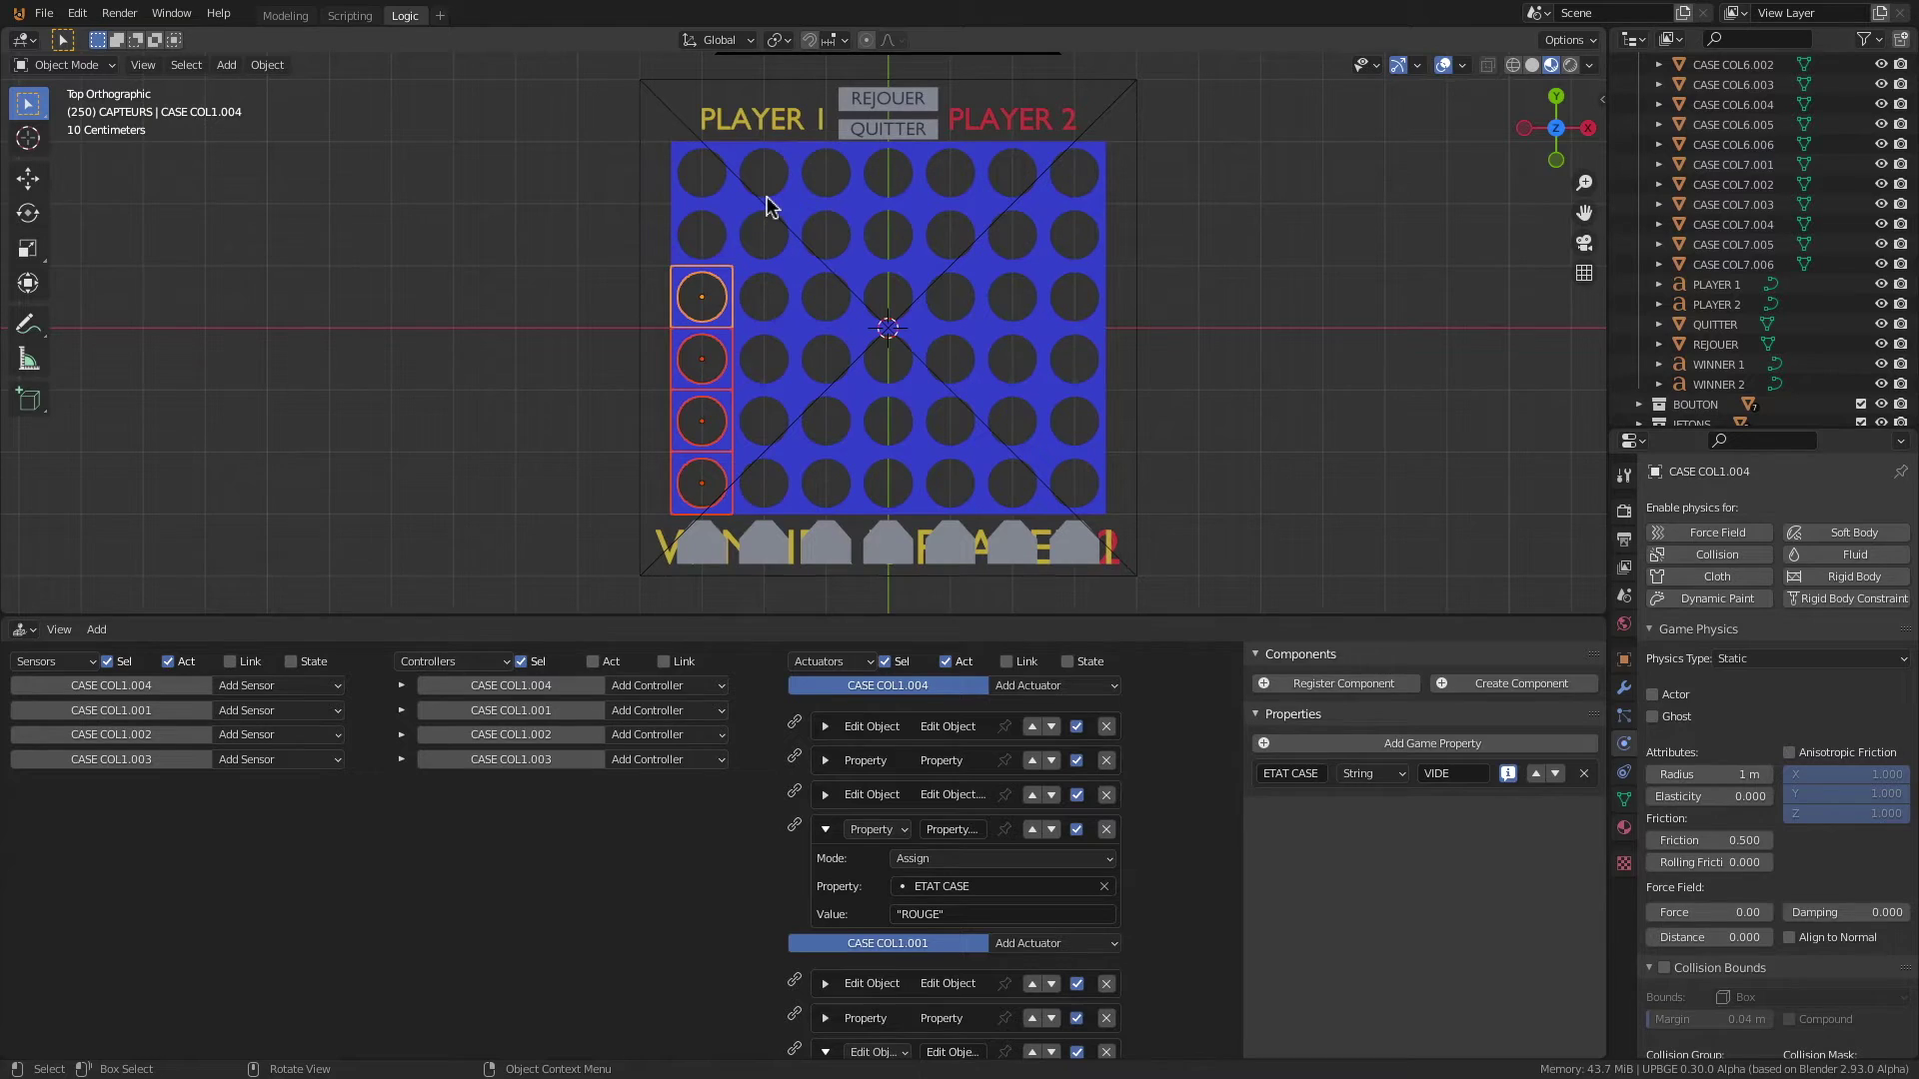
Step: Add a String game property named WINNER IS to the camera and enable its debug display
left_click(652, 93)
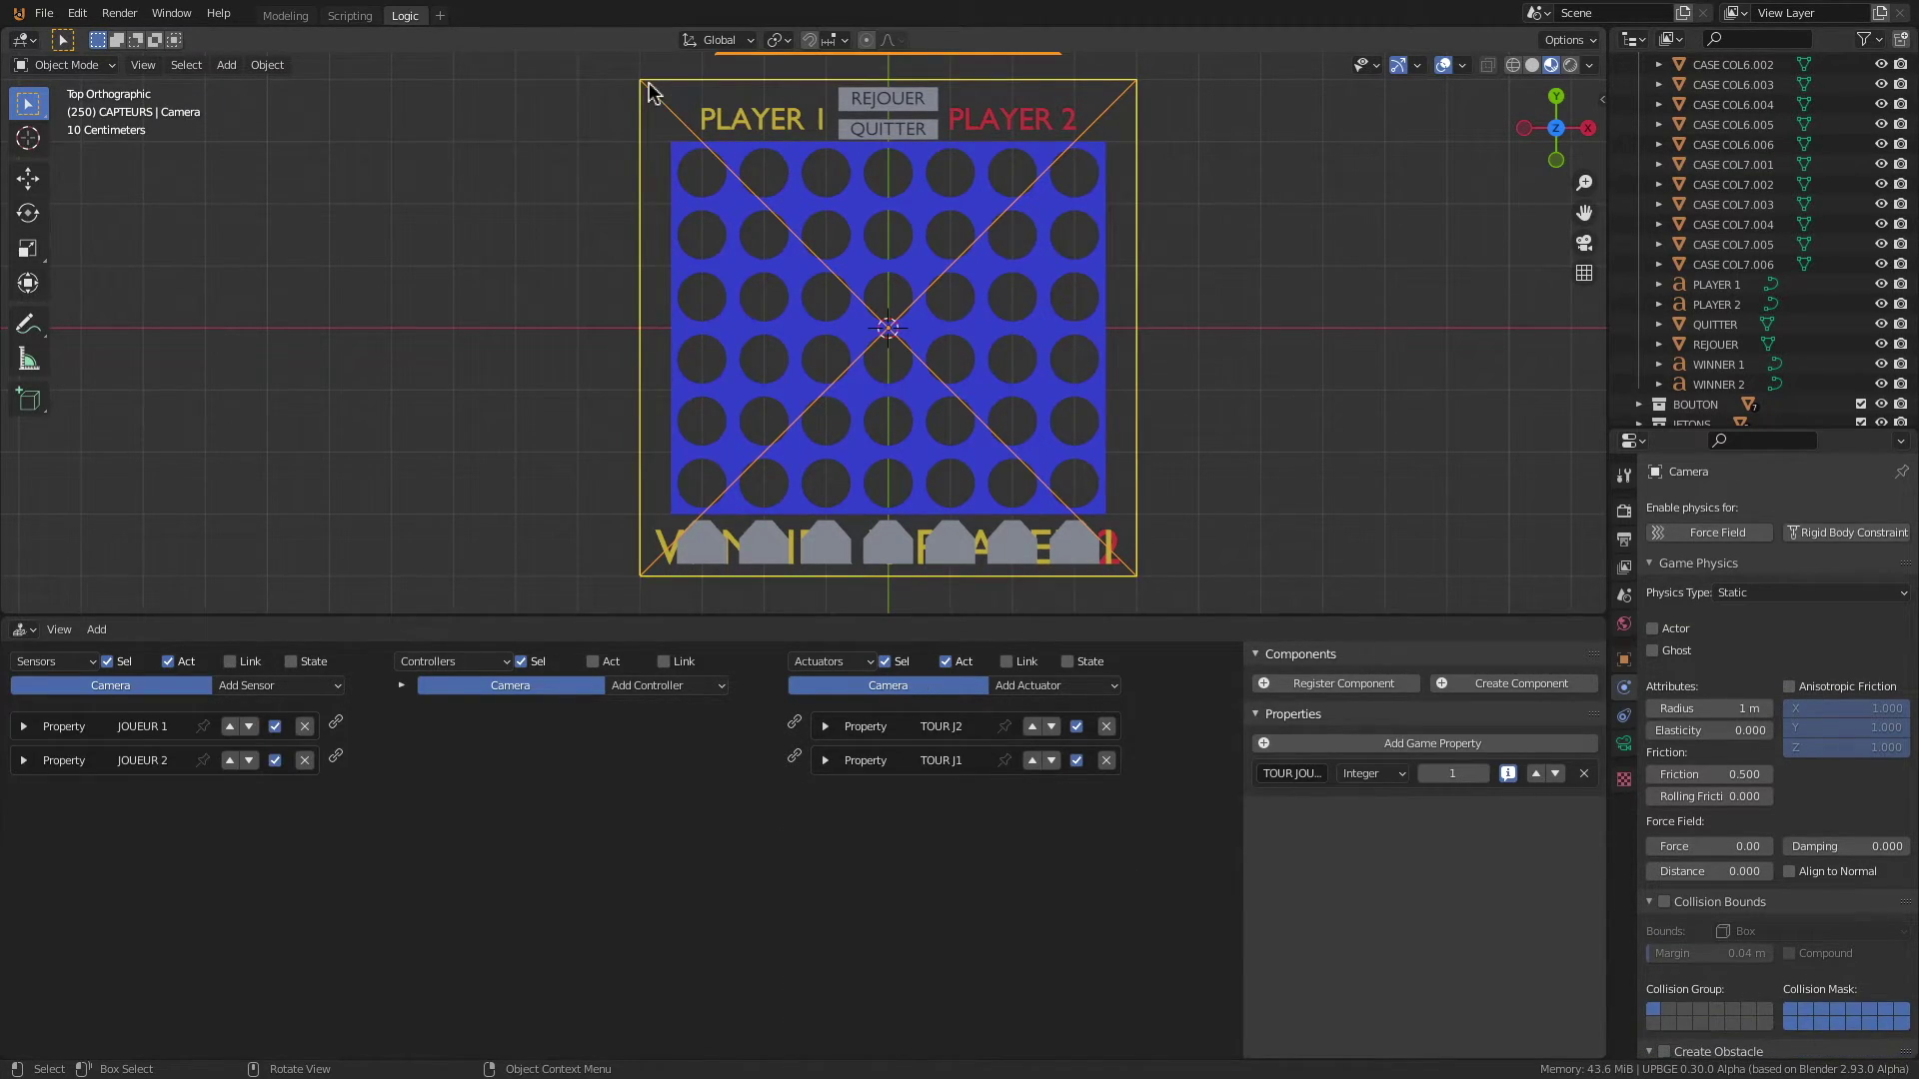
left_click(1426, 743)
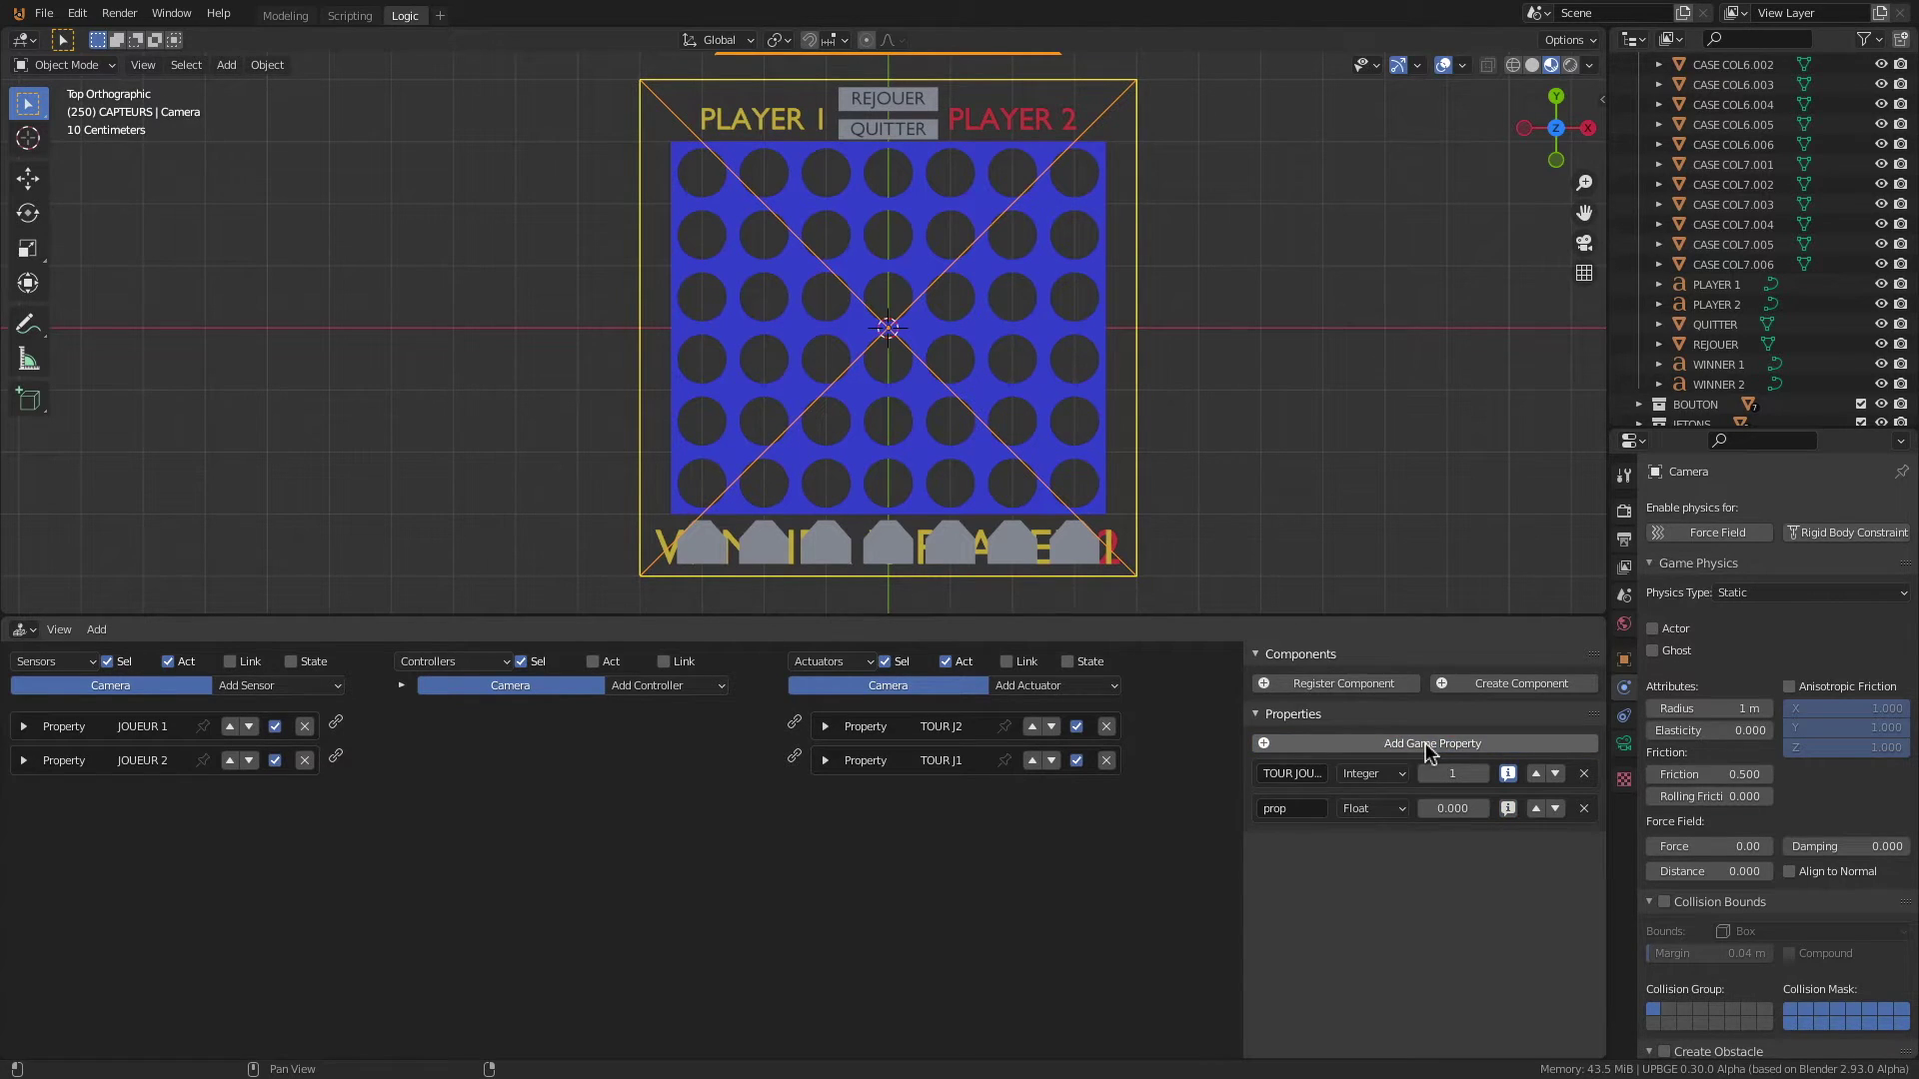
left_click(1365, 807)
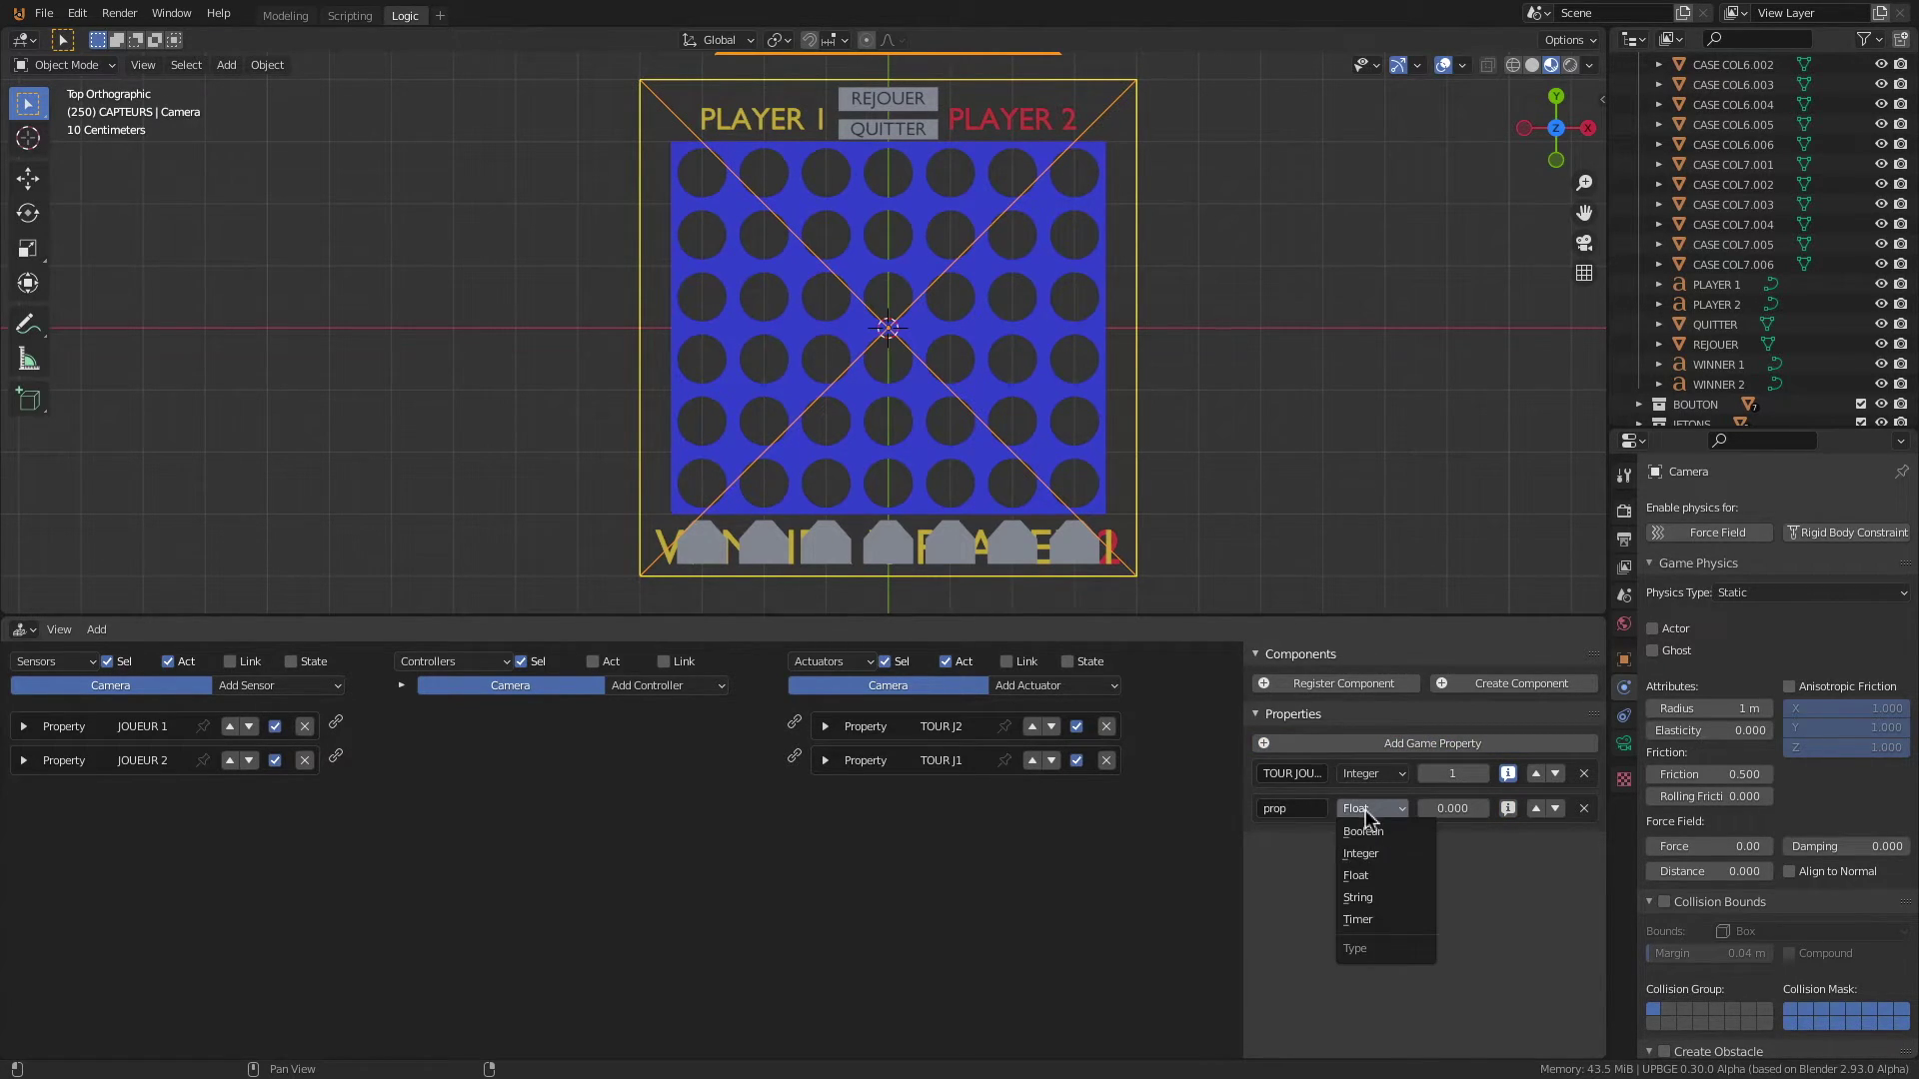
left_click(1373, 914)
left_click(1298, 810)
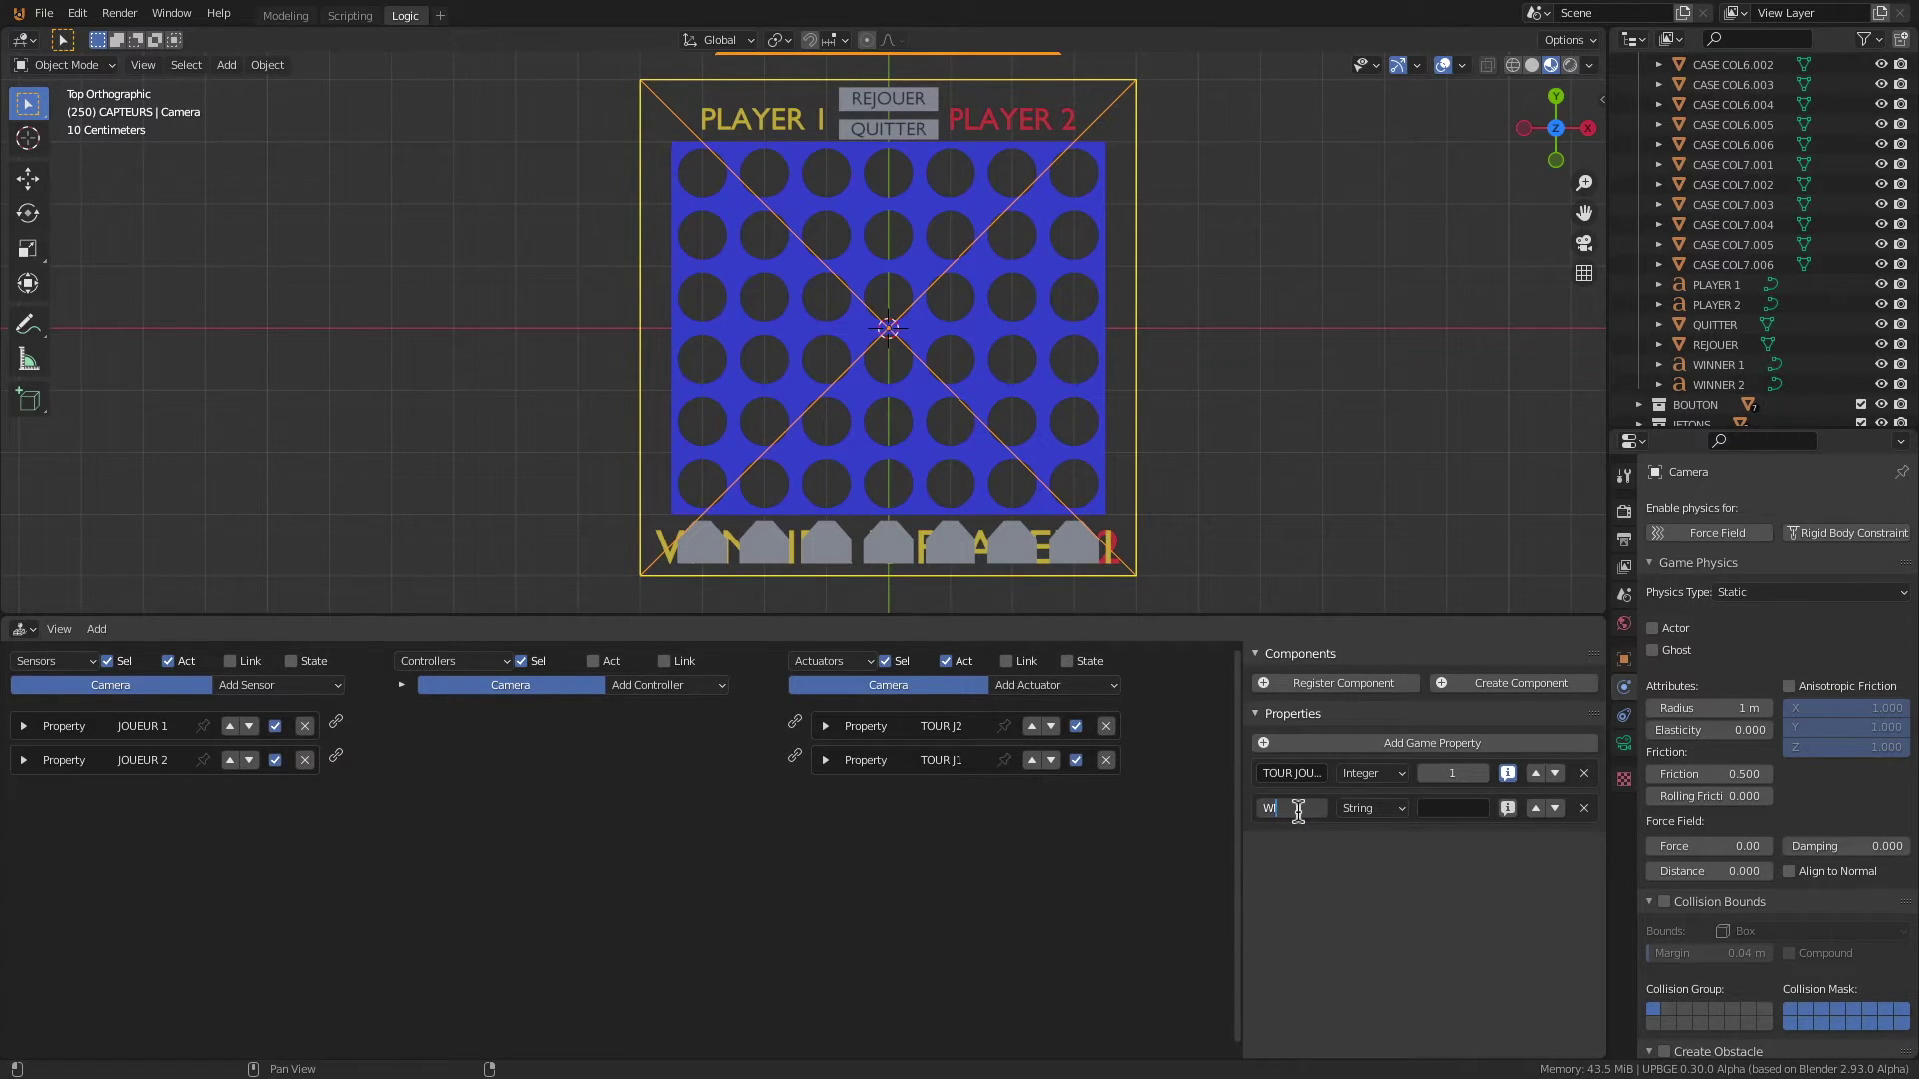
key("Return")
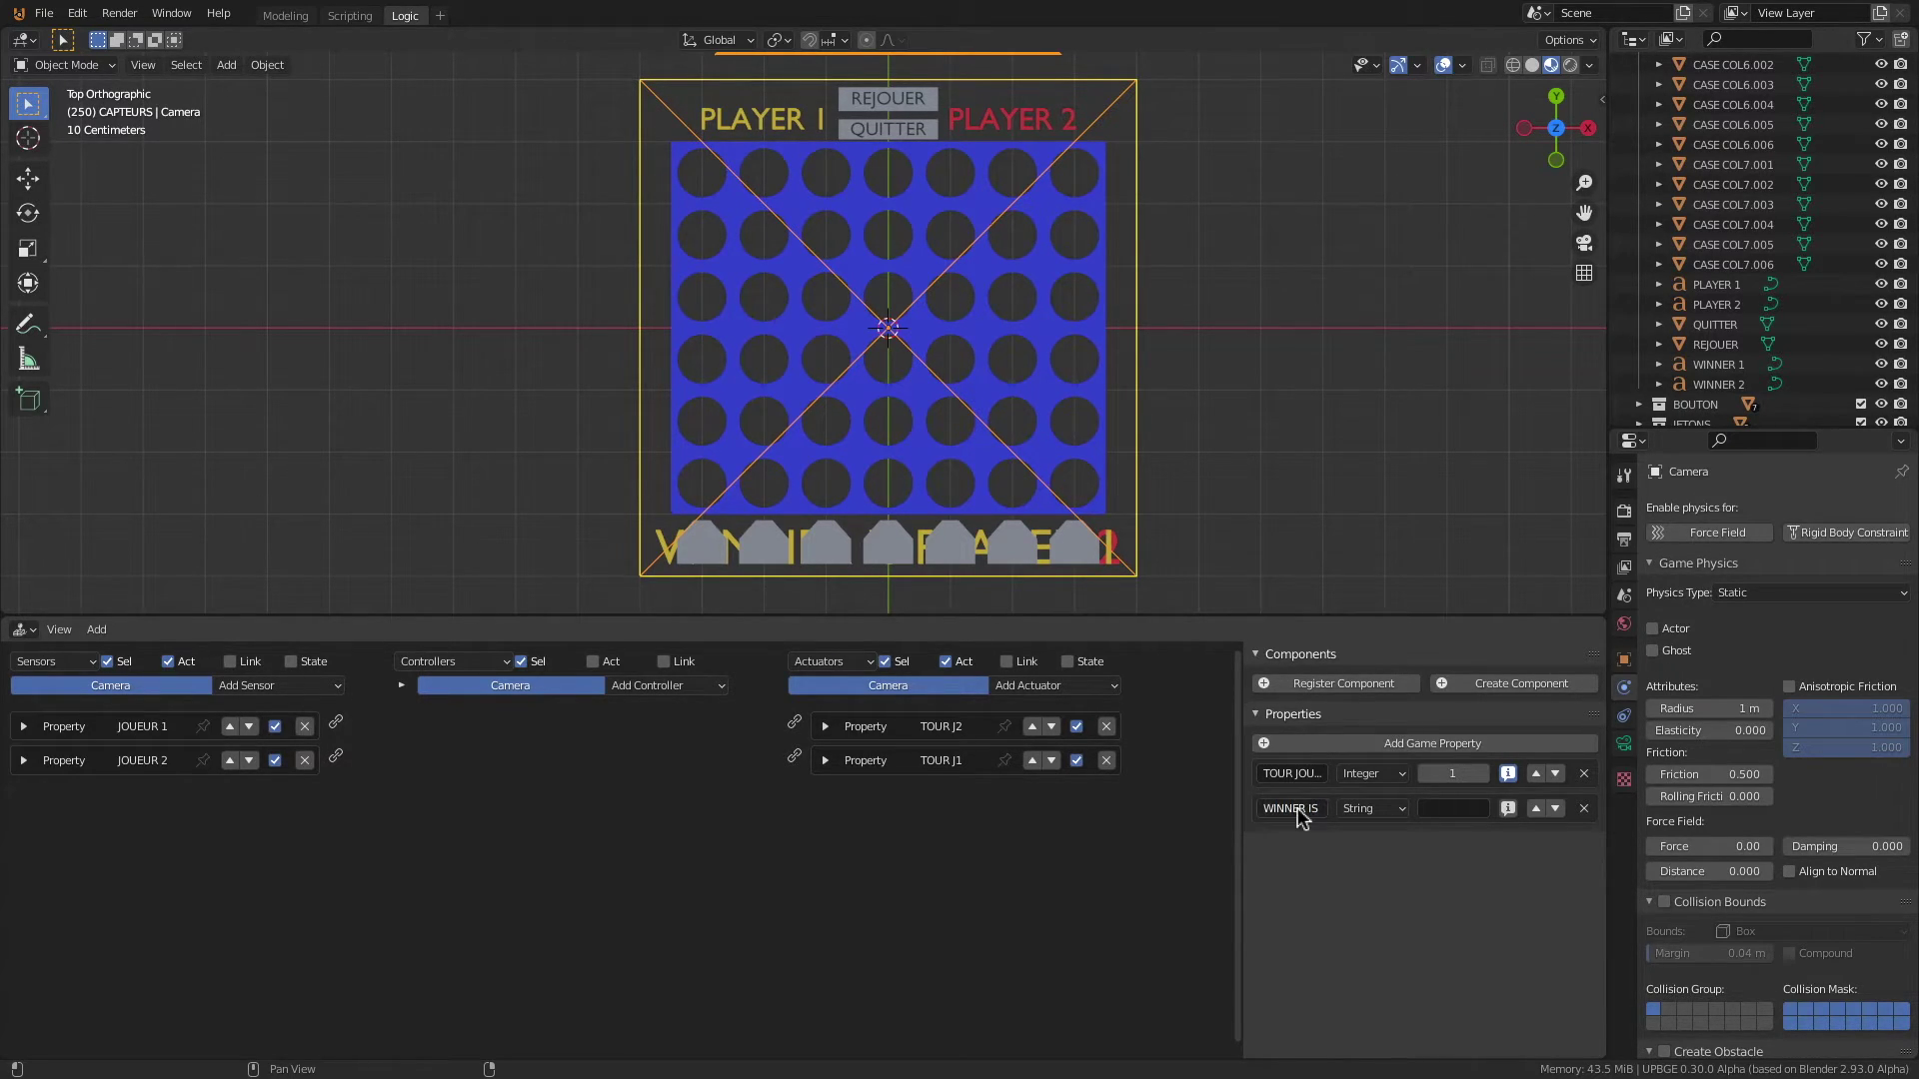
left_click(1508, 808)
Step: Select the lowest four cells of the first column and add Property sensors to CASE COL1.004 and CASE COL1.001
left_click(684, 507)
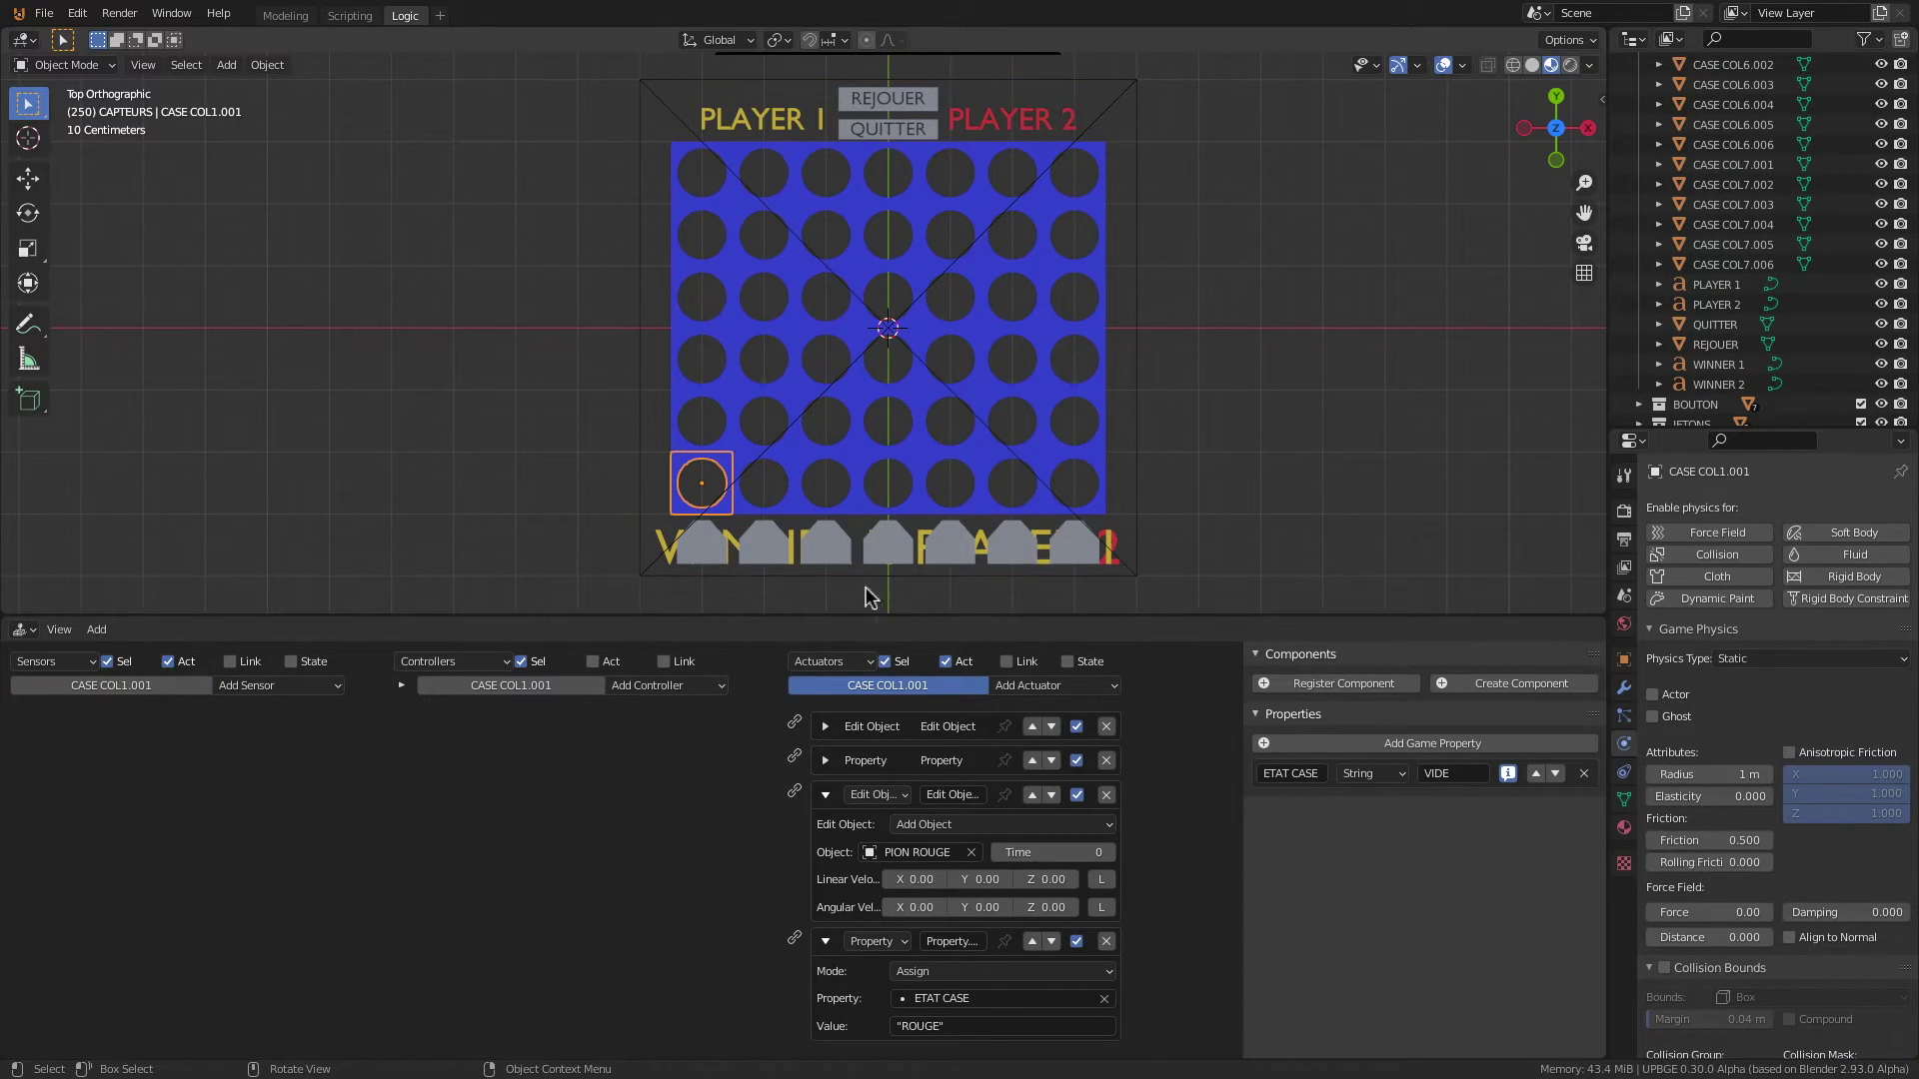
left_click(683, 432, "shift")
left_click(684, 368, "shift")
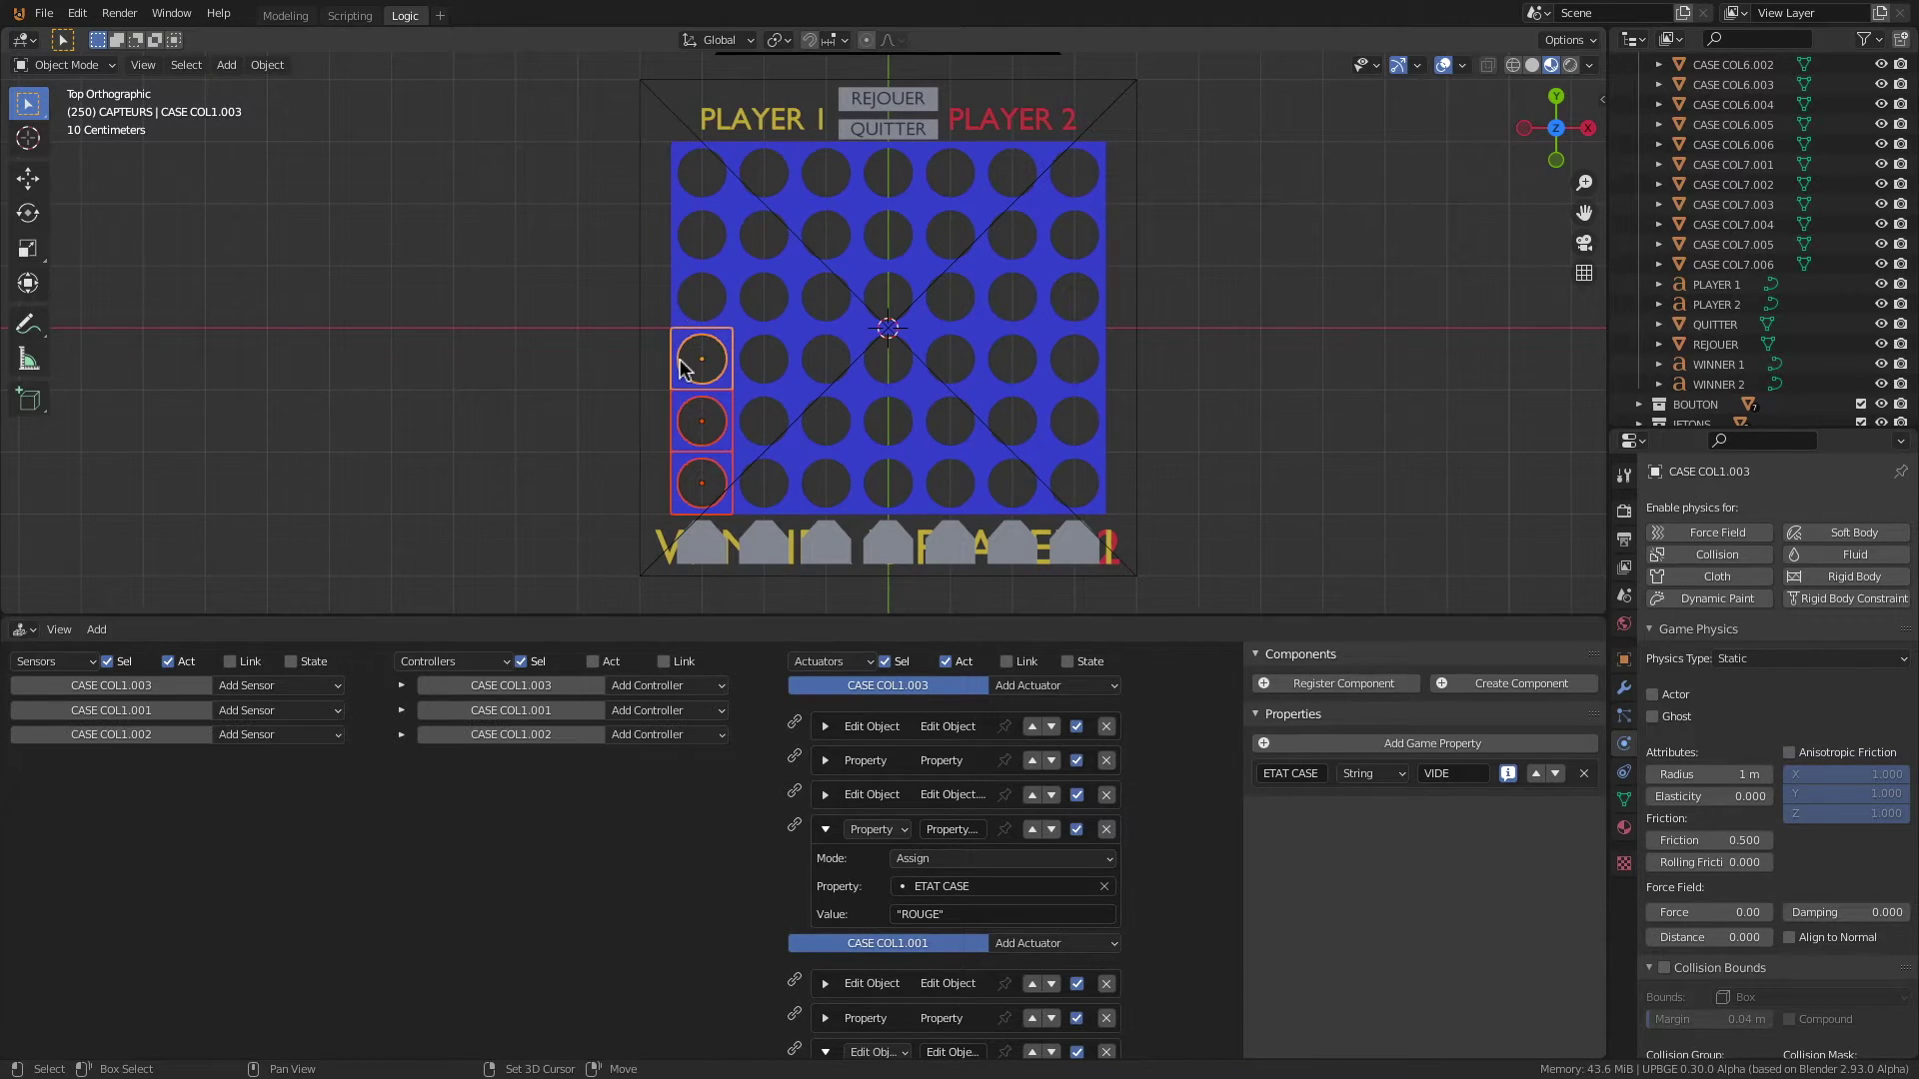
left_click(692, 306, "shift")
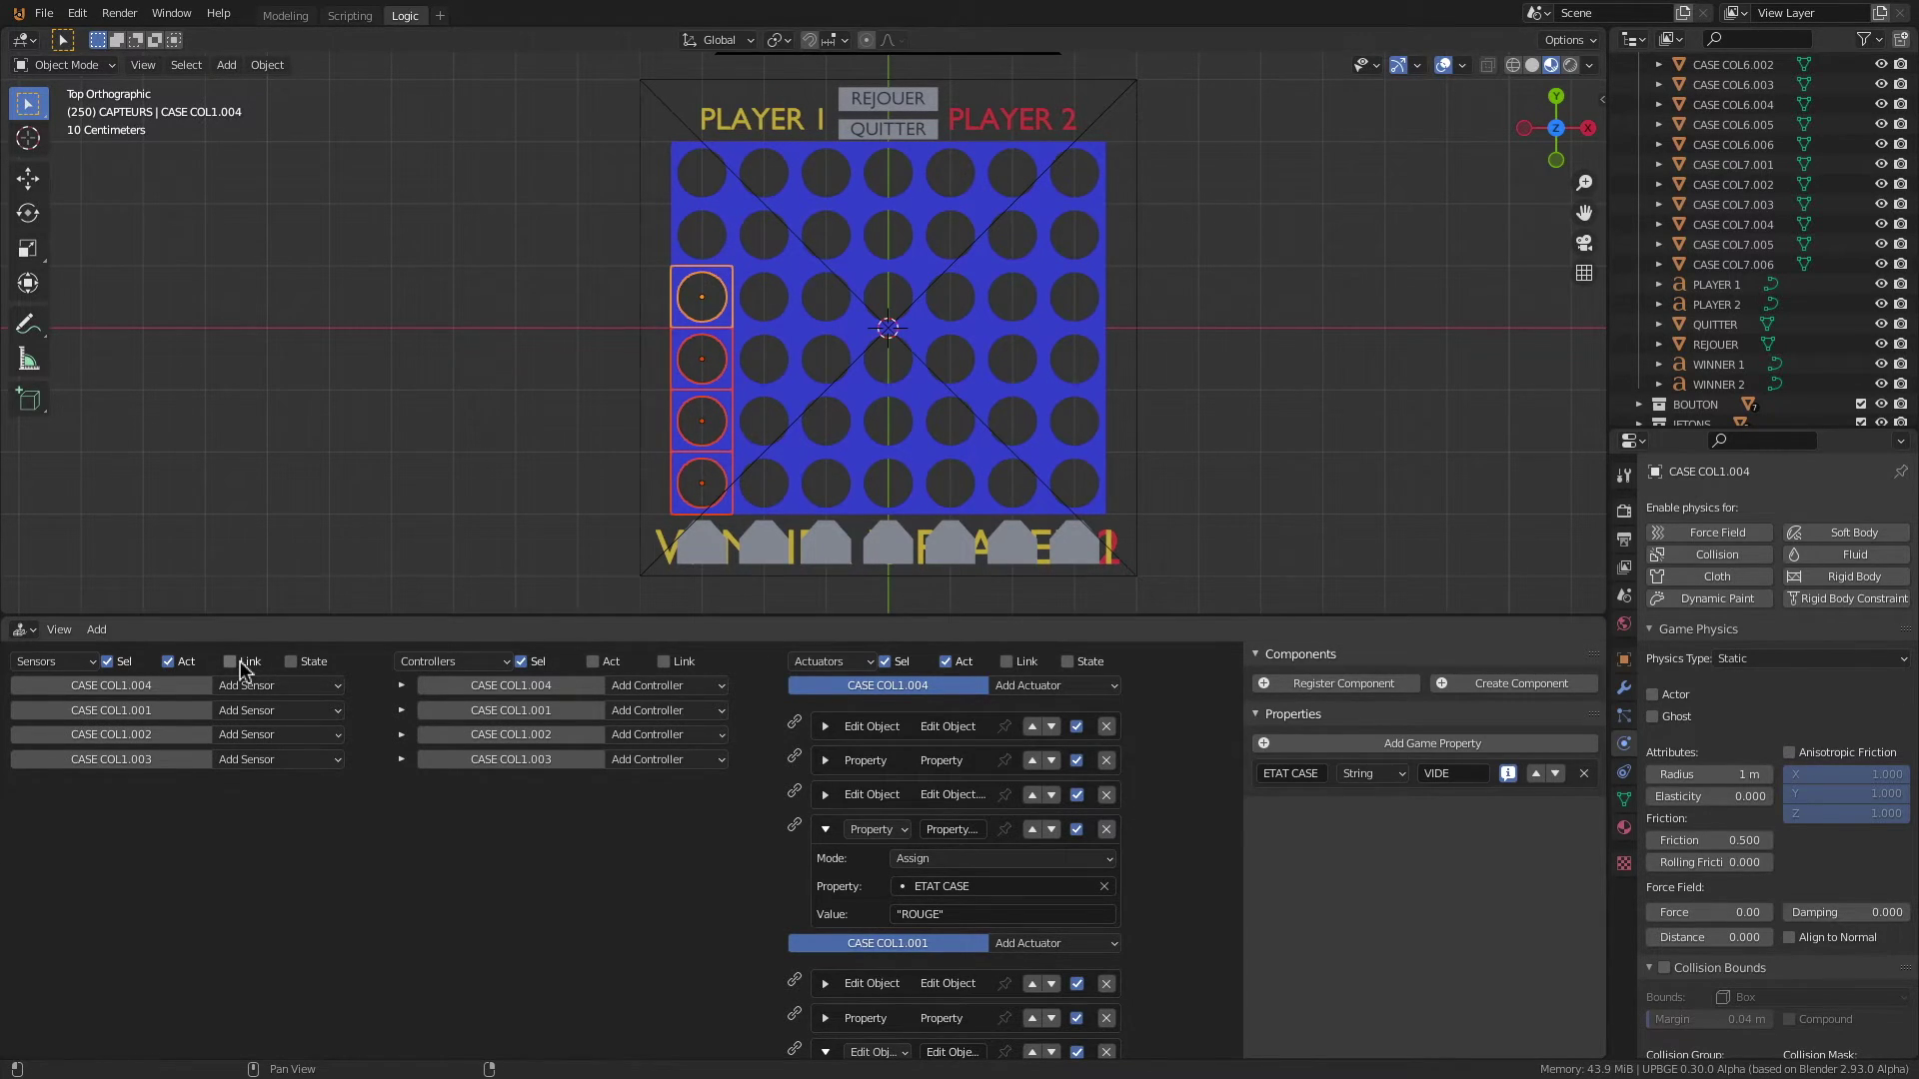
left_click(312, 689)
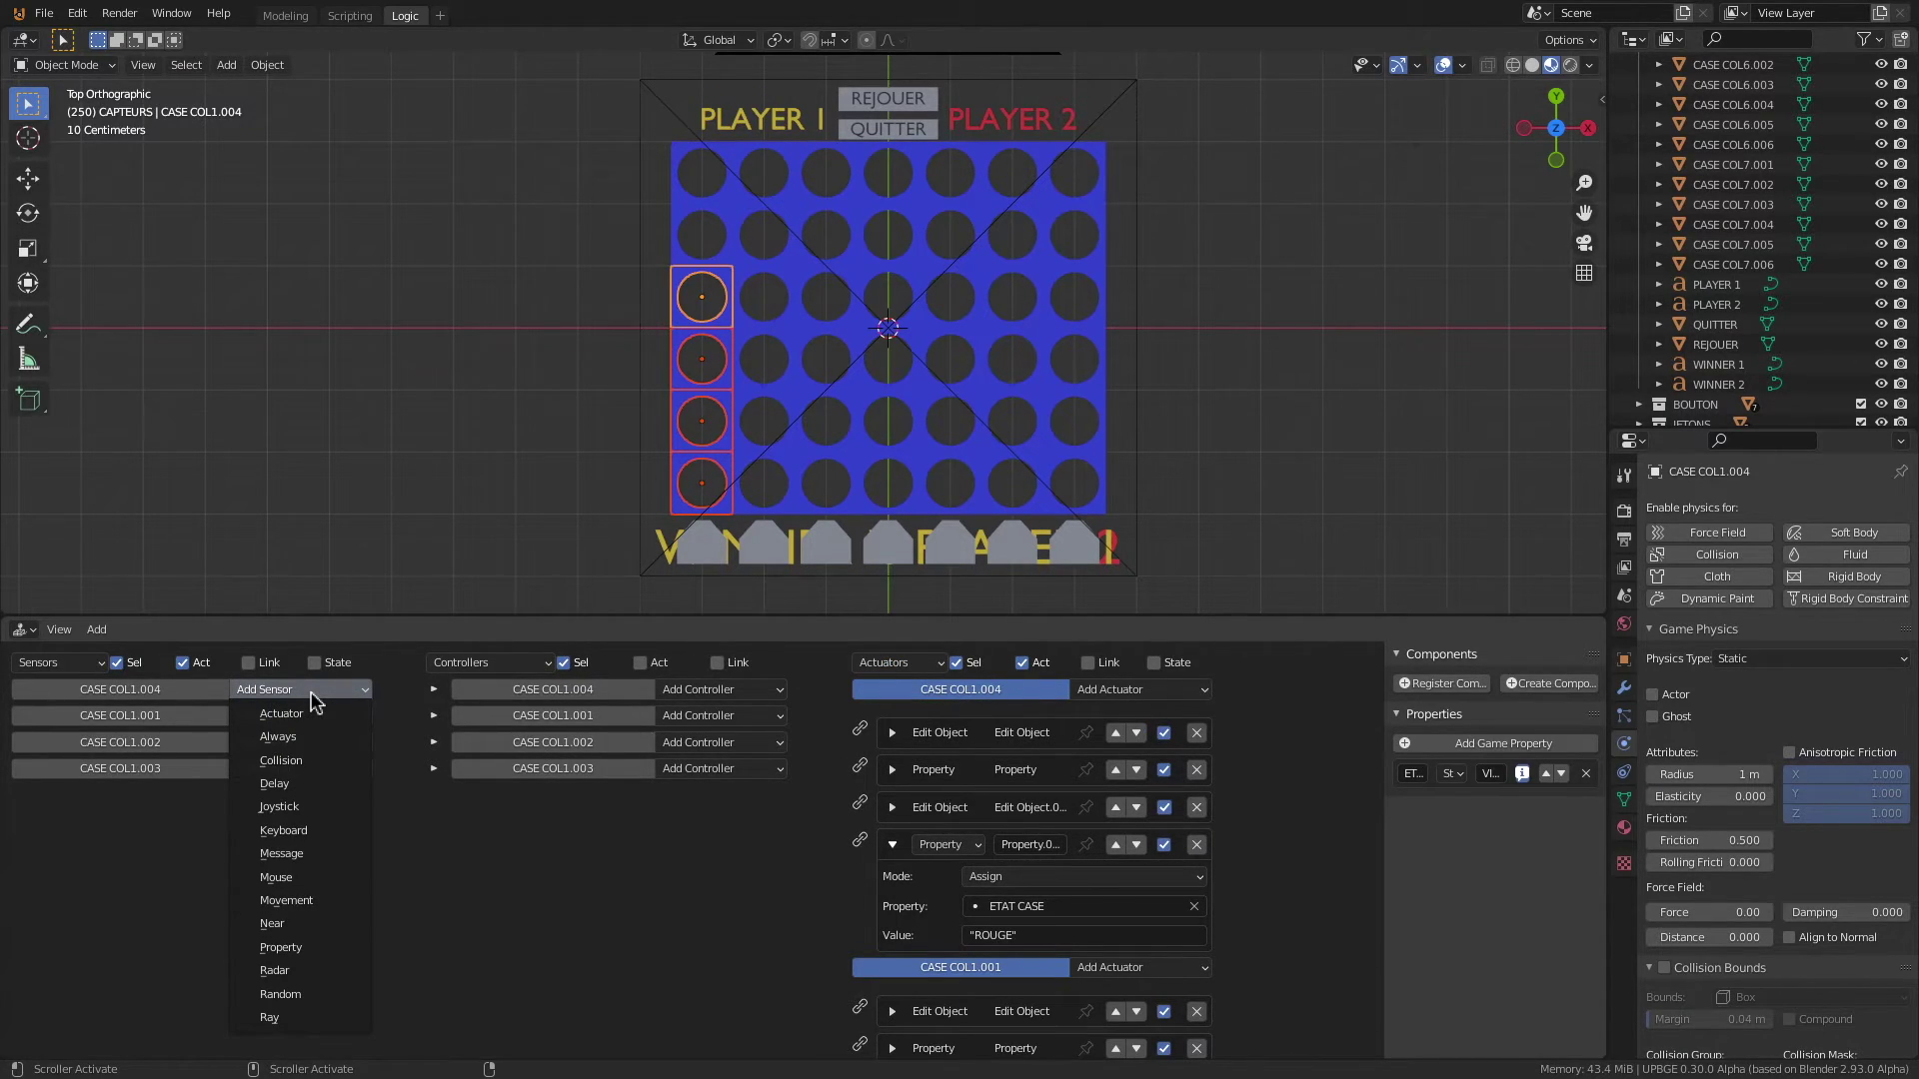
left_click(280, 946)
left_click(290, 888)
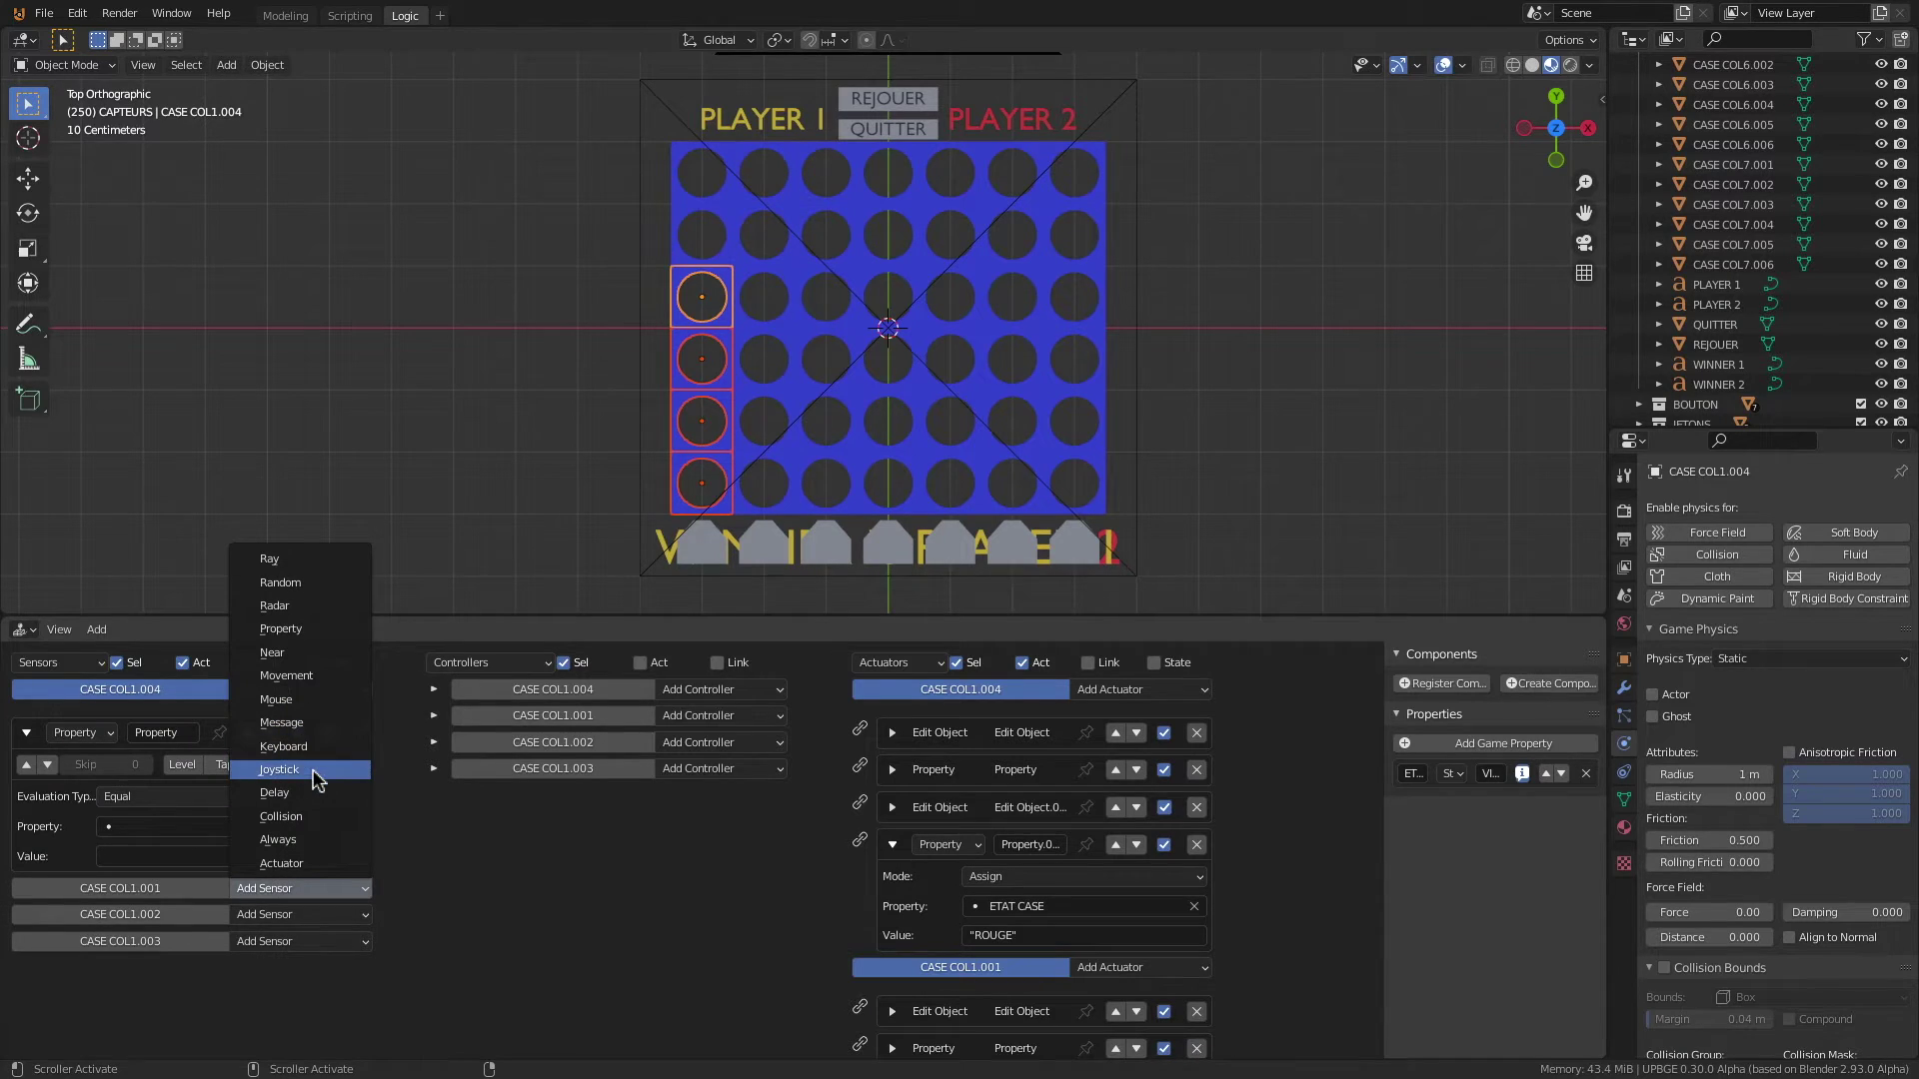
left_click(299, 628)
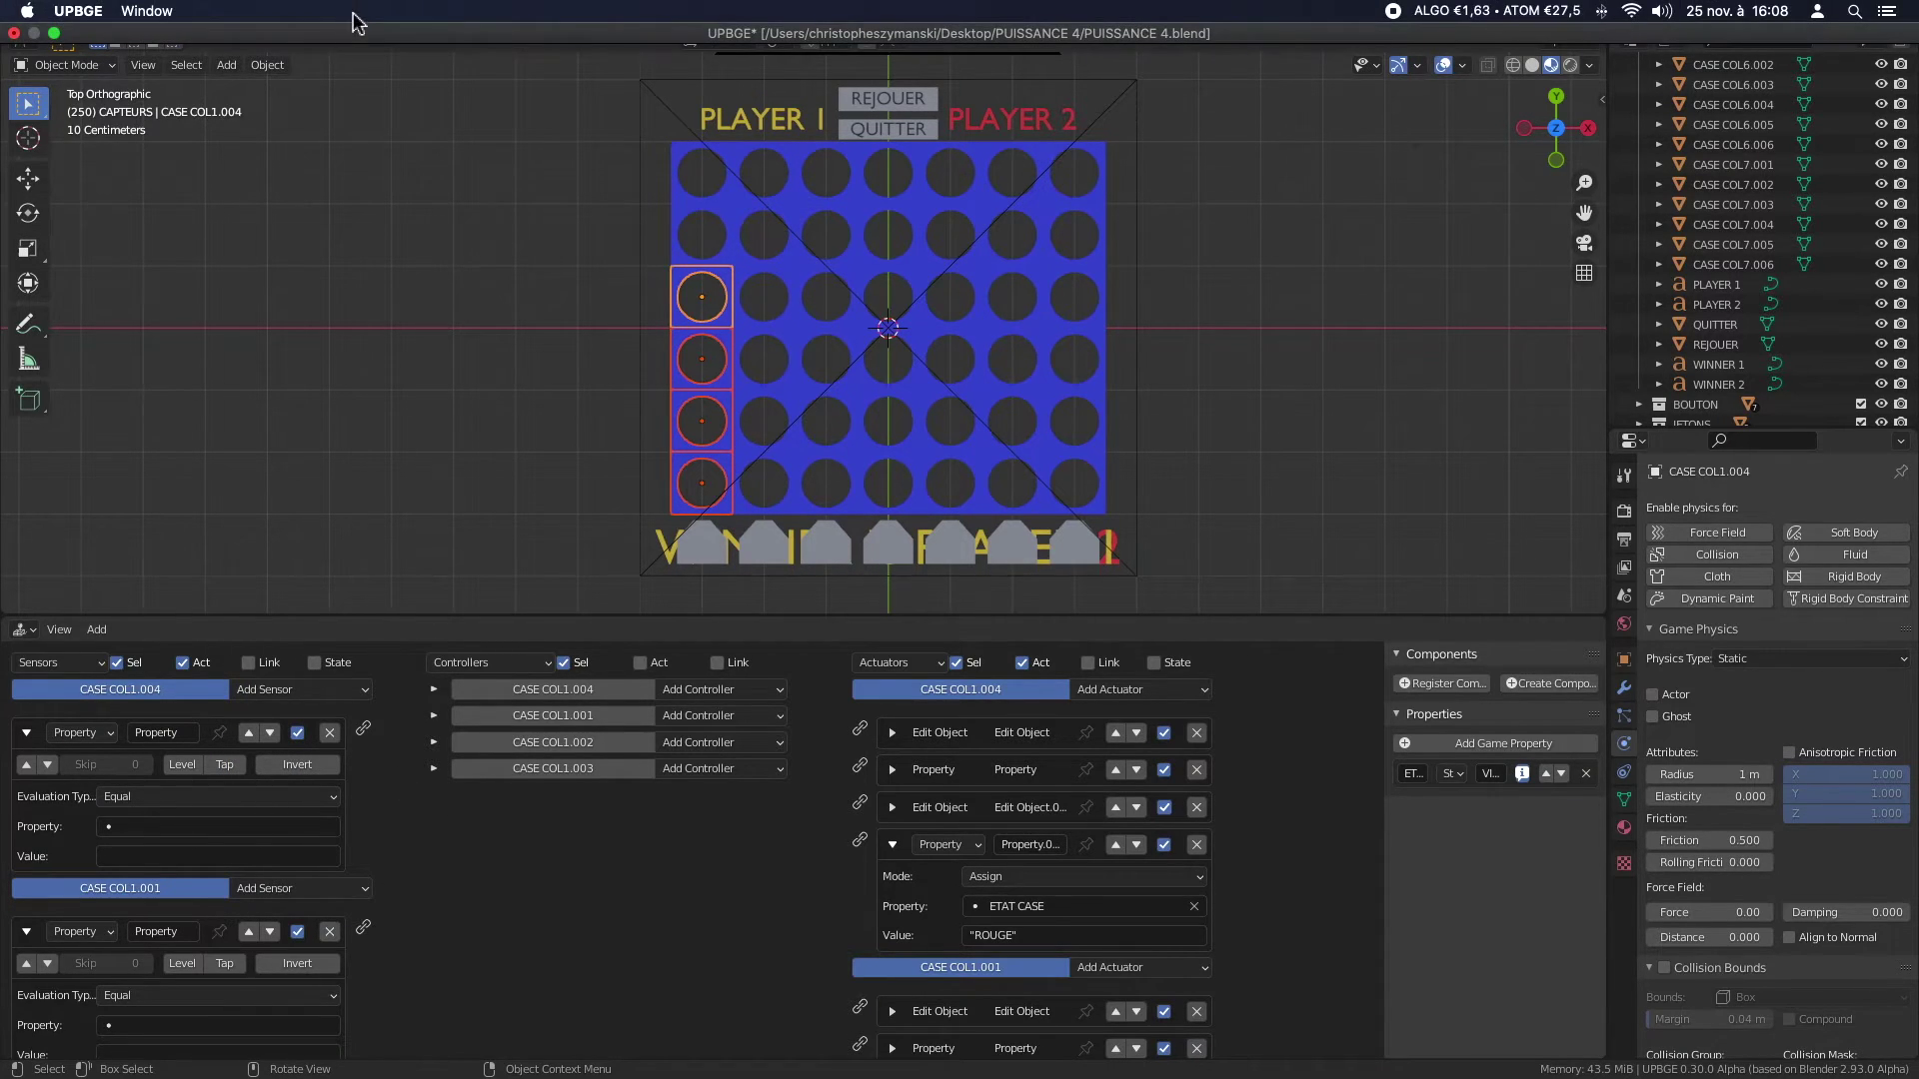
Step: Switch to the Scripting workspace and add Property sensors to CASE COL1.002 and CASE COL1.003
left_click(349, 16)
left_click(611, 102)
left_click(632, 500)
left_click(620, 763)
left_click(617, 703)
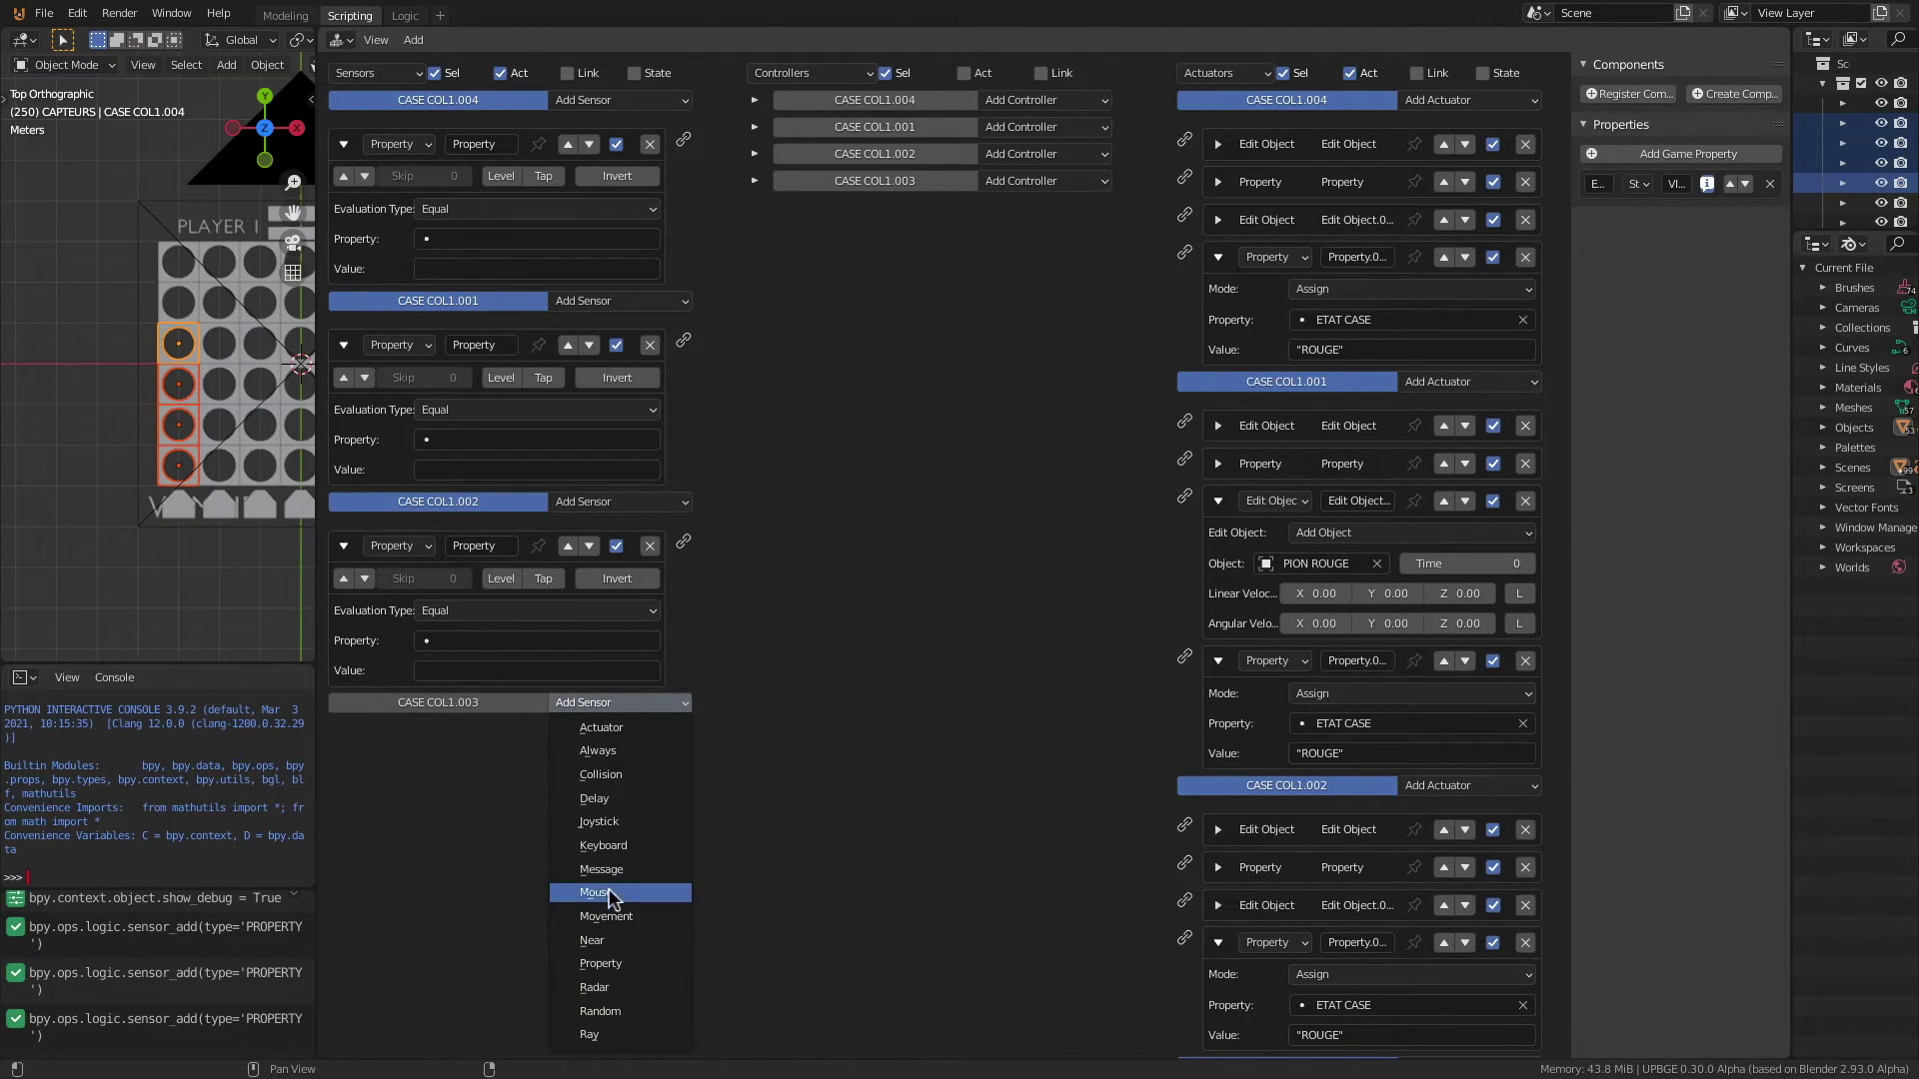
left_click(619, 963)
Step: Make CASE COL1.001 the active cell and set the property to ETAT CASE in all four cells' Property sensors
left_click(164, 465, "shift")
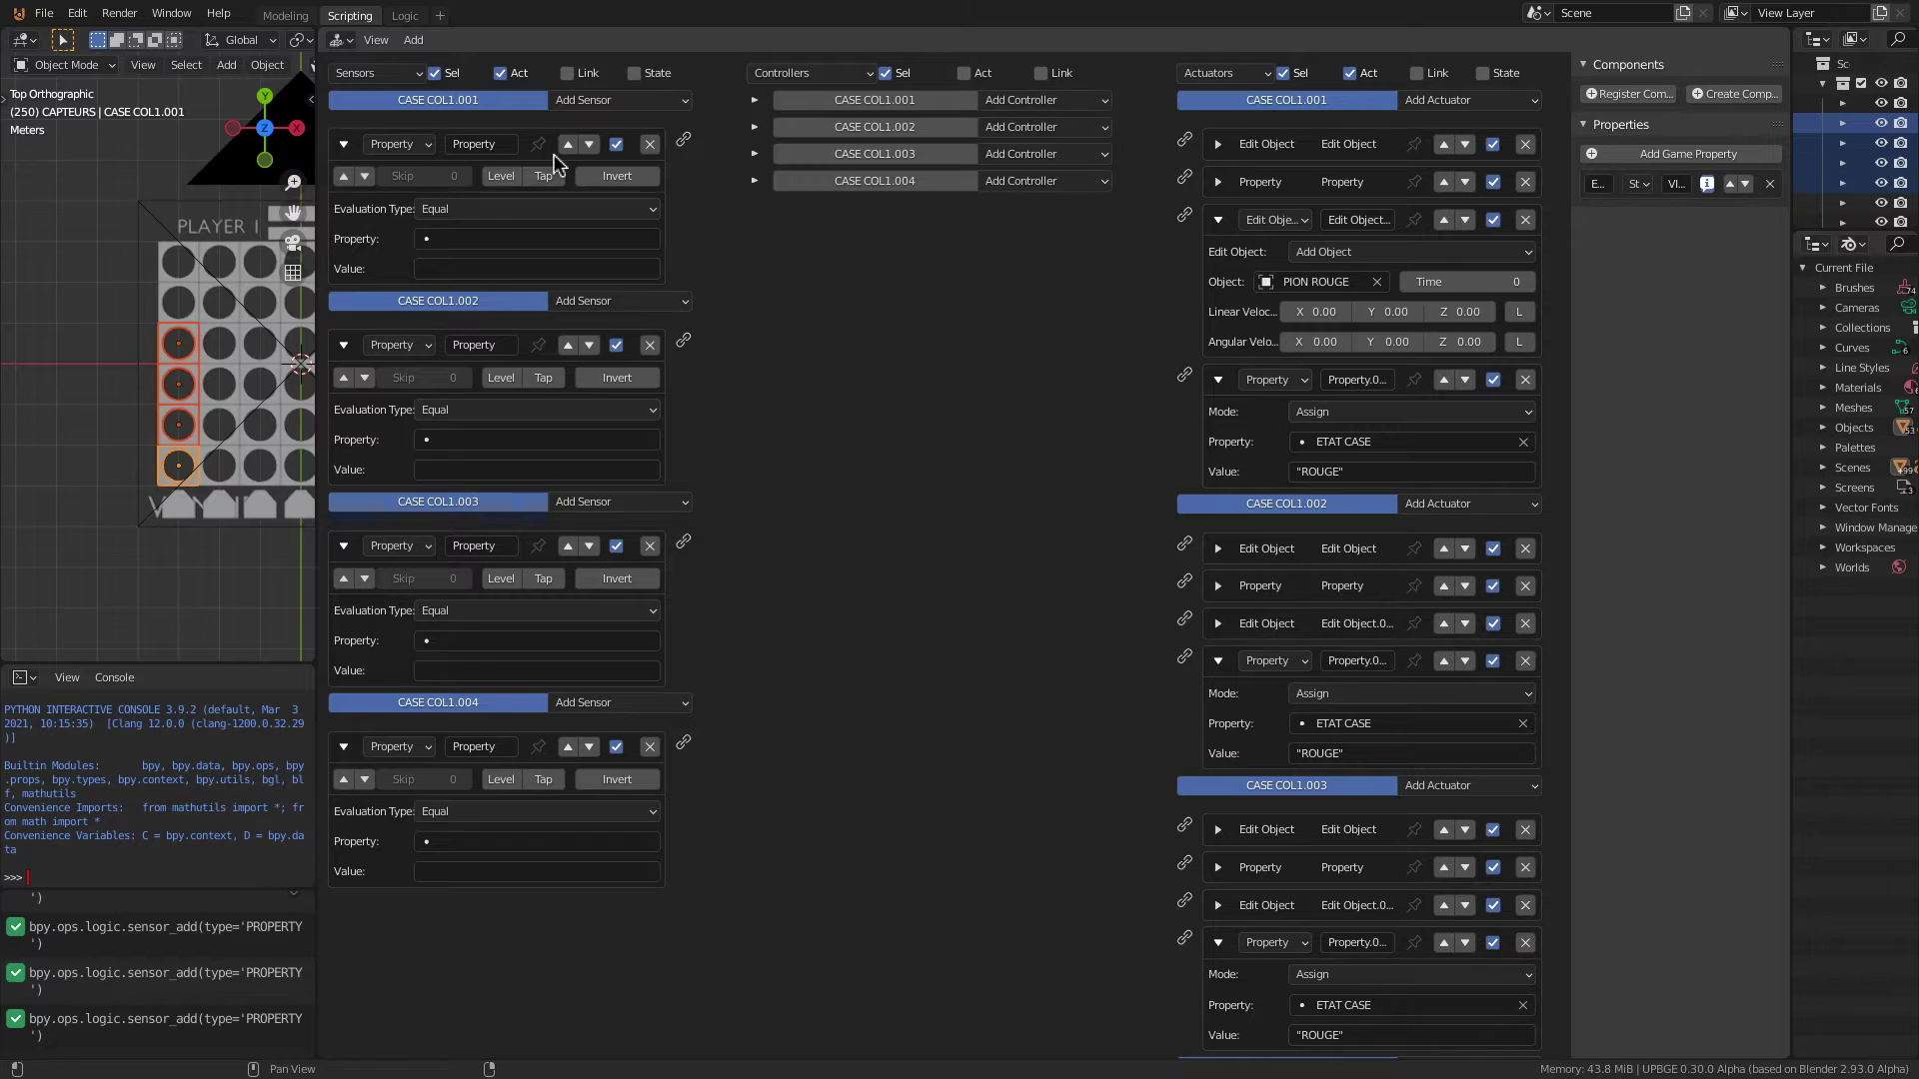
left_click(451, 242)
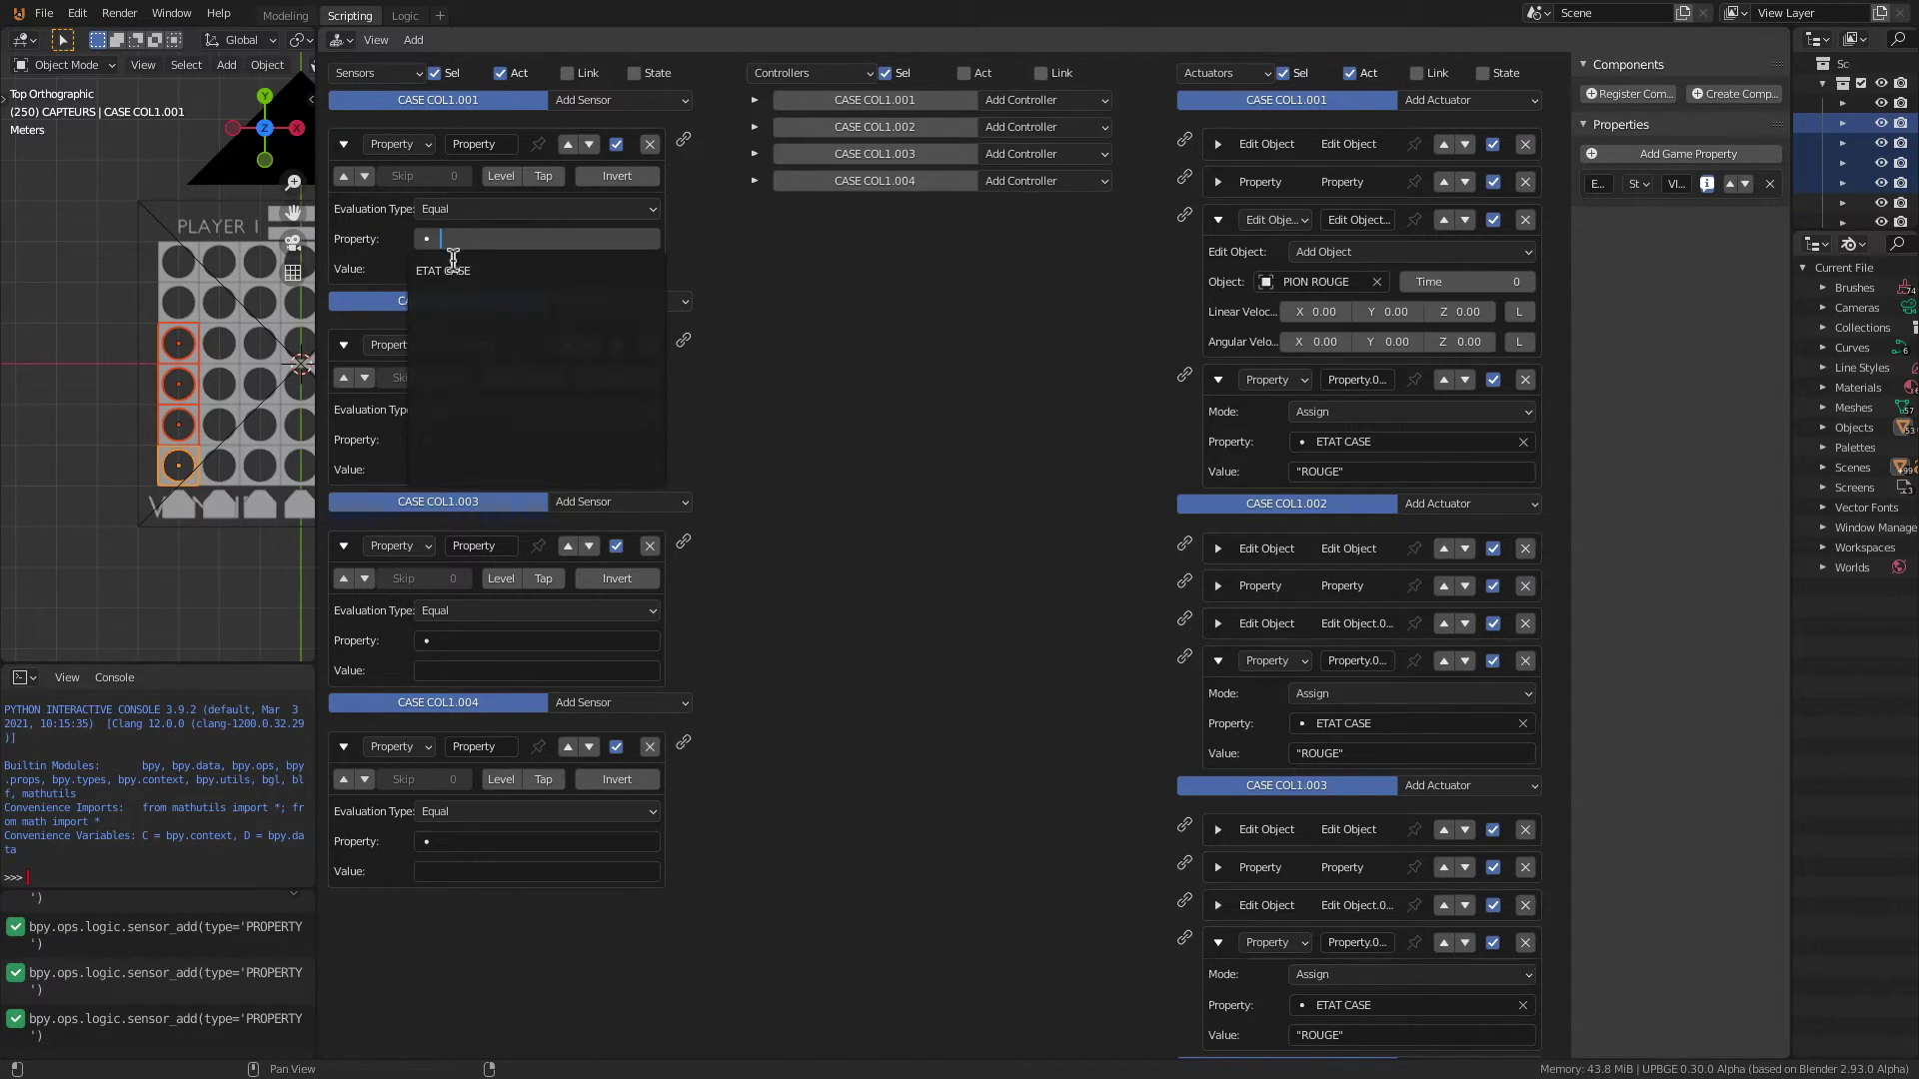
left_click(449, 270)
left_click(480, 441)
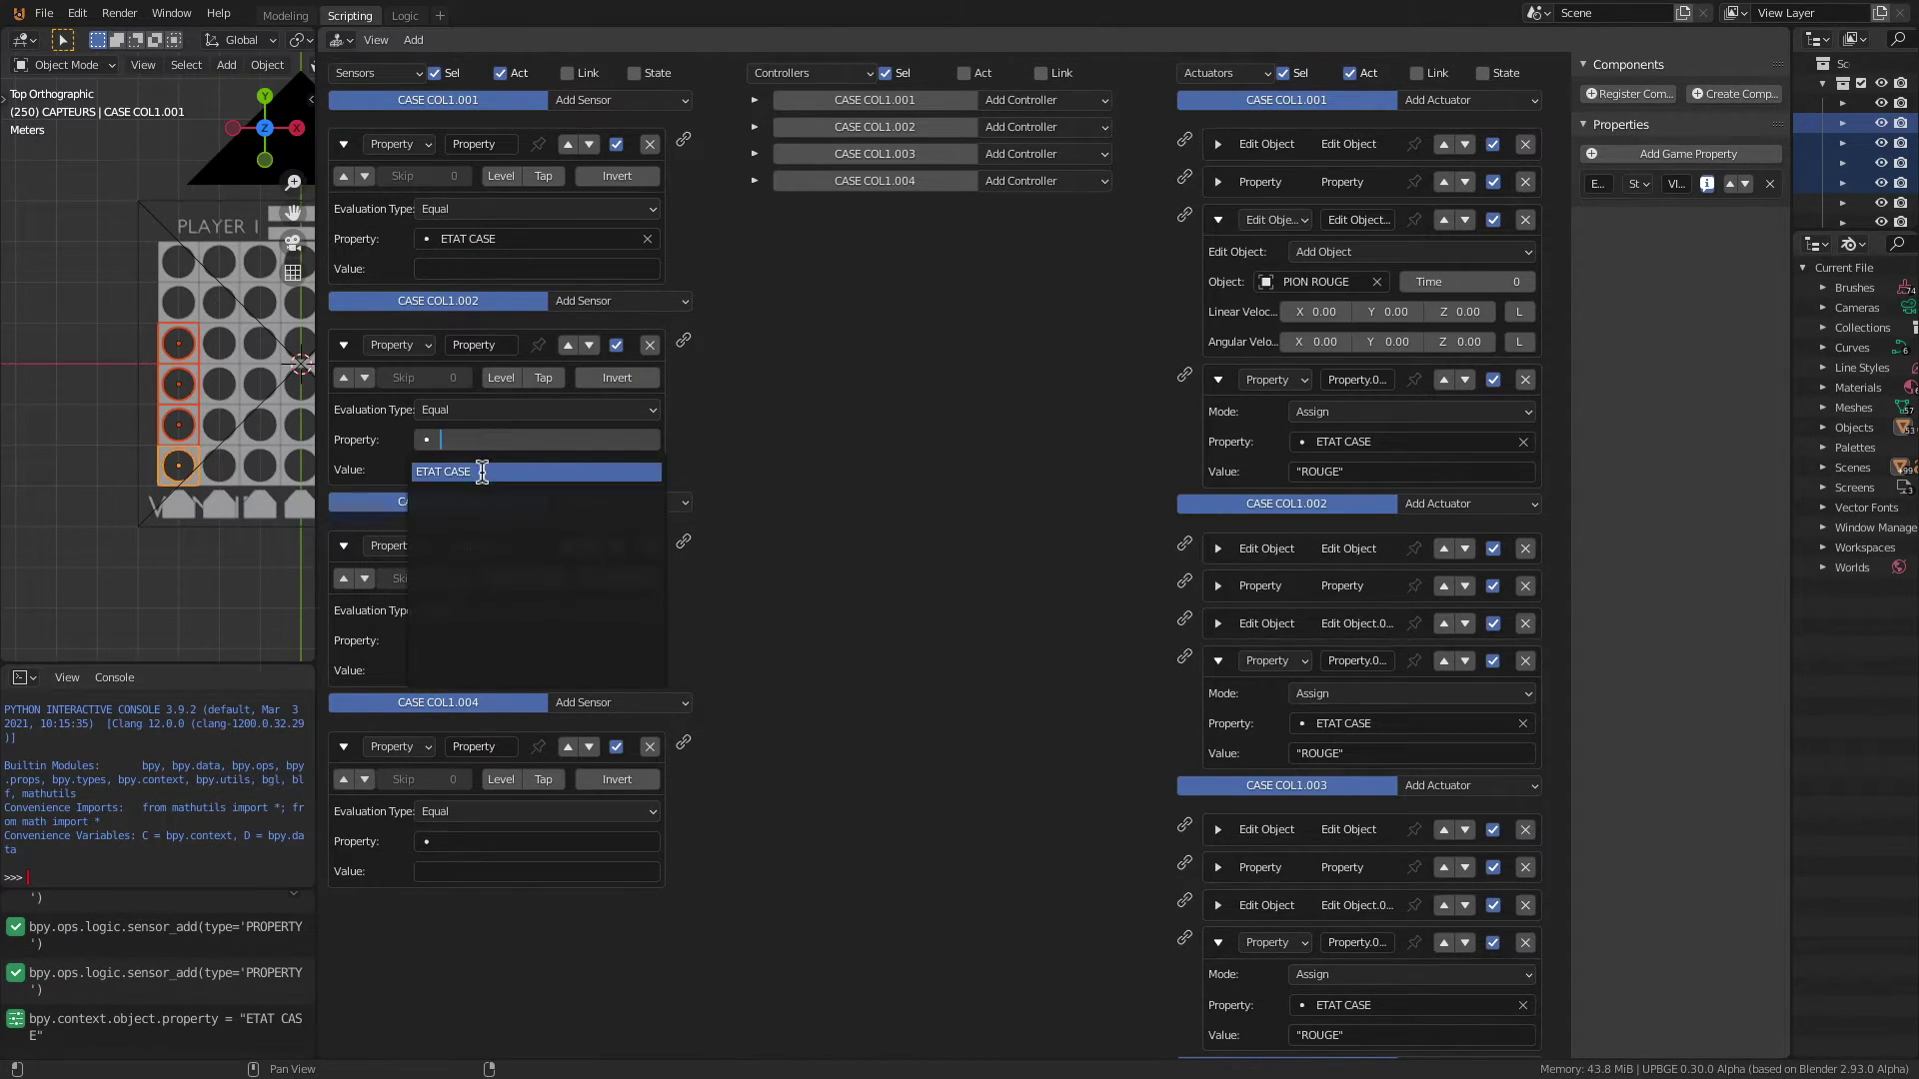
left_click(482, 472)
left_click(483, 642)
left_click(485, 673)
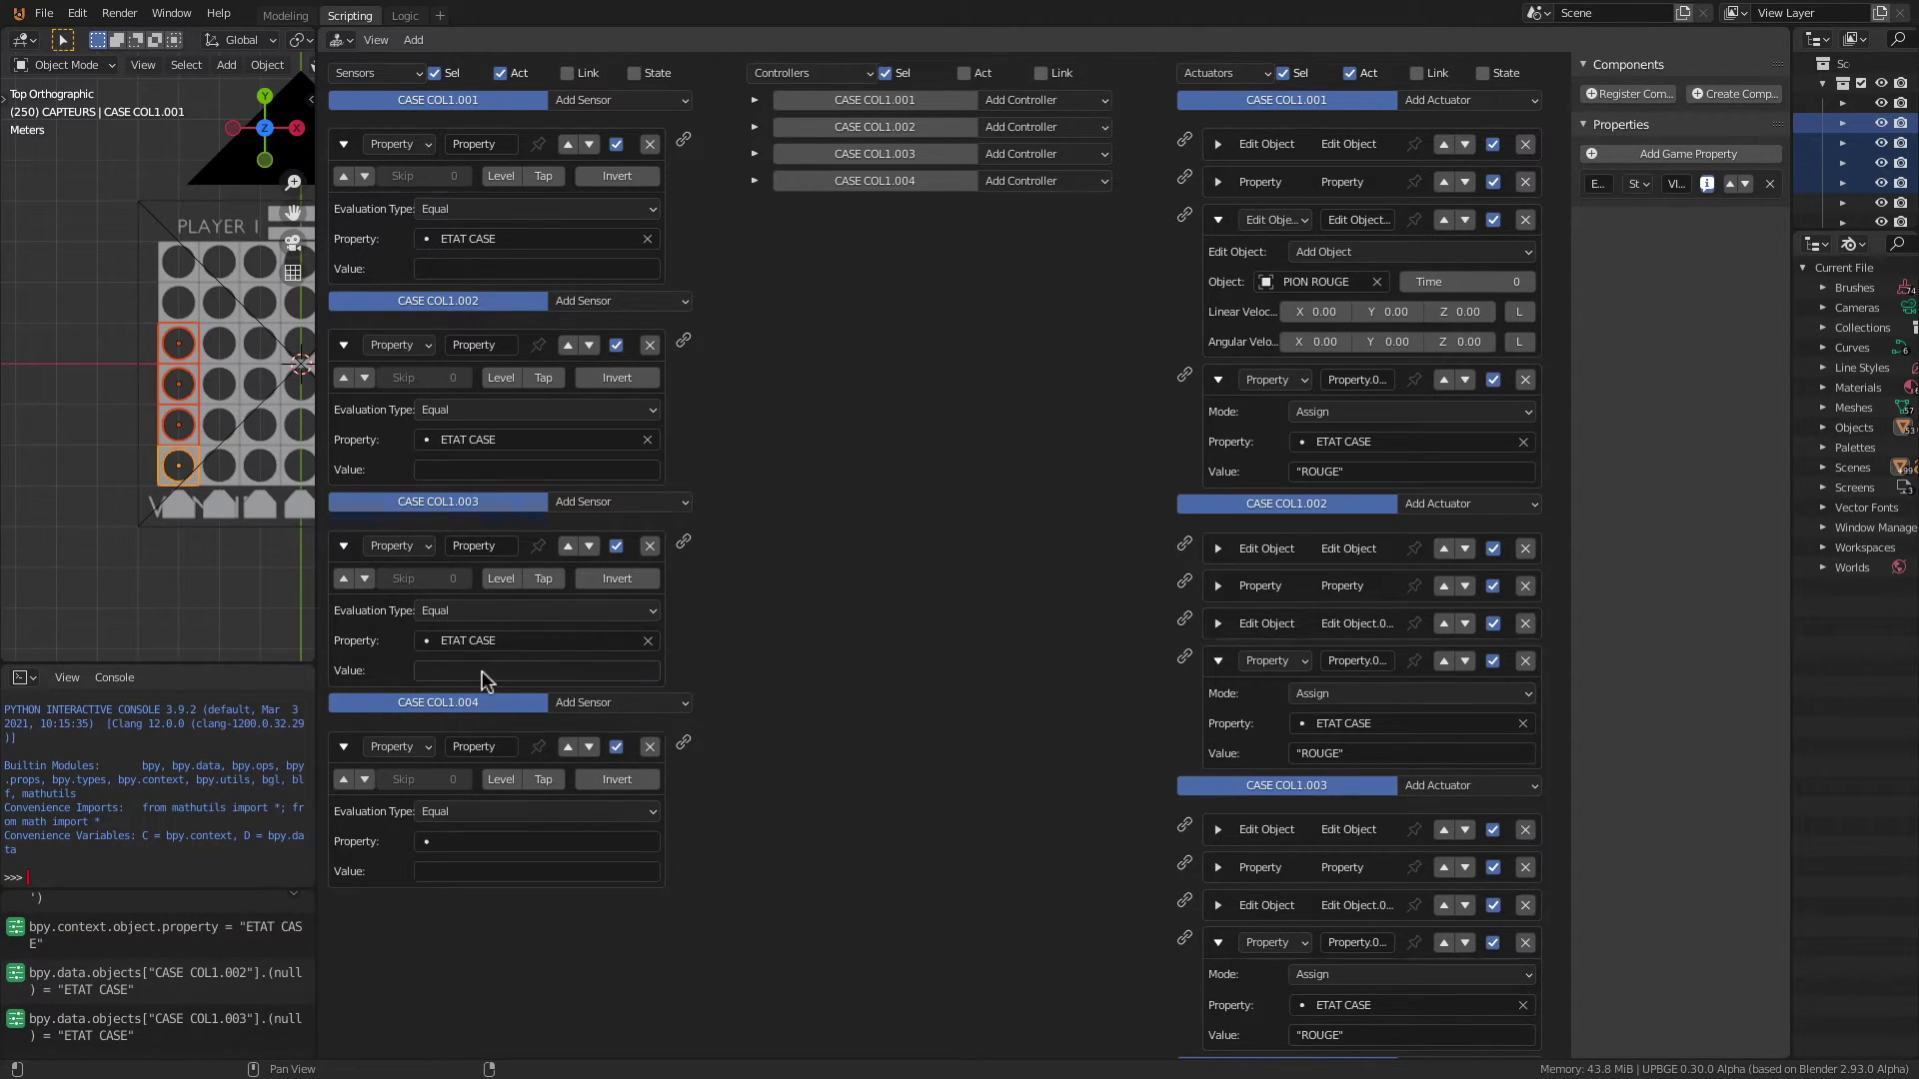
left_click(484, 842)
left_click(447, 615)
Step: Set the value to JAUNE in the Property sensors of CASE COL1.001 through CASE COL1.004
left_click(482, 267)
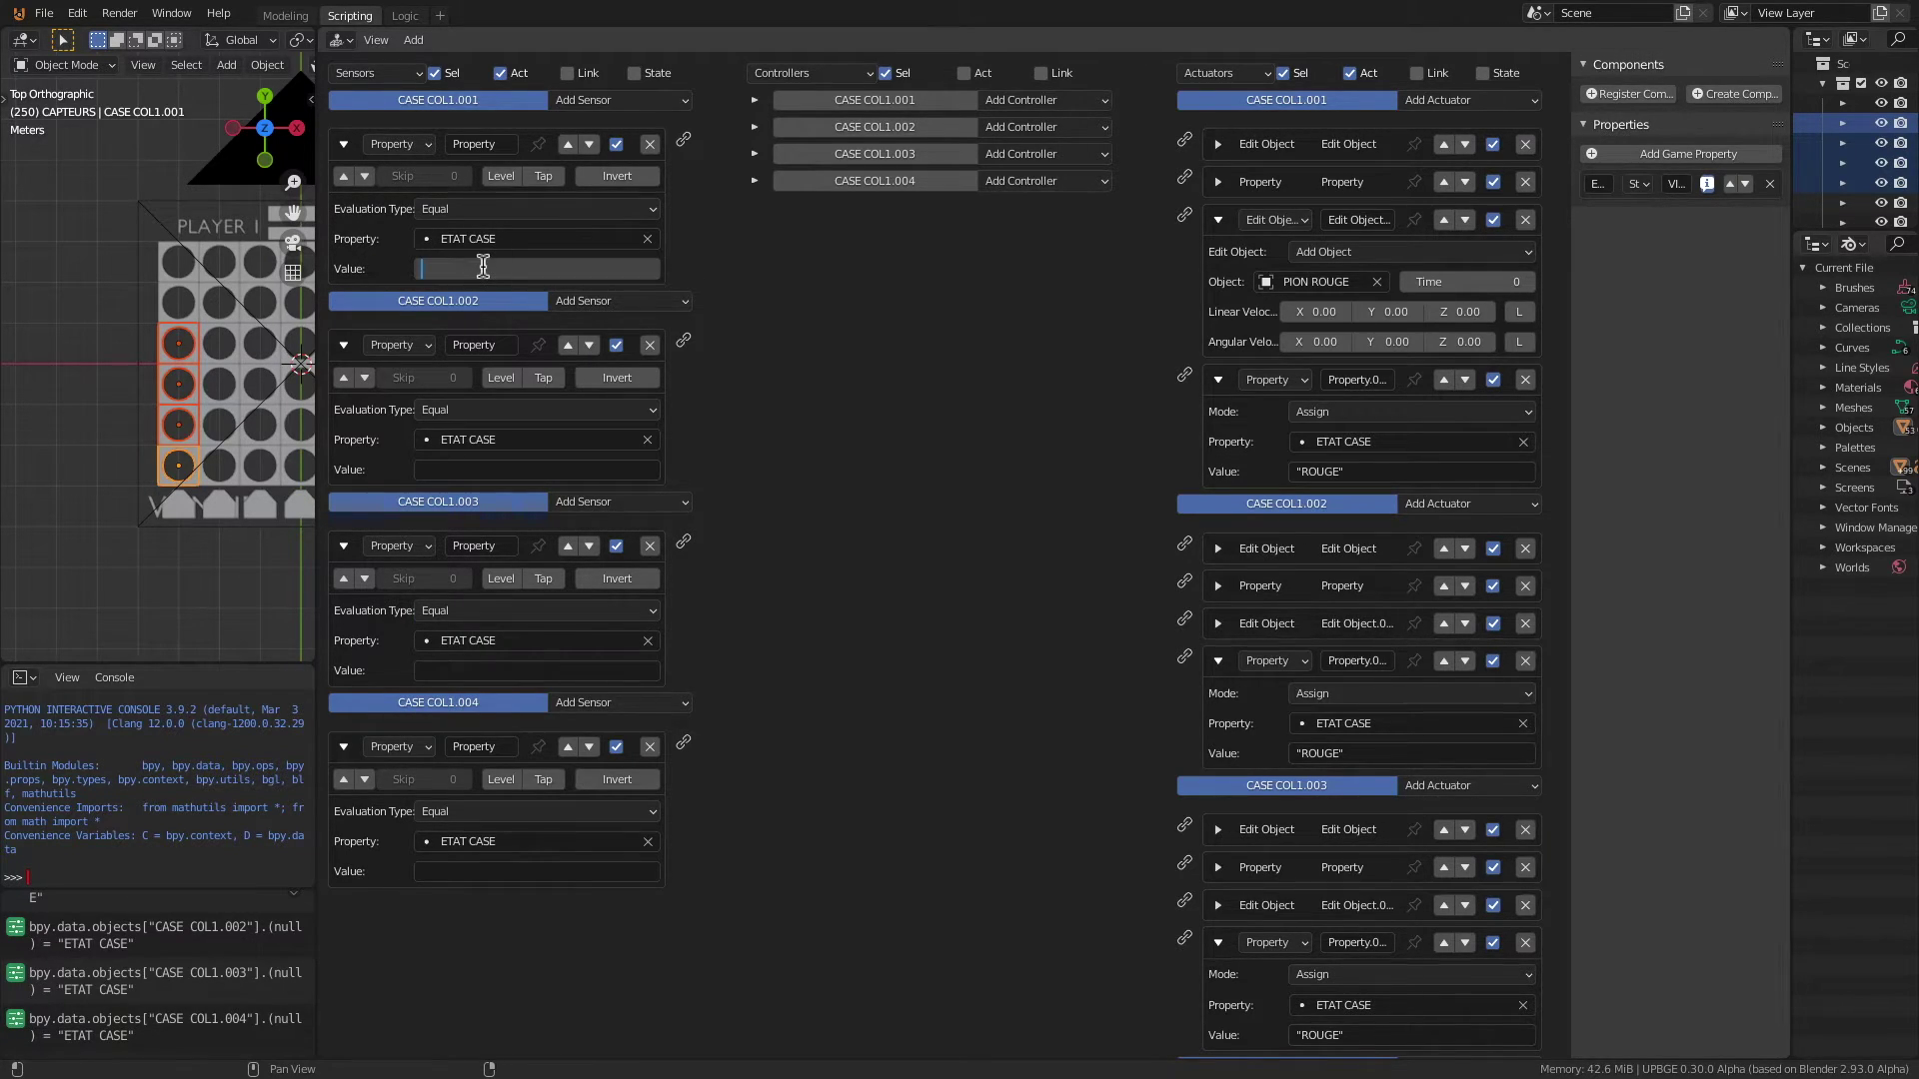
type("JAUNE")
key("Return")
left_click(483, 268)
key("ctrl+c")
left_click(460, 470)
key("ctrl+v")
left_click(448, 671)
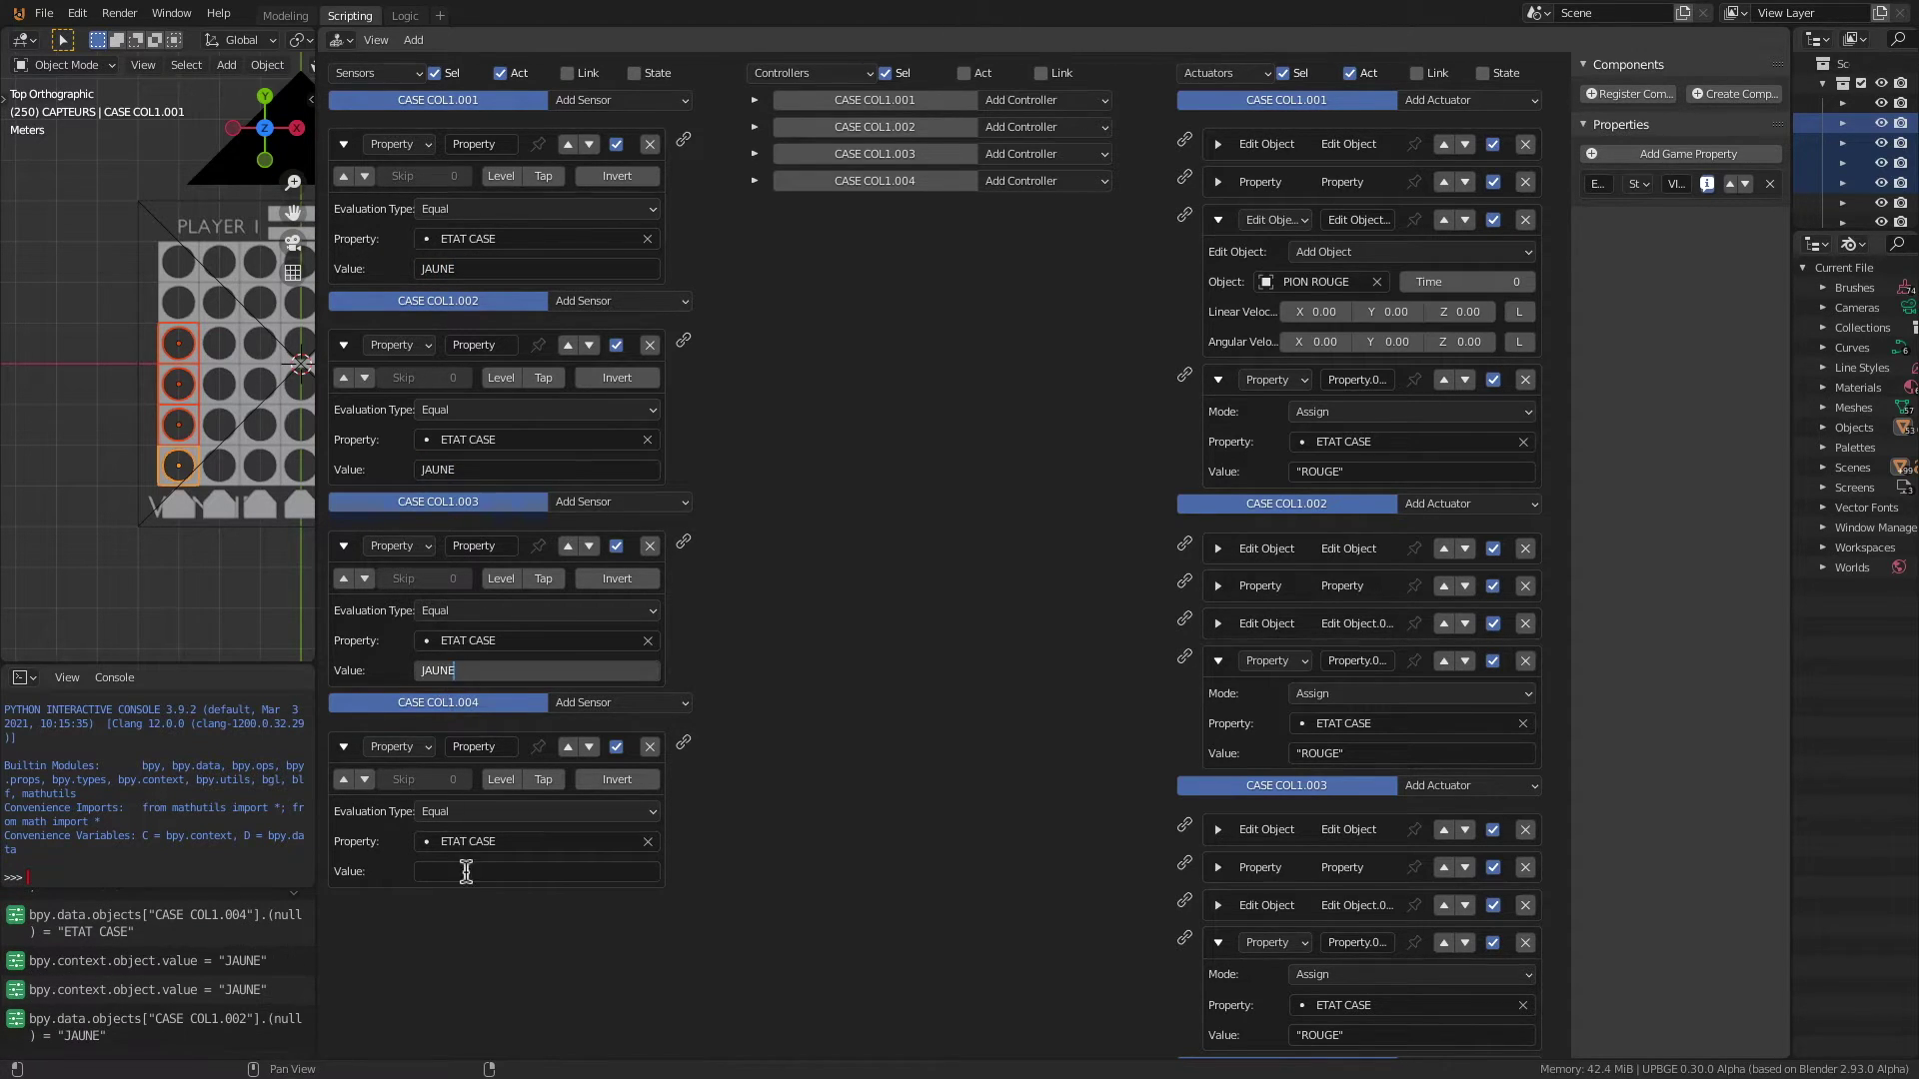
left_click(466, 867)
key("ctrl+v")
key("Return")
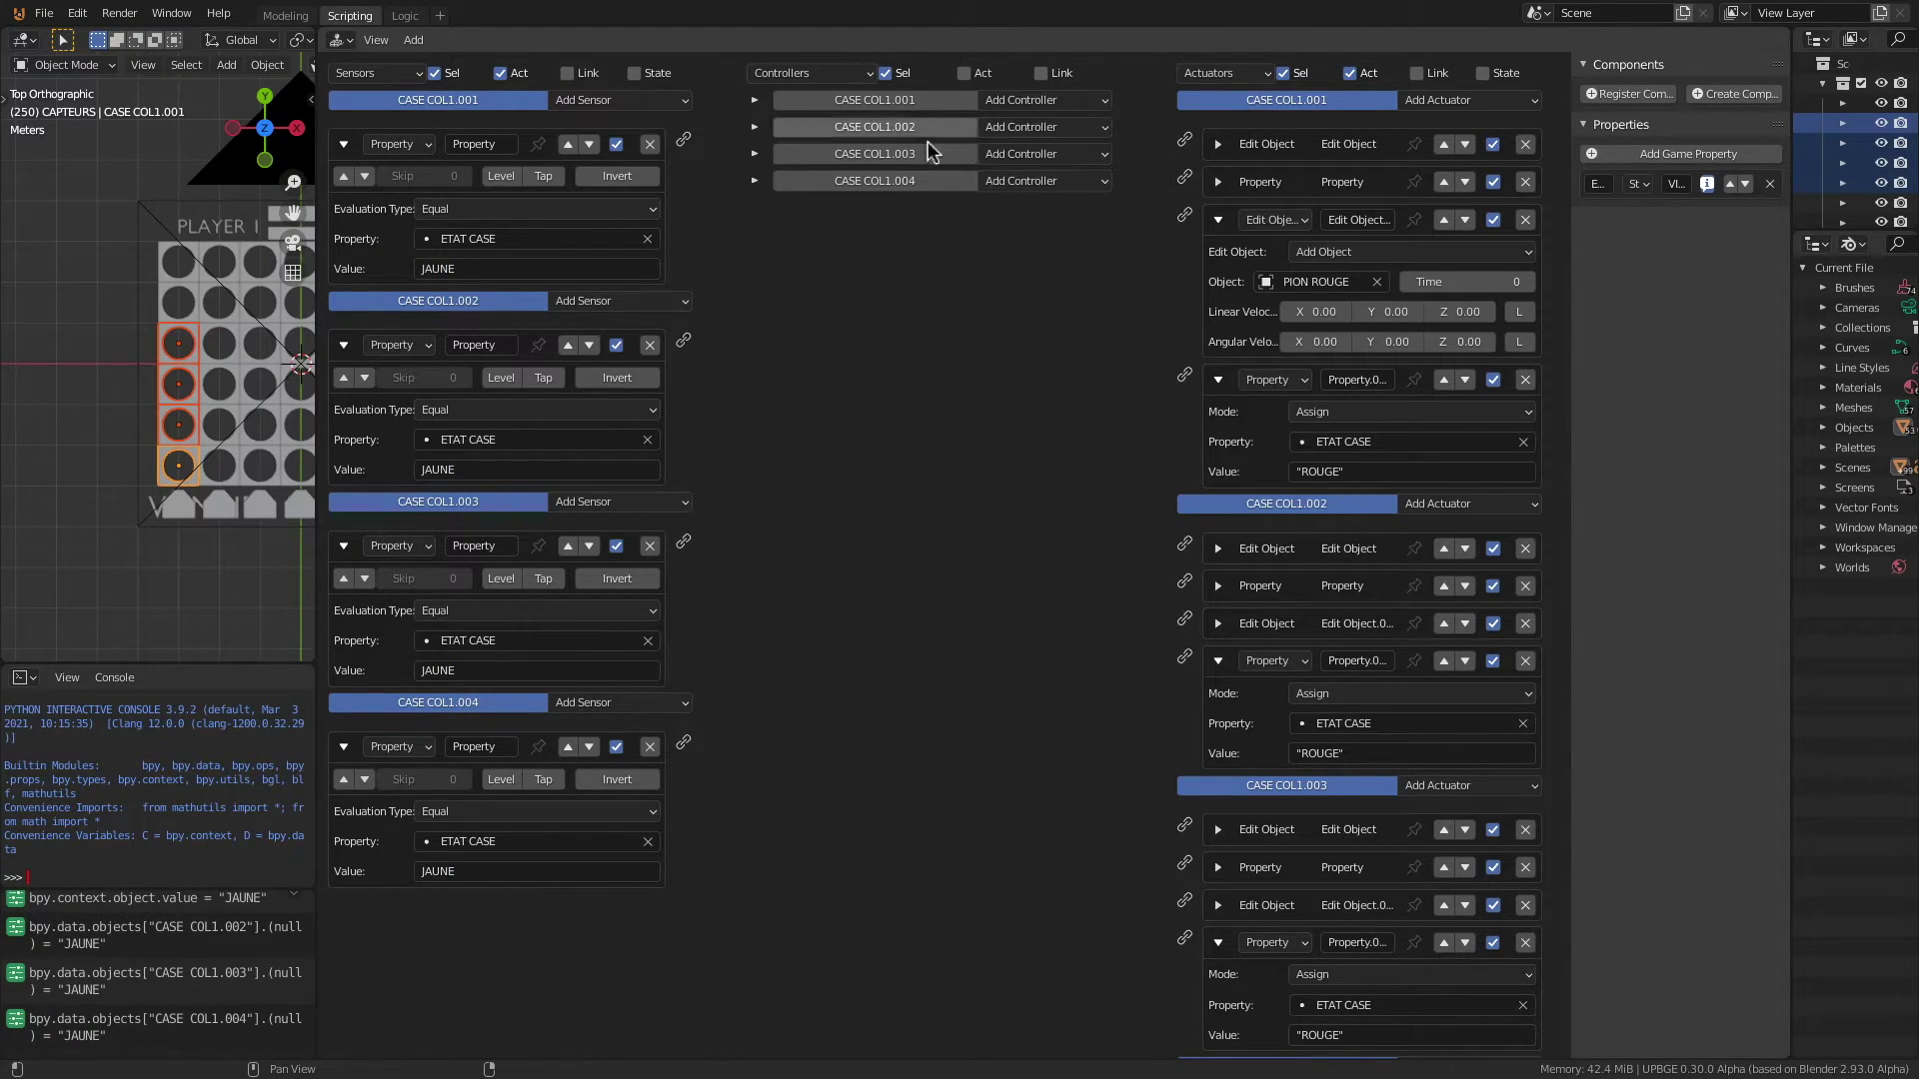
Step: Add the camera to the selected cells and give it an And controller
left_click(145, 201, "shift")
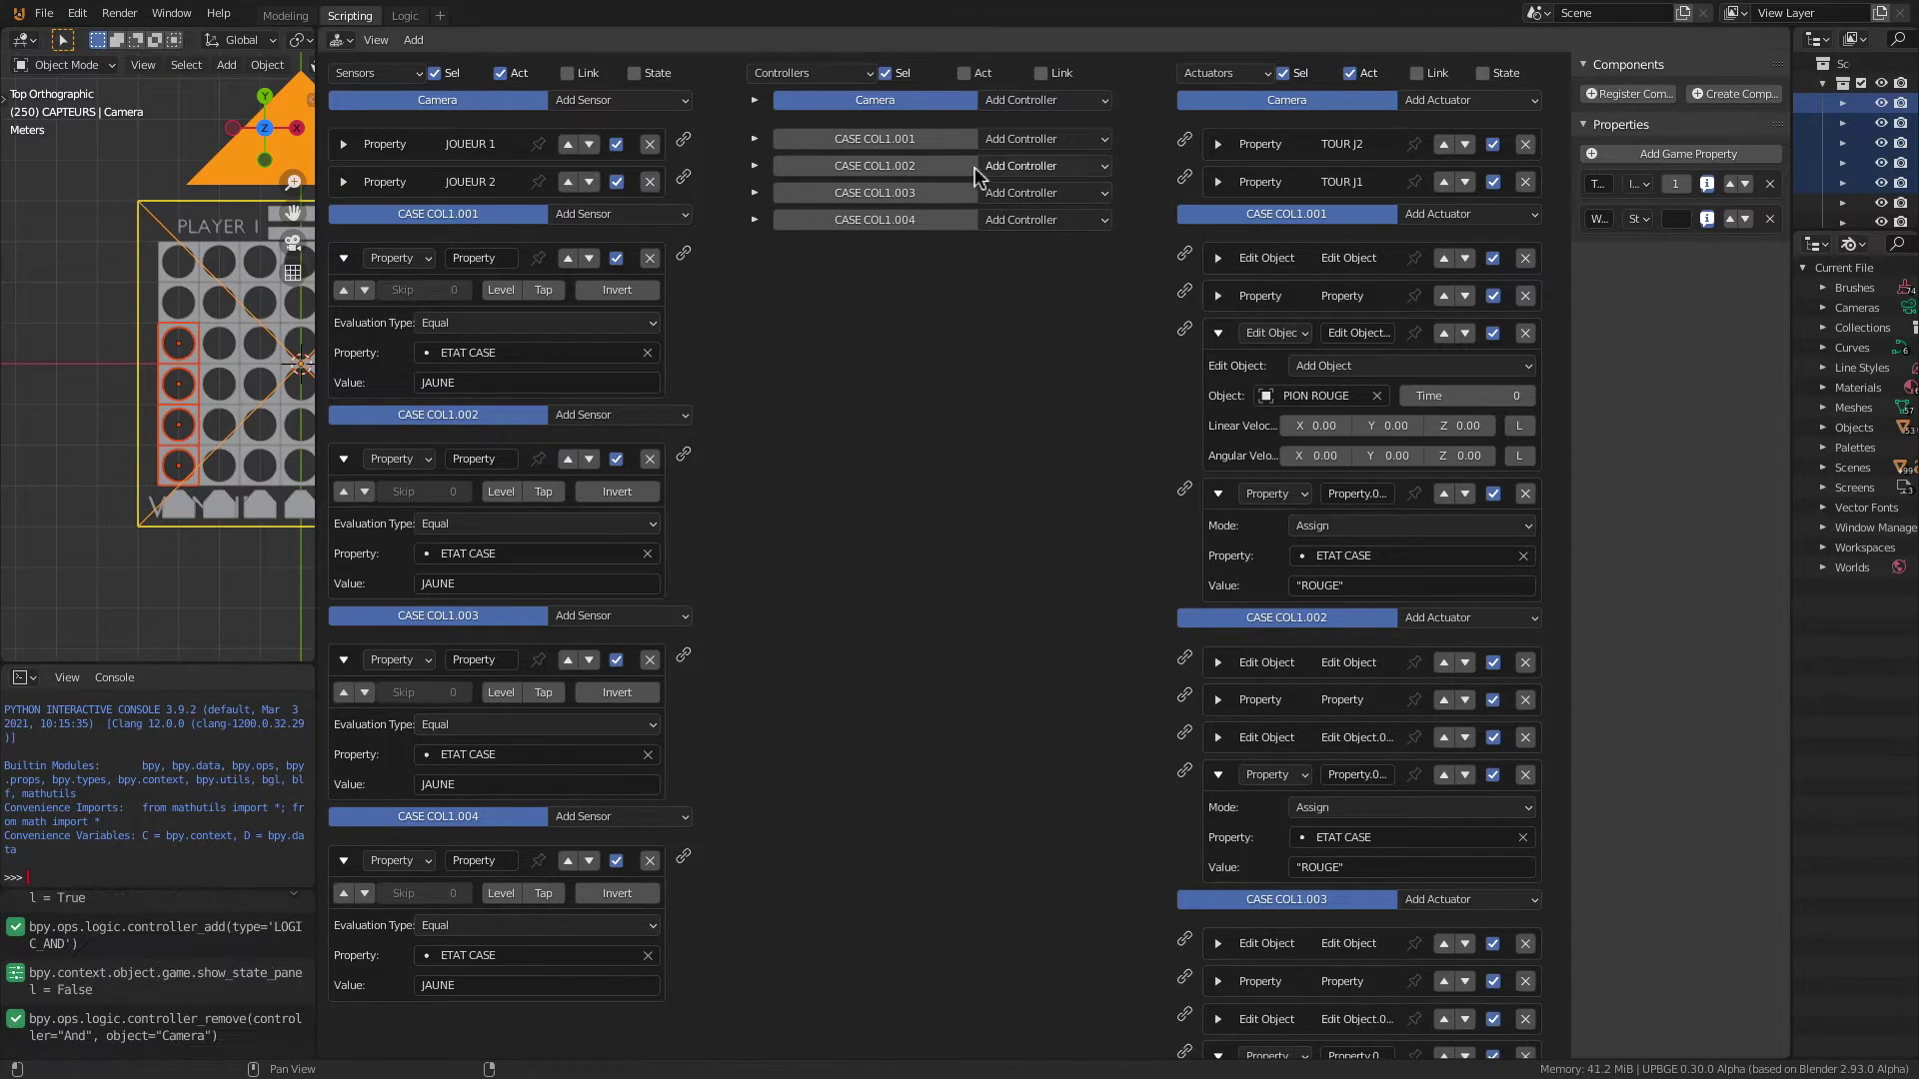
left_click(1032, 100)
left_click(1034, 124)
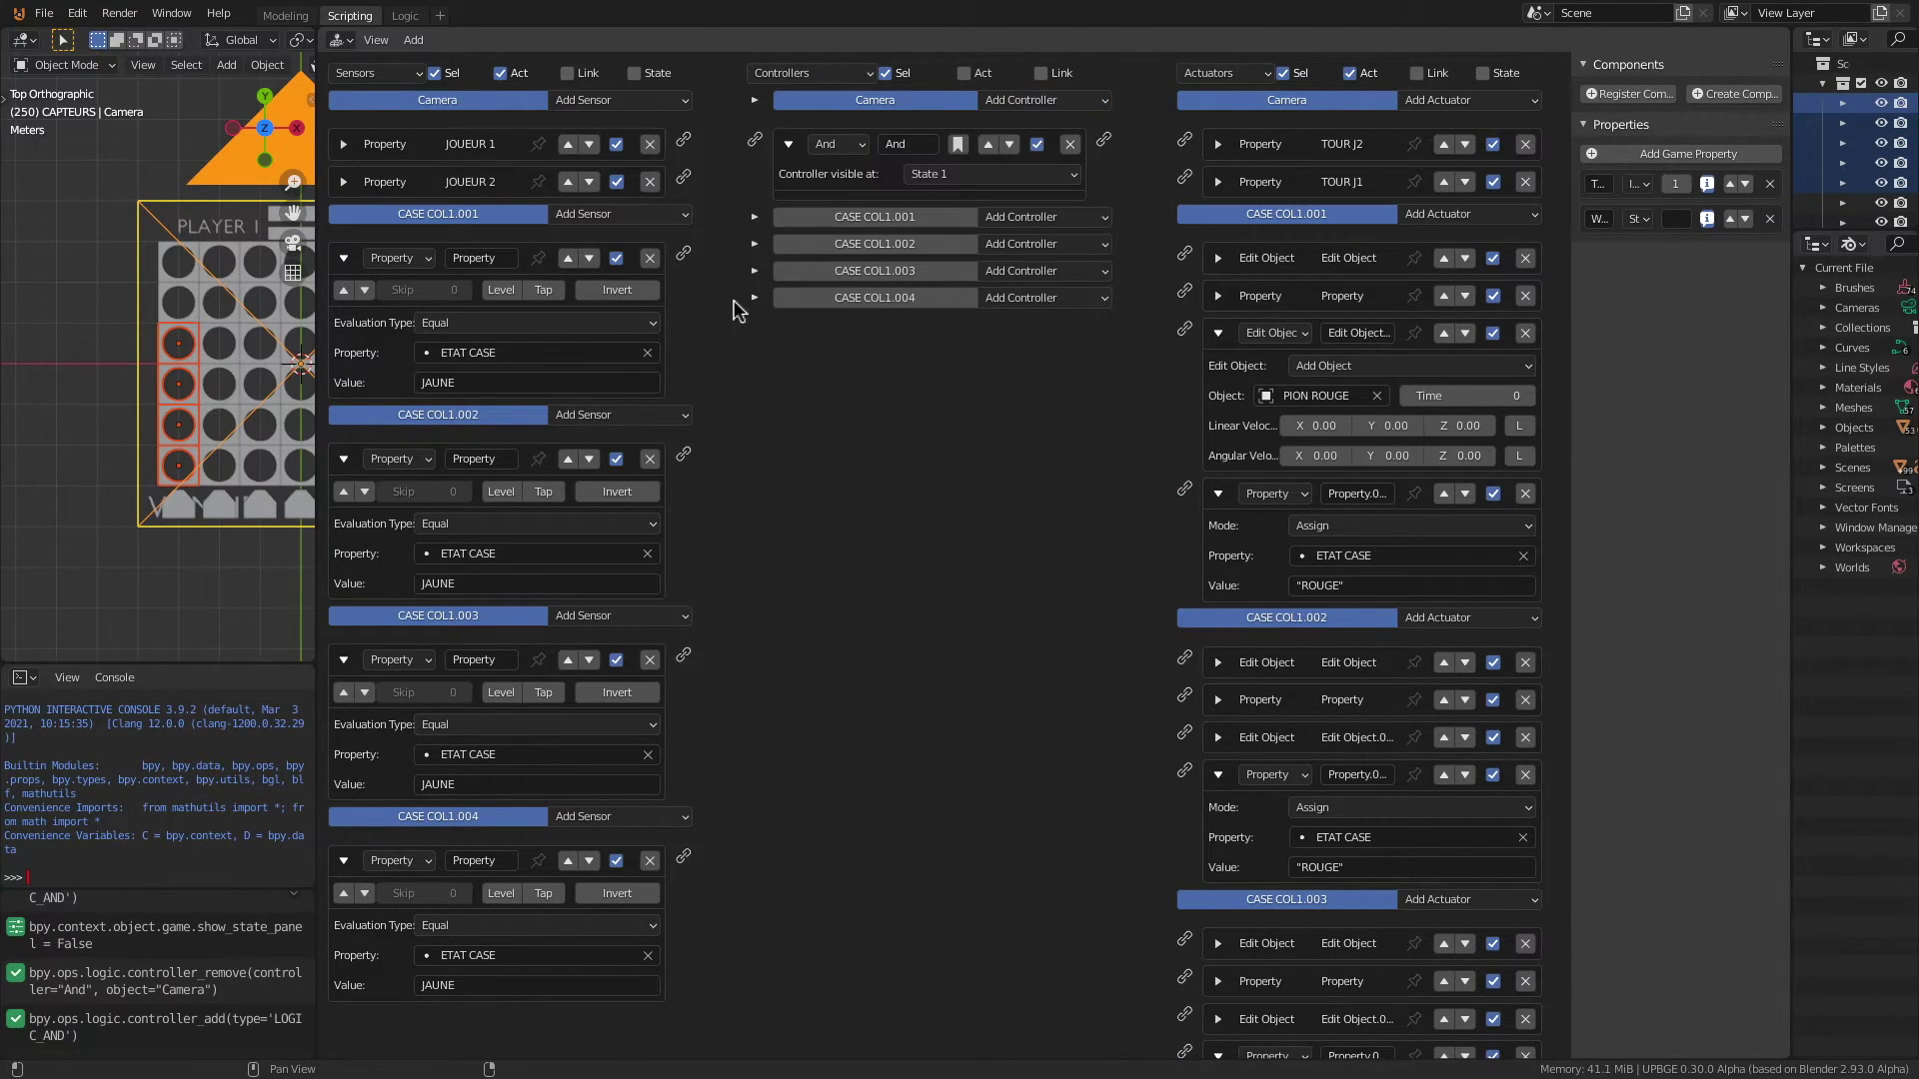
Step: Link the JAUNE property sensors of CASE COL1.001 through CASE COL1.004 to the Camera's And controller
left_click_drag(684, 256, 755, 141)
left_click_drag(684, 454, 754, 141)
left_click_drag(683, 658, 755, 146)
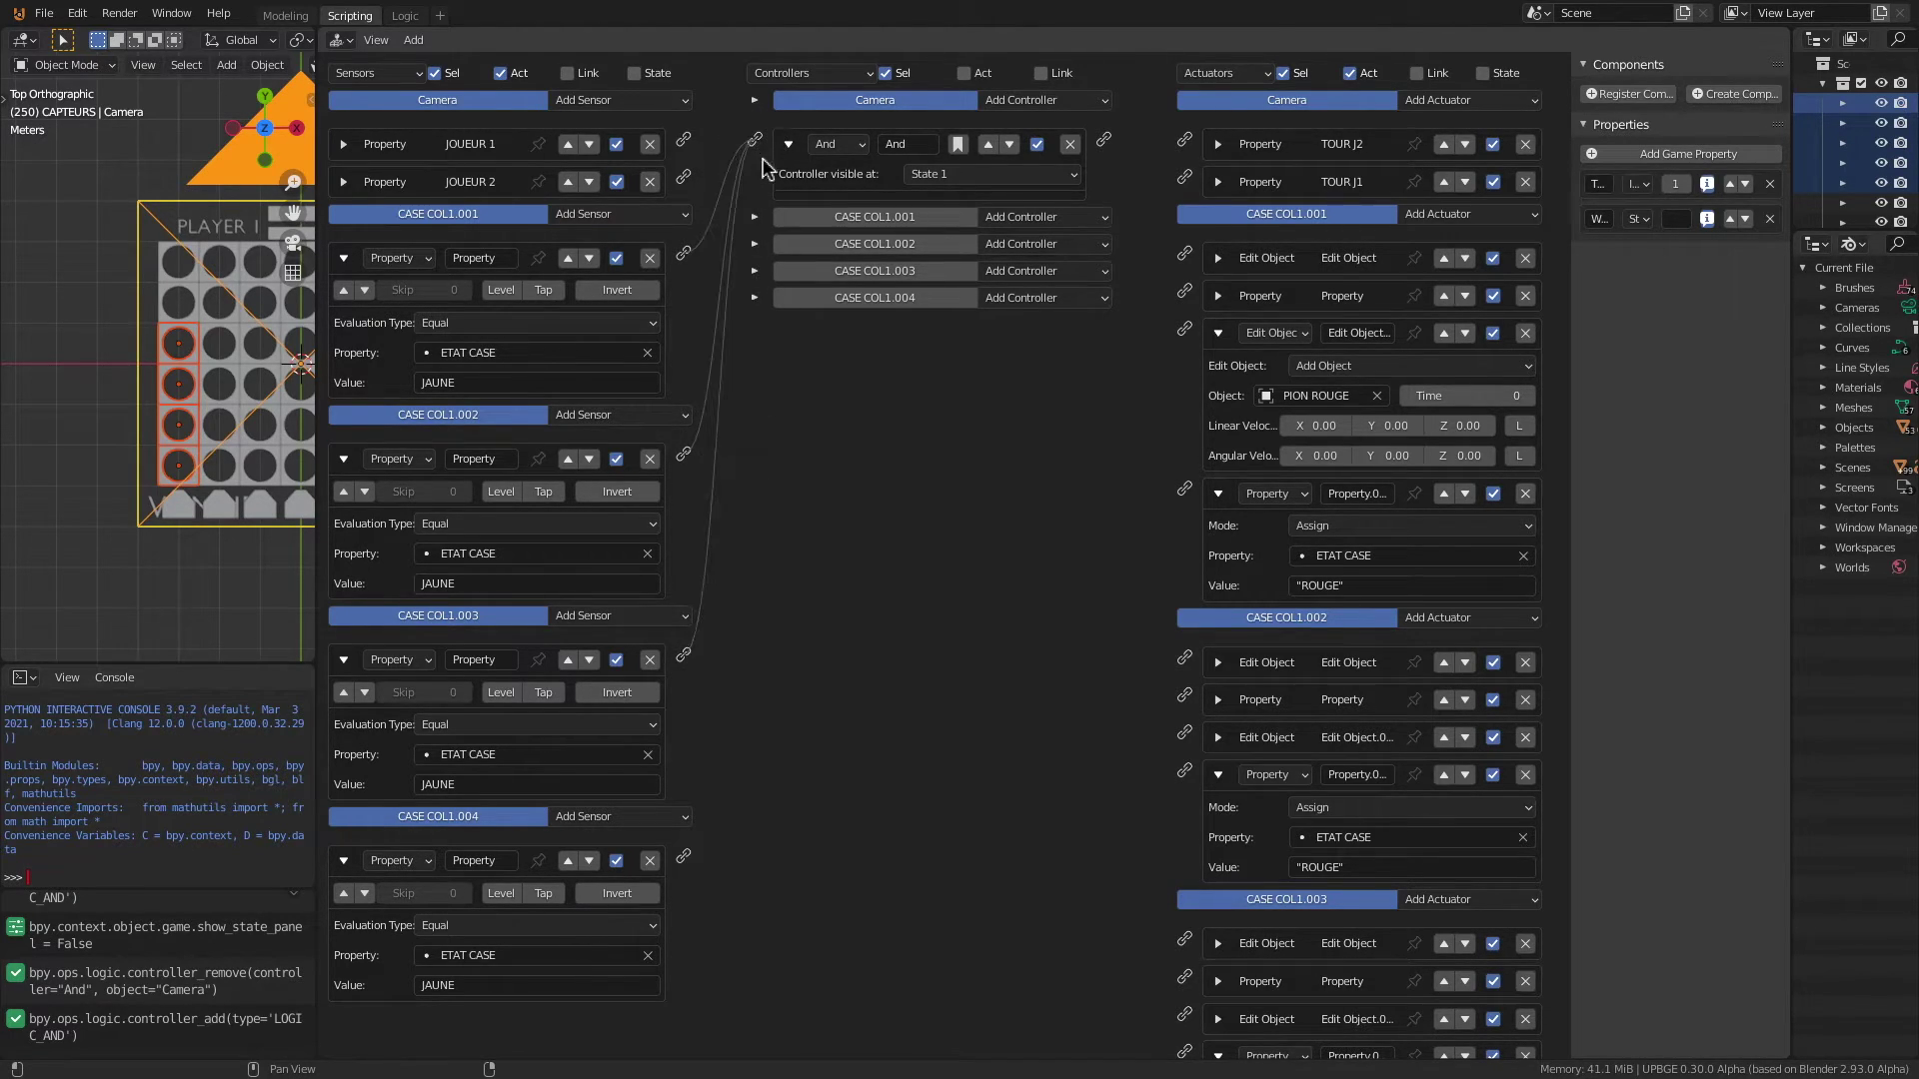
left_click_drag(683, 858, 755, 148)
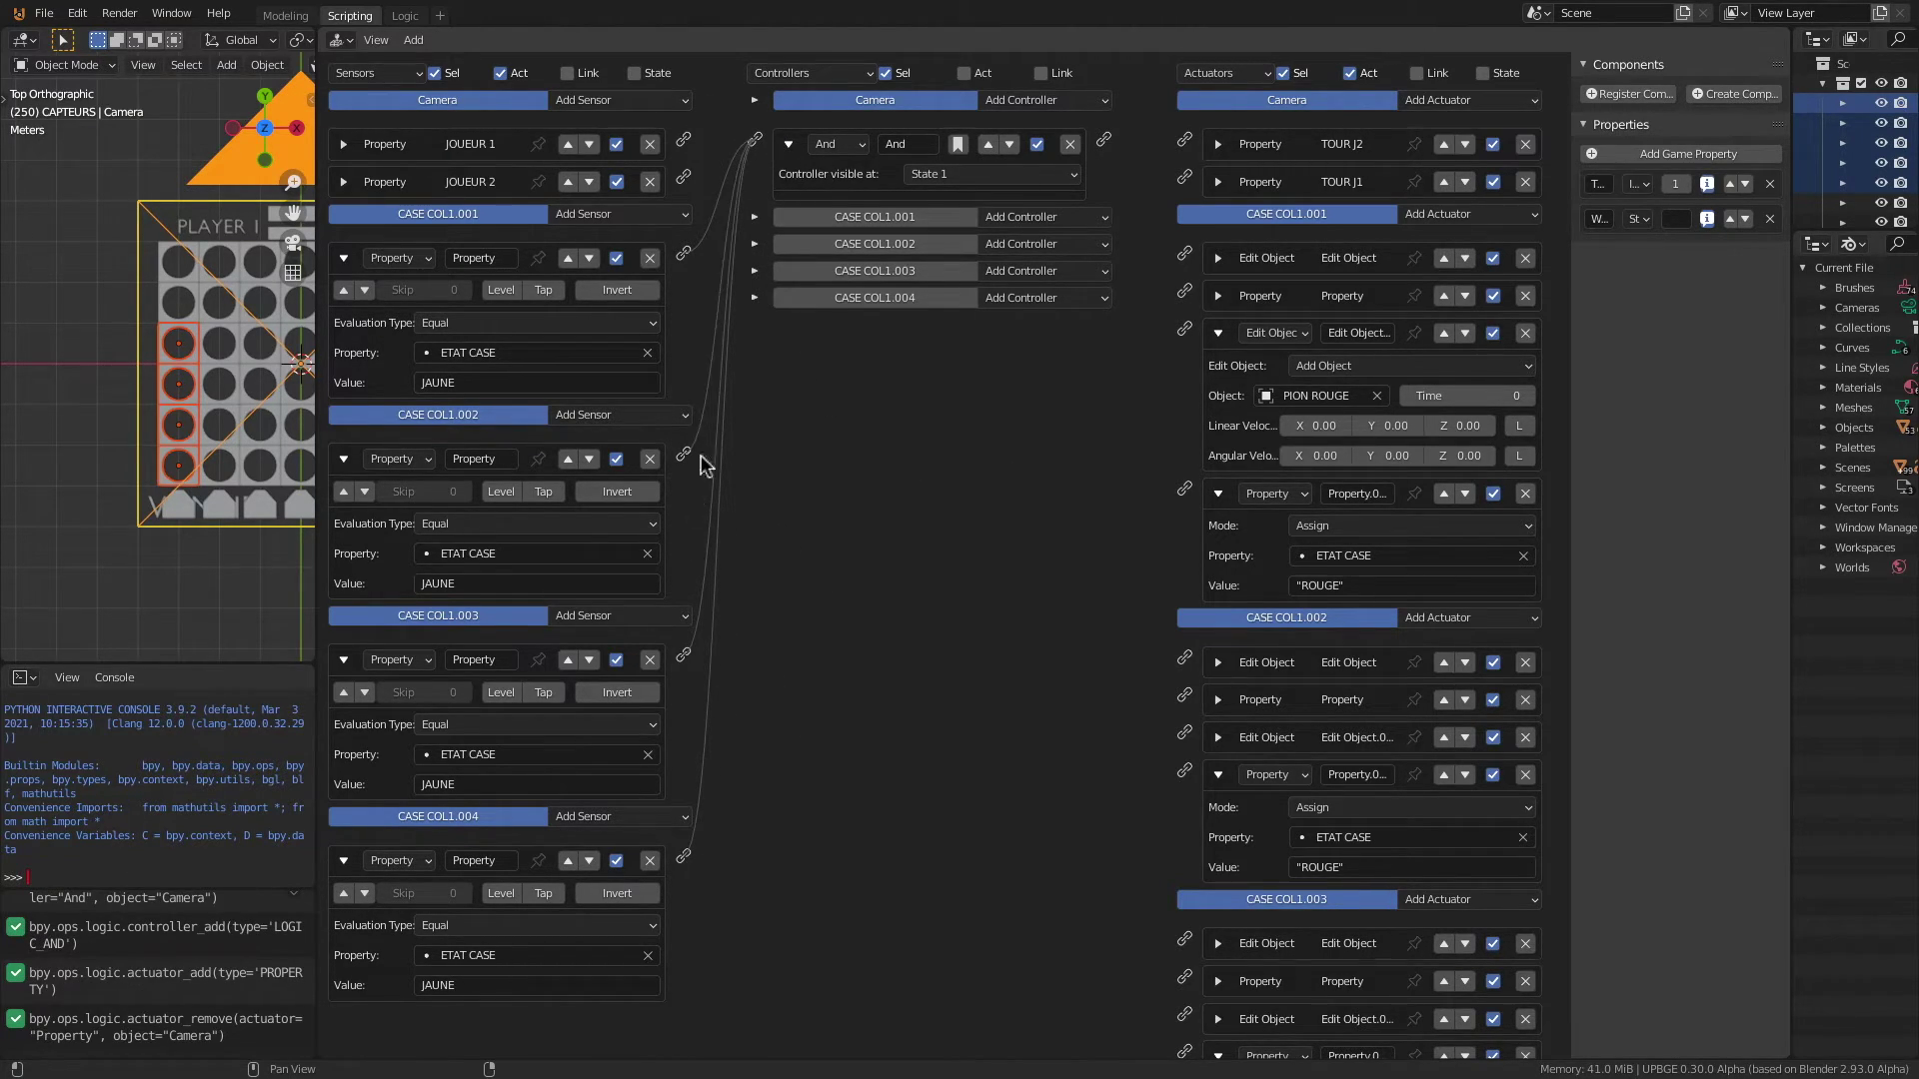
Step: Add a Property actuator to the Camera in Assign mode, targeting the WINNER IS property
left_click(1475, 103)
left_click(1465, 101)
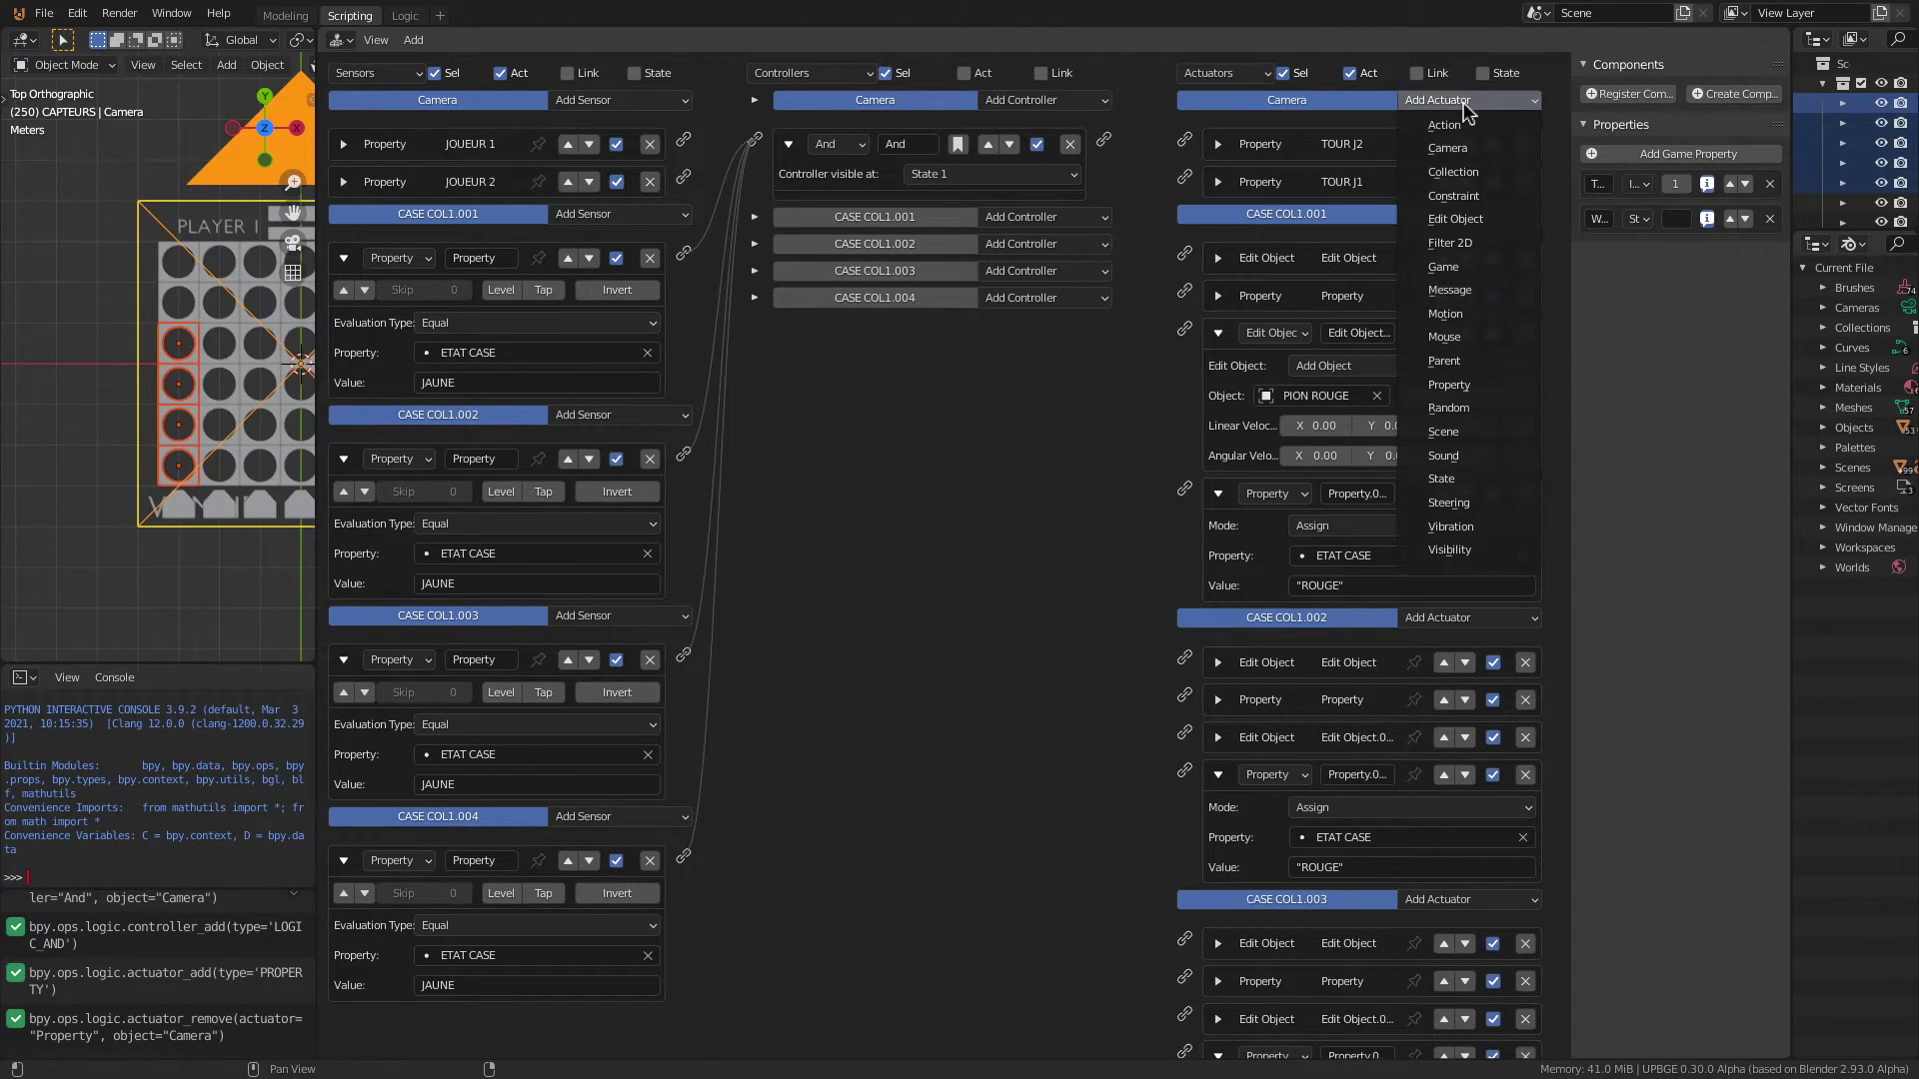
left_click(1449, 385)
left_click(1344, 283)
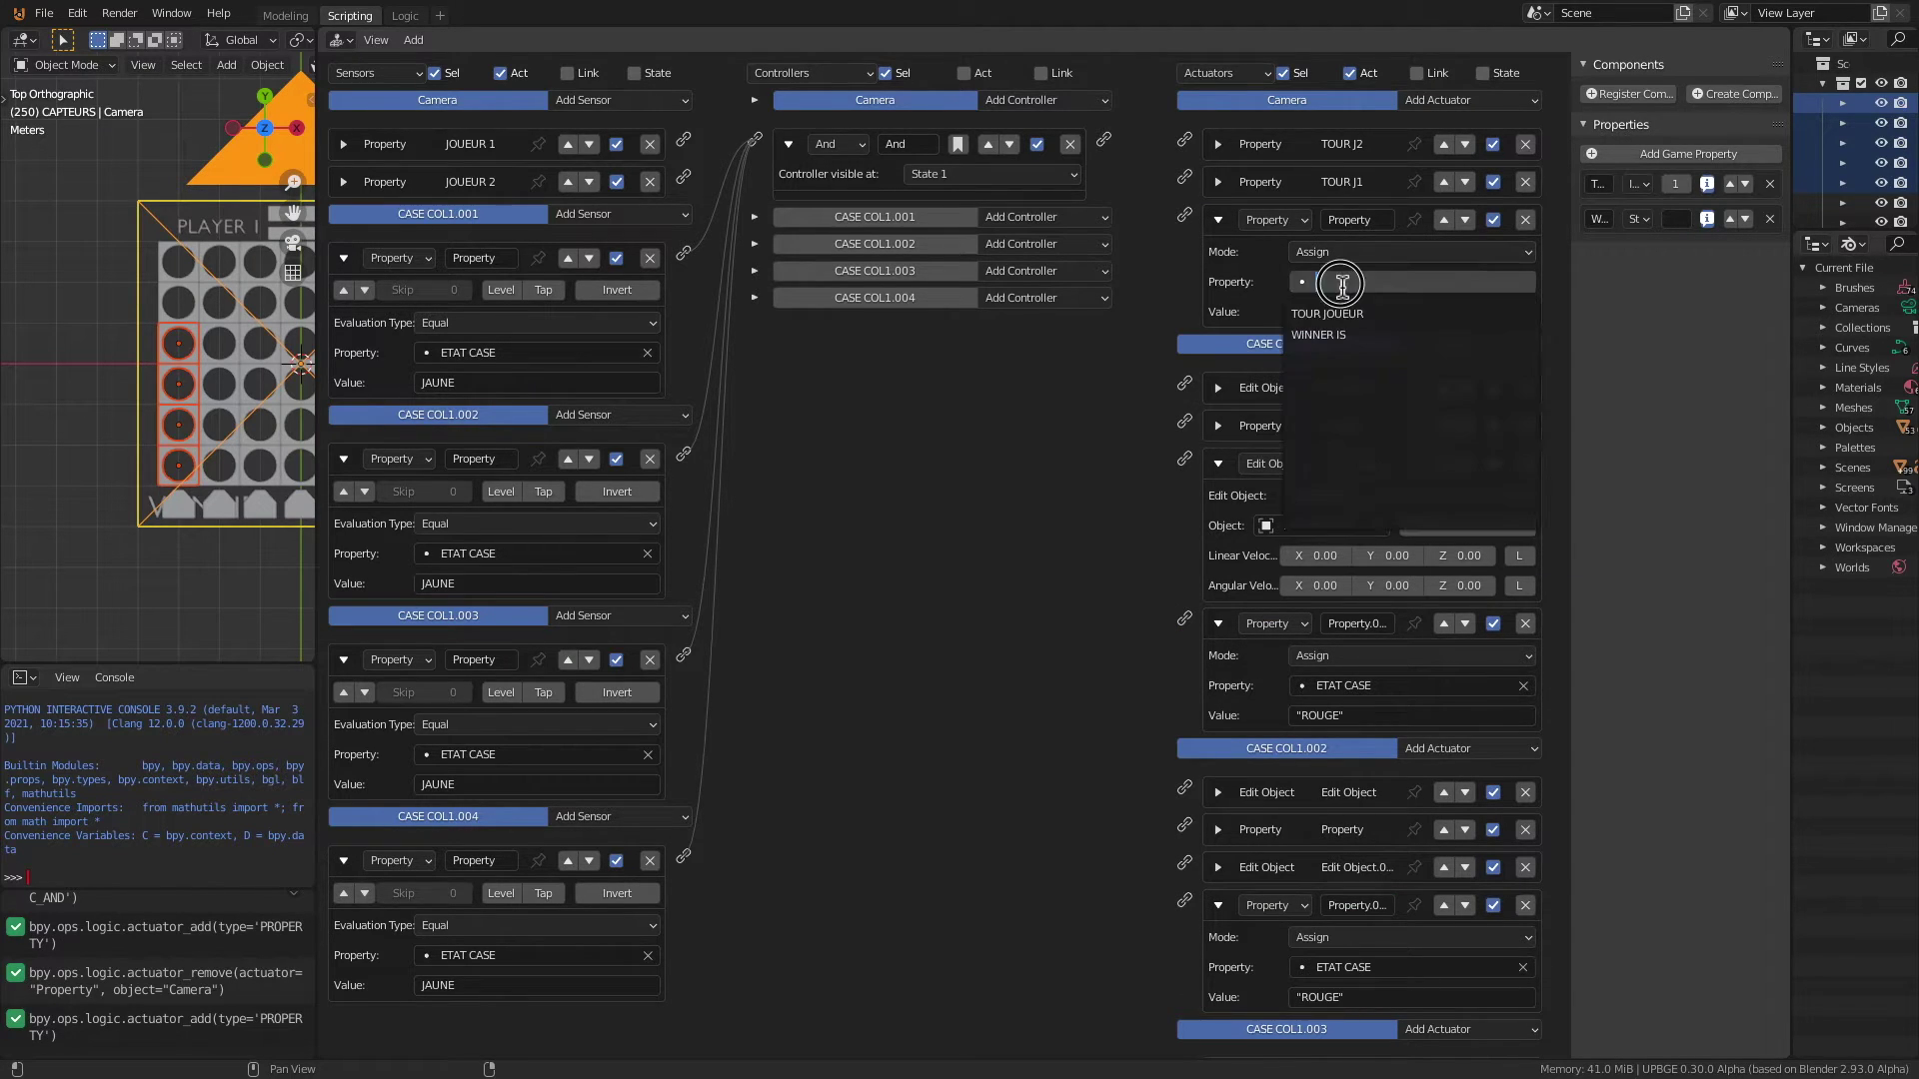
left_click(1346, 338)
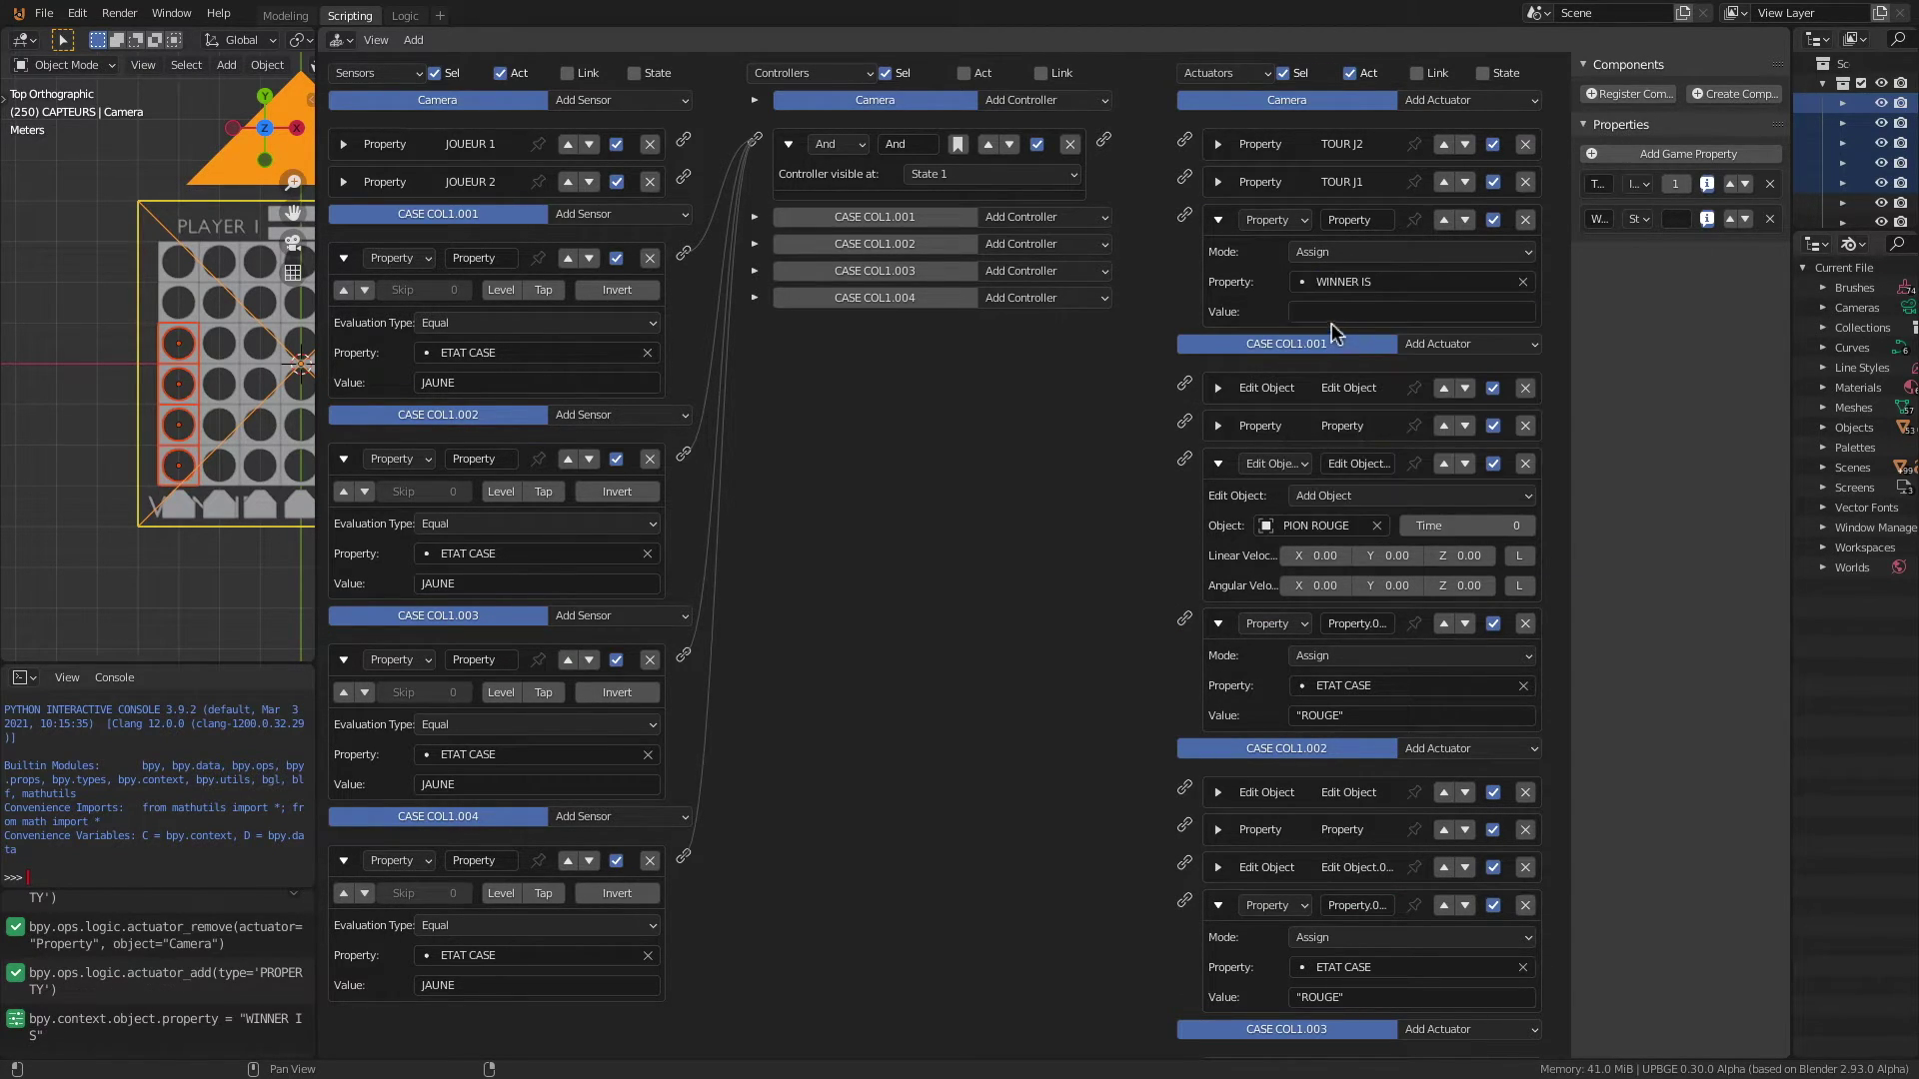
Step: Set the WINNER IS actuator's value to "JOUEUR 1" including the quotation marks, and link the And controller to it
left_click(1335, 313)
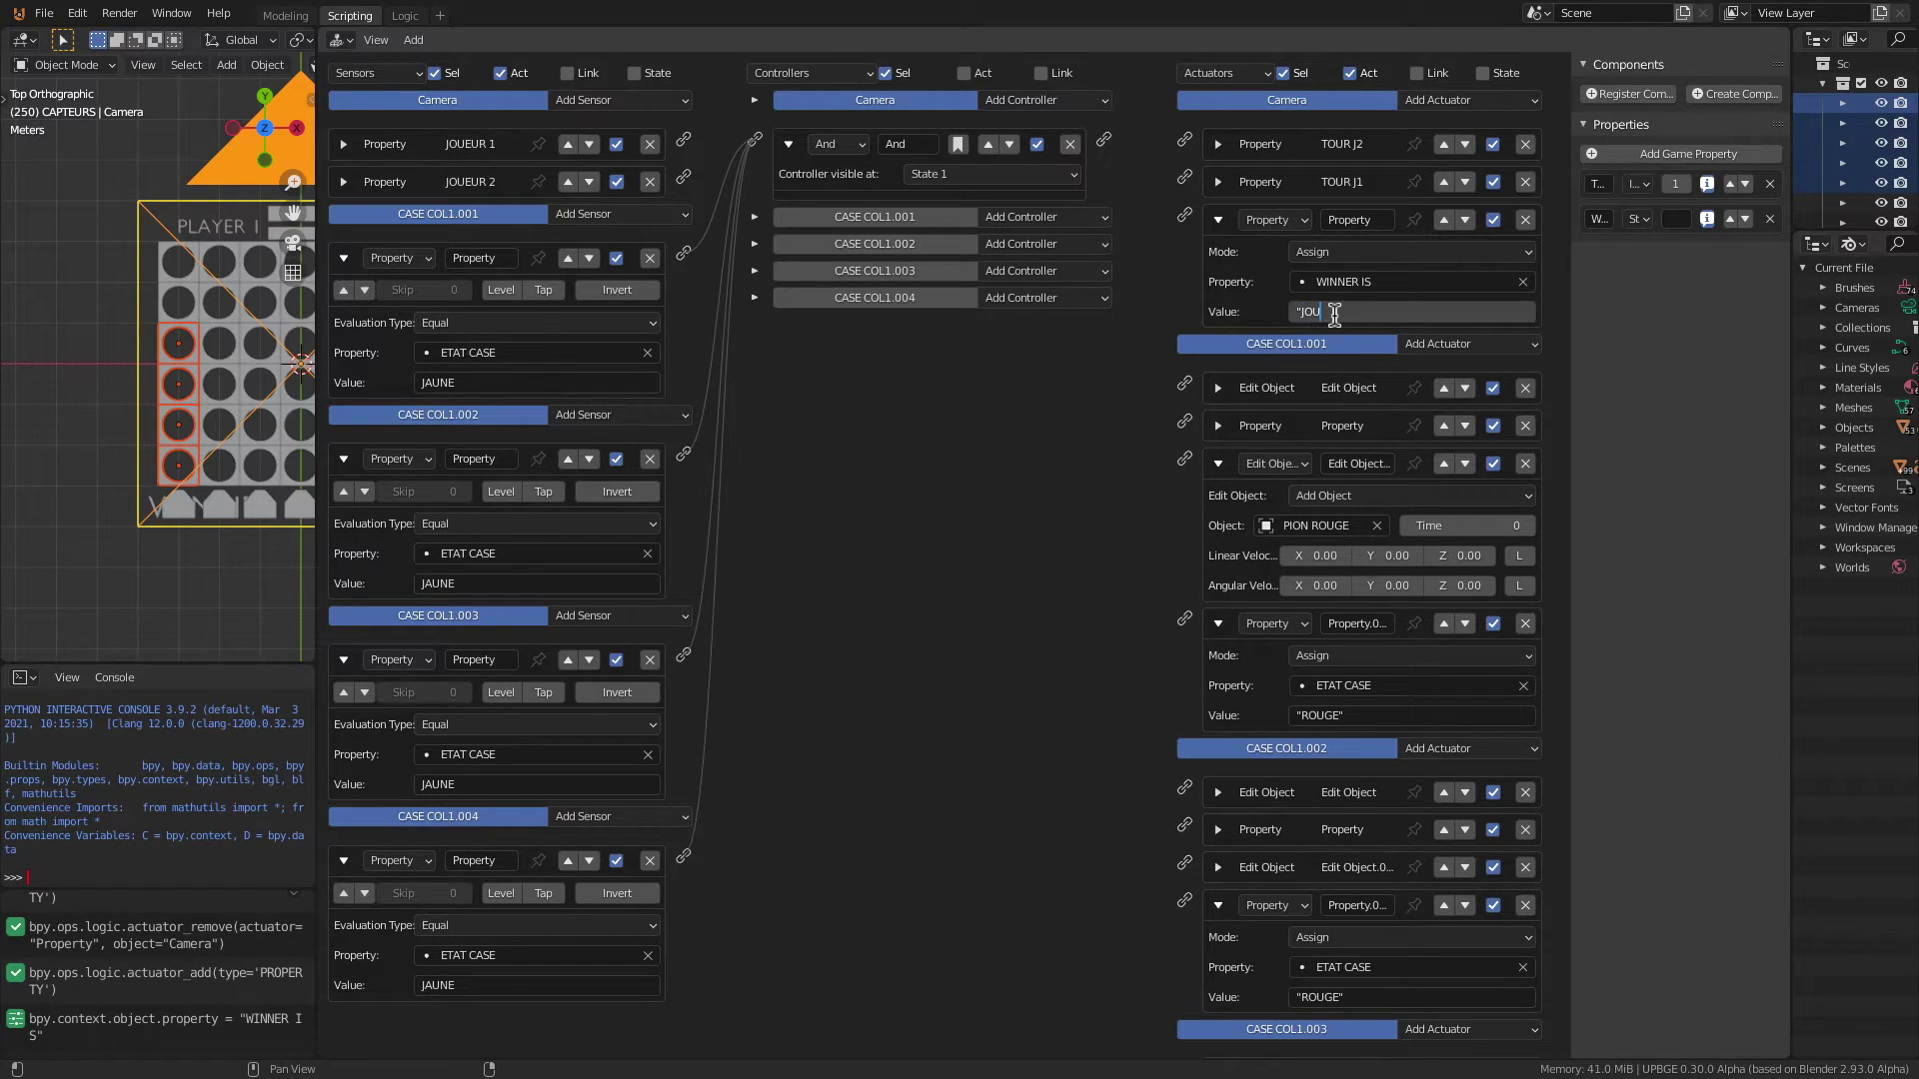
type("\"JOUEUR 1")
key("Return")
double_click(1370, 311)
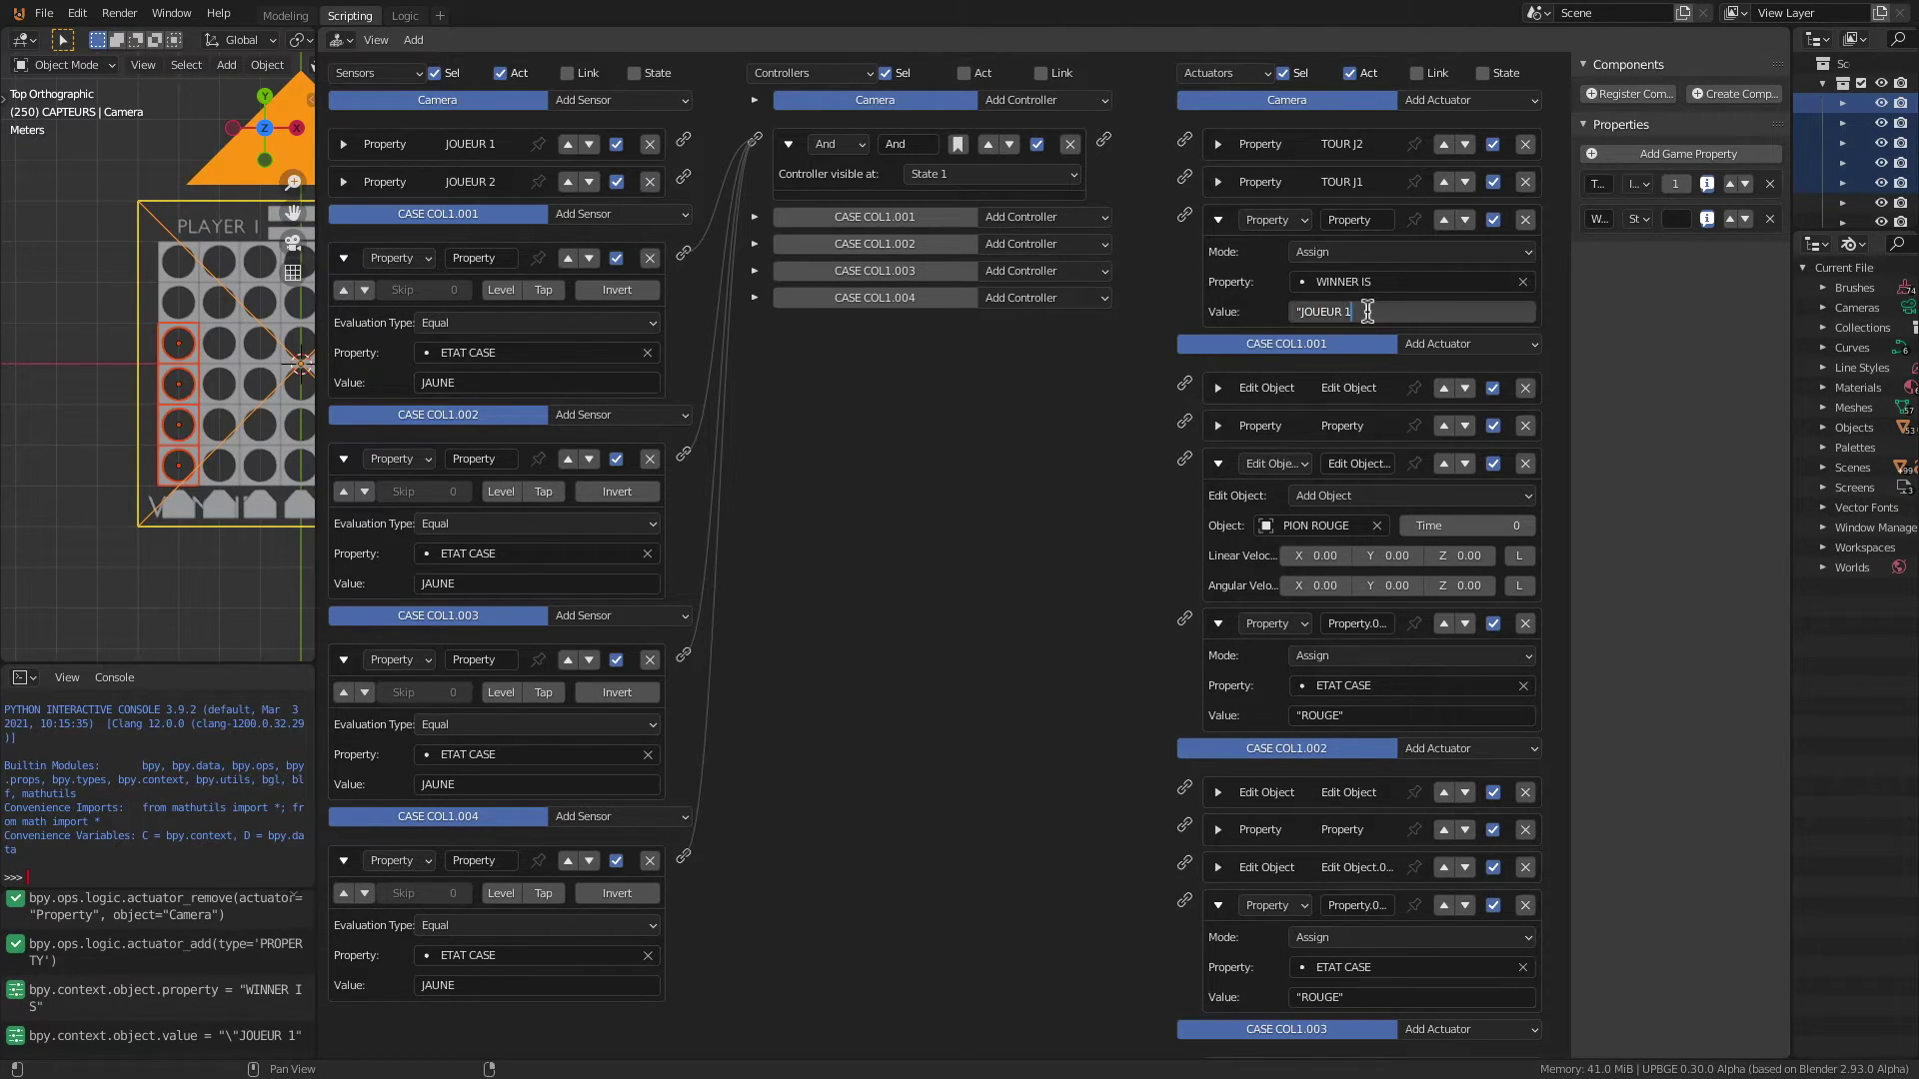
type("\"")
key("Return")
left_click_drag(1104, 138, 1185, 215)
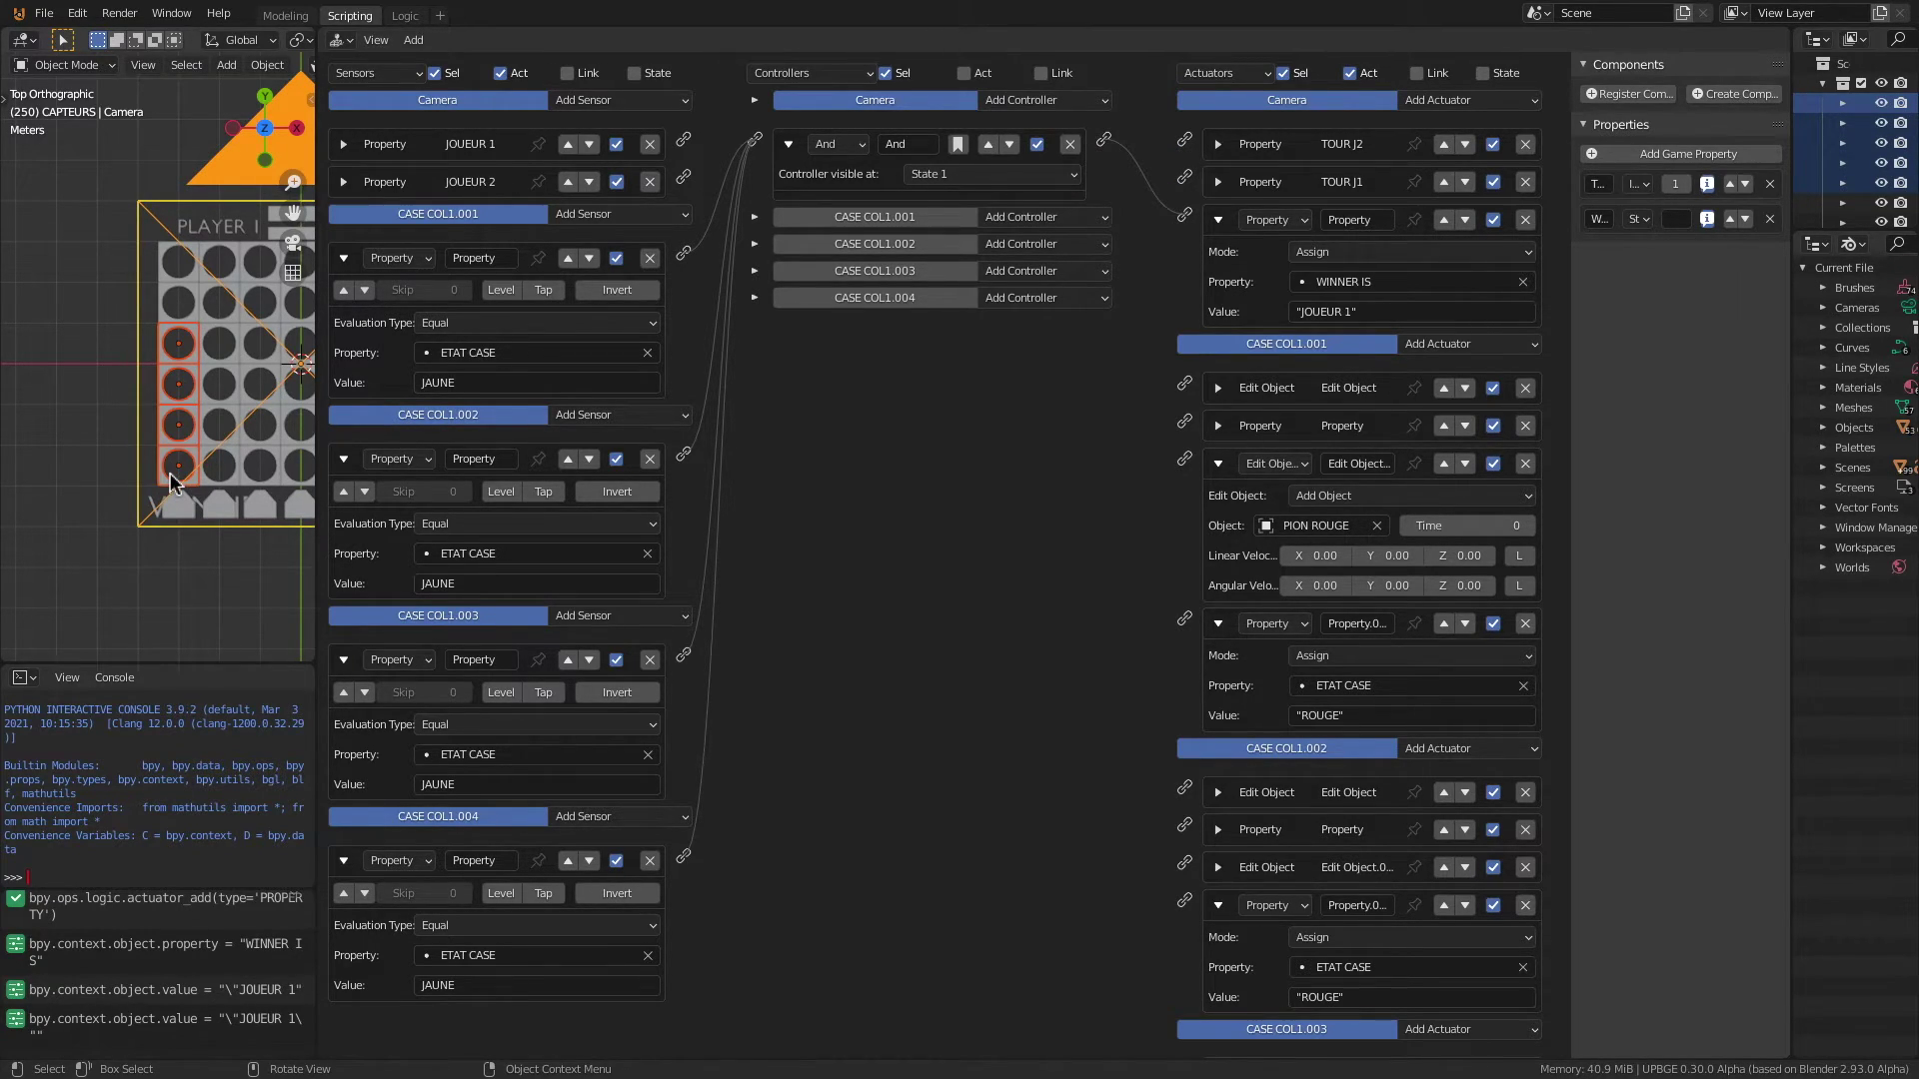
Step: Add a second Property sensor to CASE COL1.001 and CASE COL1.002, collapsing their existing JAUNE sensors
left_click(596, 214)
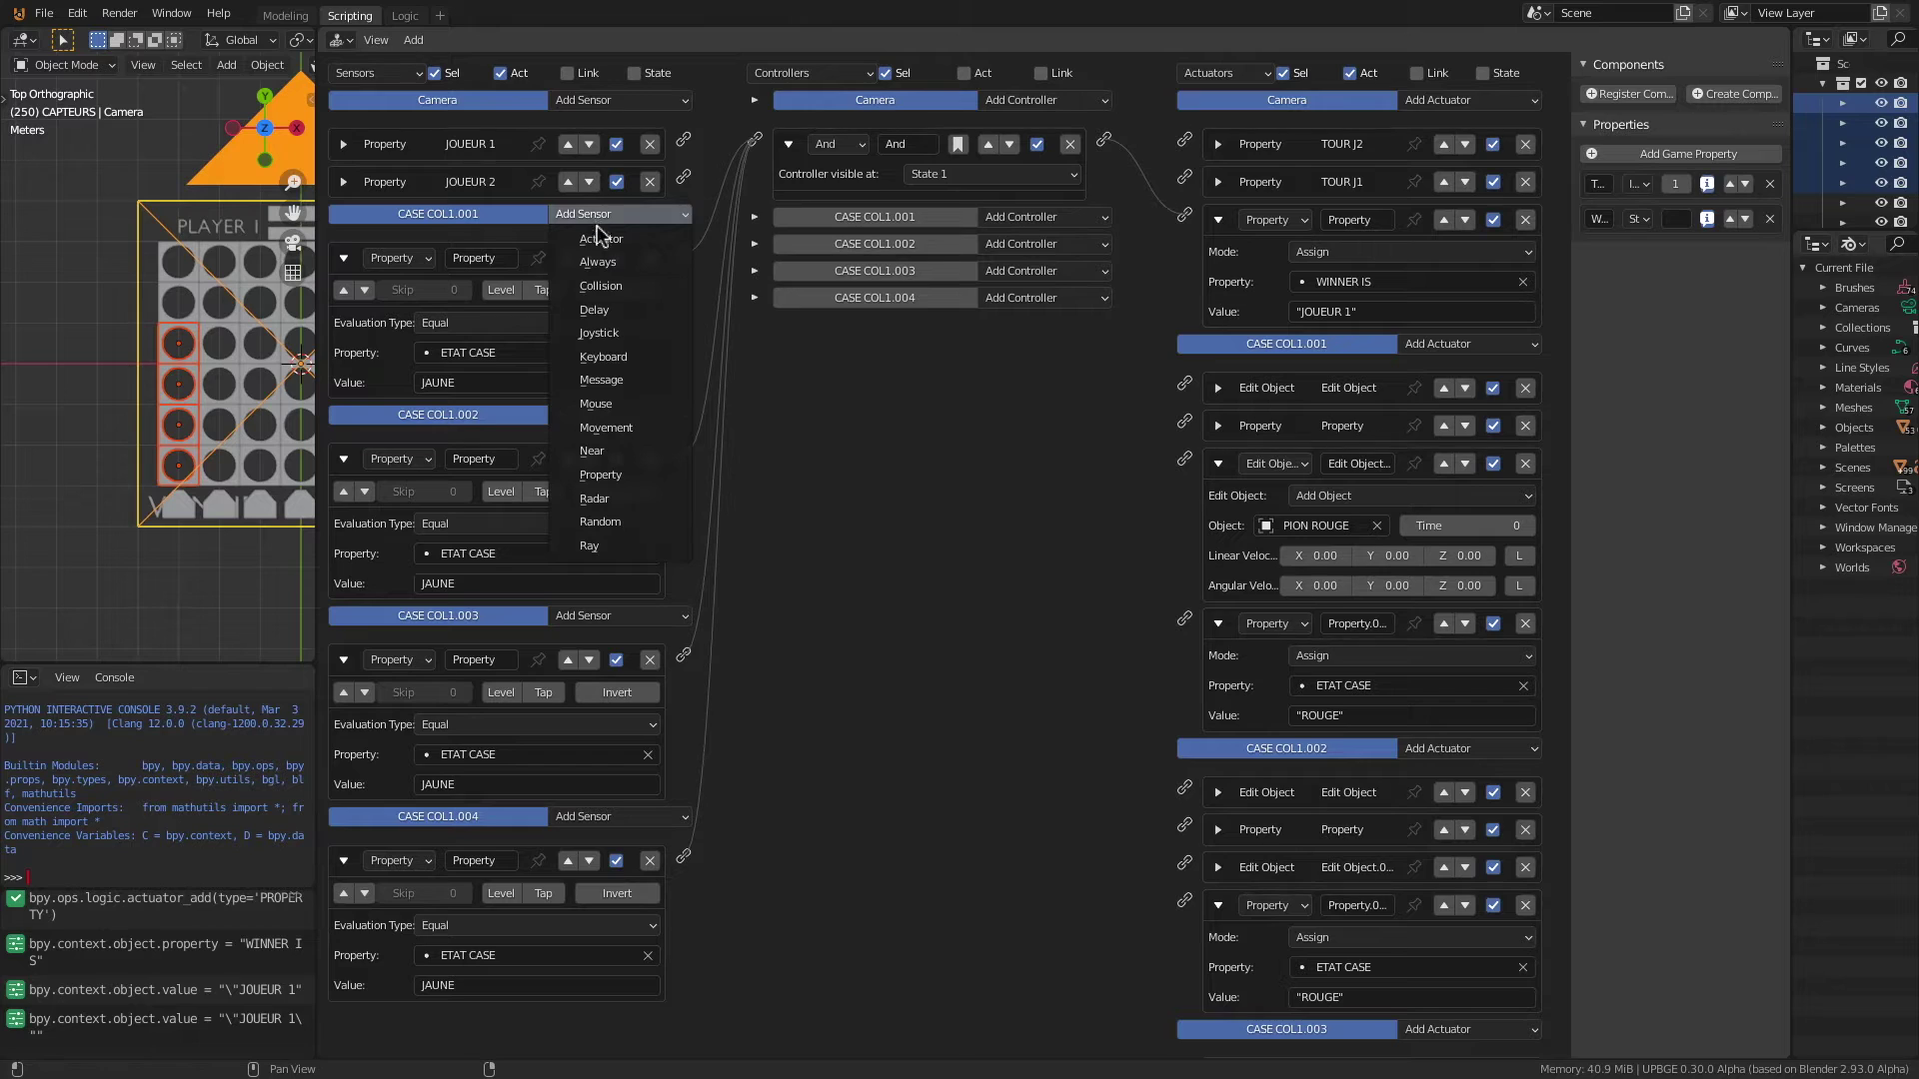
left_click(604, 474)
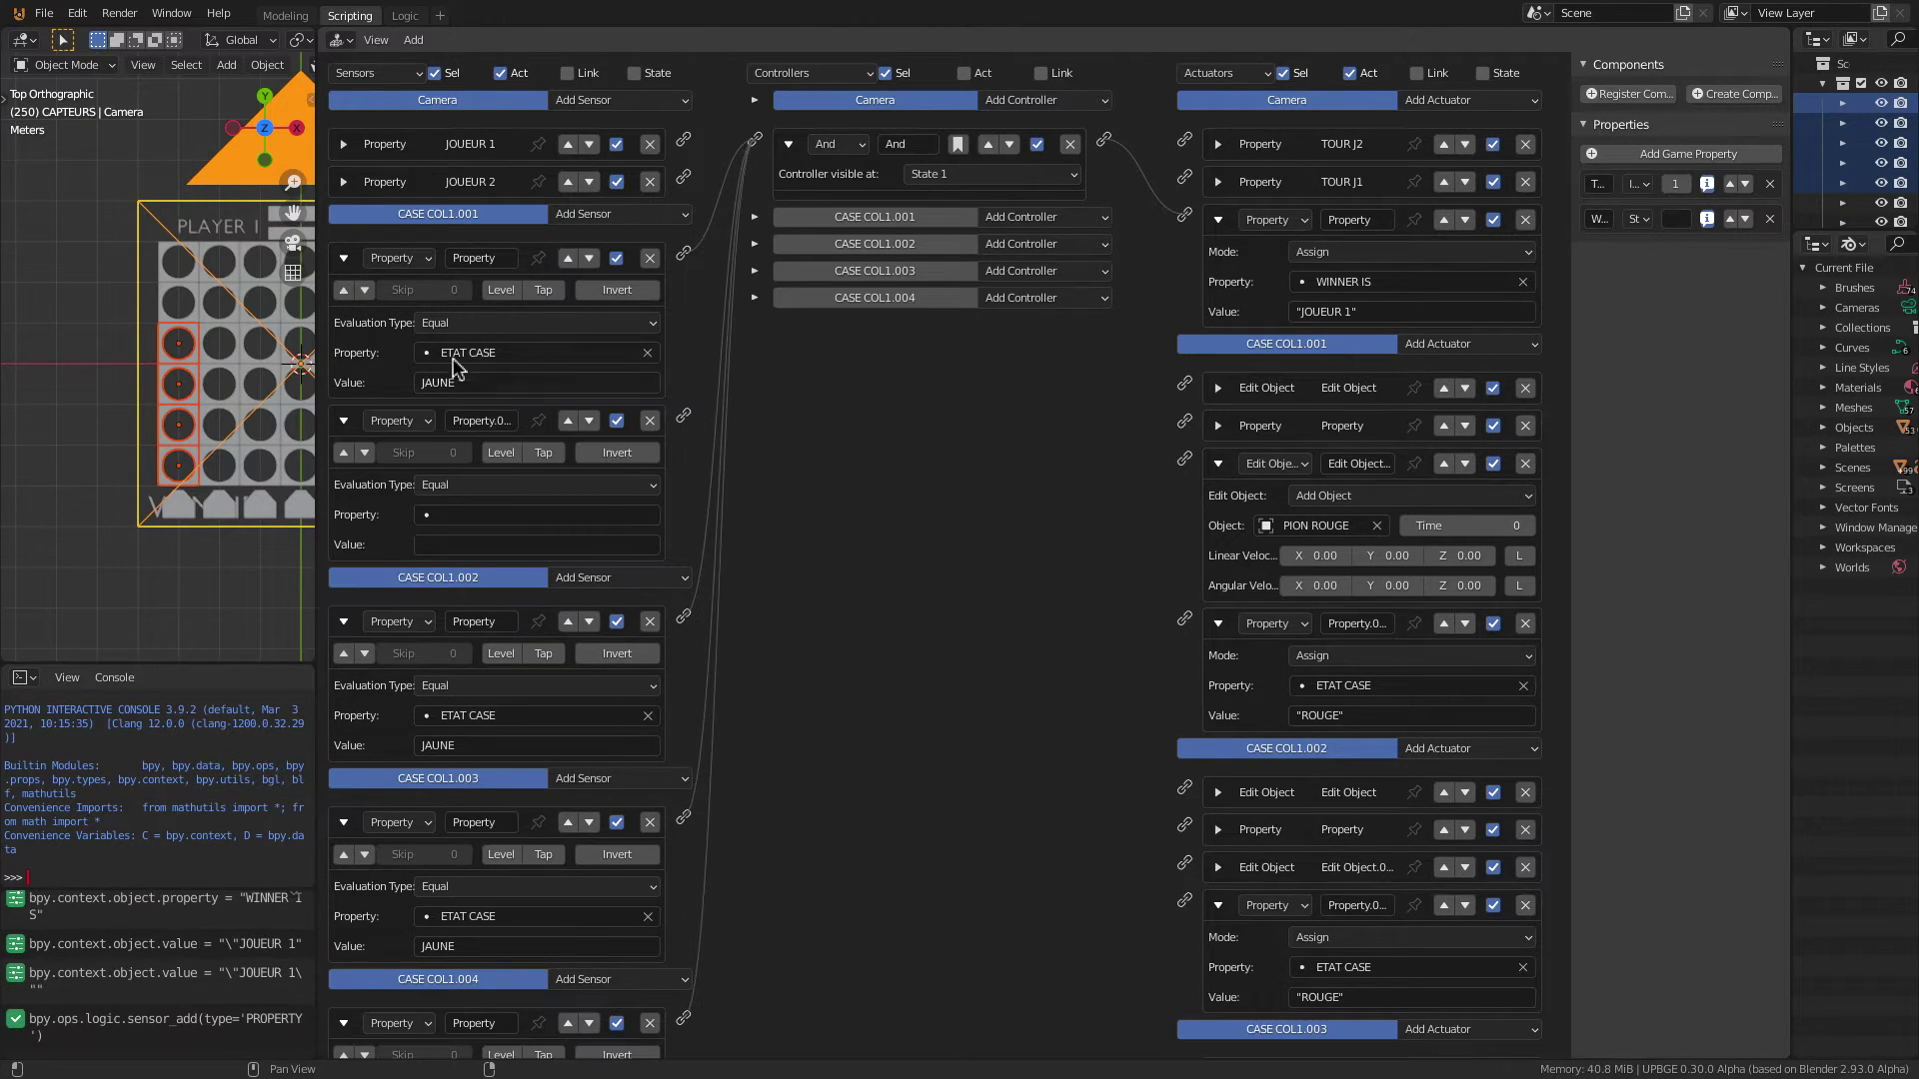
left_click(343, 258)
left_click(342, 496)
left_click(576, 455)
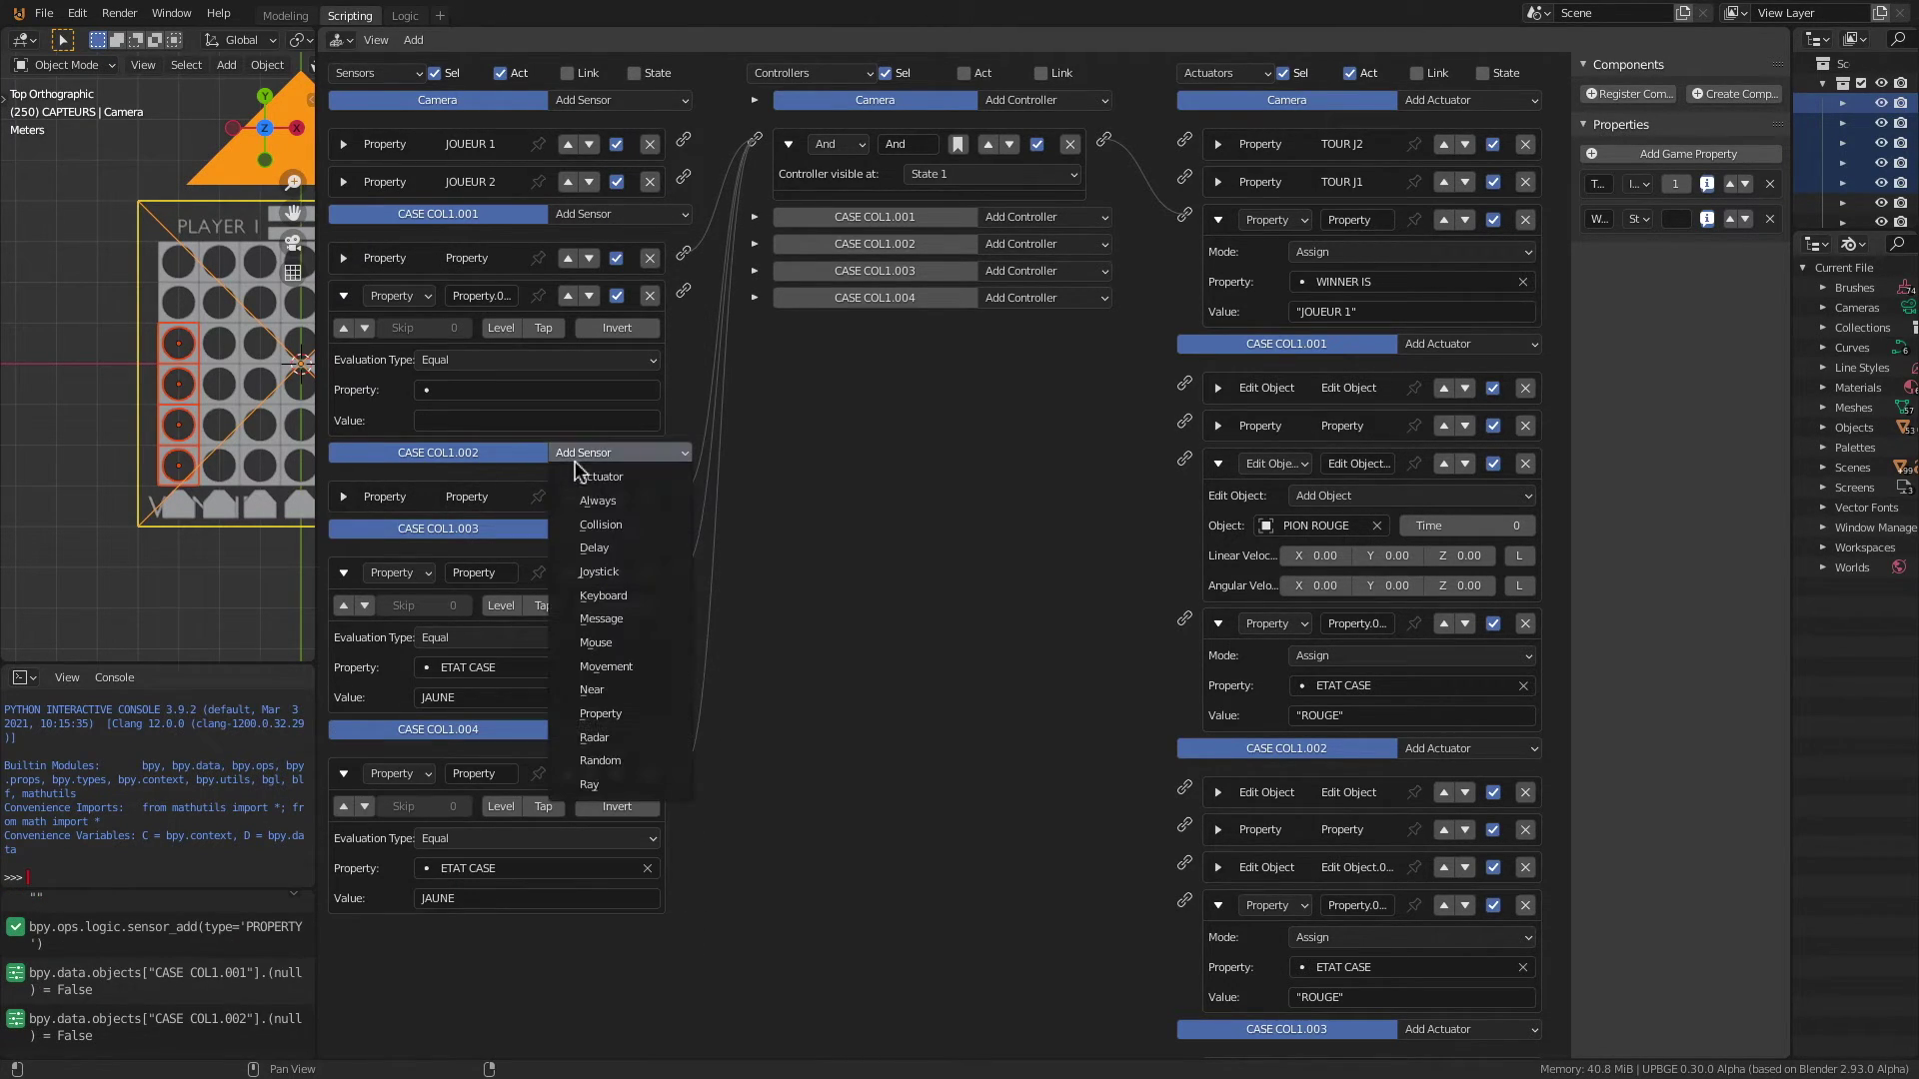
left_click(603, 713)
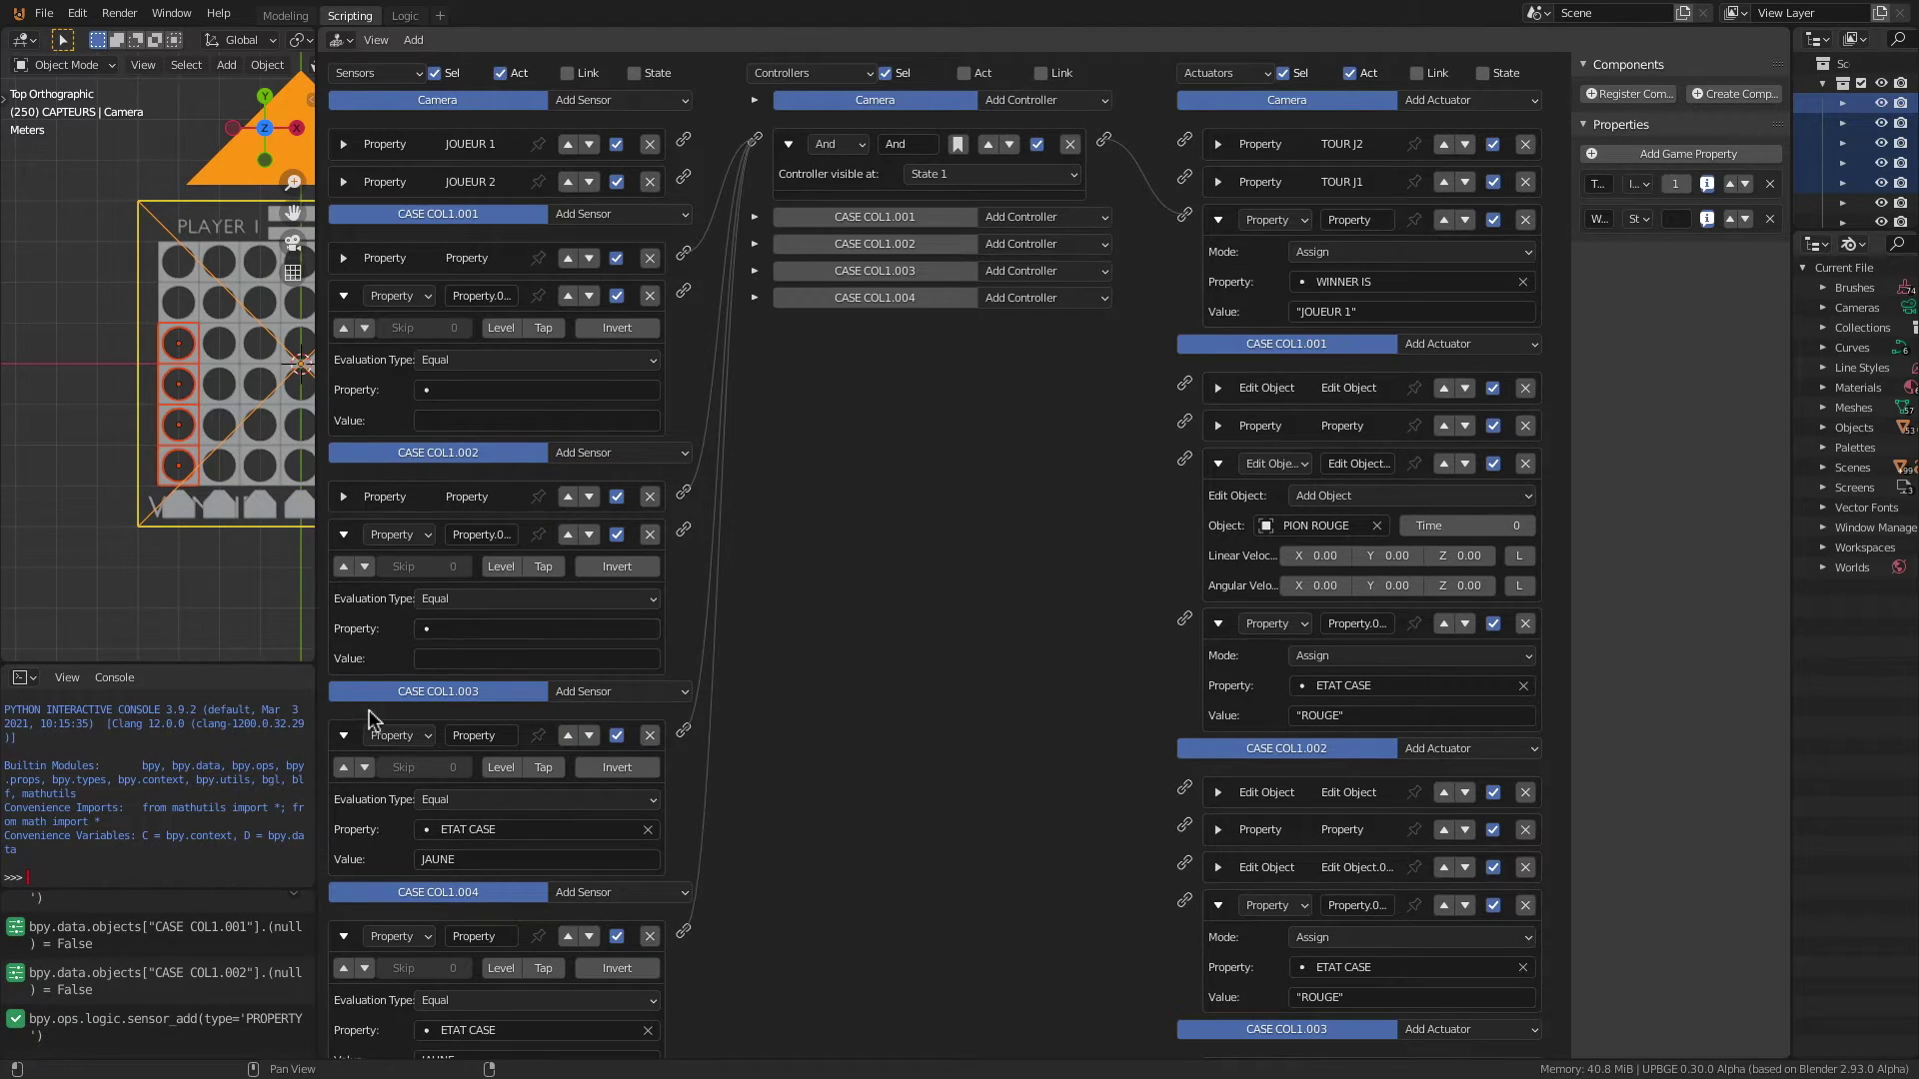
Step: Add a second Property sensor to CASE COL1.003 and CASE COL1.004, collapsing their existing JAUNE sensors
left_click(343, 735)
left_click(595, 692)
left_click(620, 955)
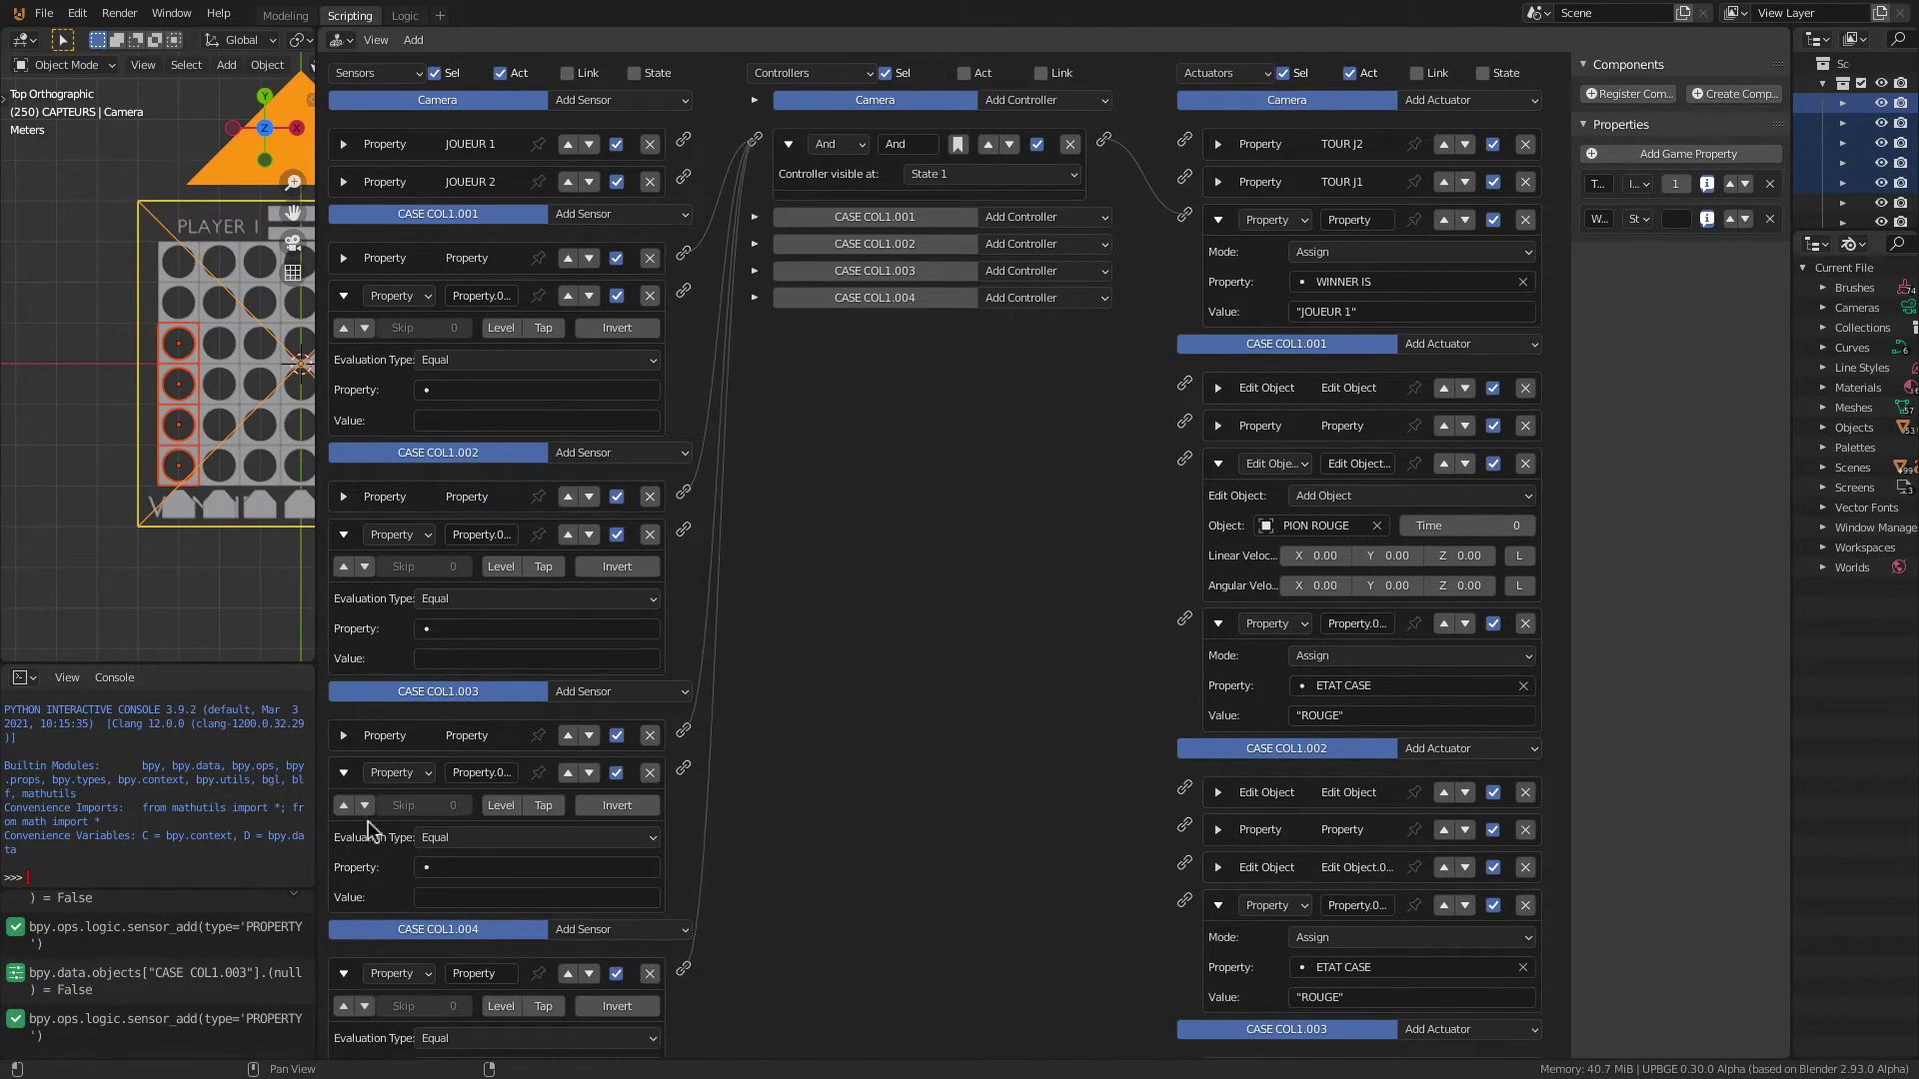
left_click(620, 930)
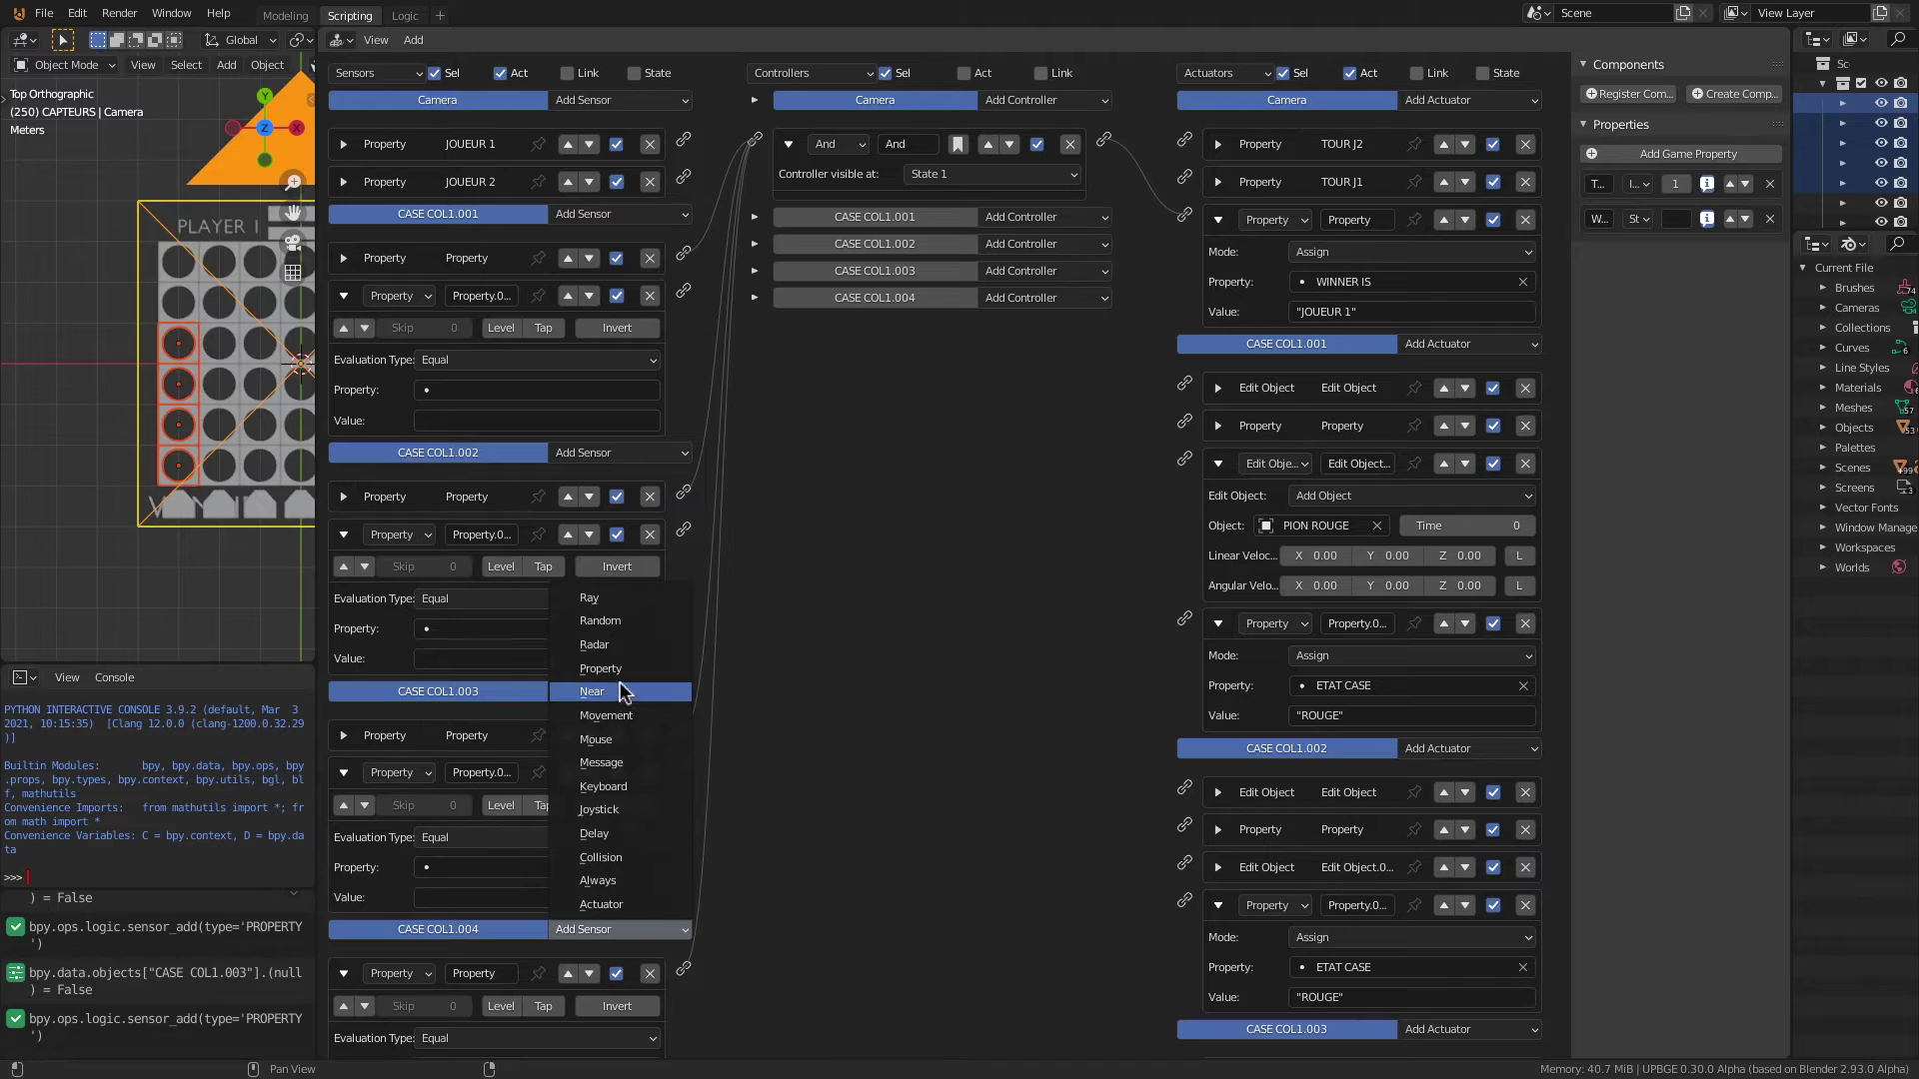
left_click(600, 669)
scroll(450, 699, "down", 4)
left_click(343, 813)
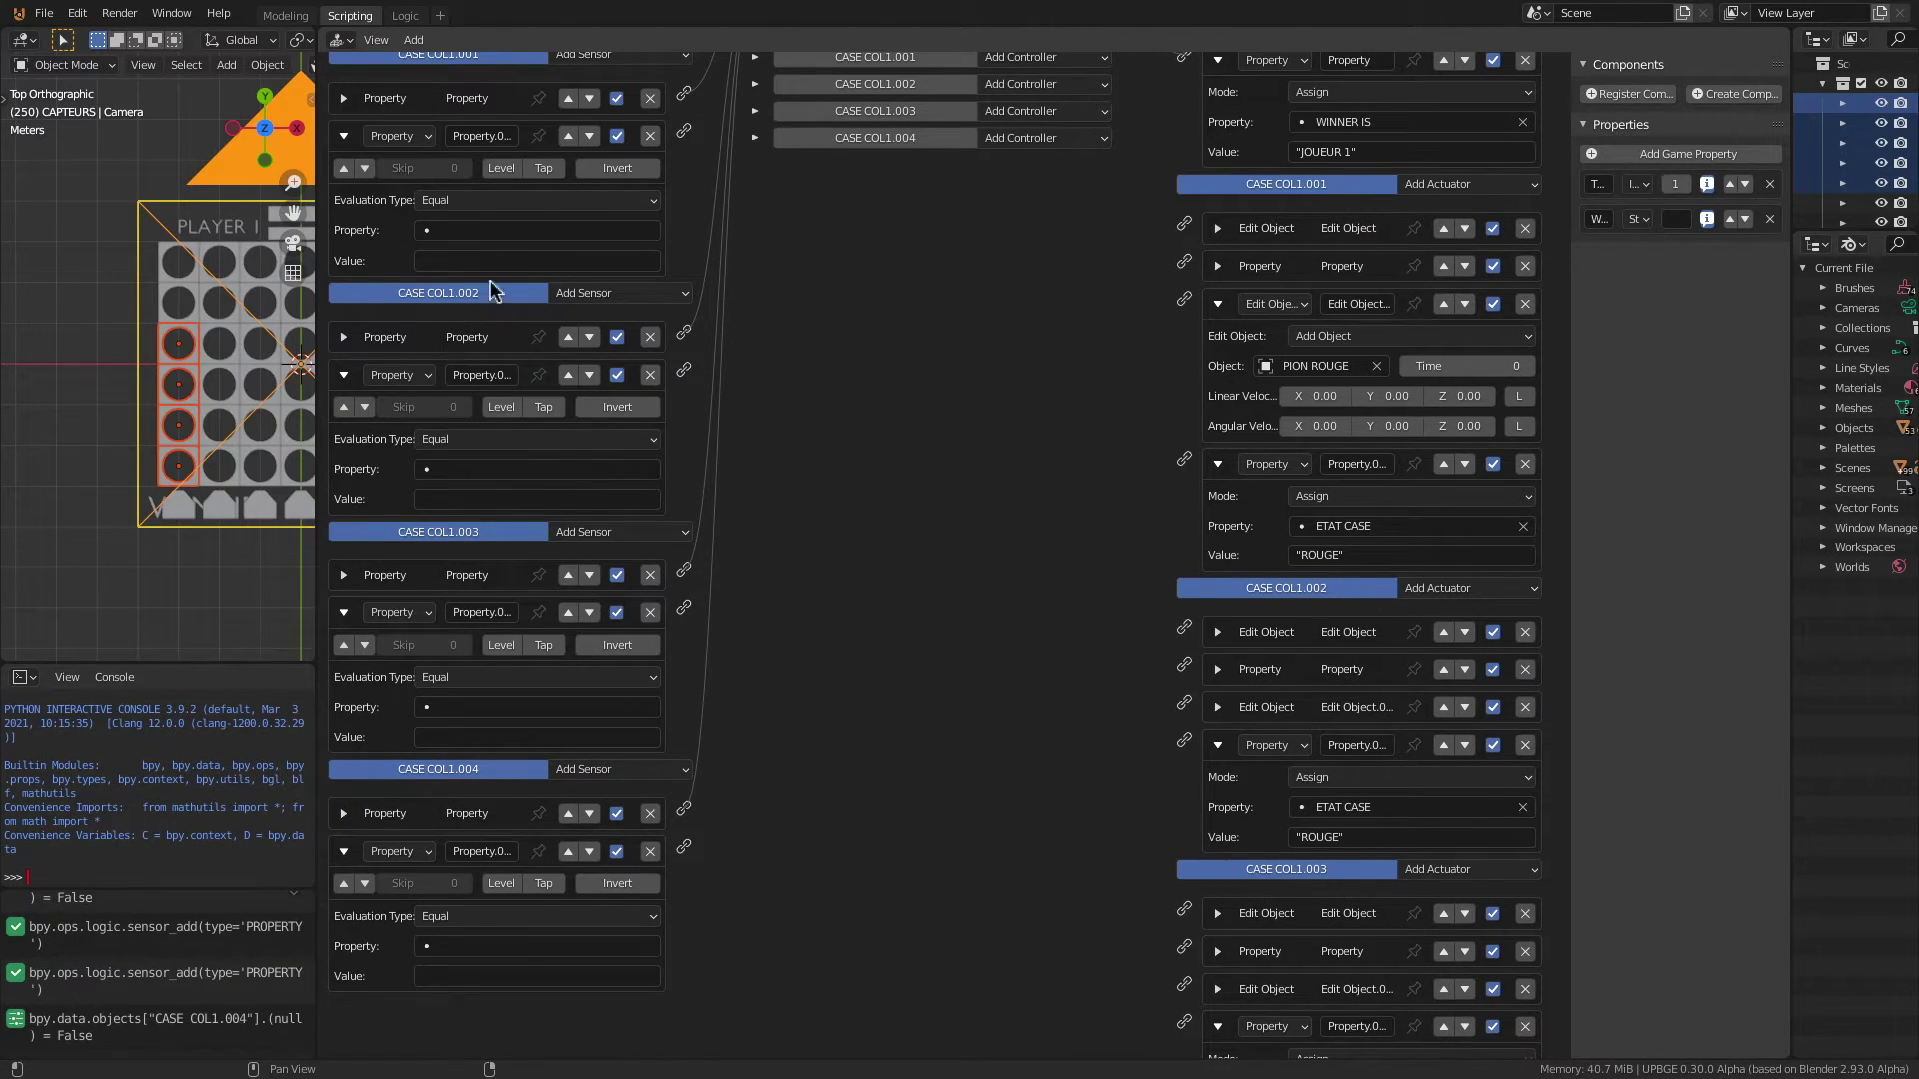
Step: Set the evaluated property to ETAT CASE in the new sensors of all four CASE COL1 objects
scroll(490, 287, "up", 4)
left_click(514, 391)
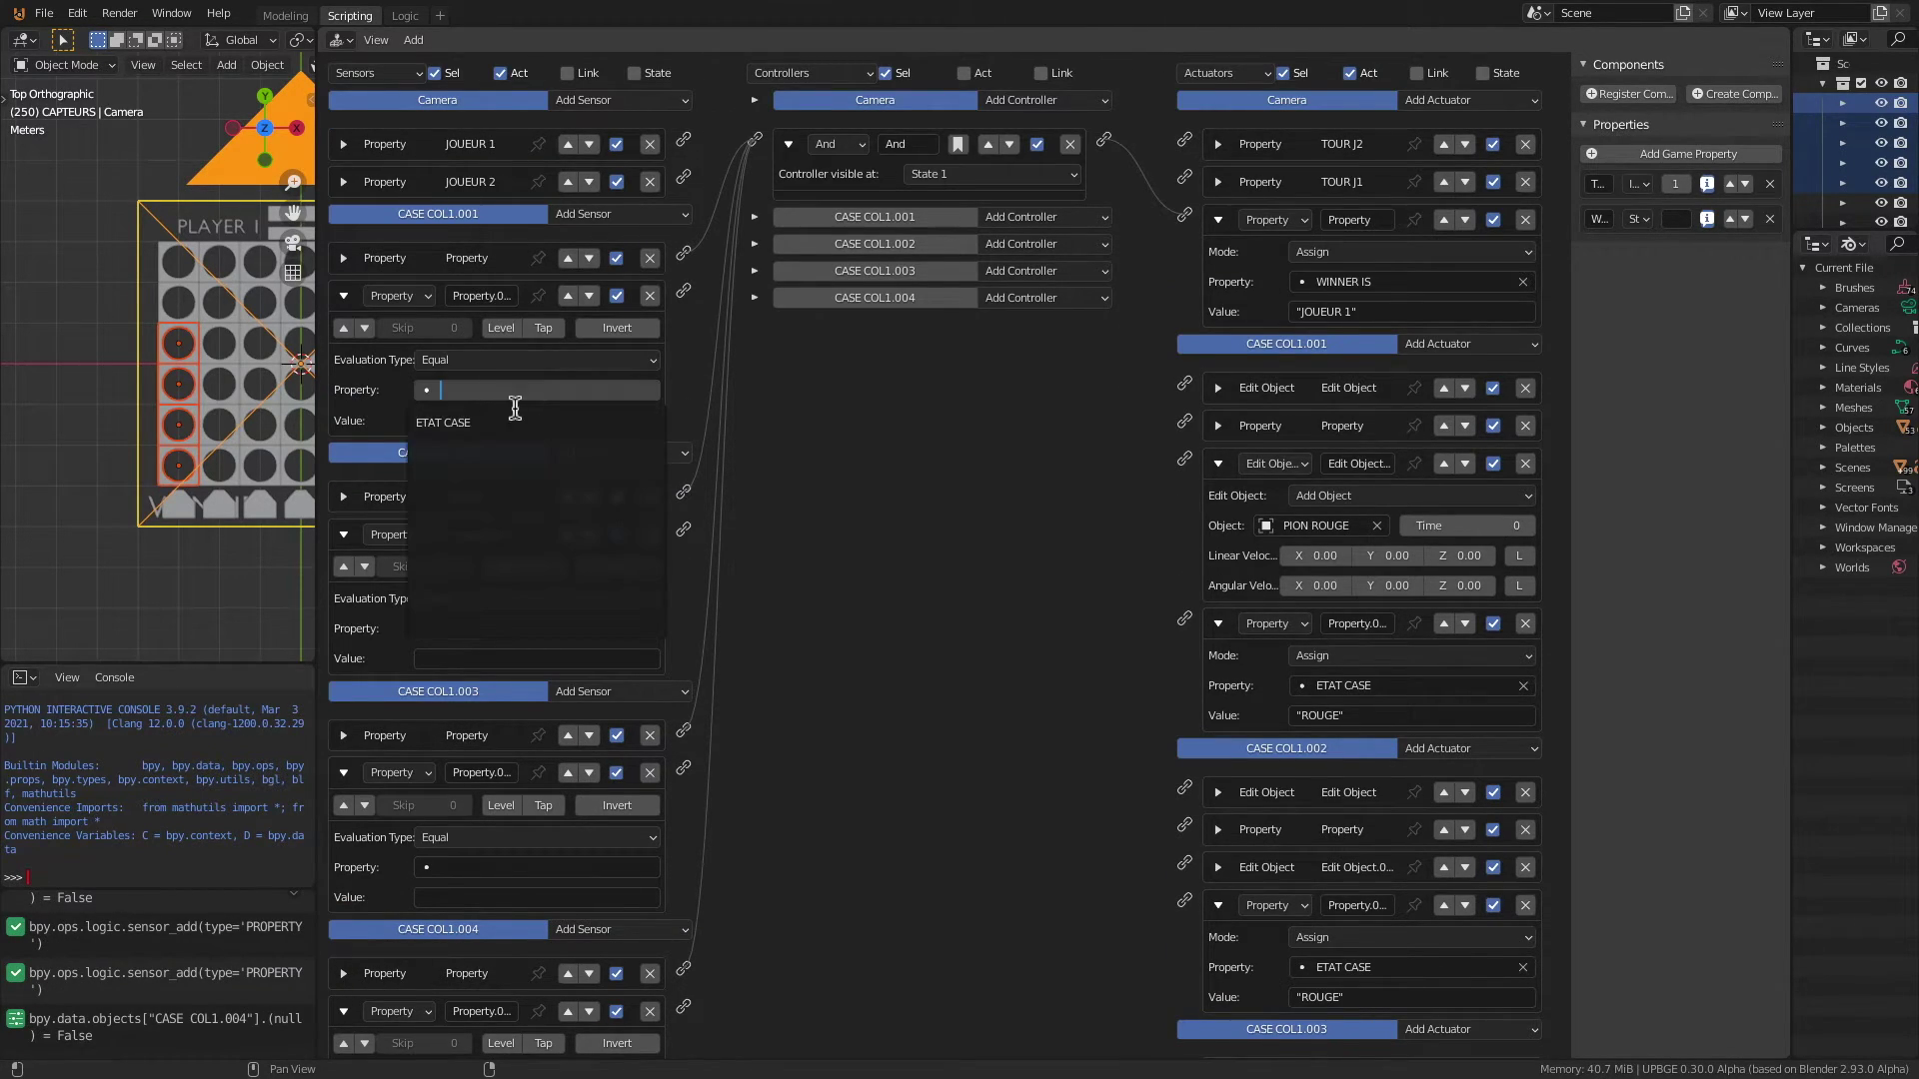
left_click(504, 422)
left_click(489, 630)
left_click(486, 660)
left_click(500, 867)
left_click(495, 639)
scroll(524, 829, "down", 4)
left_click(513, 947)
left_click(463, 734)
Step: Set the comparison value to ROUGE in the new ETAT CASE sensors of all four CASE COL1 objects
scroll(550, 659, "down", 3, "ctrl")
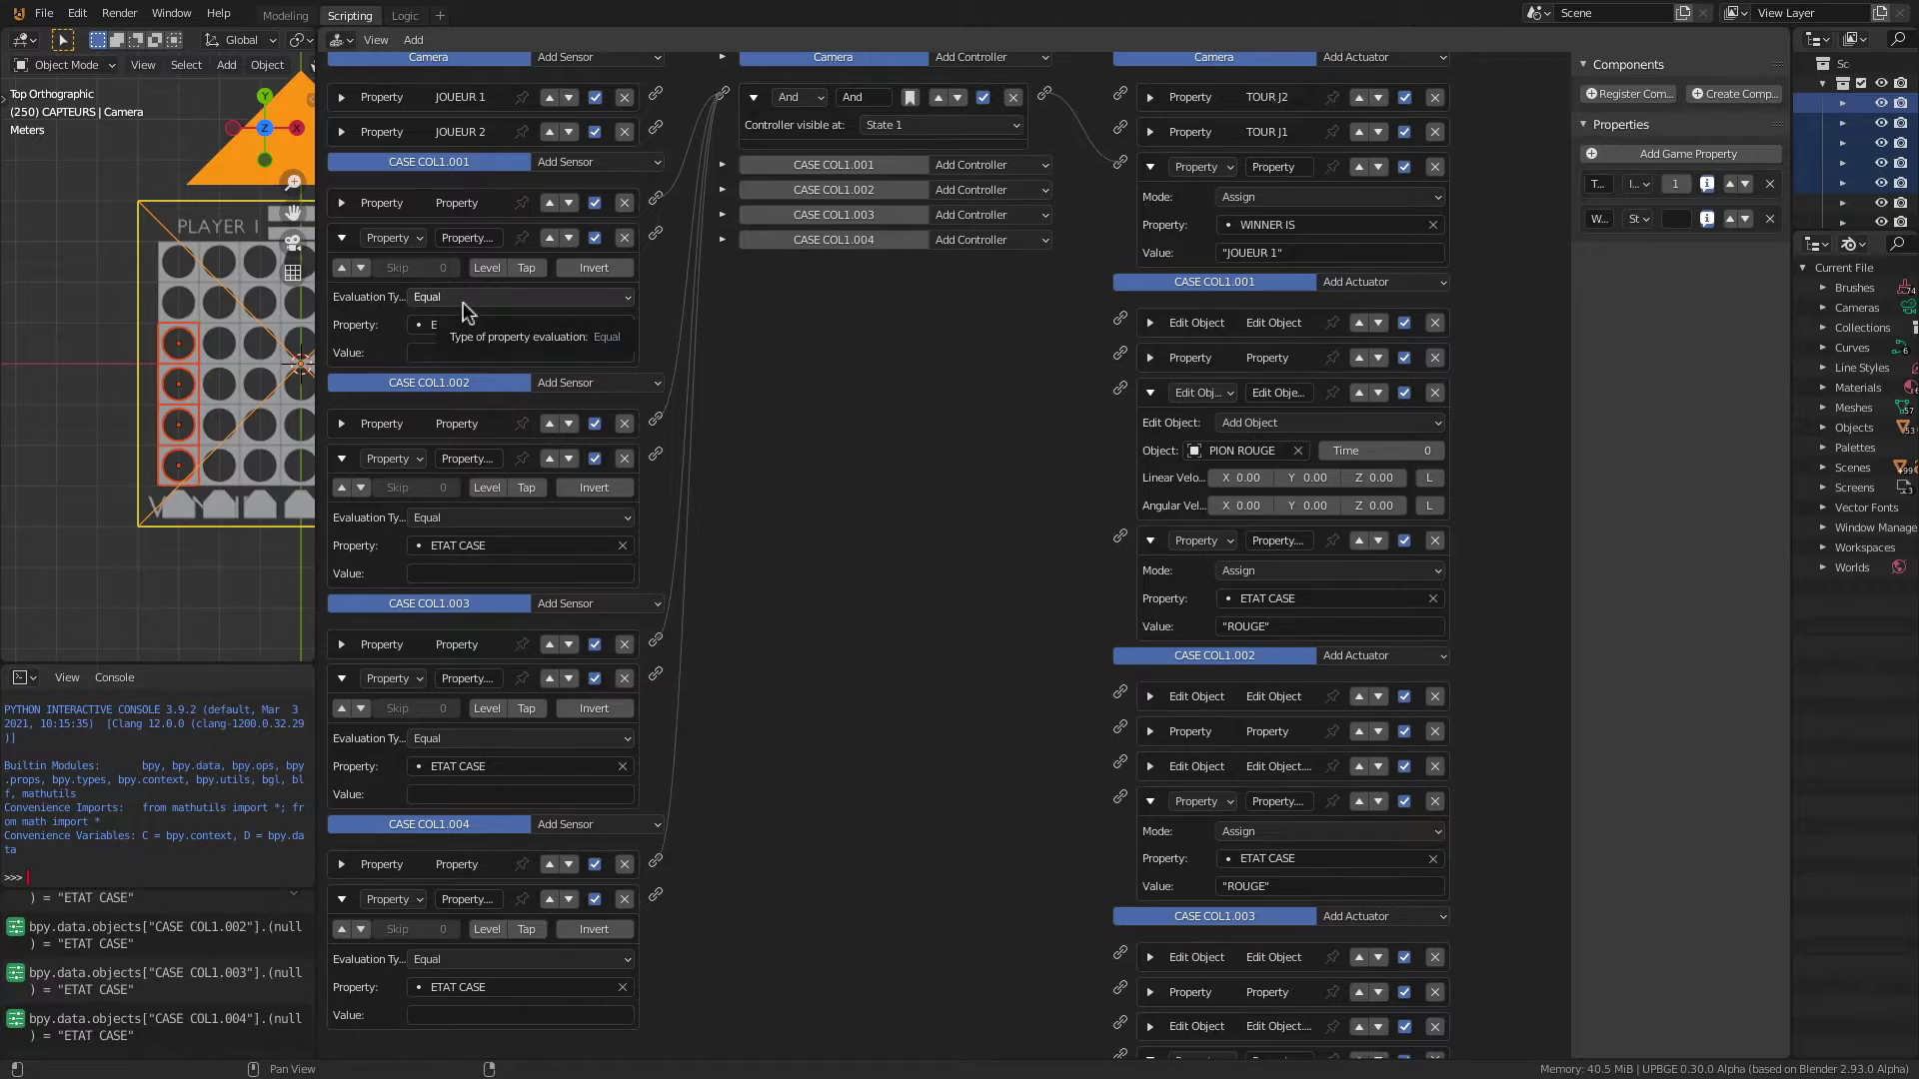
left_click(466, 353)
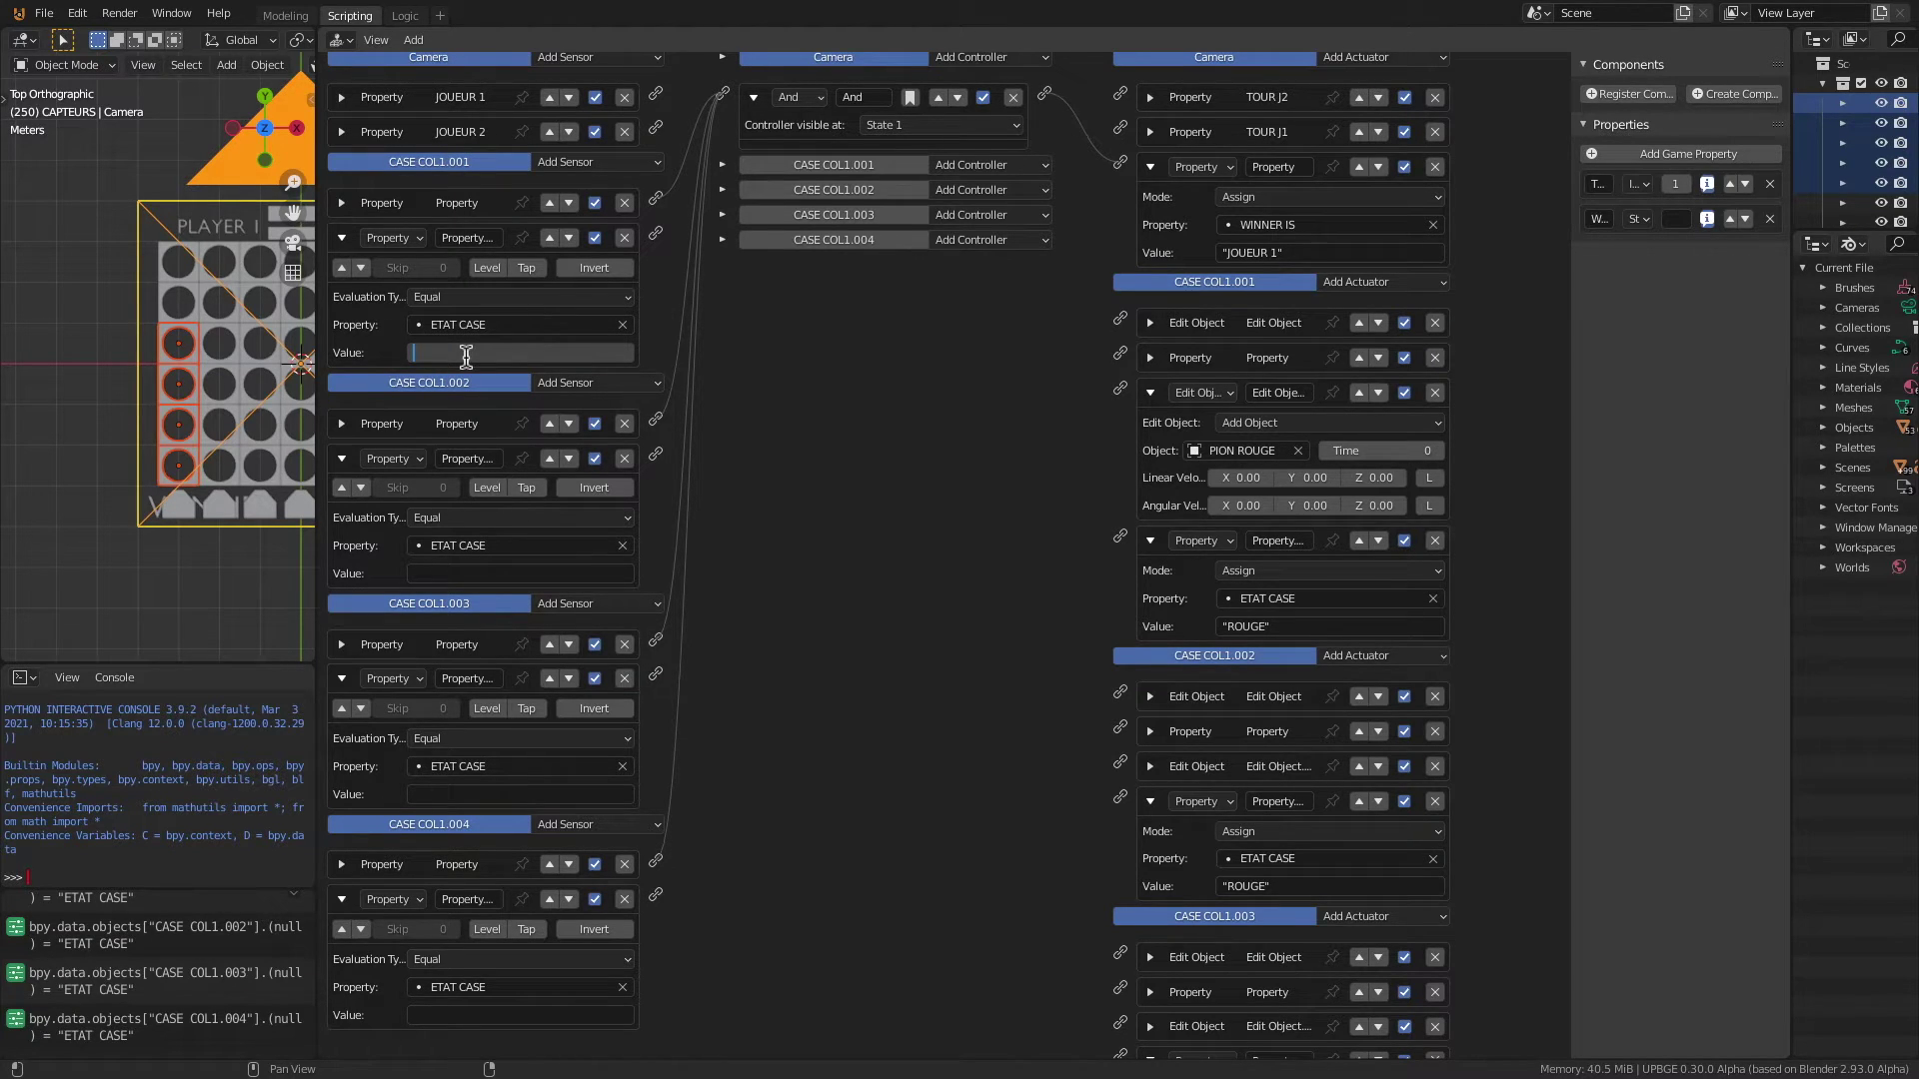
key("Return")
left_click(436, 571)
type("ROUGE")
left_click(456, 796)
type("ROUGE")
left_click(467, 1019)
key("Return")
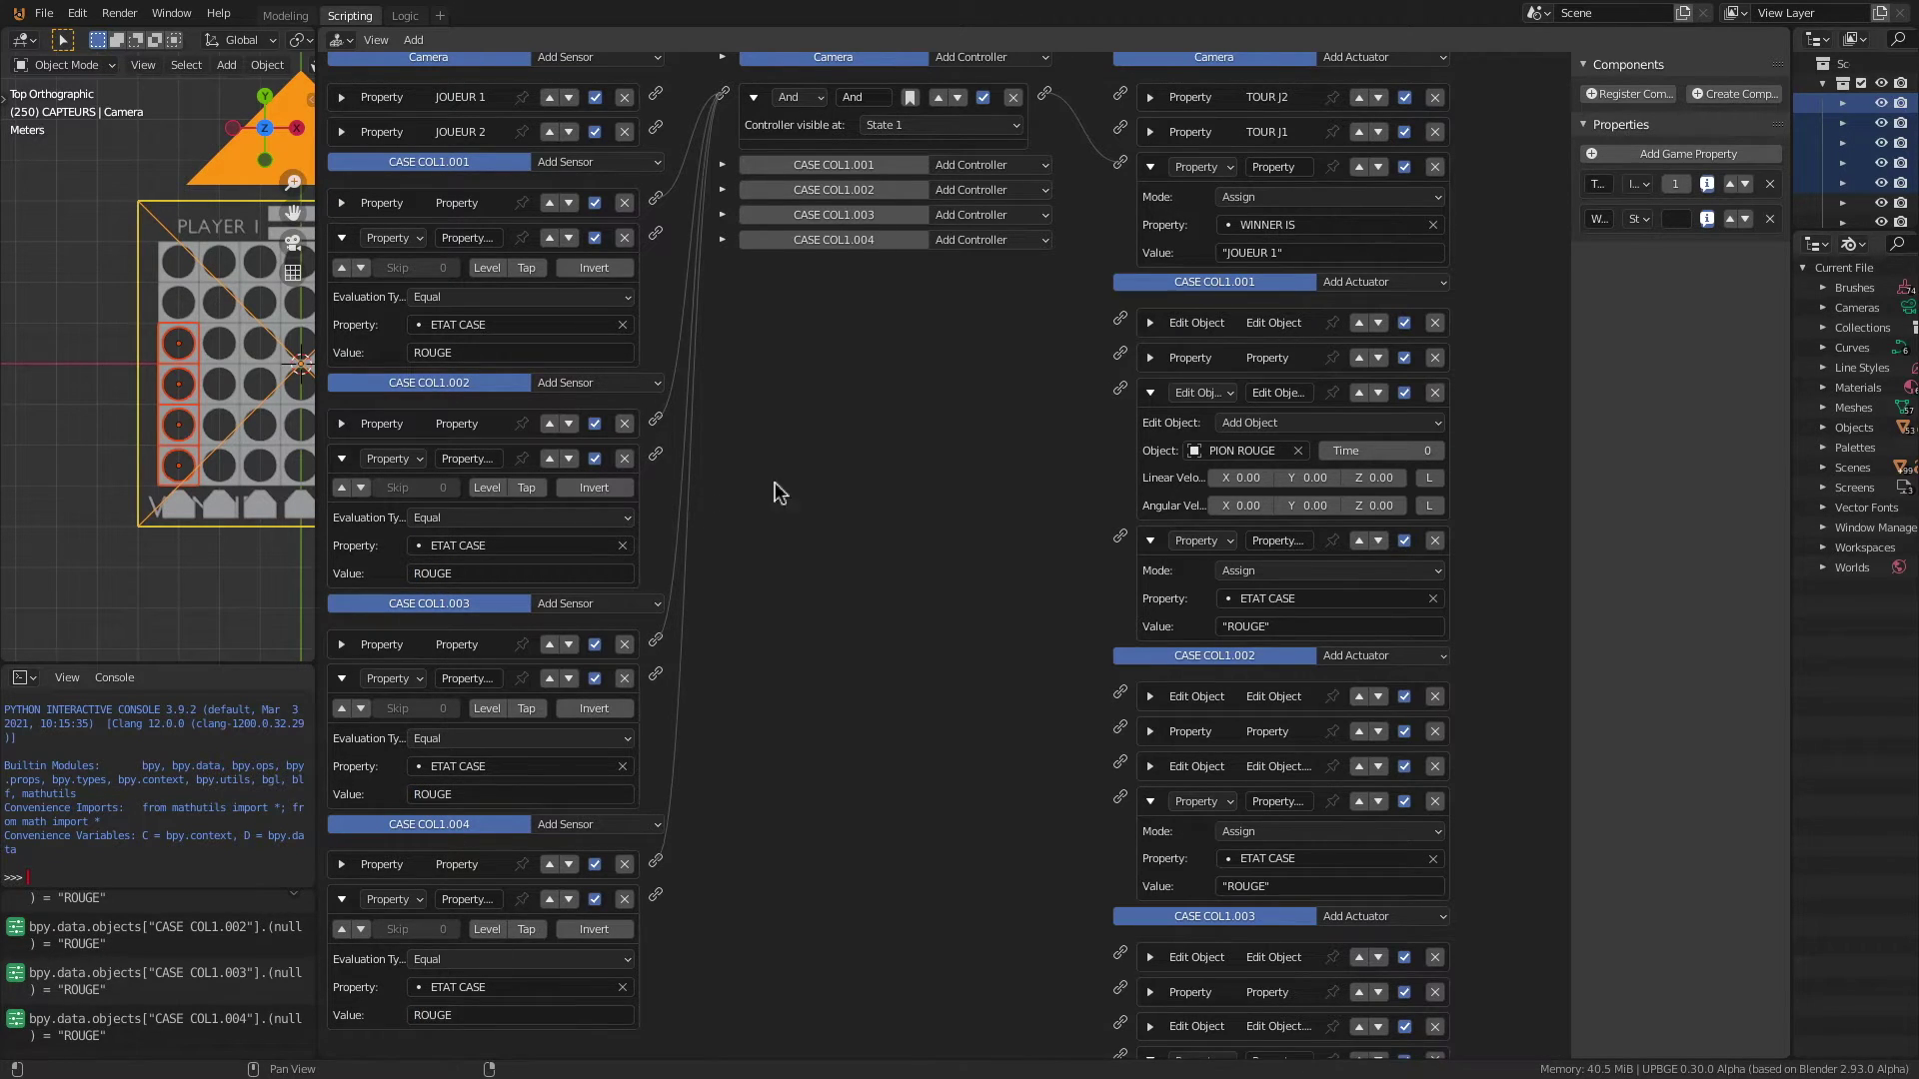
Step: Add a second And controller to the Camera and link the four ROUGE sensors to it
scroll(779, 479, "up", 1)
left_click(948, 96)
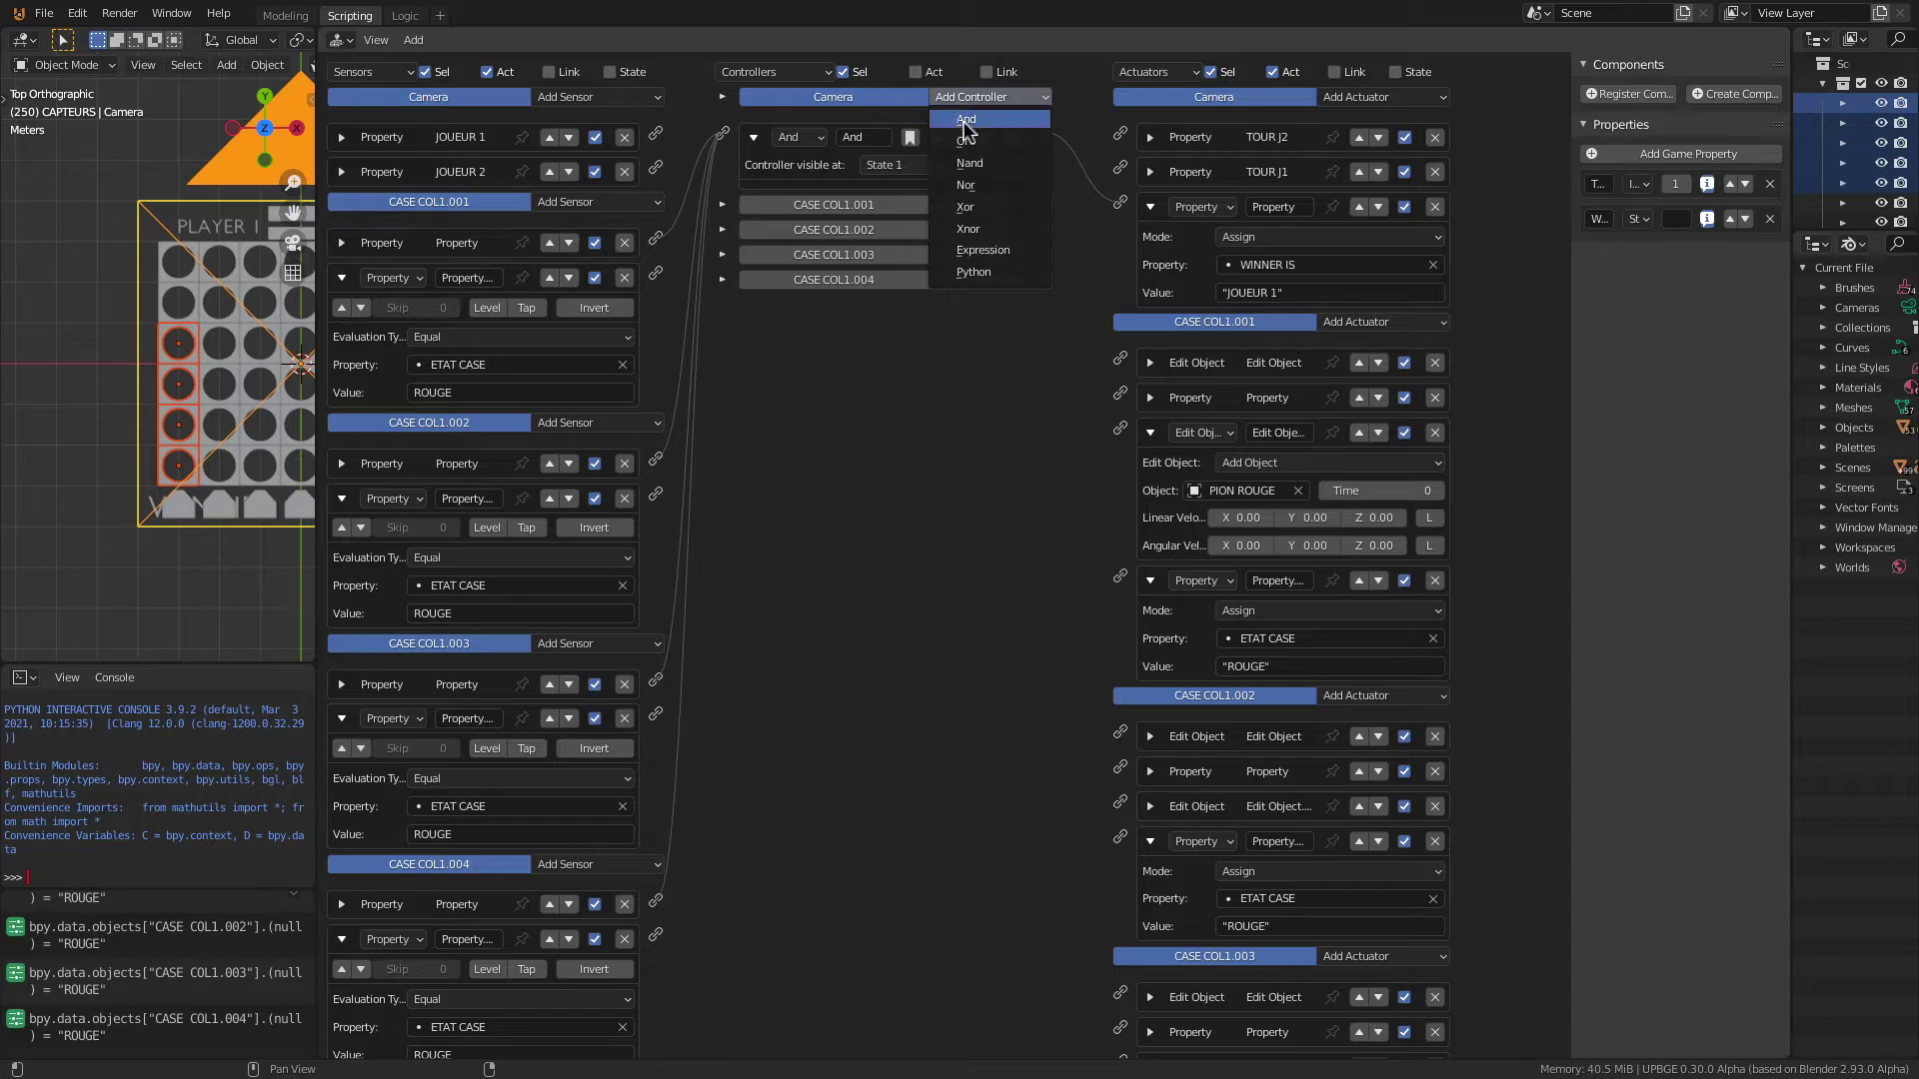
left_click(966, 120)
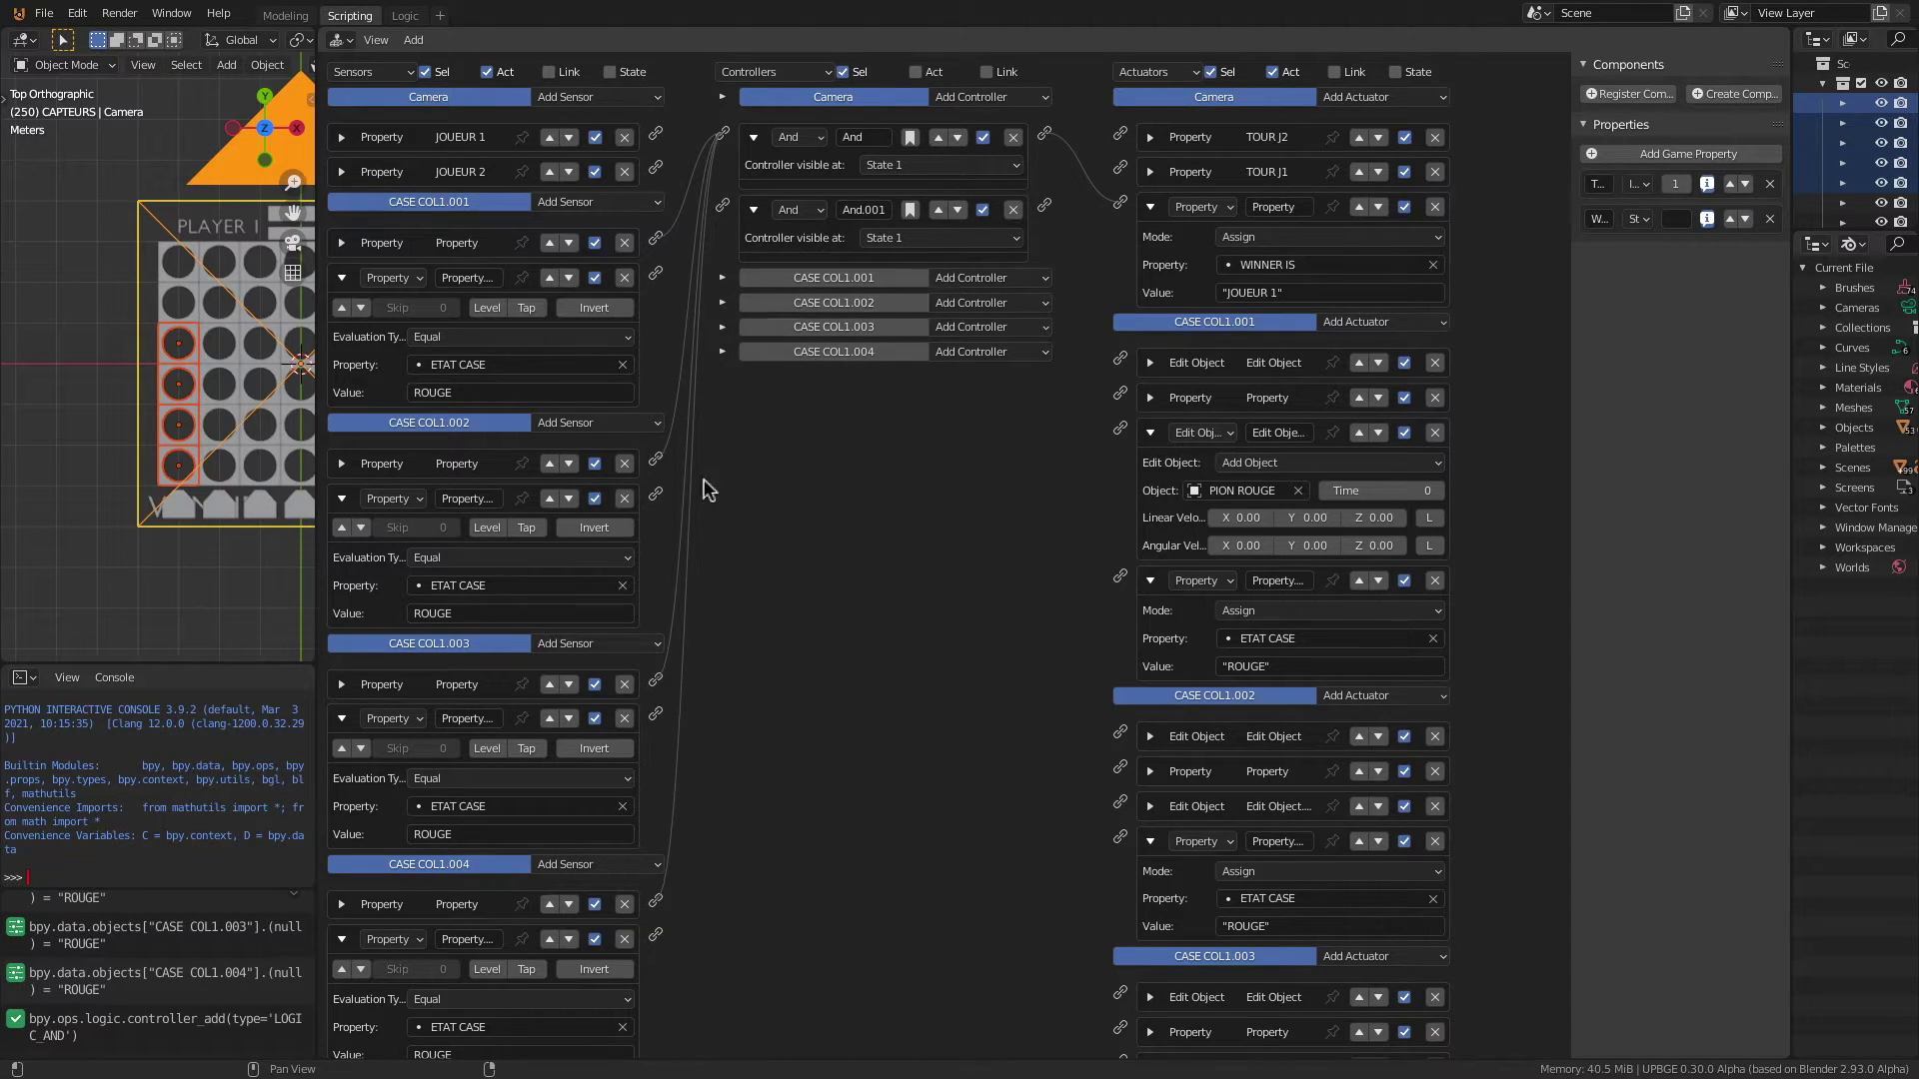
left_click_drag(657, 496, 711, 228)
left_click_drag(656, 714, 712, 230)
left_click_drag(655, 934, 722, 208)
left_click_drag(656, 273, 722, 208)
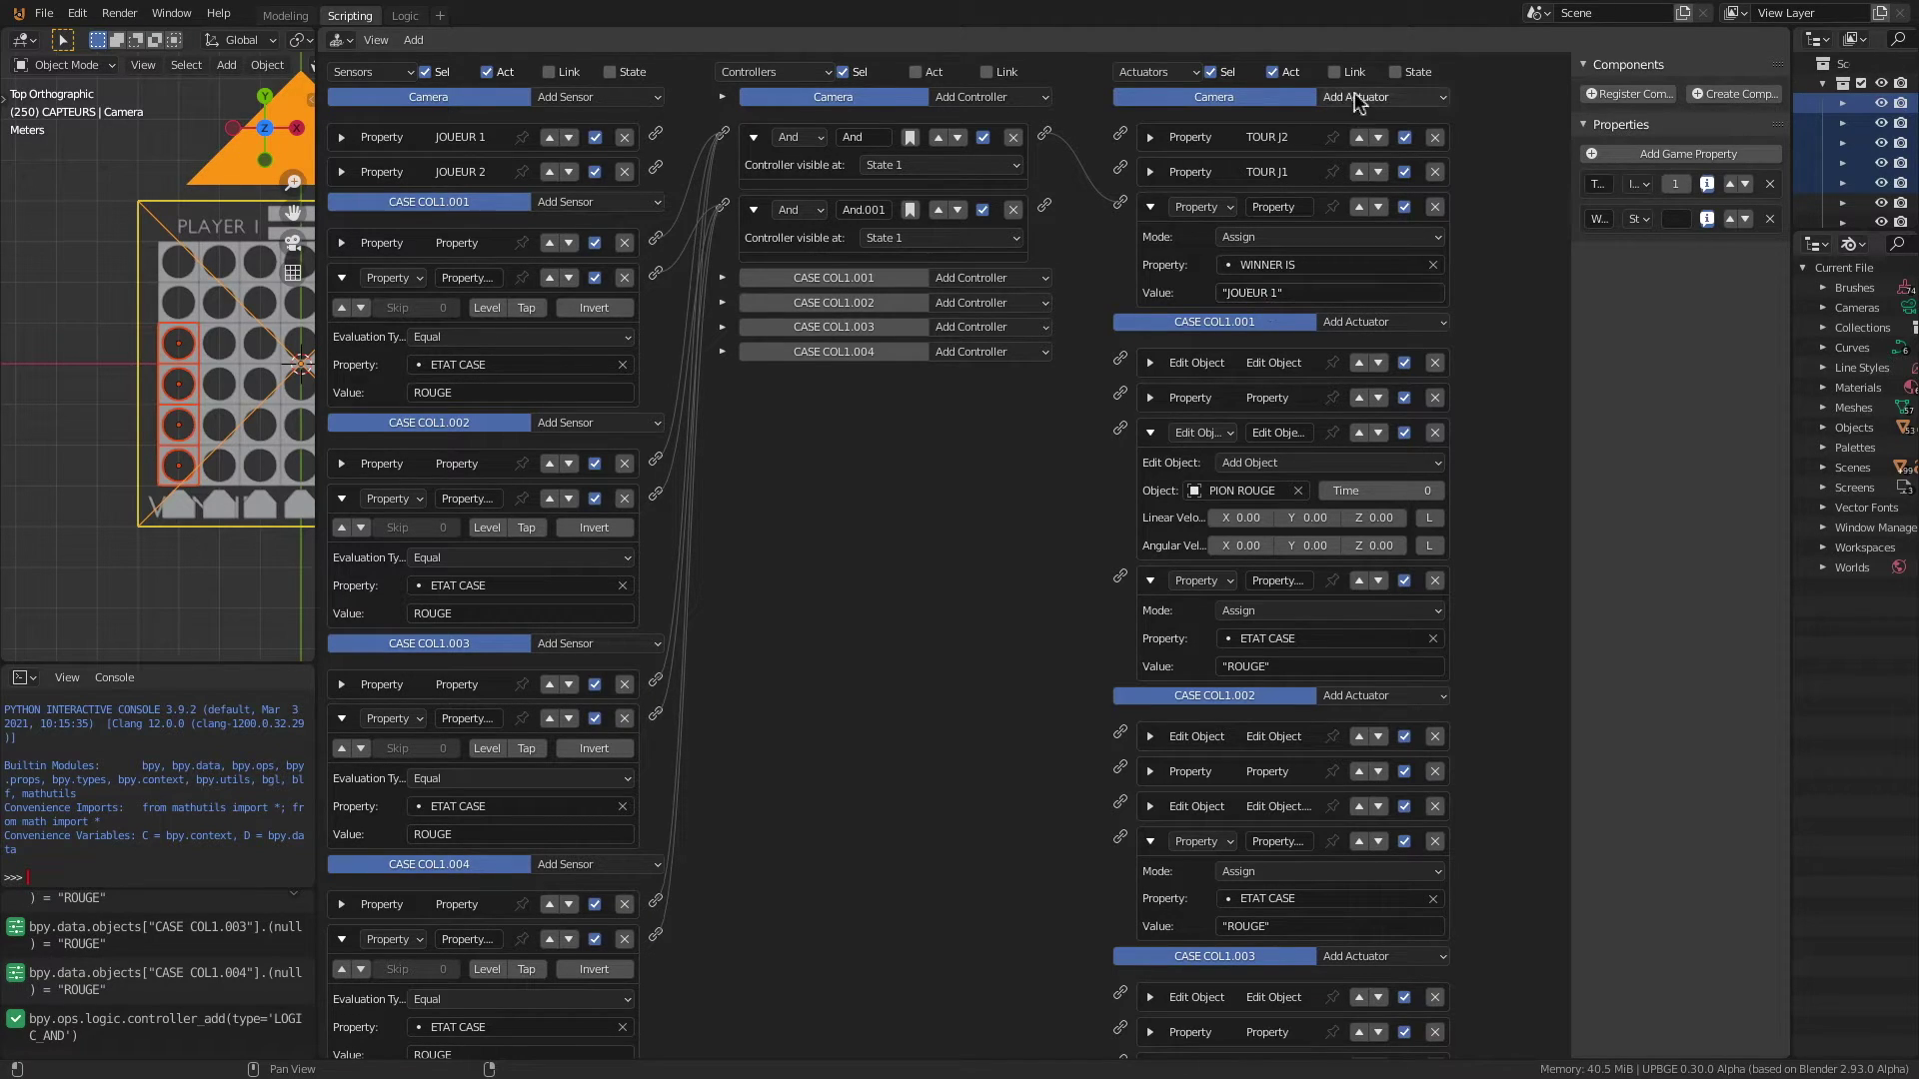
Step: Add a Camera Property actuator assigning "JOUEUR 2" to WINNER IS, and link the second And controller to it
left_click(1384, 99)
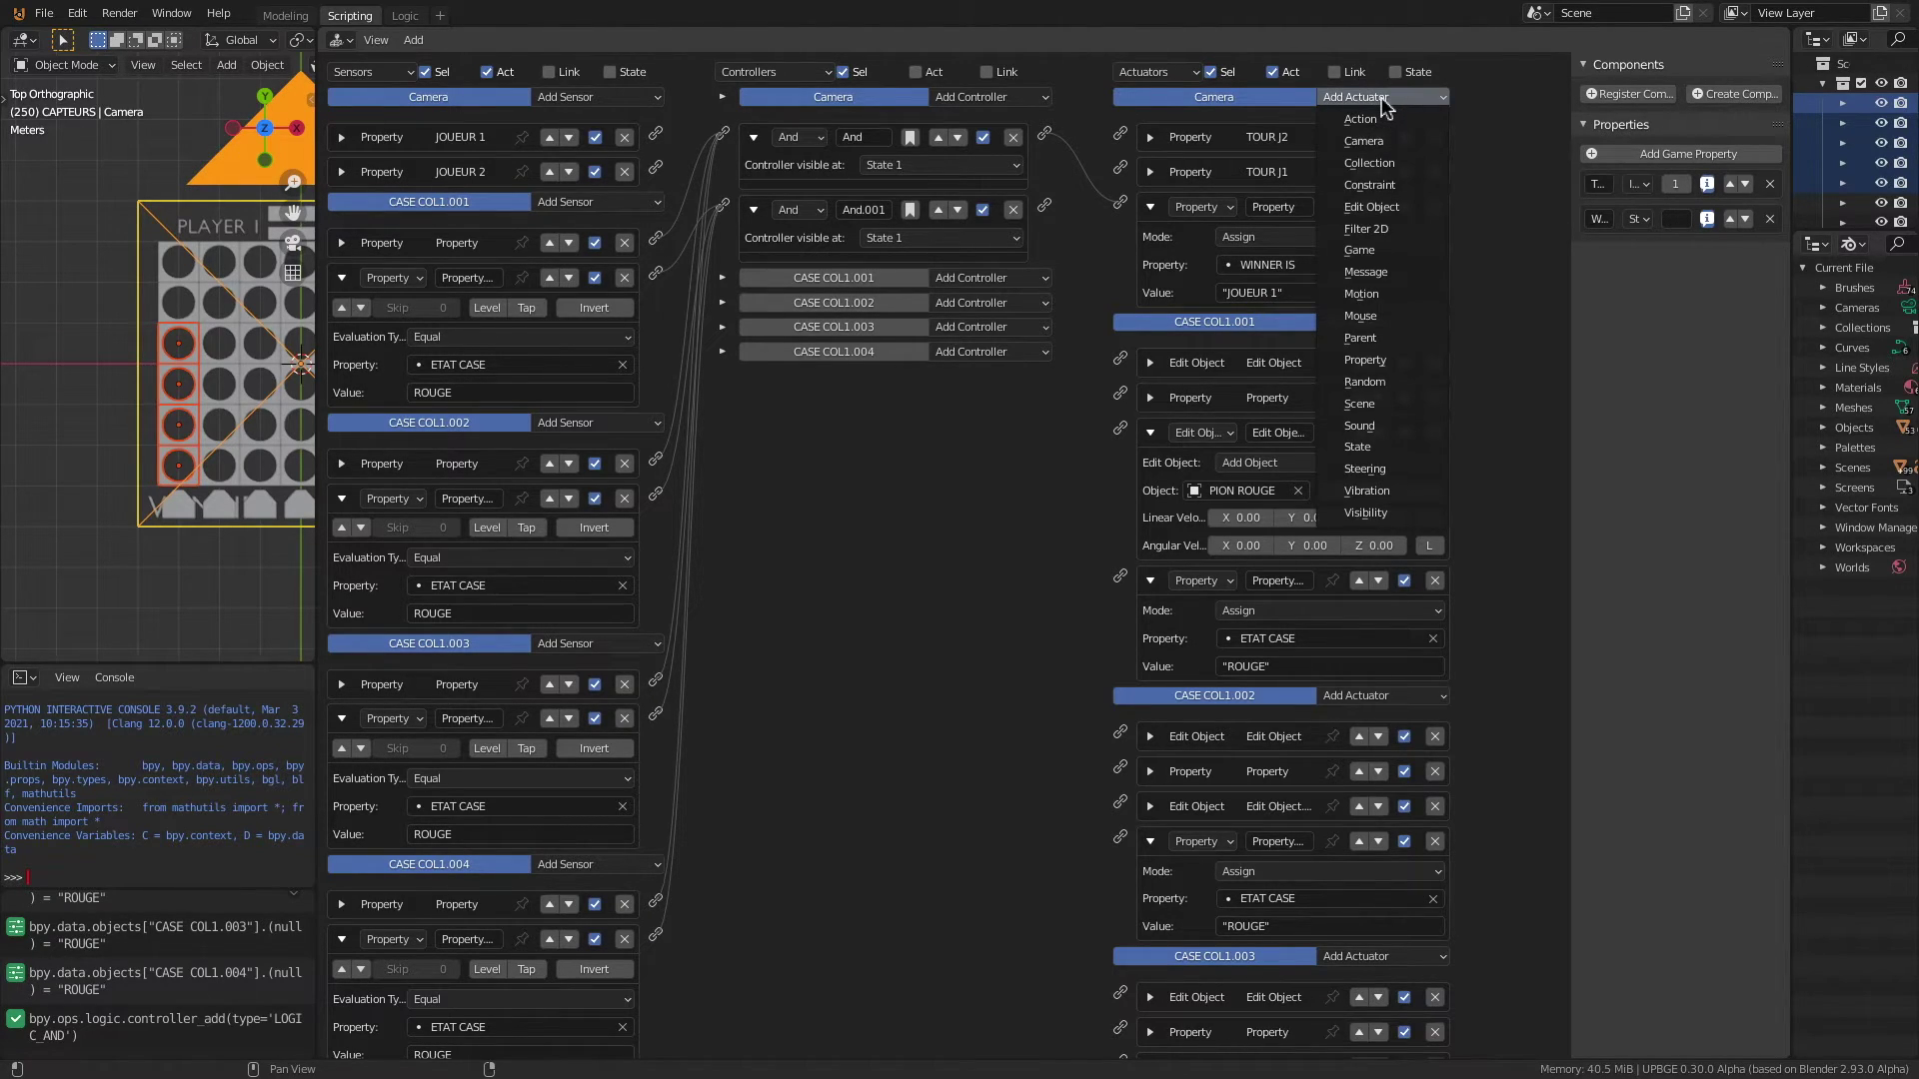
left_click(1365, 361)
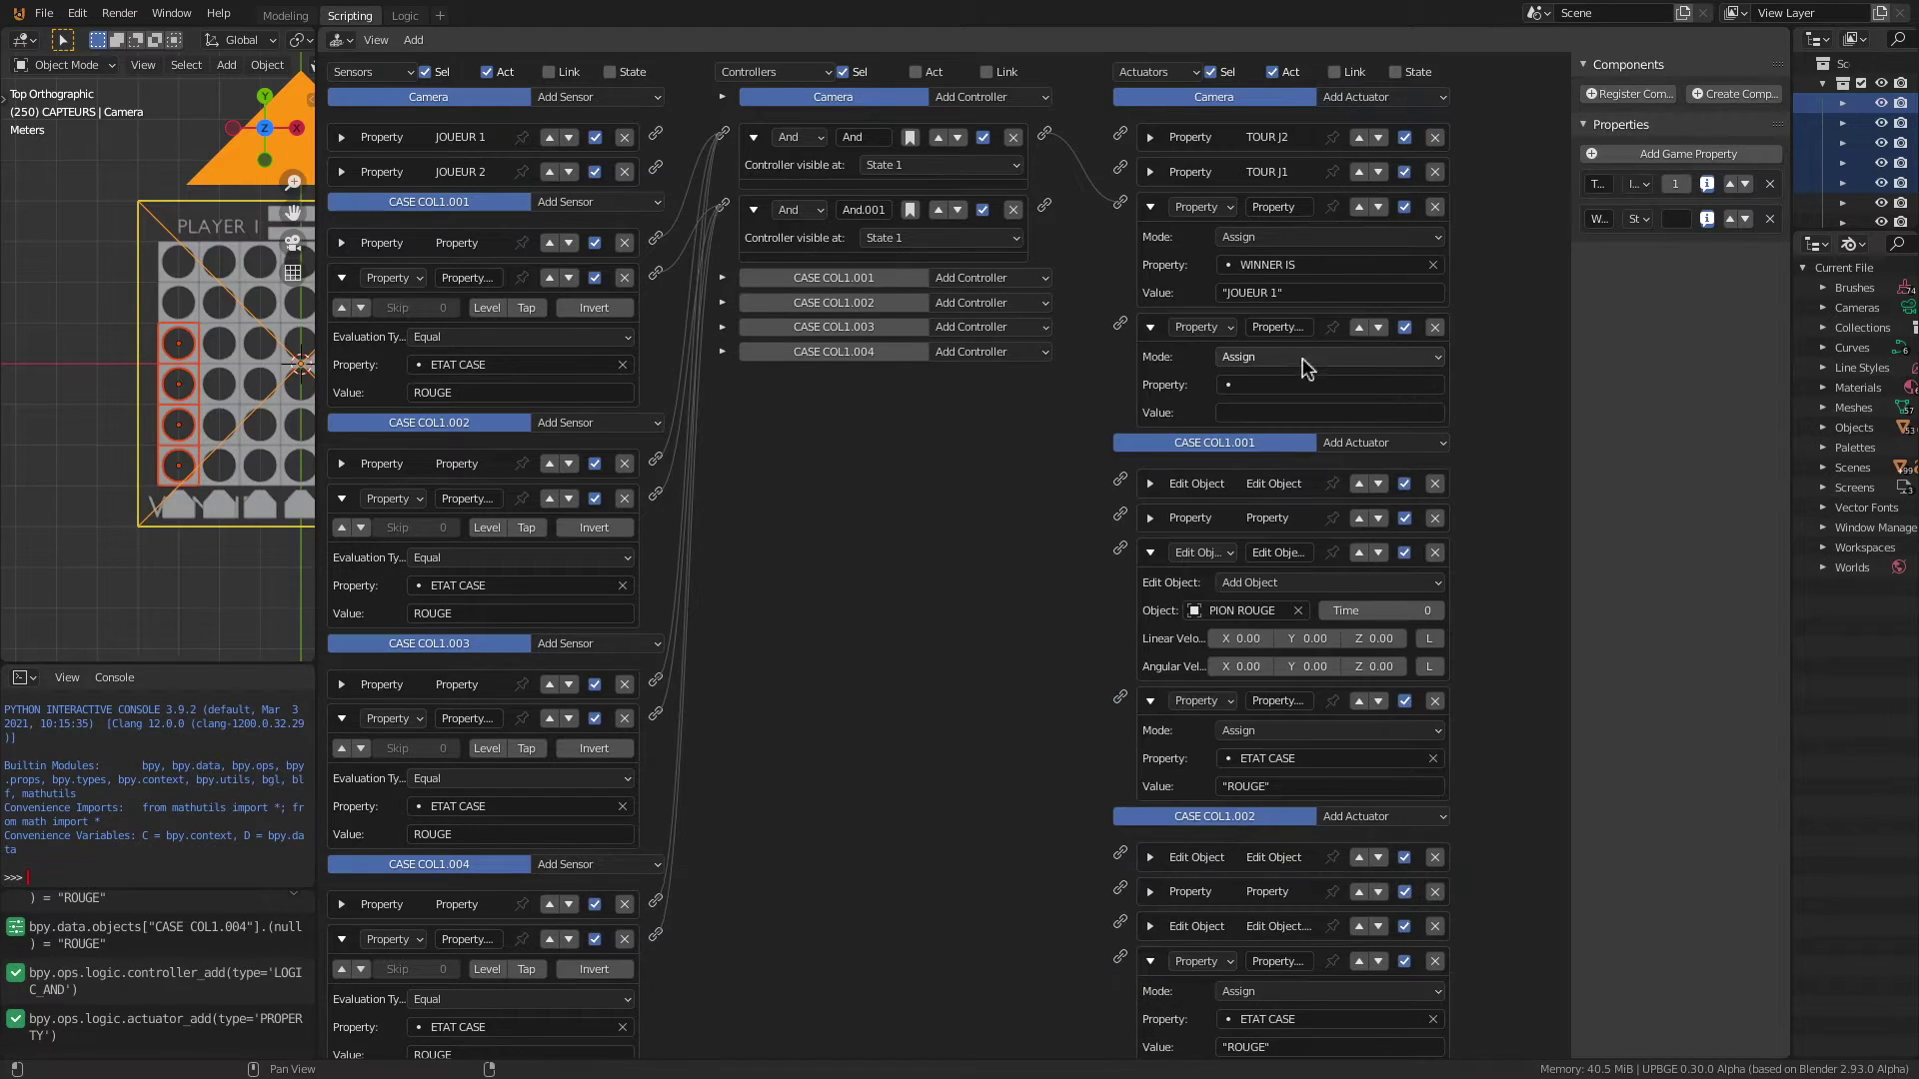
left_click(1236, 388)
left_click(1251, 420)
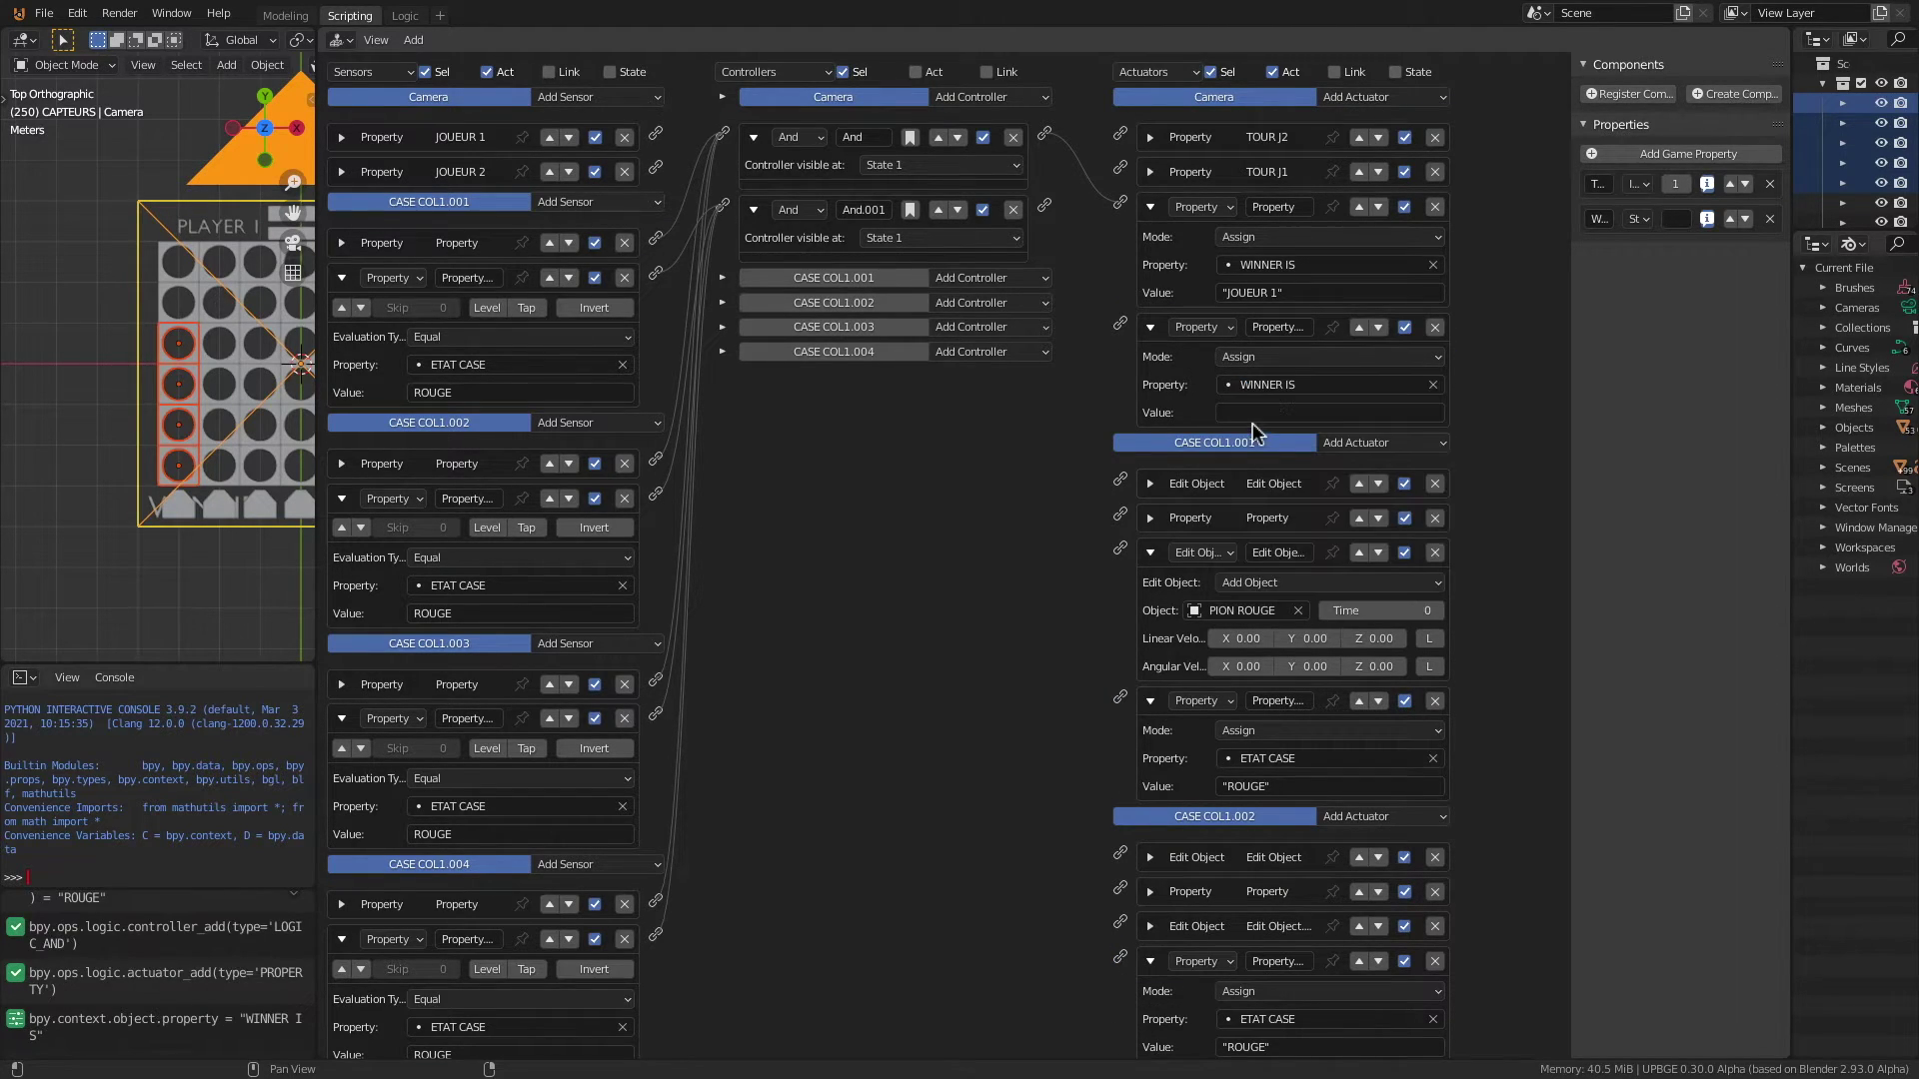
left_click(1254, 416)
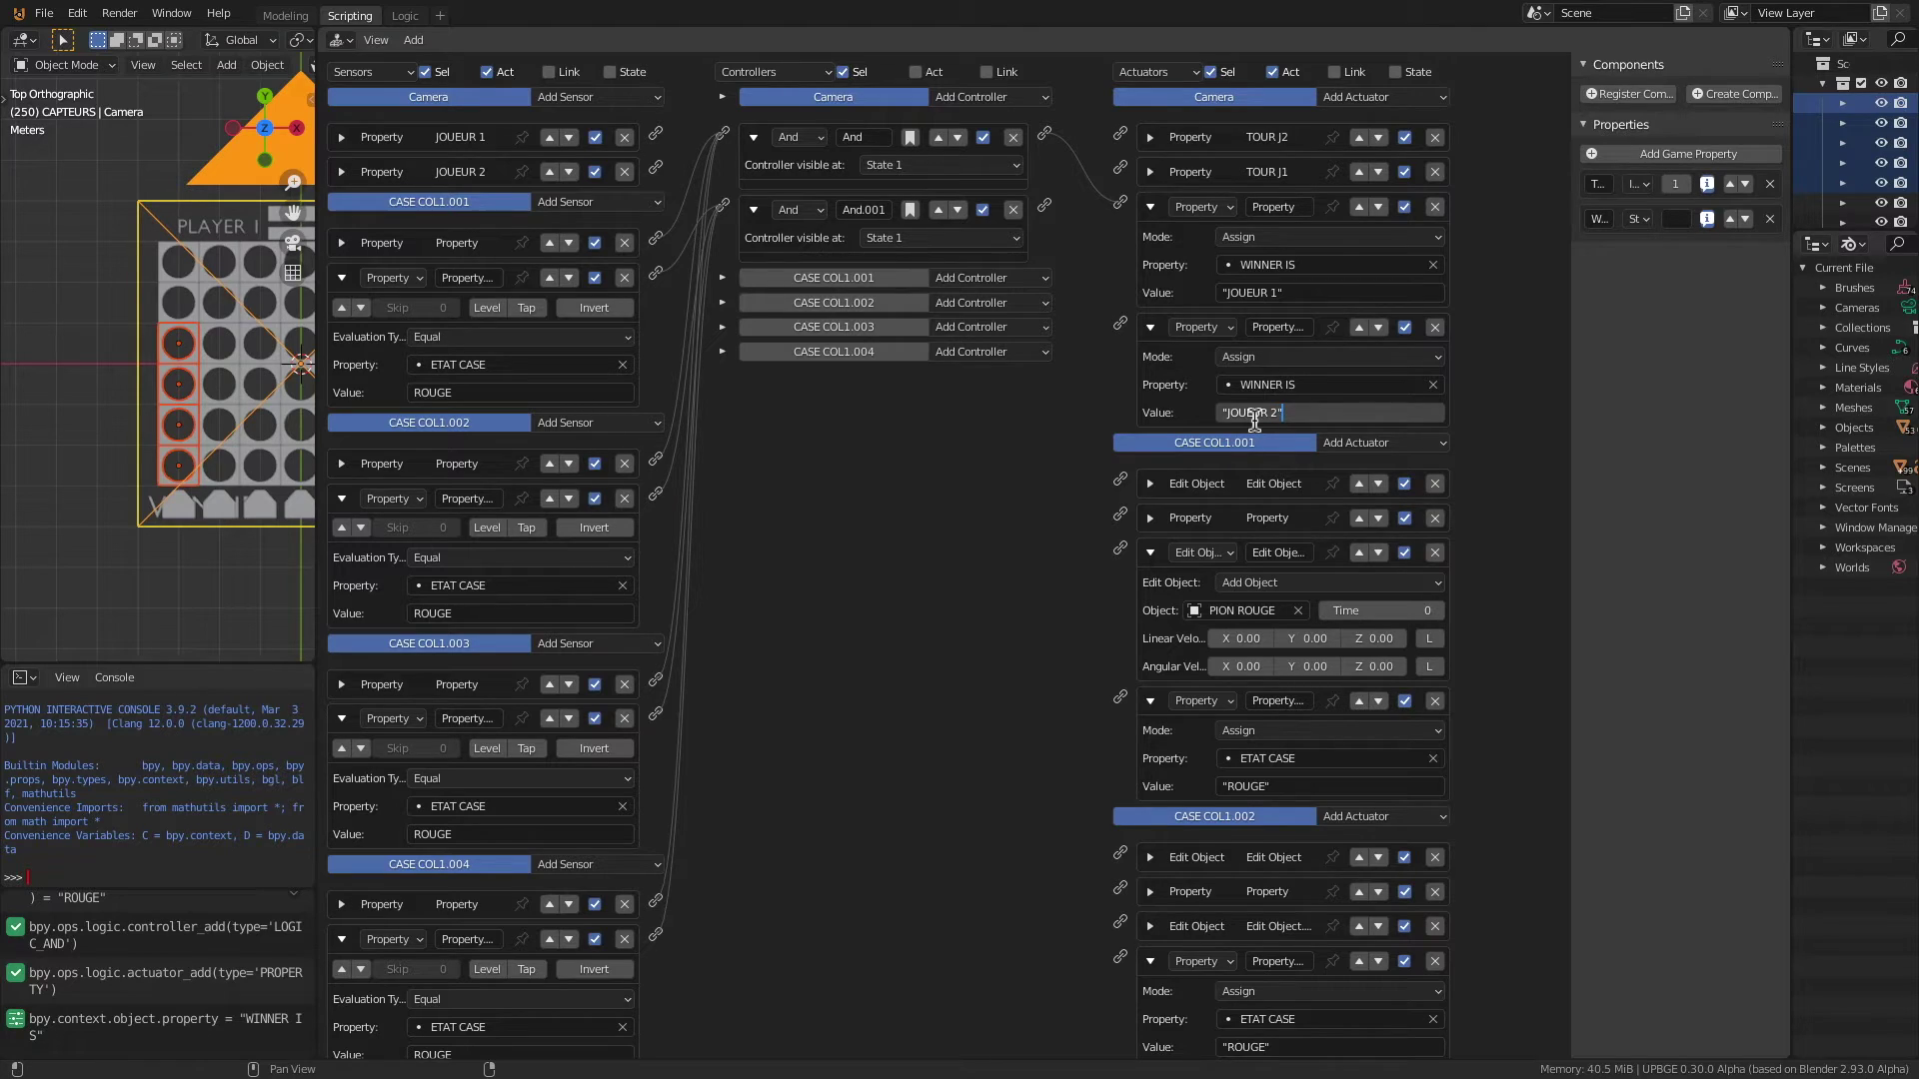
key("Return")
left_click_drag(1044, 205, 1120, 326)
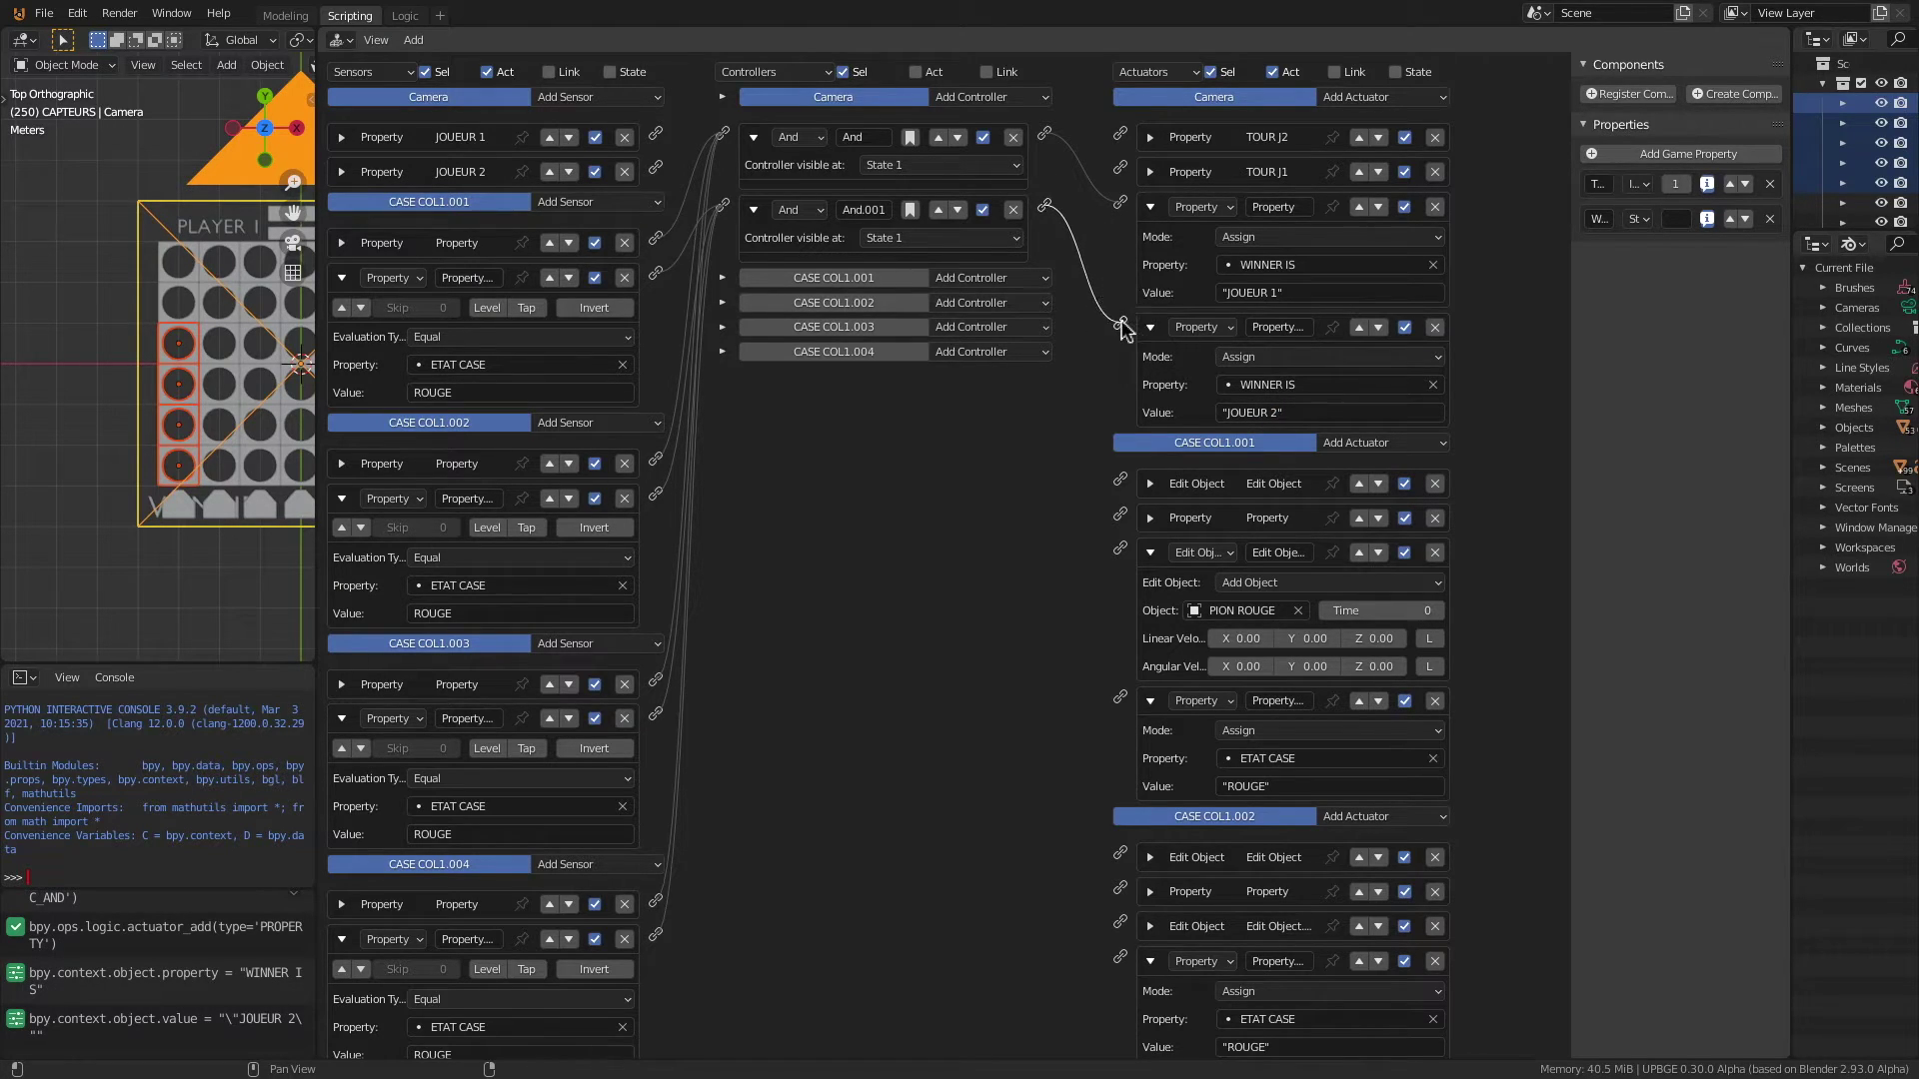
Step: Rename the Camera's JOUEUR 1 and JOUEUR 2 actuators as WIN 1 and WIN 2, and collapse them with the two And controllers
left_click(1265, 207)
type("WIN 1")
key("Return")
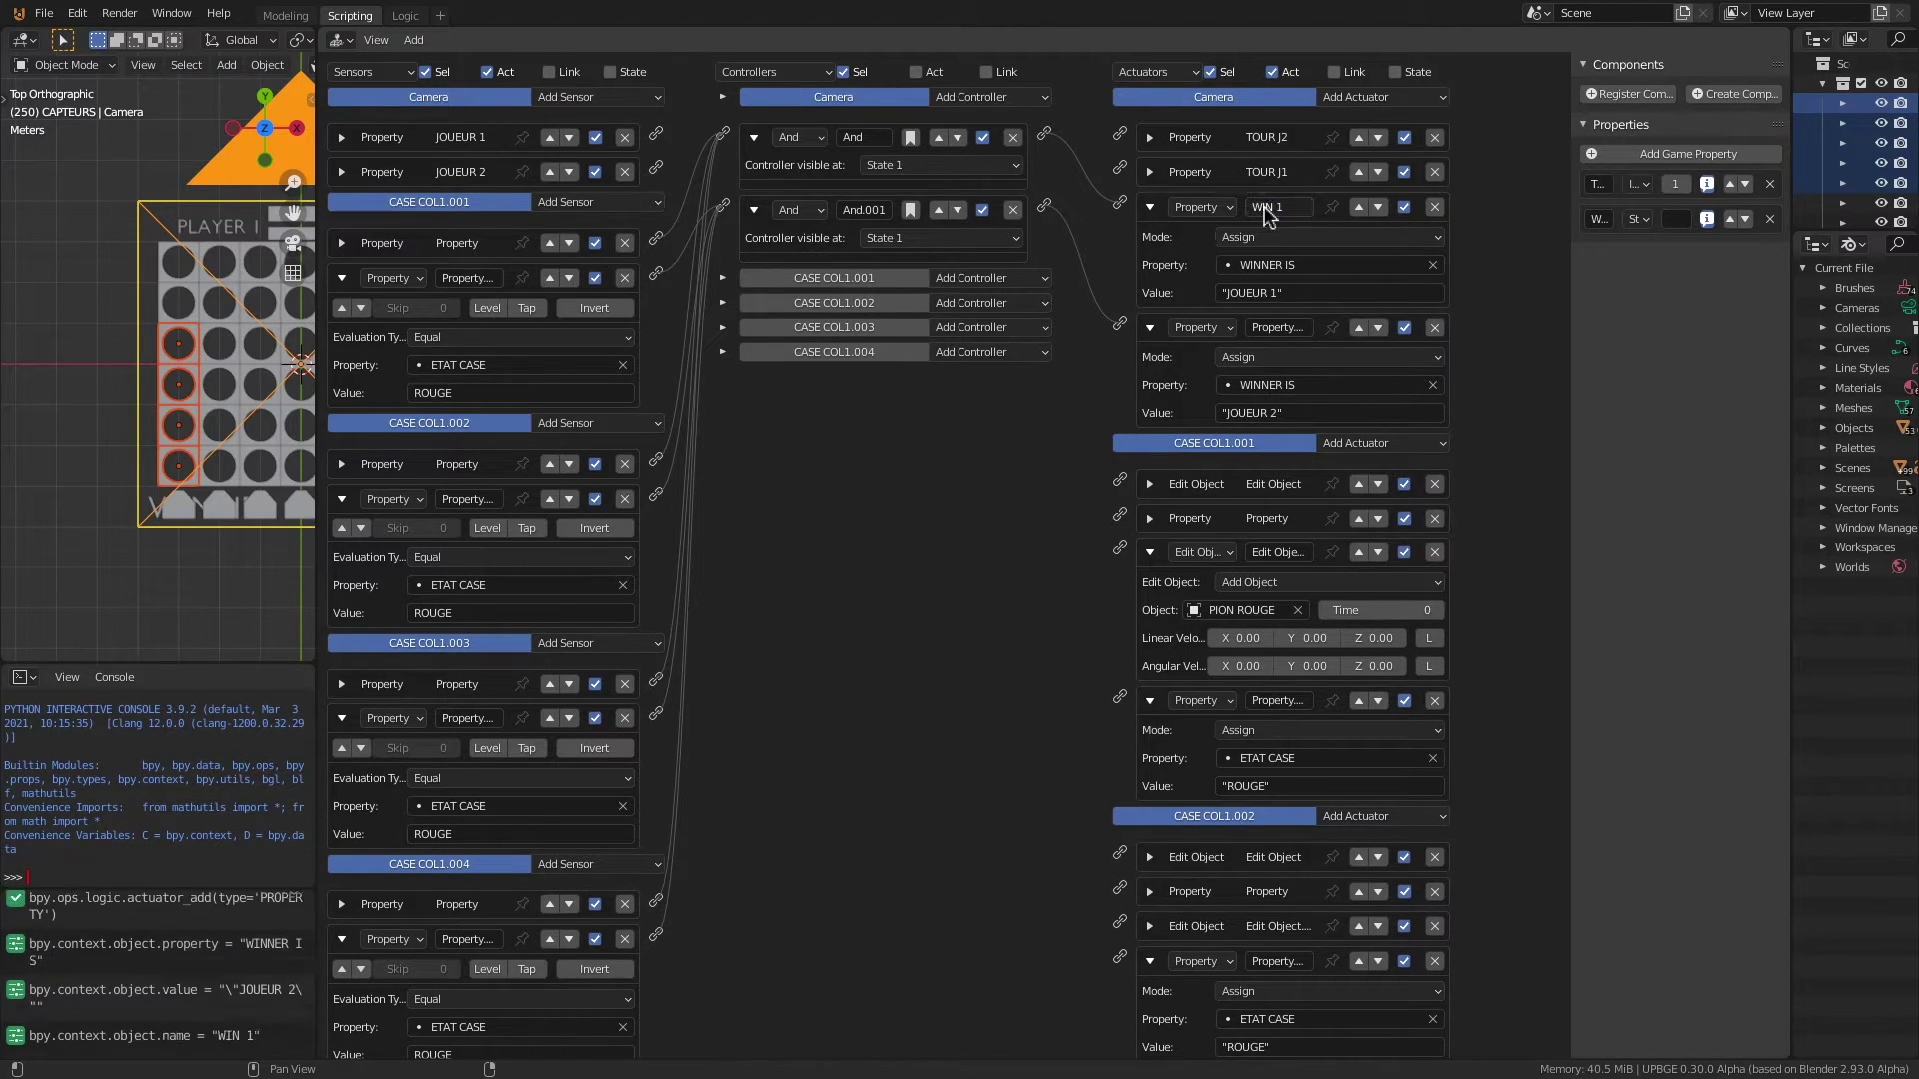
left_click(1284, 328)
type("WIN 2")
key("Return")
left_click(1150, 207)
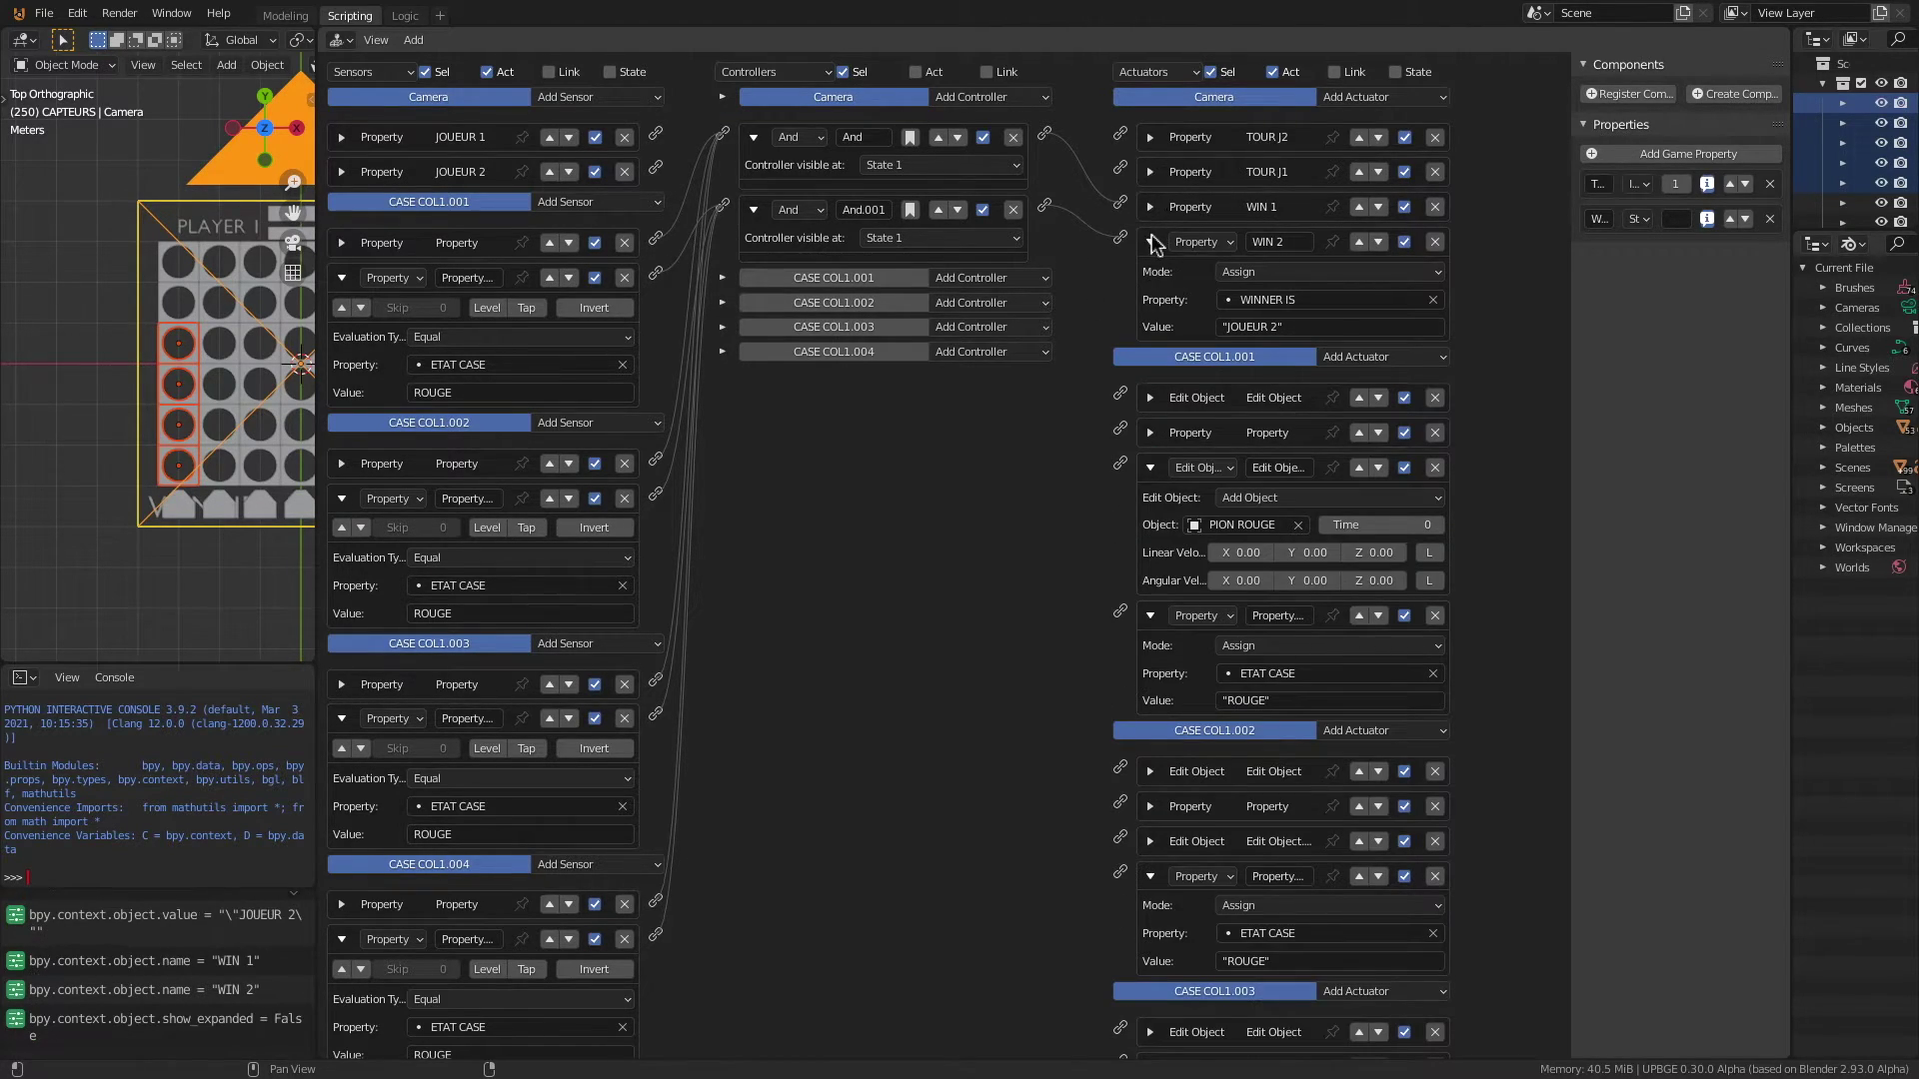
left_click(1152, 241)
left_click(753, 137)
left_click(753, 172)
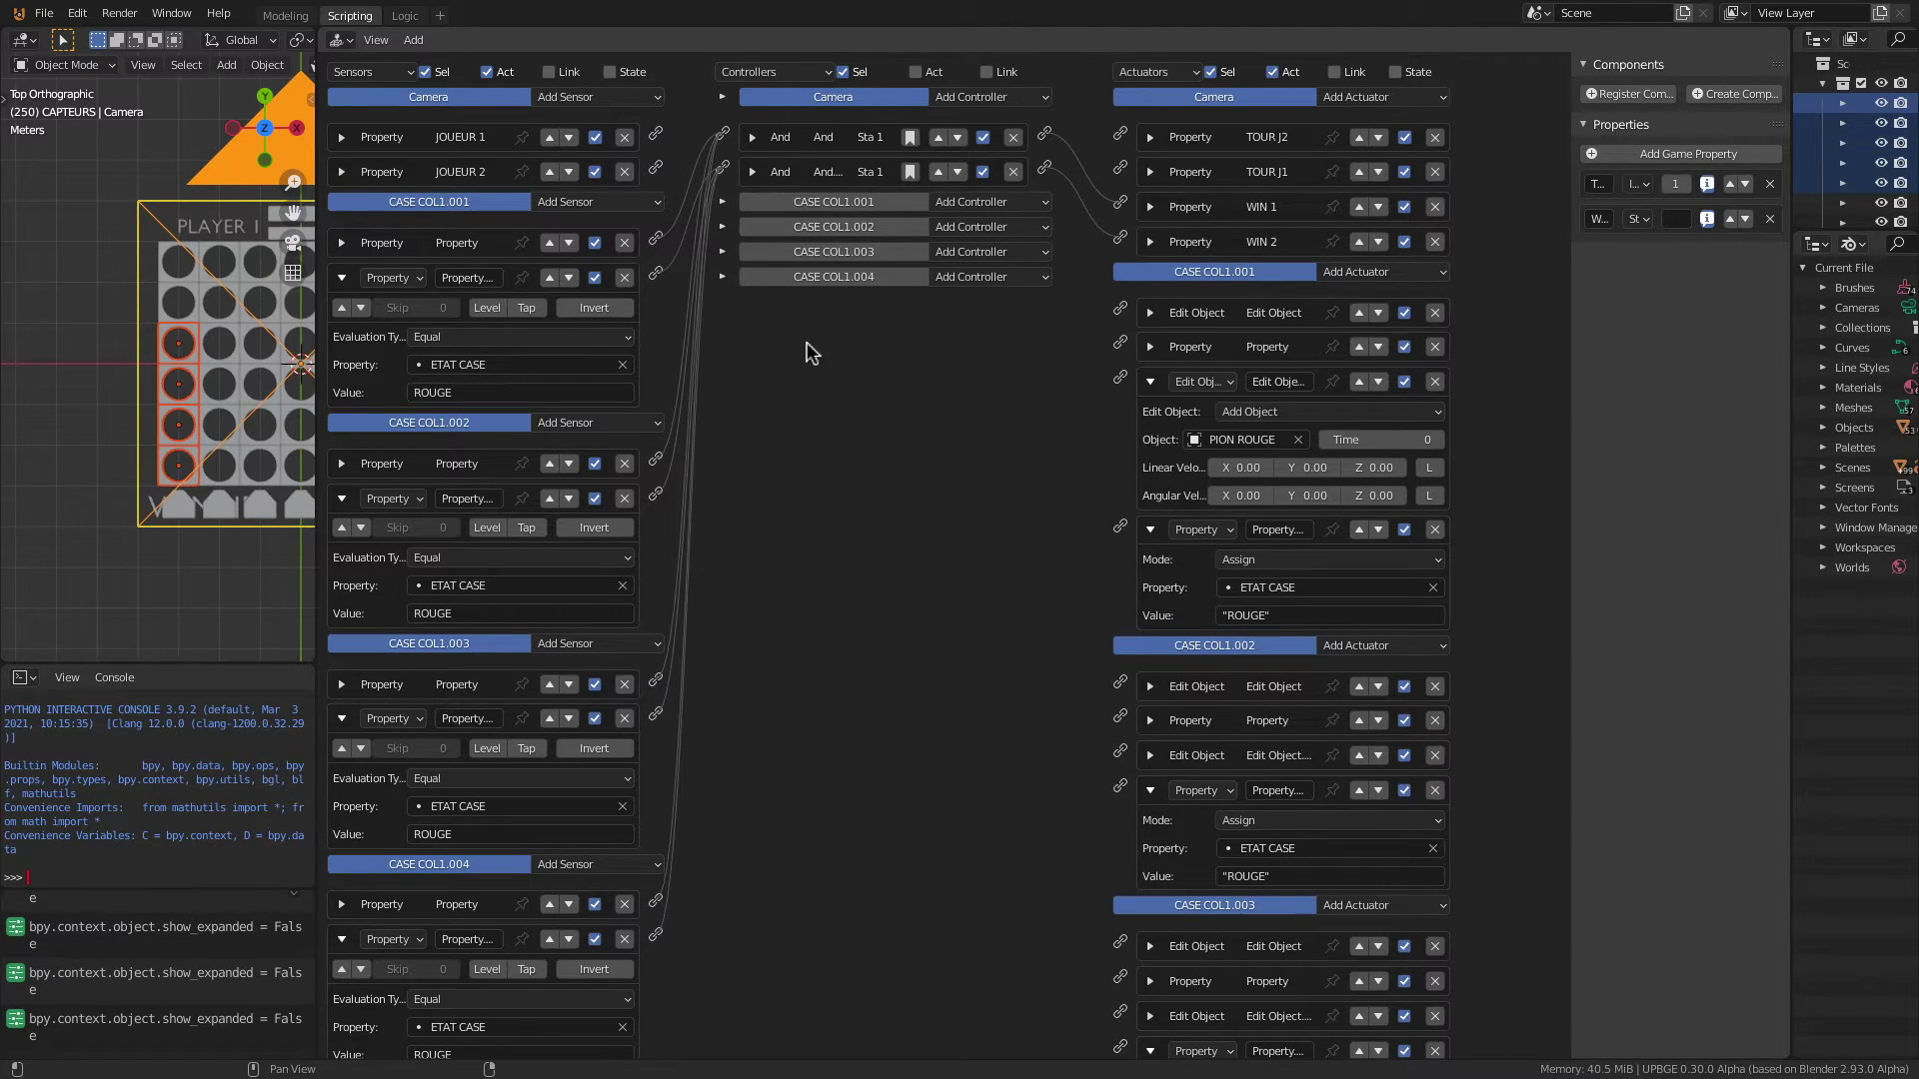
Step: Rename the JAUNE sensor of CASE COL1.001 as SI JAUNE and collapse both of that object's sensors
left_click(341, 278)
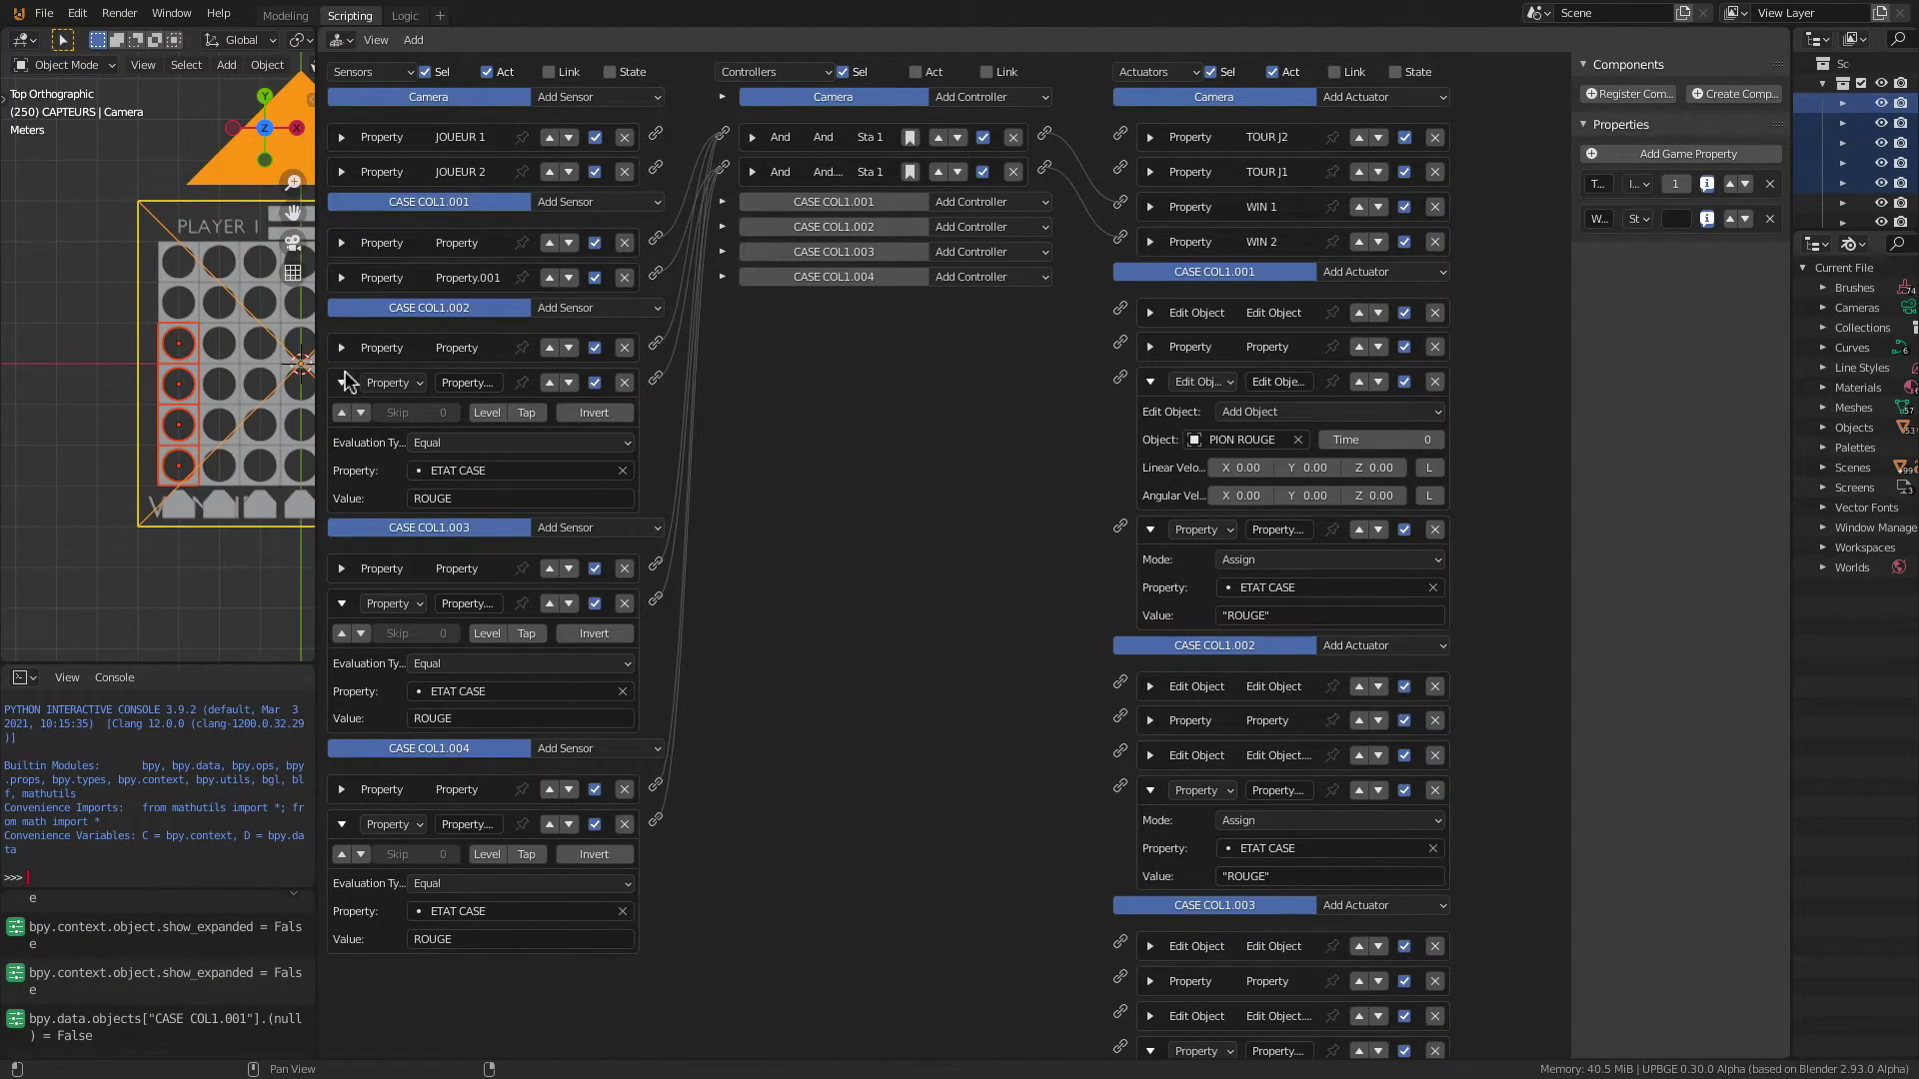
left_click(344, 246)
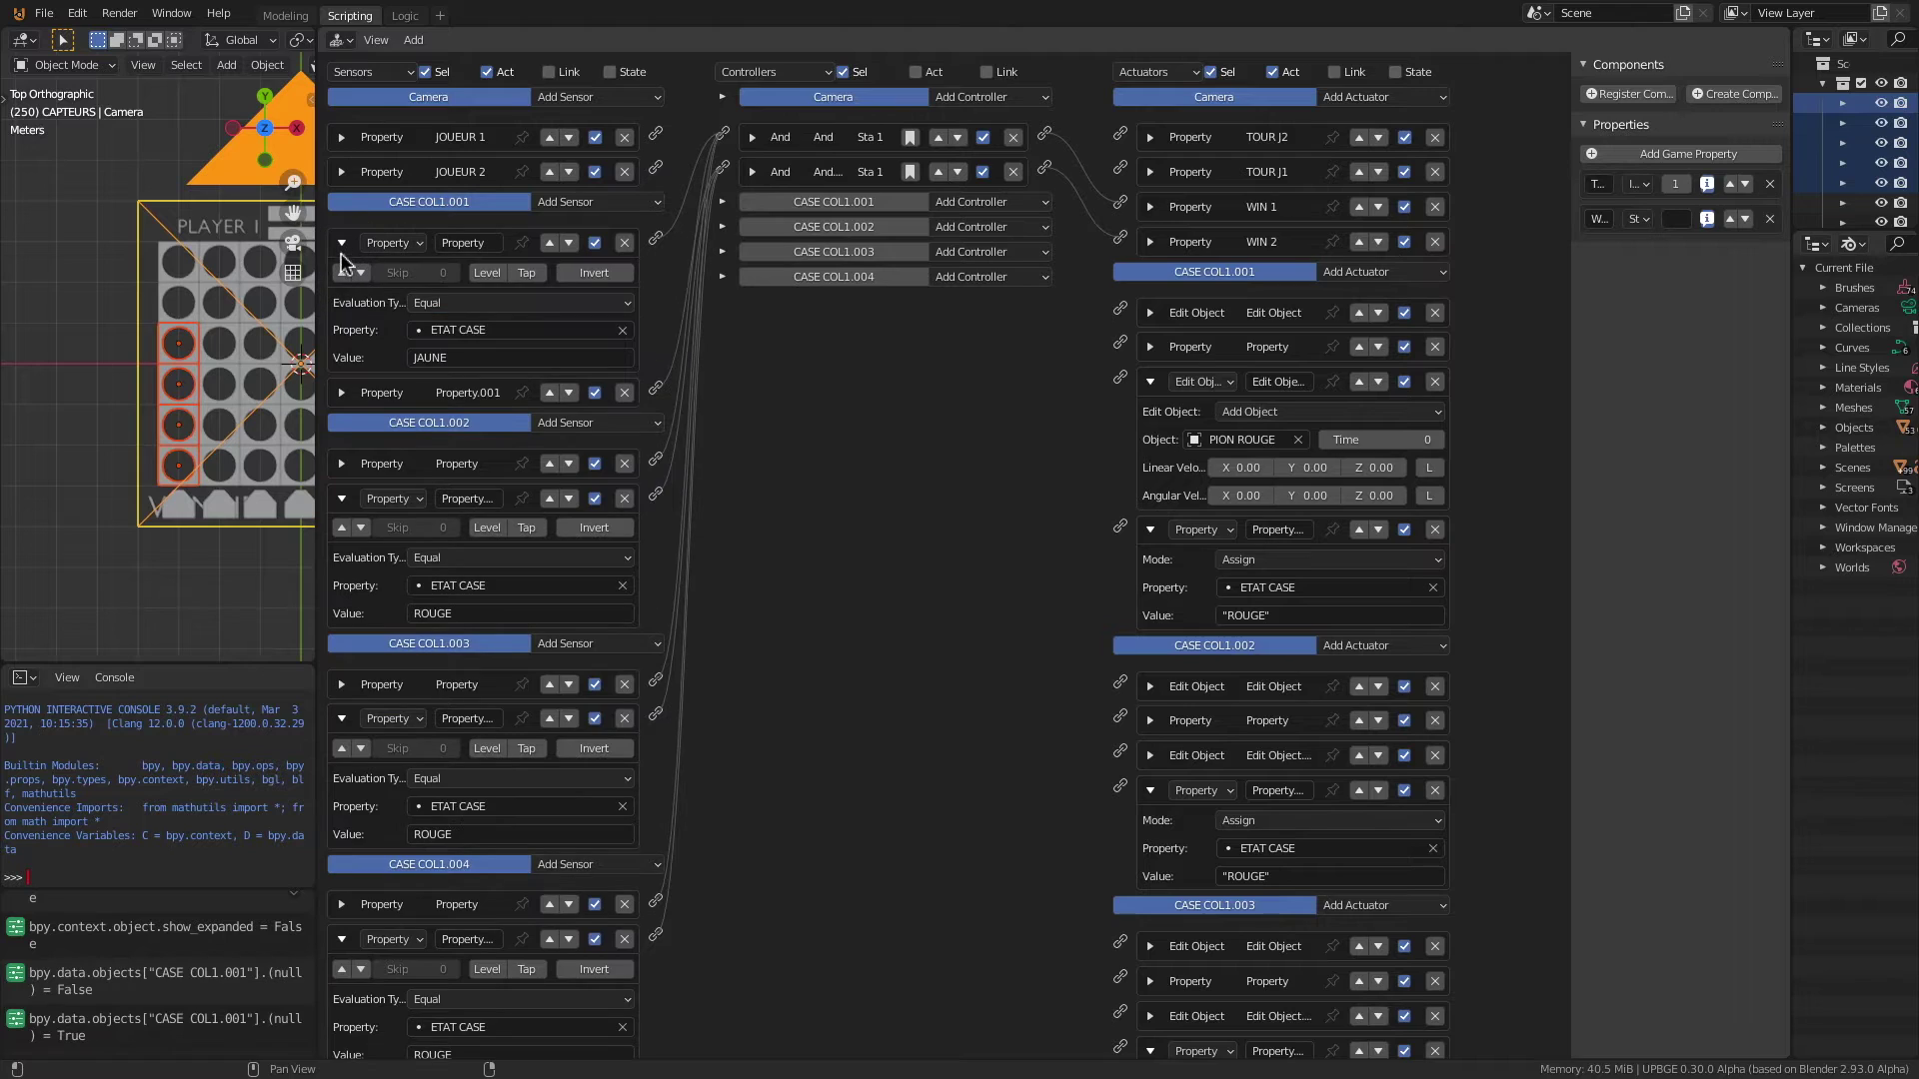
left_click(471, 242)
type("SI JAUNE")
key("Return")
left_click(342, 243)
Step: Rename the ROUGE sensor of CASE COL1.001 as SI ROUGE and collapse it
left_click(342, 278)
left_click(463, 278)
type("SI")
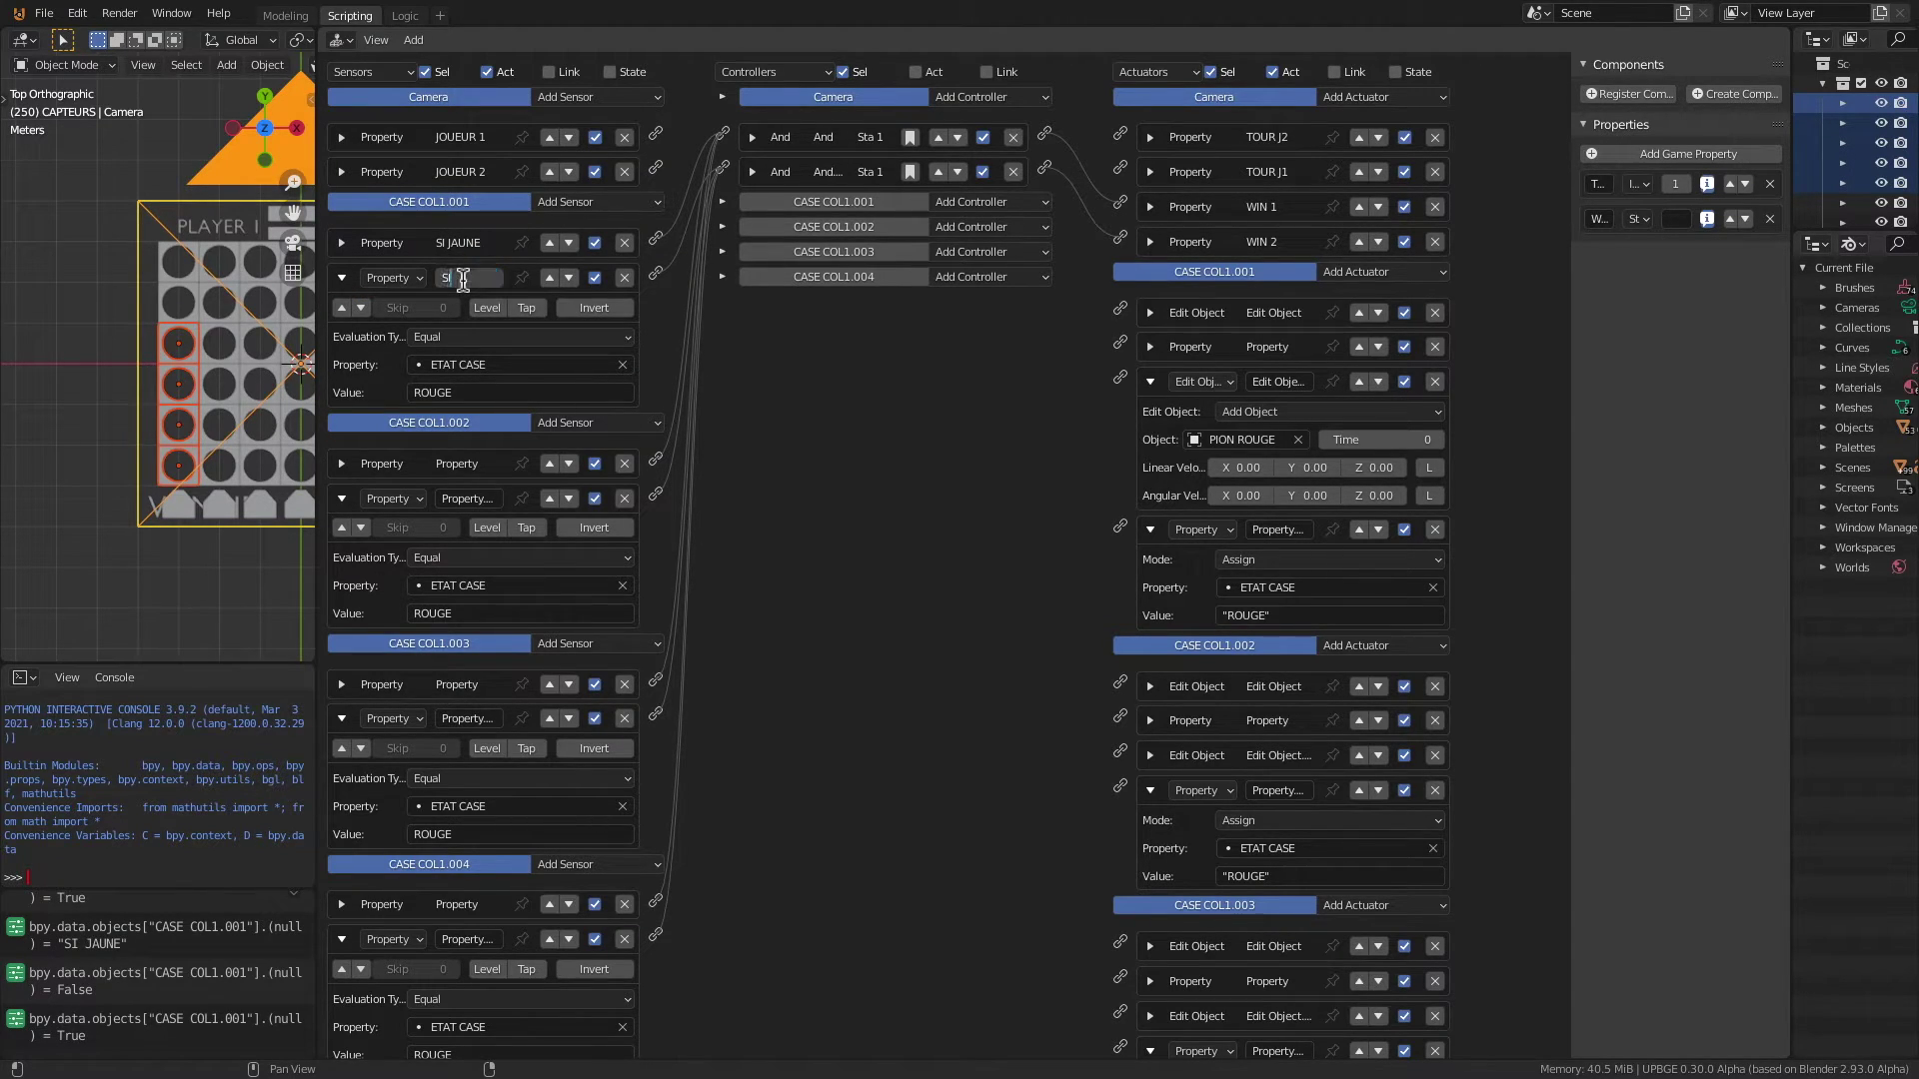
key("Return")
left_click(342, 277)
Step: Rename the JAUNE sensor of CASE COL1.002 as SI JAUNE and collapse it
left_click(341, 347)
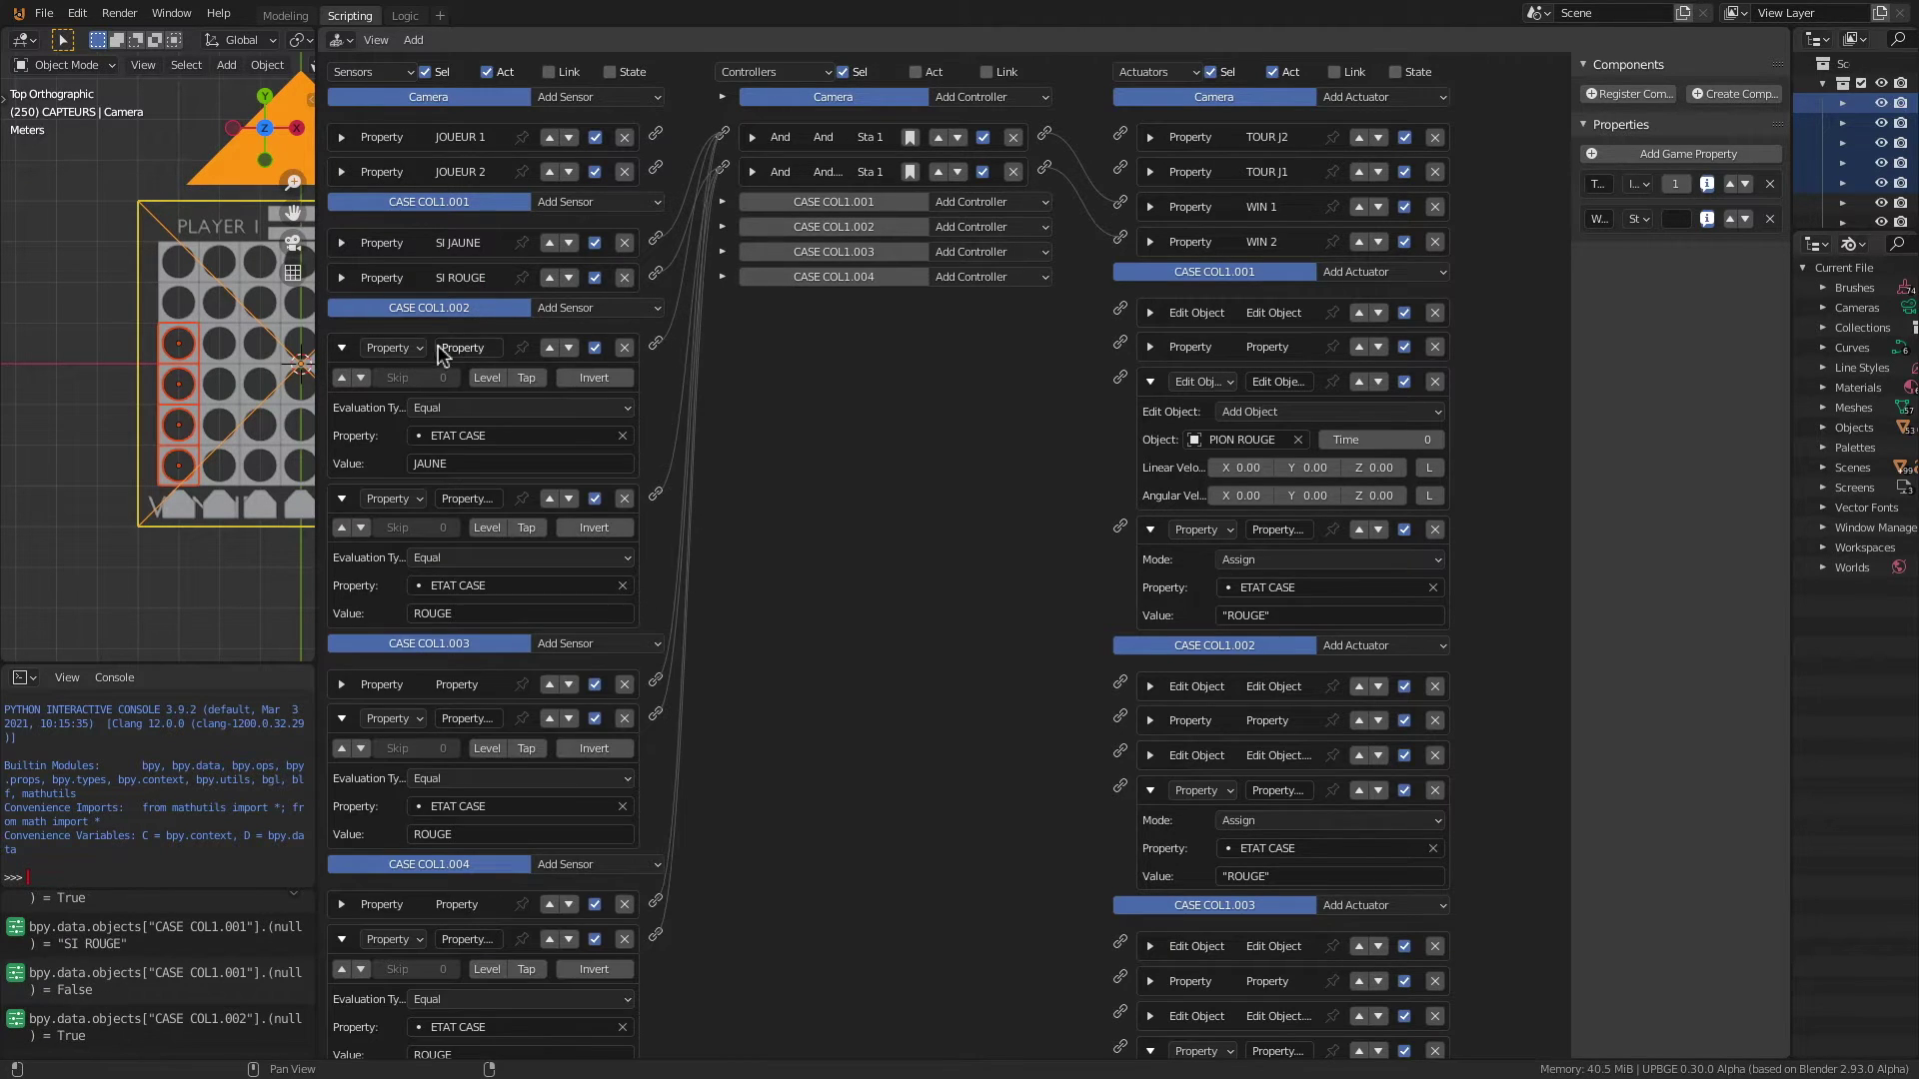
left_click(460, 350)
type("SI JAUNE")
key("Return")
left_click(342, 348)
Step: Rename the ROUGE sensor of CASE COL1.002 as SI ROUGE and collapse it
left_click(460, 383)
type("S")
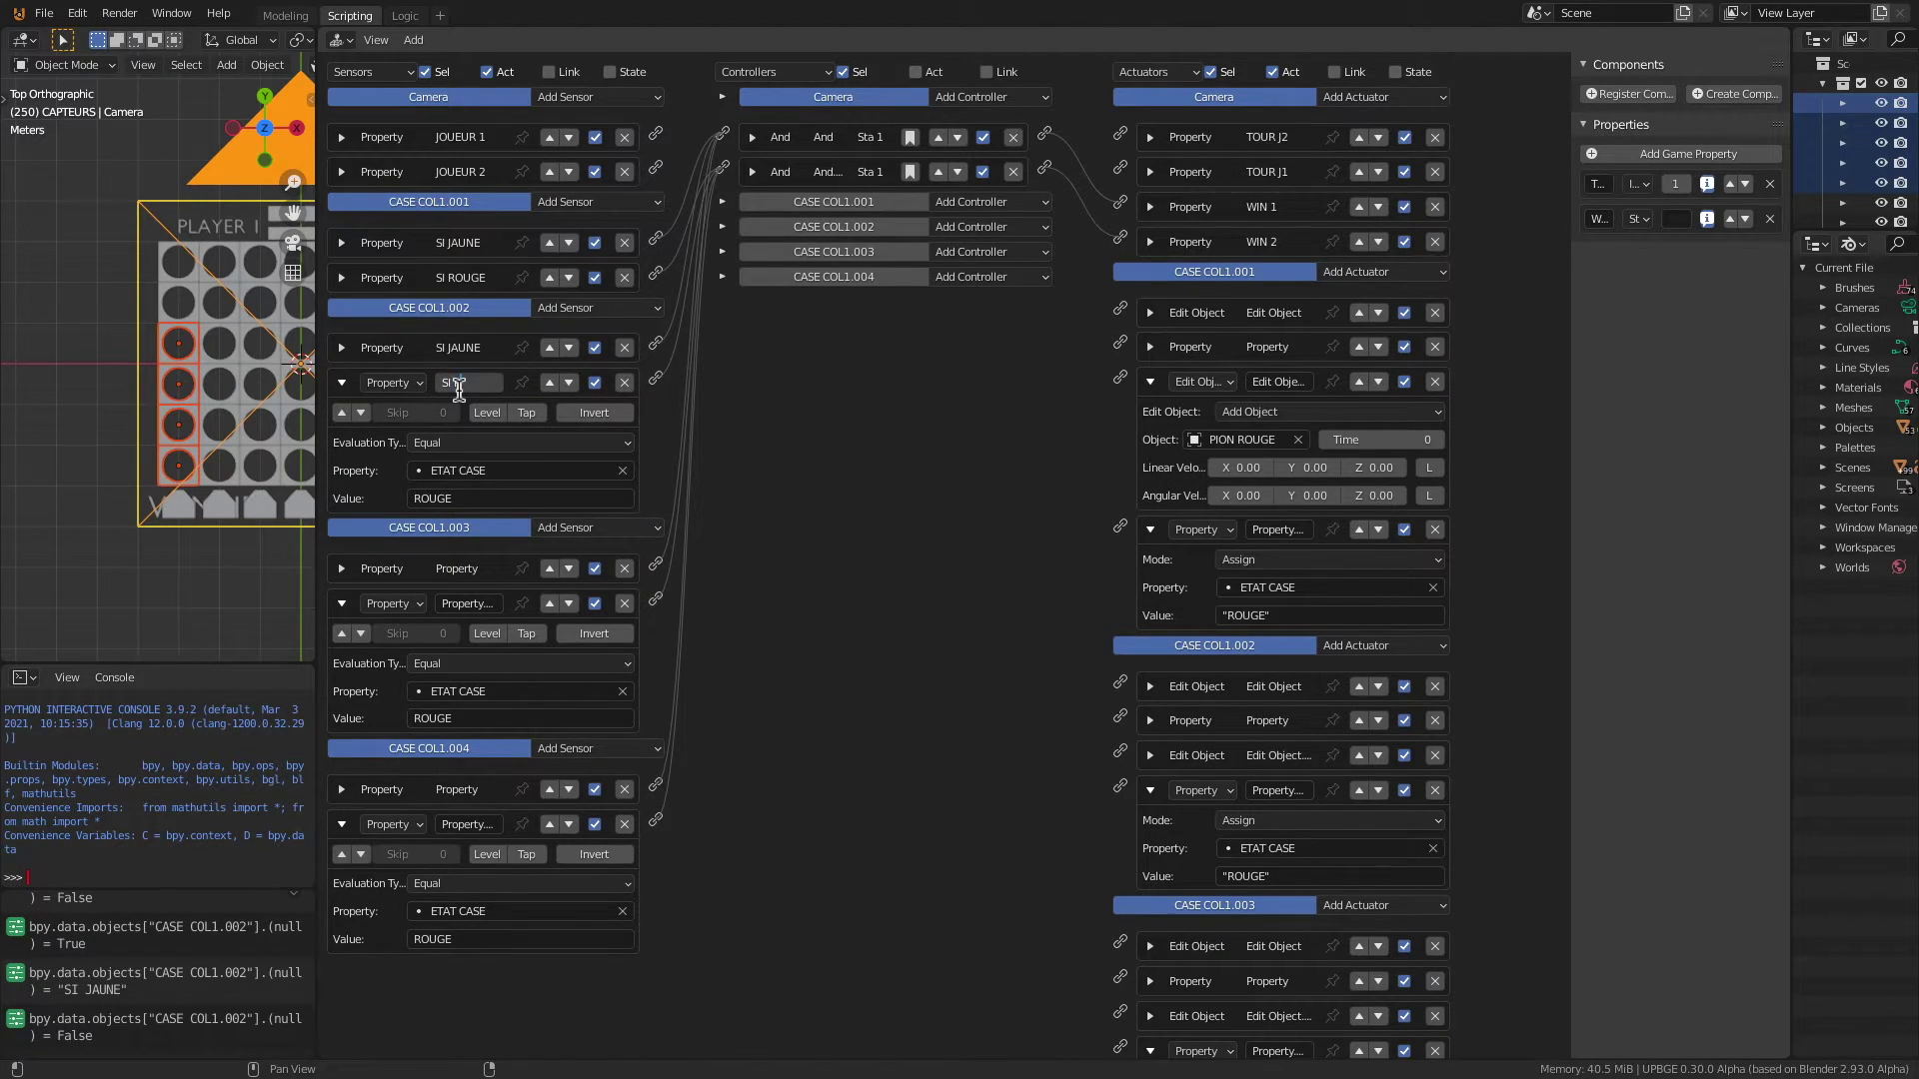
type("I ROUGE")
key("Return")
left_click(341, 383)
Step: Rename the JAUNE and ROUGE sensors of CASE COL1.003 as SI JAUNE and SI ROUGE, and collapse both
left_click(342, 453)
type("SI JAUNE")
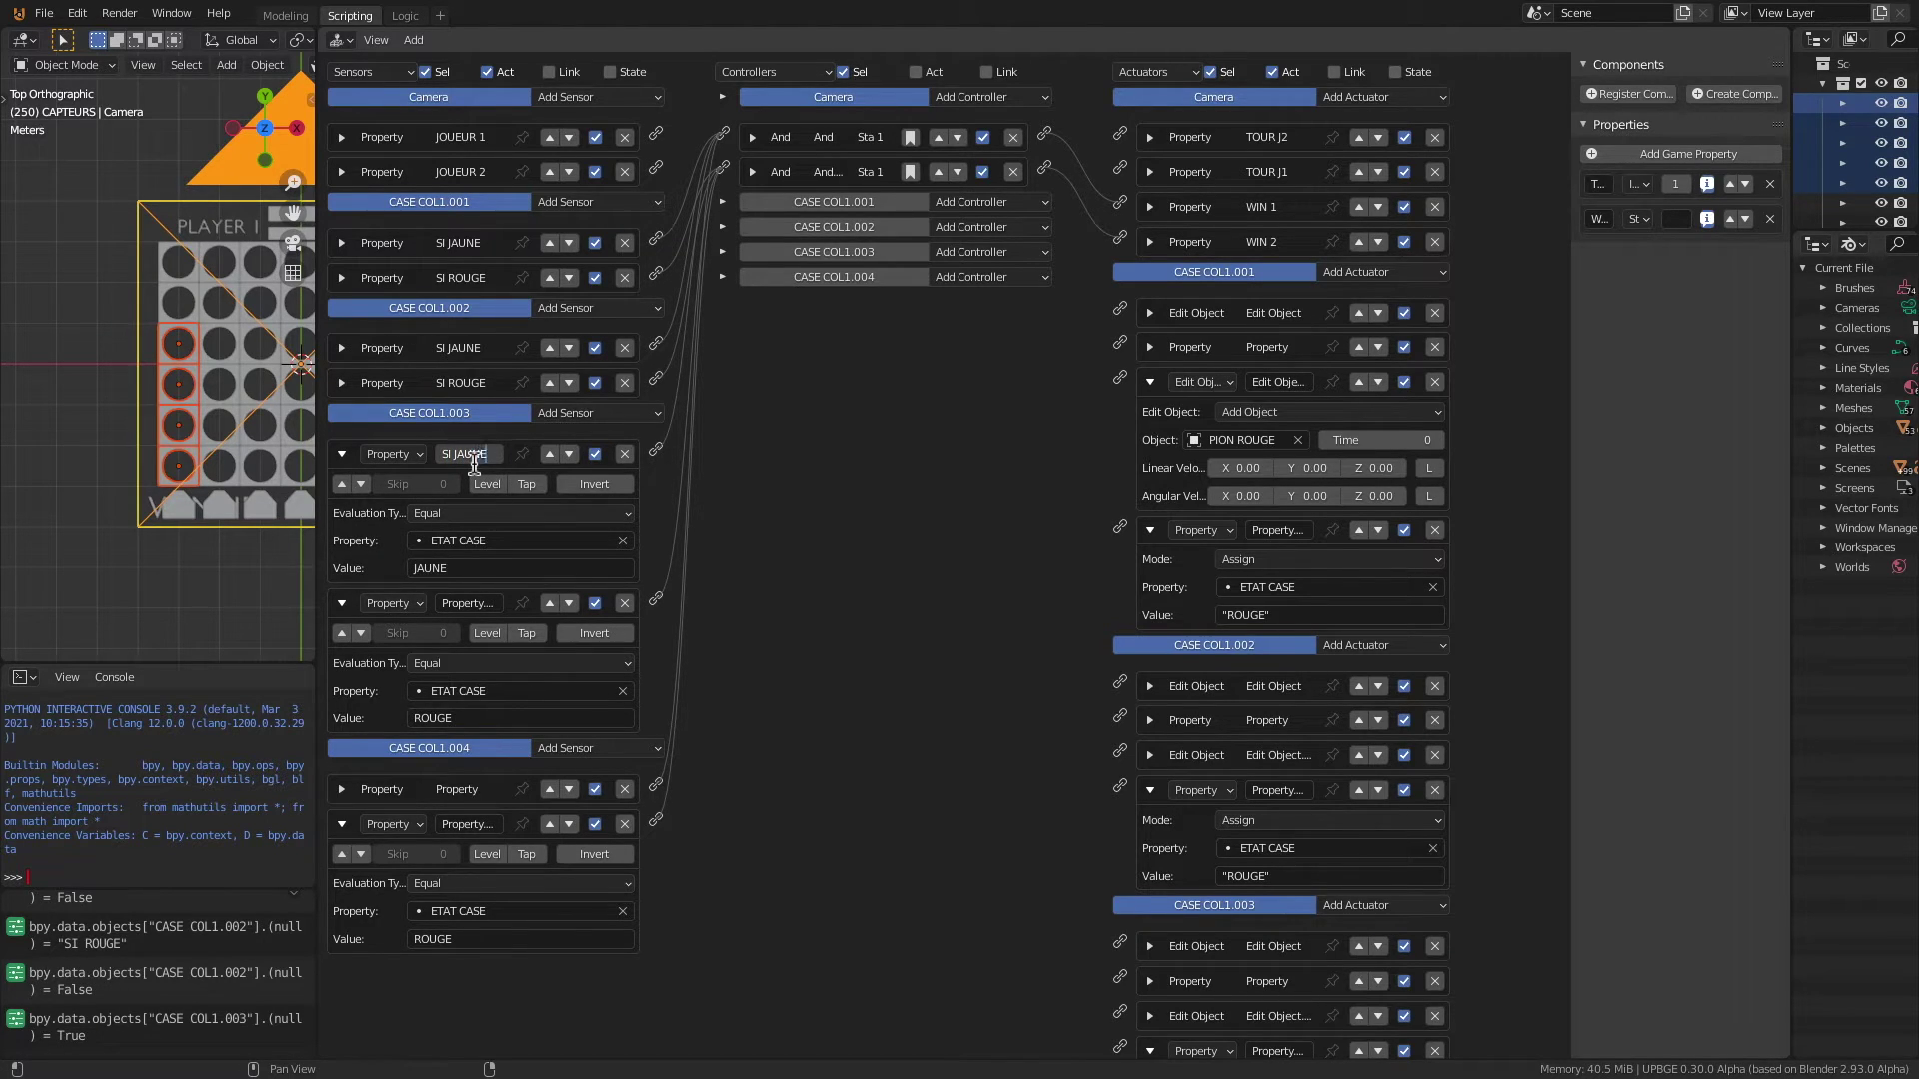
key("Return")
left_click(341, 454)
left_click(460, 488)
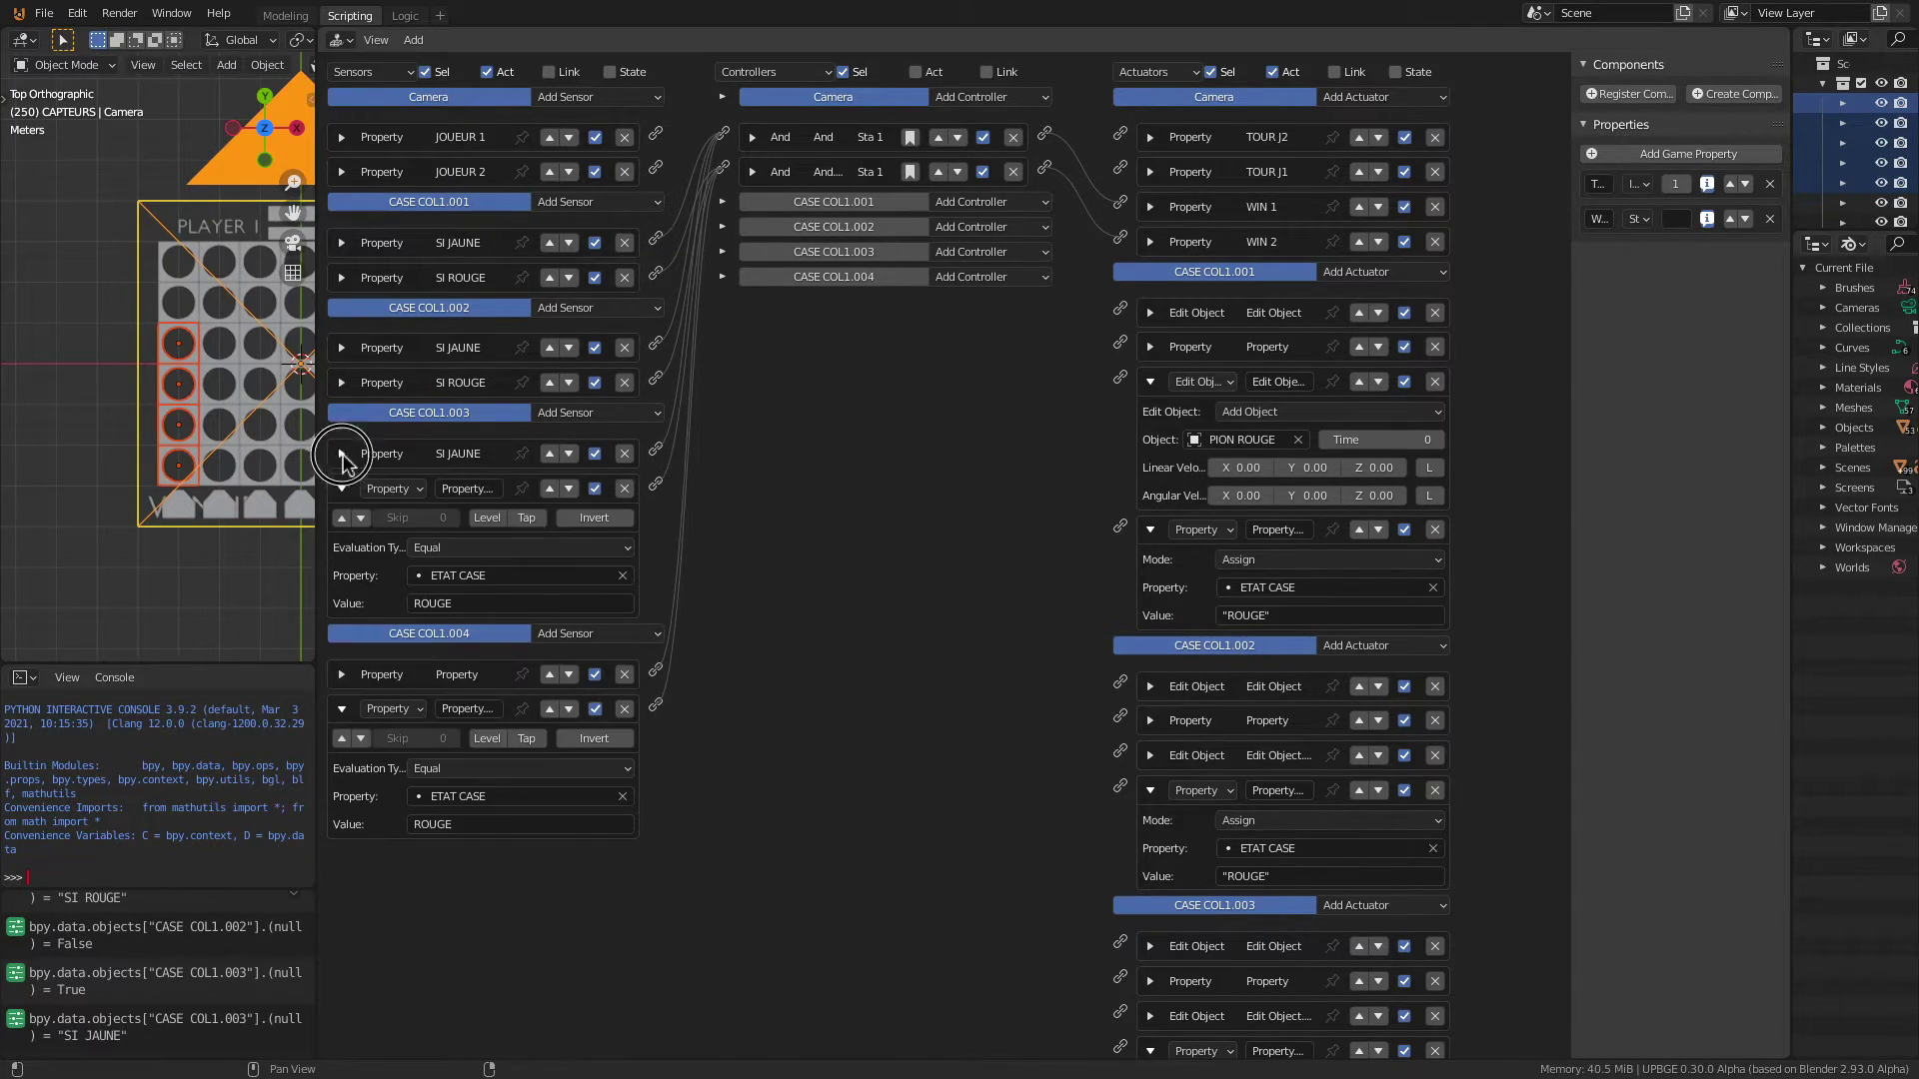
type("SI ROU")
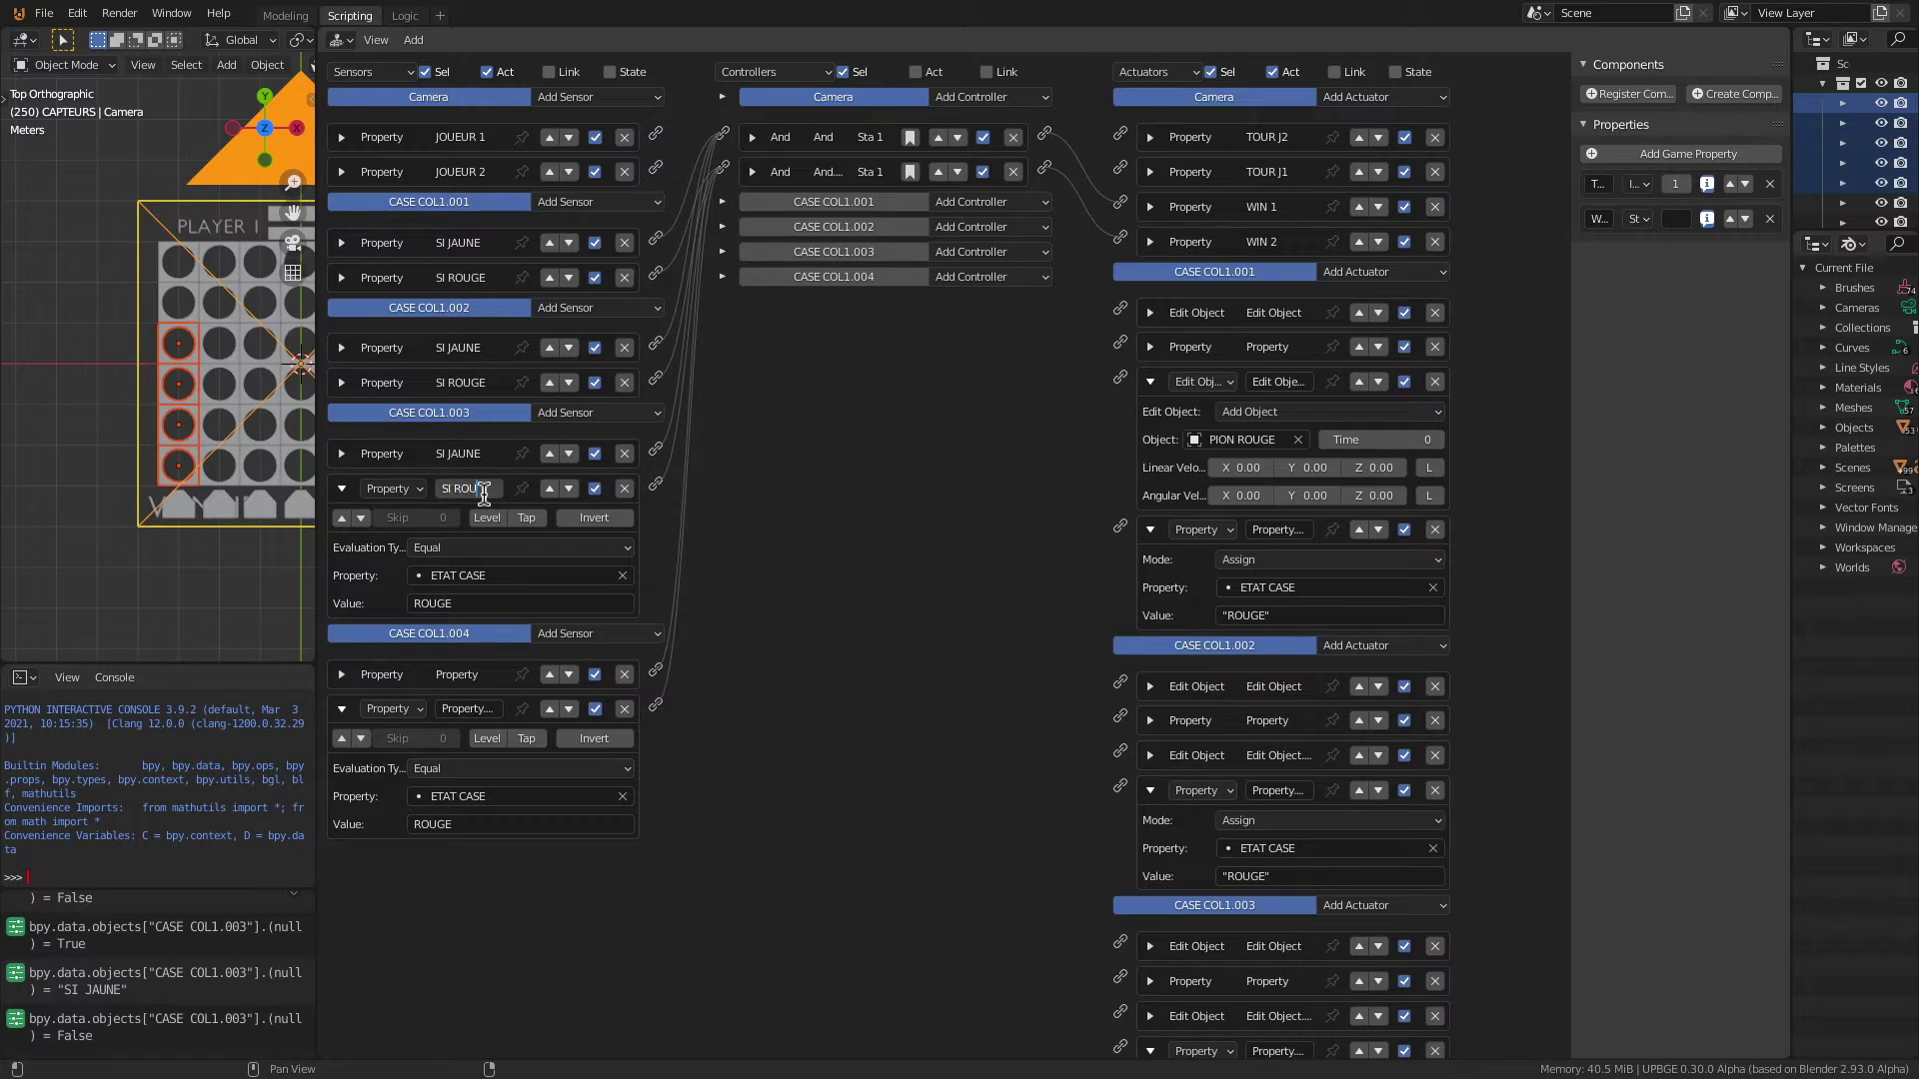
type("GE")
key("Return")
left_click(342, 489)
Step: Rename the JAUNE and ROUGE sensors of CASE COL1.004 as SI JAUNE and SI ROUGE, and collapse both
left_click(342, 558)
left_click(459, 558)
type("SI JAUNE")
key("Return")
left_click(476, 709)
type("S")
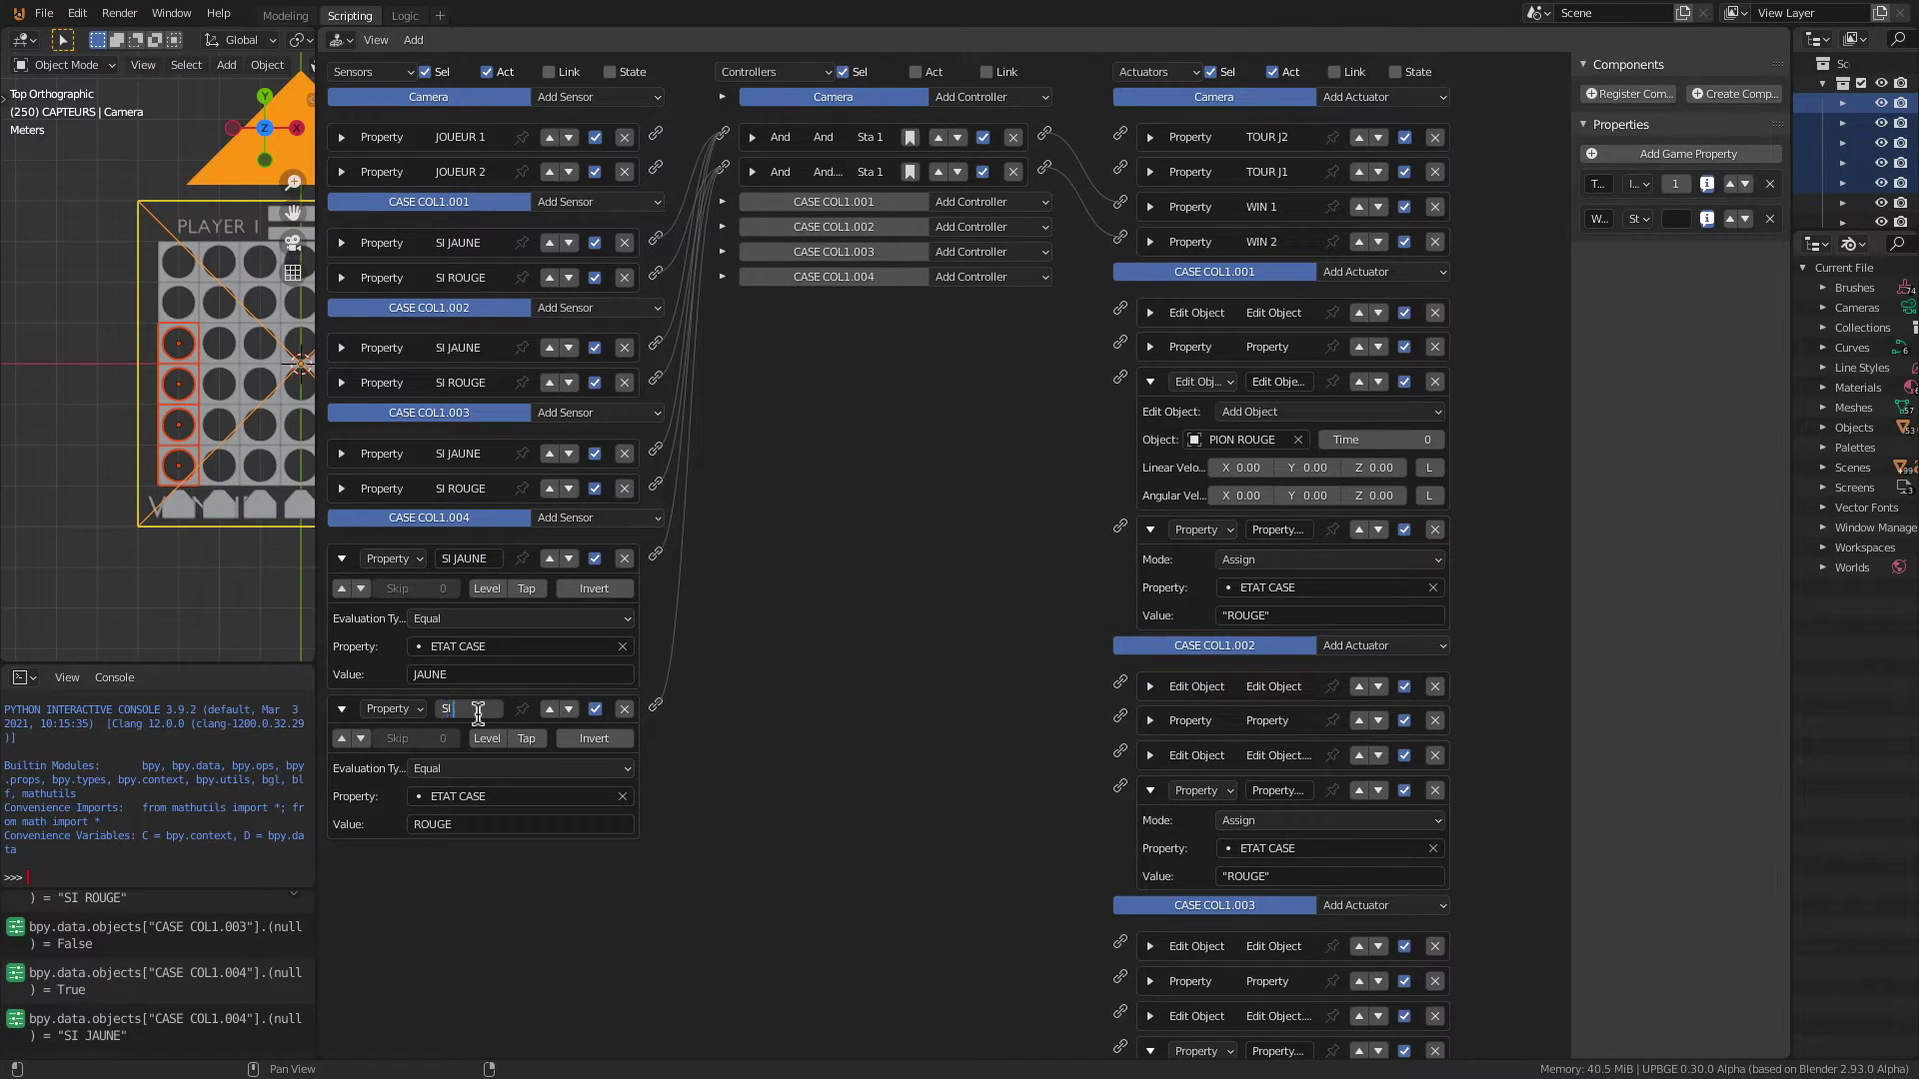
key("Return")
left_click(341, 559)
left_click(341, 594)
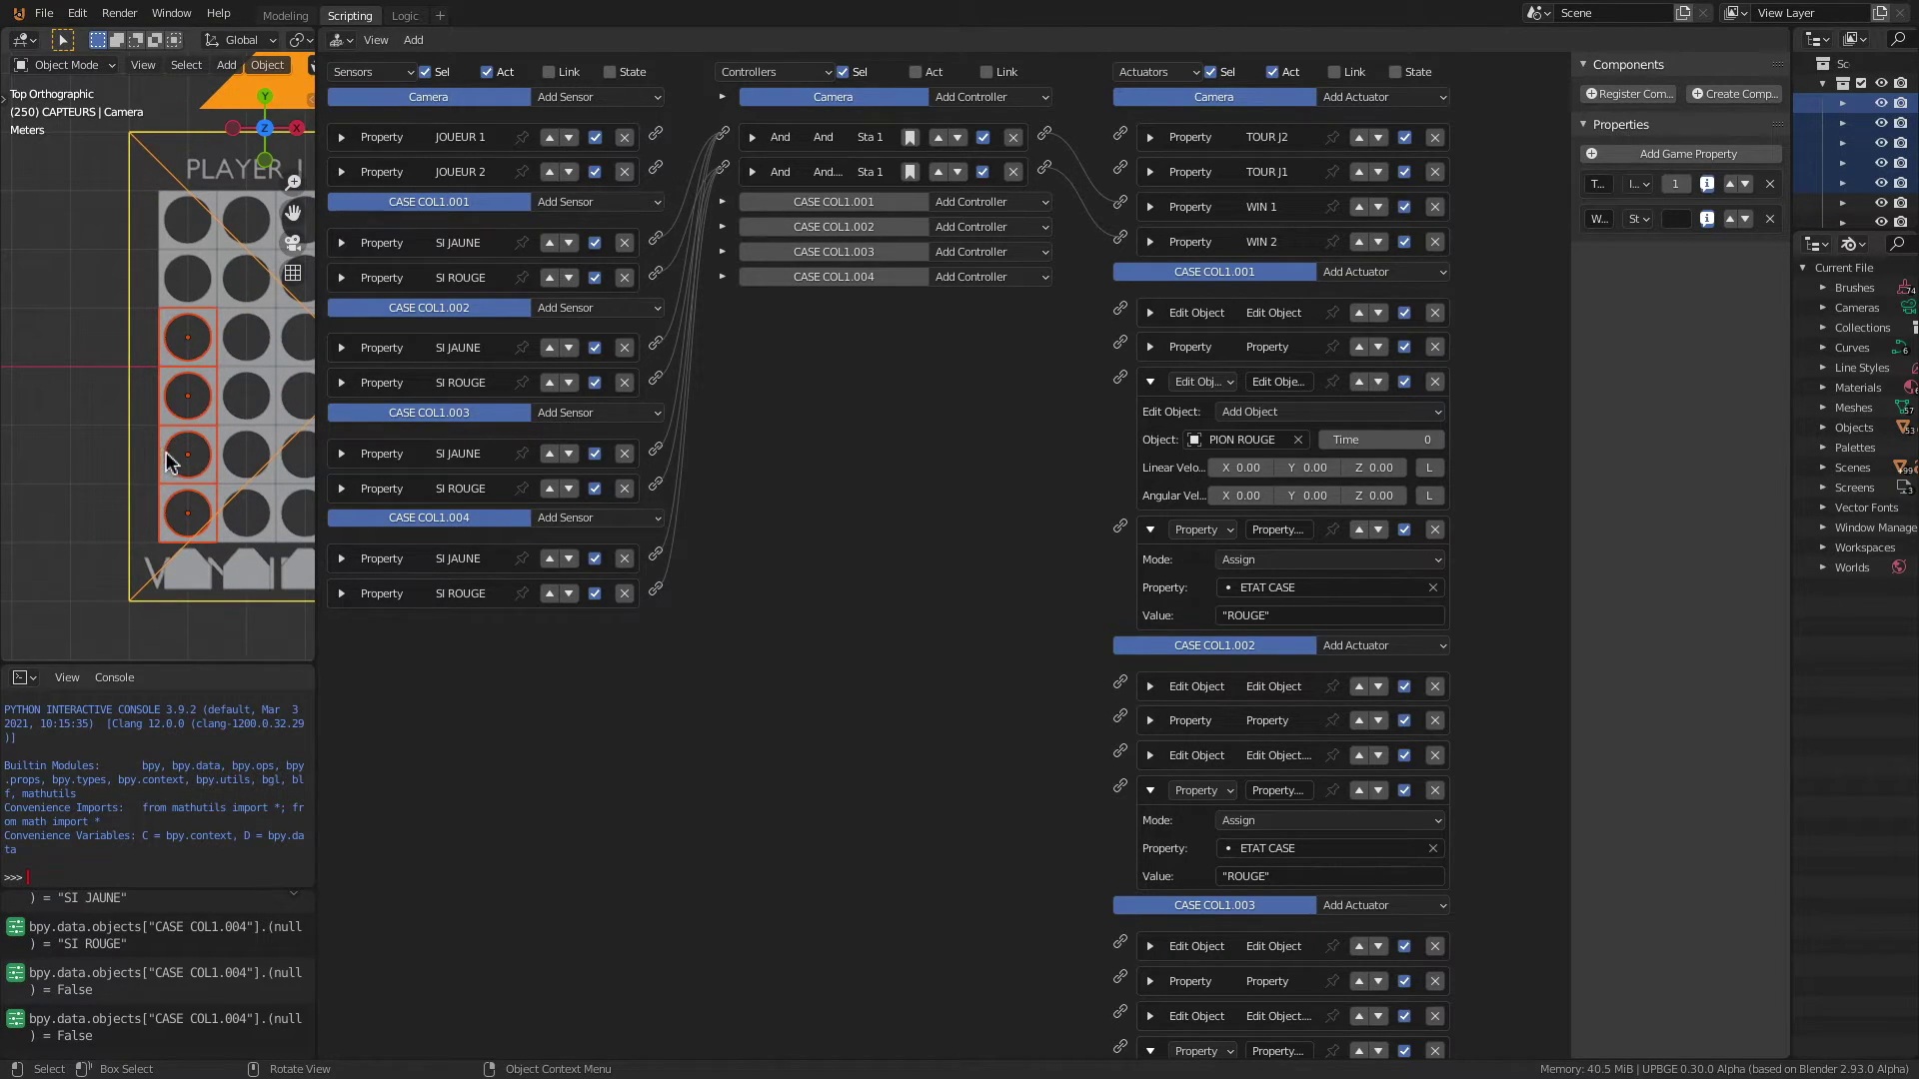
Step: Select cells CASE COL1.002 to CASE COL1.005 together with the Camera, and add two Property sensors to CASE COL1.005
left_click(167, 462)
left_click(170, 391, "shift")
left_click(167, 336, "shift")
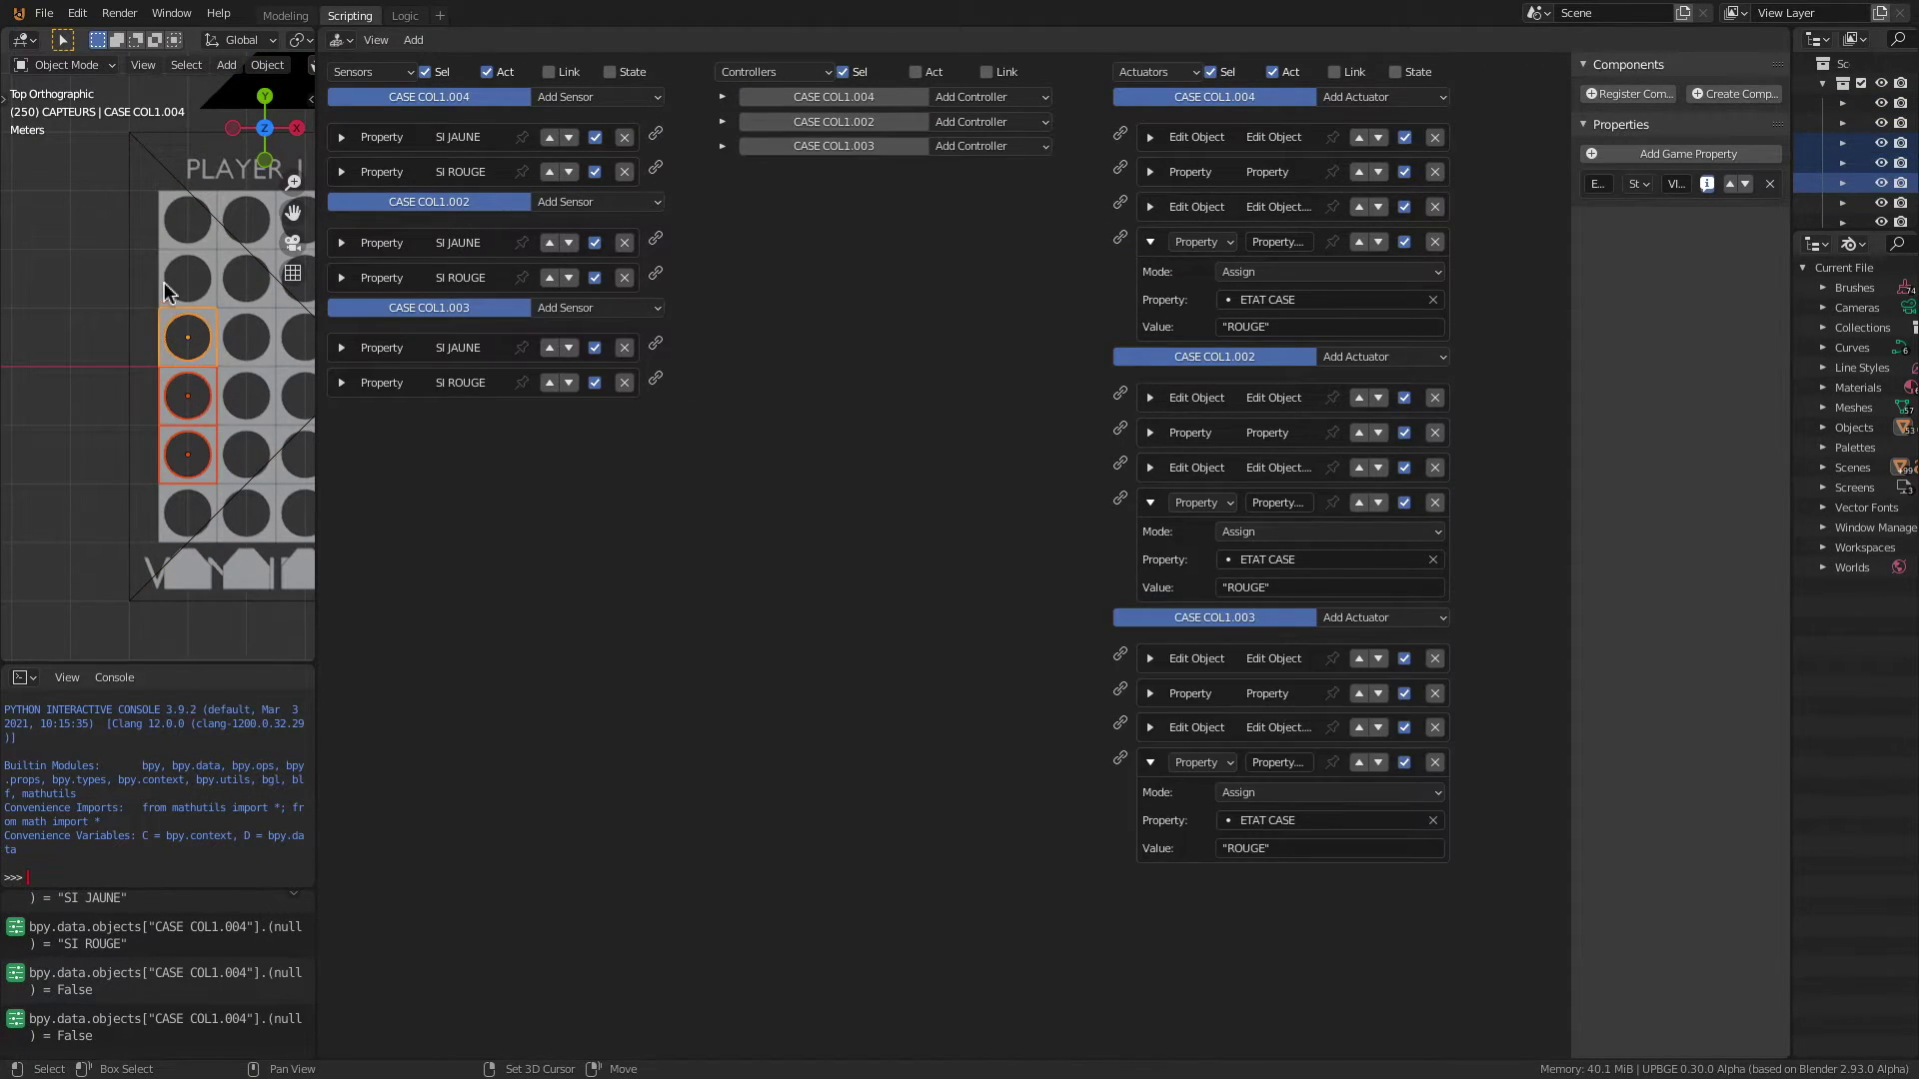
left_click(168, 284, "shift")
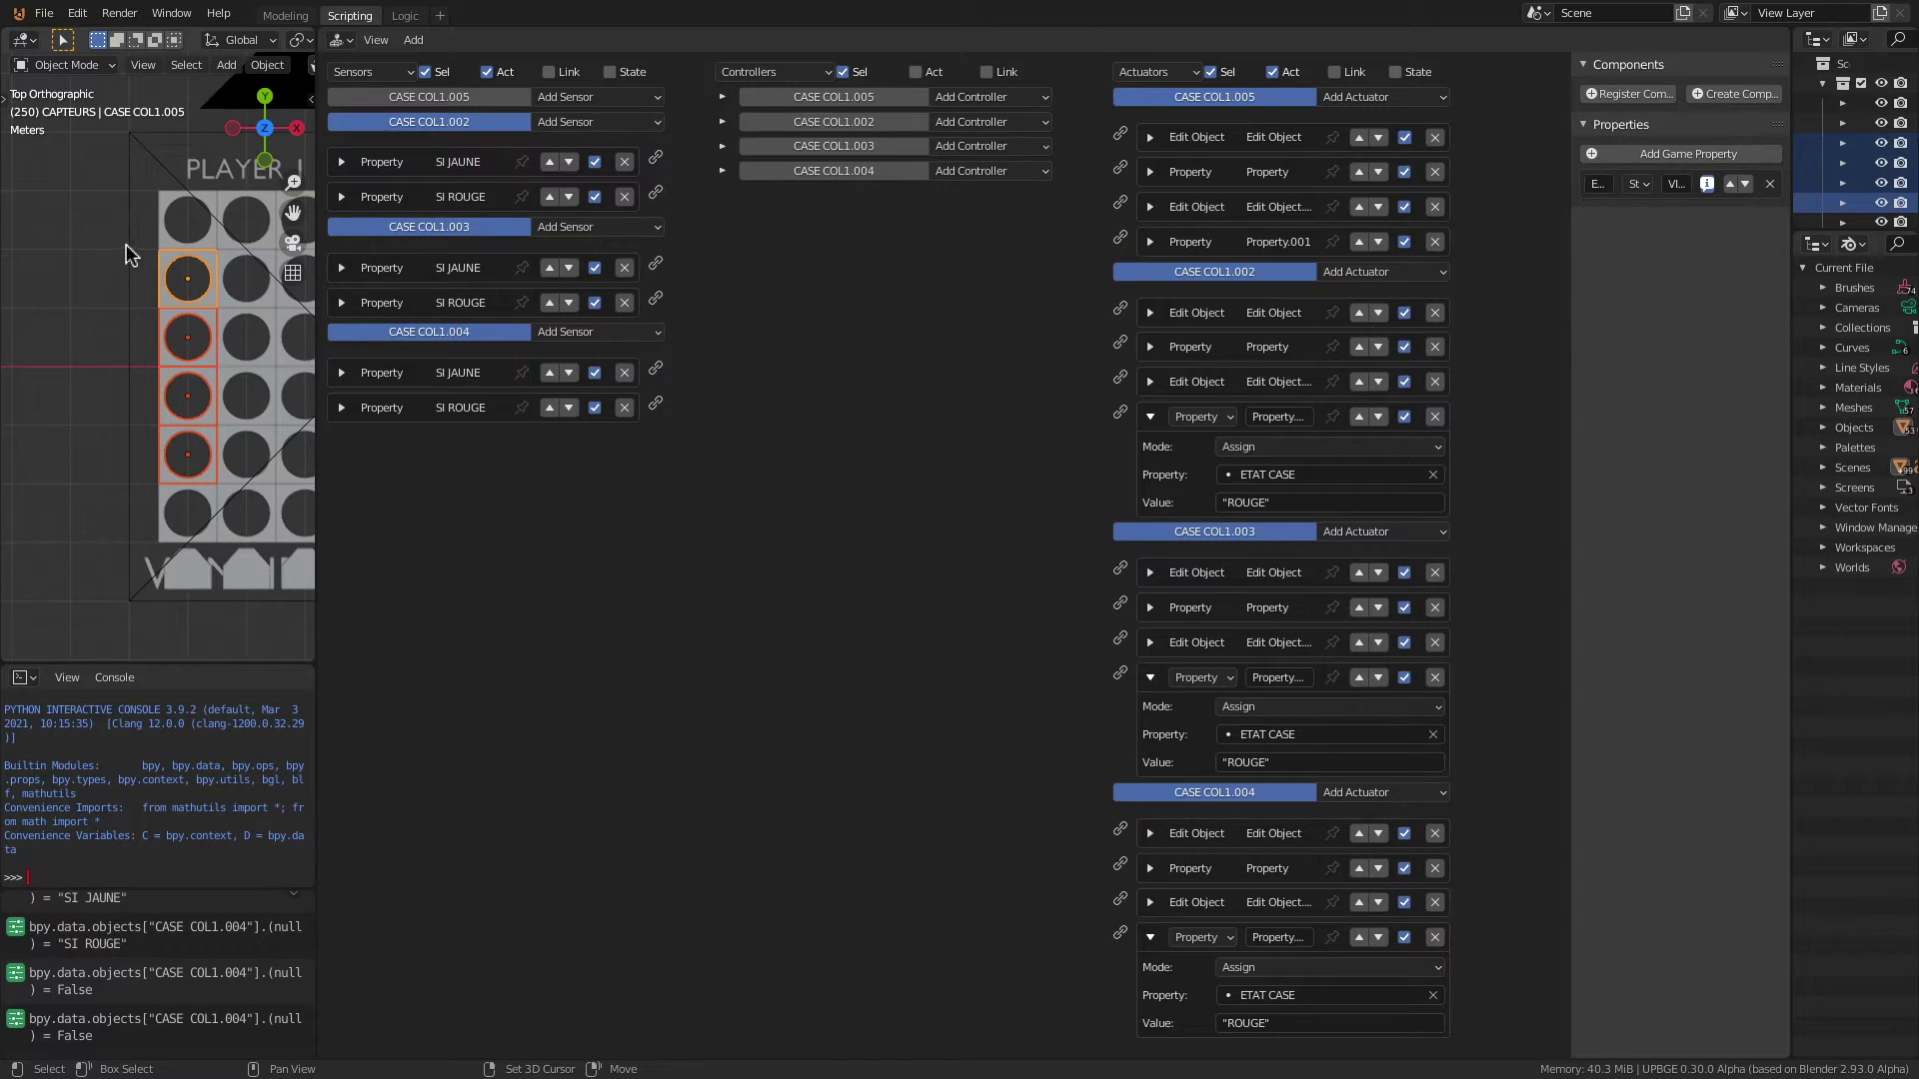
left_click(130, 257, "shift")
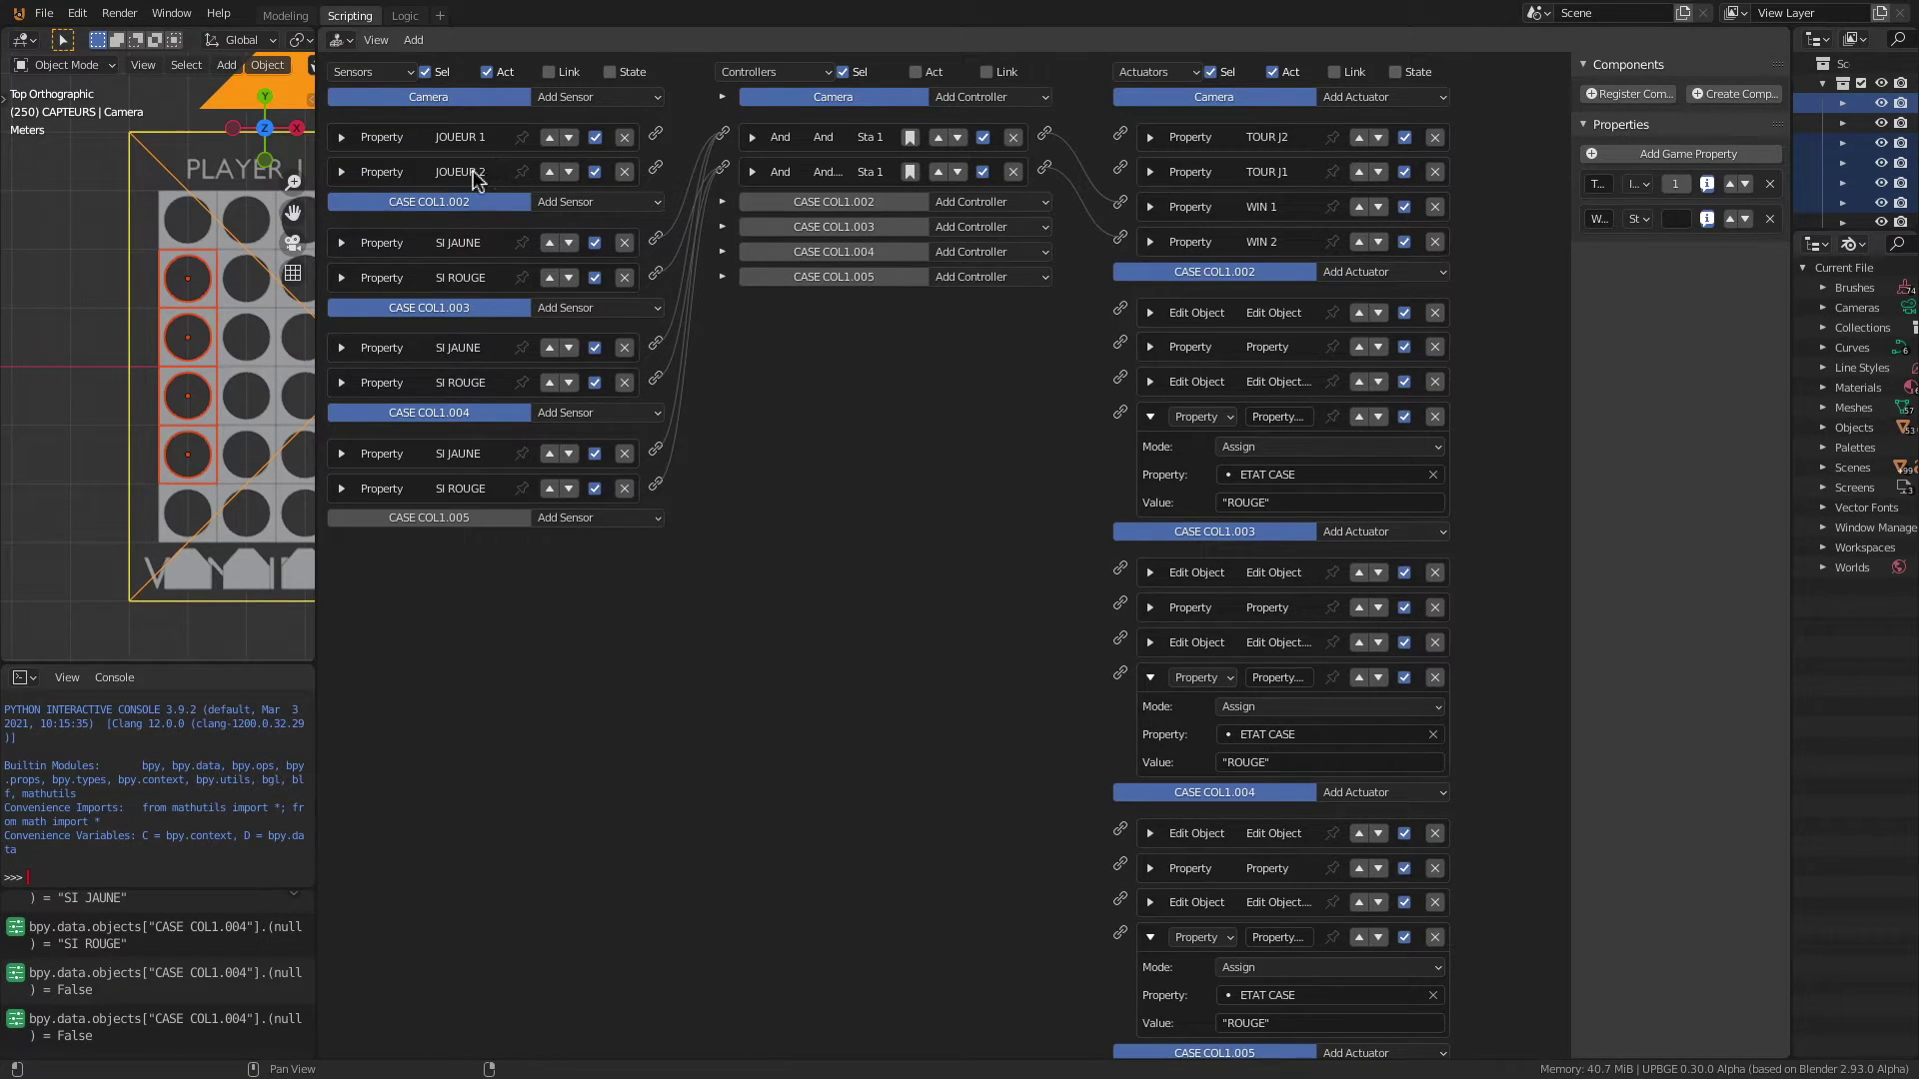
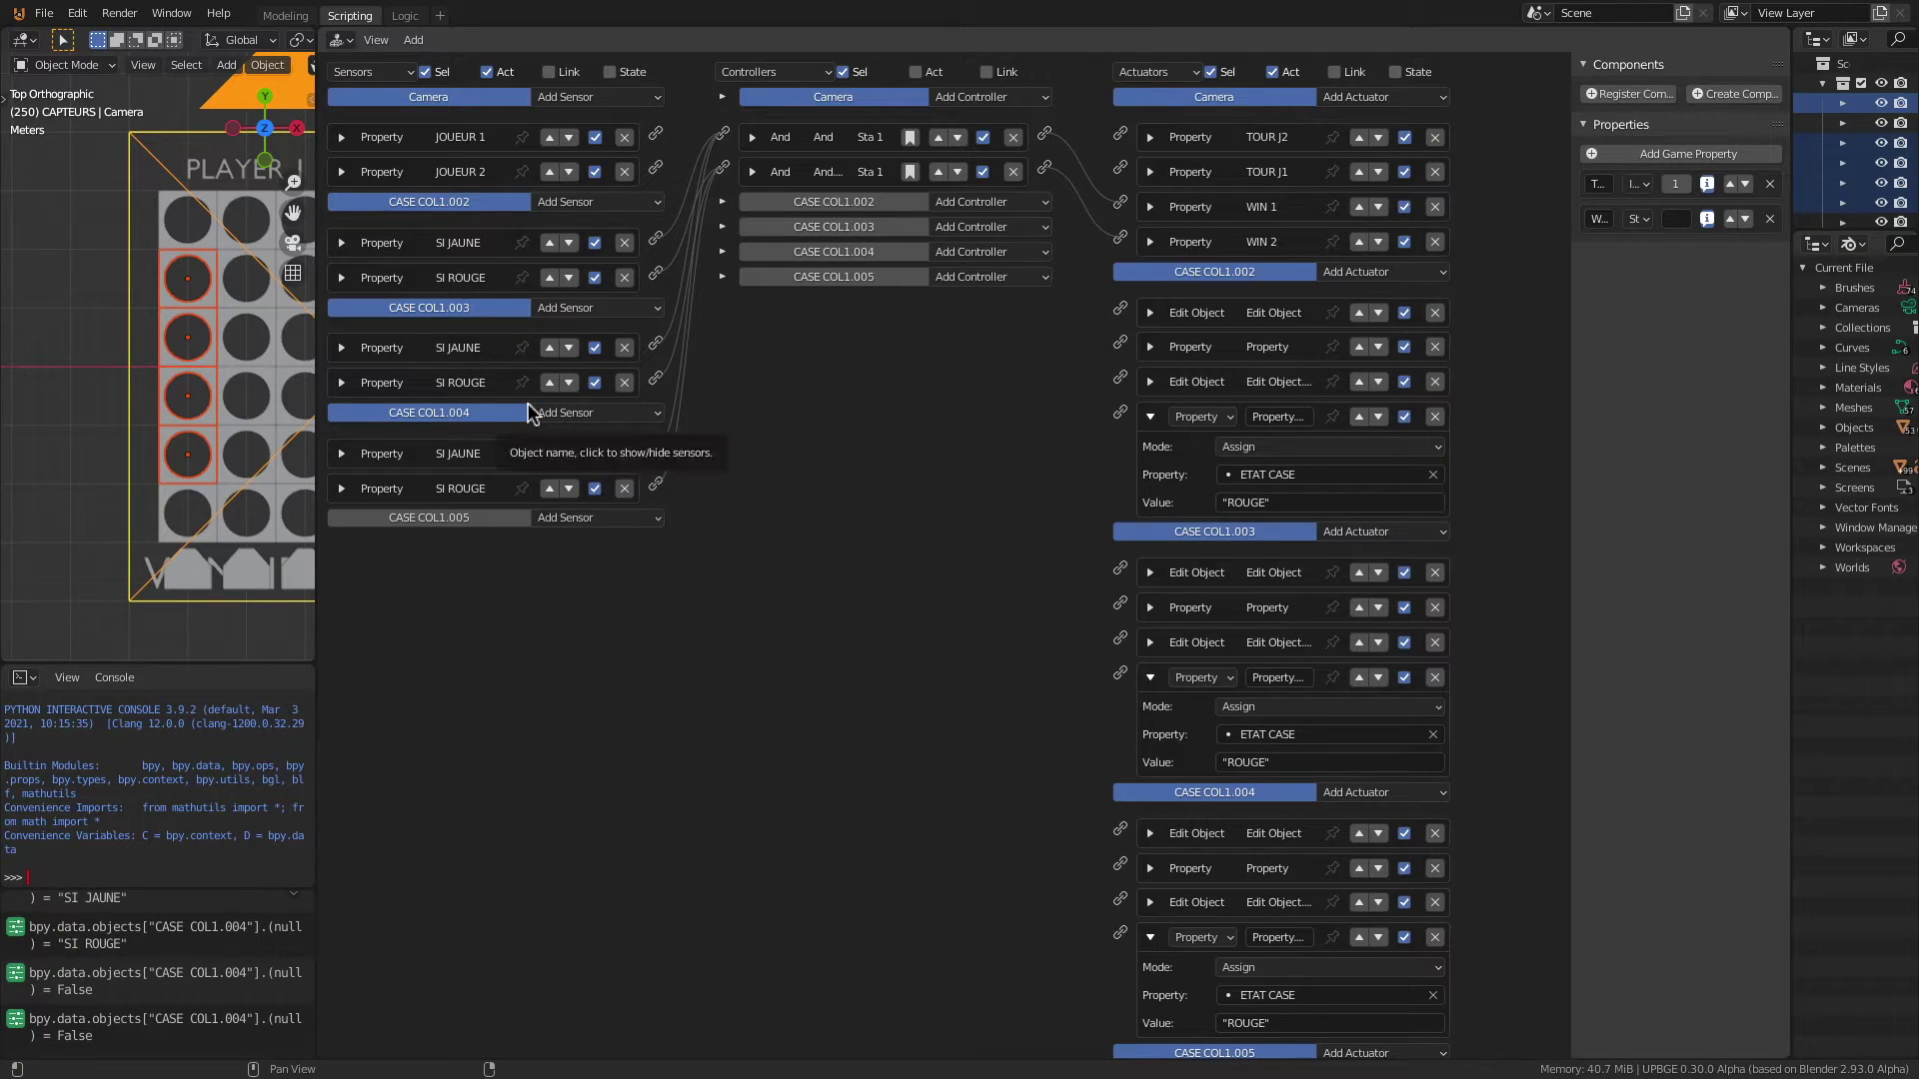
left_click(584, 519)
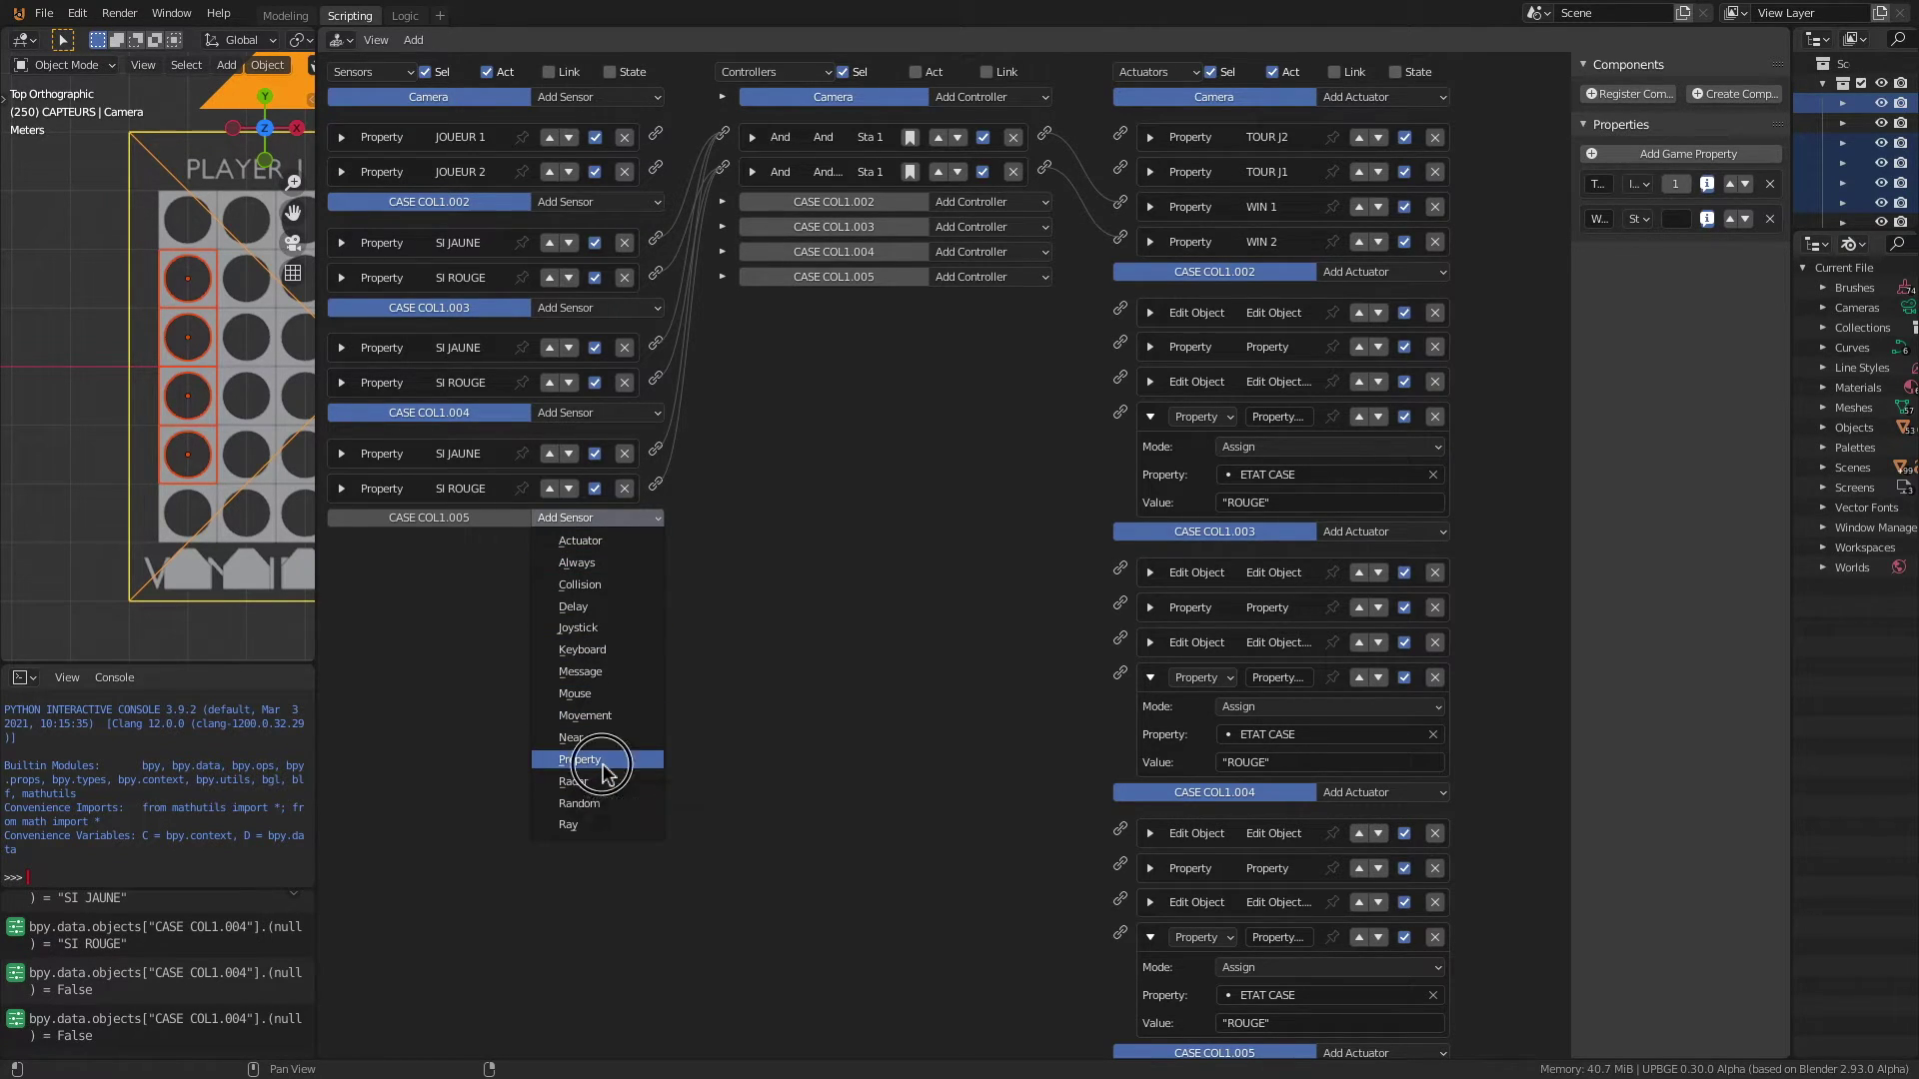
left_click(606, 769)
left_click(589, 520)
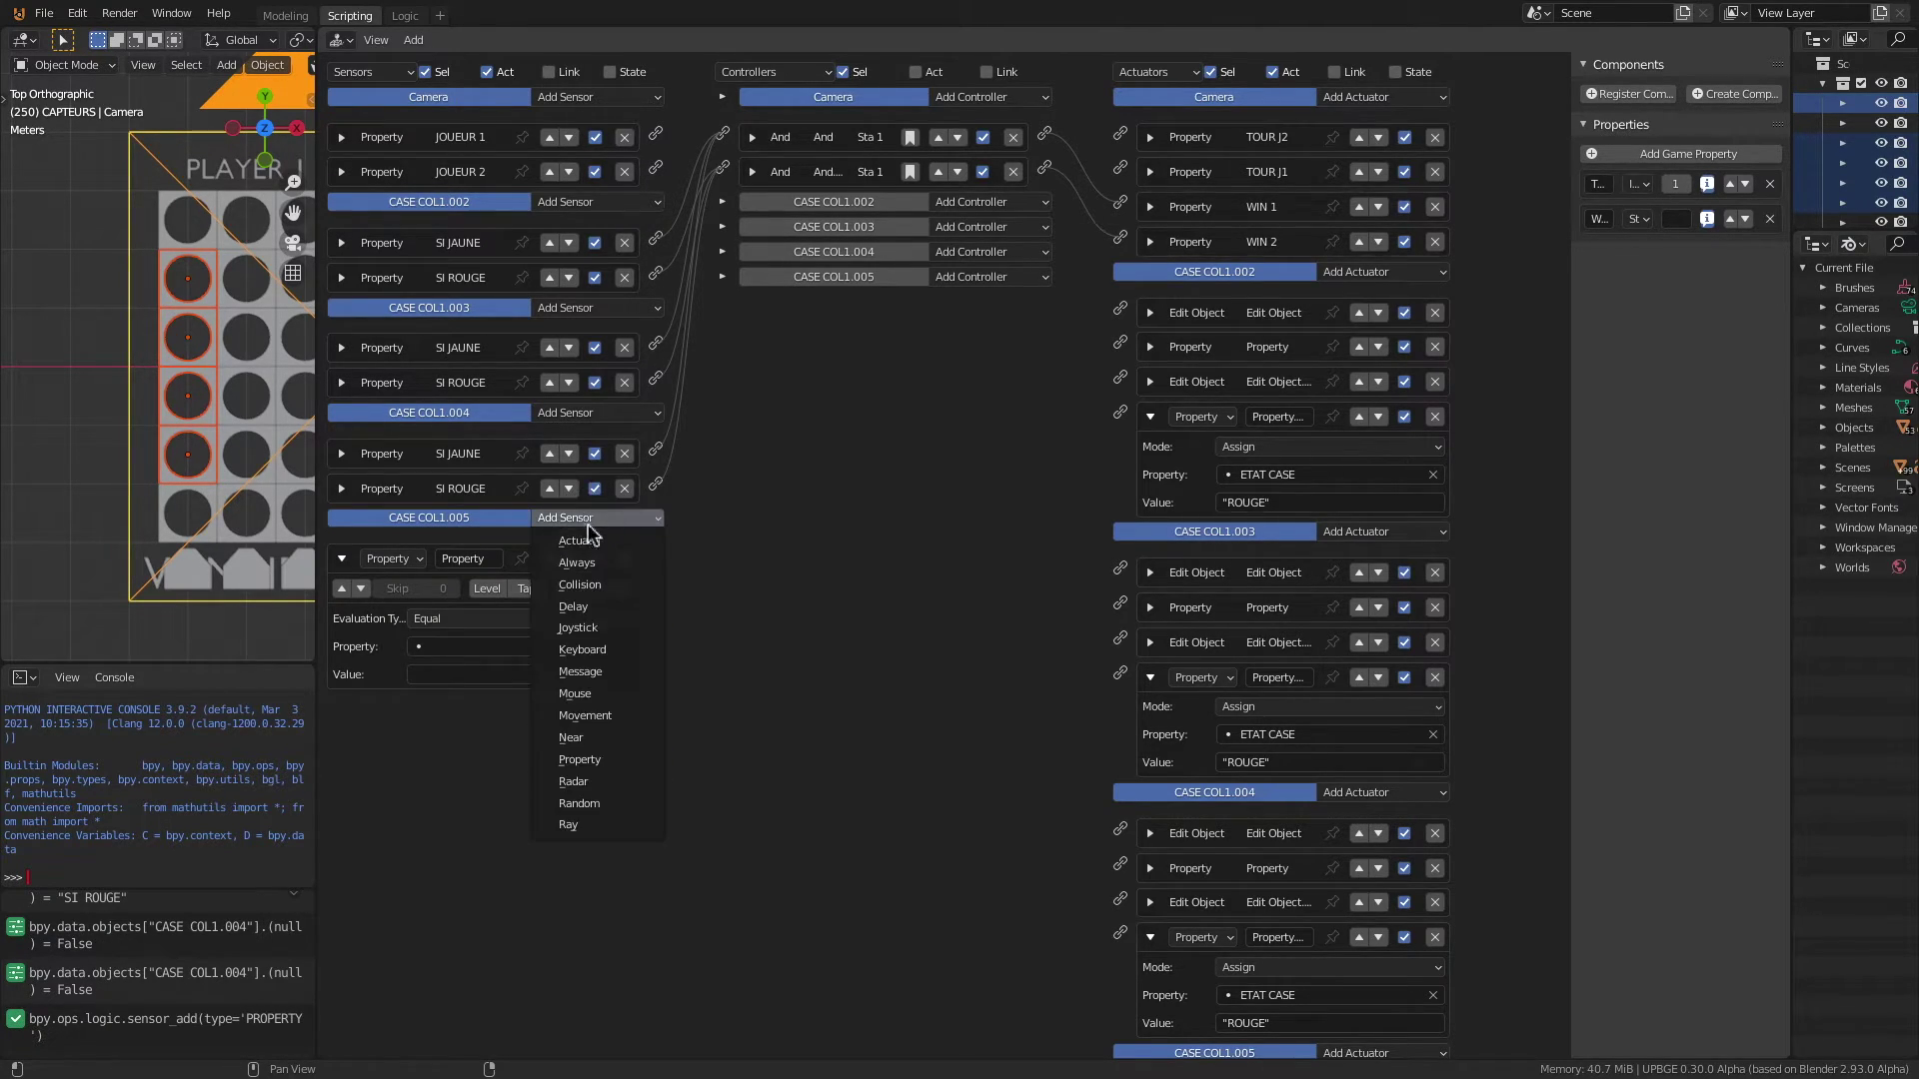
left_click(606, 770)
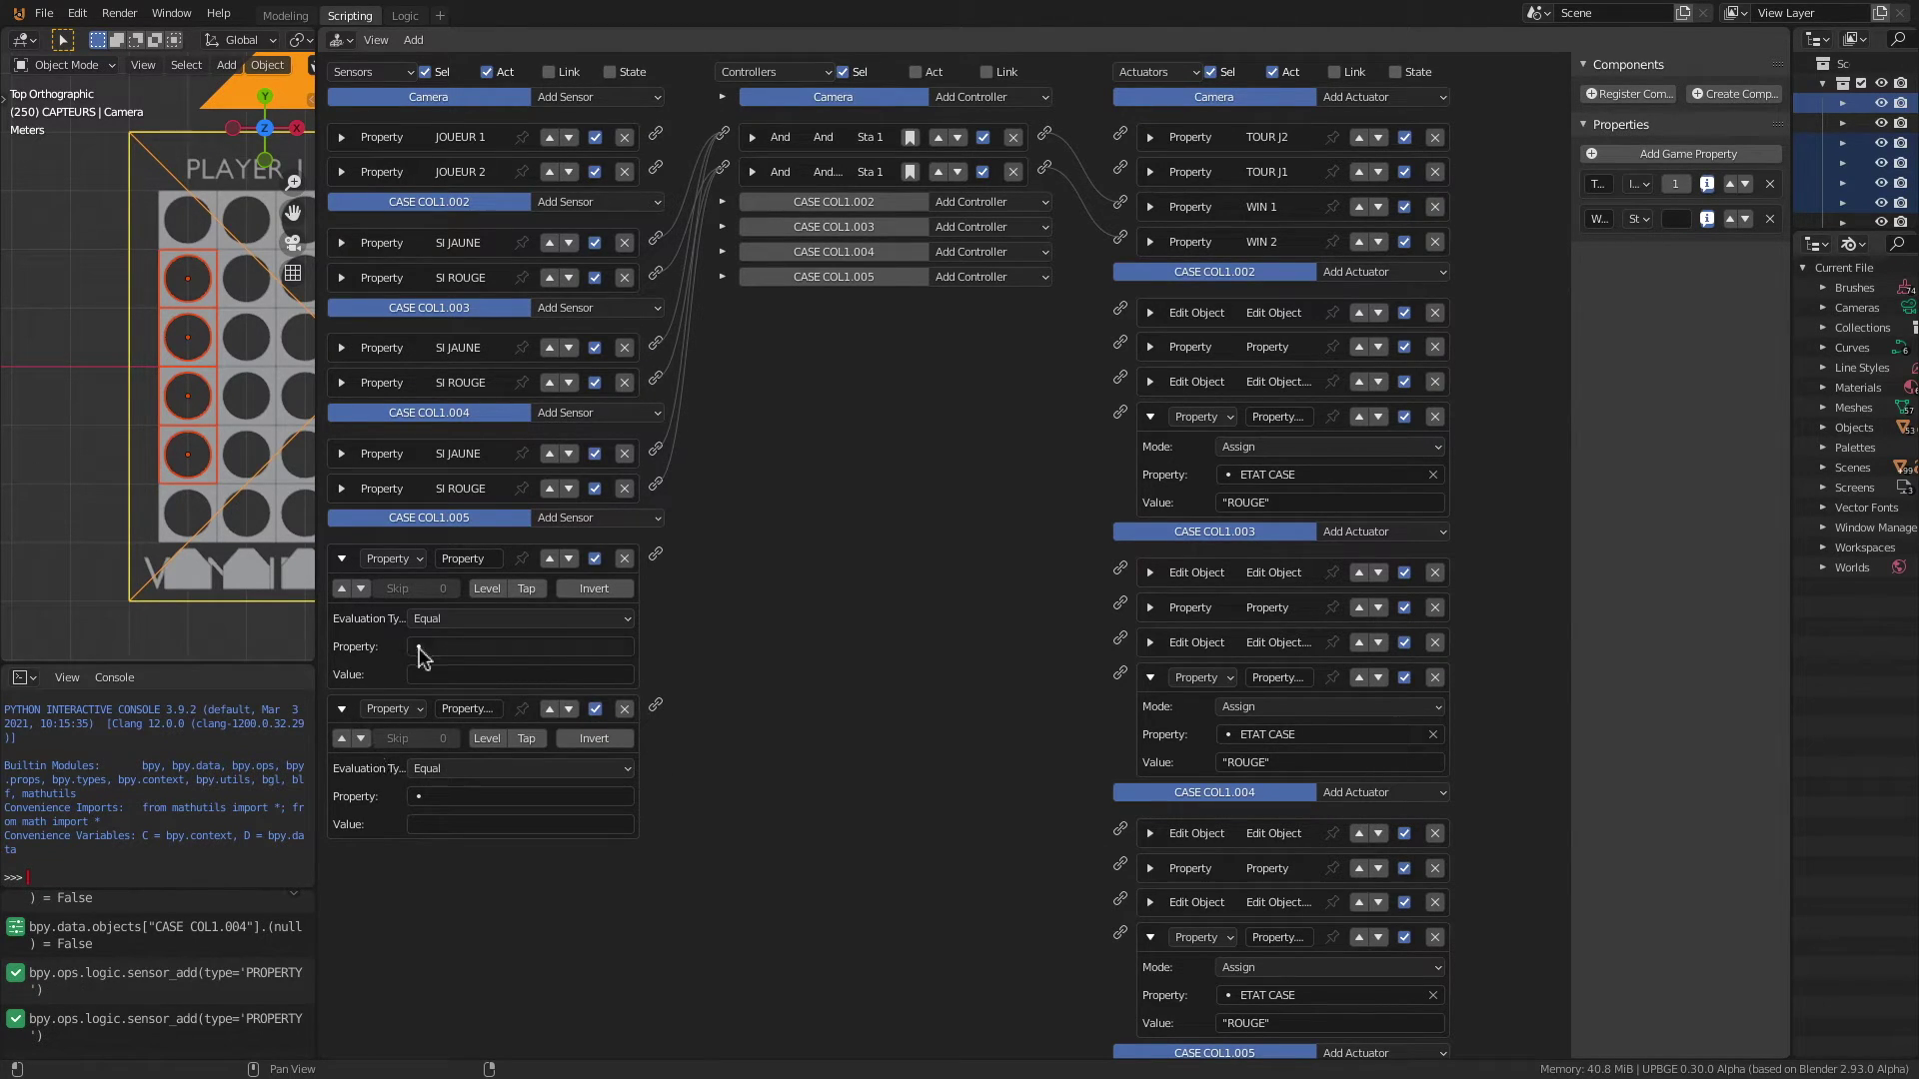
Step: Set both CASE COL1.005 sensors to the ETAT CASE property, with value JAUNE for the first and ROUGE for the second
left_click(458, 650)
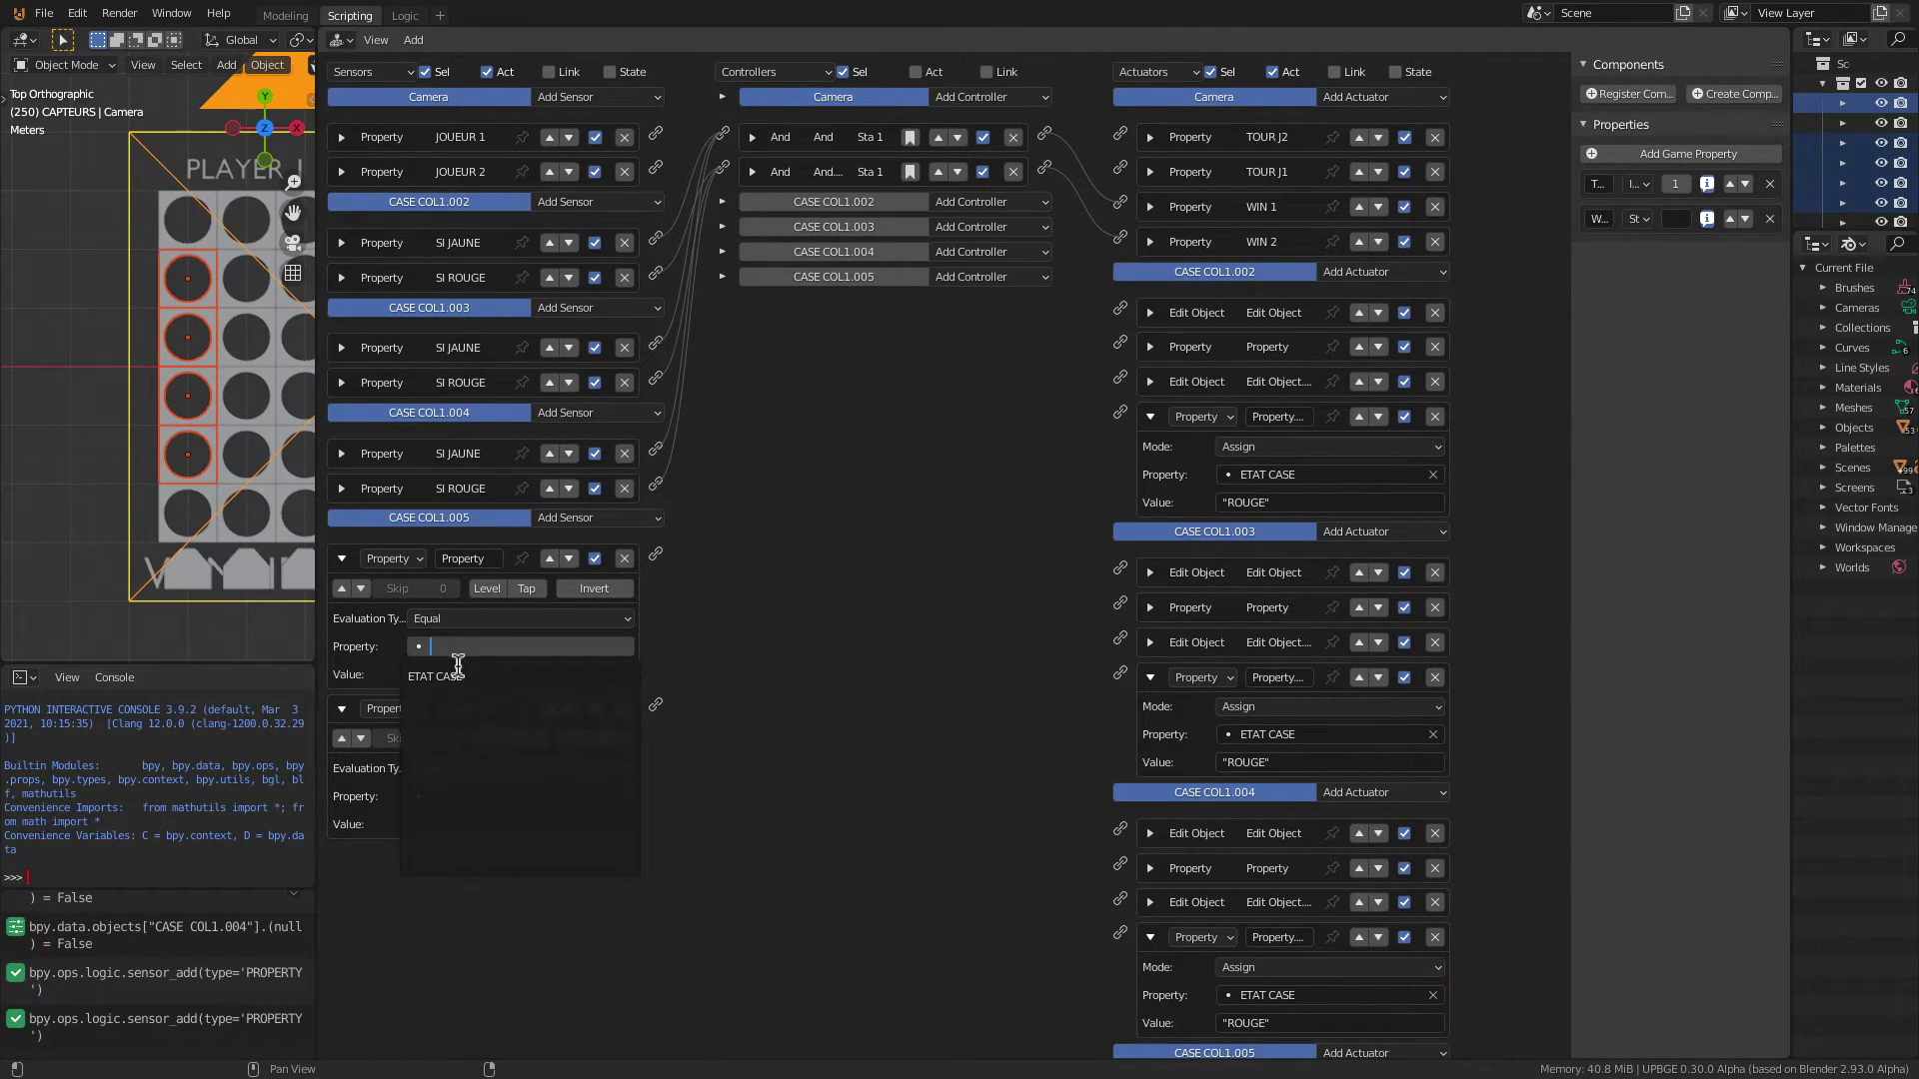
left_click(456, 676)
left_click(454, 796)
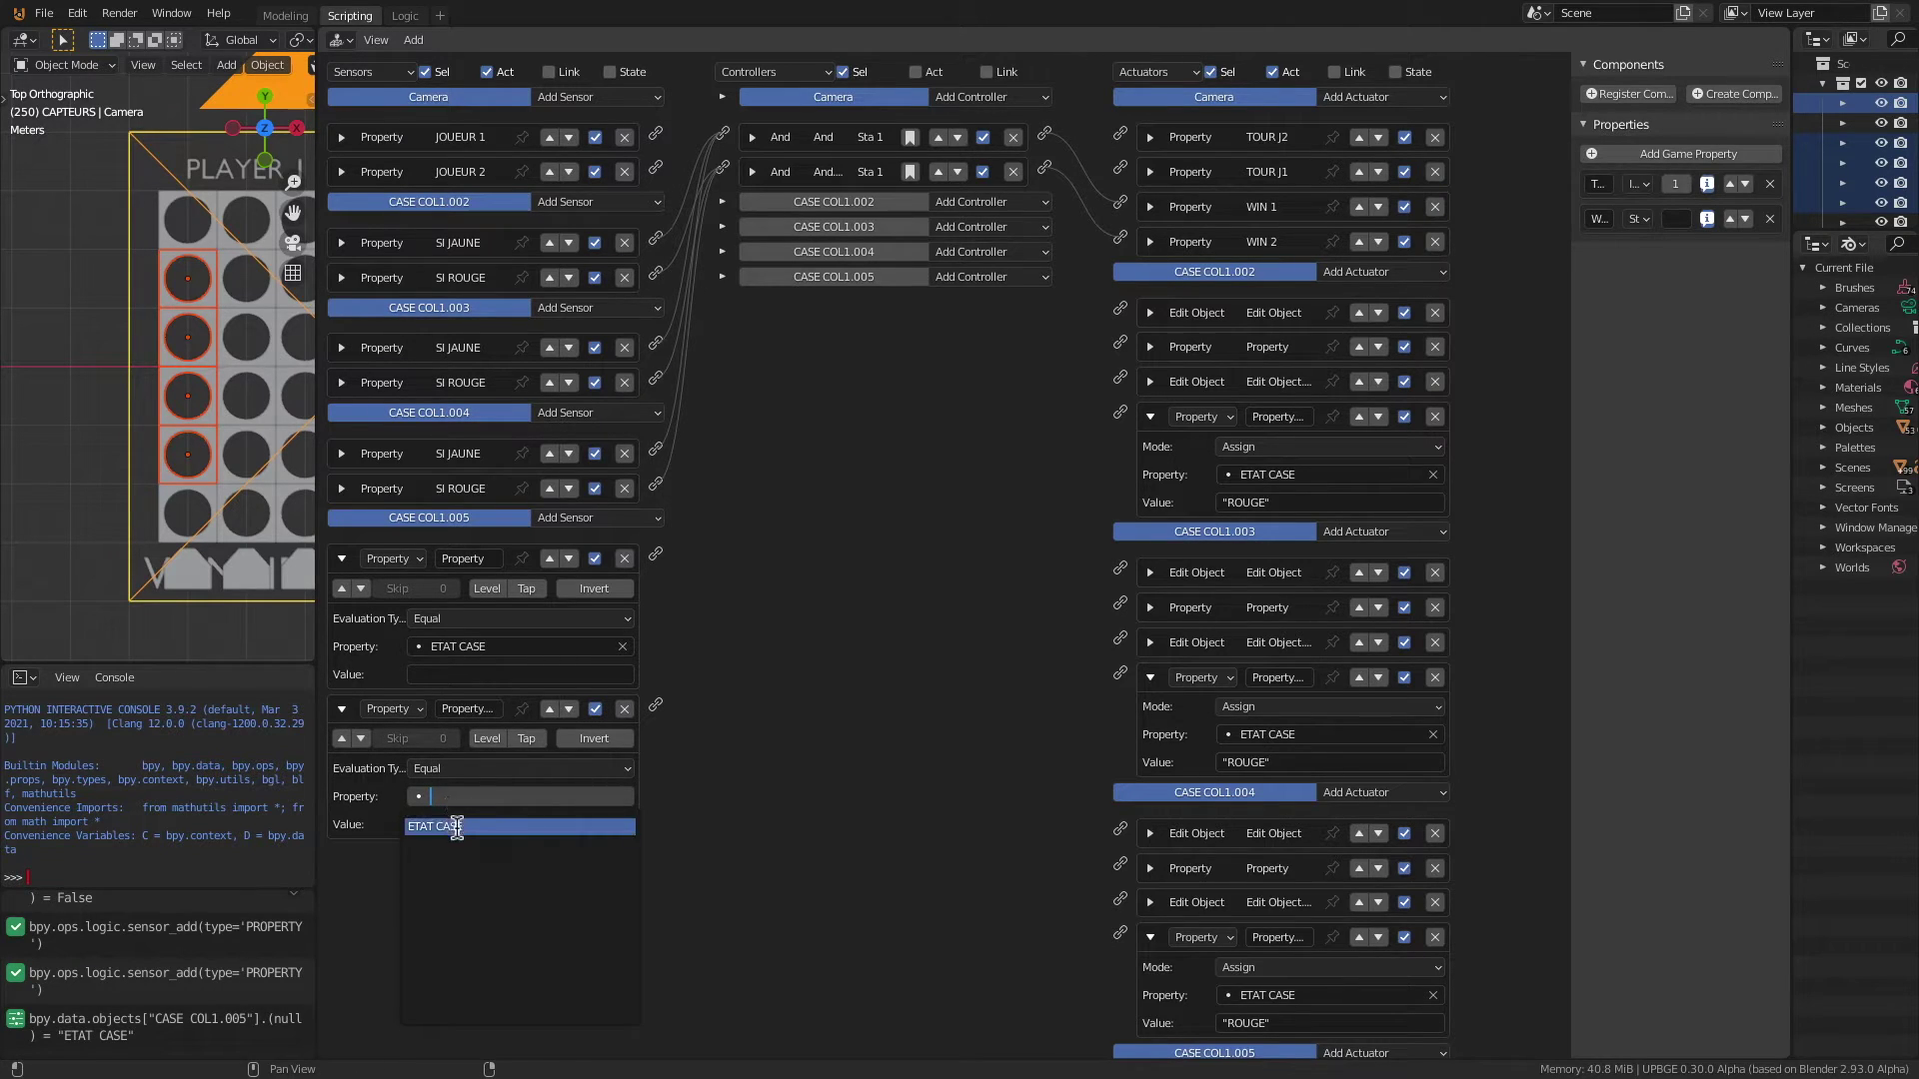
left_click(456, 827)
left_click(472, 676)
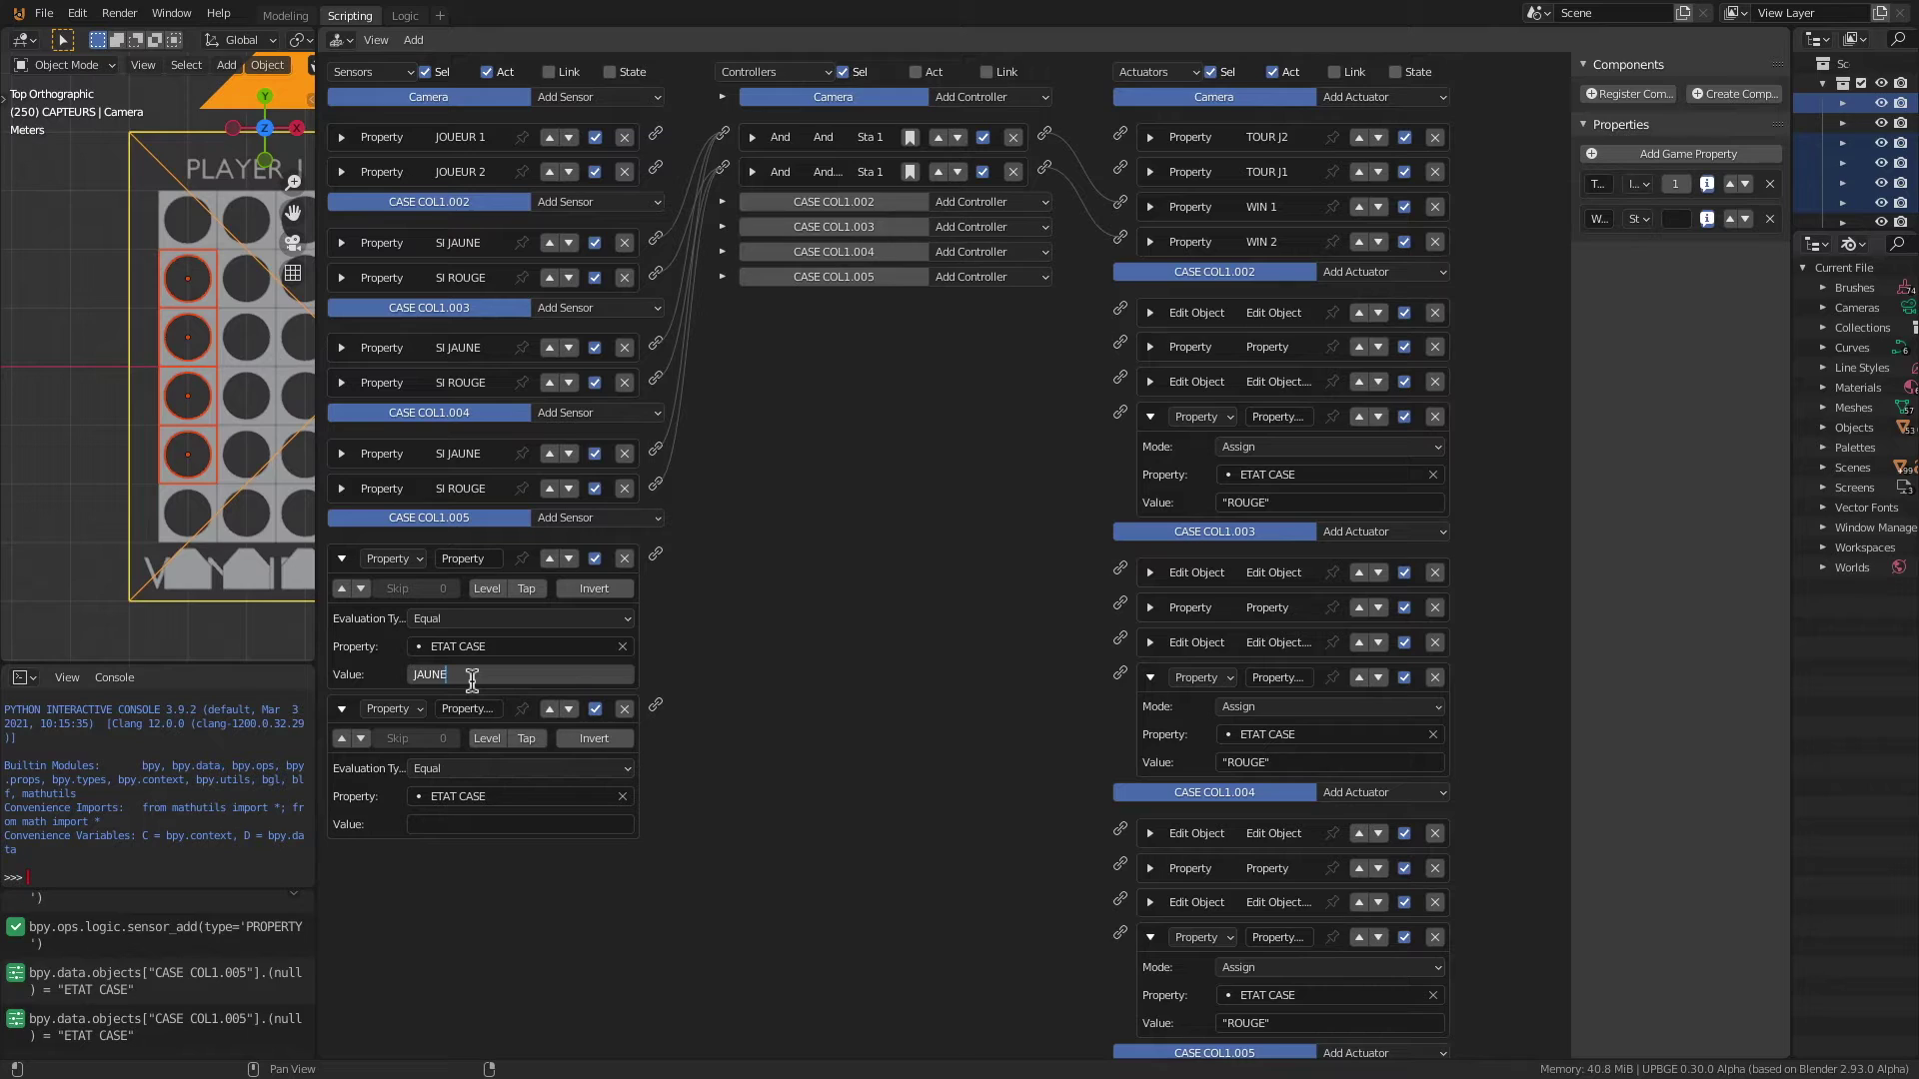
key("Return")
left_click(452, 826)
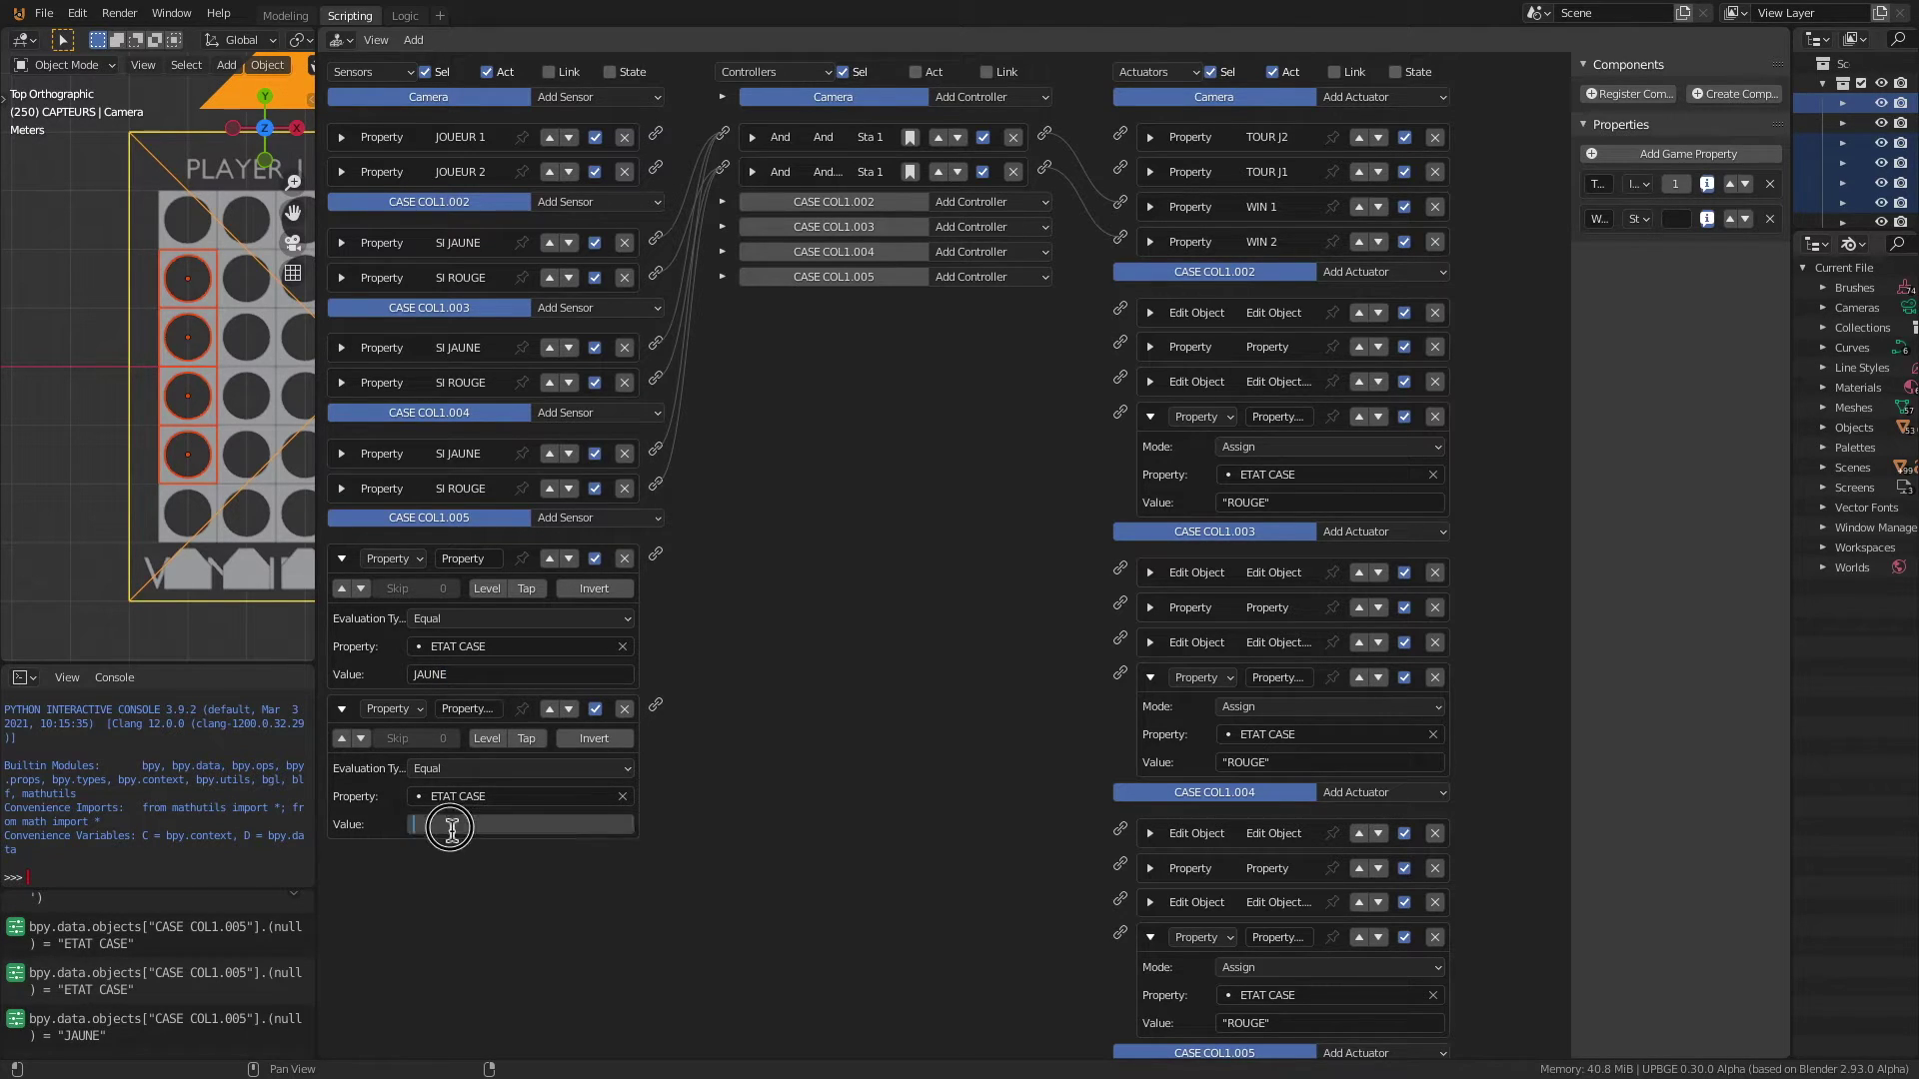
type("ROUGE")
key("Return")
Step: Rename the CASE COL1.005 sensors as SI JAUNE and SI ROUGE, and collapse the SI JAUNE one
left_click(475, 556)
type("SI JAUN")
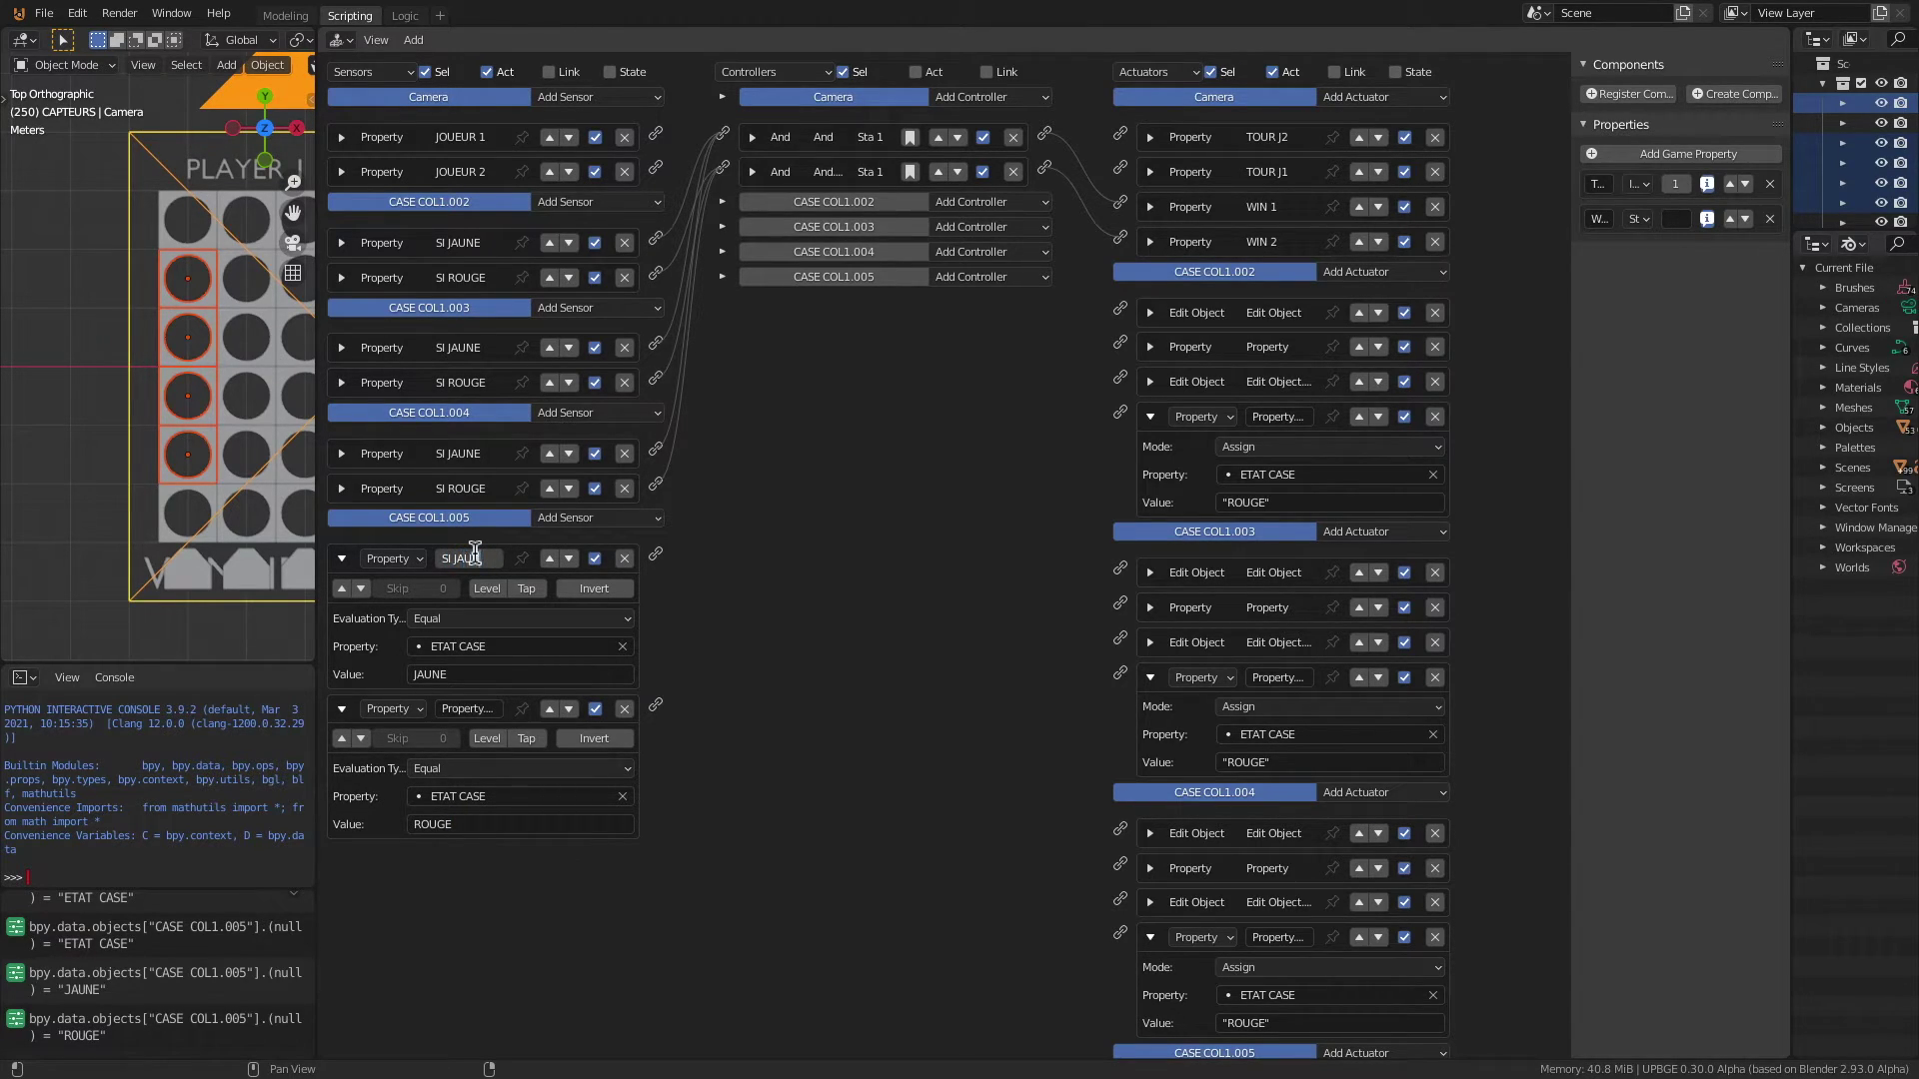
type("E")
key("Return")
left_click(341, 559)
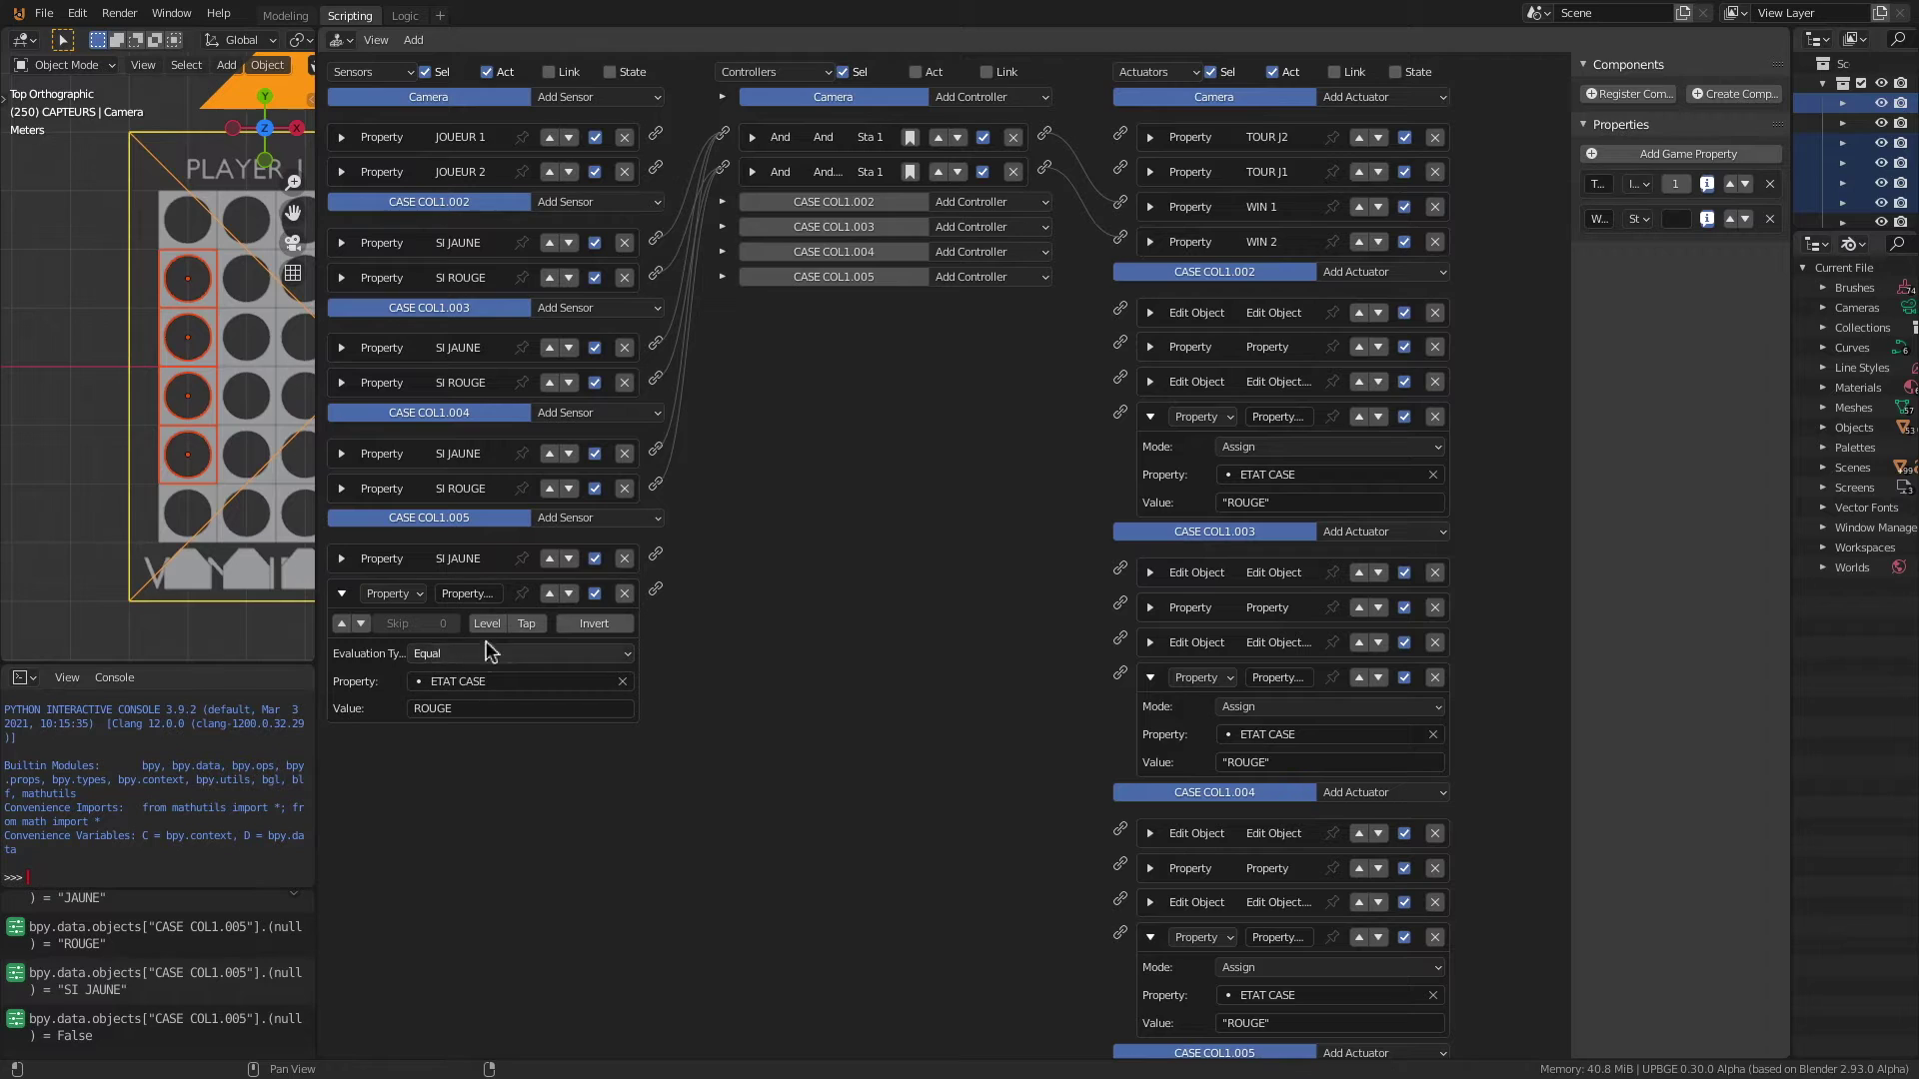
type("SI ROUGE")
key("Return")
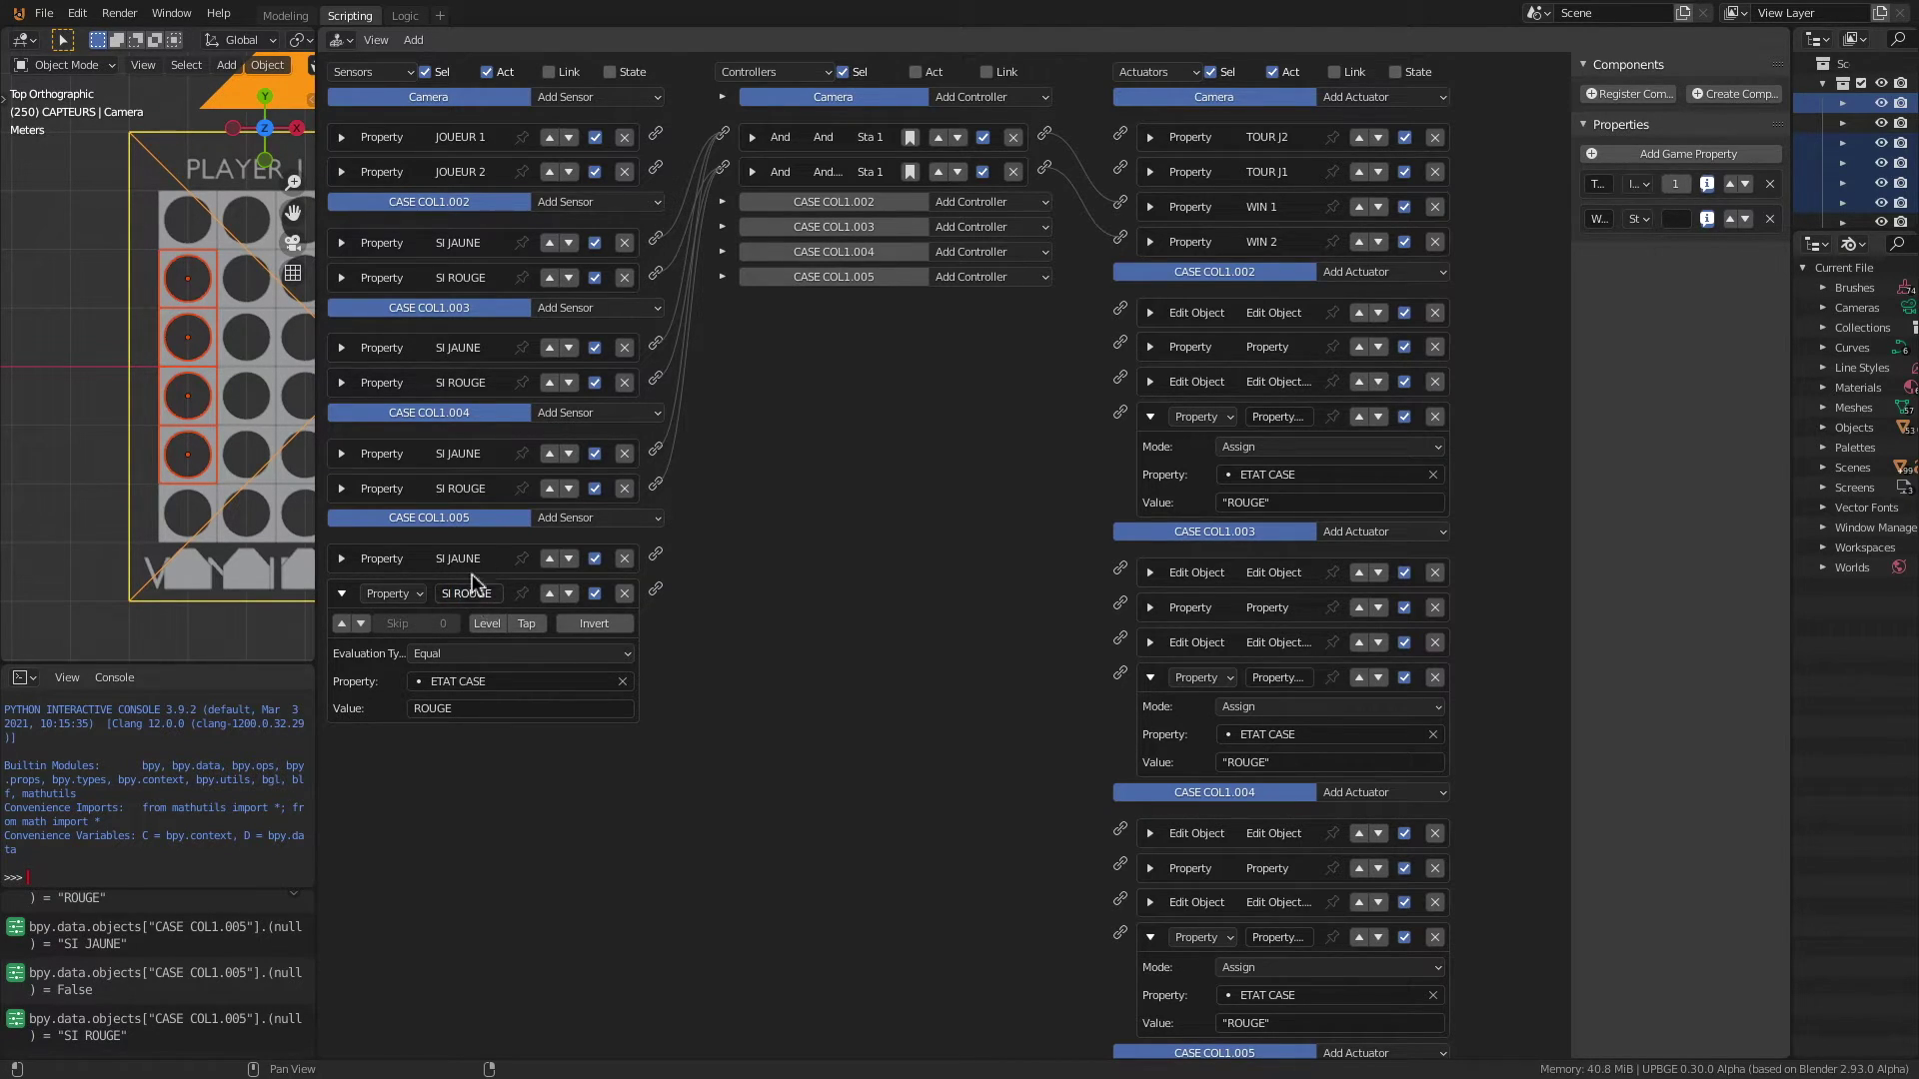
Step: Add two more And controllers to the Camera
left_click(985, 97)
left_click(986, 96)
left_click(980, 96)
left_click(994, 122)
left_click(985, 96)
left_click(991, 123)
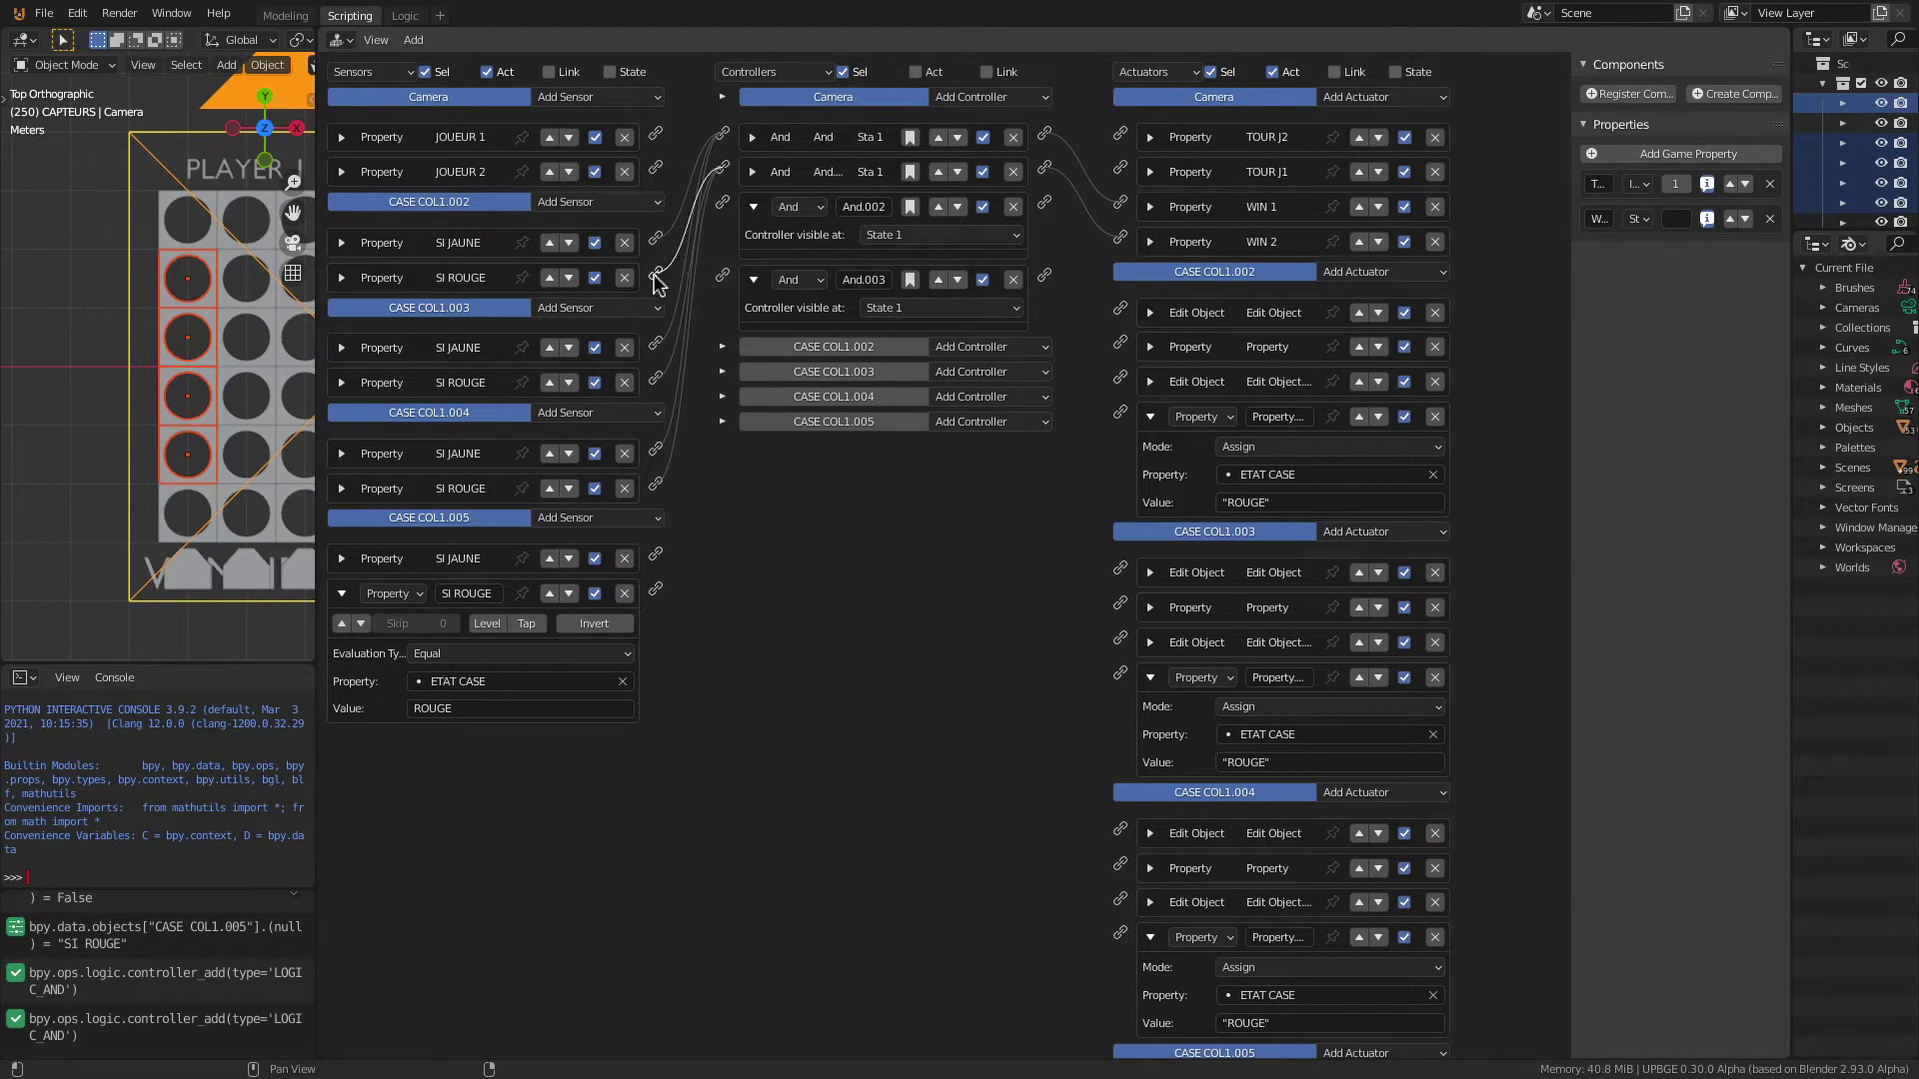
Step: Link the SI JAUNE sensors of CASE COL1.002 to CASE COL1.005 to the first new And controller
left_click_drag(666, 236, 727, 201)
left_click_drag(726, 207, 726, 206)
left_click_drag(662, 343, 726, 205)
left_click_drag(655, 449, 723, 199)
left_click_drag(655, 554, 727, 205)
Step: Link the SI ROUGE sensors of CASE COL1.002 to CASE COL1.005 to the second new And controller
left_click_drag(658, 278, 722, 276)
left_click_drag(659, 379, 723, 276)
left_click_drag(657, 485, 722, 276)
left_click_drag(656, 589, 723, 277)
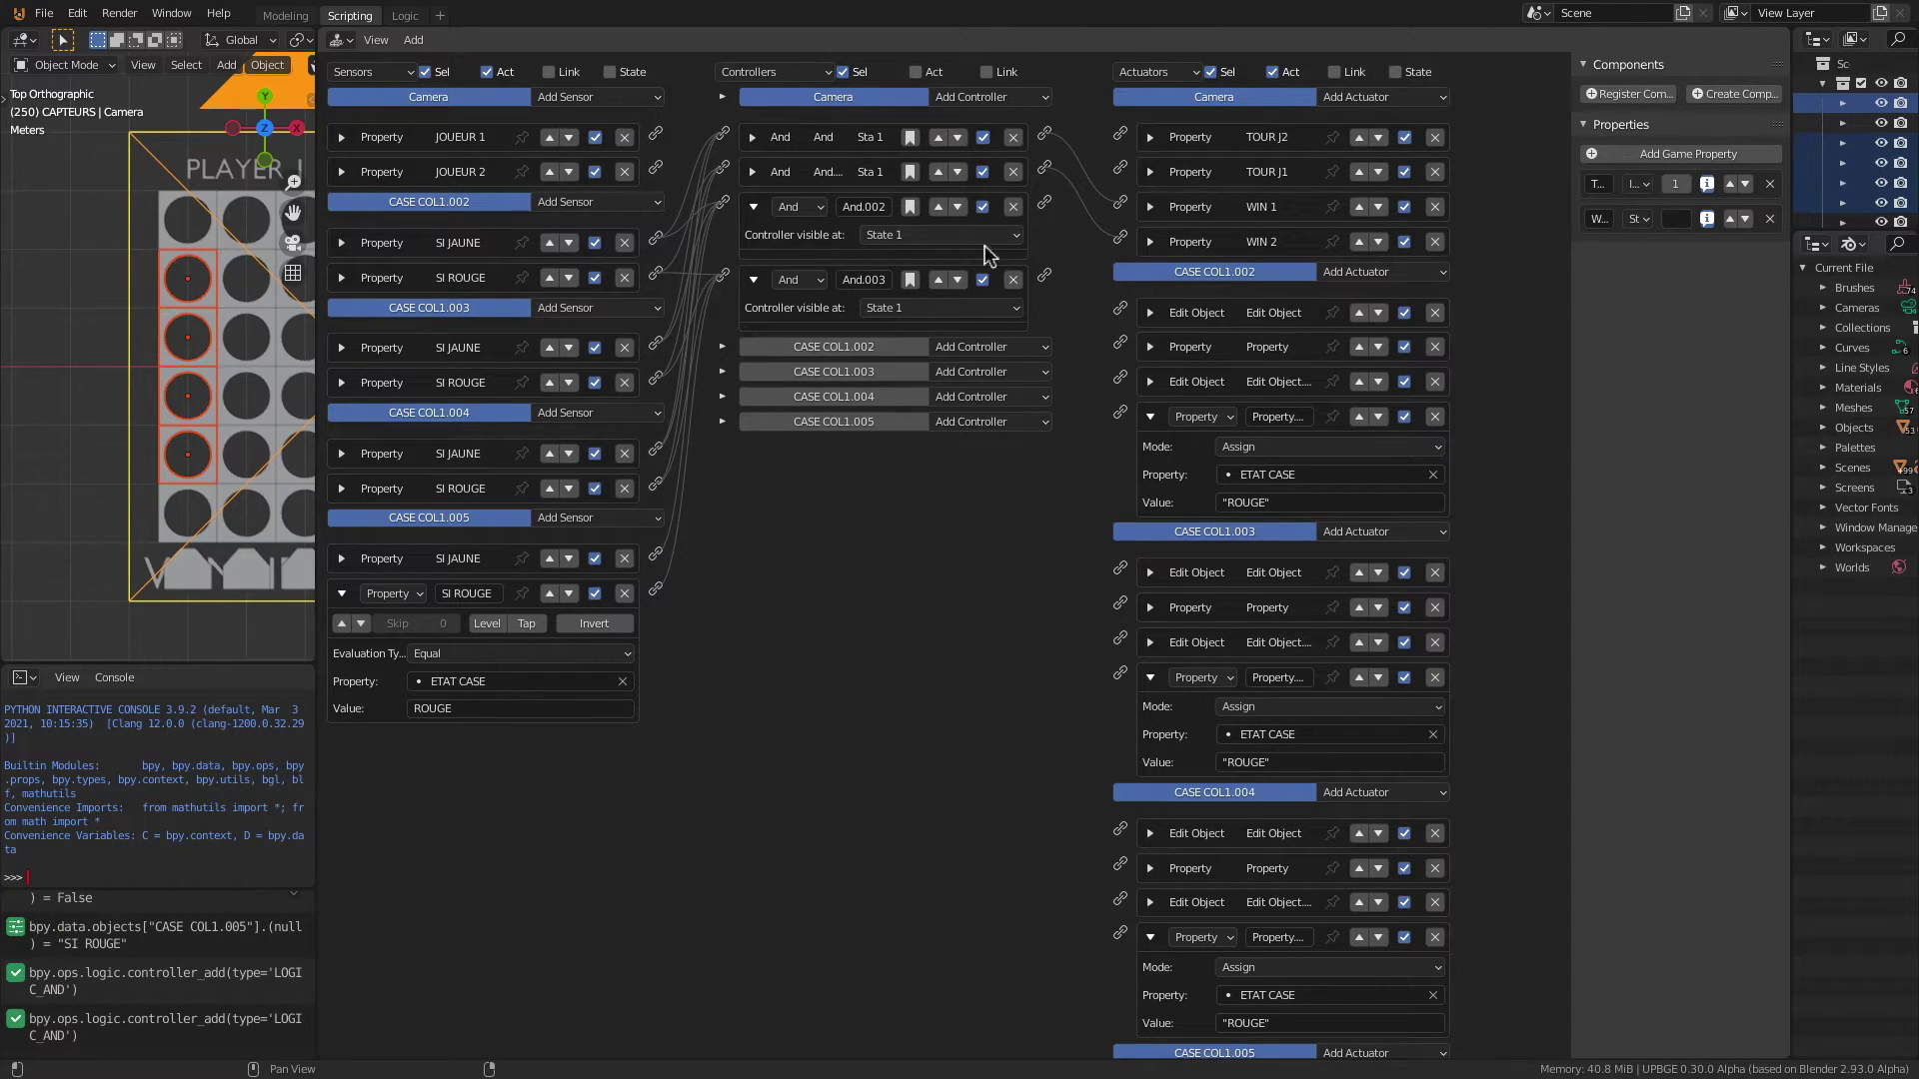
Step: Link the first new And controller to WIN 1 and the second to WIN 2, and collapse both controllers
left_click_drag(1044, 203, 1120, 203)
left_click_drag(1044, 275, 1120, 241)
left_click(753, 207)
left_click(753, 242)
Step: Select cells CASE COL1.003 to CASE COL1.006 together with the Camera, and collapse the SI ROUGE sensor of CASE COL1.005
scroll(156, 476, "up", 1)
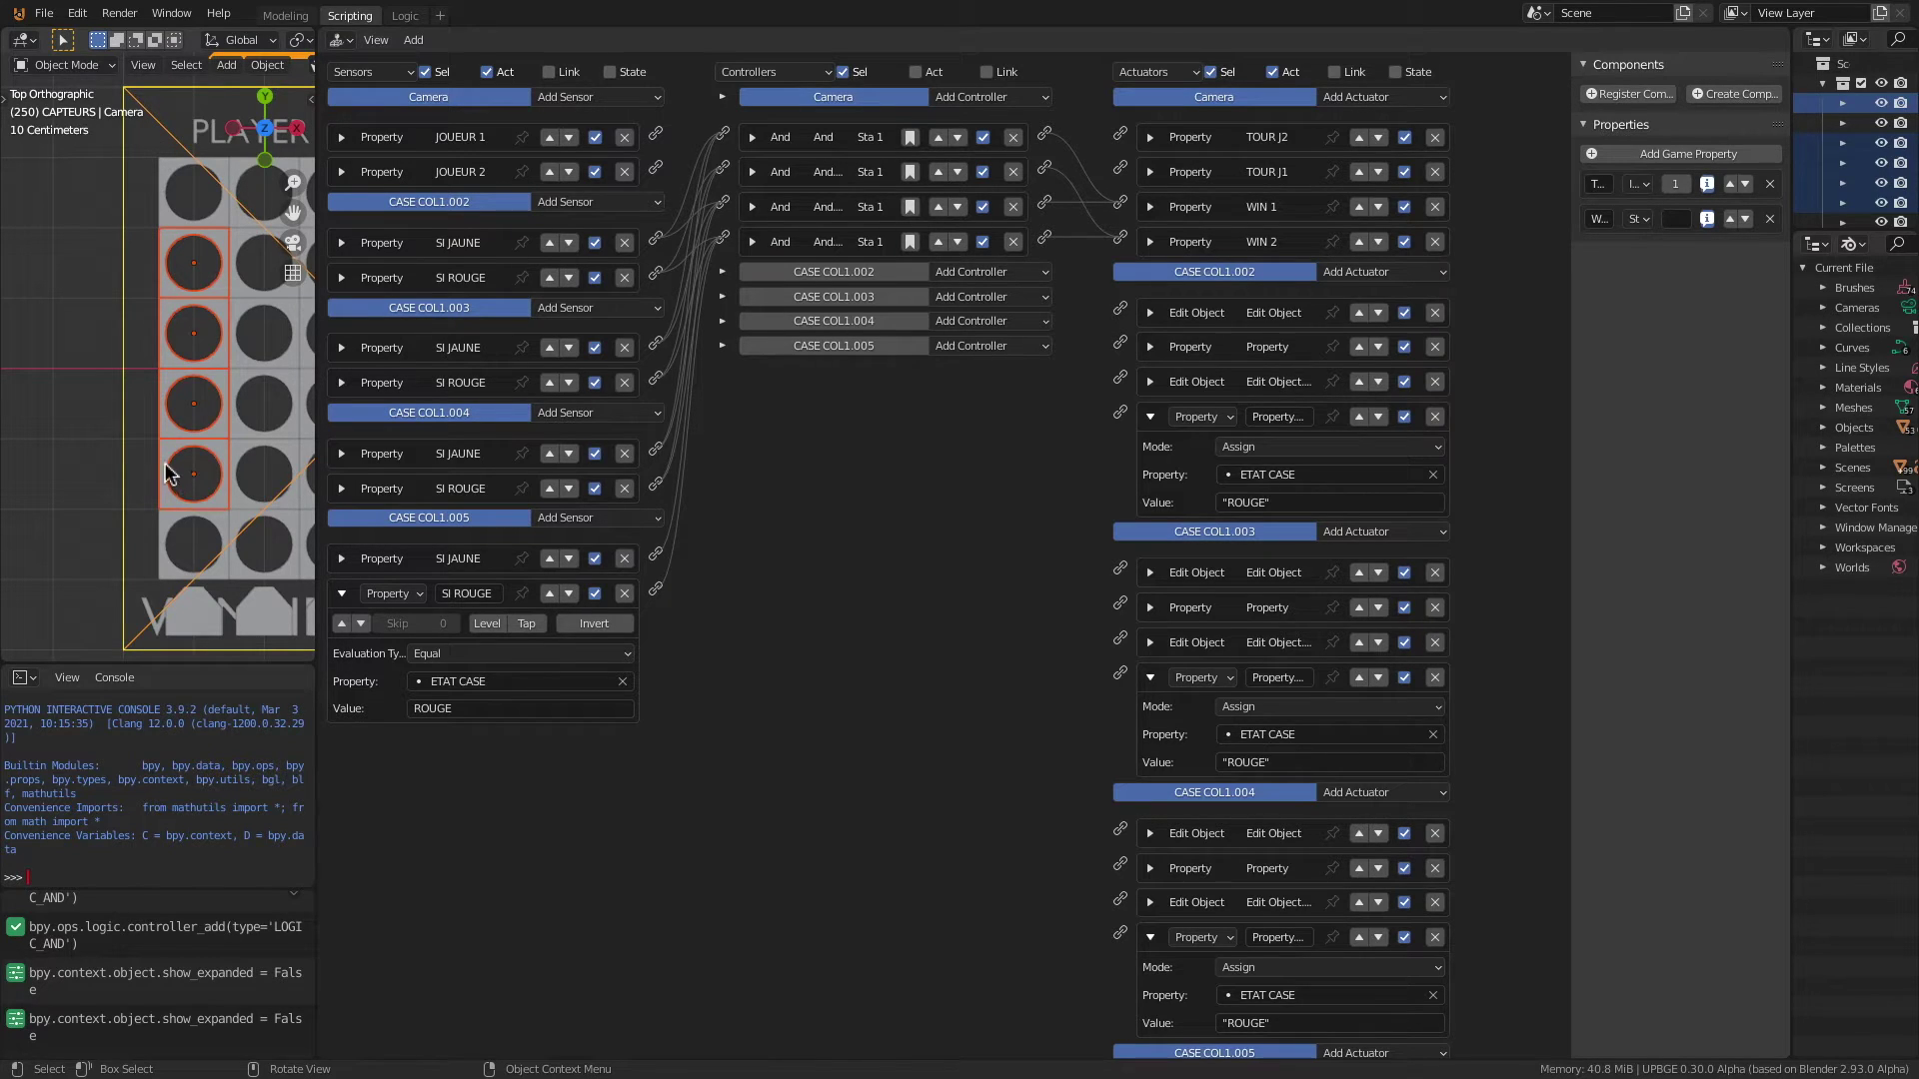
left_click(173, 400)
left_click(172, 338, "shift")
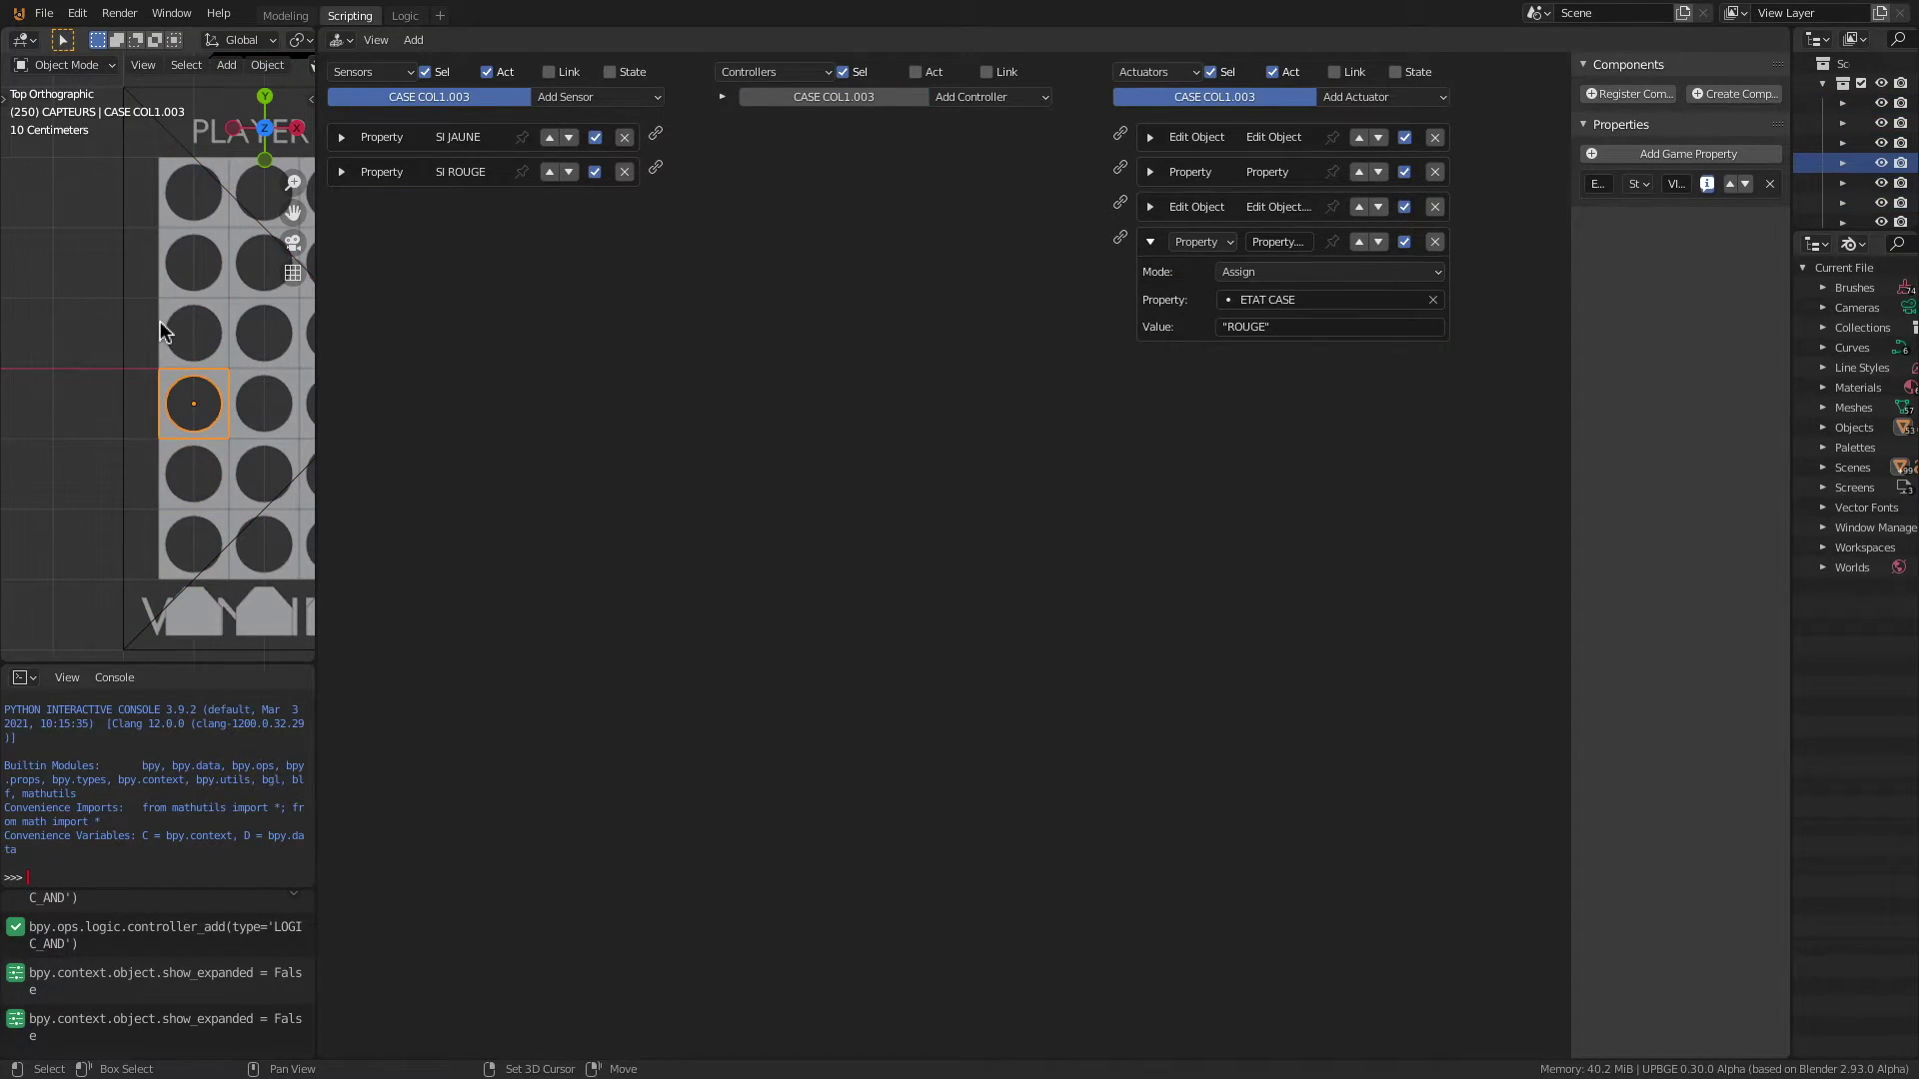
left_click(164, 262, "shift")
left_click(166, 191, "shift")
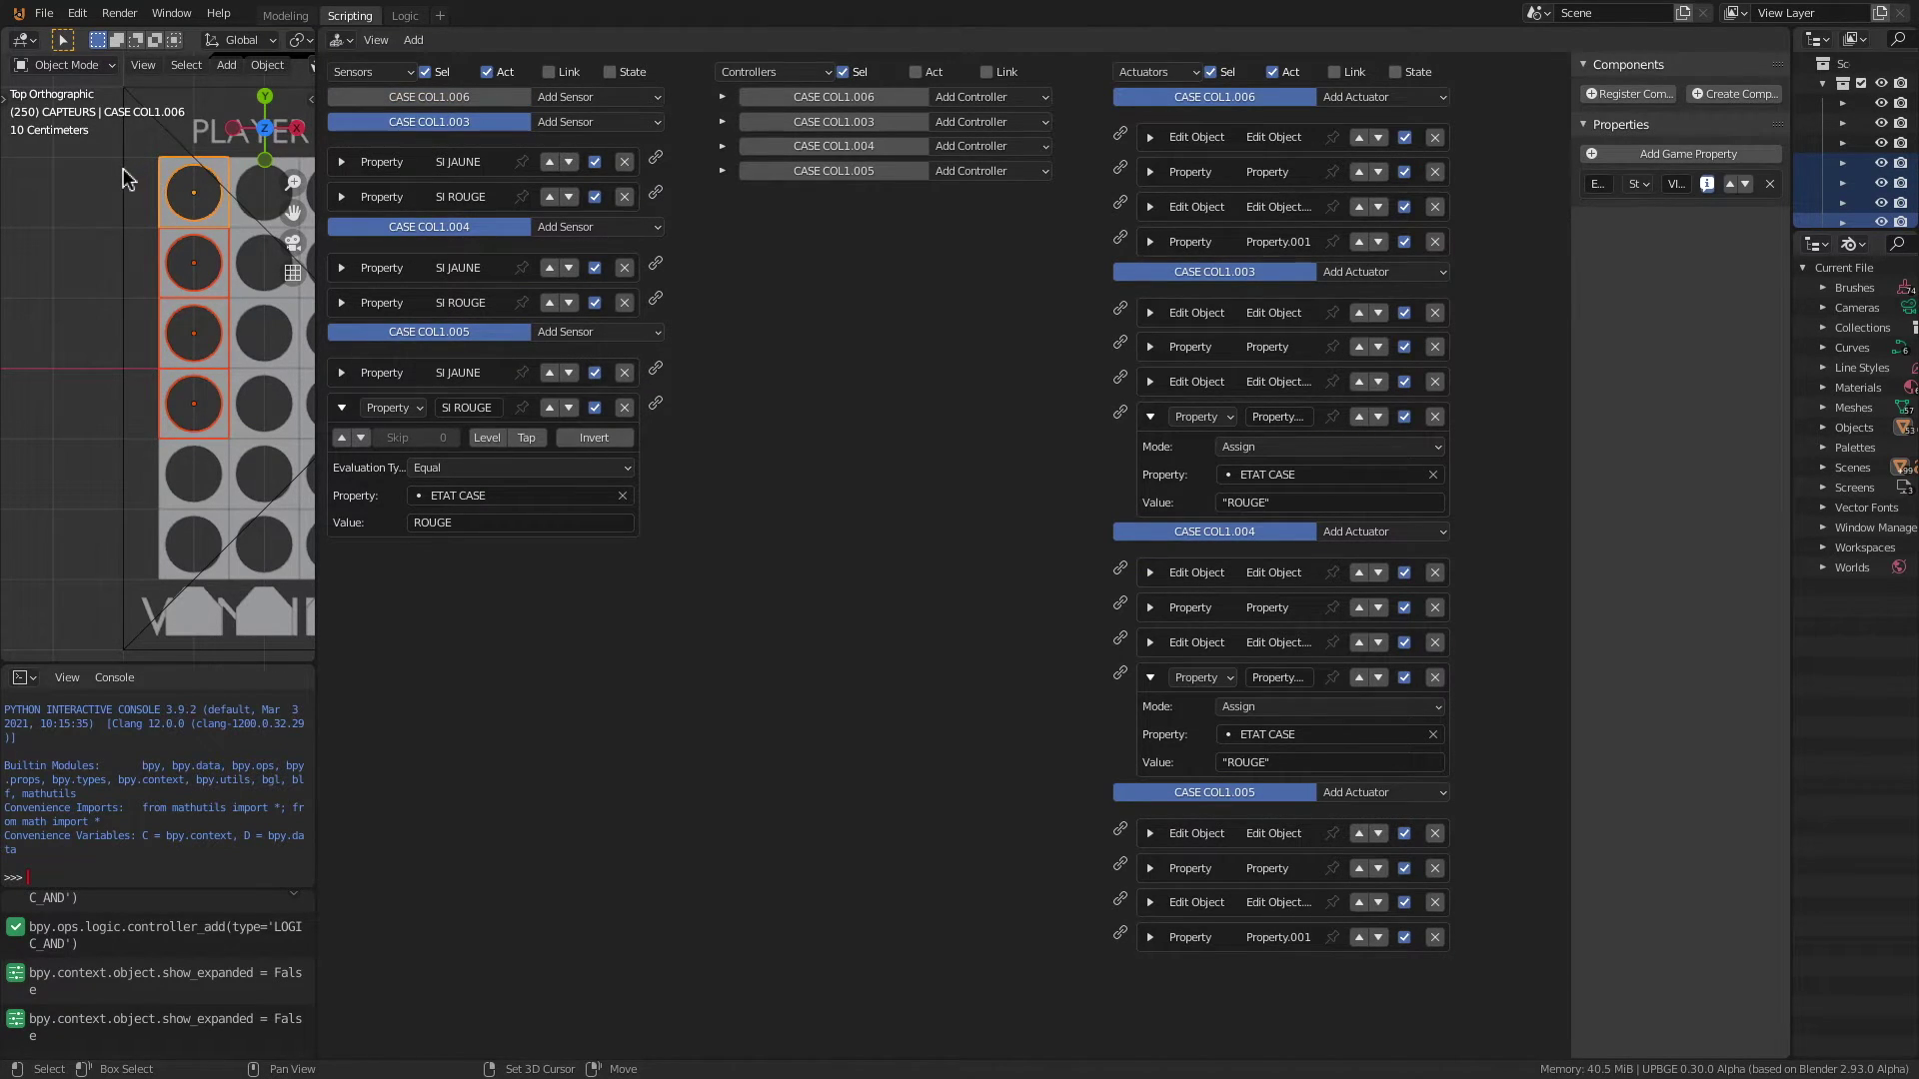
left_click(124, 178, "shift")
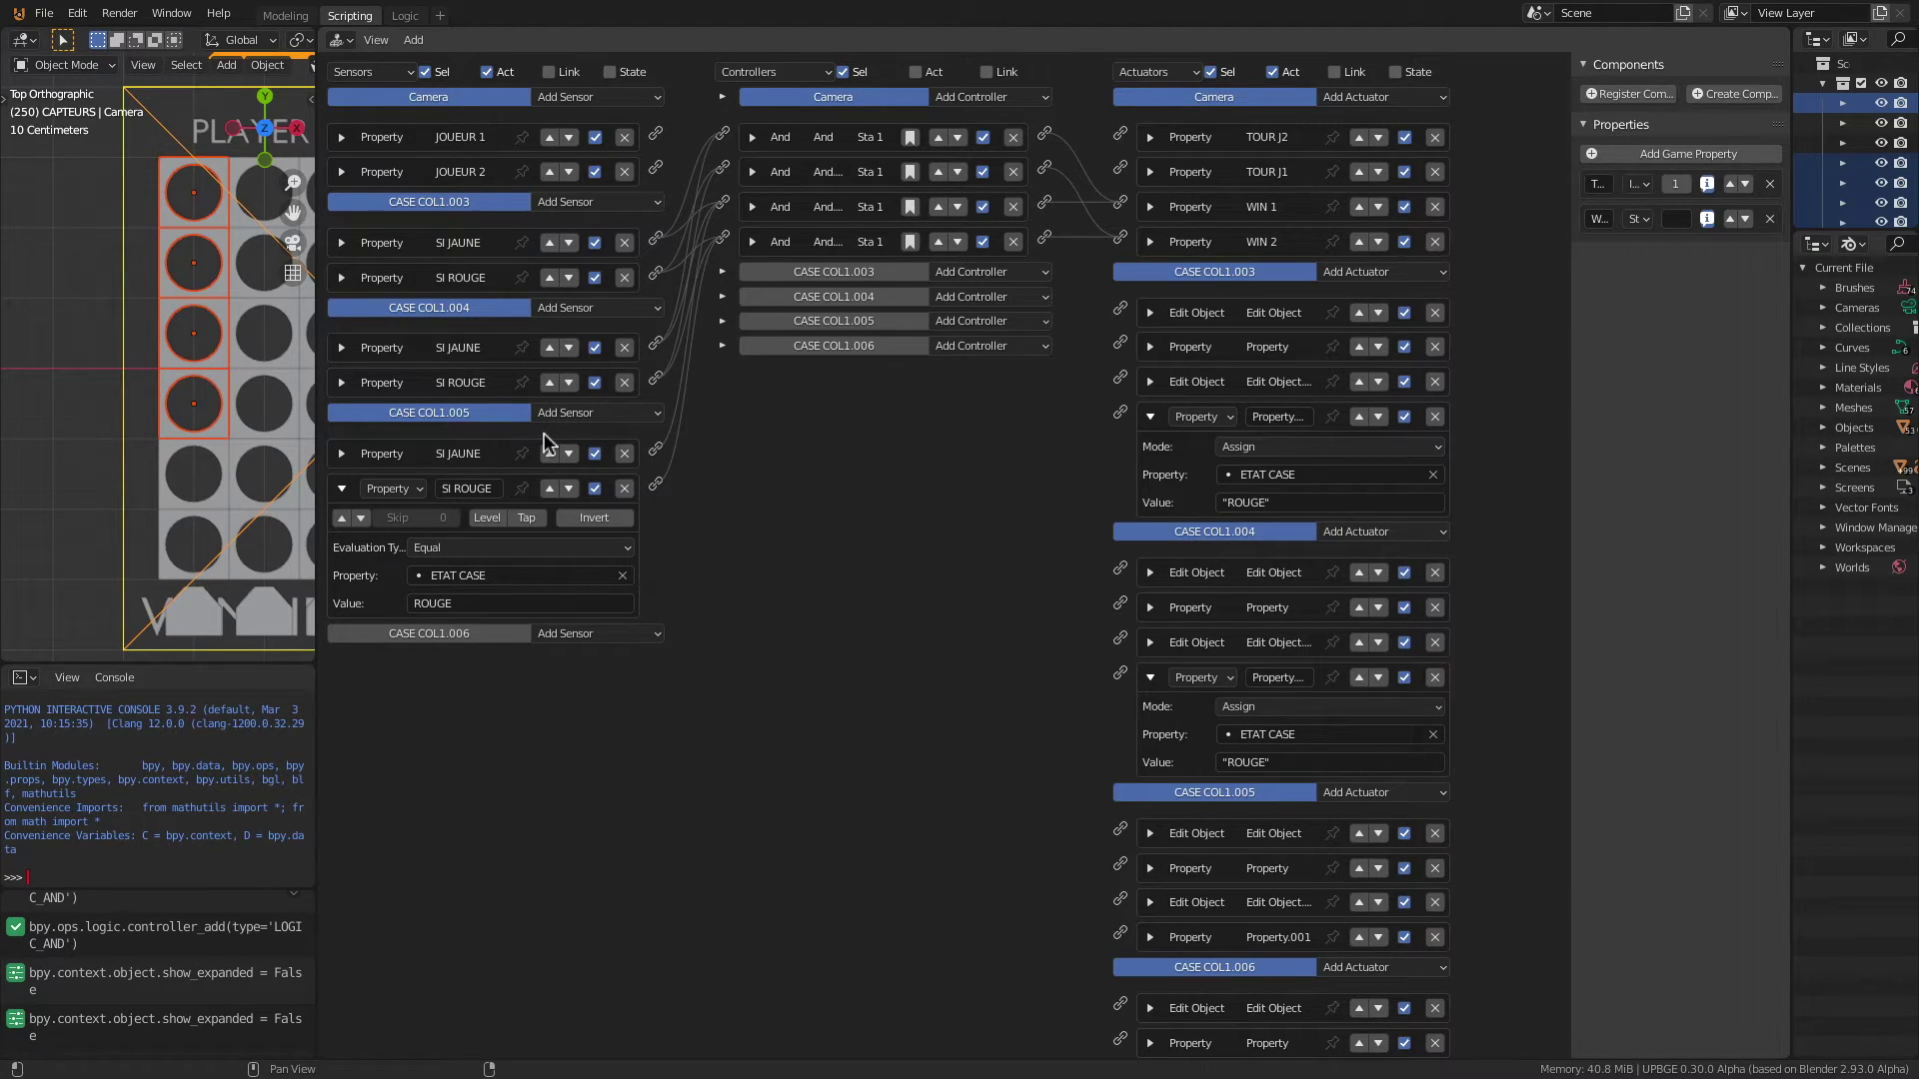
left_click(440, 489)
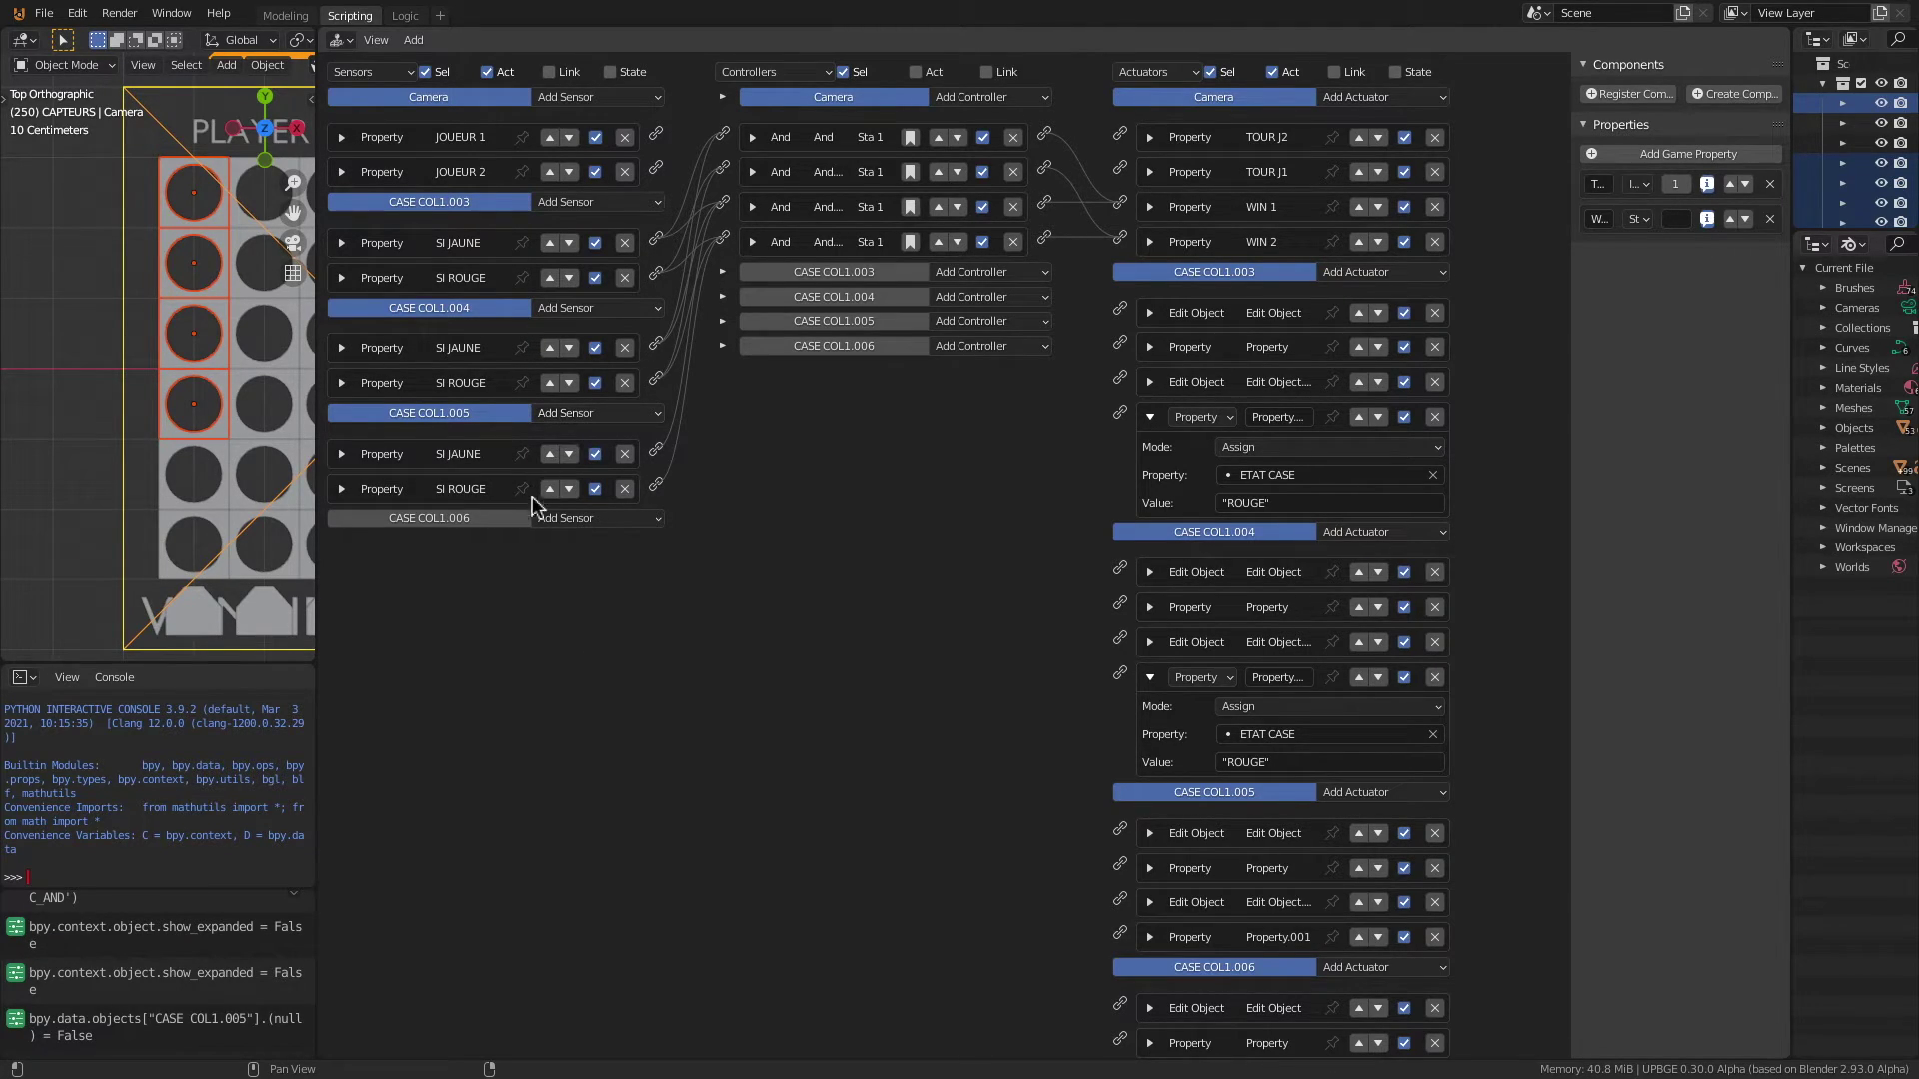
Step: Add two Property sensors to CASE COL1.006 and set both to the ETAT CASE property
left_click(577, 522)
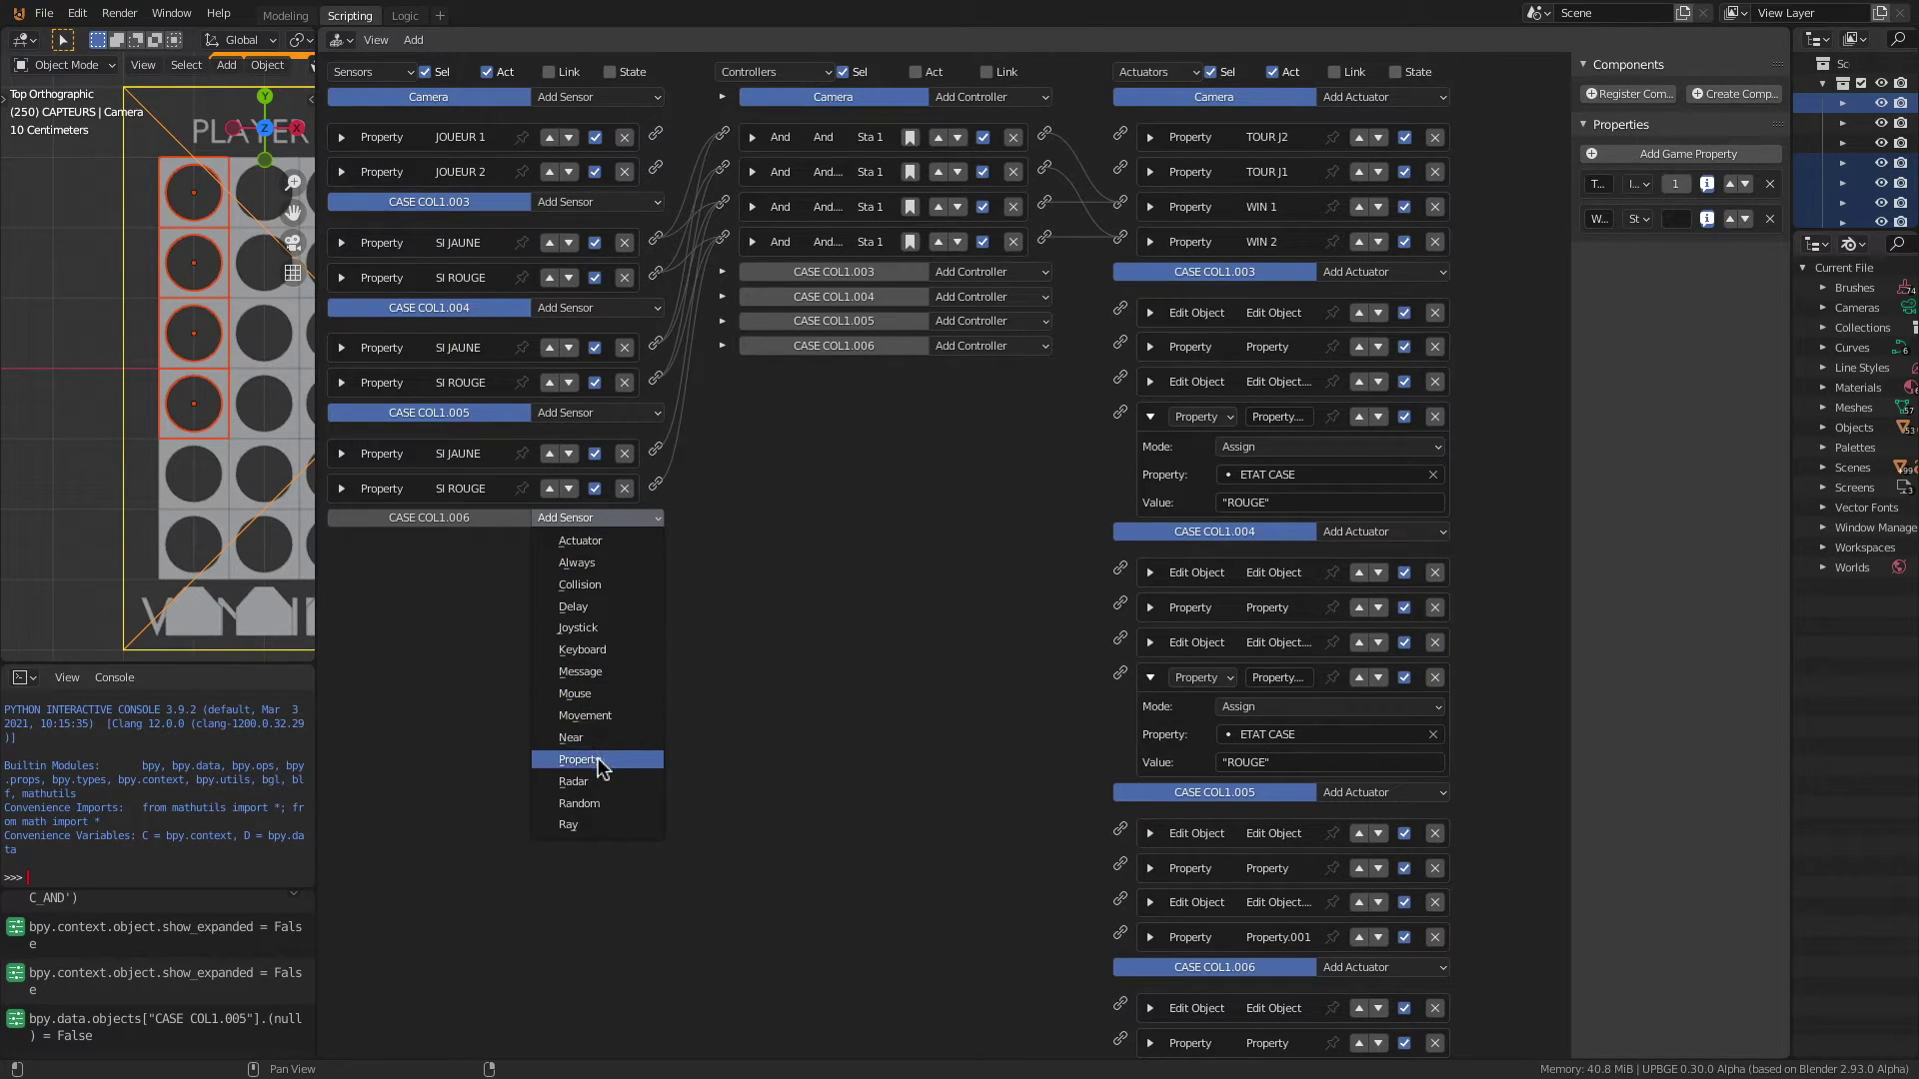
left_click(597, 760)
left_click(603, 522)
left_click(580, 759)
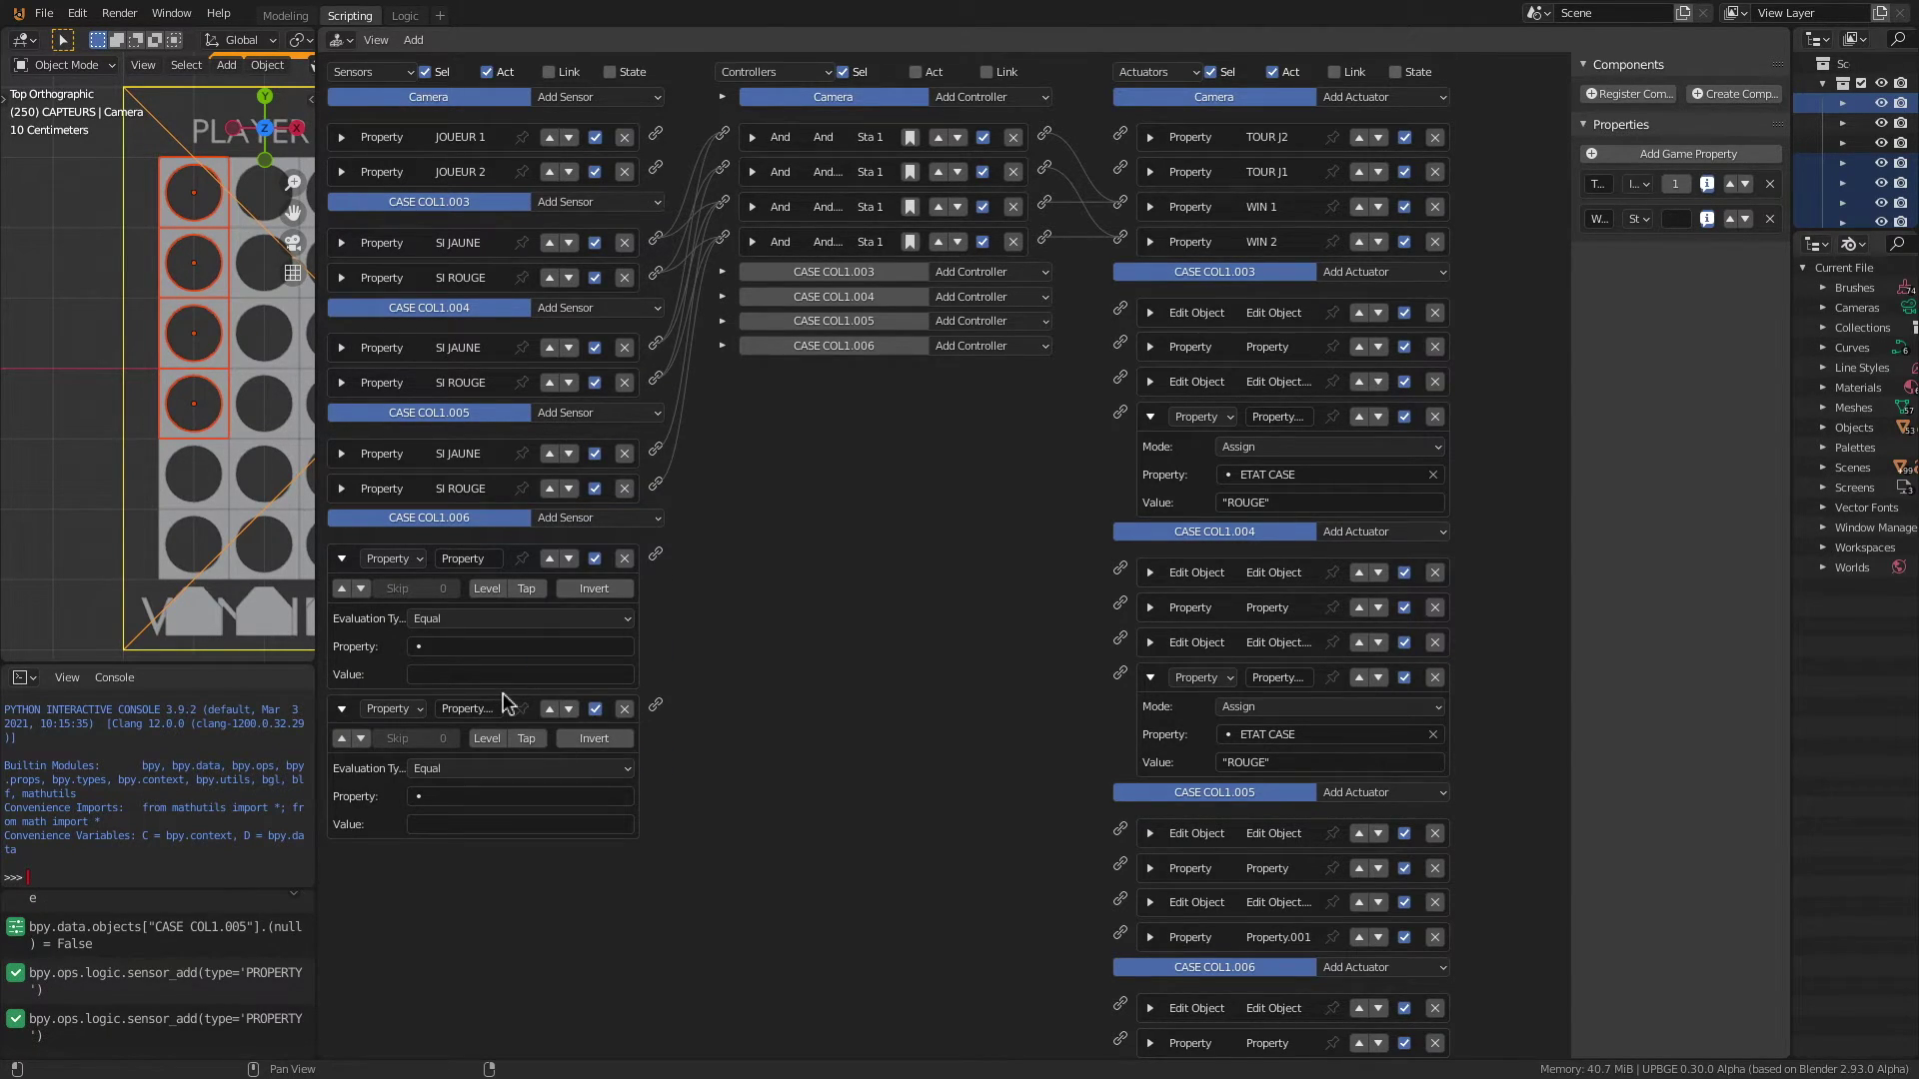
left_click(430, 647)
left_click(432, 671)
left_click(450, 794)
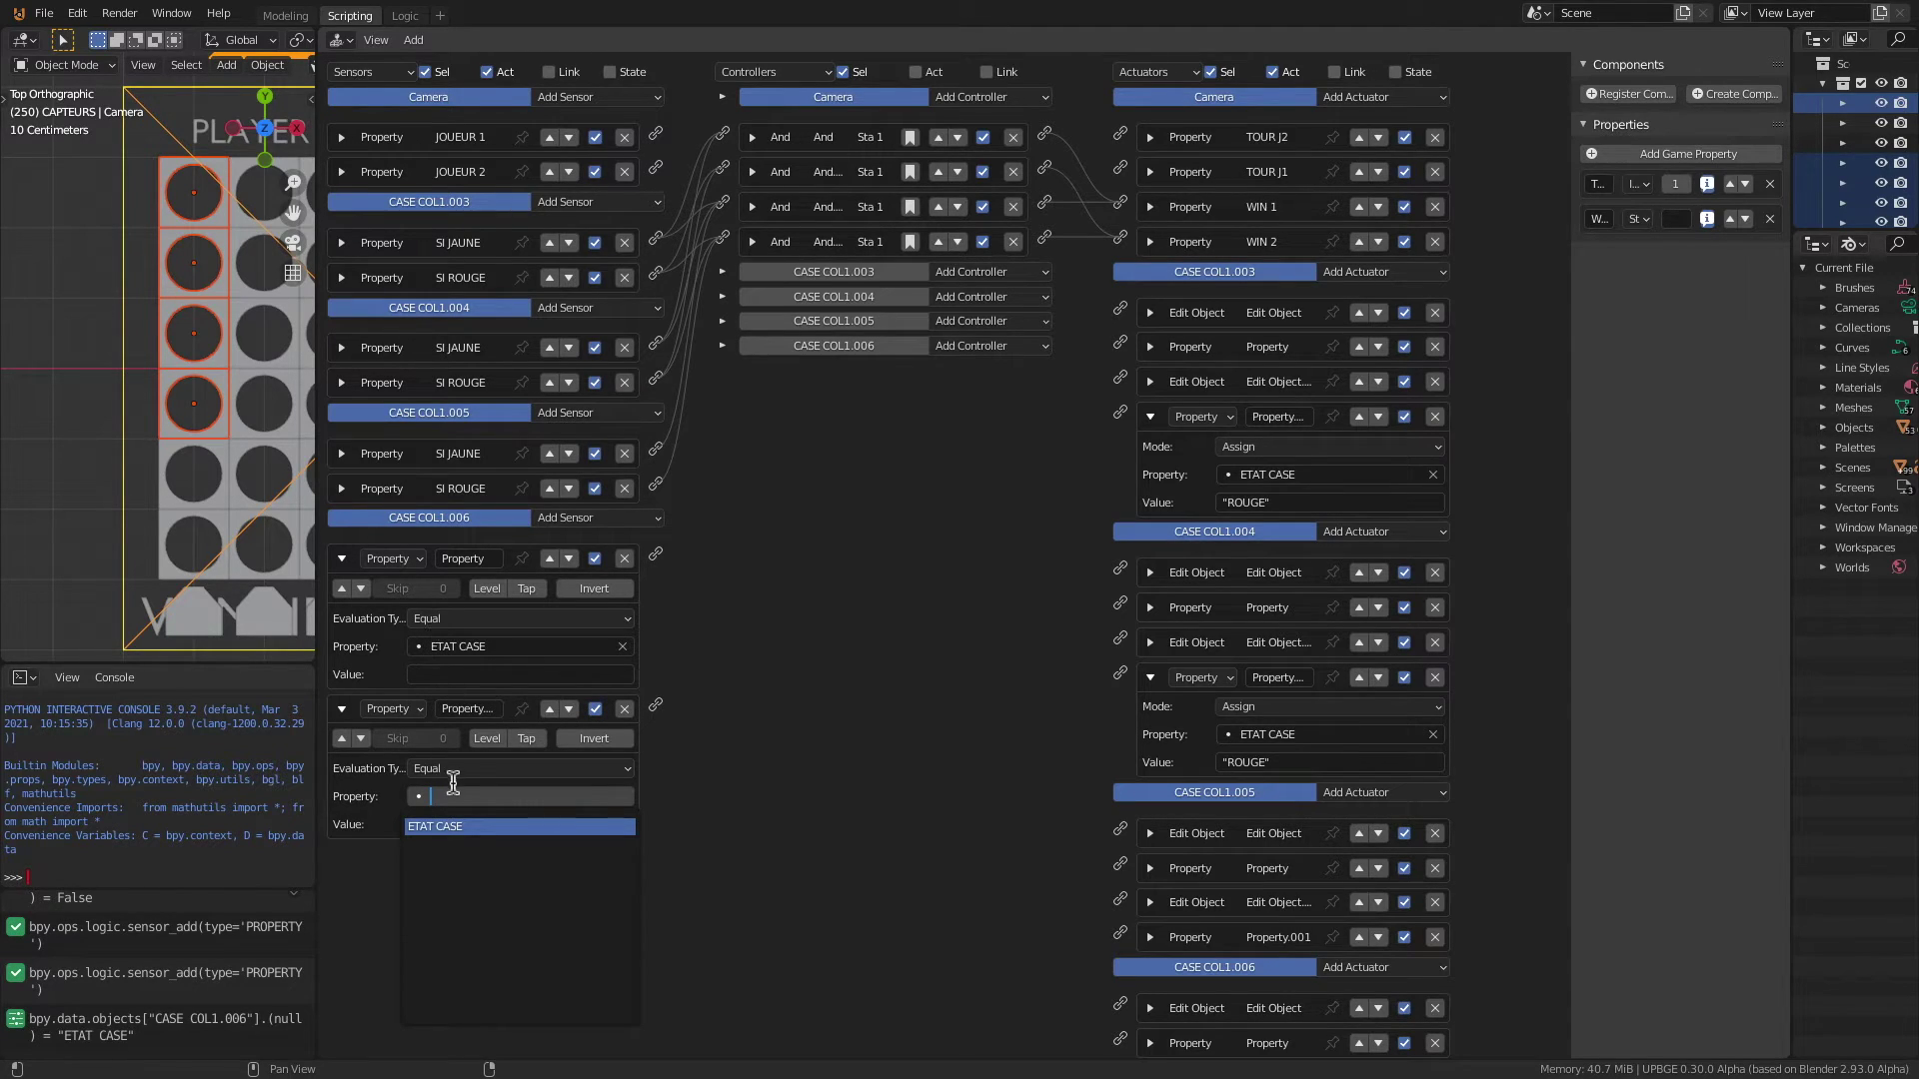
left_click(463, 827)
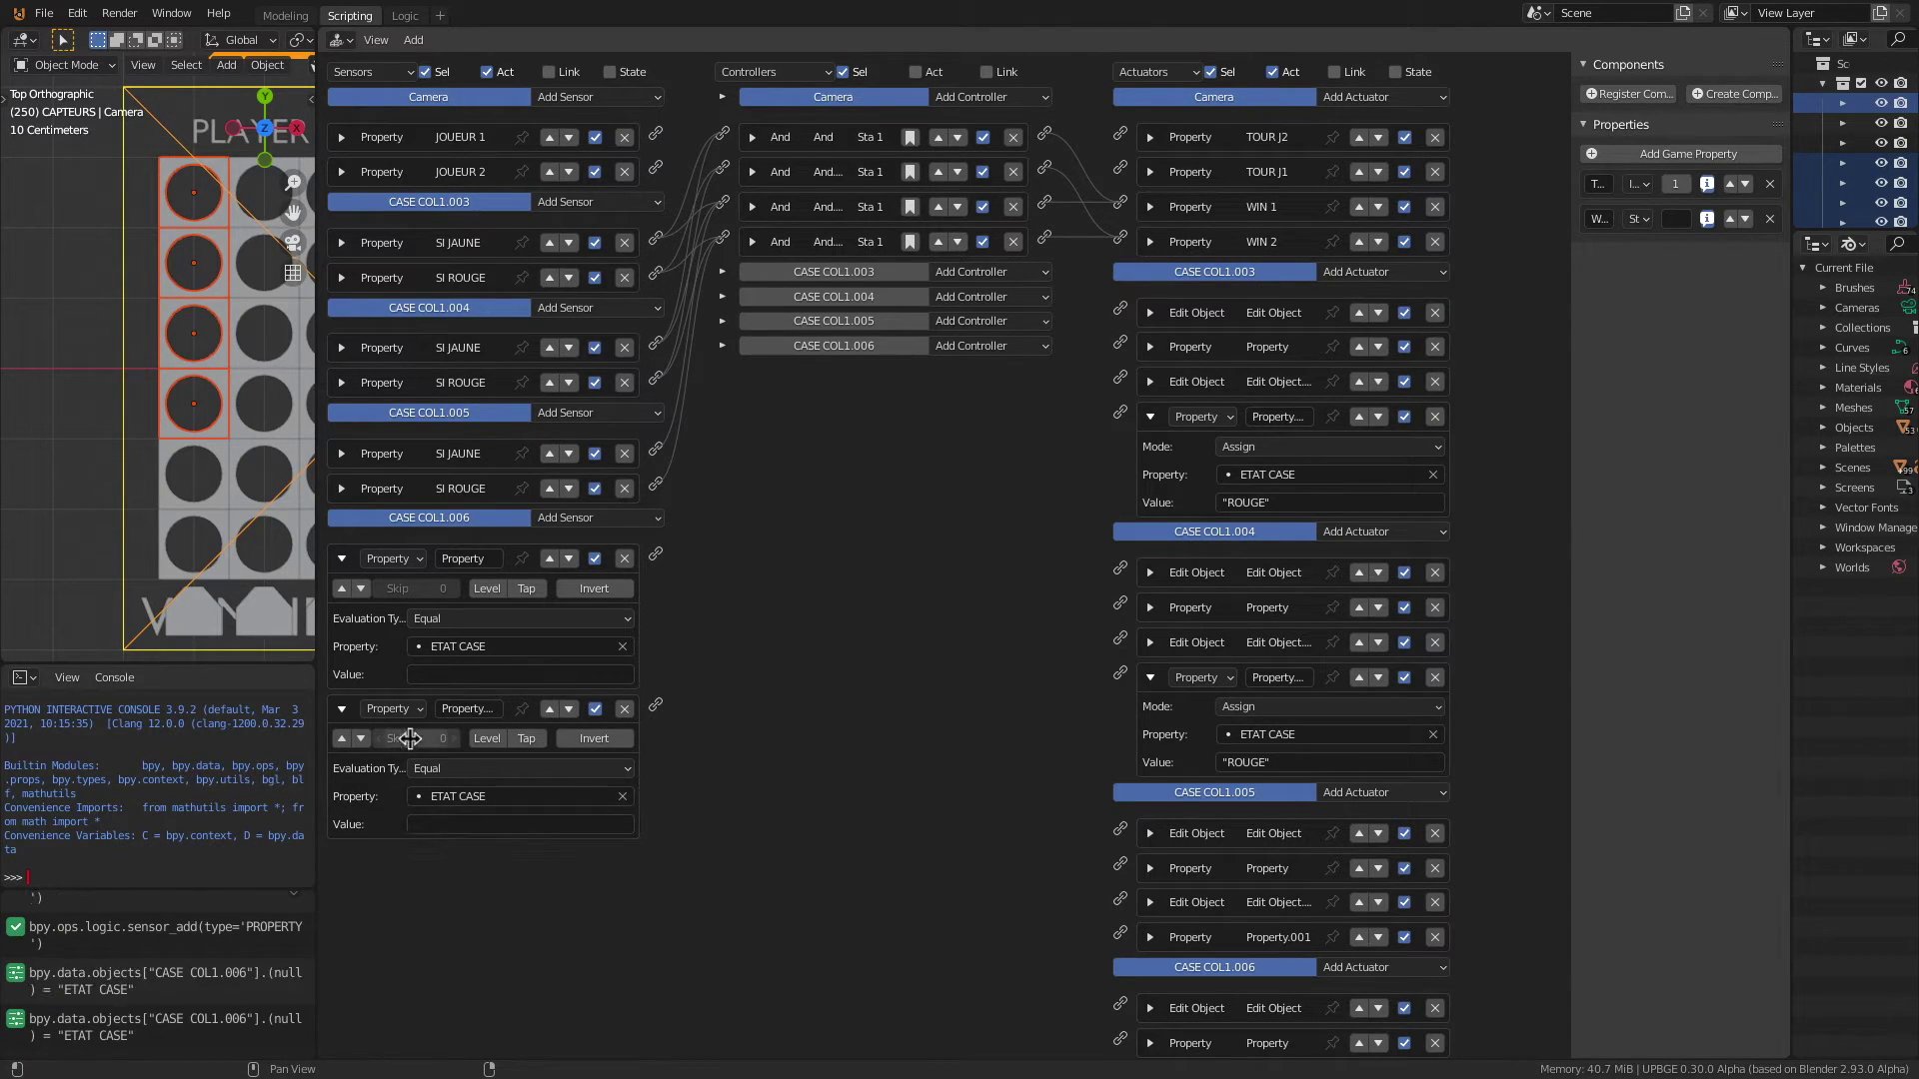
Step: Set the value of the first CASE COL1.006 sensor to JAUNE and of the second to ROUGE
left_click(460, 676)
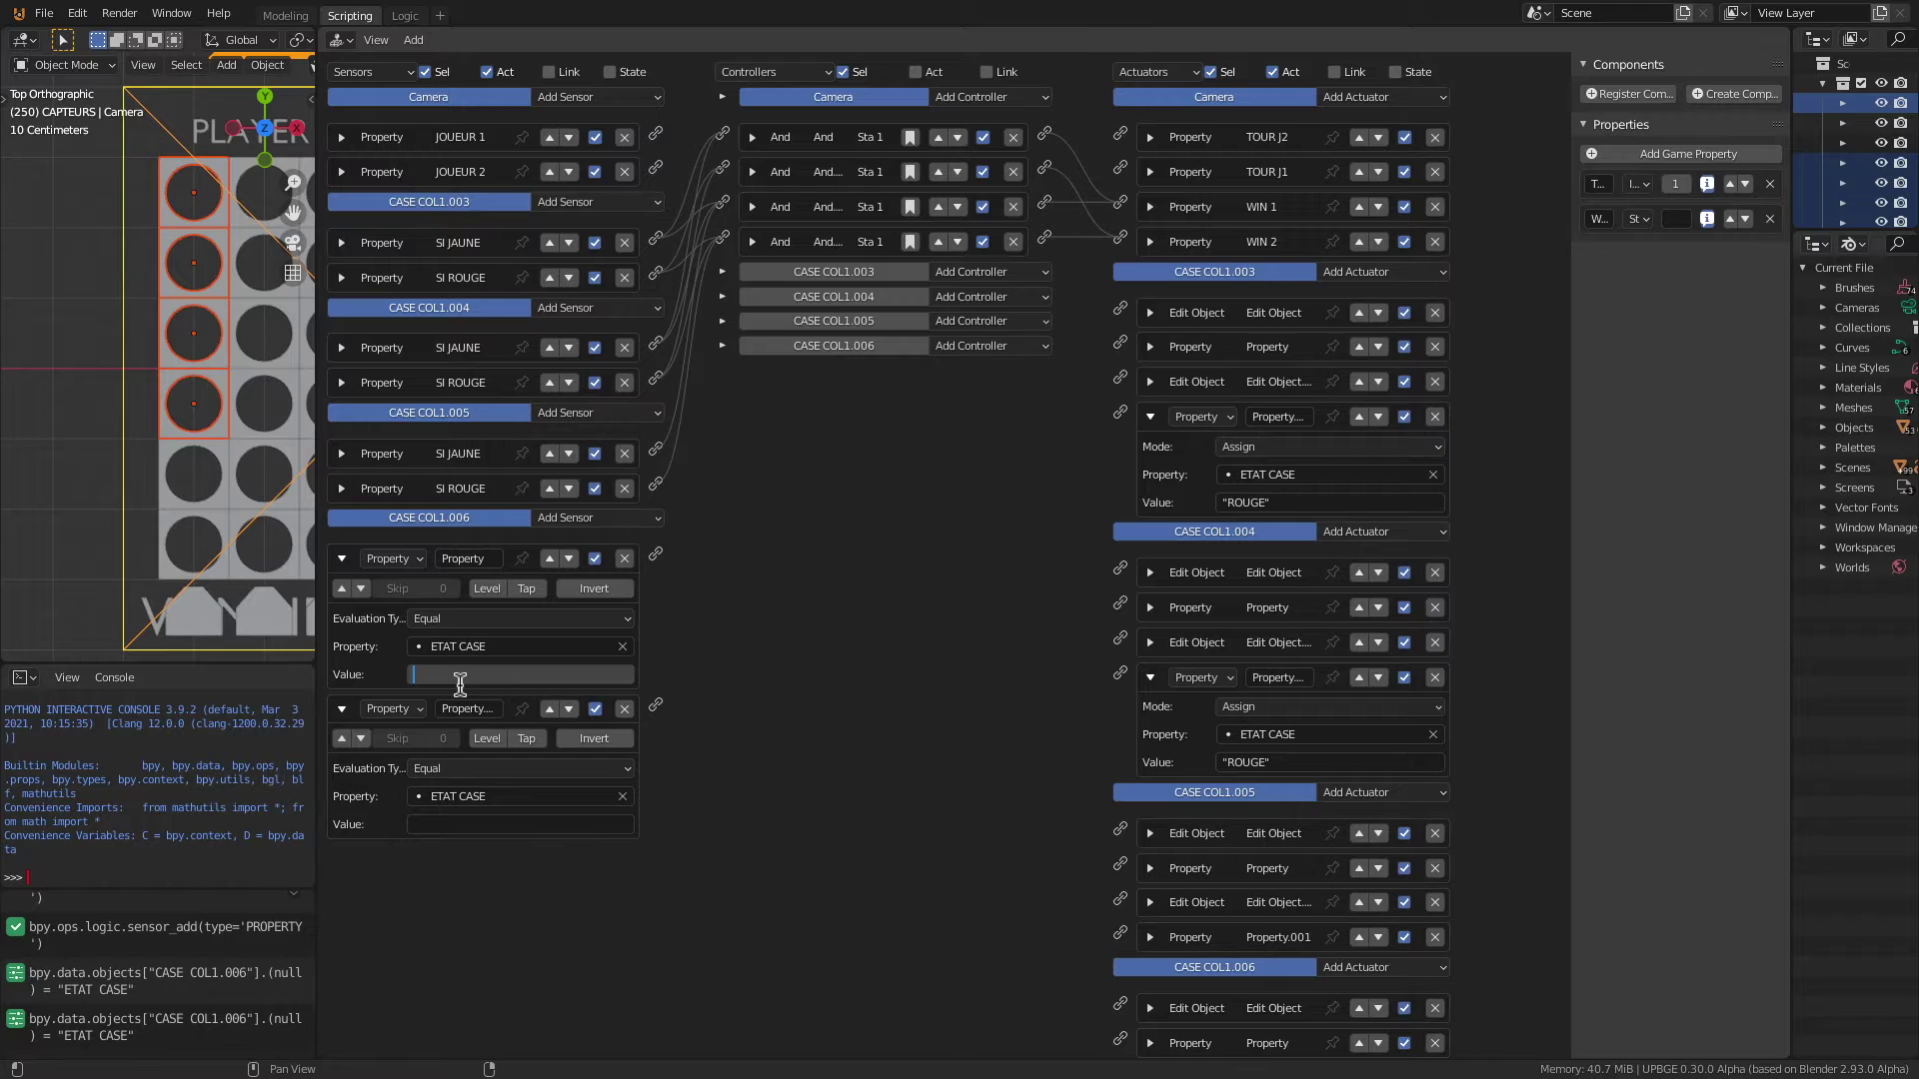
type("JAUNE")
key("Return")
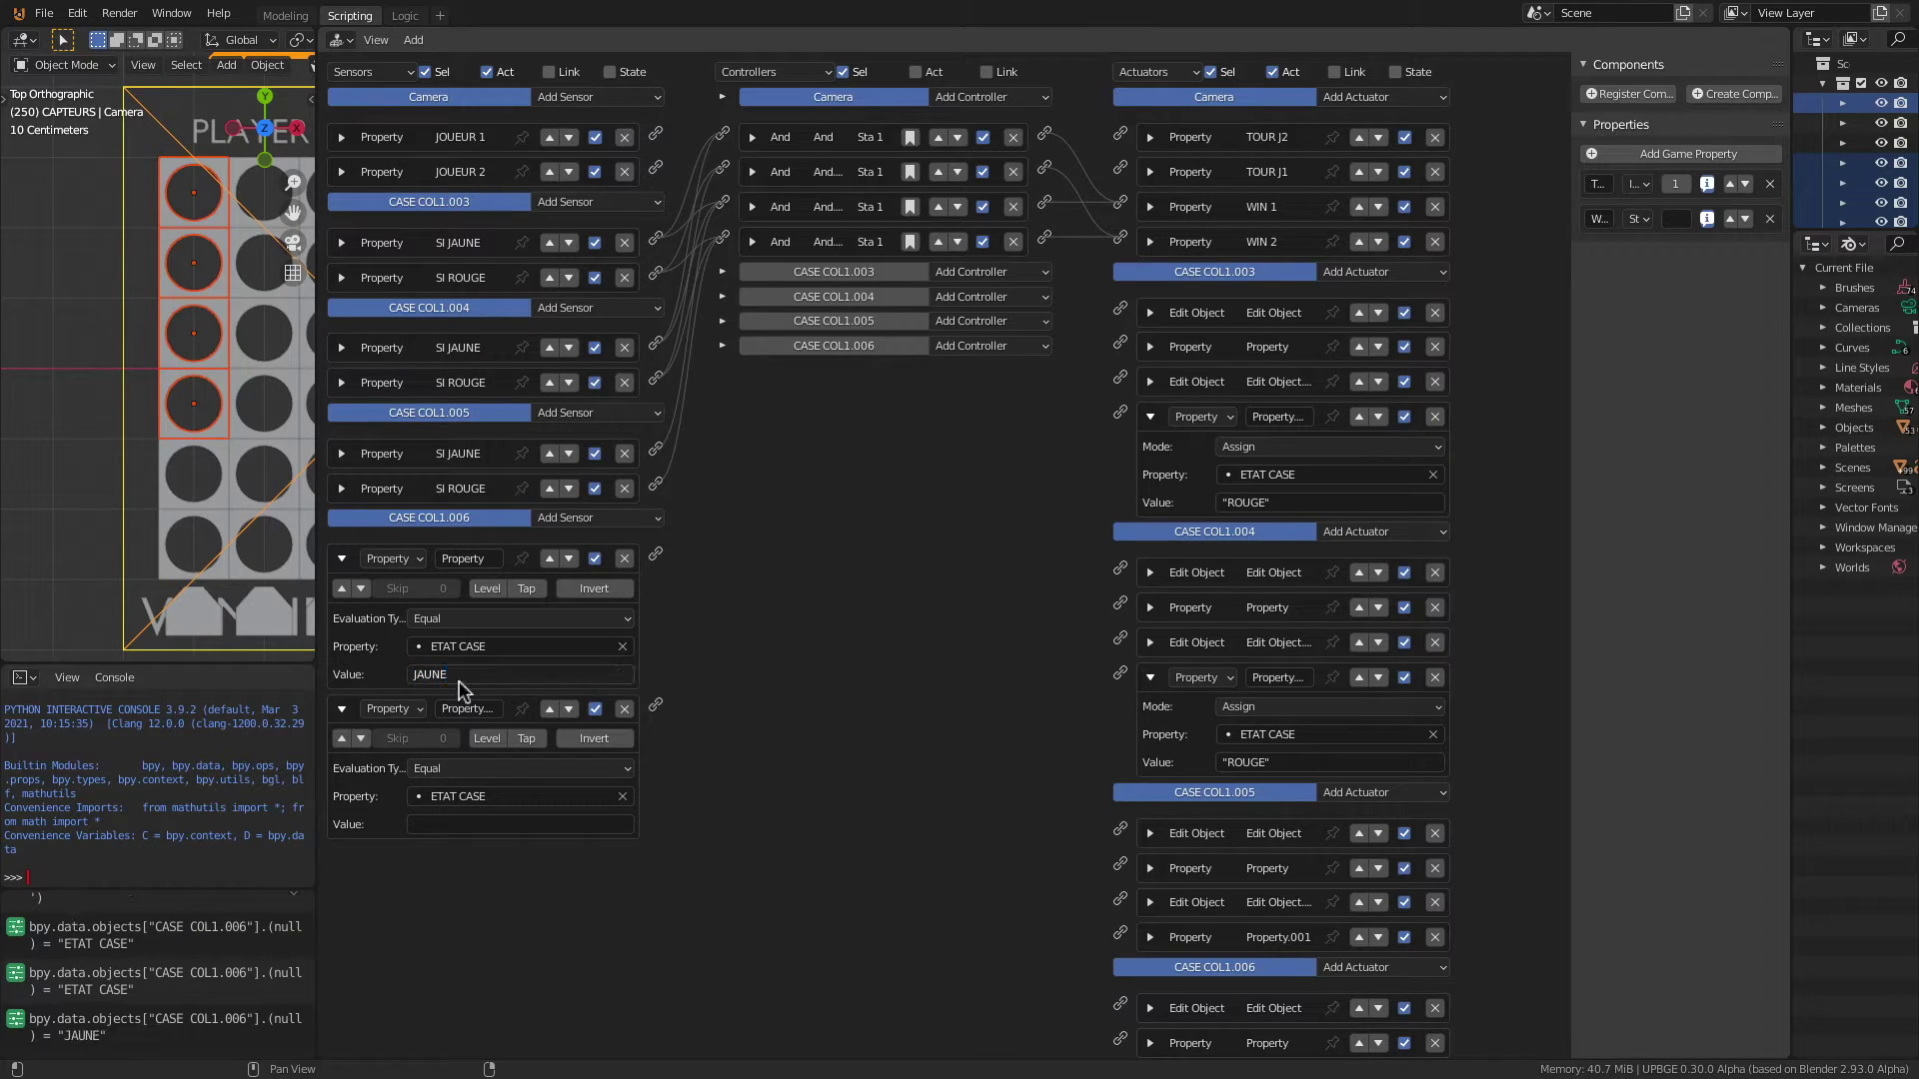
left_click(460, 824)
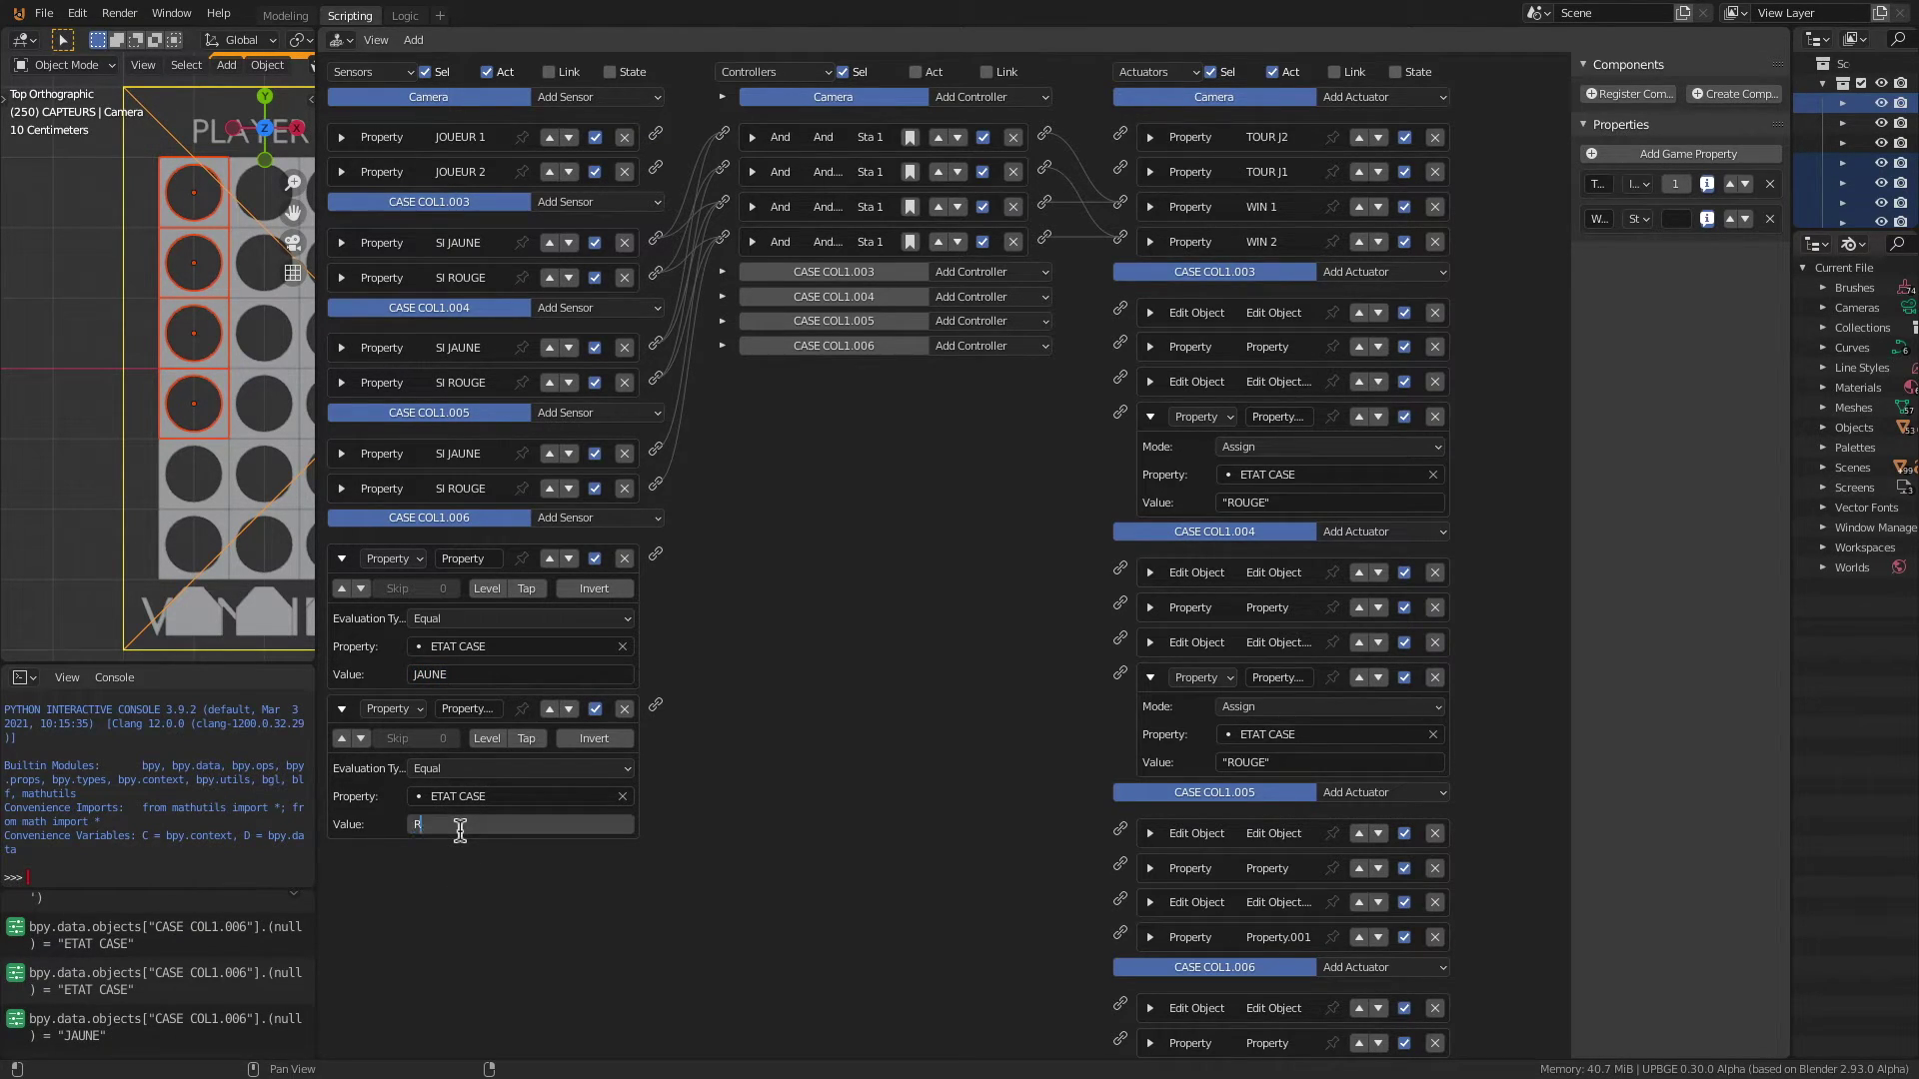
key("Return")
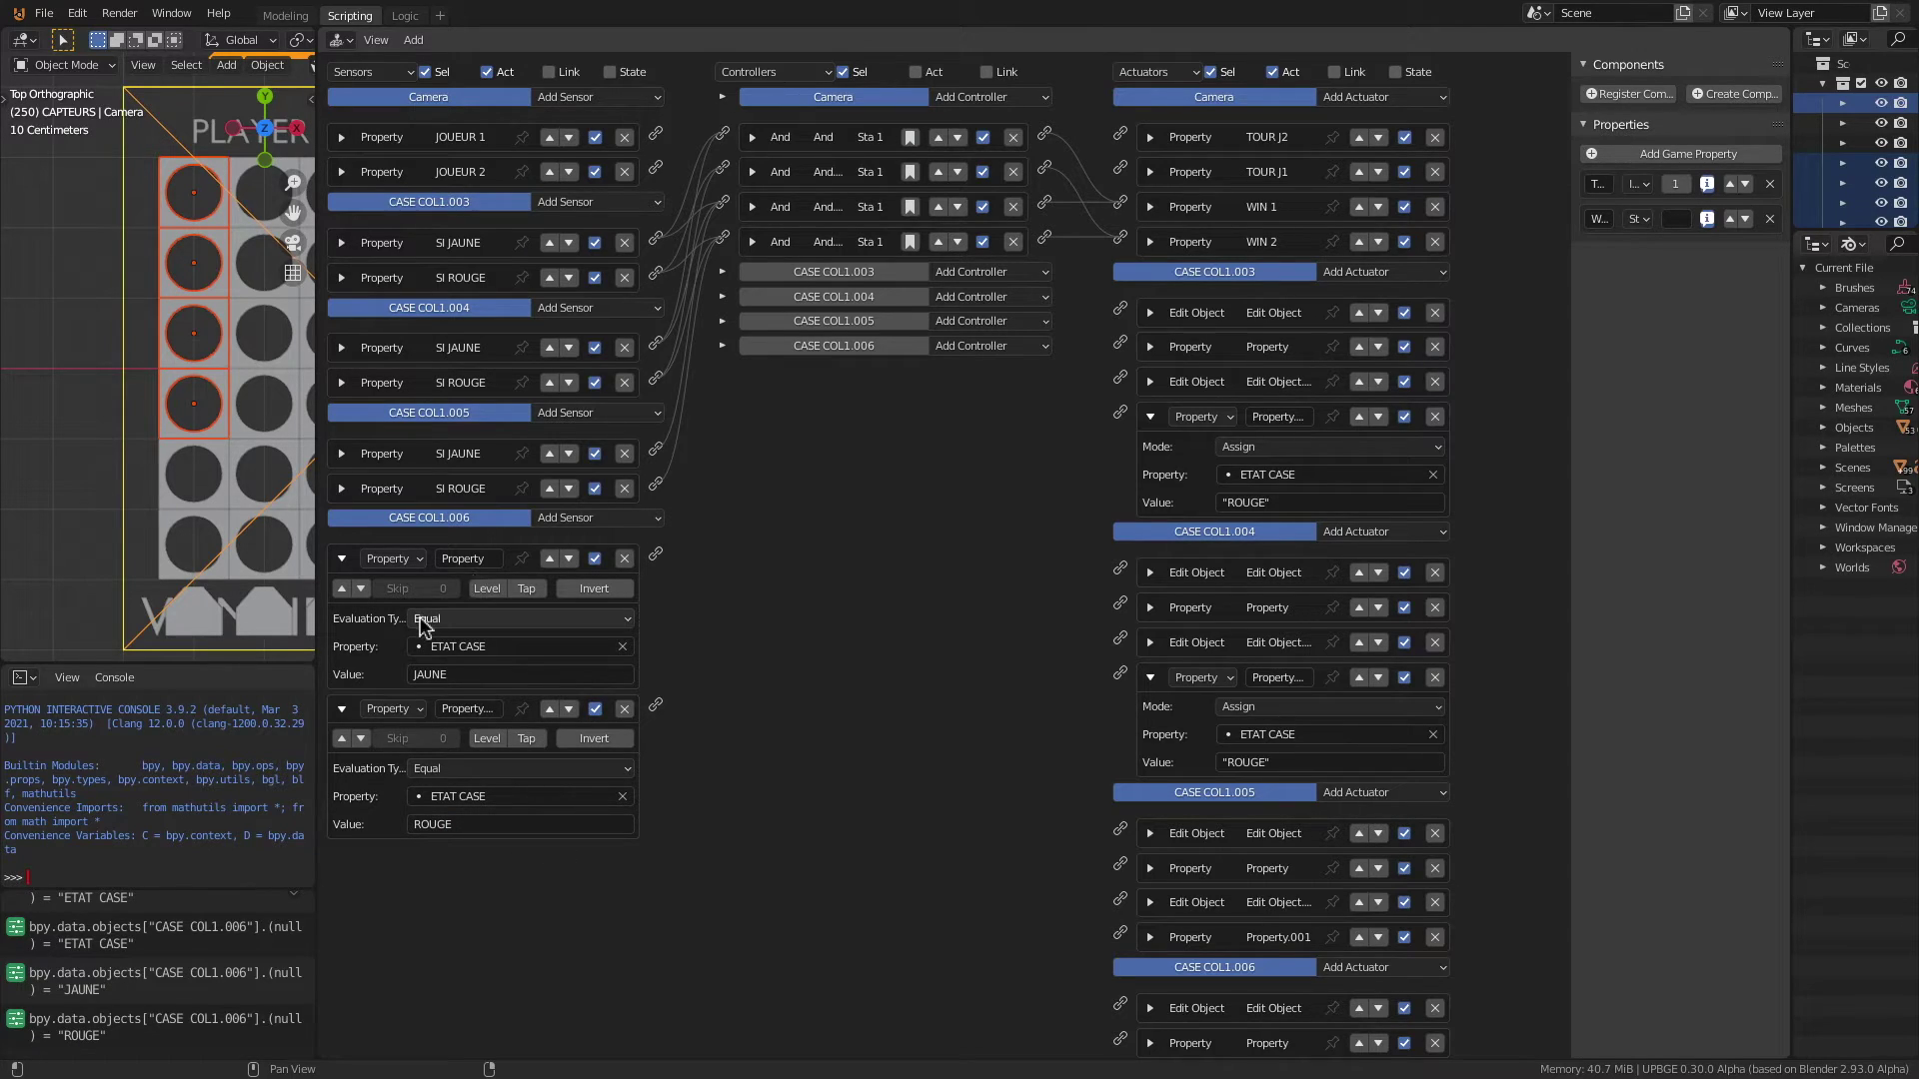
Step: Name the two CASE COL1.006 sensors SI JAUNE and SI ROUGE, and collapse both
left_click(465, 560)
type("SI JAUNE")
key("Return")
type("SI ROUGE")
key("Return")
left_click(342, 559)
left_click(342, 593)
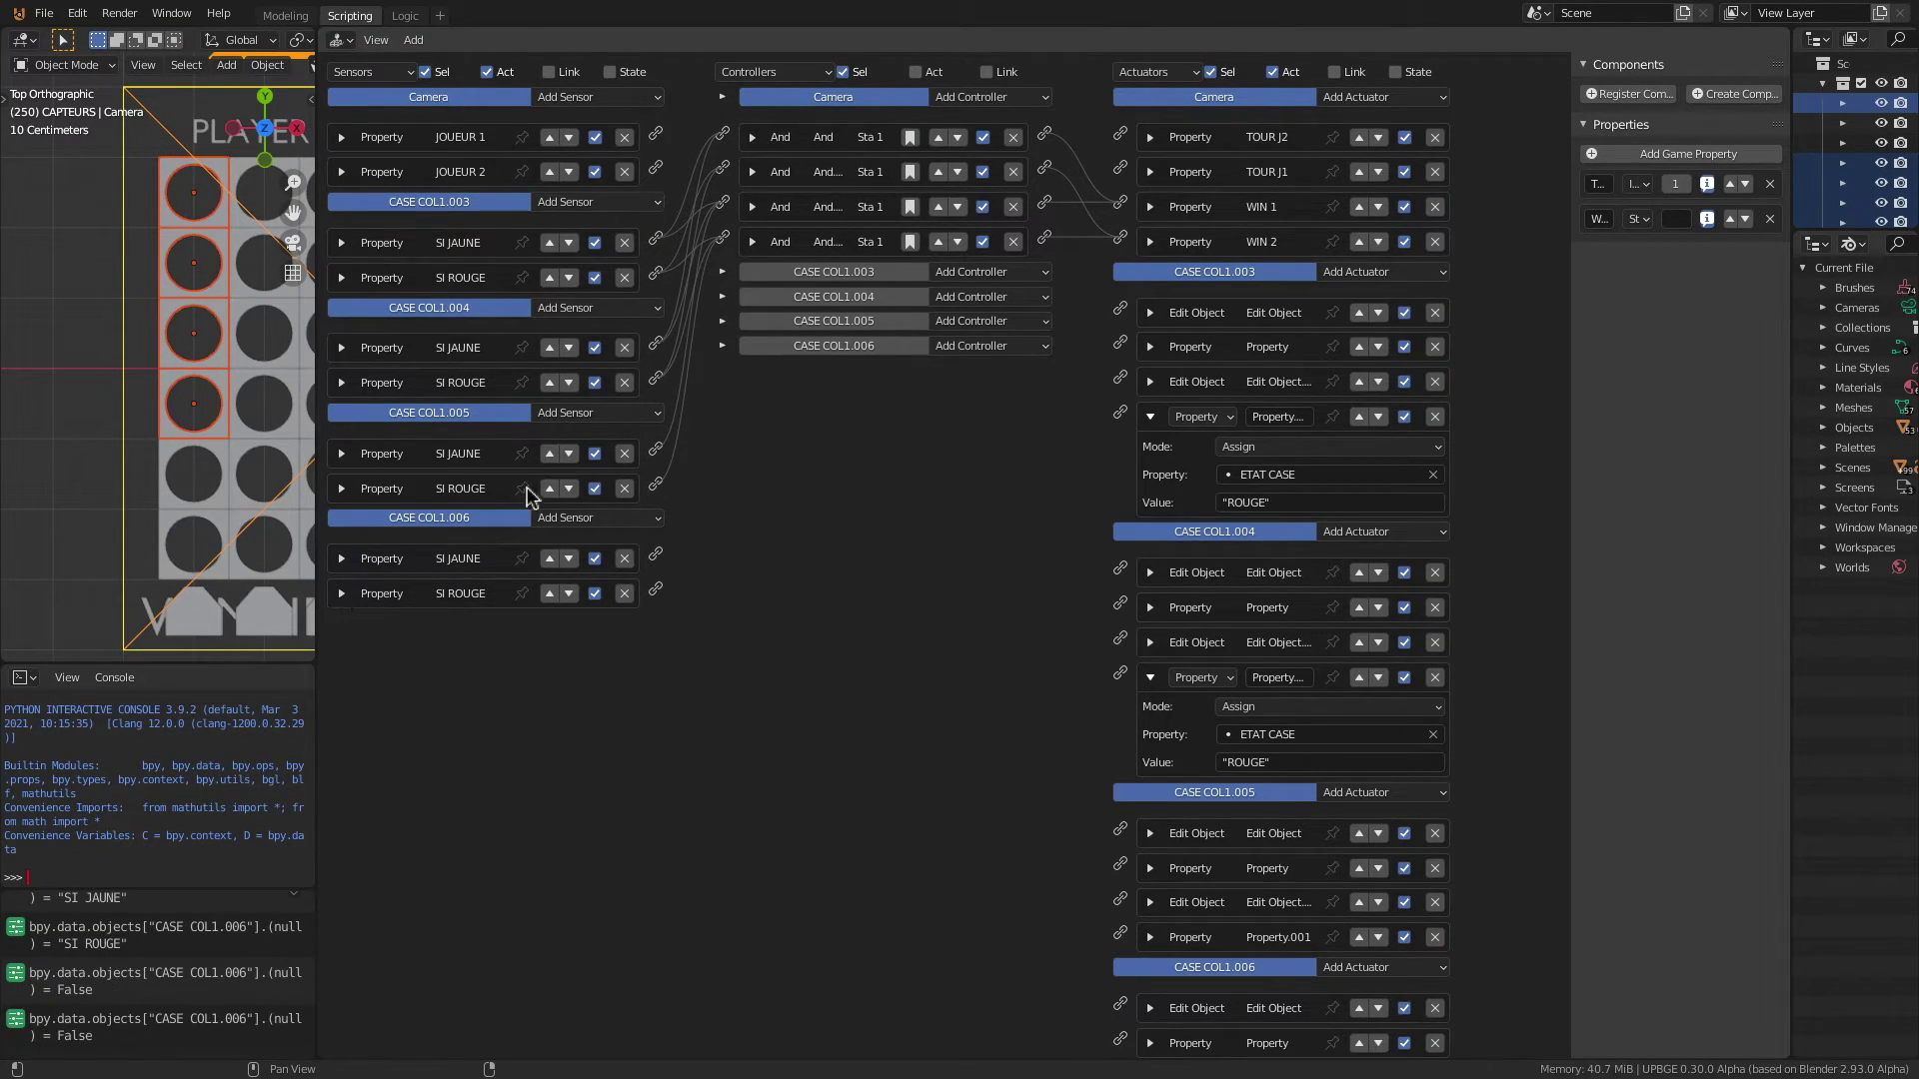
Step: Add two And controllers to the Camera and link the cells' SI JAUNE sensors to the first and SI ROUGE sensors to the second
left_click(974, 98)
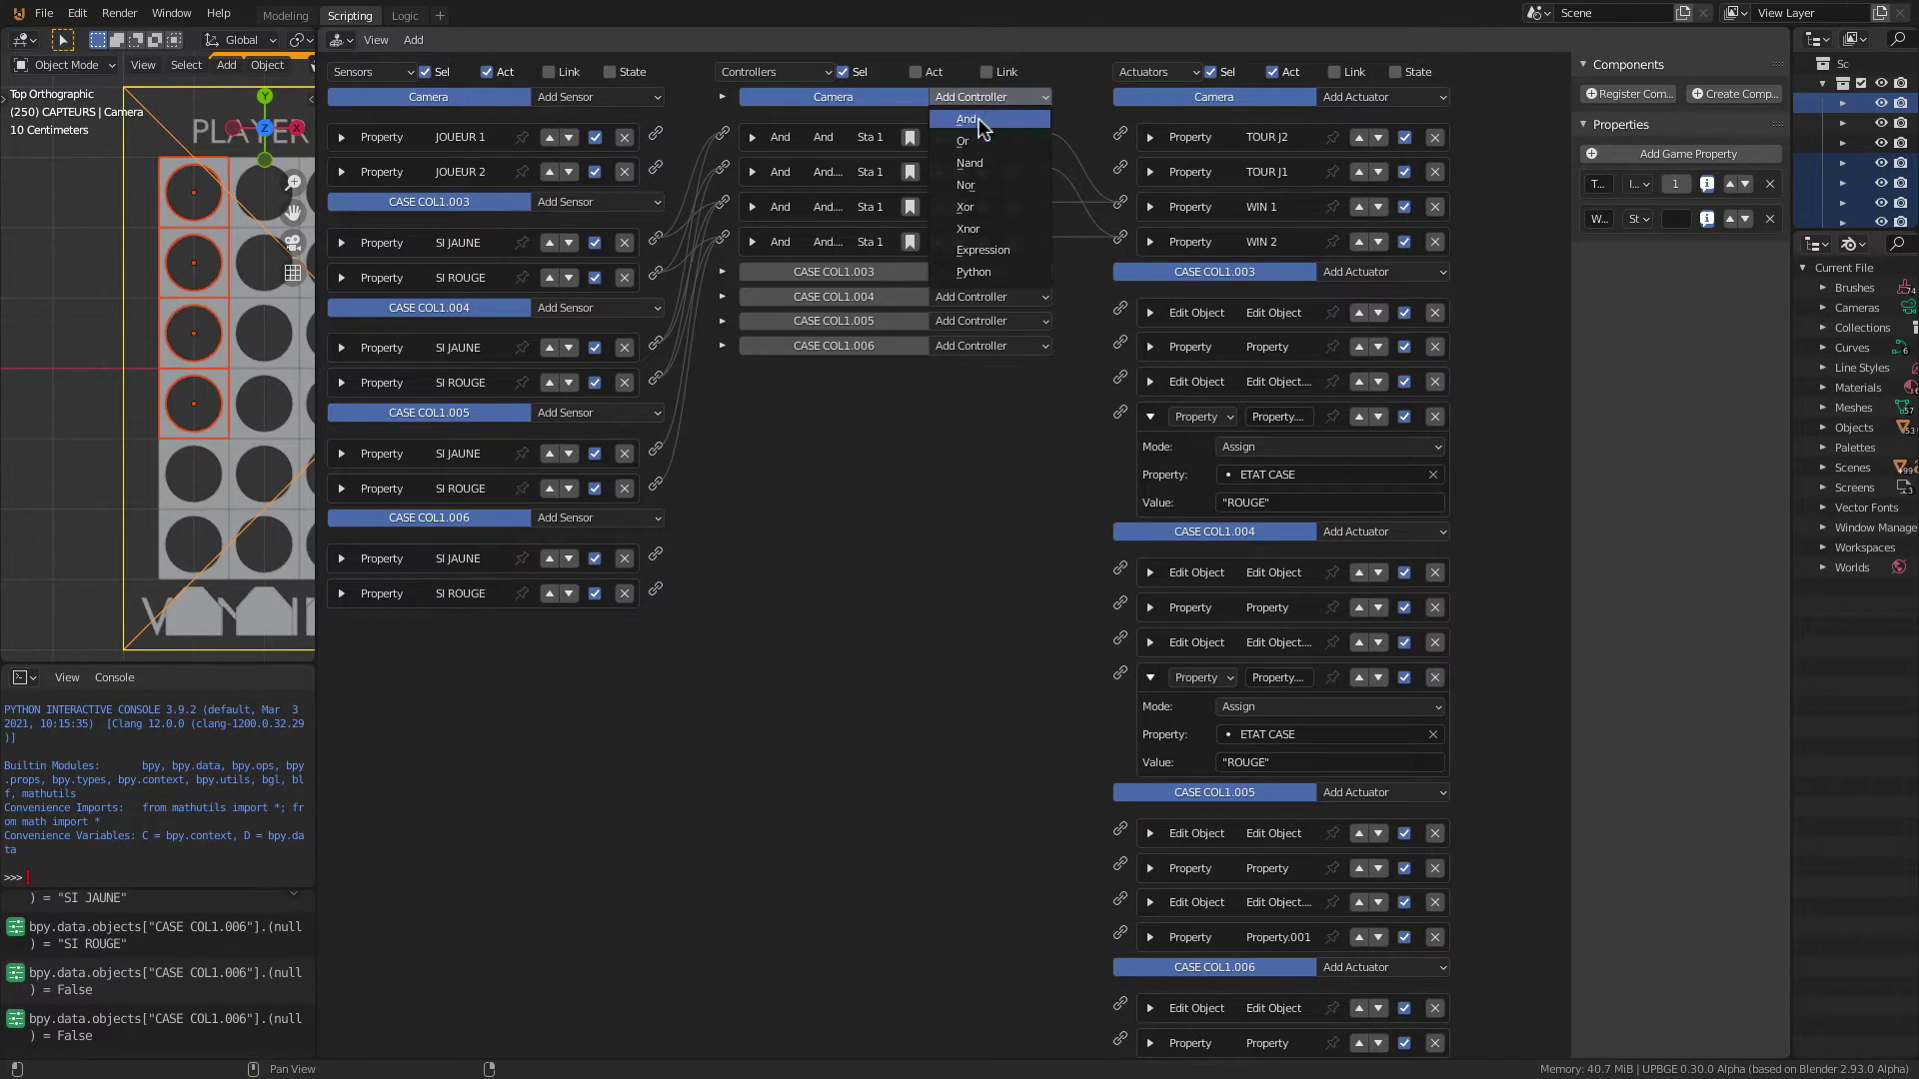
left_click(974, 118)
left_click(977, 97)
left_click(974, 119)
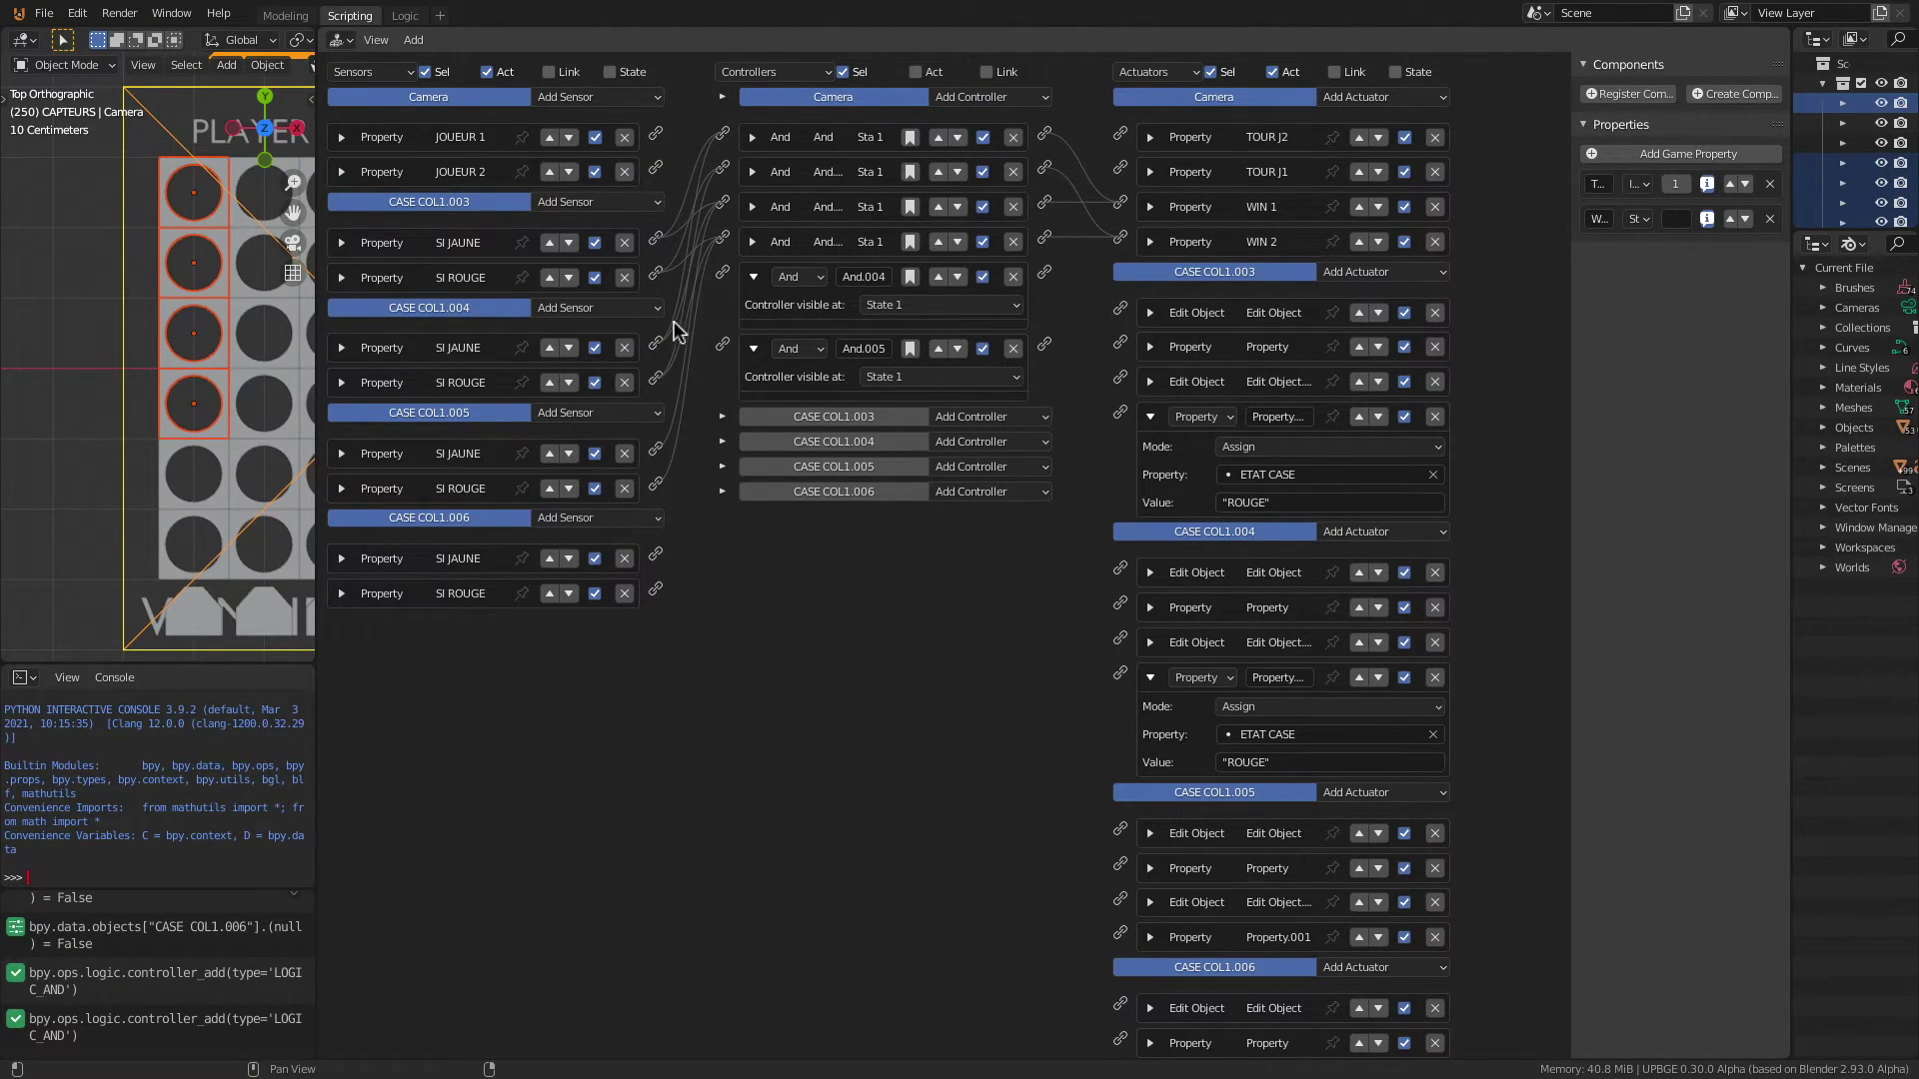
left_click_drag(655, 243, 725, 273)
left_click_drag(655, 345, 721, 277)
left_click_drag(656, 448, 721, 345)
Step: Link the first new And controller to WIN 1 and the second to WIN 2, and expand both WIN actuators
left_click_drag(1047, 270, 1121, 203)
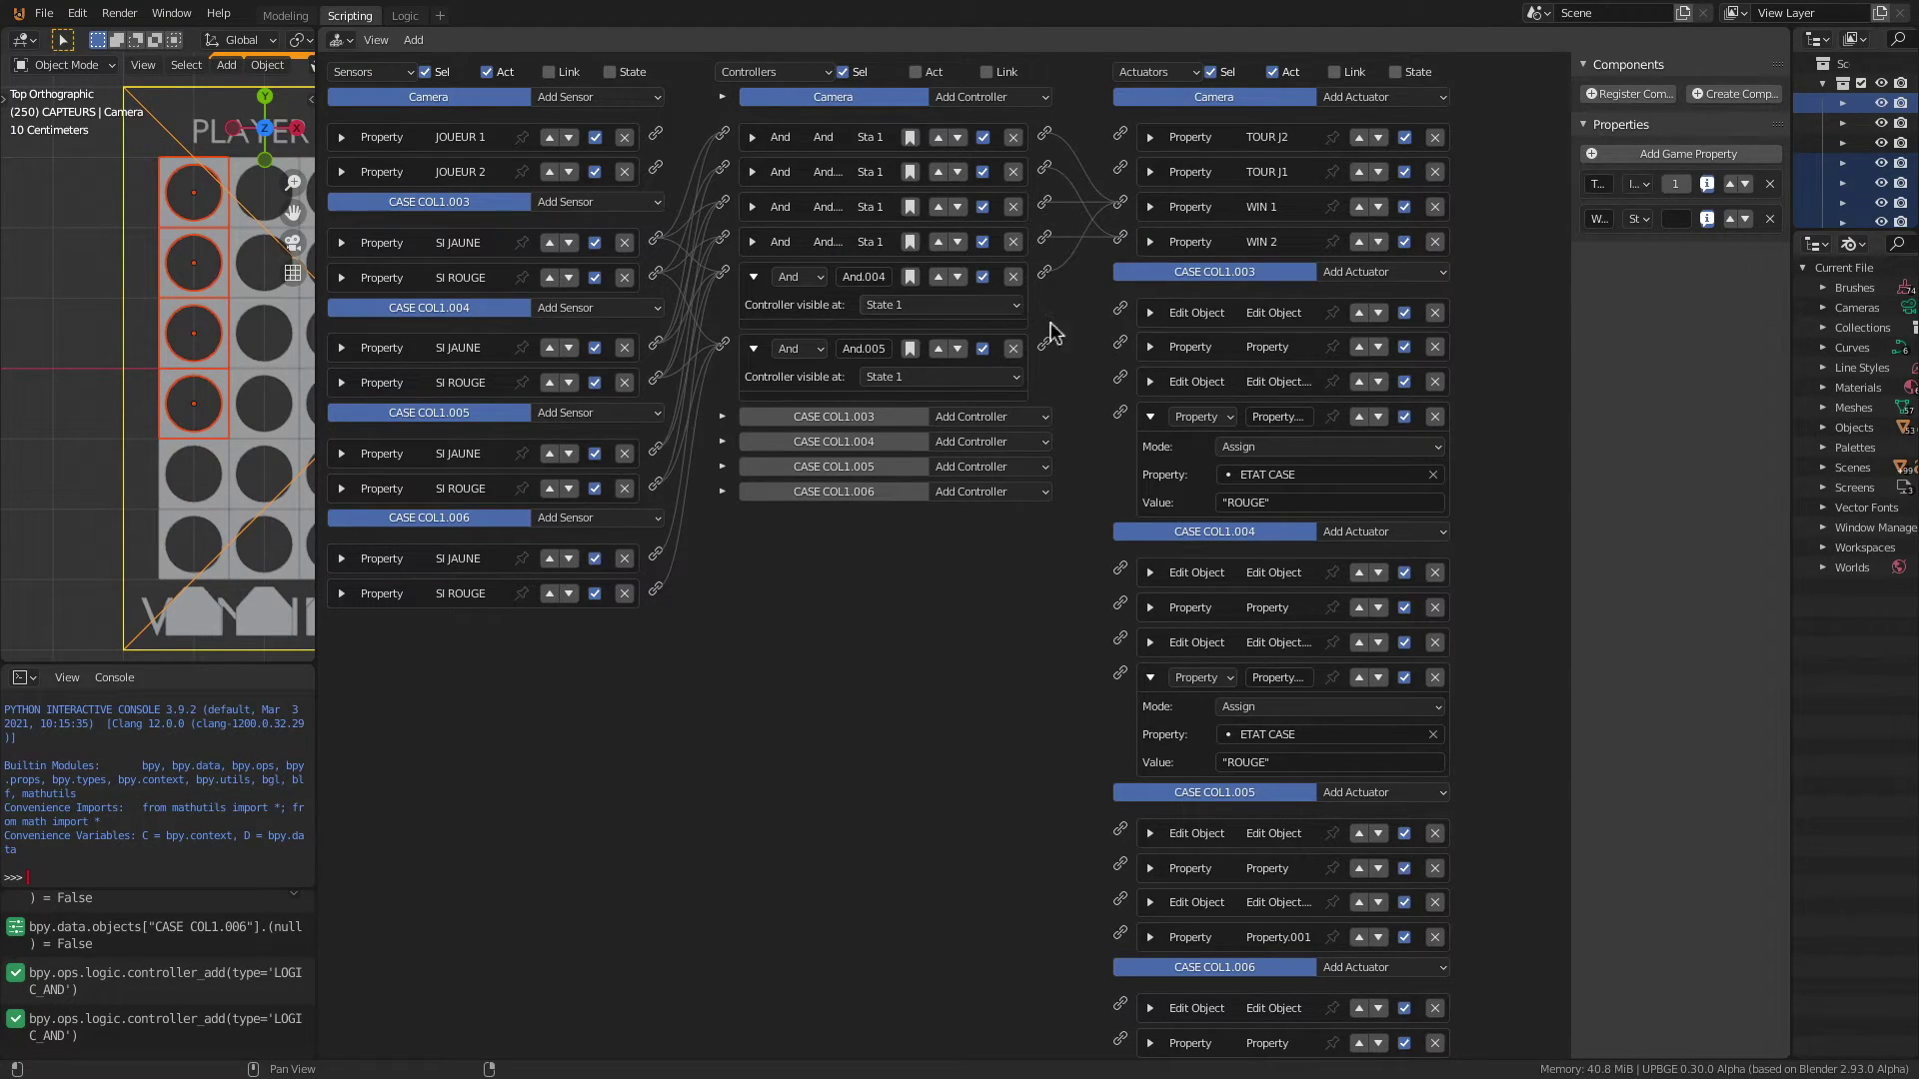
left_click_drag(1044, 344, 1120, 240)
left_click(1149, 241)
left_click(1149, 207)
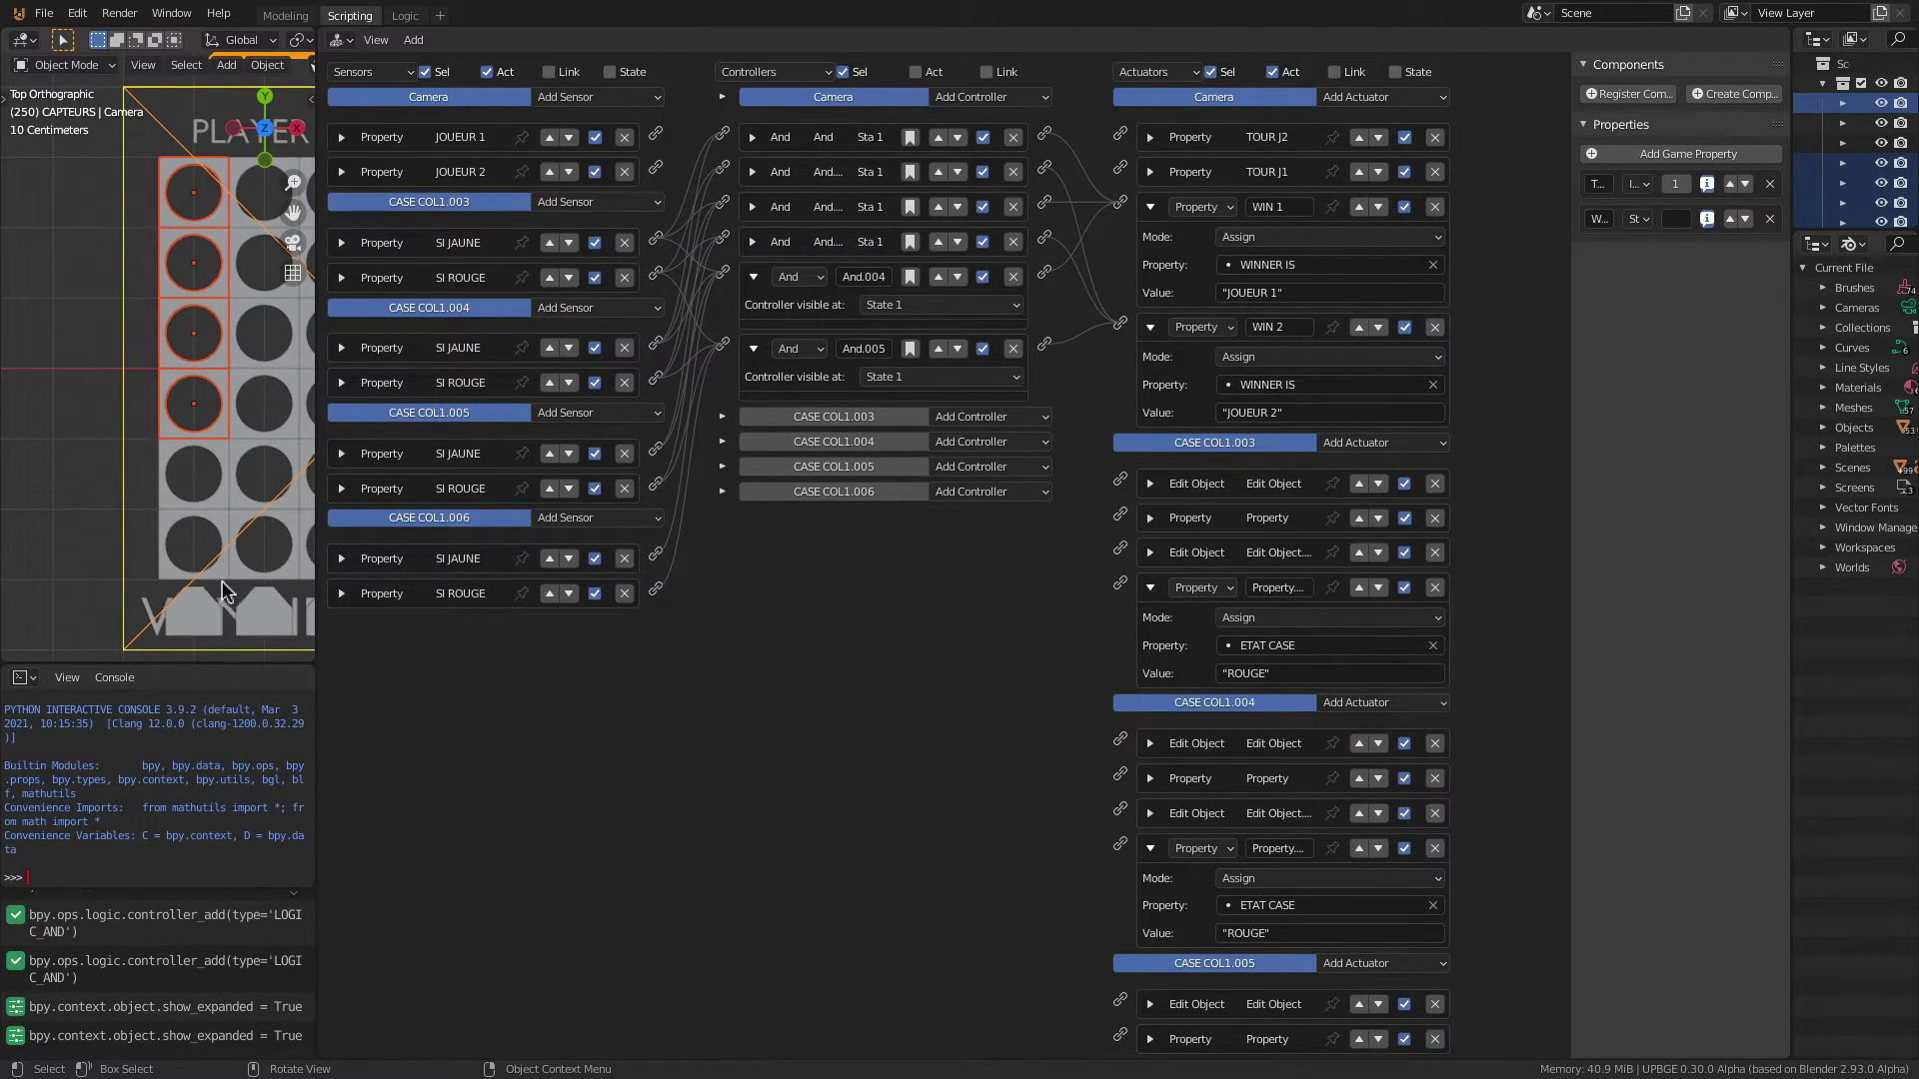
Step: Select cells CASE COL2.001 to CASE COL2.004 together with the Camera, and collapse the Camera's two expanded And controllers
left_click(277, 567)
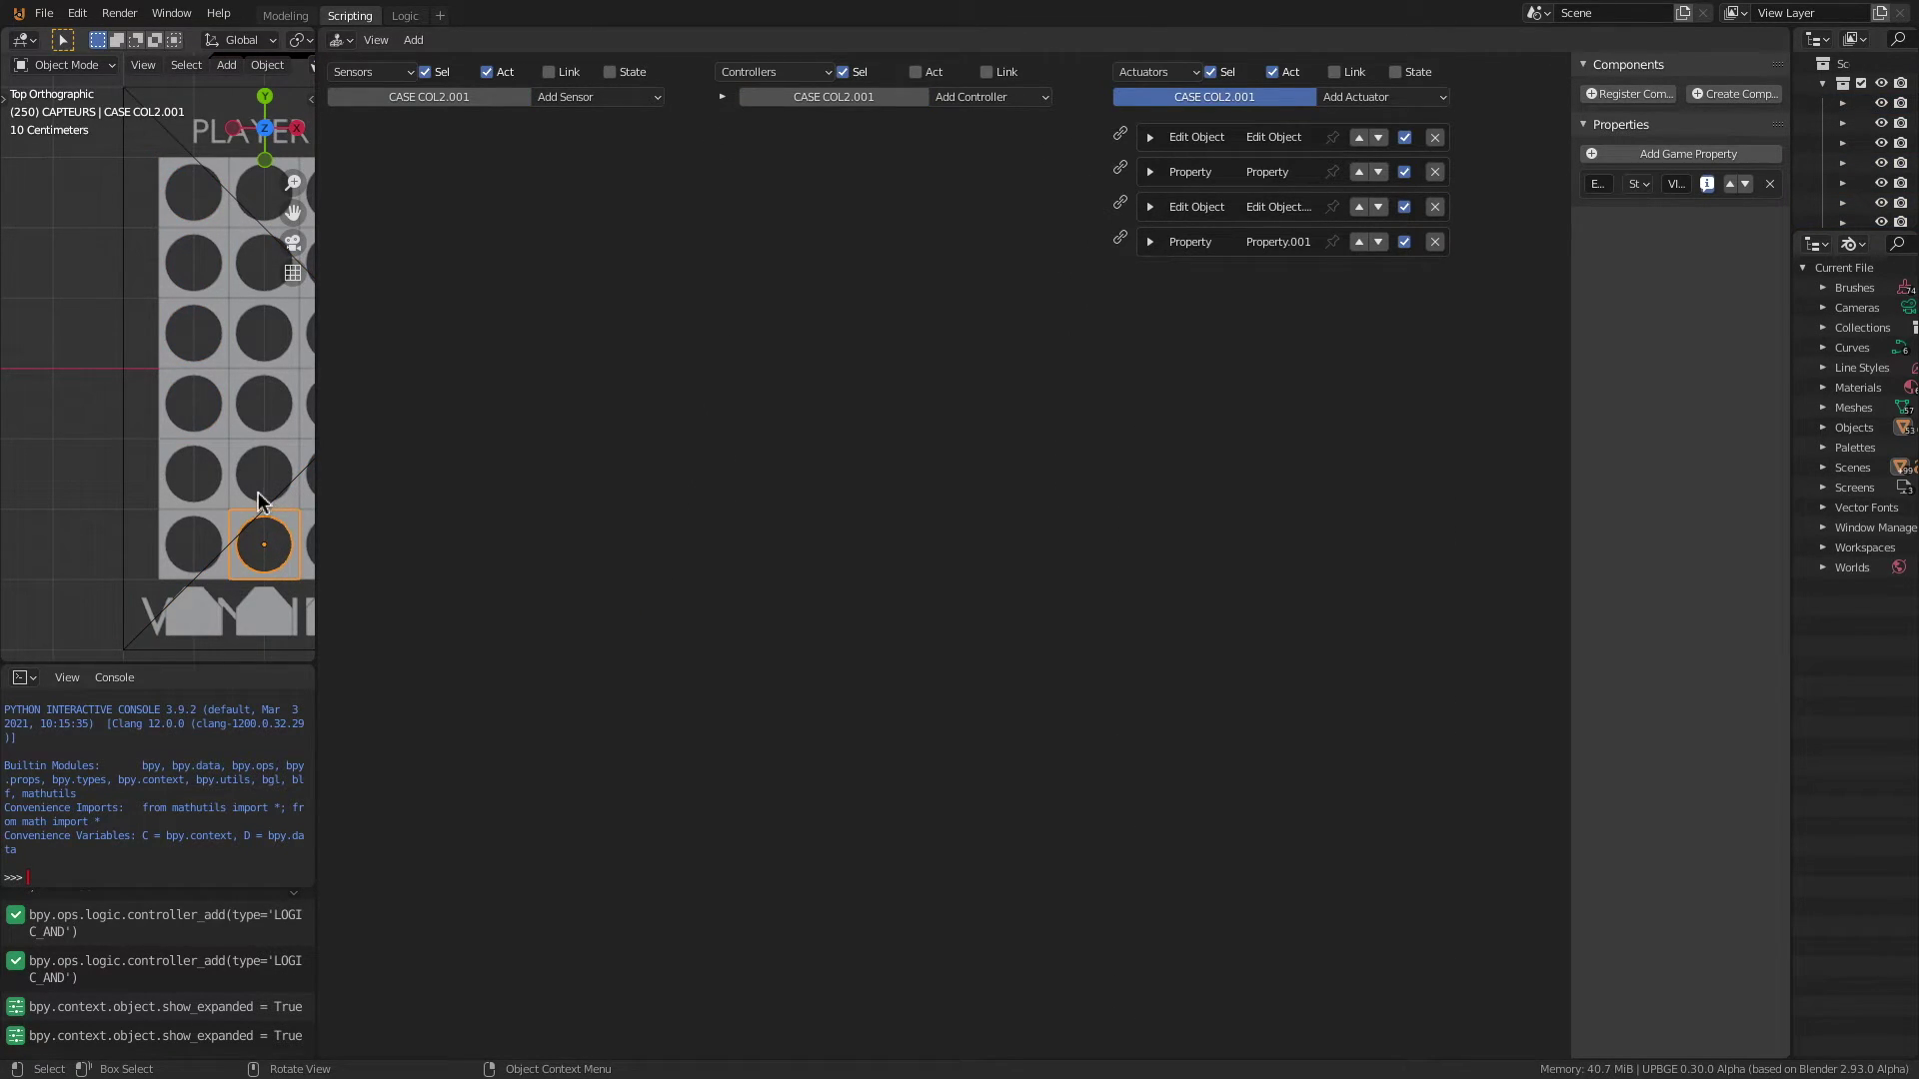
left_click(257, 460, "shift")
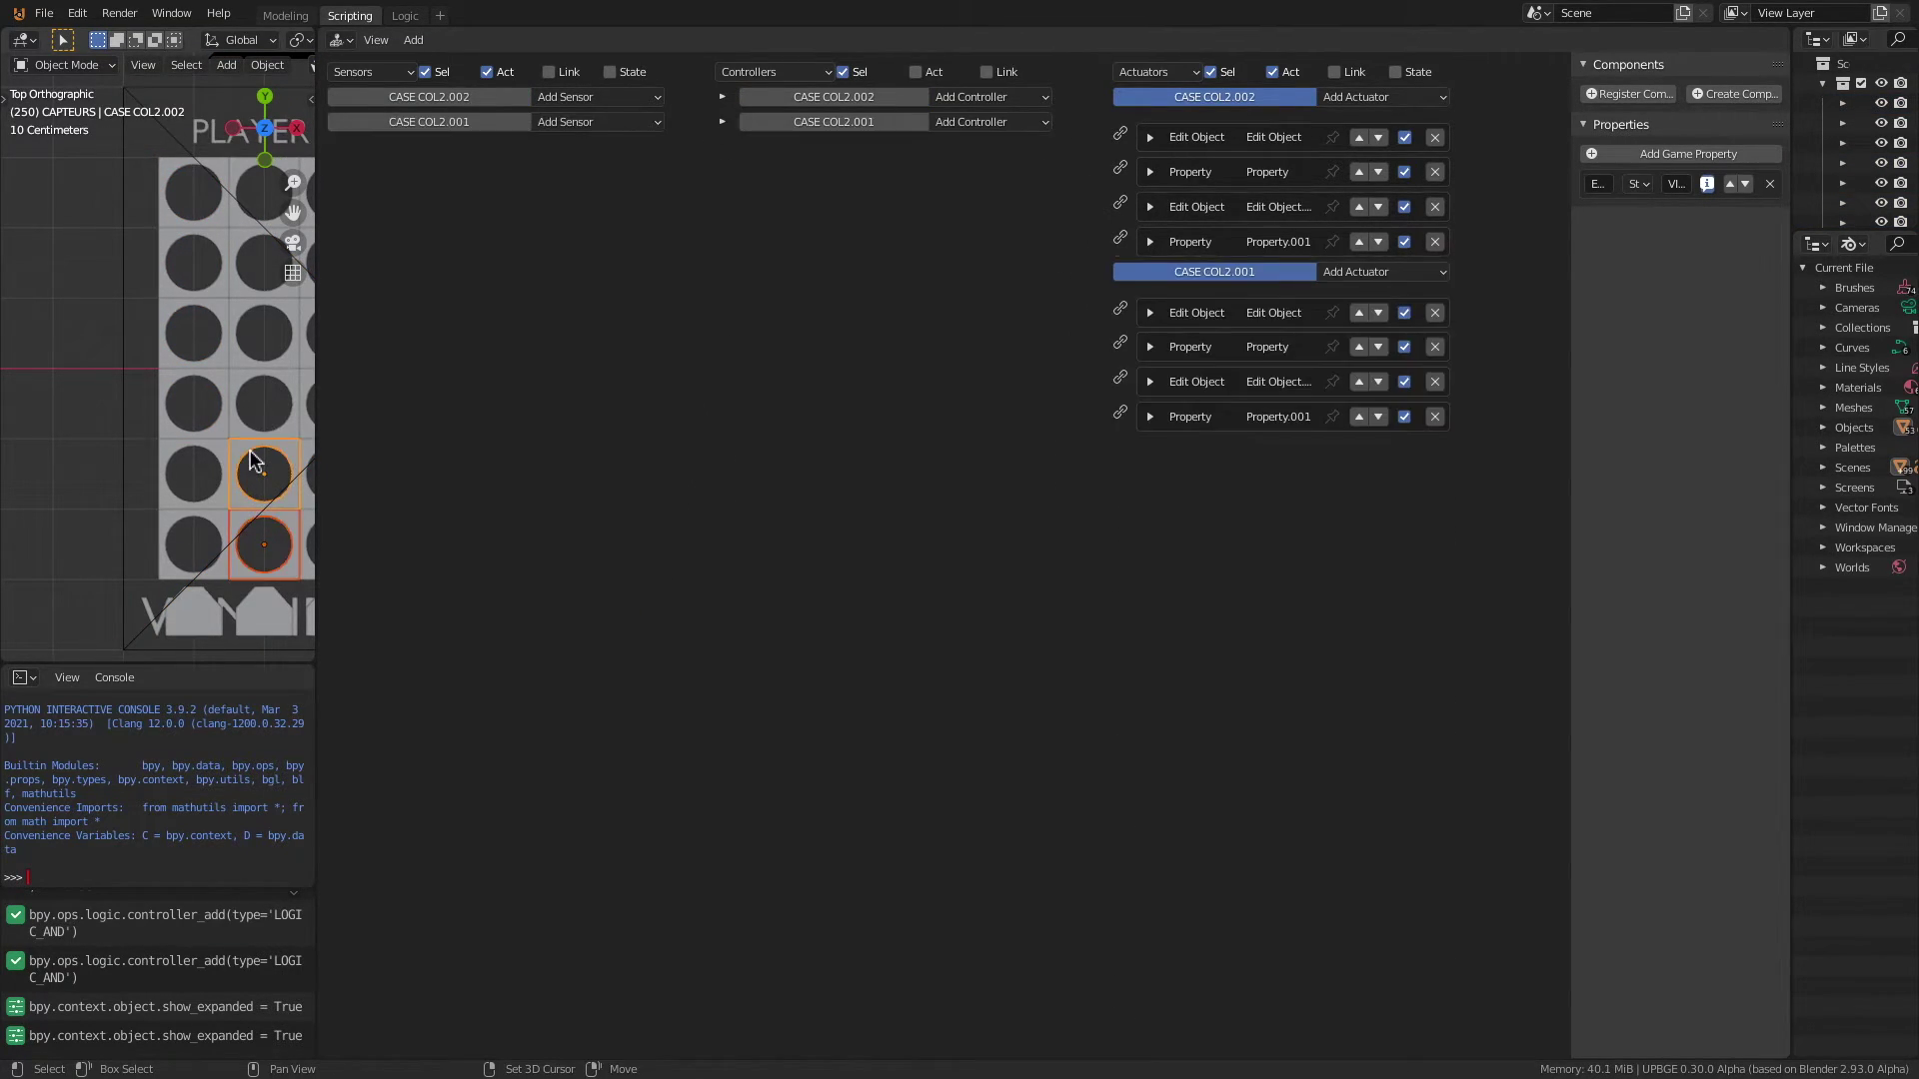
left_click(253, 396, "shift")
left_click(252, 336, "shift")
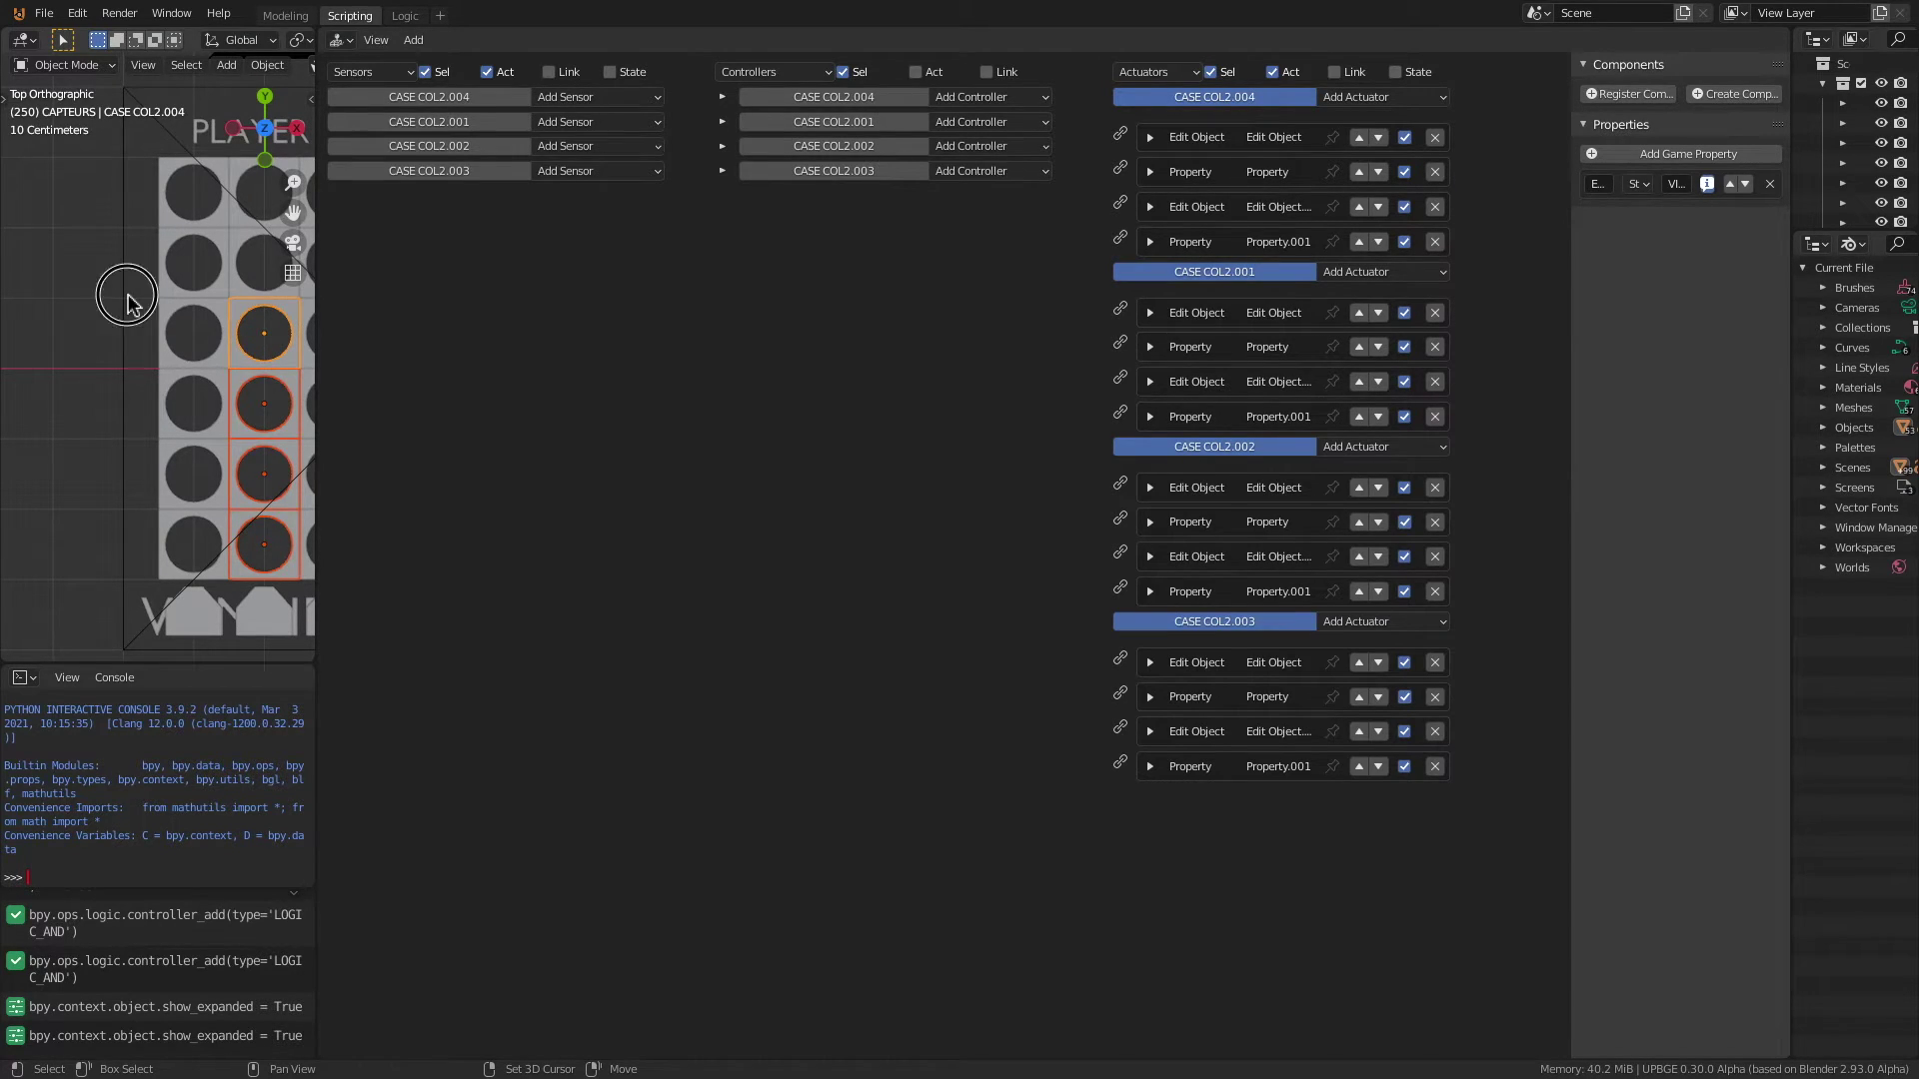
left_click(127, 302, "shift")
left_click(753, 277)
left_click(754, 312)
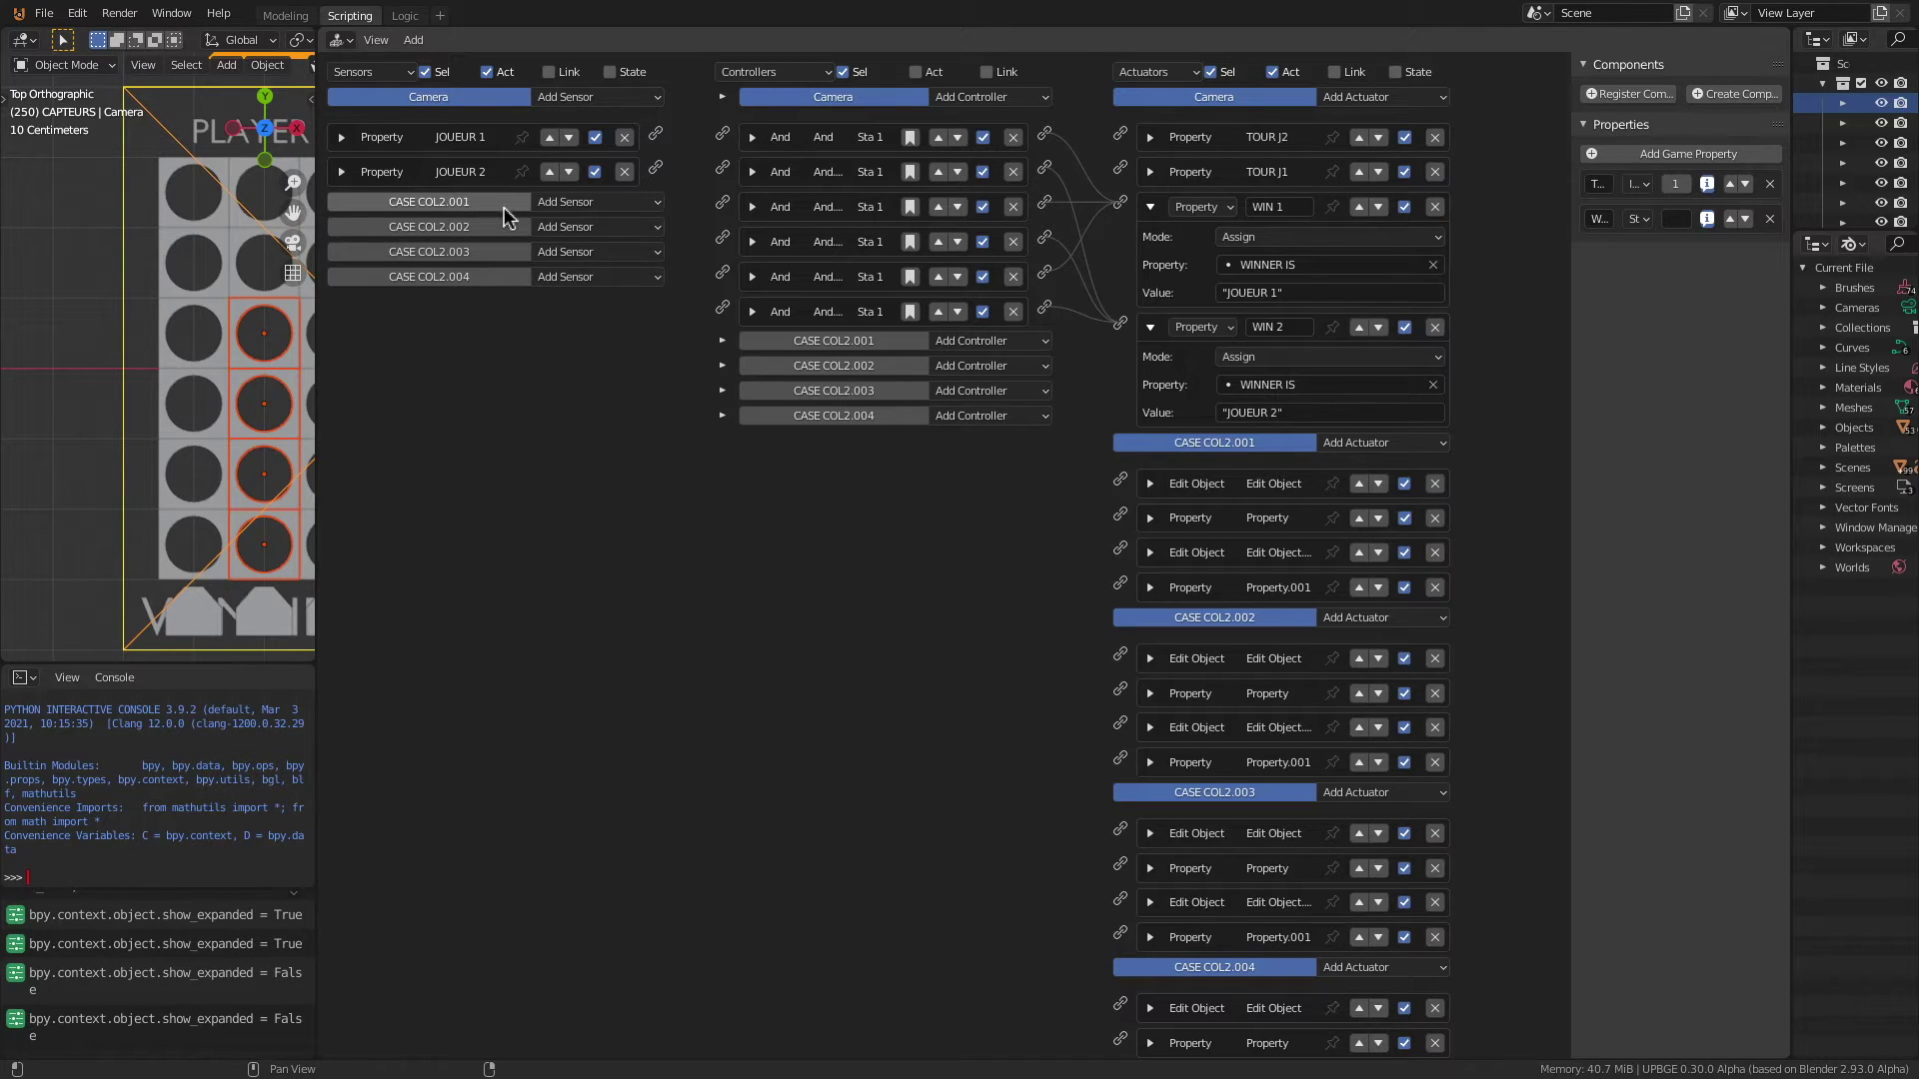
Step: Add two Property sensors to CASE COL2.001 and set the first to the ETAT CASE property
left_click(596, 203)
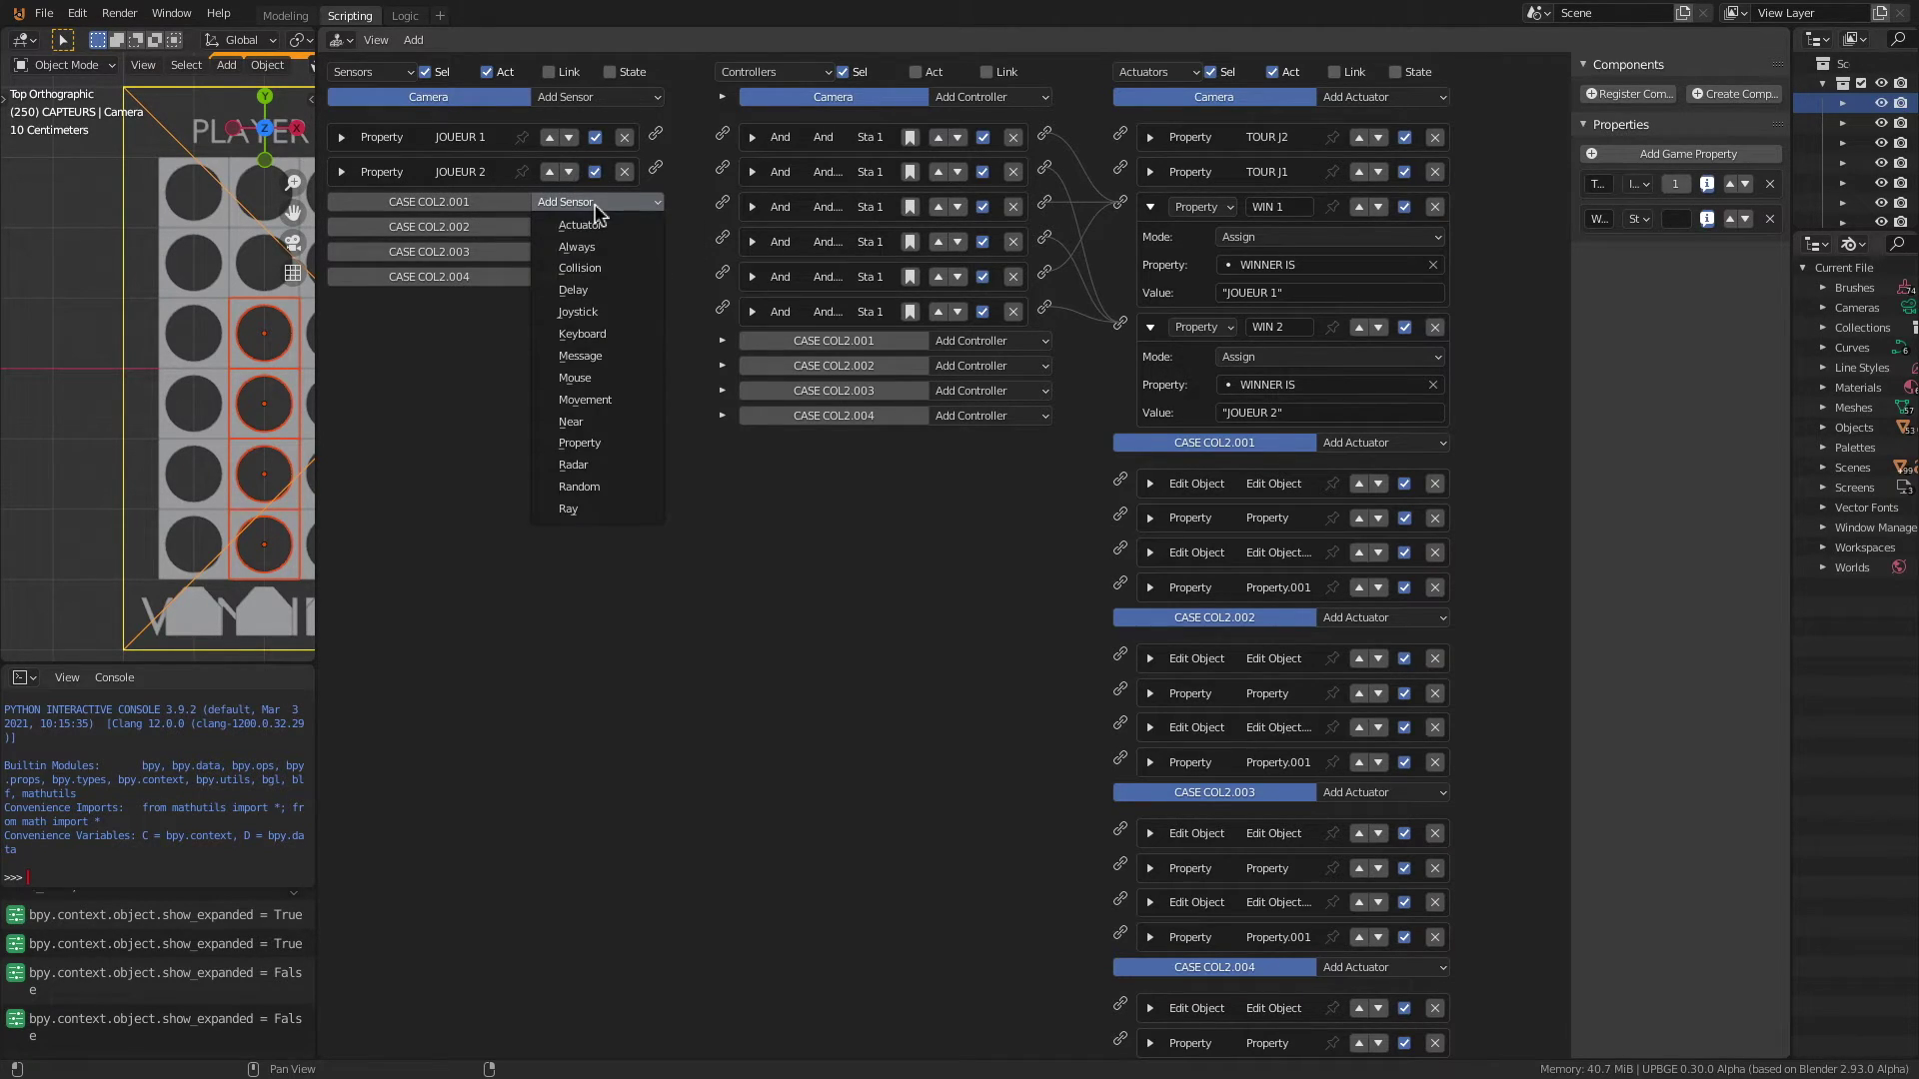
left_click(589, 443)
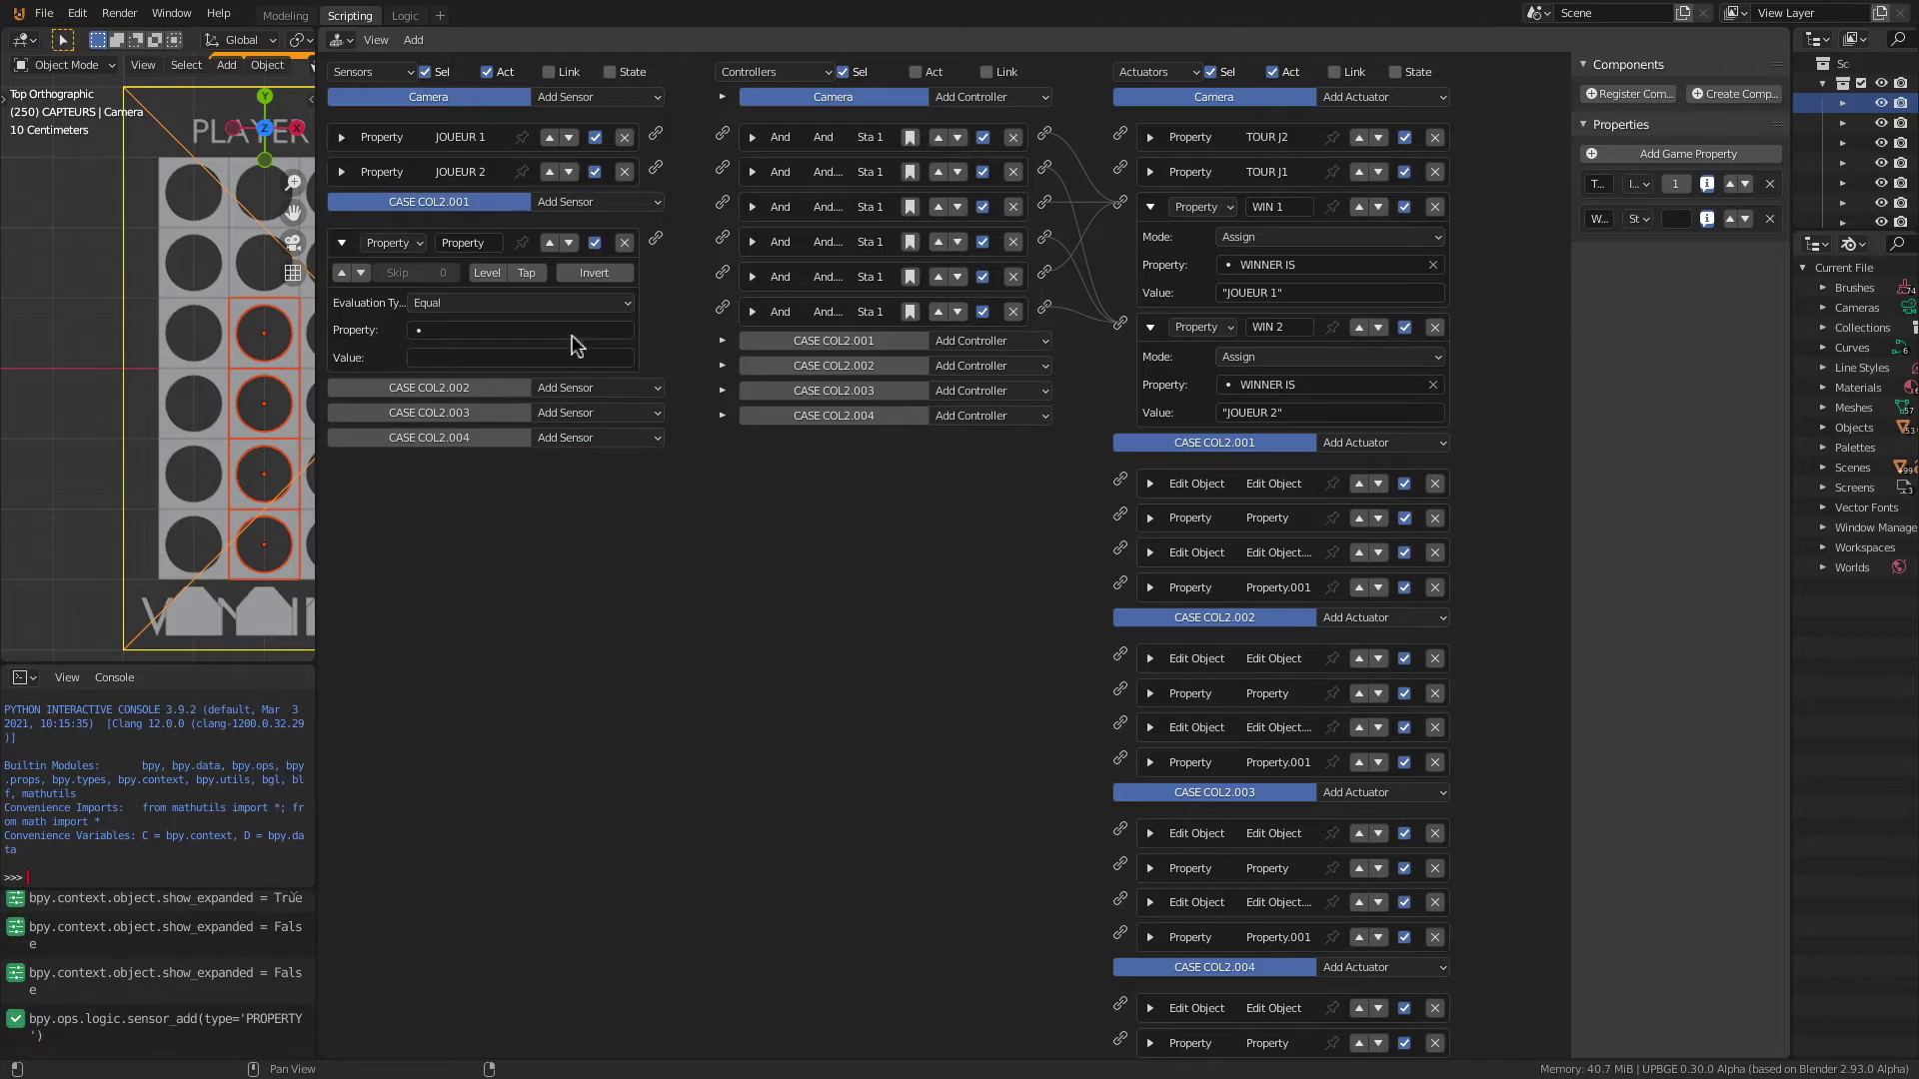
left_click(582, 204)
left_click(585, 443)
left_click(440, 330)
left_click(457, 371)
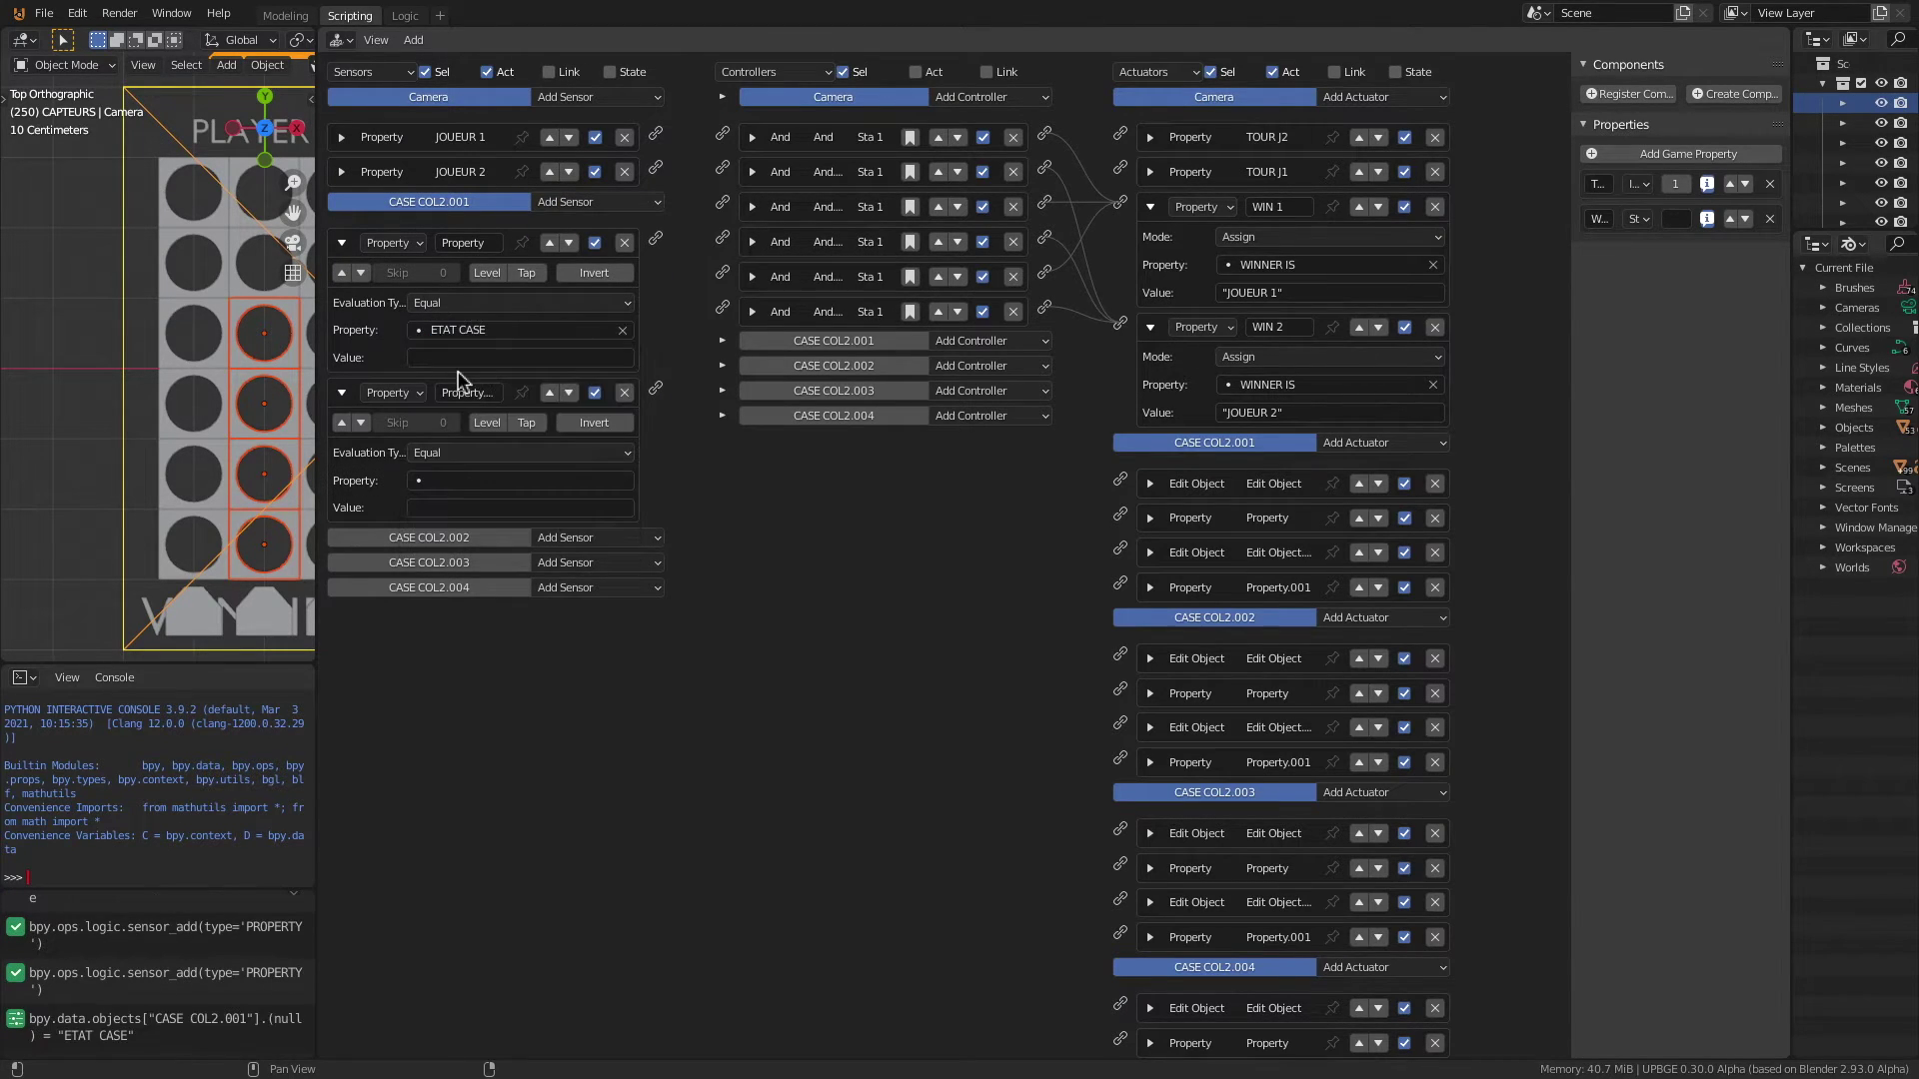
Step: Set the value of the first CASE COL2.001 sensor to JAUNE and name the sensor SI JAUNE
left_click(452, 360)
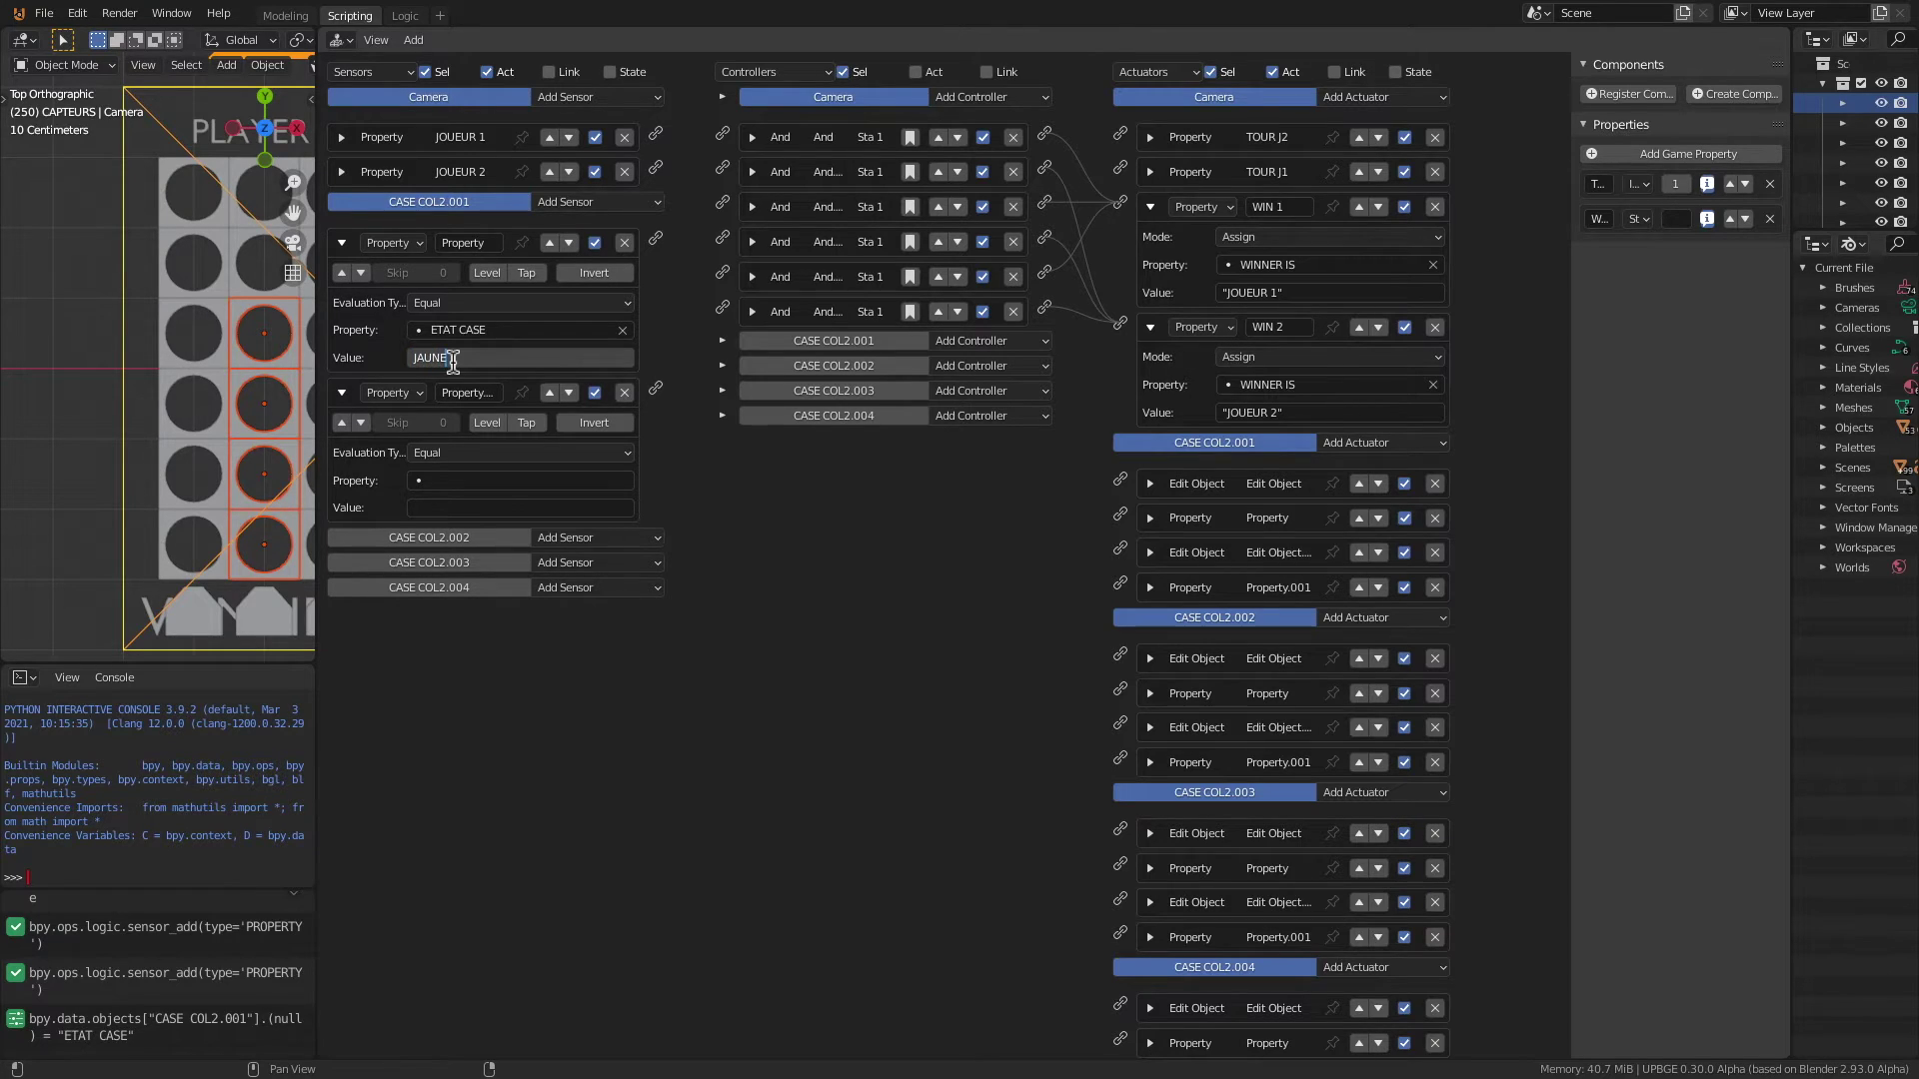
key("Return")
left_click(466, 242)
type("SI JA")
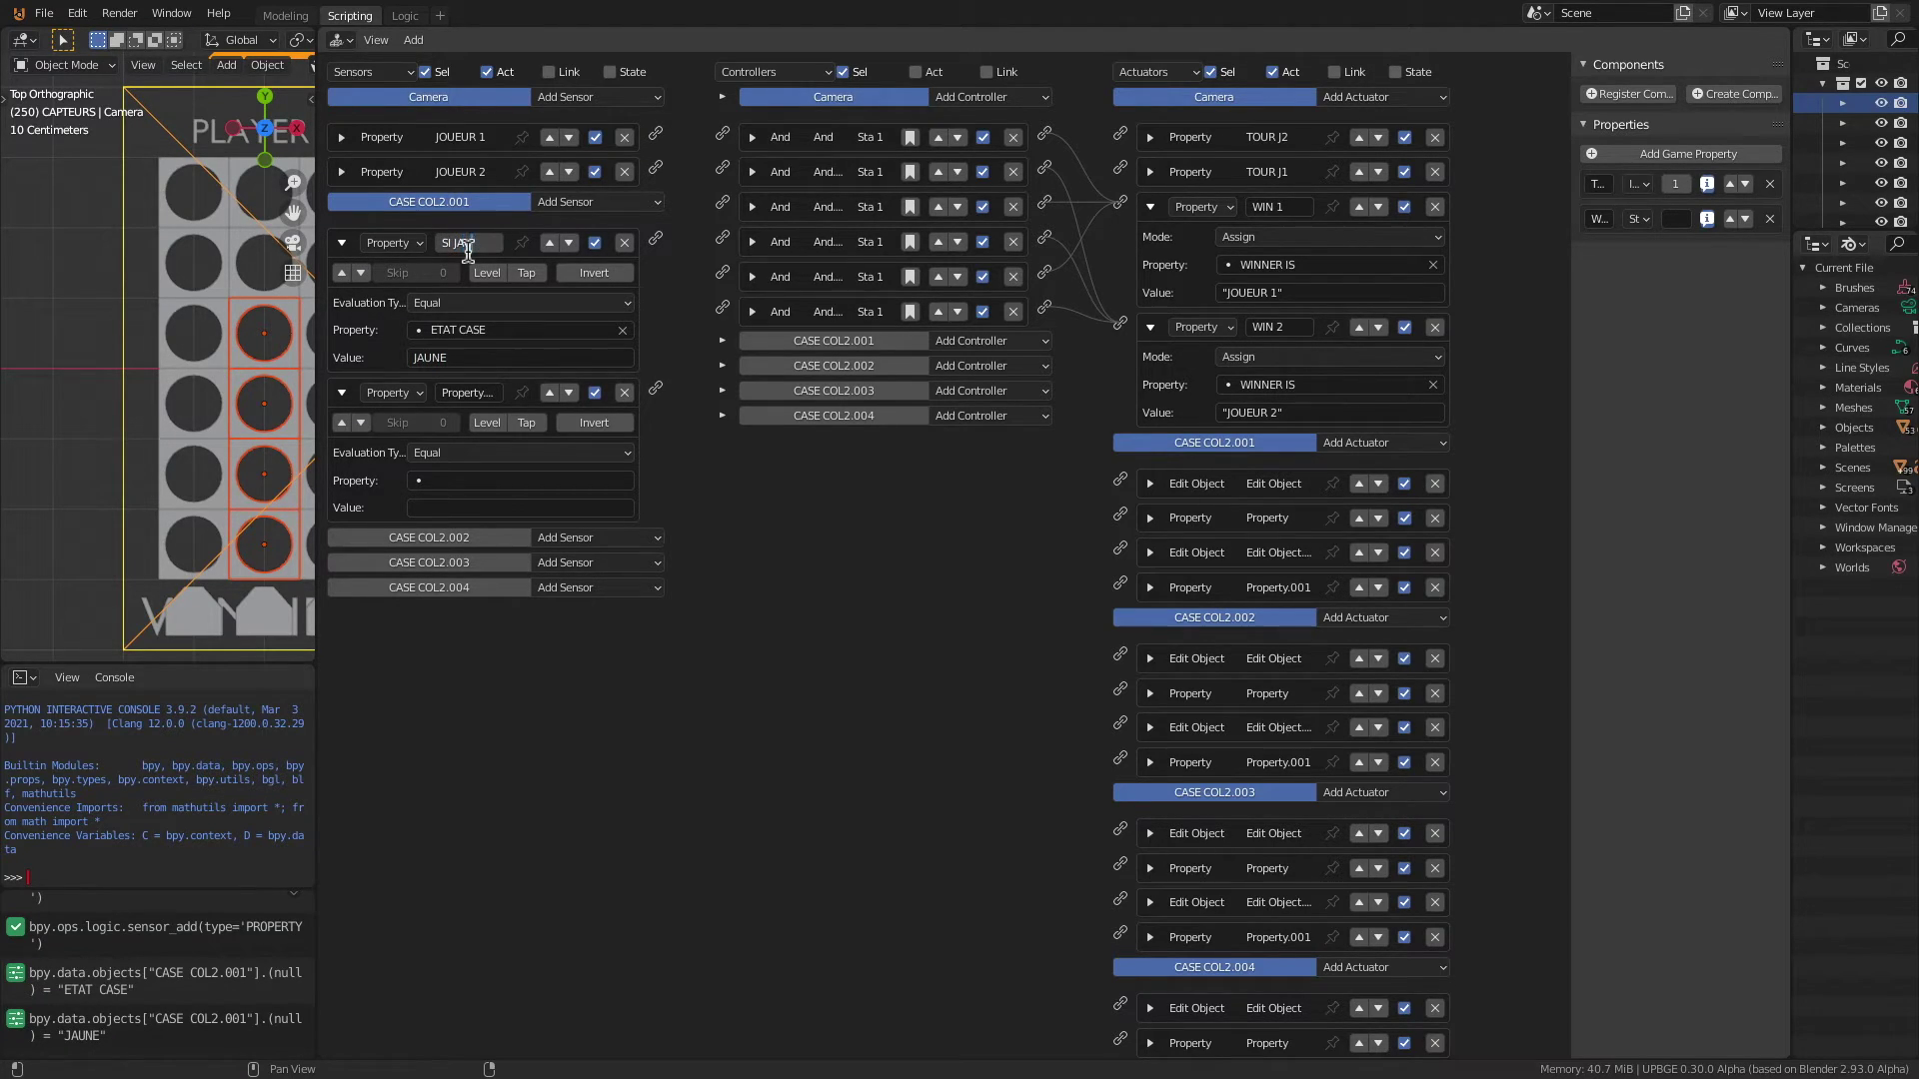
type("E")
key("Return")
Step: Name the second CASE COL2.001 sensor SI ROUGE with ETAT CASE equal to ROUGE, and collapse both sensors
double_click(468, 392)
type("SI ROUGE")
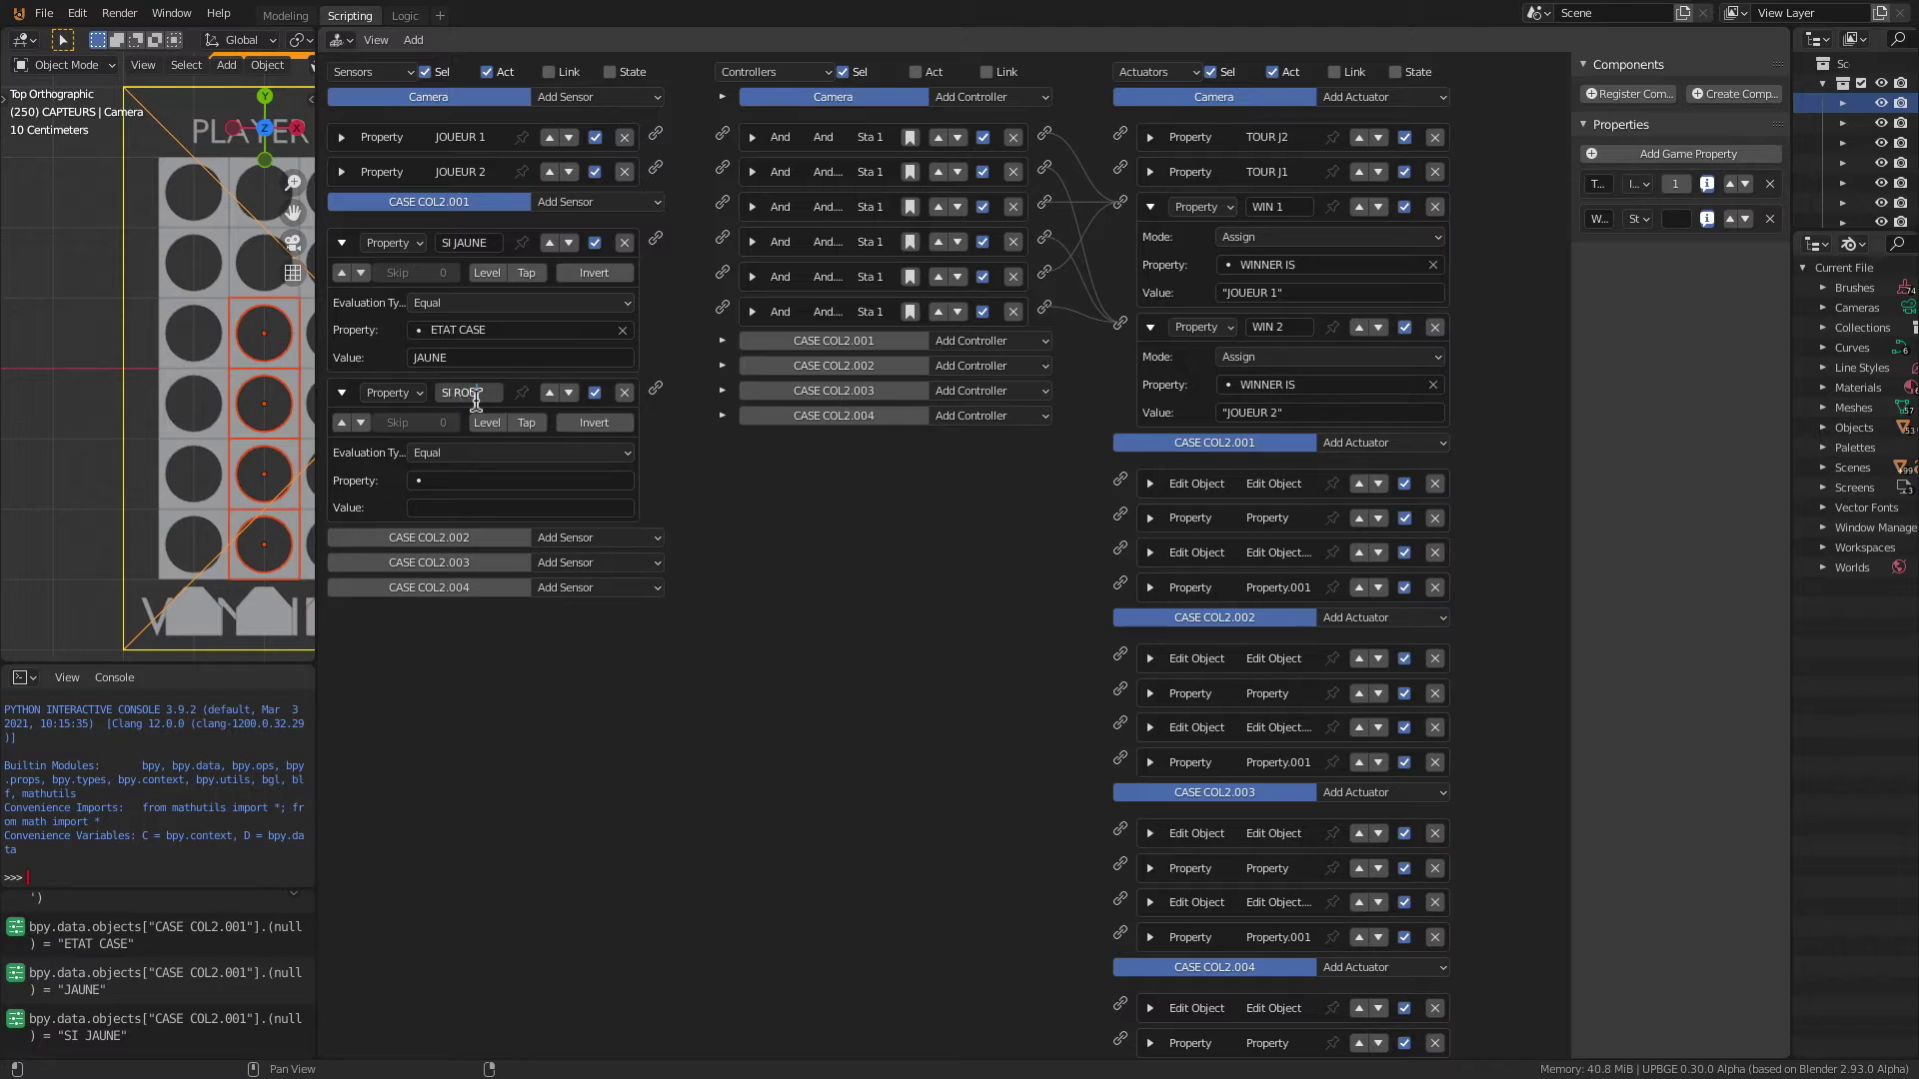
key("Return")
left_click(477, 483)
left_click(471, 504)
left_click(470, 507)
type("ROUGE")
key("Return")
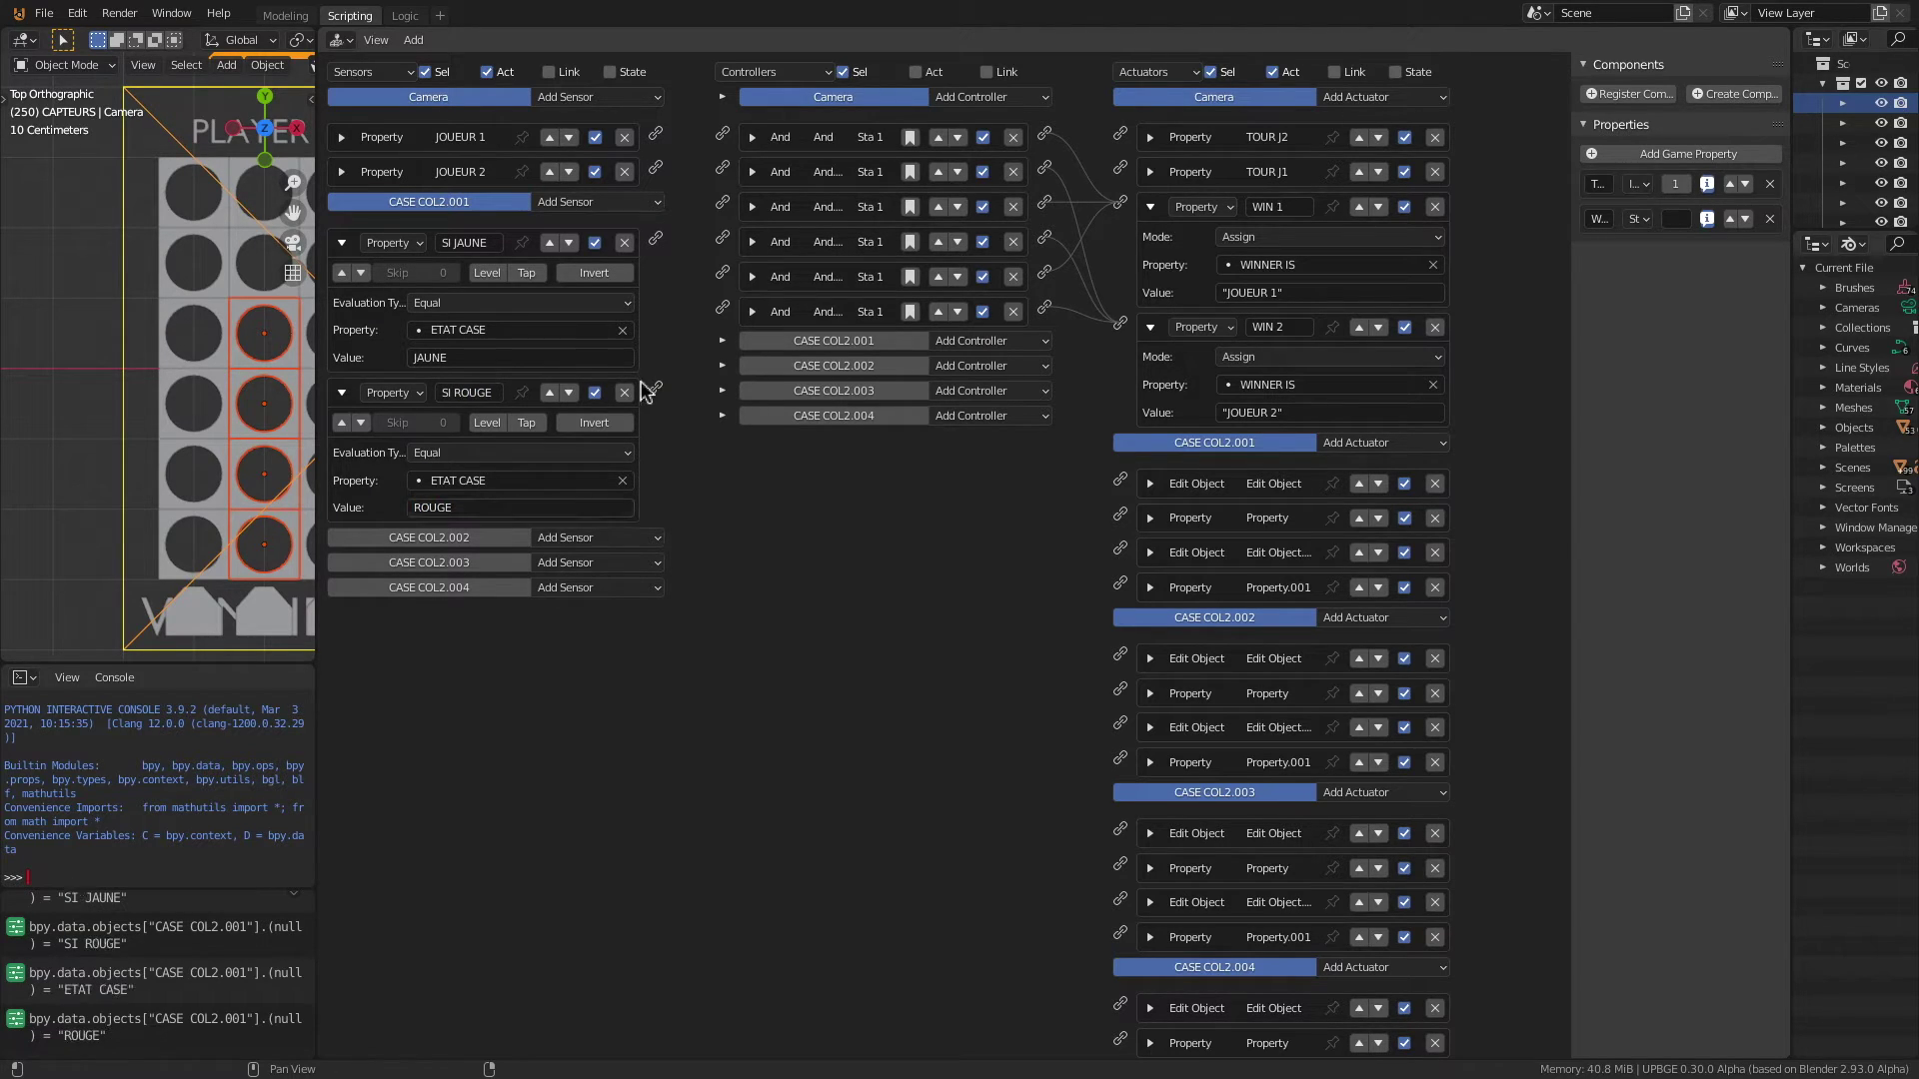
left_click(342, 243)
left_click(341, 278)
Step: Add two Property sensors to CASE COL2.002
left_click(587, 308)
left_click(596, 548)
left_click(597, 308)
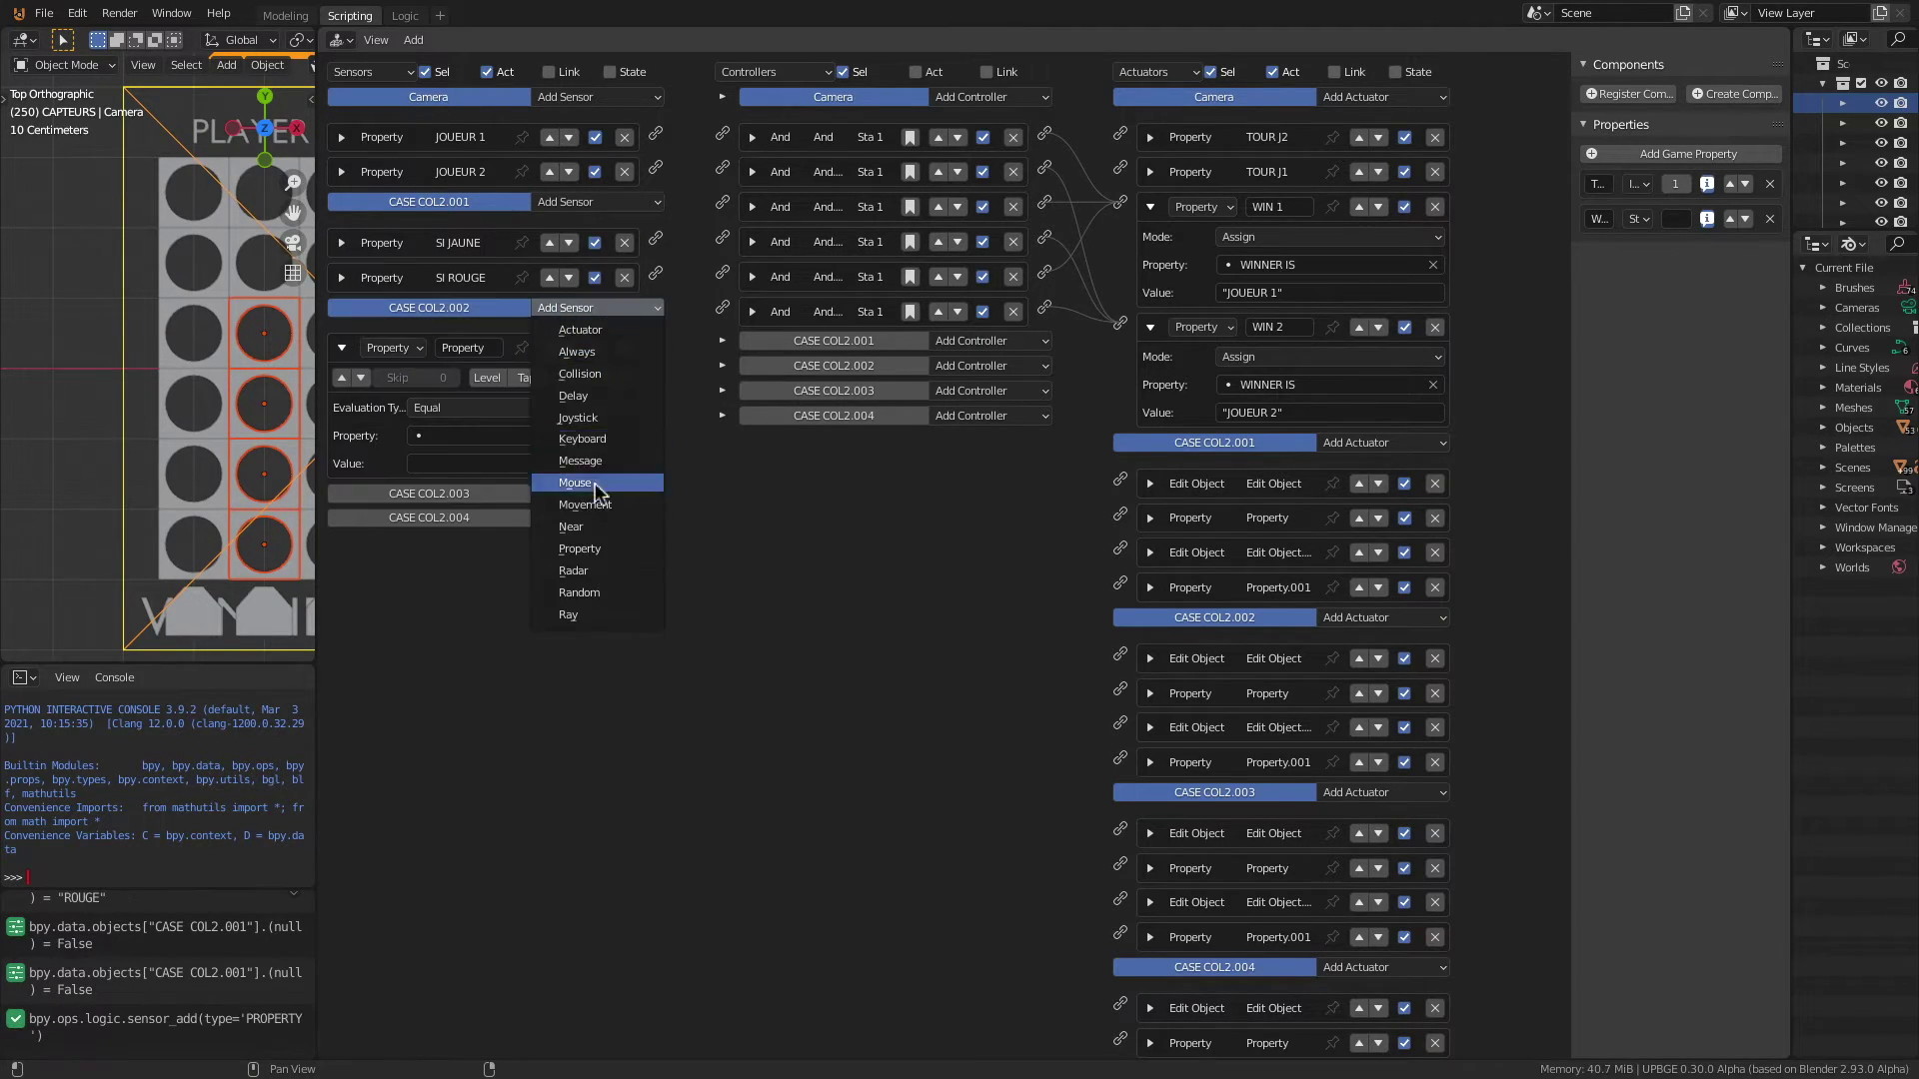
left_click(598, 547)
Step: Name the first CASE COL2.002 sensor SI JAUNE with ETAT CASE equal to JAUNE, and collapse it
double_click(462, 349)
type("SI JAUNE")
key("Return")
left_click(472, 437)
left_click(473, 465)
left_click(474, 465)
type("JAUNE")
key("Return")
left_click(342, 348)
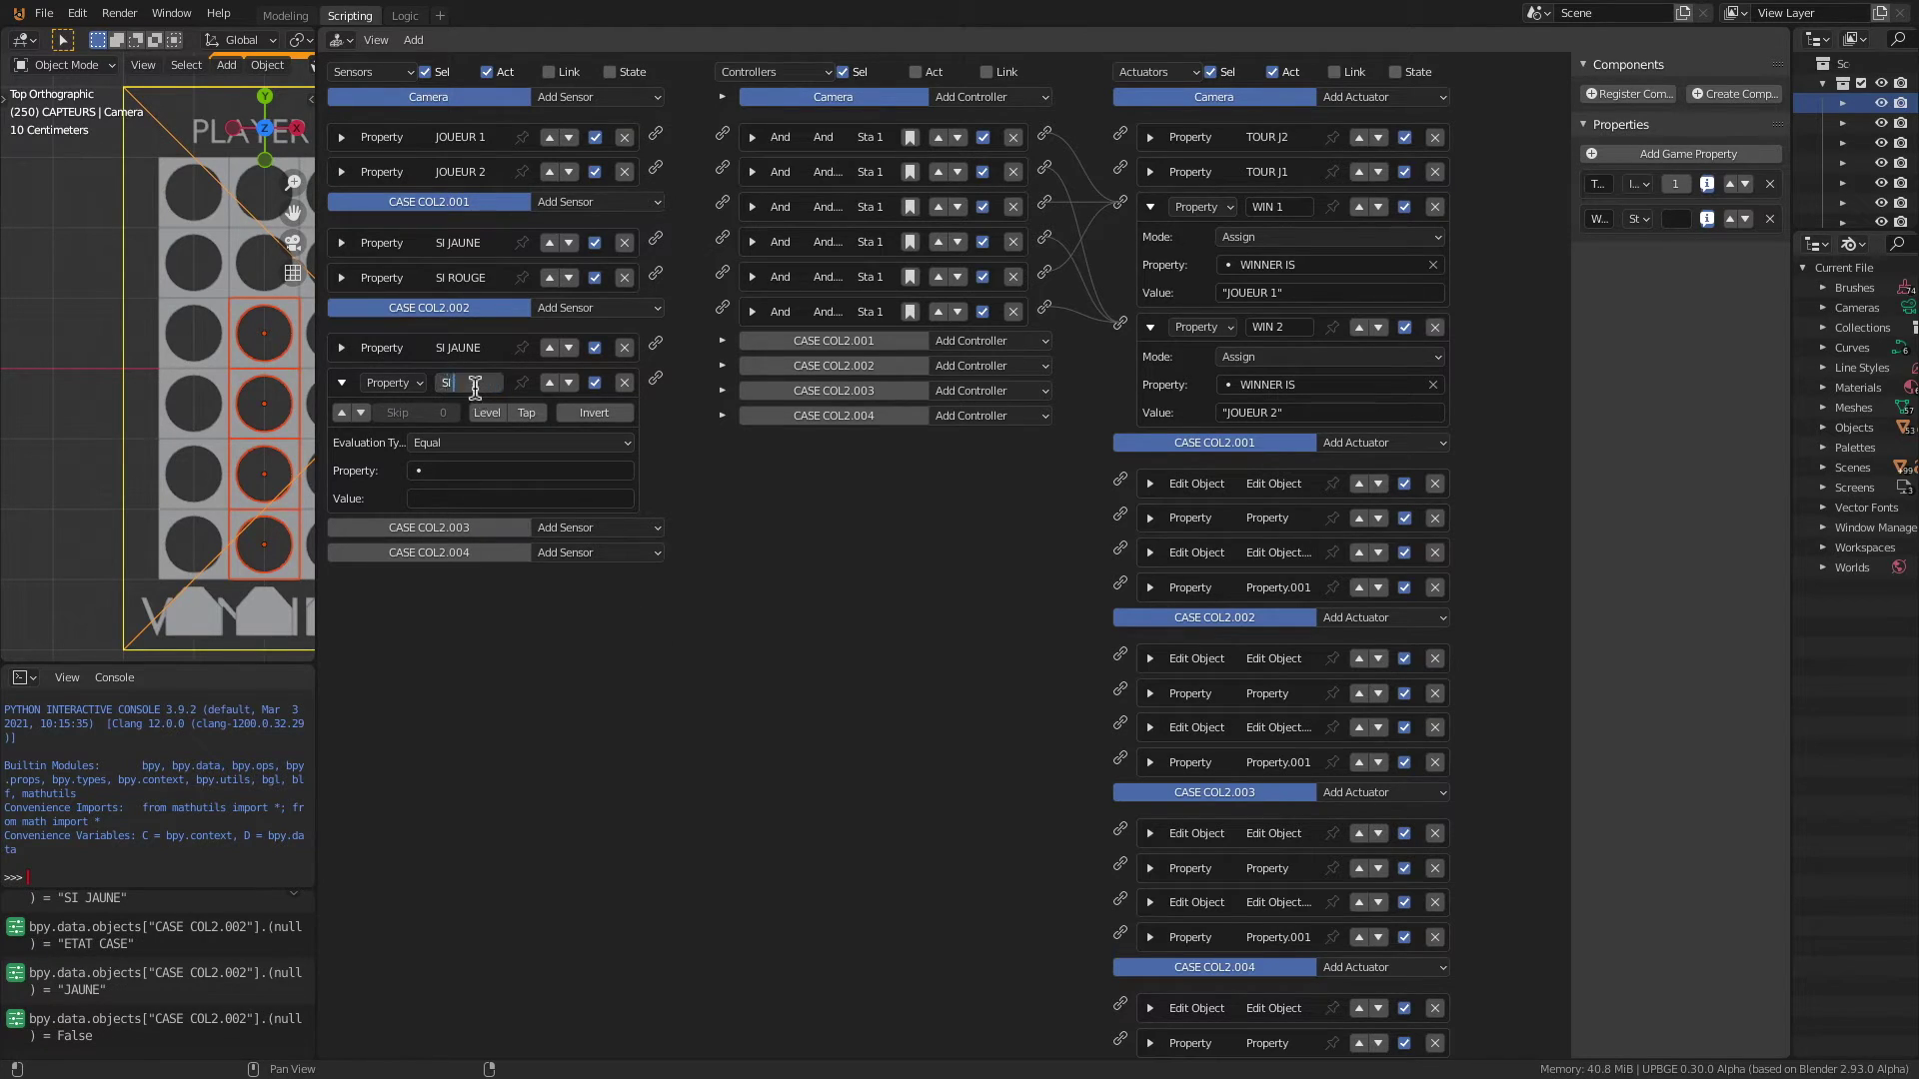
Step: Name the second CASE COL2.002 sensor SI ROUGE with ETAT CASE equal to ROUGE, and collapse it
left_click(477, 497)
left_click(475, 500)
type("ROUGE")
key("Return")
left_click(342, 383)
Step: Add two Property sensors to CASE COL2.003, and configure the first as SI JAUNE with value JAUNE
left_click(589, 413)
left_click(594, 653)
left_click(590, 413)
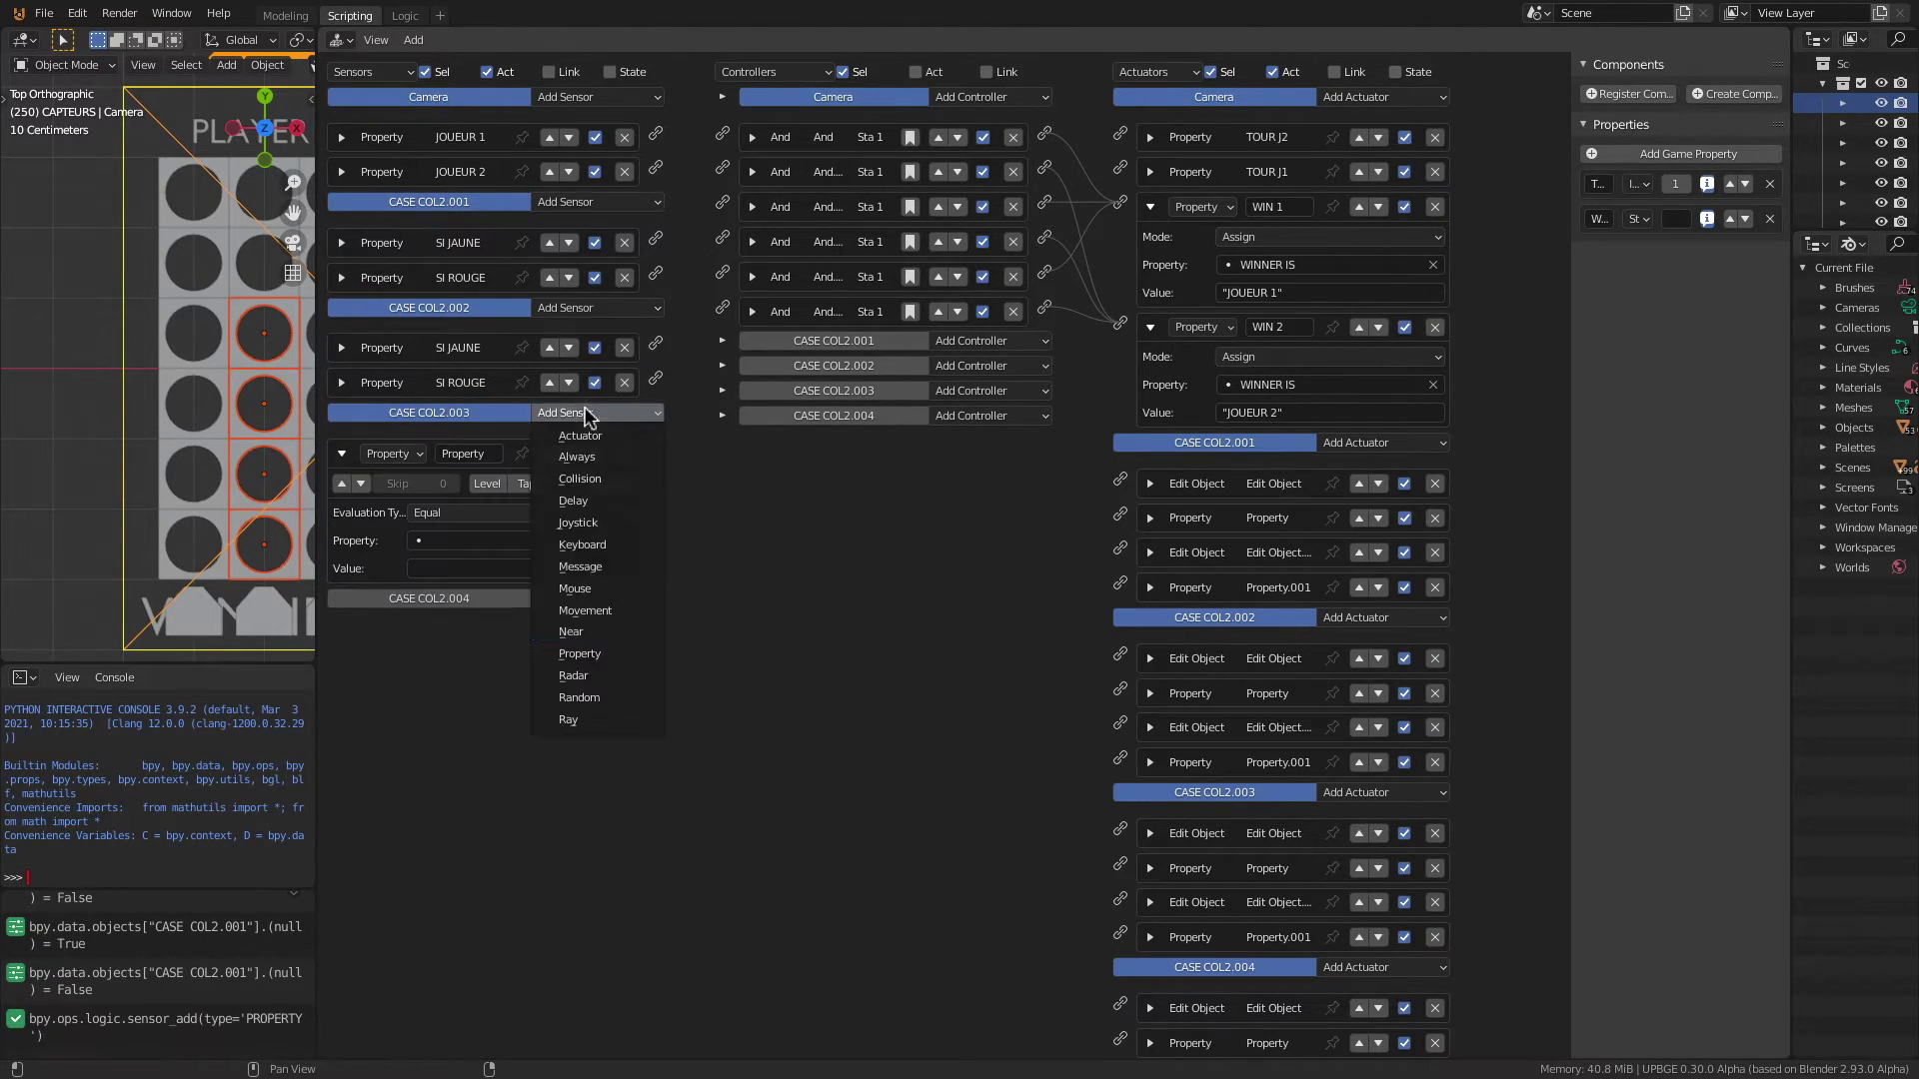
type("JAUNE")
key("Return")
double_click(468, 453)
type("SI JAUNE")
key("Return")
left_click(342, 453)
Step: Name the second CASE COL2.003 sensor SI ROUGE and set it to ETAT CASE equal to ROUGE
double_click(470, 488)
type("SI ROUGE")
key("Return")
left_click(468, 577)
left_click(468, 605)
left_click(465, 605)
type("ROUGE")
key("Return")
Step: Add two Property sensors to CASE COL2.004, and configure the first as SI JAUNE with ETAT CASE equal to JAUNE
left_click(600, 633)
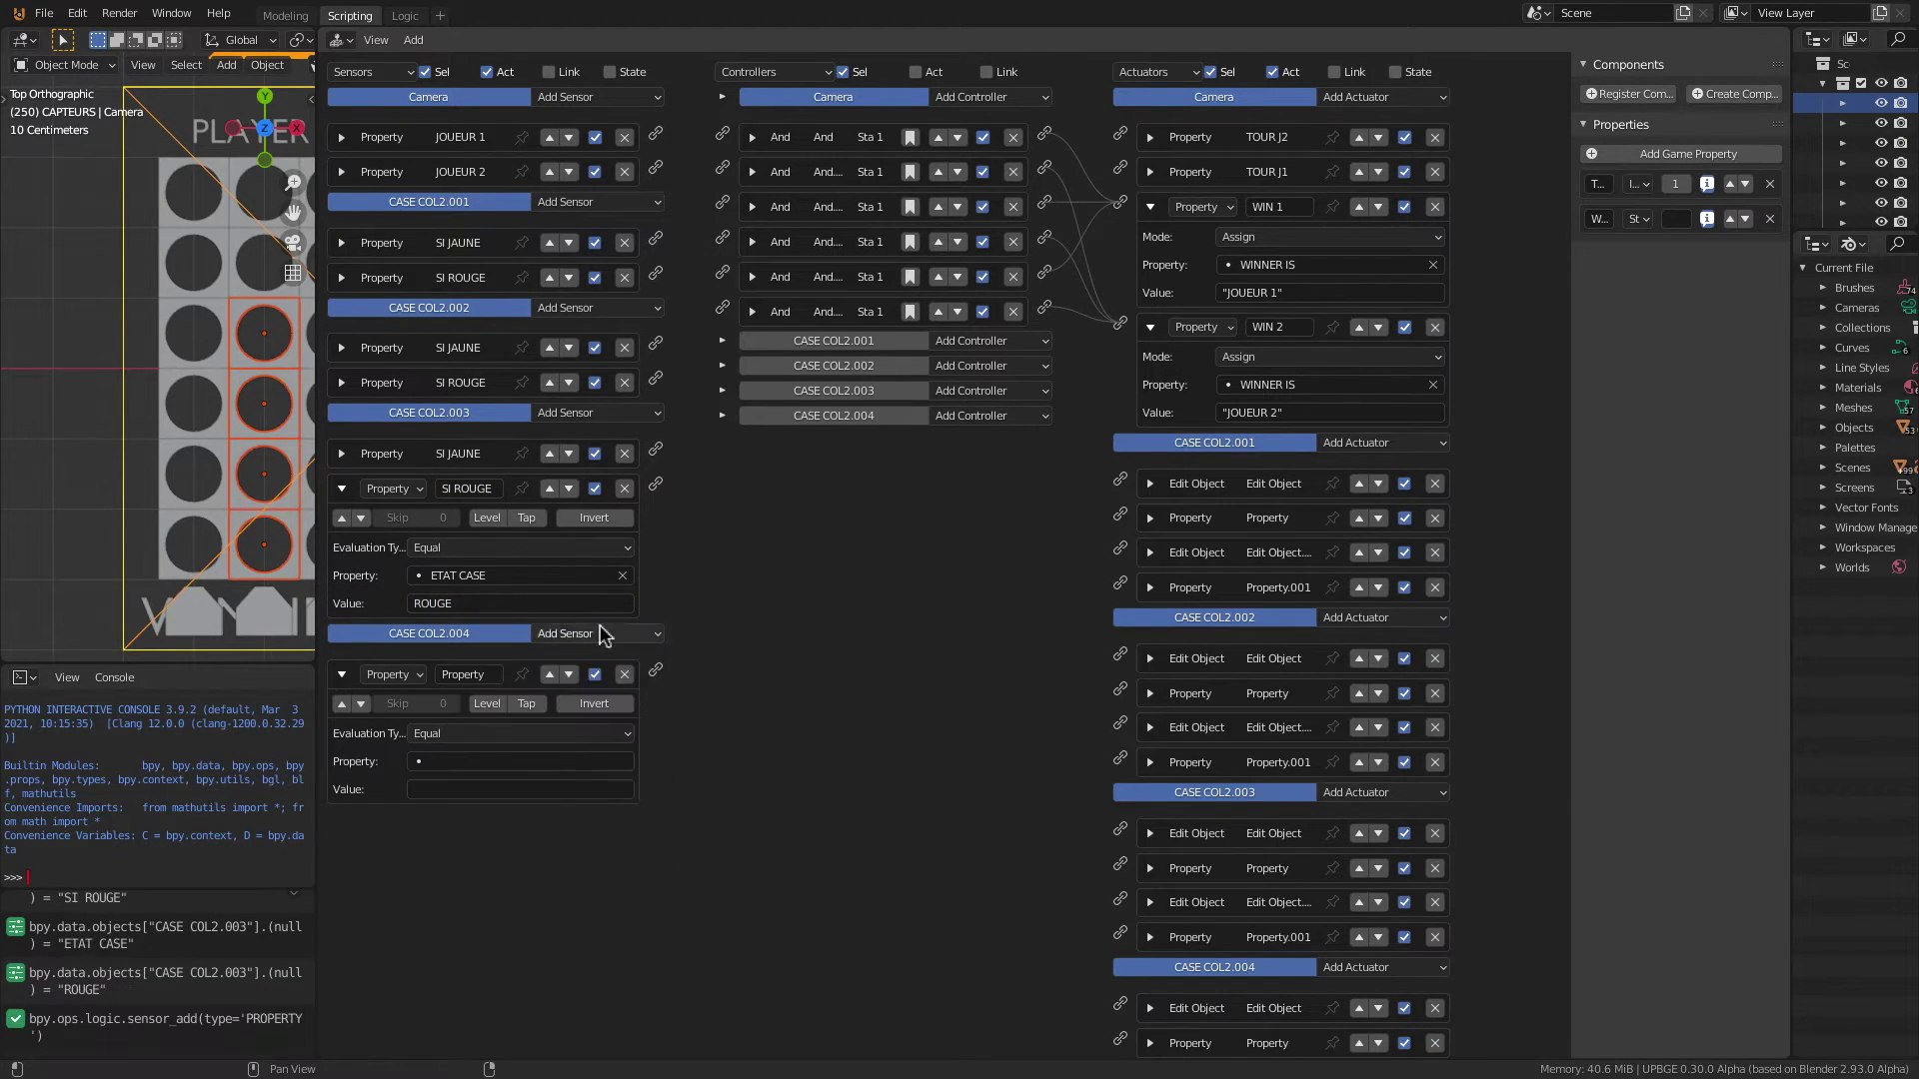
type("SI JAUNE")
key("Return")
left_click(477, 646)
left_click(472, 675)
left_click(471, 677)
type("JAUNE")
key("Return")
left_click(342, 559)
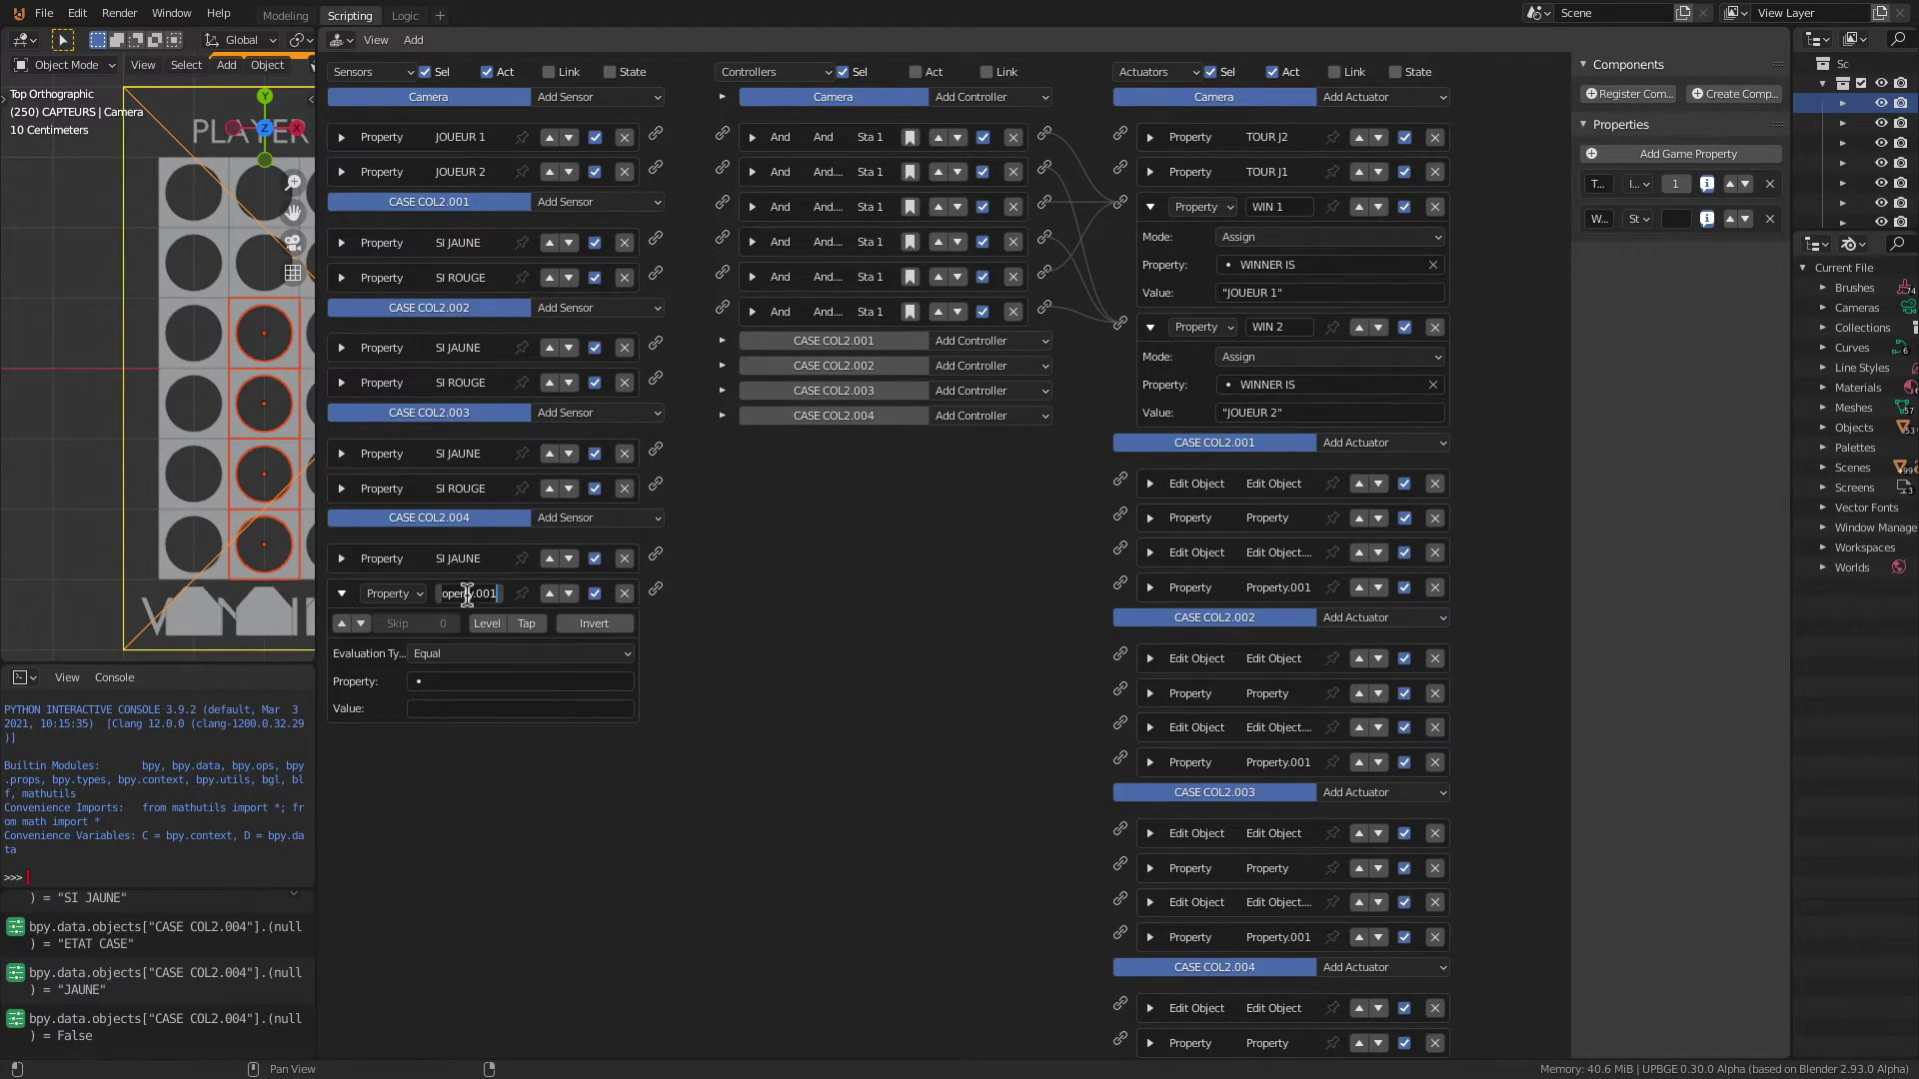
Step: Configure the second CASE COL2.004 sensor as SI ROUGE with ETAT CASE equal to ROUGE, and collapse it
left_click(435, 709)
left_click(470, 708)
type("ROUGE")
key("Return")
left_click(342, 594)
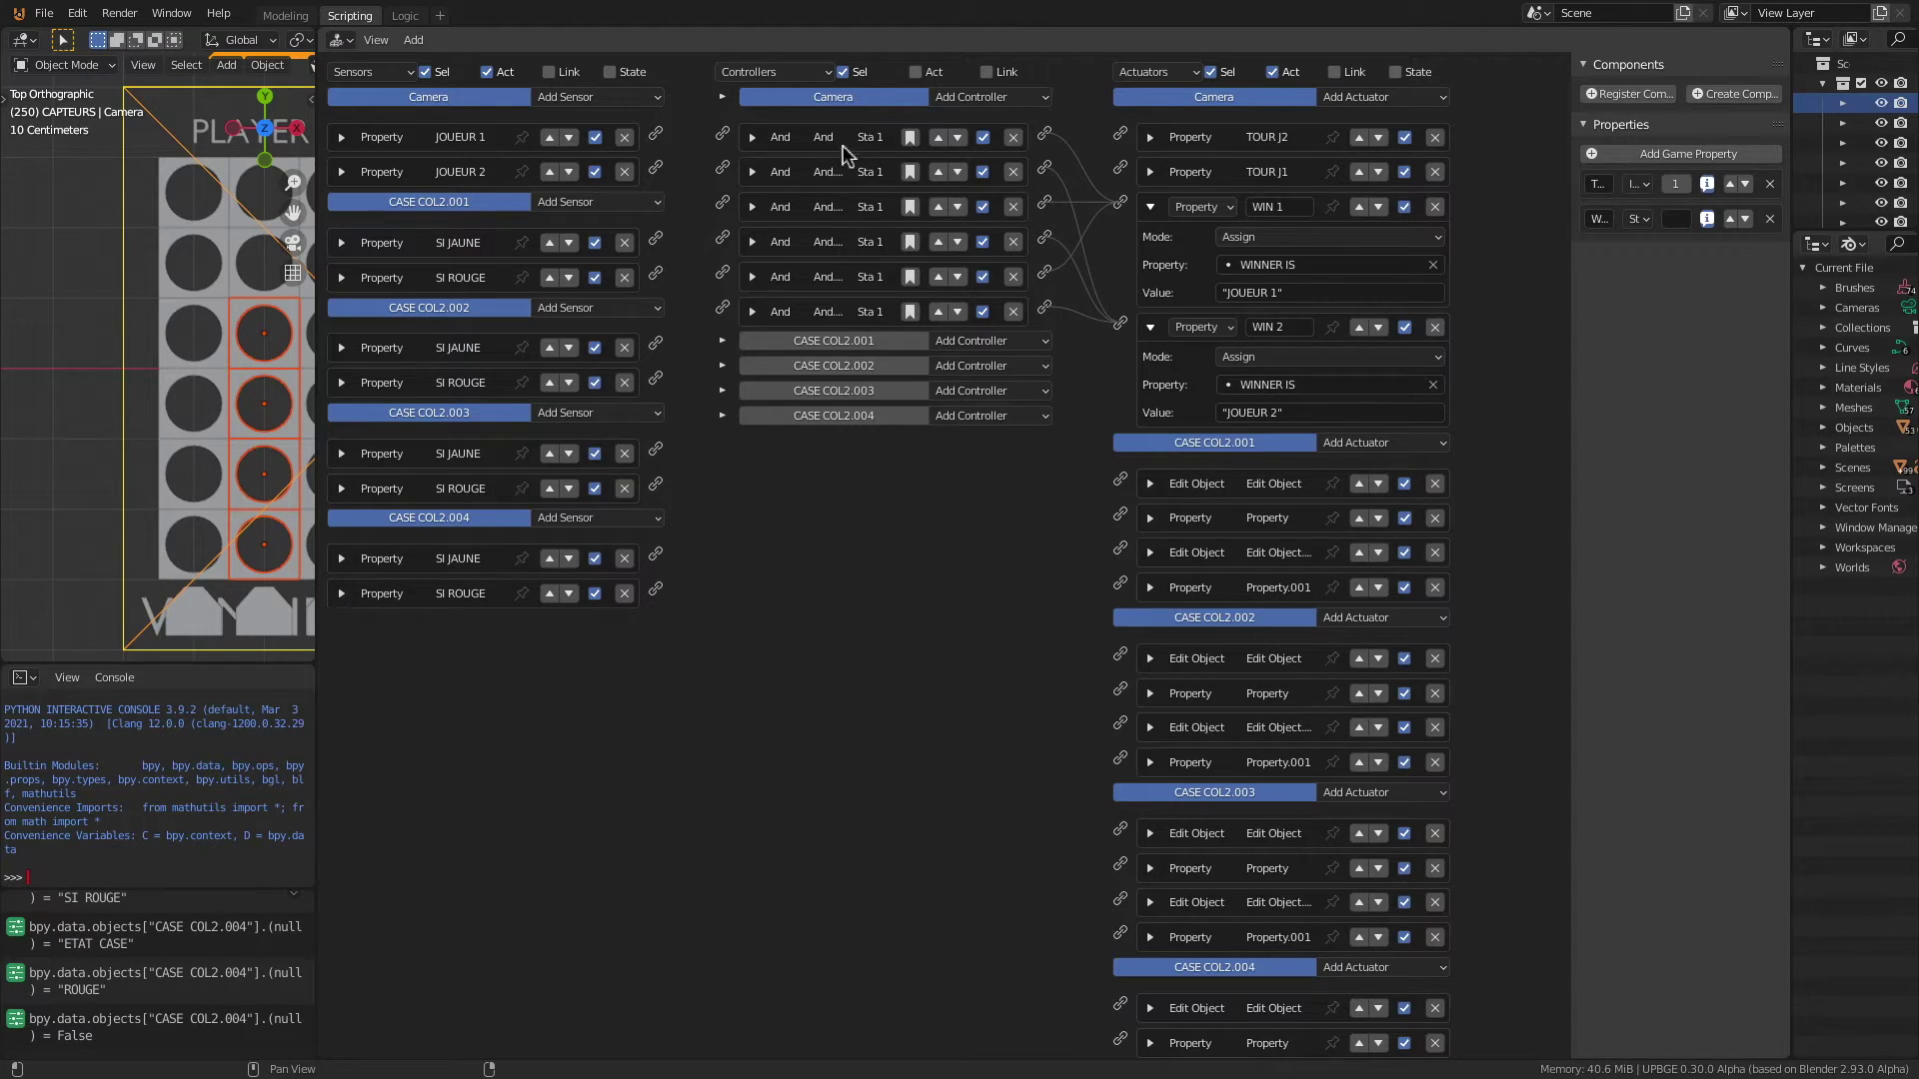
Step: Add two And controllers to the Camera and link the SI JAUNE sensors of the four column 2 cells to the first
left_click(984, 96)
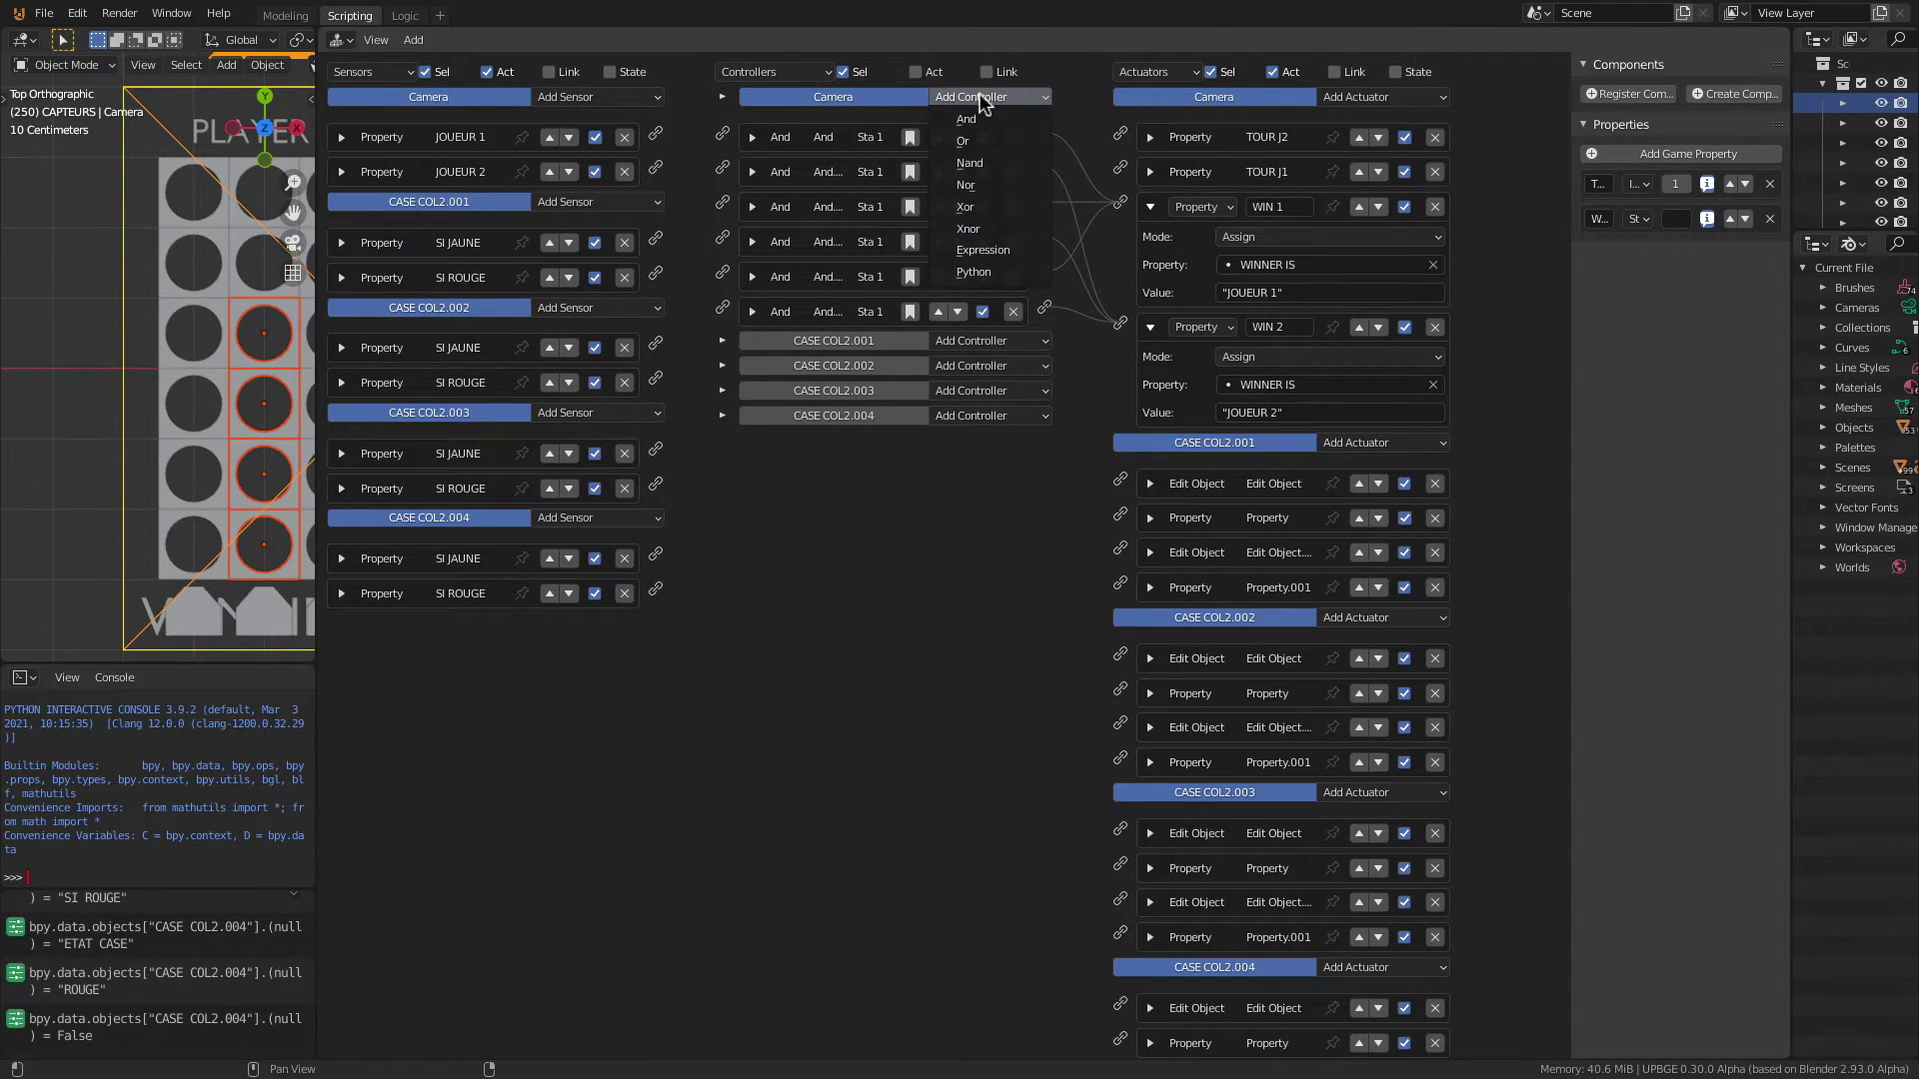
left_click(987, 112)
left_click(984, 96)
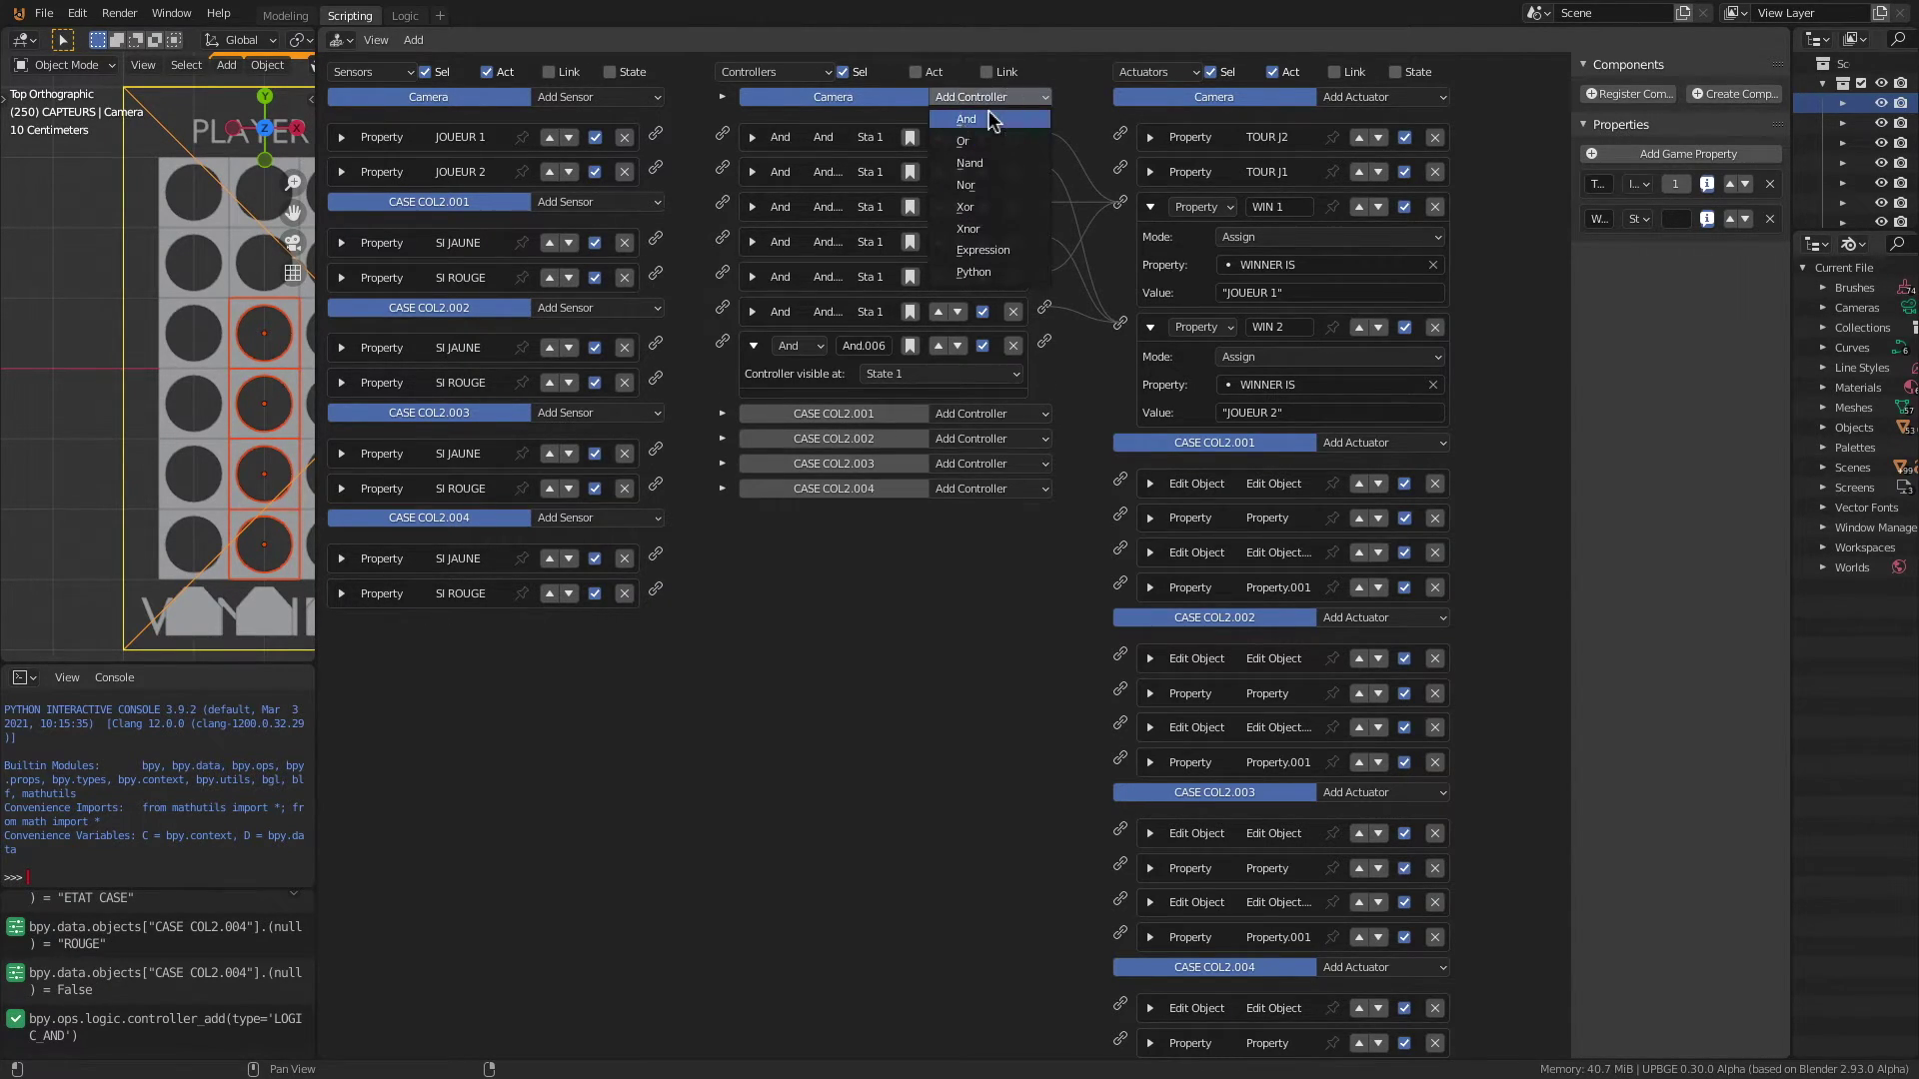
left_click(990, 115)
left_click_drag(655, 238, 722, 341)
left_click_drag(657, 448, 721, 414)
left_click_drag(656, 554, 721, 341)
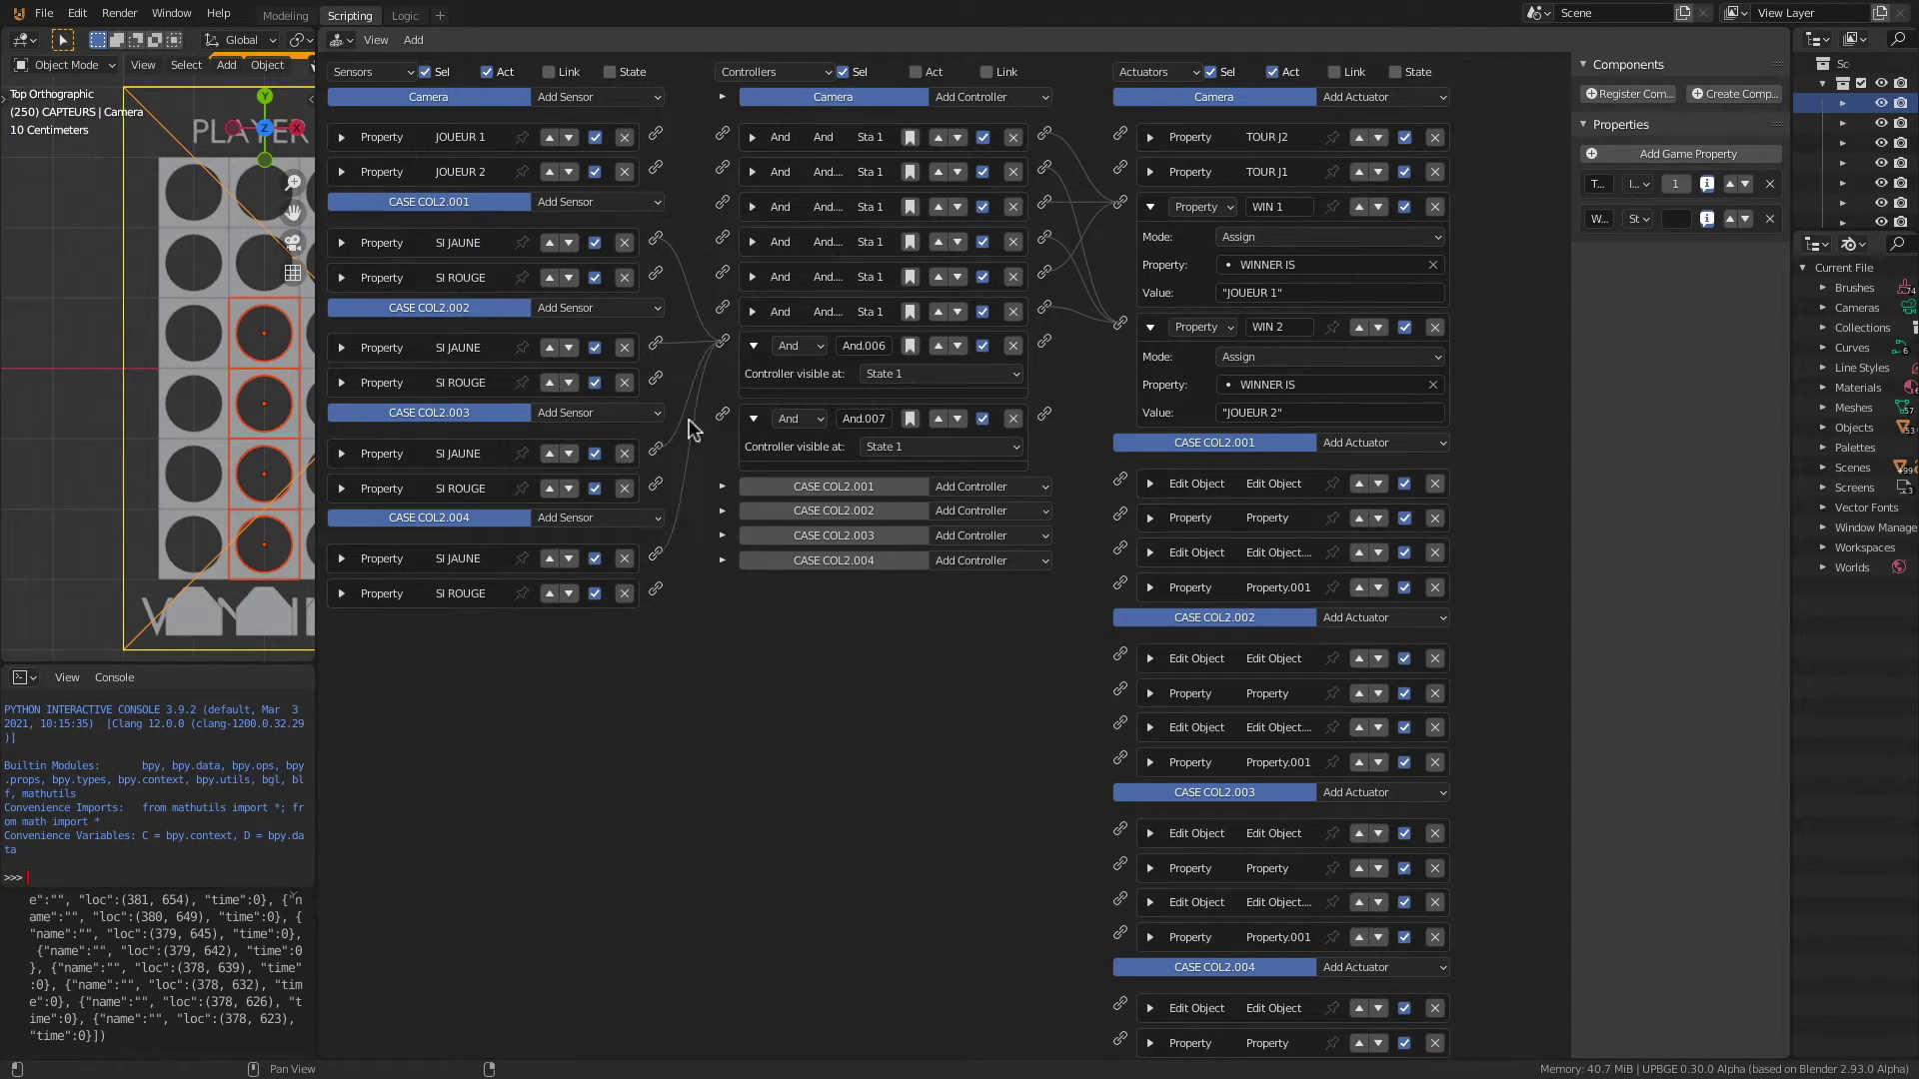
Step: Link the four SI ROUGE sensors to the second new And controller, and link the two new controllers to WIN 1 and WIN 2 respectively
left_click_drag(656, 273, 721, 414)
left_click_drag(657, 488, 722, 414)
left_click_drag(657, 593, 721, 414)
left_click_drag(1046, 343, 1122, 207)
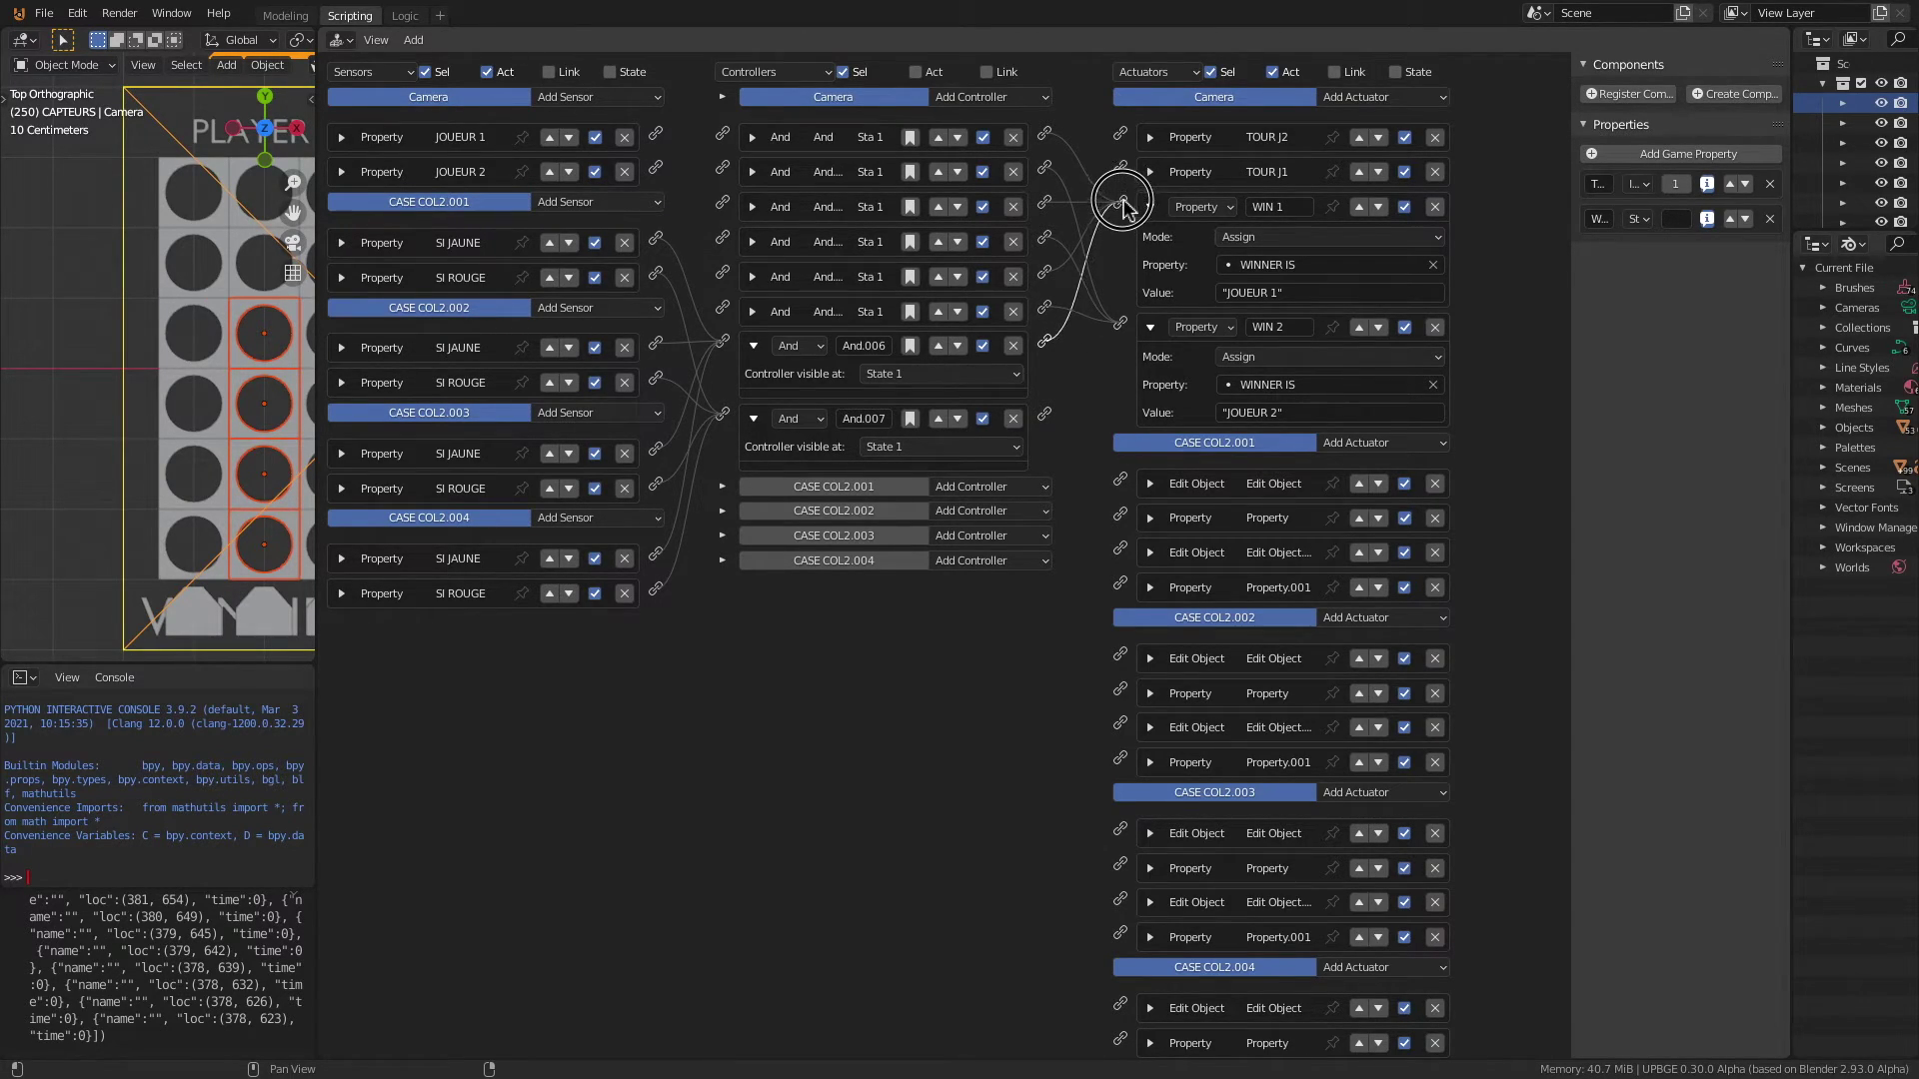
left_click_drag(1045, 414, 1120, 325)
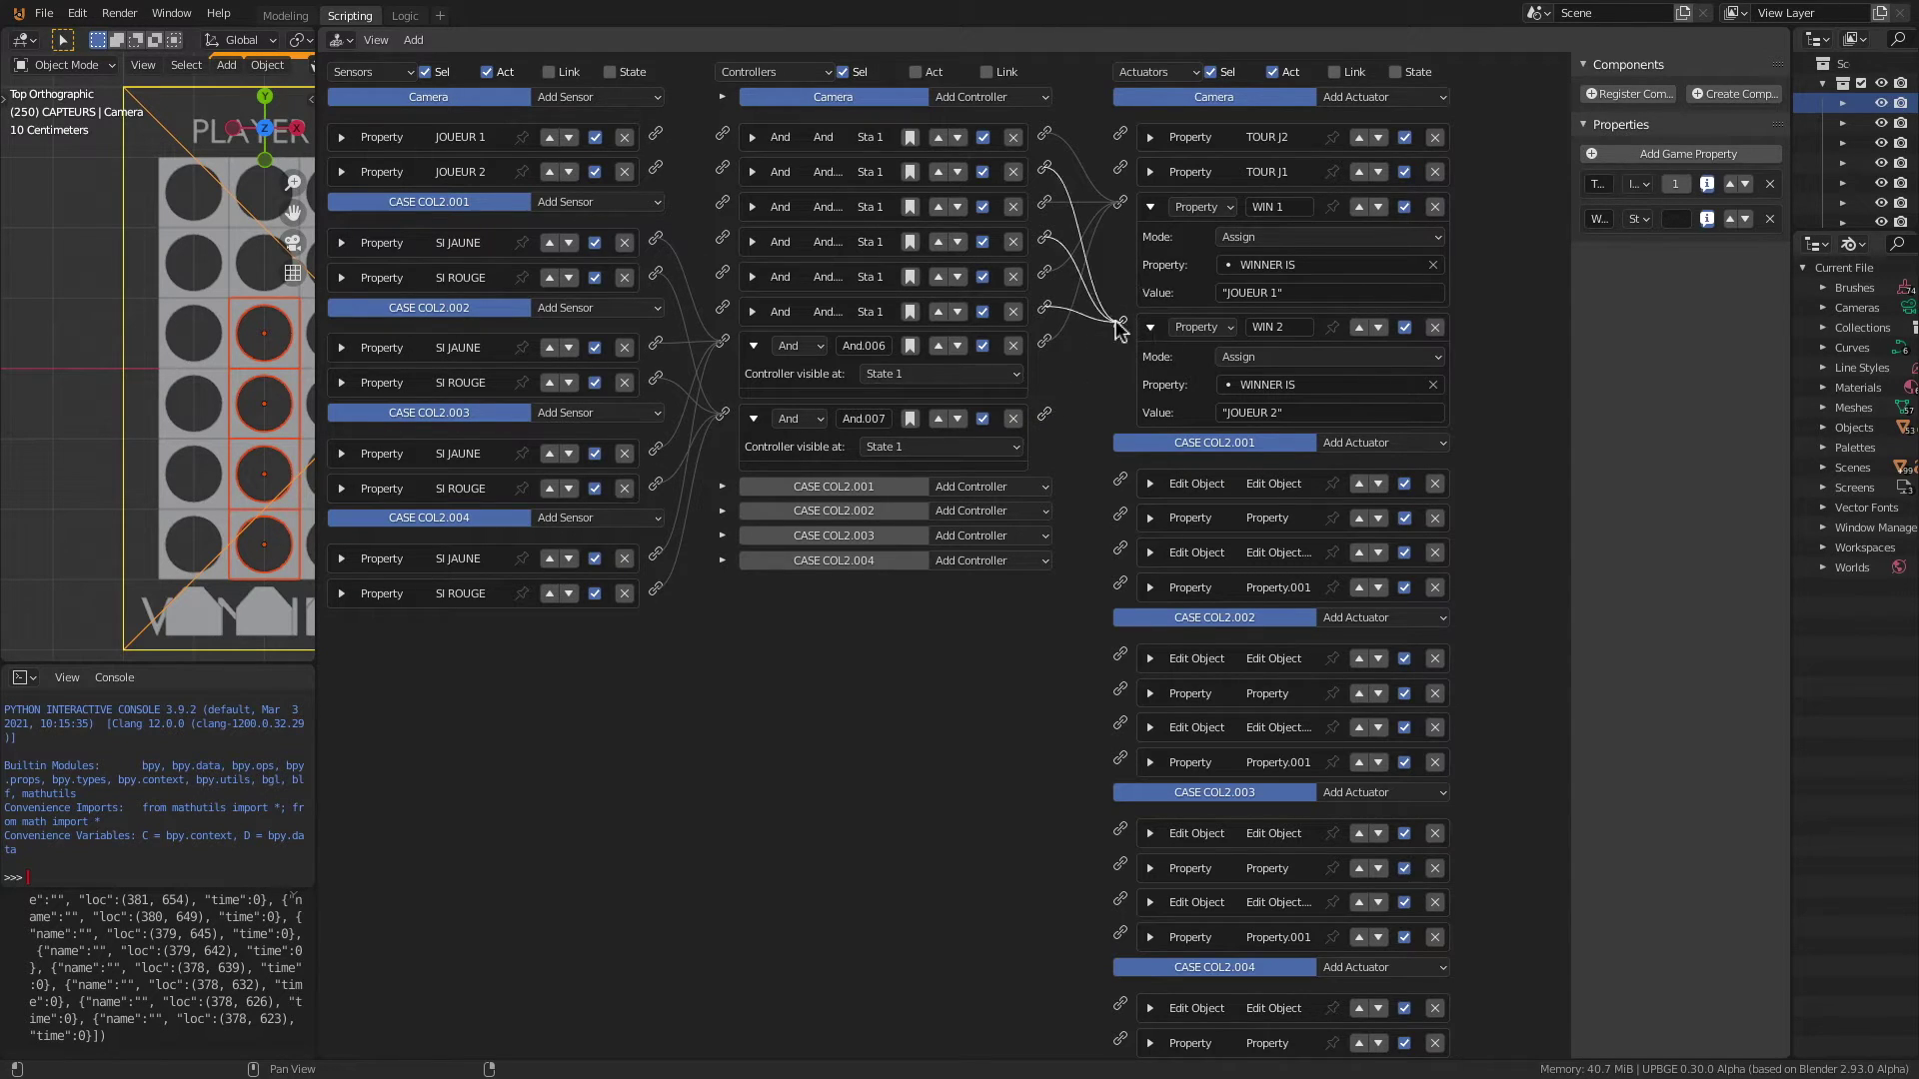
Step: Select cells CASE COL2.002 to CASE COL2.005 together with the Camera
left_click(250, 465)
left_click(256, 391, "shift")
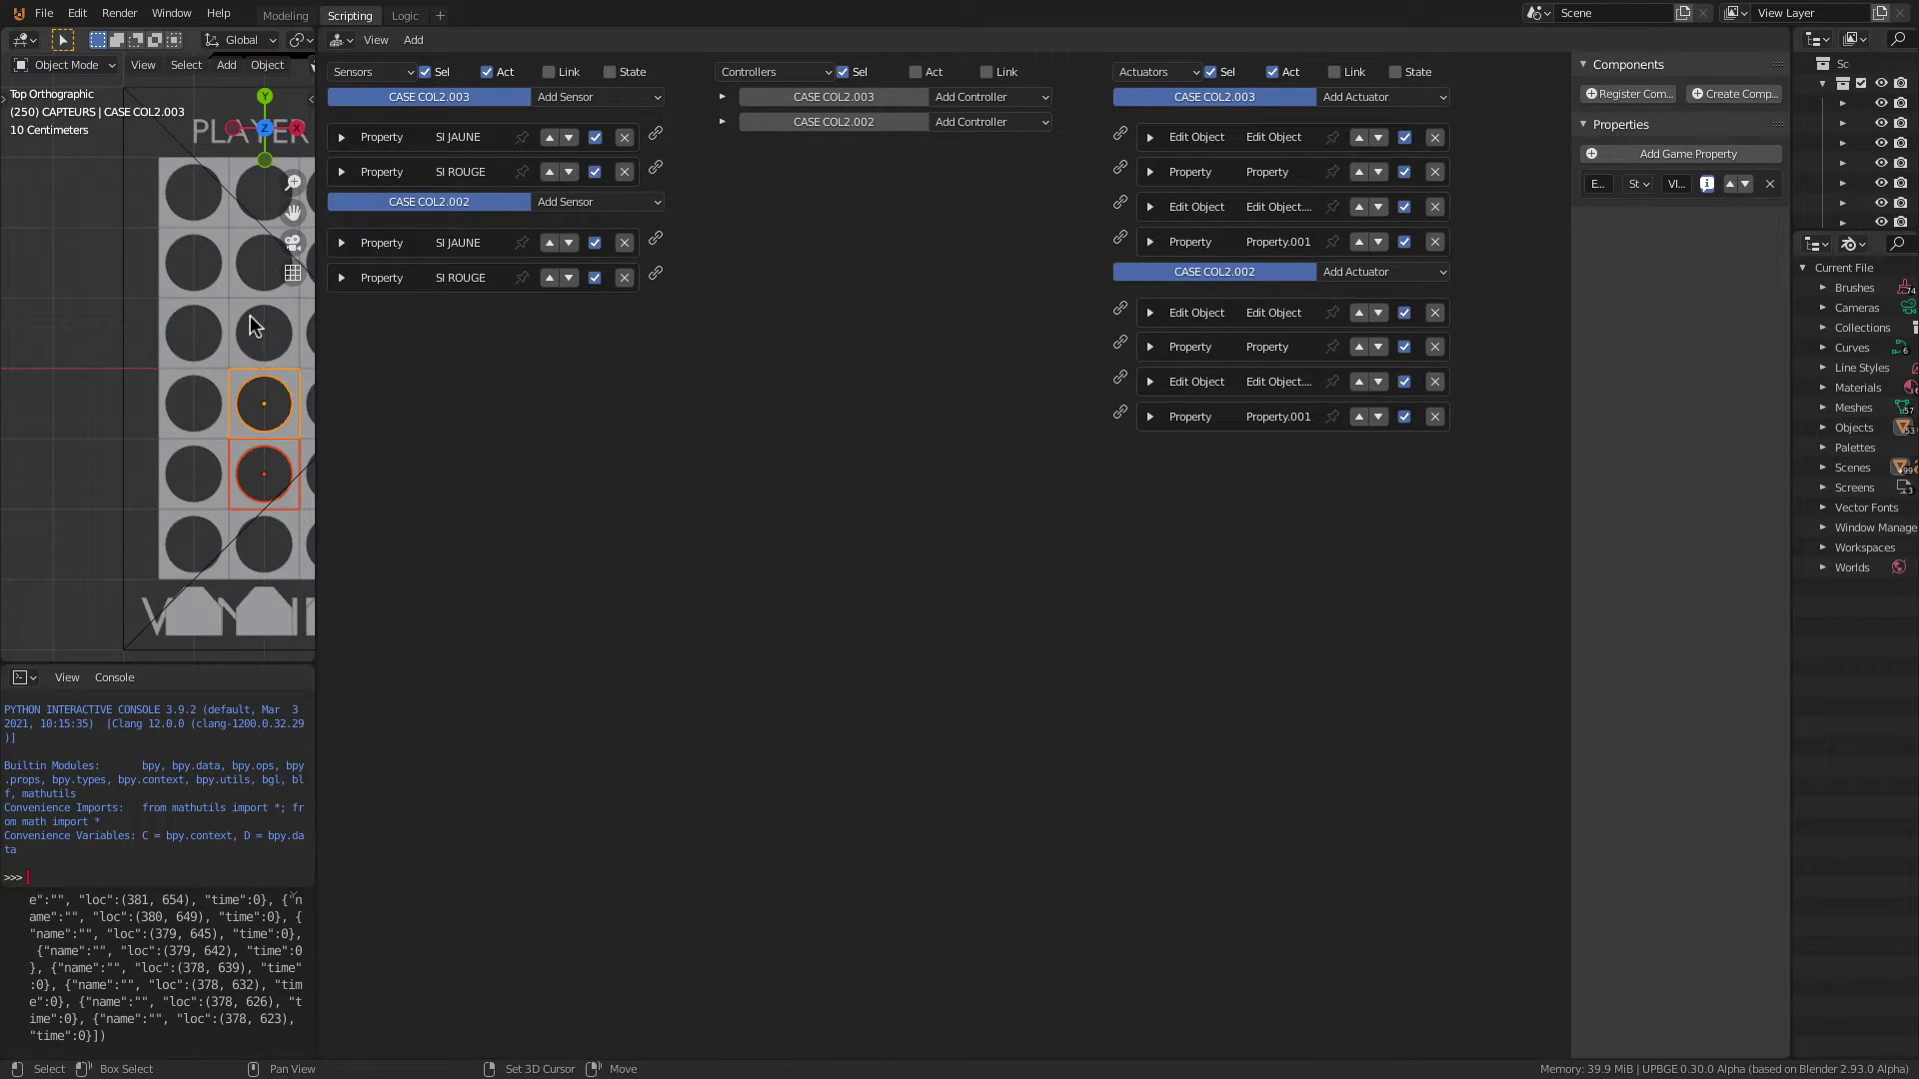
left_click(255, 330, "shift")
left_click(255, 265, "shift")
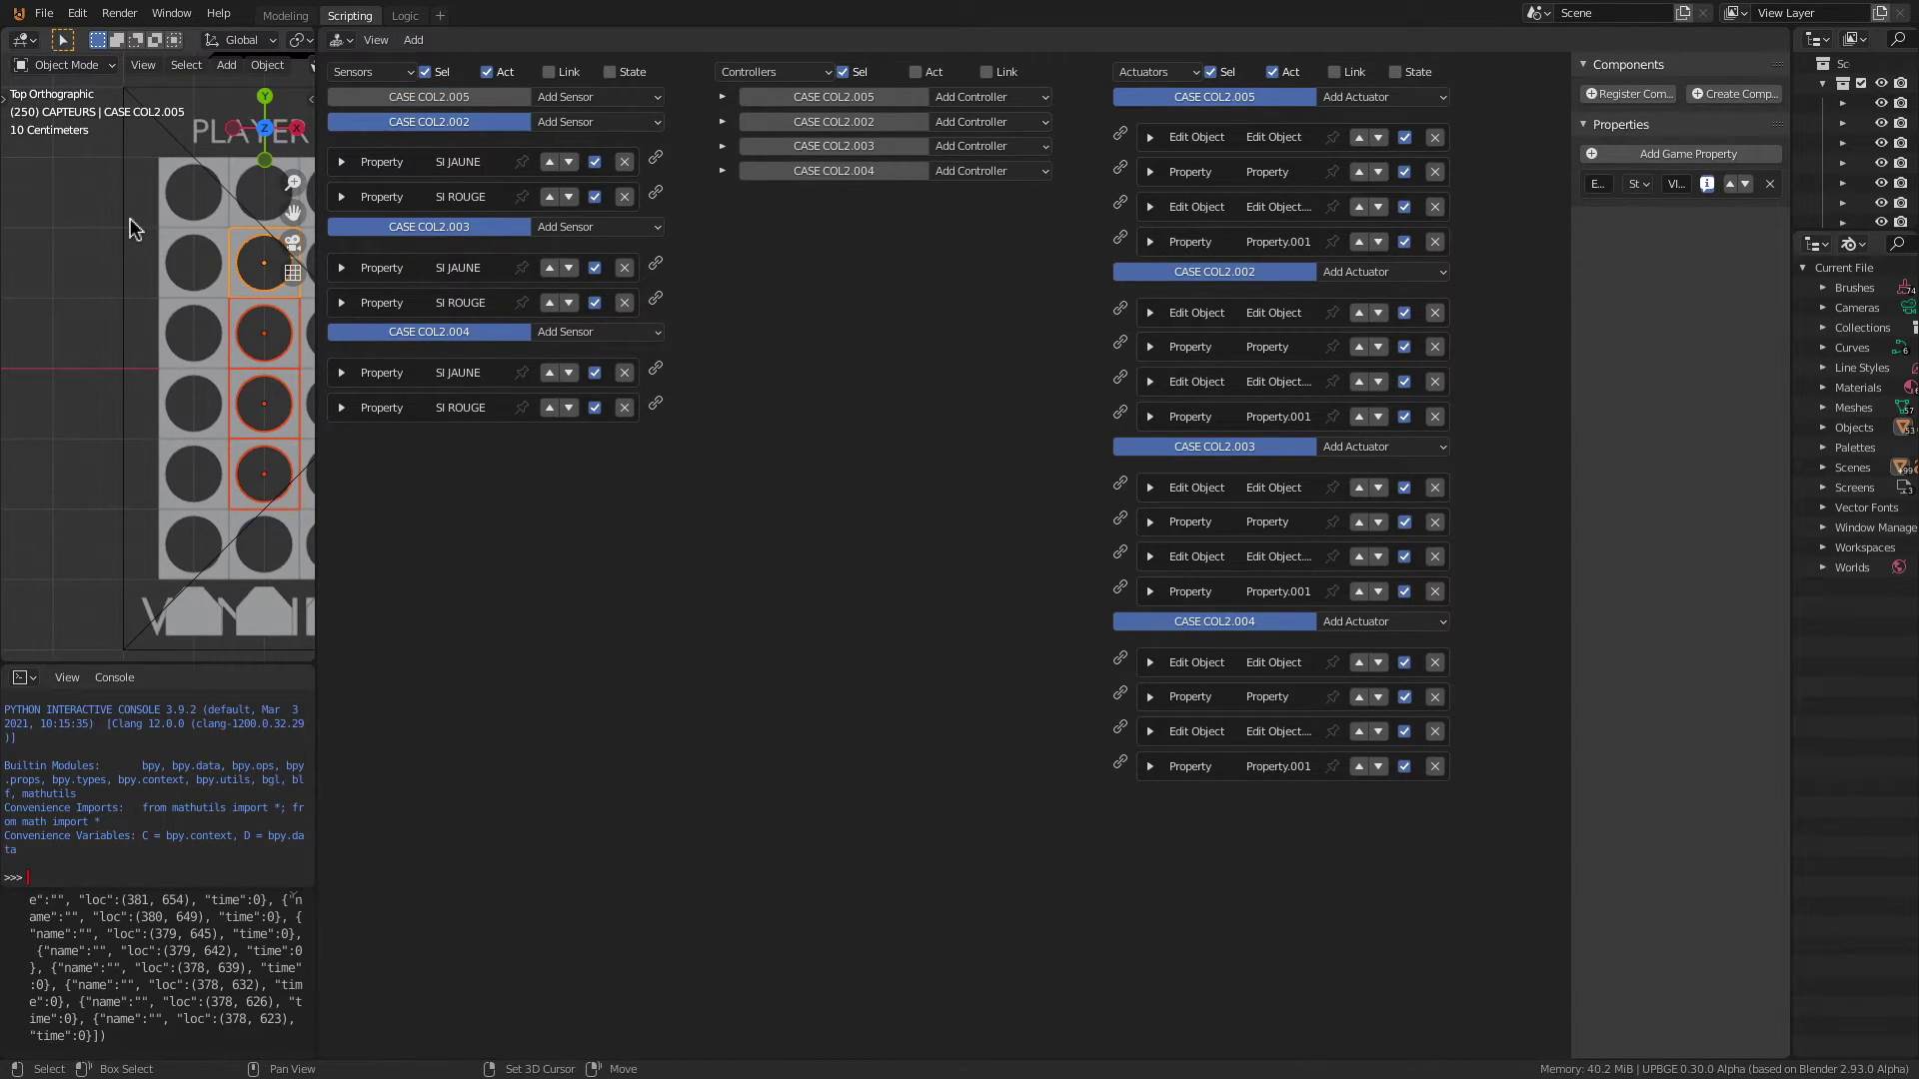
left_click(131, 229, "shift")
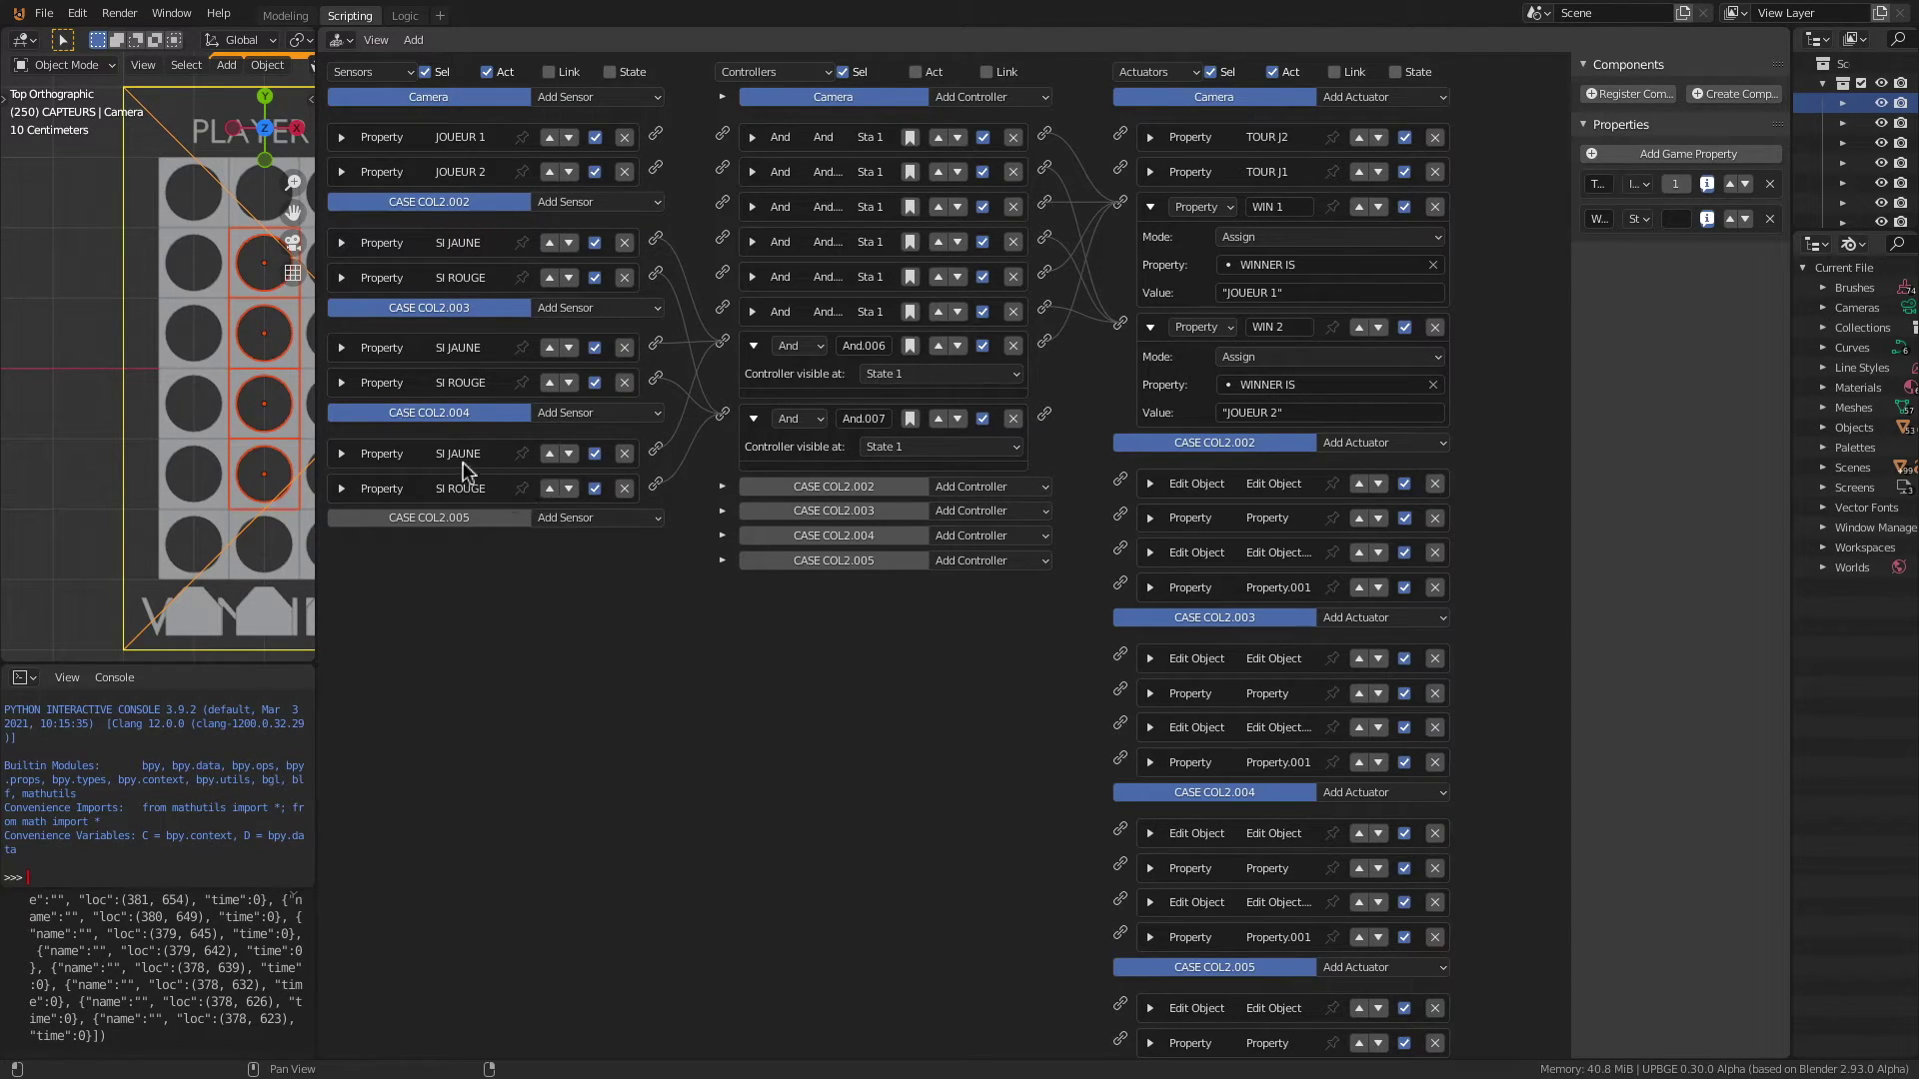
Step: Add two Property sensors to CASE COL2.005 and set both to the ETAT CASE property
left_click(592, 522)
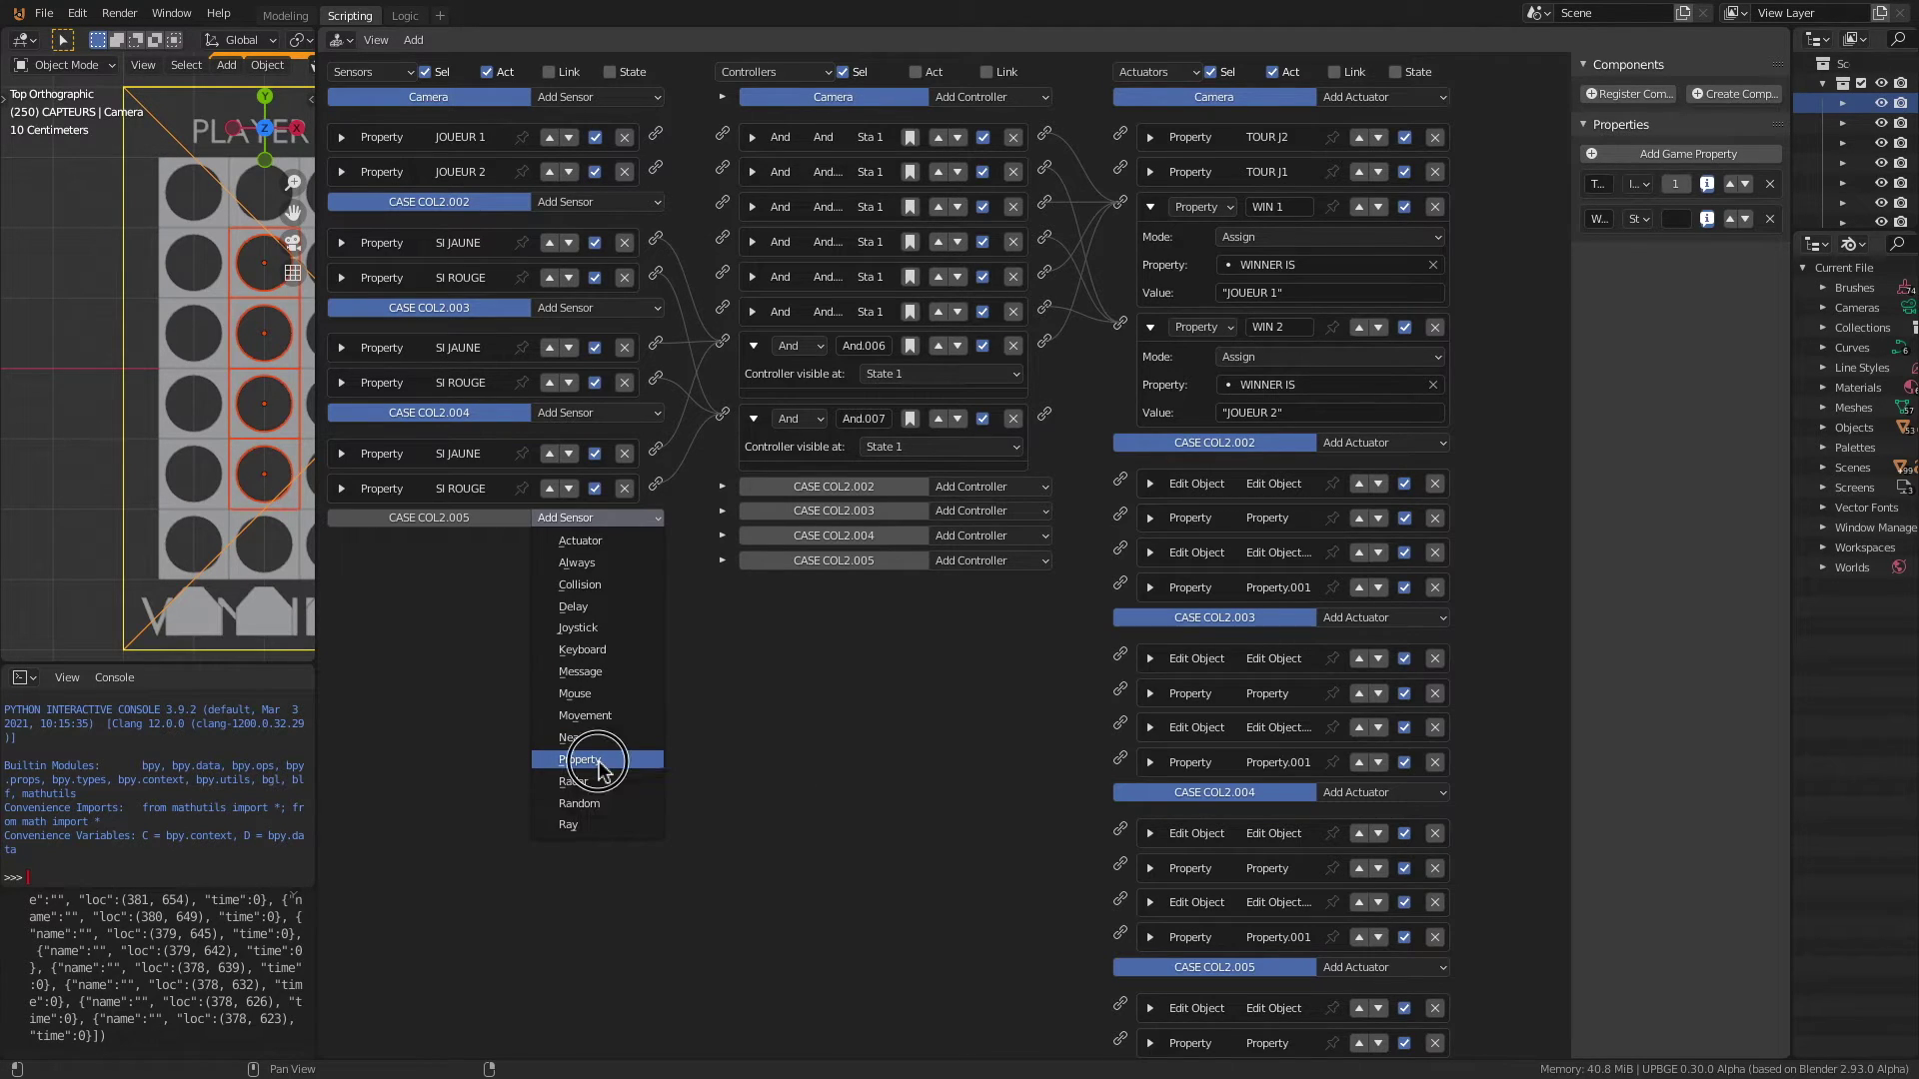
left_click(589, 760)
left_click(594, 522)
left_click(615, 761)
left_click(481, 648)
left_click(485, 677)
Step: Name the first CASE COL2.005 sensor SI JAUNE and set its value to JAUNE
left_click(463, 559)
type("SI JAUNE")
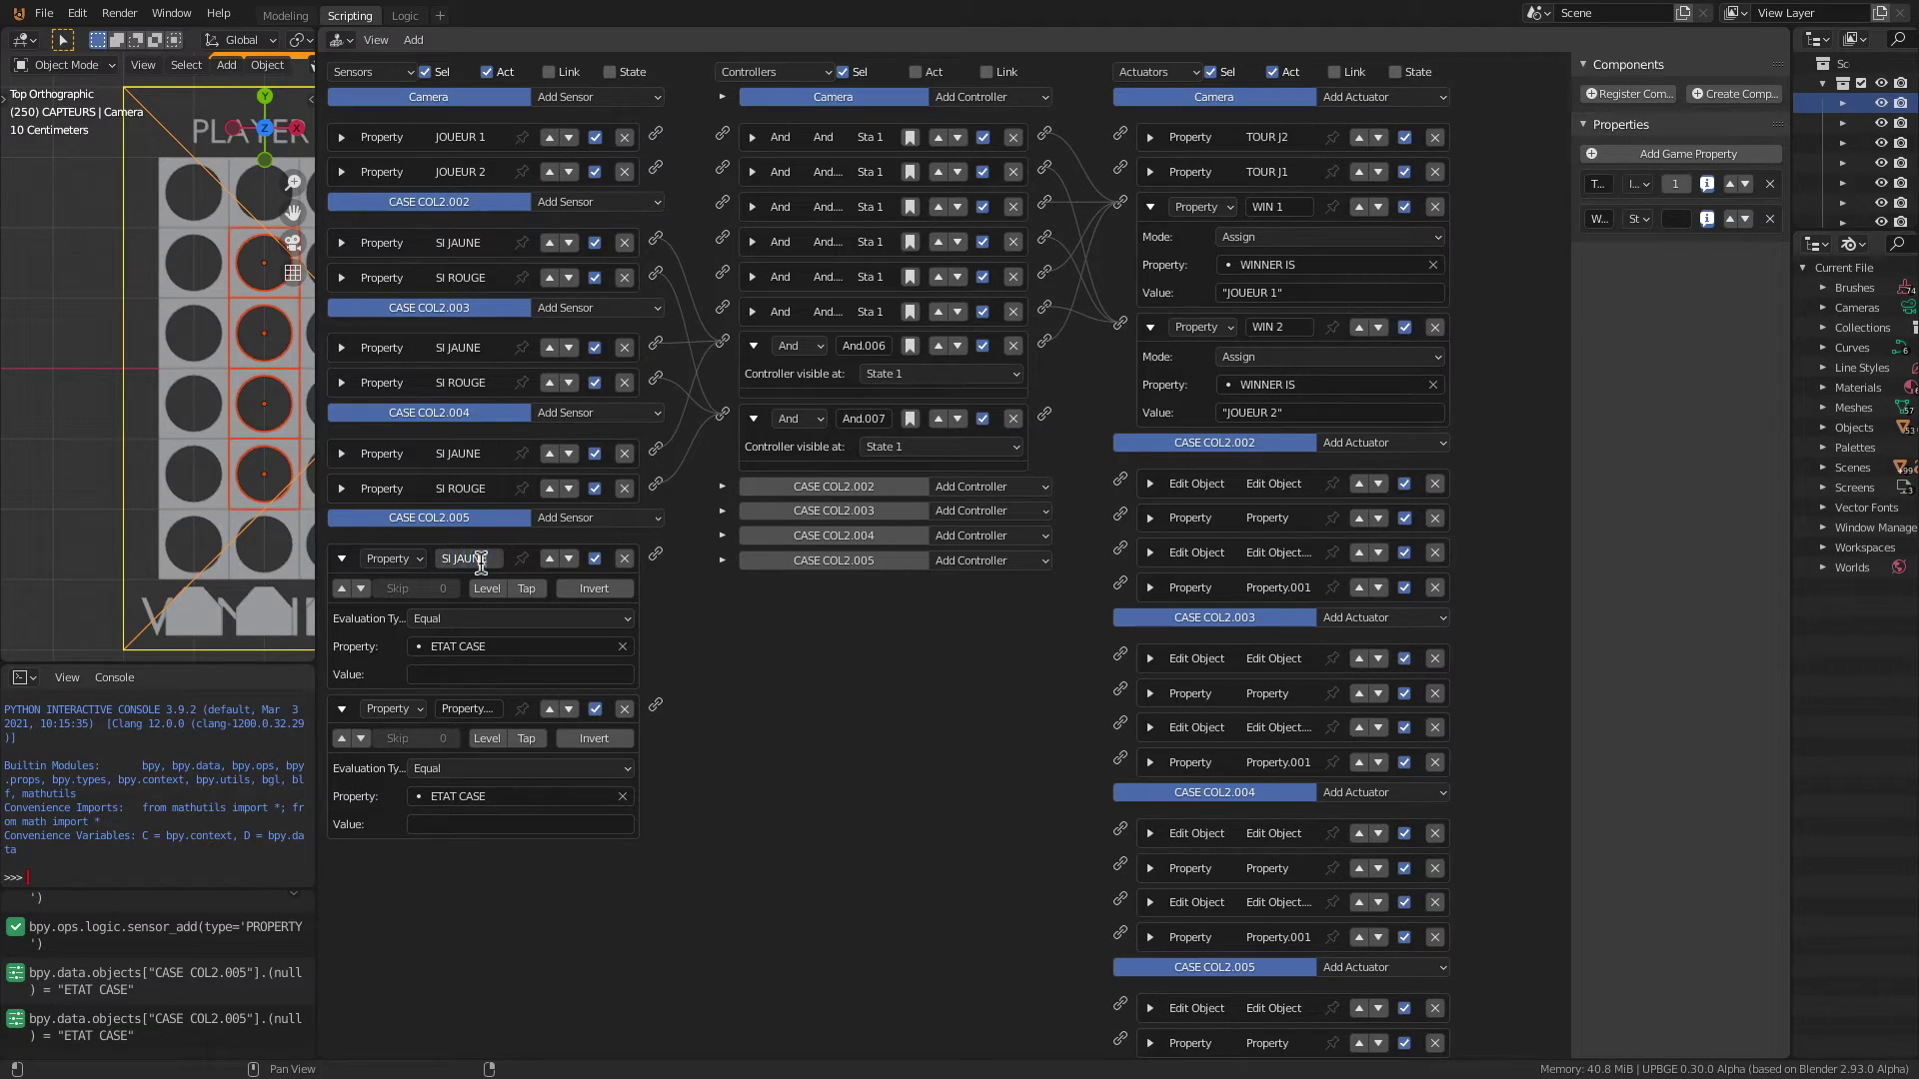
key("Return")
left_click(496, 675)
type("JAUNE")
key("Return")
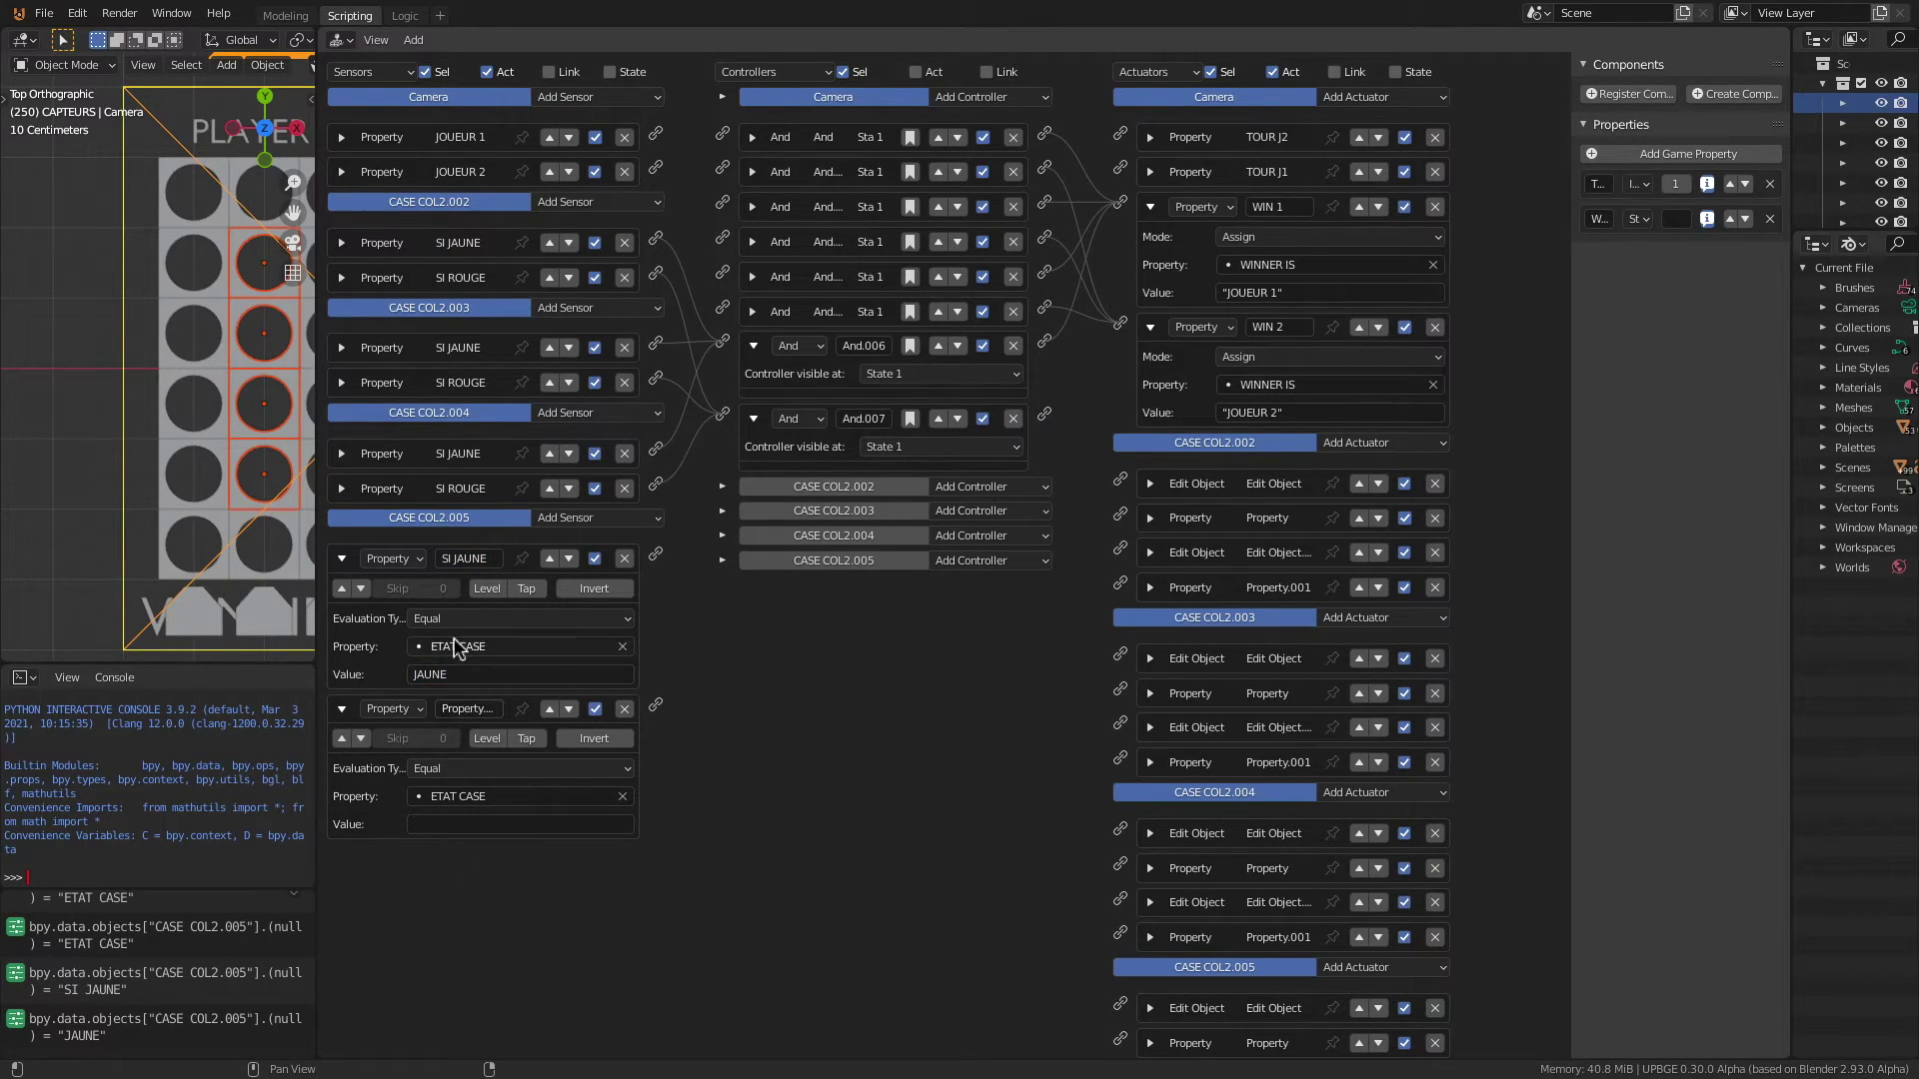
Step: Name the second CASE COL2.005 sensor SI ROUGE, set its value to ROUGE, and collapse both sensors
left_click(473, 713)
type("SI ROUGE")
key("Return")
left_click(482, 825)
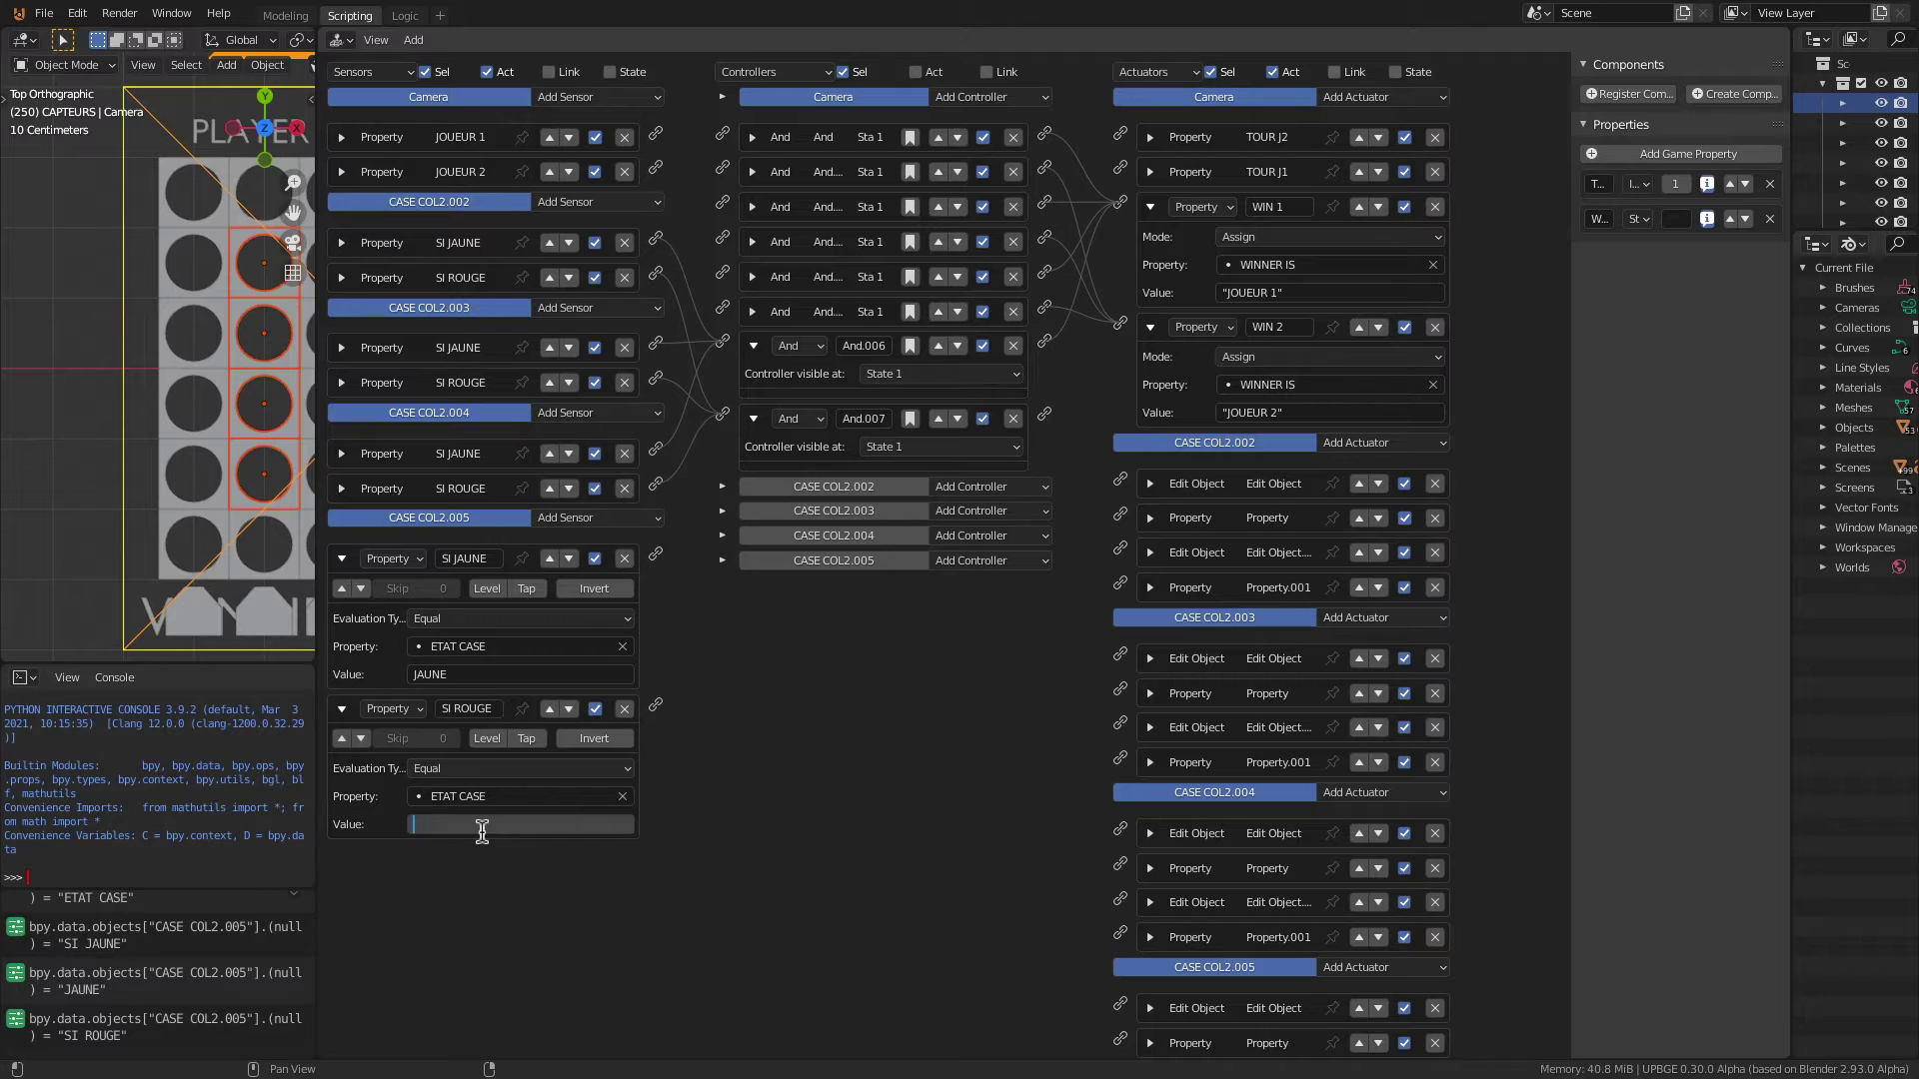
type("ROUGE")
key("Return")
left_click(341, 558)
left_click(342, 594)
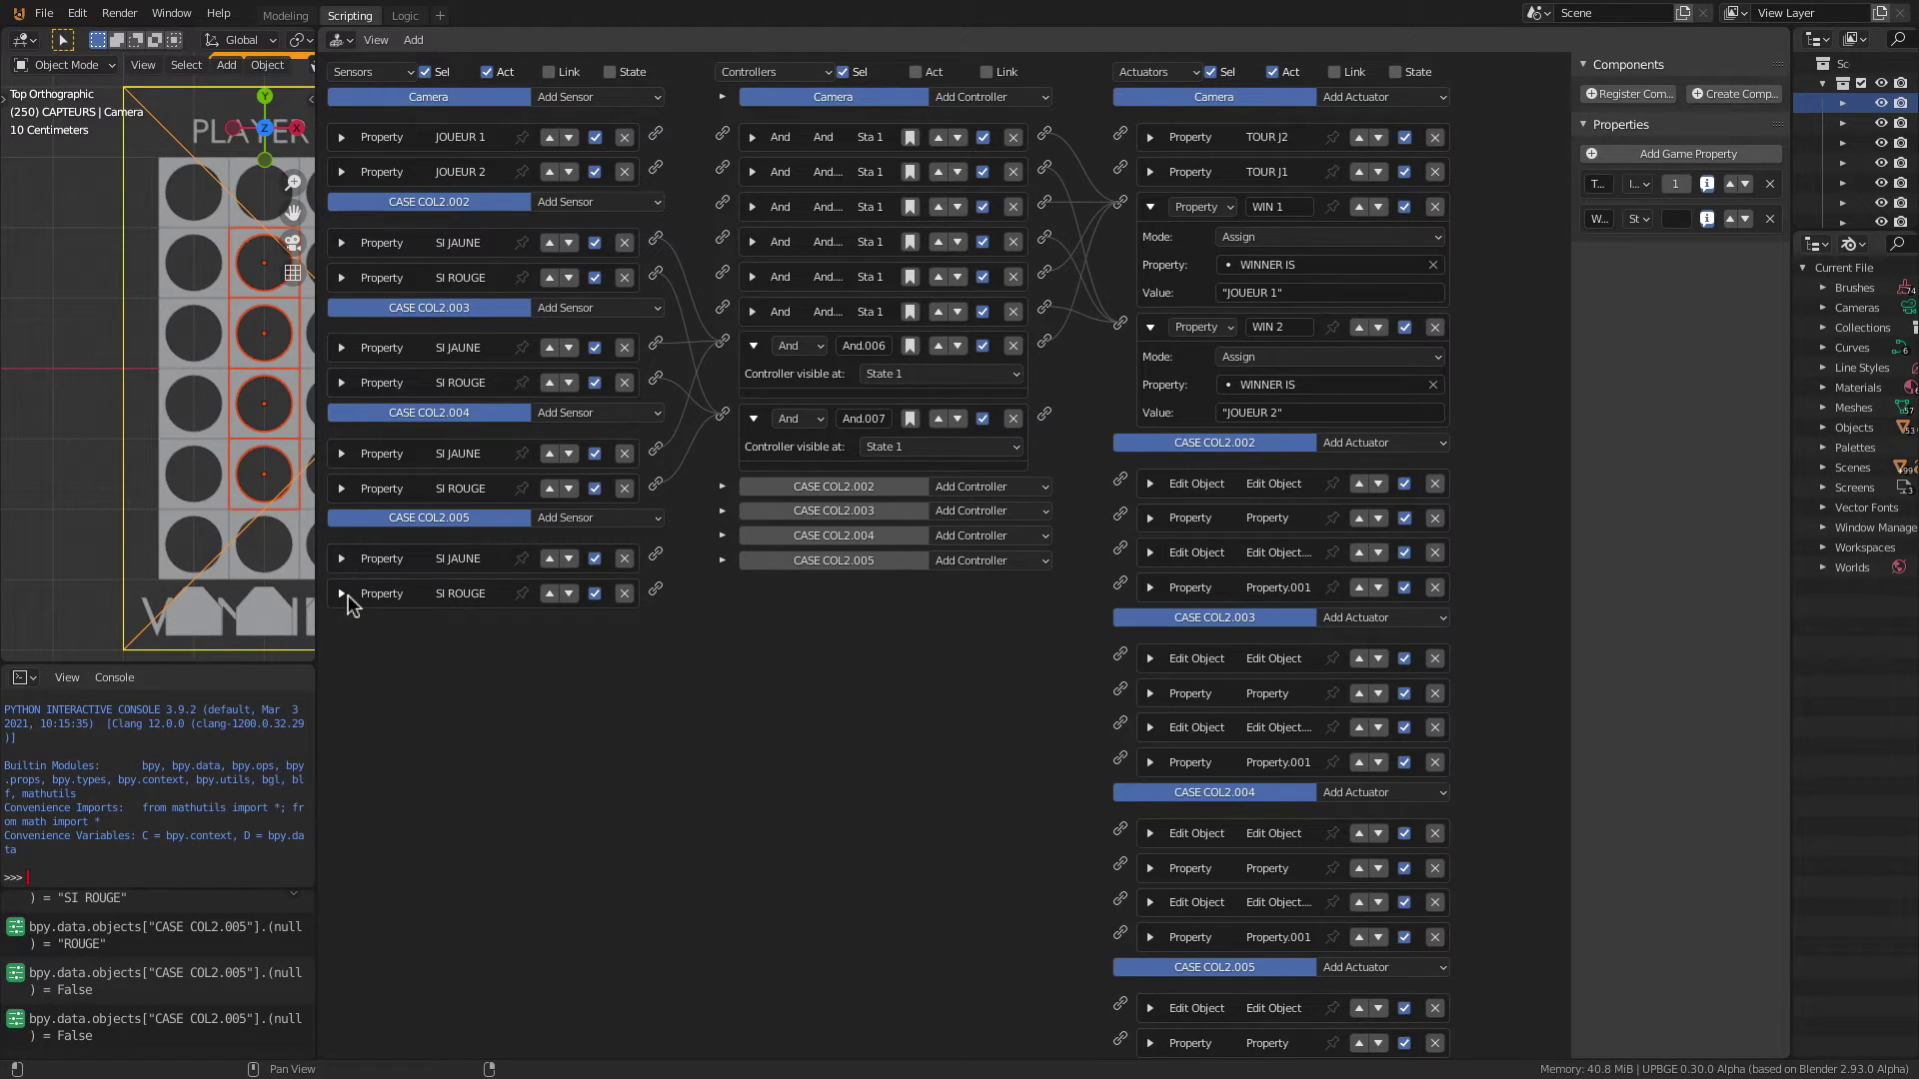
Step: Collapse And.006 and And.007, and add two And controllers to the Camera
left_click(753, 345)
left_click(755, 380)
left_click(967, 98)
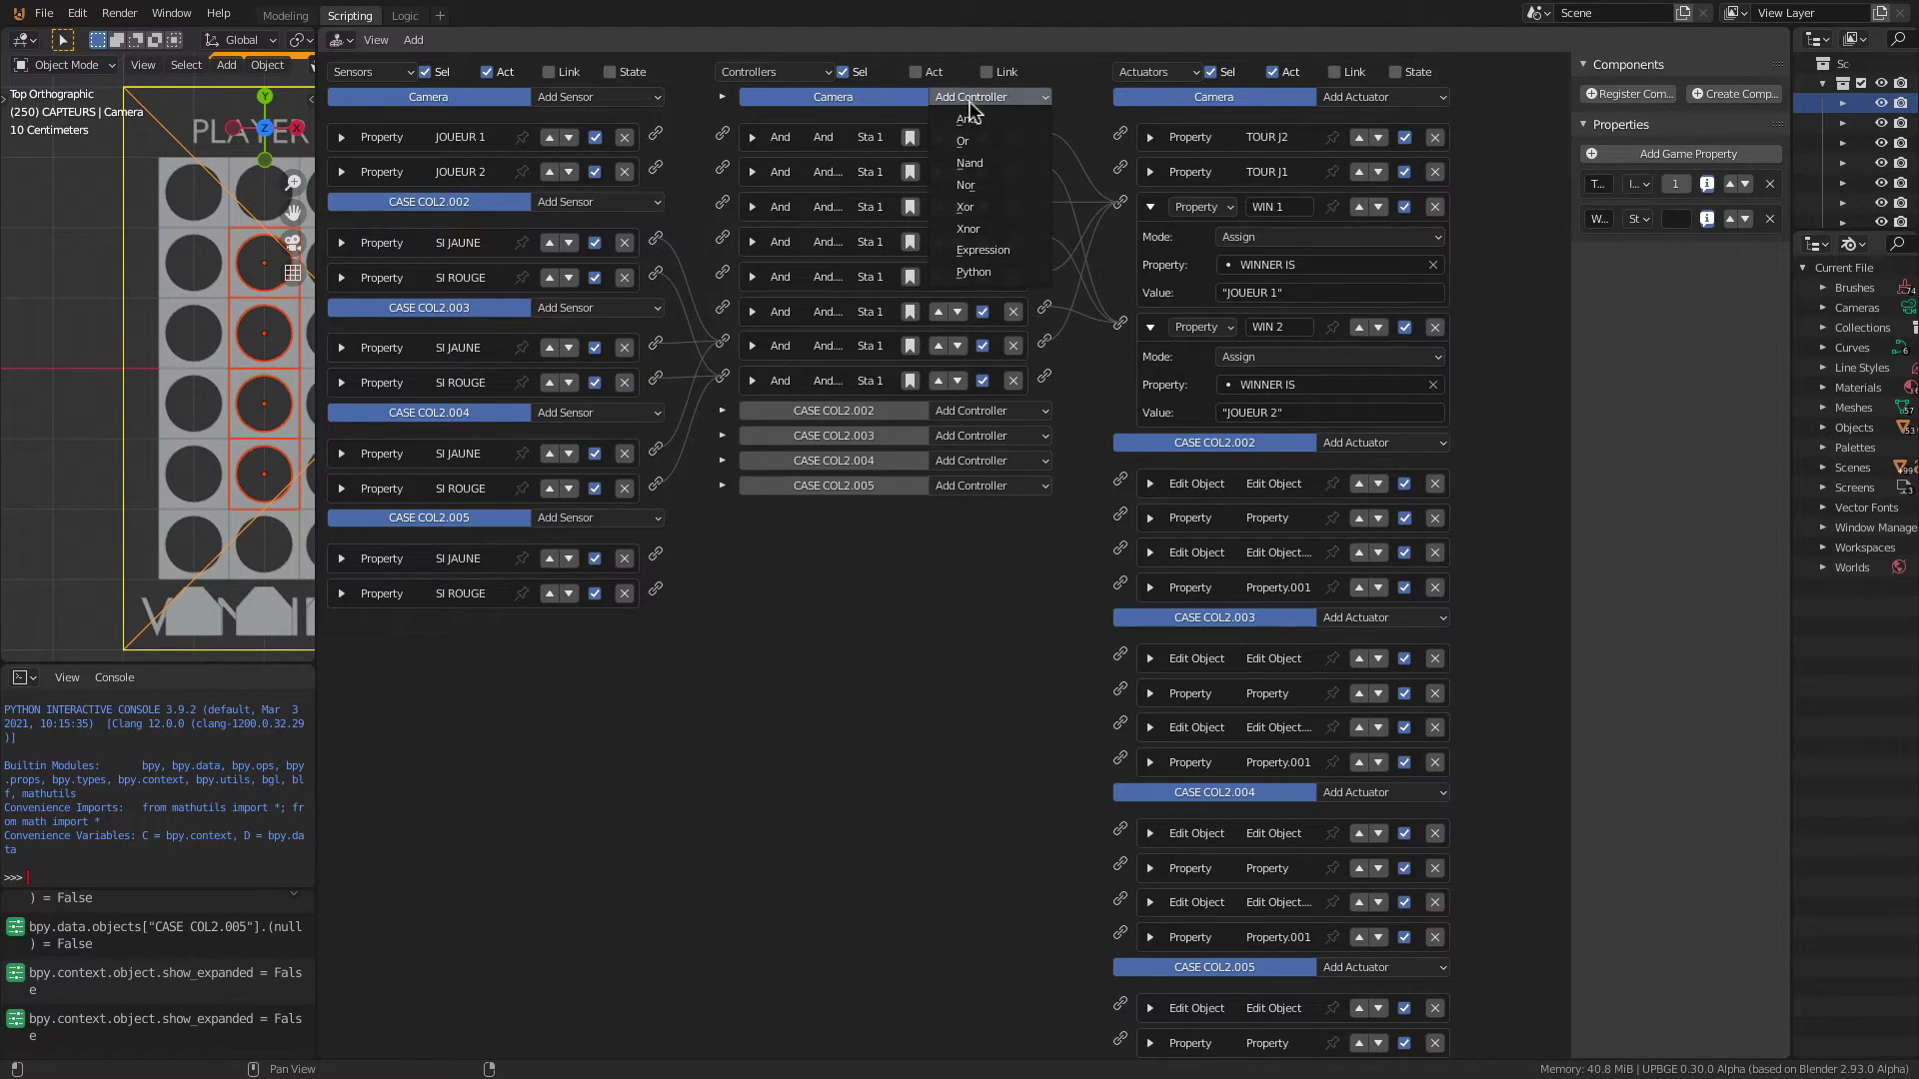
left_click(966, 119)
left_click(973, 97)
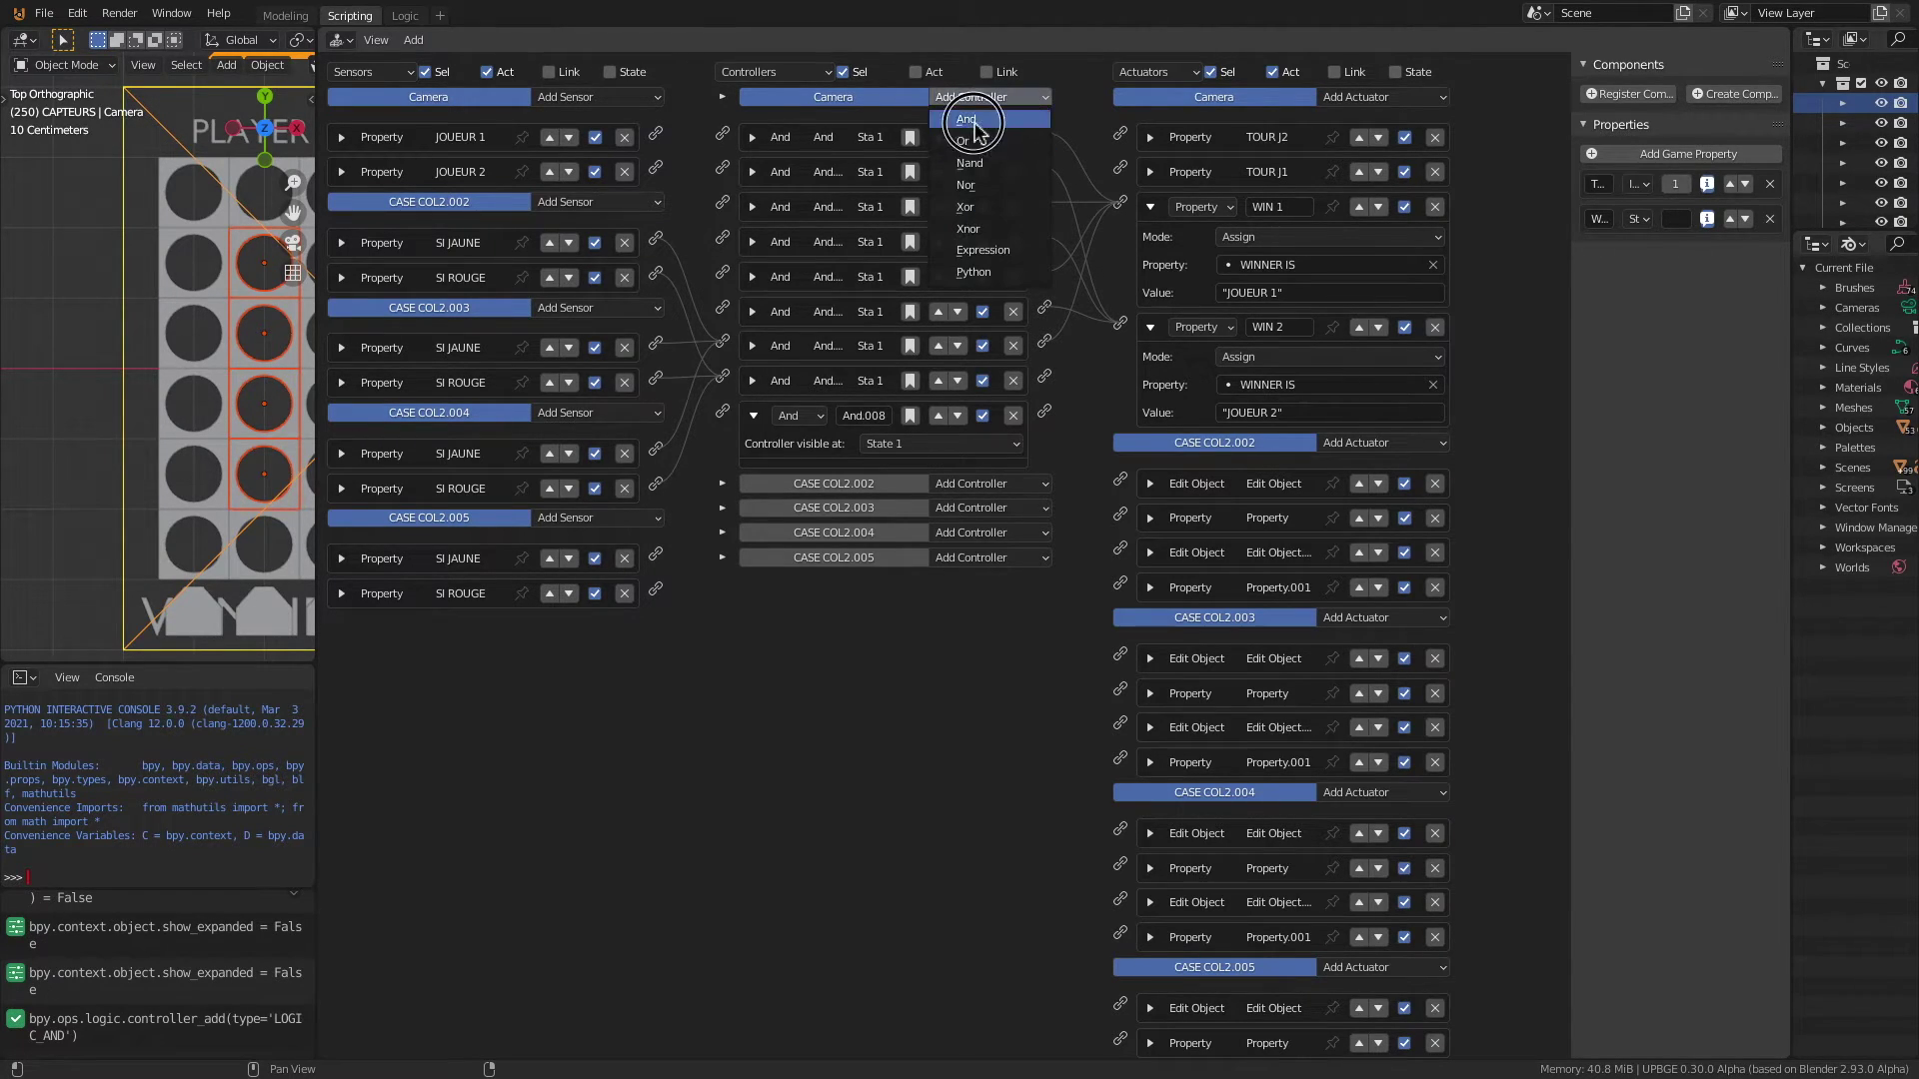
left_click(972, 121)
Step: Link the SI JAUNE sensors of CASE COL2.002 to CASE COL2.005 to And.008 and their SI ROUGE sensors to And.009
left_click_drag(658, 243, 723, 411)
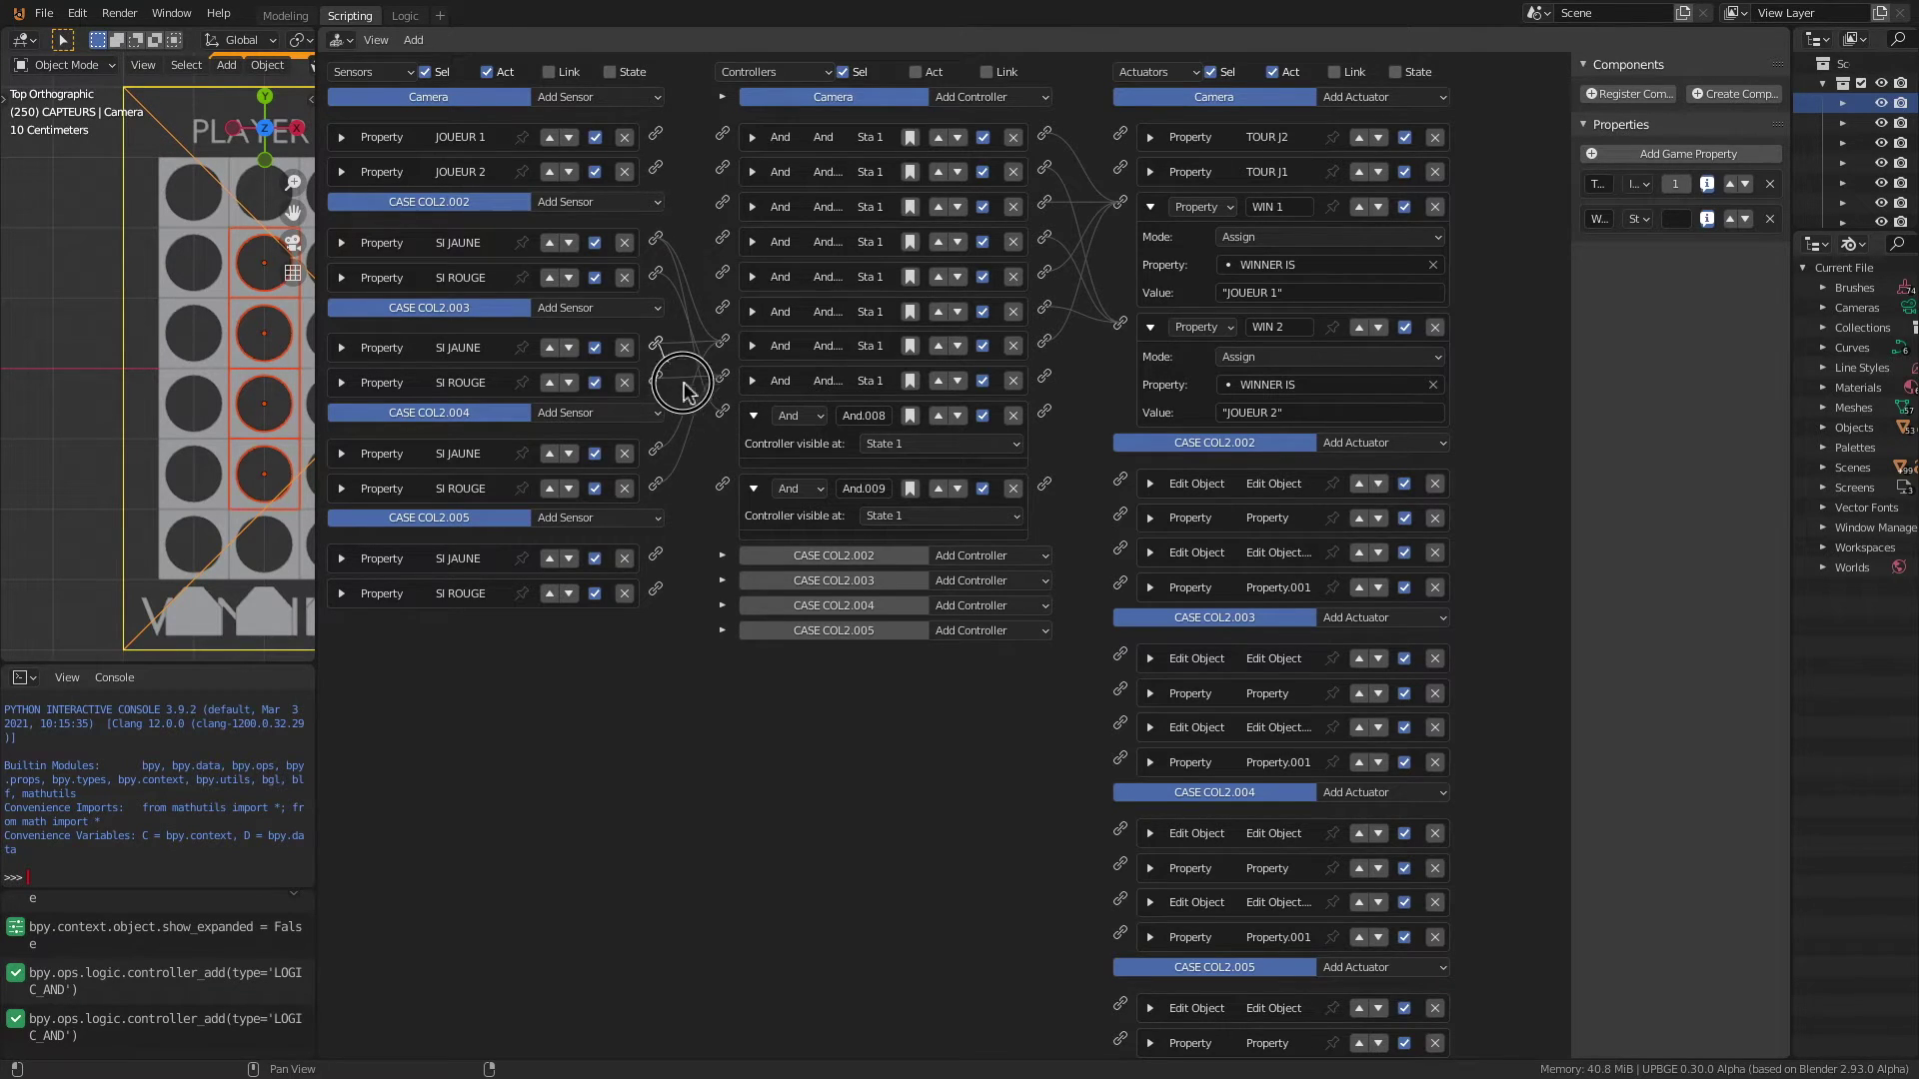
left_click_drag(656, 553, 726, 413)
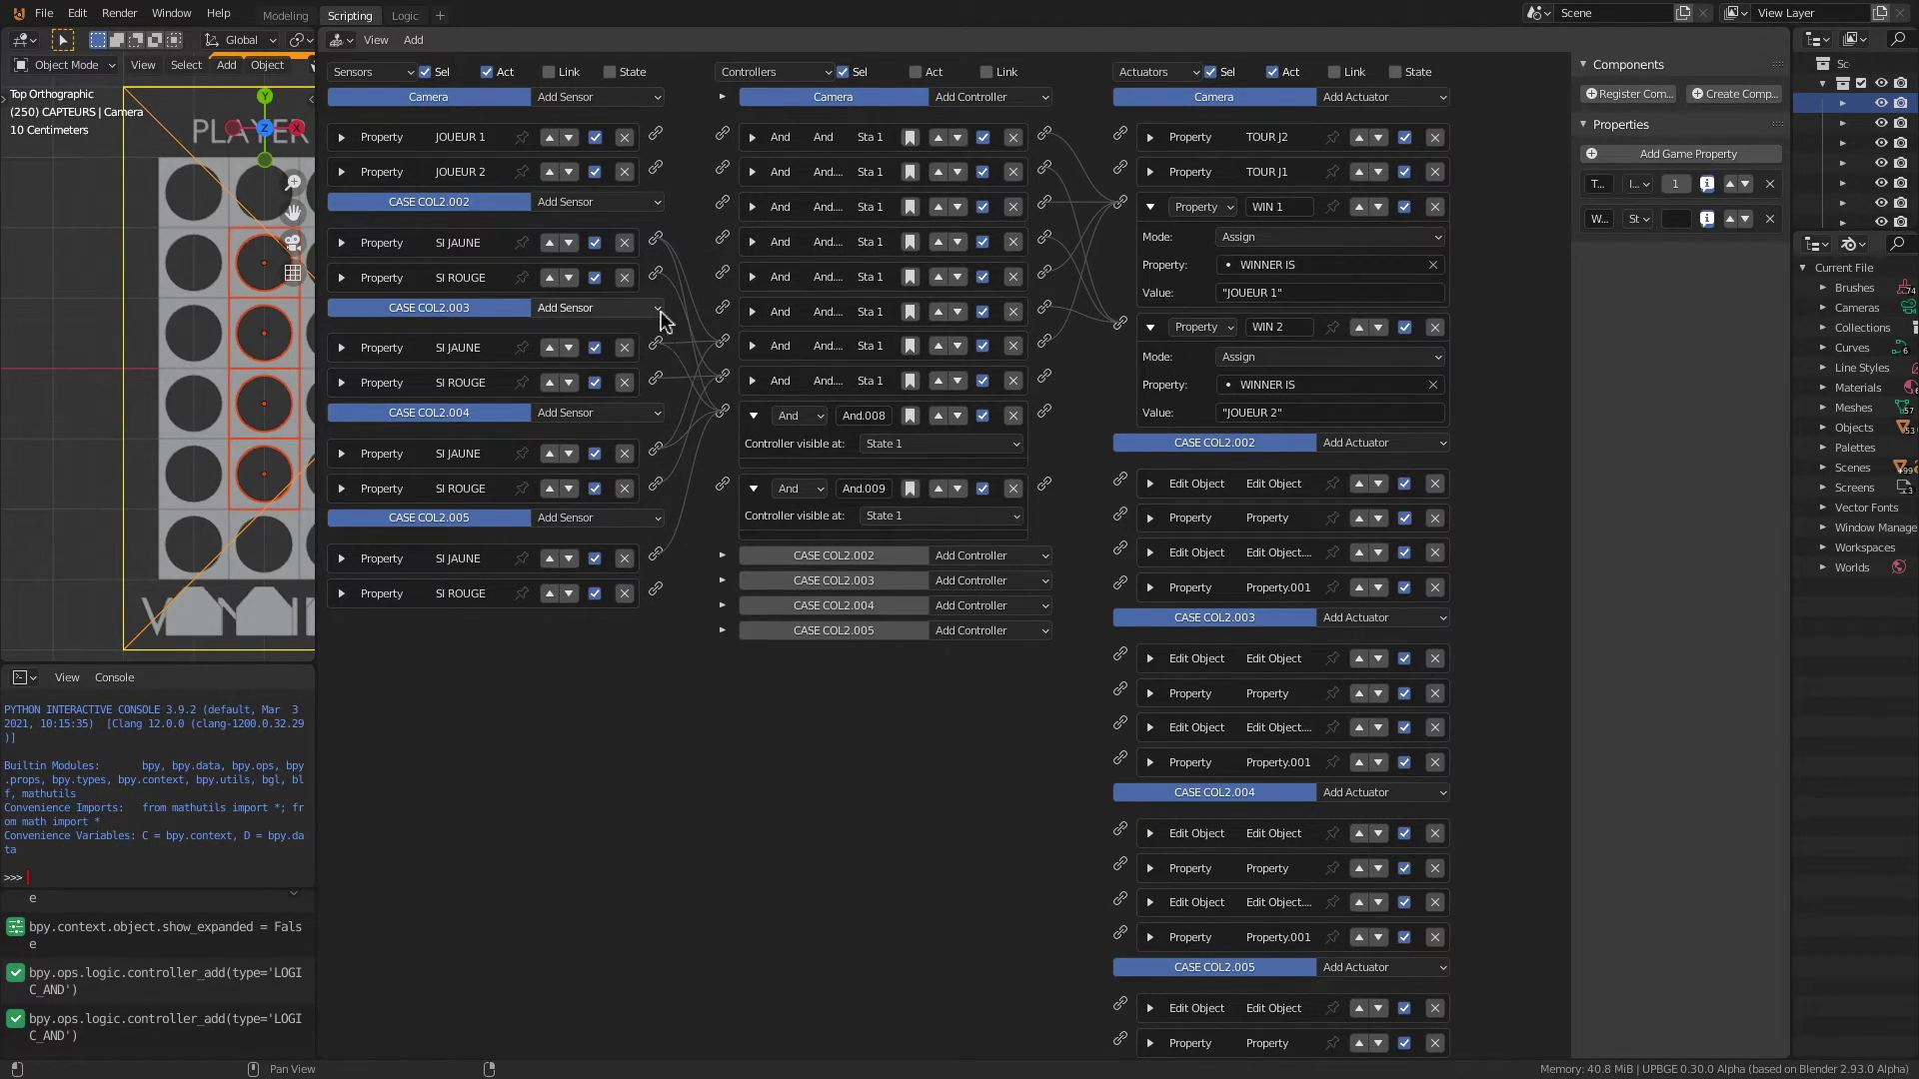
left_click_drag(657, 278, 723, 485)
left_click_drag(655, 346, 724, 487)
key("ctrl+z")
left_click_drag(656, 379, 723, 486)
left_click_drag(656, 485, 722, 486)
left_click_drag(655, 591, 722, 486)
Step: Link And.008 to the WIN 1 actuator and And.009 to the WIN 2 actuator
left_click_drag(1045, 411, 1121, 203)
left_click_drag(1045, 413, 1119, 203)
left_click_drag(1046, 488, 1120, 322)
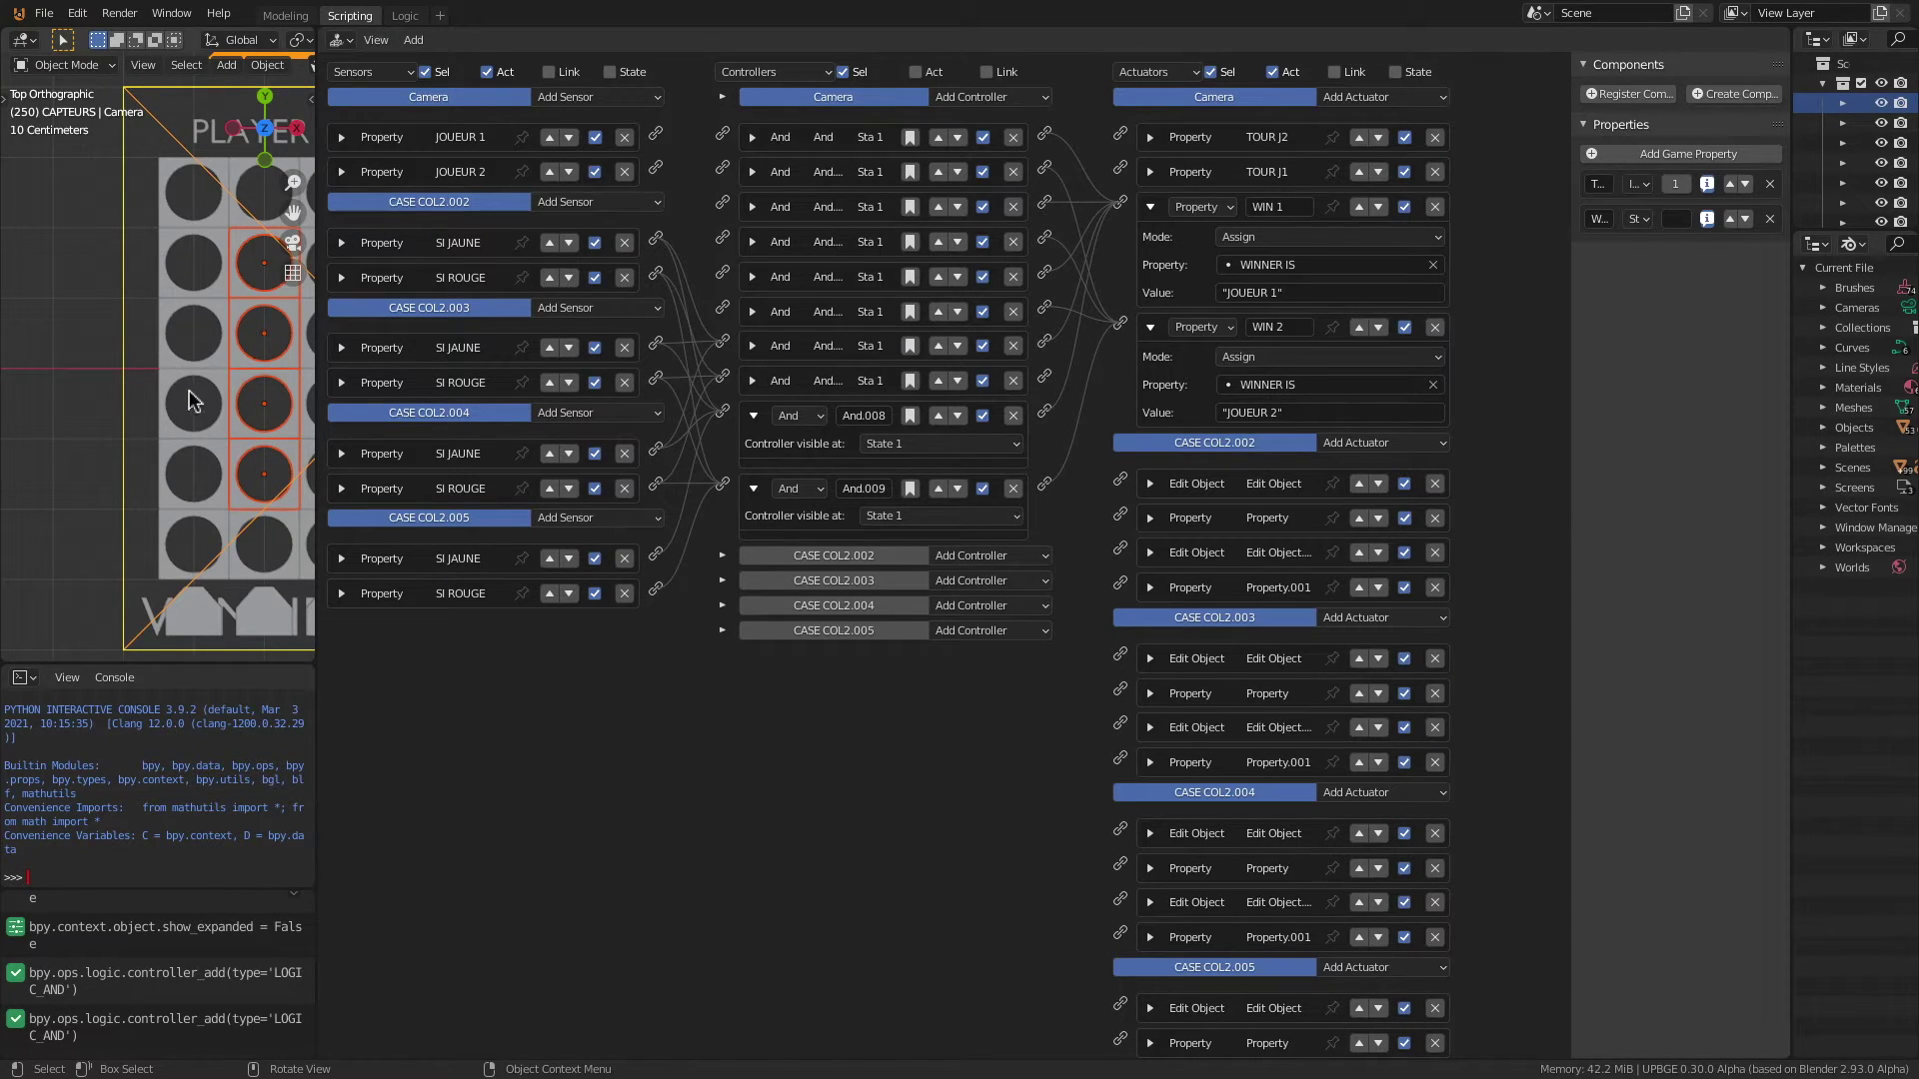
Step: Widen the 3D viewport and select cells CASE COL2.003 to CASE COL2.006 together with the Camera
scroll(192, 398, "down", 3)
left_click_drag(180, 407, 106, 389, "shift")
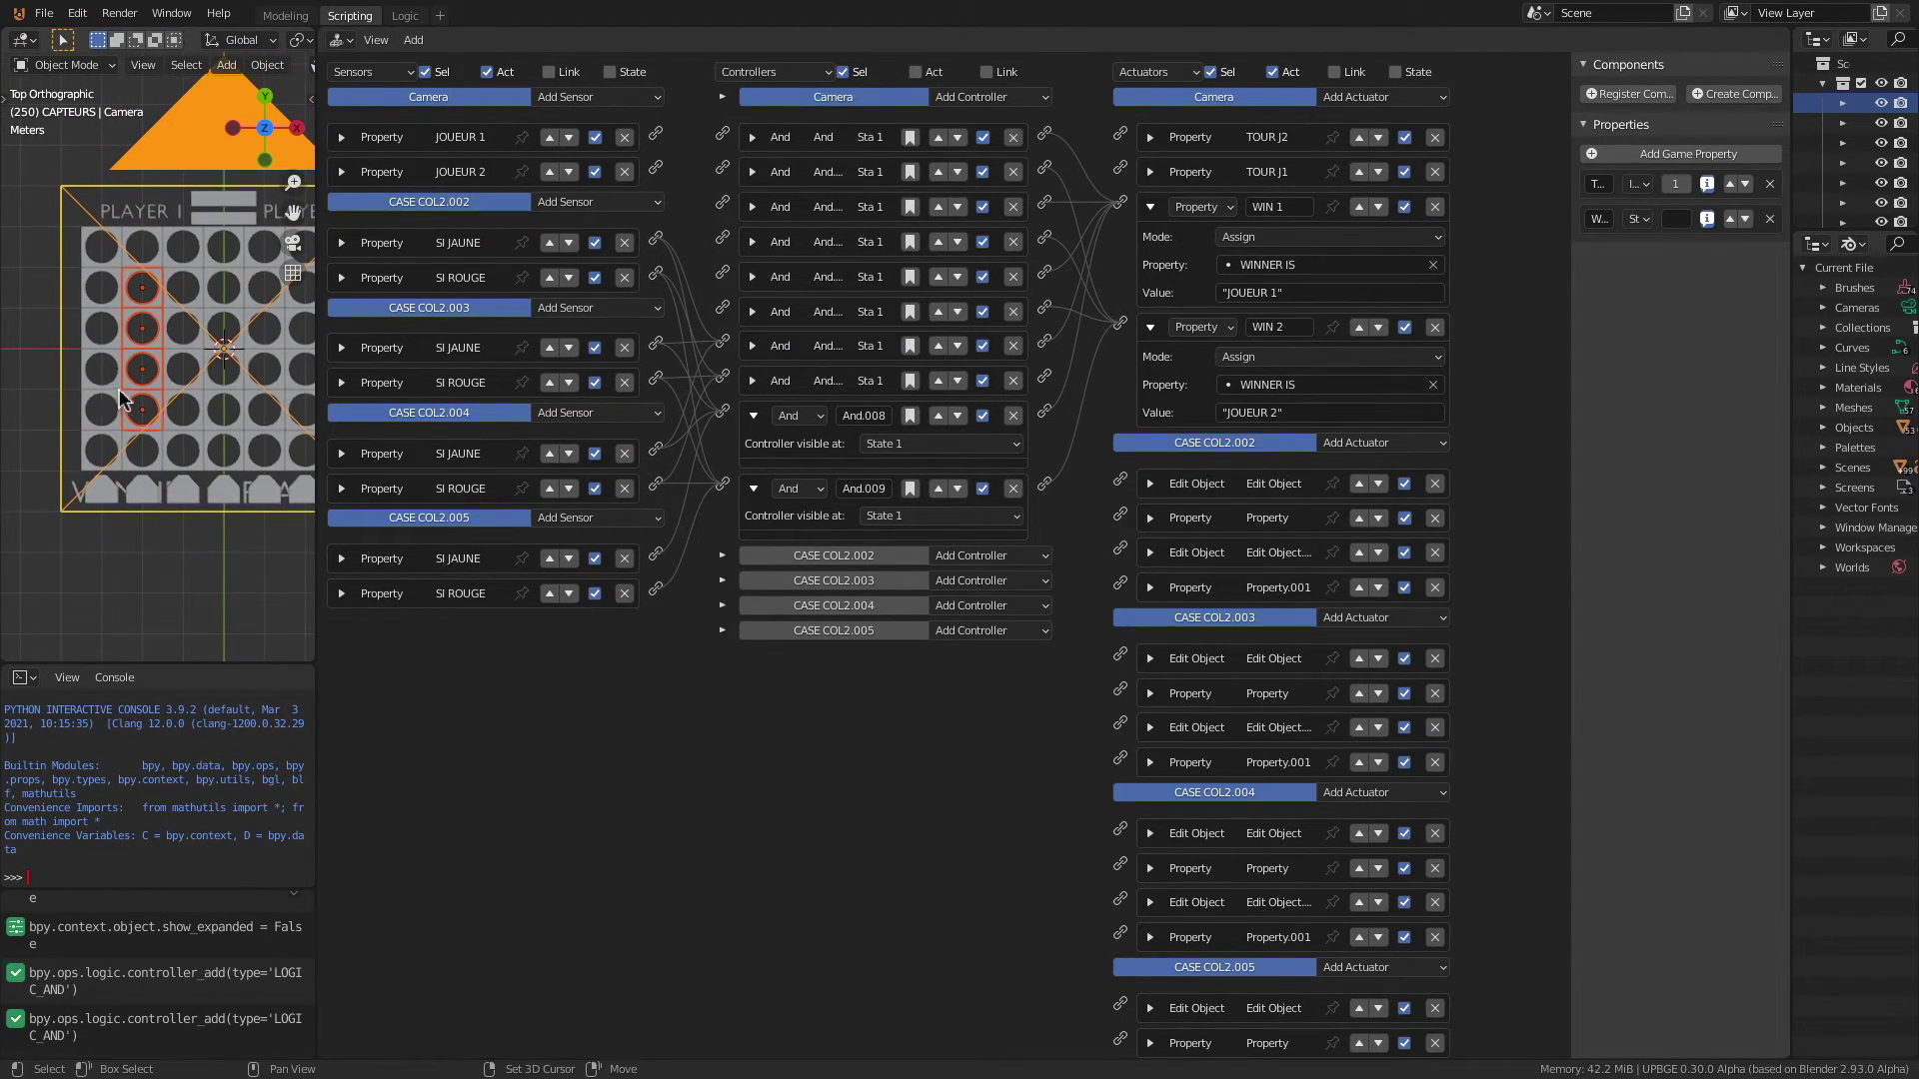
middle_click_drag(232, 376, 167, 372, "shift")
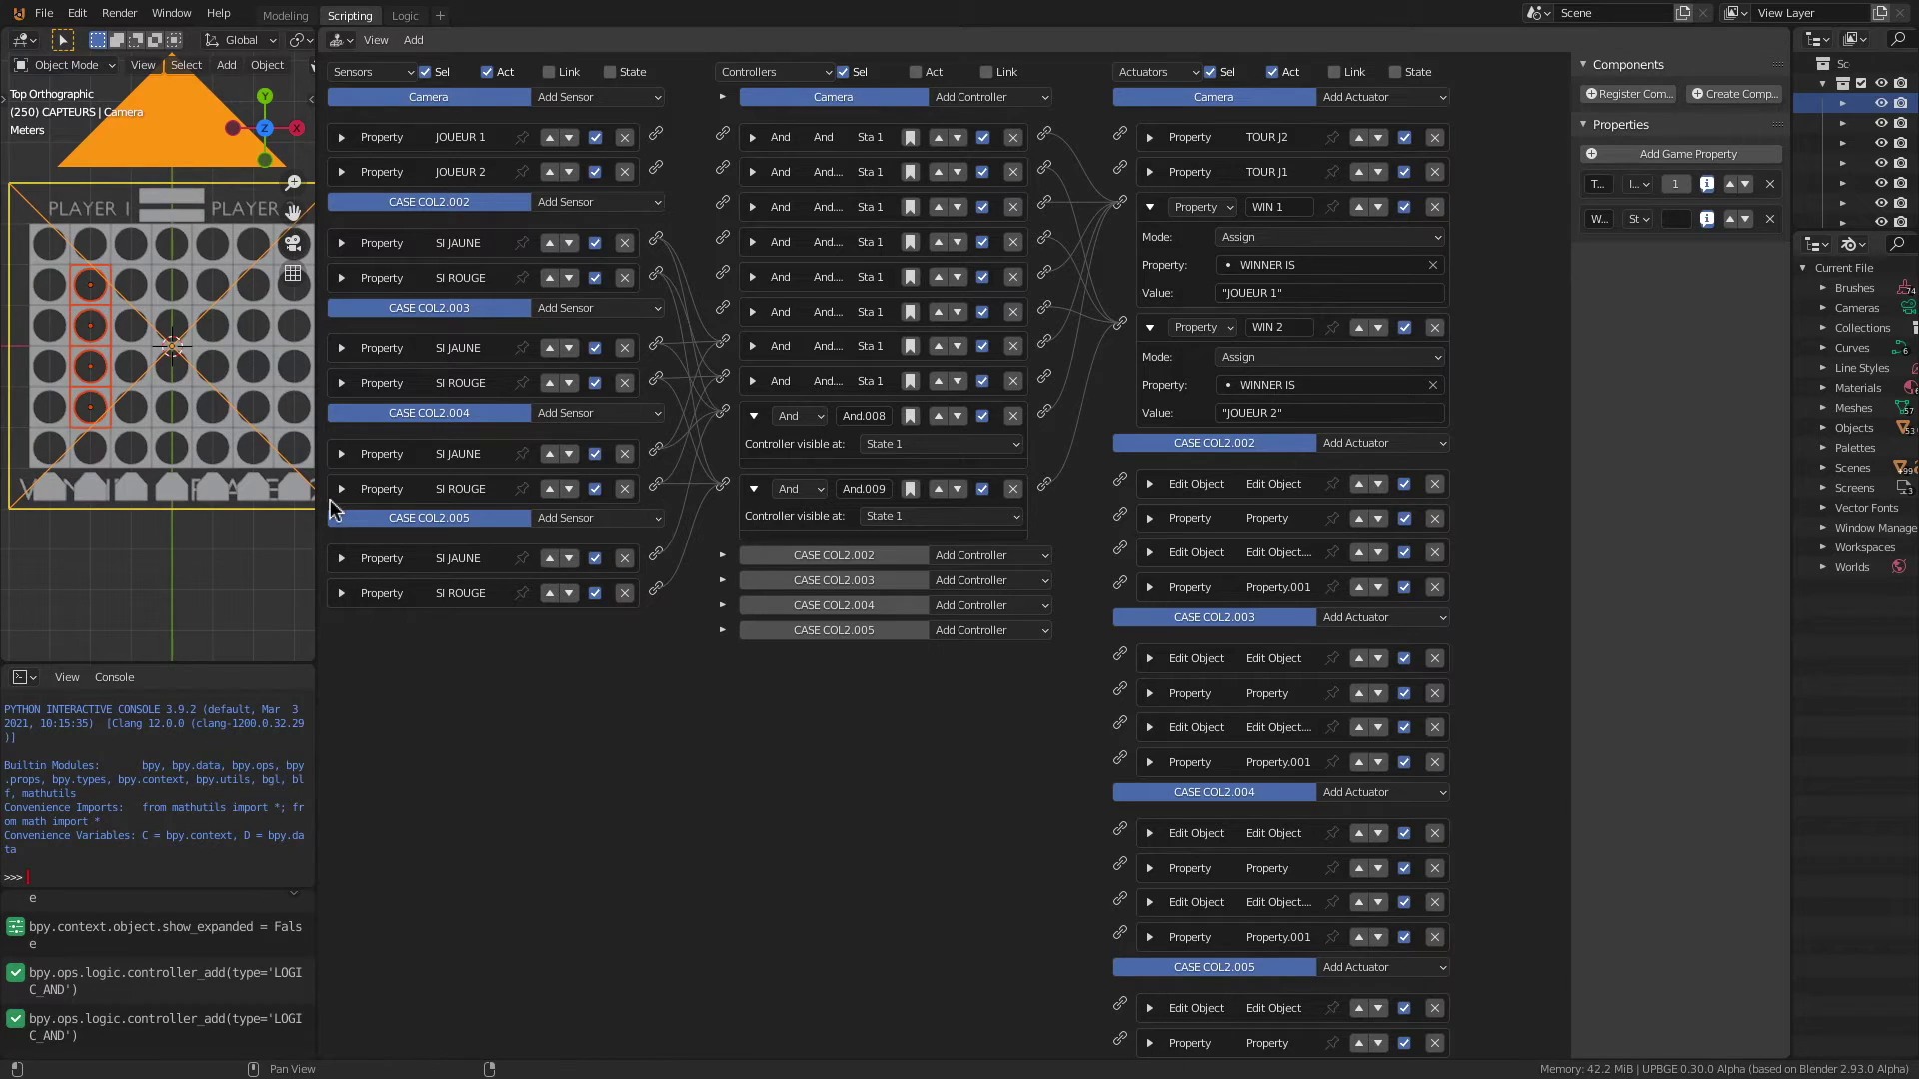
left_click_drag(317, 504, 389, 508)
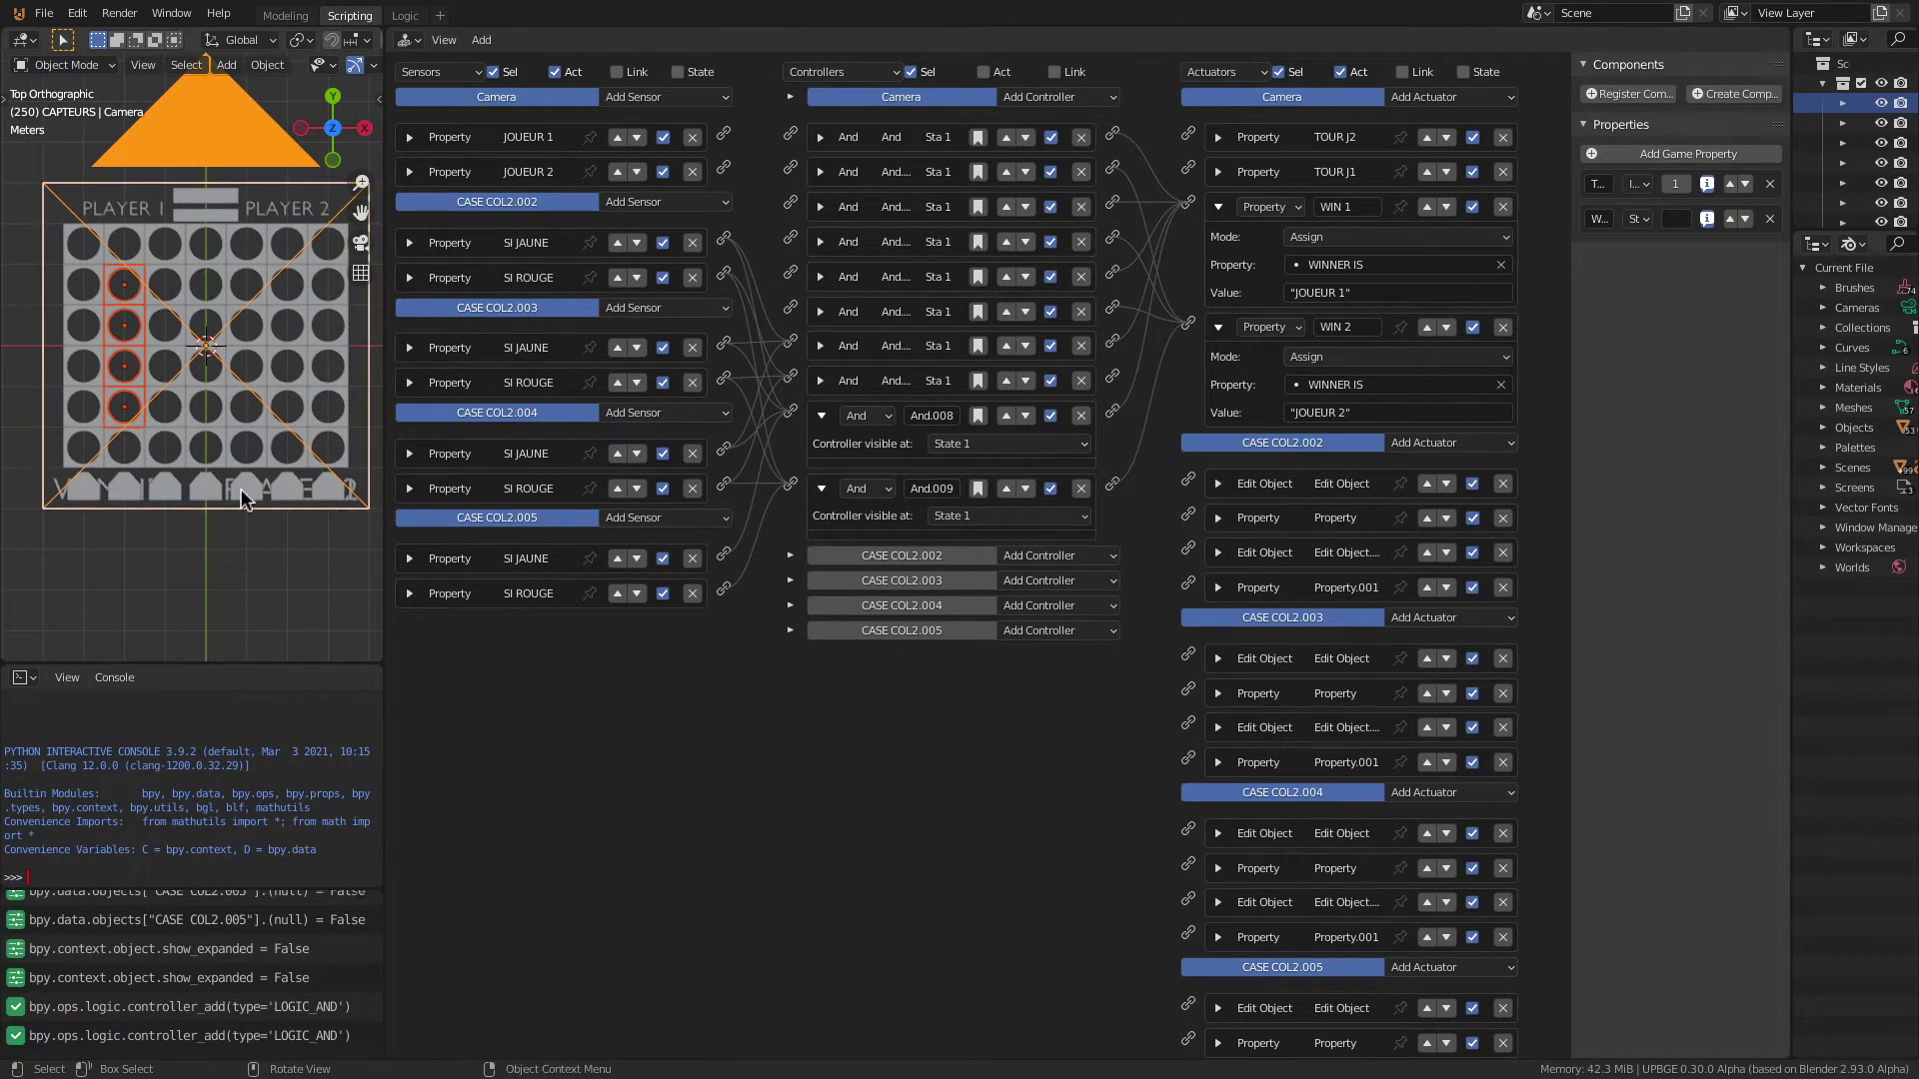
scroll(122, 245, "up", 2)
left_click(95, 371)
left_click(95, 312, "shift")
left_click(95, 252, "shift")
left_click(95, 190, "shift")
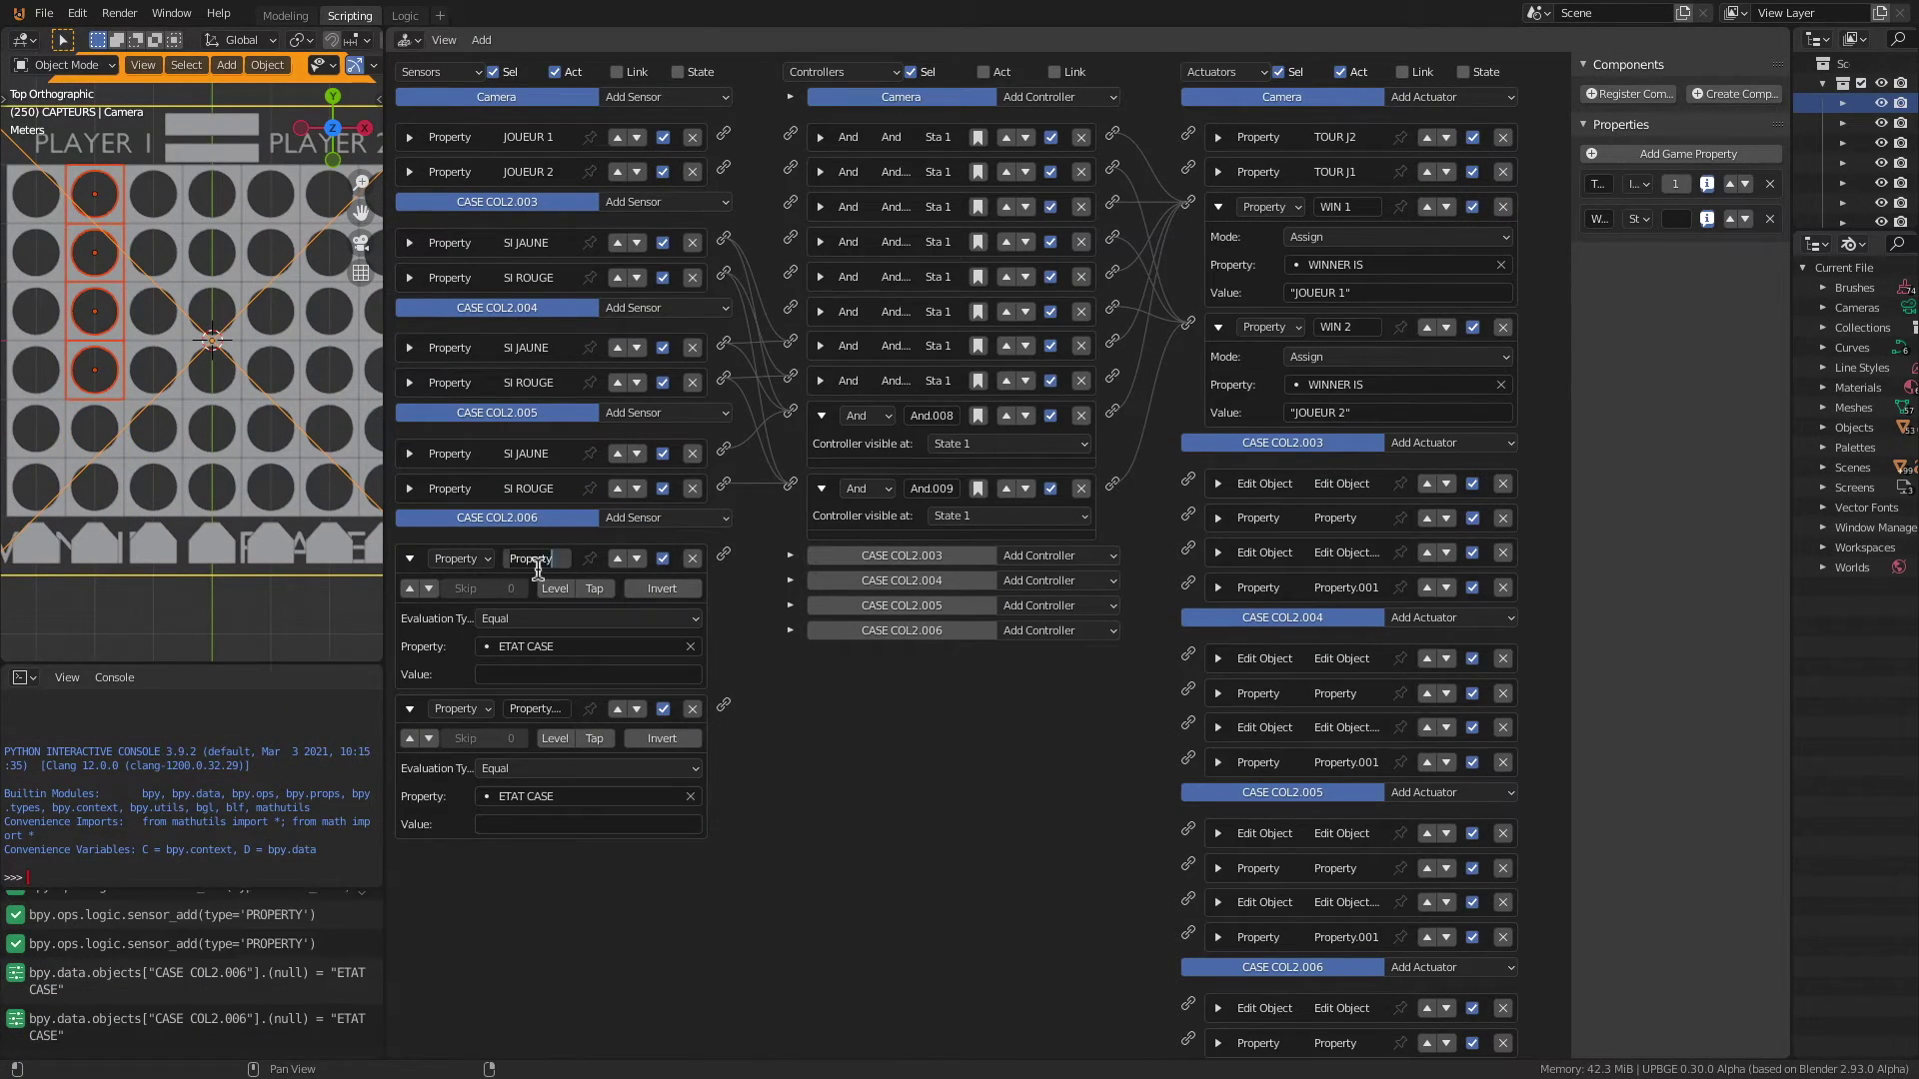
Step: Set the second CASE COL2.006 sensor's value to ROUGE and link that sensor to And.011
left_click(527, 823)
type("ROUGE")
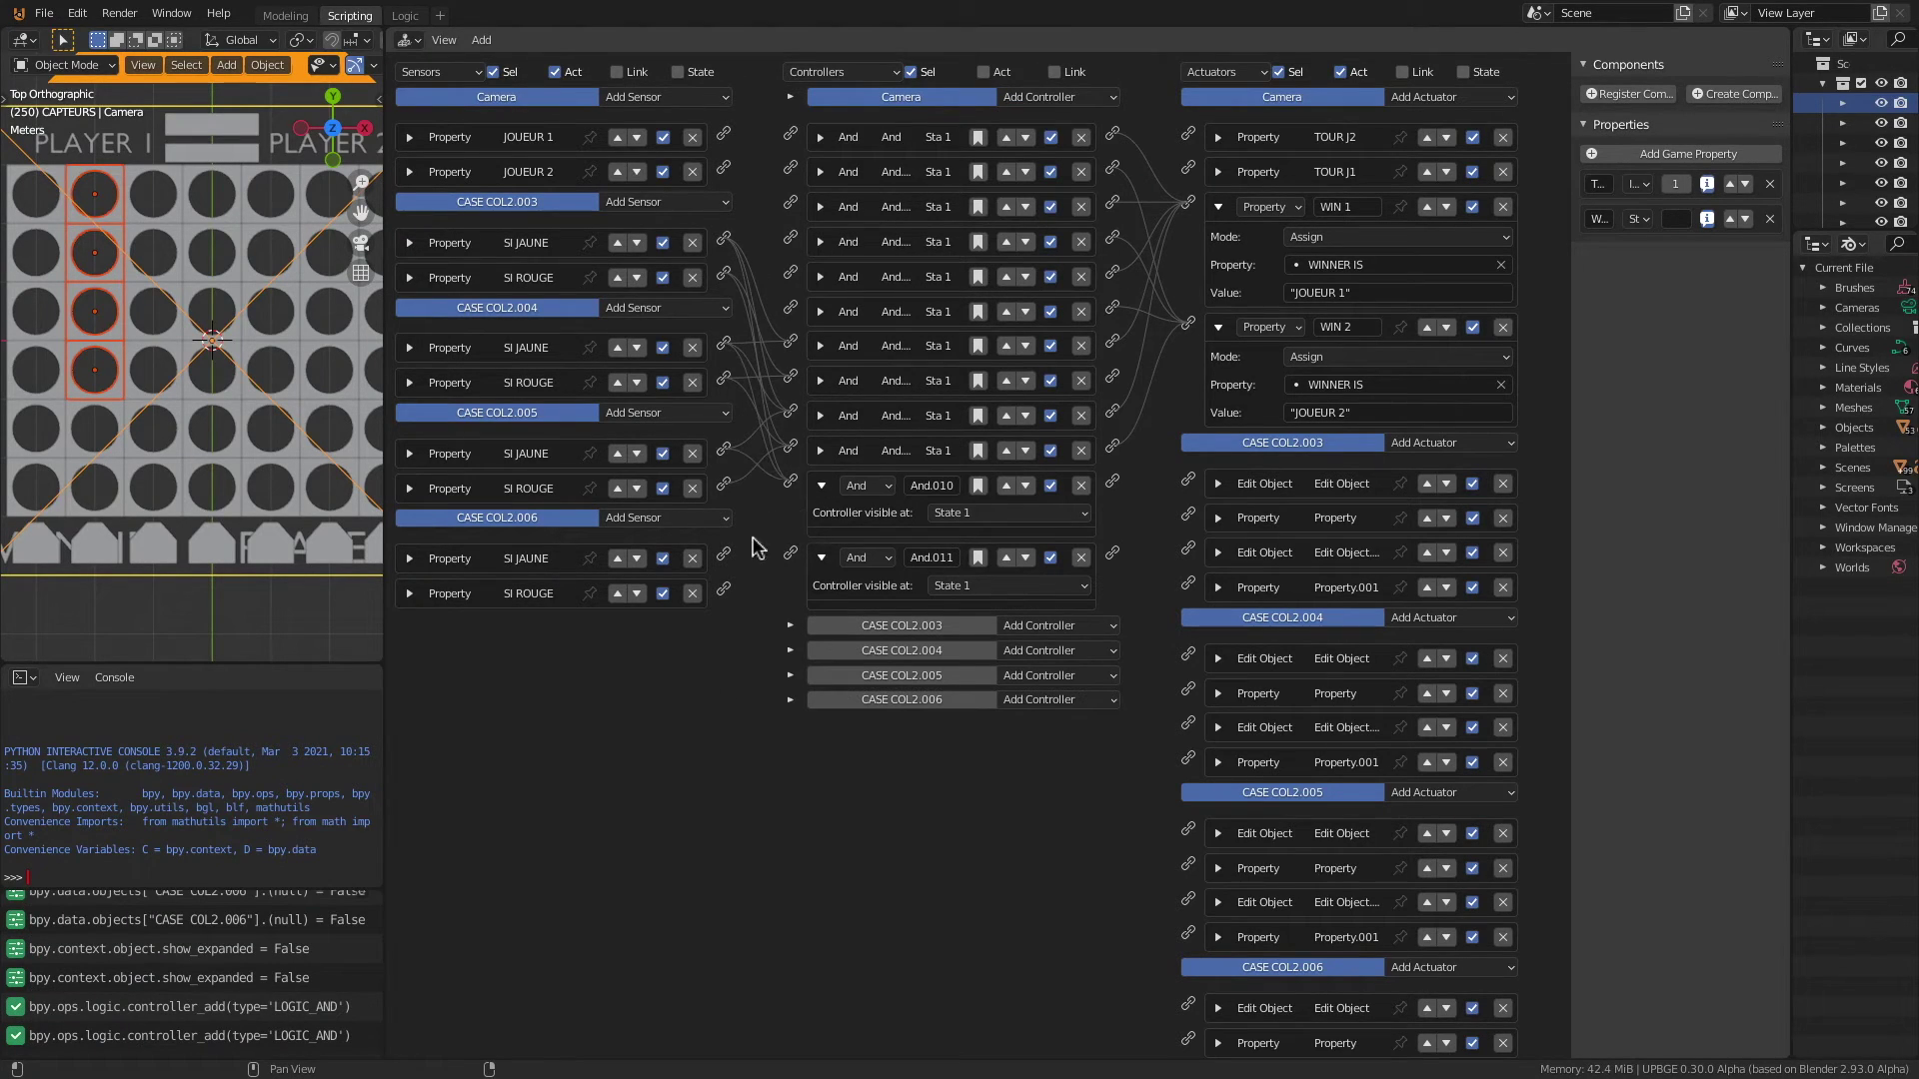
left_click_drag(723, 589, 796, 557)
left_click(820, 552)
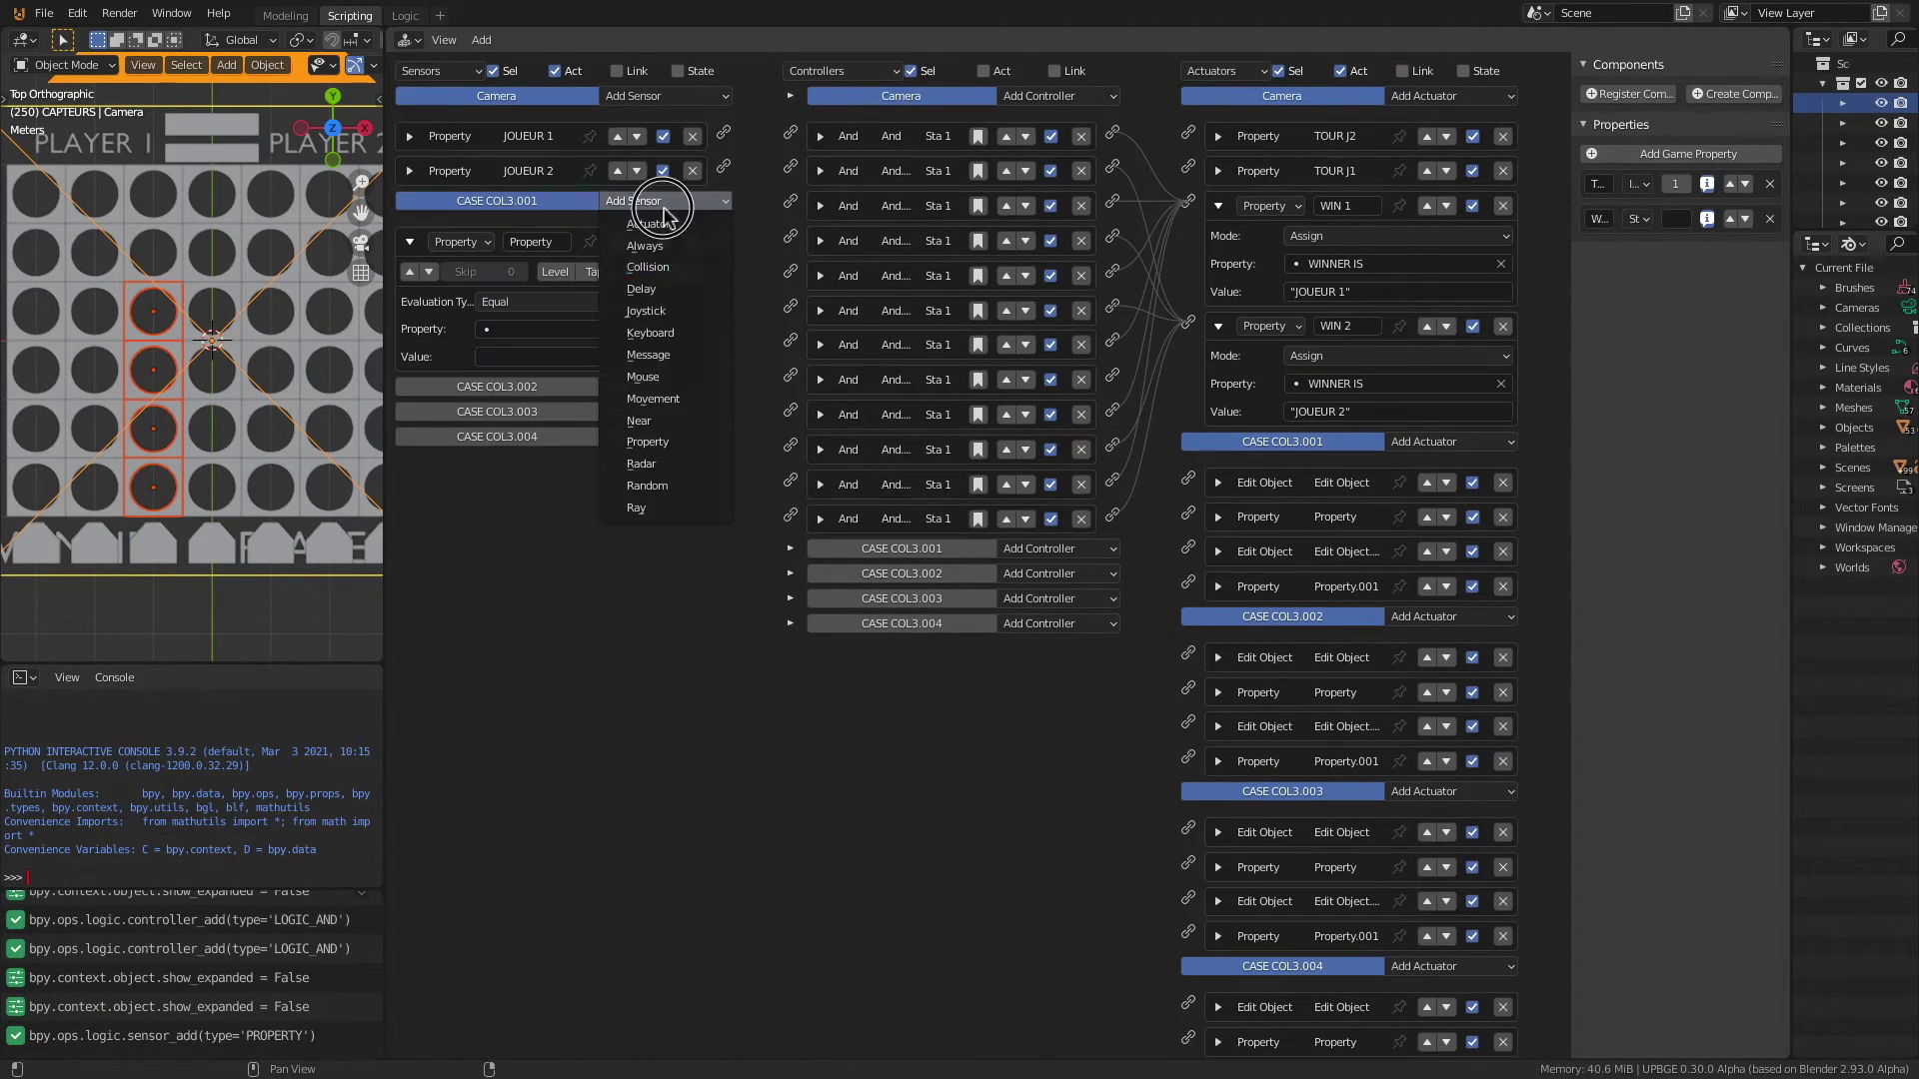
Step: Add Property sensors to the selected CASE COL3 cells
left_click(665, 729)
left_click(665, 1030)
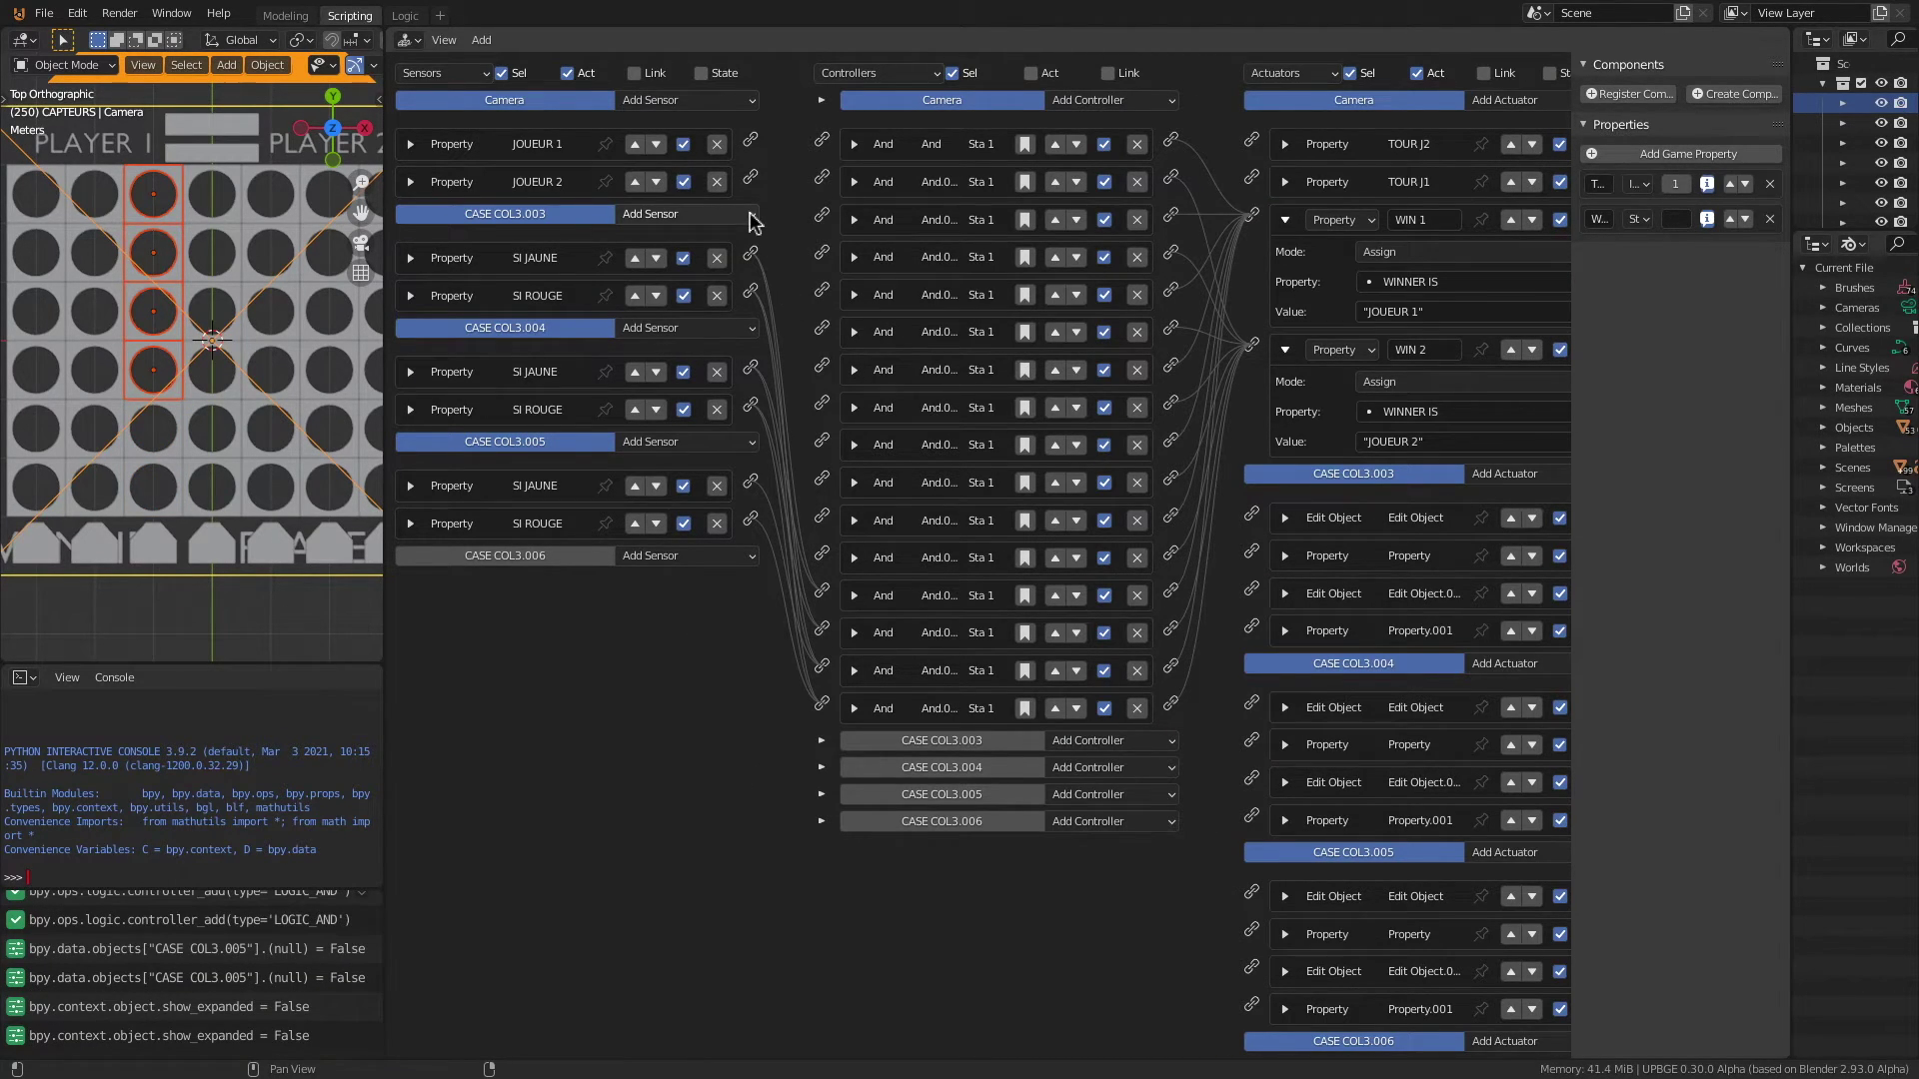
Step: Add a Keyboard sensor to the Camera and name it FICTIF
scroll(985, 108, "down", 4, "ctrl")
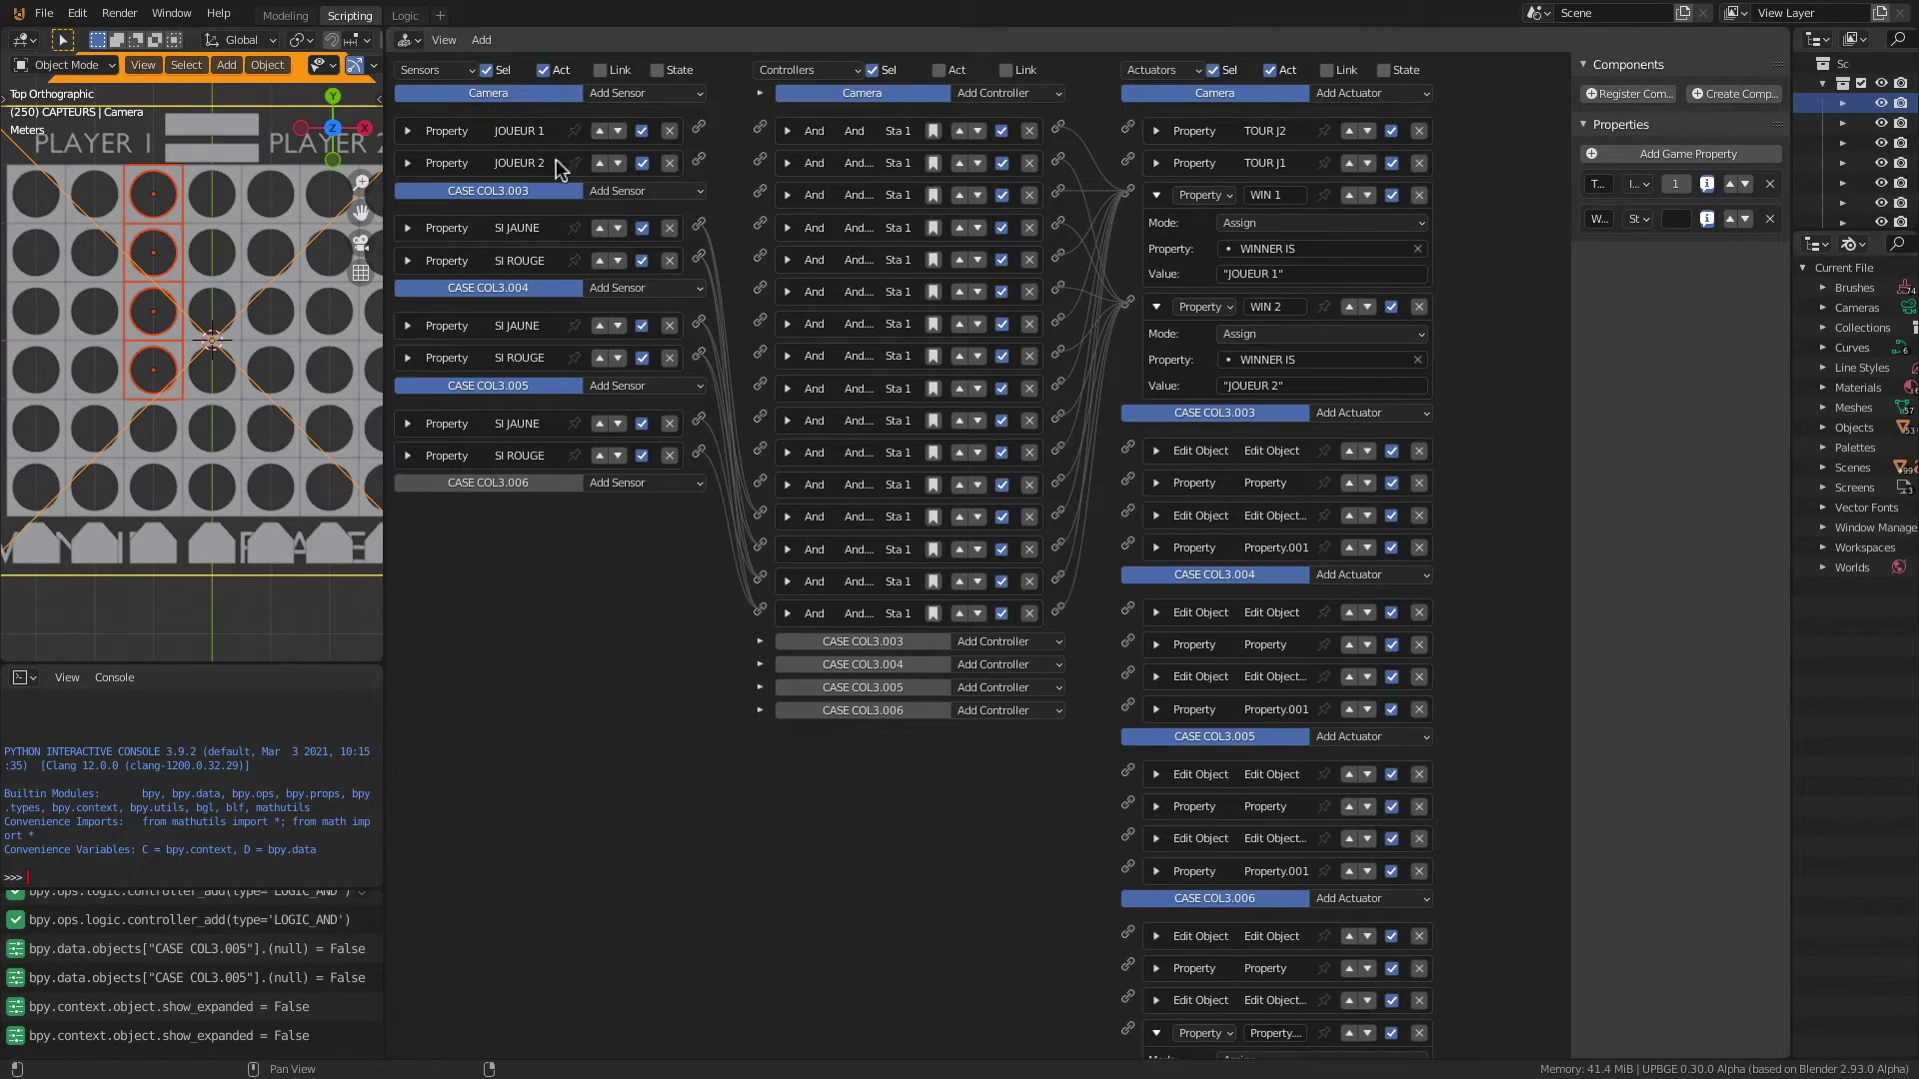
scroll(648, 100, "up", 1, "ctrl")
left_click(648, 95)
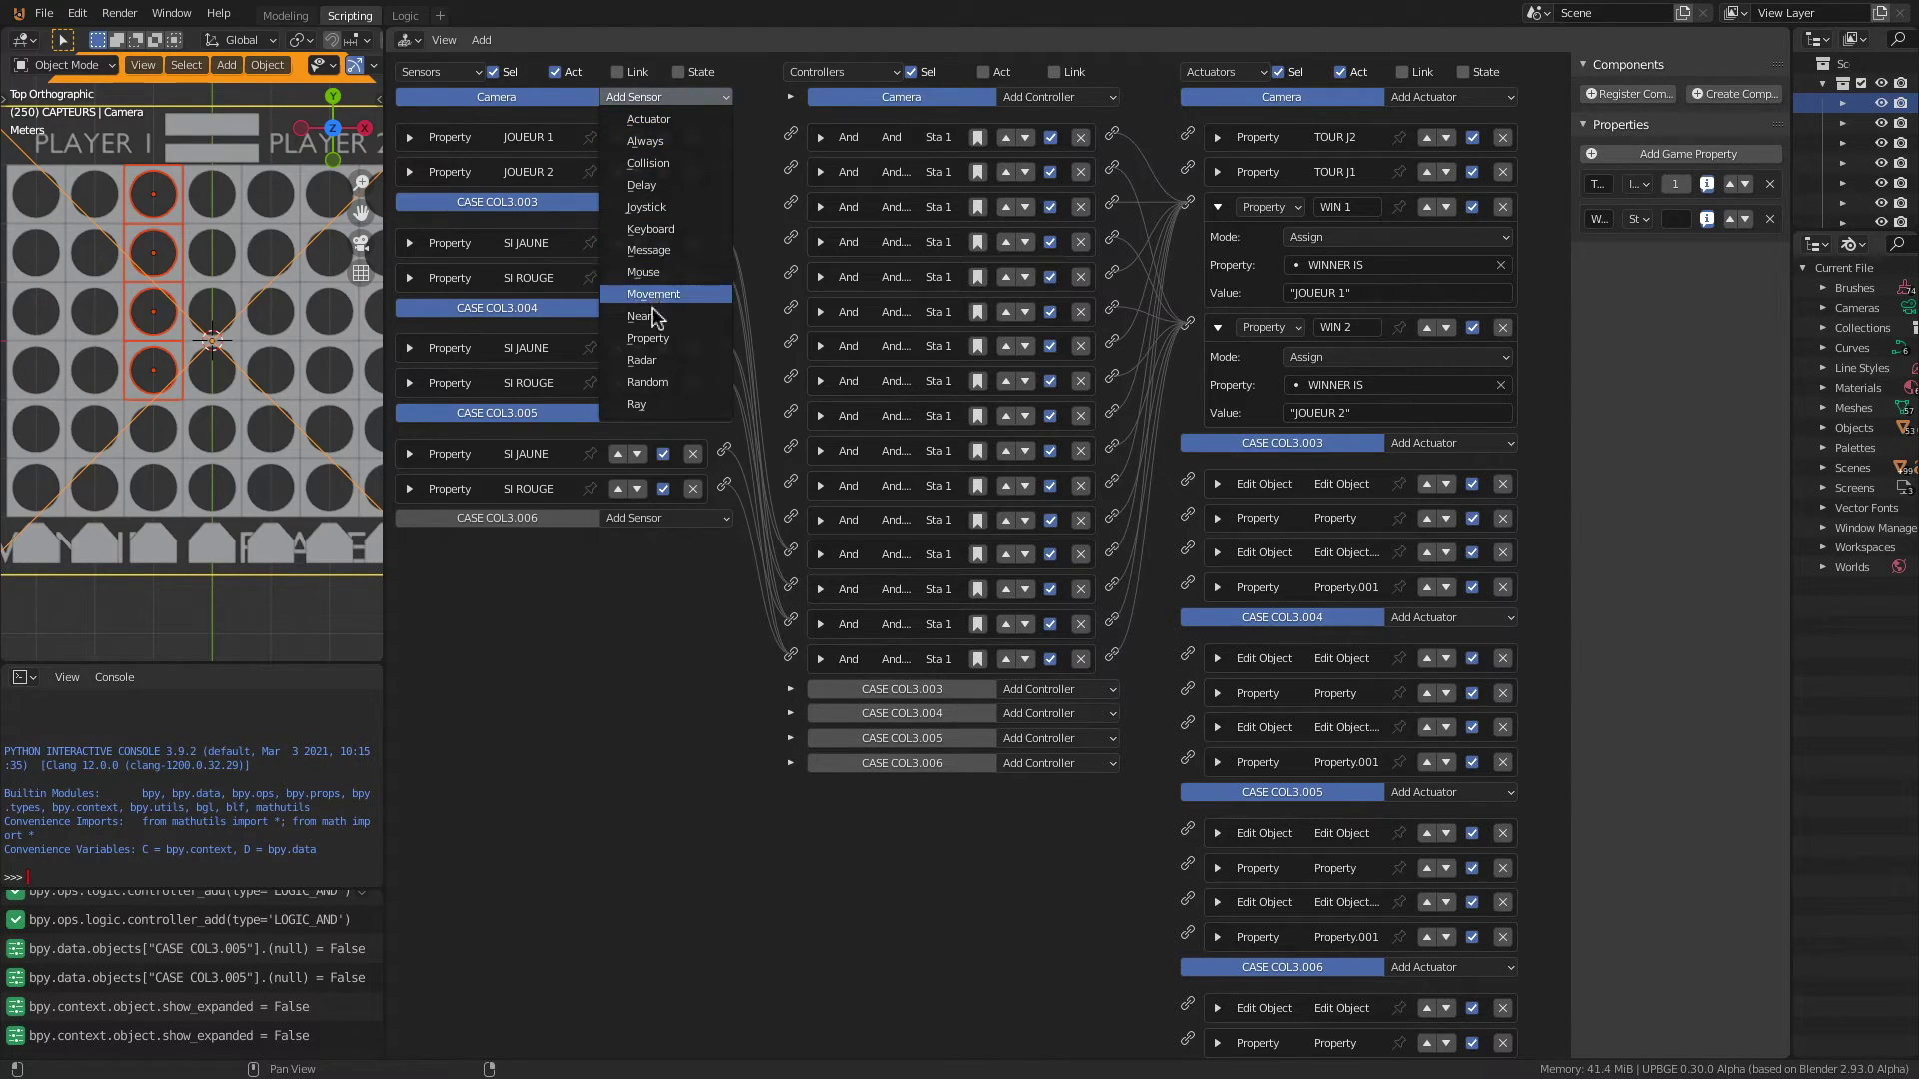
left_click(660, 228)
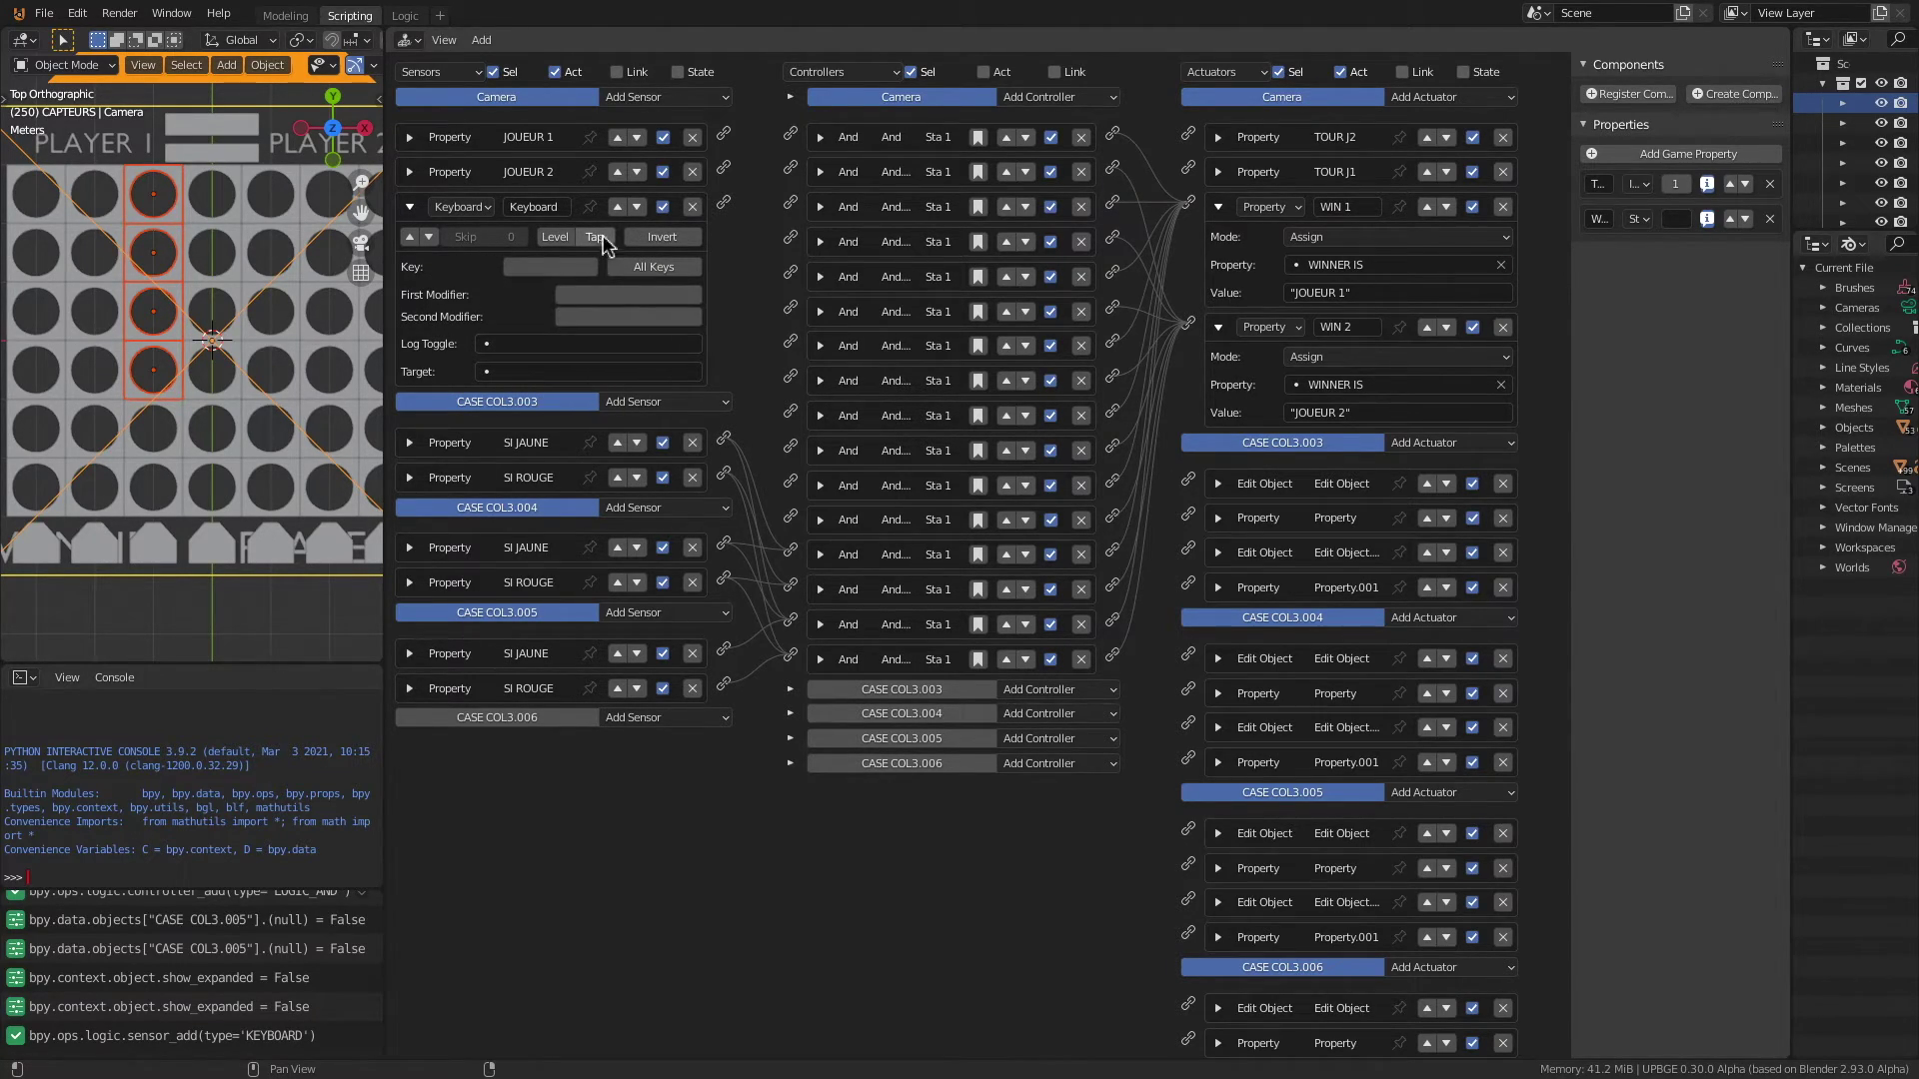
key("ctrl+a")
type("F")
key("Return")
Step: Add a second Keyboard sensor to the Camera and name it FICTIF as well
left_click(679, 100)
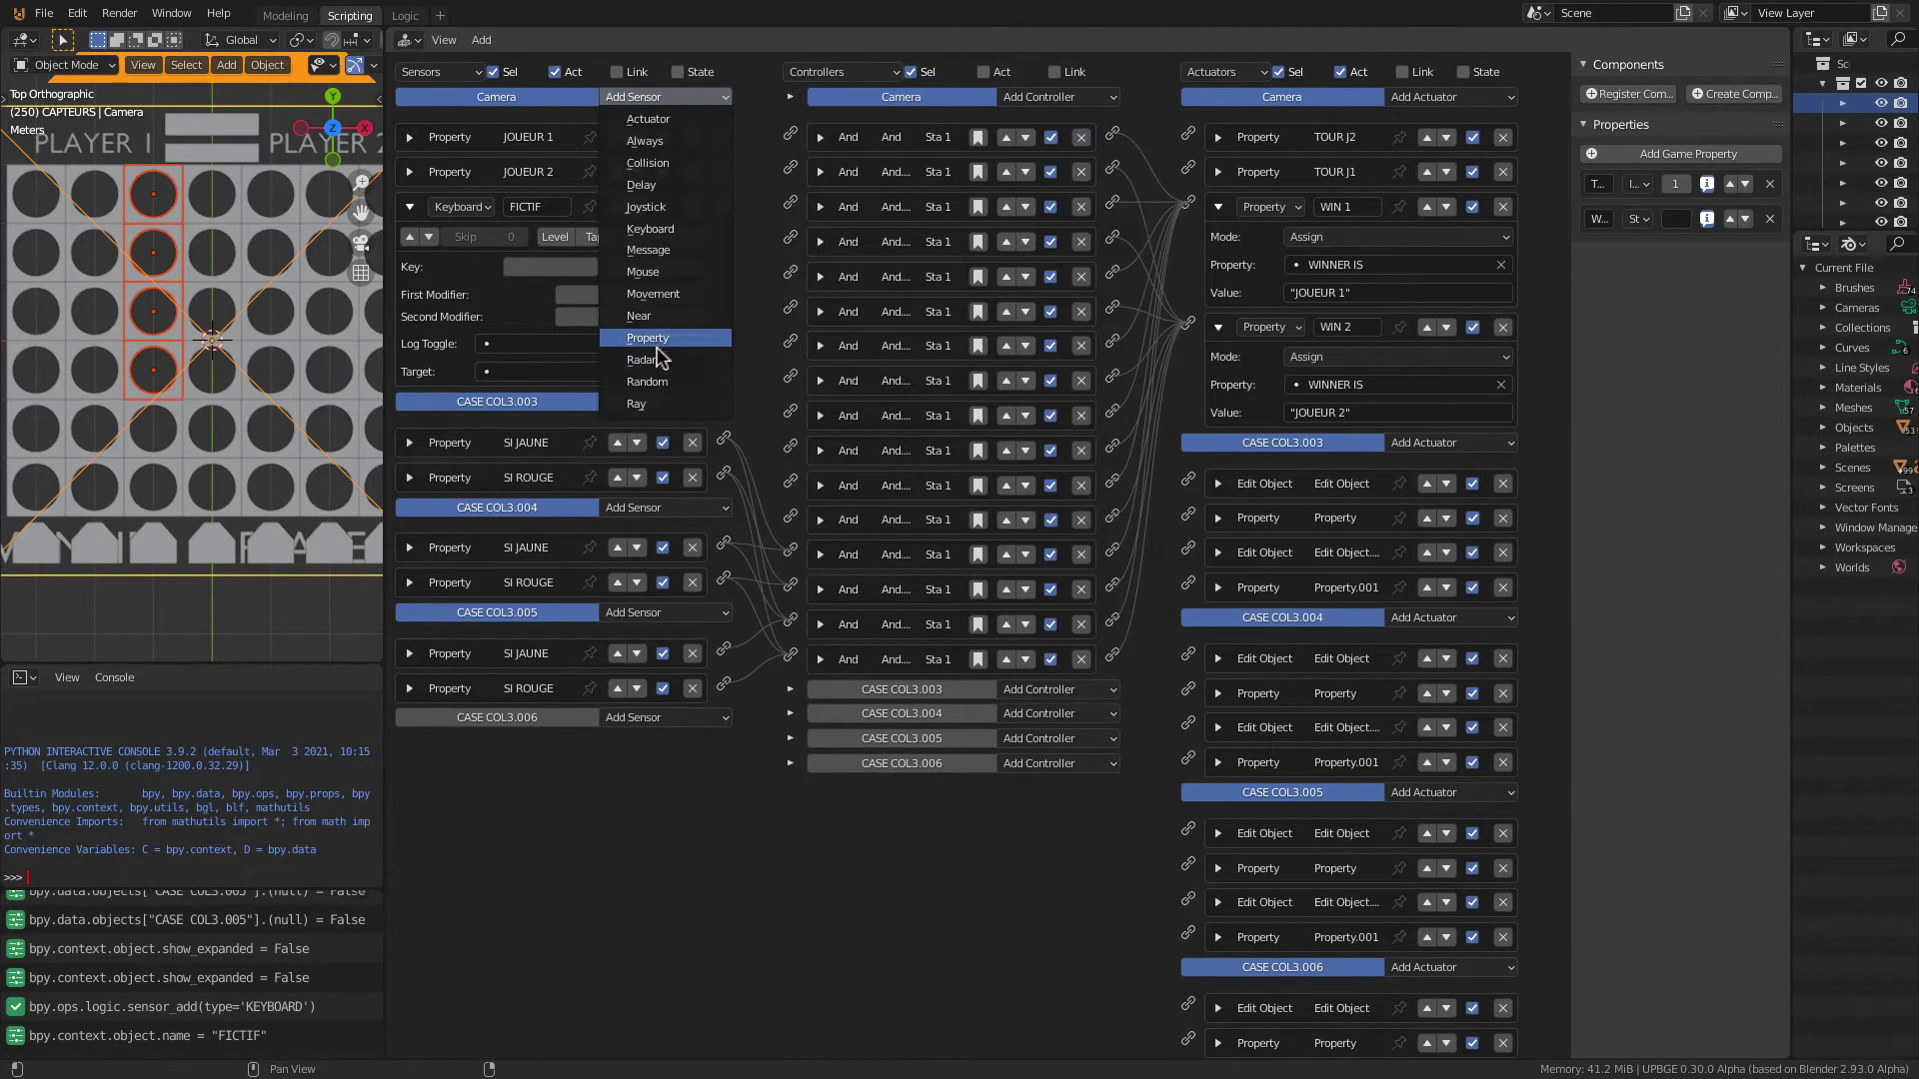
left_click(666, 230)
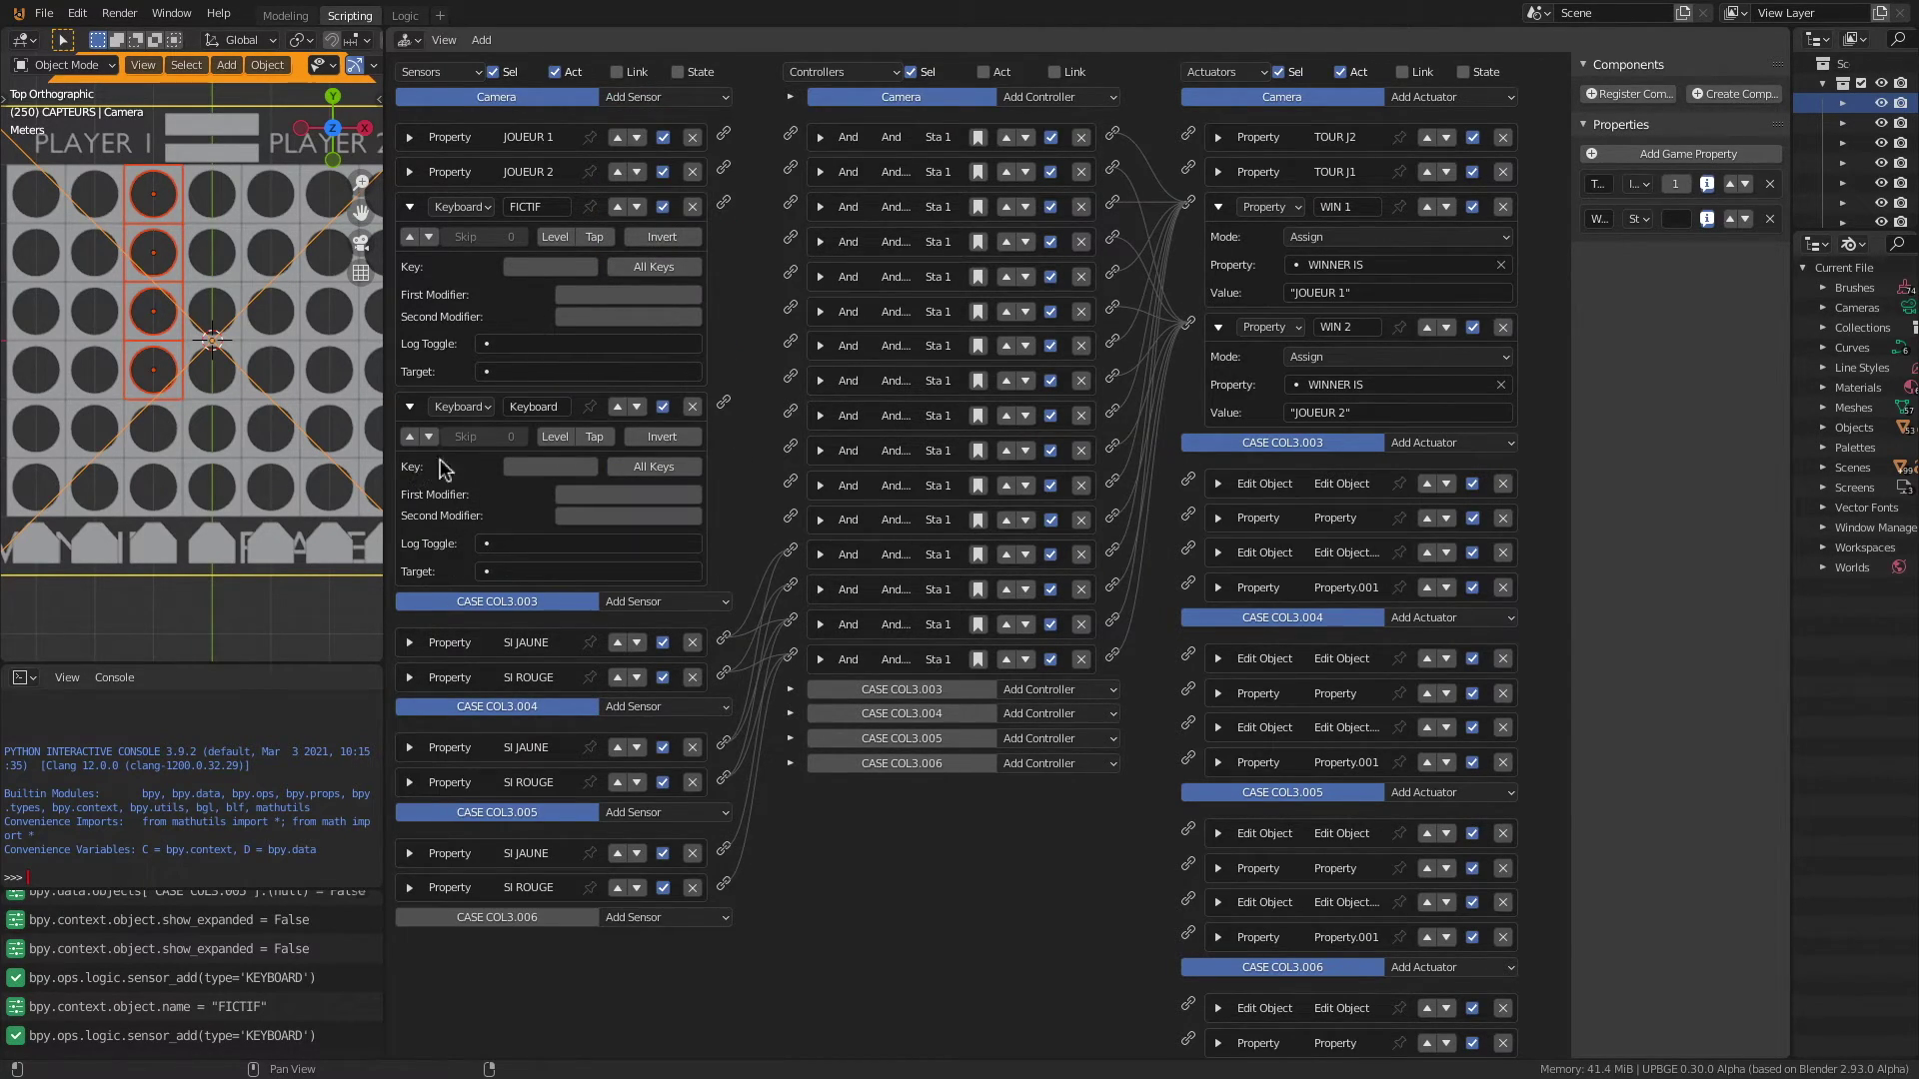
left_click(537, 415)
type("FICTIF")
key("Return")
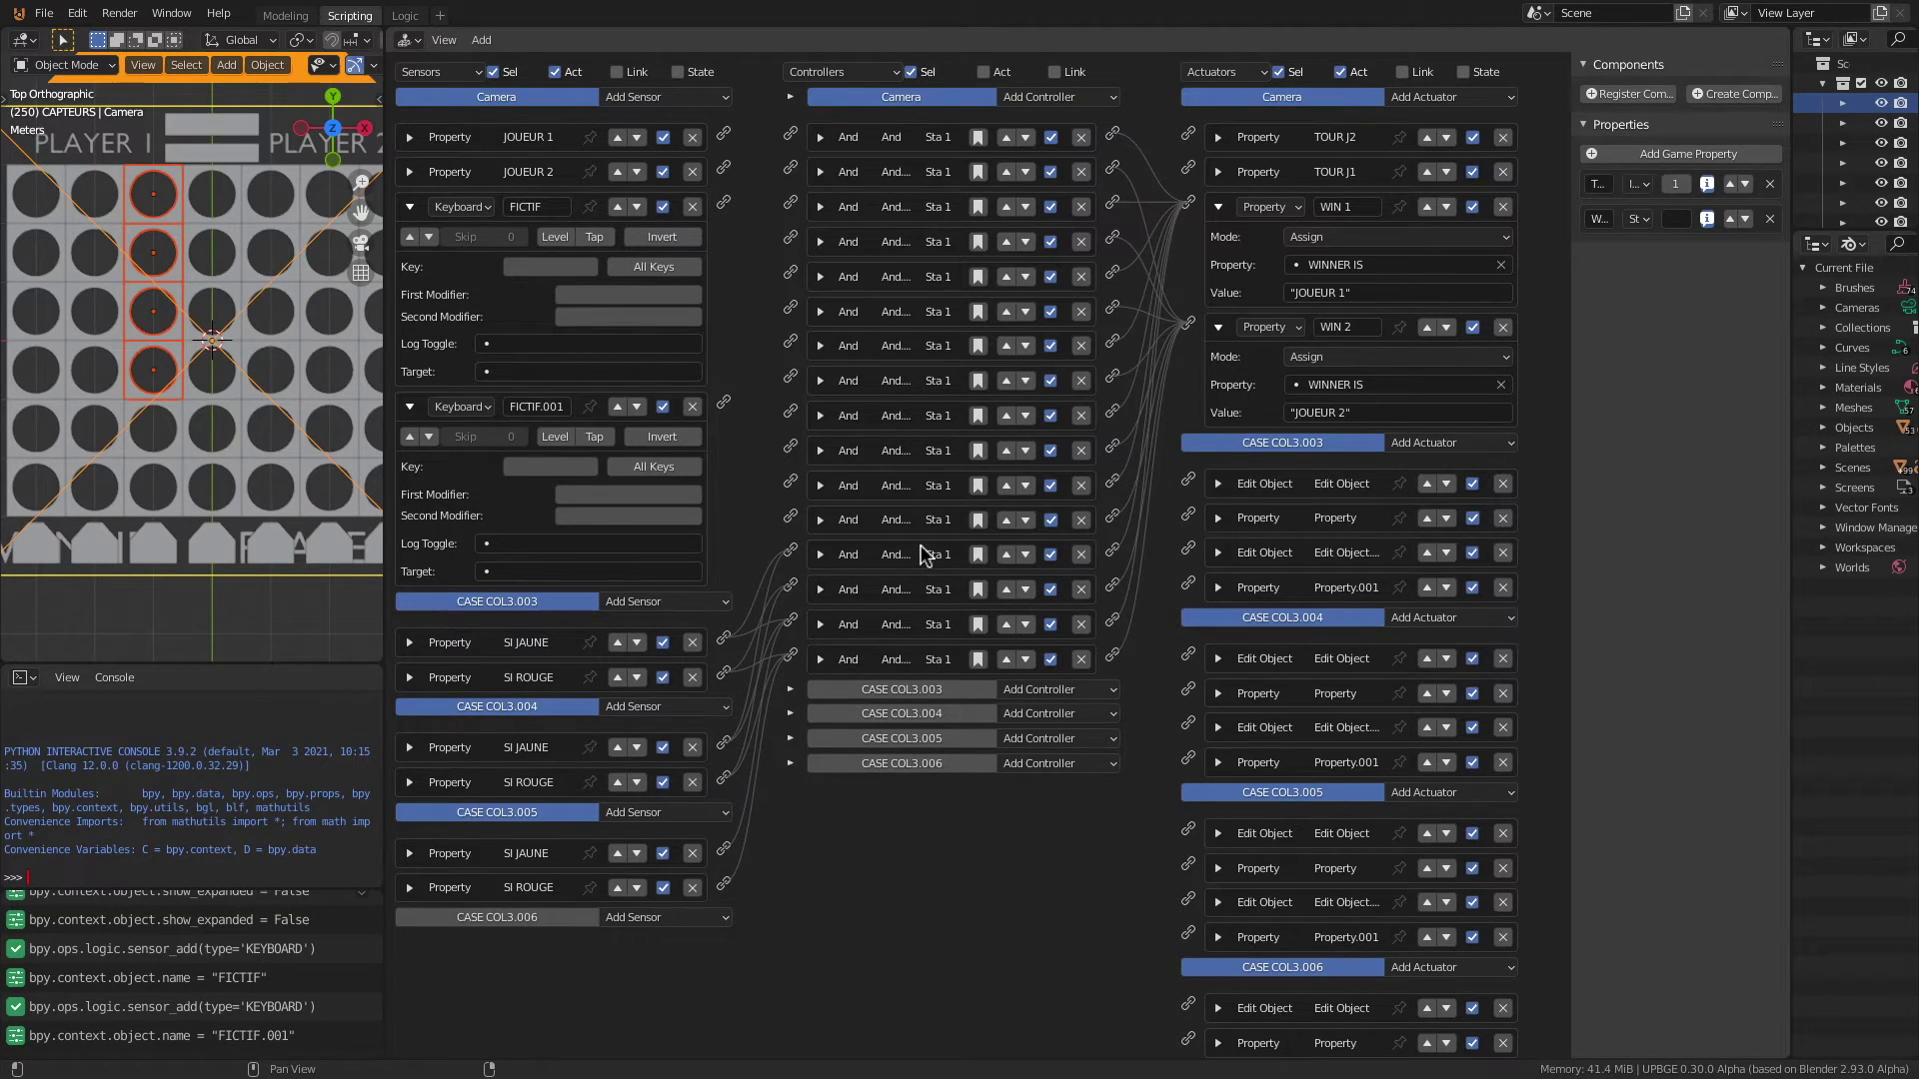
Step: Add an Action actuator named FICTIF to the Camera and move it to the top of the Camera's actuators
left_click(1434, 100)
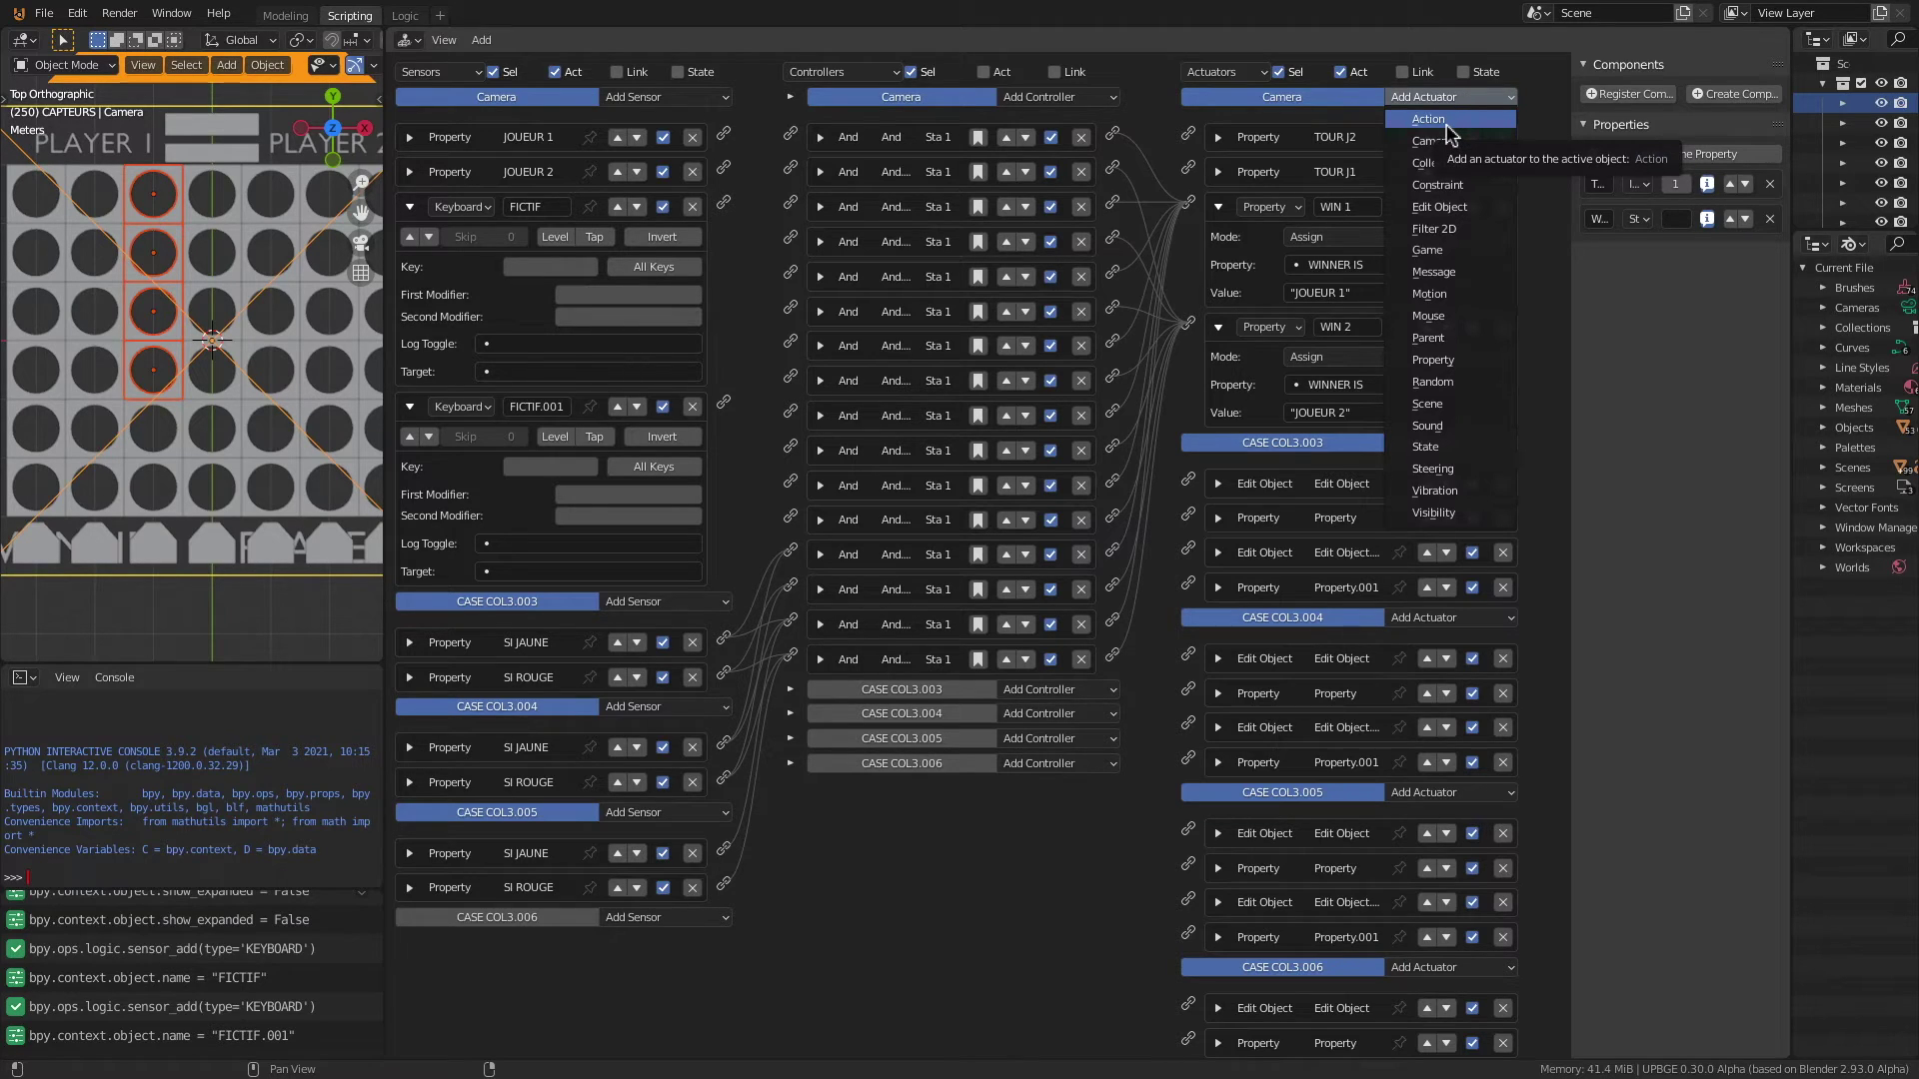
left_click(1442, 124)
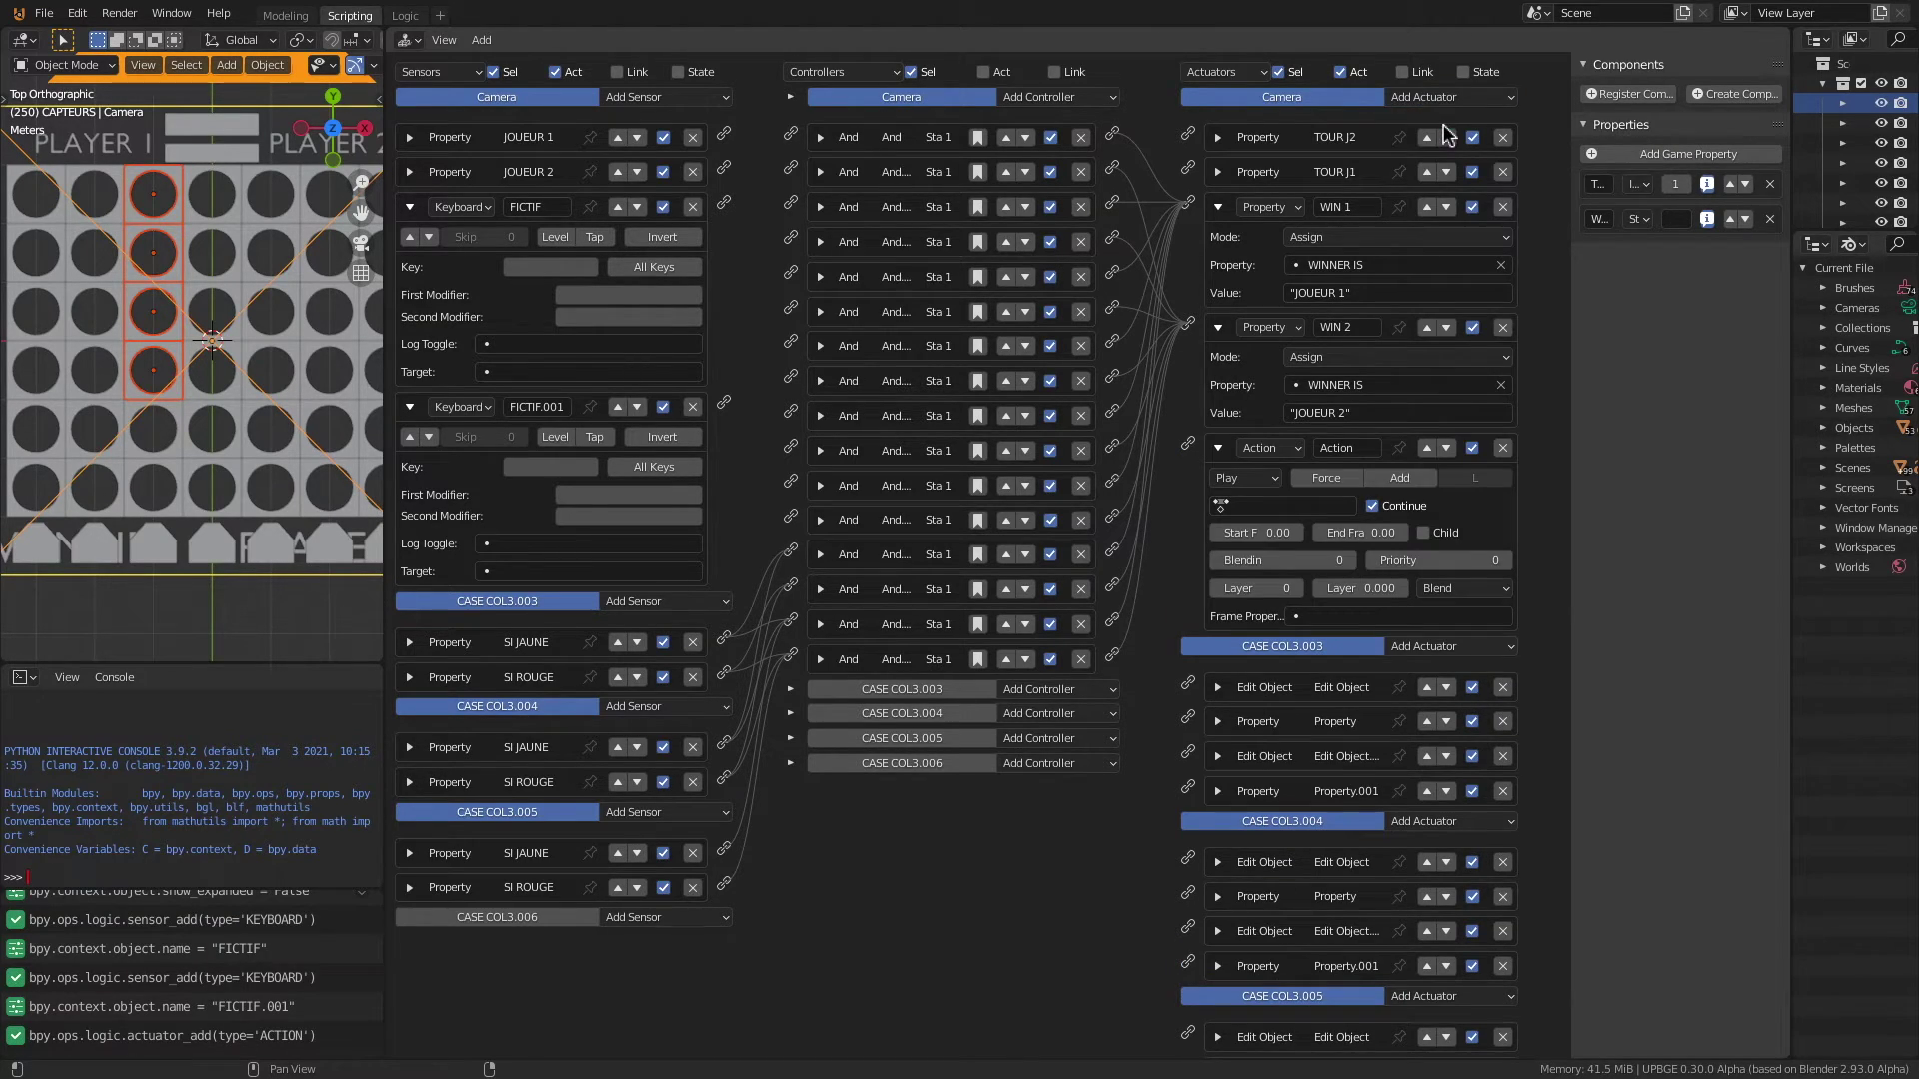
left_click(1427, 447)
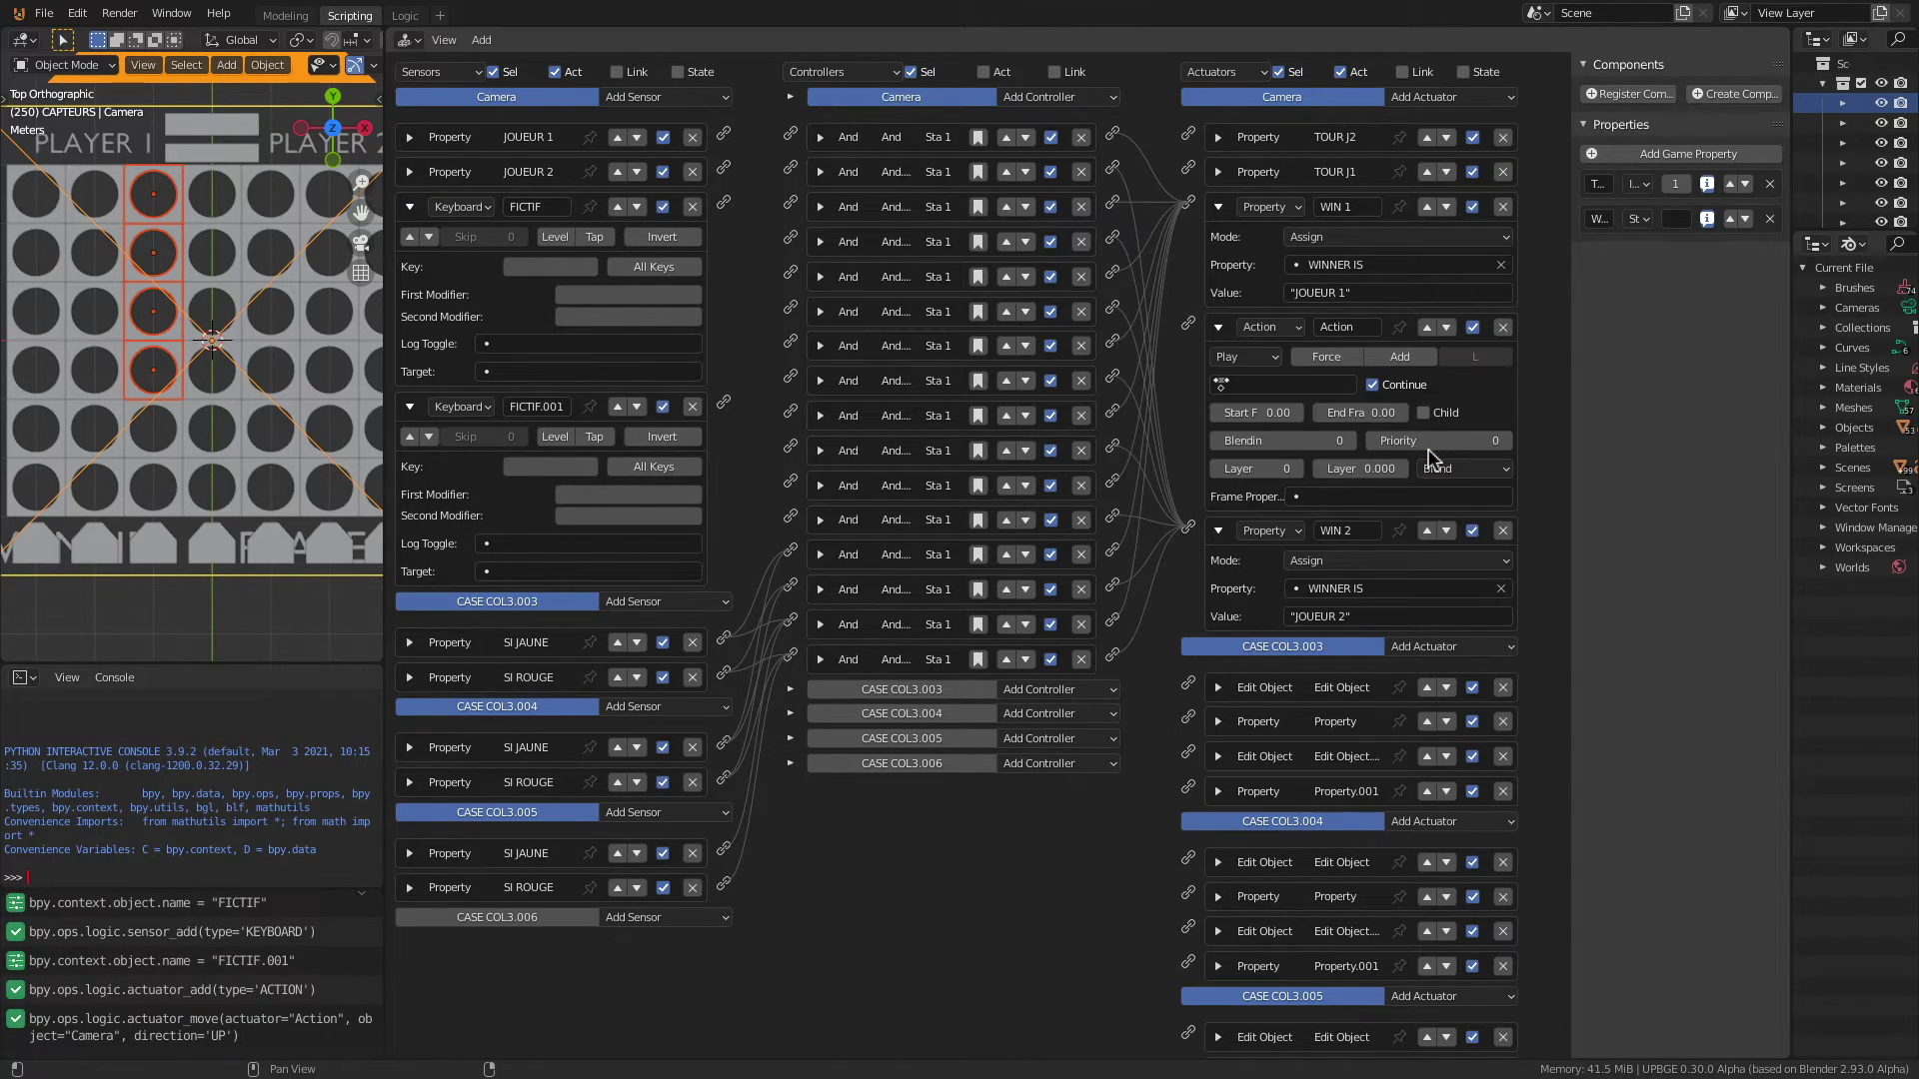
left_click(1427, 328)
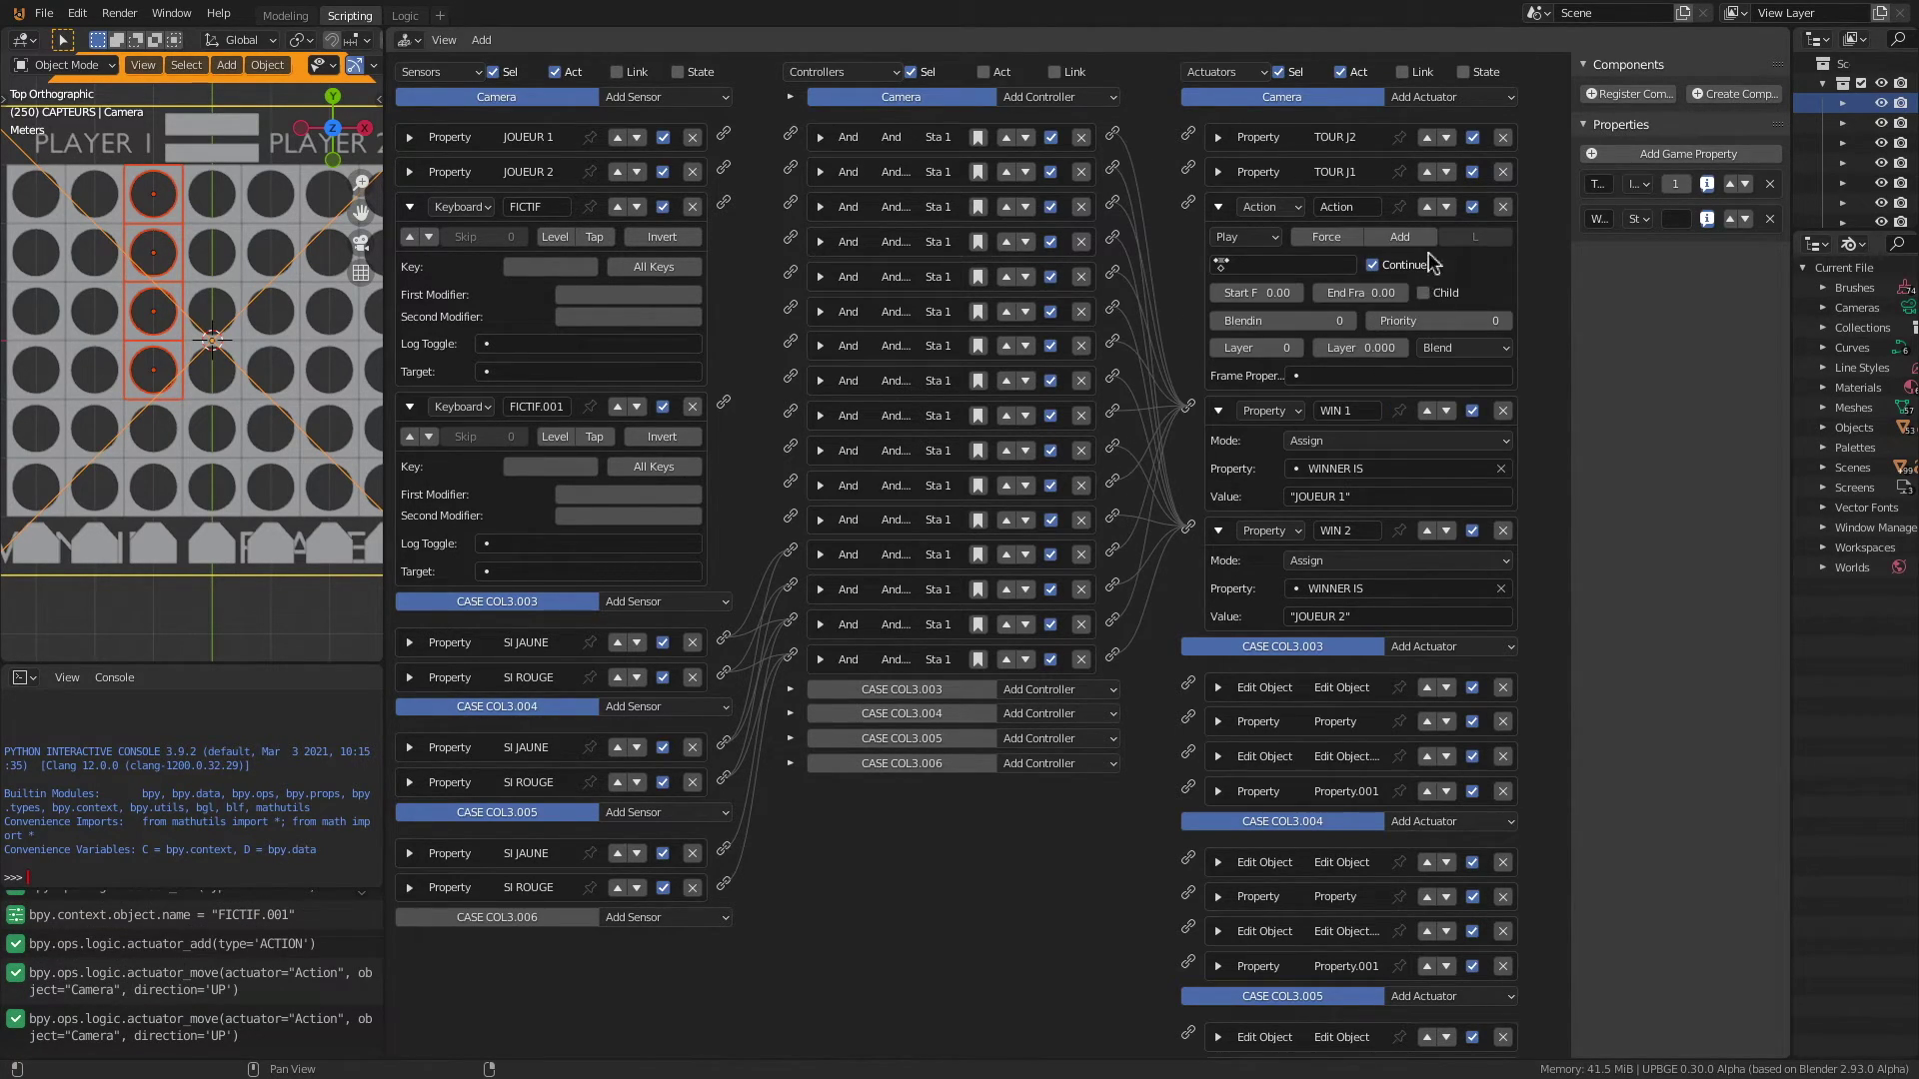
left_click(1427, 206)
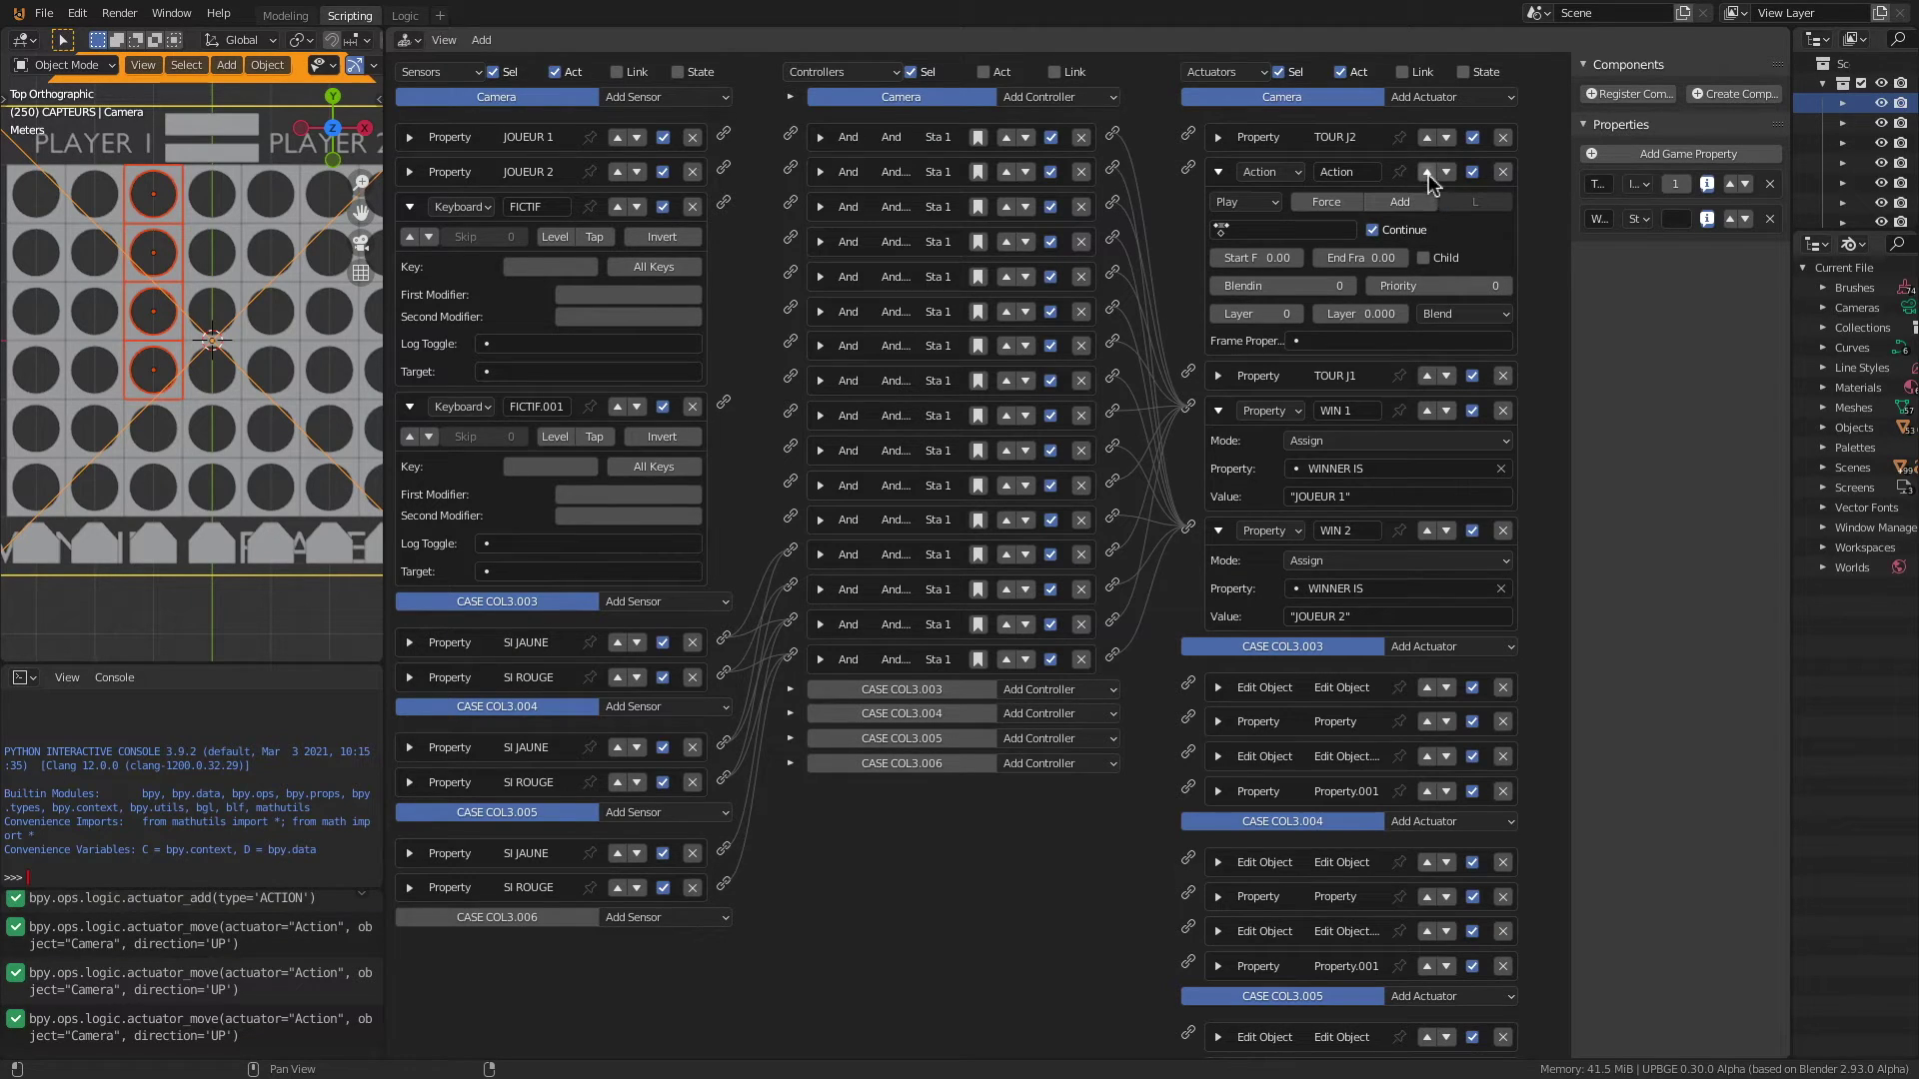
left_click(1427, 172)
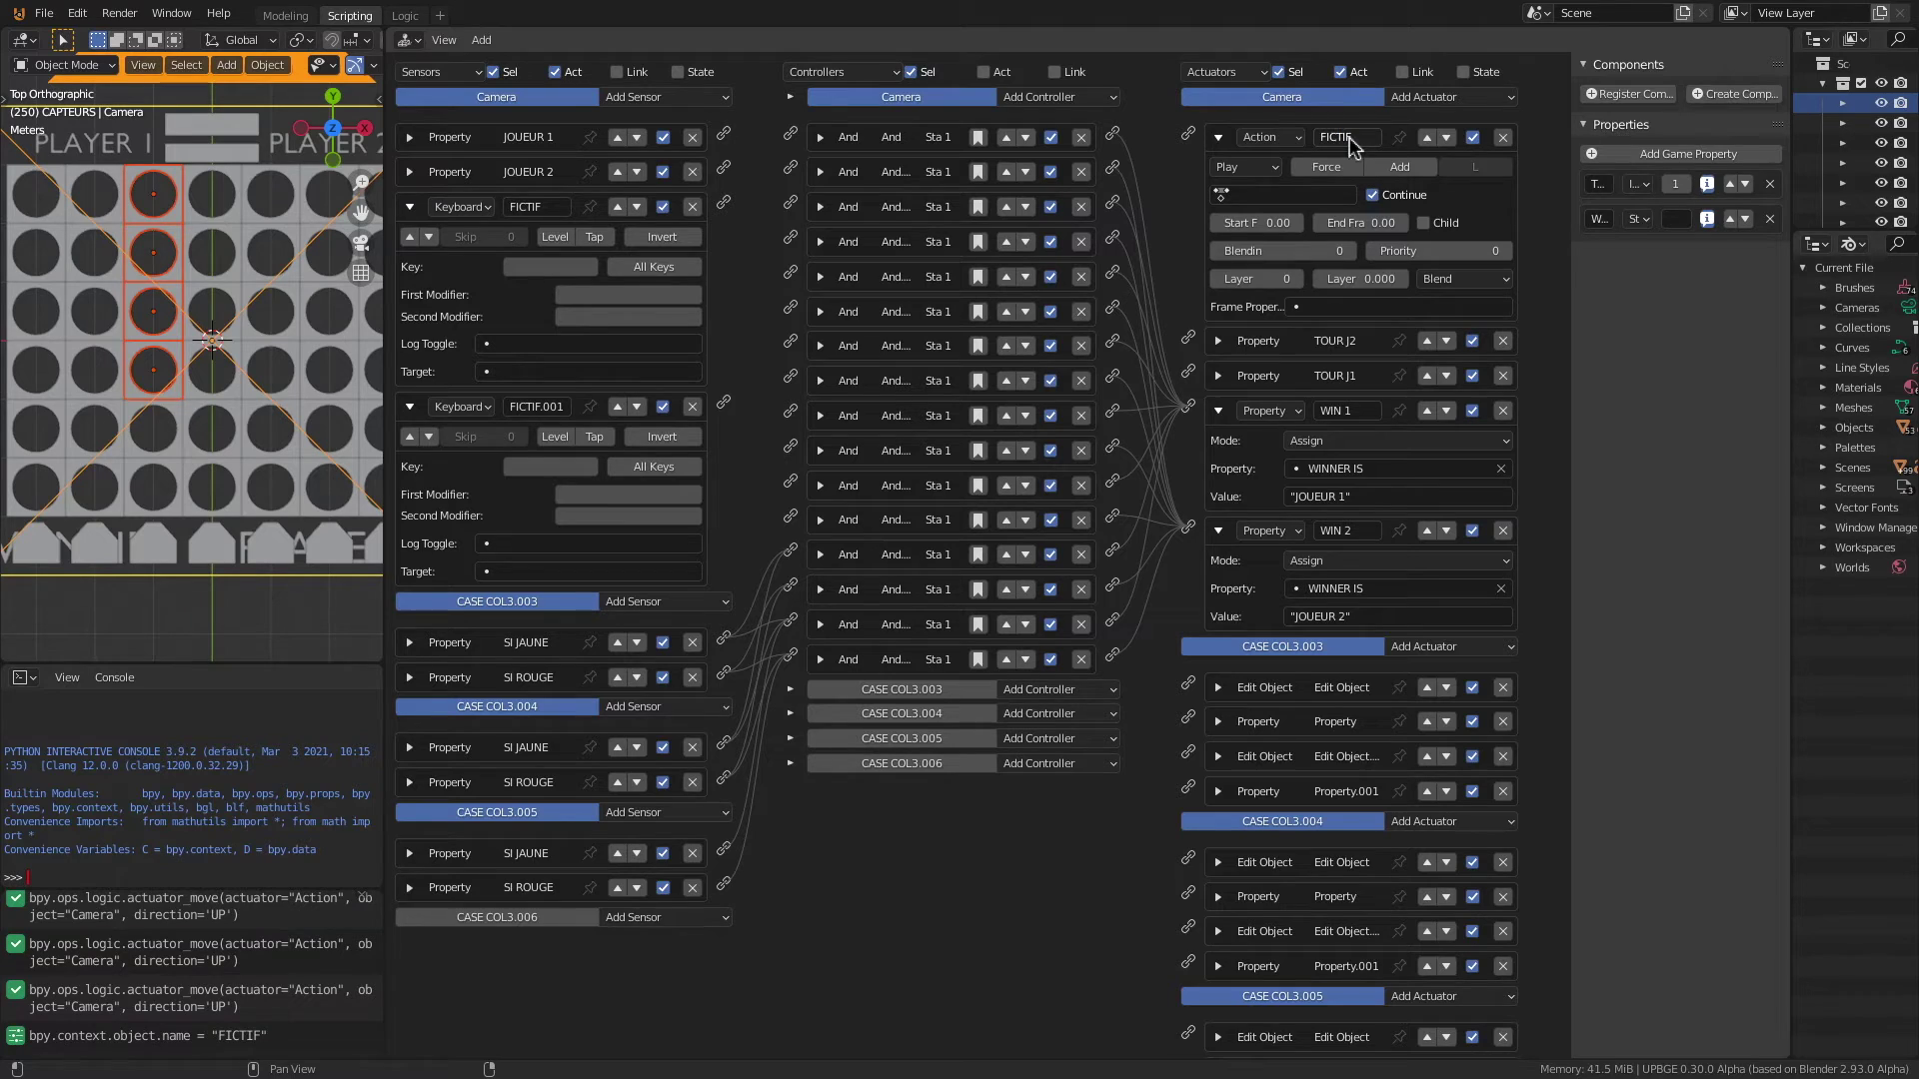
Step: Add a second Action actuator to the Camera and name it FICTIF as well
left_click(1429, 97)
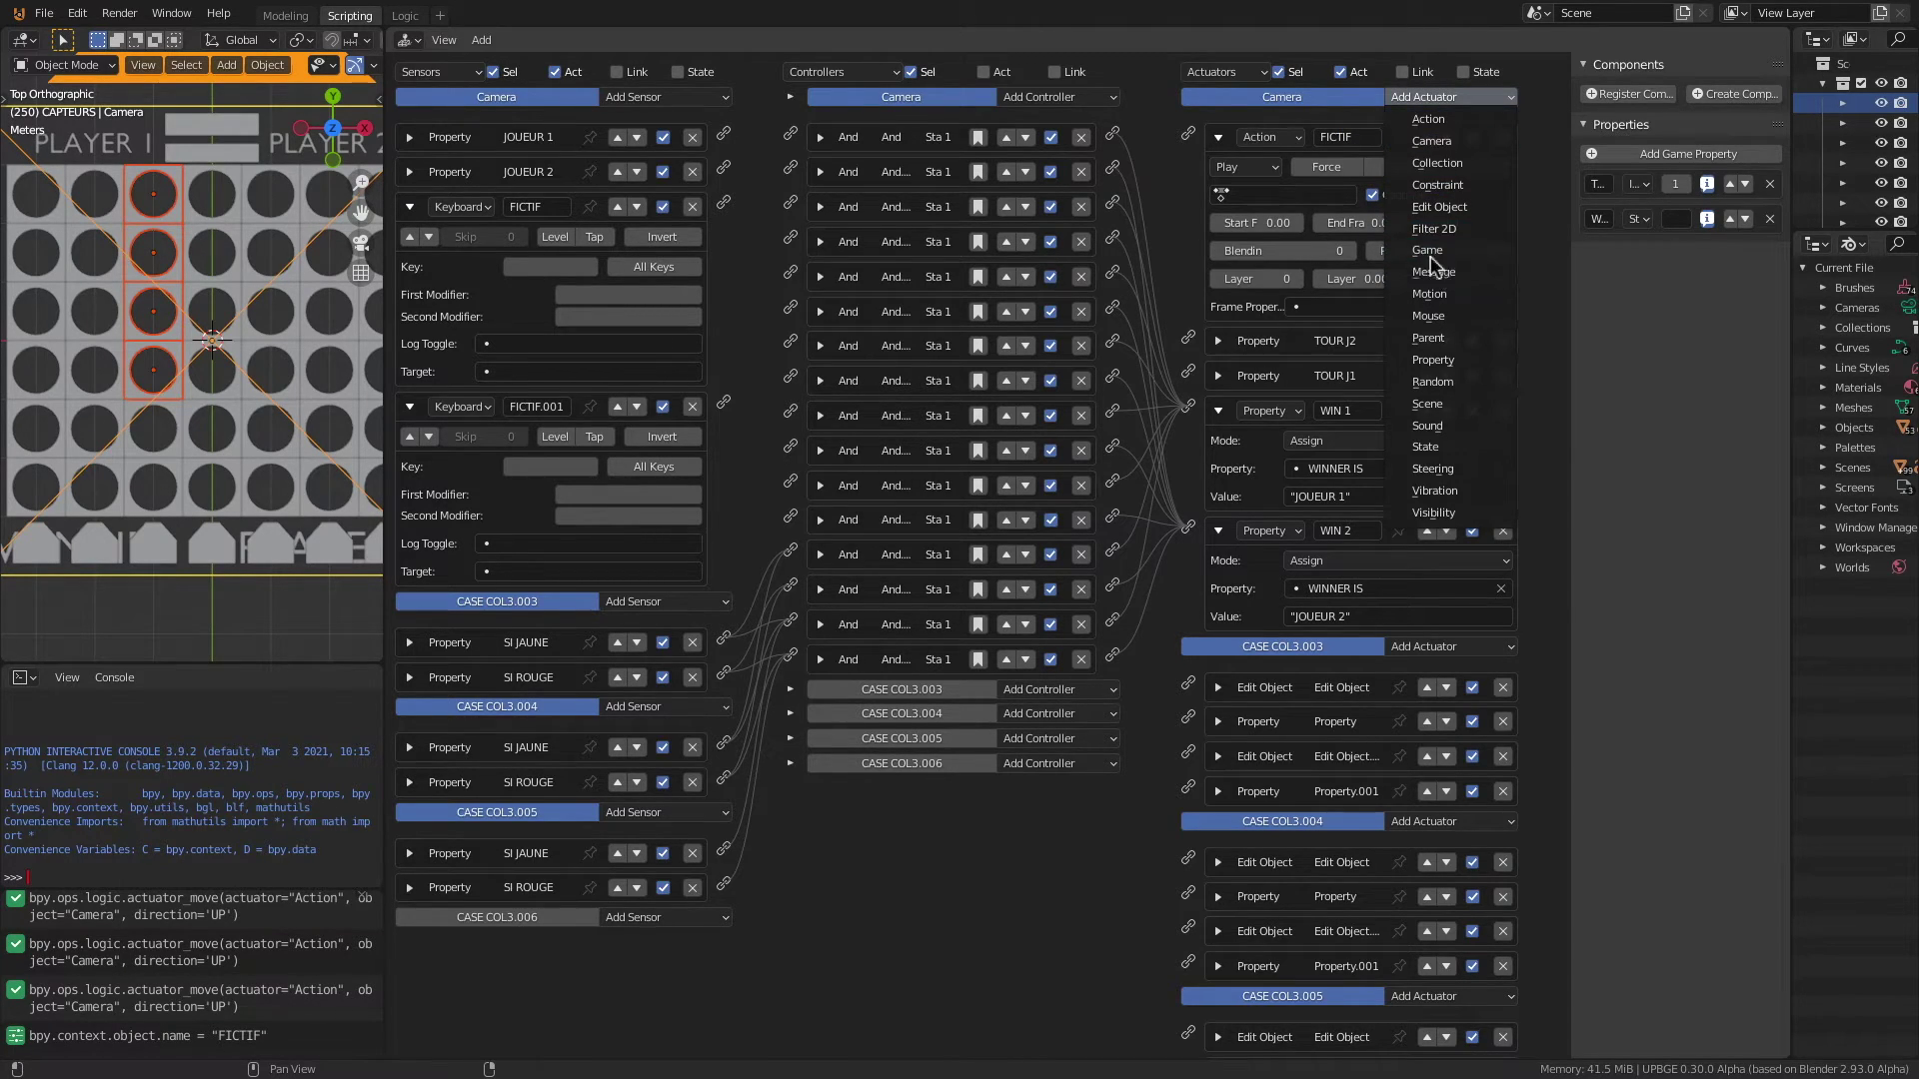
left_click(1437, 120)
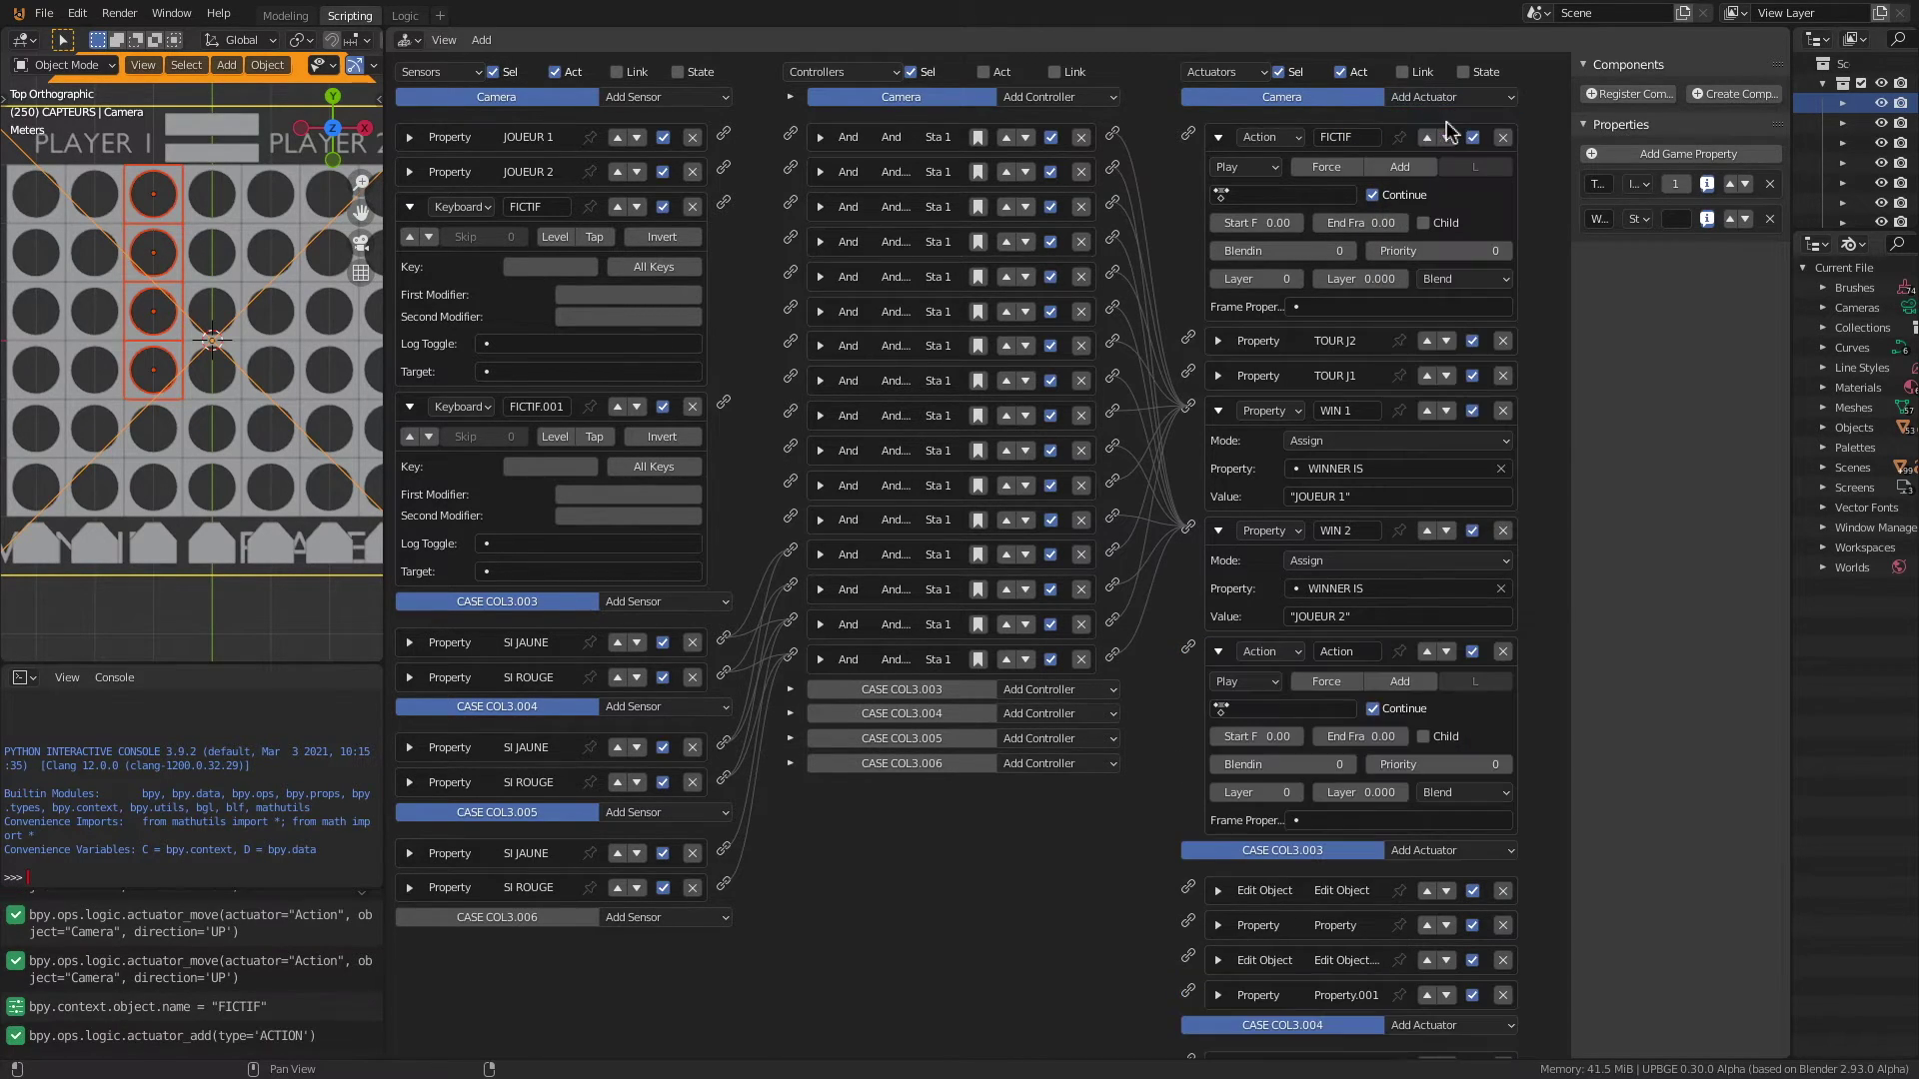
left_click(1351, 652)
type("FICTIF")
key("Return")
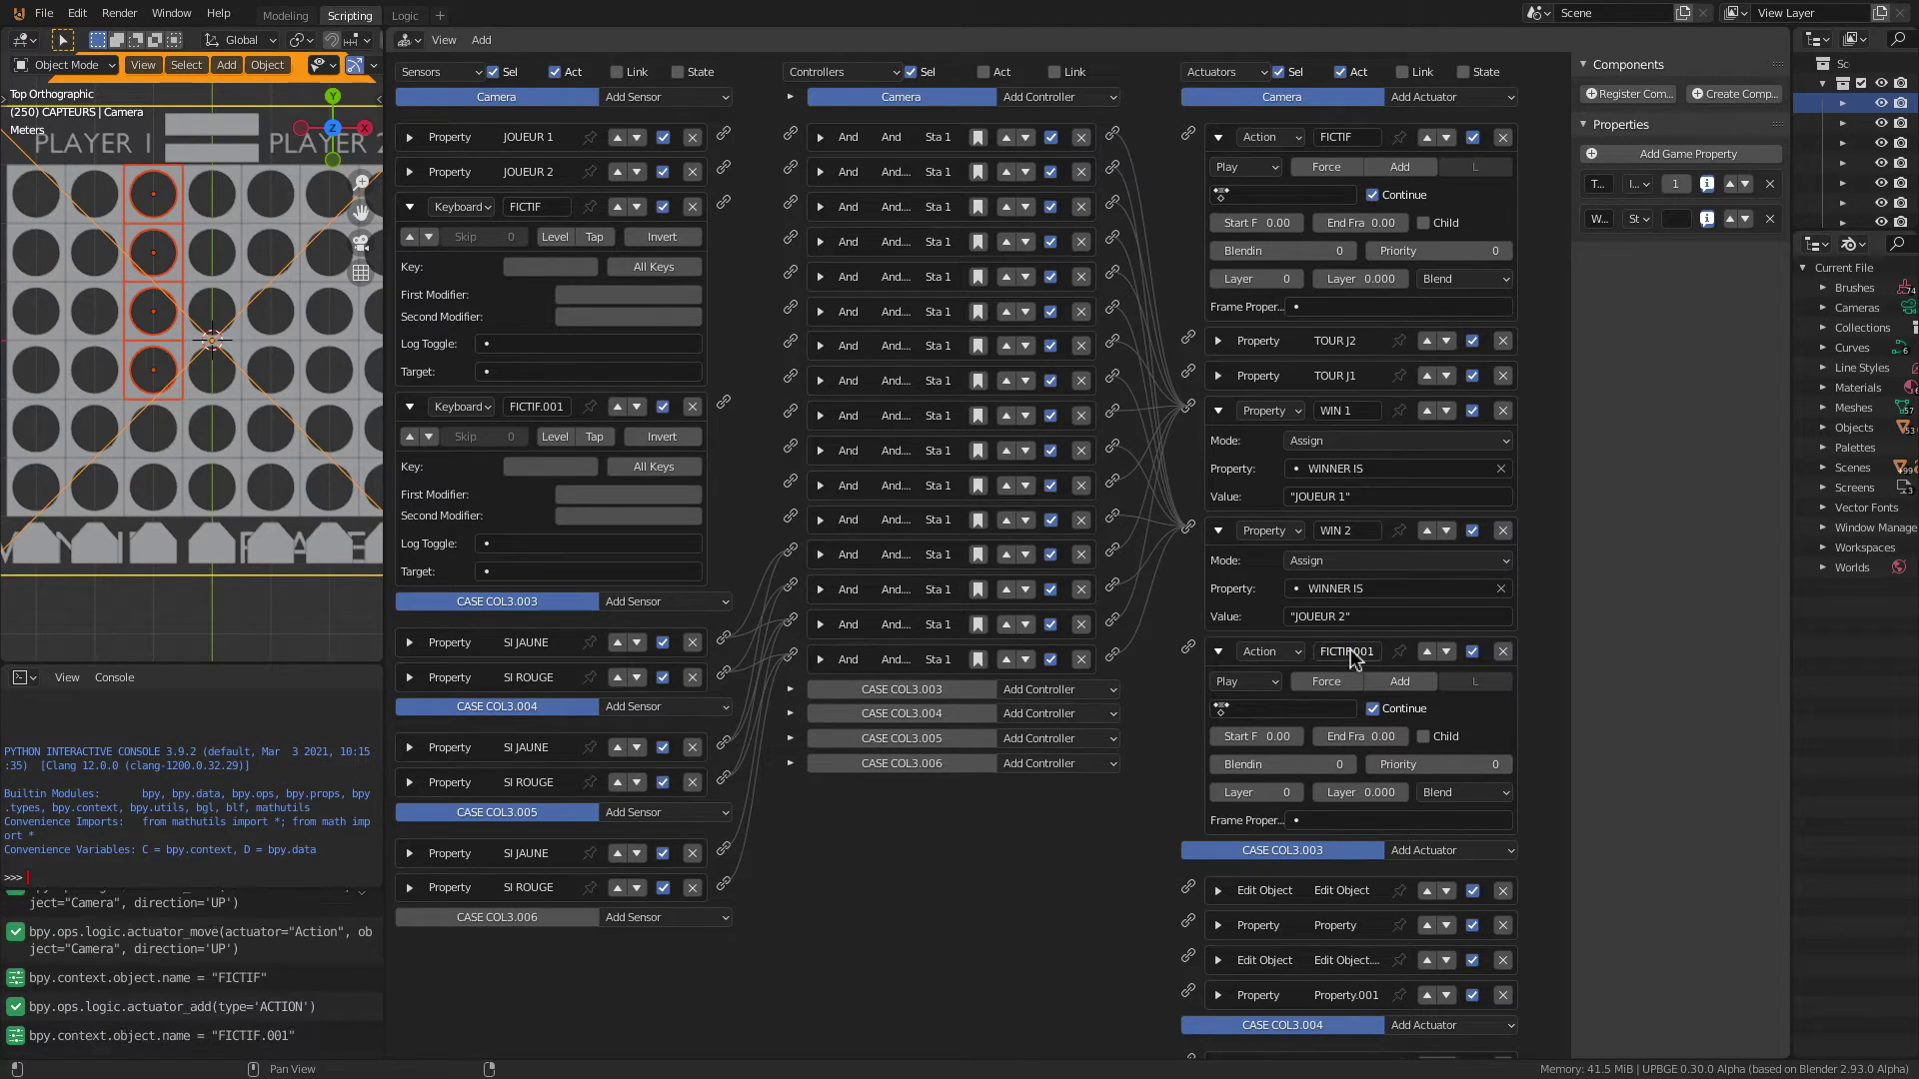
Step: Move the second FICTIF actuator up so it sits above TOUR J2, directly below the first FICTIF actuator
left_click(1426, 651)
left_click(1426, 530)
left_click(1426, 410)
left_click(1426, 376)
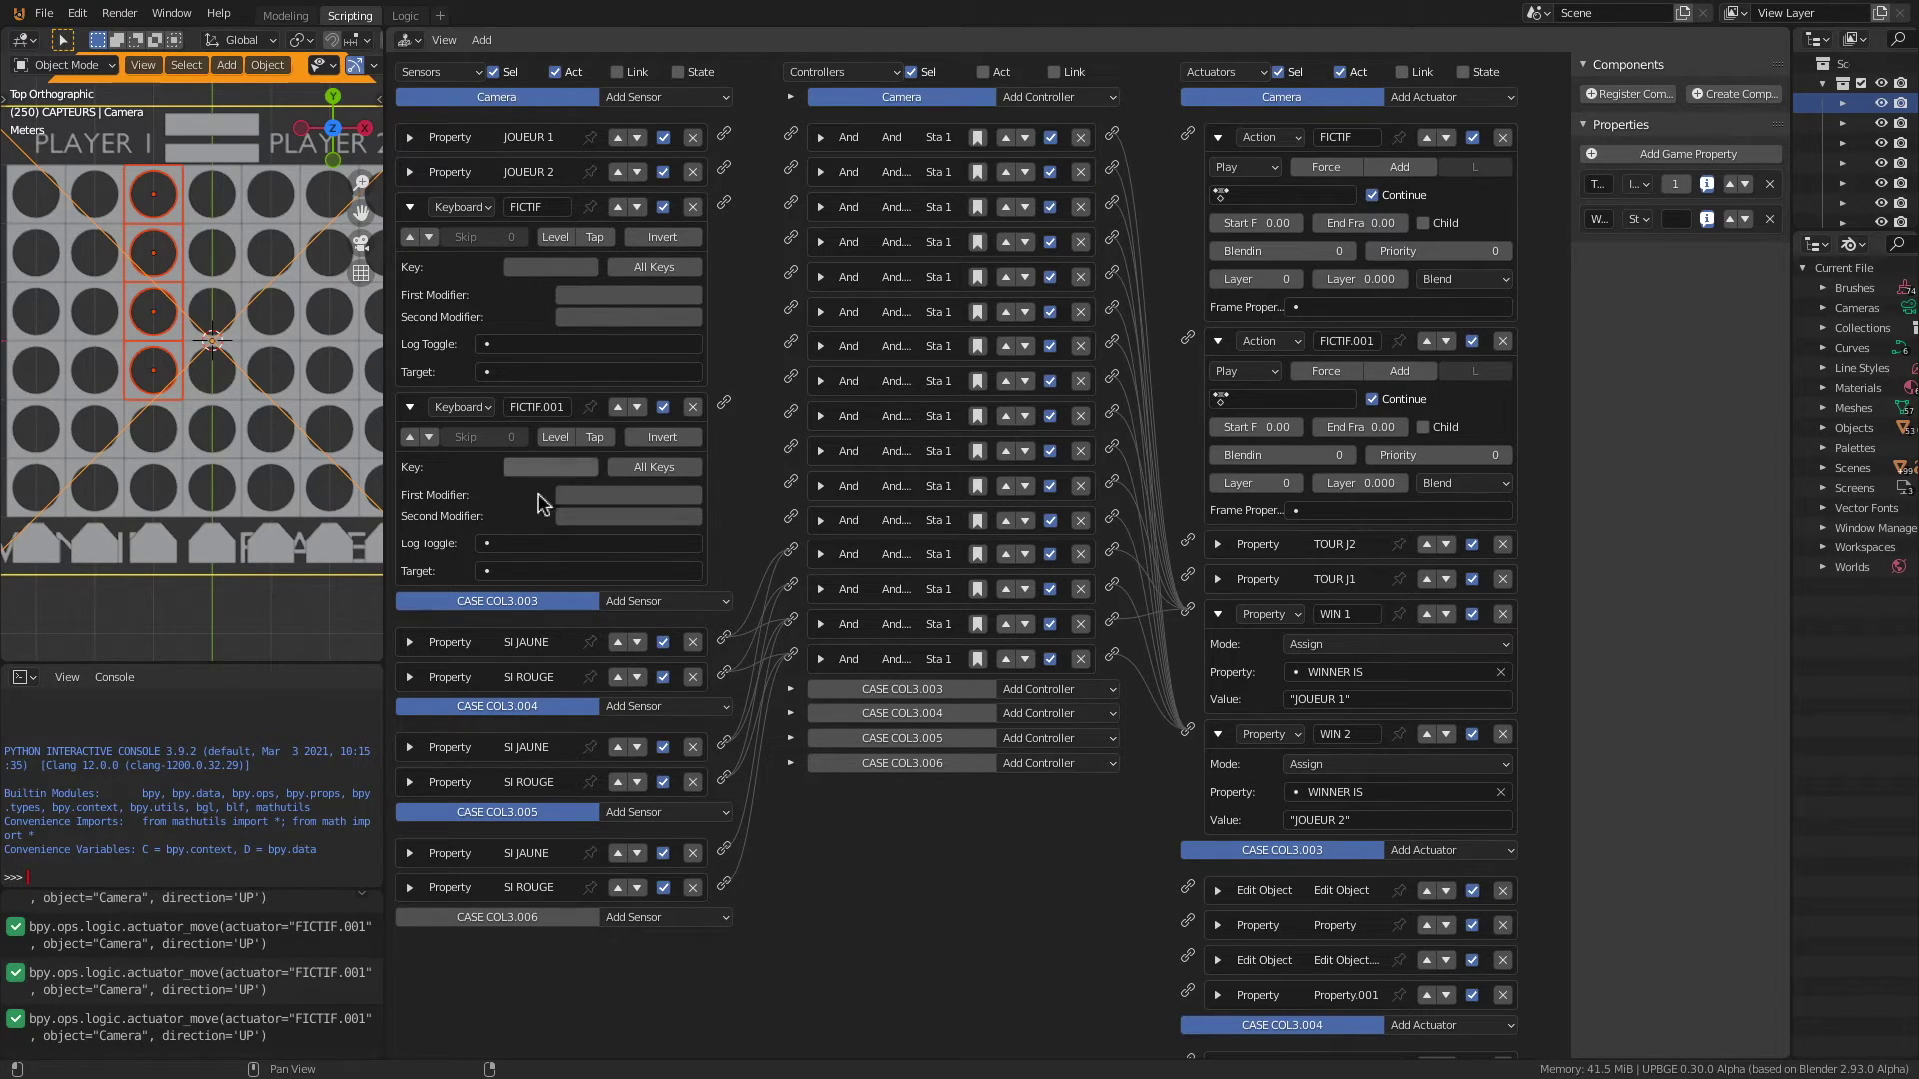
Step: Add a Property sensor to CASE COL3.006
left_click(655, 917)
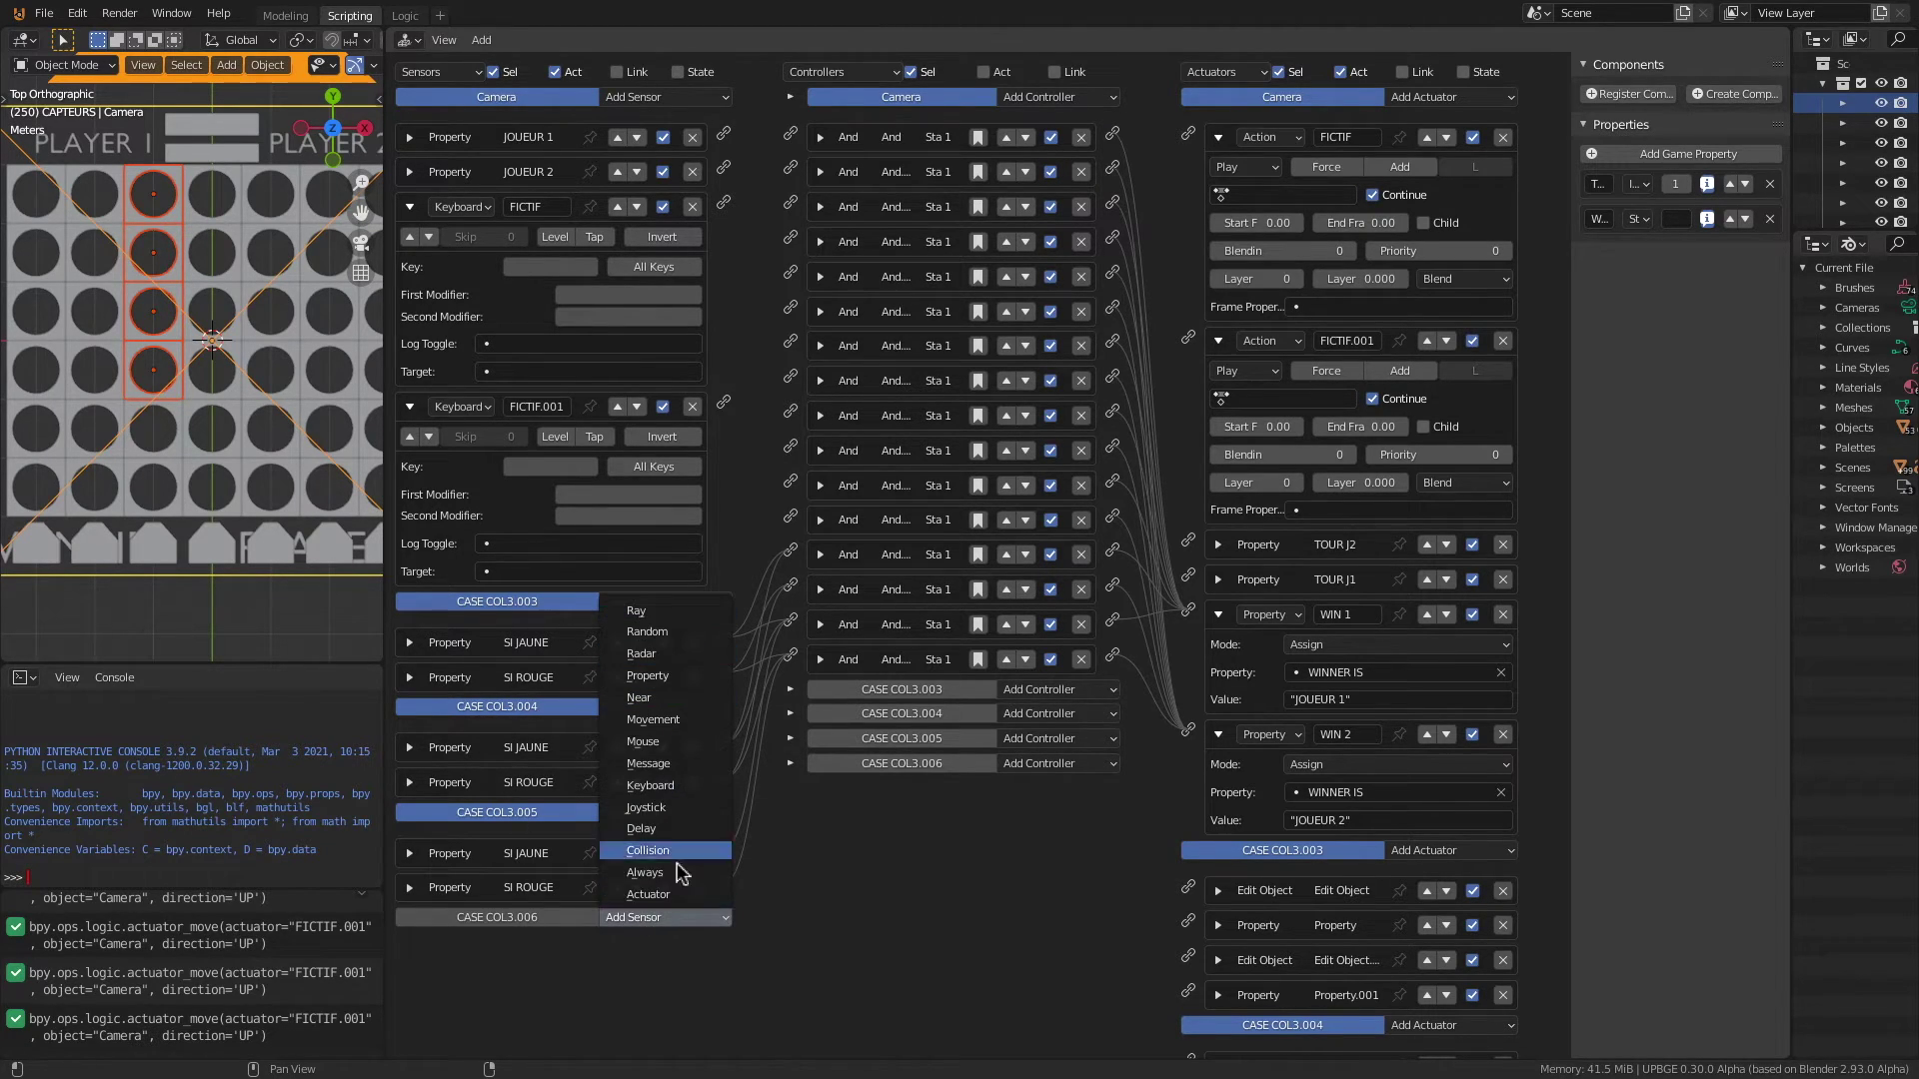
left_click(672, 730)
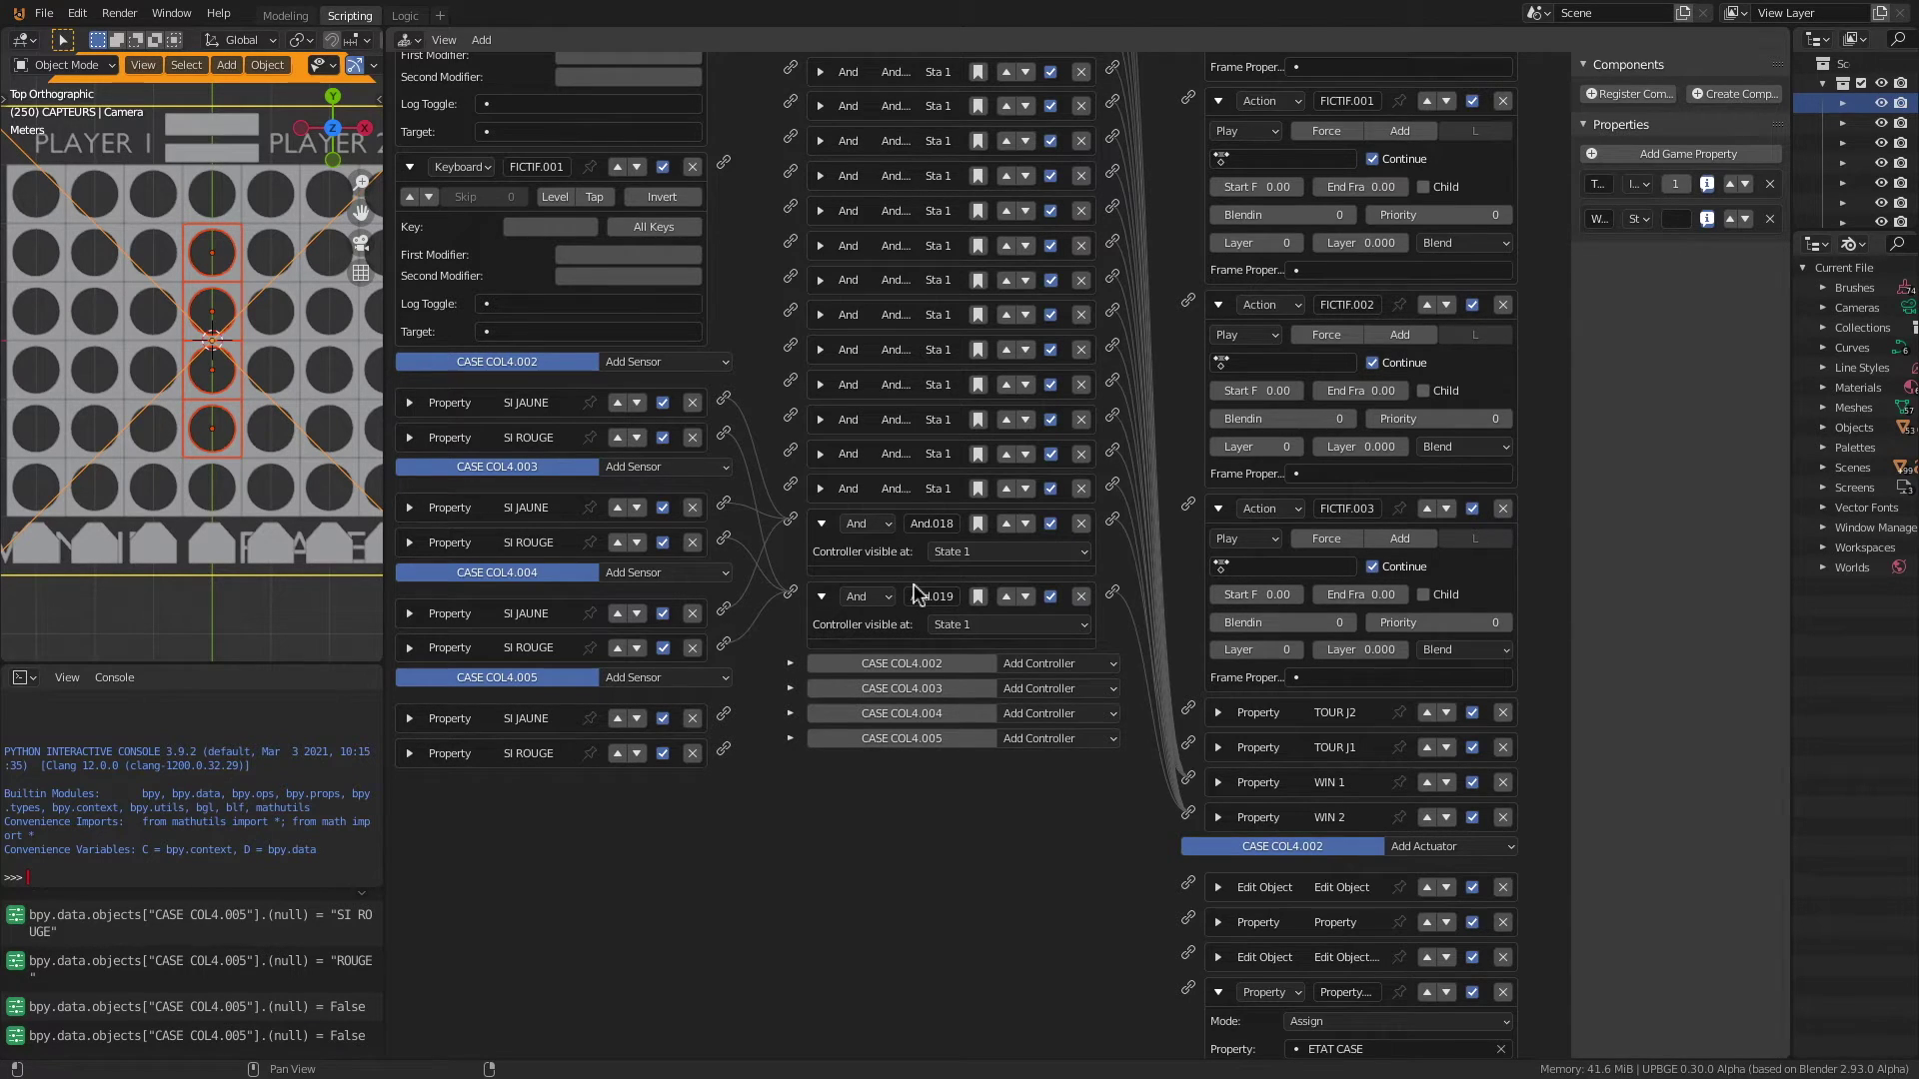
Step: Add two more And controllers to the Camera below And.019 while the column 4 cells are selected
scroll(912, 592, "up", 5)
scroll(879, 612, "down", 5)
scroll(873, 609, "up", 5)
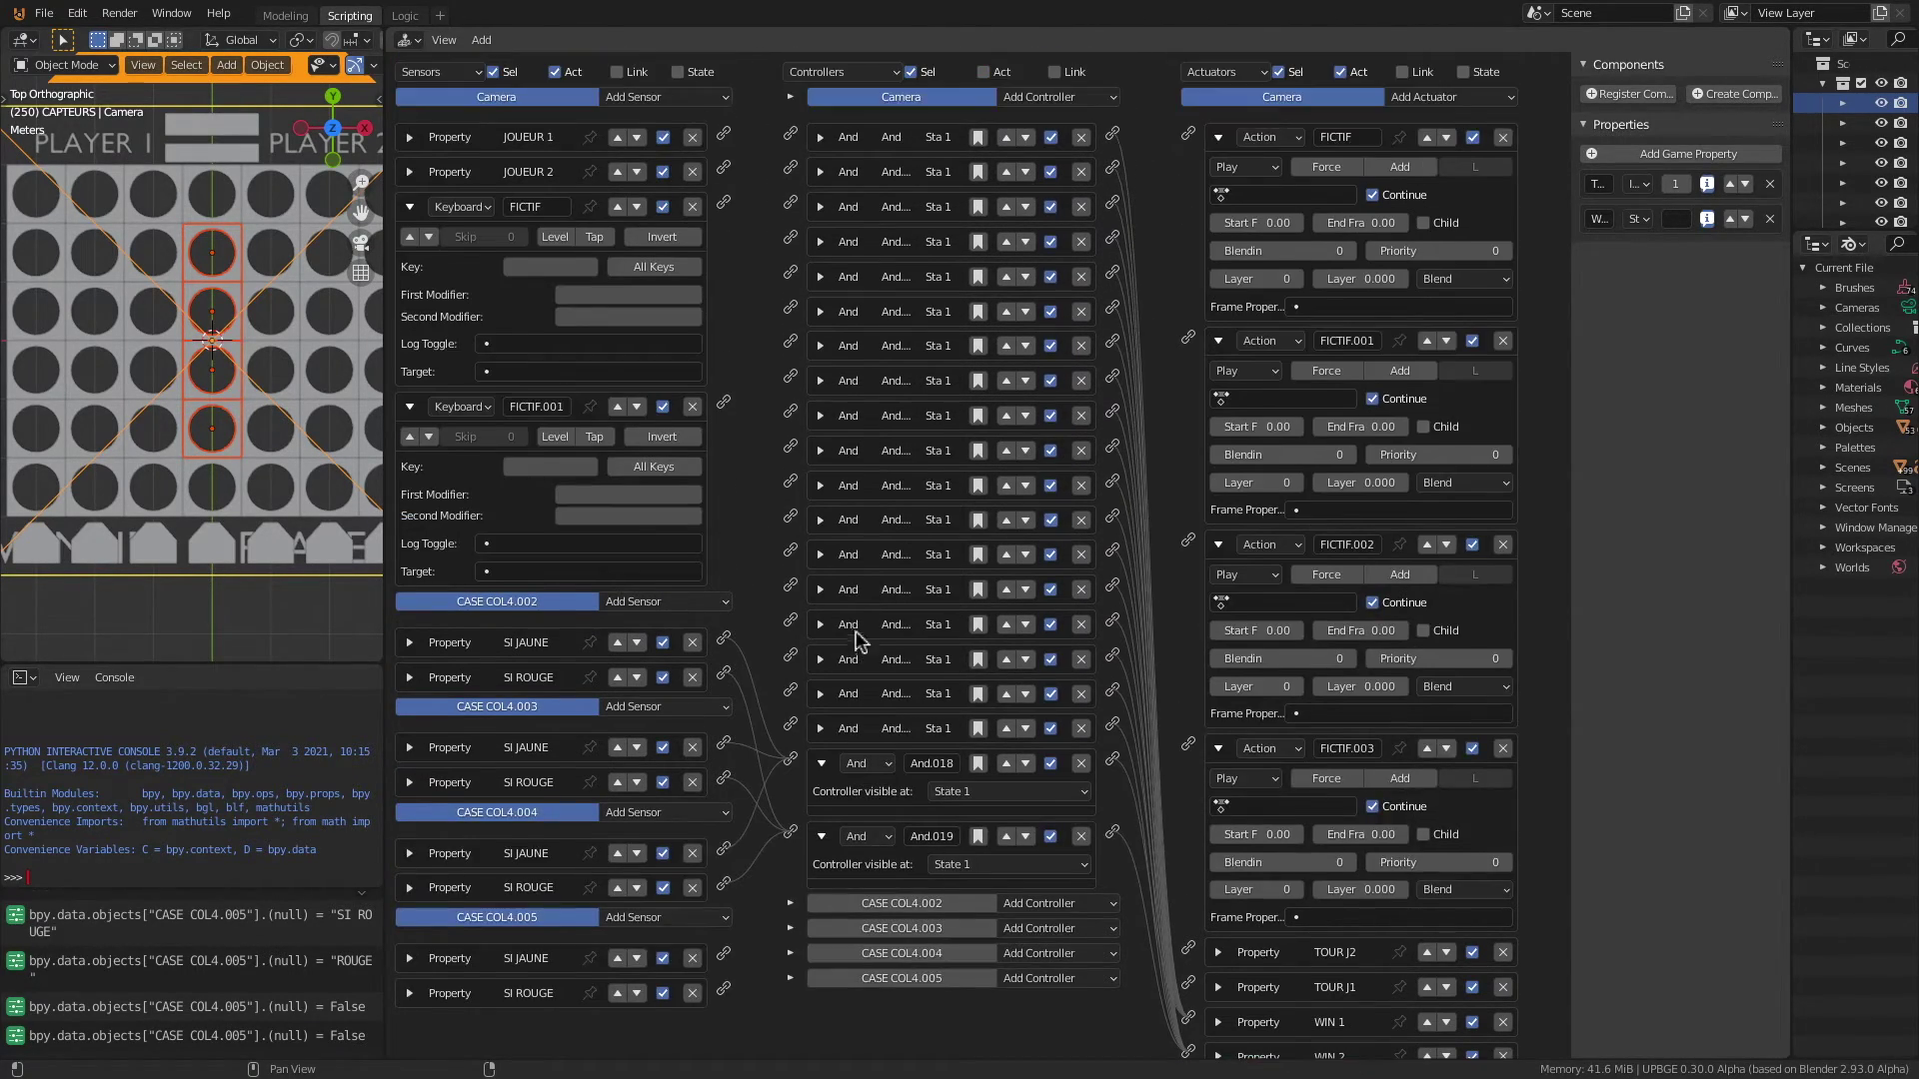
left_click(1077, 99)
left_click(1078, 99)
scroll(897, 574, "down", 12)
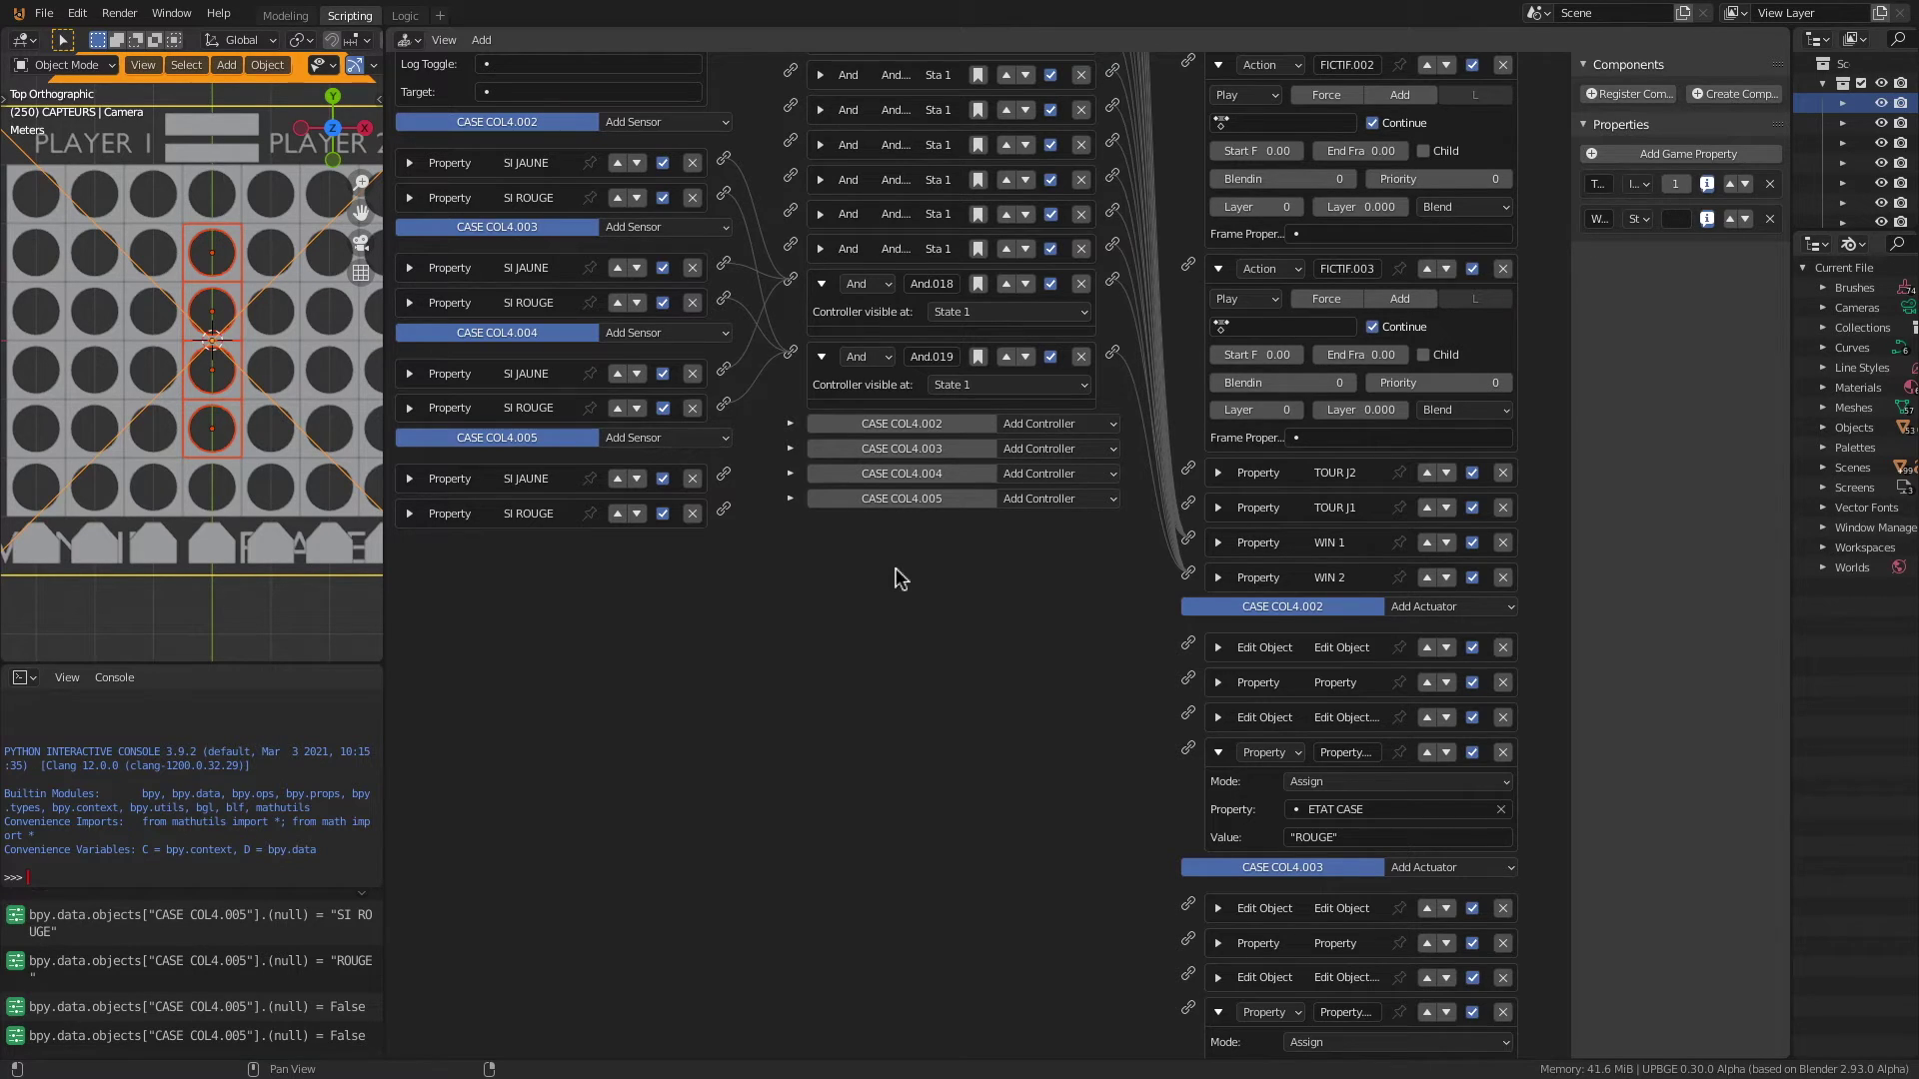
key("shift+a")
mouse_move(858, 547)
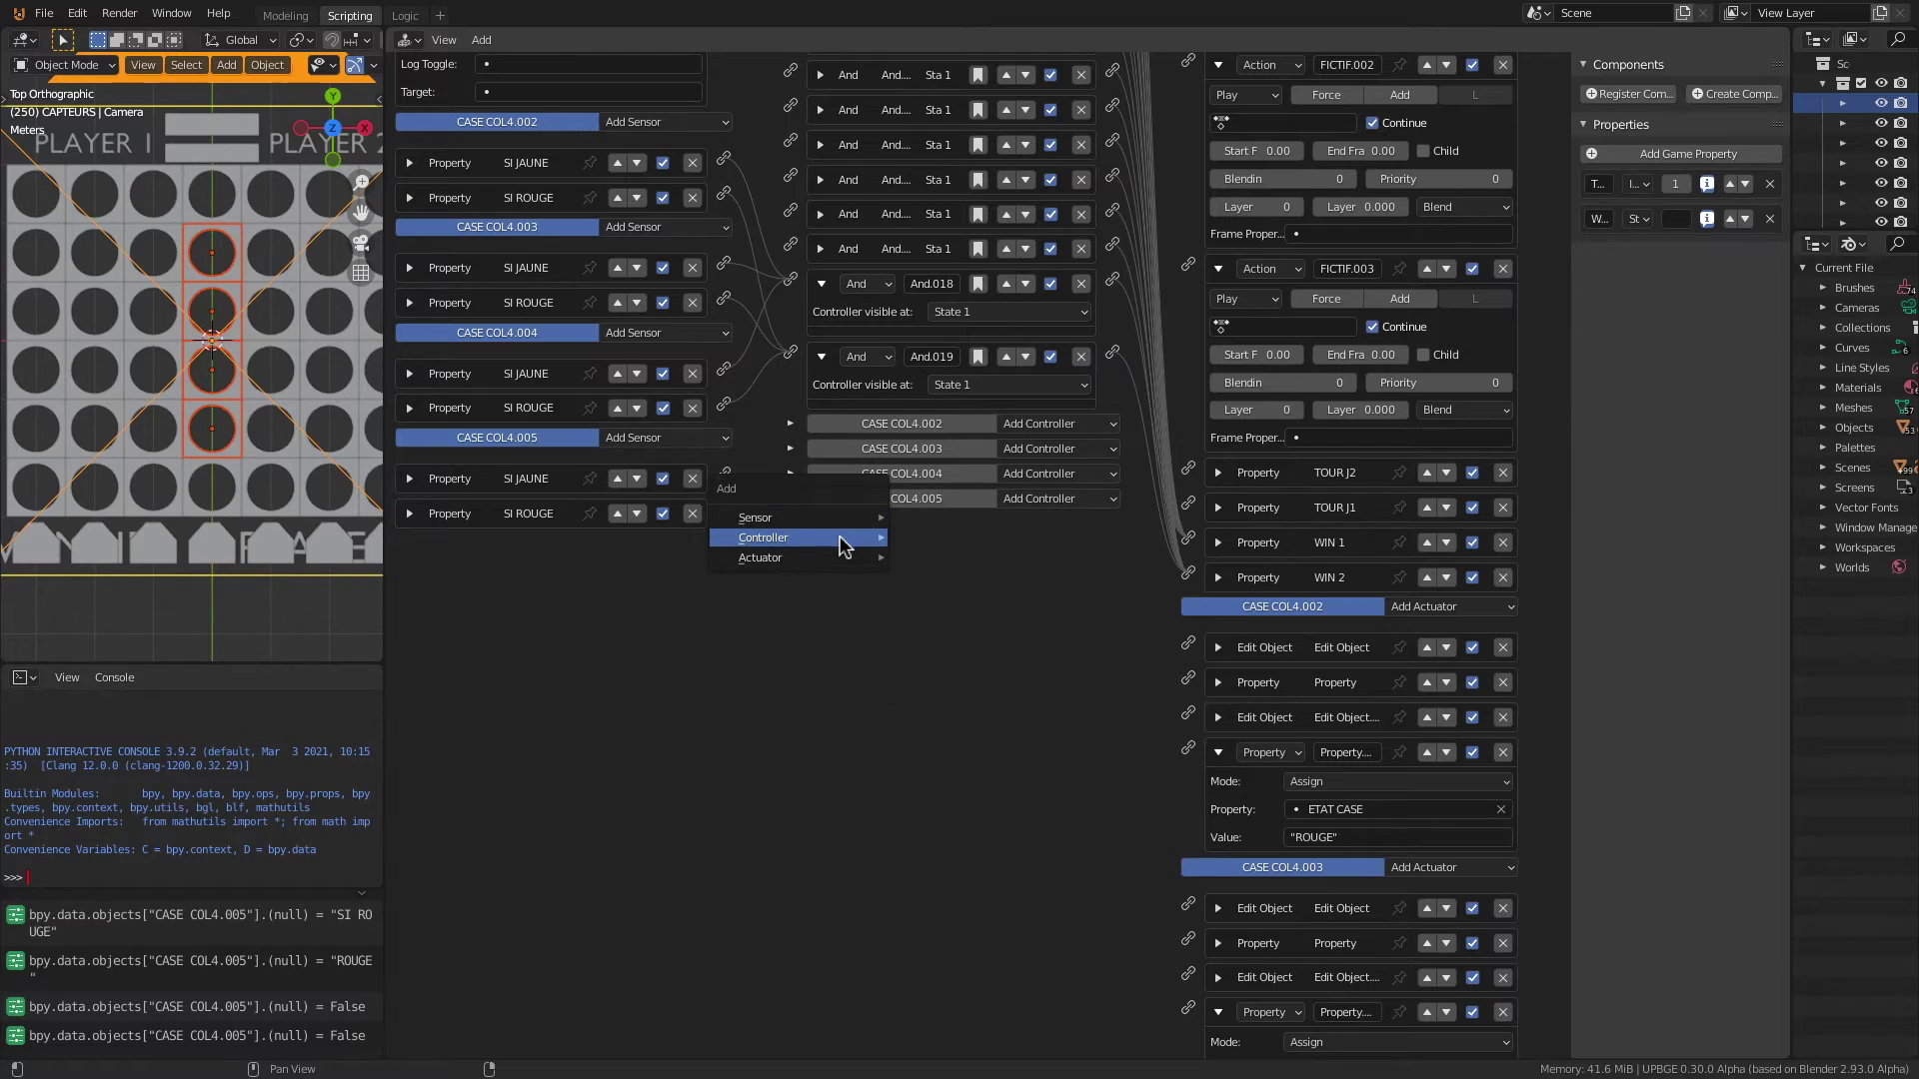
left_click(914, 539)
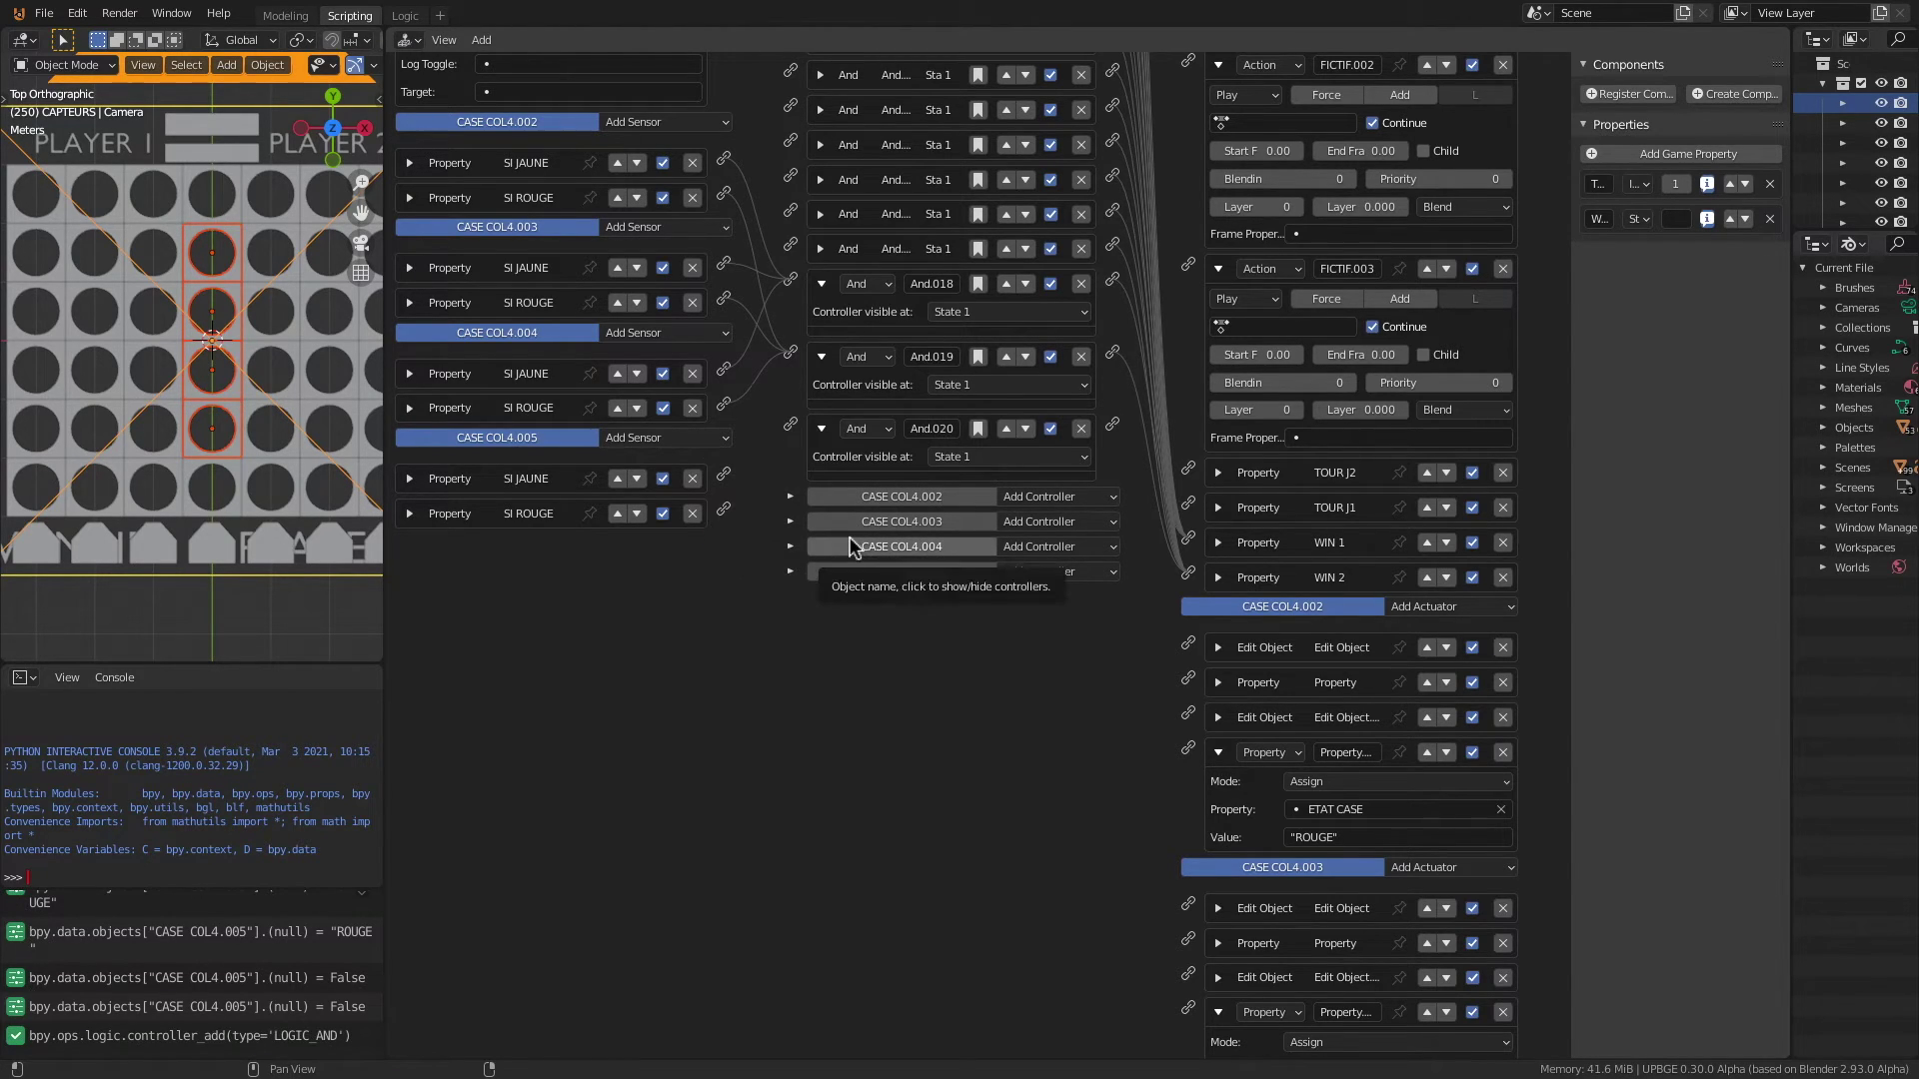
key("shift+a")
left_click(914, 540)
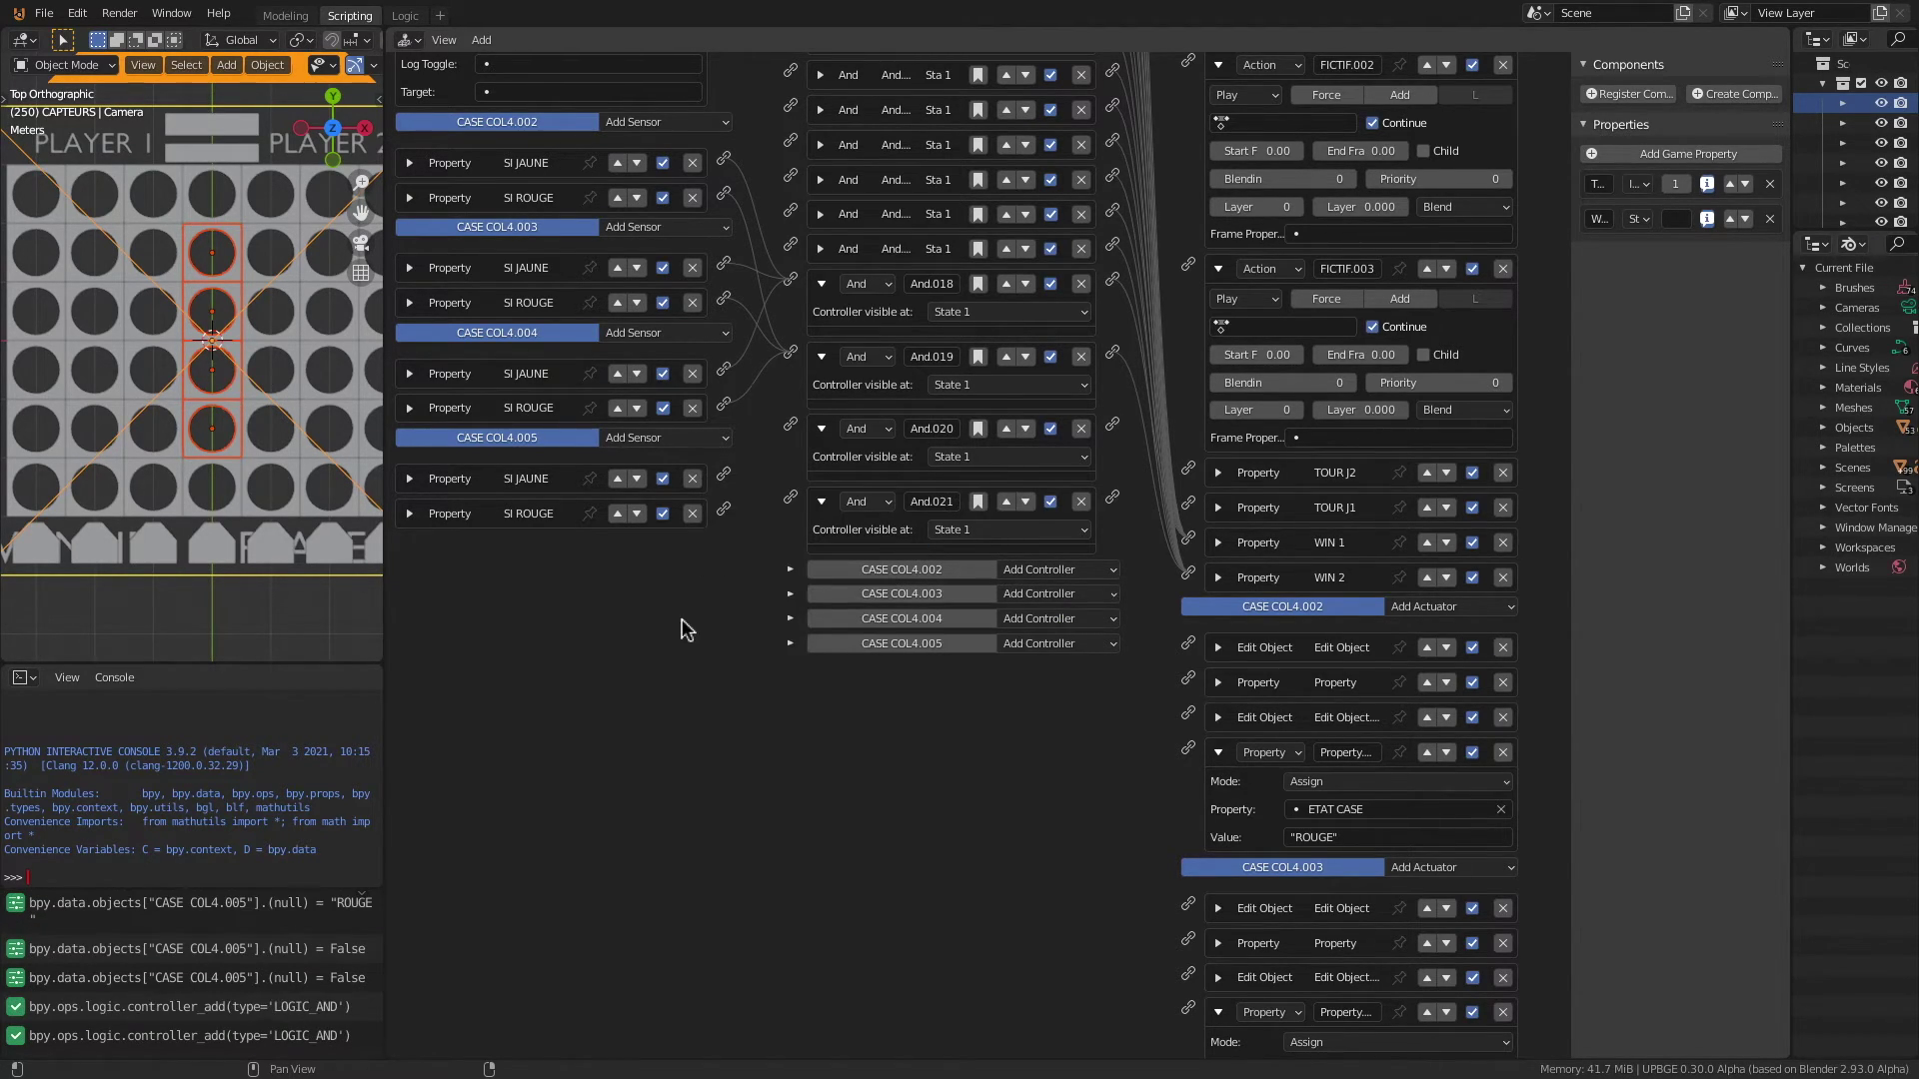
Step: Link the SI JAUNE sensor of CASE COL4.004 to the And.021 controller and save the file
left_click_drag(724, 369, 789, 496)
key("ctrl+s")
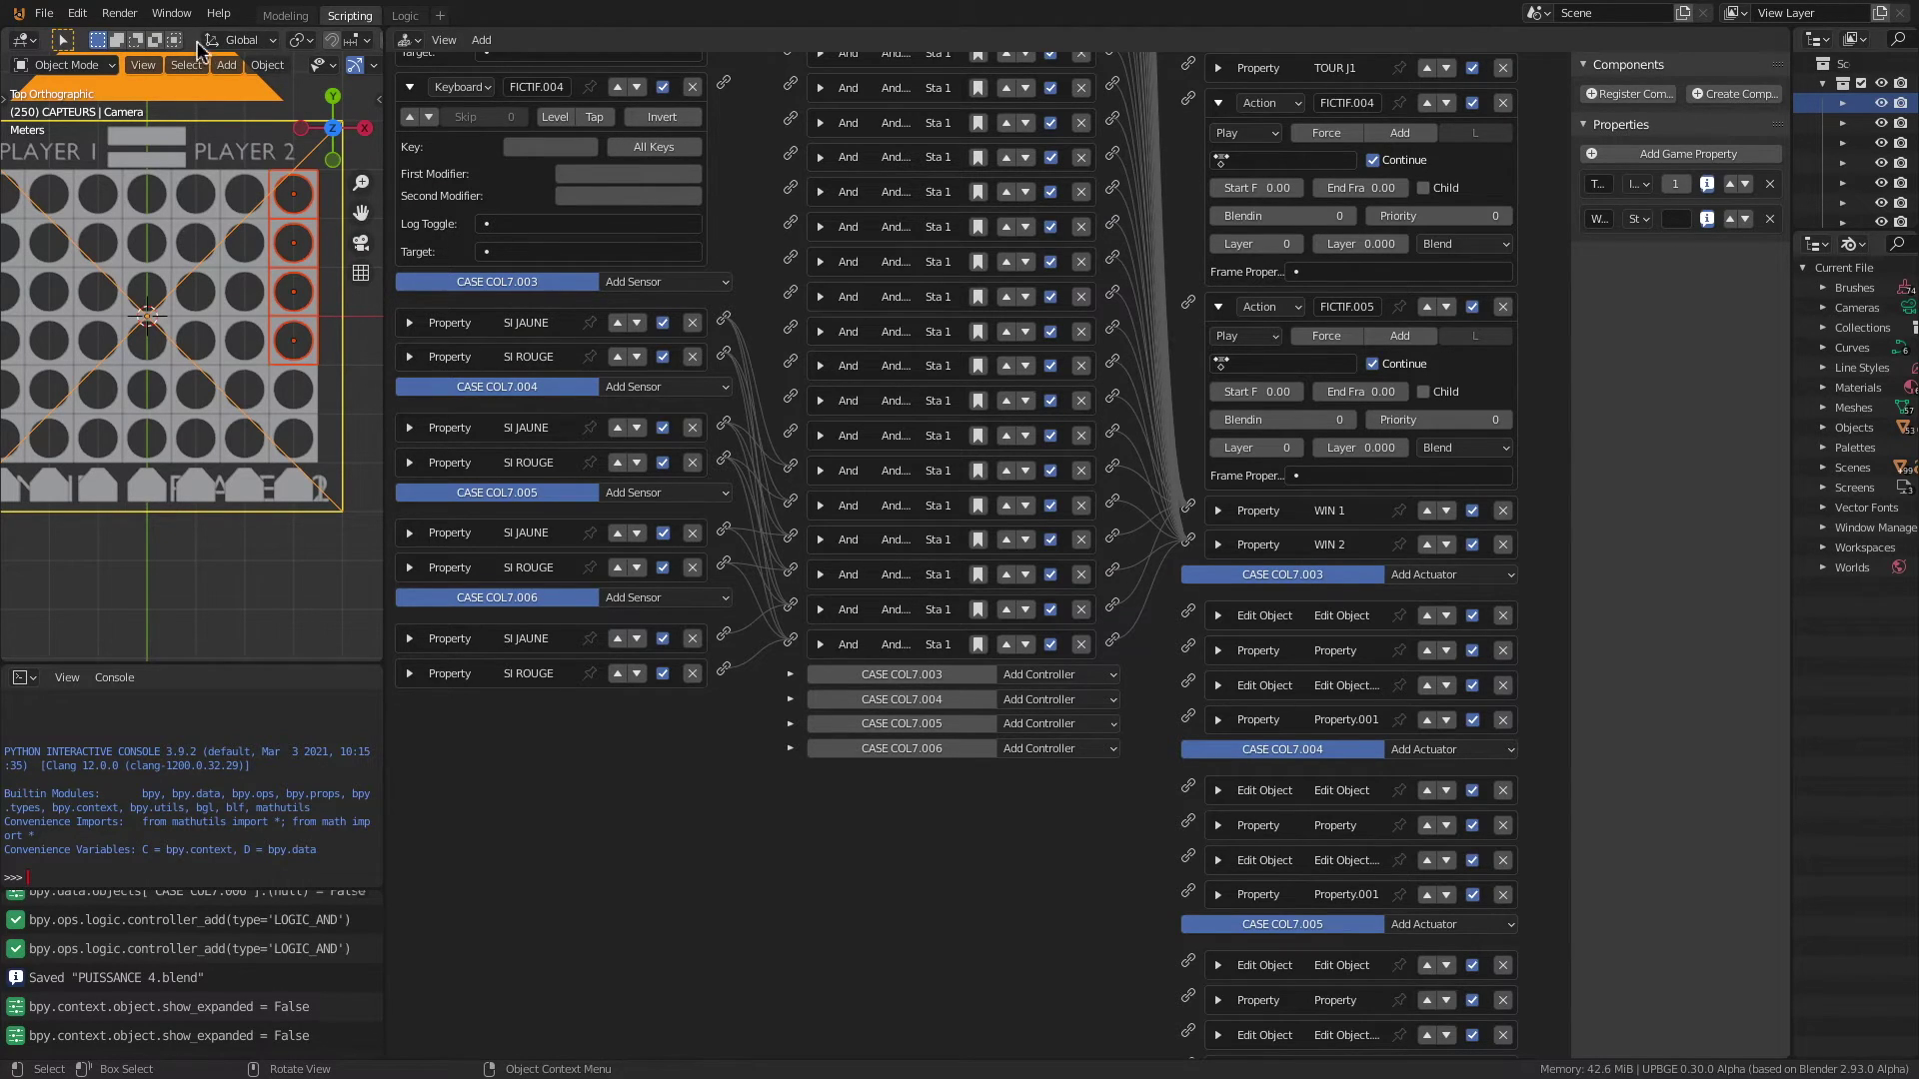
Step: In the Modeling workspace, select the first horizontal run of four, the bottom-row cells of columns 1 to 4
left_click(284, 16)
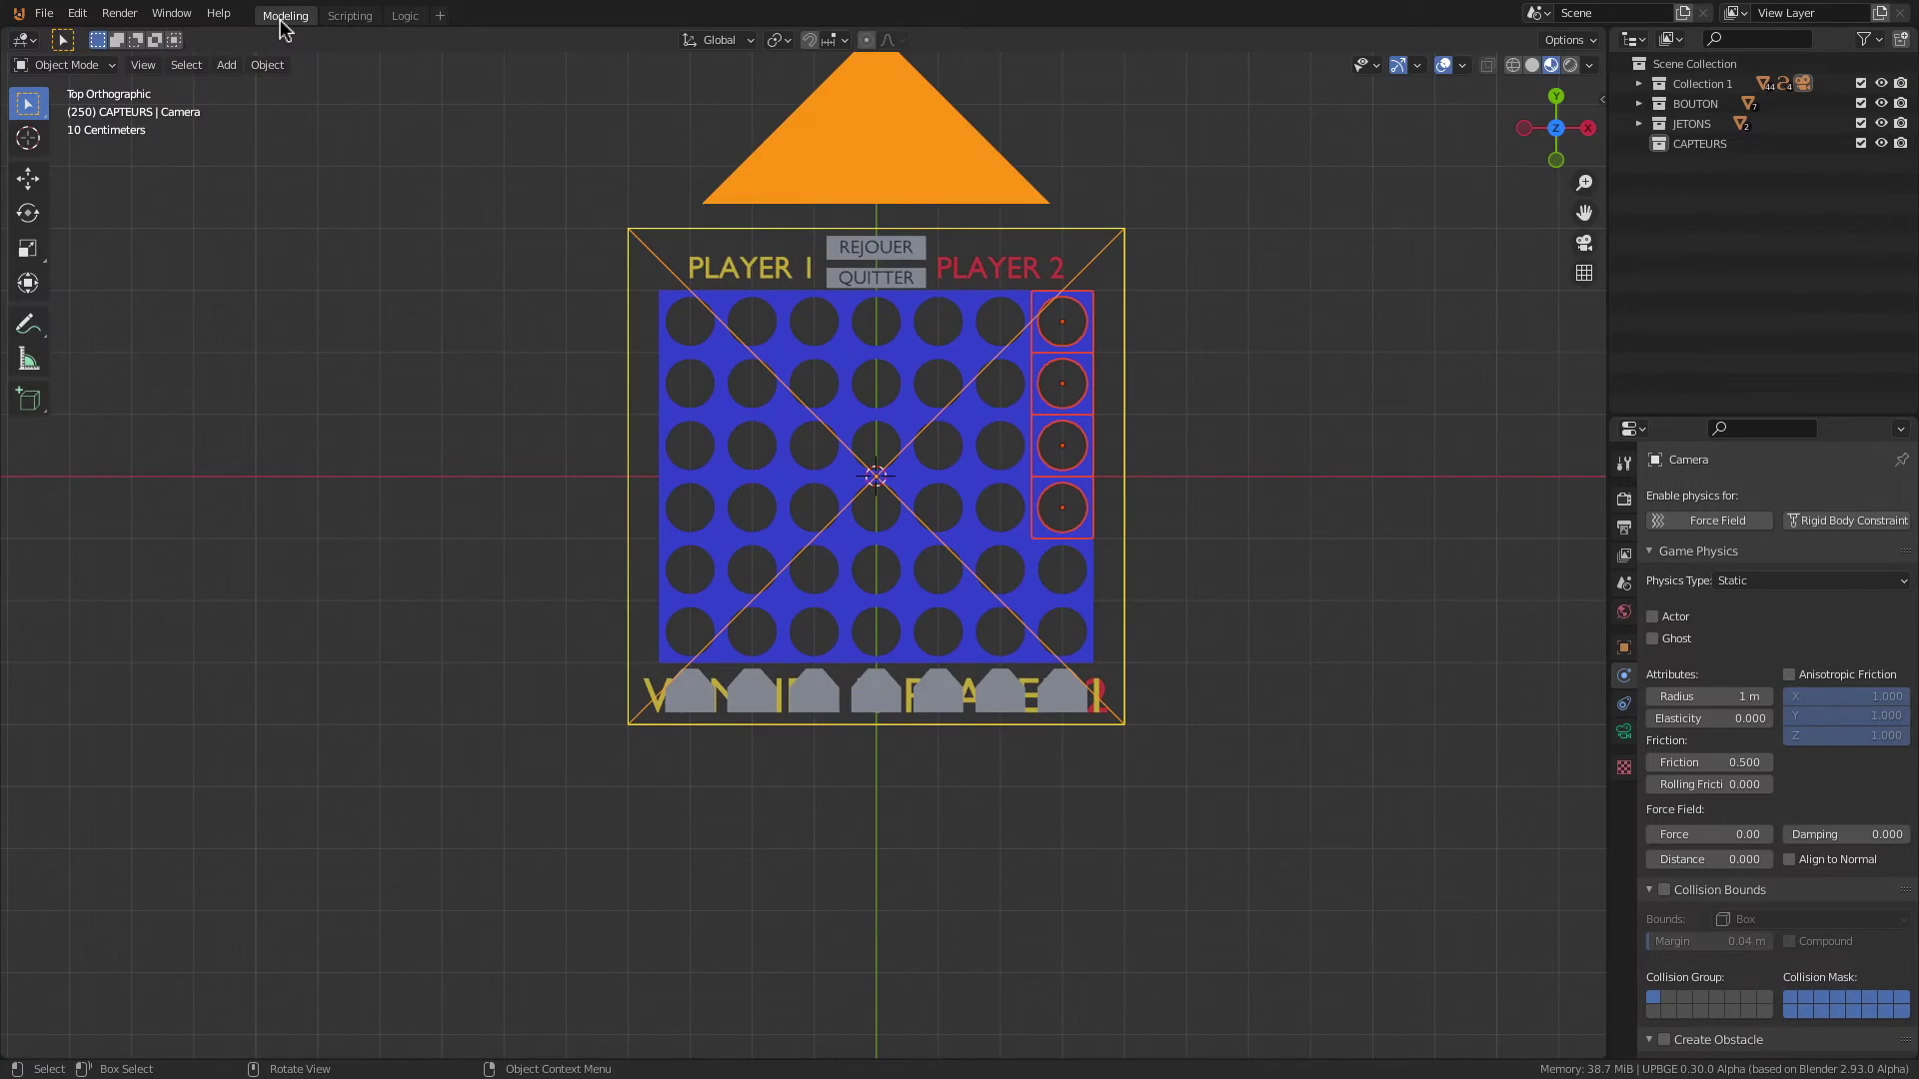
scroll(752, 342, "up", 2)
middle_click_drag(578, 383, 555, 288, "shift")
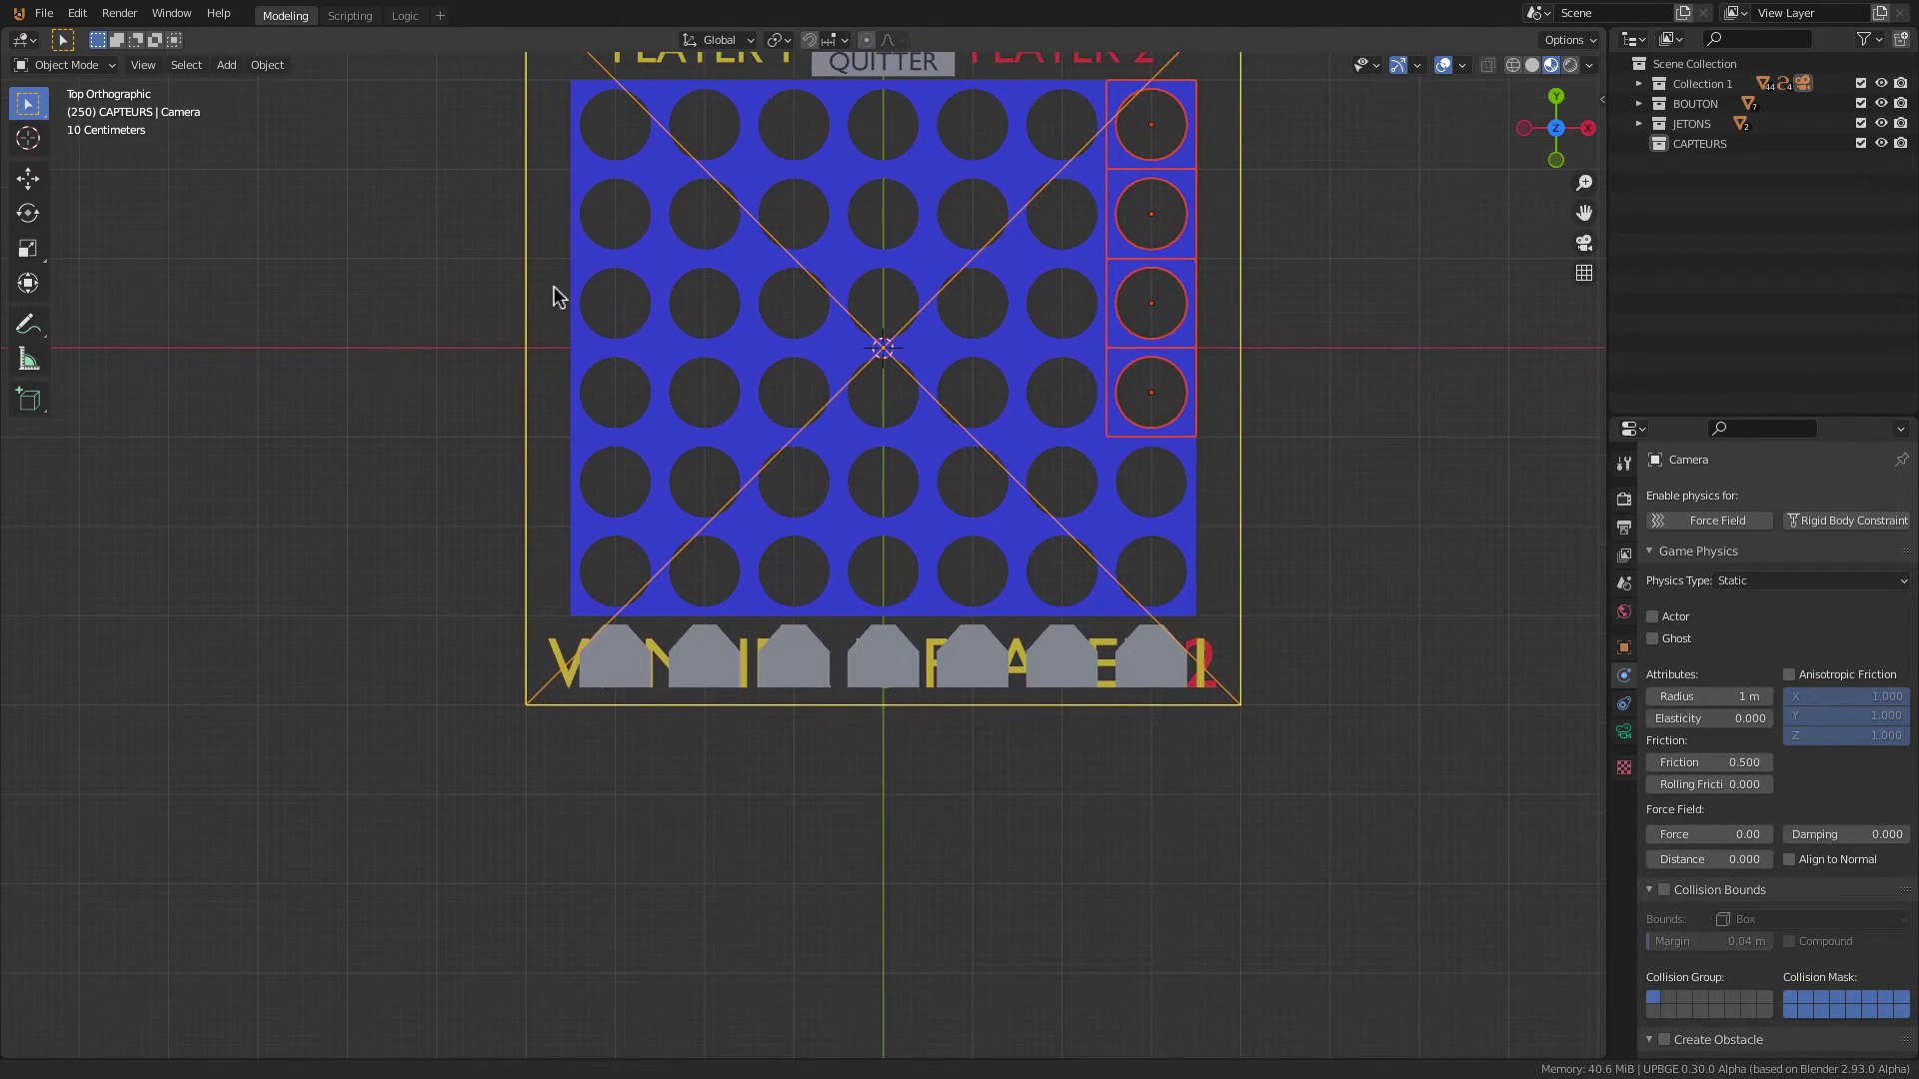
left_click(599, 561)
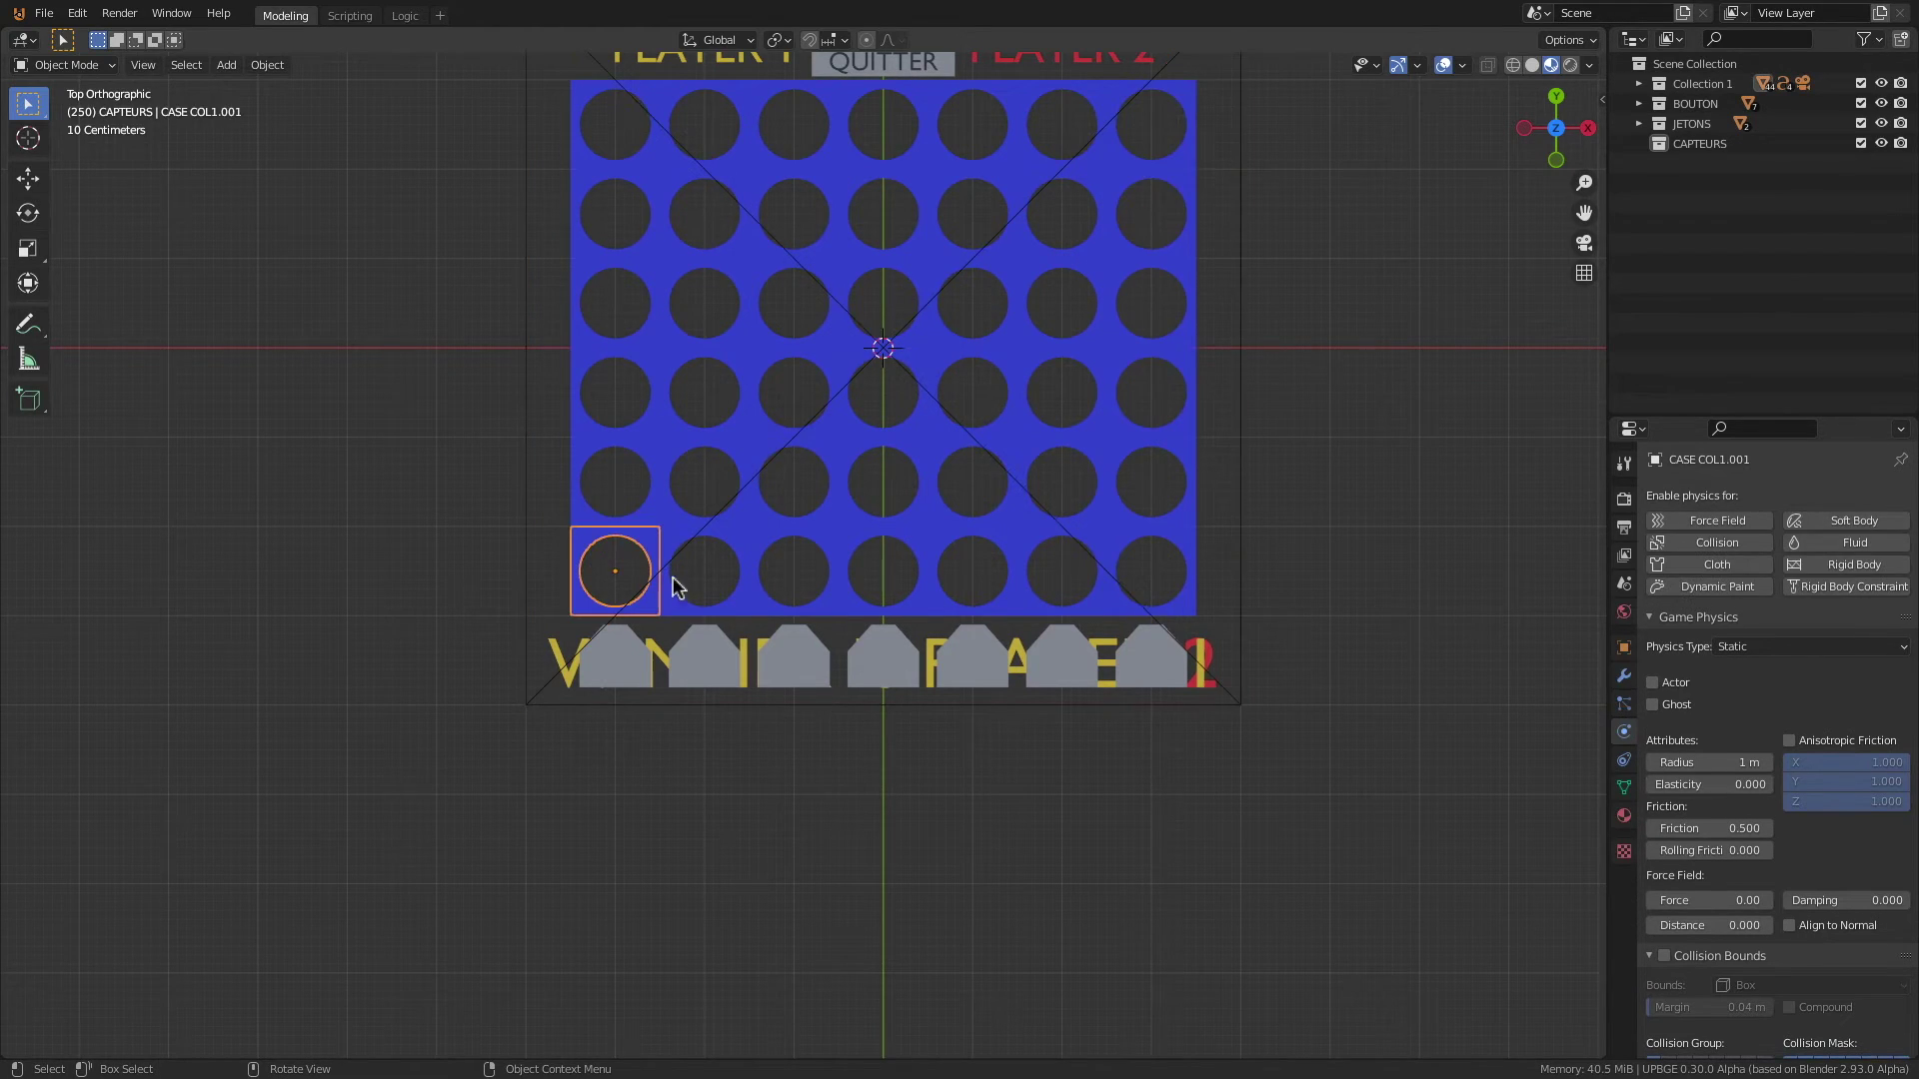
left_click(716, 592, "shift")
left_click(799, 599, "shift")
left_click(888, 600, "shift")
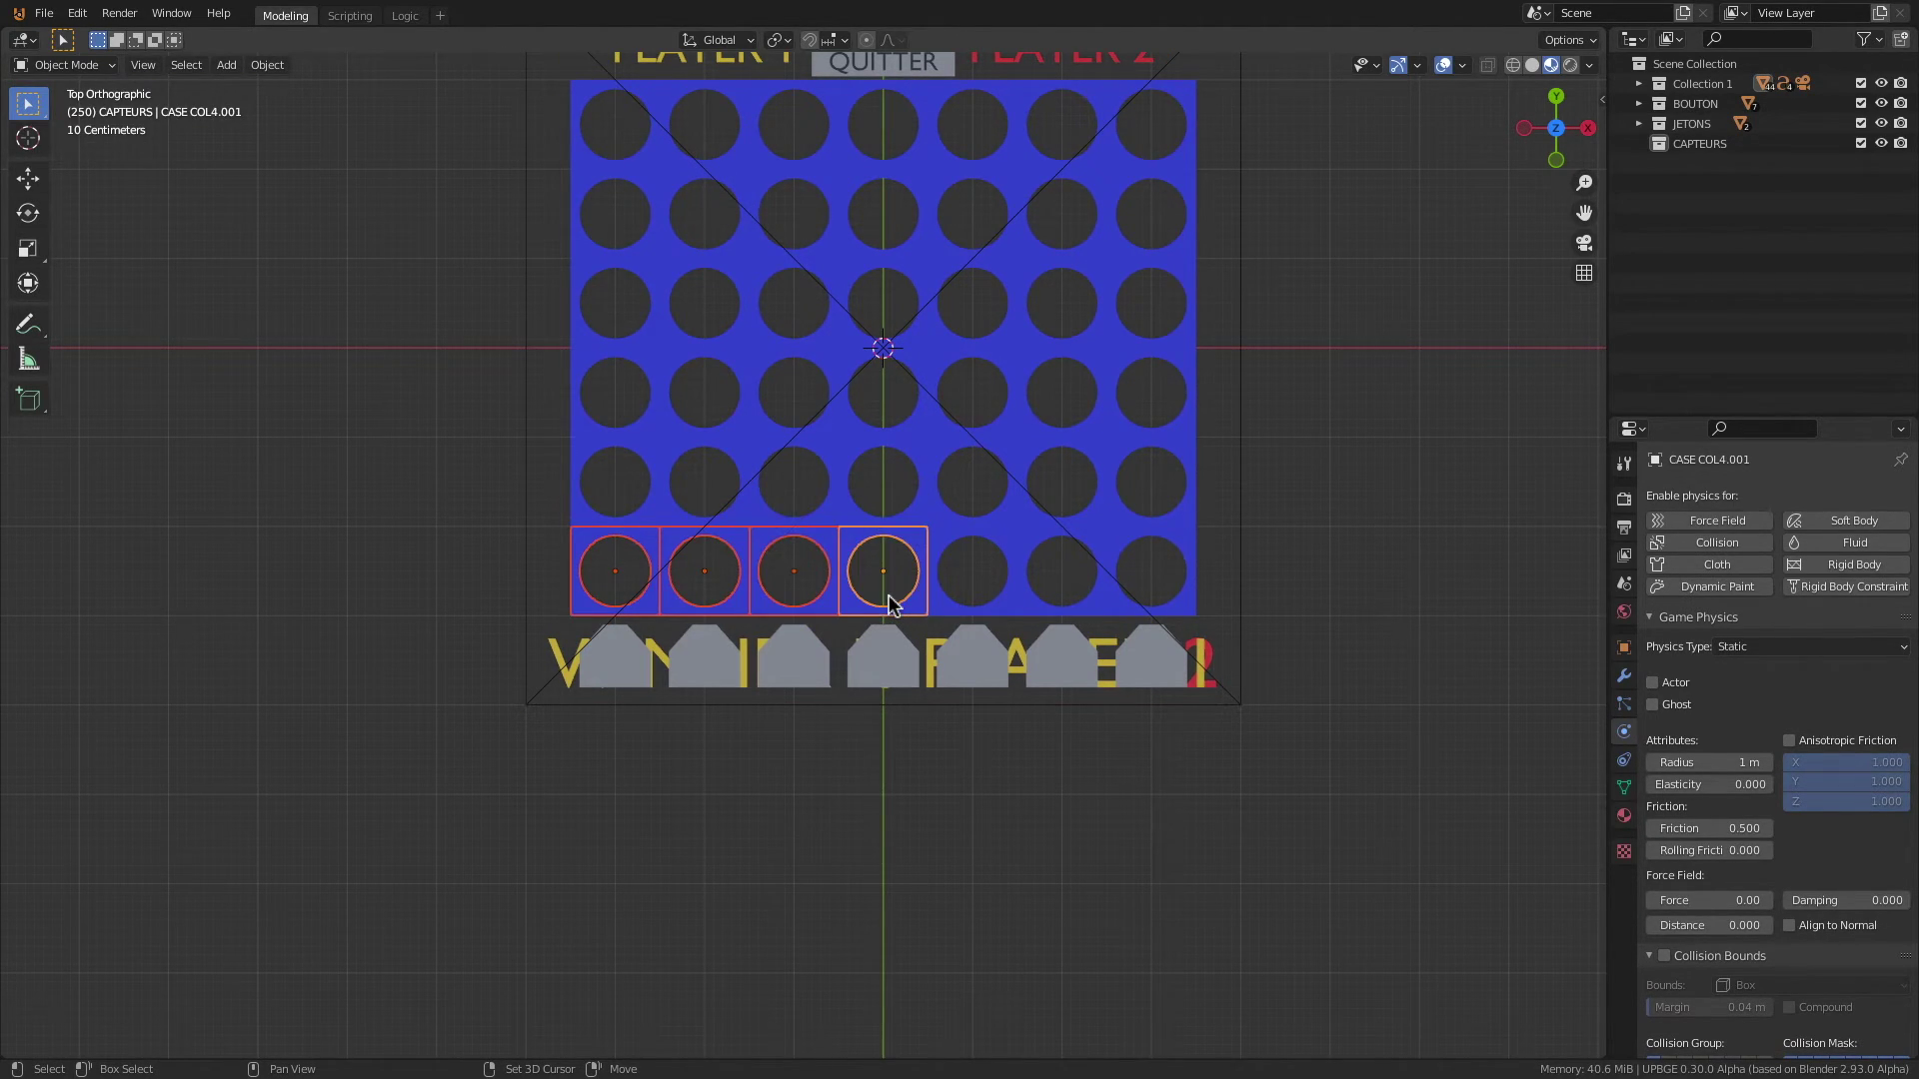
Step: Select the remaining bottom-row runs of four in turn, starting at columns 2, 3 and 4
left_click(705, 602)
left_click(806, 604, "shift")
left_click(886, 608, "shift")
left_click(967, 612, "shift")
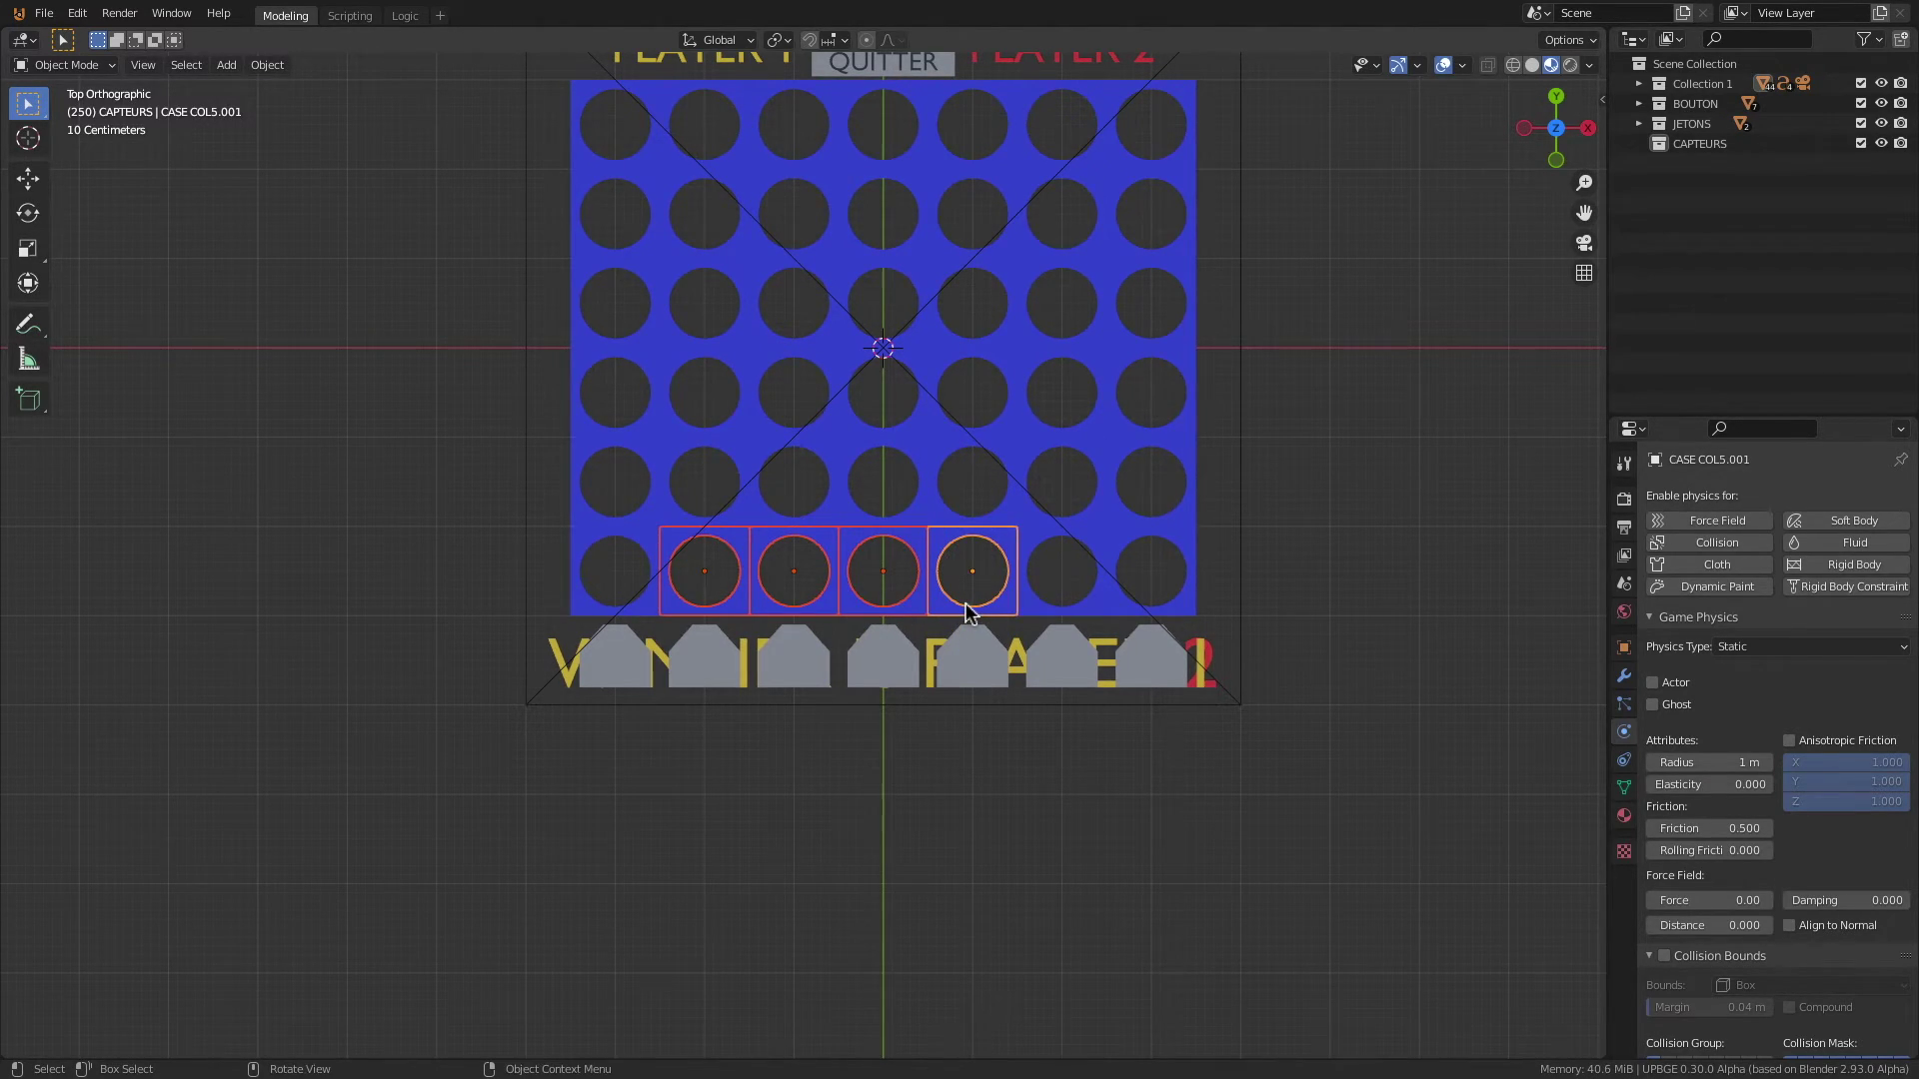
left_click(789, 552)
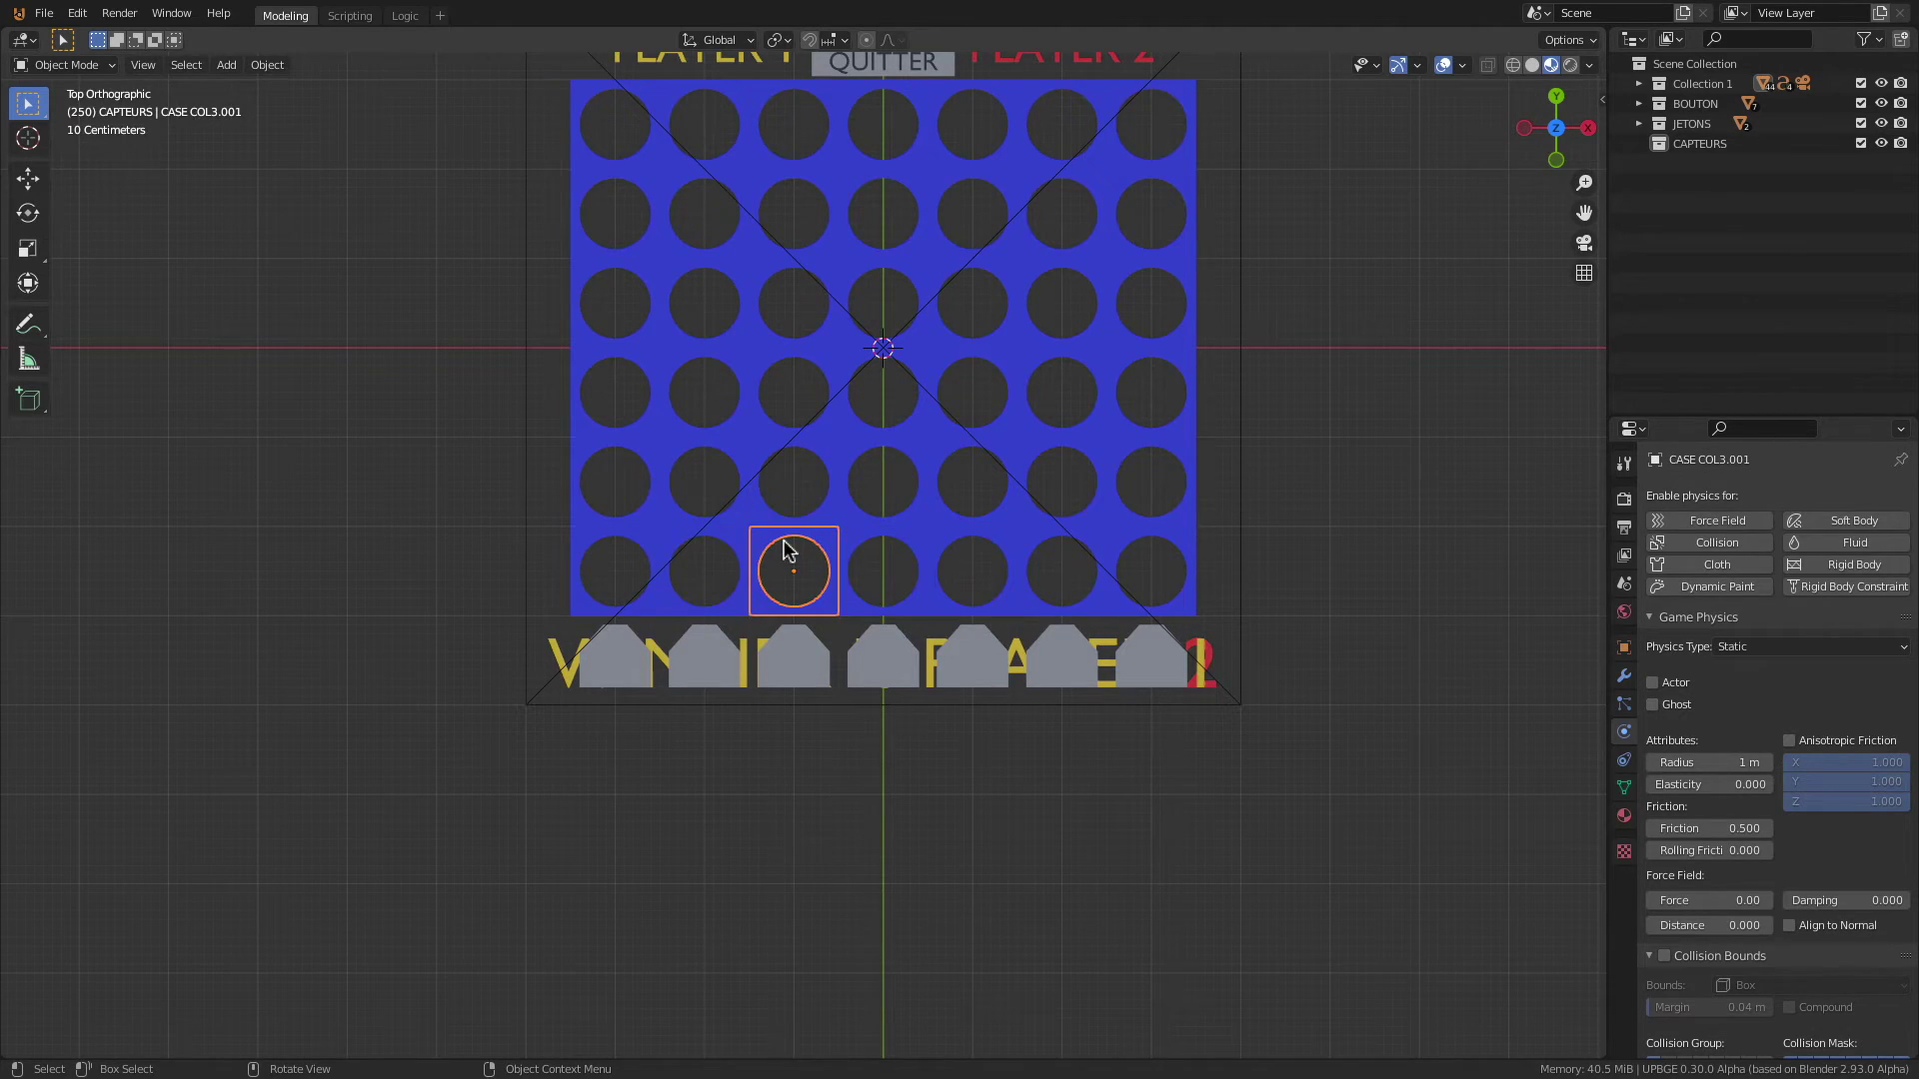
left_click(892, 556, "shift")
left_click(962, 558, "shift")
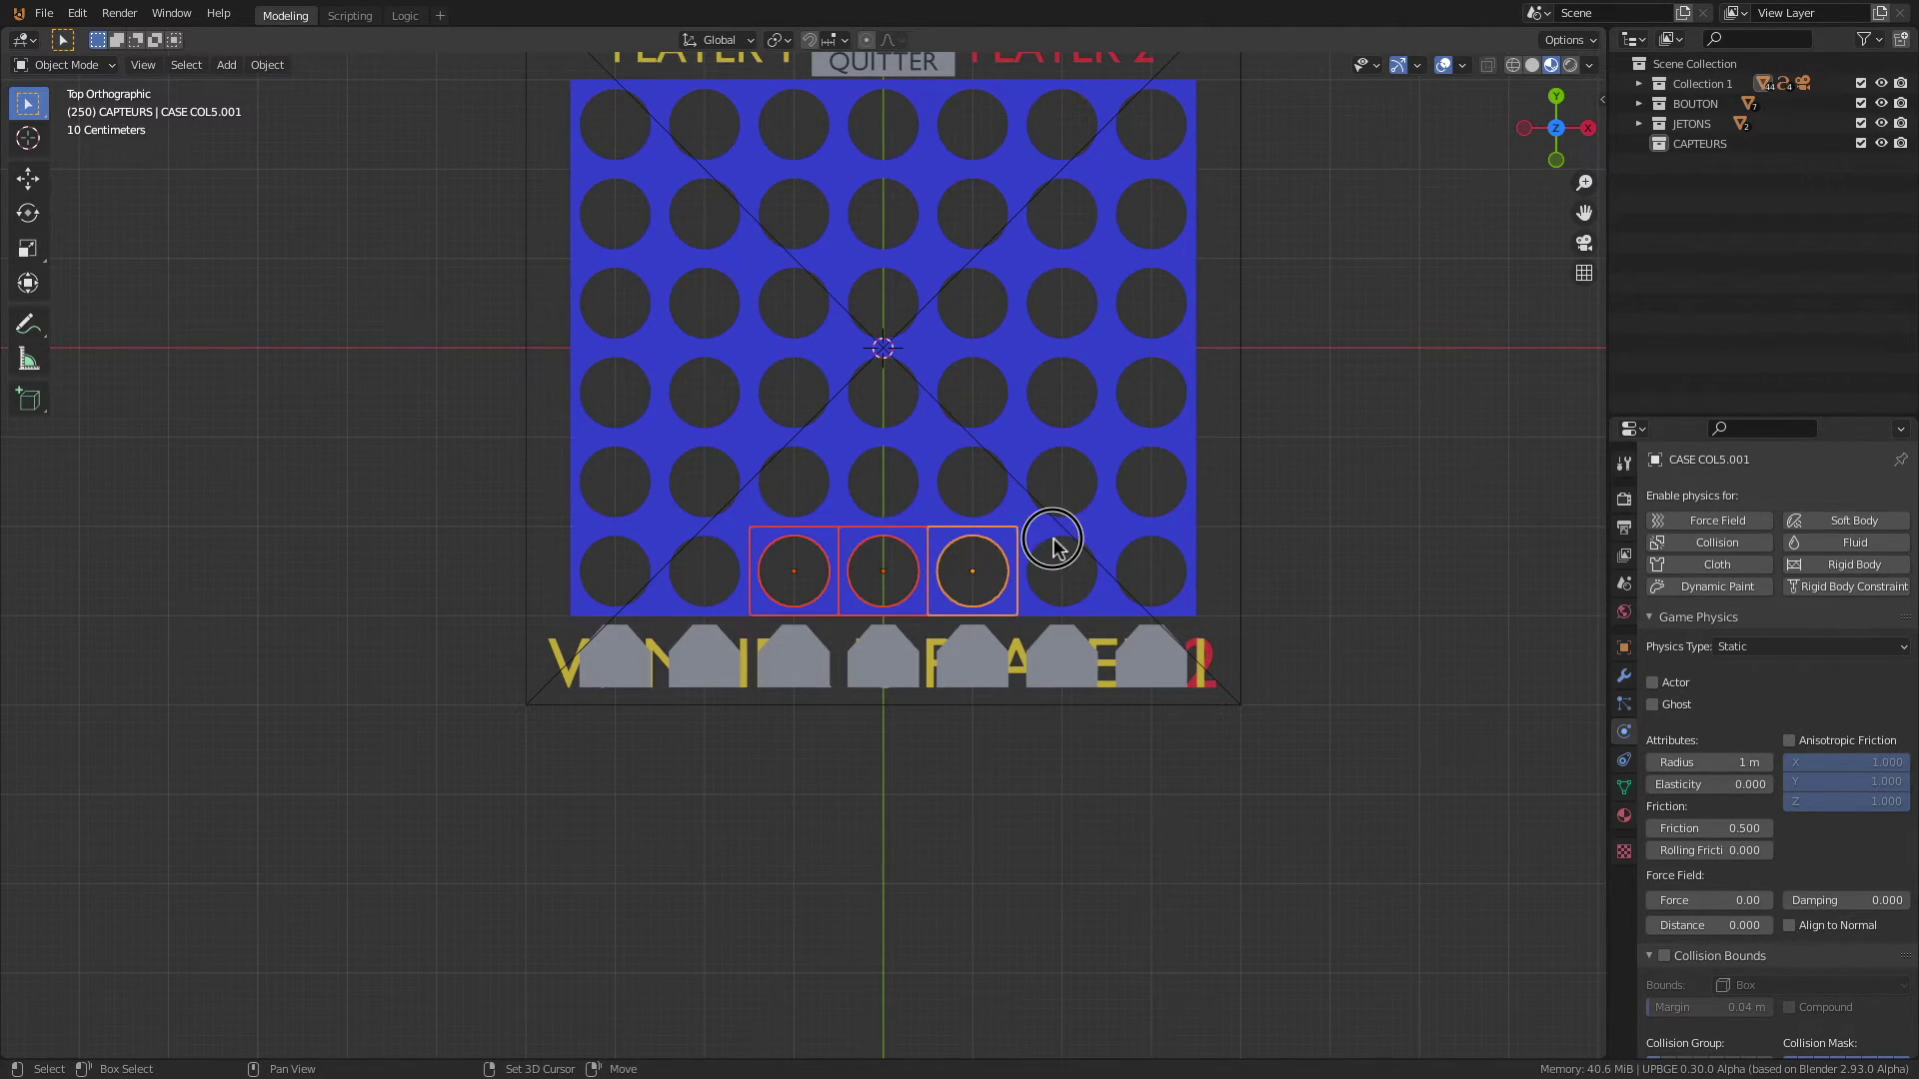
left_click(899, 548)
left_click(973, 556, "shift")
left_click(1053, 555, "shift")
left_click(1154, 555, "shift")
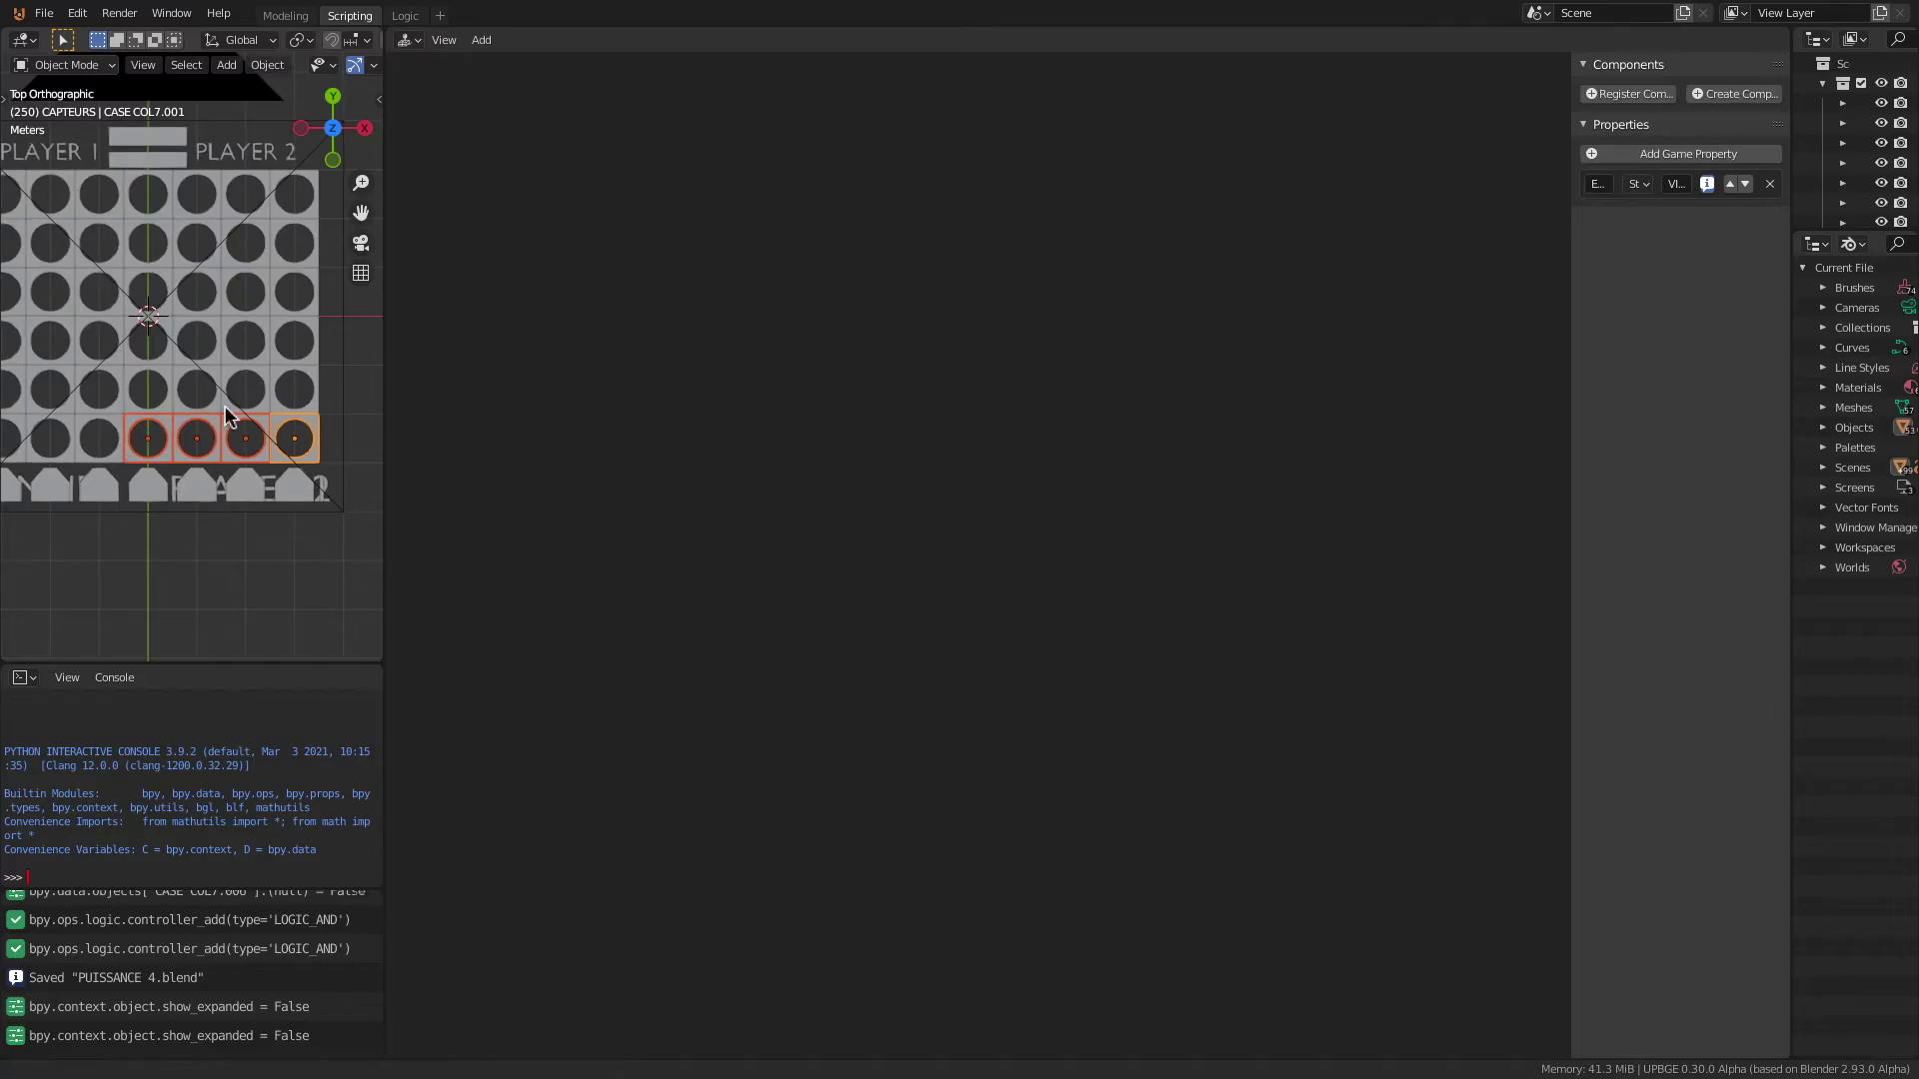
Step: In the Scripting workspace, select CASE COL1.001, COL2.001, COL3.001 and COL4.001 together with the Camera as the active object
middle_click_drag(227, 412, 279, 414, "shift")
left_click(34, 437)
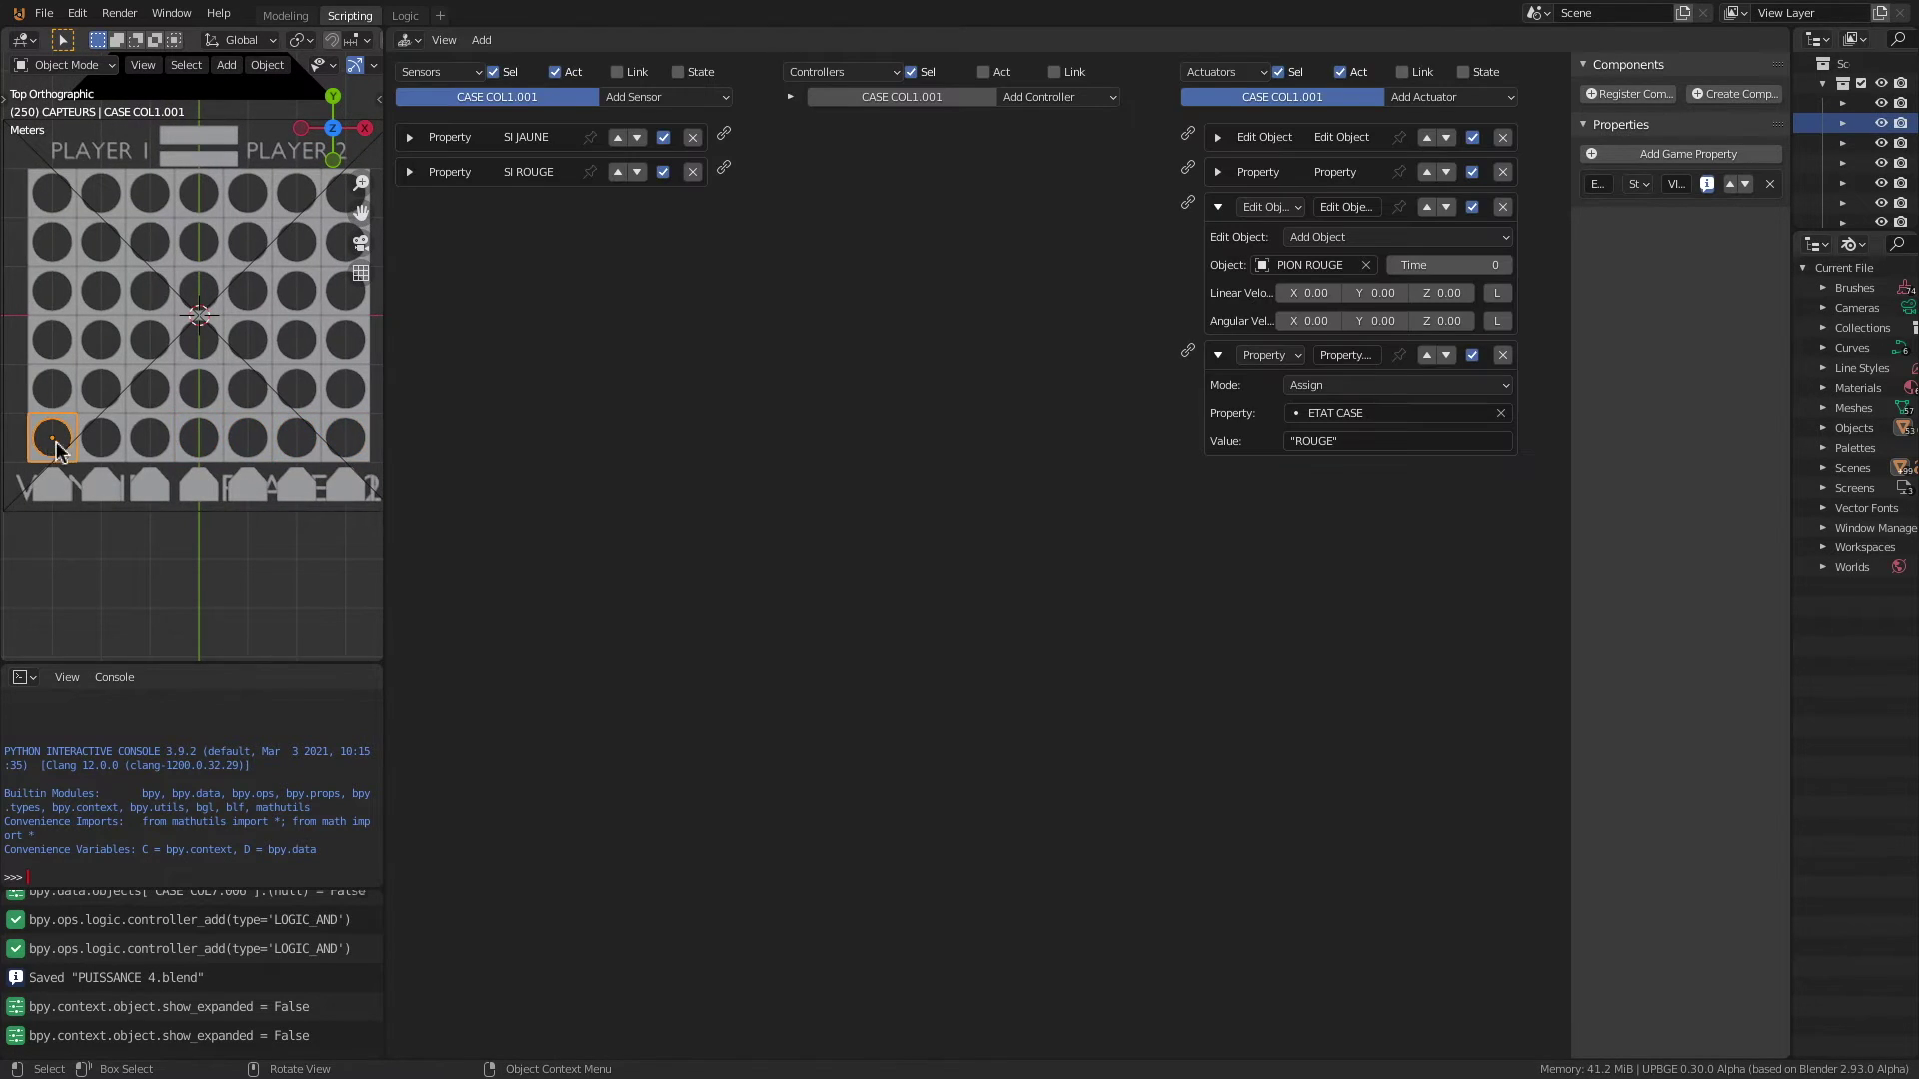
left_click(101, 445, "shift")
left_click(162, 446, "shift")
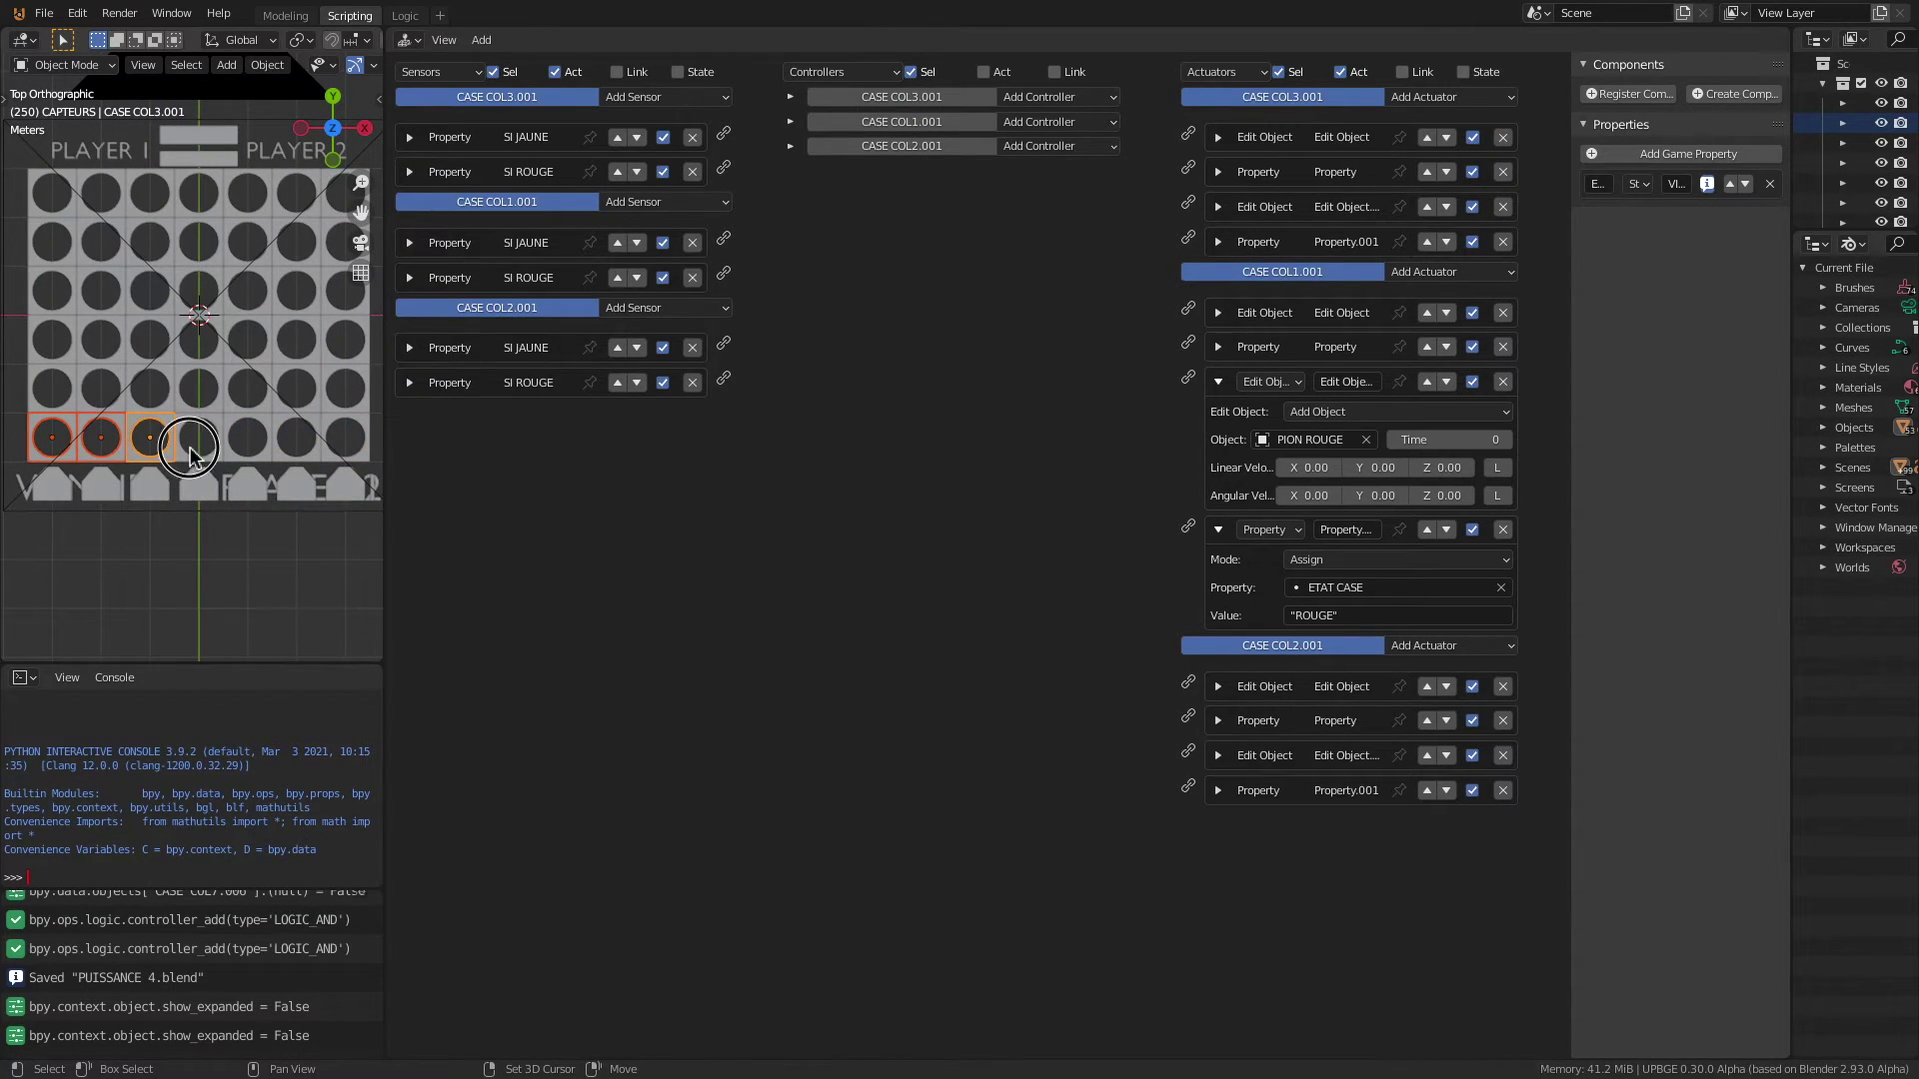
left_click(192, 446, "shift")
left_click(124, 509)
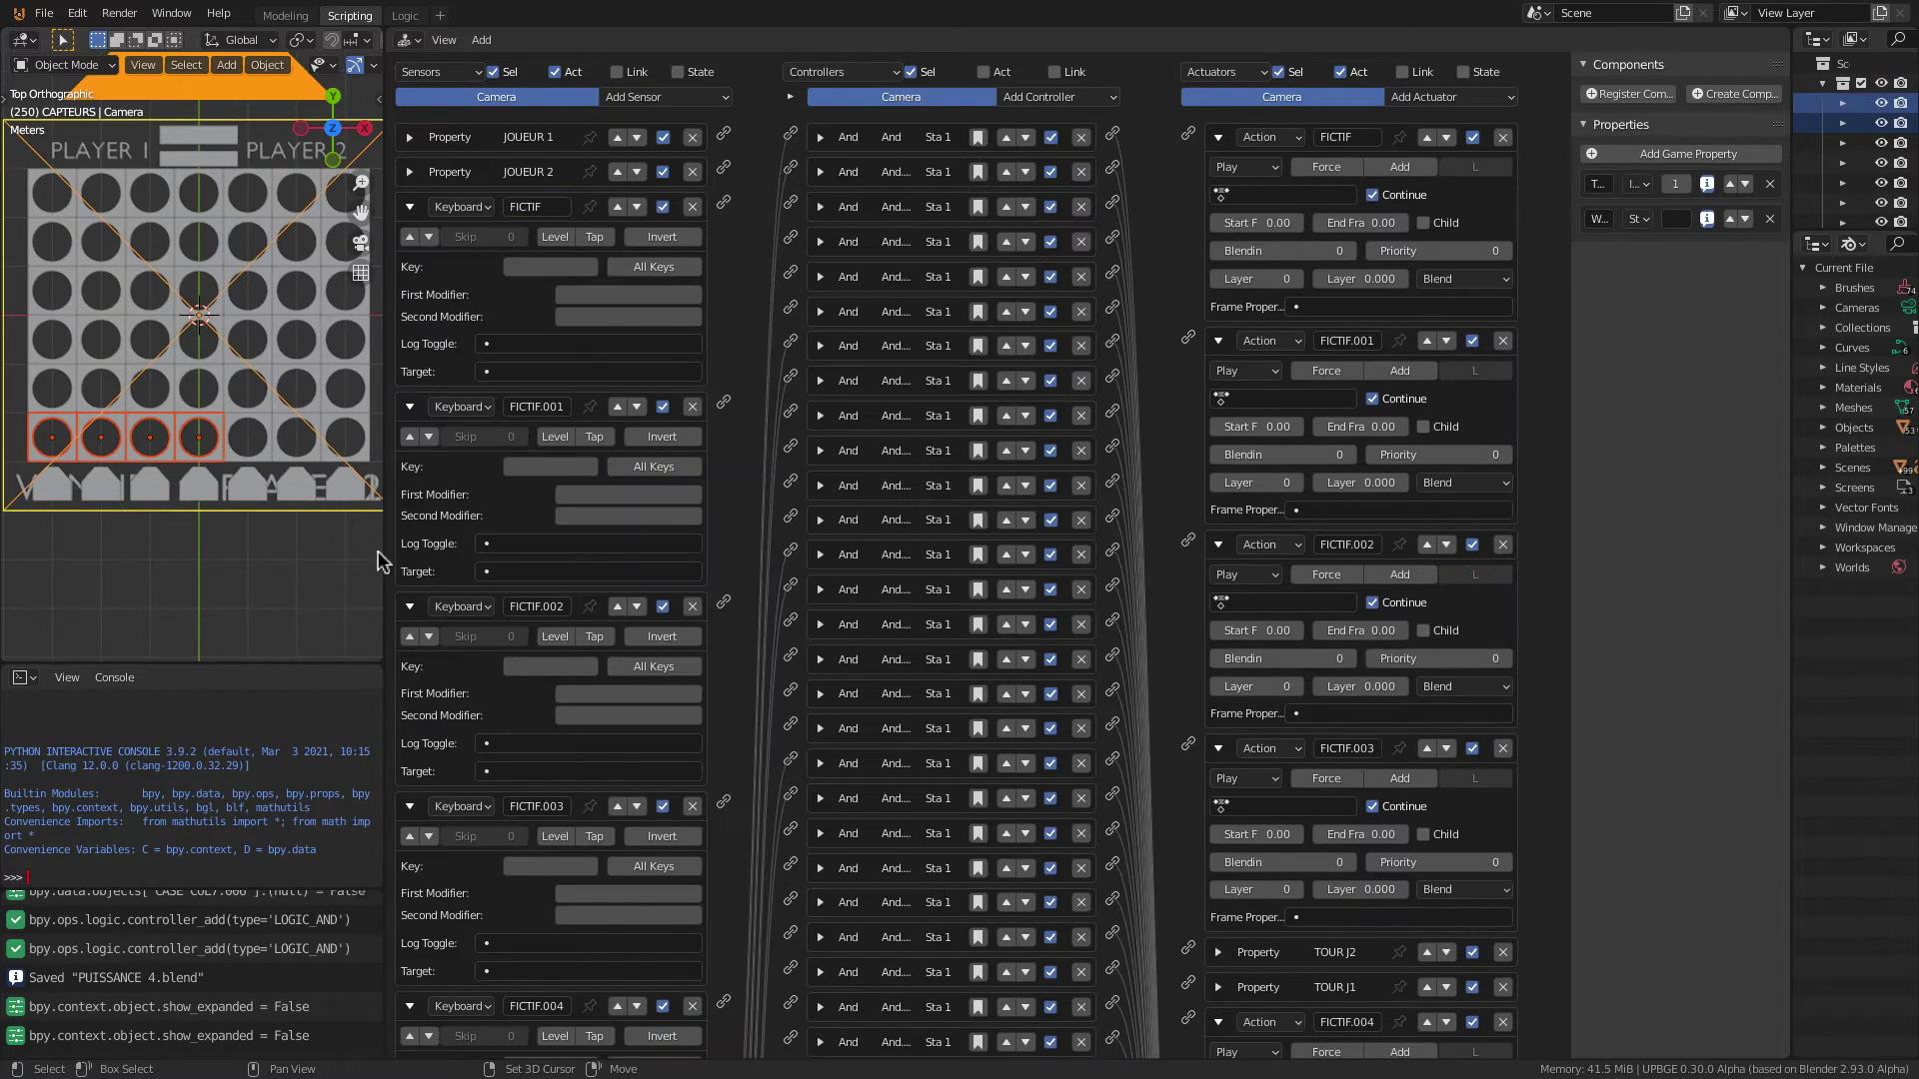
Step: Add two And controllers to the Camera at the end of its controller list
scroll(761, 439, "down", 10)
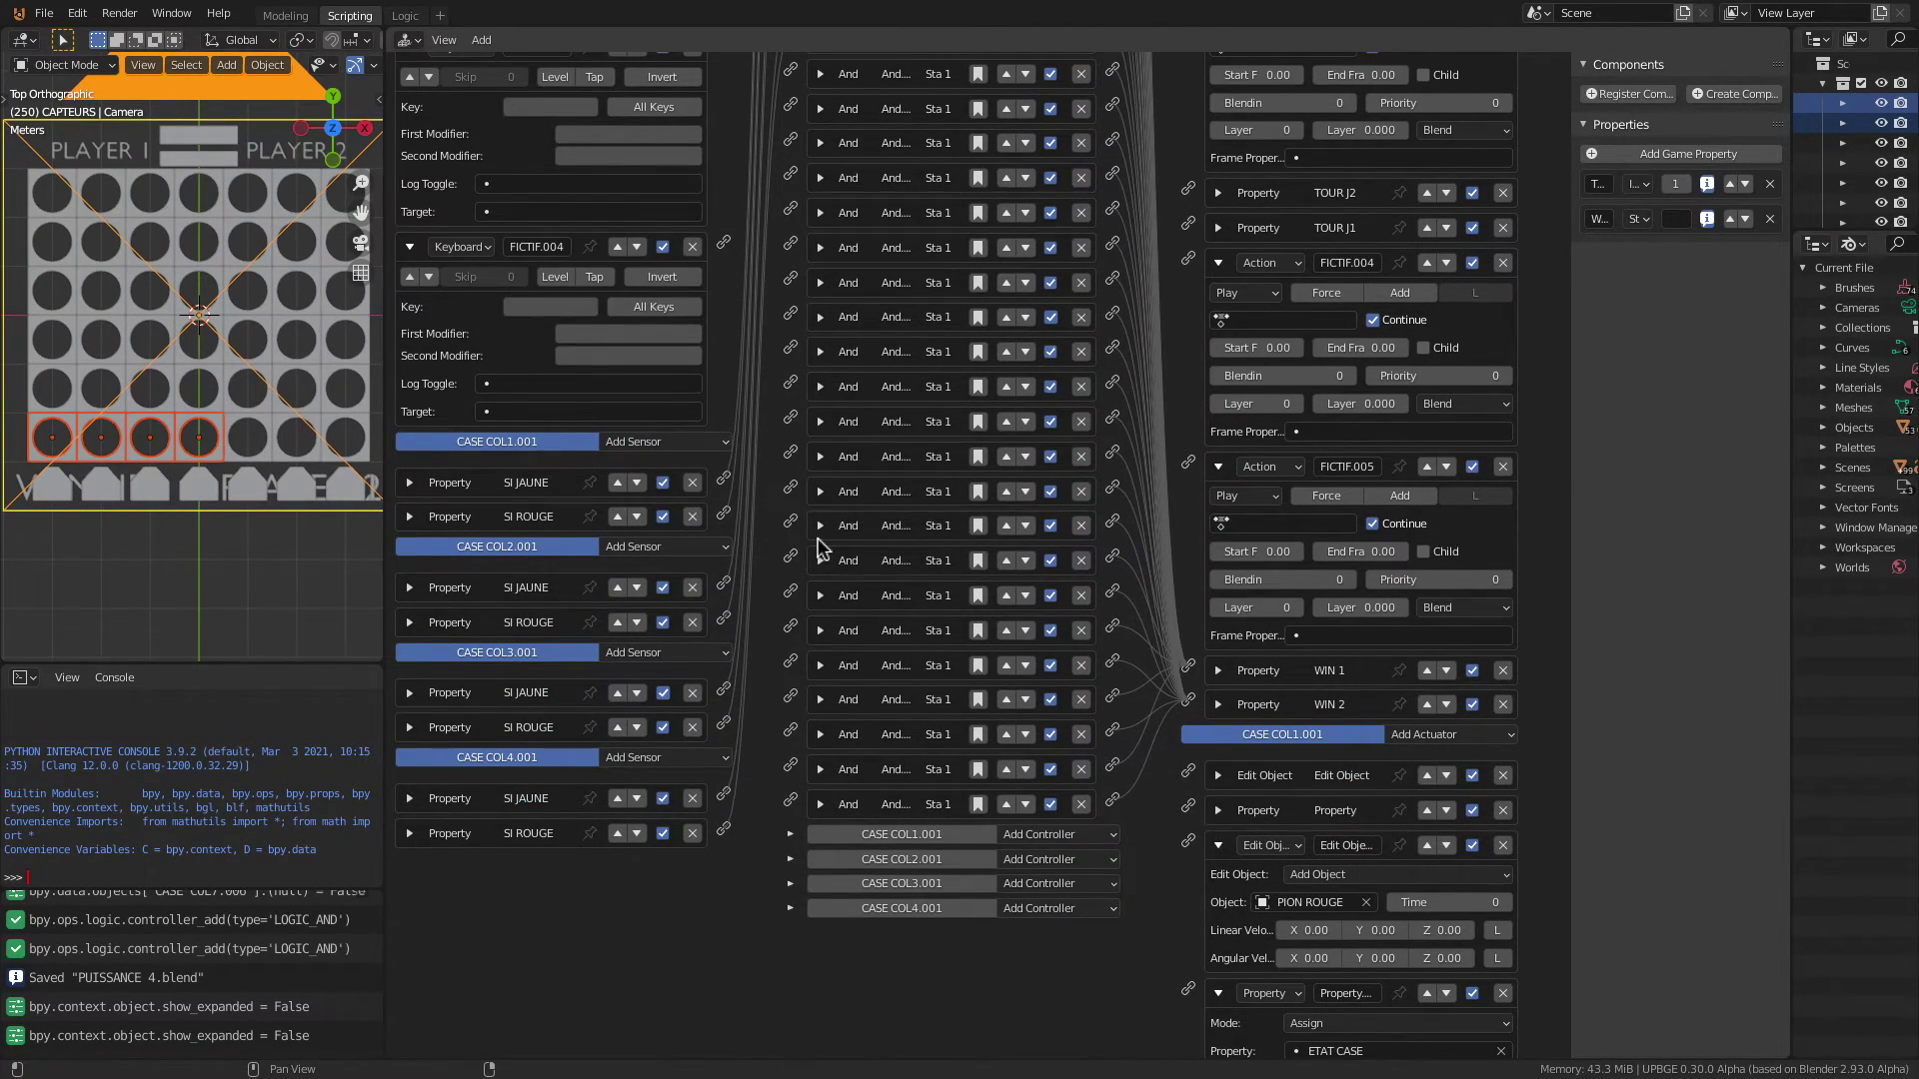
key("shift+a")
mouse_move(817, 539)
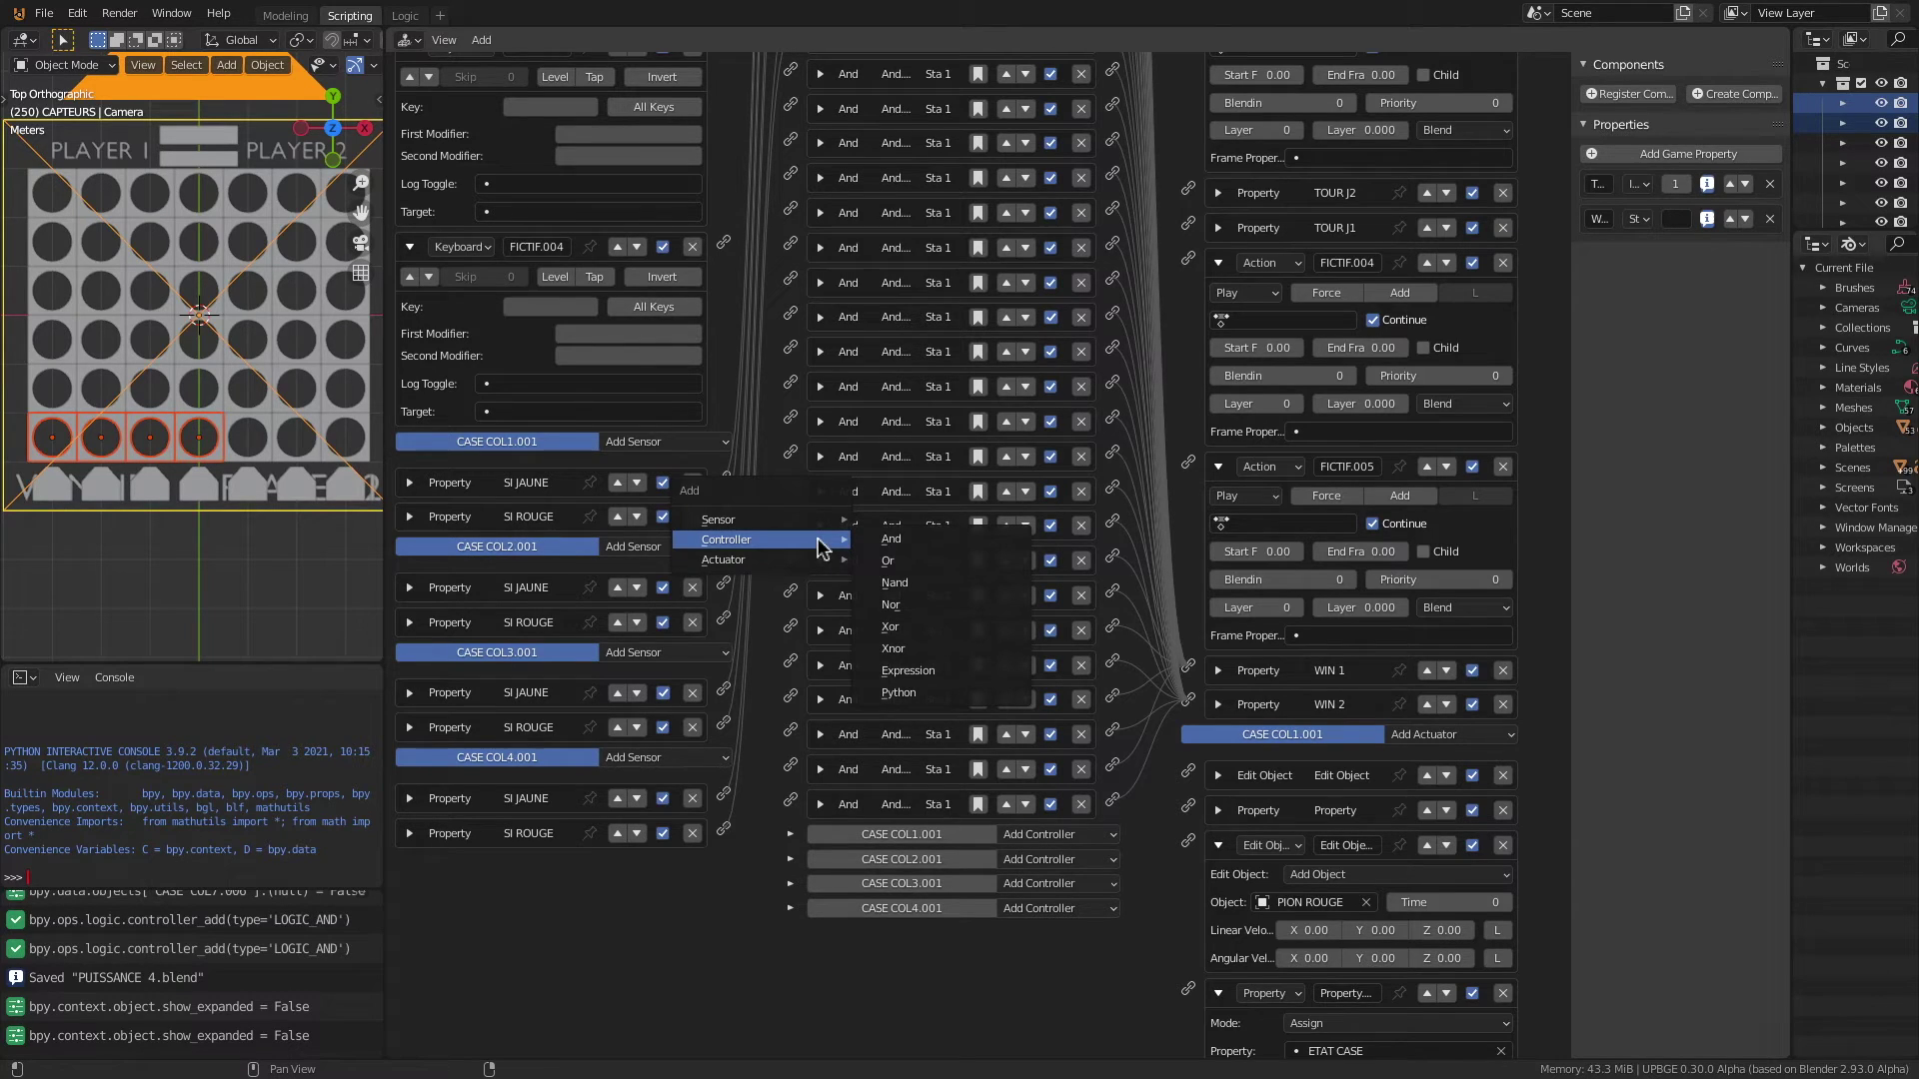
left_click(892, 540)
key("shift+a")
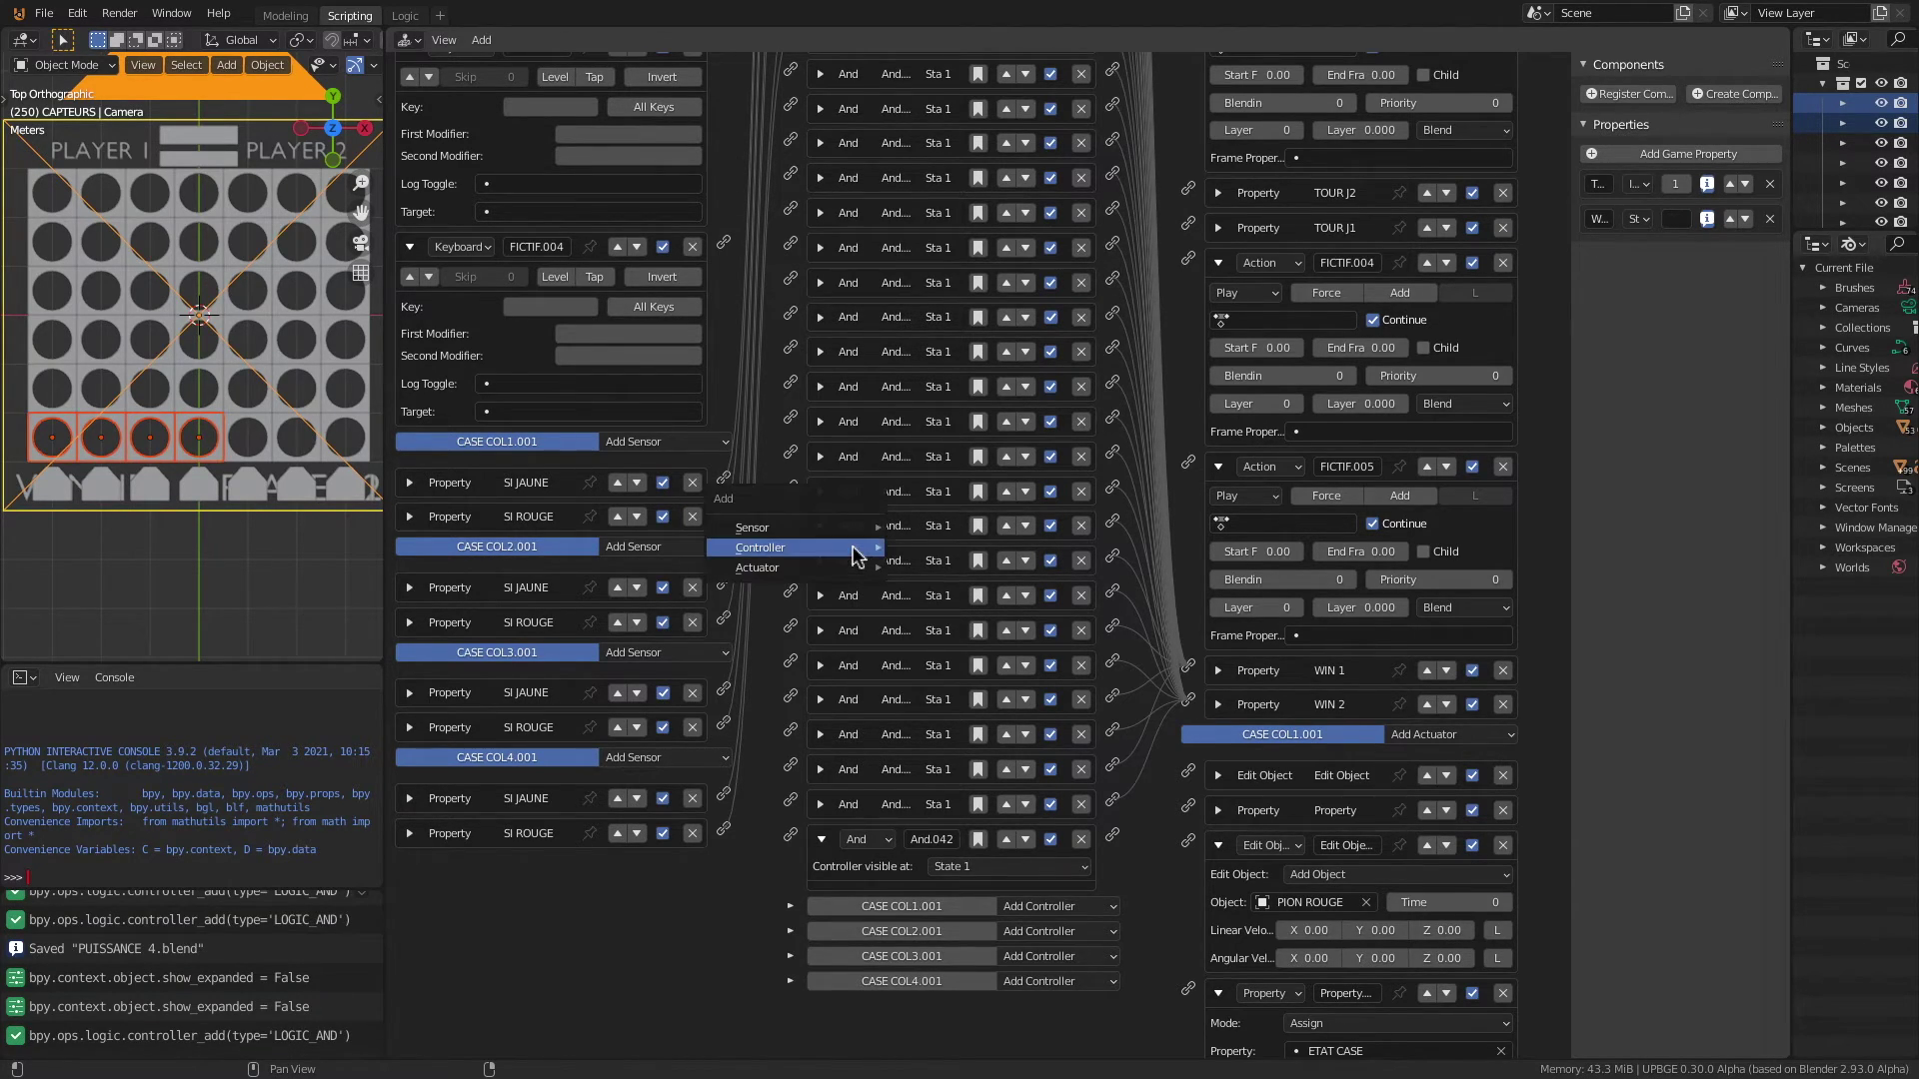
mouse_move(854, 557)
left_click(924, 557)
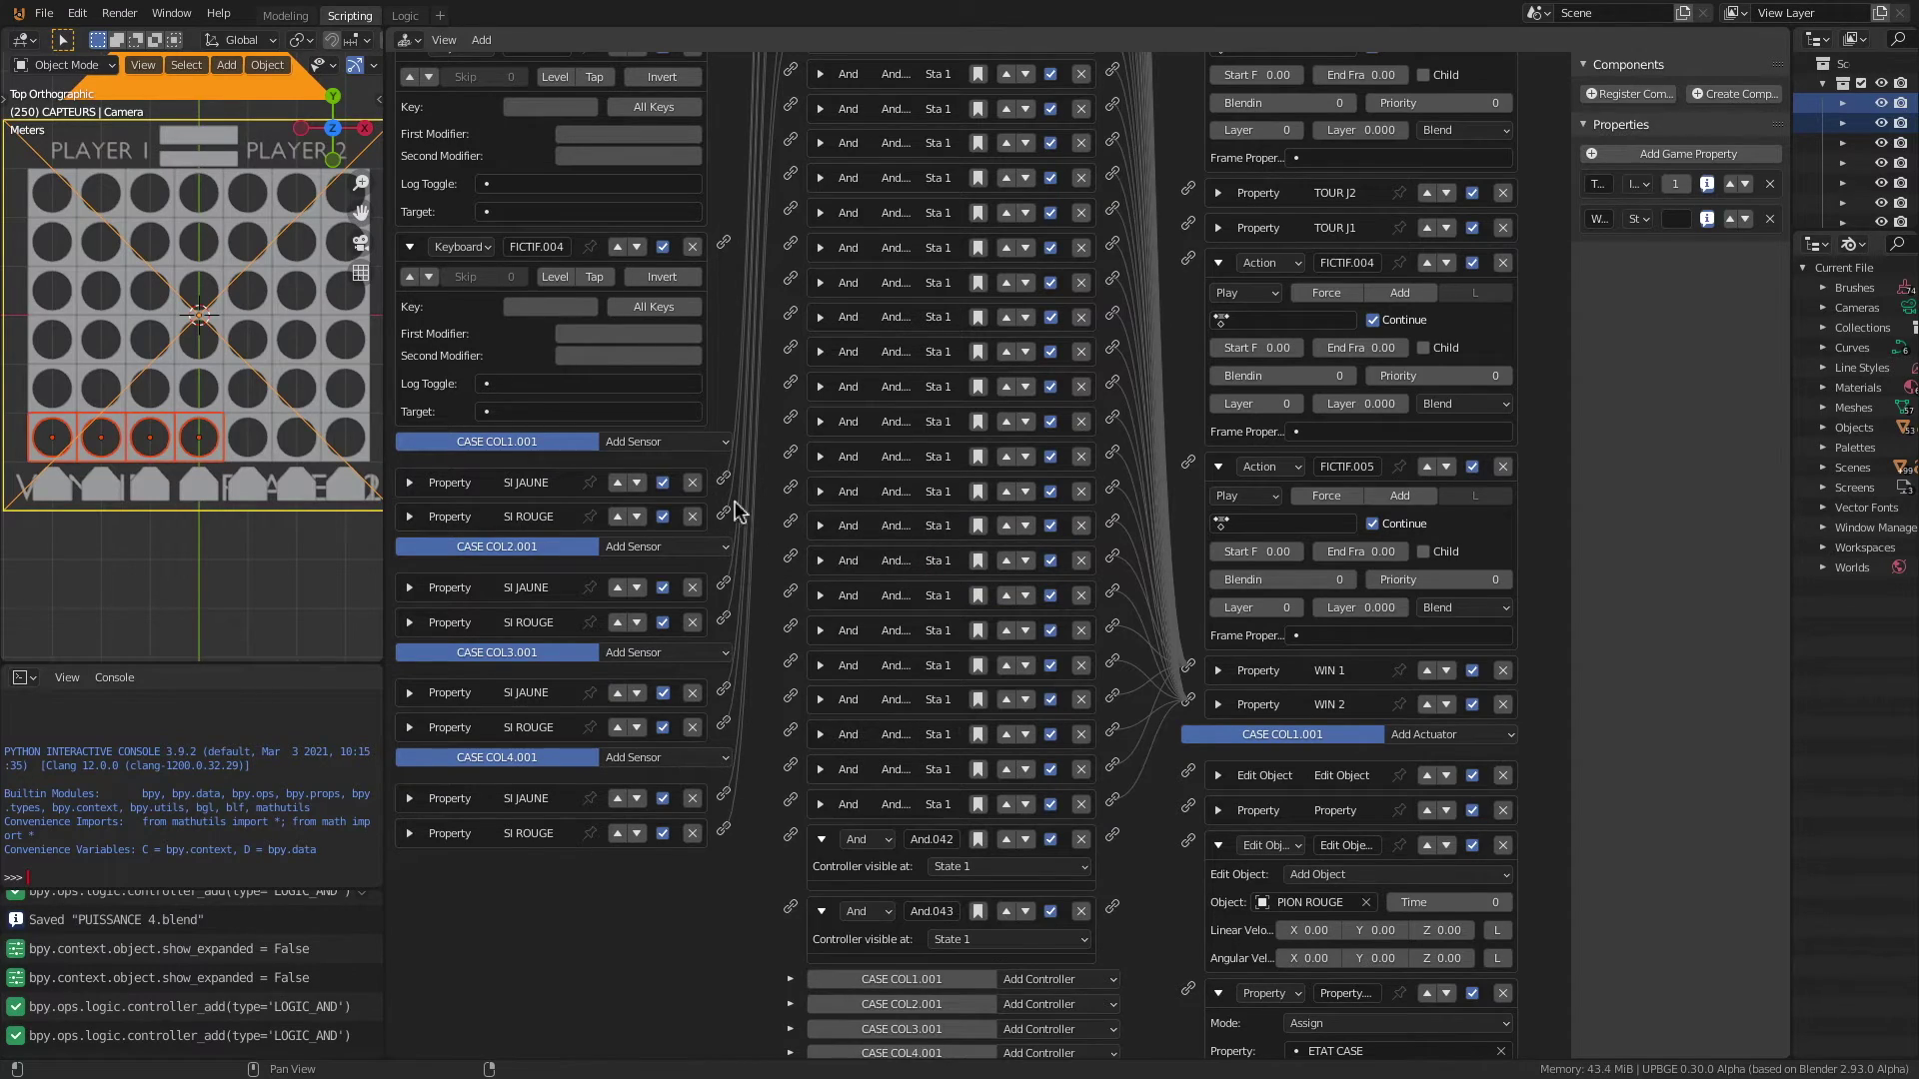
Step: Link the four cells' SI JAUNE sensors through And.042 to WIN 1 and their SI ROUGE sensors through And.043 to WIN 2
left_click_drag(723, 483, 795, 836)
left_click_drag(725, 582, 792, 835)
left_click_drag(726, 690, 798, 905)
left_click_drag(726, 836, 795, 911)
left_click_drag(726, 726, 801, 907)
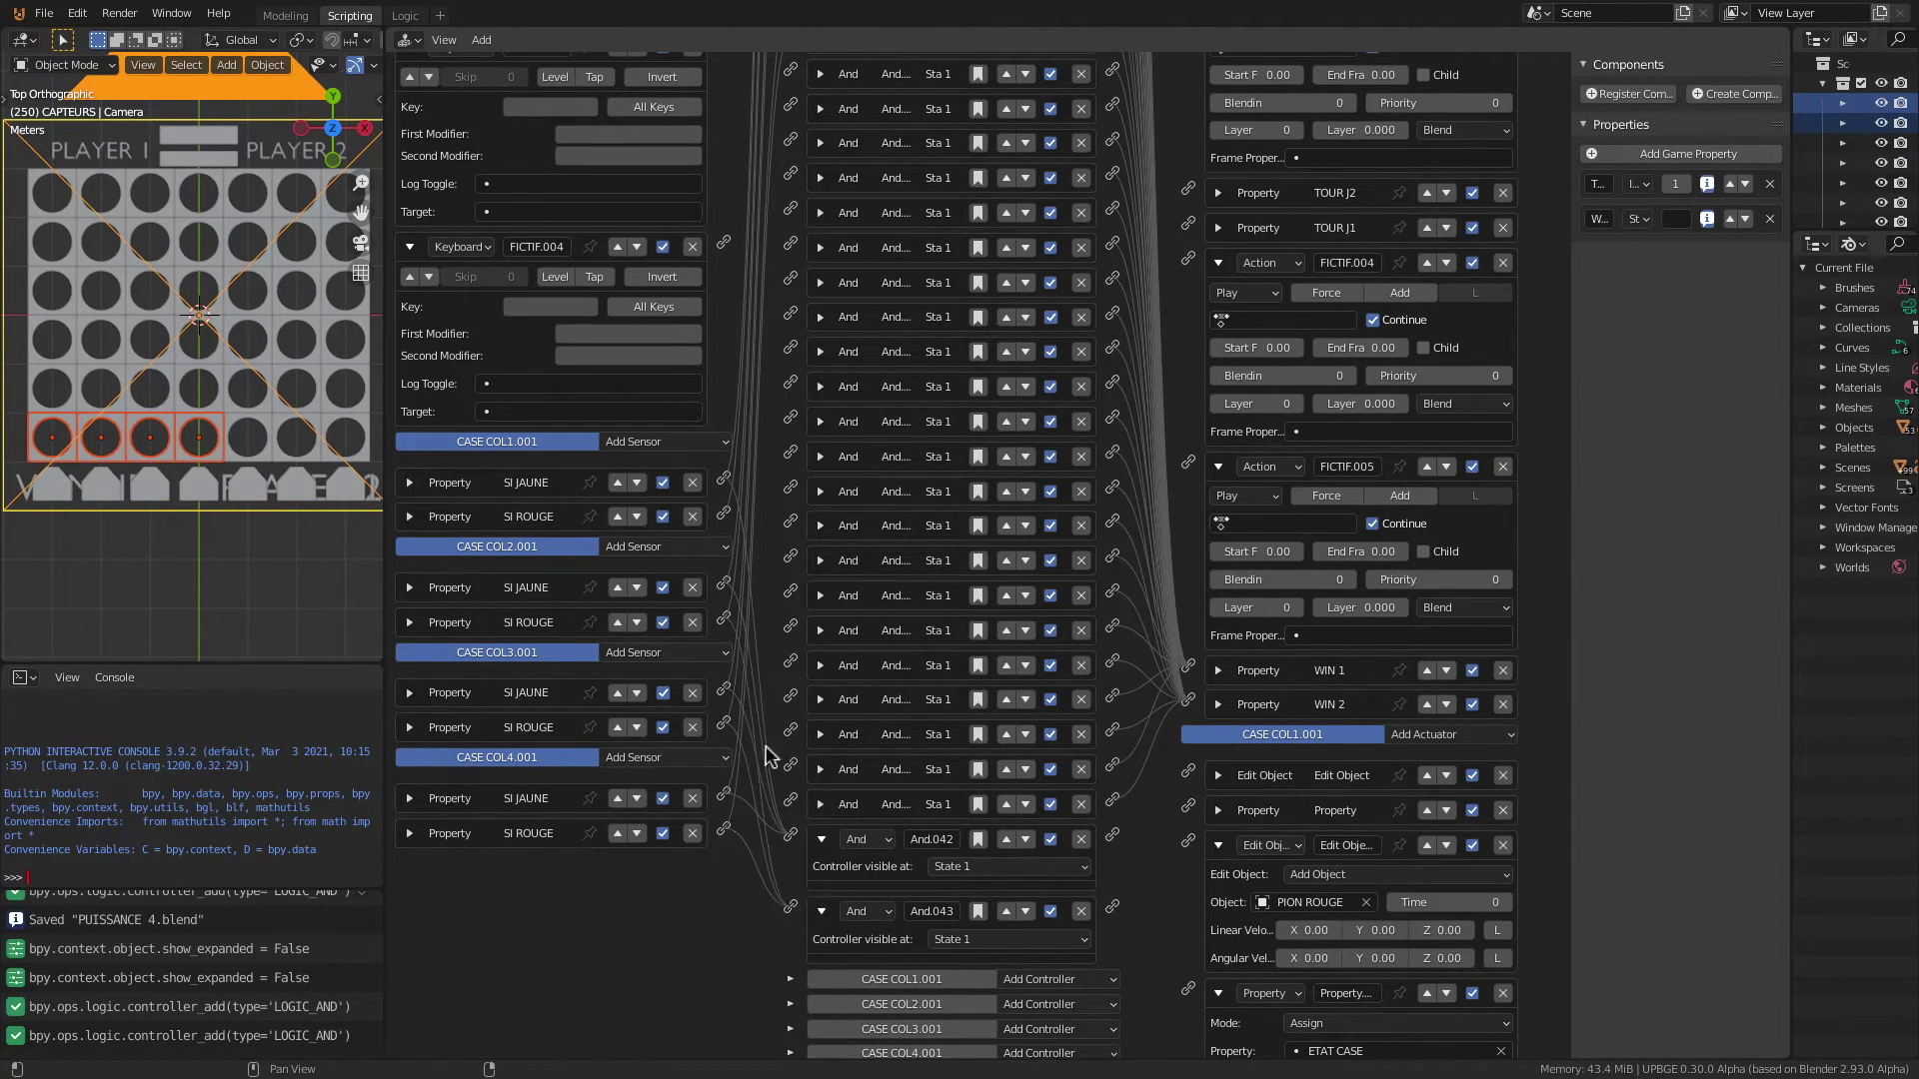
left_click_drag(1118, 908, 1192, 700)
left_click_drag(1112, 837, 1190, 669)
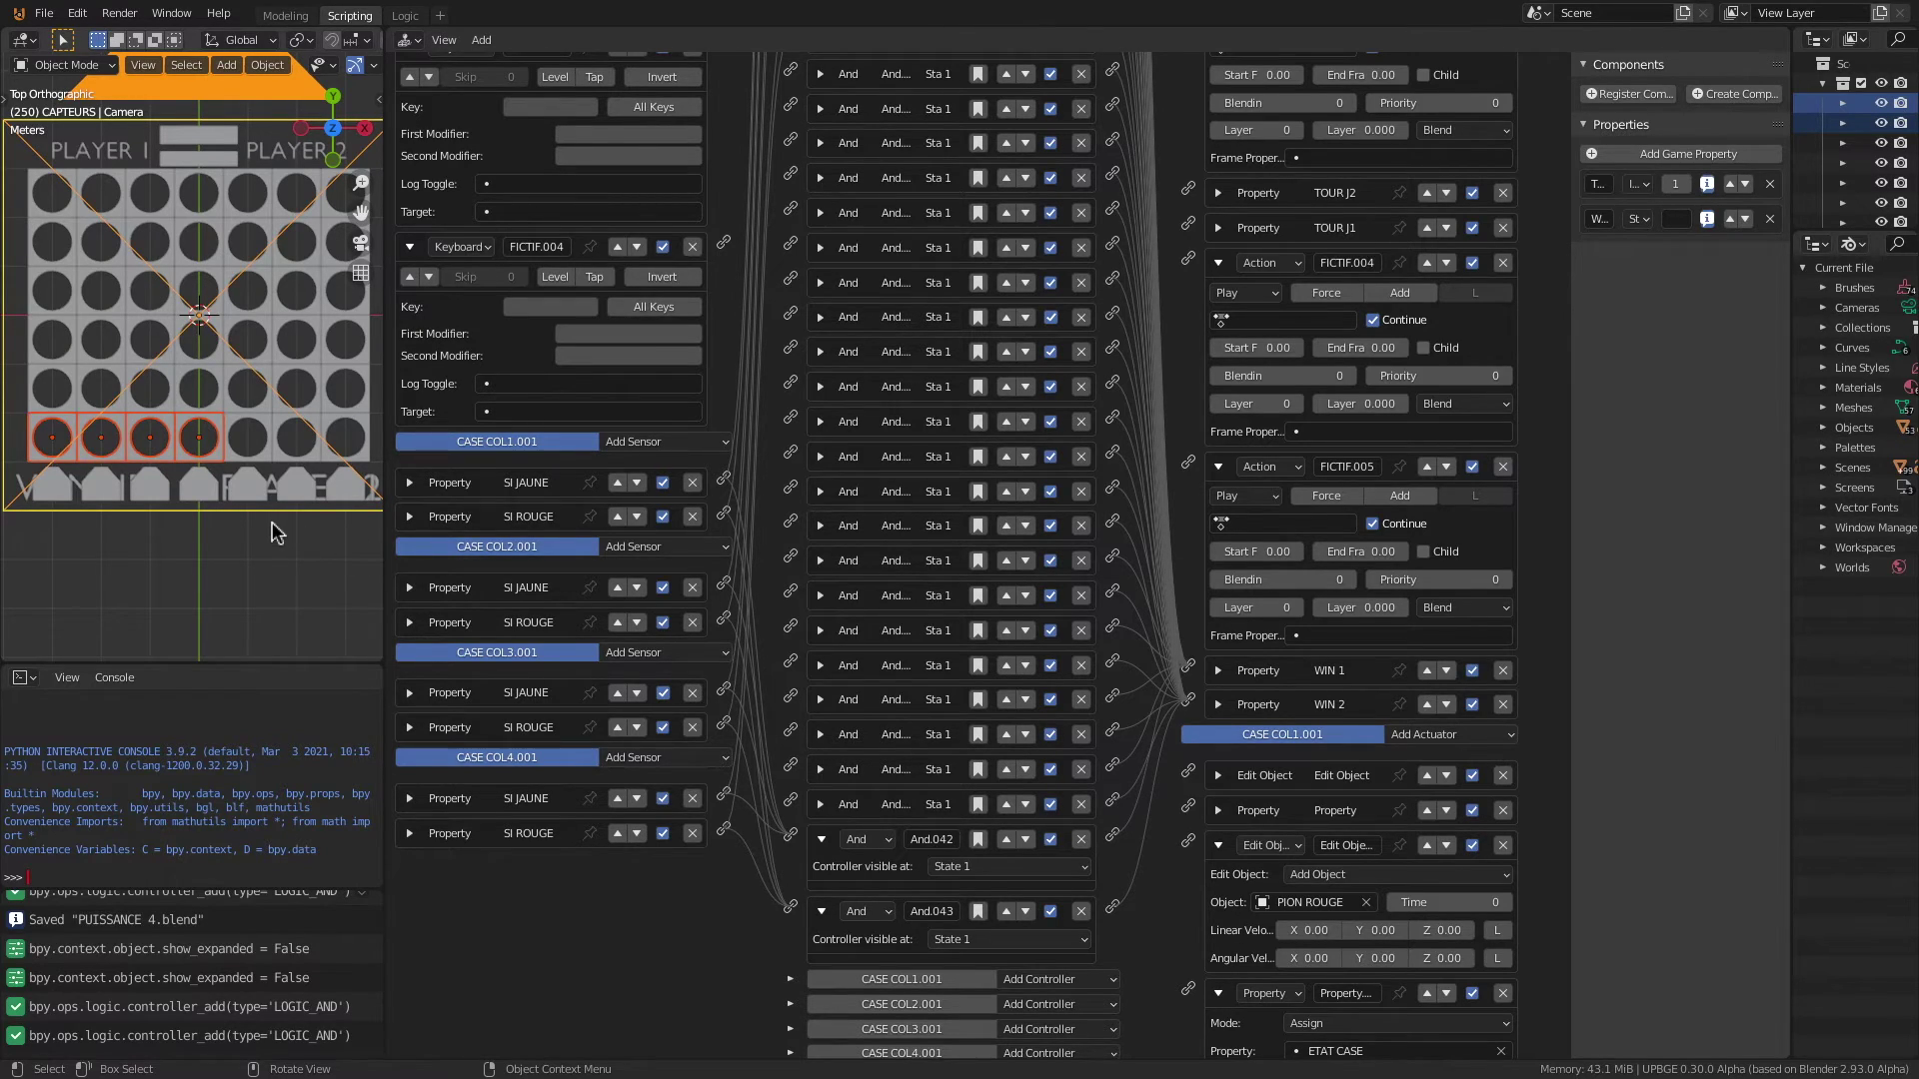
Step: Select the bottom-row cells of columns 2, 3 and 4 for the next run, and name an added Camera sensor FICTIF
left_click(105, 447)
left_click(164, 448, "shift")
left_click(197, 455, "shift")
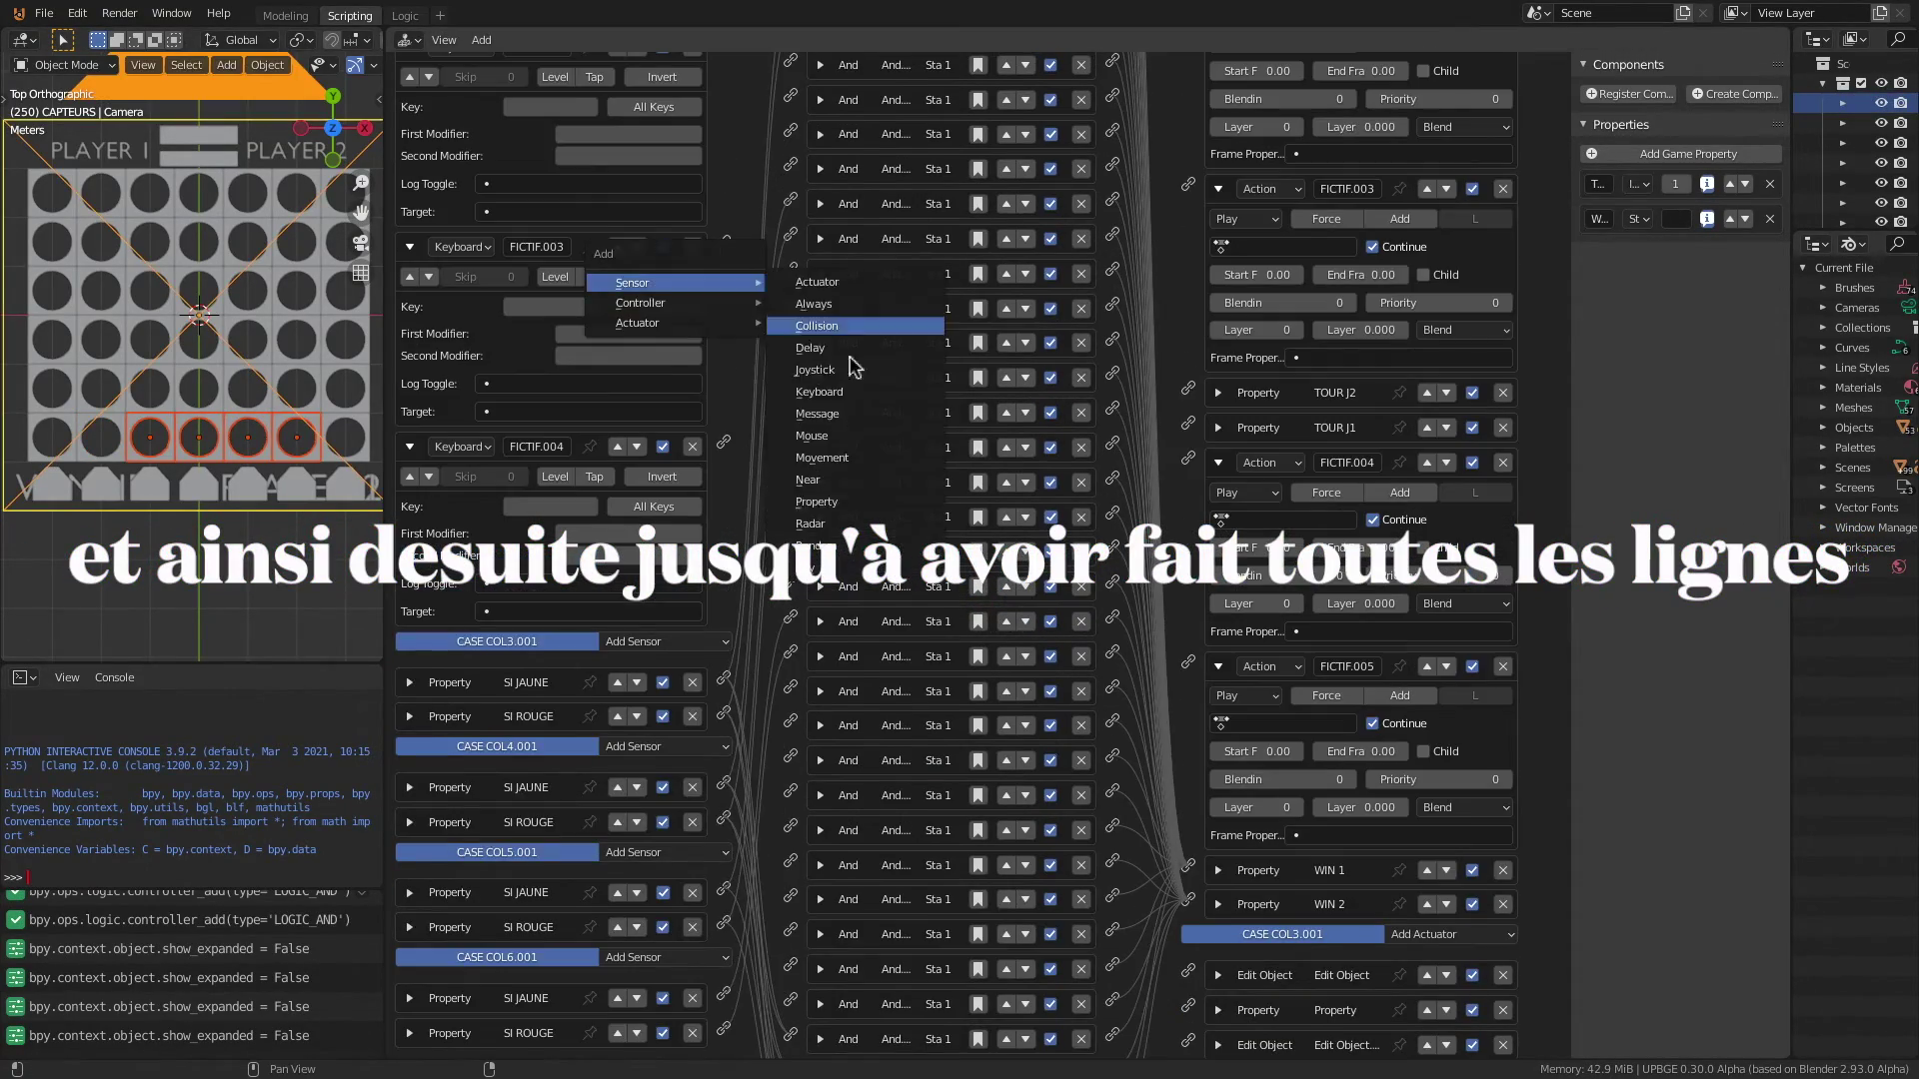
type("FI")
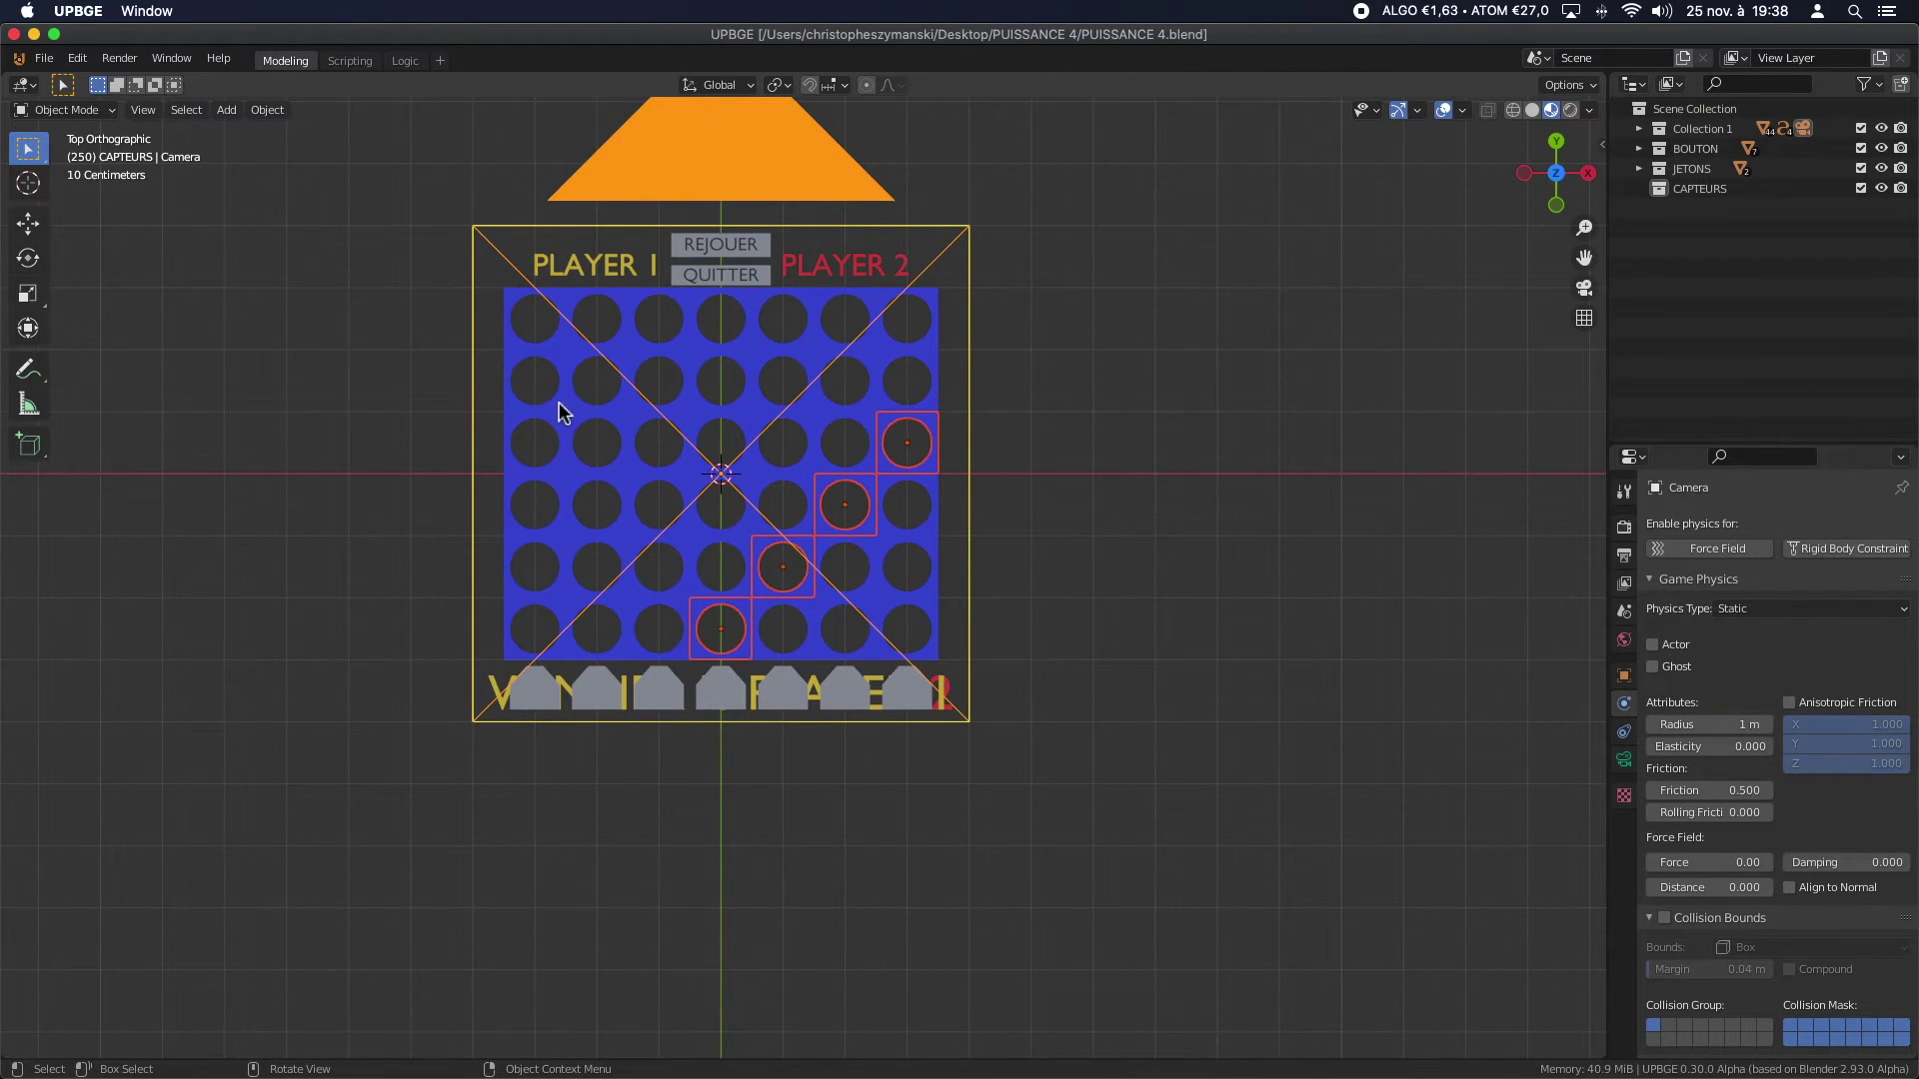
Step: In the Modeling workspace, select the rising diagonal of four from CASE COL1.003 to CASE COL4.006
left_click(533, 492)
left_click(590, 447, "shift")
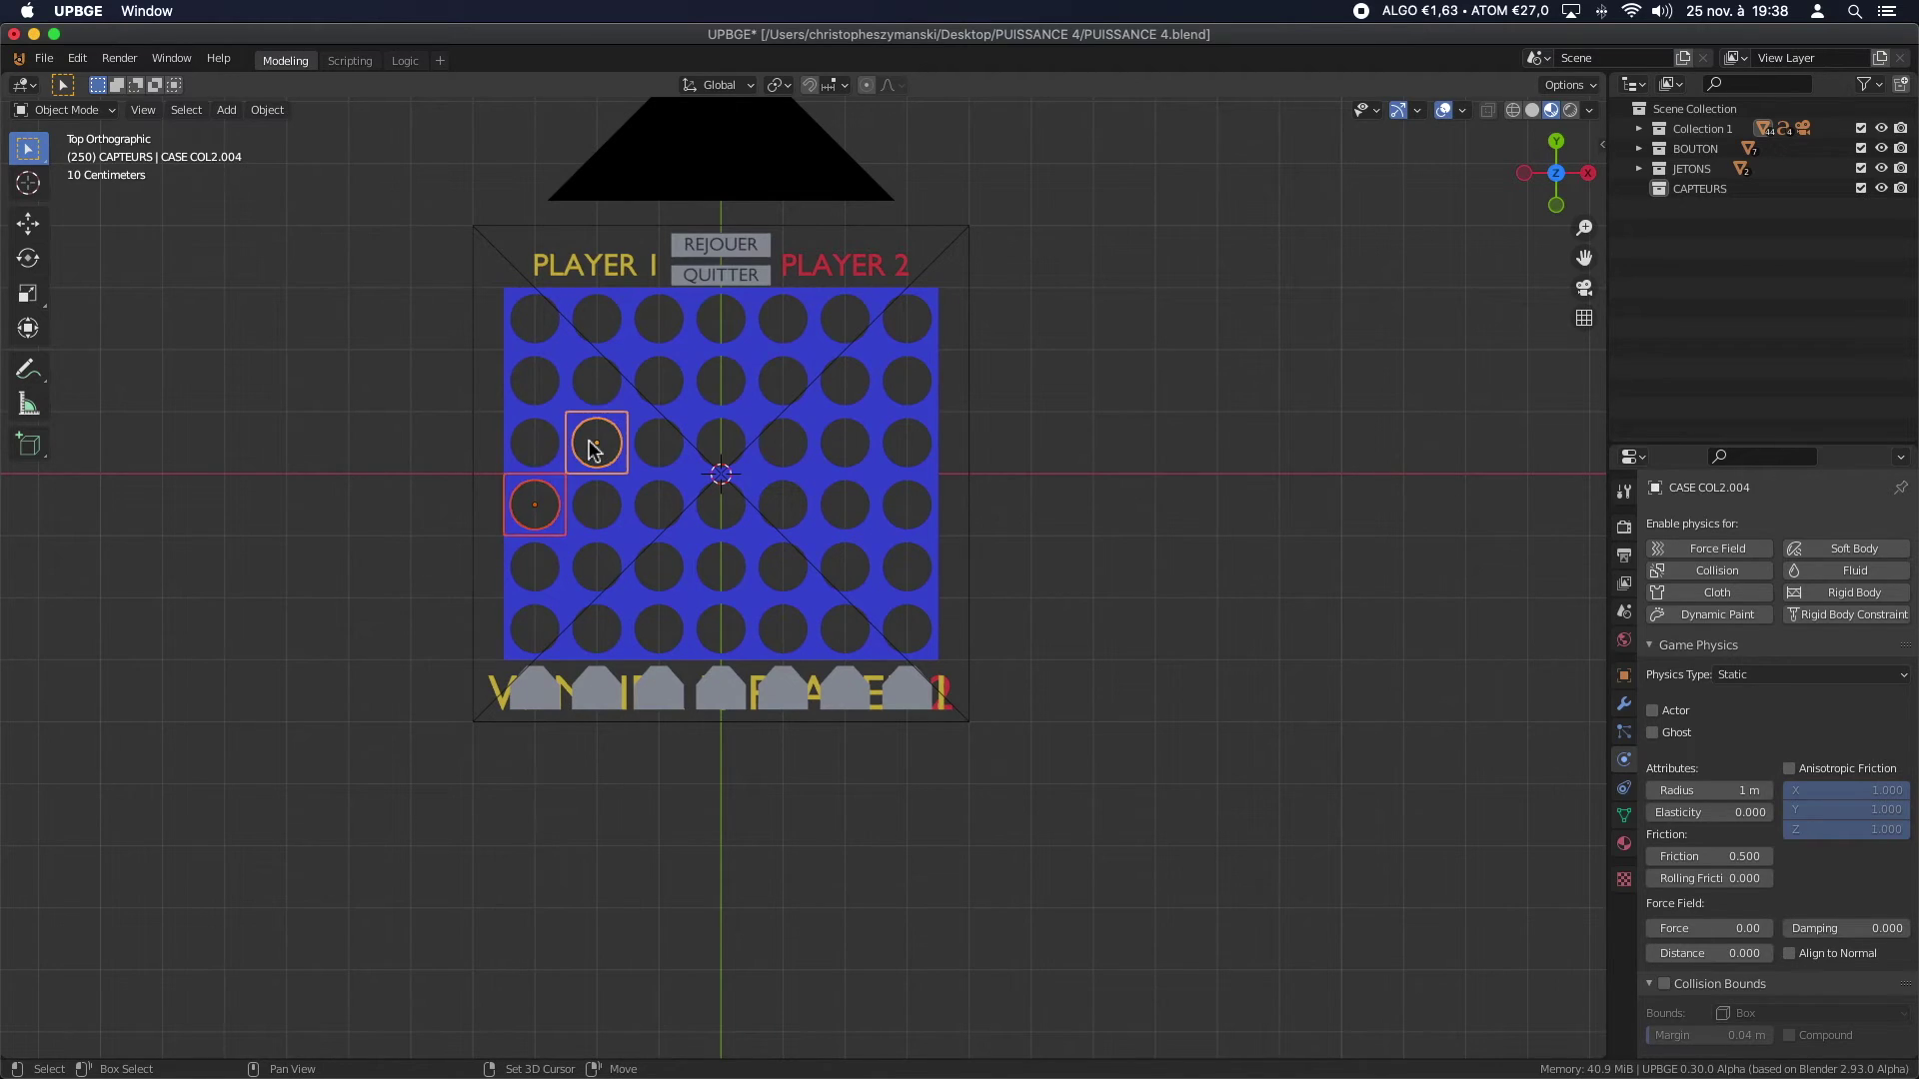
left_click(657, 381, "shift")
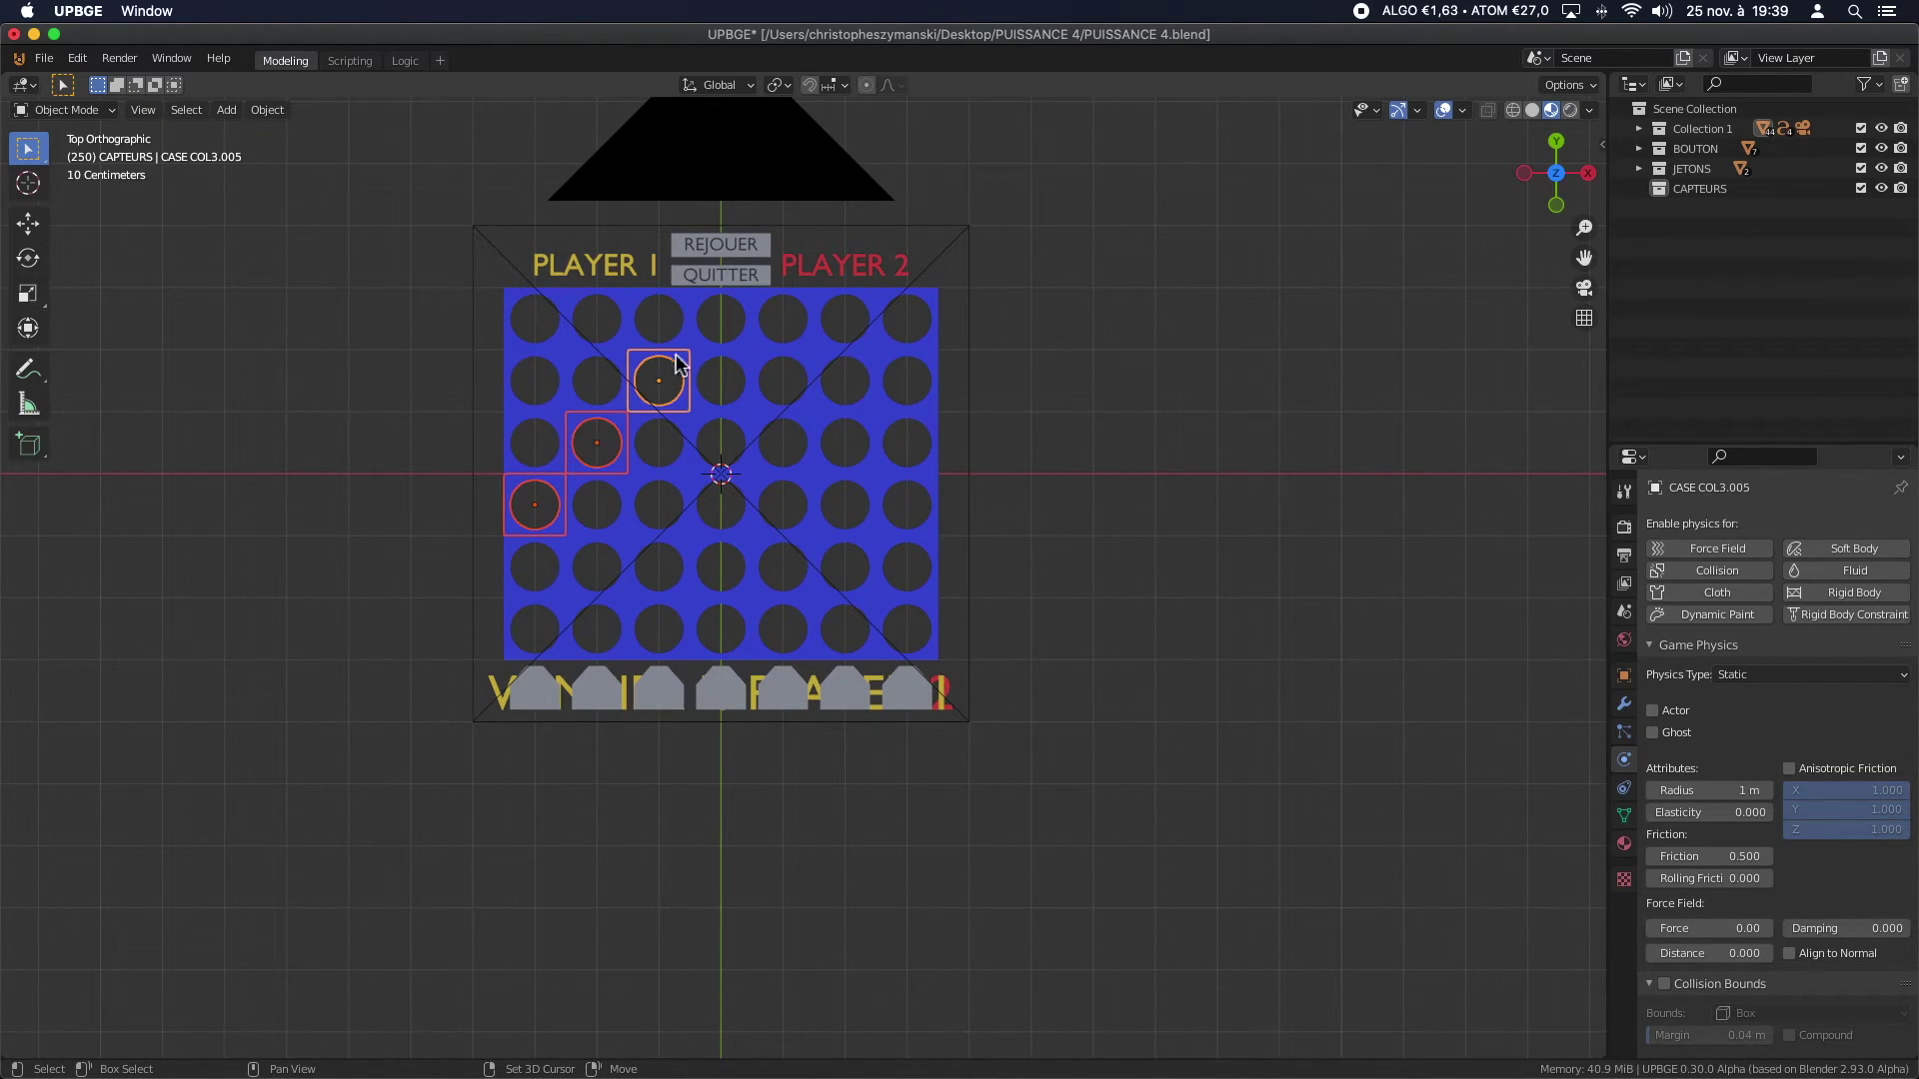
left_click(726, 320, "shift")
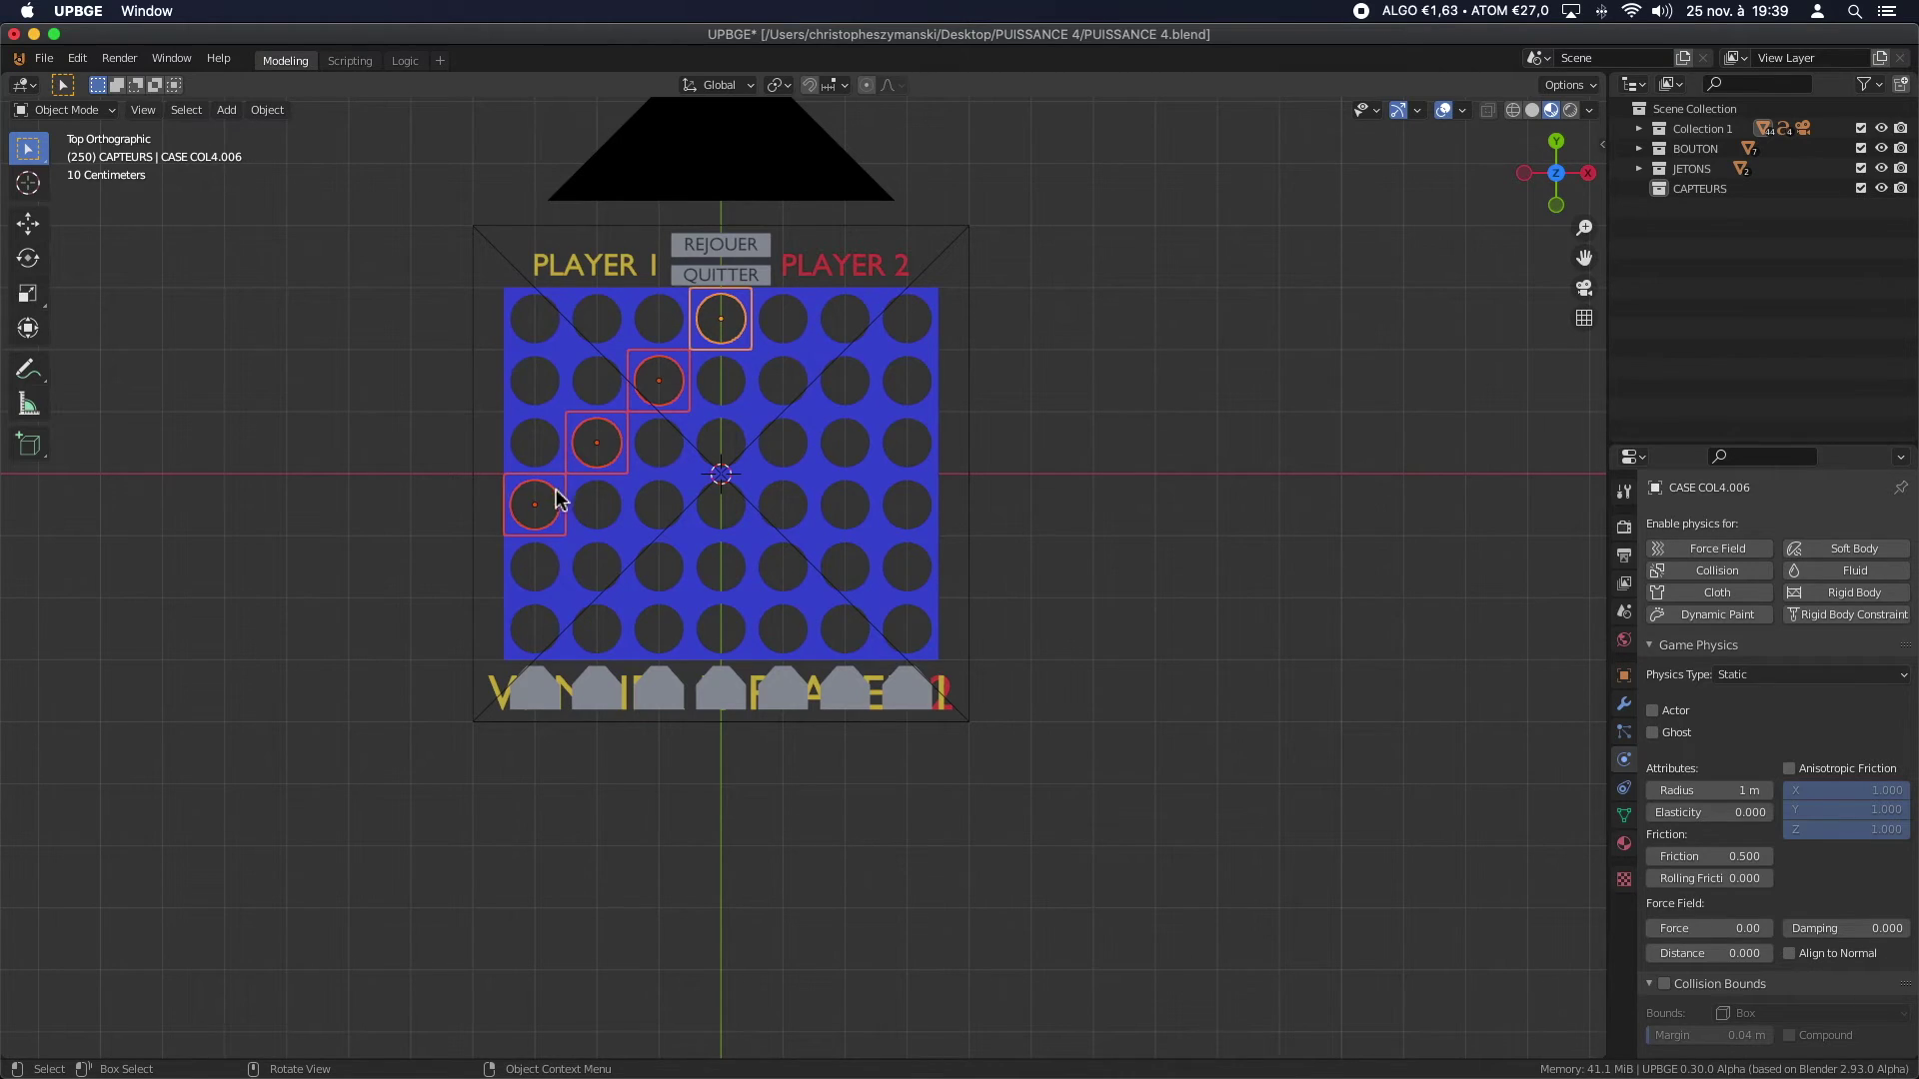
Step: Select in turn the rising diagonals of four from CASE COL1.002 to COL4.005 and from COL2.003 to COL5.006
left_click(535, 584)
left_click(597, 505, "shift")
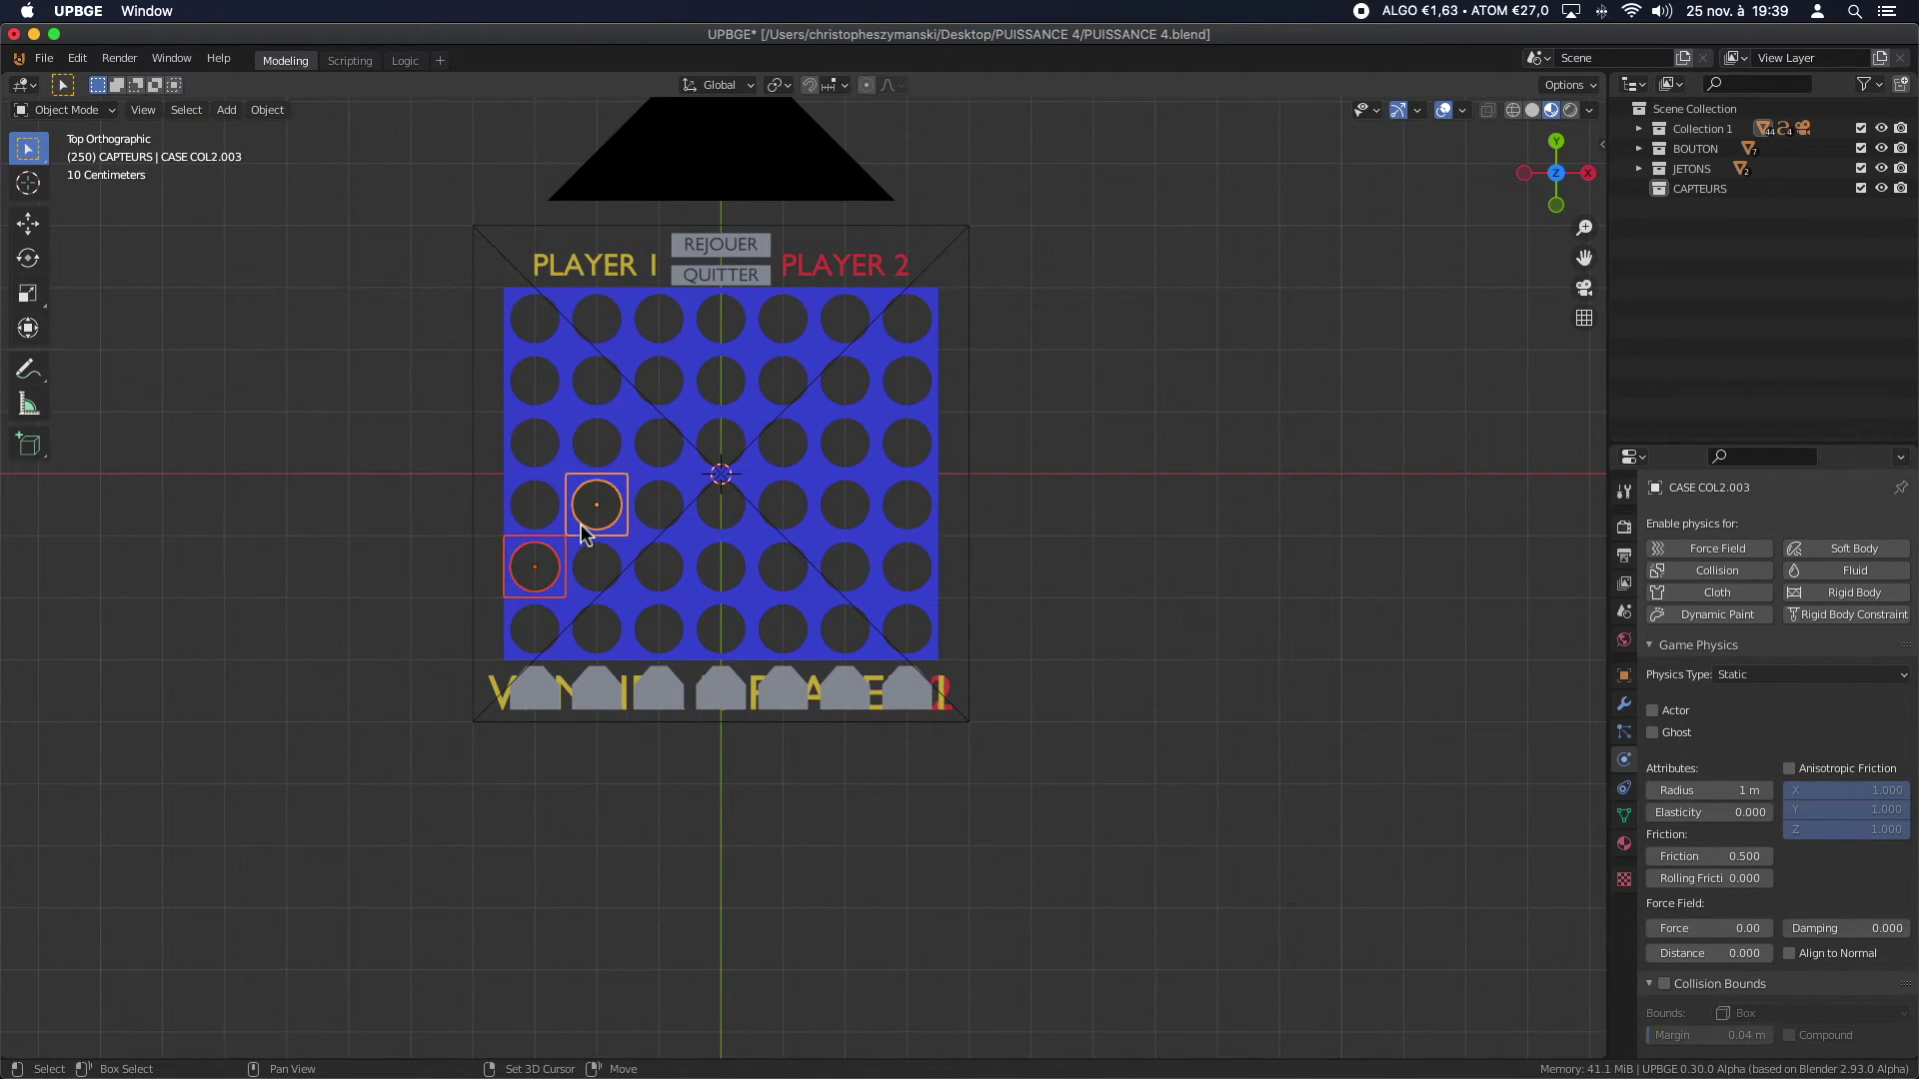
left_click(668, 443, "shift")
left_click(710, 379, "shift")
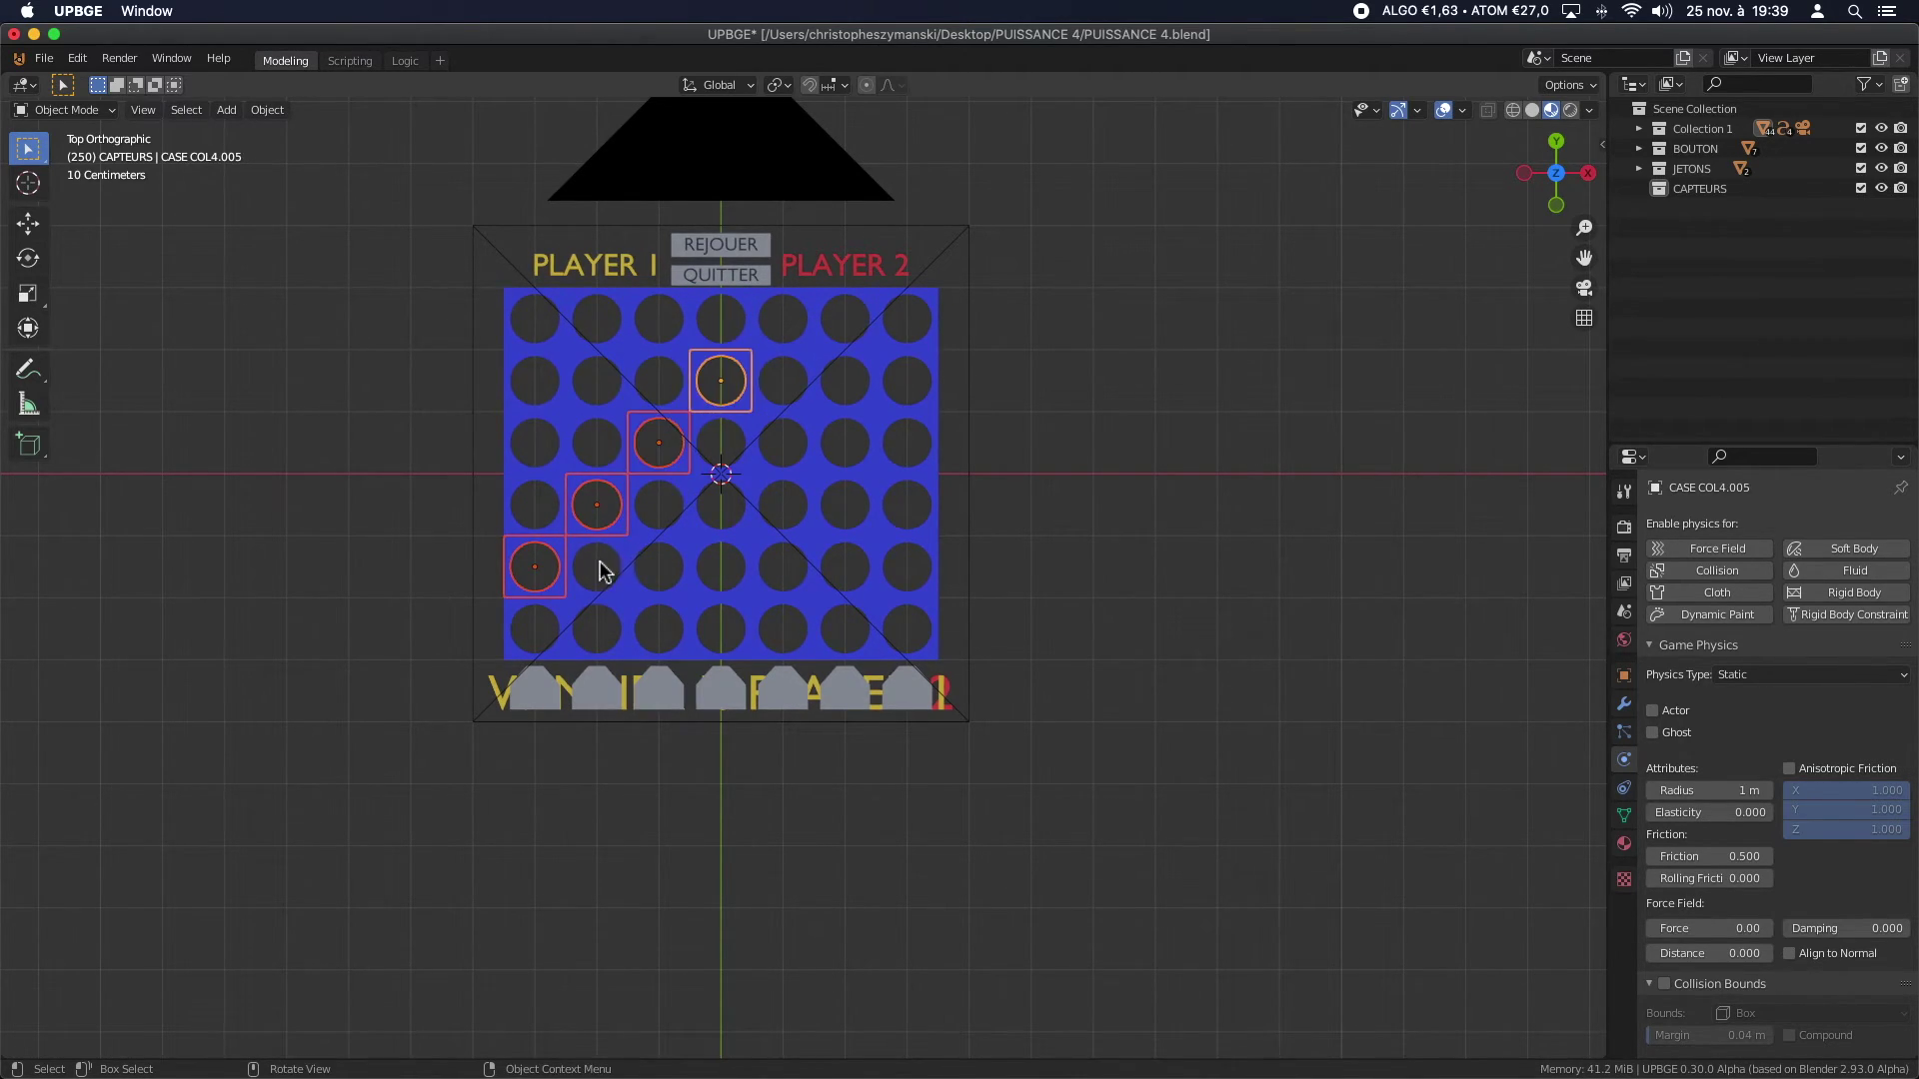
left_click(595, 523)
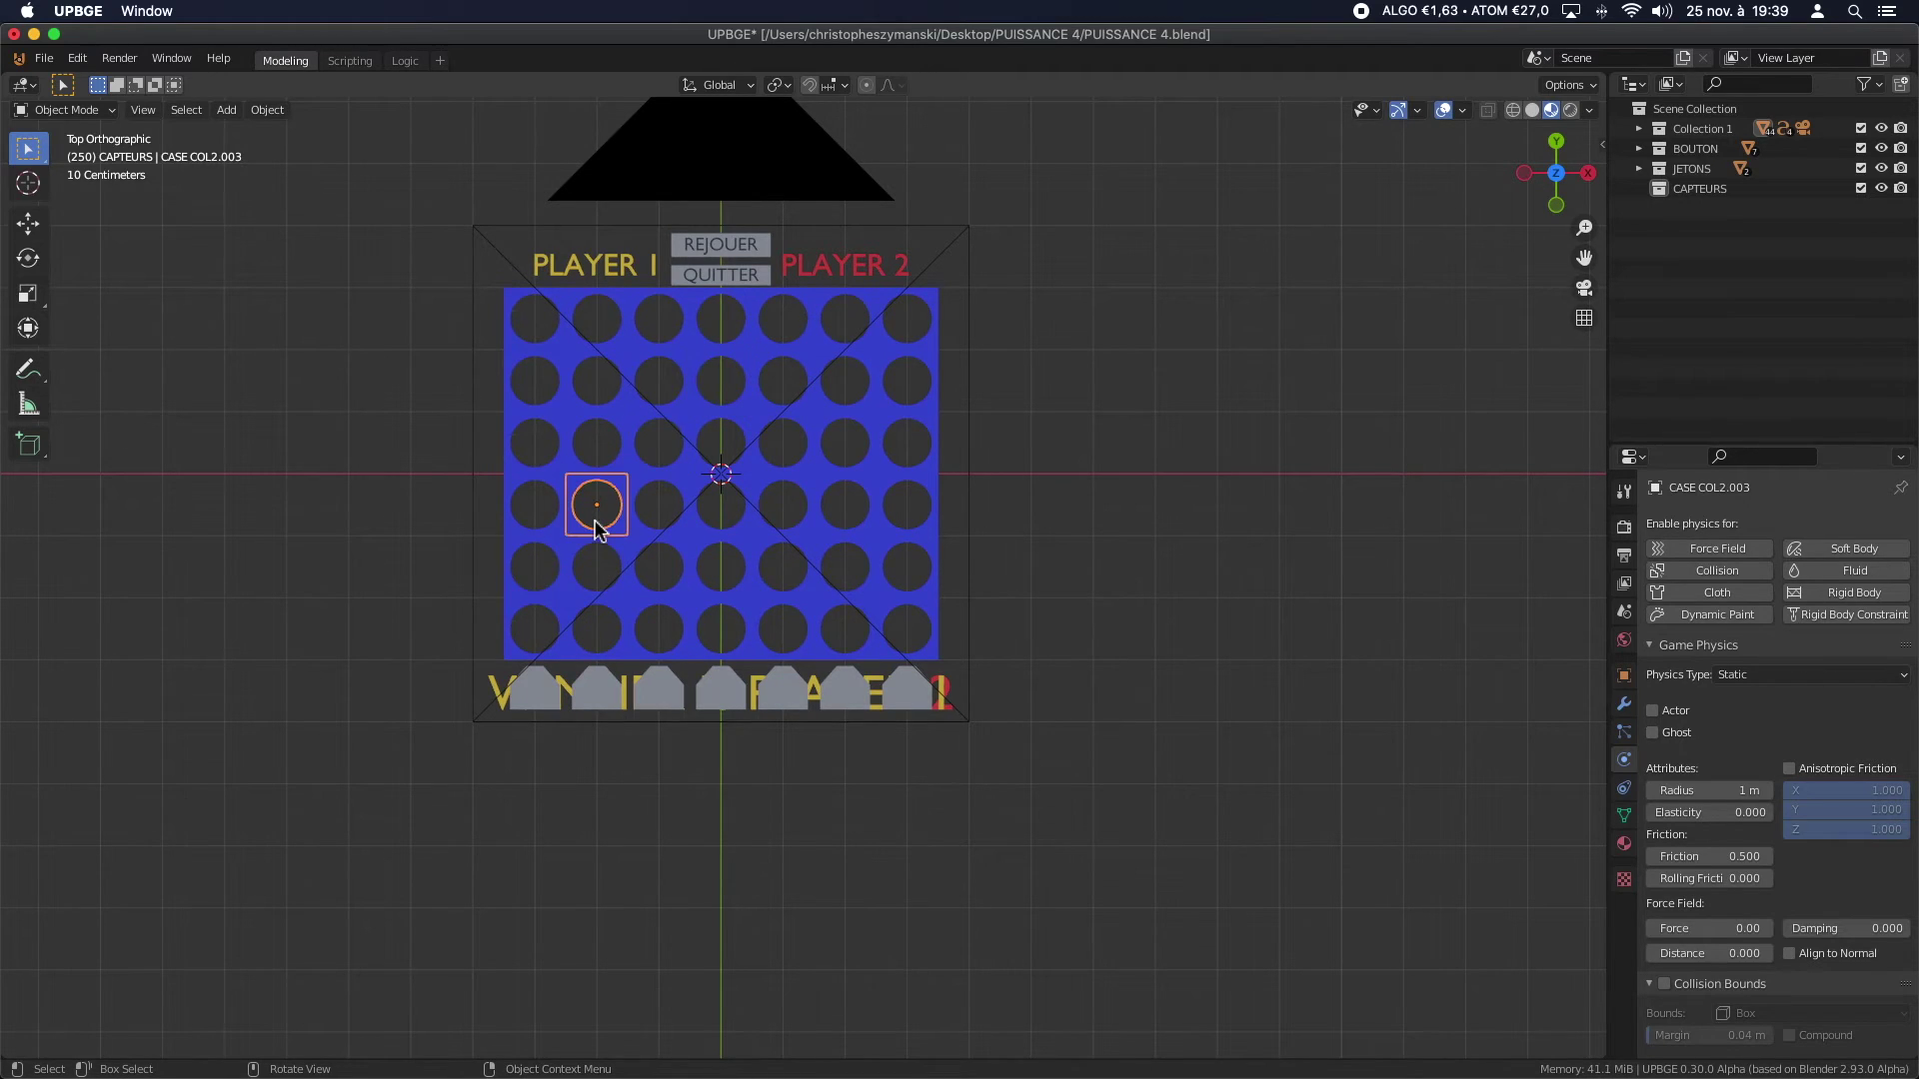
left_click(659, 445, "shift")
left_click(717, 400, "shift")
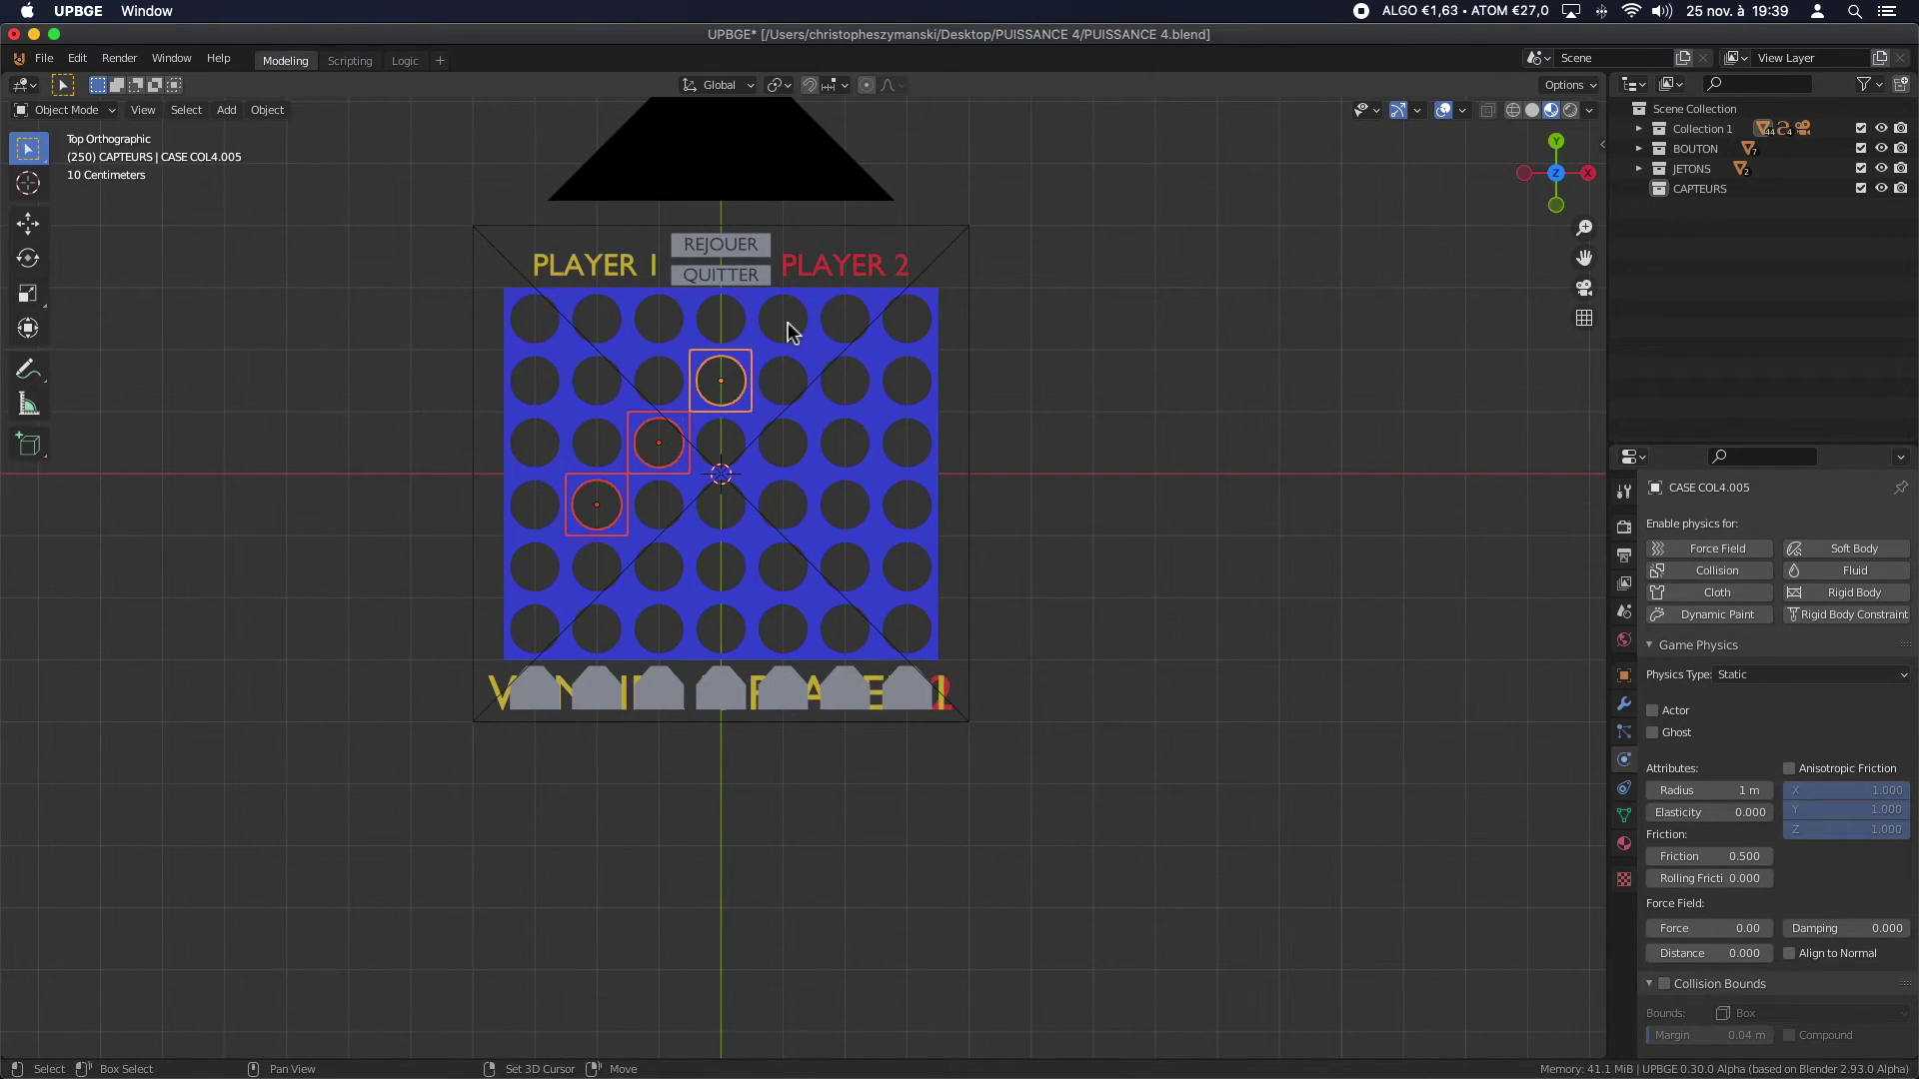
left_click(785, 326, "shift")
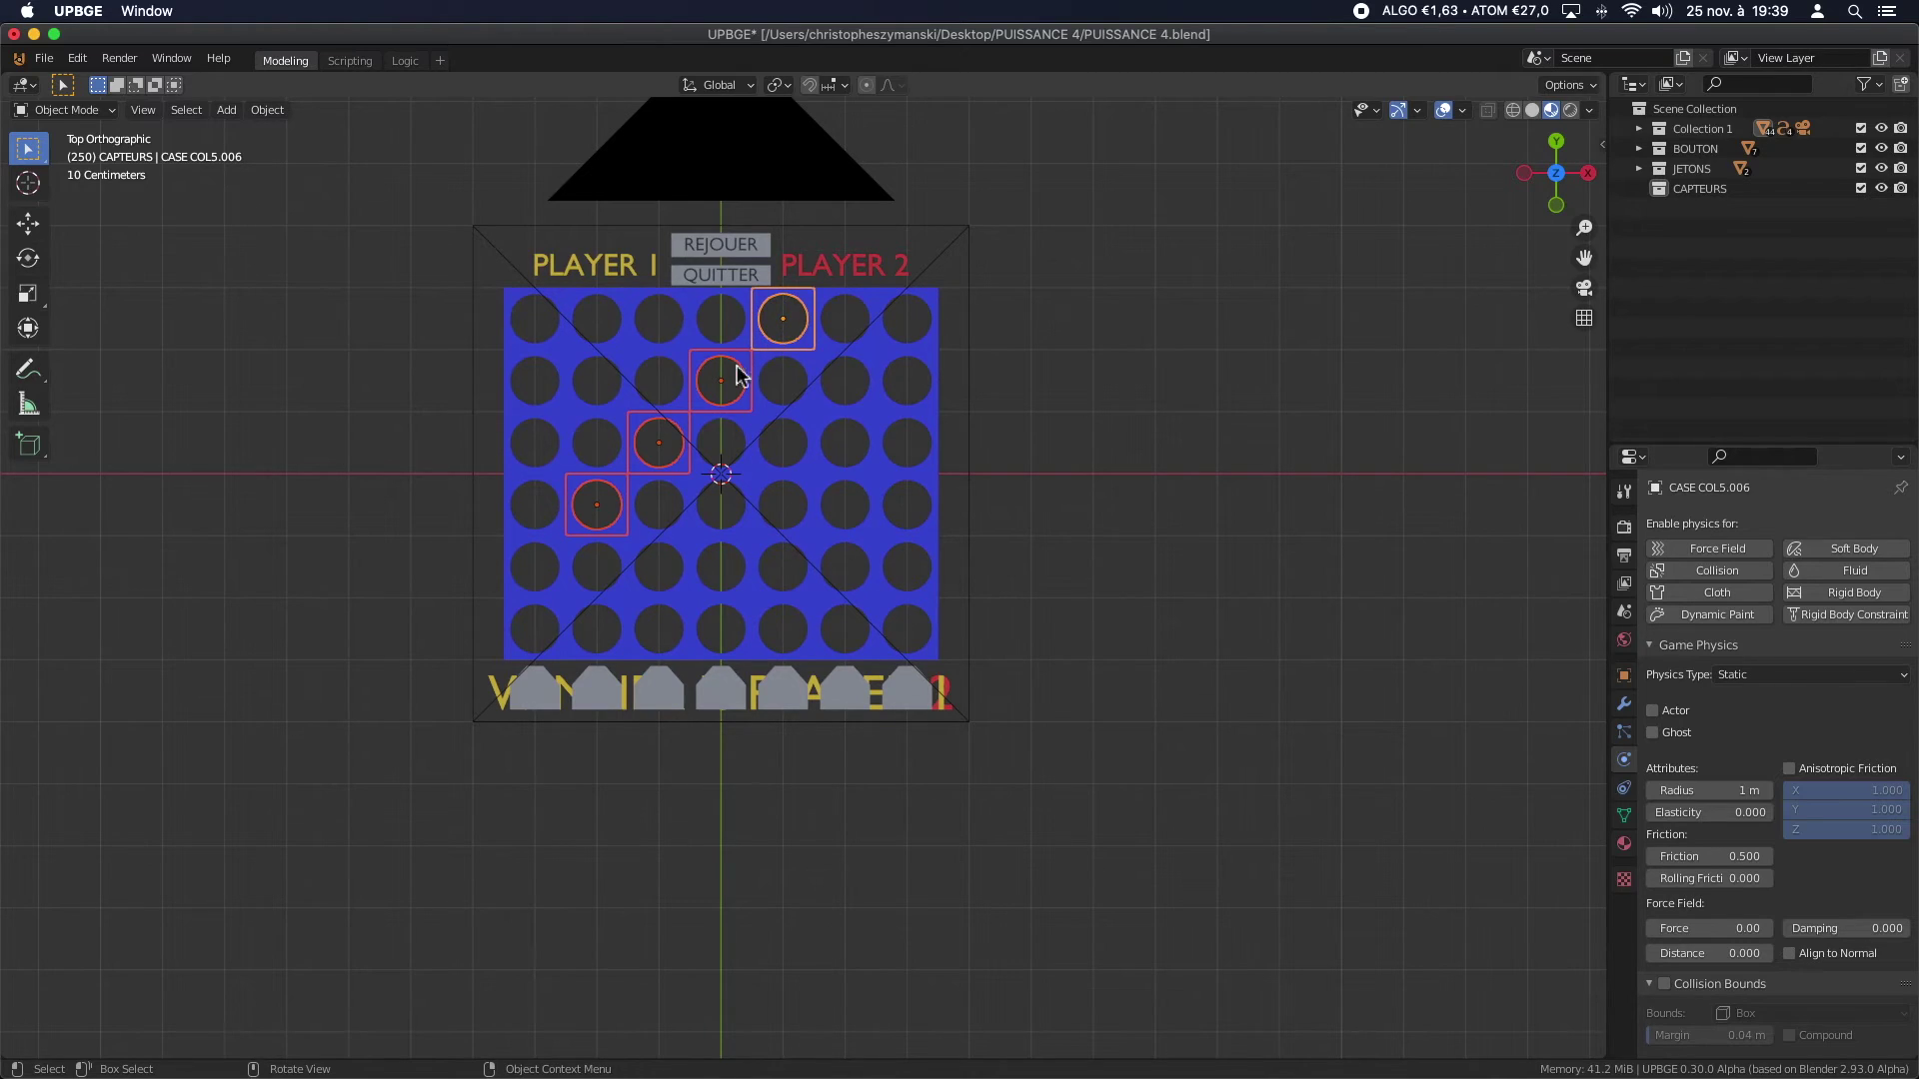
Step: Select in turn the three rising diagonals of four along the line from CASE COL1.001 to CASE COL6.006
left_click(535, 640)
left_click(597, 582, "shift")
left_click(651, 509, "shift")
left_click(719, 436, "shift")
left_click(610, 550)
left_click(652, 505, "shift")
left_click(680, 469, "shift")
left_click(707, 429, "shift")
left_click(768, 393, "shift")
left_click(651, 508)
left_click(707, 424, "shift")
left_click(767, 383, "shift")
left_click(836, 329, "shift")
Step: Select in turn the three rising diagonals of four along the line from CASE COL2.001 to CASE COL7.006
left_click(590, 639)
left_click(655, 562, "shift")
left_click(718, 515, "shift")
left_click(780, 466, "shift")
left_click(654, 575)
left_click(715, 520, "shift")
left_click(775, 455, "shift")
left_click(851, 386, "shift")
left_click(718, 518)
left_click(788, 462, "shift")
left_click(847, 392, "shift")
left_click(904, 333, "shift")
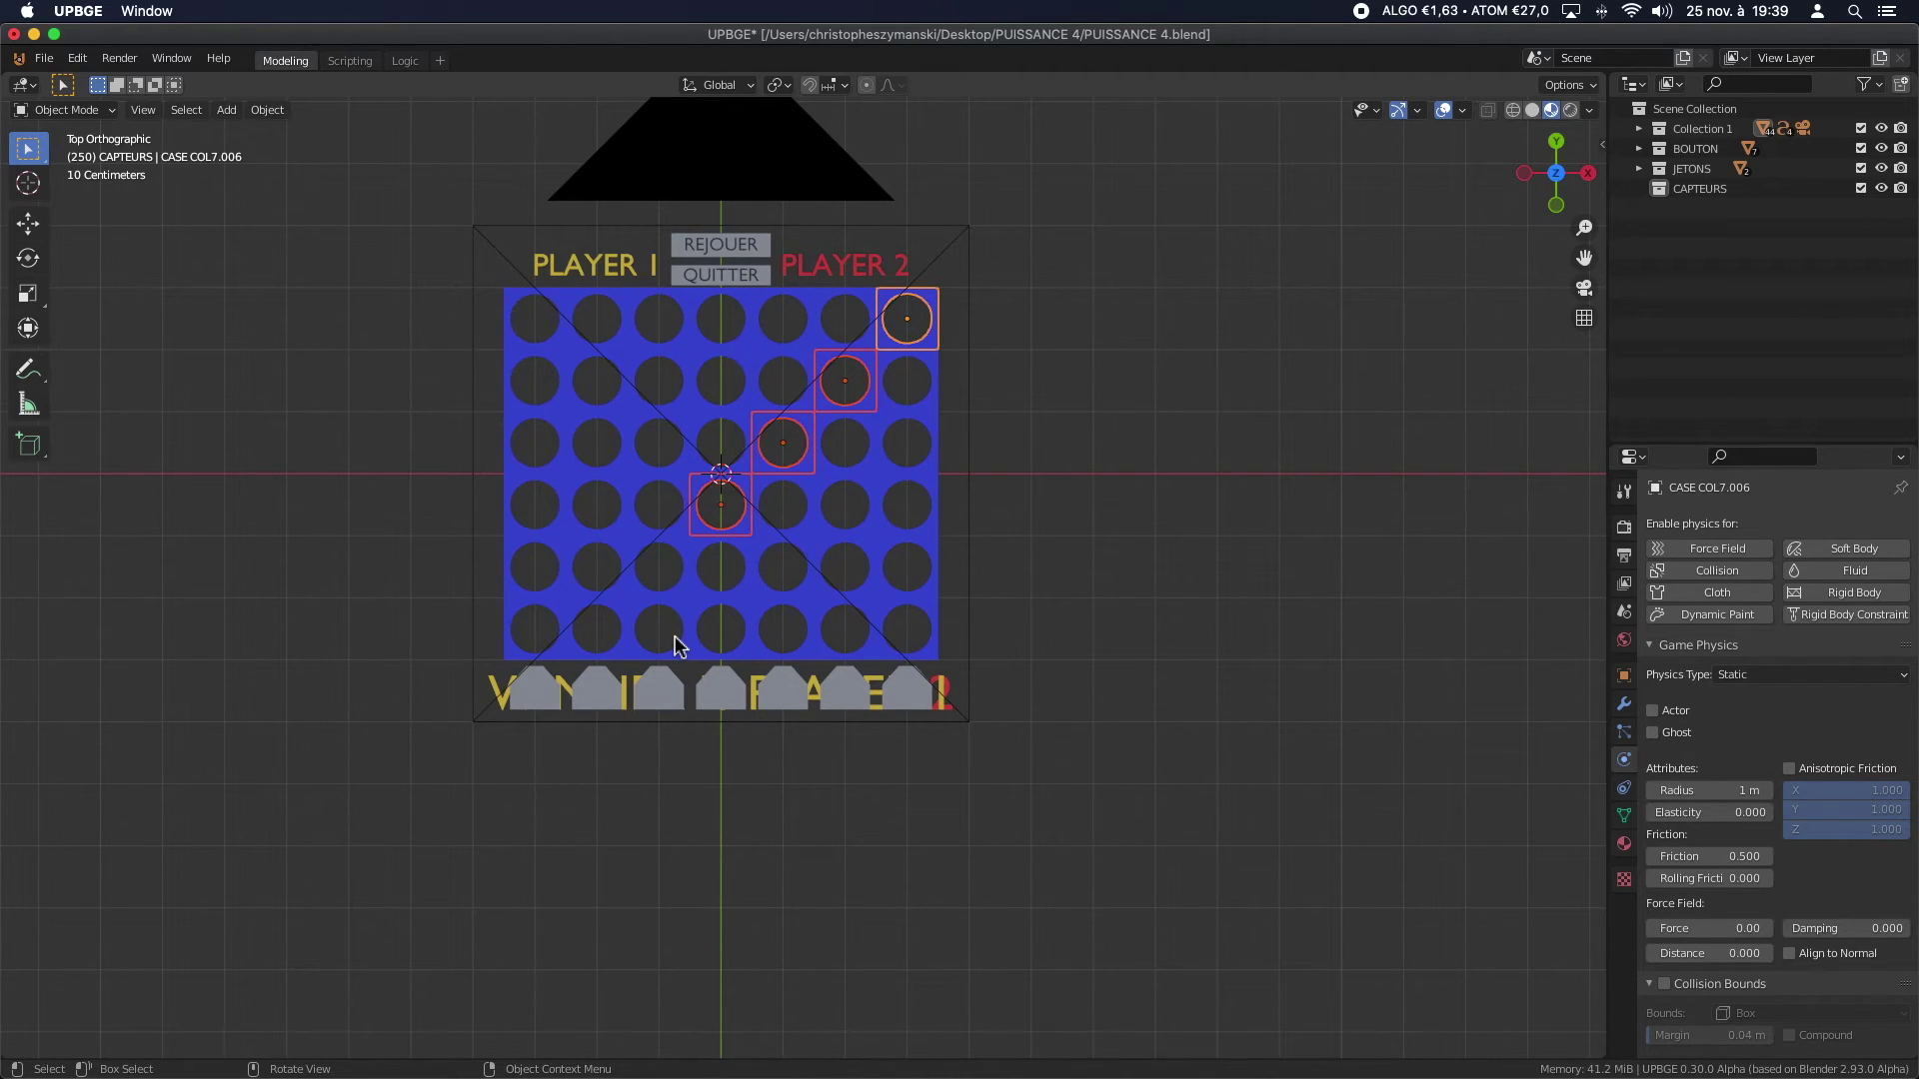
Step: Select in turn the rising diagonals of four from CASE COL3.001 to COL6.004 and from COL4.002 to COL7.005
left_click(675, 645)
left_click(745, 562, "shift")
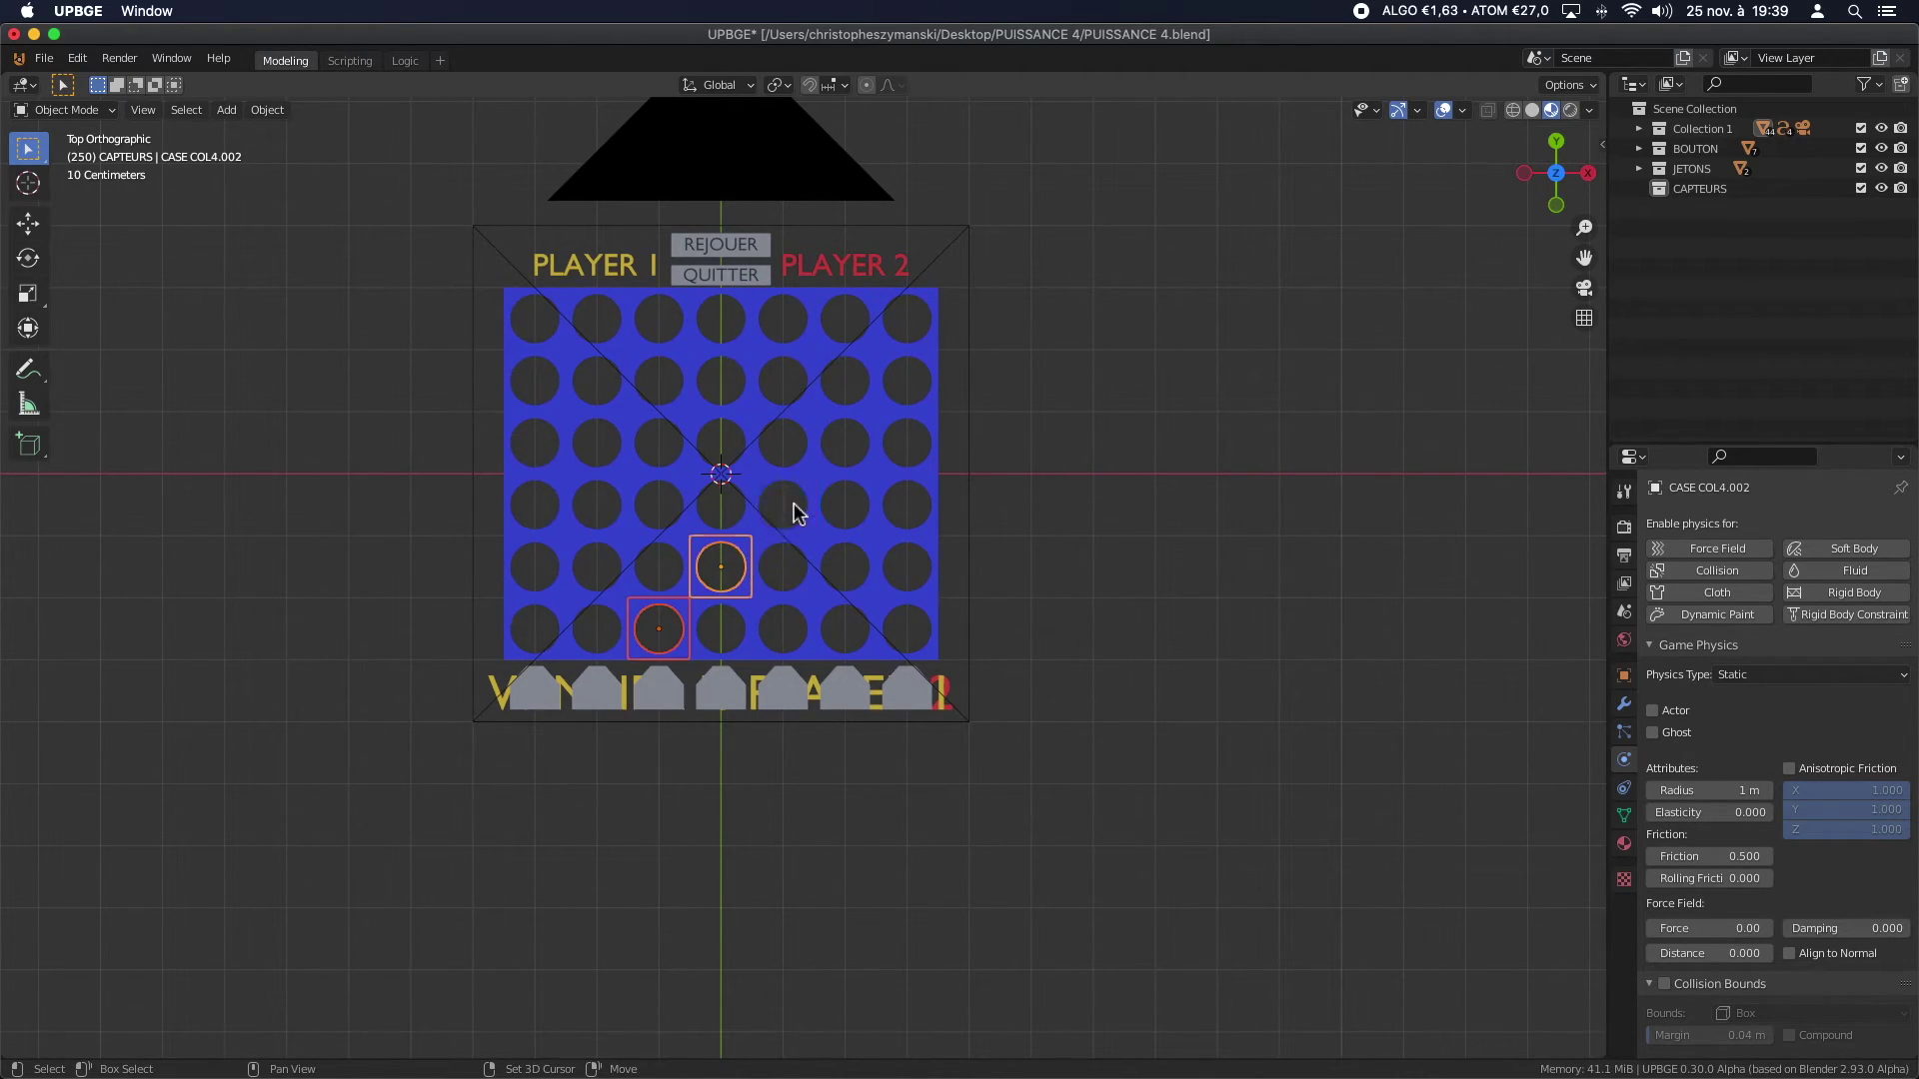
left_click(796, 506, "shift")
left_click(834, 445, "shift")
left_click(723, 584)
left_click(787, 506, "shift")
left_click(843, 446, "shift")
left_click(904, 382, "shift")
Step: Select the last rising diagonal of four, from CASE COL4.001 to CASE COL7.004
left_click(721, 628)
left_click(783, 567, "shift")
left_click(845, 505, "shift")
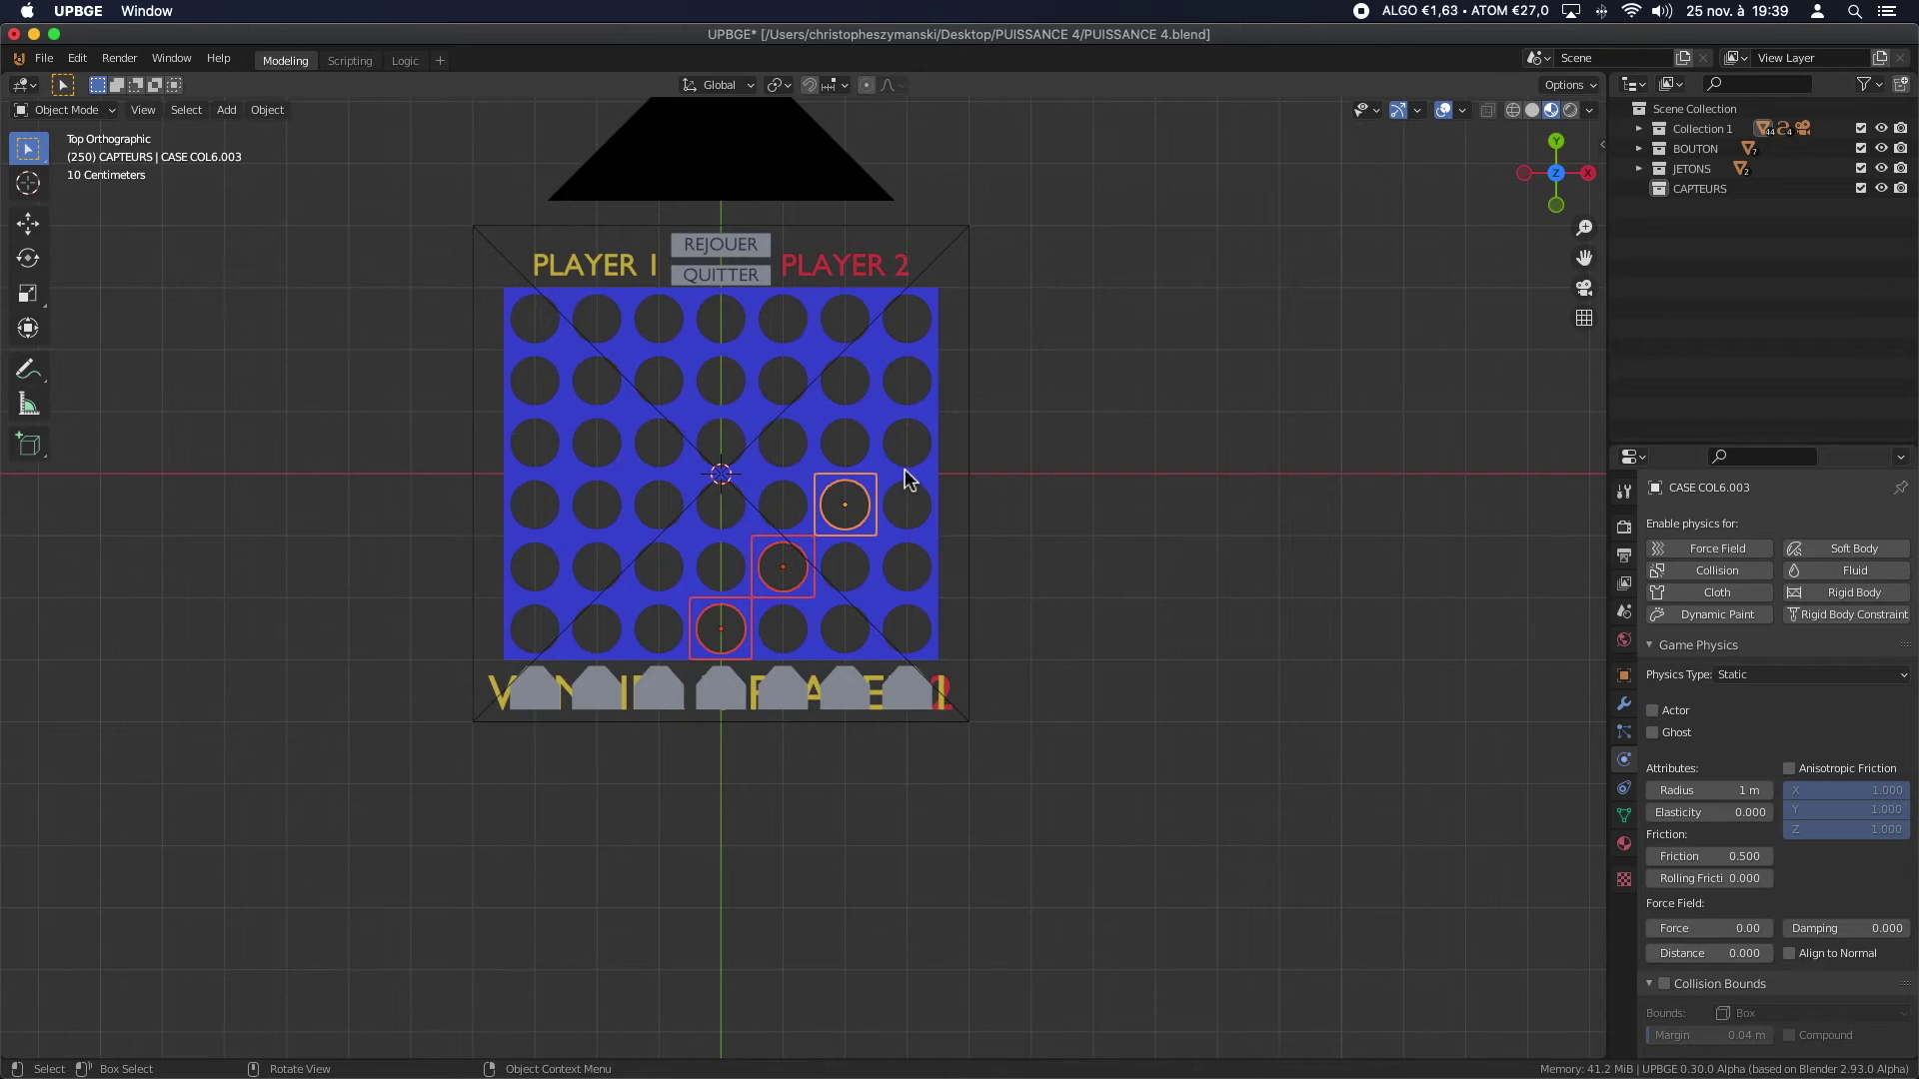
left_click(903, 455, "shift")
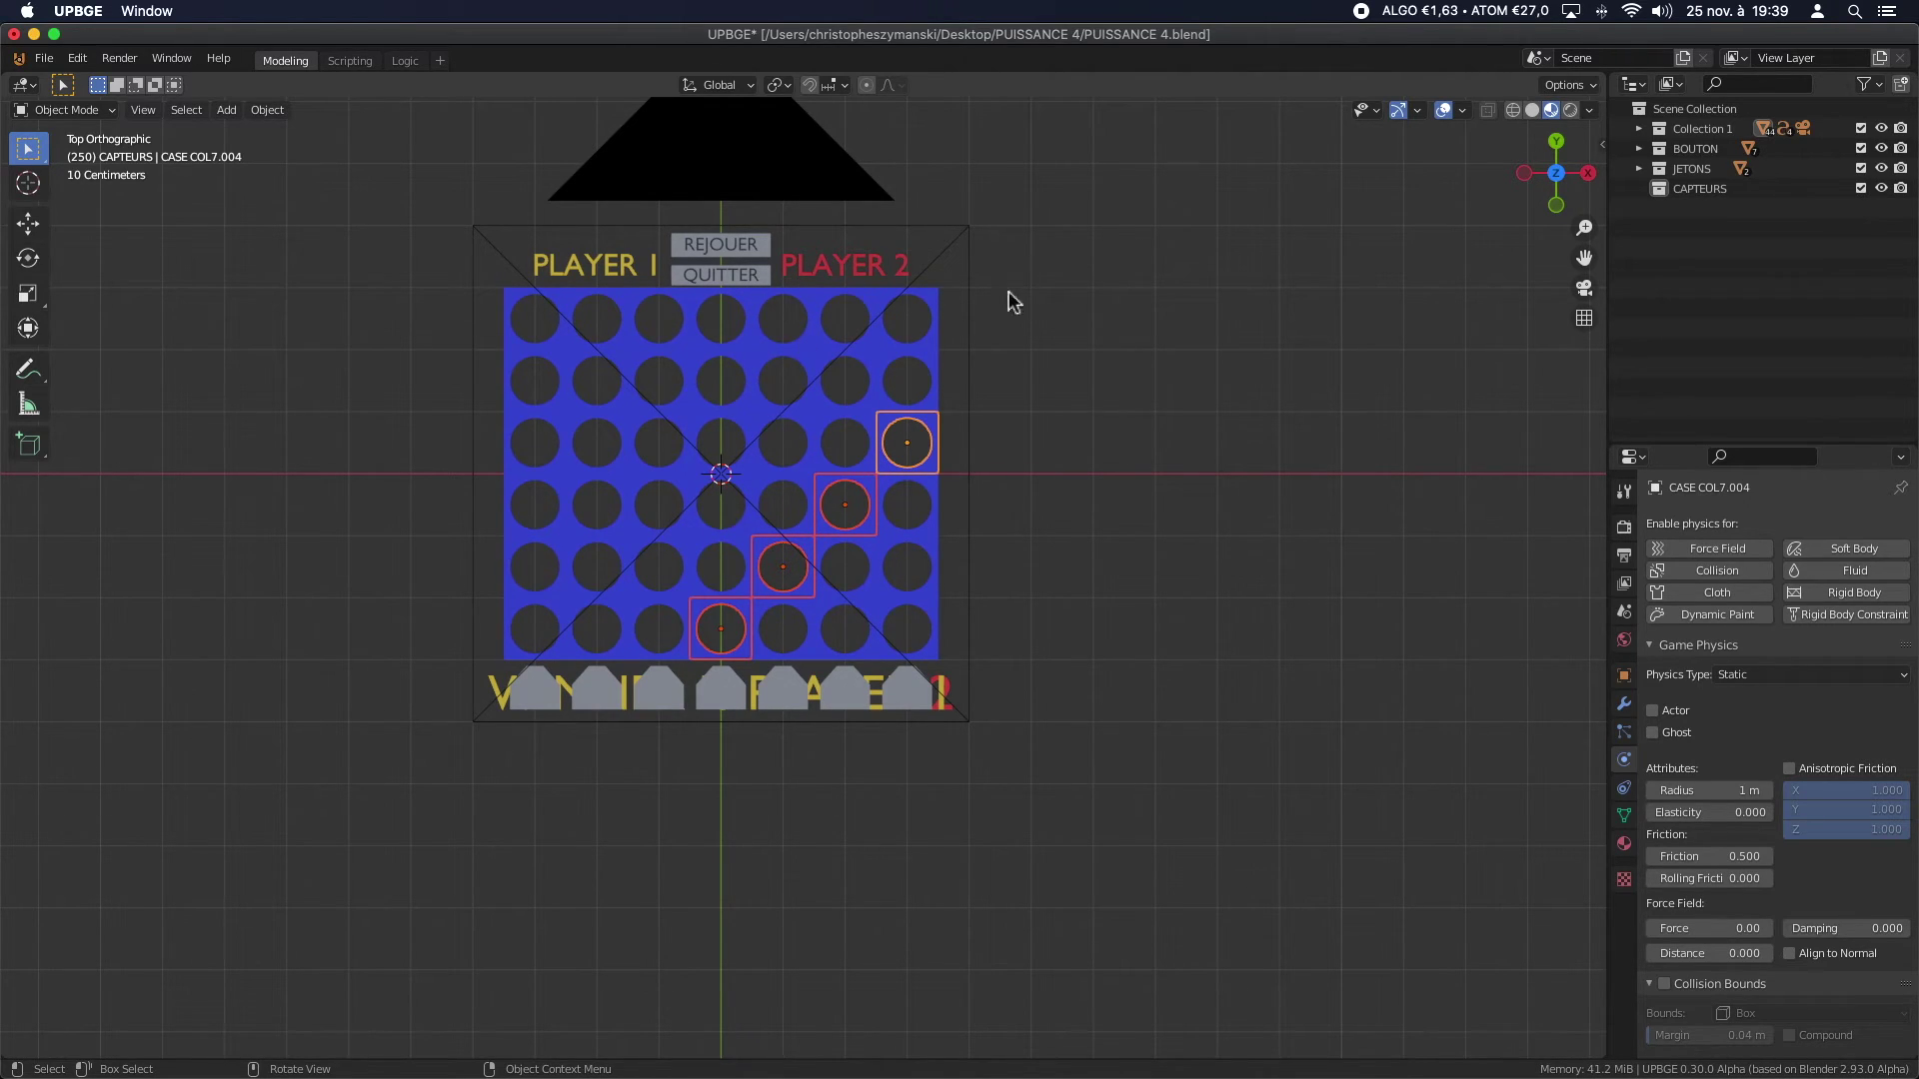
Step: Select in turn the single cells CASE COL4.006, COL2.006, COL1.006, COL1.005 and COL1.004 to examine the descending diagonals
left_click(705, 312)
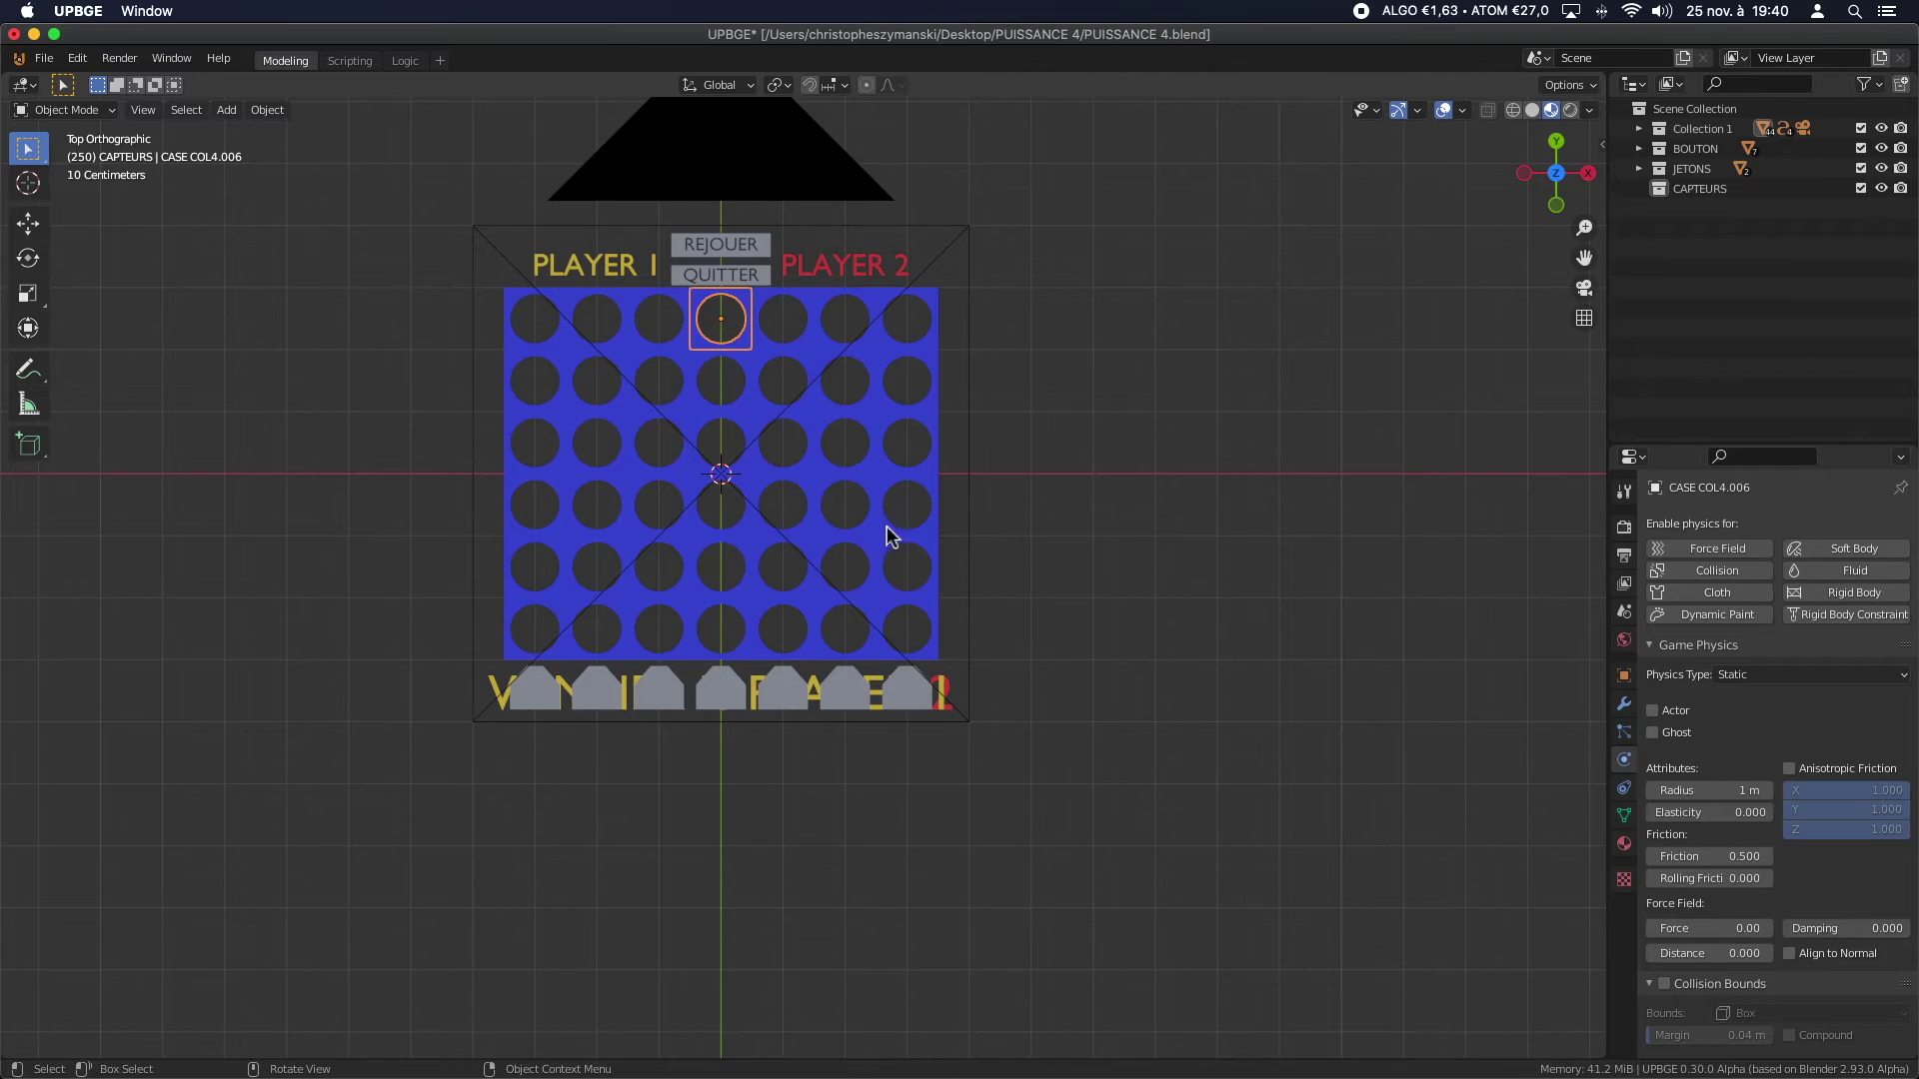
left_click(600, 322)
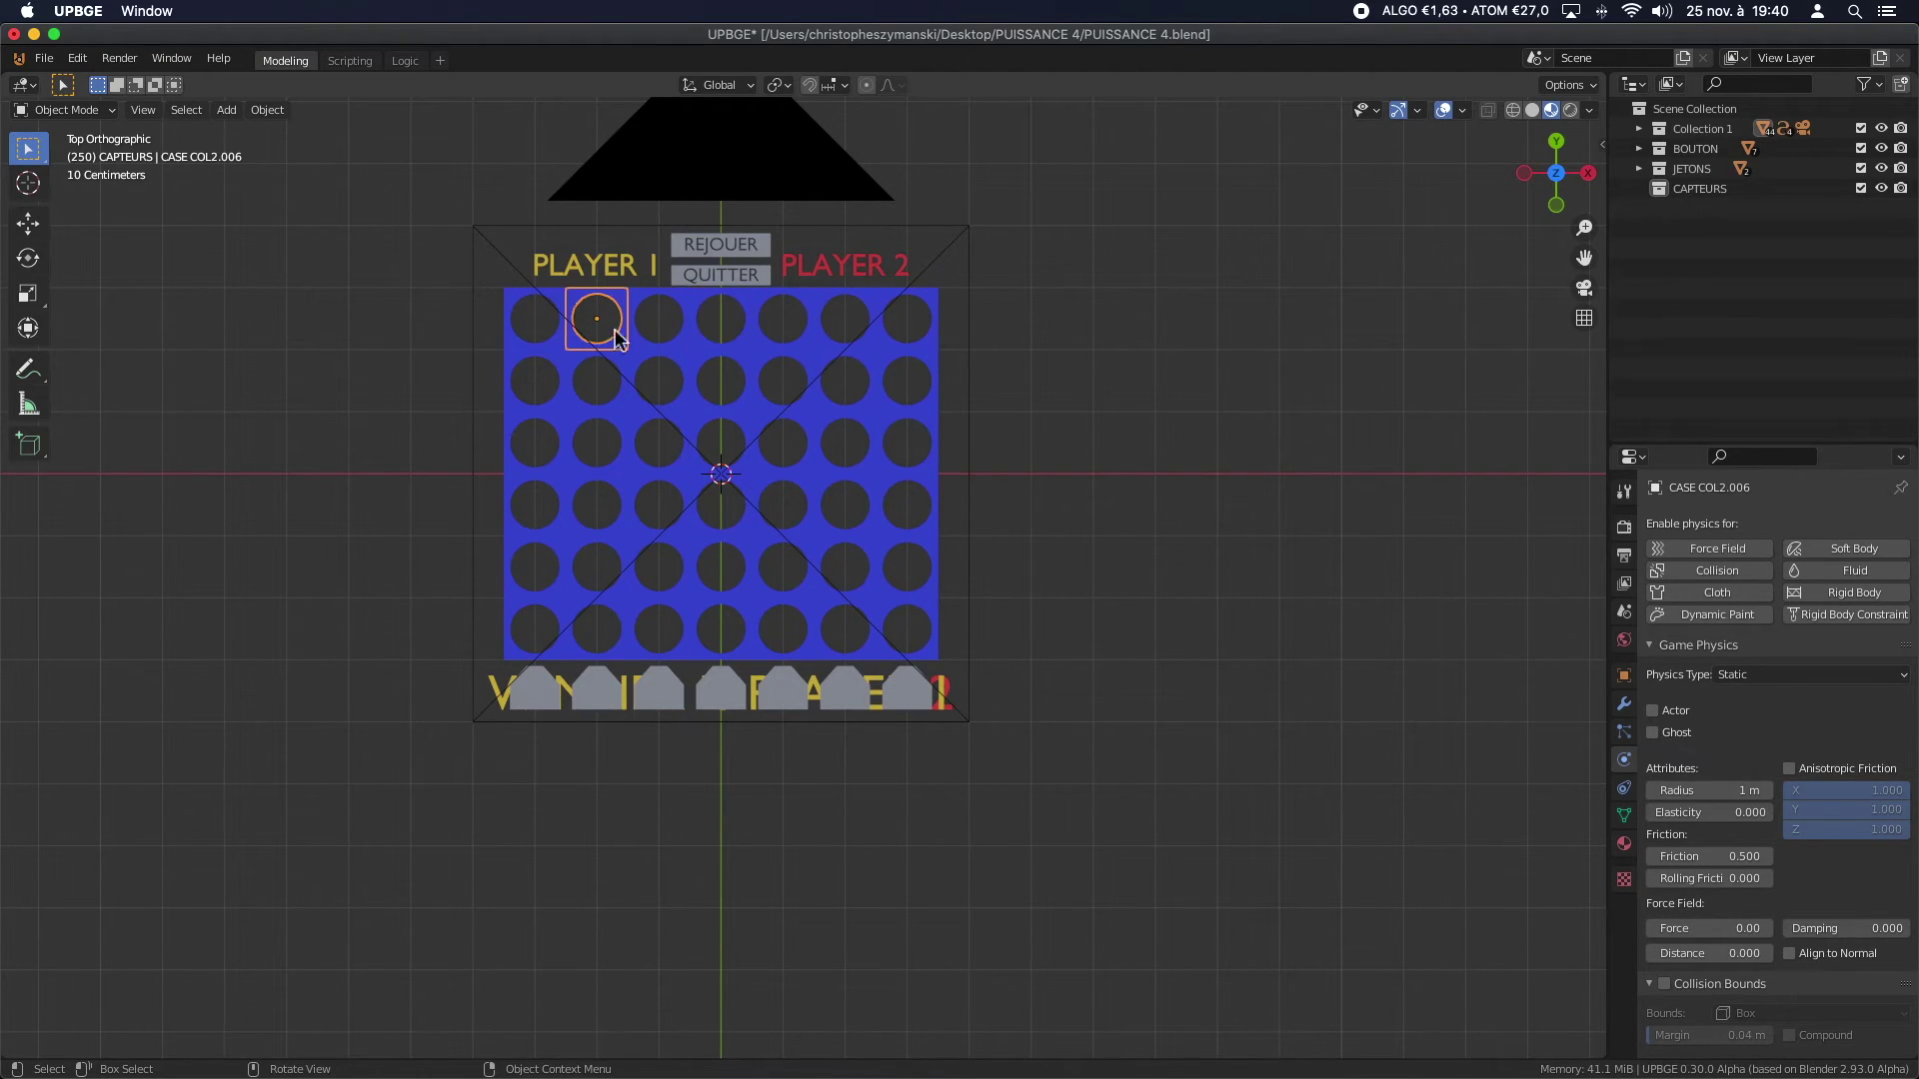
left_click(536, 321)
left_click(535, 381)
left_click(533, 443)
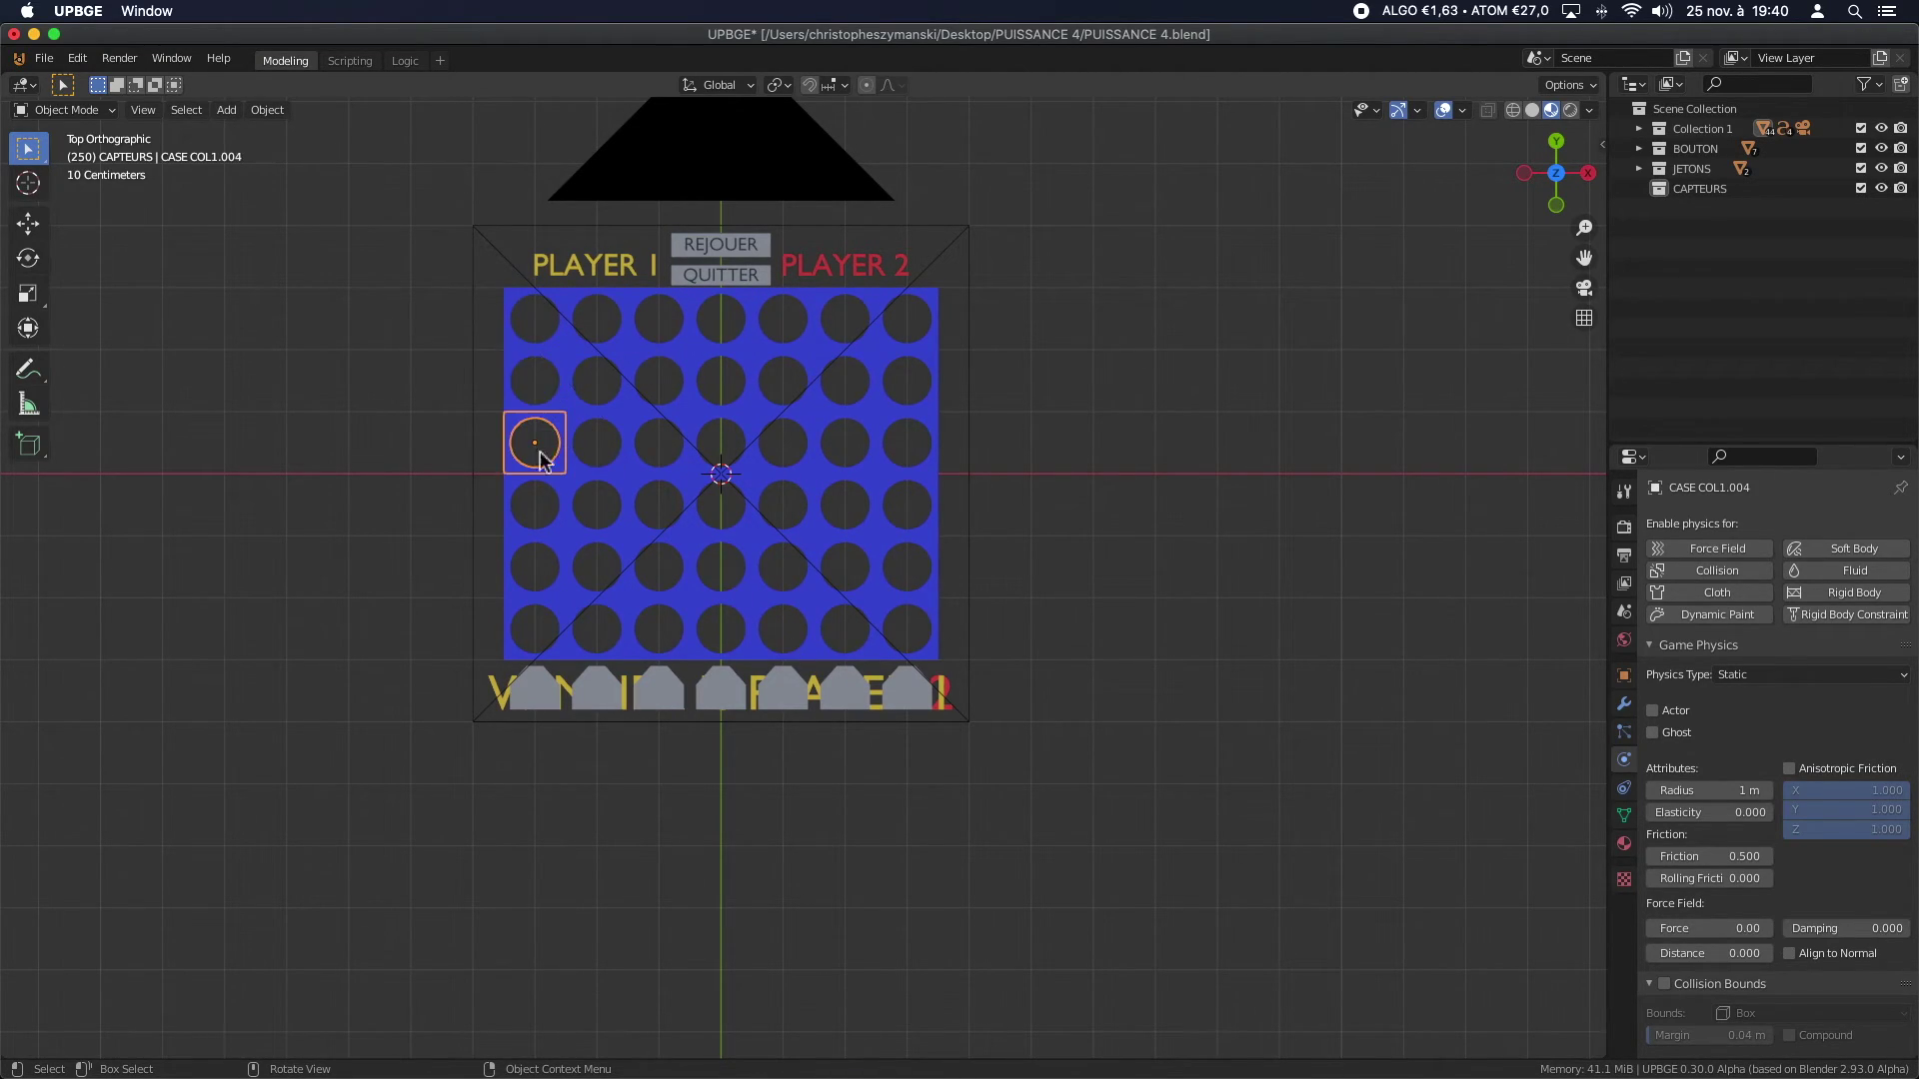
Step: Save the file, then select the camera and collapse all its sensor bricks
key("super+s")
left_click(184, 472)
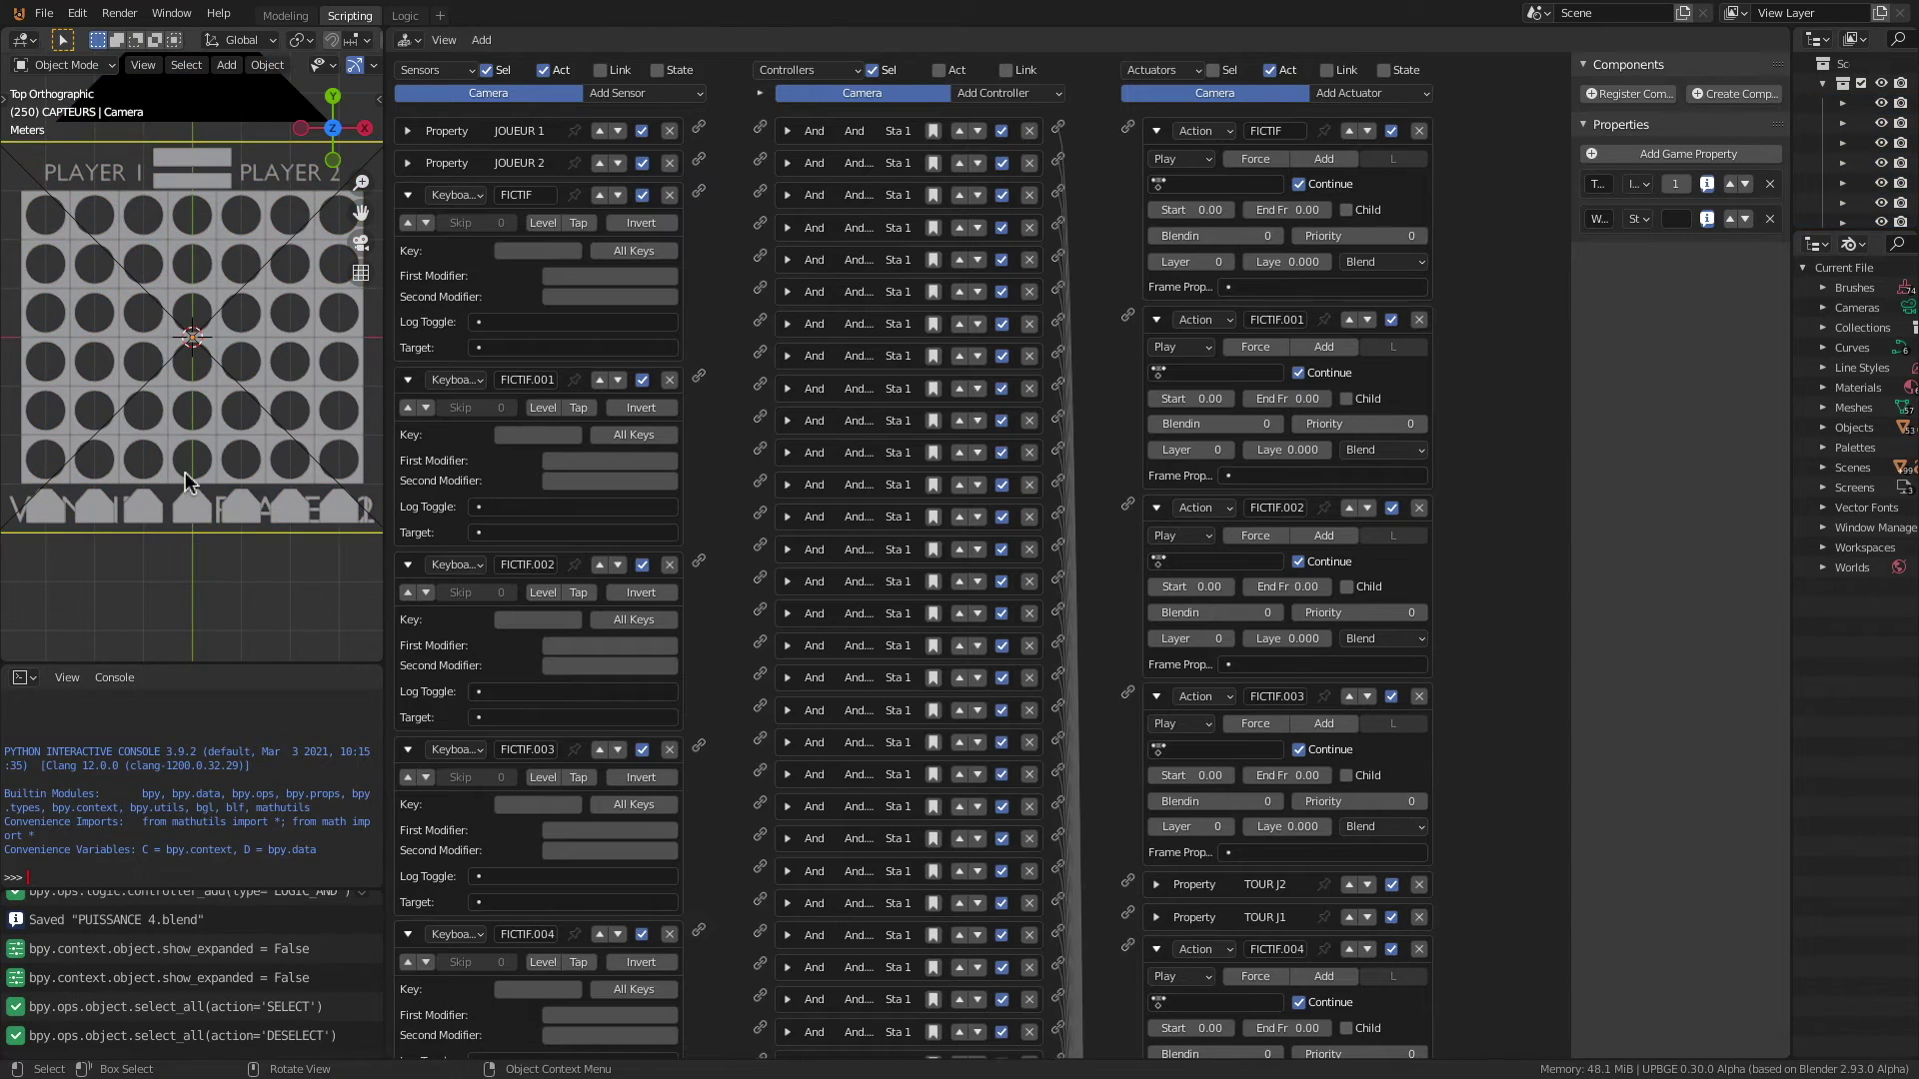
left_click(243, 531)
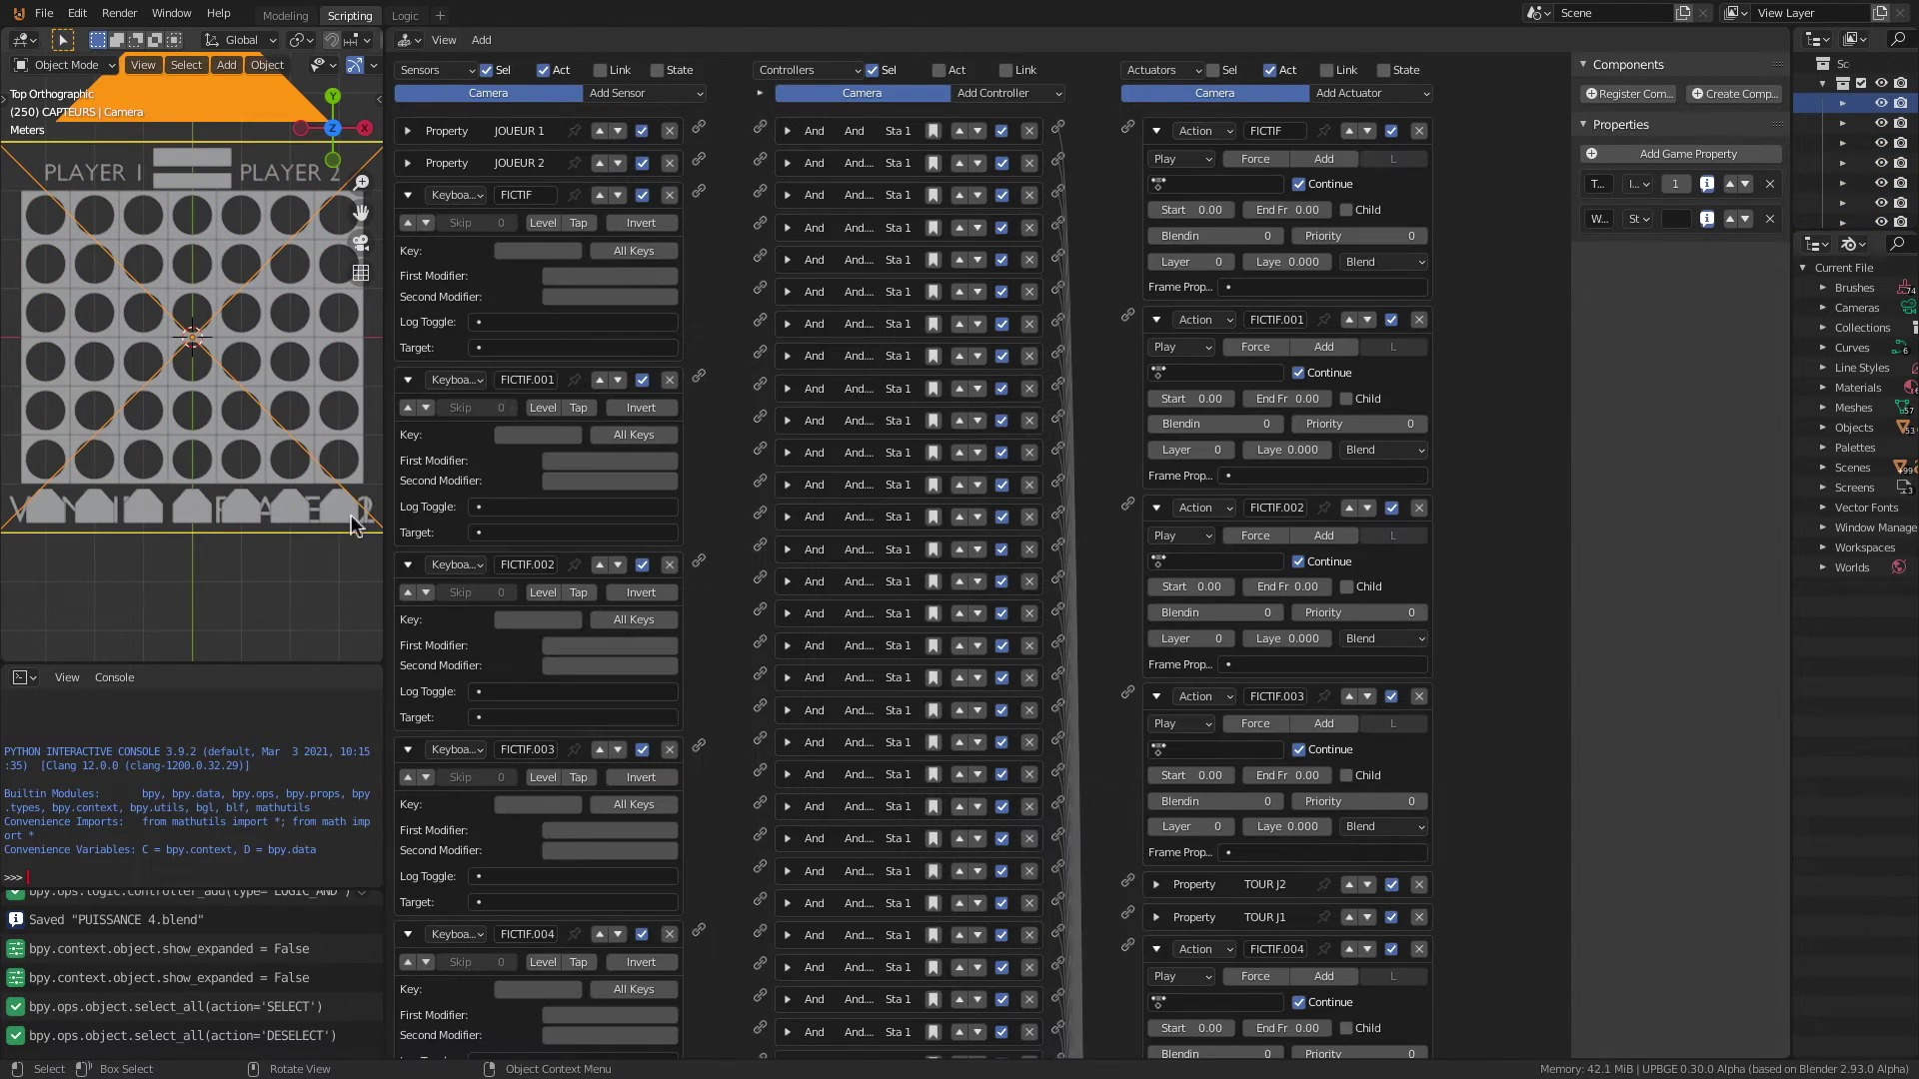
left_click(437, 69)
left_click(434, 93)
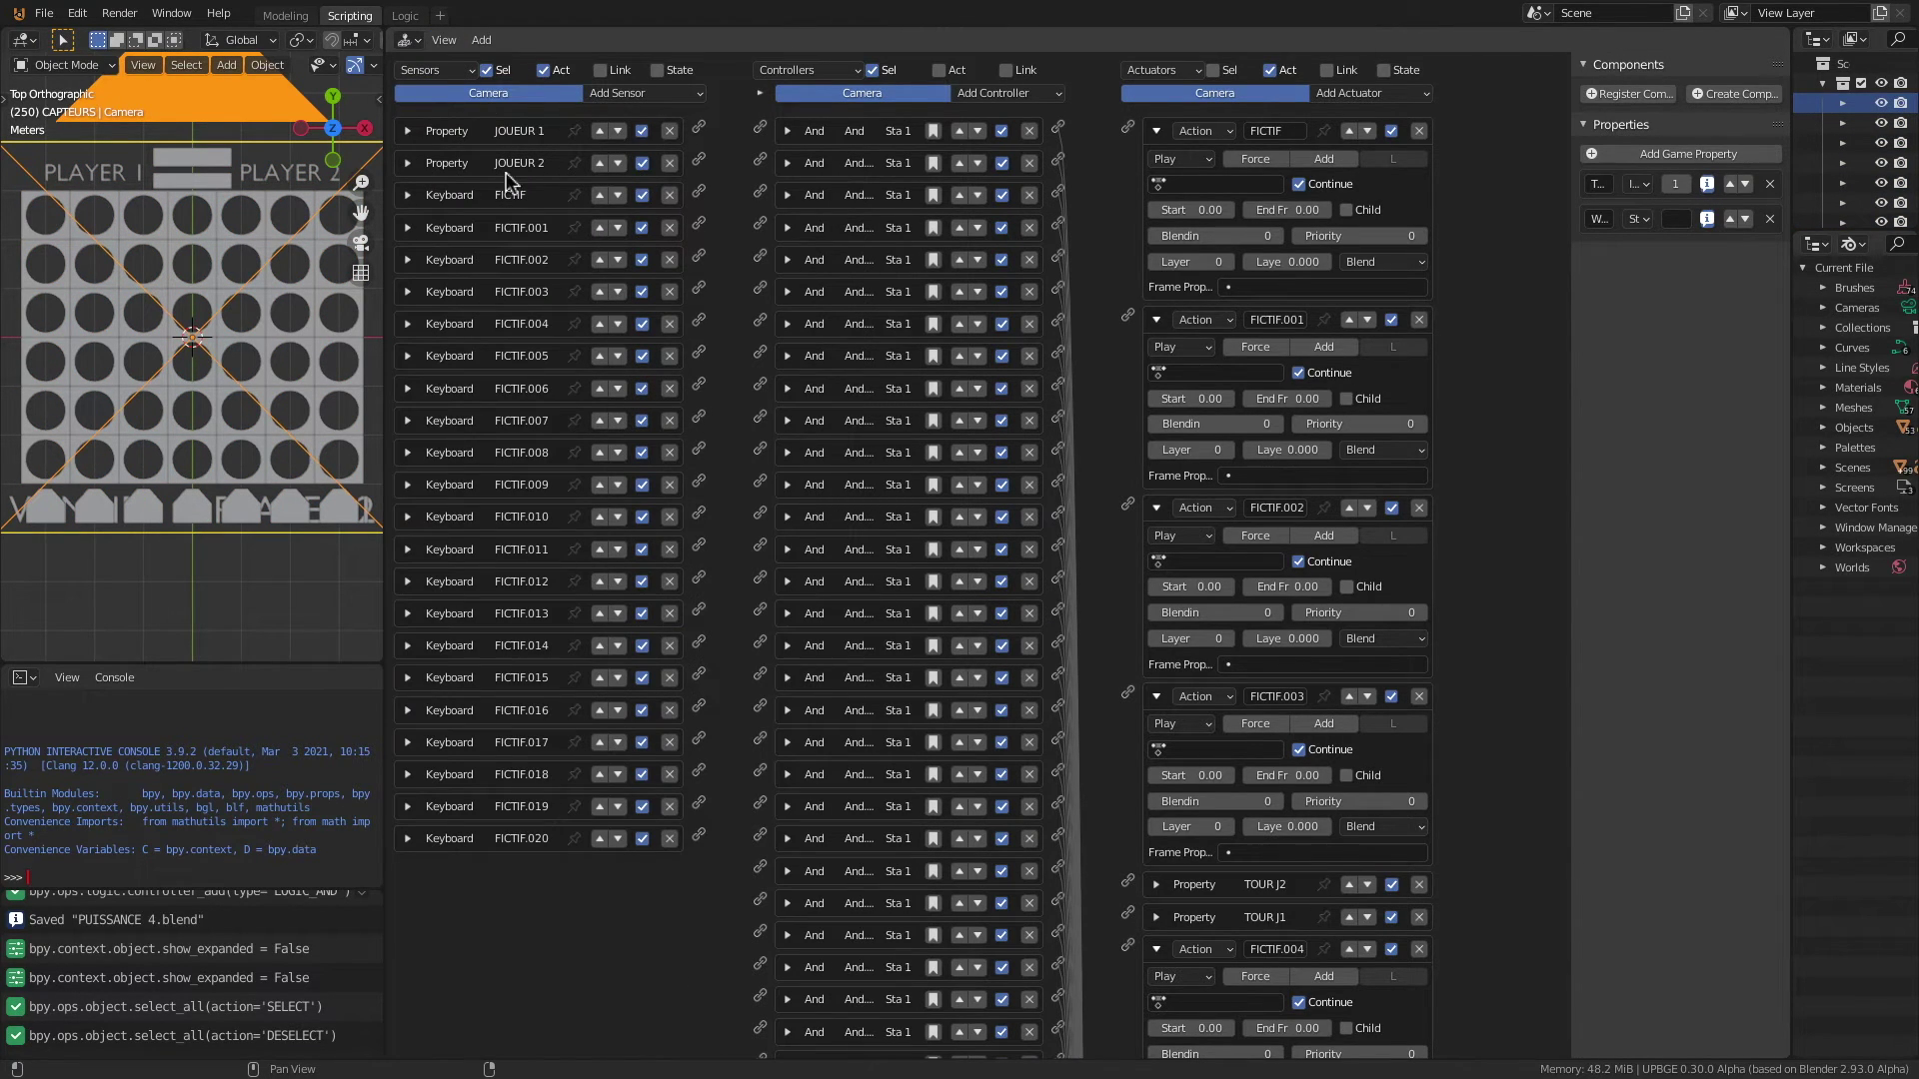
Step: Delete all the FICTIF keyboard sensors from the camera, keeping JOUEUR 1 and JOUEUR 2
left_click(669, 195)
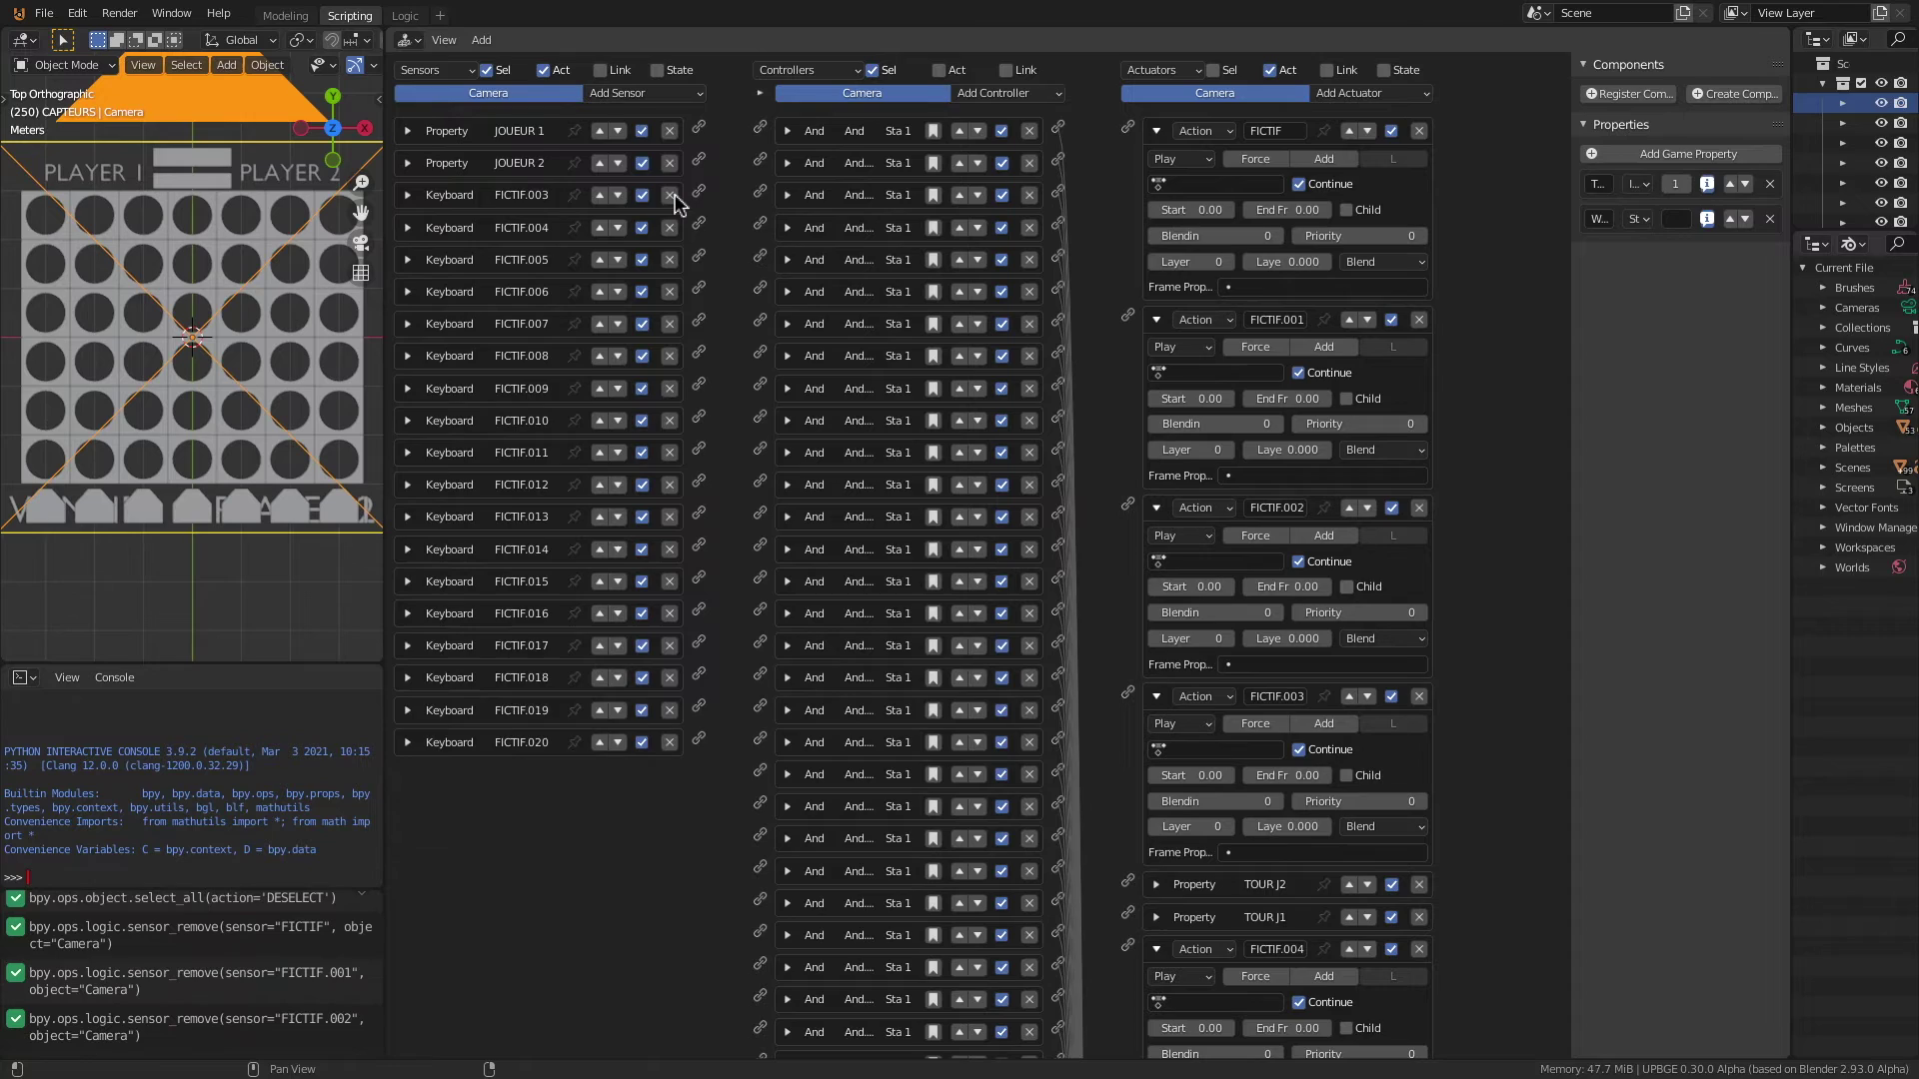
left_click(669, 195)
left_click(669, 195)
left_click(670, 195)
left_click(670, 195)
left_click(670, 195)
left_click(670, 195)
Step: Collapse the camera's actuator bricks and delete all the FICTIF action actuators, keeping TOUR J2, TOUR J1, WIN 1 and WIN 2
left_click(1159, 70)
left_click(1164, 93)
left_click(1422, 167)
left_click(1422, 167)
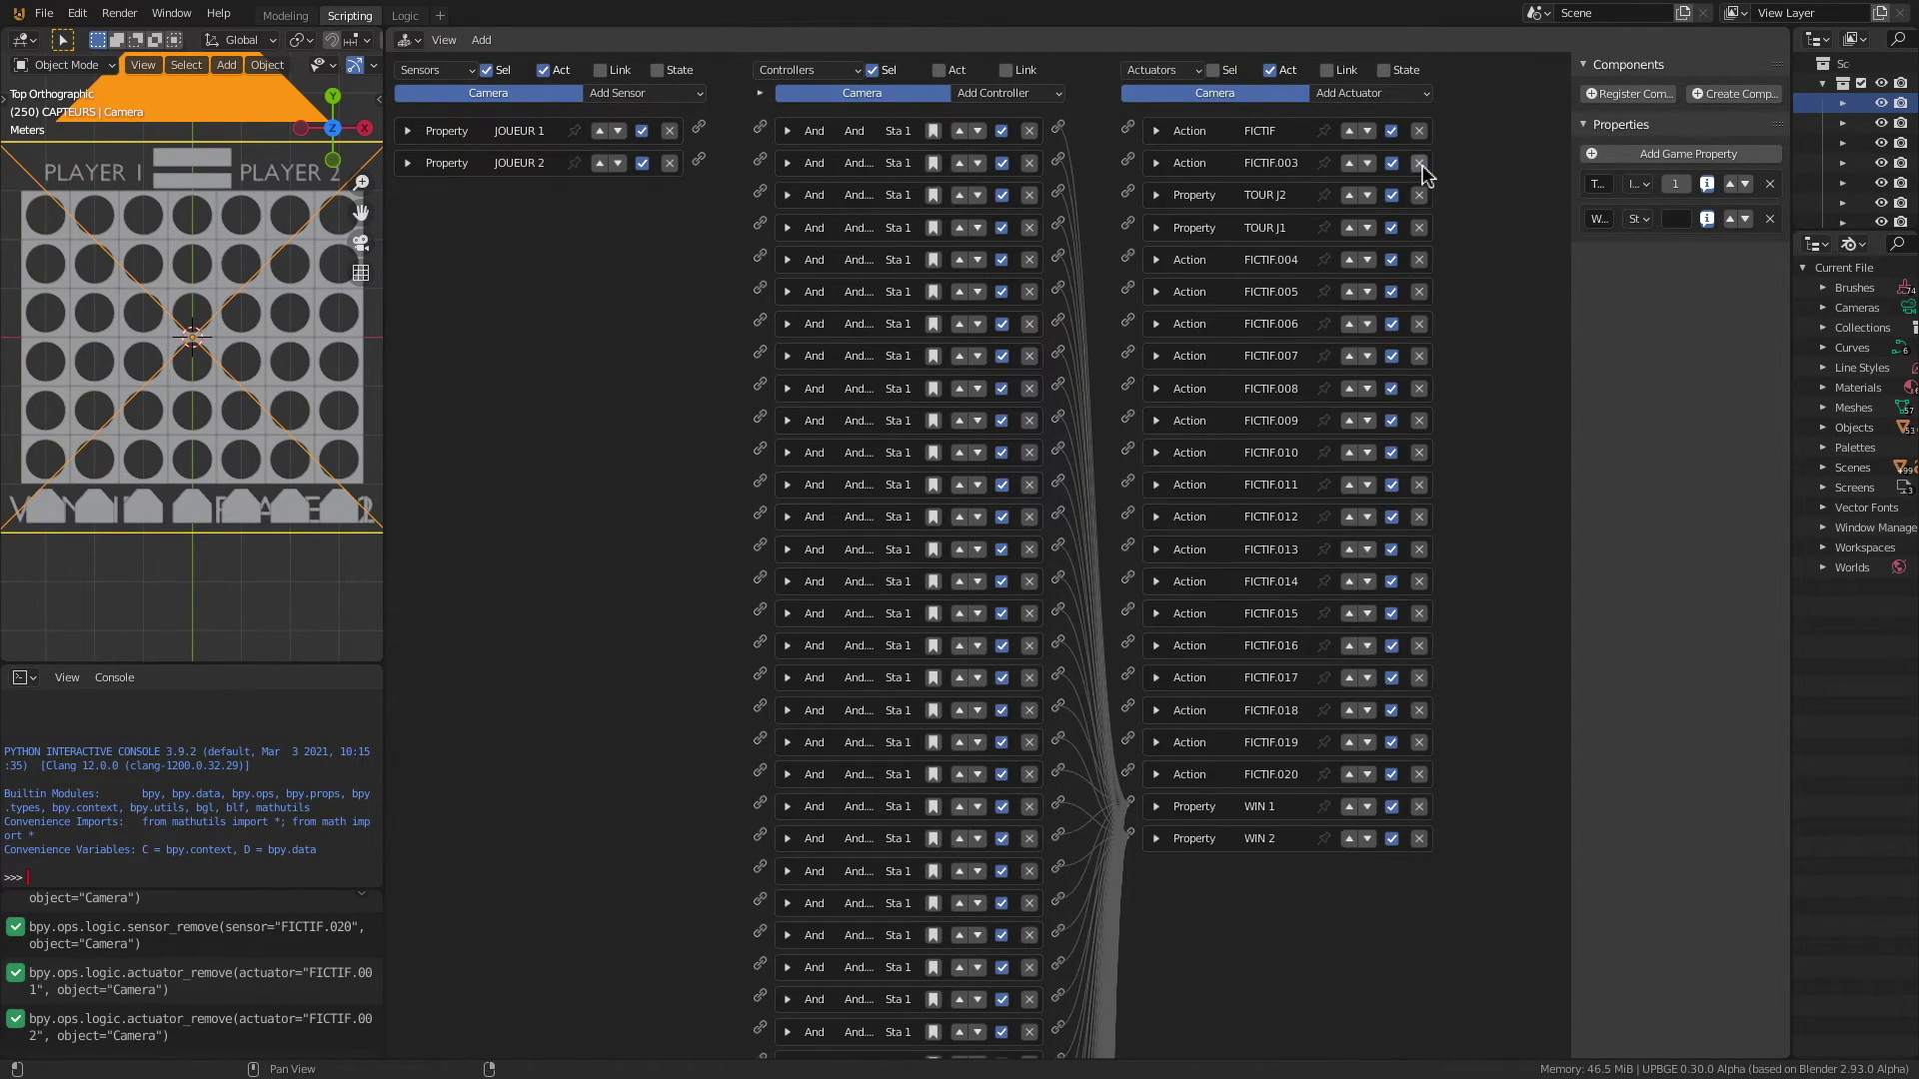
left_click(1422, 135)
left_click(1422, 136)
left_click(1424, 194)
left_click(1424, 194)
left_click(1424, 194)
left_click(1424, 194)
left_click(1424, 194)
left_click(1424, 194)
left_click(1424, 194)
left_click(1424, 194)
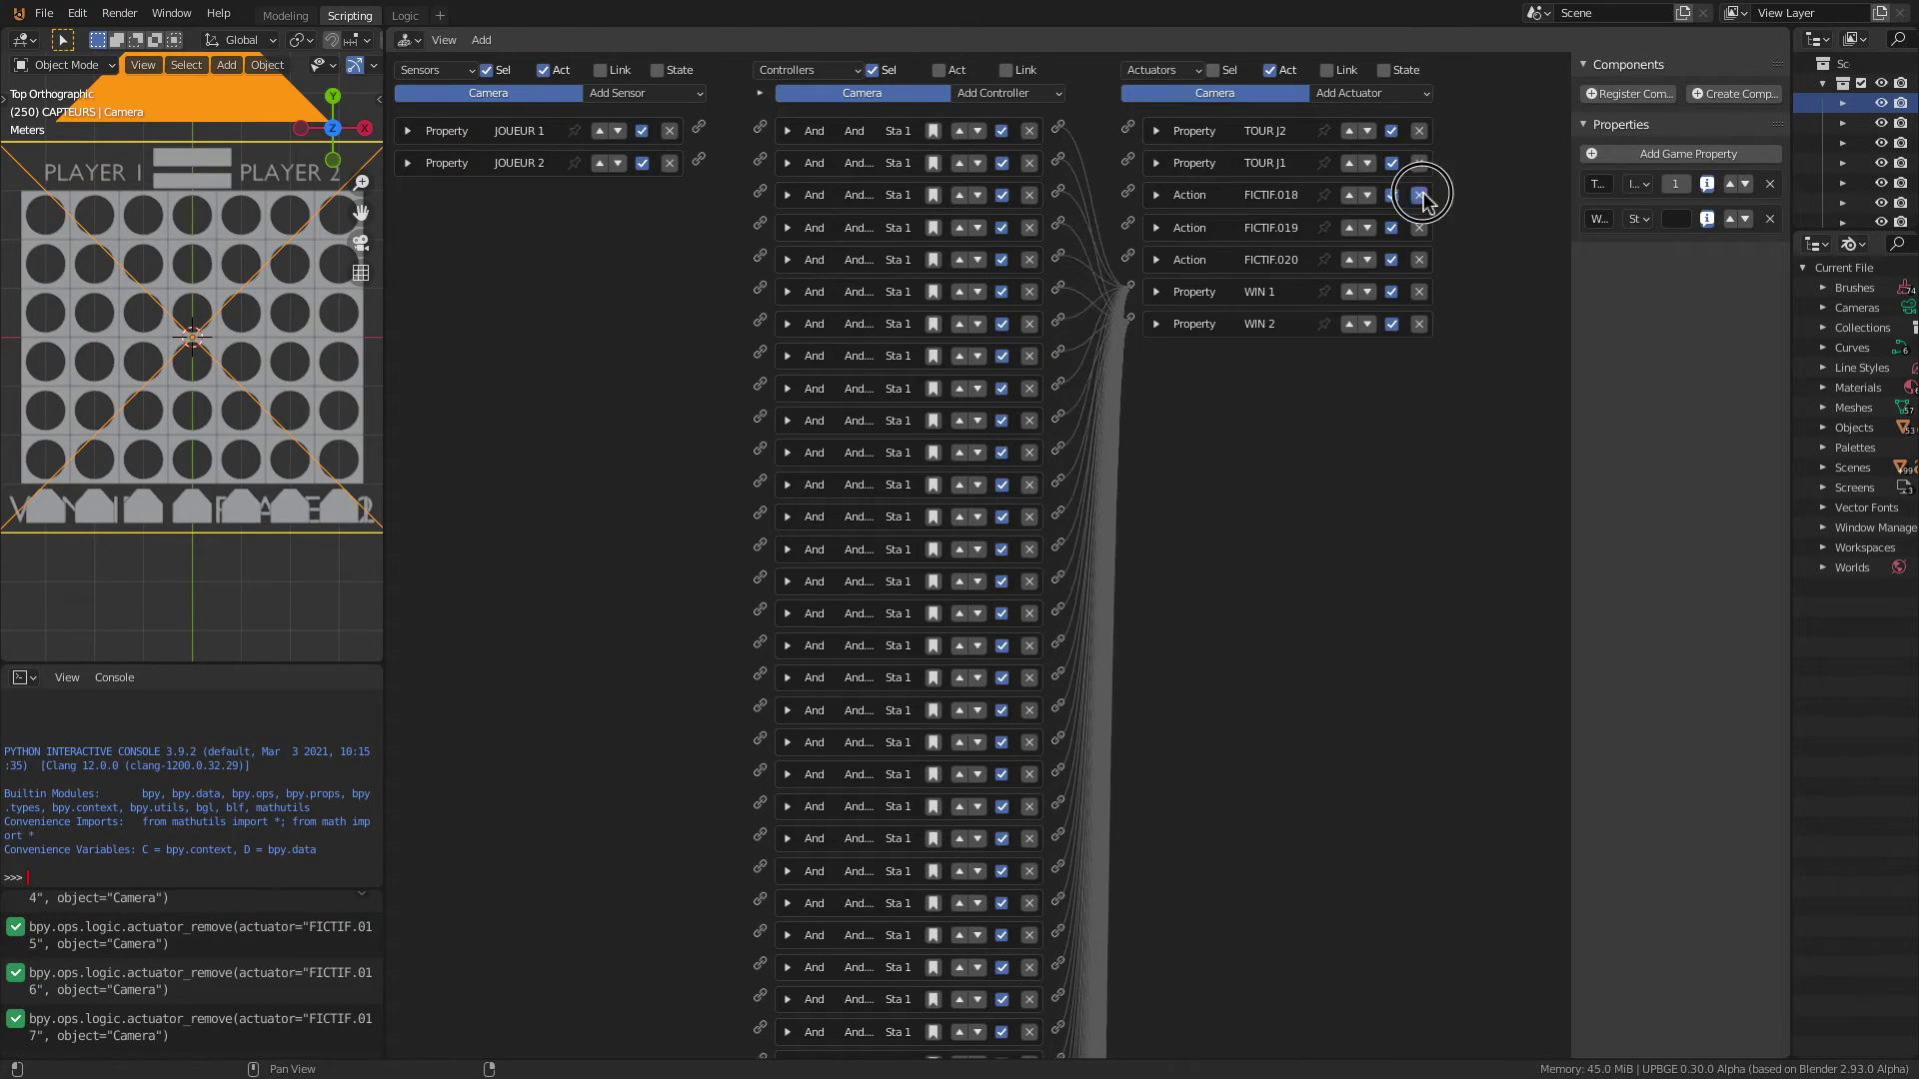
left_click(1424, 193)
left_click(1424, 194)
left_click(1424, 194)
left_click(1424, 194)
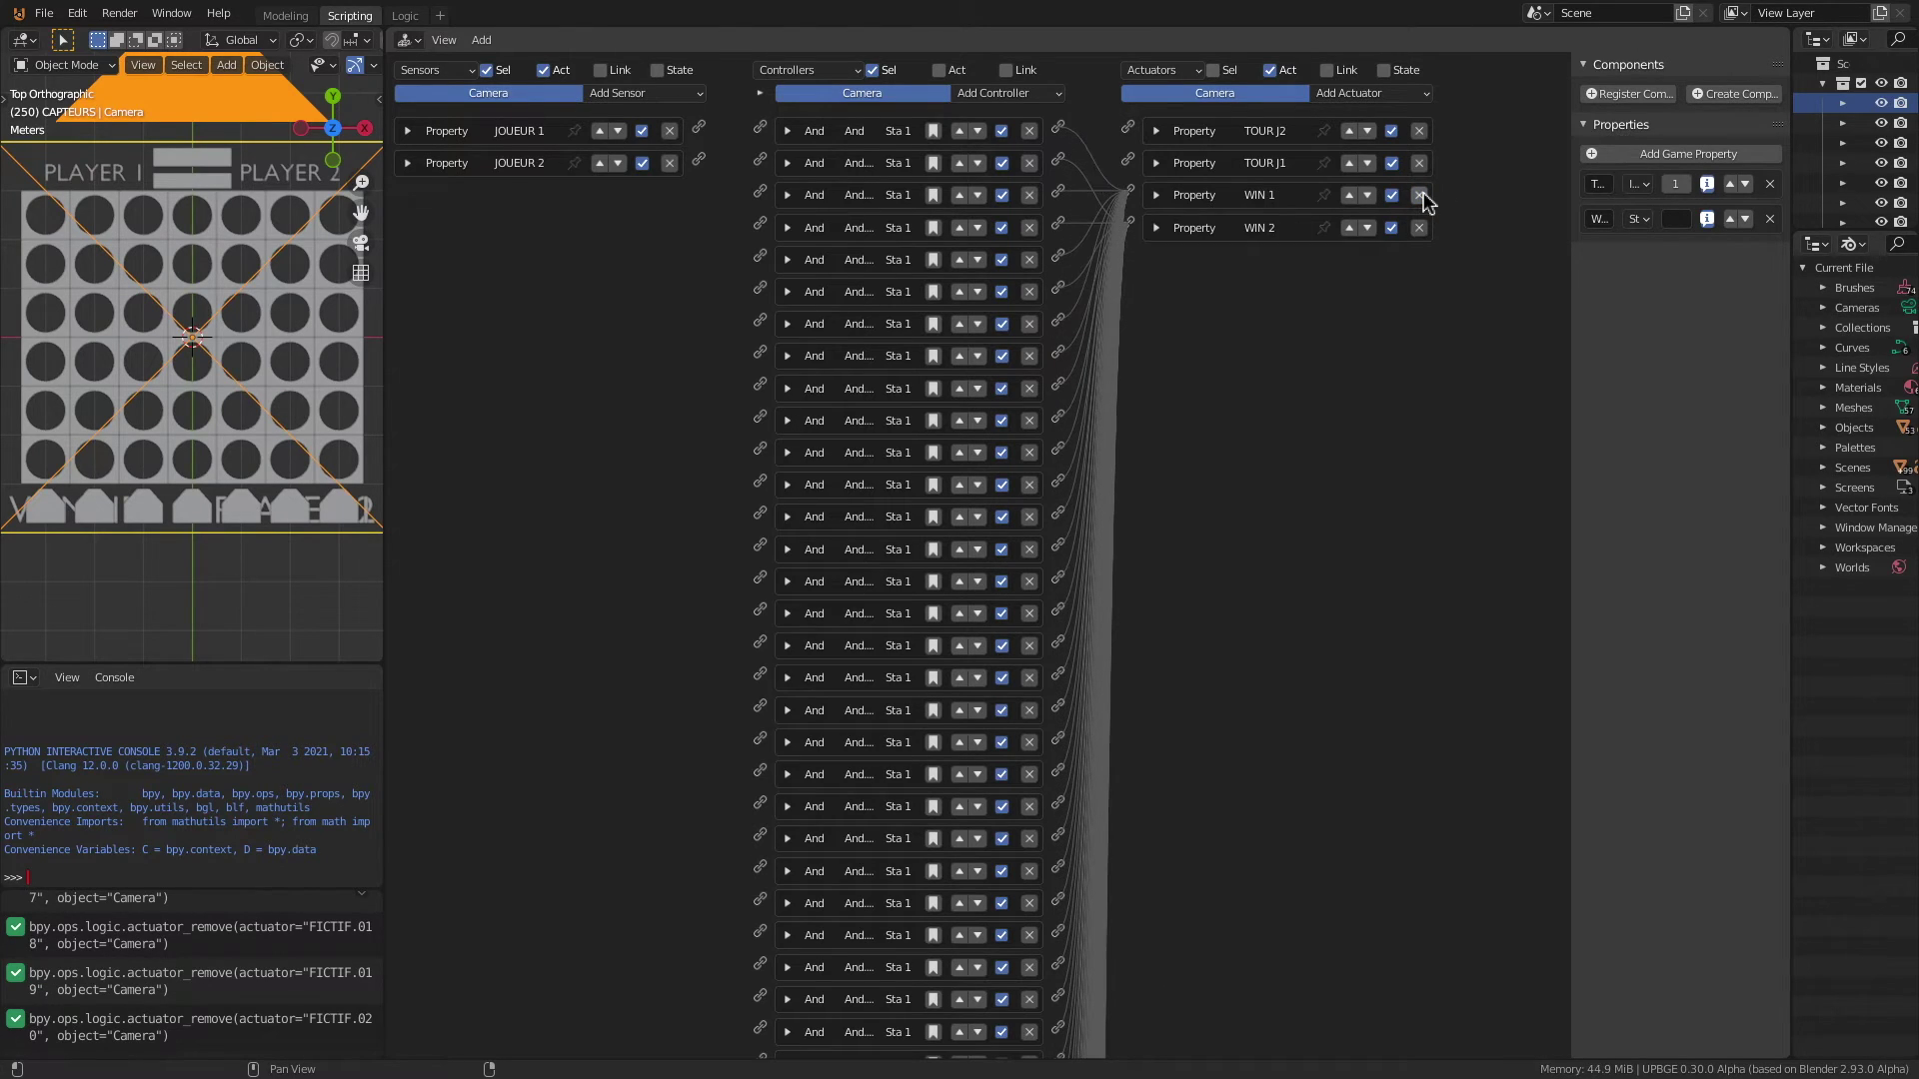
Step: Add a Property sensor to the camera that checks whether WINNER IS is Not Equal to an empty value
left_click(676, 104)
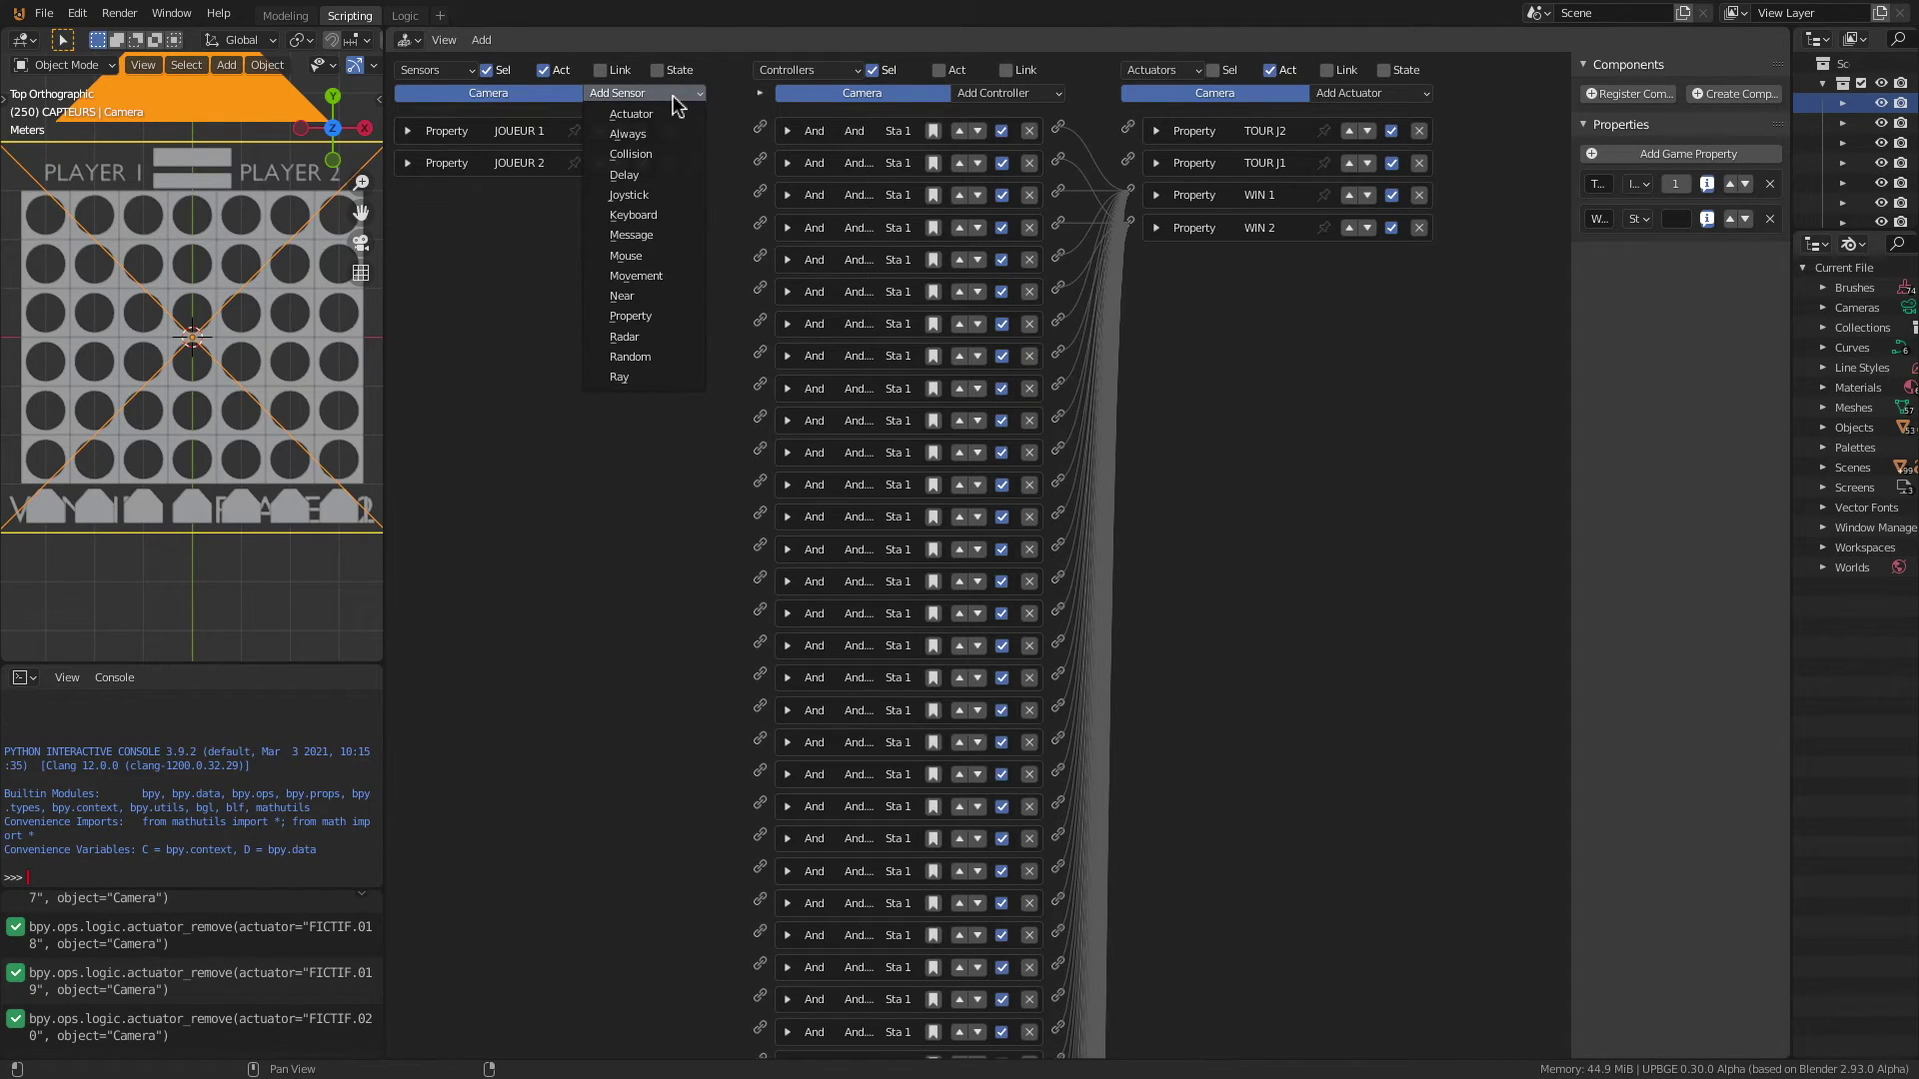
left_click(637, 316)
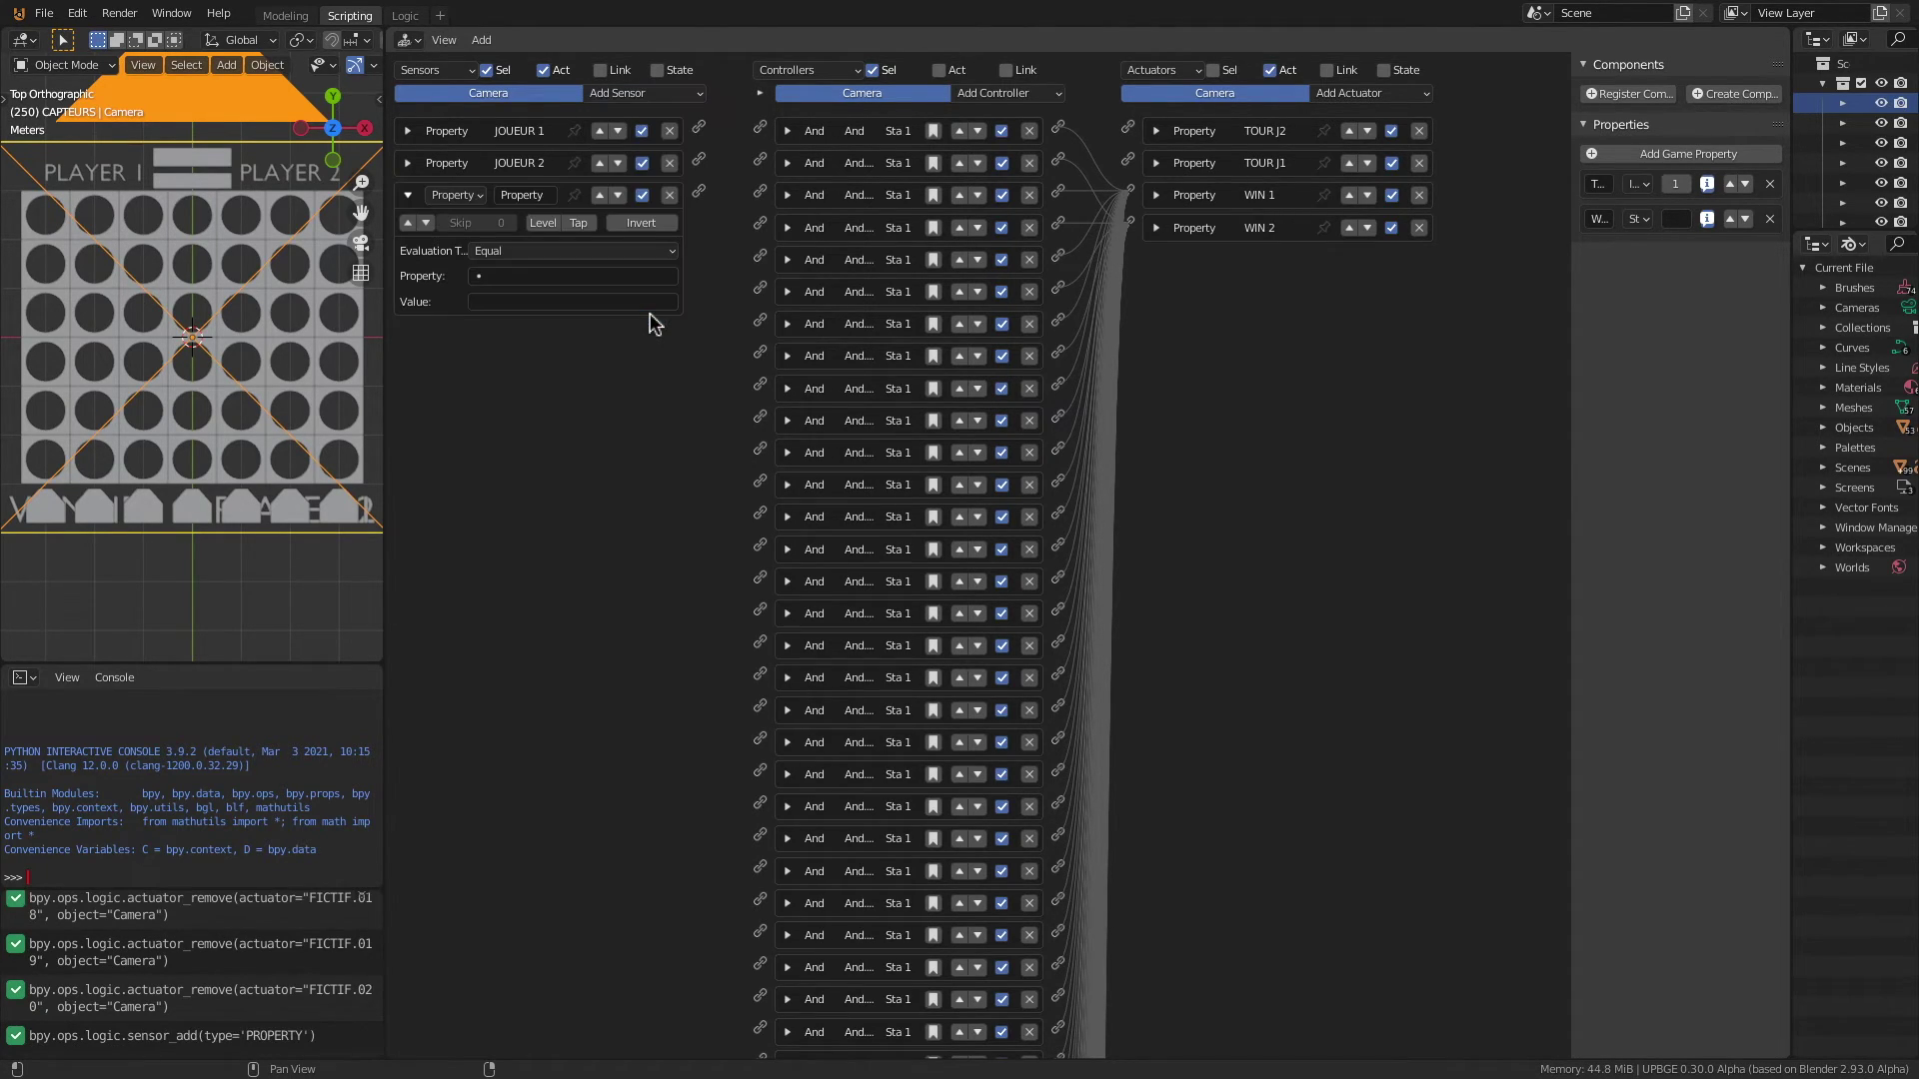
left_click(522, 280)
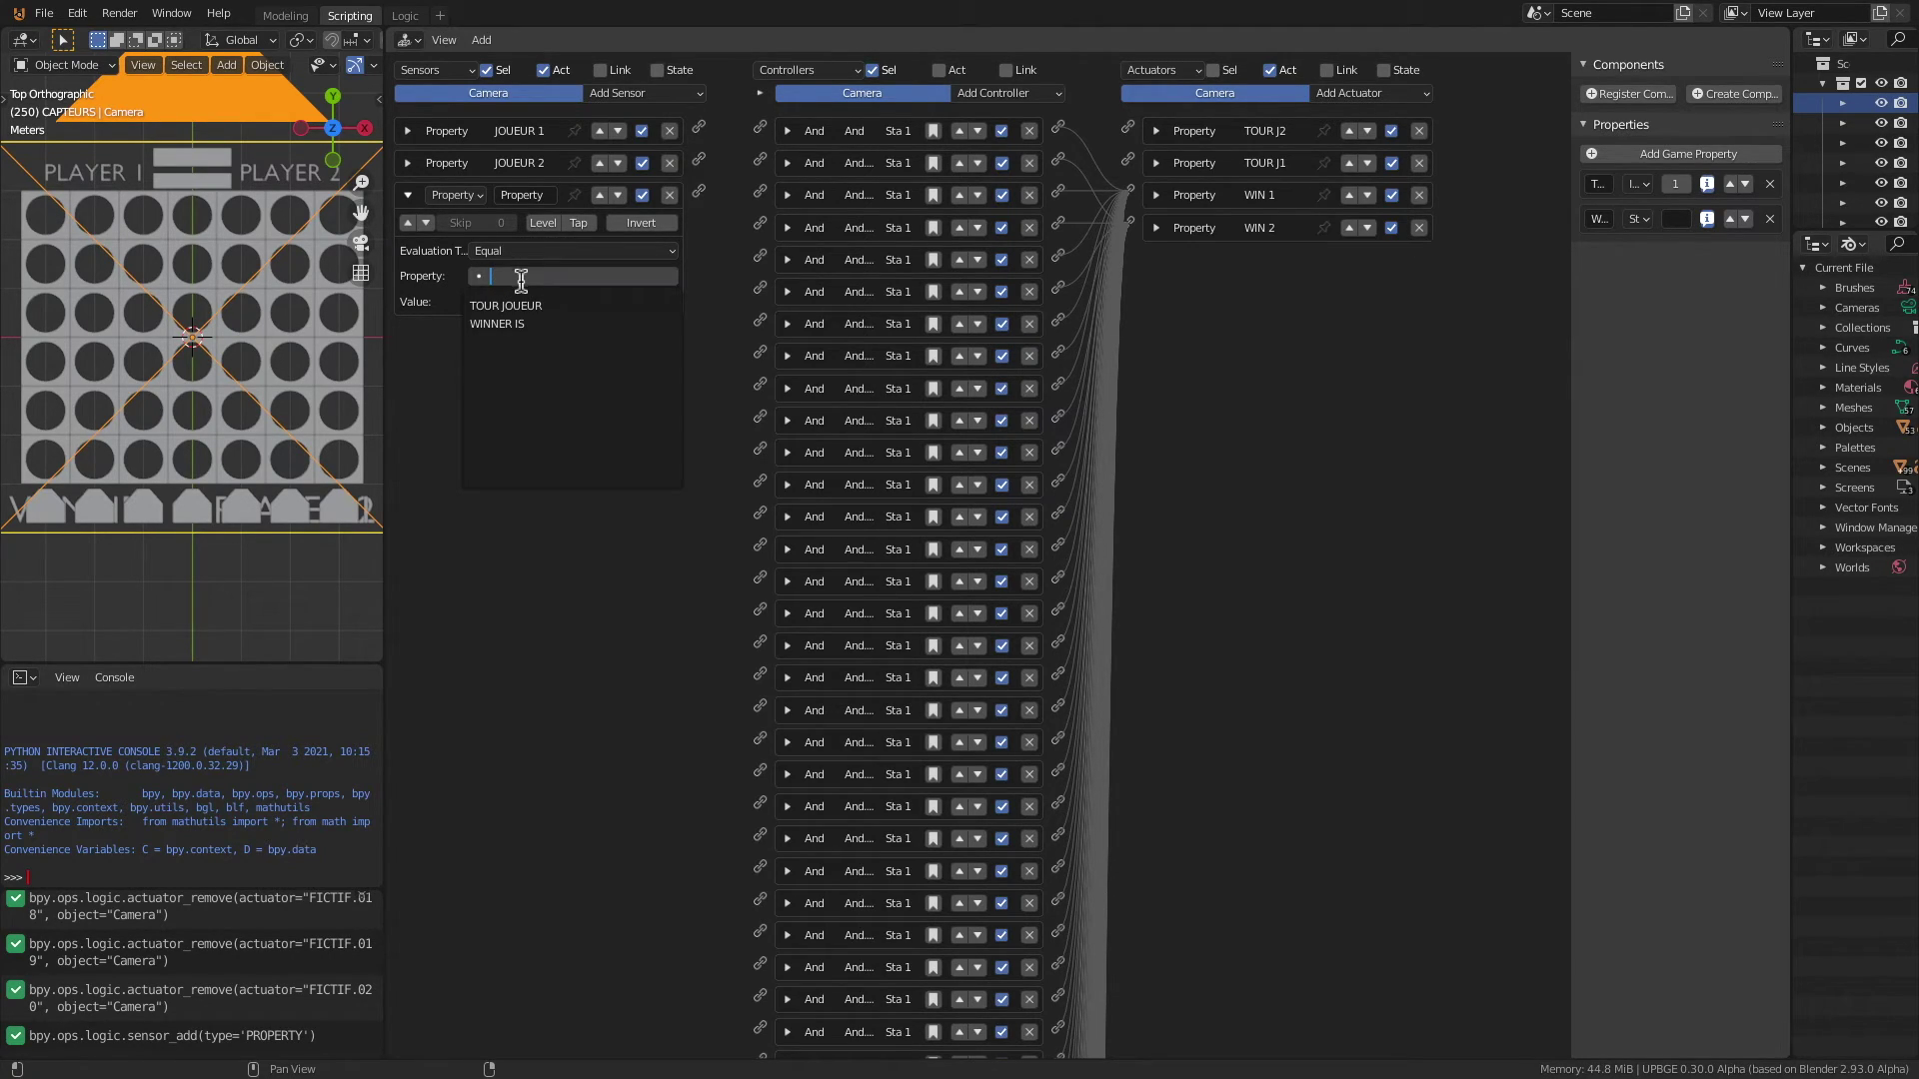
left_click(524, 326)
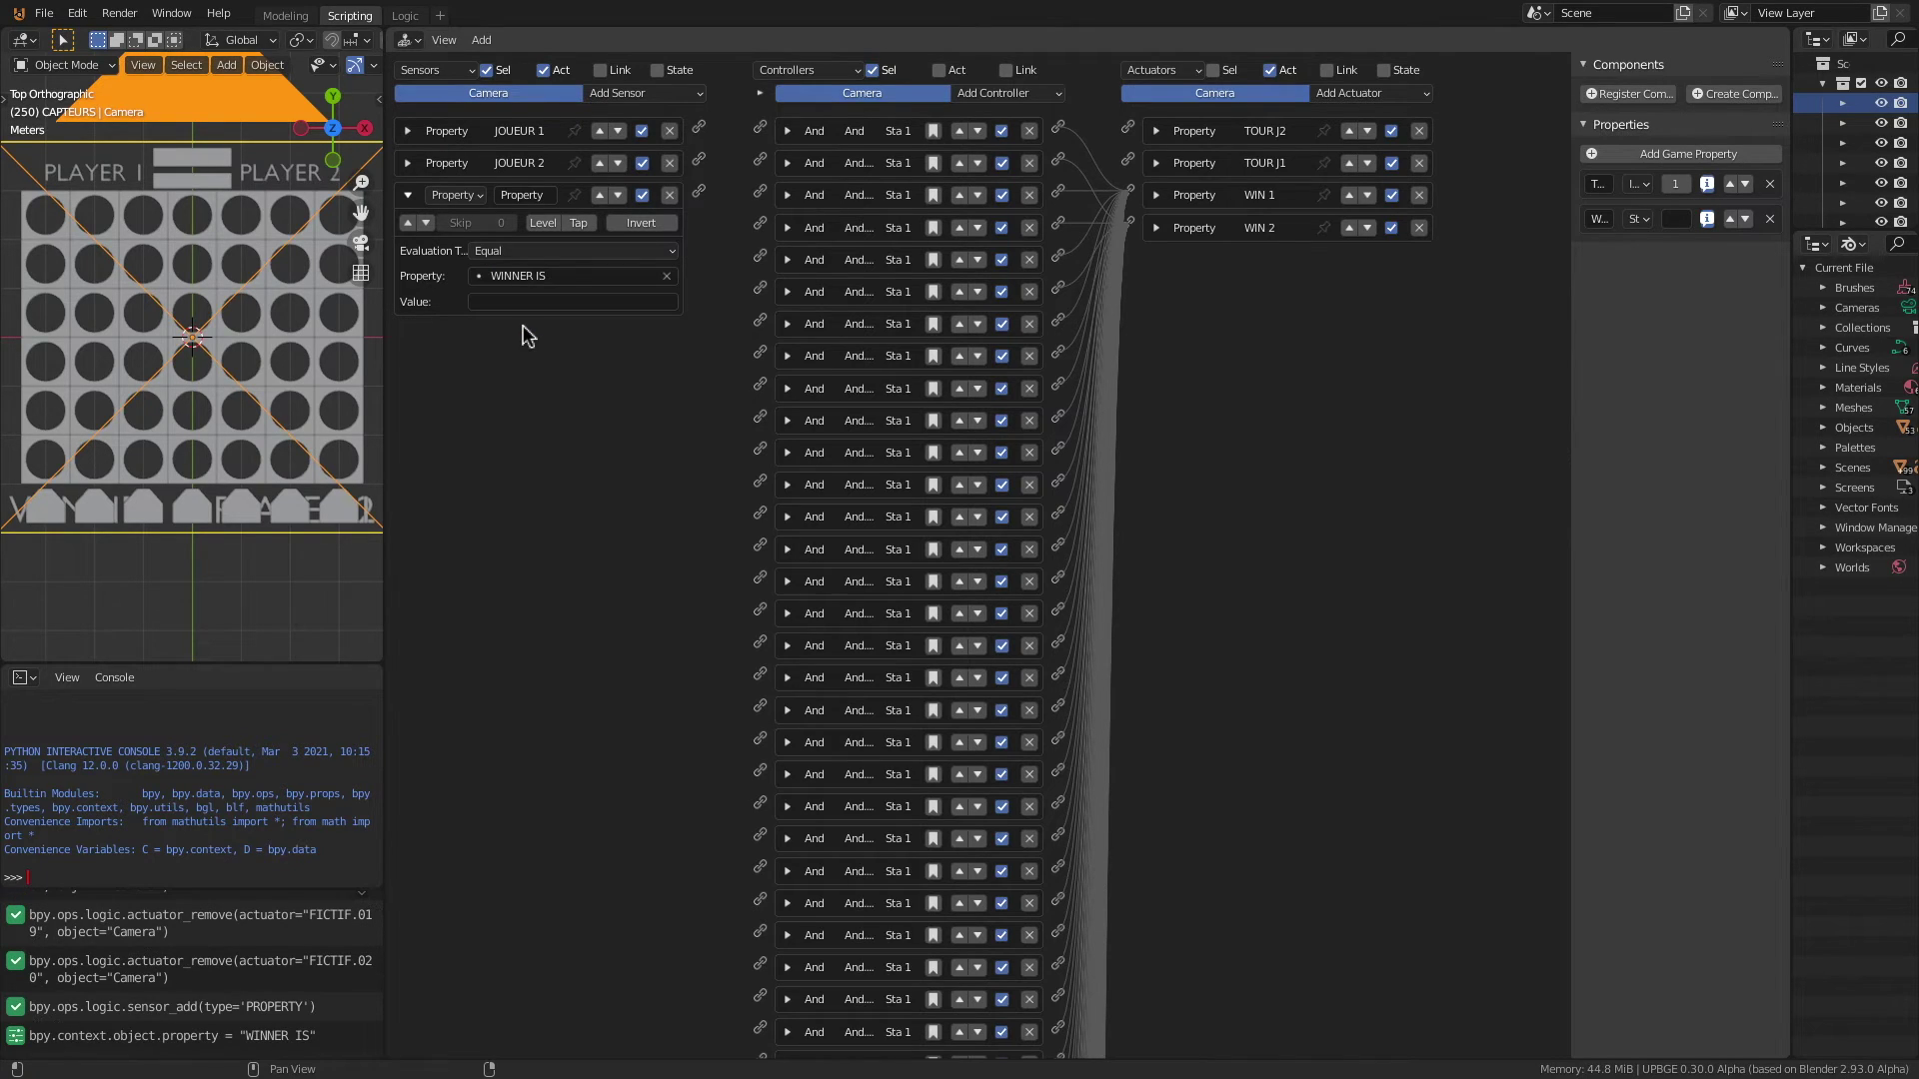
left_click(497, 251)
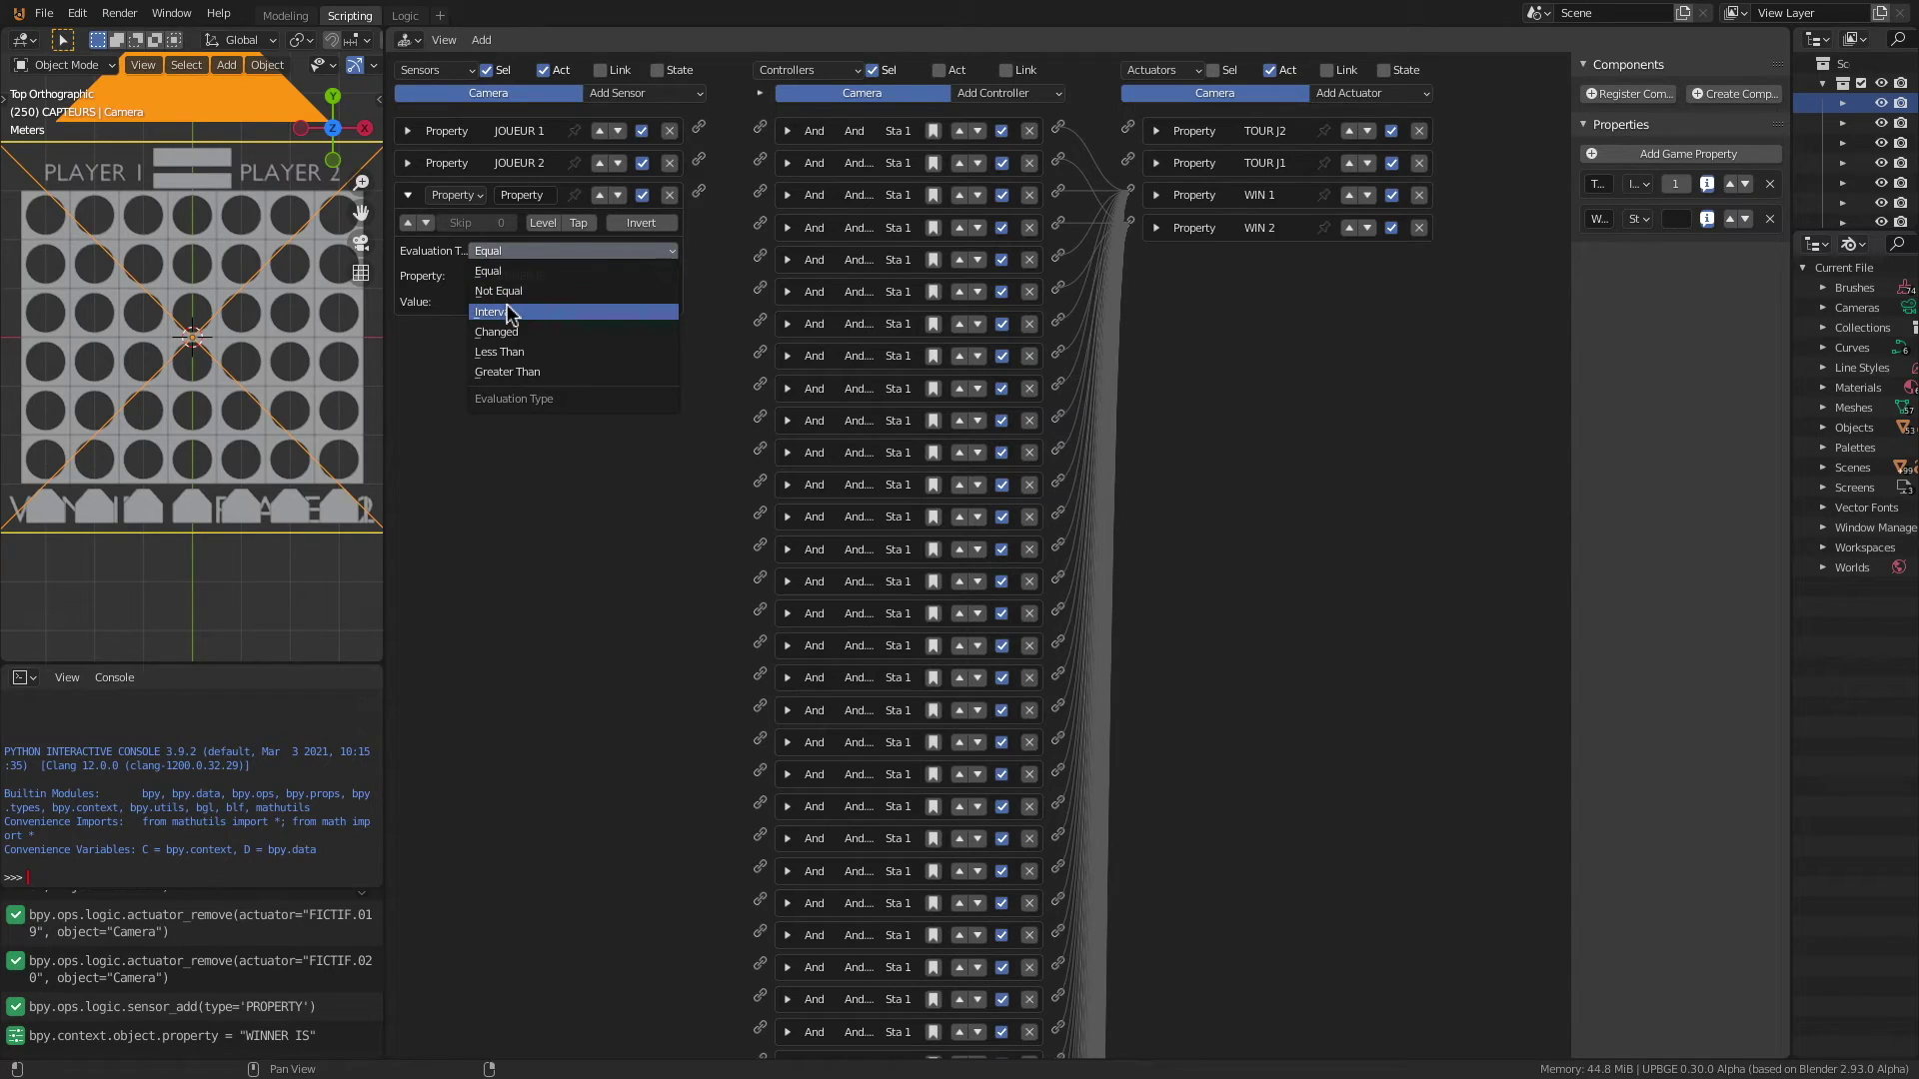
left_click(512, 292)
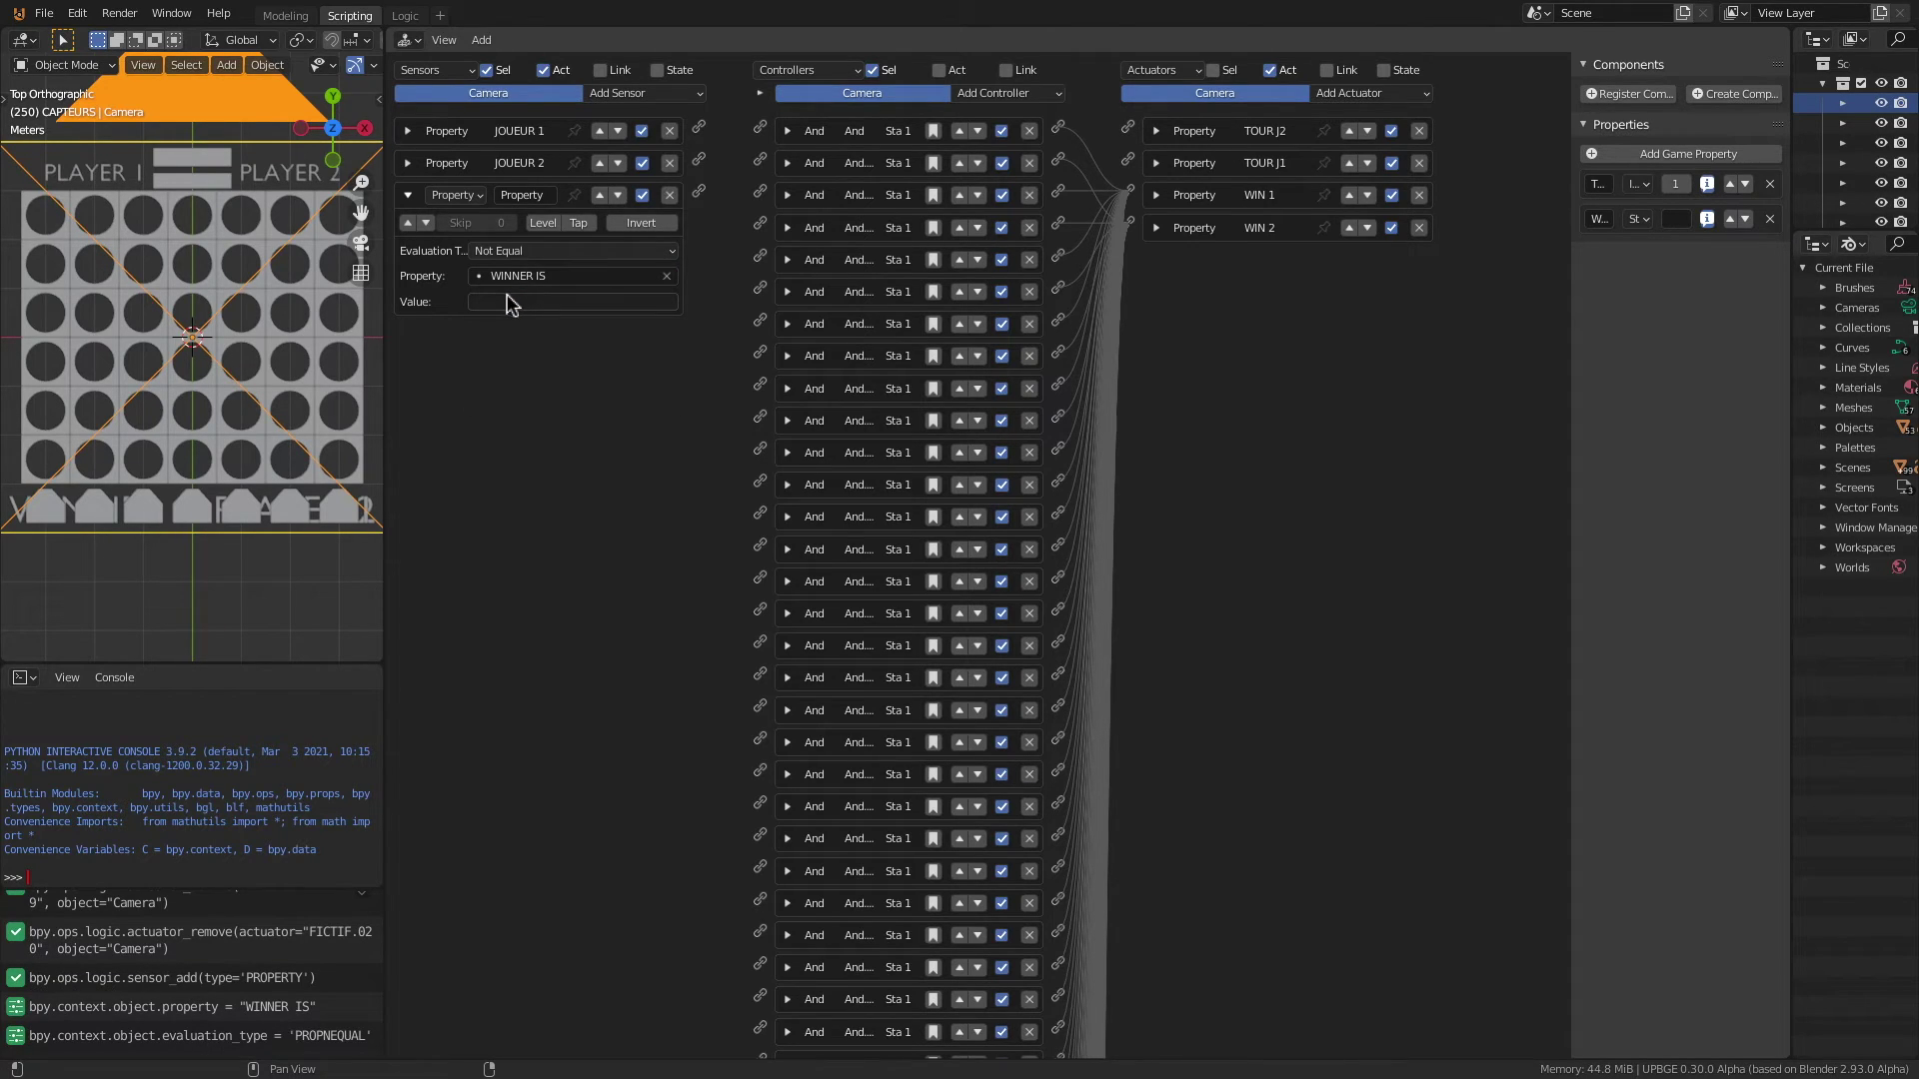
Step: Add an And controller to the camera and move it to the top of the controller stack
left_click(1017, 94)
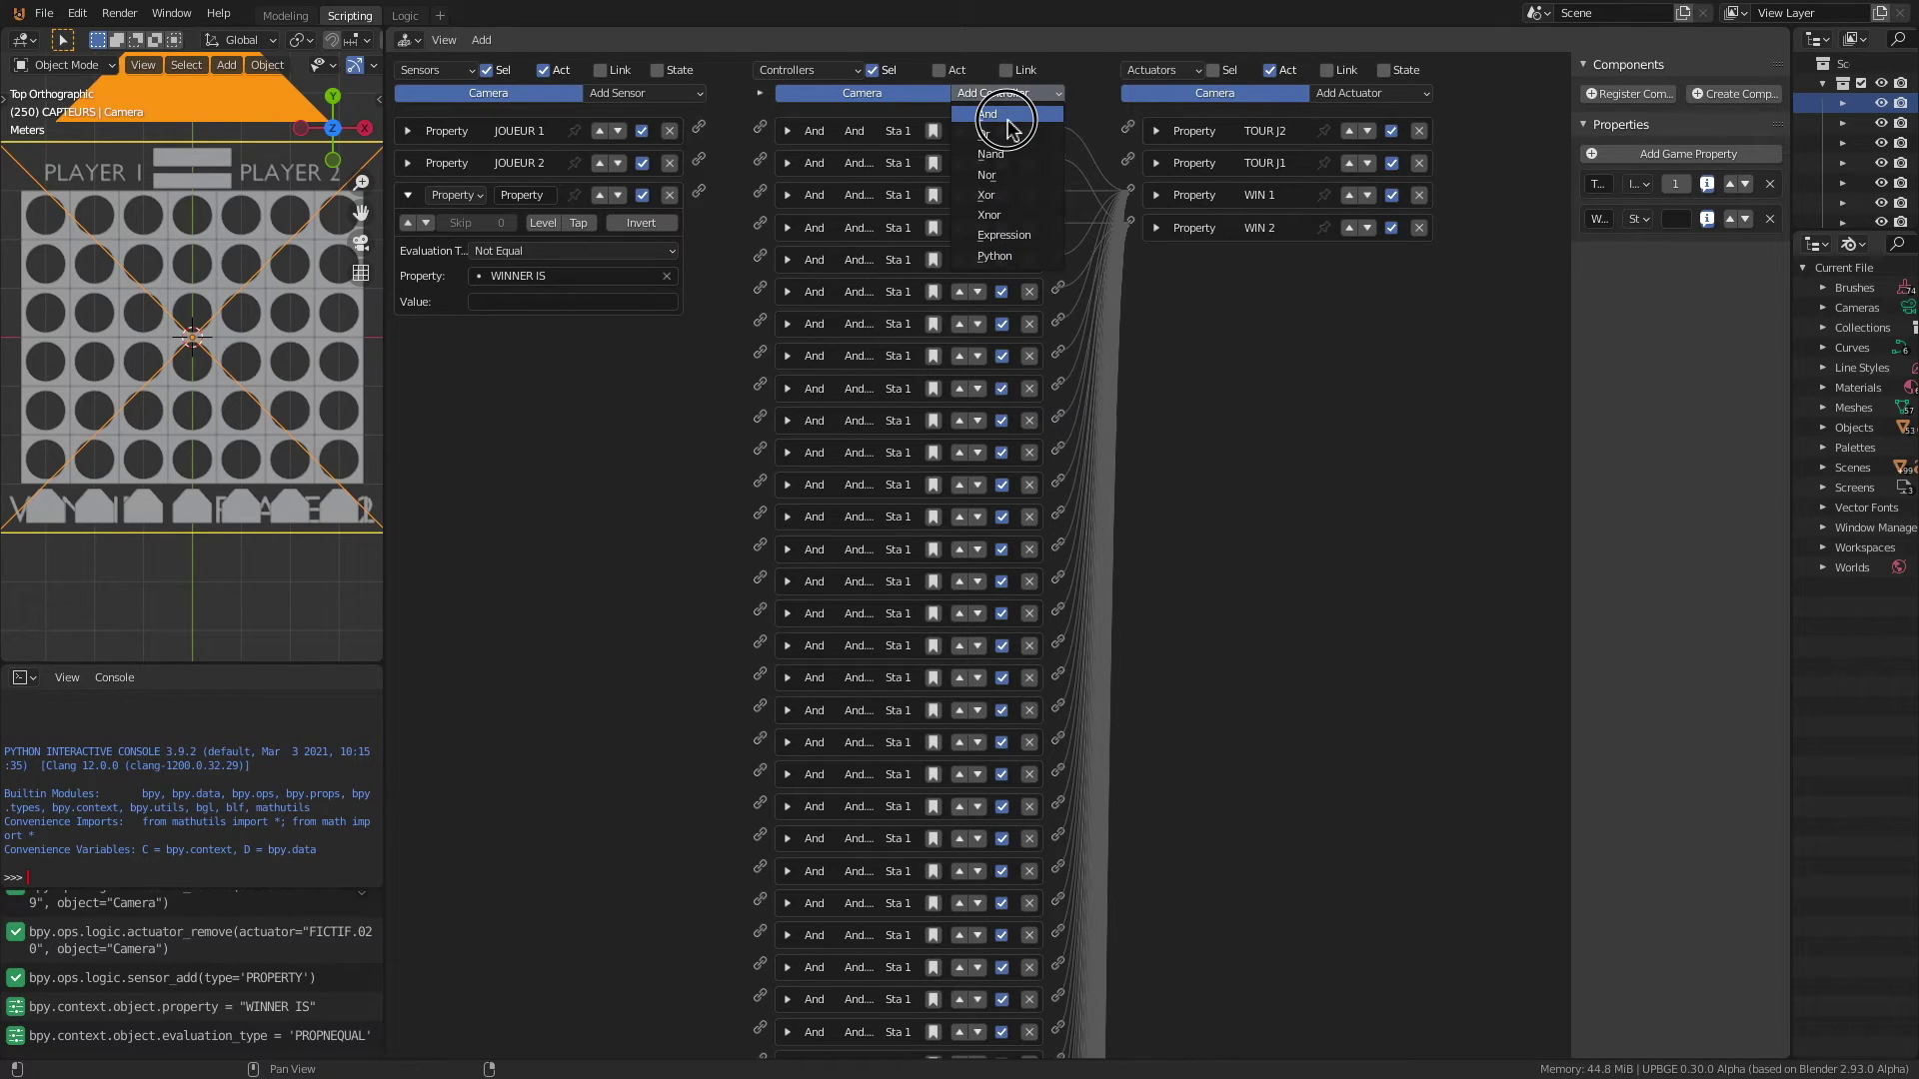
left_click(1009, 115)
scroll(860, 220, "down", 10)
scroll(872, 213, "down", 10)
scroll(900, 240, "down", 5)
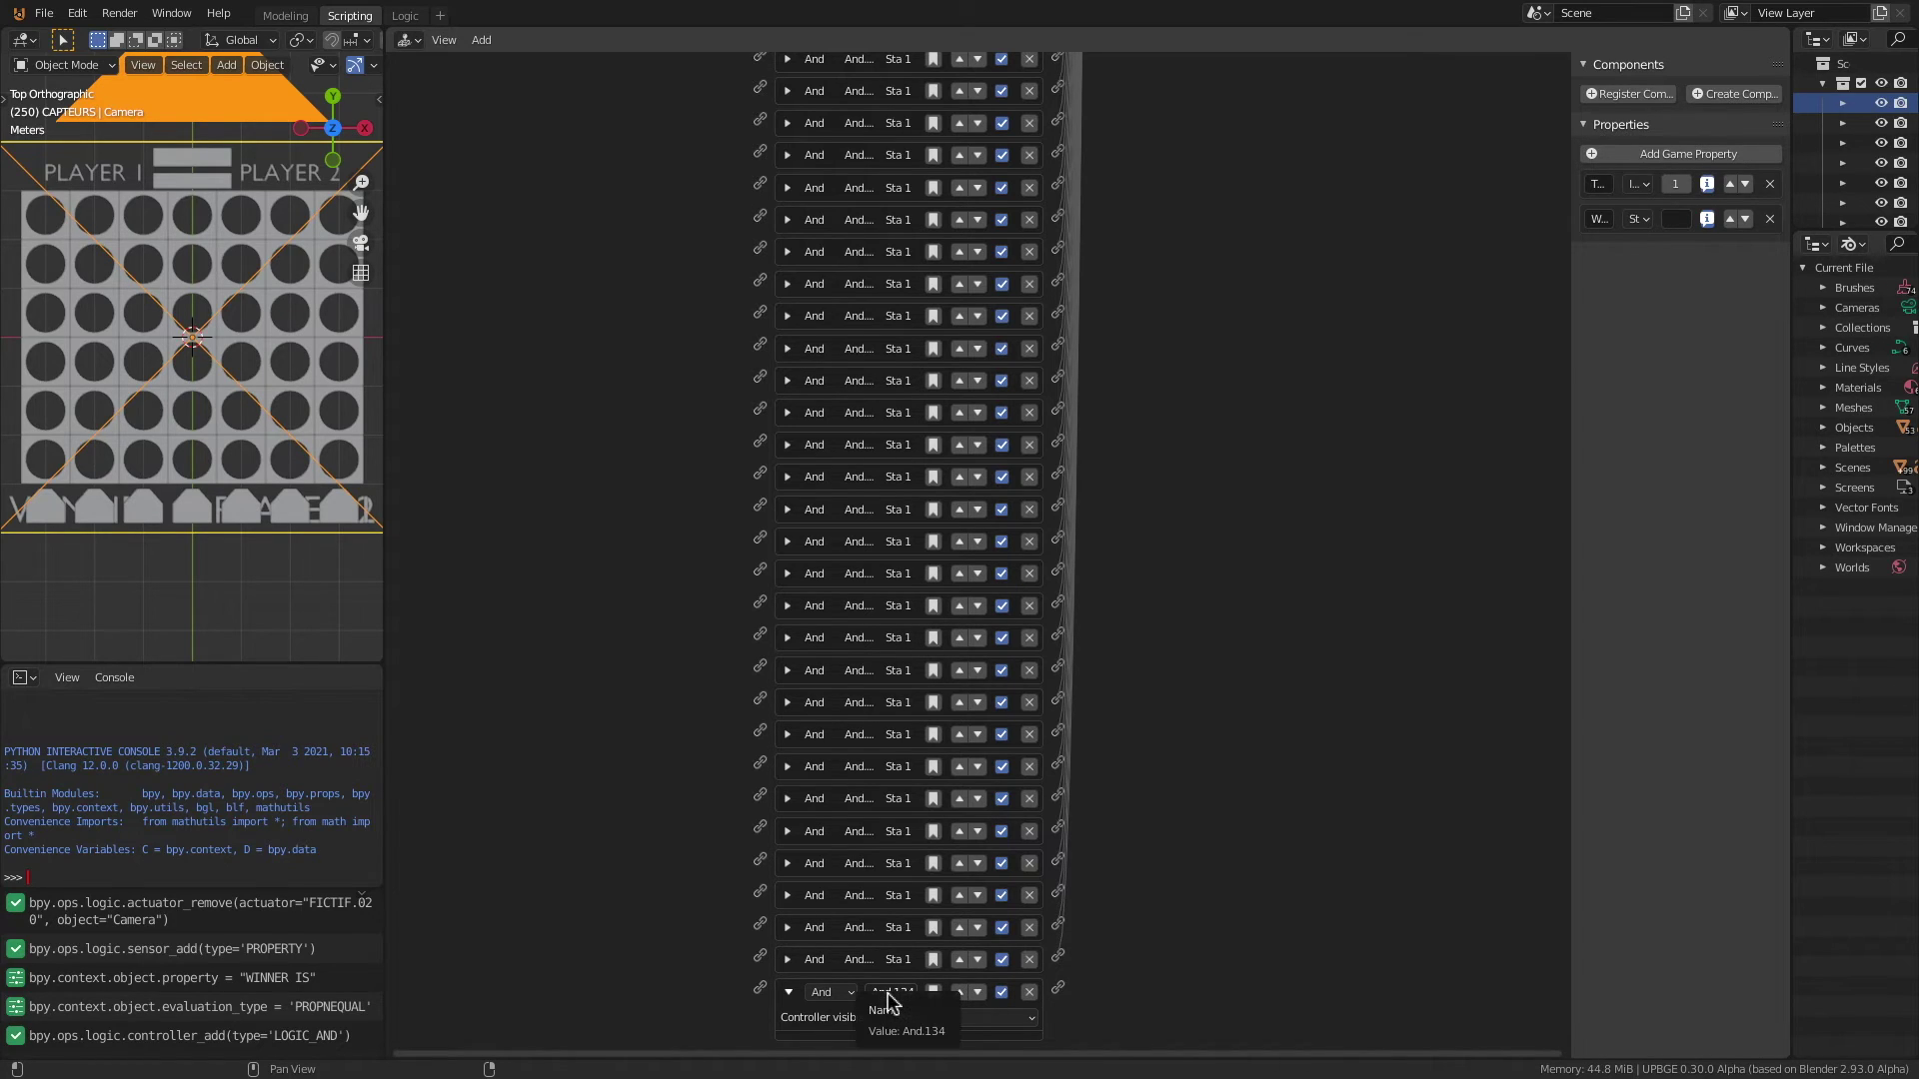
left_click(961, 993)
left_click(961, 961)
left_click(960, 929)
left_click(959, 897)
left_click(960, 863)
left_click(960, 831)
left_click(960, 799)
left_click(961, 768)
left_click(961, 734)
left_click(961, 702)
left_click(960, 671)
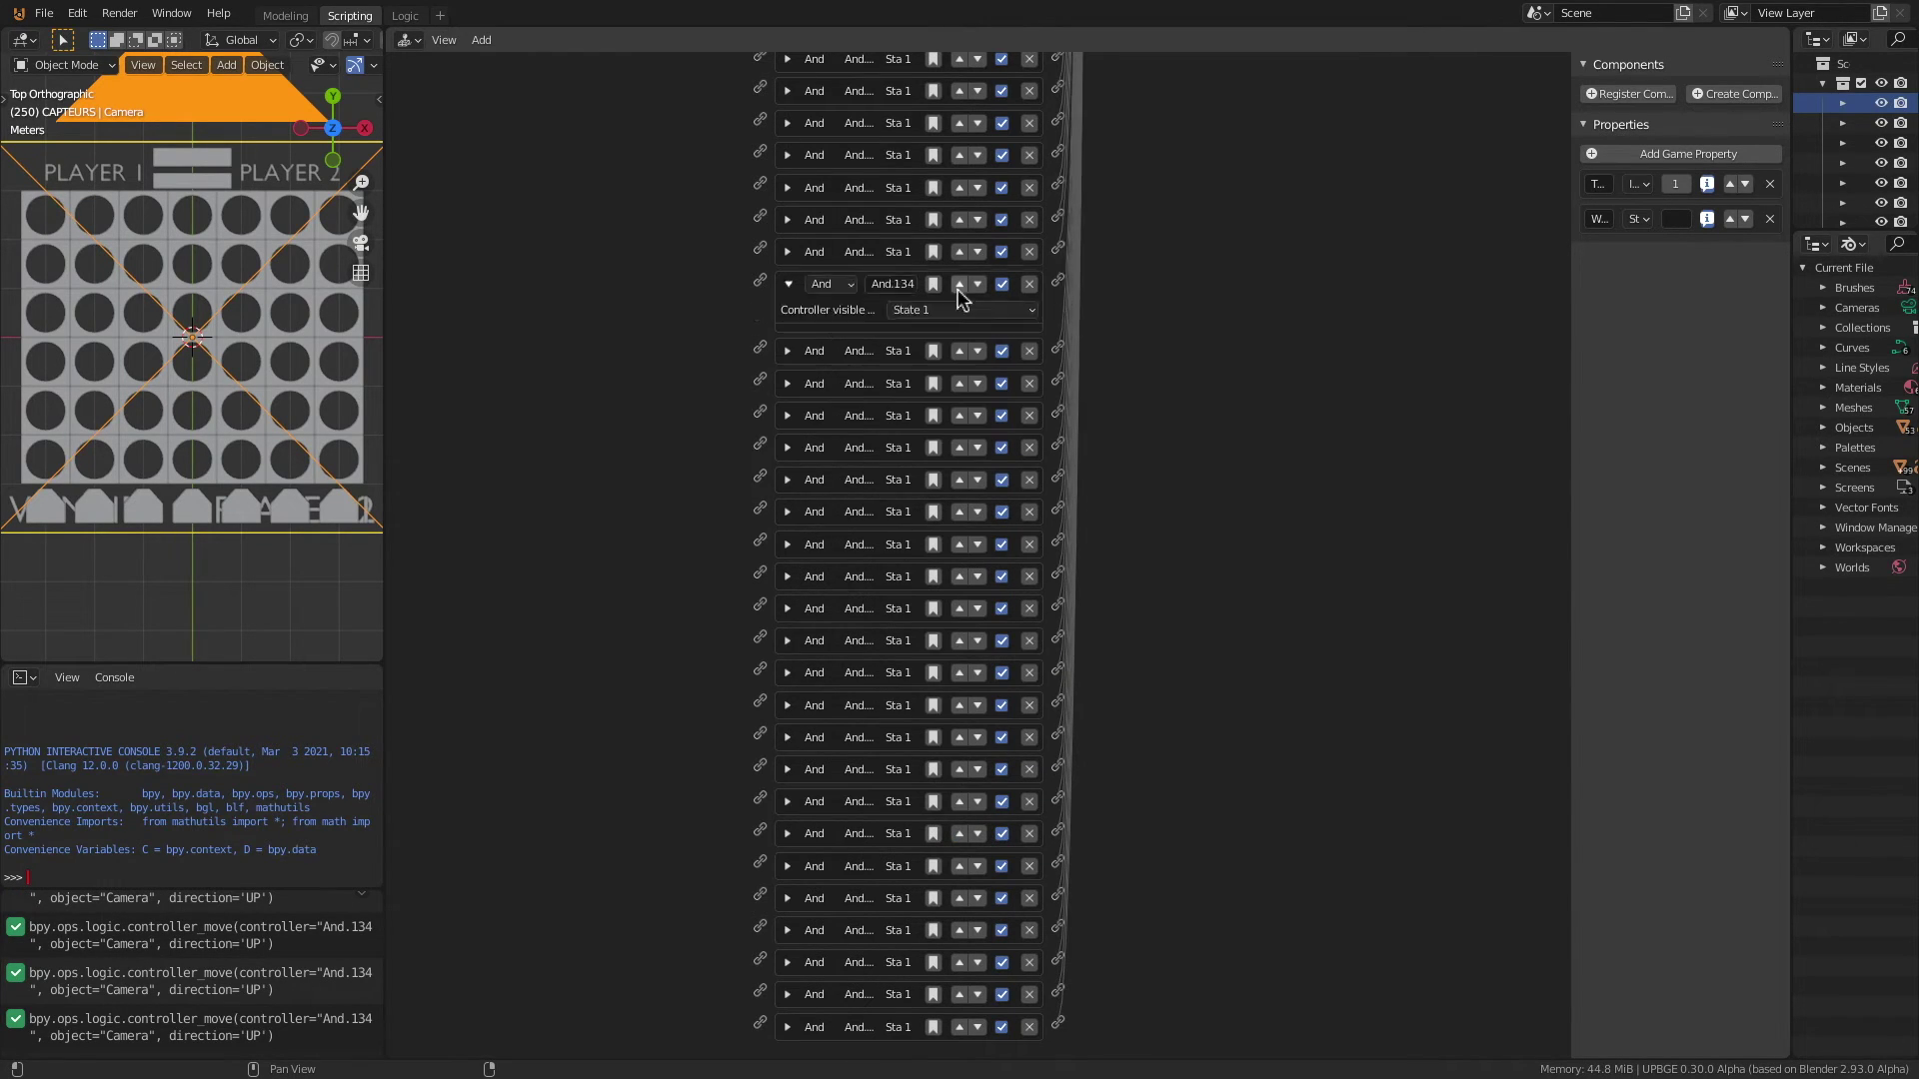
left_click(960, 316)
left_click(960, 284)
left_click(961, 252)
middle_click_drag(961, 220, 961, 690)
left_click(960, 657)
left_click(960, 625)
middle_click_drag(961, 108, 960, 722)
left_click(961, 691)
left_click(961, 275)
left_click(960, 244)
middle_click_drag(961, 113, 960, 569)
left_click(961, 334)
left_click(961, 544)
left_click(960, 512)
middle_click_drag(960, 98, 959, 649)
left_click(960, 640)
left_click(961, 608)
left_click(961, 256)
middle_click_drag(961, 190, 962, 419)
left_click(963, 382)
left_click(961, 351)
left_click(961, 125)
middle_click_drag(961, 100, 961, 141)
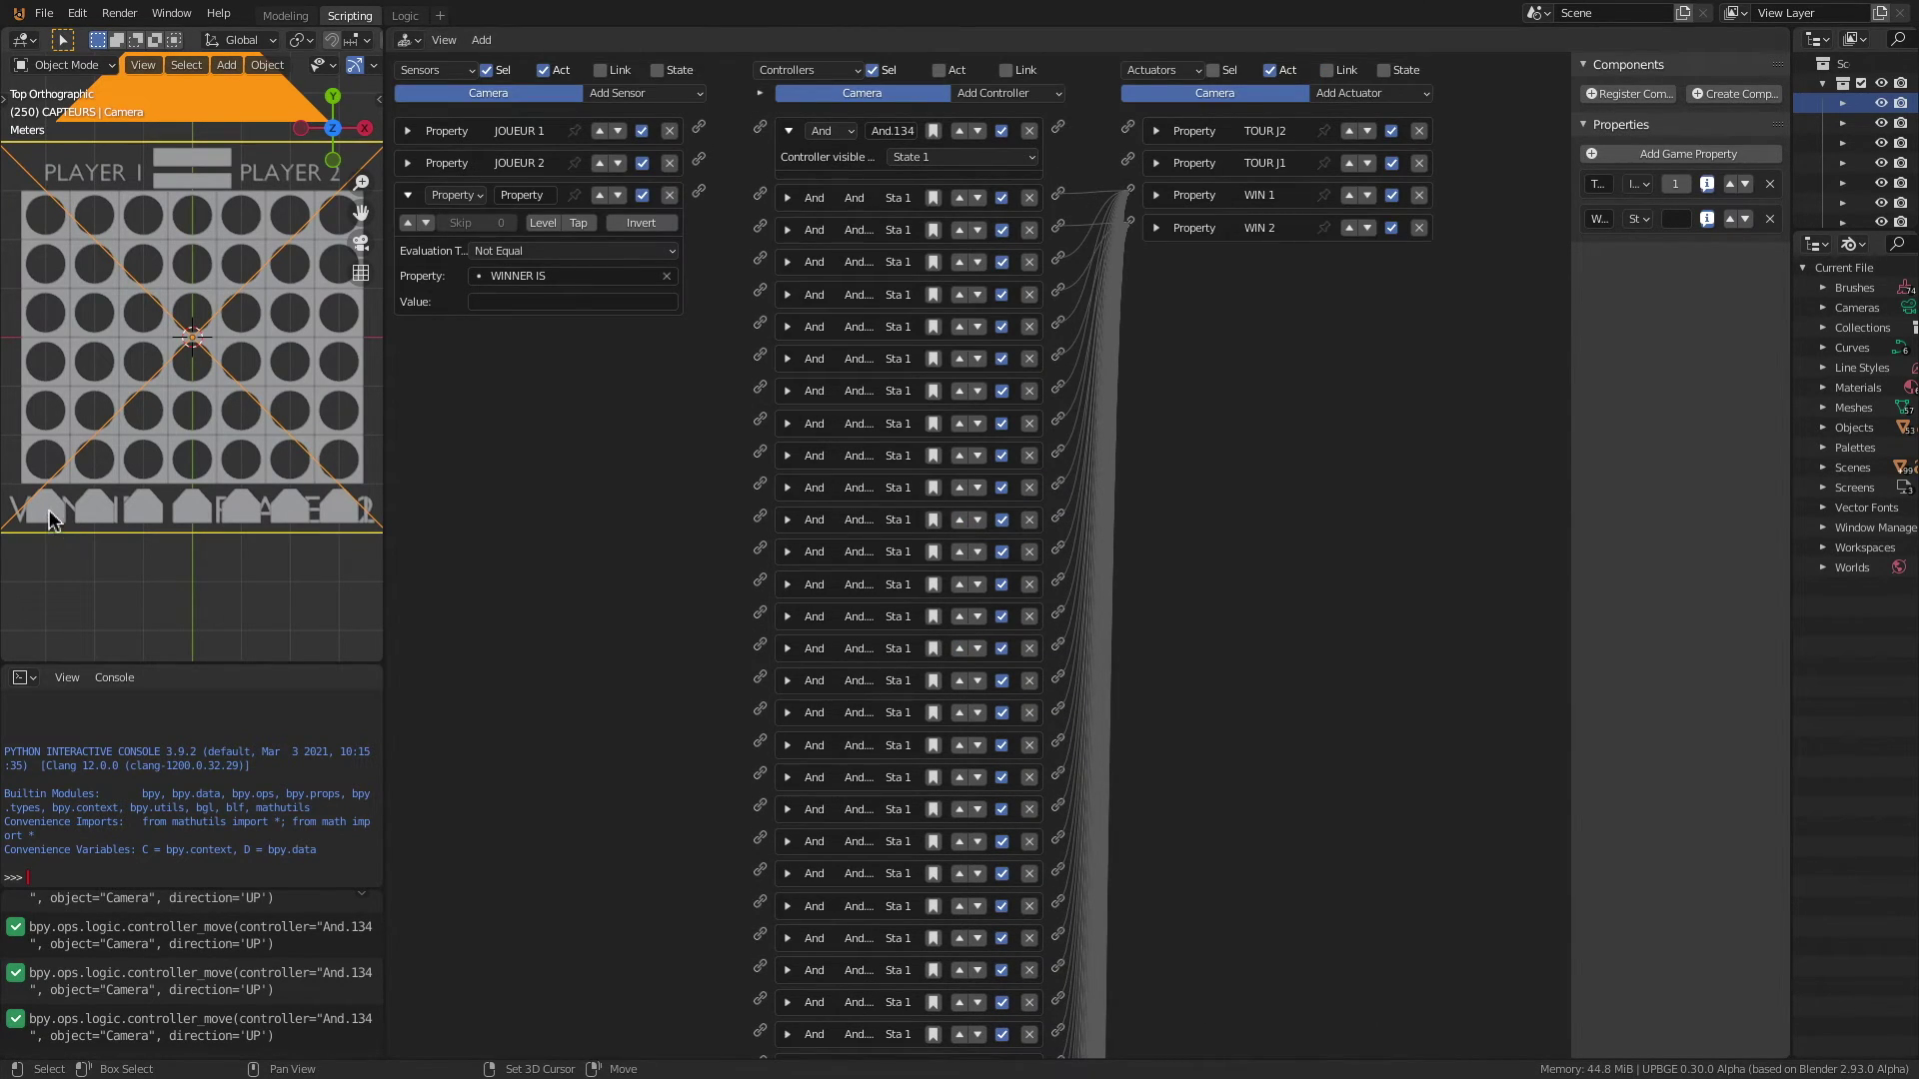
Step: Add the seven column buttons, BOUTON COL1 to BOUTON COL7, to the selection and keep the camera active
left_click(62, 512)
left_click(93, 509, "shift")
left_click(143, 510, "shift")
left_click(190, 509, "shift")
left_click(243, 511, "shift")
left_click(290, 510, "shift")
left_click(340, 511, "shift")
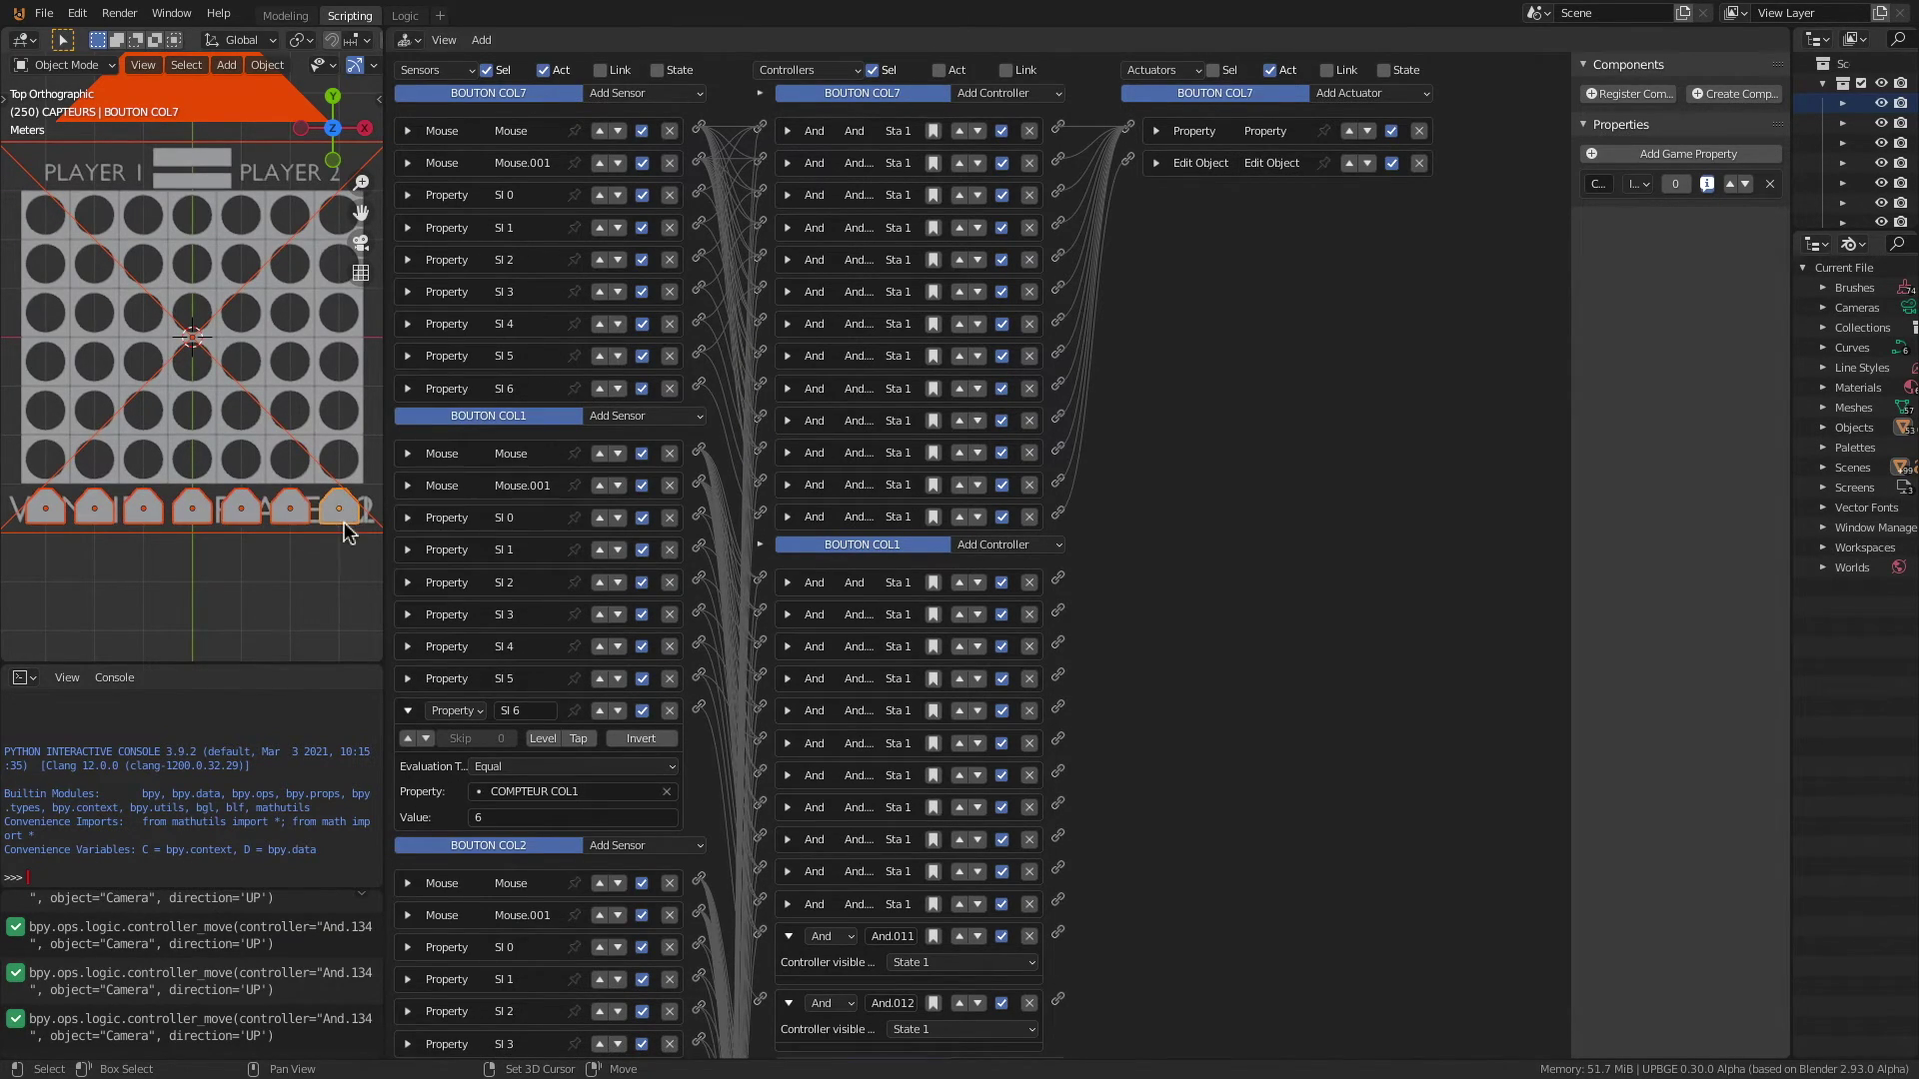
left_click(334, 538, "shift")
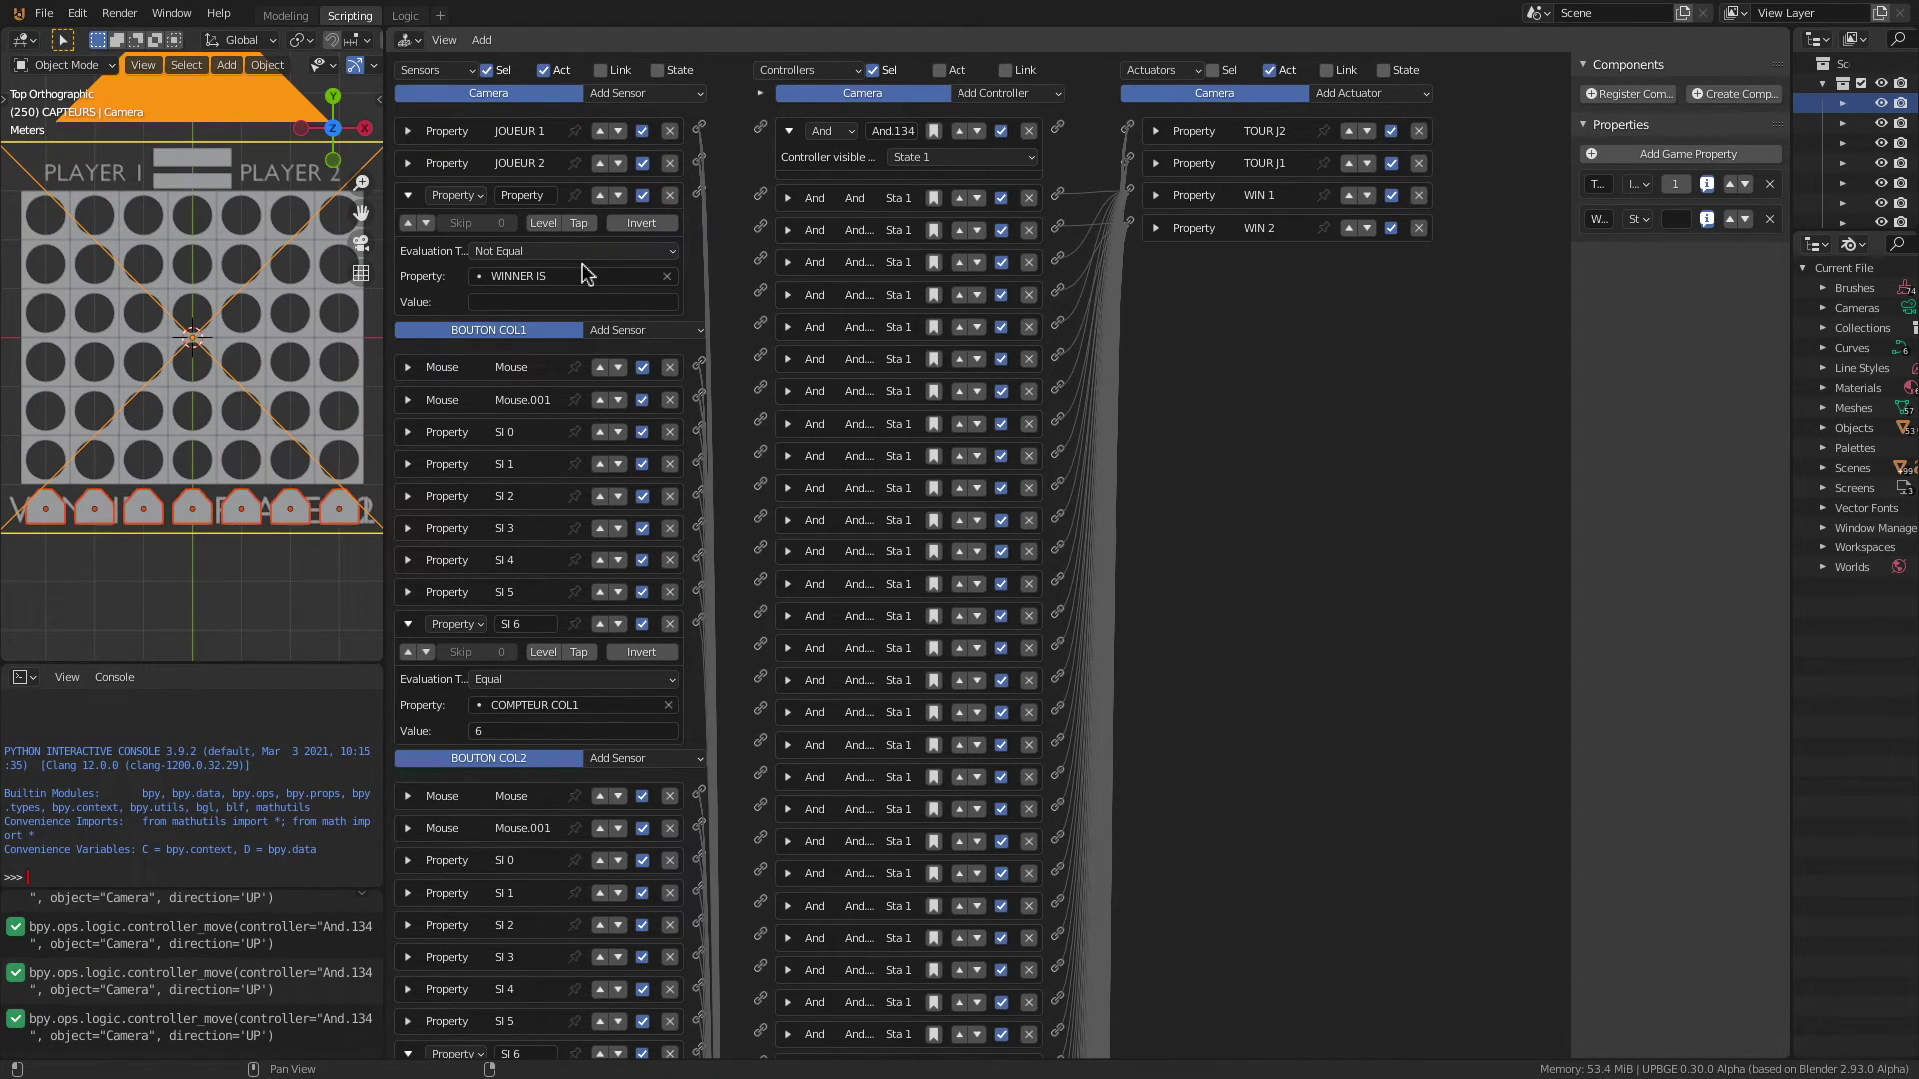
Step: Link the WINNER IS sensor through the new And controller to the column buttons' End Object actuators and save the file
left_click_drag(693, 192, 766, 126)
left_click(1213, 70)
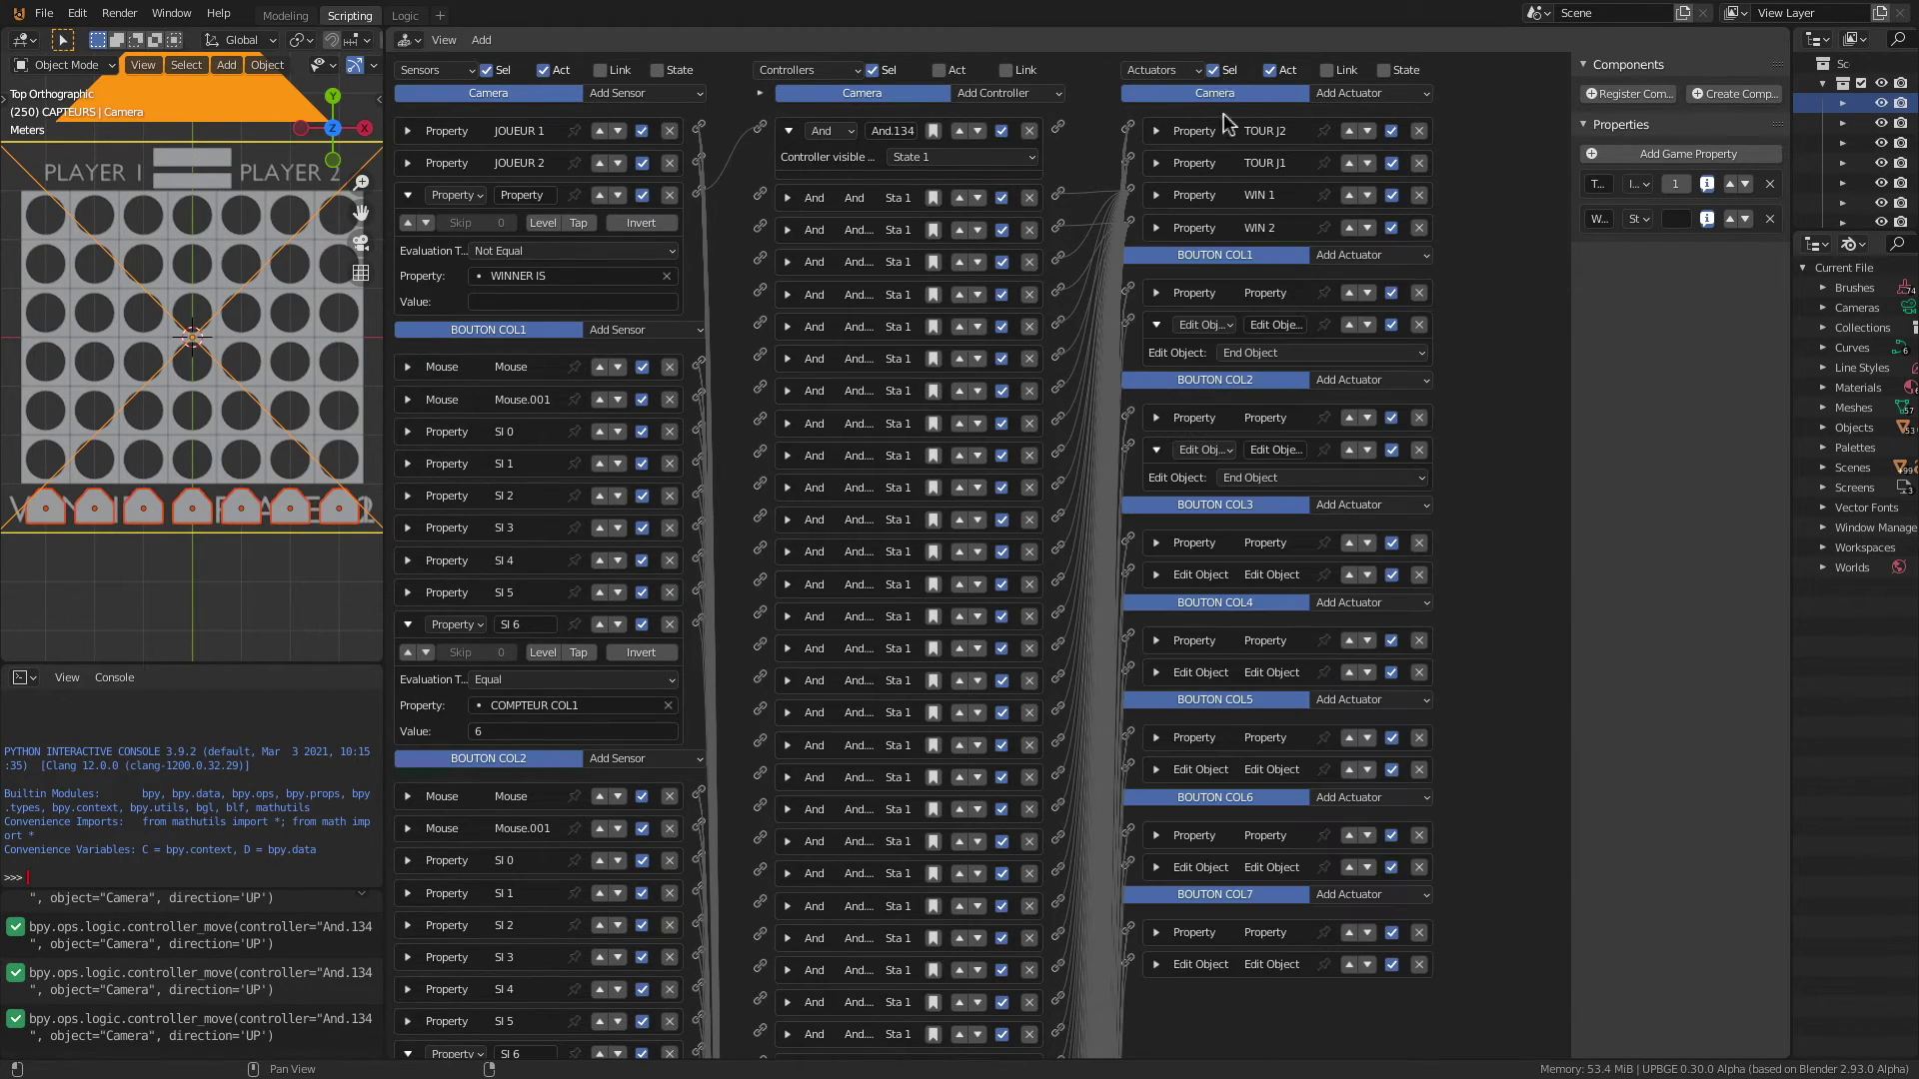
left_click_drag(1059, 129, 1133, 325)
left_click_drag(1059, 129, 1130, 449)
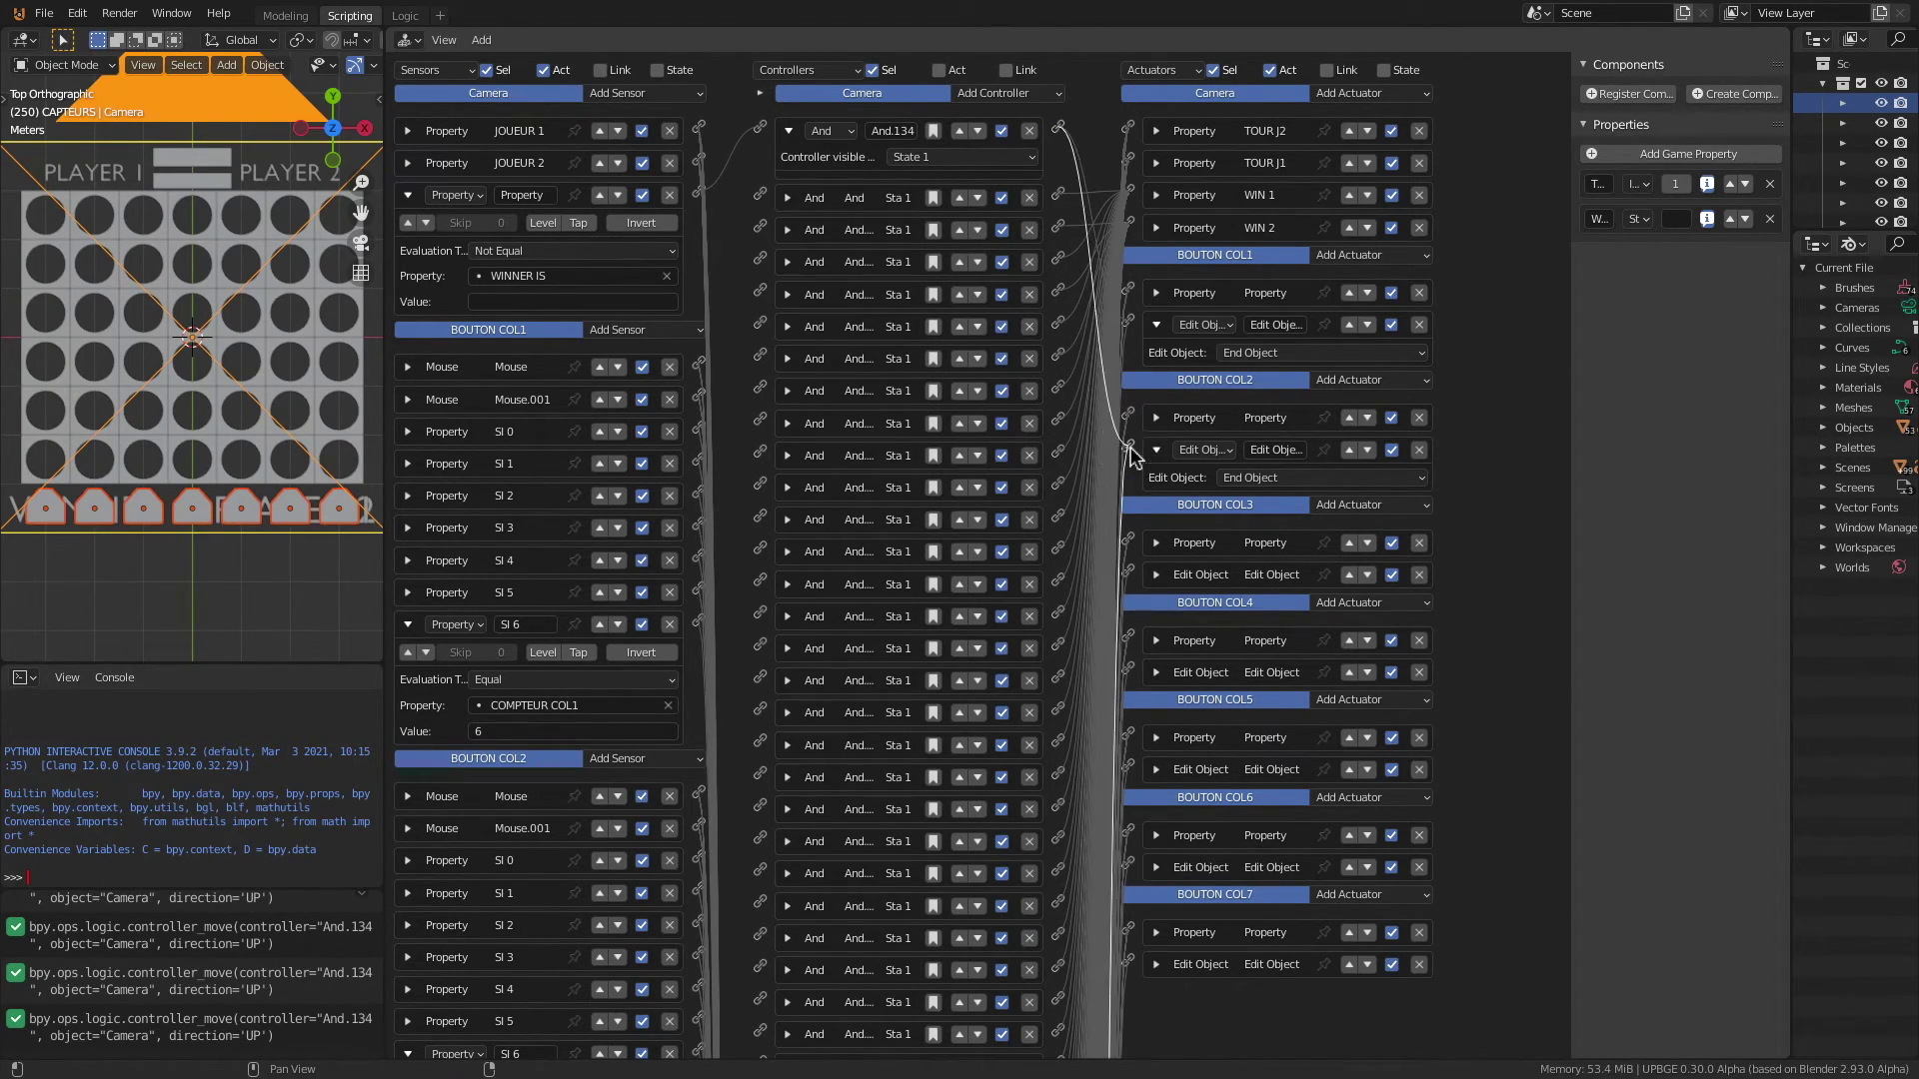
left_click_drag(1059, 129, 1129, 965)
key("ctrl+s")
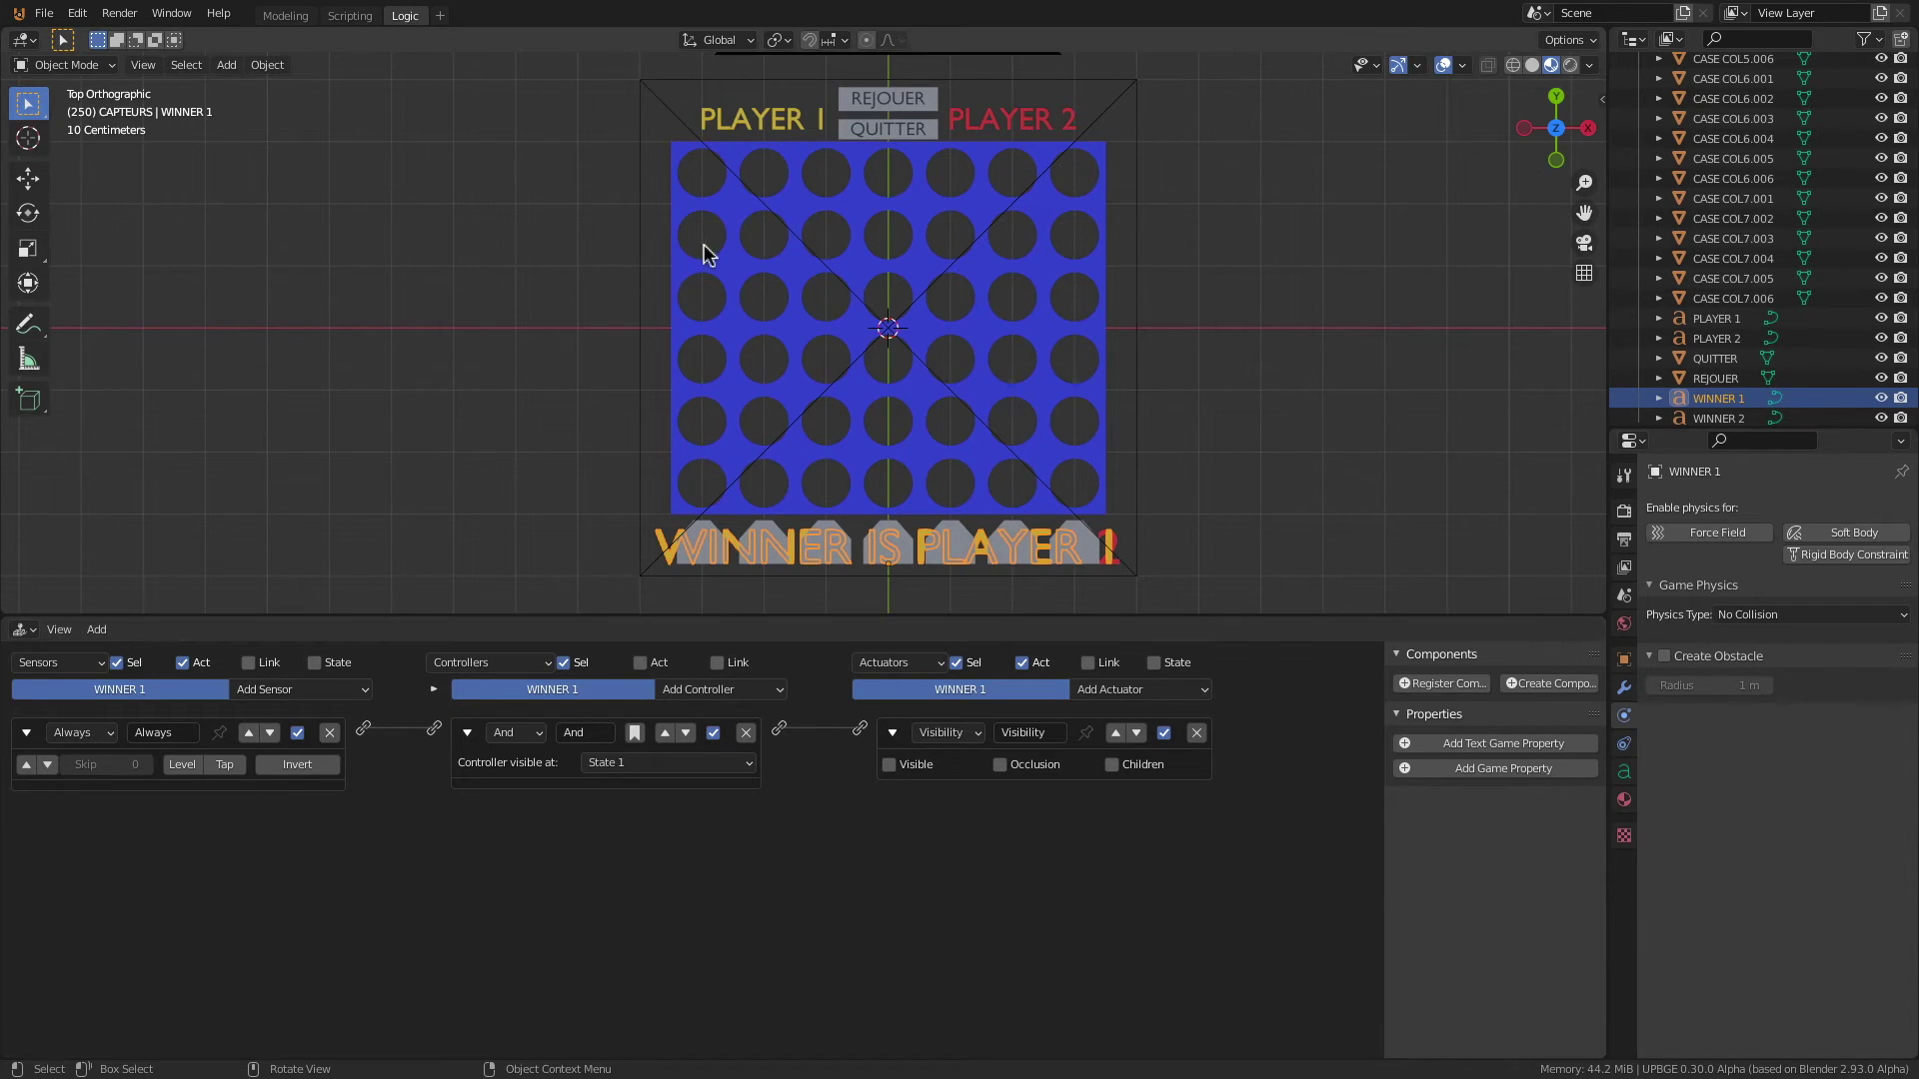
Step: In the Logic workspace, select the WINNER 1 text together with the camera as active object and enlarge the logic editor
left_click(642, 340)
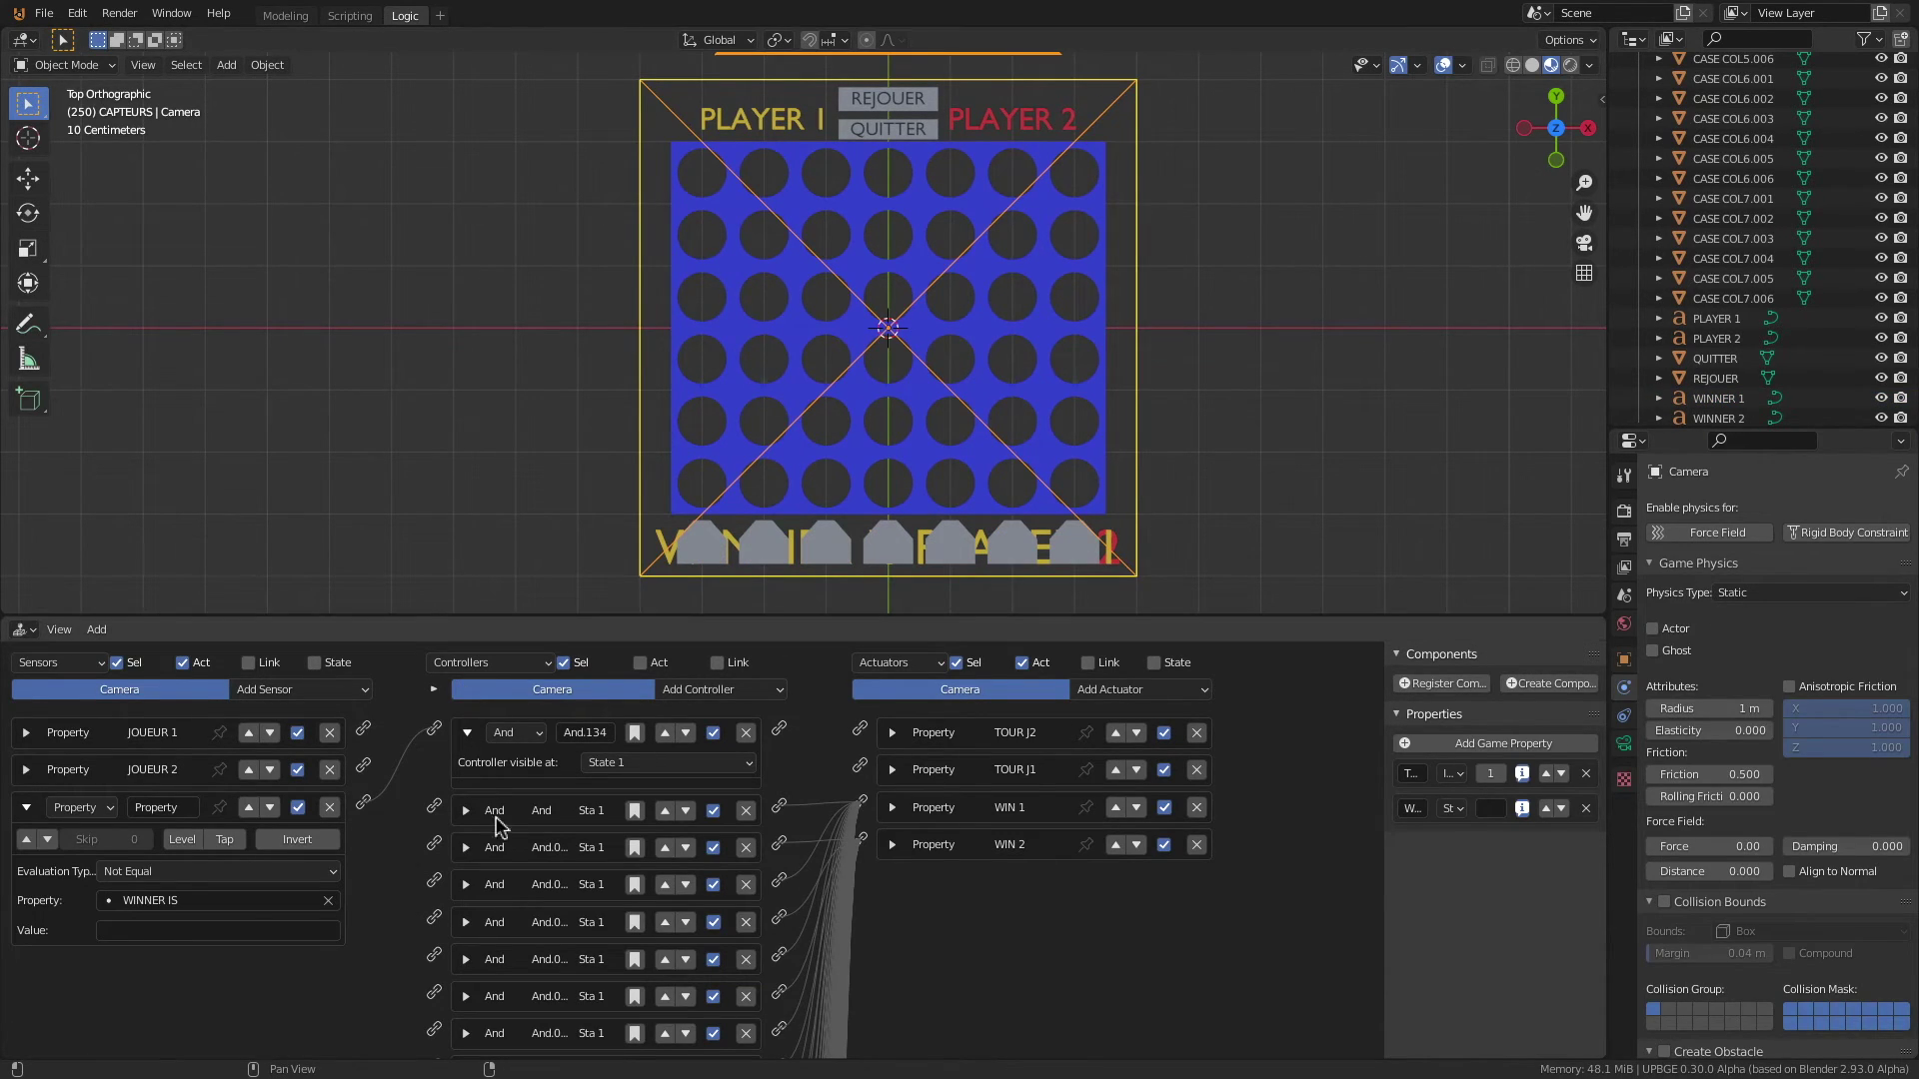
left_click(290, 692)
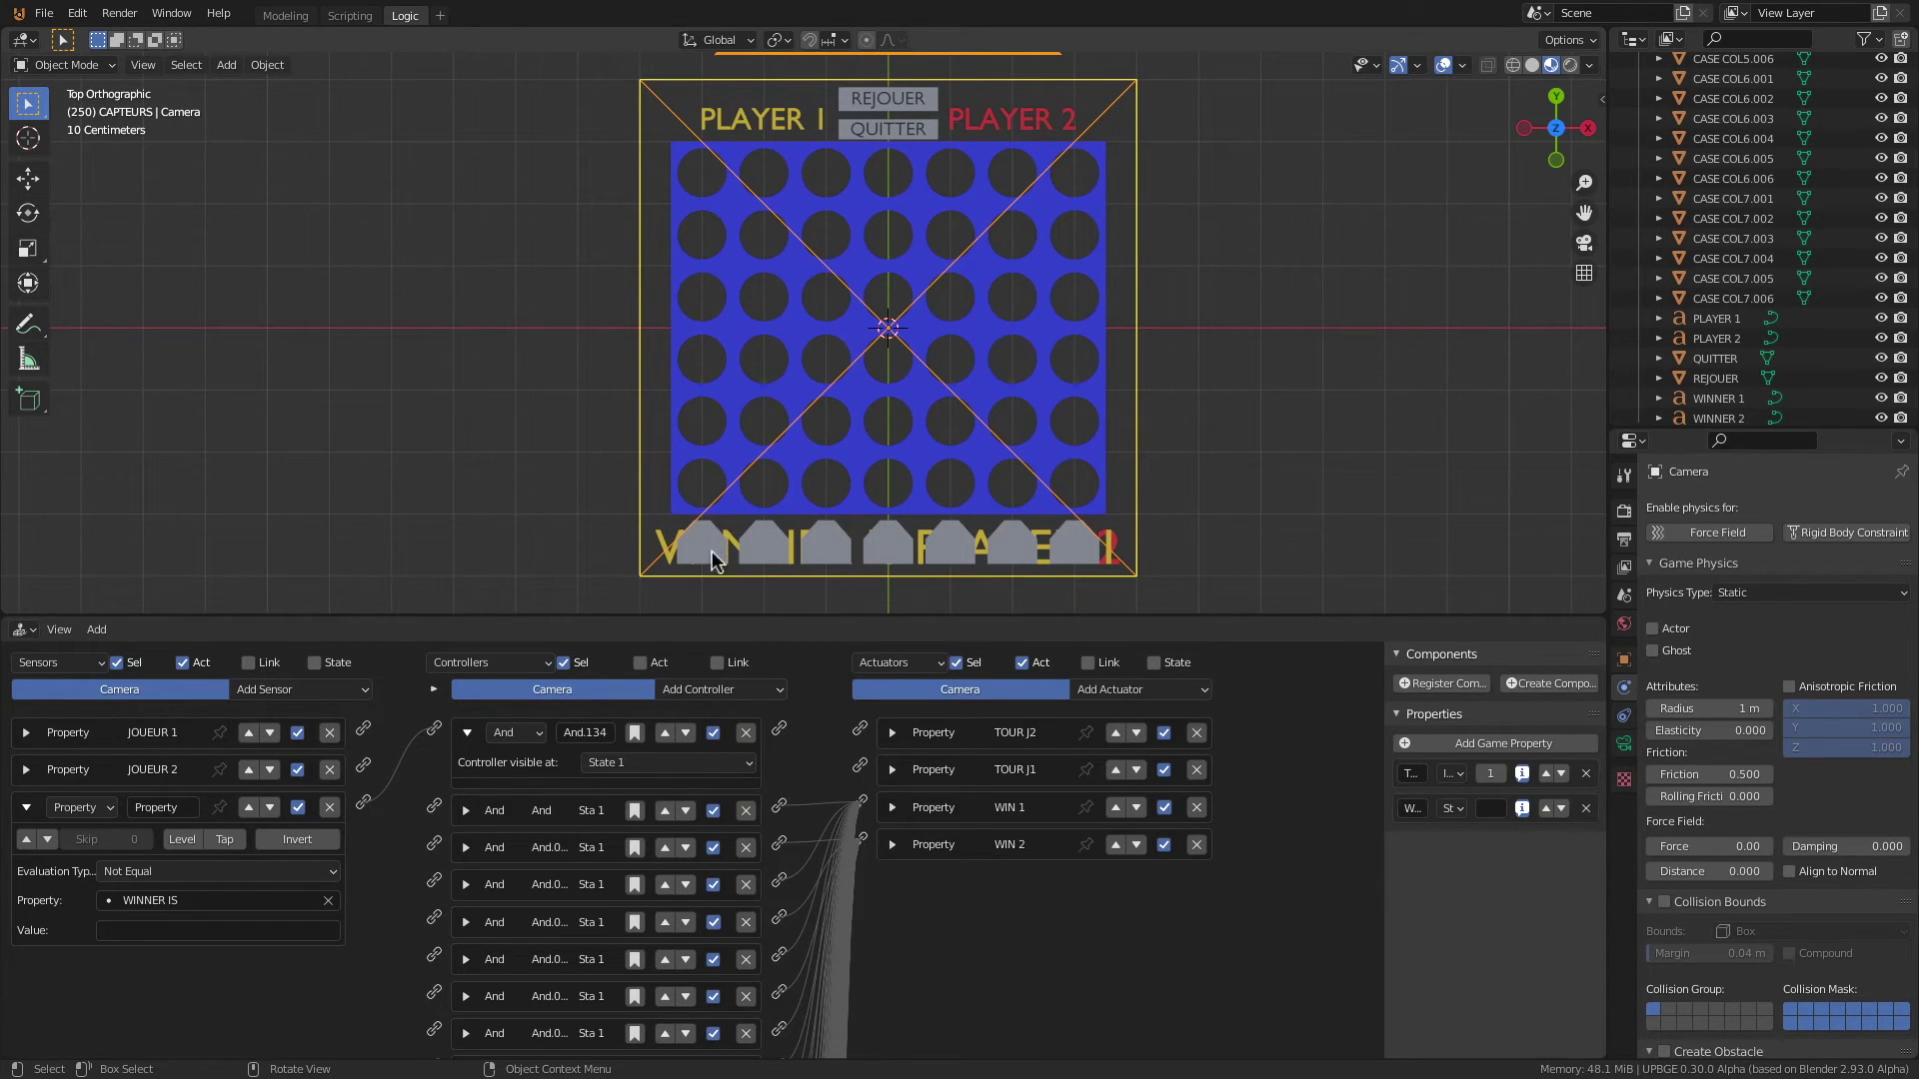
scroll(916, 484, "up", 4)
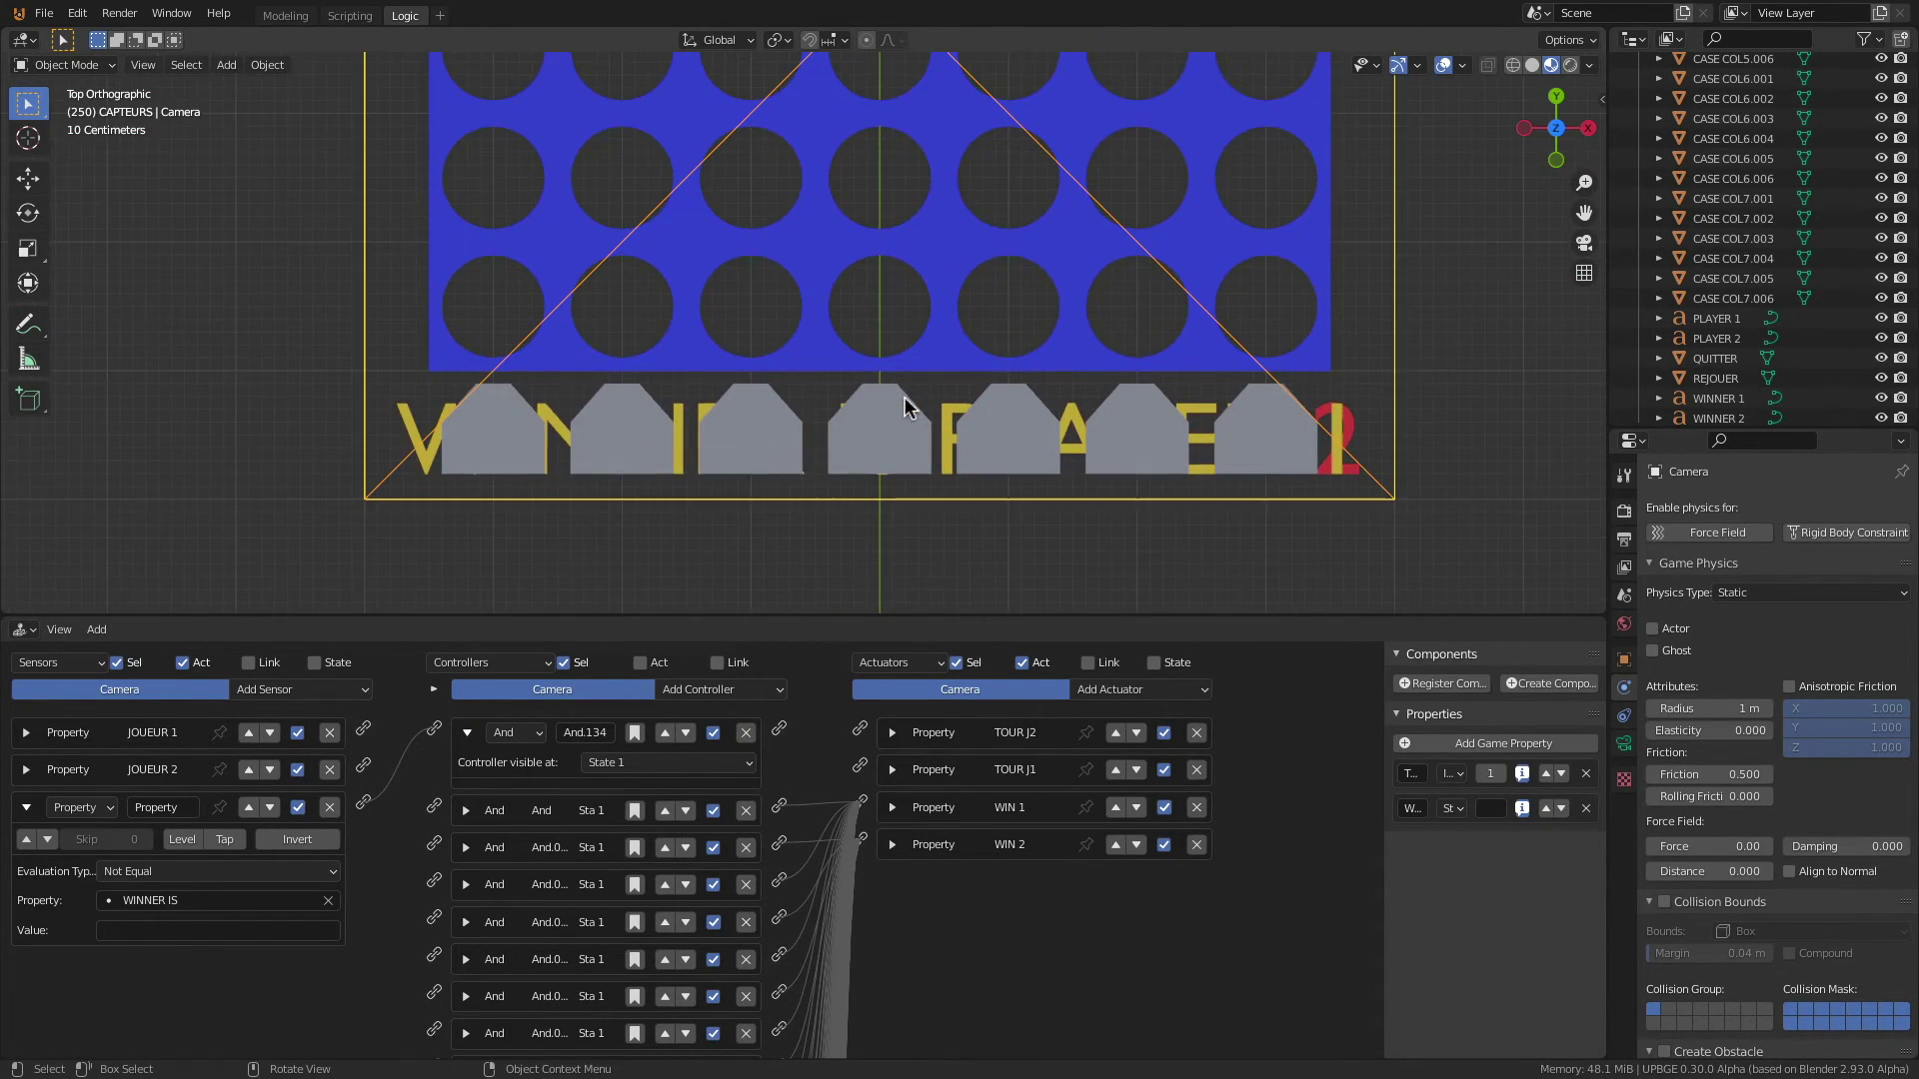
left_click(947, 414, "shift")
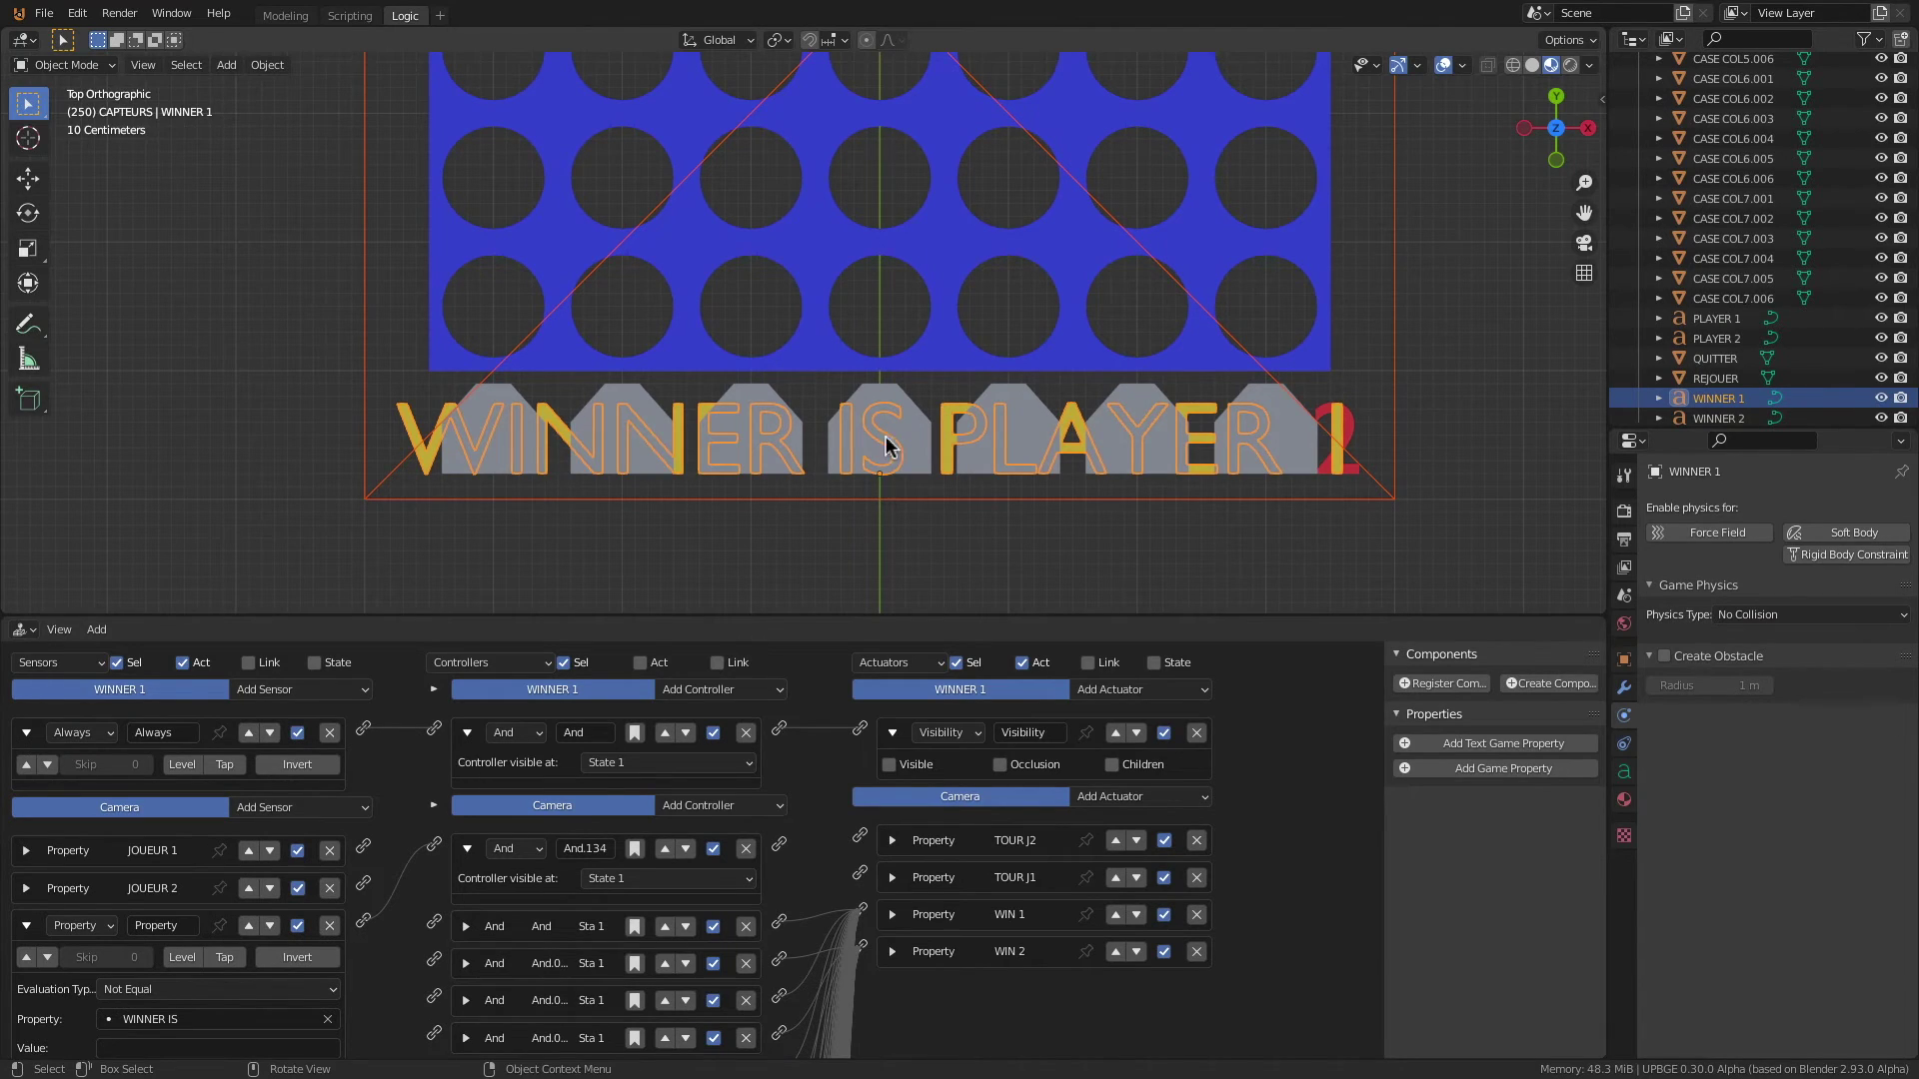
left_click(364, 300, "shift")
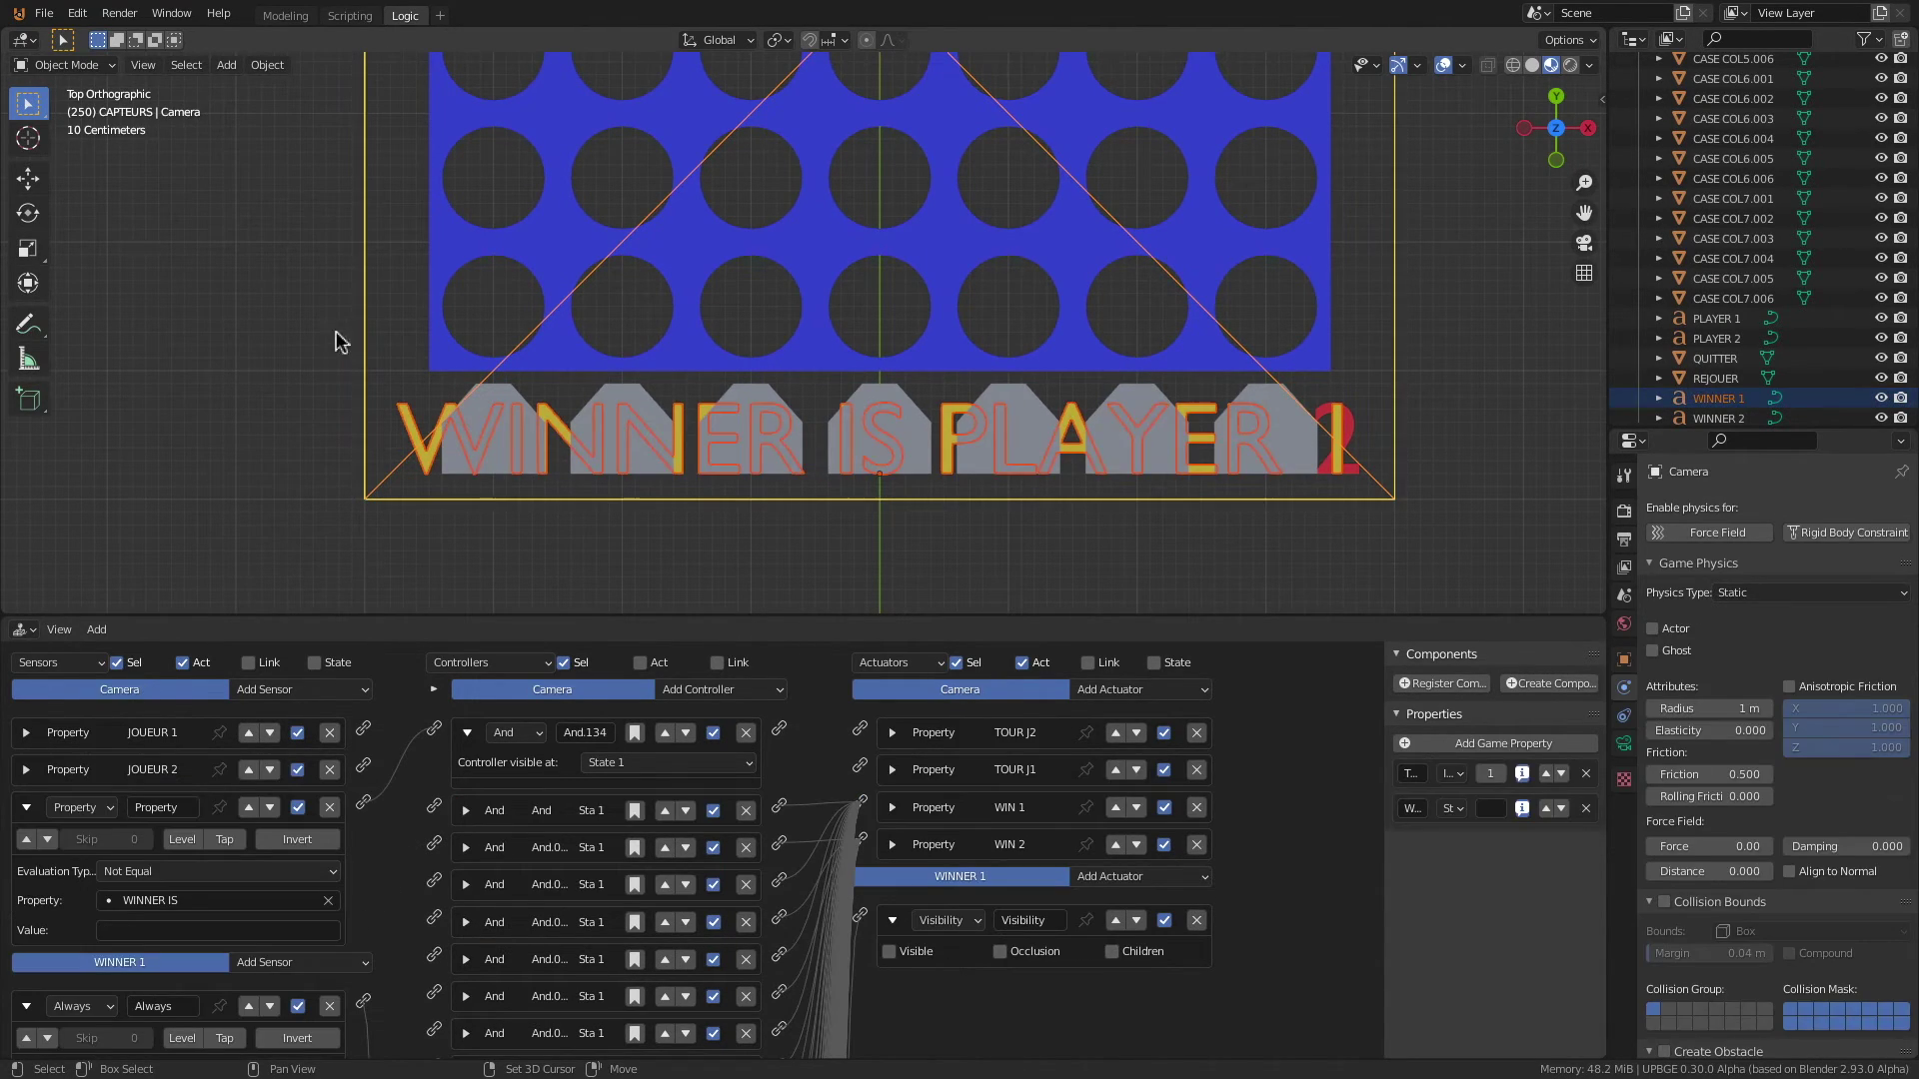
scroll(1015, 589, "down", 3)
scroll(796, 483, "up", 2)
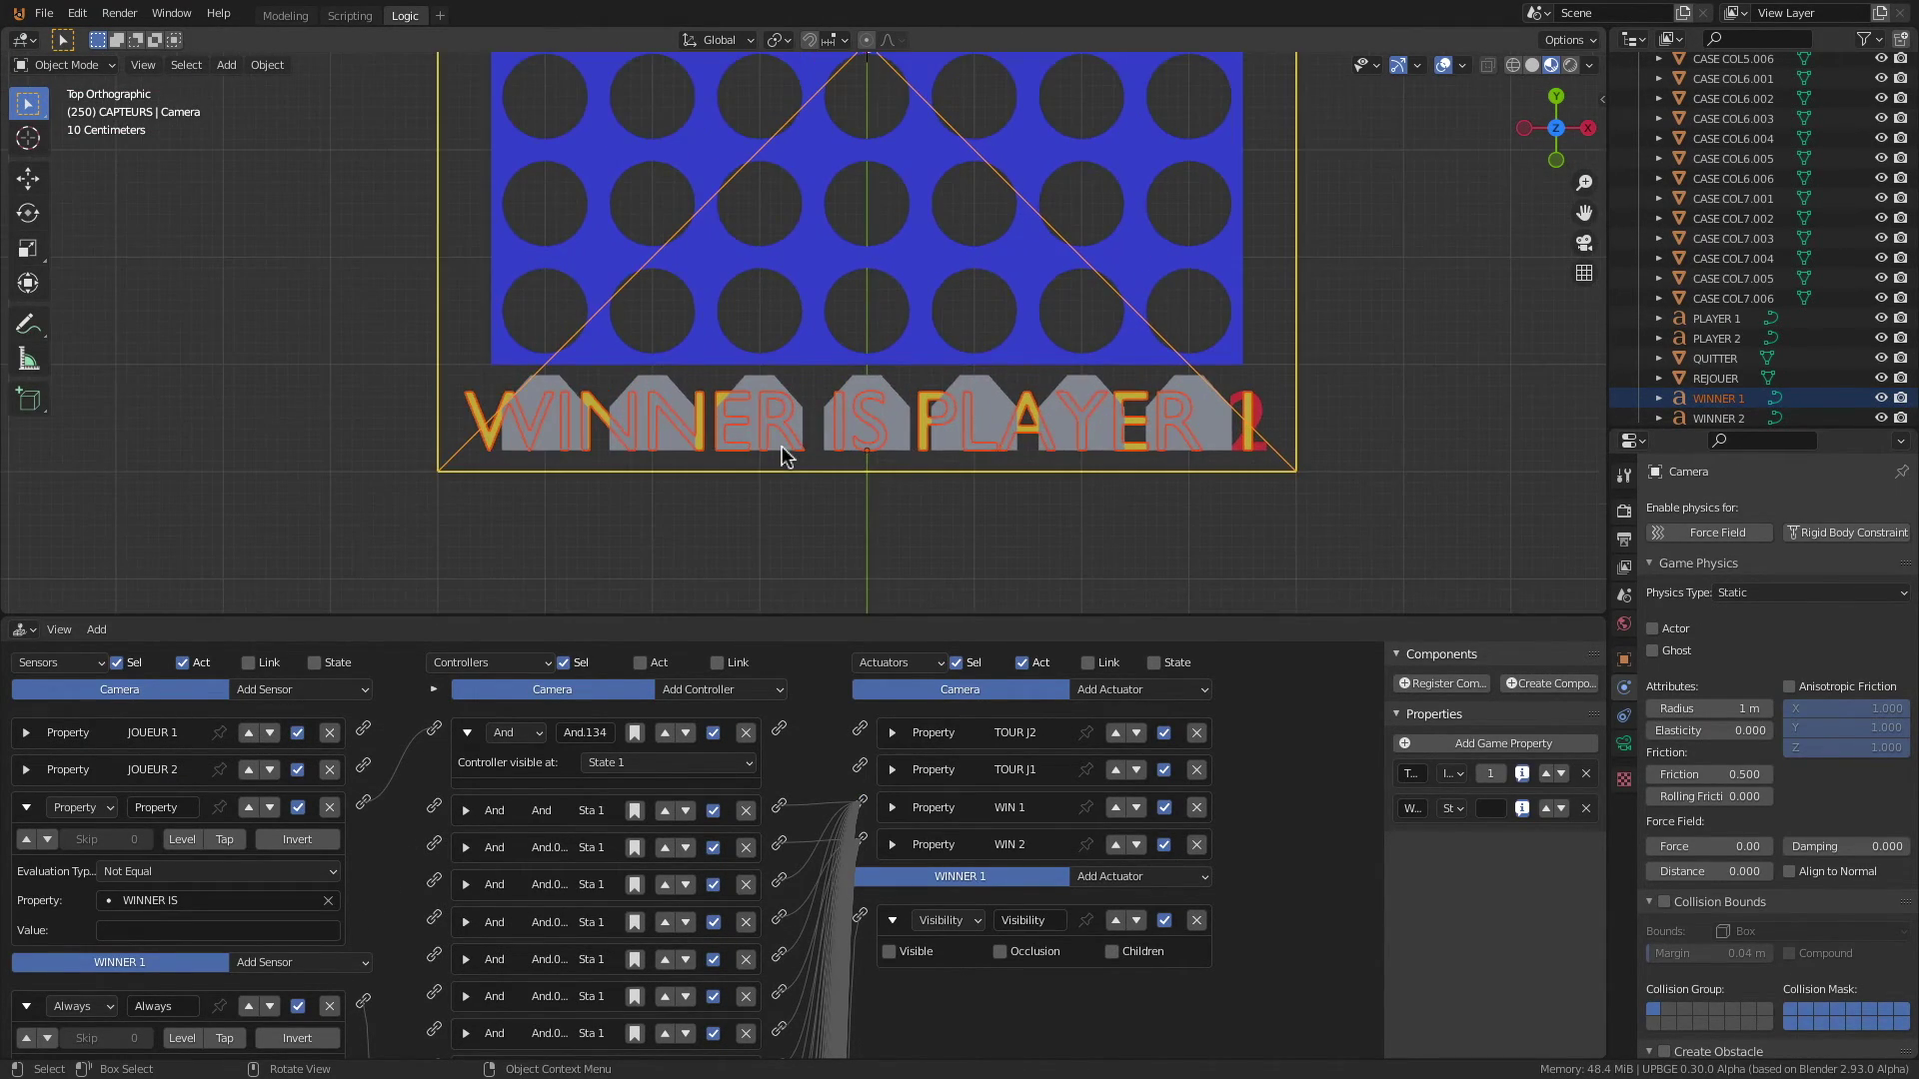
left_click_drag(681, 620, 705, 411)
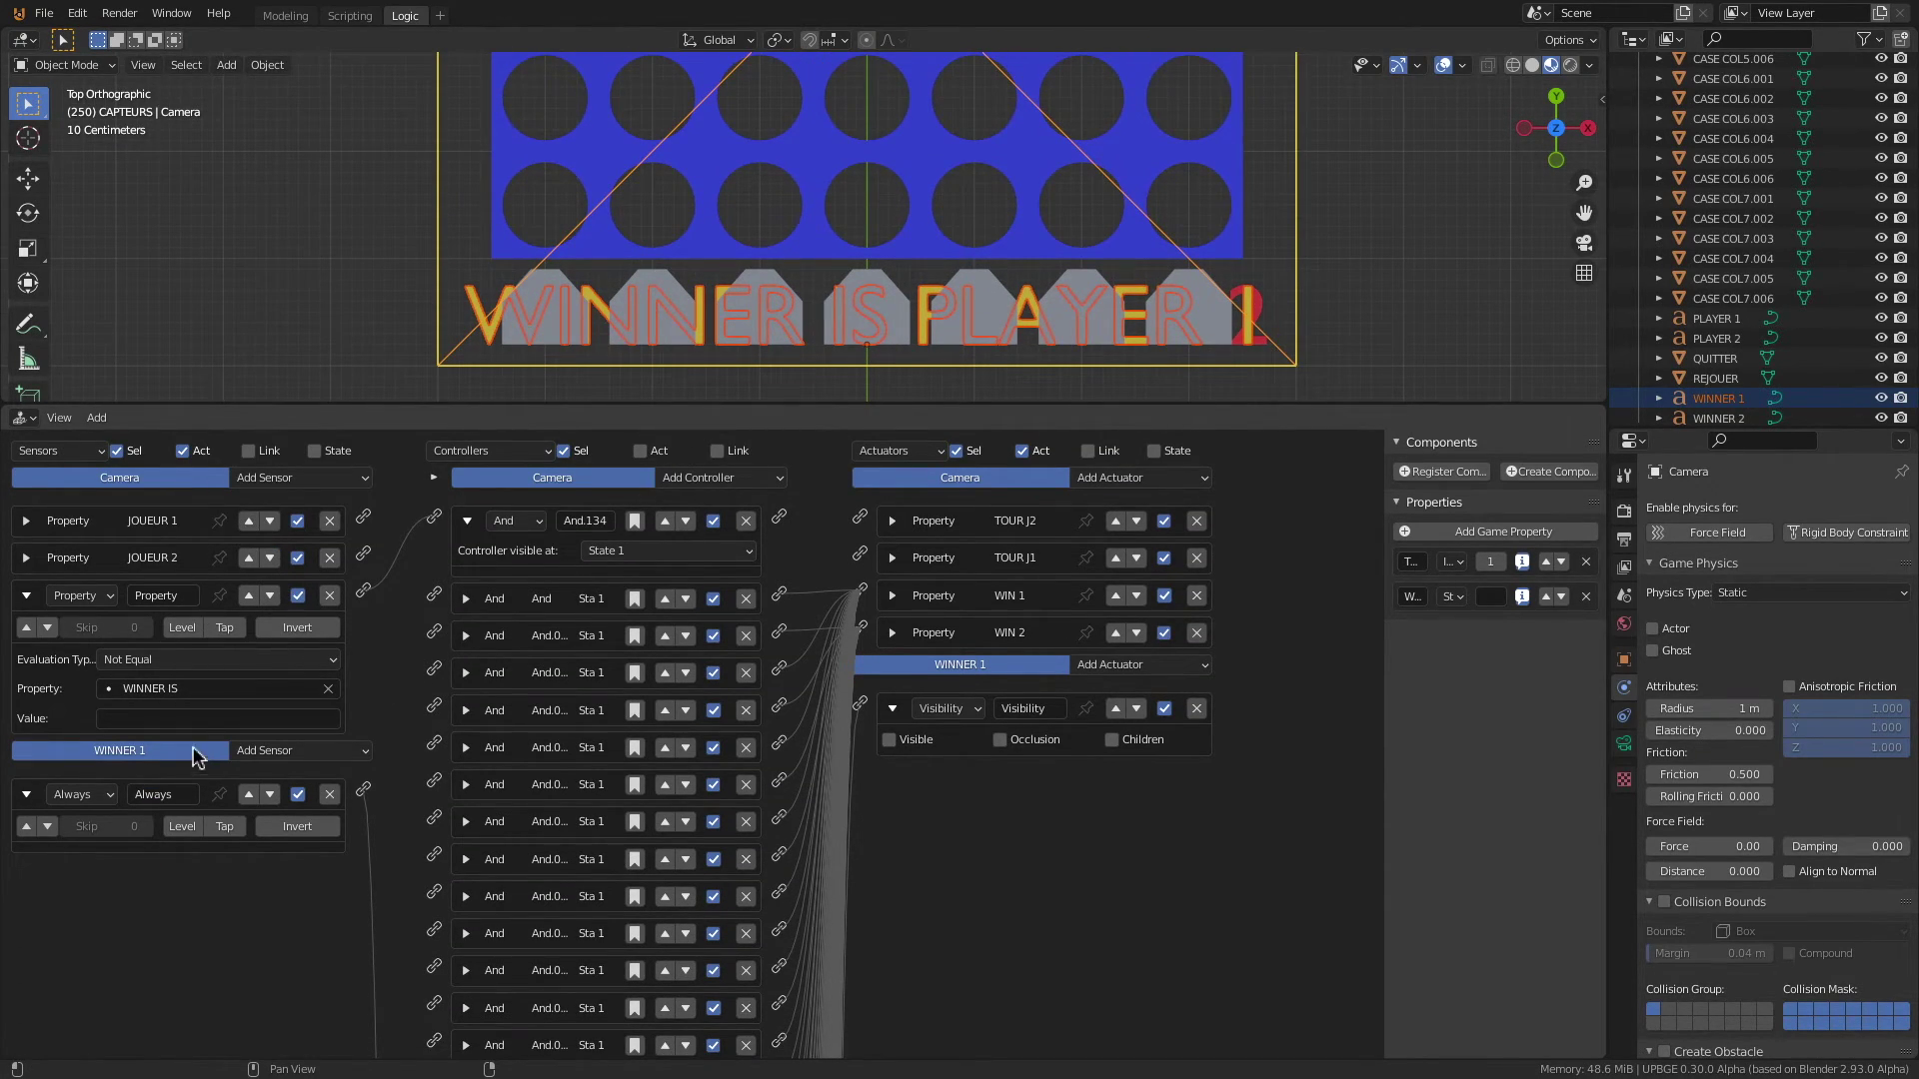
Step: Add a Property sensor to the camera that checks whether WINNER IS is Equal to JOUEUR 1
left_click(296, 480)
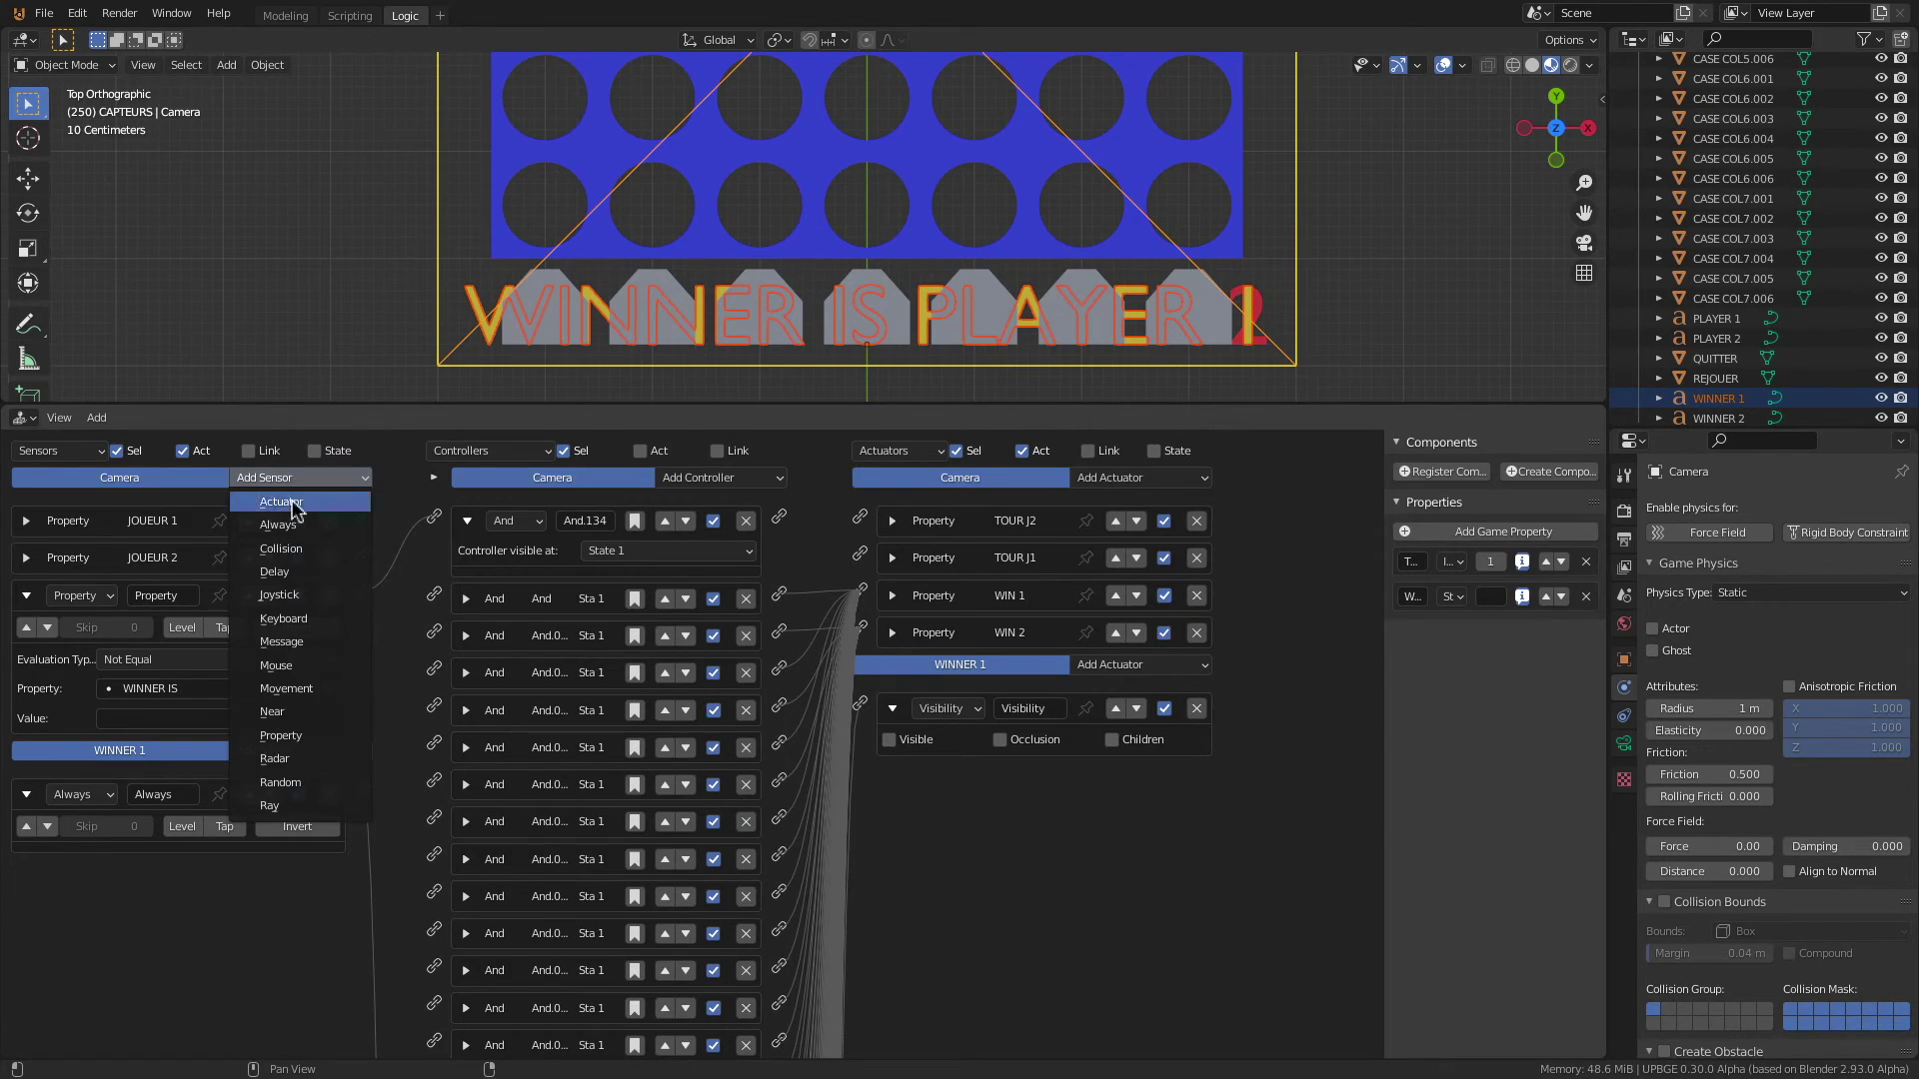
left_click(296, 740)
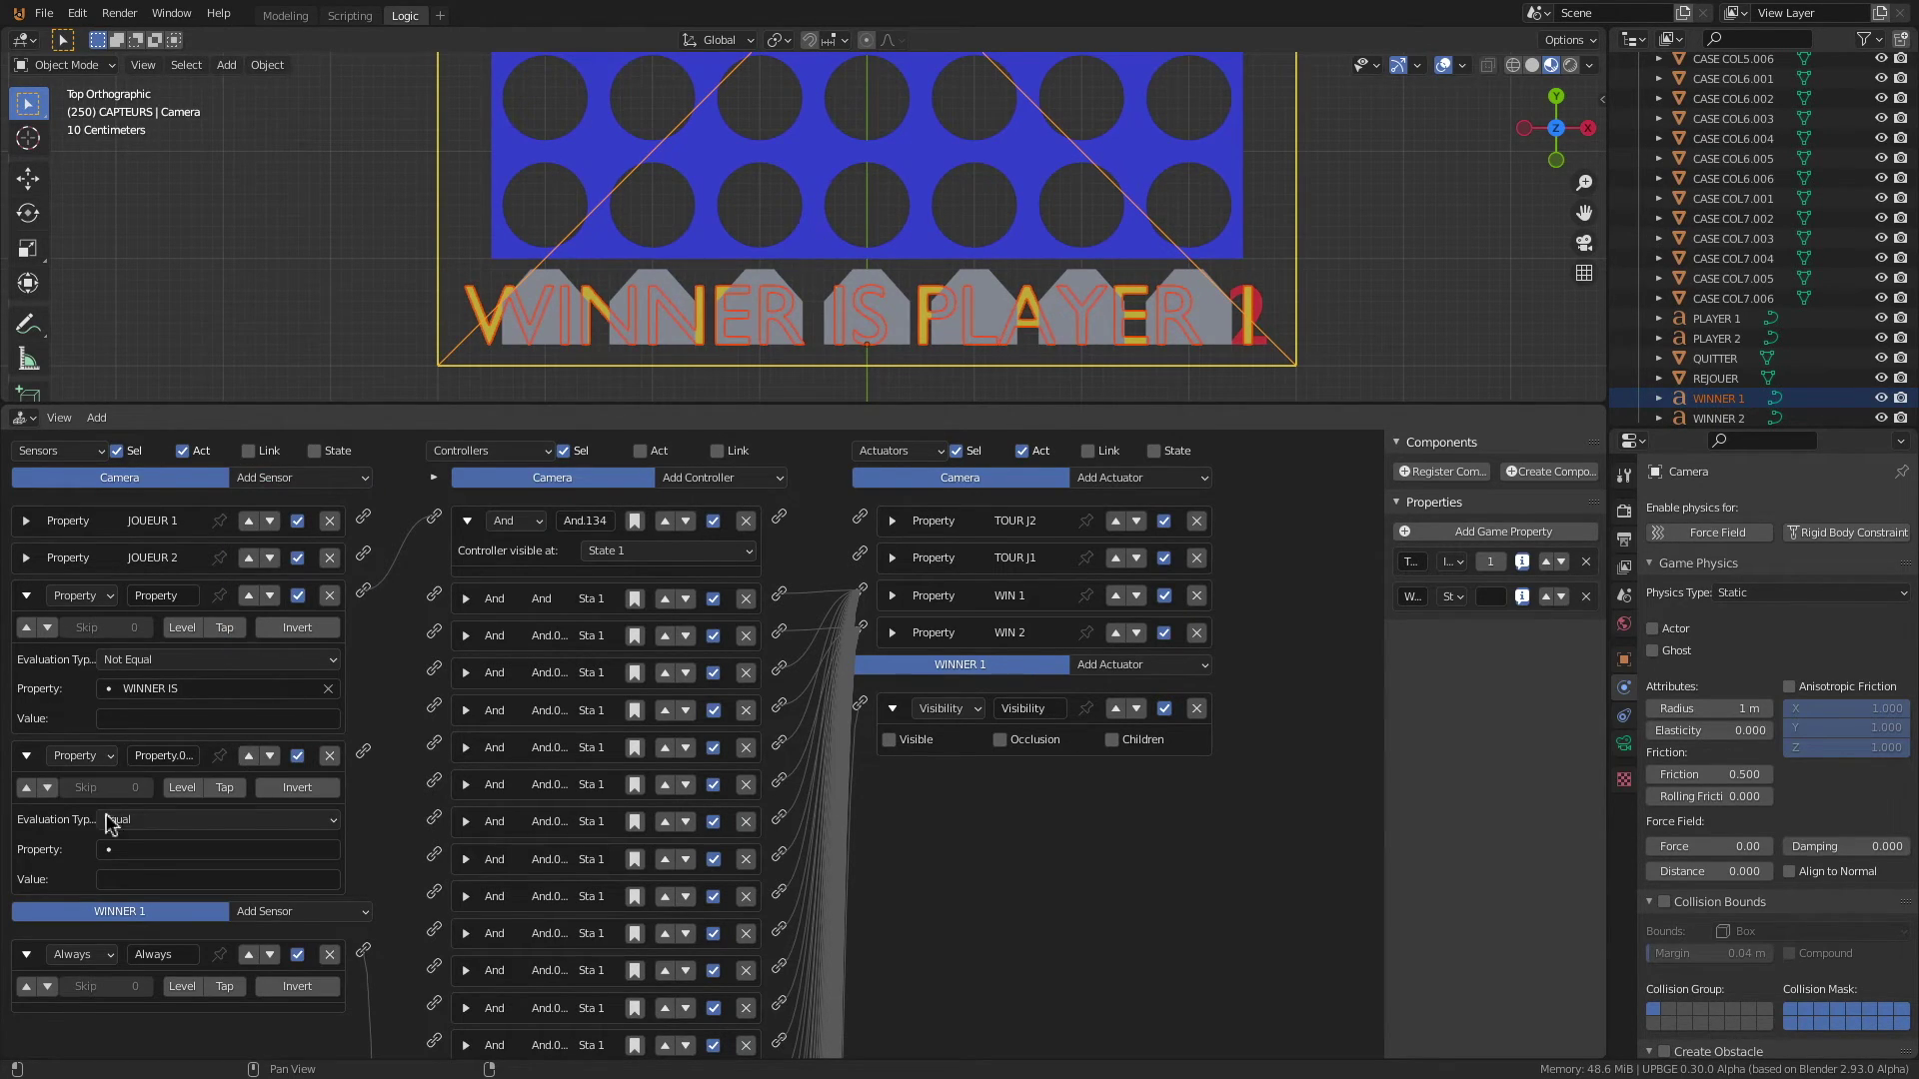
left_click(128, 850)
left_click(145, 654)
left_click(164, 881)
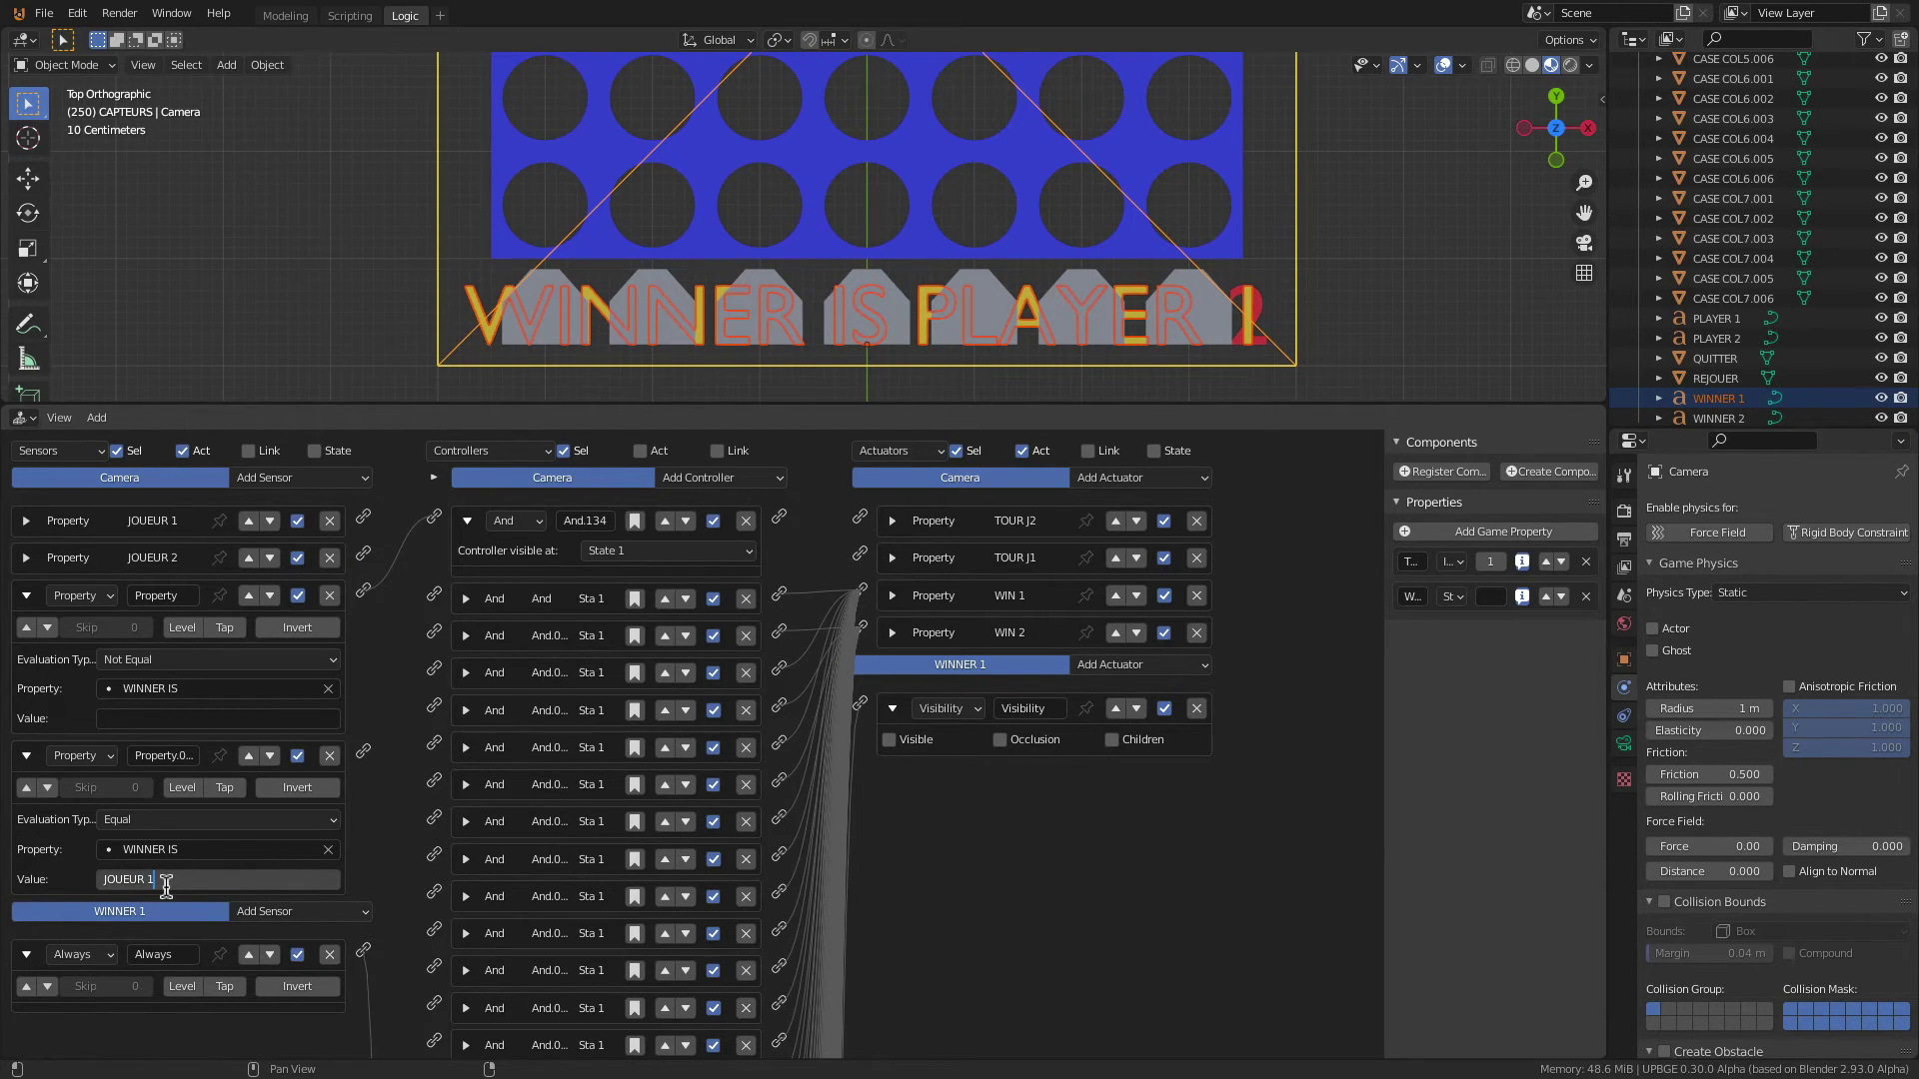
key("Return")
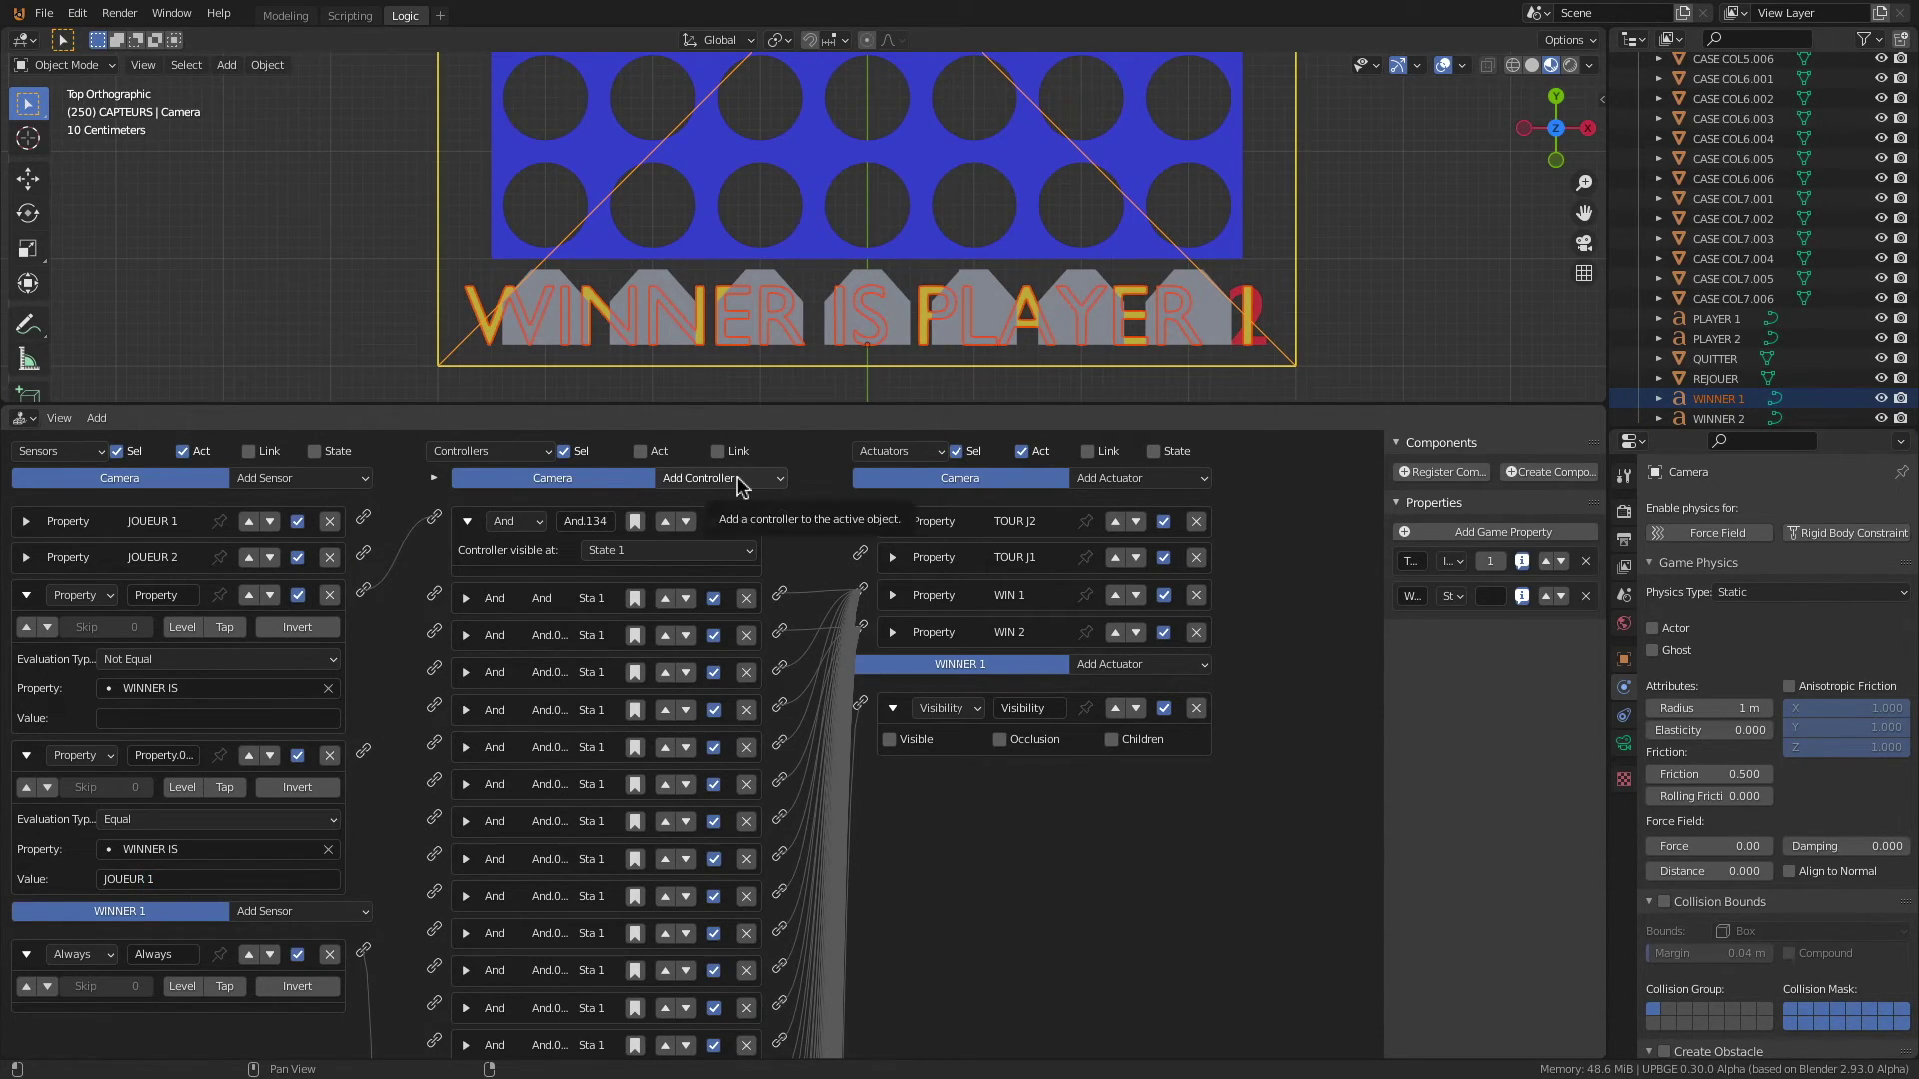
Step: Make the WINNER 1 text the active object and add a second And controller to it
left_click(471, 300)
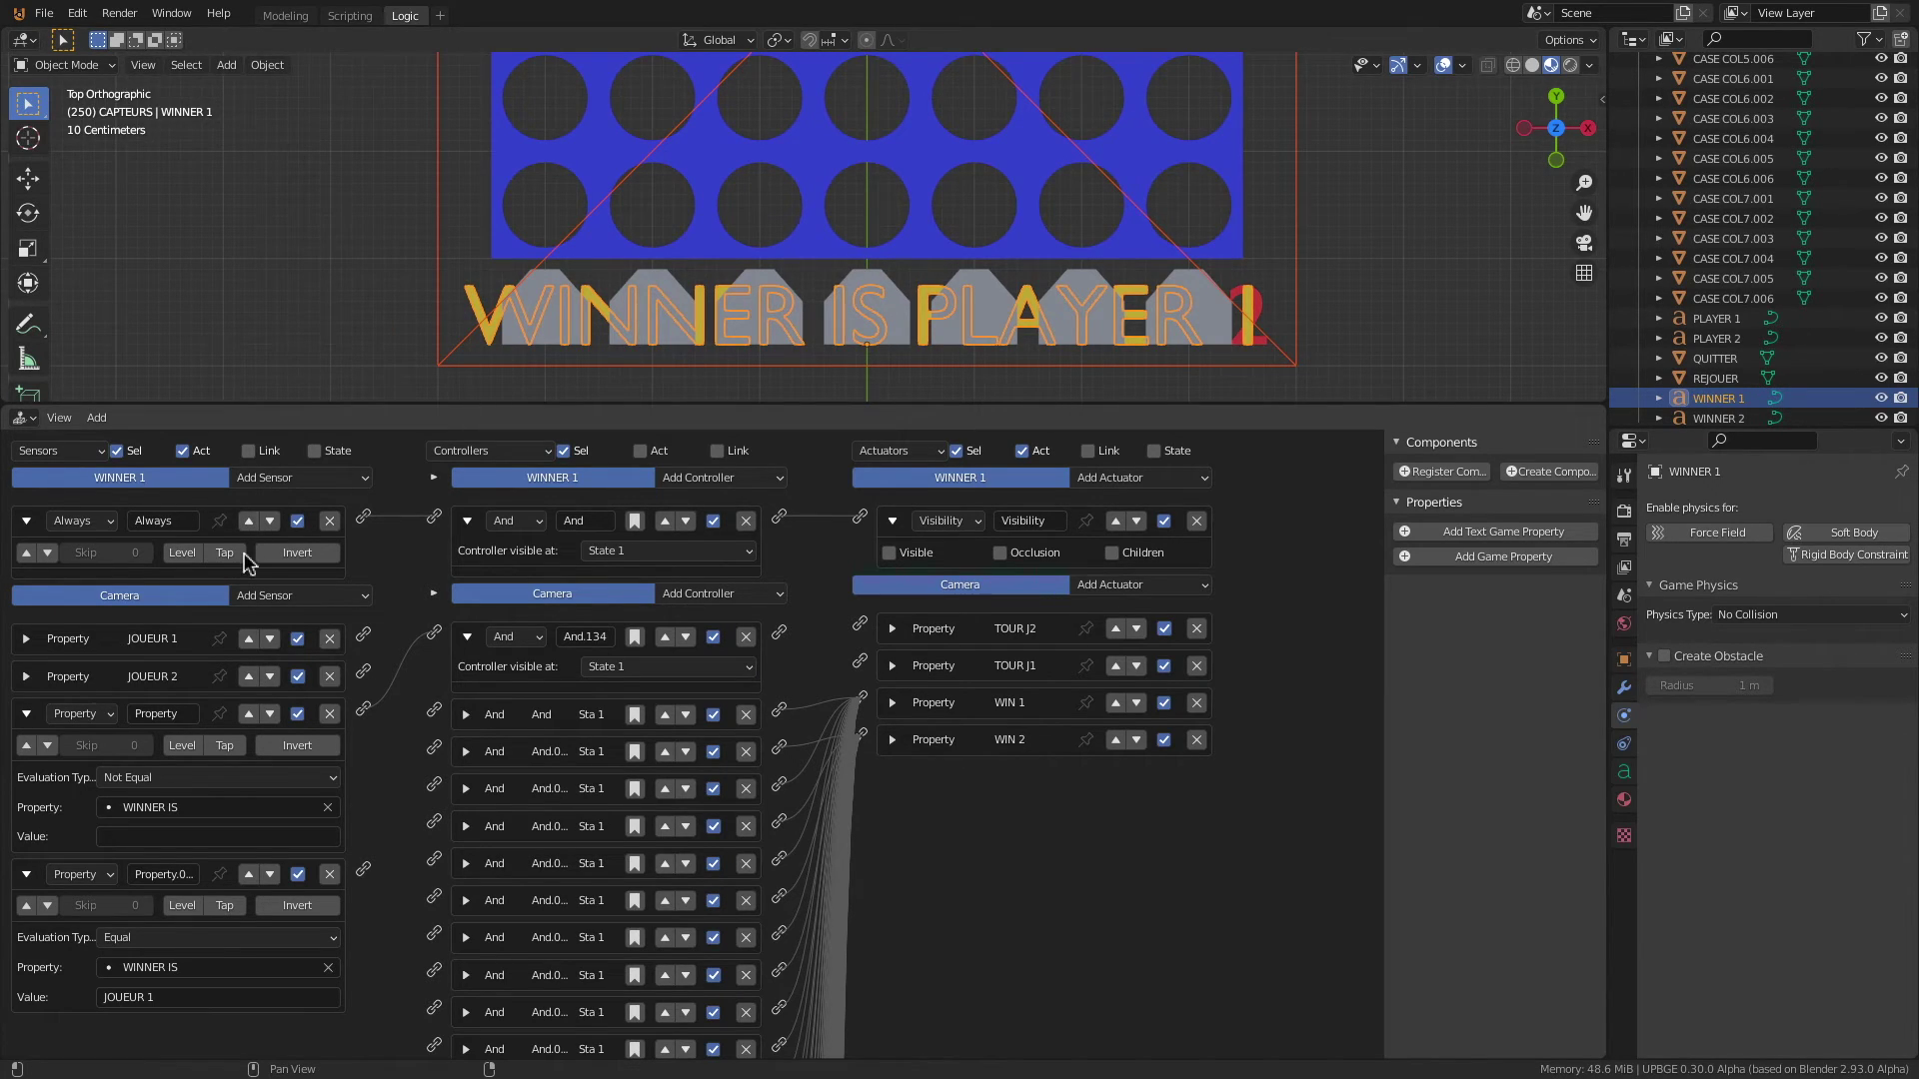
left_click(681, 480)
left_click(696, 505)
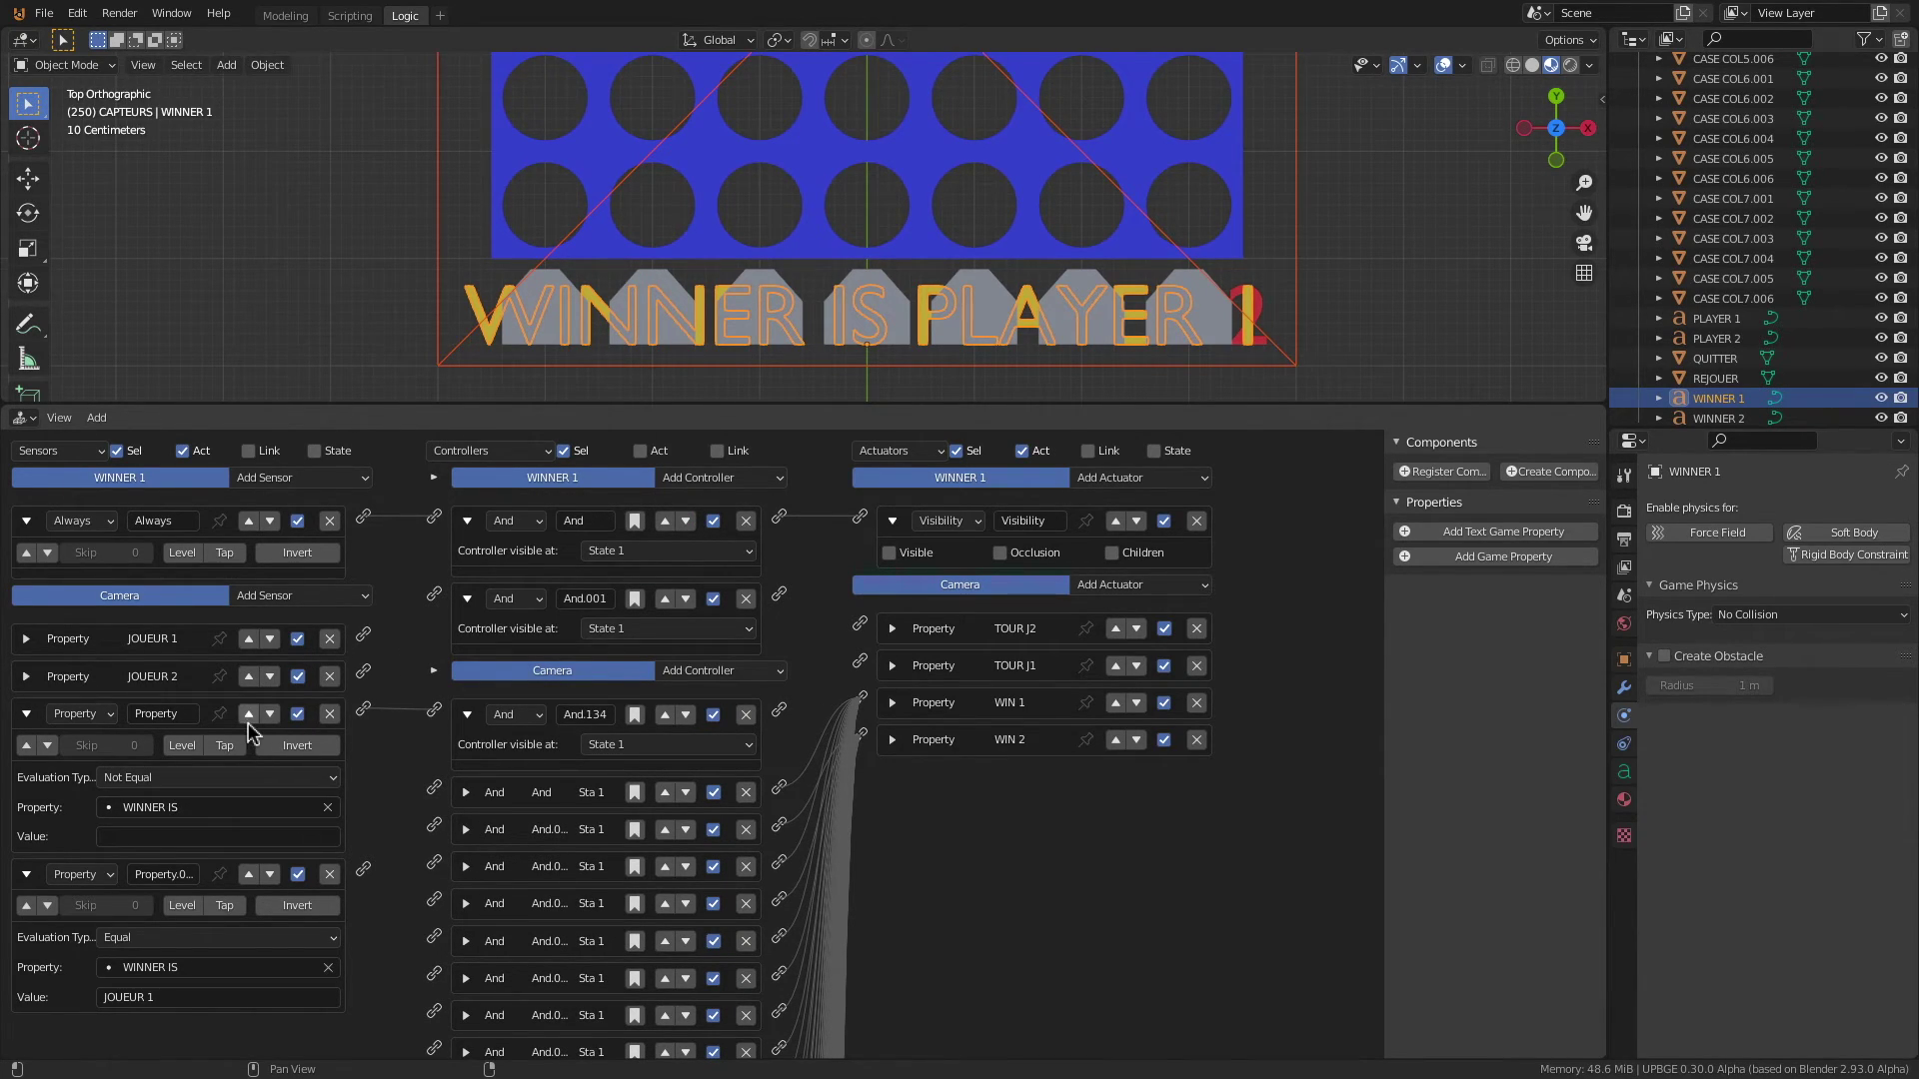
Step: Link the camera's JOUEUR 1 sensor through WINNER 1's second And controller to a new Visibility actuator with Visible enabled
left_click_drag(363, 869, 435, 594)
left_click(1102, 483)
left_click(1136, 924)
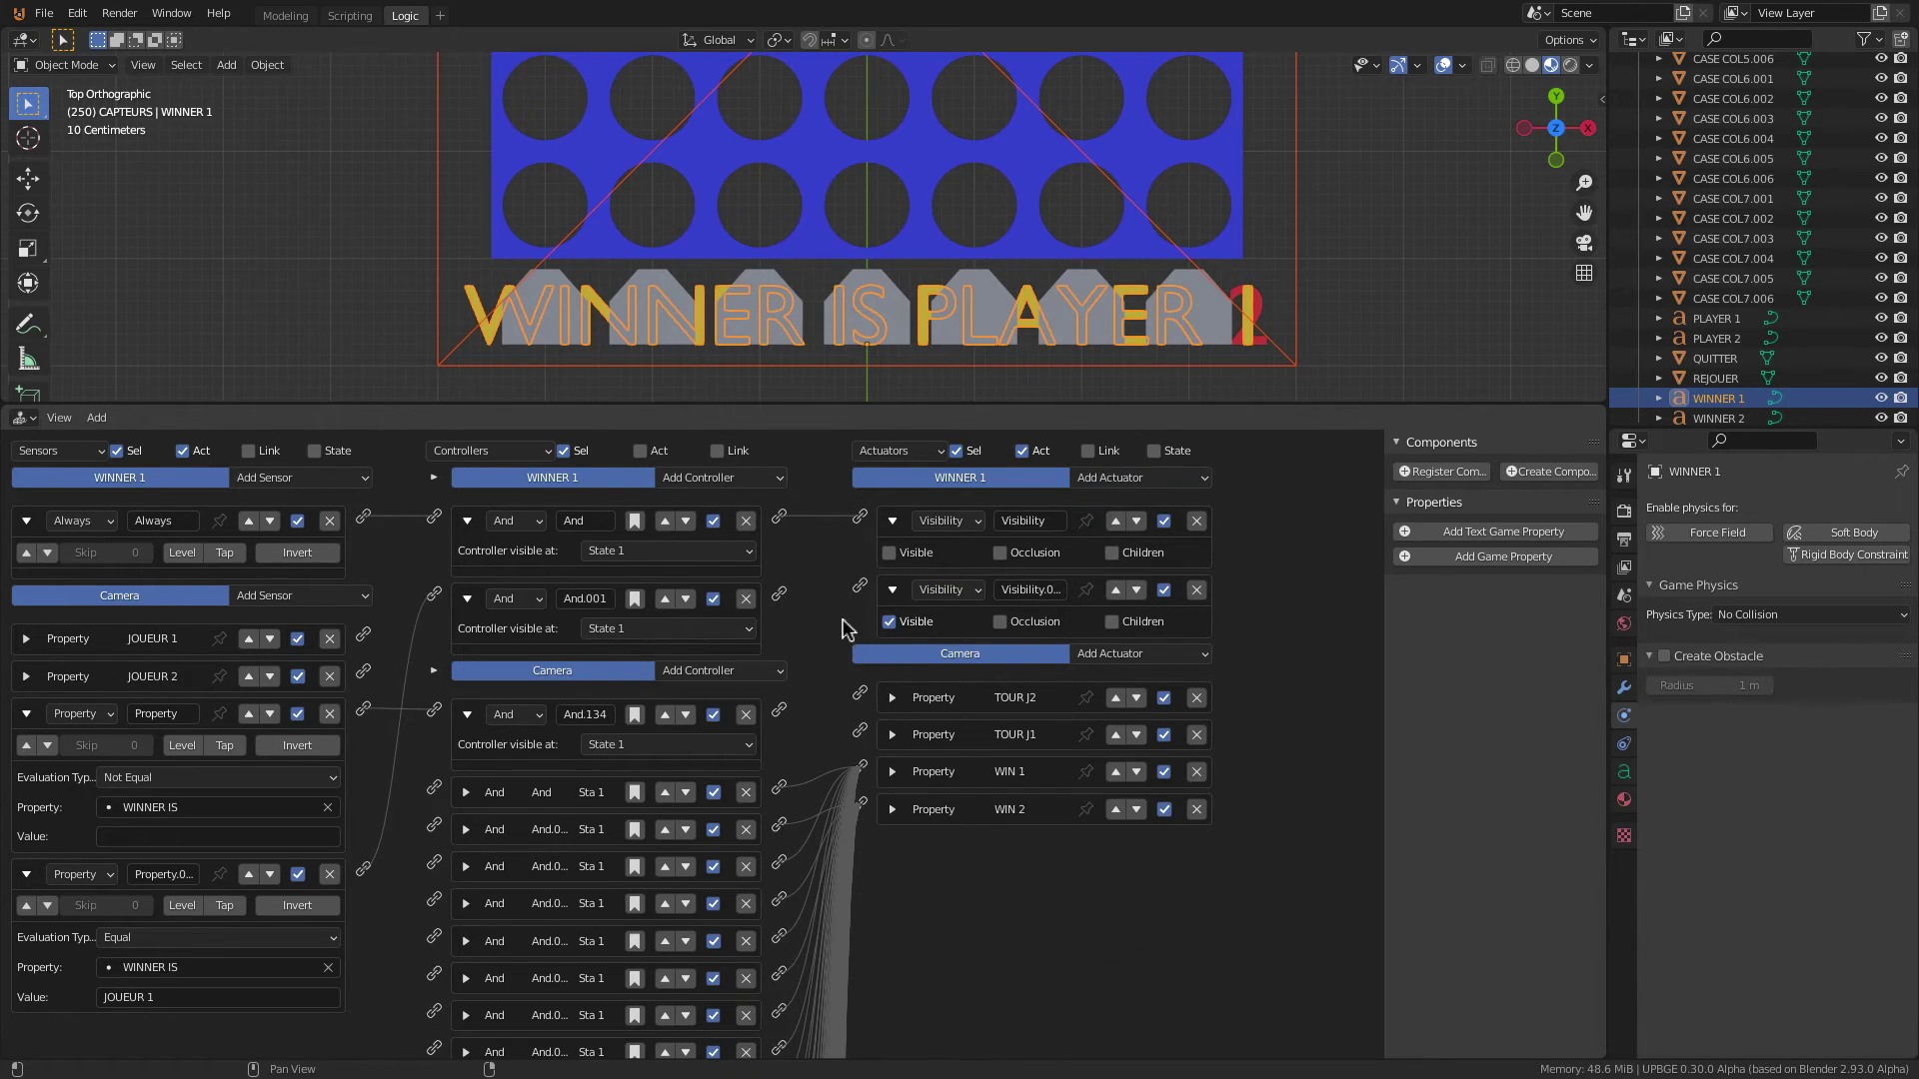
left_click_drag(778, 594, 868, 588)
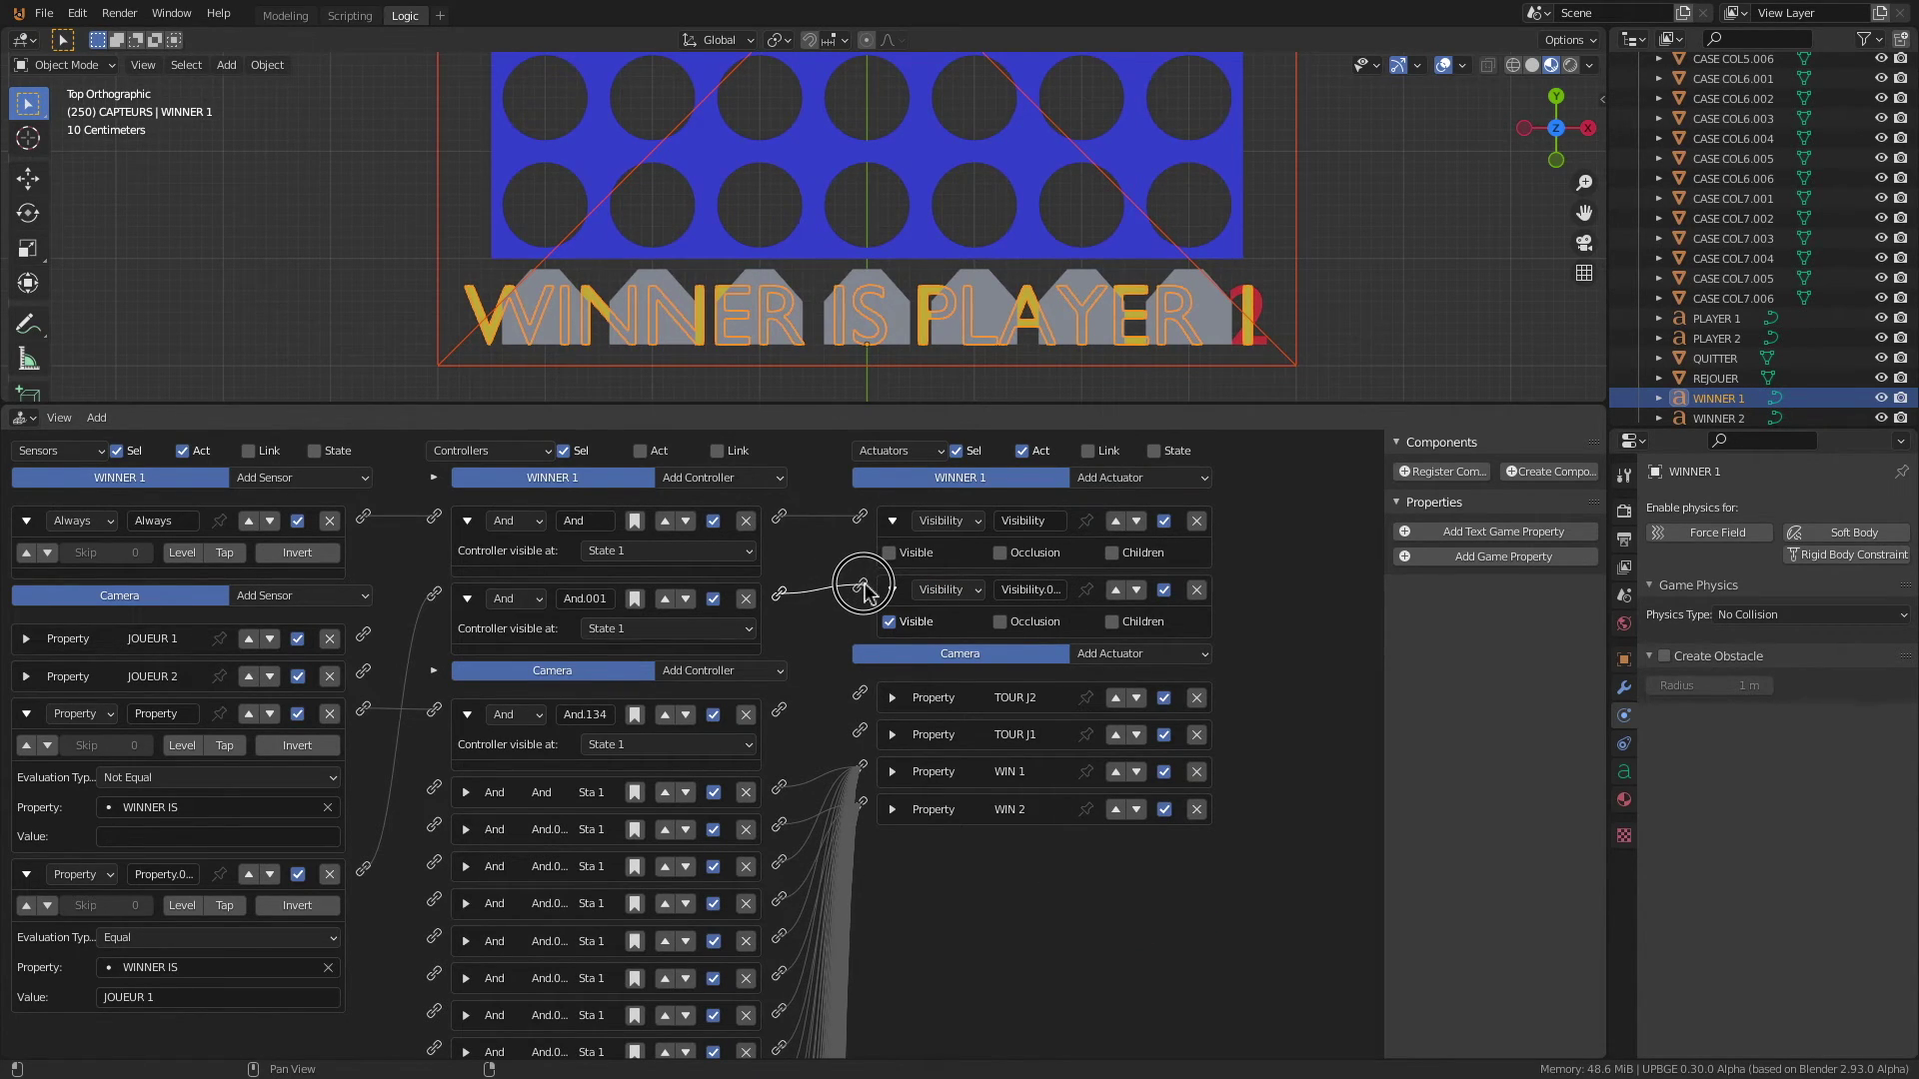
Step: With the camera selected and WINNER 2 active, add a camera Property sensor checking that WINNER IS is Equal to JOUEUR 2
left_click(432, 184)
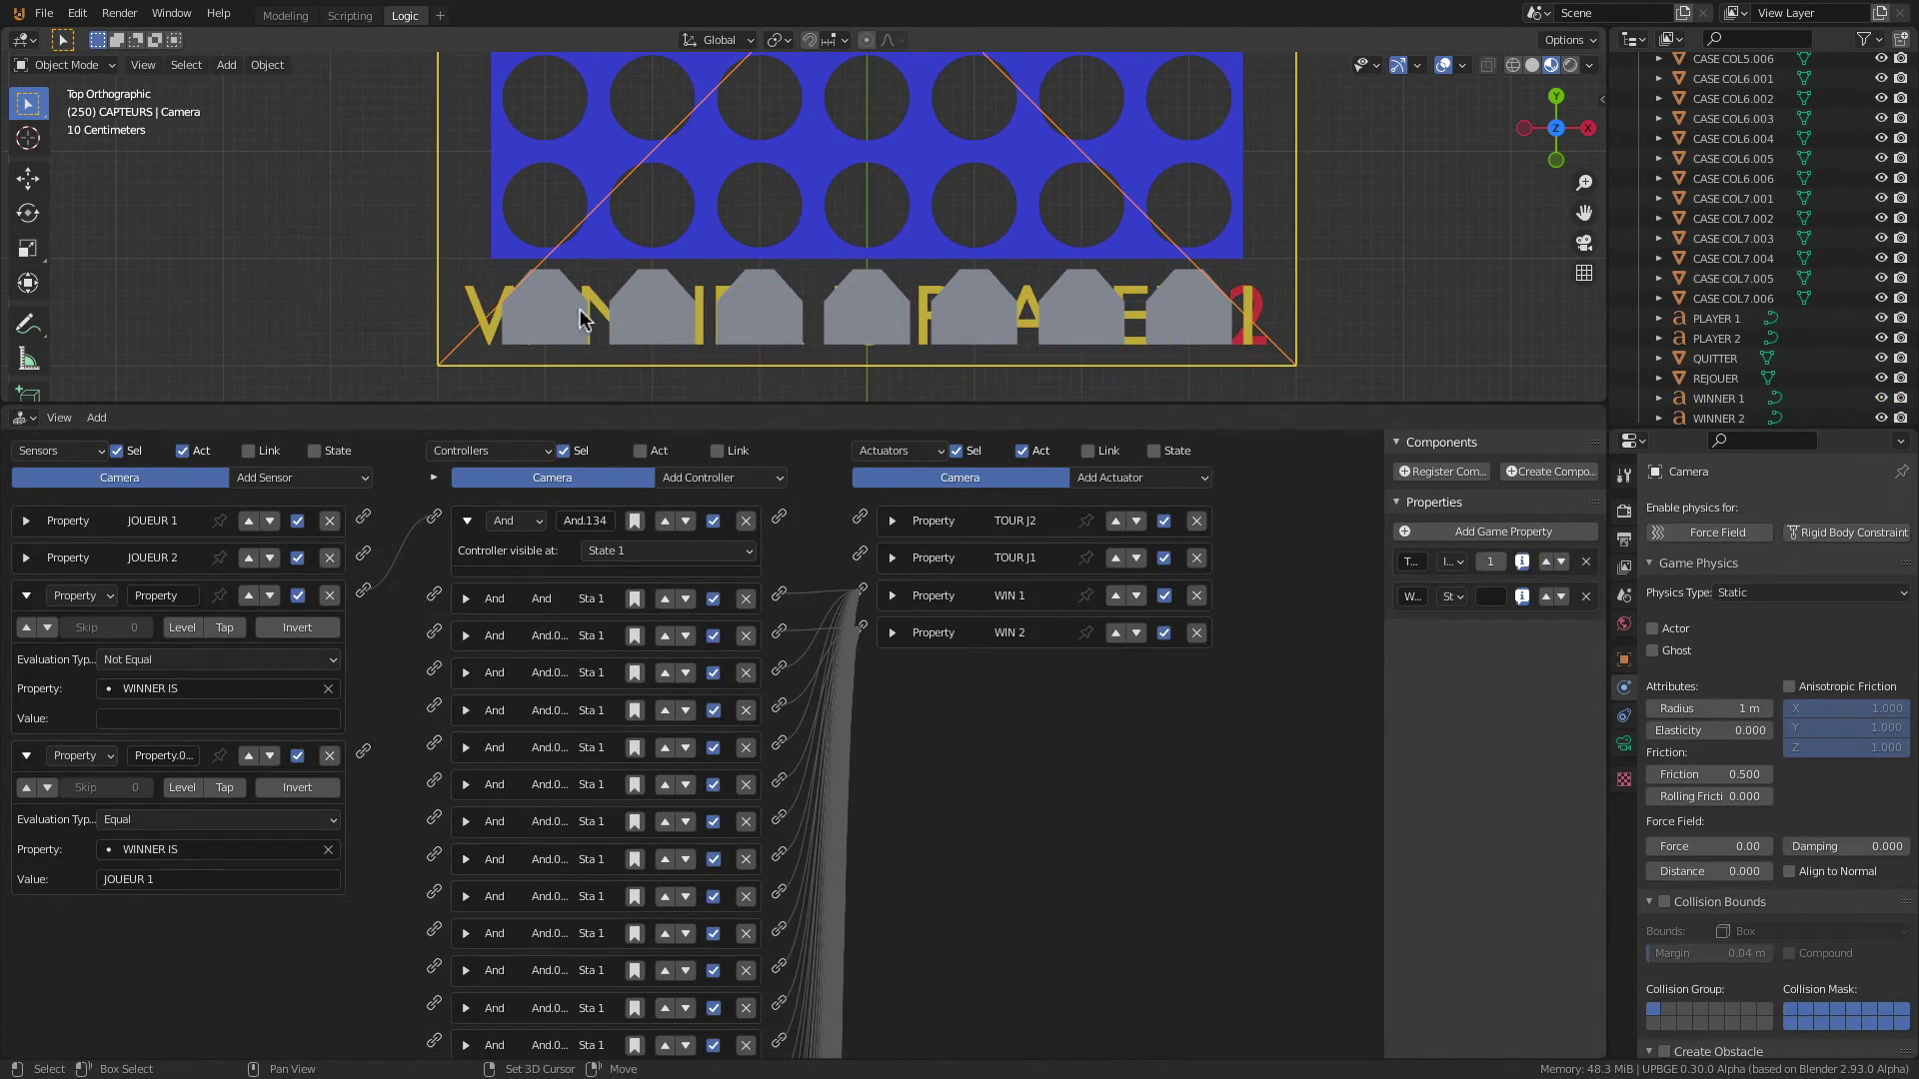
left_click(1267, 310, "shift")
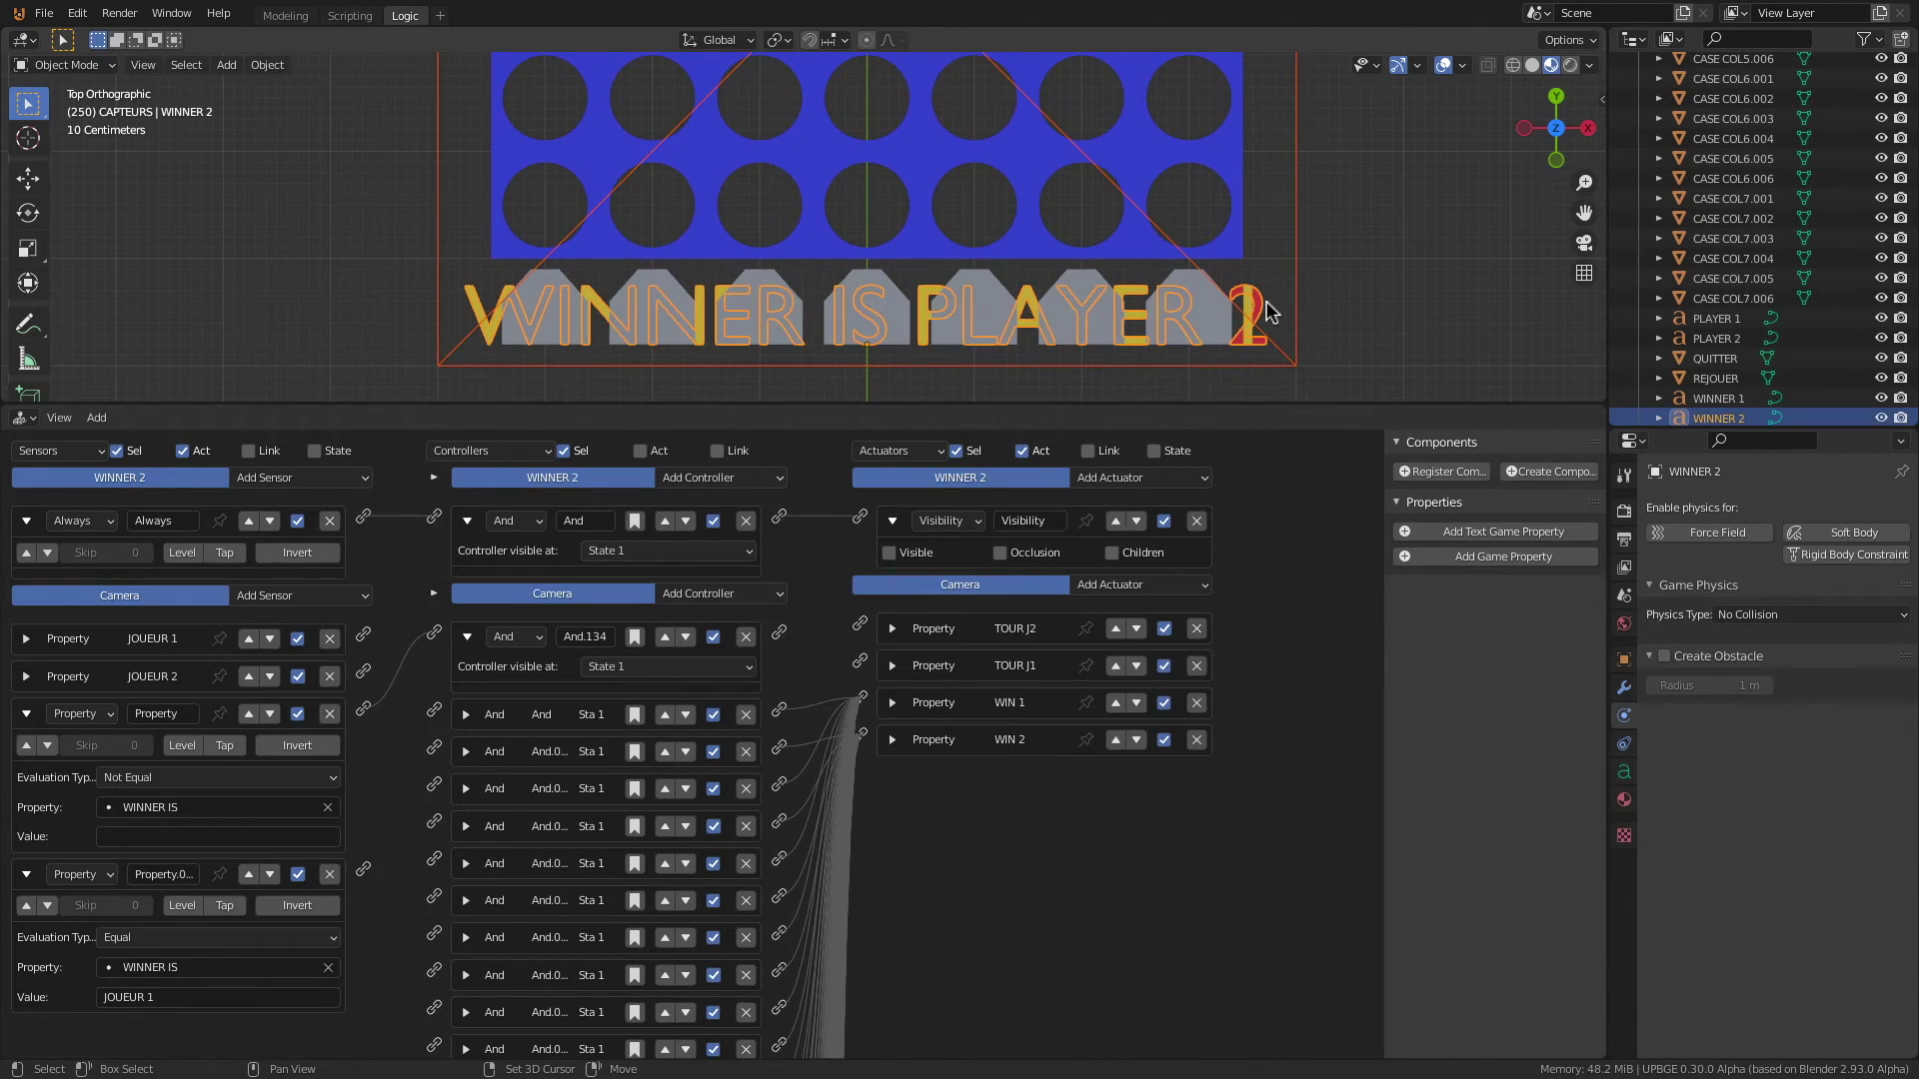
left_click(303, 598)
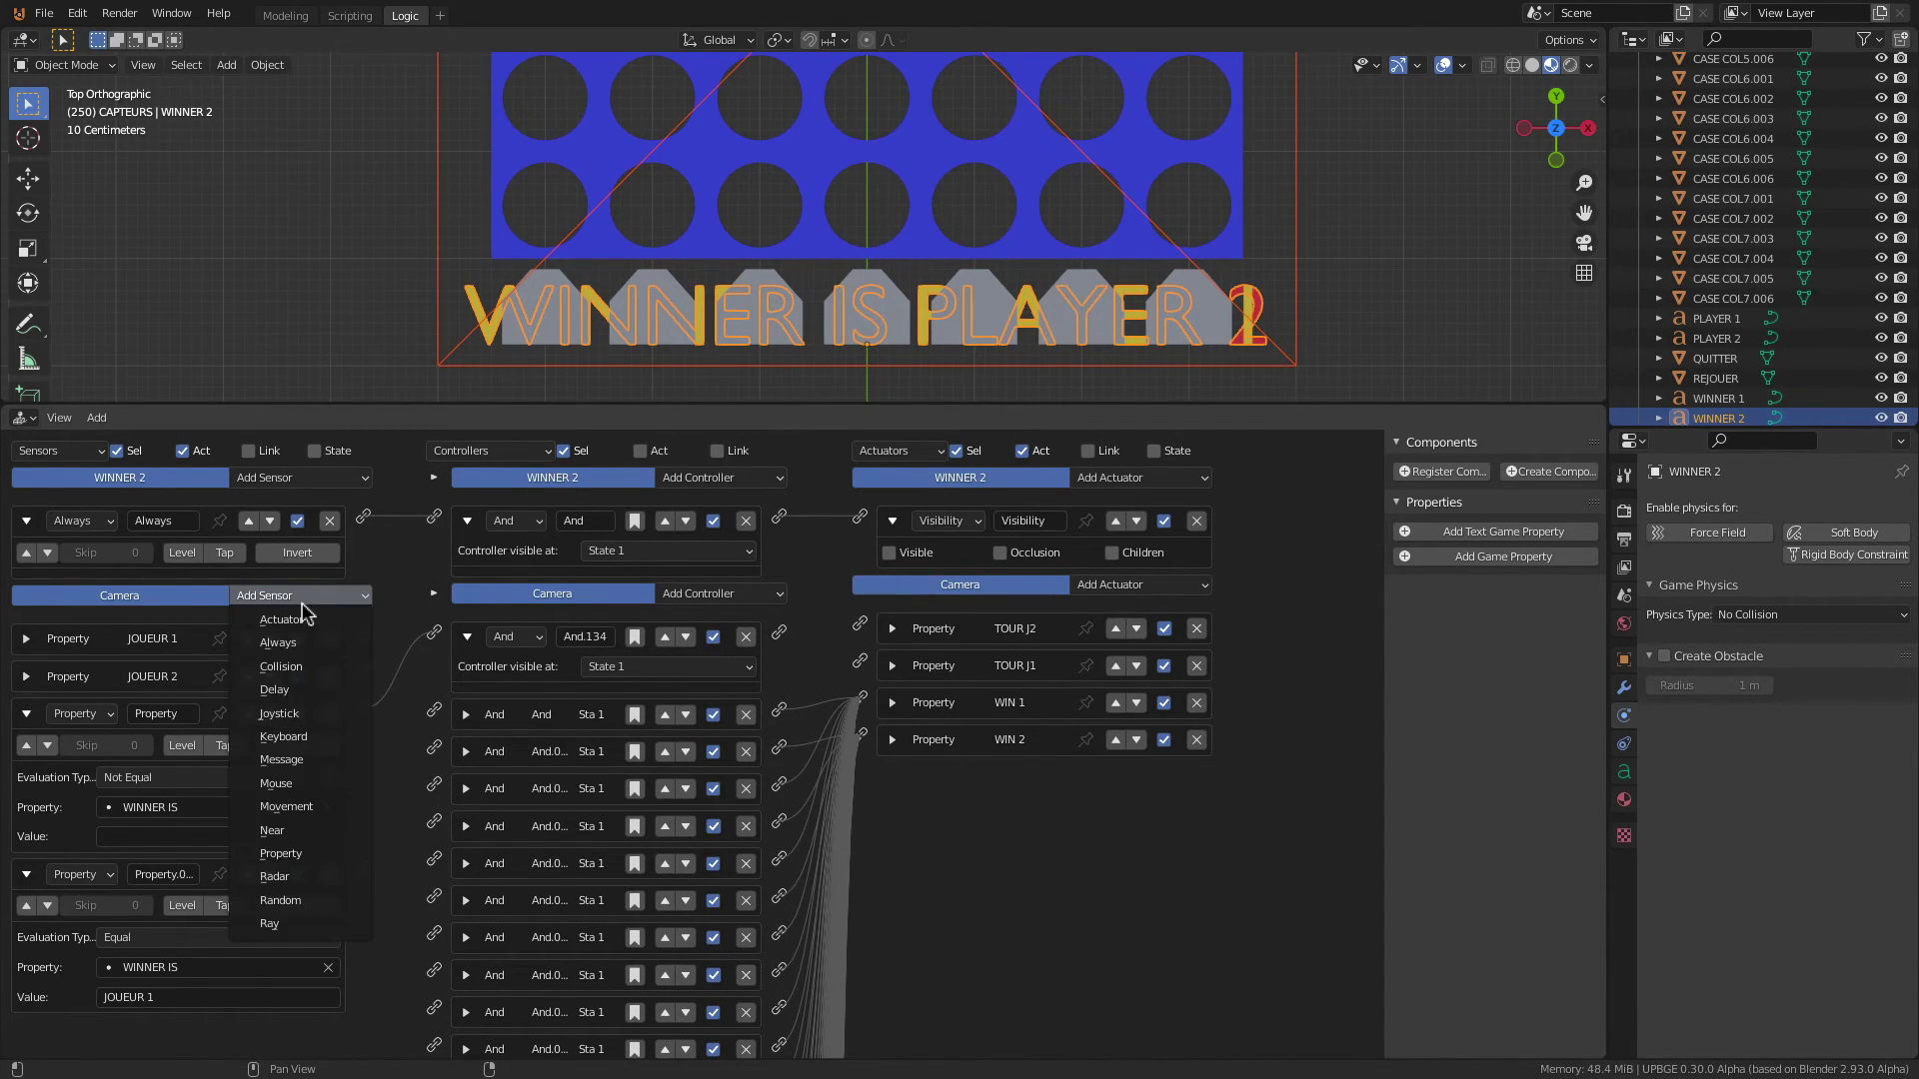
left_click(310, 855)
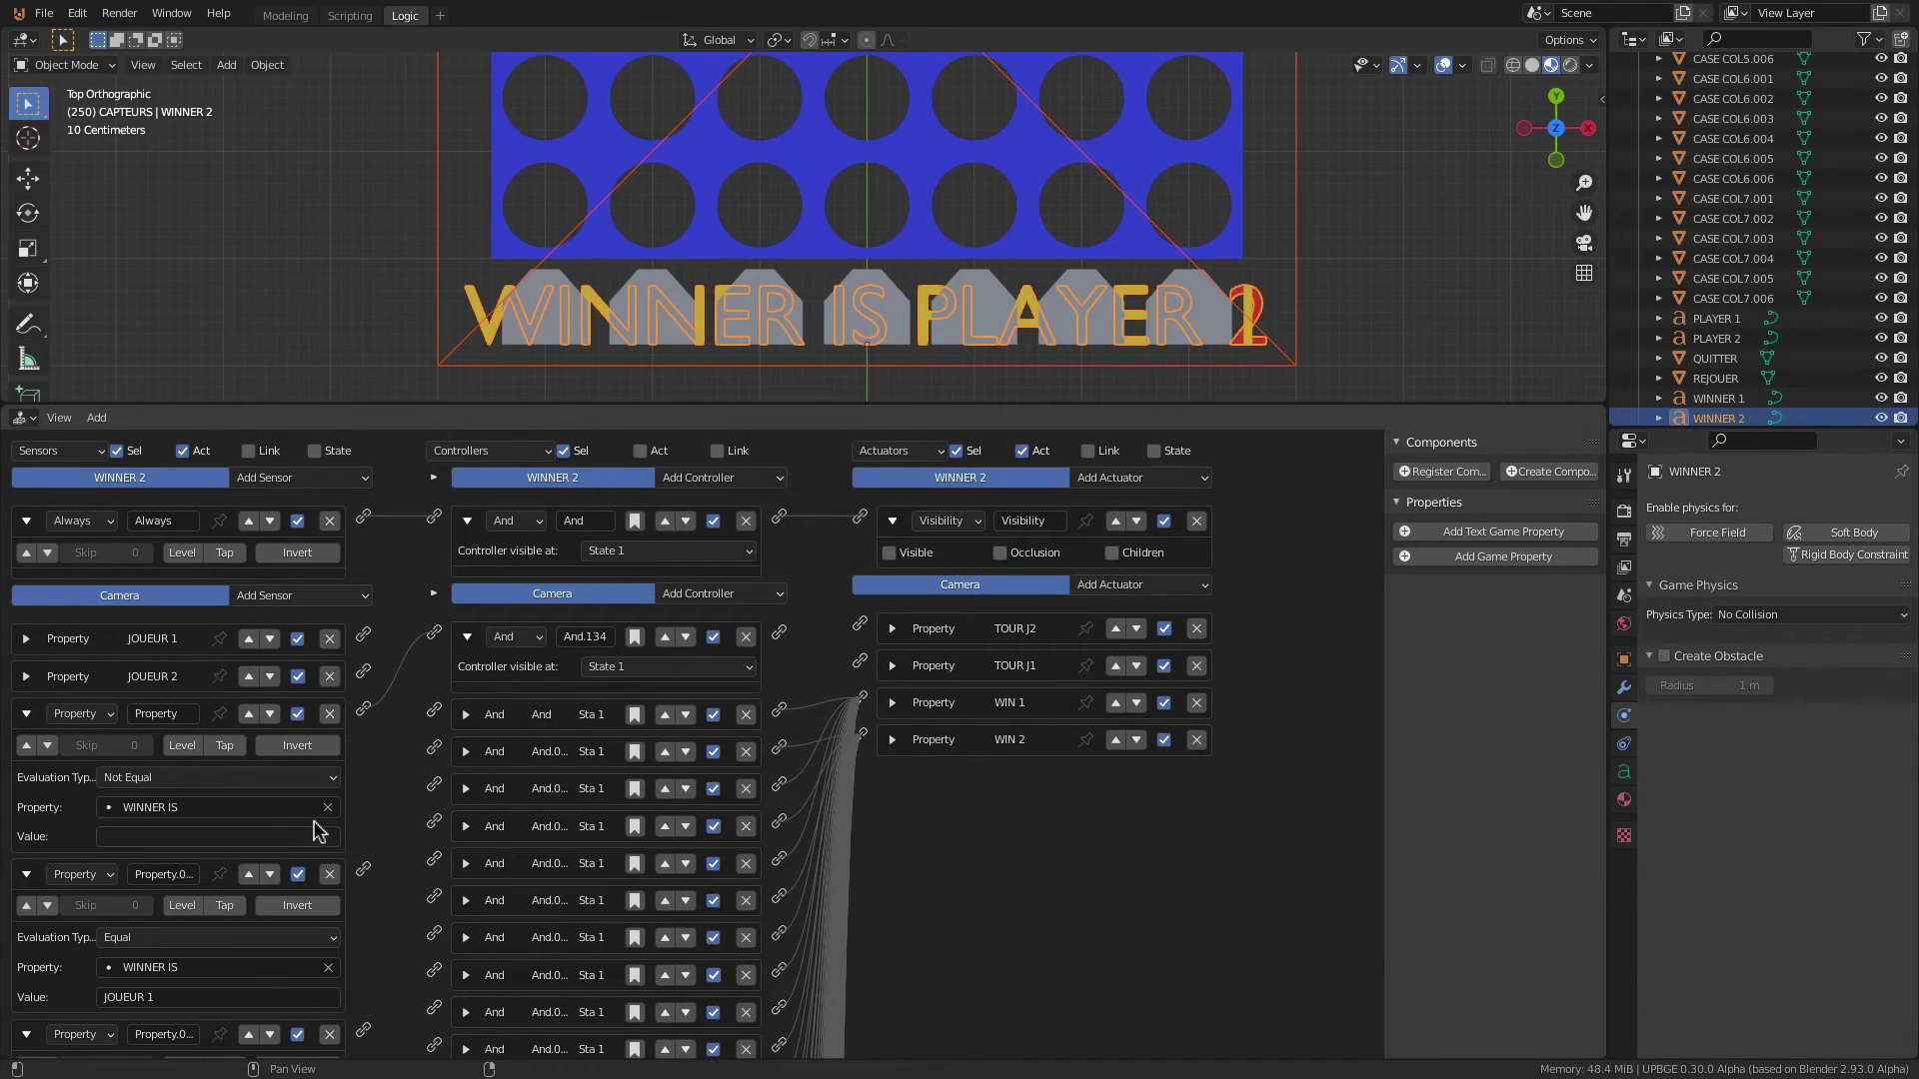
scroll(318, 799, "down", 10)
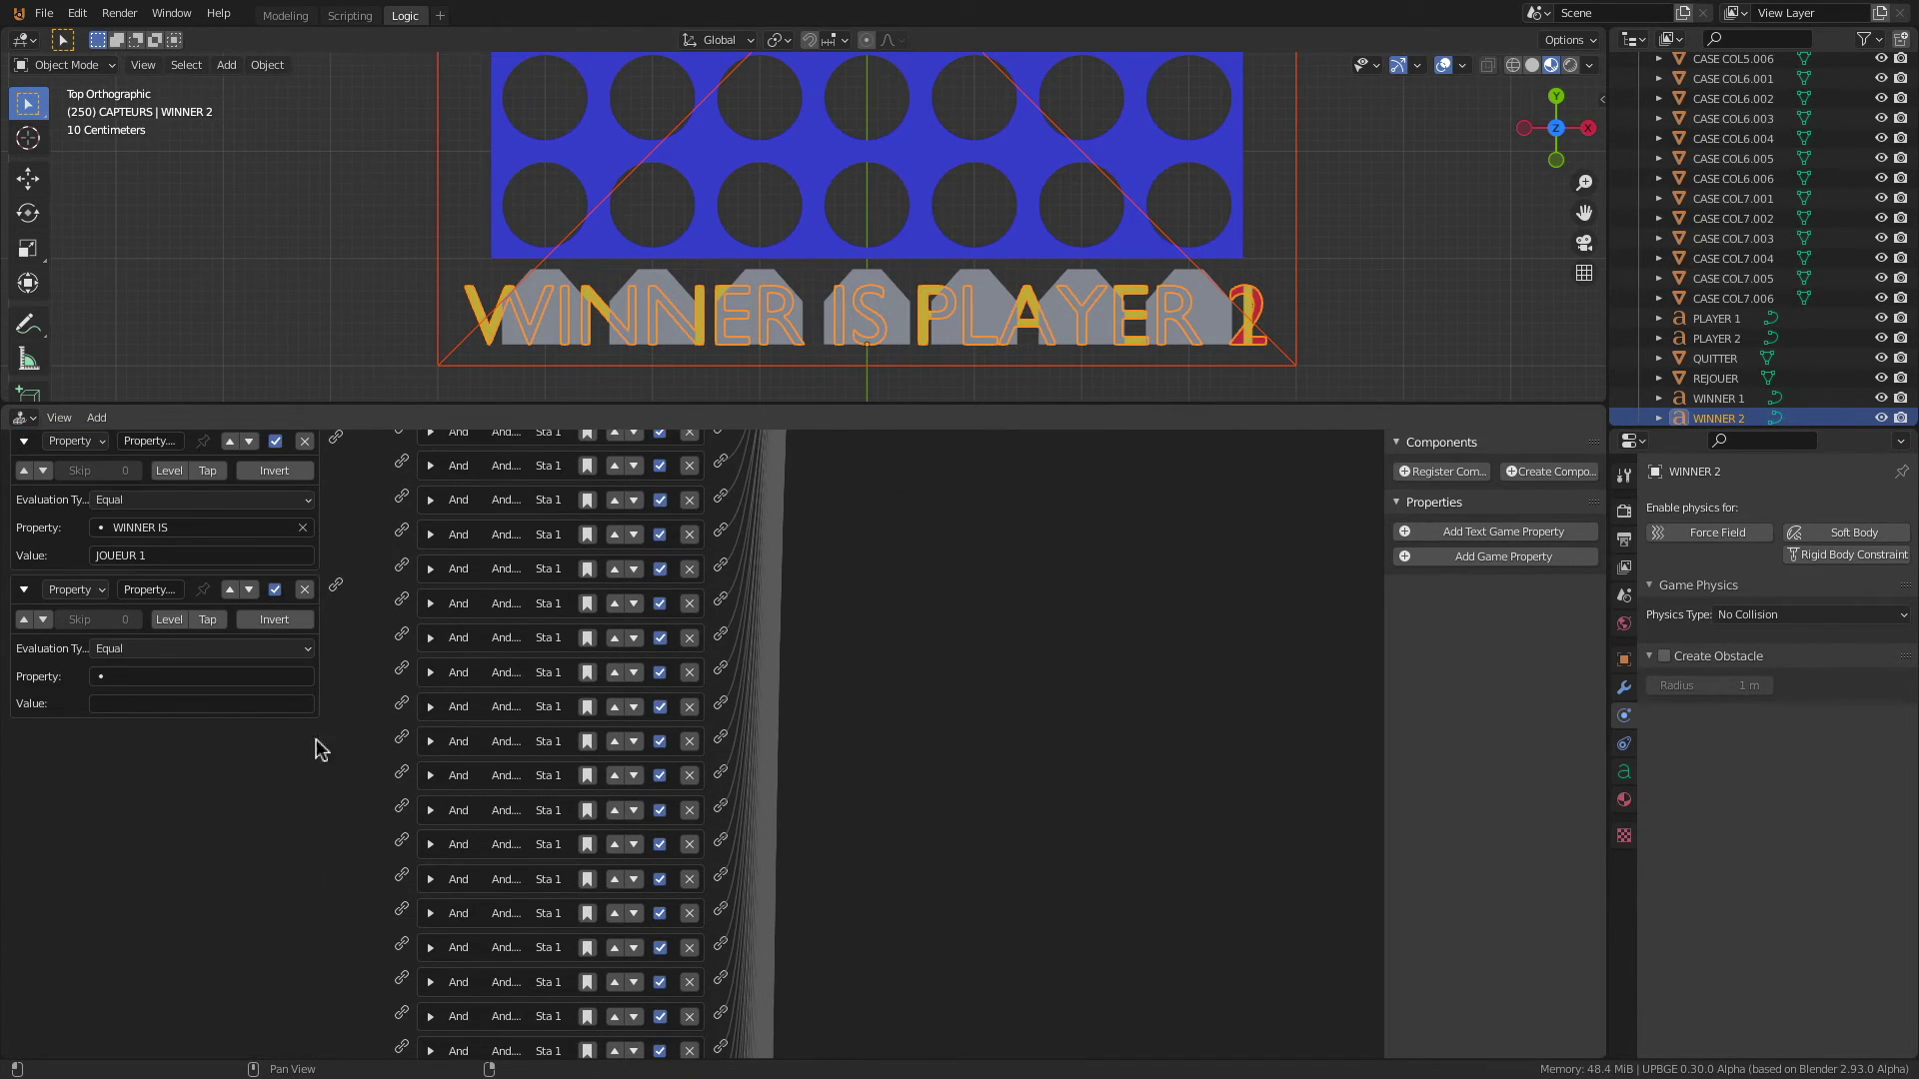
left_click(159, 677)
left_click(155, 726)
left_click(155, 704)
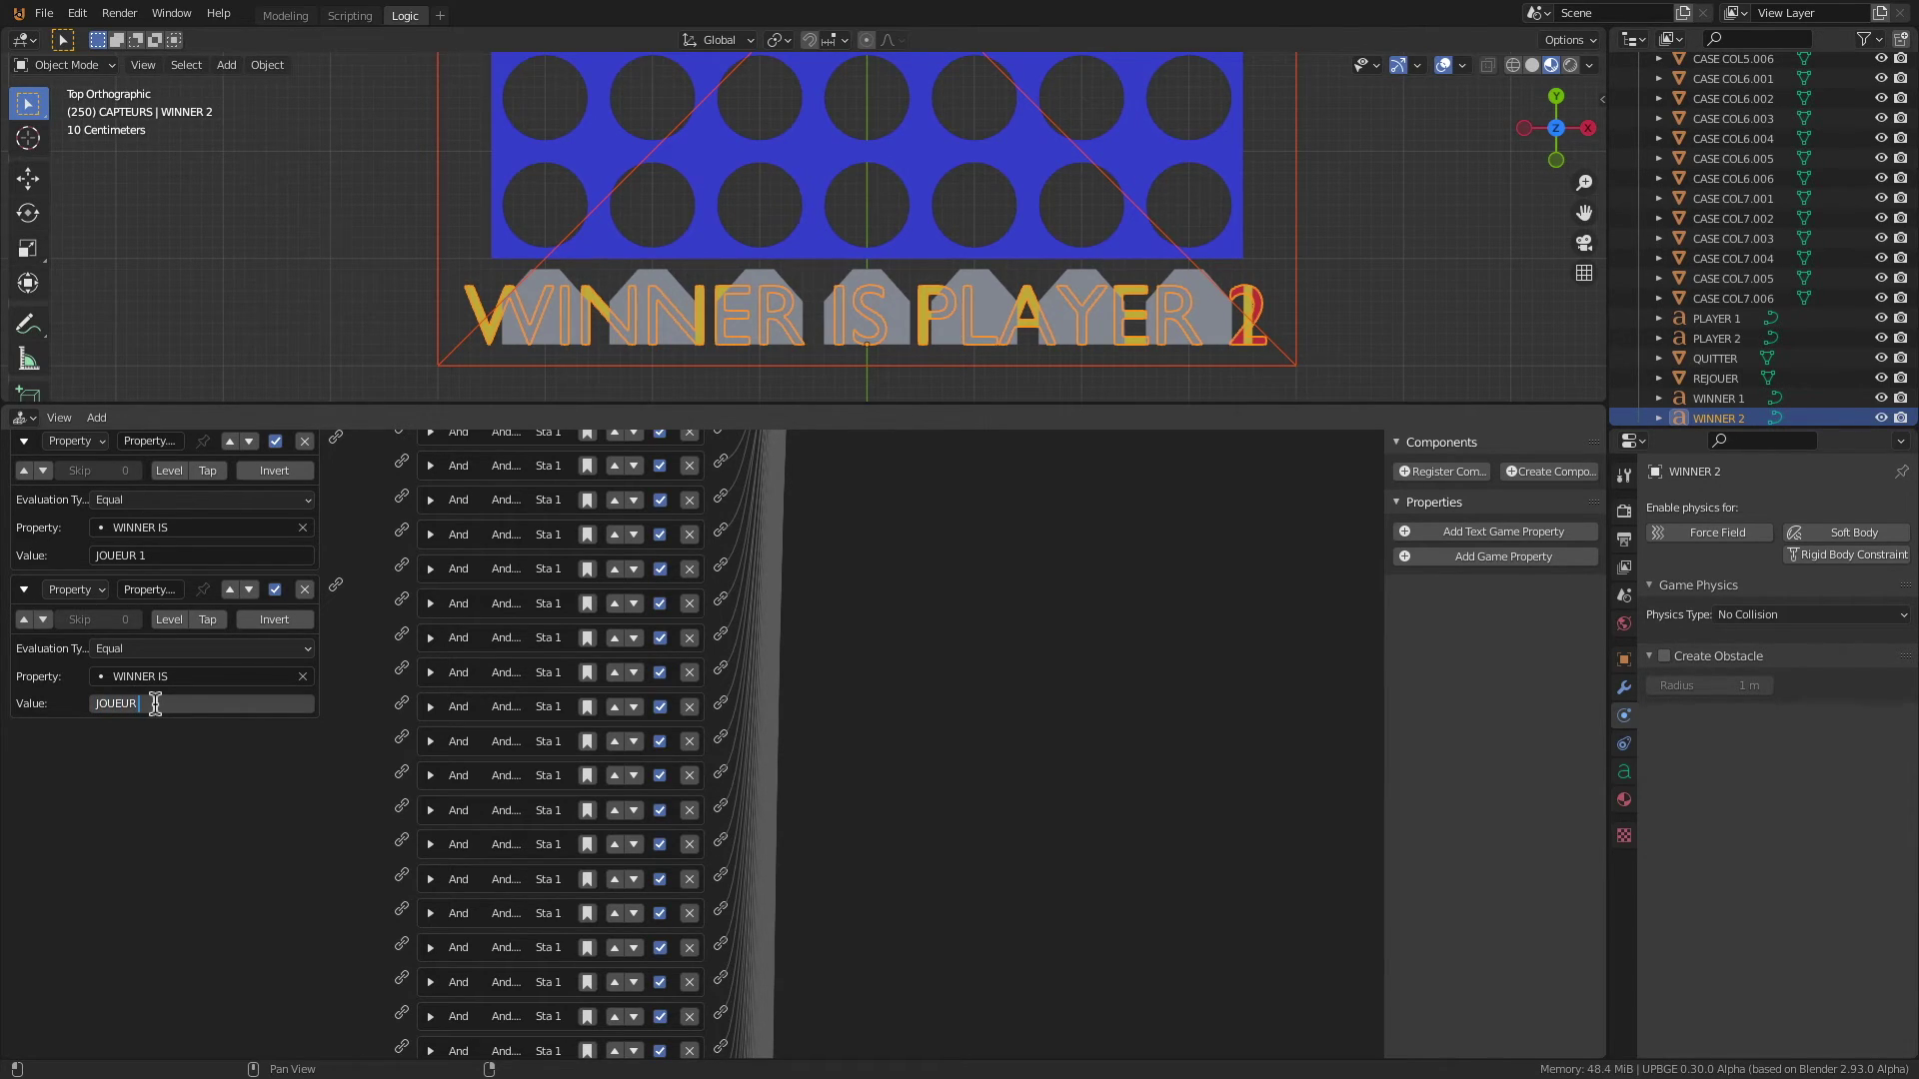
key("Return")
Step: Collapse the camera's other WINNER IS sensors and link the JOUEUR 2 sensor to a new And controller on WINNER 2
scroll(373, 844, "up", 8)
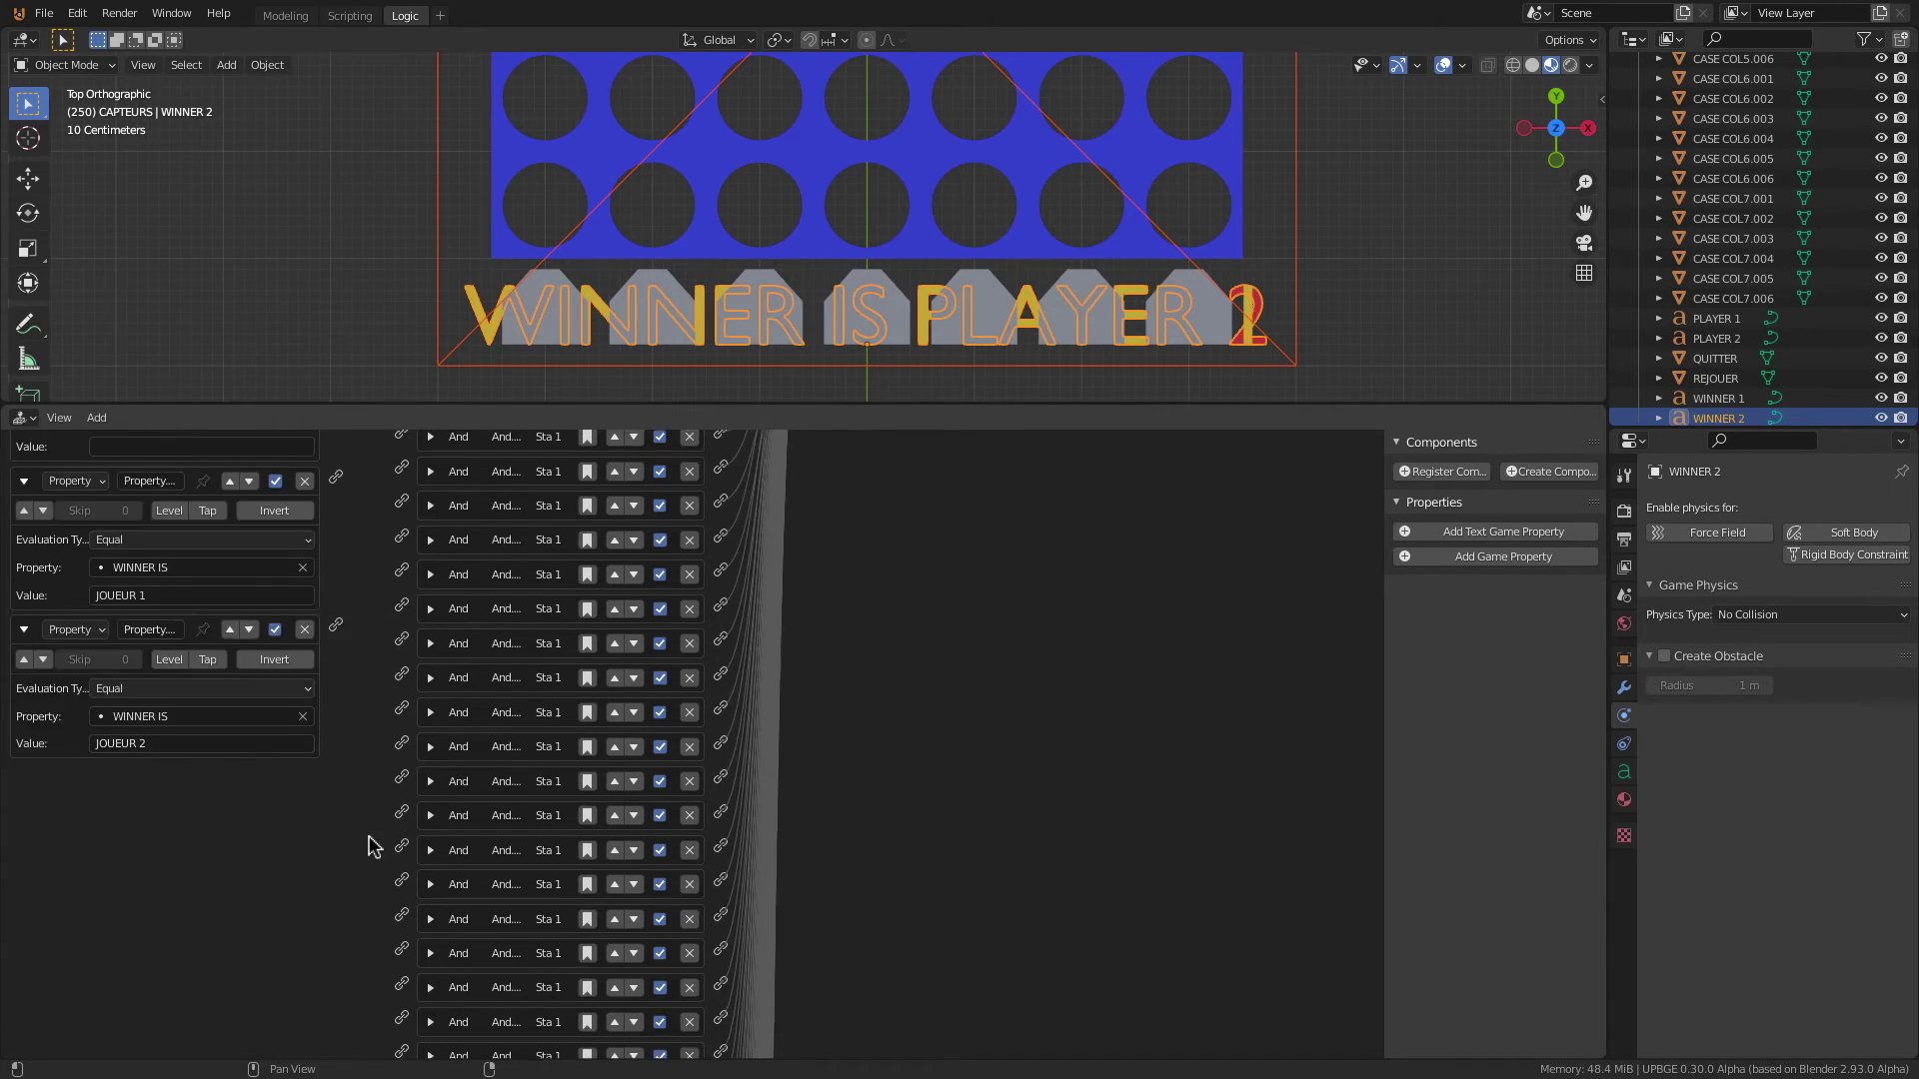
left_click(24, 693)
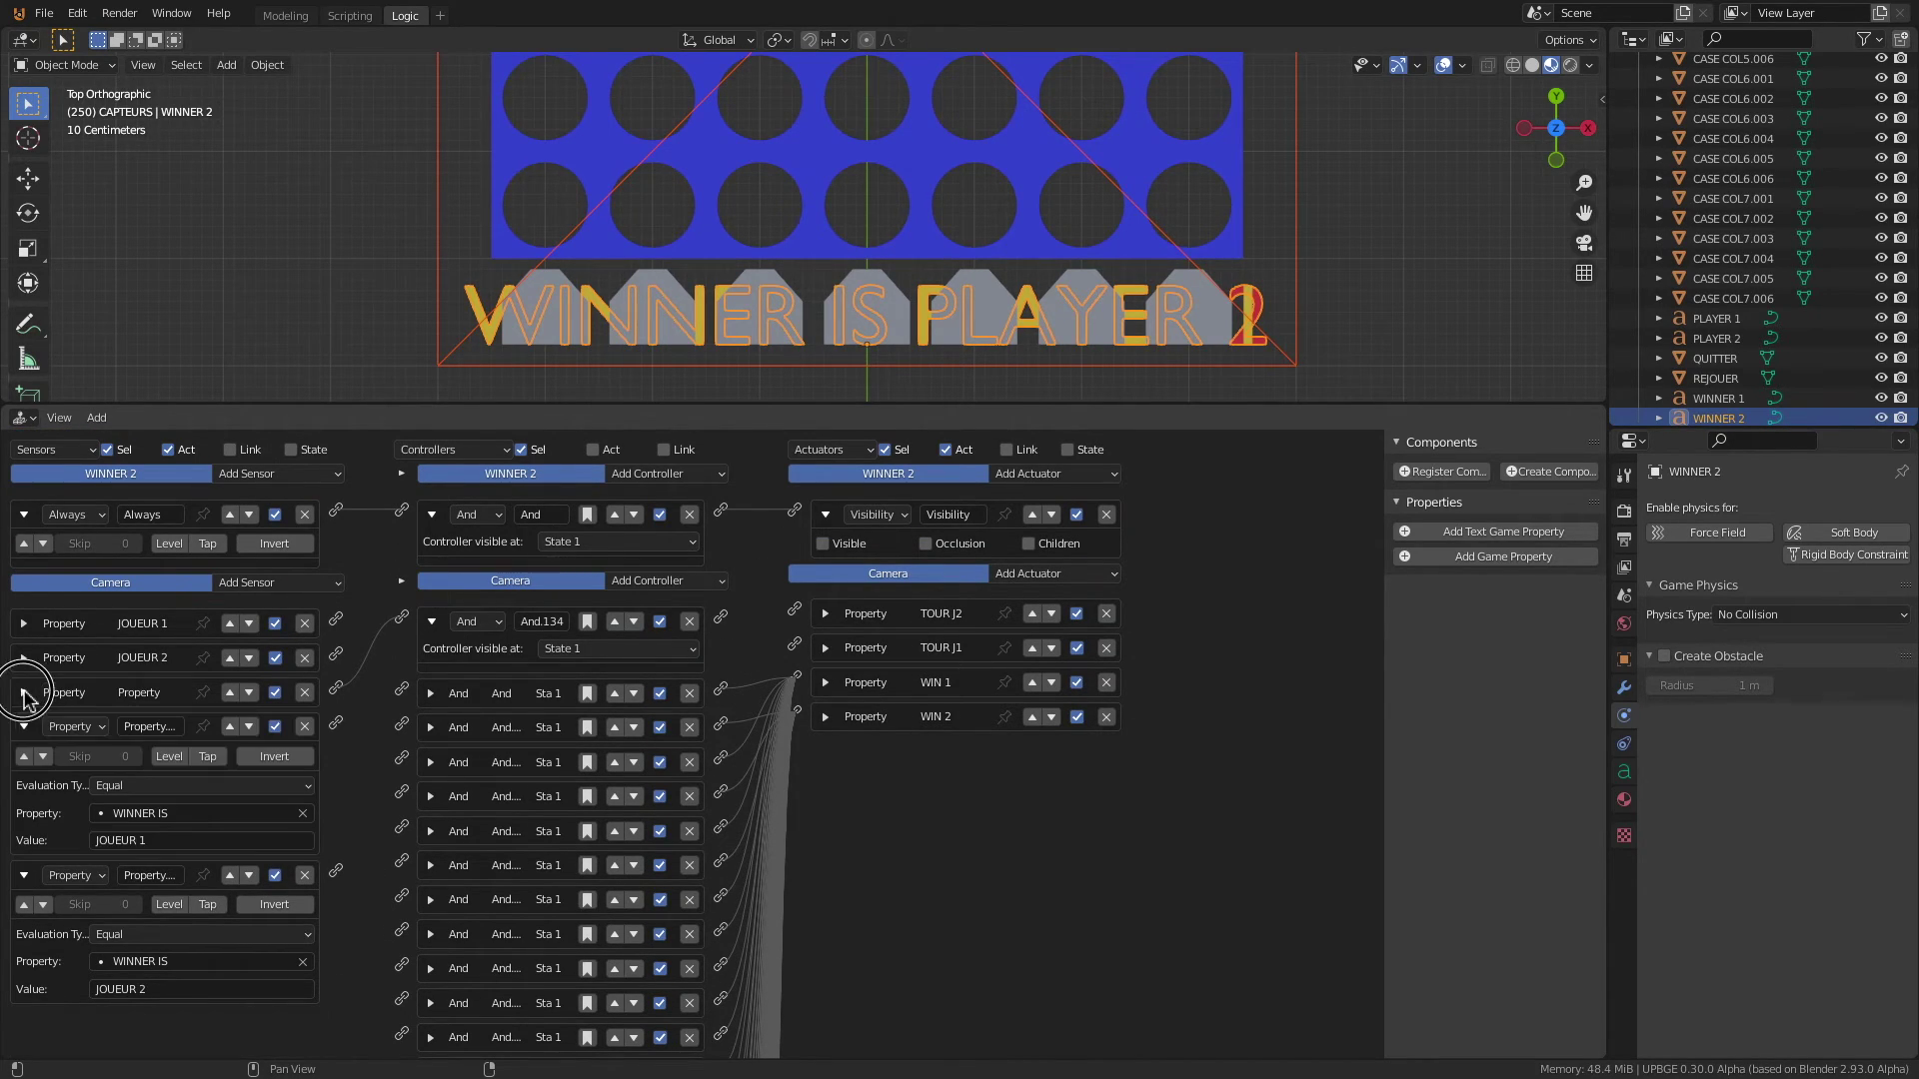
left_click(24, 726)
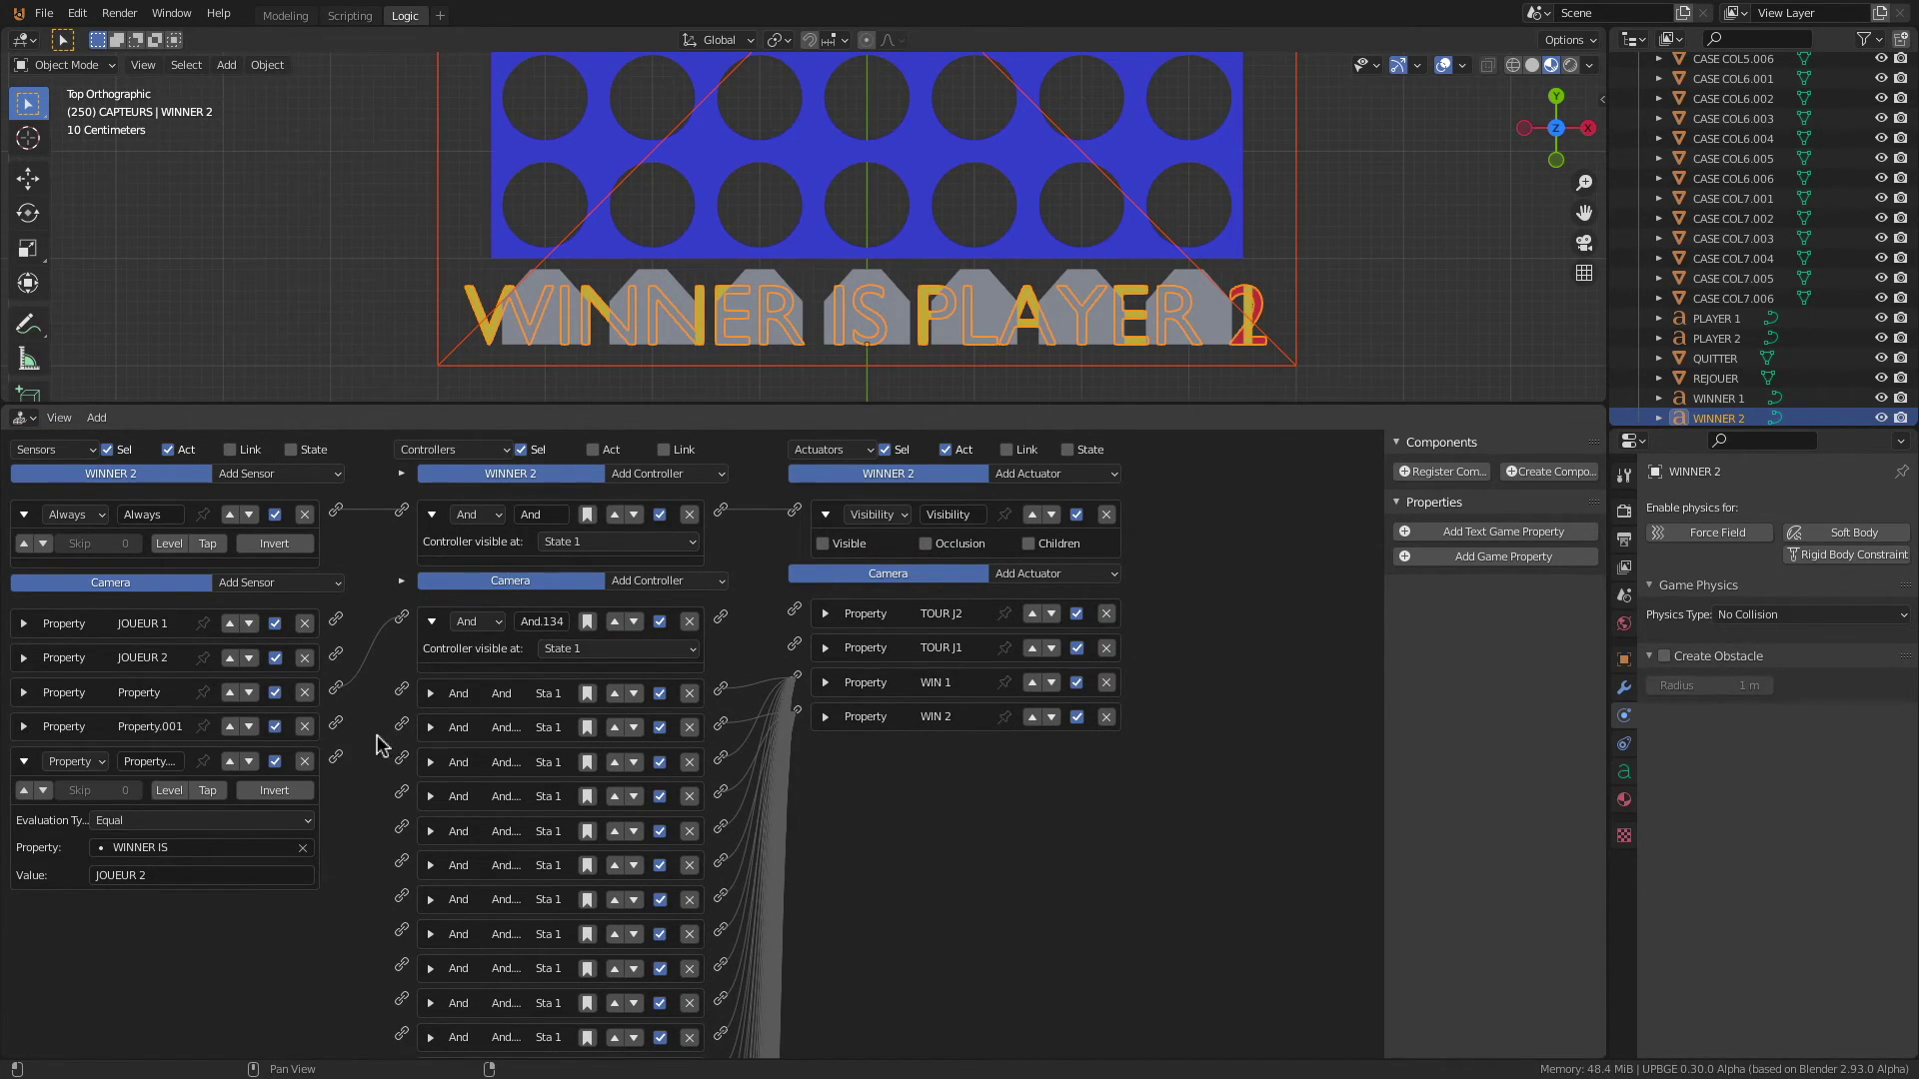
left_click(648, 475)
left_click(644, 497)
left_click_drag(337, 756, 403, 585)
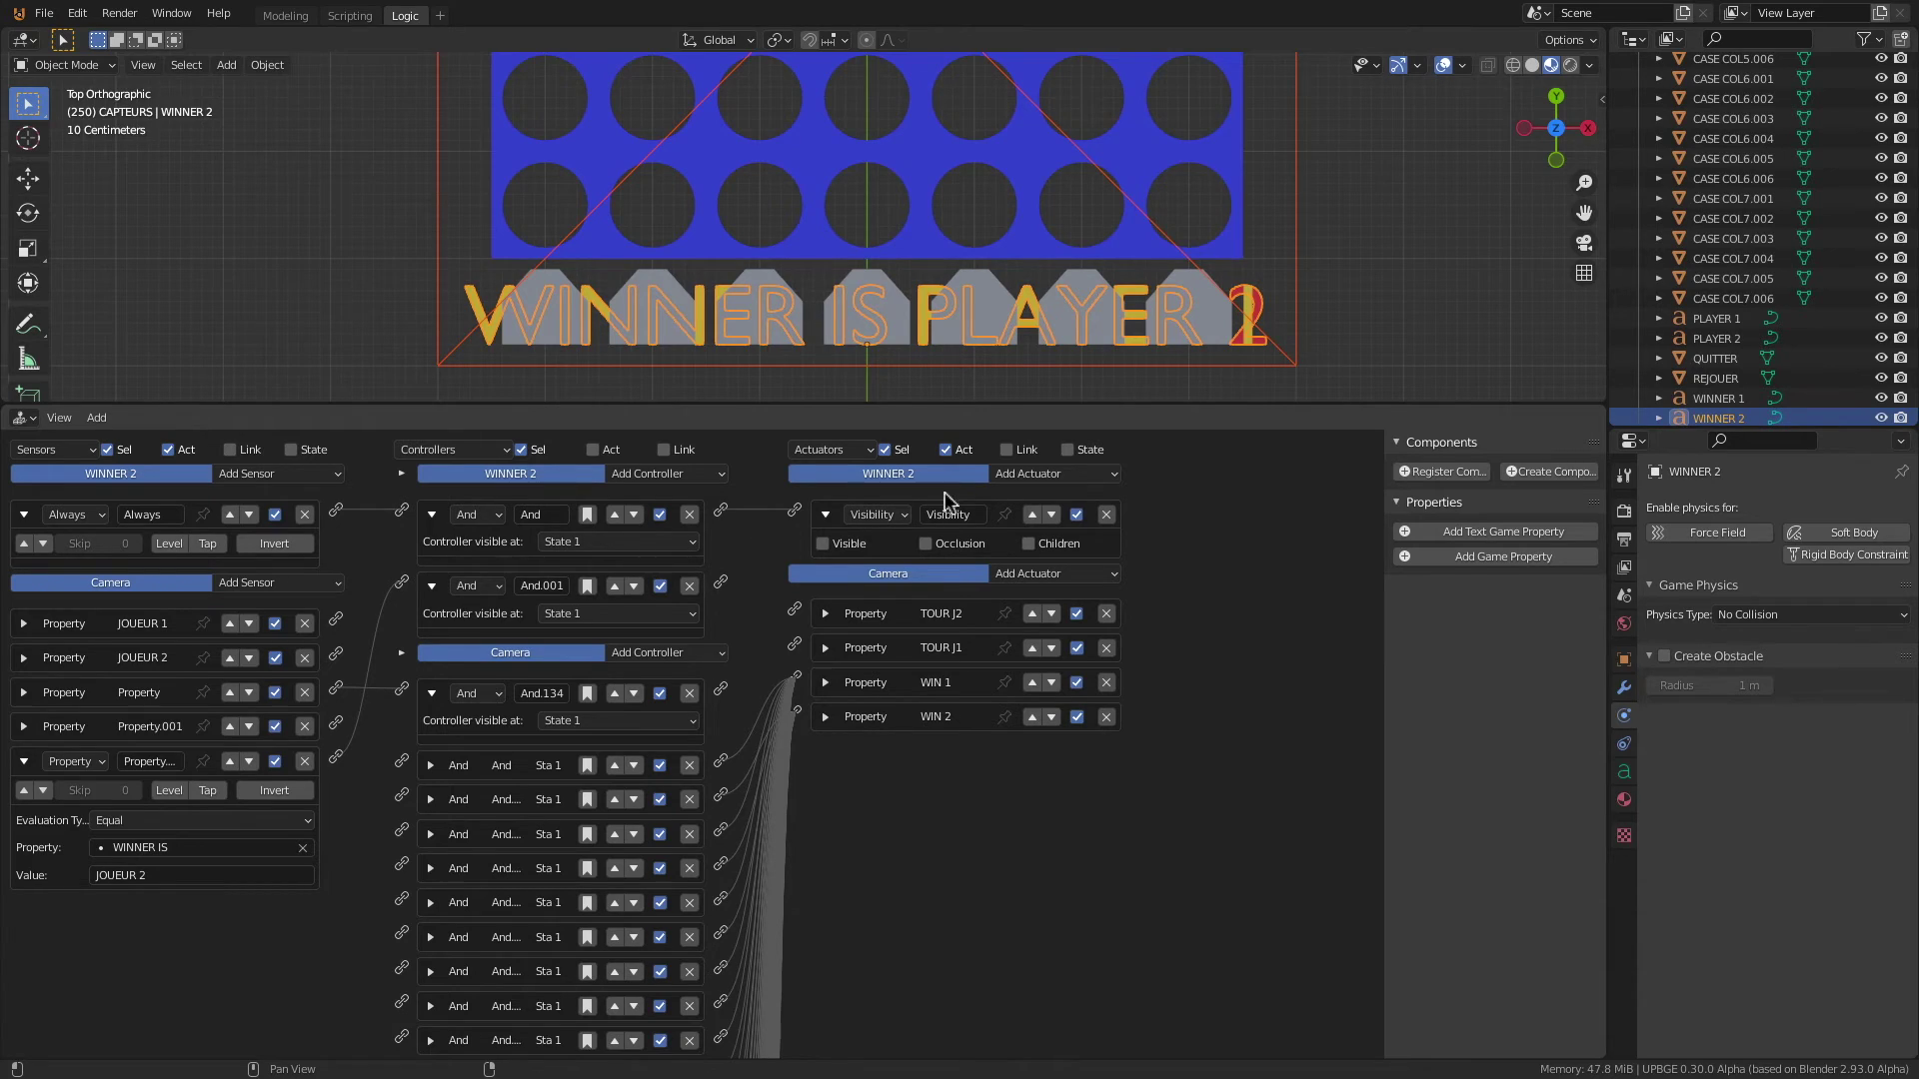
Step: Add a Visibility actuator with Visible enabled to WINNER 2 and link its second And controller to it
left_click(1078, 483)
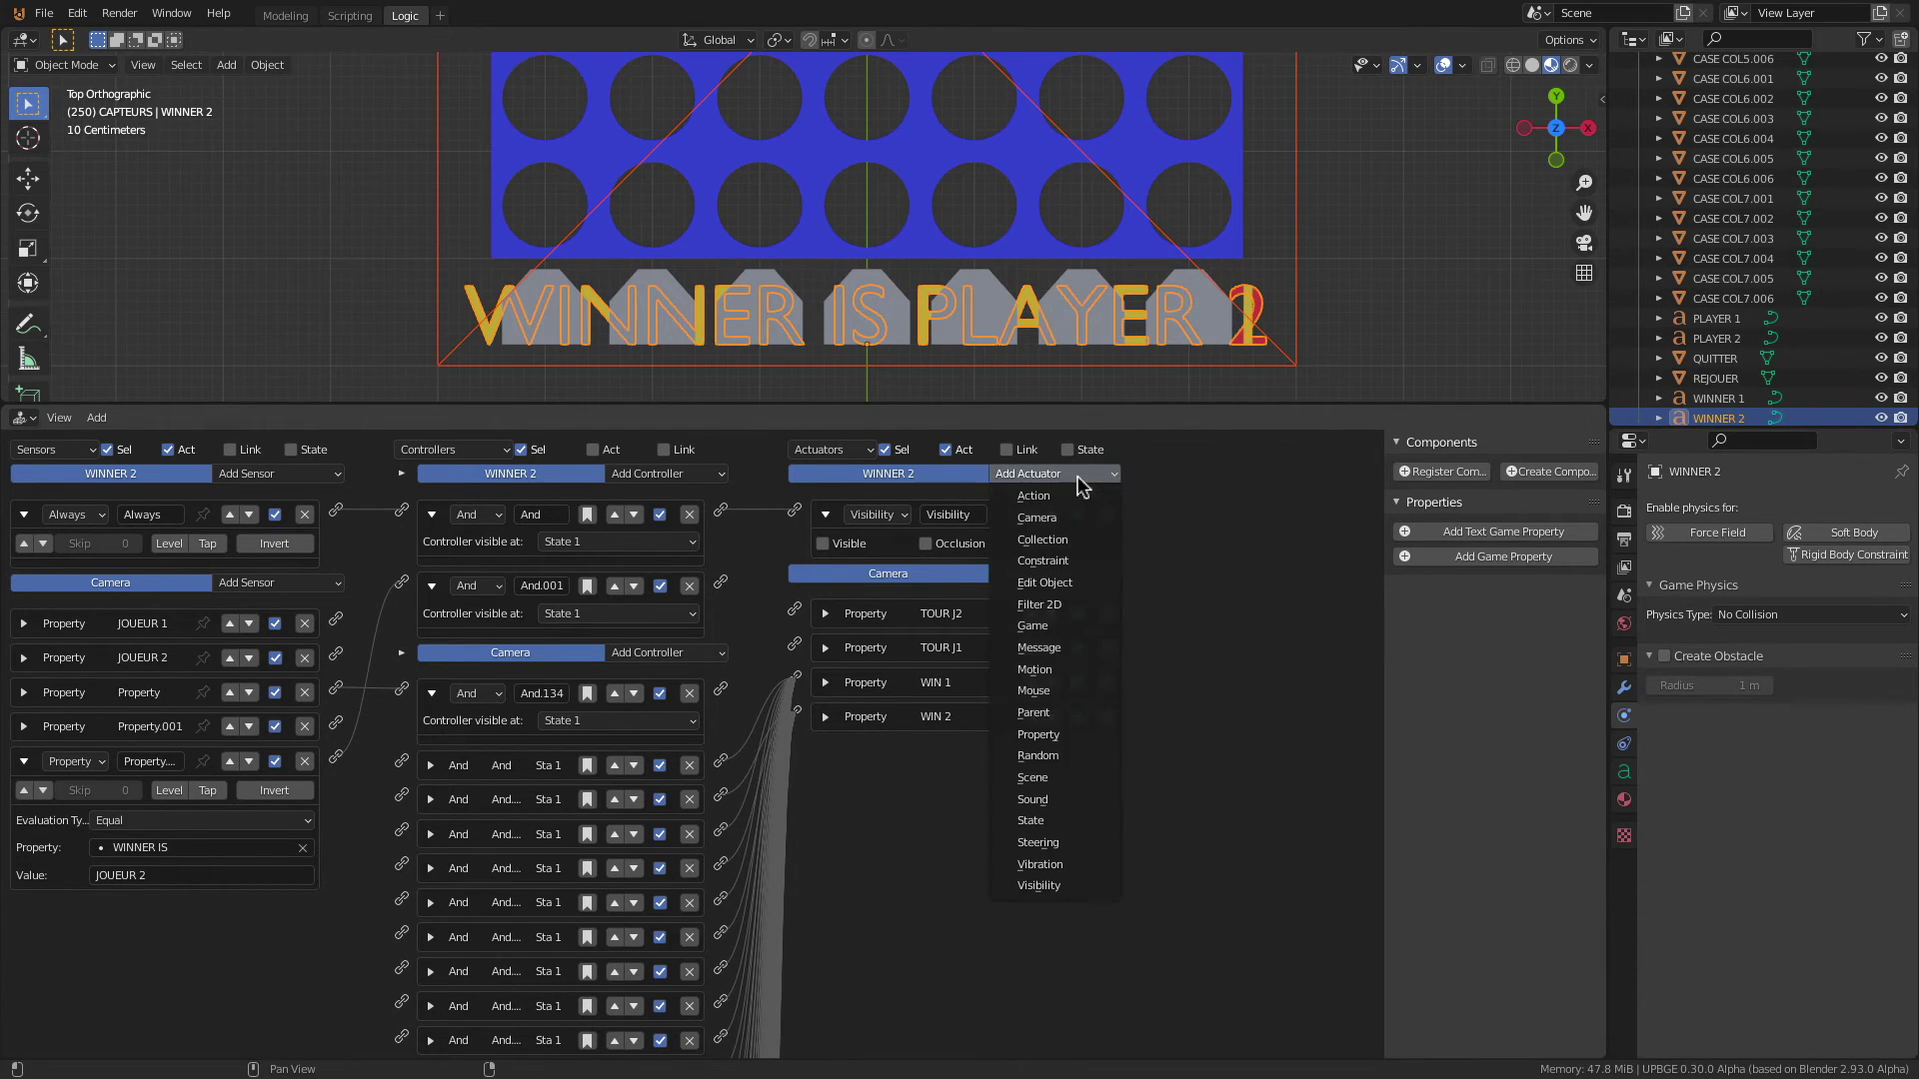
left_click(1061, 897)
left_click_drag(721, 581, 794, 575)
Step: Enlarge the 3D viewport in the Logic workspace and show the camera view in the Modeling workspace
left_click(285, 15)
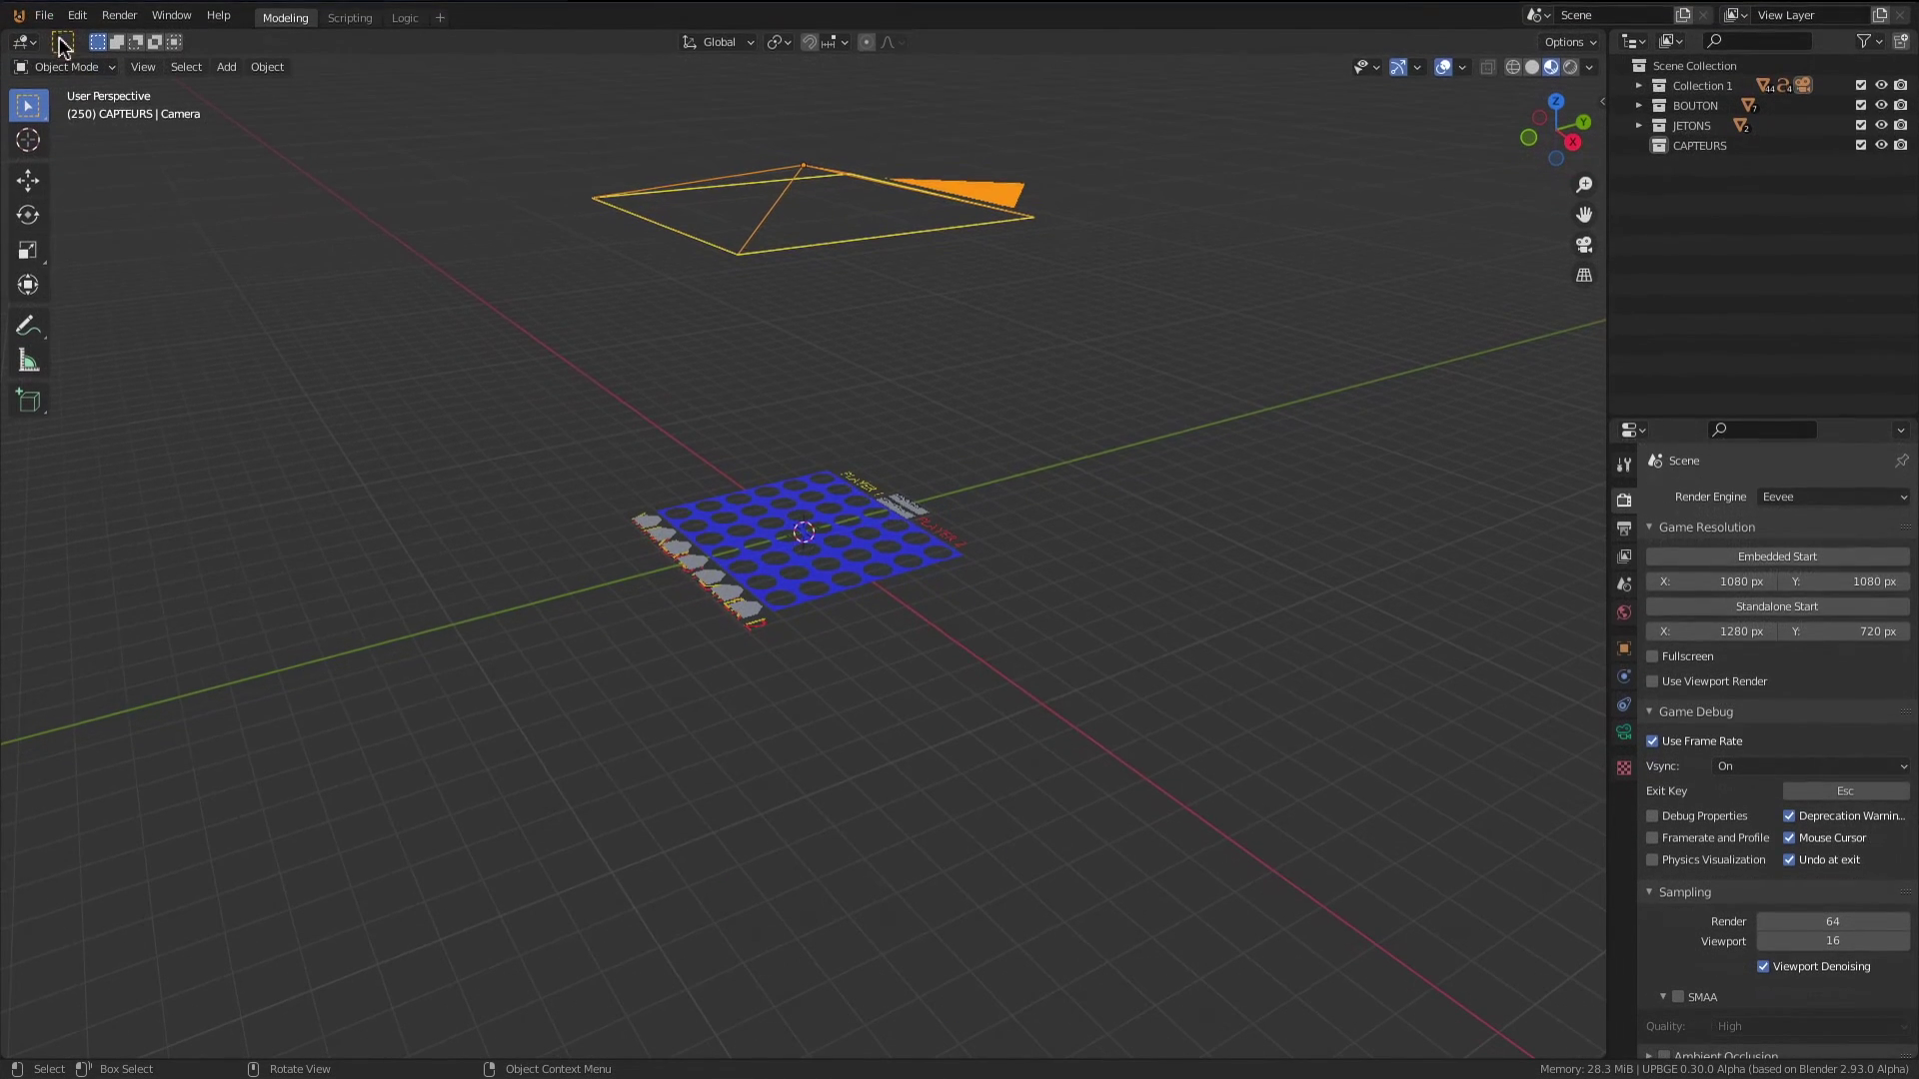
left_click(405, 15)
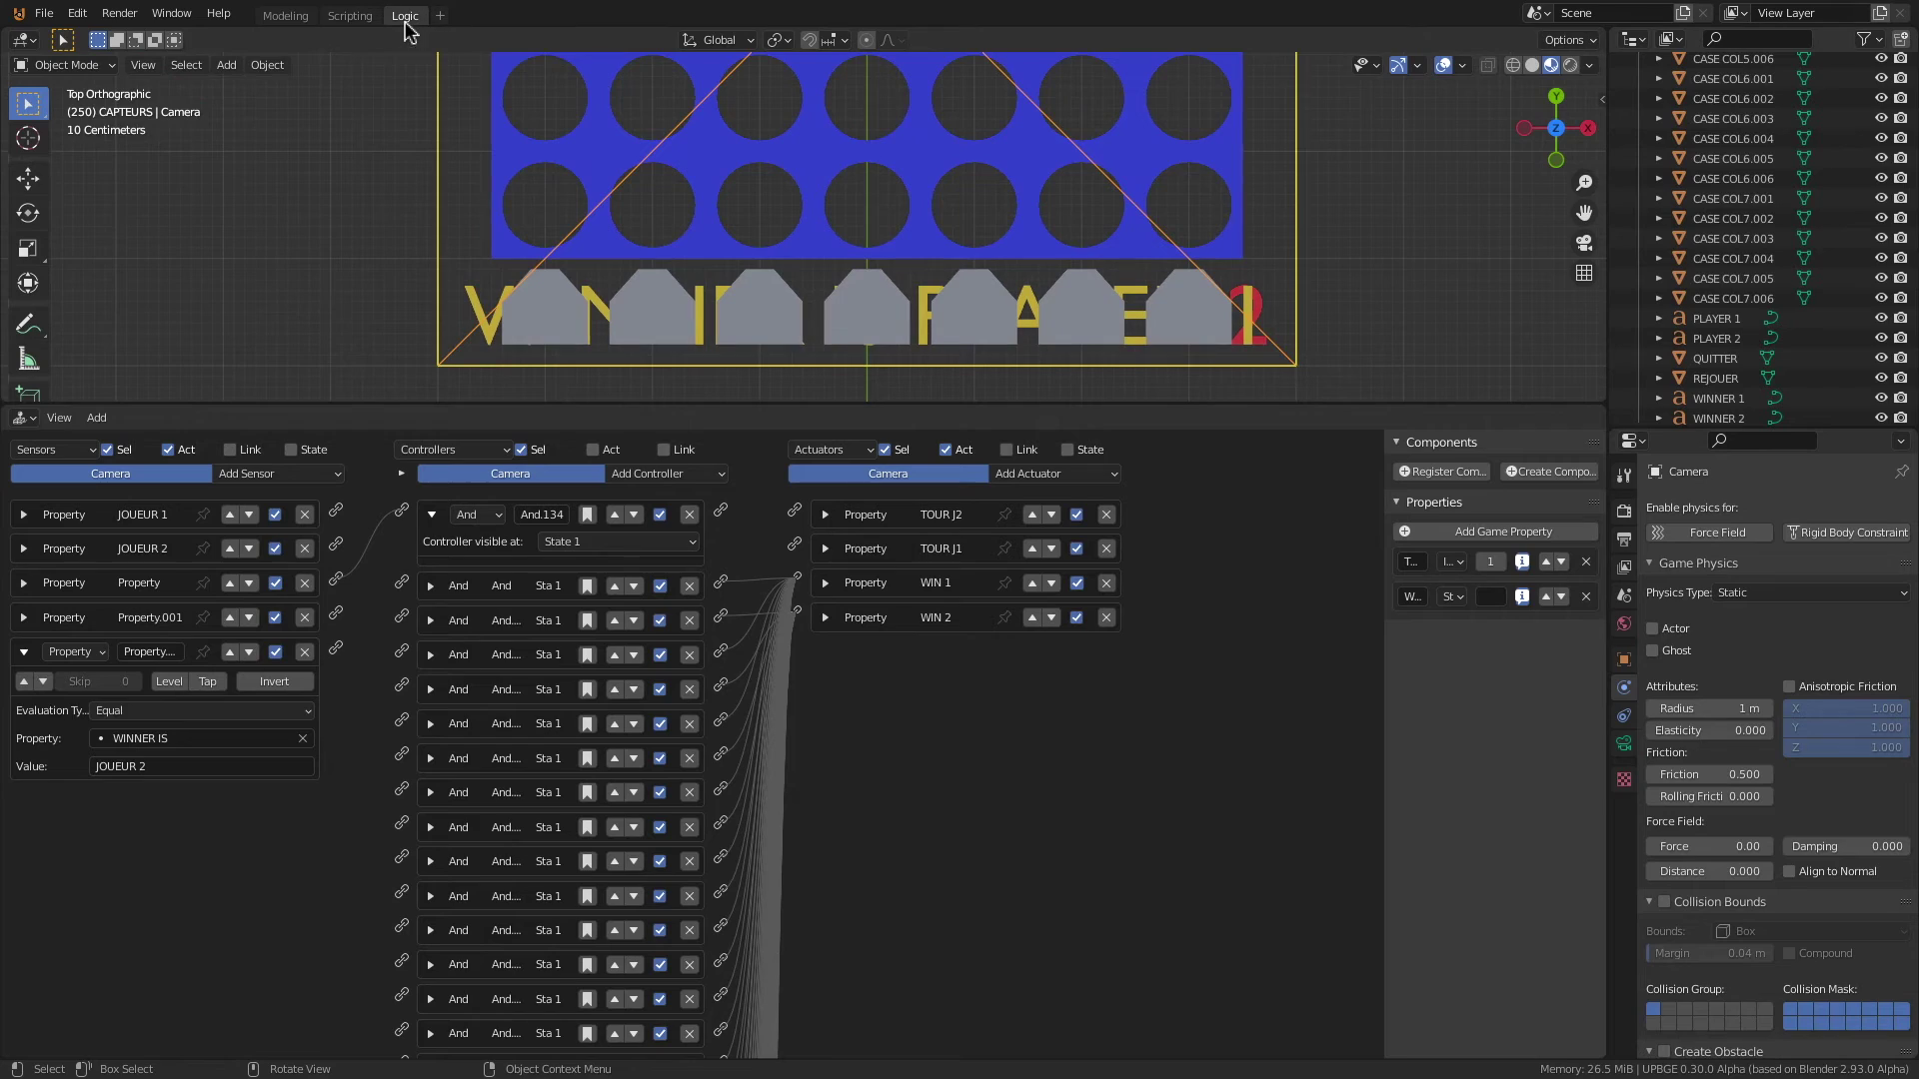
left_click_drag(844, 404, 866, 775)
scroll(924, 375, "down", 1)
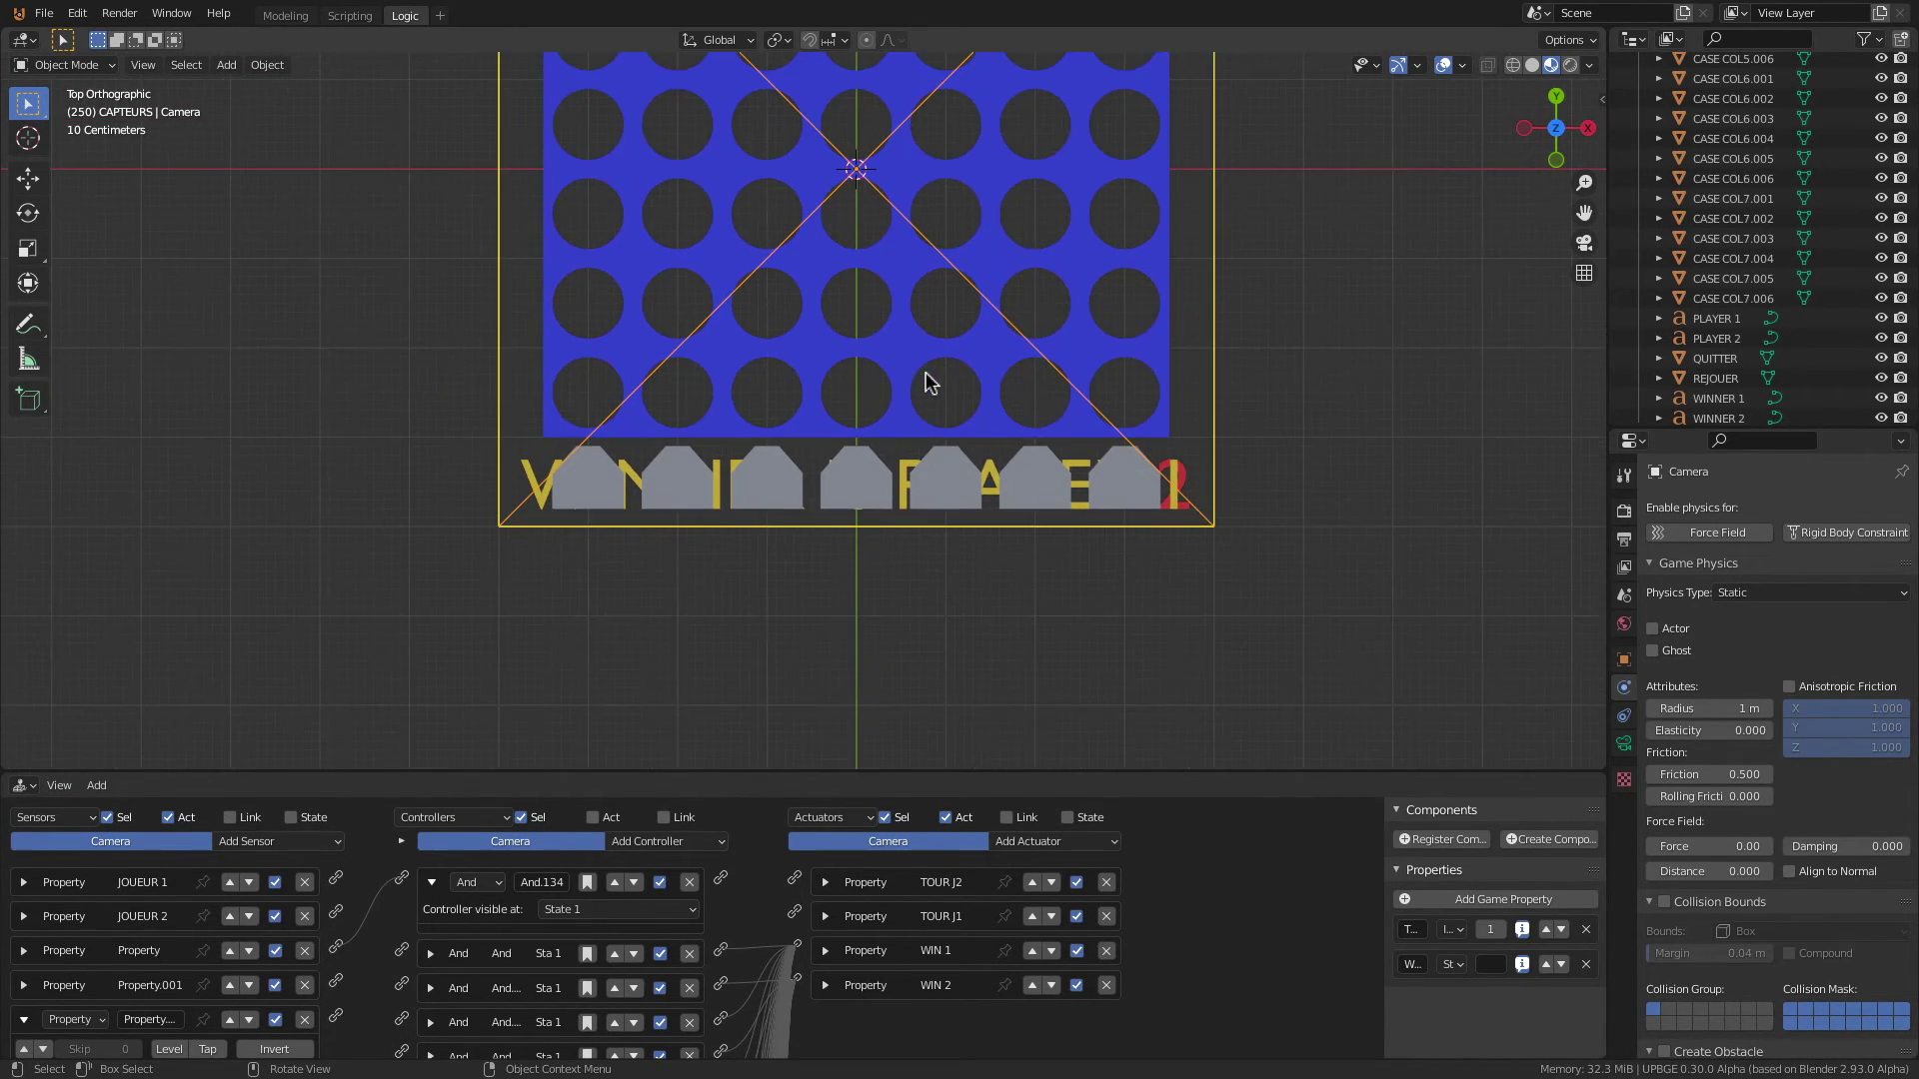
left_click(285, 15)
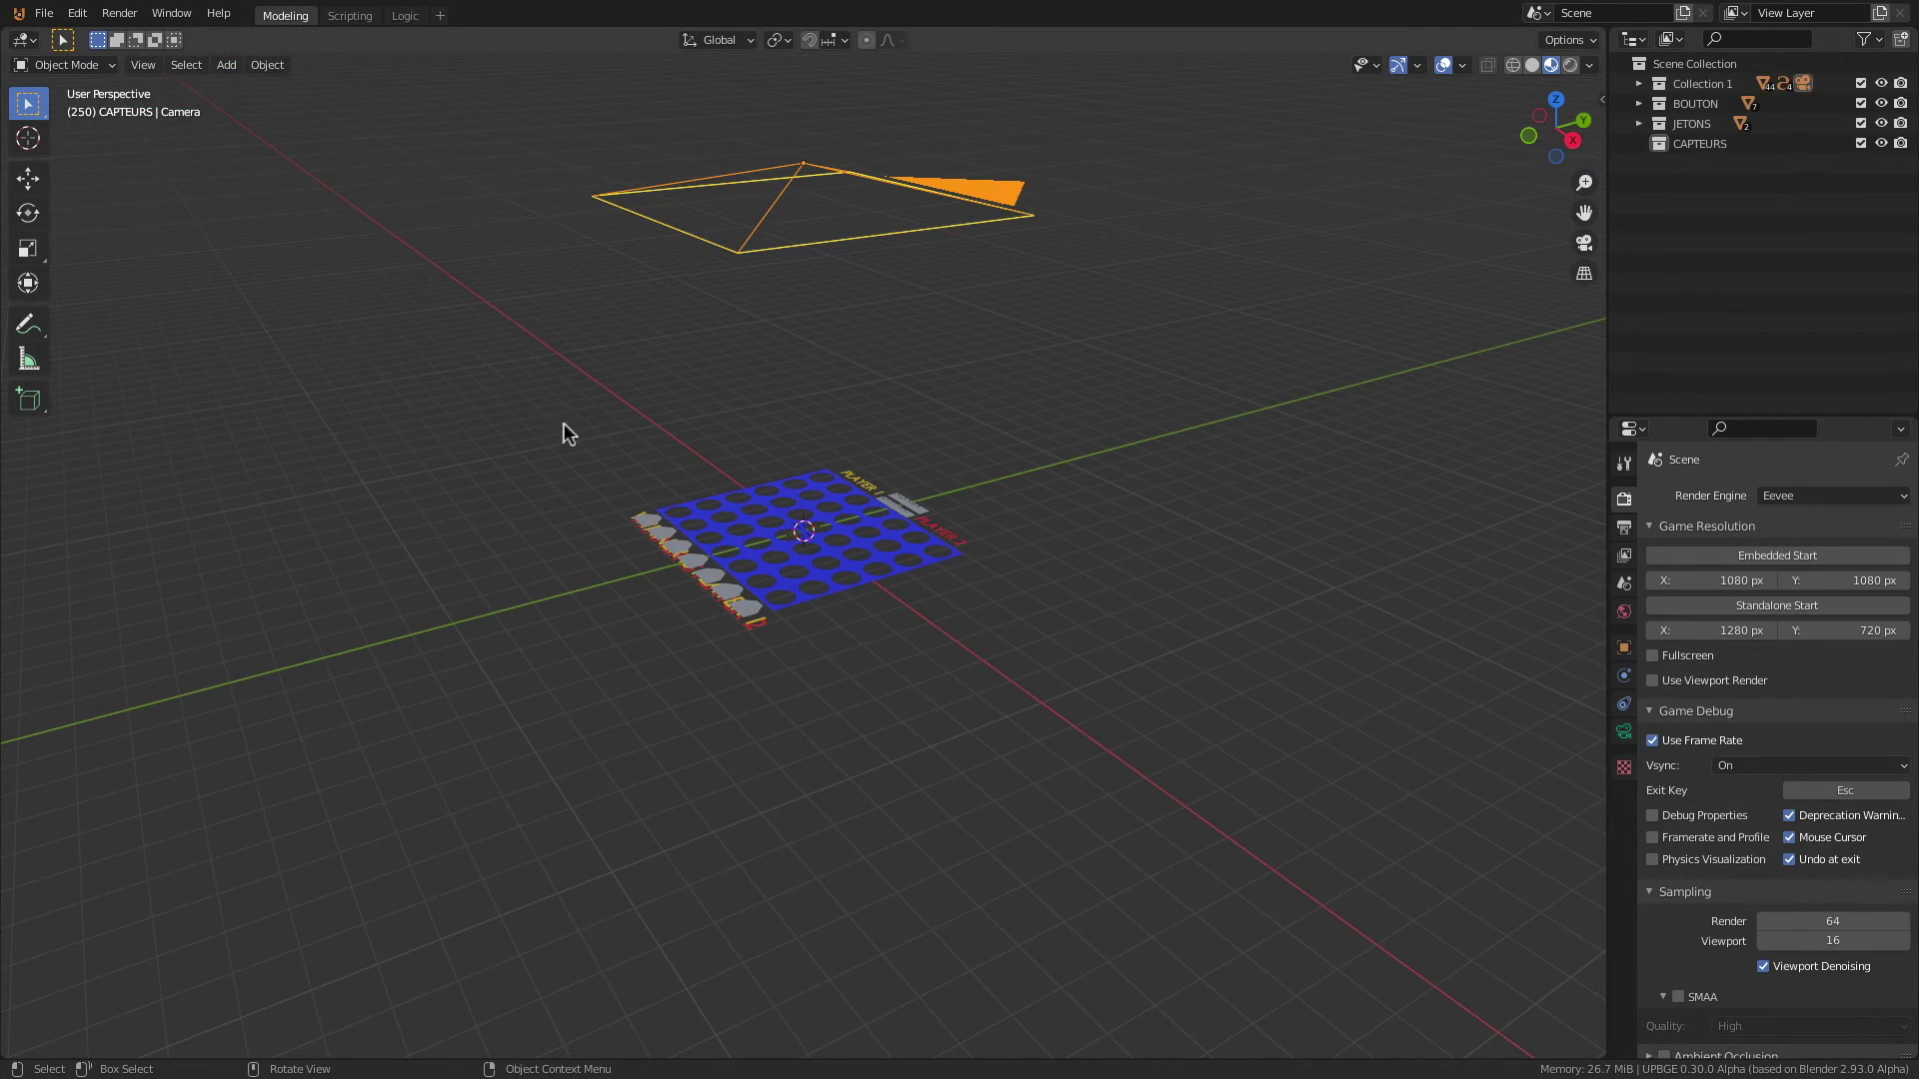
key("KP_0")
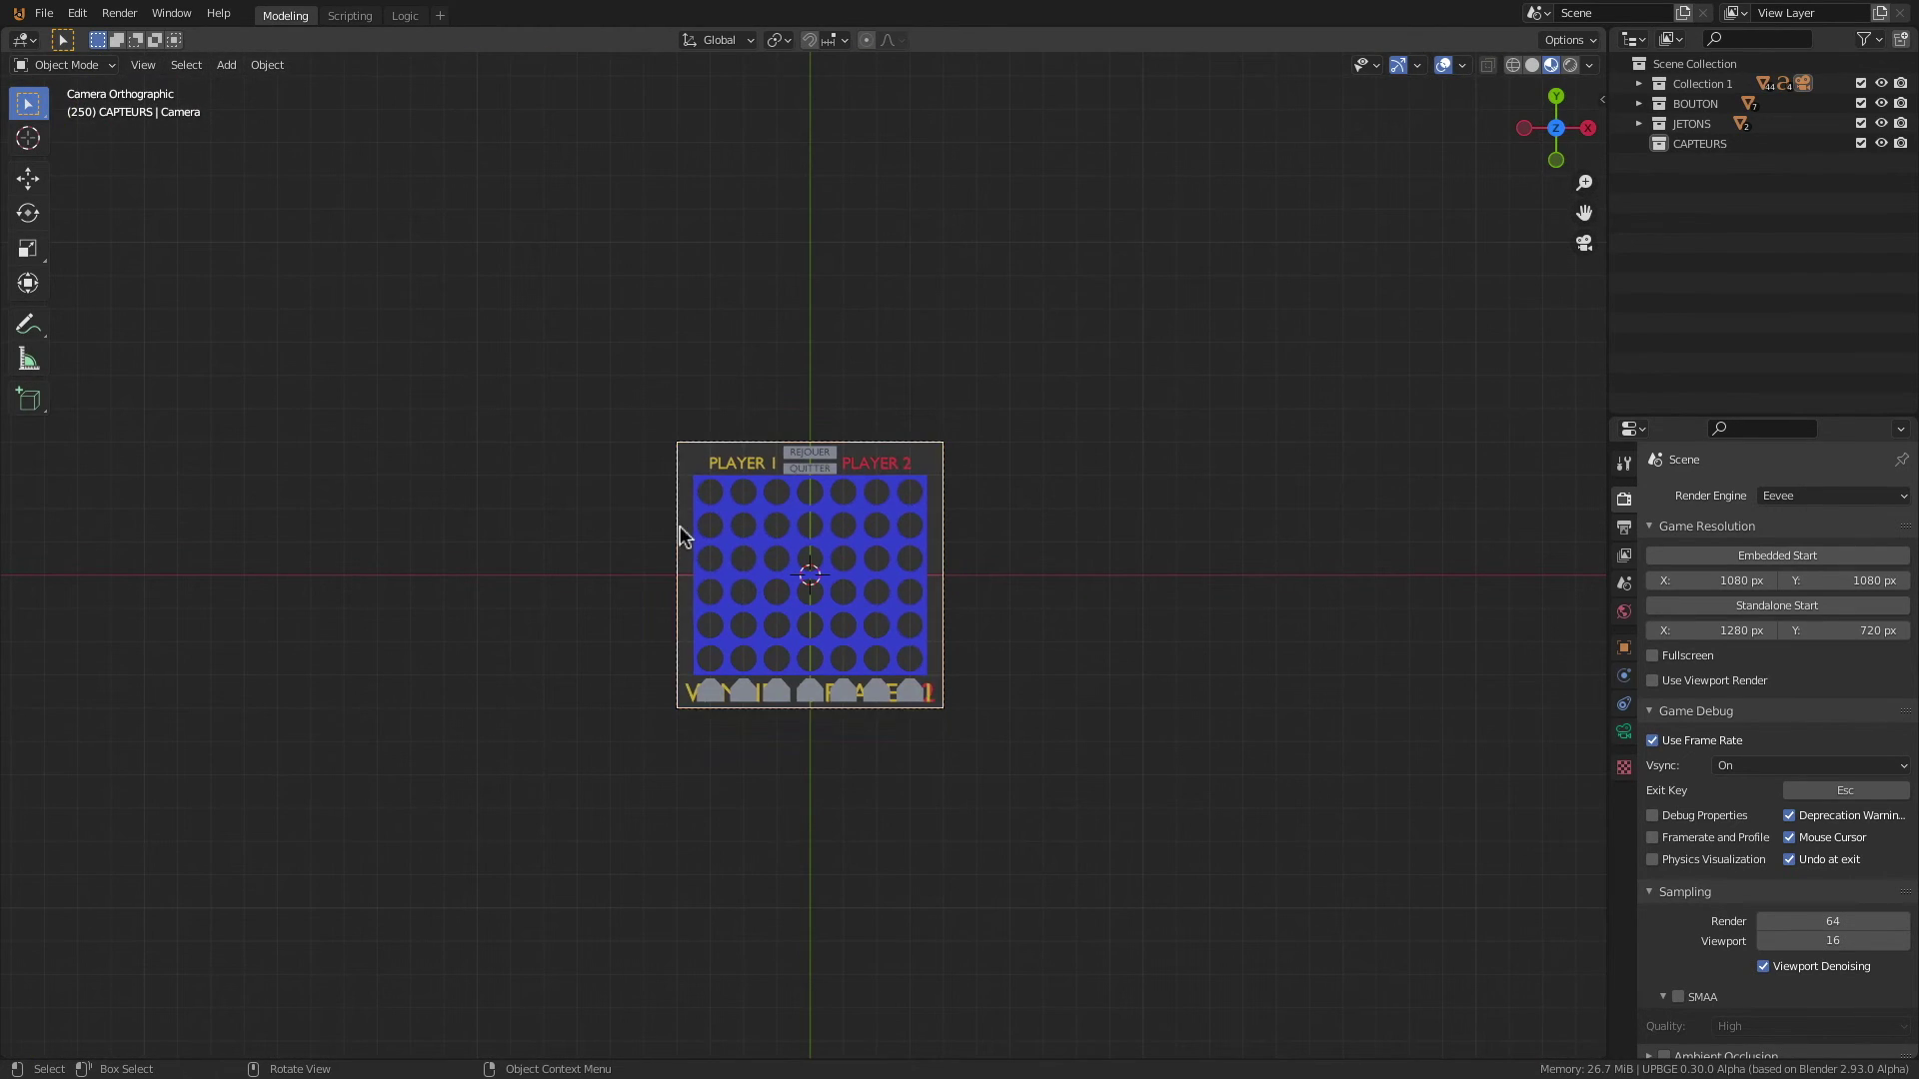
scroll(767, 500, "up", 3)
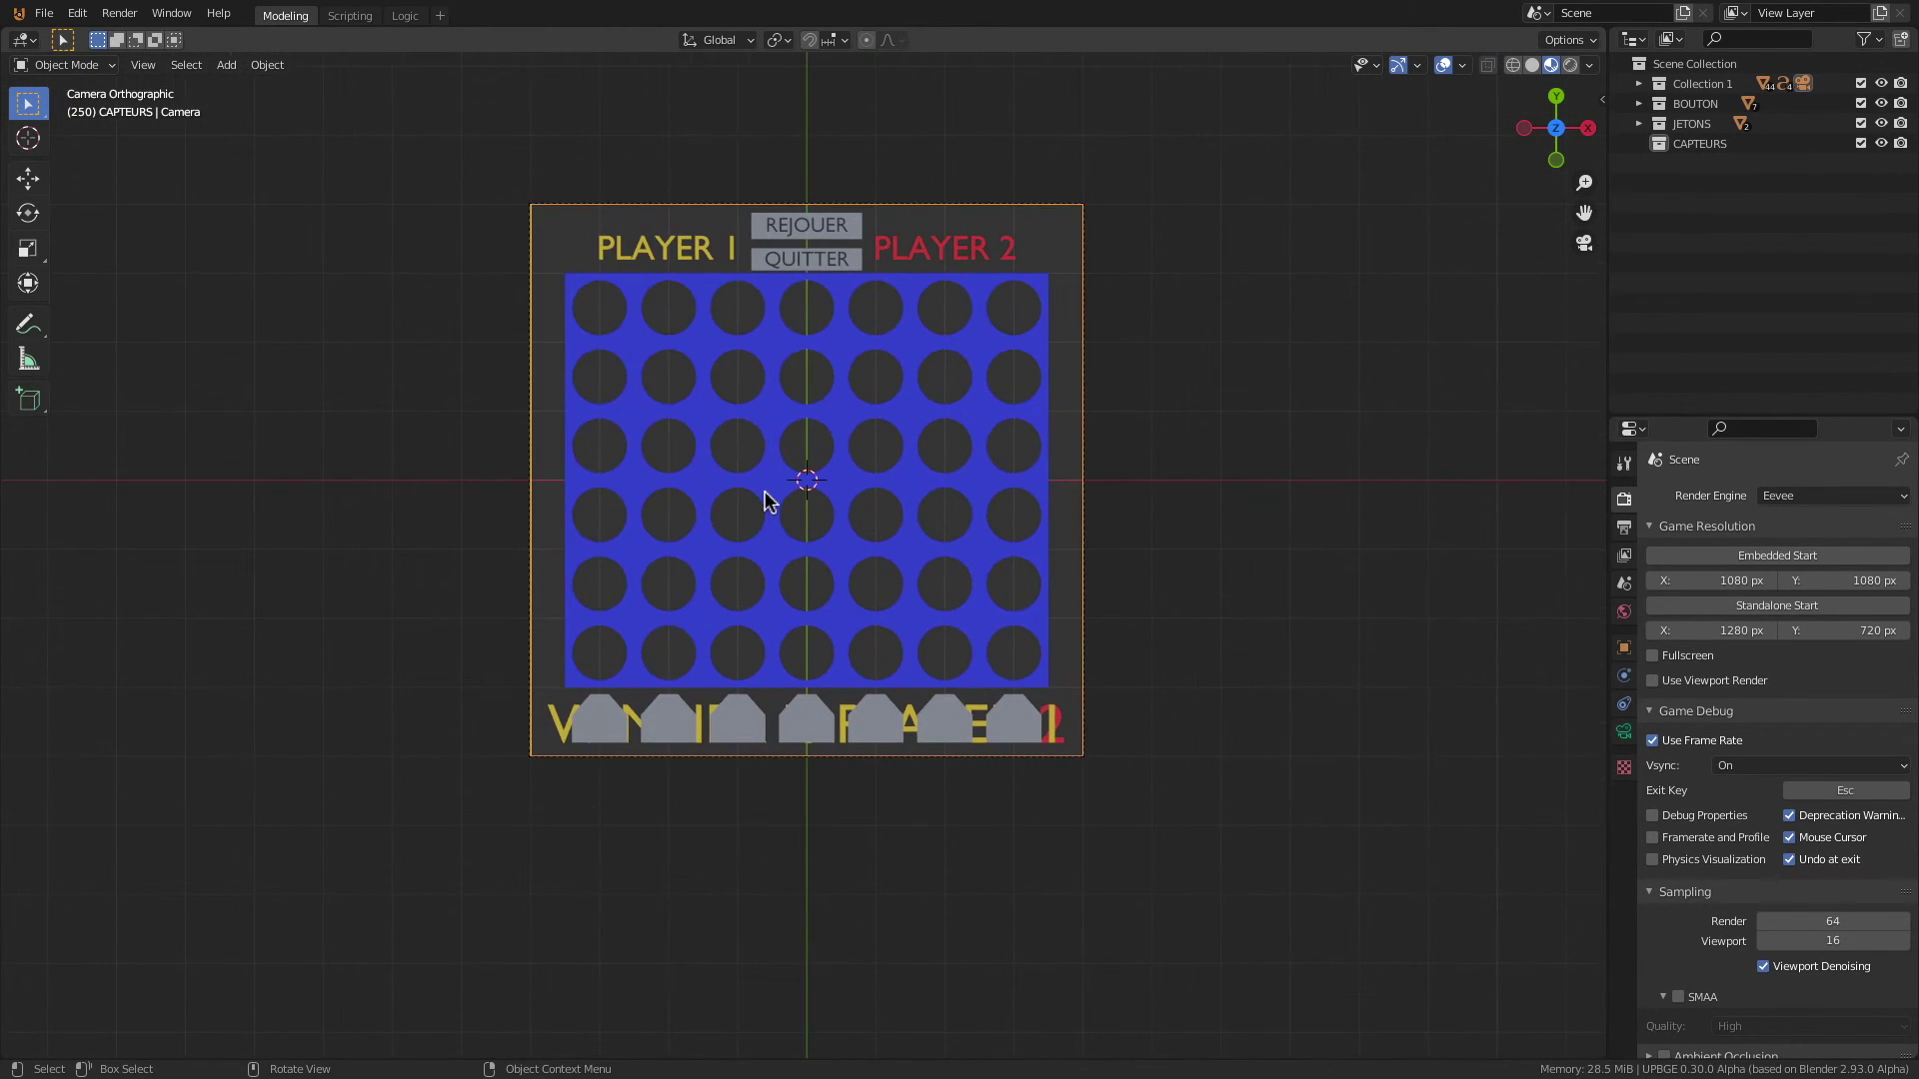
Step: Run the game, fill the bottom row with four yellow tokens for Player 1, and test the REJOUER restart before stopping
key("p")
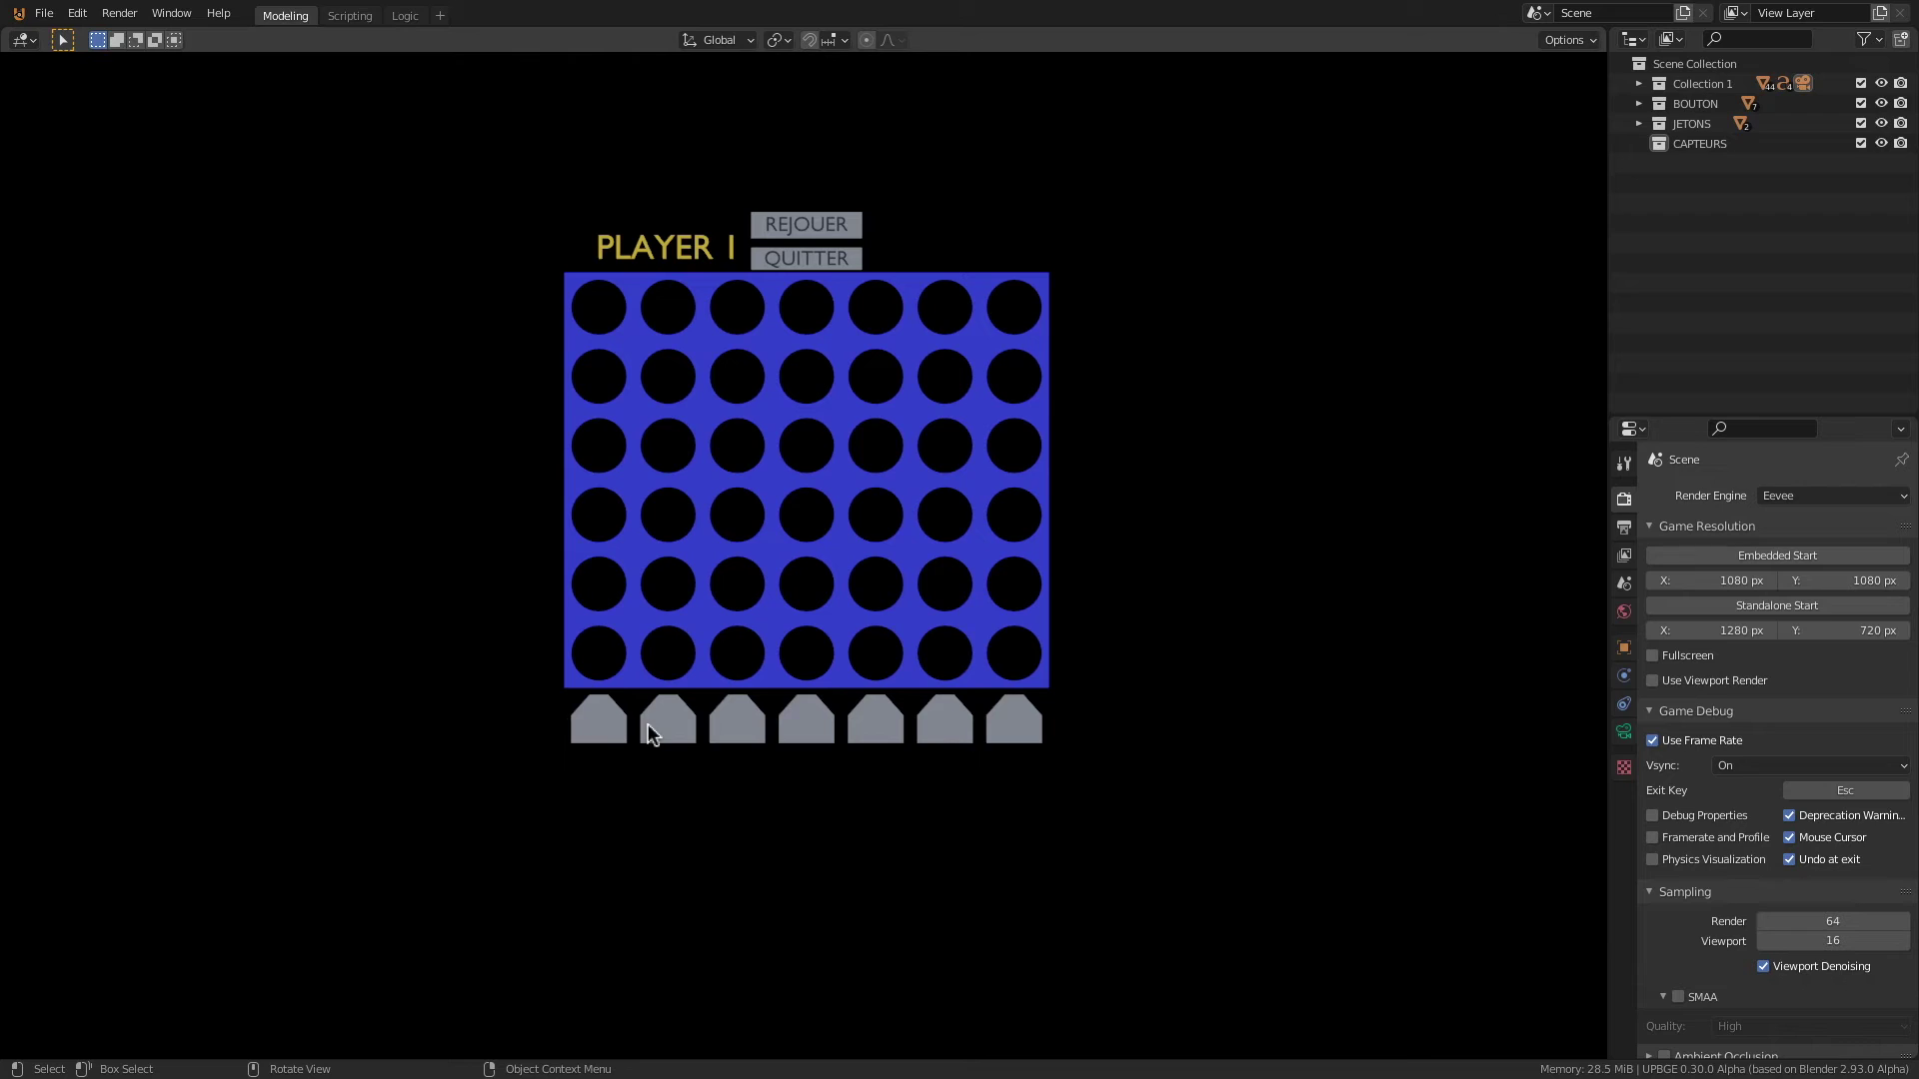
left_click(611, 730)
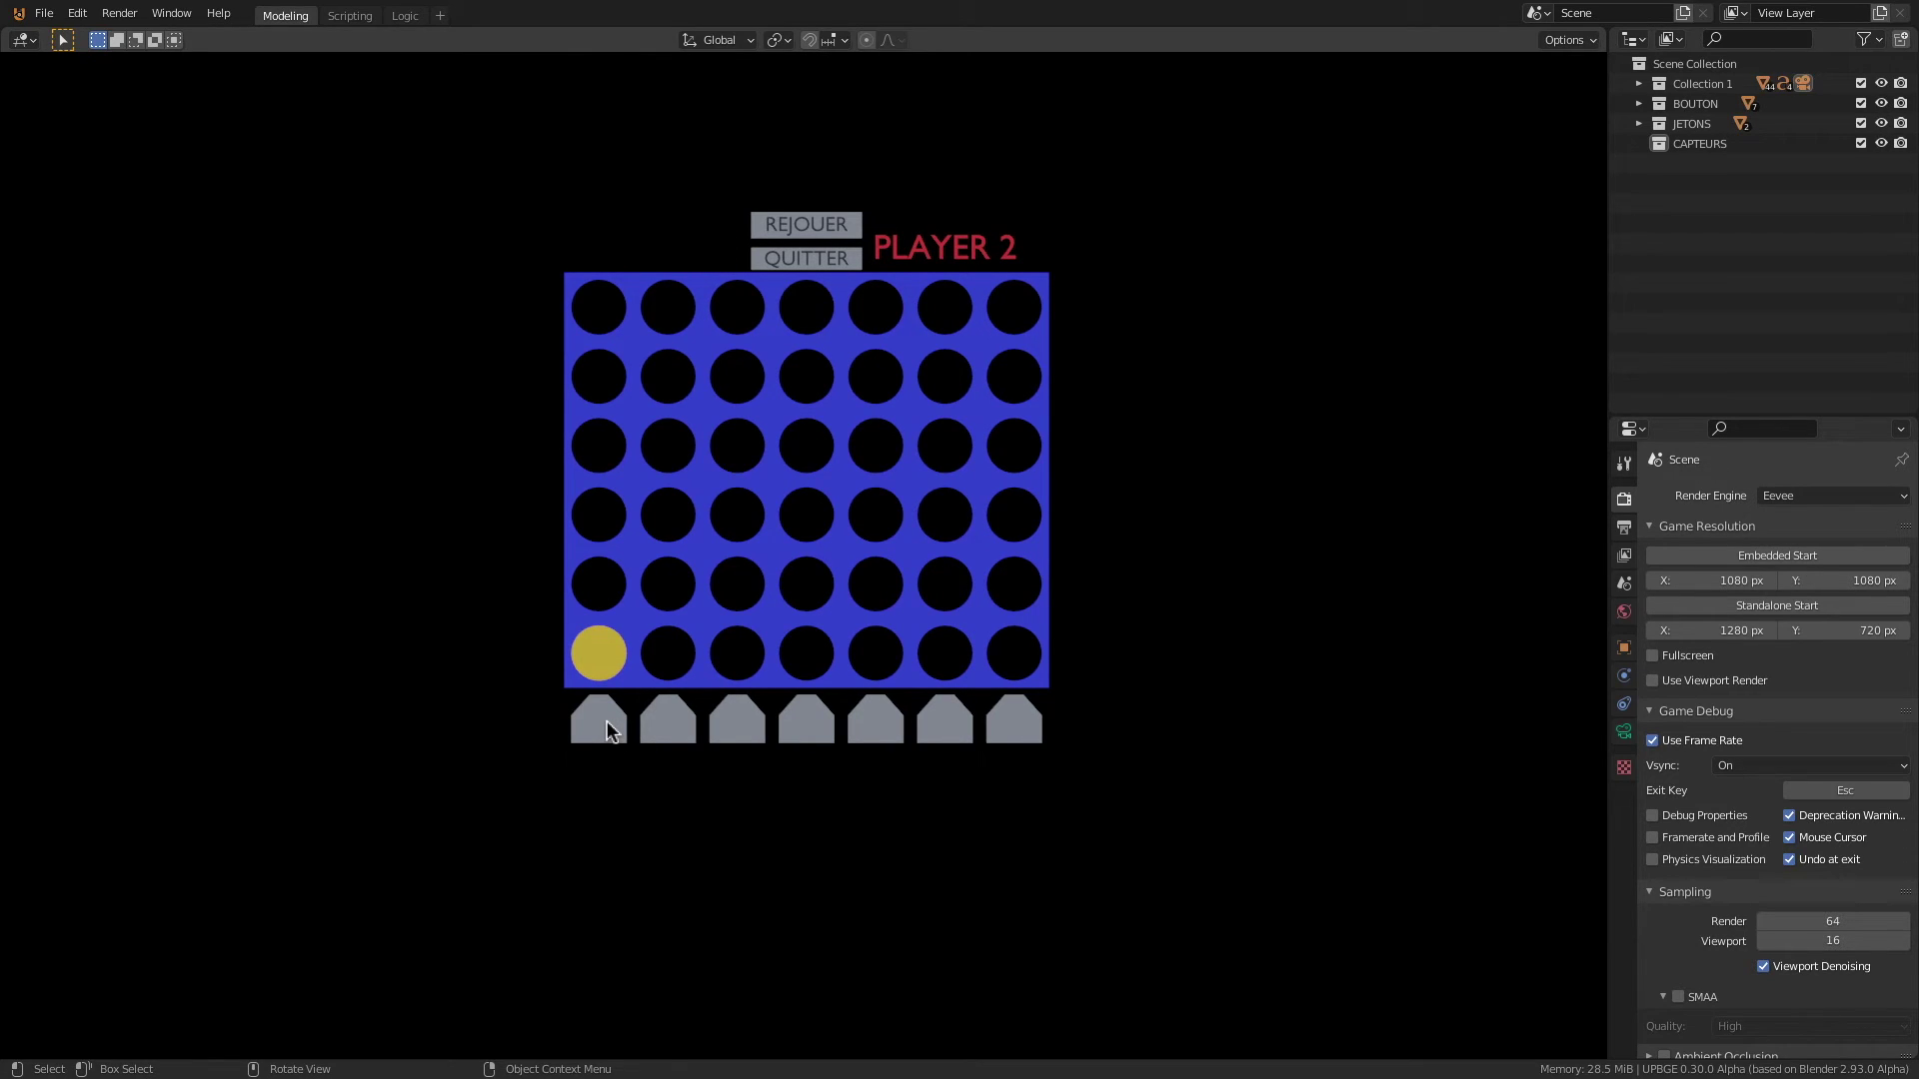
left_click(607, 722)
double_click(606, 722)
double_click(607, 721)
double_click(675, 737)
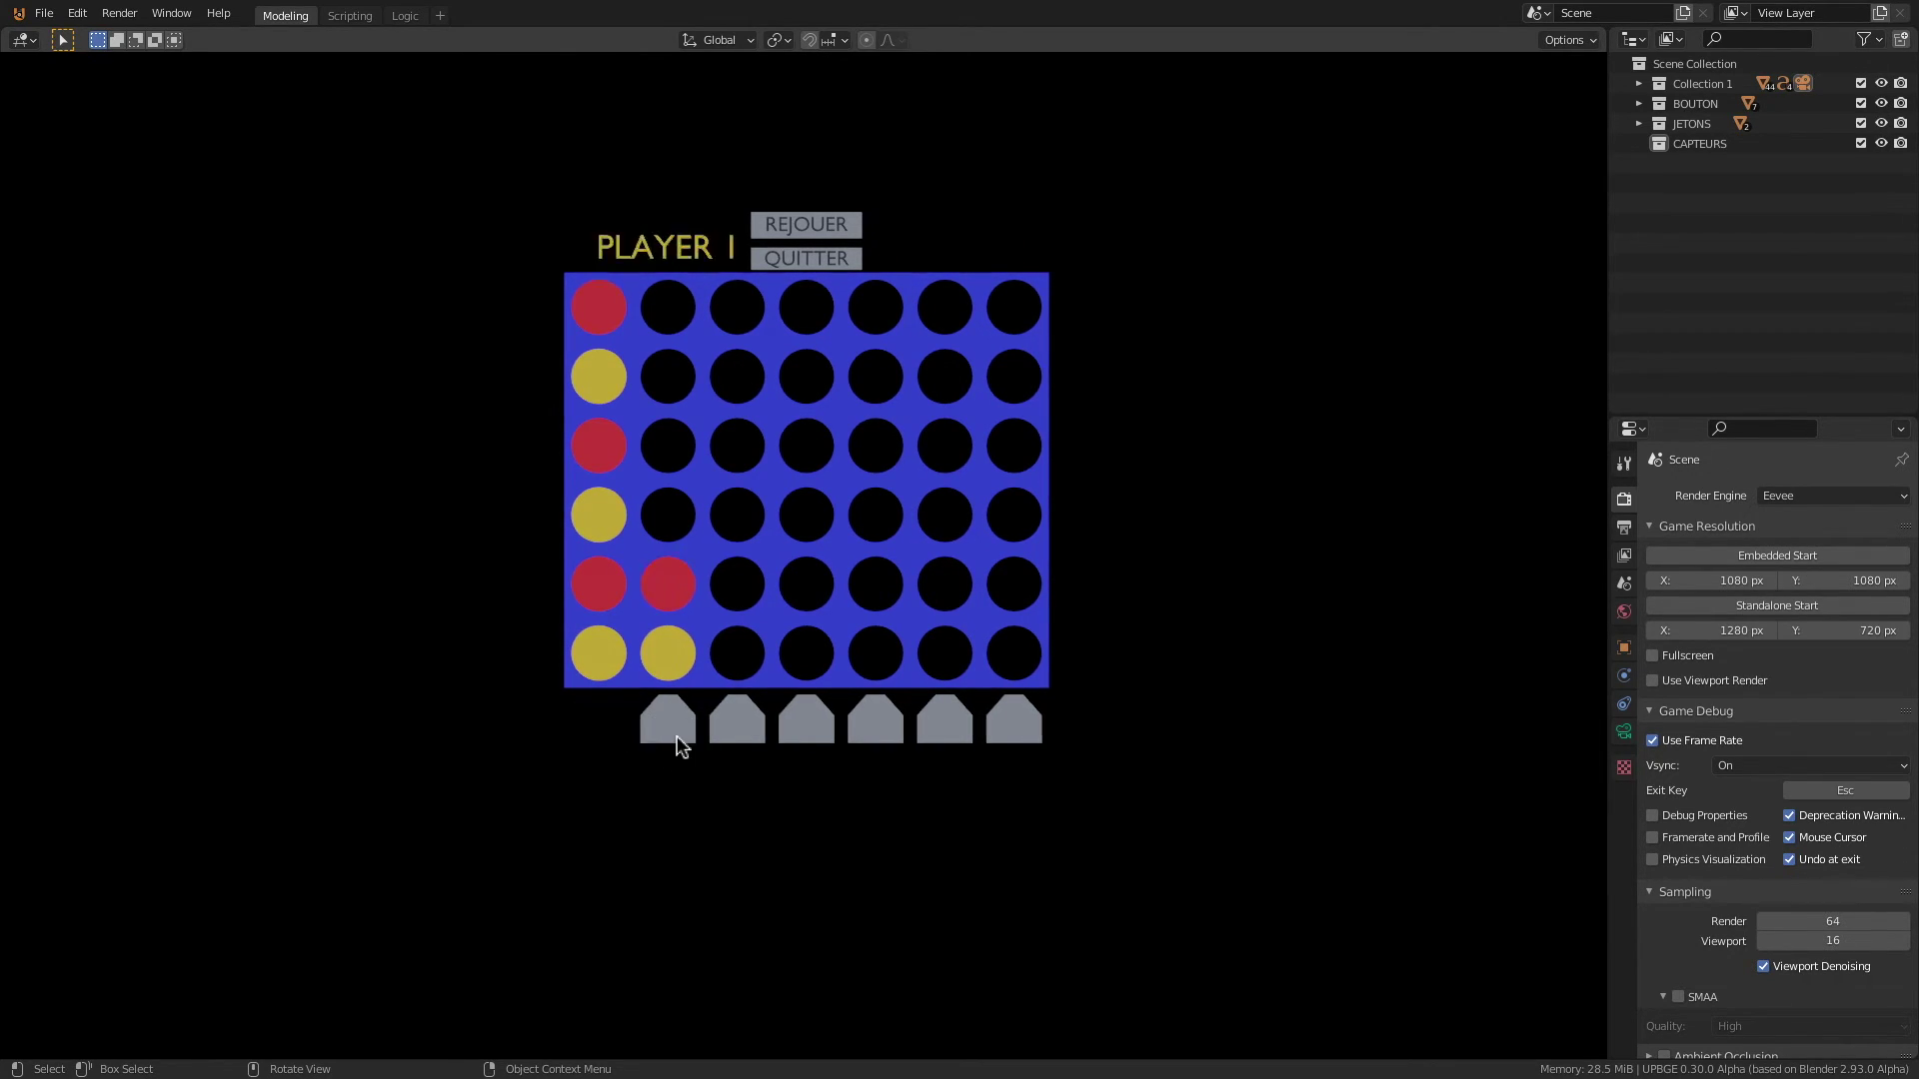
double_click(676, 736)
double_click(675, 736)
left_click(737, 721)
left_click(737, 721)
left_click(806, 723)
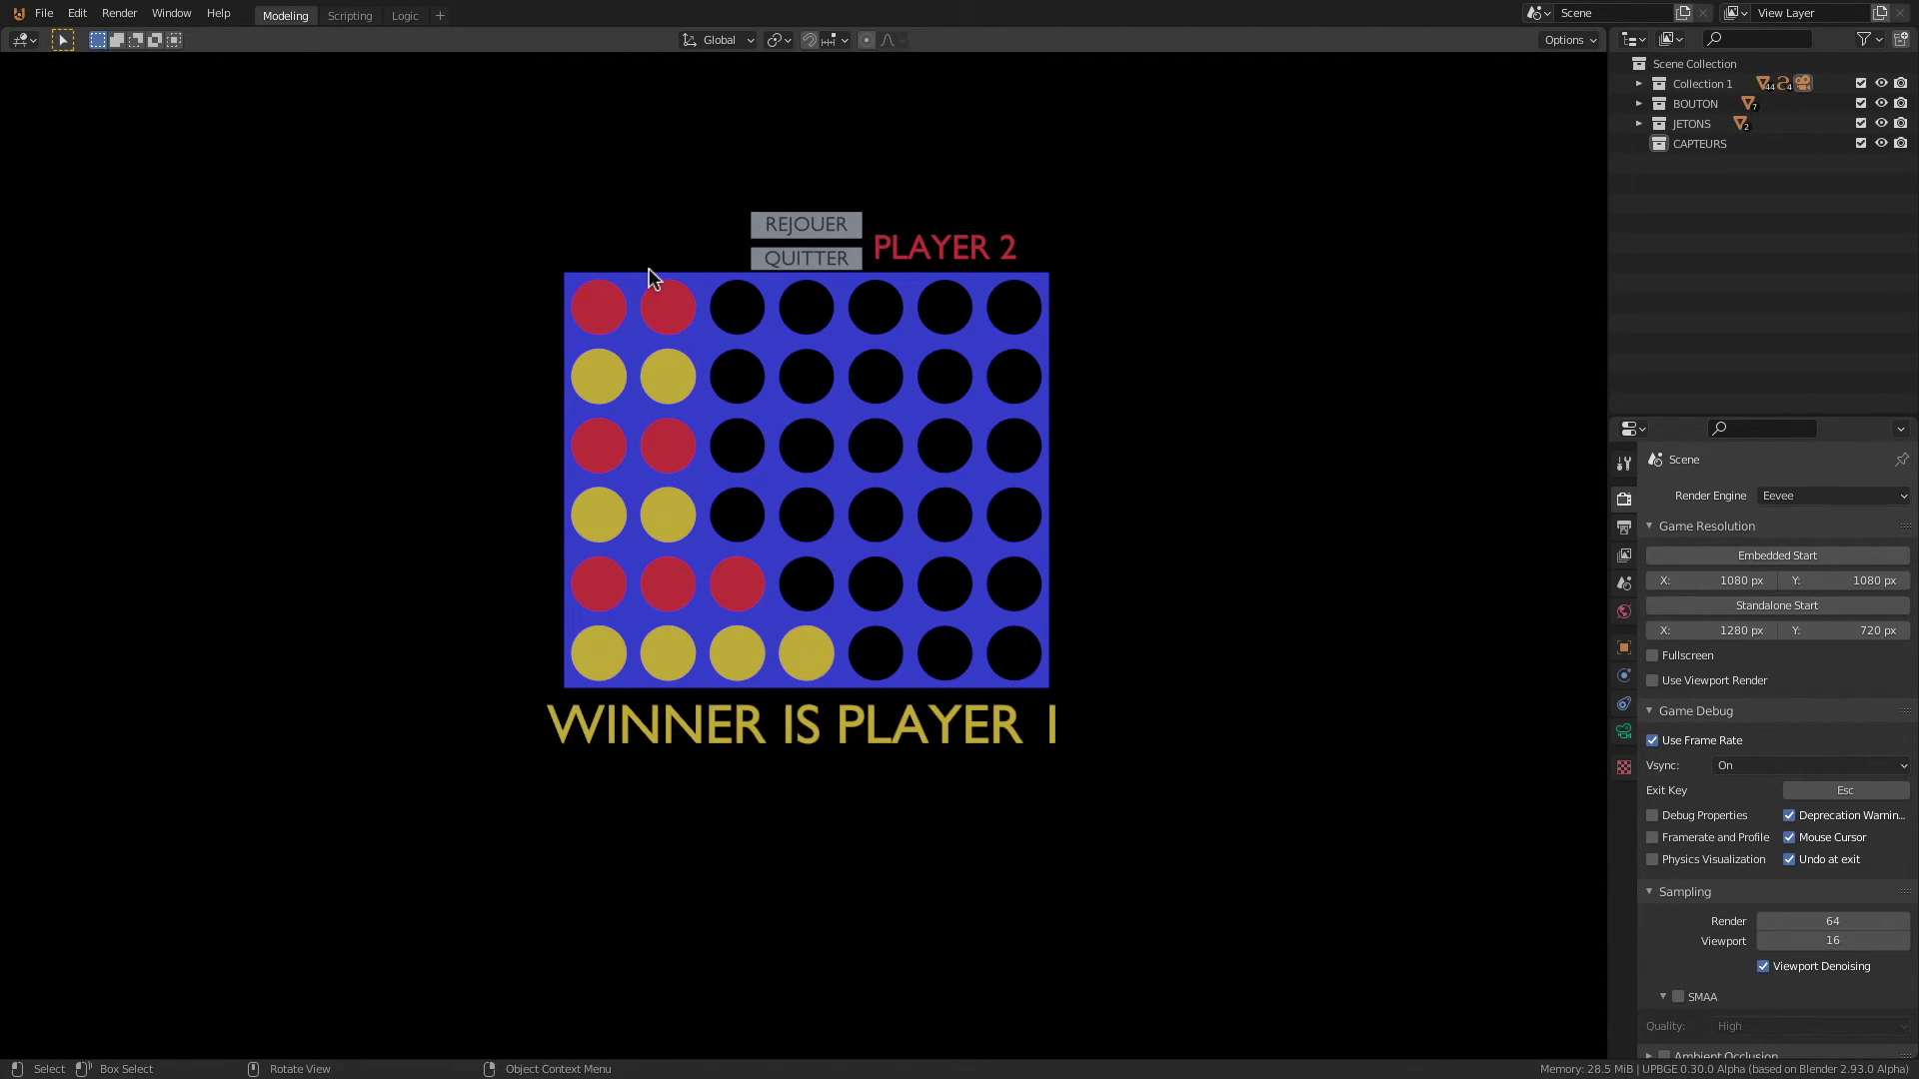
left_click(801, 228)
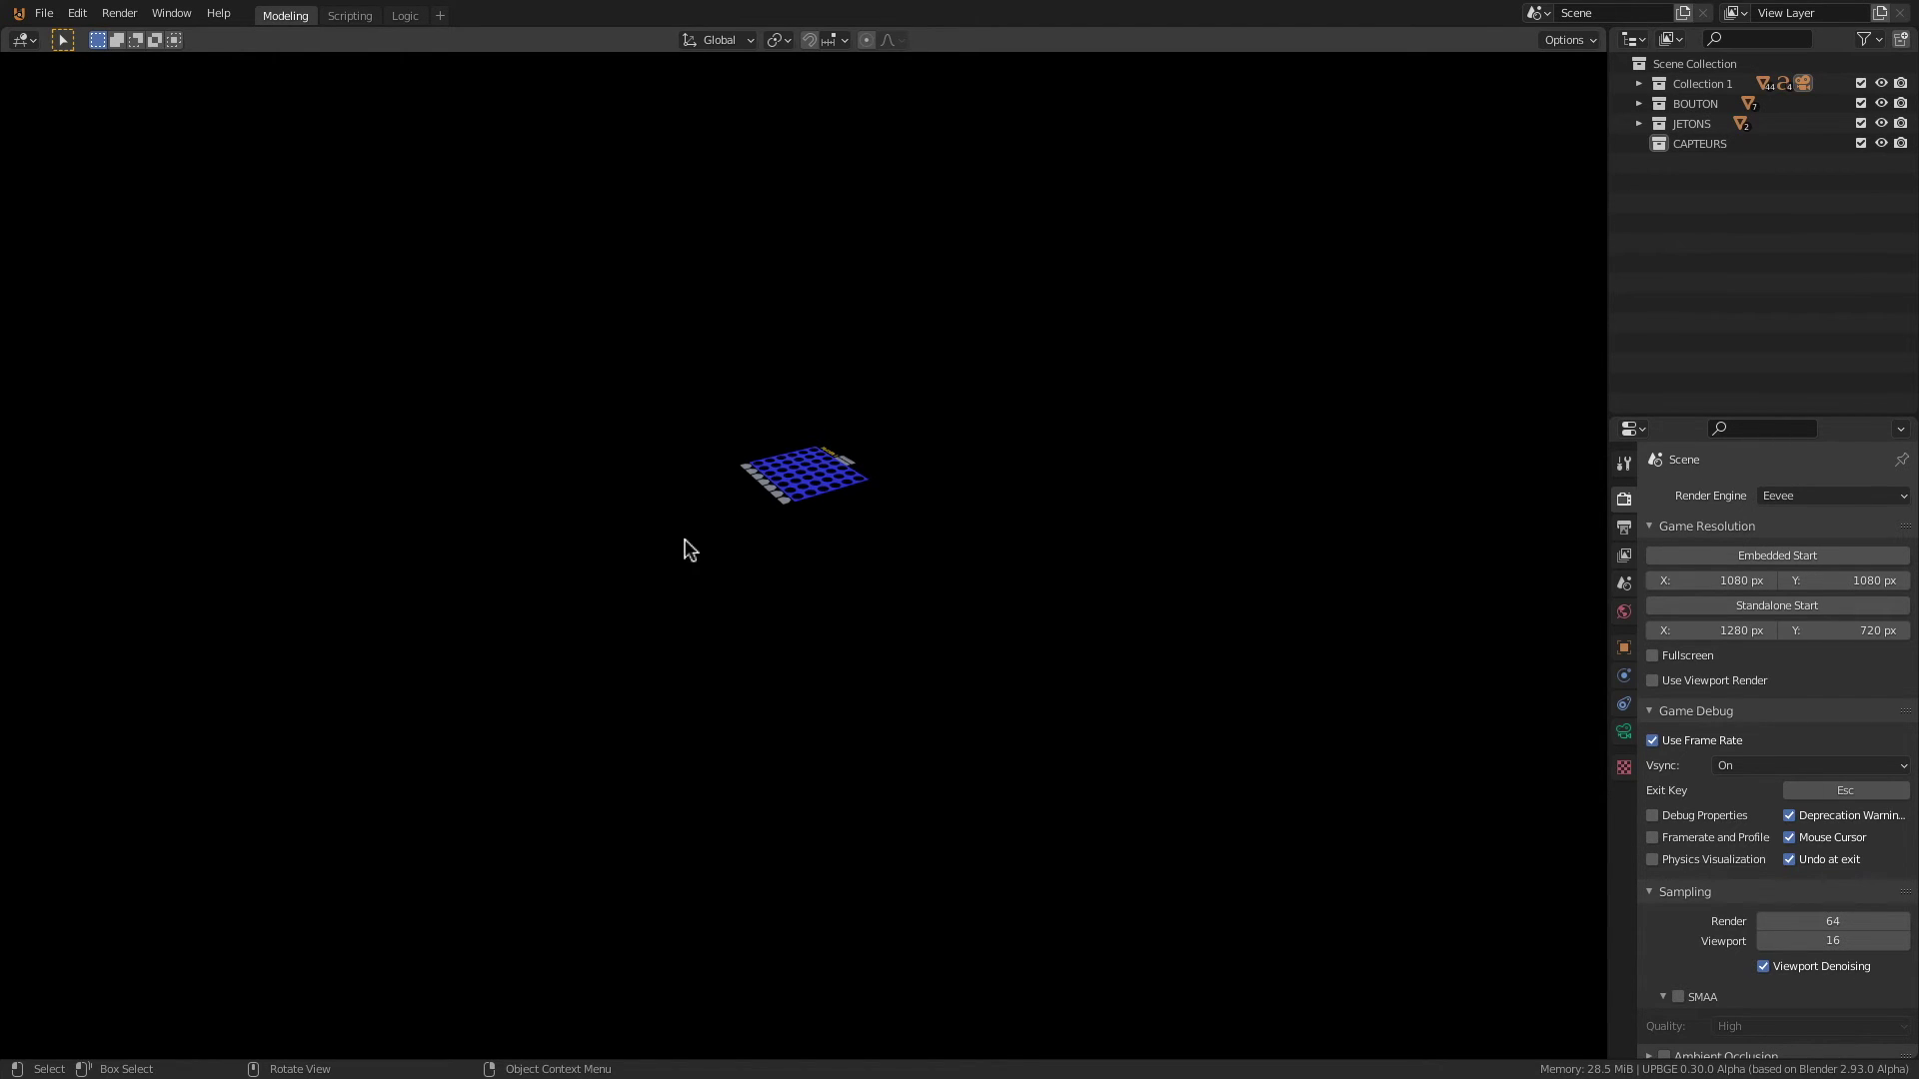
key("Escape")
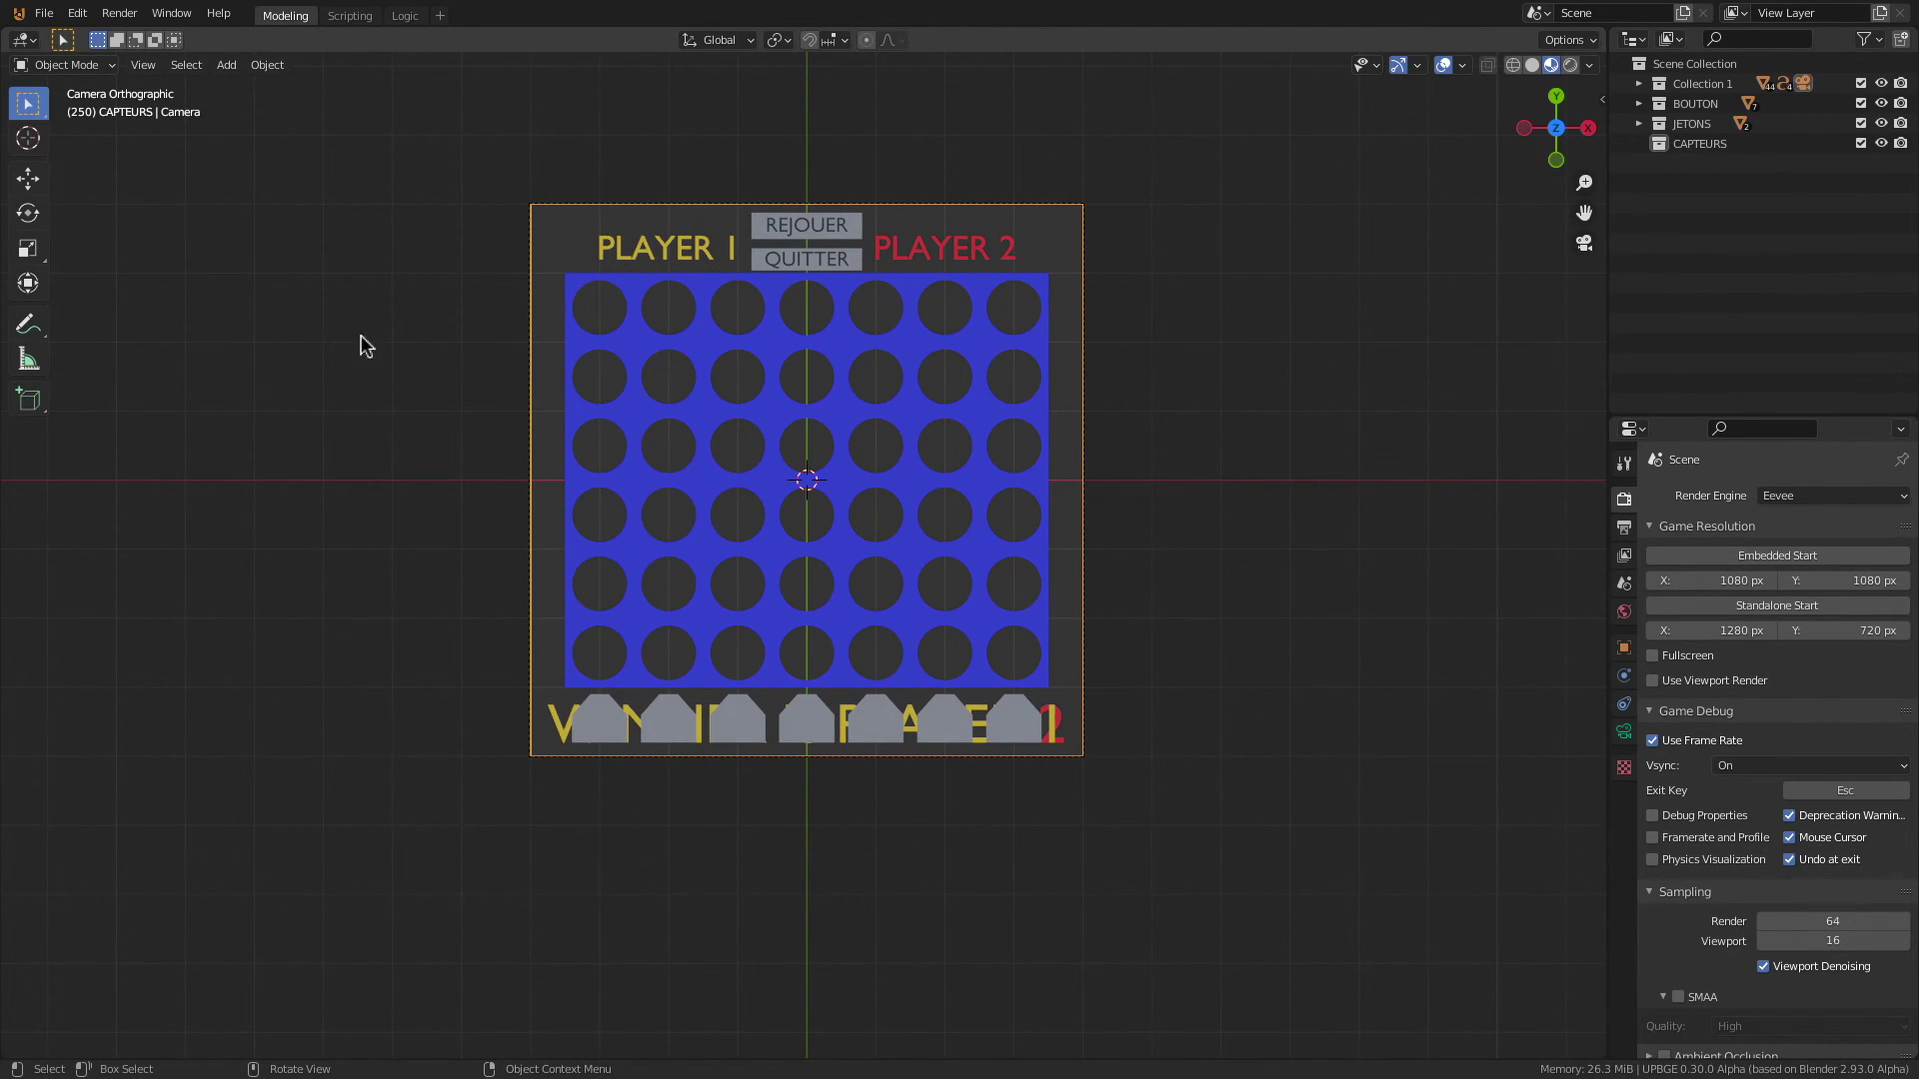
Step: In the Logic workspace, change the REJOUER button's Game actuator to a Scene actuator in Restart mode
left_click(405, 16)
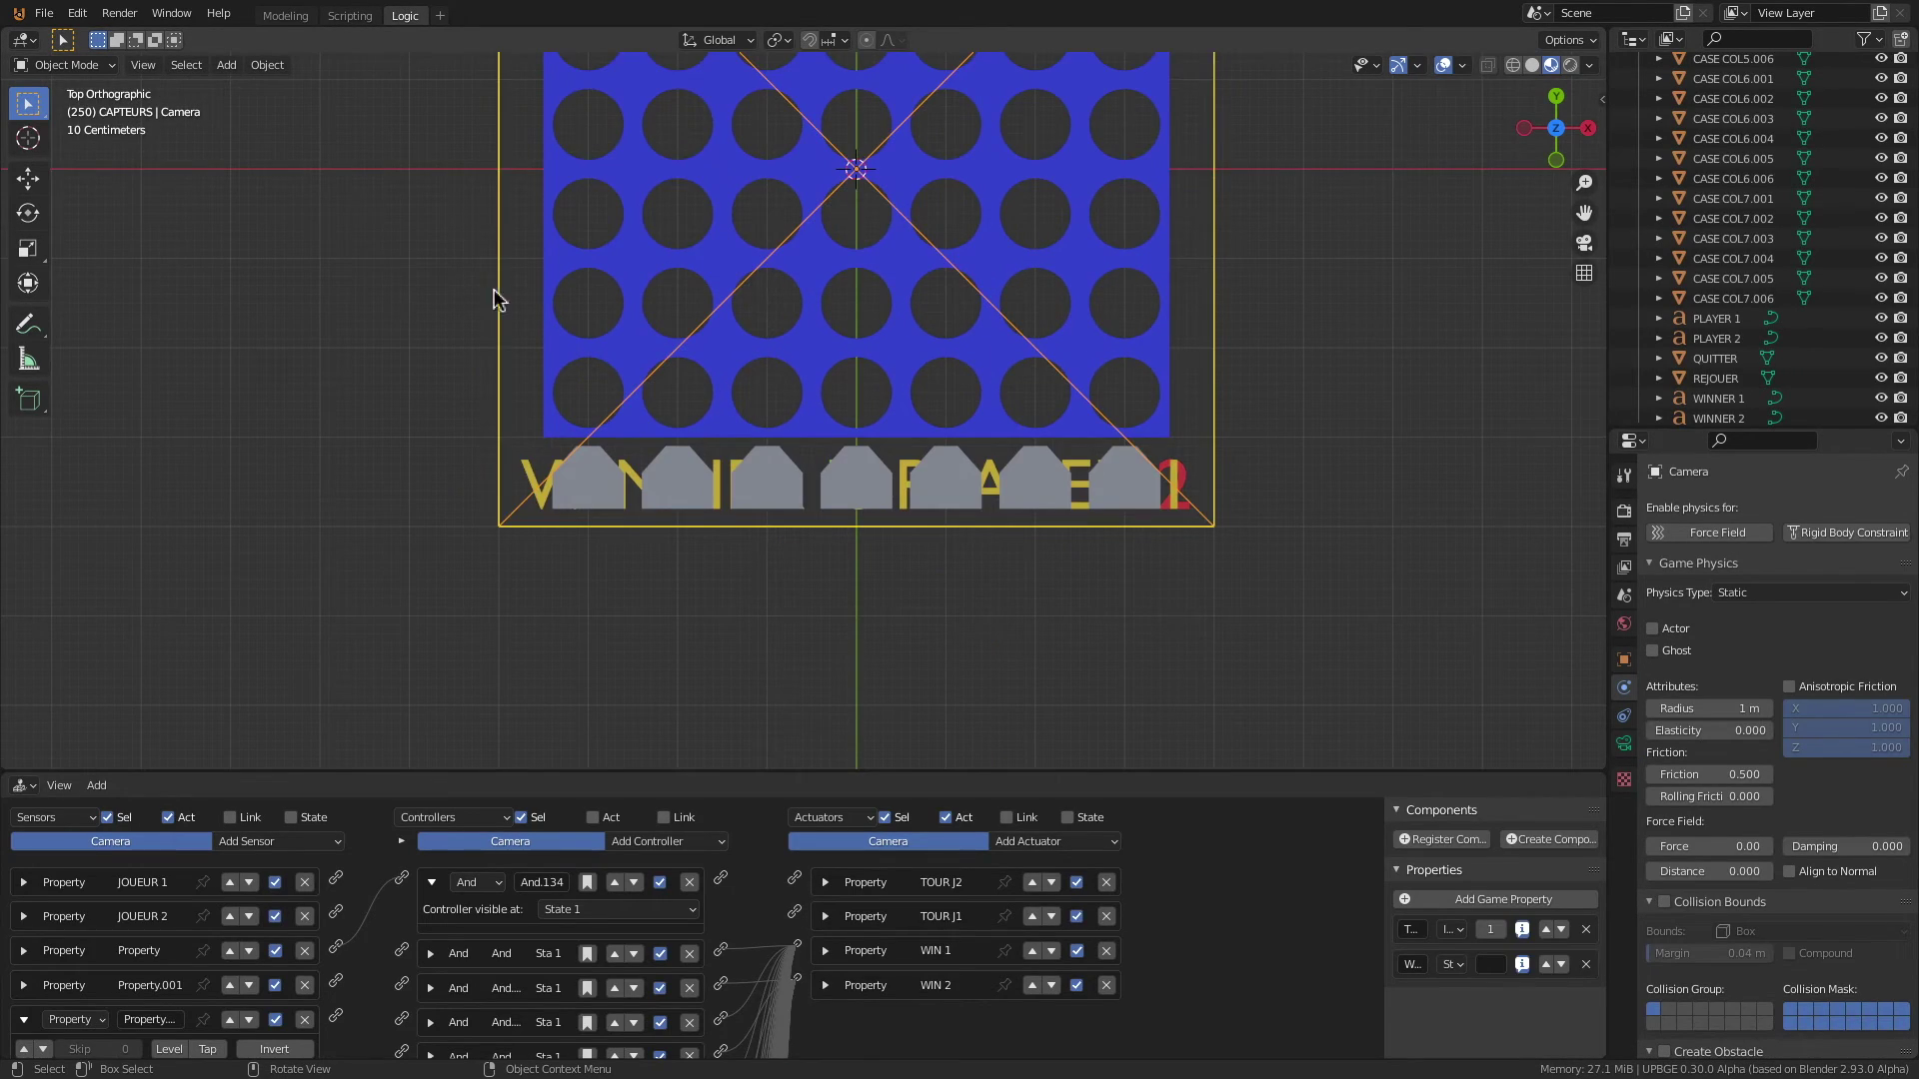
middle_click_drag(768, 198, 776, 515, "shift")
left_click(851, 154)
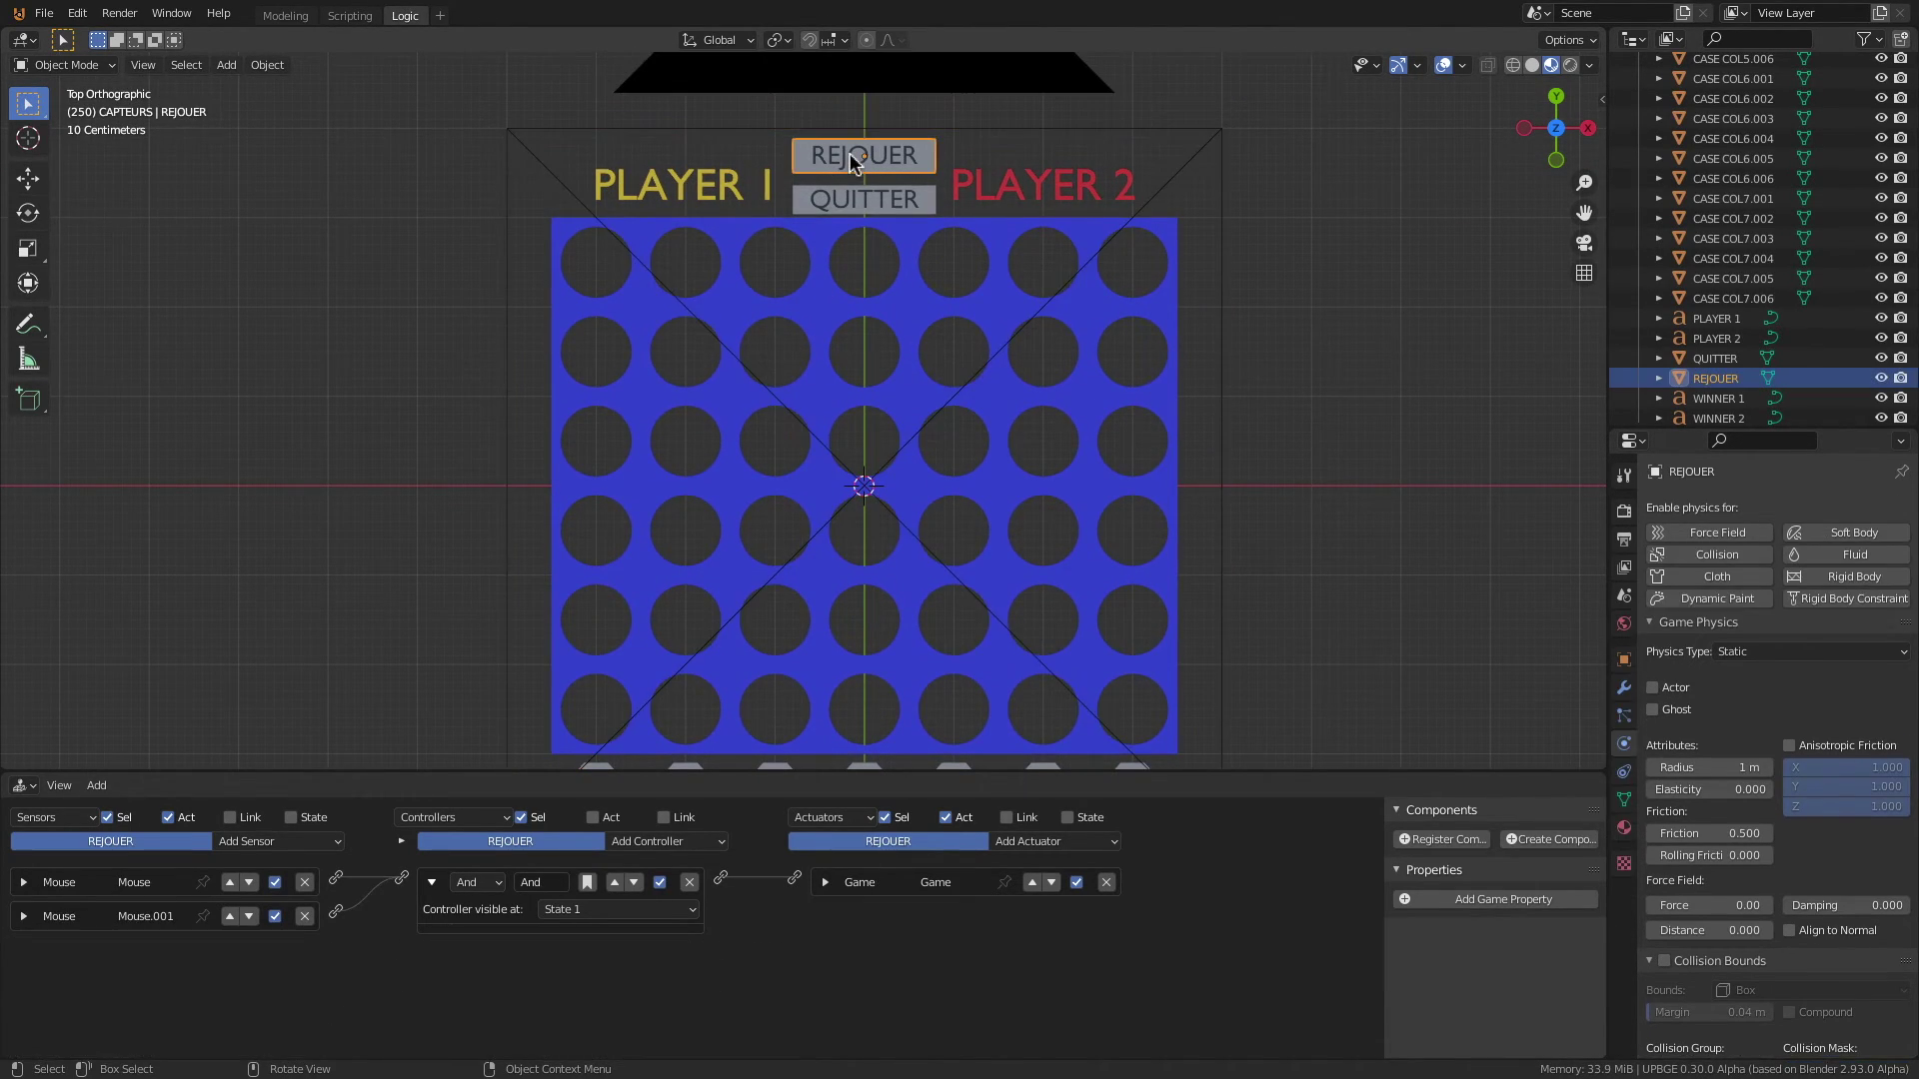
left_click(825, 883)
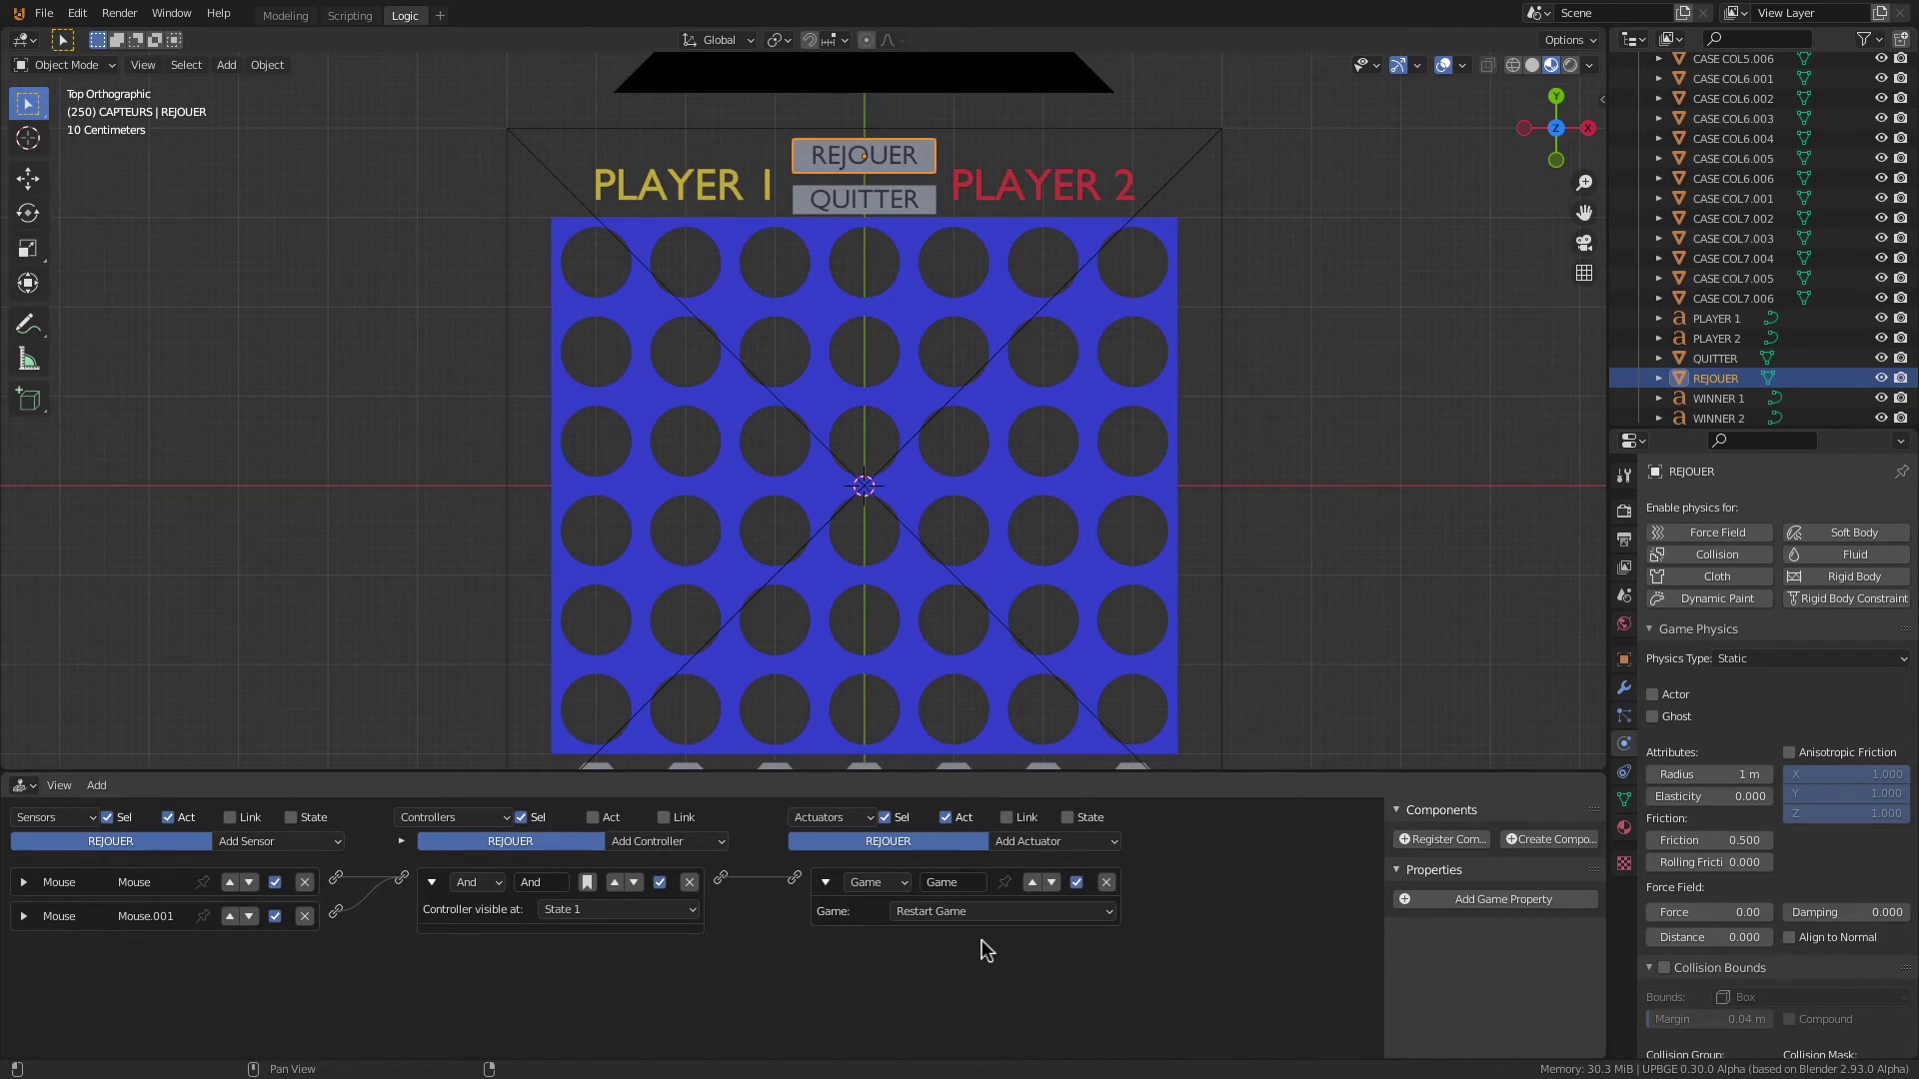
left_click(876, 884)
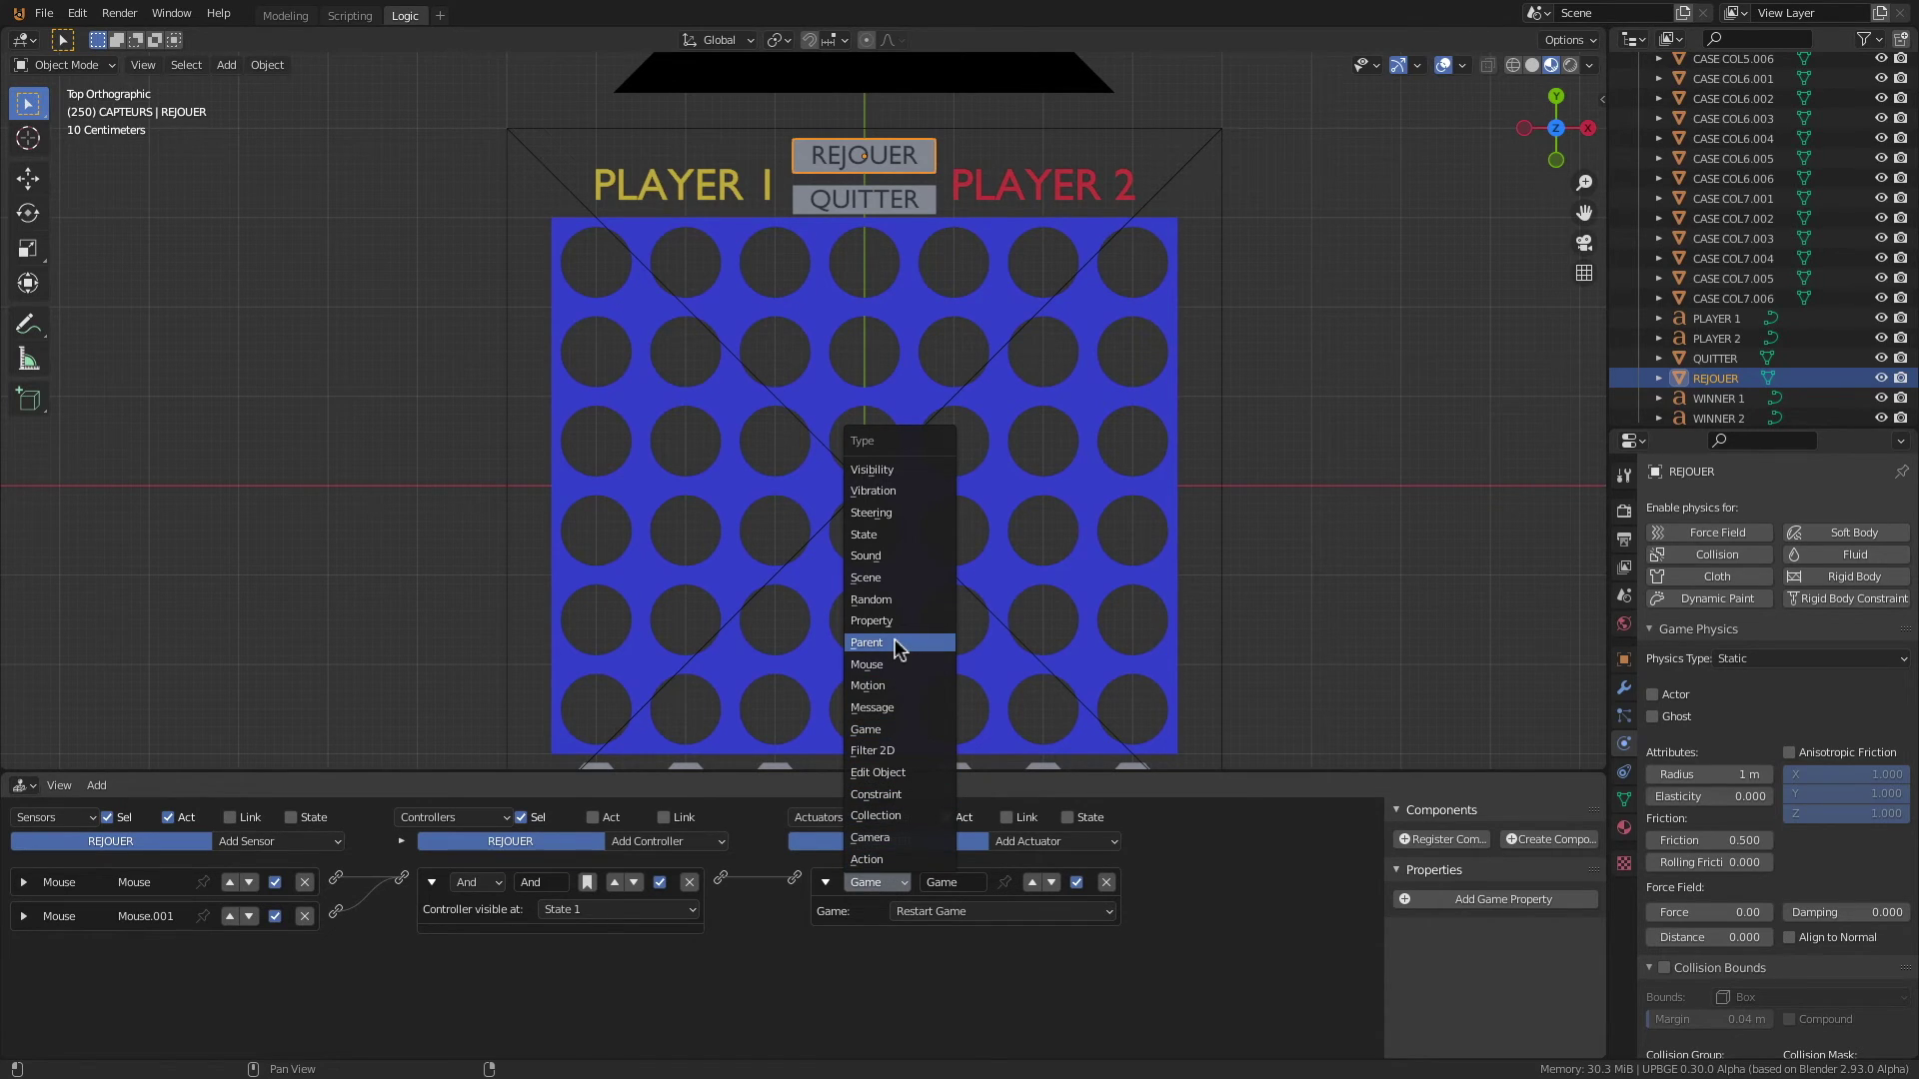
left_click(867, 577)
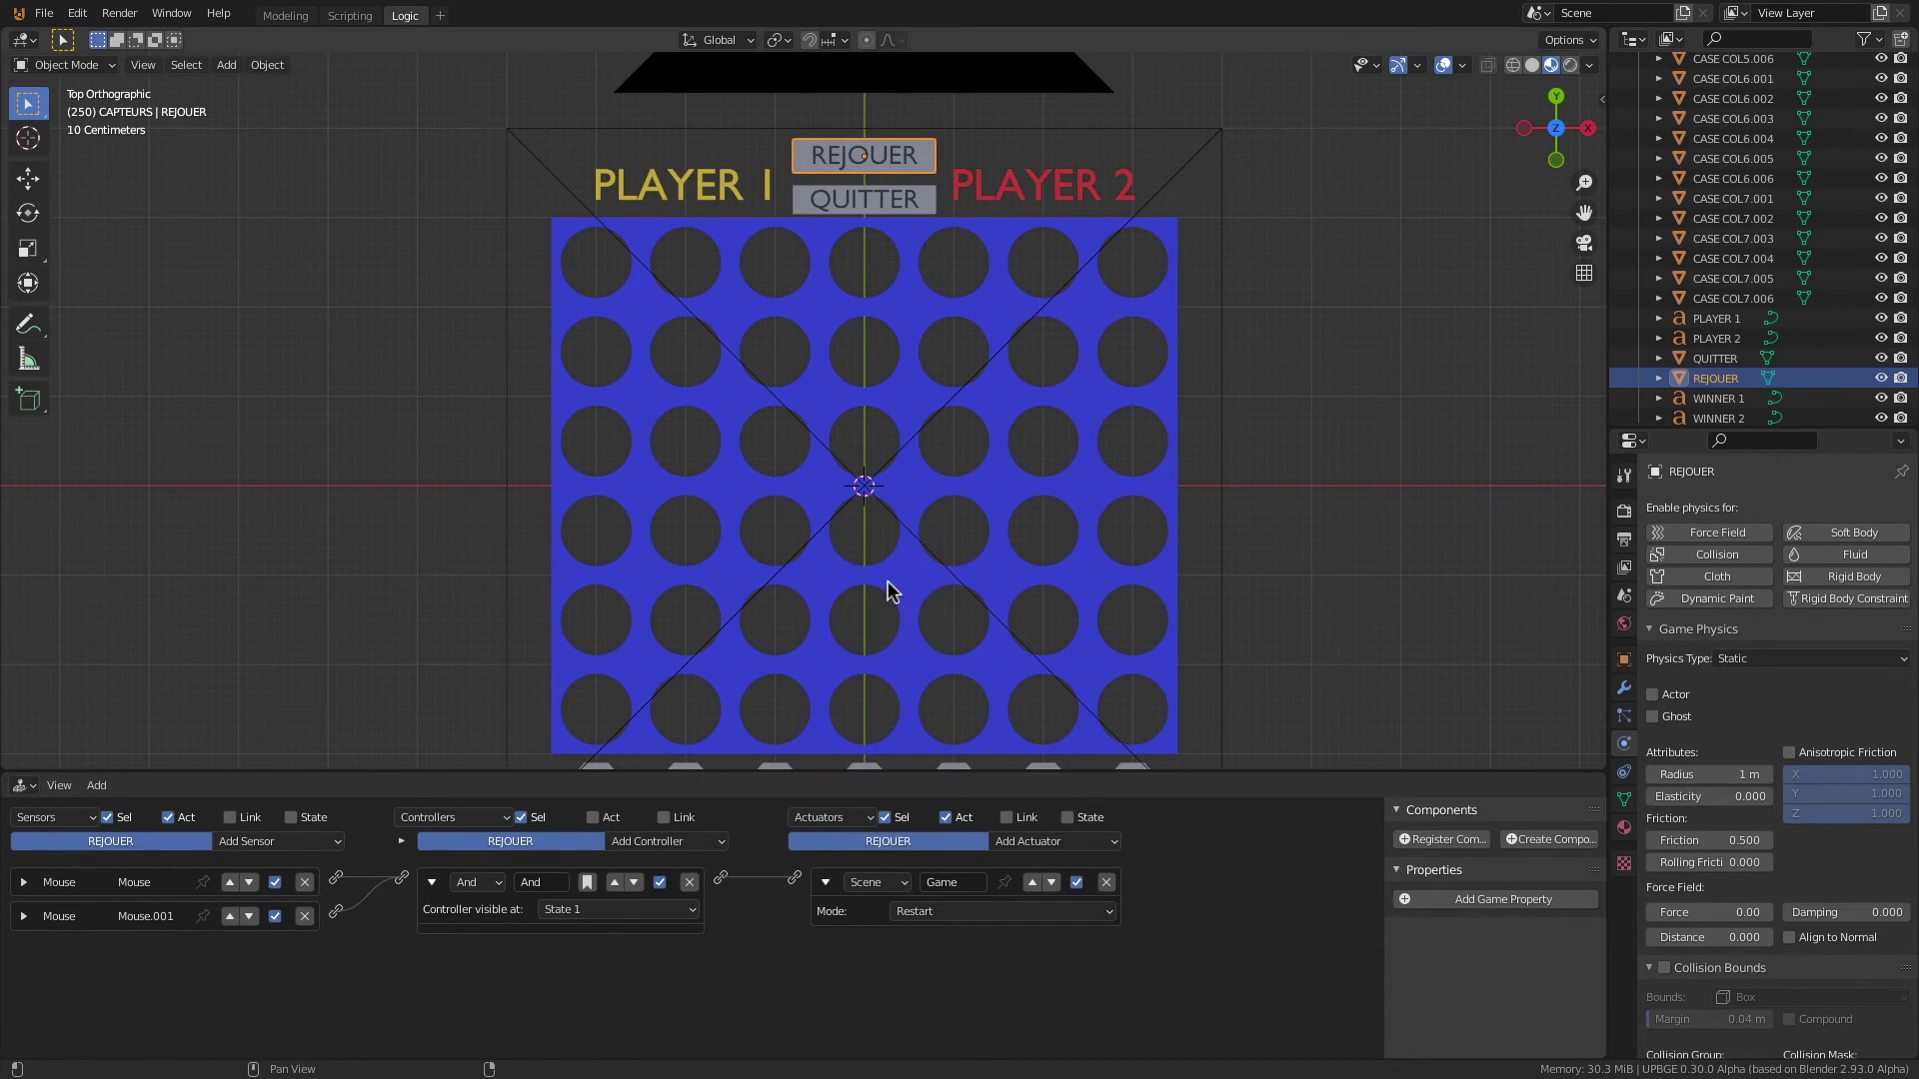
left_click(920, 911)
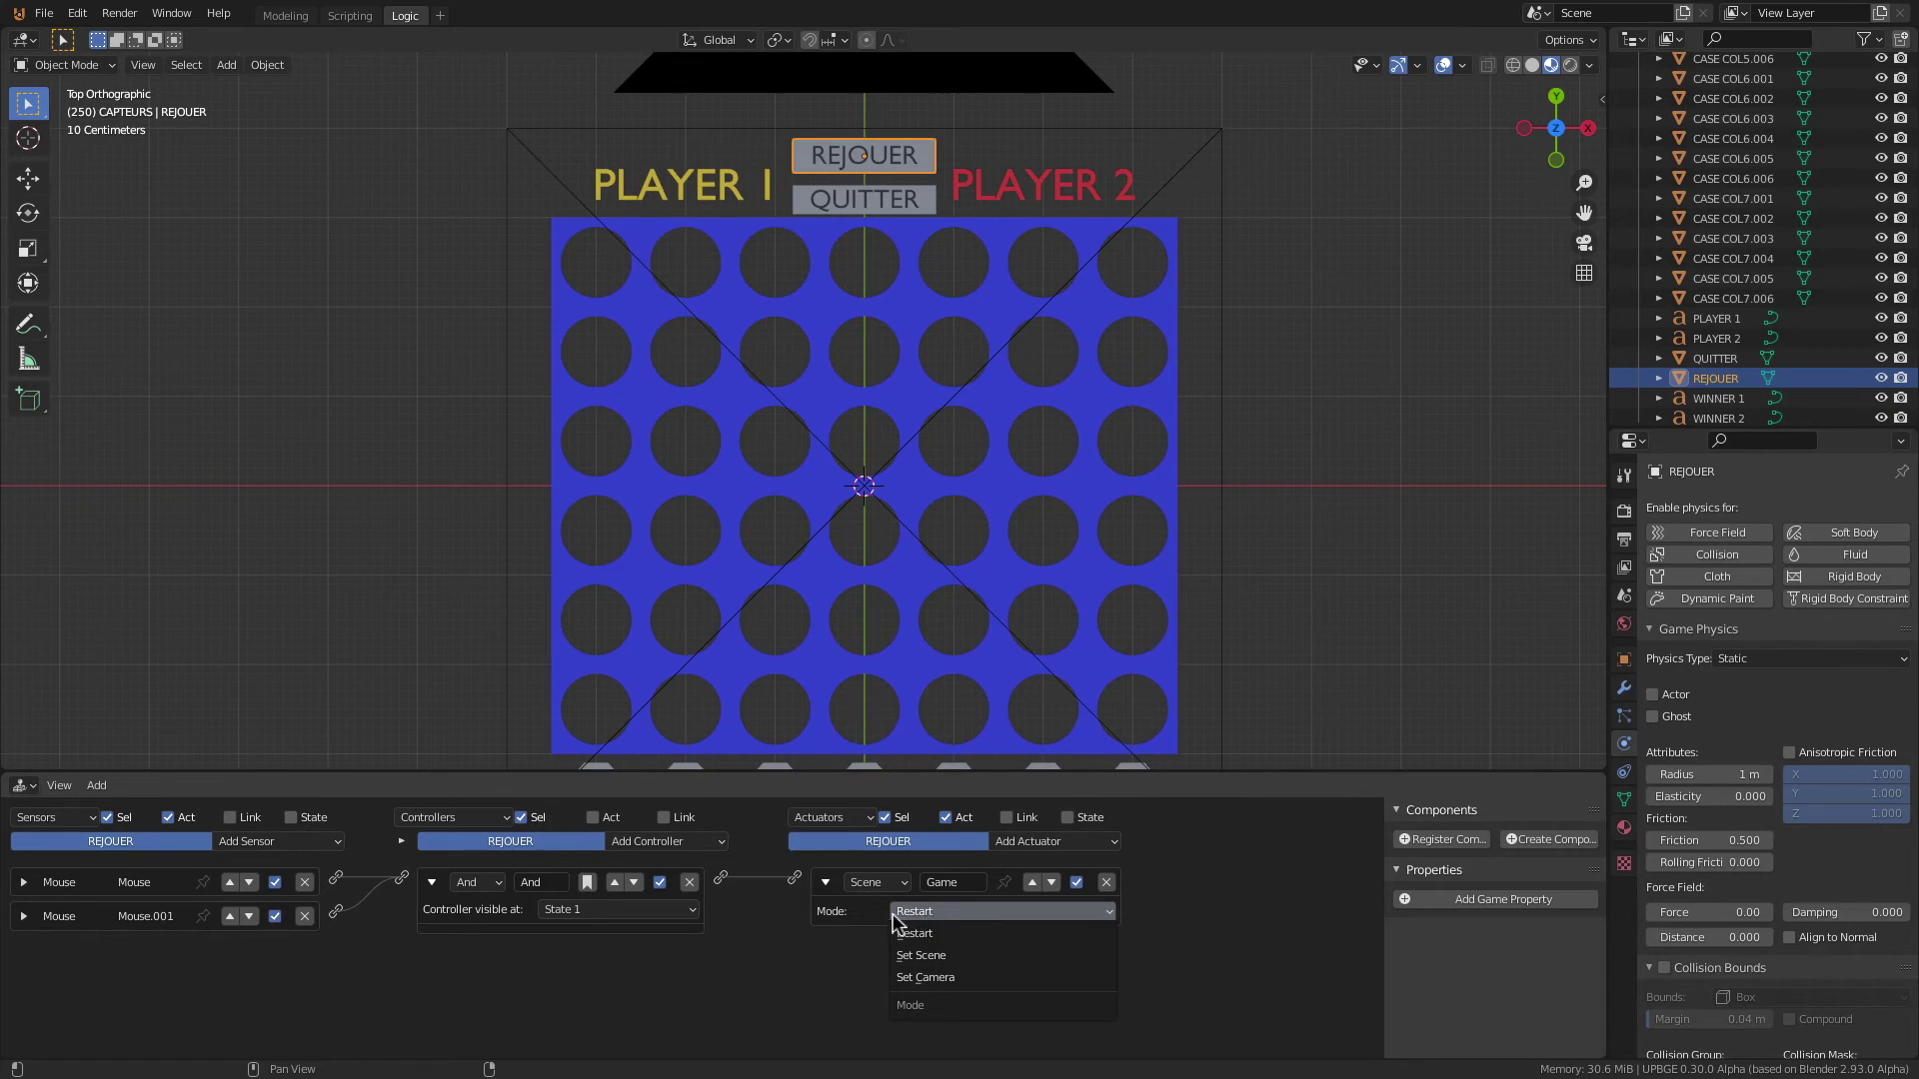
left_click(916, 916)
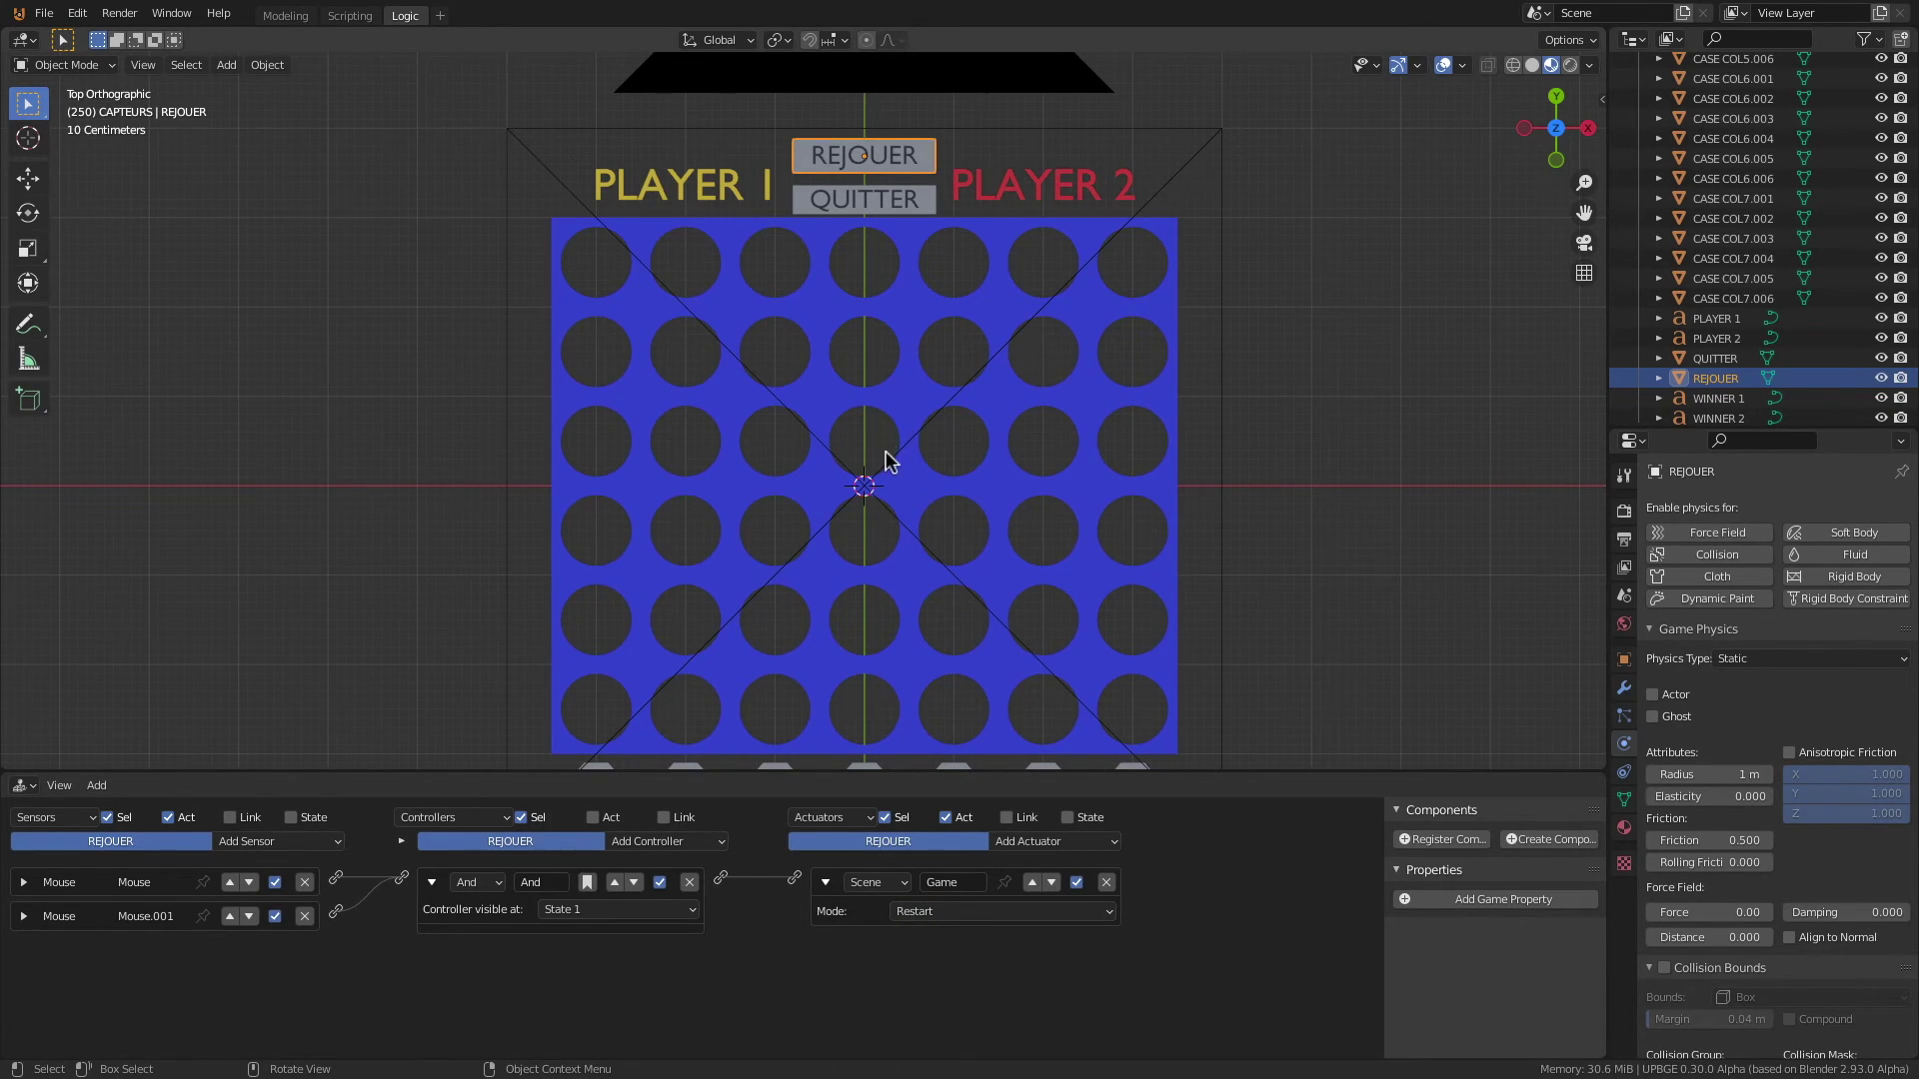
Step: Run the game, drop five tokens in the fourth column and five in the third, and test the REJOUER restart
key("p")
left_click(866, 769)
left_click(868, 768)
left_click(868, 767)
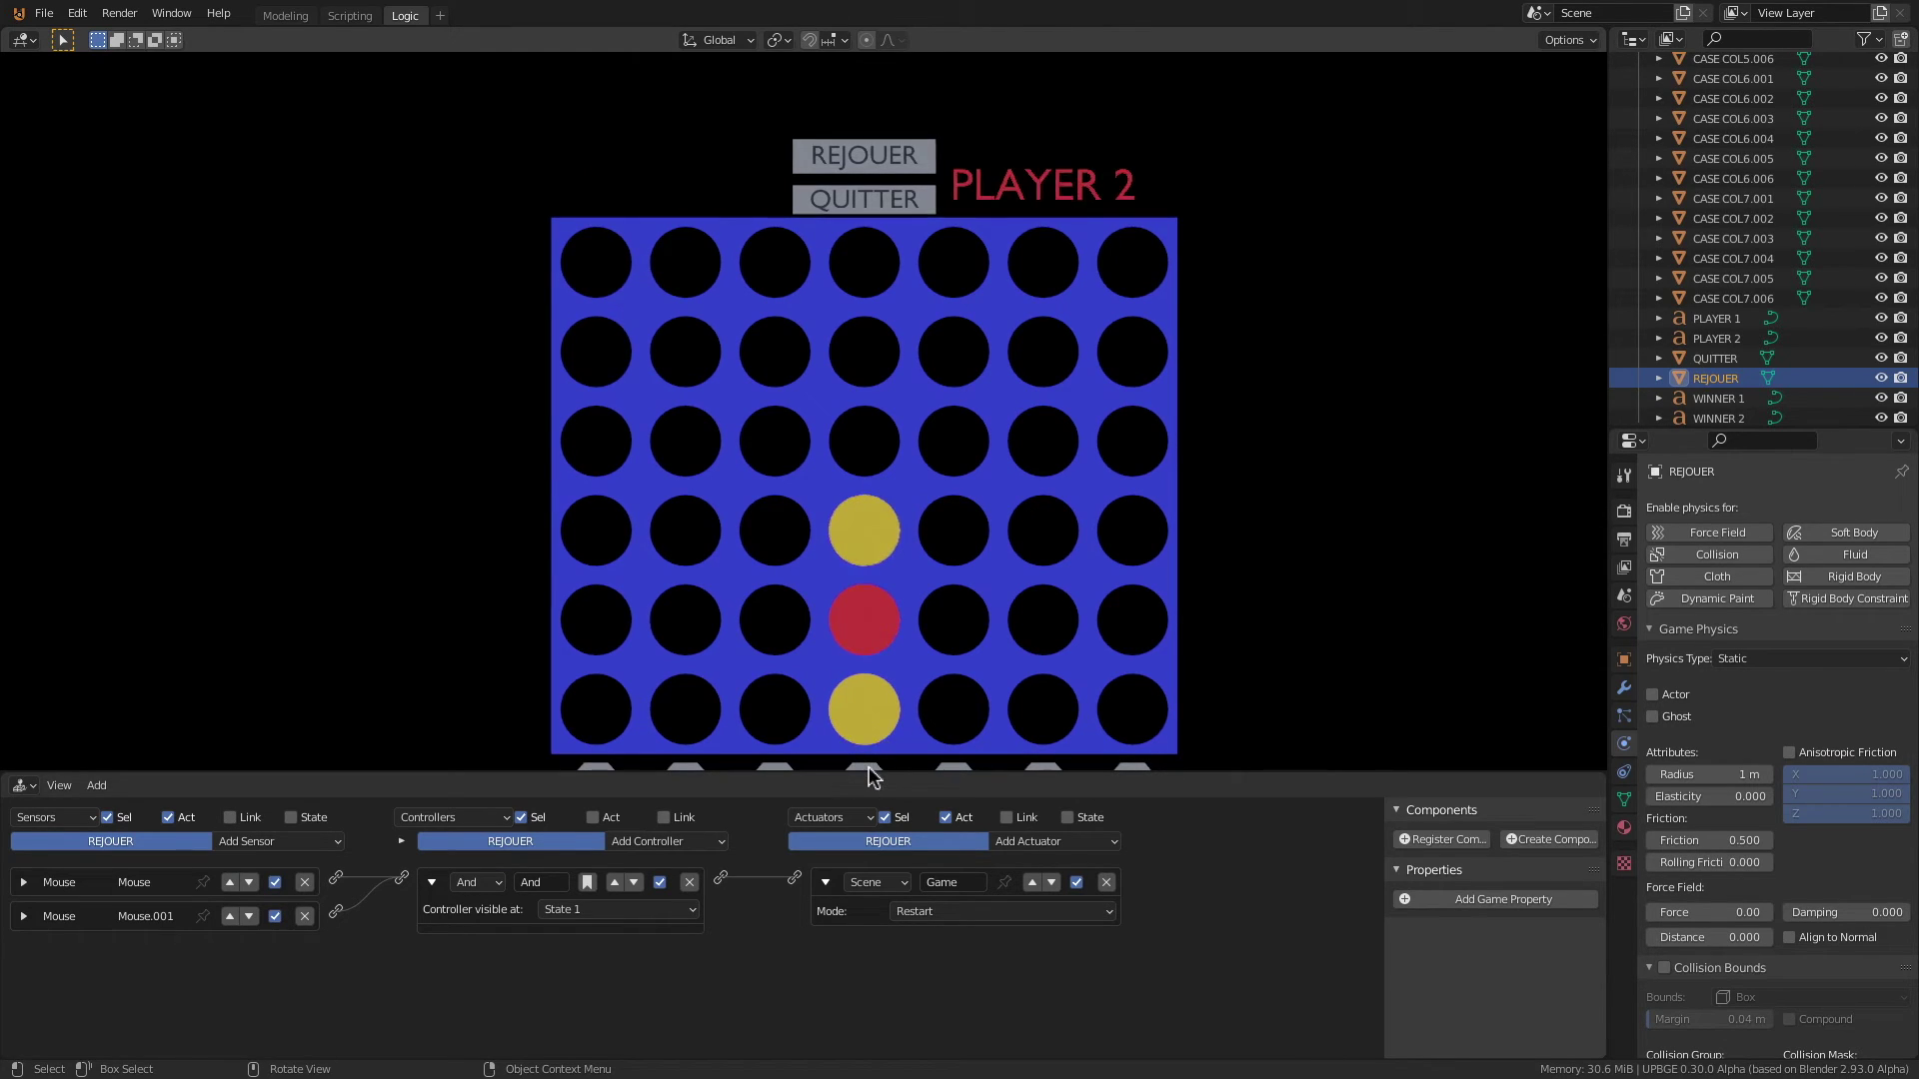
left_click(868, 768)
left_click(869, 767)
left_click(782, 767)
left_click(783, 767)
left_click(783, 767)
left_click(783, 767)
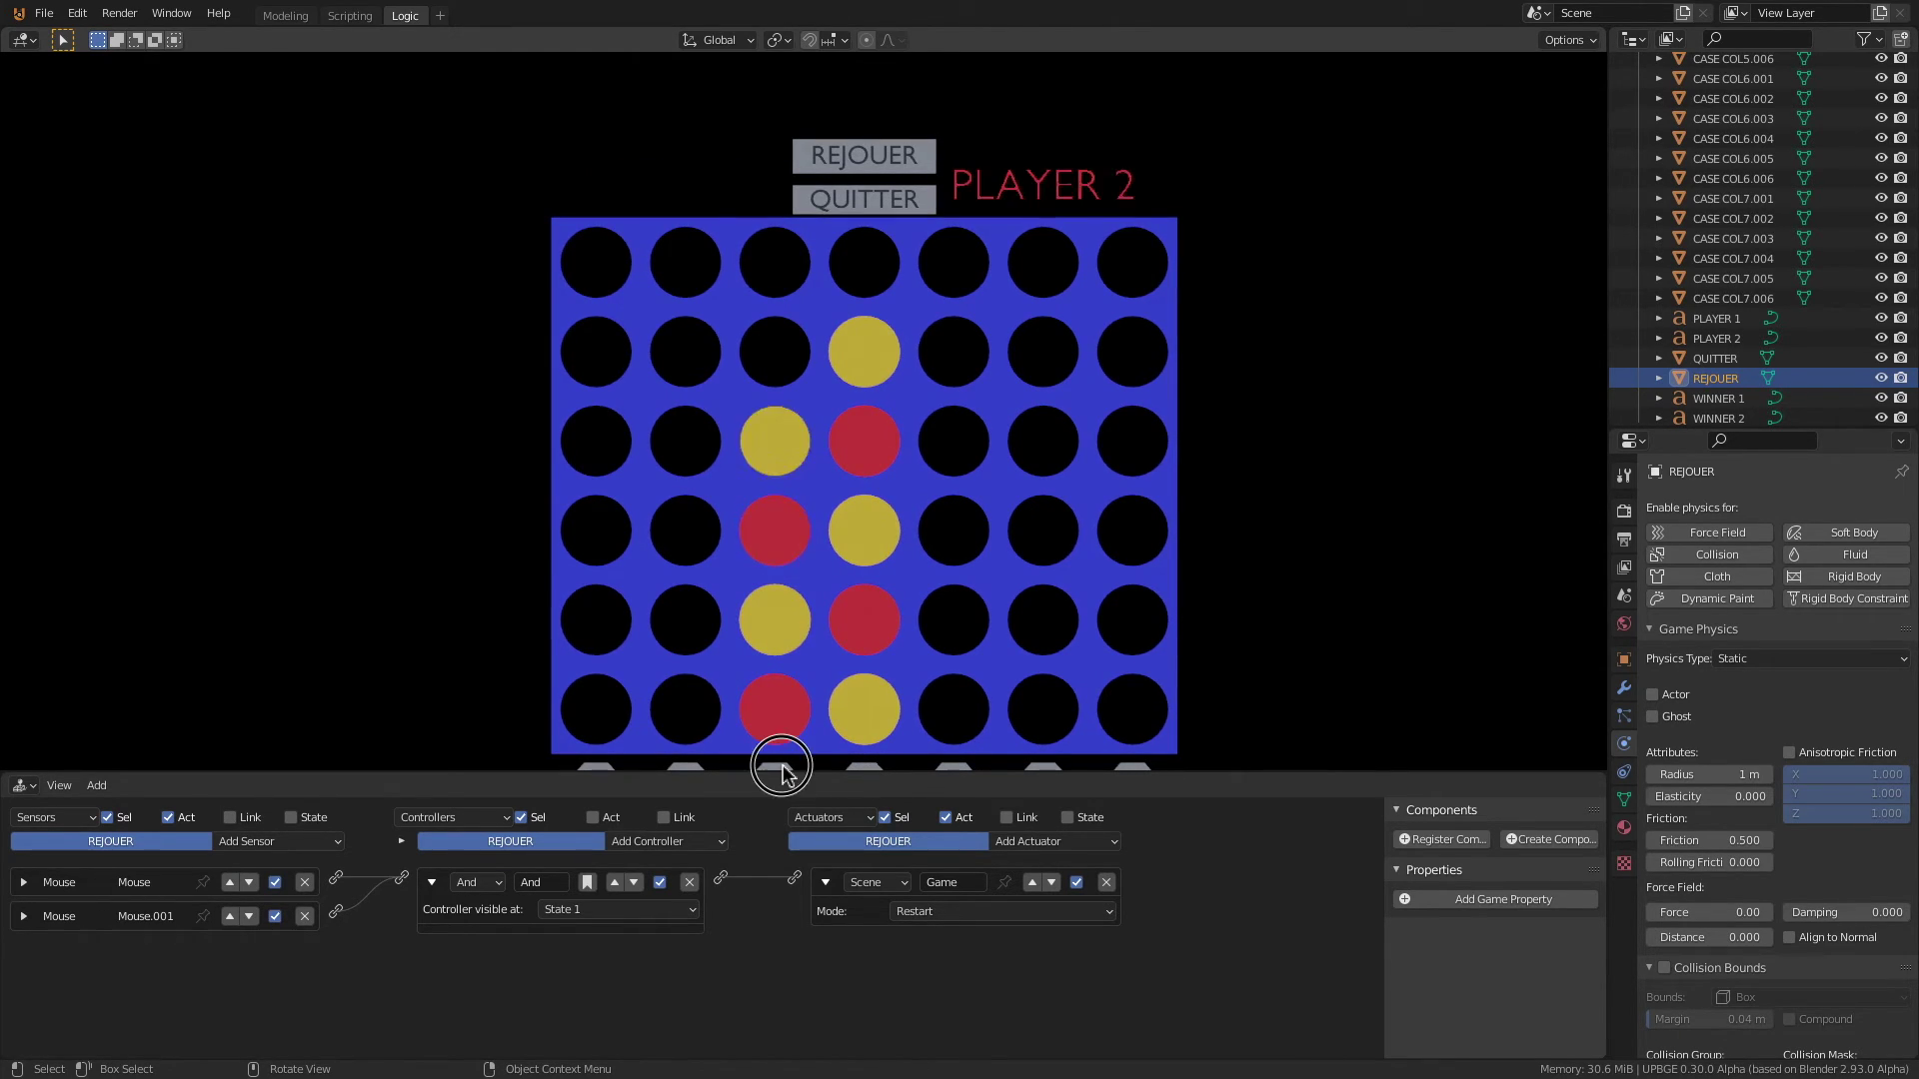
left_click(782, 767)
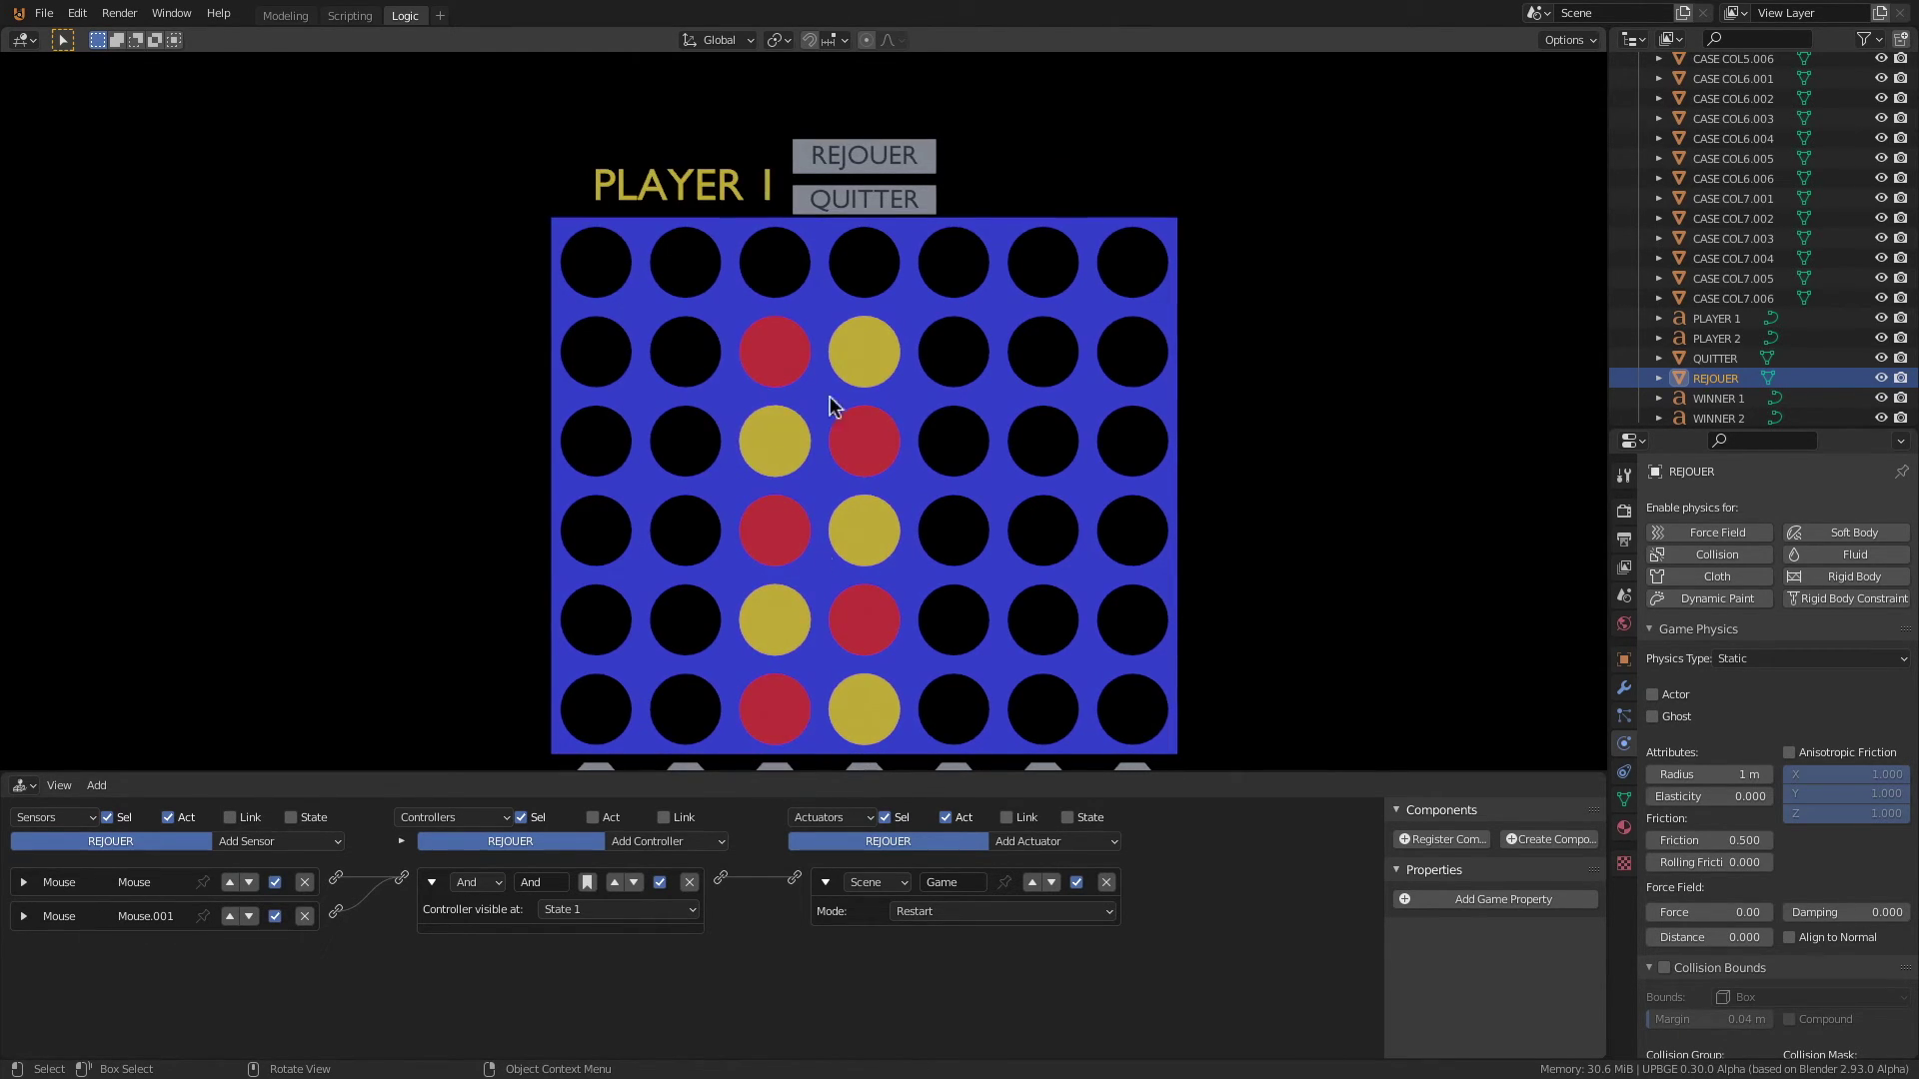
left_click(873, 160)
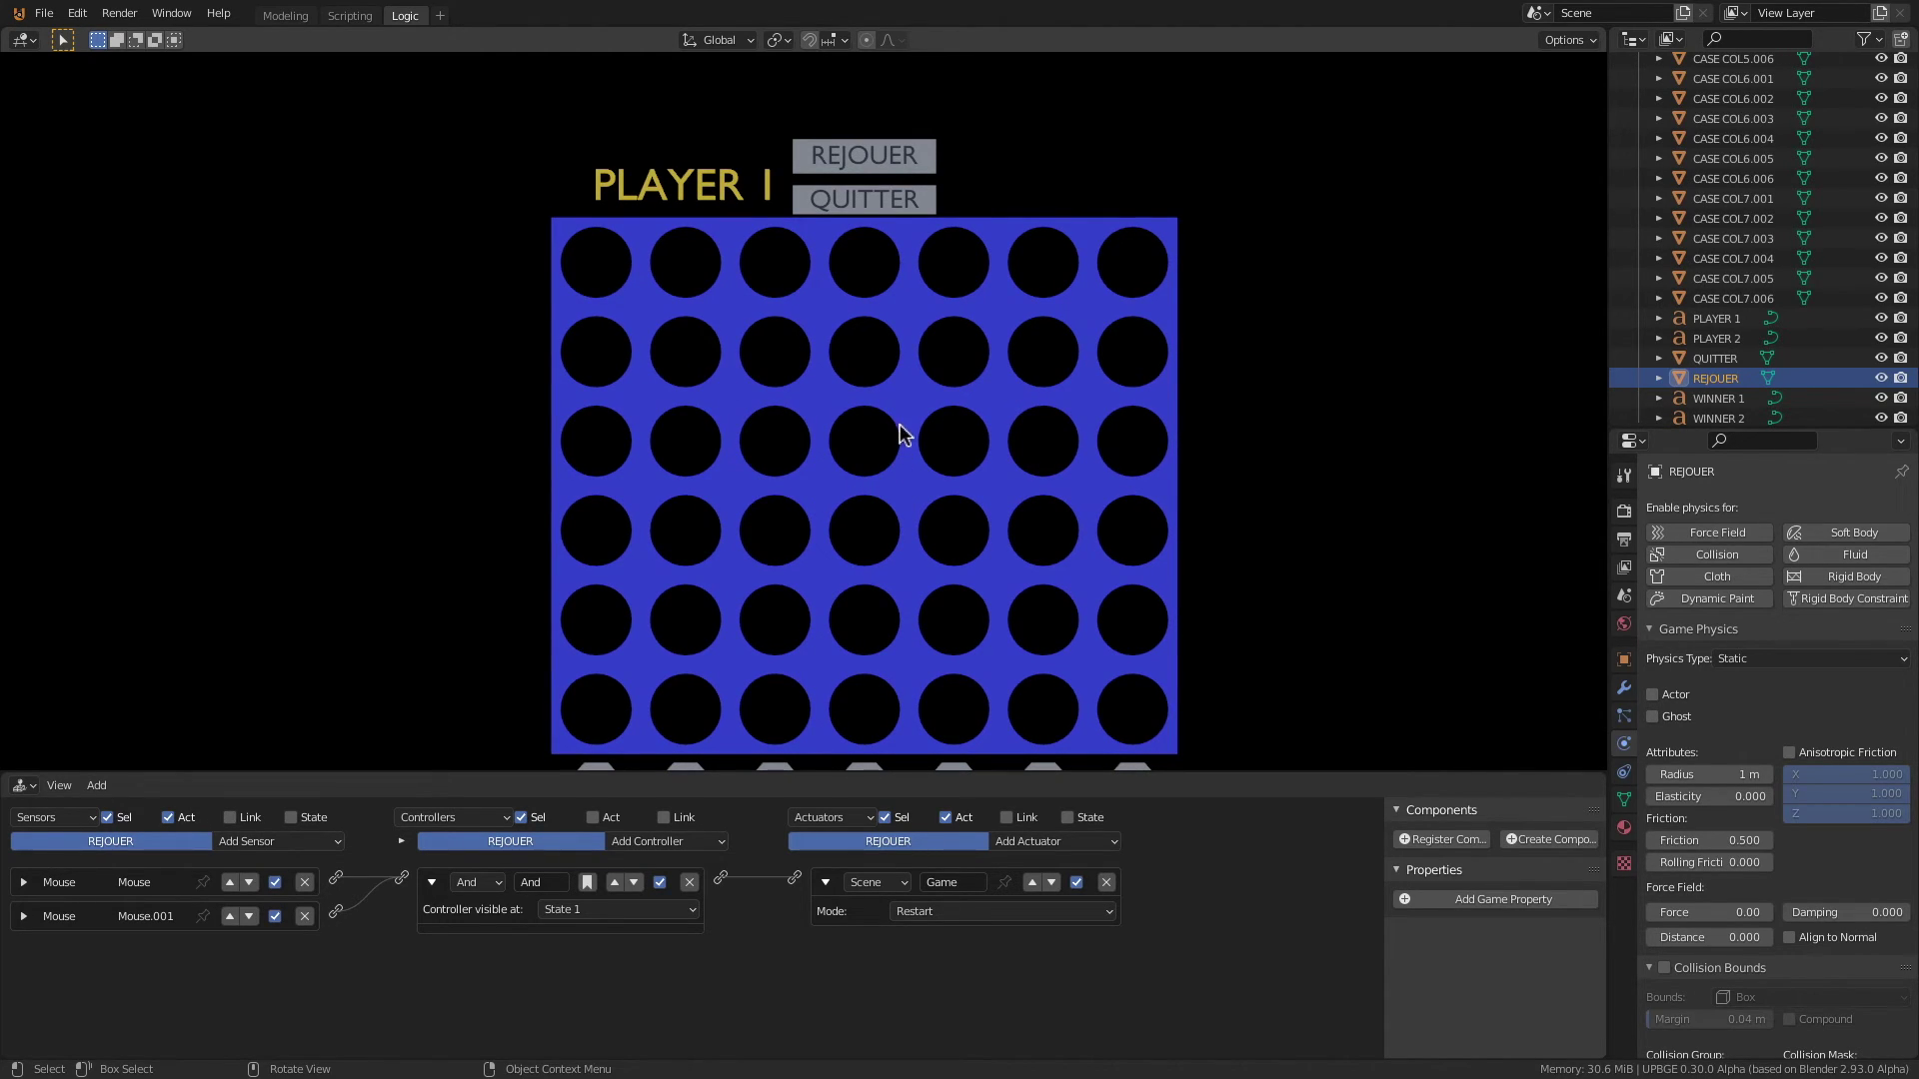
Step: Drop five tokens in the fourth column, test REJOUER again, and stop the game
left_click(865, 764)
left_click(865, 765)
left_click(866, 764)
left_click(866, 764)
left_click(866, 765)
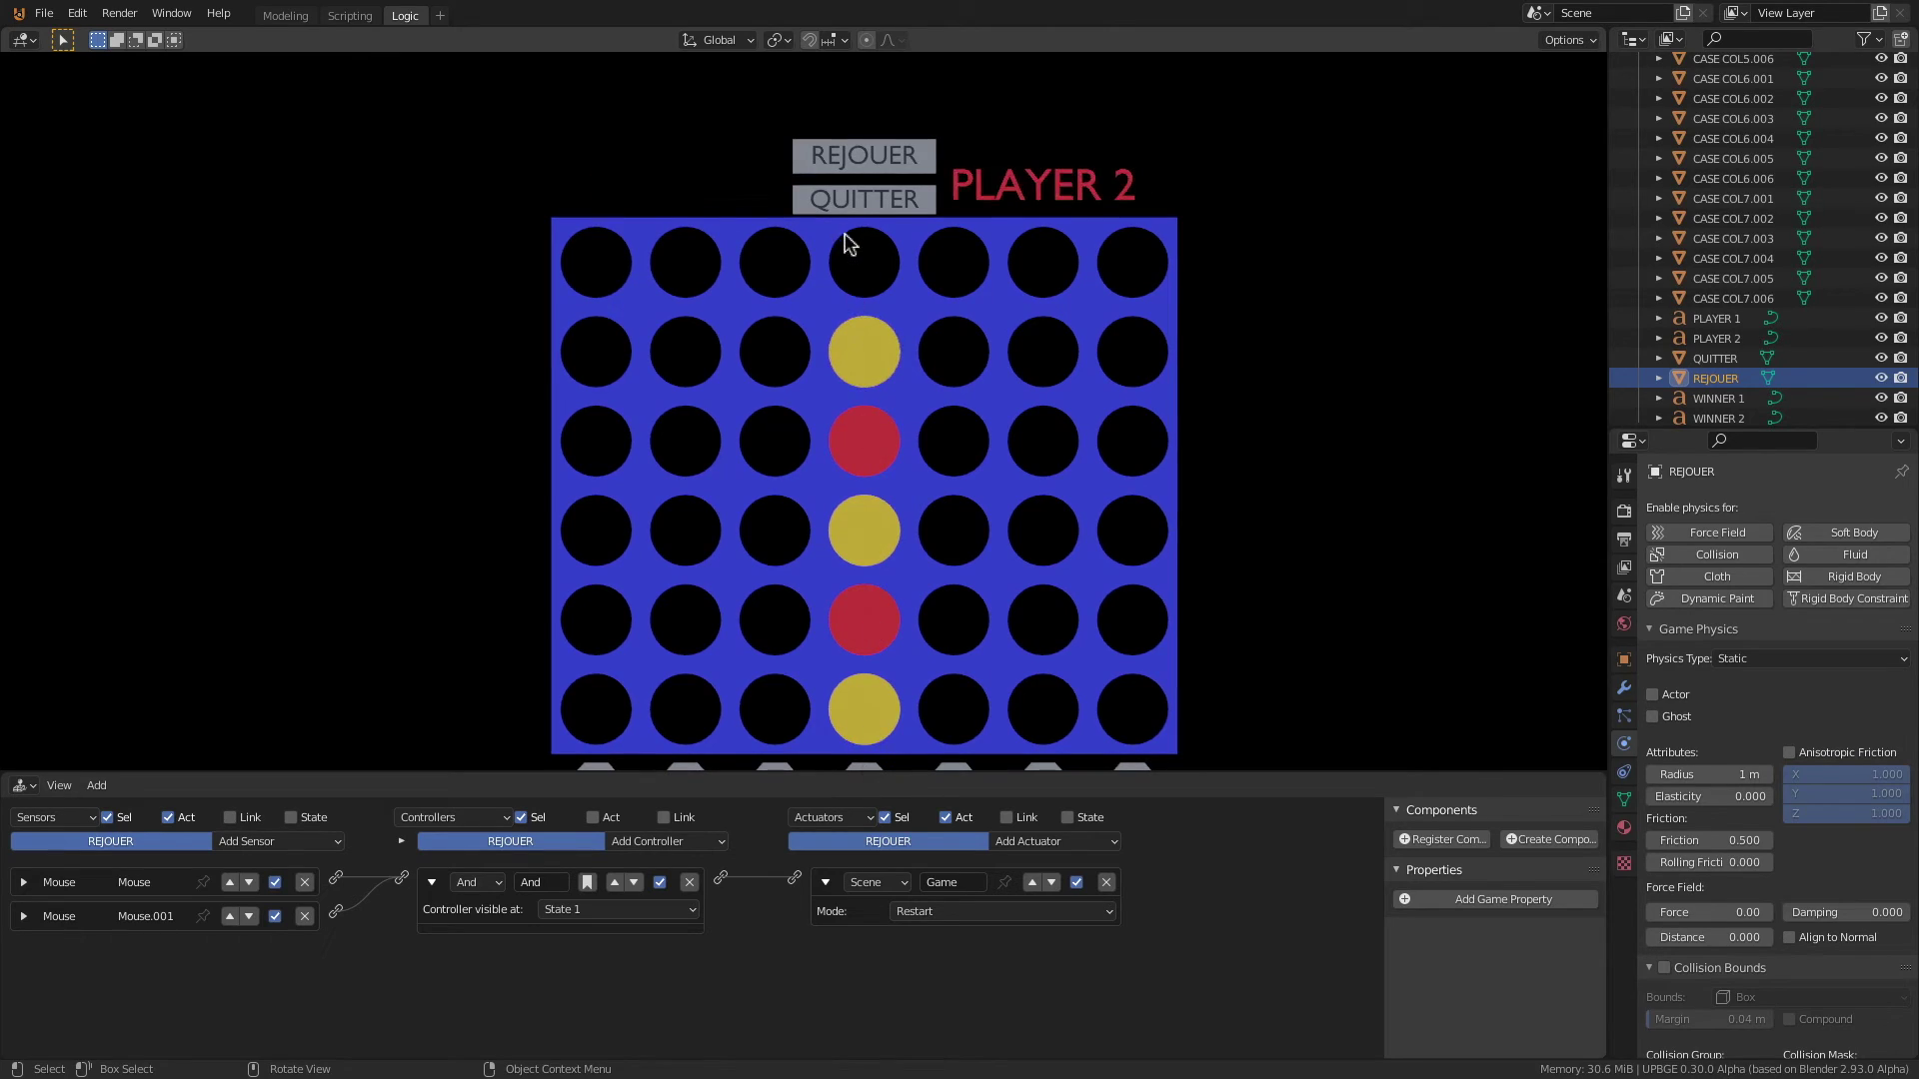
left_click(847, 162)
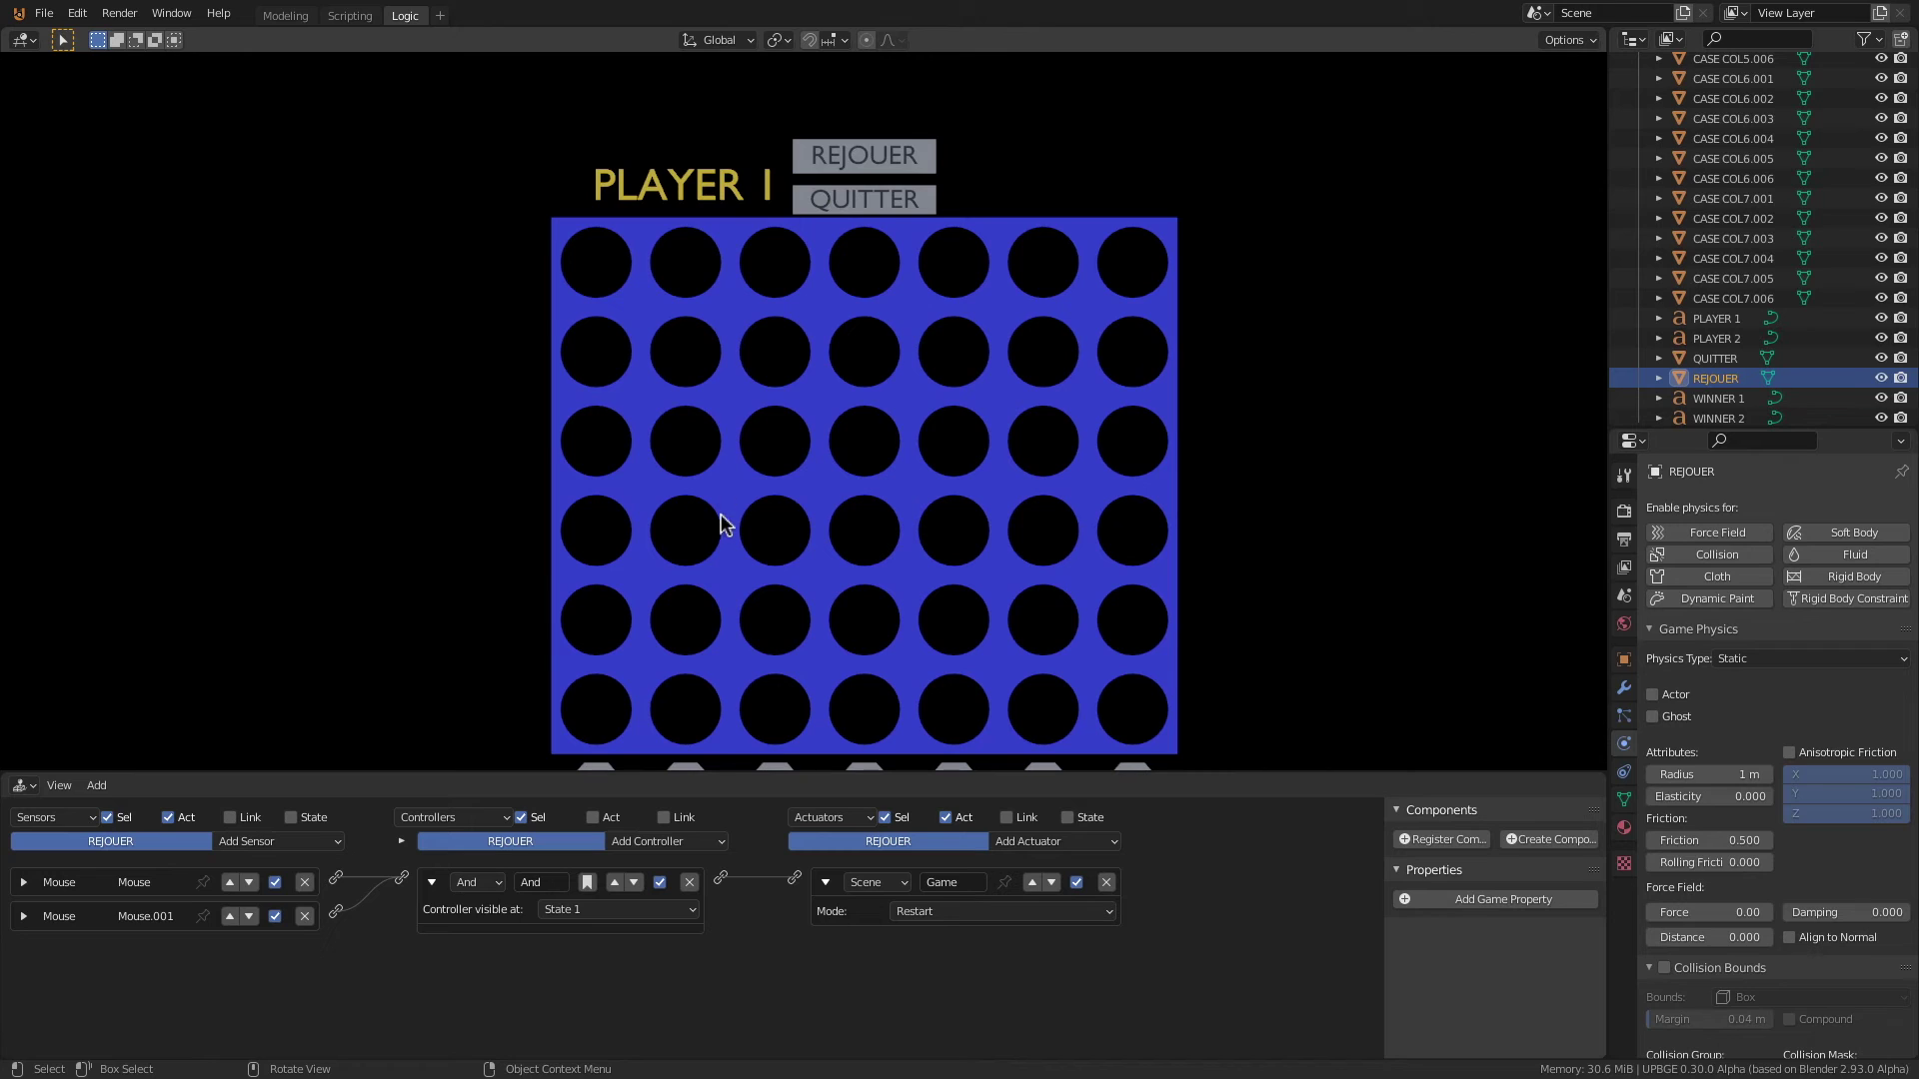
key("Escape")
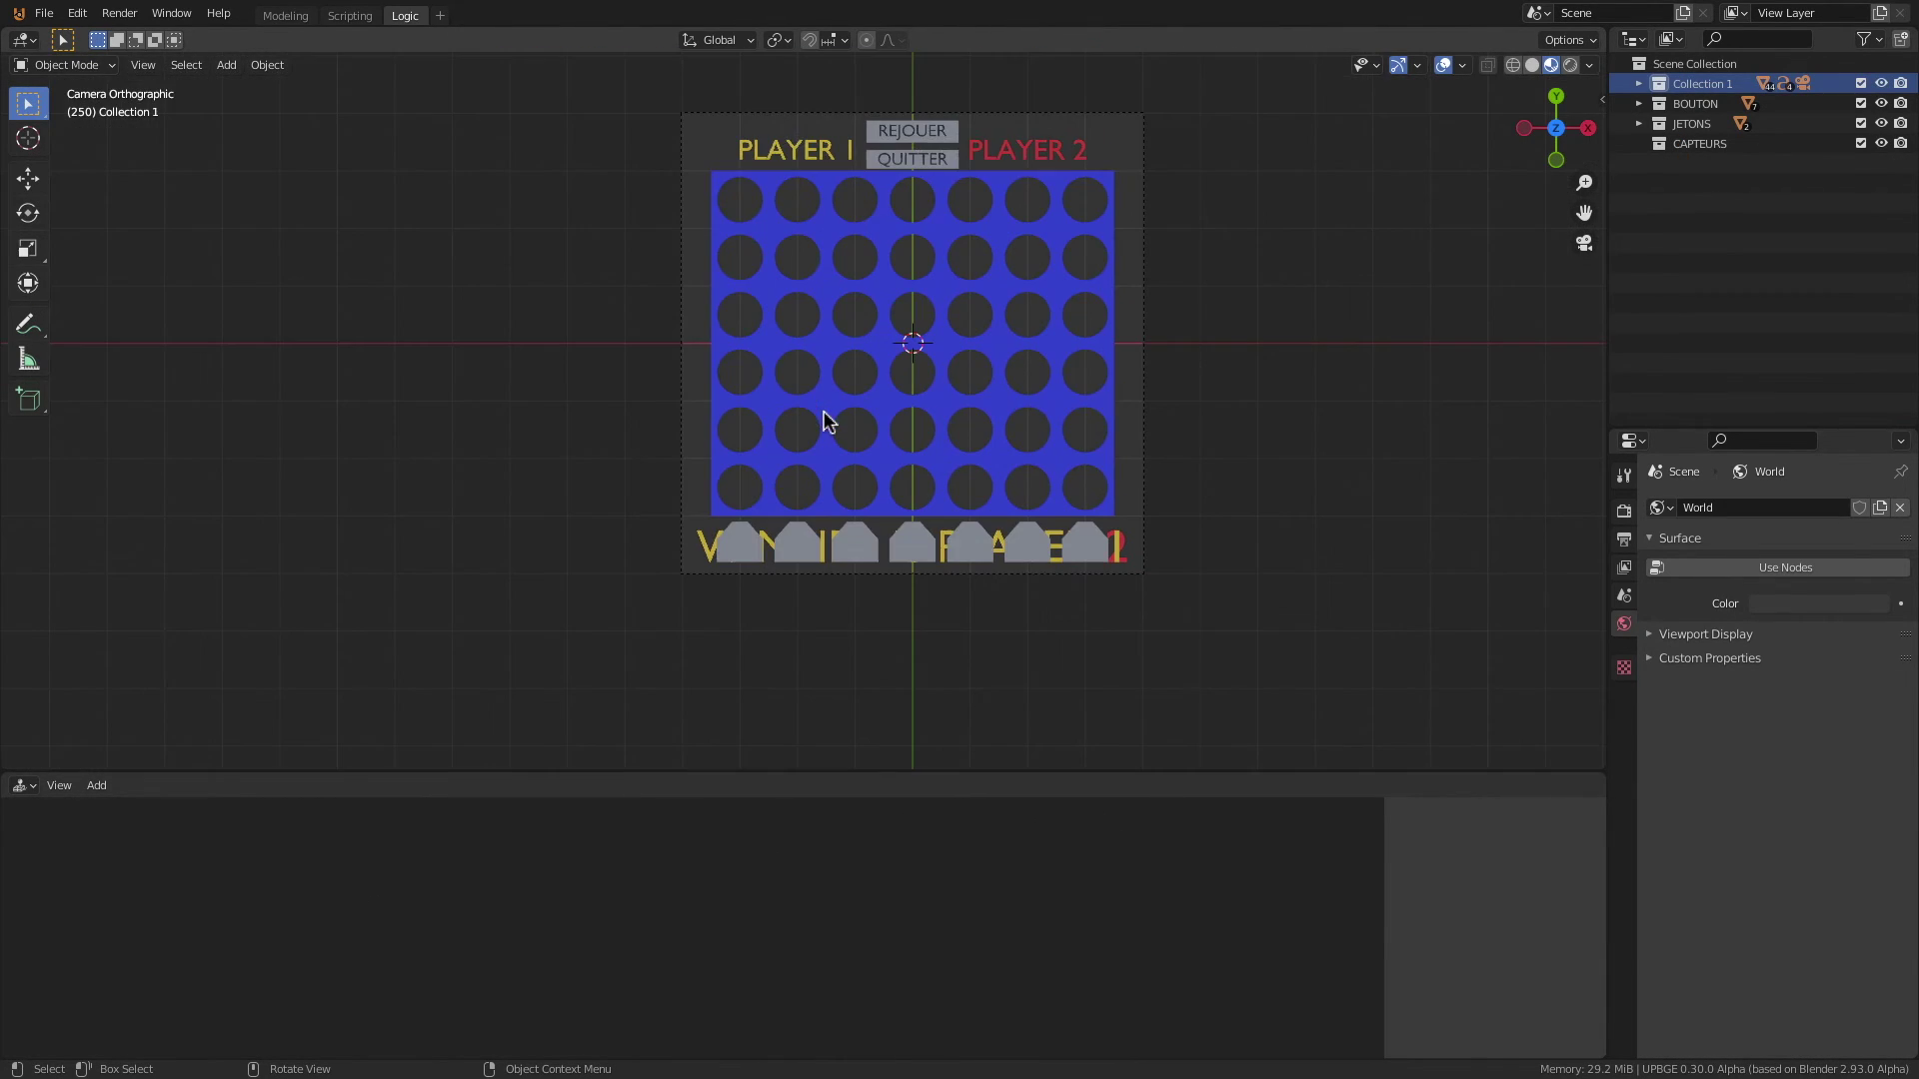
Step: Add a text object at the board's centre and set its horizontal alignment to Center
middle_click_drag(800, 394, 850, 384, "shift")
scroll(949, 377, "up", 2)
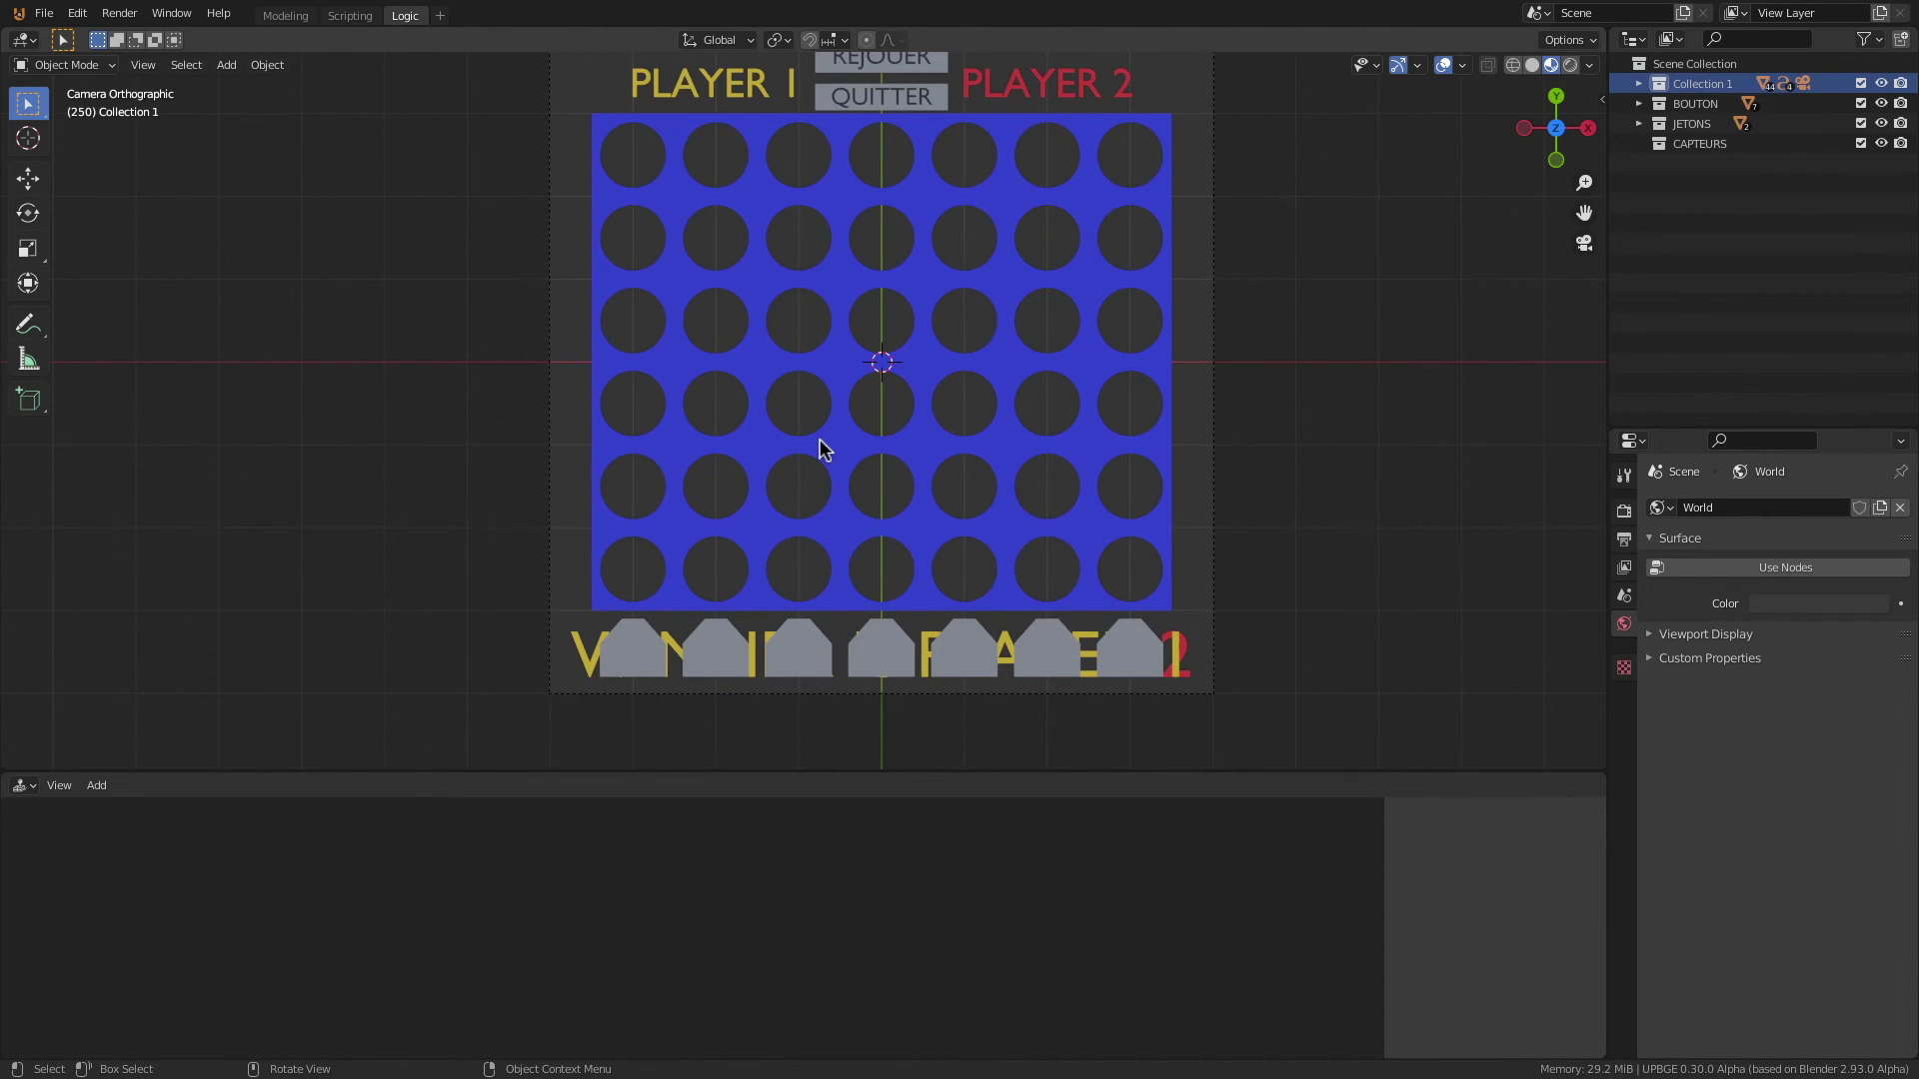
key("shift+a")
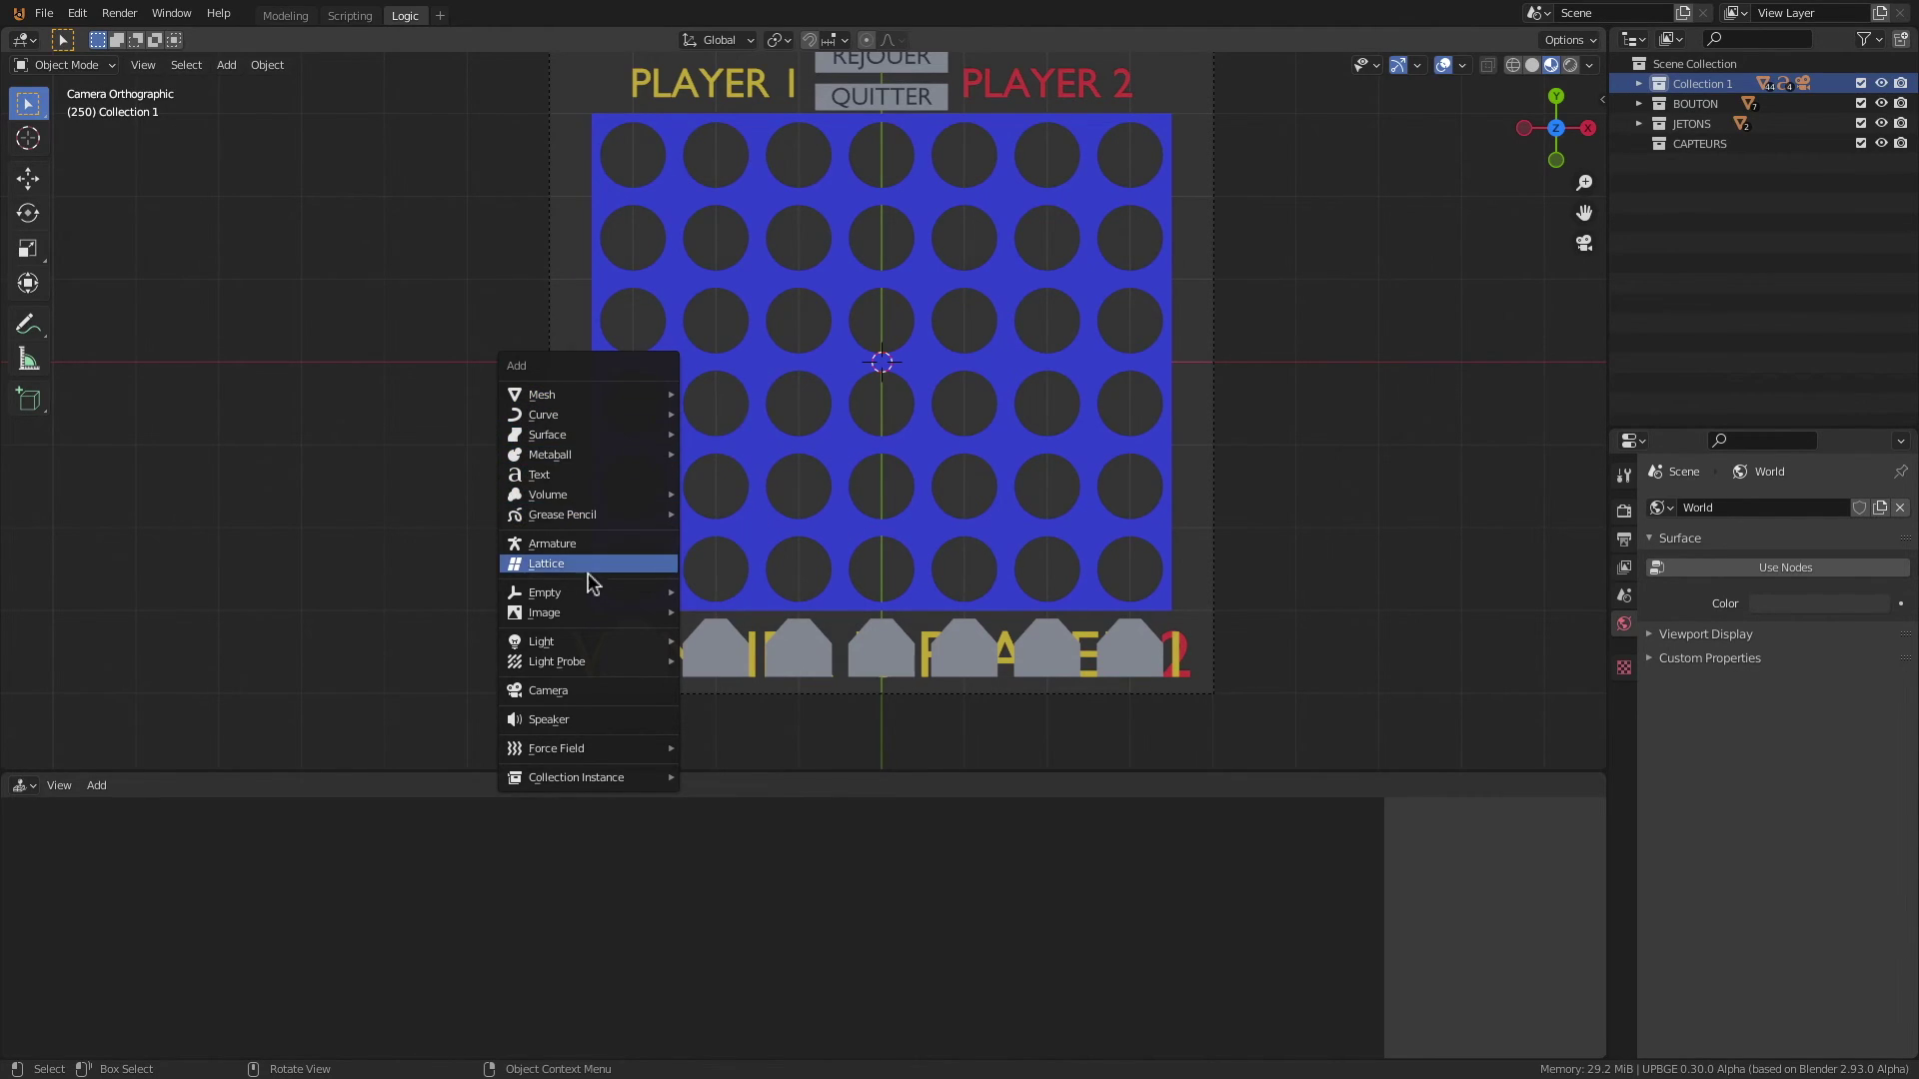
left_click(557, 476)
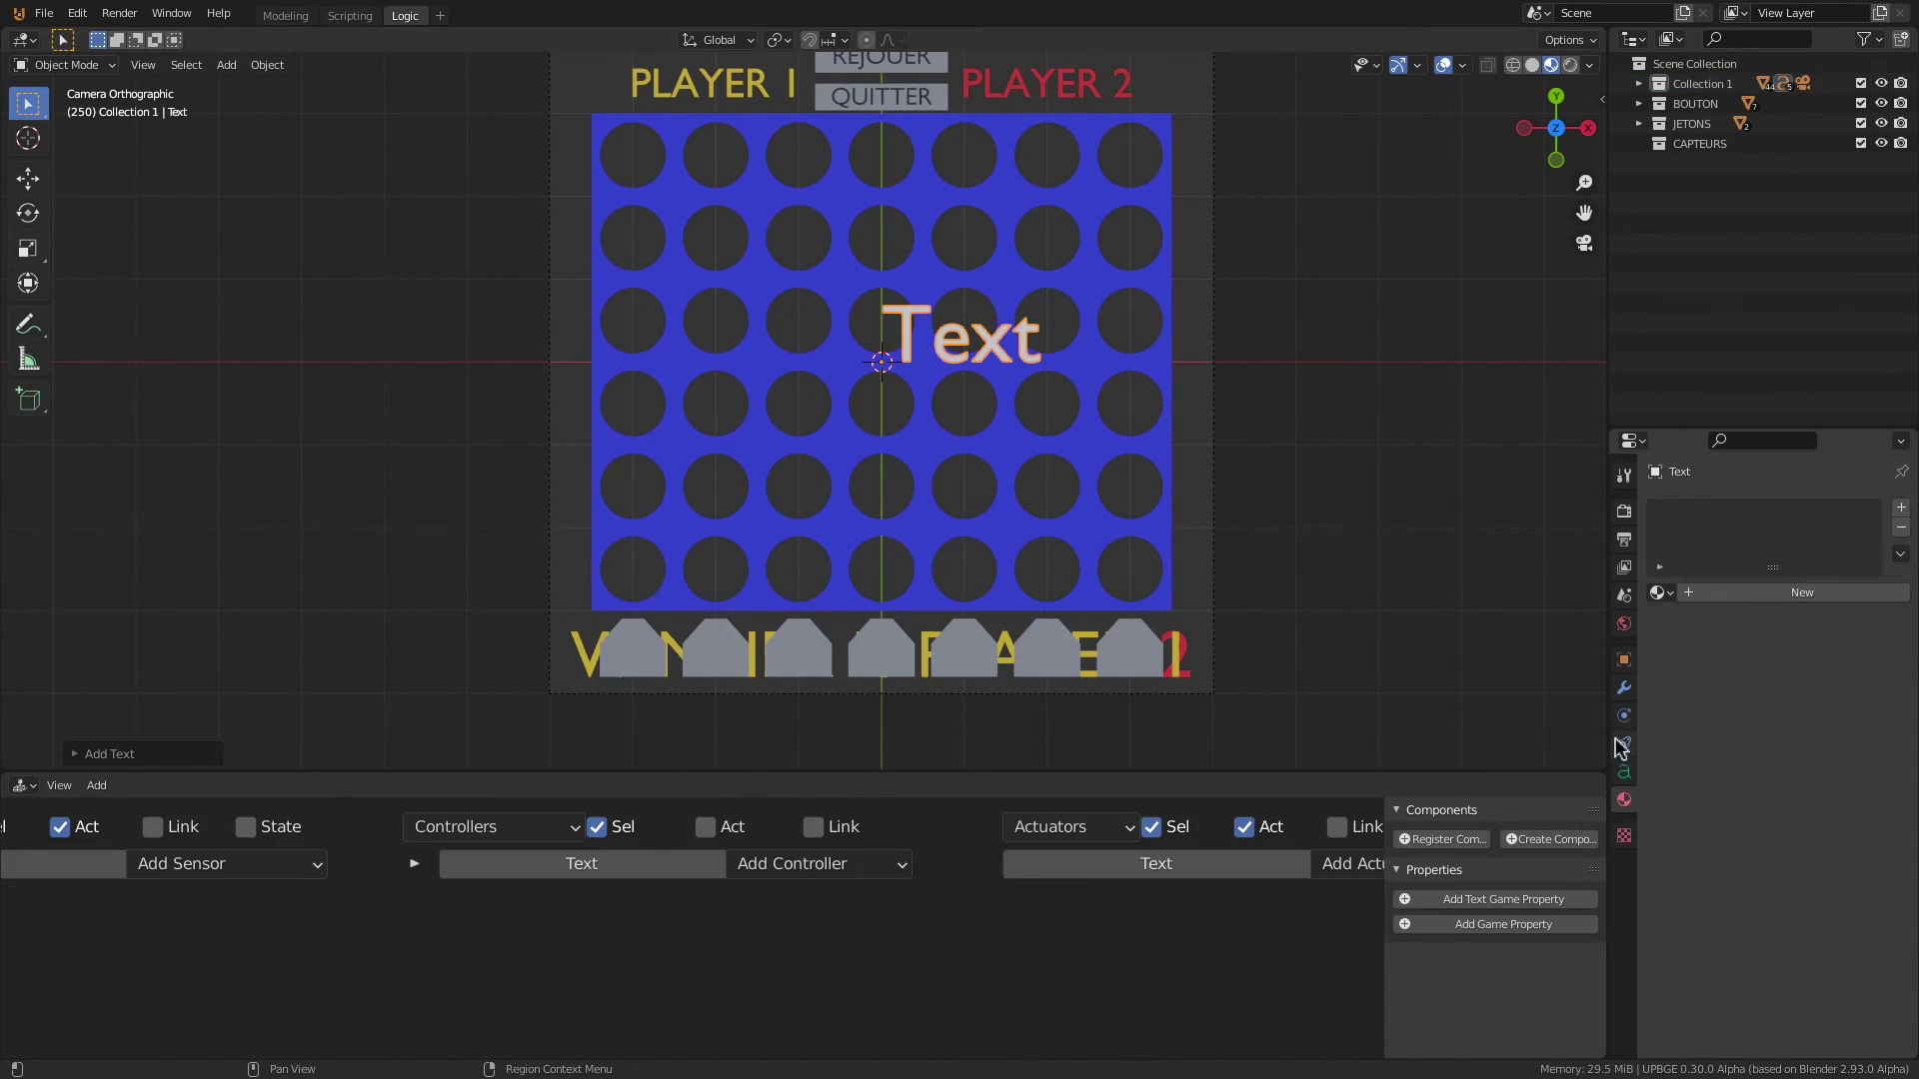
left_click(1624, 775)
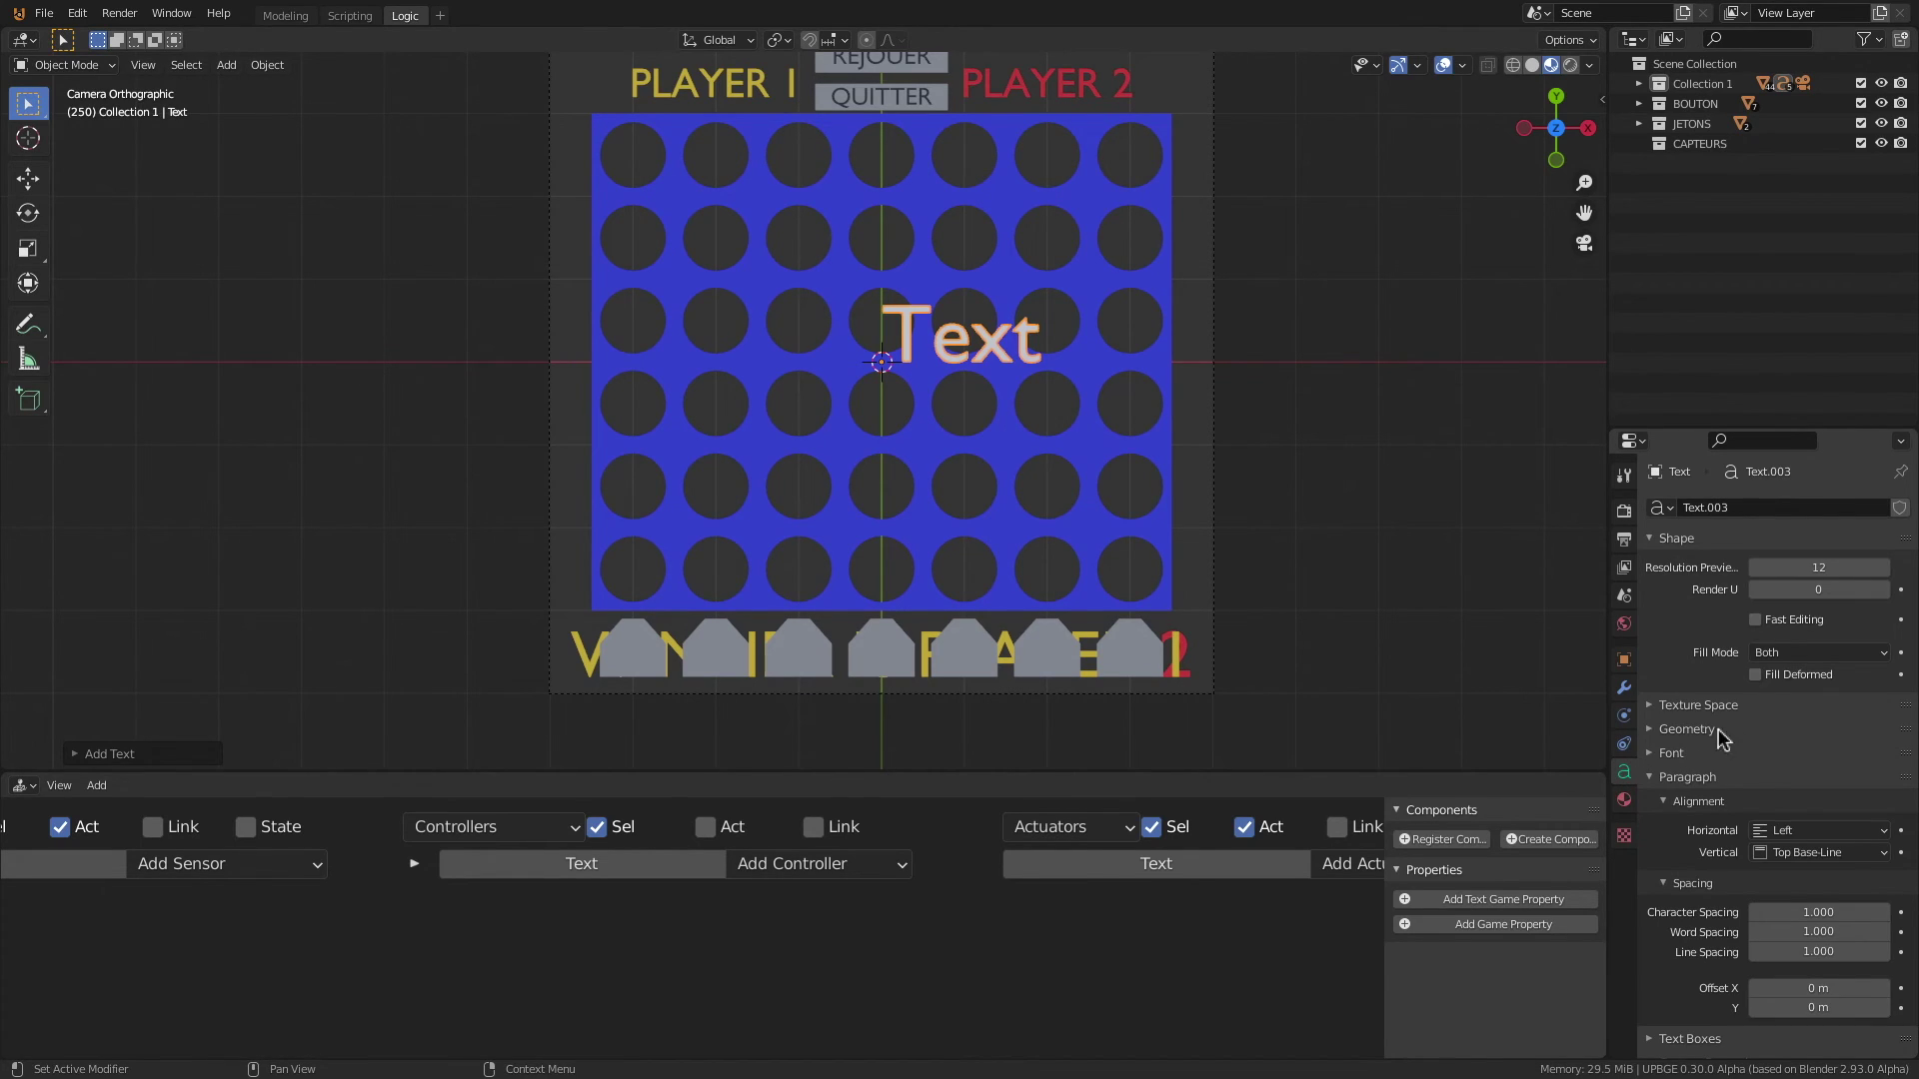
left_click(1814, 830)
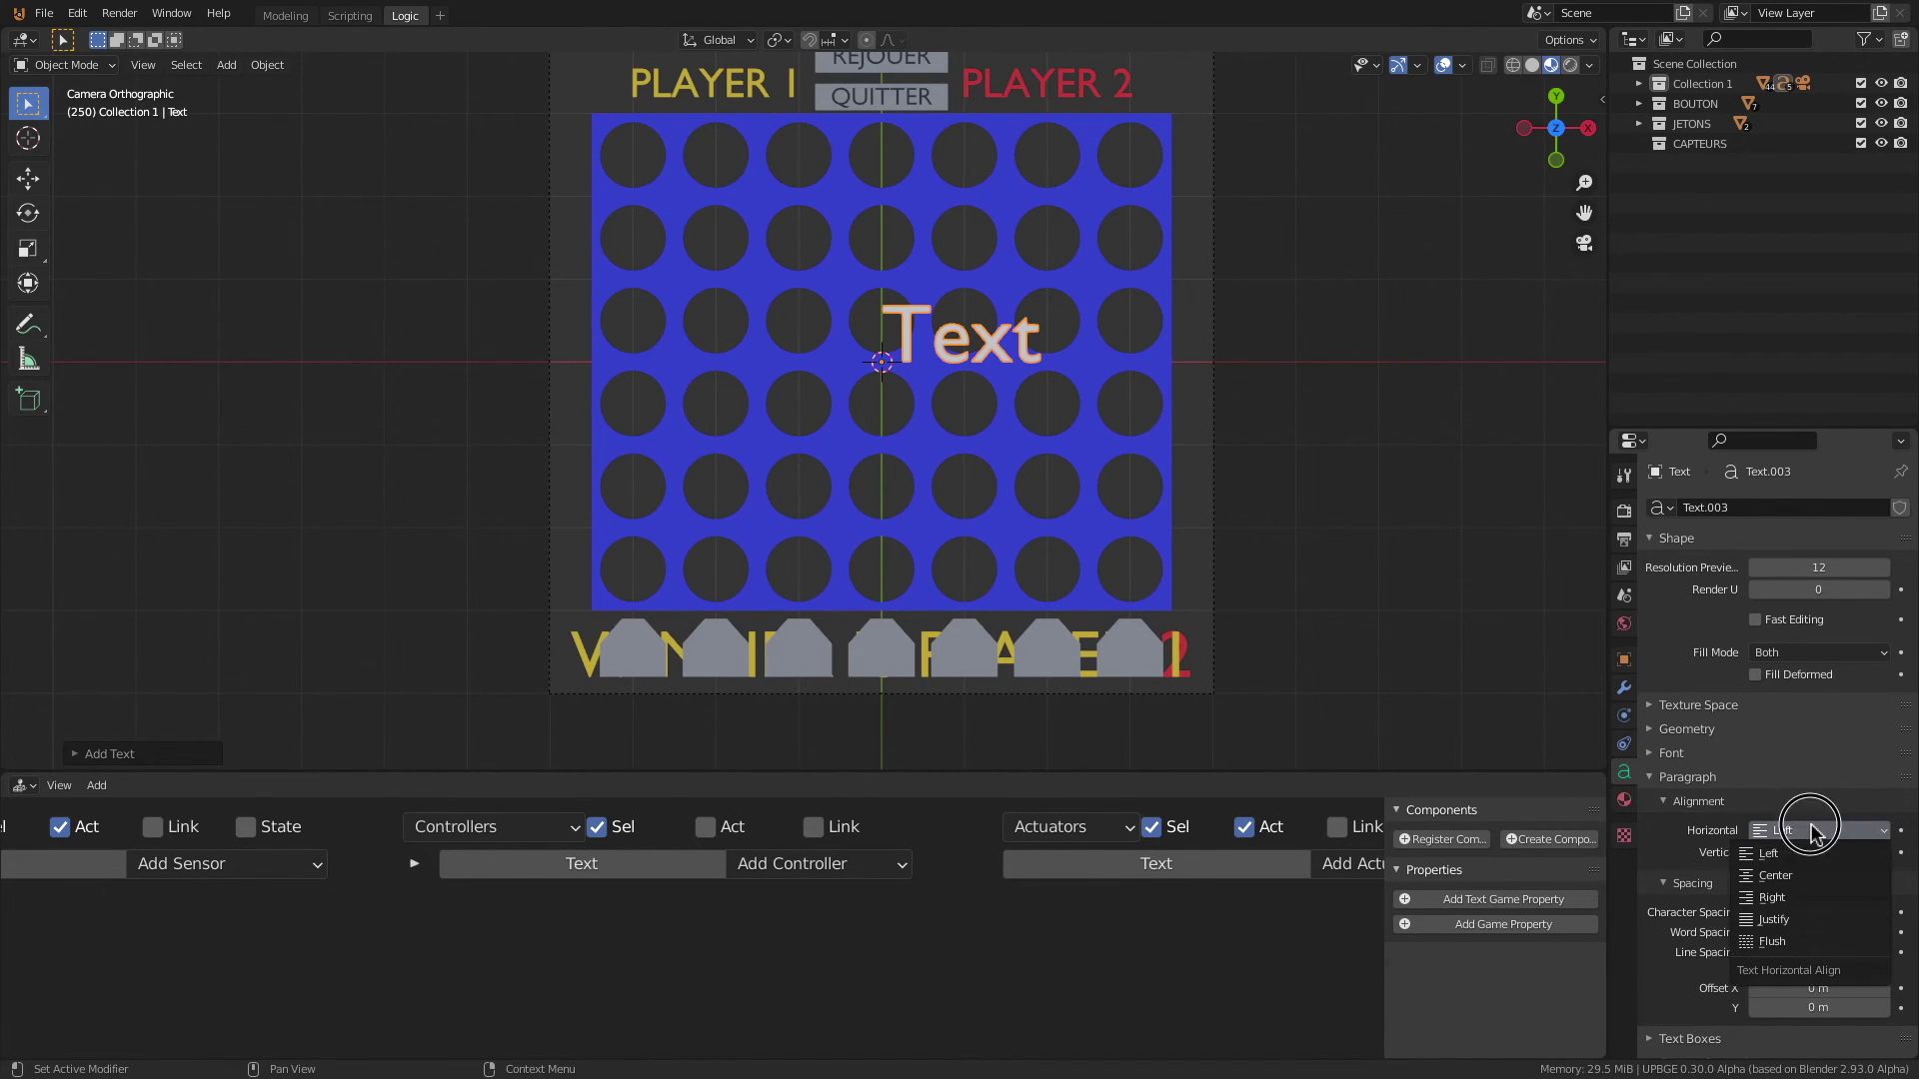
left_click(1795, 873)
Step: Replace the new text object's content with "THERE IS NO WINNER"
key("Tab")
key("BackSpace")
key("BackSpace")
key("BackSpace")
key("BackSpace")
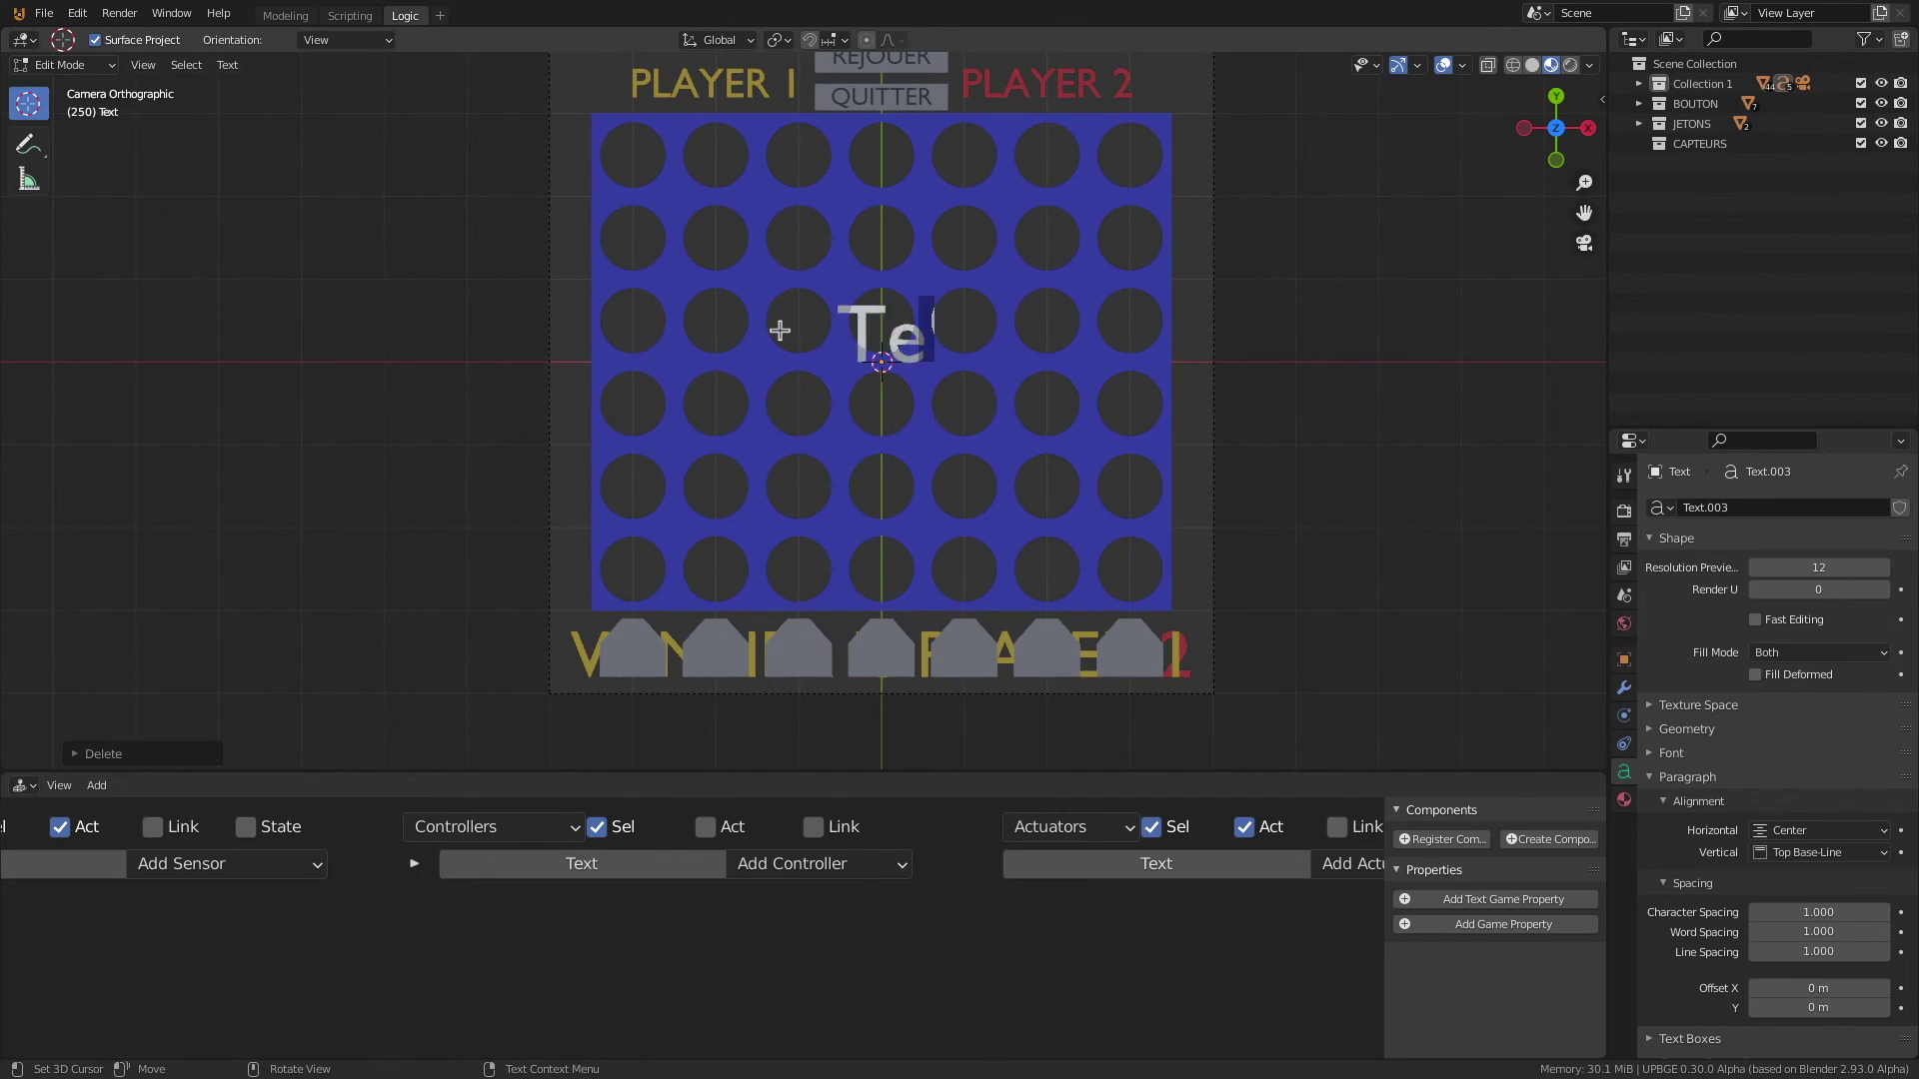
type("THERE IS NO WINNER")
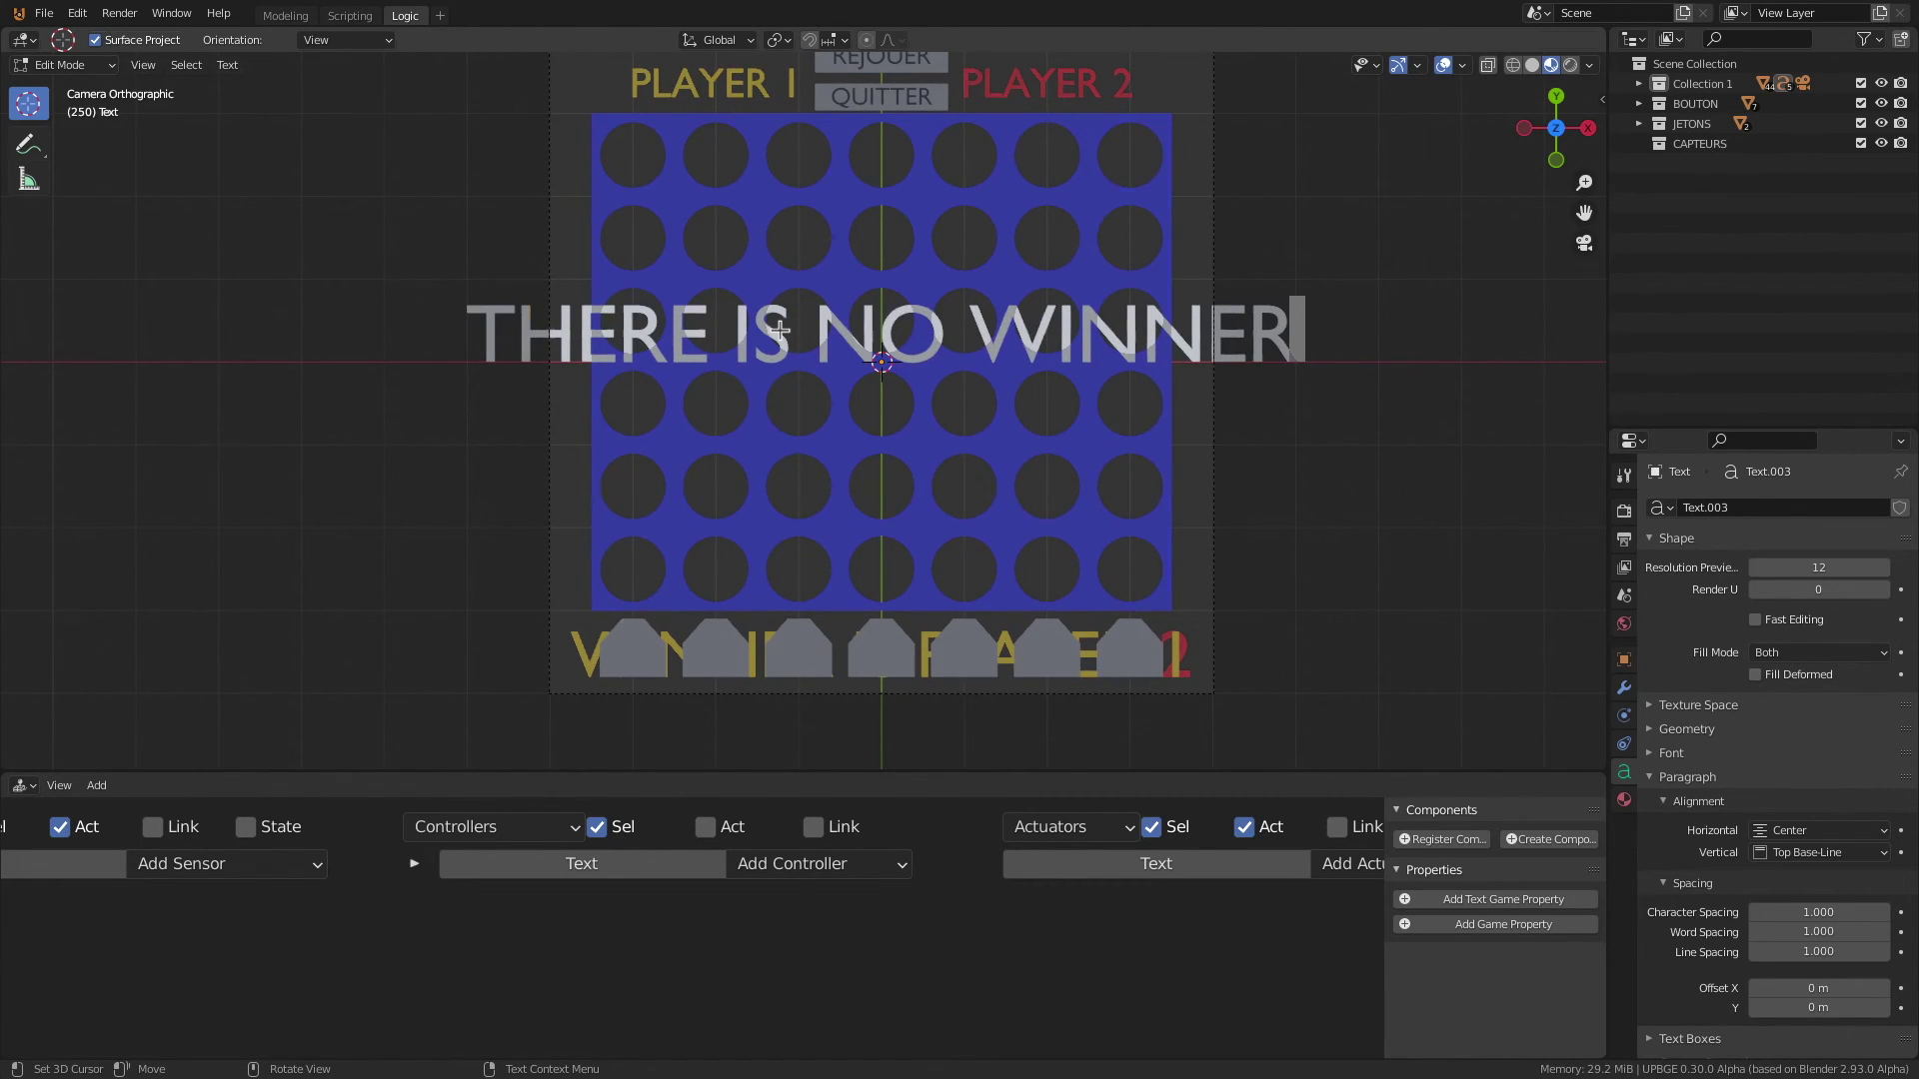
key("Tab")
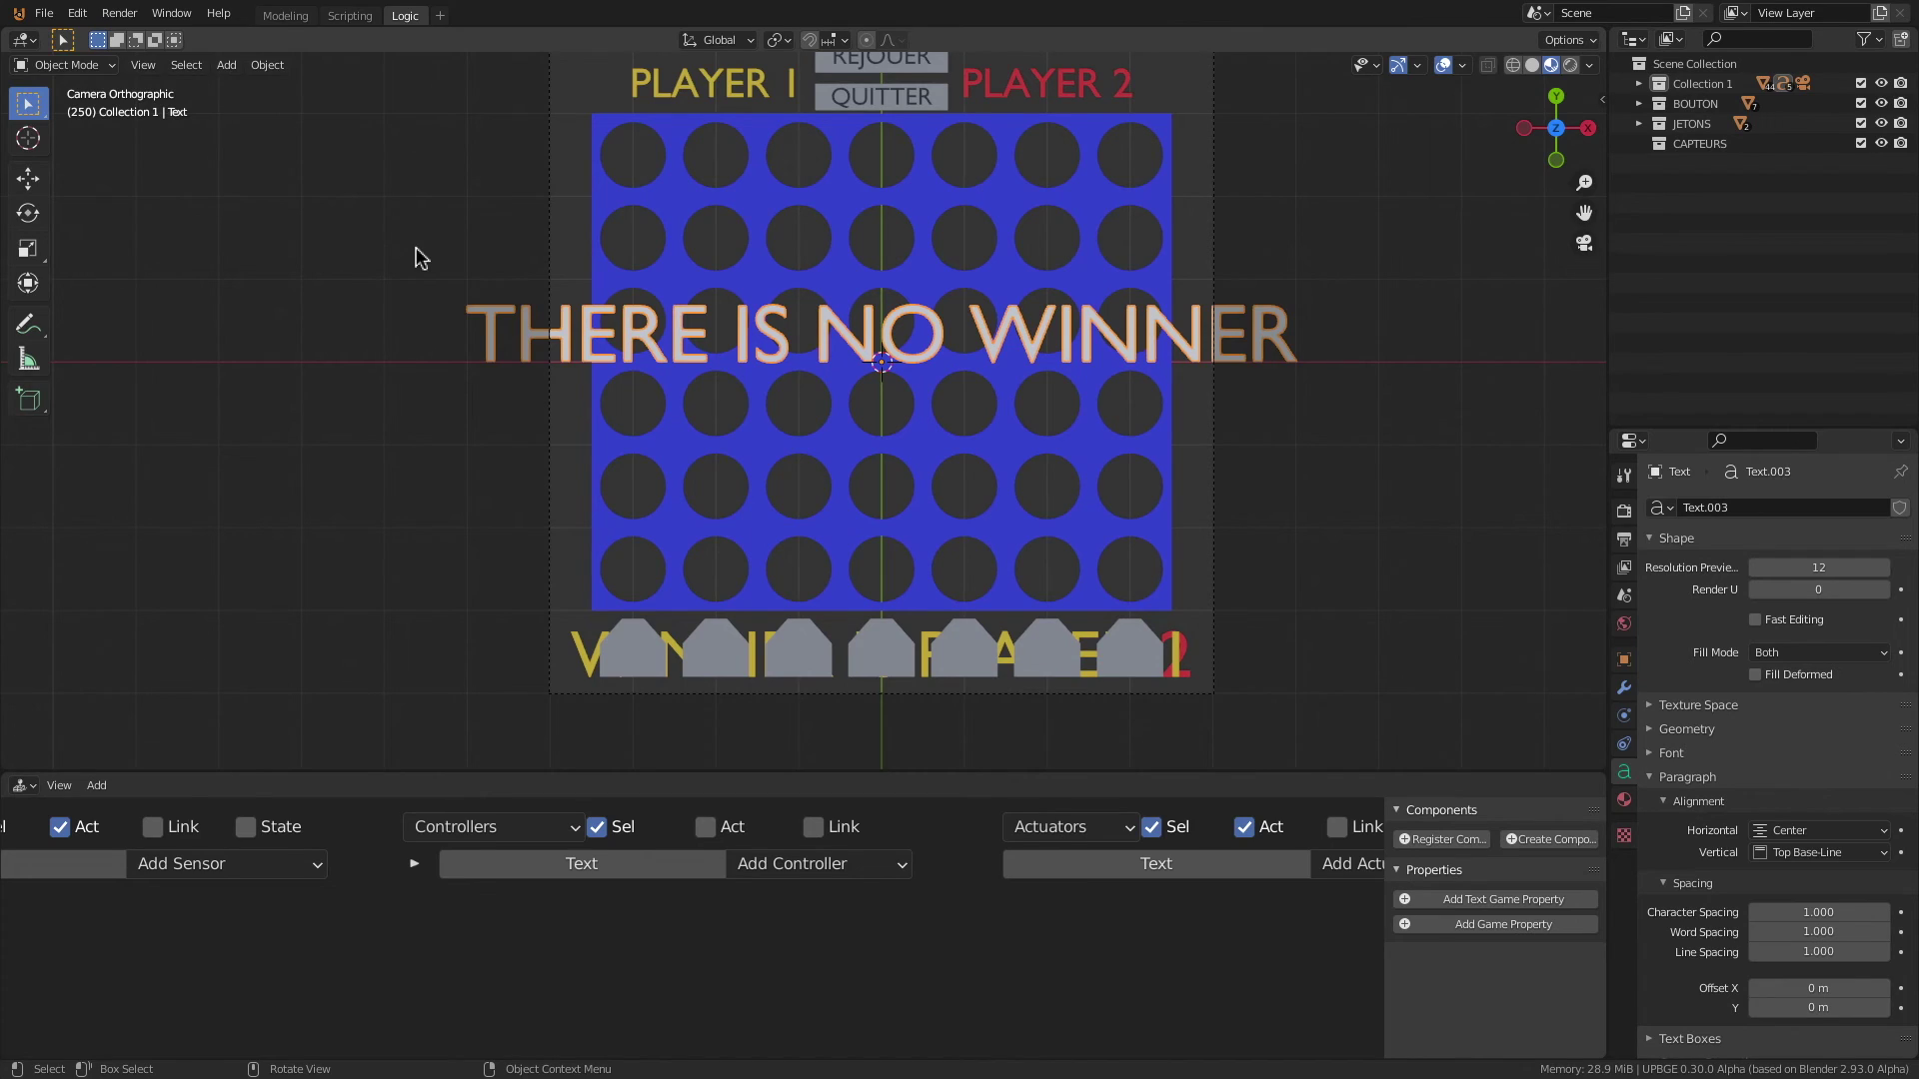
Step: Scale the THERE IS NO WINNER text down to the board's width and move it about -3.7 m along Y over the winner texts
key("s")
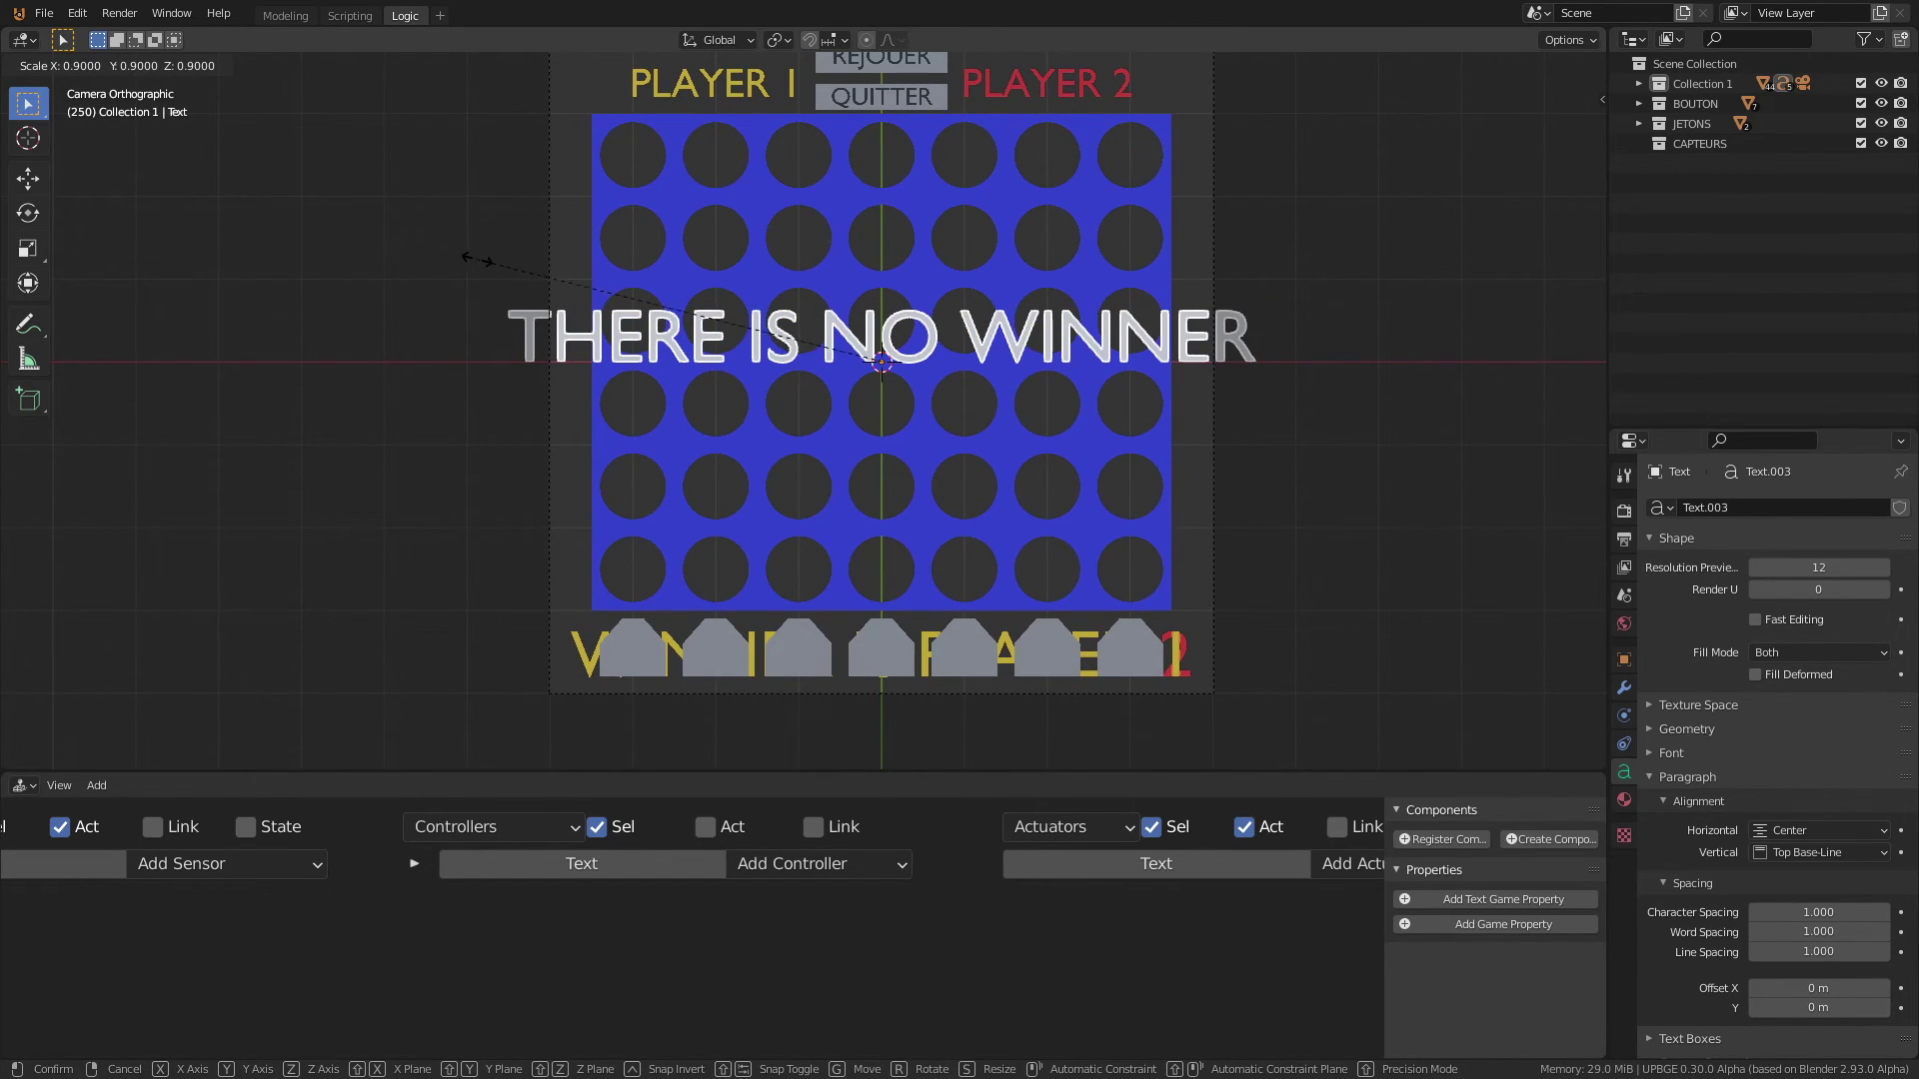
left_click(545, 281)
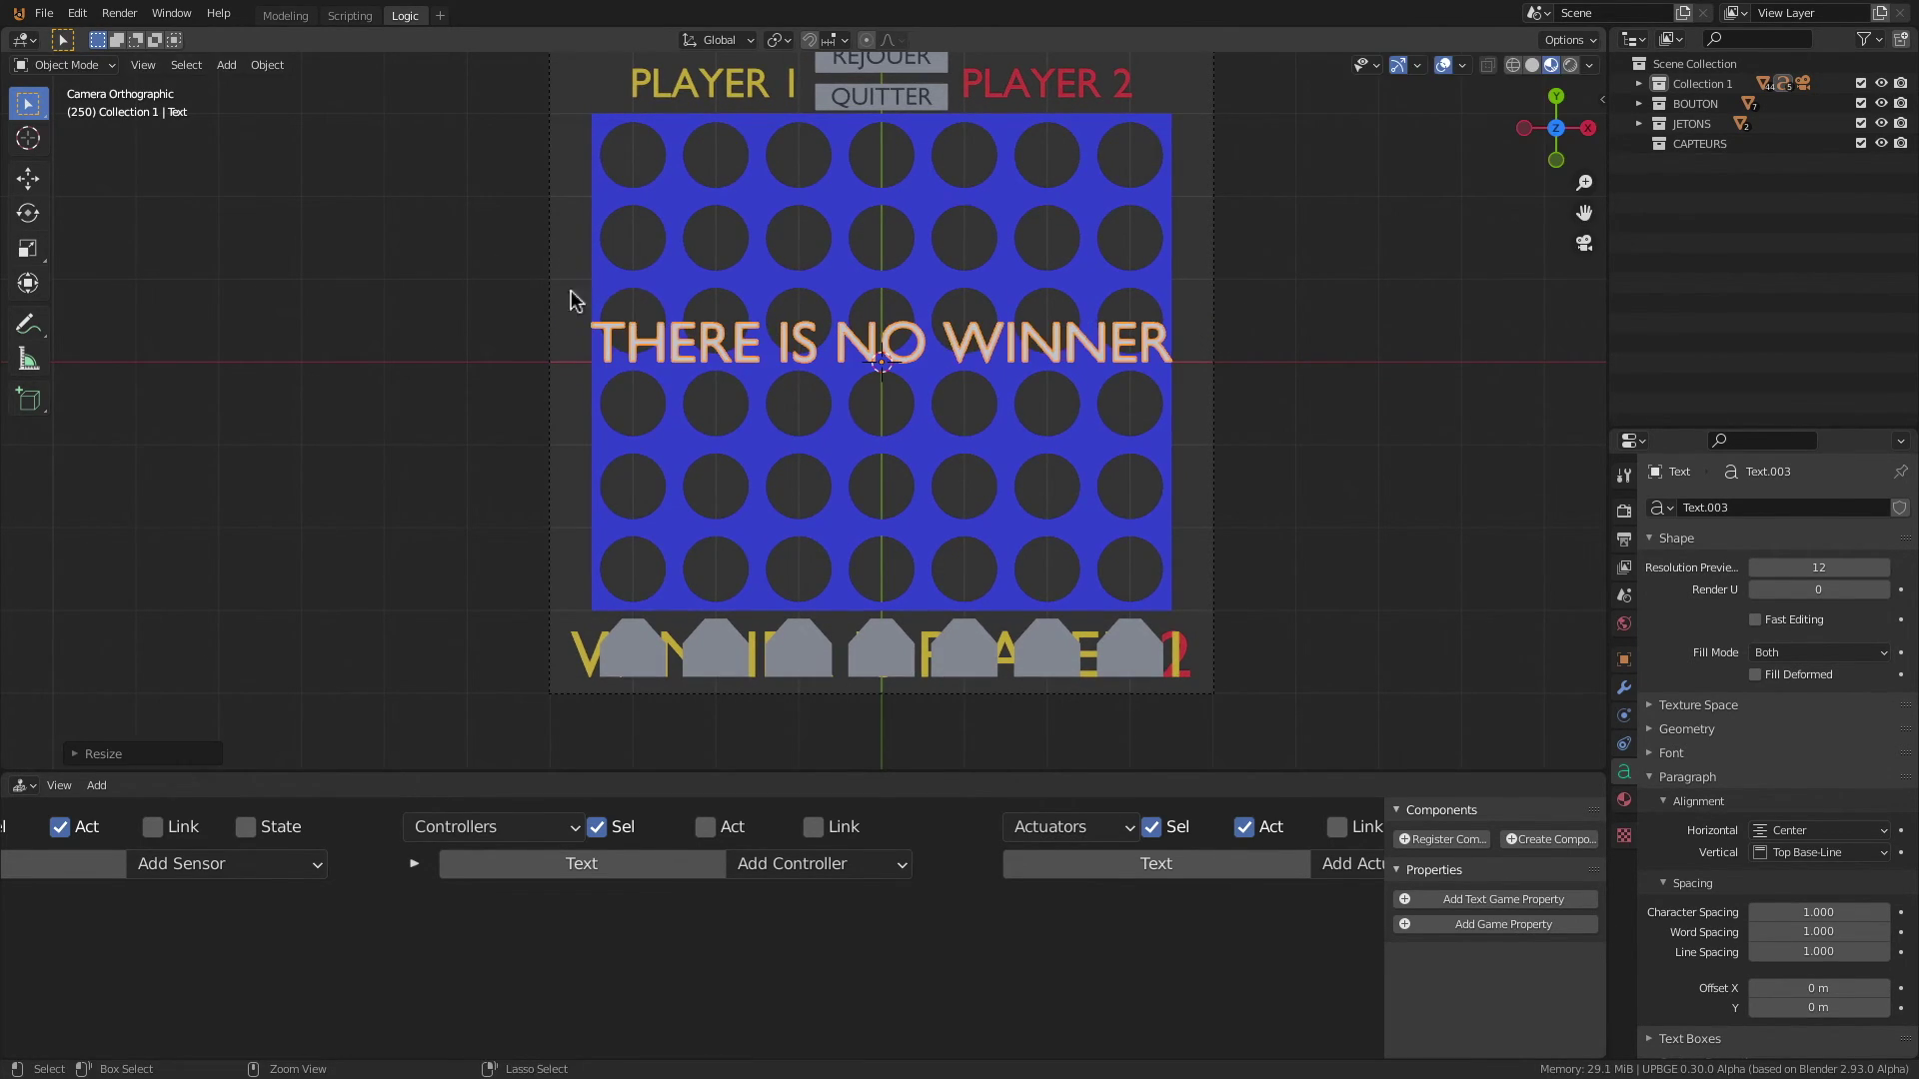
key("g")
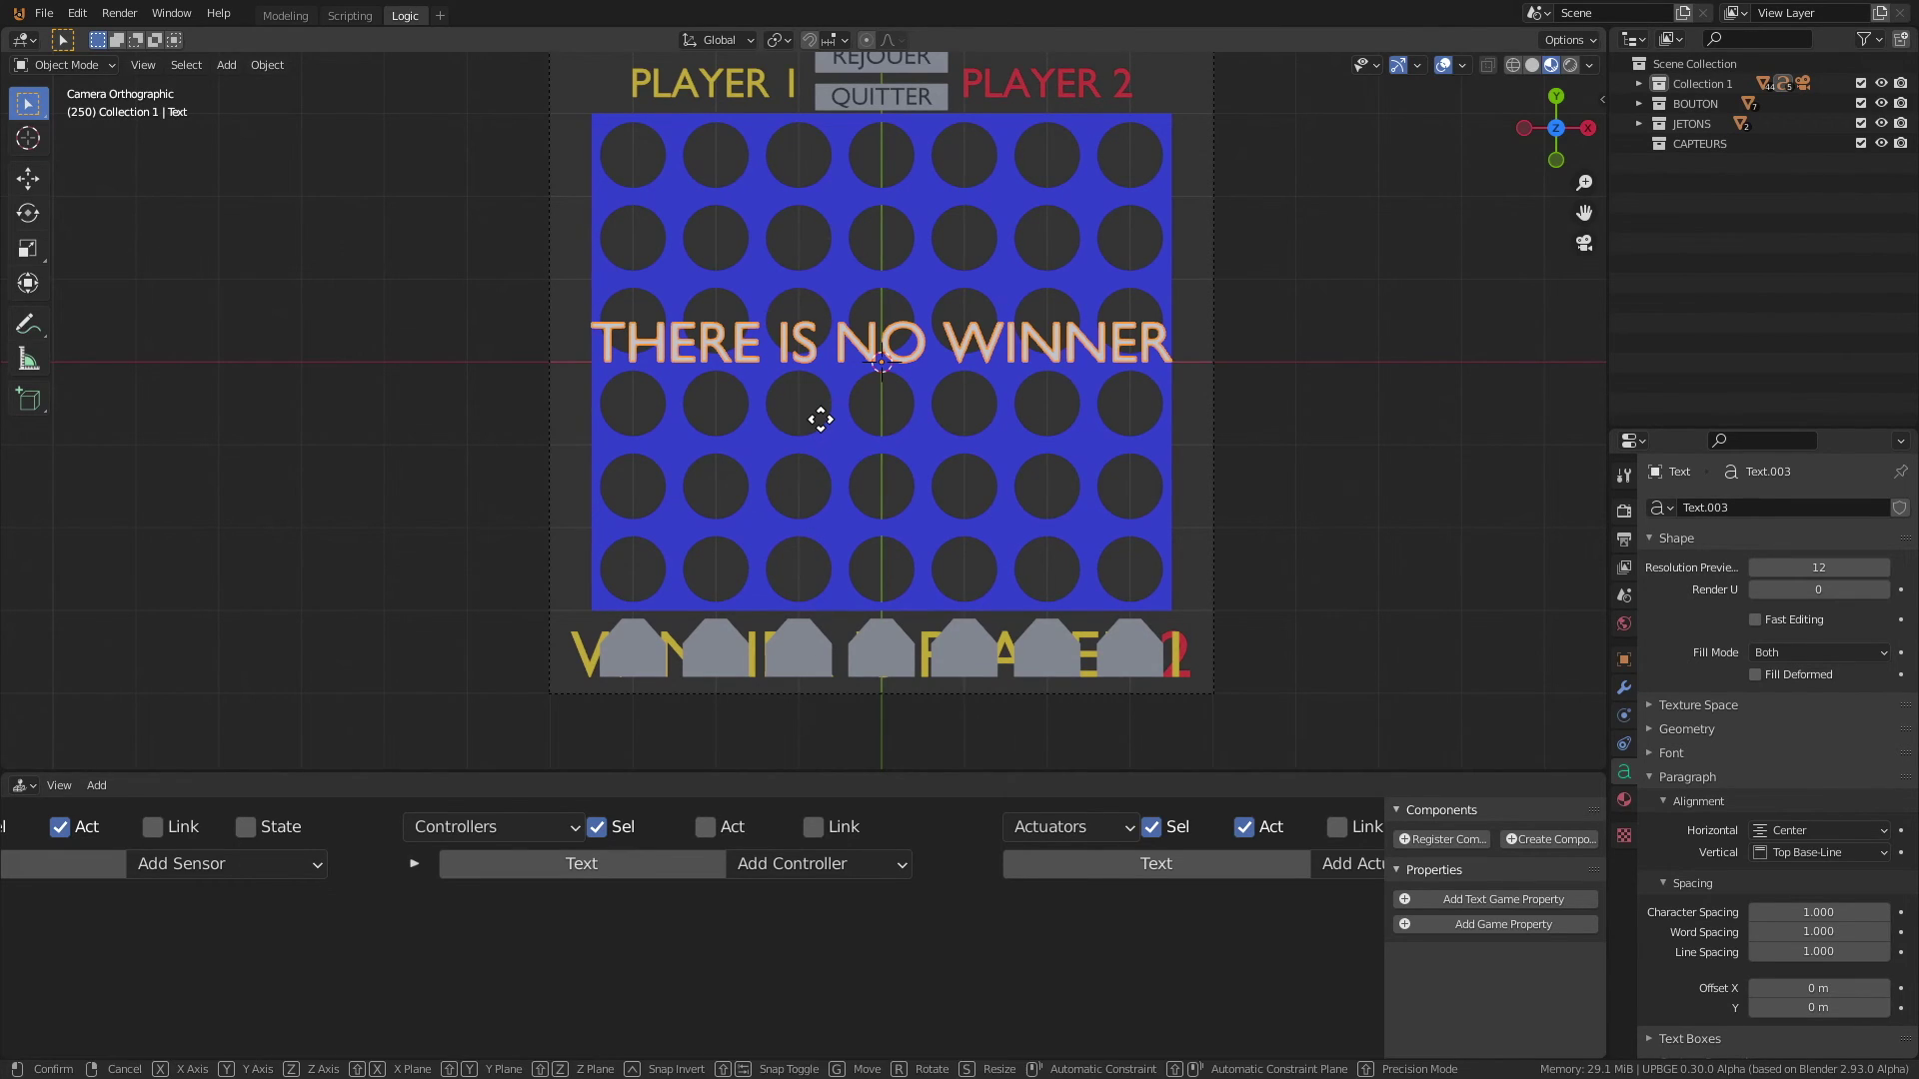
key("y")
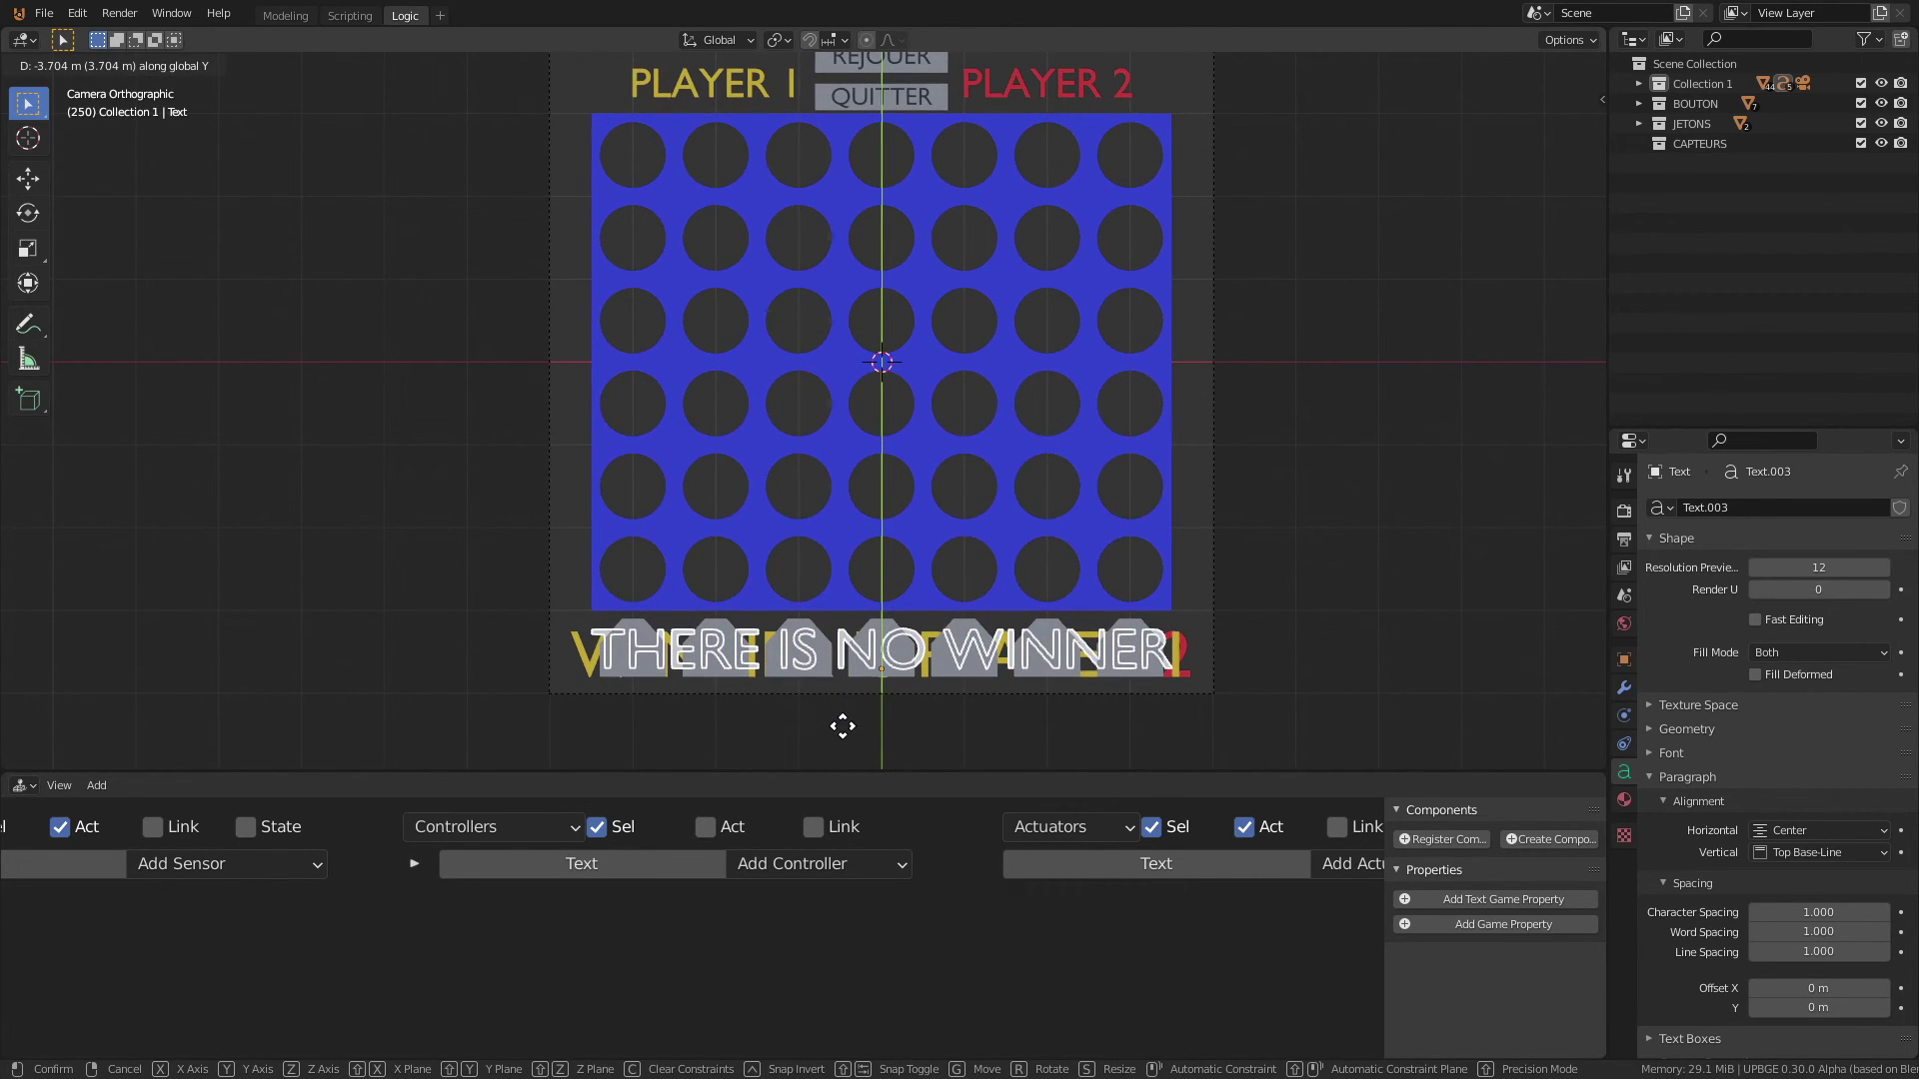
left_click(843, 727)
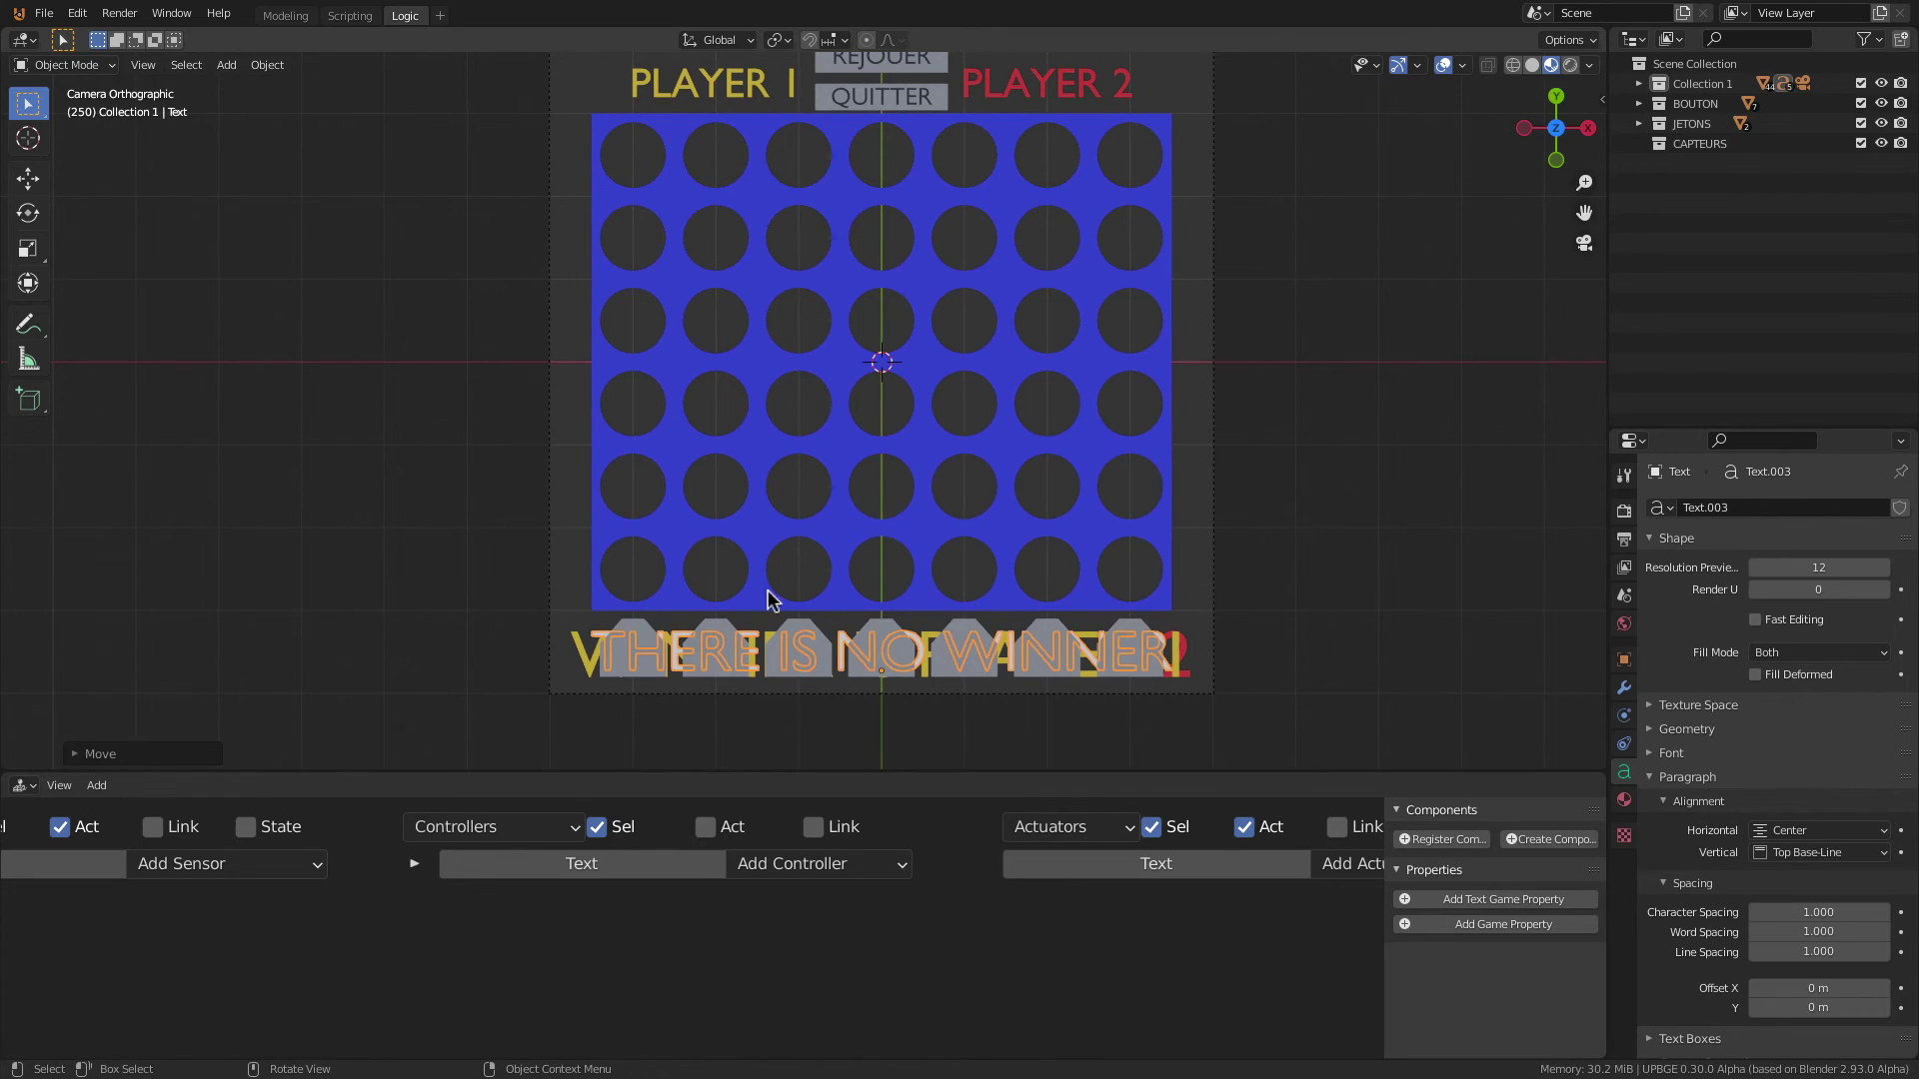
Step: In front view, lower the THERE IS NO WINNER text beneath the two winner texts and check its placement in perspective
key("KP_1")
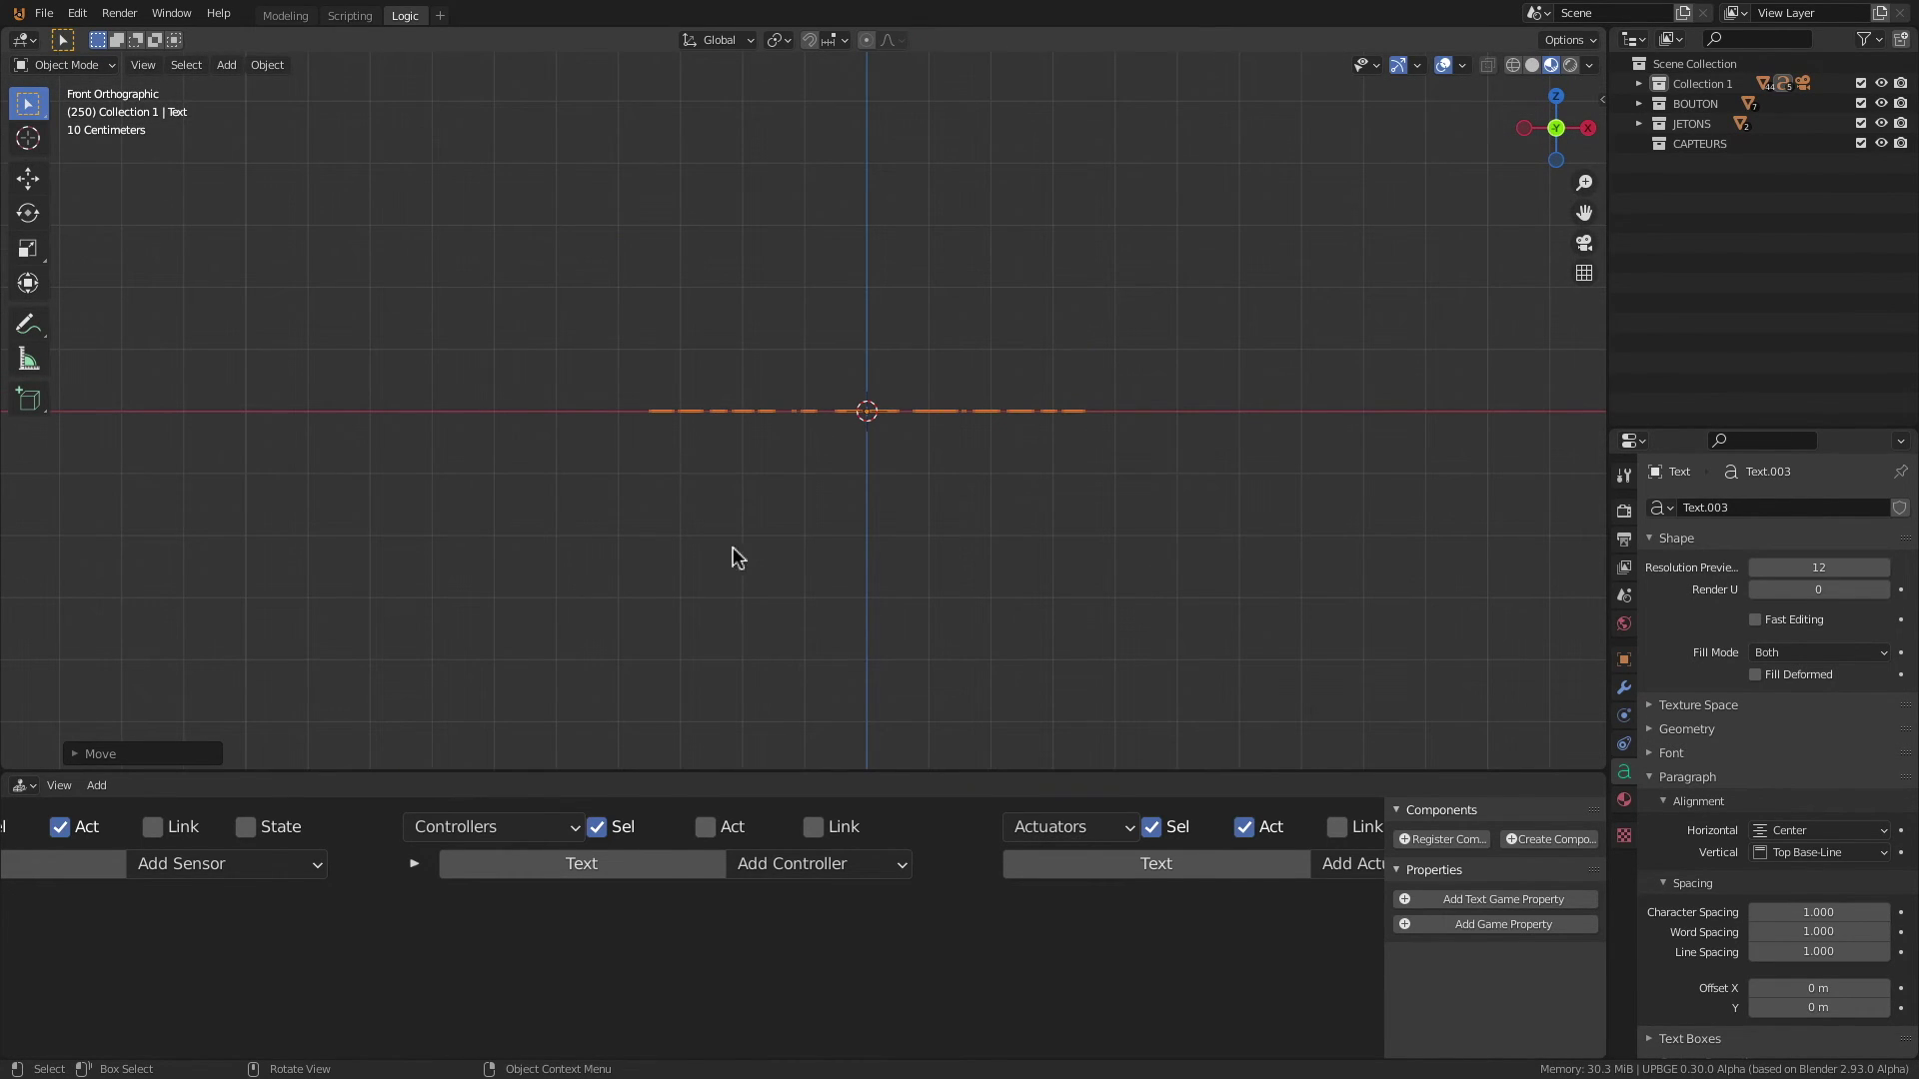
key("g")
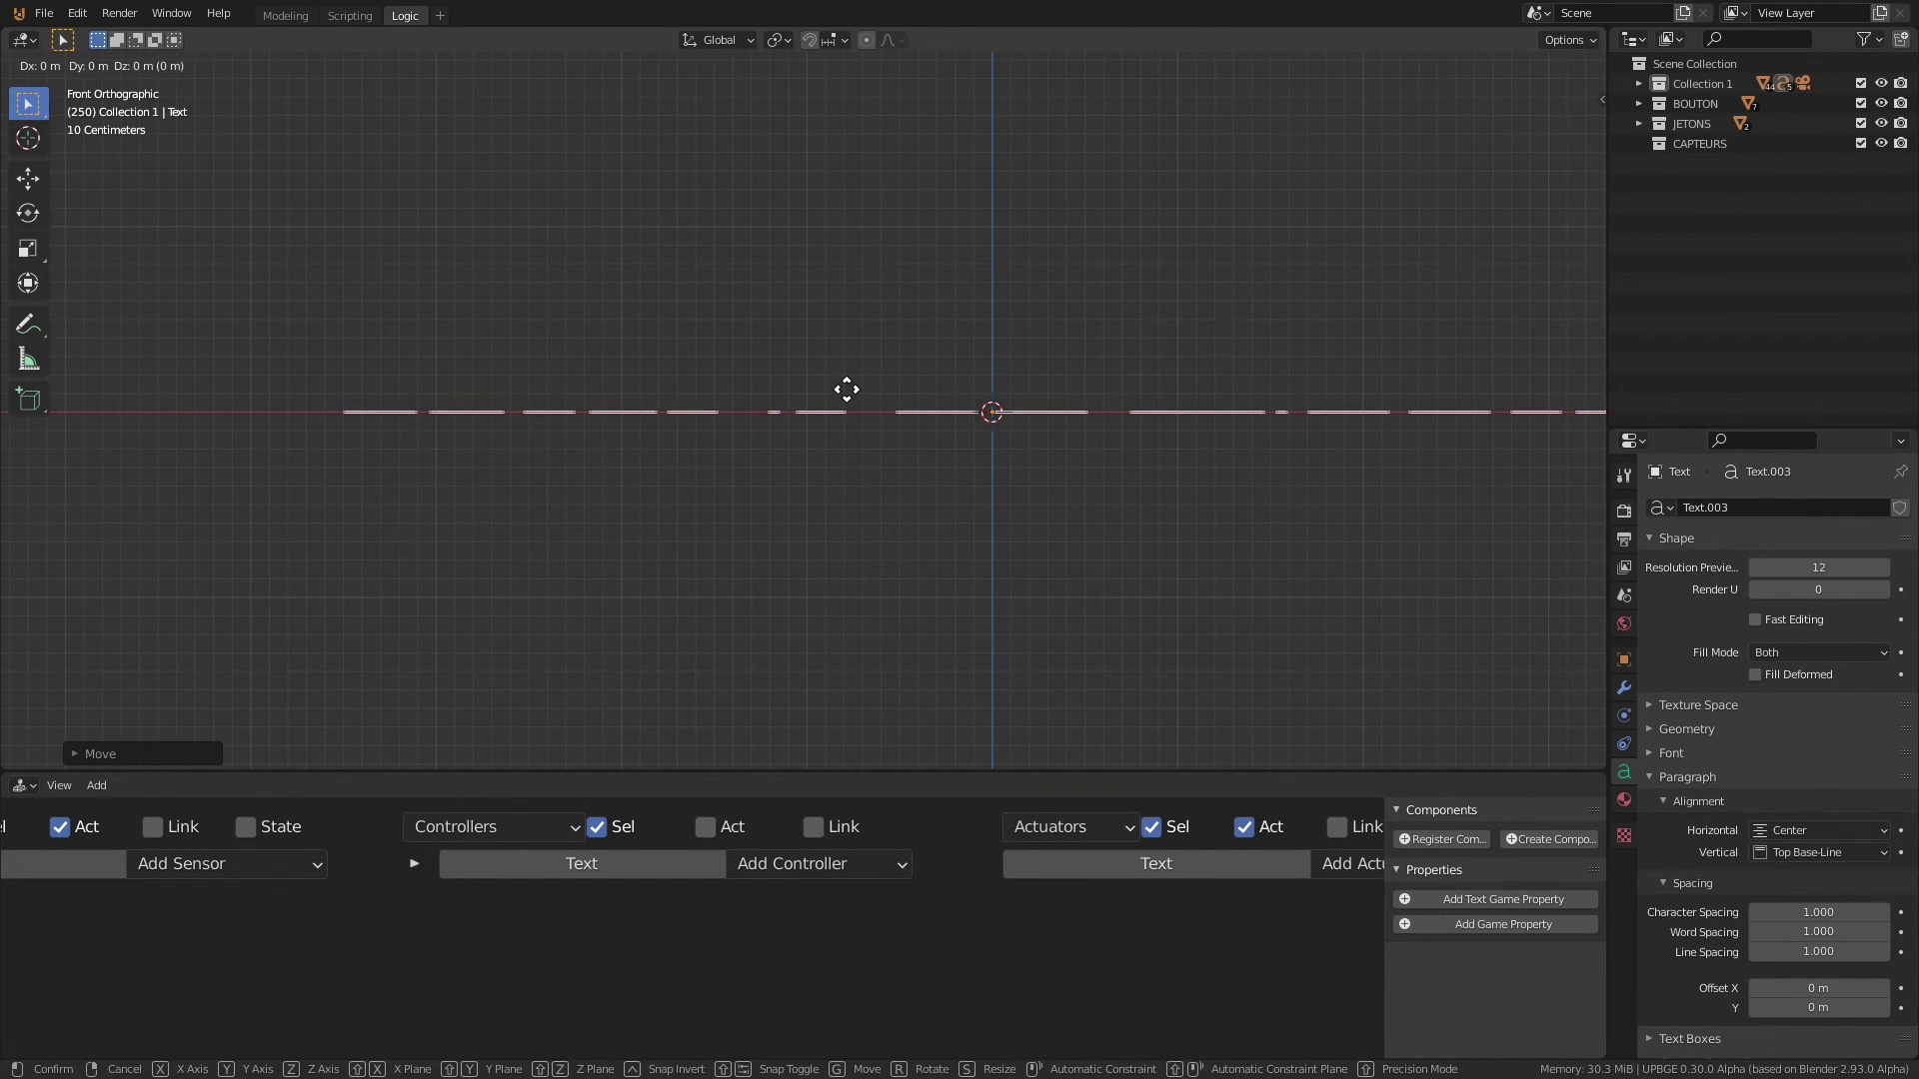
left_click(846, 456)
scroll(853, 451, "down", 4)
middle_click_drag(883, 408, 828, 445)
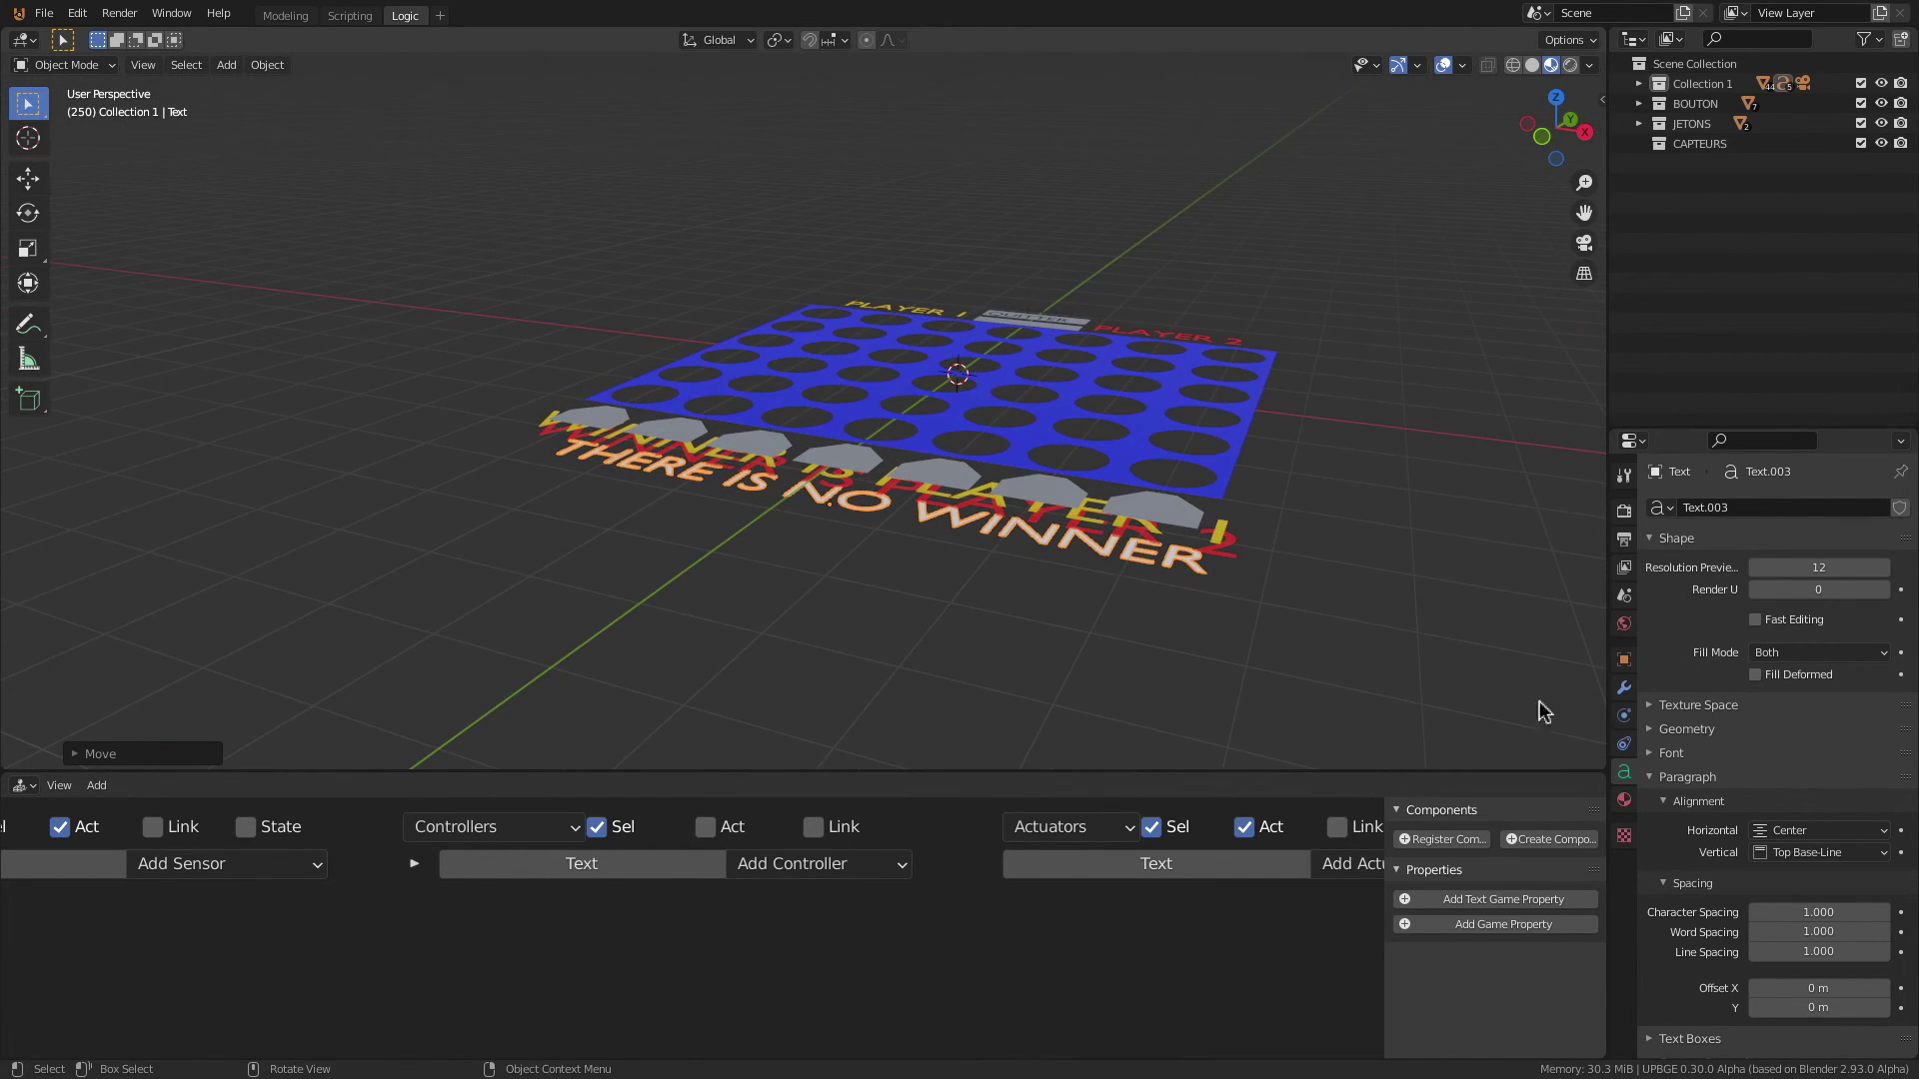
Step: Assign the existing GRIS material to the THERE IS NO WINNER text
left_click(1624, 800)
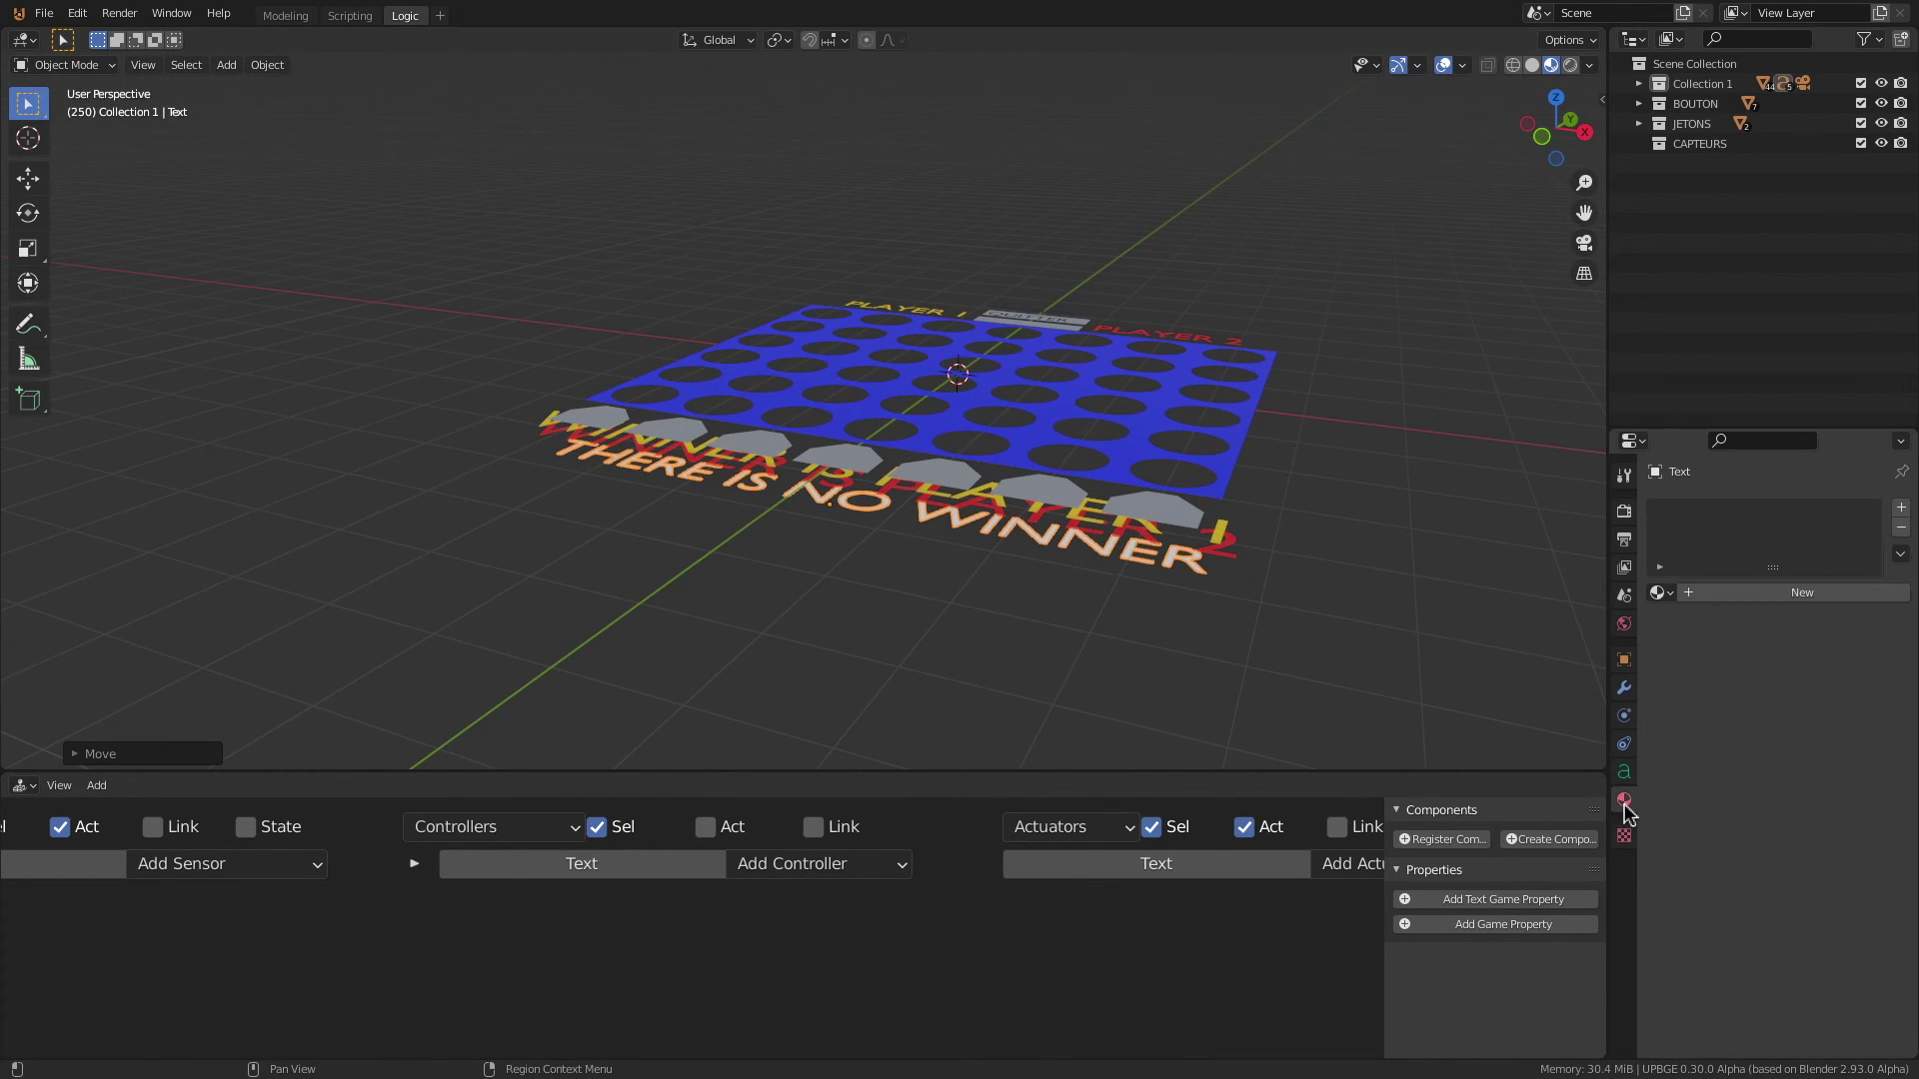
left_click(1660, 592)
left_click(1502, 642)
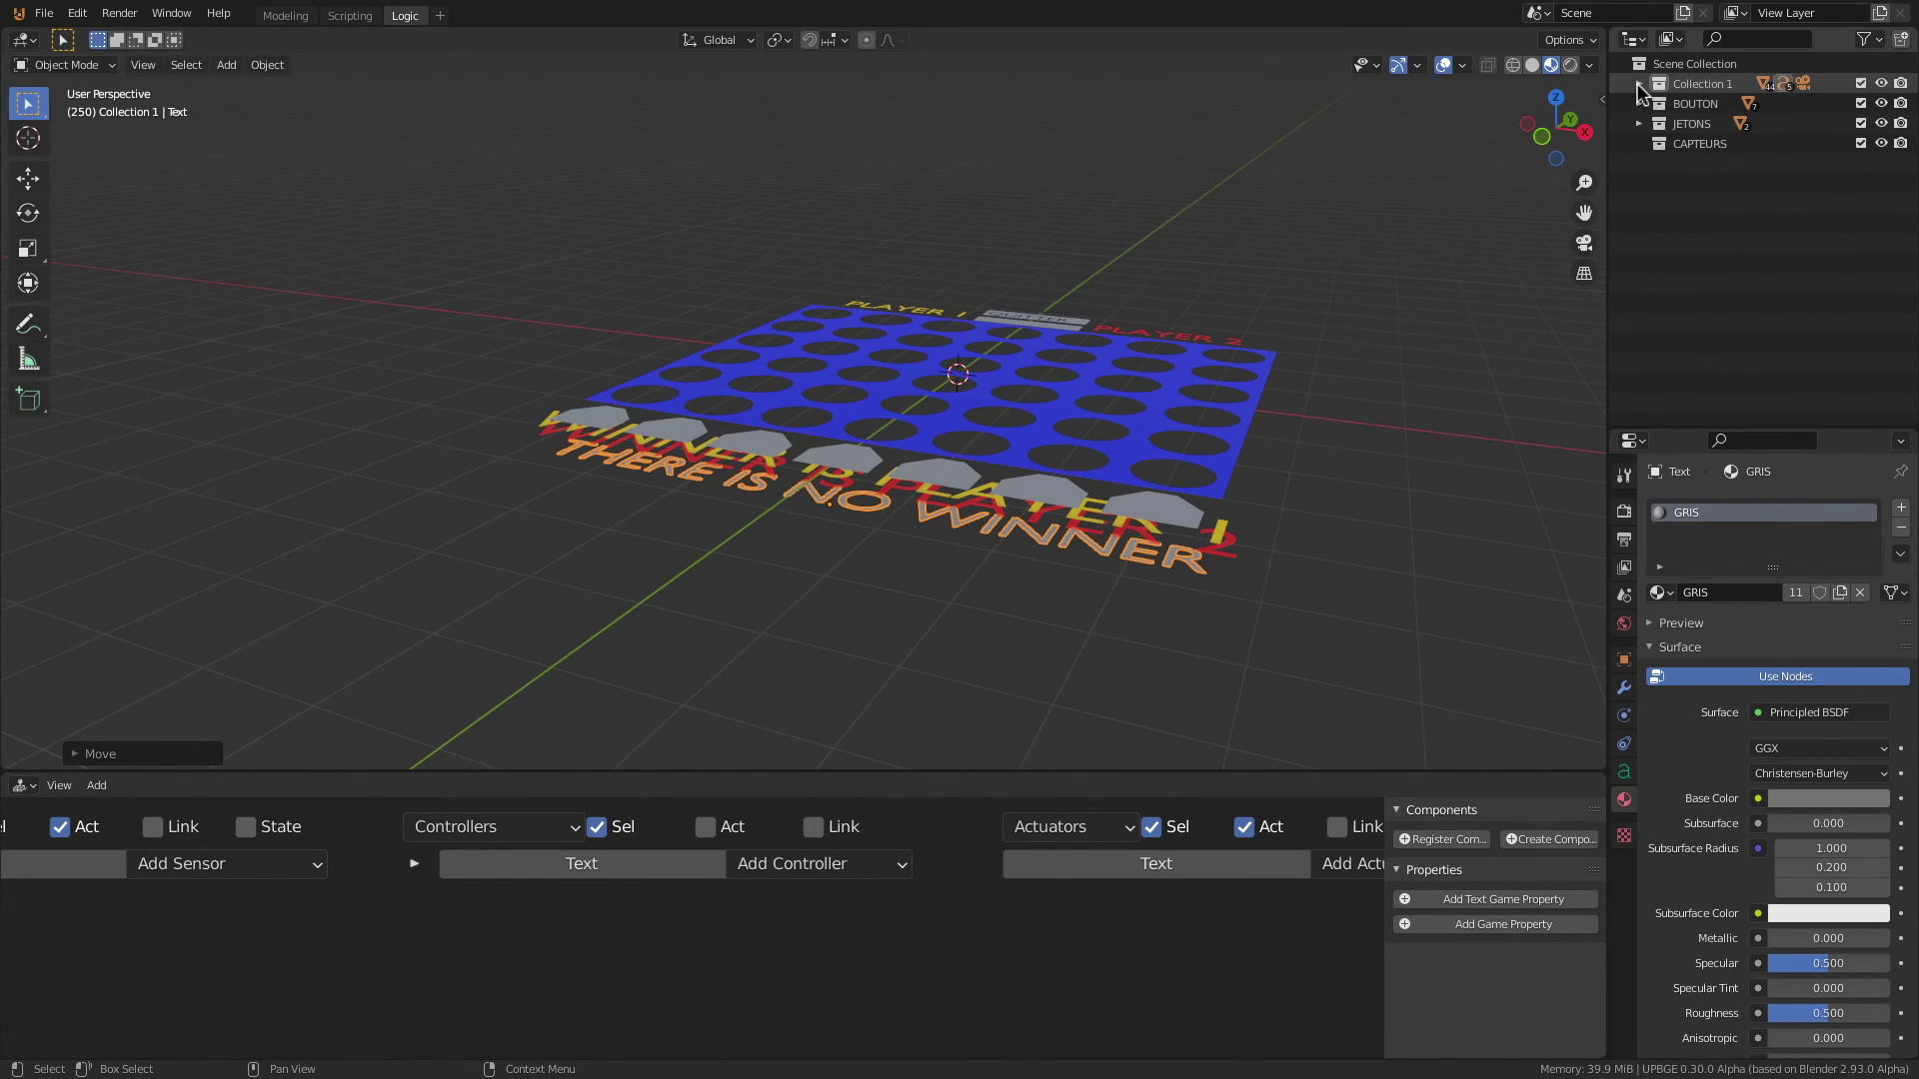
Step: Rename the new text object in Collection 1 as NO WINNER
left_click(1638, 83)
scroll(1739, 248, "down", 8)
scroll(1740, 248, "down", 5)
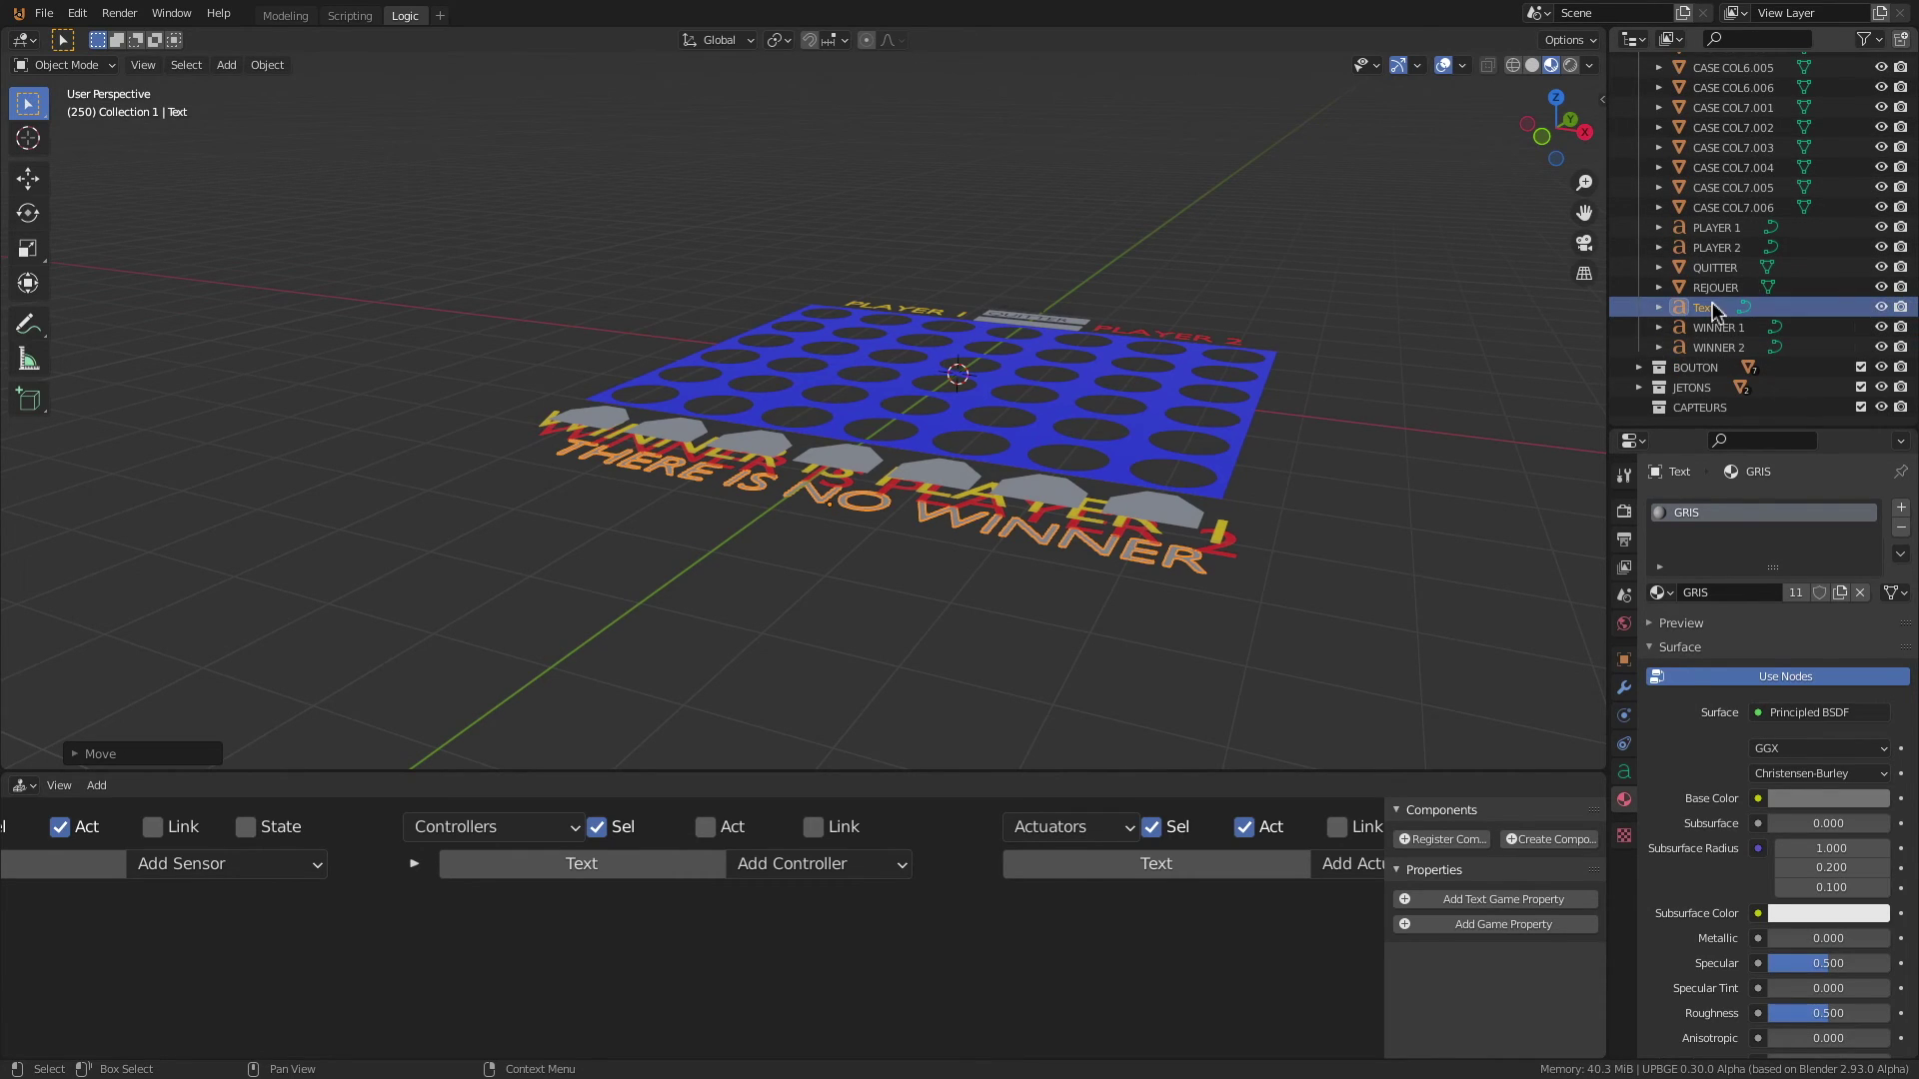
double_click(1711, 303)
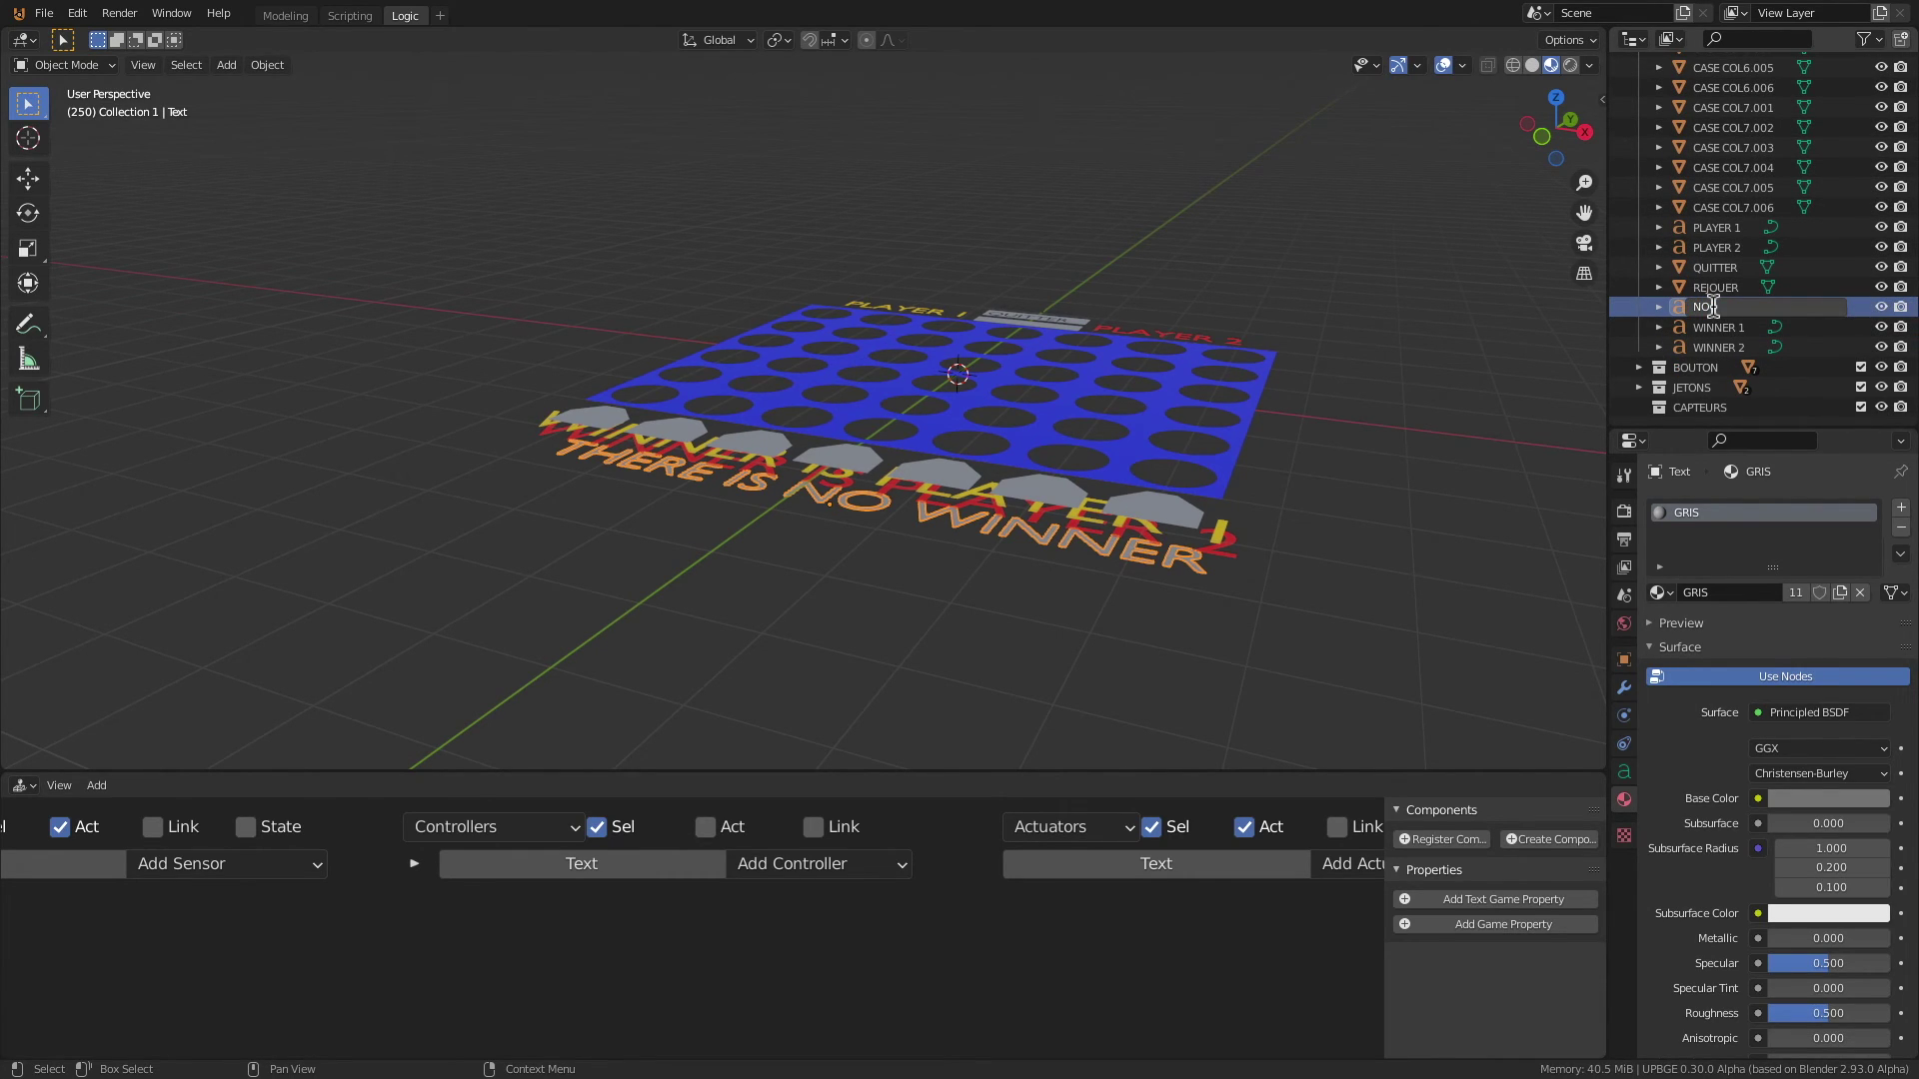
type("NO WINNER")
key("Return")
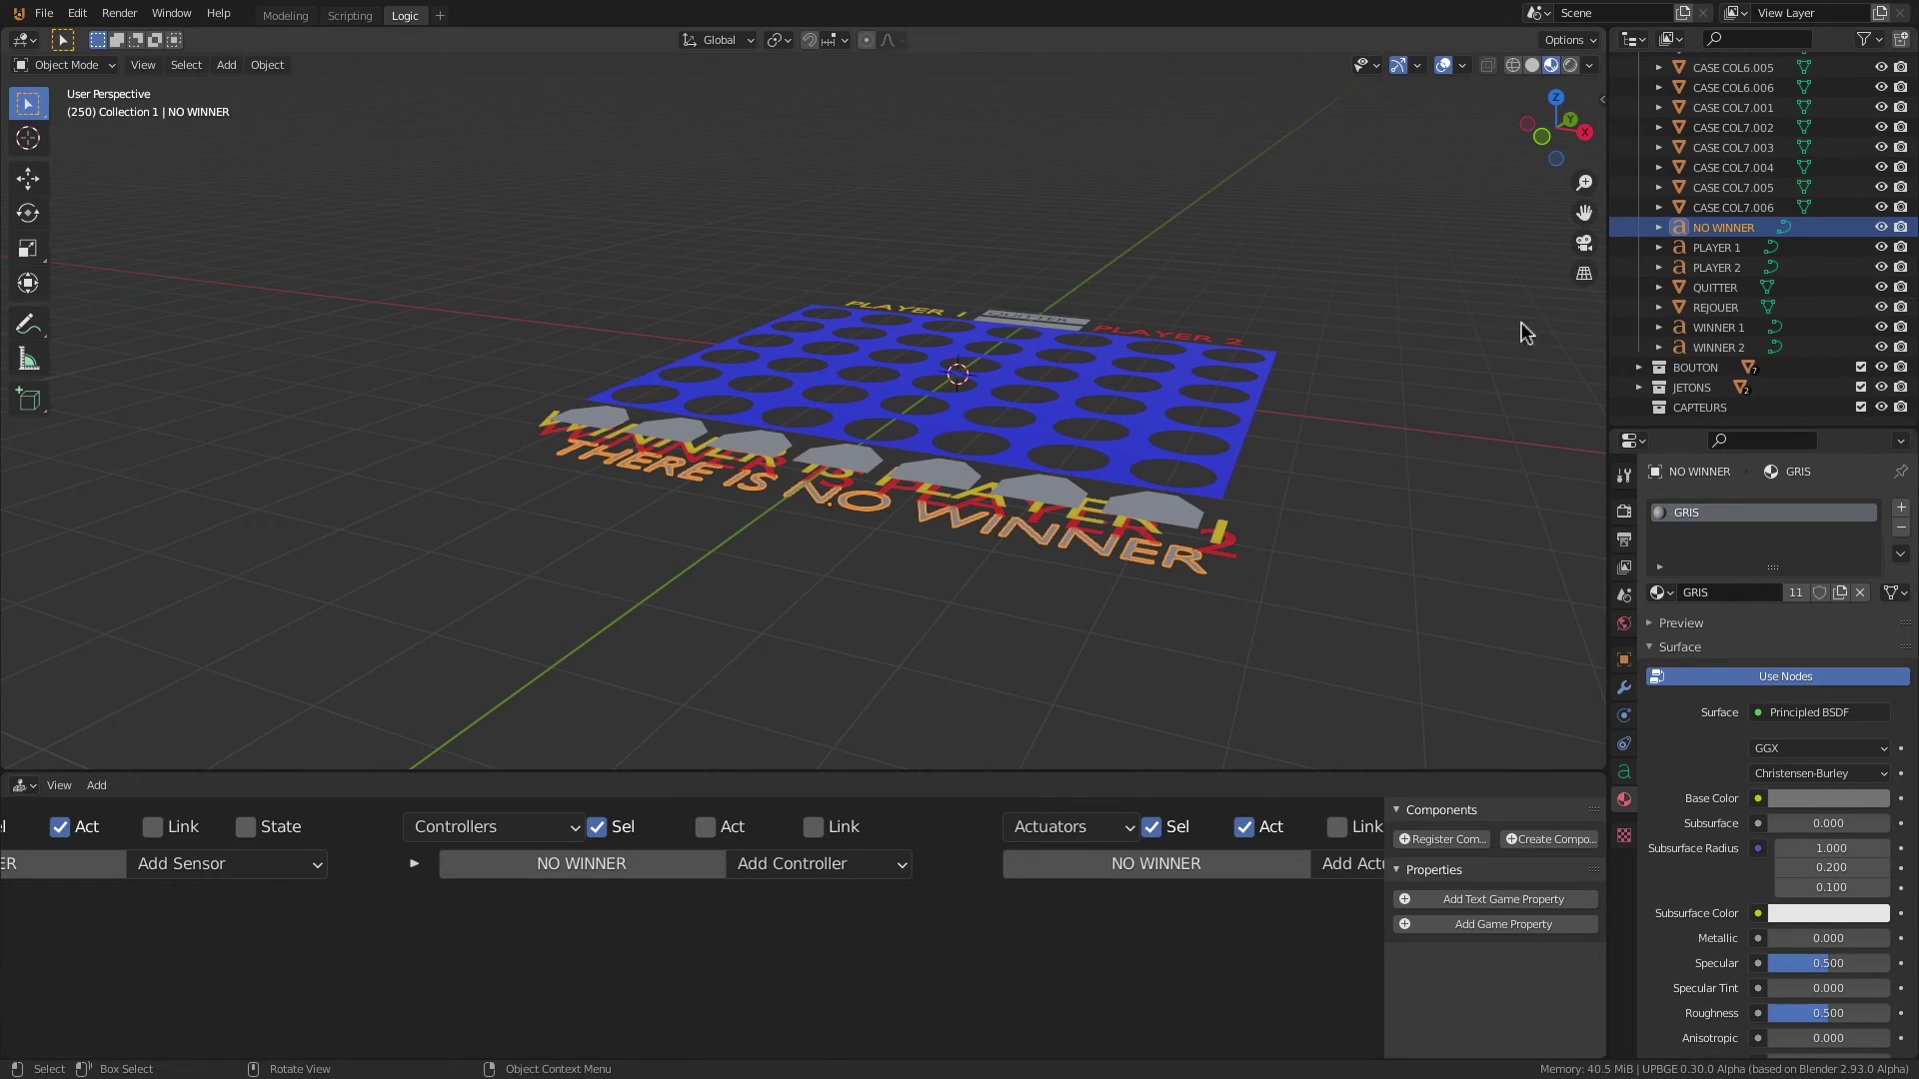
Step: Enlarge the logic editor and add an Always sensor, an And controller and a Visibility actuator to NO WINNER
middle_click_drag(848, 340, 943, 446)
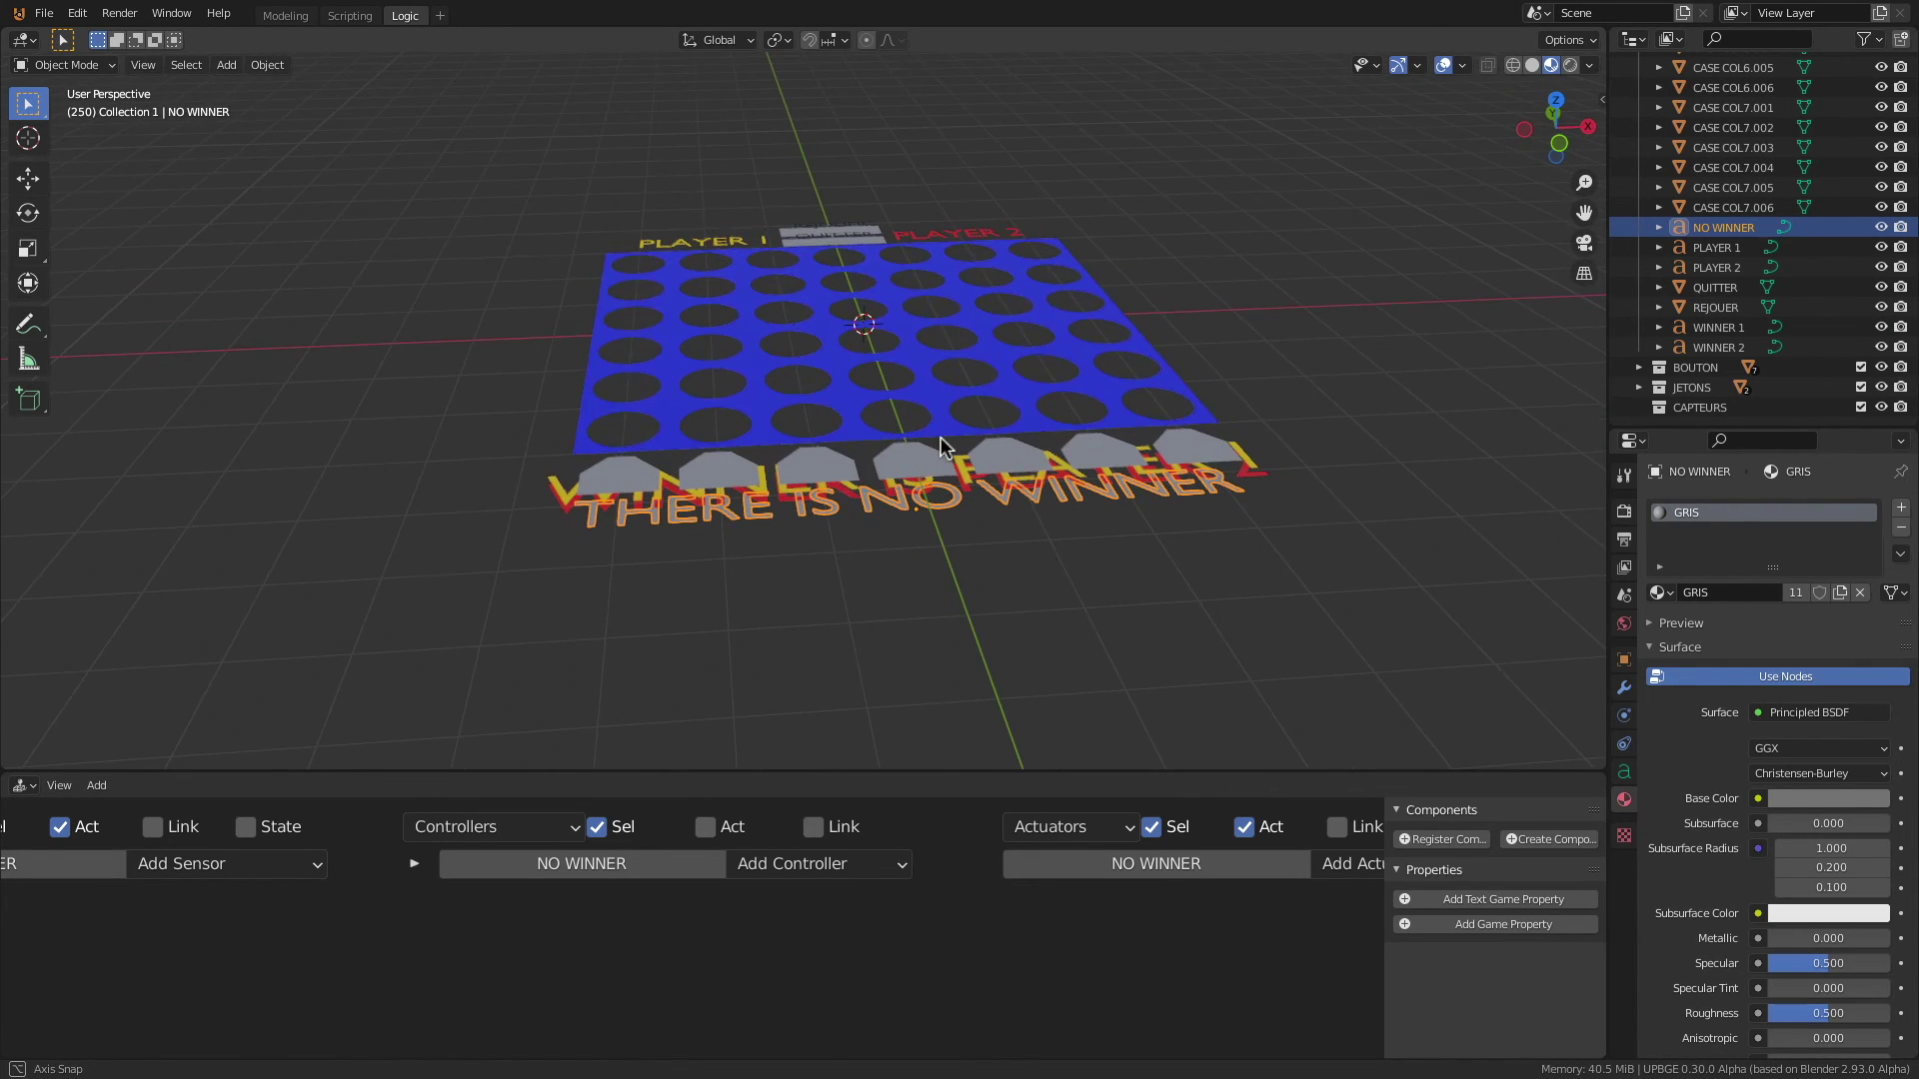
scroll(625, 859, "down", 2)
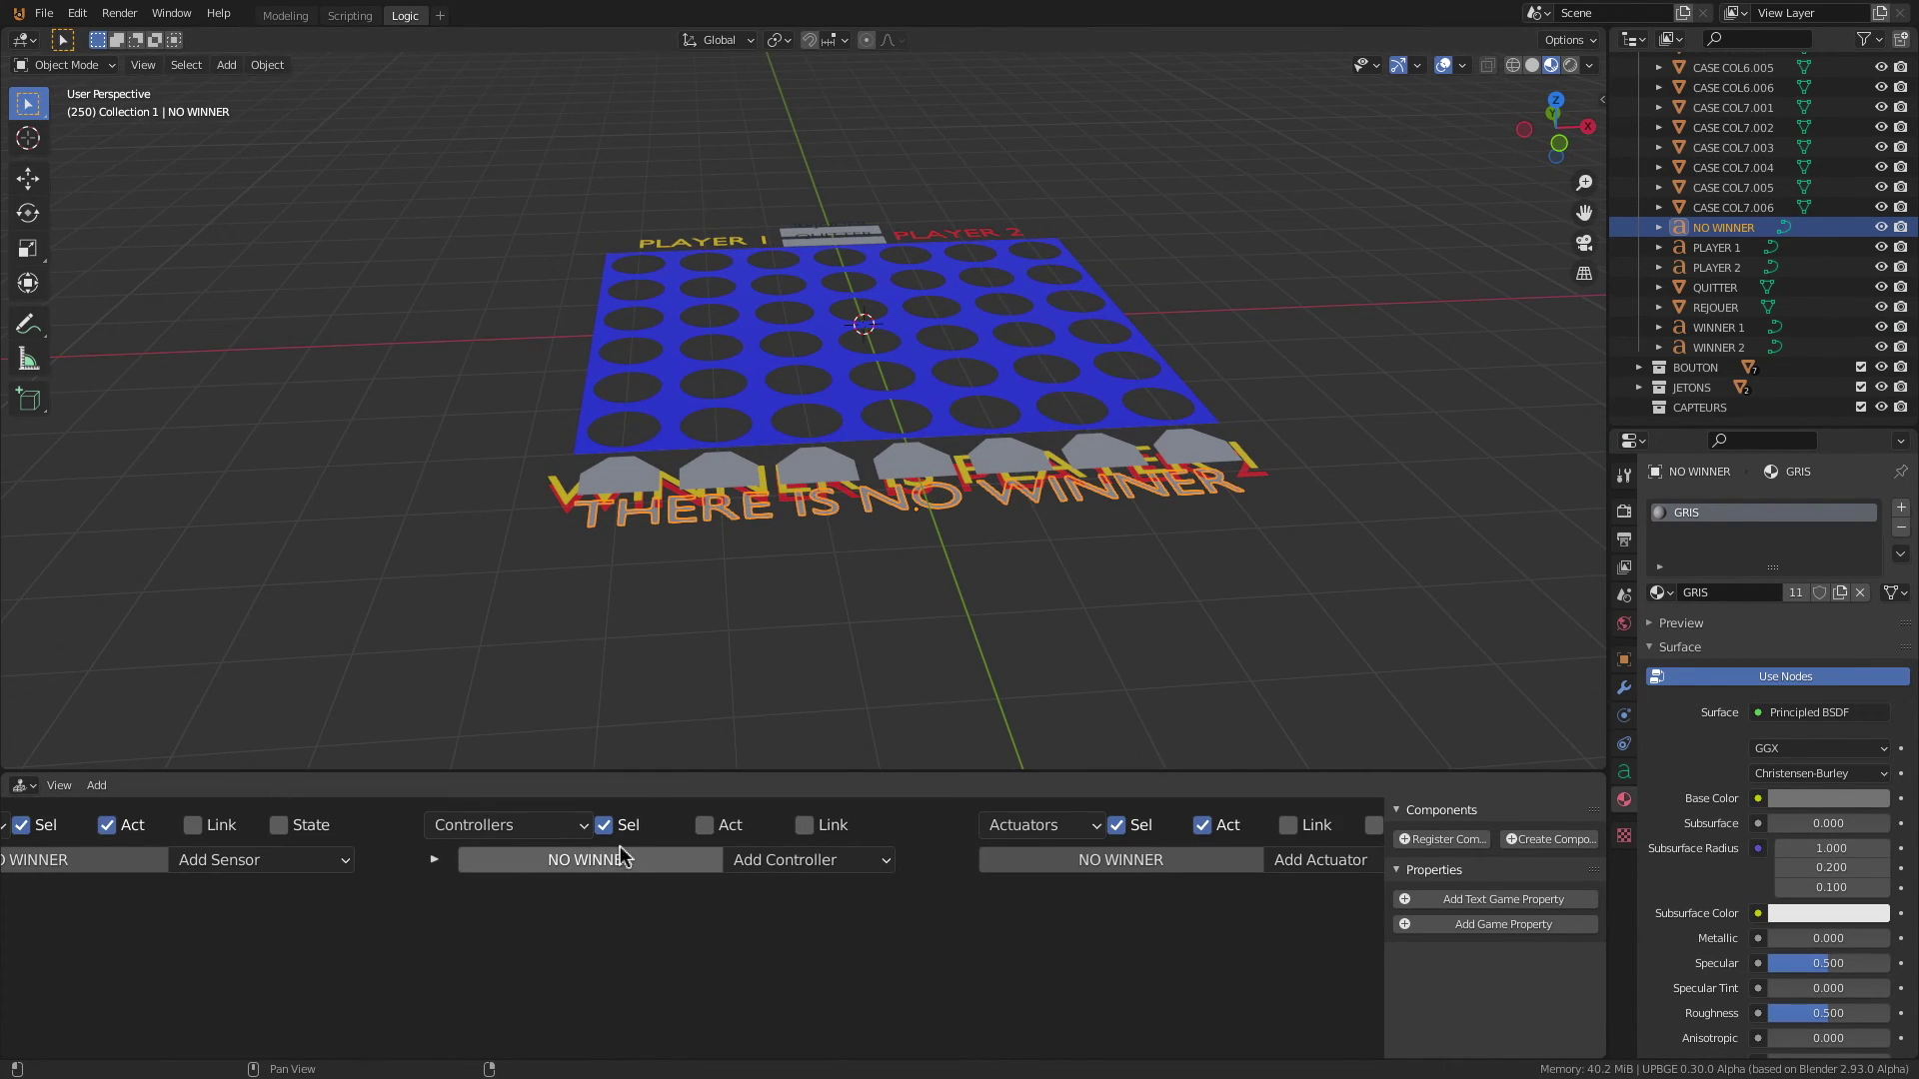
left_click_drag(644, 775, 652, 688)
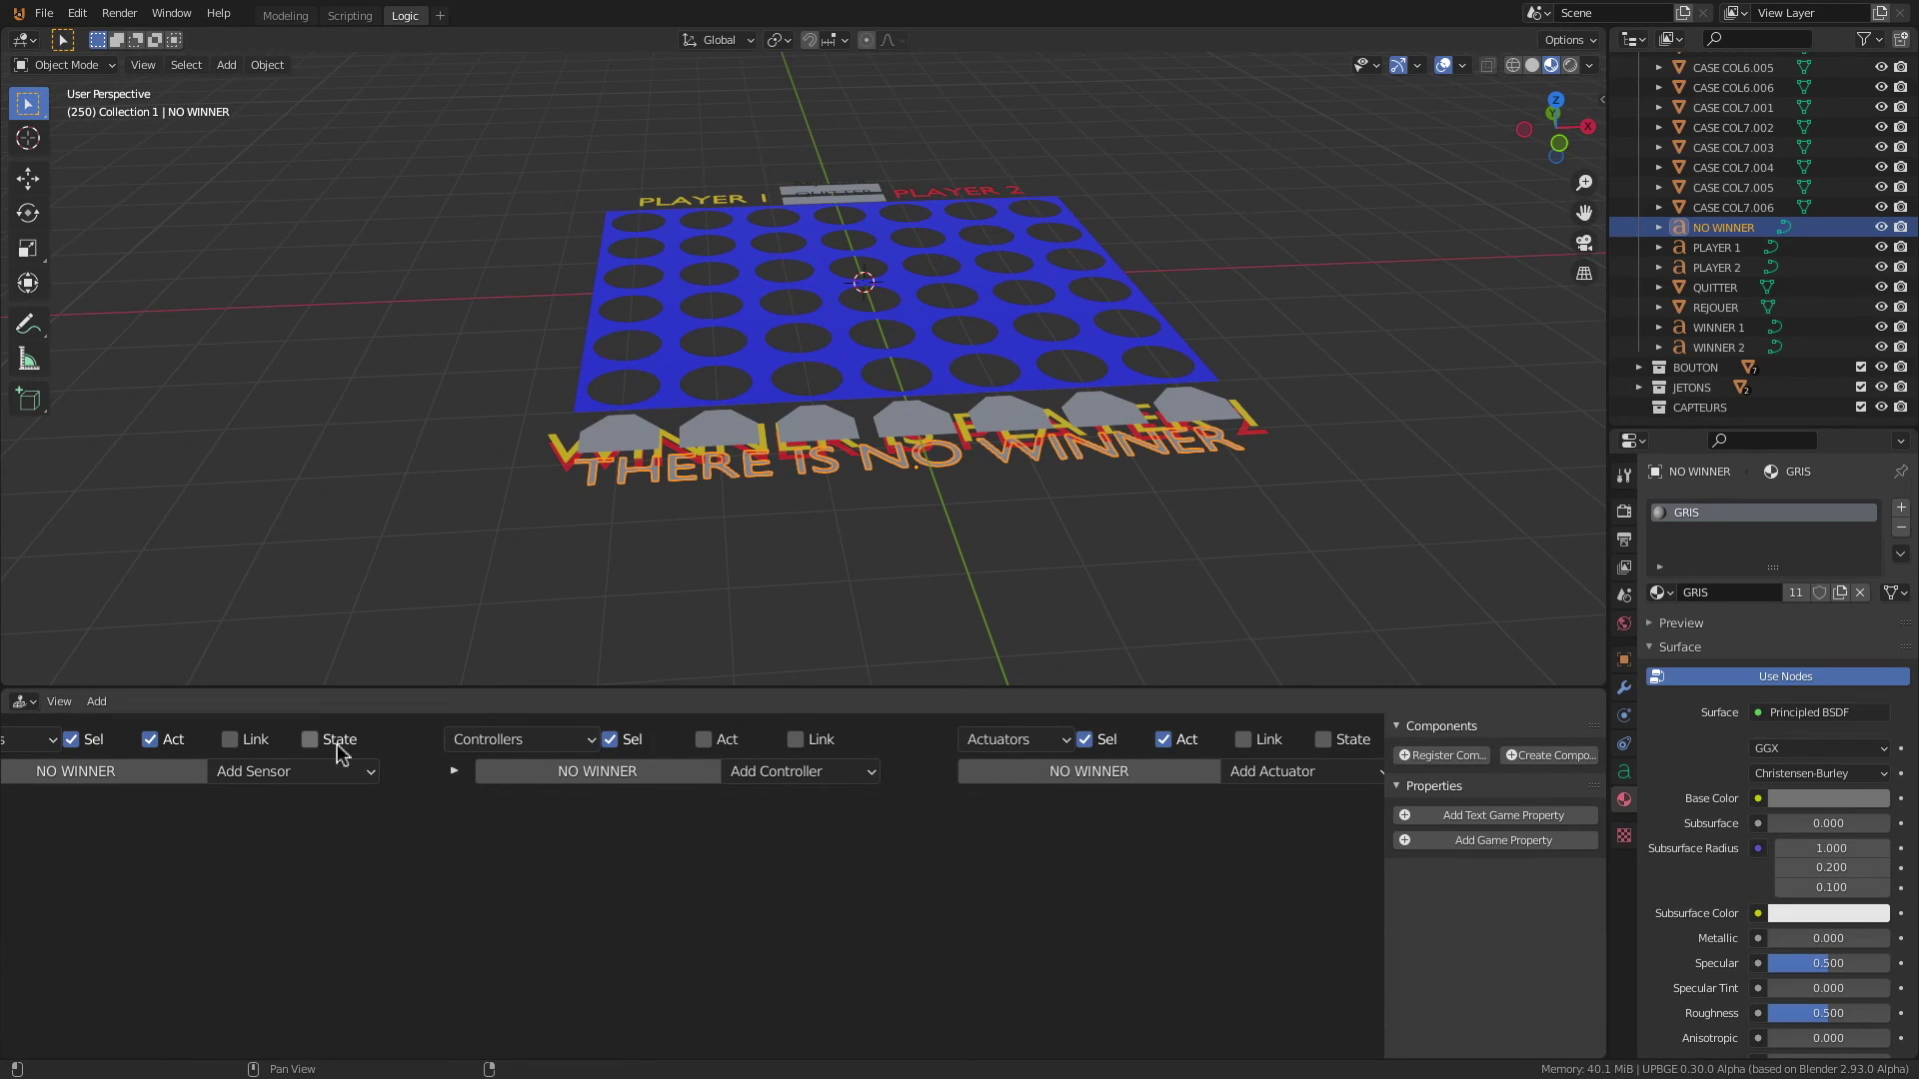
left_click(300, 780)
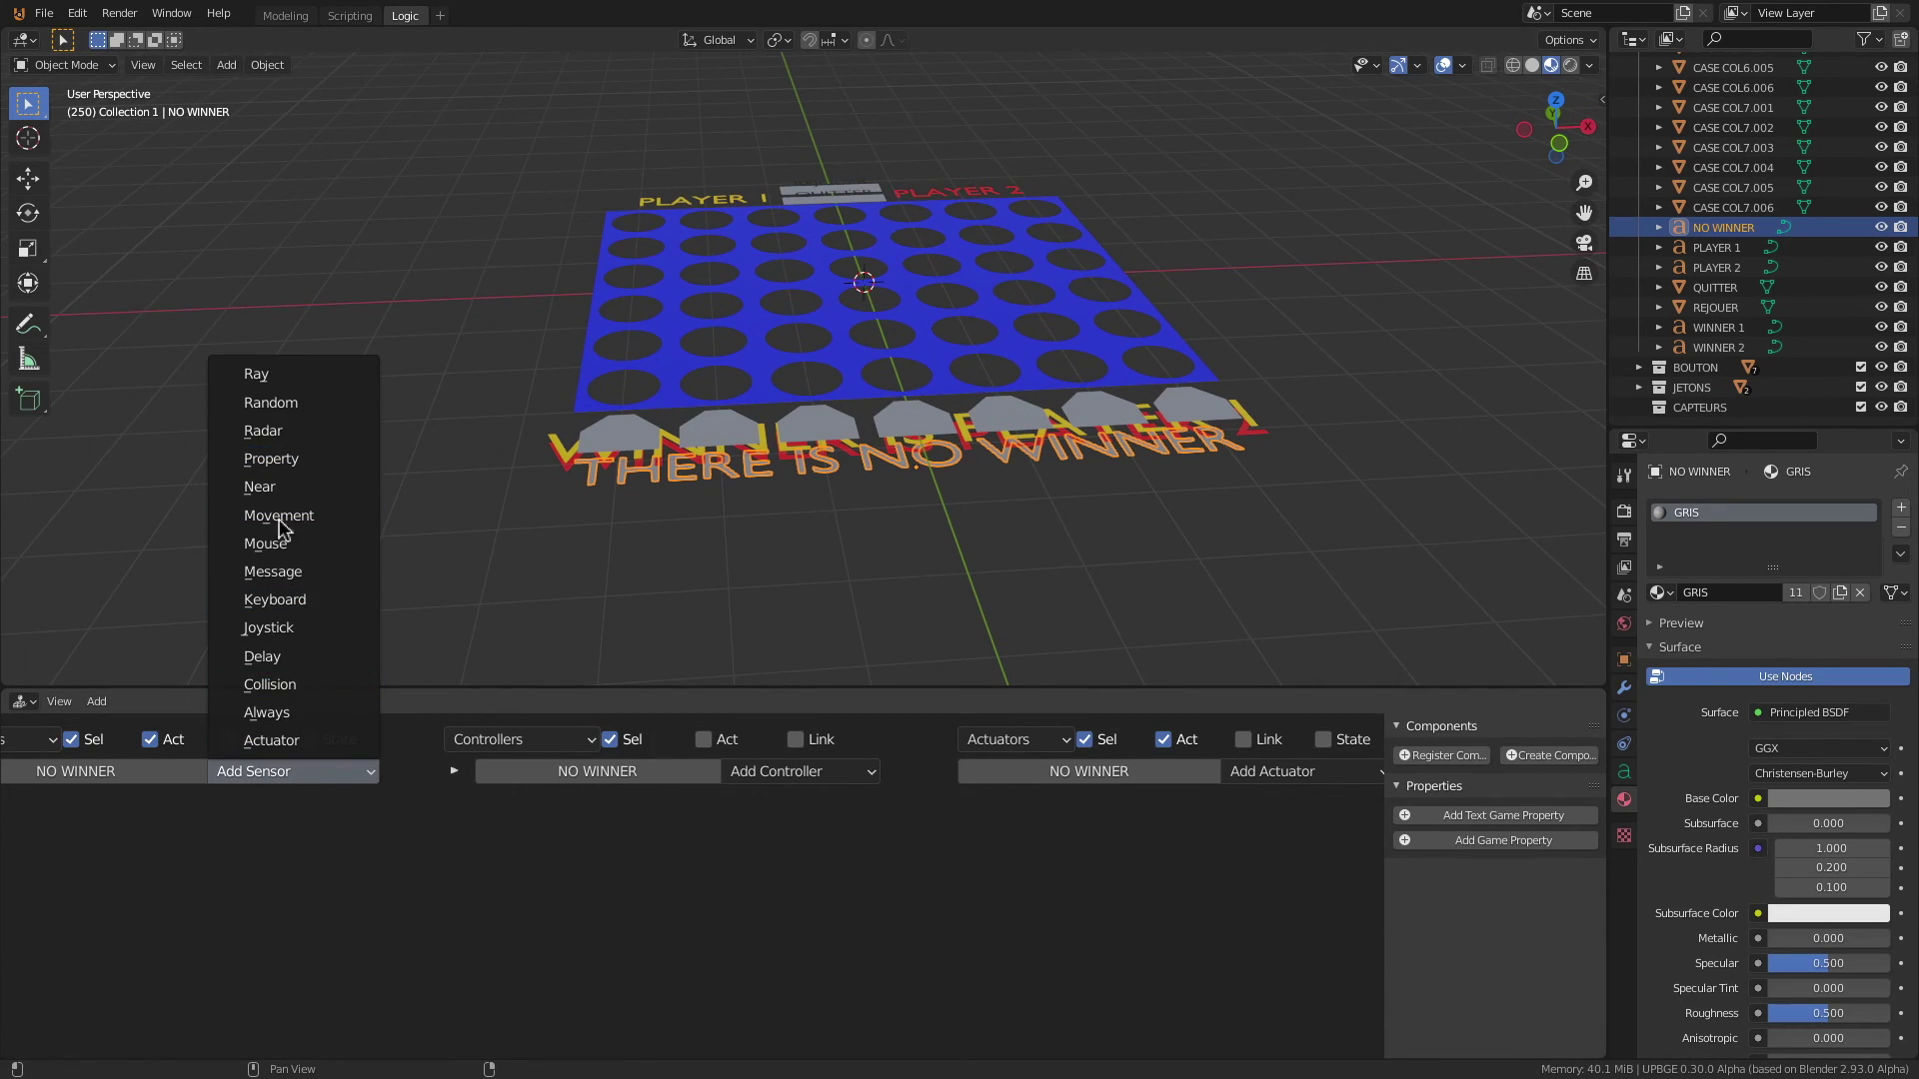
left_click(287, 713)
left_click(799, 772)
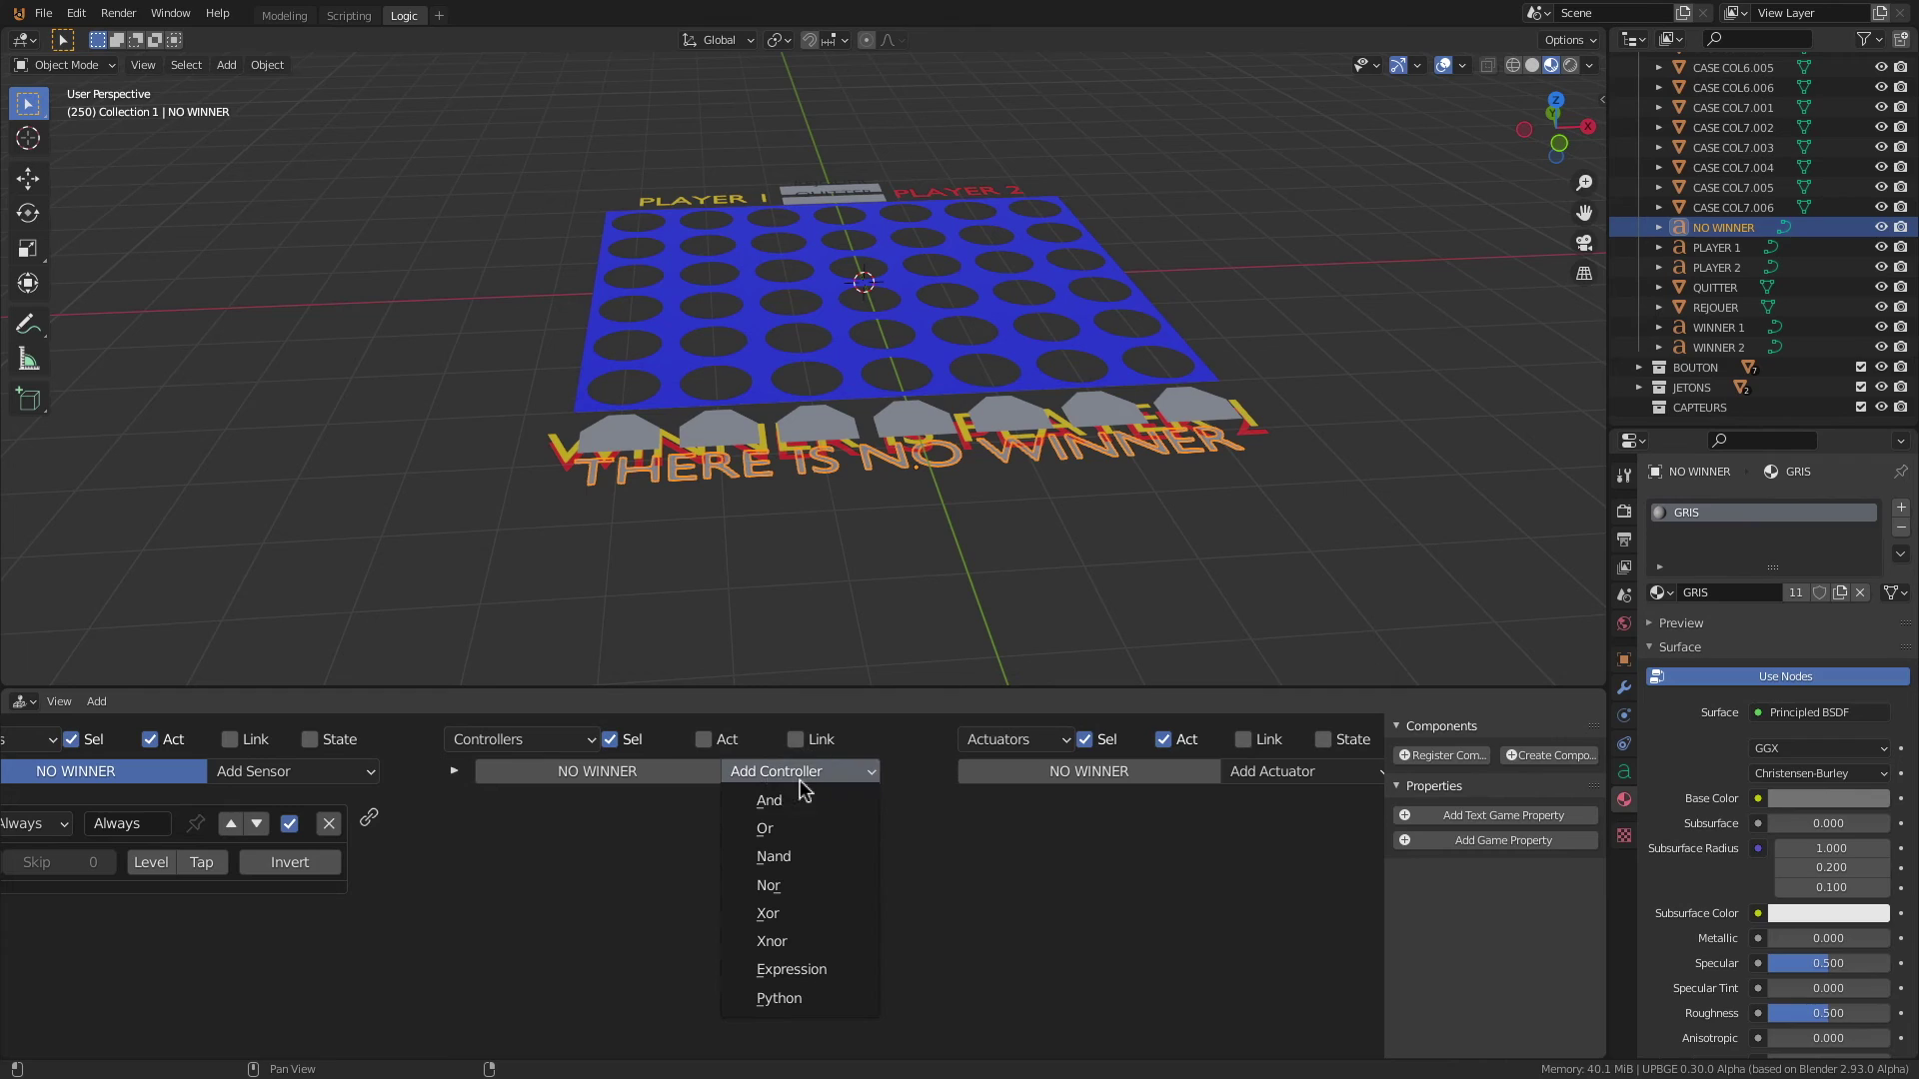
left_click(802, 799)
left_click(1309, 775)
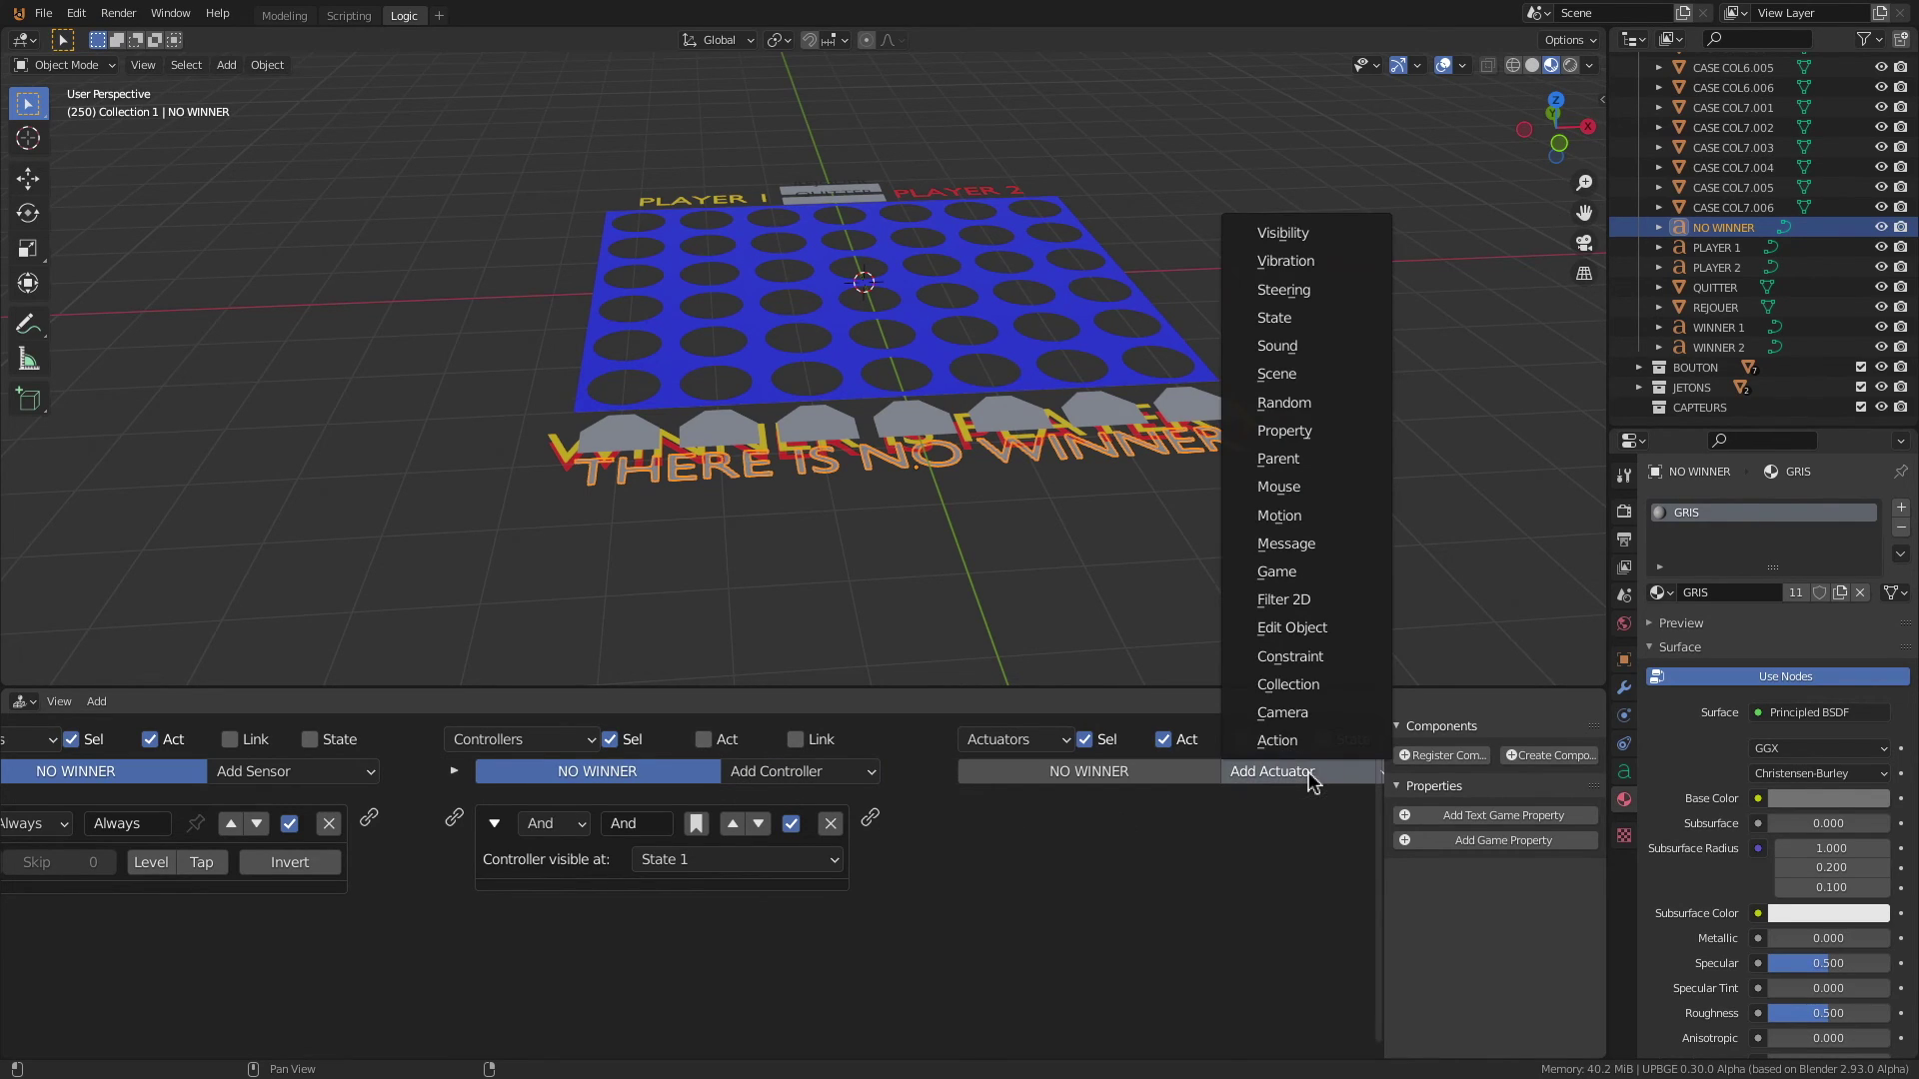
left_click(1329, 237)
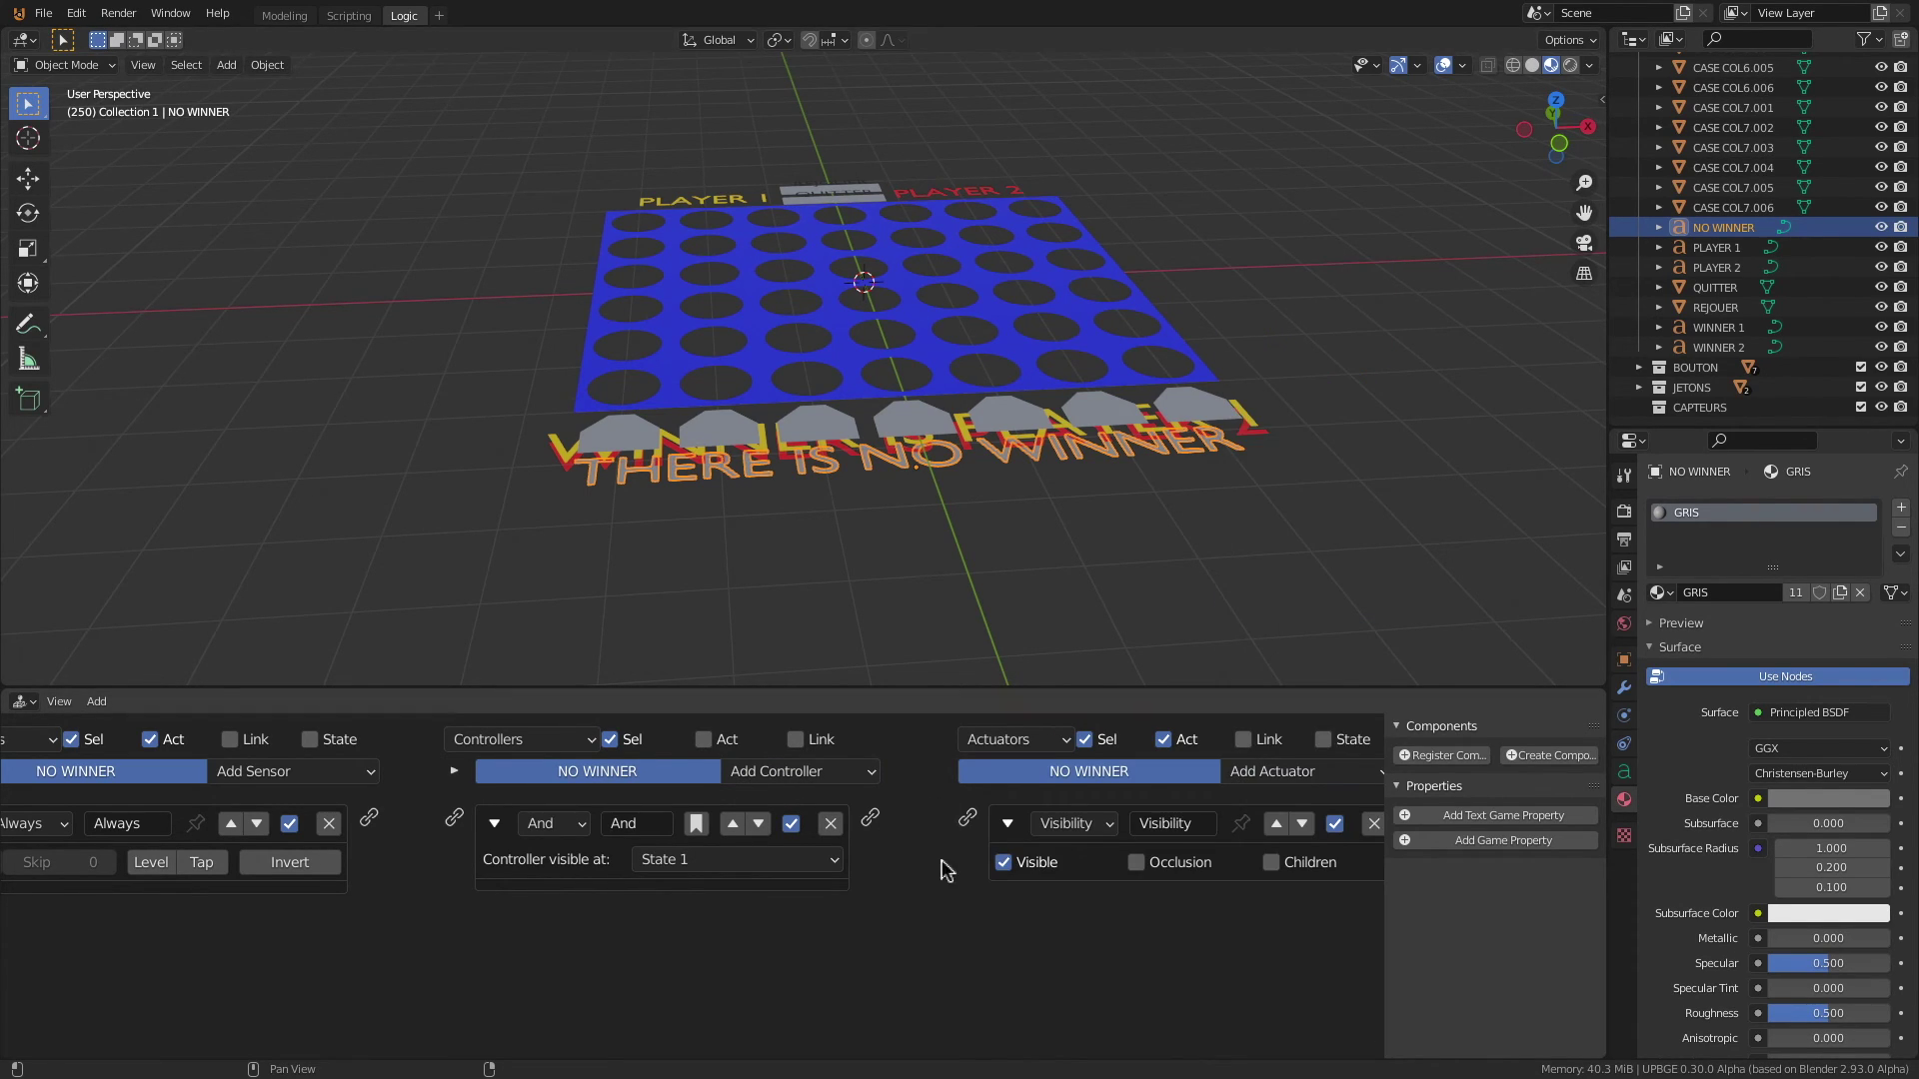
Step: Wire NO WINNER's Always sensor through its And controller to the Visibility actuator, with Visible turned off
left_click_drag(870, 817, 966, 817)
left_click_drag(369, 818, 454, 817)
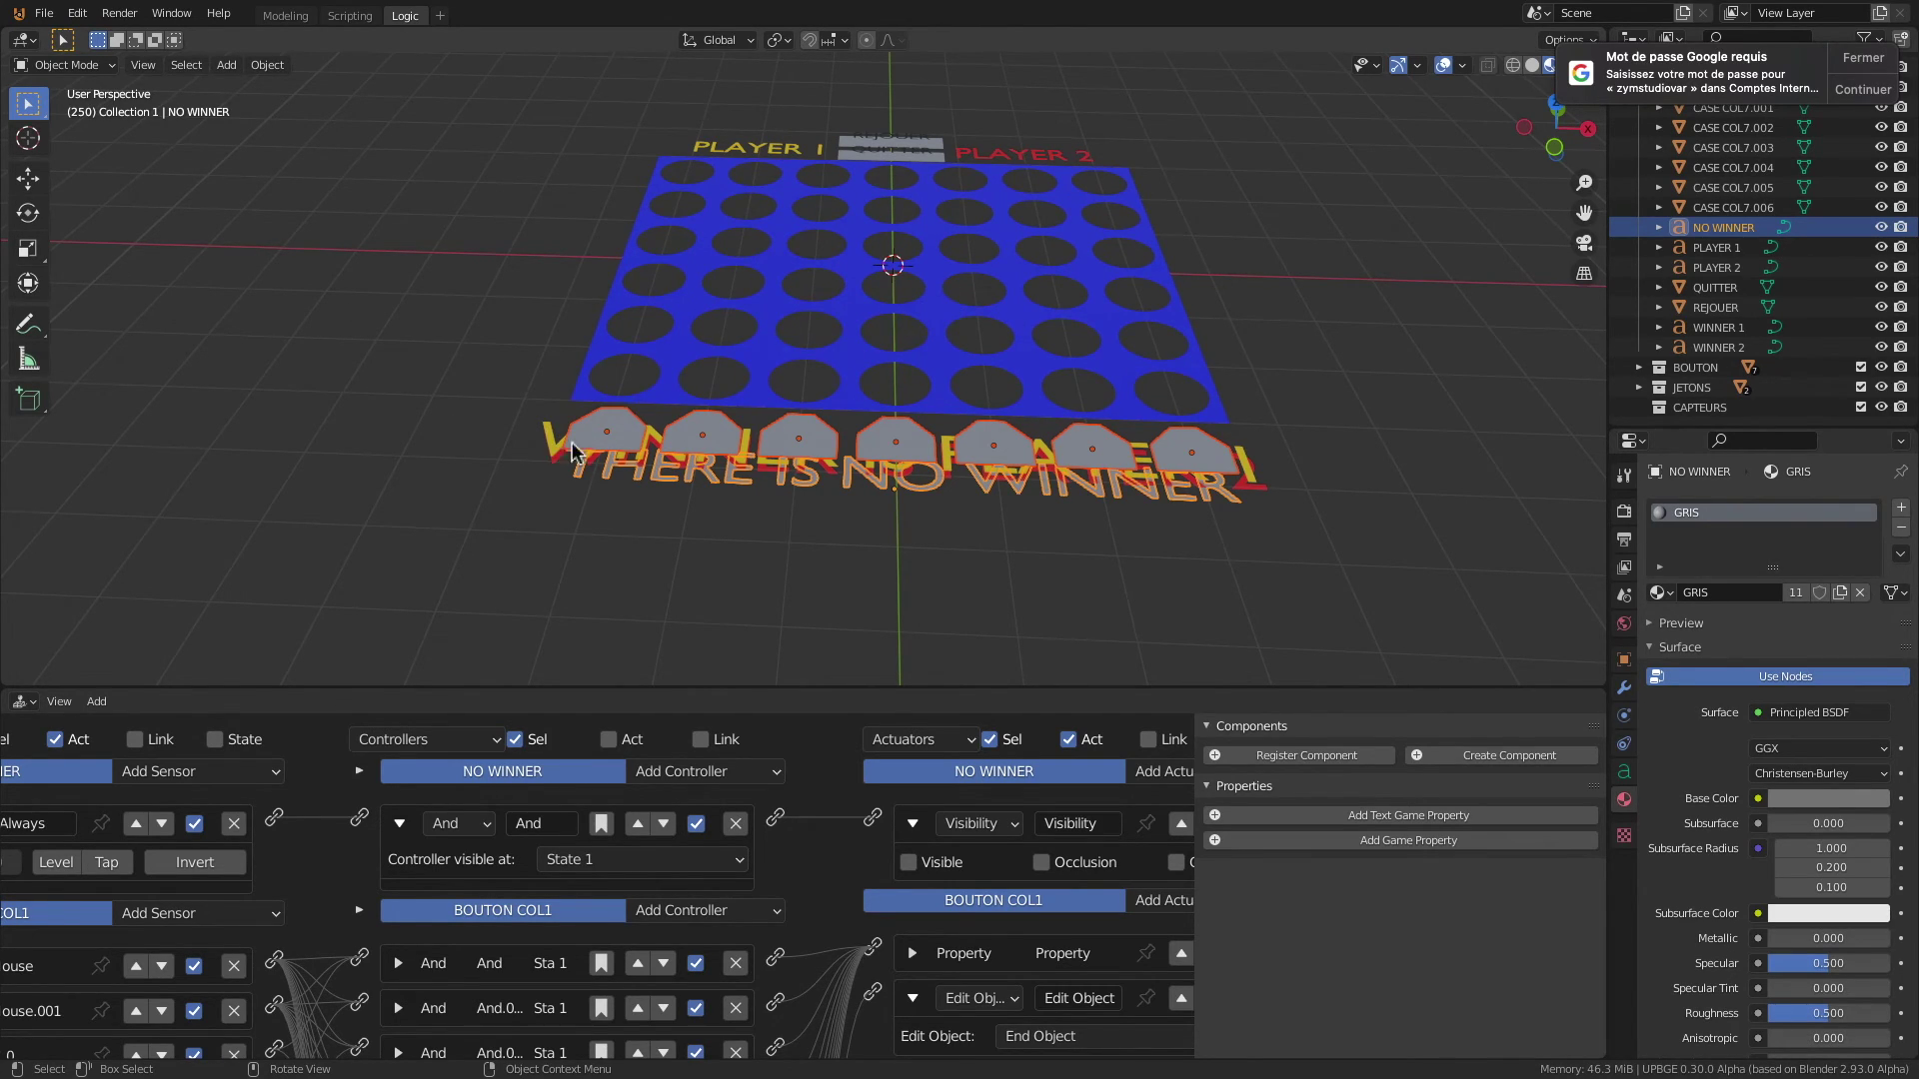
Step: Enlarge the logic editor and inspect the logic of BOUTON COL1, CASE COL1.001 and NO WINNER
left_click(664, 490)
left_click(616, 442, "shift")
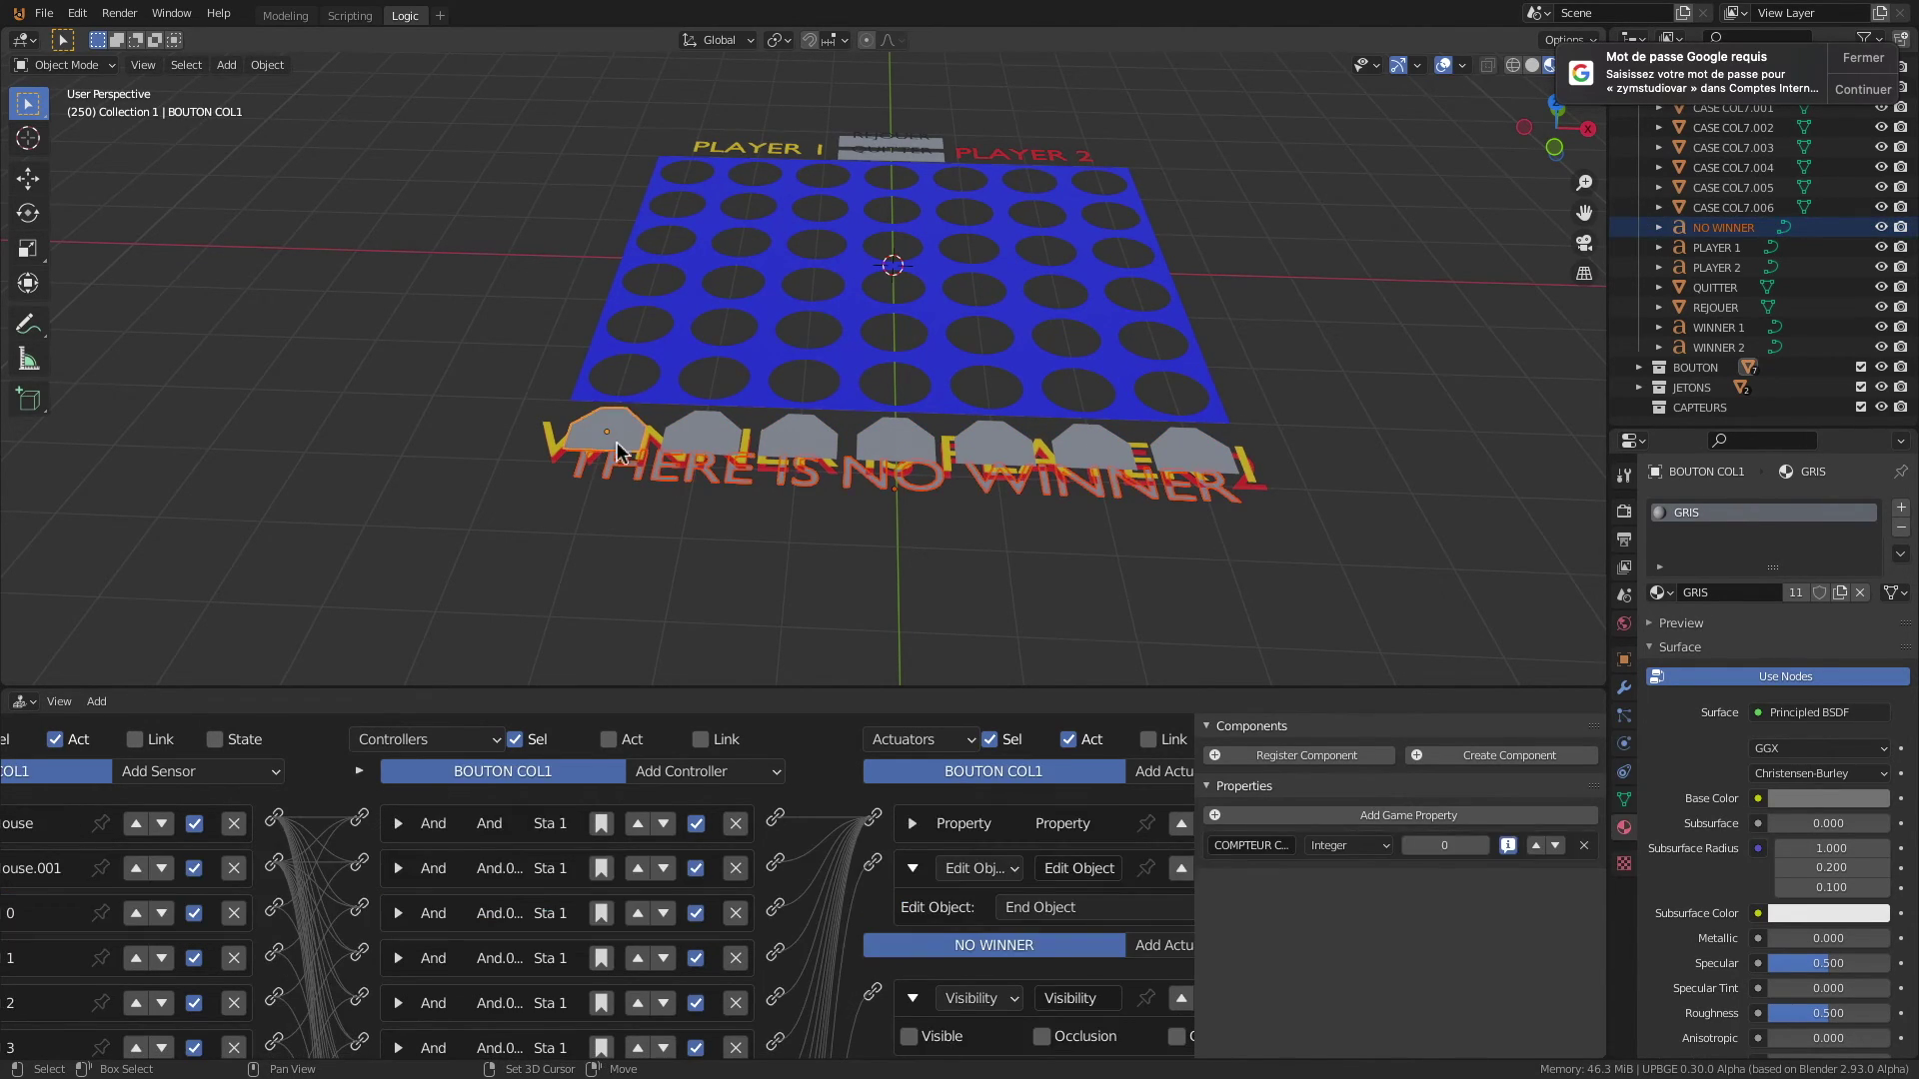
left_click_drag(645, 693, 650, 386)
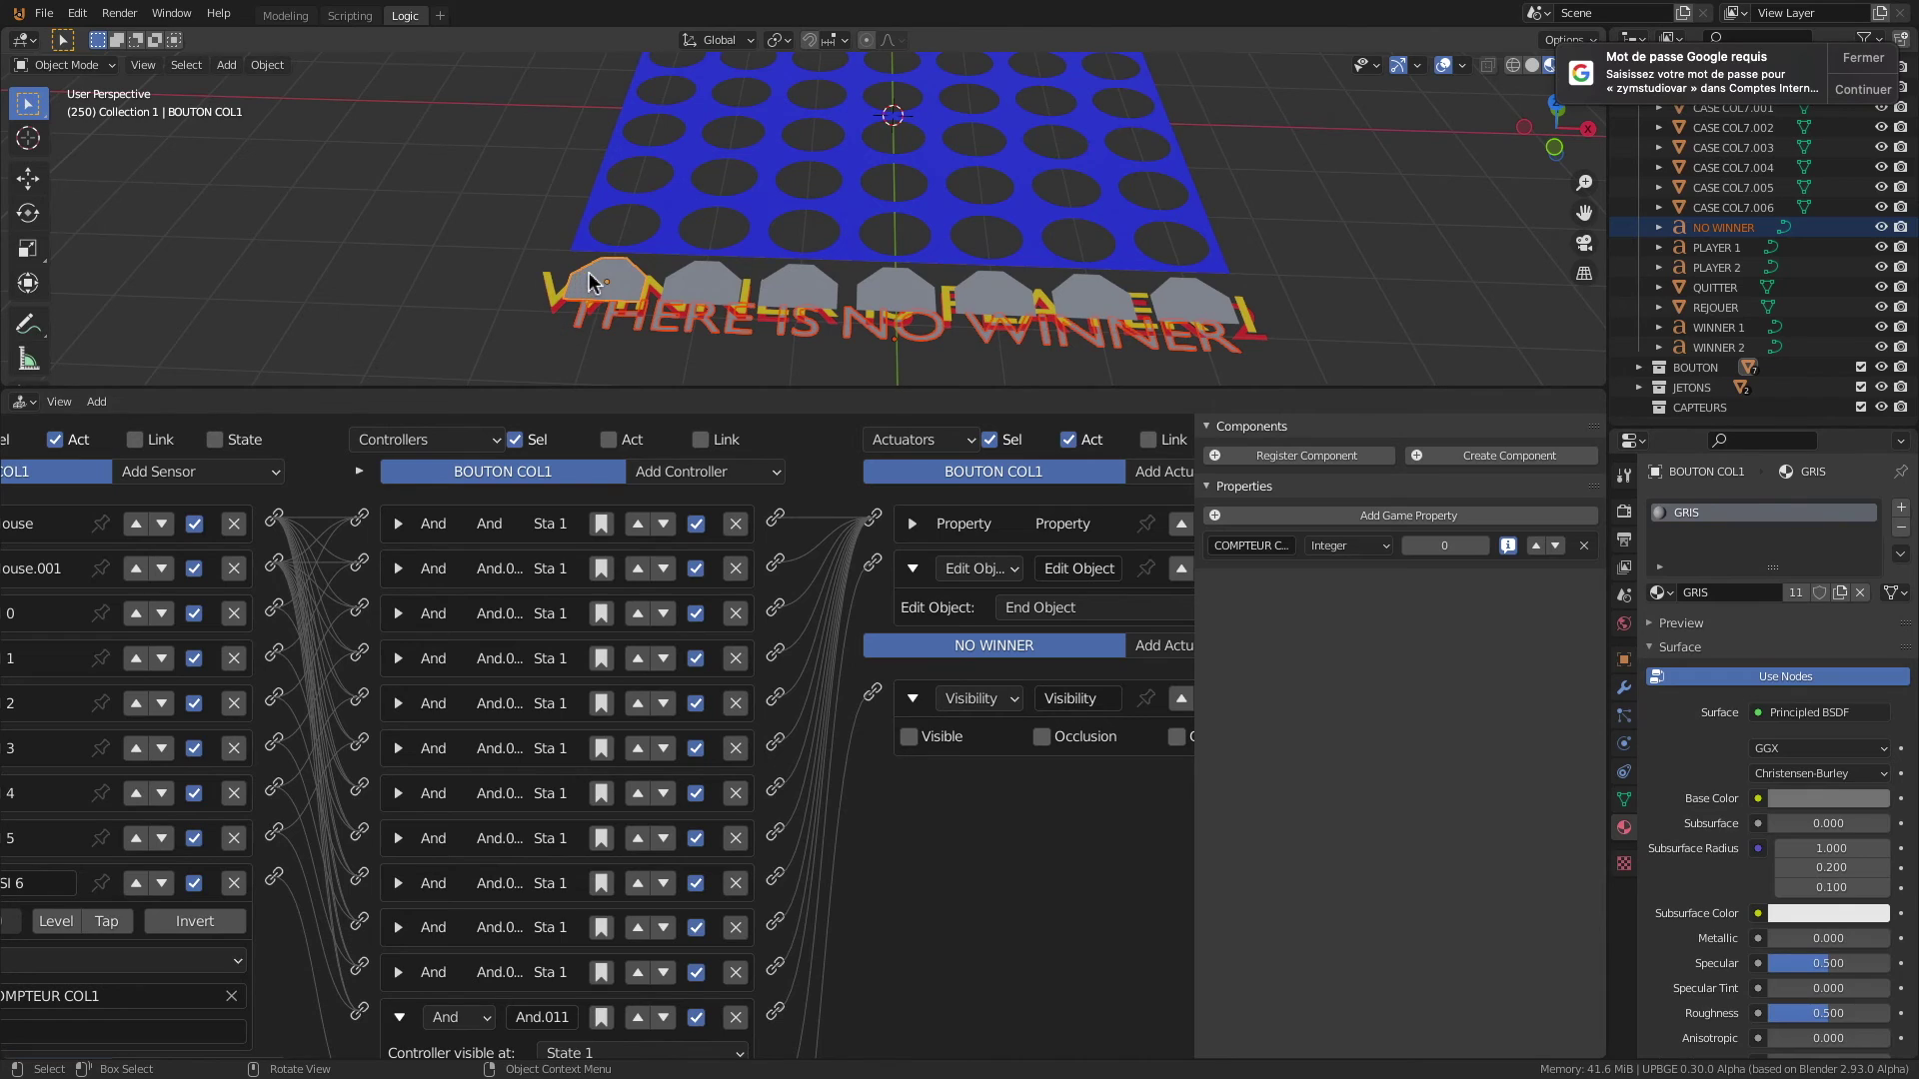
left_click(473, 279)
left_click(606, 210)
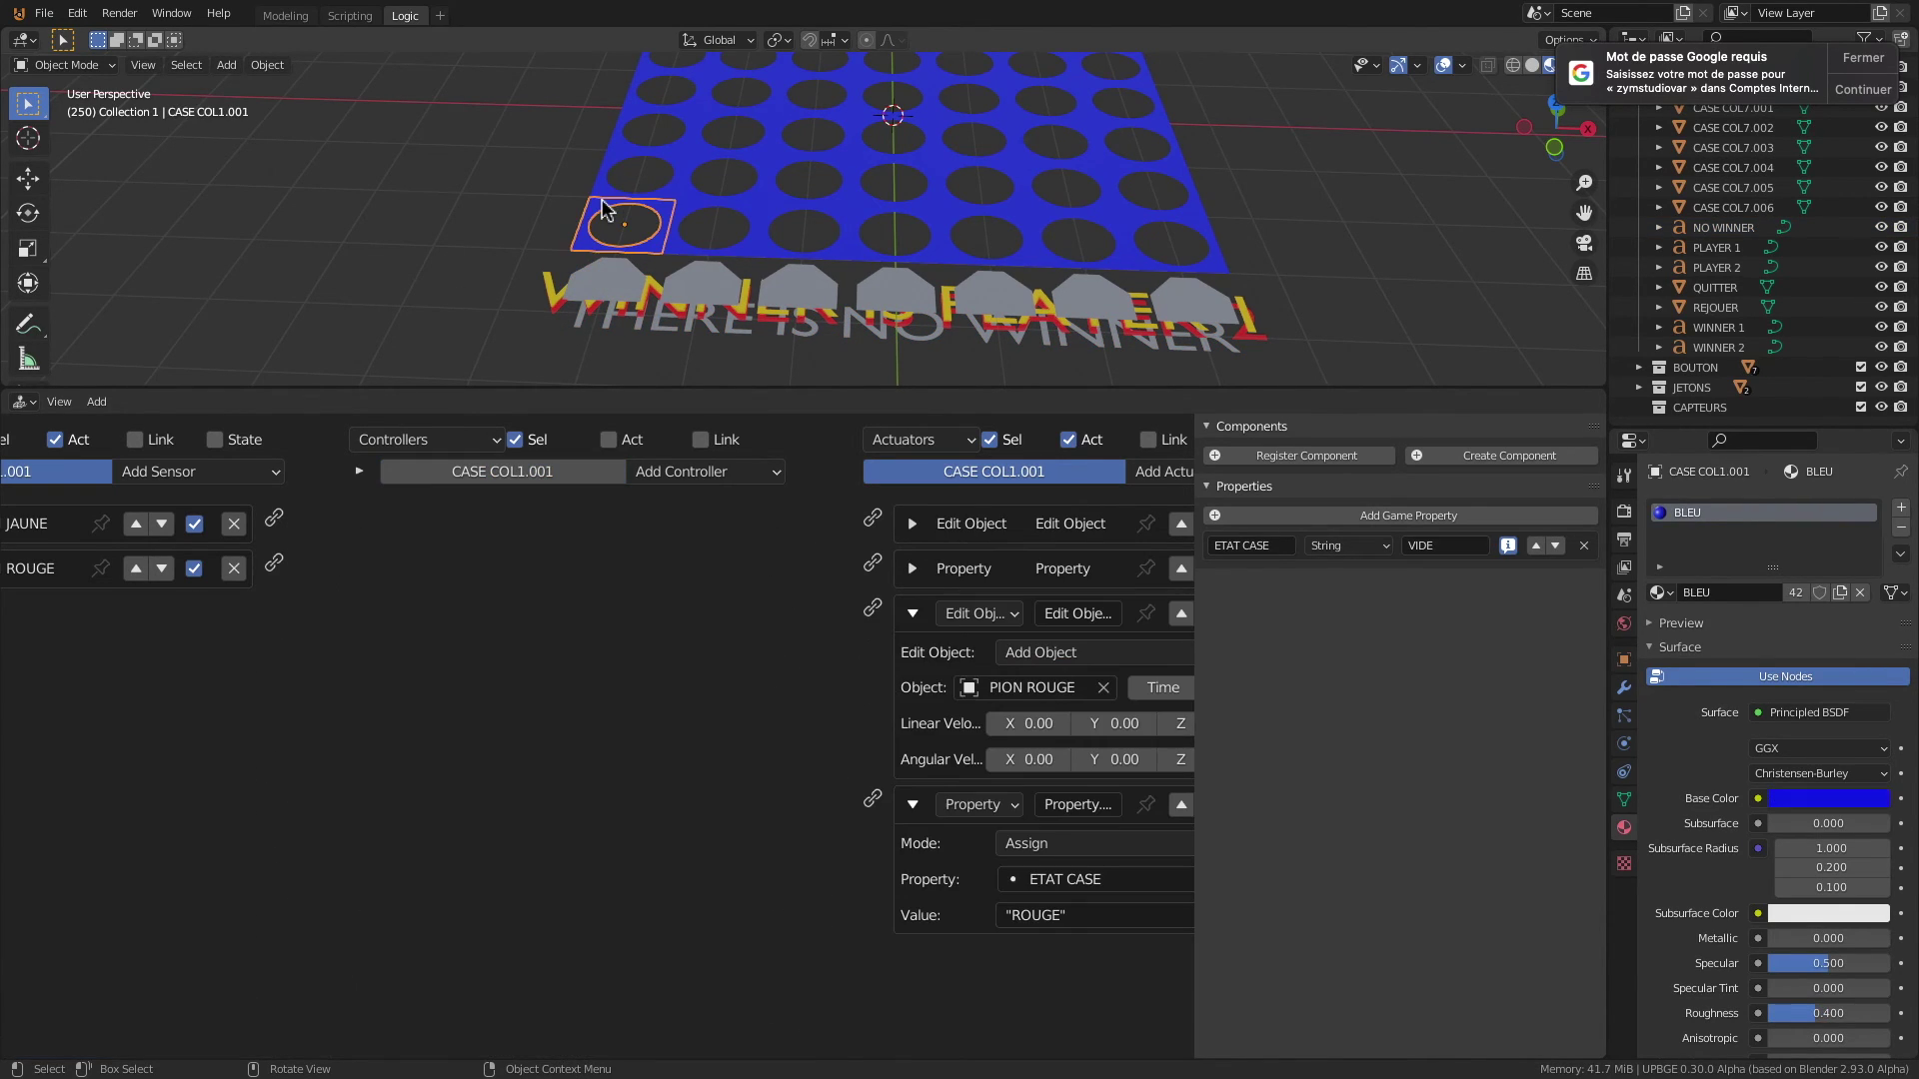
left_click(588, 331)
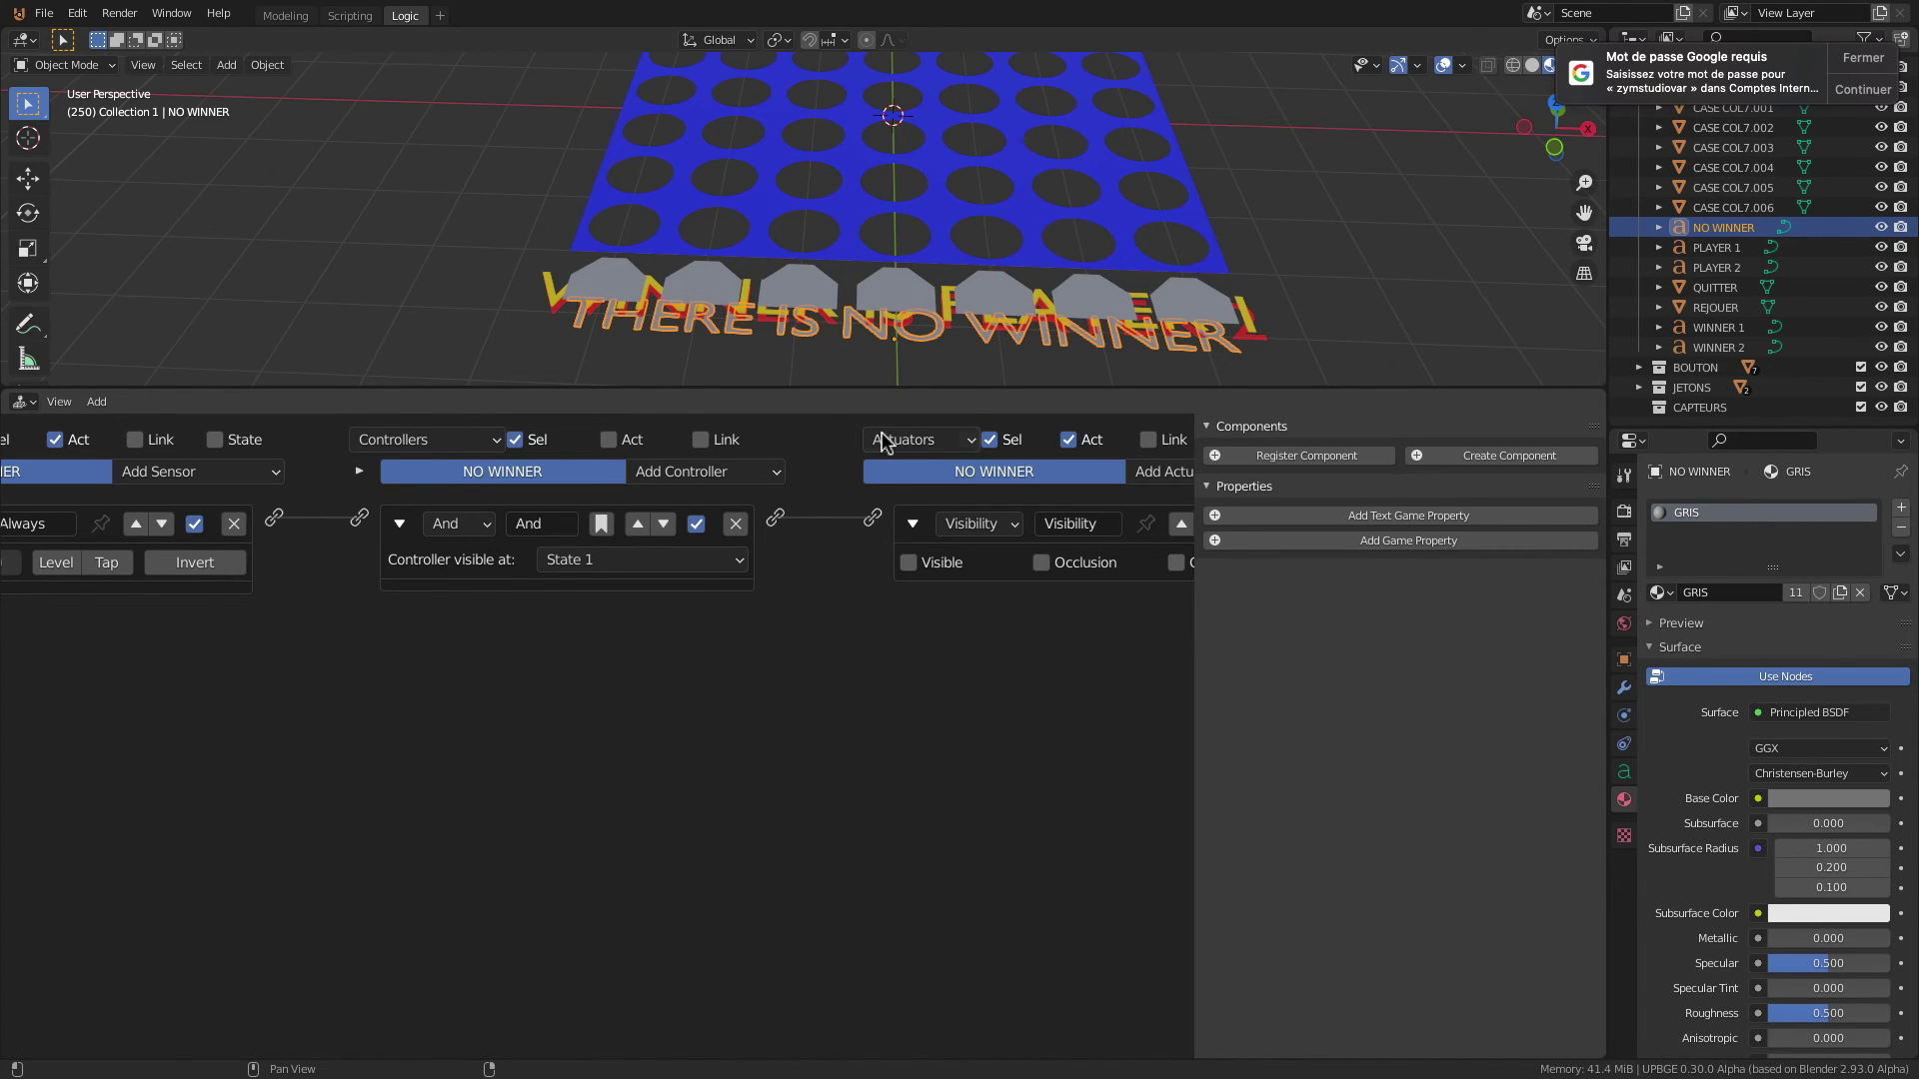
left_click_drag(1196, 515, 1299, 514)
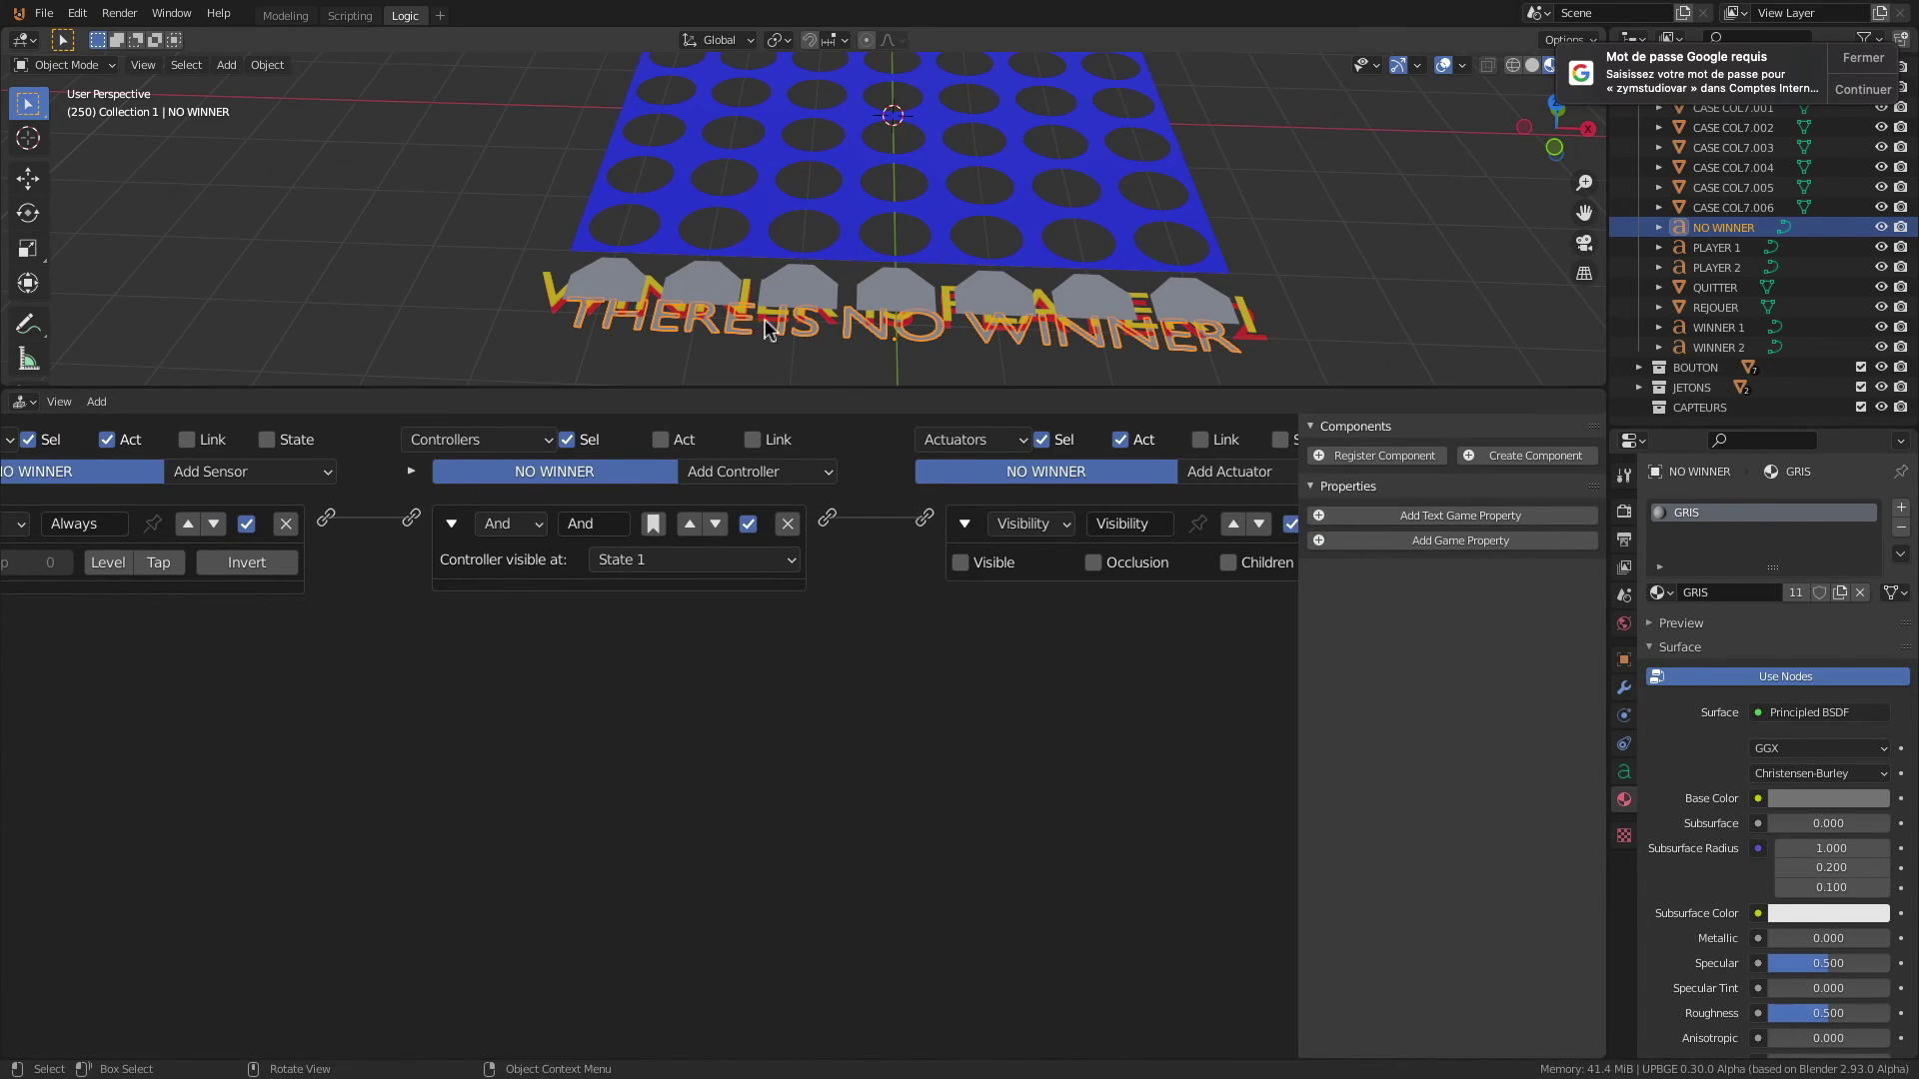
Step: Add a second And controller to NO WINNER and link BOUTON COL1's SI 6 sensor to it
left_click(618, 278)
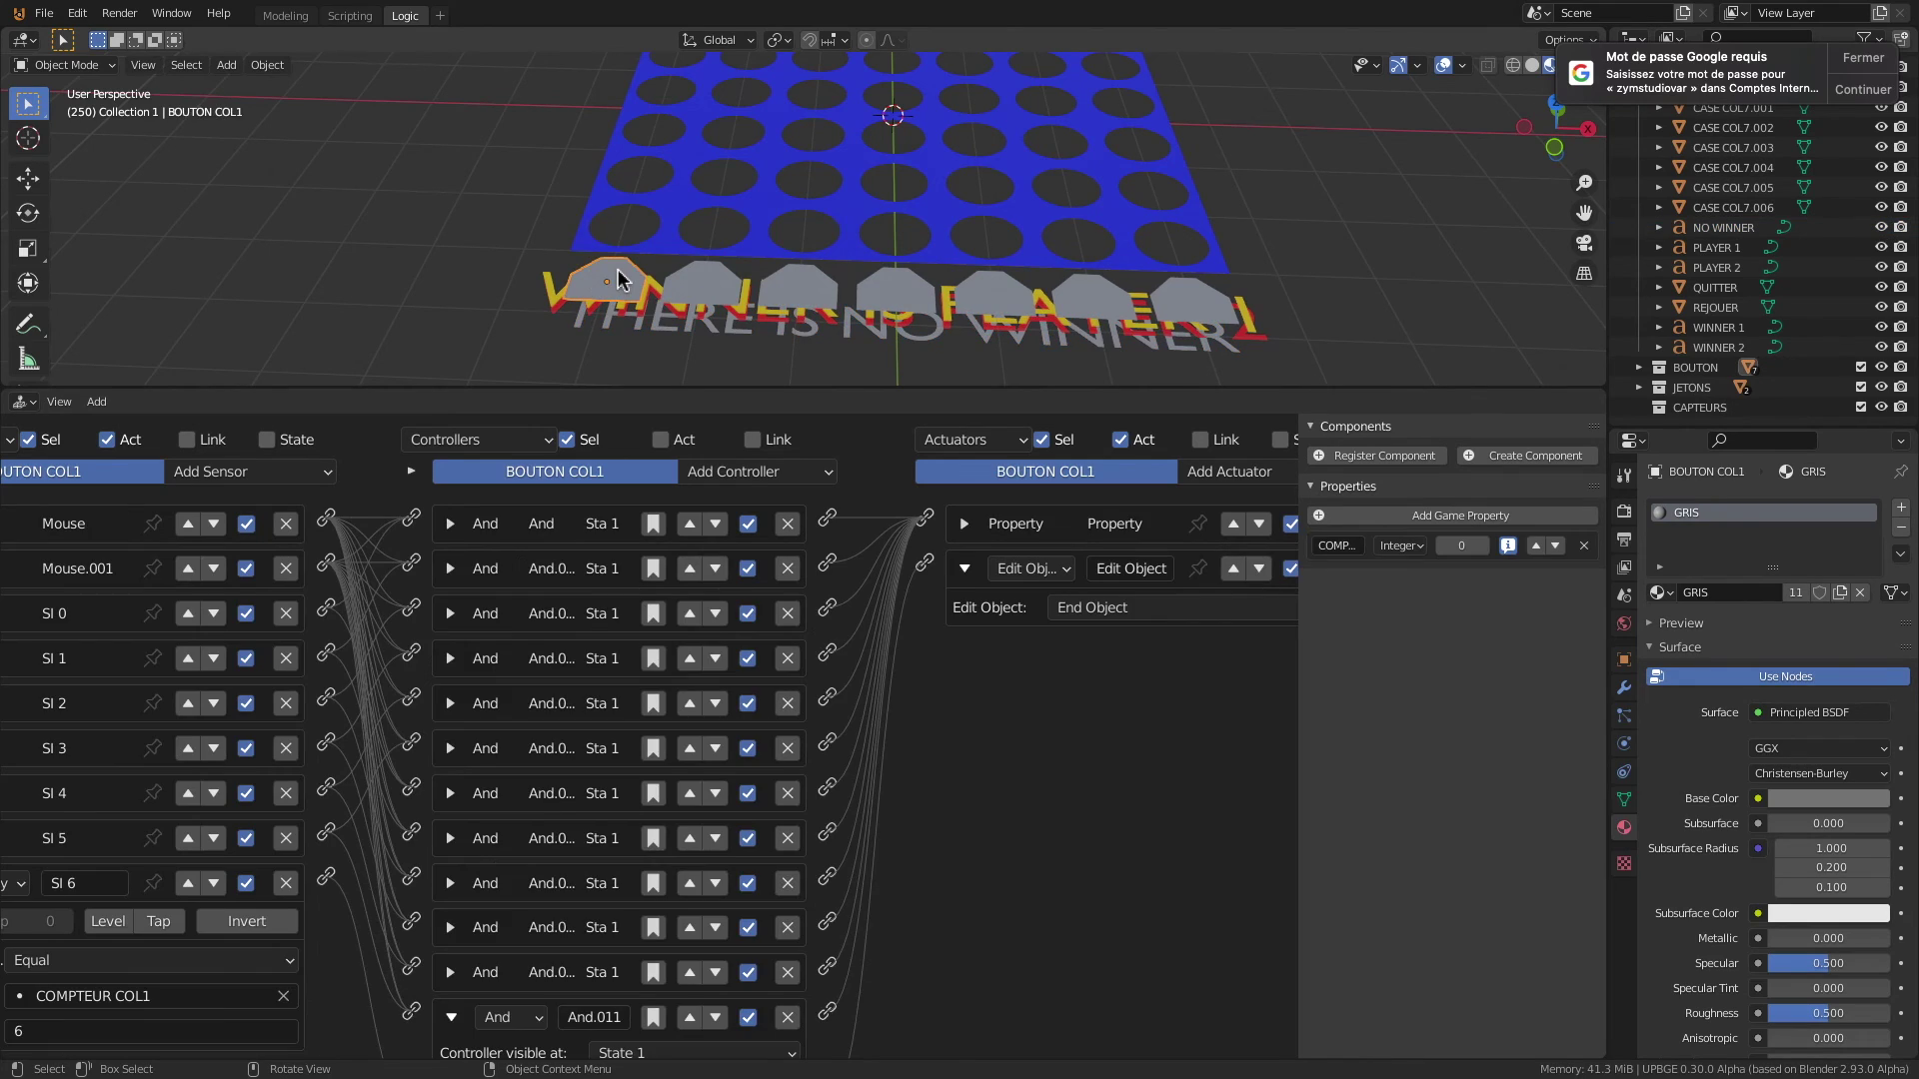
left_click(577, 329, "shift")
left_click_drag(499, 388, 505, 246)
scroll(446, 931, "down", 2)
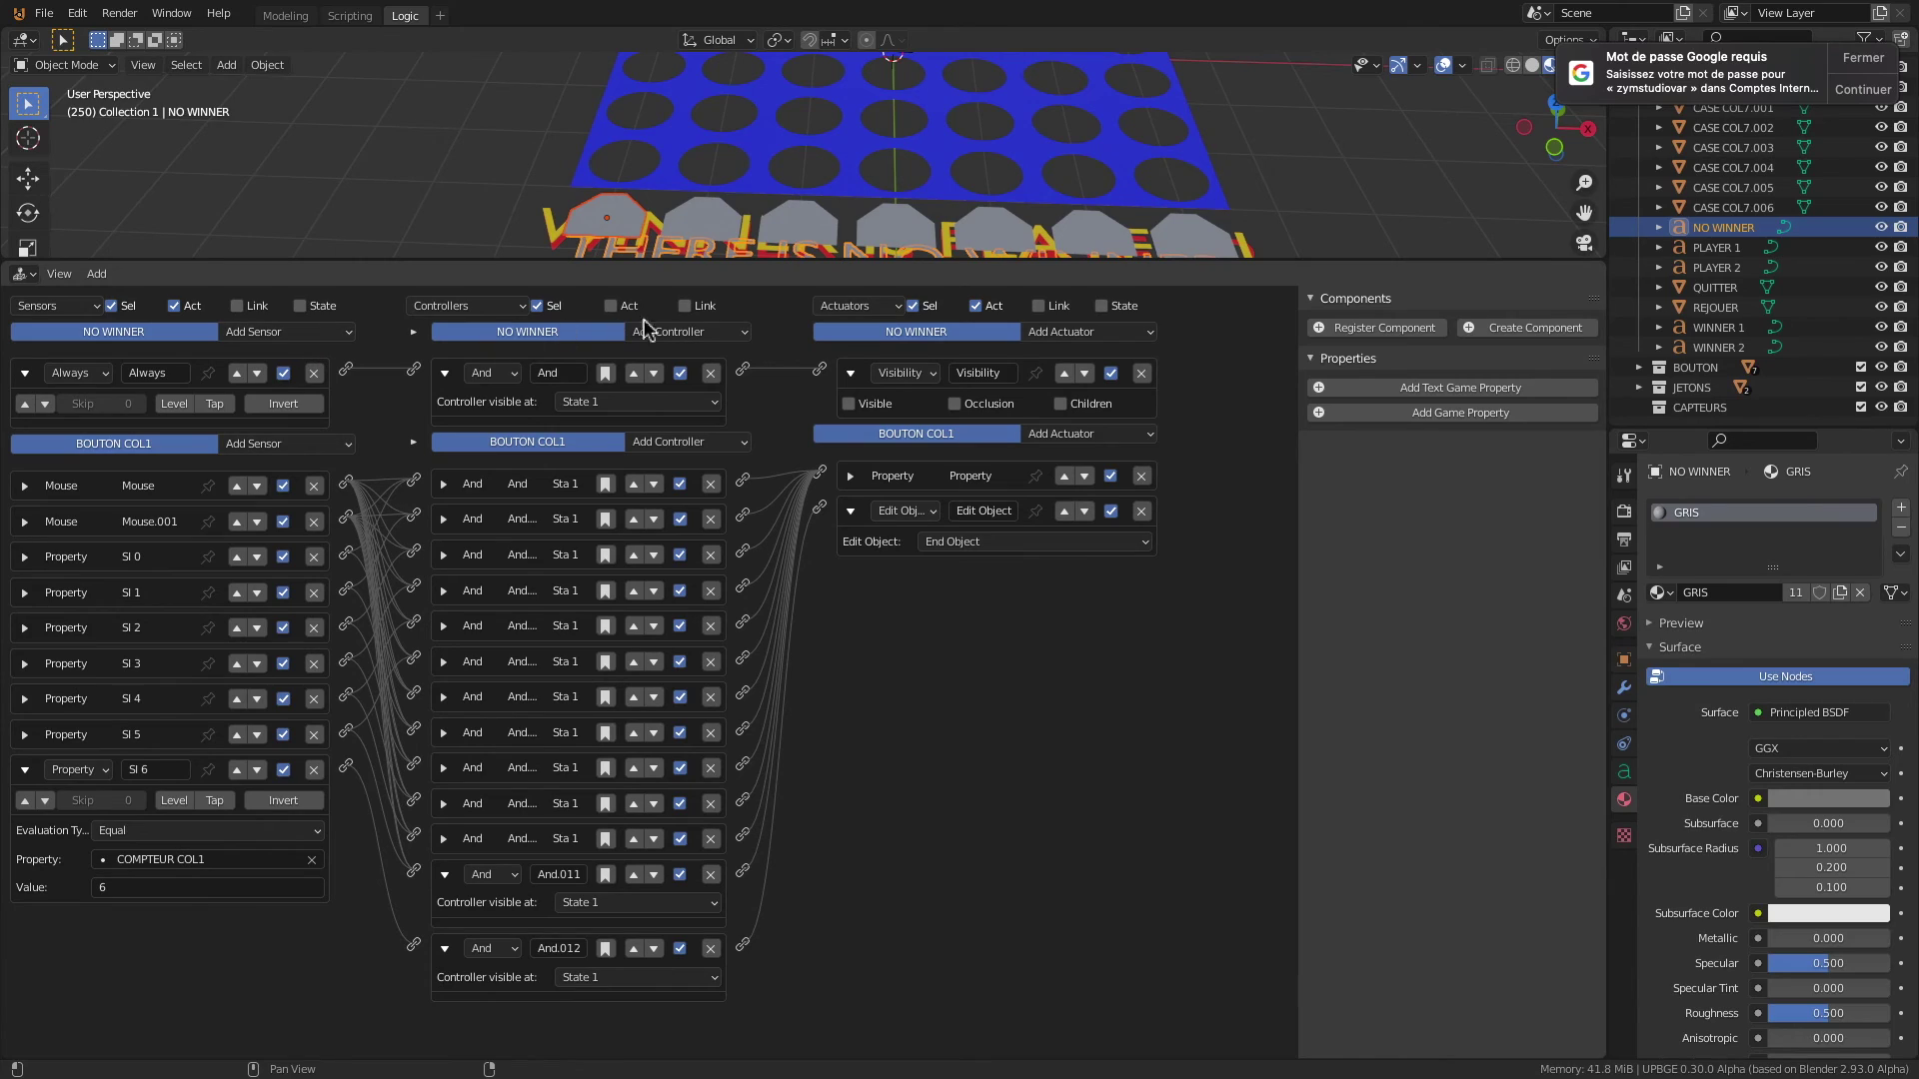
left_click(679, 335)
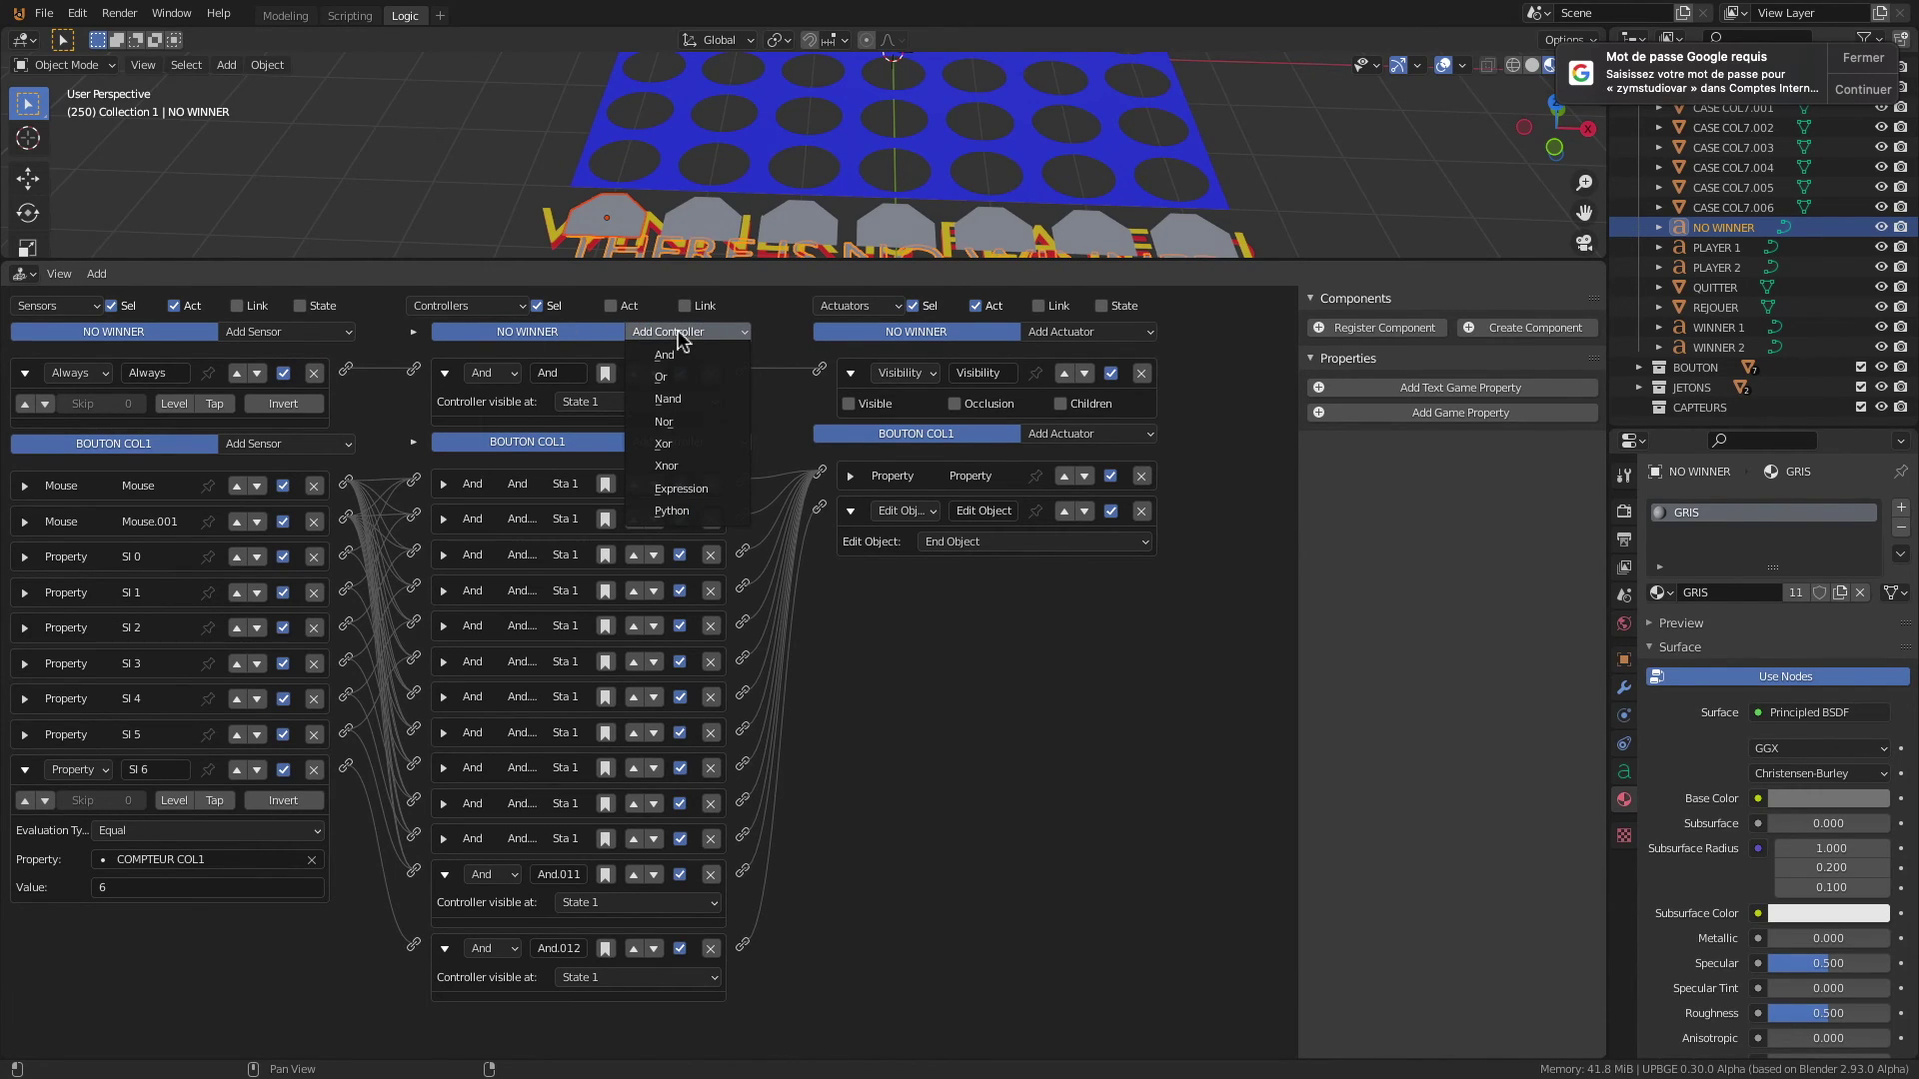
left_click(684, 358)
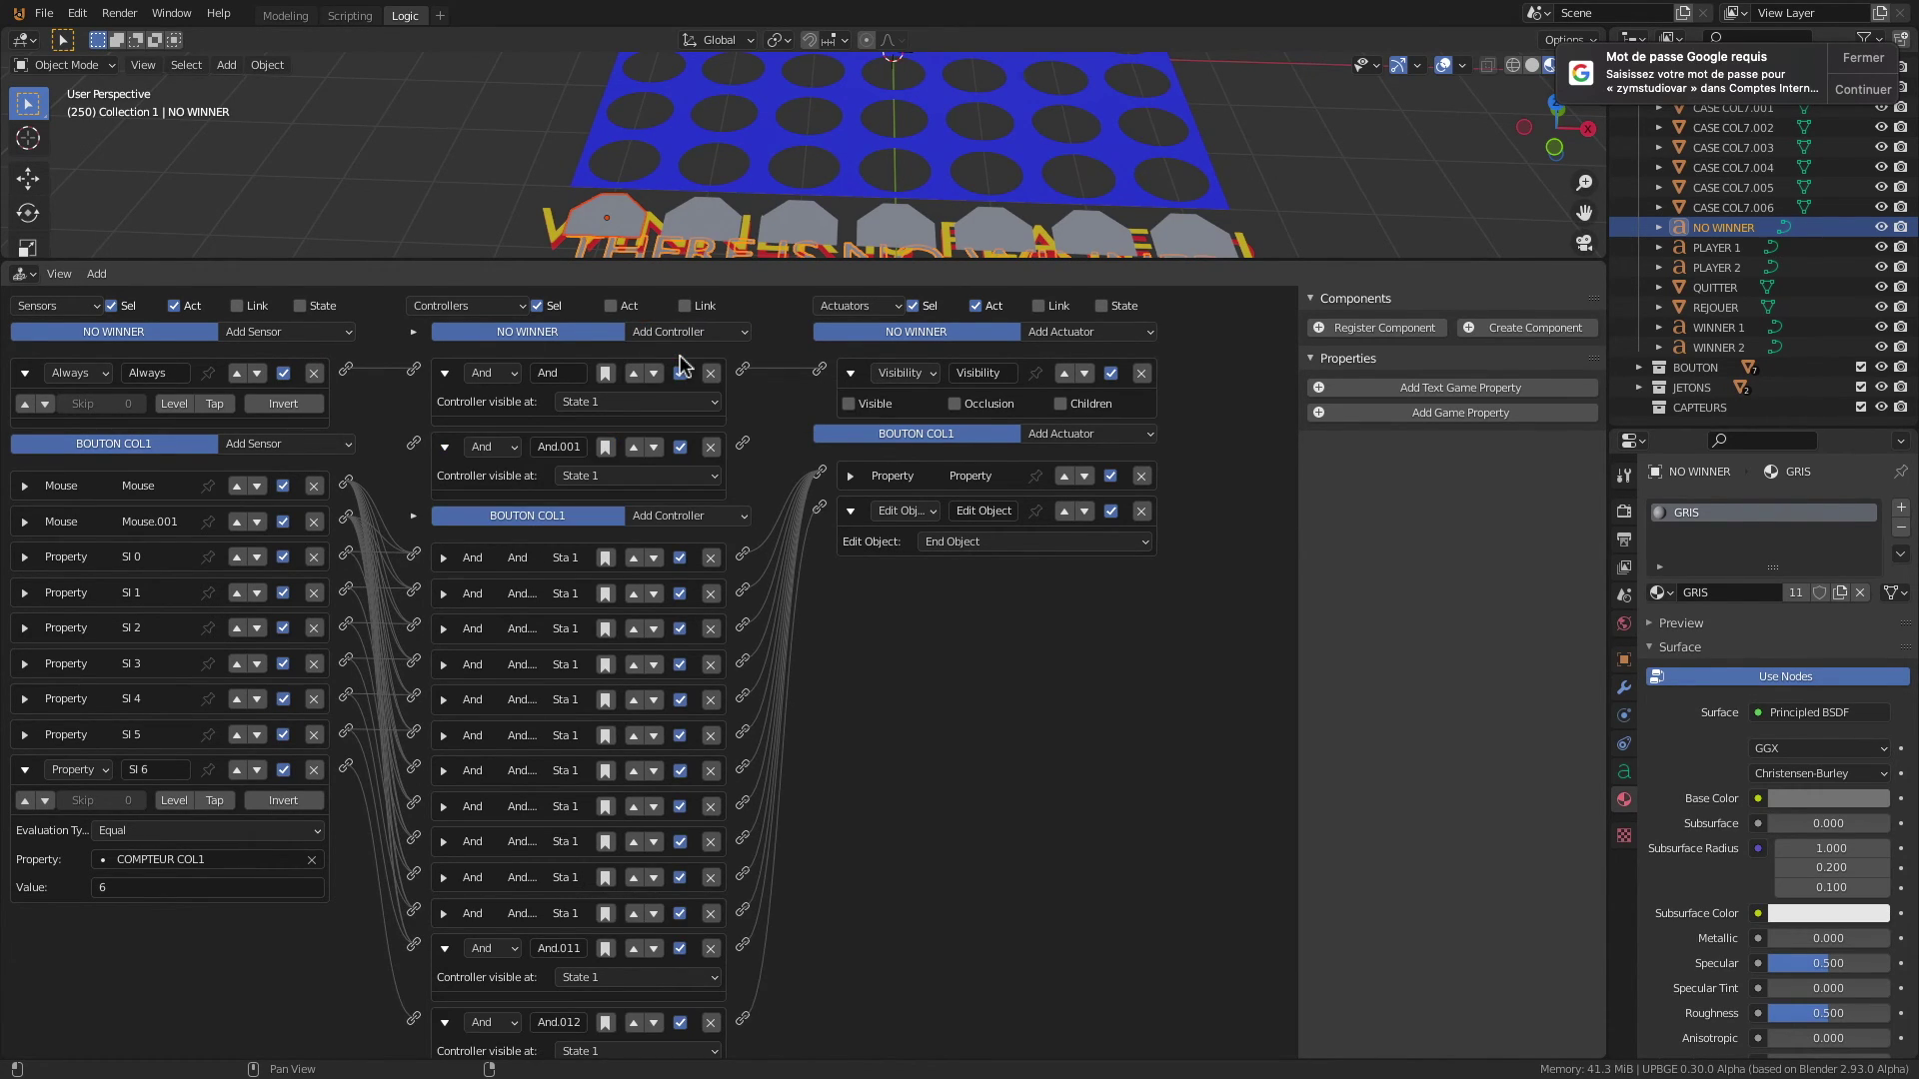
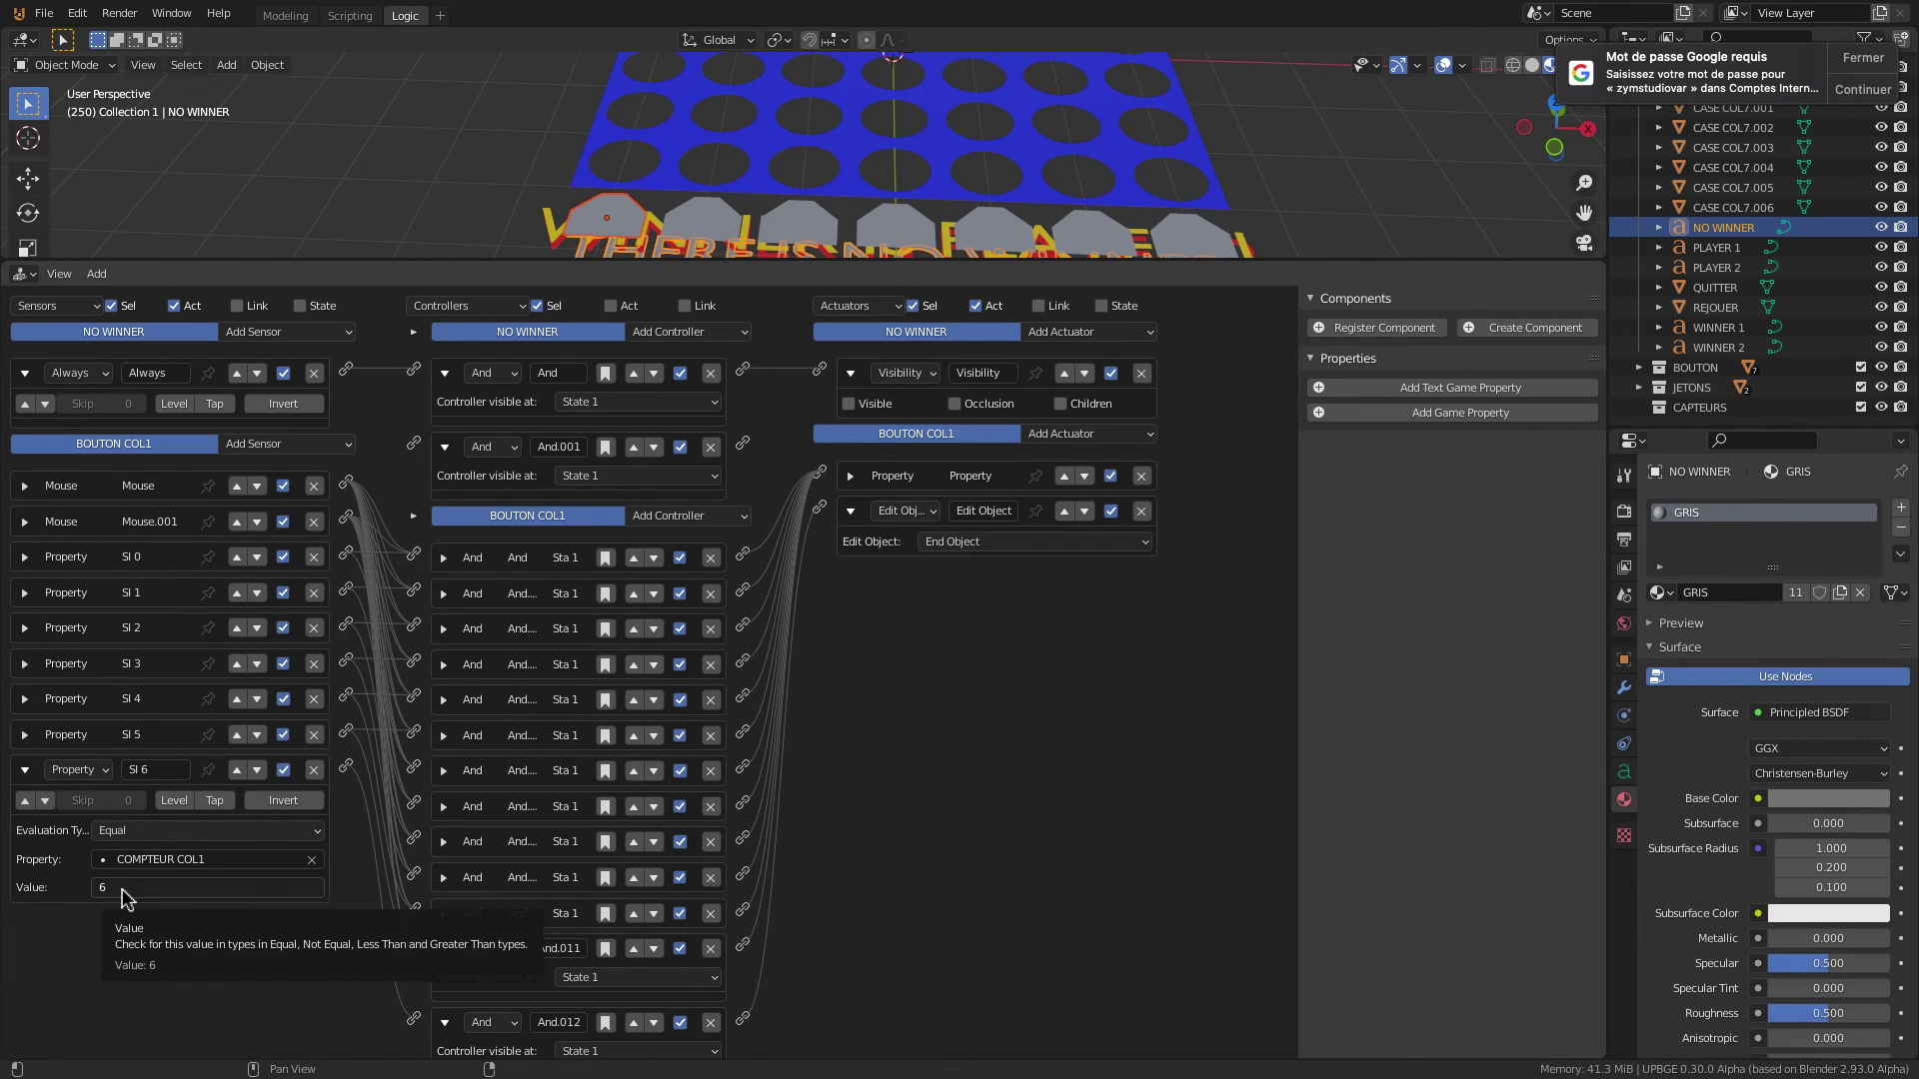
left_click_drag(346, 766, 415, 446)
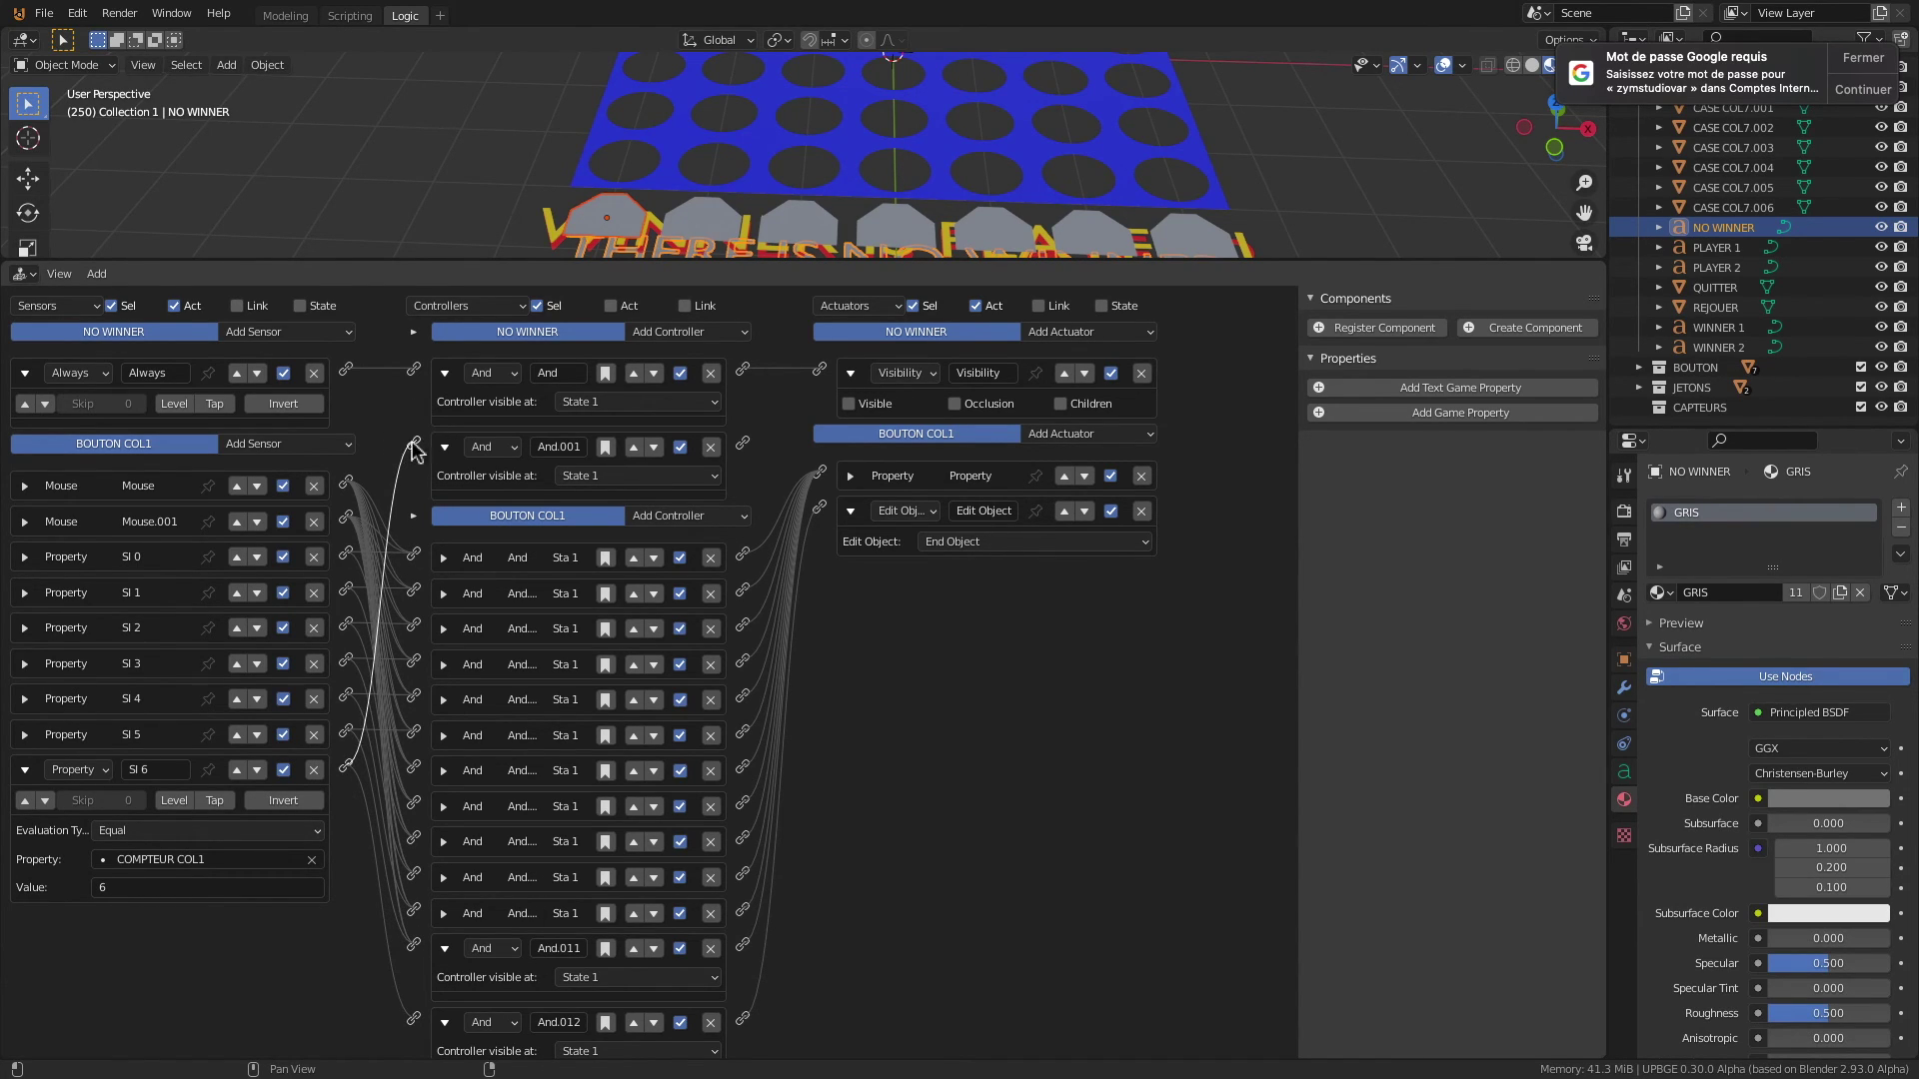
Step: Link the SI 6 sensors of BOUTON COL2 and BOUTON COL3 to NO WINNER's second And controller
left_click(703, 190)
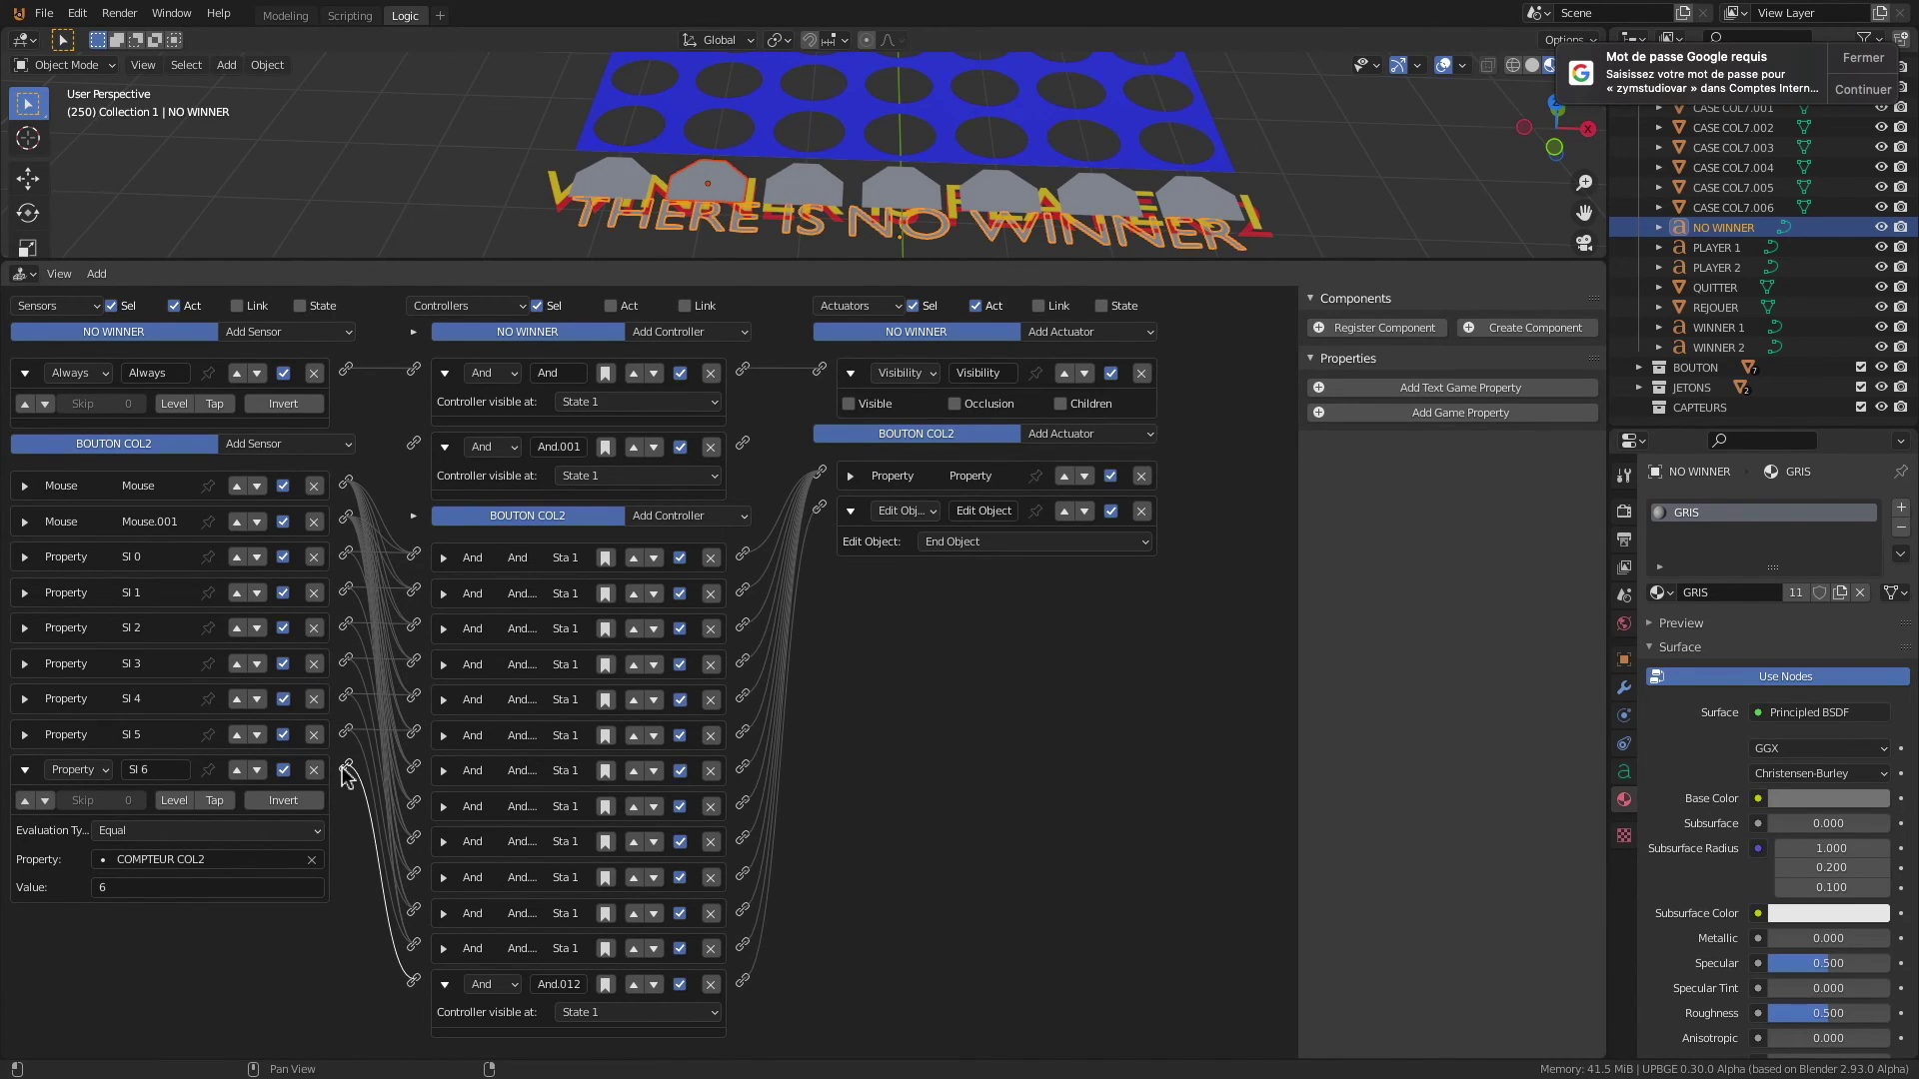
left_click_drag(346, 768, 408, 451)
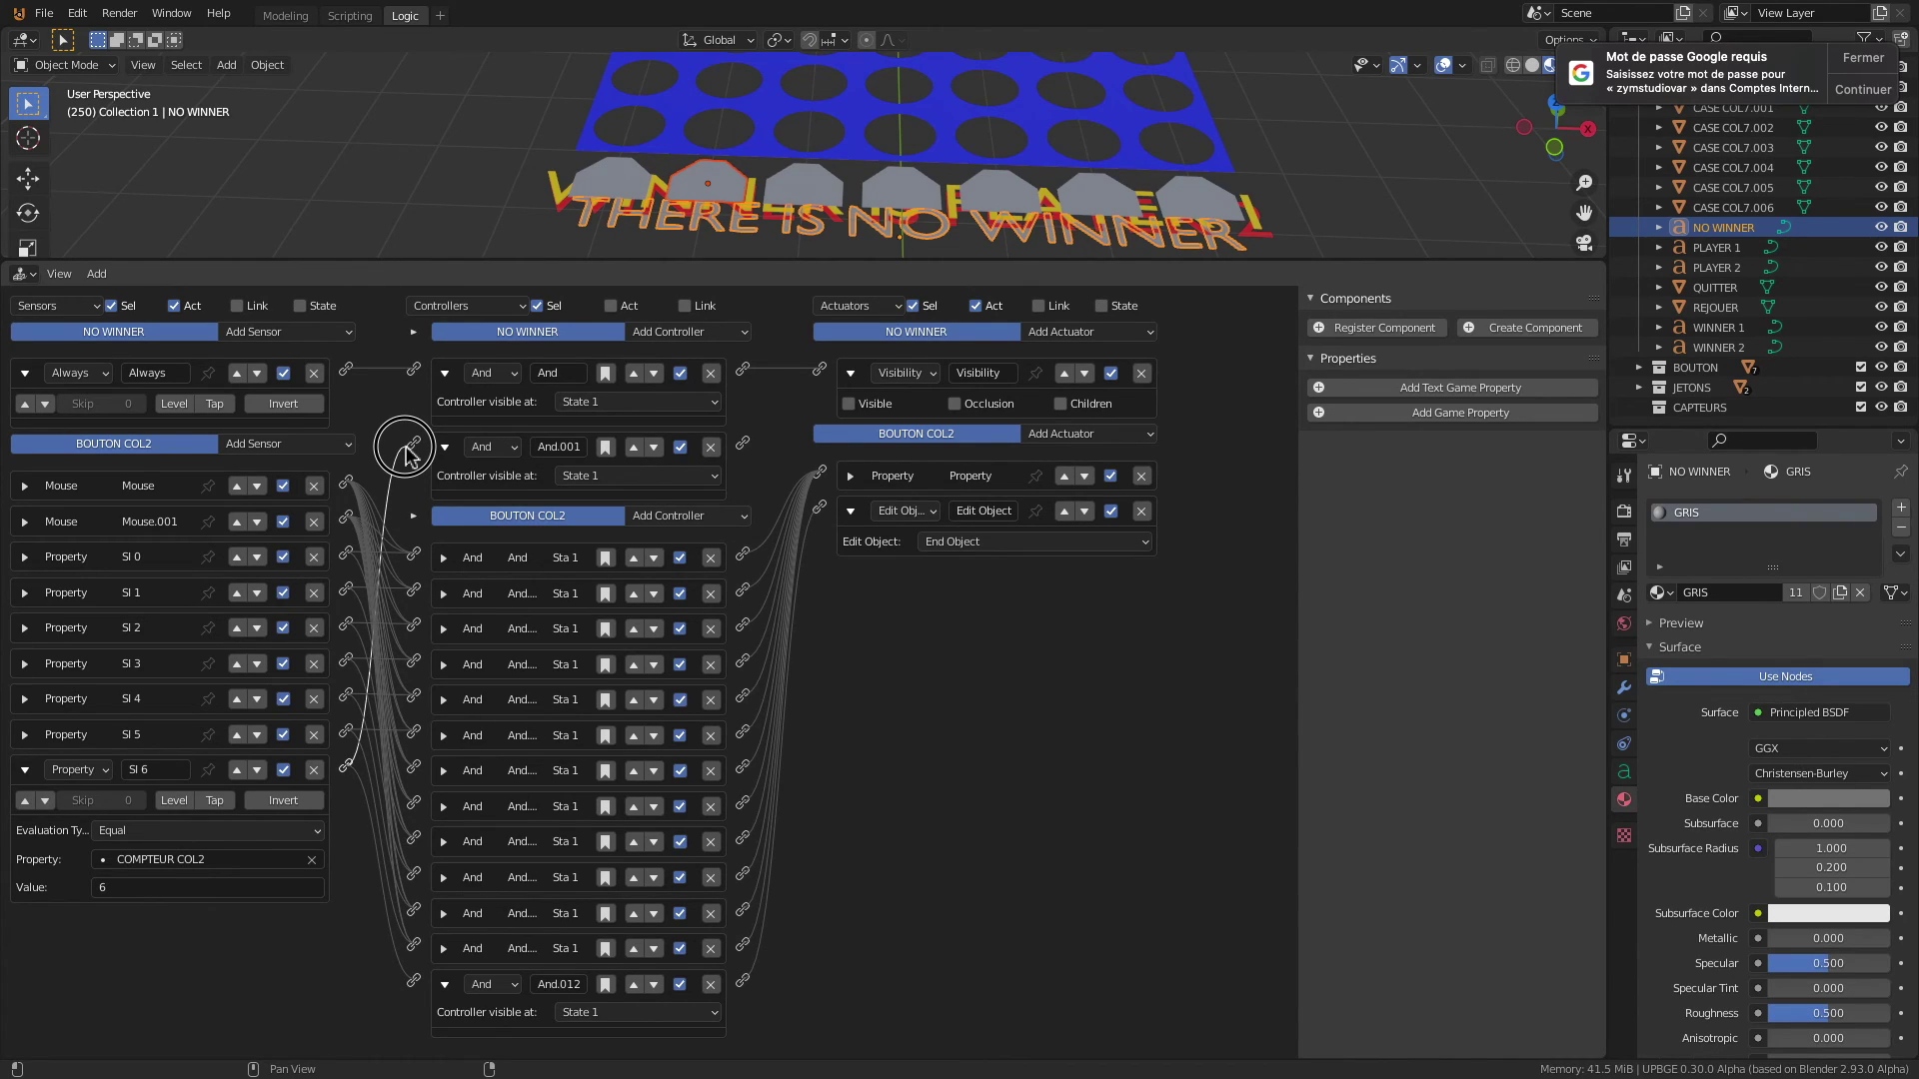
left_click_drag(409, 451, 413, 444)
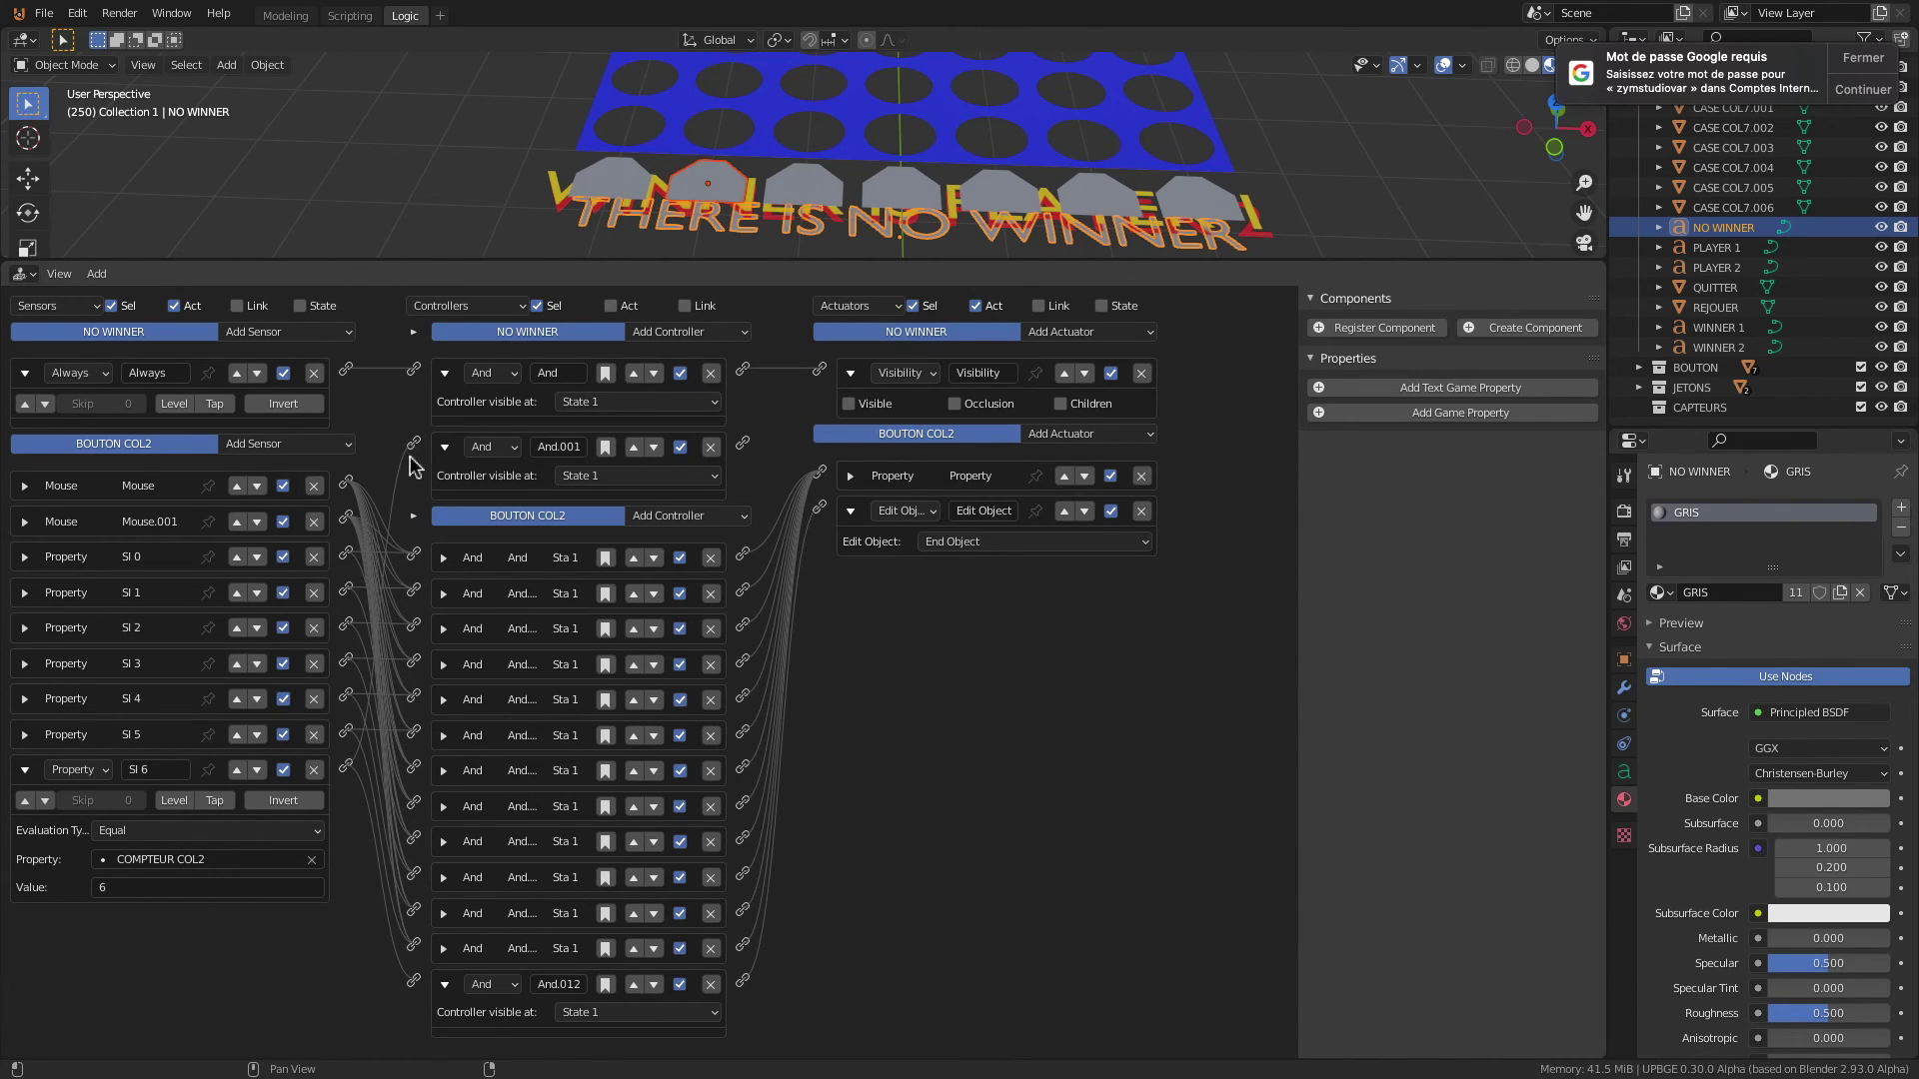
left_click(798, 192)
left_click(740, 234, "shift")
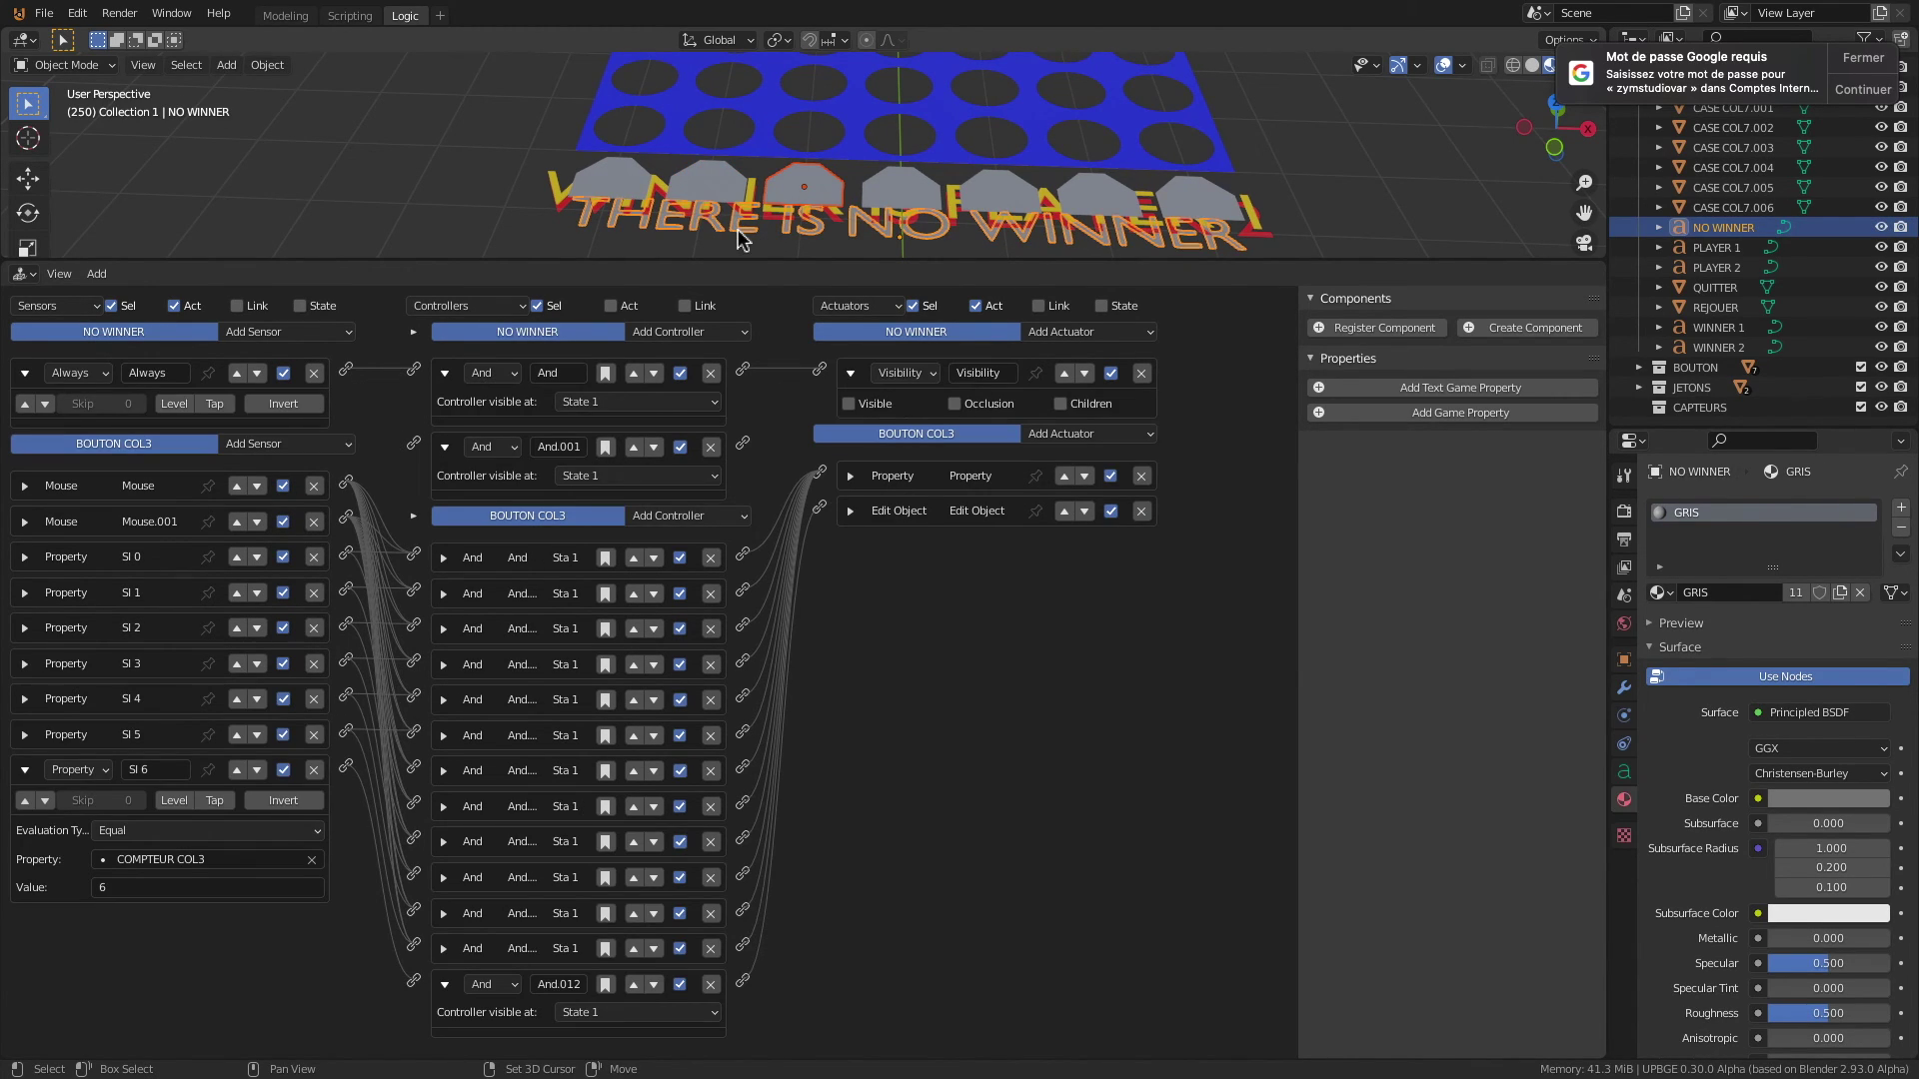
left_click_drag(346, 765, 416, 447)
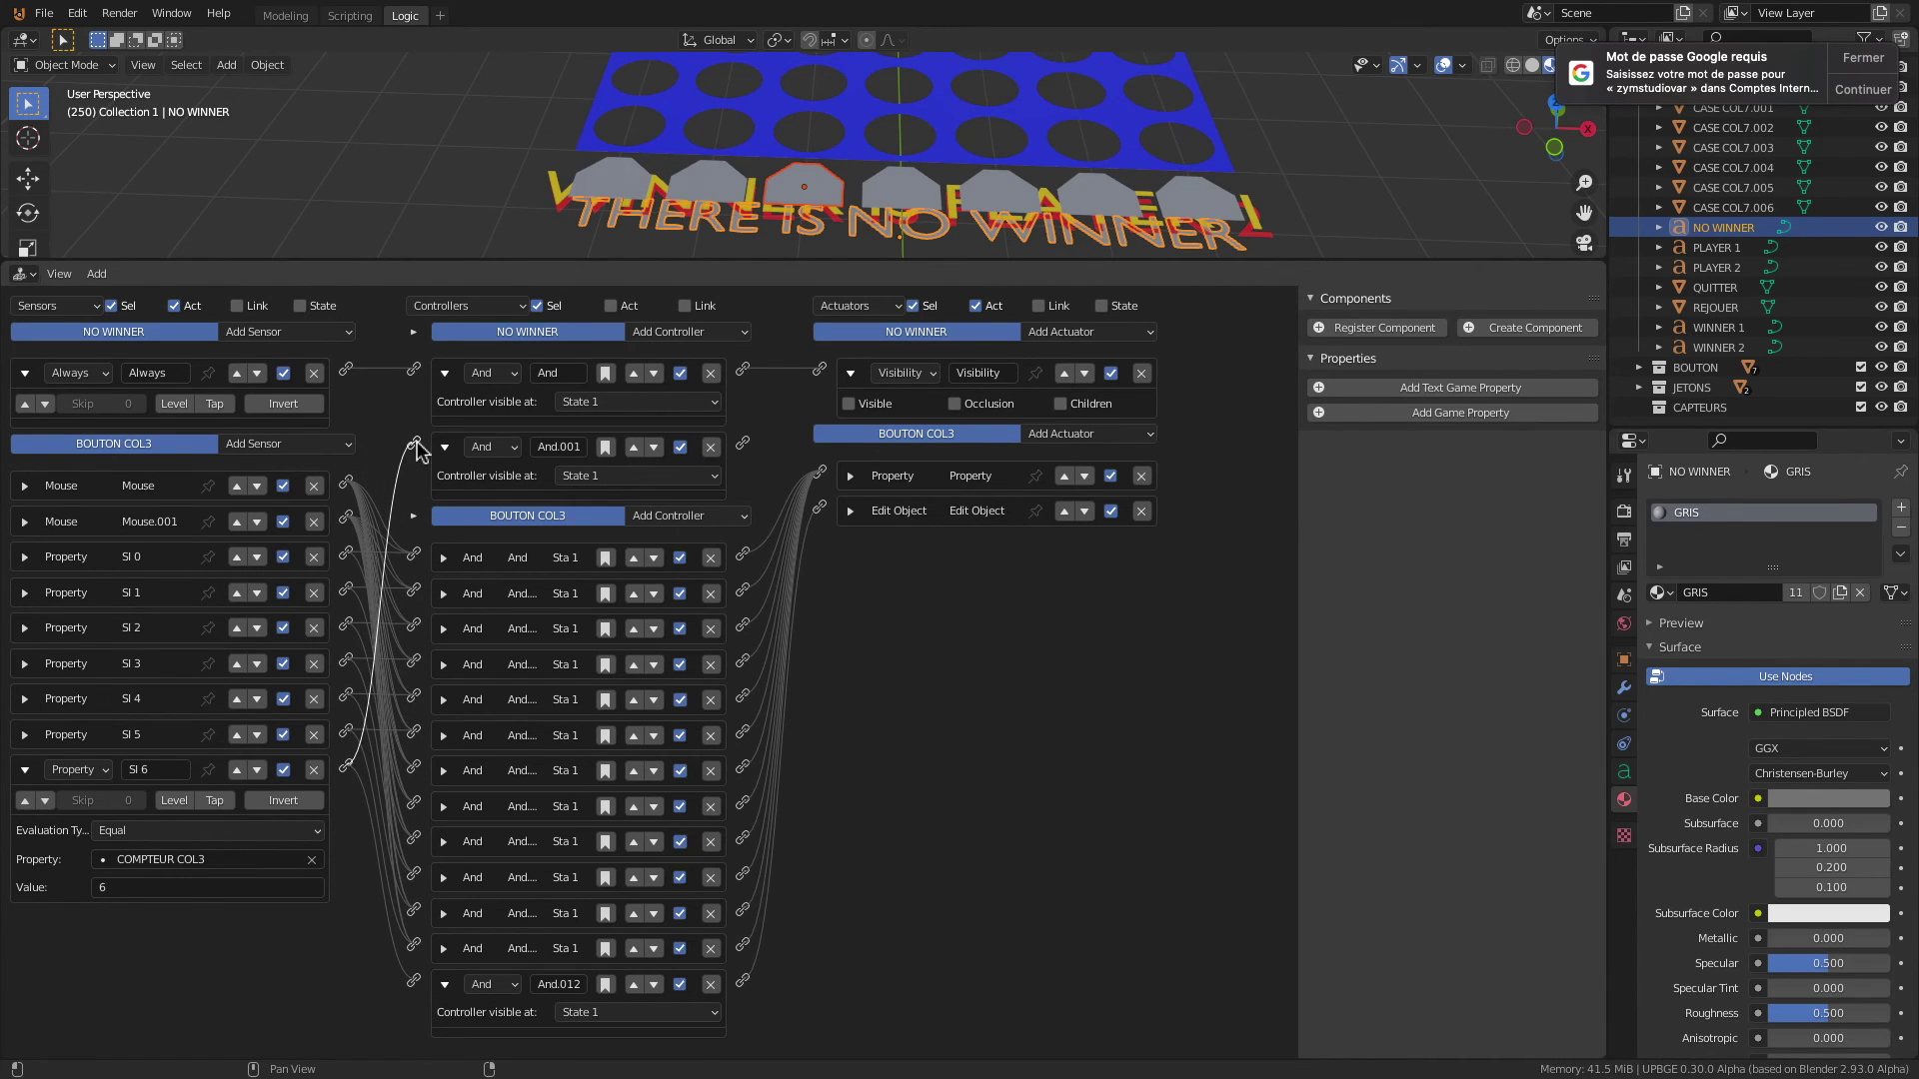
Step: Link the SI 6 sensors of BOUTON COL4 and BOUTON COL5 to NO WINNER's second And controller
left_click(892, 190)
left_click(815, 234, "shift")
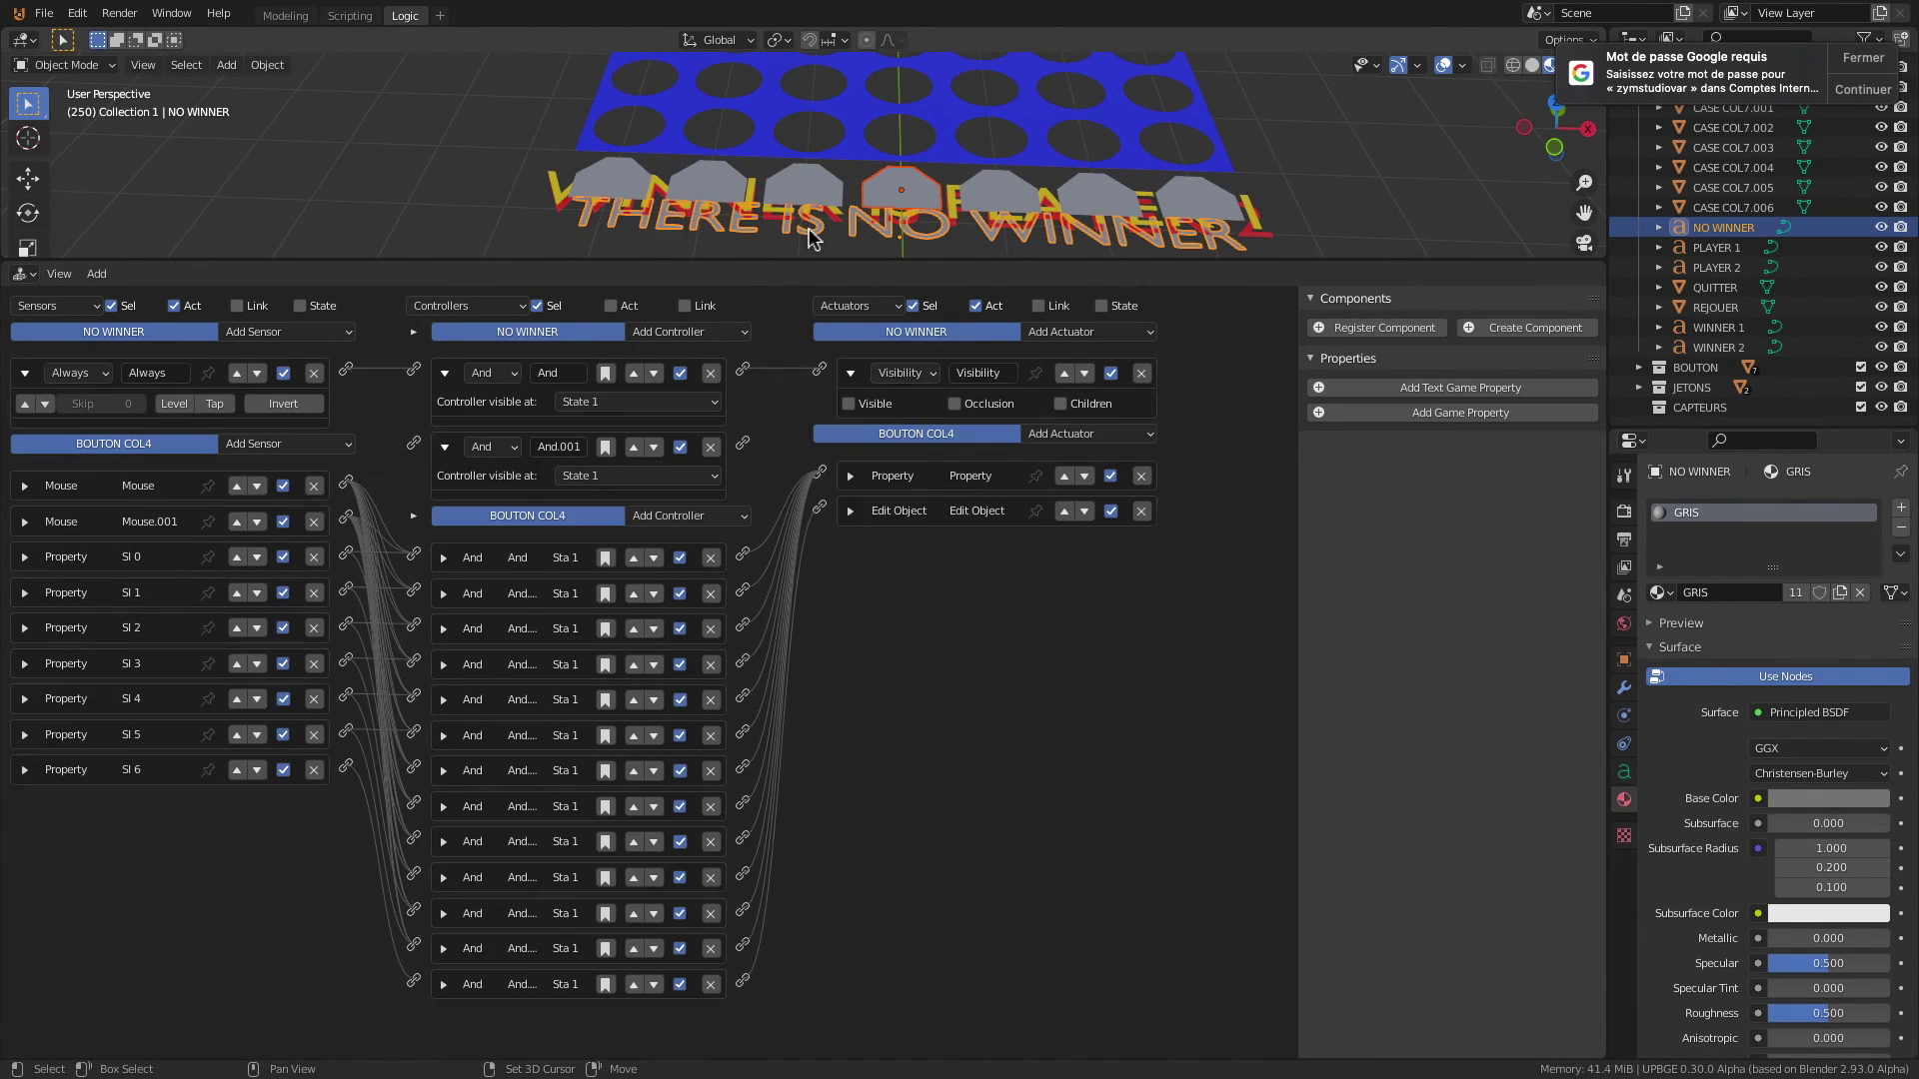
left_click_drag(345, 765, 416, 447)
left_click(1000, 198)
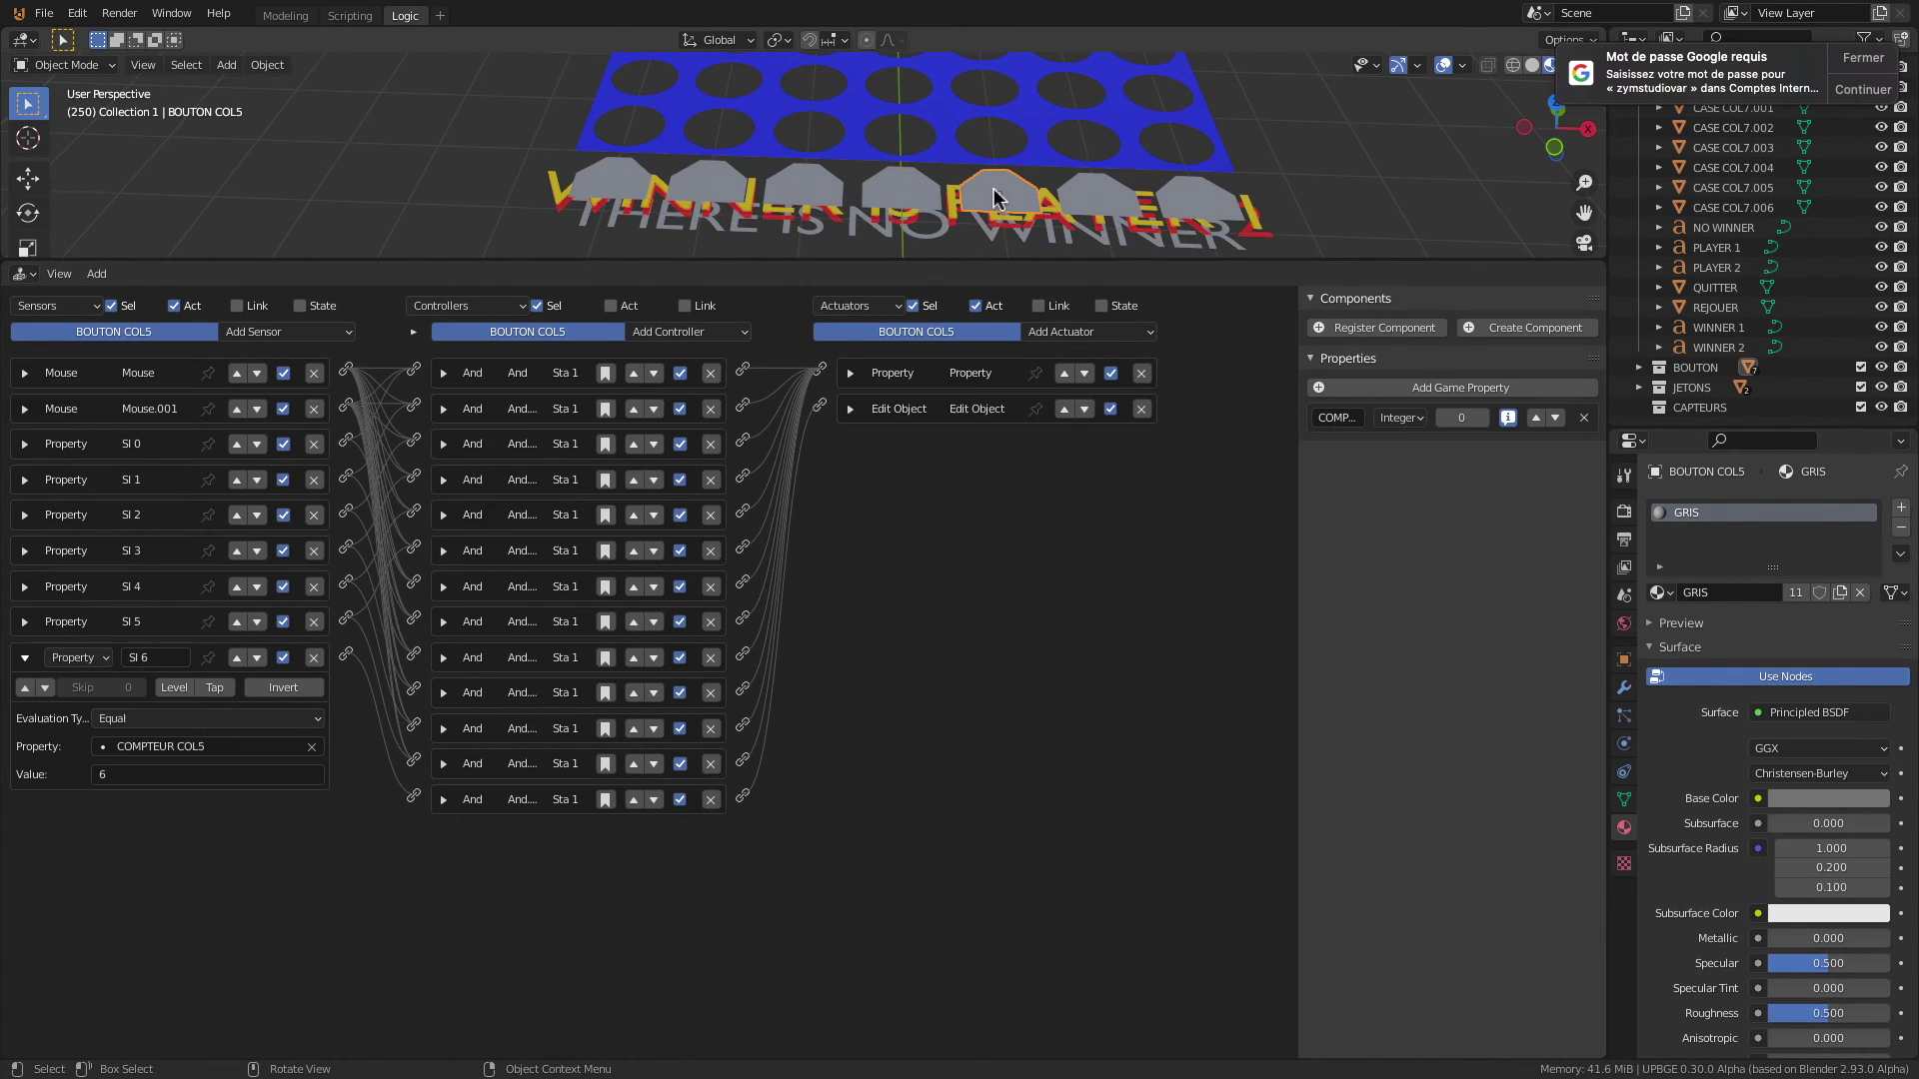
left_click(999, 240, "shift")
left_click_drag(347, 766, 416, 445)
Step: Link the SI 6 sensors of BOUTON COL6 and BOUTON COL7 to NO WINNER's second And controller and check all its linked sensors
left_click(1084, 205)
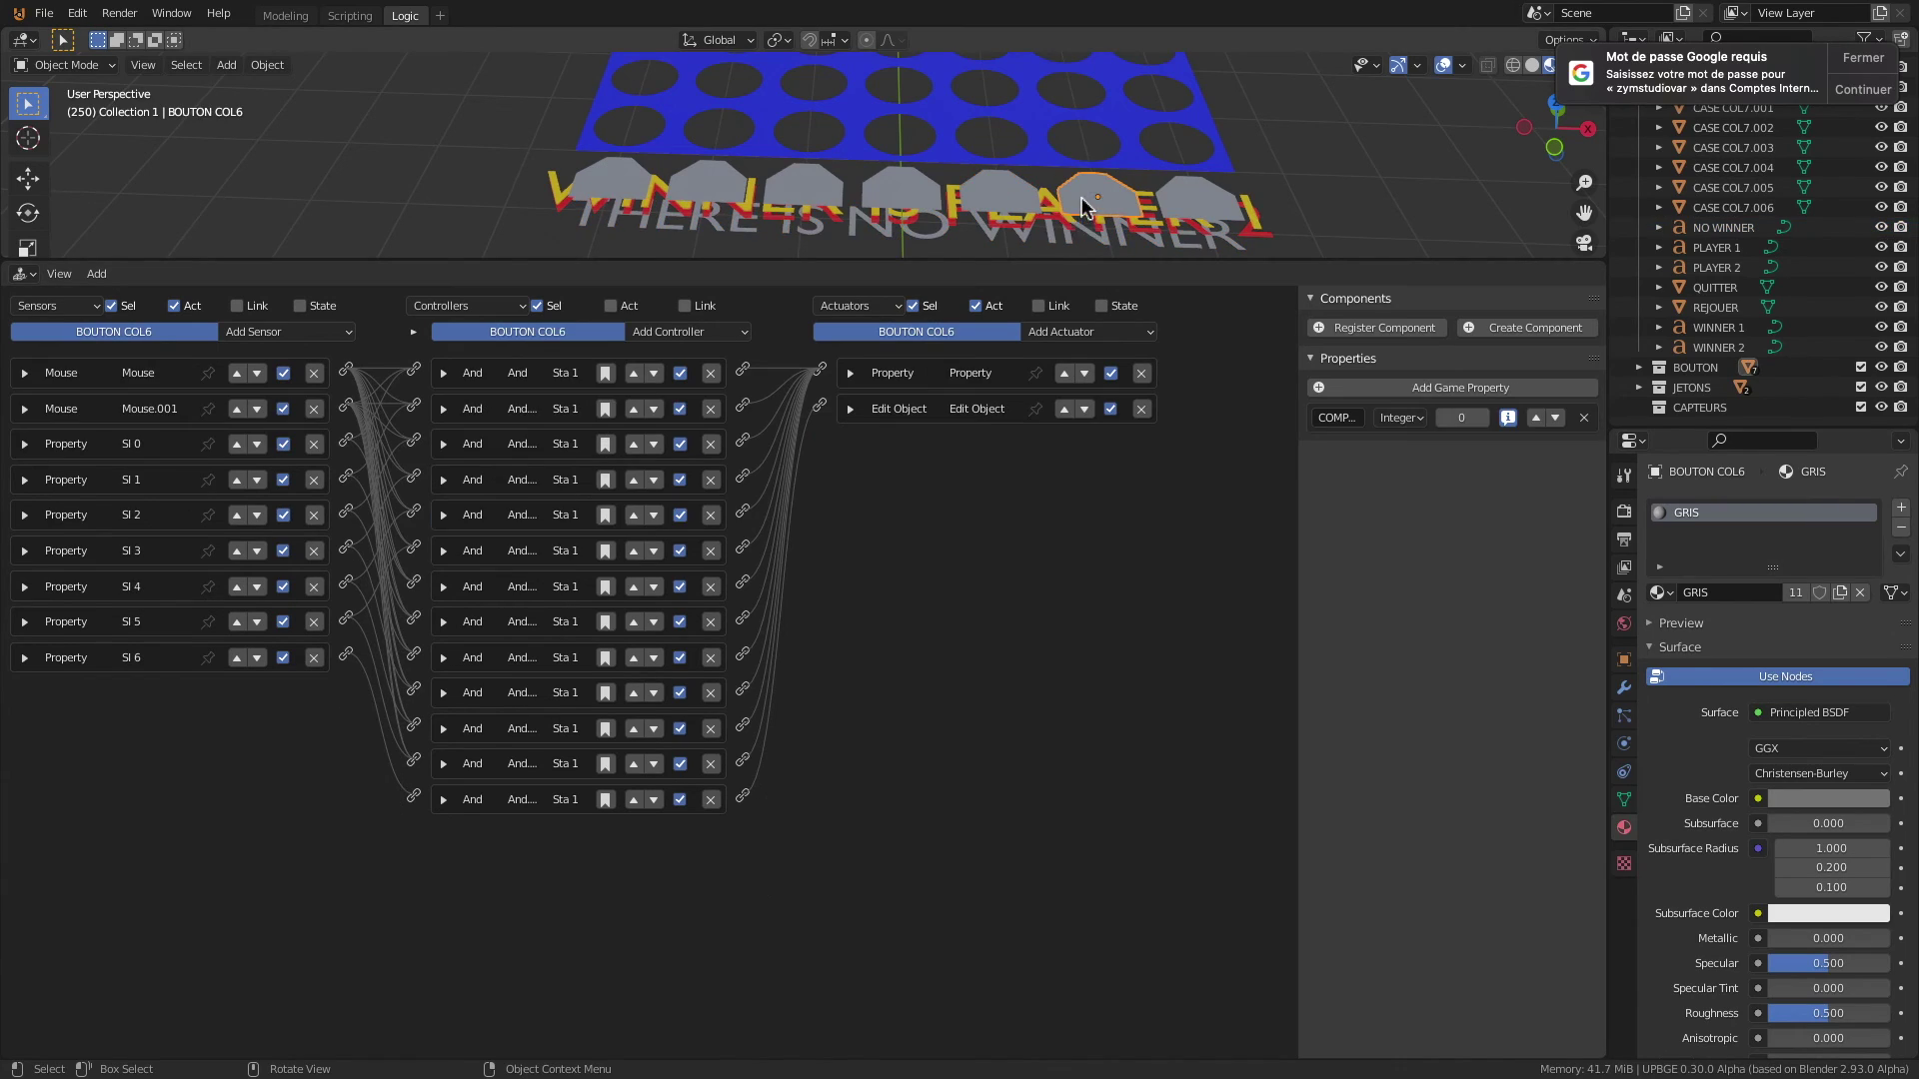
left_click(1019, 243, "shift")
left_click_drag(344, 766, 414, 443)
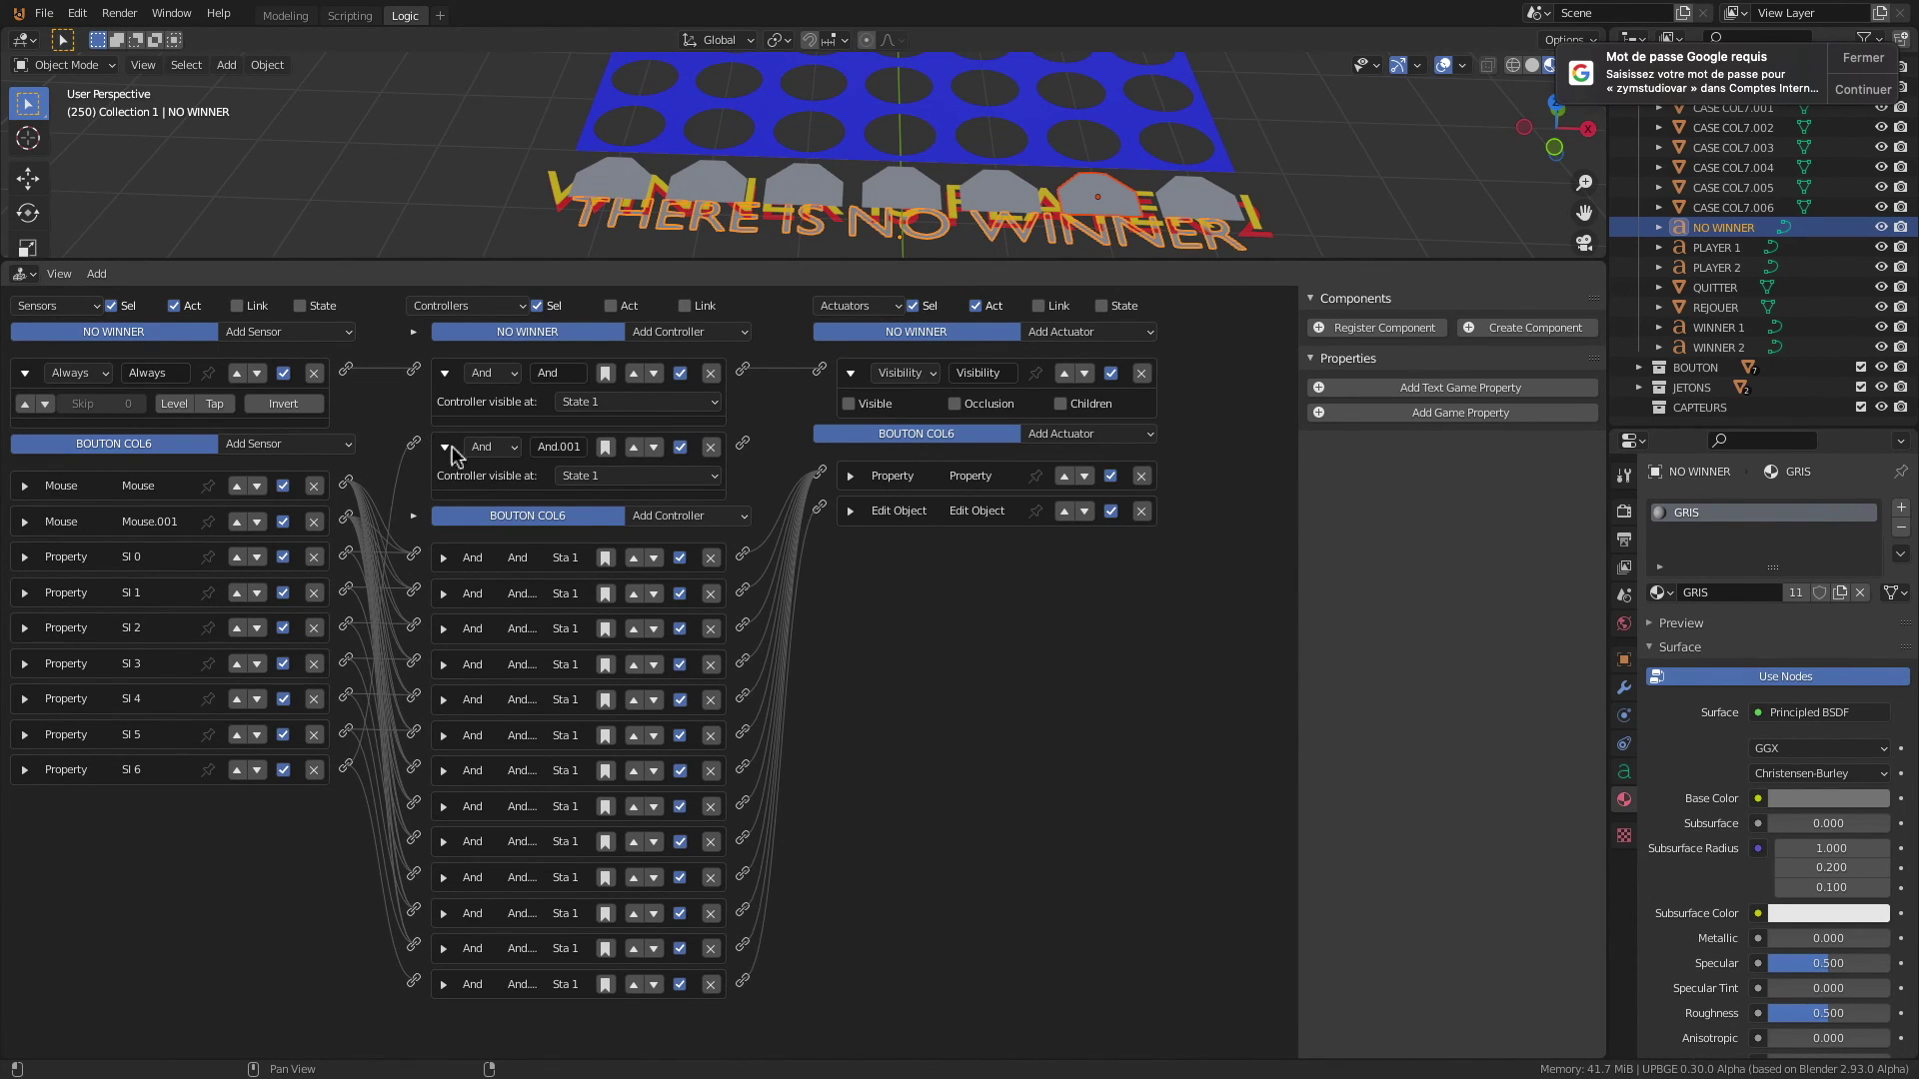
left_click(1199, 198)
left_click(1059, 245, "shift")
left_click_drag(344, 767, 414, 444)
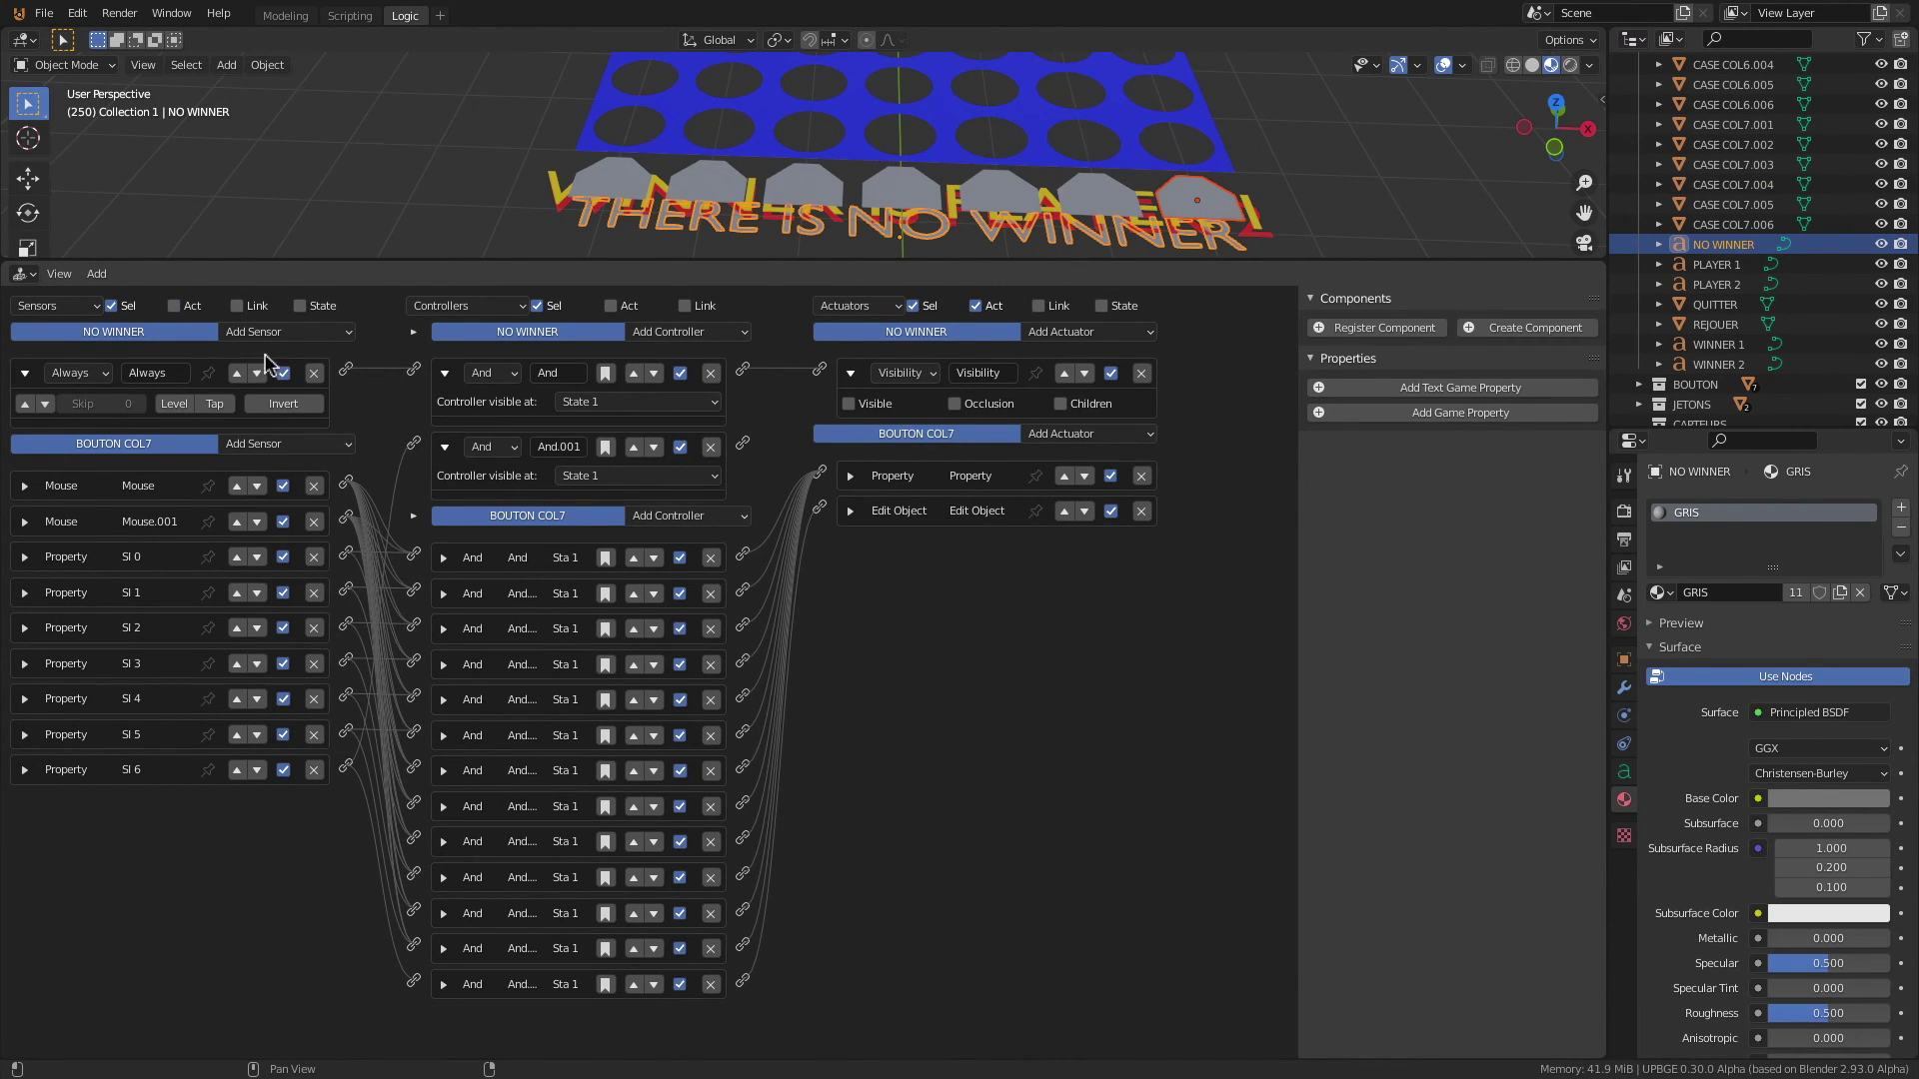
left_click(241, 312)
scroll(257, 620, "down", 10)
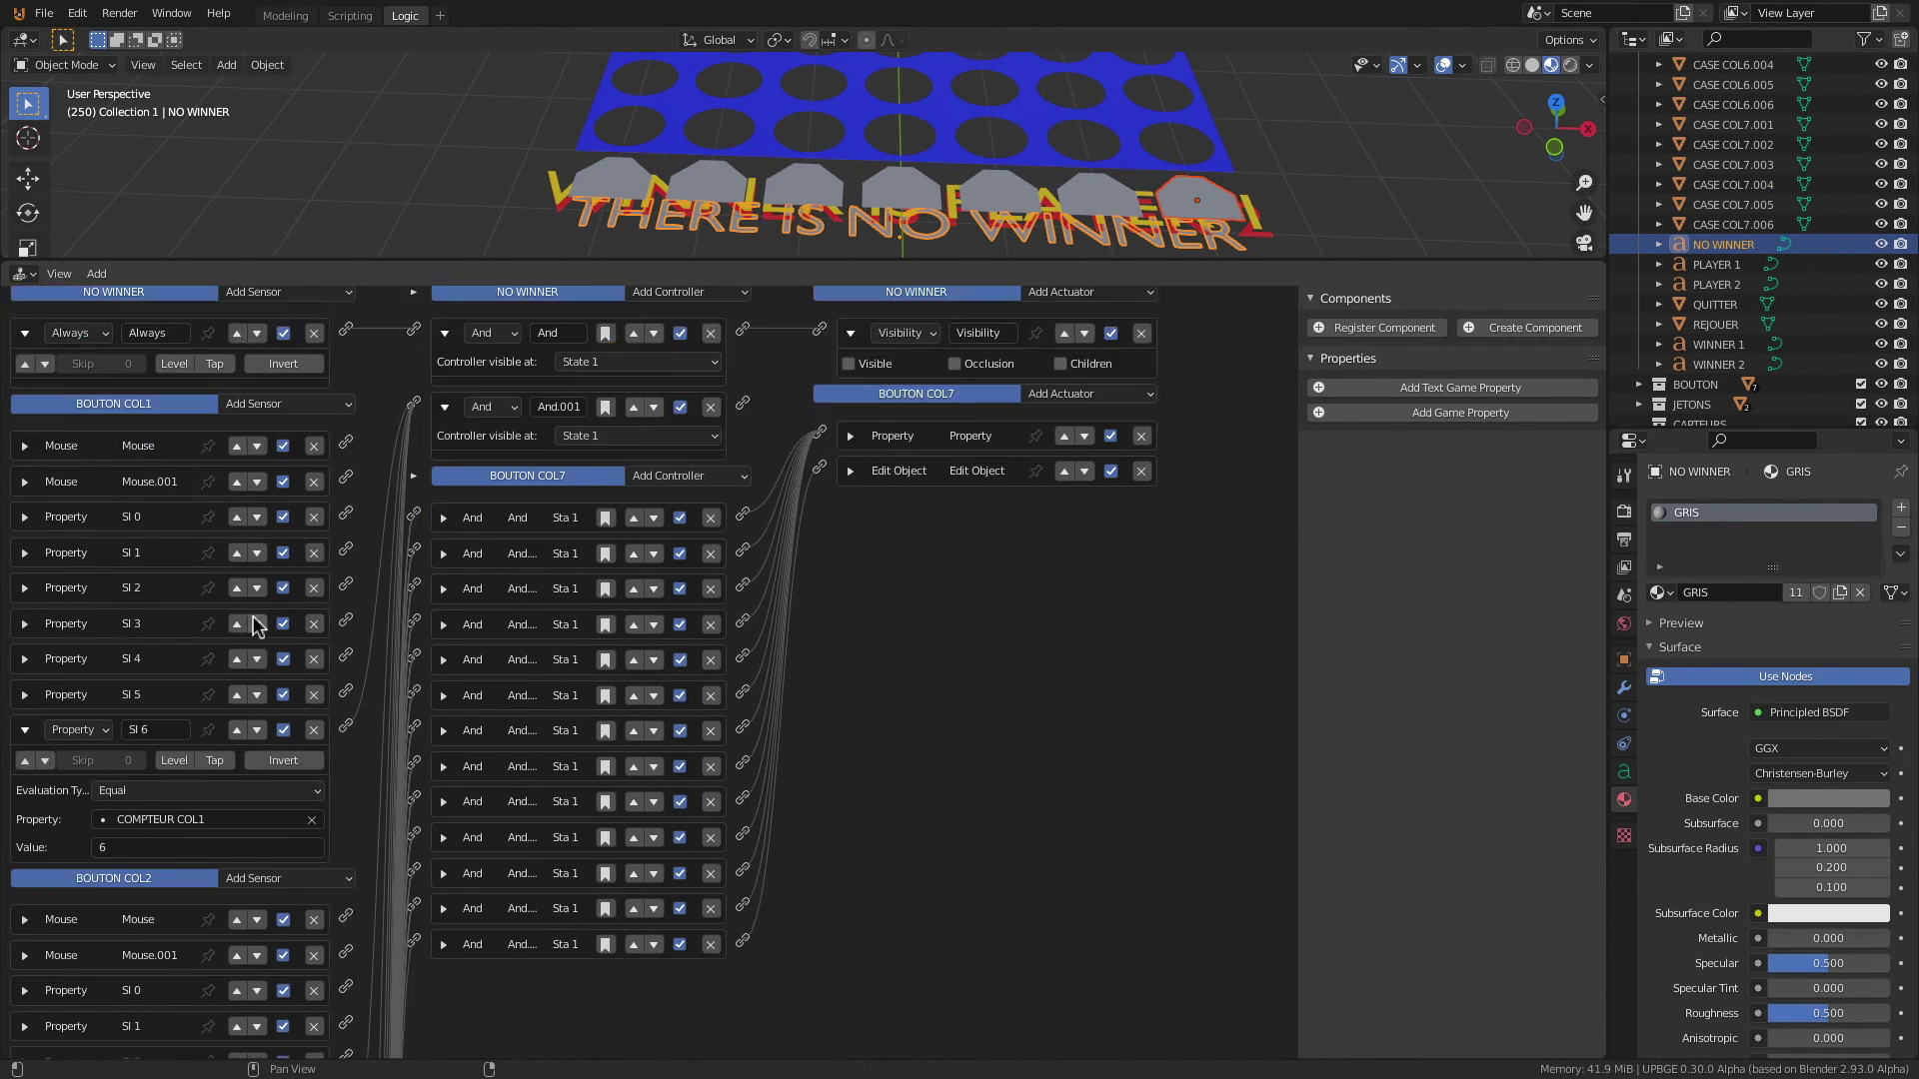
scroll(258, 624, "up", 10)
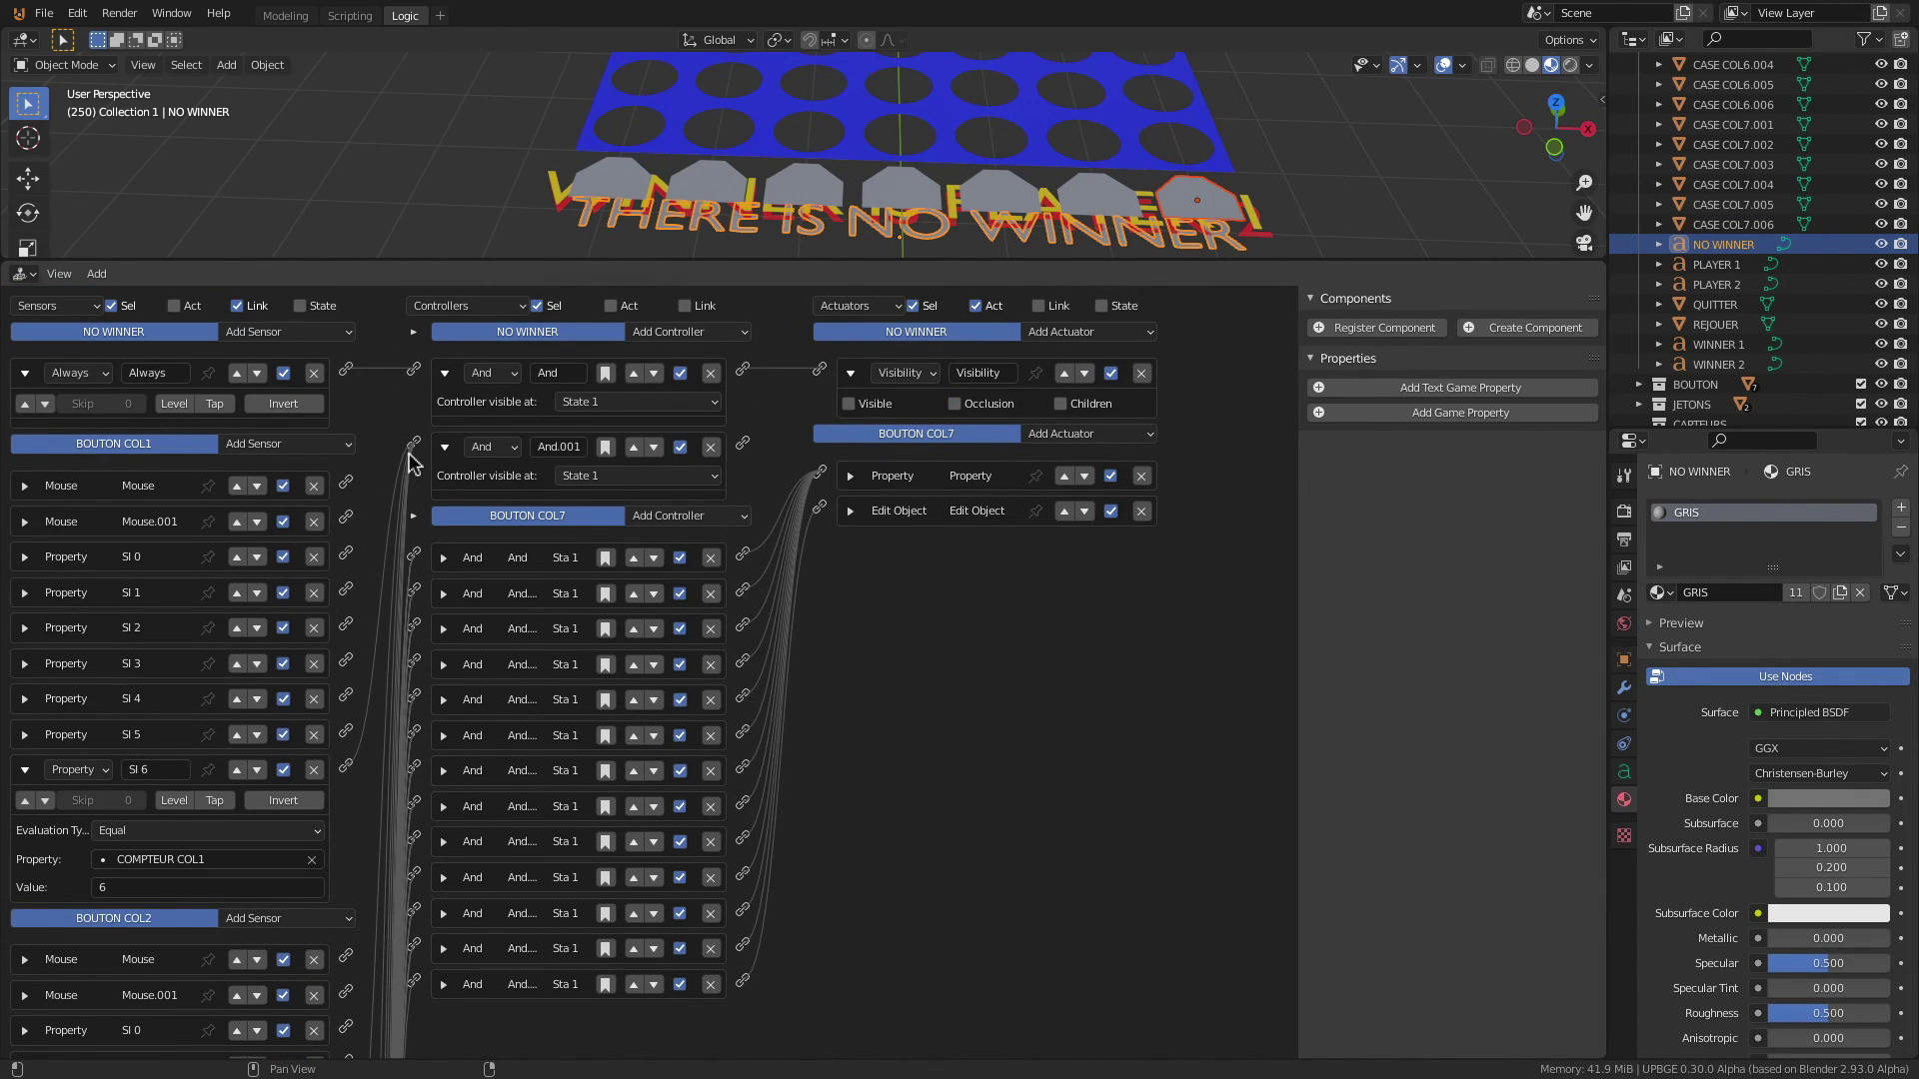
left_click(242, 307)
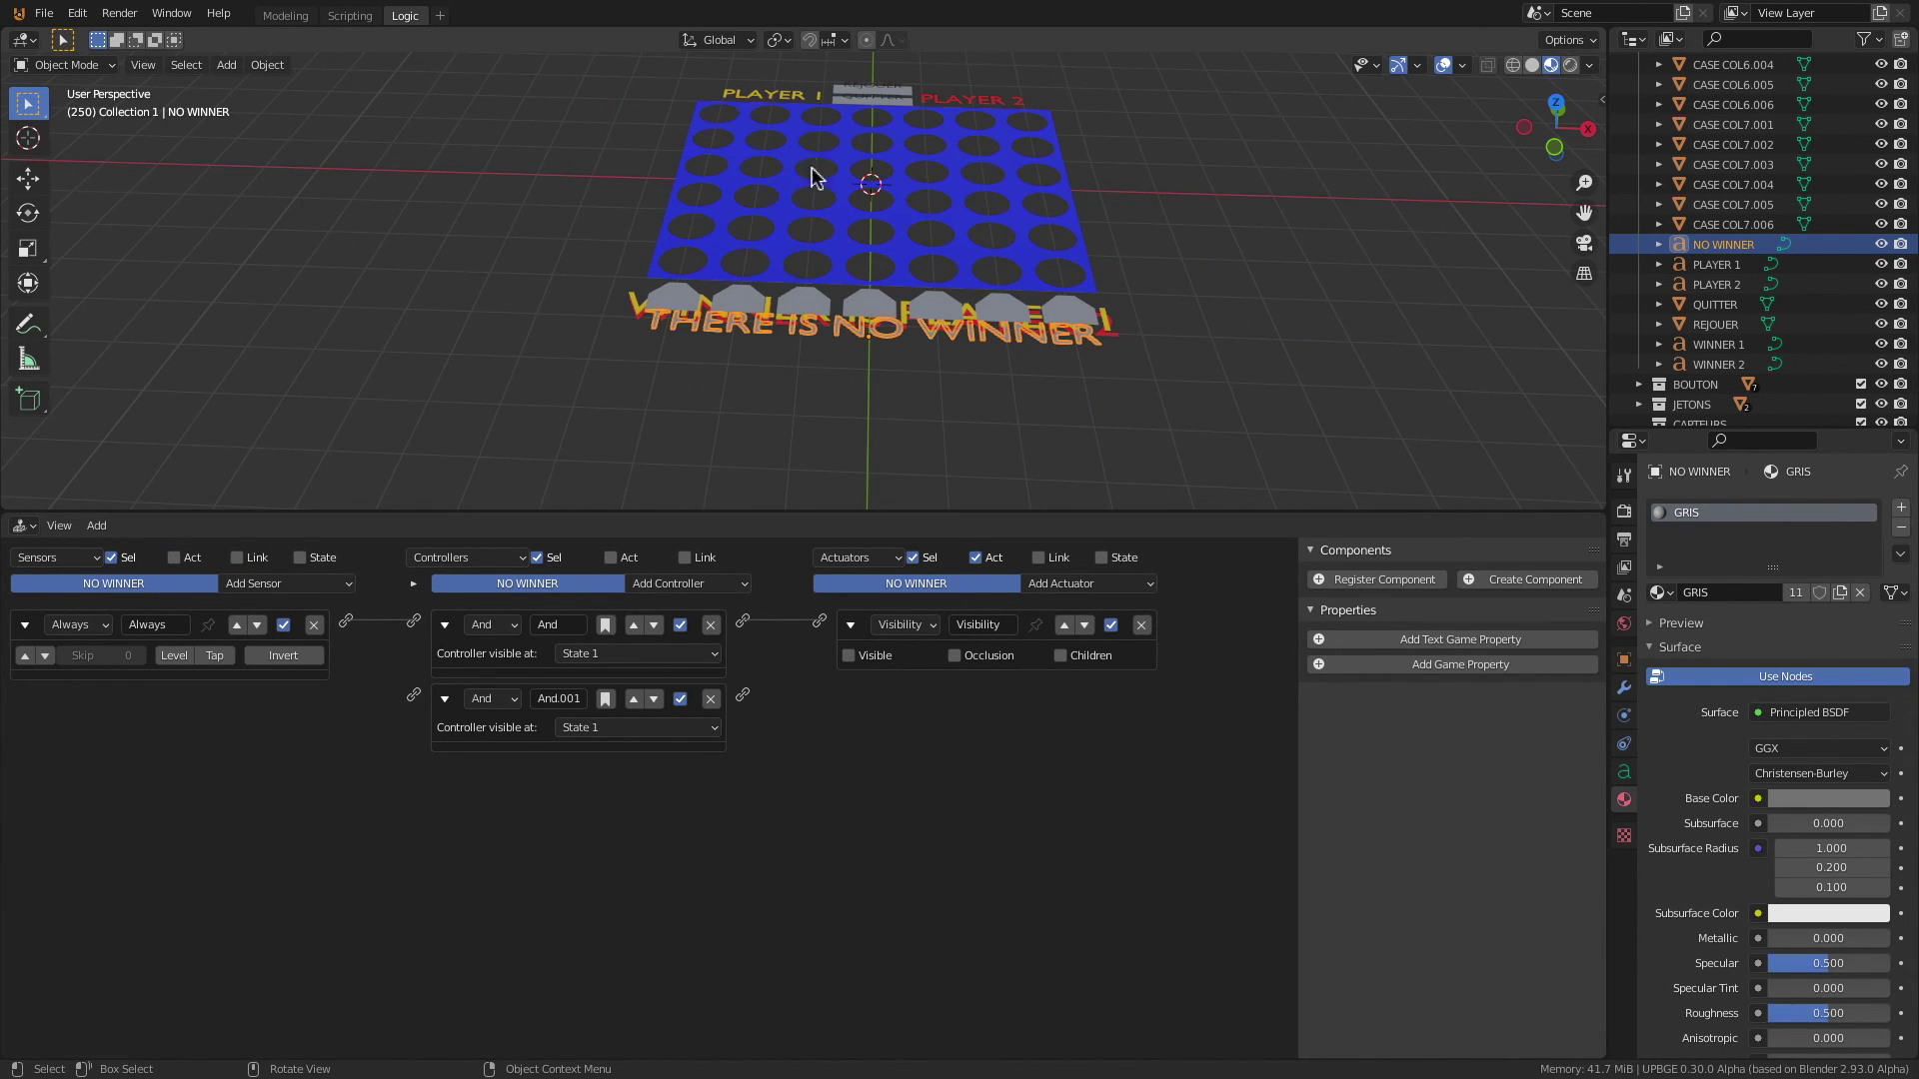
Step: Select the Camera together with the NO WINNER text to show both objects' logic bricks
scroll(640, 190, "down", 3)
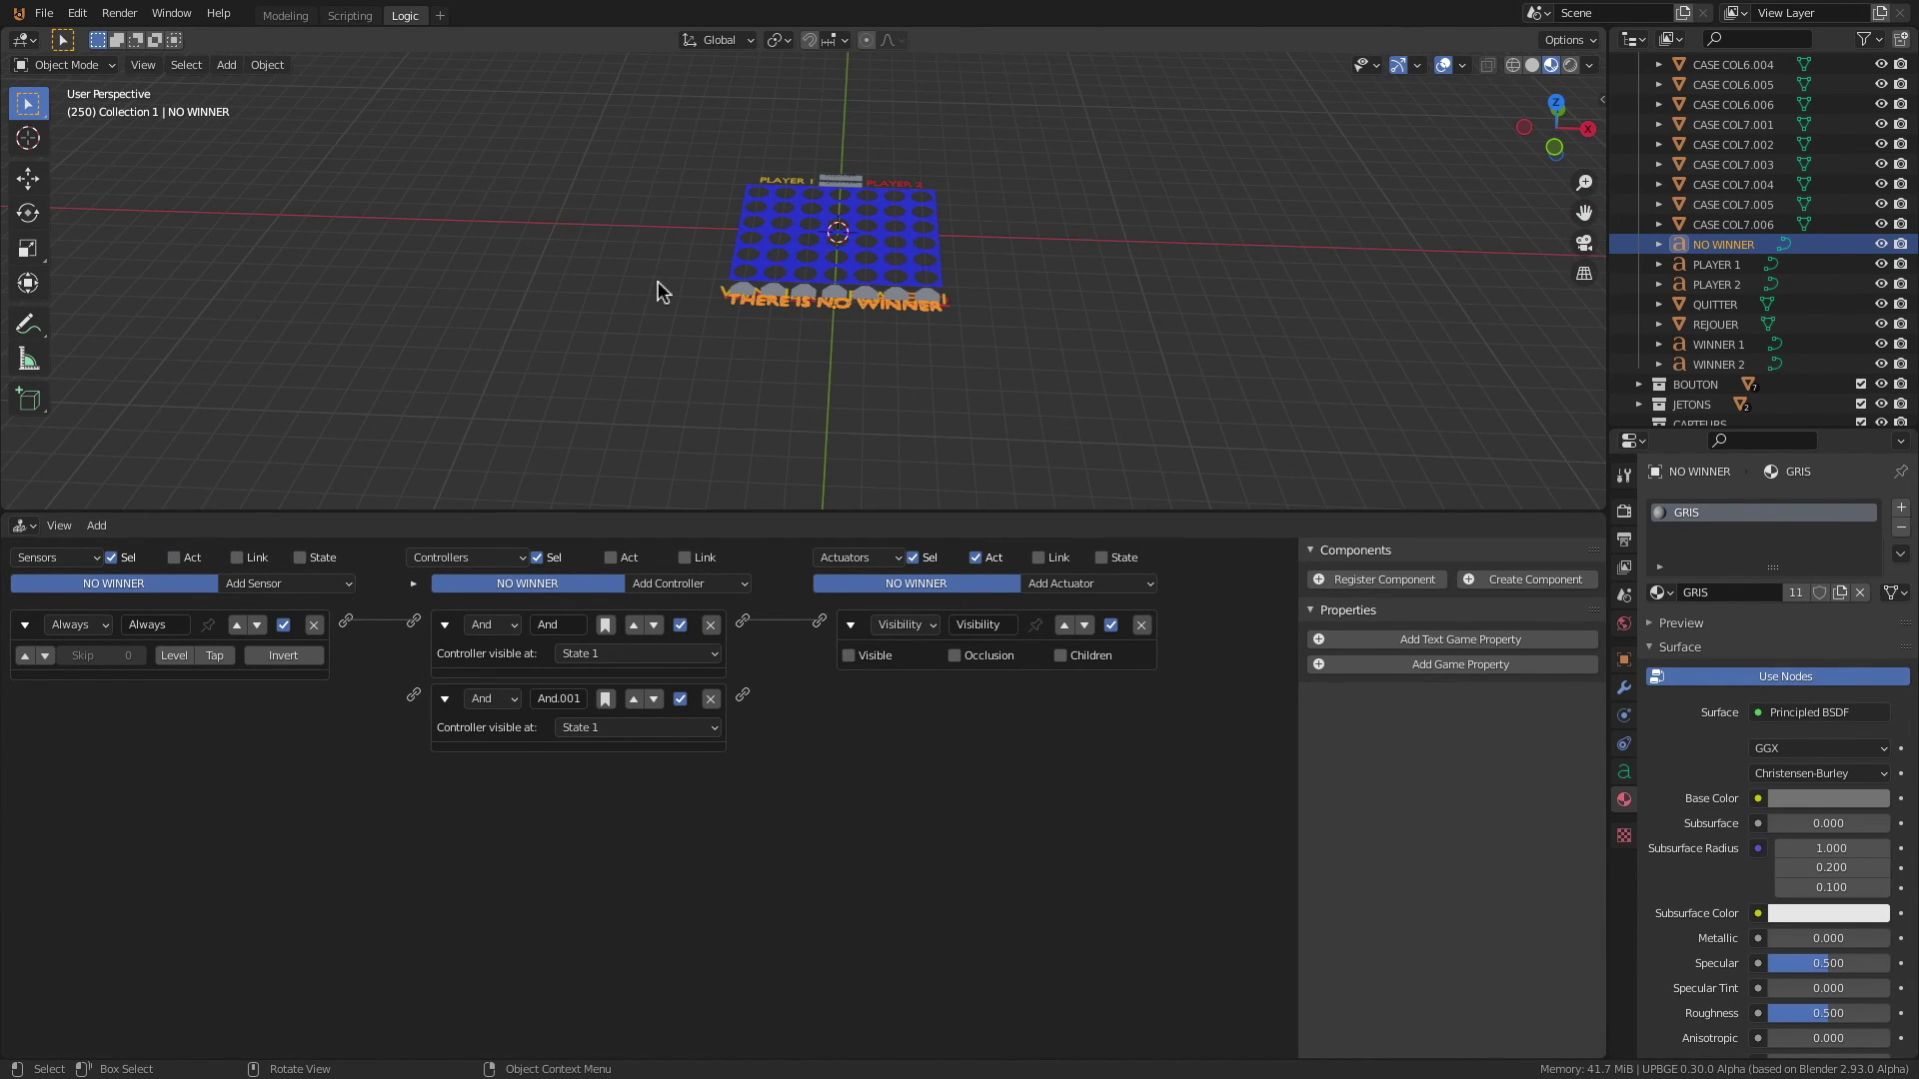
scroll(657, 290, "down", 2)
middle_click_drag(642, 234, 622, 290, "shift")
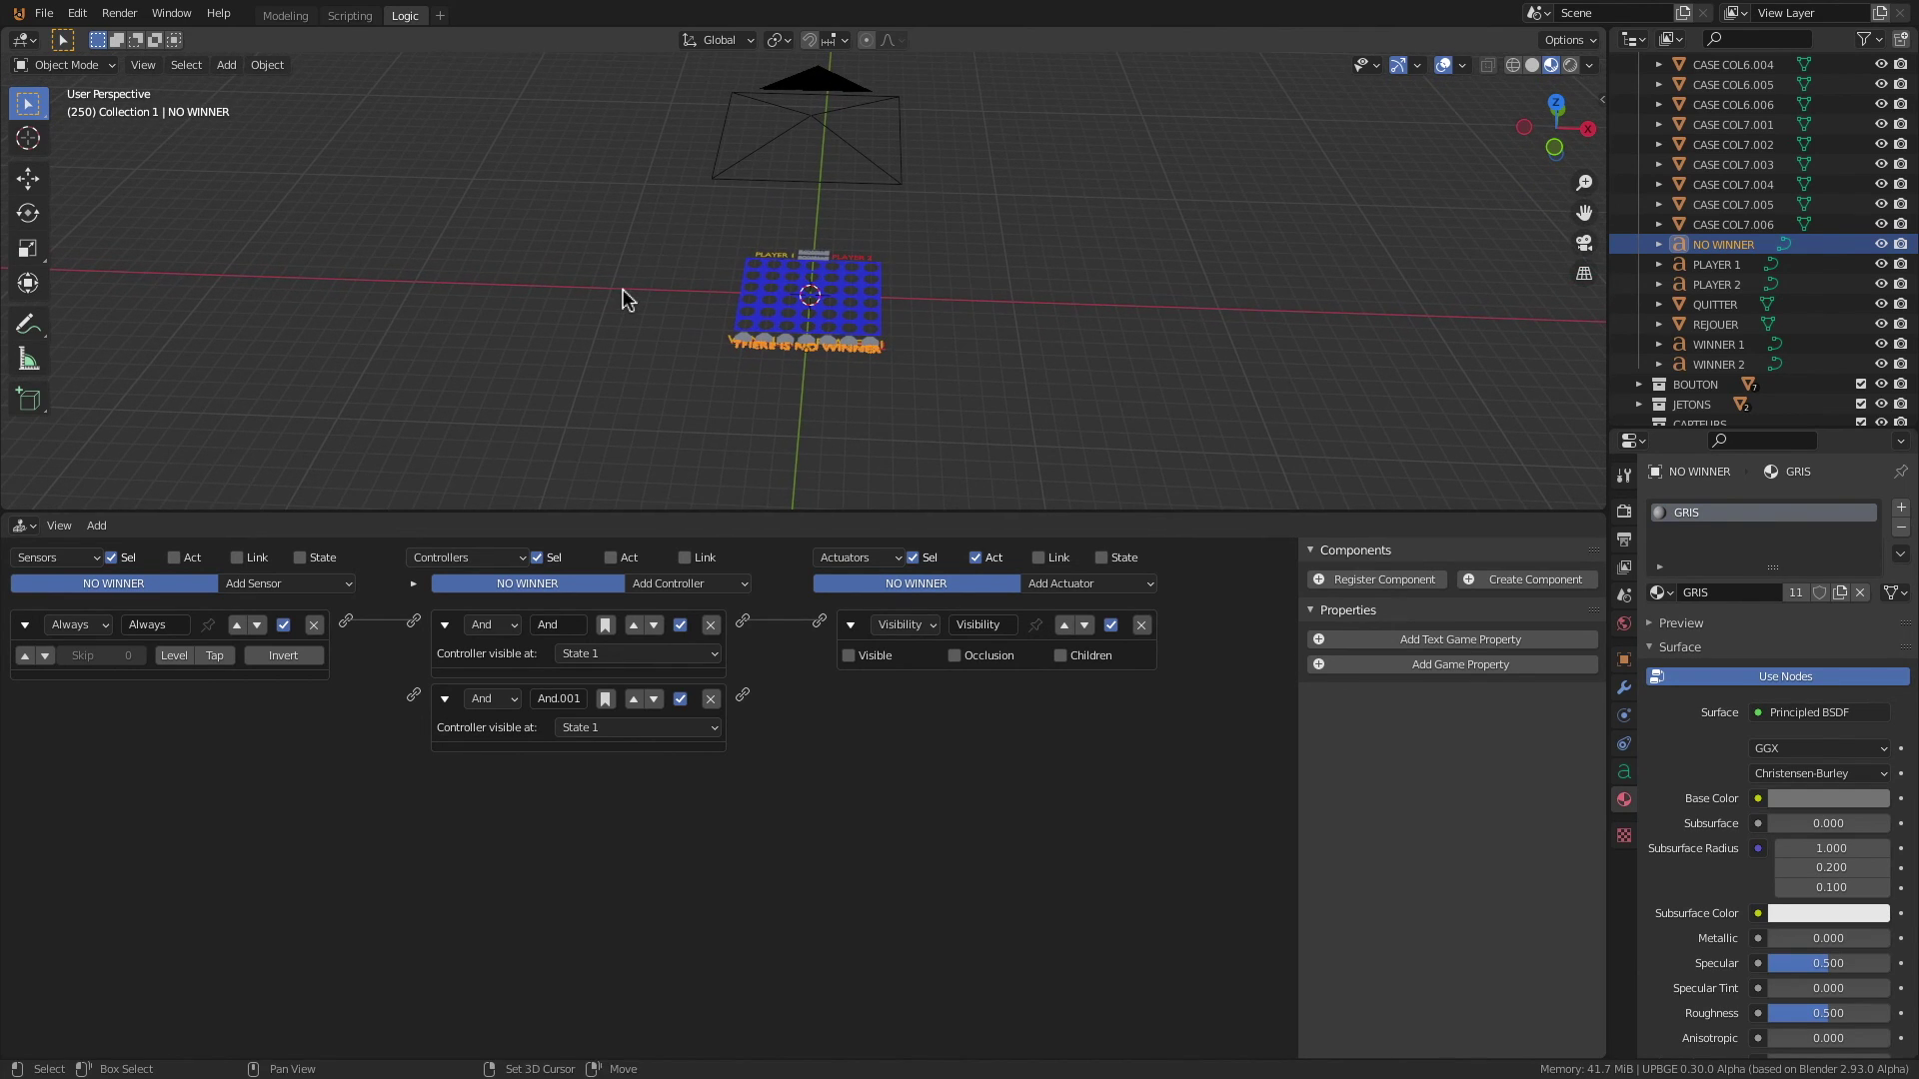
left_click(712, 176)
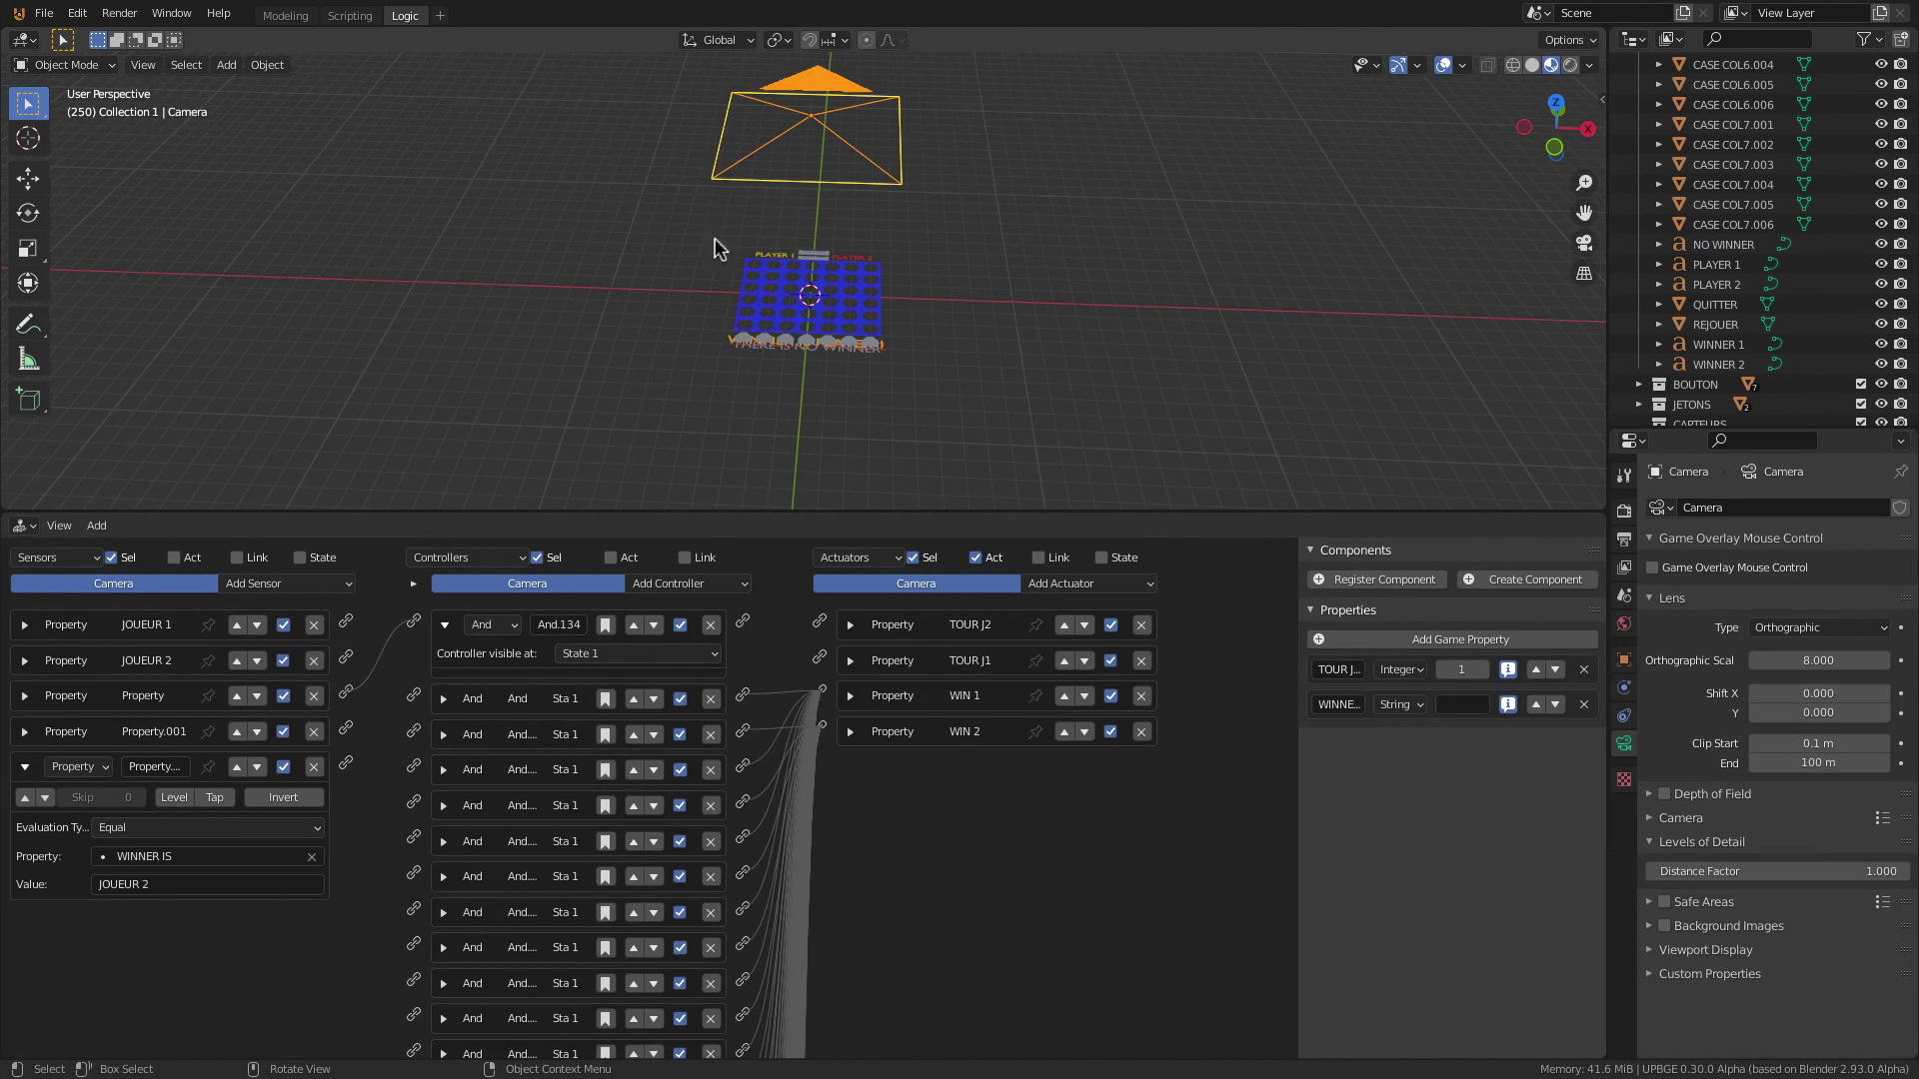
scroll(764, 354, "up", 3)
scroll(760, 369, "up", 2)
middle_click_drag(754, 386, 785, 180, "shift")
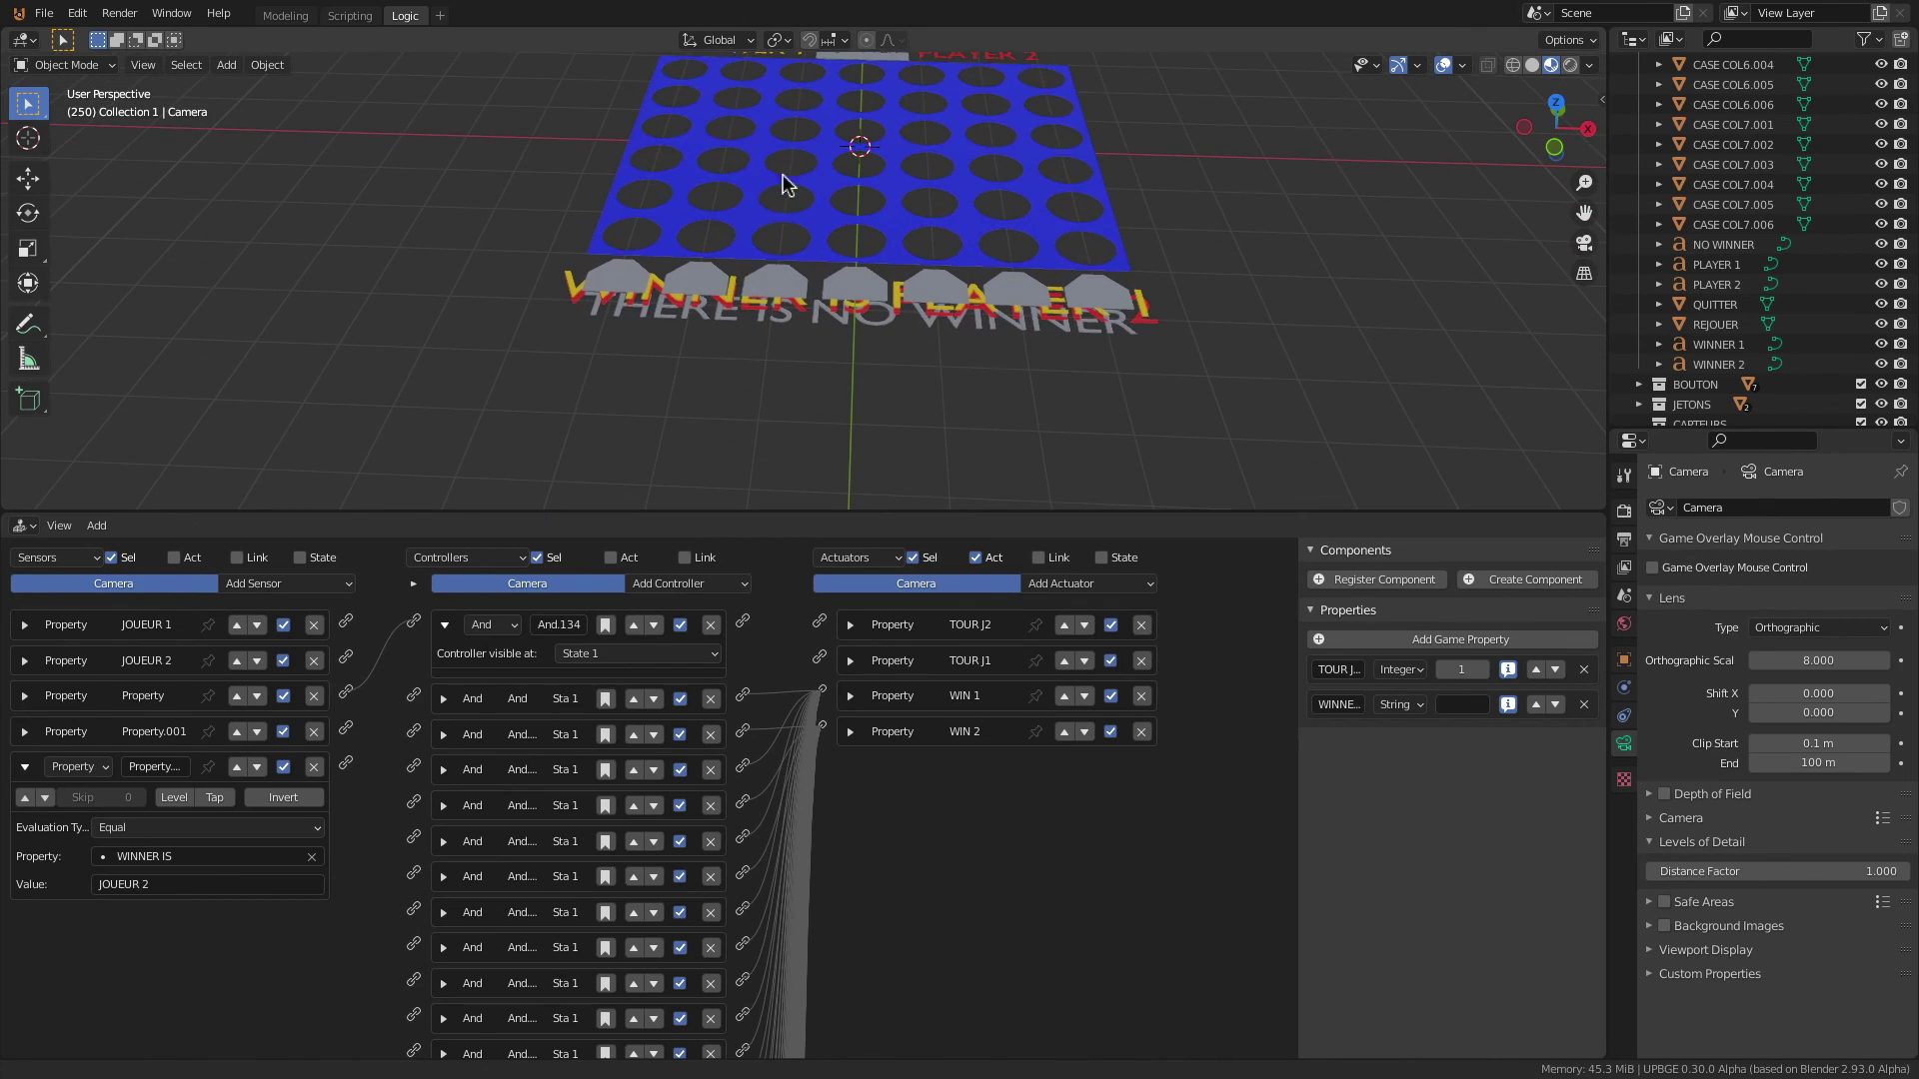
left_click(686, 343, "shift")
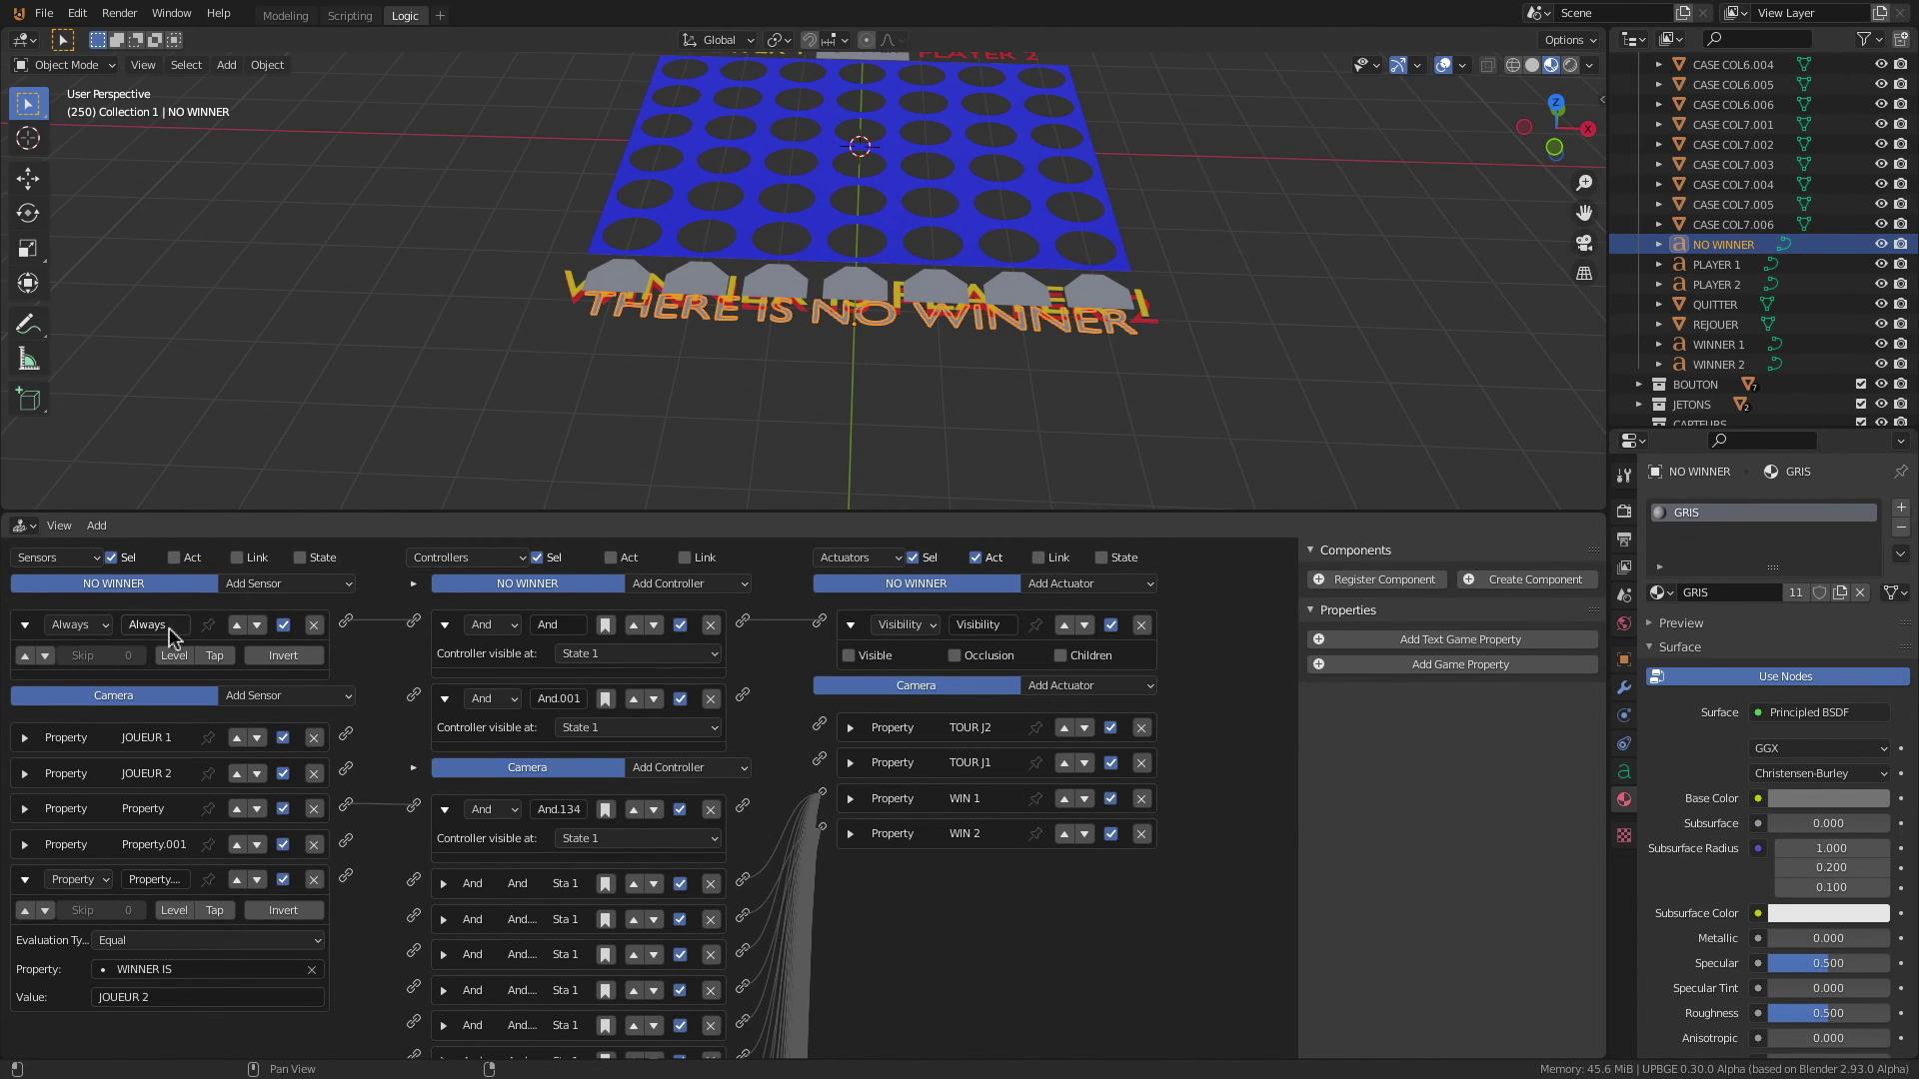
Step: Add a Property sensor to the Camera that checks WINNER IS with Equal evaluation and an empty value
left_click(25, 880)
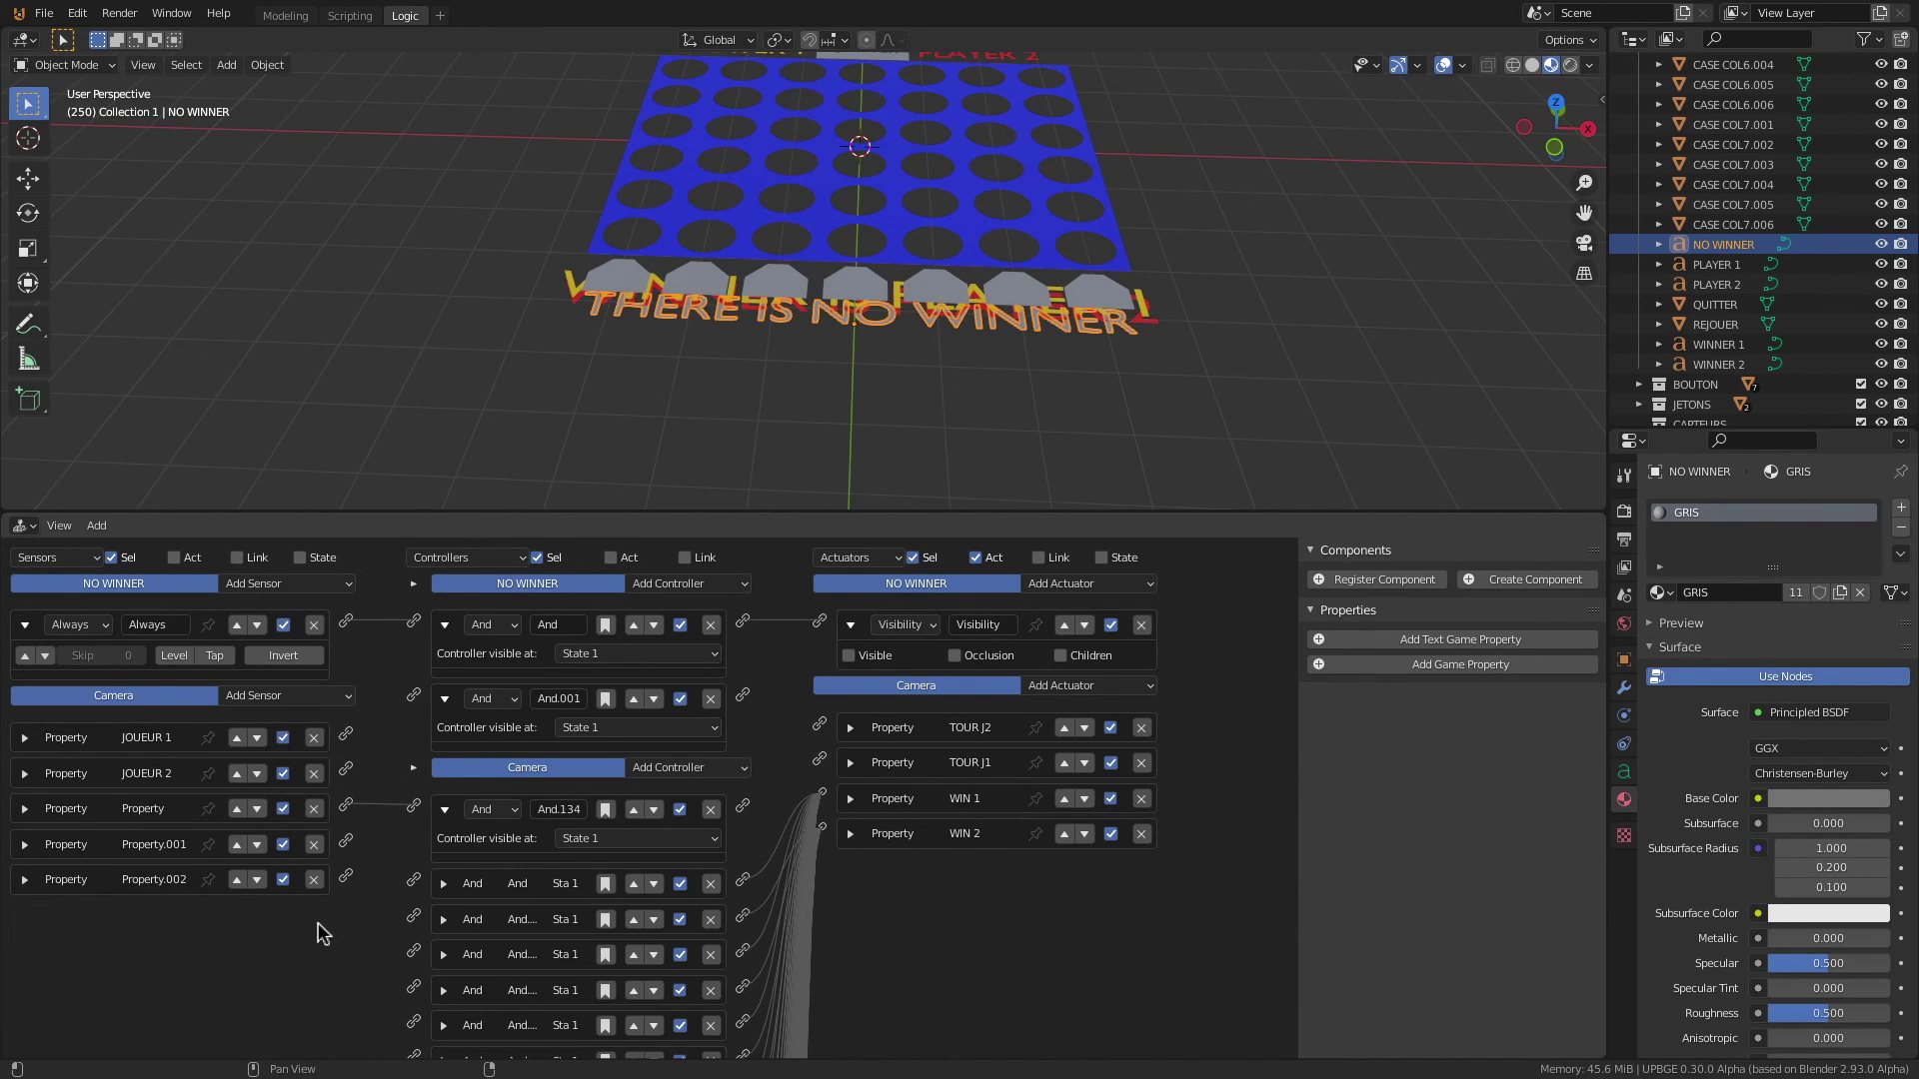
left_click(296, 697)
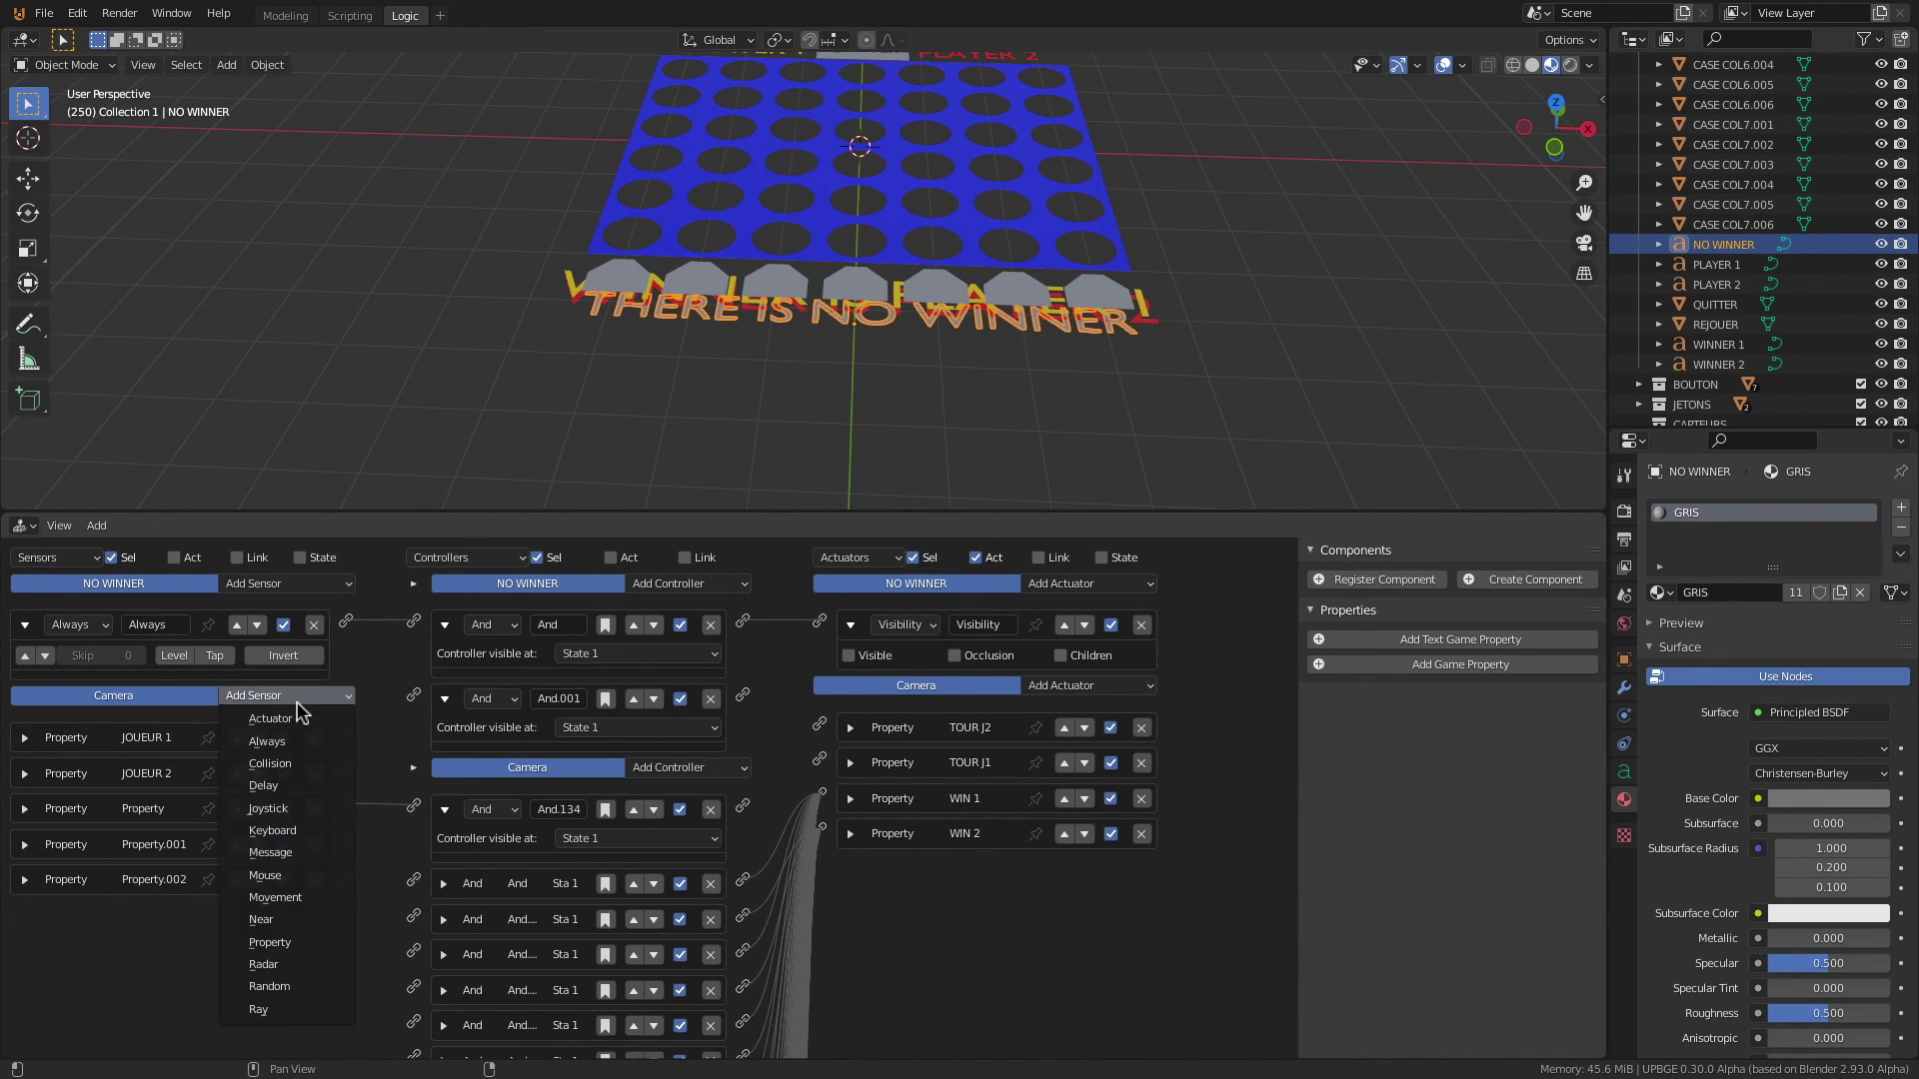
left_click(282, 944)
scroll(306, 787, "down", 5)
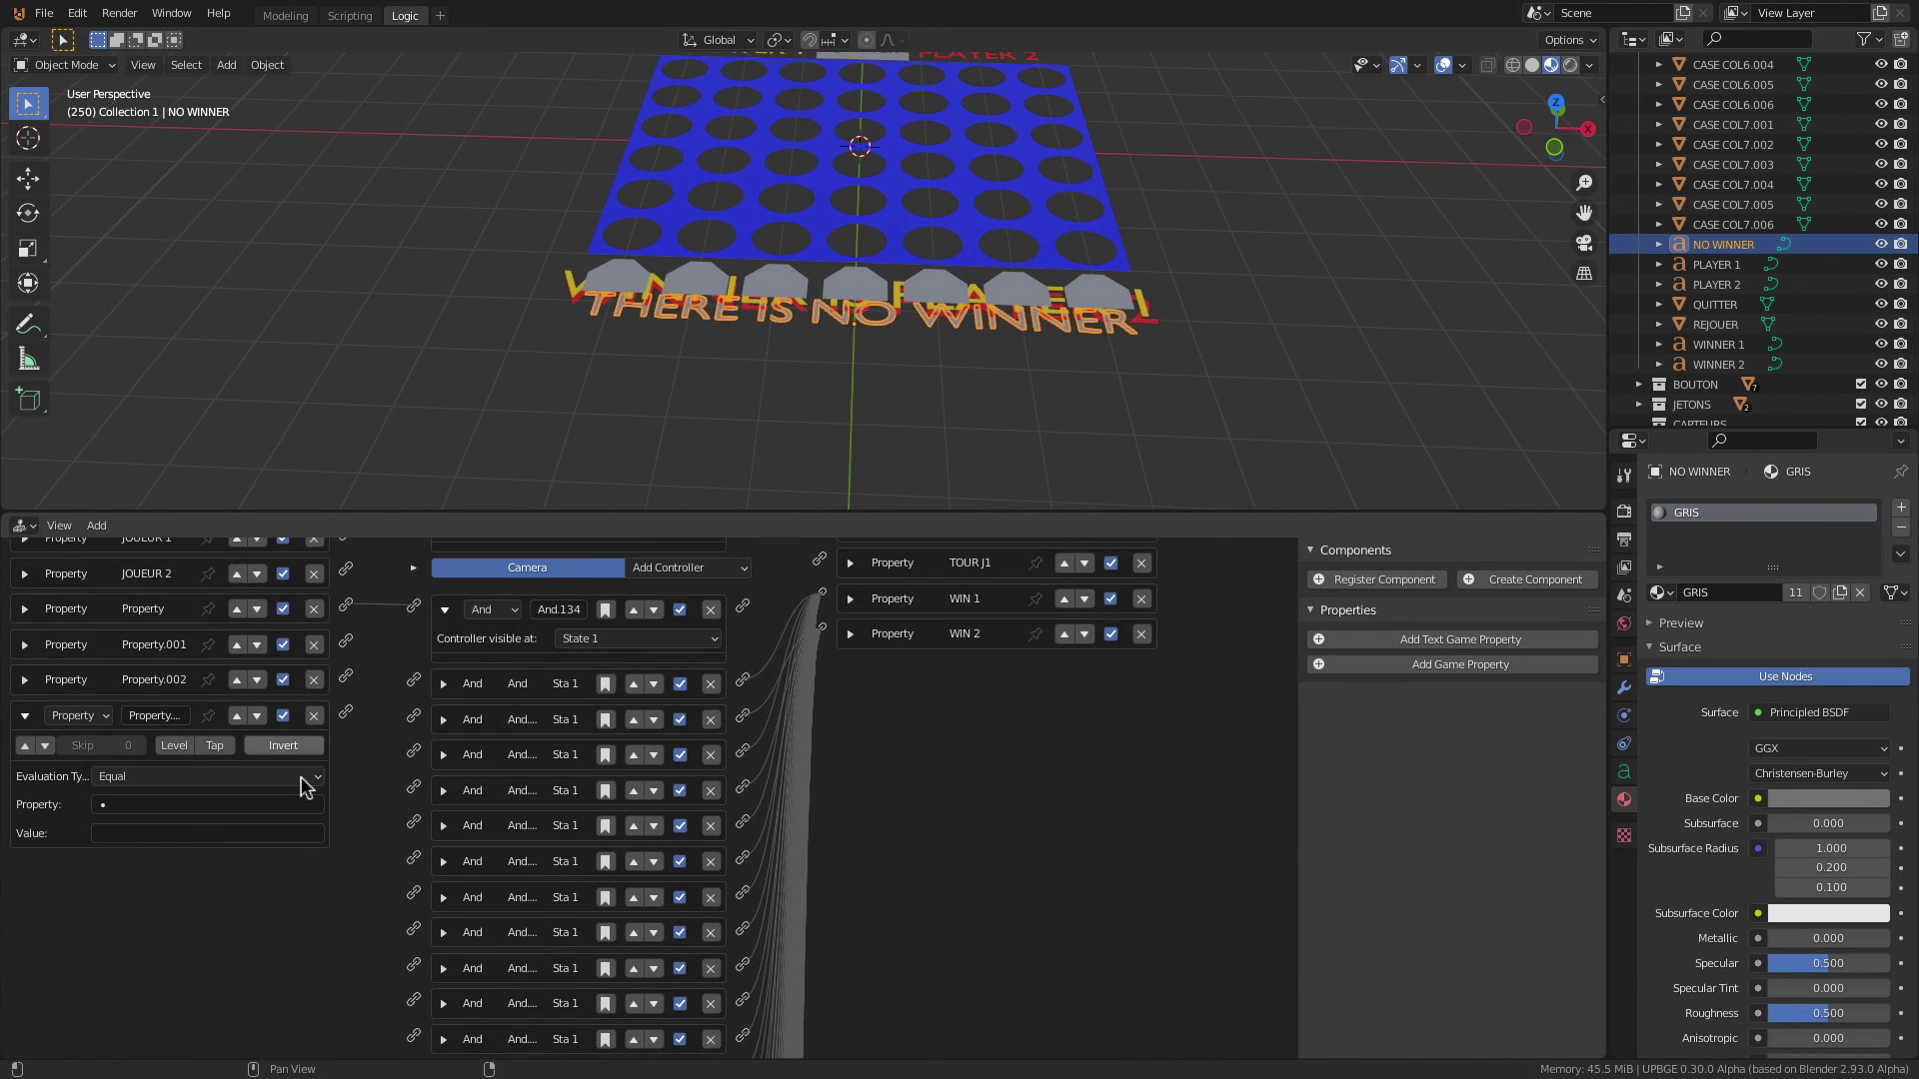
left_click(150, 806)
left_click(152, 855)
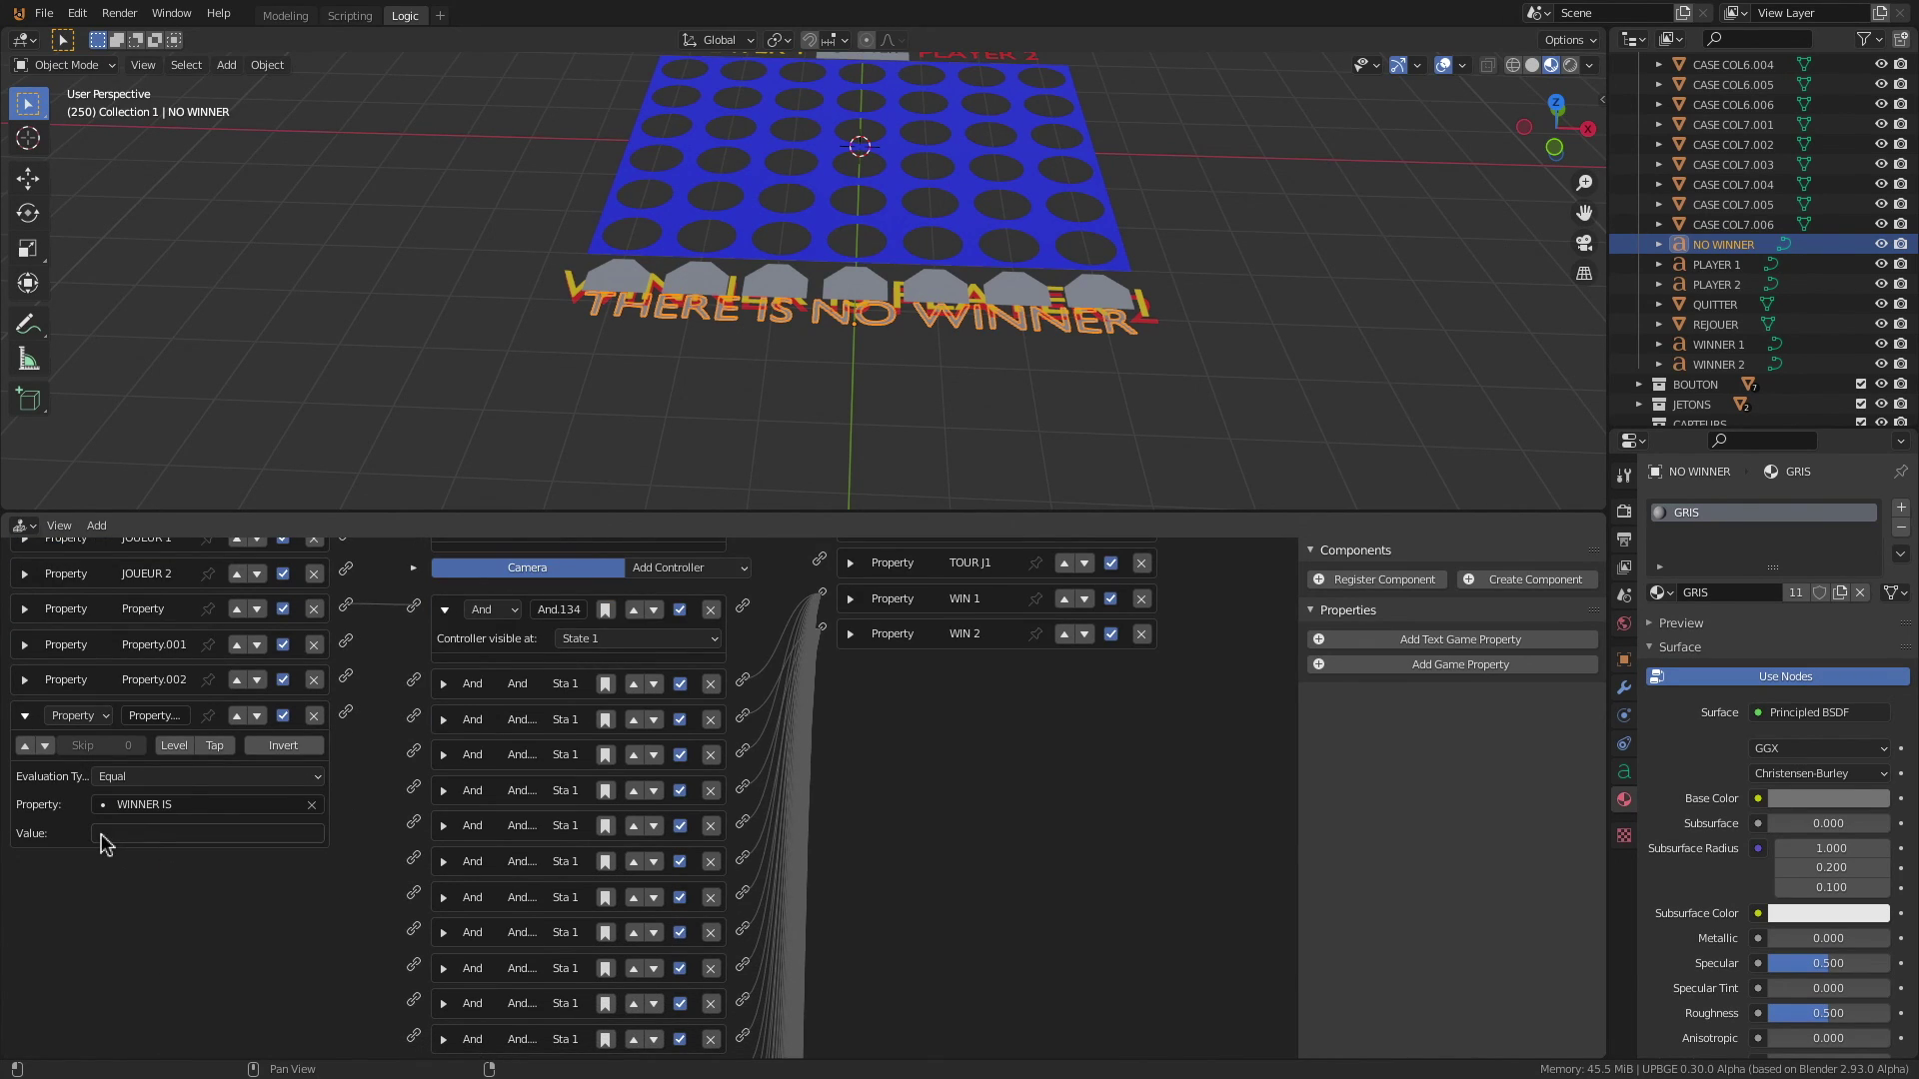
scroll(365, 786, "up", 5)
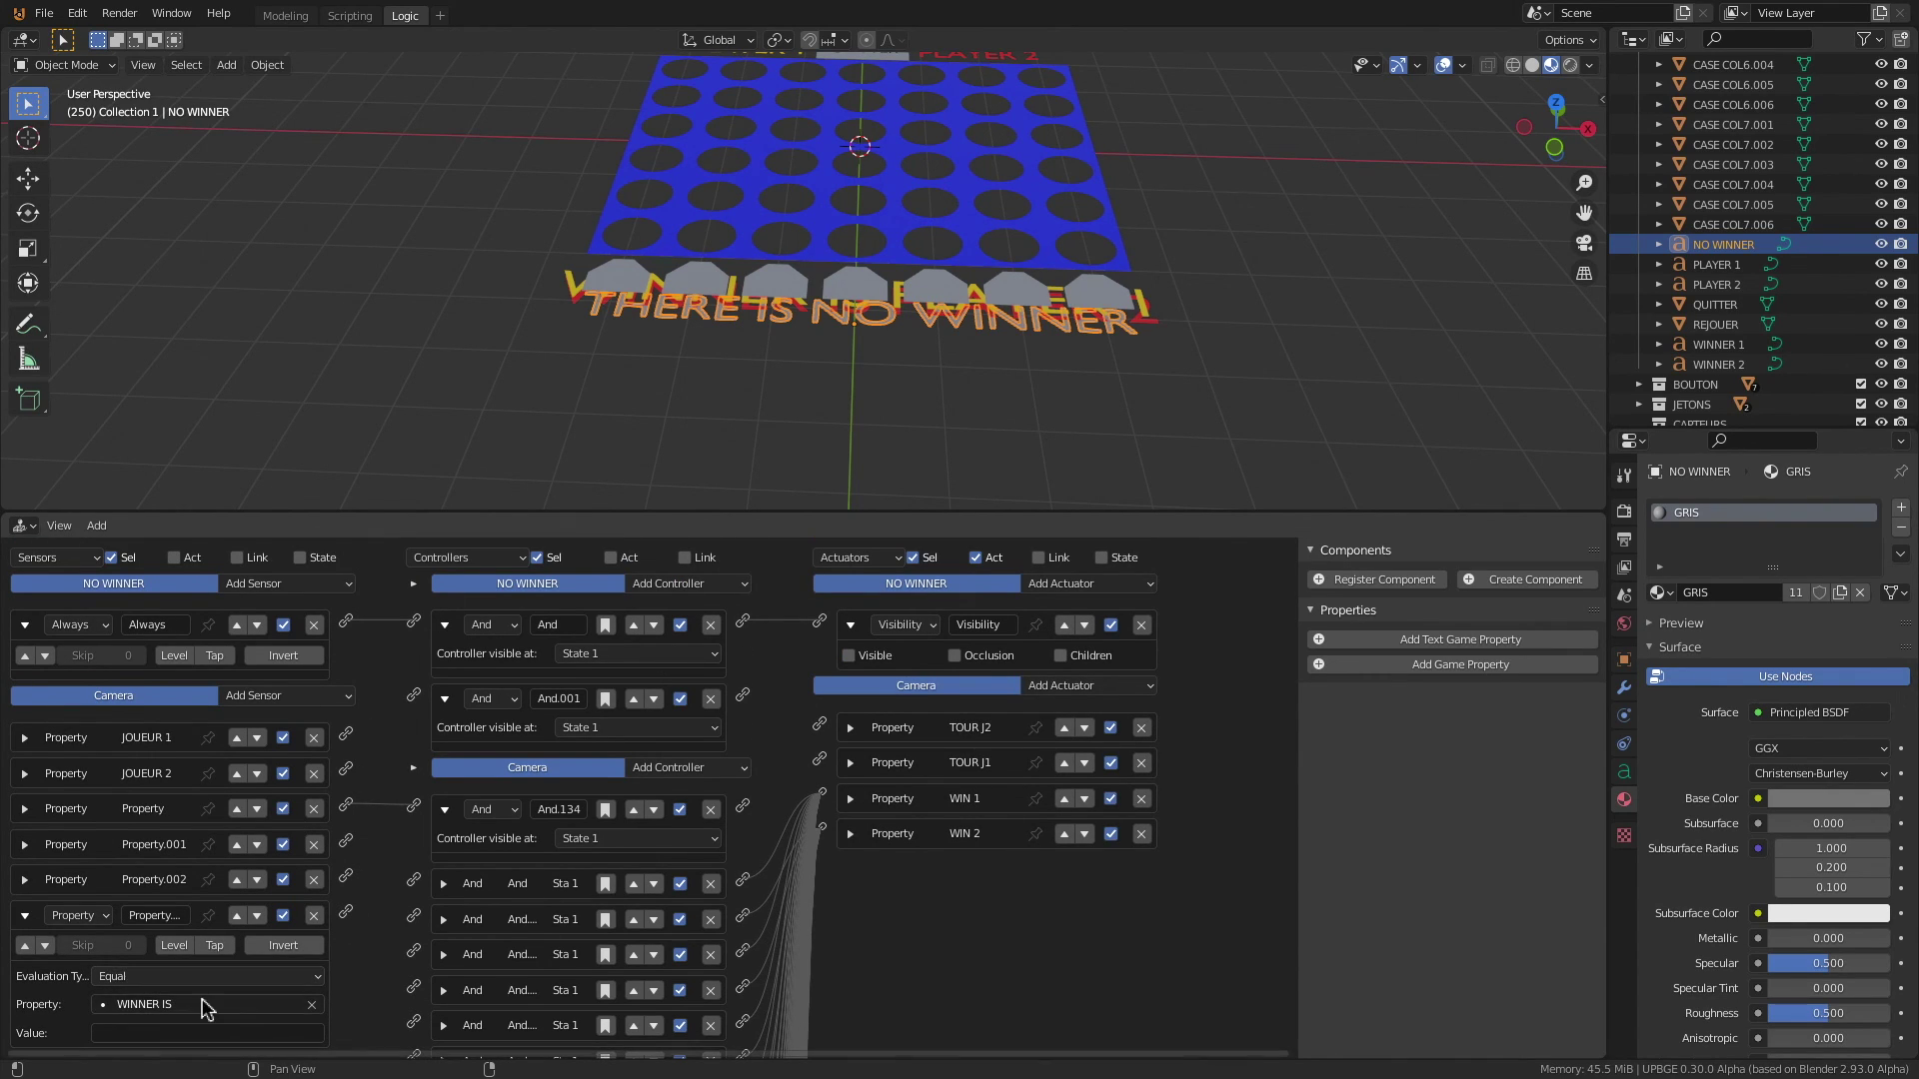
Step: Link the Camera's WINNER IS sensor to NO WINNER's second And controller and briefly show linked sensors to check the connections
left_click_drag(347, 912, 413, 695)
left_click(186, 558)
left_click(237, 558)
left_click(236, 558)
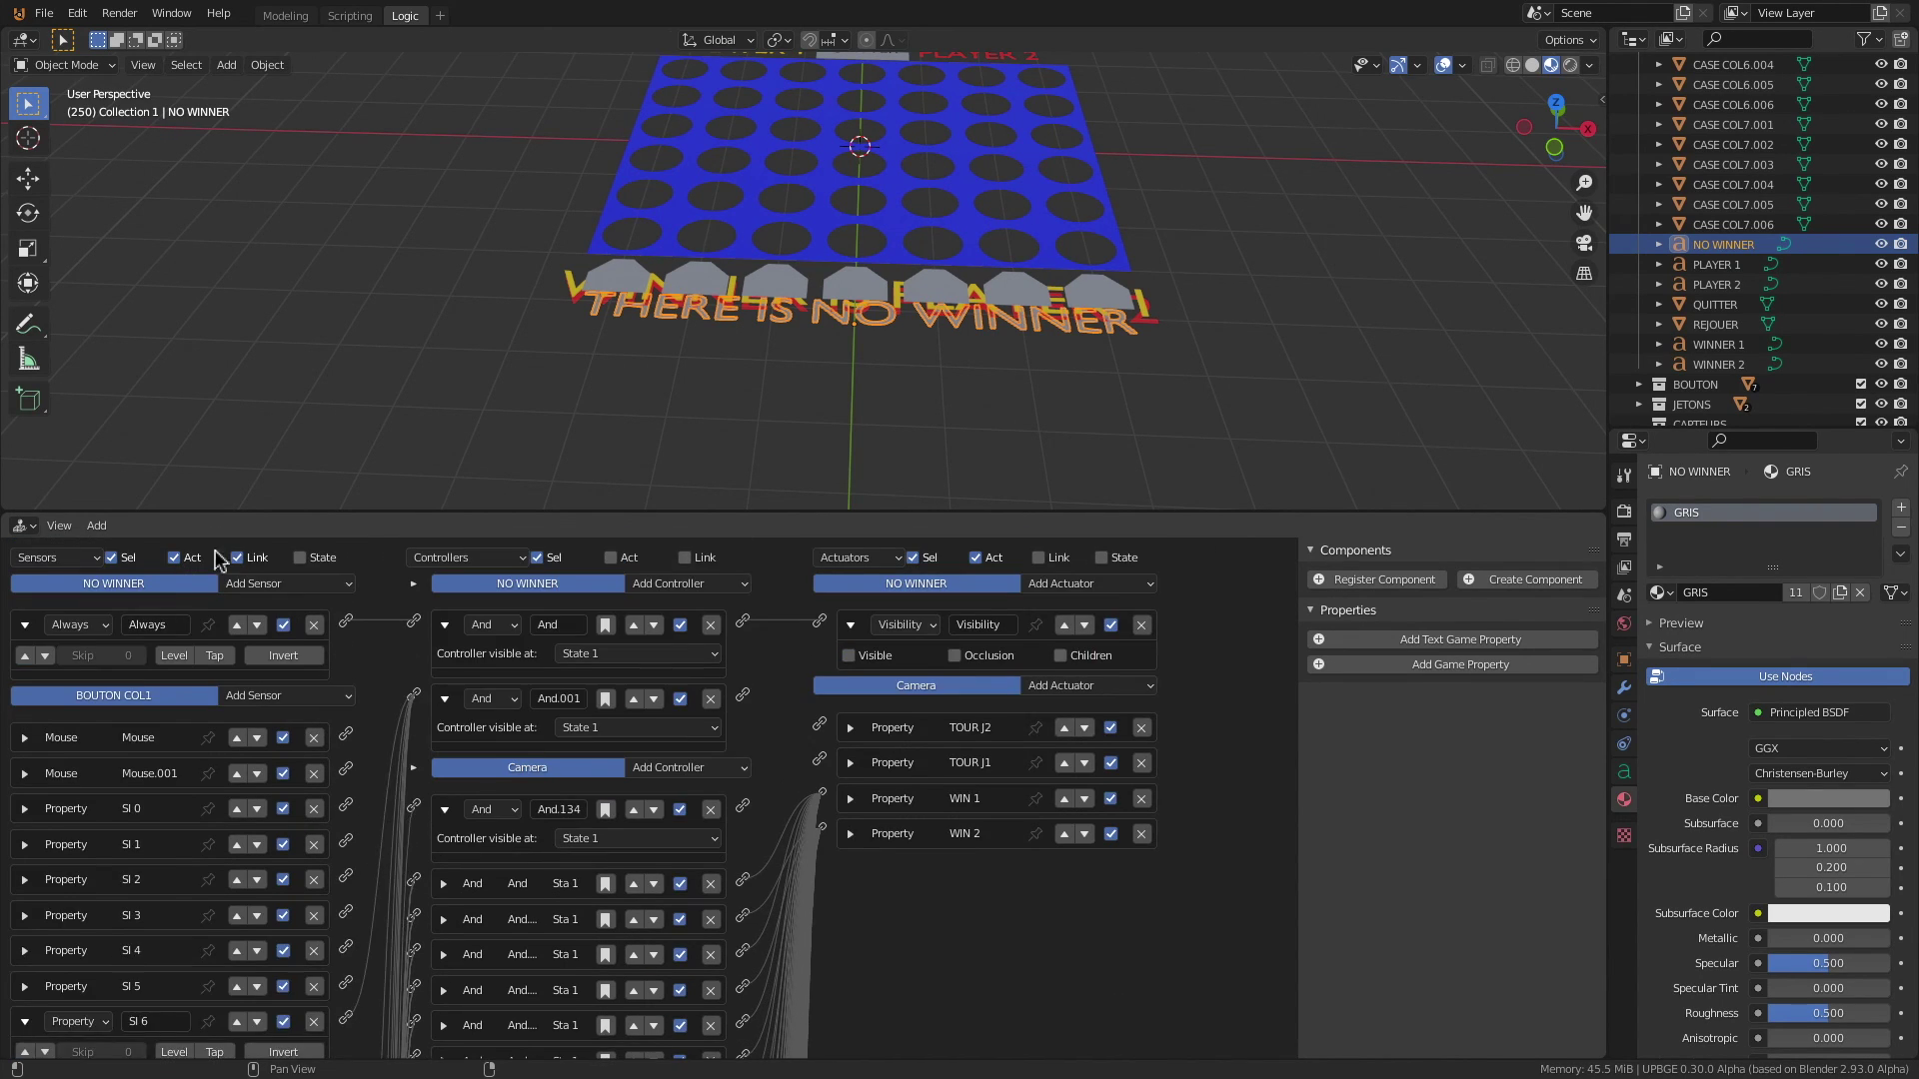
Step: Add a Visibility actuator with Visible enabled to NO WINNER and link it to the object's second And controller
left_click(1111, 590)
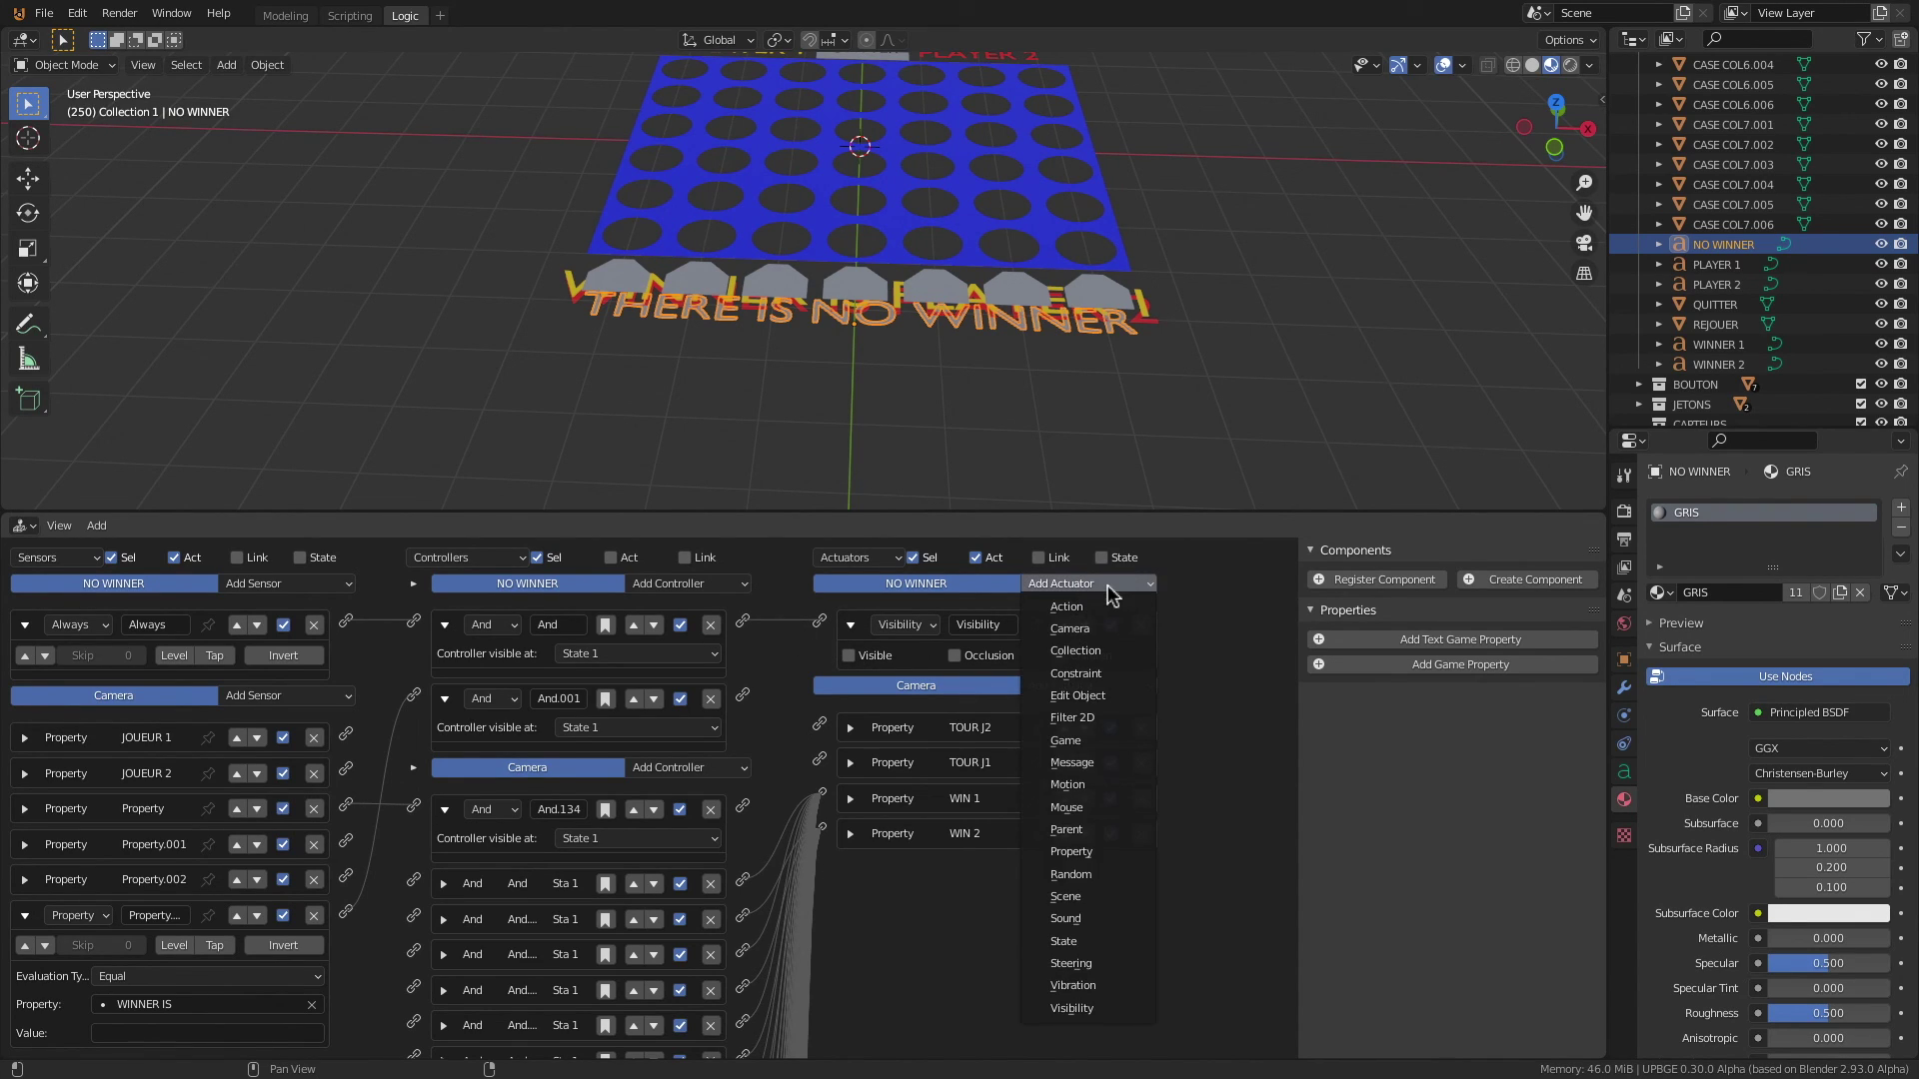
left_click(1093, 1009)
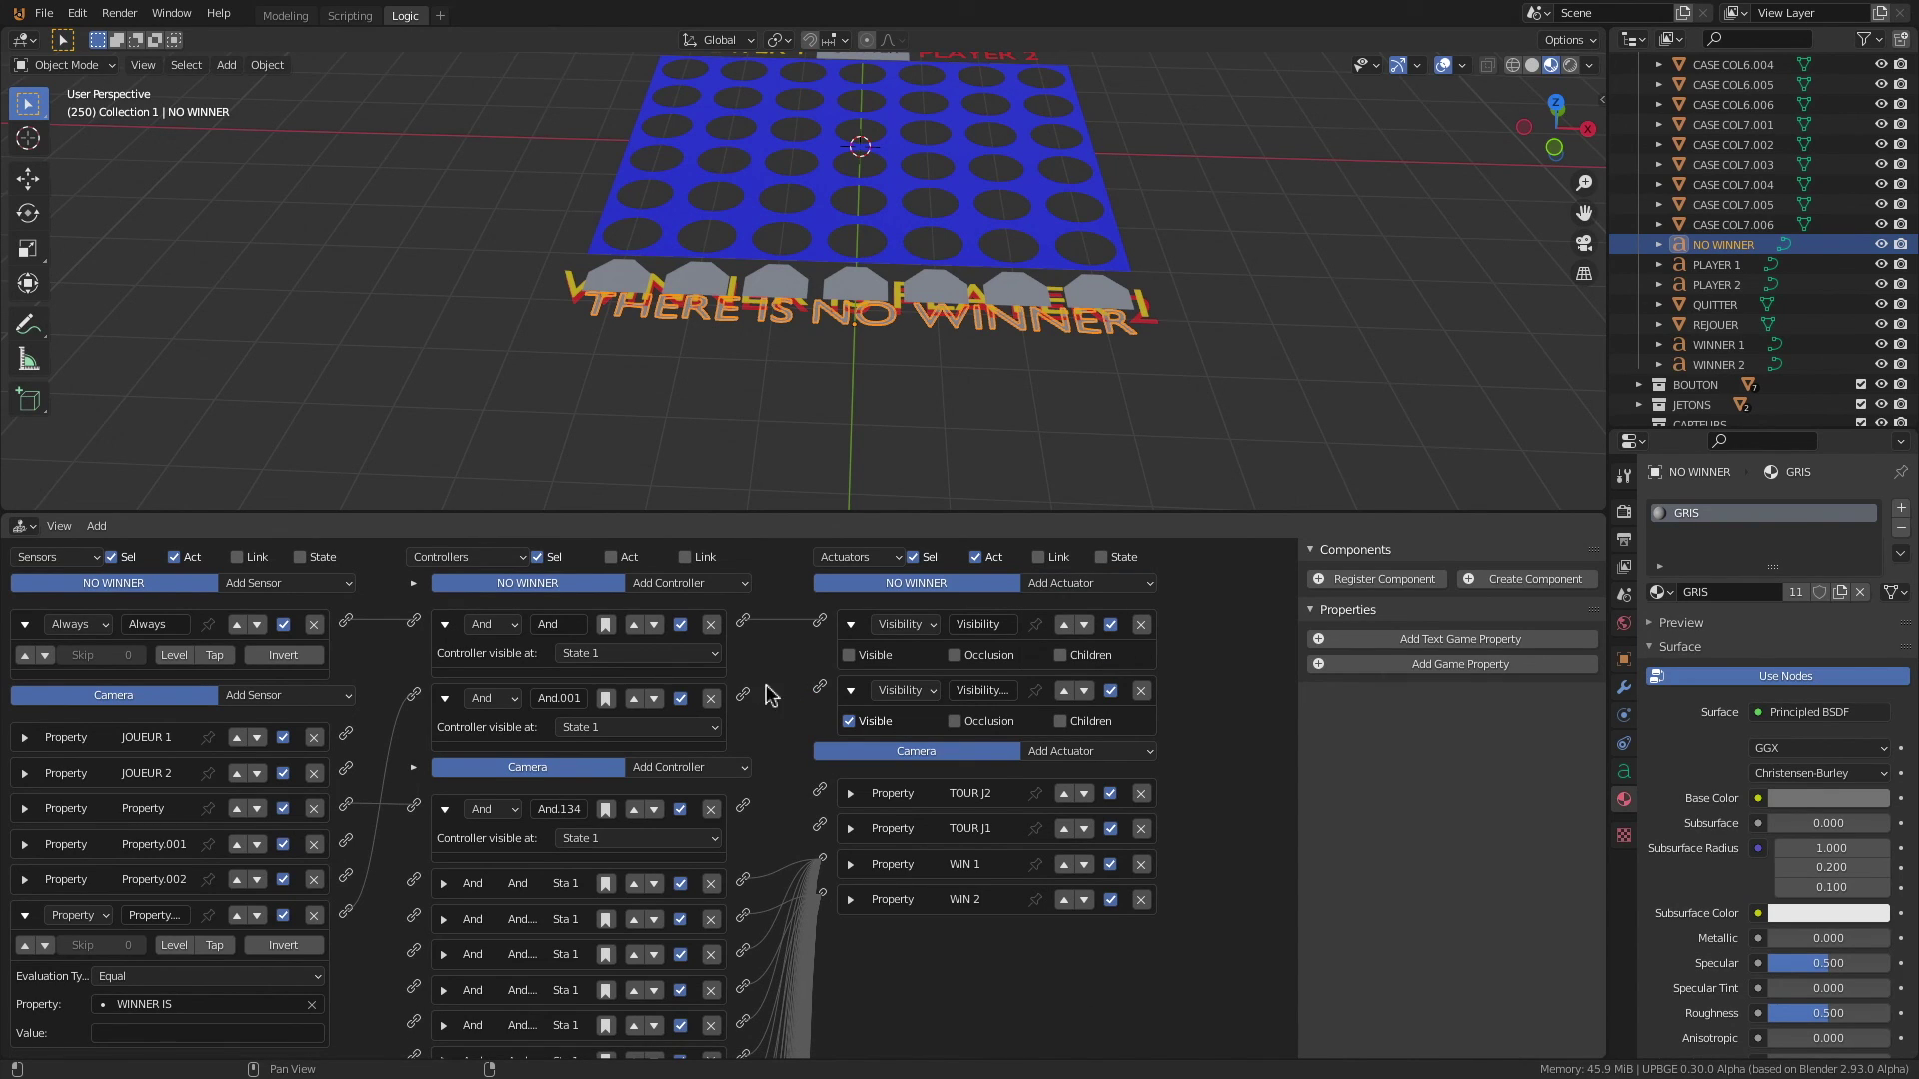
left_click_drag(742, 695, 822, 689)
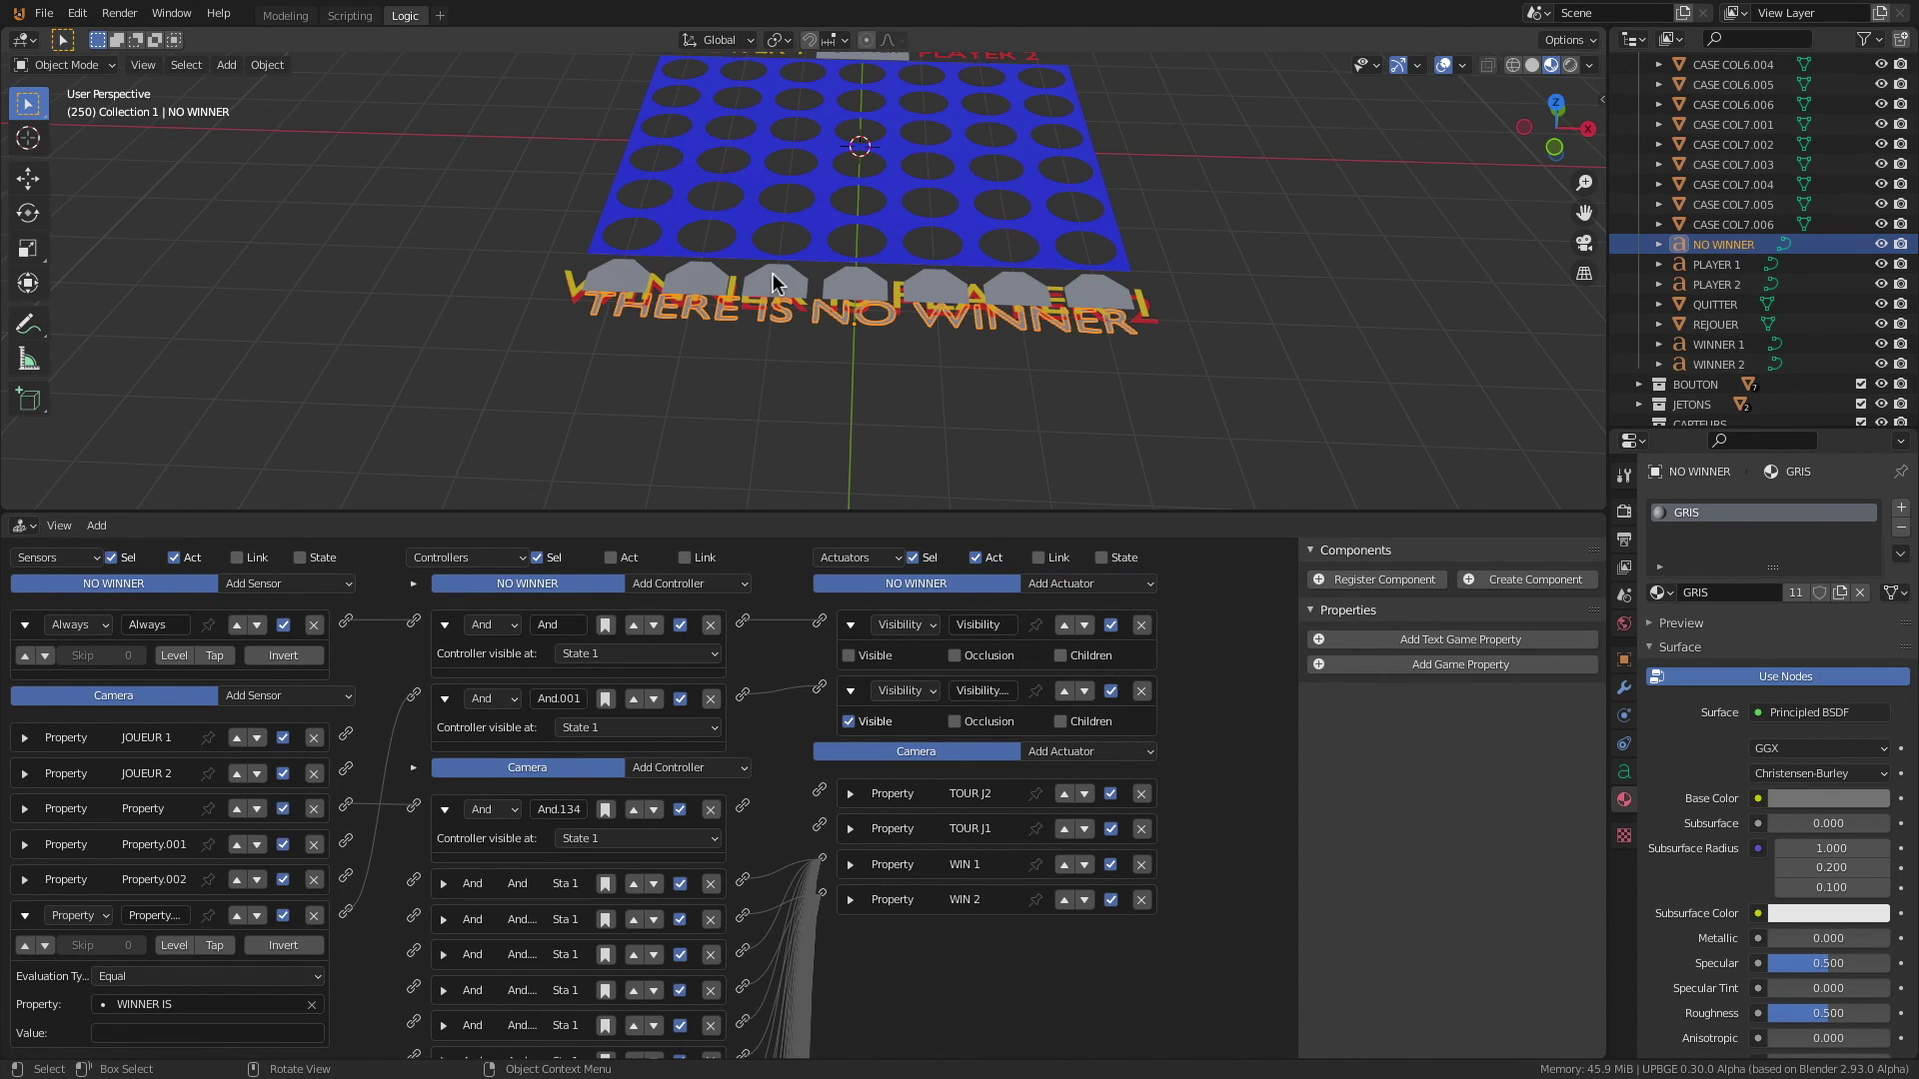
Step: Run the game from the top view and fill columns 3, 2 and 1 with alternating tokens
key("KP_7")
middle_click_drag(827, 185, 810, 305, "shift")
key("p")
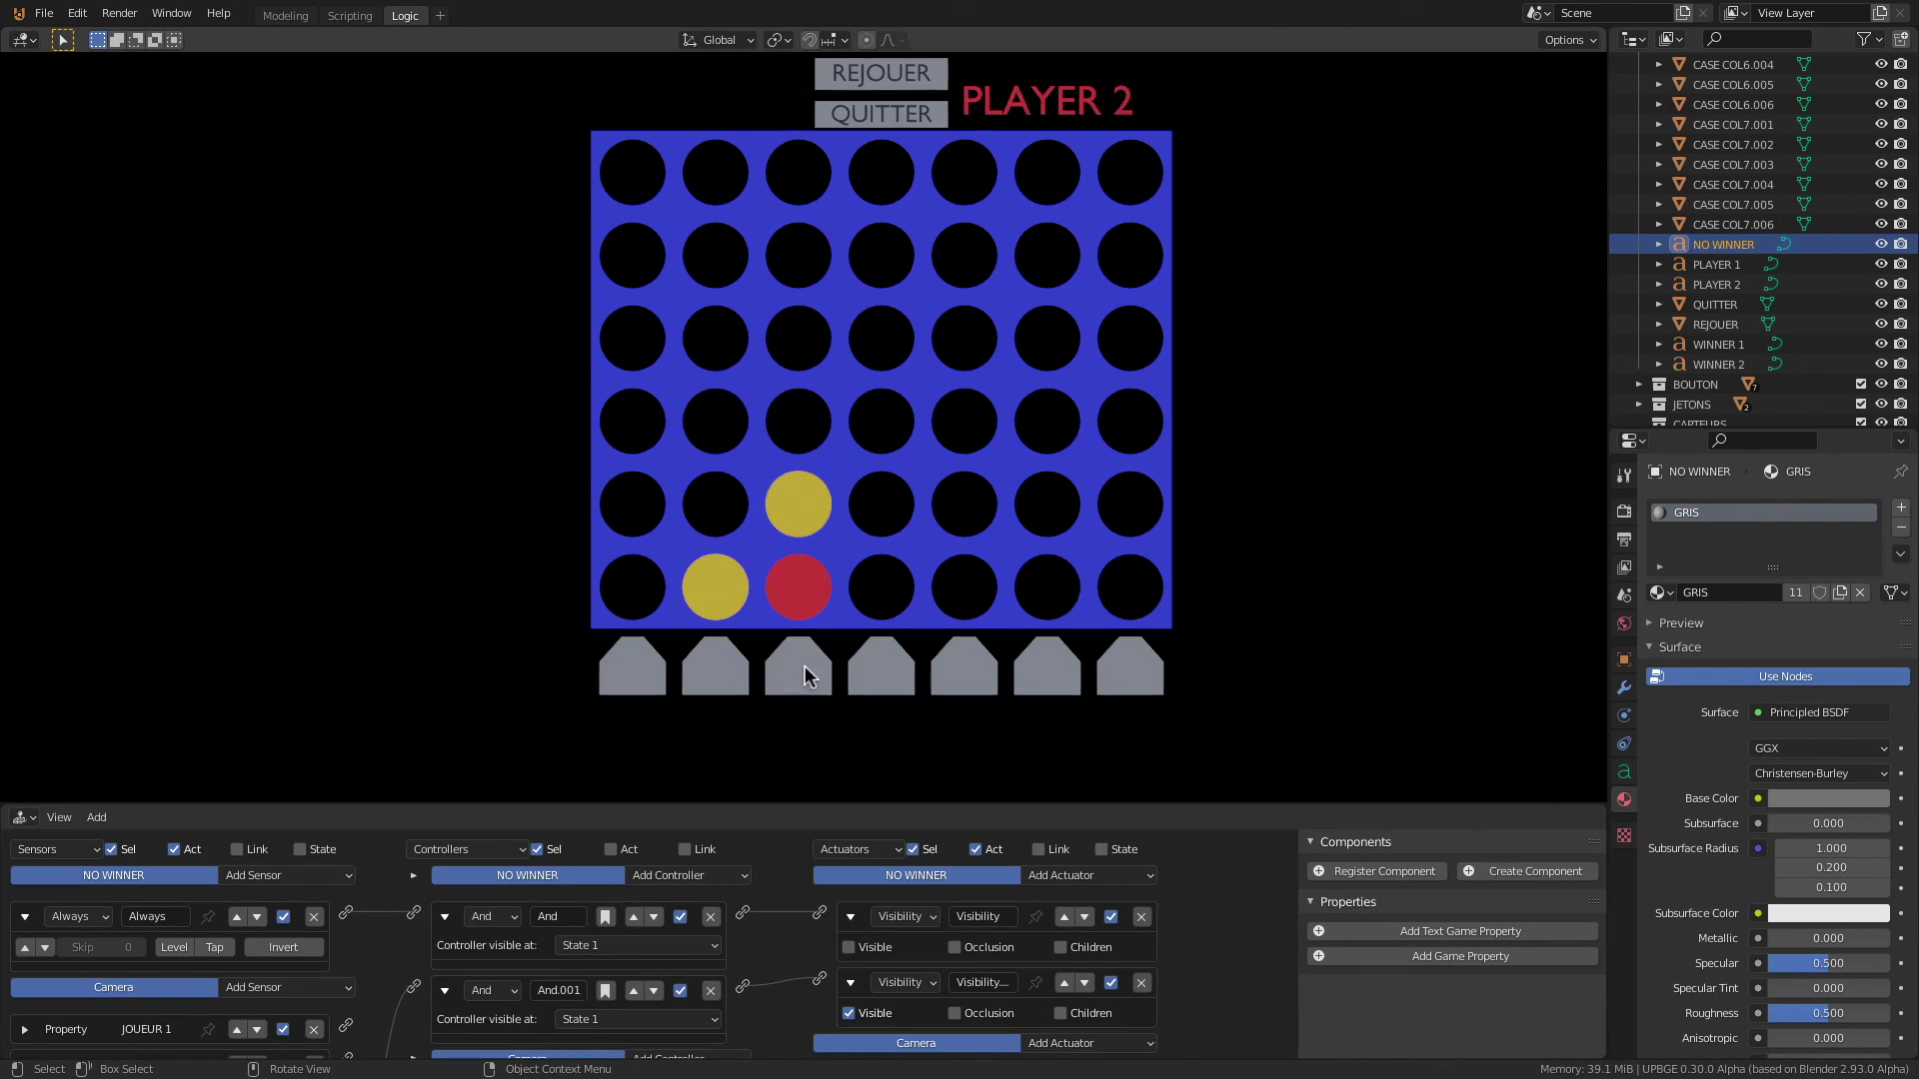
left_click(706, 676)
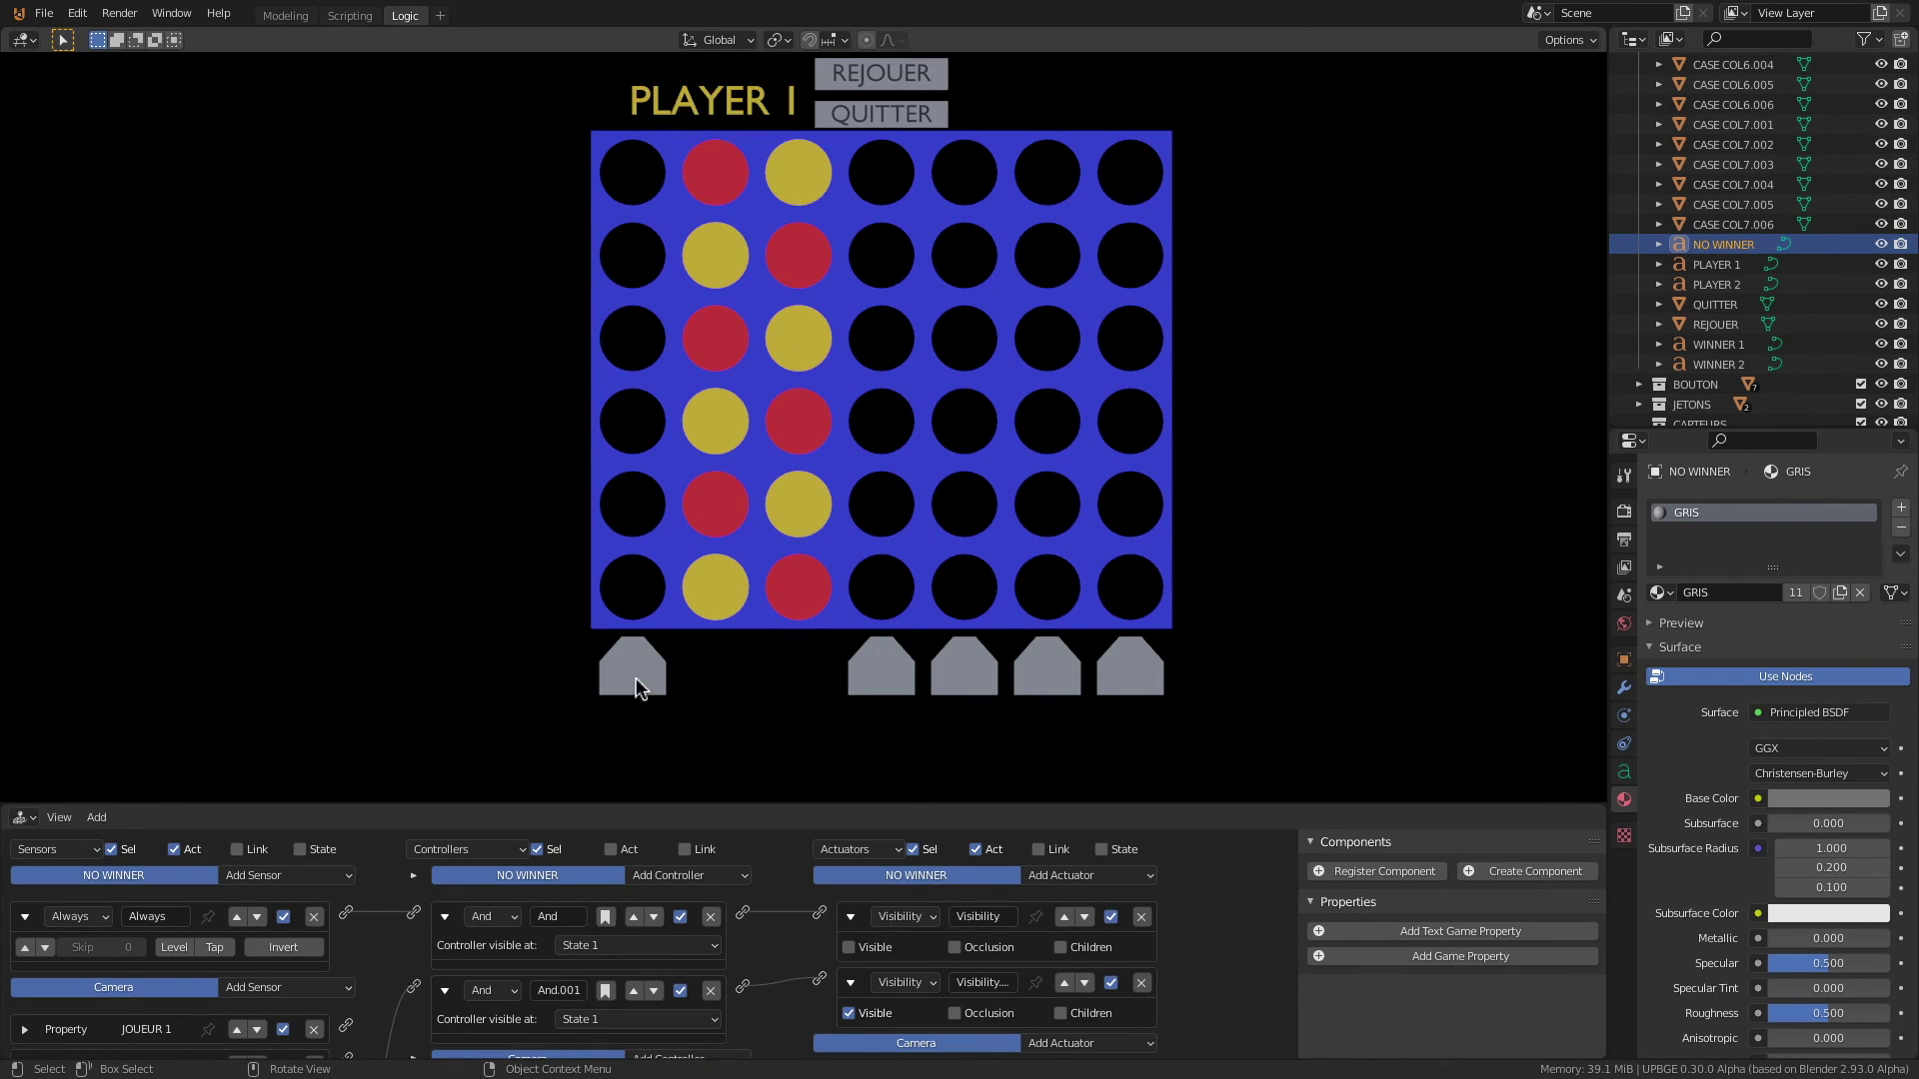
left_click(638, 674)
left_click(637, 673)
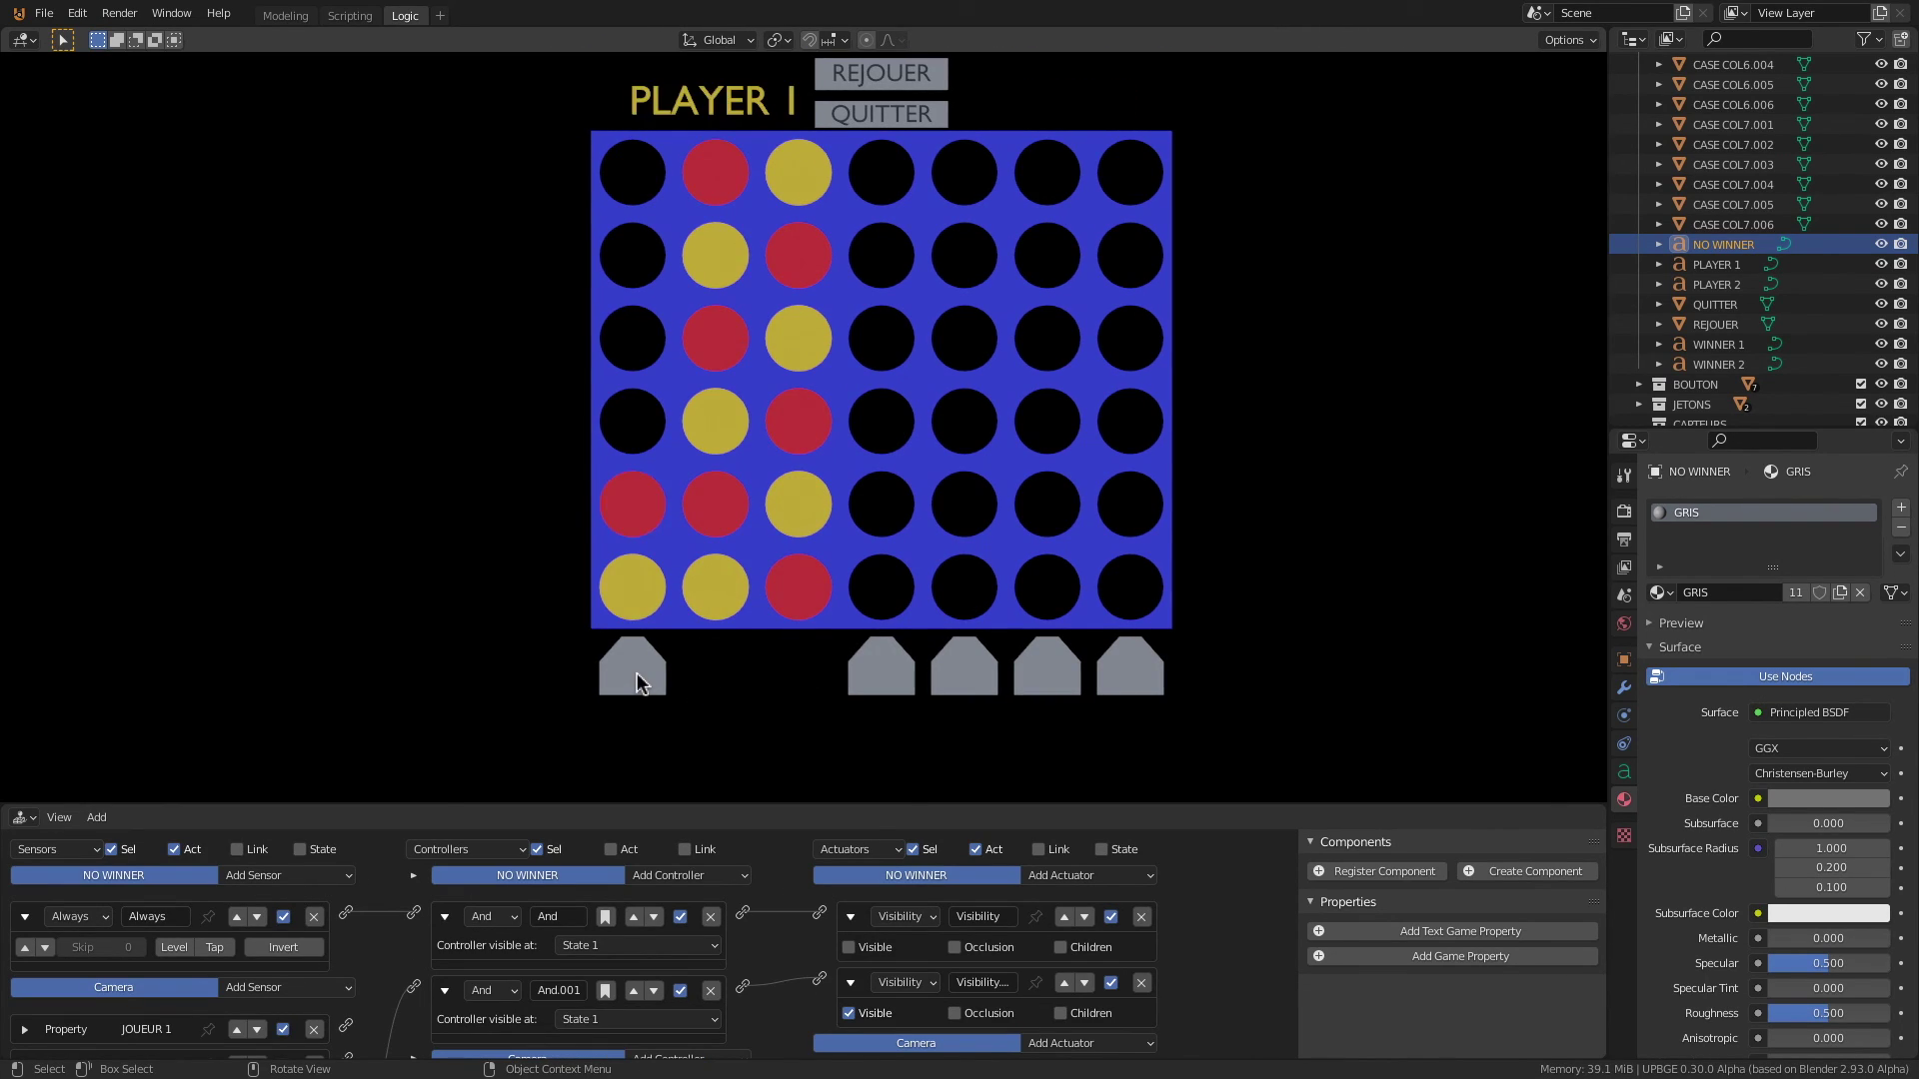
left_click(638, 673)
left_click(638, 674)
left_click(637, 674)
left_click(638, 674)
Step: Fill columns 4 and 5 of the running game with alternating tokens
left_click(871, 675)
left_click(871, 675)
left_click(871, 675)
left_click(871, 675)
left_click(871, 676)
left_click(871, 675)
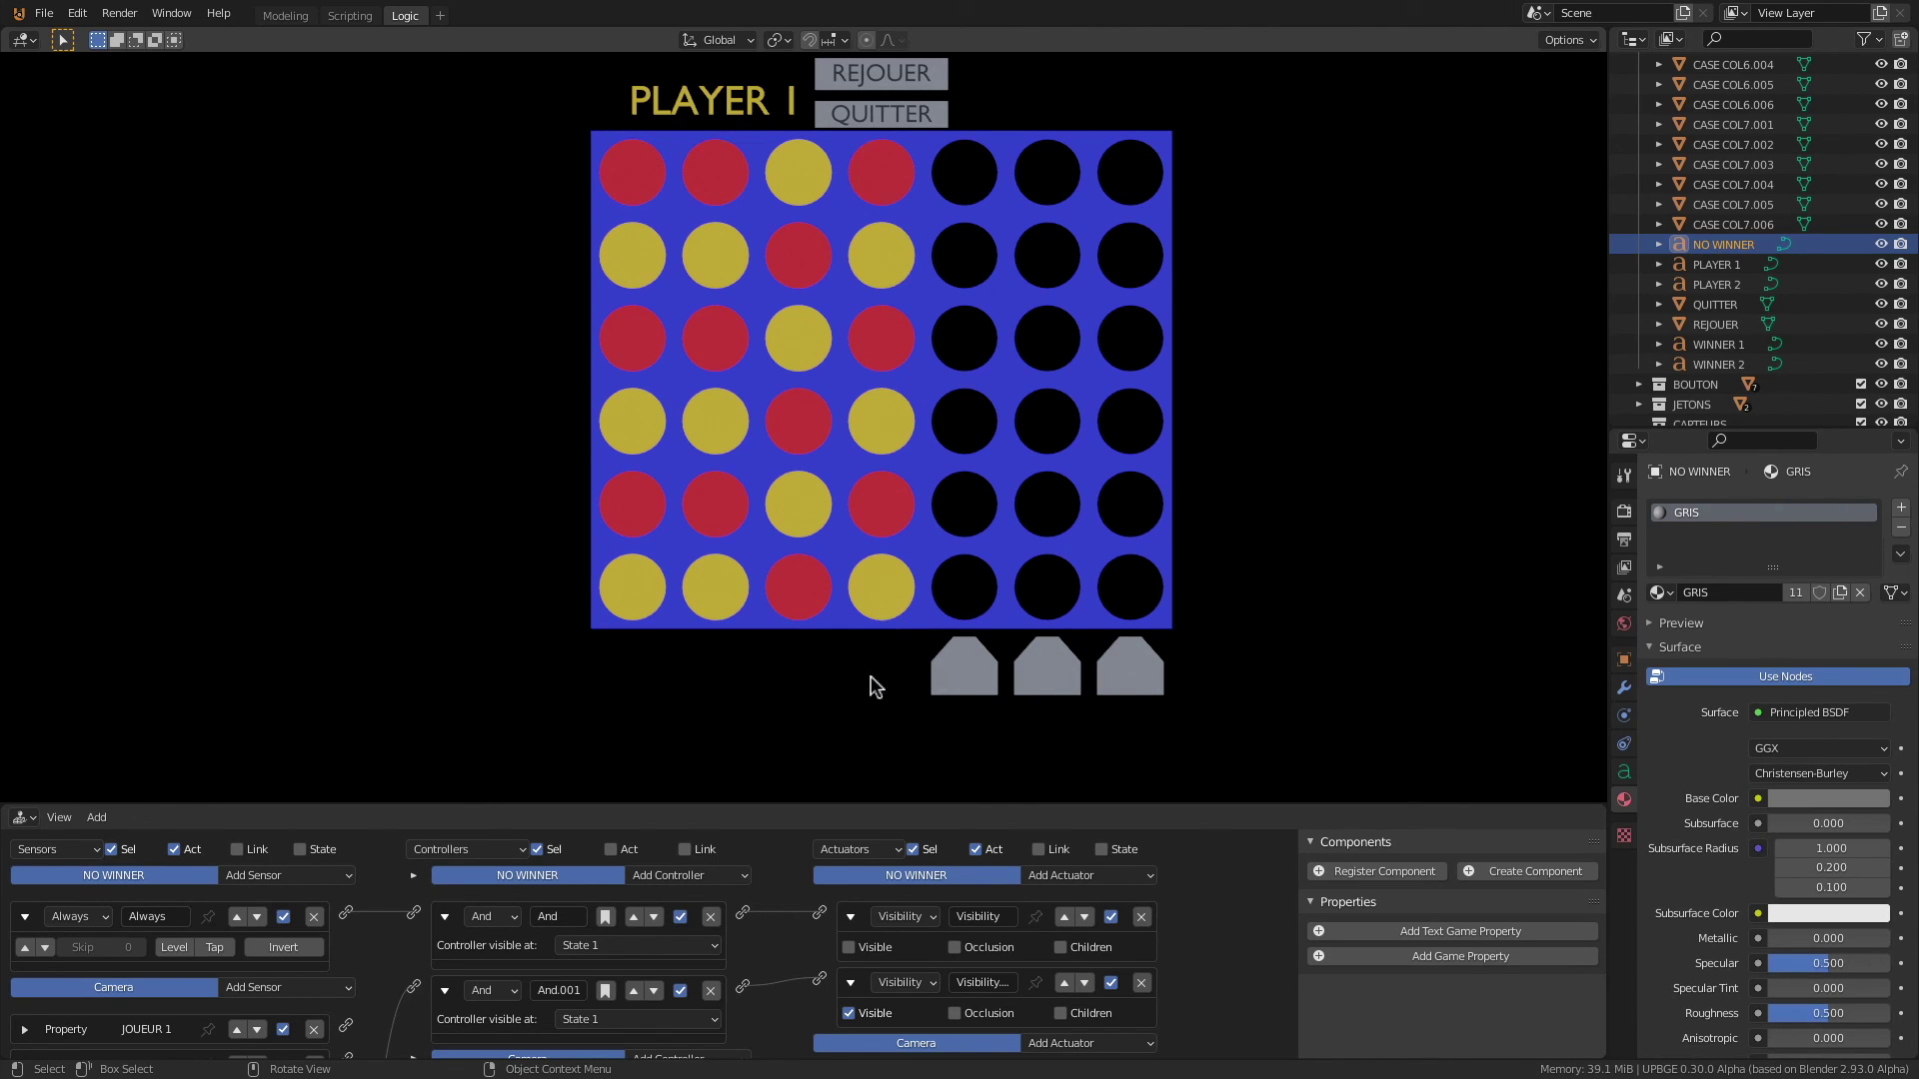
left_click(963, 674)
left_click(963, 674)
left_click(963, 674)
left_click(963, 675)
left_click(964, 674)
left_click(963, 674)
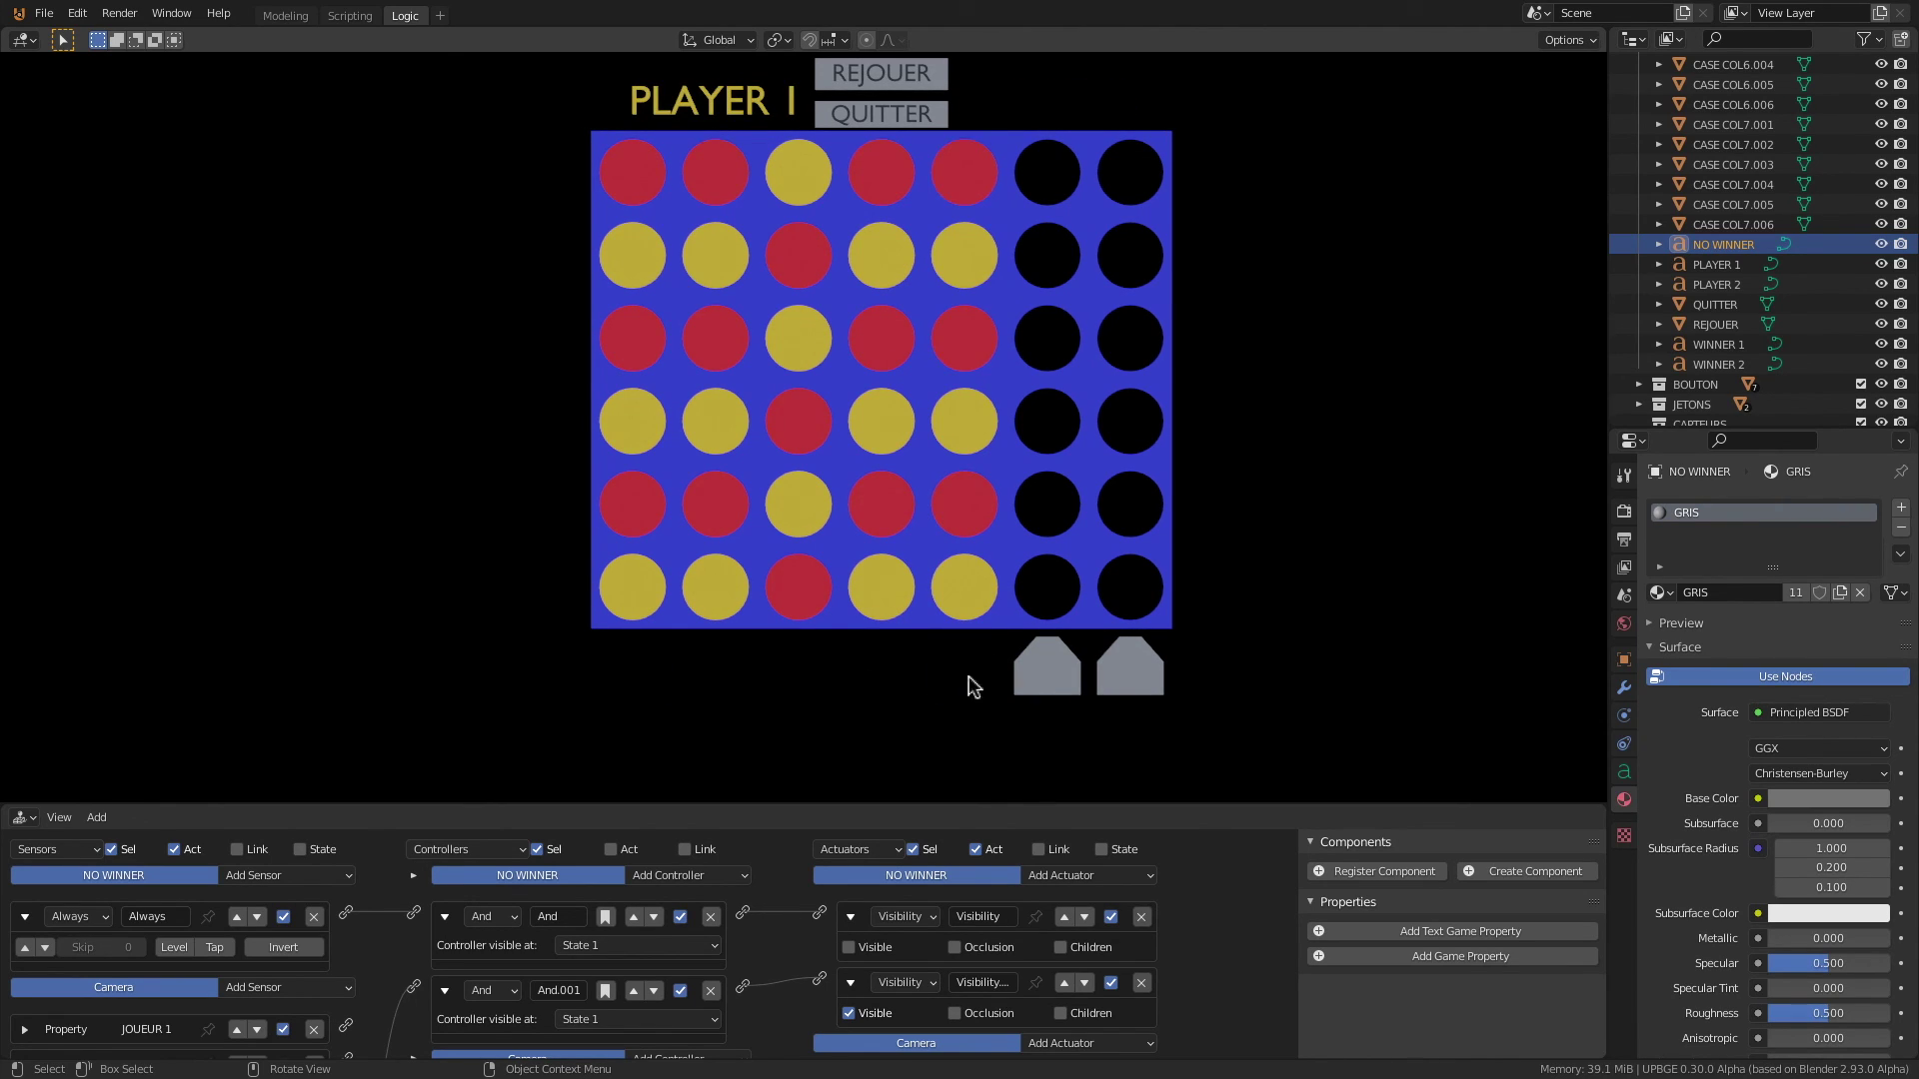
Step: Fill columns 6 and 7 to test the full board without a winner, then briefly rerun the game to check its start display
left_click(1039, 686)
left_click(1038, 686)
left_click(1038, 685)
left_click(1038, 685)
left_click(1038, 686)
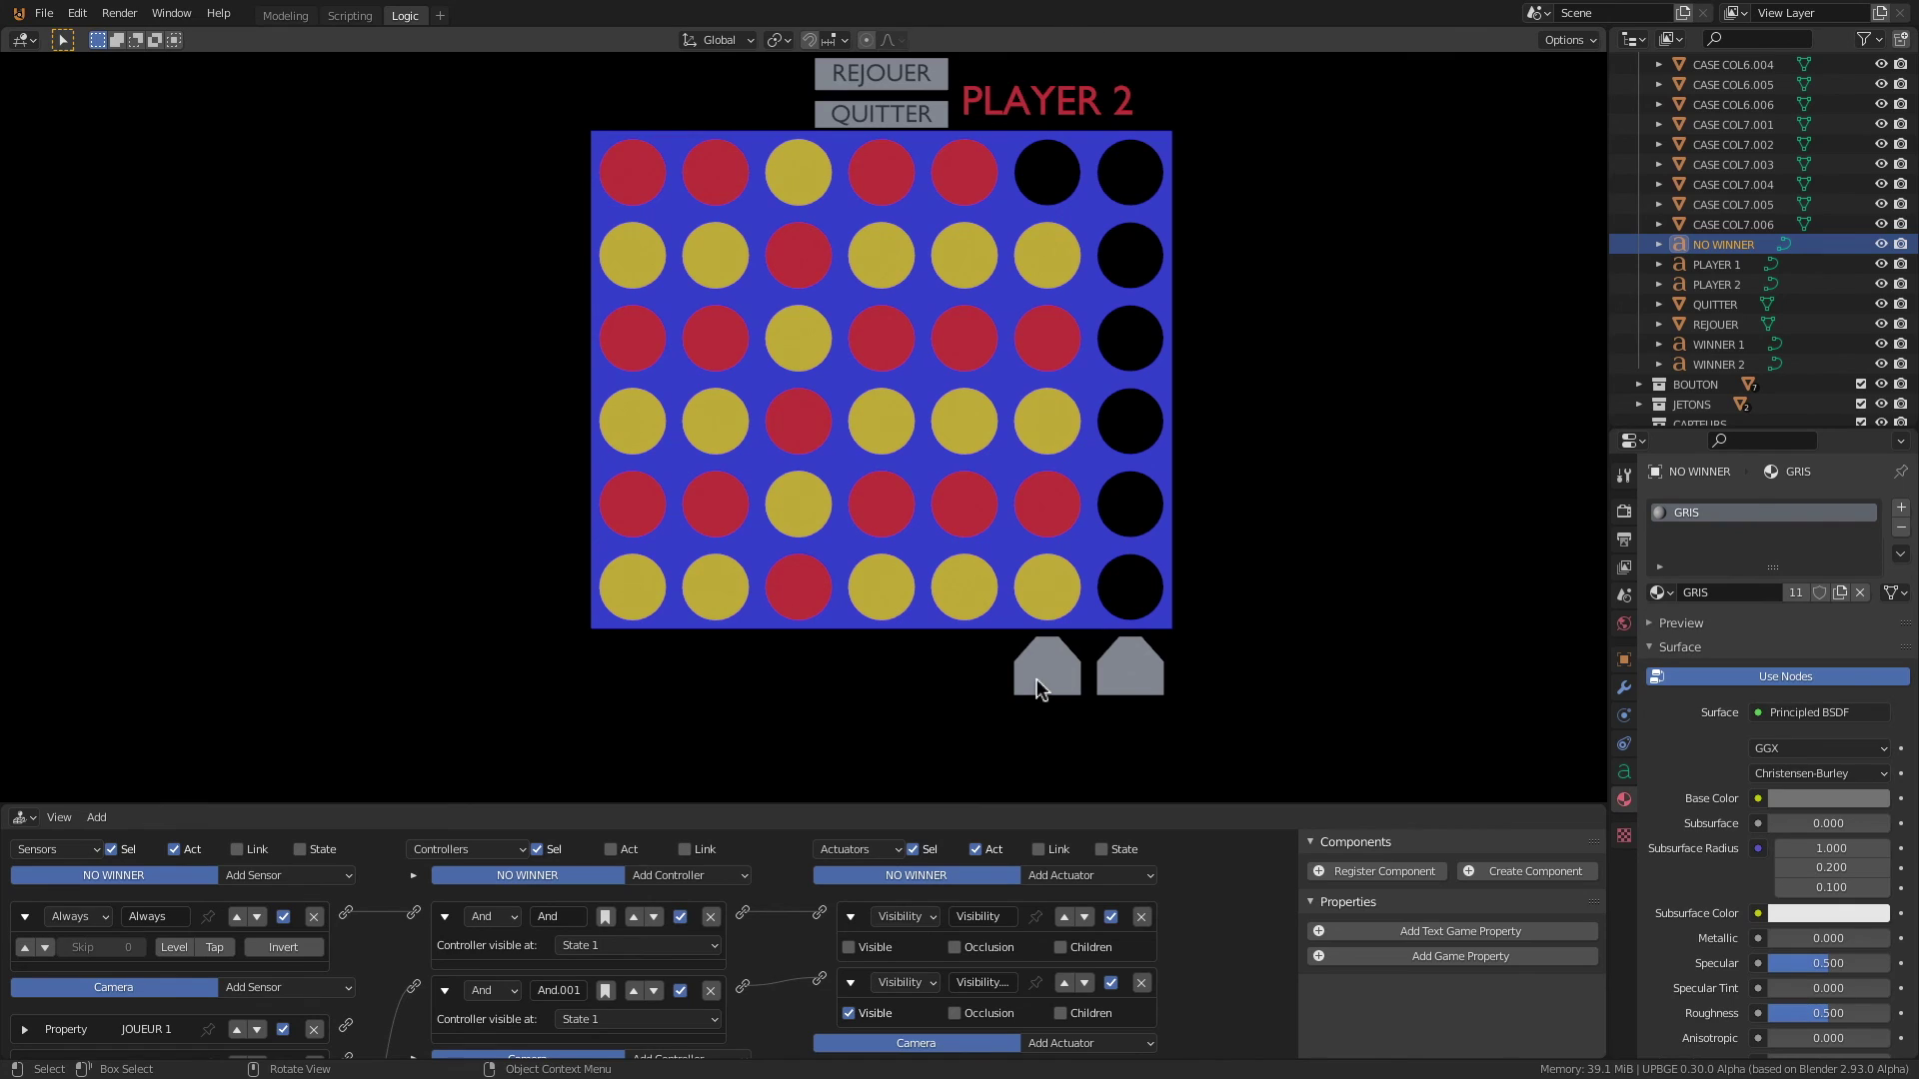
left_click(1118, 684)
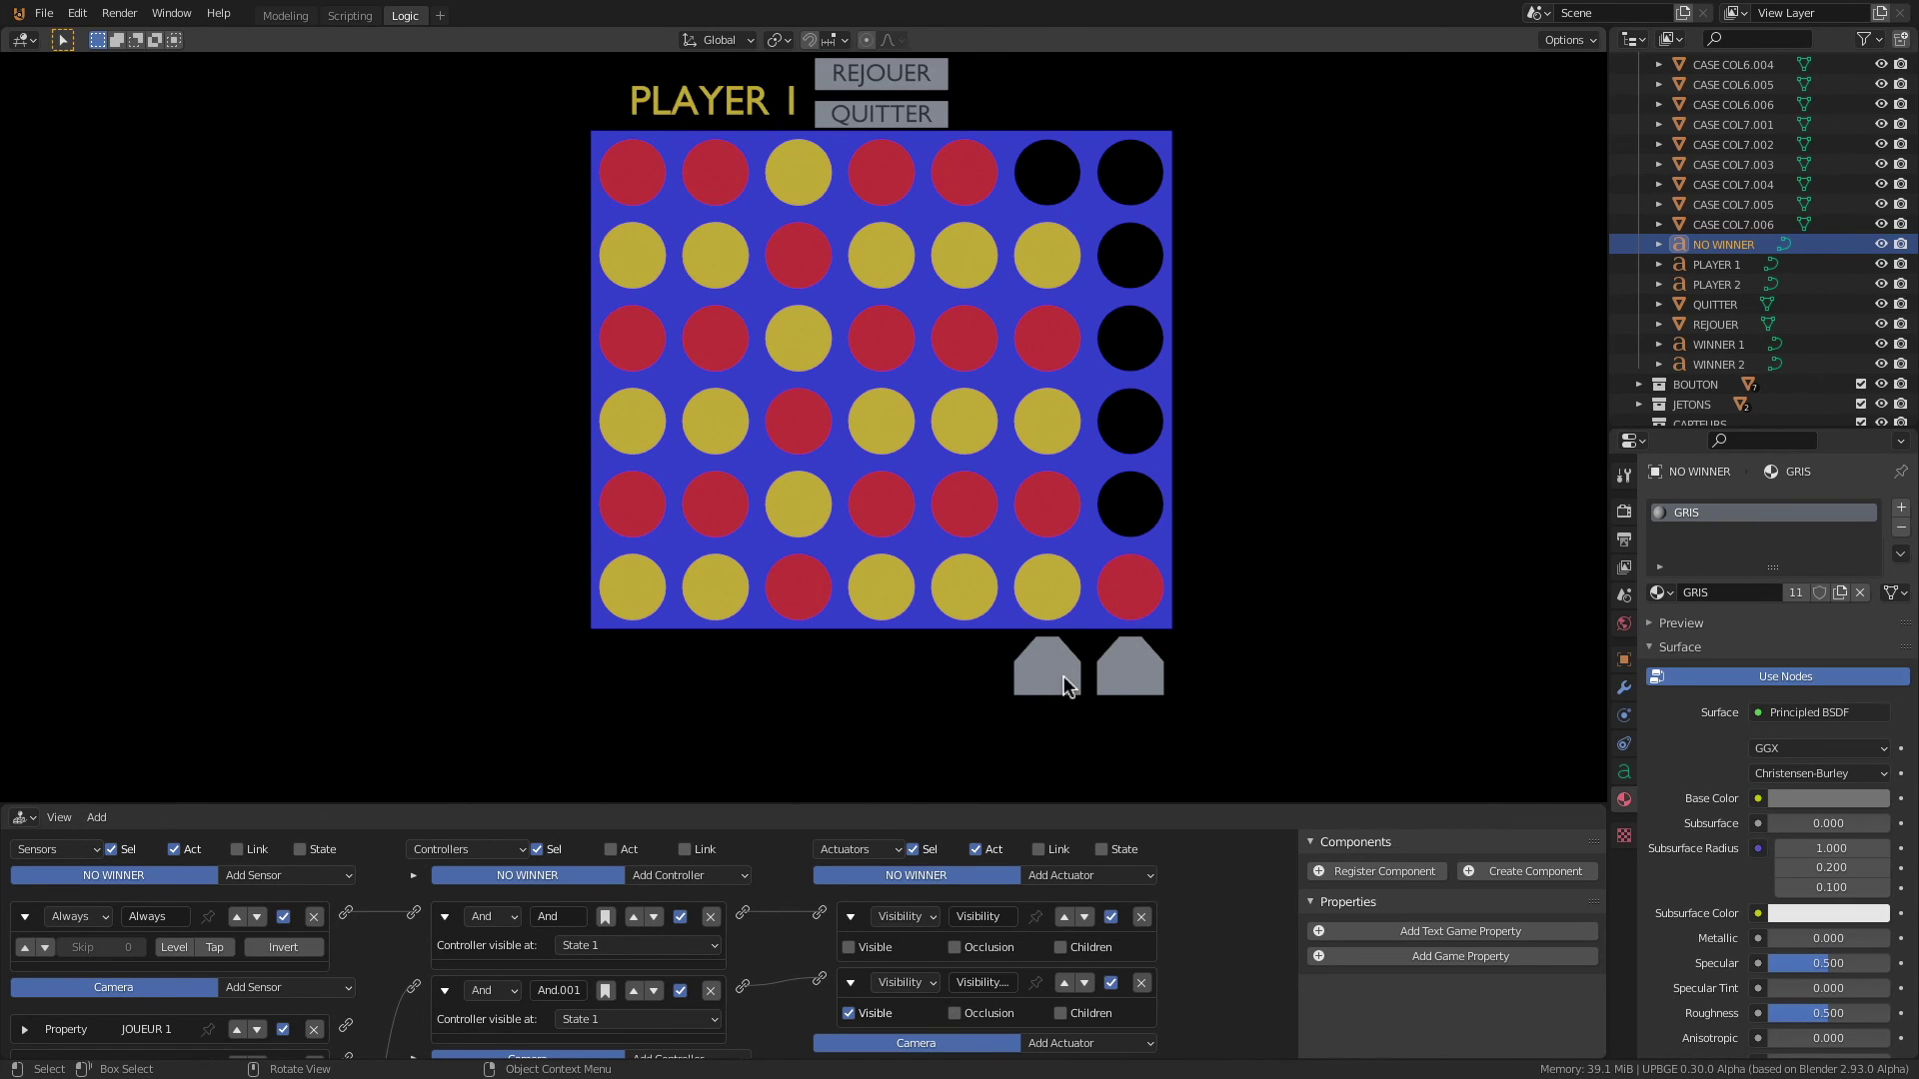
left_click(1120, 677)
left_click(1120, 678)
left_click(1120, 677)
left_click(1120, 677)
left_click(1120, 677)
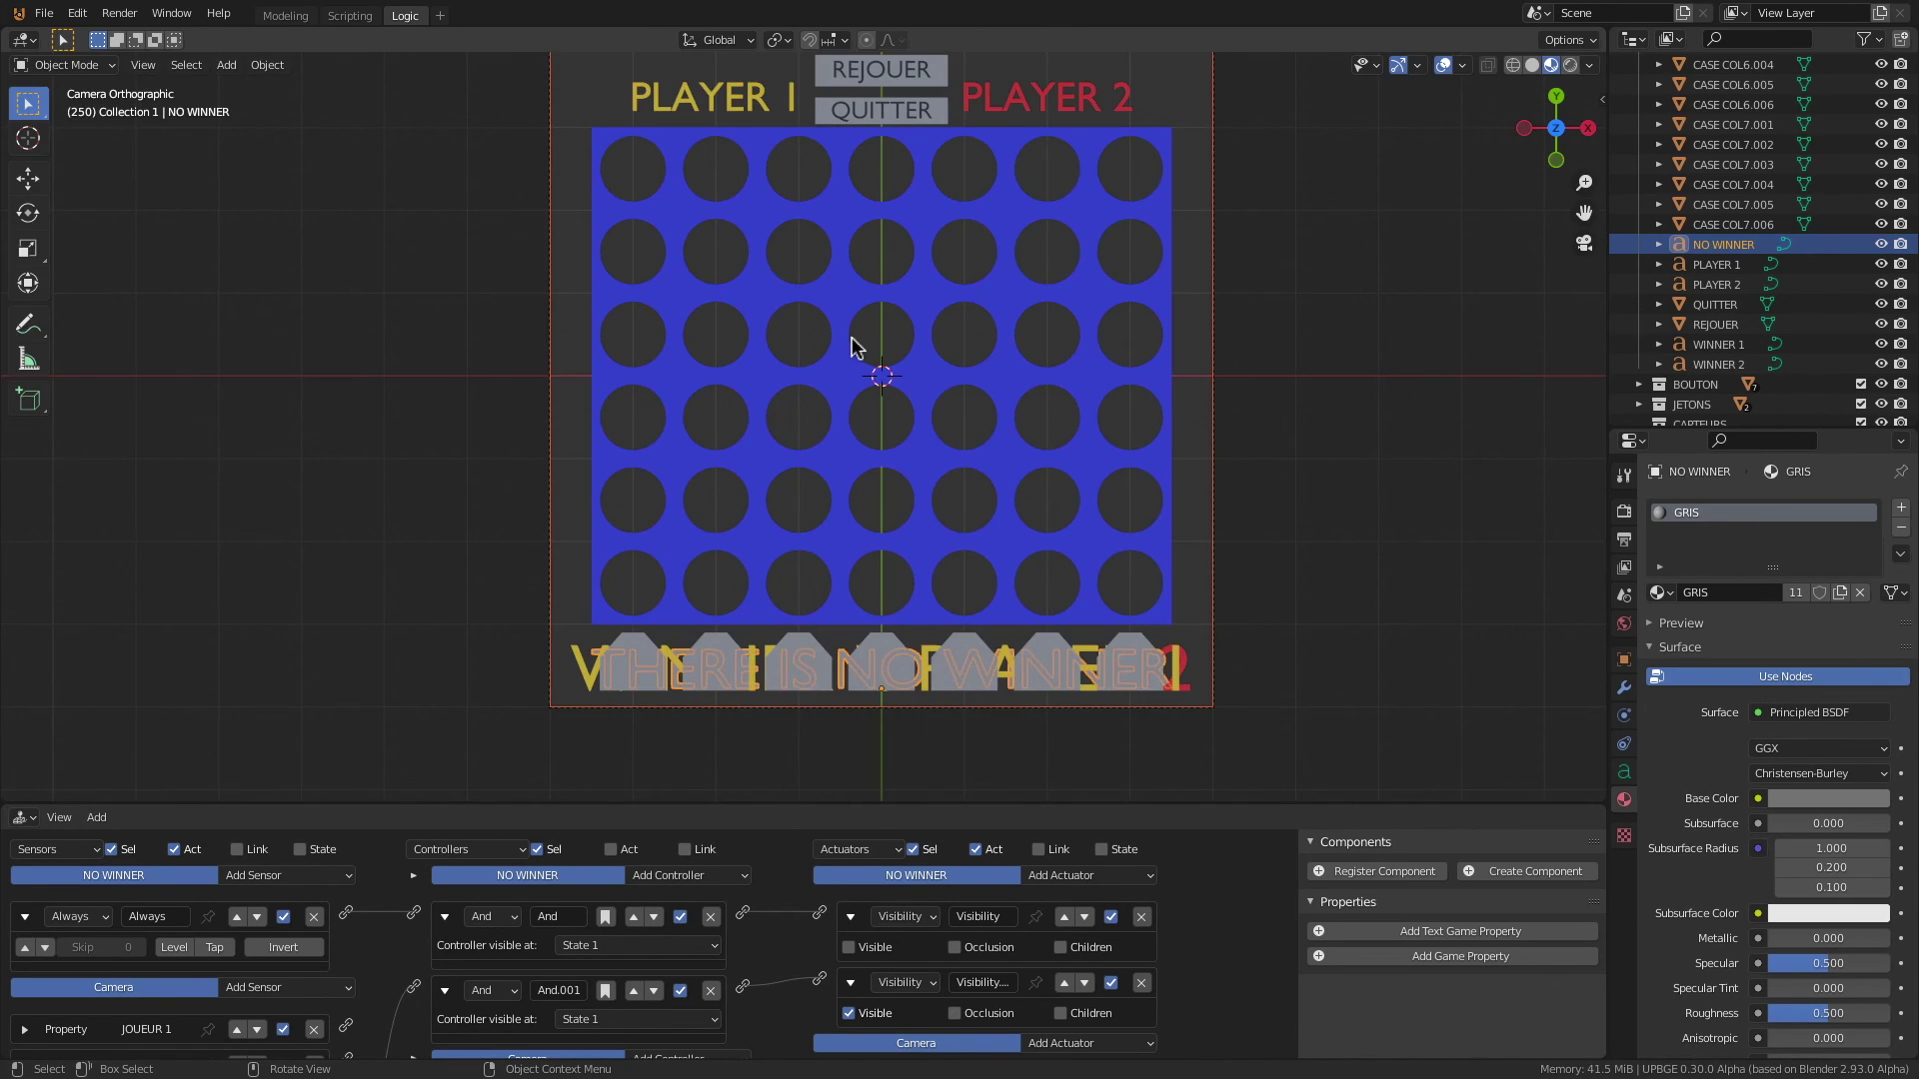
key("p")
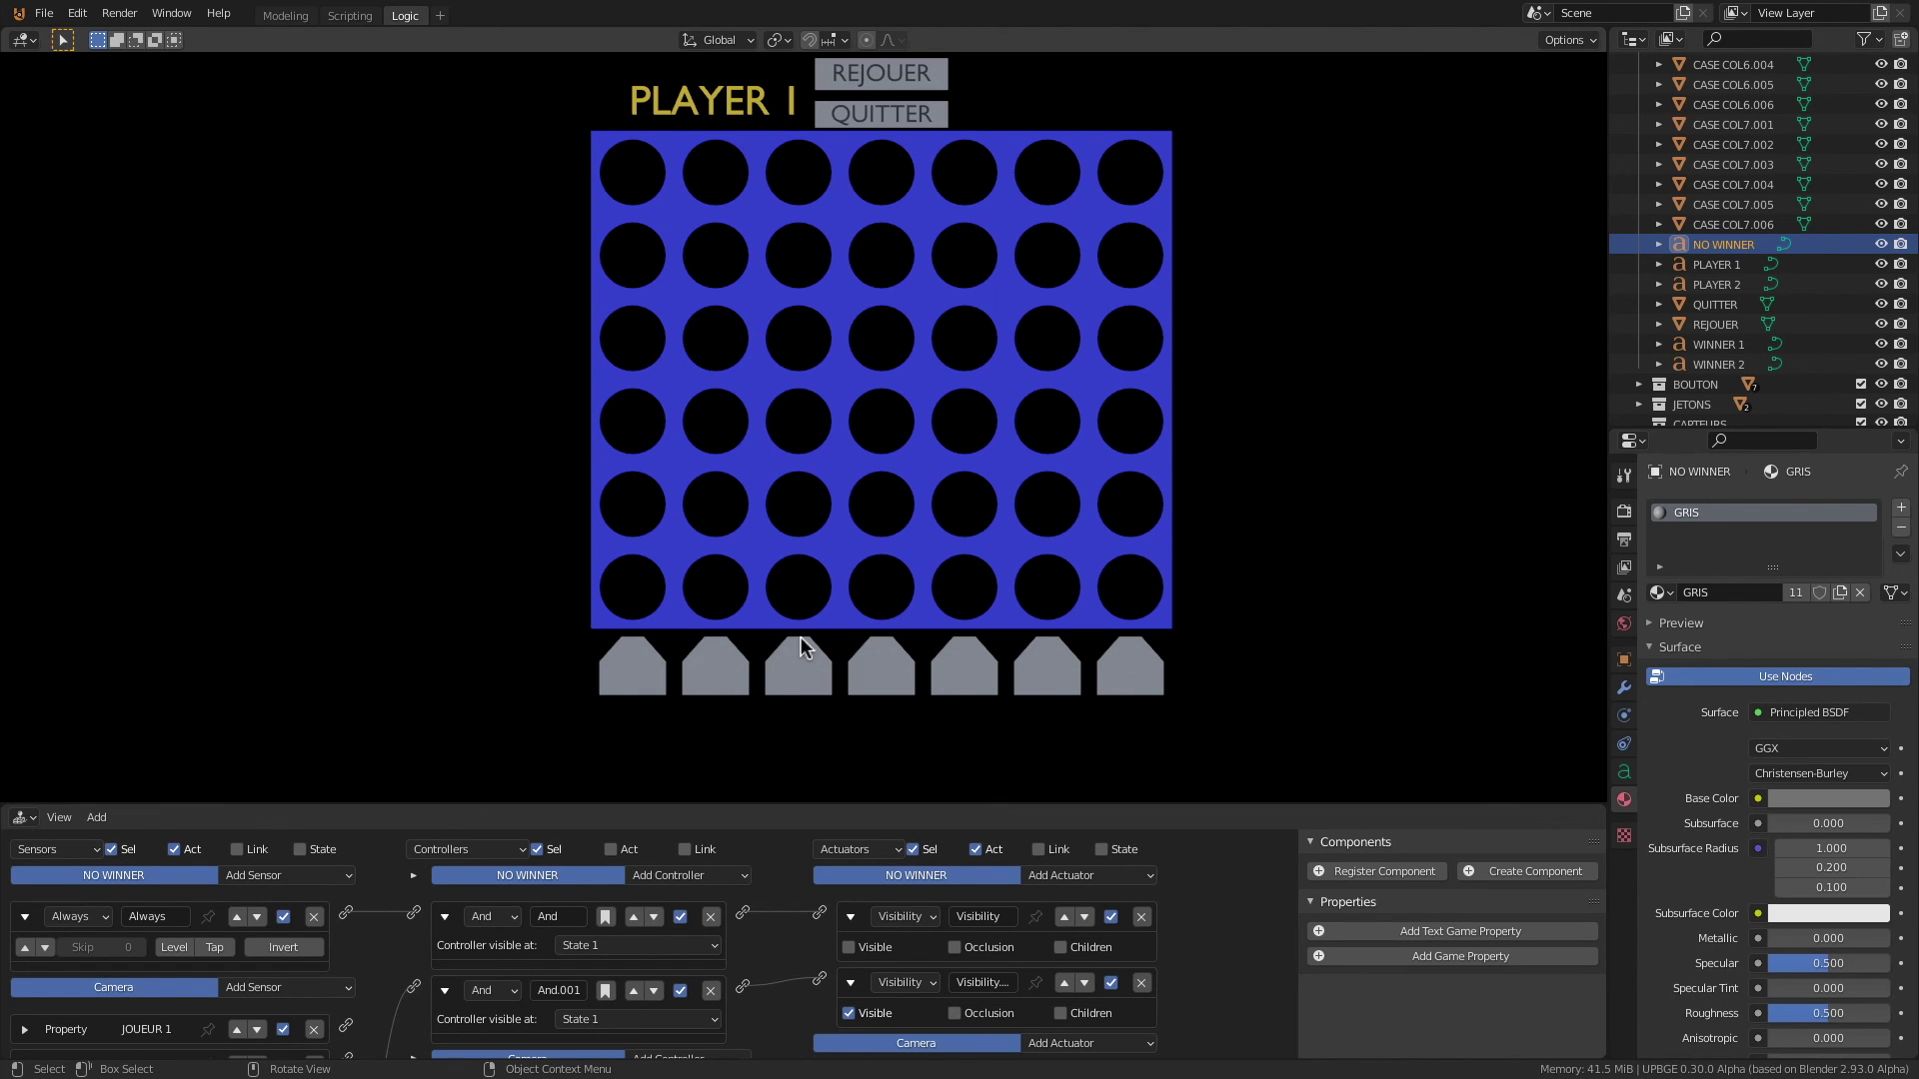
key("Escape")
Step: Select PLAYER 1, PLAYER 2 and NO WINNER, and link NO WINNER's second And controller to both player texts' Visibility actuators with Visible off
left_click_drag(779, 802, 778, 438)
scroll(770, 376, "down", 3)
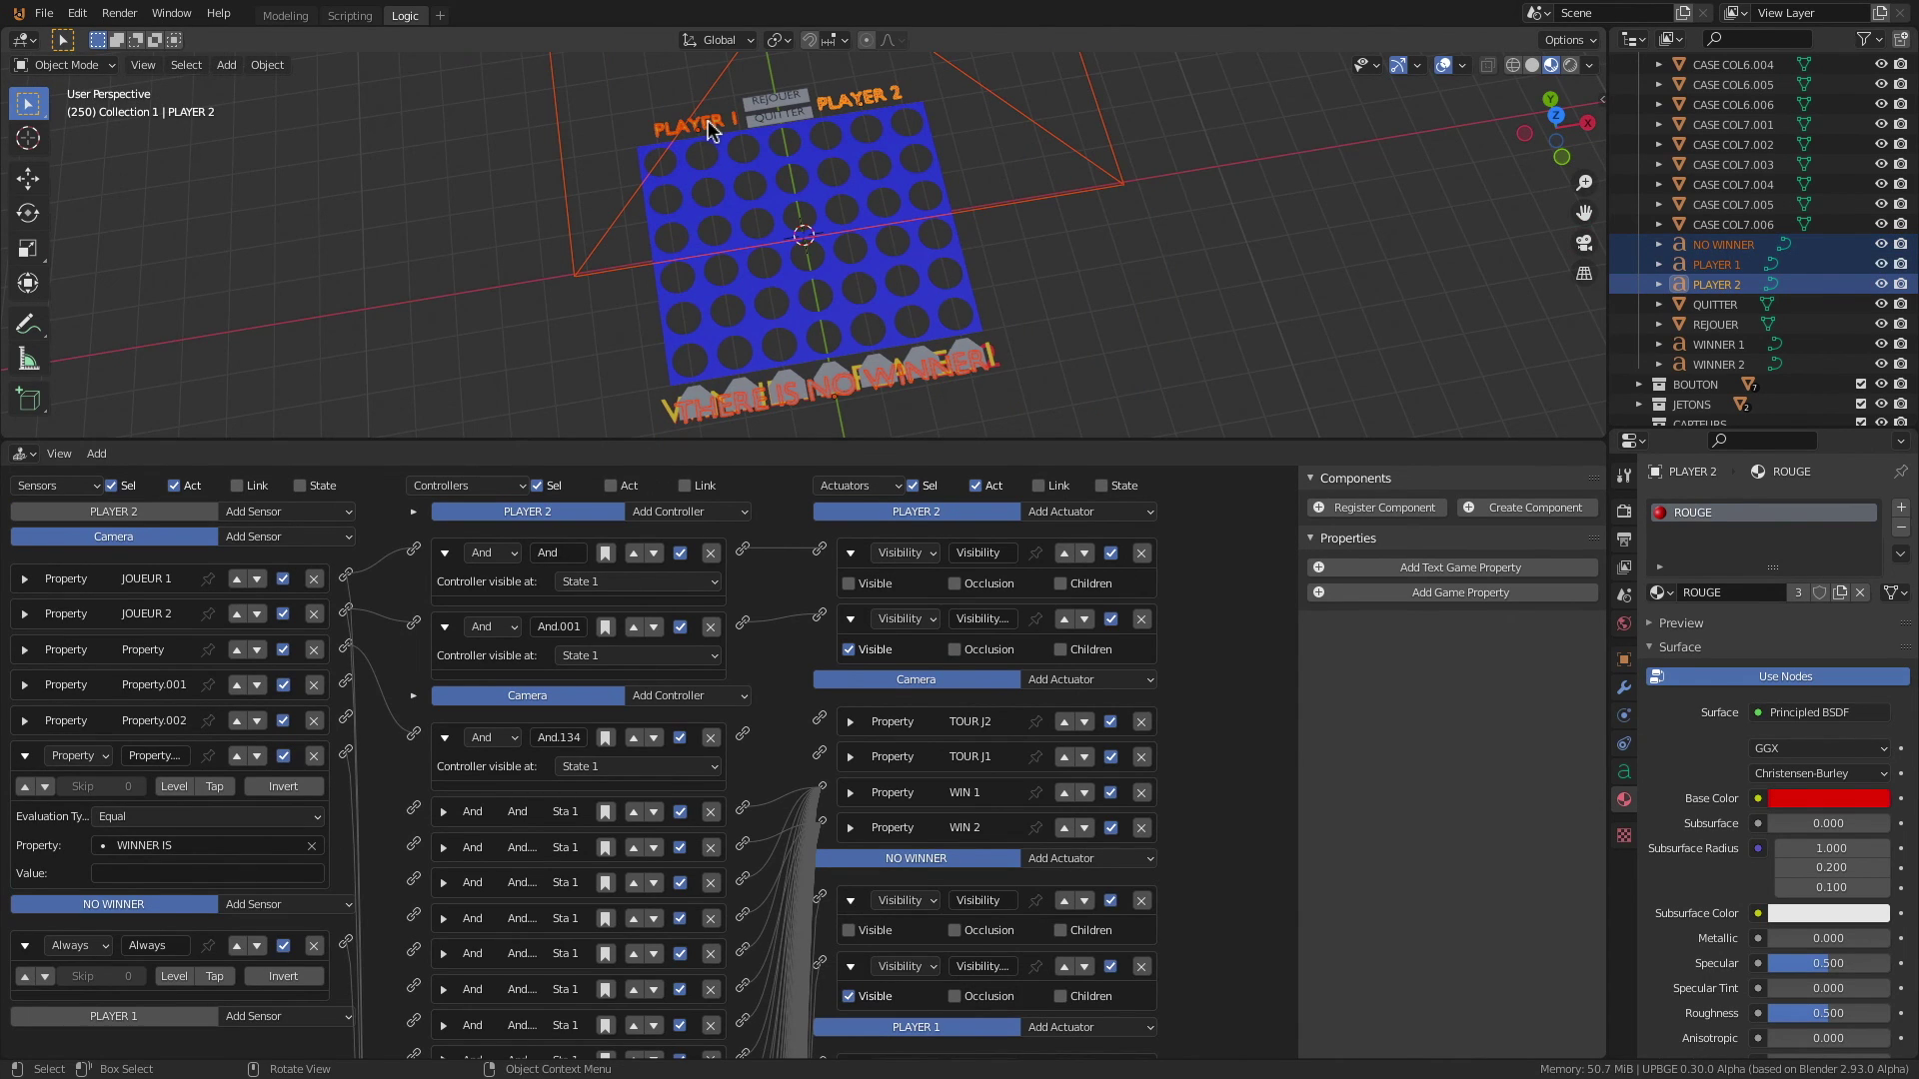
left_click(710, 128)
left_click(865, 100, "shift")
middle_click_drag(841, 342, 790, 385)
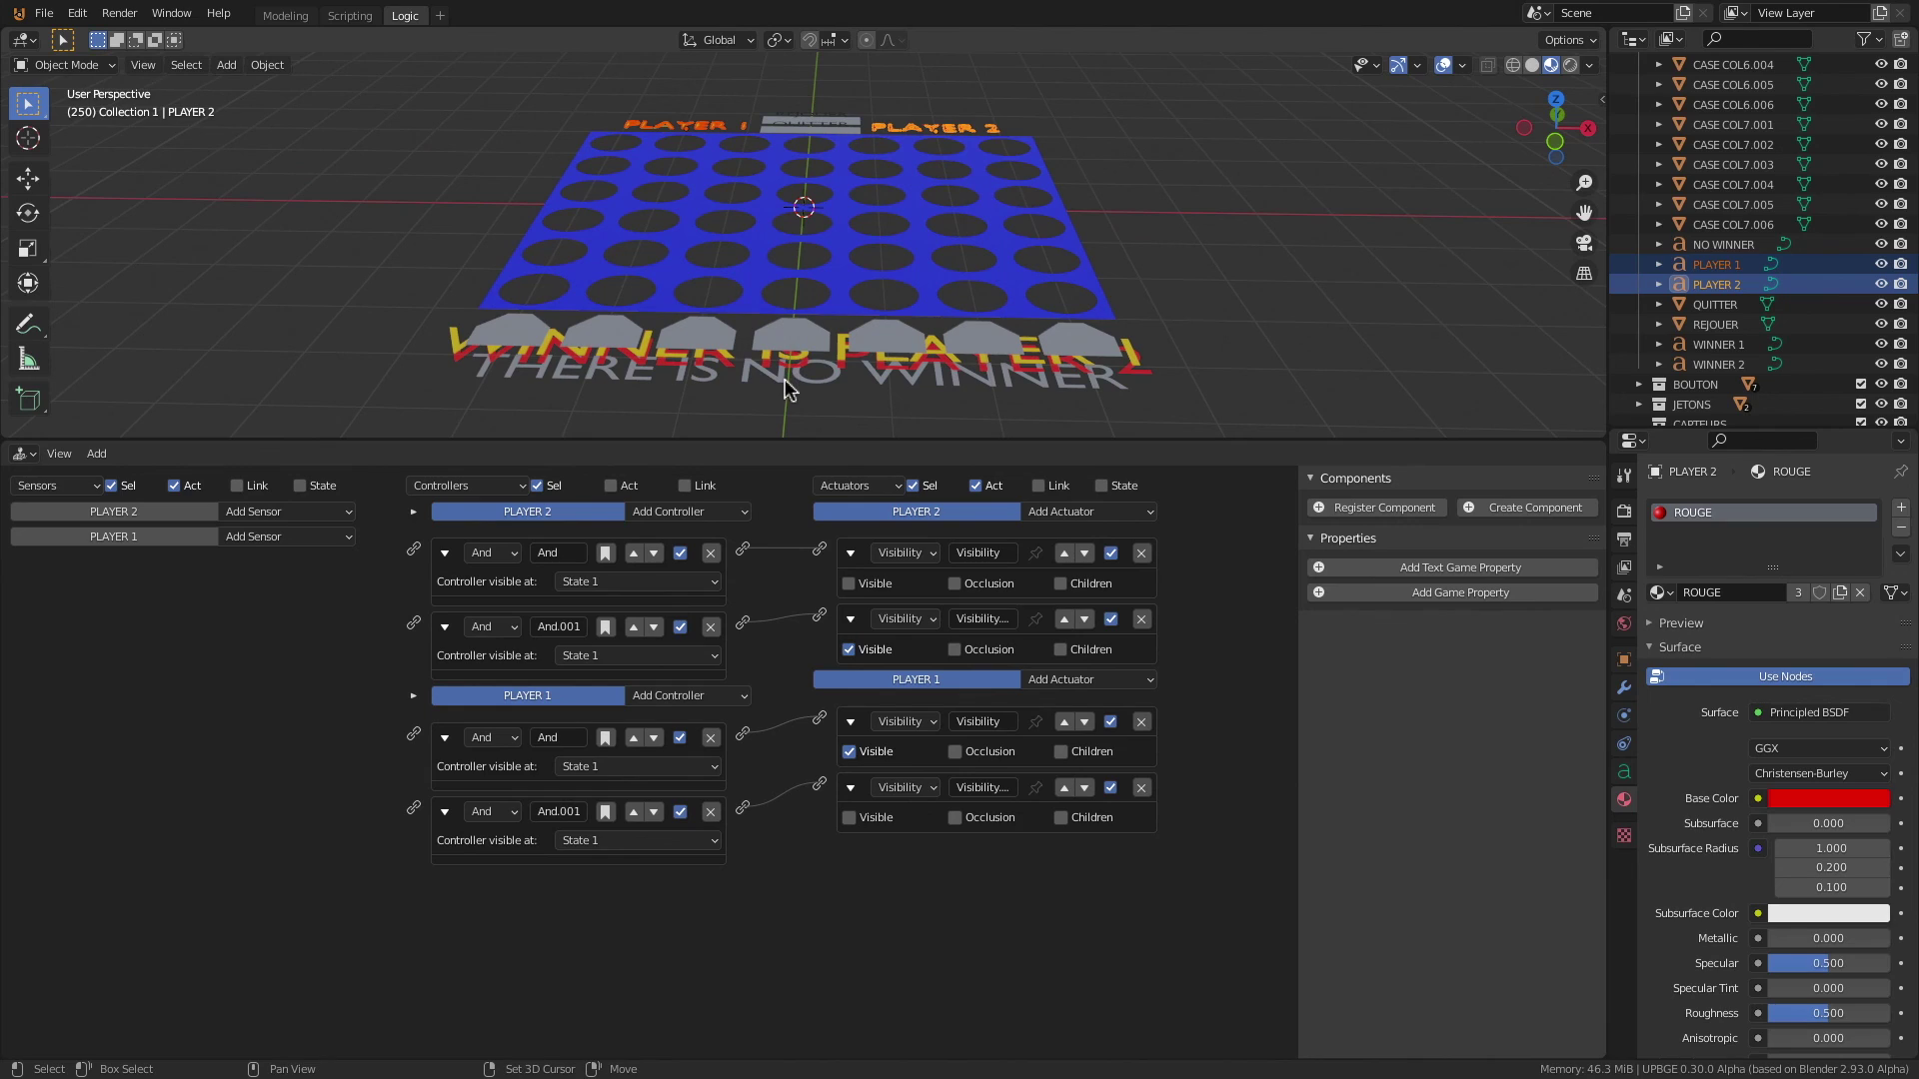
left_click(786, 380, "shift")
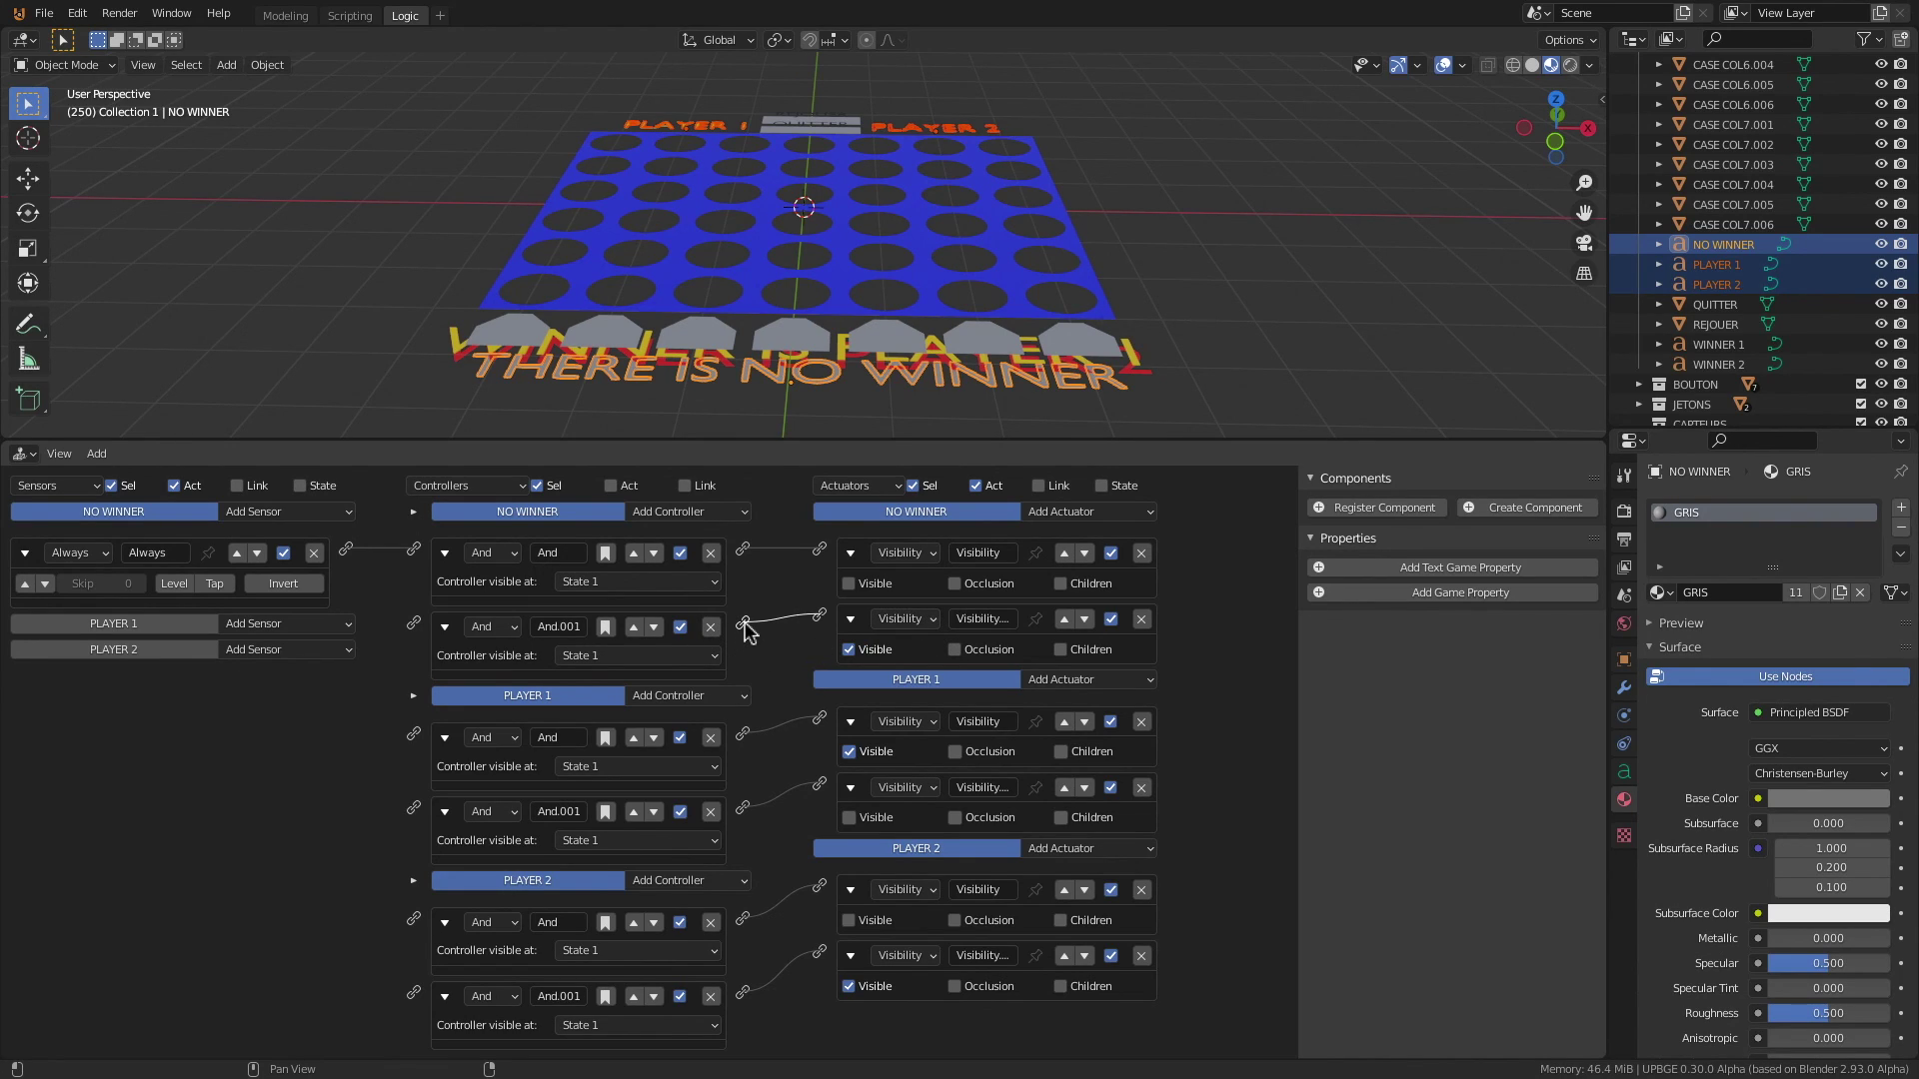
left_click_drag(743, 623, 820, 783)
left_click_drag(742, 624, 819, 886)
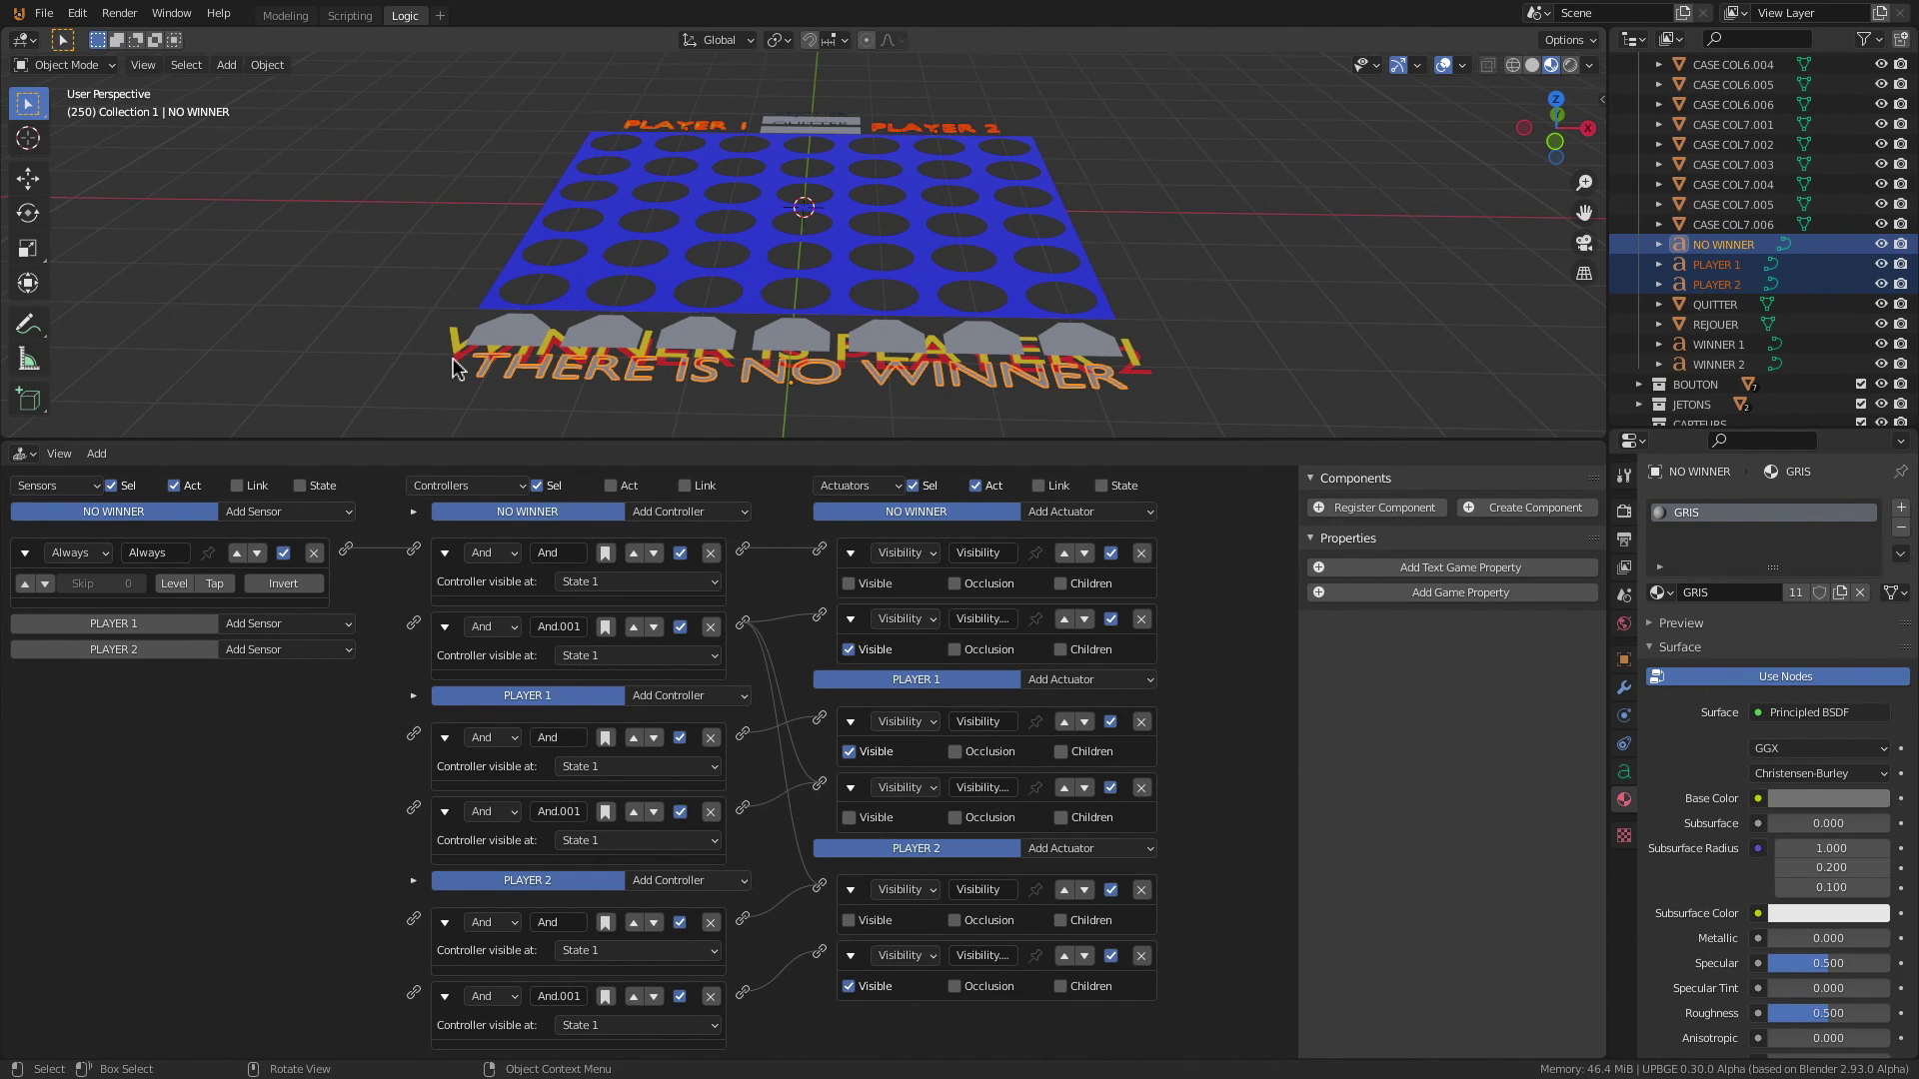
Step: Select PLAYER 1, PLAYER 2 and WINNER 1, and link WINNER 1's second And controller to both player texts' Visibility actuators with Visible off
left_click(661, 124)
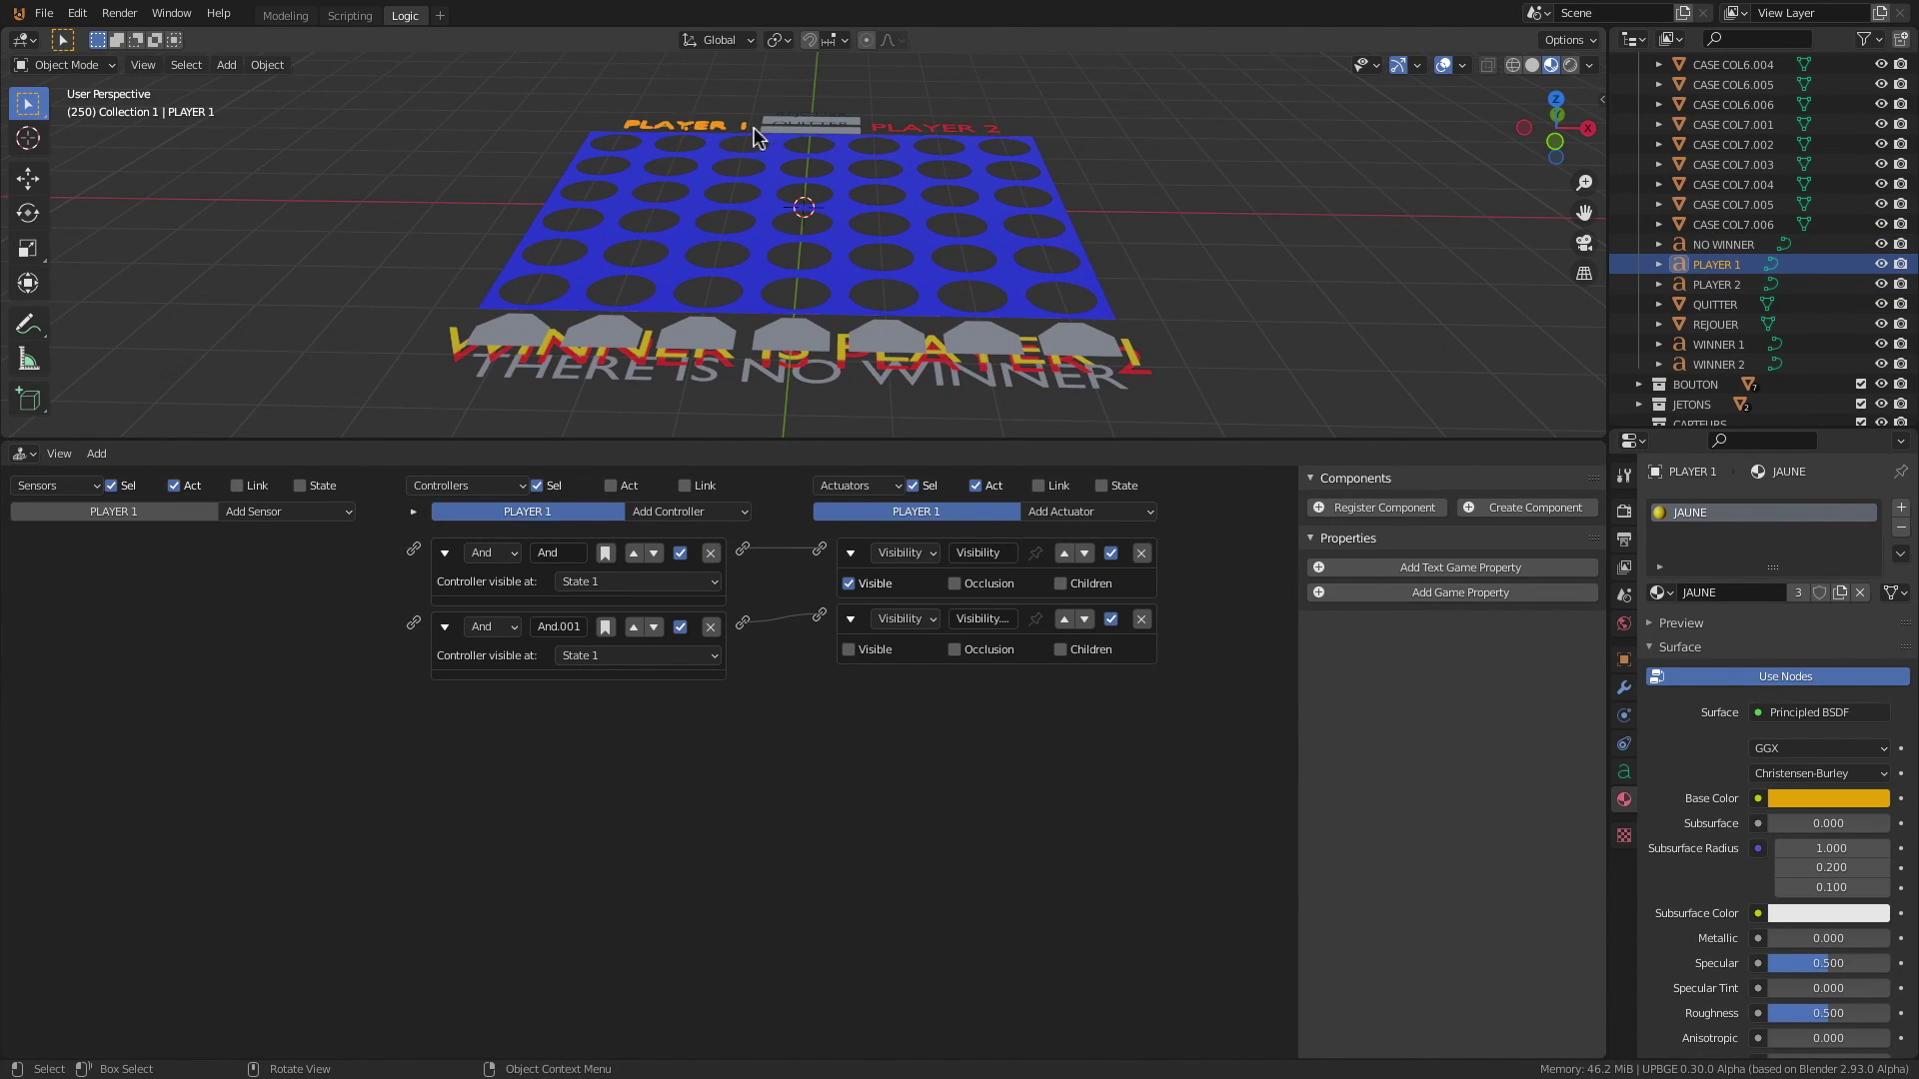
left_click(897, 118, "shift")
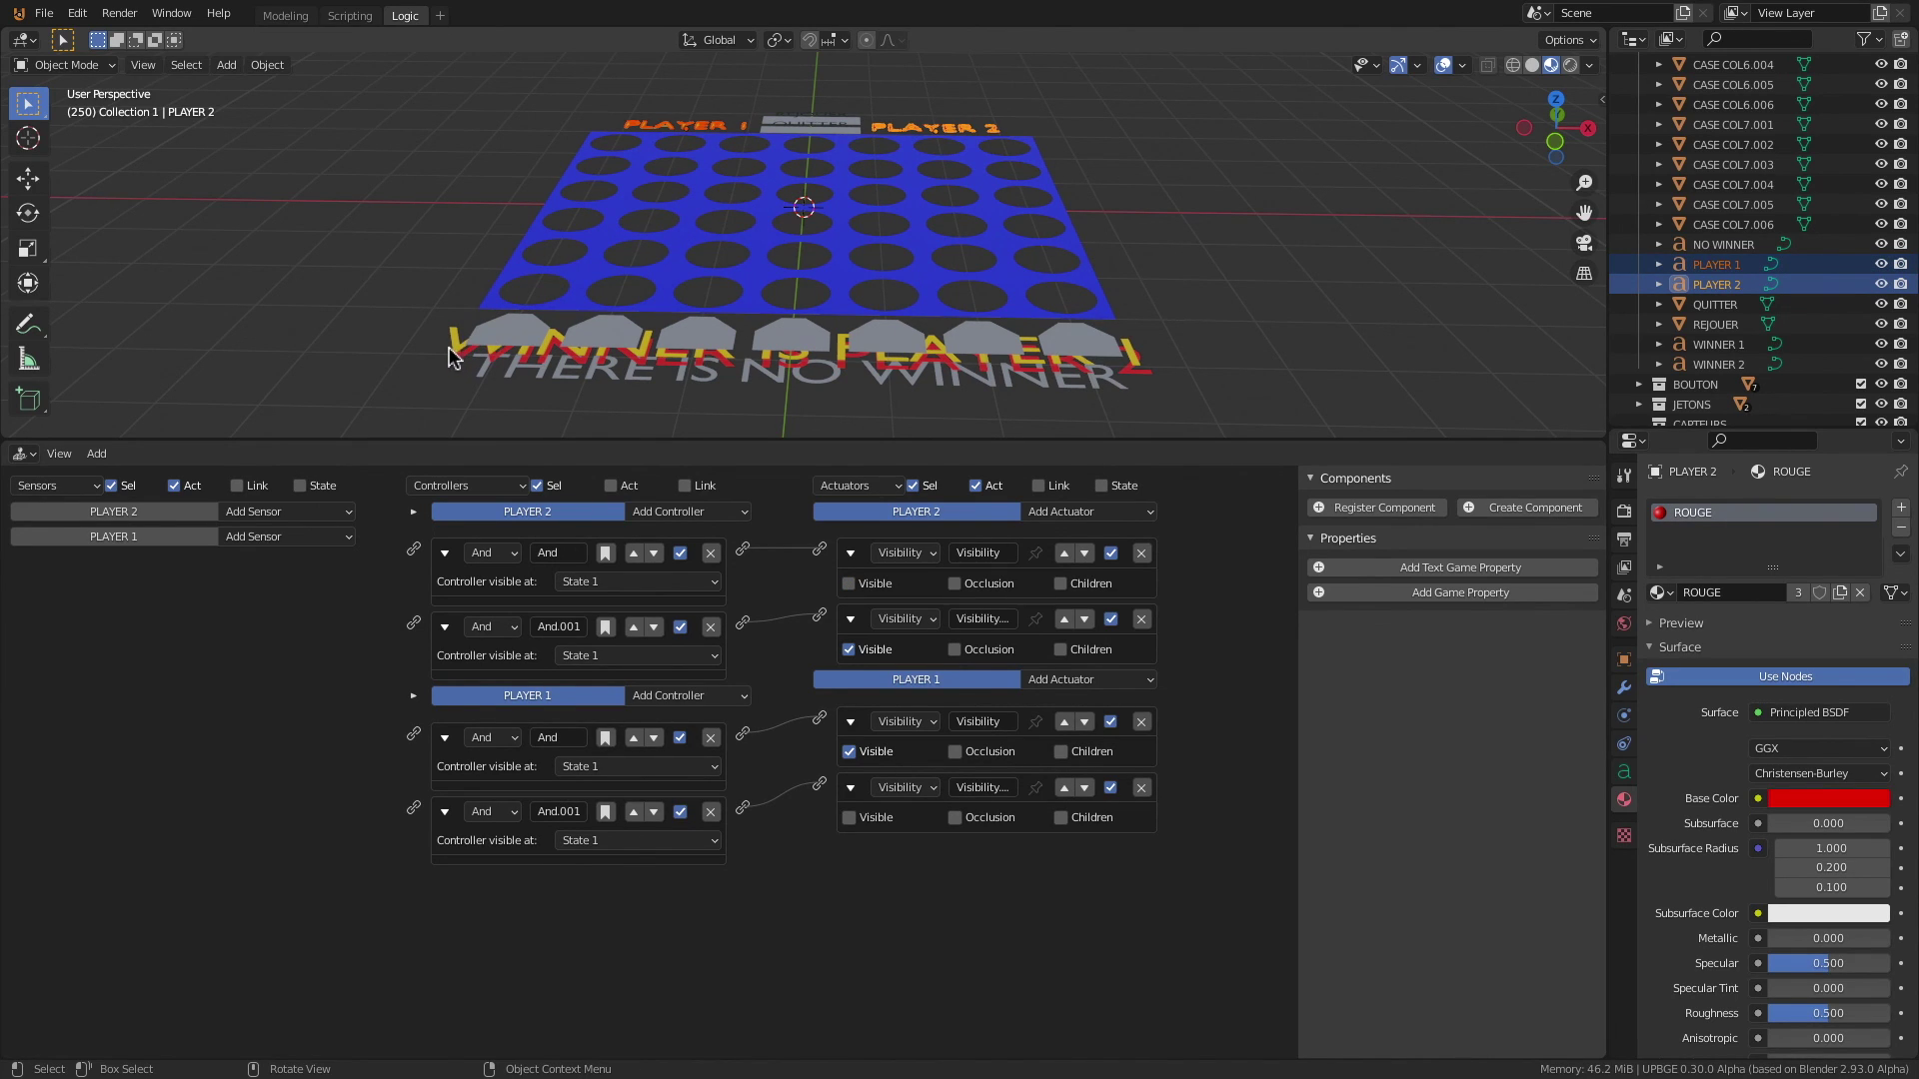
scroll(244, 370, "up", 3)
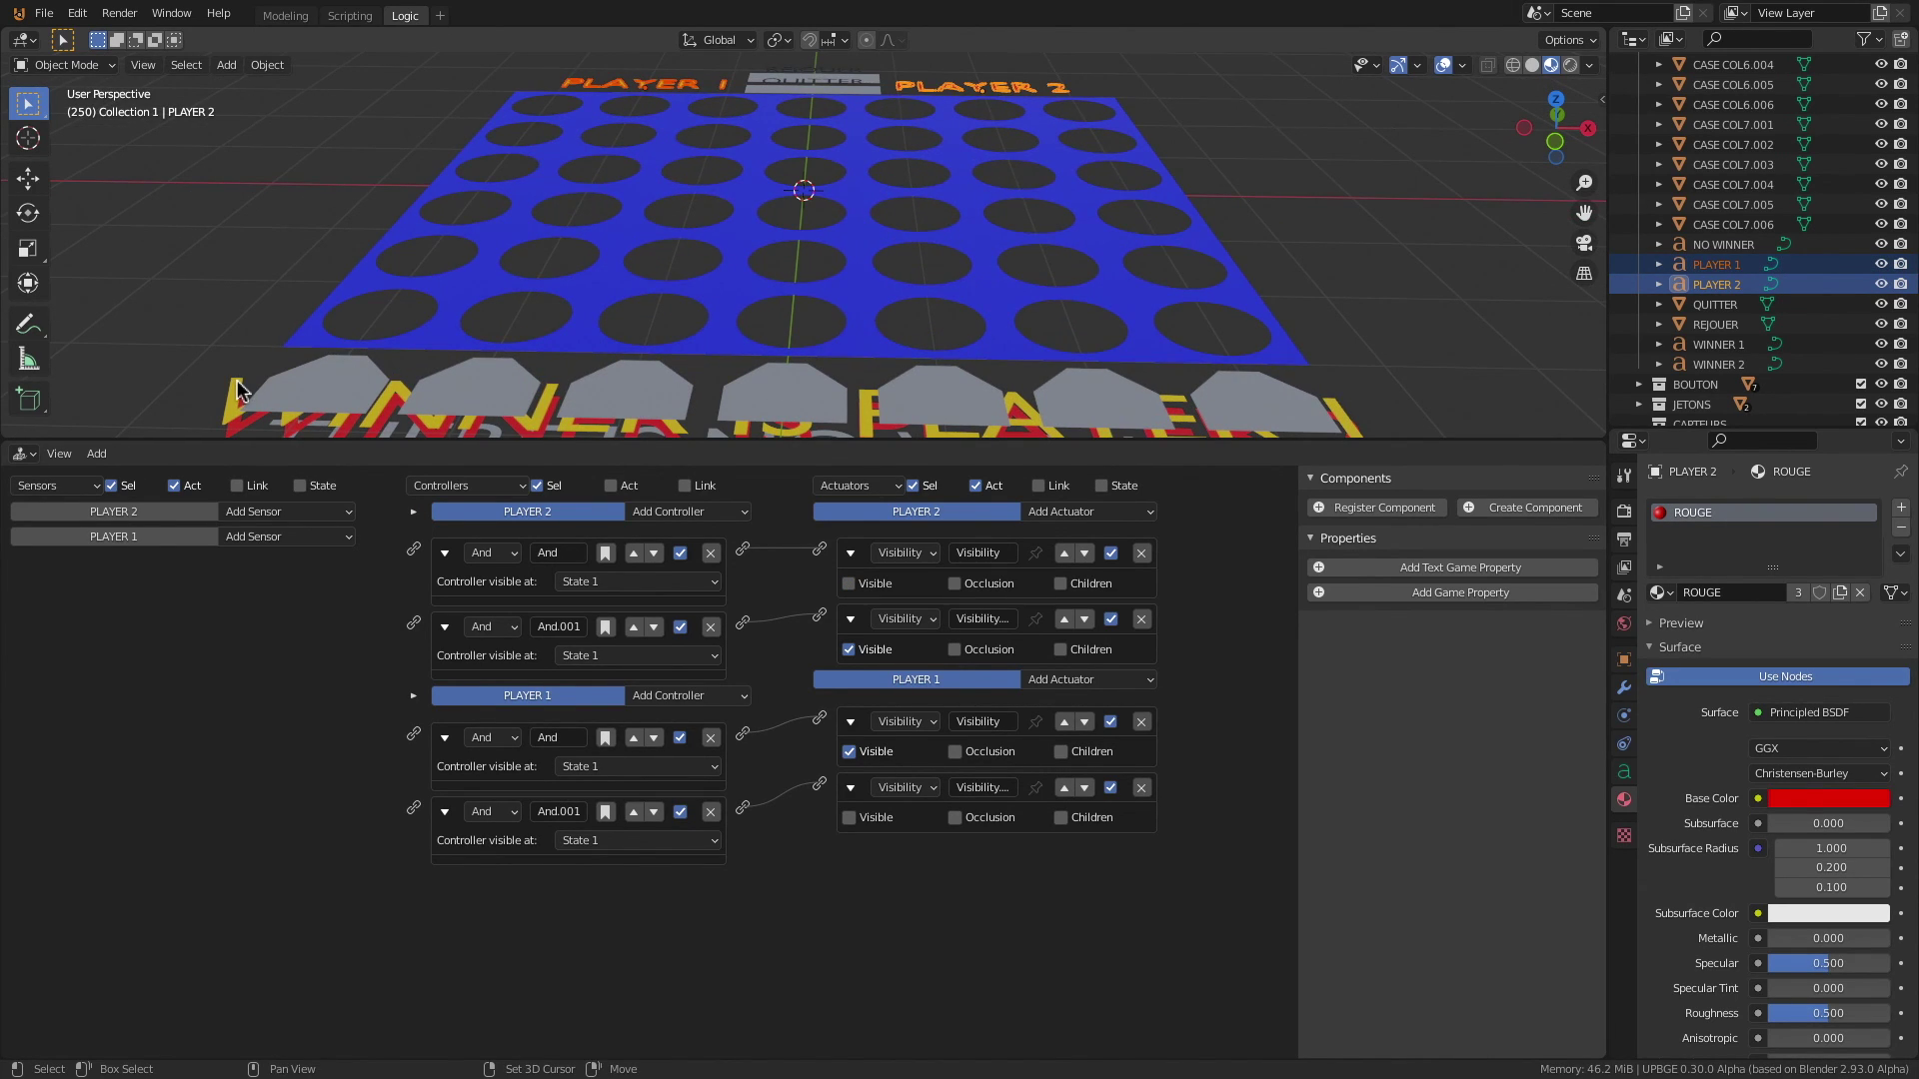
left_click(237, 385, "shift")
scroll(839, 306, "down", 2)
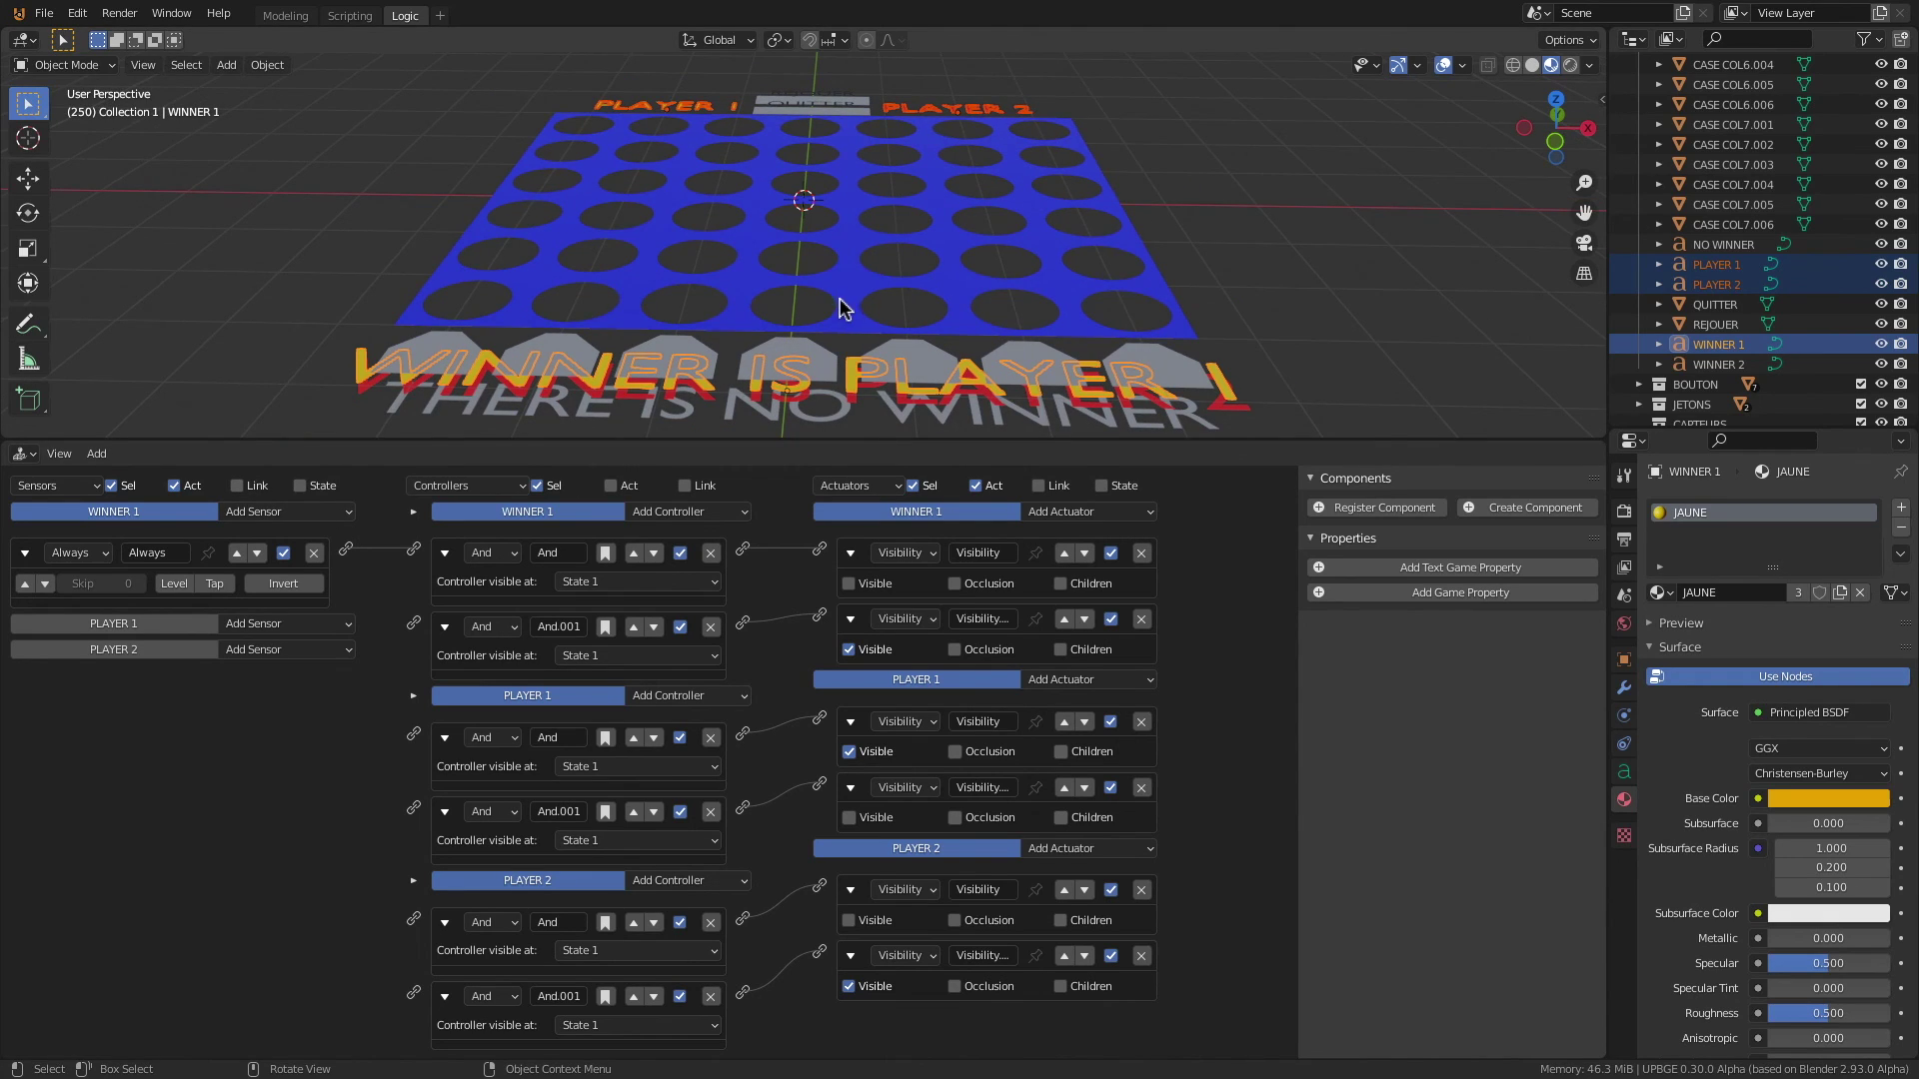
middle_click_drag(774, 330, 794, 280, "shift")
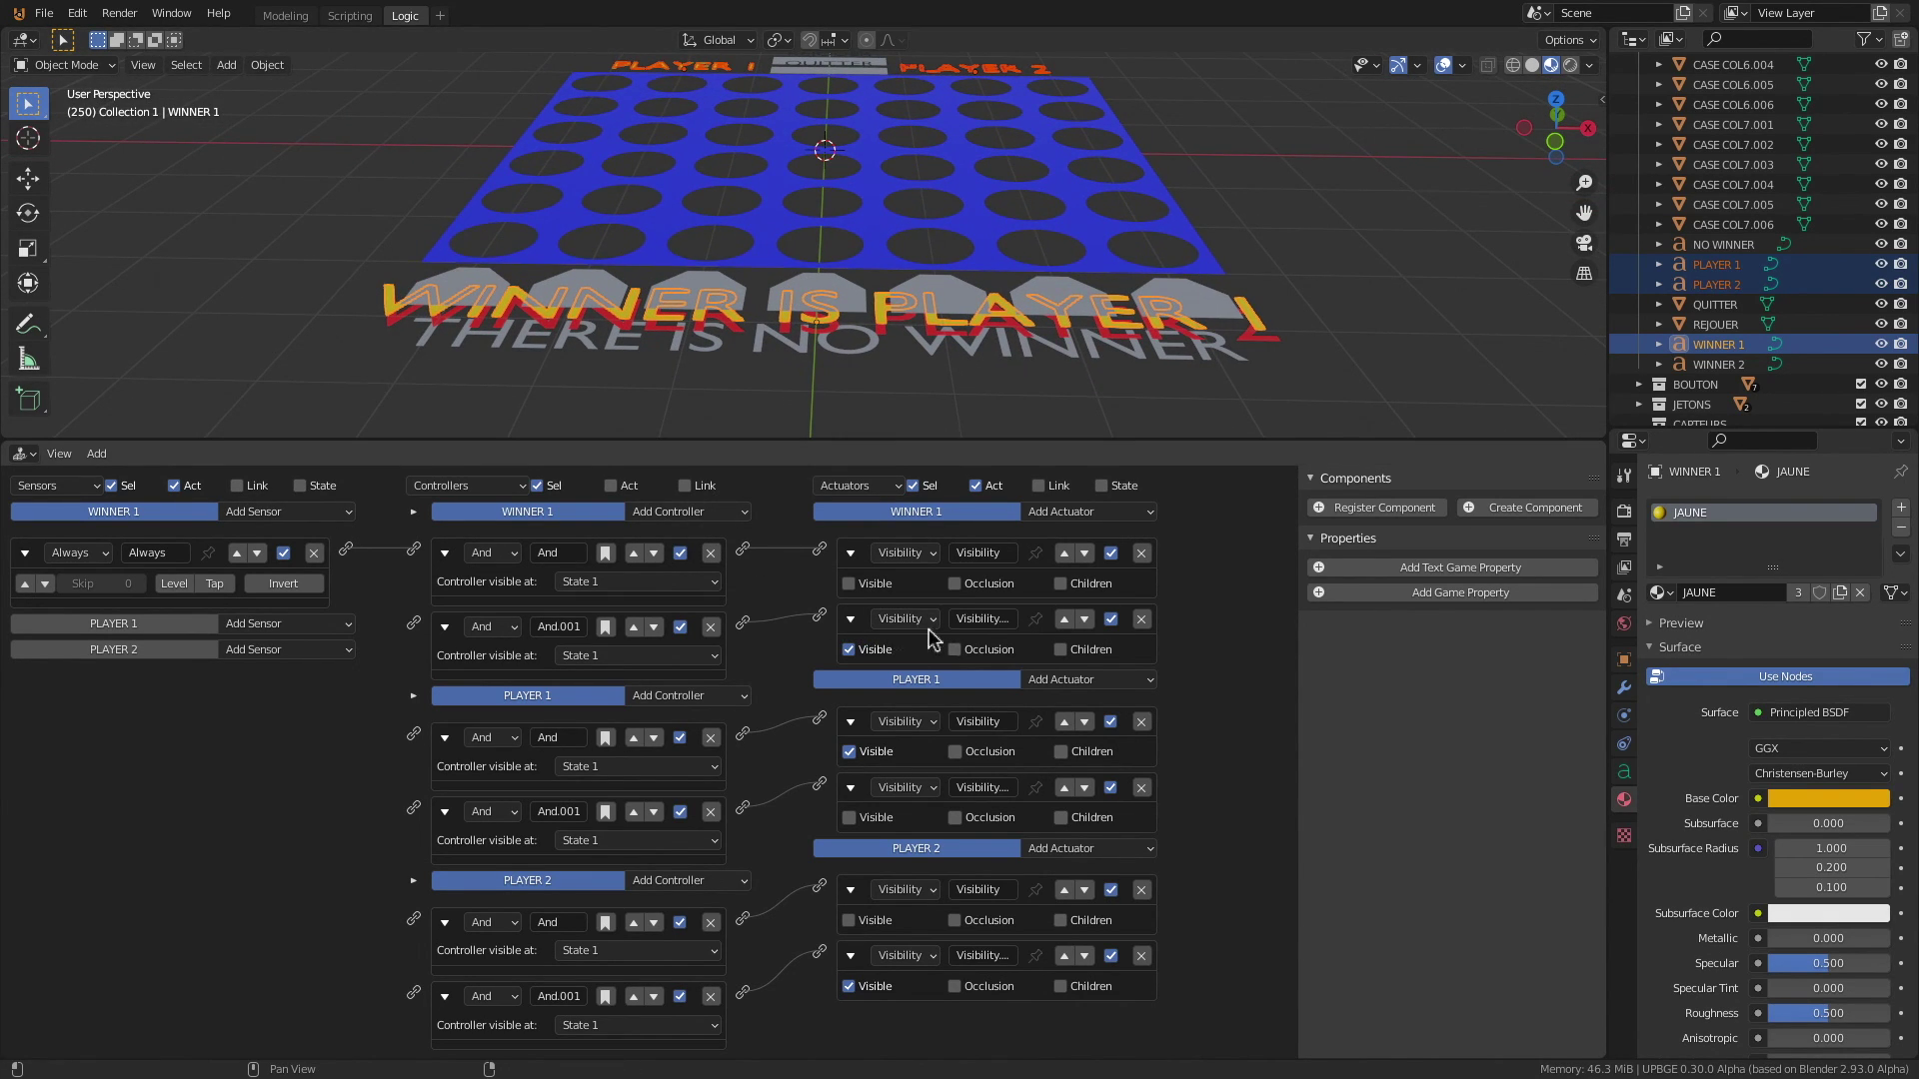
left_click(743, 627)
left_click_drag(745, 625, 819, 887)
Step: Select PLAYER 1, PLAYER 2 and WINNER 2, and link WINNER 2's second And controller to both player texts' Visibility actuators with Visible off
left_click(677, 62)
left_click(955, 67, "shift")
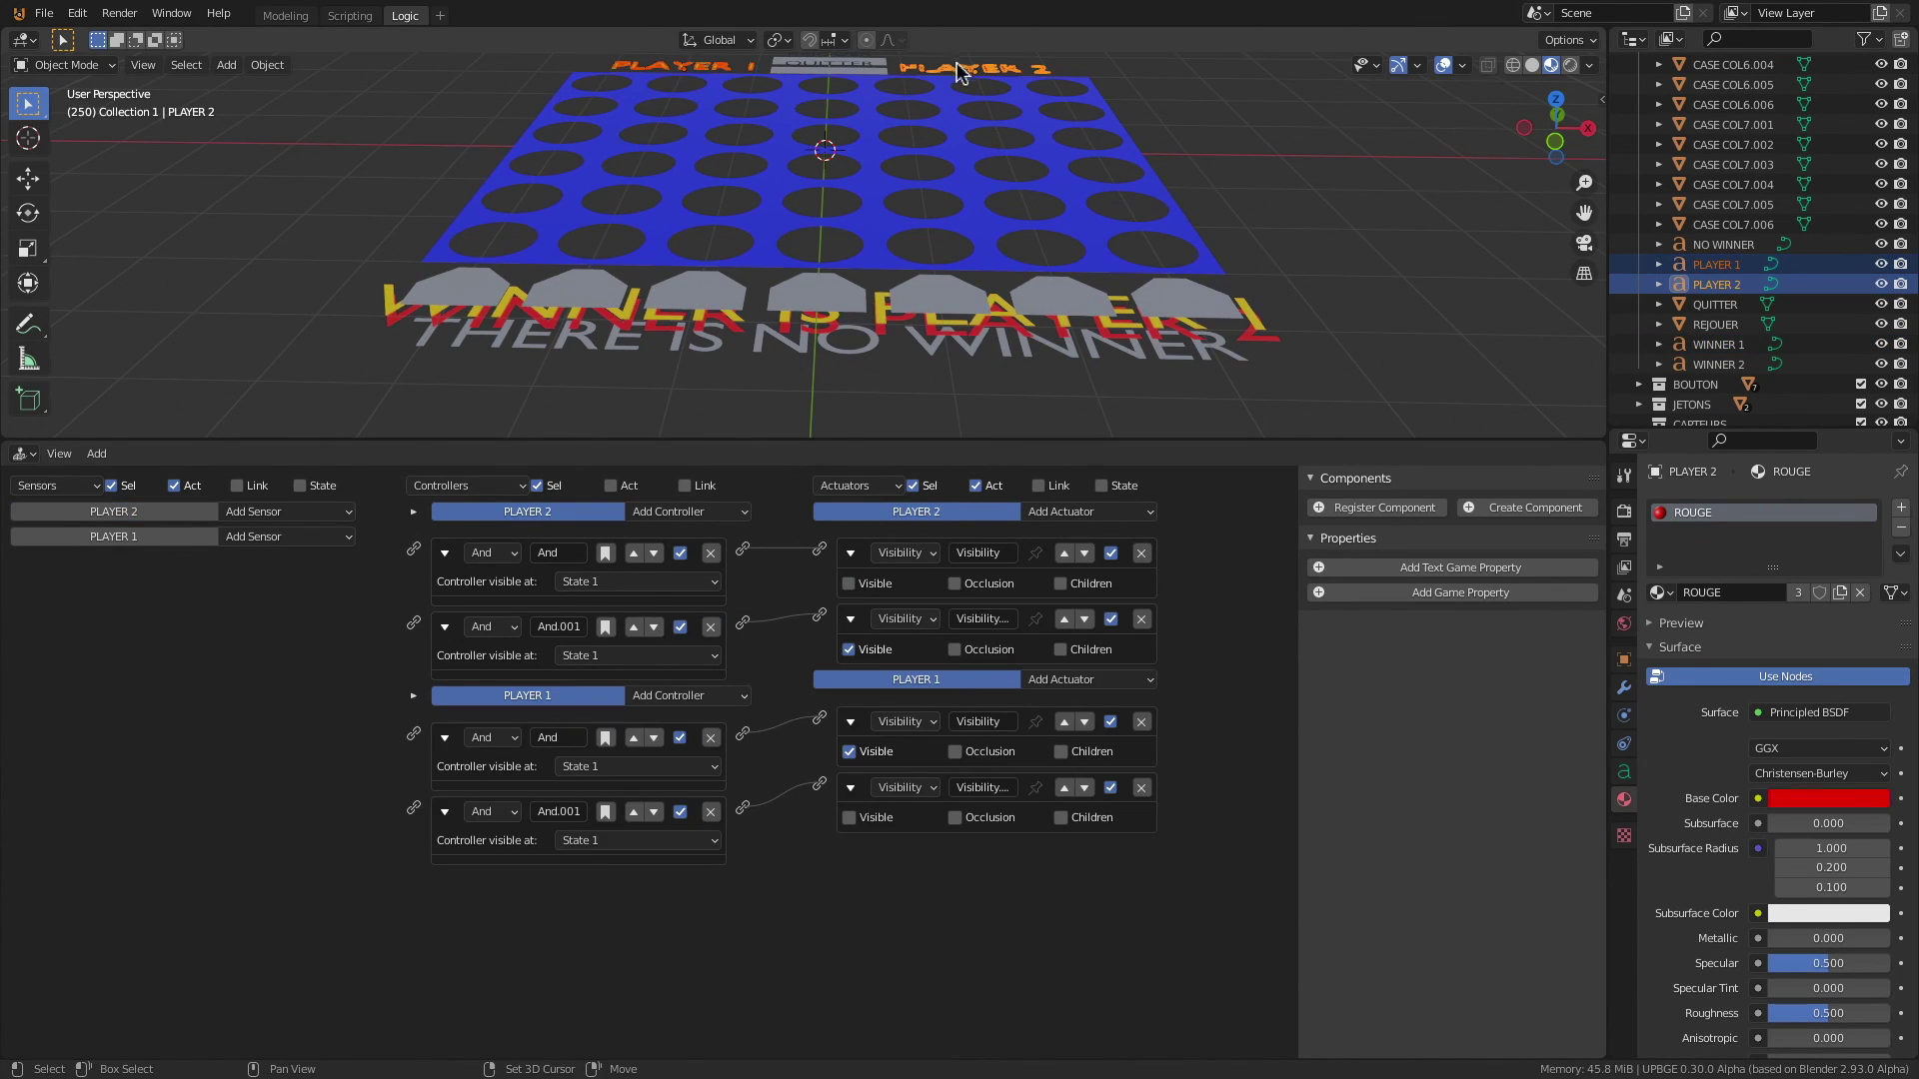
left_click(396, 325, "shift")
left_click_drag(745, 629, 819, 887)
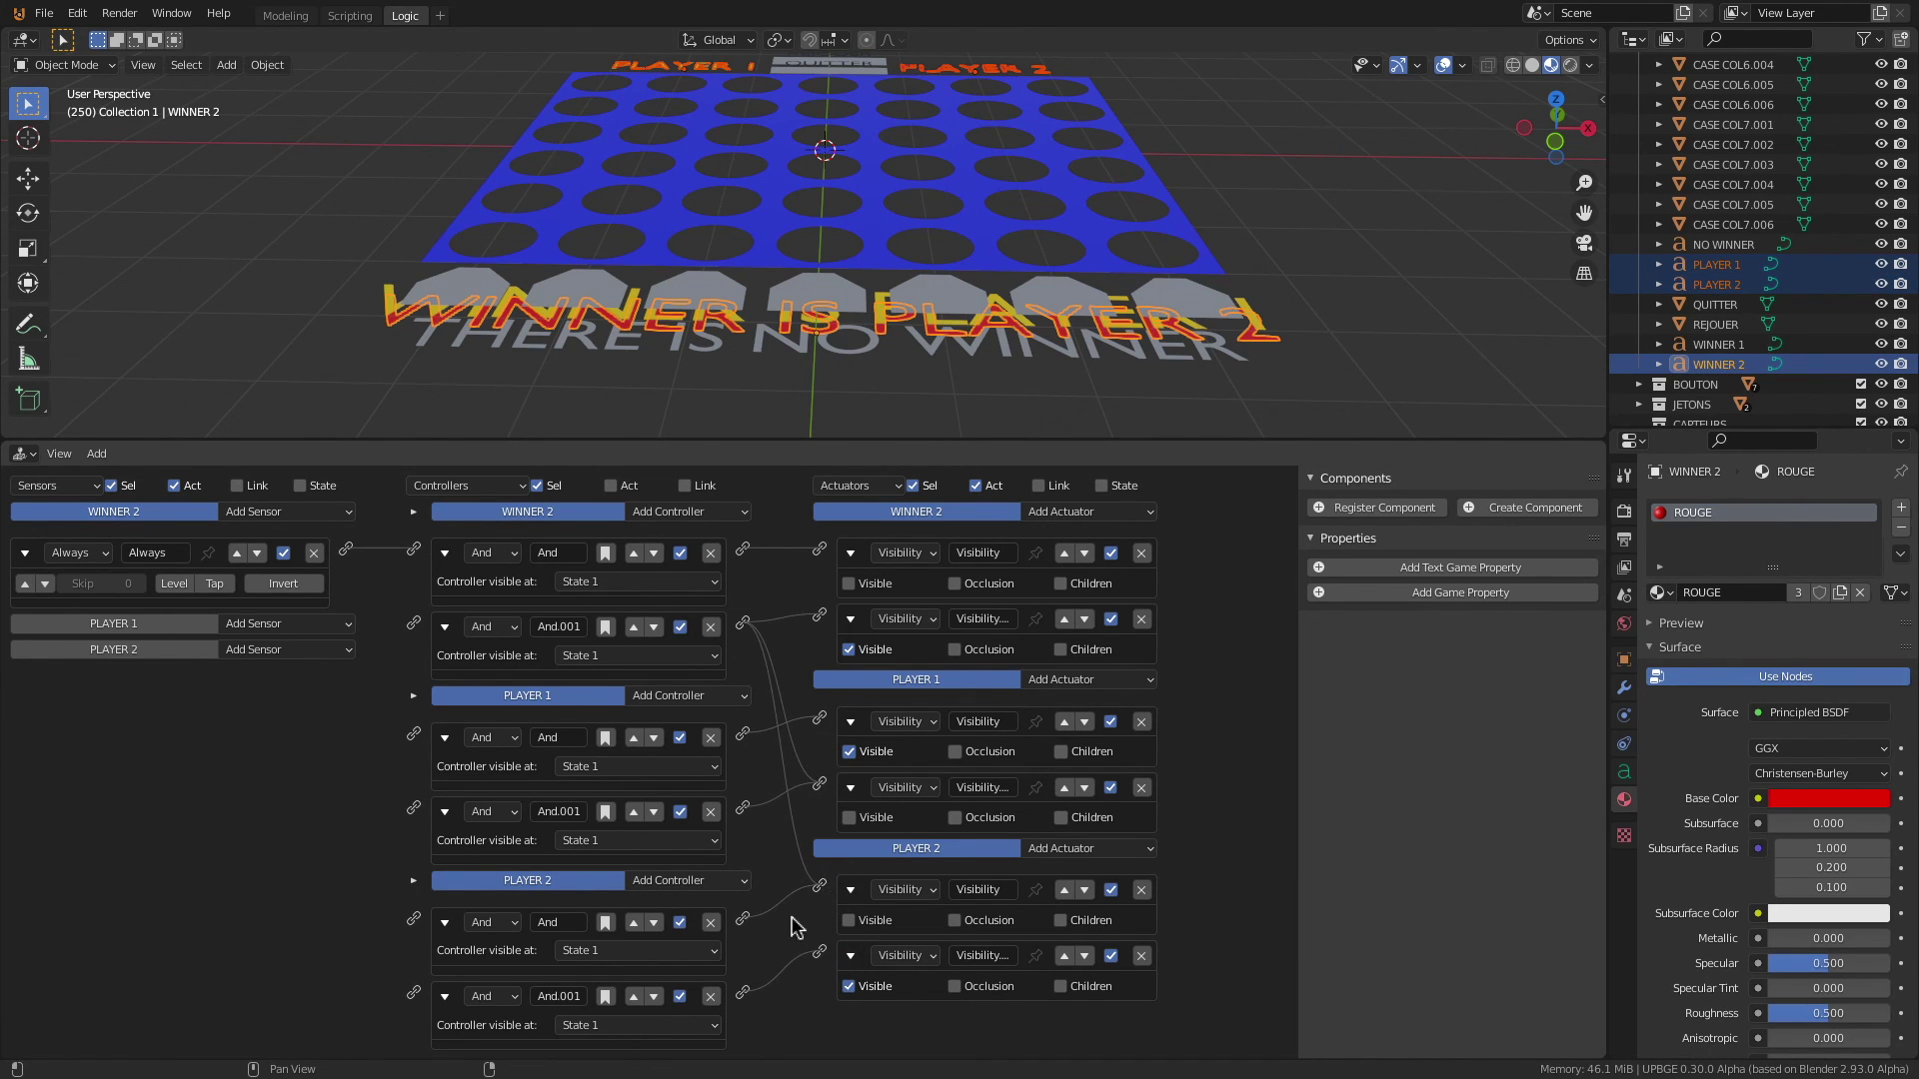
Step: Run the game in camera view, play a four-in-a-row win for player 1, and restart the match with REJOUER
key("KP_0")
scroll(832, 304, "down", 1)
middle_click_drag(770, 226, 780, 280, "shift")
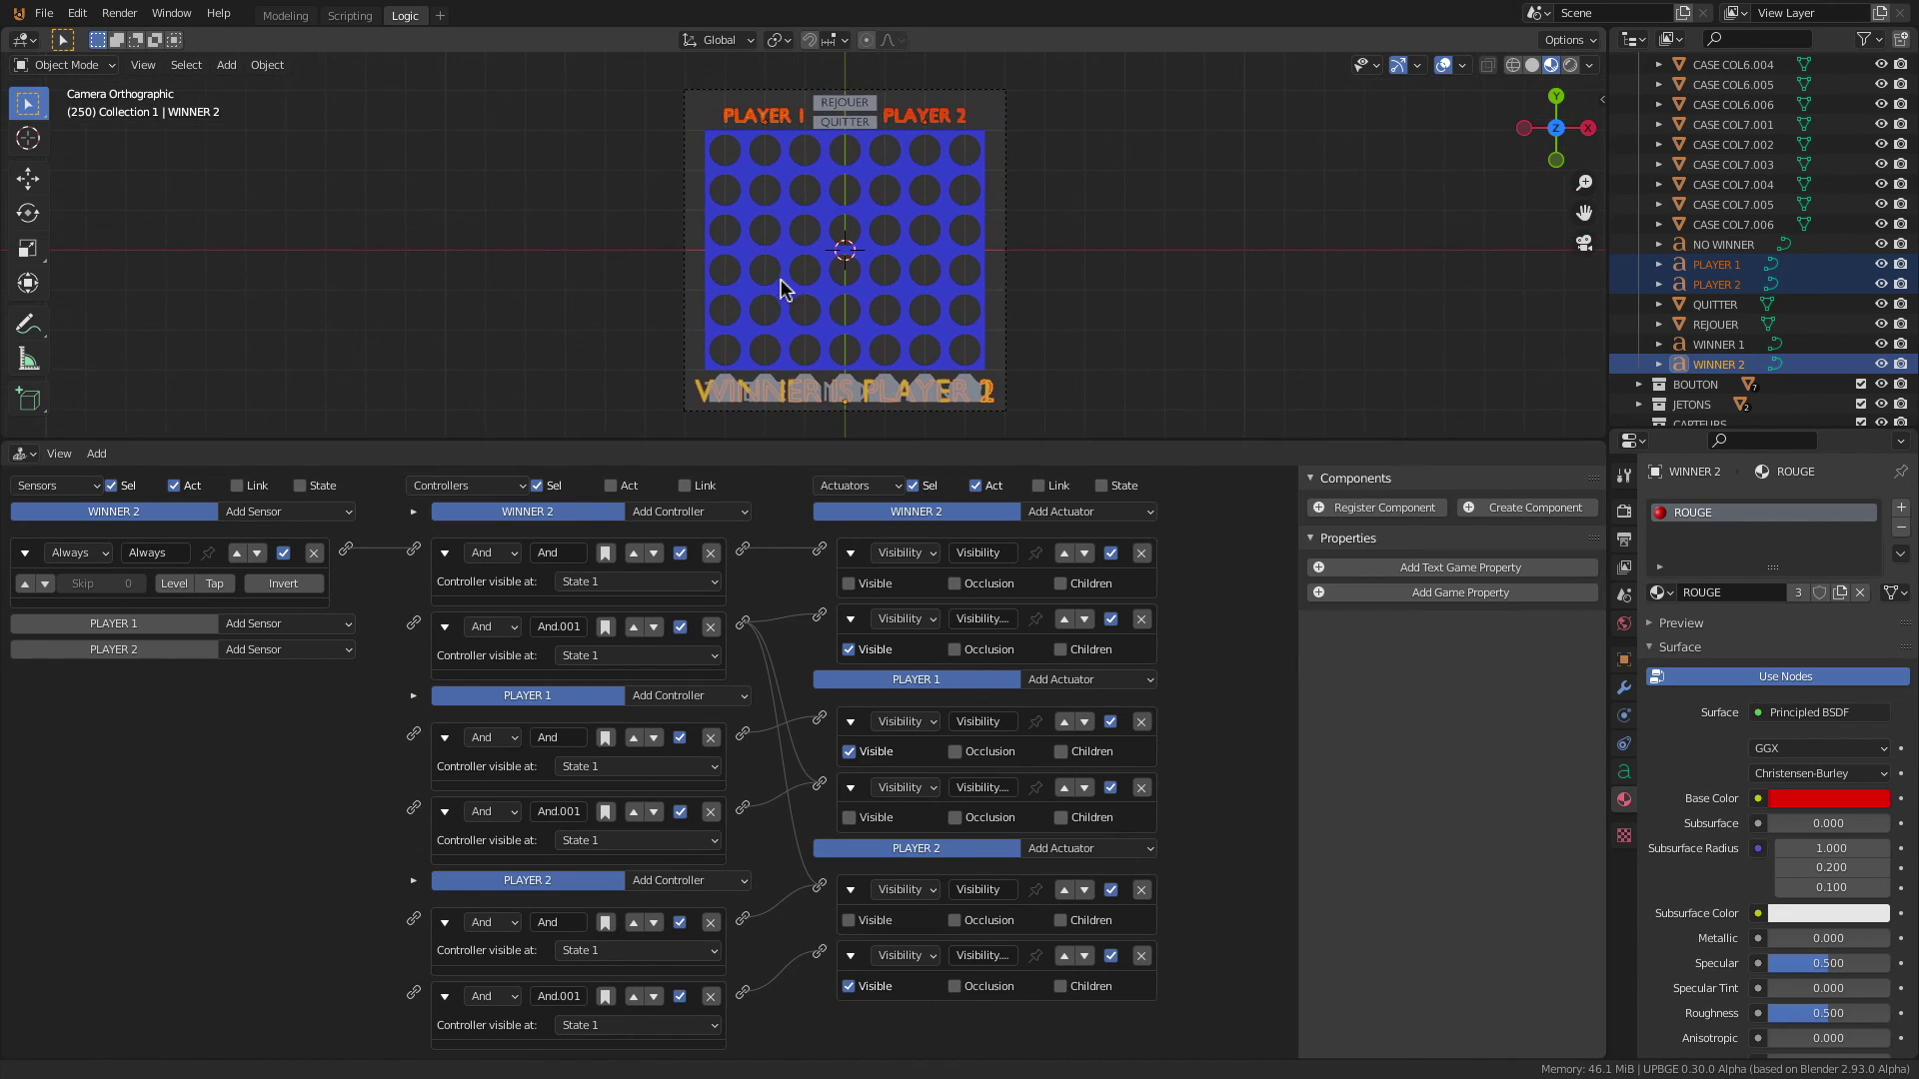
scroll(819, 288, "up", 1)
key("p")
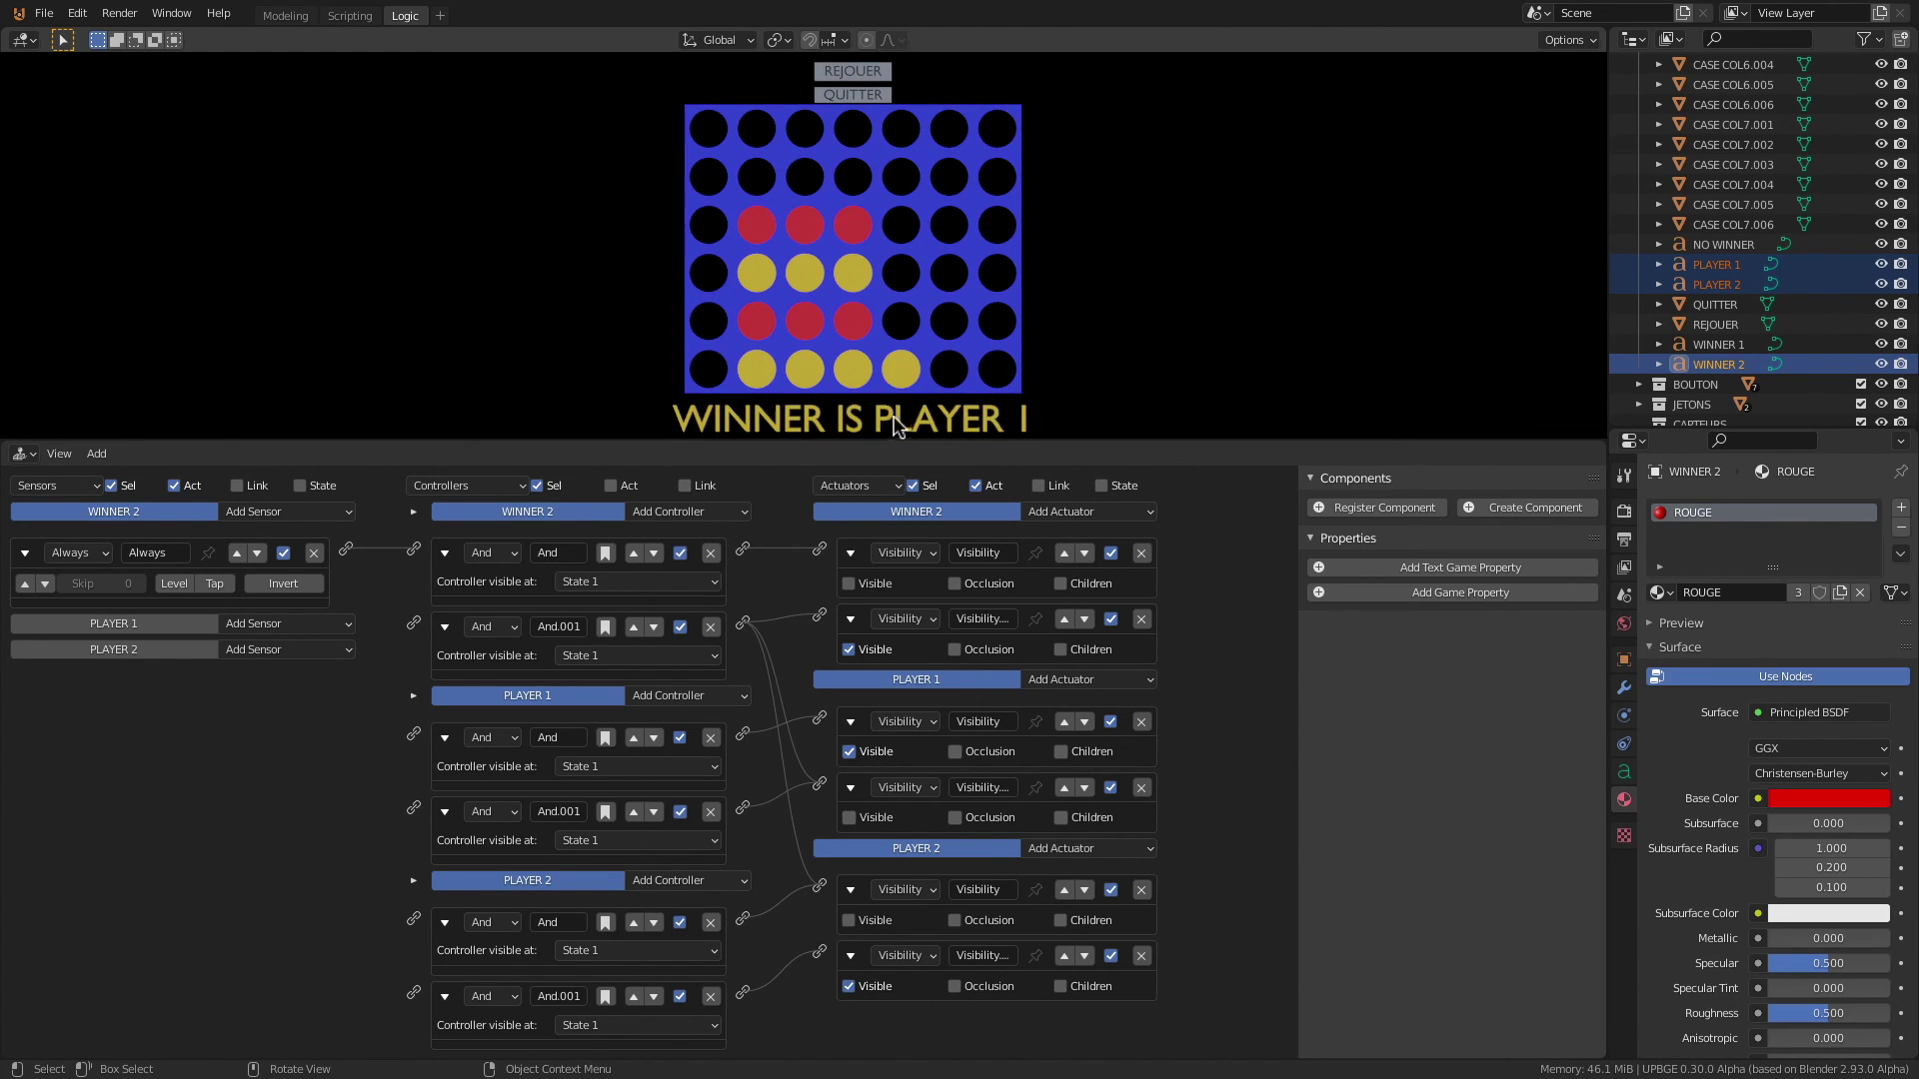
left_click(854, 71)
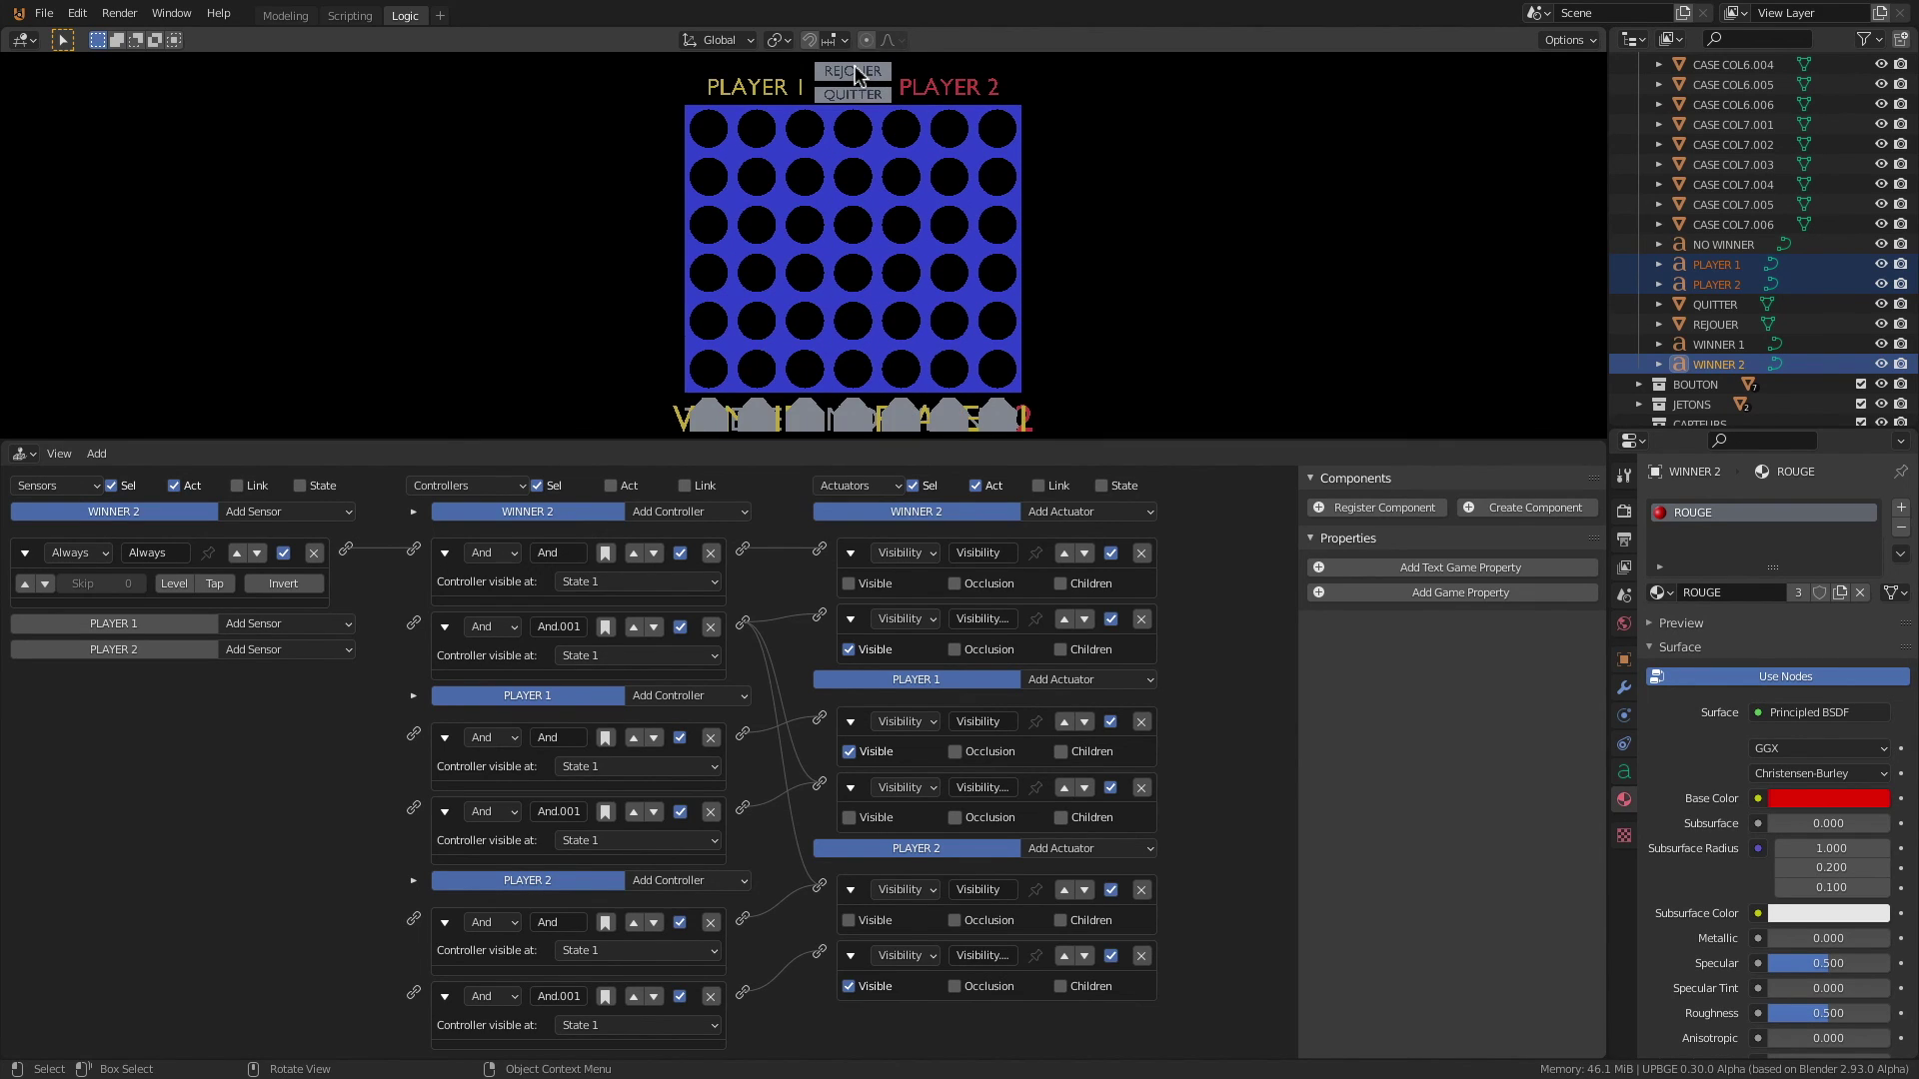
Step: Fill column 3 in the restarted match to test the turn texts and the column button, then stop the game
left_click(811, 422)
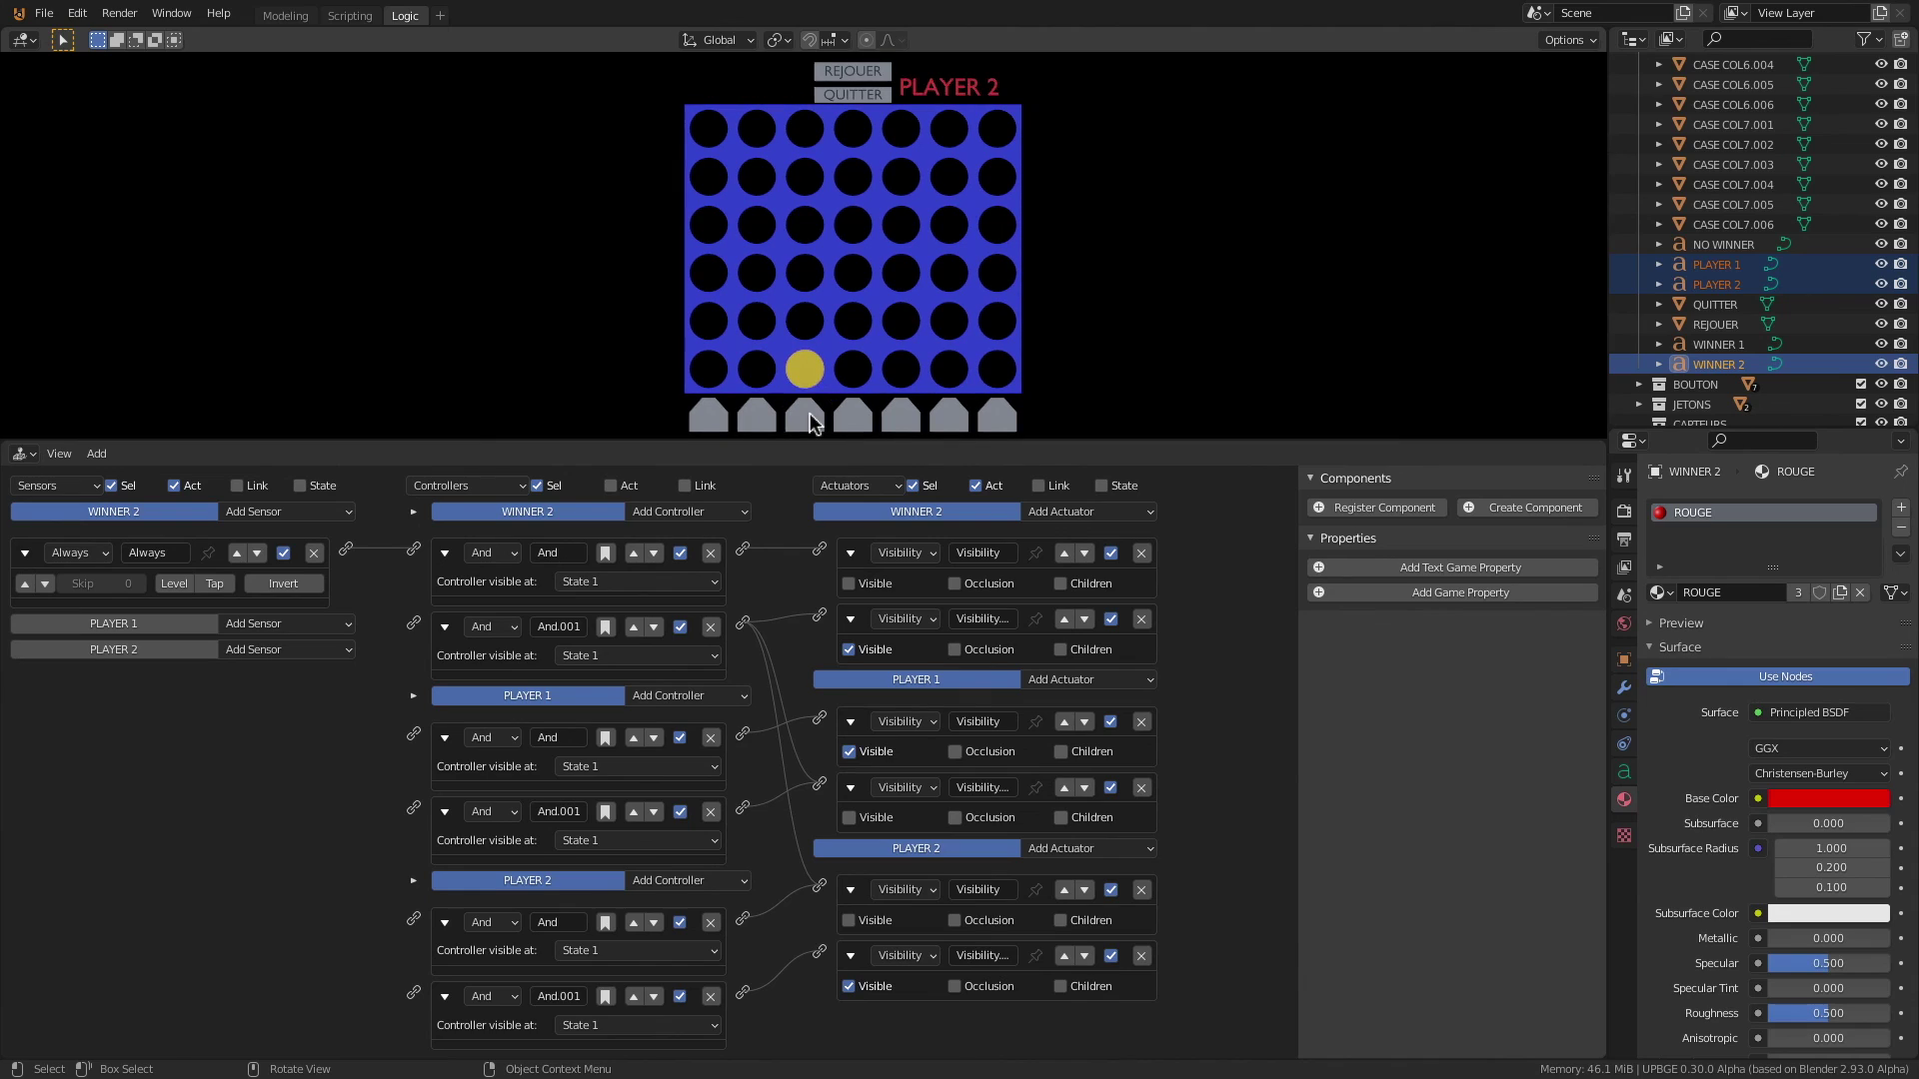
left_click(811, 423)
left_click(812, 423)
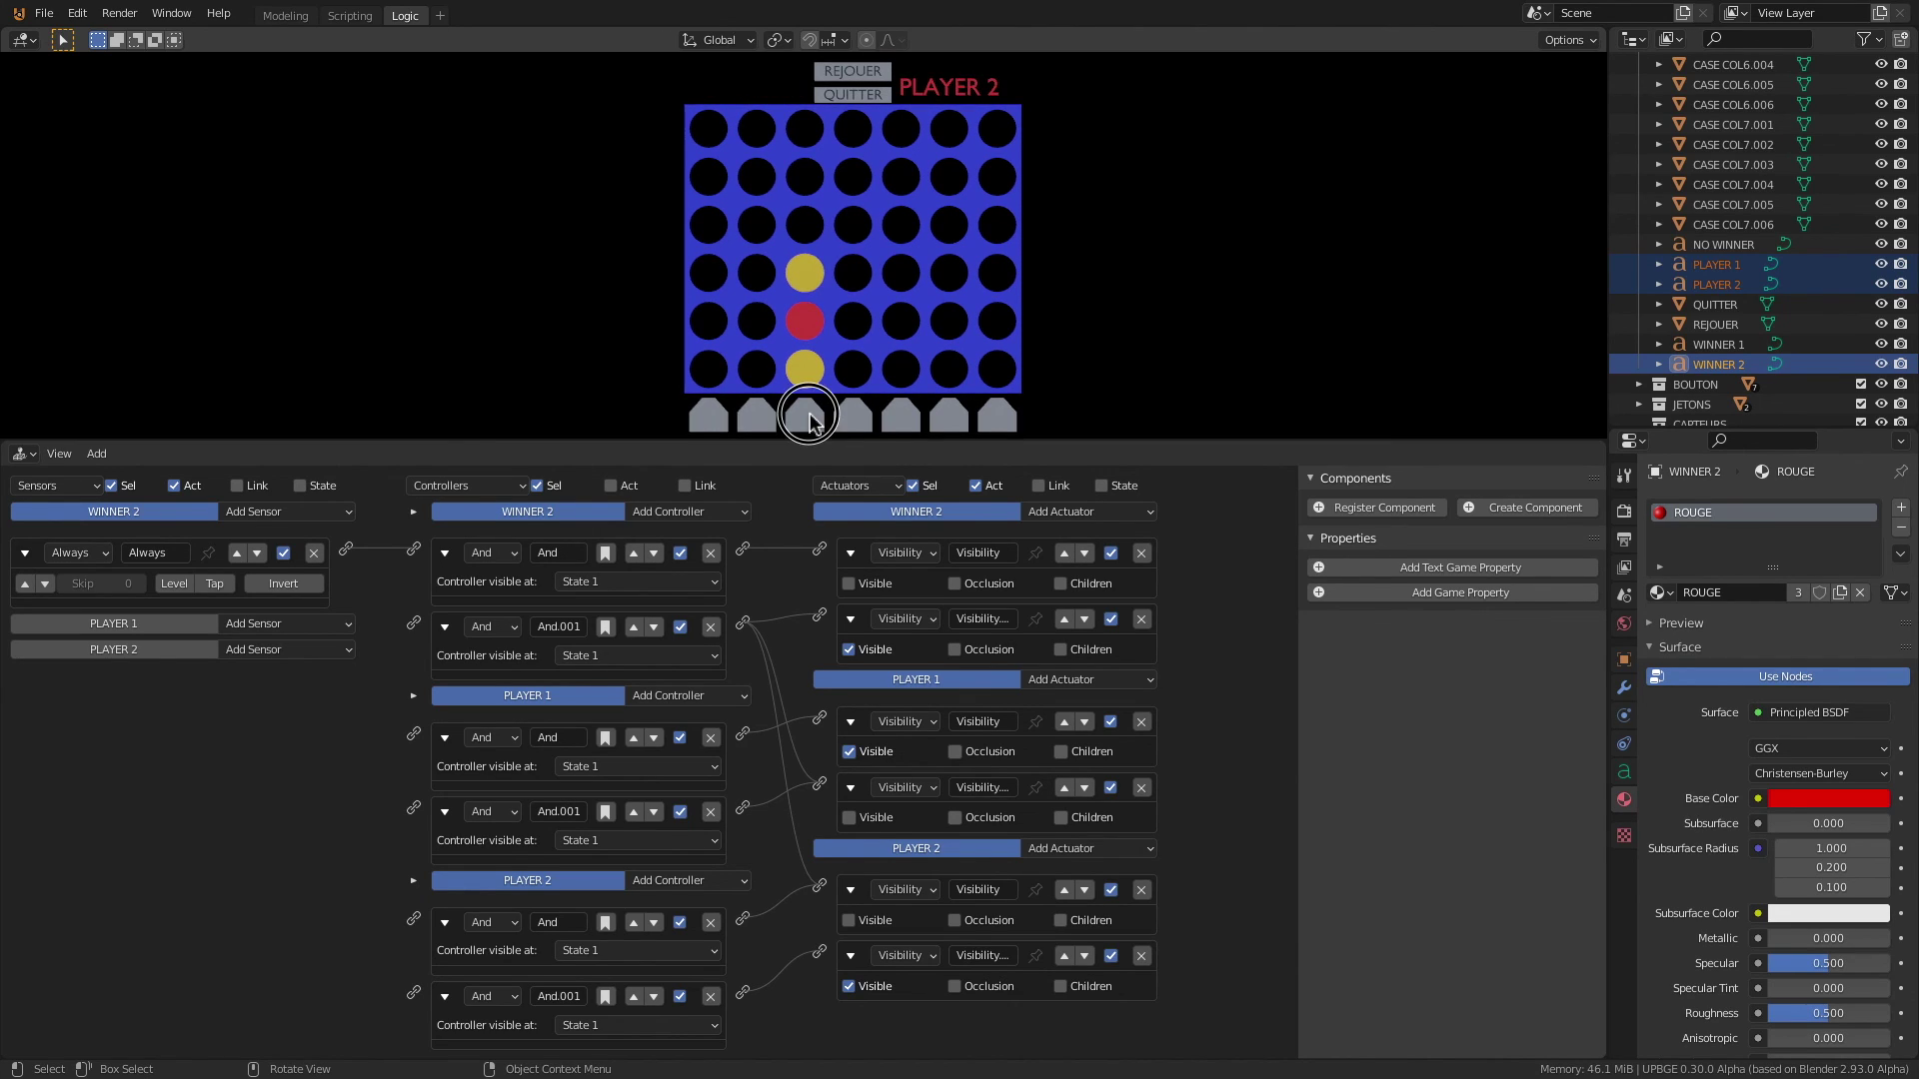
left_click(811, 422)
left_click(811, 422)
left_click(811, 422)
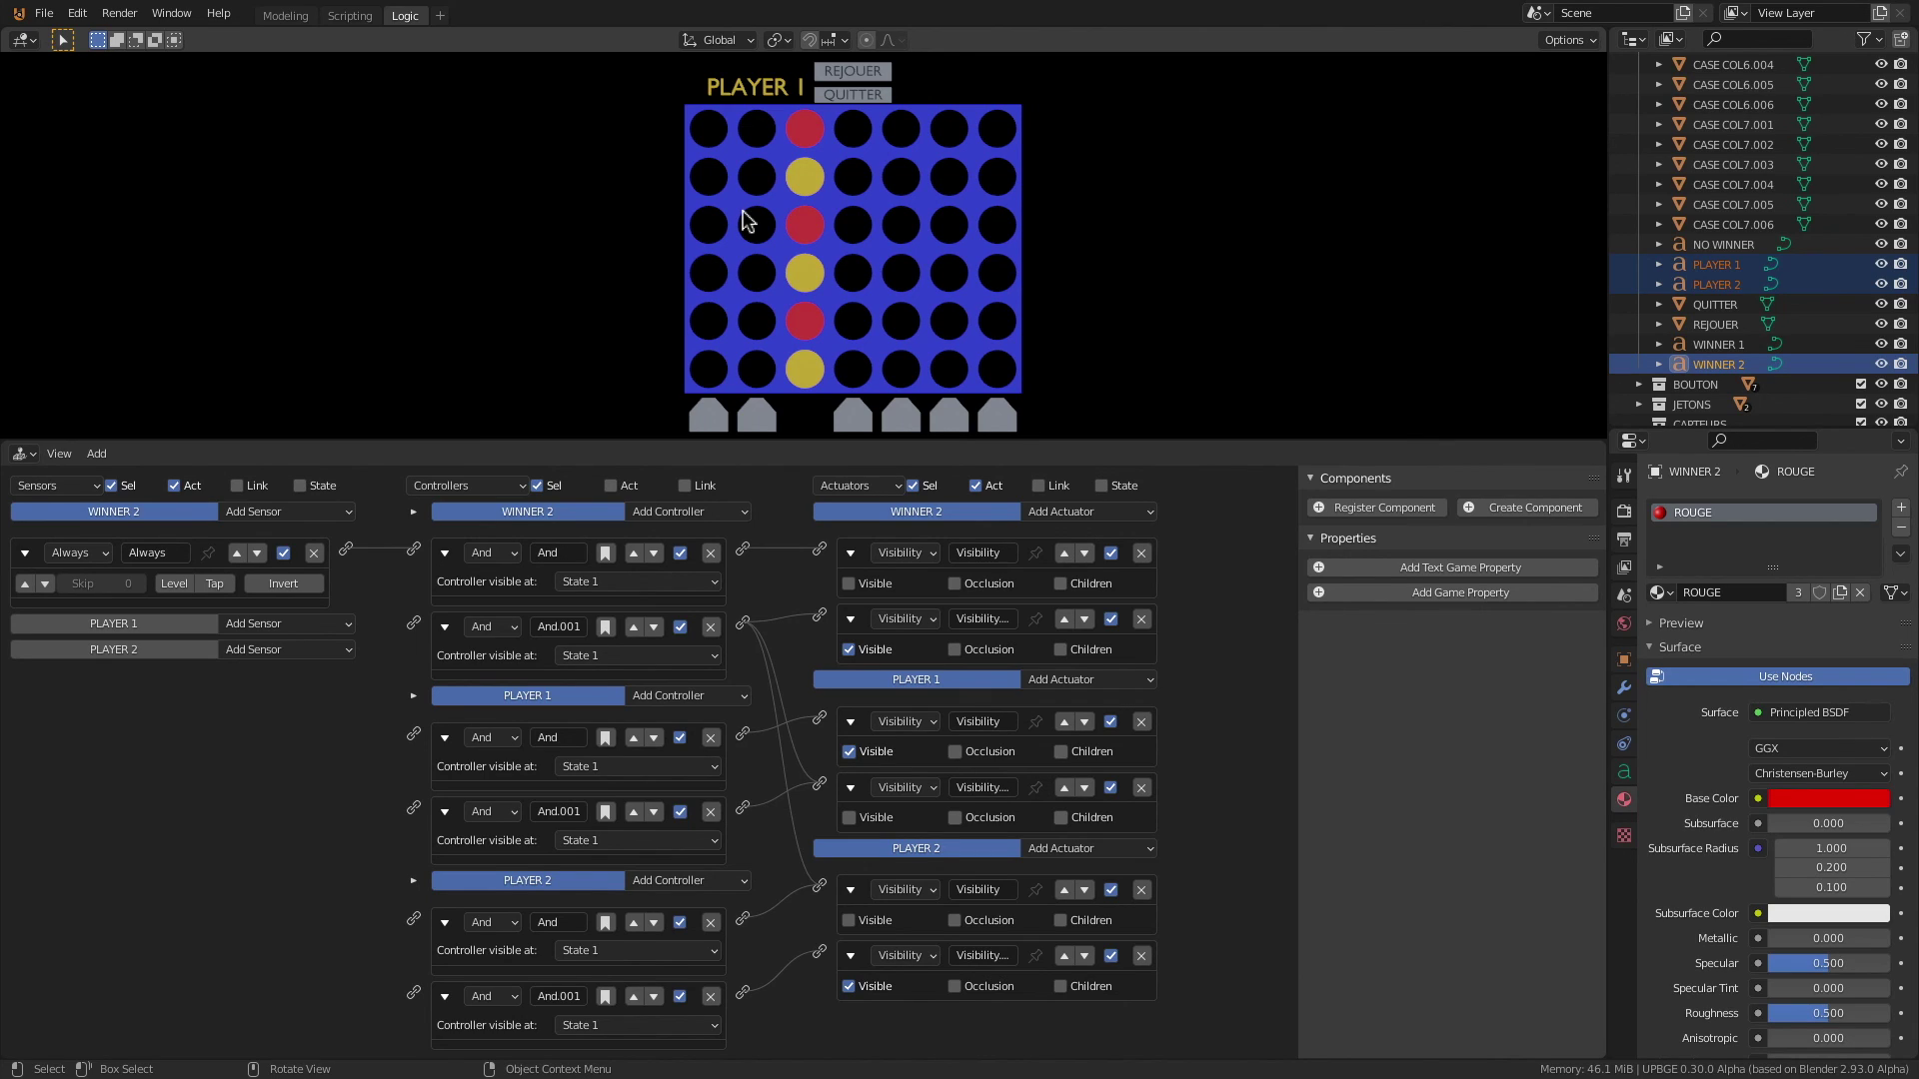
key("Escape")
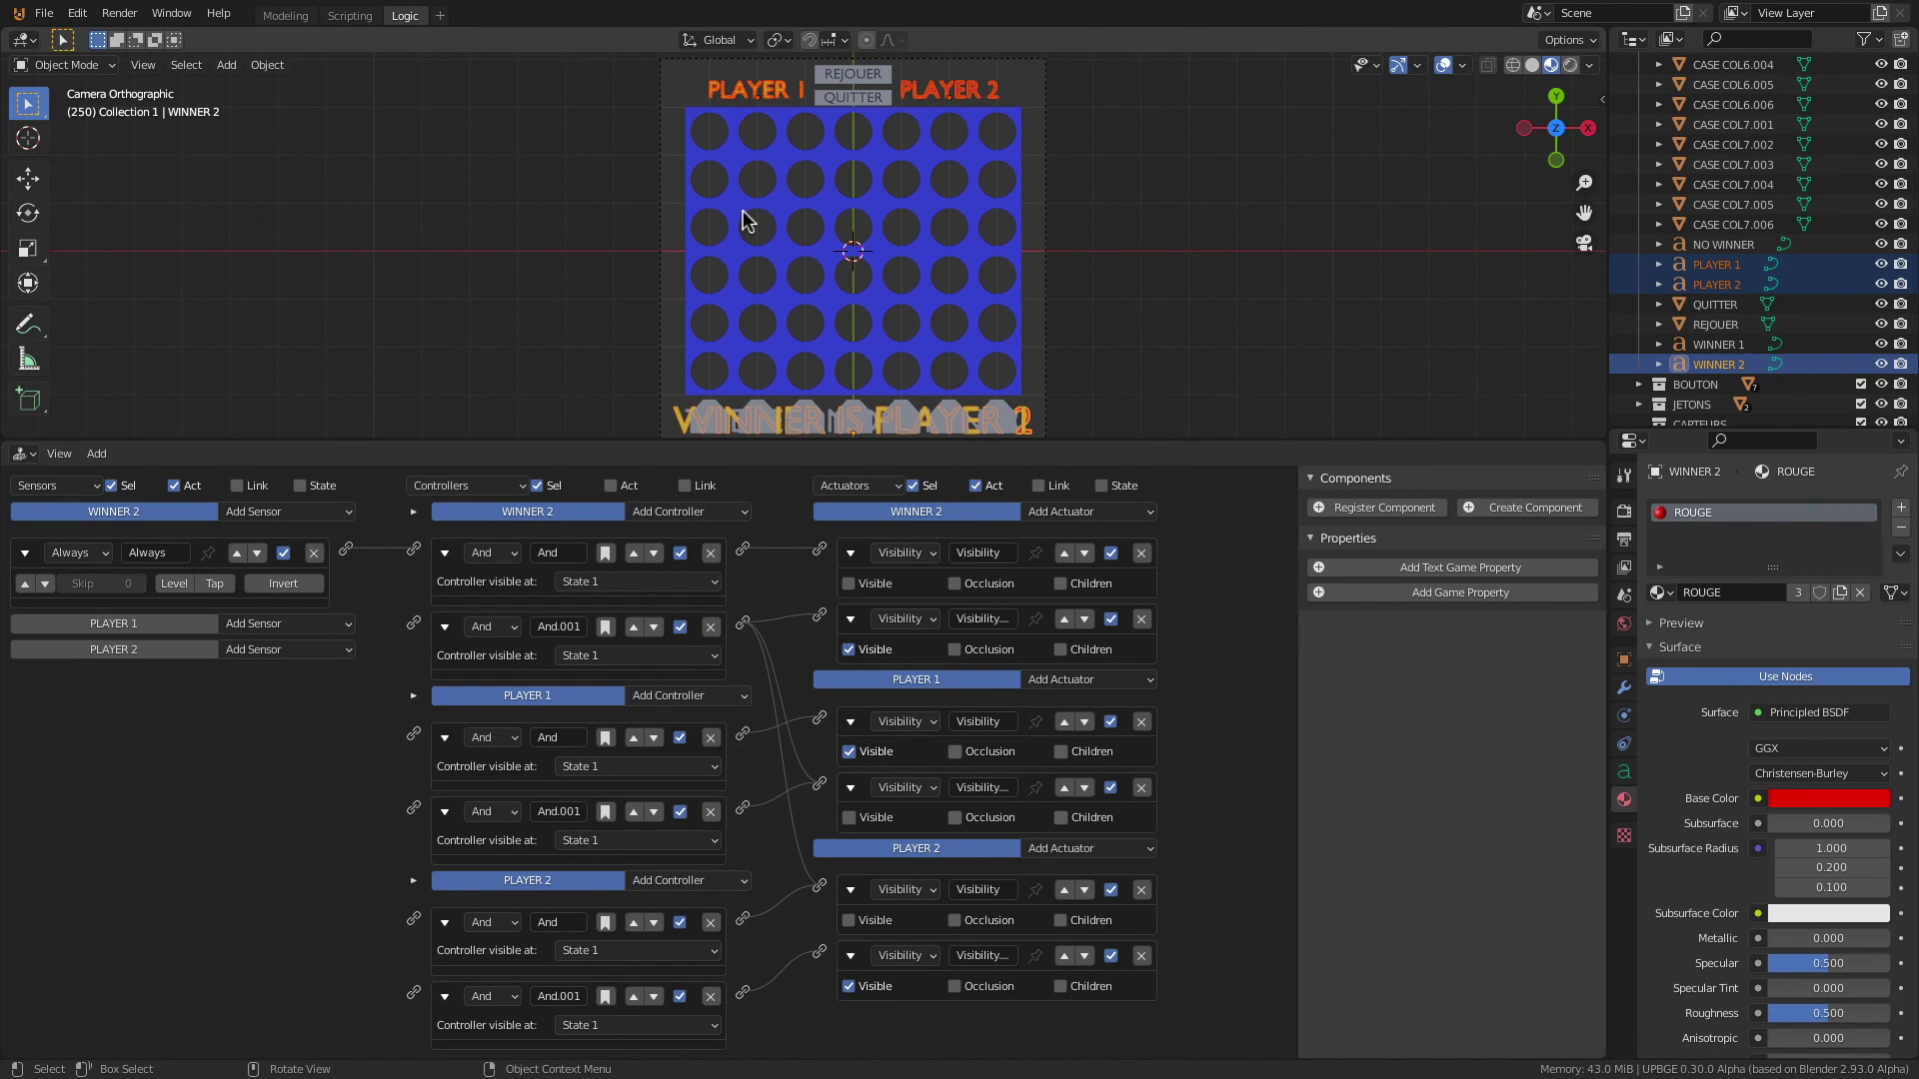